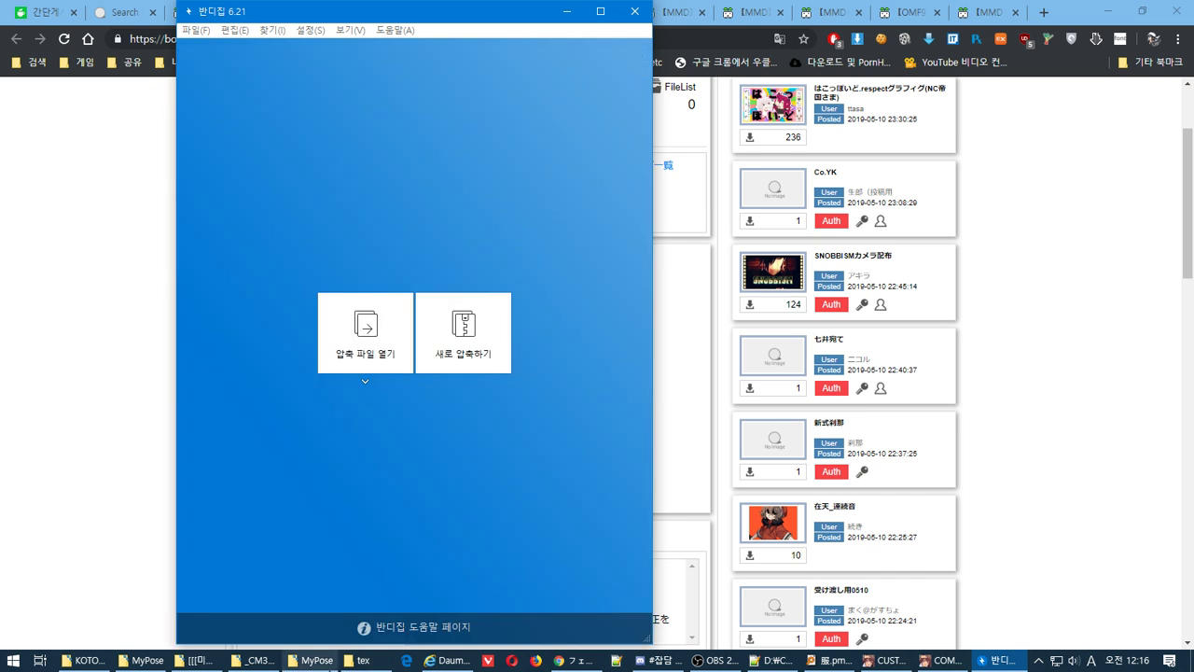
Open the フェリス Ver. 1.01 folder in Downloads and look through its model and texture files.
left_click(360, 661)
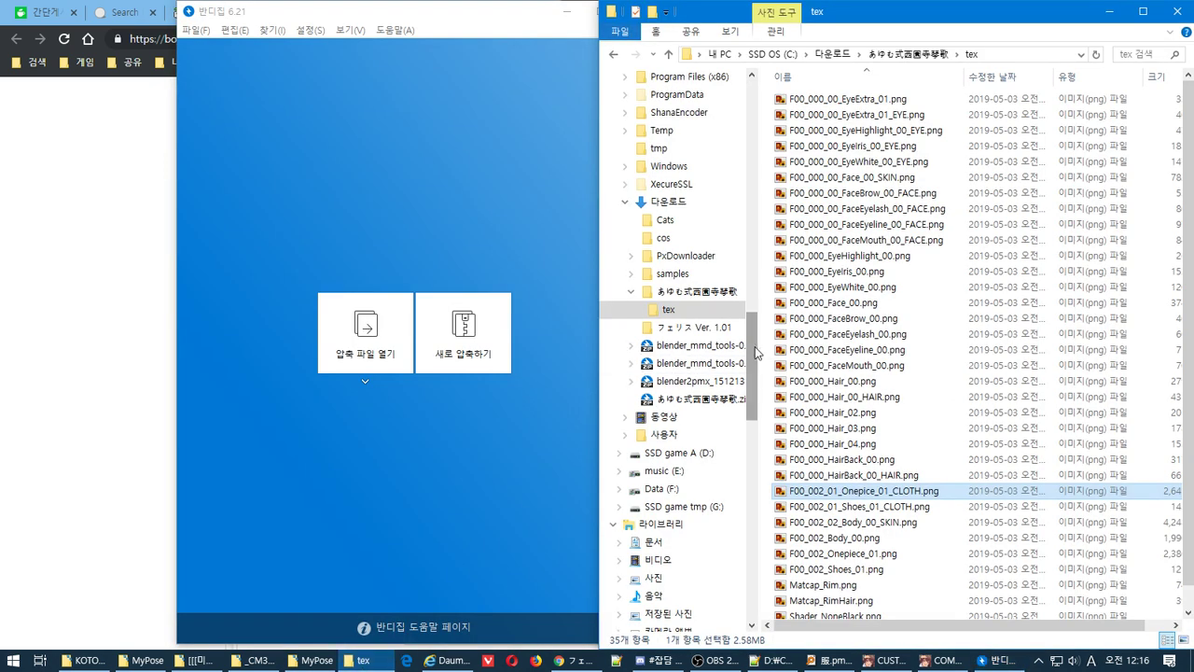
left_click(668, 202)
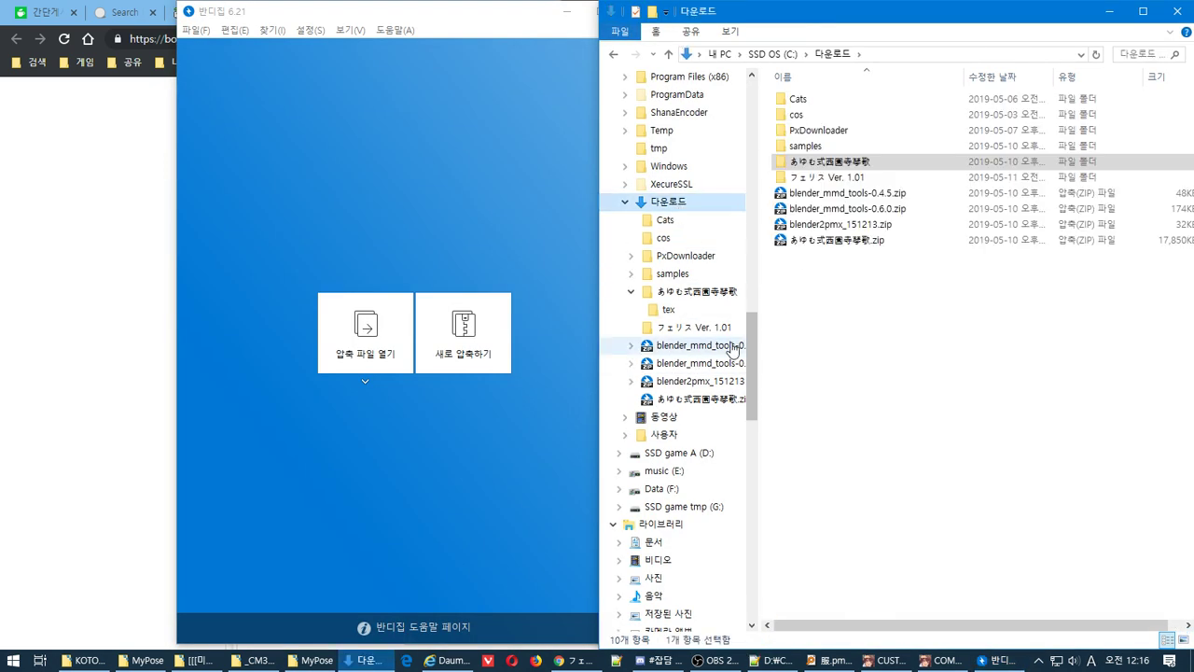
left_click(702, 332)
left_click(893, 289)
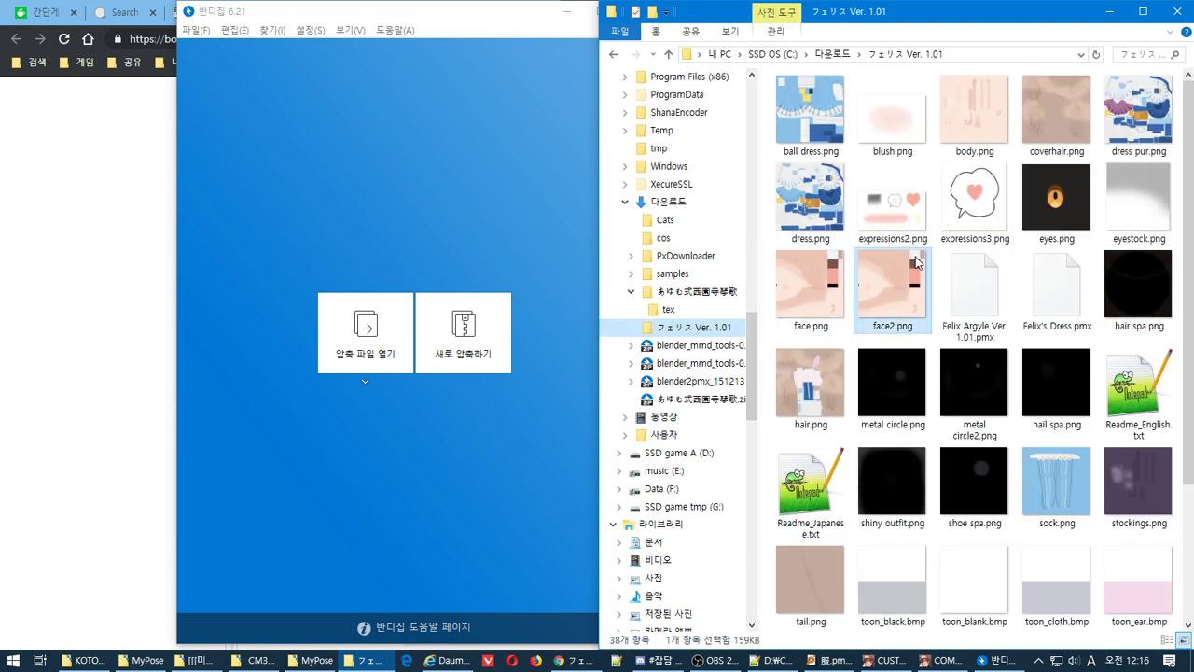
scroll(916, 261, "down", 2)
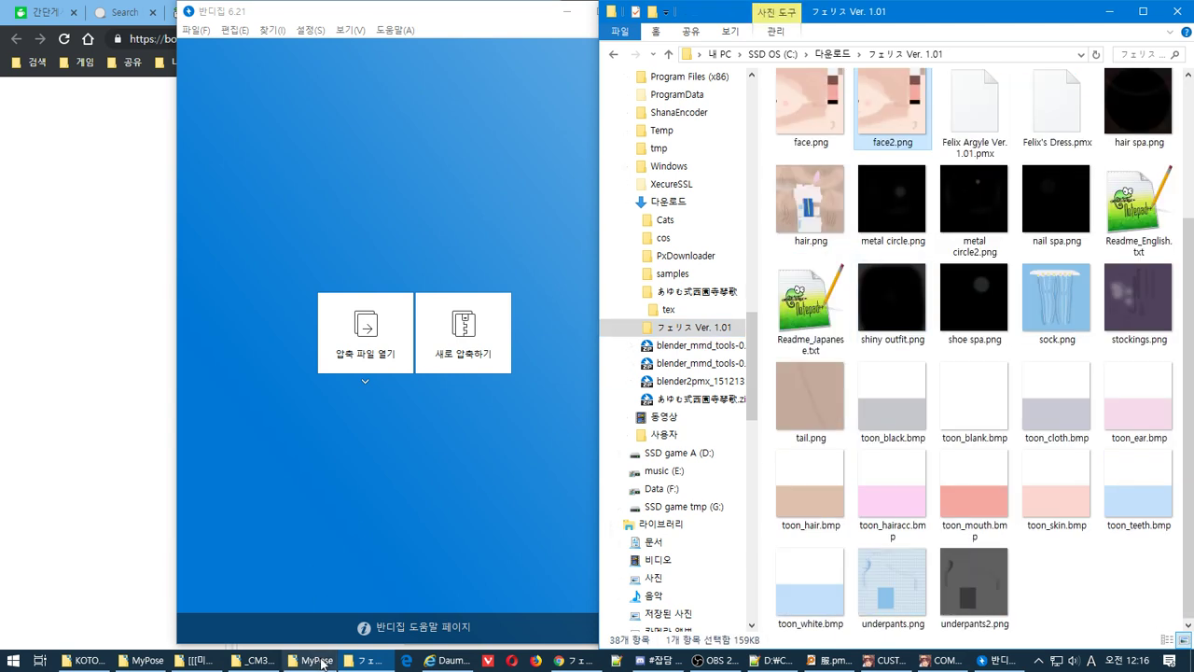
Close the extra File Explorer windows, keeping only _CM3D2_Toolkit_PR2 and フェリス Ver. 1.01 open.
left_click(259, 660)
left_click(196, 661)
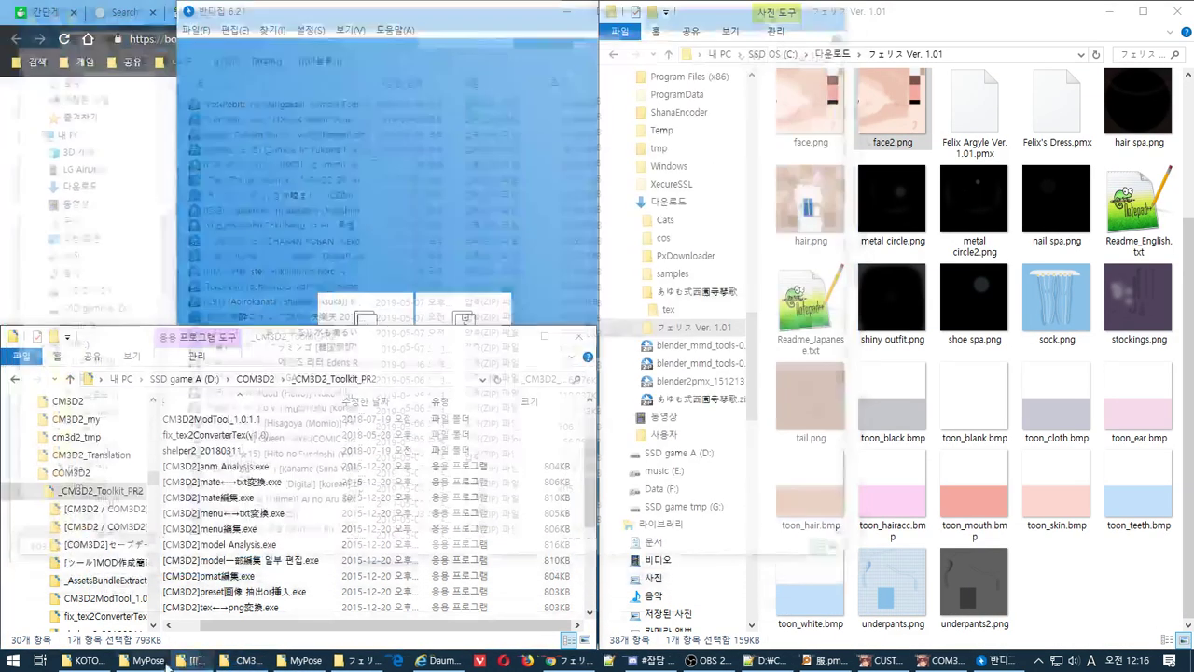
left_click(159, 662)
left_click(193, 662)
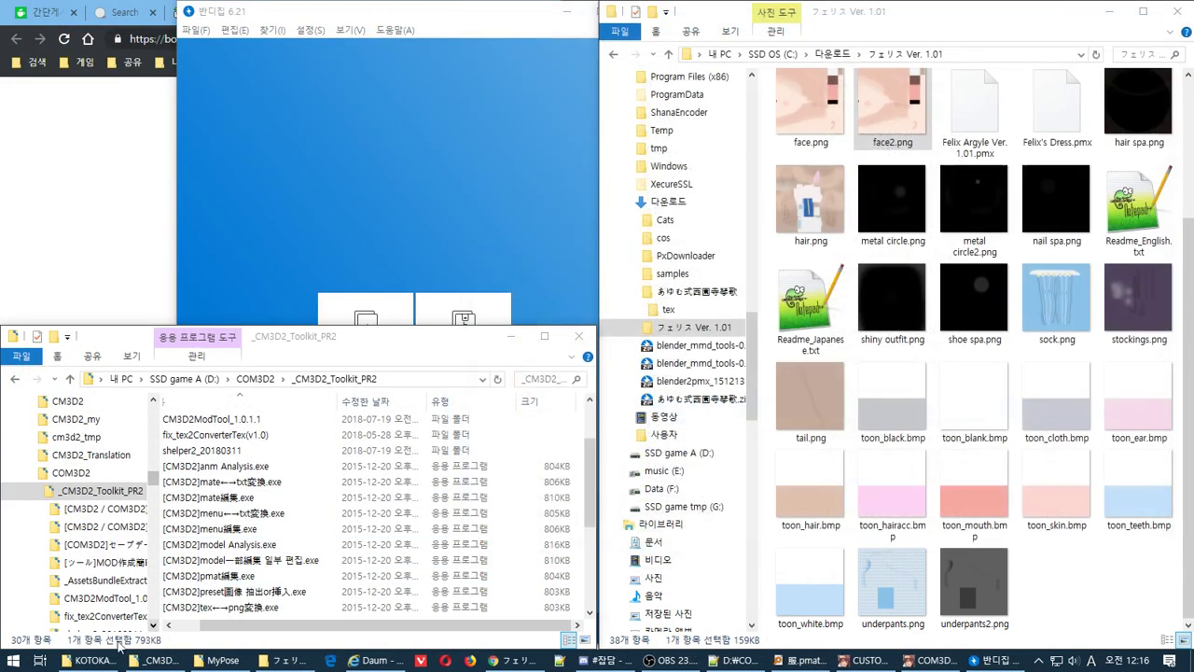
left_click(104, 660)
key("ctrl+w")
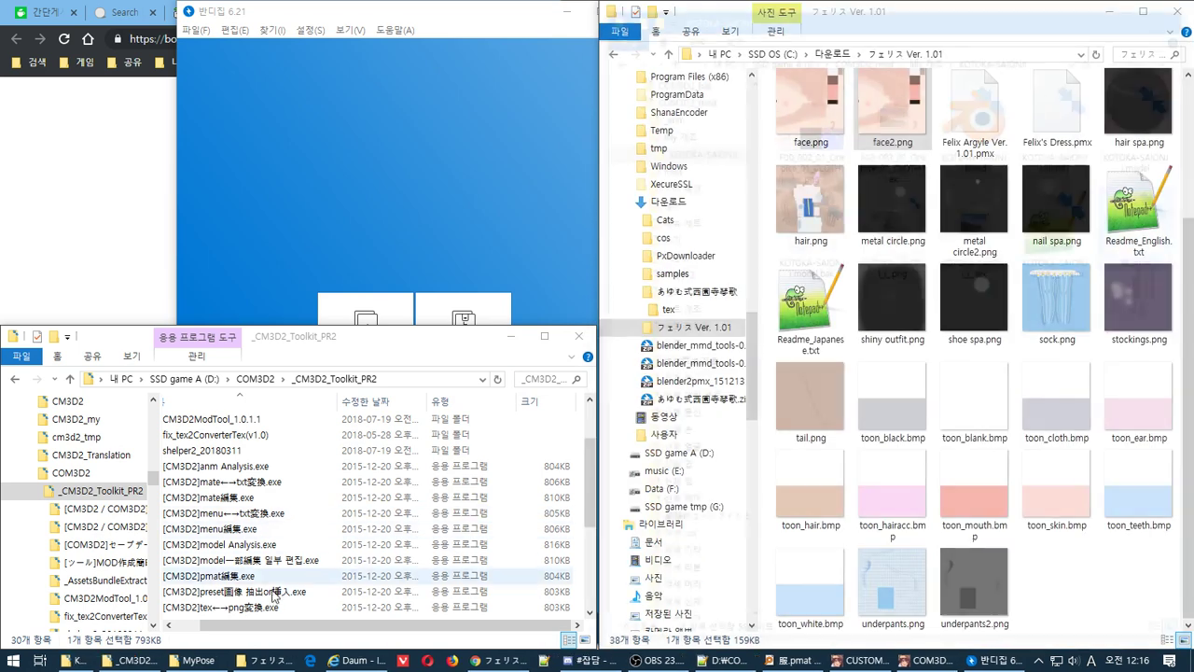
left_click(191, 662)
key("ctrl+w")
mouse_move(186, 661)
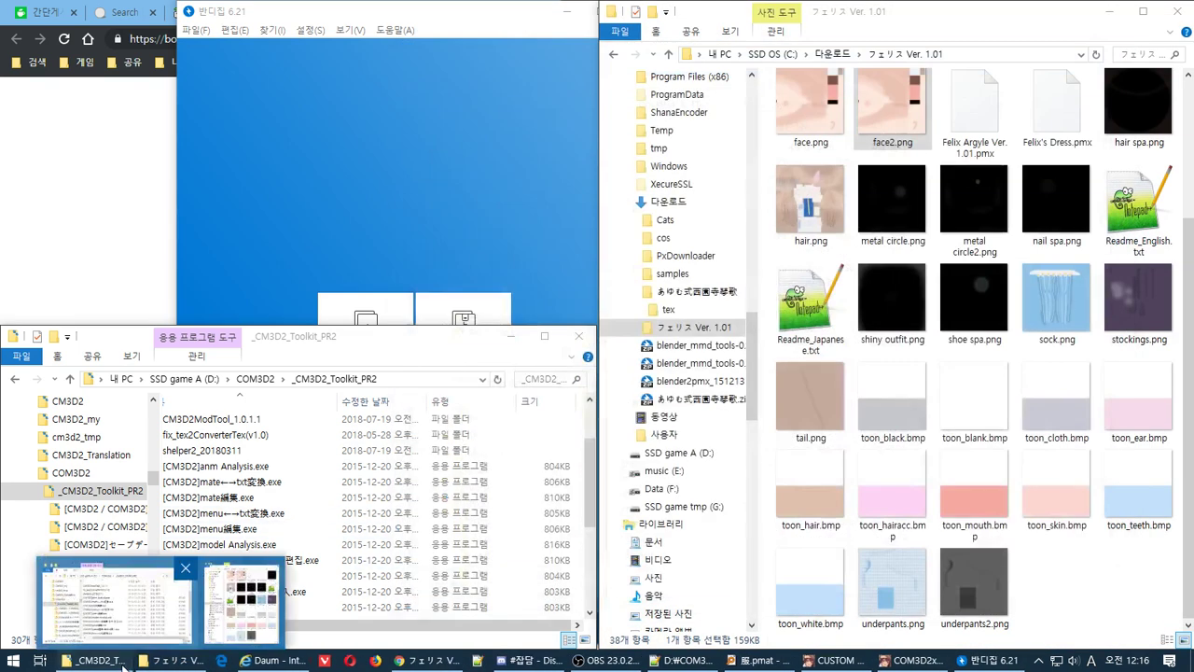
Launch Blender and dismiss its splash screen.
key("super")
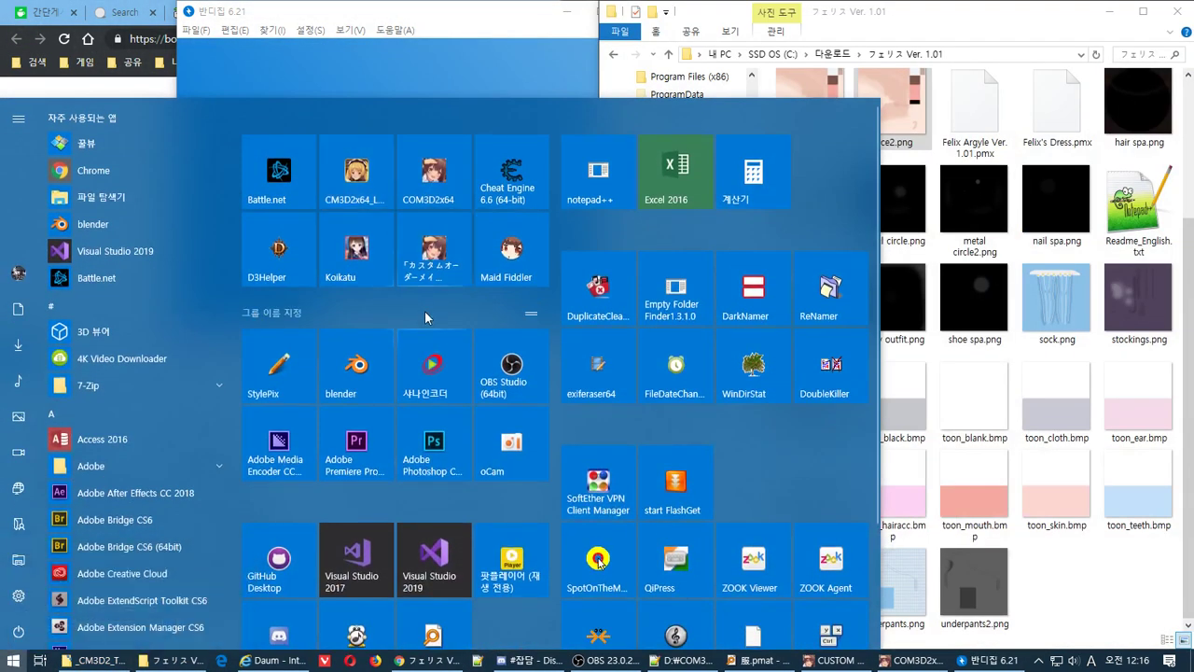
key("Escape")
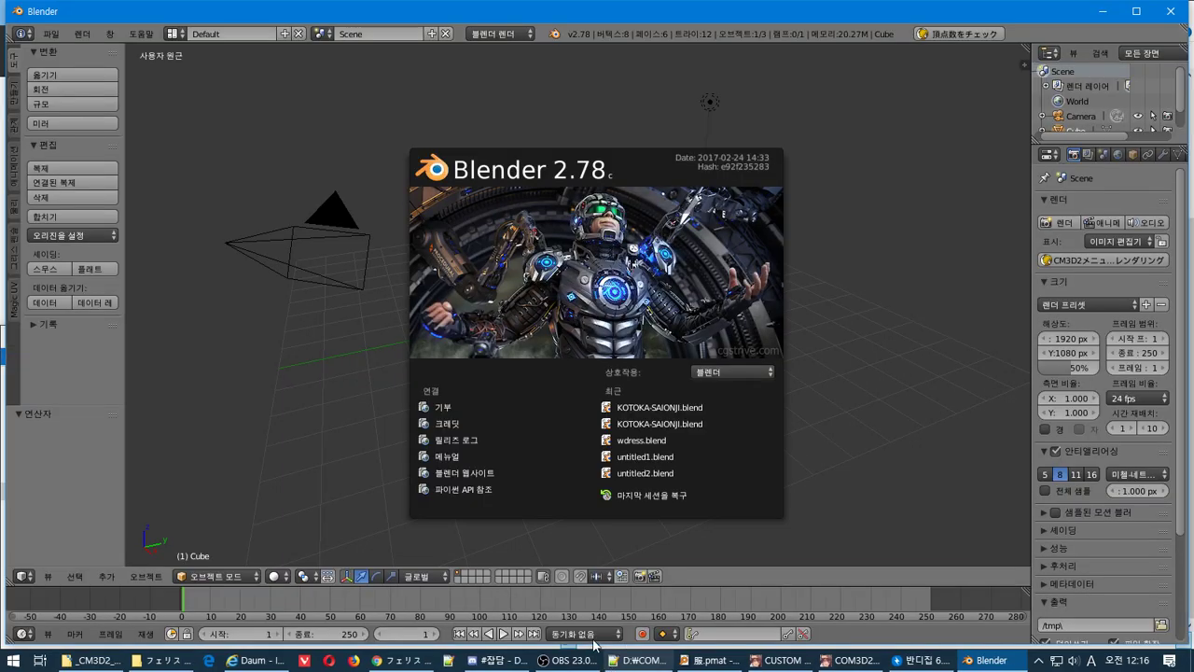
left_click(576, 330)
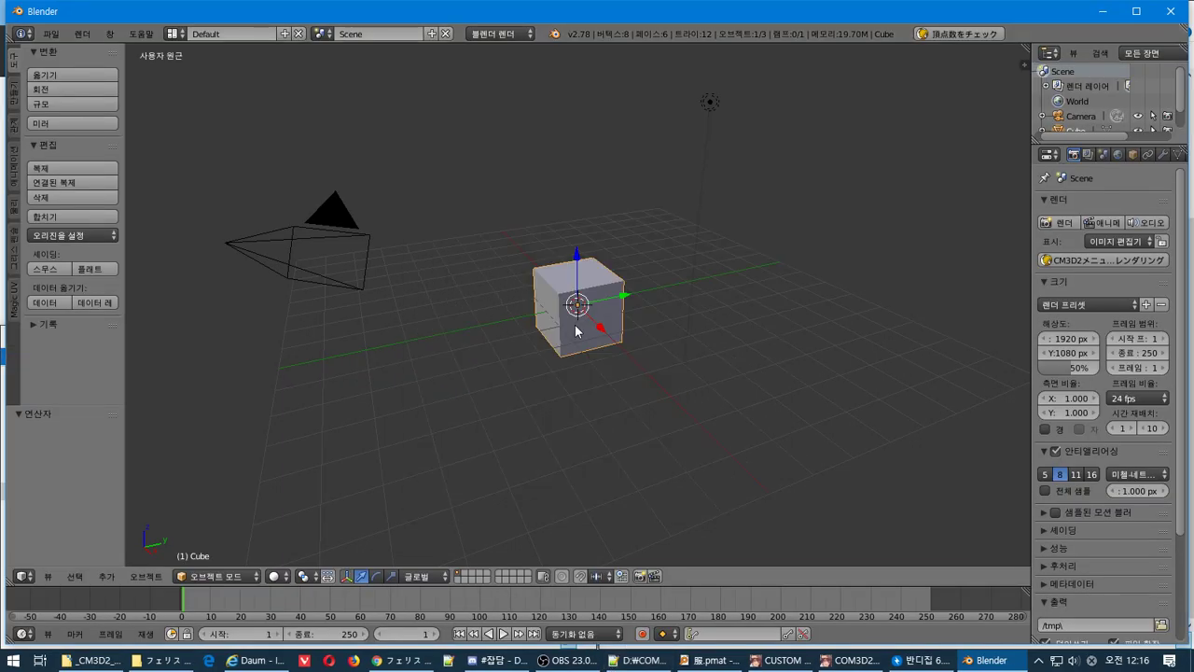
Delete all default objects from the scene, including the cube, camera and lamp.
key("a")
key("a")
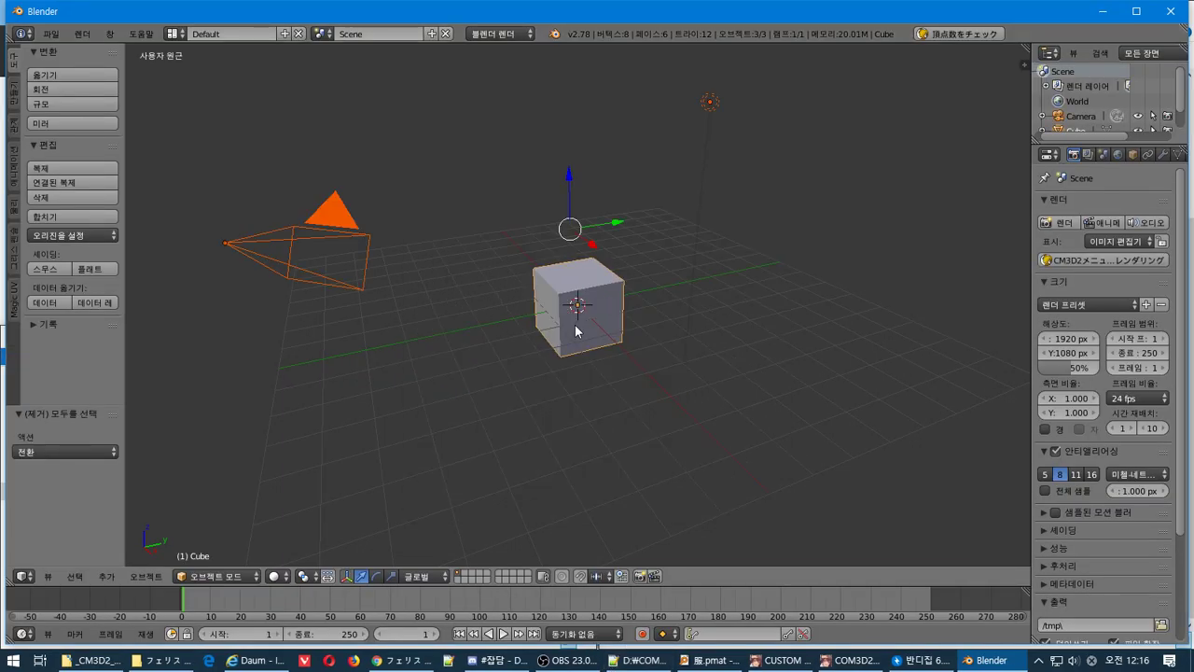
key("x")
left_click(573, 329)
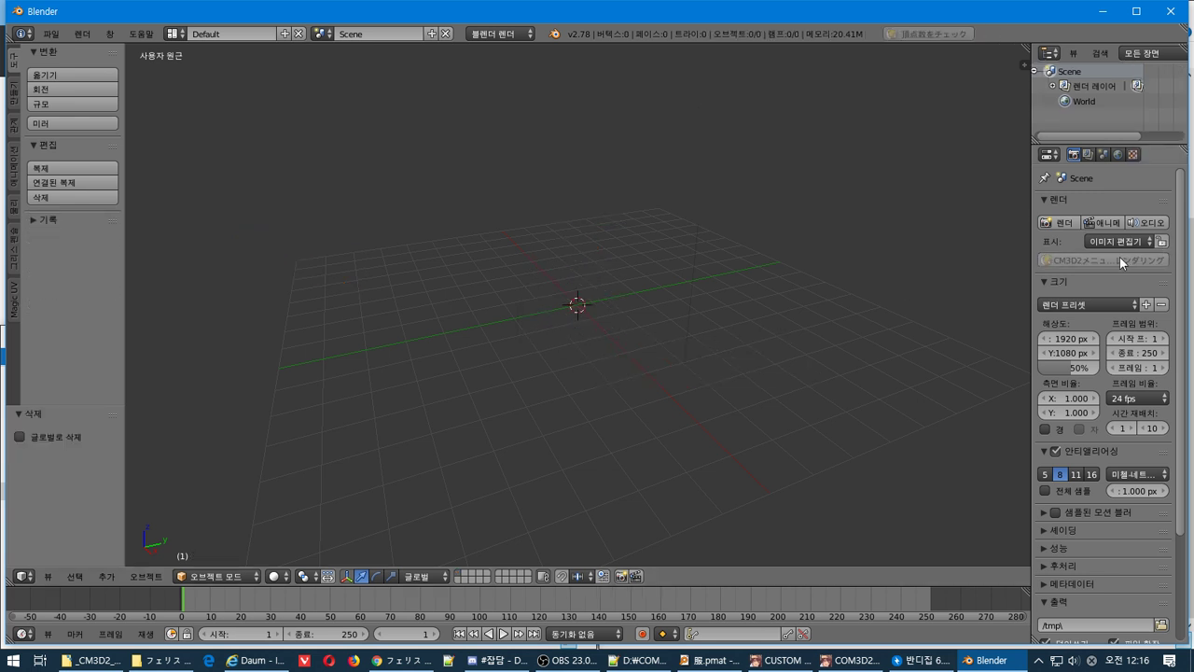
Widen the Outliner and Properties editors and make the Outliner taller.
left_click_drag(1026, 297, 897, 296)
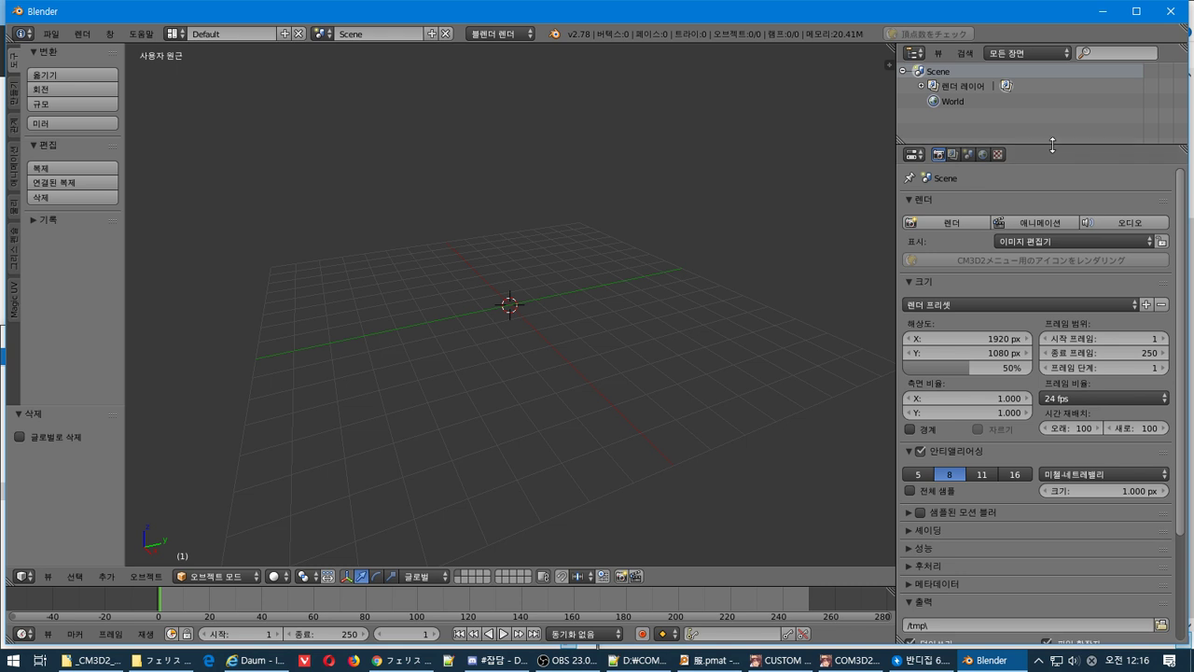
left_click_drag(1086, 146, 1087, 216)
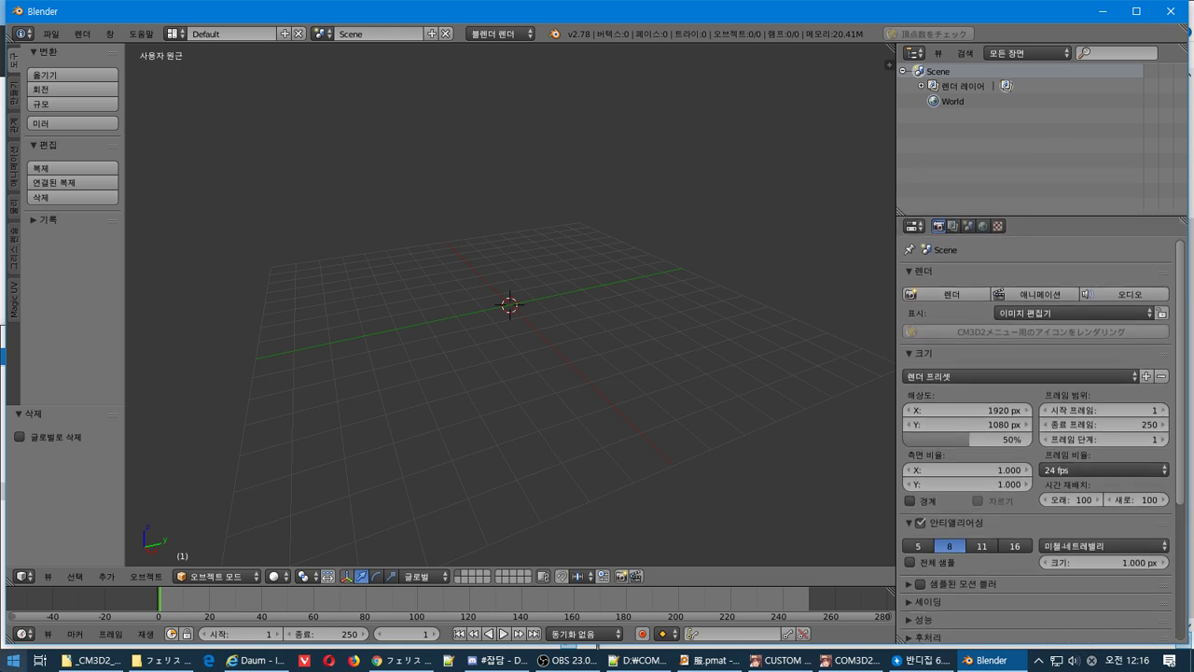
Launch keycastow and move its floating name overlay clear of Blender's File menu.
key("super")
scroll(622, 497, "down", 4)
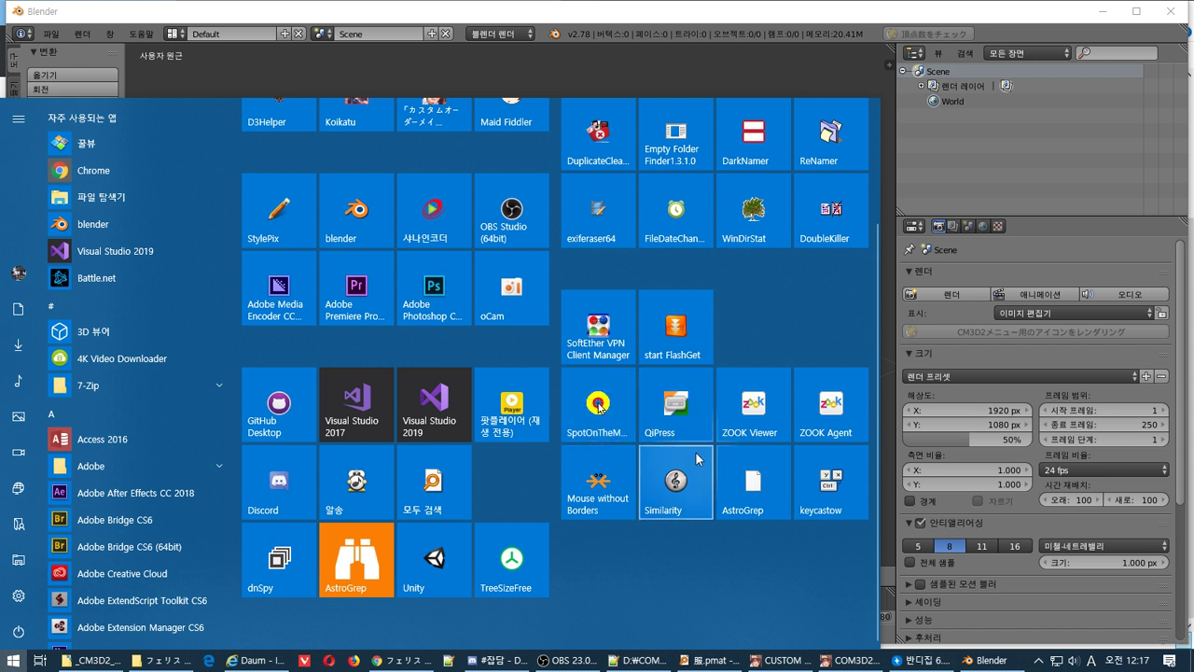
left_click(822, 489)
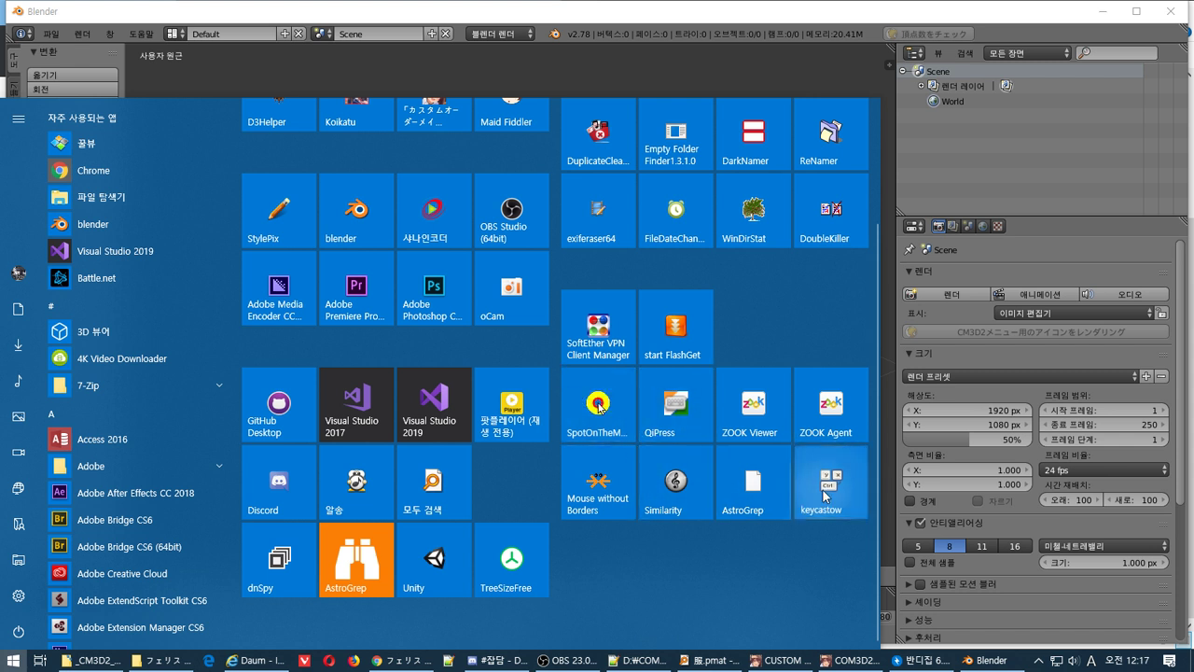
left_click(442, 465)
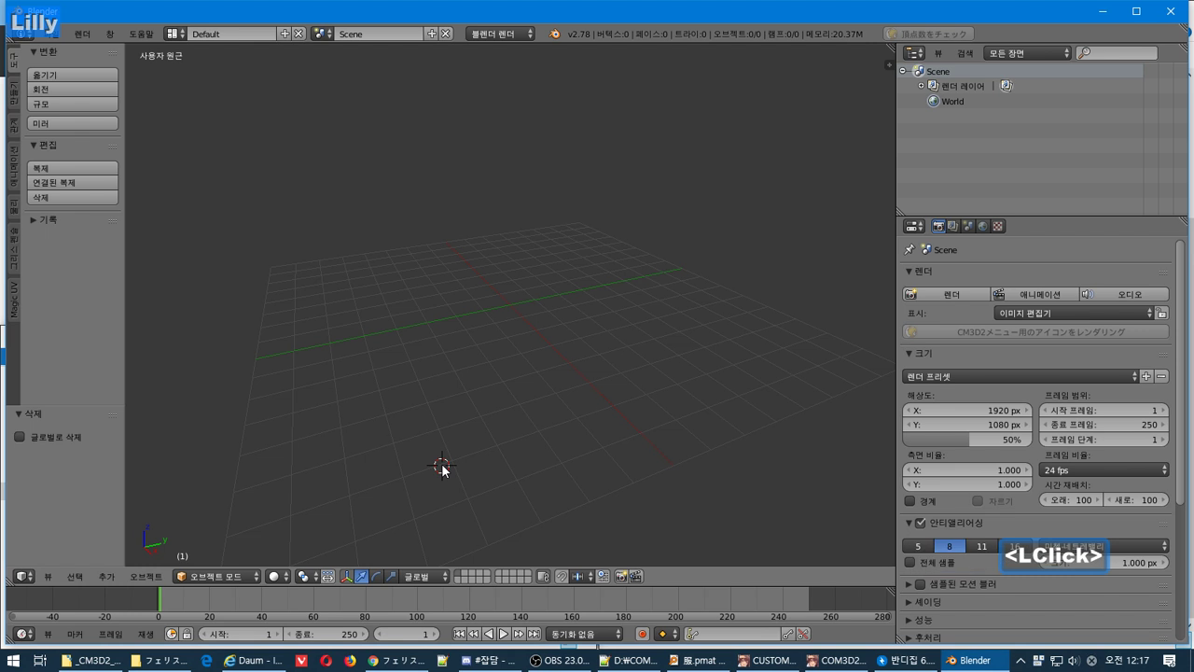
left_click(61, 35)
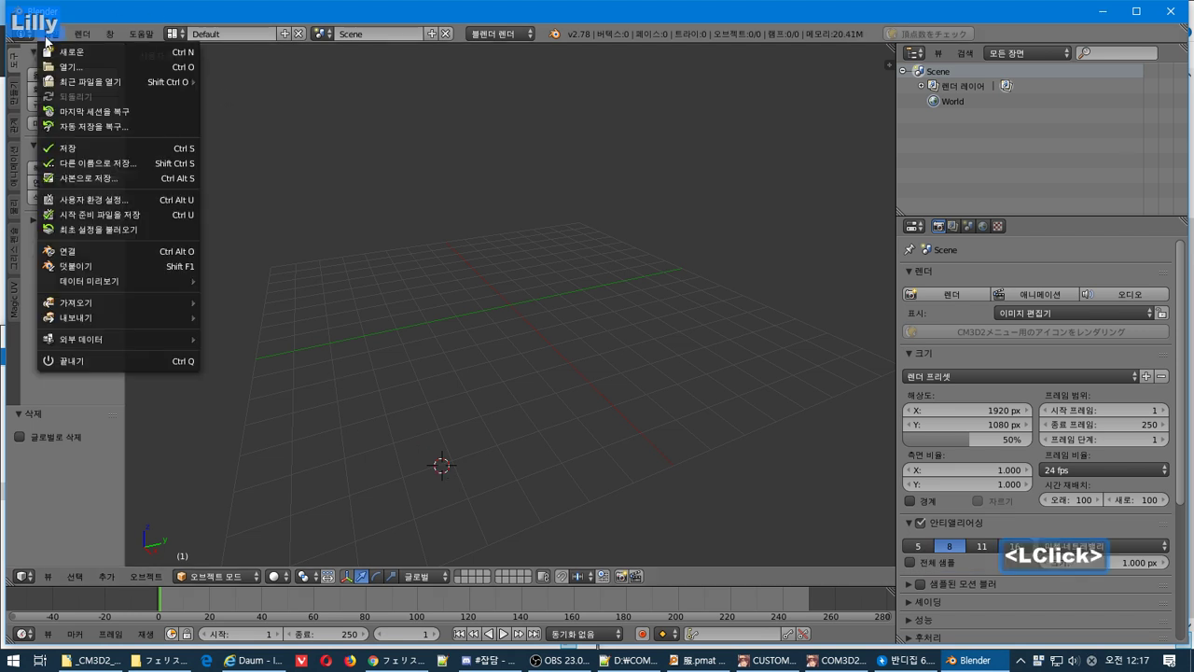
left_click_drag(662, 34, 1175, 52)
left_click(1182, 23)
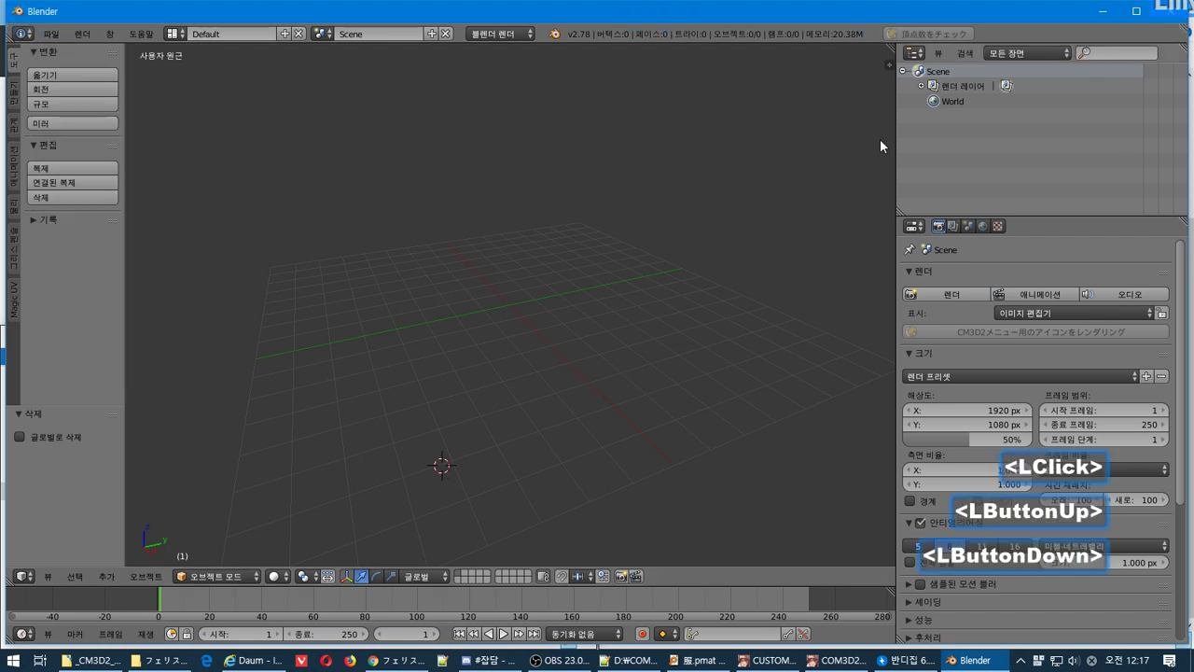
Import Felix Argyle Ver. 1.01.pmx from the フェリス Ver. 1.01 folder as a PMX File for MMD.
left_click(50, 33)
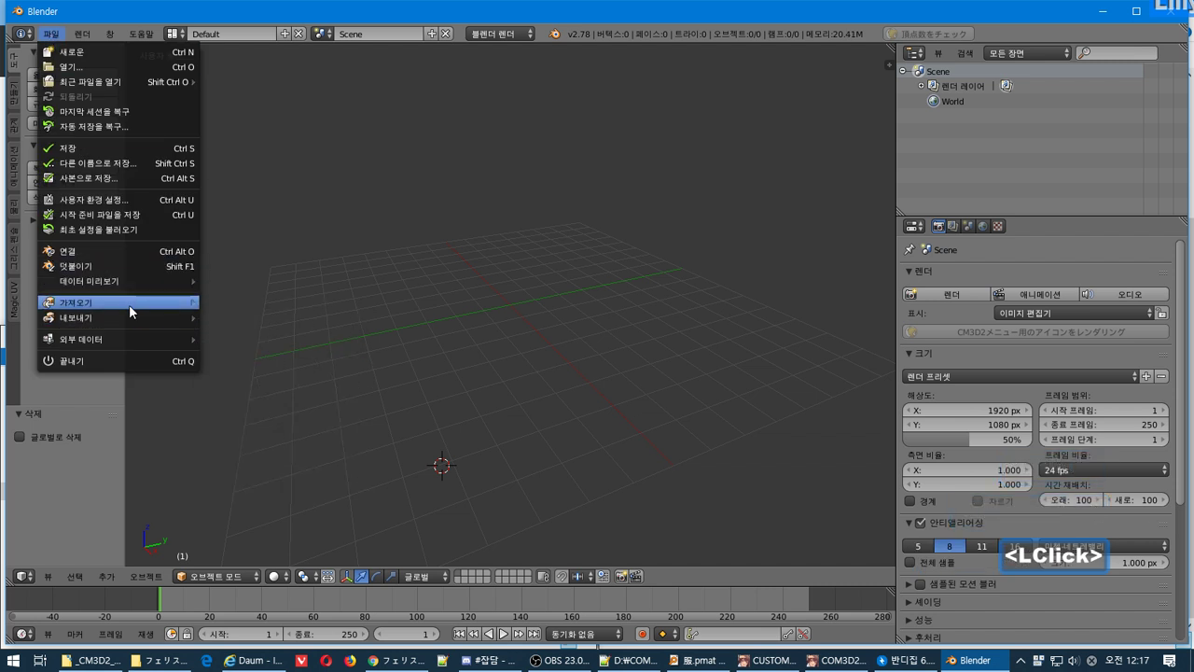
mouse_move(129, 304)
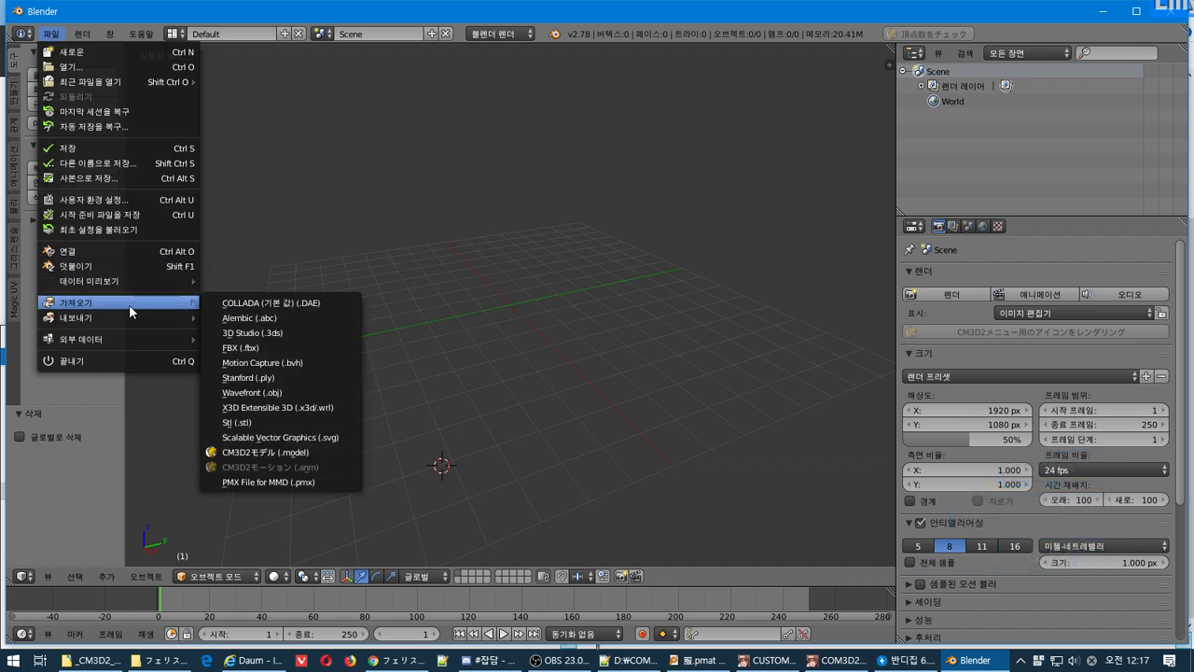
left_click(255, 482)
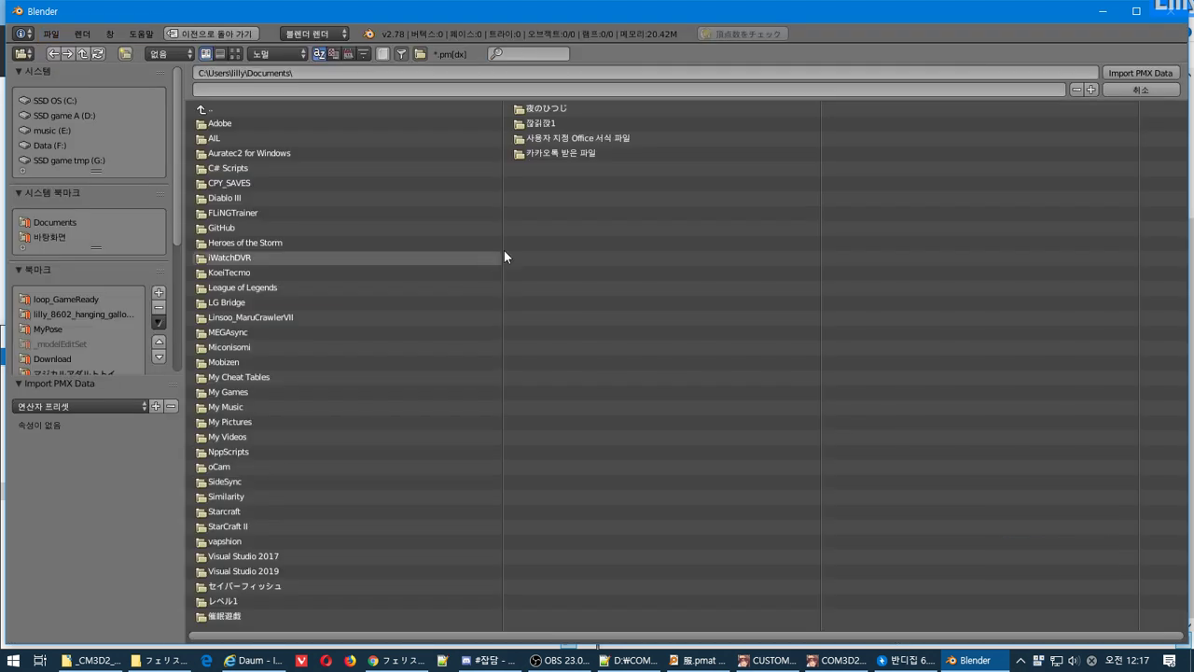
scroll(91, 219, "down", 4)
scroll(92, 219, "down", 1)
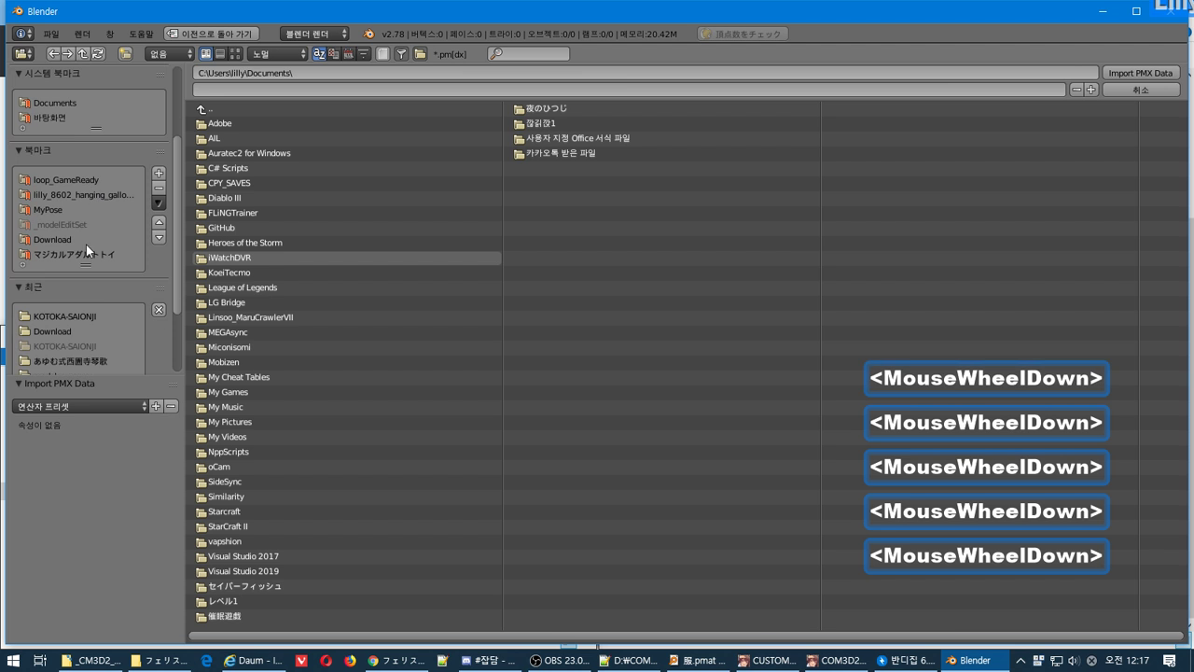
left_click(86, 242)
left_click(271, 199)
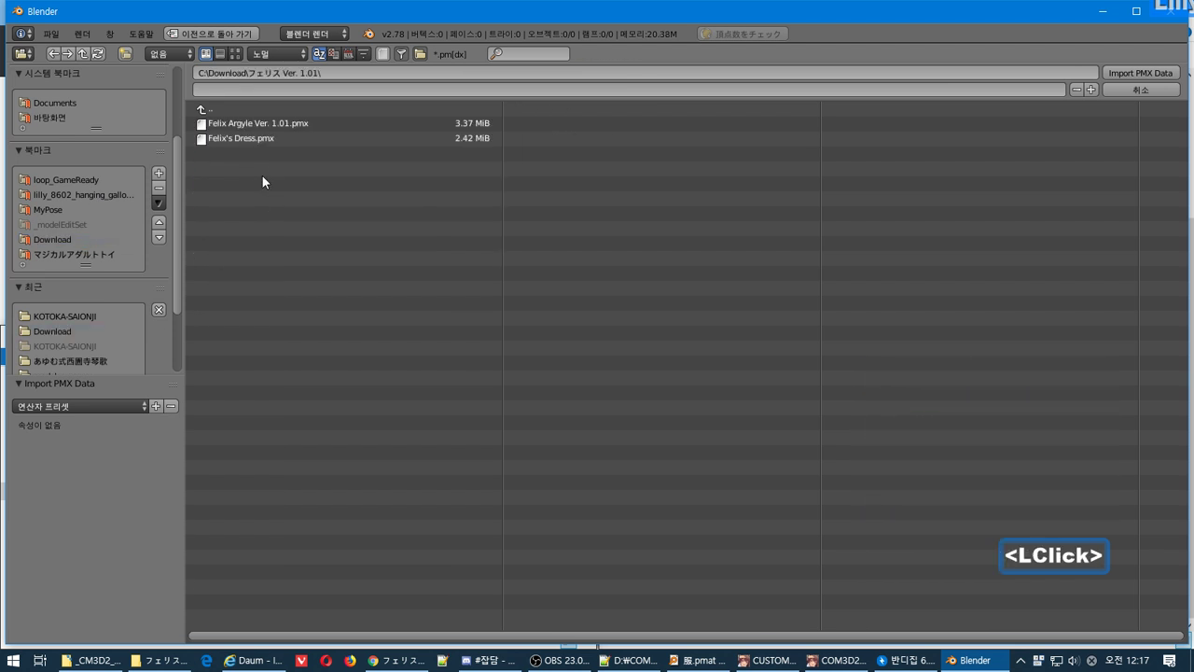
double_click(268, 124)
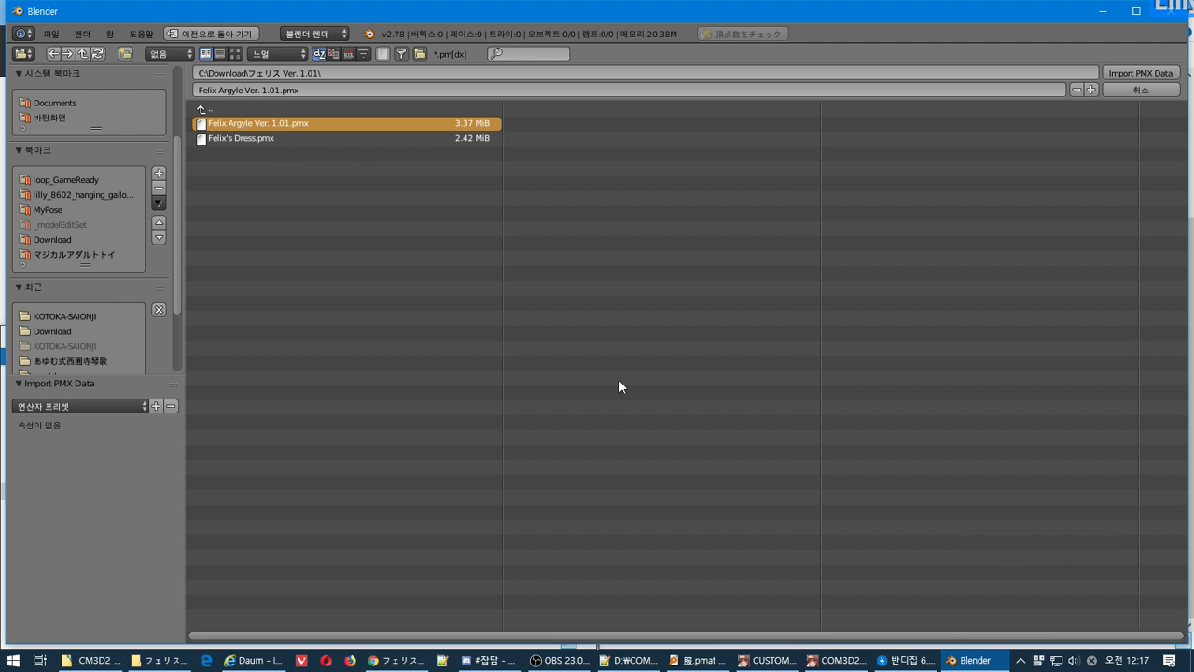
left_click(1151, 73)
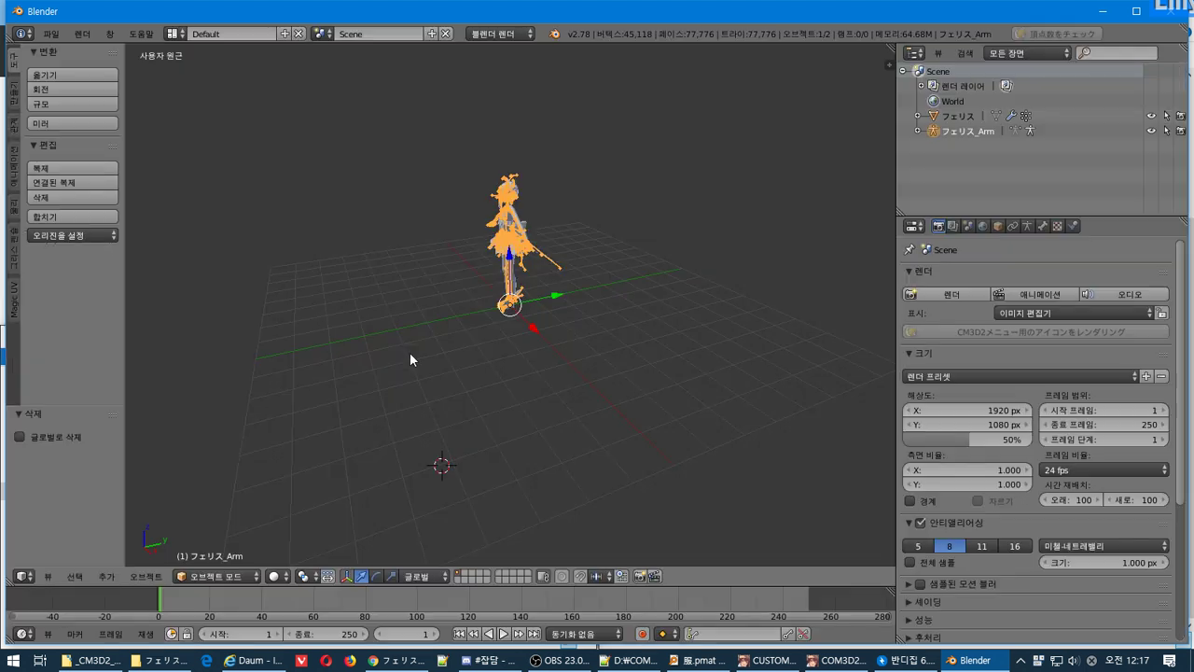
Inspect the imported フェリス model from the front, then delete it together with its armature.
middle_click_drag(411, 355, 625, 292)
scroll(626, 292, "up", 5)
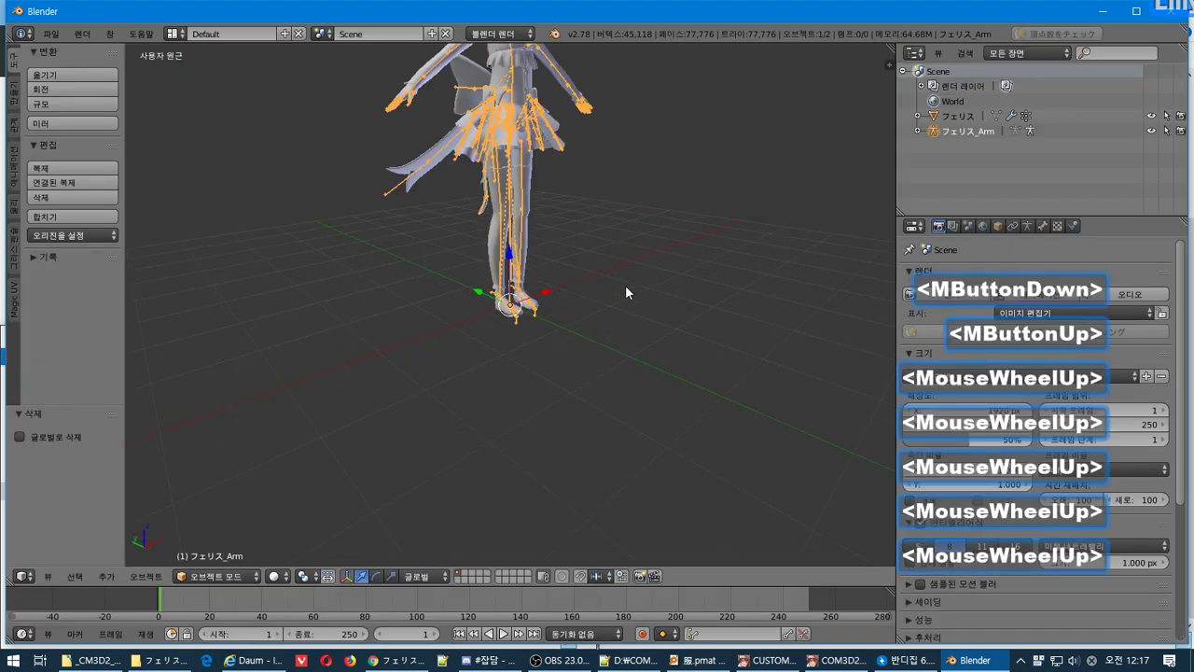
middle_click_drag(597, 212, 588, 350, "shift")
scroll(643, 366, "up", 2)
scroll(588, 350, "down", 2)
scroll(587, 350, "up", 1)
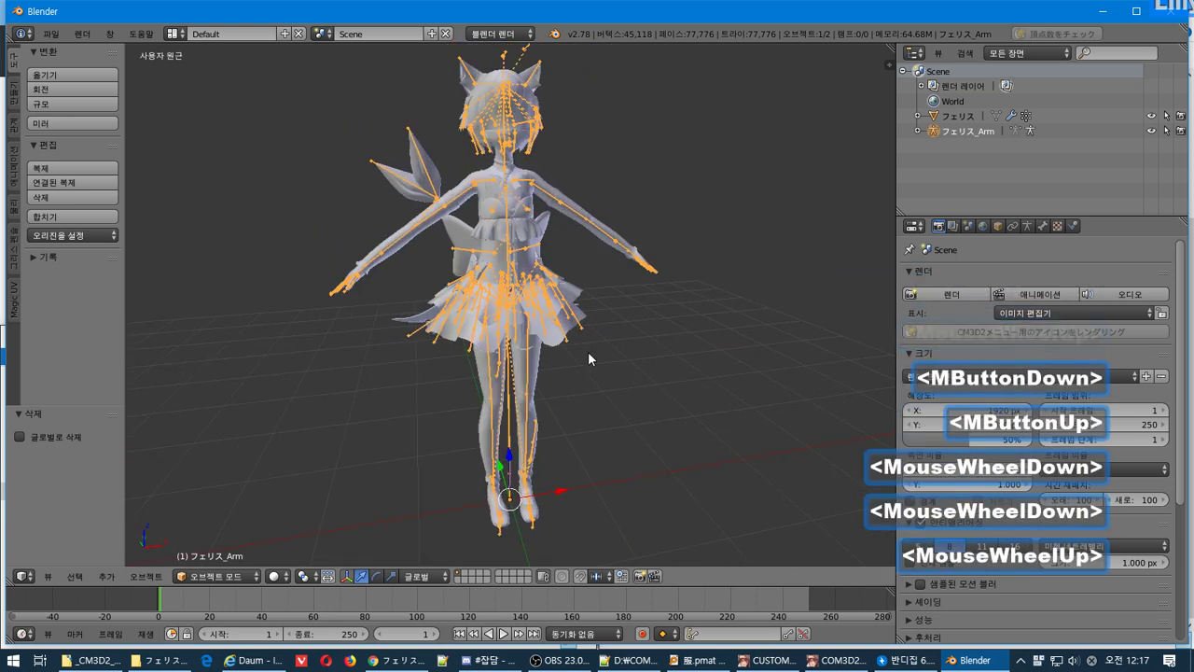
key("a")
key("a")
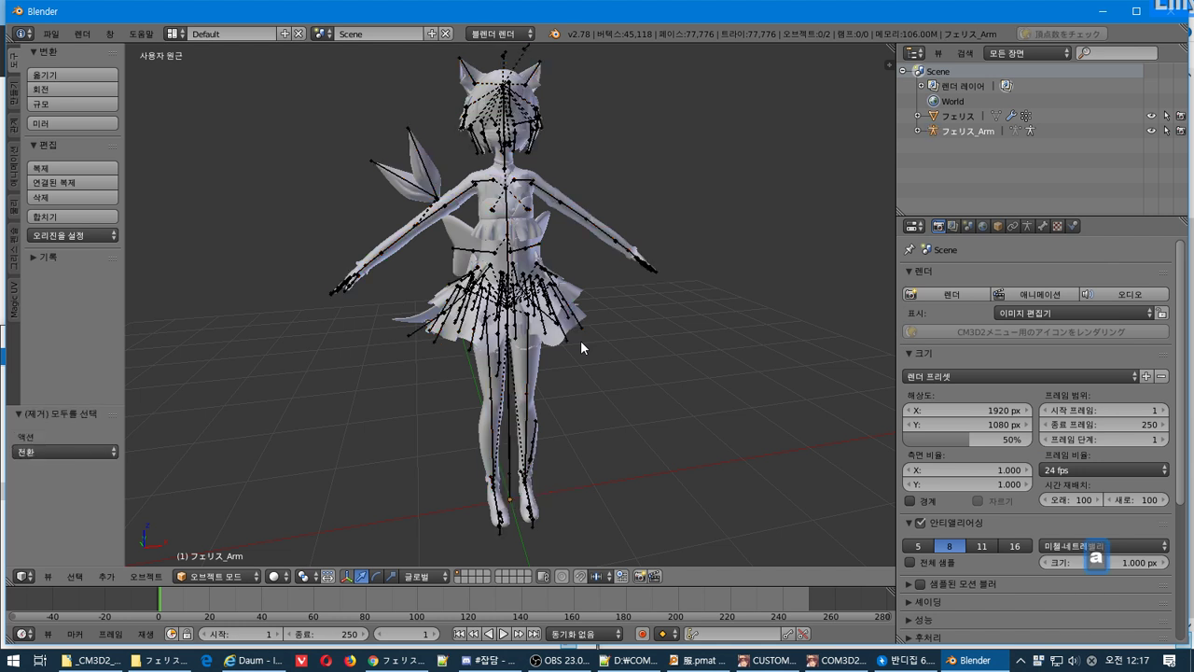
key("Delete")
key("Return")
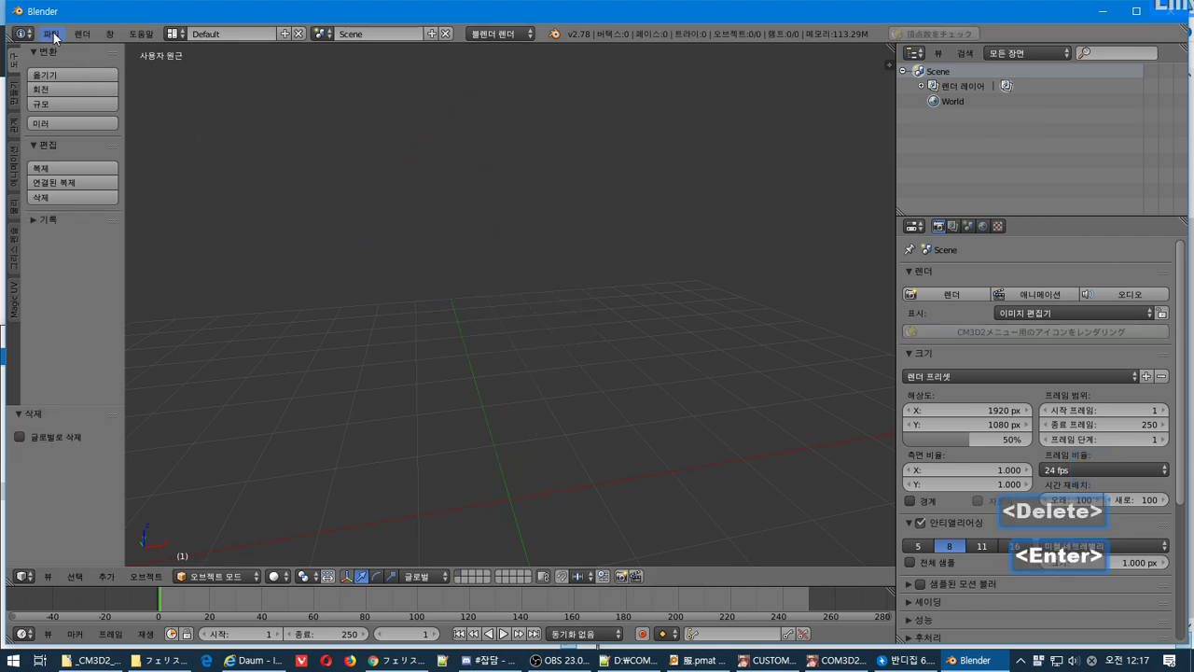
Import Felix's Dress.pmx as a PMX File for MMD and expand its armature in the Outliner.
left_click(51, 34)
mouse_move(154, 303)
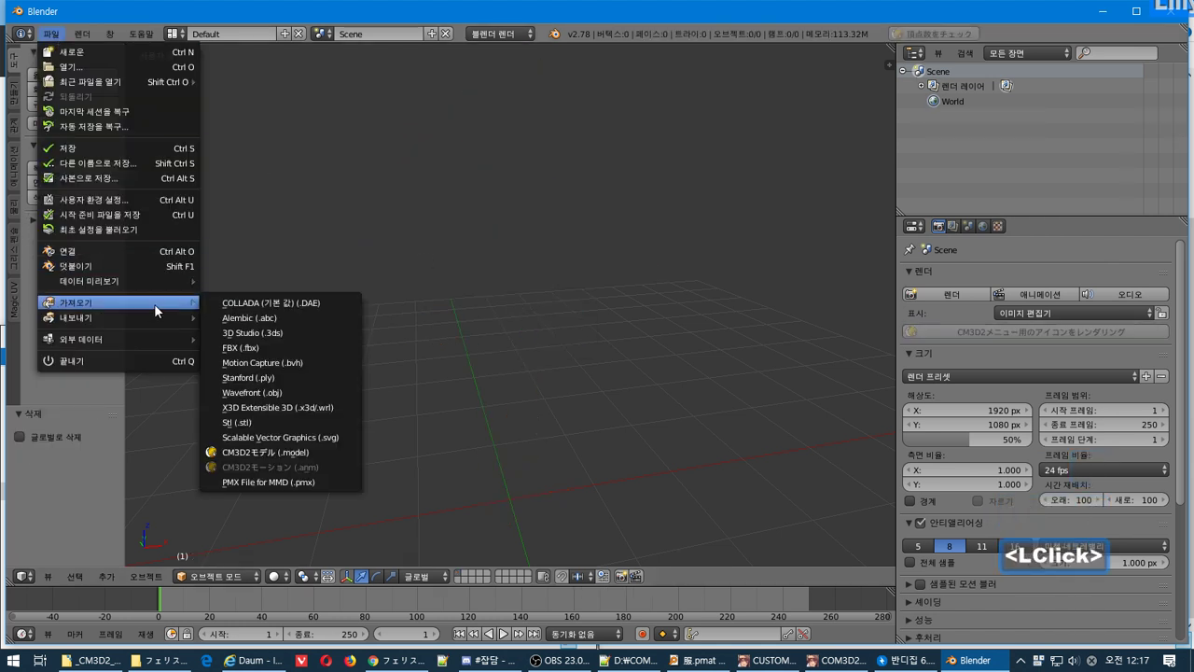
left_click(305, 482)
left_click(265, 141)
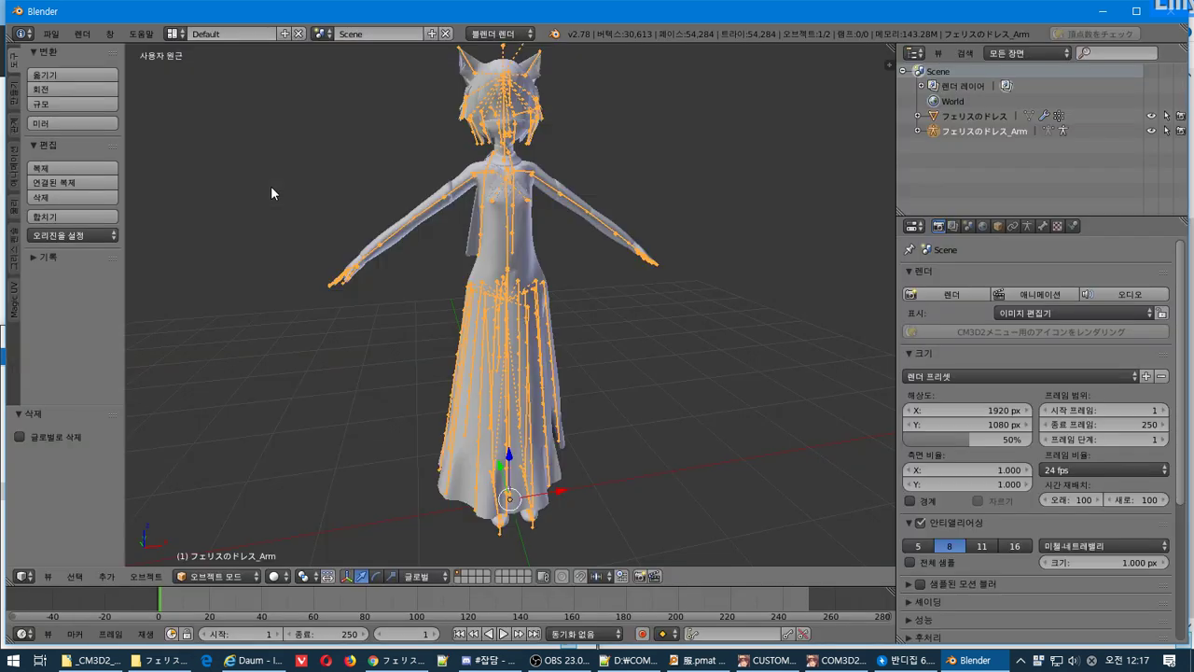
middle_click_drag(273, 186, 215, 210)
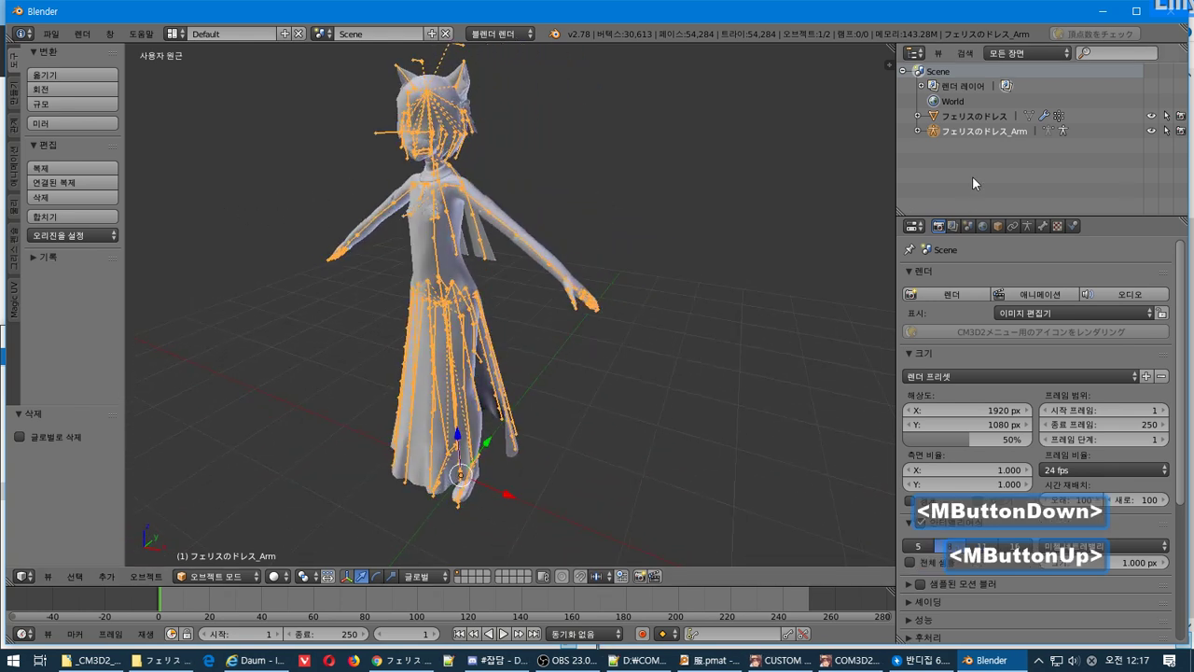
left_click(918, 132)
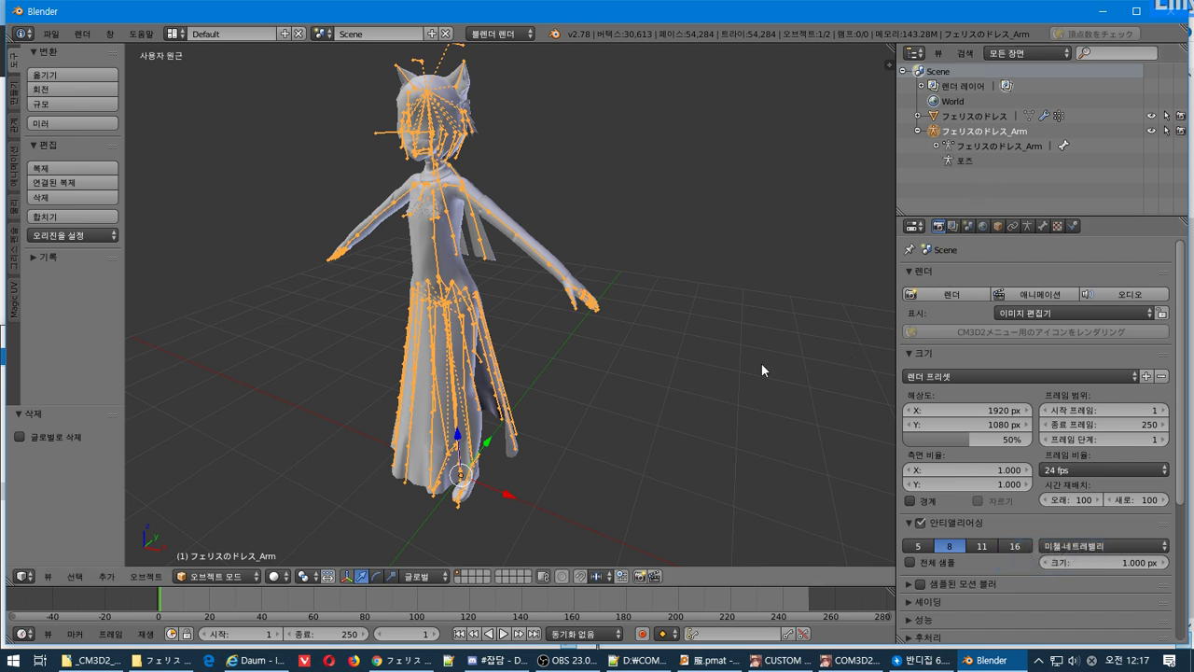
Delete the フェリスのドレス_Arm armature from the scene, keeping the フェリスのドレス mesh.
left_click(946, 117)
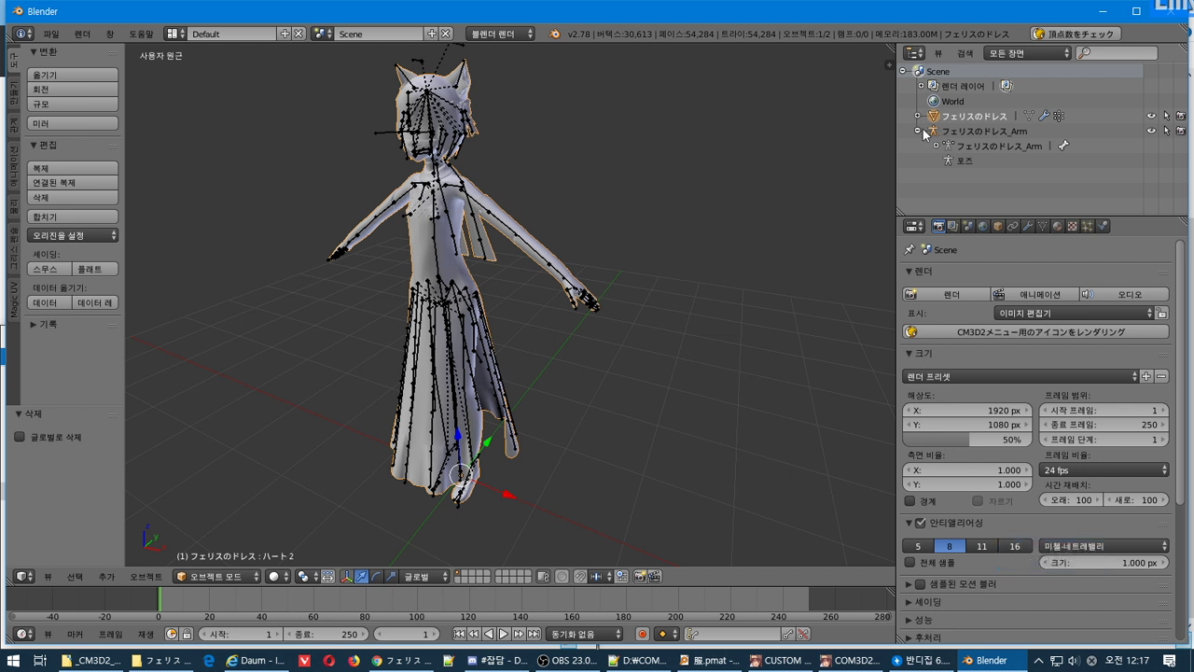
double_click(925, 132)
left_click(957, 136)
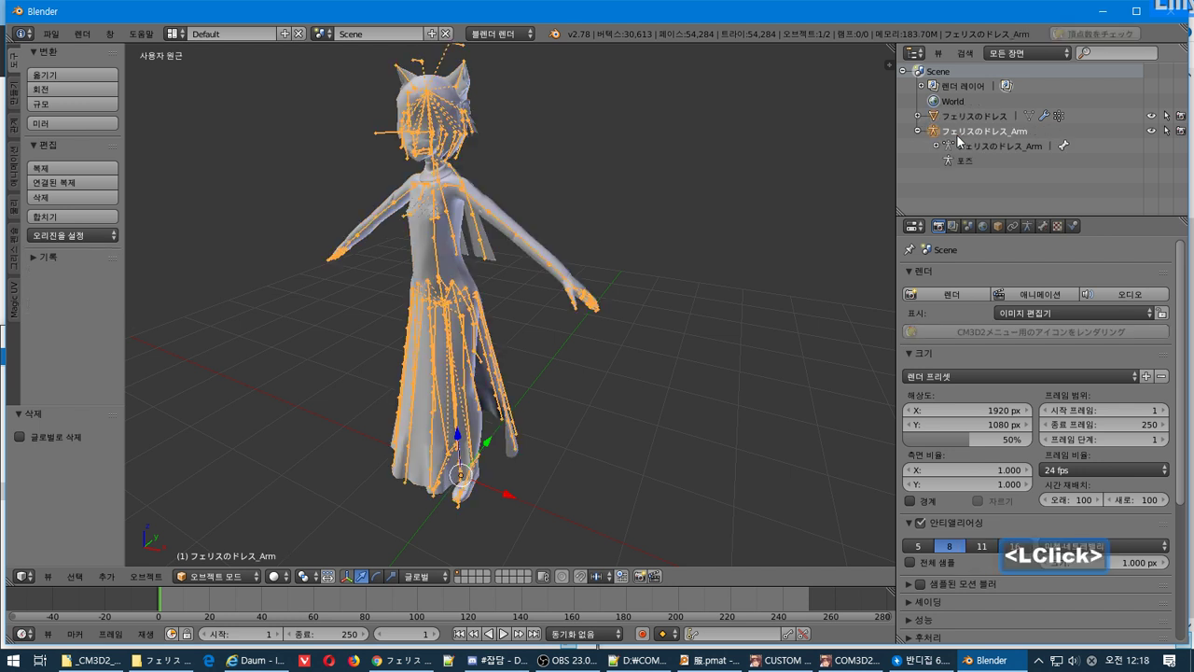
key("Delete")
right_click(924, 135)
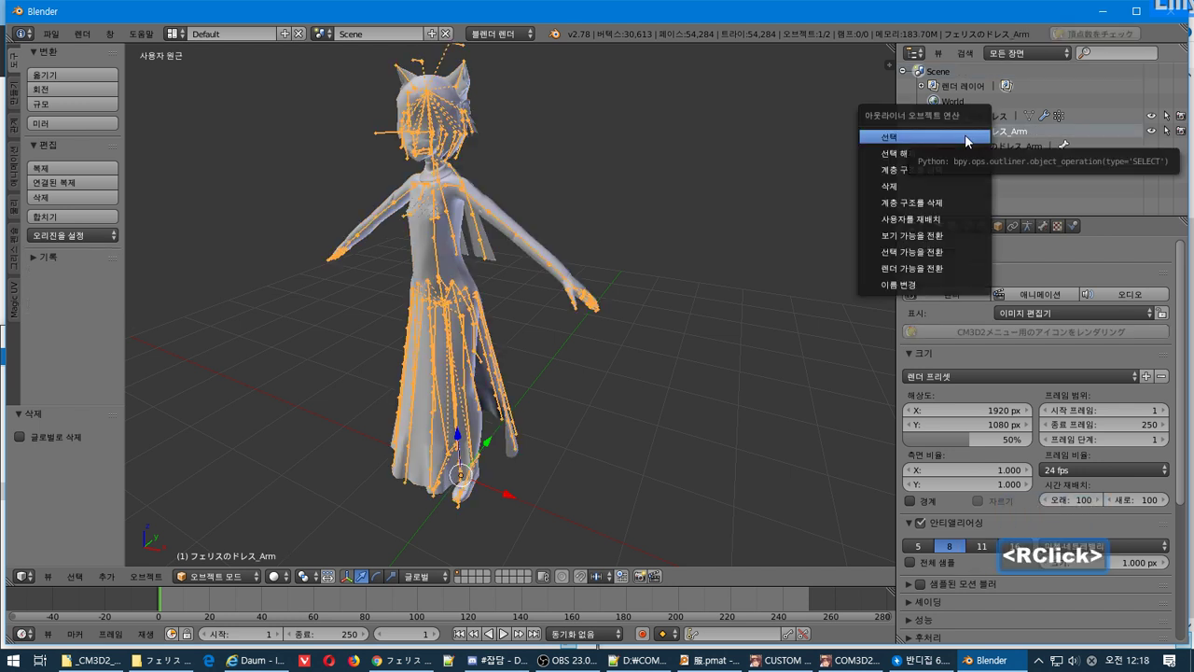
left_click(962, 187)
Enter Edit Mode on the フェリスのドレス mesh and separate all its geometry into individual objects by material.
left_click(956, 119)
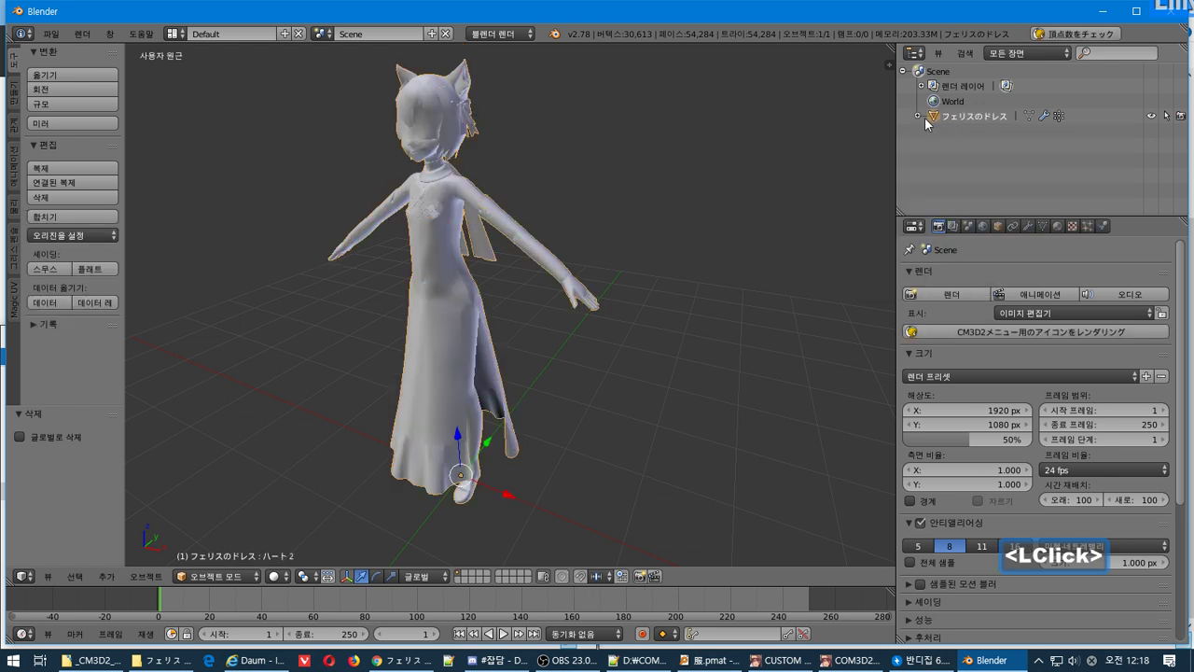
key("Tab")
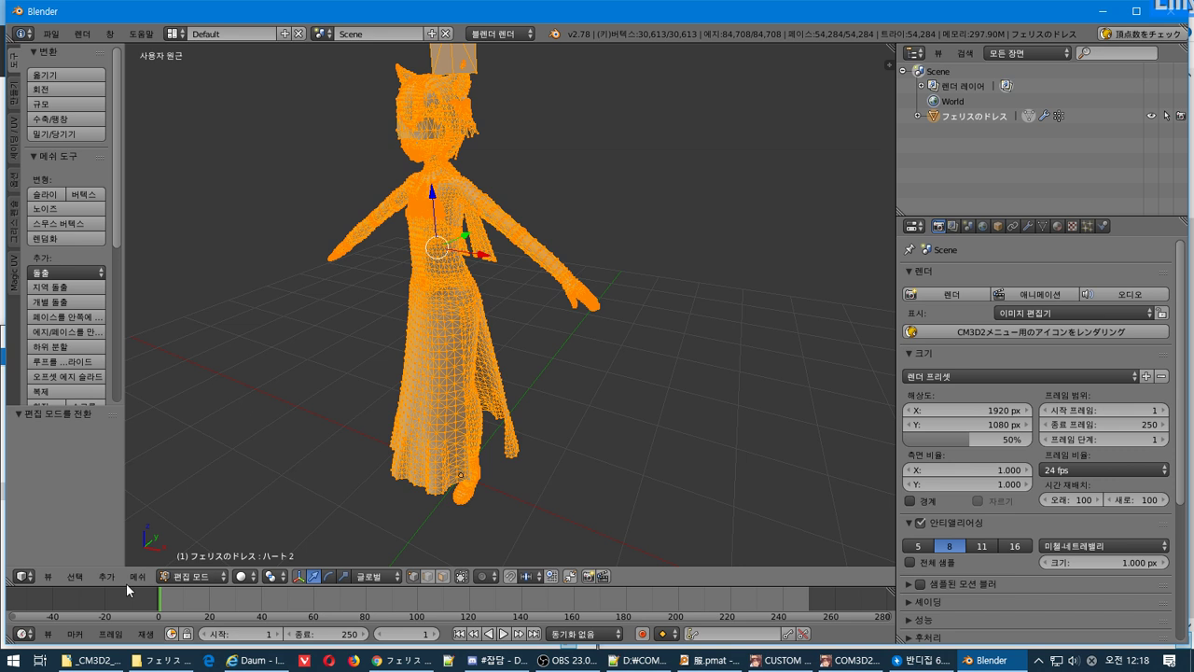
middle_click_drag(433, 172, 431, 210)
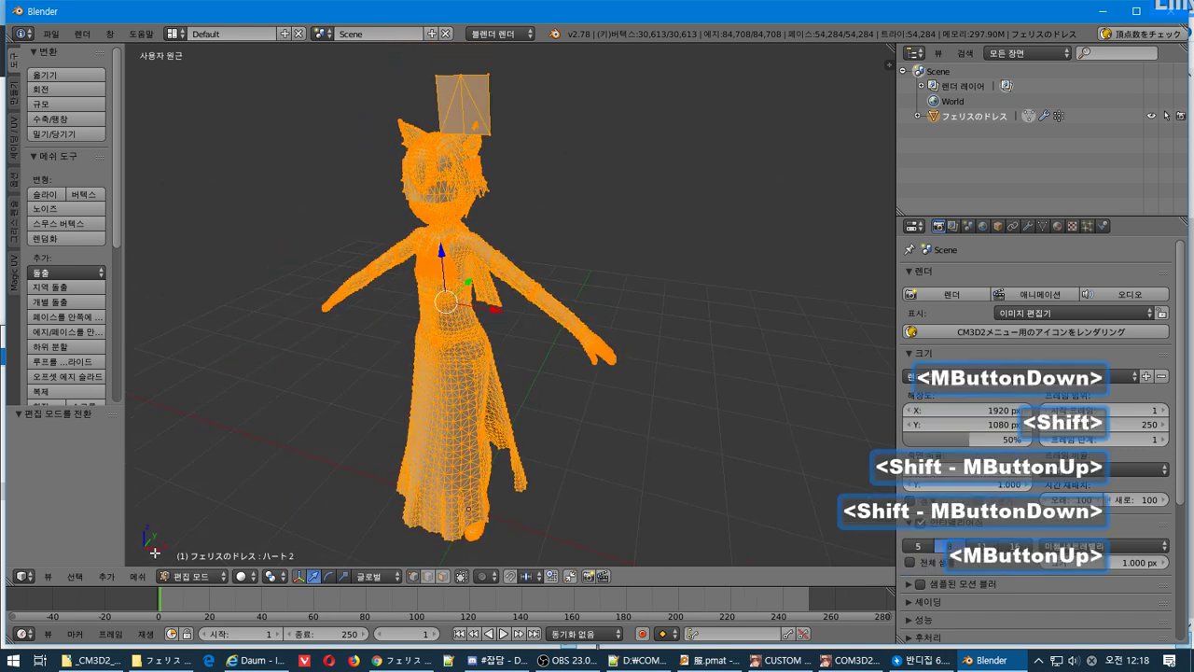
left_click(138, 576)
mouse_move(220, 390)
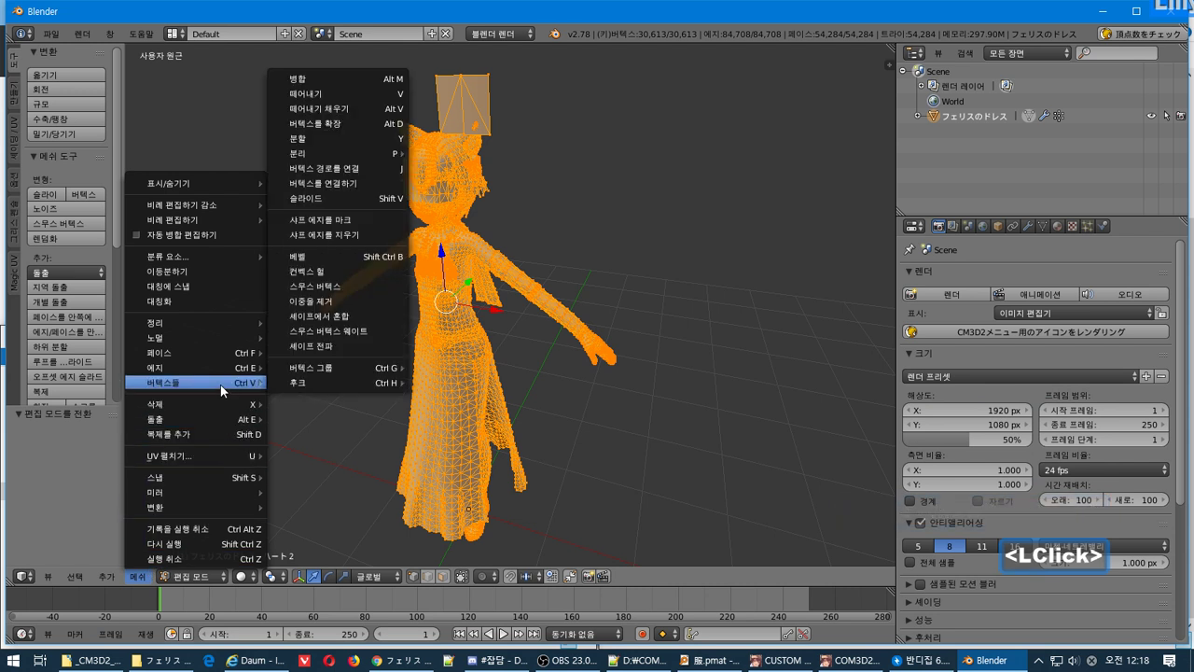
mouse_move(355, 161)
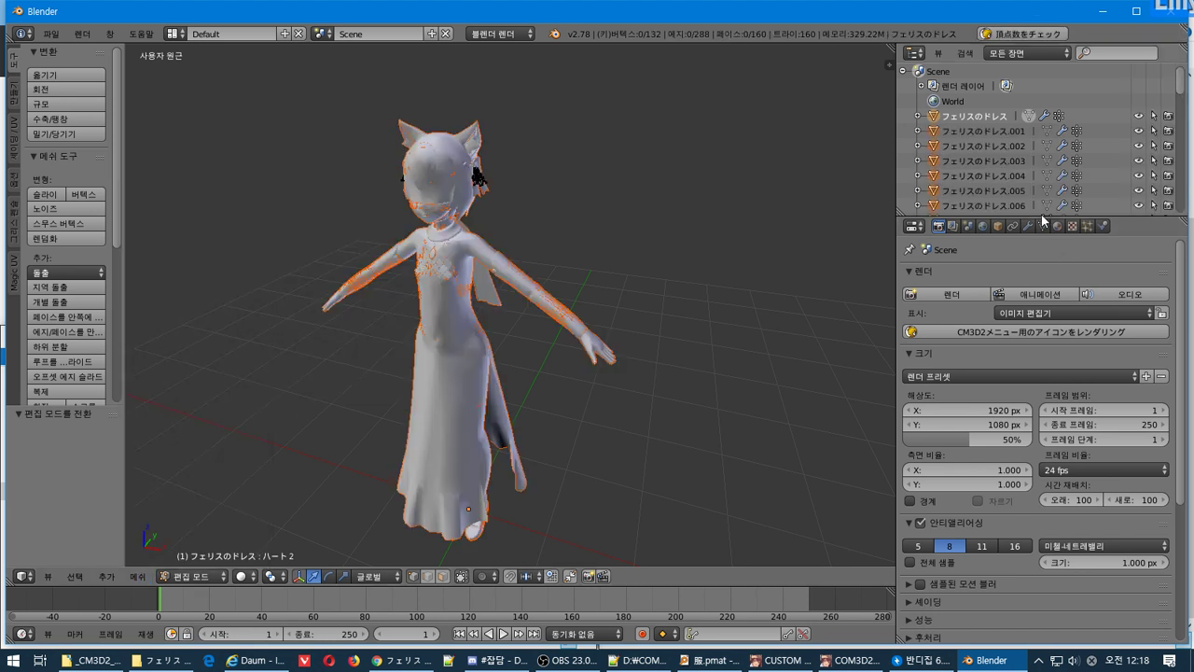
Enlarge the Outliner to list the separated フェリスのドレス parts and return to Object Mode.
left_click_drag(1045, 214, 1154, 538)
scroll(1084, 356, "down", 12)
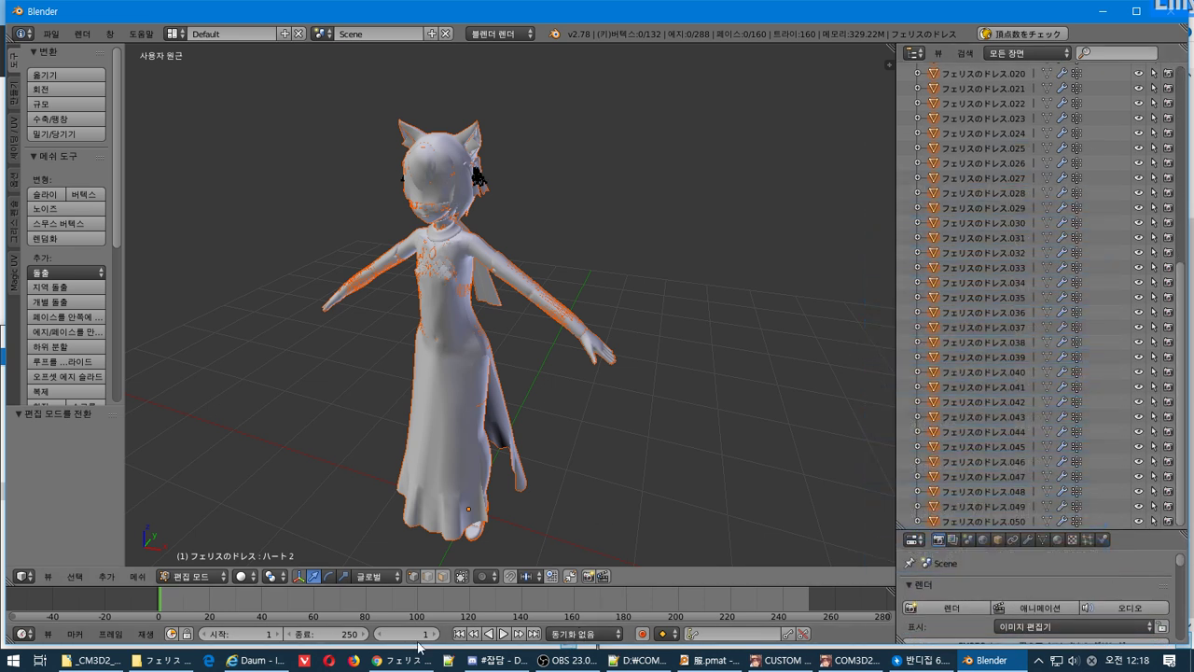
right_click(470, 346)
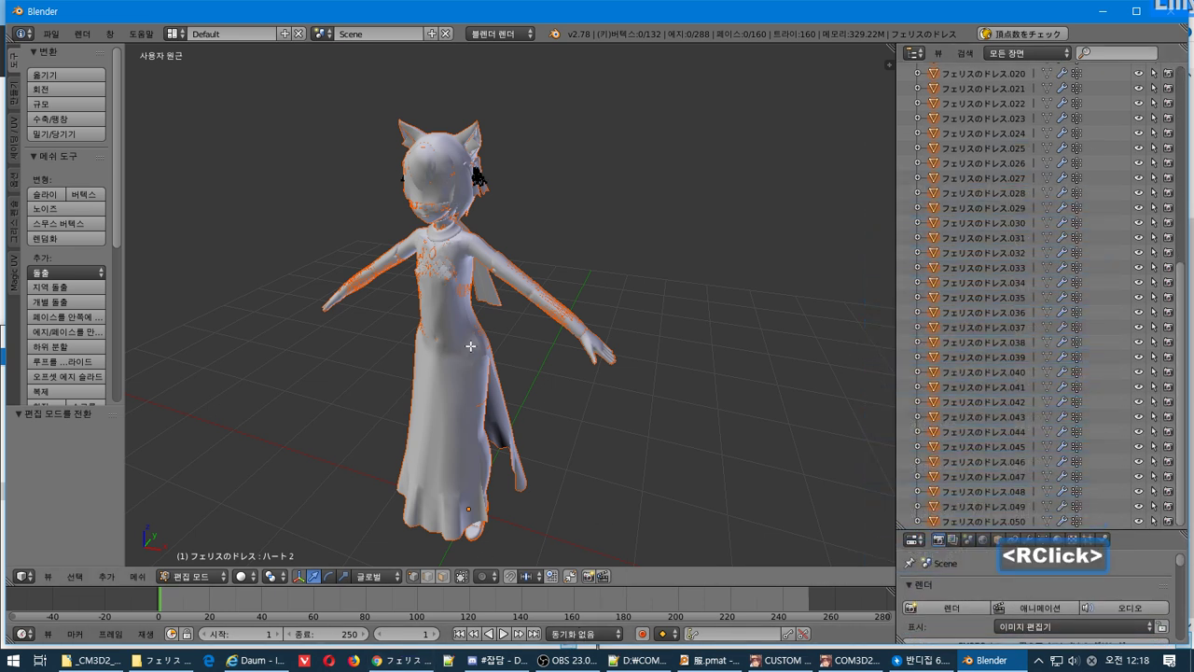
key("Tab")
Move the torso-and-hands skin mesh フェリスのドレス.013 away from the model and delete it.
right_click(527, 313)
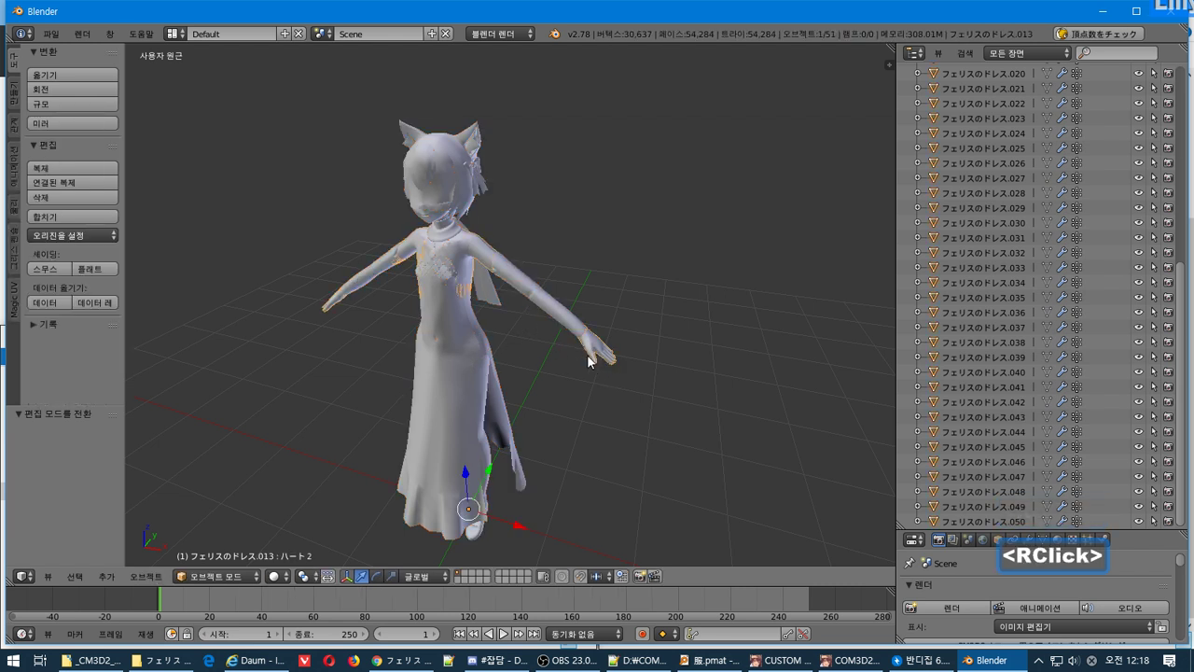
key("g")
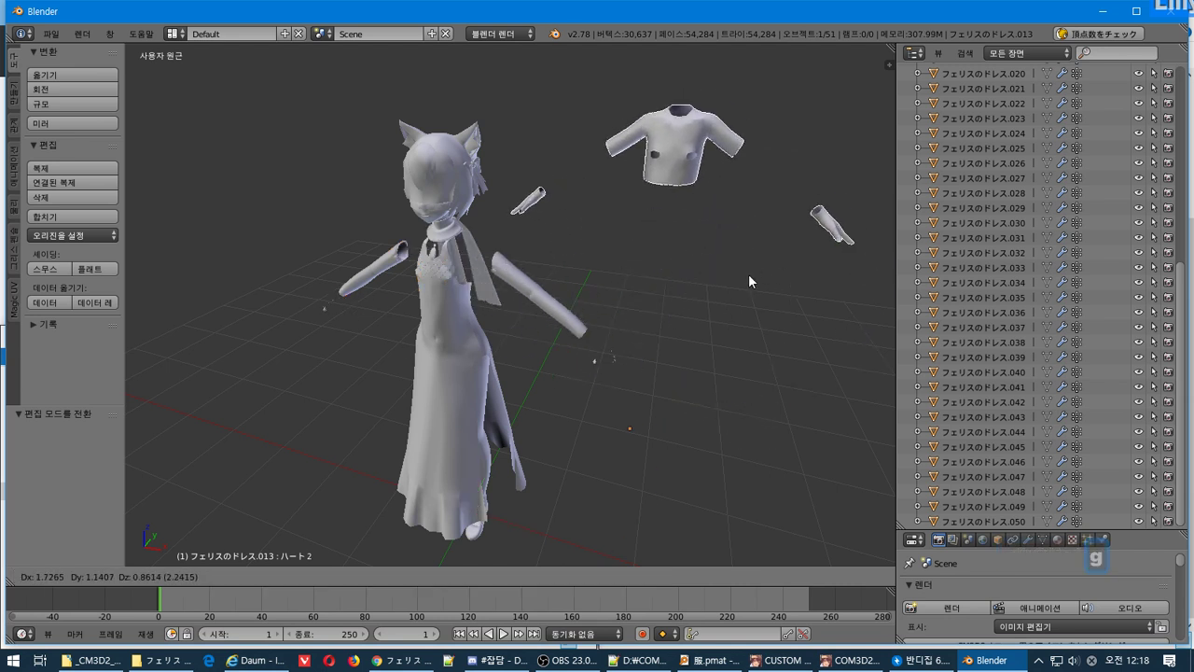
left_click(749, 273)
key("Delete")
key("Return")
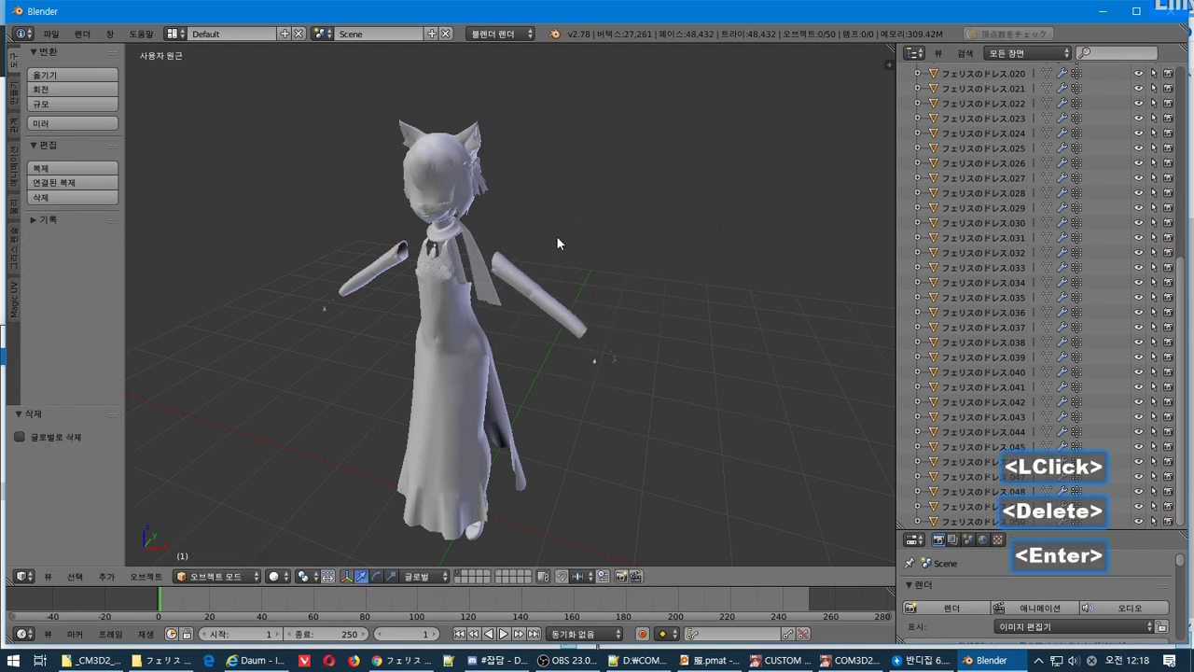
Pull the face-shaped mesh フェリスのドレス.024 away from the head and delete it.
right_click(446, 195)
key("g")
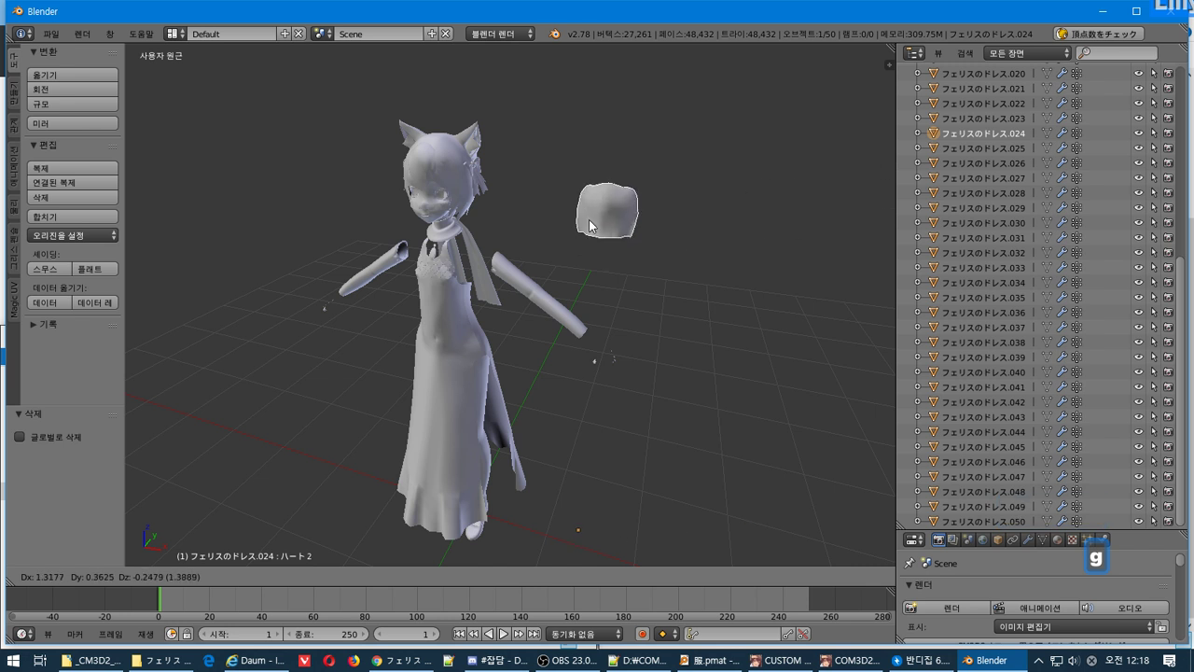
left_click(587, 210)
key("Delete")
key("Return")
Temporarily shift the dress mesh フェリスのドレス.035 aside to examine the body parts beneath it, leaving it in its original place.
right_click(439, 213)
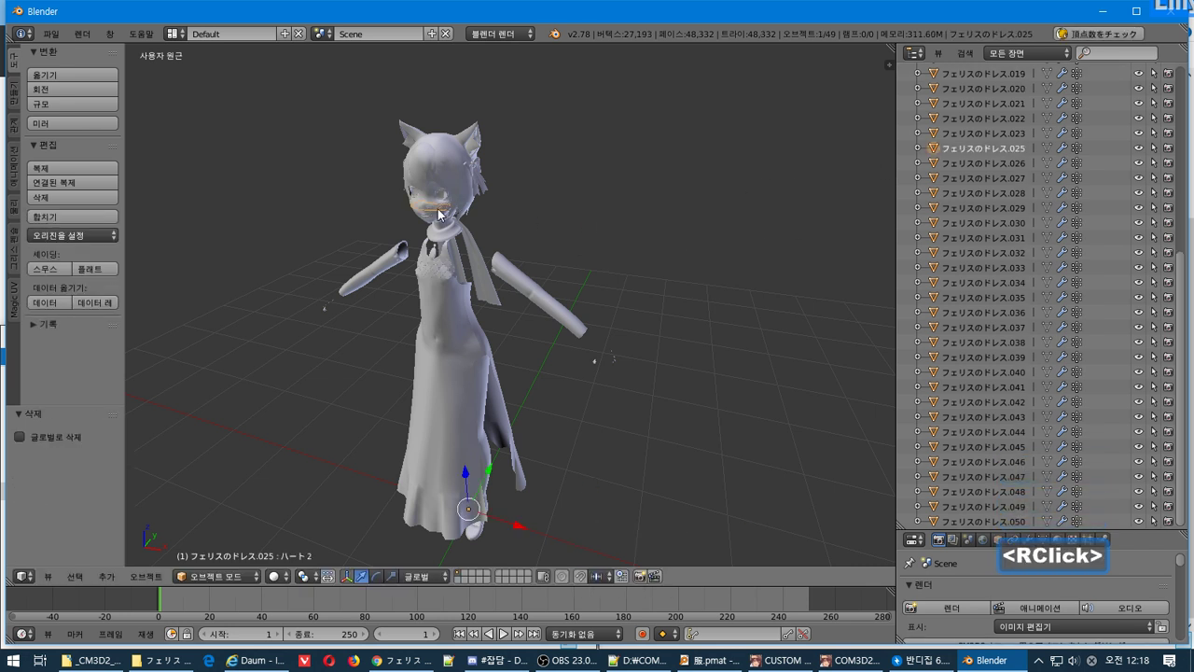
scroll(438, 214, "up", 2)
scroll(438, 210, "down", 1)
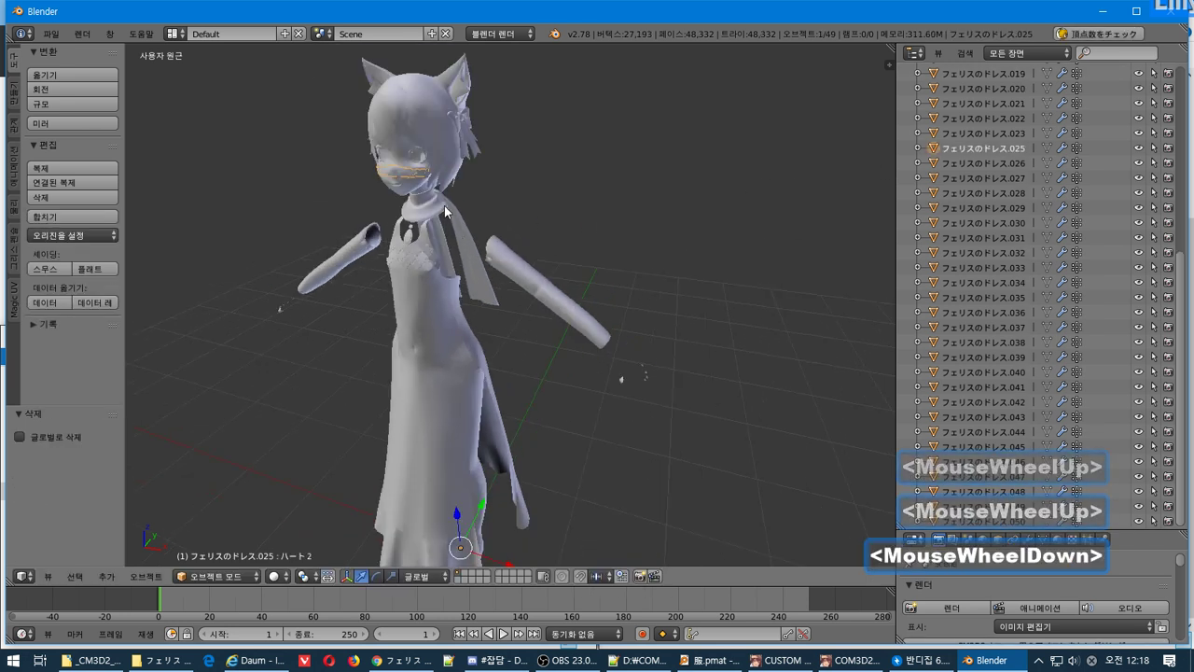
middle_click_drag(438, 210, 527, 322)
right_click(533, 350)
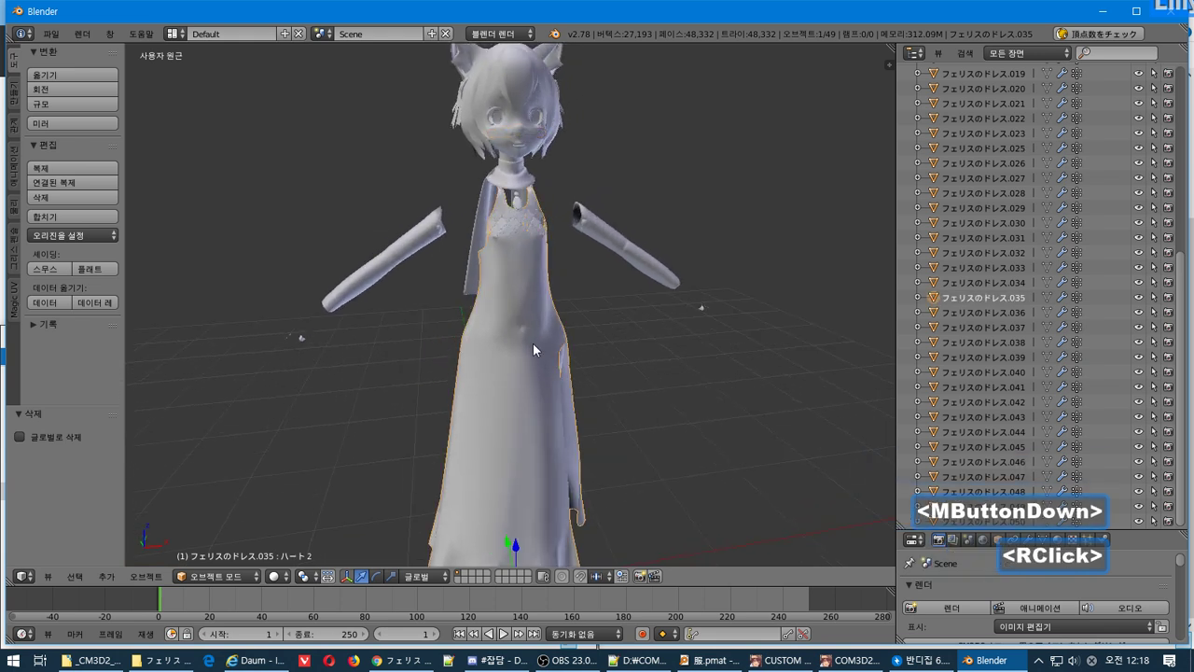
key("g")
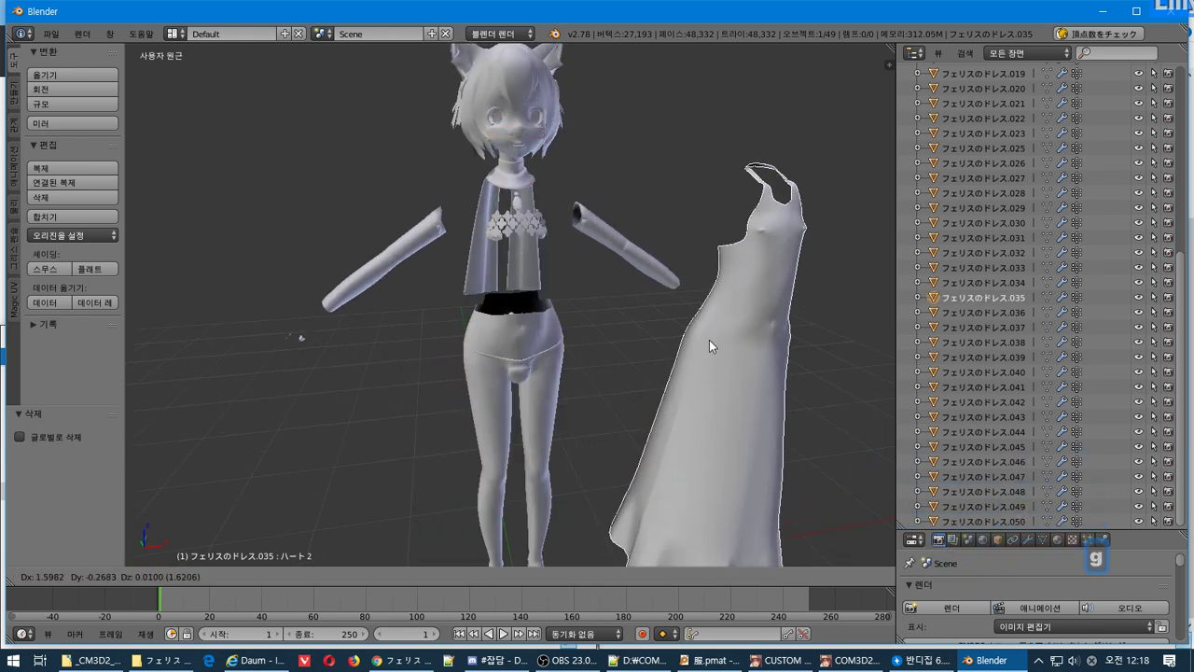
key("Escape")
Move the leg mesh フェリスのドレス.034 out from under the dress and delete it.
middle_click_drag(638, 401, 506, 366)
right_click(403, 451)
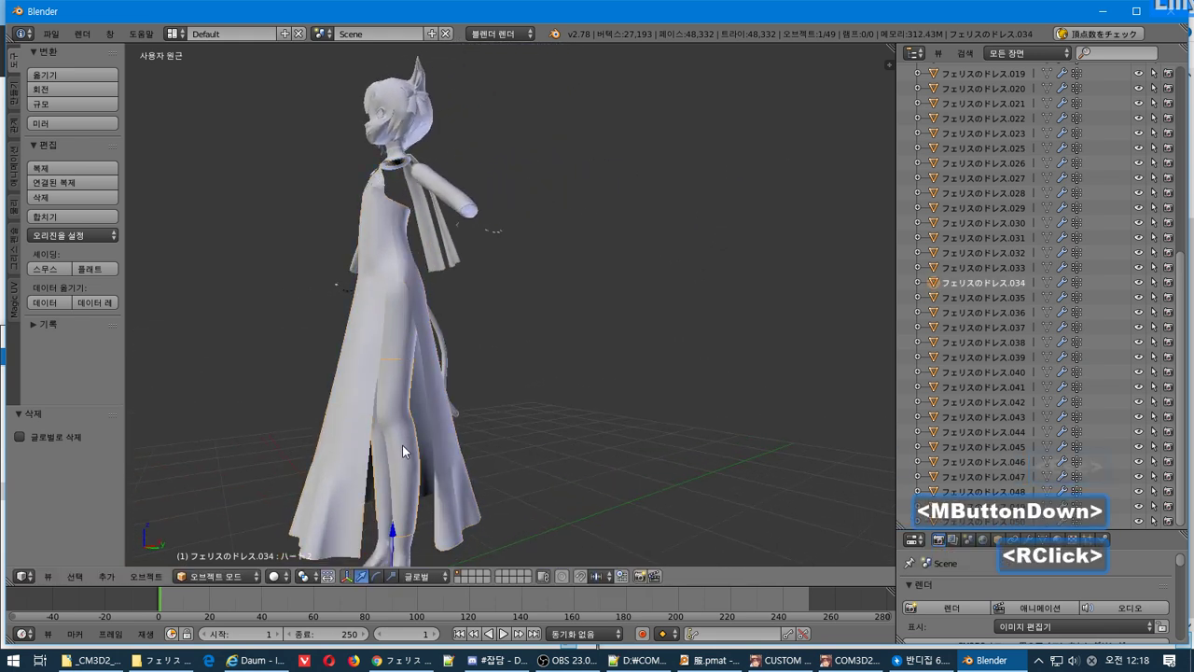
key("g")
left_click(658, 380)
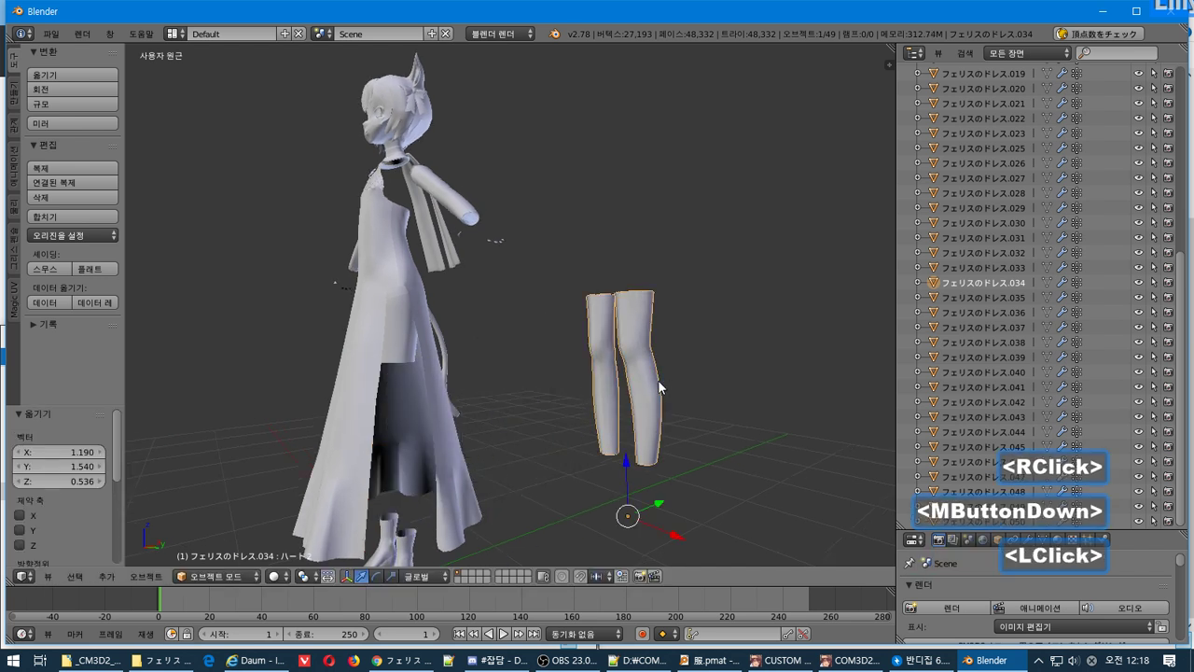
scroll(658, 380, "down", 2)
key("g")
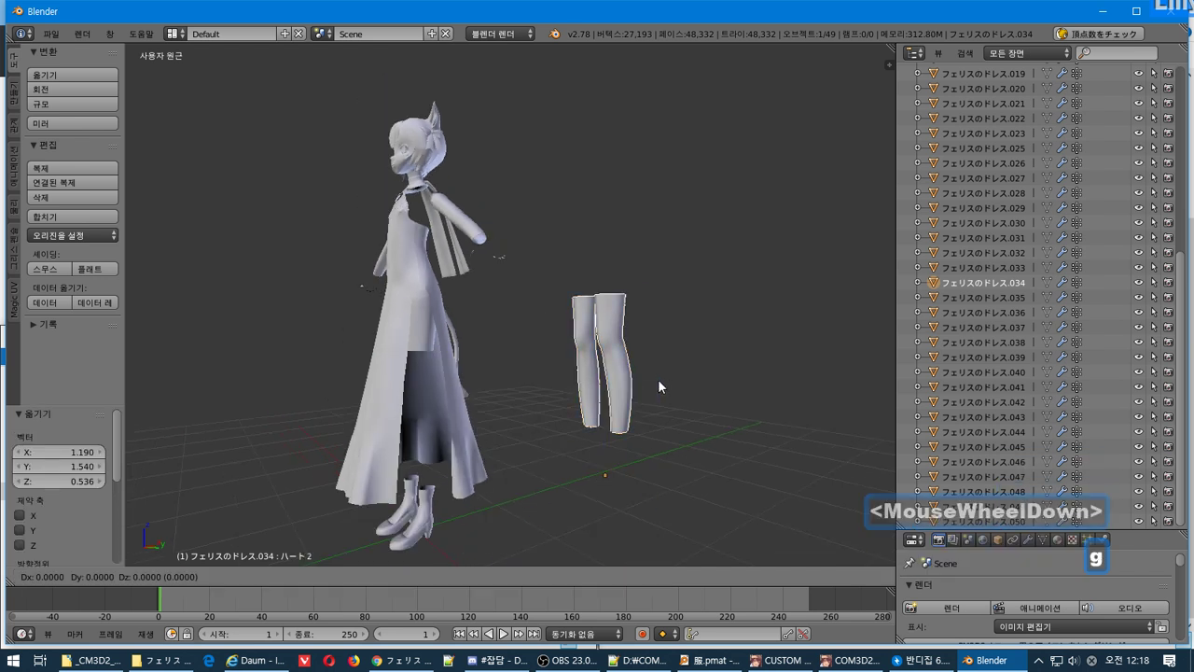
left_click(642, 362)
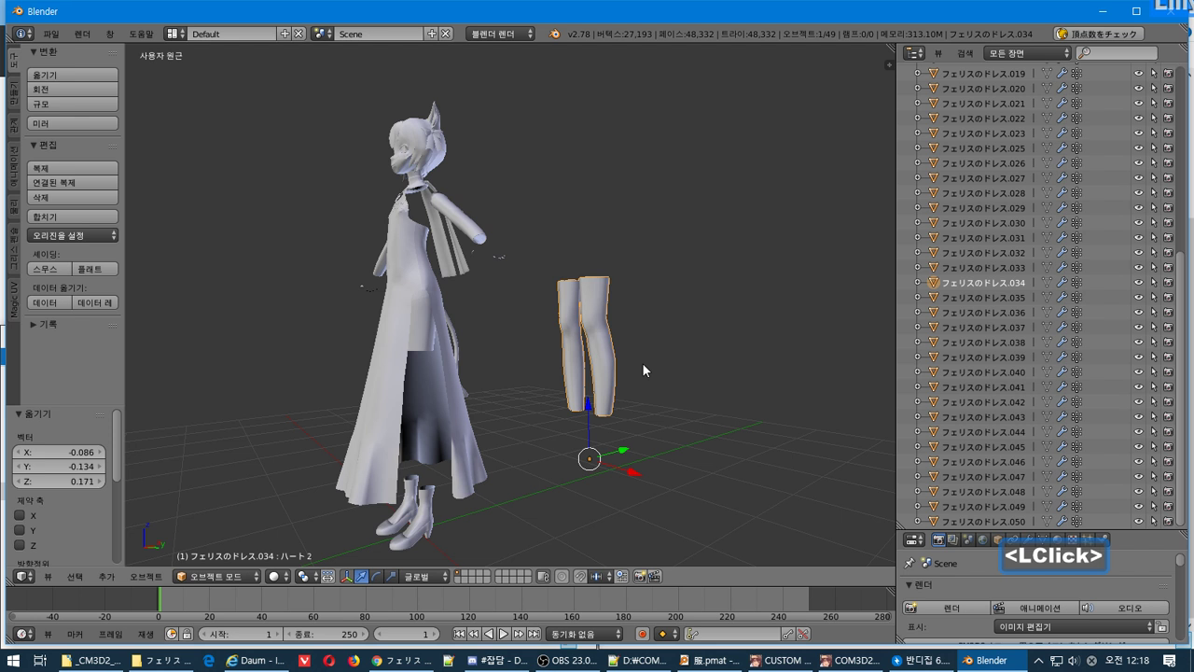
key("Delete")
key("Return")
Move the hips-and-feet mesh フェリスのドレス.033 away from the model and delete it.
right_click(435, 500)
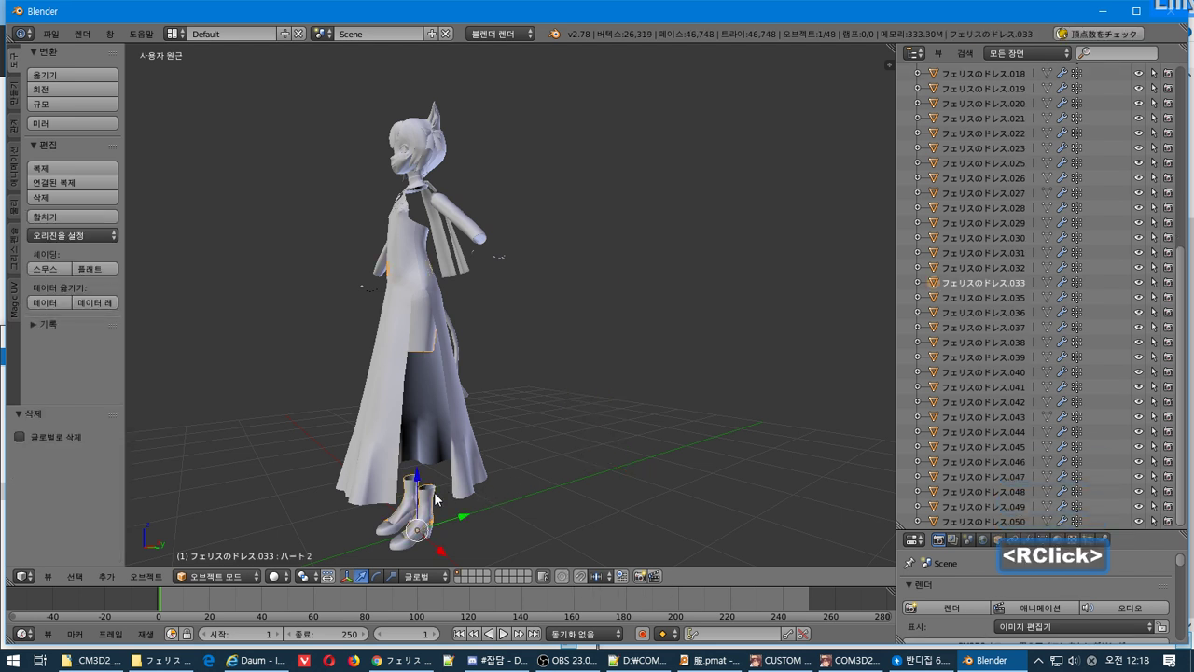
key("g")
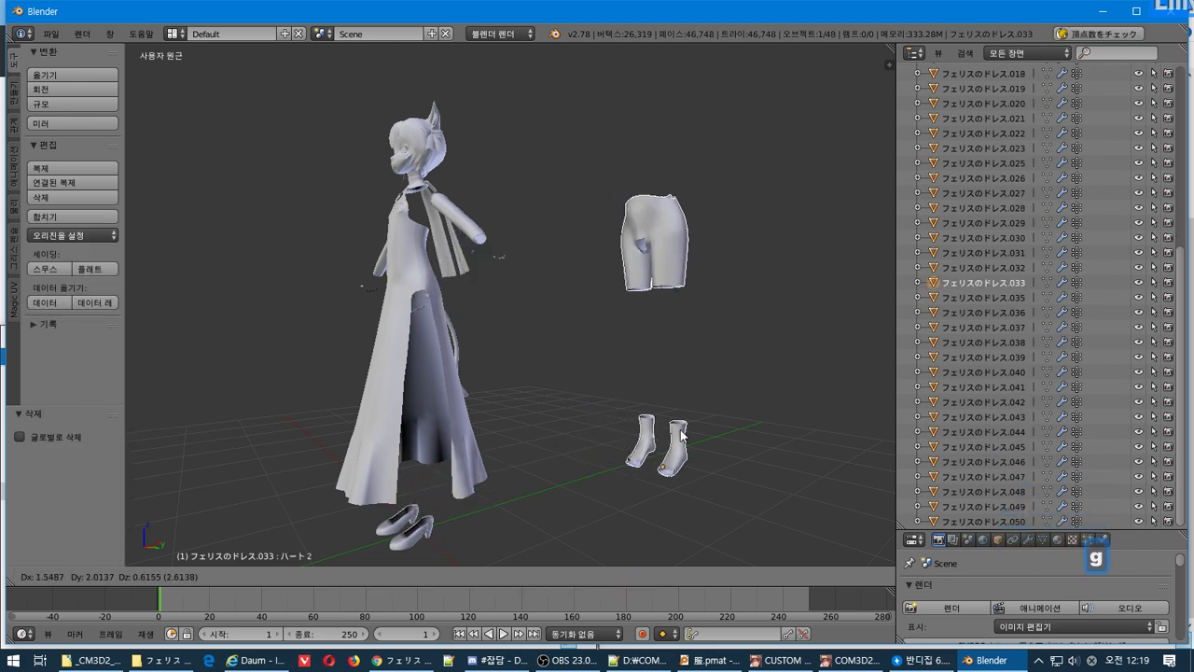
left_click(709, 435)
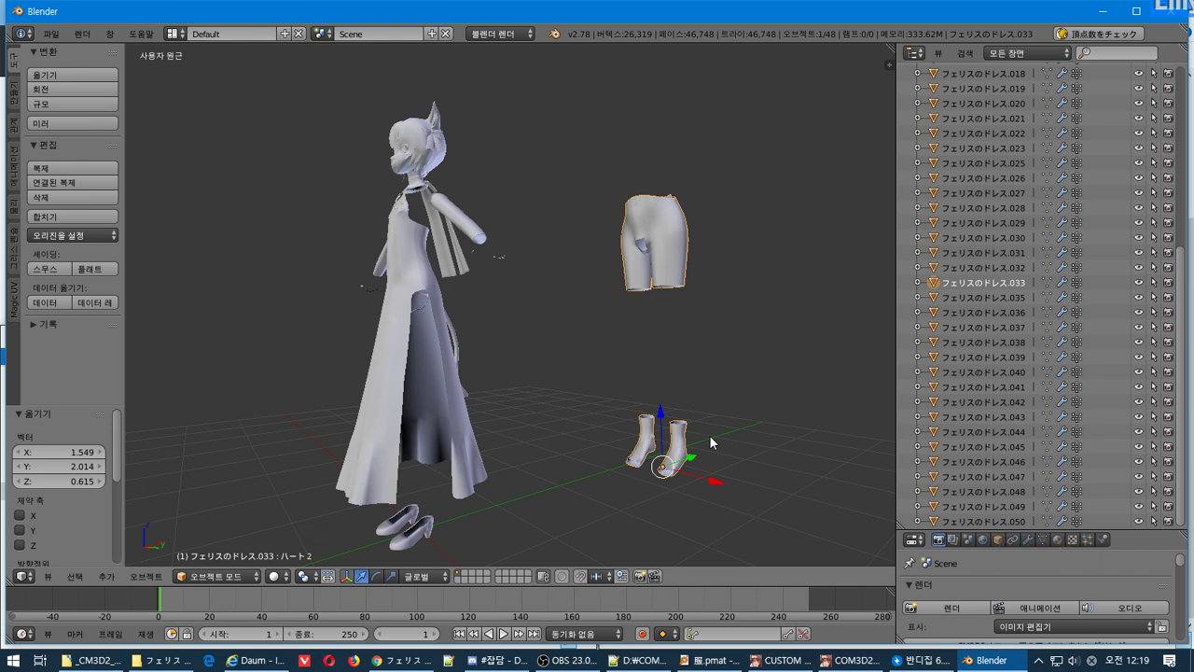
key("Delete")
key("Return")
Check the フェリス Ver. 1.01 preview picture in the browser, return to Blender and inspect the dress from the side.
mouse_move(562, 439)
middle_mouse_down()
mouse_move(594, 400)
mouse_move(591, 333)
mouse_move(583, 429)
middle_mouse_up()
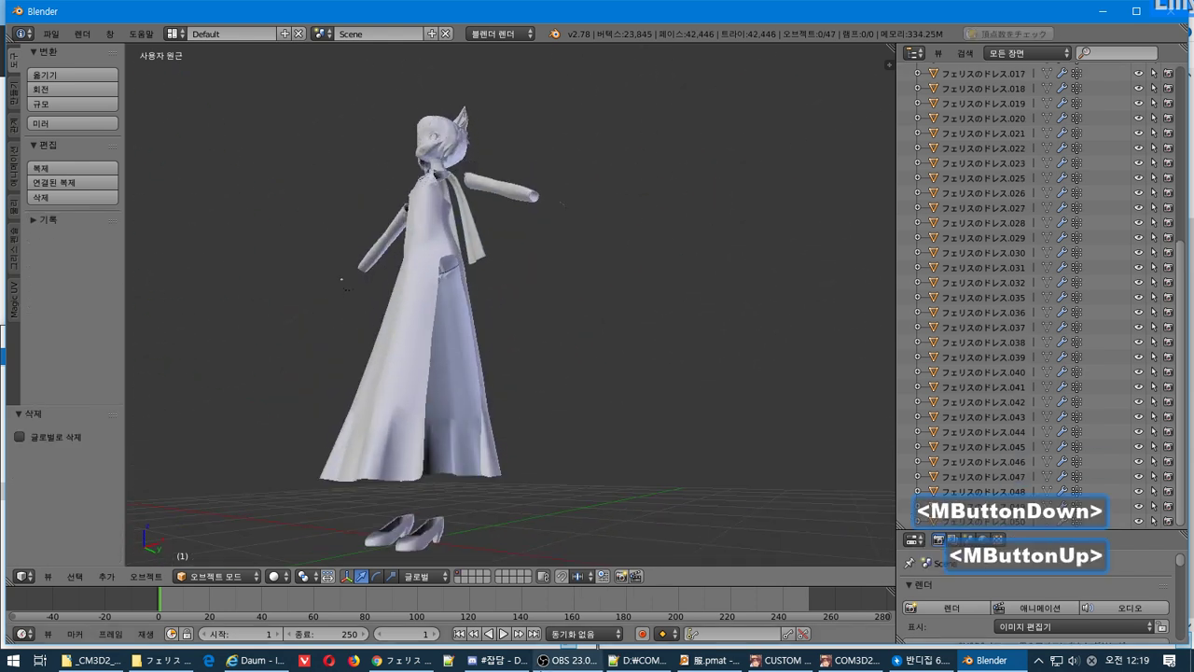
left_click(401, 660)
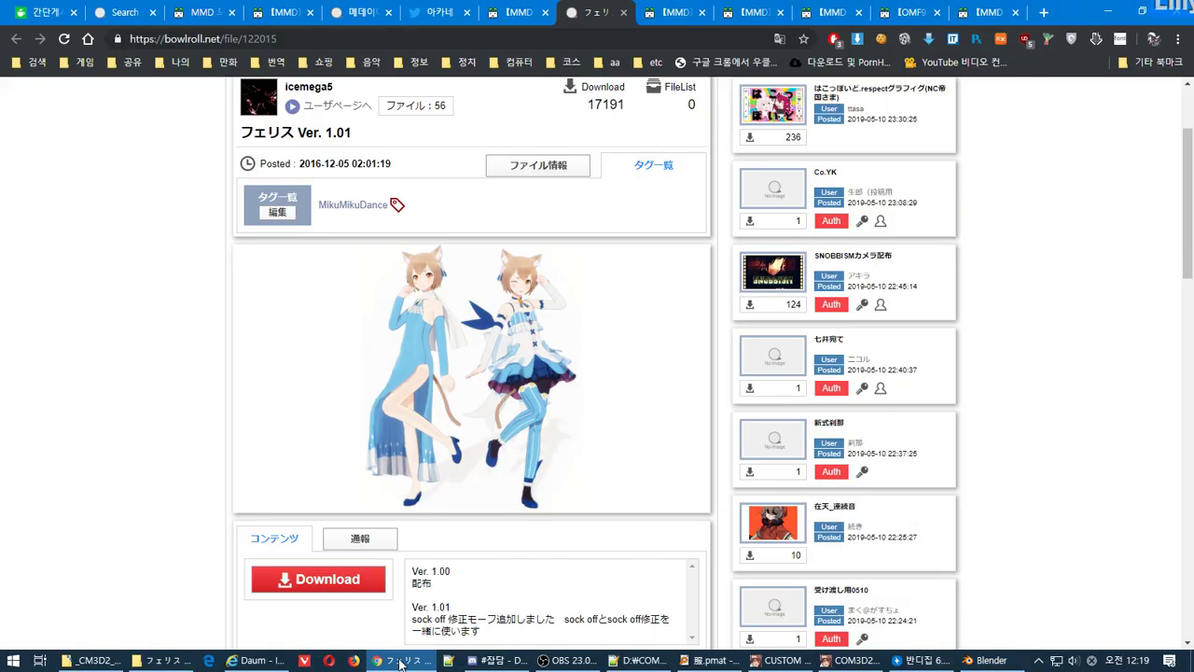
left_click(401, 661)
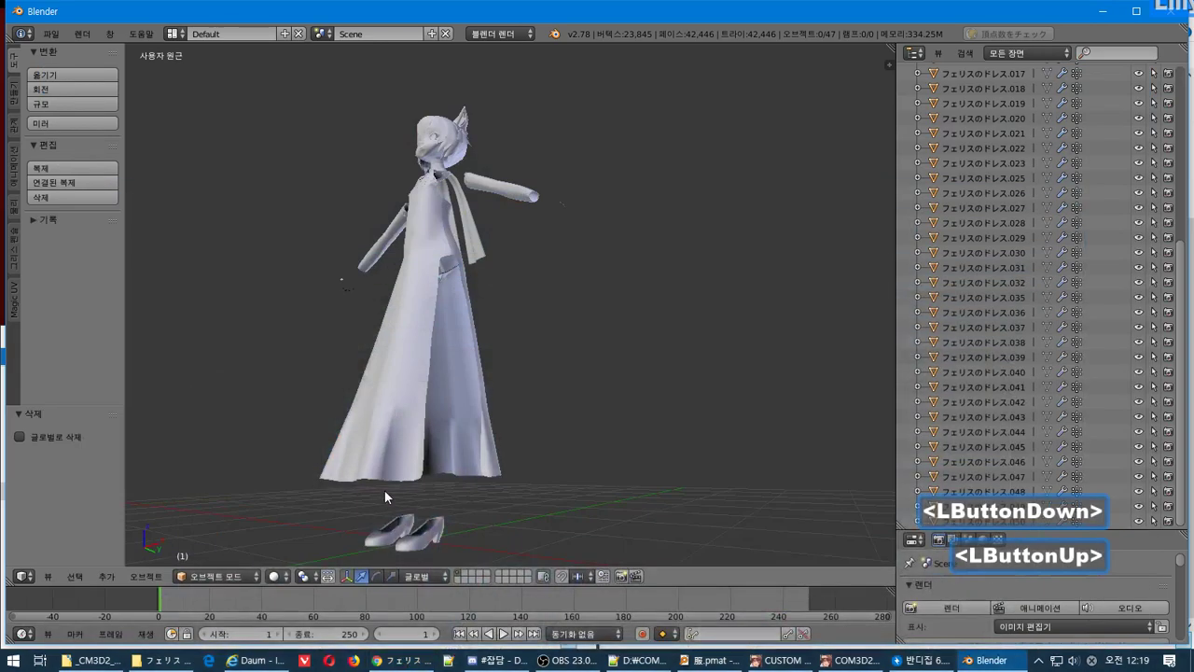
middle_click_drag(385, 490, 432, 420)
middle_click_drag(418, 302, 397, 255)
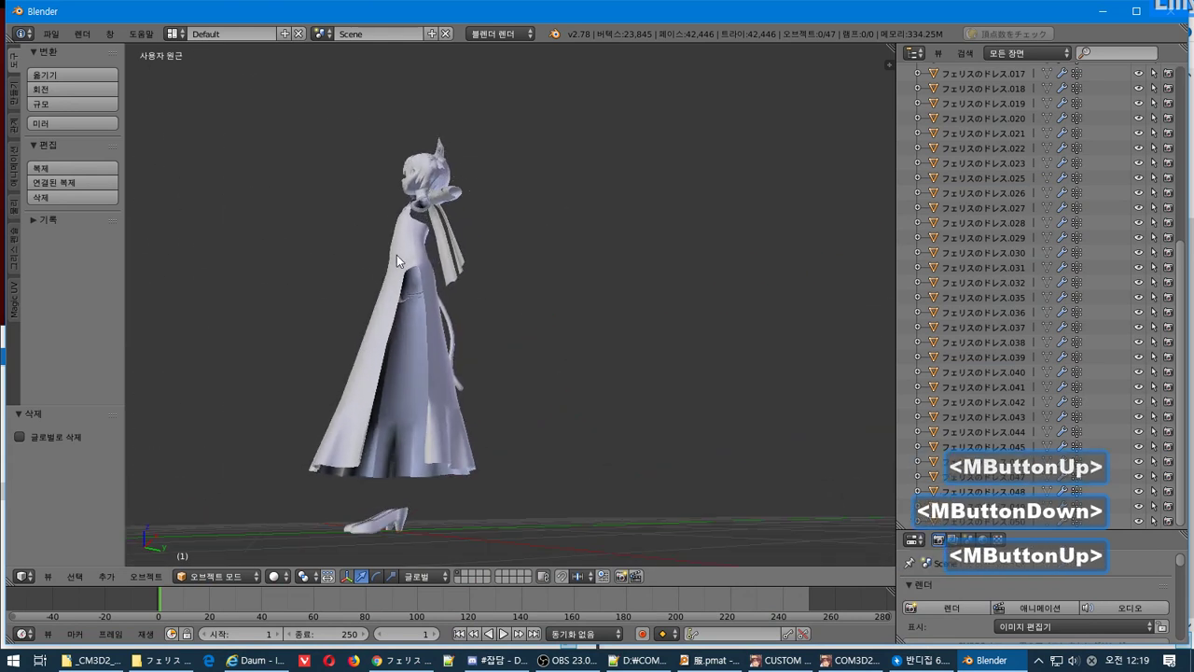
Delete the underwear mesh フェリスのドレス.018 and another unwanted part near the skirt slit.
right_click(415, 308)
middle_click_drag(415, 307, 456, 337)
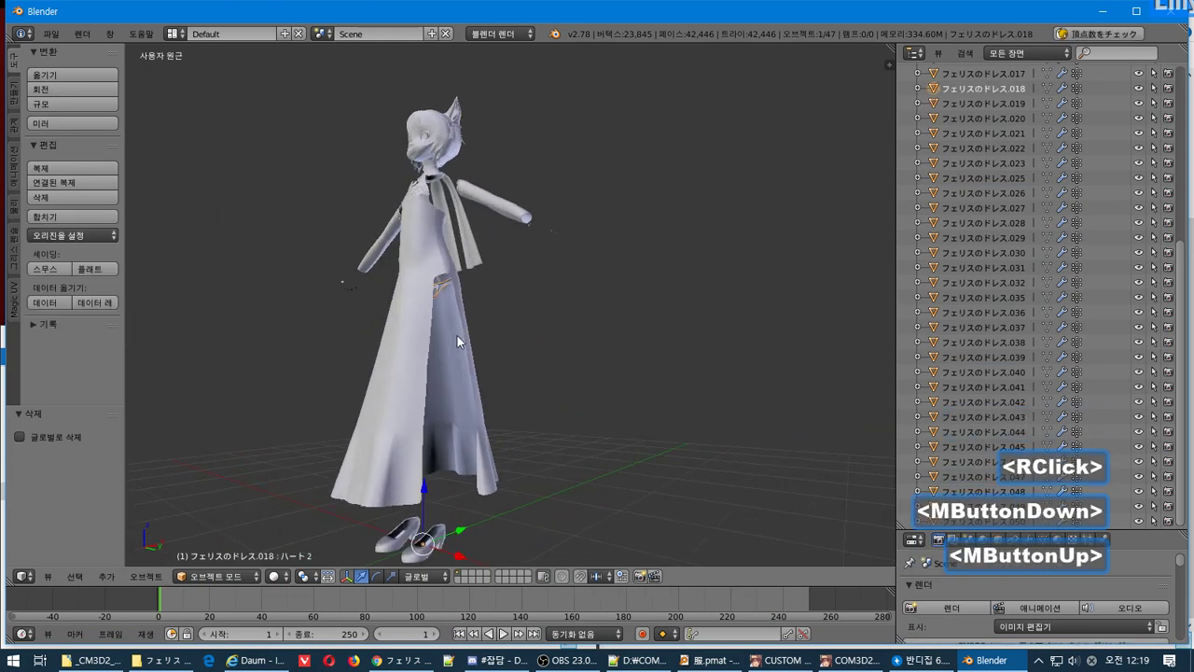
key("g")
left_click(638, 341)
key("Delete")
key("Return")
middle_click_drag(638, 340, 595, 279)
right_click(474, 343)
key("Delete")
key("Return")
Delete the mouth pieces フェリスのドレス.025 and .023, the eye-area piece .005 and the face mesh.
right_click(446, 165)
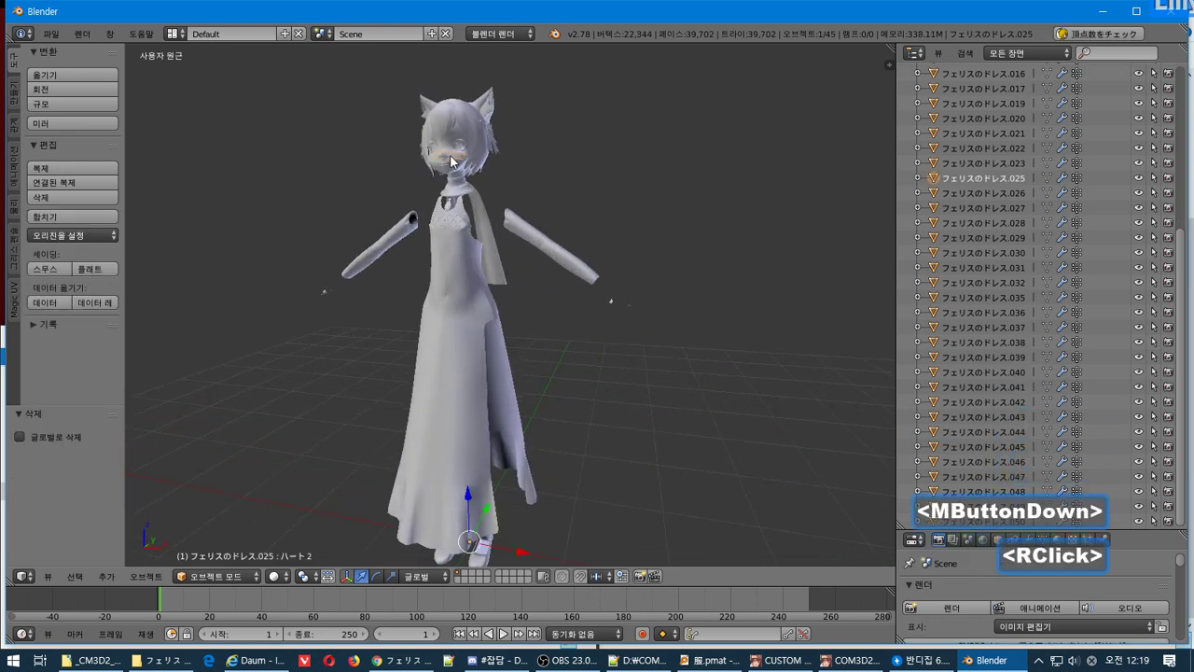
key("Delete")
key("Return")
right_click(450, 161)
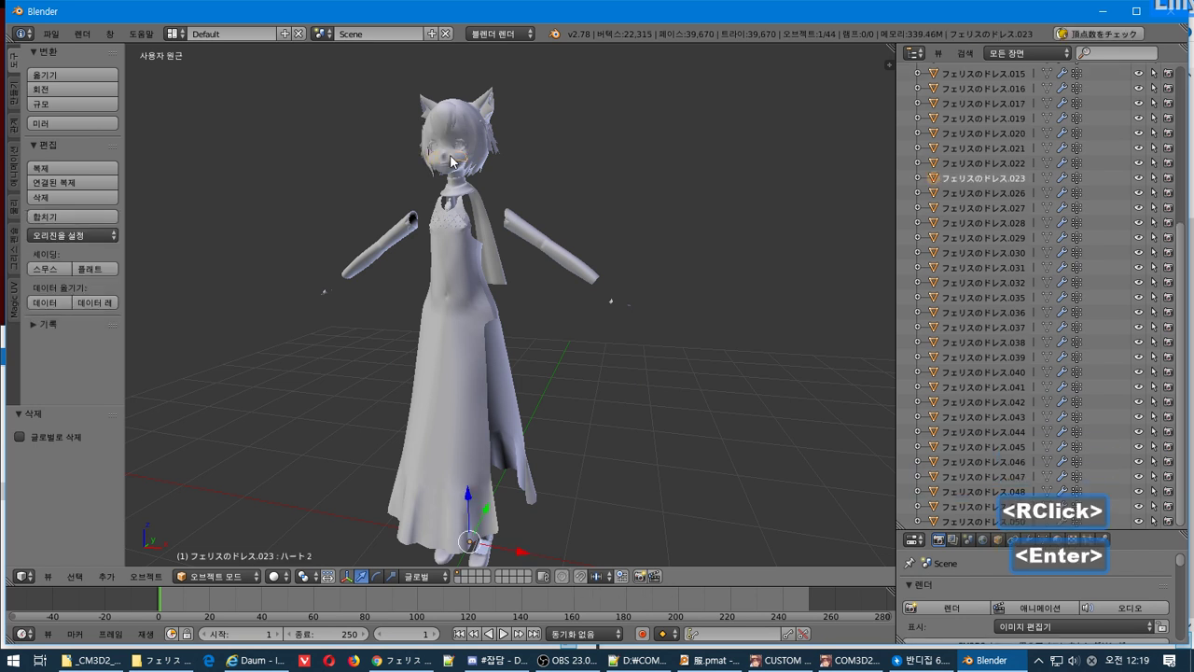
key("Delete")
key("Return")
right_click(451, 161)
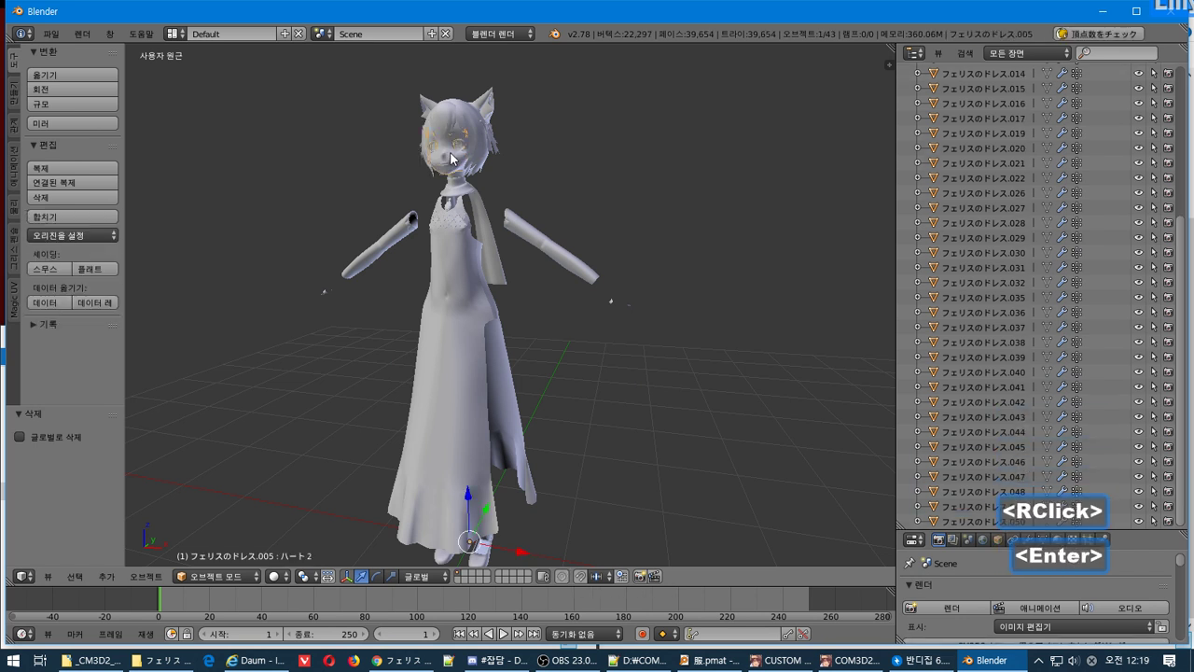
key("Delete")
key("Return")
right_click(447, 168)
key("Delete")
key("Return")
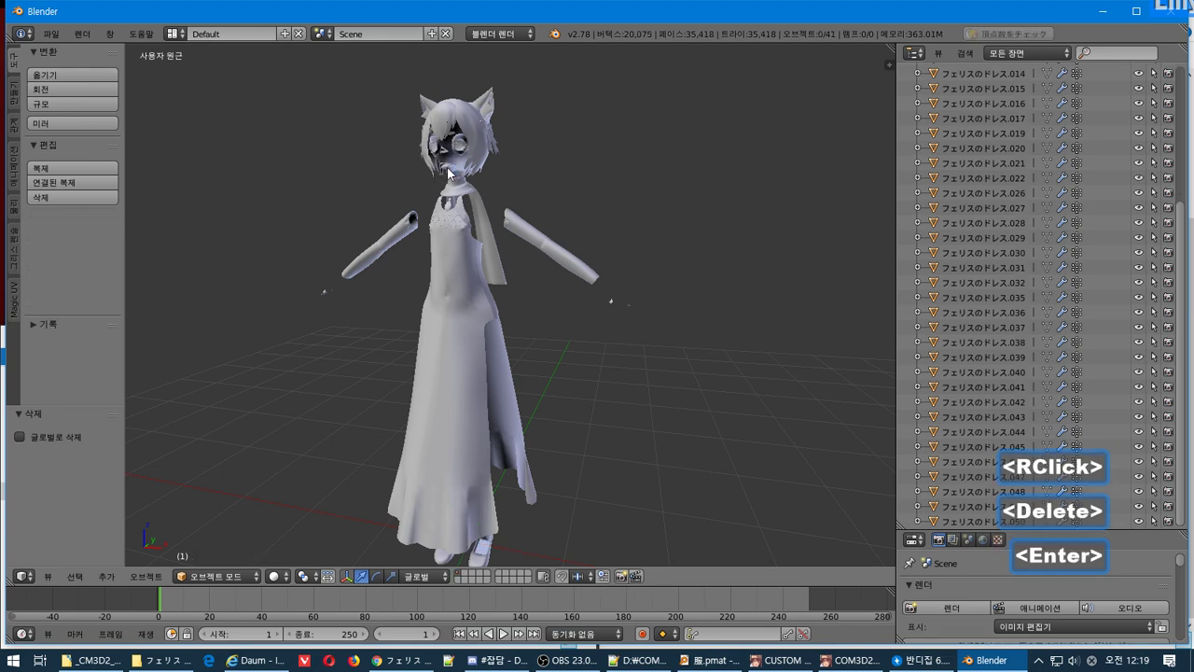
Delete two more leftover facial parts around the mouth area inside the head.
right_click(454, 159)
scroll(454, 159, "up", 2)
middle_click_drag(454, 158, 476, 242)
key("Delete")
key("Return")
right_click(466, 247)
middle_click_drag(476, 243, 423, 282, "shift")
right_click(422, 281)
key("Return")
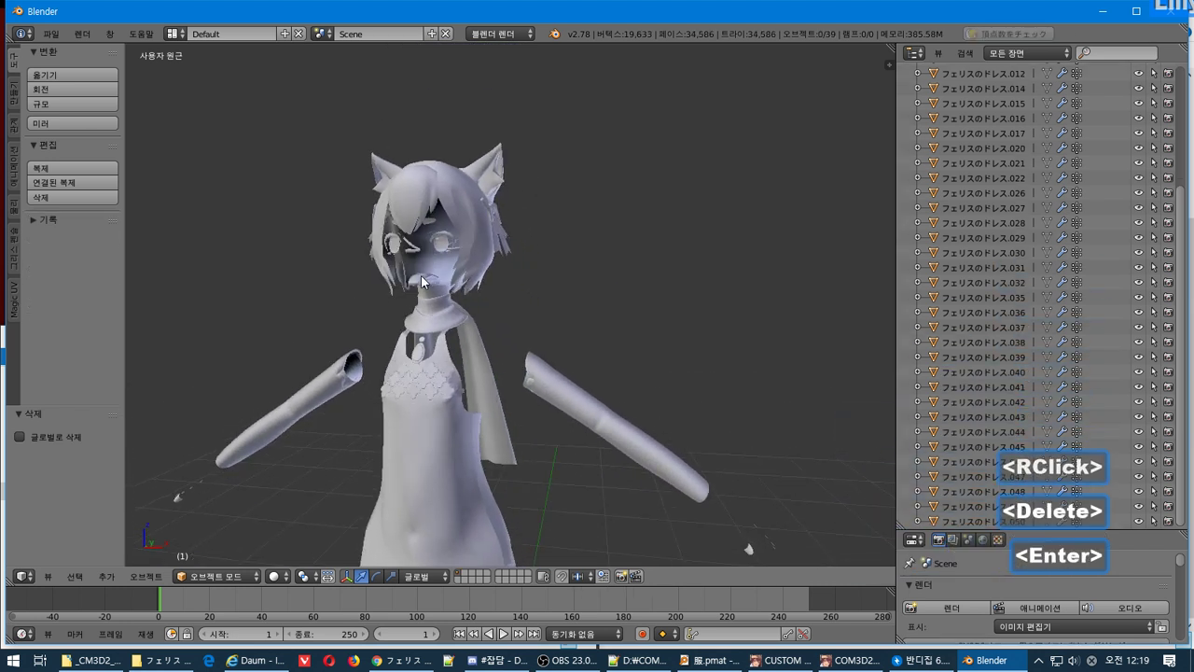
Delete the two remaining mouth pieces inside the head, including フェリスのドレス.020.
right_click(423, 282)
key("Delete")
key("Return")
right_click(423, 283)
key("Delete")
key("Return")
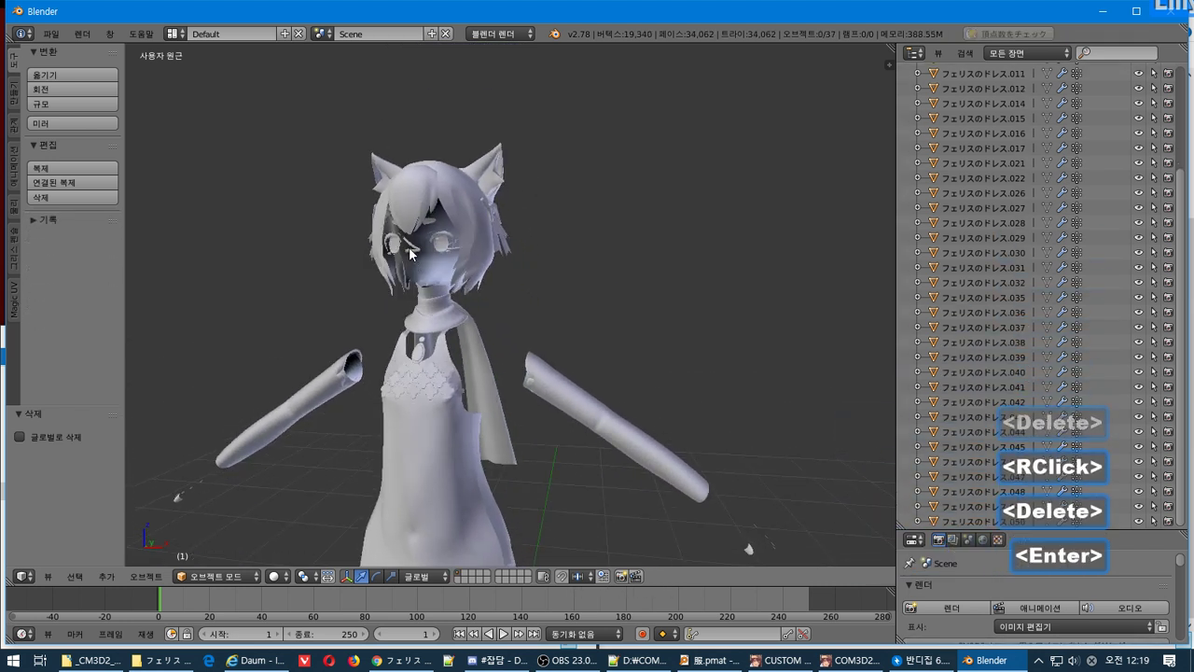
Delete two facial parts around the eyes.
right_click(401, 248)
key("Delete")
key("Return")
right_click(441, 248)
key("Delete")
key("Return")
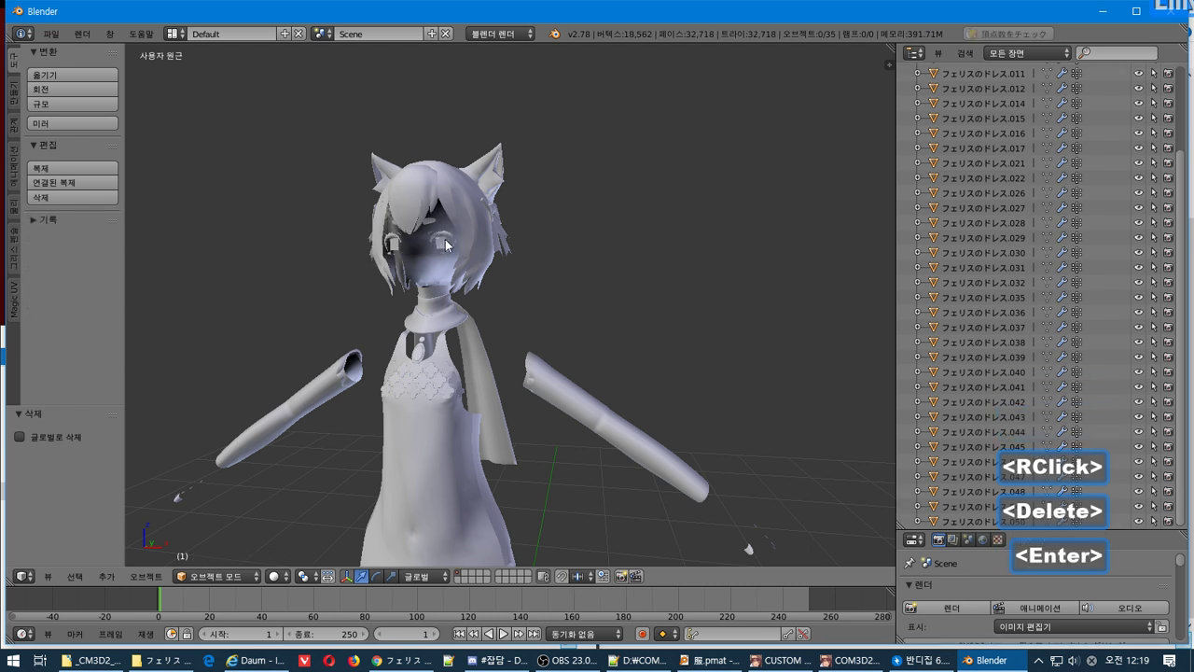
Delete the remaining eye parts, including フェリスのドレス.027 and the rectangular eye mesh フェリスのドレス.026.
right_click(441, 247)
key("Delete")
key("Return")
right_click(445, 245)
key("Delete")
key("Return")
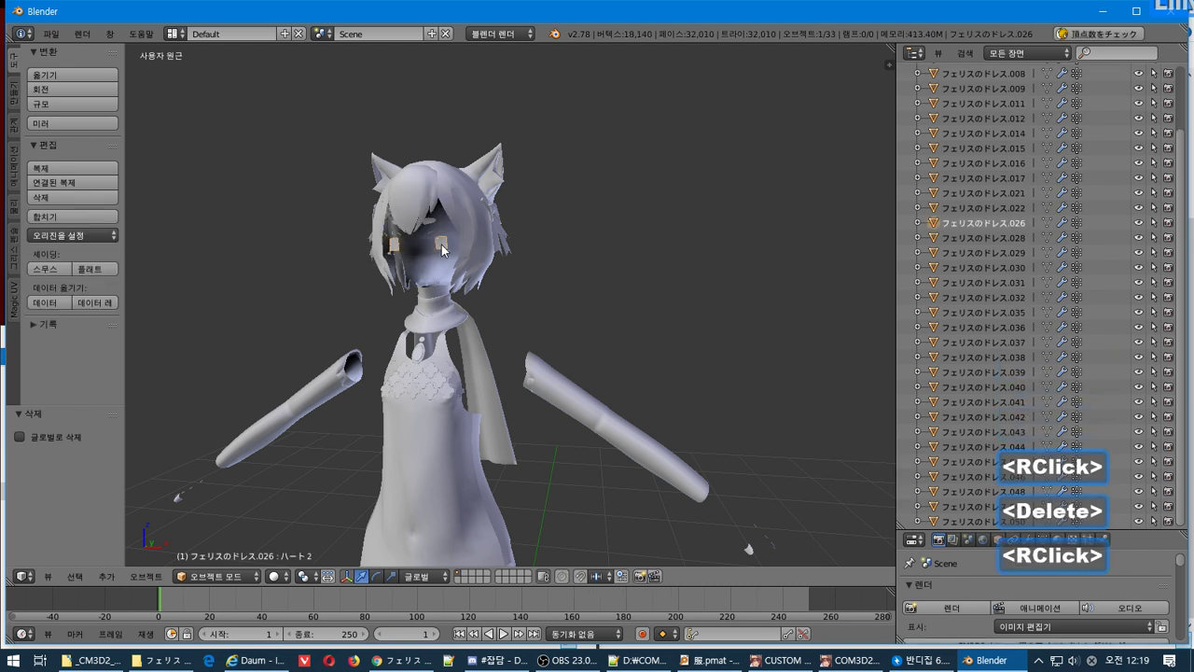
middle_click_drag(444, 253, 454, 233)
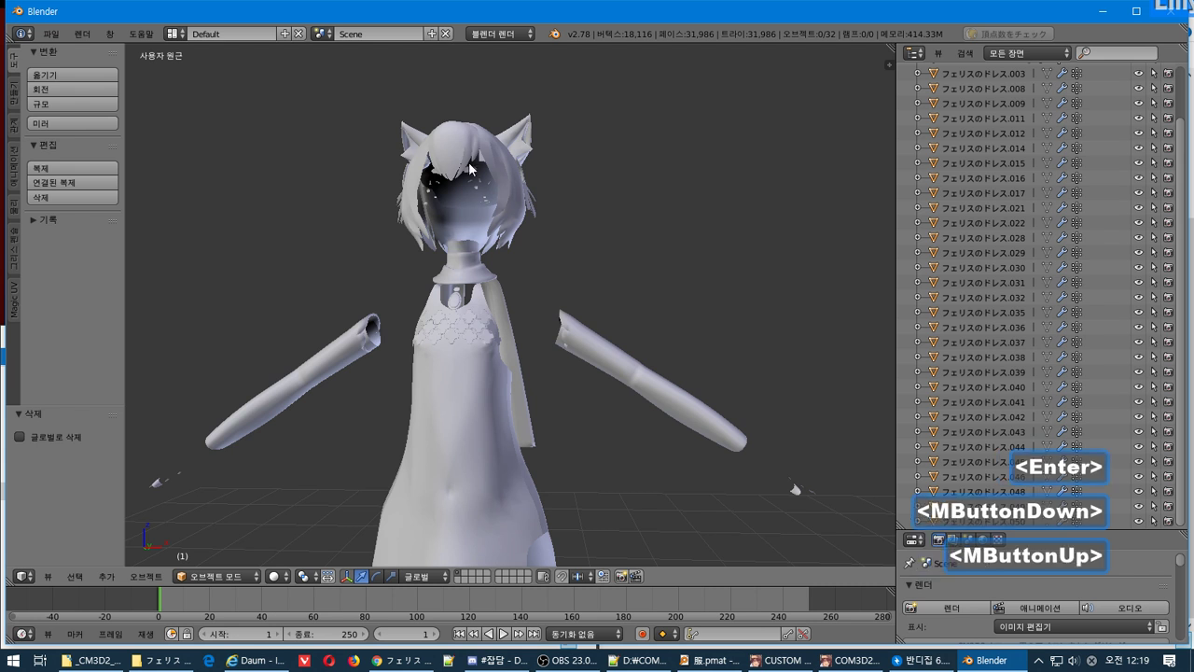
Hide the front hair フェリスのドレス.032 and the main hair mesh フェリスのドレス.017.
left_click(469, 137)
right_click(451, 146)
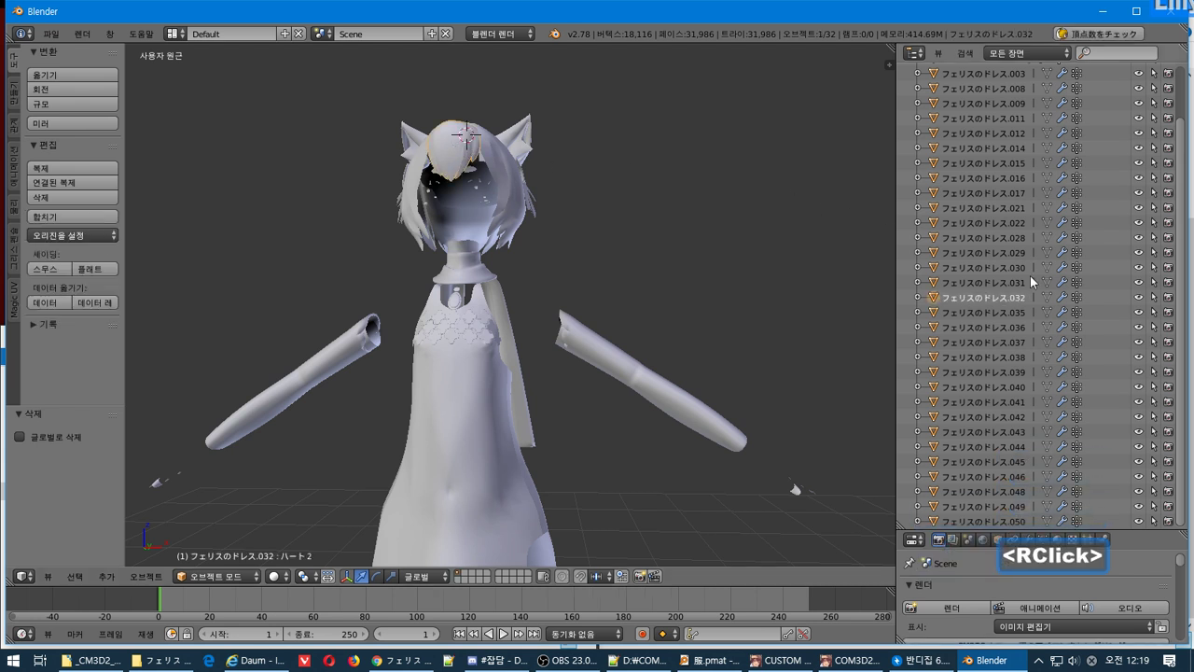
left_click(1138, 298)
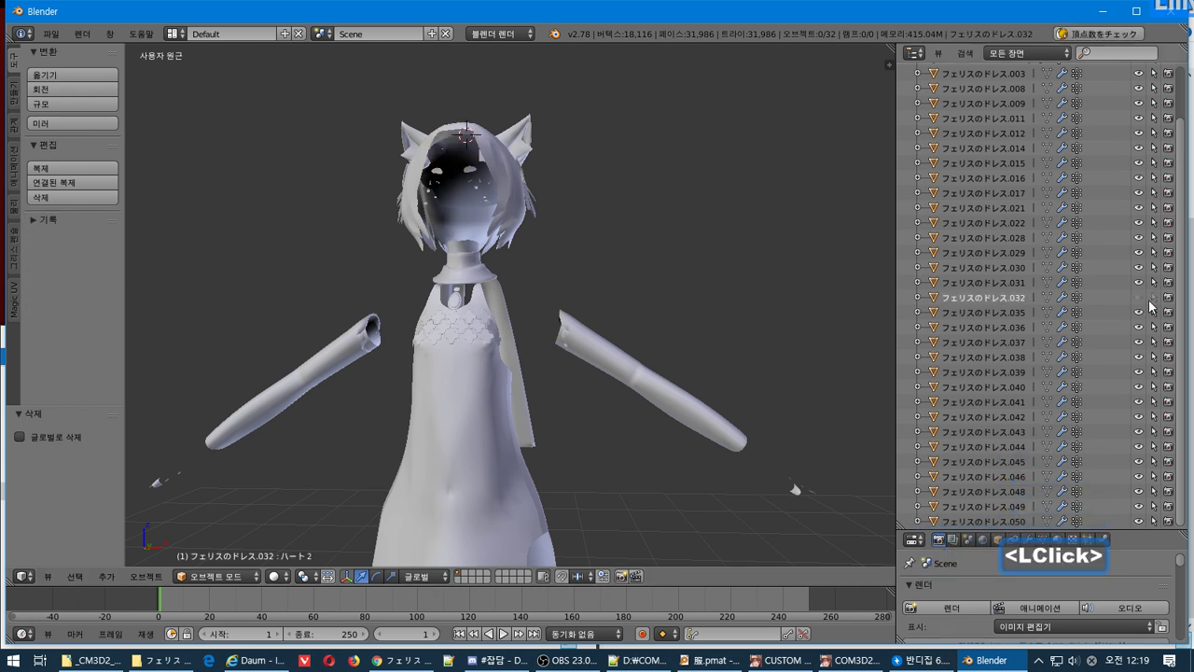
right_click(506, 166)
middle_click_drag(616, 221, 653, 244)
left_click(1140, 193)
left_click(1155, 193)
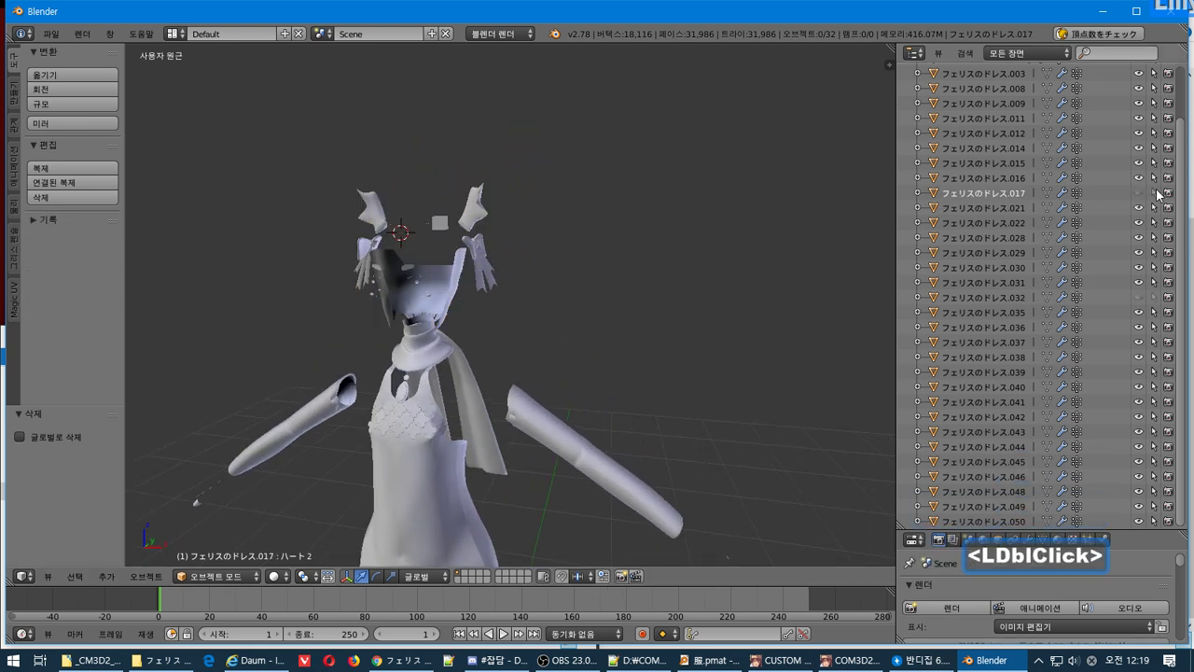
Join the side hair pieces into フェリスのドレス and hide the joined mesh.
middle_click_drag(523, 228, 457, 238)
middle_click_drag(457, 238, 495, 240)
right_click(529, 236)
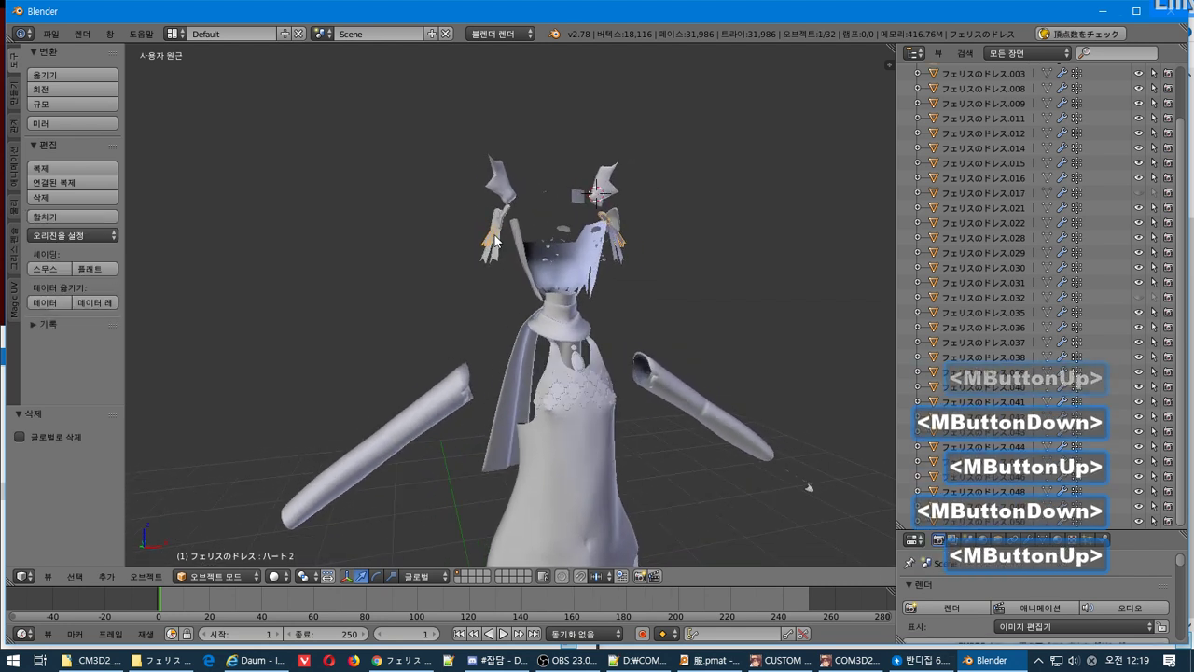
key("b")
left_click_drag(448, 264, 503, 222)
middle_click_drag(503, 222, 448, 228)
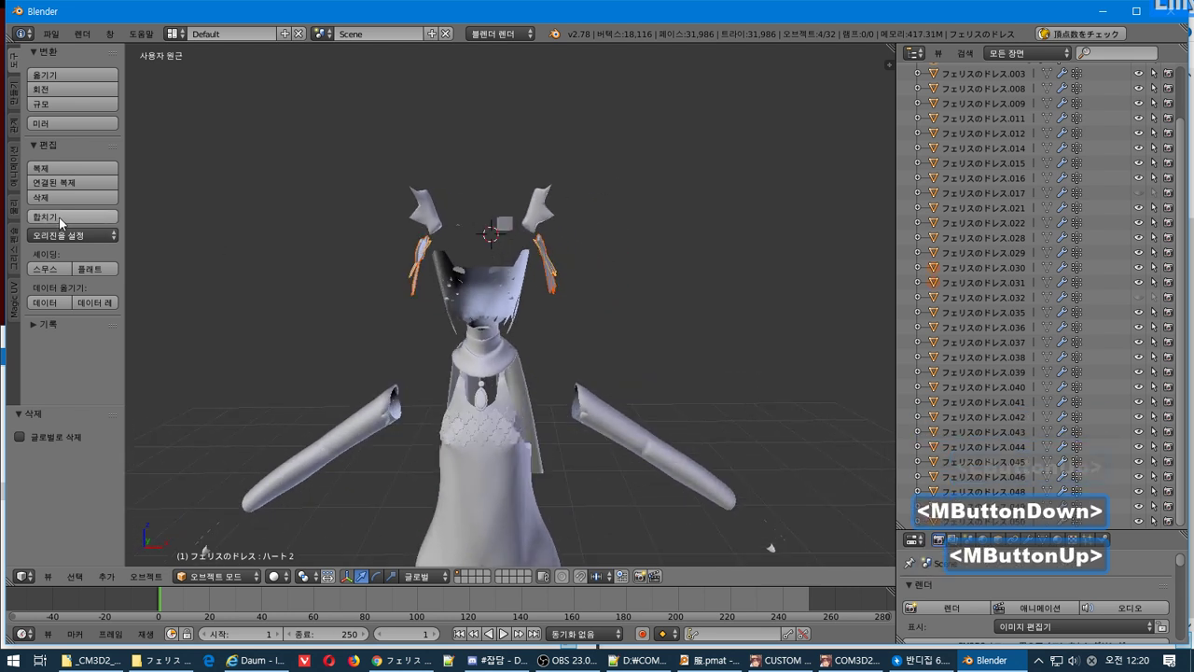
left_click(59, 216)
left_click(1140, 104)
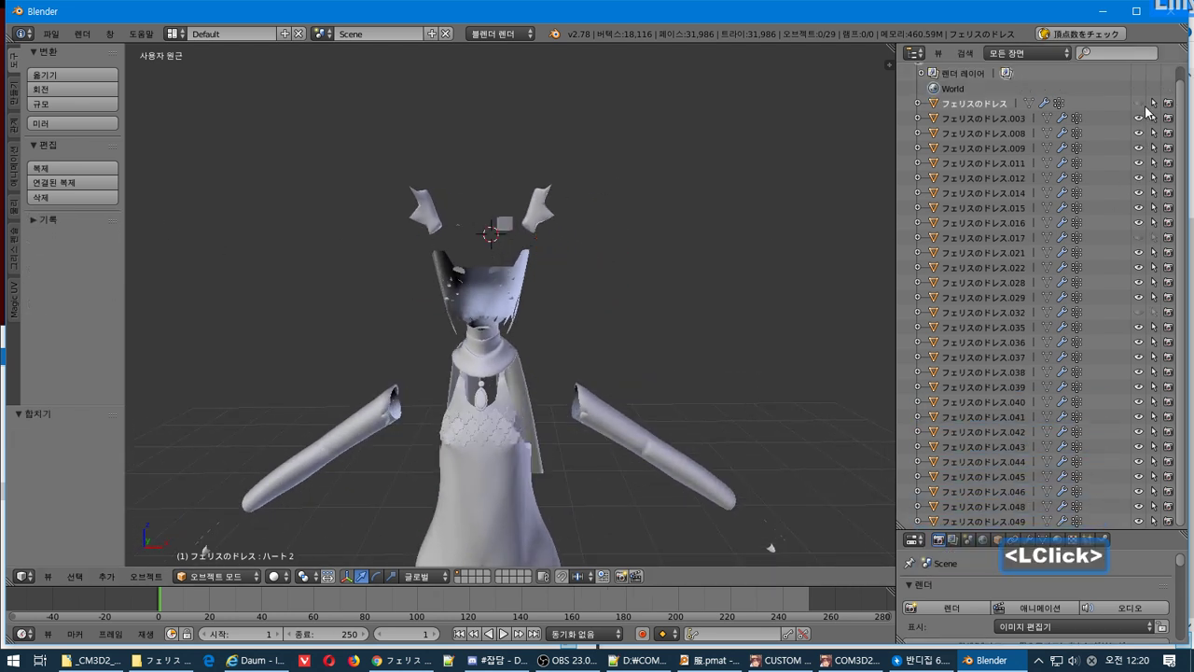
Hide the inner hair mesh フェリスのドレス.011 behind the face area.
middle_click_drag(224, 494, 410, 391)
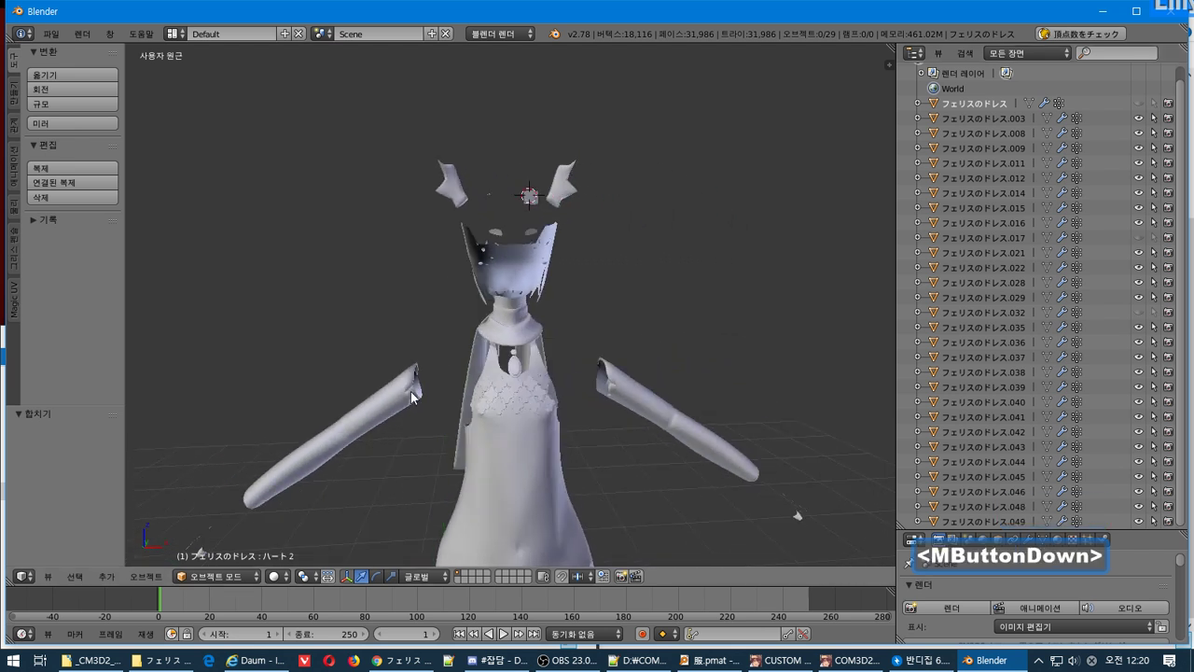
right_click(521, 286)
middle_click_drag(521, 286, 522, 259)
double_click(1138, 163)
Preview the cat-ear mesh フェリスのドレス.021 in Texture Paint mode and hide it.
right_click(445, 258)
middle_click(379, 545)
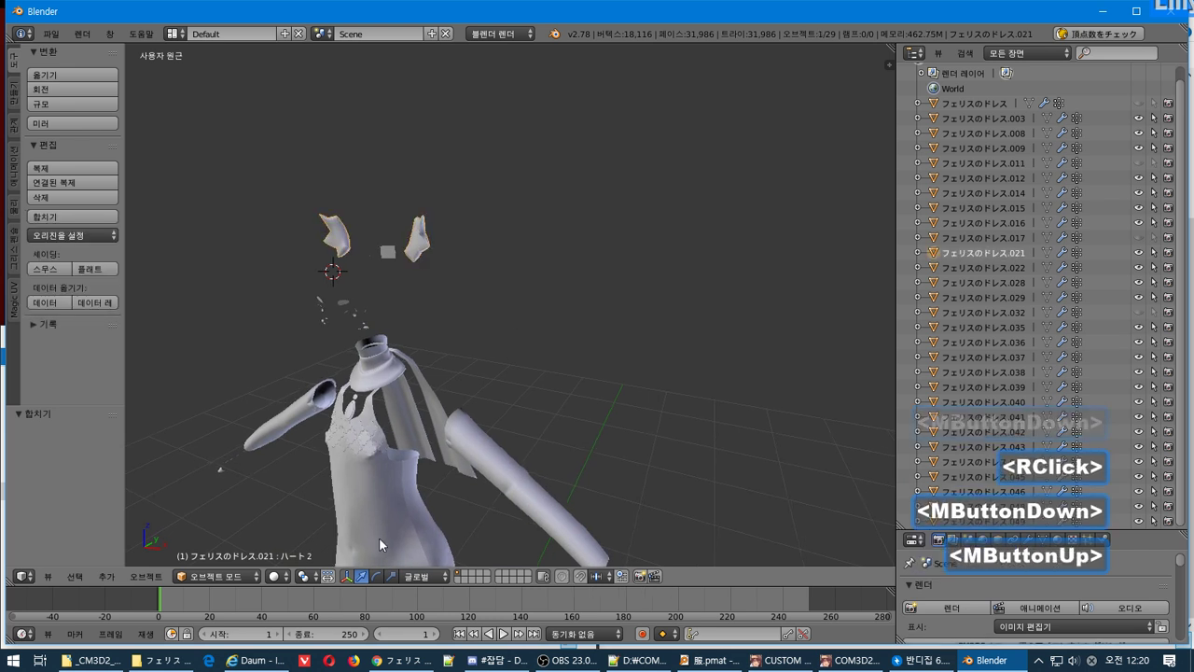
left_click(206, 582)
left_click(213, 474)
mouse_move(269, 454)
middle_mouse_down()
mouse_move(425, 364)
mouse_move(521, 350)
mouse_move(478, 327)
mouse_move(436, 354)
middle_mouse_up()
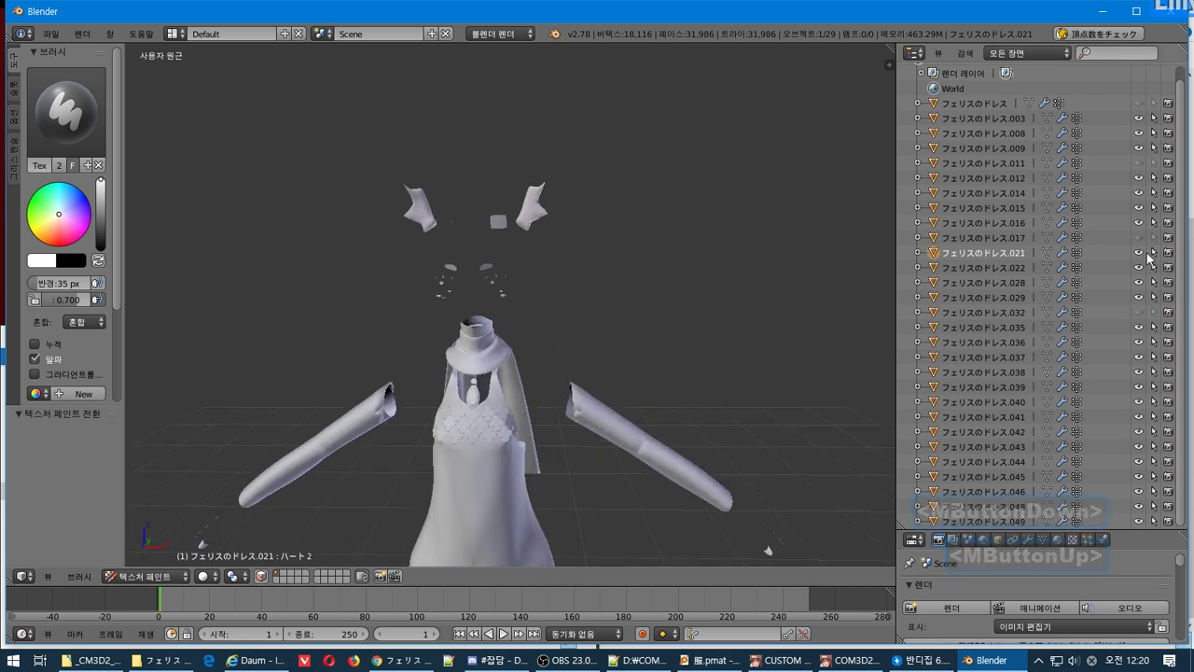
left_click(1138, 253)
Select all the leftover small pieces floating in the head area and delete them.
mouse_move(718, 255)
middle_mouse_down()
mouse_move(733, 248)
mouse_move(718, 290)
mouse_move(726, 257)
middle_mouse_up()
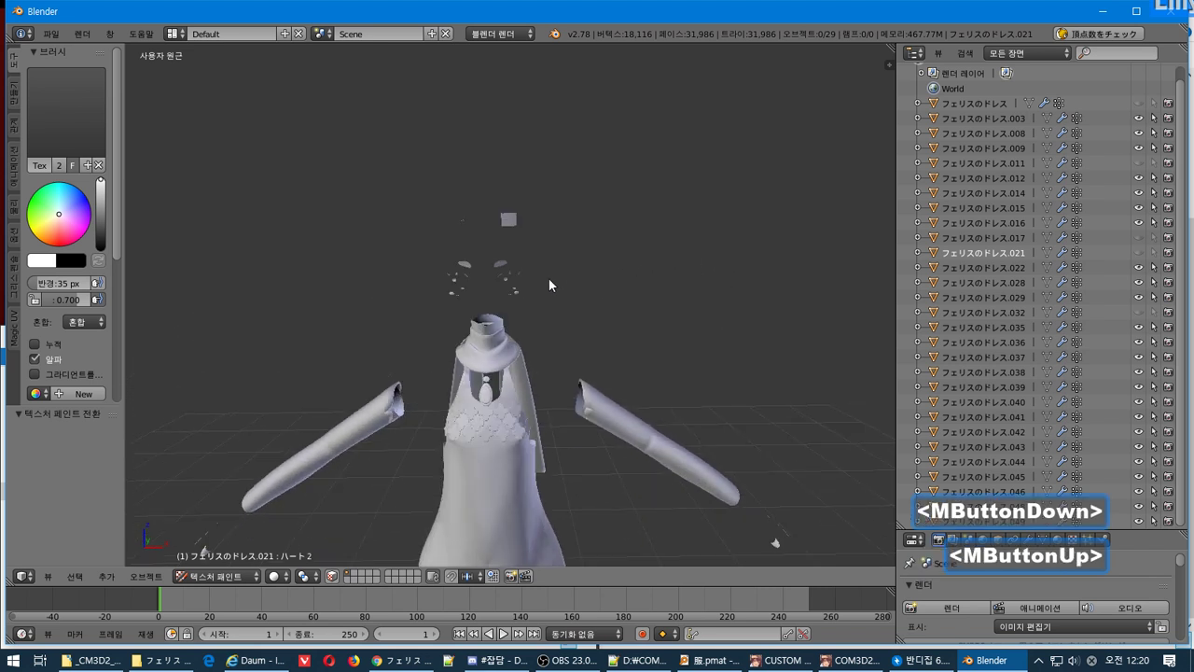
key("b")
left_click_drag(421, 301, 575, 85)
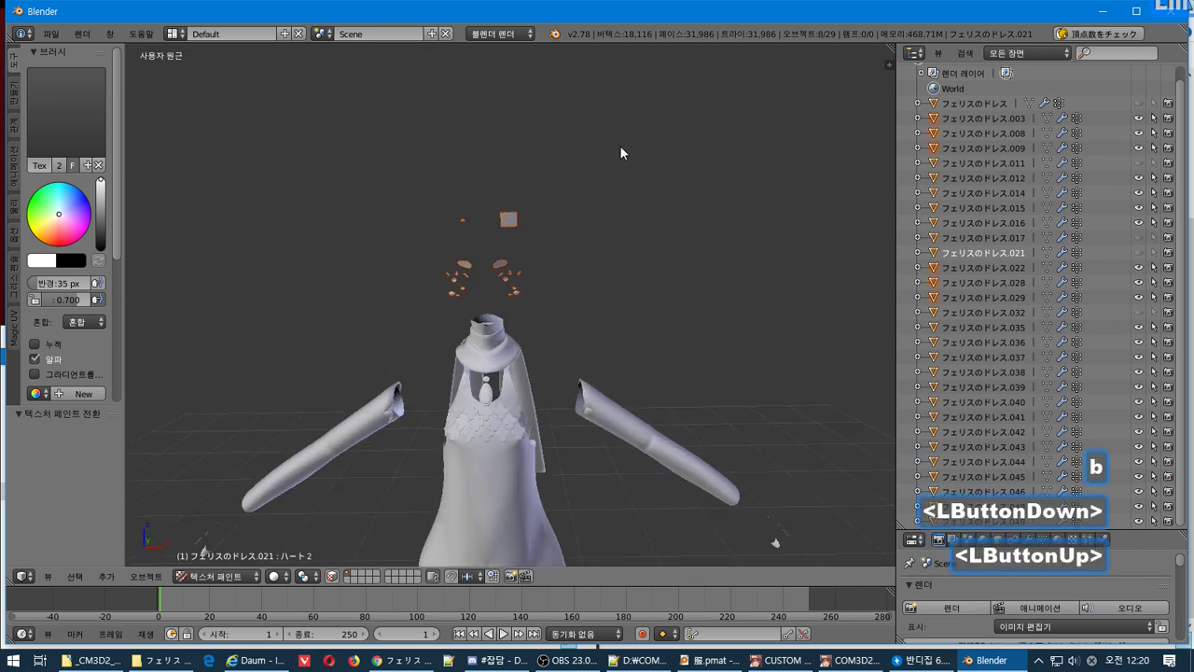
key("Delete")
left_click(519, 215)
Delete the small hand fragments フェリスのドレス.015 floating beyond the sleeve ends.
middle_click_drag(563, 291, 485, 263)
scroll(612, 295, "down", 2)
scroll(517, 280, "up", 1)
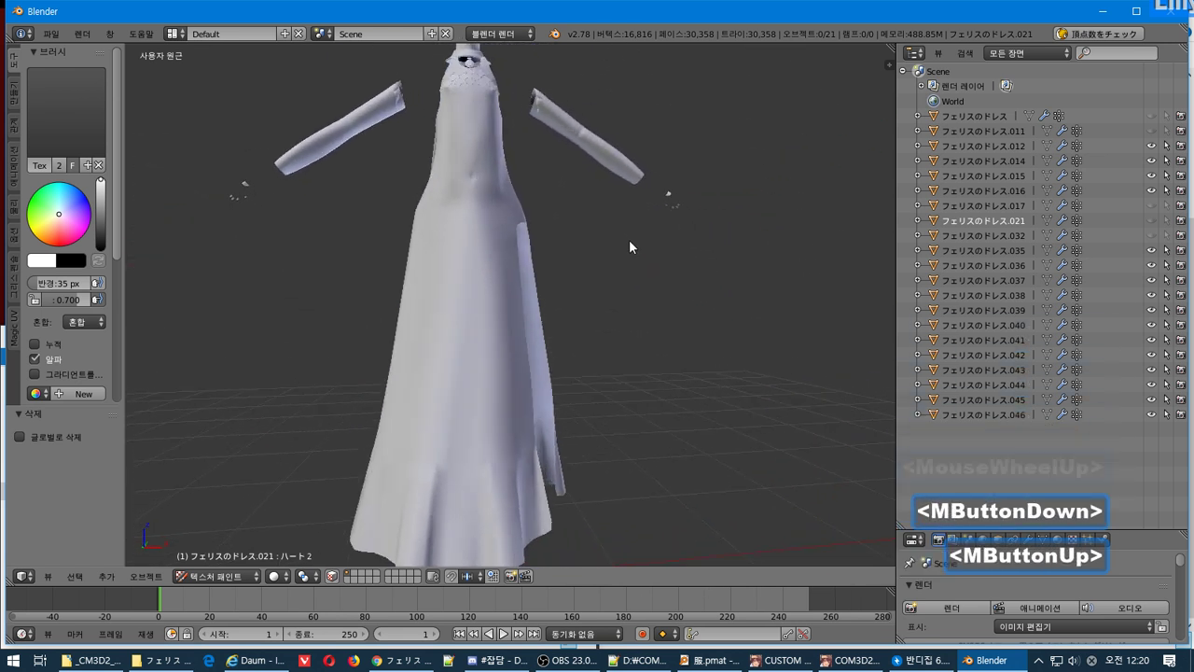
key("b")
left_click_drag(649, 232, 724, 158)
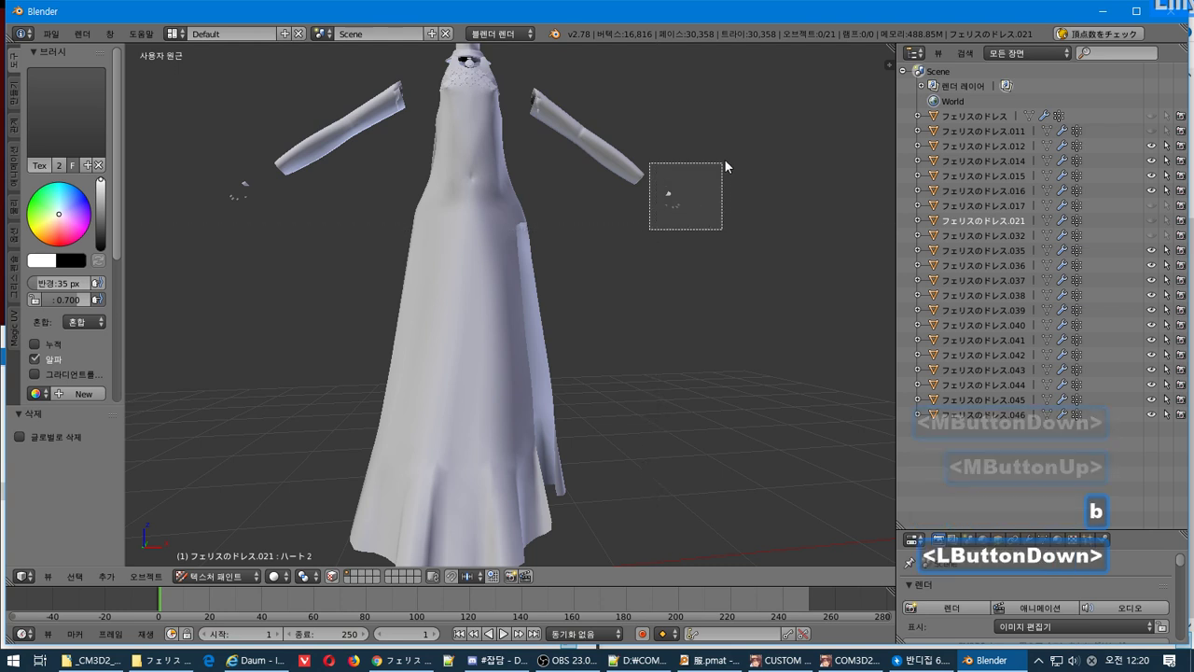
key("Delete")
left_click(601, 226)
Join the chest lace フェリスのドレス.039 into the dress body フェリスのドレス.035.
mouse_move(603, 239)
middle_mouse_down()
mouse_move(590, 276)
mouse_move(420, 275)
mouse_move(490, 242)
mouse_move(551, 93)
mouse_move(535, 349)
mouse_move(672, 286)
mouse_move(616, 286)
mouse_move(618, 235)
middle_mouse_up()
right_click(619, 235)
right_click(497, 307)
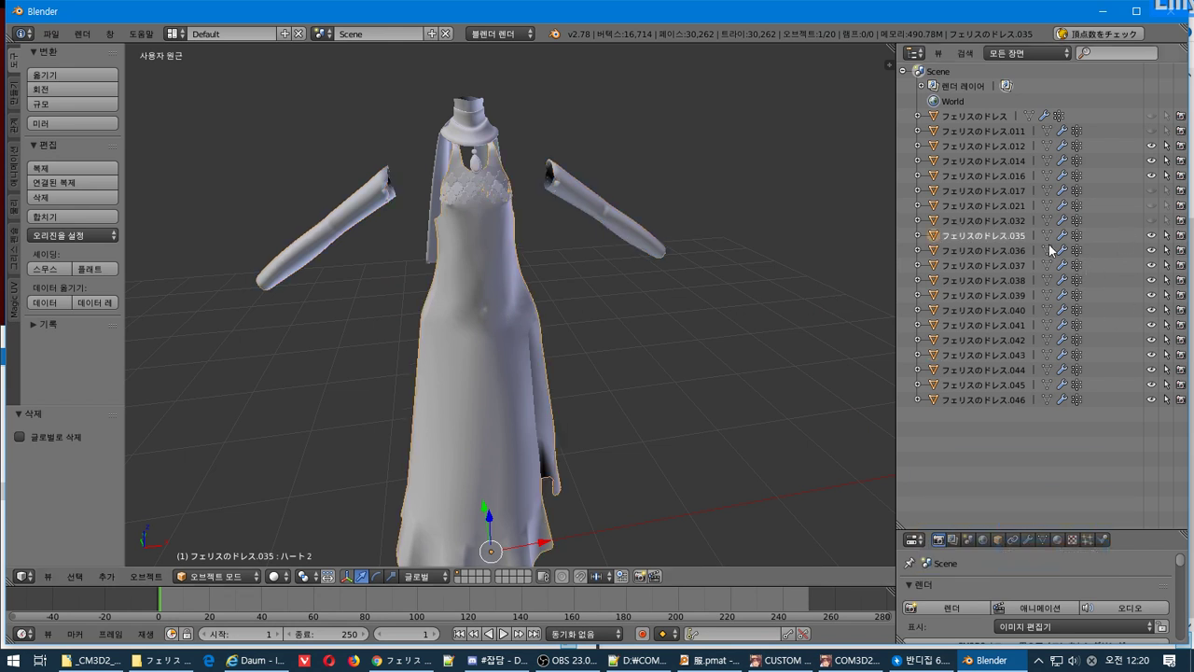
middle_click_drag(610, 248, 567, 247)
right_click(550, 247)
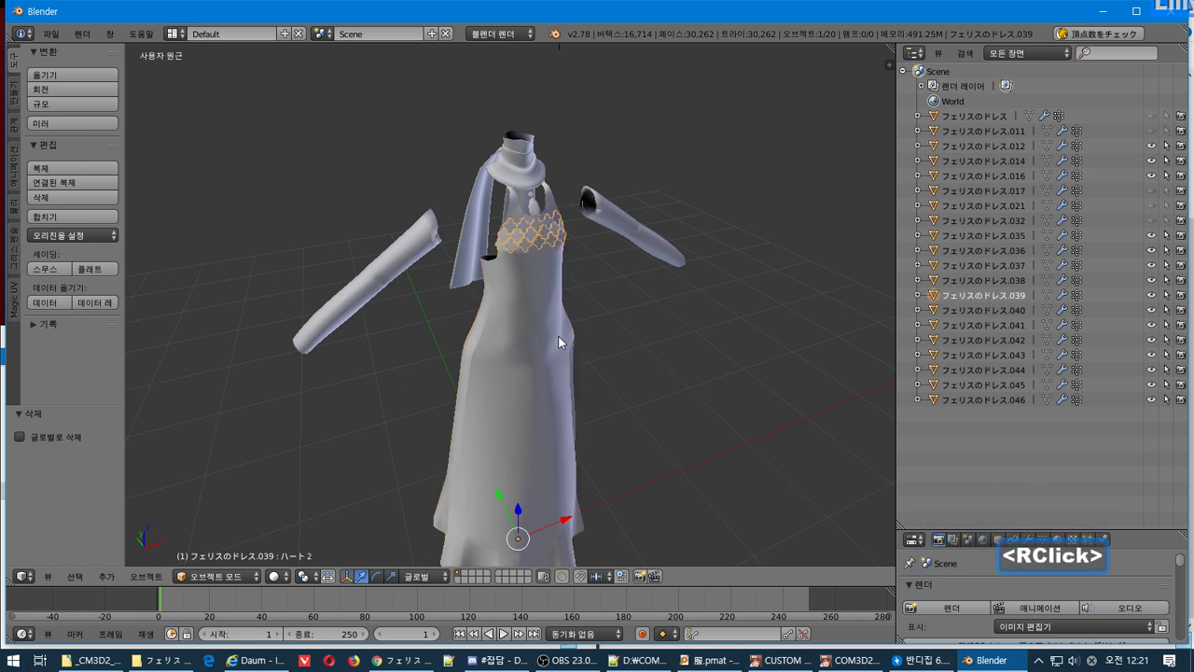
right_click(513, 339, "shift")
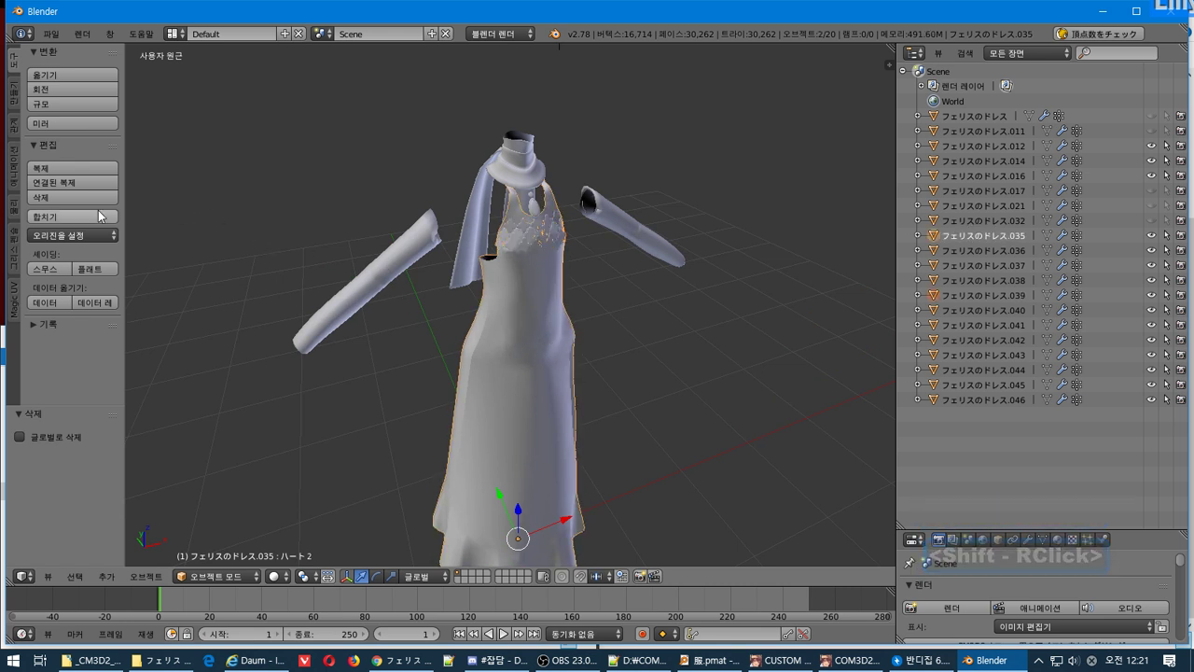
left_click(80, 216)
Hide the shoes フェリスのドレス.046 below the dress.
middle_click_drag(454, 230, 626, 406)
right_click(588, 527)
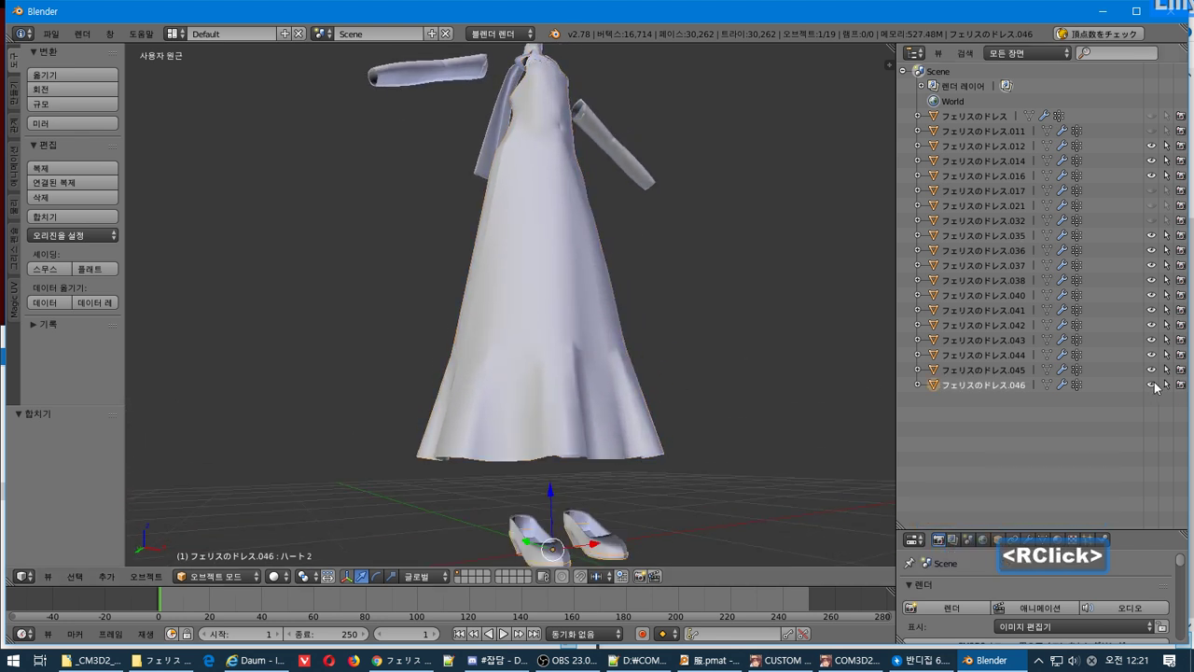
left_click(636, 380)
middle_click_drag(636, 380, 620, 440)
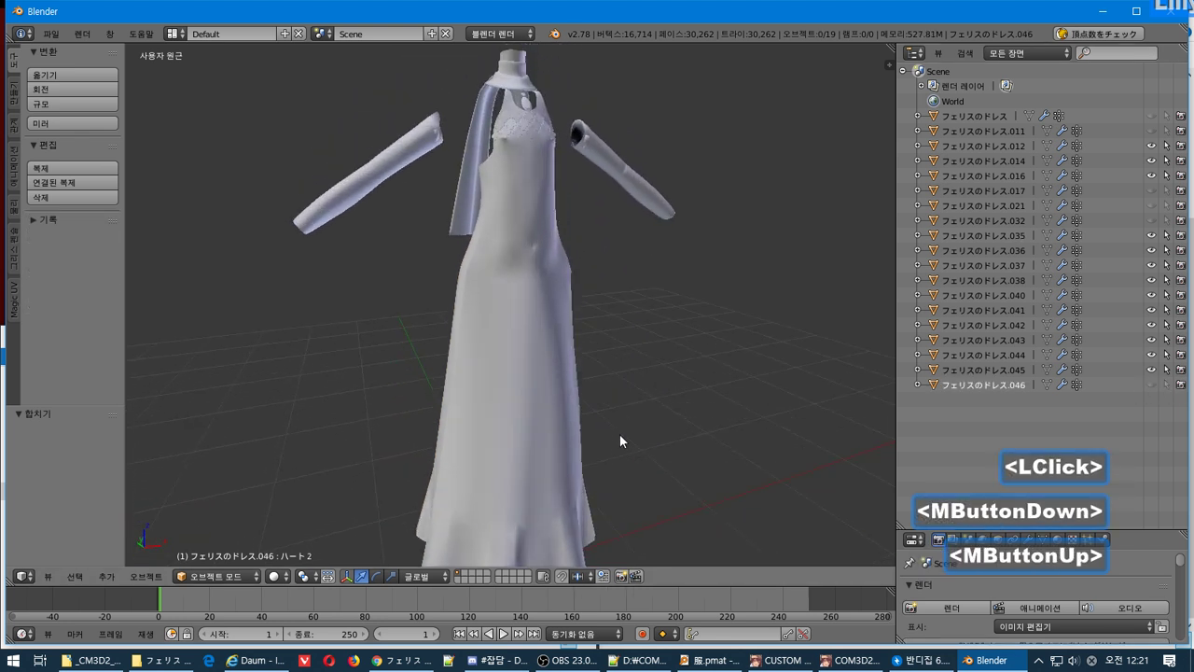
right_click(635, 170)
left_click(1155, 343)
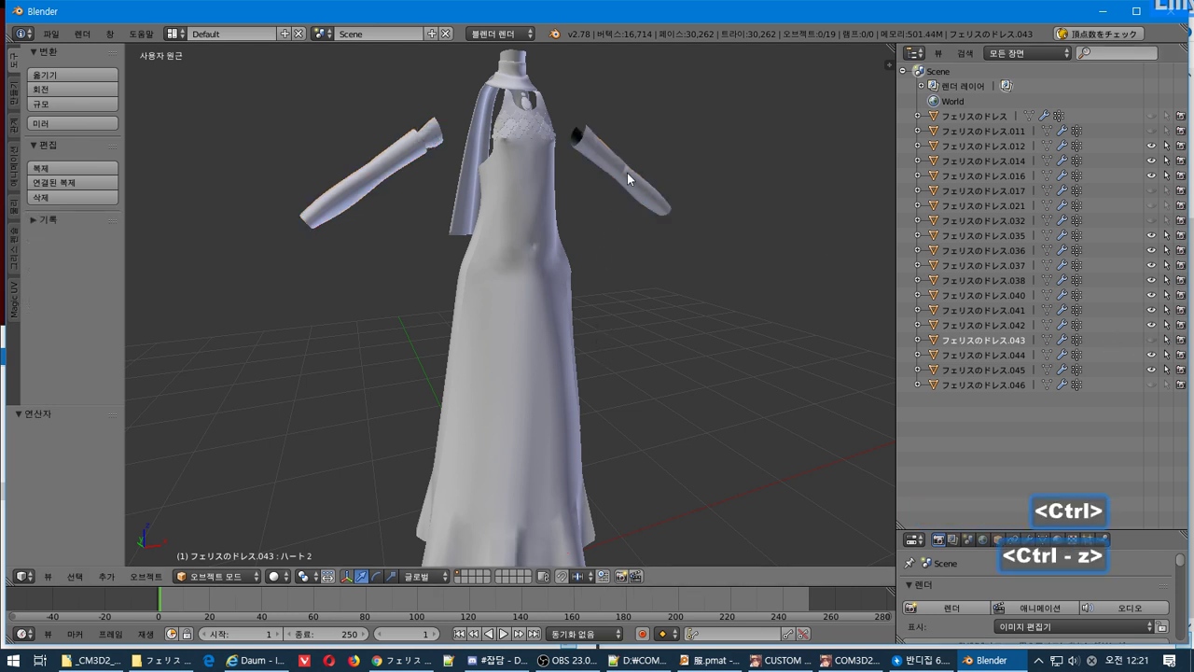
key("ctrl+z")
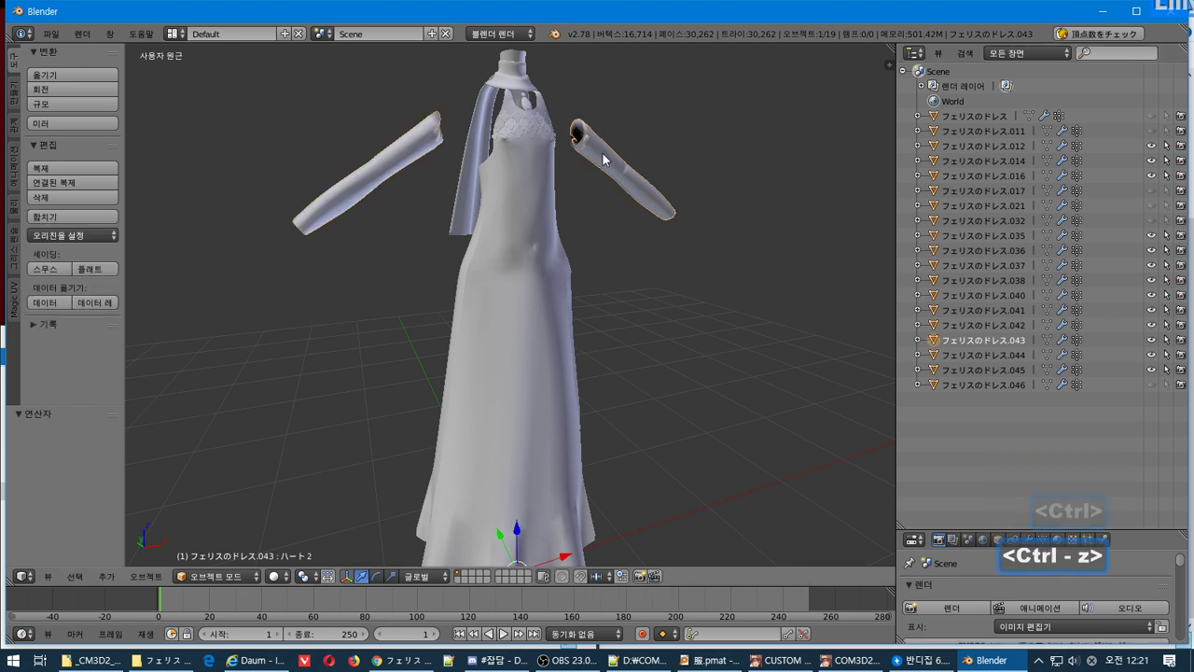
Preview the sleeve フェリスのドレス.043 in Texture Paint mode and compare it with the フェリス Ver. 1.01 picture in the browser.
left_click_drag(709, 106, 618, 274)
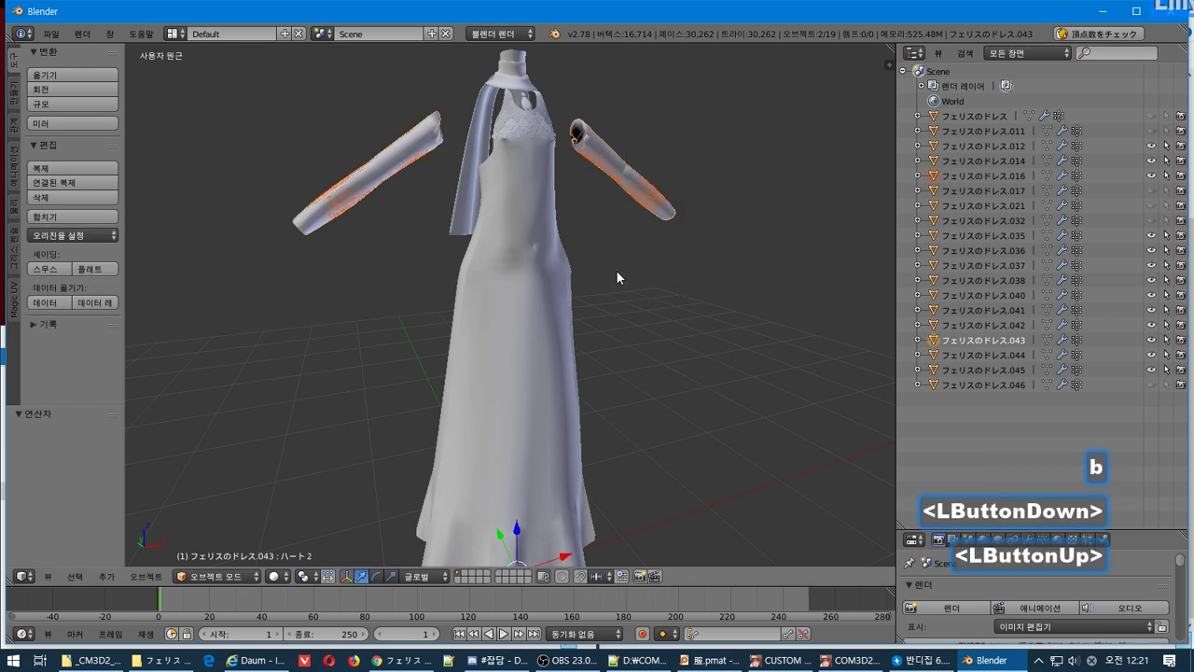
middle_click_drag(618, 274, 681, 260)
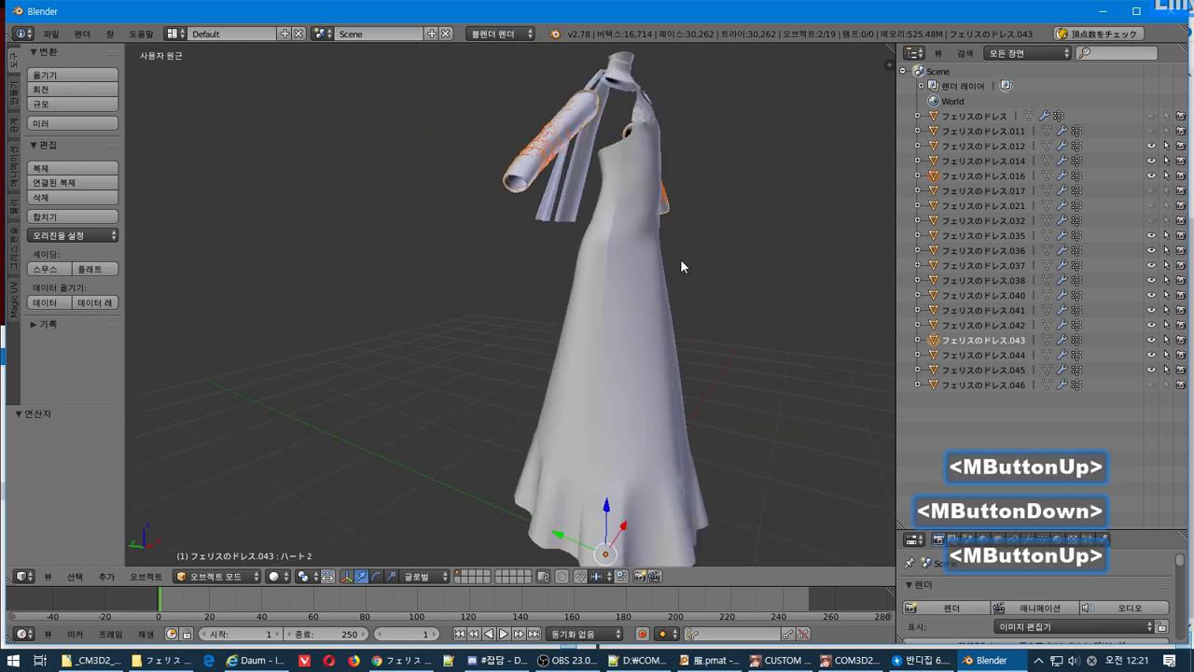
left_click(241, 577)
left_click(248, 478)
mouse_move(485, 280)
middle_mouse_down()
mouse_move(480, 218)
mouse_move(469, 233)
mouse_move(506, 227)
mouse_move(442, 212)
mouse_move(458, 234)
mouse_move(487, 231)
middle_mouse_up()
scroll(442, 212, "up", 2)
key("alt+Tab")
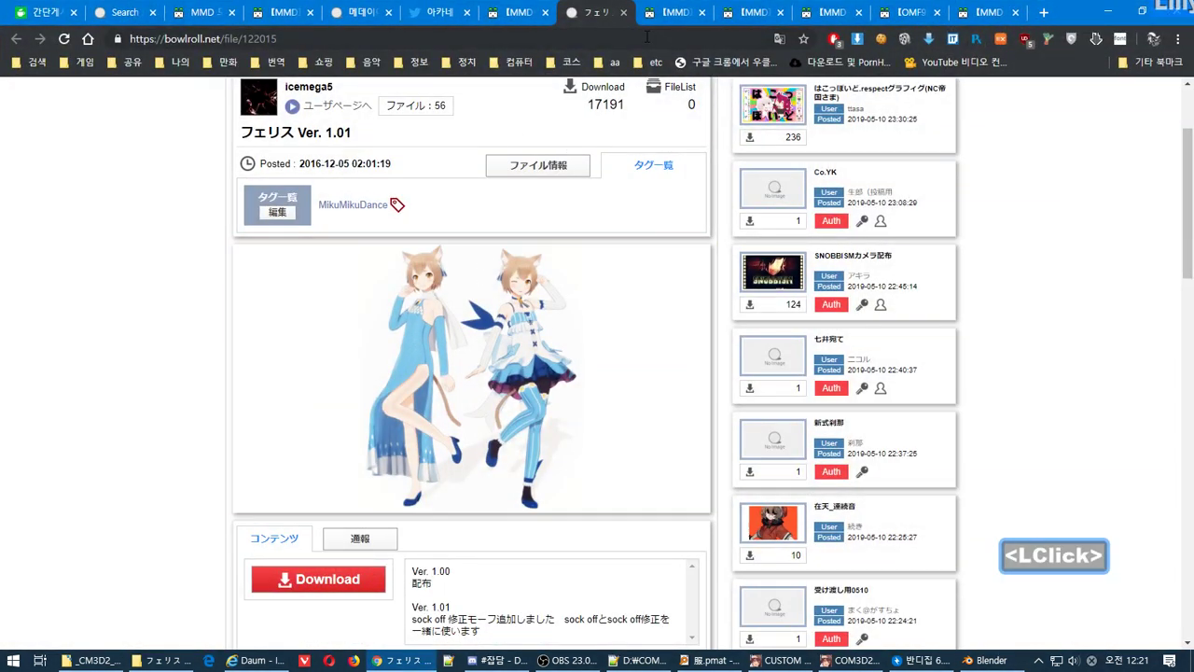
key("alt+Tab")
middle_click_drag(420, 243, 382, 240)
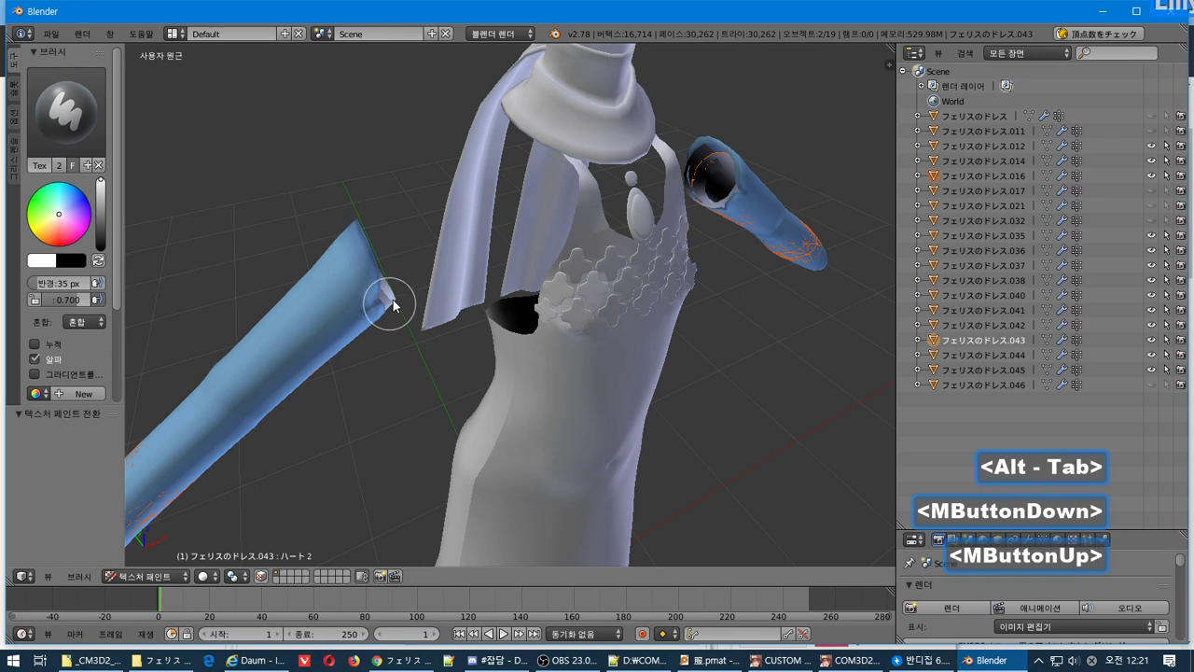
Check the inner sleeve-end mesh フェリスのドレス.044 in Texture Paint mode and hide the outer sleeves フェリスのドレス.043.
right_click(392, 304)
left_click(216, 577)
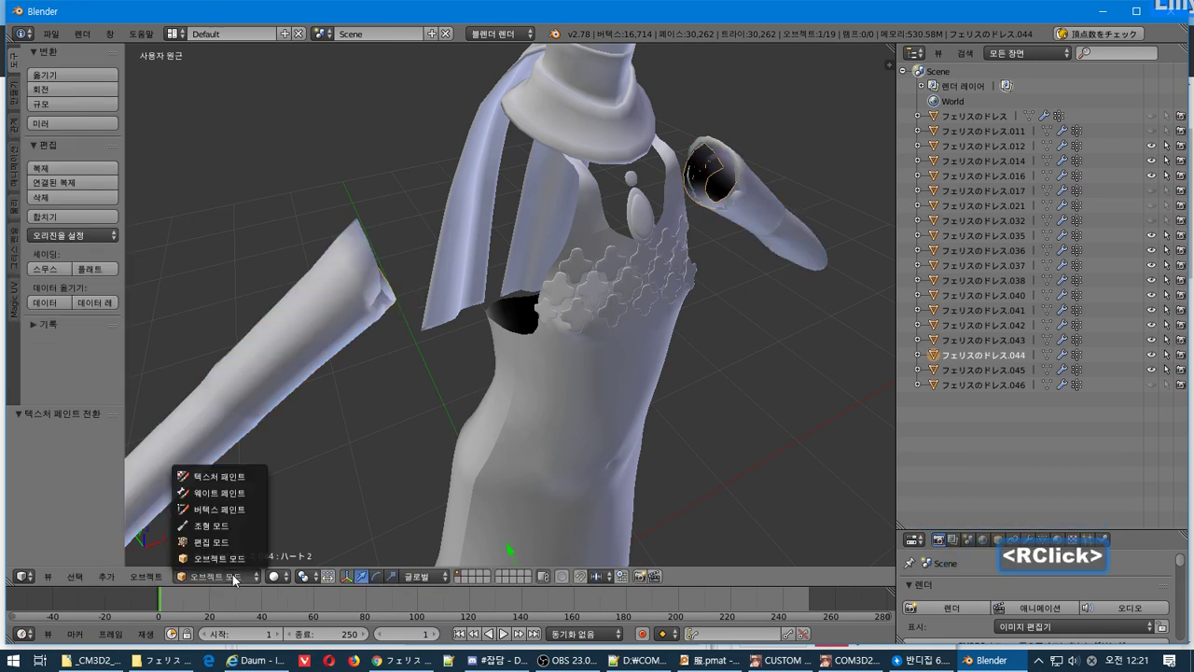
left_click(259, 476)
mouse_move(597, 280)
middle_mouse_down()
mouse_move(635, 258)
mouse_move(672, 259)
middle_mouse_up()
right_click(779, 205)
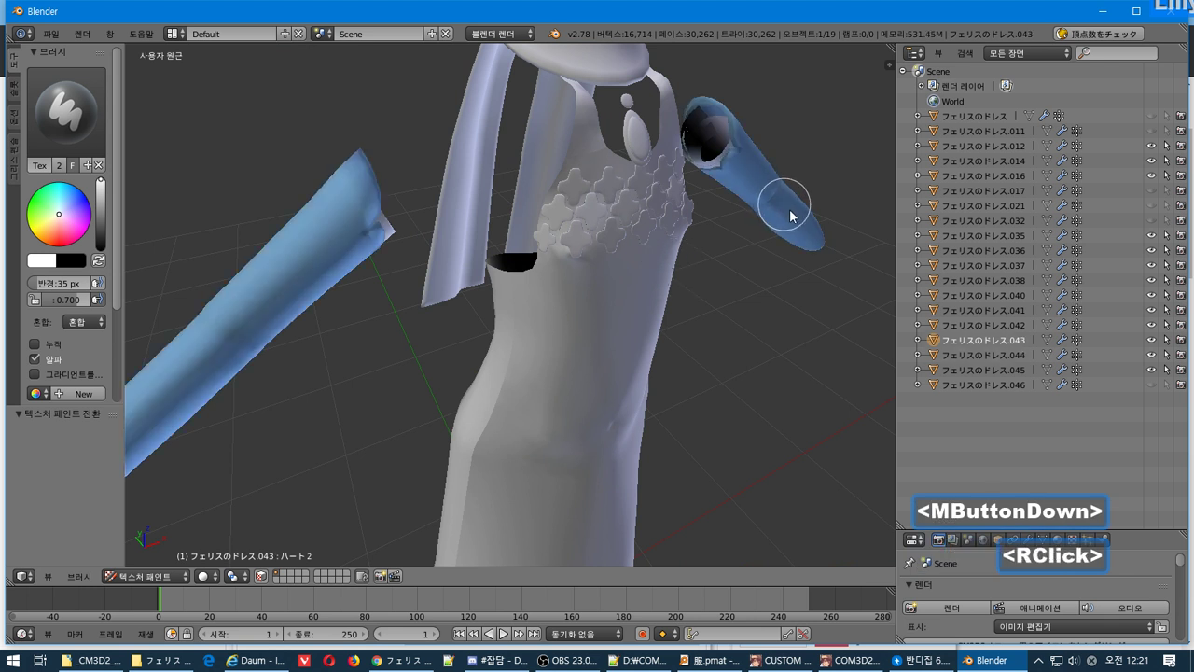
left_click(768, 352)
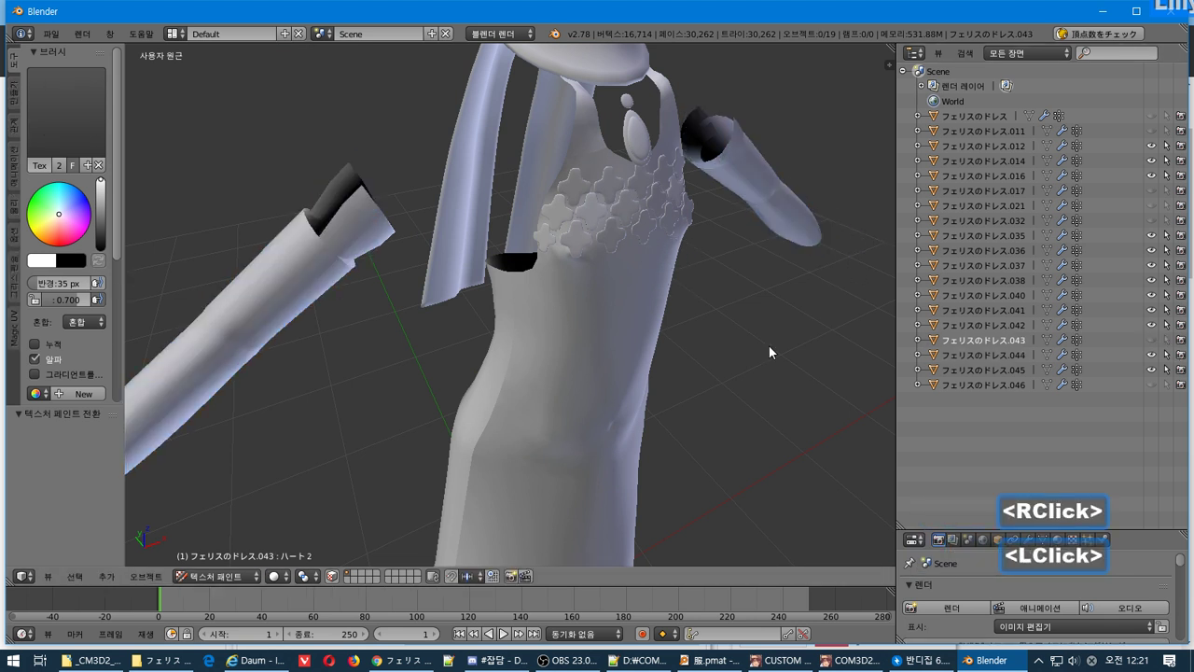
Preview the arm mesh フェリスのドレス.016 in Texture Paint mode to see whether it is skin or clothing.
scroll(626, 345, "down", 2)
middle_click_drag(626, 345, 616, 310)
right_click(653, 259)
middle_click_drag(653, 259, 640, 283)
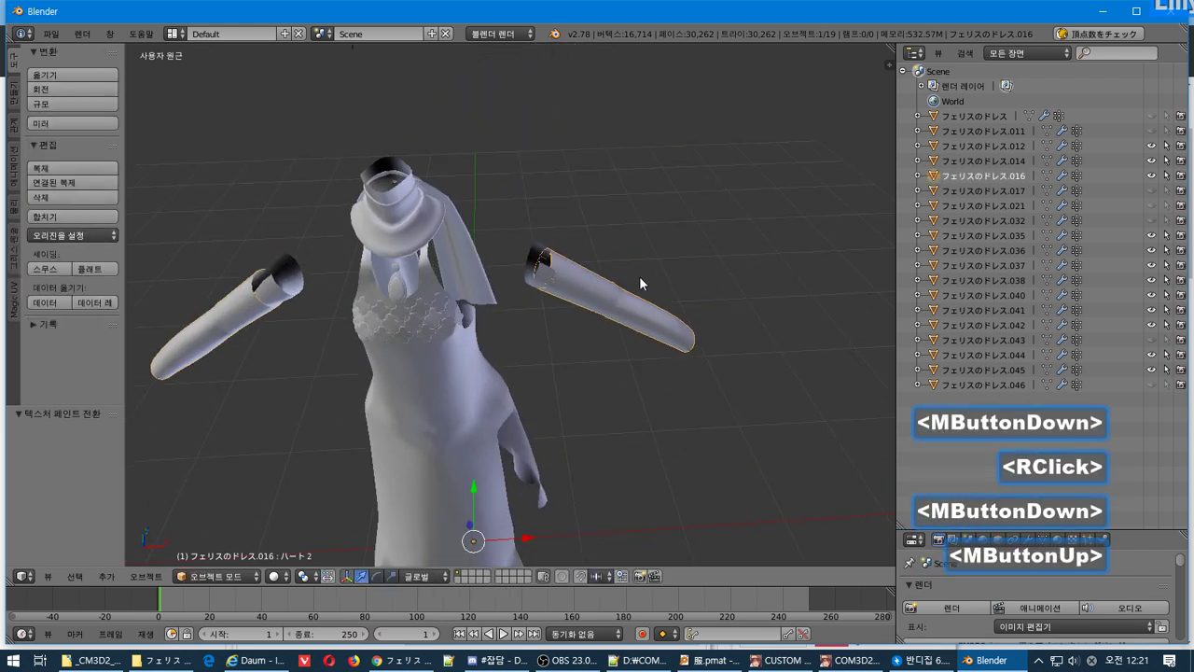
left_click(217, 576)
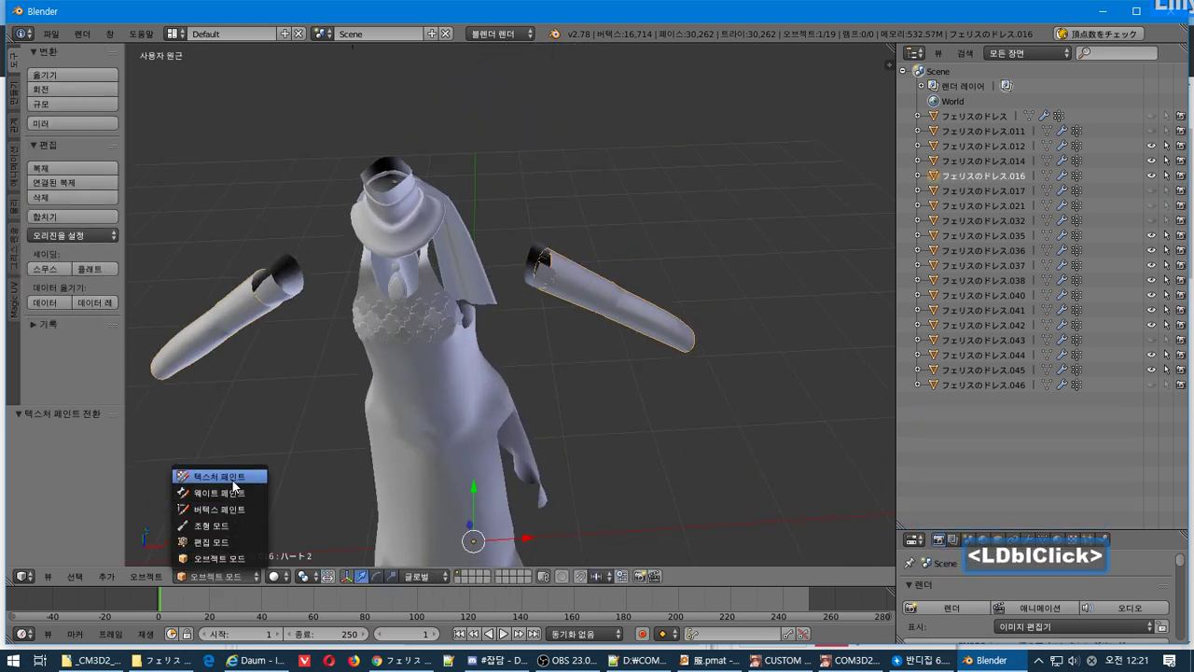
left_click(233, 480)
middle_click_drag(723, 362, 726, 347)
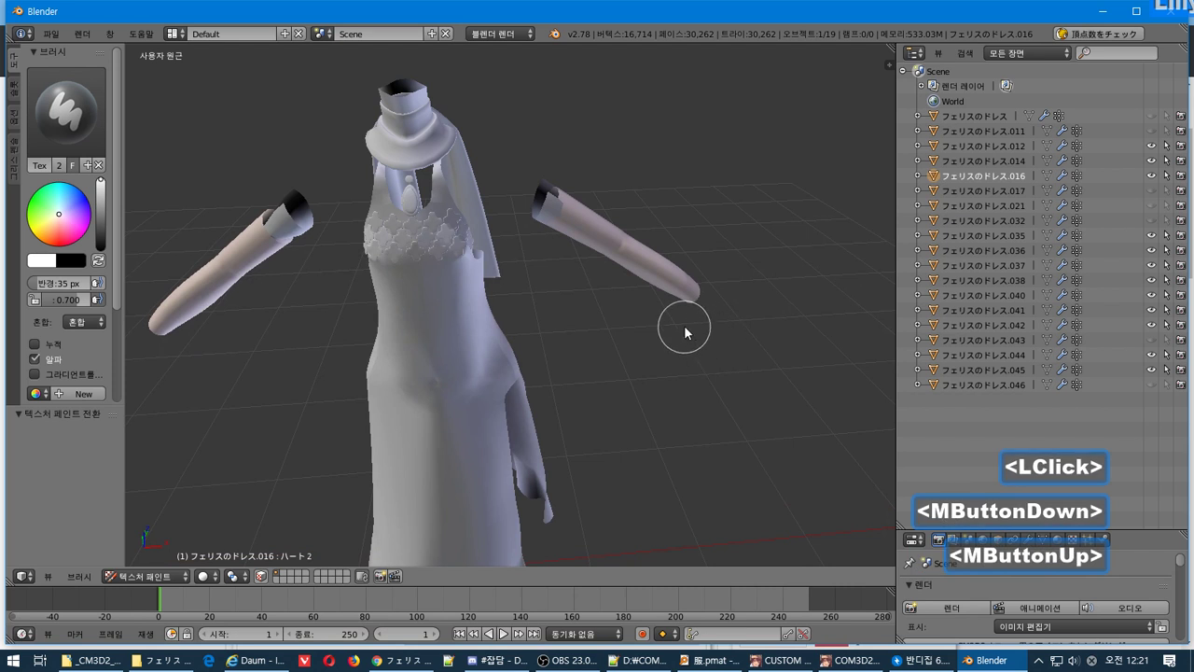
right_click(284, 245)
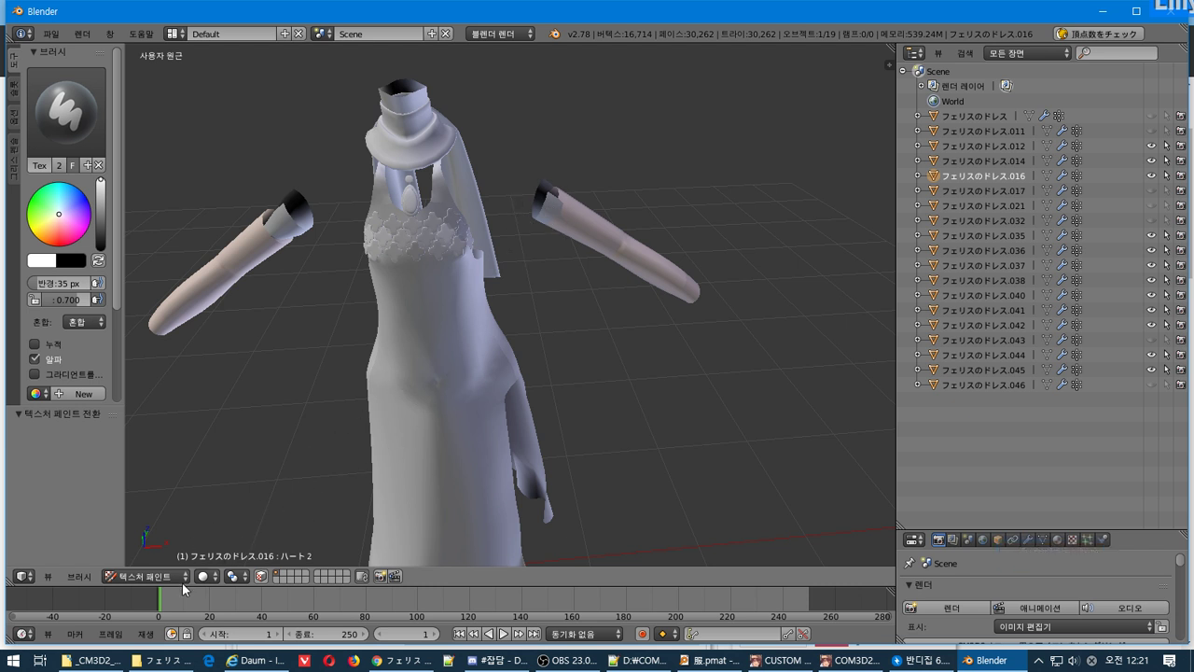
Delete the bare arm mesh フェリスのドレス.016.
right_click(299, 244)
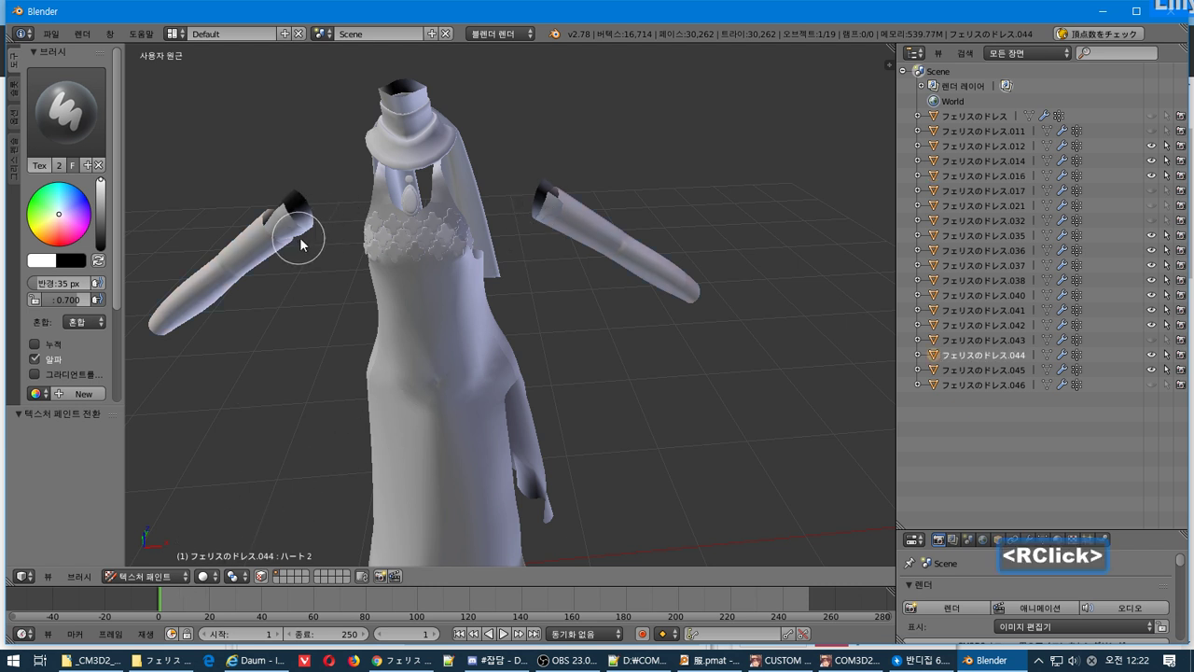
right_click(478, 277)
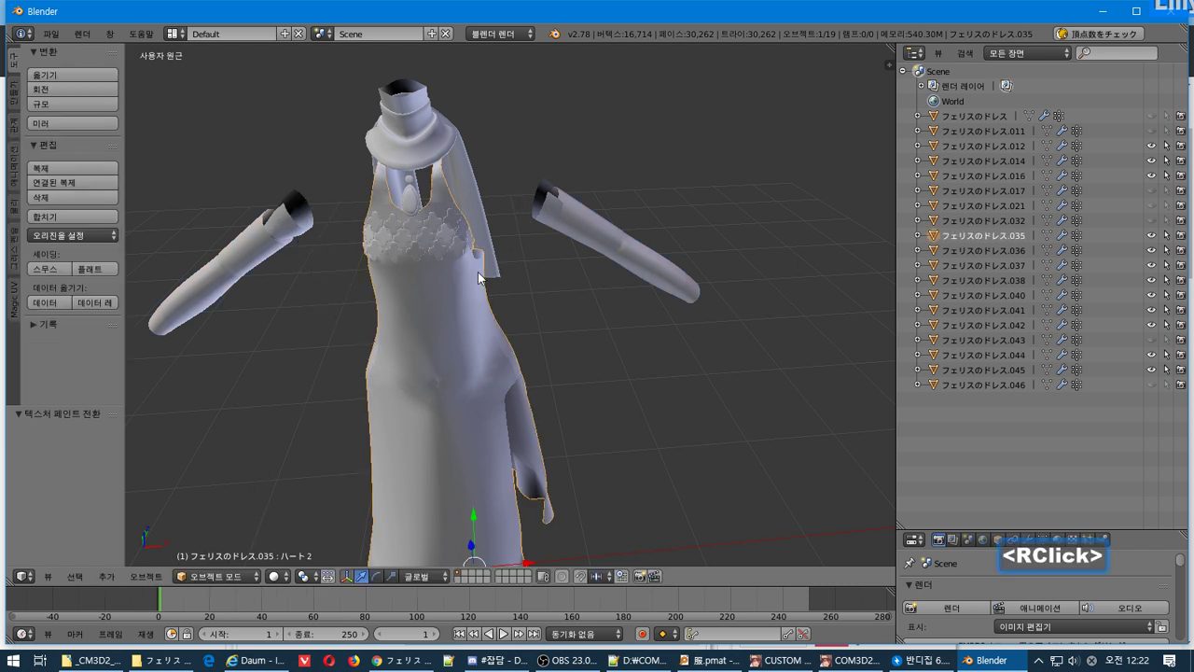
right_click(301, 225)
middle_click_drag(301, 225, 328, 183)
right_click(232, 167)
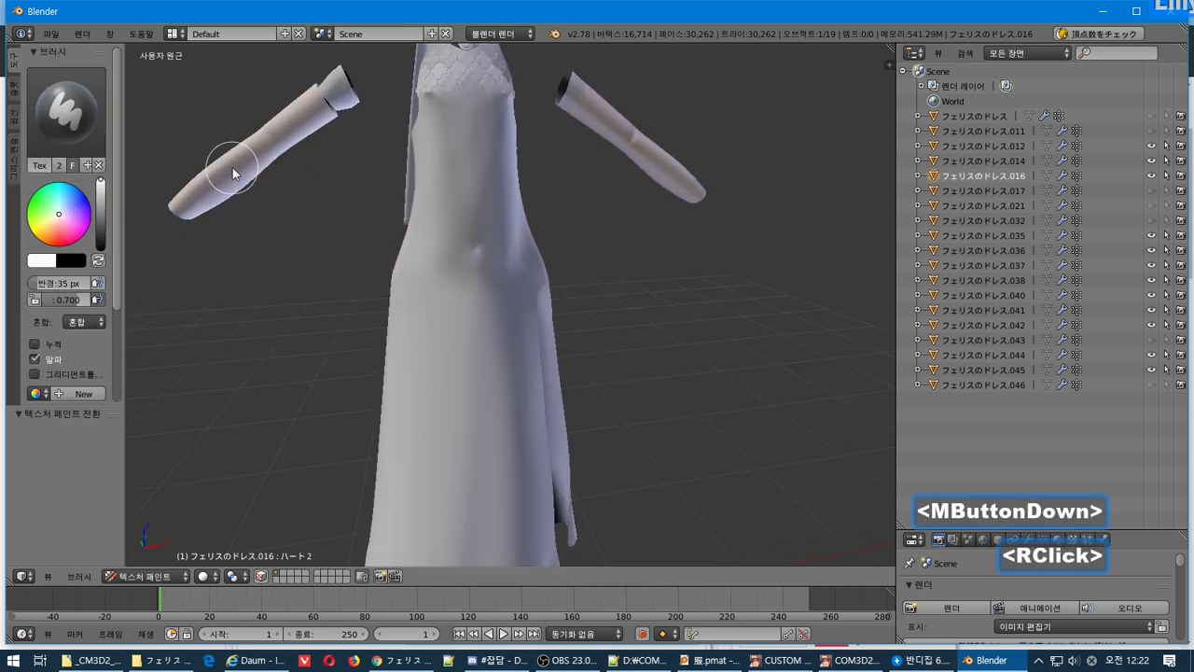
right_click(975, 177)
left_click(975, 179)
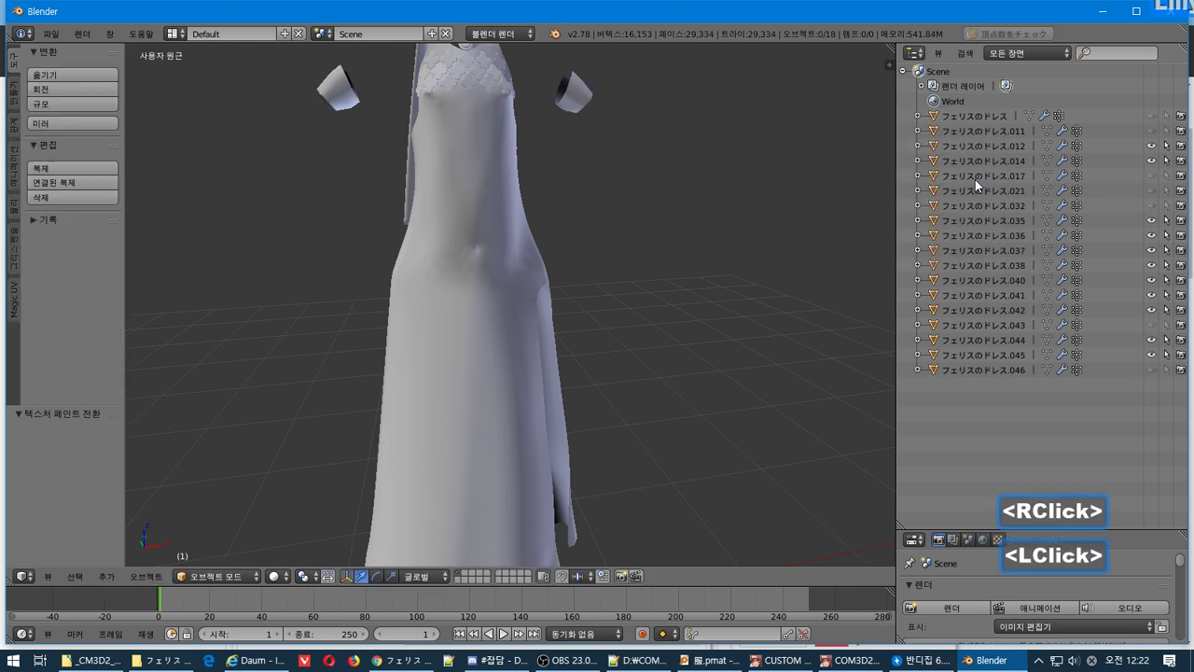
Compare the remaining sleeve-end mesh フェリスのドレス.044 with the フェリス Ver. 1.01 picture in the browser and hide the mesh in Blender.
middle_click_drag(571, 190, 578, 177)
right_click(583, 149)
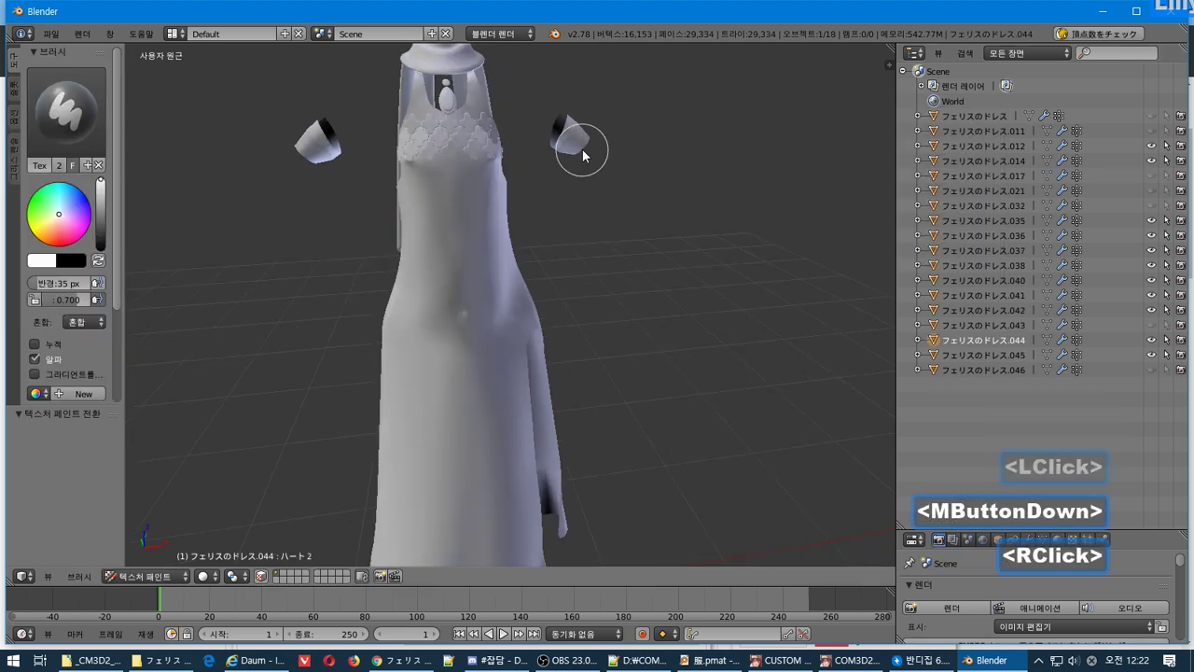
middle_click_drag(511, 194, 538, 191)
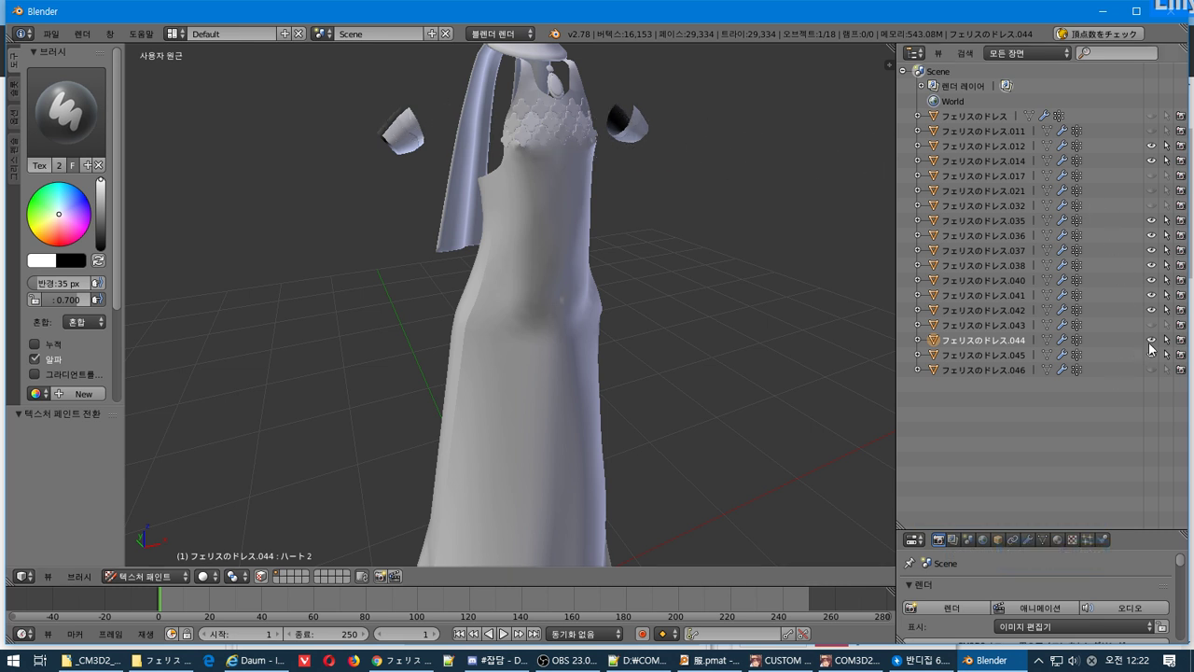
left_click(1149, 343)
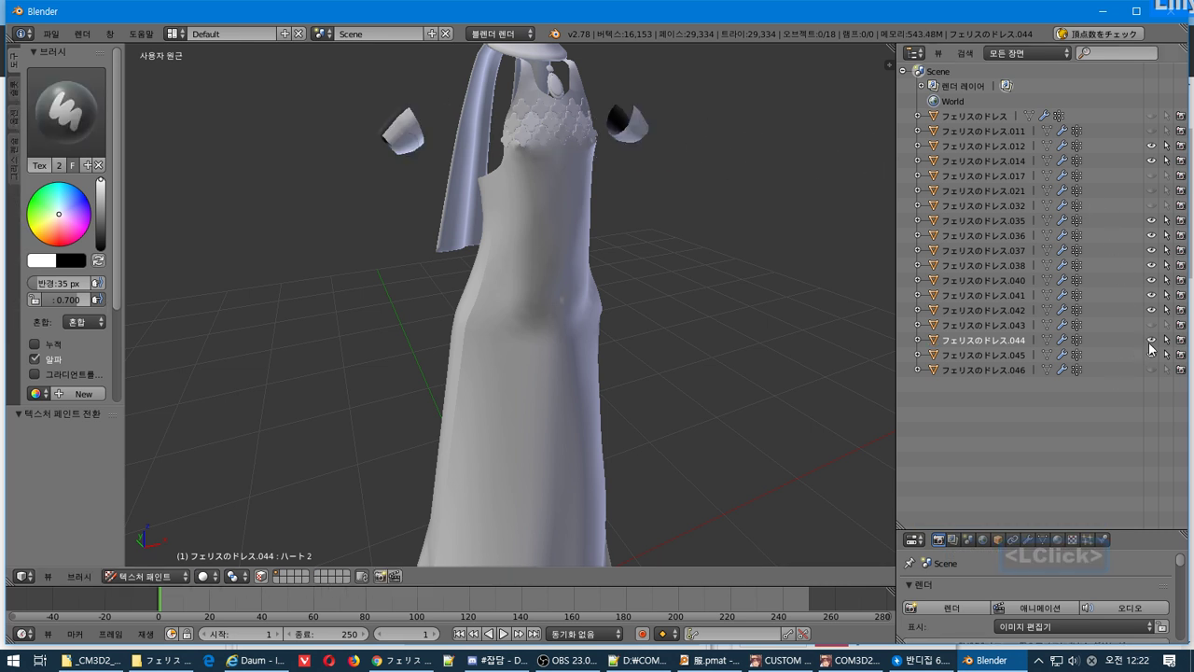
key("alt+Tab")
left_click(525, 317)
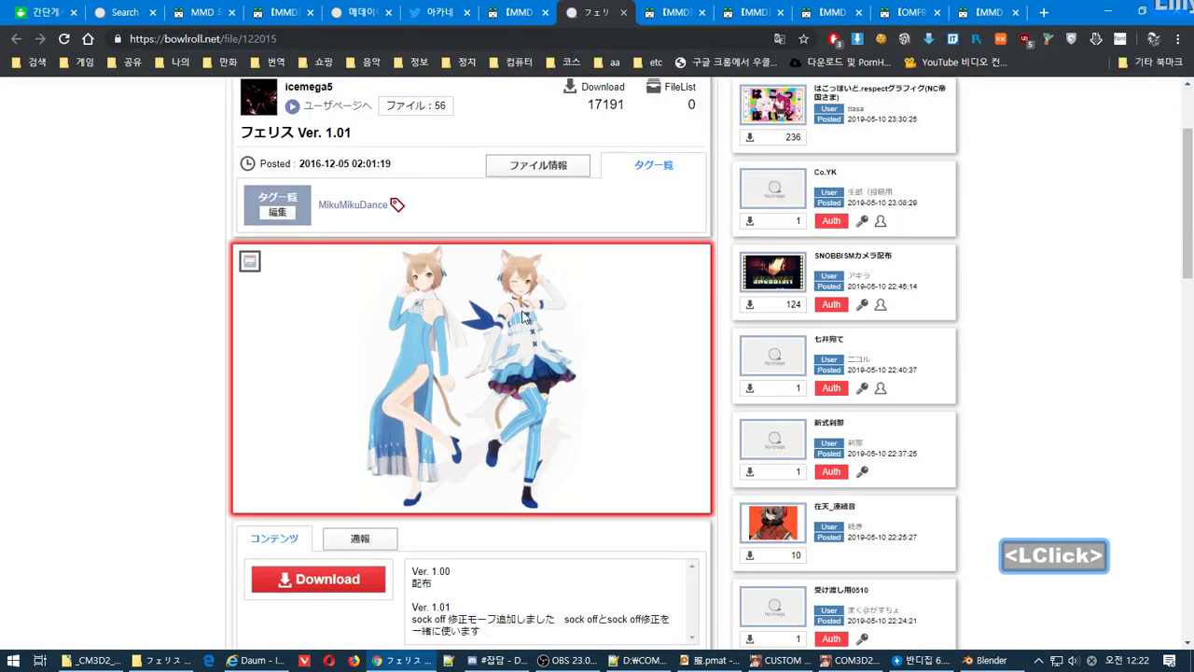
scroll(463, 325, "up", 1)
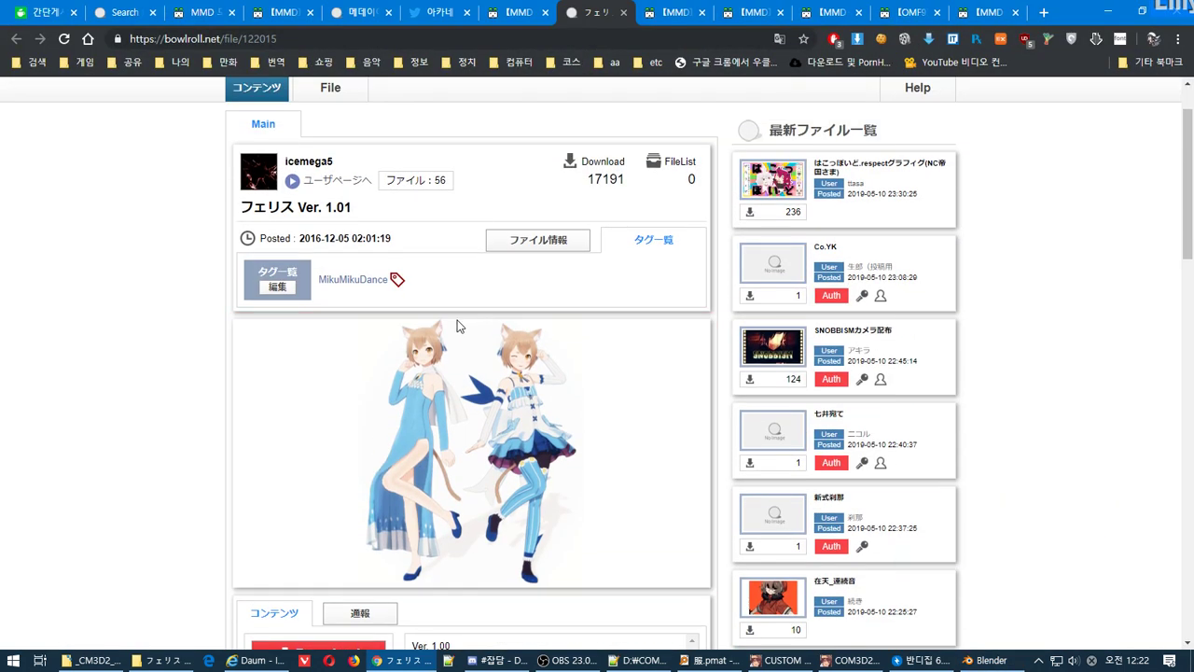
key("alt+Tab")
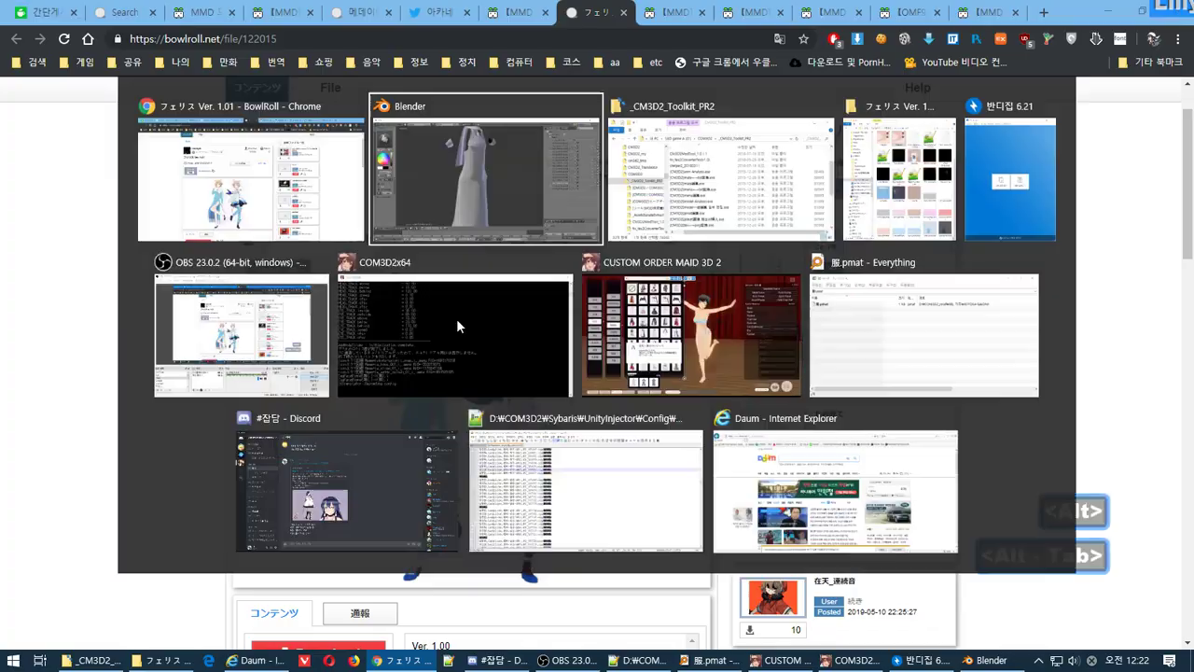
key("alt+Tab")
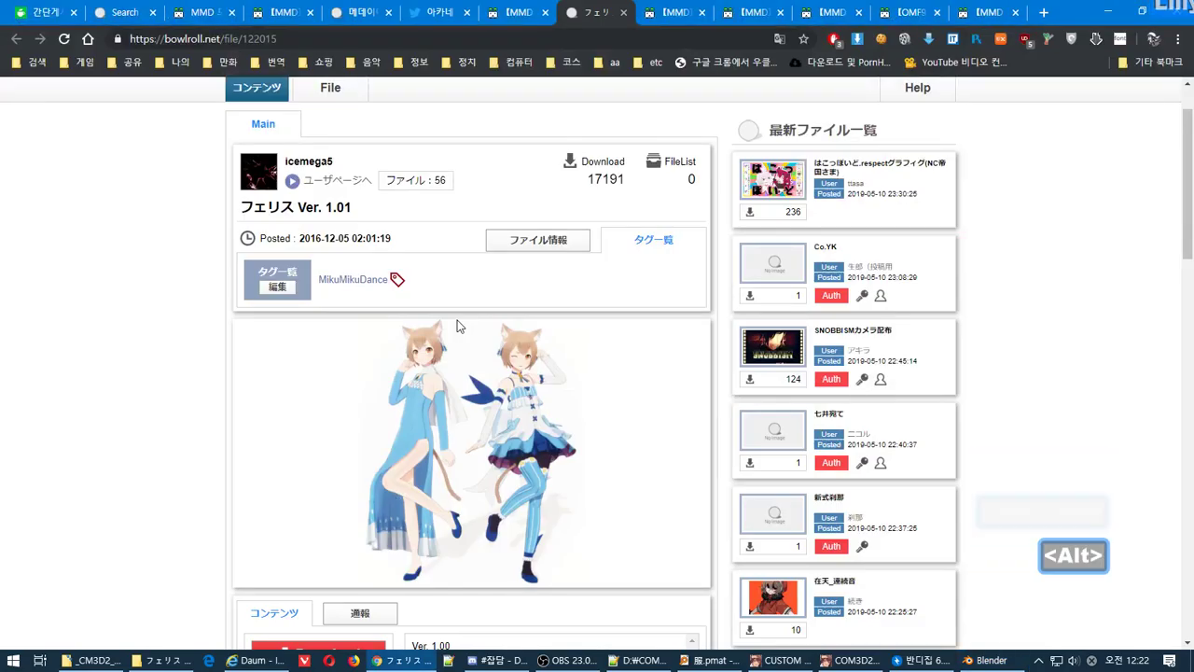
key("alt+Tab")
middle_click_drag(458, 320, 757, 330)
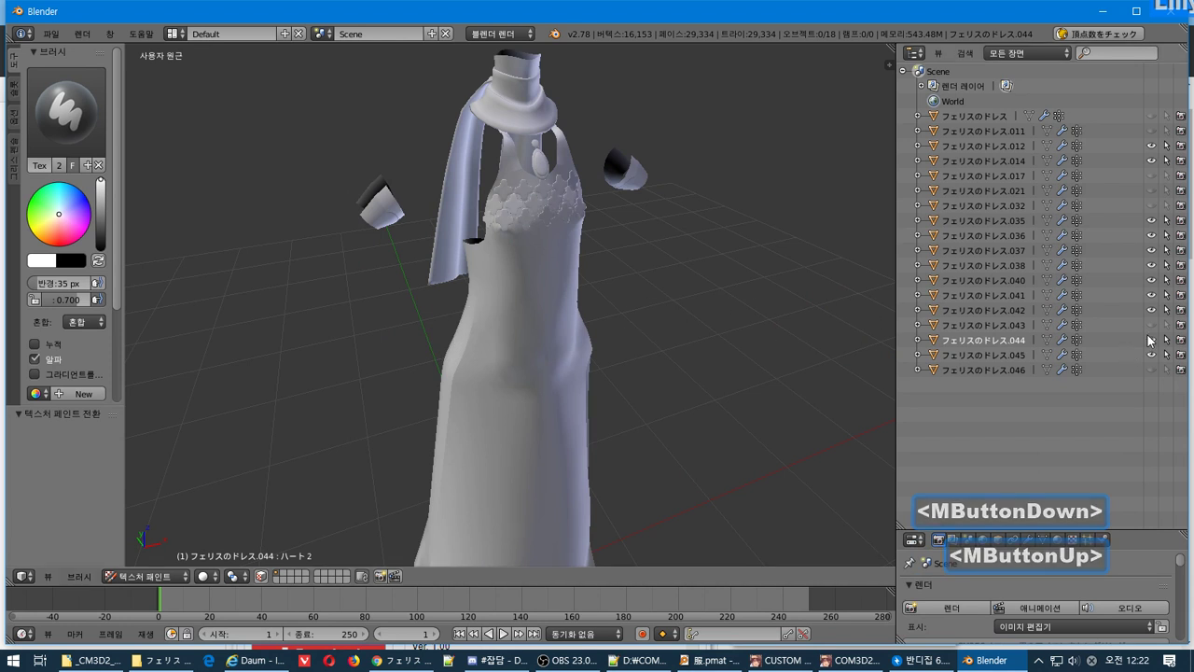
left_click(1151, 340)
middle_click(639, 263)
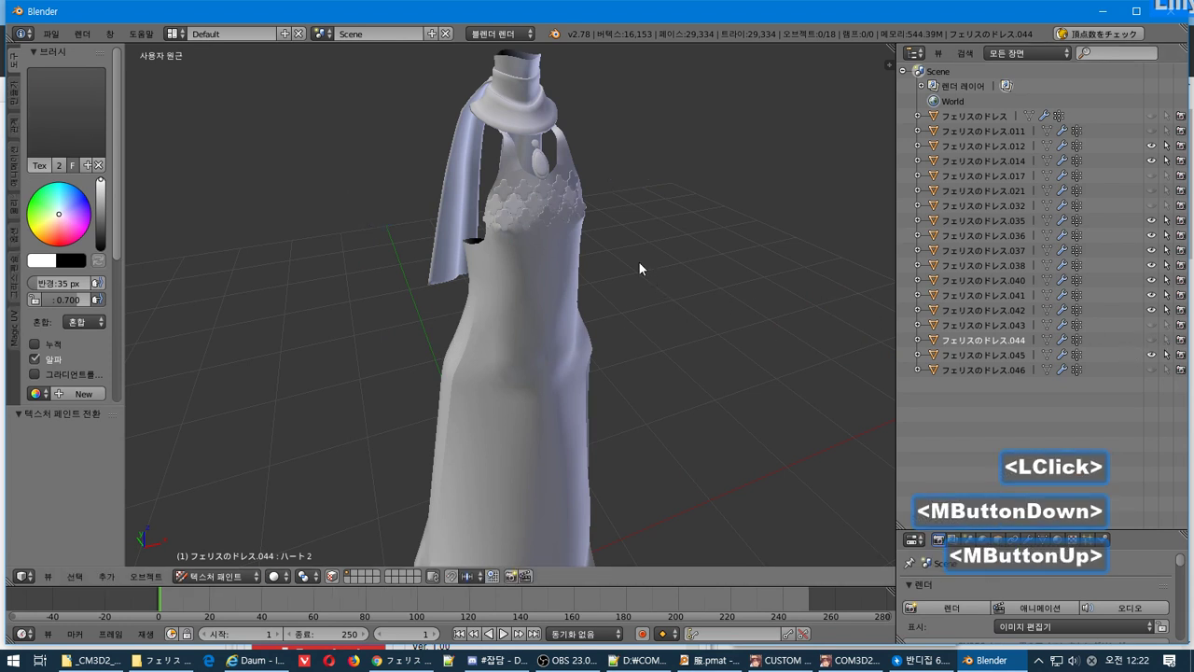
right_click(508, 104)
left_click(1152, 235)
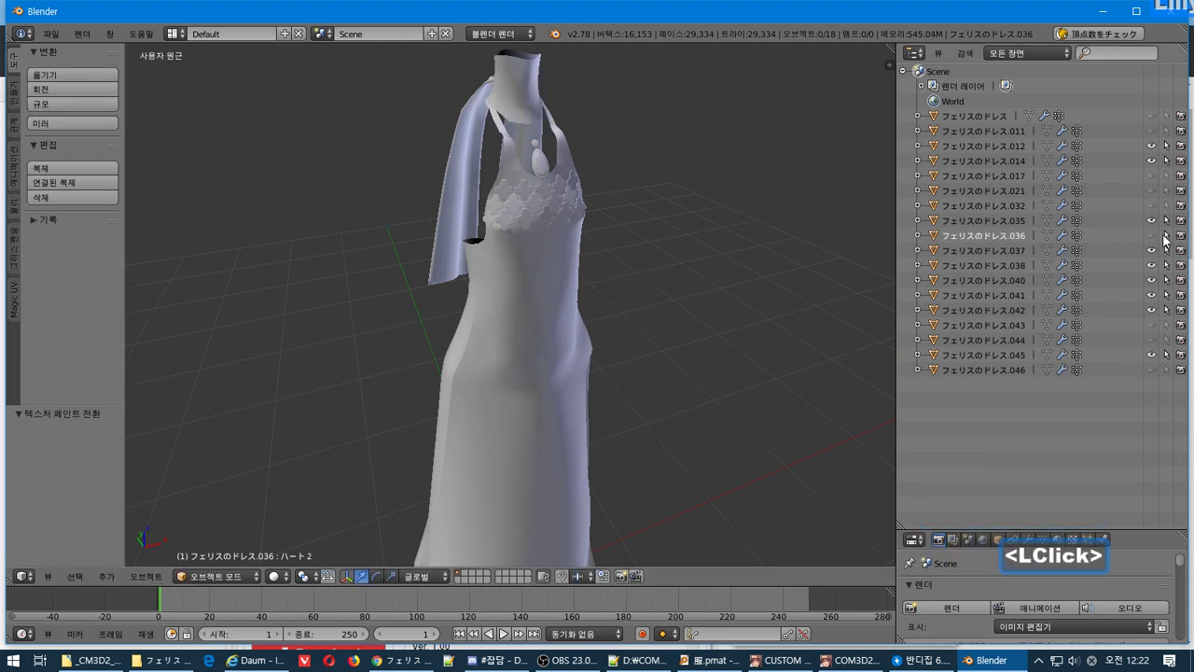
middle_click_drag(744, 181, 767, 188)
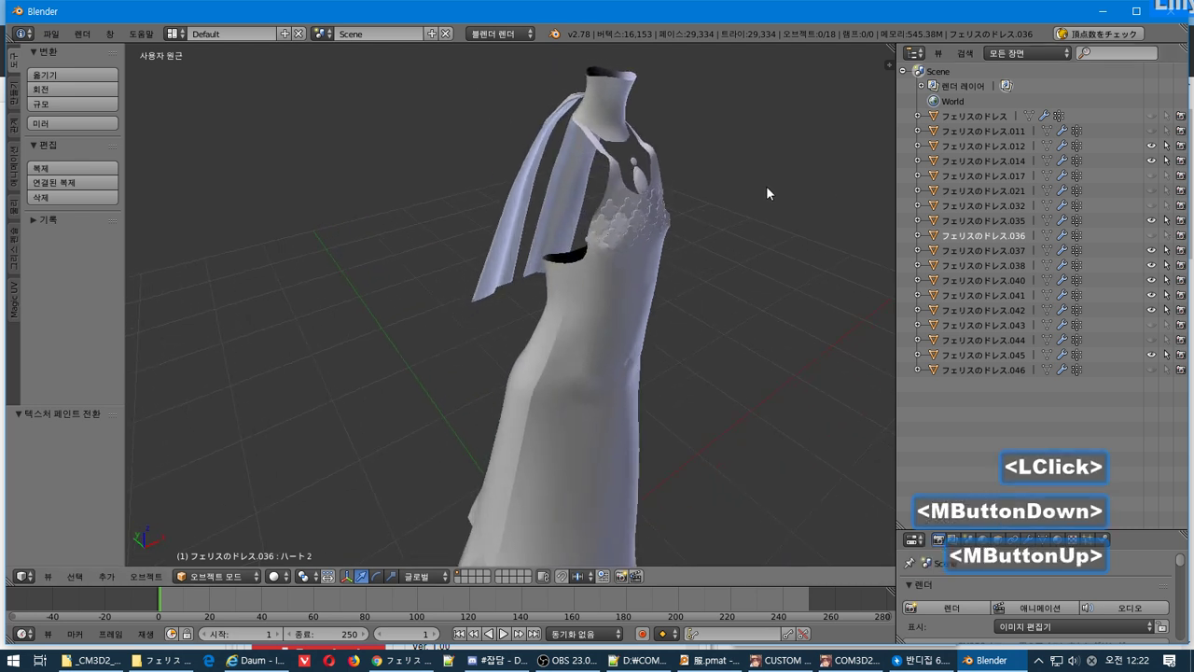
key("ctrl+z")
key("ctrl+z")
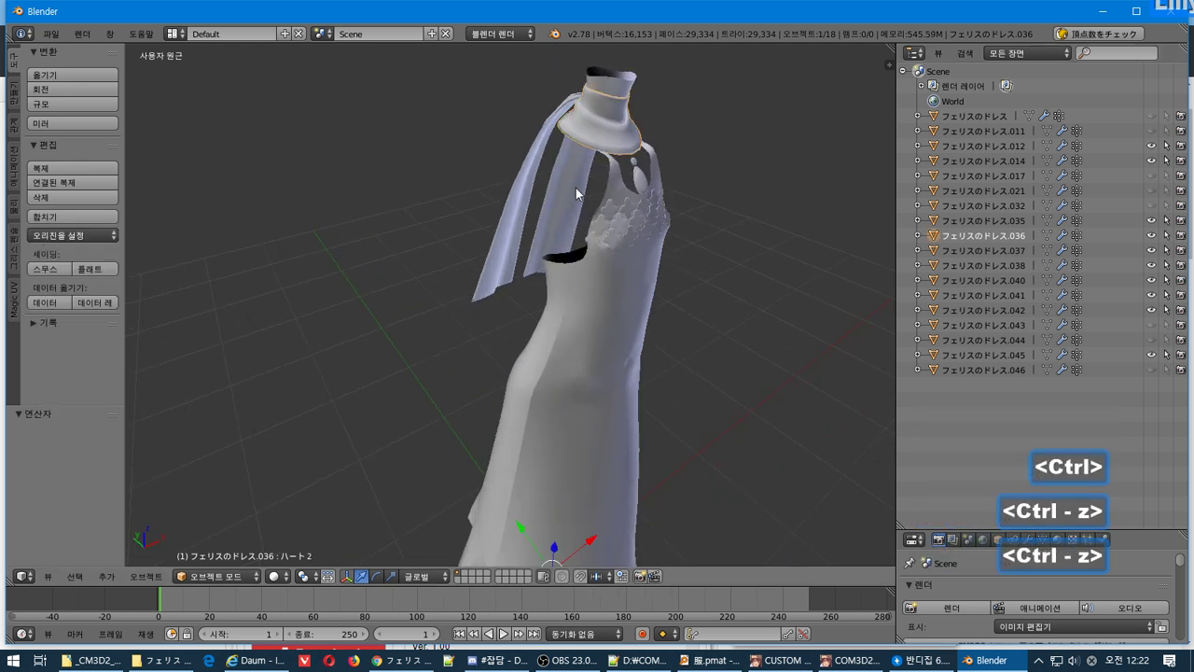
Join the collar フェリスのドレス.036 with the hanging scarf フェリスのドレス.037 and hide the joined mesh.
right_click(532, 191, "shift")
right_click(518, 191, "shift")
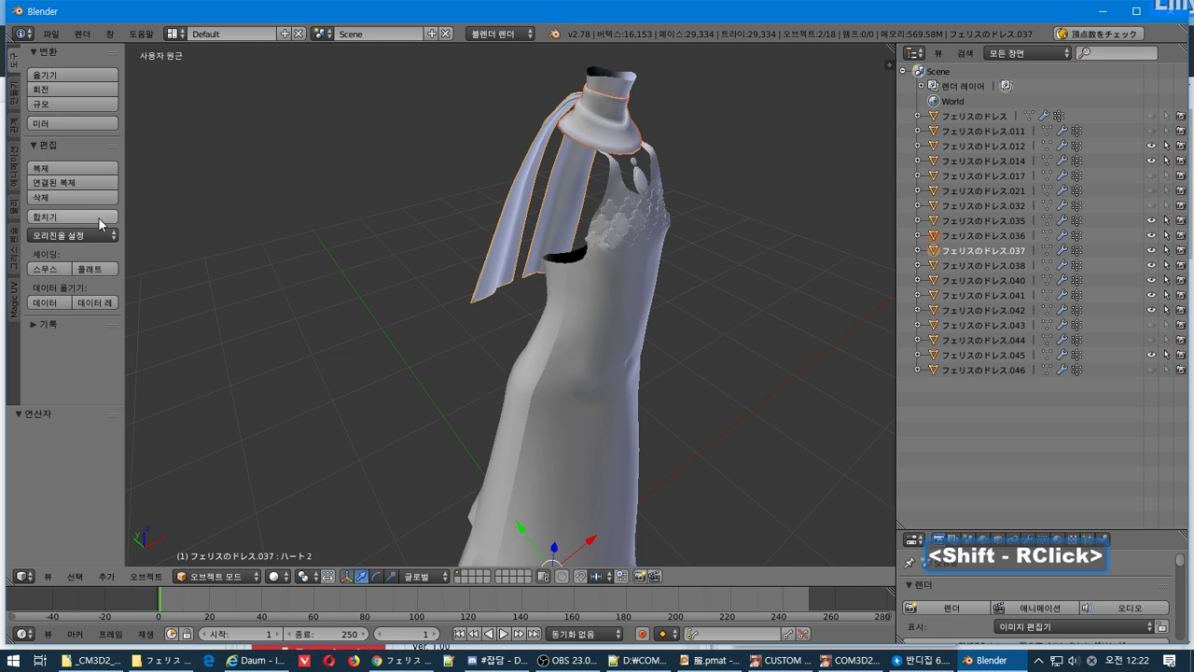
left_click(101, 217)
left_click(1153, 236)
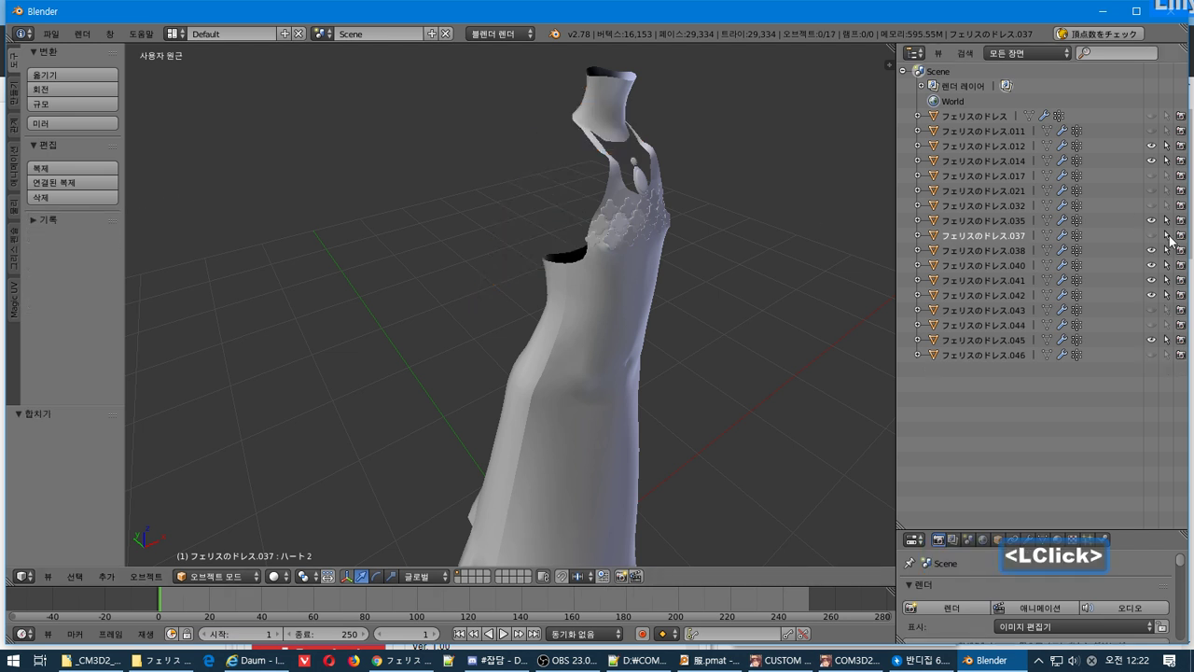
Delete the bare neck mesh above the dress straps.
middle_click_drag(680, 269, 435, 252)
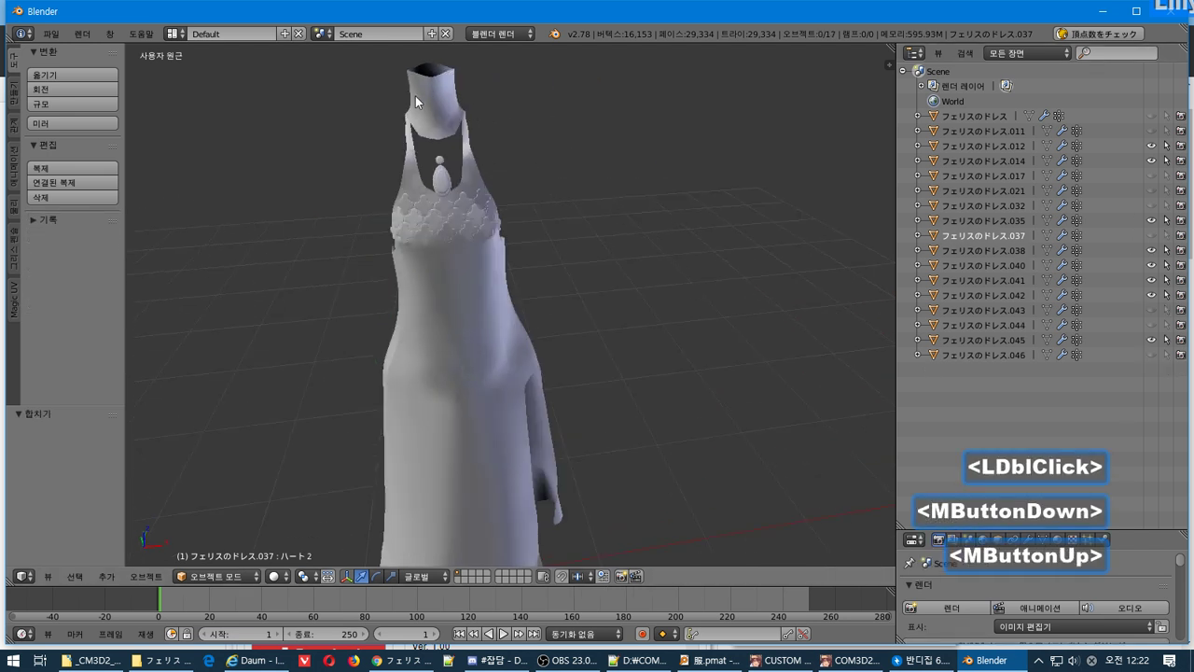
right_click(416, 96)
middle_click_drag(558, 114, 606, 143)
key("Delete")
left_click(588, 120)
Check the small neck and pendant pieces フェリスのドレス.038, .040 and .041 against the フェリス Ver. 1.01 picture in the browser.
right_click(530, 105)
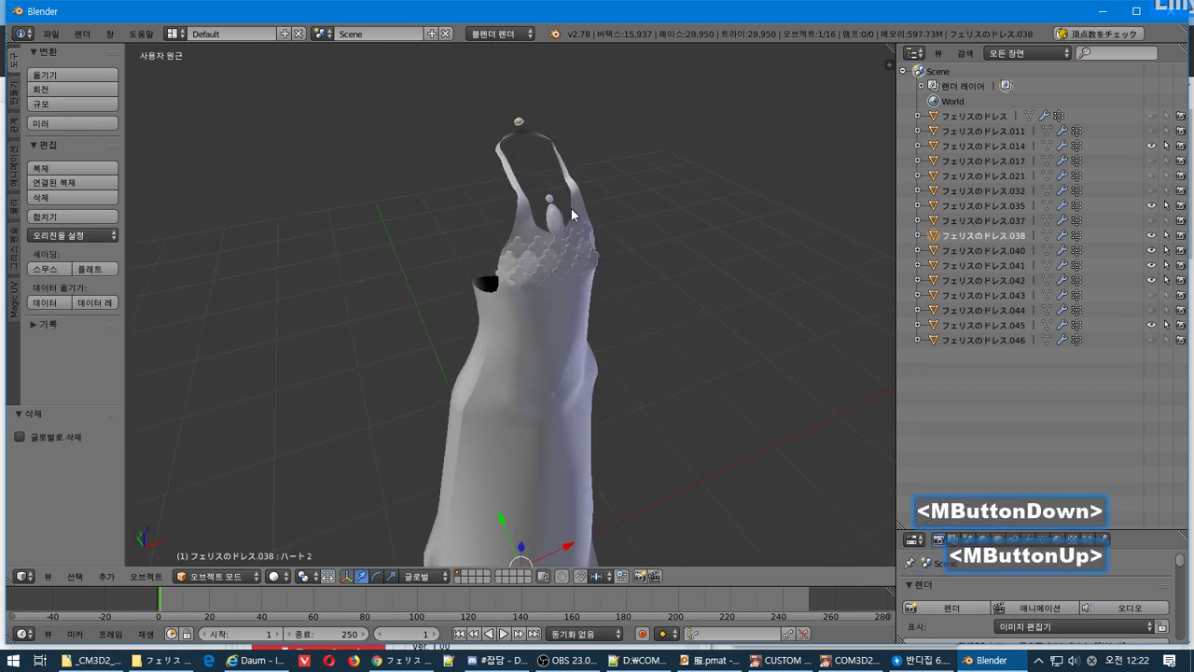
right_click(561, 221)
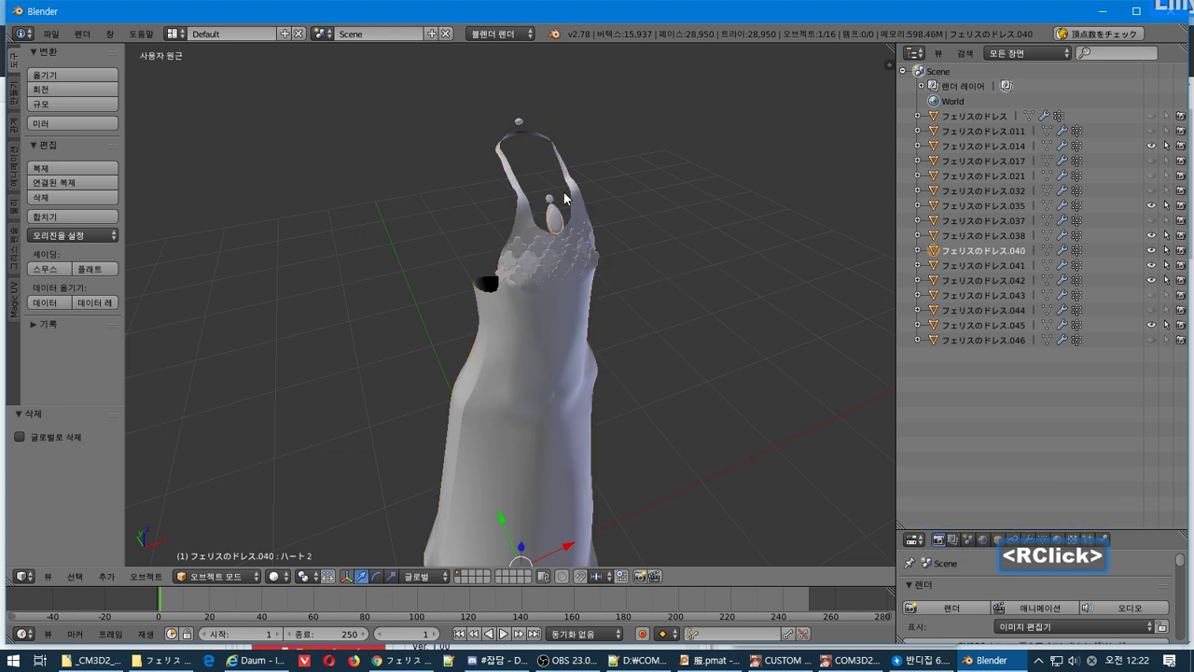
key("alt+Tab")
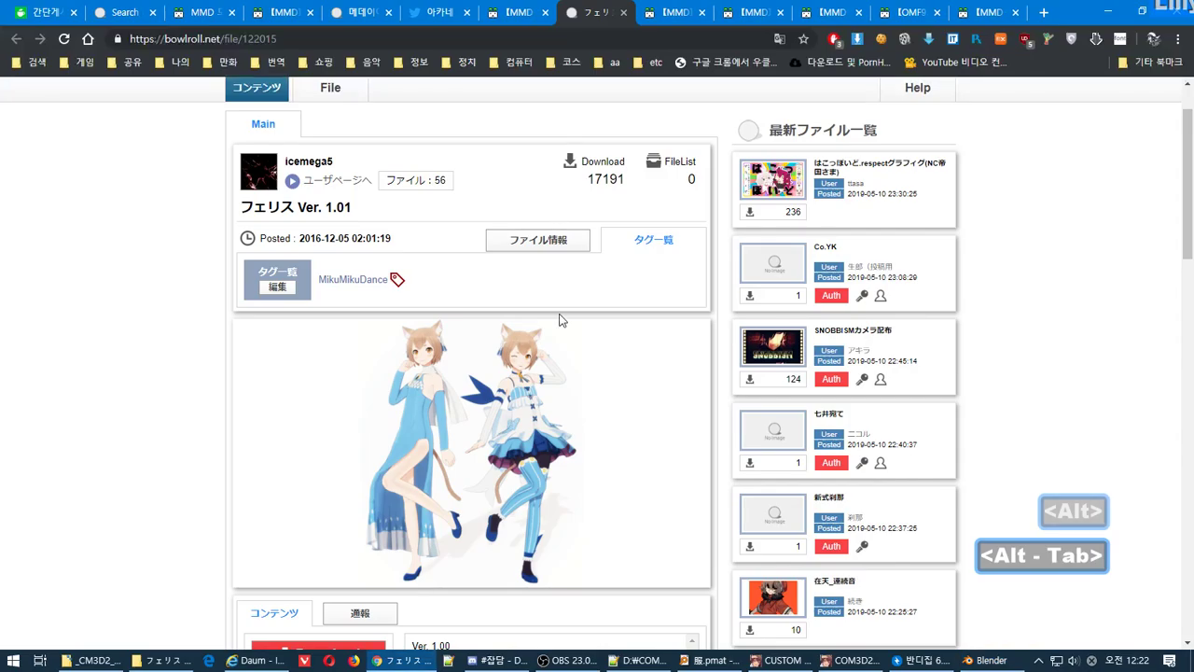
key("alt+Tab")
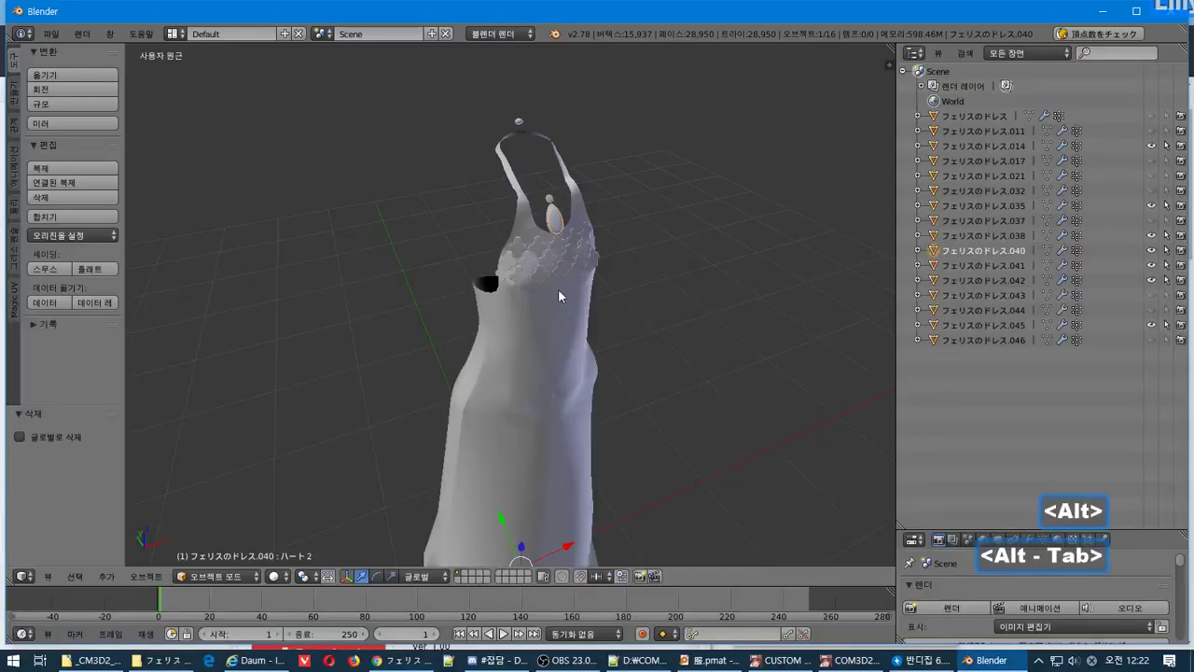
right_click(553, 210, "shift")
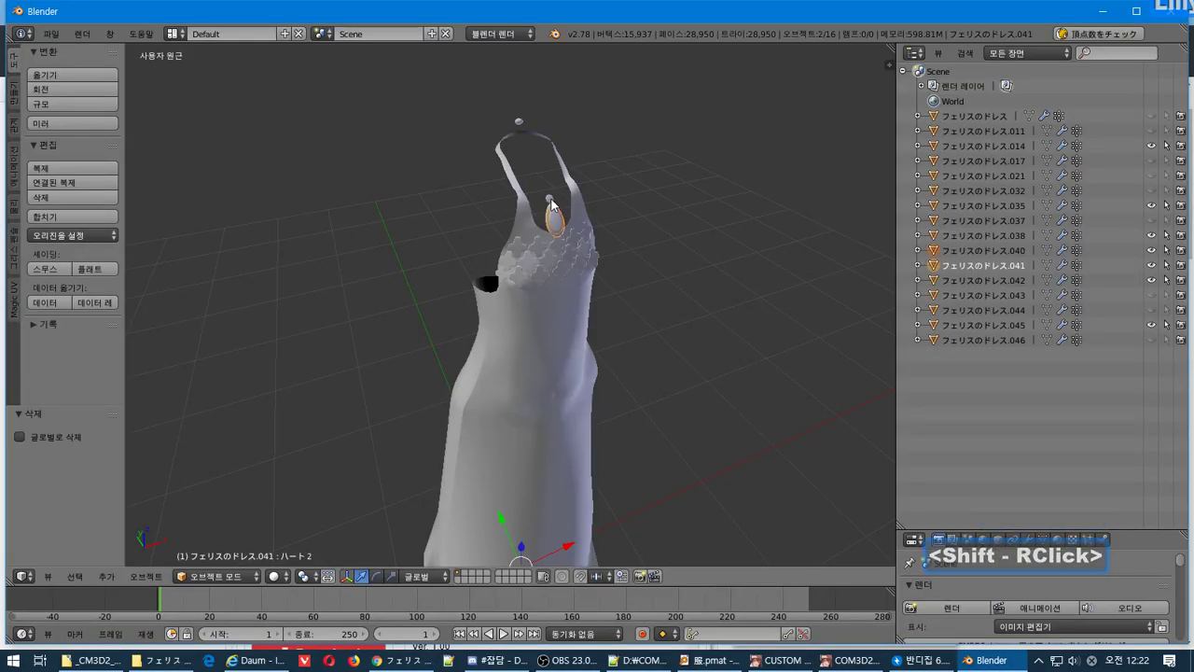
middle_click_drag(553, 206, 723, 239)
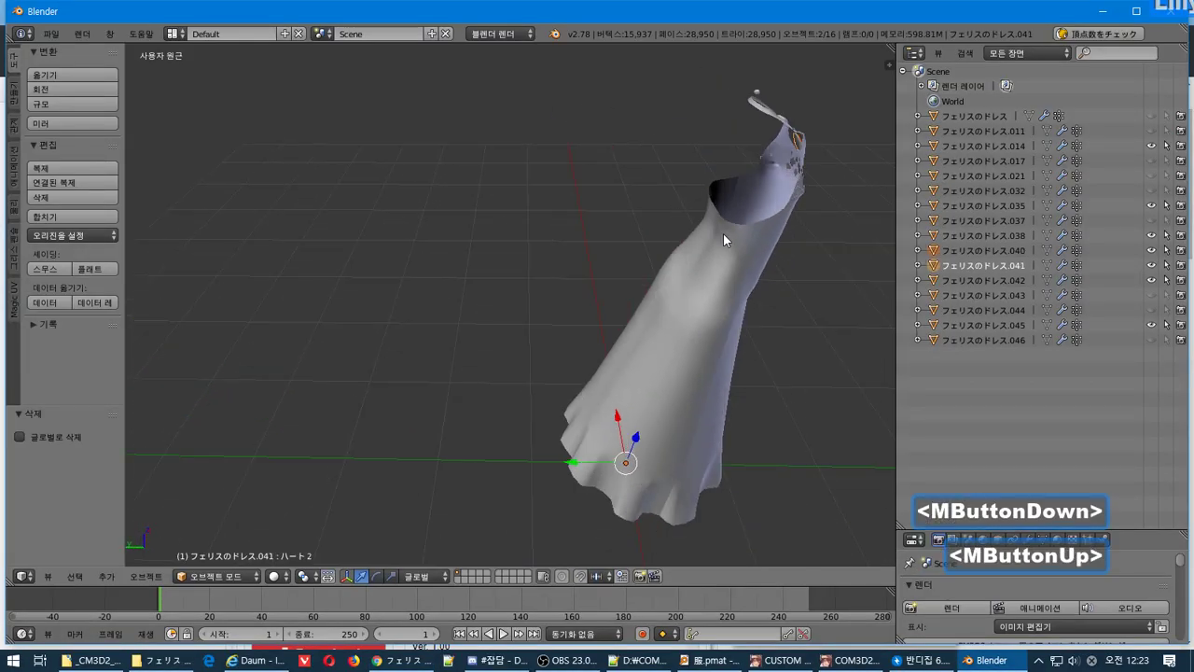
Temporarily hide the dress フェリスのドレス.035 to check the small chest pieces フェリスのドレス.014 inside it, leaving both shown.
right_click(723, 240)
left_click(1151, 206)
middle_click_drag(798, 223, 609, 209)
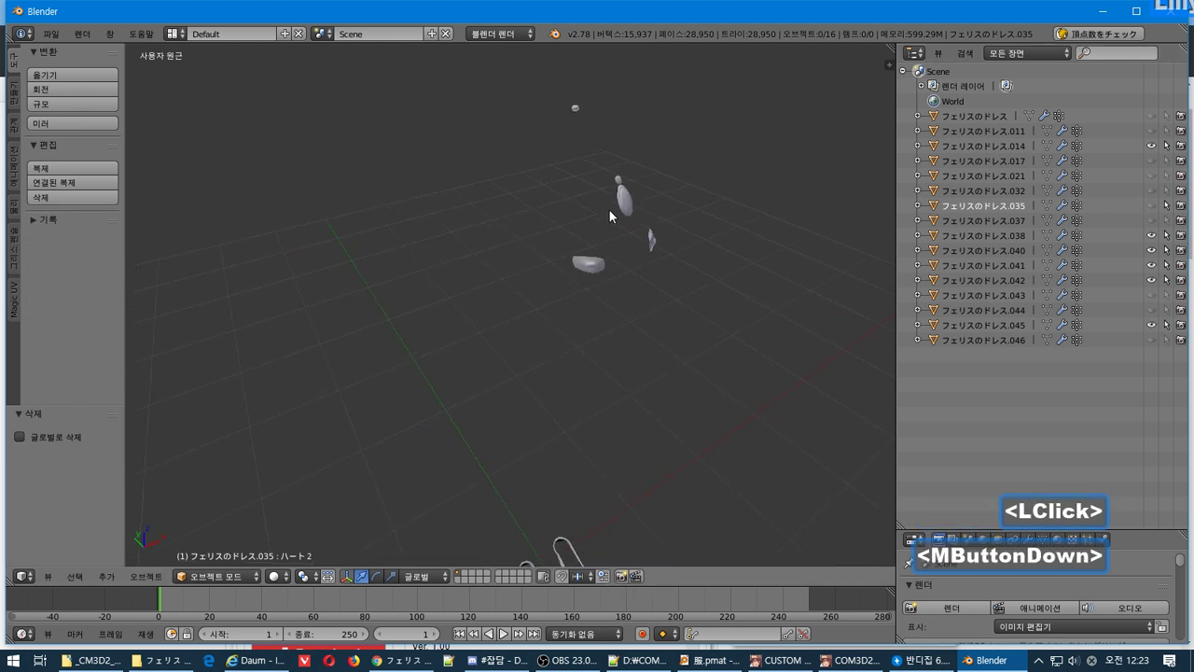
left_click(1151, 205)
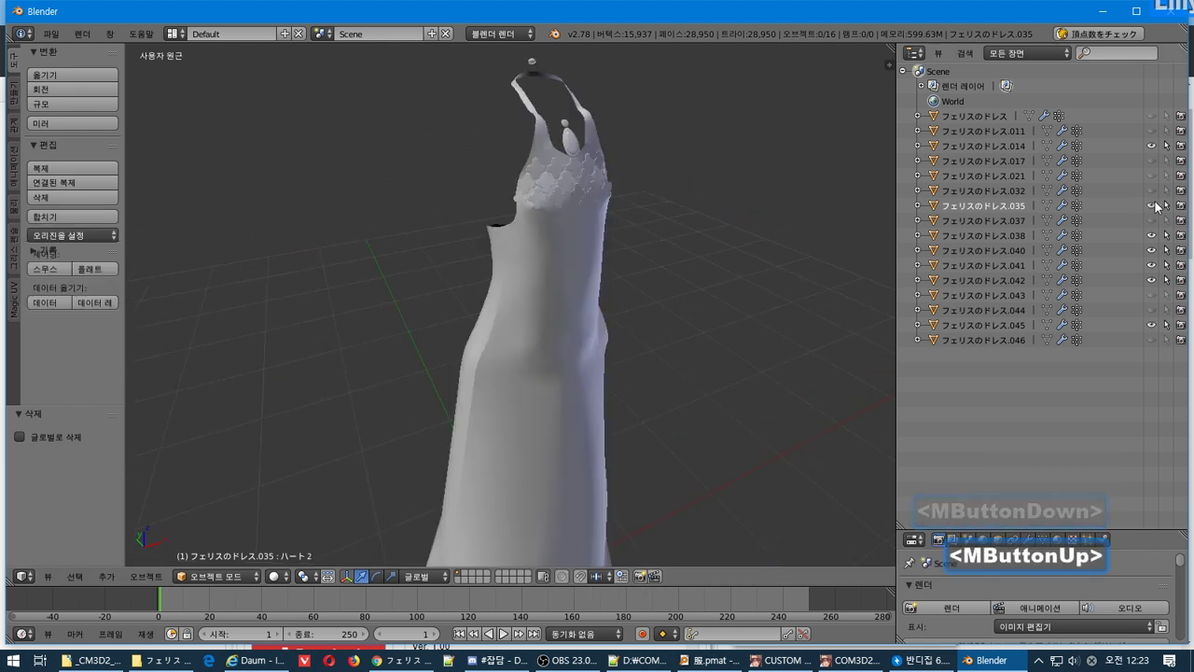
left_click(1152, 206)
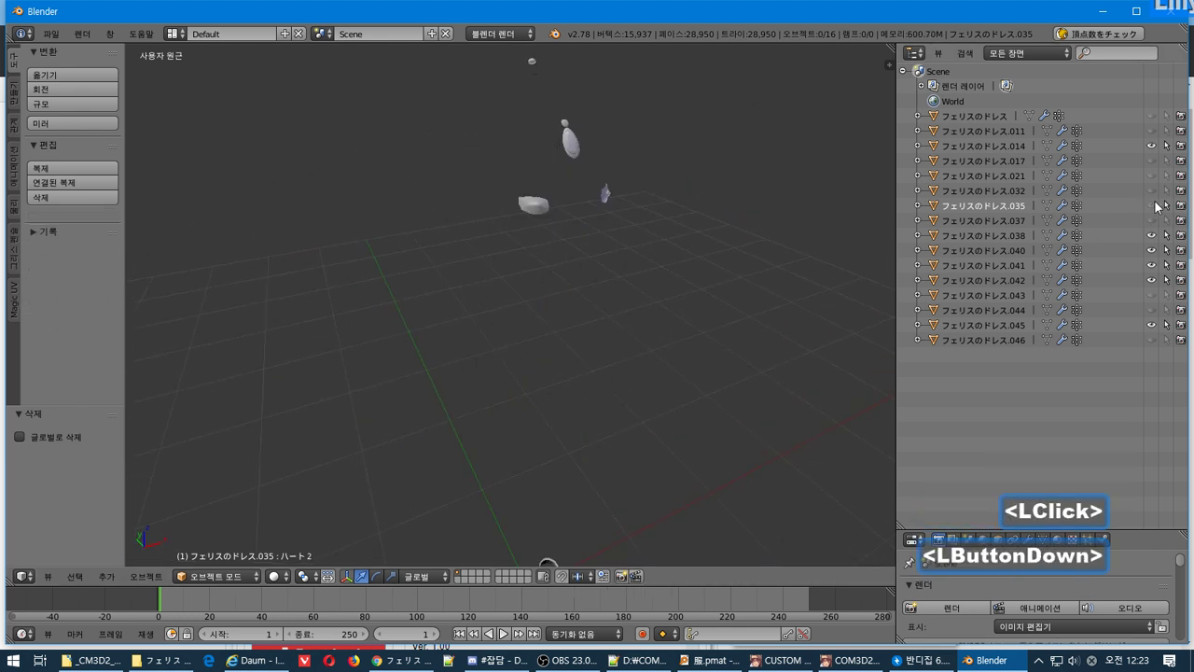
right_click(528, 206)
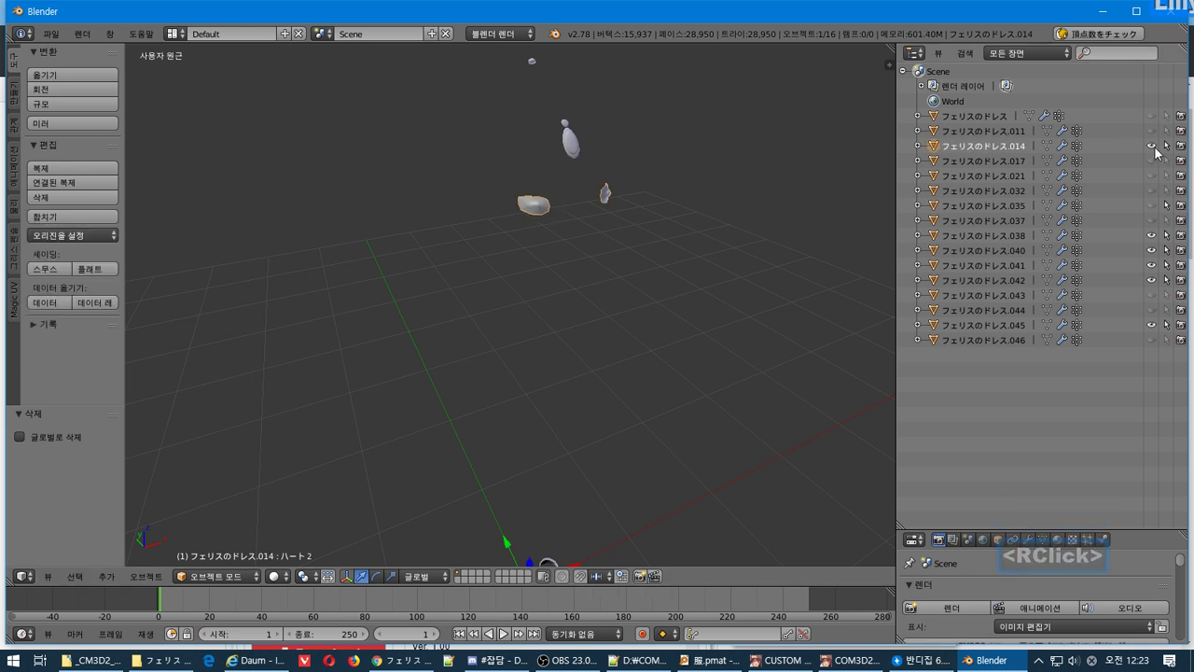
left_click(1151, 146)
left_click(1151, 205)
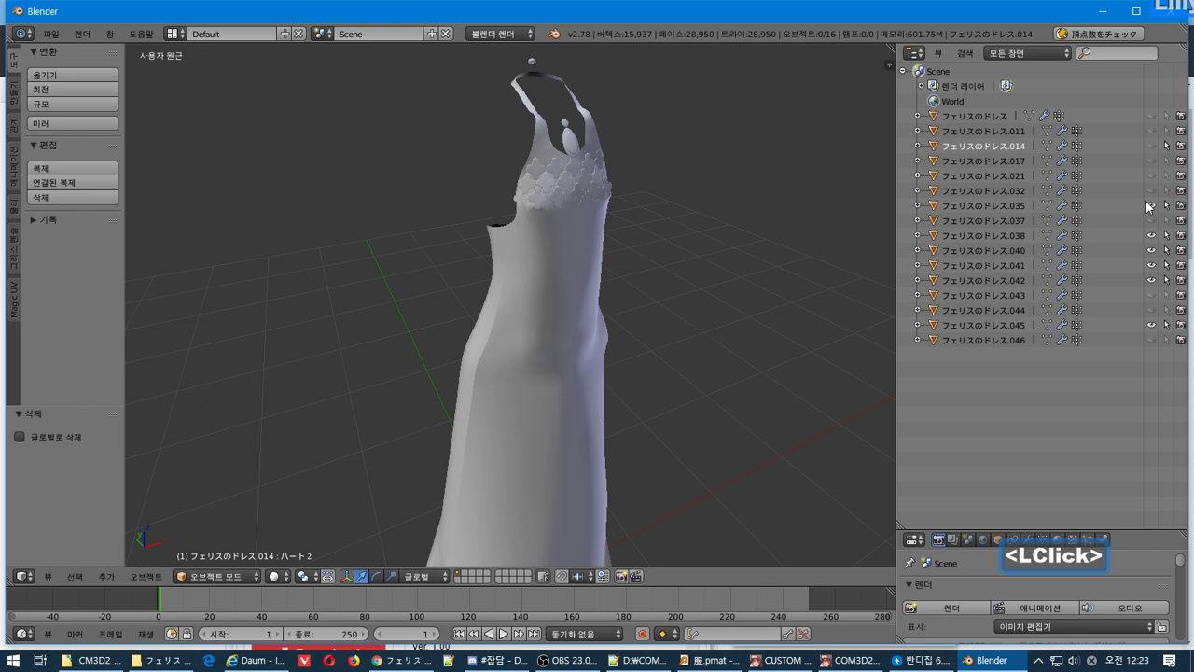
left_click(1150, 146)
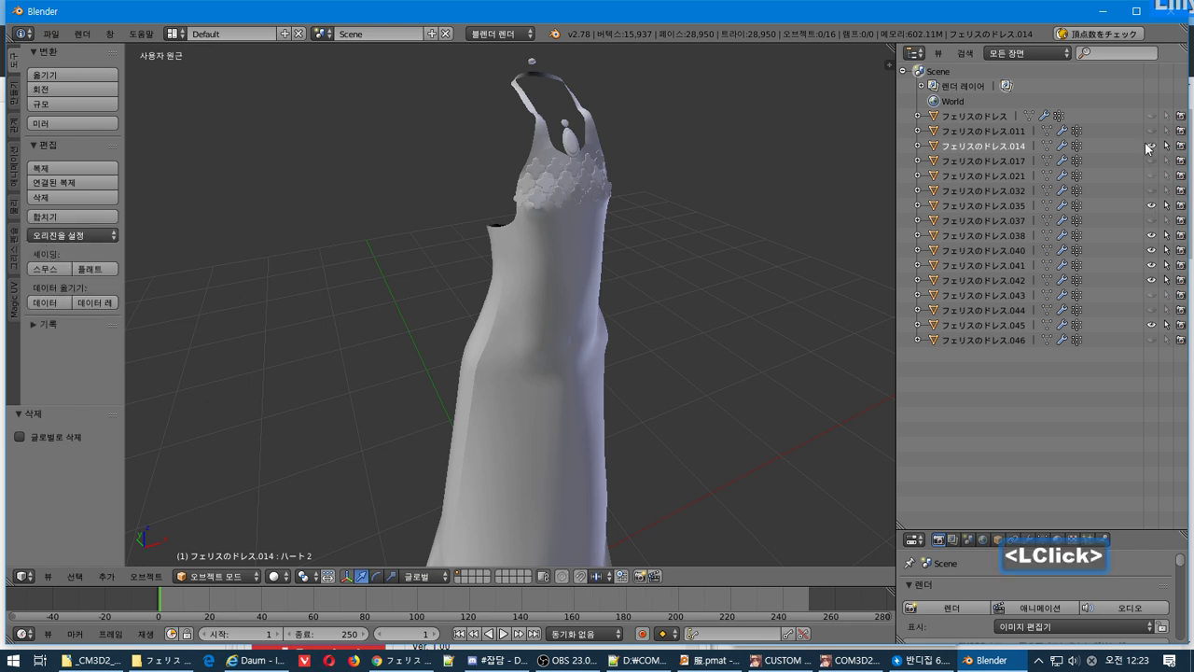
Move the chest pieces フェリスのドレス.014 out beside the dress and delete them.
left_click(992, 148)
key("g")
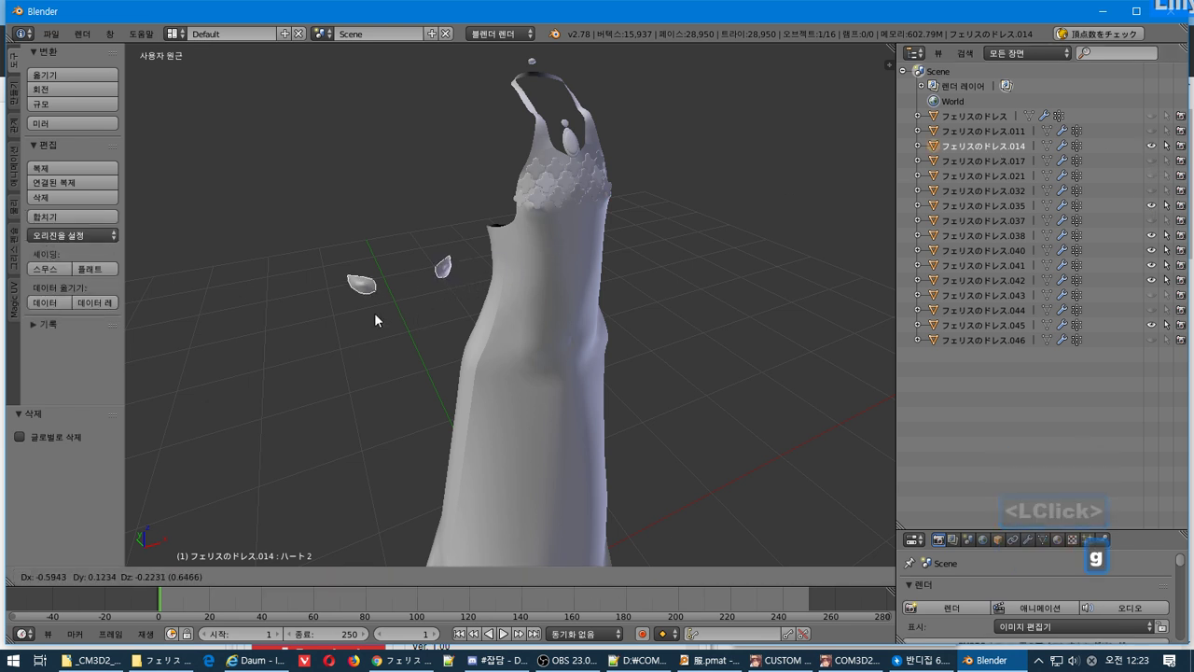
left_click(350, 299)
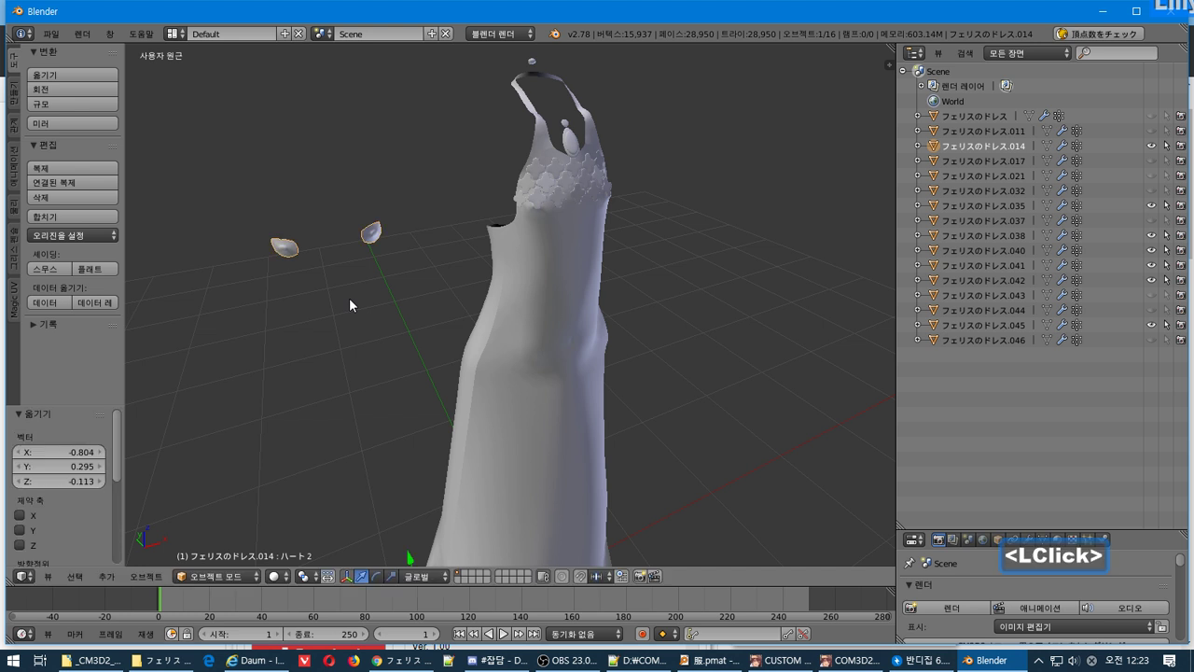
key("Delete")
key("End")
key("Return")
Join the small chest ornament pieces フェリスのドレス.040, .041 and .042 into the dress フェリスのドレス.035.
middle_click_drag(349, 298, 417, 283)
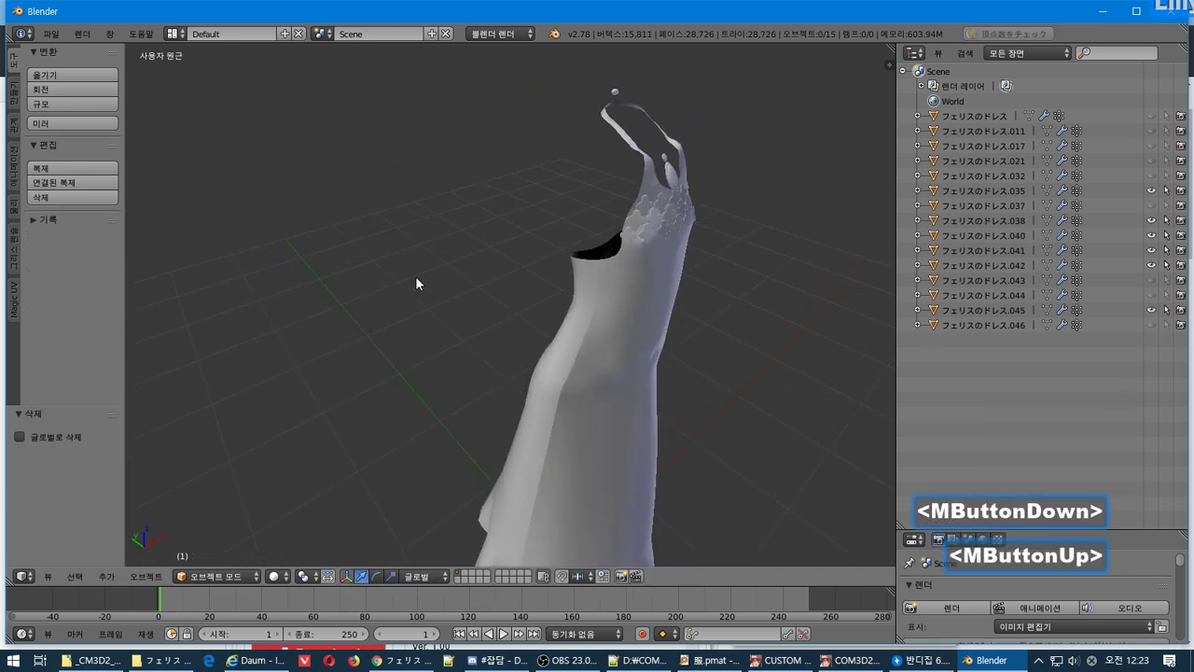
key("b")
left_click_drag(711, 152, 527, 299)
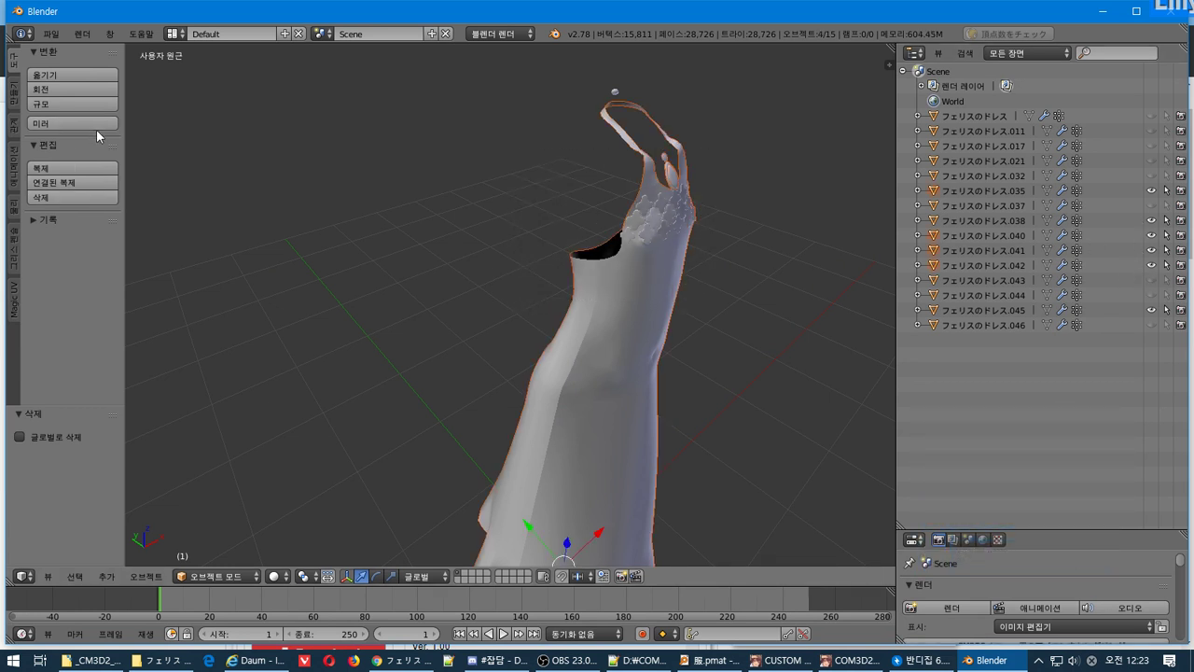
right_click(619, 306)
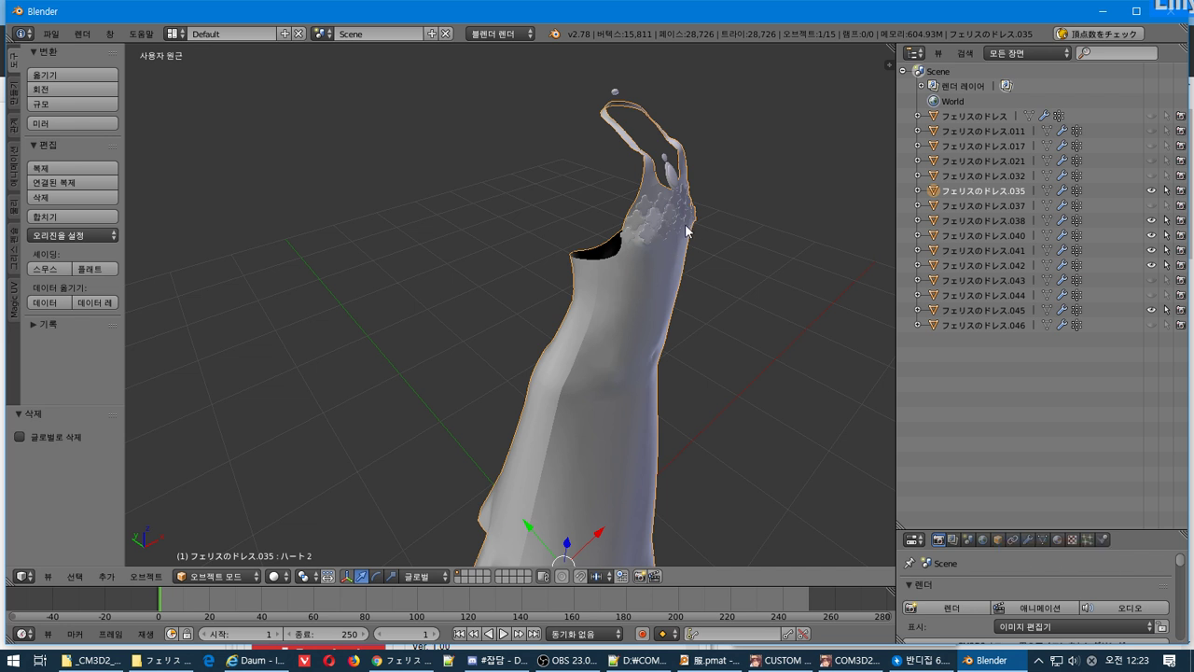
key("b")
left_click_drag(719, 154, 586, 308)
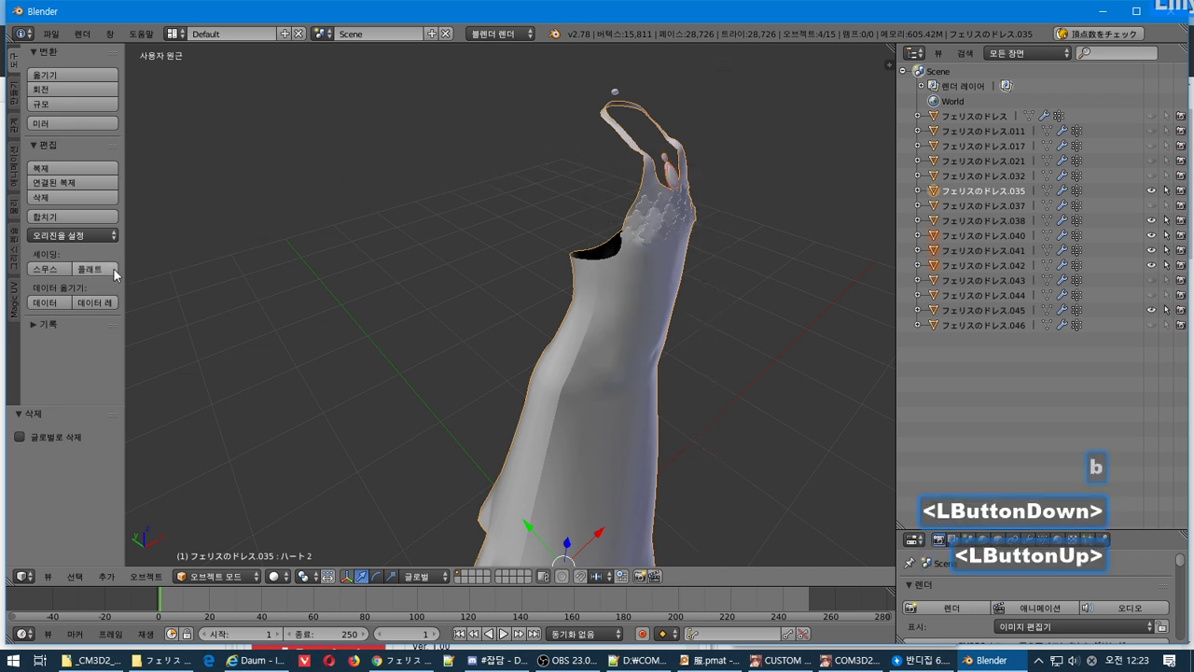
left_click(87, 217)
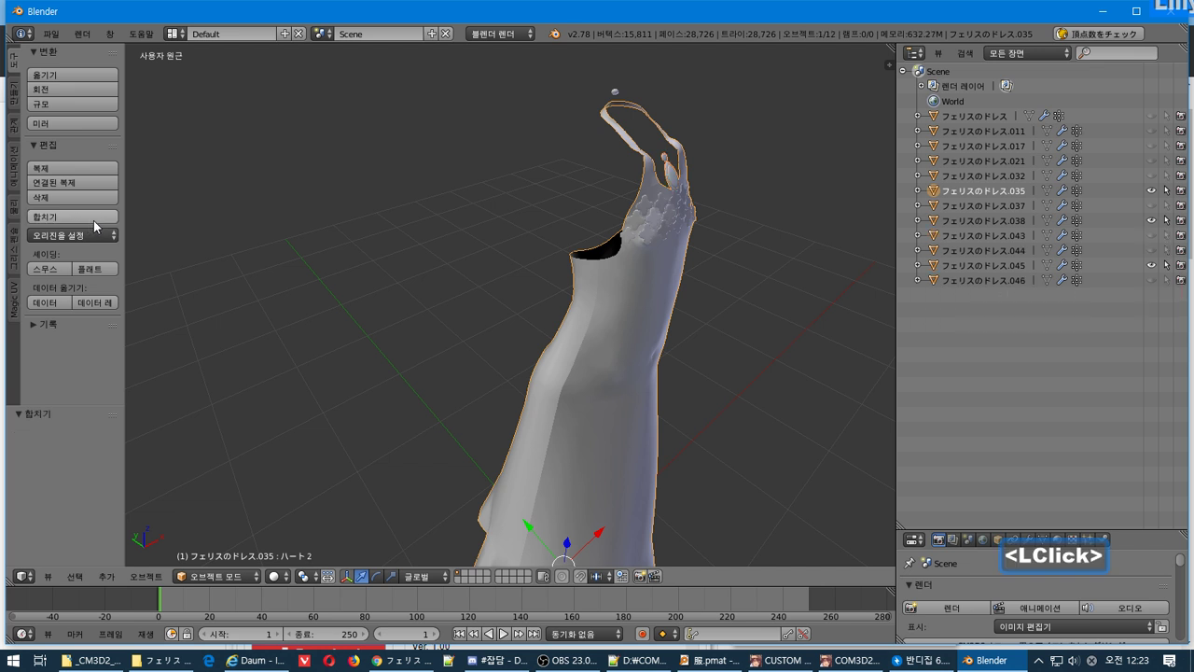
Switch the joined dress フェリスのドレス.035 to Texture Paint mode to examine its textures and ornaments.
left_click(1153, 190)
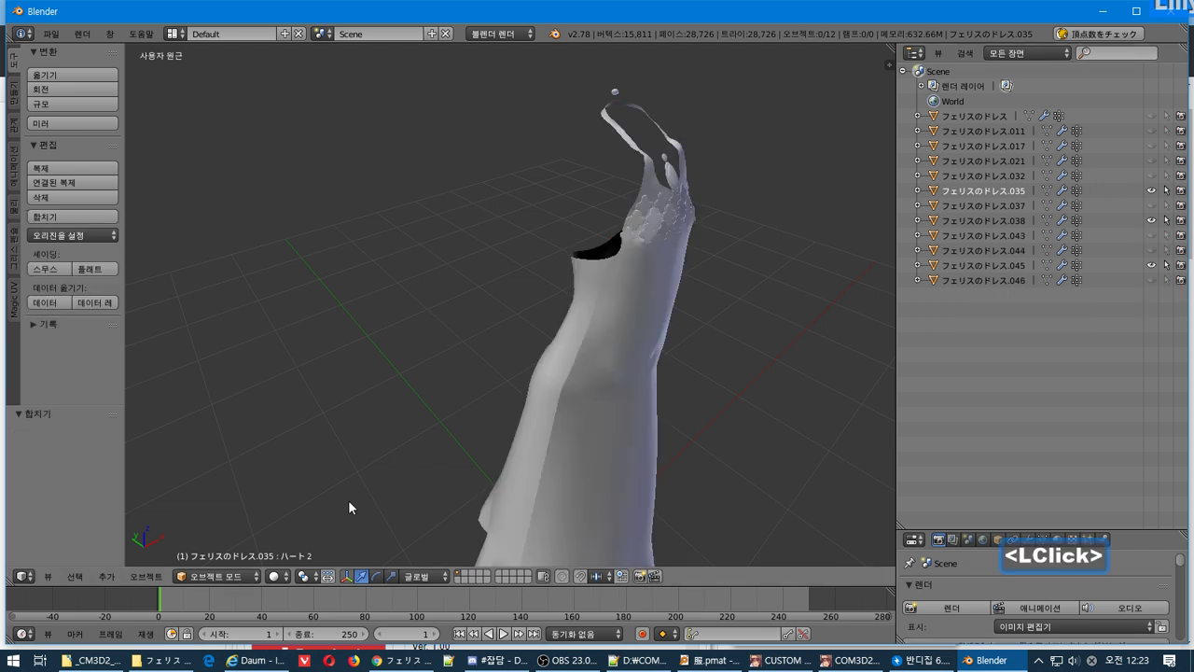
left_click(207, 576)
left_click(222, 477)
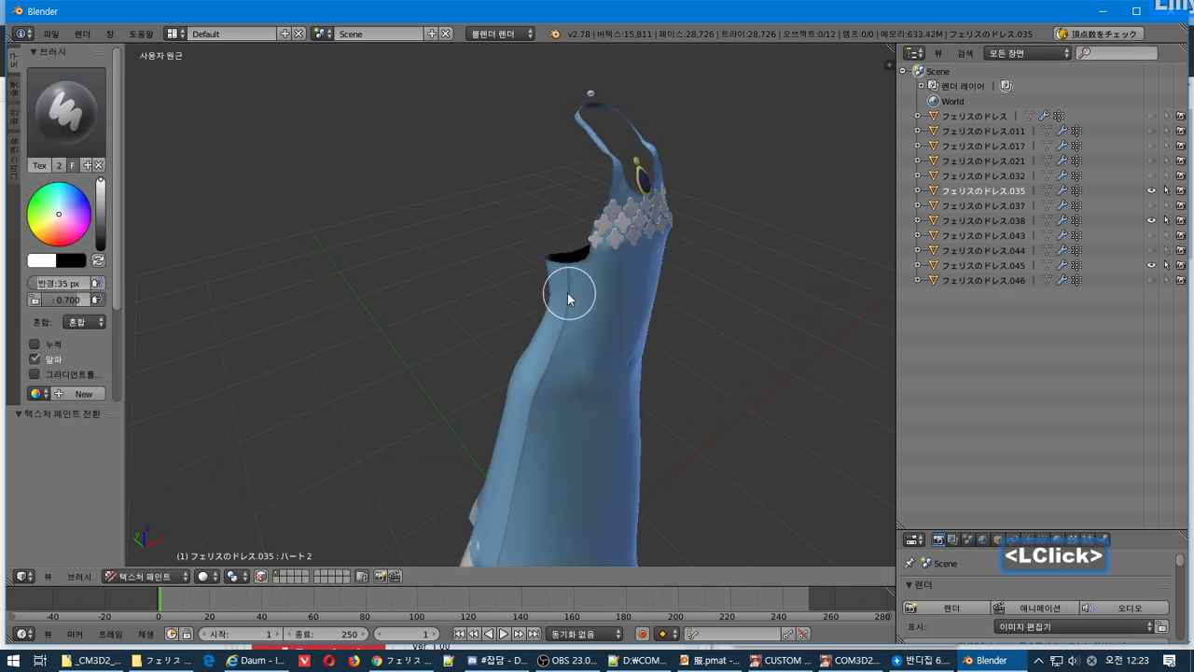
mouse_move(565, 289)
middle_mouse_down()
mouse_move(525, 298)
mouse_move(459, 284)
mouse_move(470, 253)
mouse_move(663, 102)
mouse_move(661, 163)
mouse_move(560, 299)
middle_mouse_up()
key("alt")
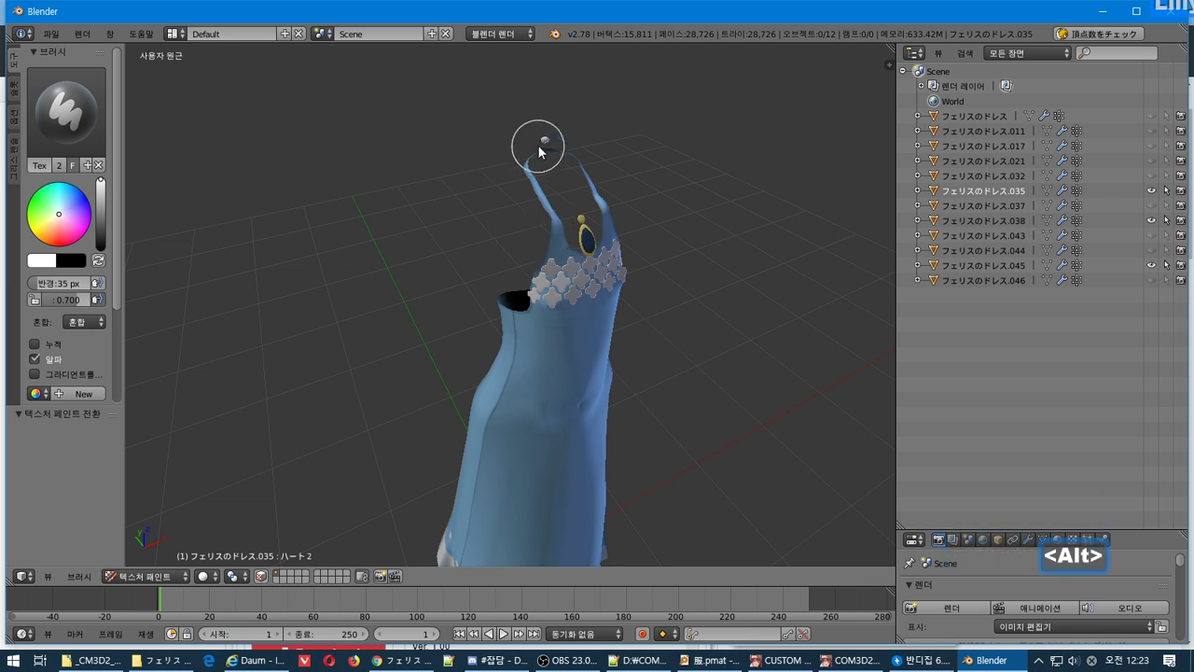
Check the small bead フェリスのドレス.038 above the neck strap in Texture Paint mode and hide it.
right_click(545, 142)
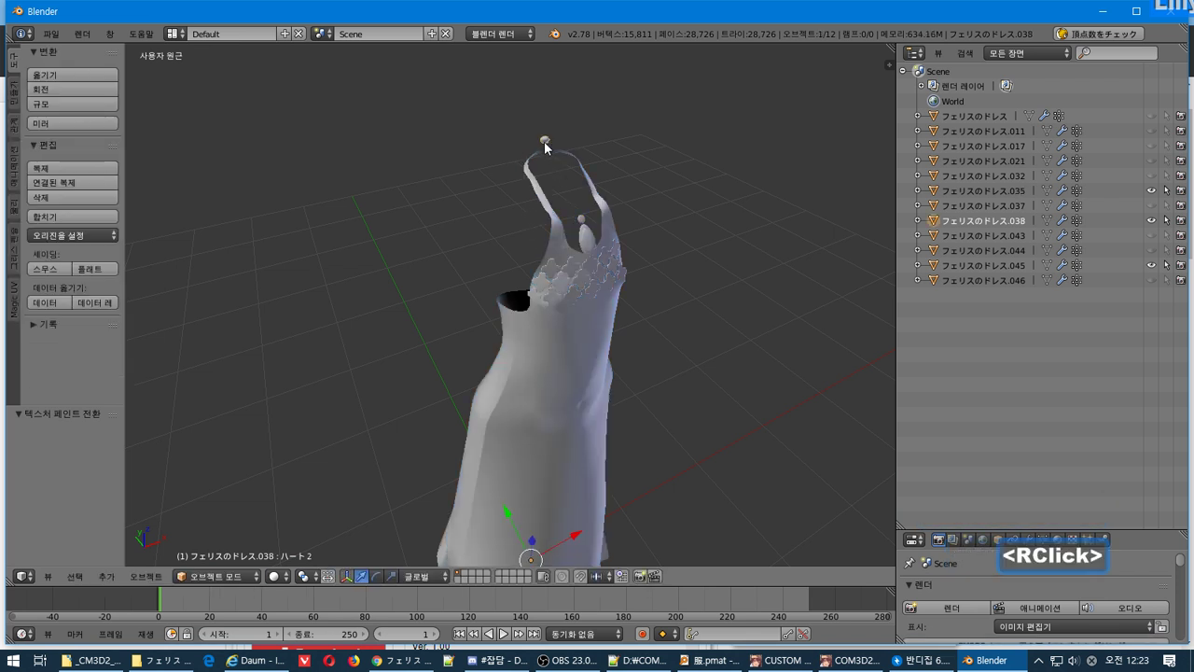
left_click(219, 576)
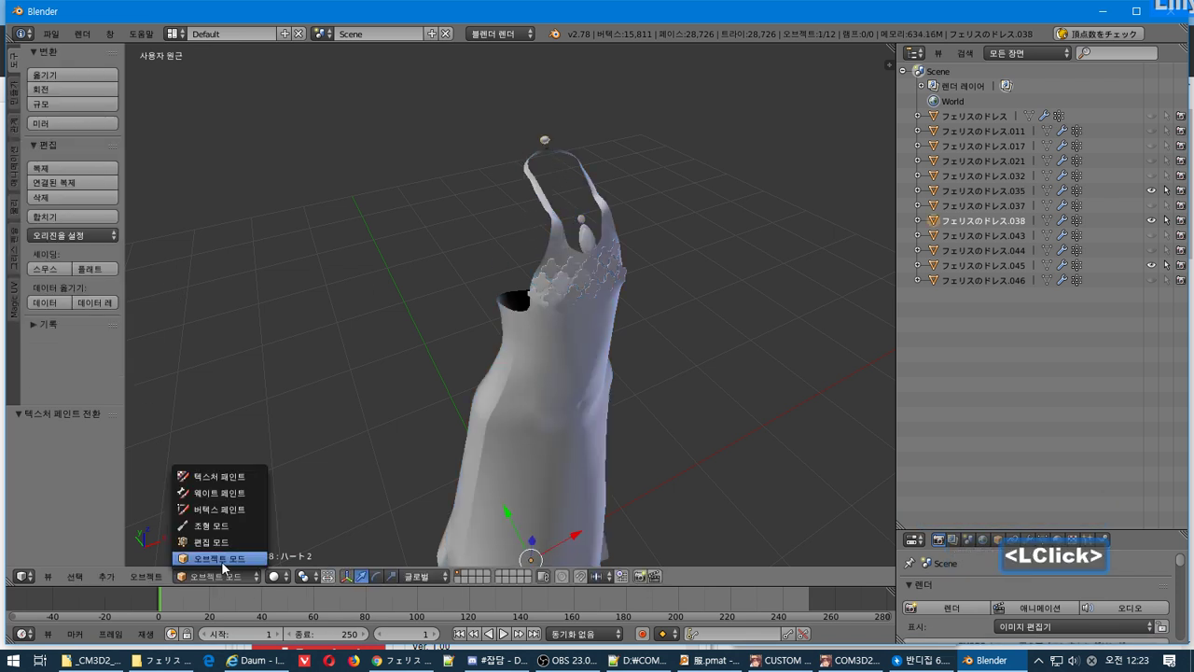
left_click(225, 475)
mouse_move(469, 273)
middle_mouse_down()
mouse_move(590, 276)
mouse_move(525, 300)
mouse_move(480, 277)
middle_mouse_up()
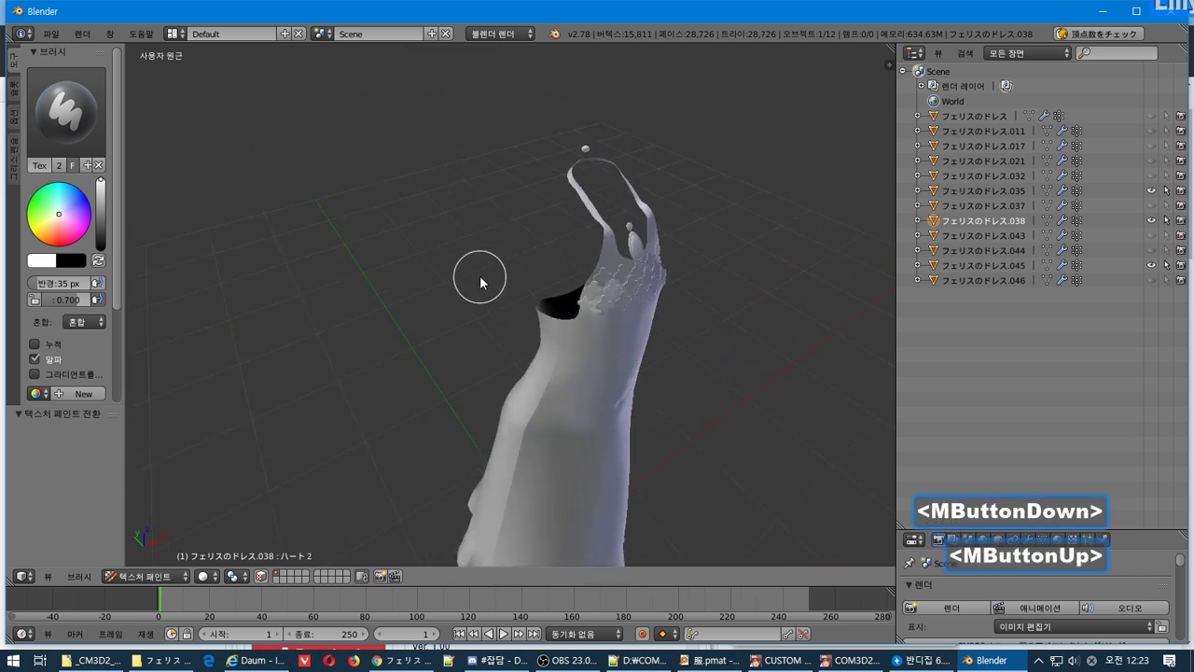
left_click(1150, 221)
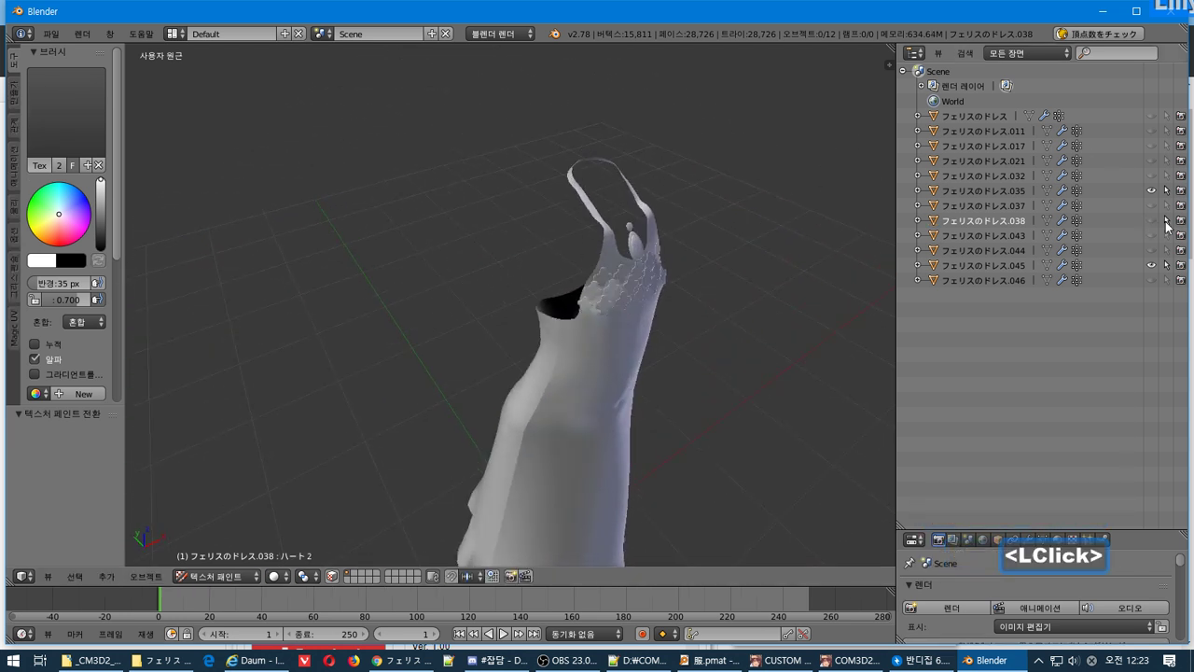
Compare the dress with the フェリス Ver. 1.01 picture in the browser and inspect its textured neckline, bodice and skirt.
middle_click_drag(616, 297, 592, 289)
key("alt+Tab")
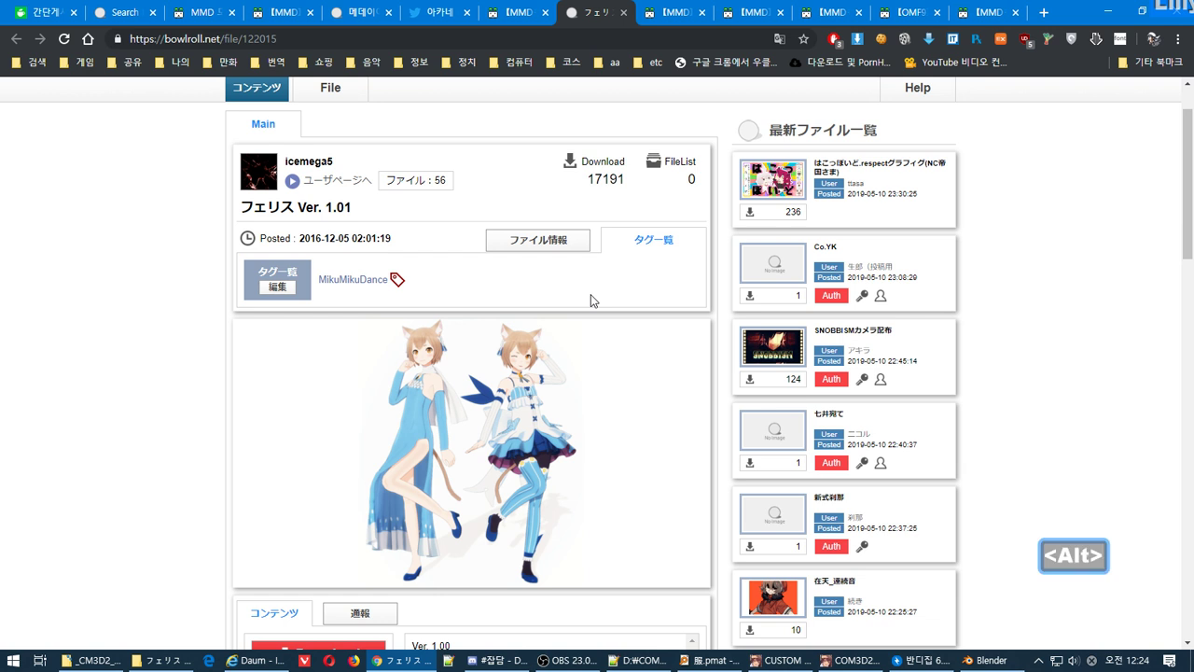
key("alt+Tab")
scroll(564, 244, "up", 3)
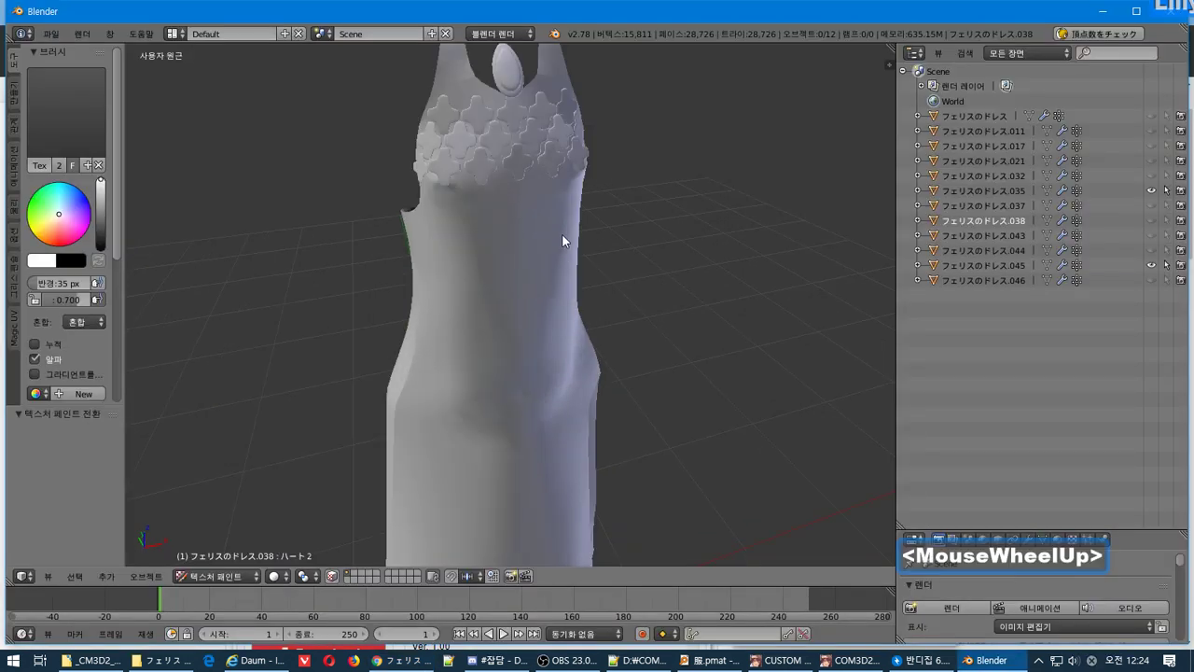
middle_click_drag(561, 240, 612, 222)
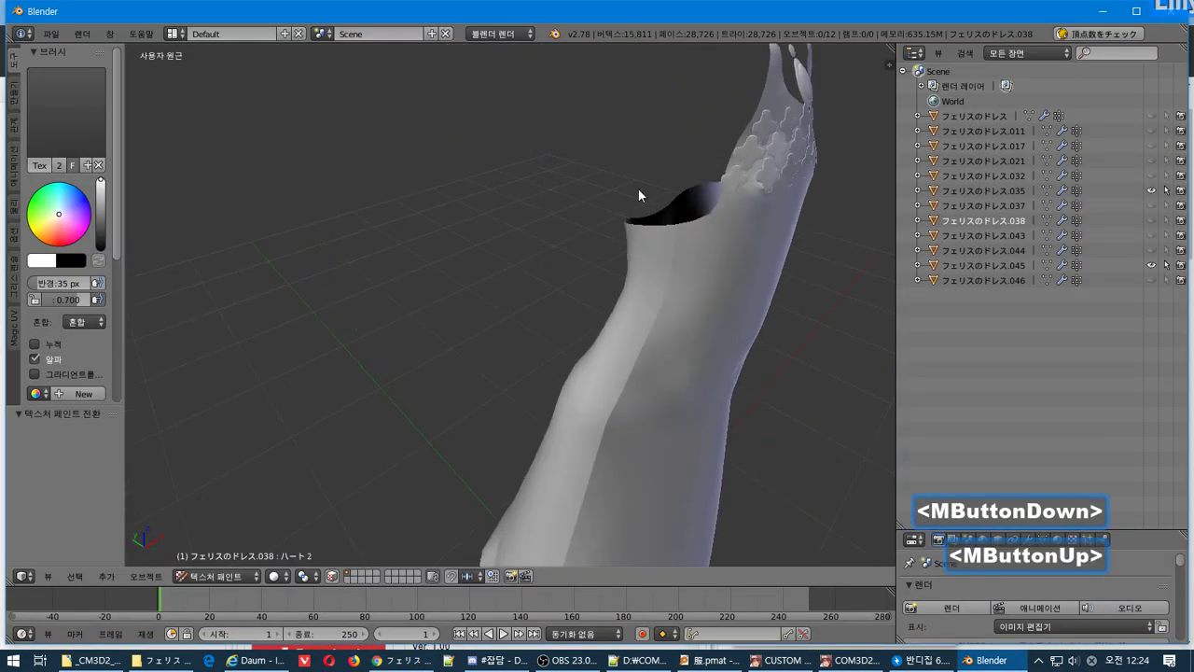
middle_click_drag(660, 157, 578, 240, "shift")
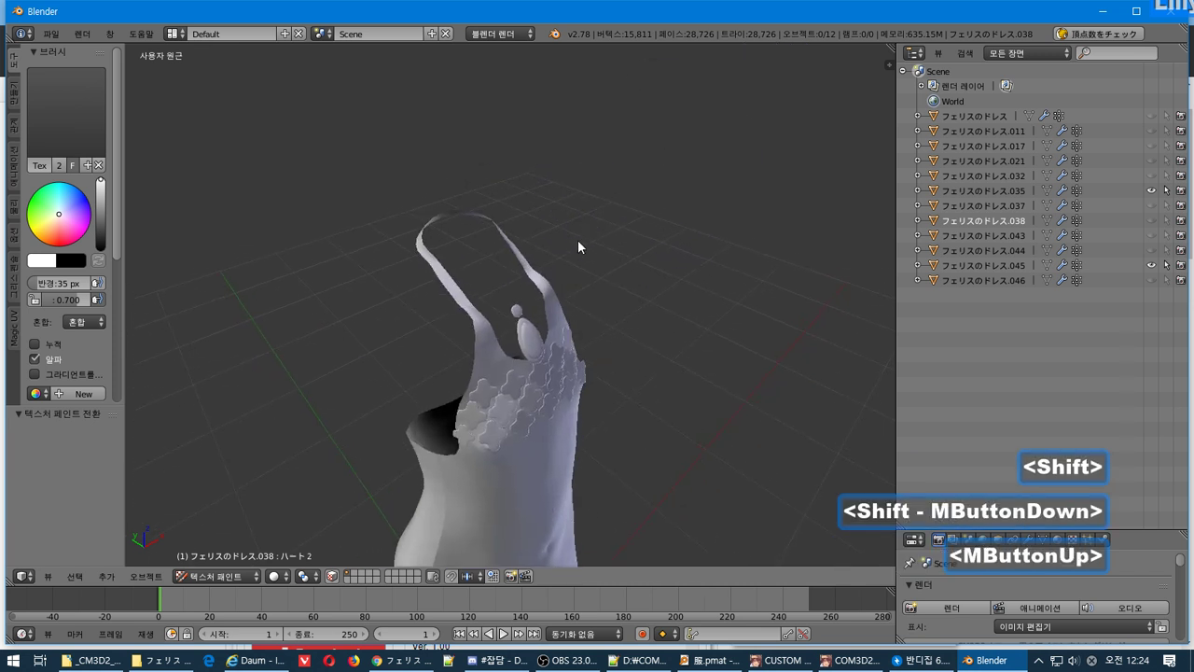
right_click(419, 524)
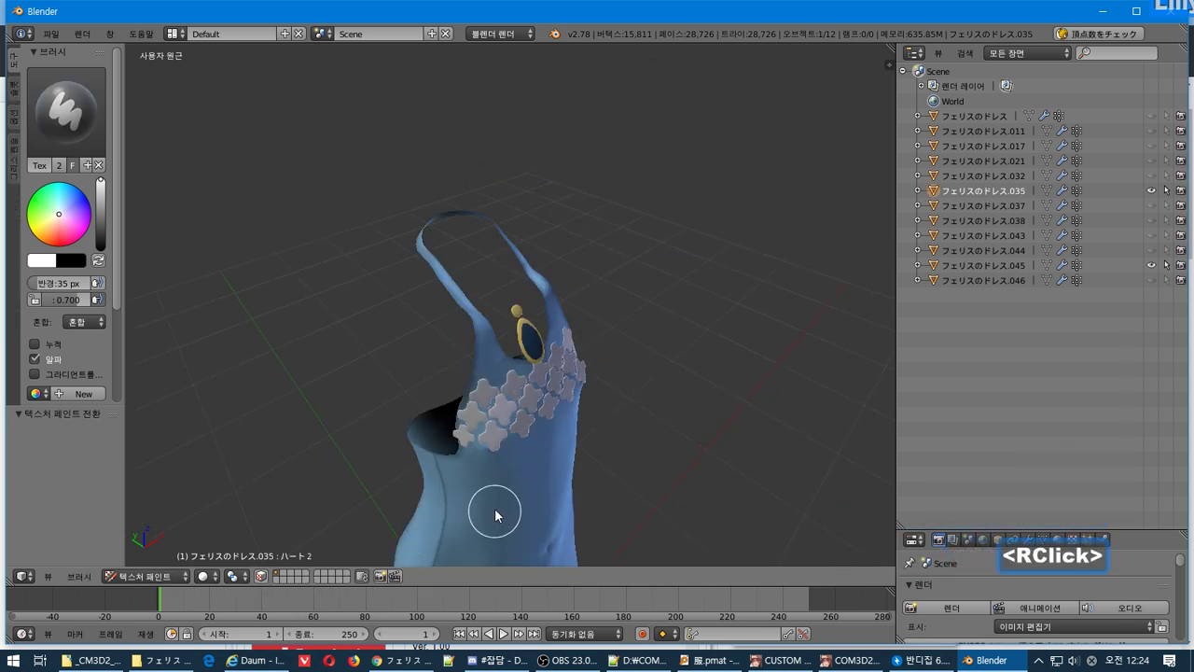
mouse_move(488, 512)
middle_mouse_down()
mouse_move(512, 470)
mouse_move(498, 458)
mouse_move(503, 473)
mouse_move(509, 317)
middle_mouse_up()
scroll(503, 473, "down", 3)
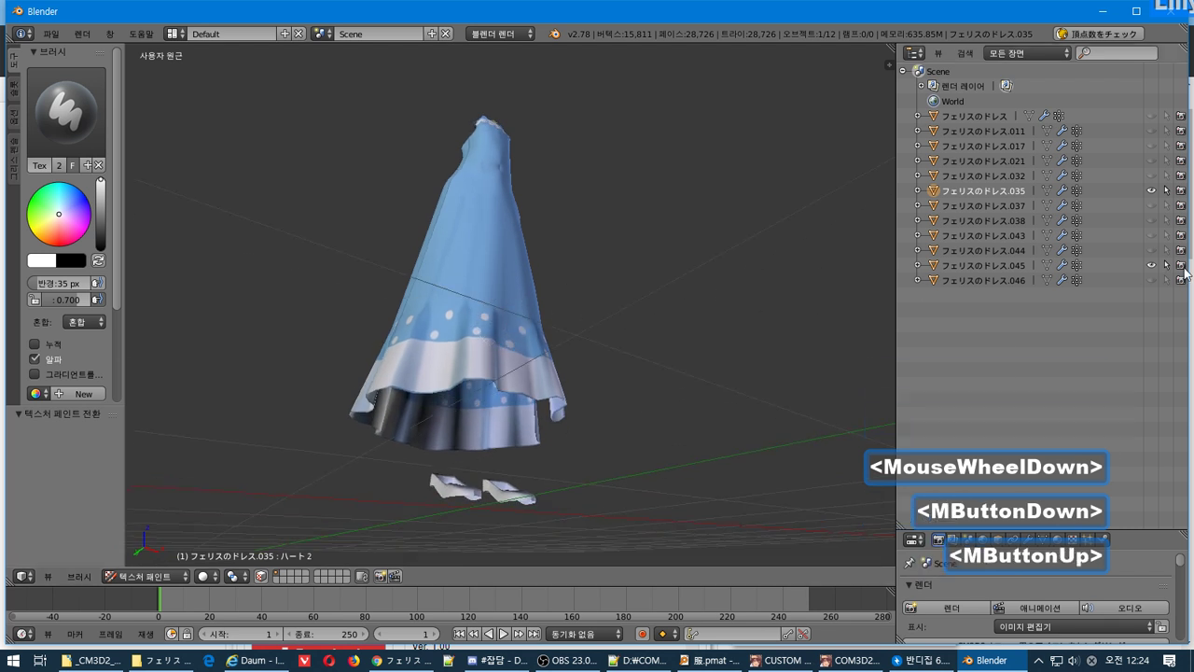
Hide the shoes フェリスのドレス.045 and return the dress フェリスのドレス.035 to Object Mode.
left_click(1152, 265)
middle_click_drag(662, 258, 470, 326)
key("g")
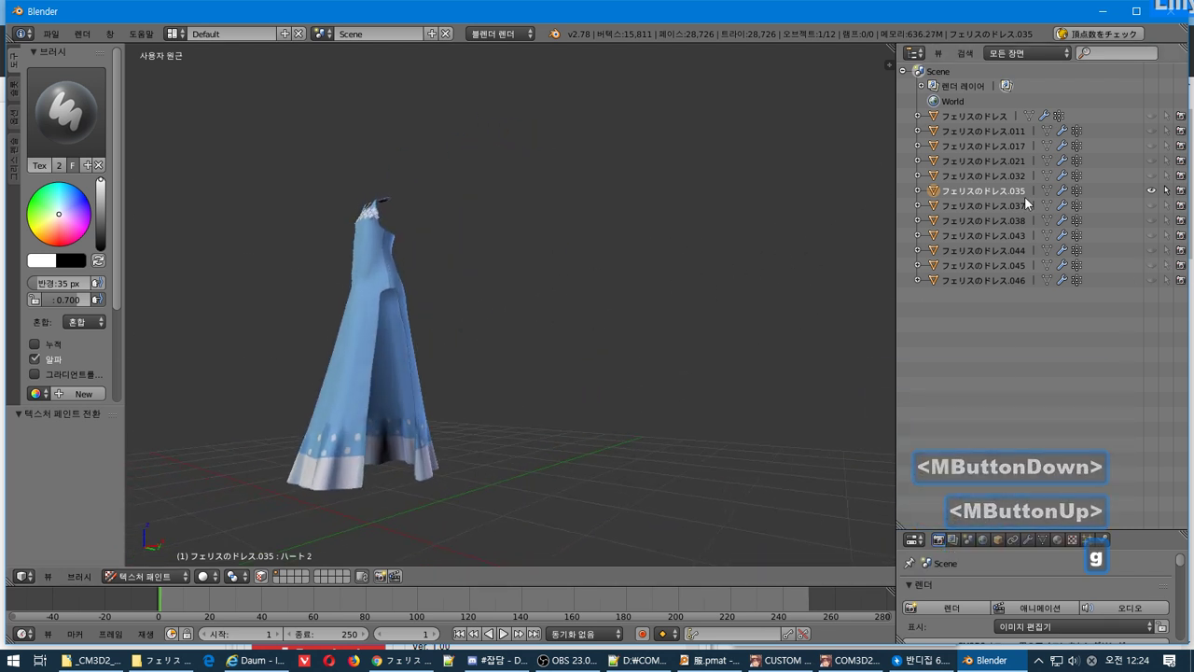
left_click(937, 200)
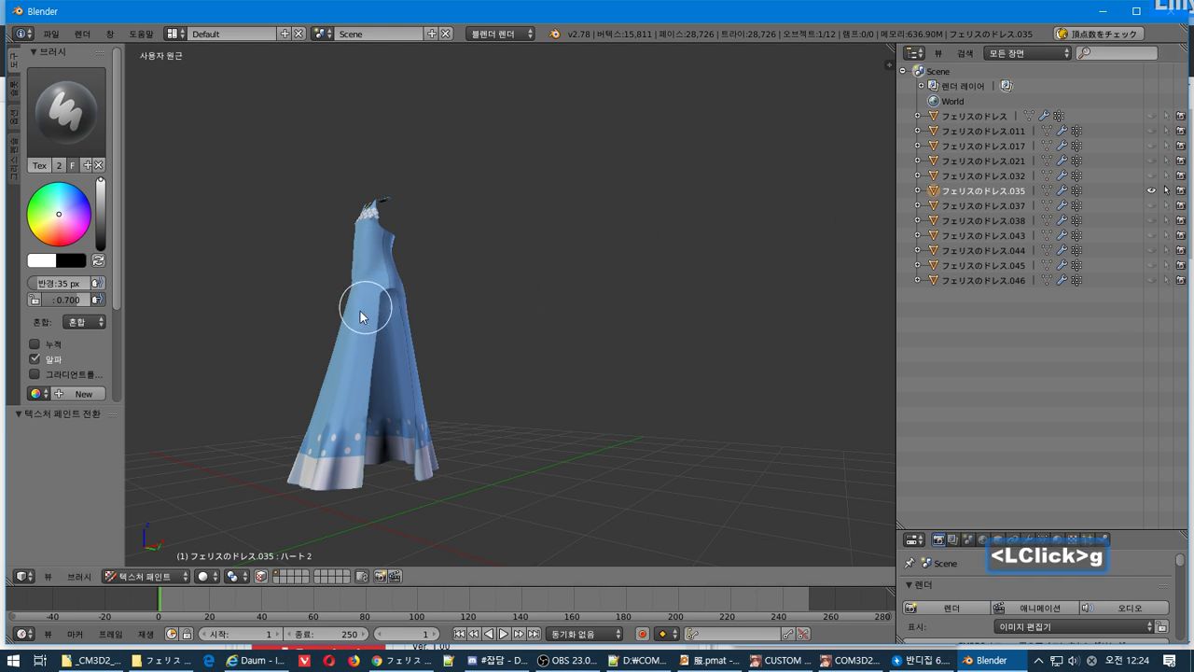
left_click(145, 575)
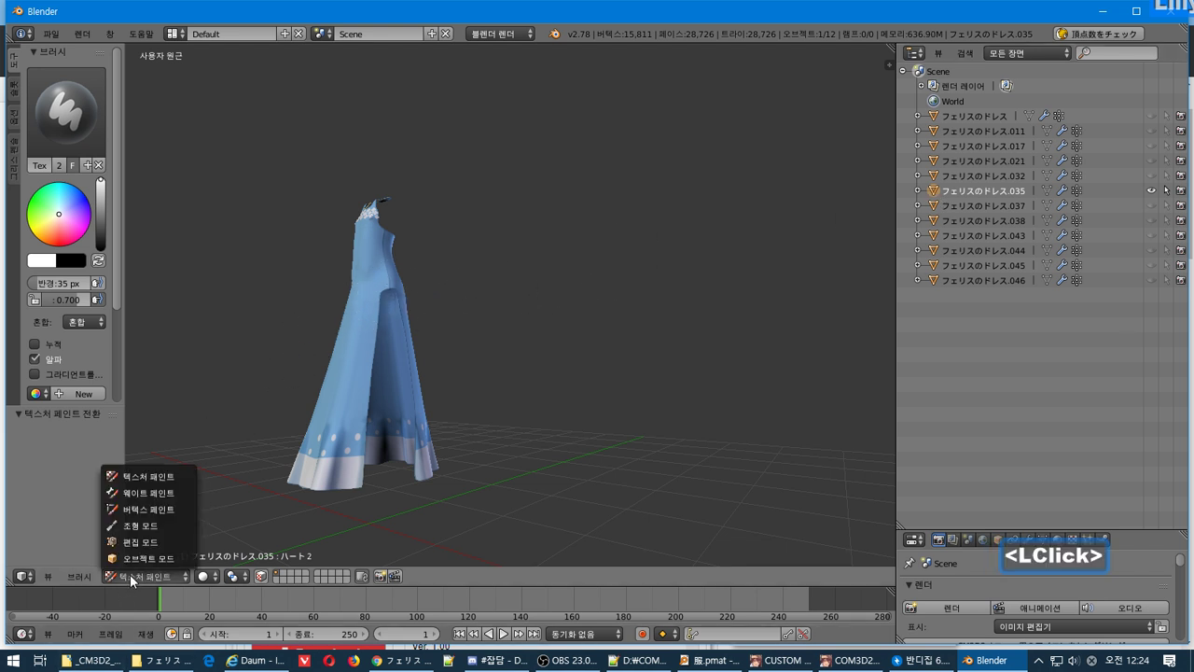
double_click(140, 473)
key("g")
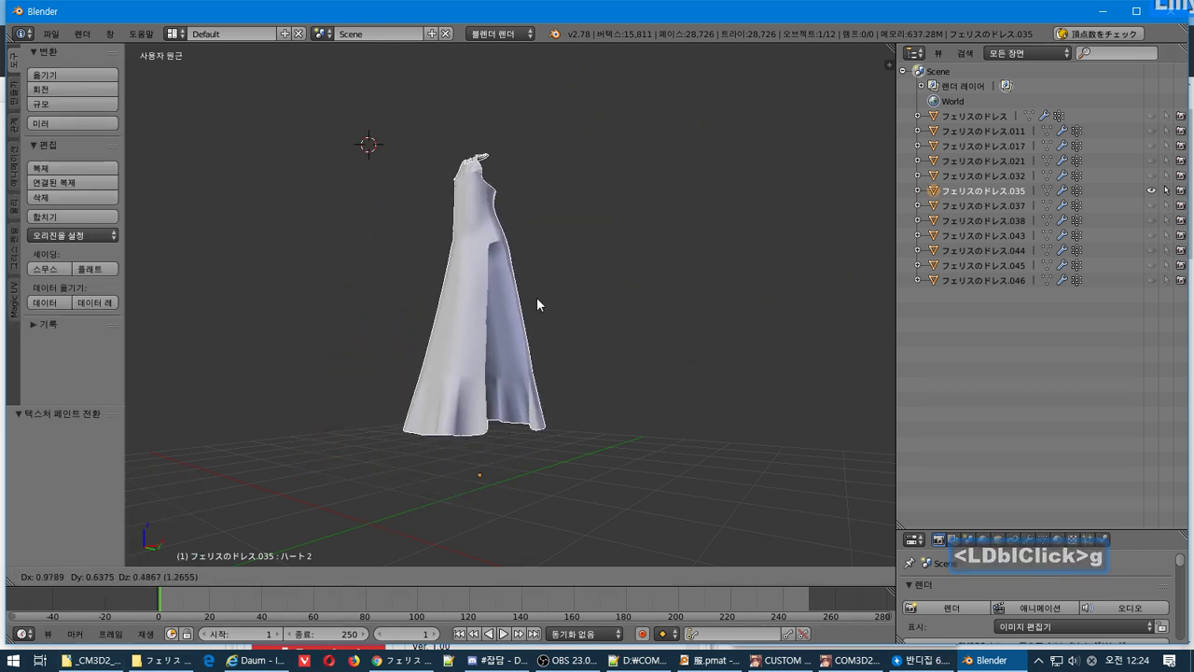
key("Escape")
middle_click_drag(541, 301, 516, 363)
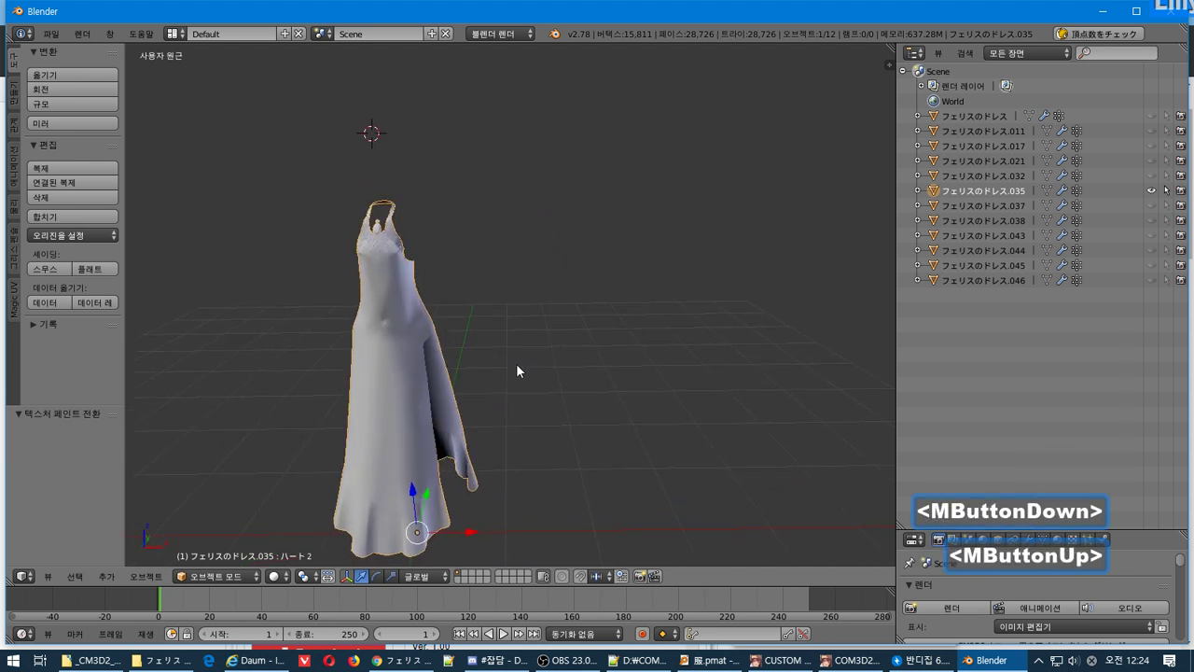
scroll(504, 347, "down", 1)
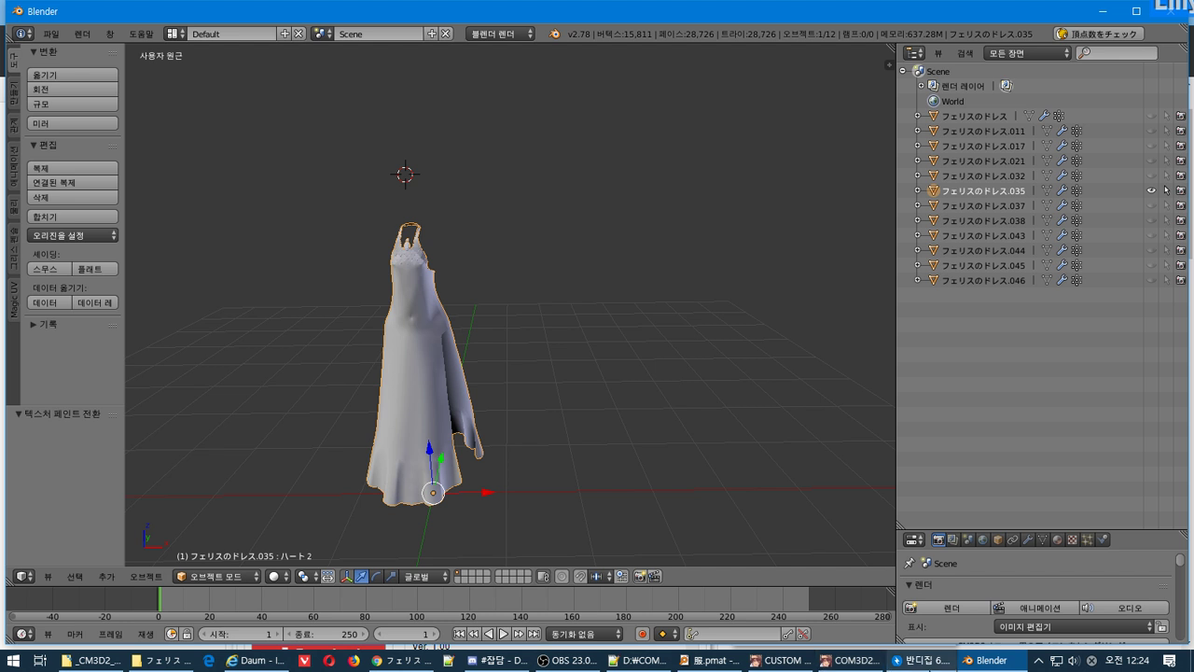
Open the name of フェリスのドレス.035 for editing and copy the name Felix's Dress from Felix's Dress.xml in the フェリス Ver. 1.01 folder.
left_click(924, 660)
left_click(634, 12)
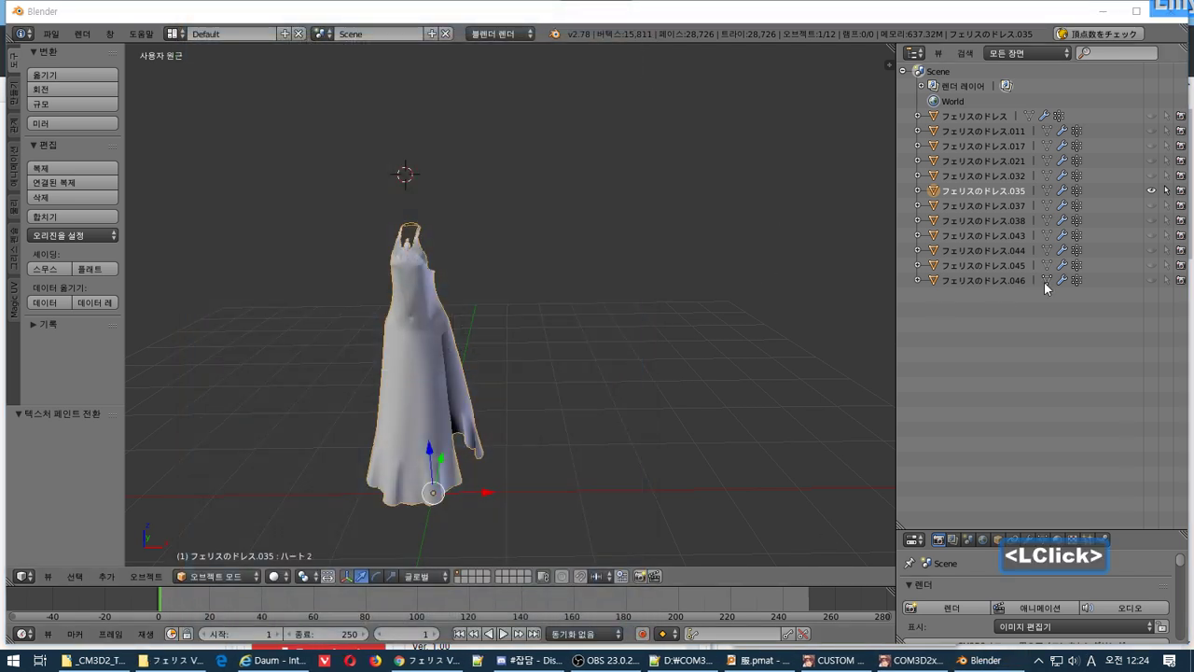
left_click(974, 198)
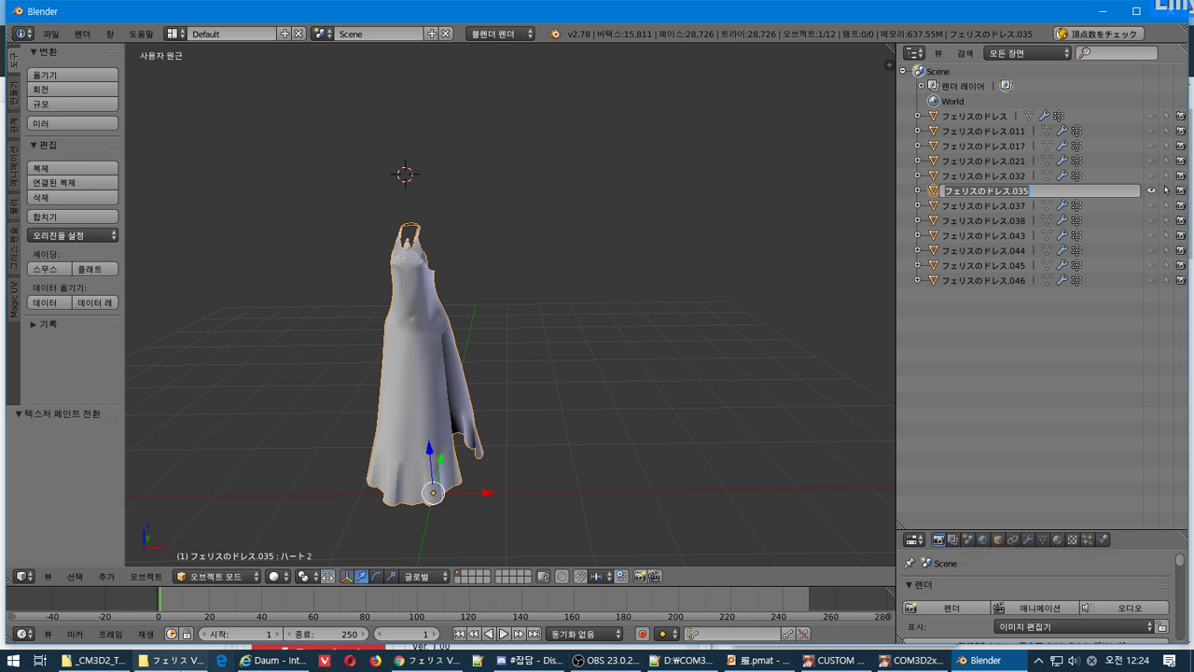
left_click(170, 660)
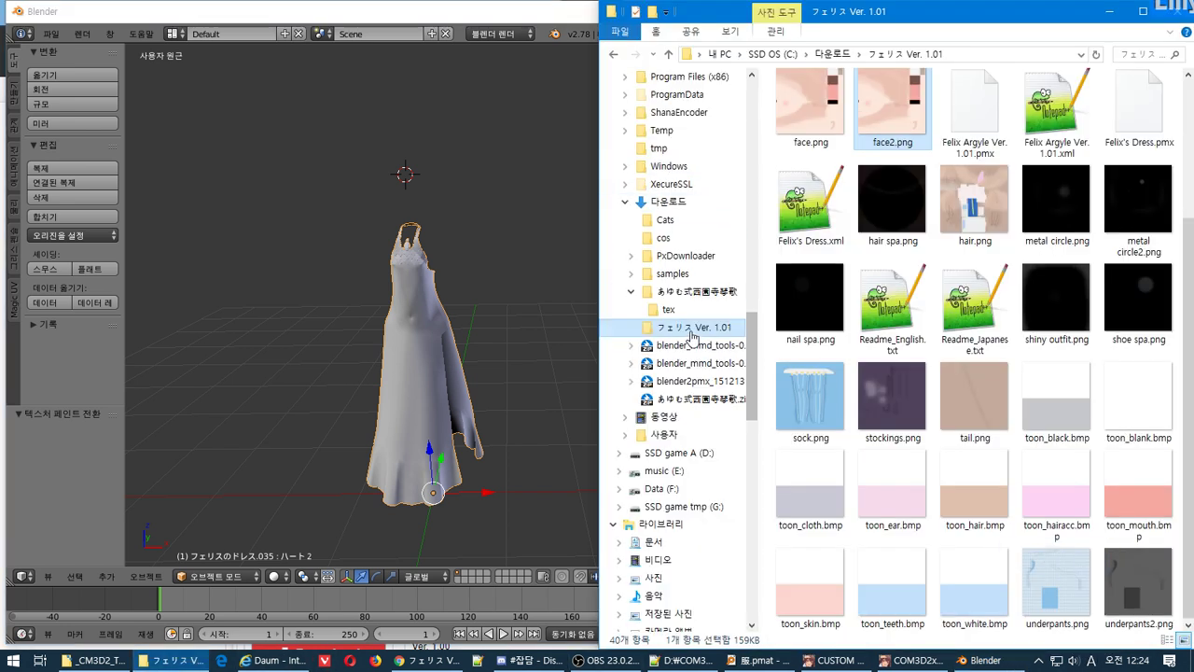
scroll(970, 383, "down", 5)
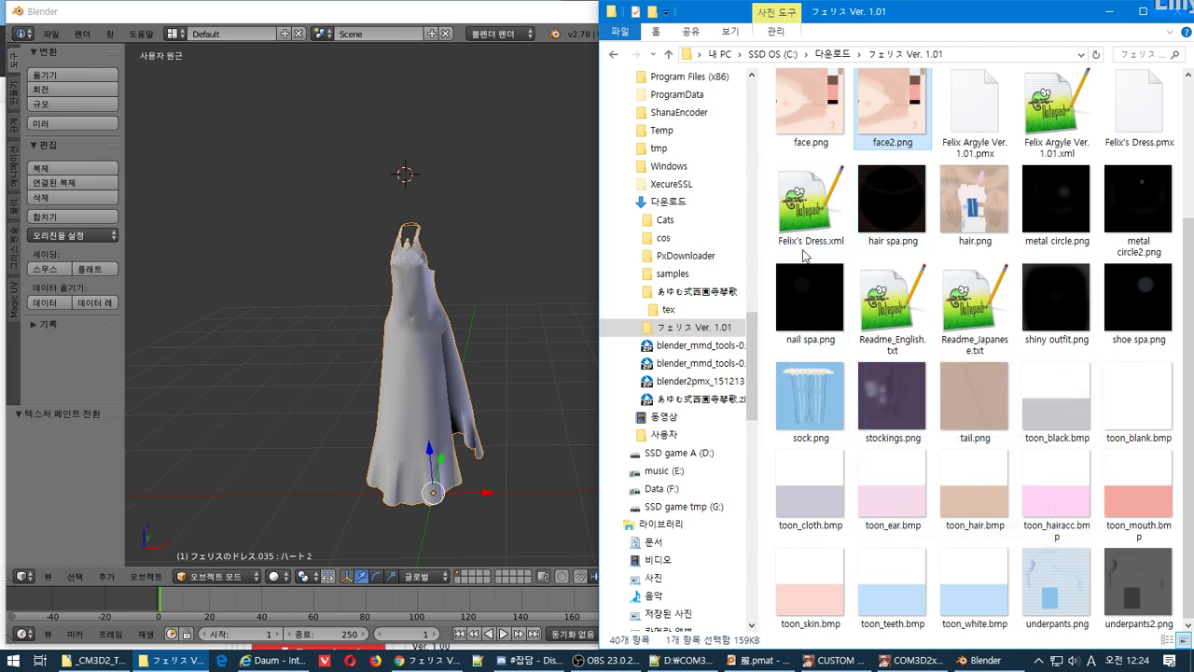
left_click(810, 203)
key("F2")
key("ctrl+c")
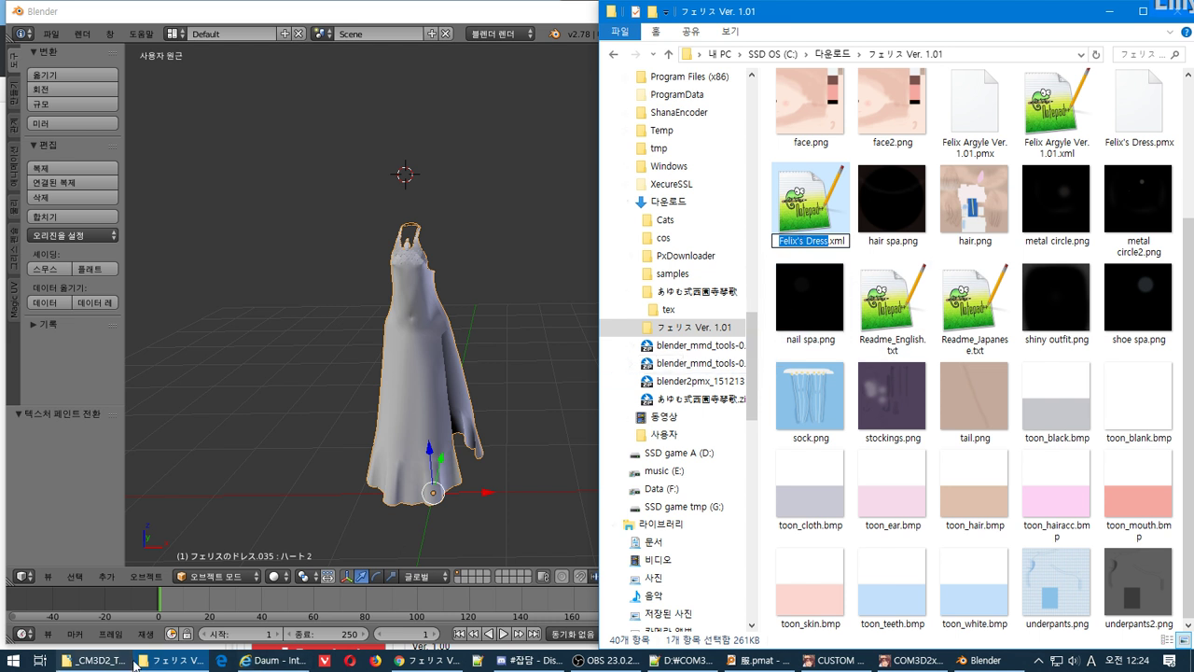
Open the Mod folder of COM3D2 on SSD game A (D:) in a separate Explorer window.
left_click(102, 661)
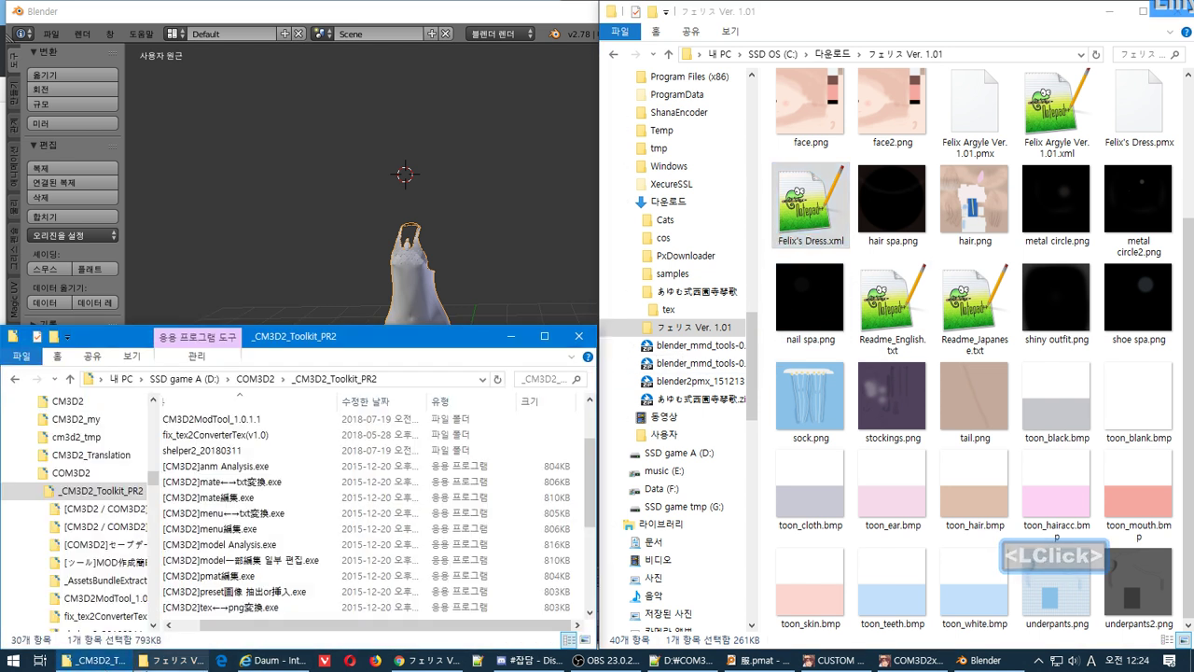
left_click(166, 663)
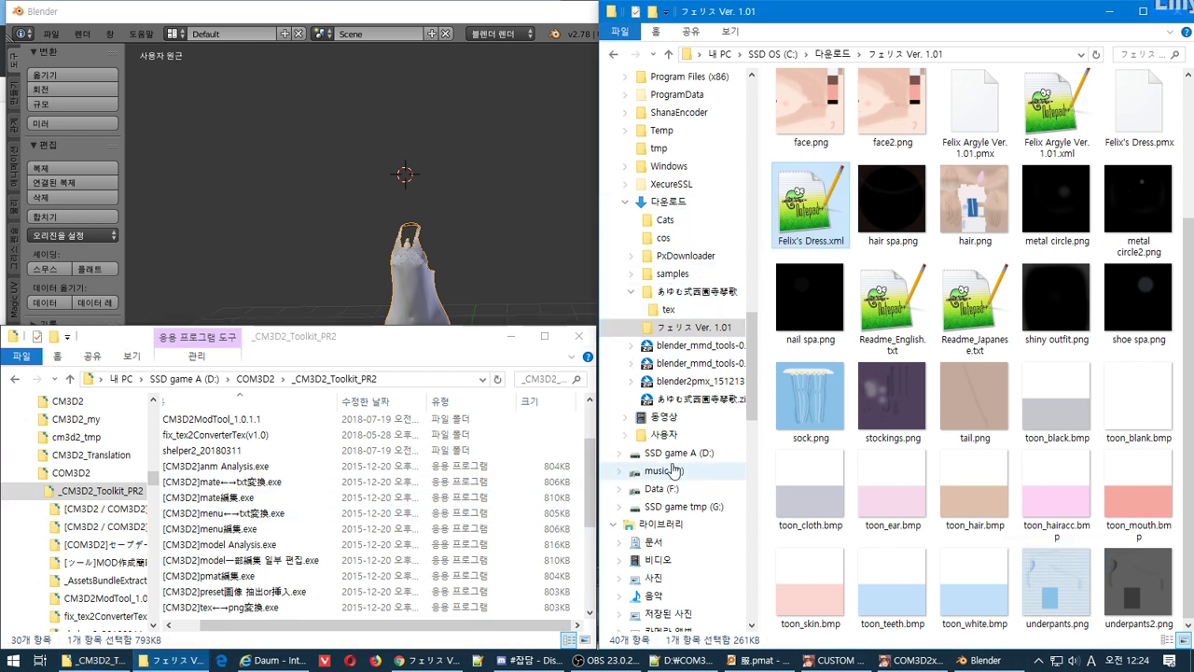
right_click(116, 501)
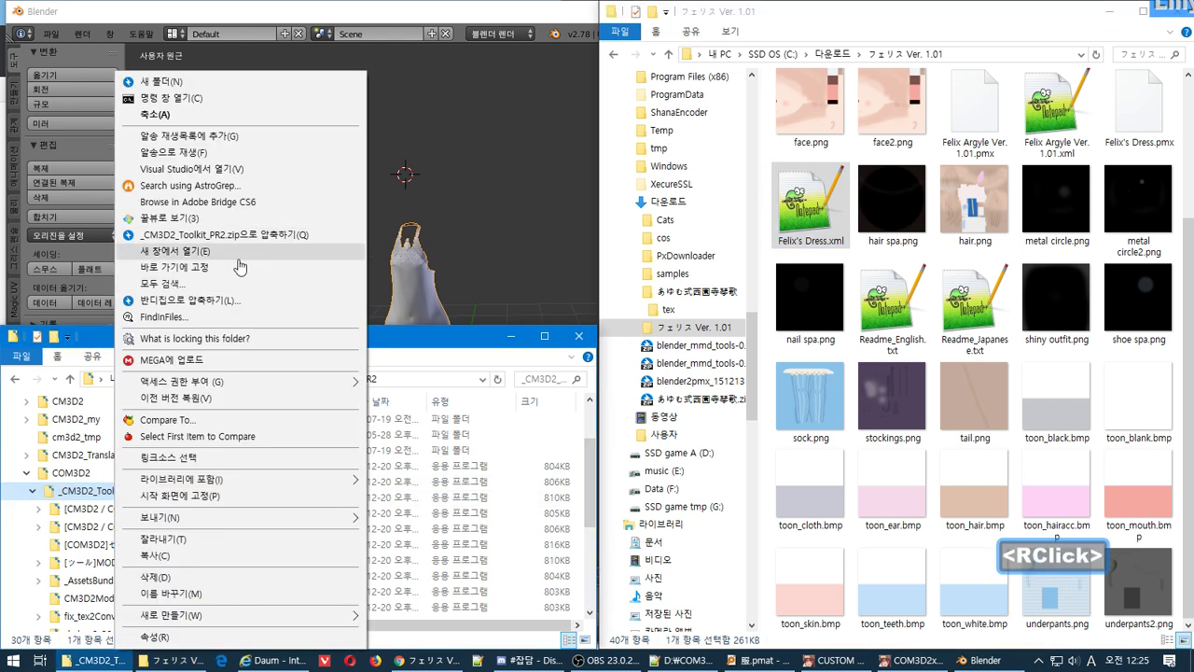
left_click(253, 253)
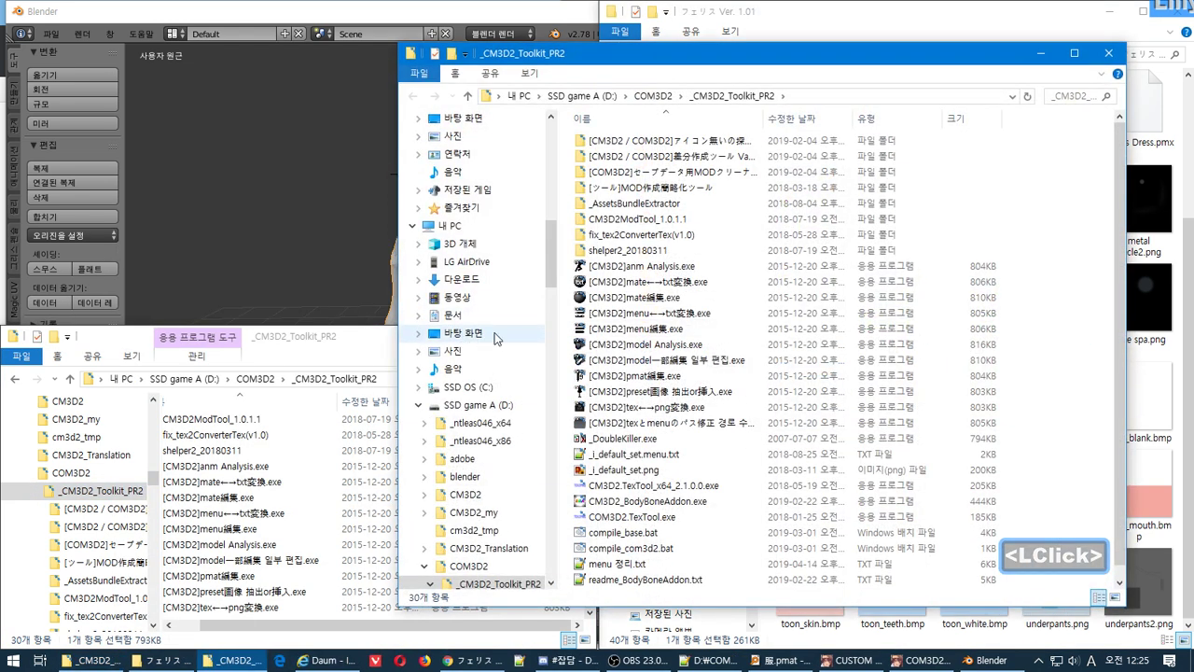
left_click(494, 405)
double_click(666, 312)
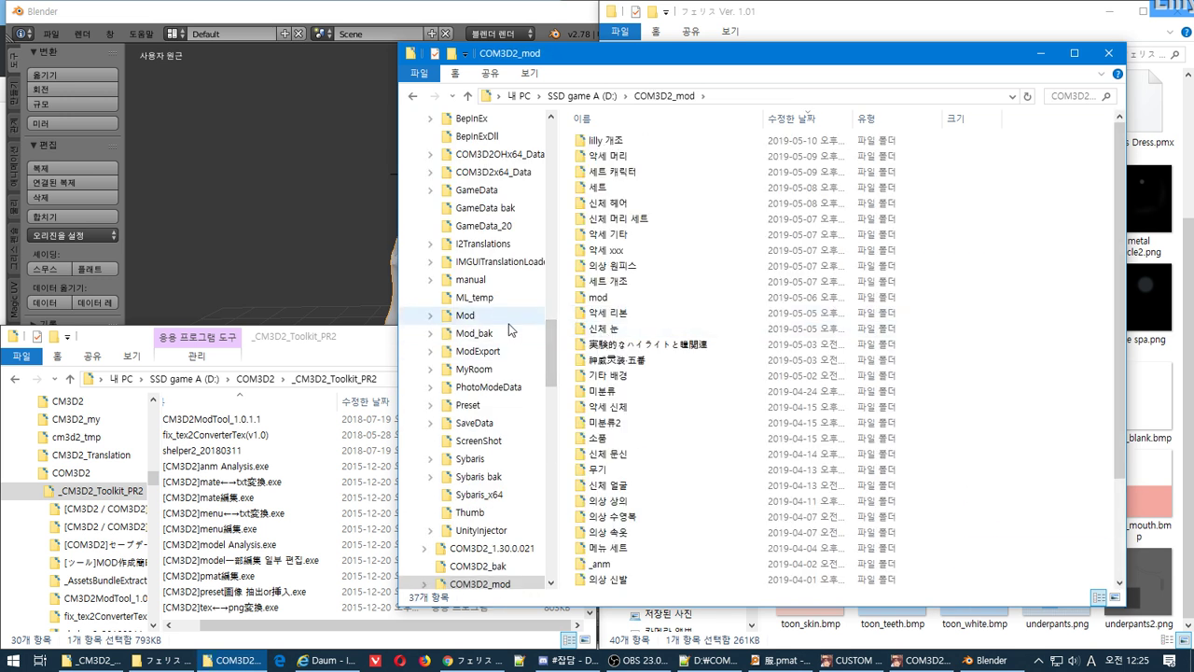
left_click(507, 318)
Create a folder named Felix's Dress in the Mod folder and open it.
right_click(652, 413)
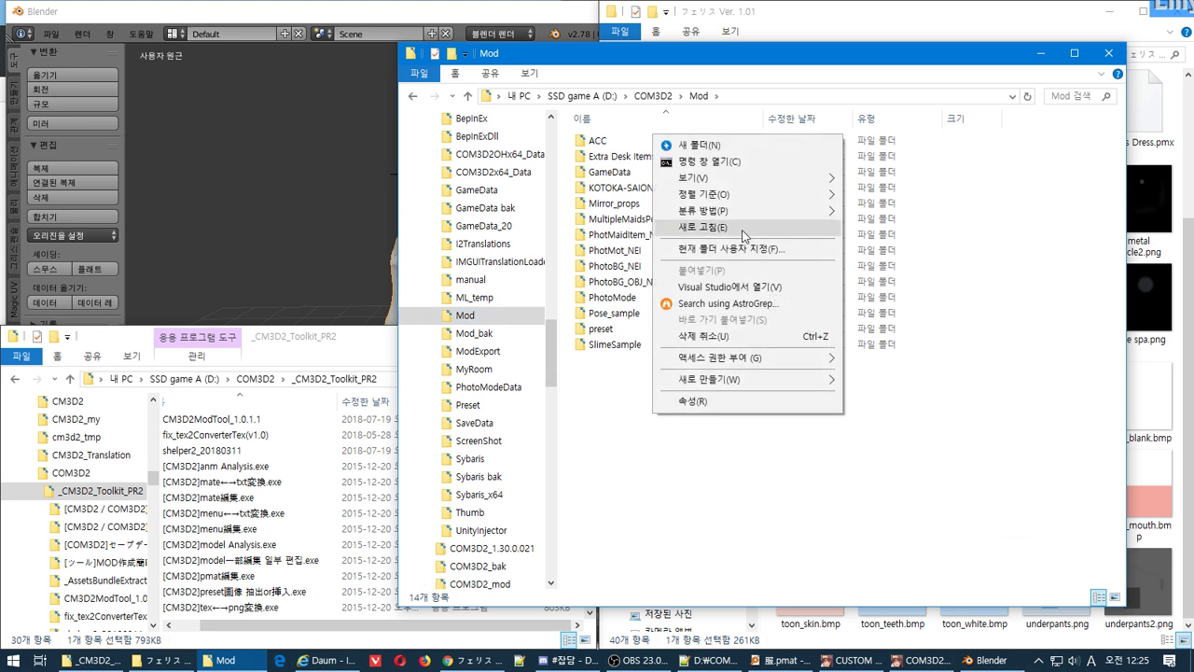
left_click(789, 145)
key("ctrl+v")
left_click(644, 410)
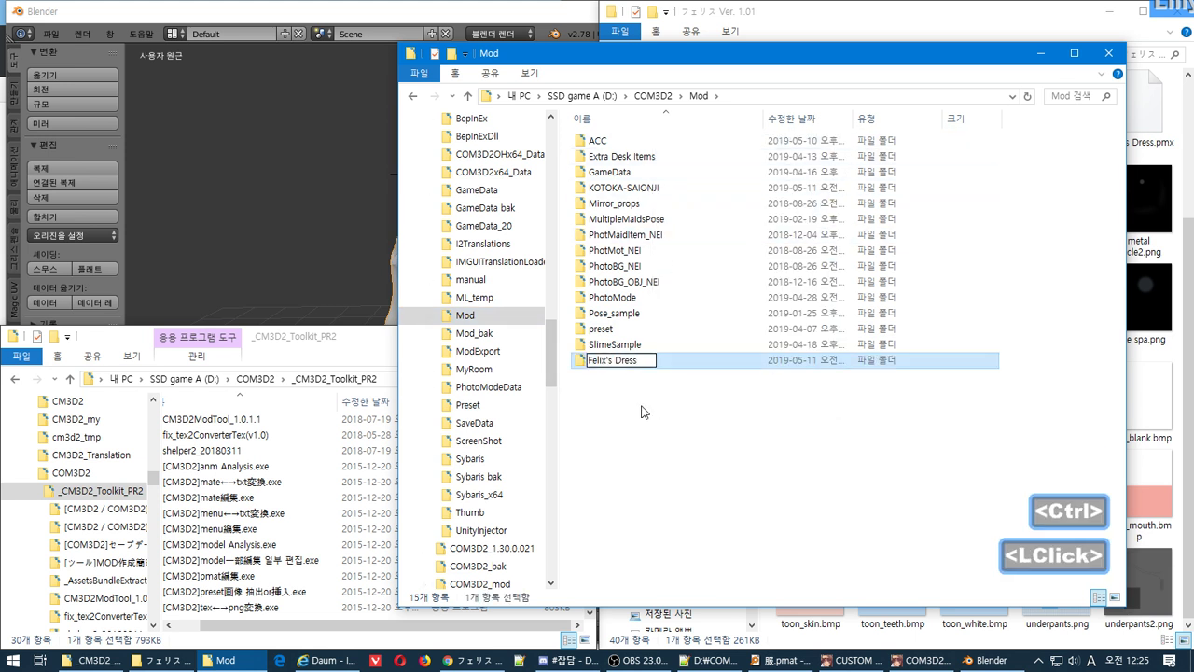
double_click(640, 173)
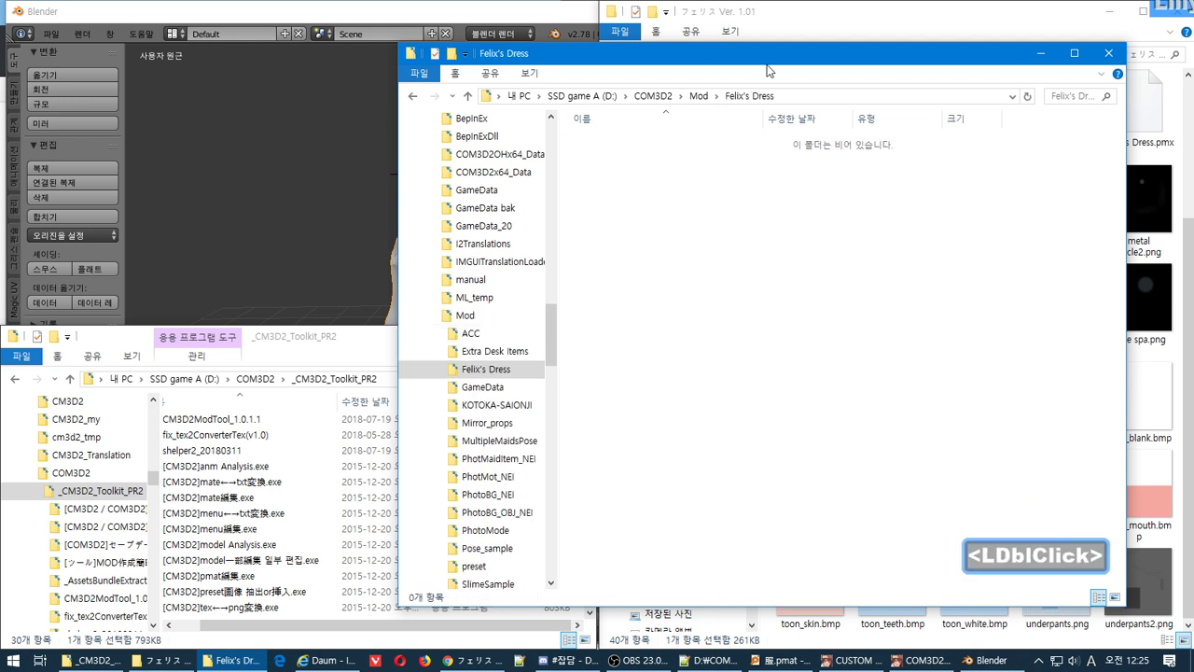
left_click_drag(765, 66, 559, 216)
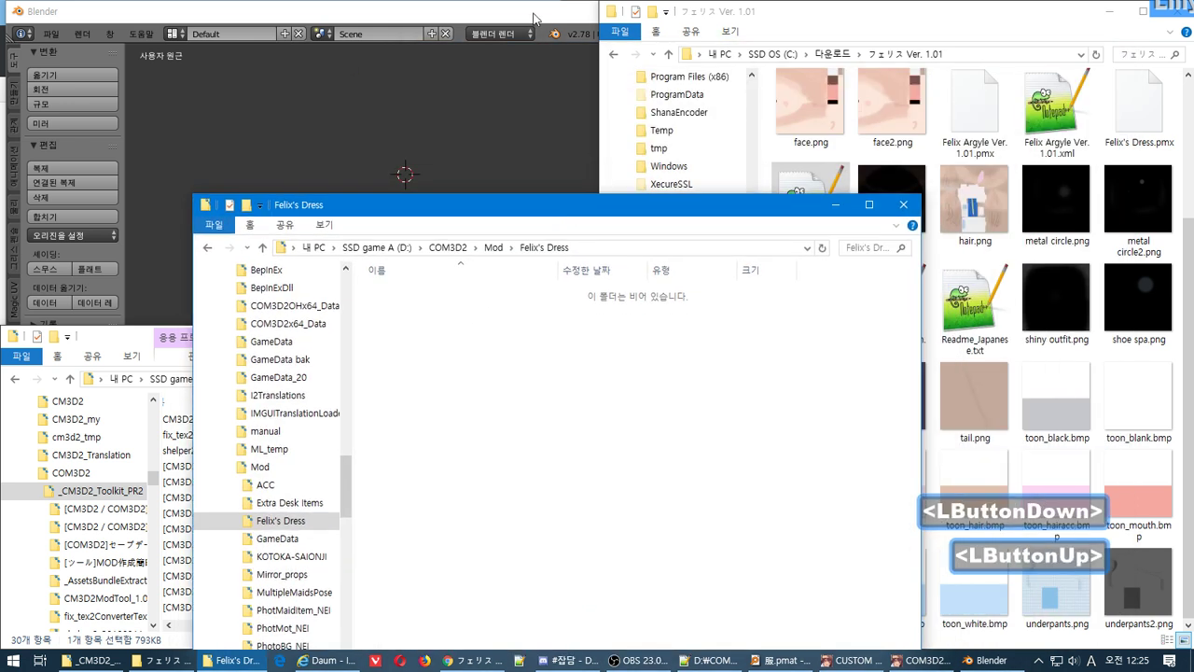
Switch back to Blender and rename the dress object フェリスのドレス.035 as Felix's Dress.
left_click(535, 19)
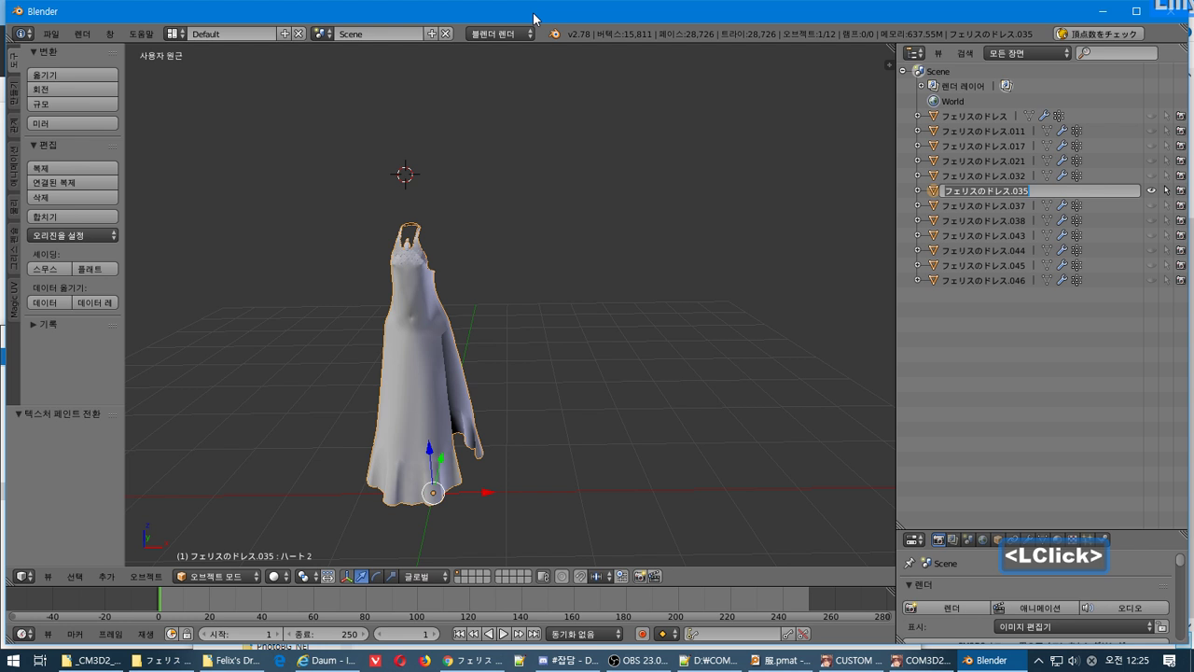
left_click_drag(1052, 200, 1018, 202)
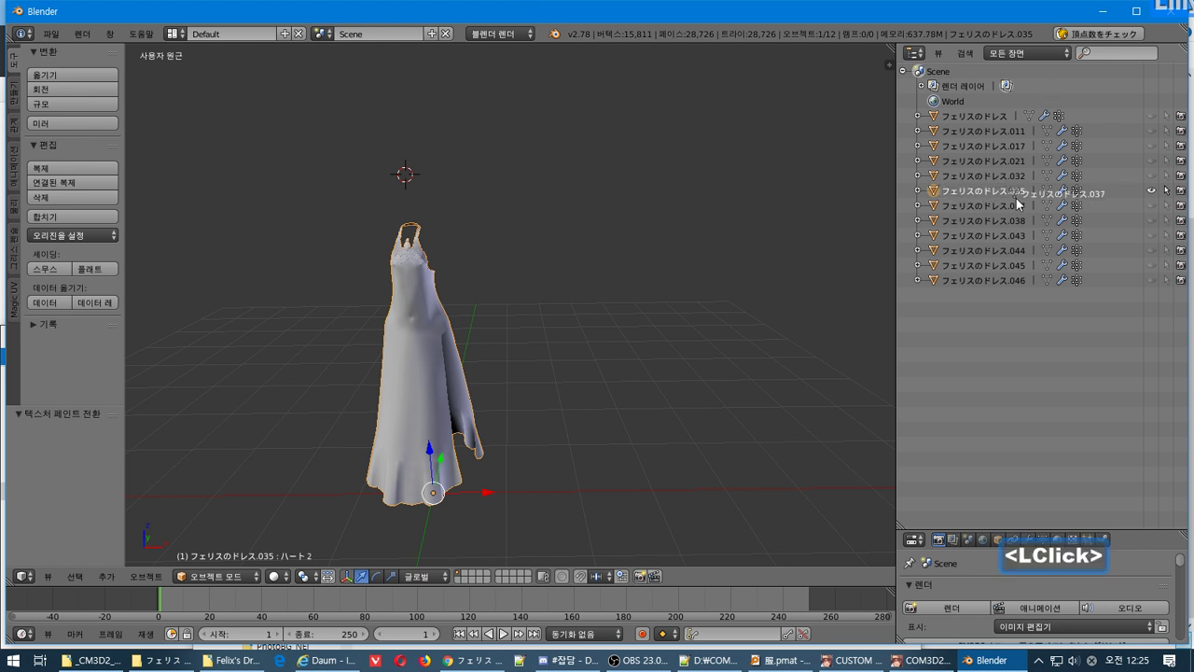
key("Escape")
double_click(974, 193)
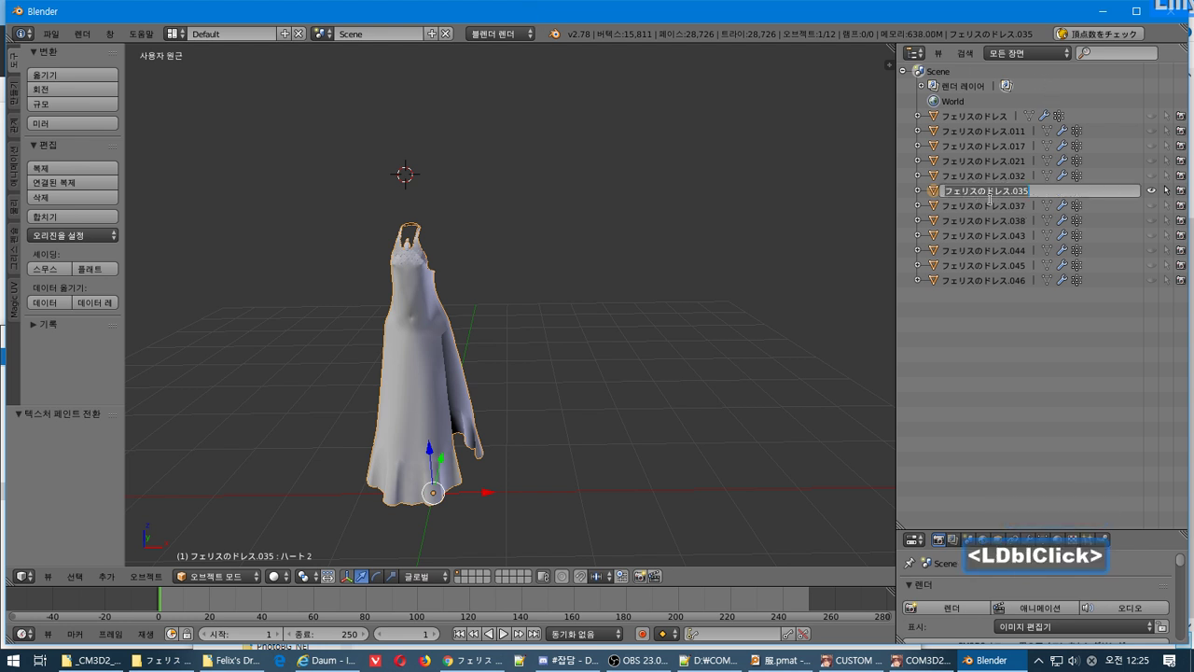
key("ctrl+v")
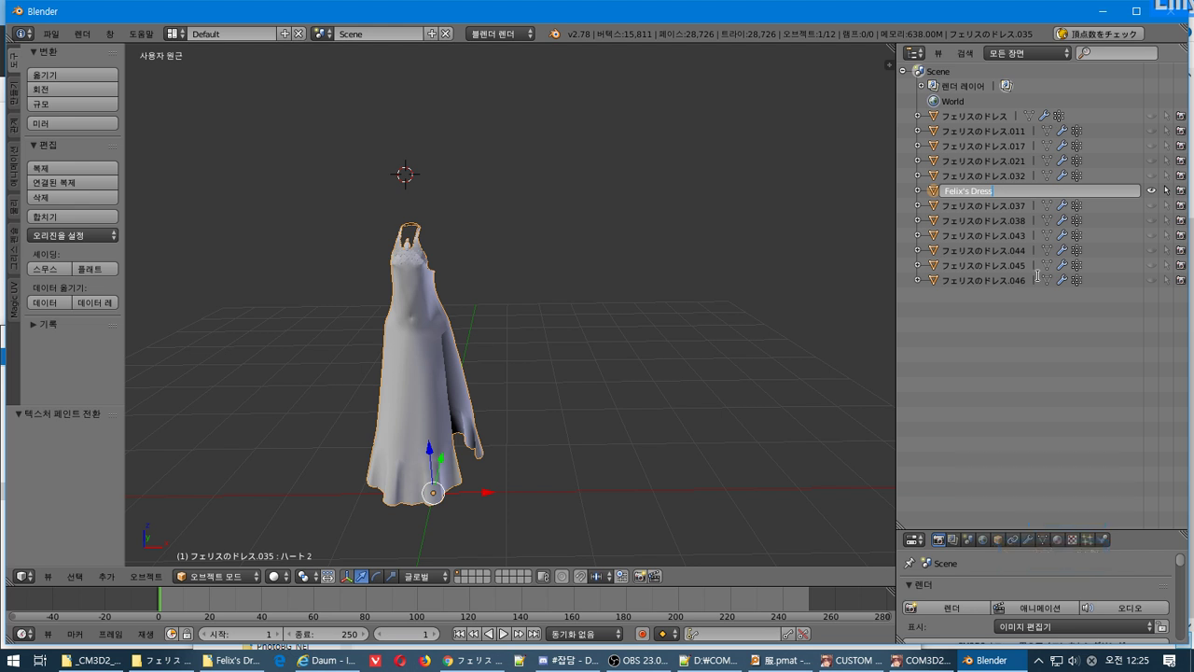
left_click(1123, 408)
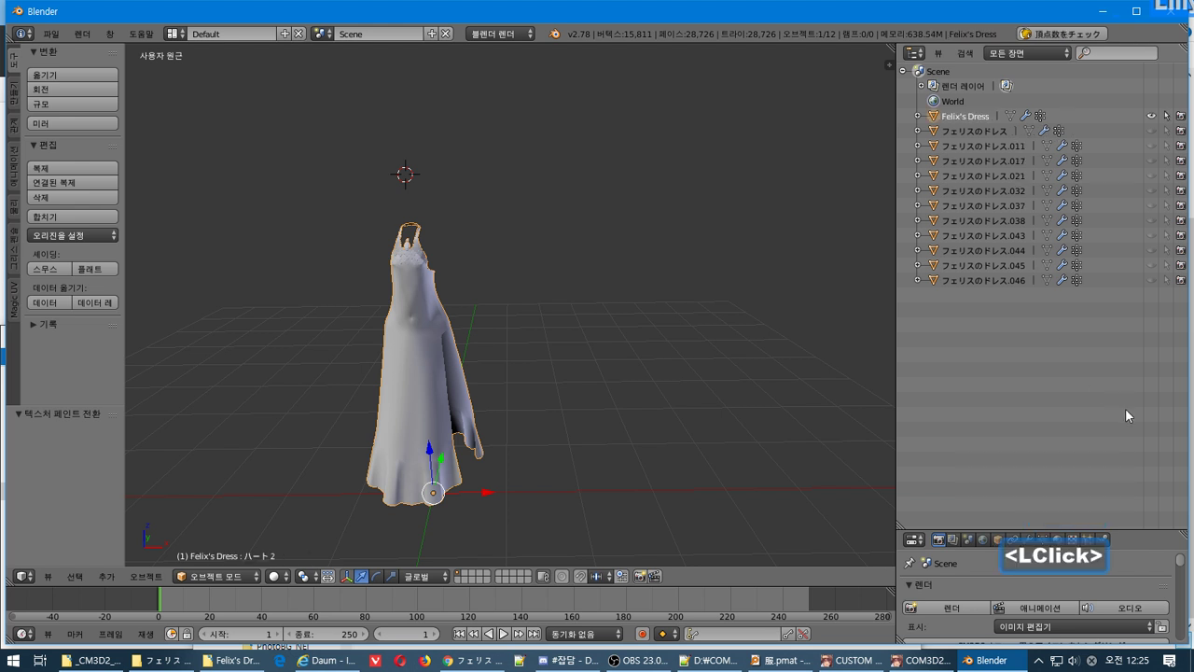
Compare Felix's Dress with COM3D2's blue sleeveless dress, メイリッシュメイドドレス and long white gold-embroidered dress by trying each on the maid.
scroll(684, 284, "up", 3)
scroll(476, 320, "down", 2)
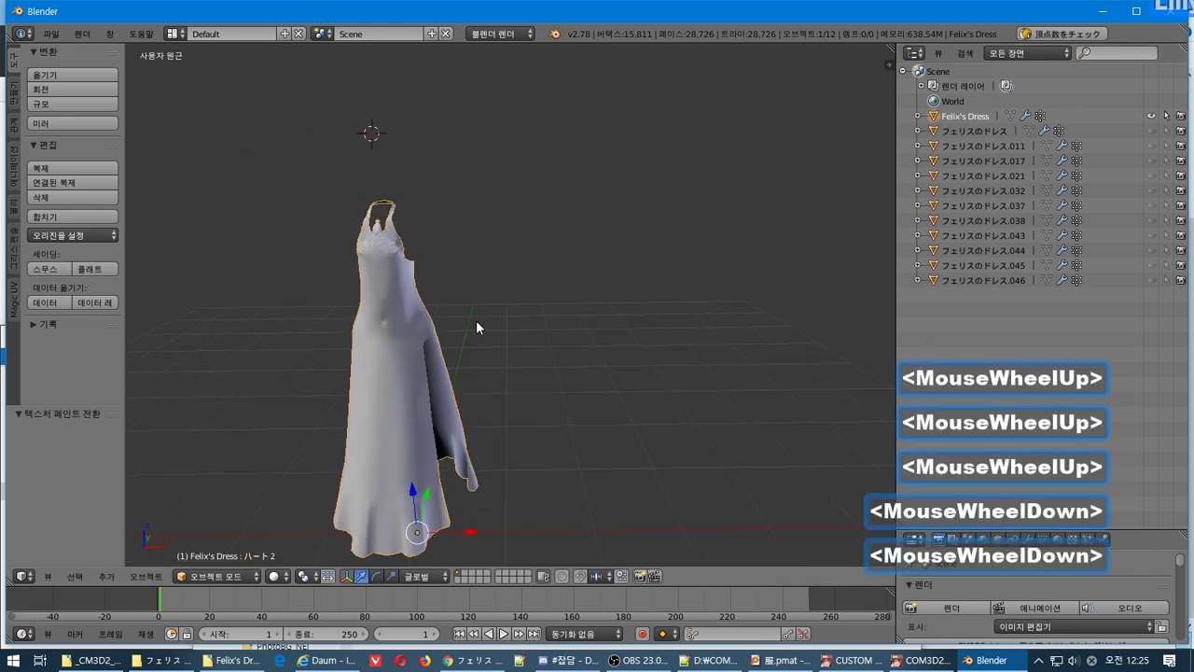
middle_click_drag(476, 320, 543, 303)
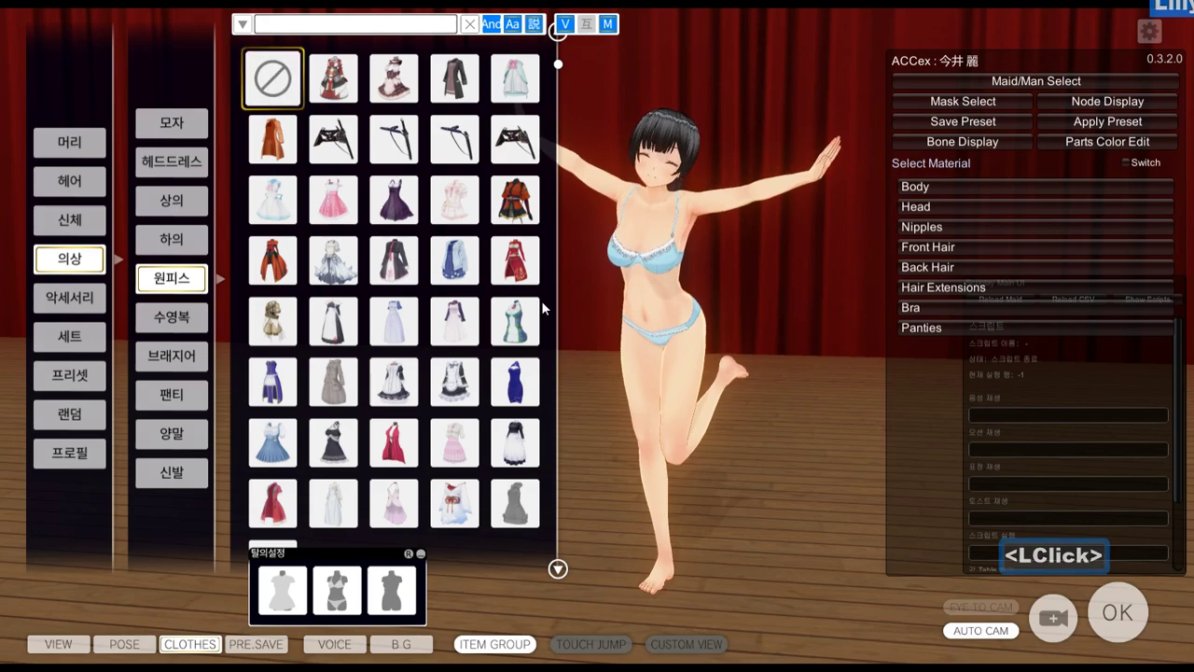
left_click(527, 379)
key("alt+Tab")
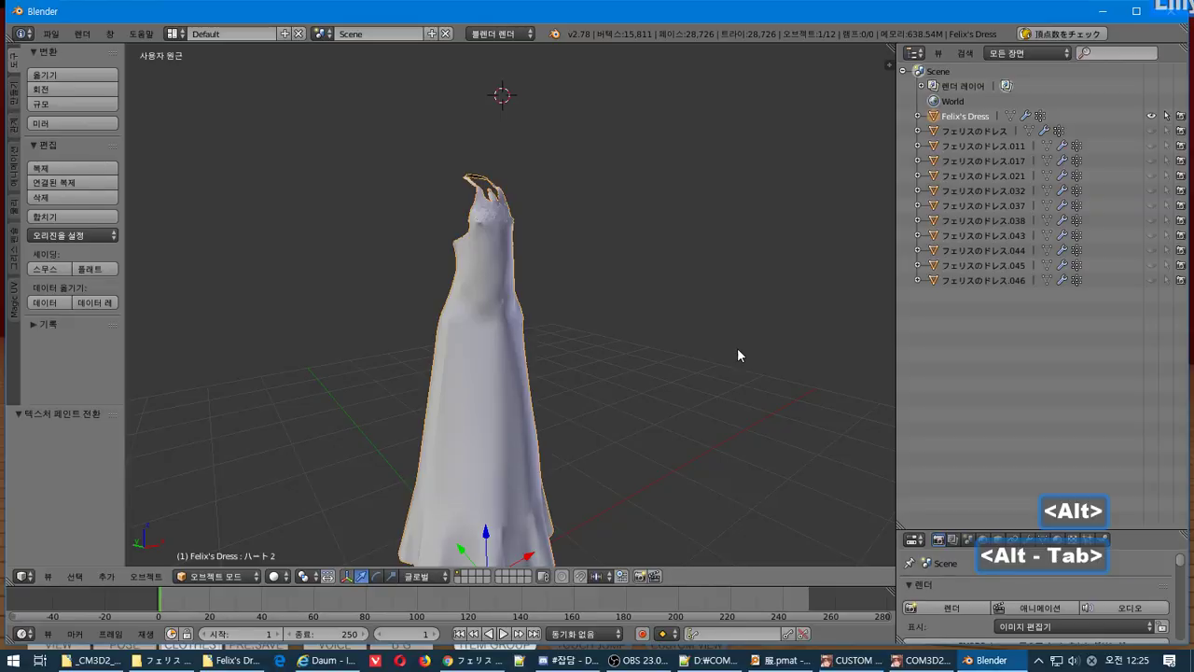
key("alt+Tab")
scroll(514, 373, "down", 2)
left_click(514, 401)
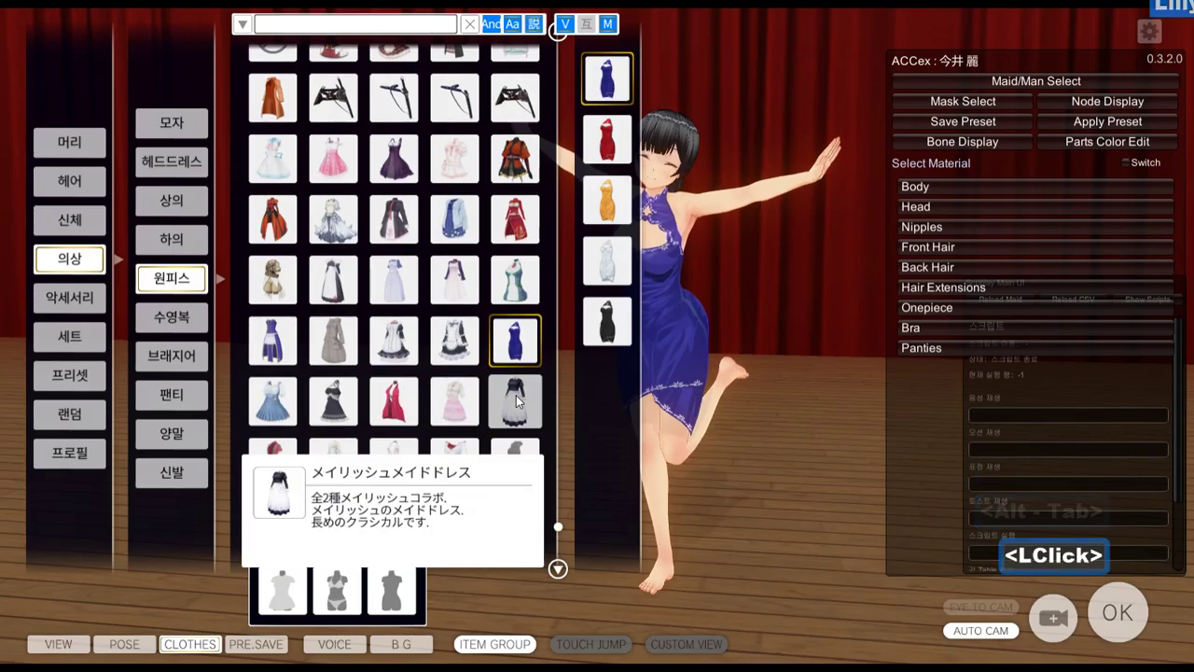
scroll(454, 402, "down", 2)
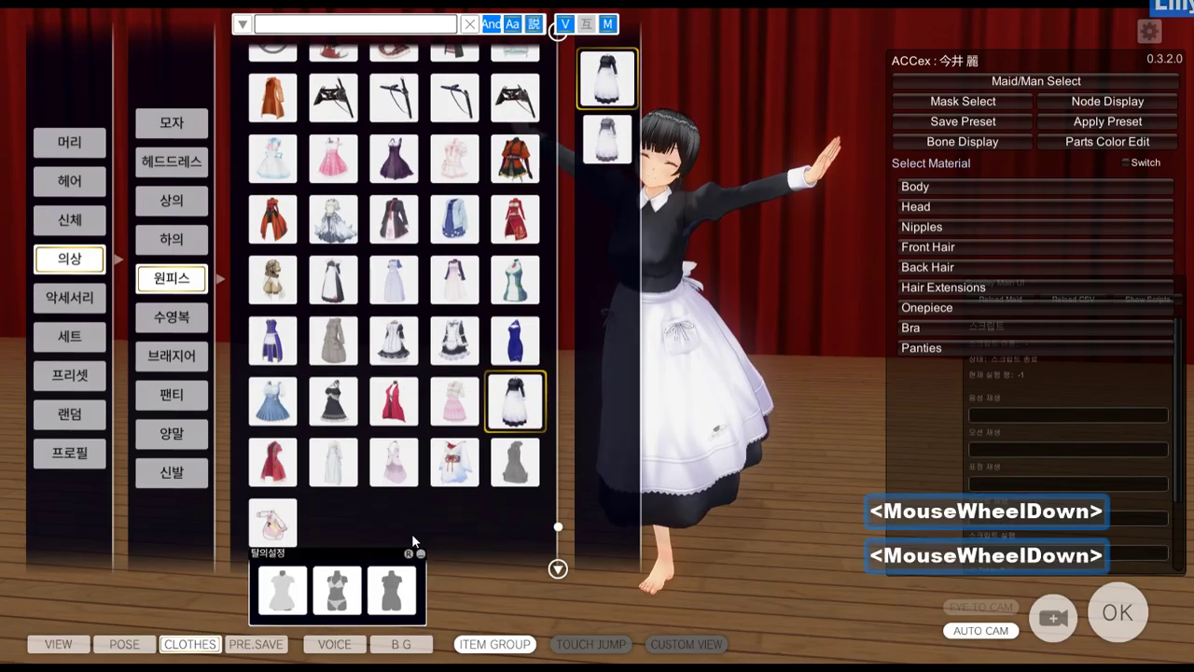
left_click(338, 478)
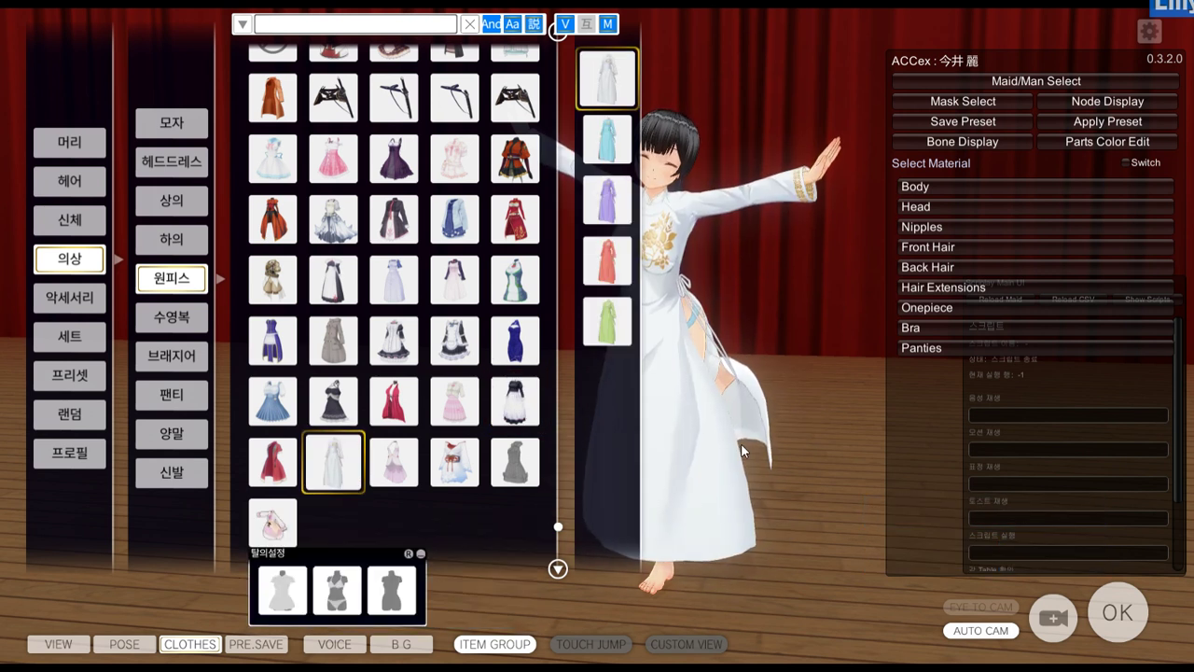
middle_click_drag(741, 451, 822, 451, "shift")
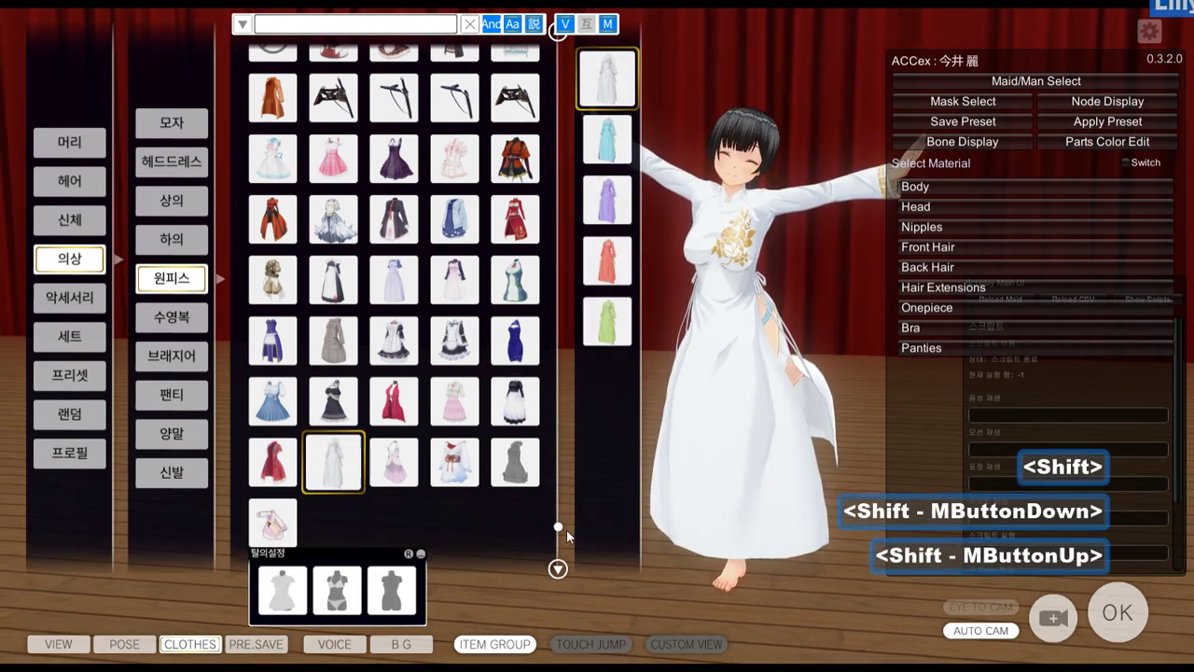
Try the dark maid dress with ruffled apron, 水月・那波ワンピース and 恋花・蓉子ワンピース on the maid and compare their skirts with Felix's Dress.
left_click(327, 266)
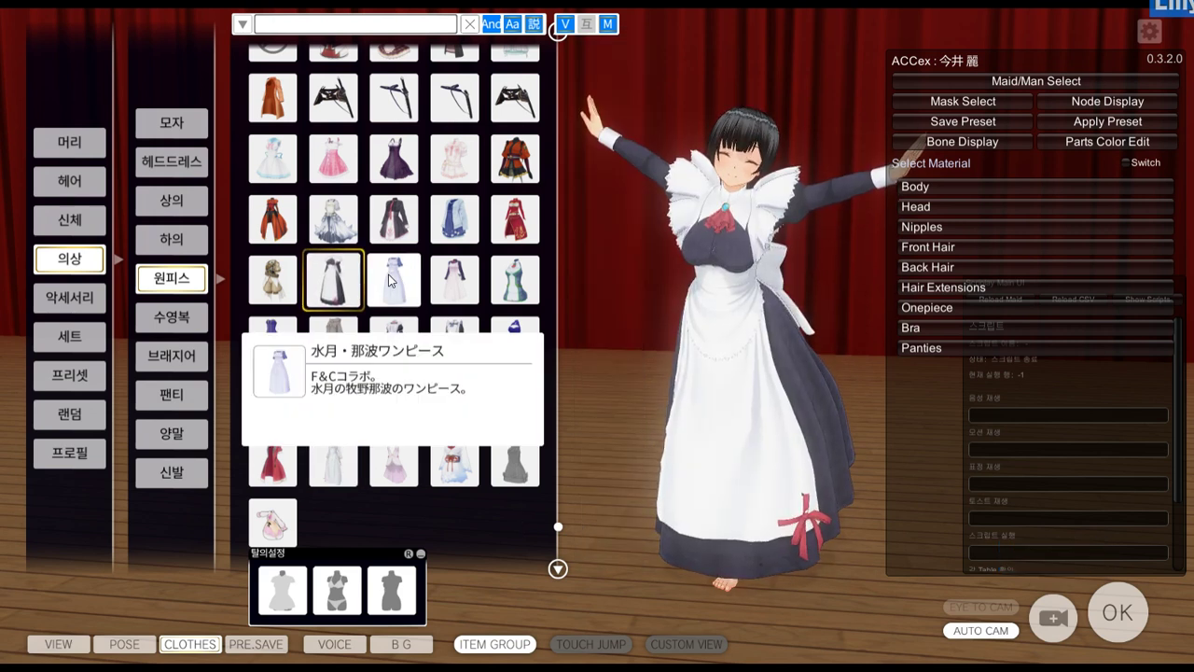
left_click(392, 280)
key("alt+Tab")
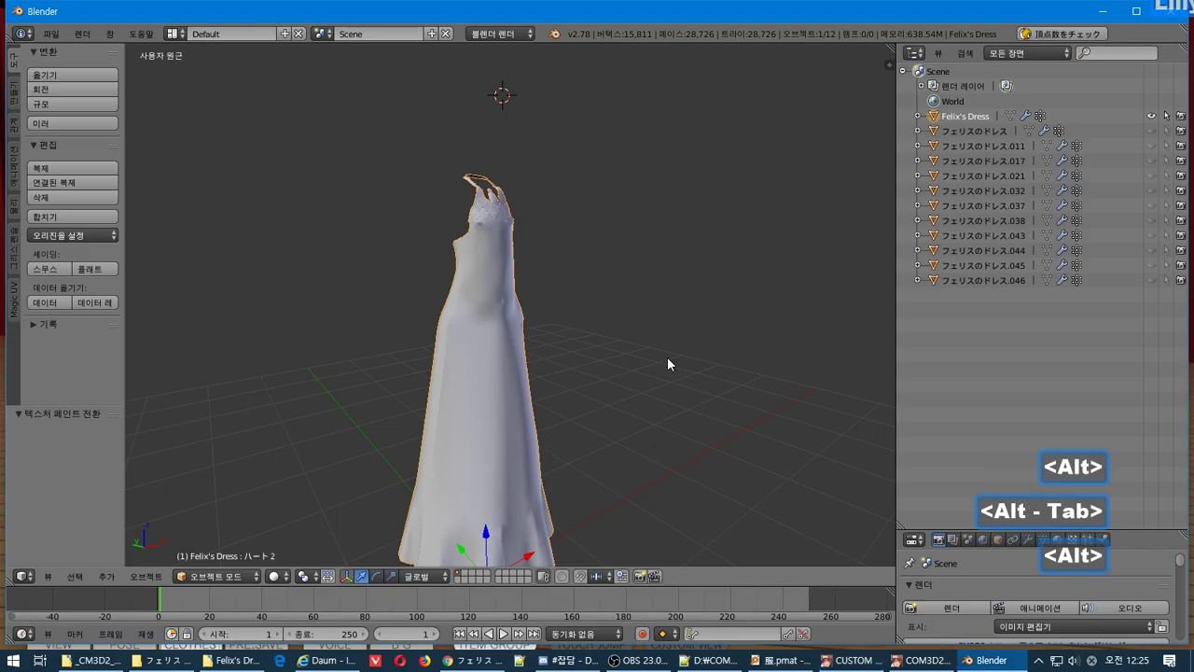
key("alt+Tab")
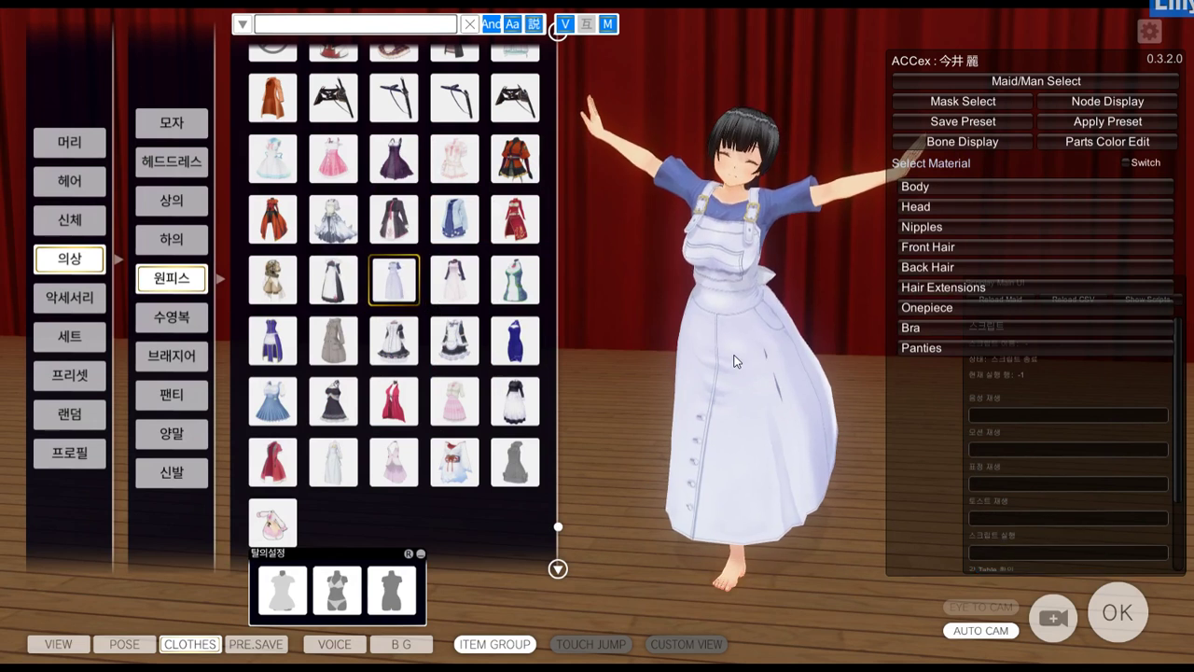
left_click(454, 280)
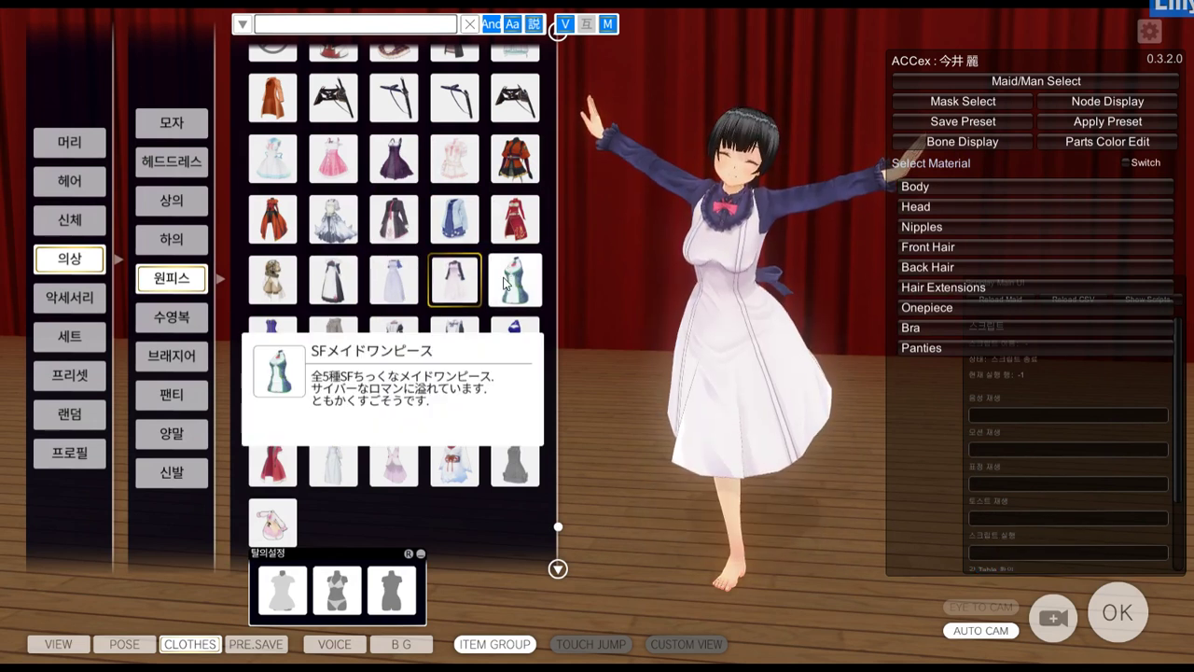
left_click(333, 279)
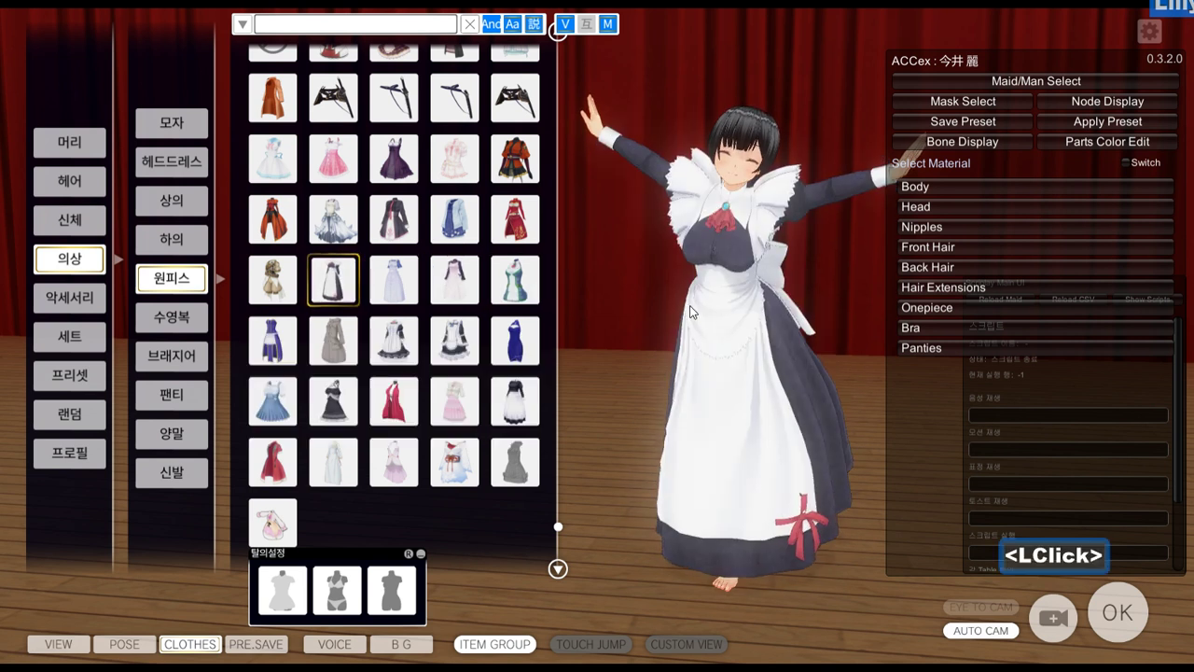
left_click(394, 280)
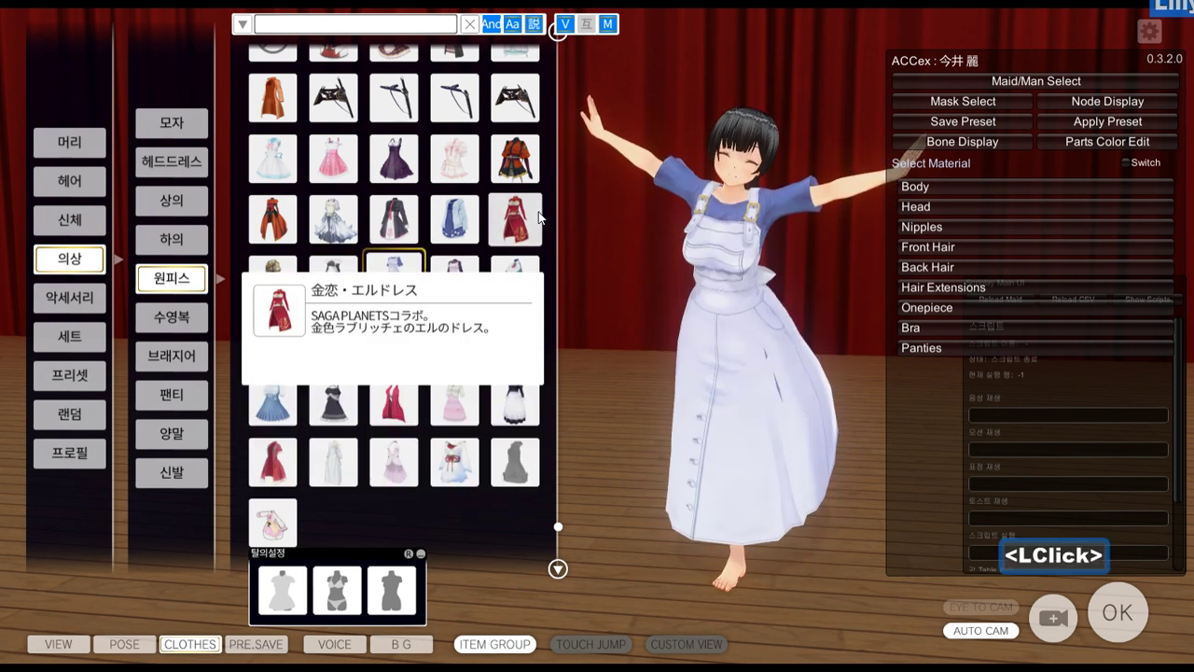
Inspect 金恋・エルドレス and 恋花・蓉子ワンピース on the maid from other angles and check them against the Blender dress.
right_click_drag(804, 349, 915, 310)
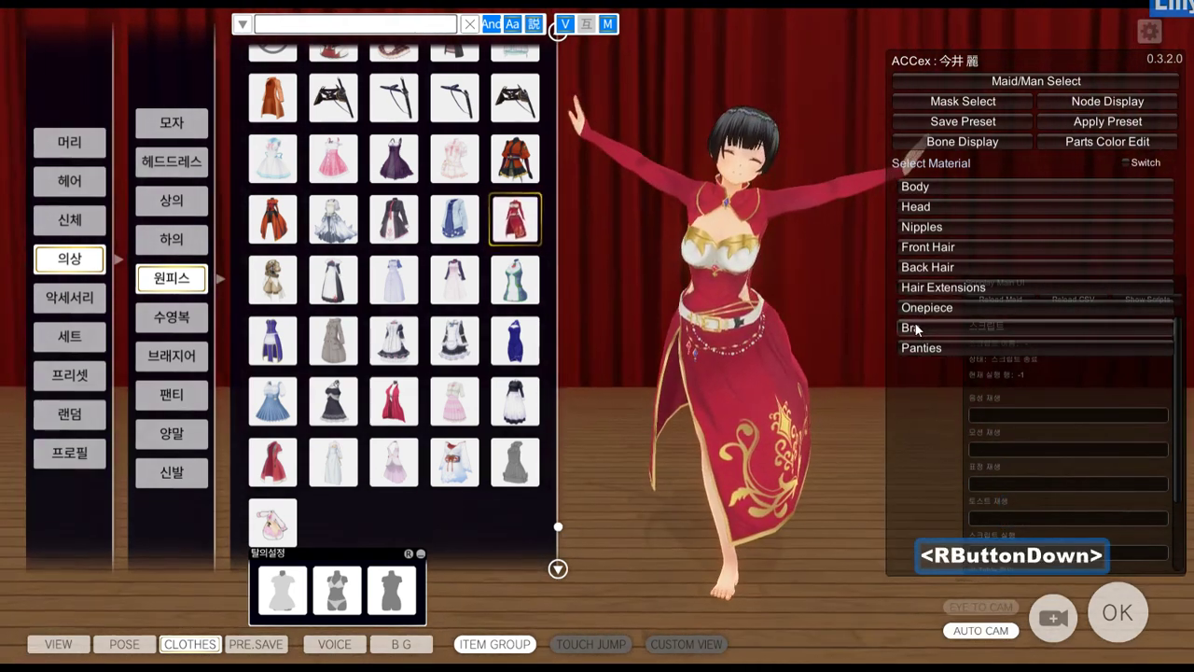
right_click(916, 329)
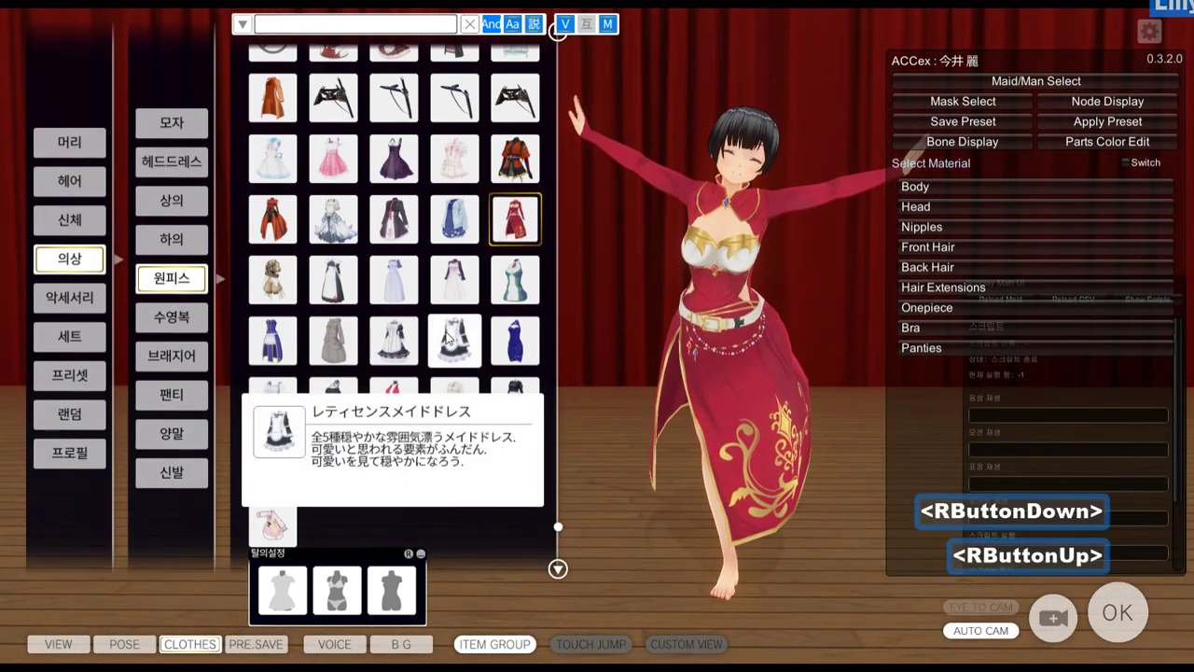
scroll(446, 335, "up", 1)
scroll(444, 333, "up", 2)
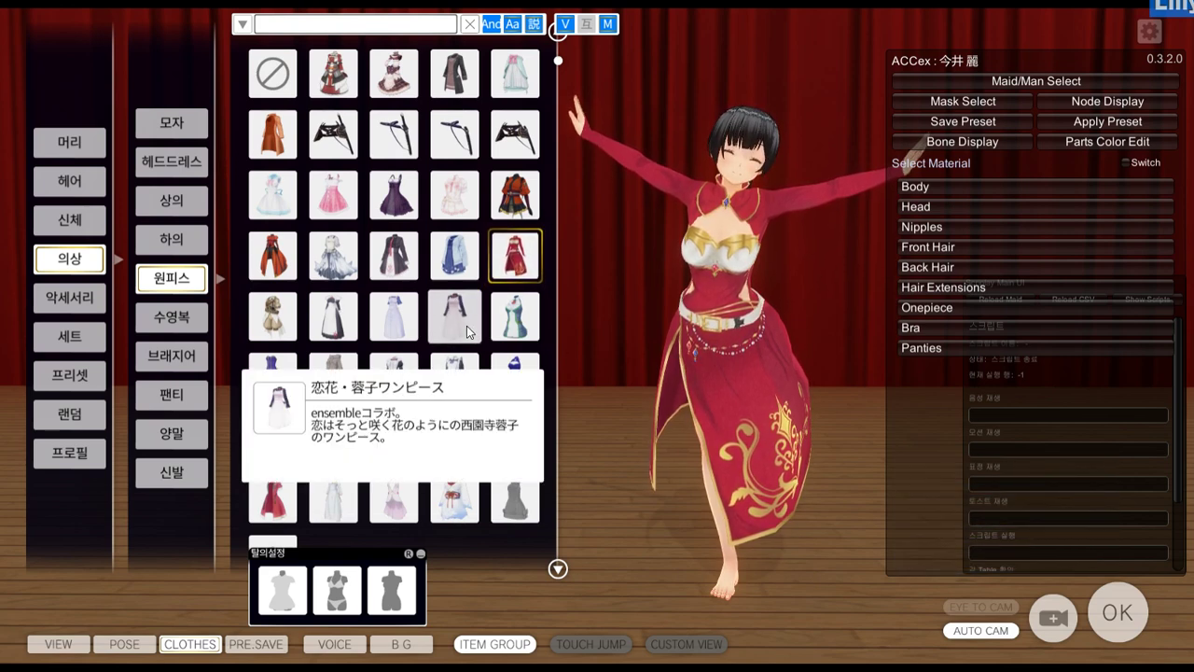
left_click(454, 317)
right_click_drag(970, 345, 728, 332)
key("alt+Tab")
scroll(673, 431, "down", 1)
key("alt+Tab")
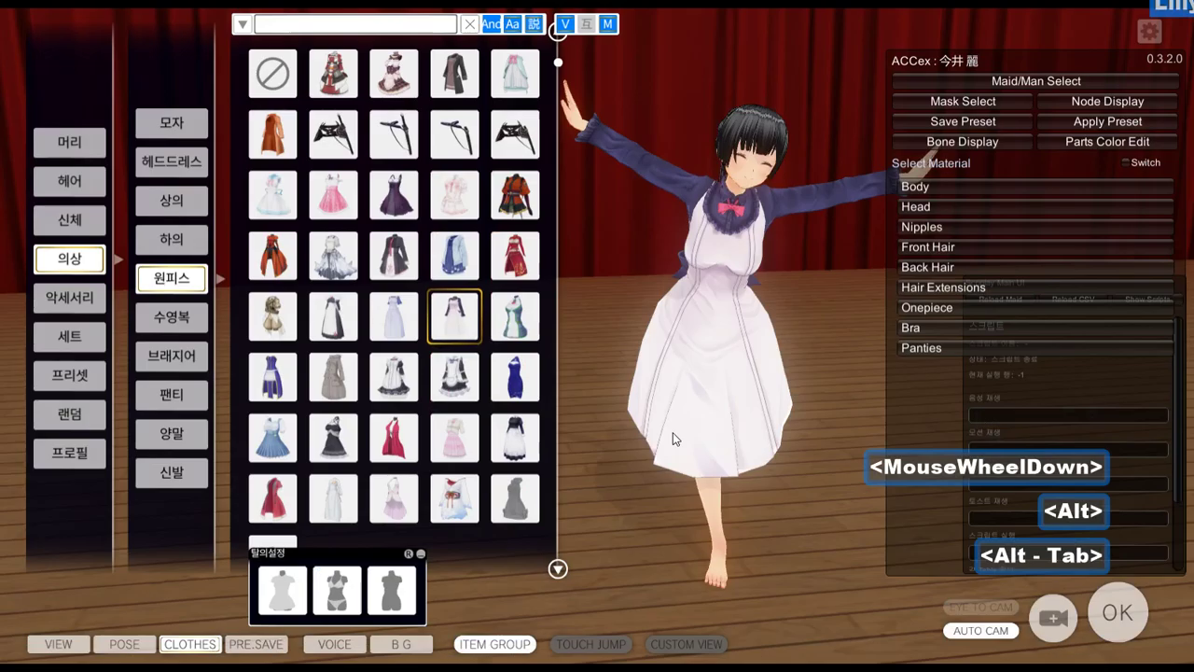
Dress the maid in 水月・那波ワンピース as the base outfit and open the menu export for its Onepiece material.
left_click(394, 320)
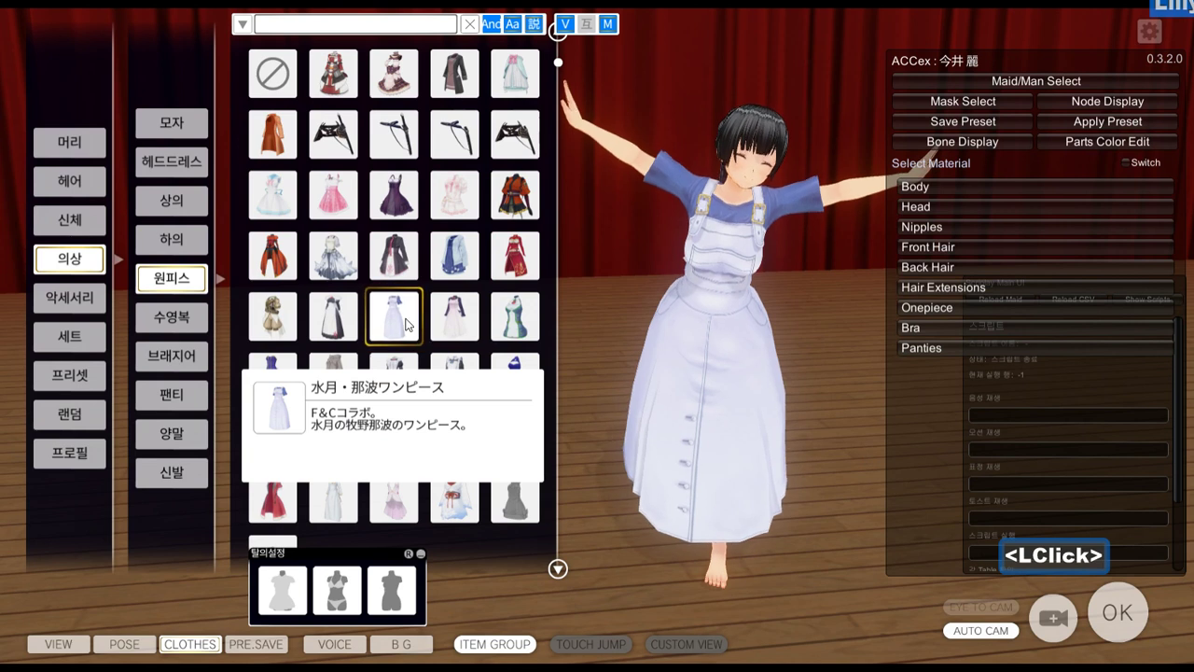
middle_click(720, 346)
right_click_drag(719, 346, 774, 67)
key("alt+Tab")
left_click(774, 67, "alt")
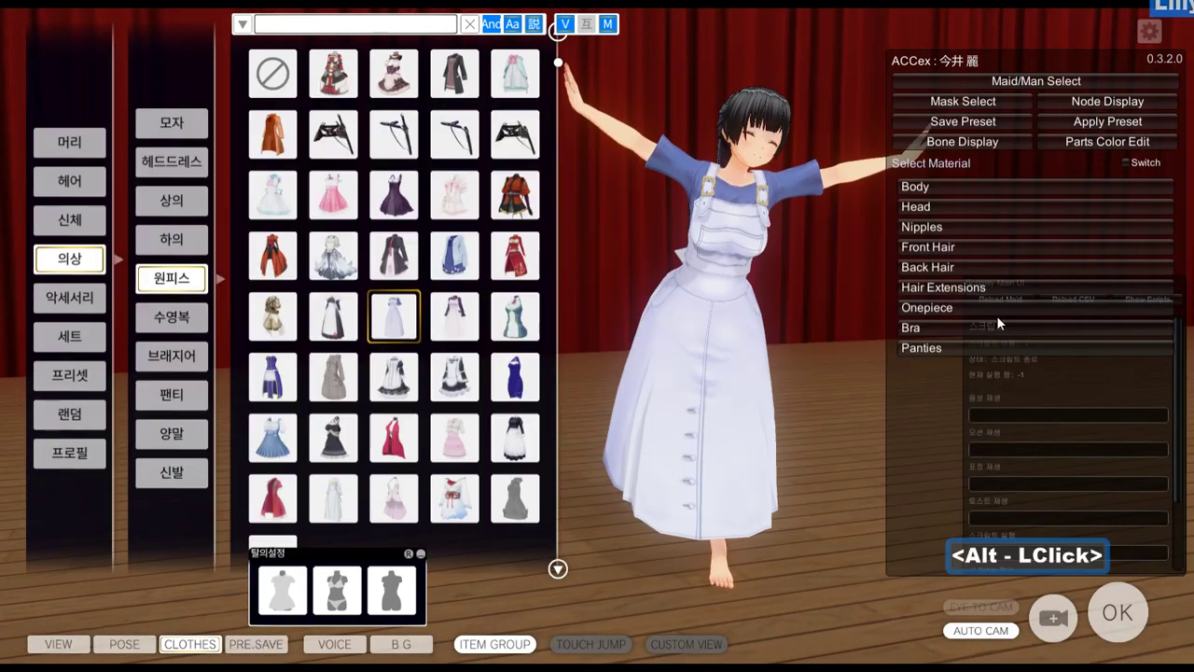
left_click(928, 308)
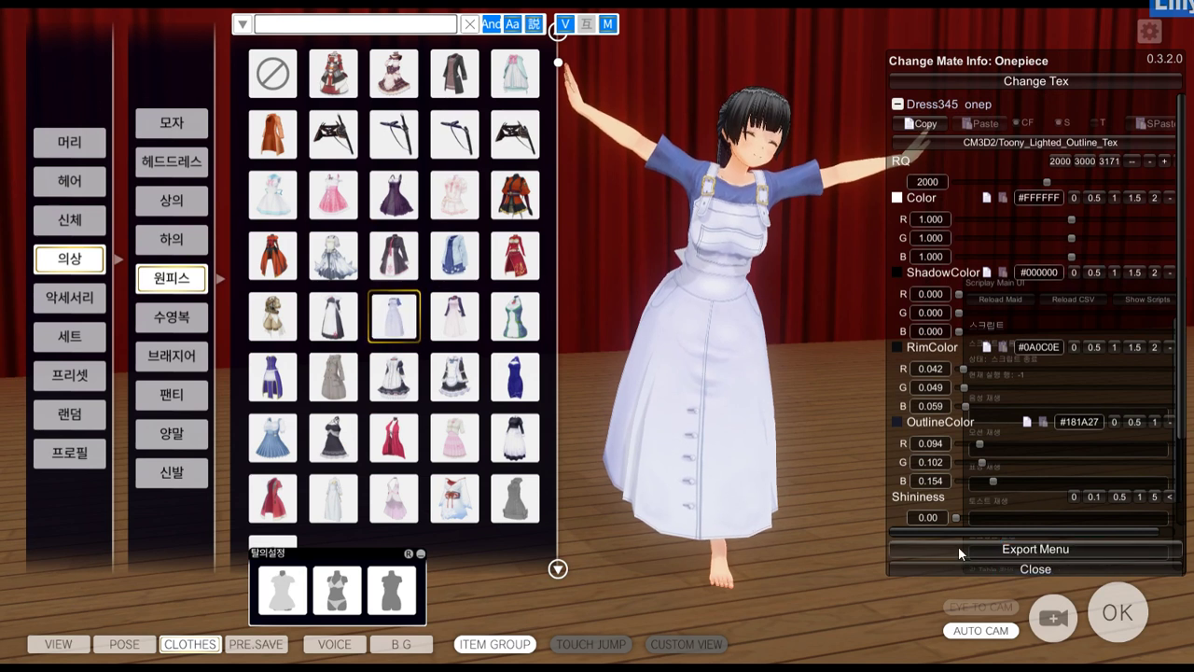
left_click(1026, 548)
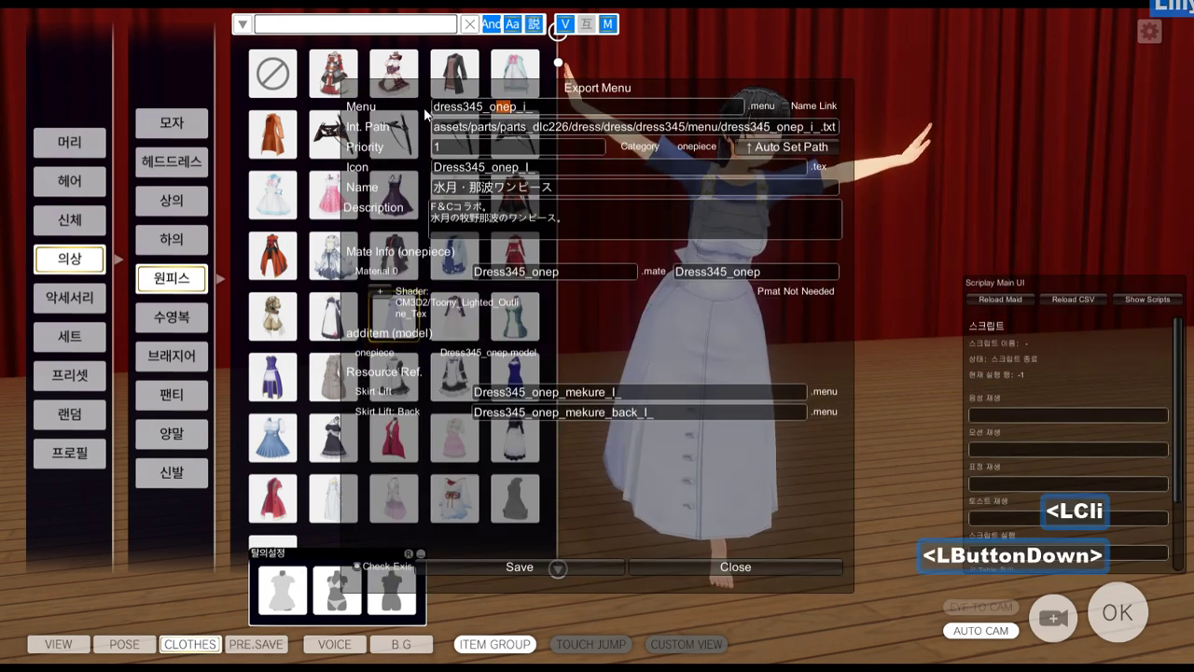
Copy the base name dress345_onep from the menu export, search for it in Everything and copy the path of dress345_onep.model.
left_click(518, 108)
left_click(520, 110)
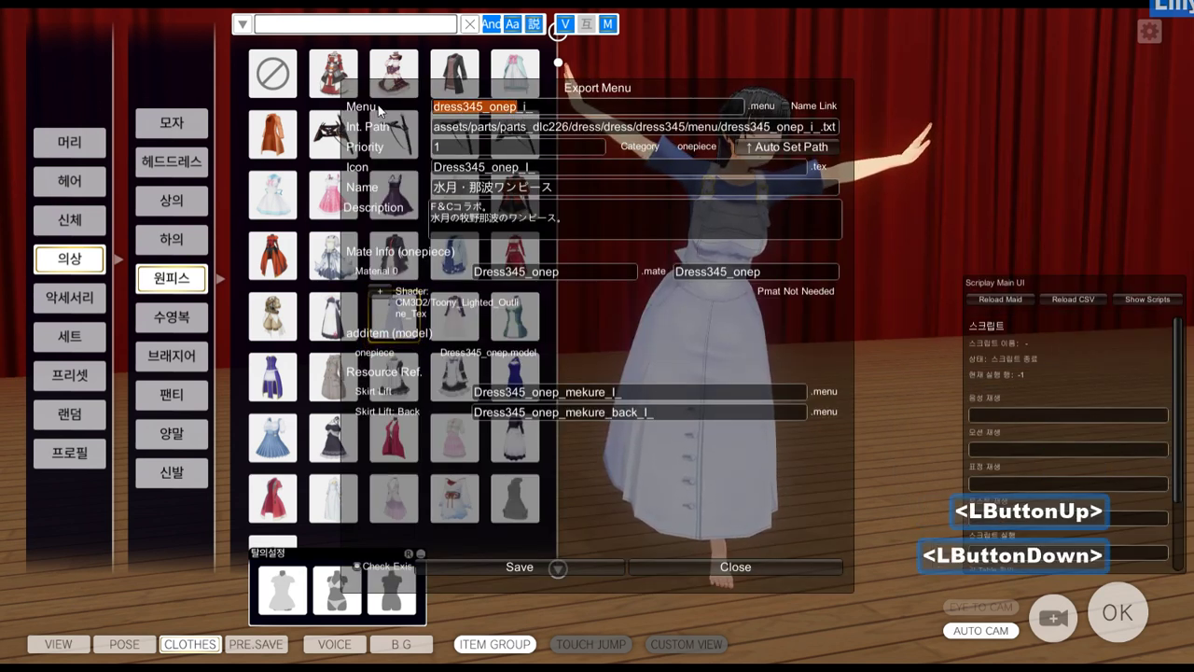
key("ctrl+c")
key("super")
left_click(776, 662)
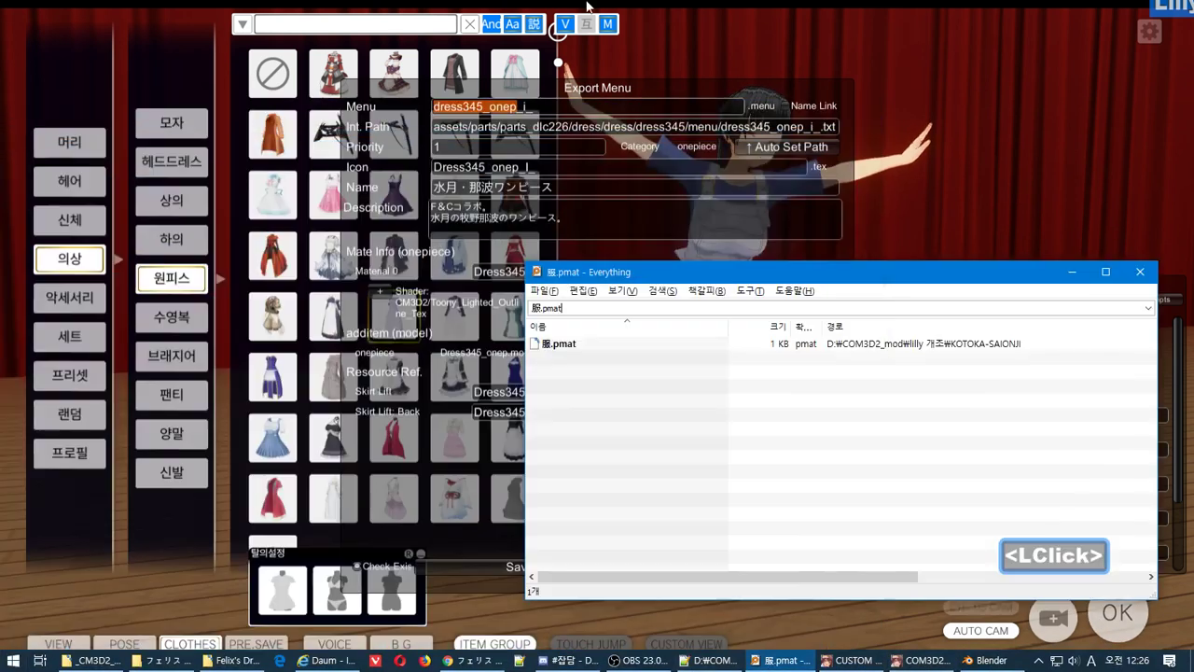
left_click_drag(634, 306, 528, 307)
key("ctrl+v")
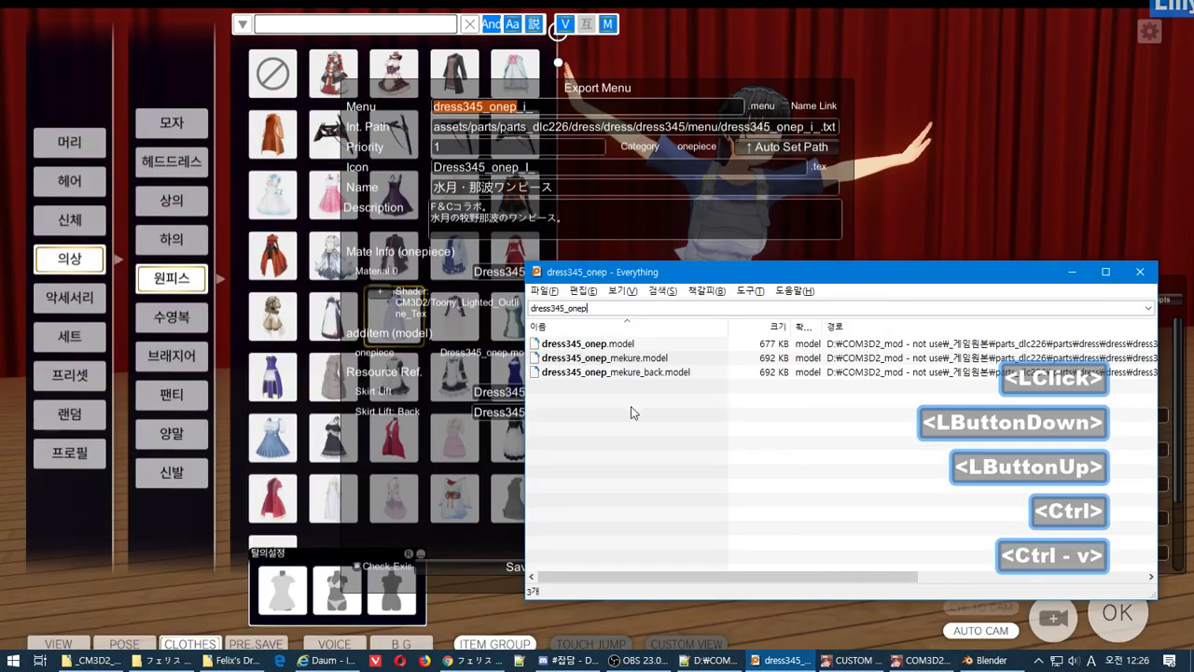
right_click(634, 343)
Switch to Blender and import dress345_onep.model from the copied folder path as a CM3D2 model.
key("alt+Tab")
key("alt+Tab")
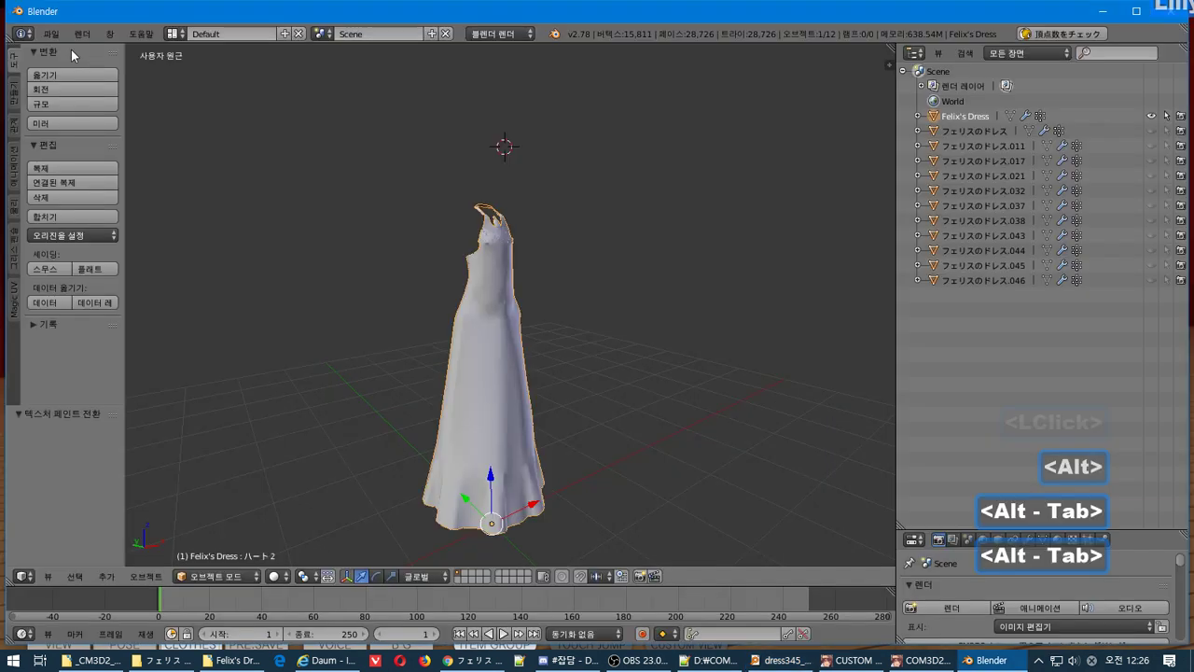
left_click(49, 36)
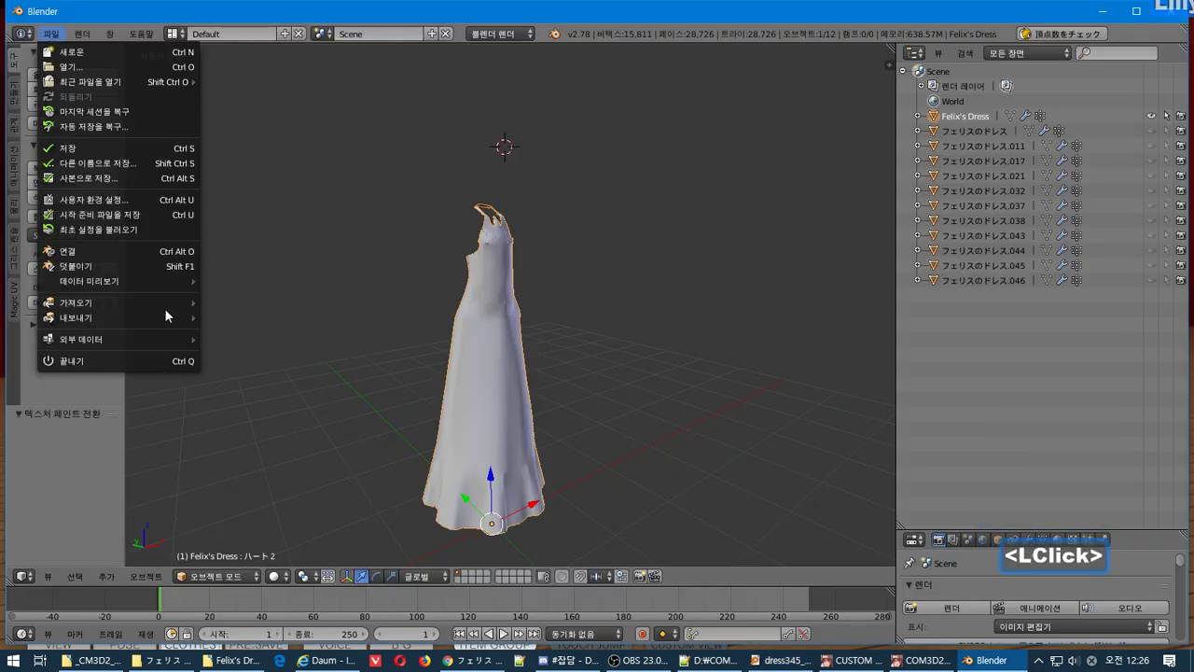
mouse_move(164, 304)
left_click(280, 451)
left_click(368, 75)
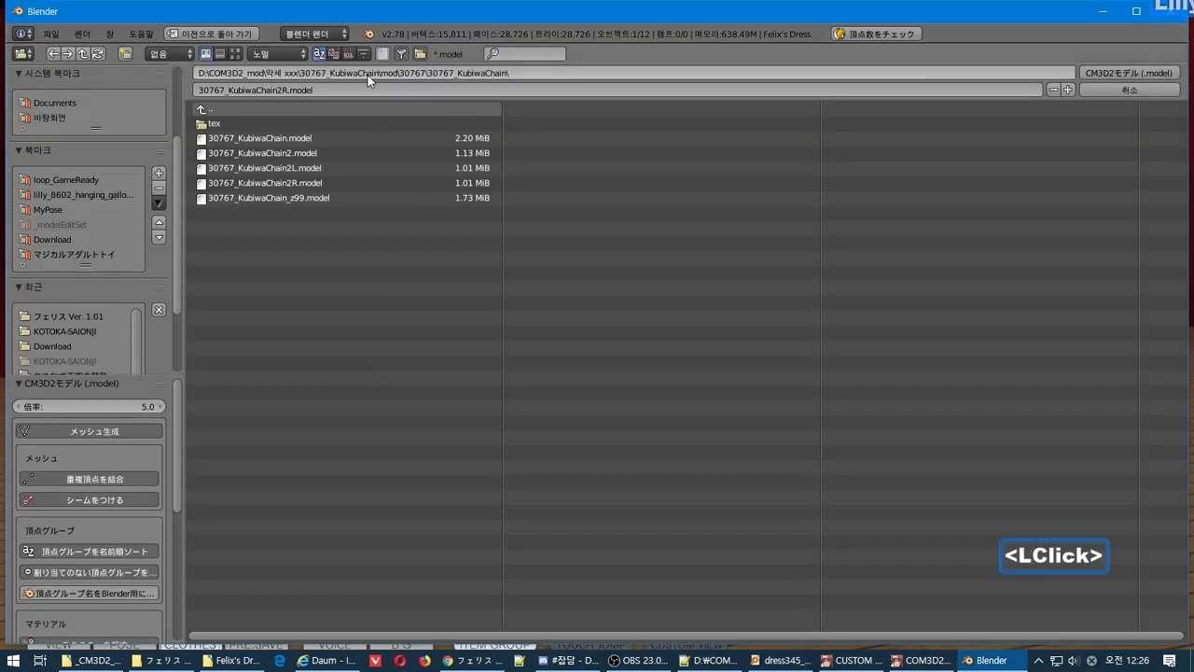
key("ctrl+v")
key("Return")
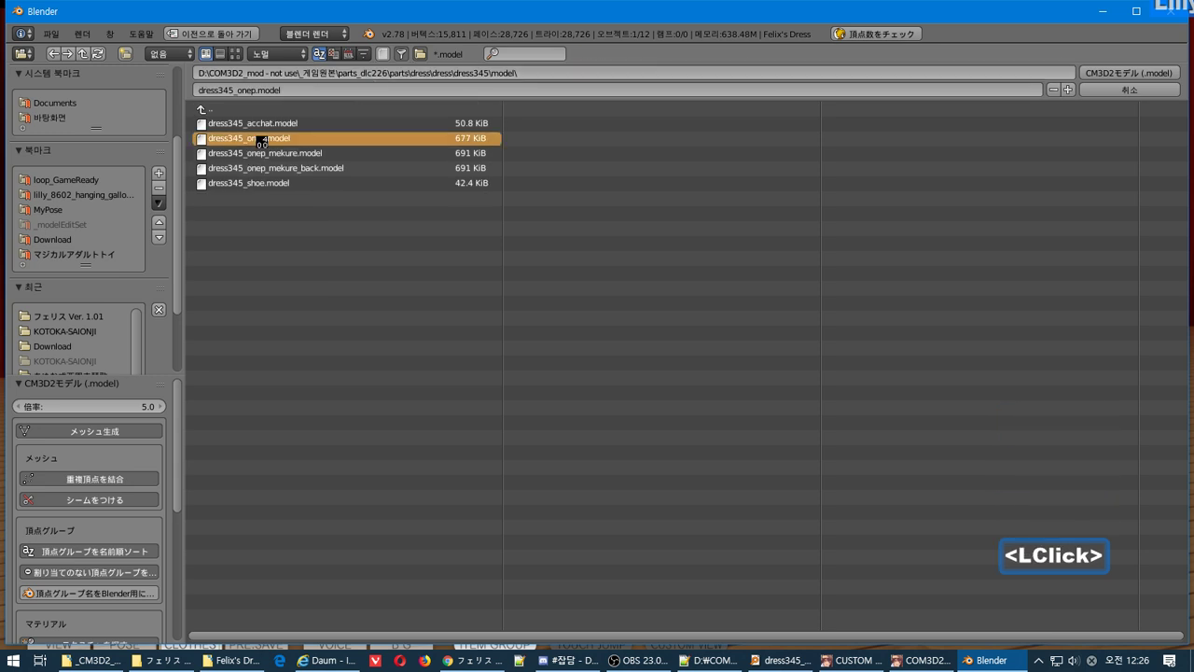
double_click(260, 140)
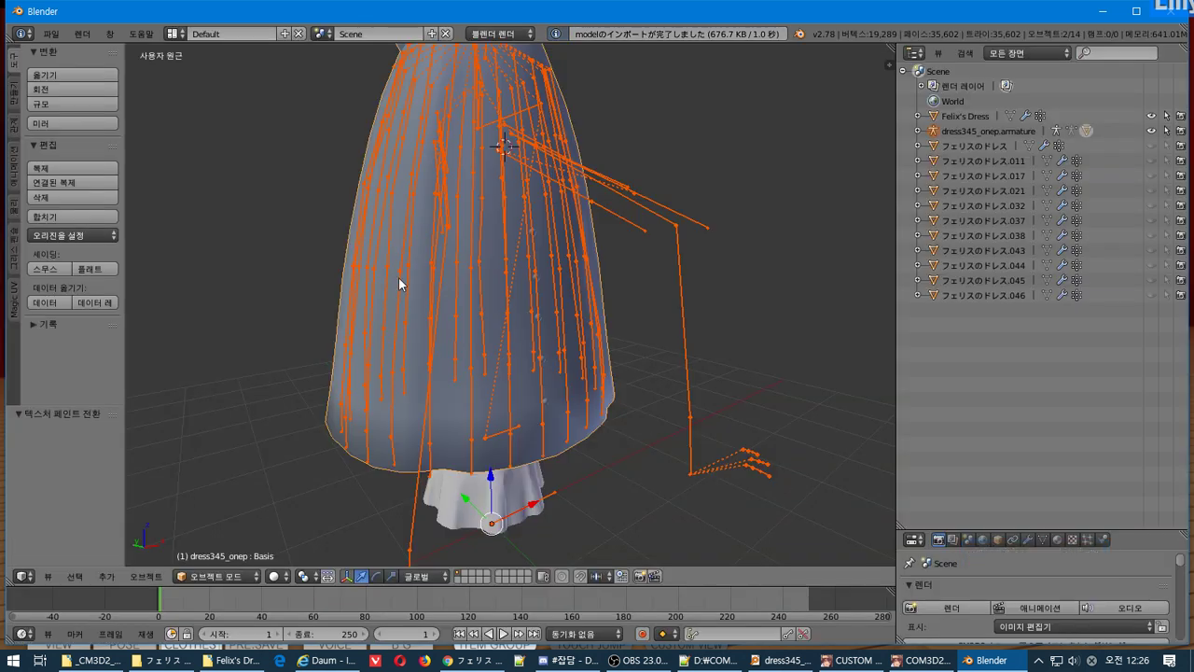
Parent Felix's Dress to dress345_onep.armature in the object hierarchy.
scroll(398, 277, "down", 2)
middle_click_drag(394, 269, 365, 271)
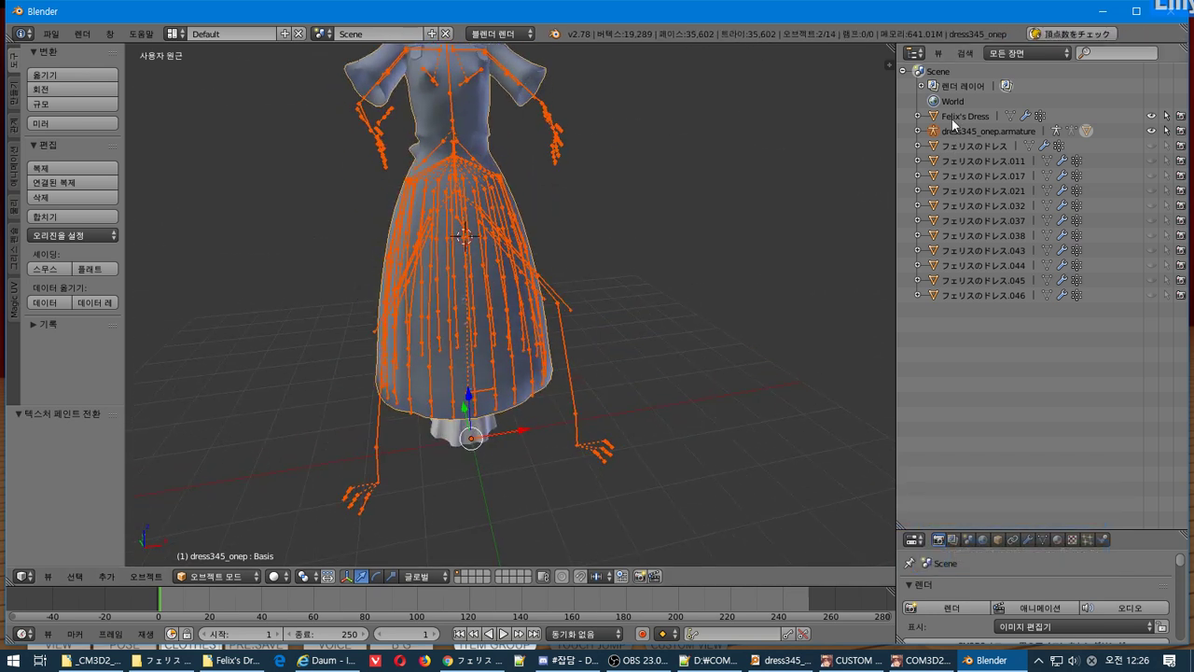
left_click(918, 130)
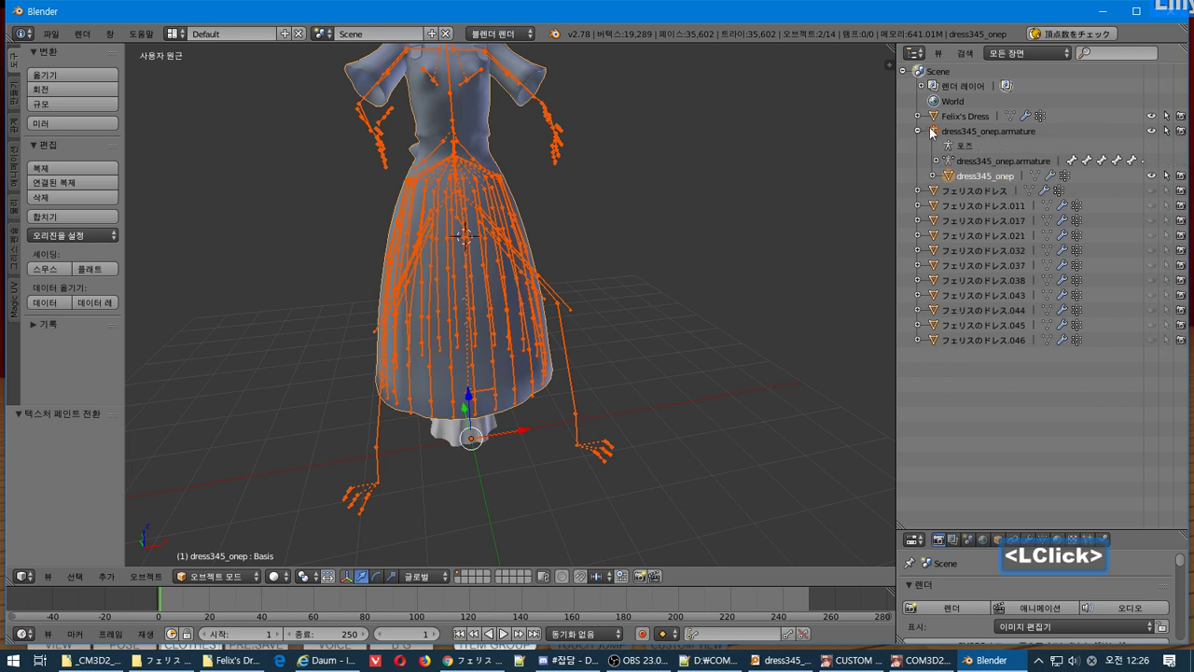
mouse_move(965, 116)
left_mouse_down()
mouse_move(970, 154)
mouse_move(976, 134)
left_mouse_up()
left_click(975, 134)
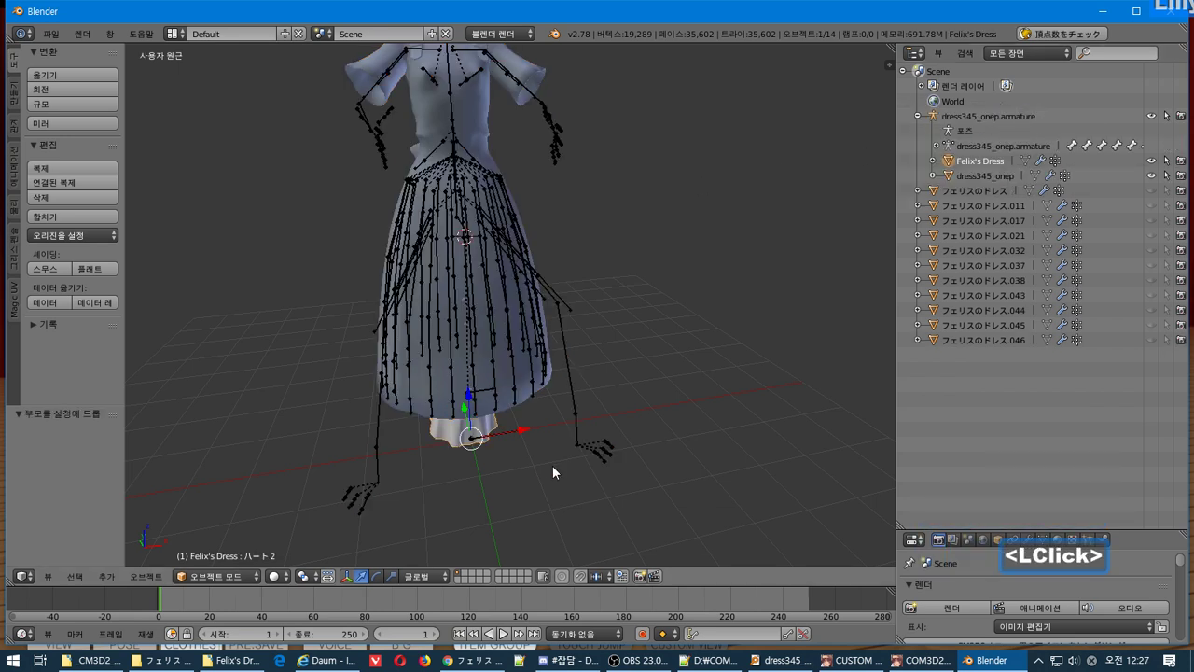
Select the whole mesh of Felix's Dress in edit mode, snap the 3D cursor to the world centre and make it the pivot point.
middle_click_drag(552, 465, 539, 401)
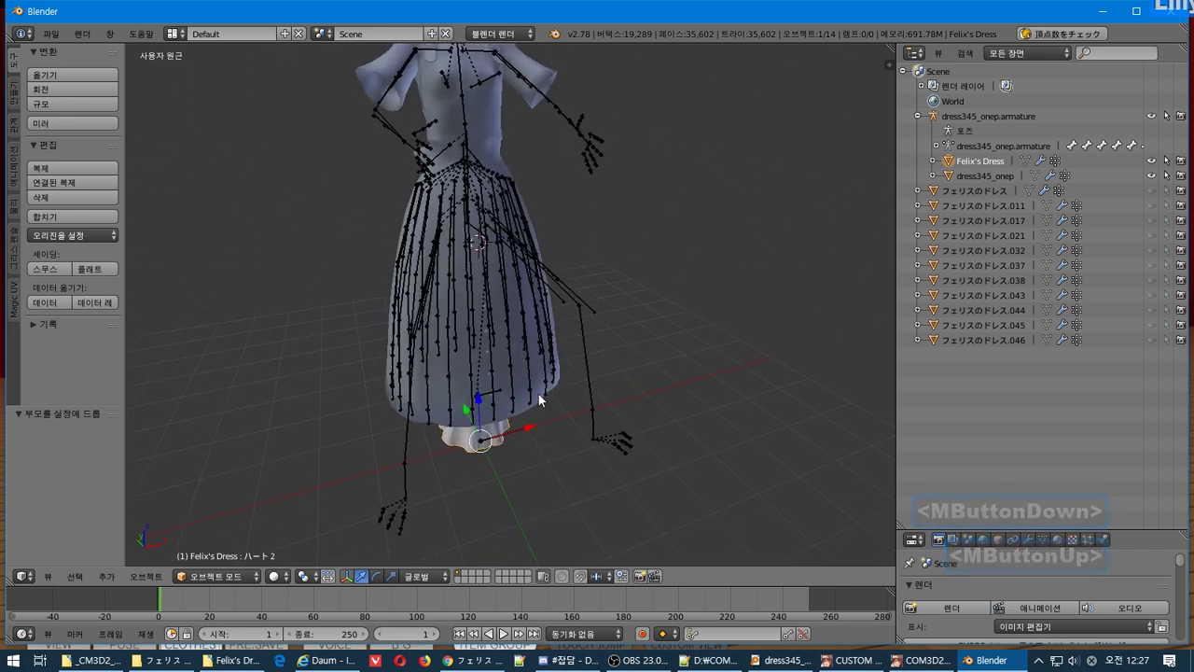
key("Tab")
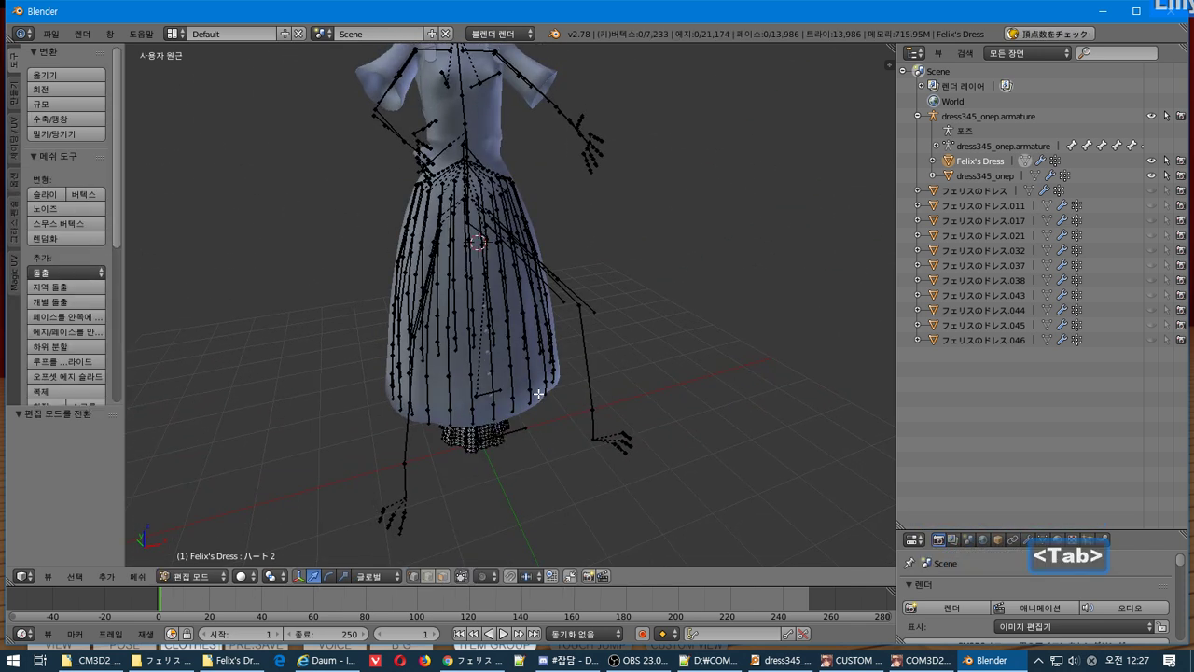
key("a")
middle_click_drag(530, 348, 529, 317)
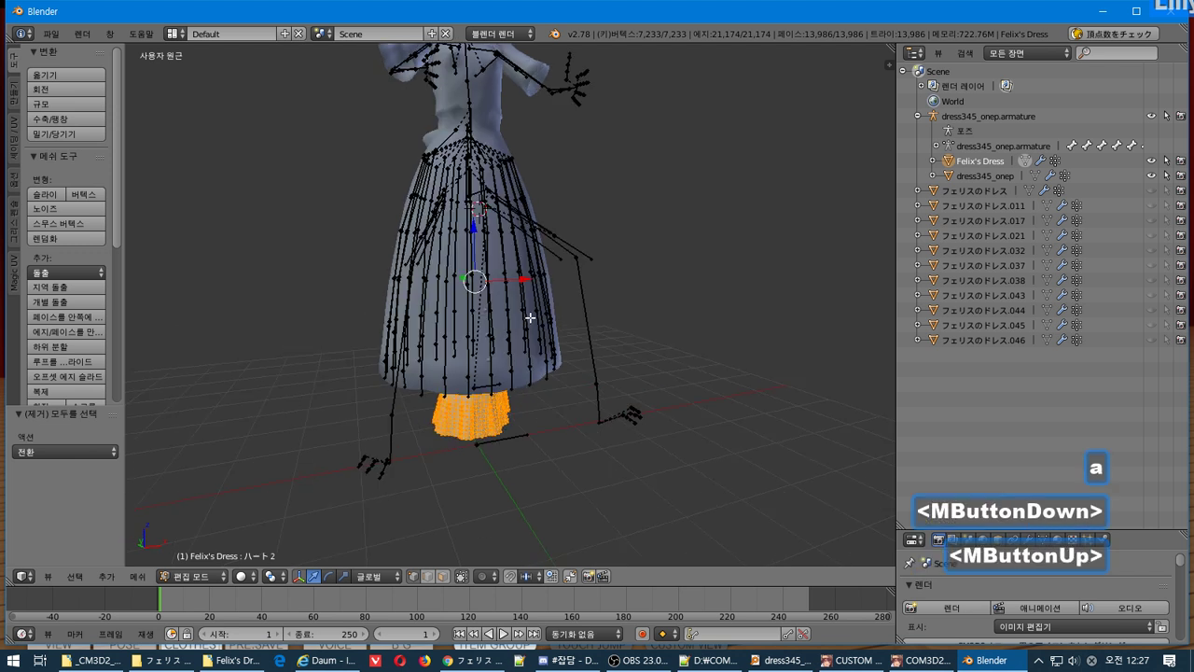
key("shift+s")
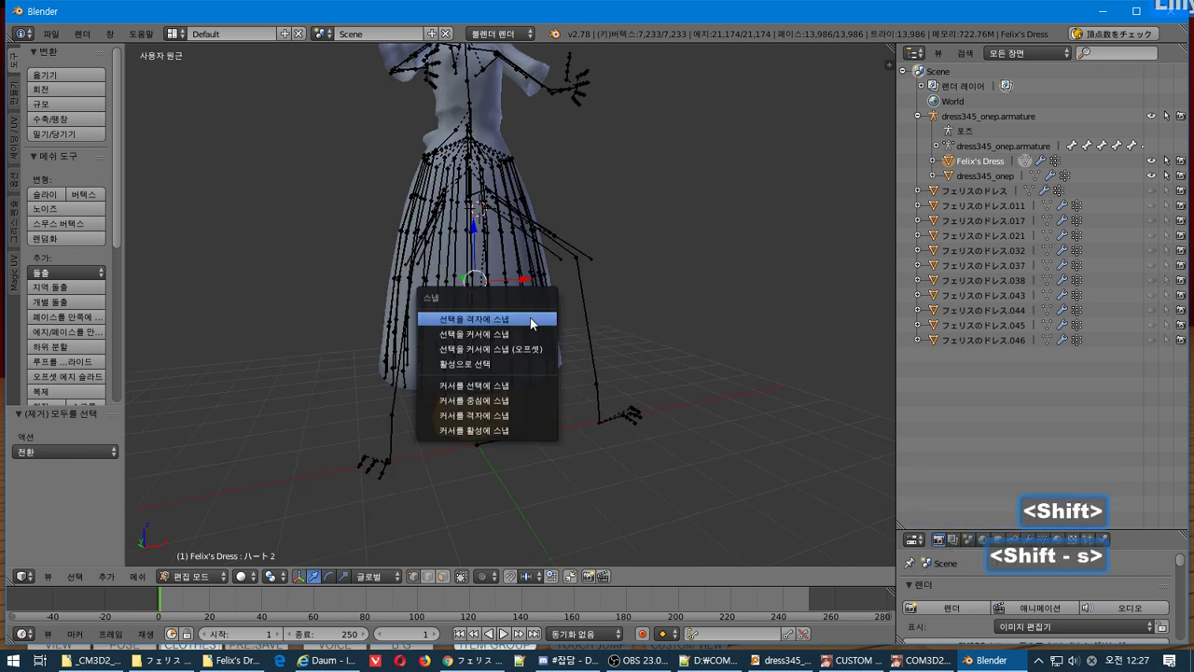
left_click(541, 400)
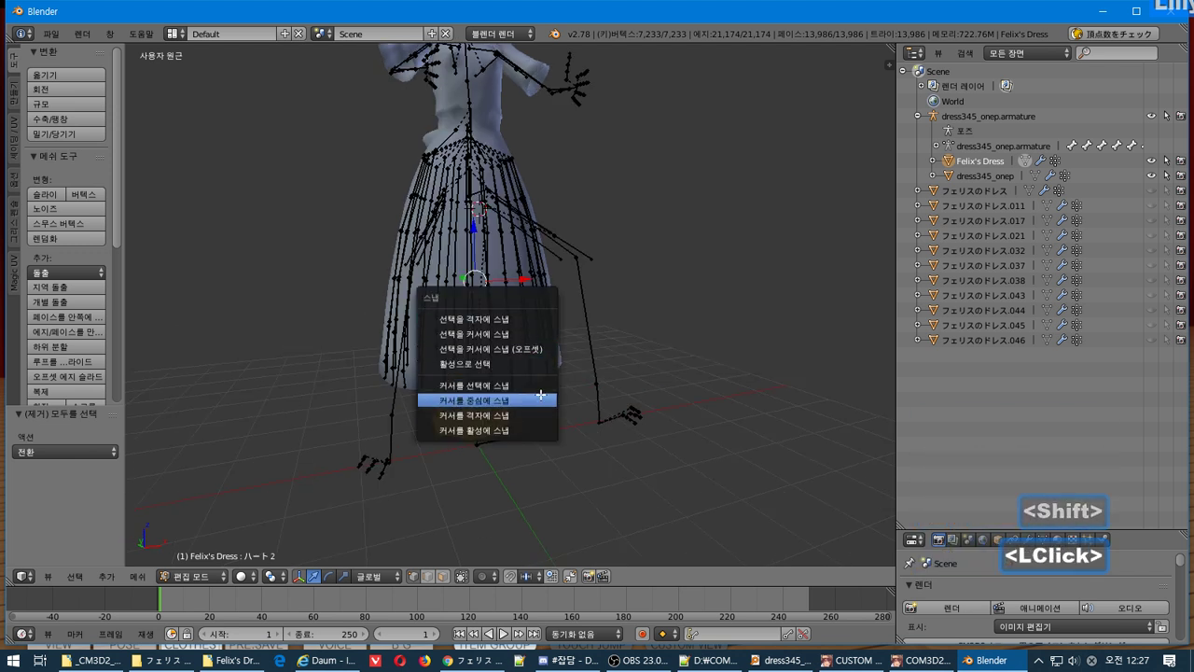
left_click(271, 577)
left_click(307, 534)
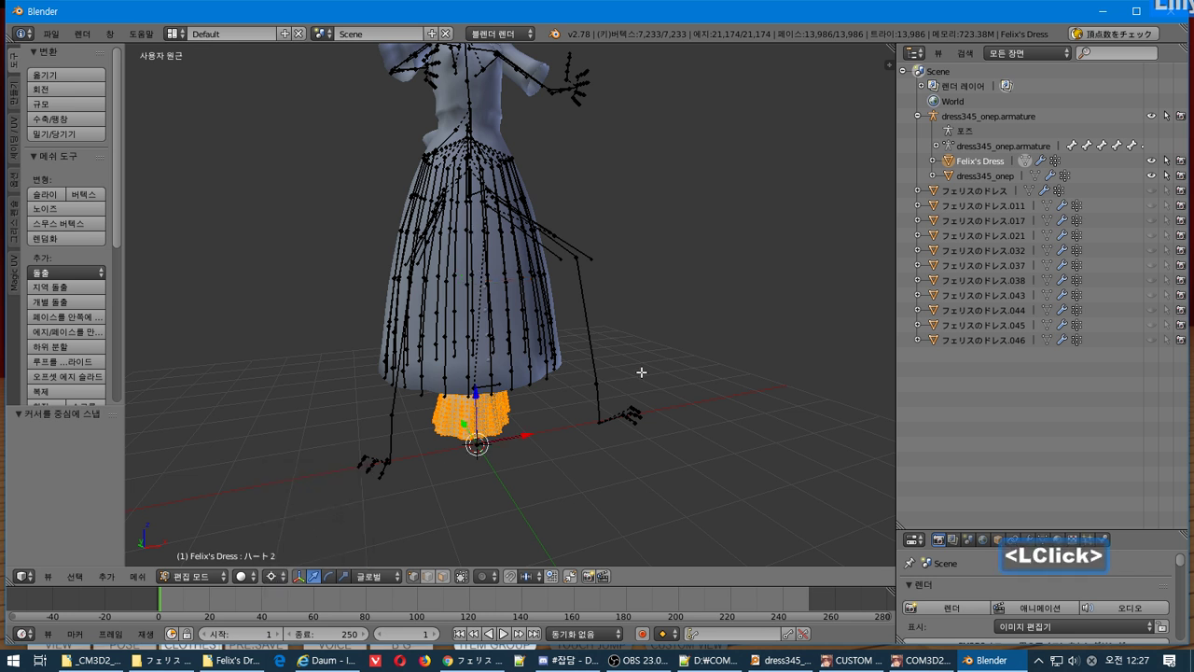
Scale the Felix's Dress mesh up evenly from the 3D cursor until it matches the base dress's height, and leave mesh editing.
key("s")
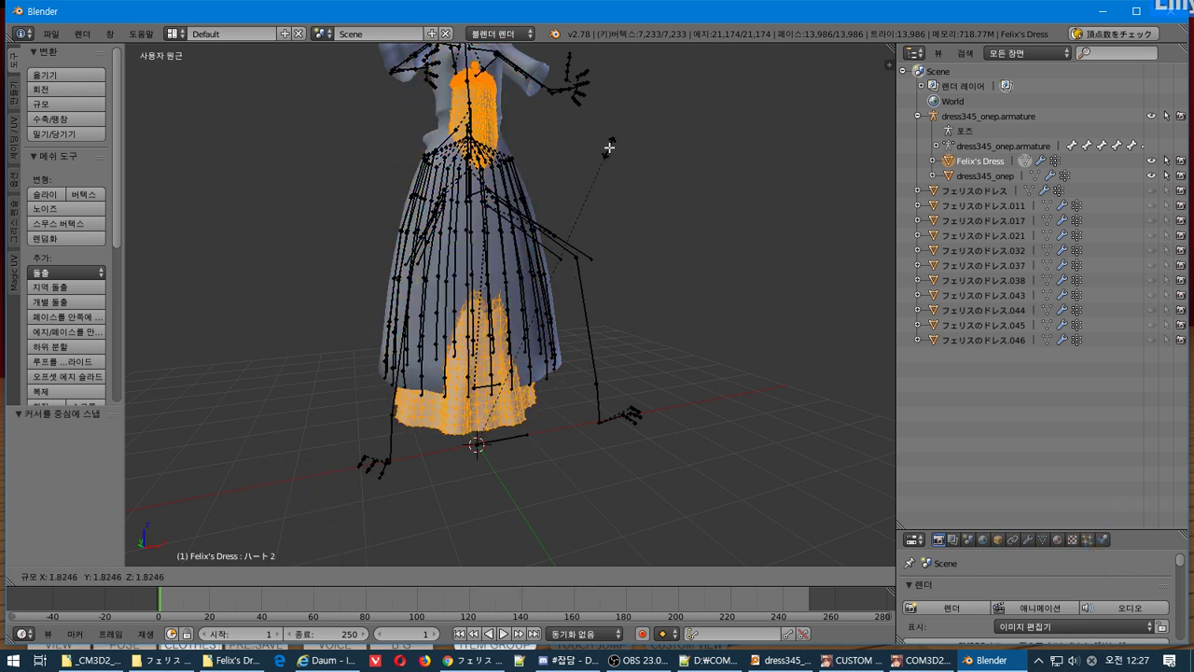
left_click(636, 116)
middle_click_drag(636, 116, 584, 222)
middle_click_drag(584, 222, 568, 240, "shift")
key("Tab")
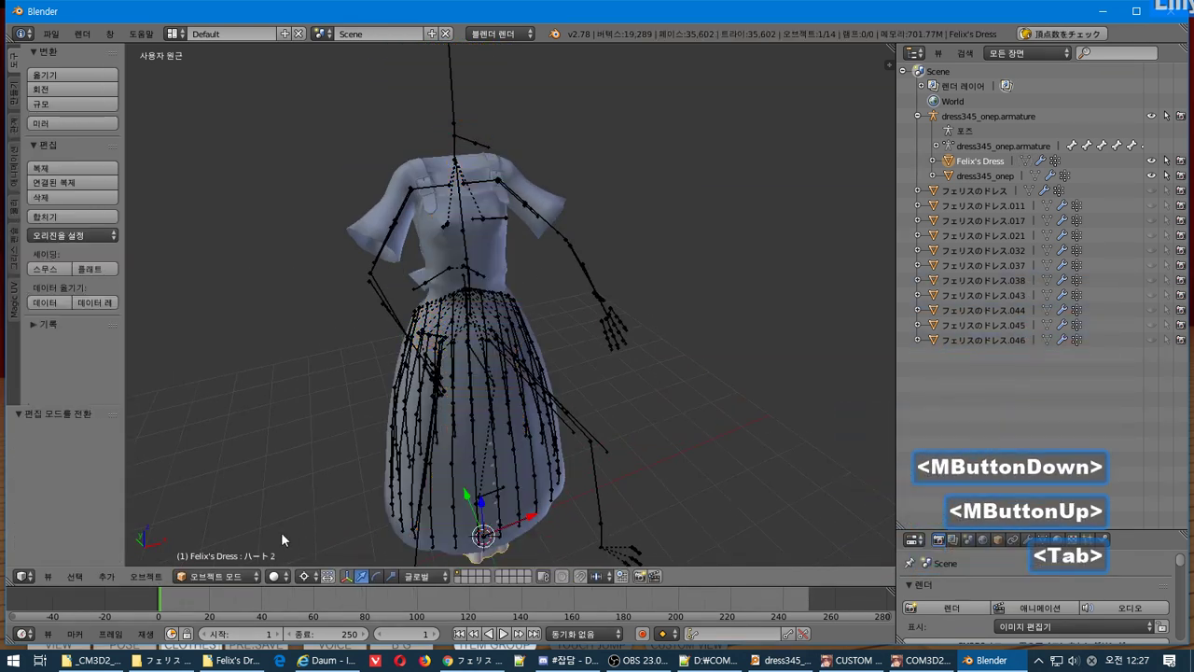
Add the CM3D2 reference body body001.body to the scene, dismissing the key-display program's error dialog.
left_click(159, 578)
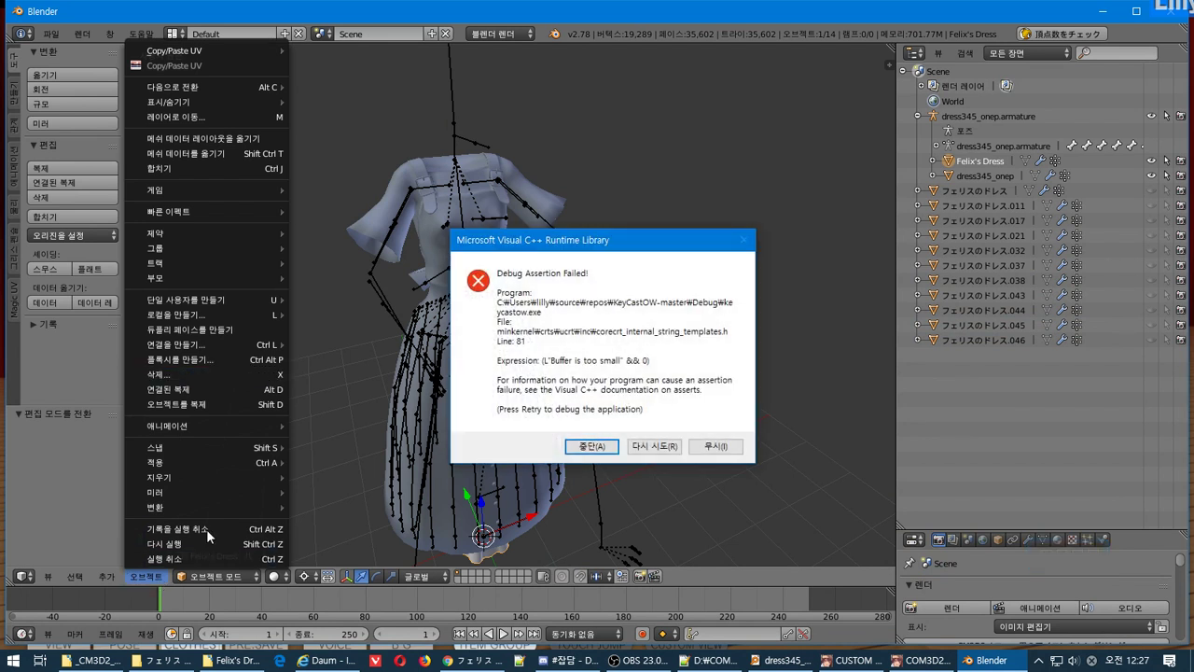
left_click(583, 446)
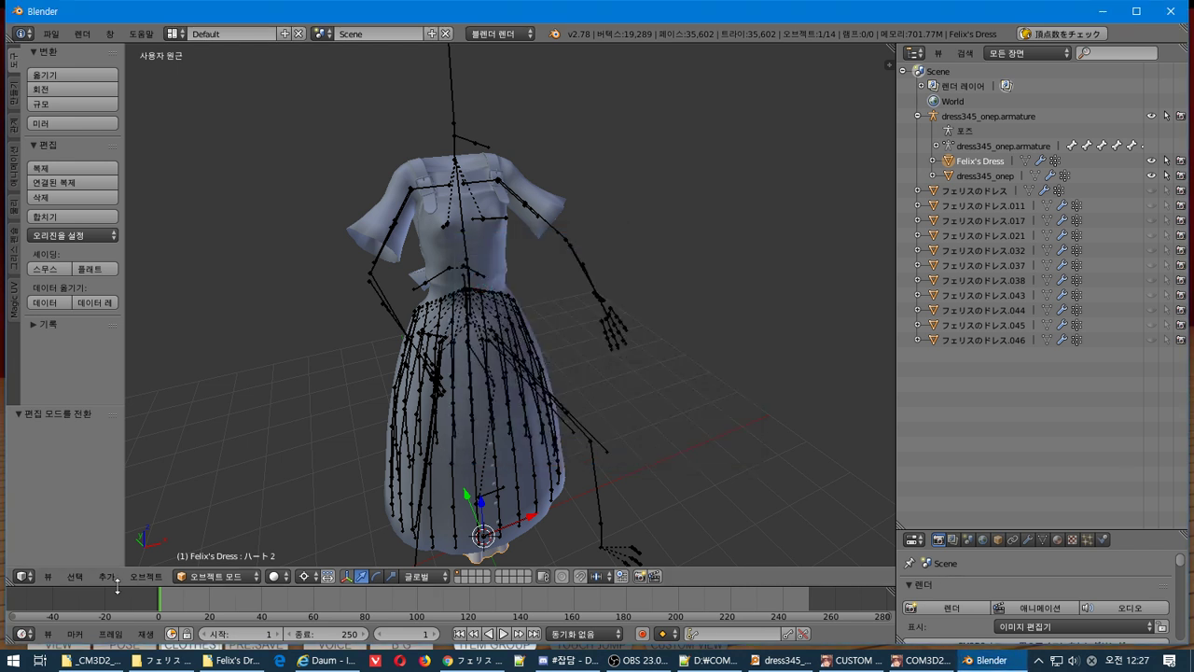
left_click(143, 576)
mouse_move(107, 576)
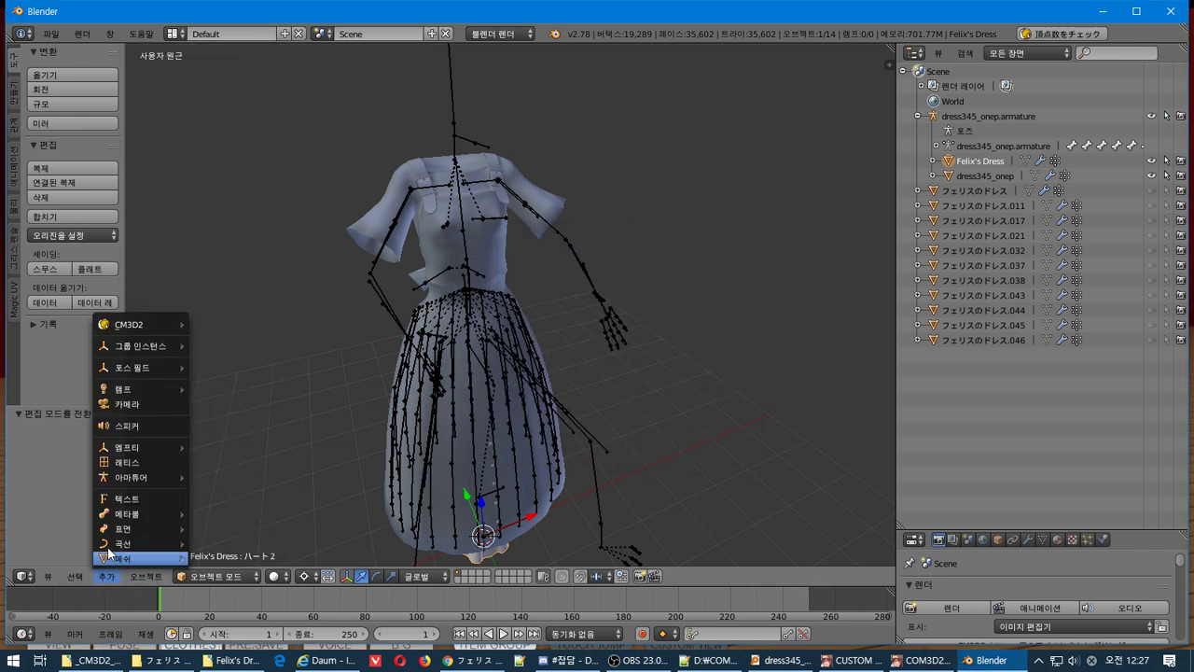
mouse_move(142, 323)
left_click(244, 325)
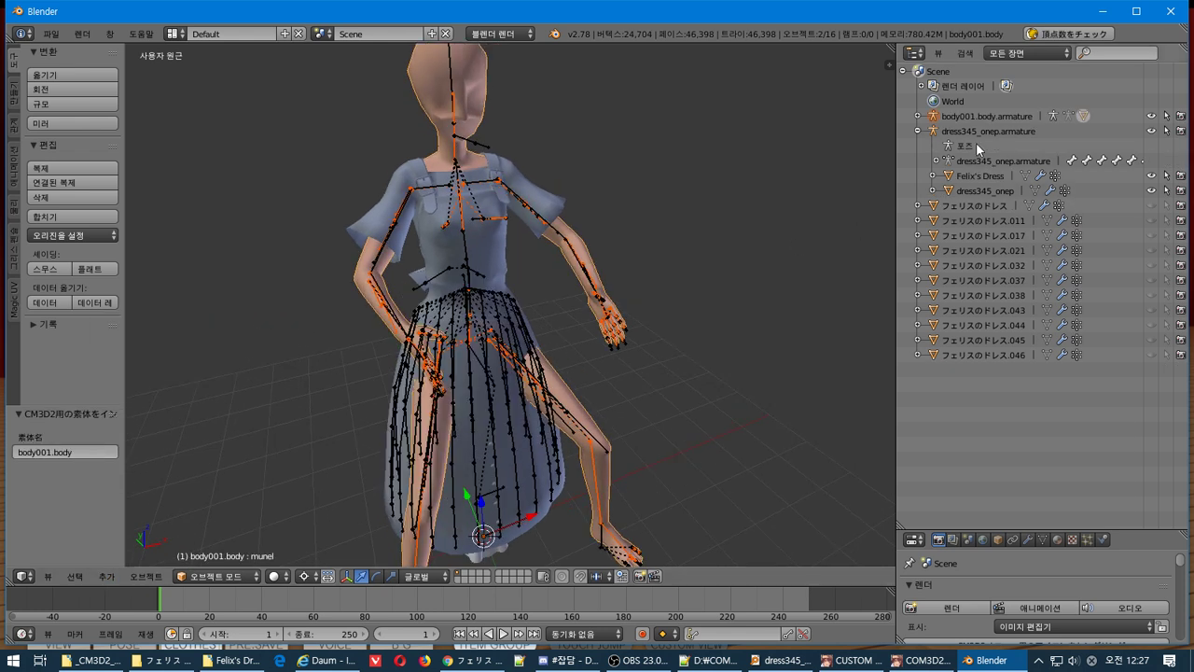
Remove the RigModif modifier from Felix's Dress.
left_click(979, 176)
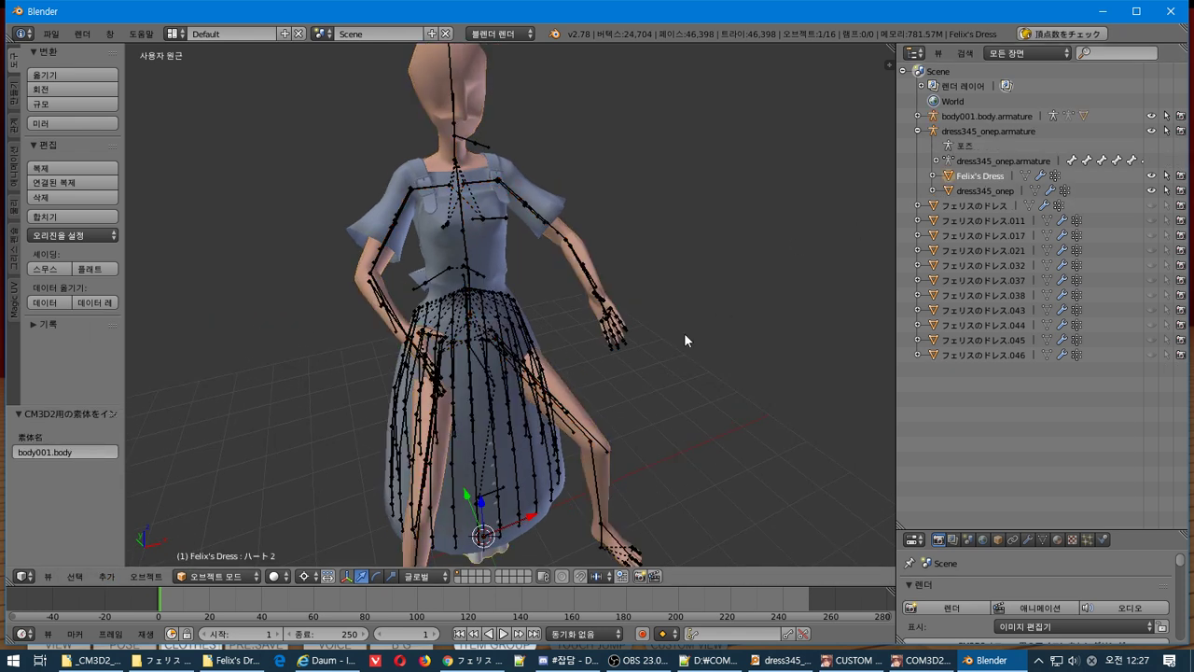
key("Tab")
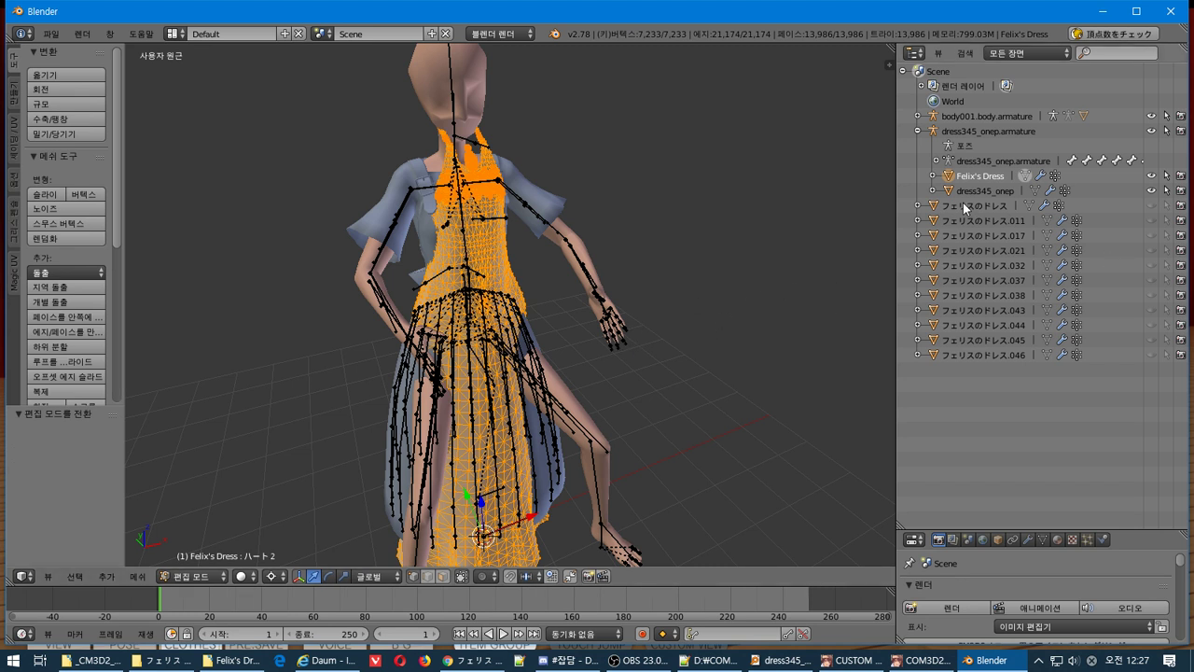
left_click(1027, 539)
left_click_drag(1039, 530, 1052, 363)
left_click(1171, 467)
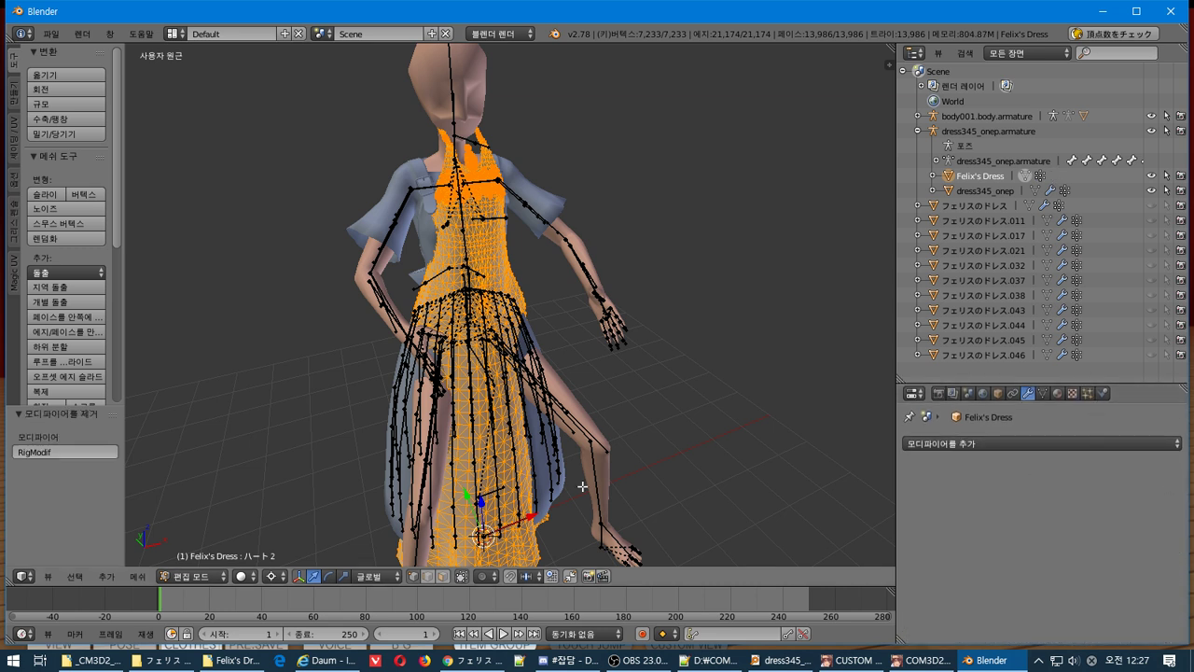
Compare how Felix's Dress appears in object mode and edit mode against the body and the base dress.
key("Tab")
middle_click_drag(474, 422, 554, 364)
key("Tab")
key("Tab")
key("Tab")
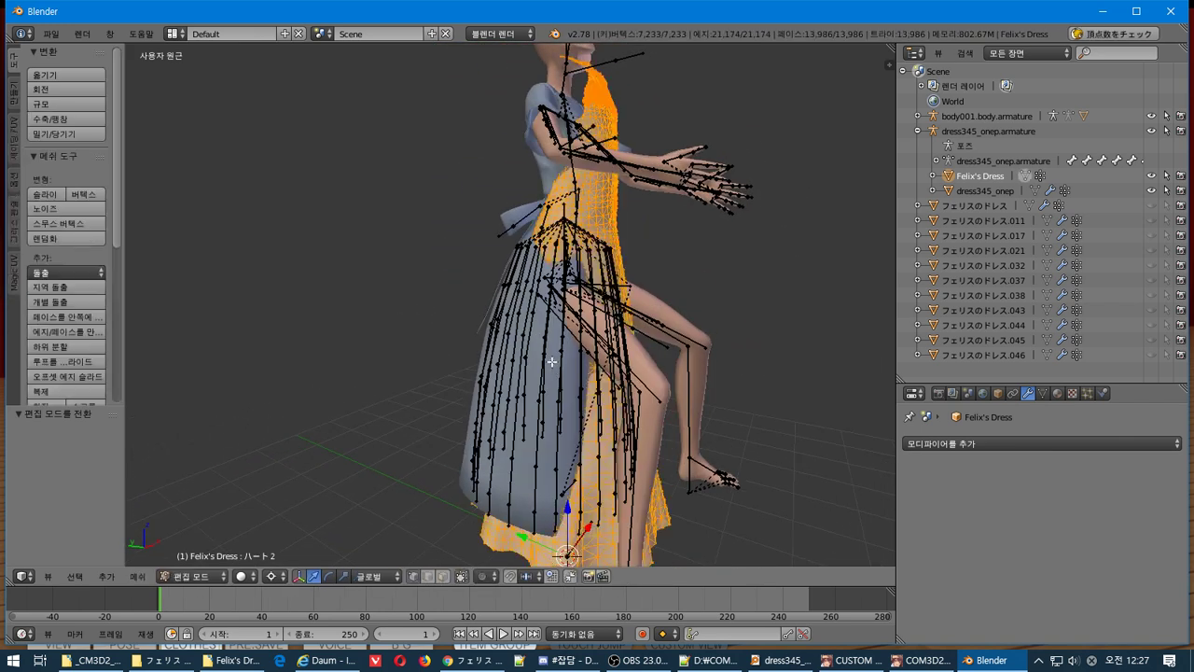
key("Tab")
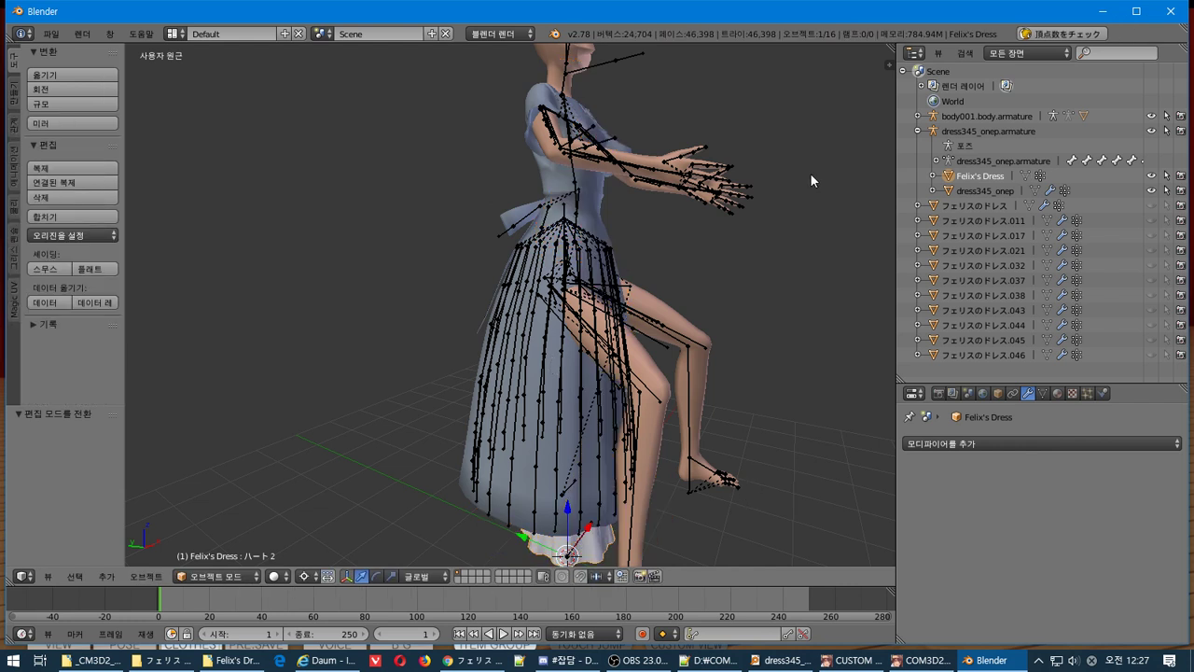
Try resetting all dimensions of Felix's Dress to their default values and rescaling its mesh in edit mode.
key("n")
right_click(819, 305)
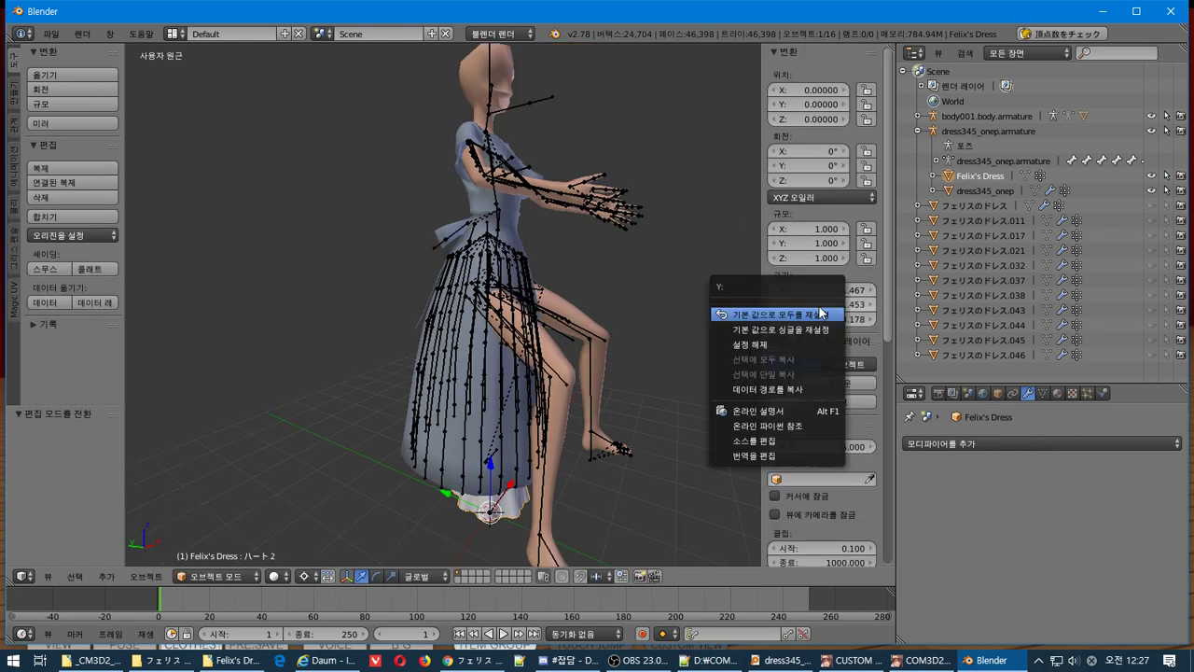
left_click(825, 317)
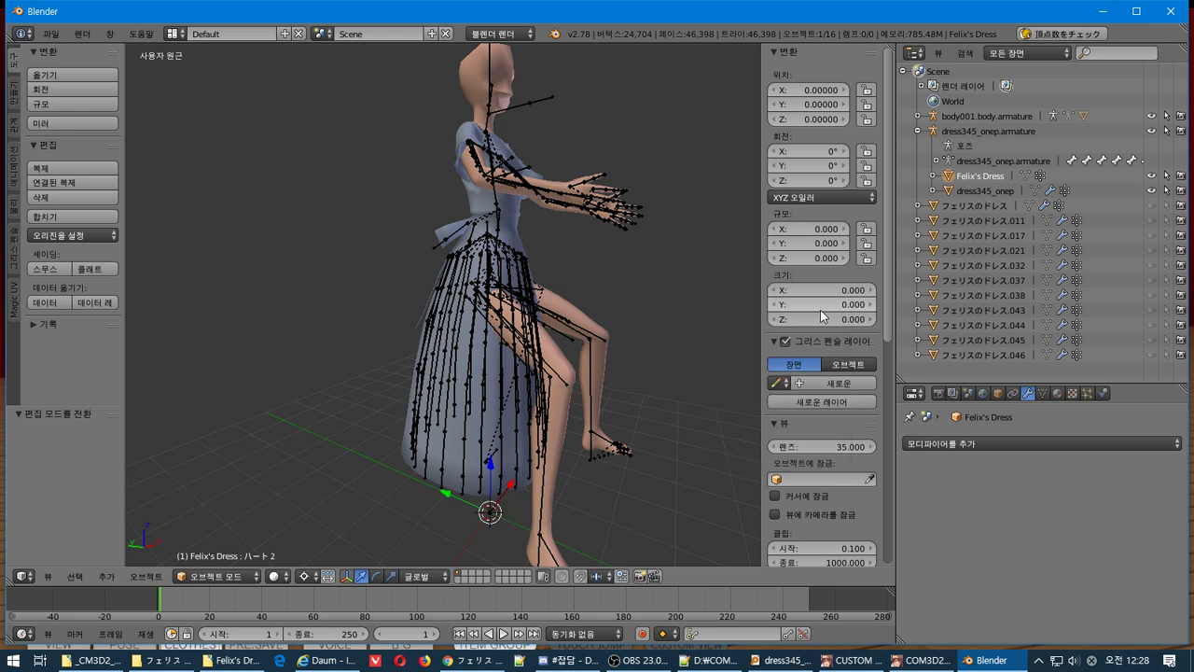
middle_click_drag(439, 425, 429, 308)
key("Tab")
key("s")
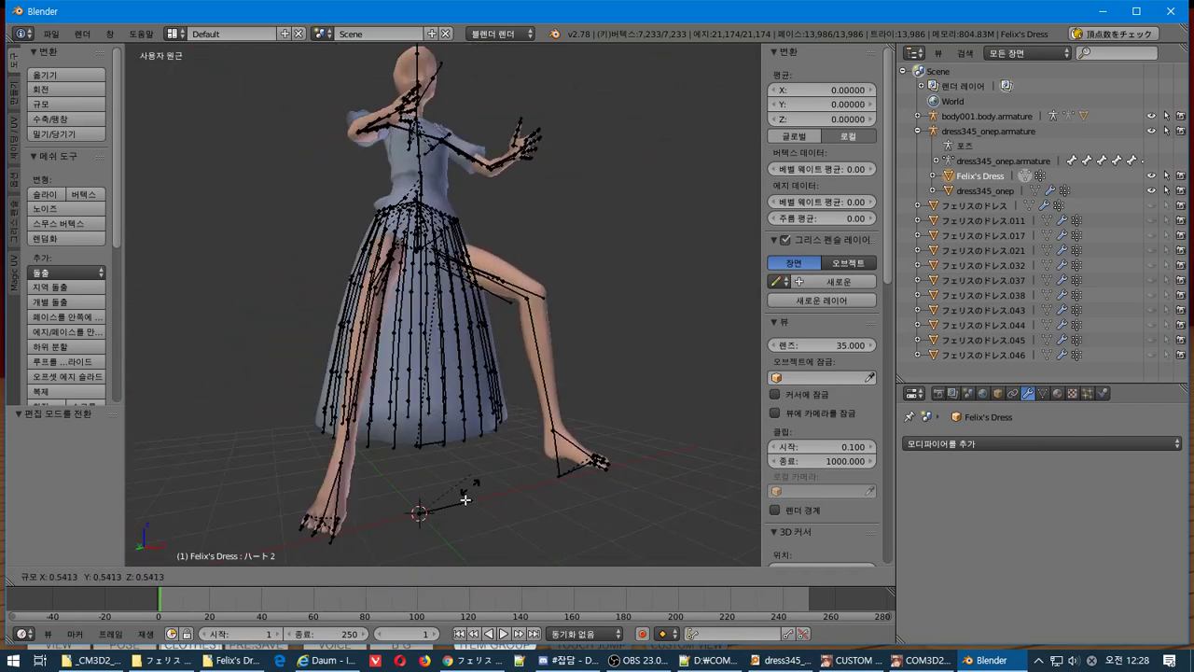
right_click(577, 477)
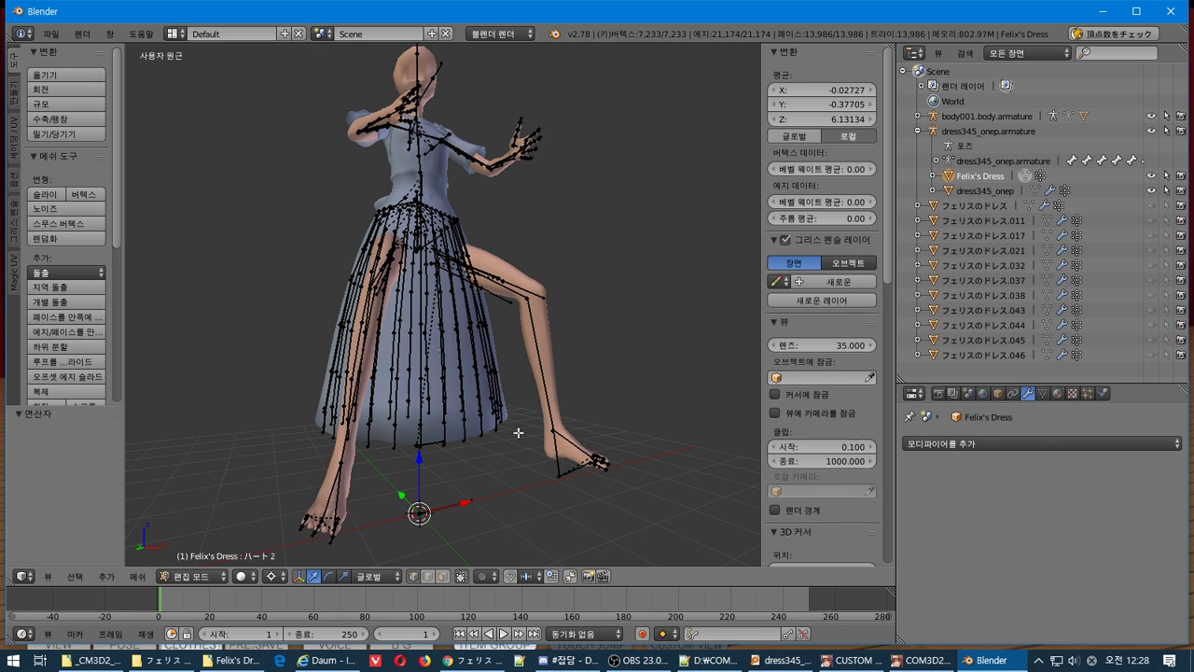
Clear the object scale of Felix's Dress and return to editing its mesh.
middle_click_drag(498, 437, 522, 483)
key("Tab")
key("alt+s")
key("Tab")
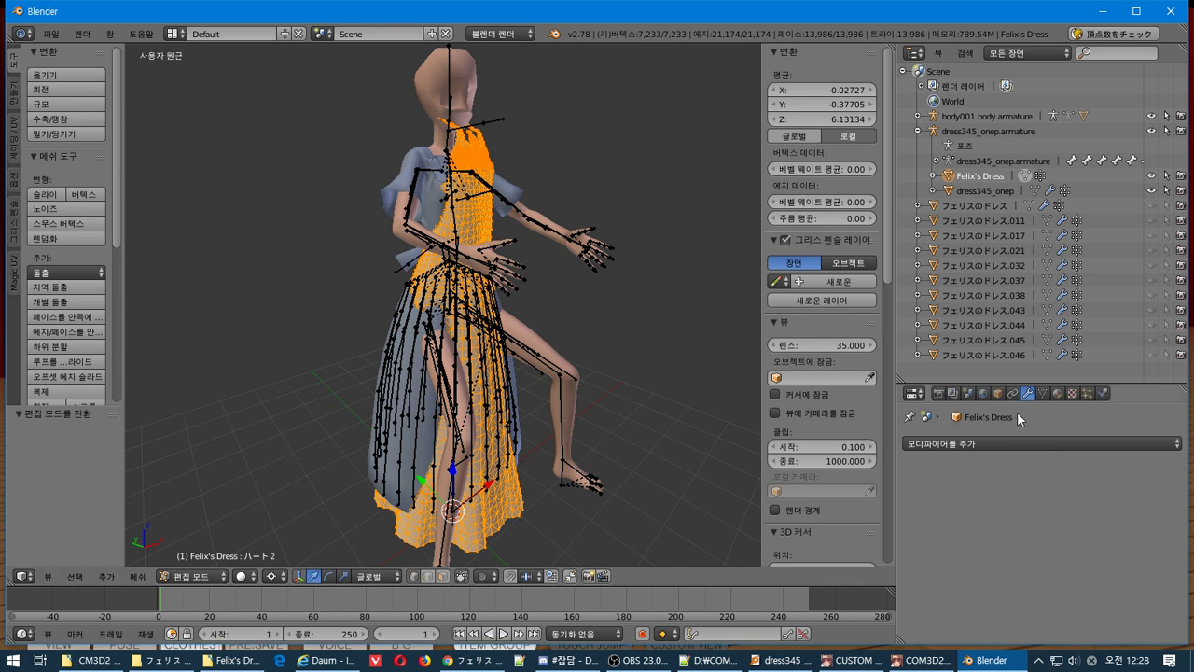
Add an Armature modifier to Felix's Dress with dress345_onep.armature as its object.
left_click(1042, 442)
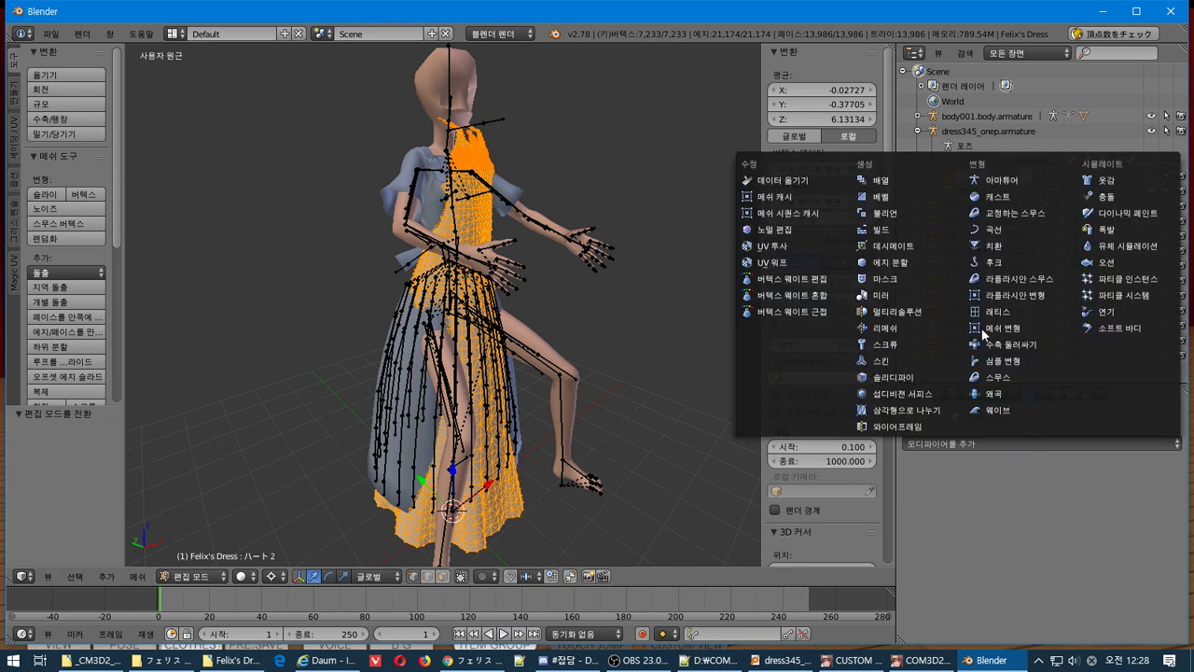
left_click(1001, 180)
left_click(971, 530)
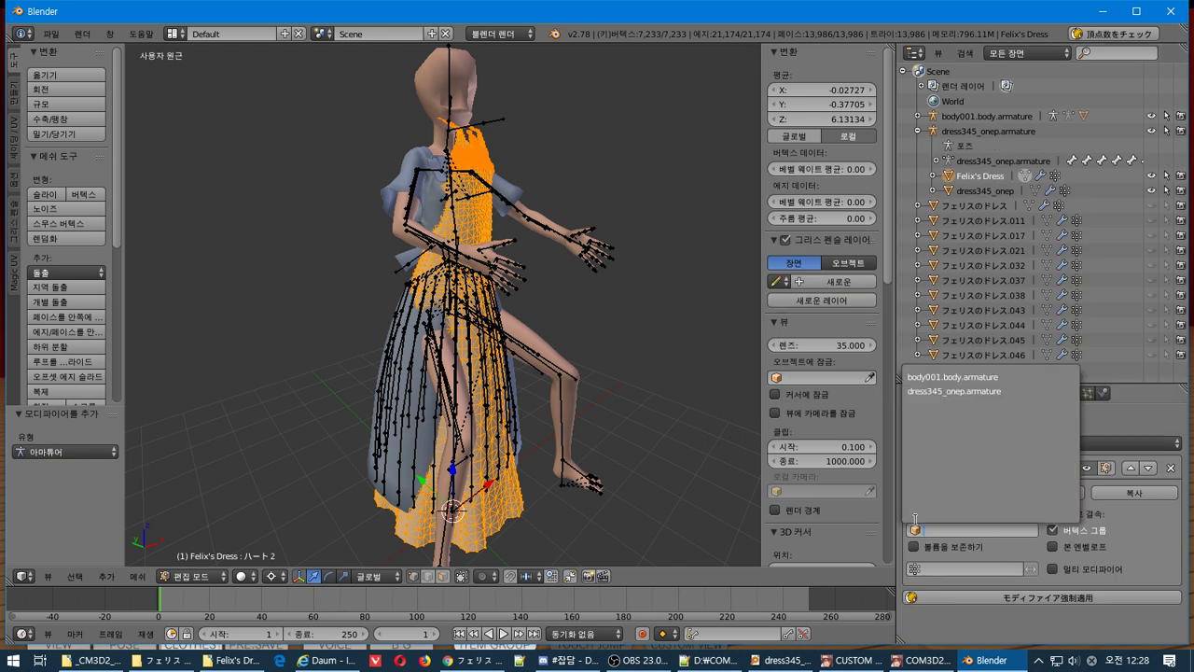
left_click(973, 390)
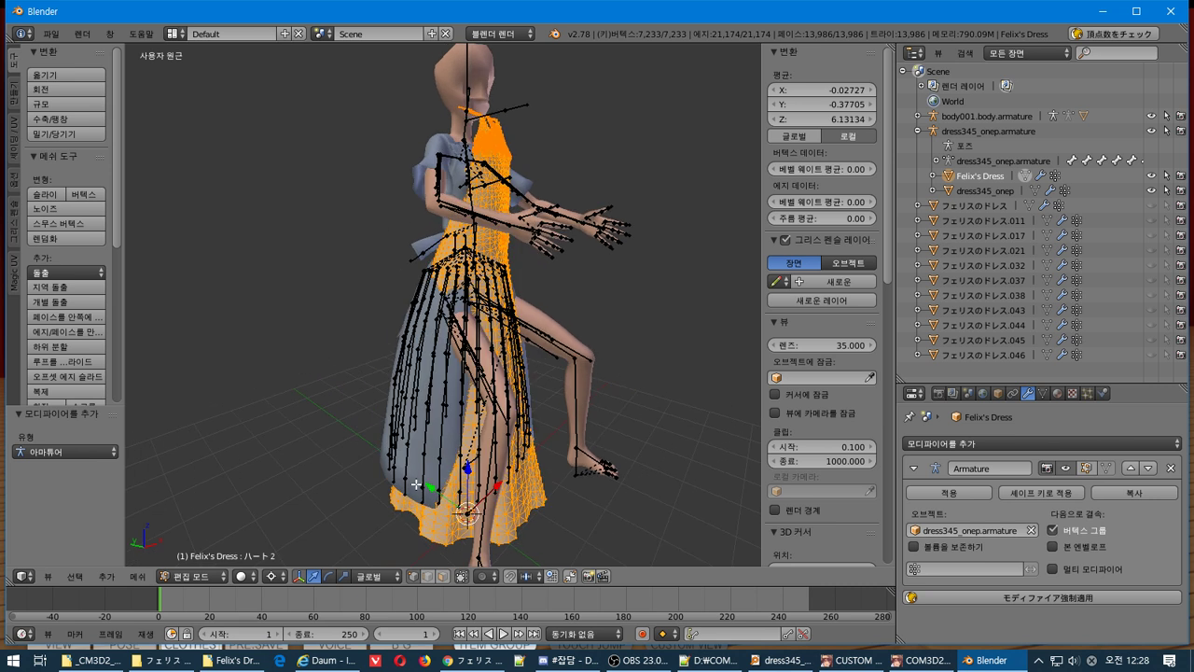
middle_click_drag(436, 480, 425, 479)
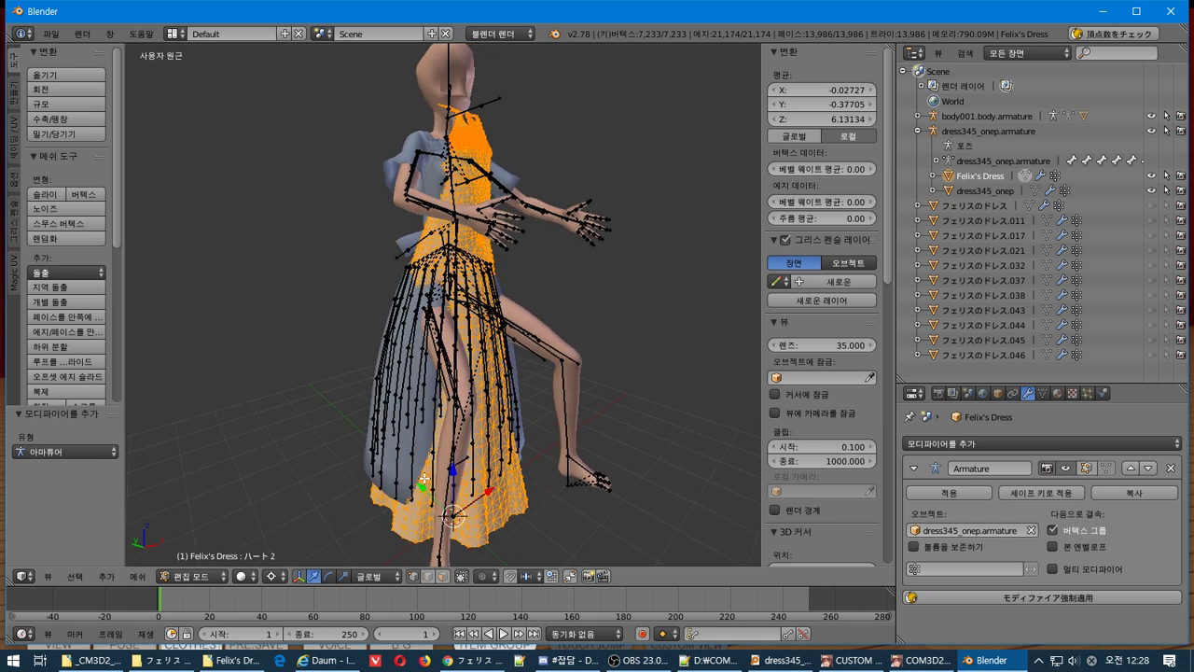
Compare the modifier hierarchies of Felix's Dress and dress345_onep down to their armature targets.
left_click(933, 177)
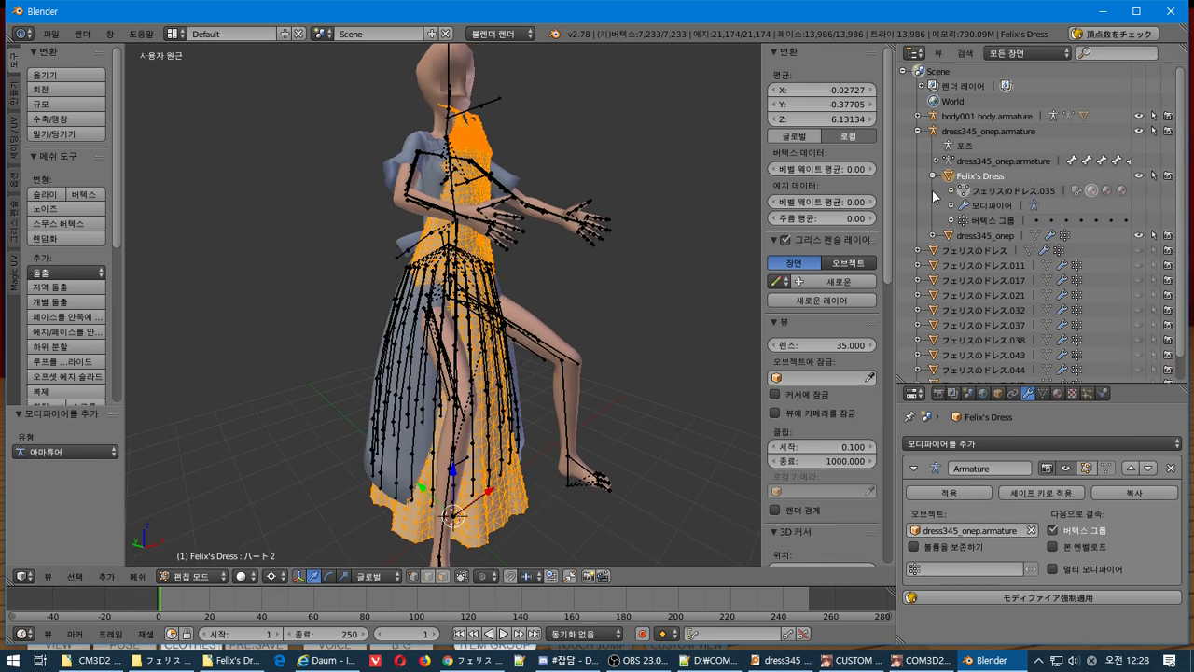
left_click(934, 235)
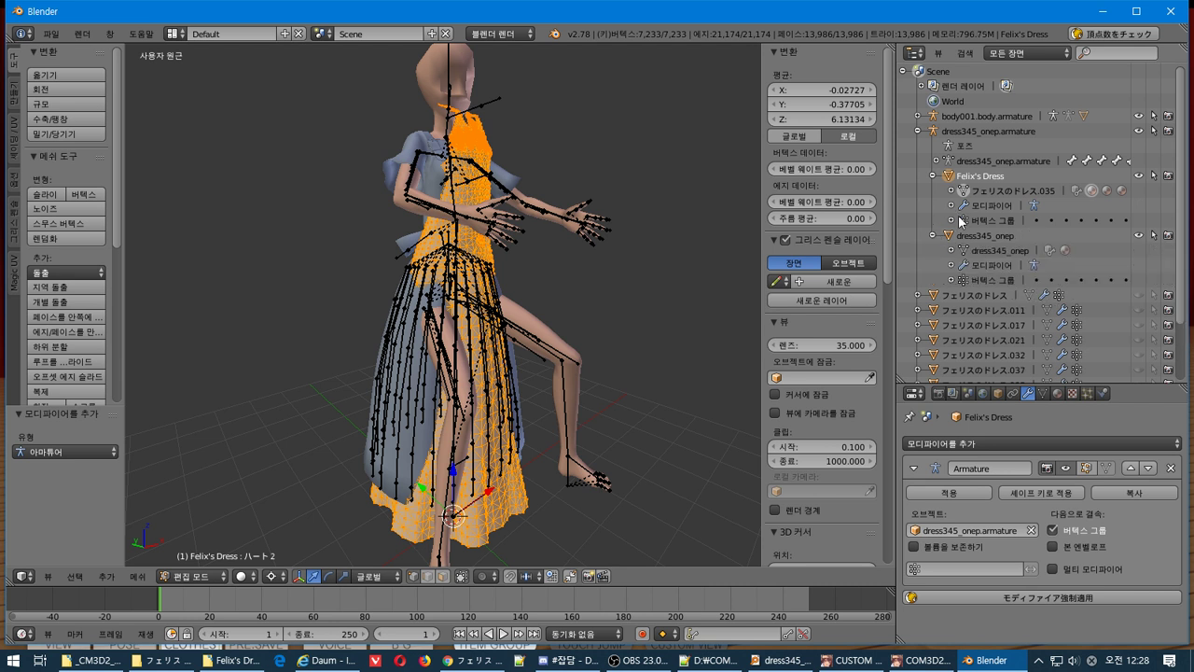
left_click(951, 205)
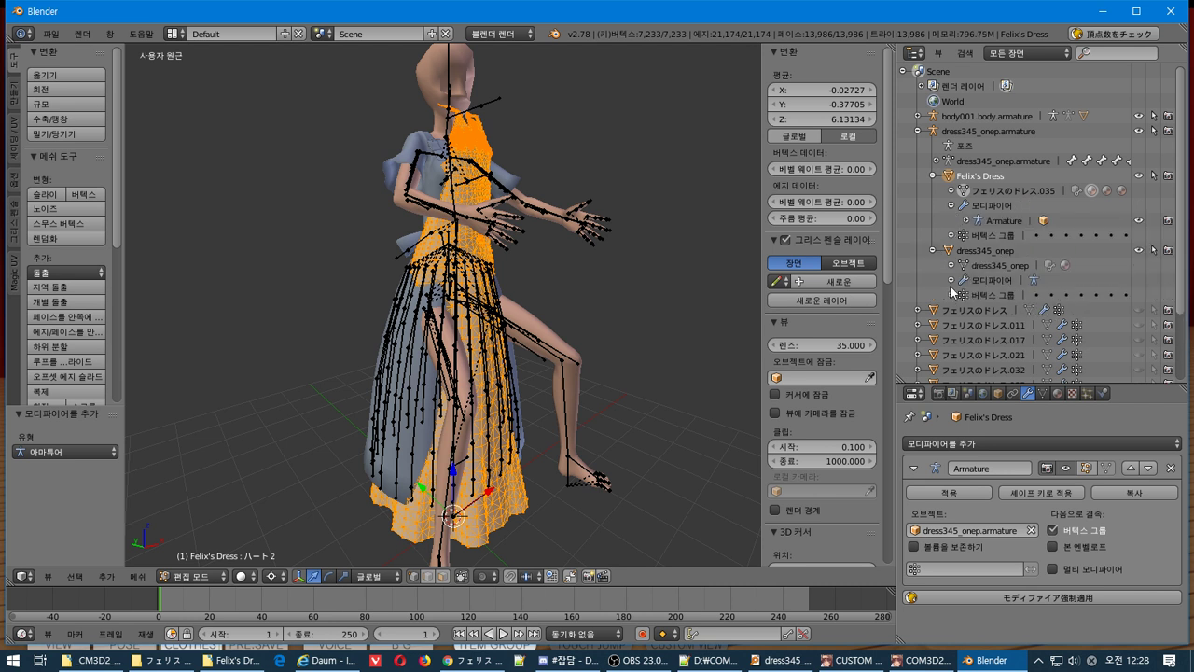
left_click(951, 280)
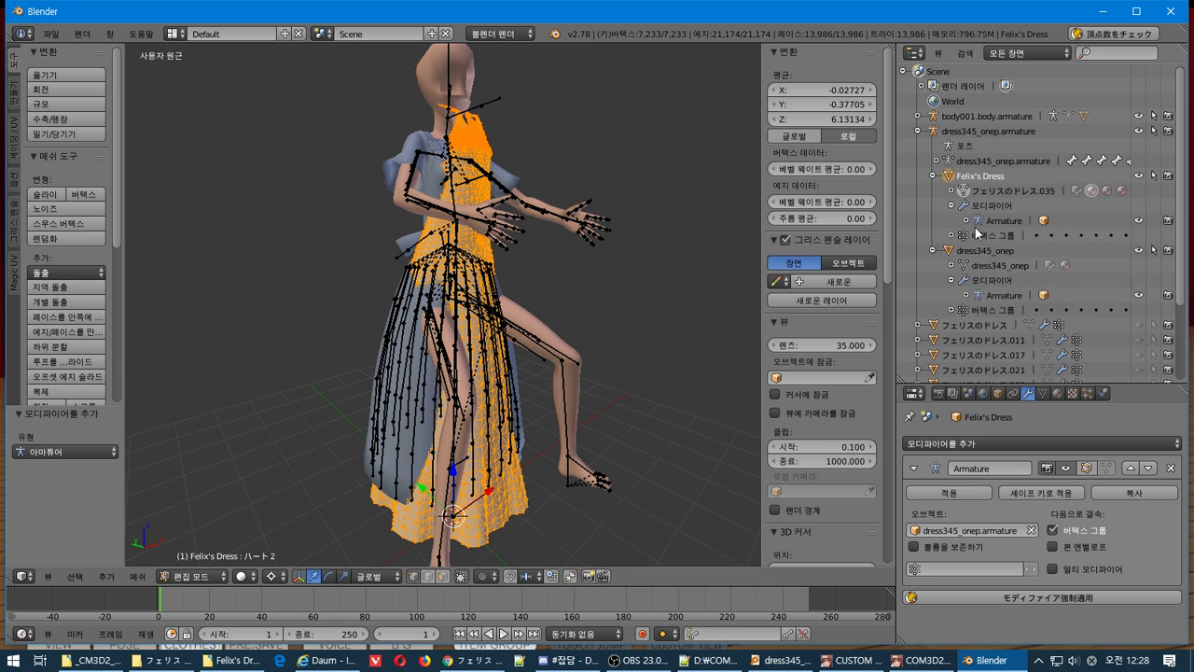
left_click(964, 221)
left_click(967, 311)
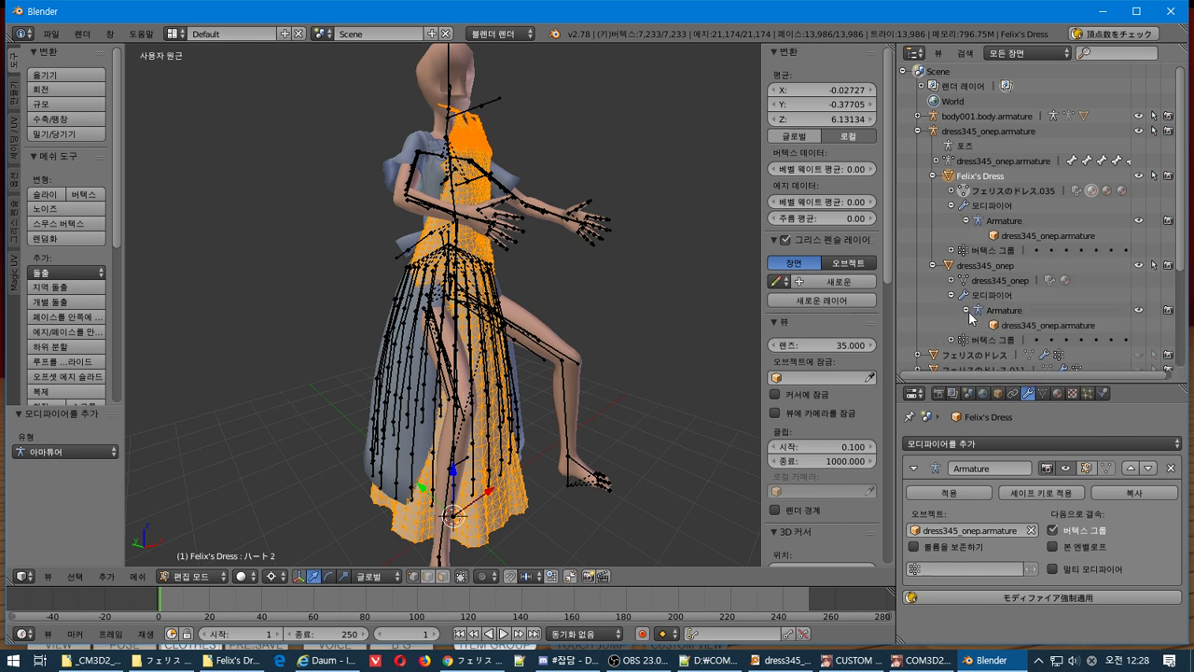
Compare how dress345_onep and Felix's Dress each appear in object mode and edit mode.
key("Tab")
mouse_move(499, 486)
middle_mouse_down()
mouse_move(550, 486)
mouse_move(507, 485)
middle_mouse_up()
right_click(422, 464)
key("Tab")
key("Tab")
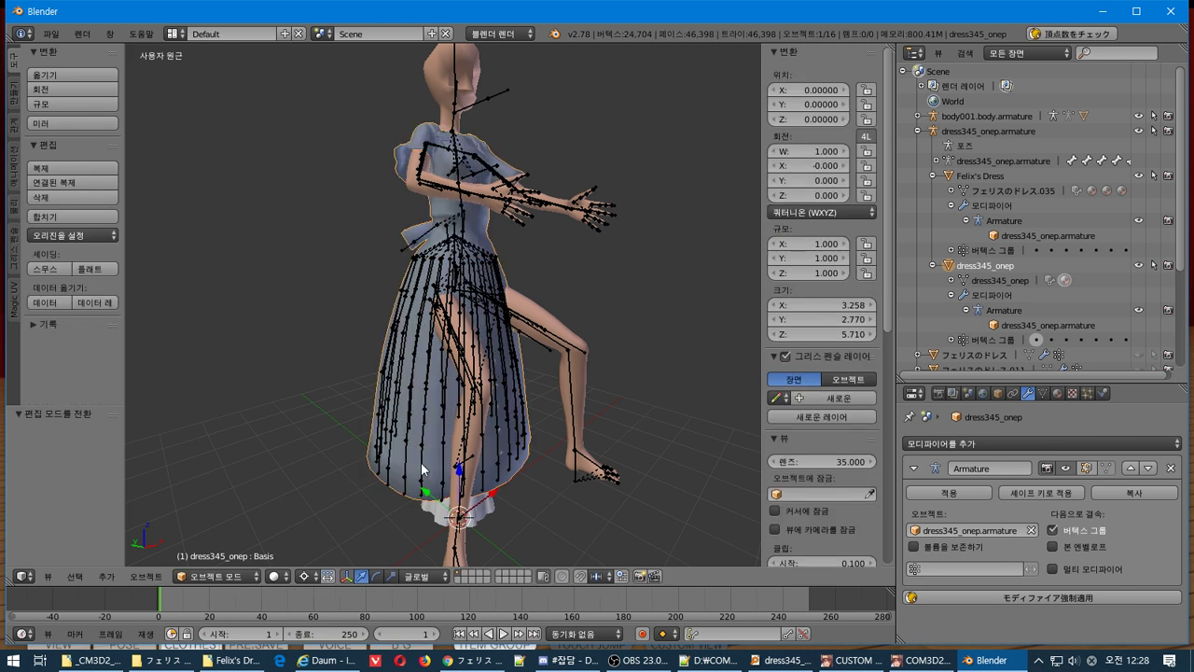
right_click(432, 523)
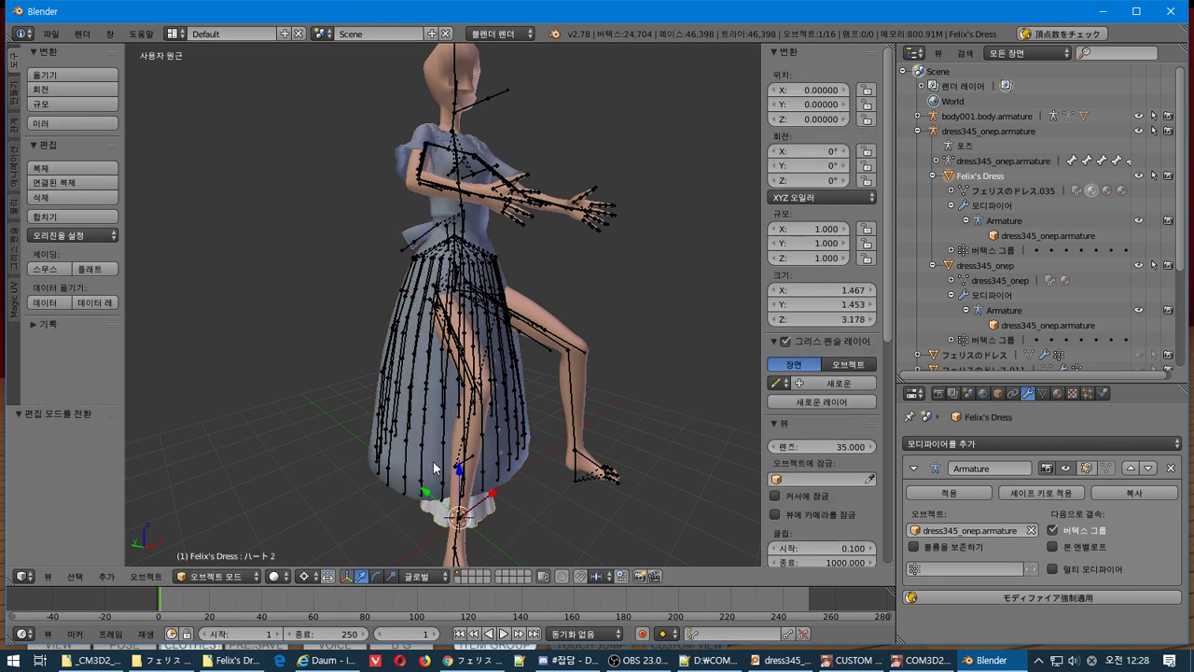
right_click(434, 469)
right_click(432, 508)
key("Tab")
middle_click_drag(497, 430, 507, 446)
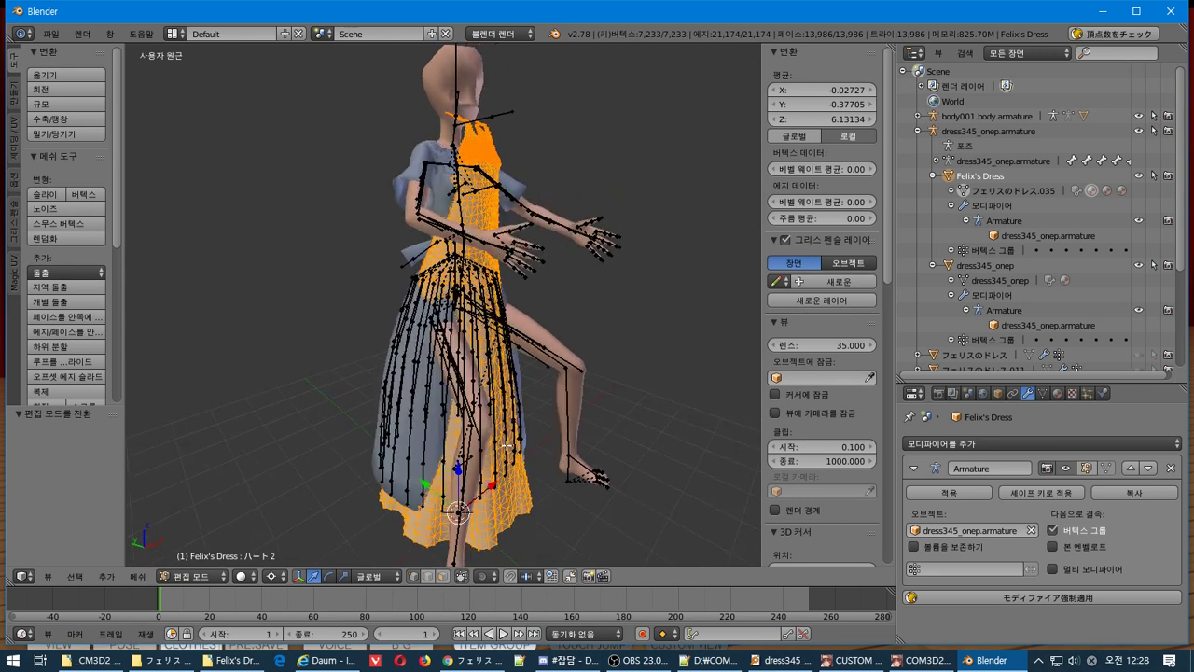
Try to apply the Armature modifier on Felix's Dress, and alternate the object-mode selection between it and the base dress.
left_click(963, 493)
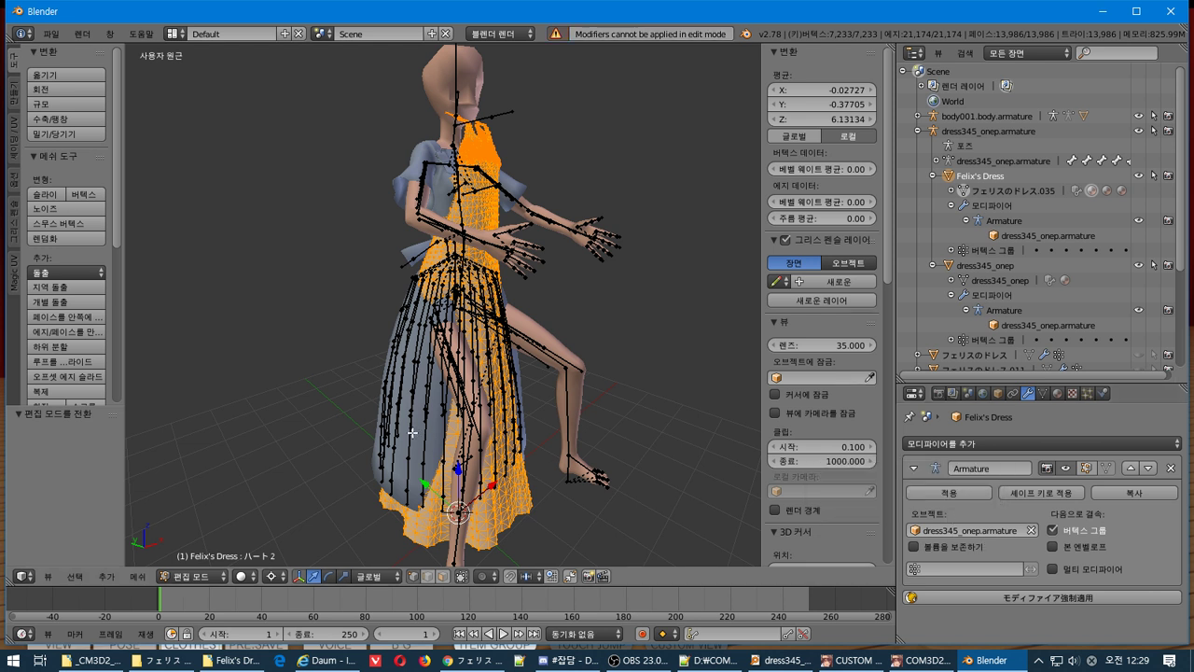
right_click(411, 446)
key("Tab")
right_click(414, 457)
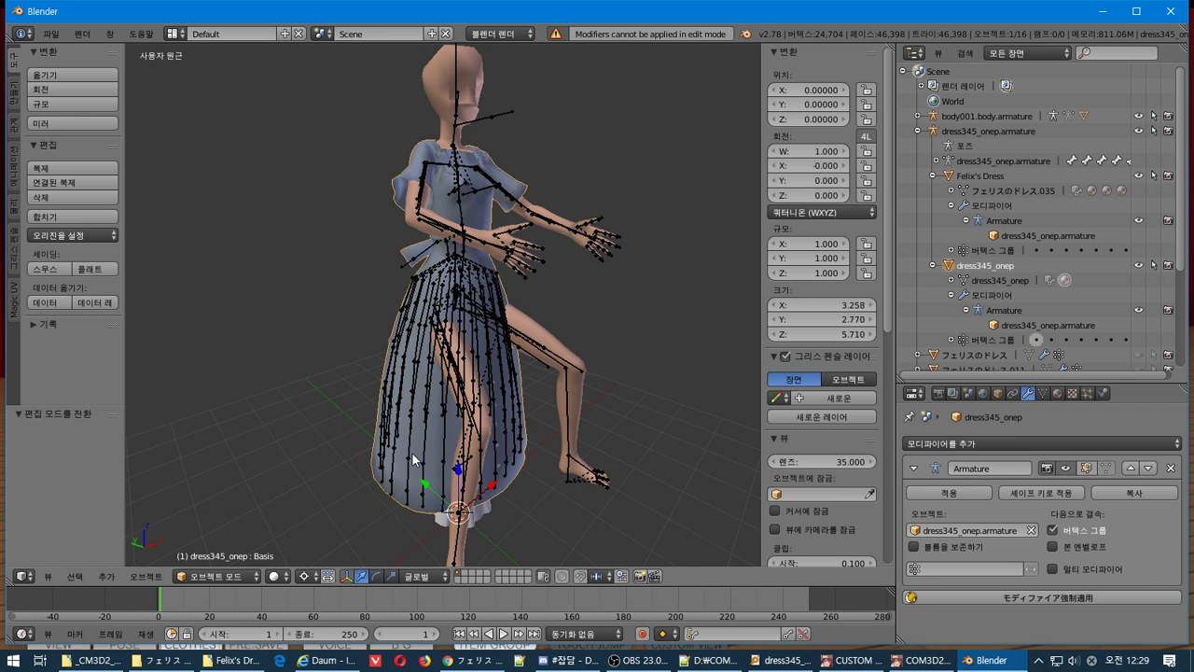
right_click(441, 519)
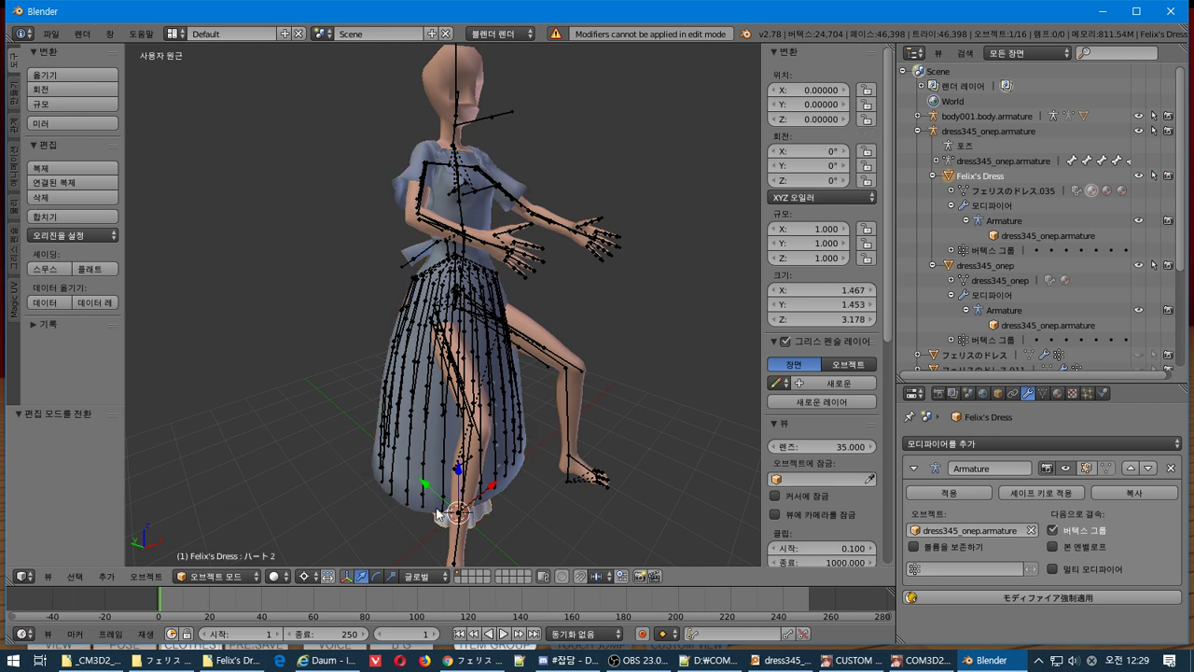
right_click(425, 486)
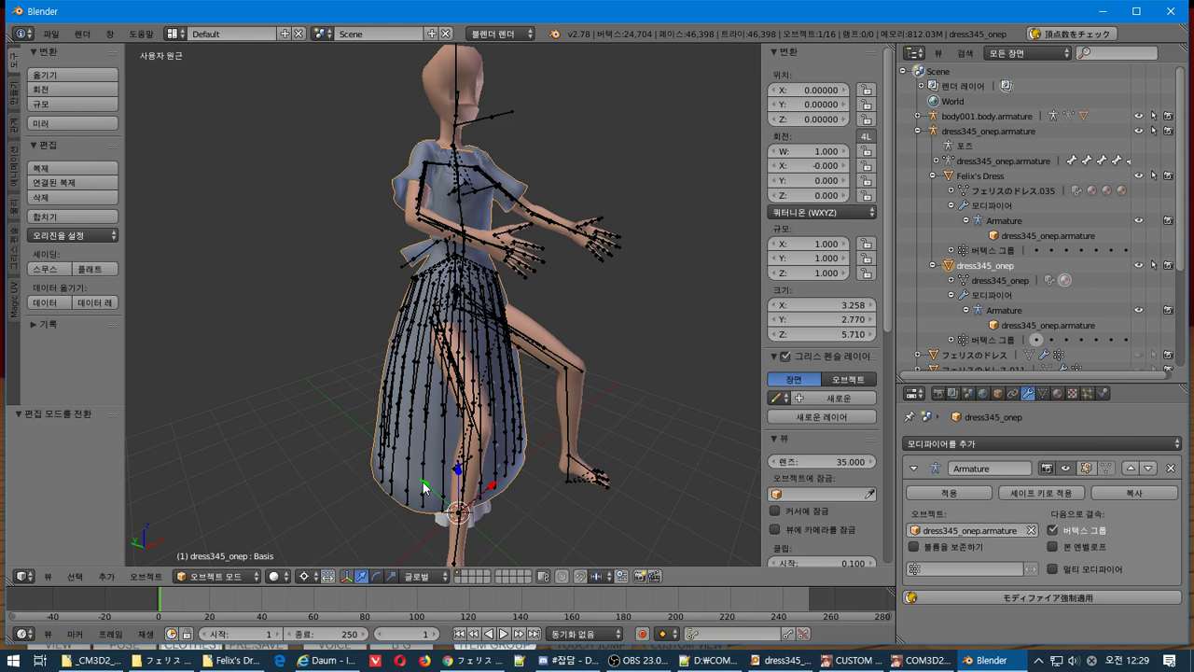
right_click(441, 526)
Try to scale up Felix's Dress as a whole in object mode.
middle_click_drag(440, 526, 459, 477)
key("s")
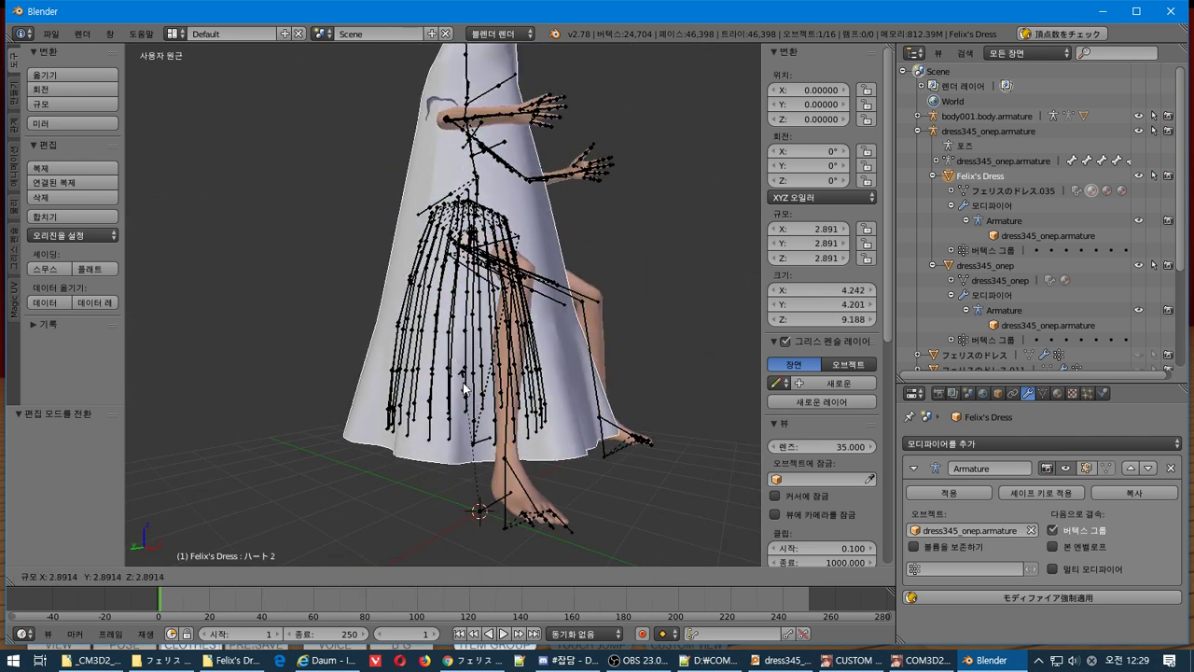
left_click(409, 466)
key("Tab")
key("Tab")
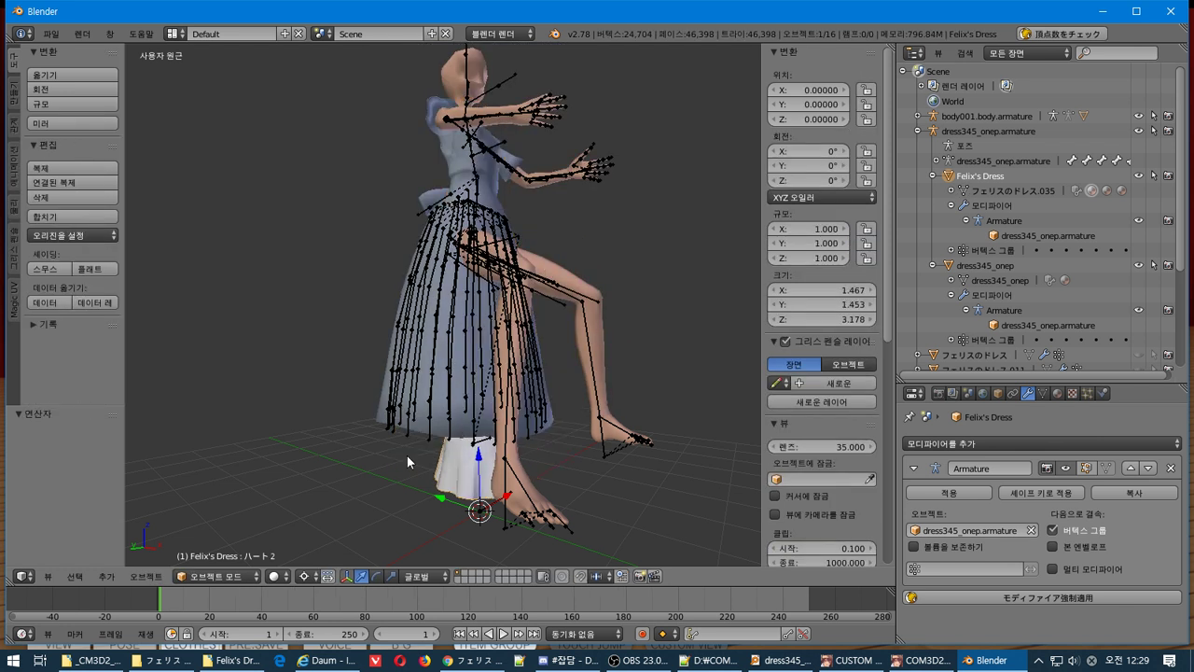
right_click(406, 457)
left_click(443, 478)
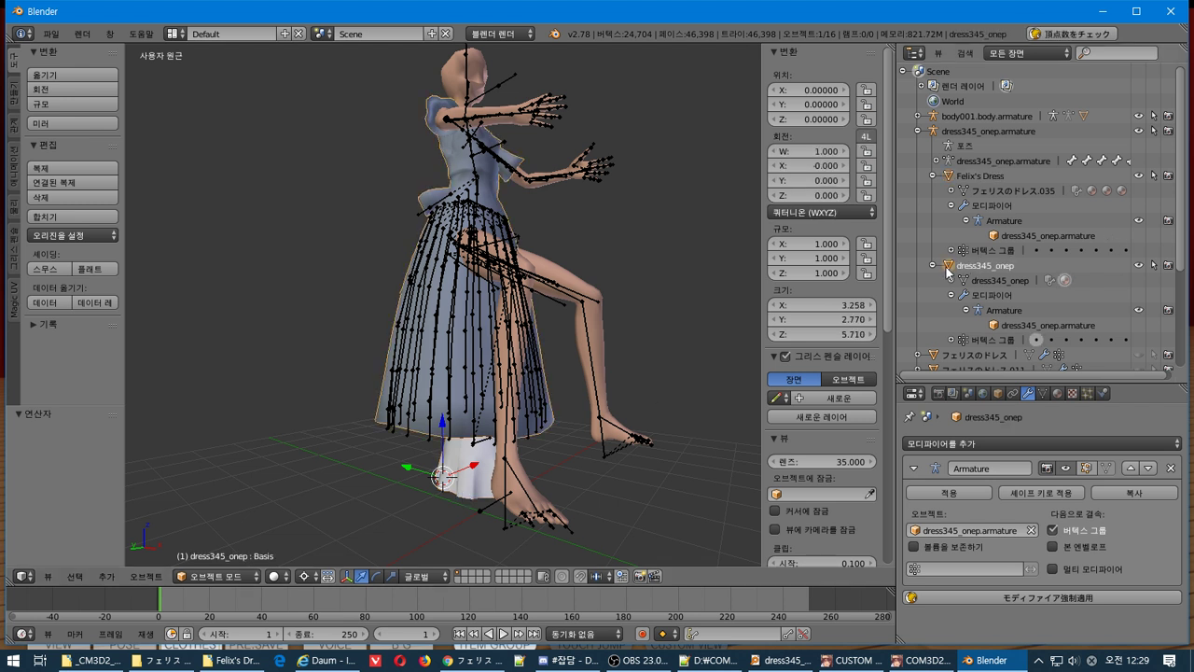
left_click_drag(948, 269, 959, 97)
scroll(1030, 249, "down", 4)
scroll(1030, 249, "up", 4)
right_click(951, 273)
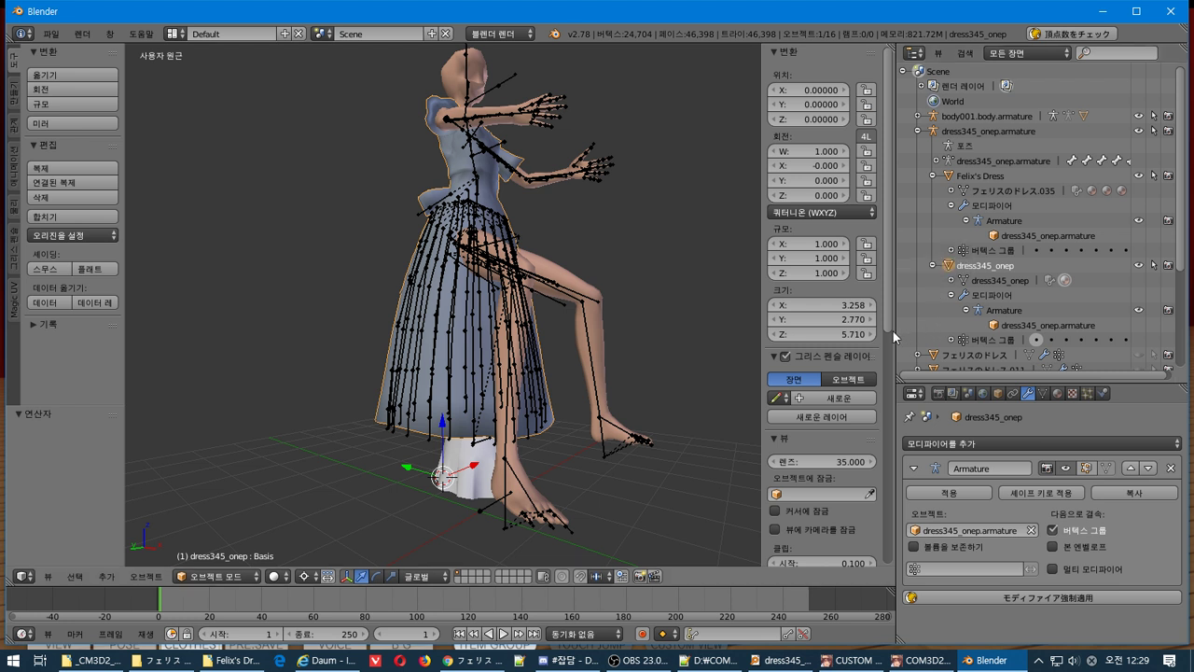
mouse_move(886, 329)
left_mouse_down()
mouse_move(895, 566)
mouse_move(886, 523)
mouse_move(726, 193)
left_mouse_up()
middle_click_drag(712, 210, 543, 328)
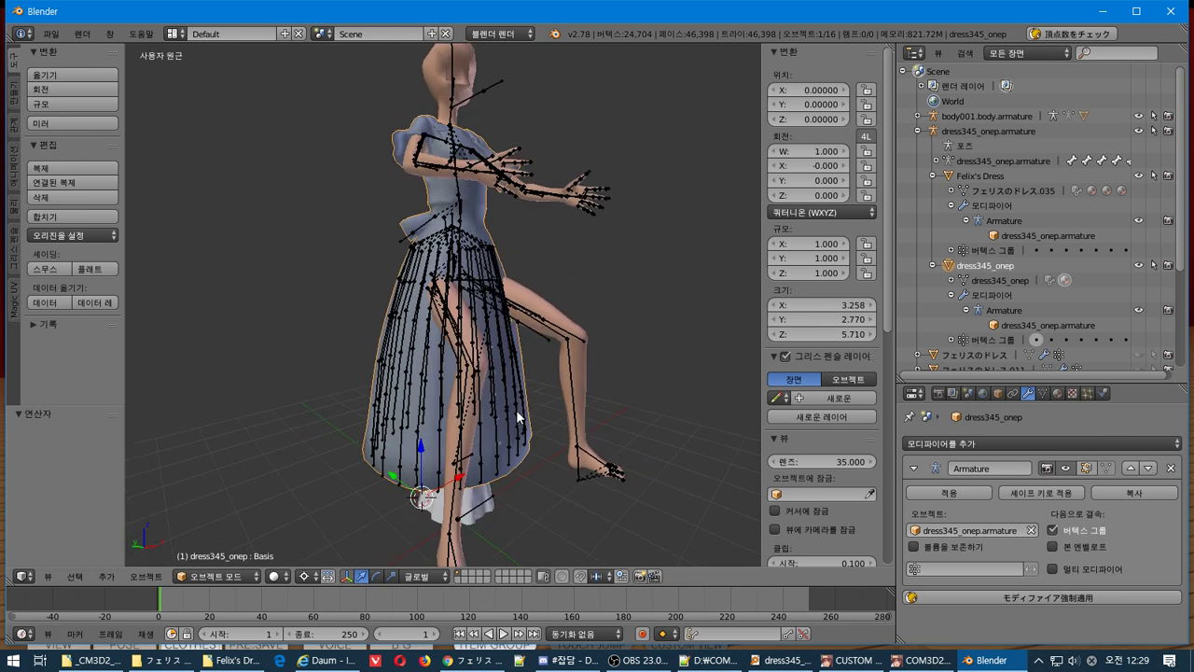
Scale down the entire mesh of Felix's Dress in edit mode and compare its size in object mode.
right_click(476, 509)
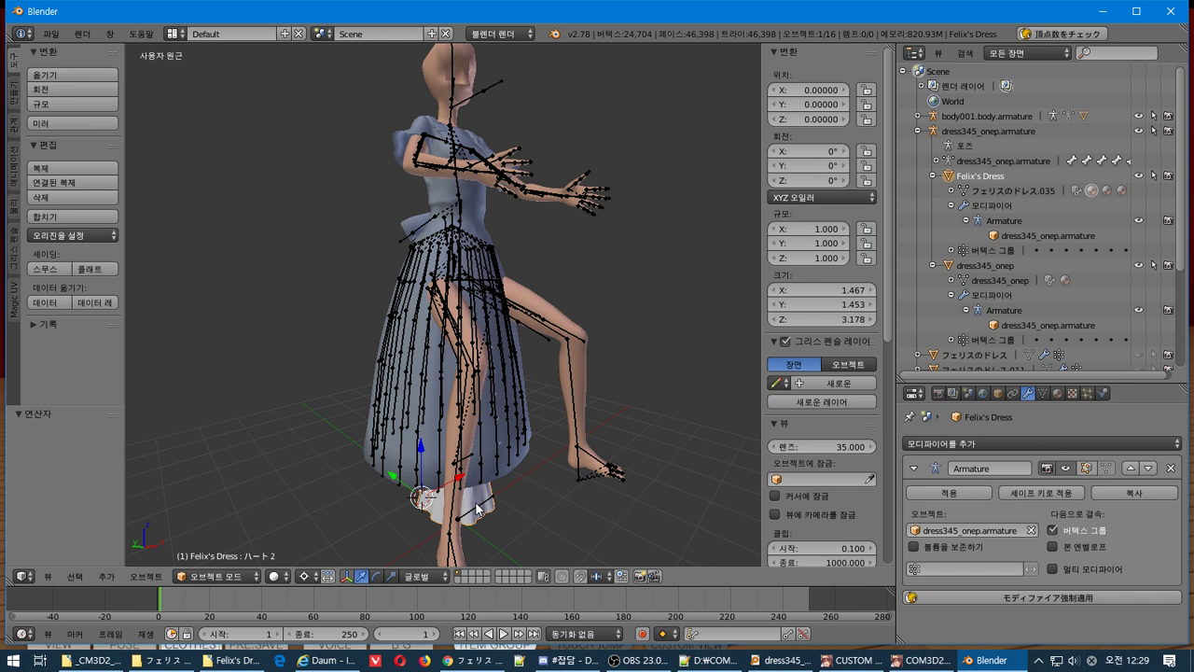
middle_click_drag(477, 509, 482, 448)
key("Tab")
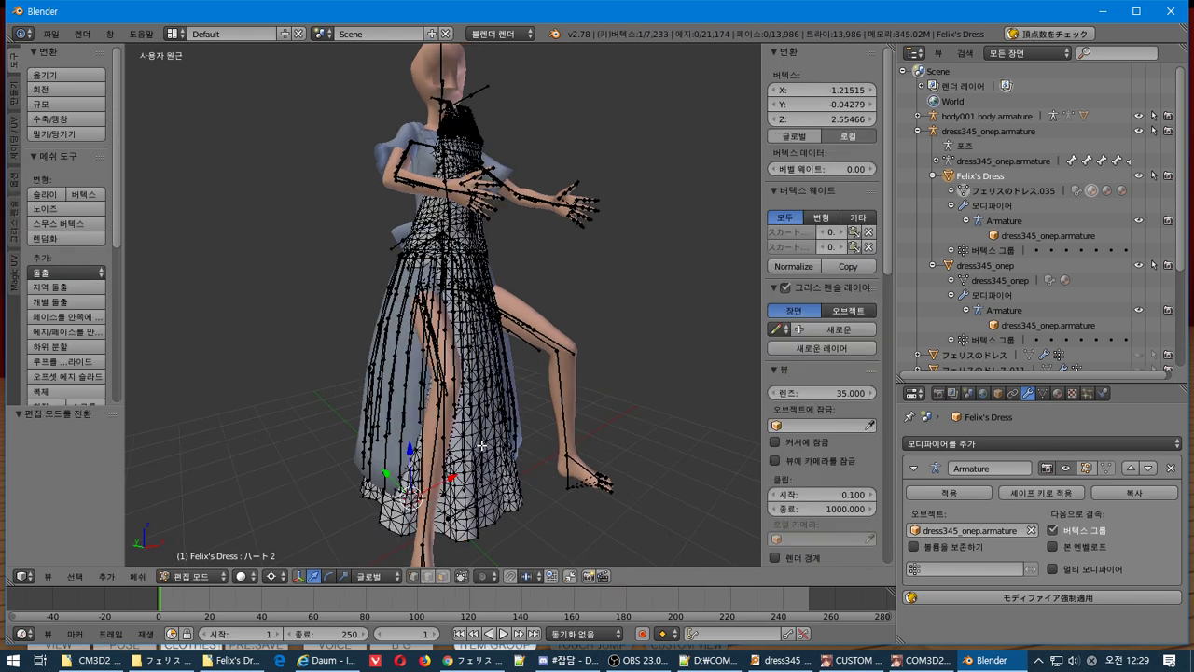
key("a")
key("a")
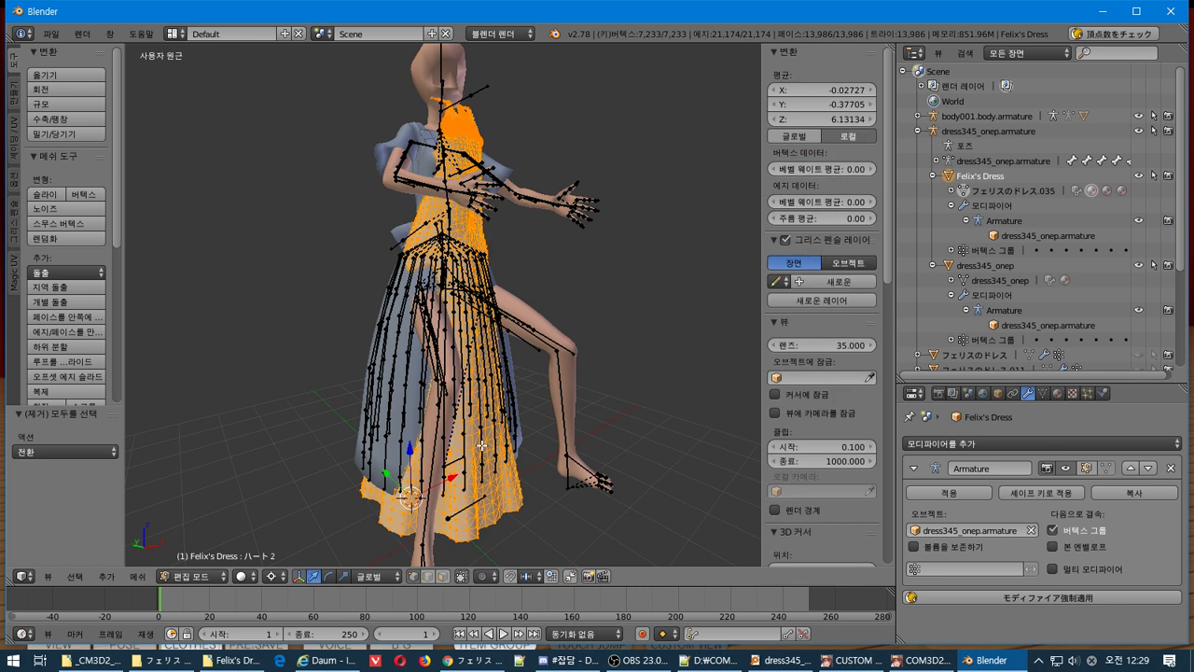
key("s")
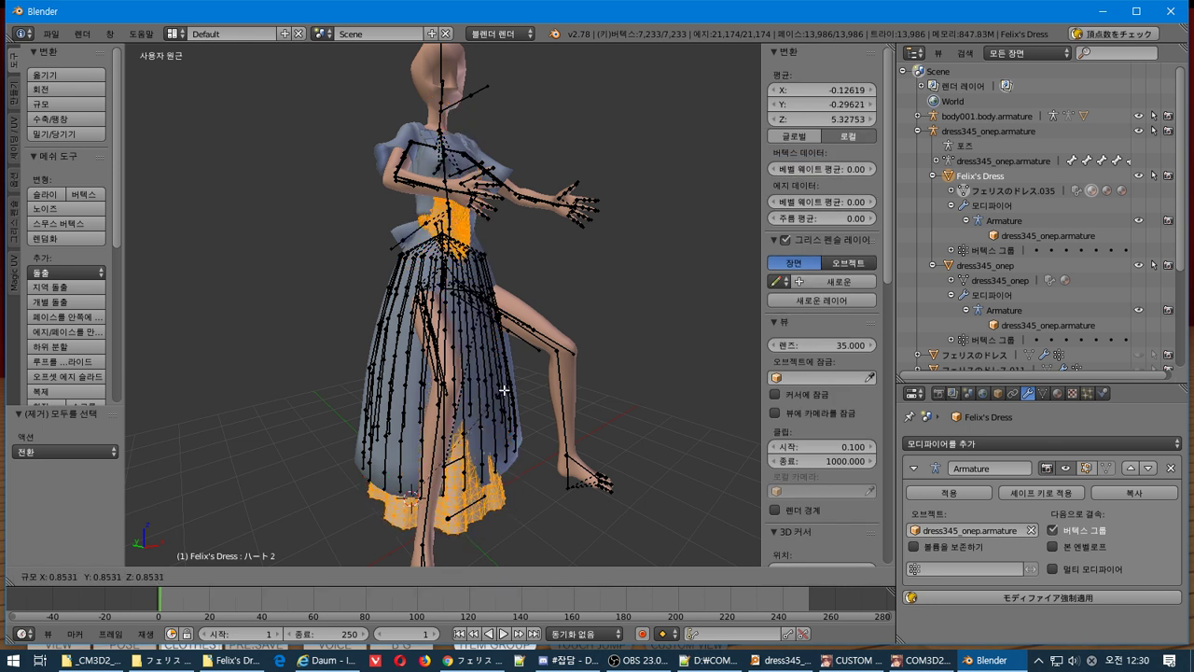
left_click(495, 522)
middle_click_drag(496, 523, 557, 448)
key("Tab")
key("Tab")
key("Tab")
key("Tab")
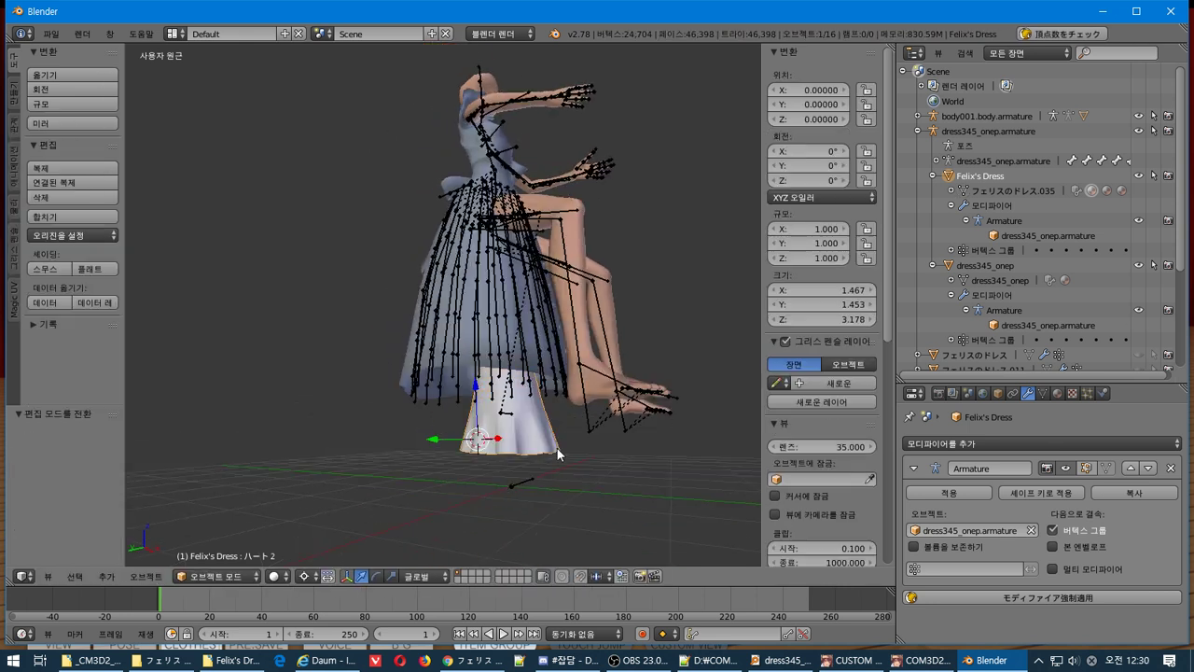
Scale the selected Felix's Dress mesh again in edit mode and recheck it by alternating between object and edit mode.
key("Tab")
key("Tab")
key("s")
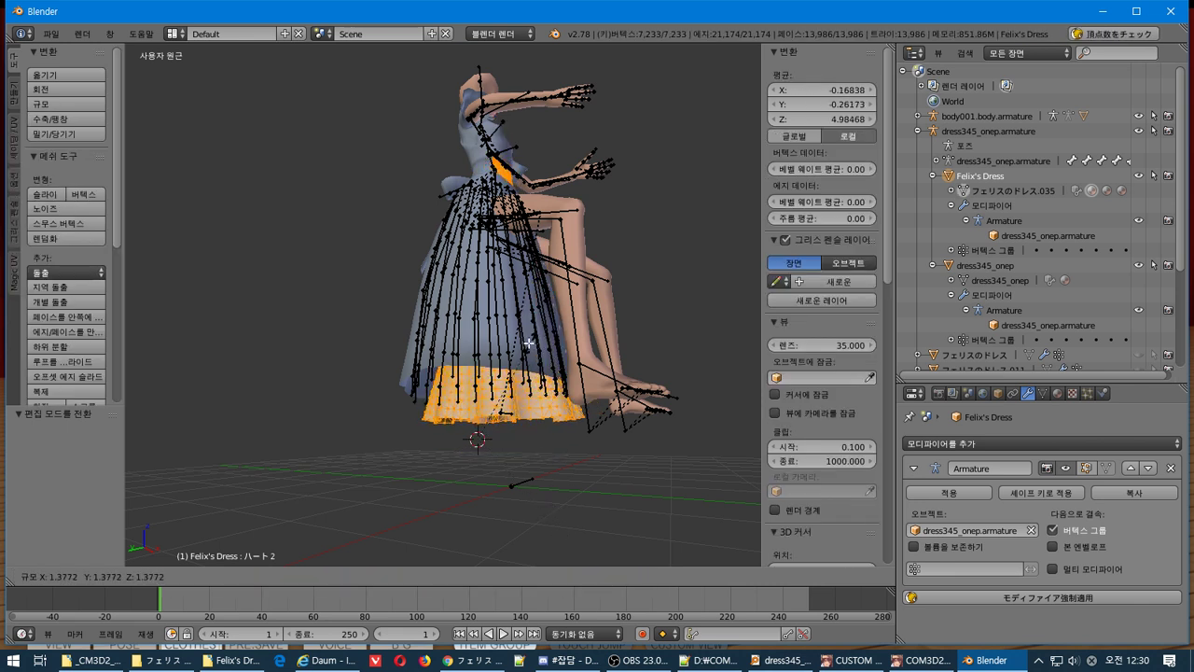
left_click(495, 428)
key("Tab")
key("Tab")
key("Tab")
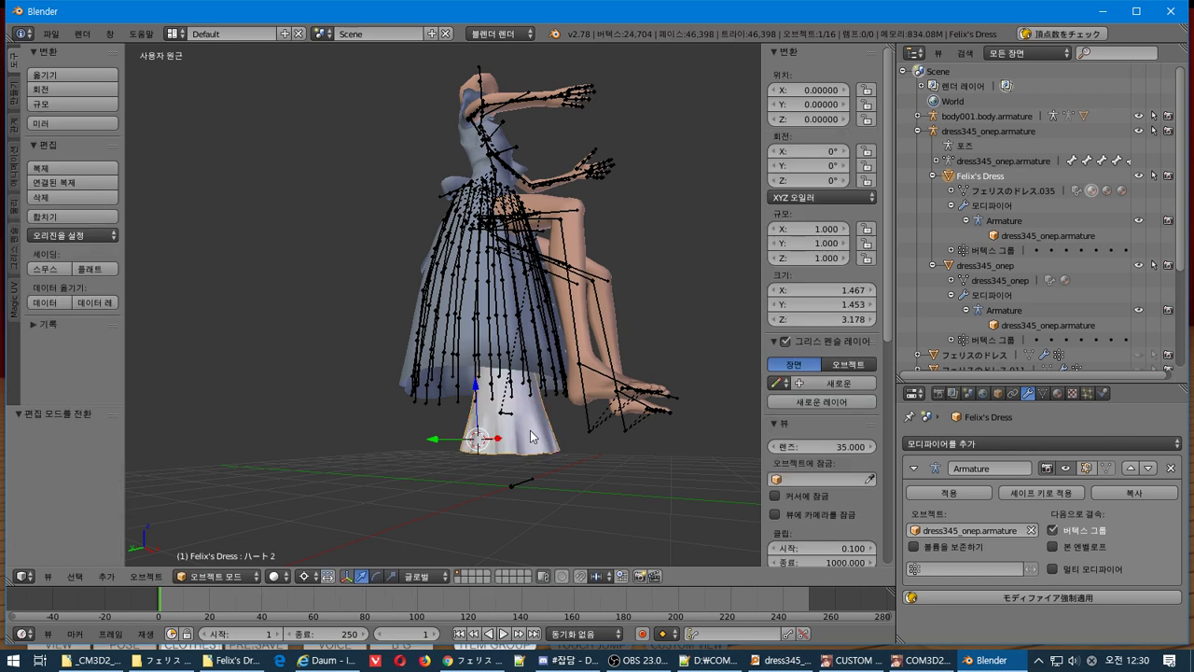
key("Tab")
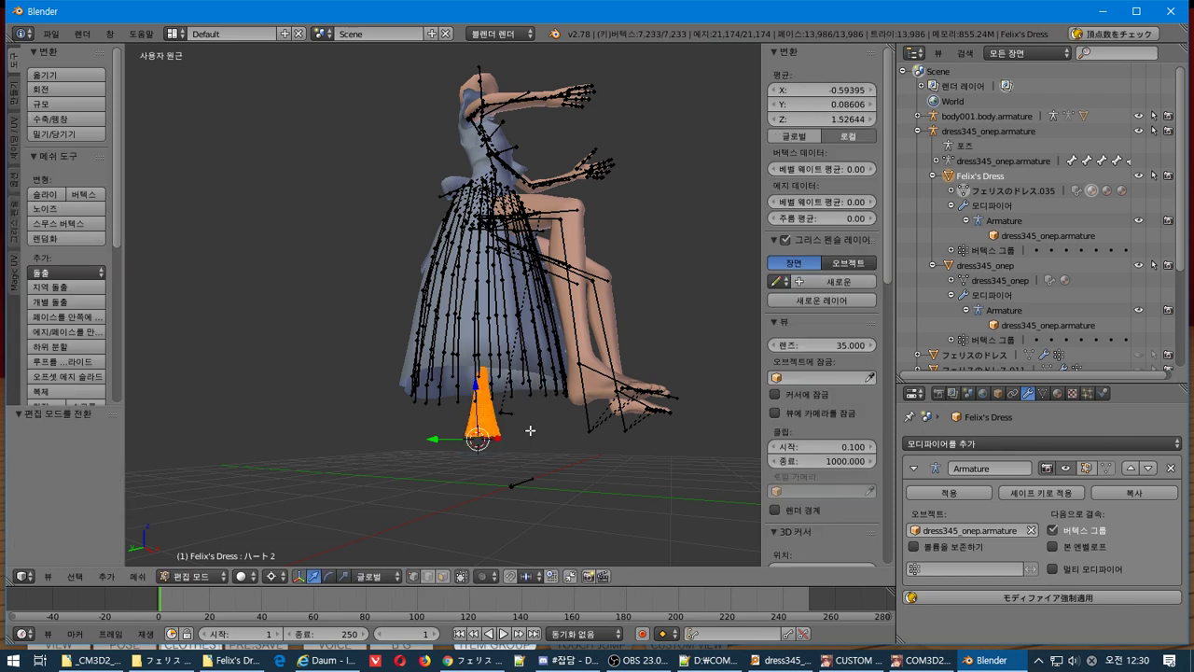
key("Tab")
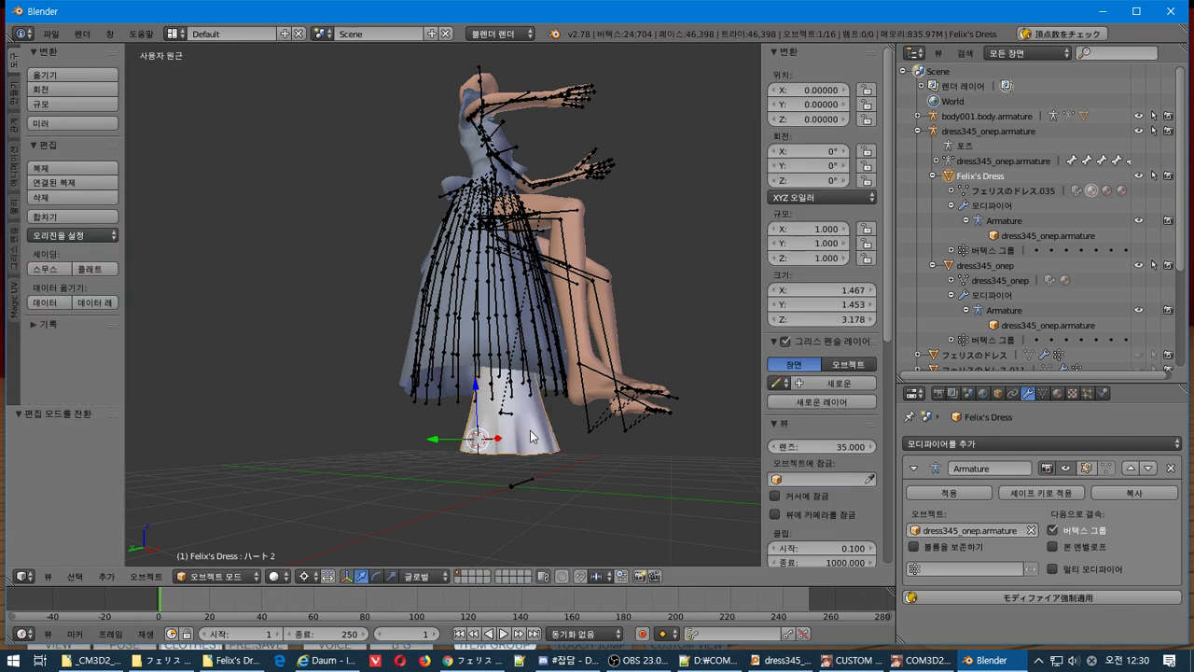
key("Tab")
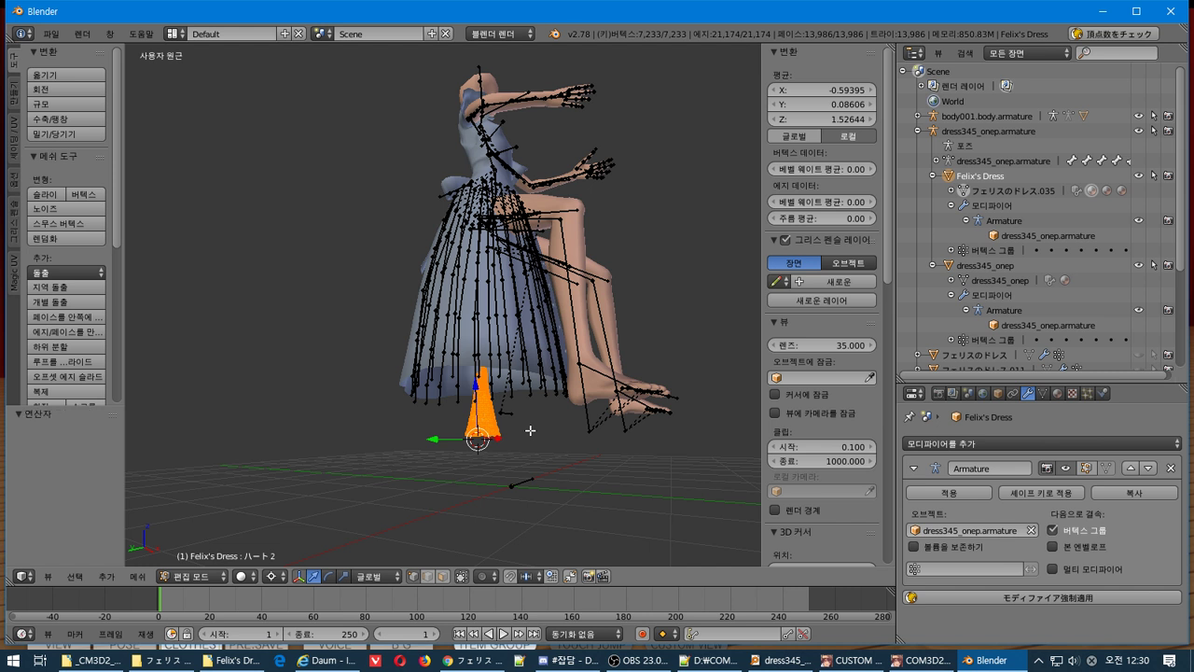
key("Tab")
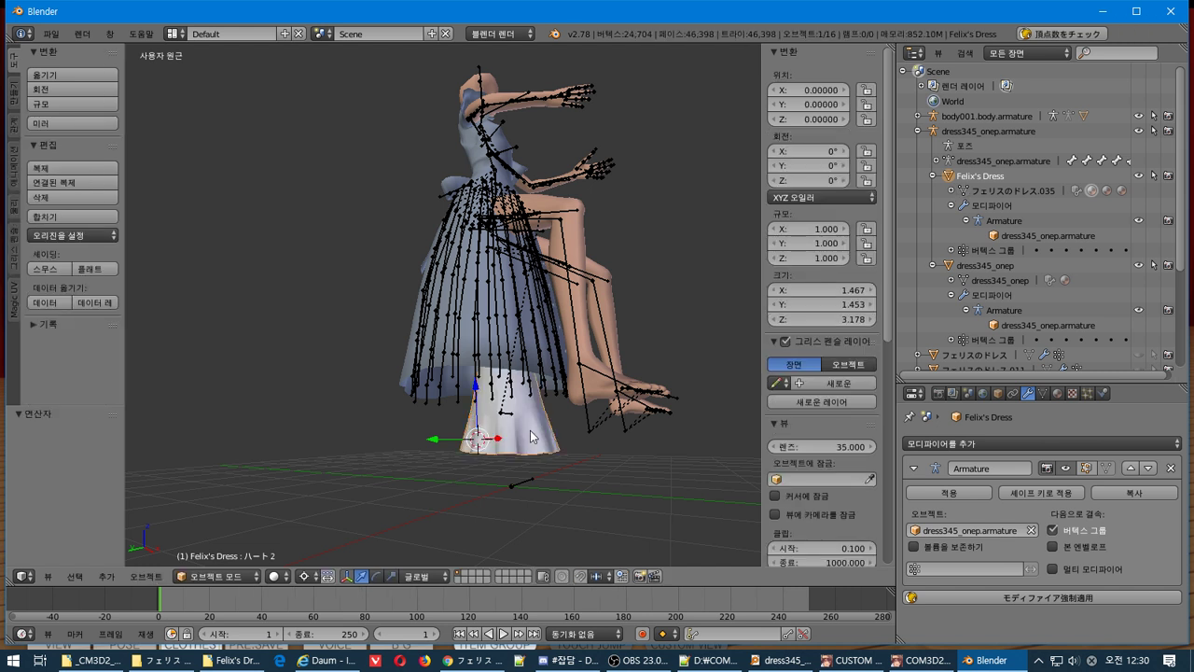
Undo the changes back to the scene with only the original フェリスのドレス meshes and inspect フェリスのドレス.035 in edit mode.
key("ctrl+z")
key("ctrl+z")
key("ctrl+z")
key("ctrl+z")
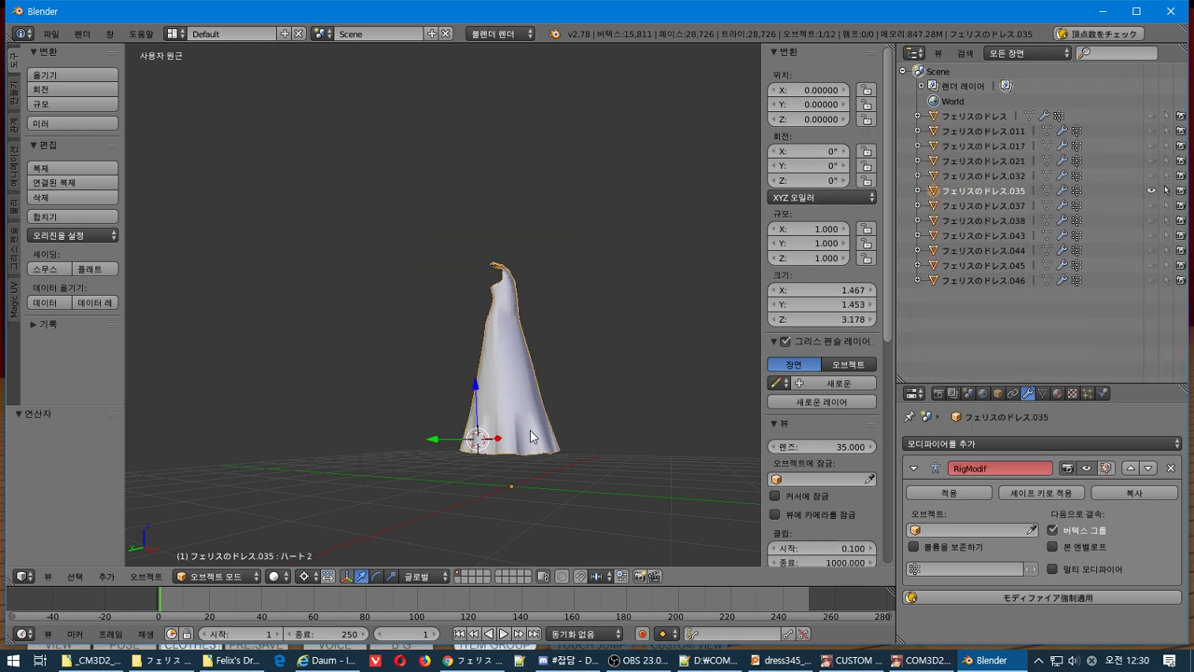
middle_click_drag(530, 437, 521, 452)
key("Tab")
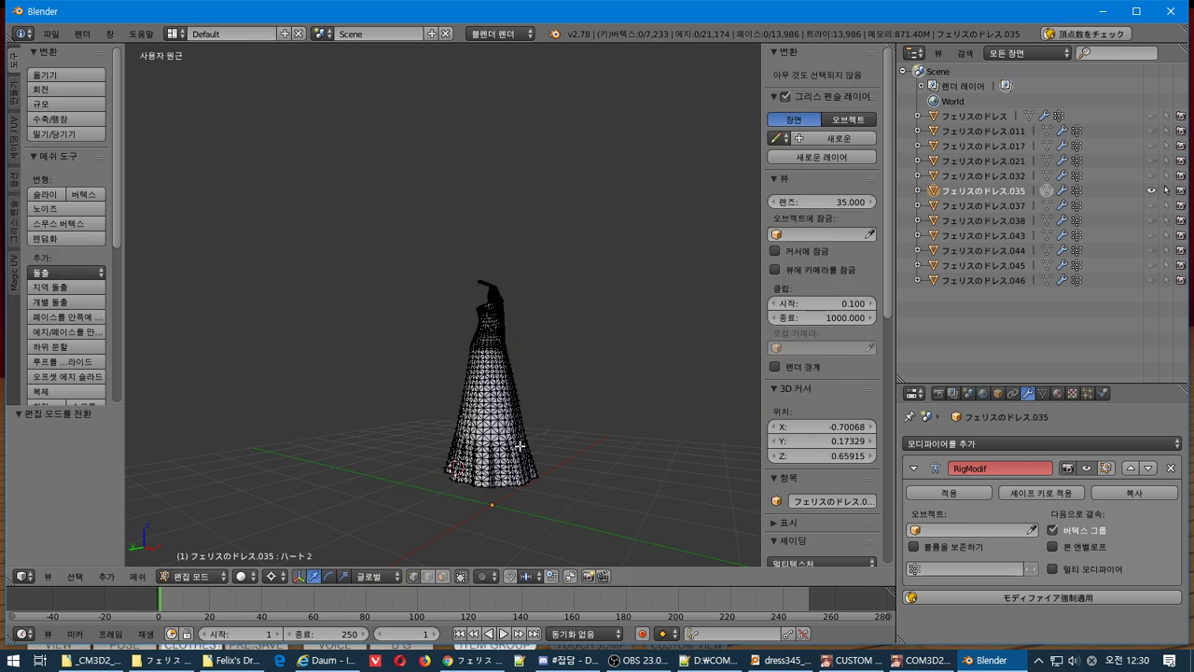
key("Tab")
Import dress345_onep.model as a CM3D2 model at a scale of 5.0.
left_click(51, 34)
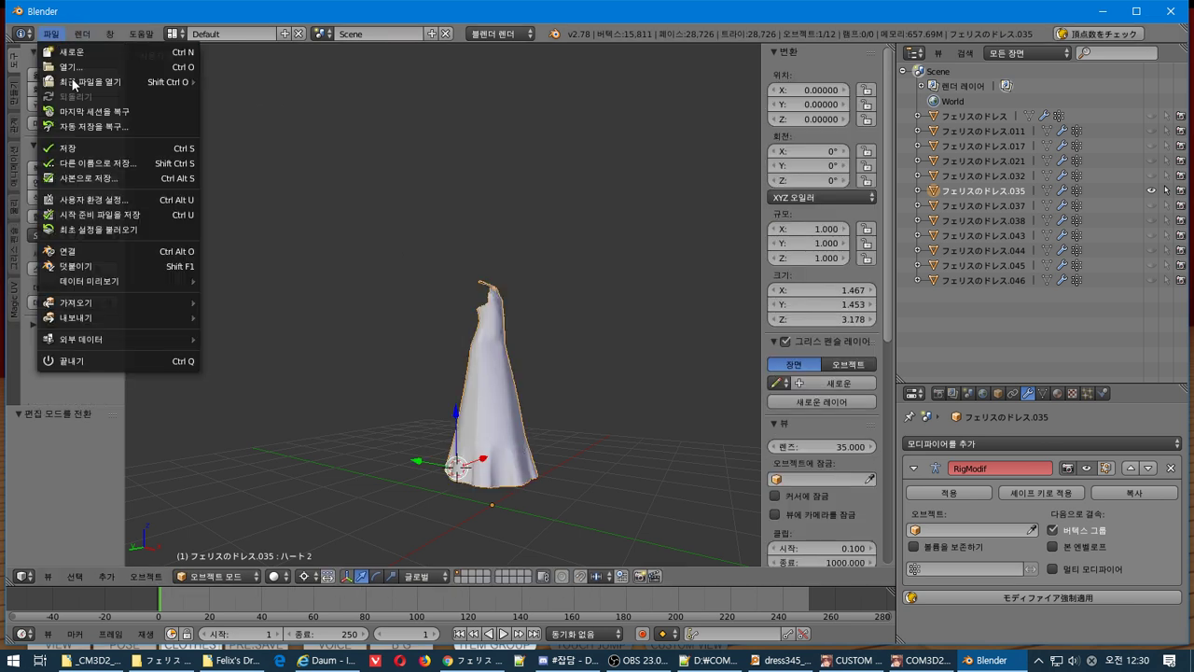
mouse_move(112, 314)
left_click(299, 438)
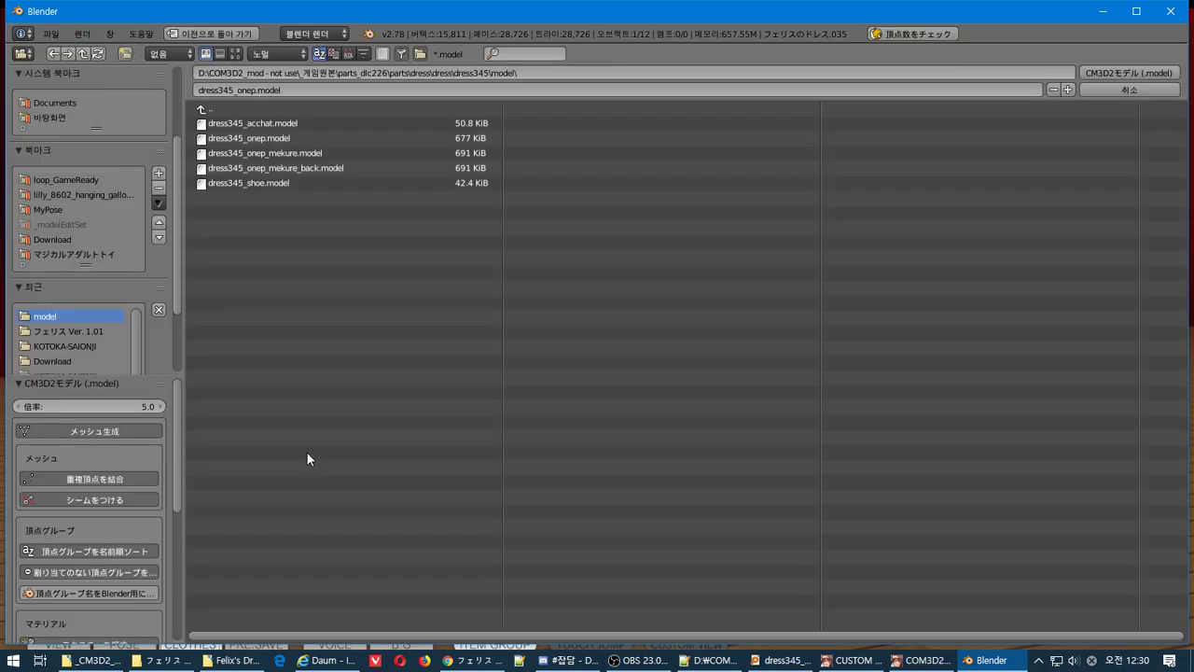
double_click(264, 131)
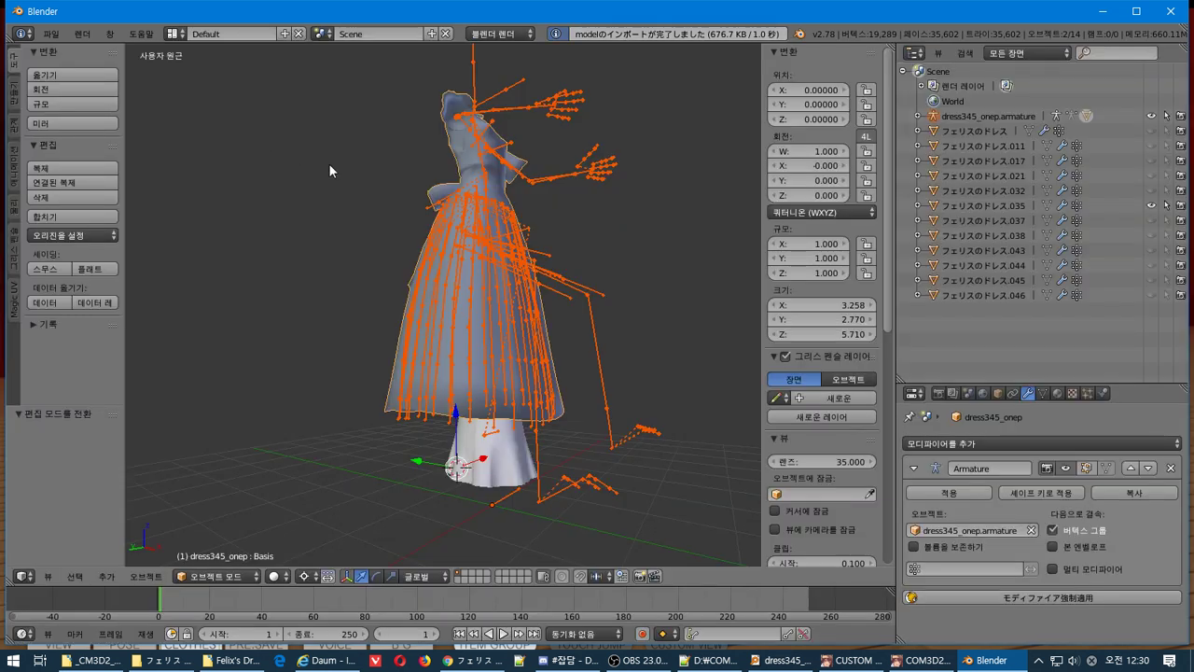
double_click(991, 207)
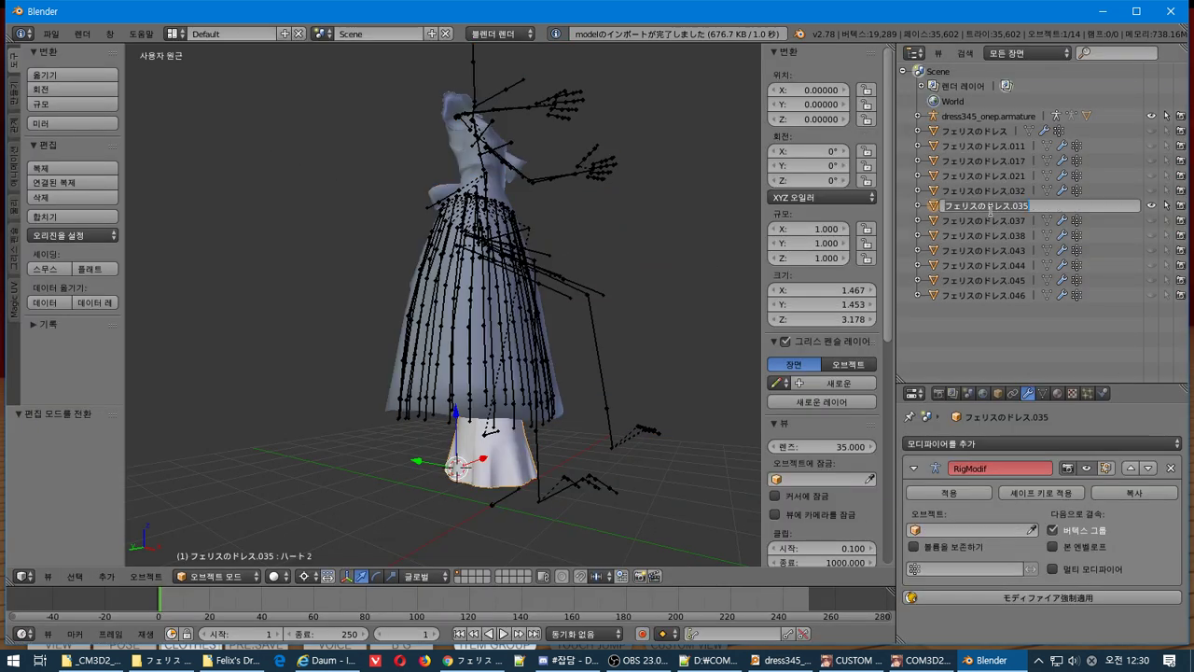
type("_mod - not use\\_게임원본\\parts_dlc226\\parts\\dress\\")
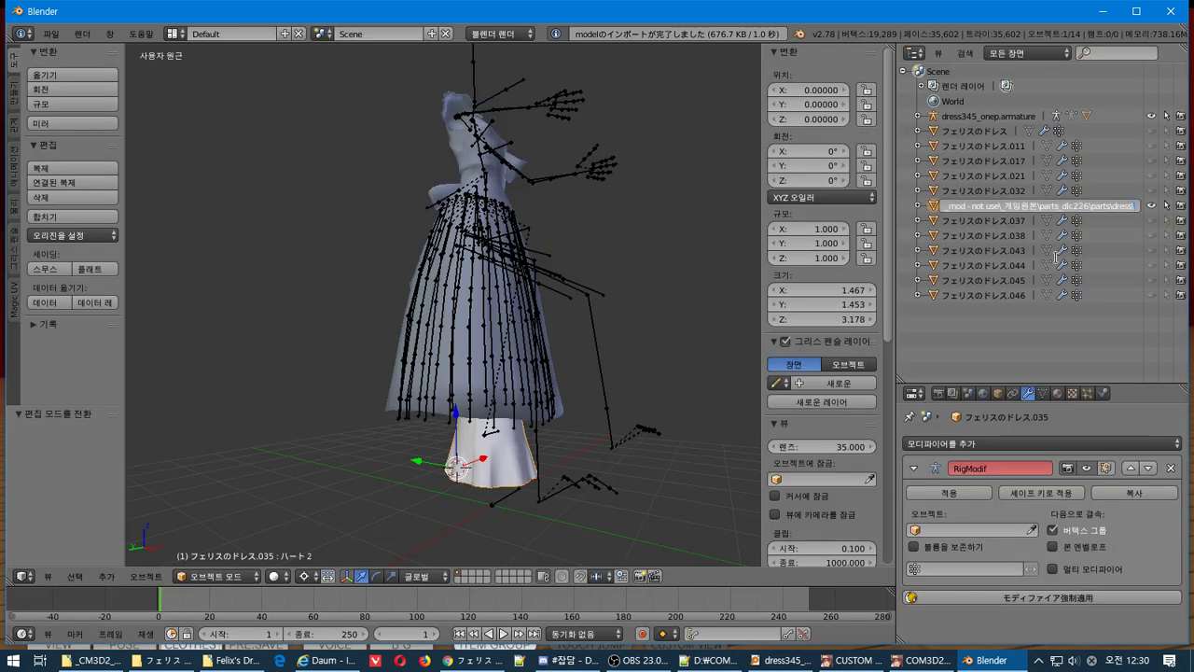
key("Escape")
Switch to the Felix's Dress folder in File Explorer and copy the folder name from its path.
key("alt+Tab")
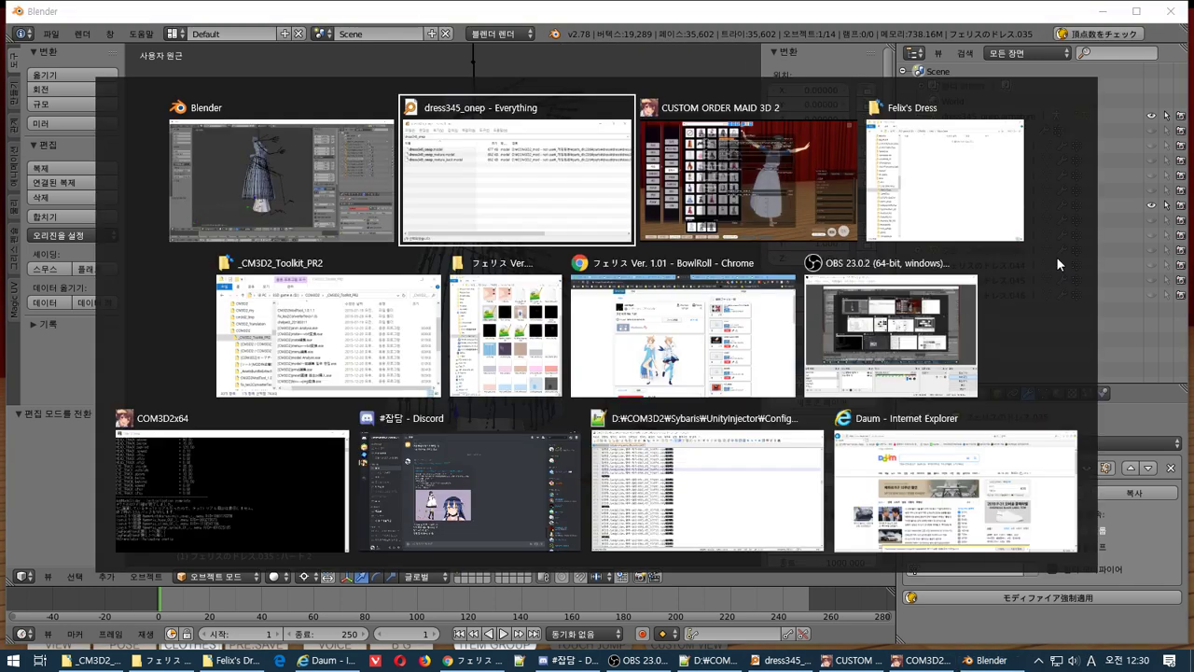
left_click(998, 182)
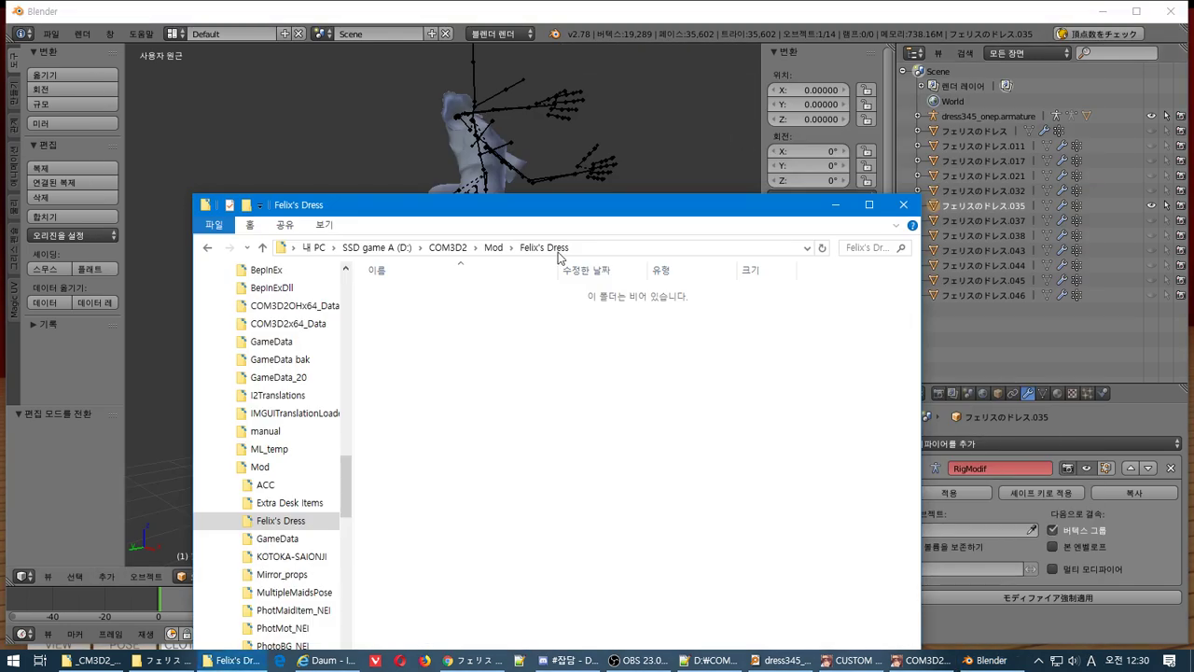
left_click(588, 248)
left_click(447, 247)
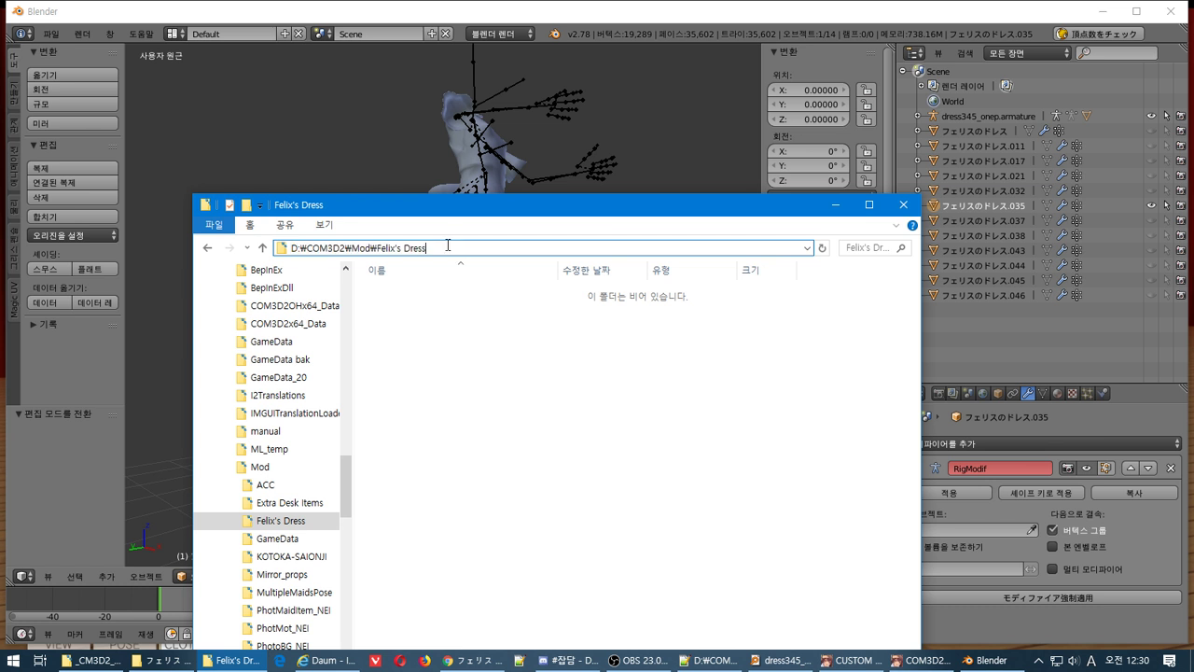
key("ctrl+shift+Left")
key("ctrl+shift+Left")
key("ctrl+c")
Switch back to Blender and rename the object フェリスのドレス.035 as Felix's Dress with the copied name.
key("alt+Tab")
double_click(1012, 206)
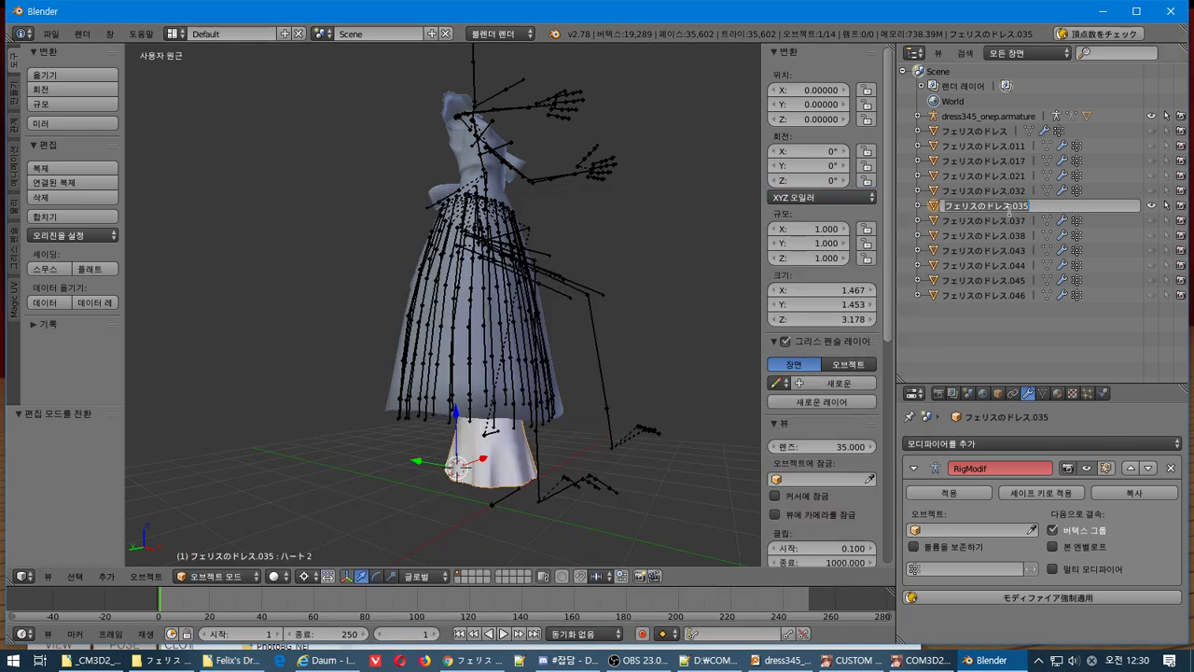
key("ctrl+v")
key("Return")
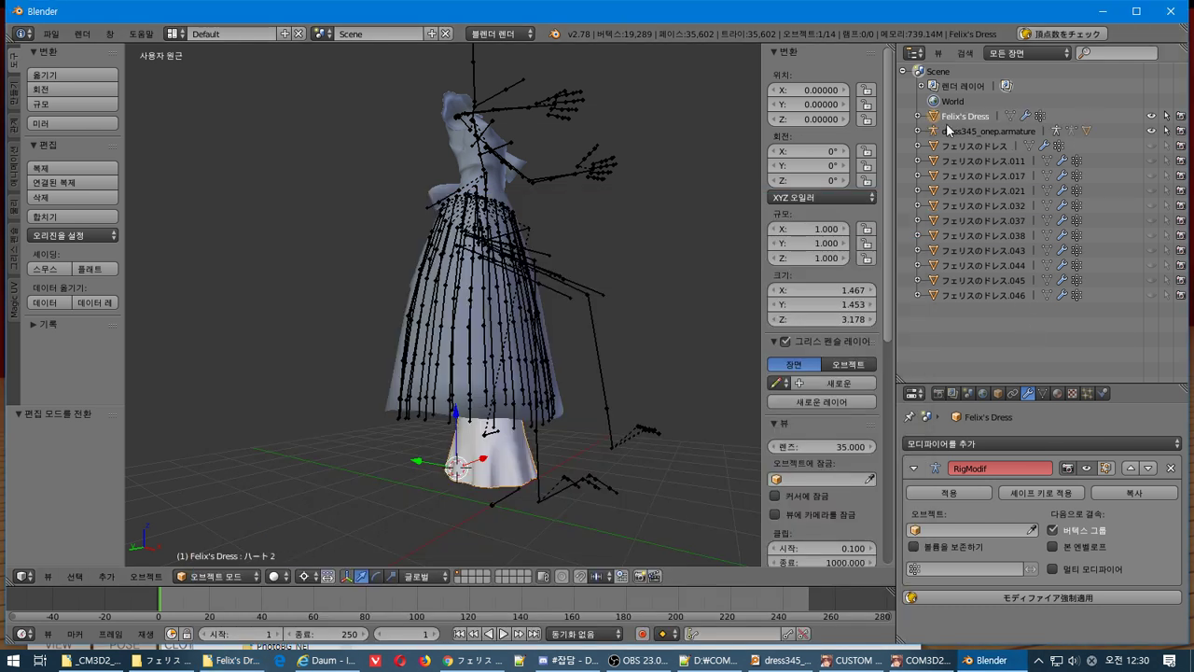
Set dress345_onep.armature as the target object of the RigModif modifier on Felix's Dress.
left_click(918, 133)
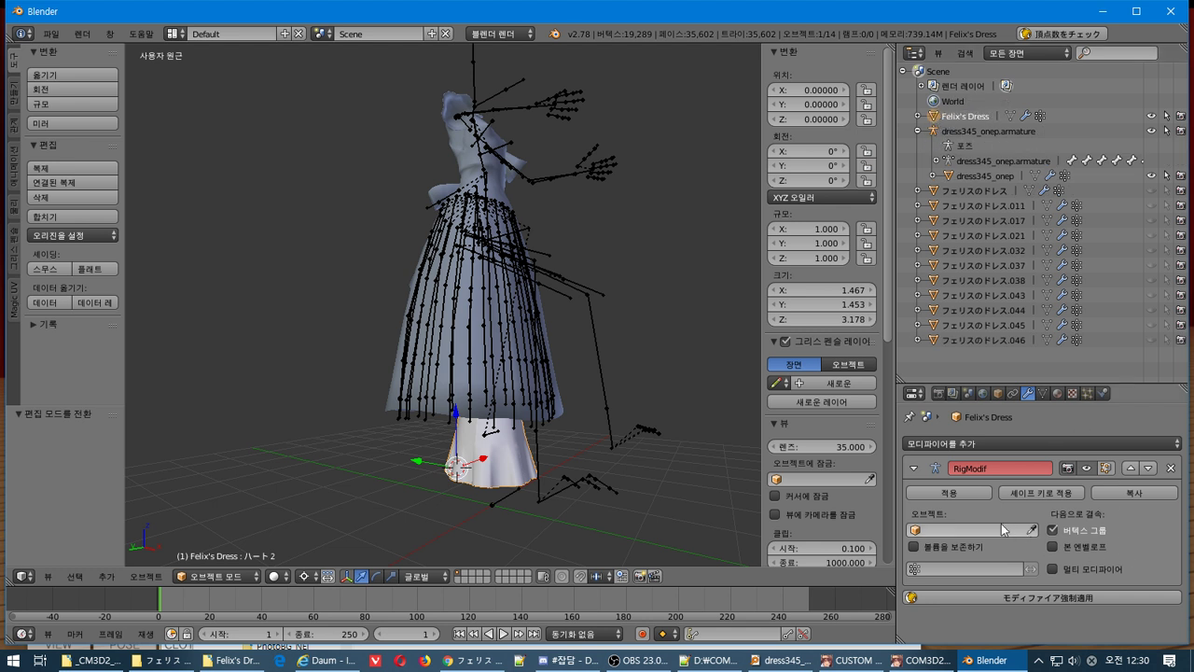
left_click(1078, 446)
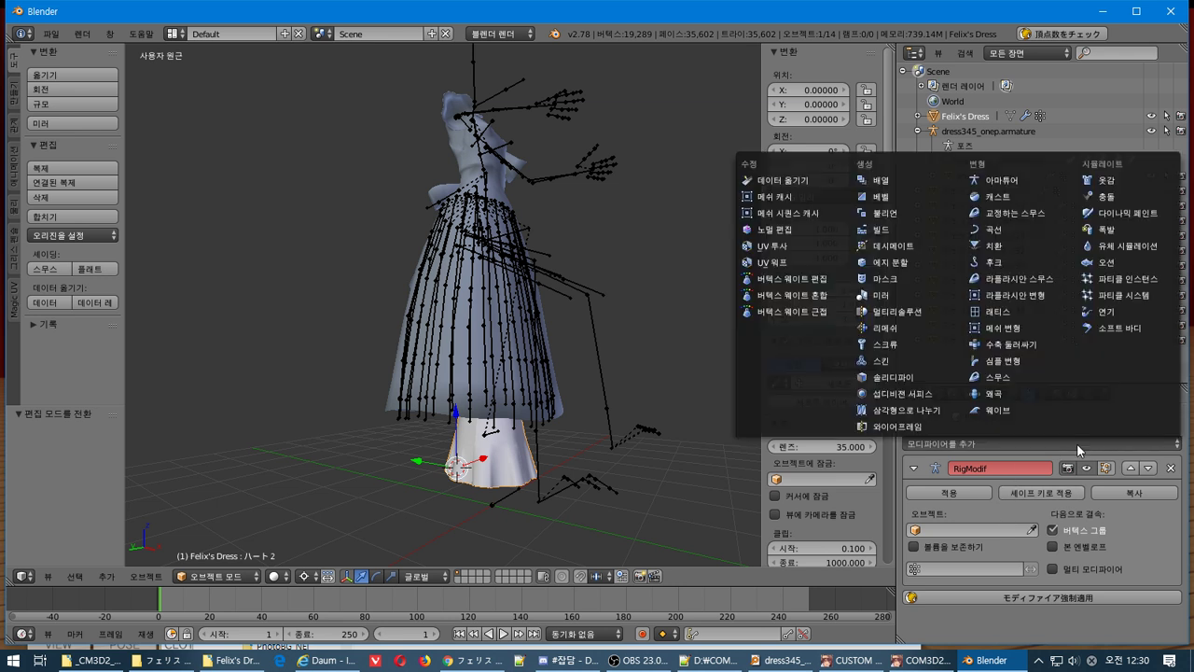
left_click(919, 529)
left_click(954, 377)
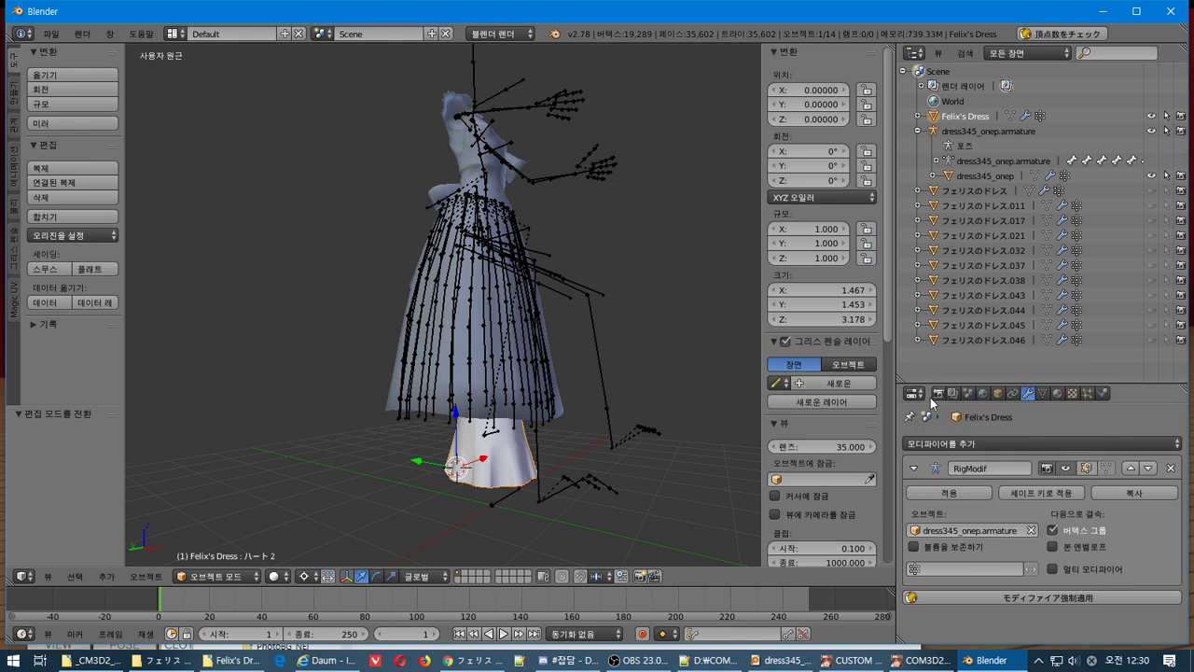
Select all of the Felix's Dress mesh in edit mode and snap the 3D cursor to the center.
key("Tab")
key("Tab")
key("Tab")
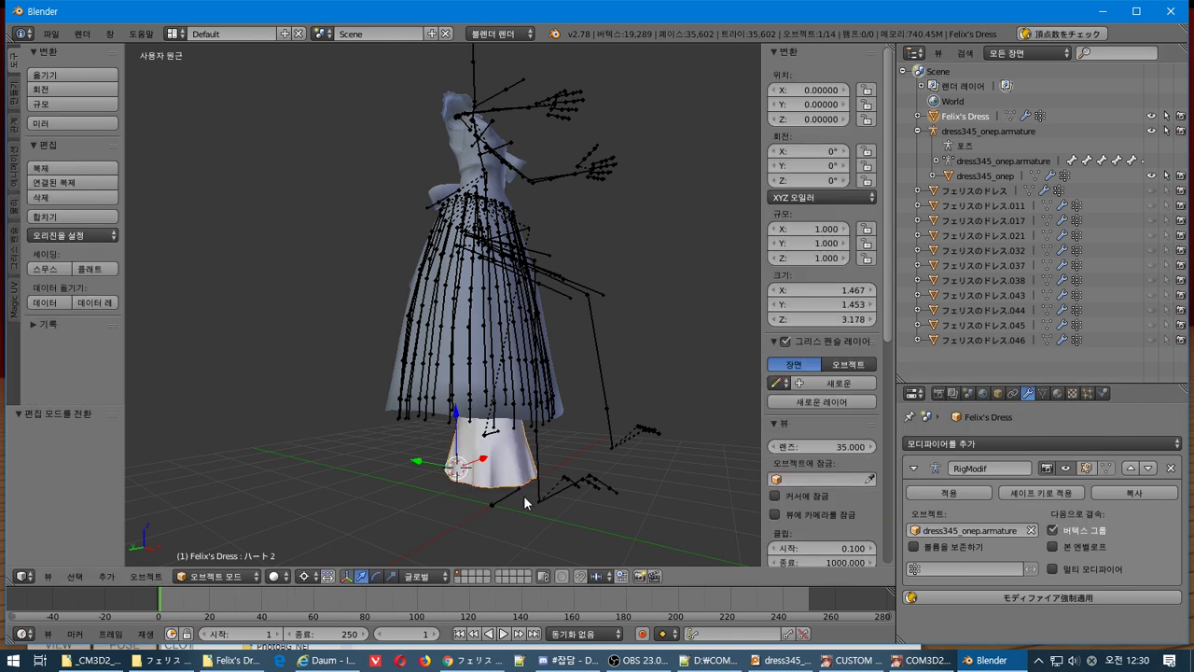
key("a")
key("s")
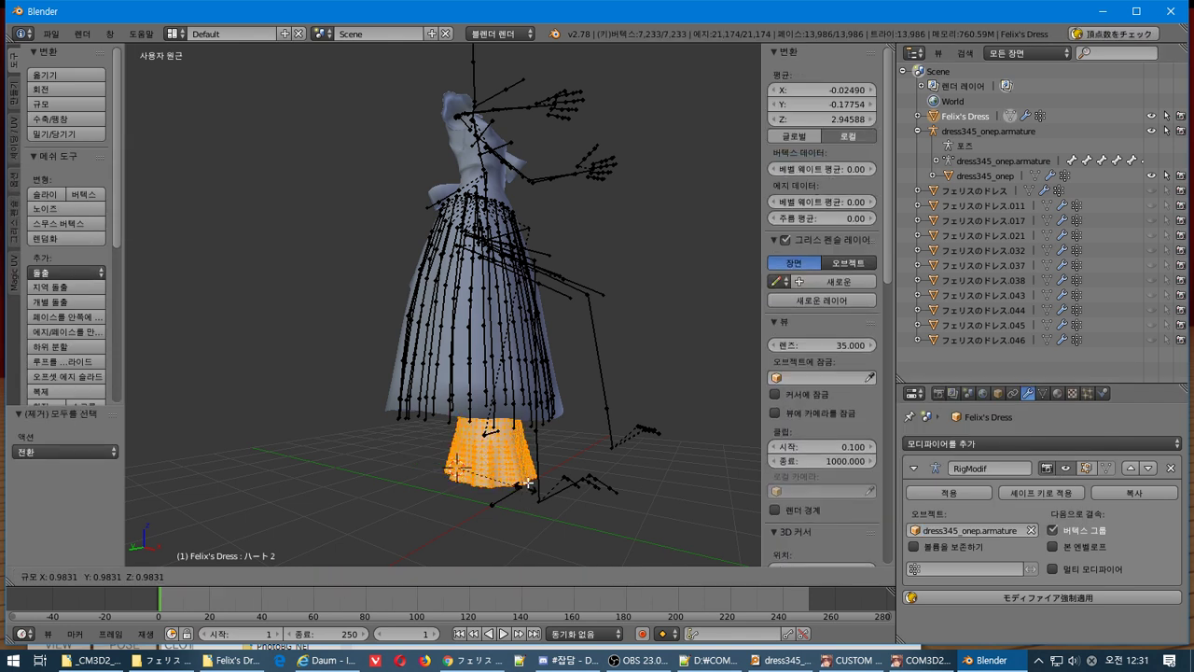
key("Escape")
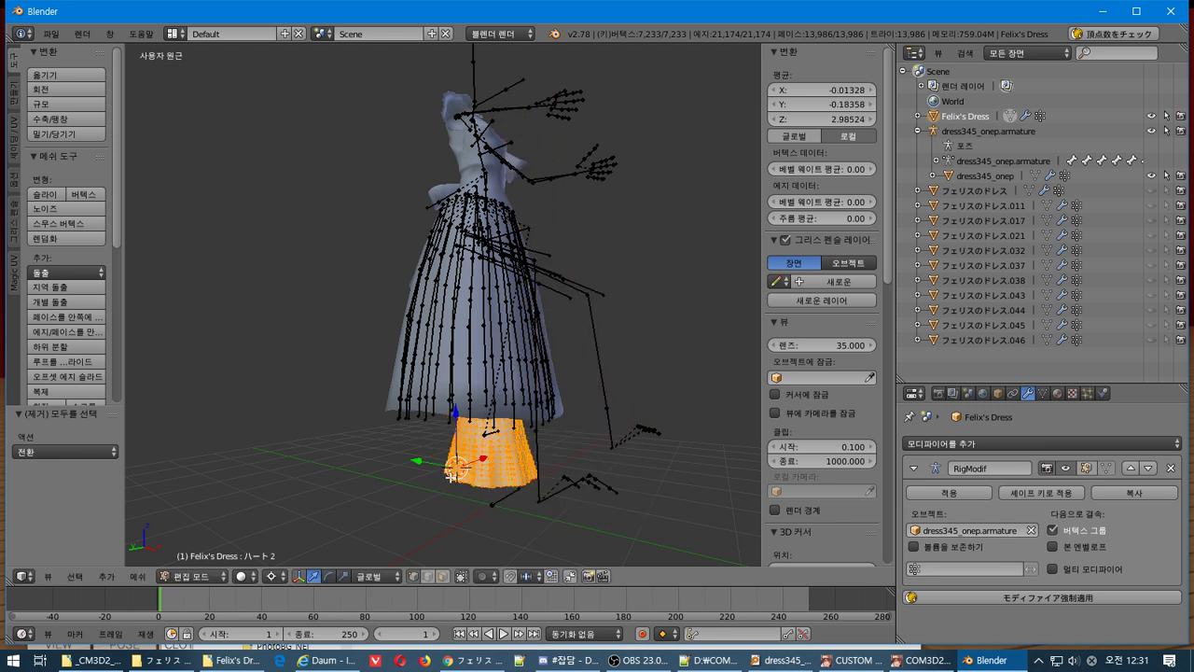
key("shift+s")
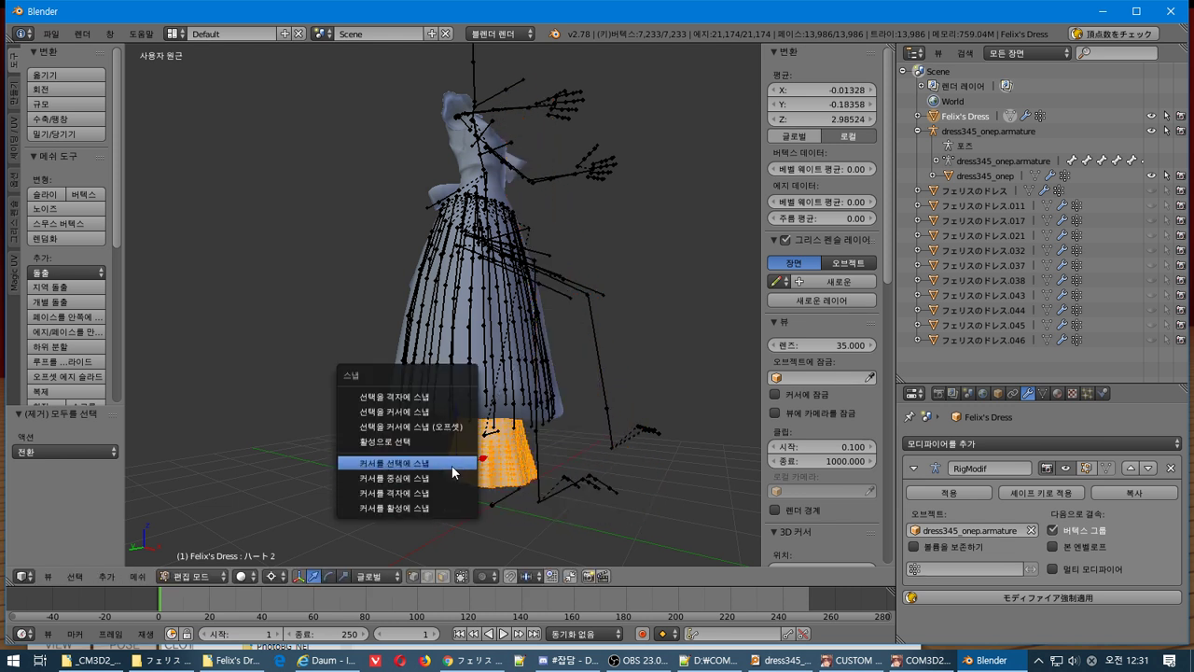
left_click(454, 473)
Scale the selected Felix's Dress mesh up to about twice its size and inspect it in object mode.
key("s")
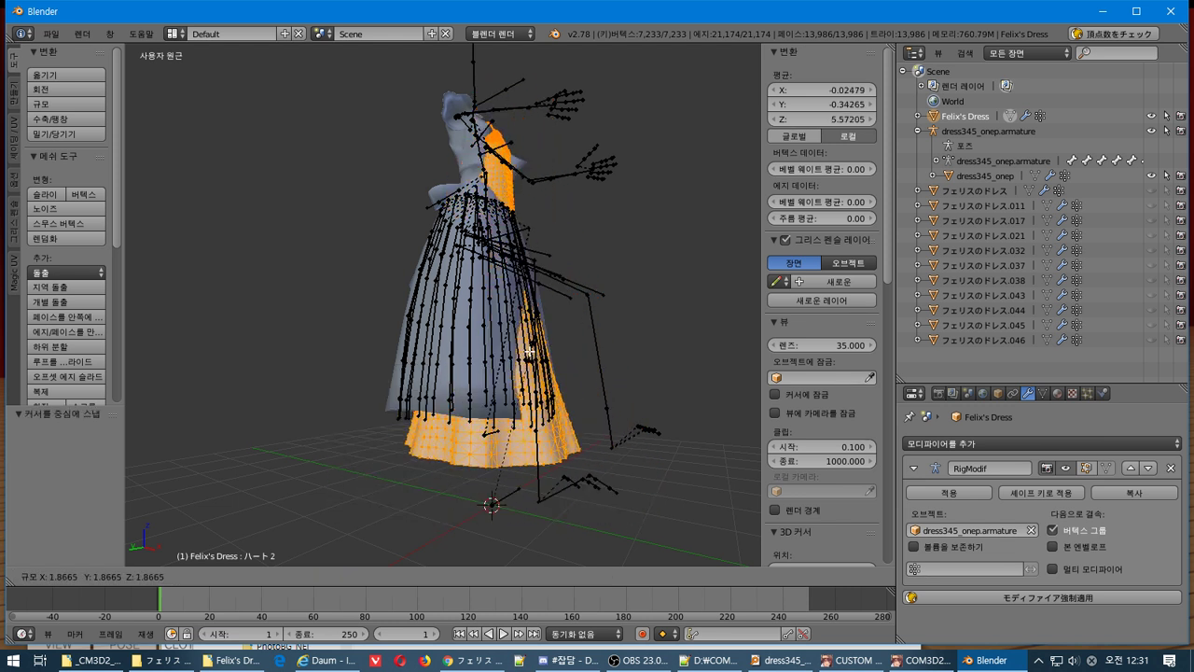
left_click(534, 342)
key("Tab")
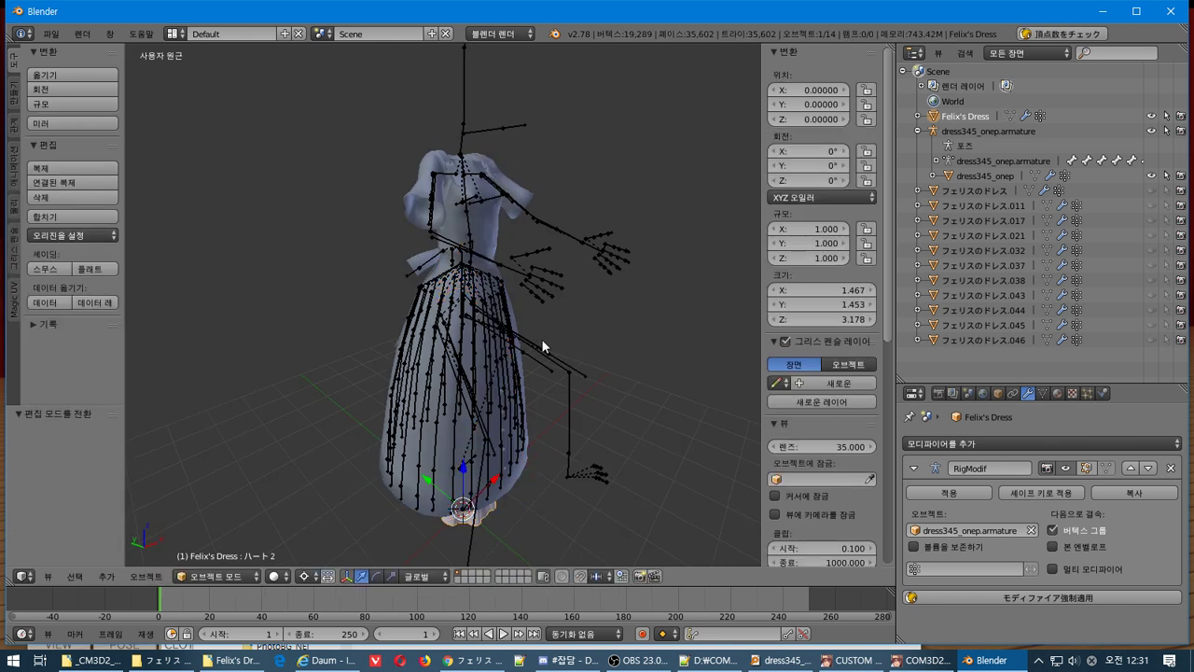
middle_click_drag(546, 342, 574, 271)
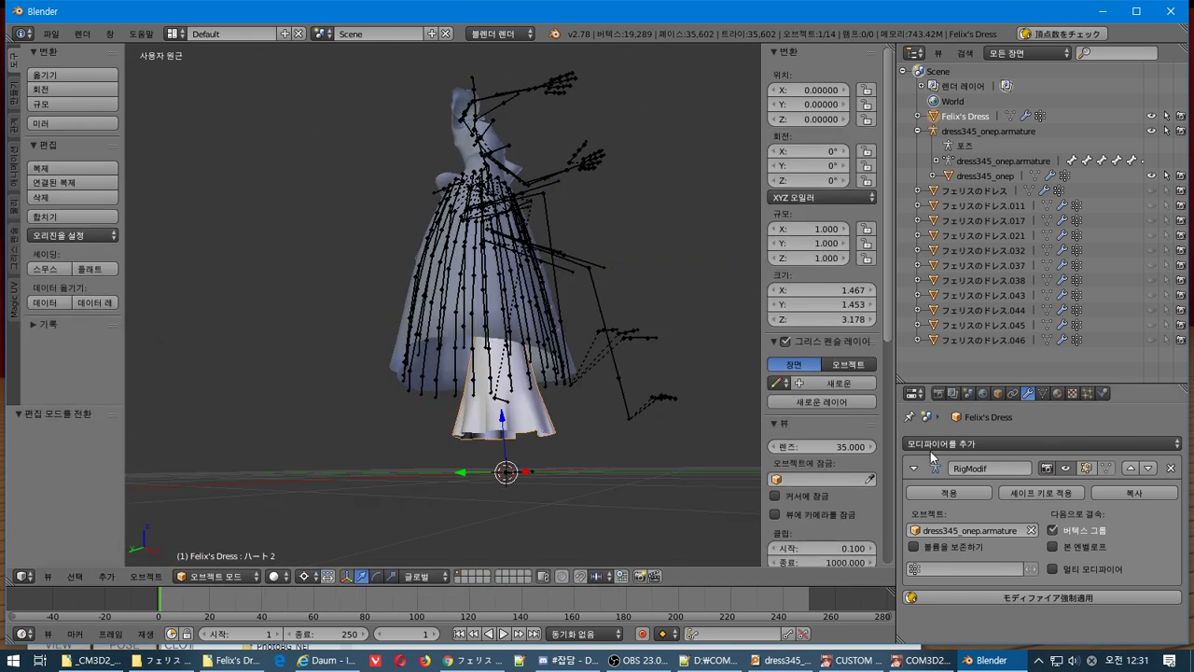
Clear the RigModif modifier's armature object and compare Felix's Dress between object and edit mode.
left_click(1030, 530)
key("Tab")
key("Tab")
key("Tab")
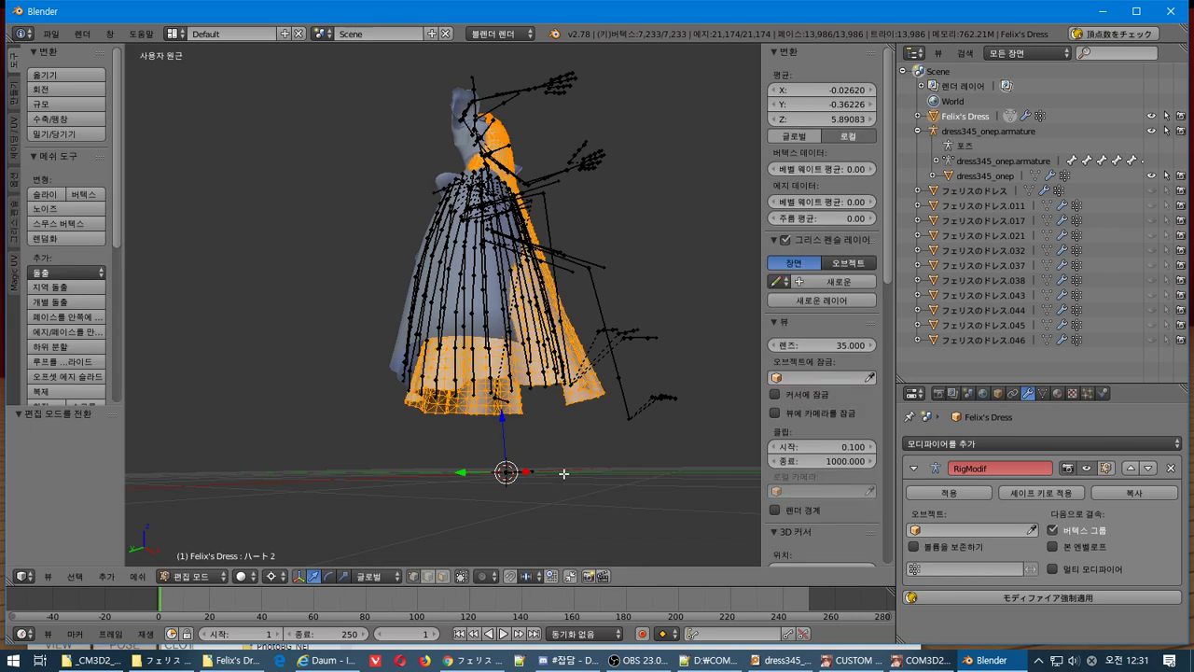
key("Tab")
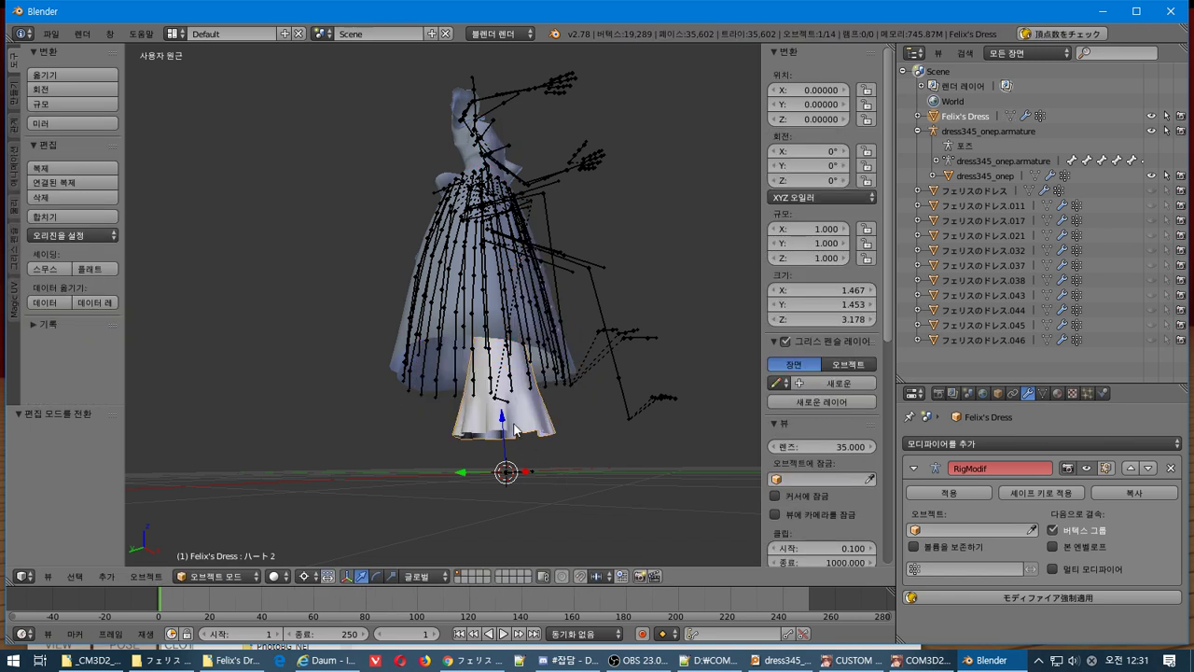
Remove the RigModif modifier from Felix's Dress and recheck its size in object and edit mode.
right_click(468, 321)
right_click(535, 421)
right_click(512, 334)
right_click(524, 375)
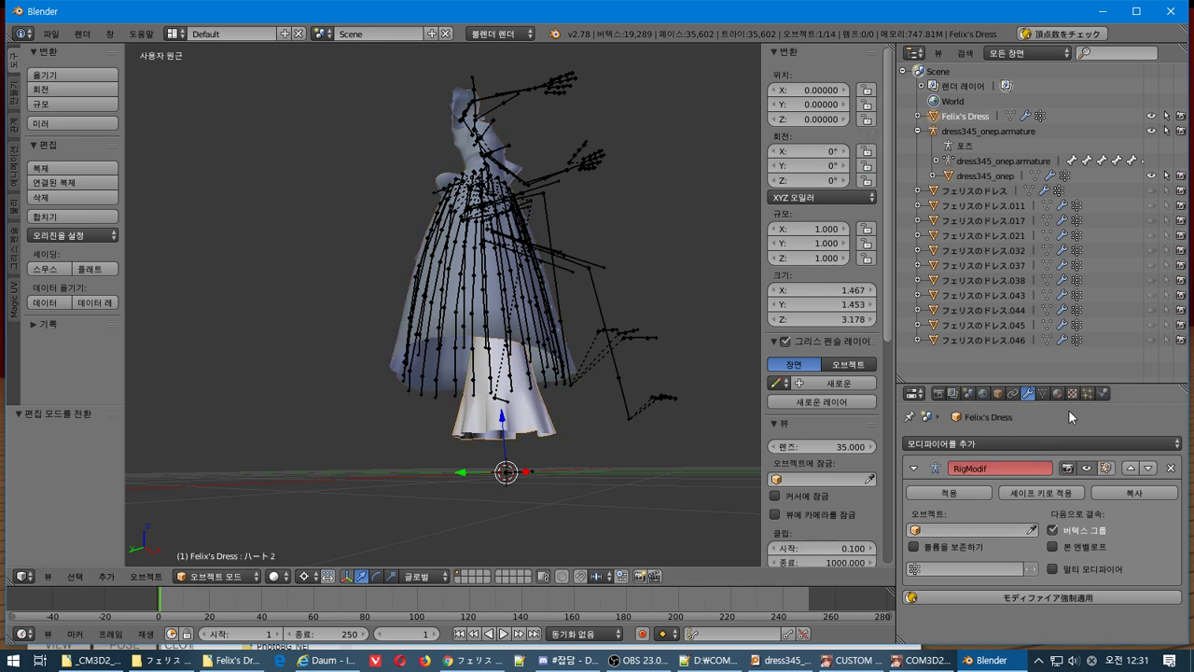
left_click(1170, 467)
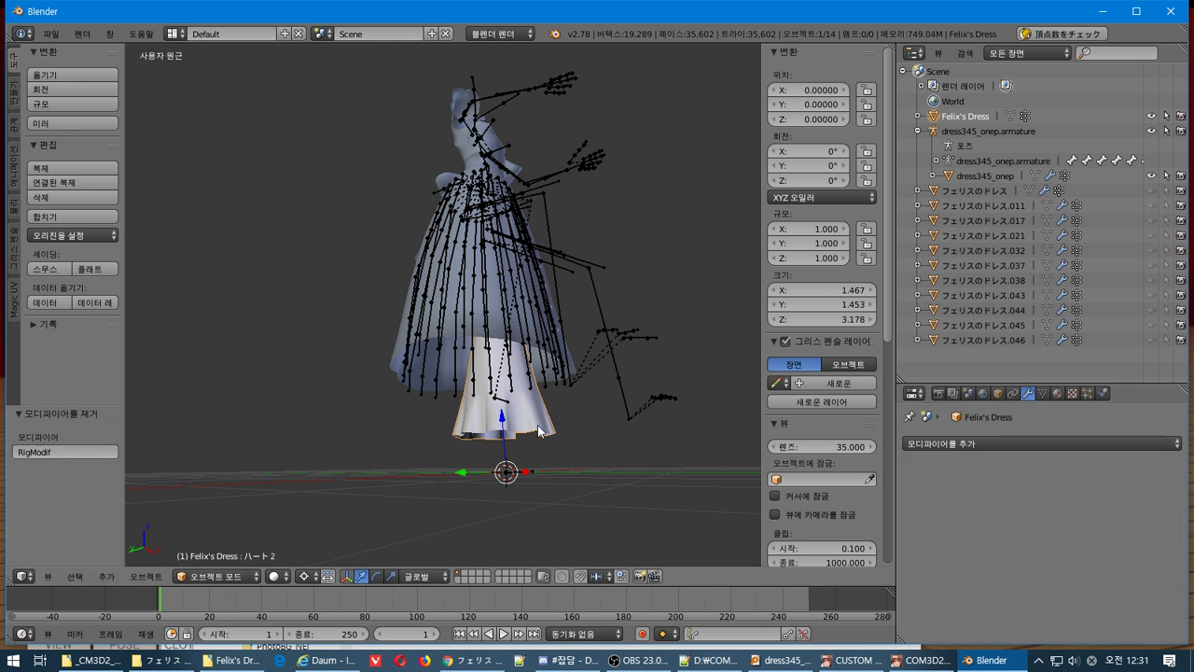
key("Tab")
key("Tab")
key("Tab")
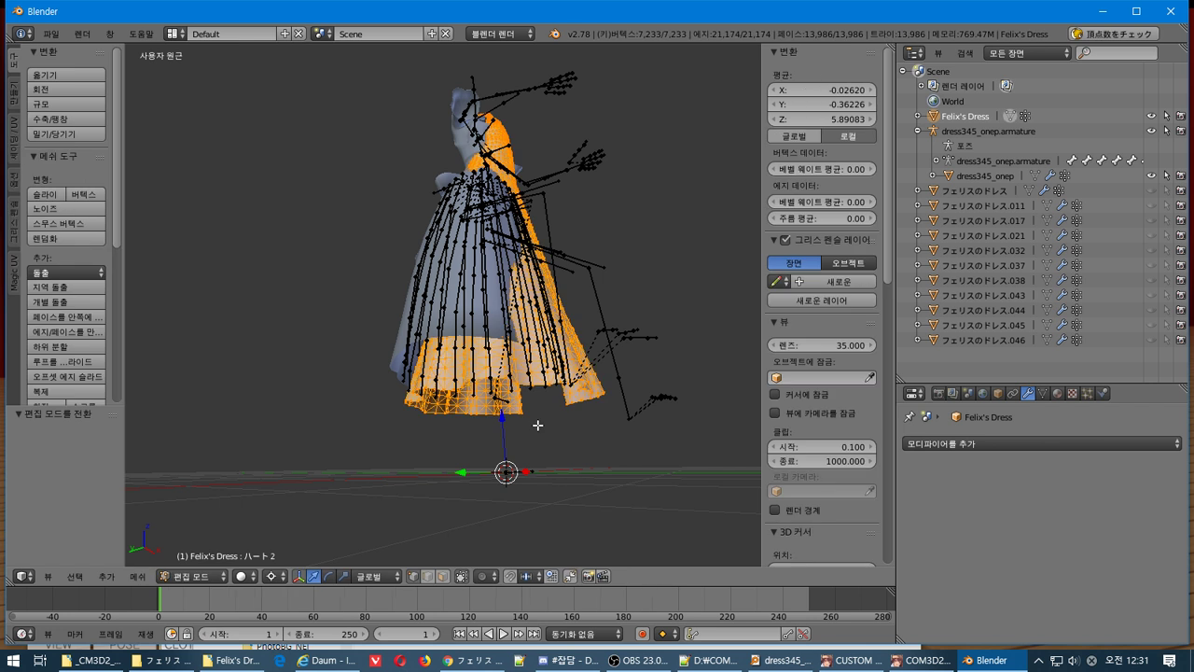
key("Tab")
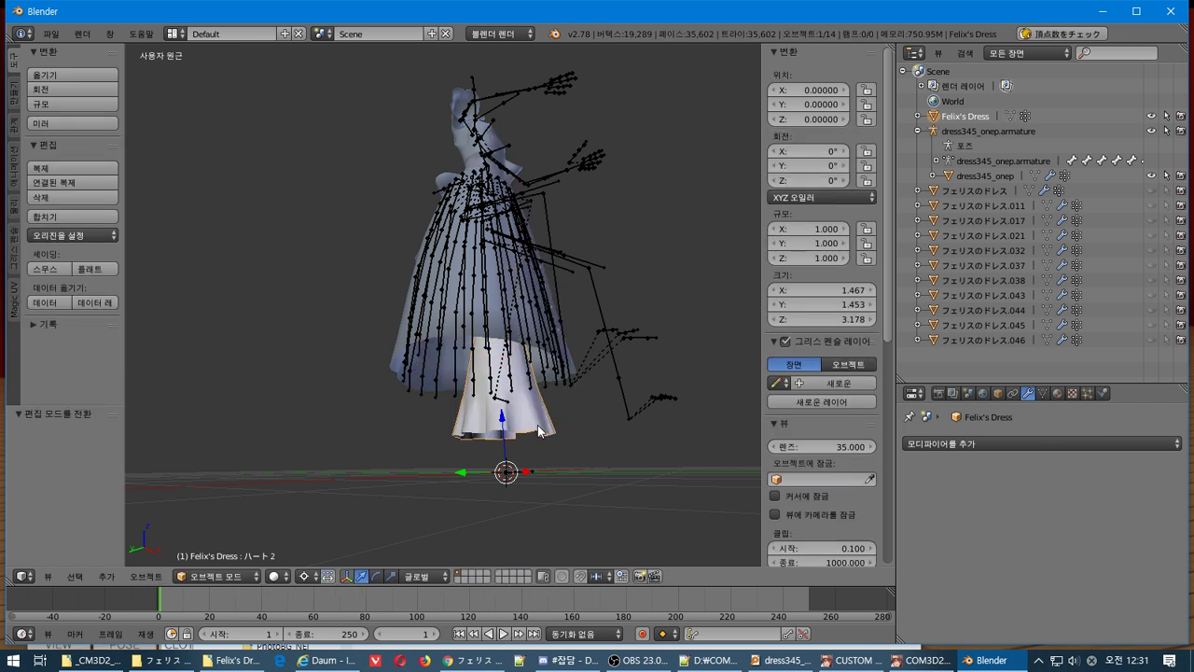
Add an Armature modifier to Felix's Dress with dress345_onep.armature as its object.
right_click(507, 336)
right_click(507, 385)
right_click(494, 347)
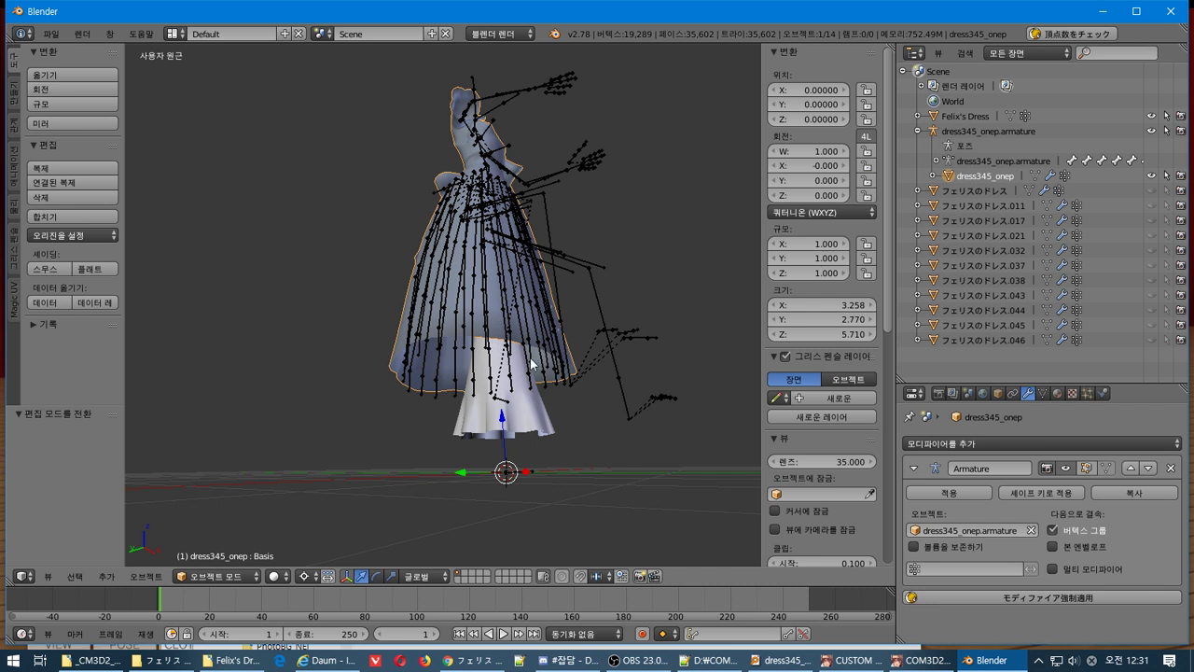
middle_click_drag(534, 397, 513, 431)
right_click(503, 460)
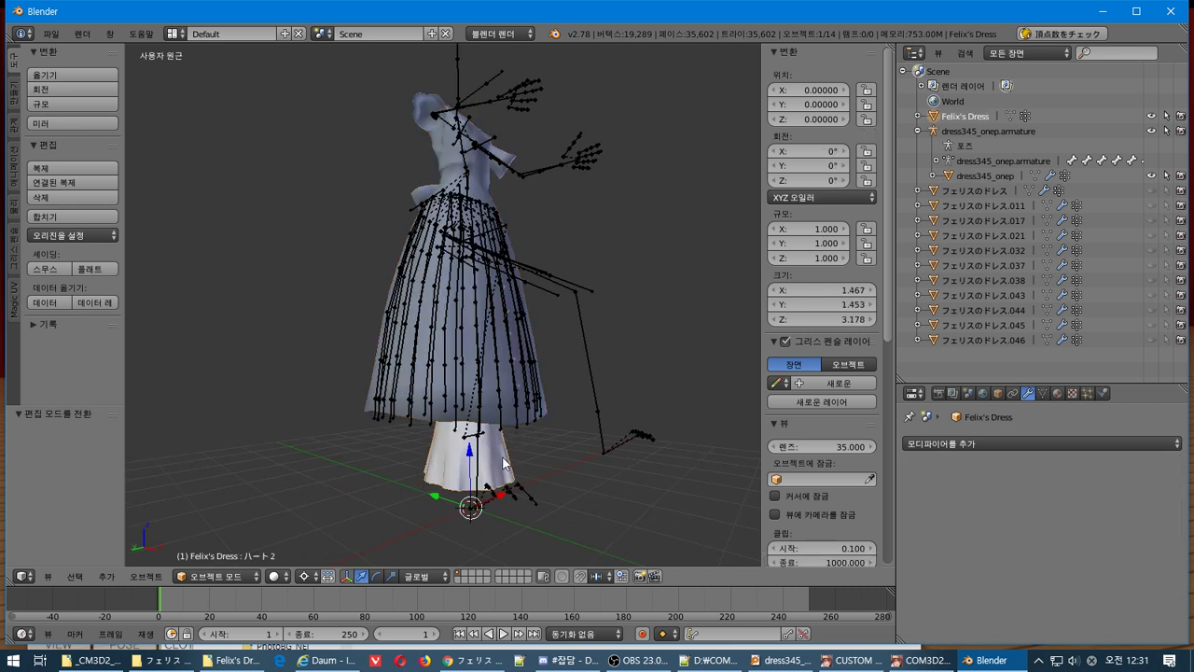
middle_click_drag(504, 461, 494, 461)
left_click(1010, 443)
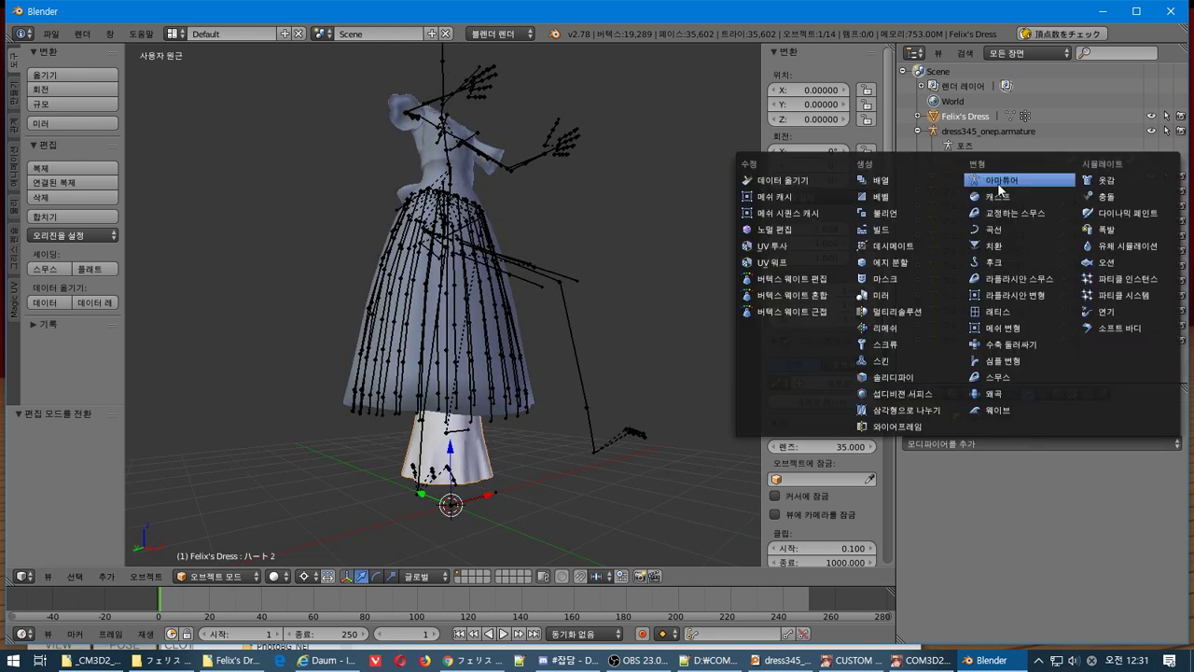
left_click(1017, 179)
left_click(944, 530)
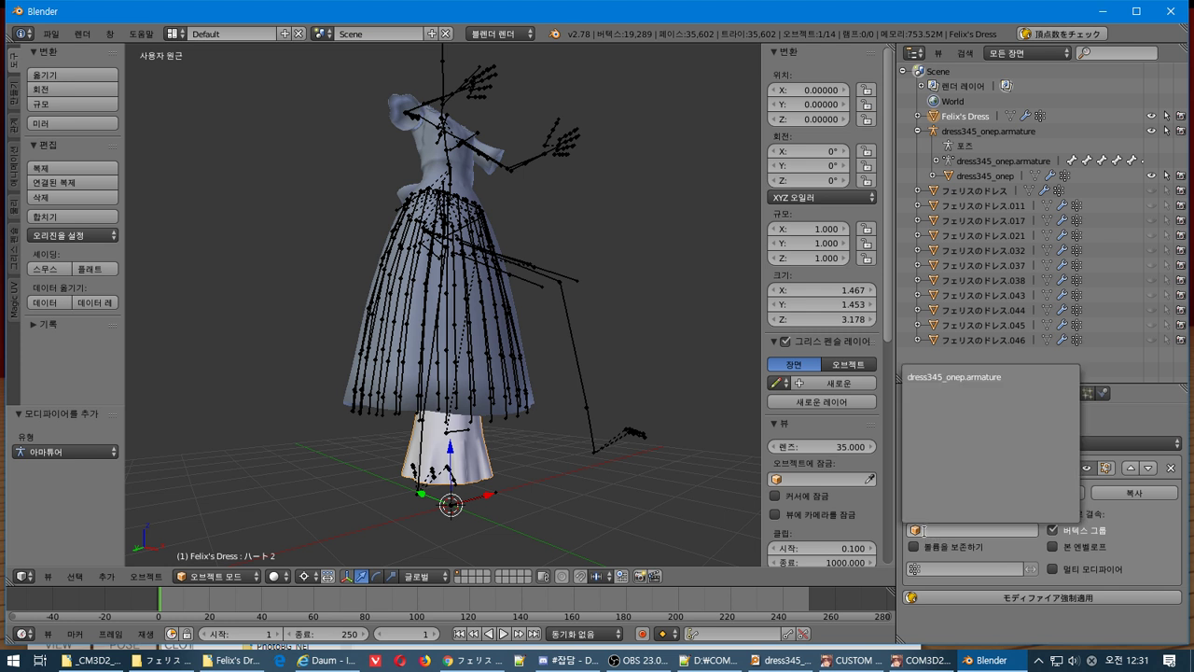
left_click(970, 380)
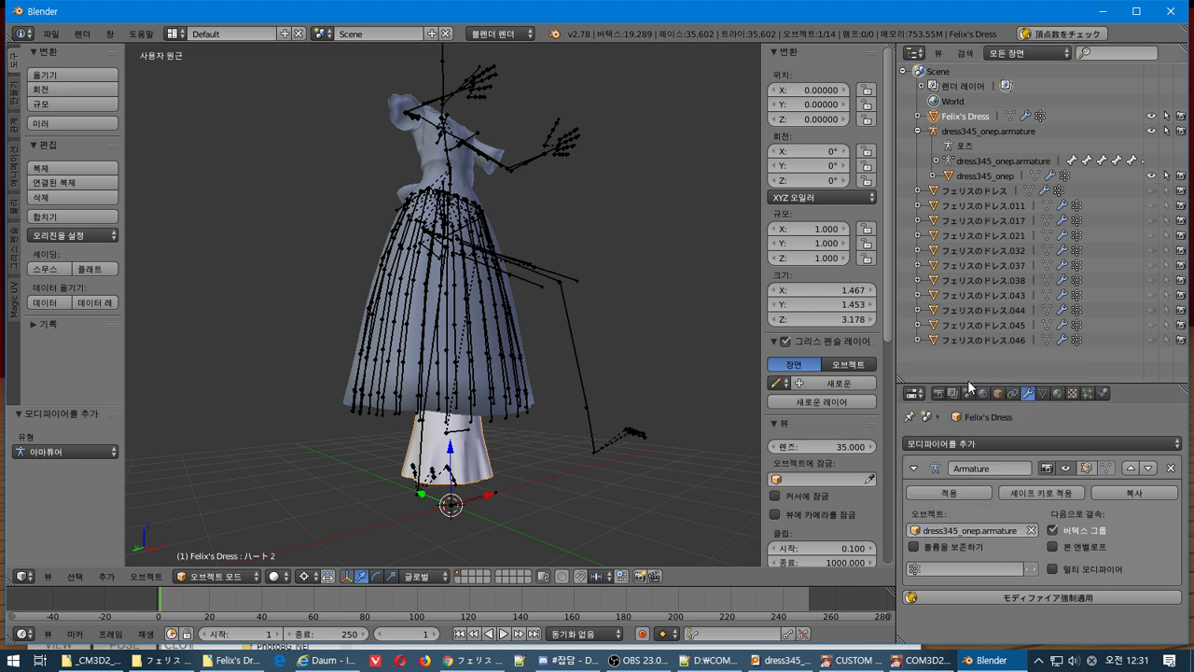
Force-apply the Armature modifier on Felix's Dress with a normal blend rate of 0 and compare edit and object mode.
left_click(1077, 597)
left_click_drag(1072, 569, 970, 570)
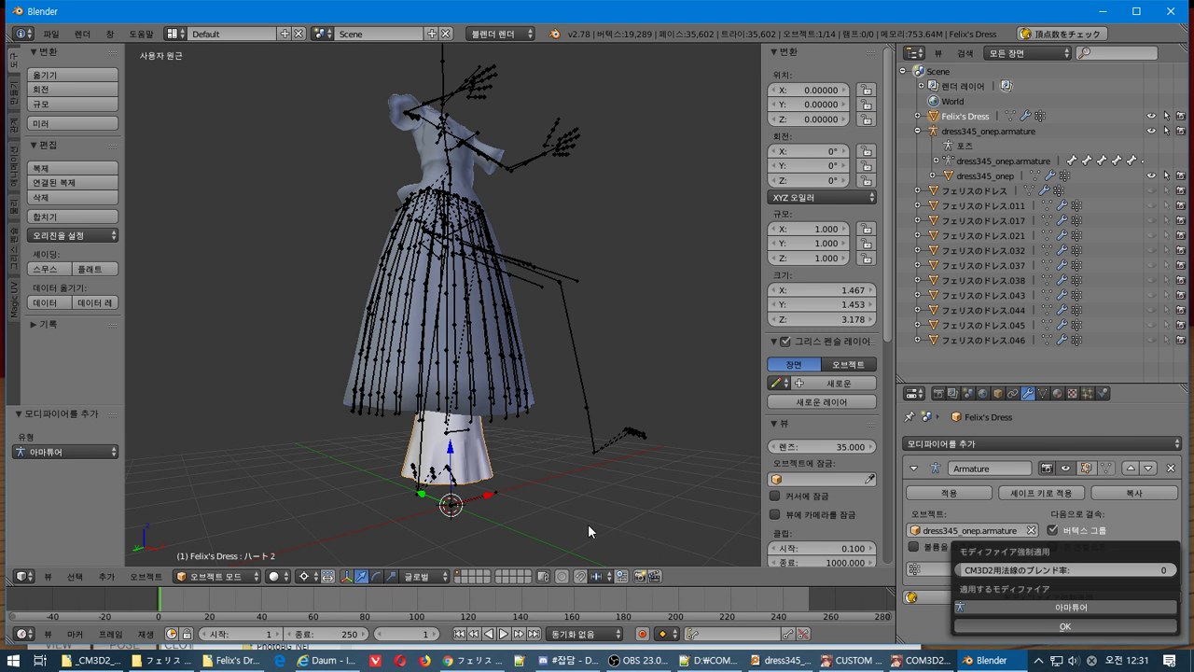
key("Return")
key("Tab")
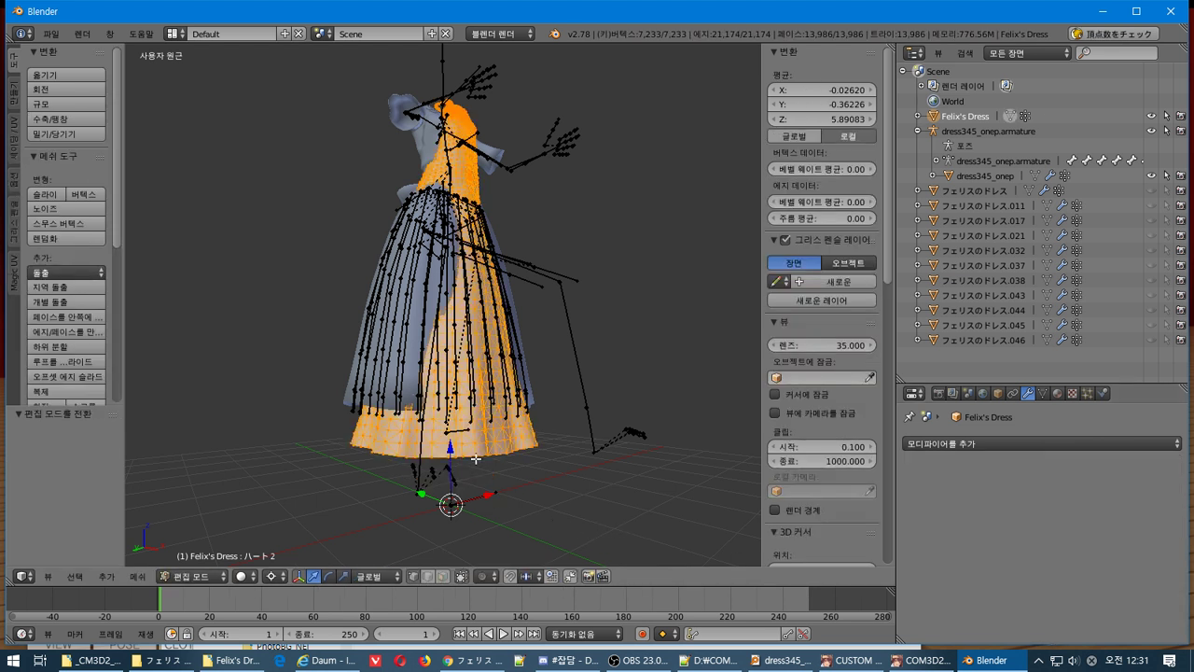
key("Tab")
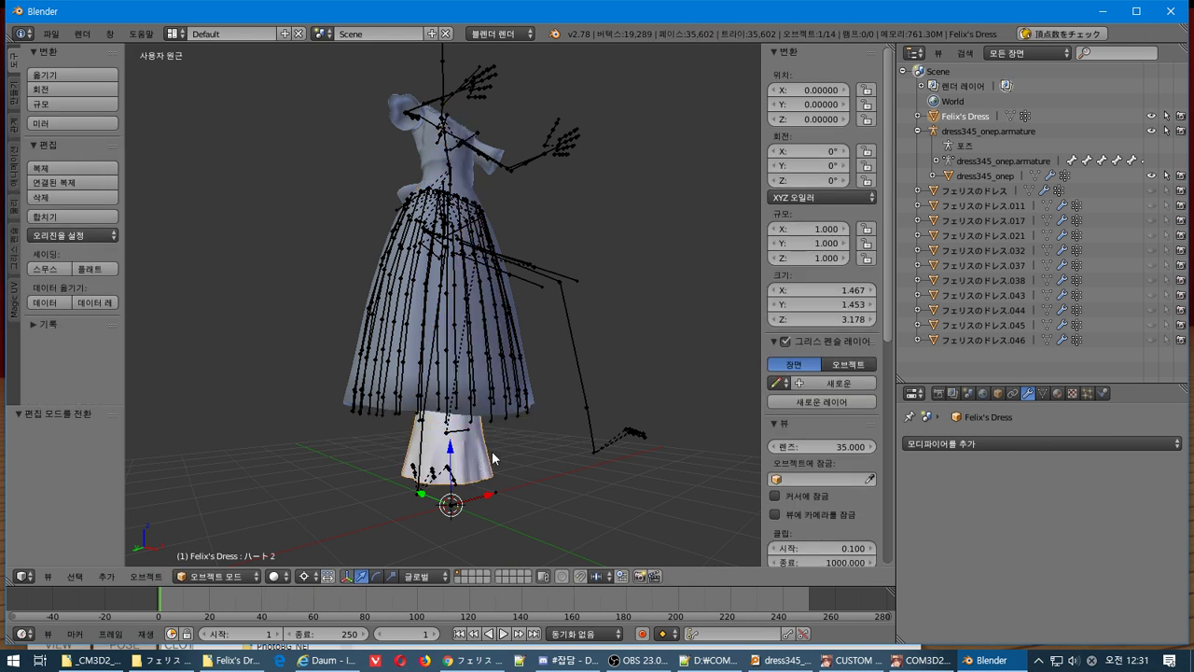
middle_click_drag(494, 459, 516, 484)
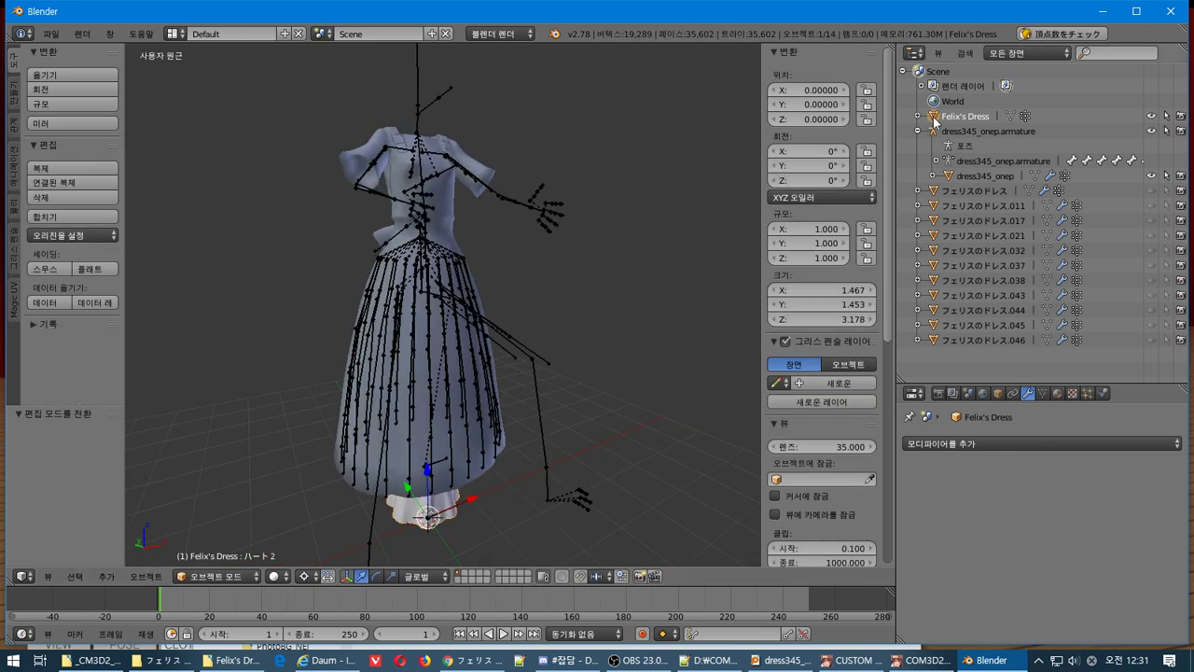
Parent Felix's Dress to dress345_onep.armature with Armature Deform and compare its size in edit and object mode.
left_click_drag(939, 116, 940, 136)
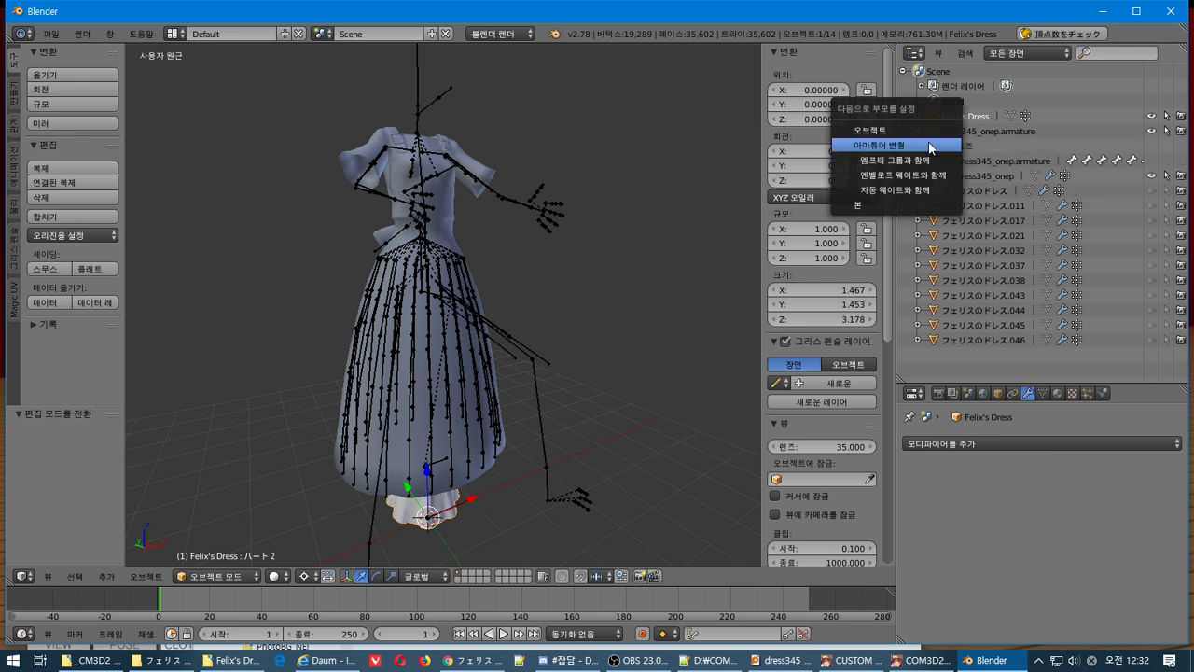
left_click(928, 146)
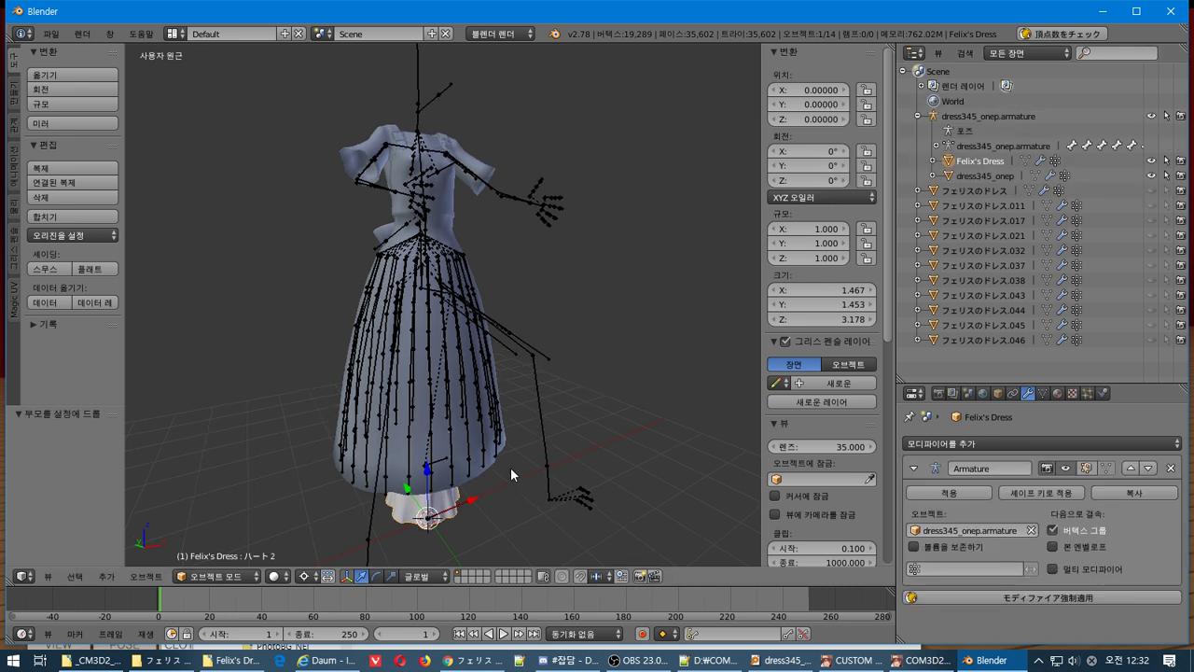
key("Tab")
key("Tab")
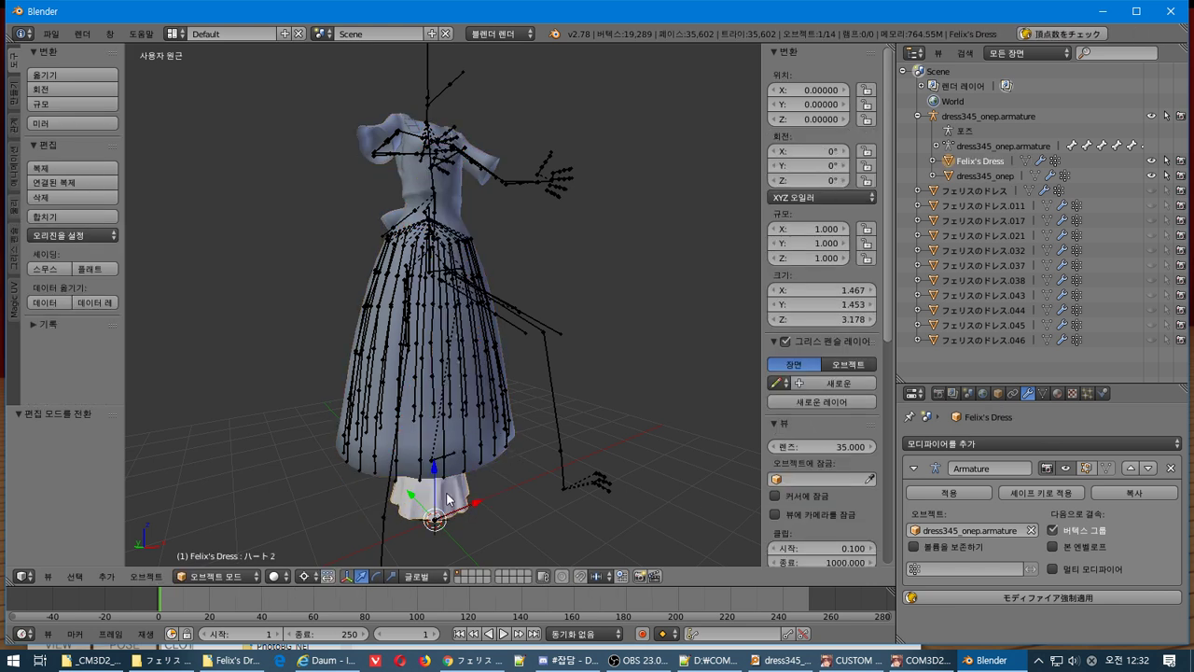
key("Tab")
middle_click_drag(455, 478, 435, 343)
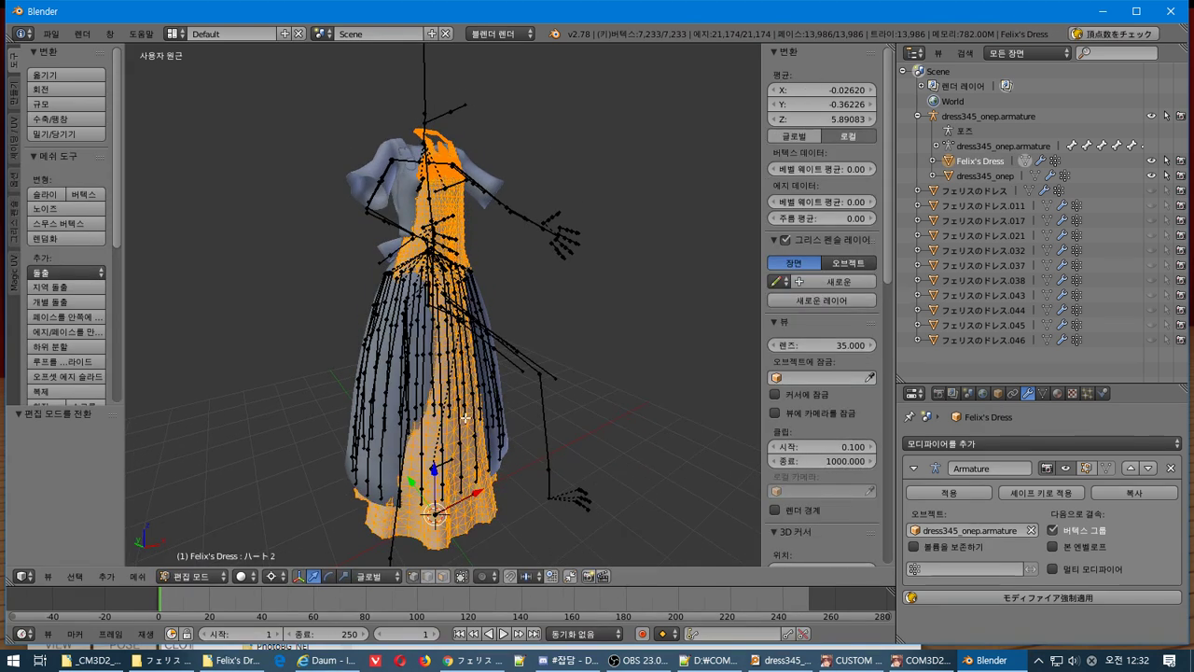
key("Tab")
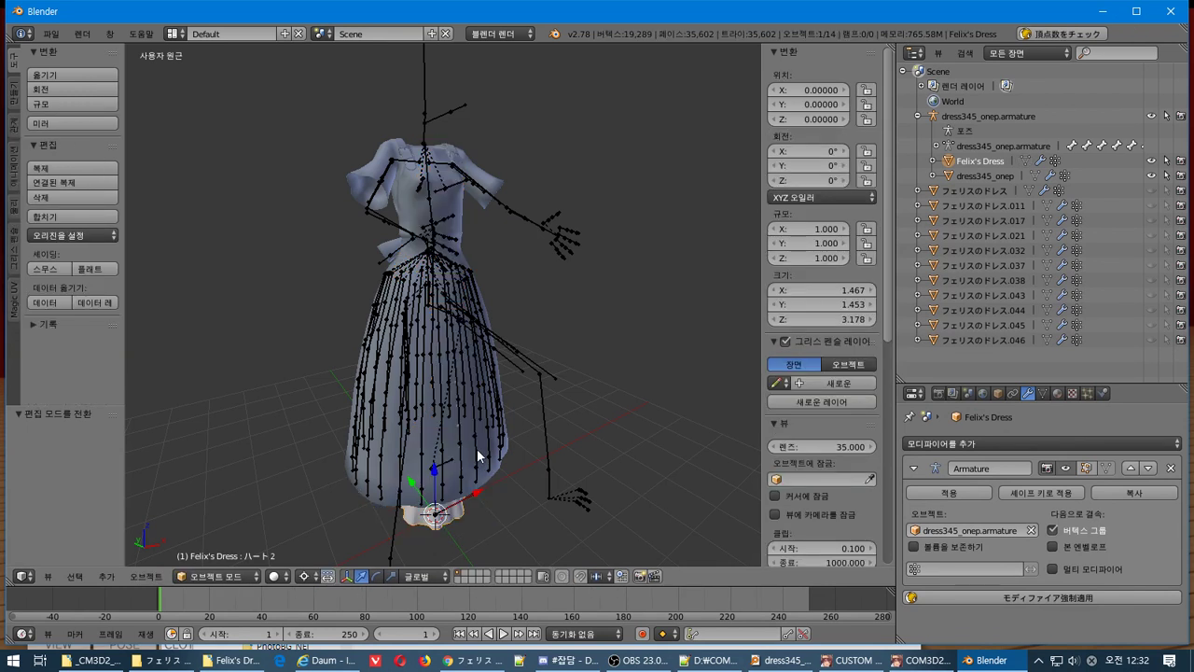
Select dress345_onep plus Felix's Dress as the active object, and delete all vertex groups and shape keys from Felix's Dress.
right_click(456, 485)
right_click(450, 509)
right_click(457, 481)
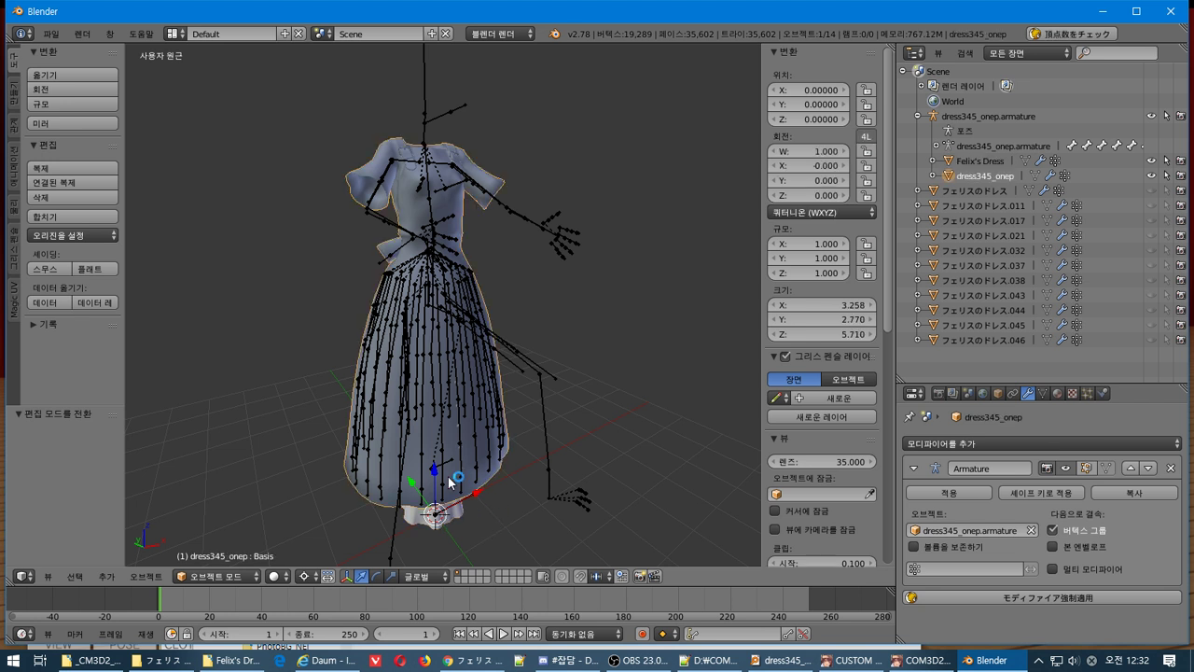
right_click(462, 513, "shift")
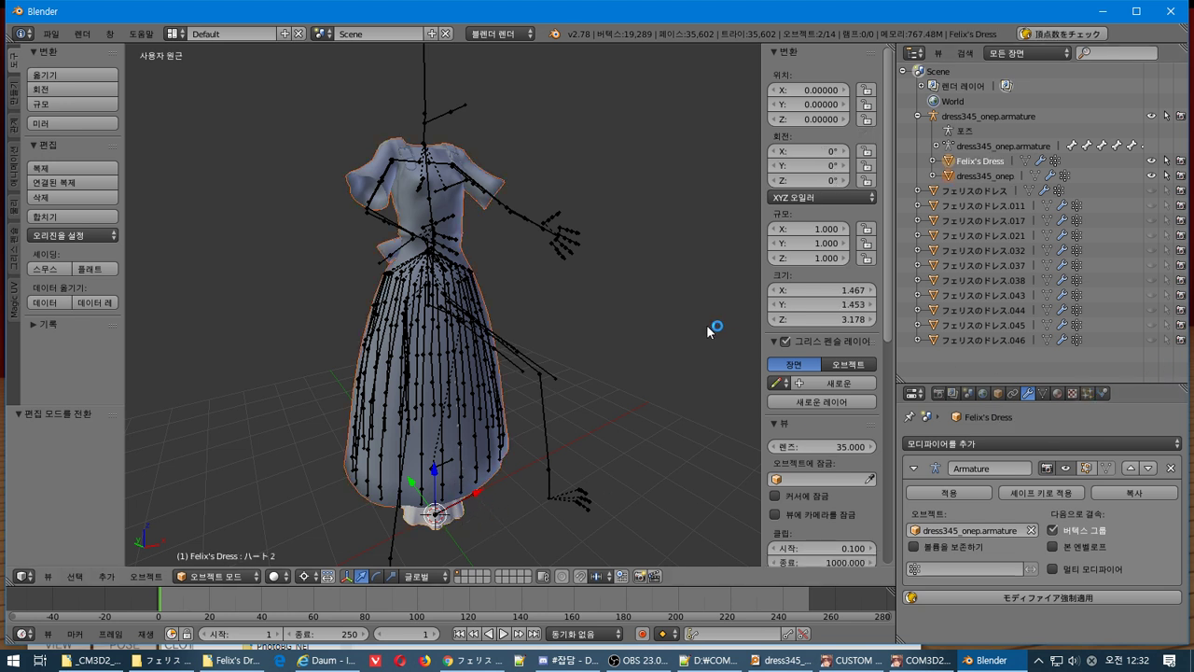
left_click(1043, 393)
scroll(1142, 501, "down", 4)
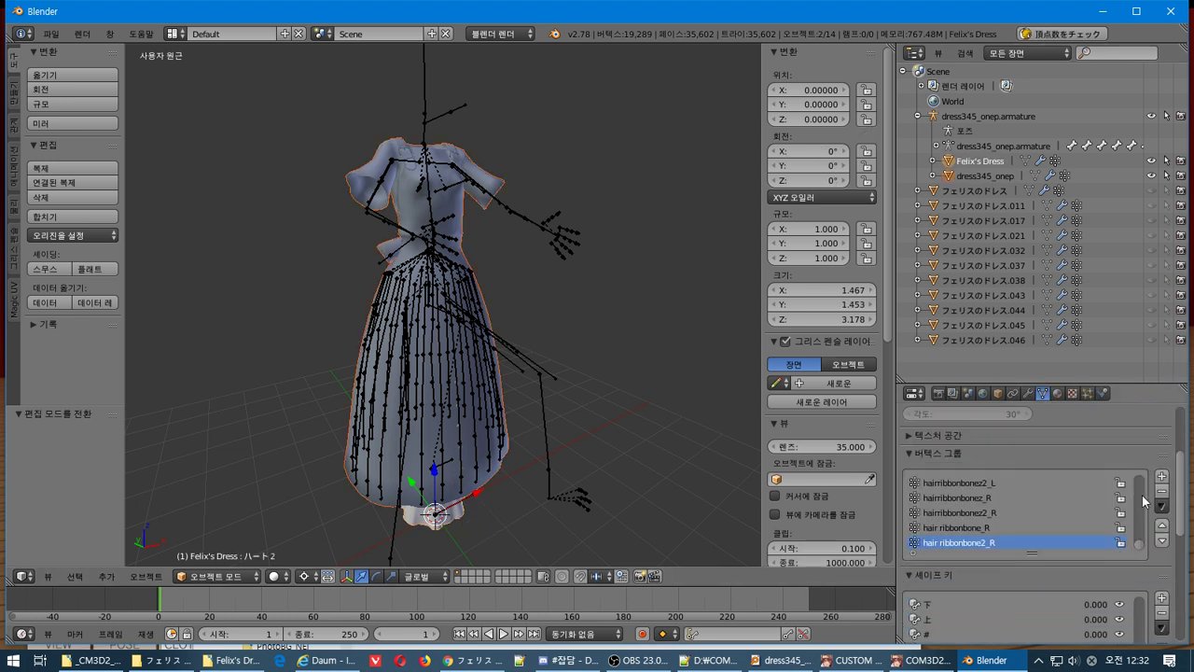
left_click(1162, 504)
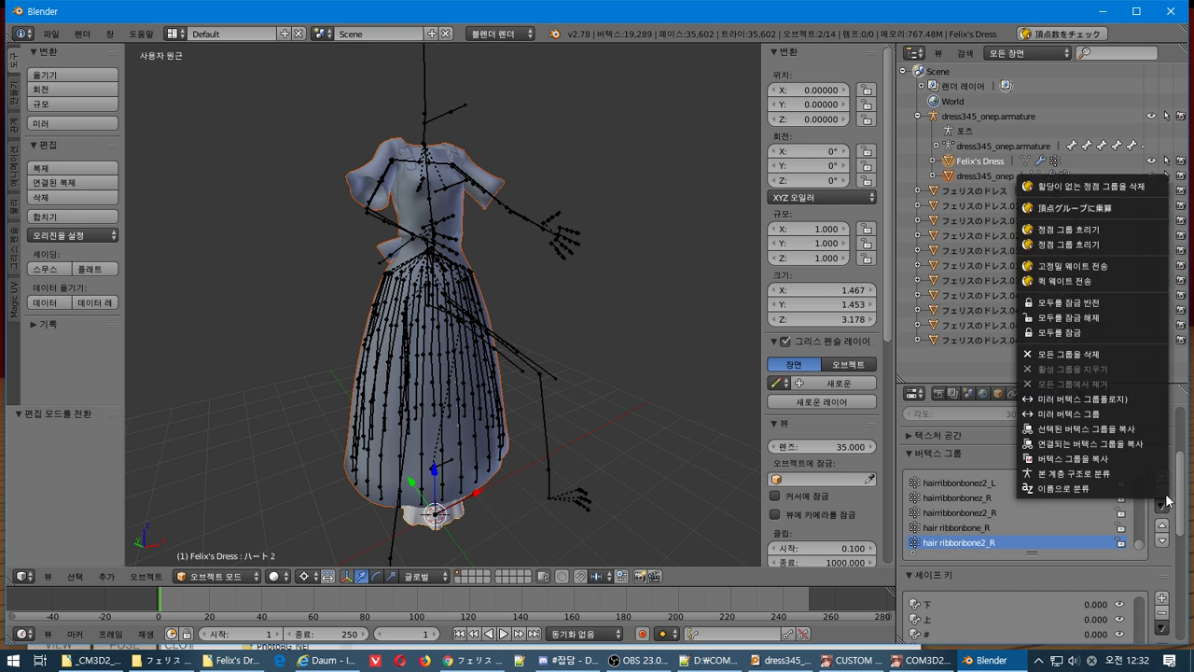
left_click(1110, 352)
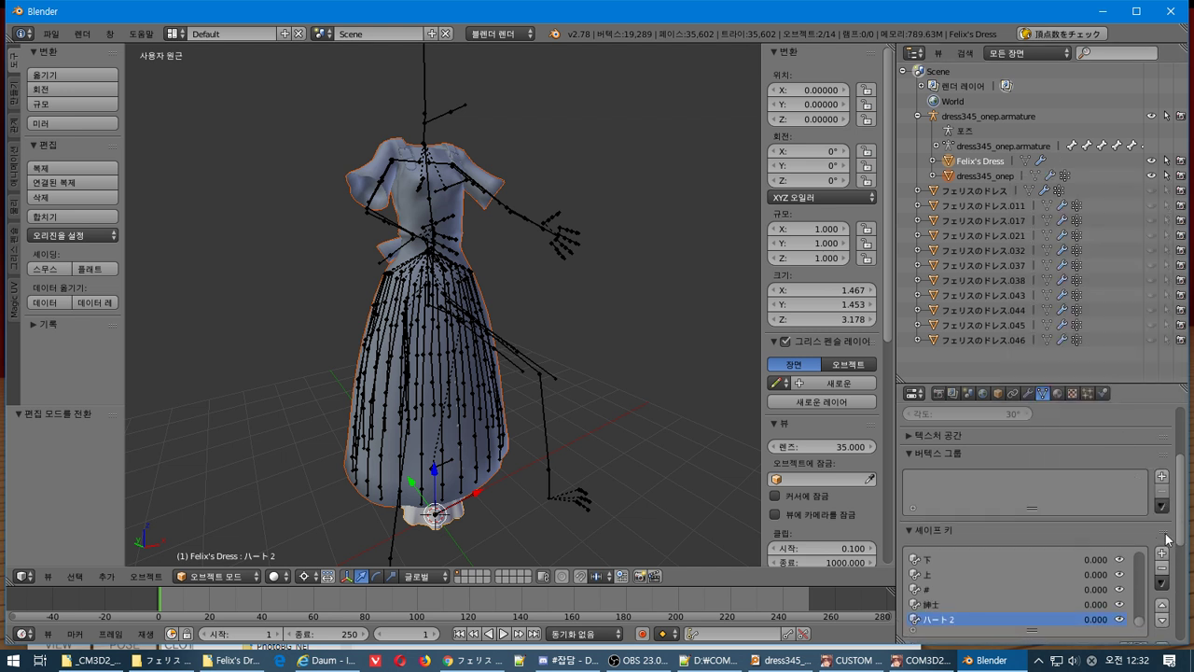
left_click(1161, 582)
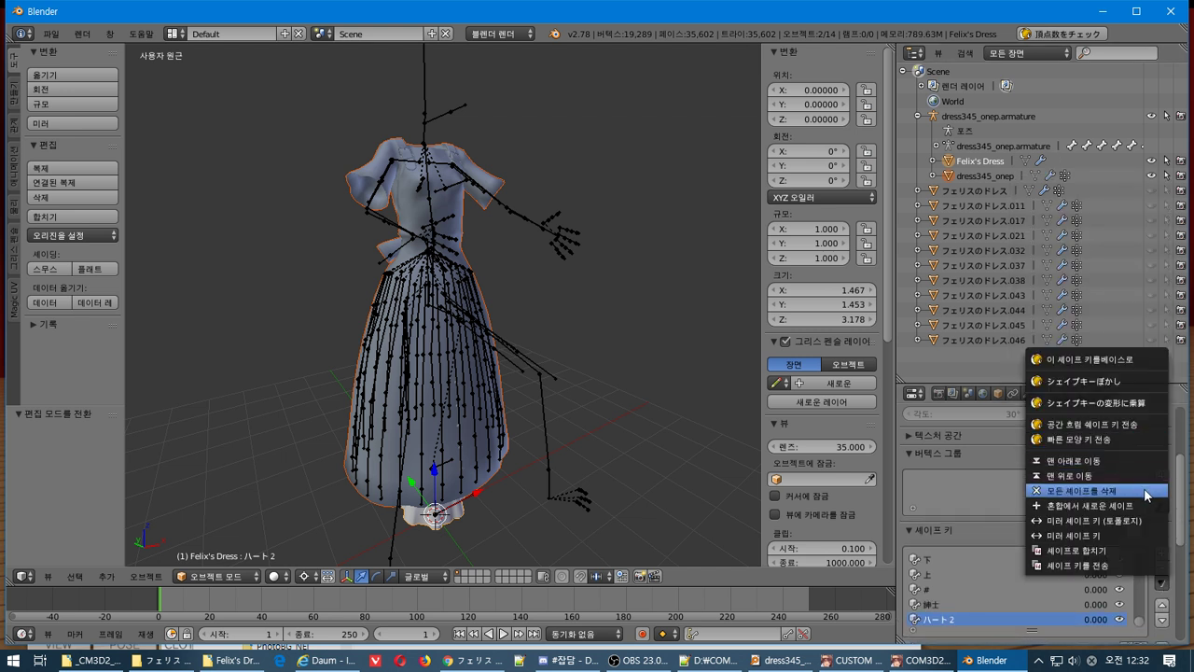
left_click(1147, 491)
Run the high-precision weight transfer from dress345_onep to Felix's Dress with 1 subdivision and a range of 1.10.
left_click(1161, 478)
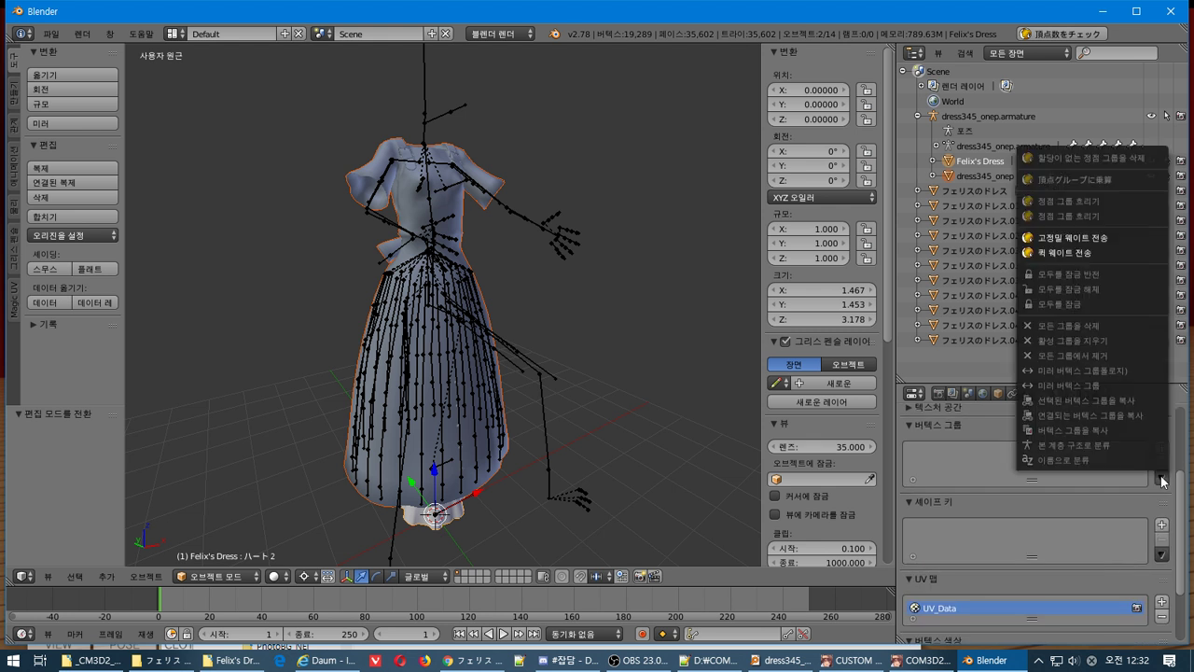
left_click(1097, 238)
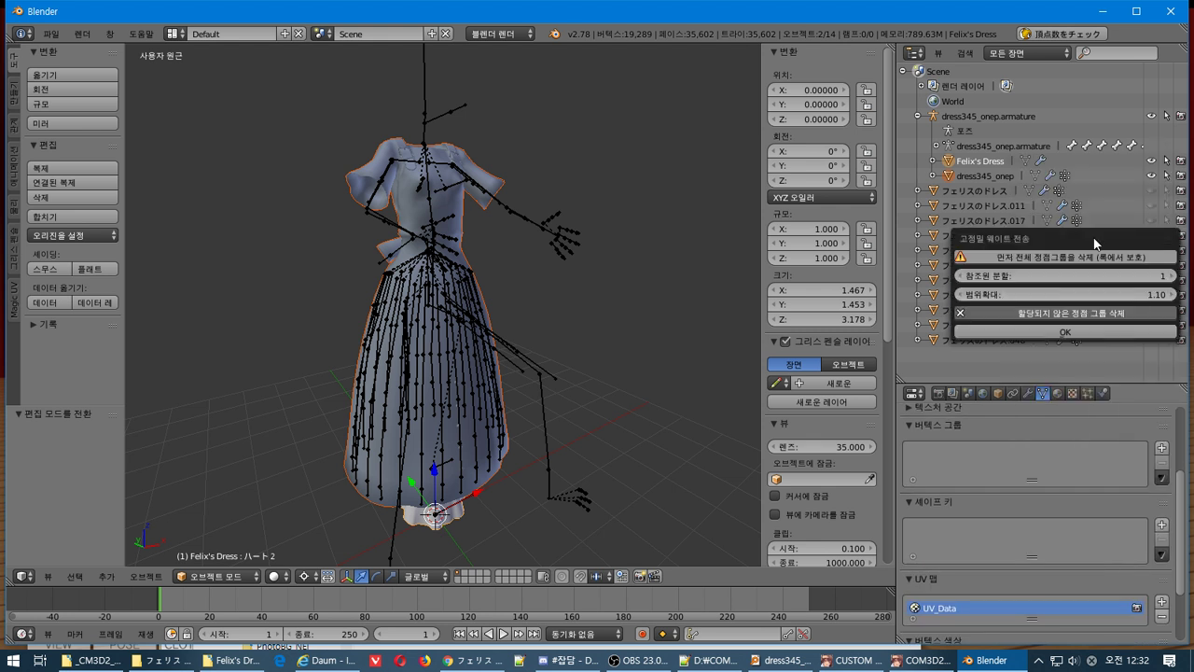
left_click(1094, 336)
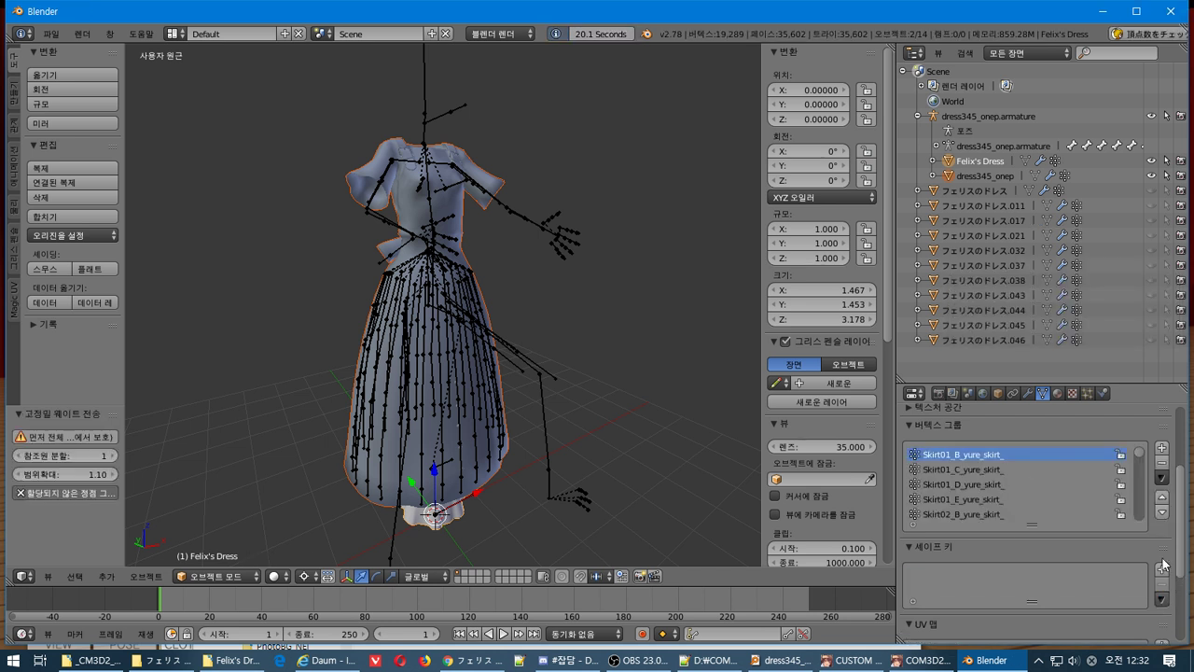
Run the quick shape key transfer from dress345_onep to Felix's Dress with 1 reference subdivision.
left_click(1161, 598)
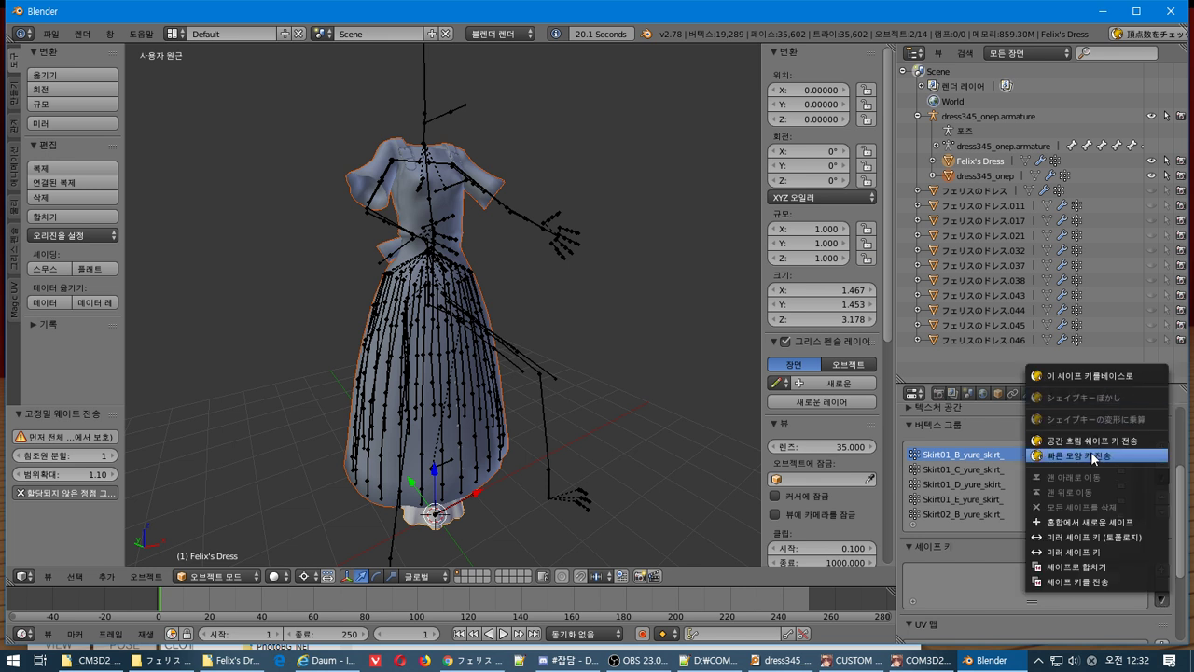
left_click(1089, 452)
left_click(1061, 528)
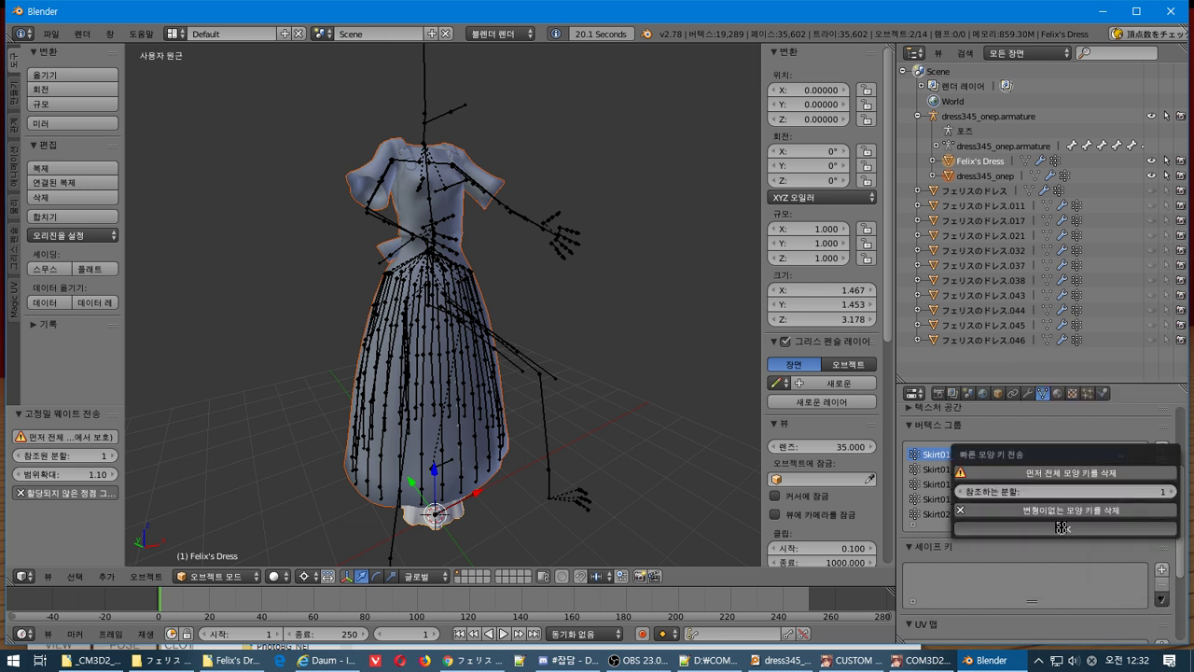
scroll(1035, 575, "down", 2)
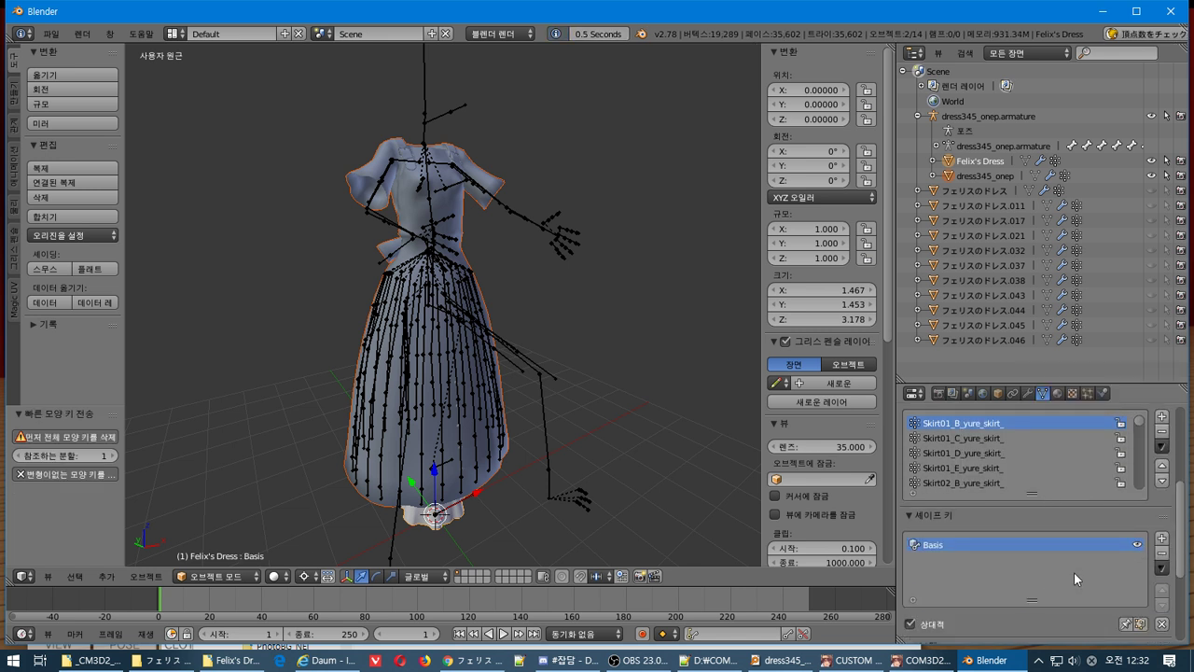
Reselect dress345_onep and Felix's Dress and try the quick shape key transfer again.
mouse_move(488, 488)
middle_mouse_down()
mouse_move(492, 453)
mouse_move(483, 470)
middle_mouse_up()
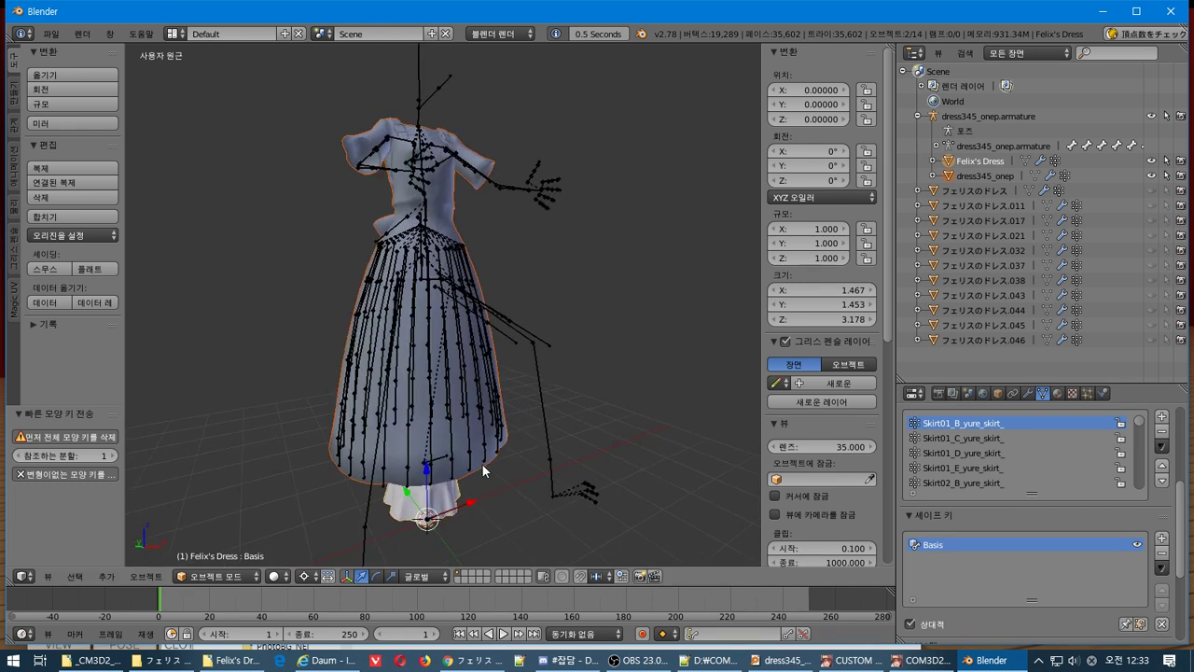
right_click(481, 470)
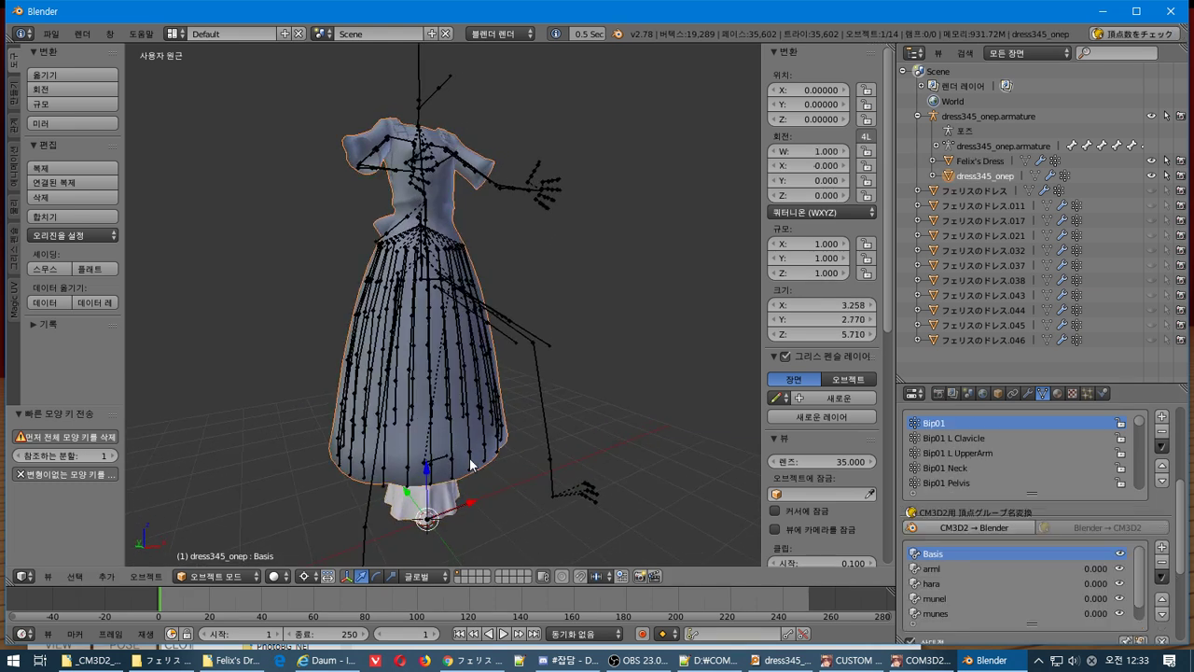
right_click(446, 507)
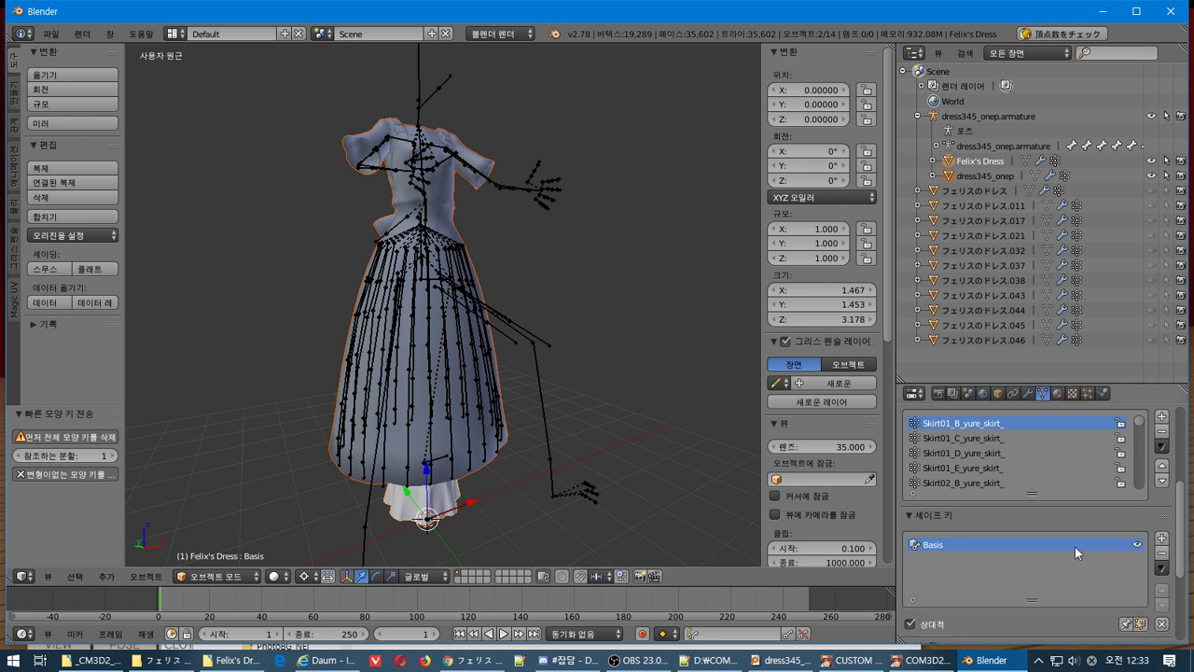
left_click(1161, 566)
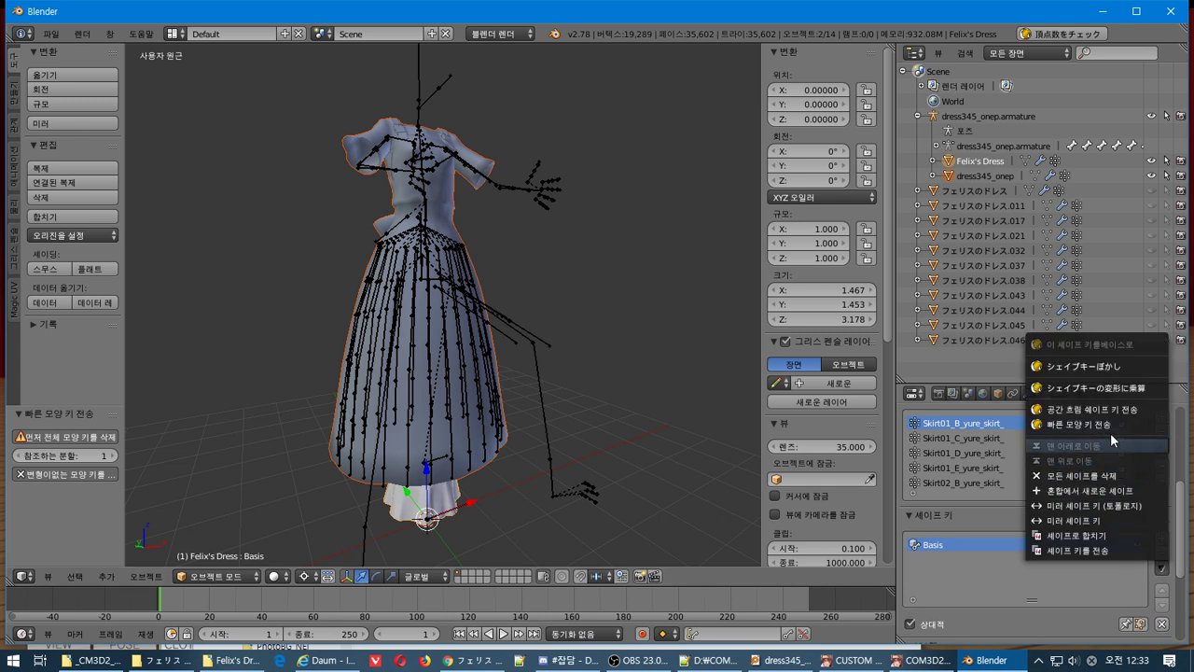
left_click(1083, 424)
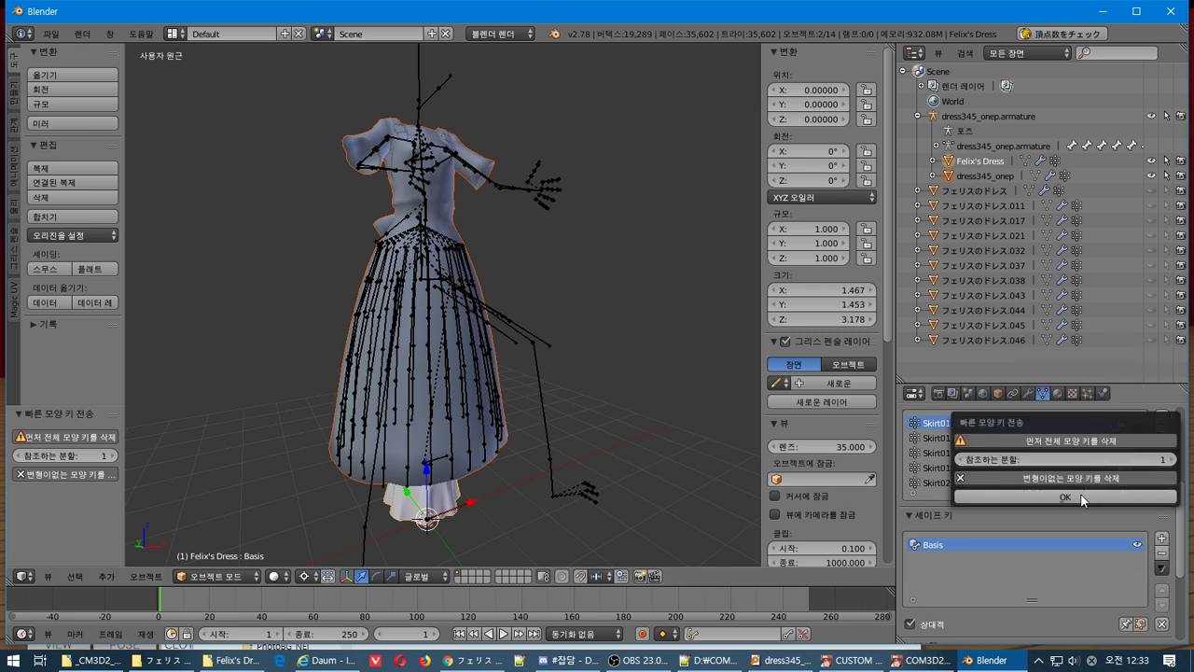
right_click(422, 507, "shift")
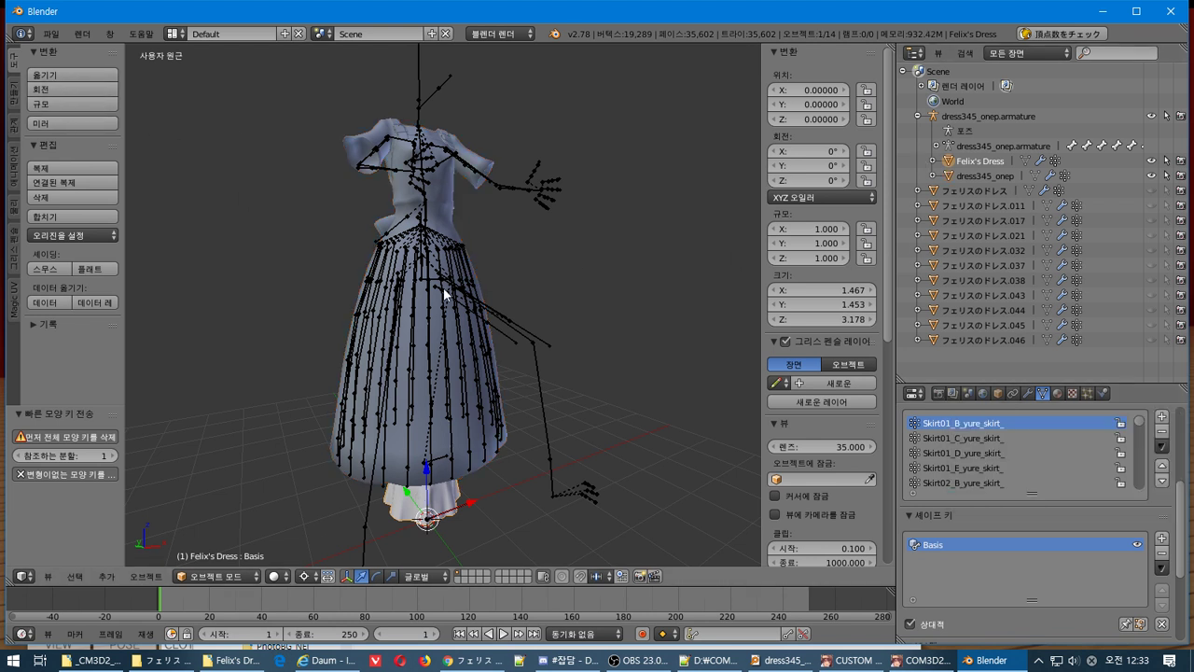
Copy the CM3D2 bone information from dress345_onep and paste it onto Felix's Dress.
right_click(446, 449)
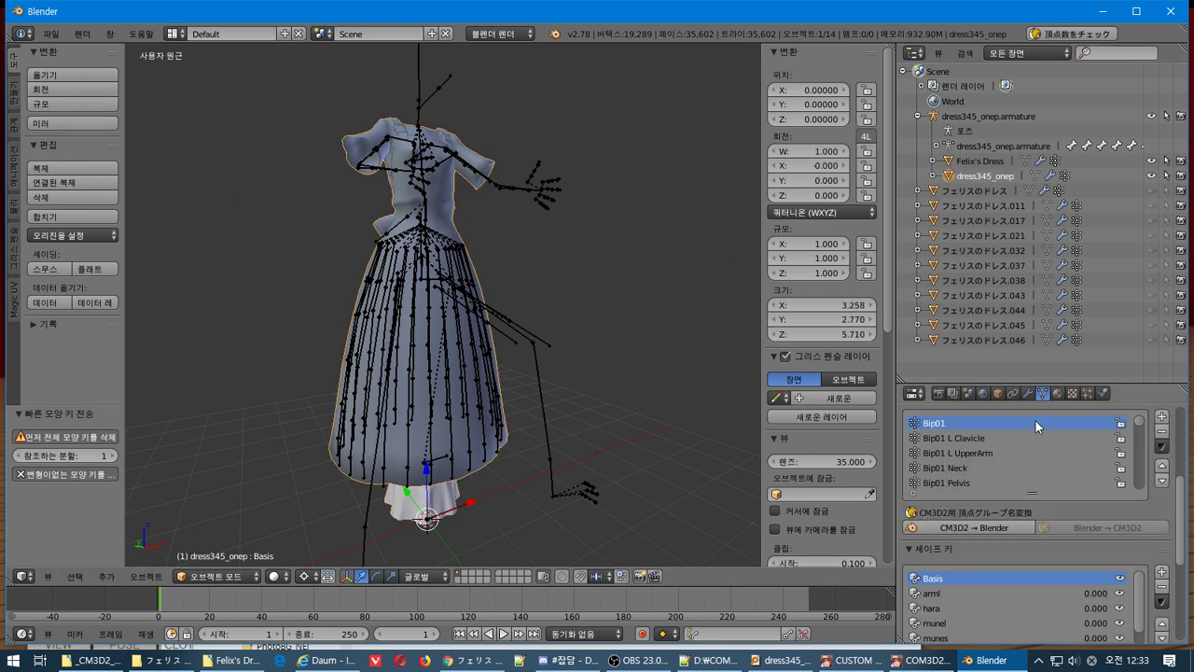
left_click(999, 394)
left_click(1005, 475)
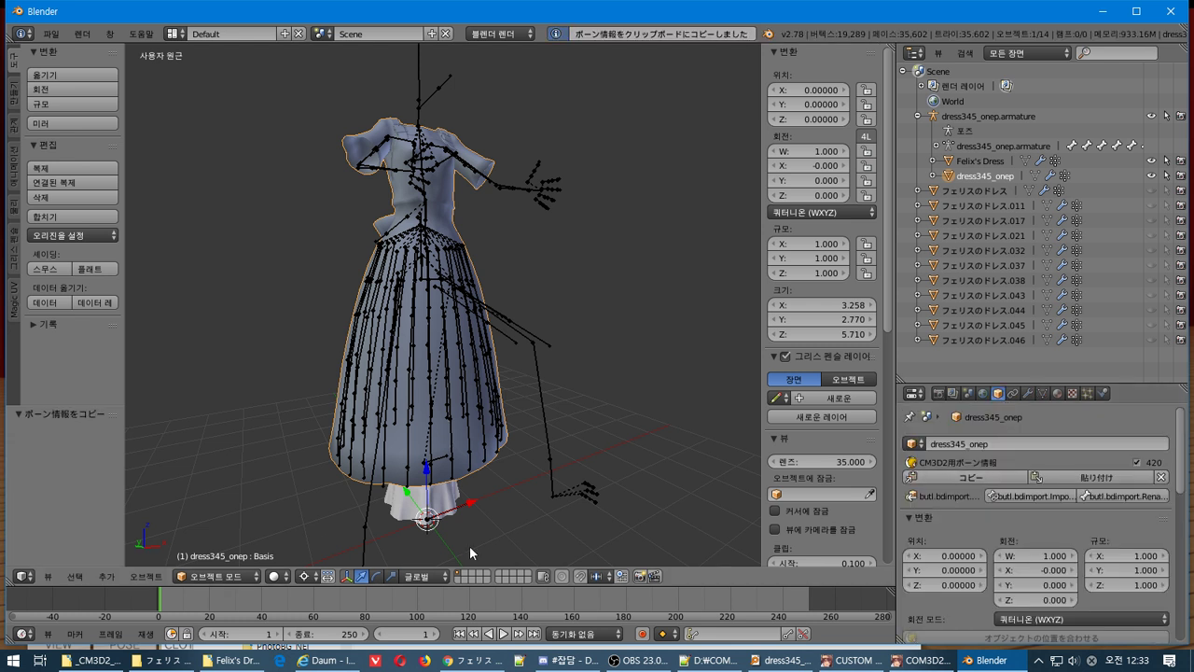
right_click(411, 505)
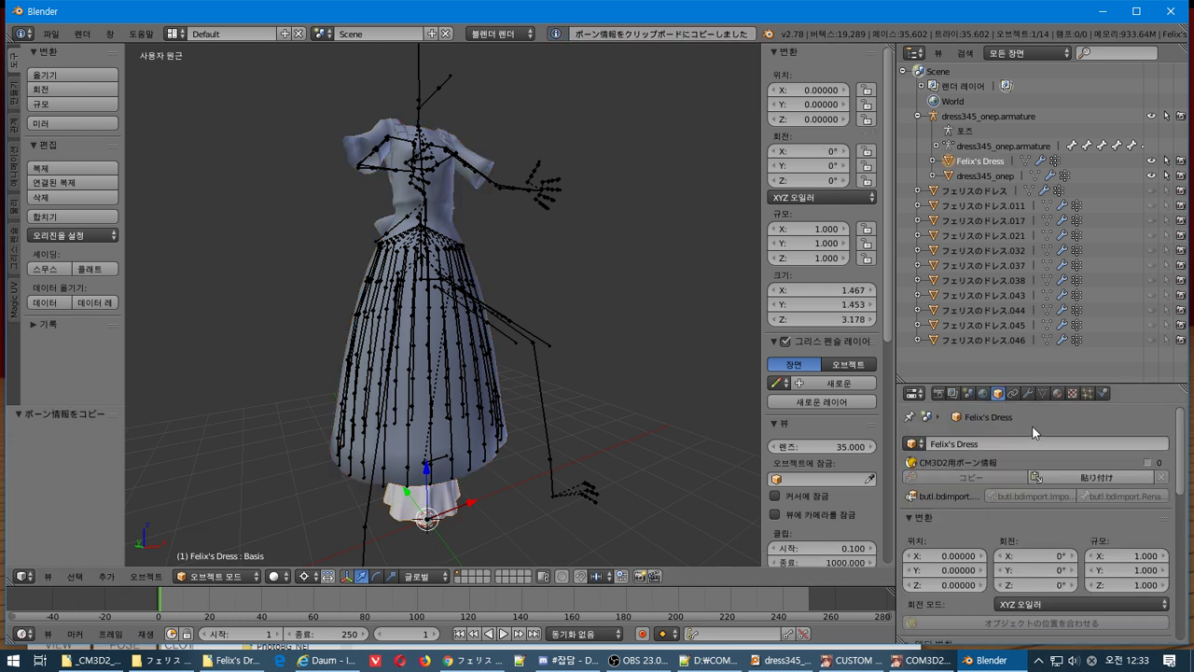
left_click(1095, 478)
Convert the ball dress material of Felix's Dress to a CM3D2 material of type トゥーン 輪郭線 and review its settings.
left_click(51, 33)
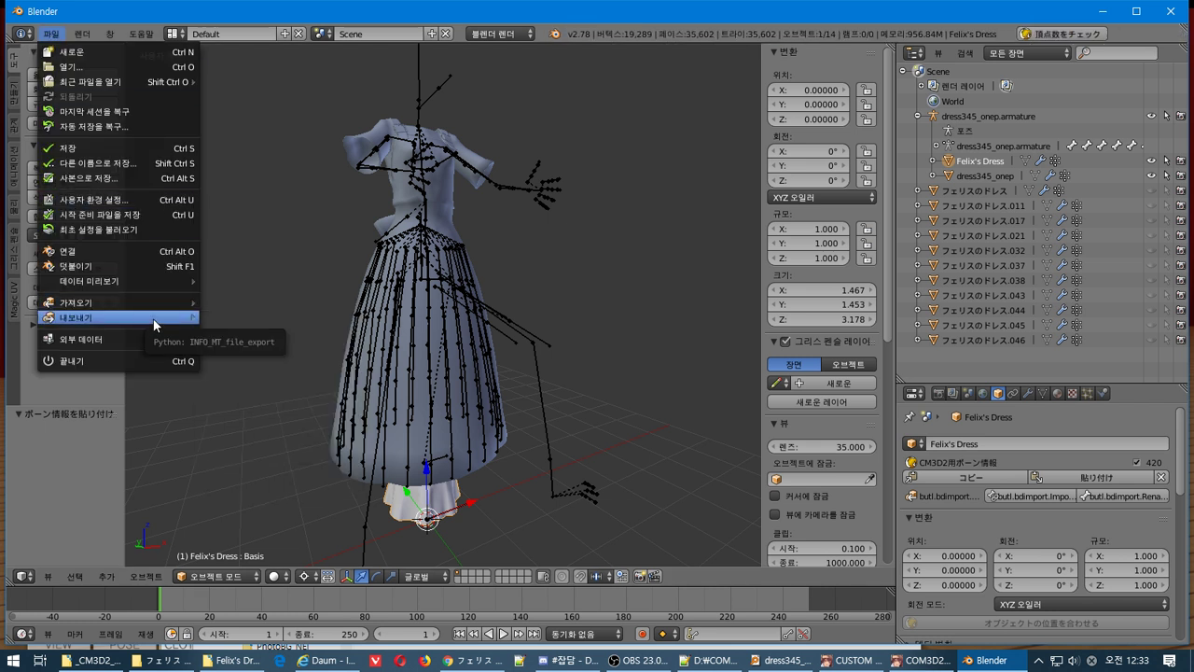
left_click(1059, 393)
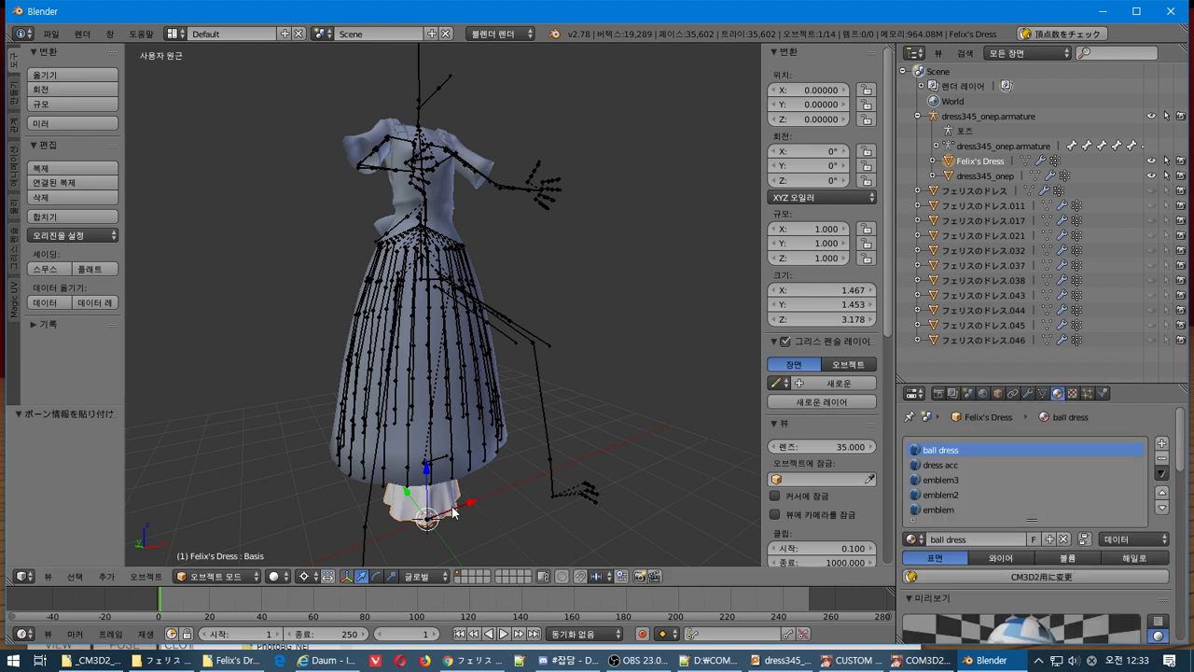
scroll(1149, 477, "down", 3)
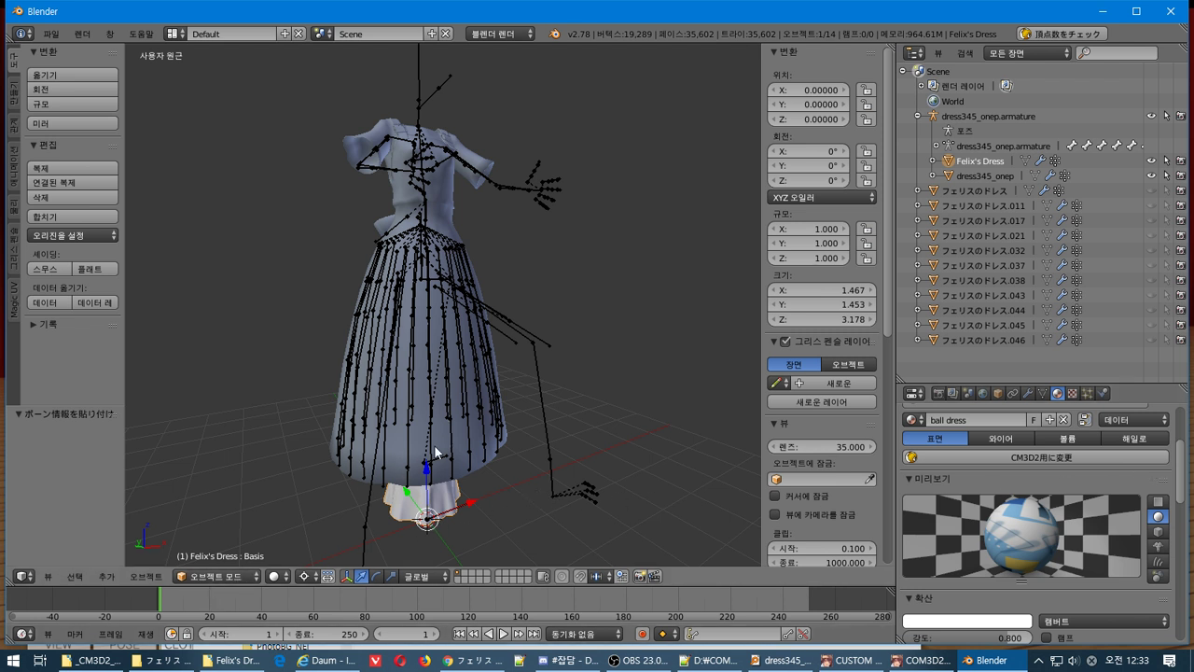
scroll(1133, 467, "up", 4)
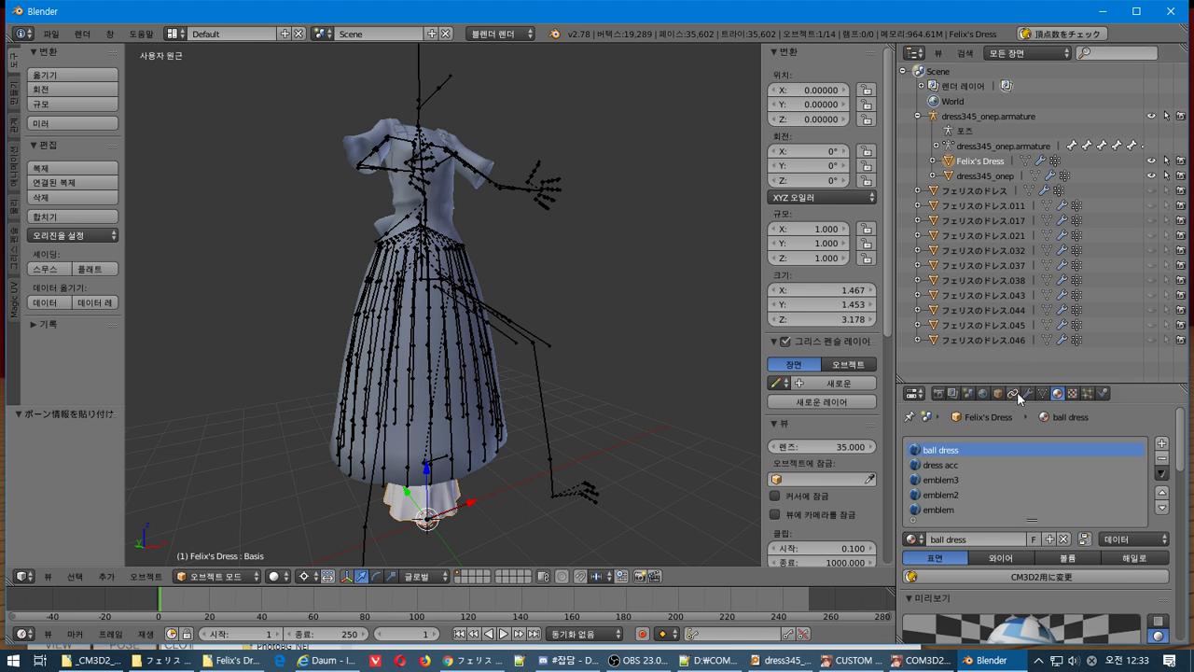
left_click_drag(1017, 385, 1129, 168)
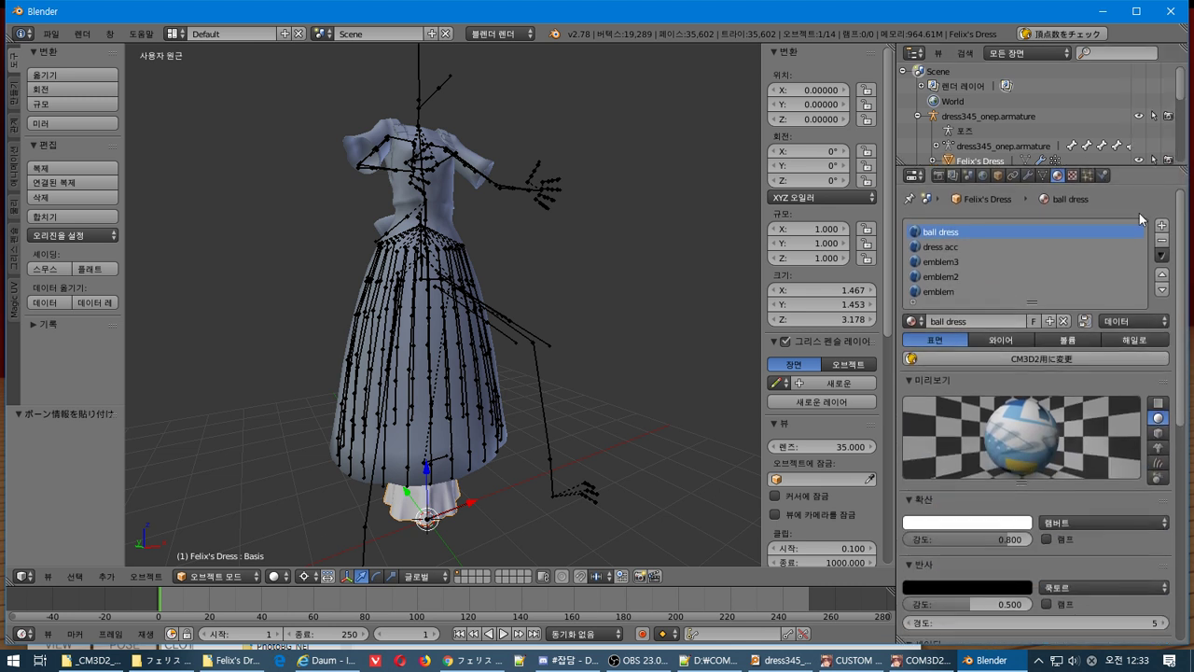
left_click(1027, 357)
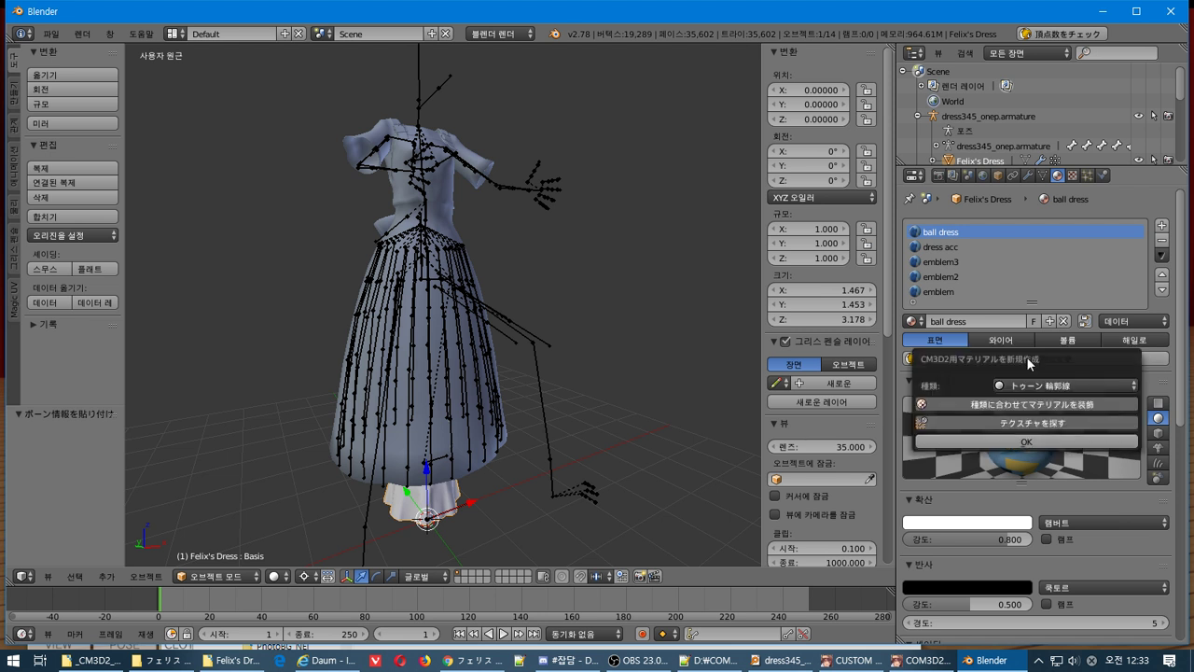
left_click(1058, 435)
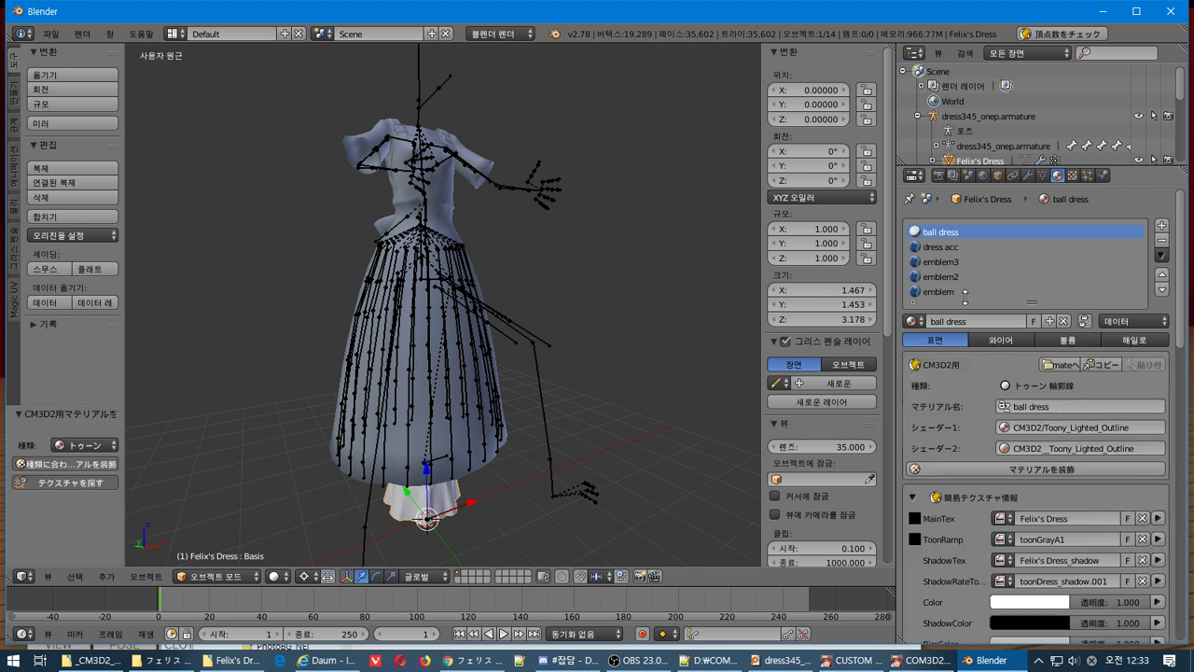
scroll(1024, 434, "down", 3)
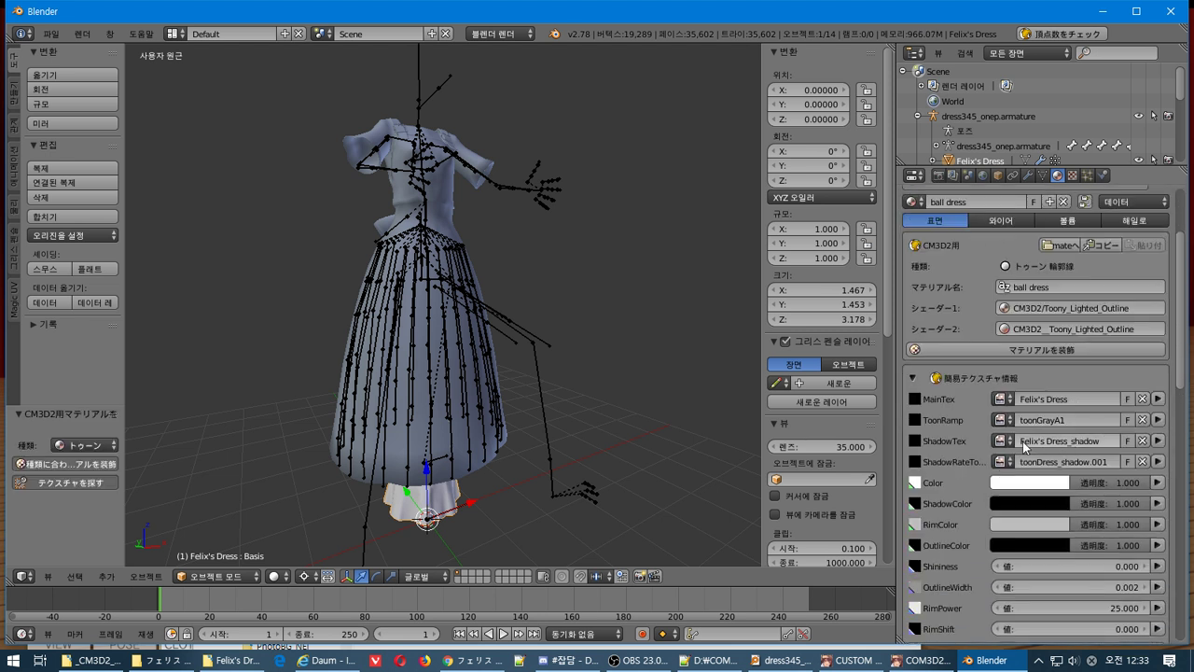
scroll(1005, 392, "down", 5)
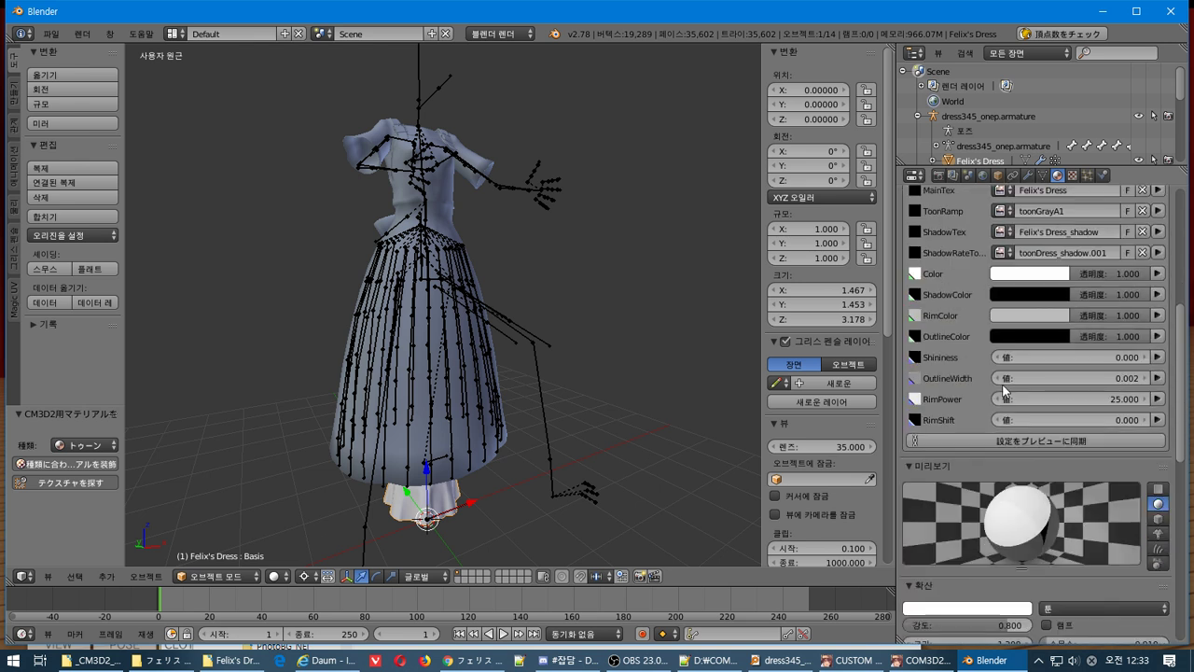
Review the ball dress material's CM3D2 shader and option settings and its MainTex texture settings.
scroll(1003, 382, "down", 12)
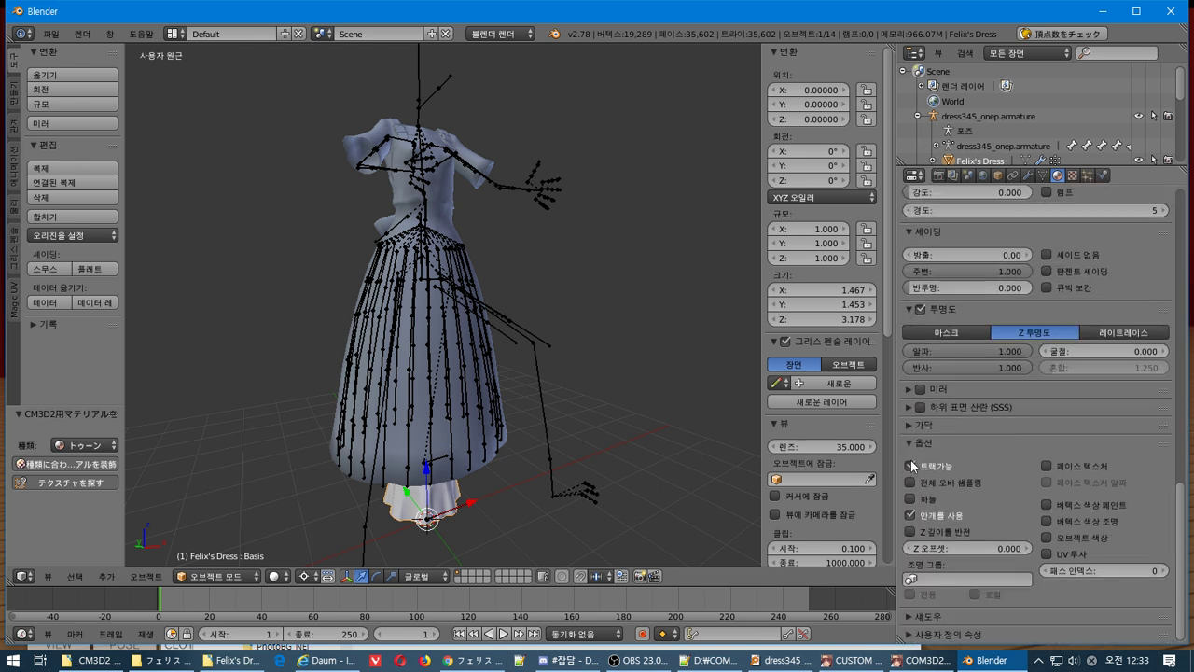
scroll(914, 447, "up", 17)
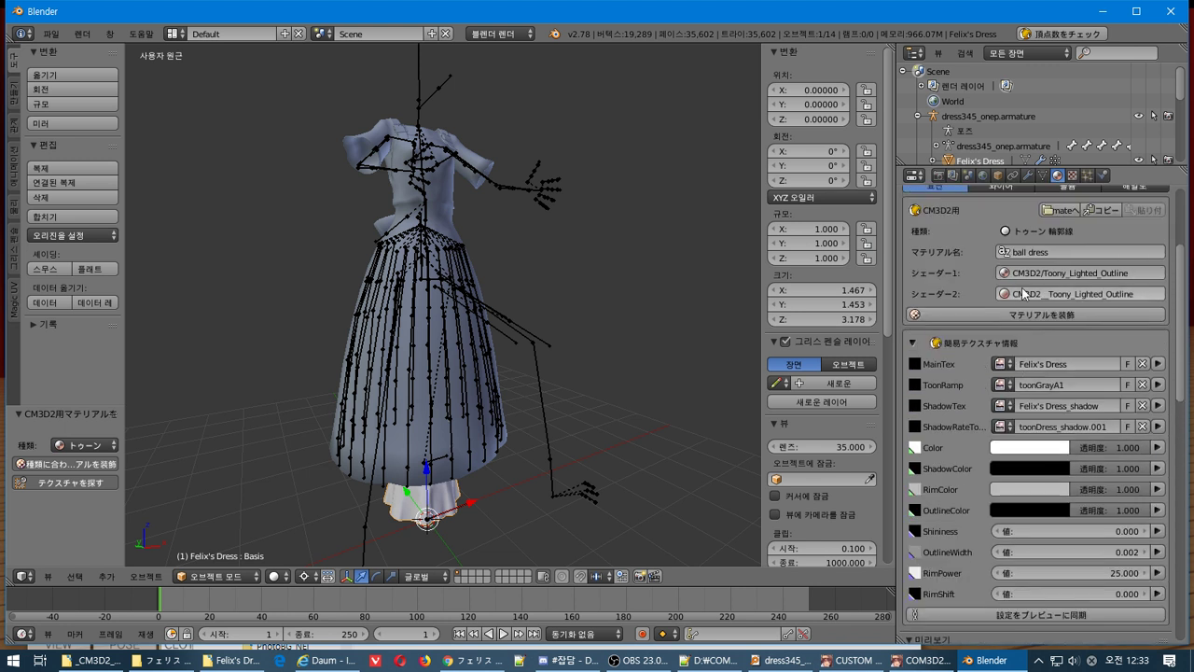
left_click(1071, 176)
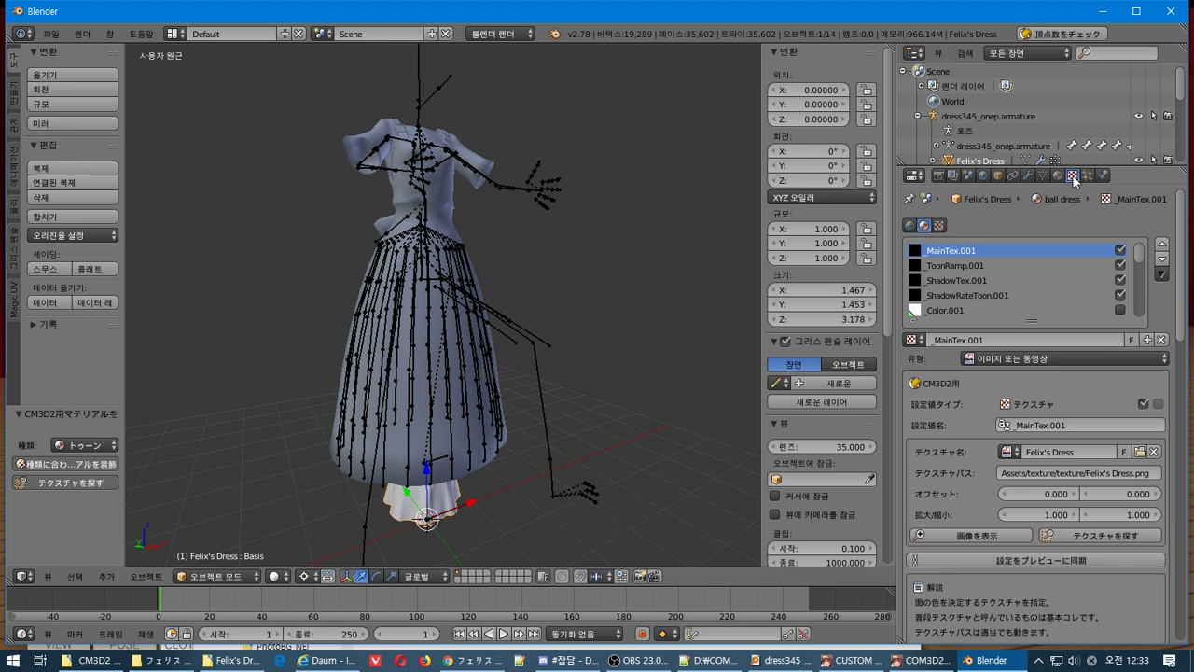
left_click(1057, 176)
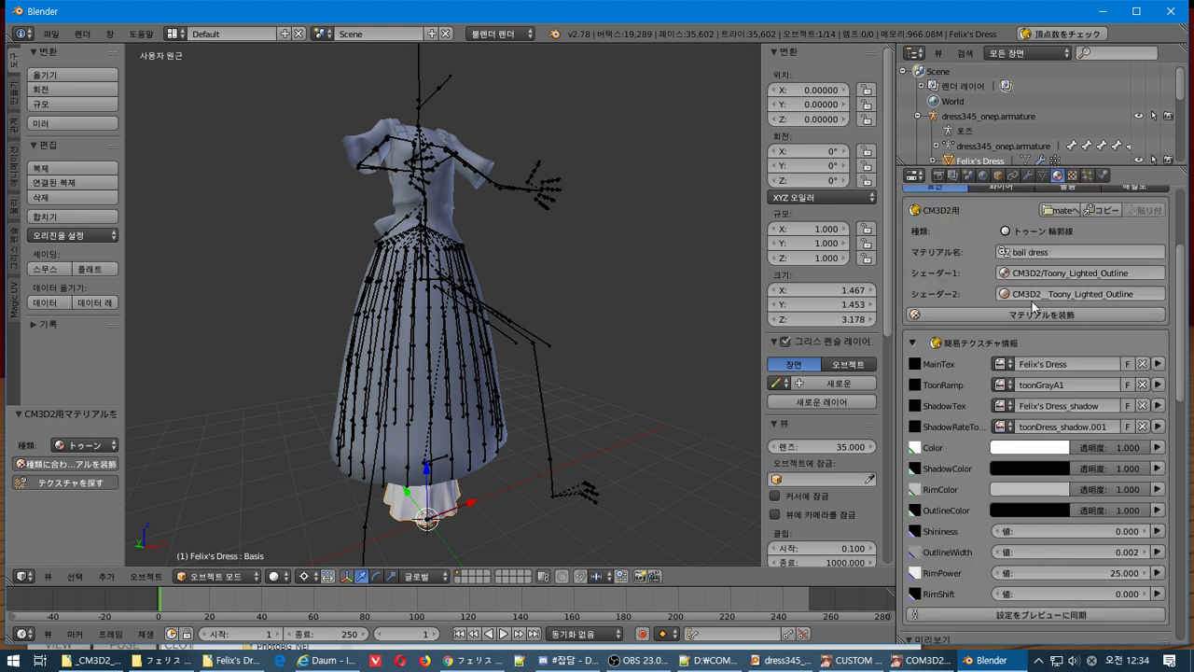
Convert the dress acc material of Felix's Dress to a CM3D2 material of type トゥーン 輪郭線.
scroll(1022, 294, "up", 5)
left_click(971, 248)
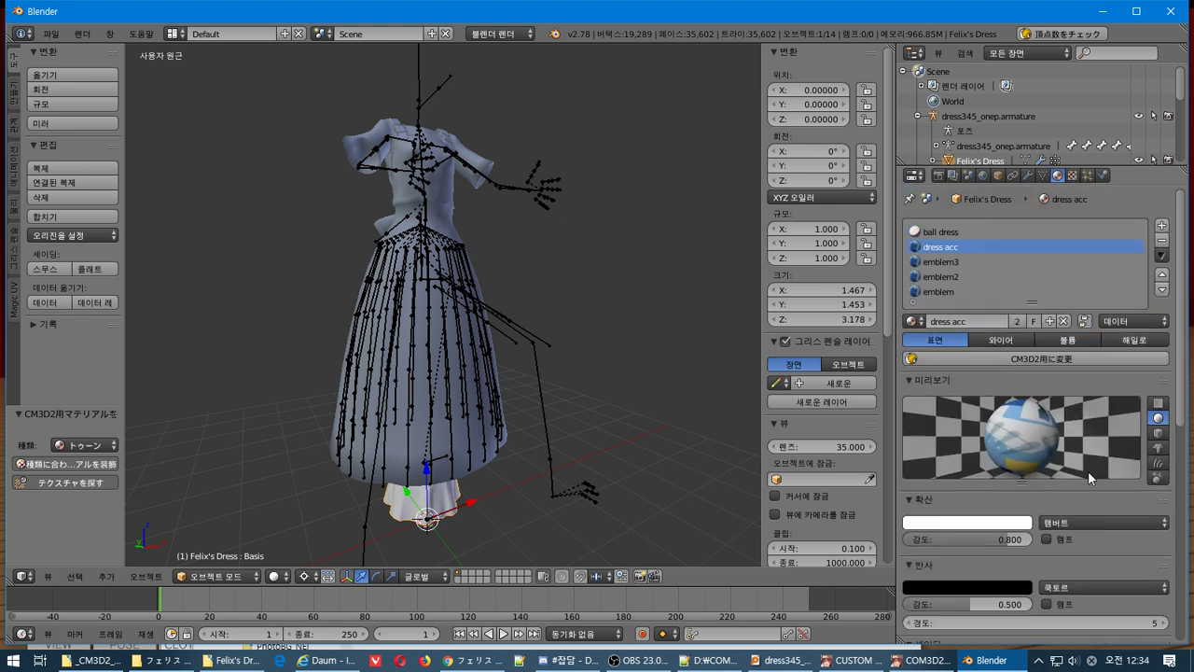
scroll(1088, 476, "down", 10)
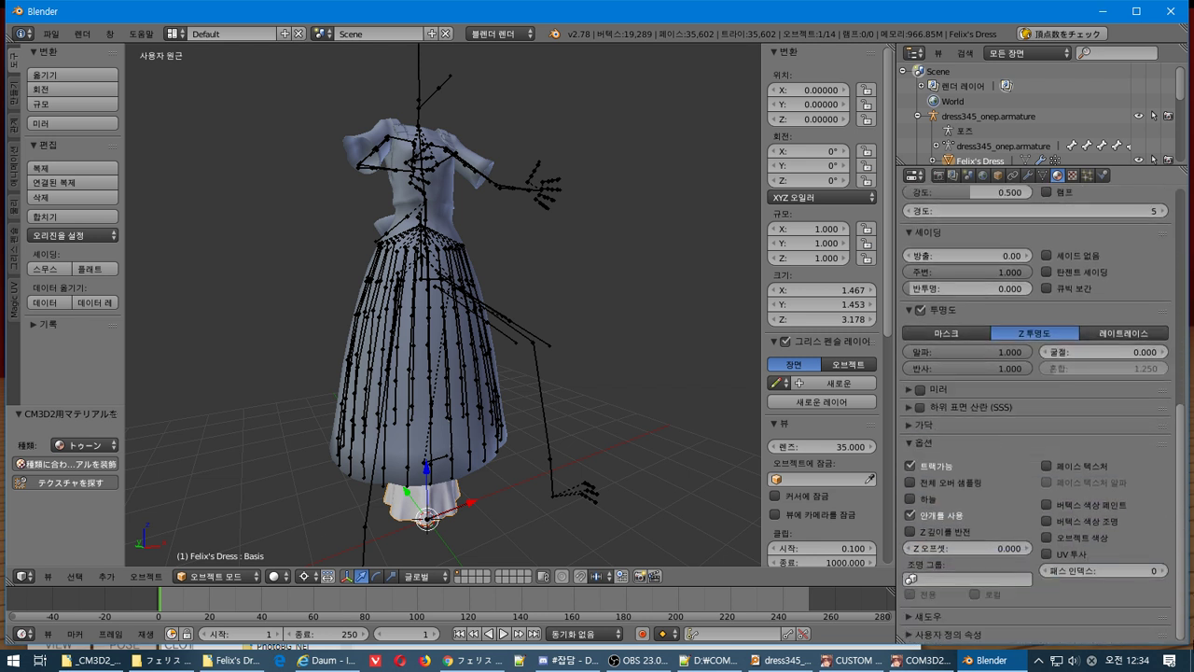
scroll(1141, 396, "up", 10)
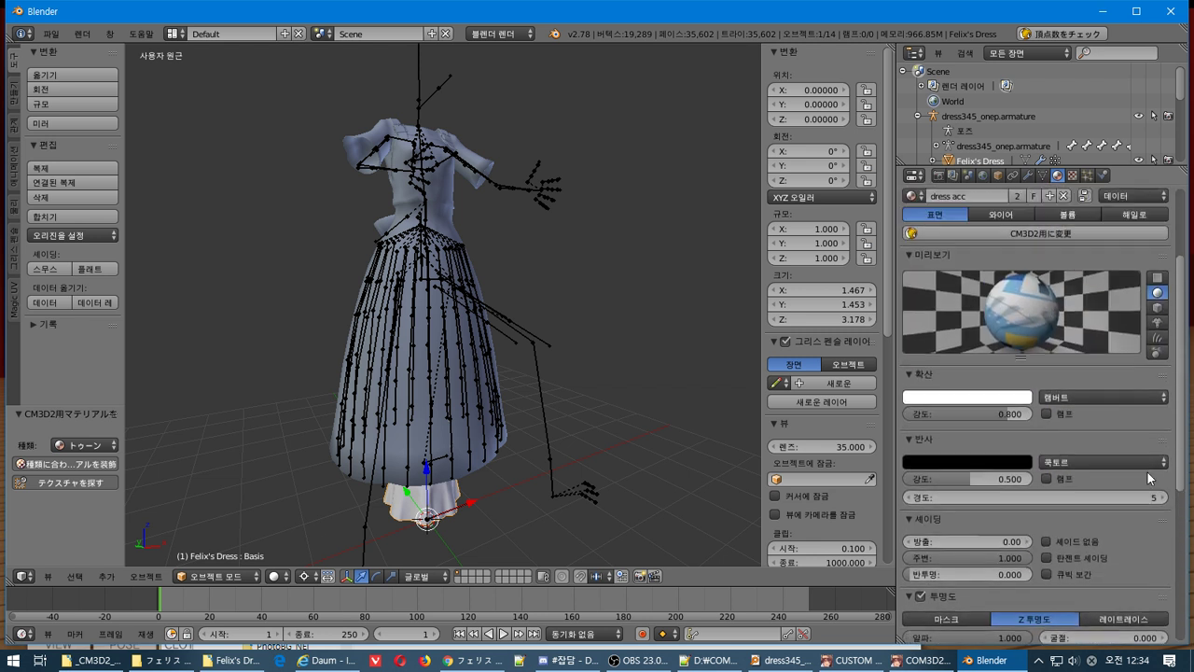
left_click(1065, 360)
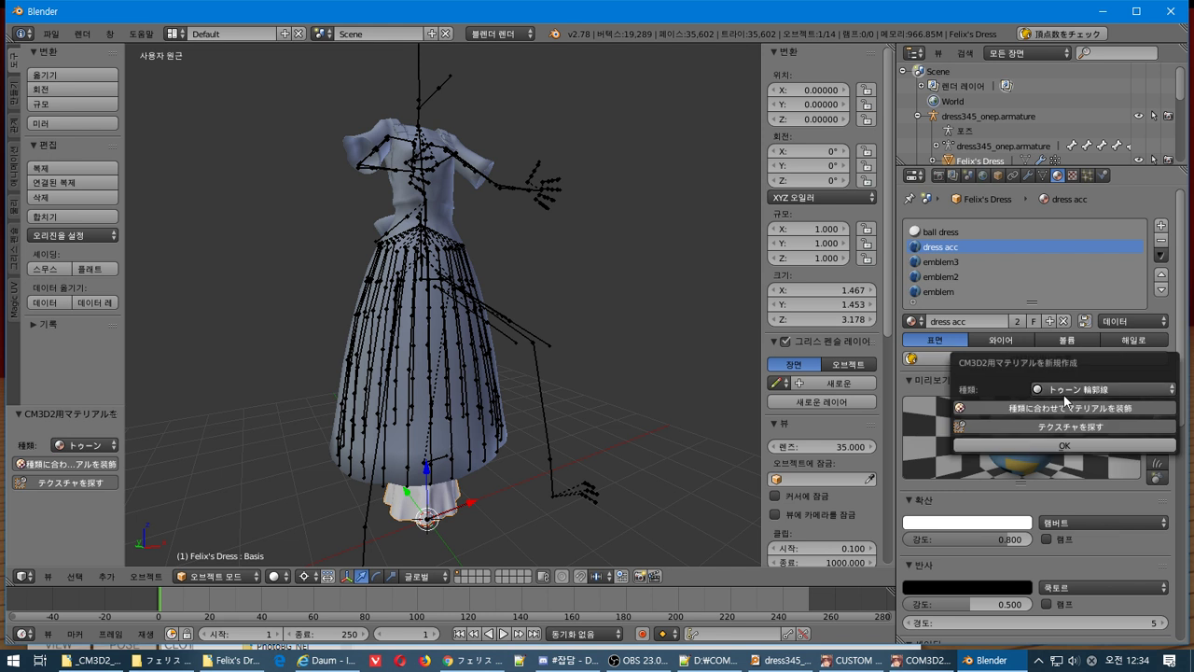
left_click(1057, 447)
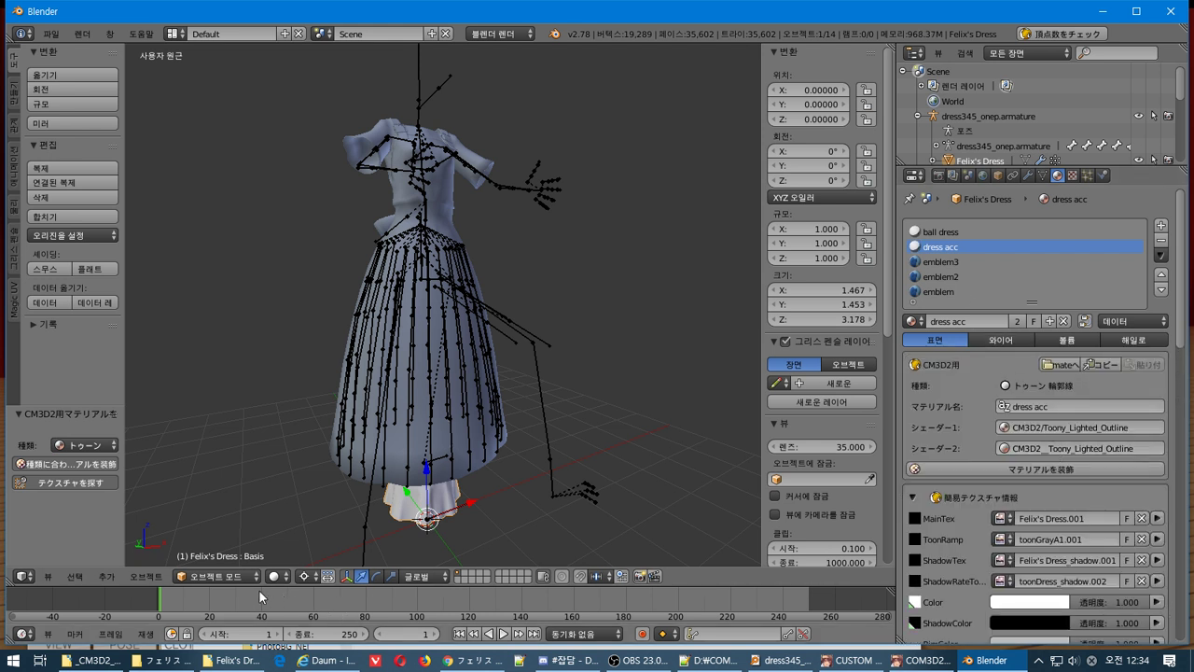
Look through the model's texture files in the フェリス Ver. 1.01 folder and return to Blender.
left_click(239, 660)
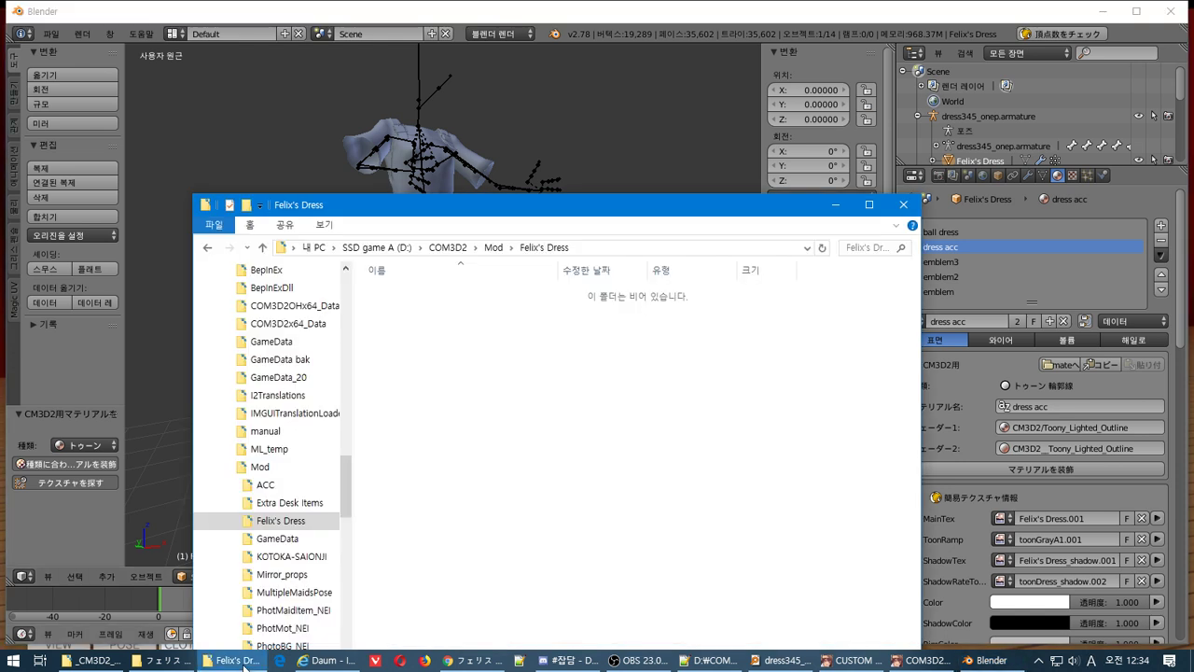
left_click(164, 661)
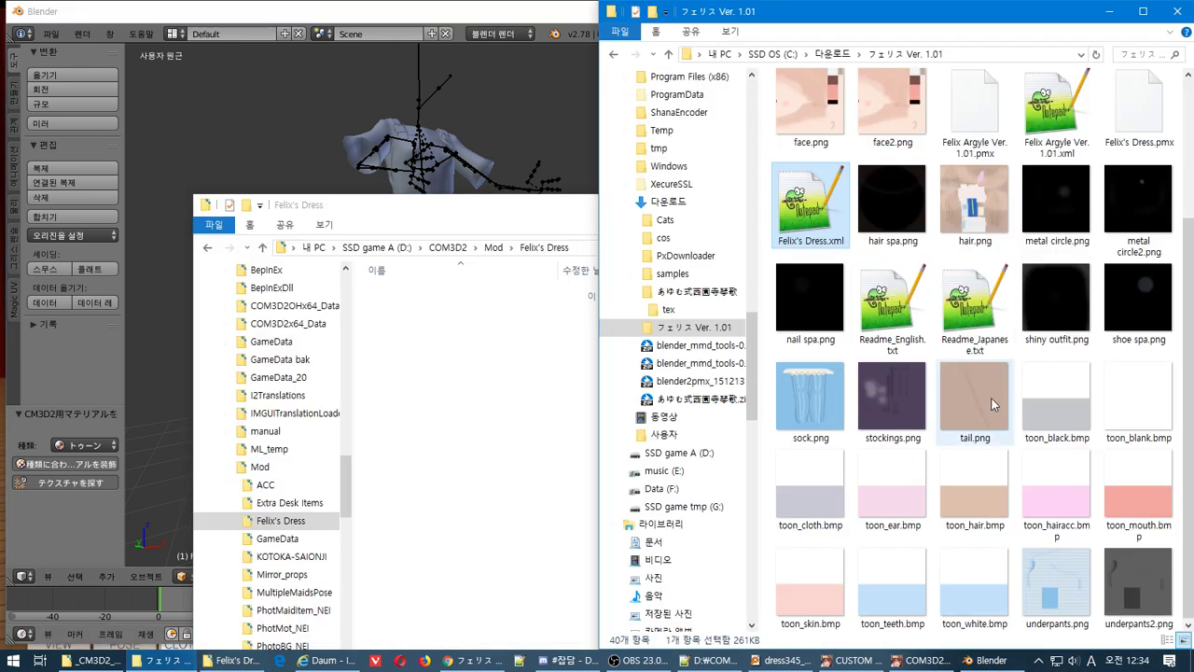
left_click(995, 422)
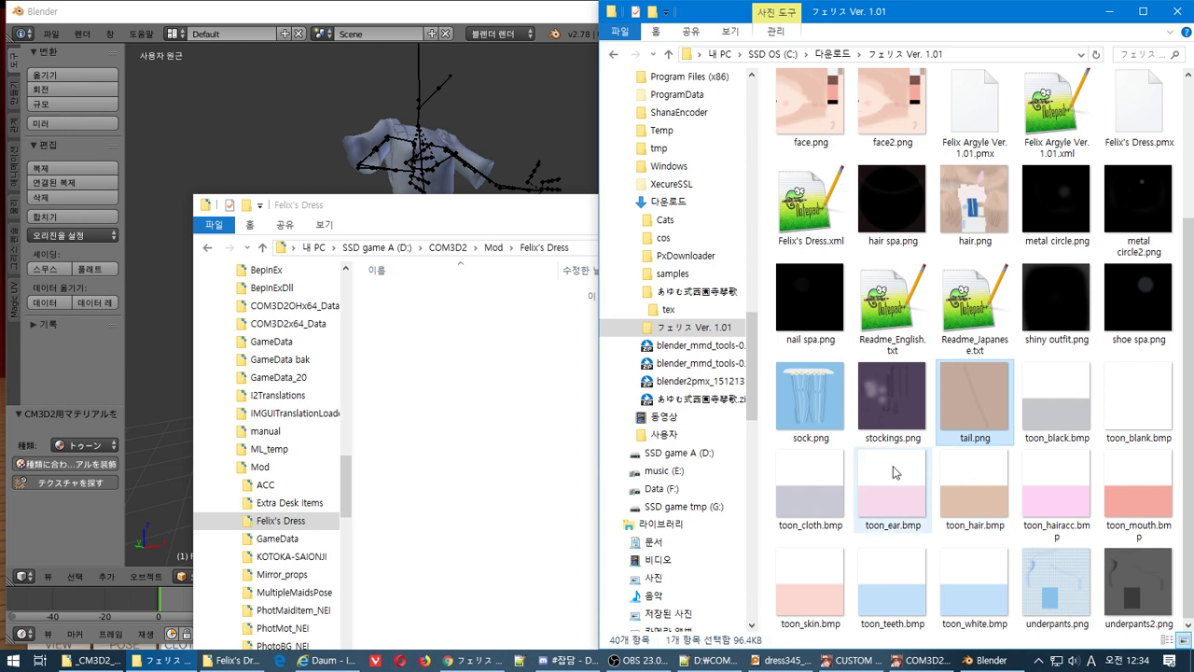
mouse_move(1129, 479)
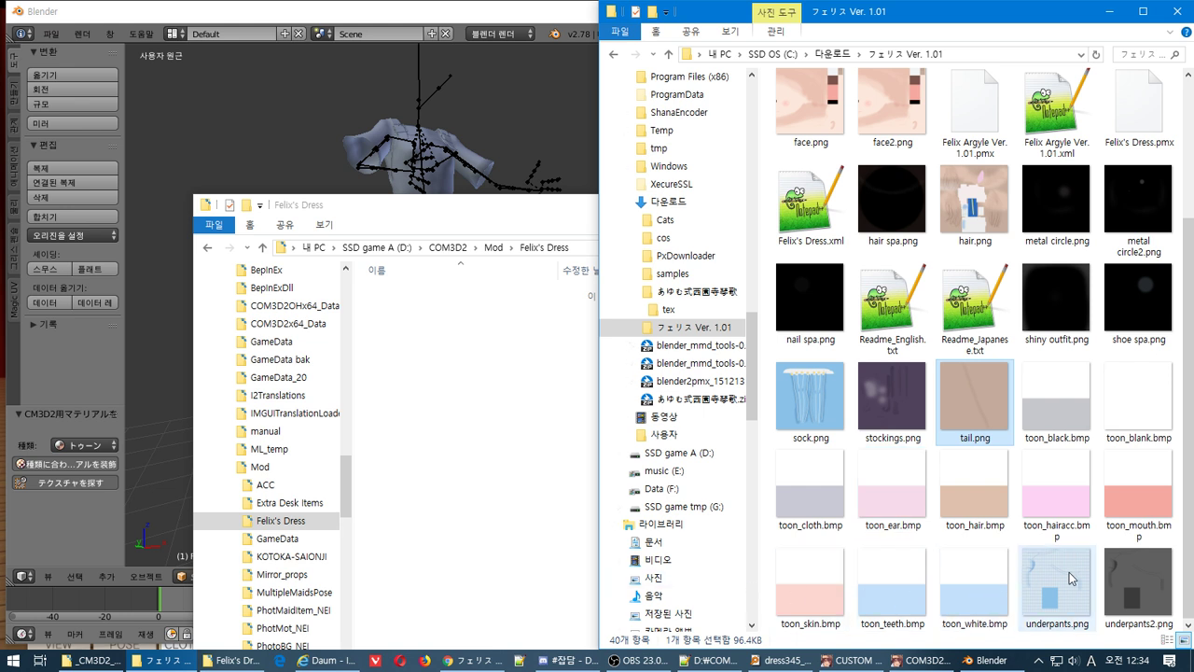
left_click(432, 22)
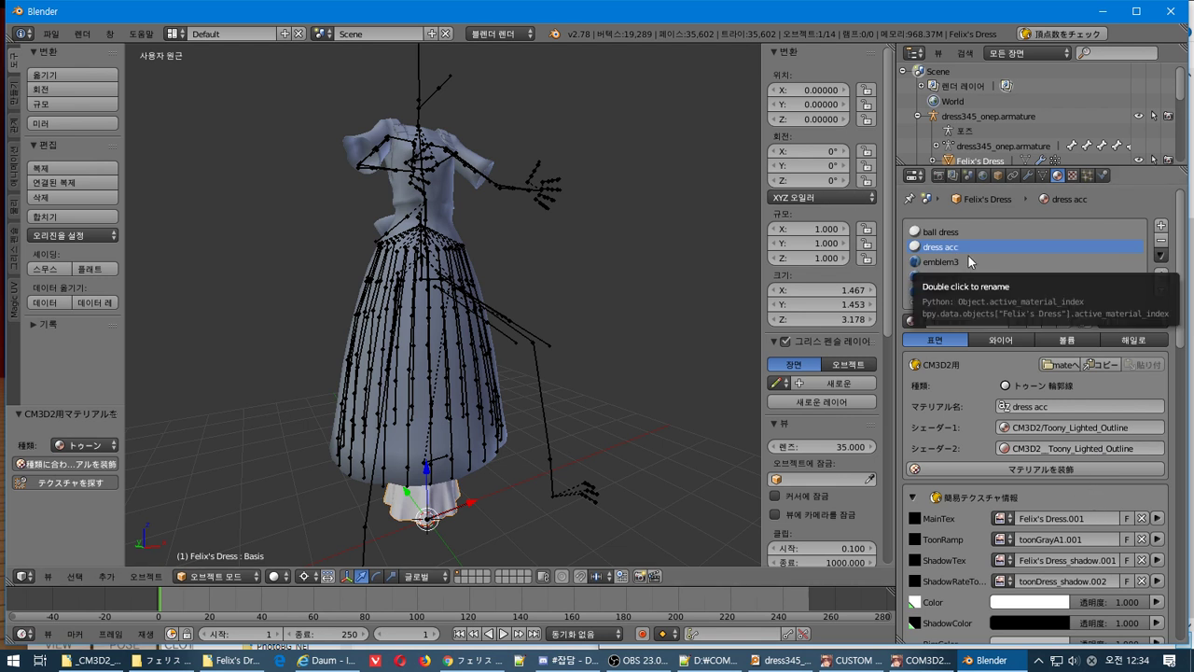
Examine the emblem3 material's diffuse, shading, transparency and option settings.
left_click(931, 262)
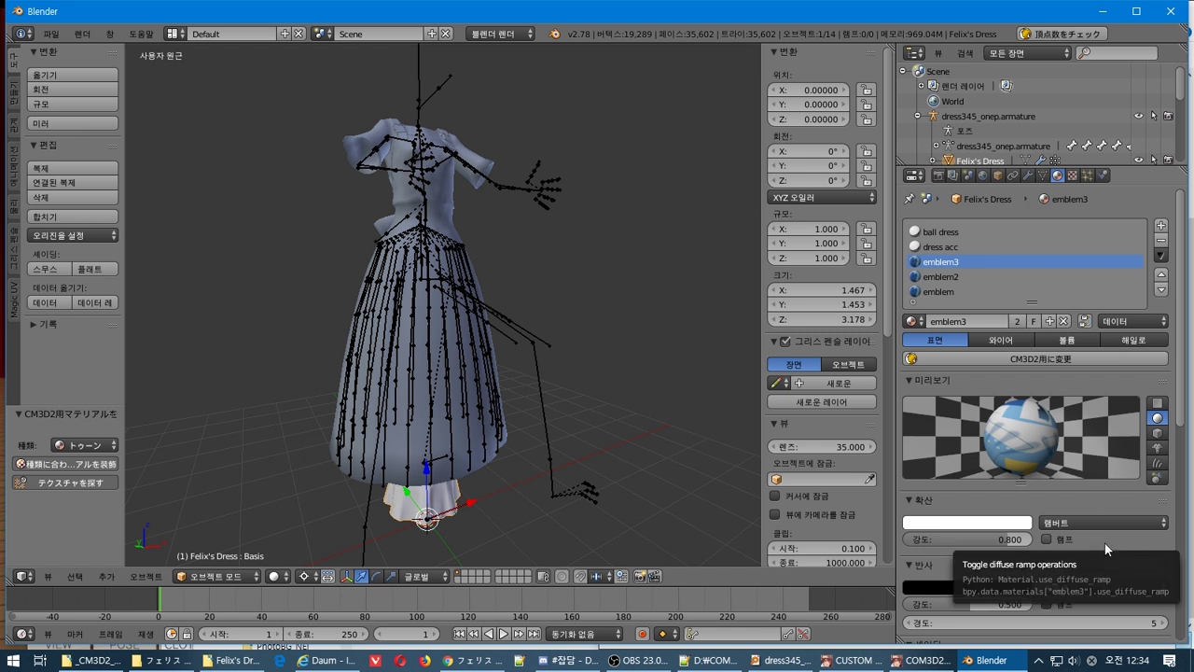
scroll(1108, 461, "down", 8)
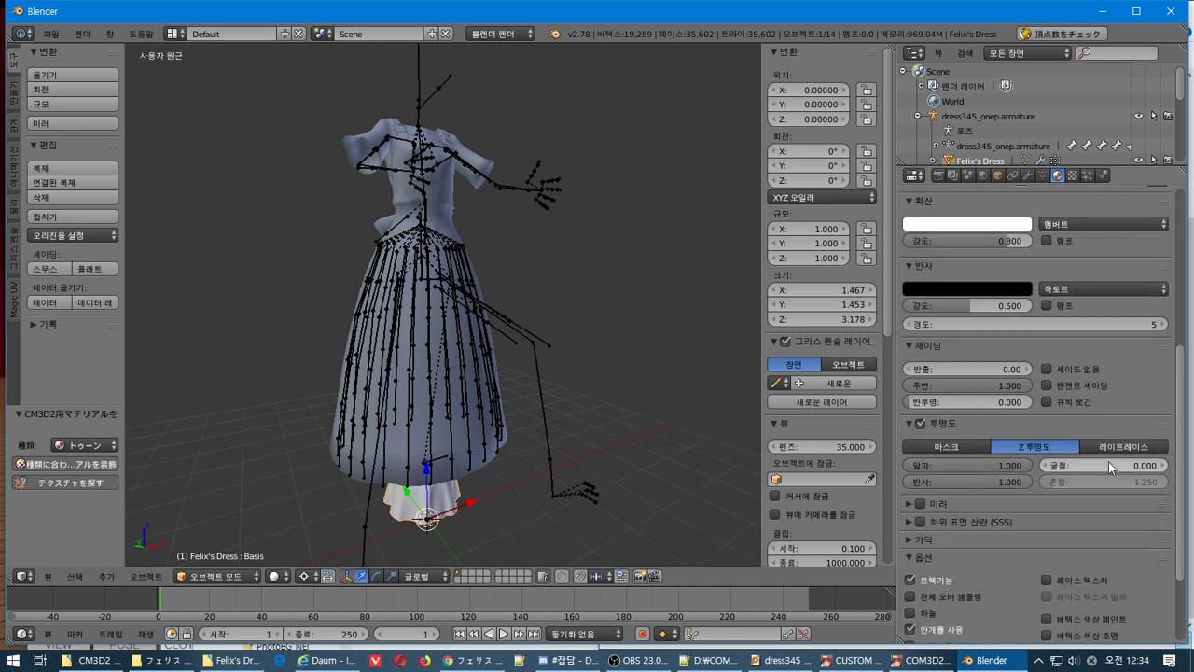
scroll(1108, 461, "down", 3)
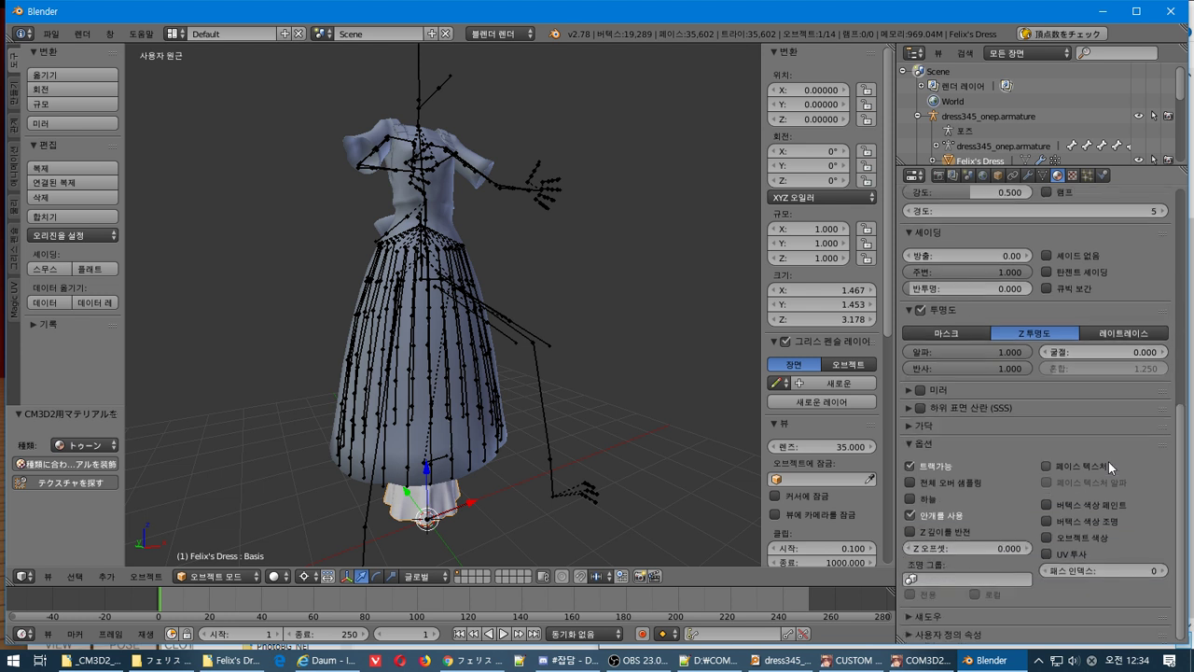
scroll(1108, 461, "up", 11)
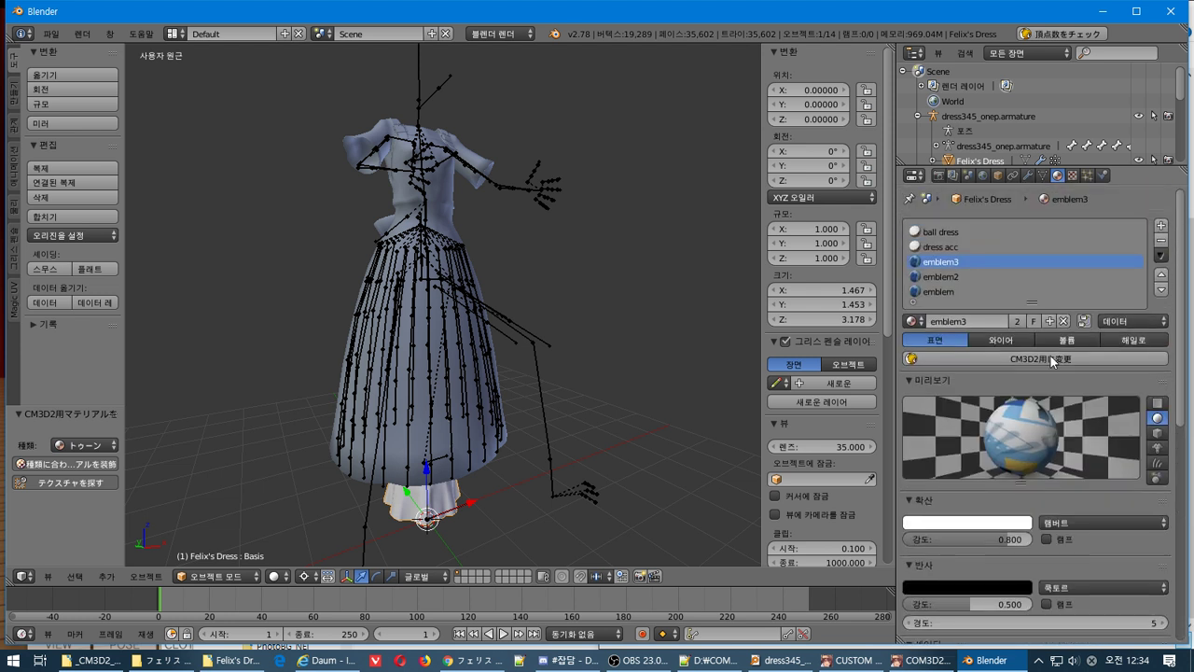
Try the halo render type on the dress acc material and switch it back to surface.
left_click(966, 246)
left_click(1161, 255)
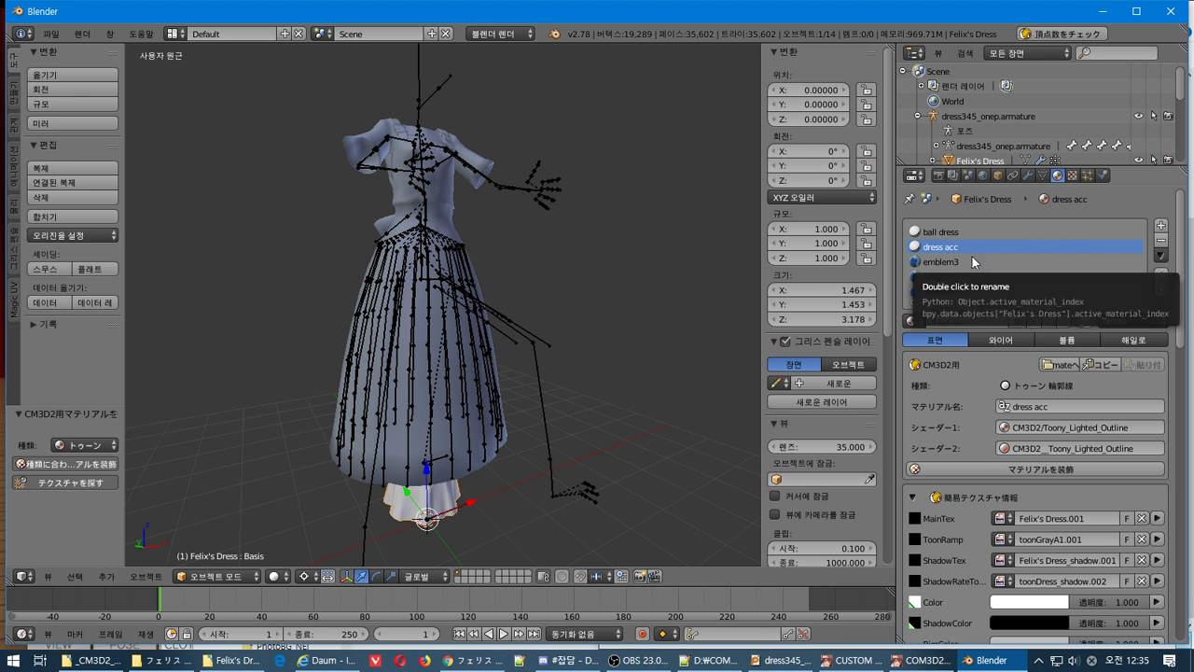
left_click(1026, 340)
left_click(1052, 341)
left_click(1133, 339)
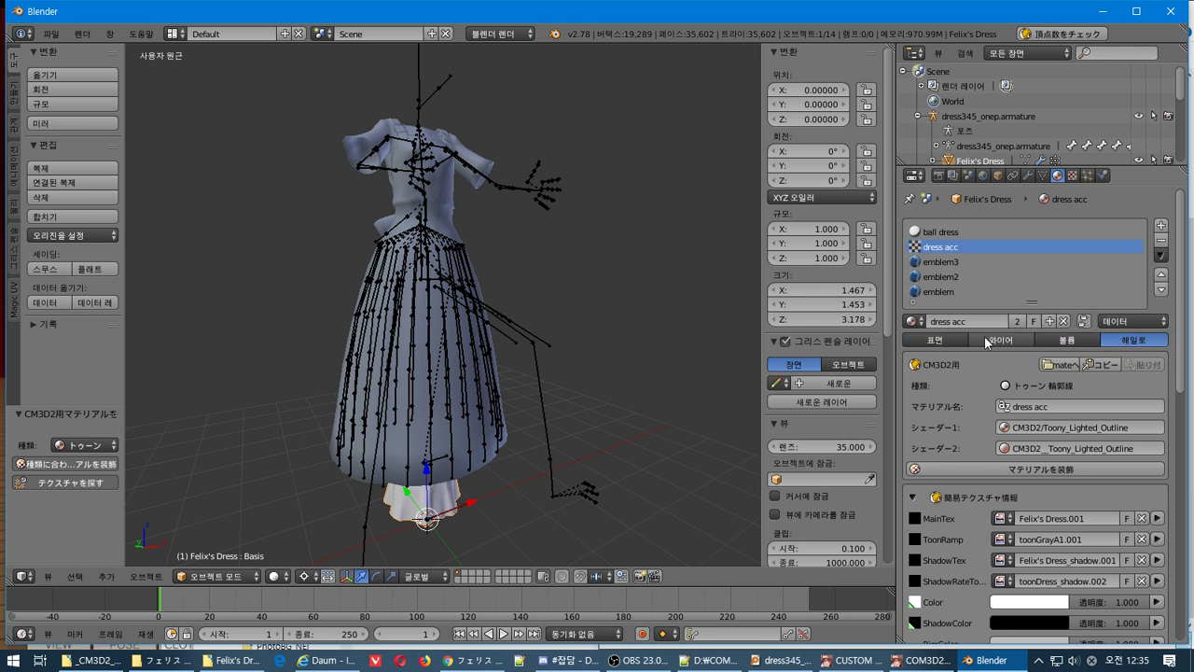
left_click(955, 343)
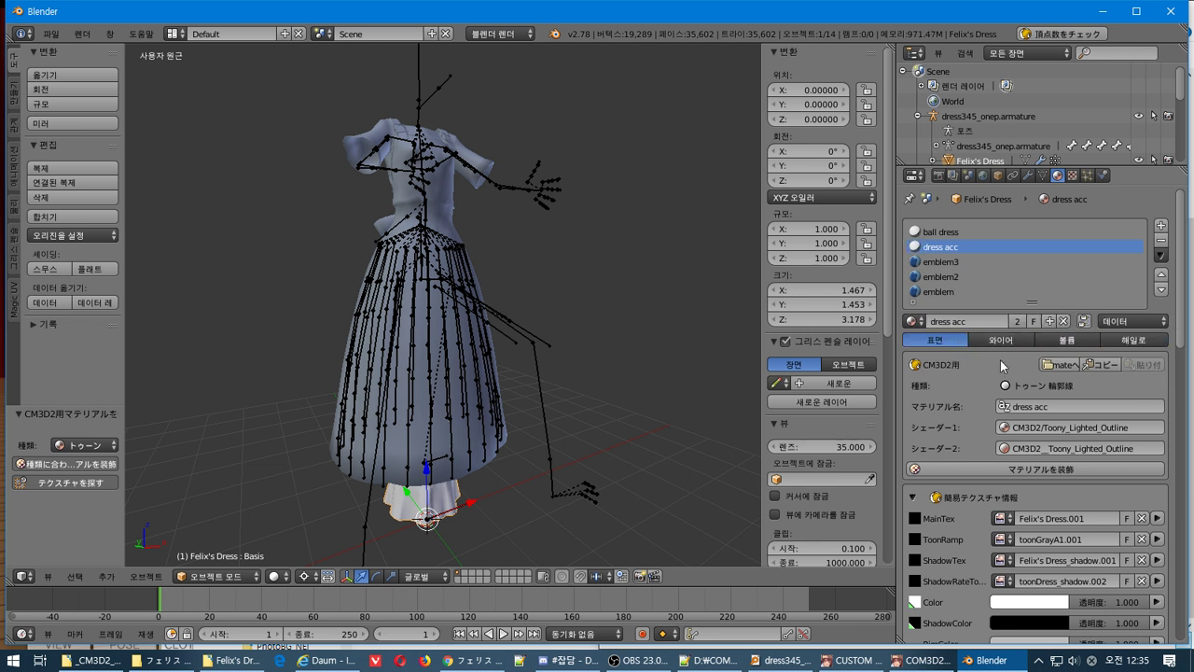
Apply the CM3D2 material decoration to dress acc and review its texture and color values.
left_click(1067, 414)
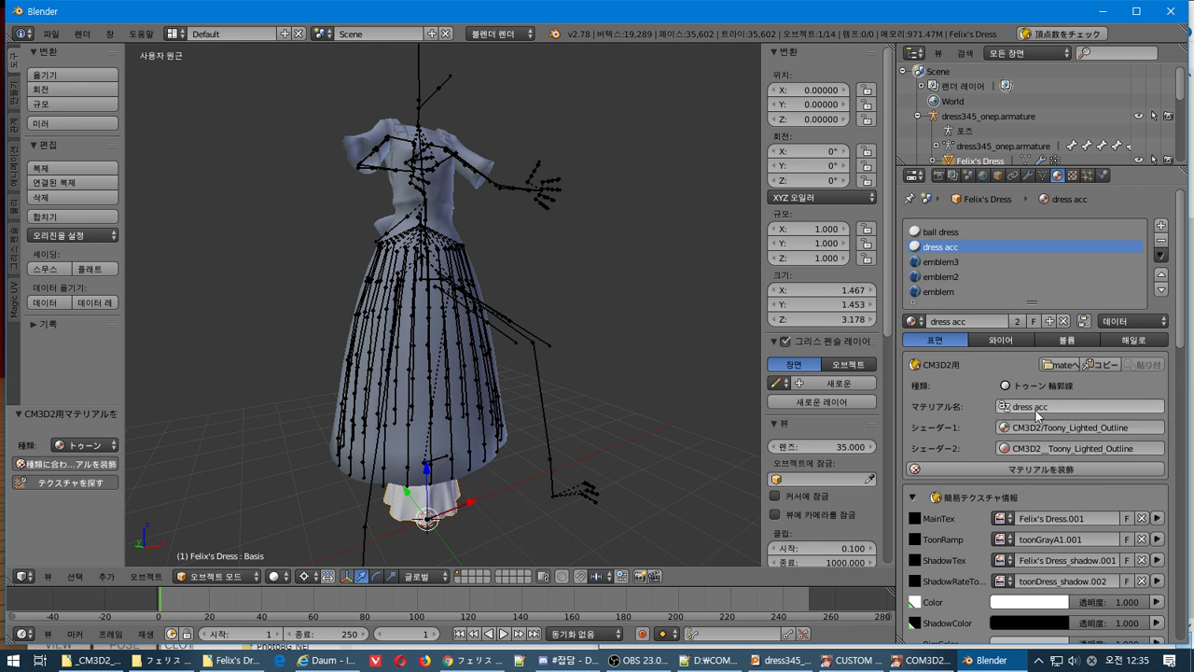
left_click(1085, 466)
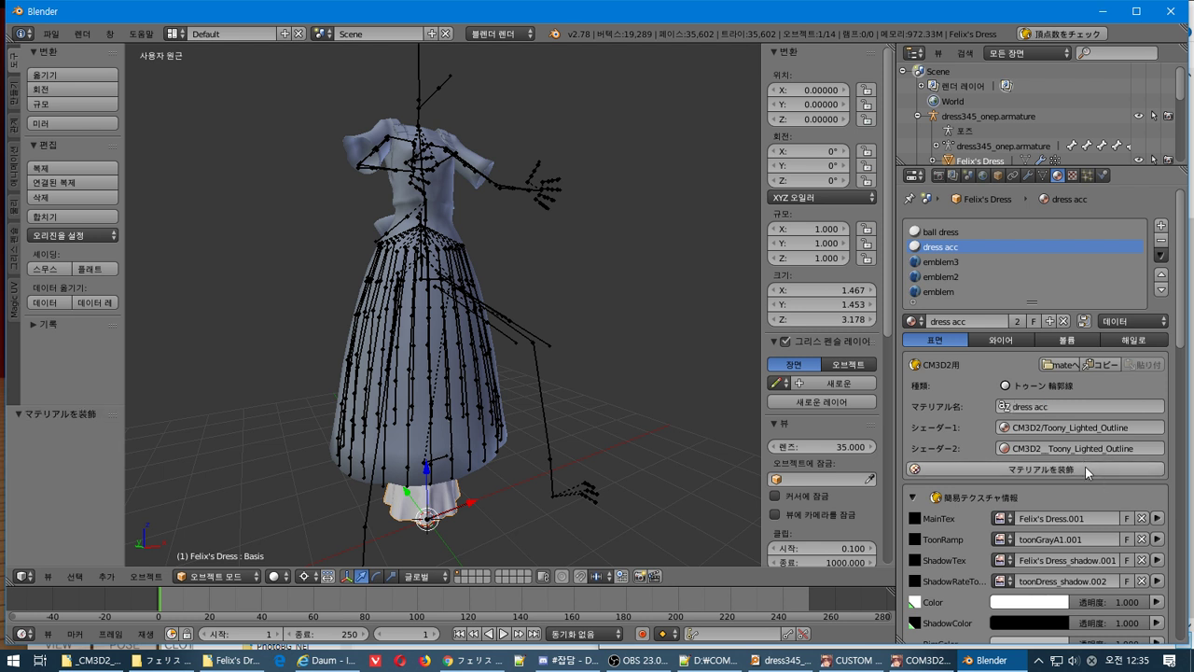
scroll(1085, 467, "down", 3)
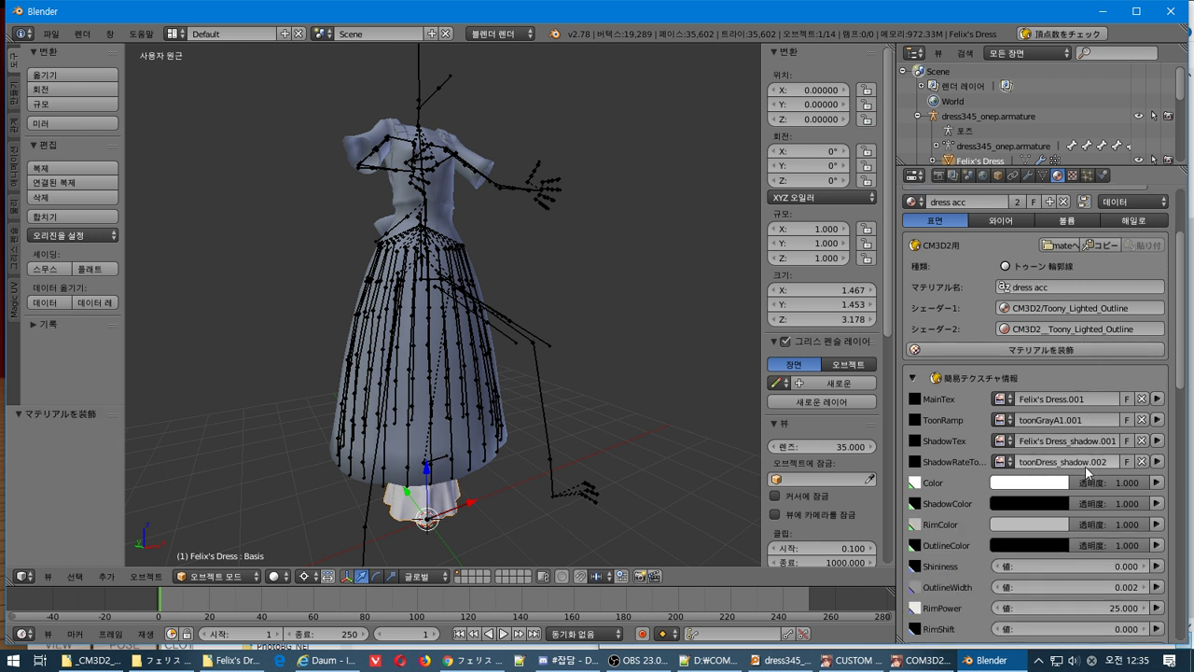
scroll(1084, 471, "up", 3)
Start converting the emblem3 material to a CM3D2 material and open the choice of material types.
left_click(958, 263)
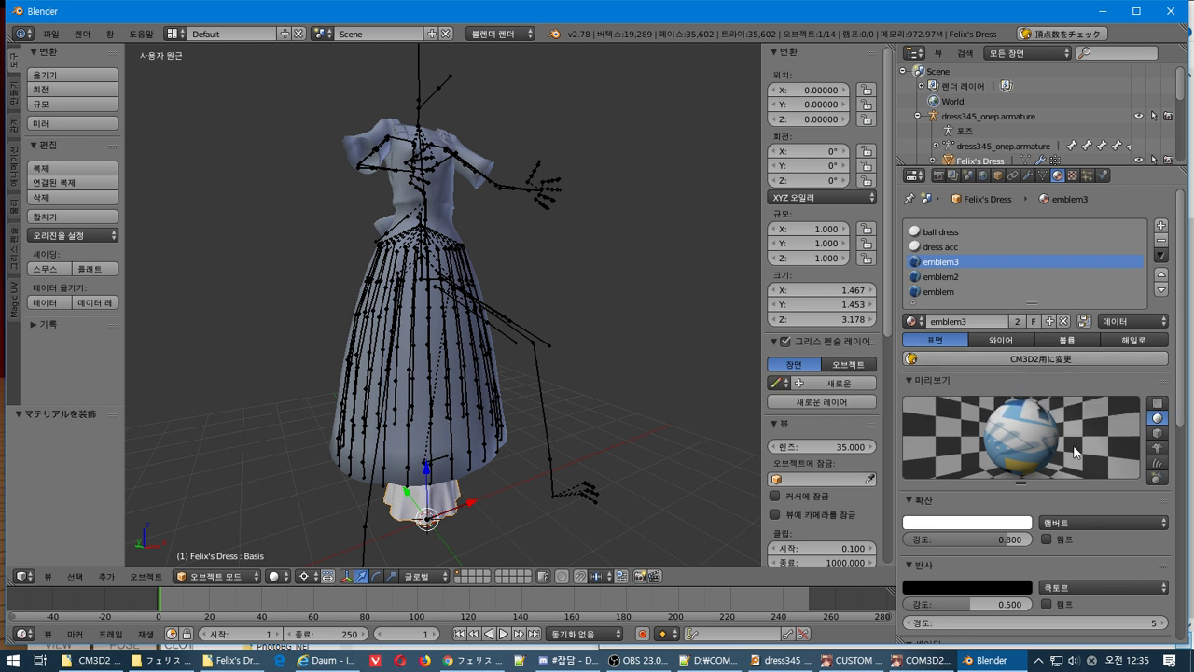
left_click(1006, 359)
left_click(1036, 389)
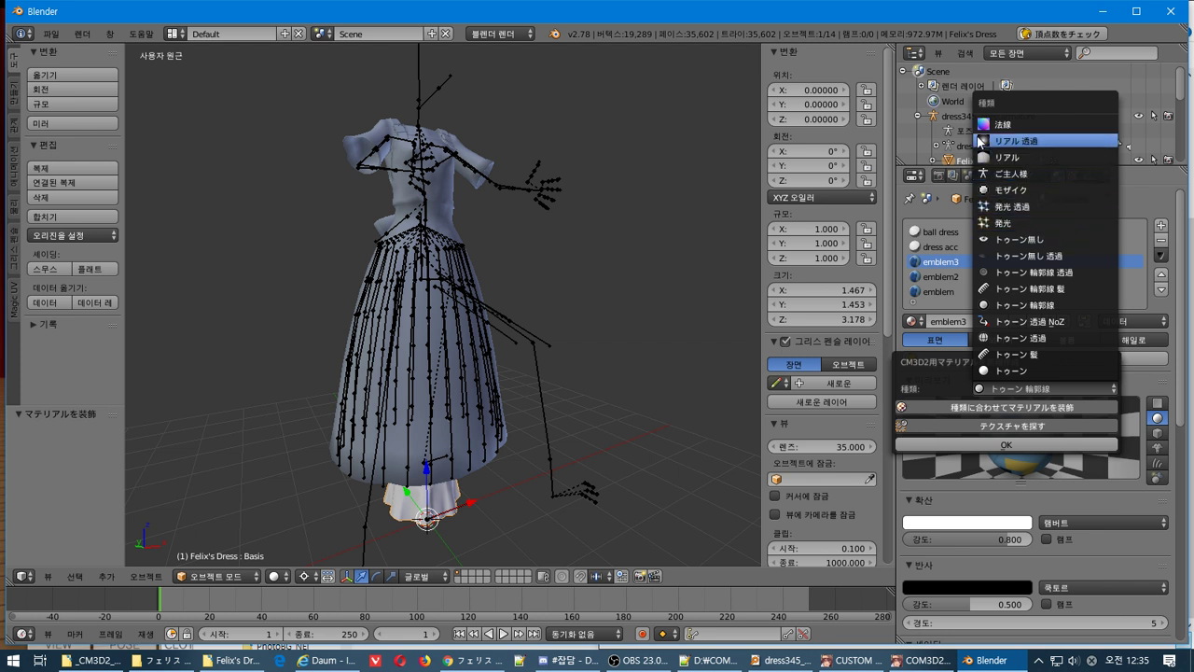
Convert the emblem3 material to a CM3D2 material of type 法線 and review its shader settings.
left_click(990, 124)
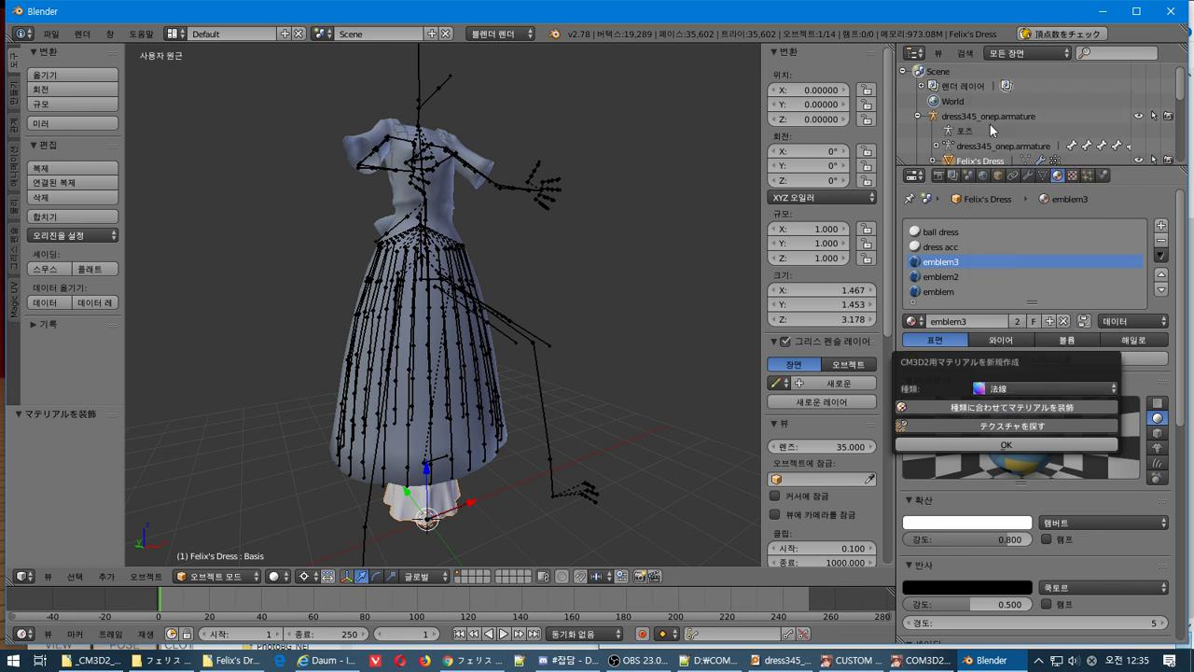
left_click(1026, 445)
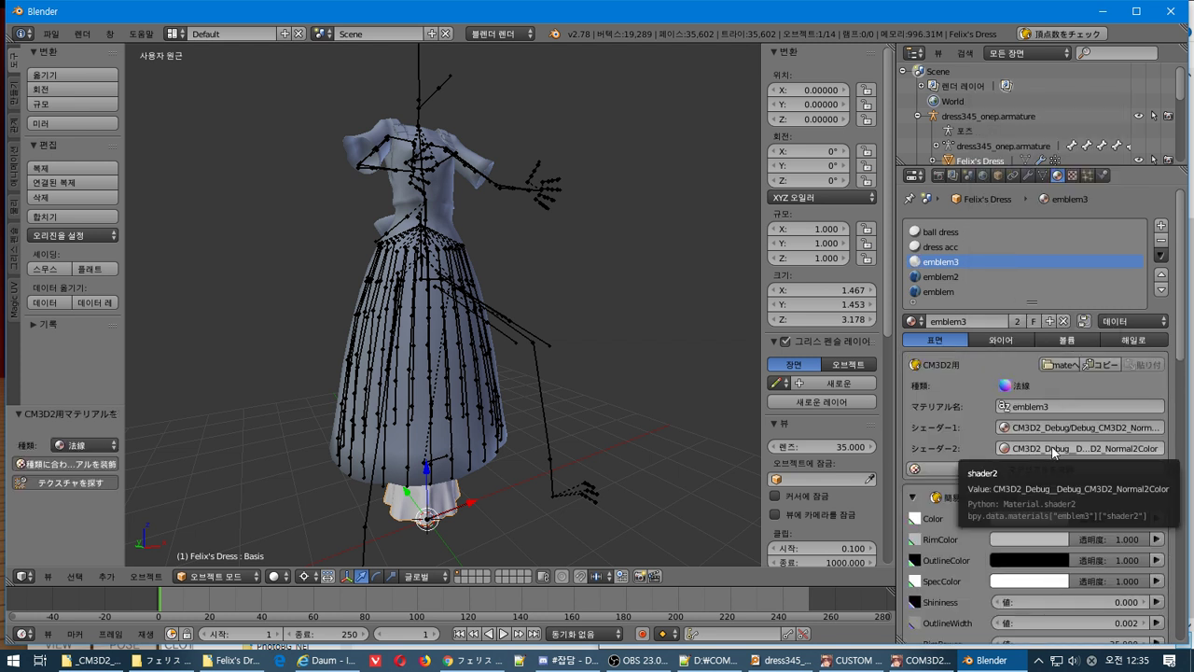
scroll(1099, 440, "down", 5)
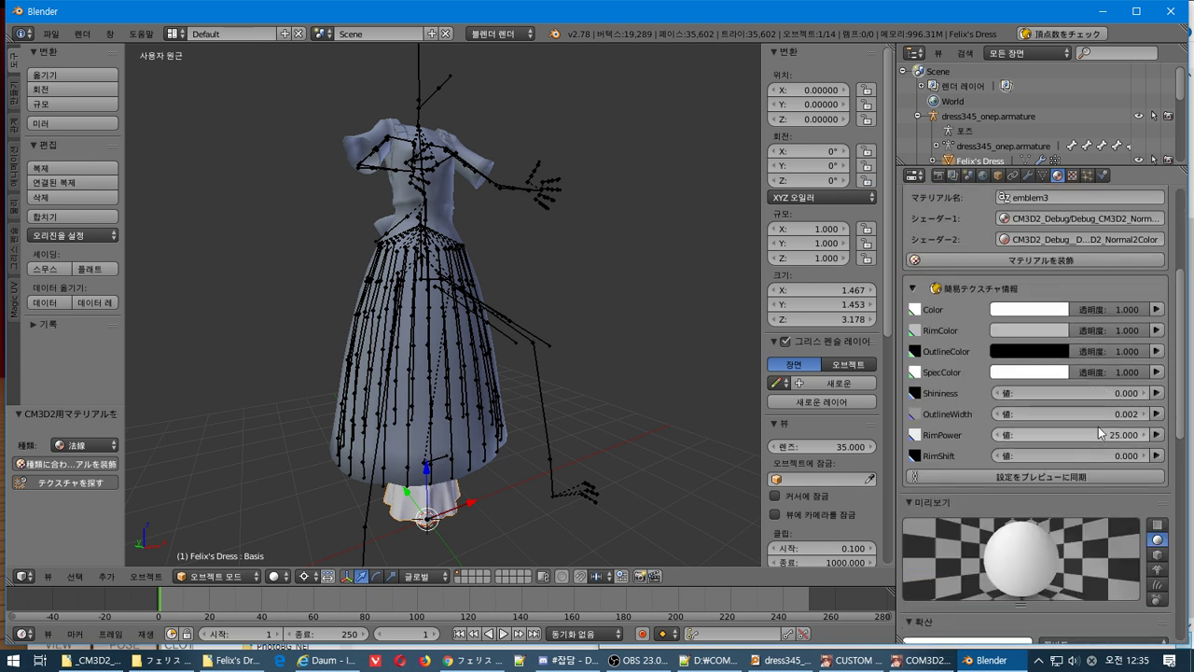
scroll(1098, 430, "up", 4)
left_click(1109, 368)
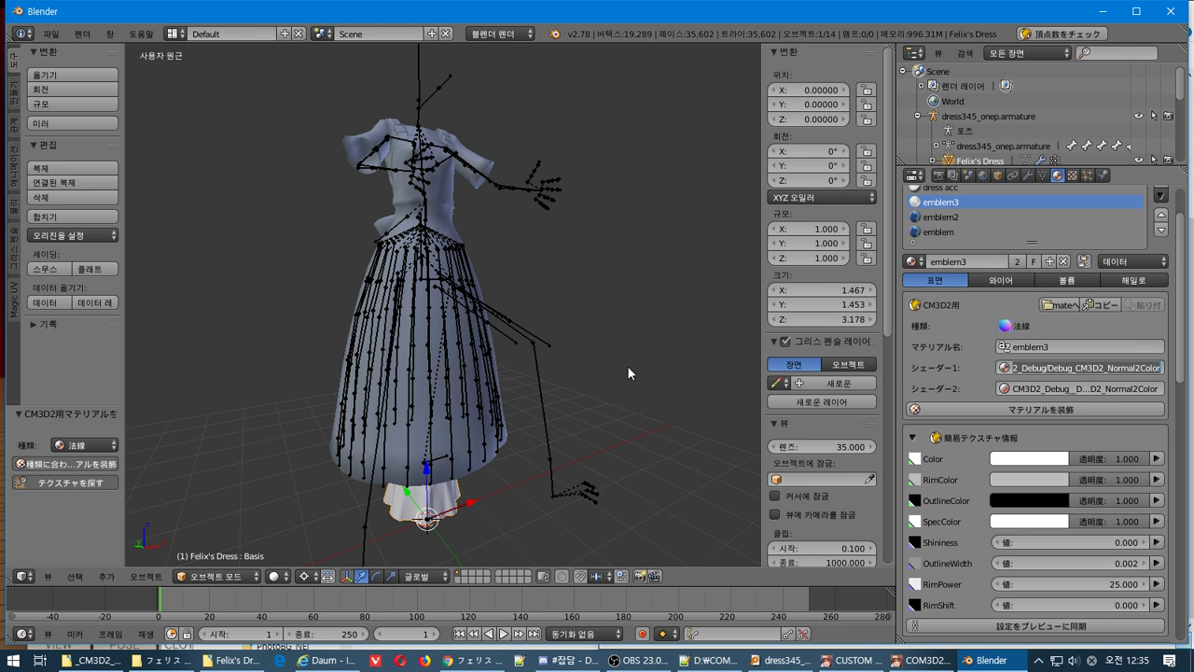
left_click(661, 347)
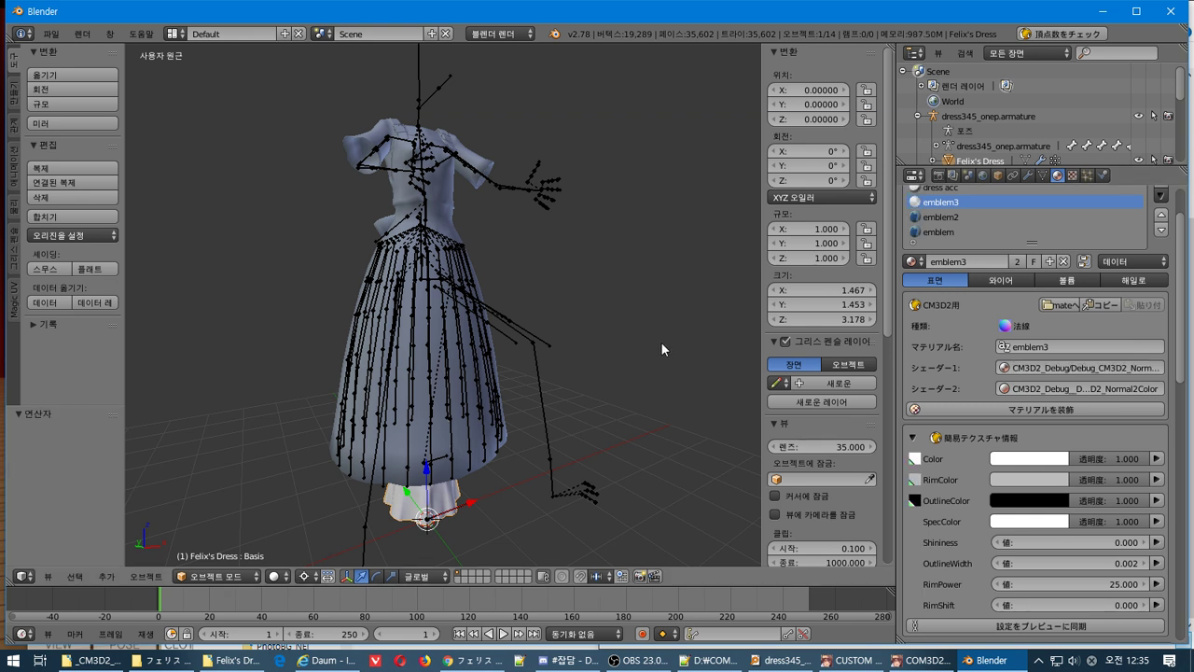
scroll(661, 343, "up", 8)
scroll(660, 342, "down", 6)
Undo the CM3D2 conversions of the emblem3, dress acc and ball dress materials.
key("ctrl+z")
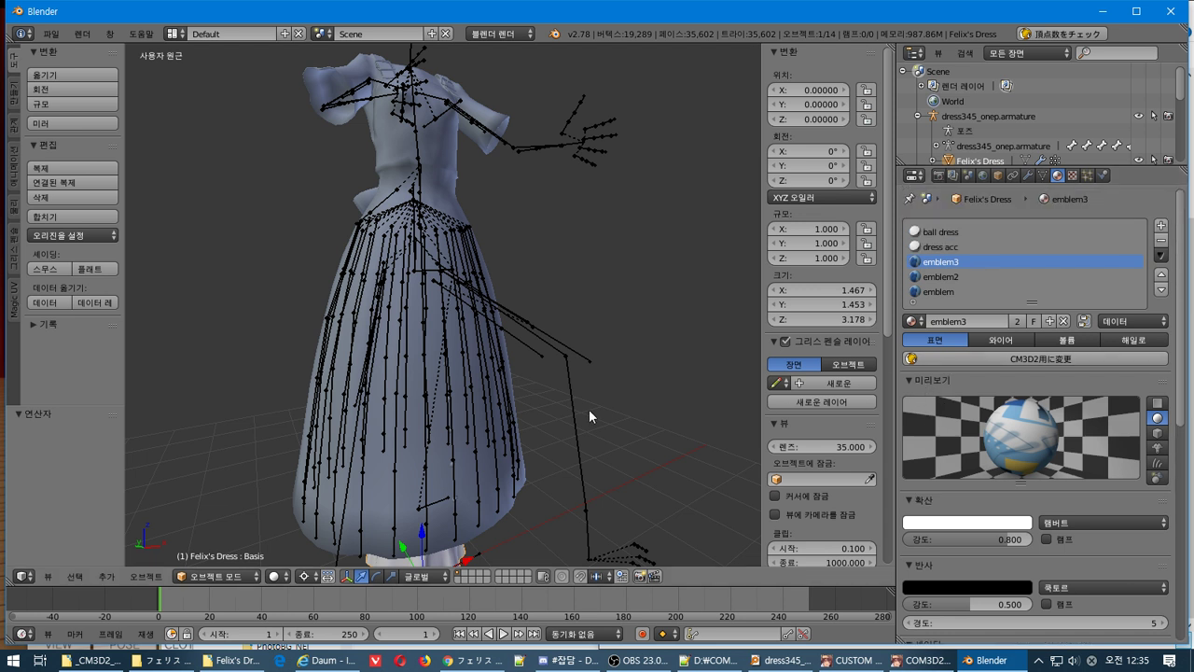
key("ctrl+shift+z")
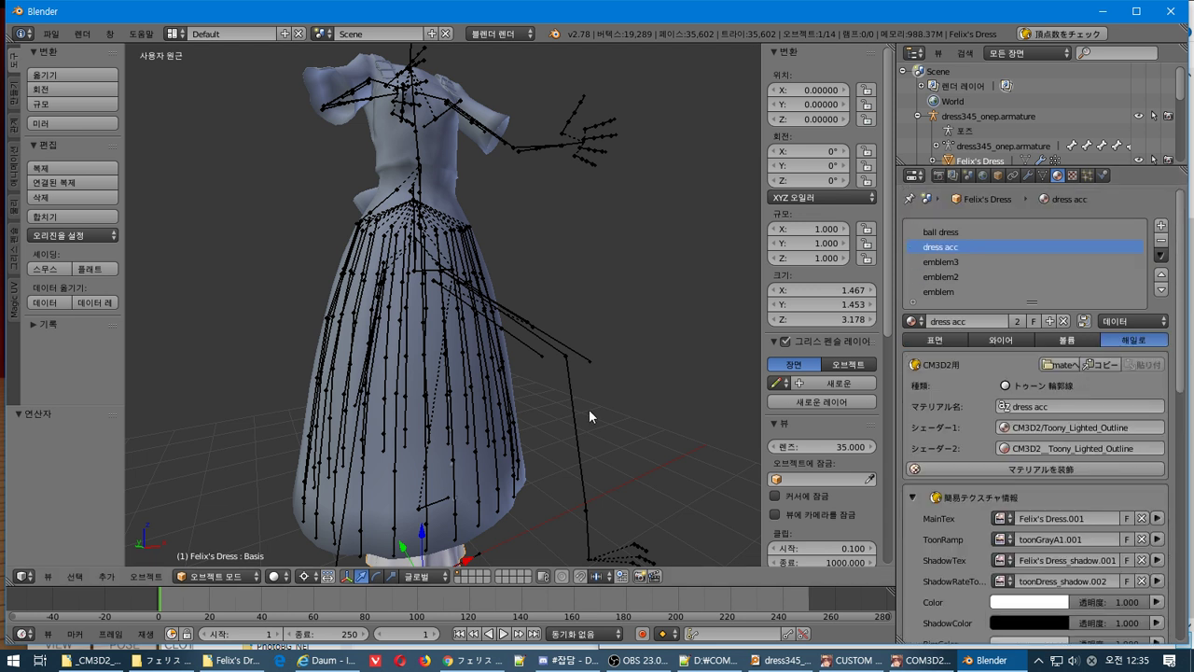
key("ctrl+z")
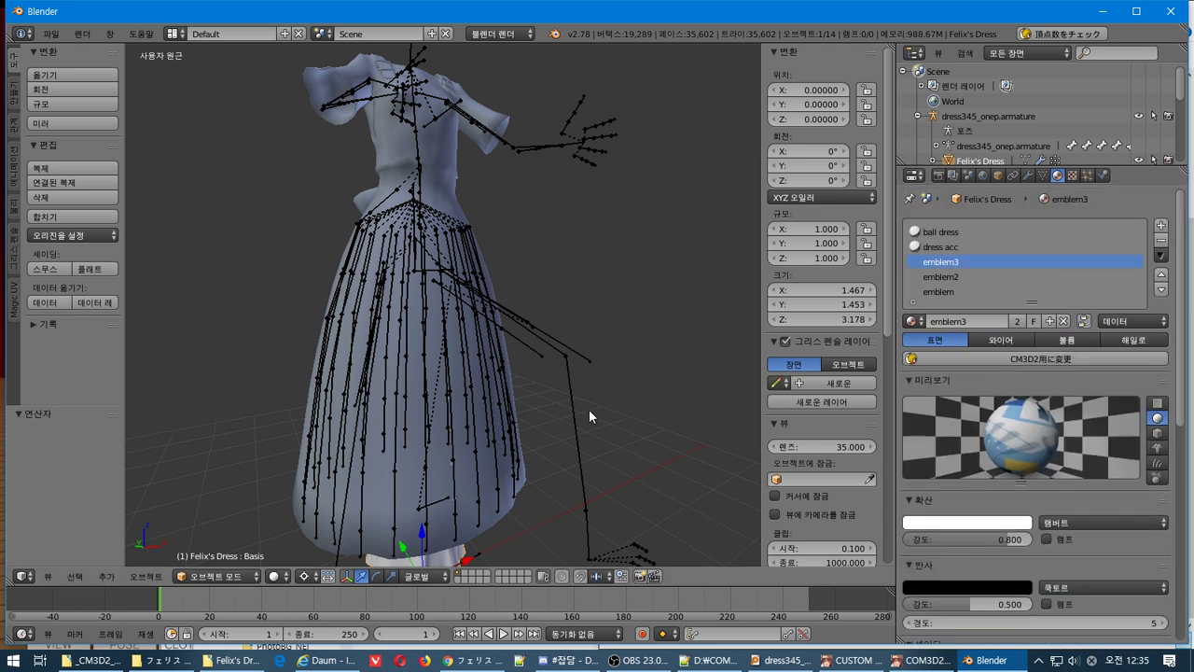
key("ctrl+shift+z")
key("ctrl+z")
key("ctrl+shift+z")
key("ctrl+z")
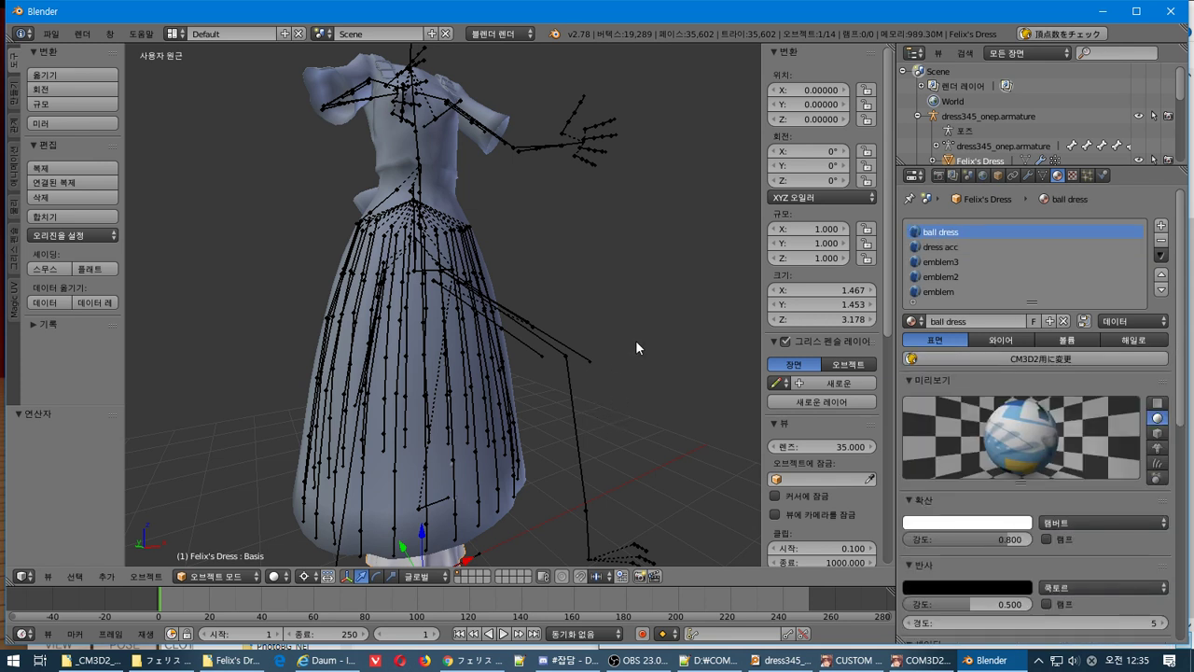
Try converting the ball dress material to the CM3D2 type リアル 透過, and undo the conversion.
left_click(1050, 358)
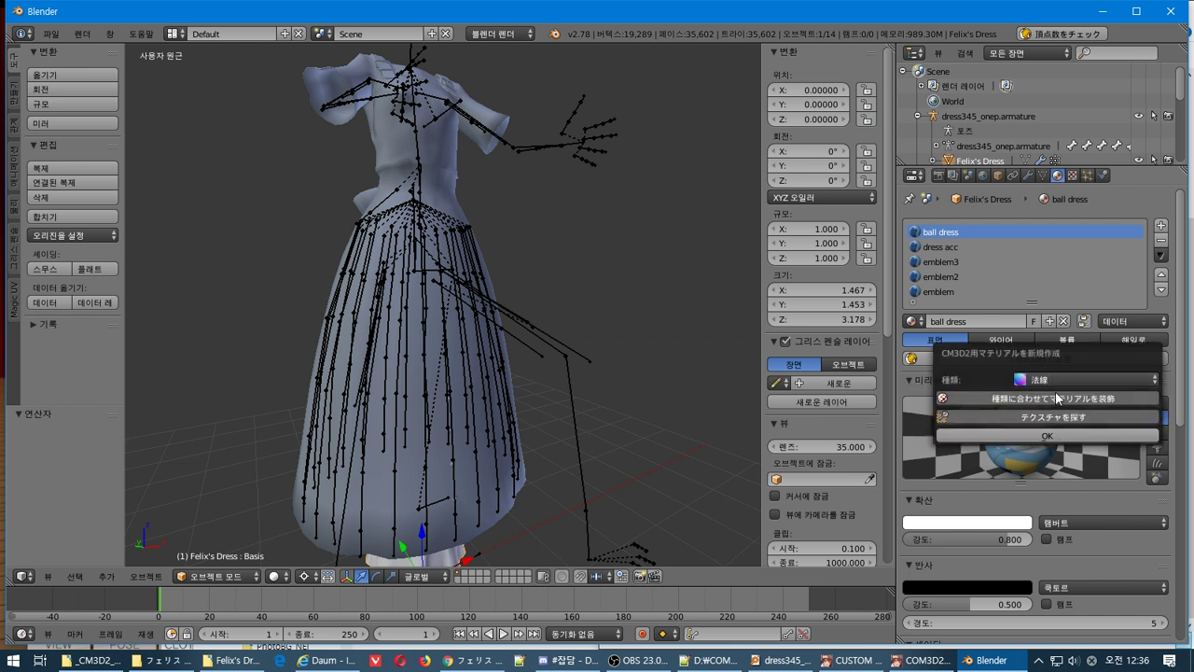
left_click(1061, 377)
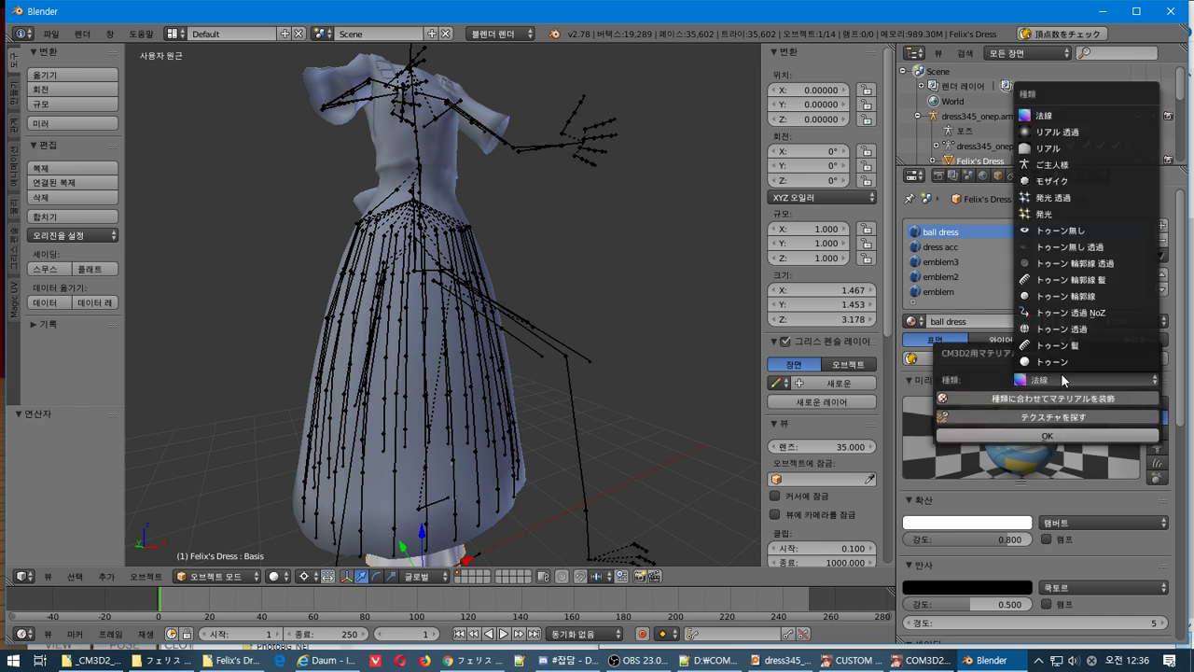
left_click(1059, 132)
left_click(1101, 436)
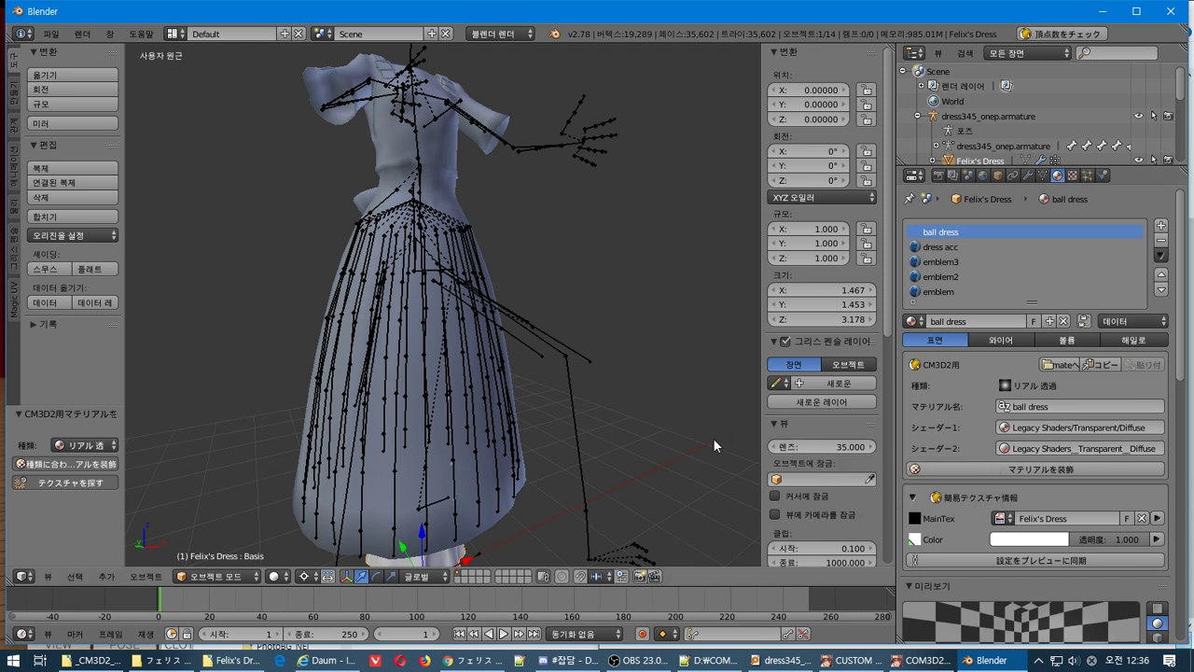
key("ctrl+z")
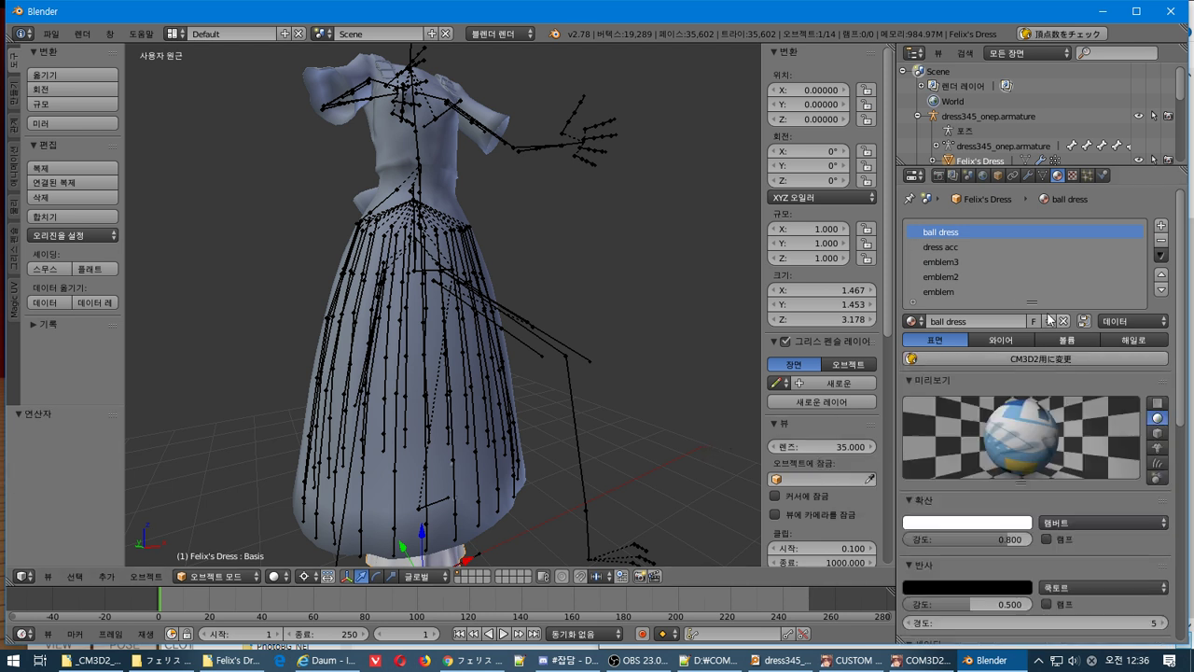
Try converting the ball dress material to the CM3D2 type リアル, and undo the conversion.
left_click(1010, 362)
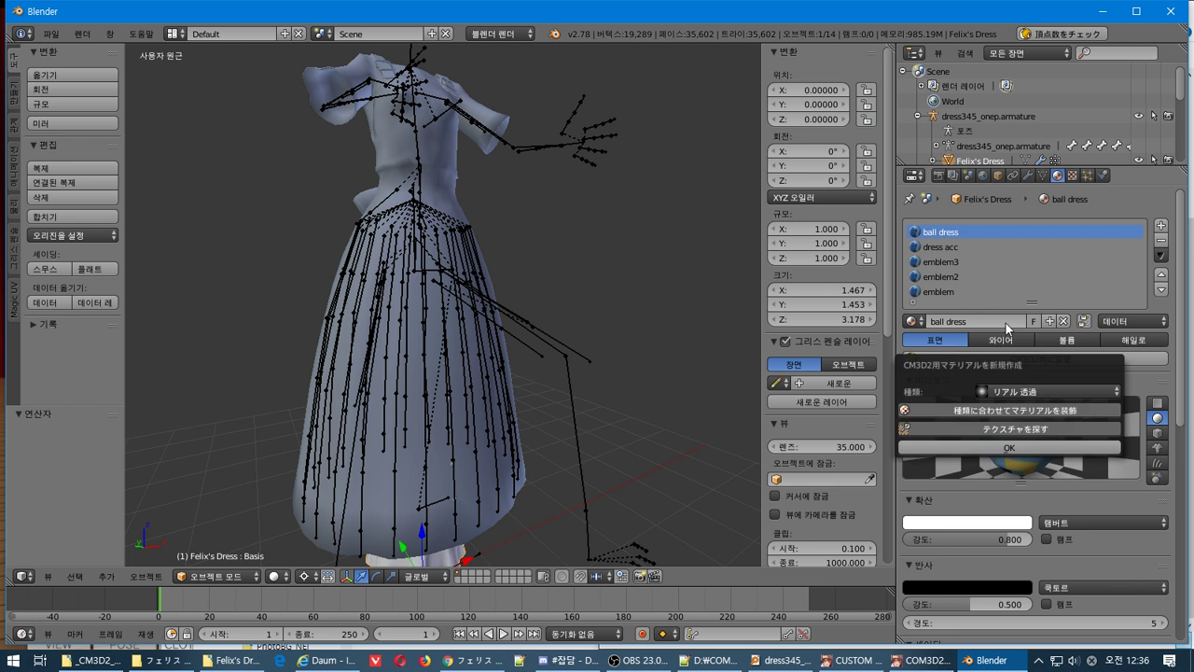
left_click(1020, 392)
left_click(1046, 160)
left_click(1017, 448)
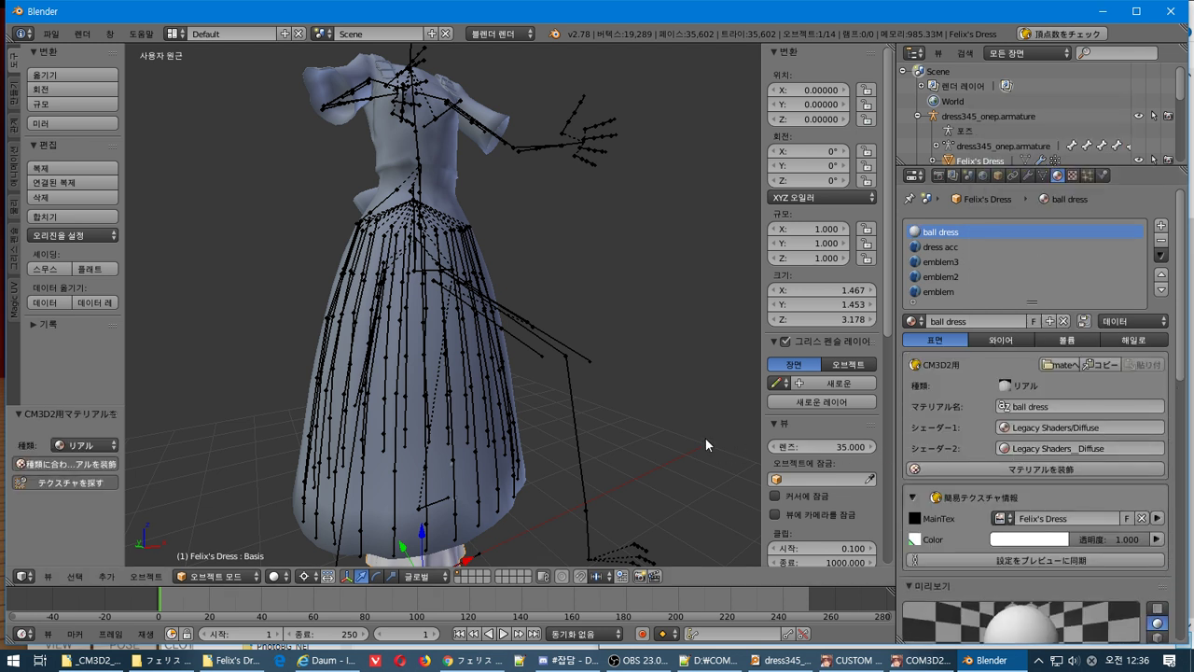
key("ctrl+z")
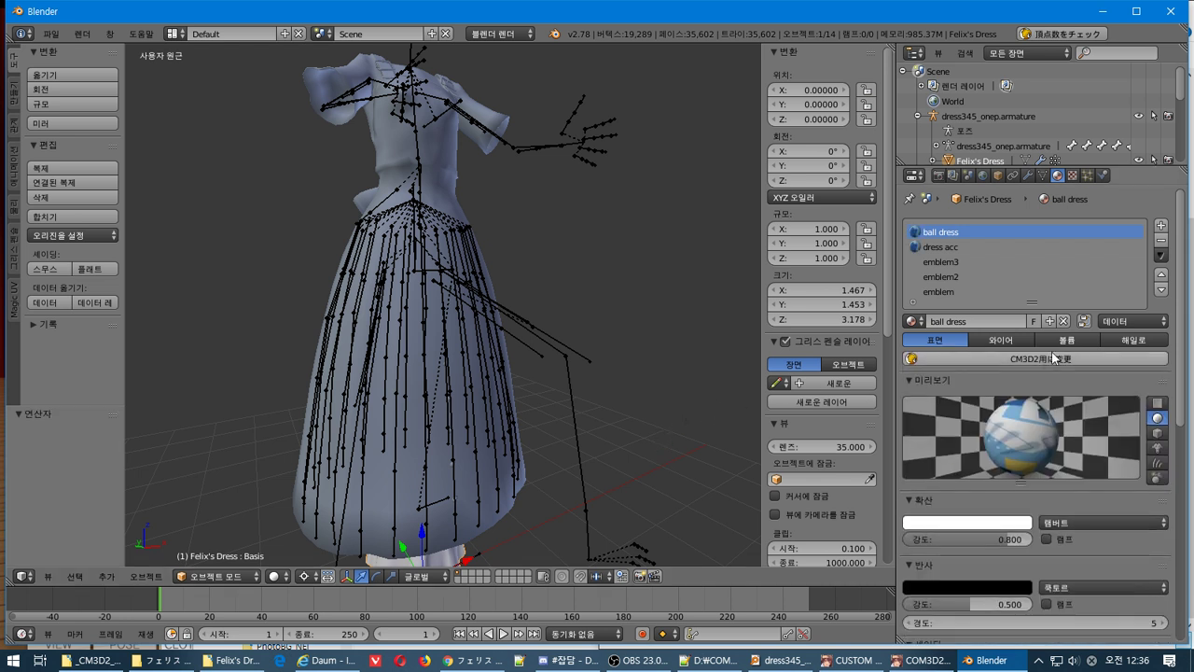
Try converting the ball dress material to the CM3D2 type ご主人様, and undo the conversion.
left_click(1053, 355)
left_click(1054, 378)
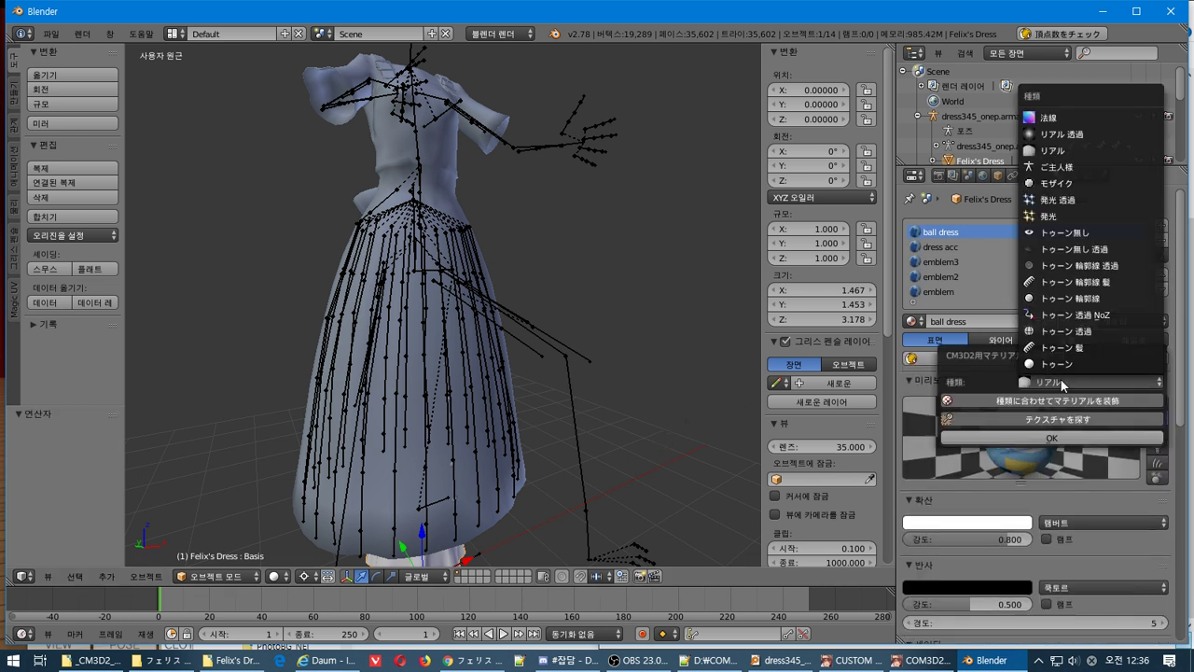
left_click(1050, 166)
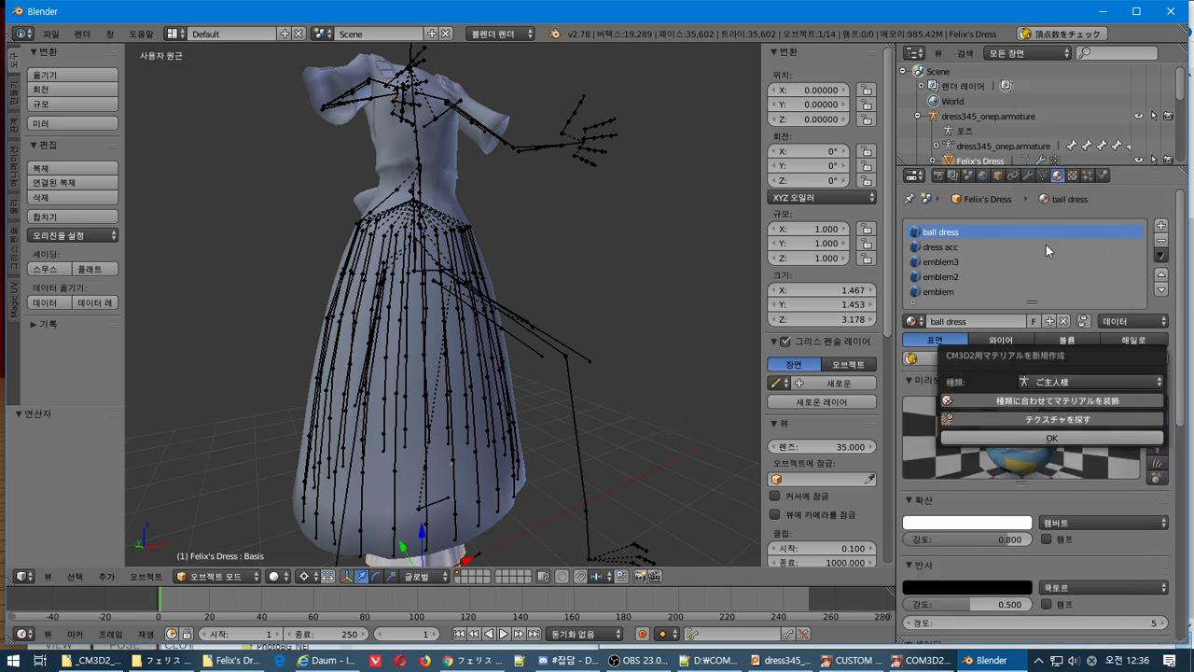
left_click(1030, 434)
key("ctrl+z")
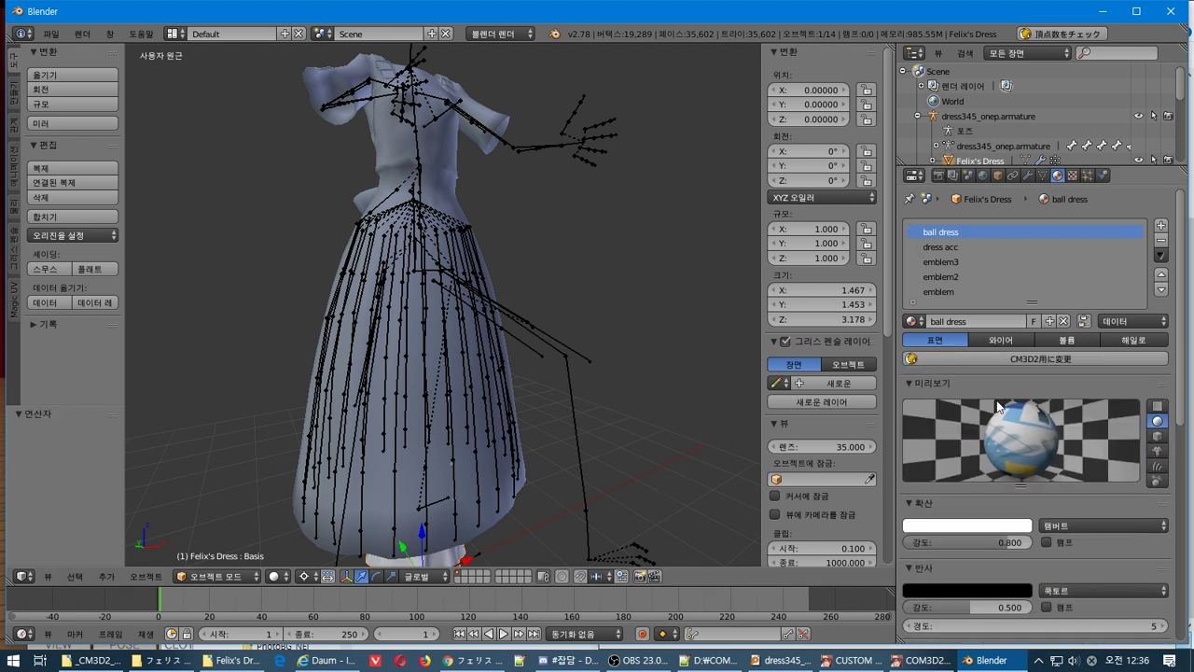
Try converting the ball dress material to the CM3D2 type モザイク, and undo the conversion.
left_click(1064, 358)
left_click(1084, 383)
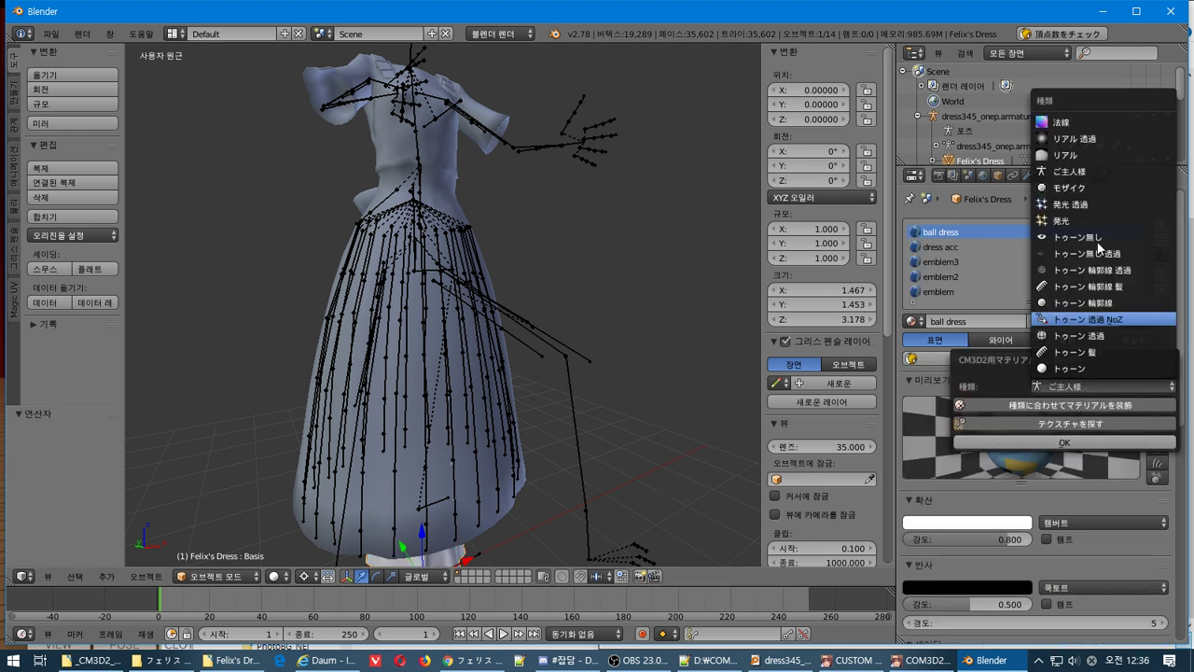
left_click(1120, 186)
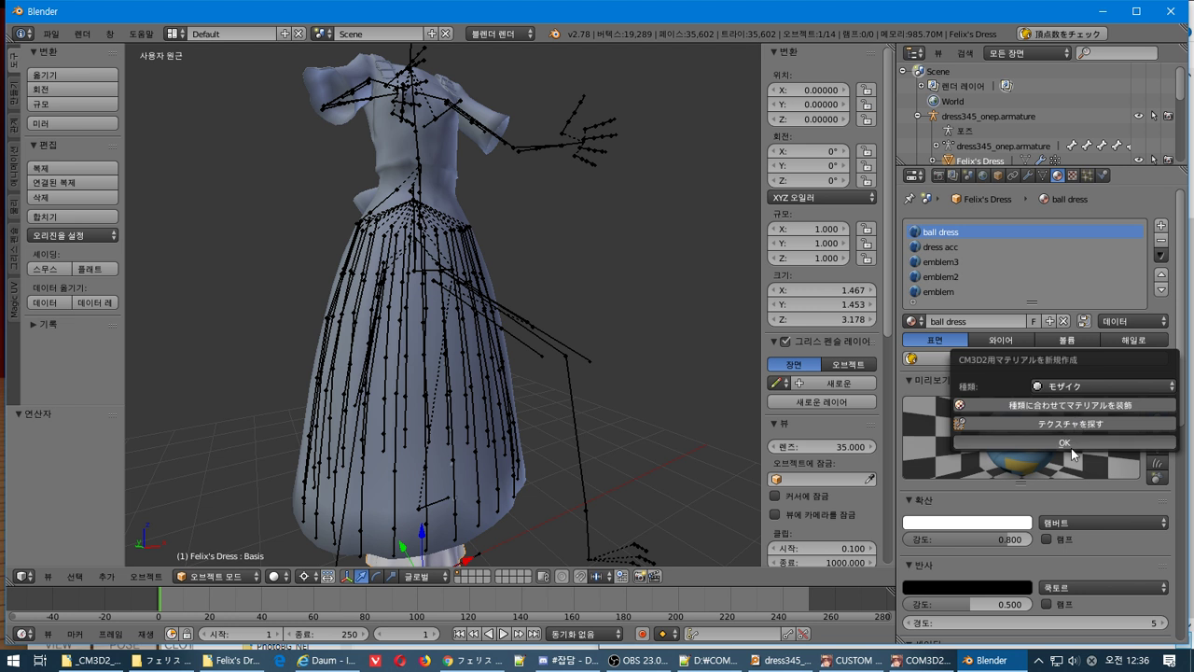
left_click(1071, 444)
key("ctrl+z")
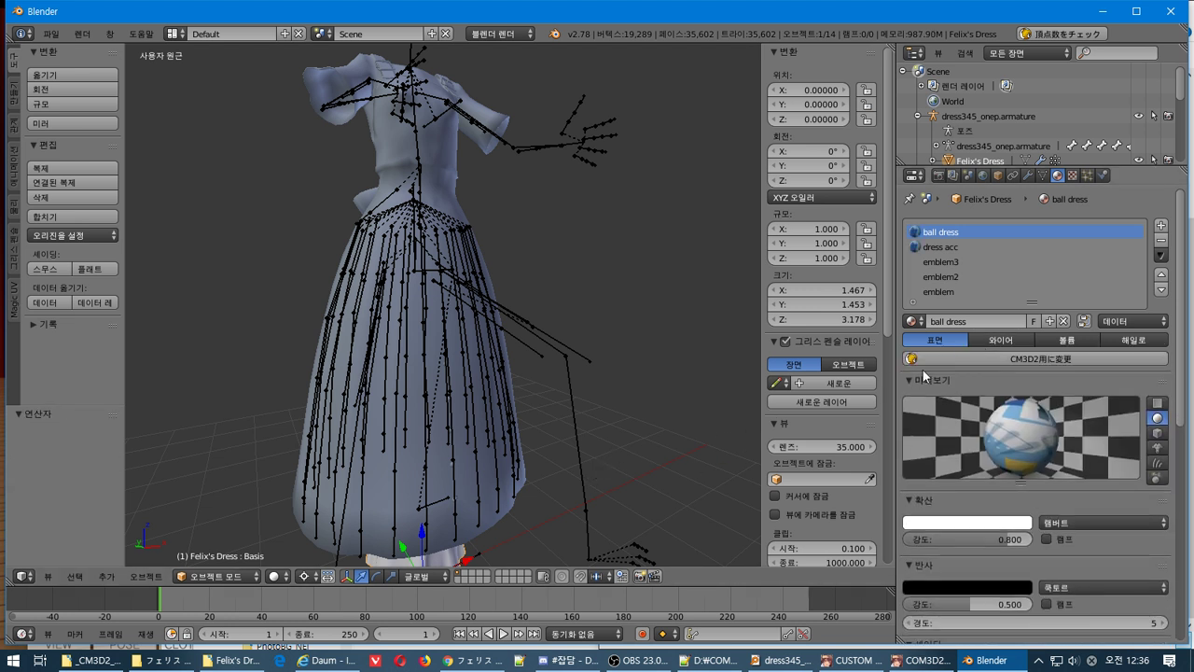
Try converting the ball dress material to the CM3D2 type 発光 透過, and undo the conversion.
left_click(1019, 360)
left_click(1020, 390)
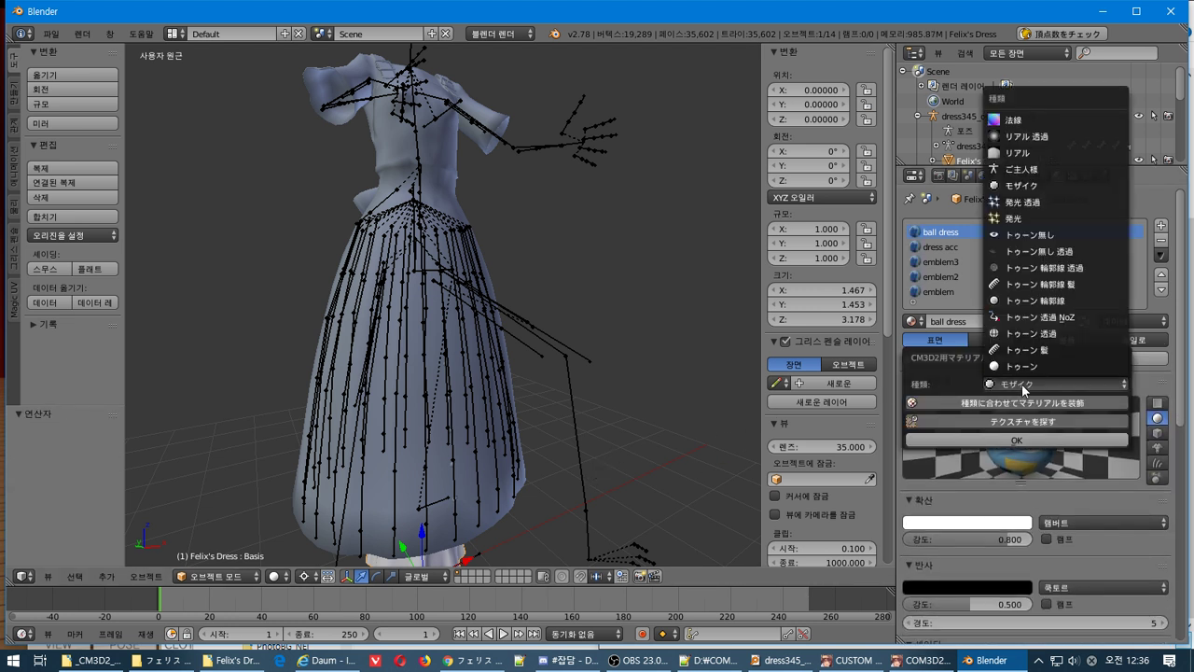
left_click(1058, 203)
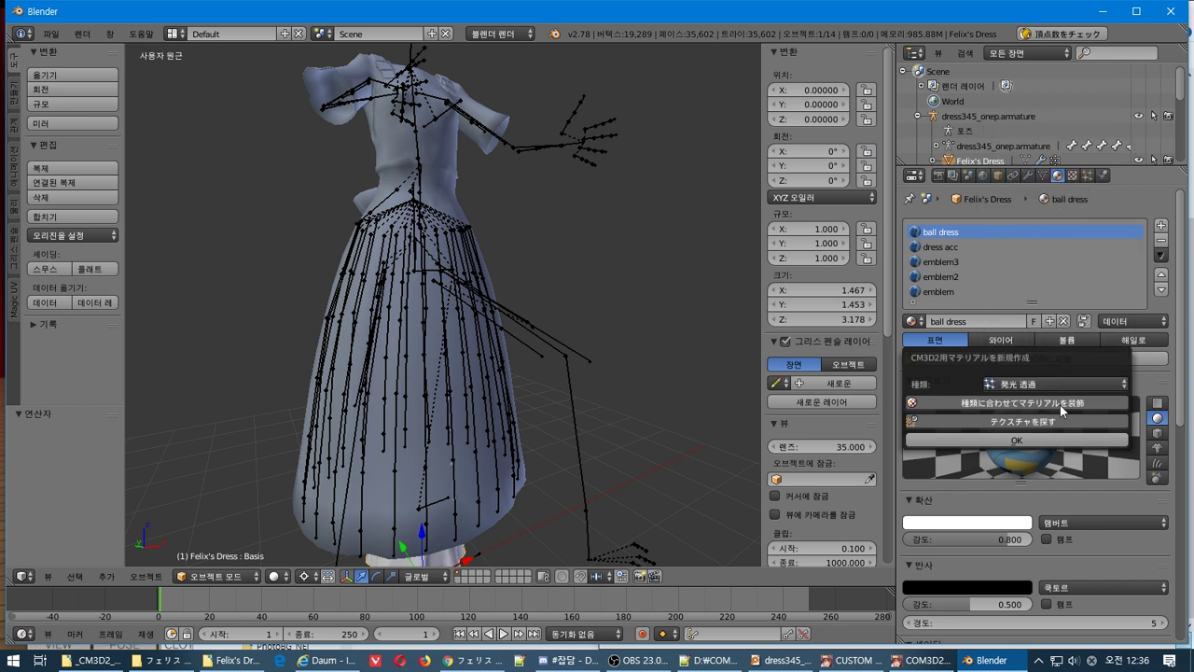
left_click(1045, 440)
key("ctrl+z")
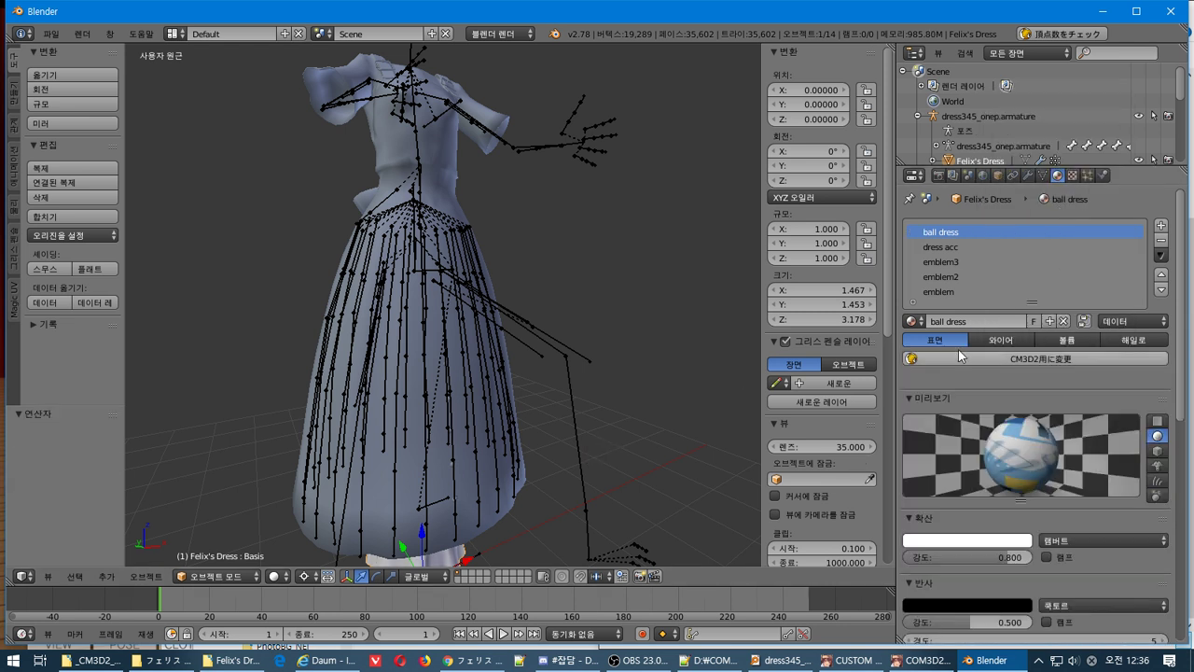
Convert the ball dress material to a CM3D2 material of type トゥーン無し.
left_click(1030, 357)
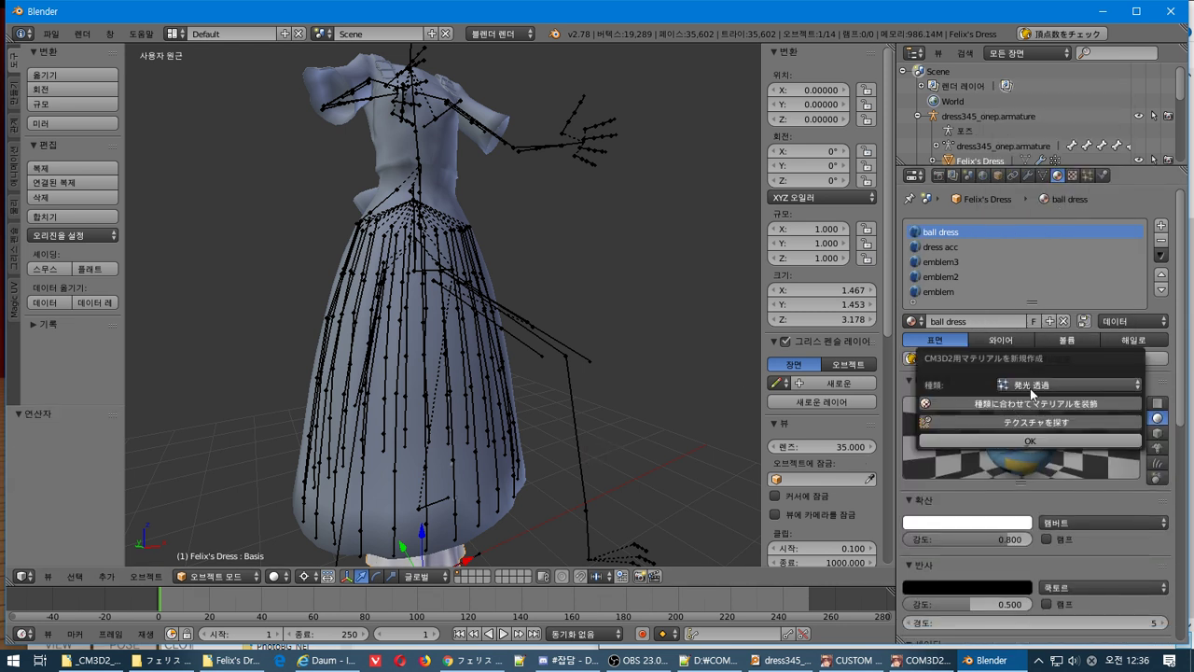
left_click(1030, 386)
left_click(1060, 232)
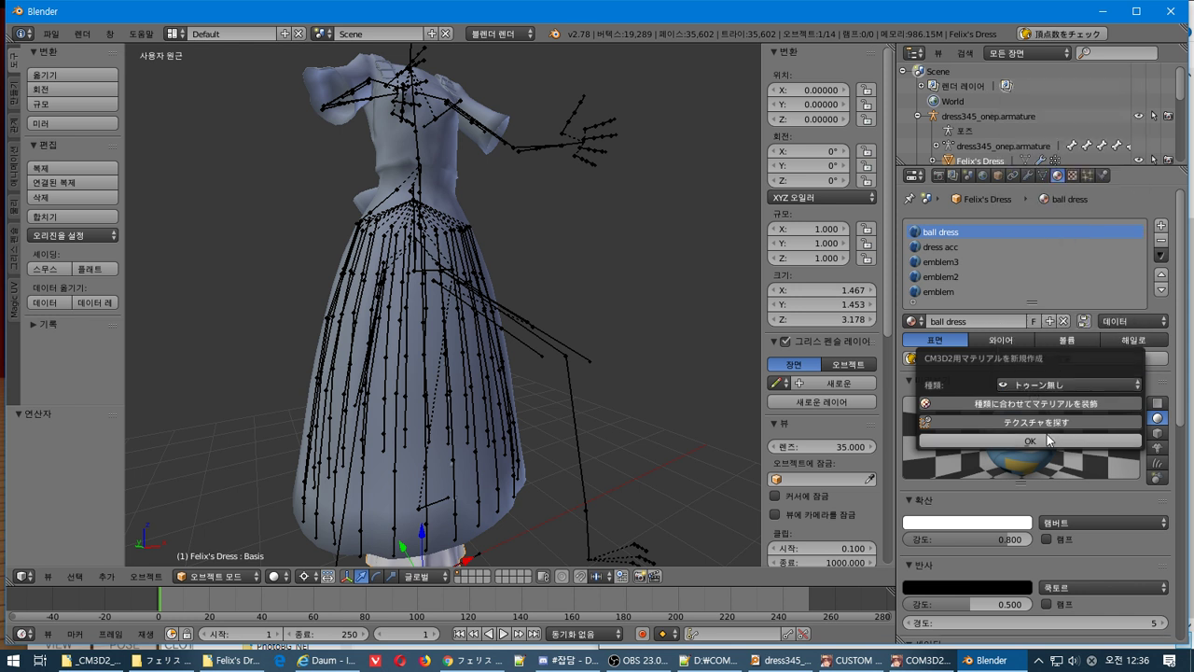
left_click(1049, 440)
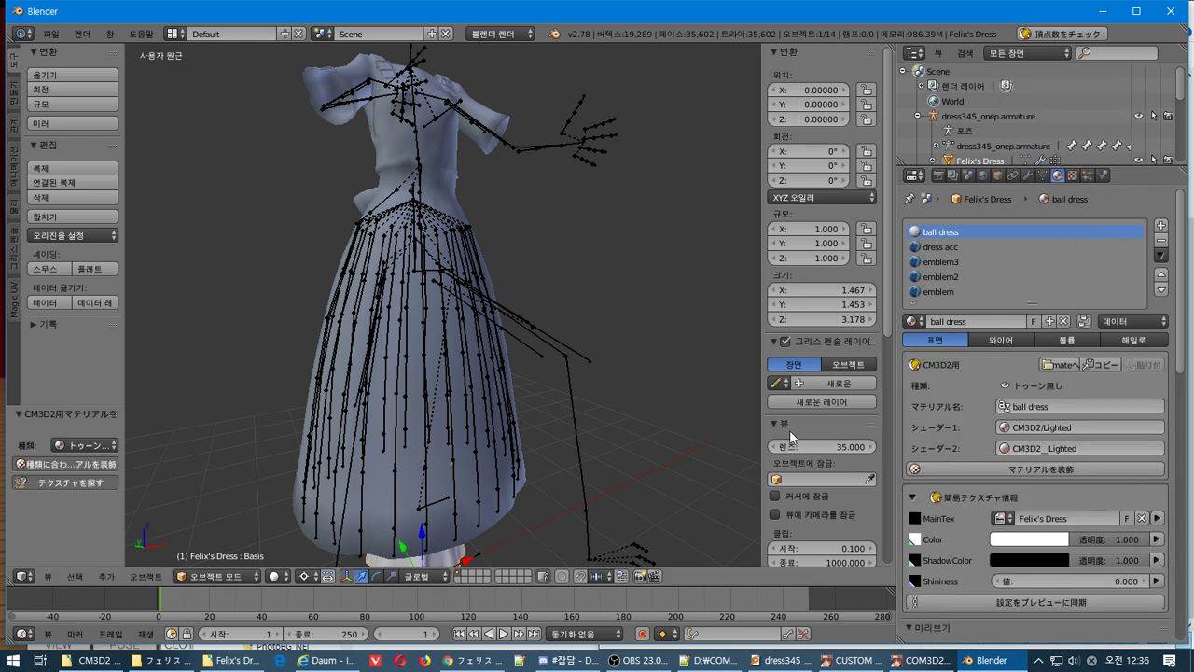
Put the dress mesh into Texture Paint mode (텍스처 페인트) to check how its surface displays.
middle_click_drag(631, 427, 625, 345)
left_click(219, 575)
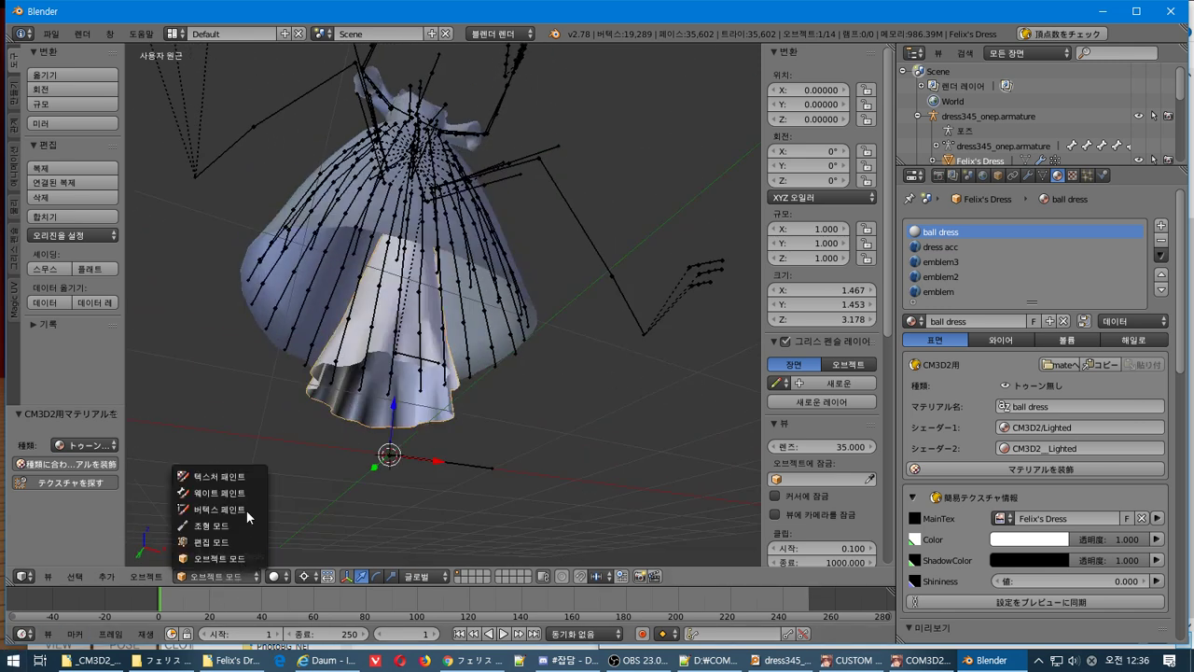
left_click(220, 477)
mouse_move(307, 434)
middle_mouse_down()
mouse_move(394, 389)
mouse_move(404, 395)
mouse_move(394, 479)
middle_mouse_up()
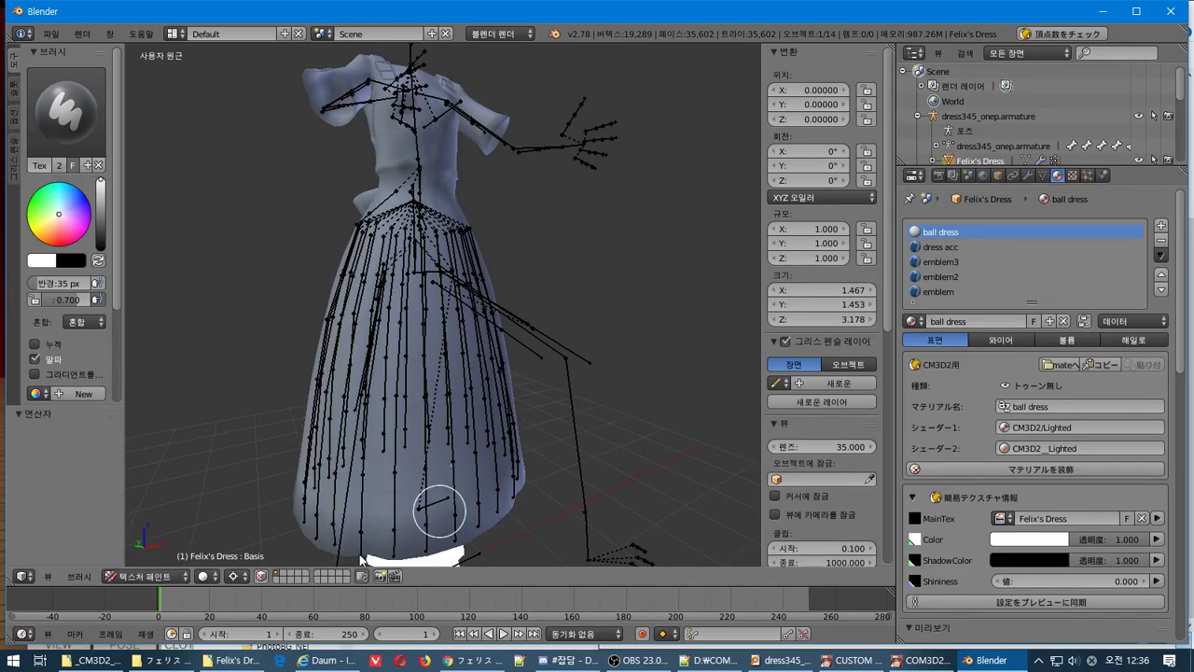
Try returning the dress mesh to Object Mode (오브젝트 모드), and undo the mode change.
left_click(146, 576)
left_click(140, 559)
key("ctrl+z")
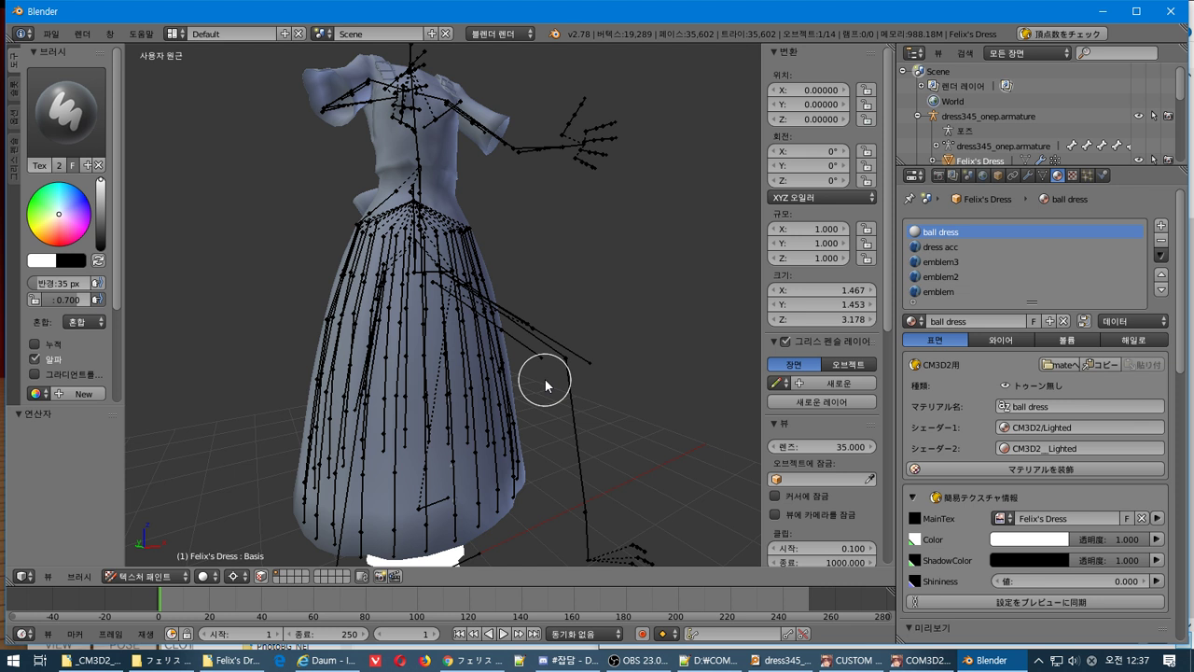
left_click(147, 576)
left_click(175, 558)
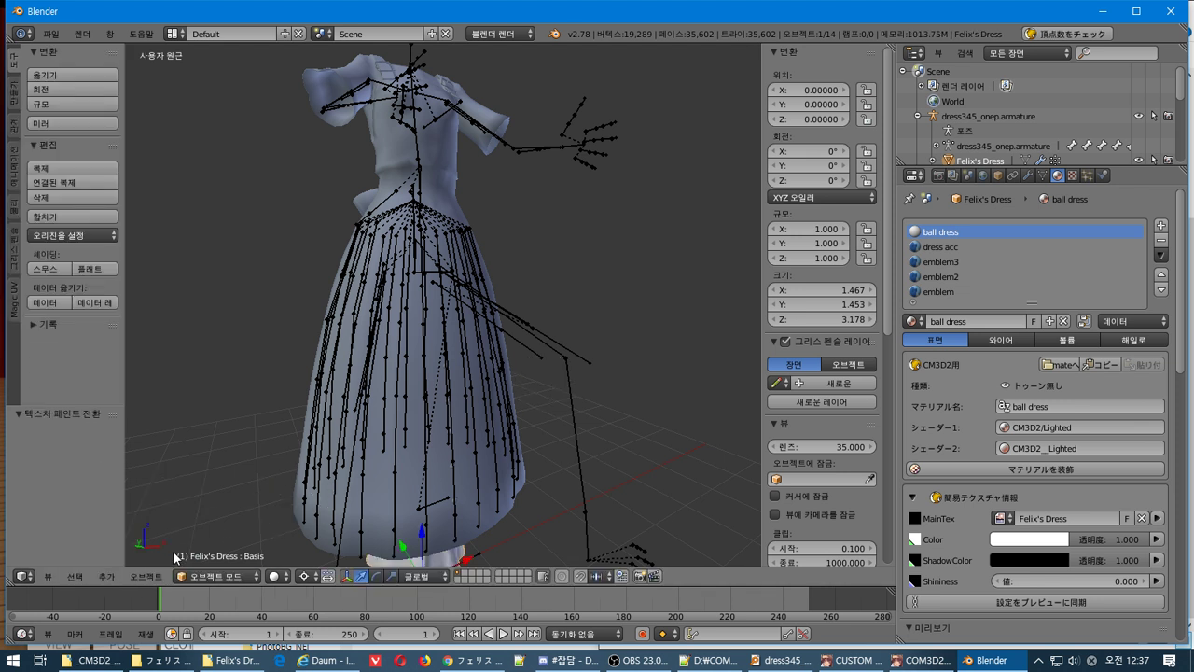
key("ctrl+z")
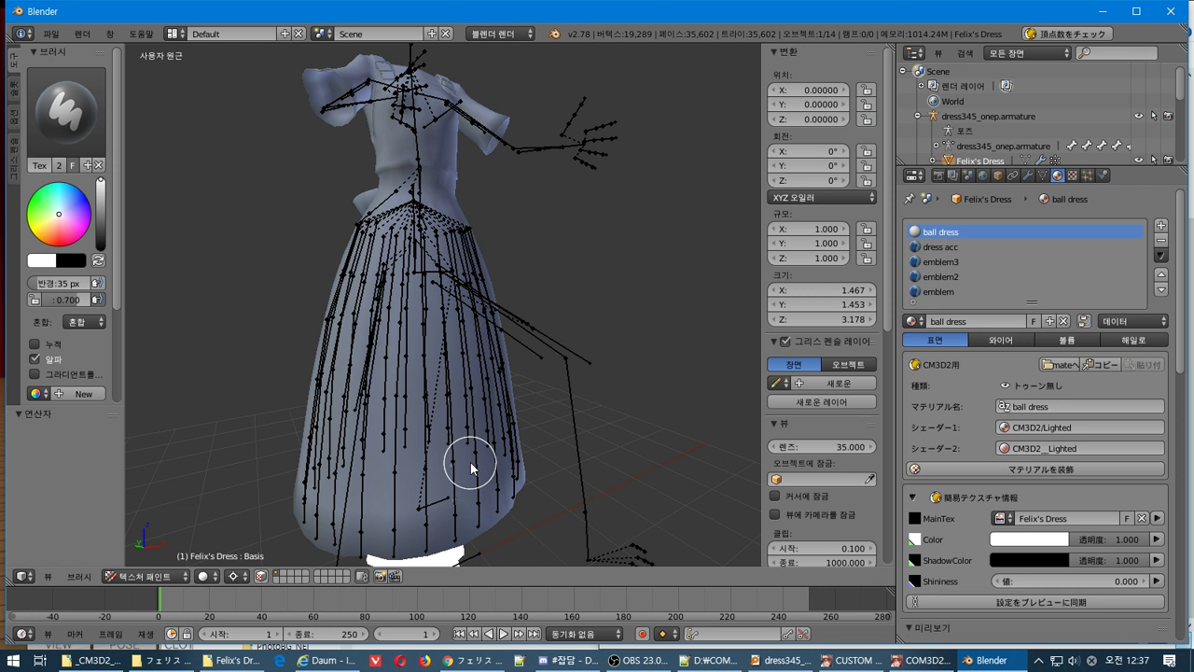
left_click(52, 34)
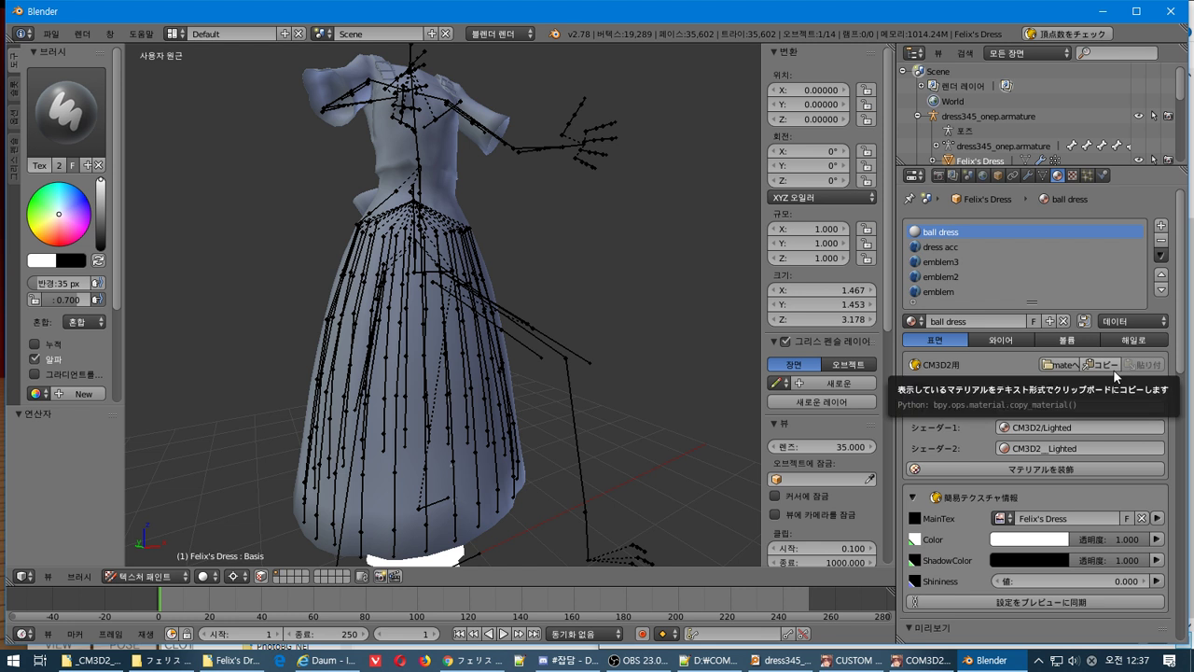
Convert the dress acc material to a CM3D2 material of type トゥーン無し 透過.
left_click(944, 248)
left_click(1113, 355)
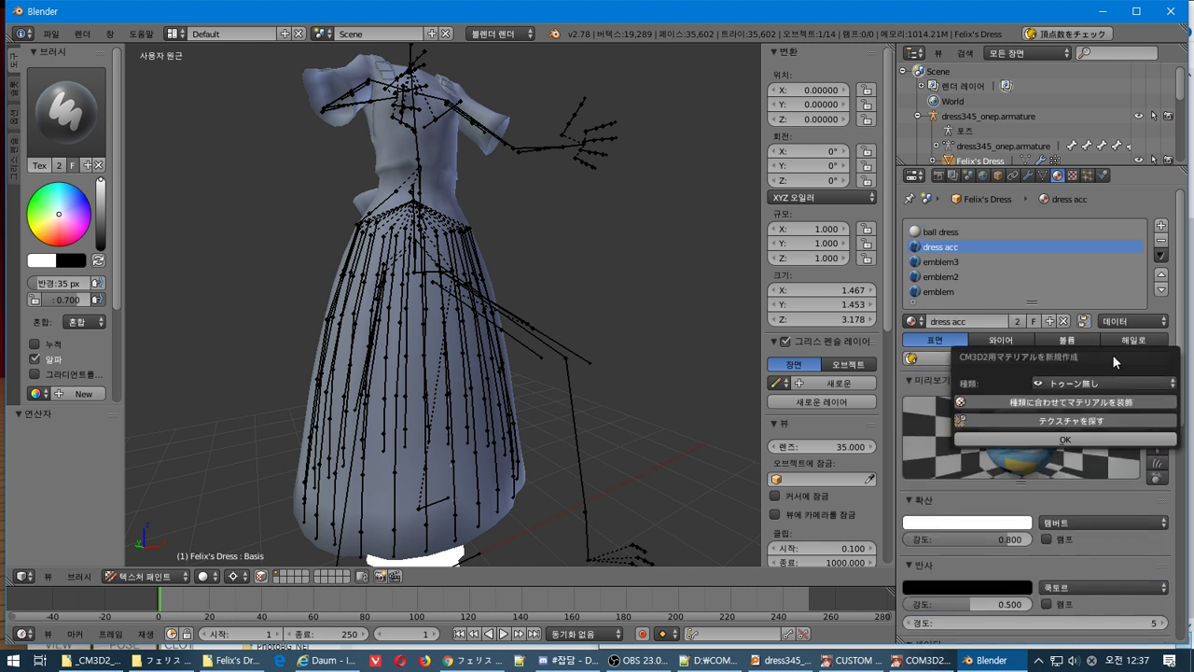
left_click(1111, 379)
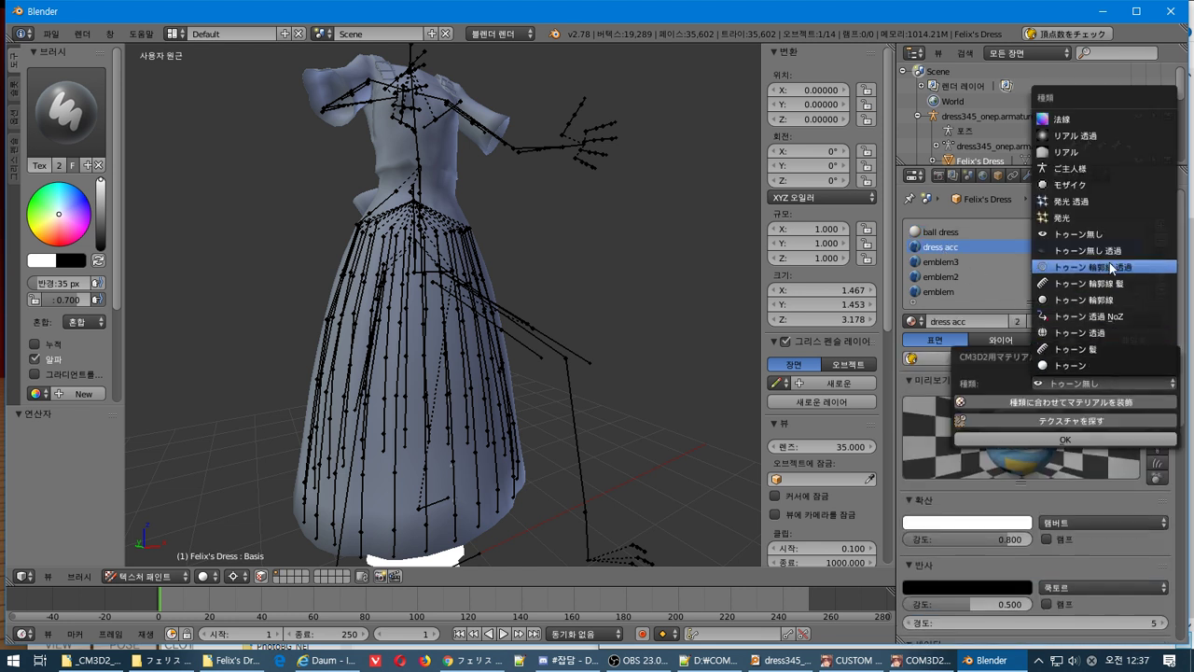
left_click(1105, 250)
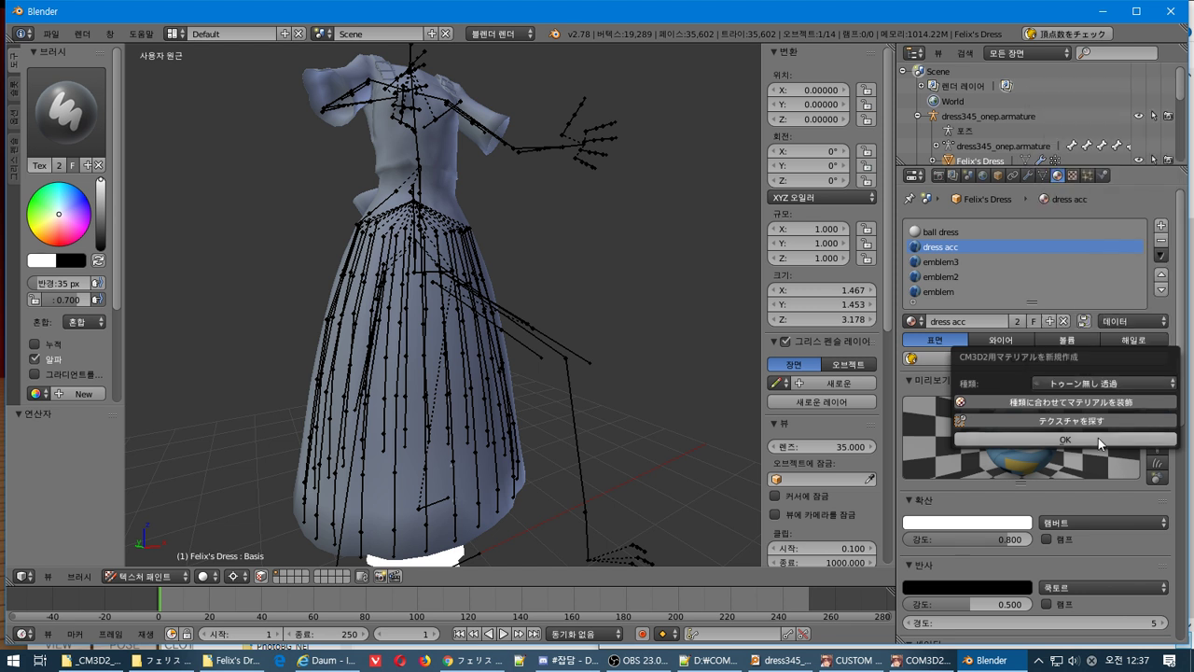
left_click(1075, 440)
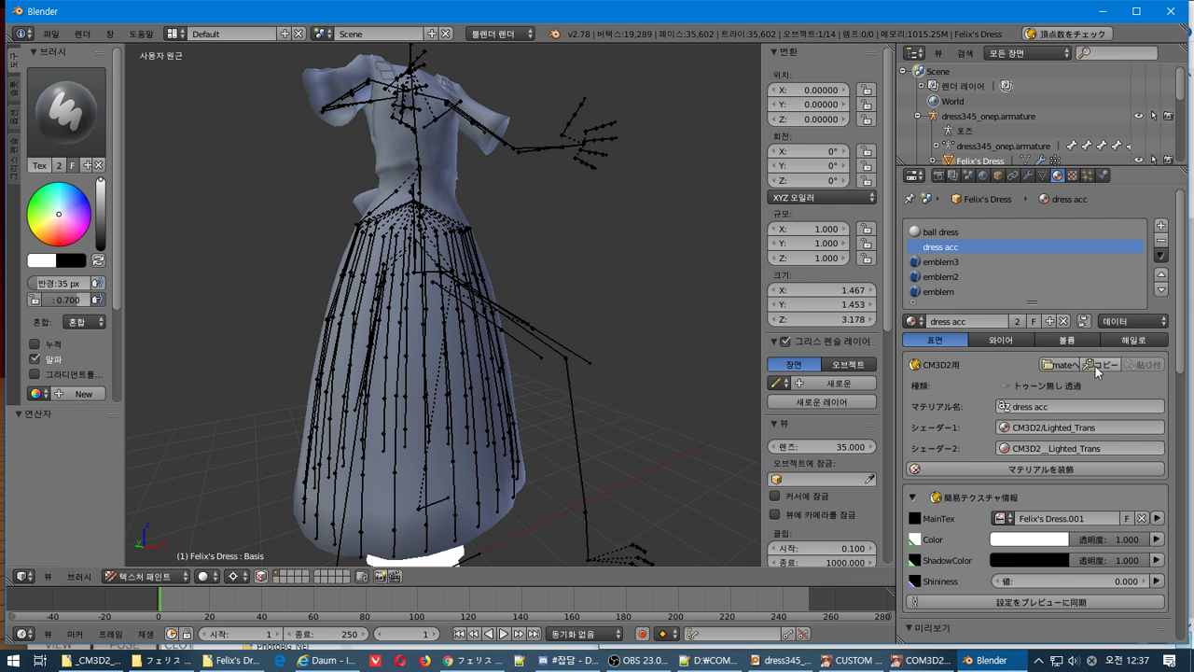
Return the dress mesh from Texture Paint to Object Mode (오브젝트 모드).
left_click(142, 575)
left_click(140, 565)
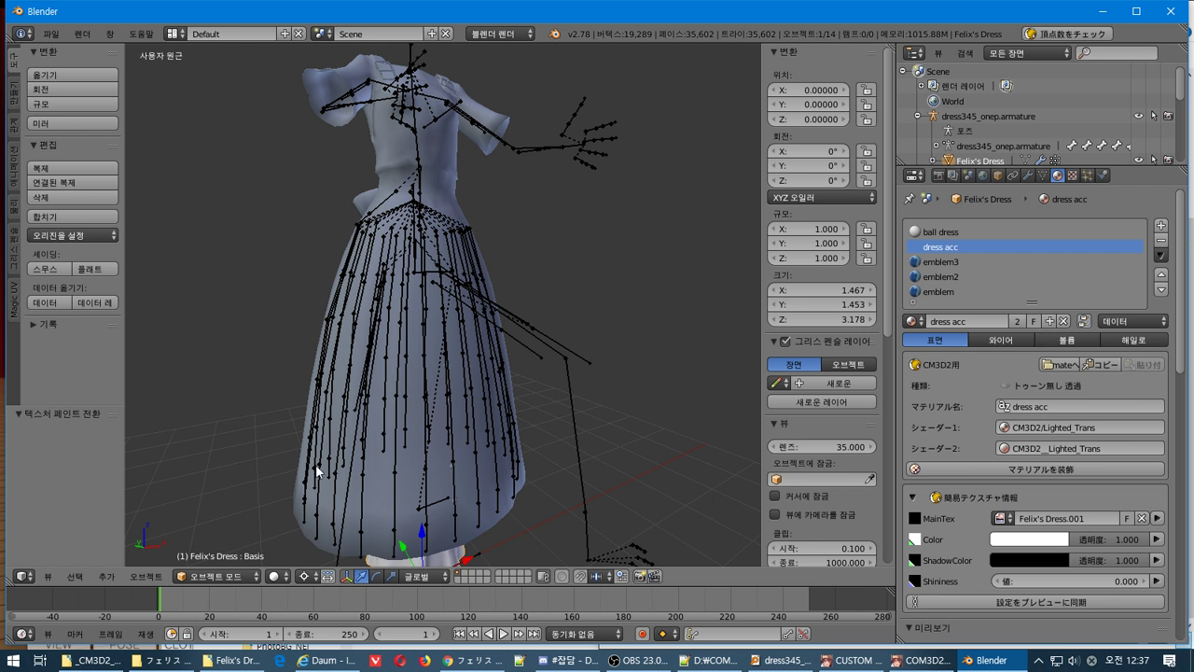
right_click(960, 258)
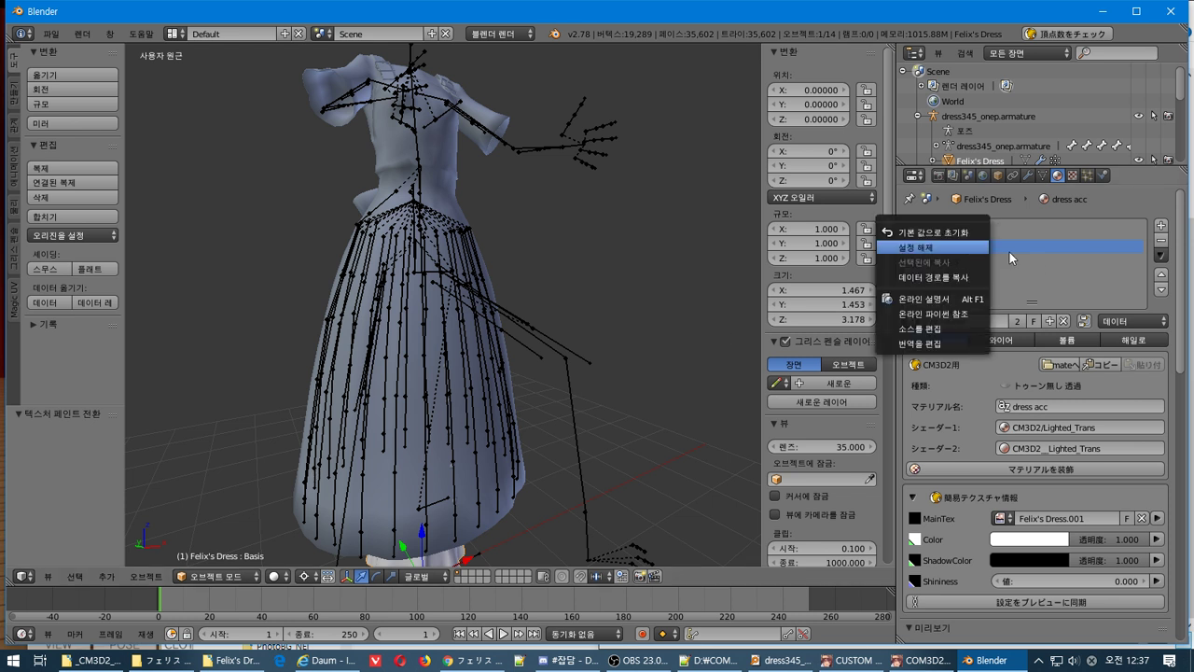
right_click(964, 253)
left_click(973, 237)
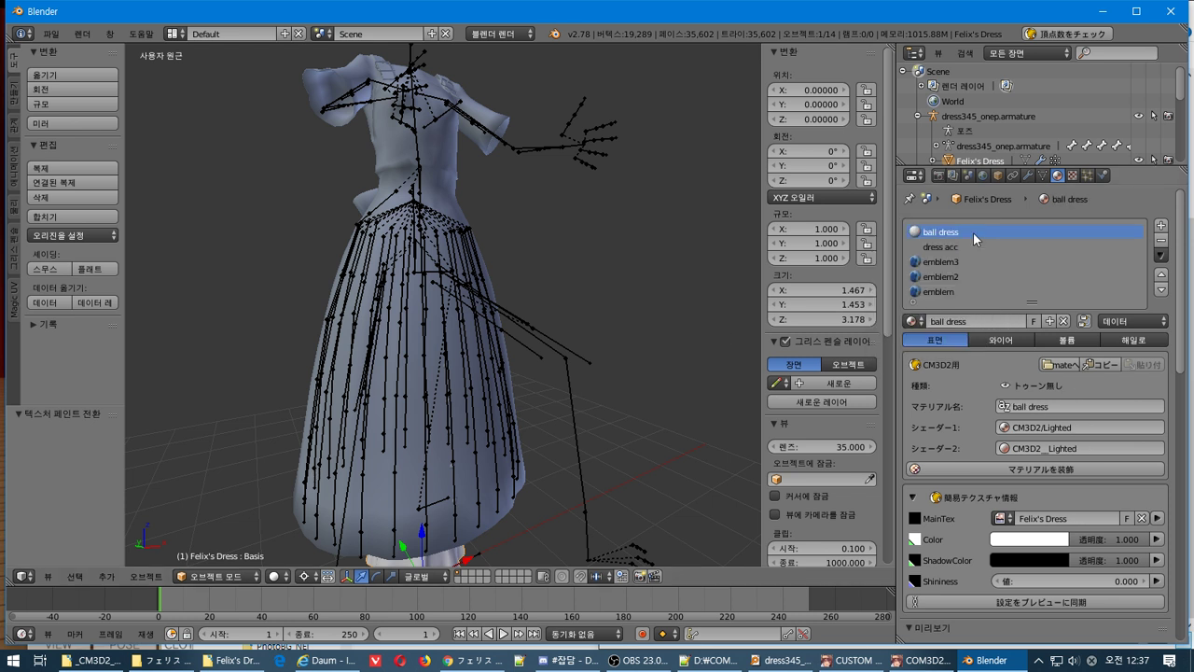
left_click(975, 249)
right_click(968, 247)
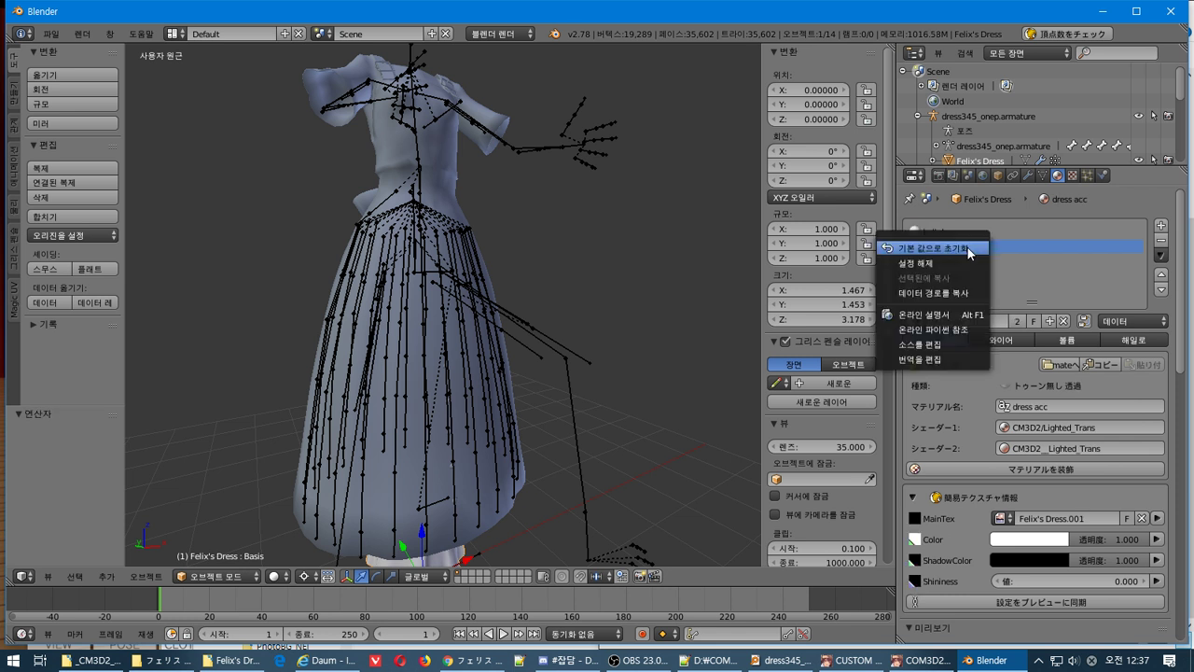
left_click(1161, 254)
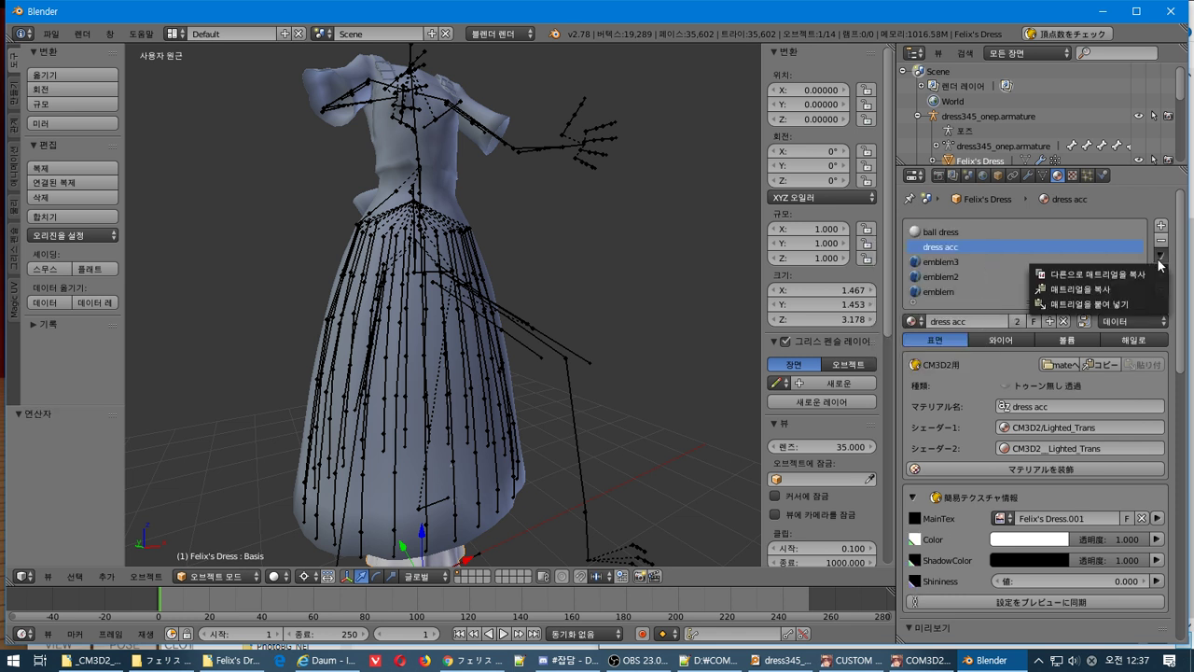
Try converting the emblem3 material to the CM3D2 type トゥーン 輪郭線 透過, and undo the conversion.
left_click(986, 261)
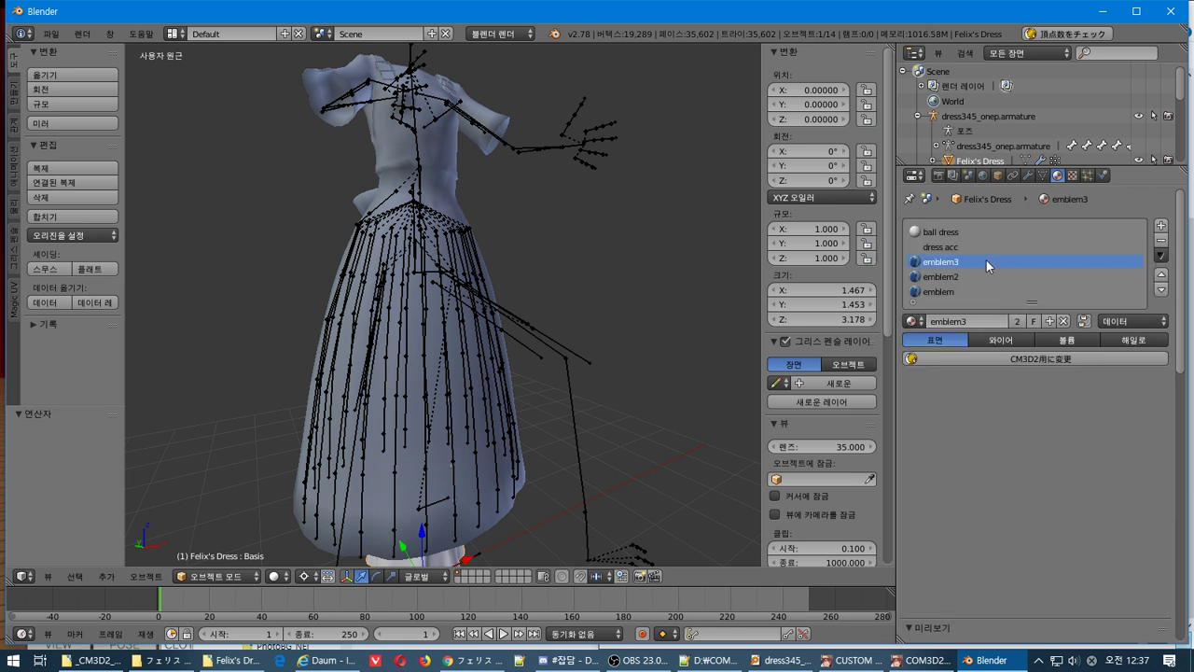
left_click(1045, 356)
left_click(1060, 382)
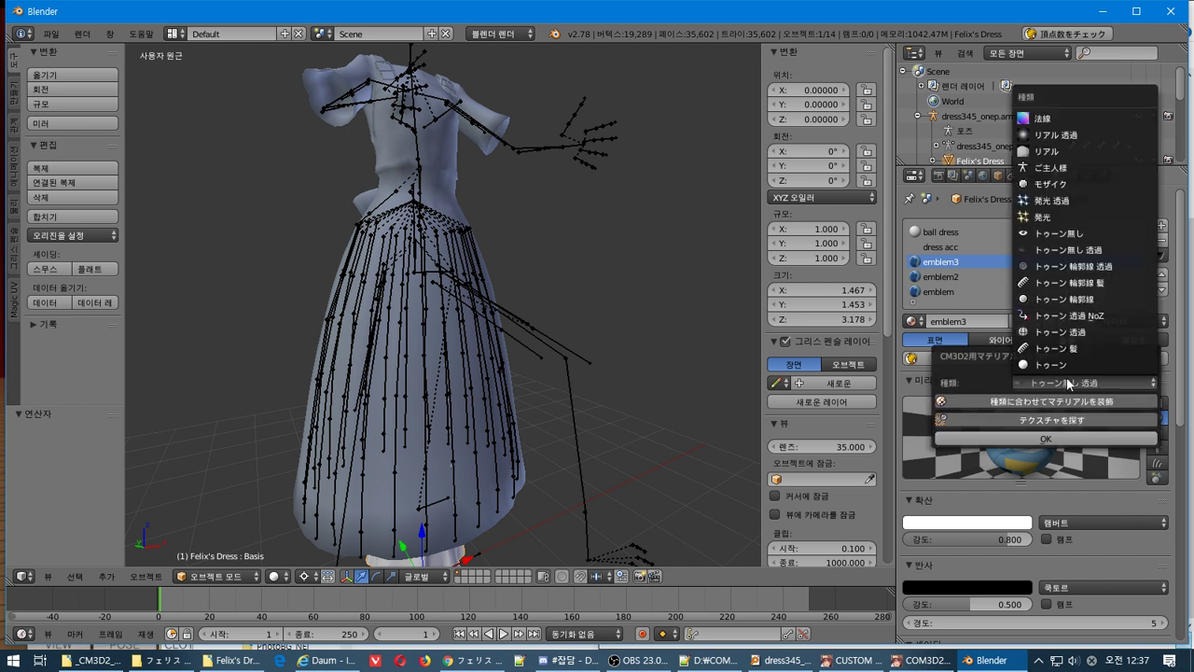
left_click(1067, 267)
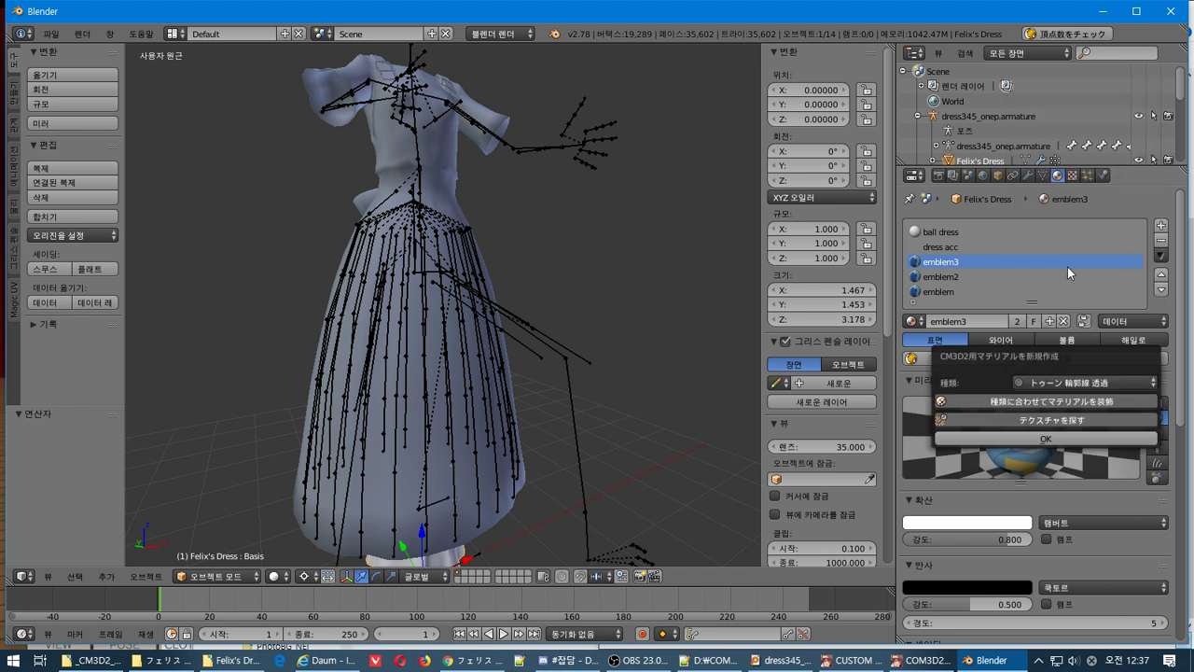
left_click(1046, 438)
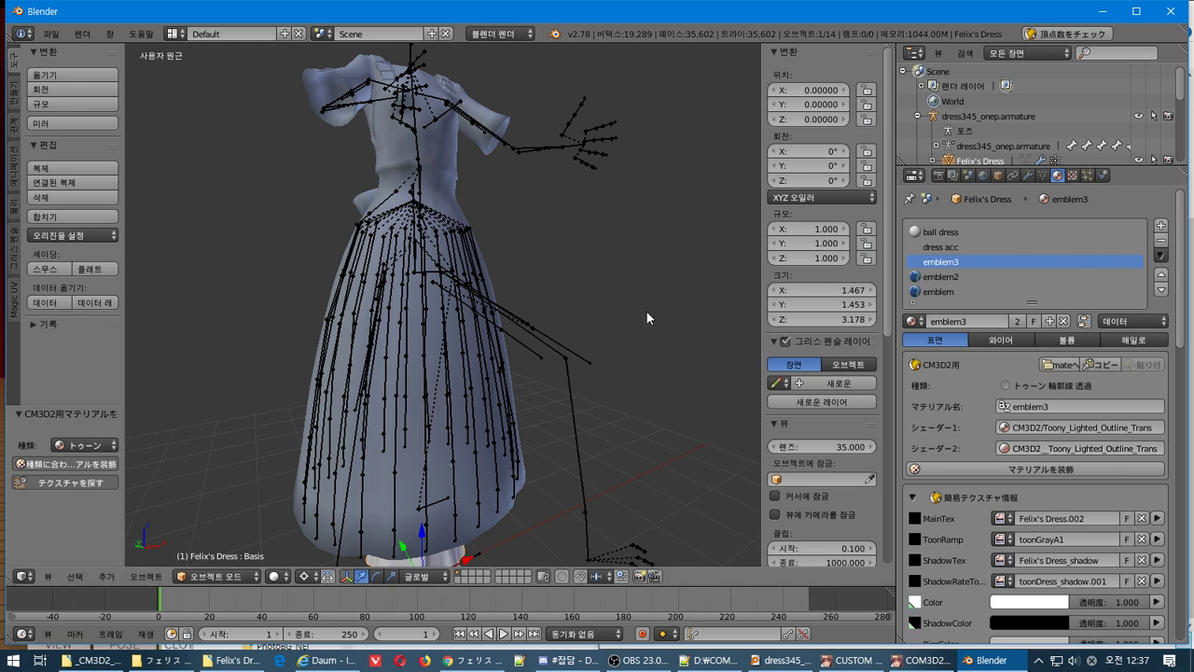
key("ctrl+z")
Try converting the emblem3 material to the CM3D2 type トゥーン 輪郭線 髪, and undo the conversion.
left_click(1001, 360)
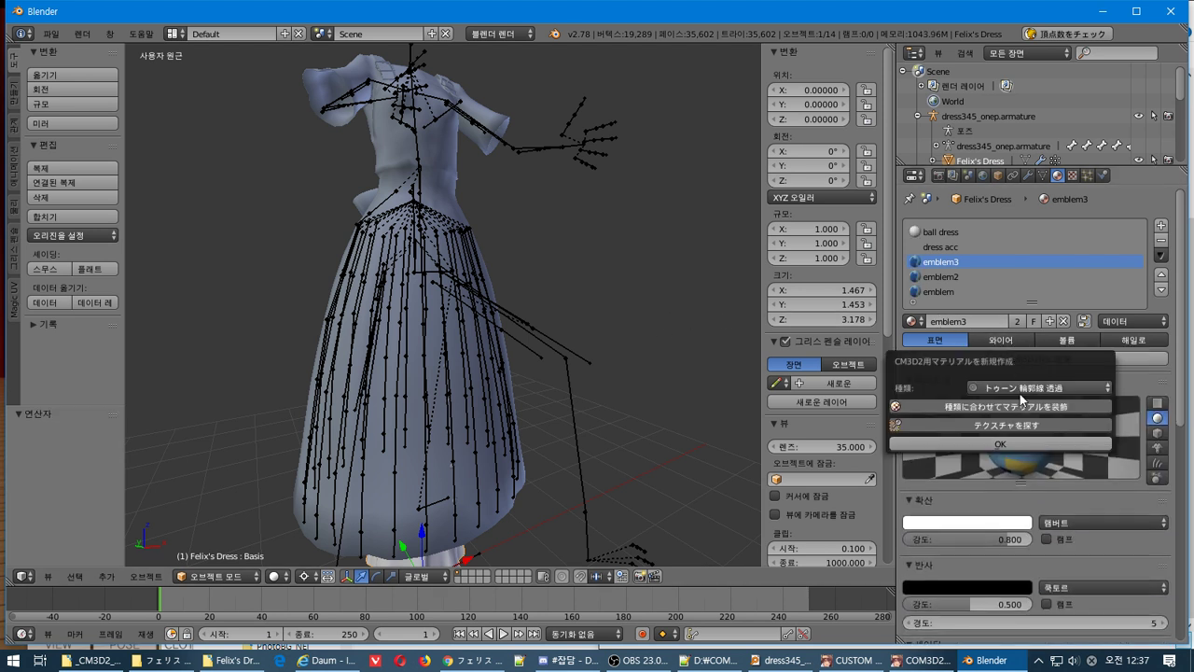
left_click(1021, 388)
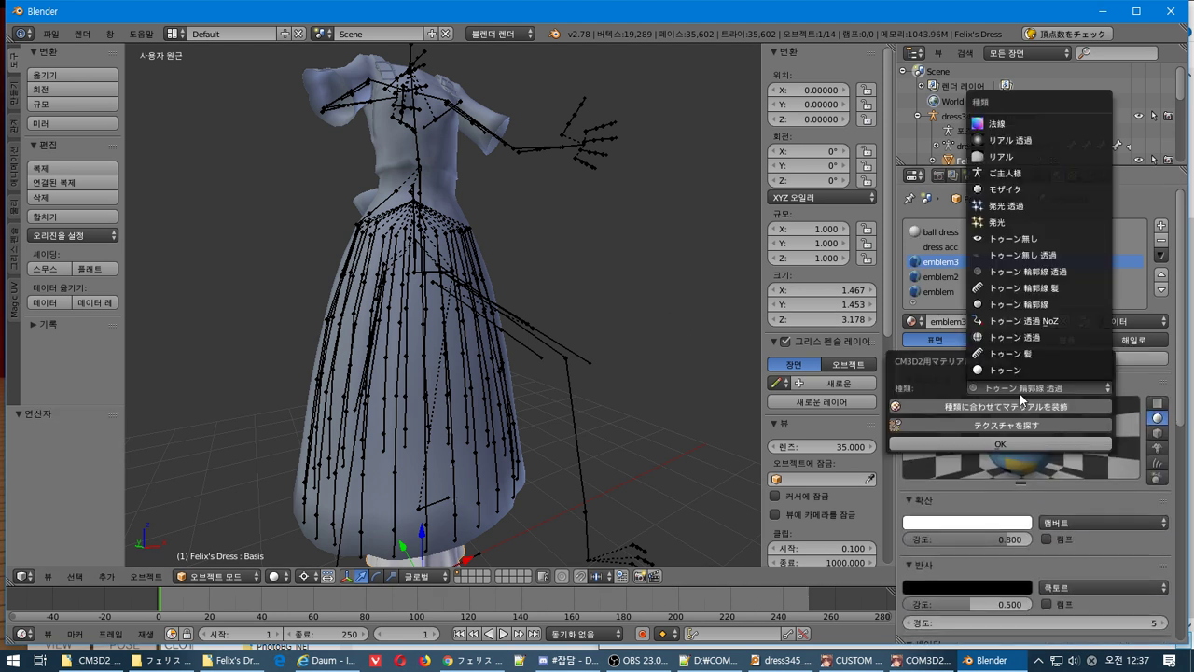
left_click(1080, 288)
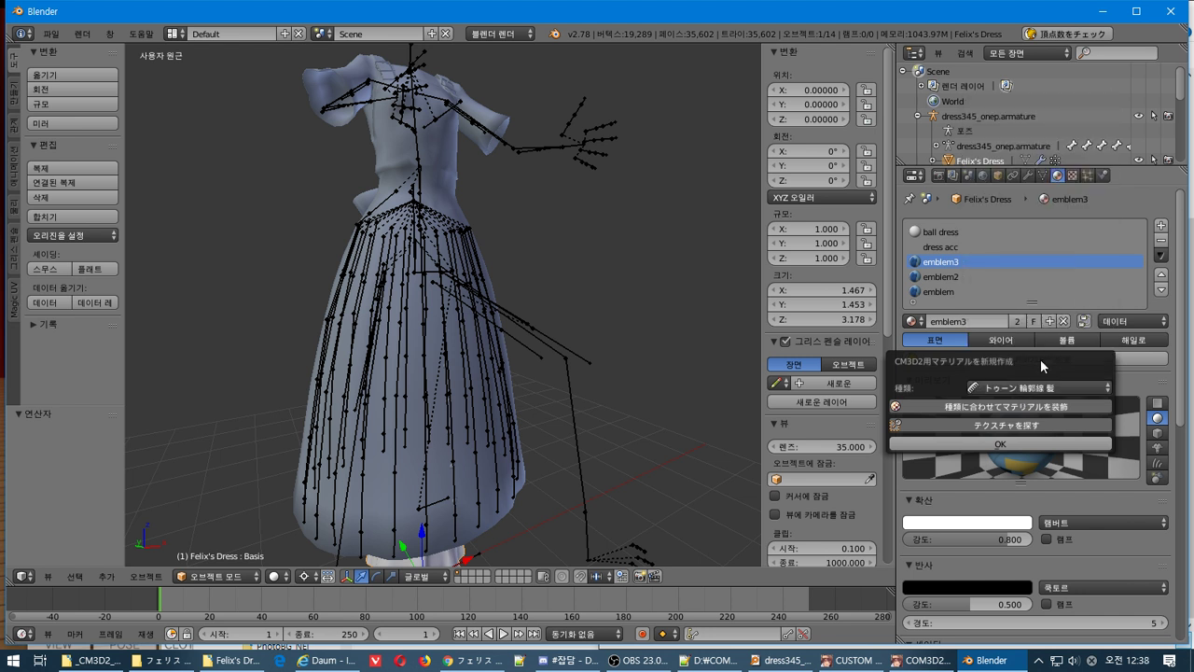
left_click(1004, 445)
key("ctrl+z")
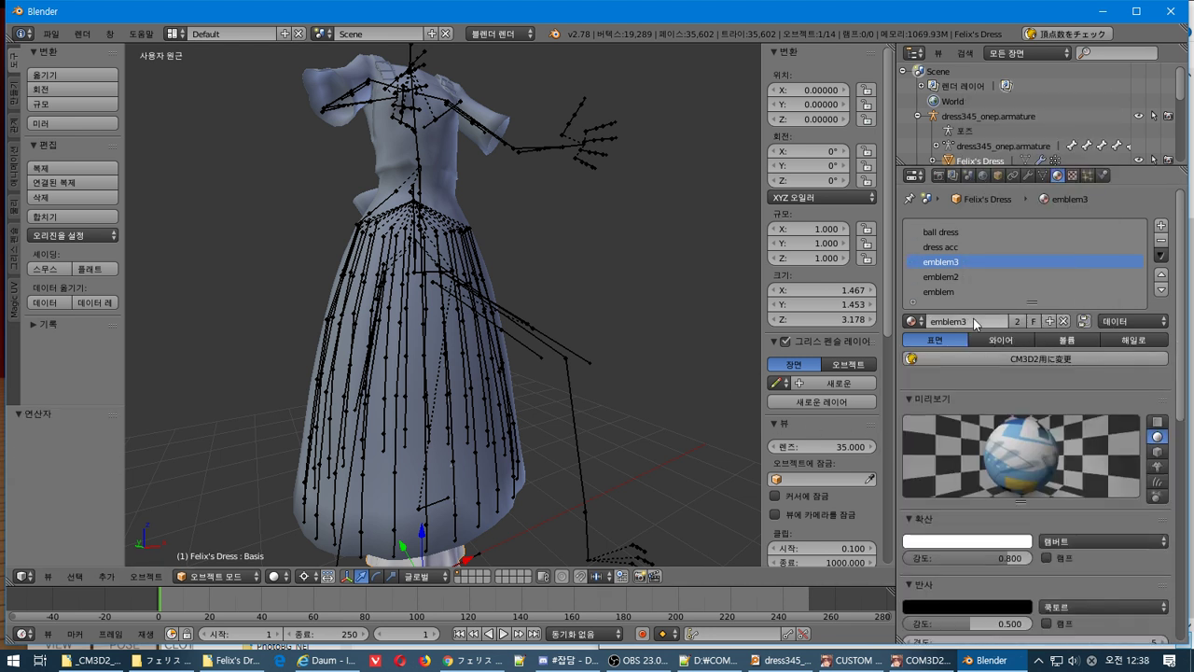
Try converting the emblem3 material to the CM3D2 type トゥーン 輪郭線, and undo the conversion.
left_click(1014, 360)
left_click(1017, 392)
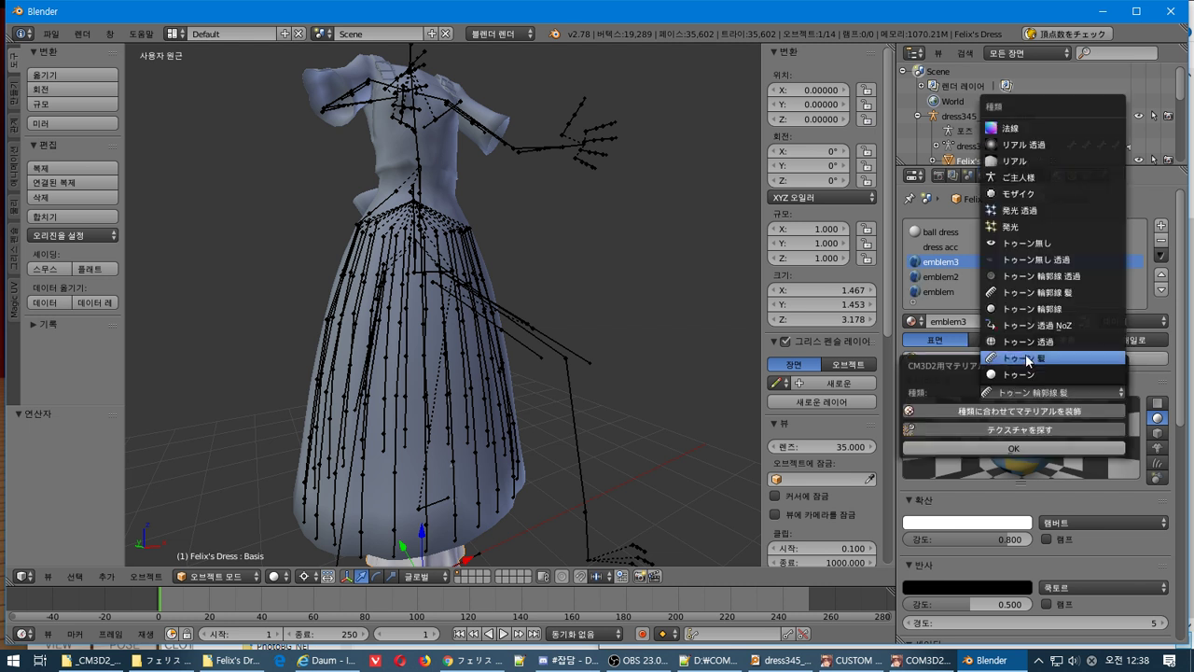
left_click(1051, 310)
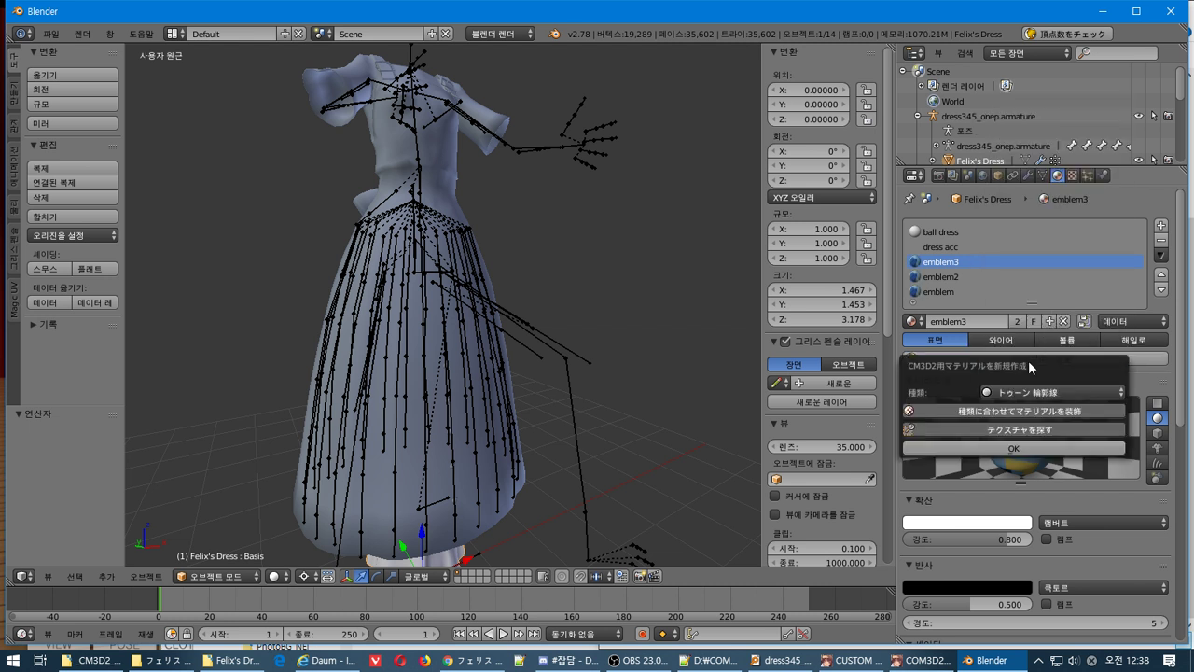
left_click(986, 448)
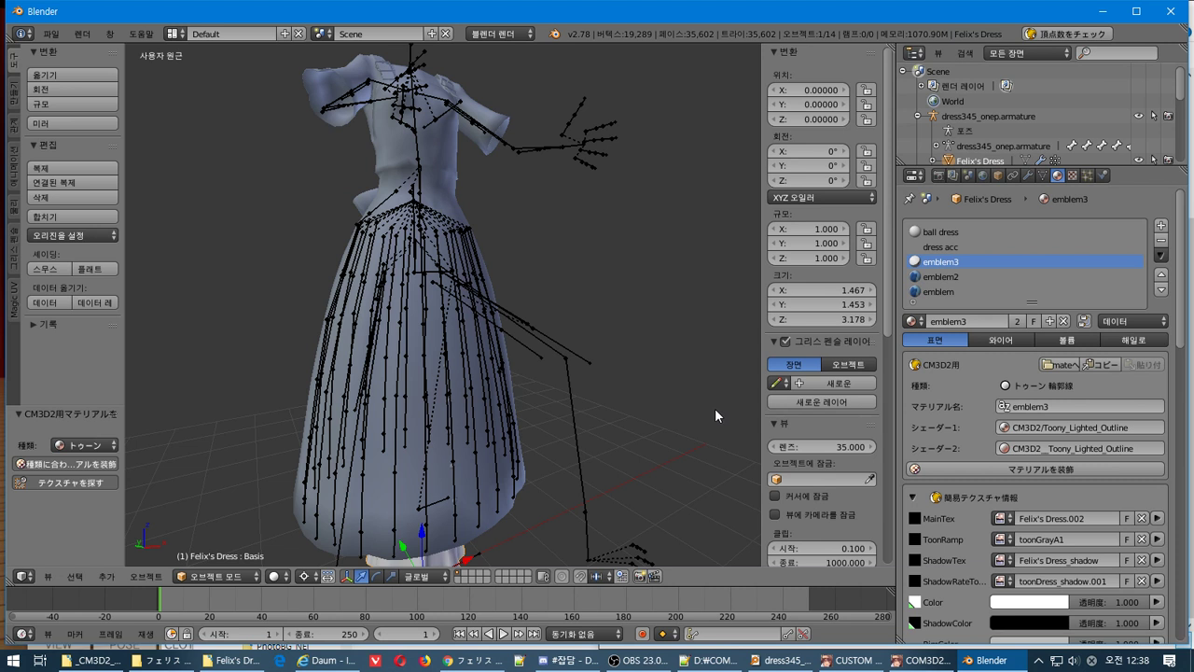
key("ctrl+z")
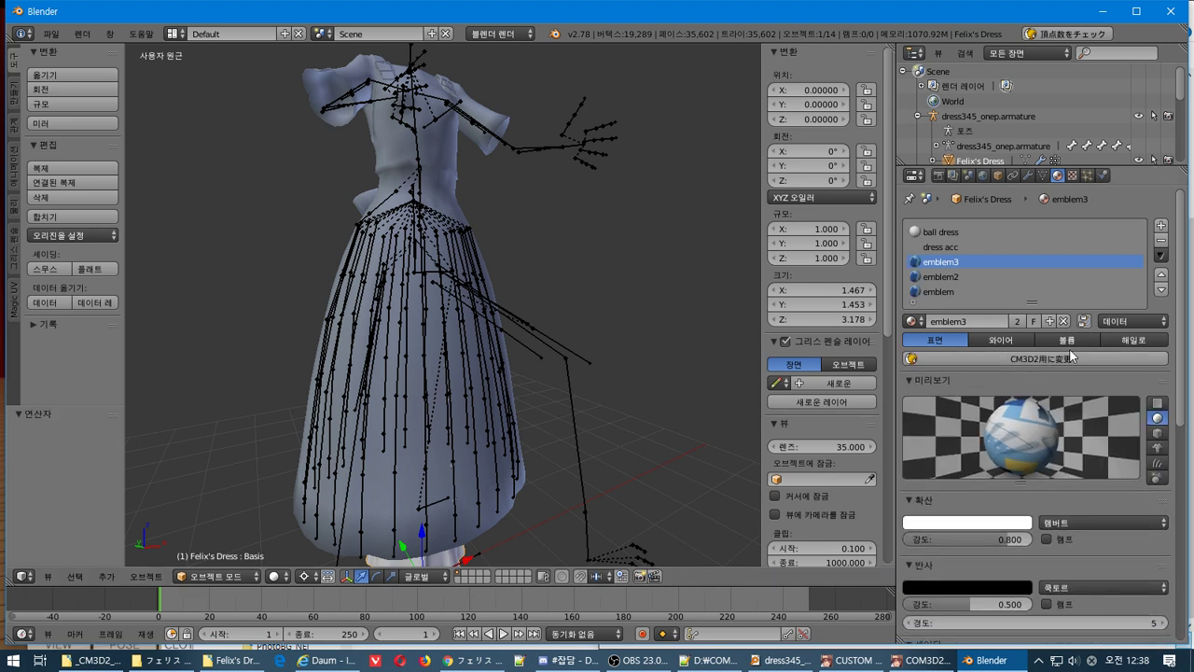
Try converting the emblem3 material to the CM3D2 type トゥーン, look at the dress from below, and undo the conversion.
left_click(1068, 360)
left_click(1091, 385)
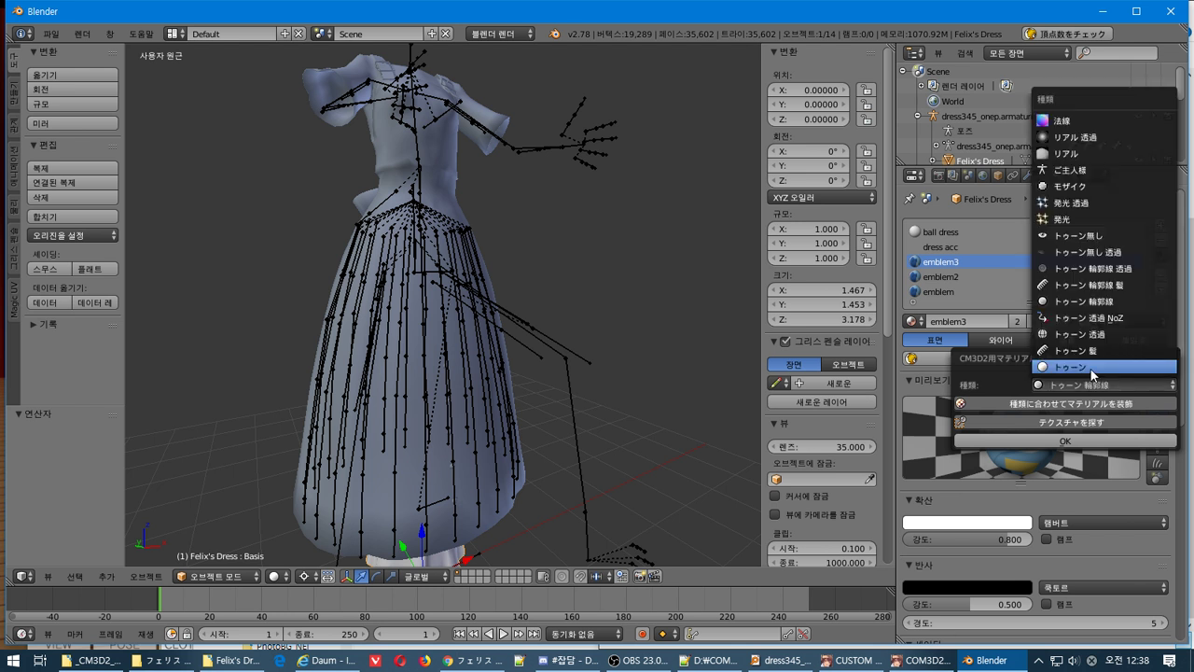
left_click(1101, 319)
left_click(1090, 384)
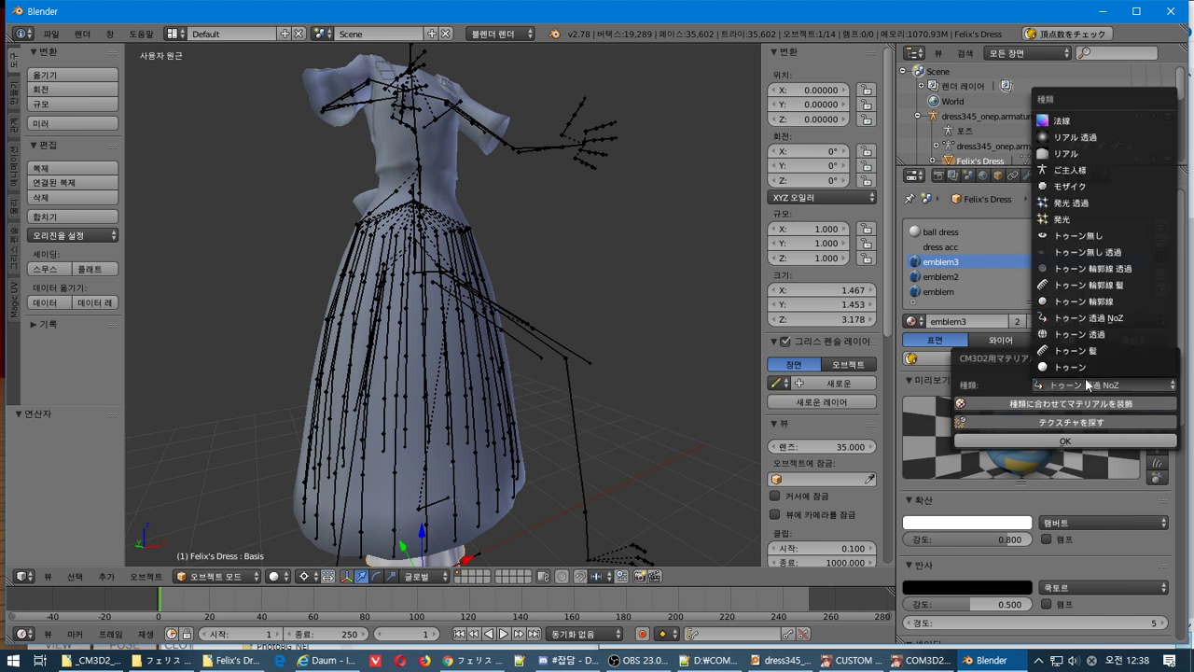
left_click(1079, 380)
left_click(1056, 443)
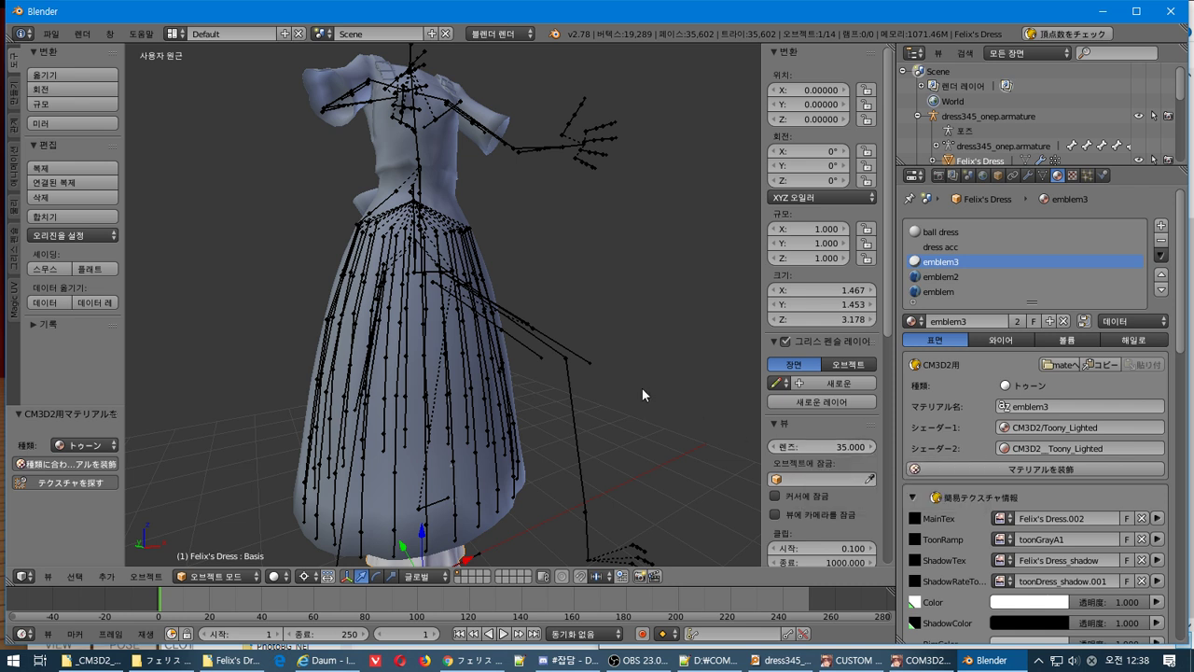
middle_click_drag(642, 395, 651, 319)
key("ctrl+z")
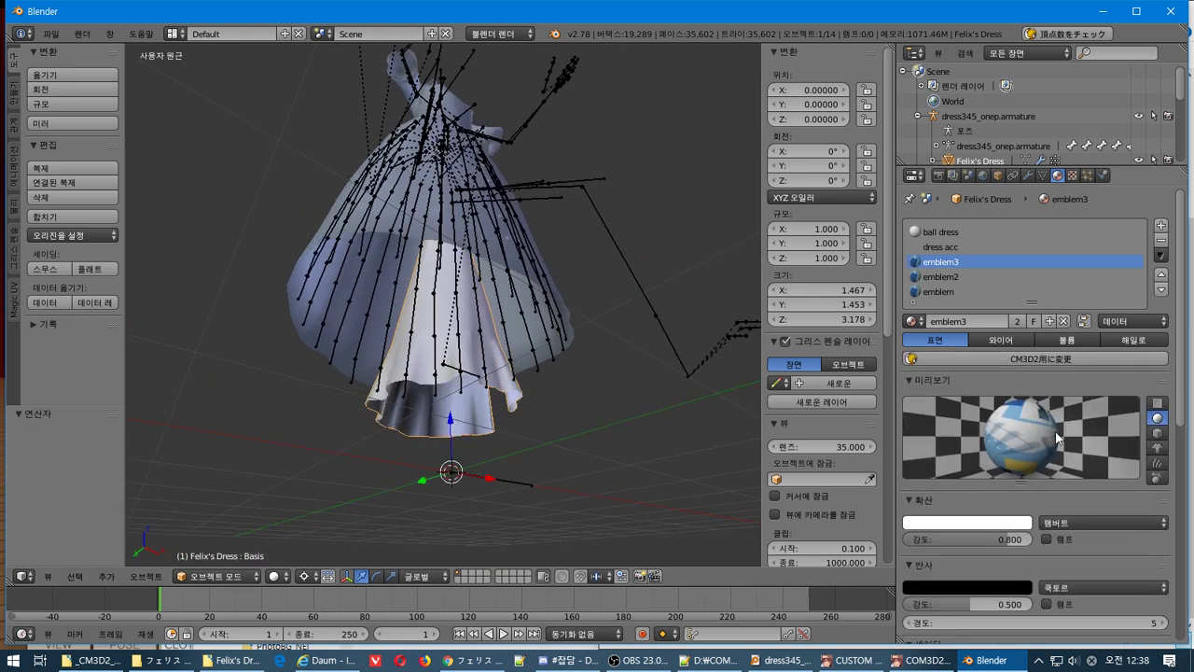
Examine the emblem3 material's shading and transparency settings and the image source of its ball dress.png texture.
scroll(1055, 431, "down", 7)
scroll(1050, 421, "down", 2)
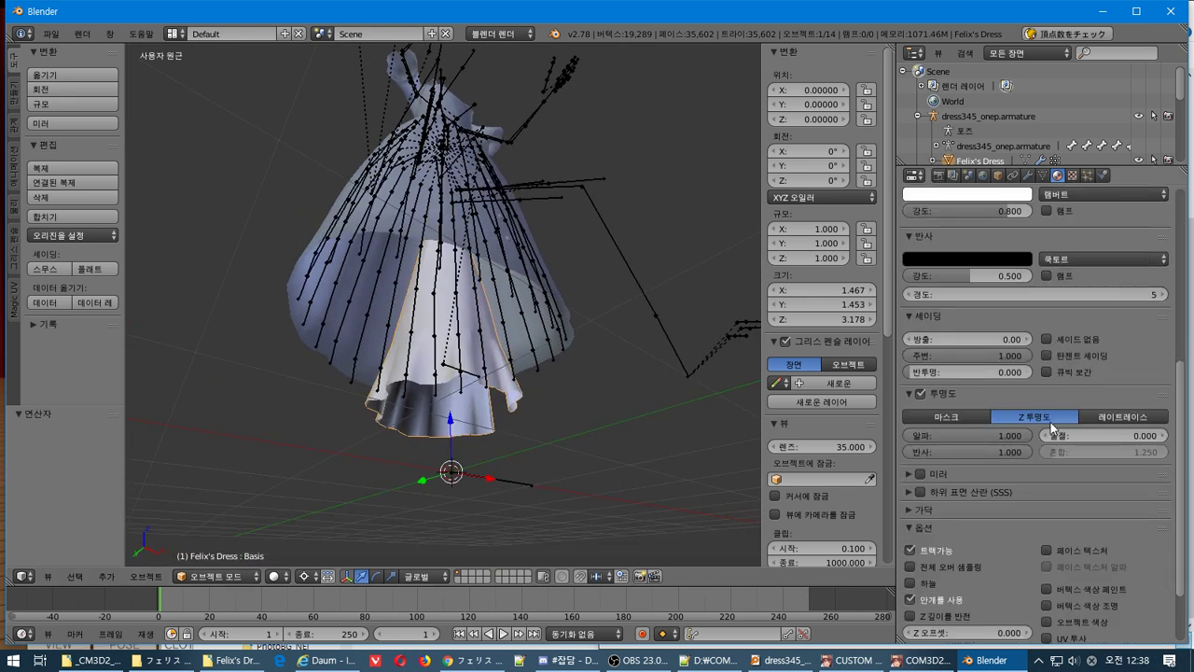
left_click(1072, 175)
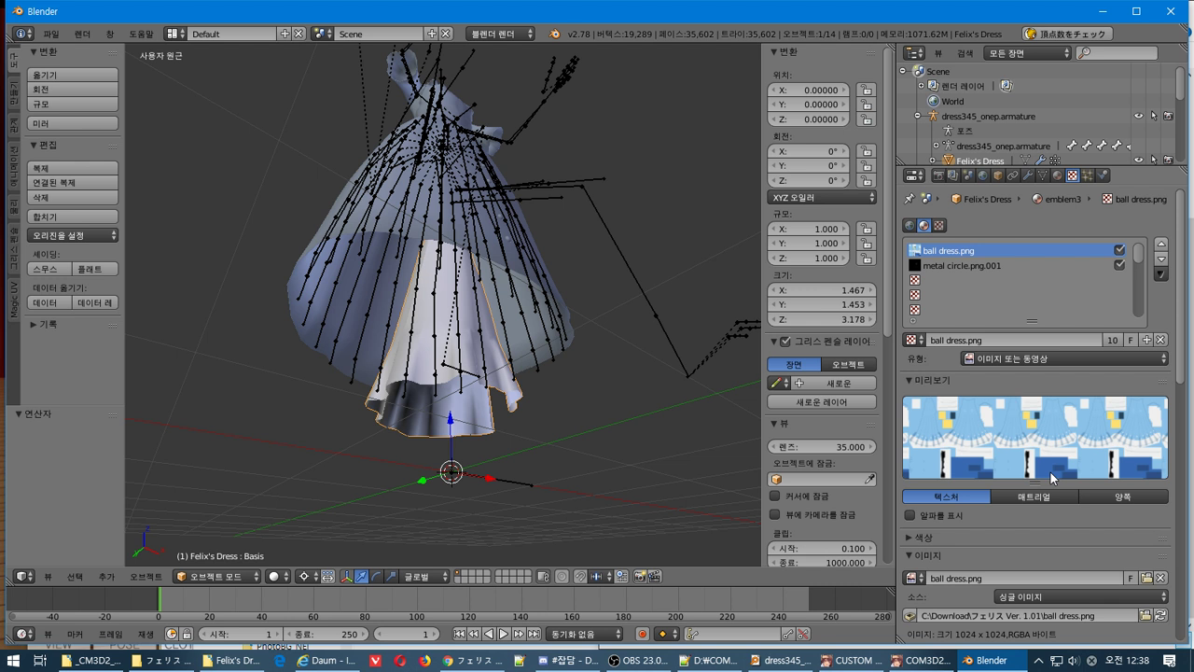
scroll(1050, 472, "down", 2)
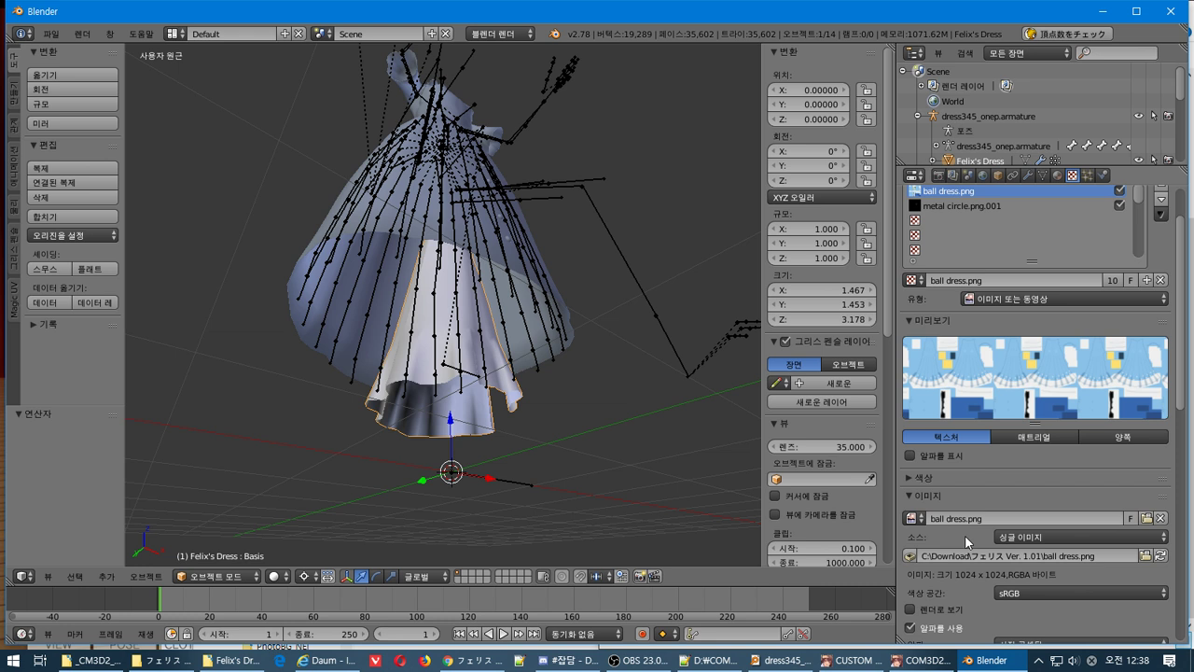
Switch to File Explorer to look over the texture files in the フェリス Ver. 1.01 folder, and return to Blender.
key("alt+Tab")
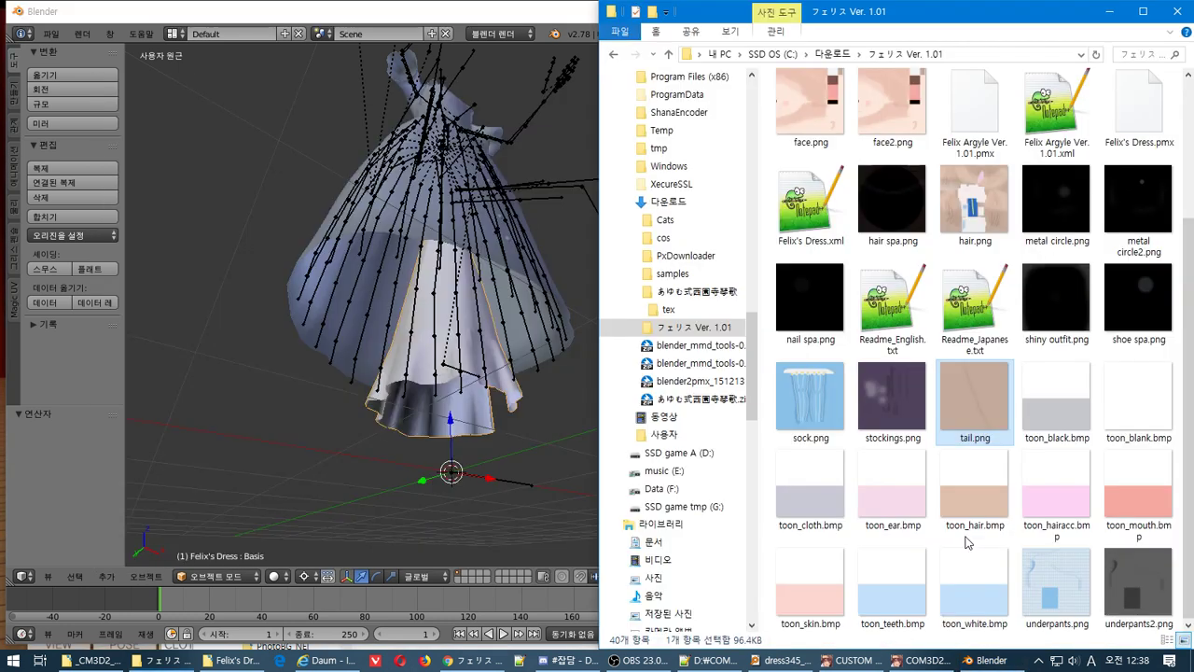
scroll(968, 541, "up", 2)
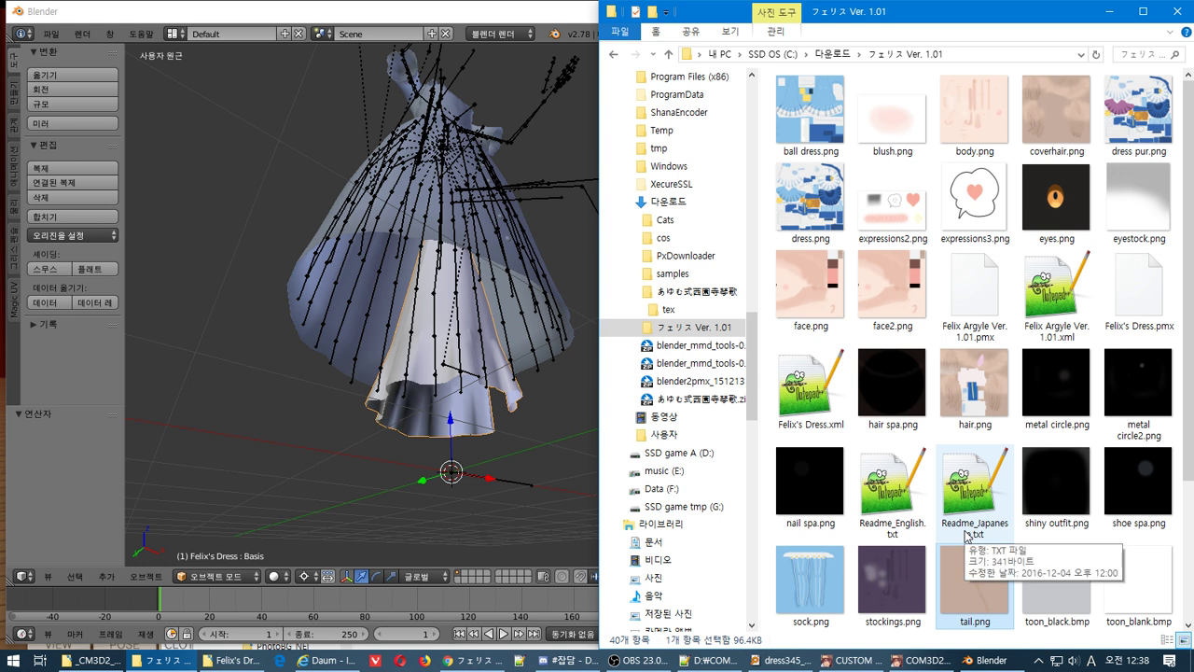
key("alt+Tab")
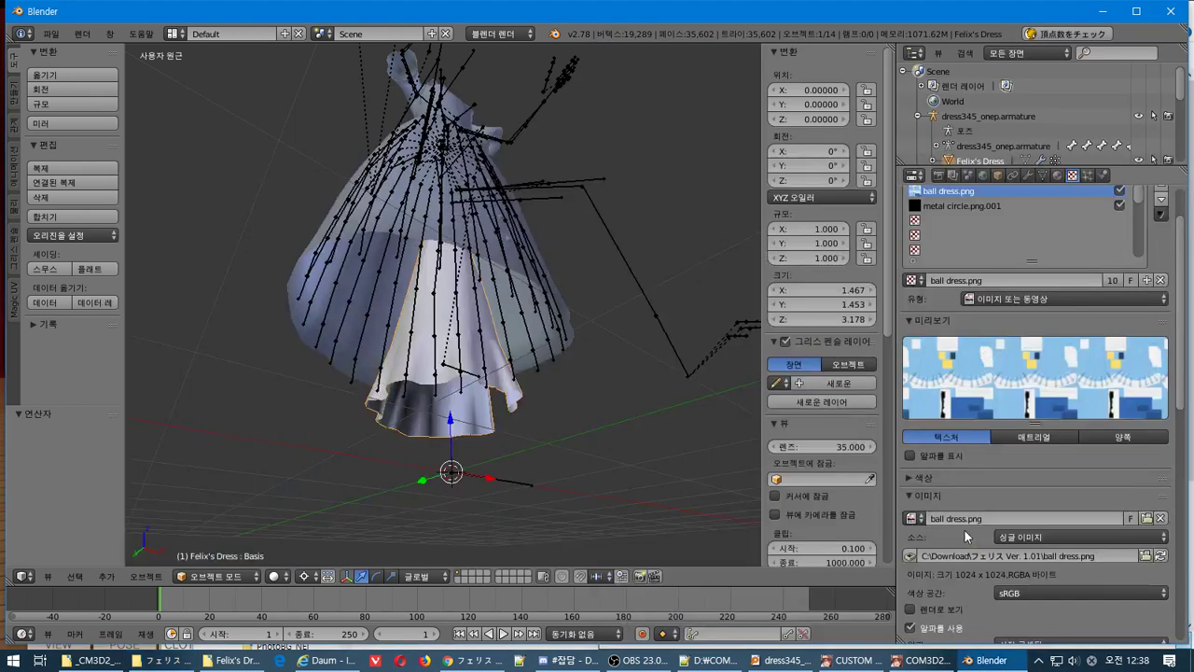
Examine the emblem3 material's transparency, option and shadow (섀도우) settings.
scroll(969, 526, "up", 2)
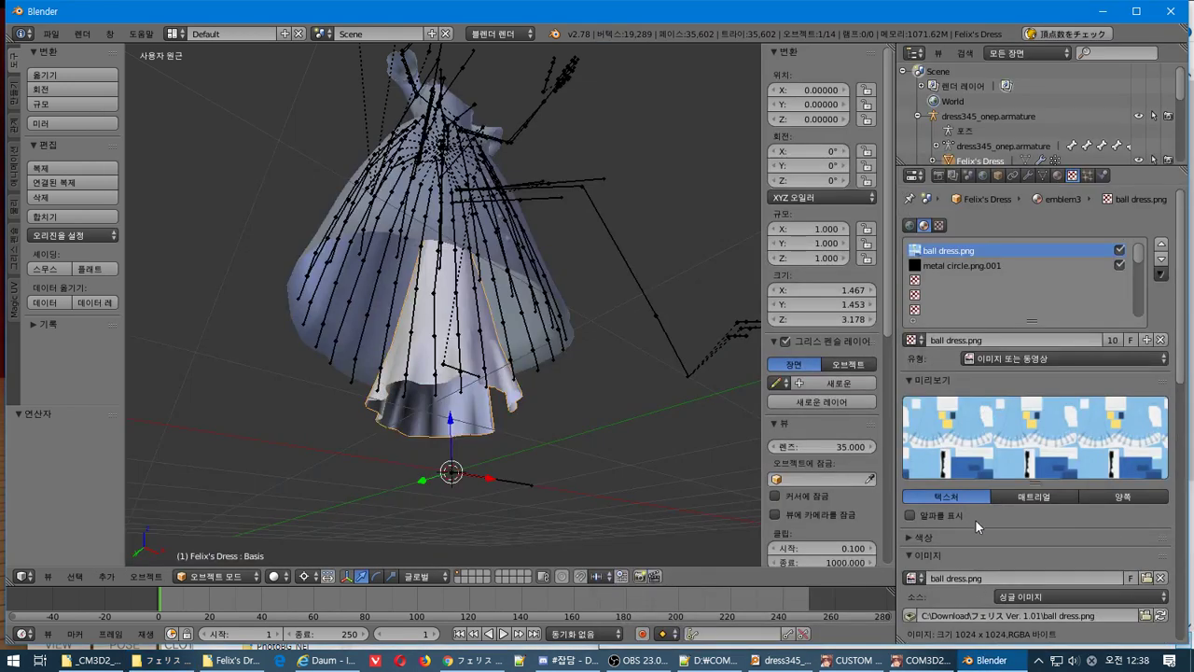
left_click(1057, 175)
scroll(1054, 296, "up", 3)
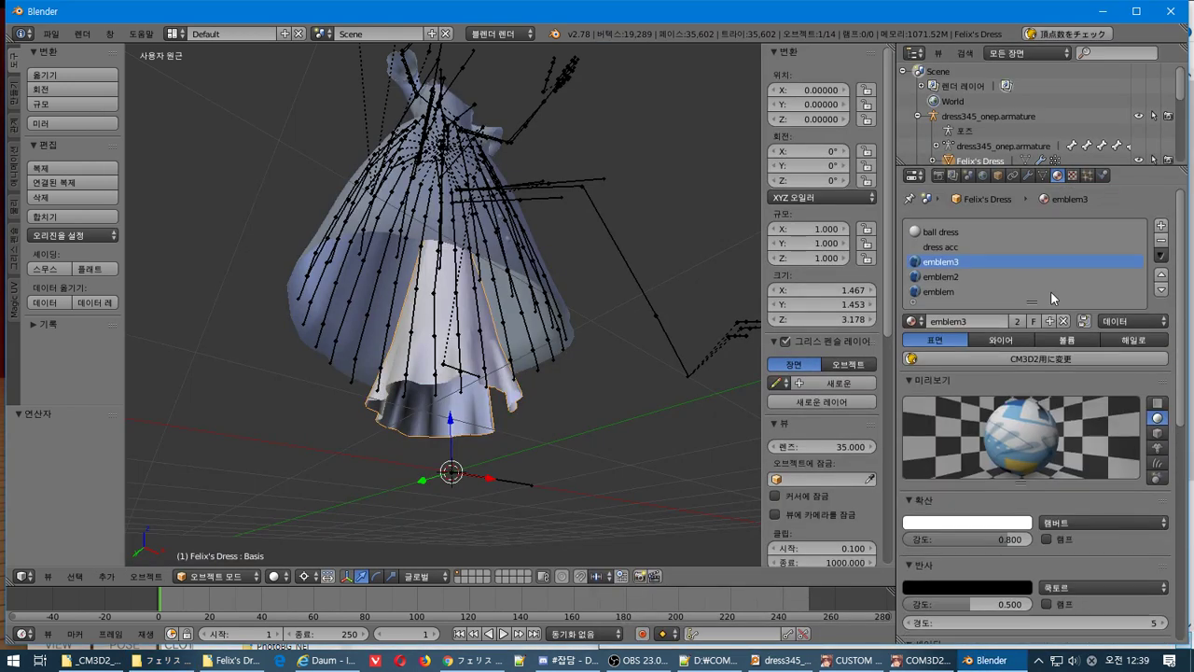
scroll(1050, 291, "down", 10)
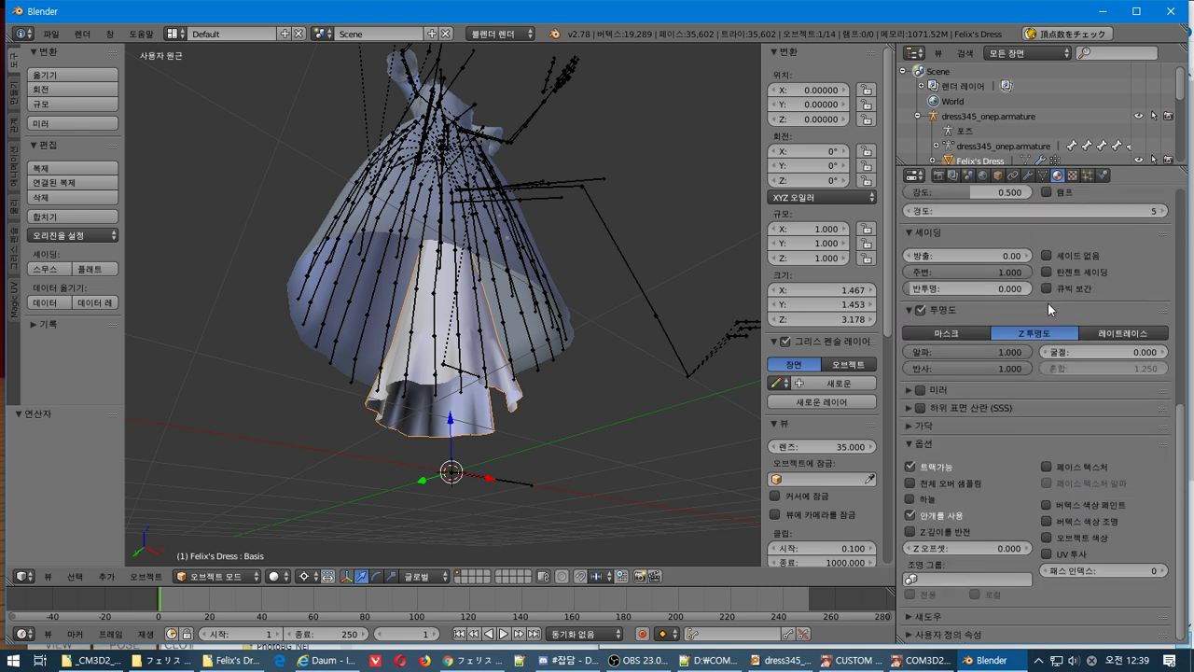
left_click(910, 615)
scroll(910, 611, "down", 3)
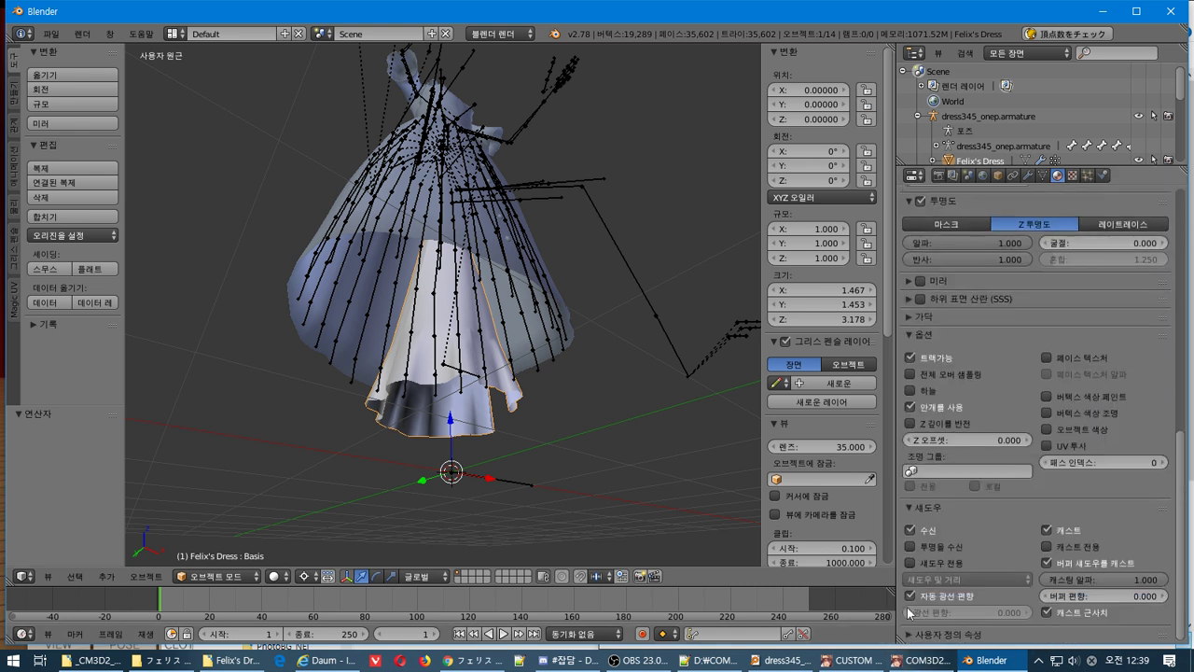
Examine the emblem3 material's strand (가닥), subsurface scattering (SSS) and mirror (미러) settings.
left_click(912, 317)
left_click(911, 304)
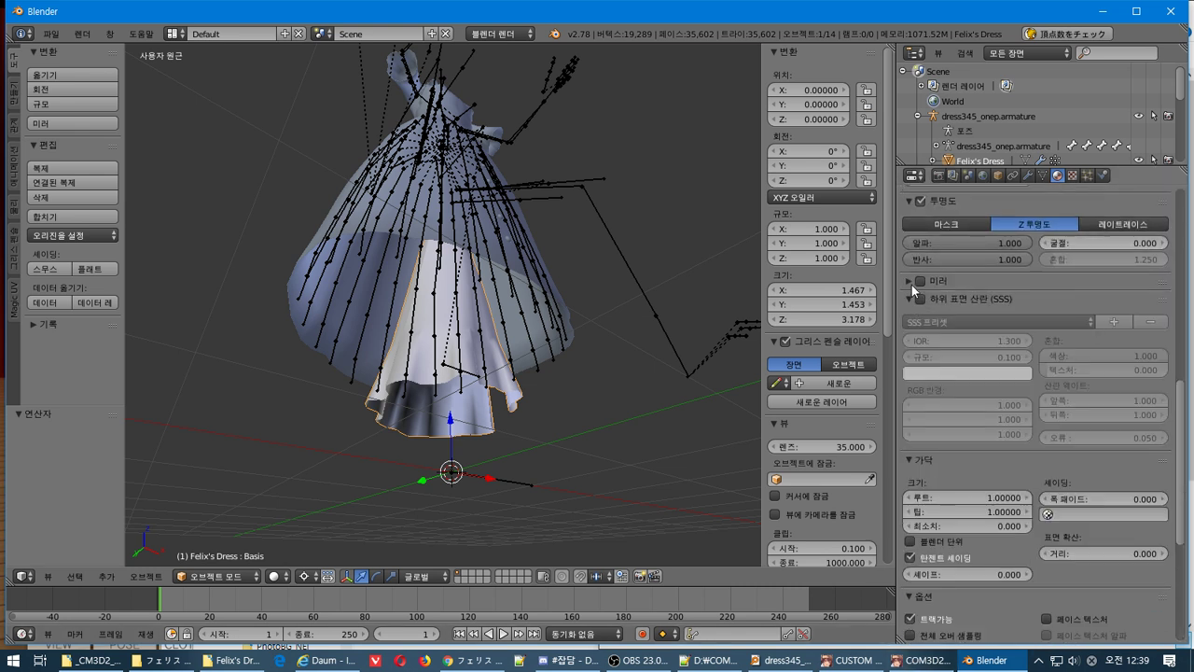
left_click(911, 285)
scroll(975, 353, "up", 4)
scroll(975, 353, "up", 8)
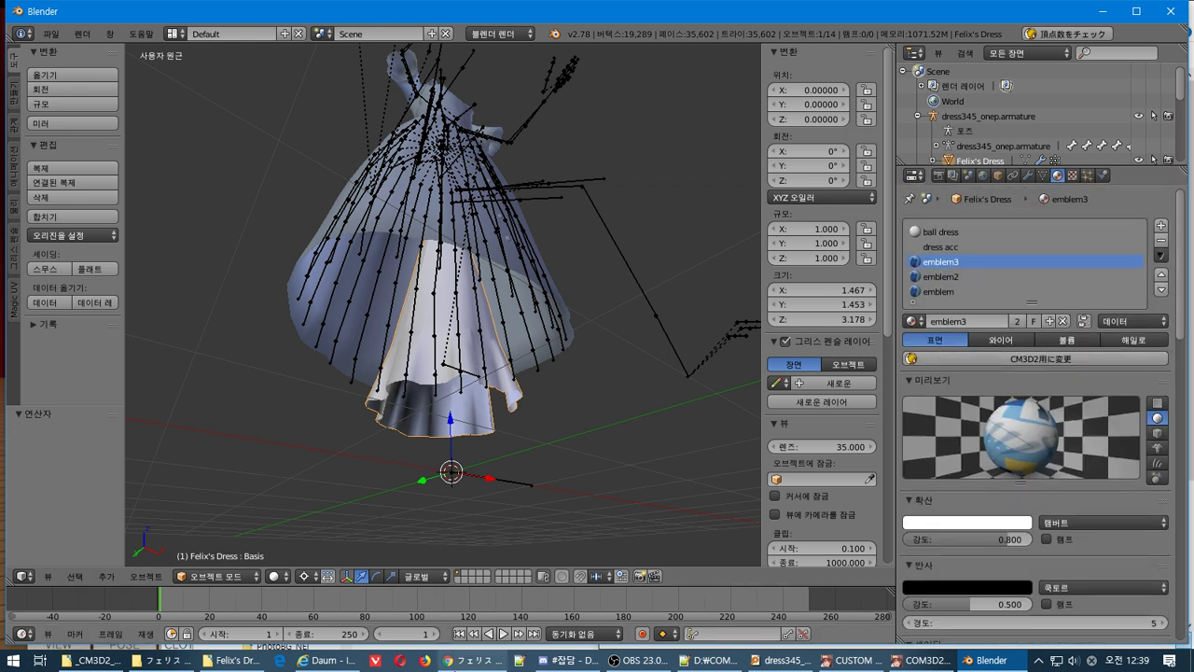
Enlarge the timeline area below the 3D view and turn it into a UV/Image editor.
left_click_drag(451, 584, 506, 356)
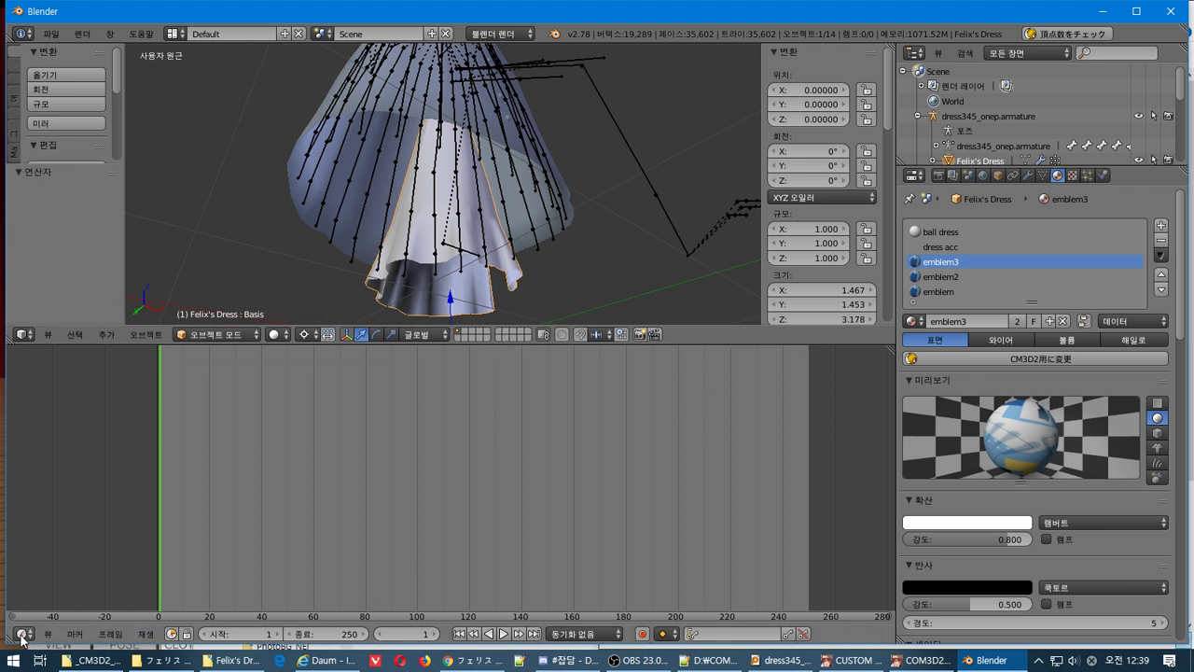
left_click(20, 633)
left_click(77, 518)
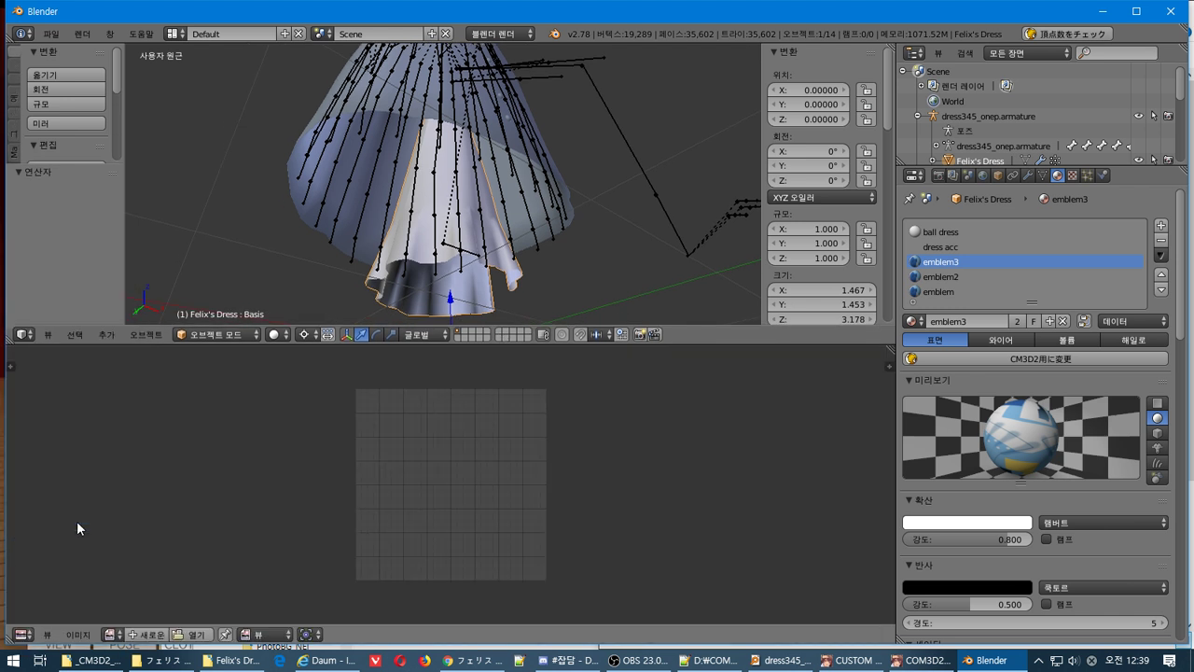
left_click(109, 634)
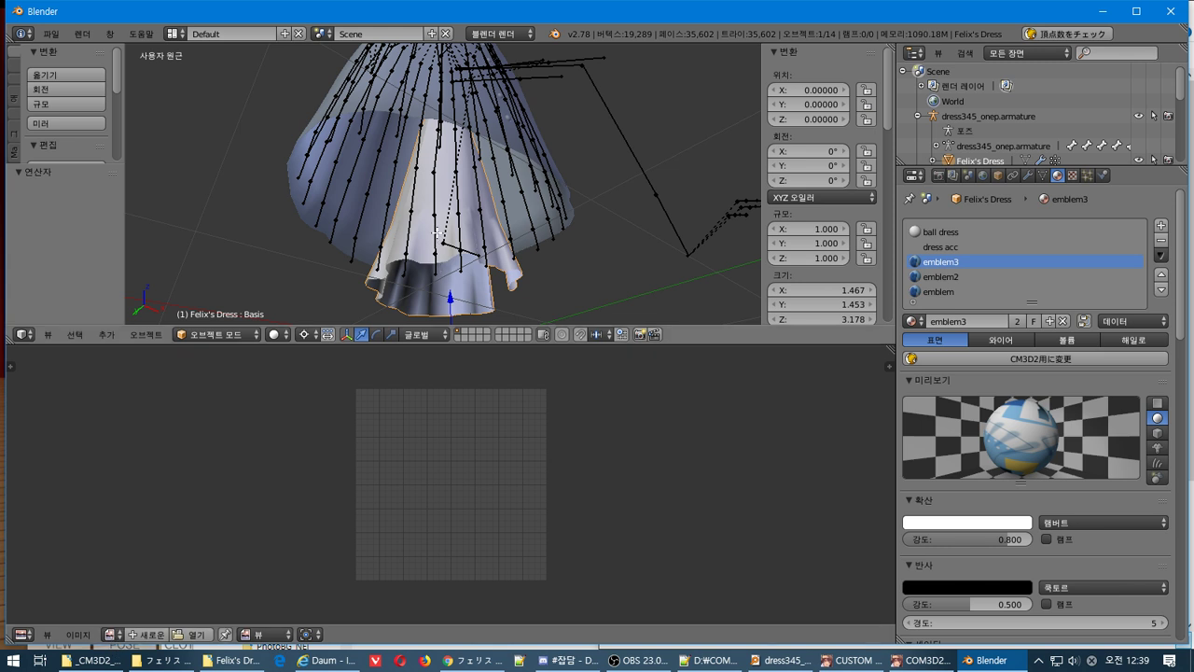
Enter edit mode on Felix's Dress and examine its UV layout over the ball dress.png texture.
key("Tab")
scroll(454, 418, "down", 3)
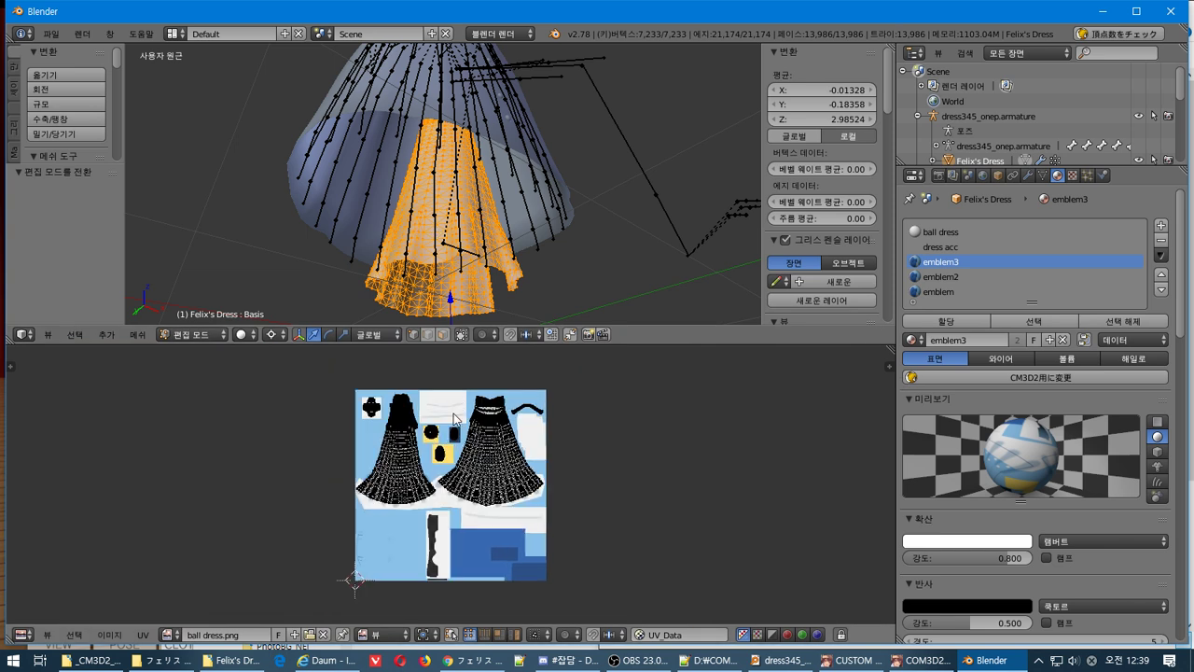
scroll(454, 419, "up", 6)
scroll(460, 515, "down", 2)
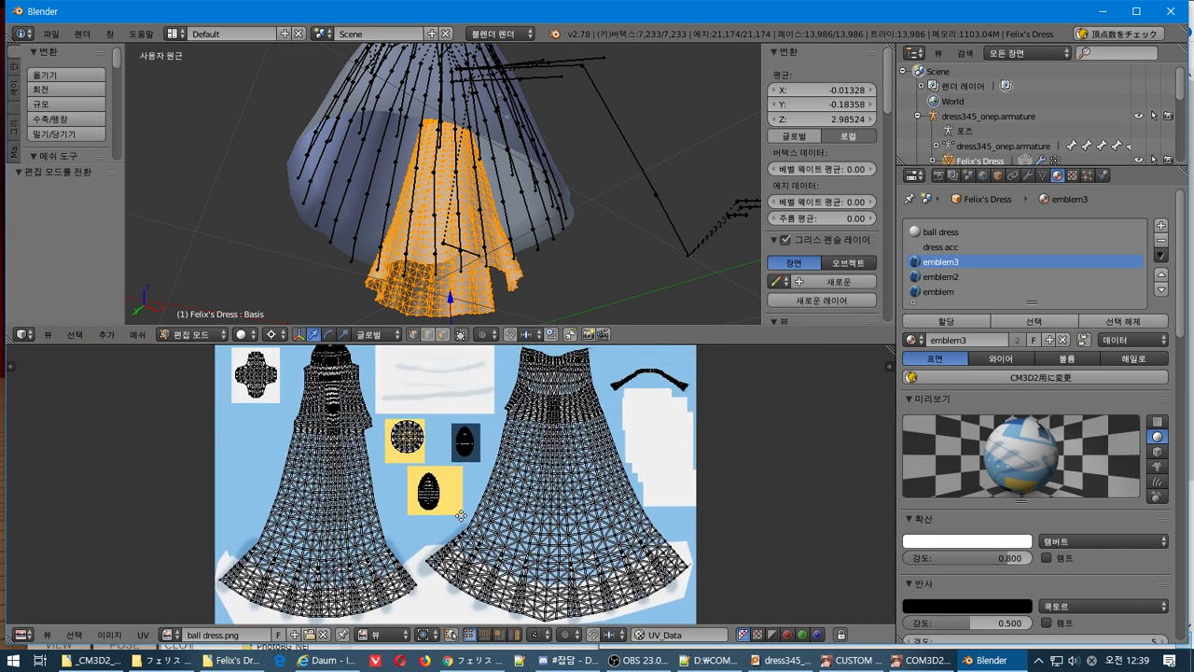
scroll(461, 515, "up", 1)
scroll(485, 508, "down", 1)
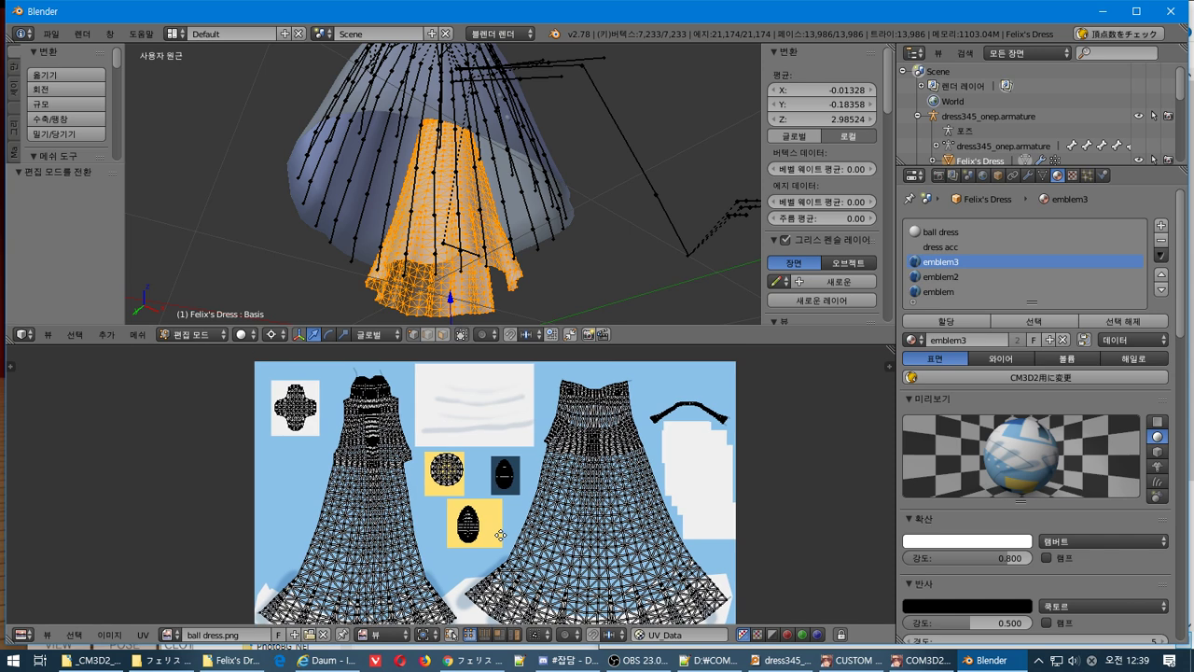
scroll(500, 535, "up", 3)
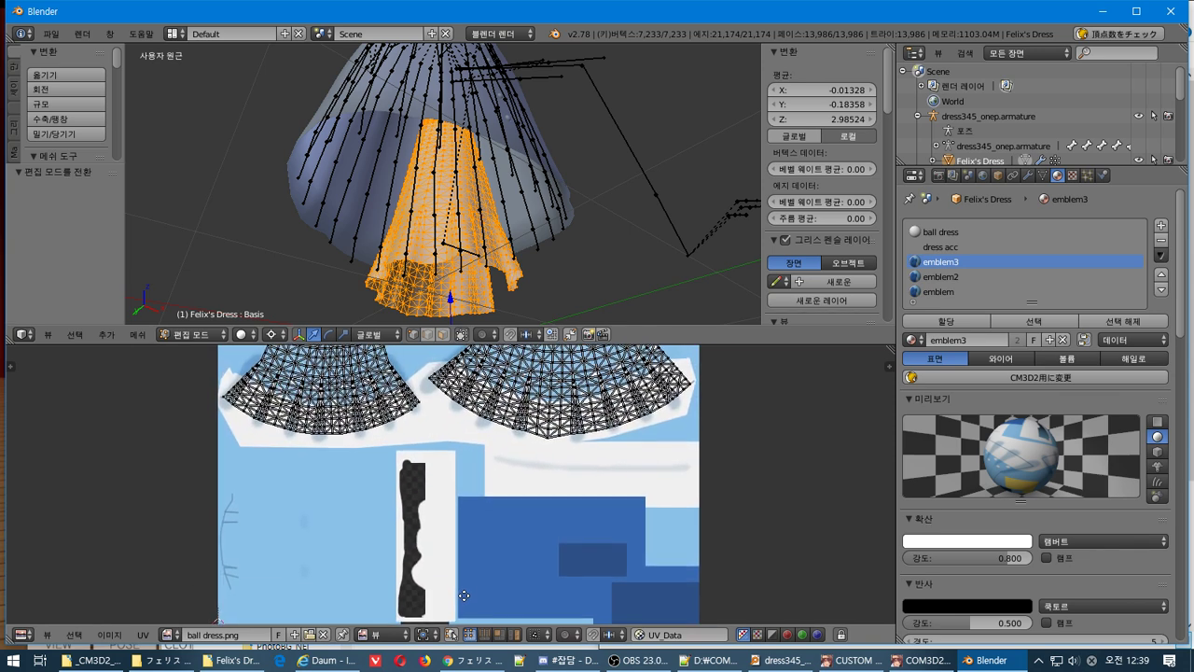
scroll(463, 595, "up", 6, "shift")
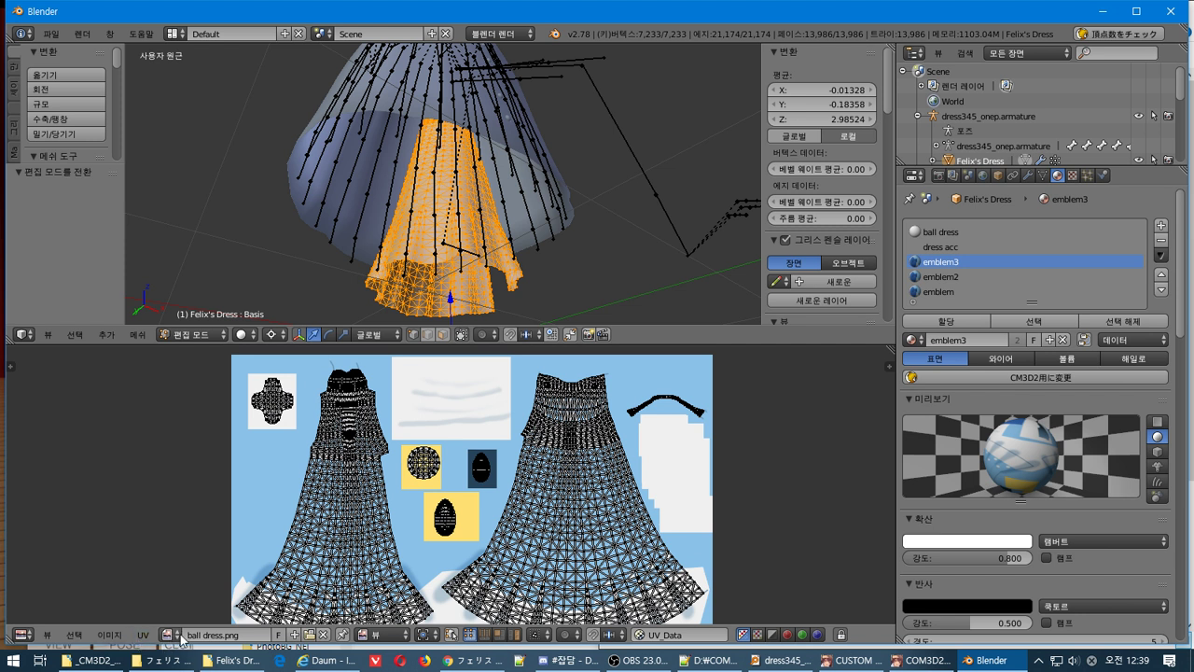
Deselect and reselect the faces of emblem2, emblem3 and emblem in turn to locate each material's UV islands.
left_click(973, 277)
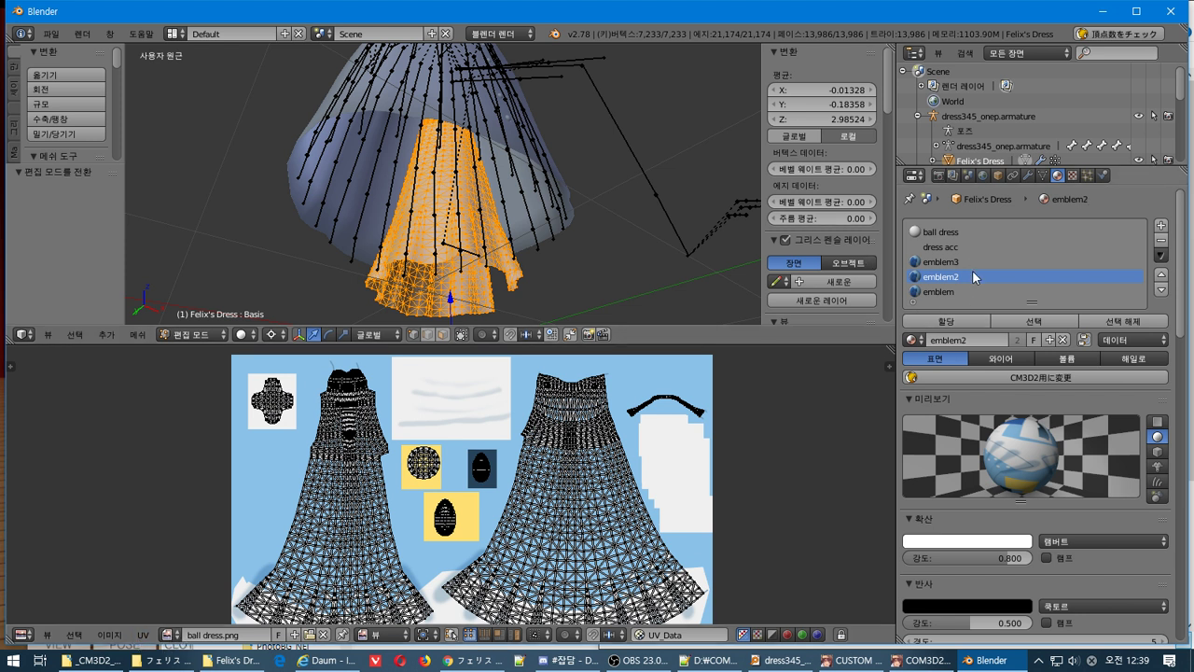
left_click(1128, 321)
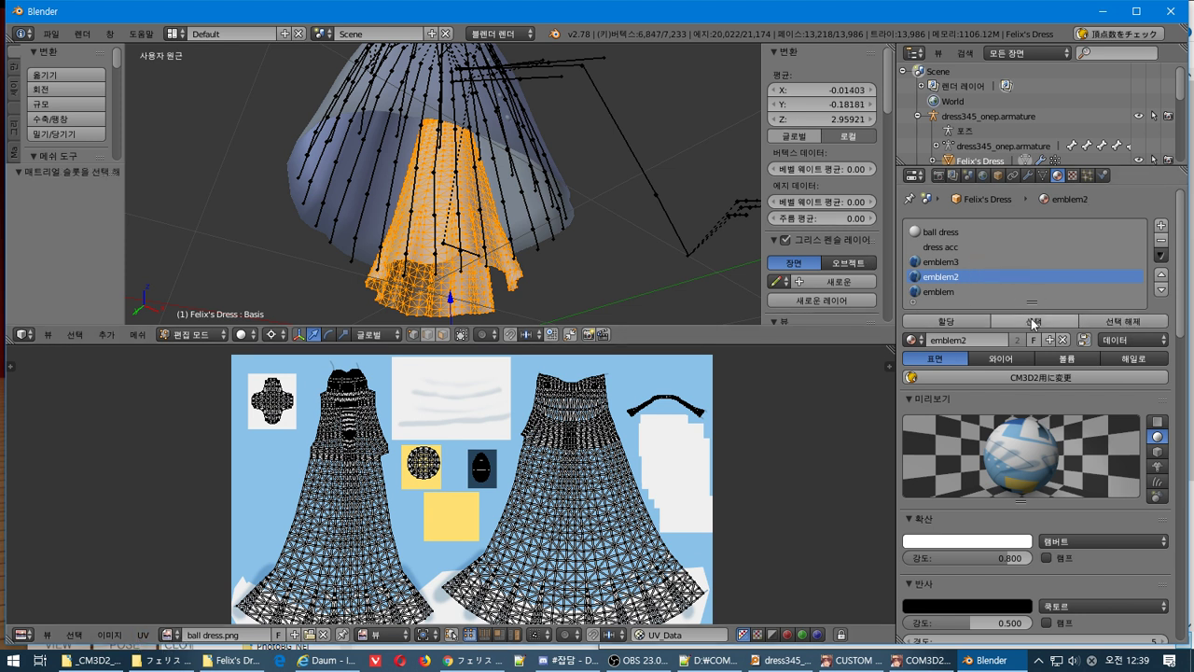
left_click(1031, 321)
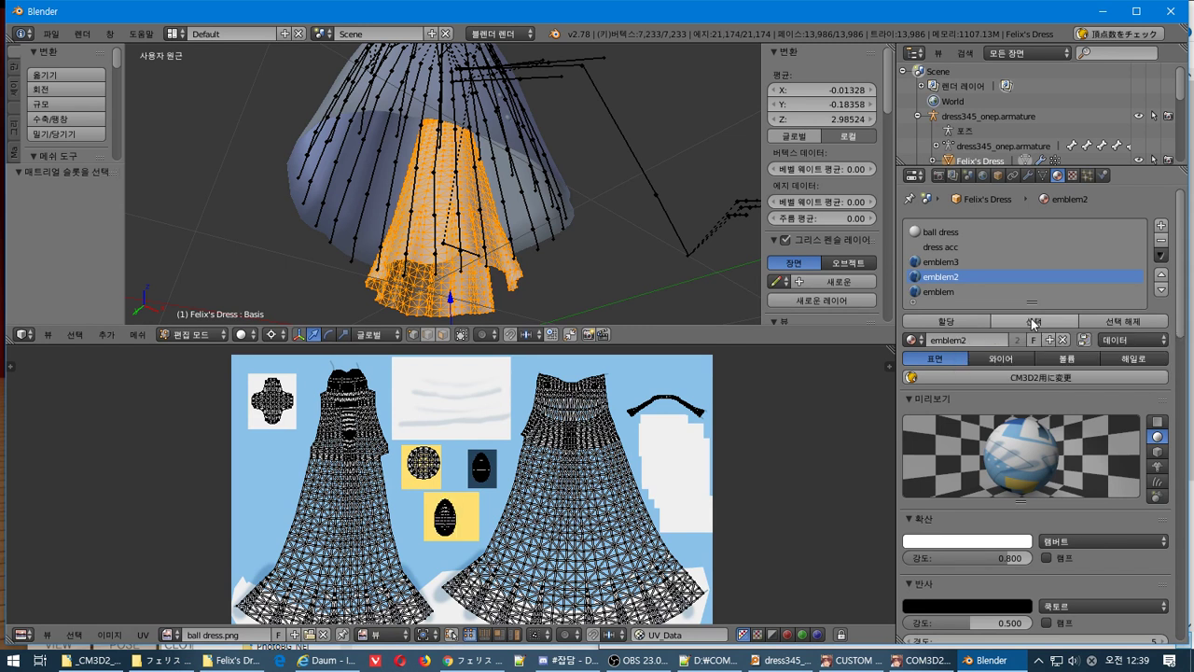
left_click(937, 264)
left_click(1108, 320)
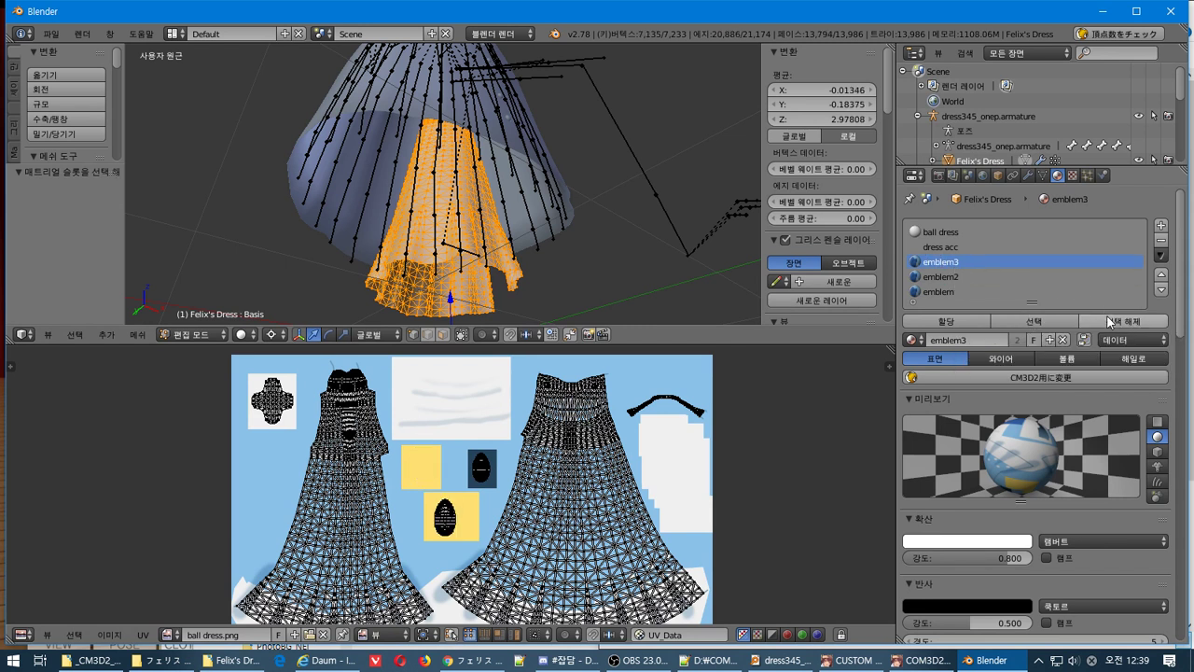
left_click(1057, 321)
left_click(984, 289)
left_click(1155, 321)
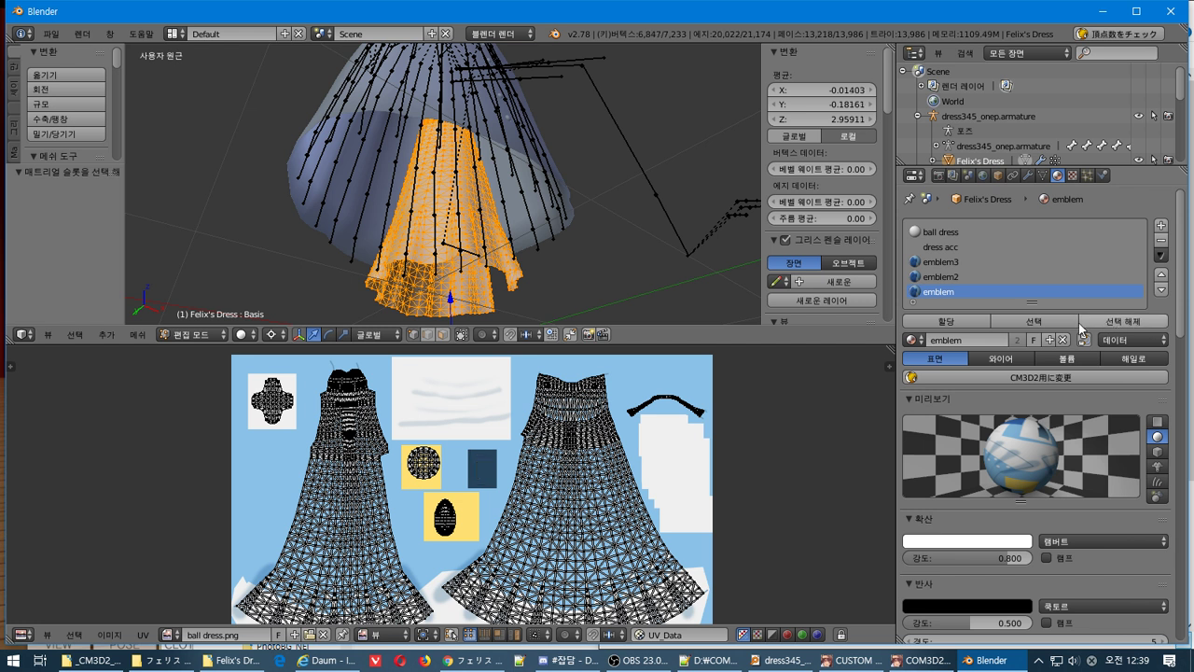
left_click(1050, 321)
scroll(1064, 299, "down", 3)
scroll(1064, 285, "up", 3)
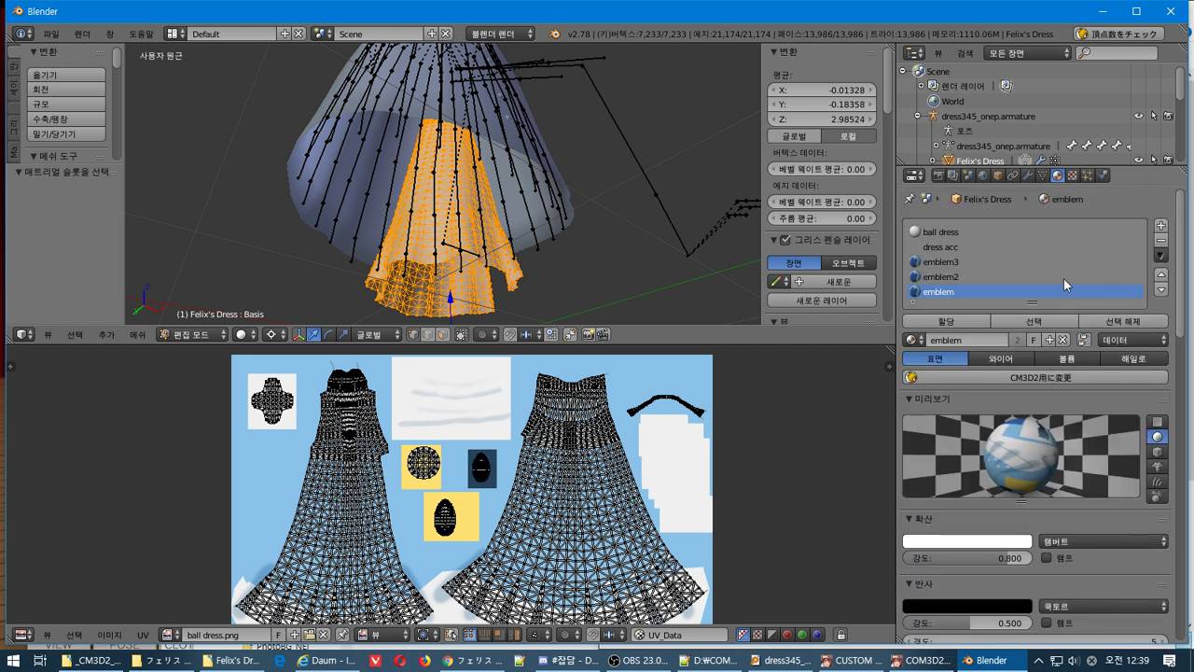
Try converting the emblem material to the CM3D2 type トゥーン, undo the conversion, and return to object mode.
left_click(1057, 376)
left_click(1065, 466)
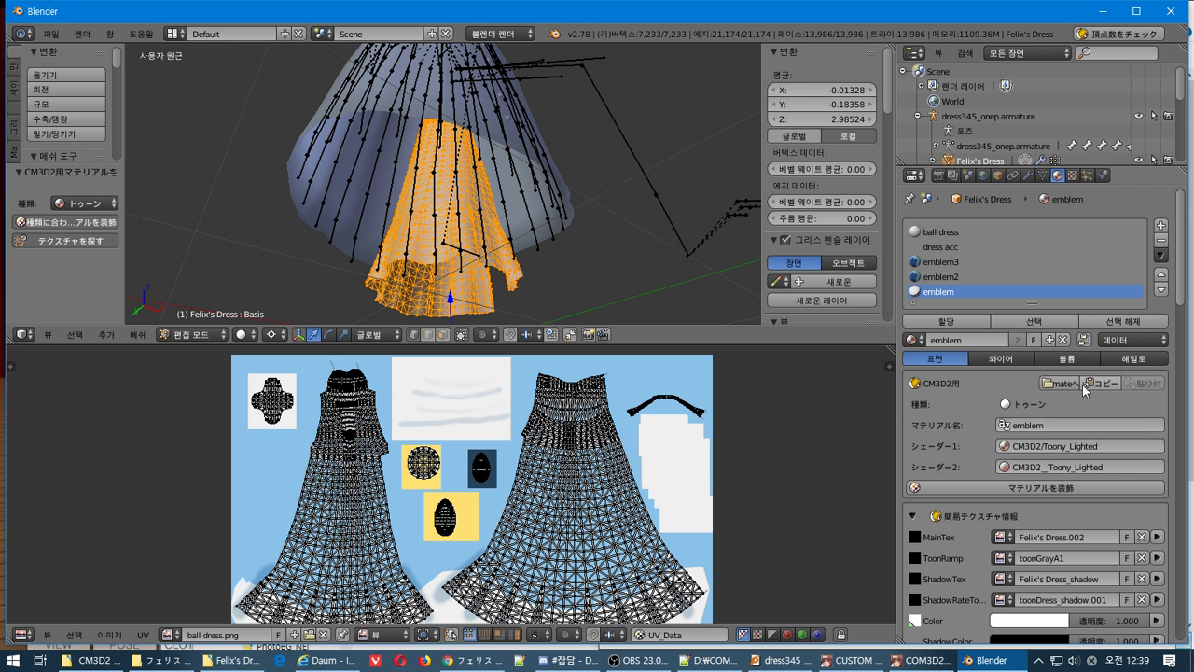
left_click(1074, 382)
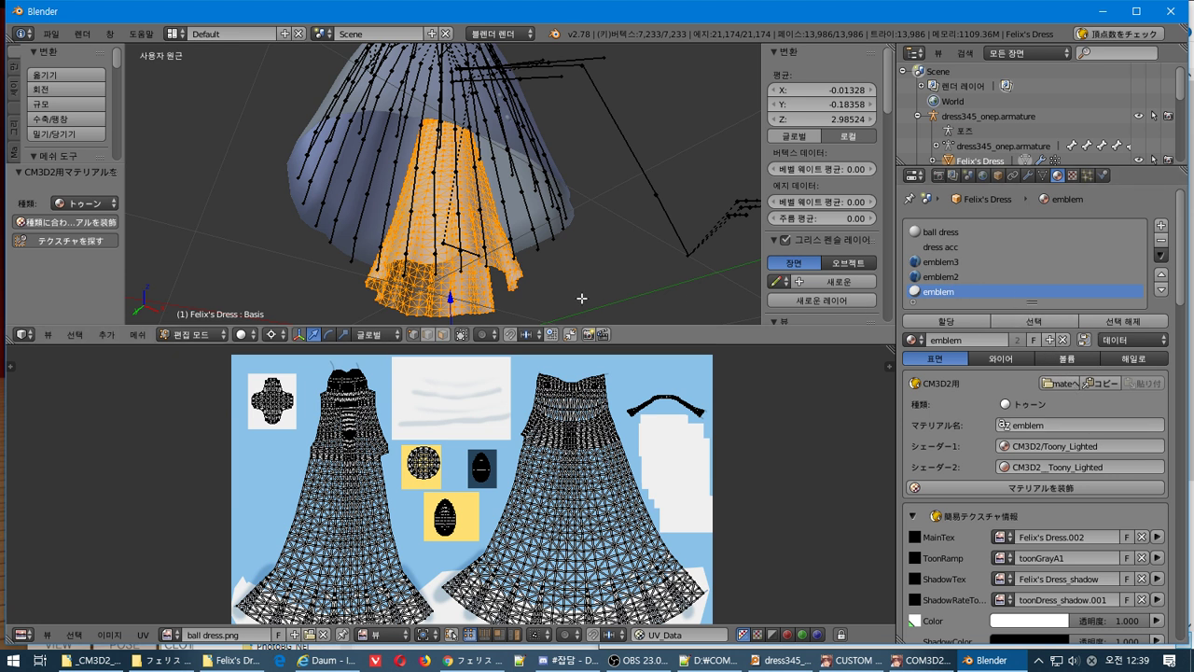
key("shift+l")
key("ctrl+z")
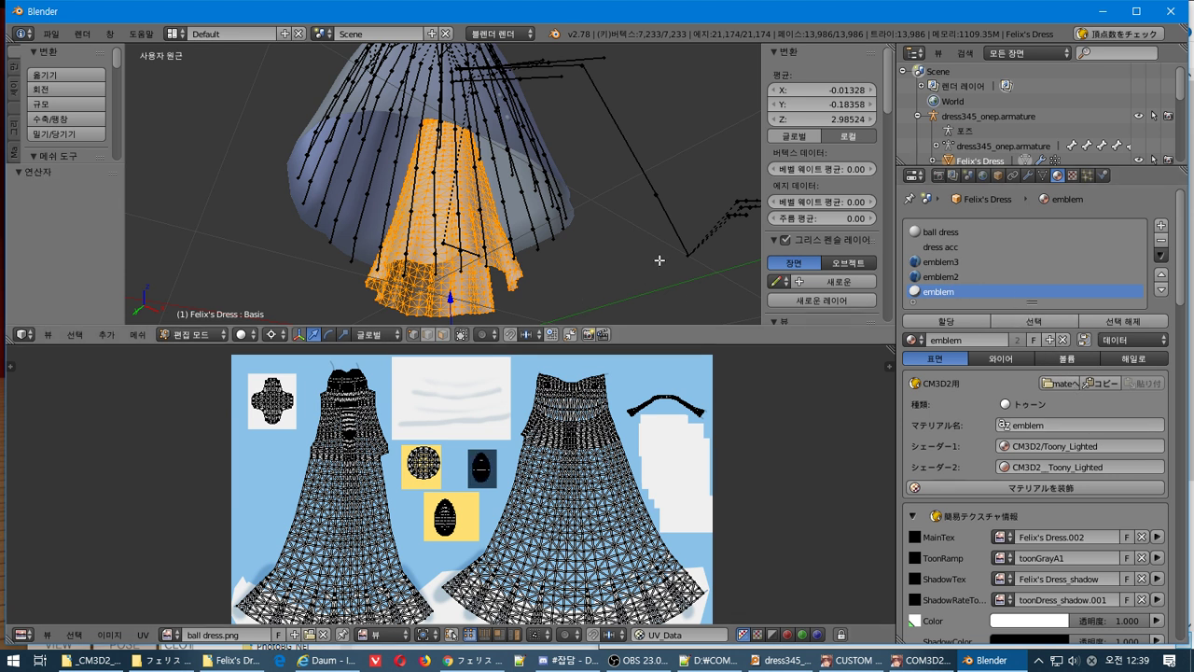
key("shift+l")
key("Tab")
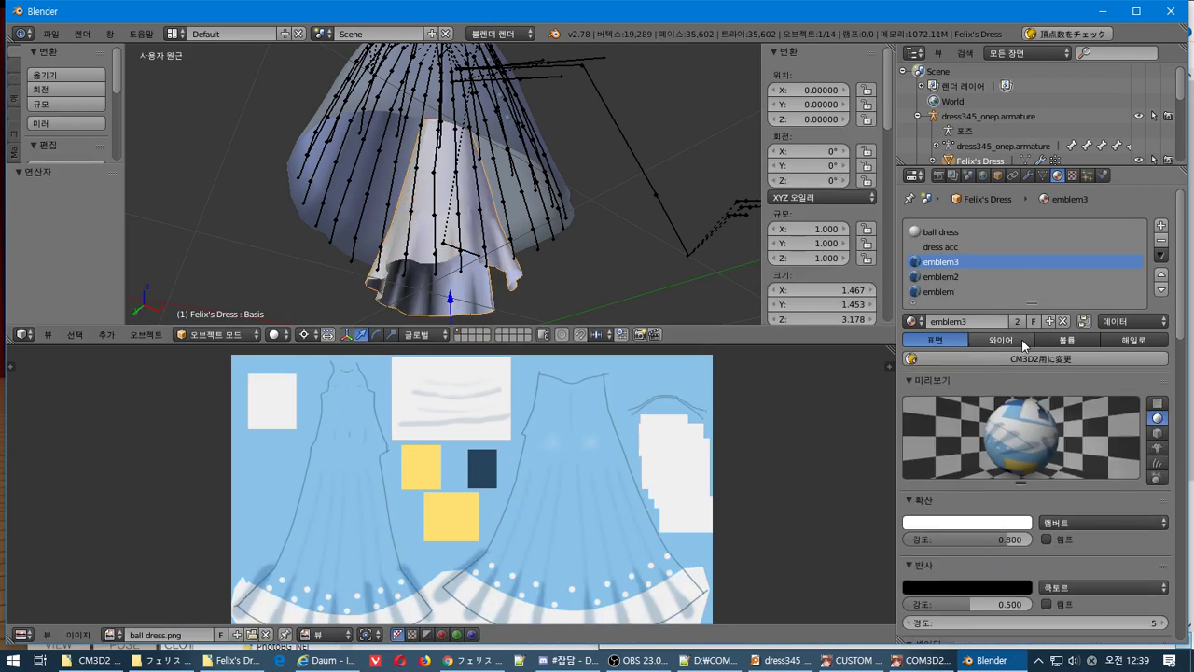
Convert the emblem3 material to the CM3D2 type トゥーン 輪郭線.
left_click(1036, 364)
left_click(1045, 392)
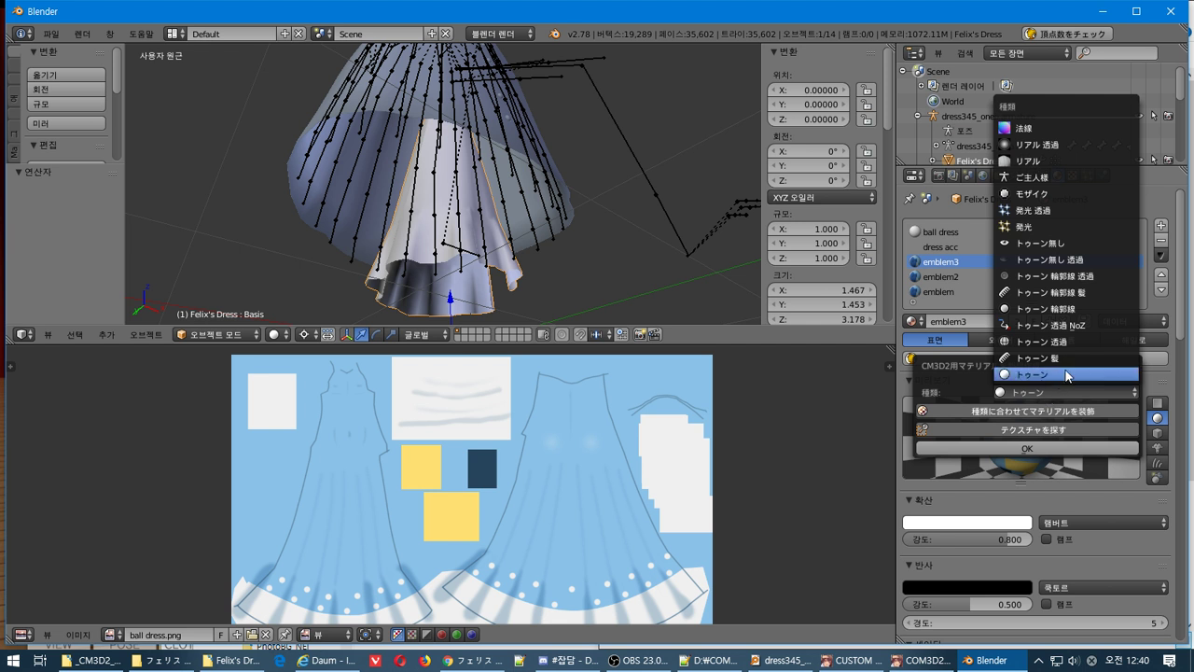
left_click(1080, 309)
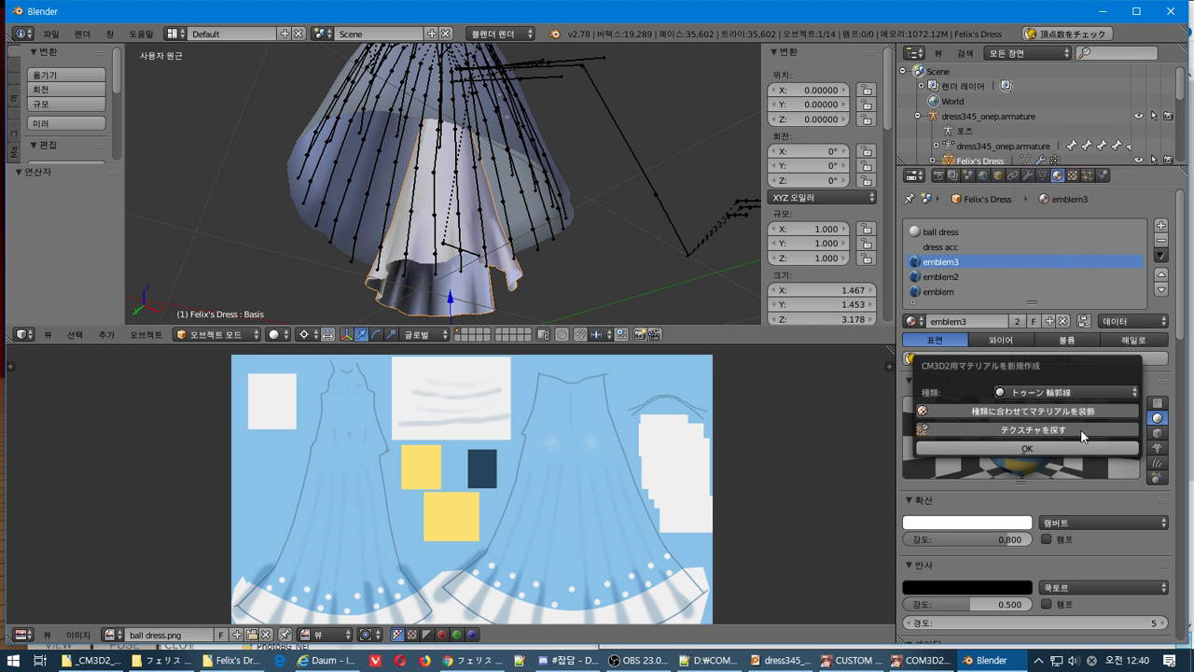
left_click(1079, 445)
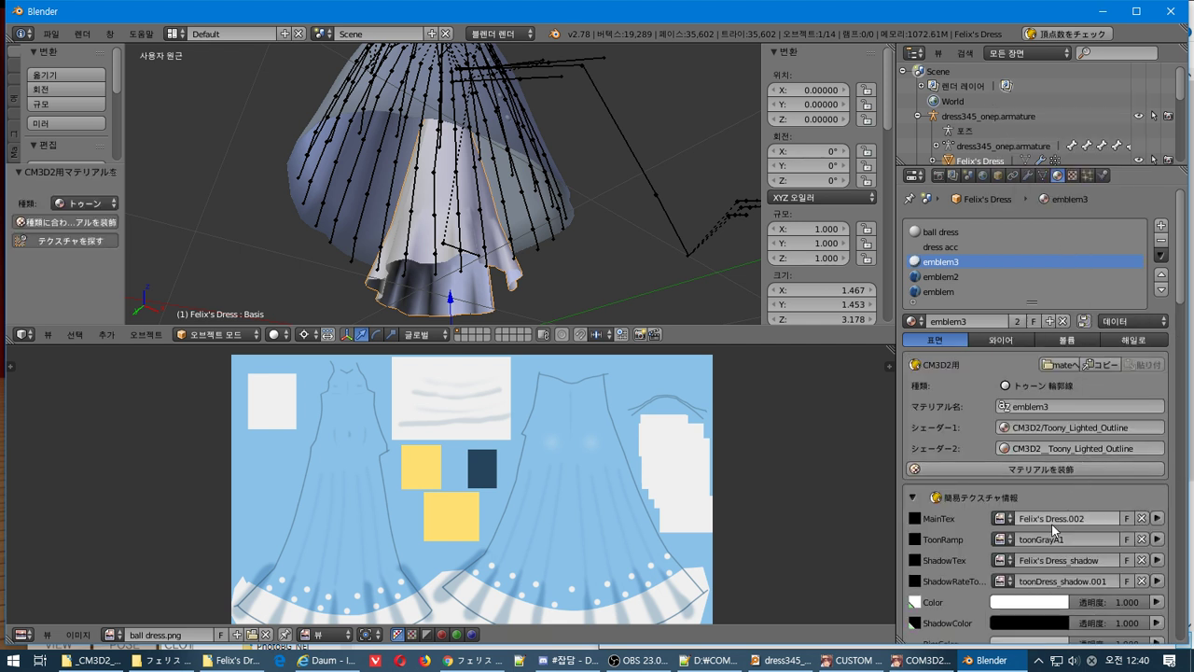
Set the emblem3 material's MainTex image to ball dress.png and copy that image's name.
left_click(1001, 518)
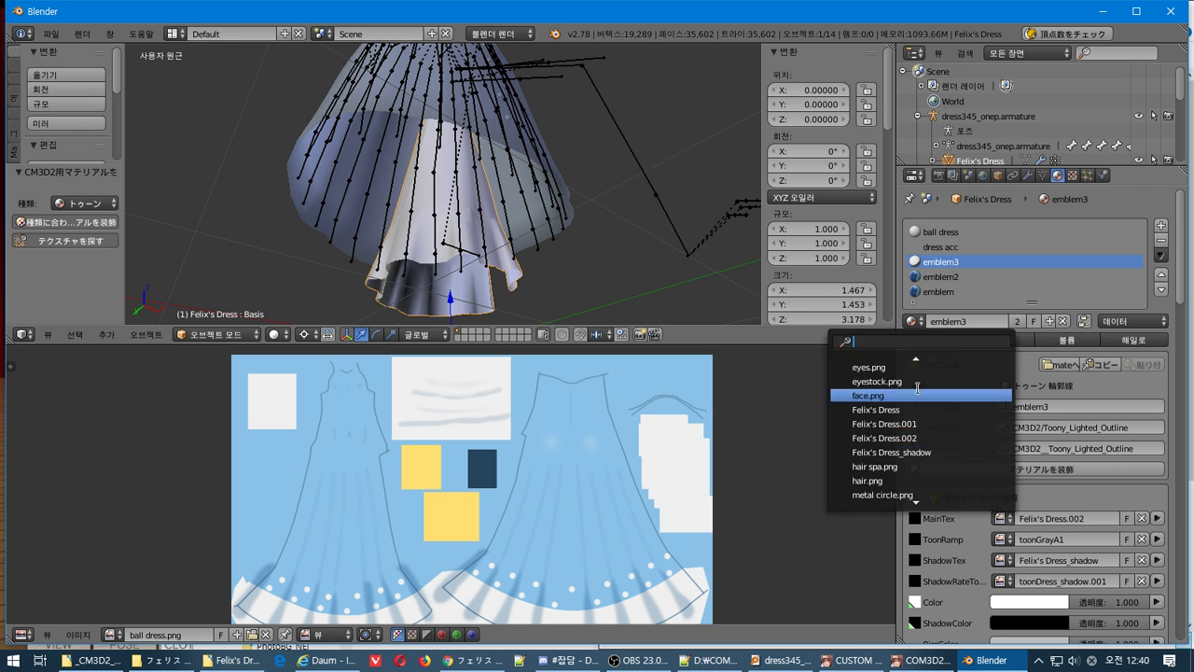
scroll(886, 469, "down", 5)
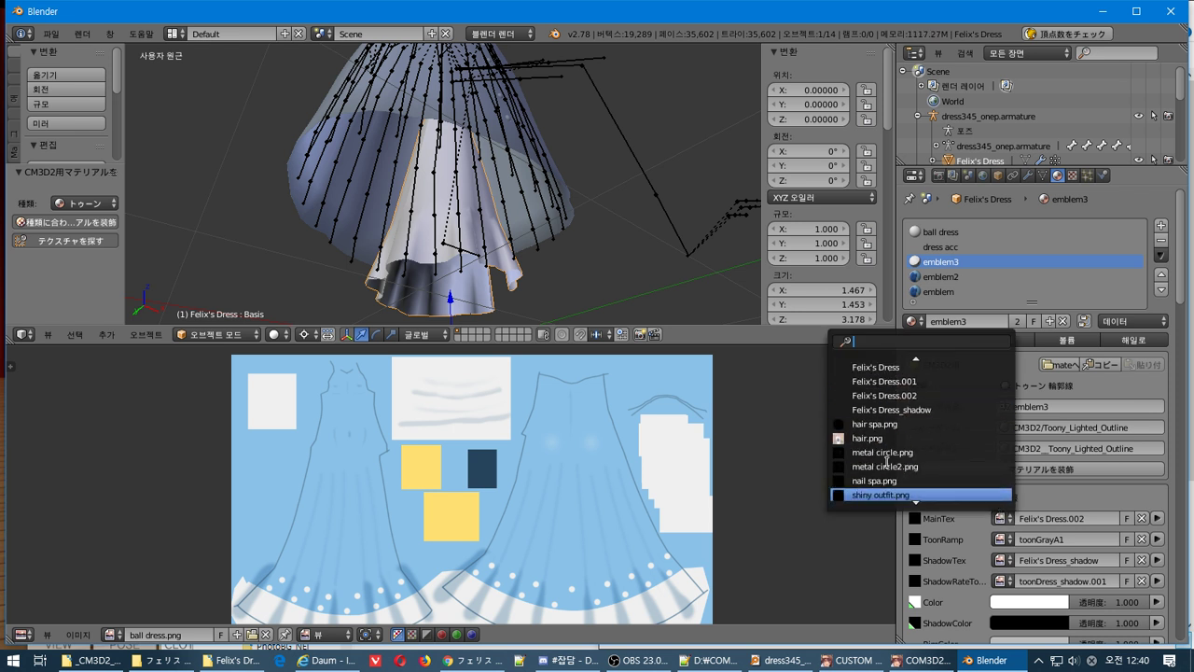
scroll(885, 458, "up", 18)
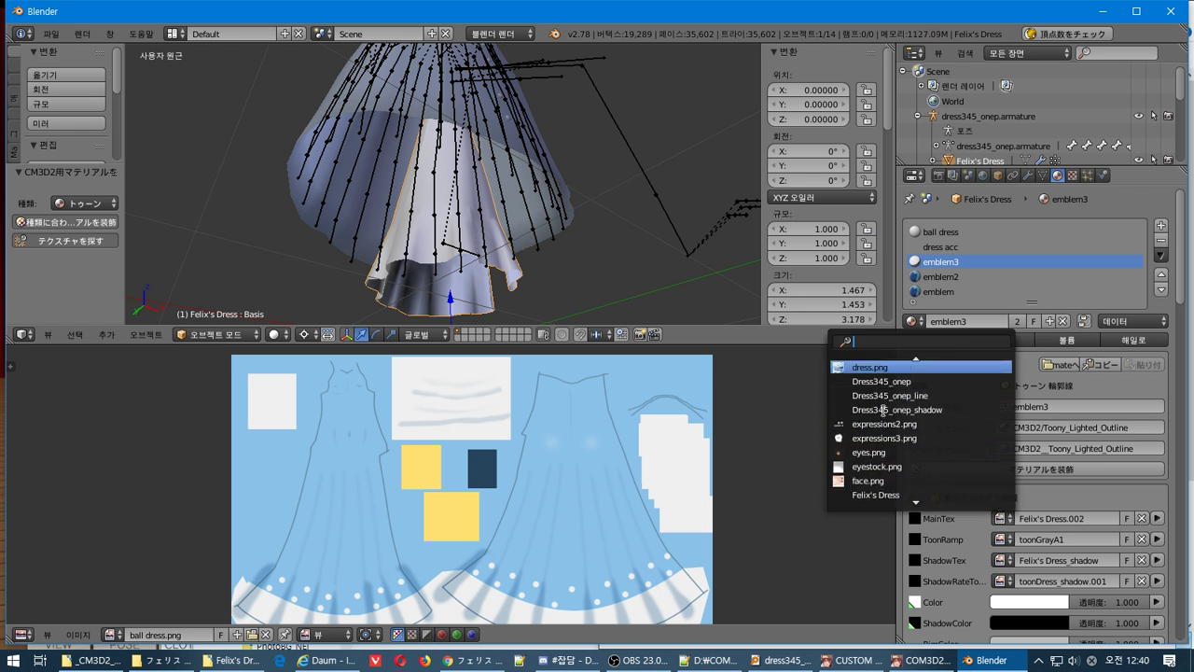
scroll(882, 411, "up", 5)
left_click(882, 368)
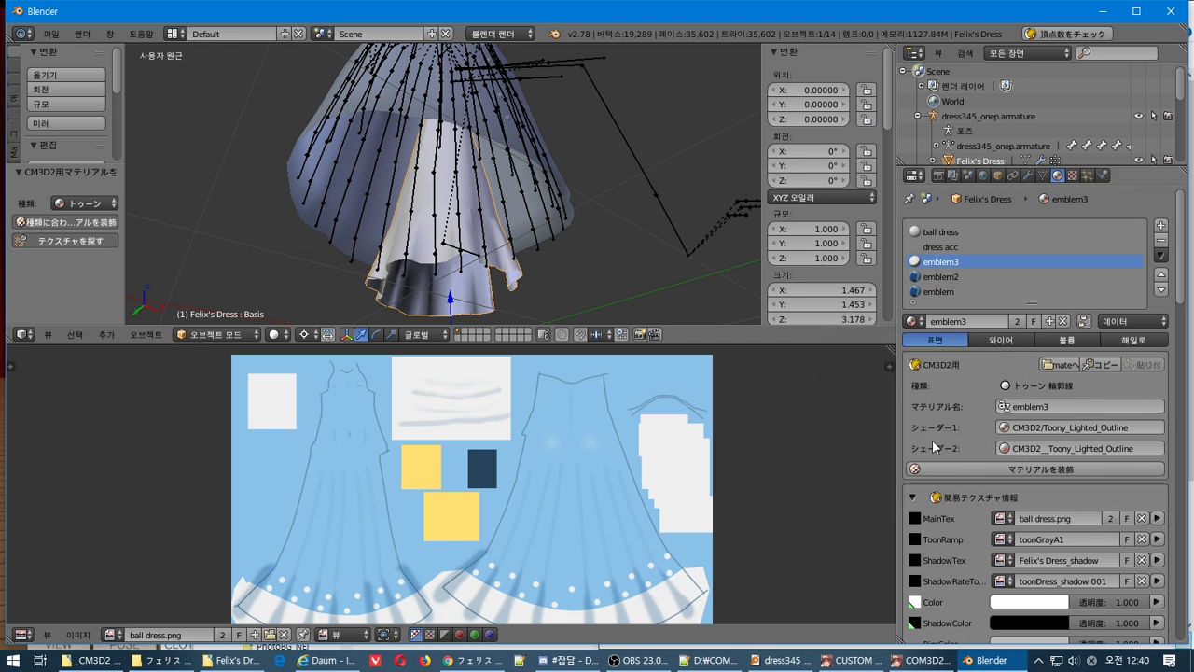
left_click(1072, 517)
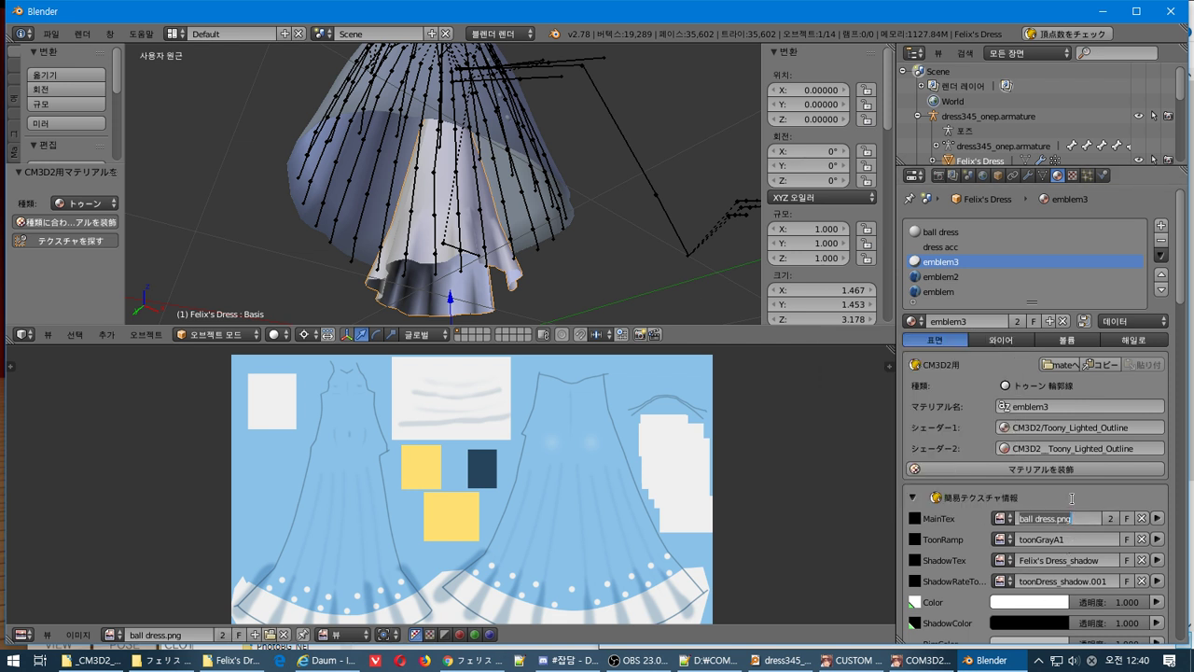
Copy the emblem3 material, convert emblem2 to the CM3D2 type トゥーン 輪郭線, and paste the copied material over it.
left_click(1097, 365)
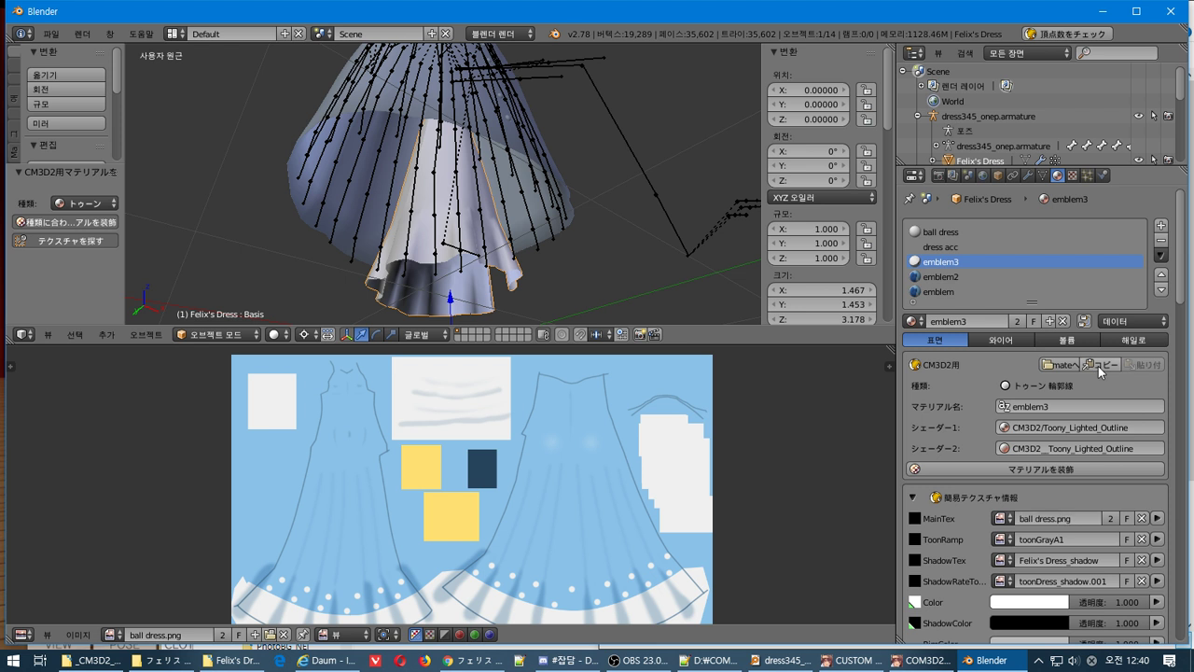
left_click(989, 276)
left_click(1021, 364)
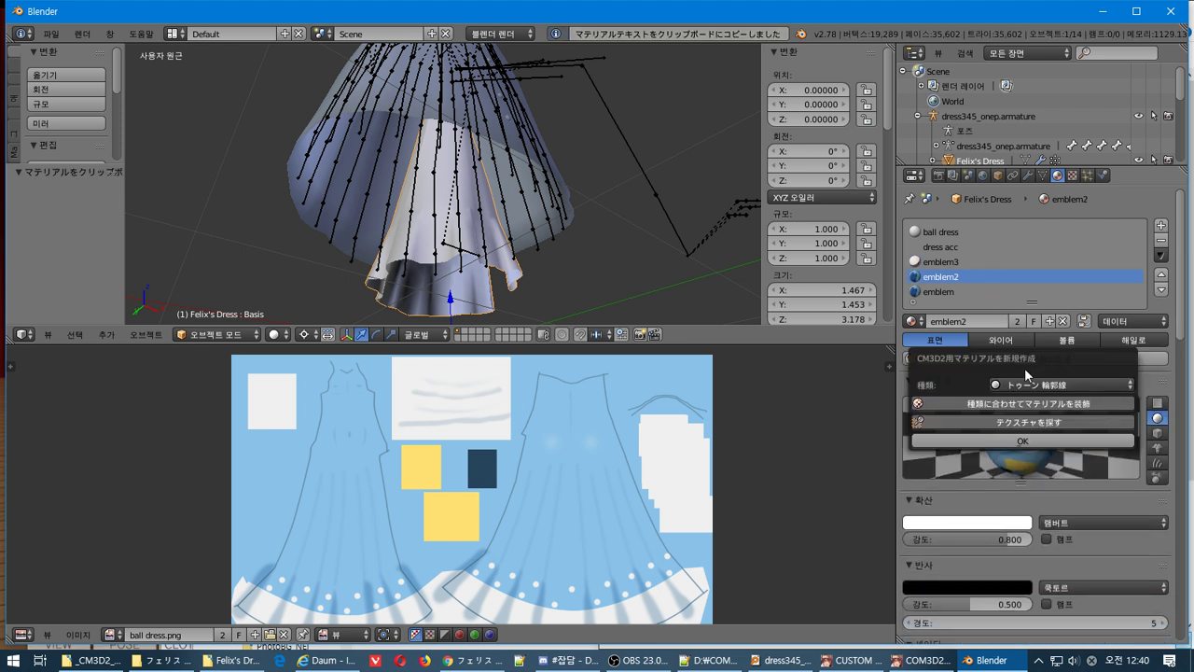
left_click(1037, 441)
left_click(1148, 364)
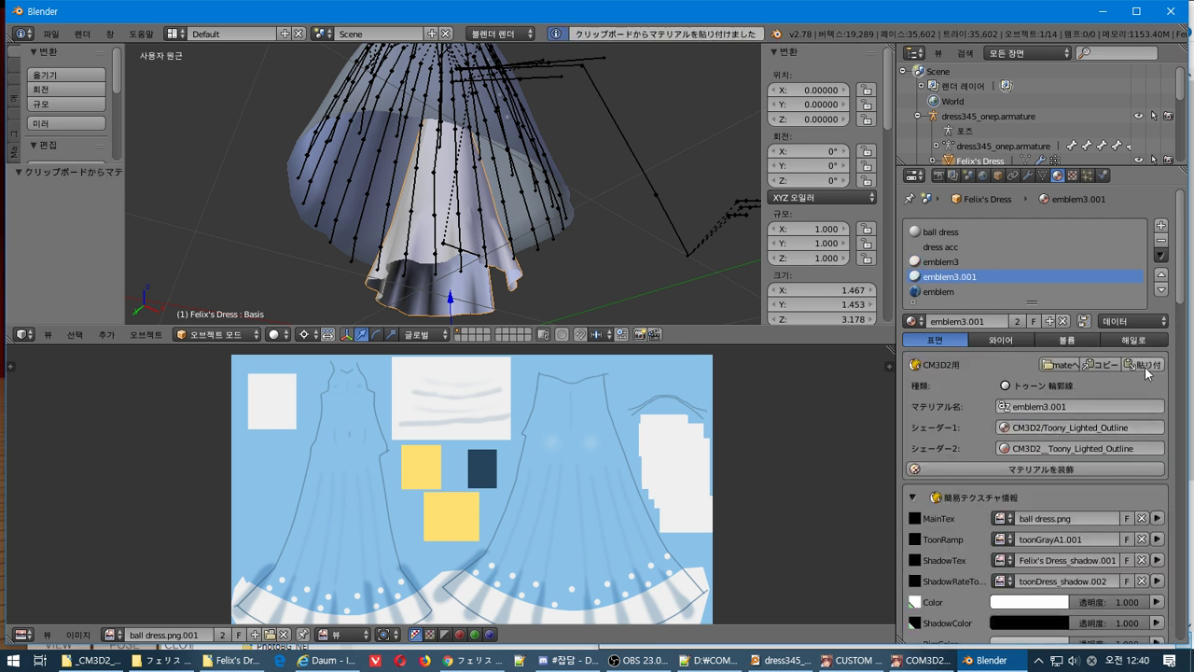
Rename the pasted material's ShadowTex image to ball dress.png and set its MainTex image to ball dress.png.001.
left_click(1096, 558)
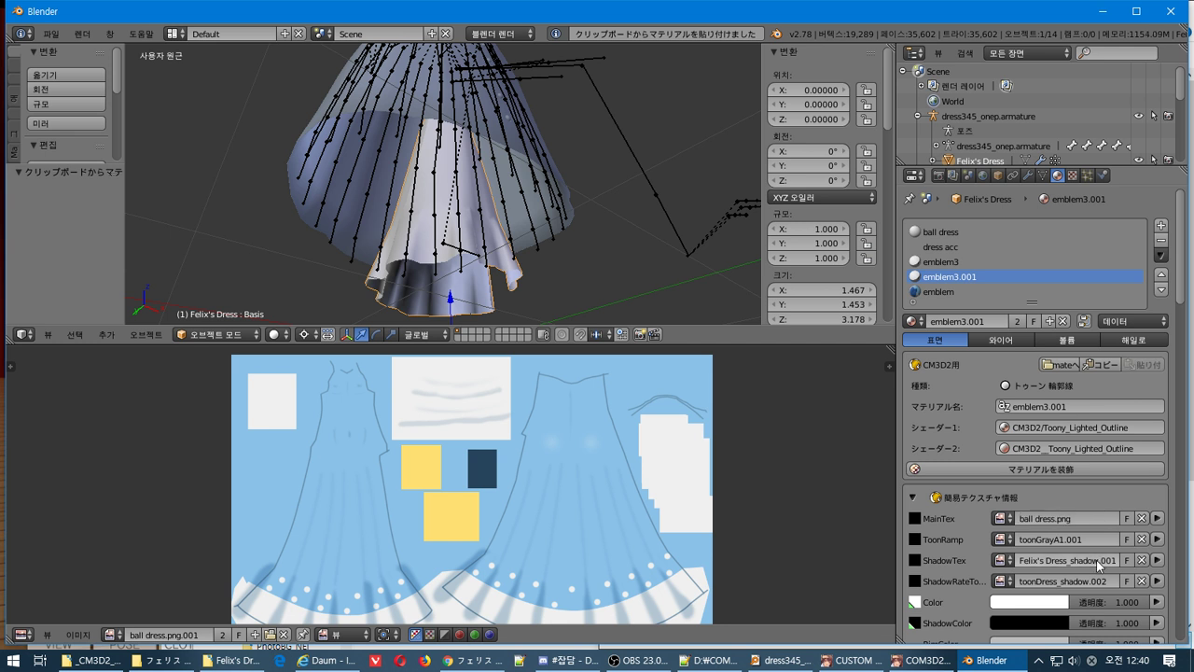
key("ctrl+v")
key("ctrl+a")
key("Return")
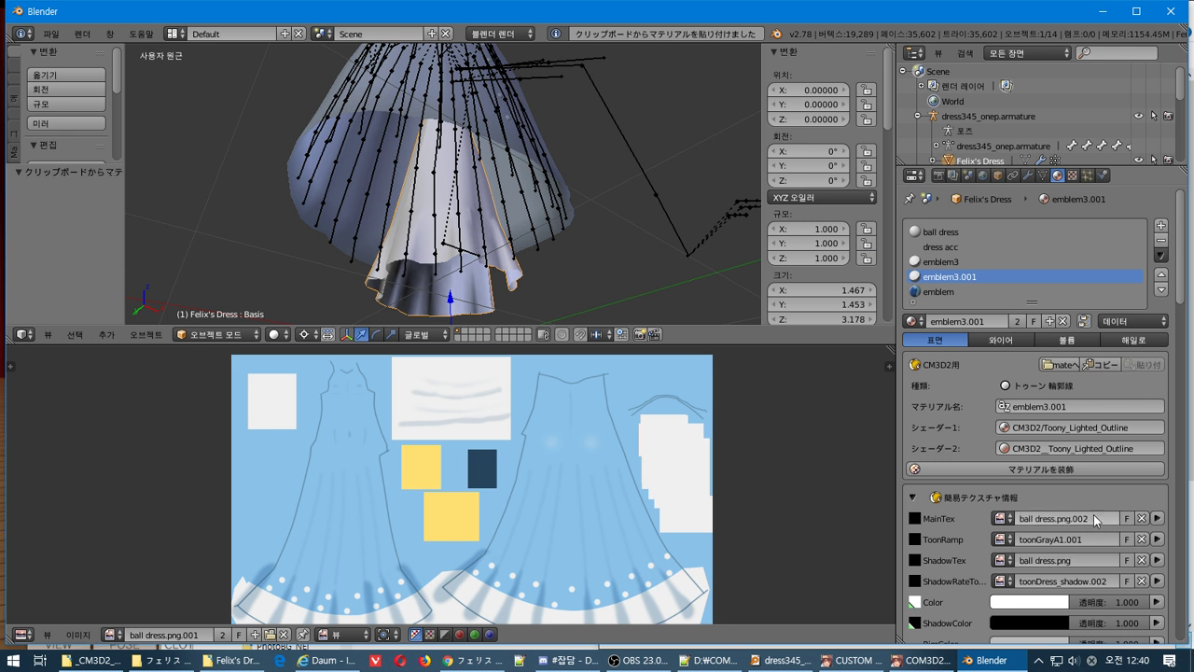
left_click(1006, 519)
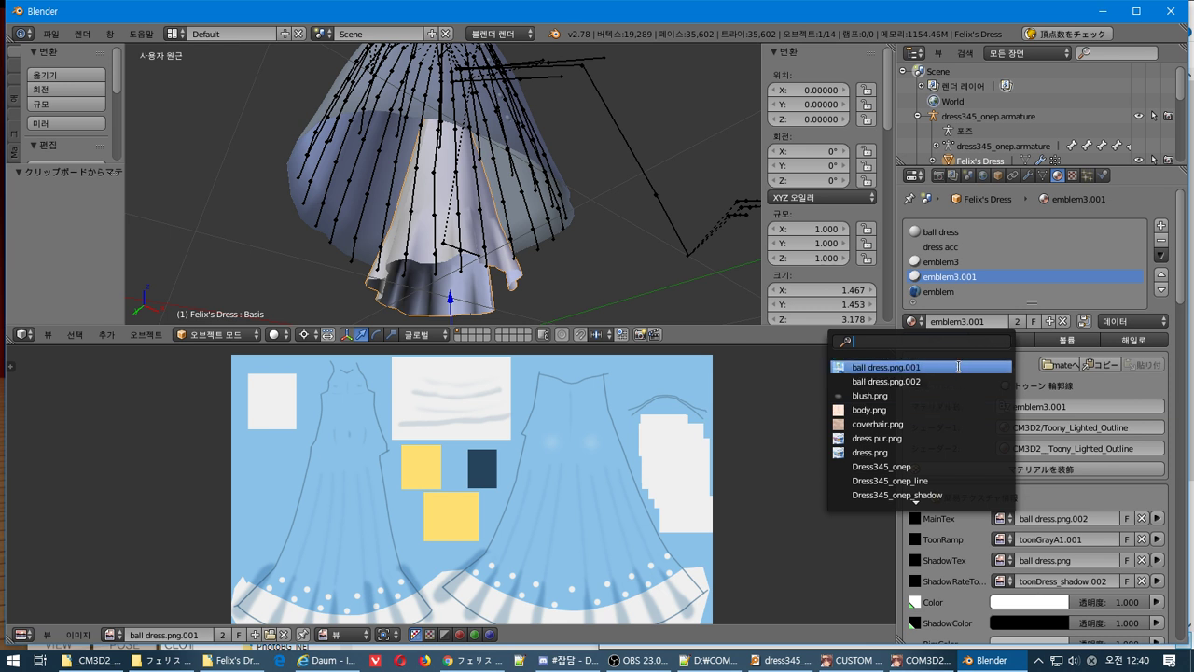
left_click(928, 368)
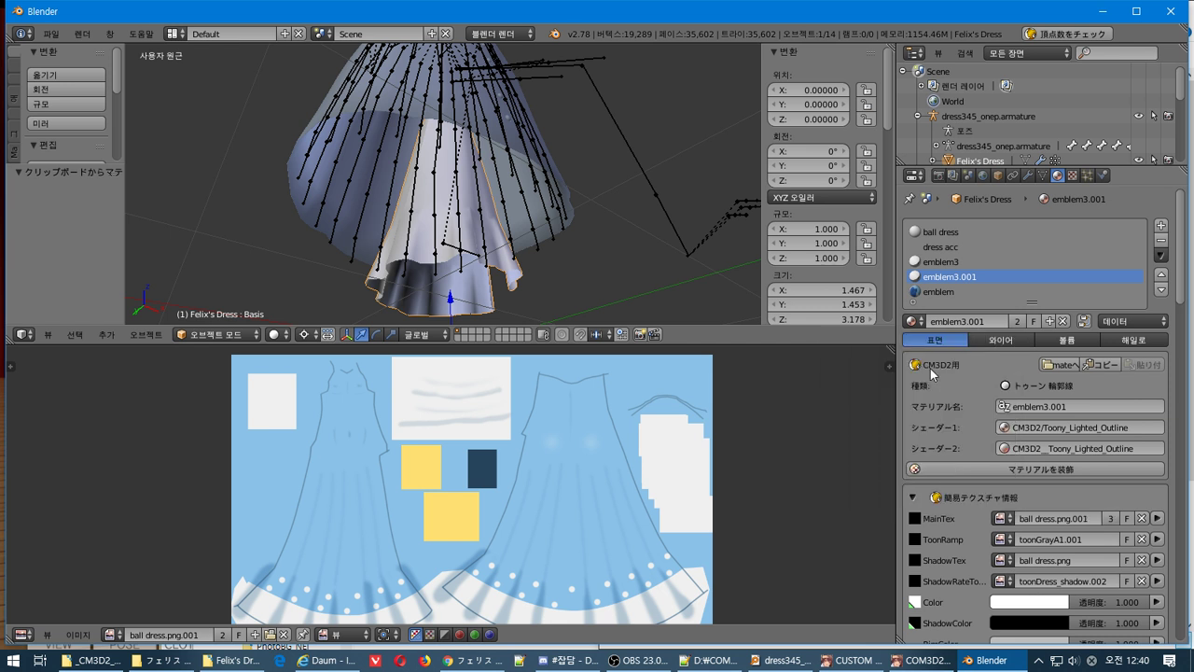
Set the emblem3.001 material's ShadowTex image to ball dress.png.001.
left_click(1003, 559)
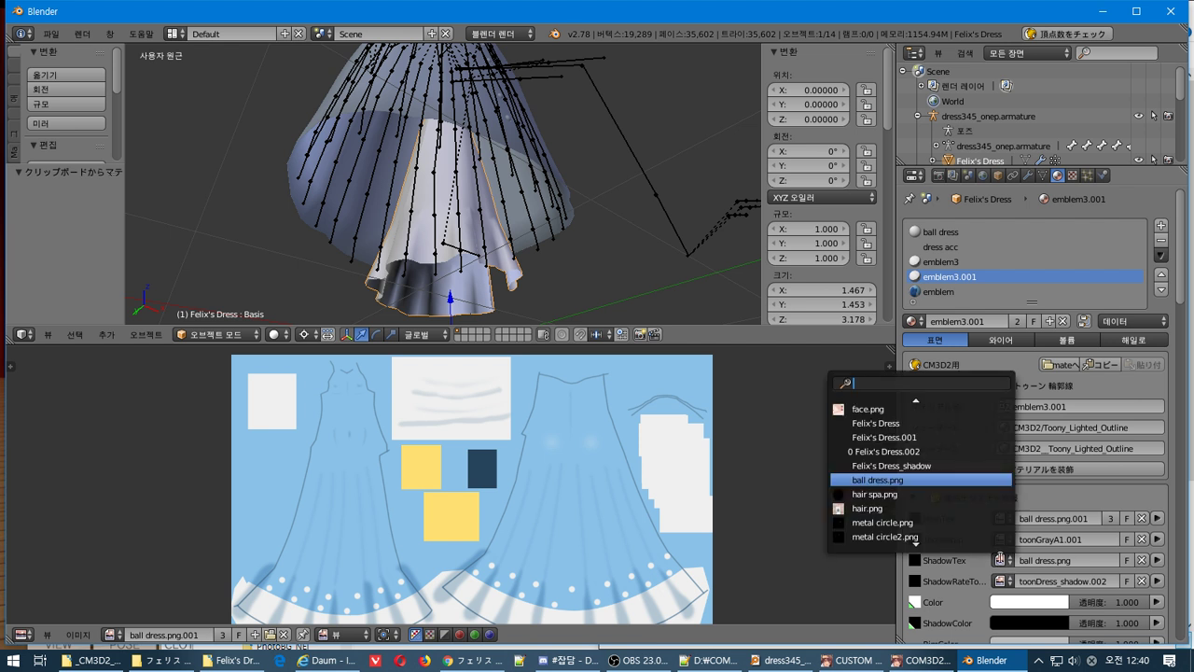
scroll(934, 428, "up", 10)
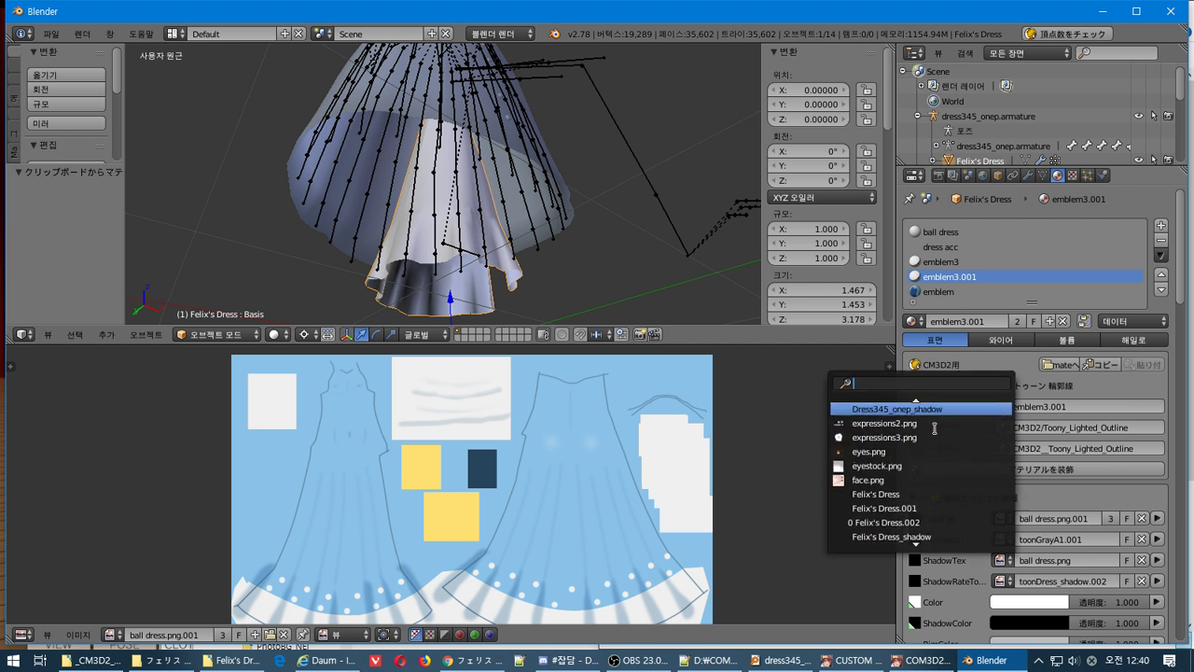
left_click(929, 411)
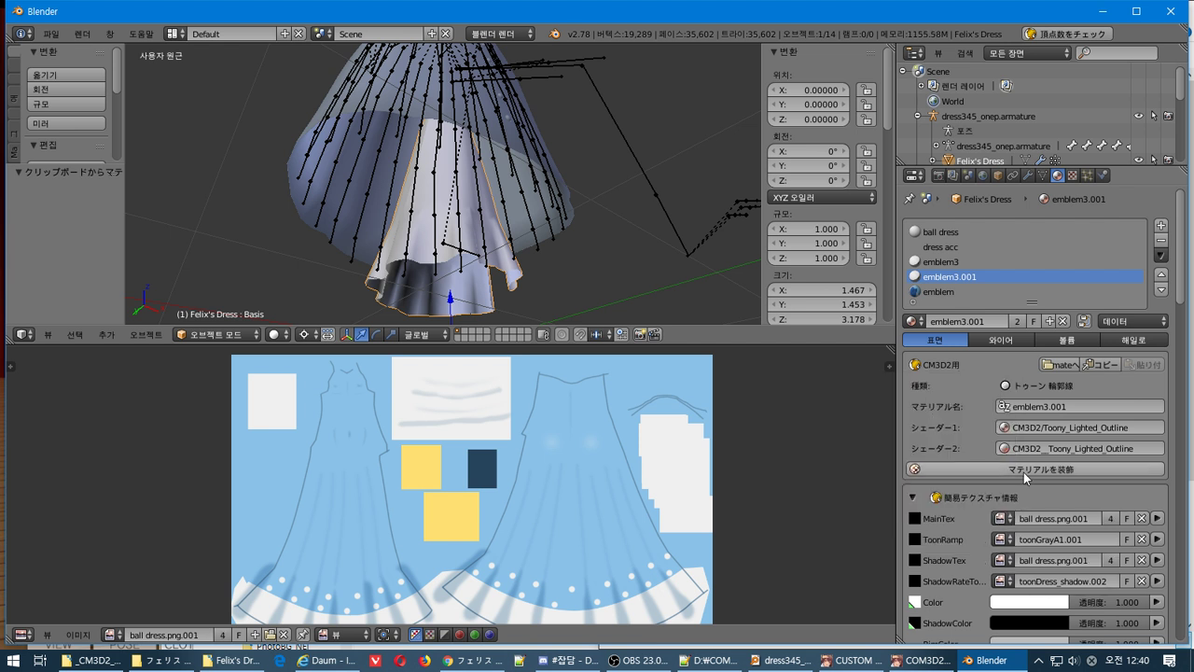
Copy the emblem3.001 material and paste it over the emblem3, dress acc and ball dress materials.
left_click(1104, 365)
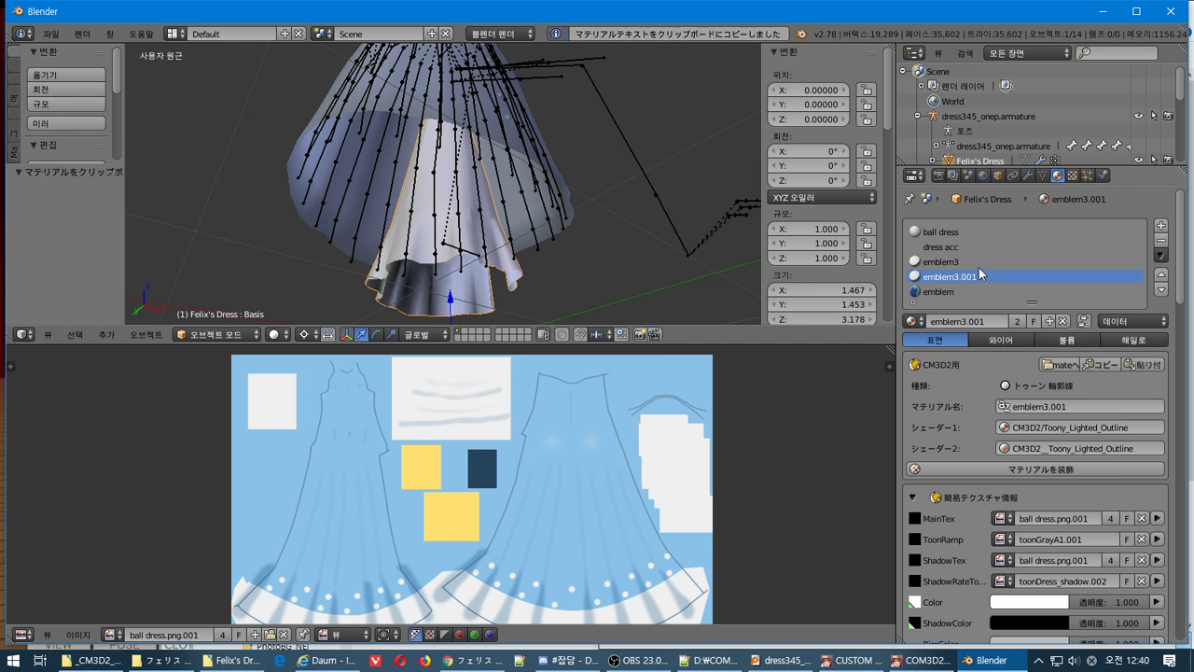
left_click(942, 261)
left_click(1144, 365)
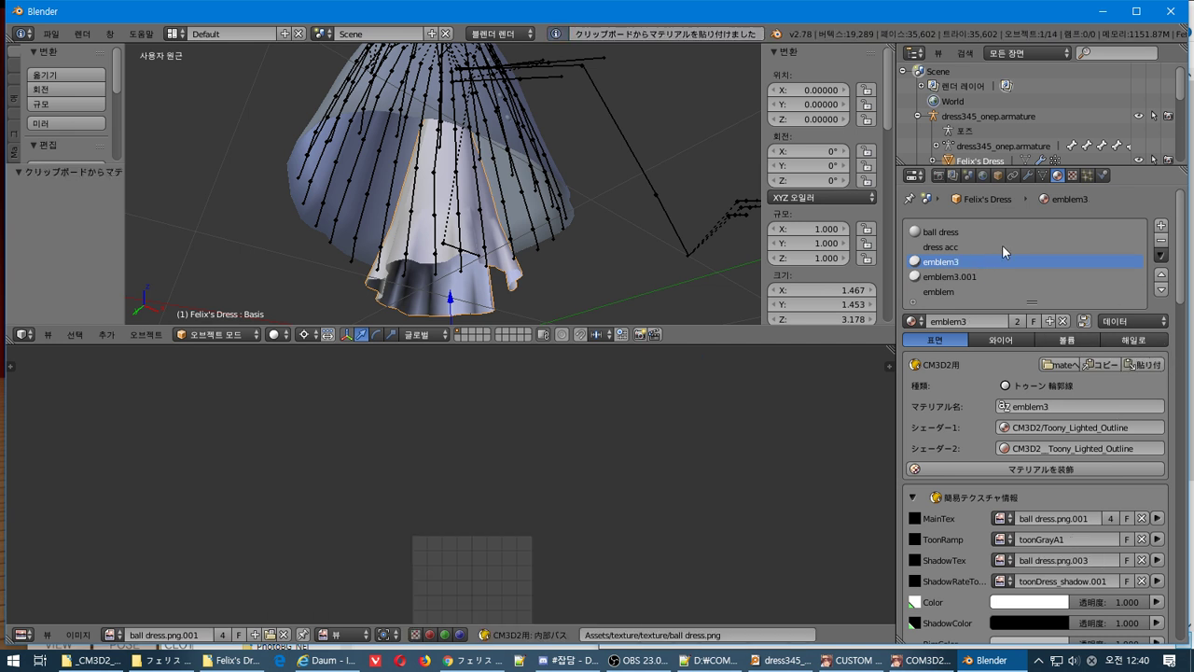
left_click(1002, 244)
left_click(1137, 364)
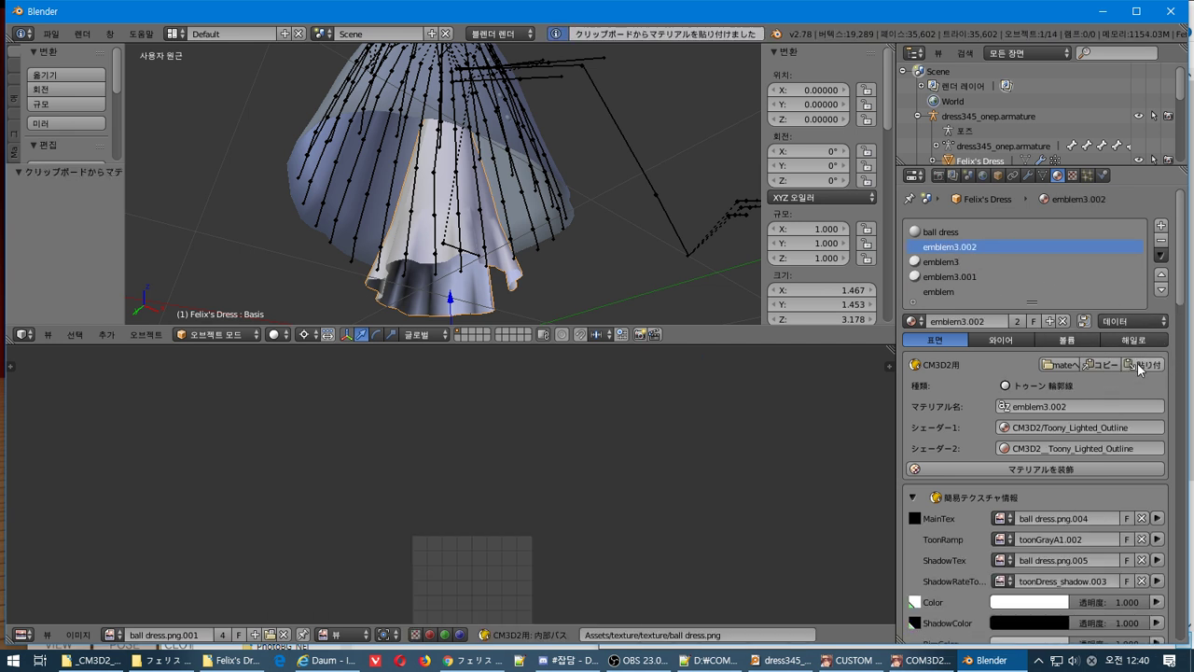
left_click(978, 232)
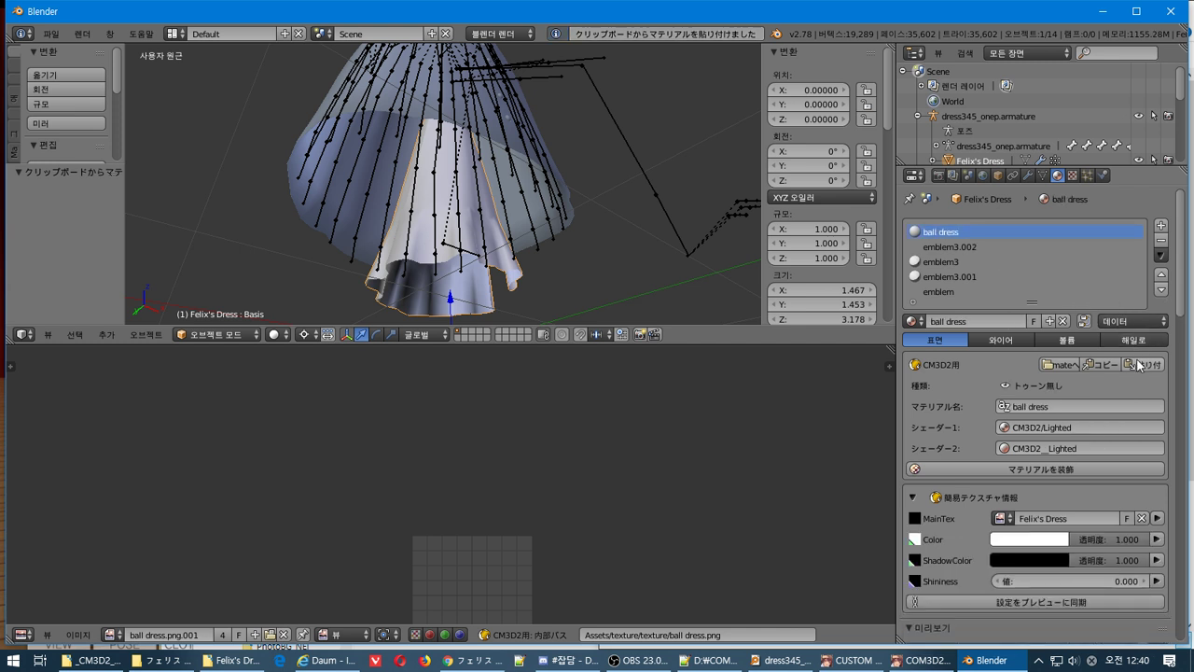
left_click(1139, 364)
Convert the emblem material to the CM3D2 type トゥーン 輪郭線 and paste the copied material over it.
left_click(984, 277)
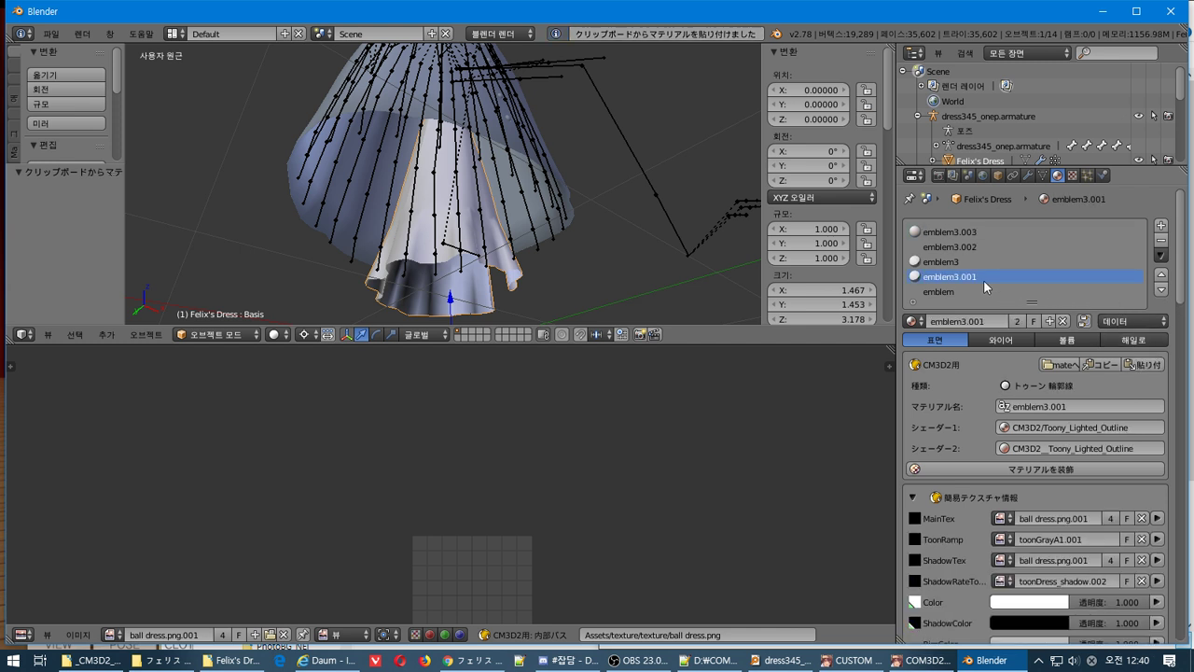
left_click(975, 291)
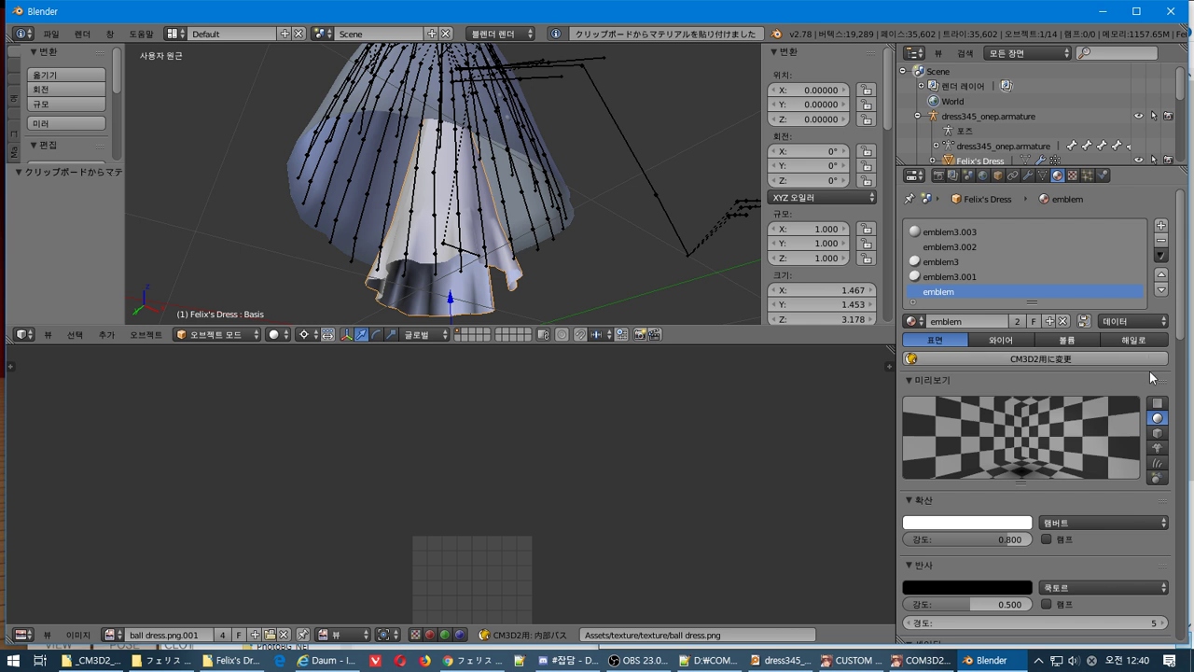
left_click(1128, 357)
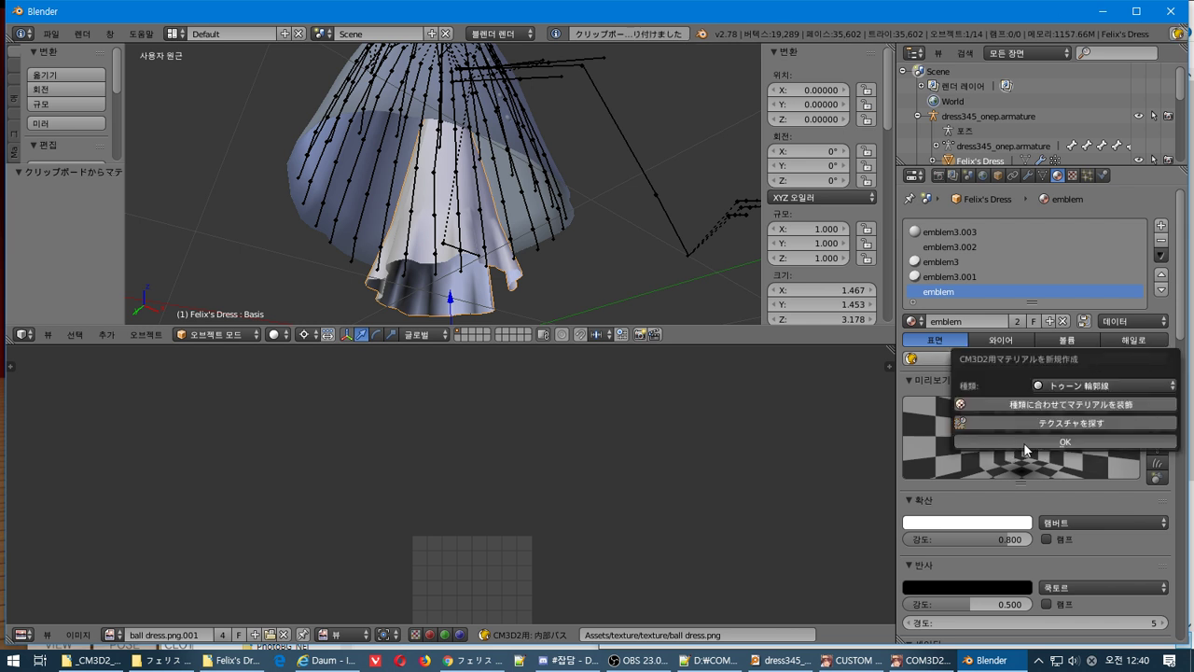
left_click(1024, 442)
left_click(1142, 364)
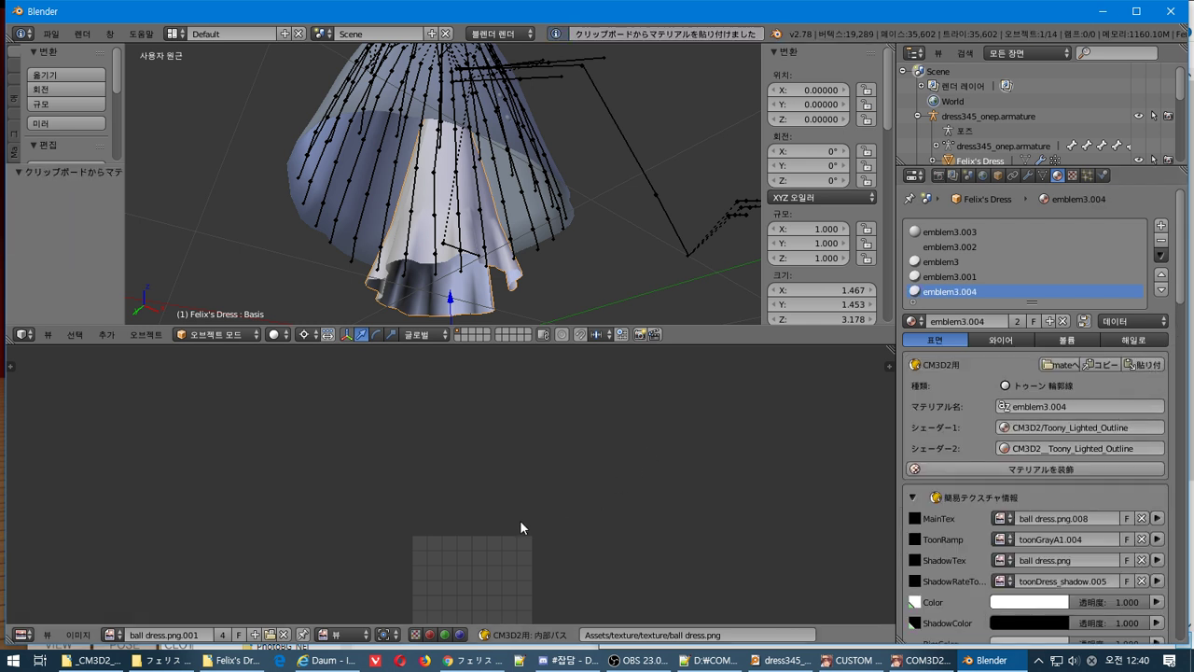
Reselect ball dress.png.001 in the image editor and look through the list of available images.
scroll(762, 450, "up", 2)
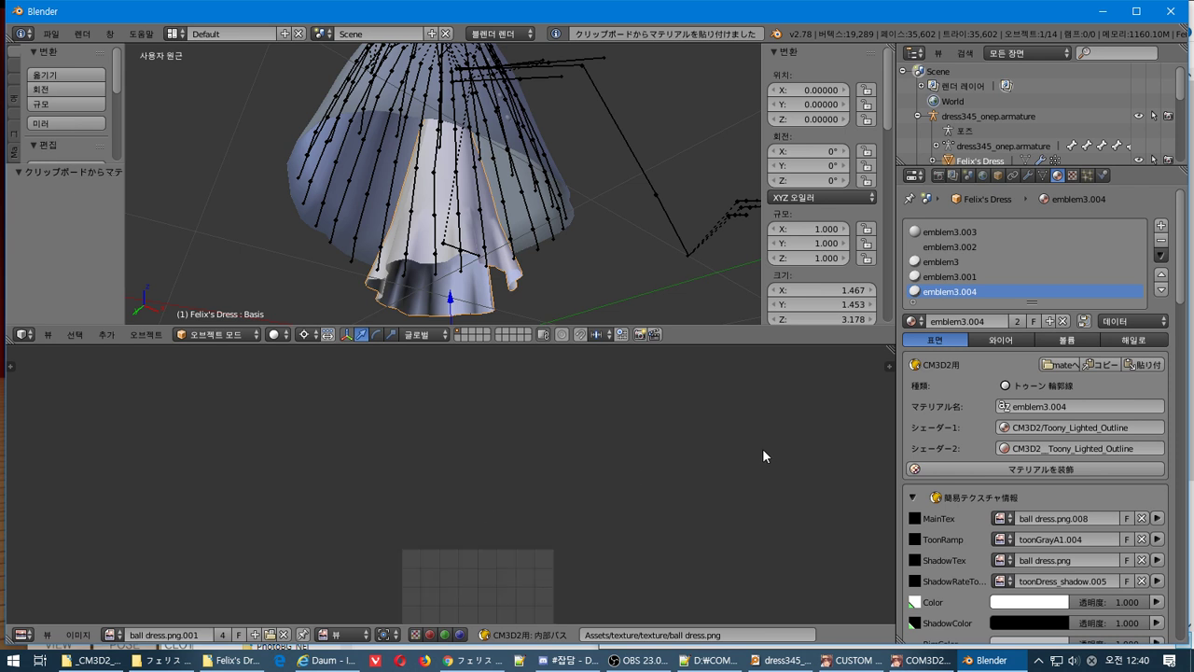
middle_click_drag(621, 554, 598, 420)
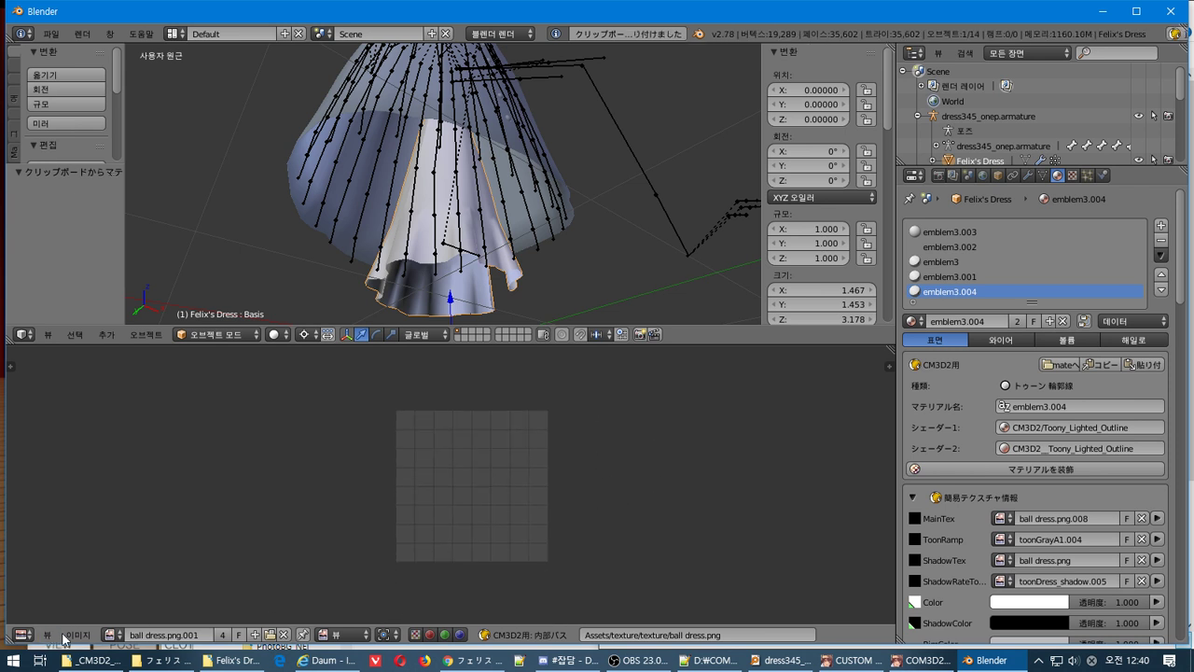
left_click(120, 635)
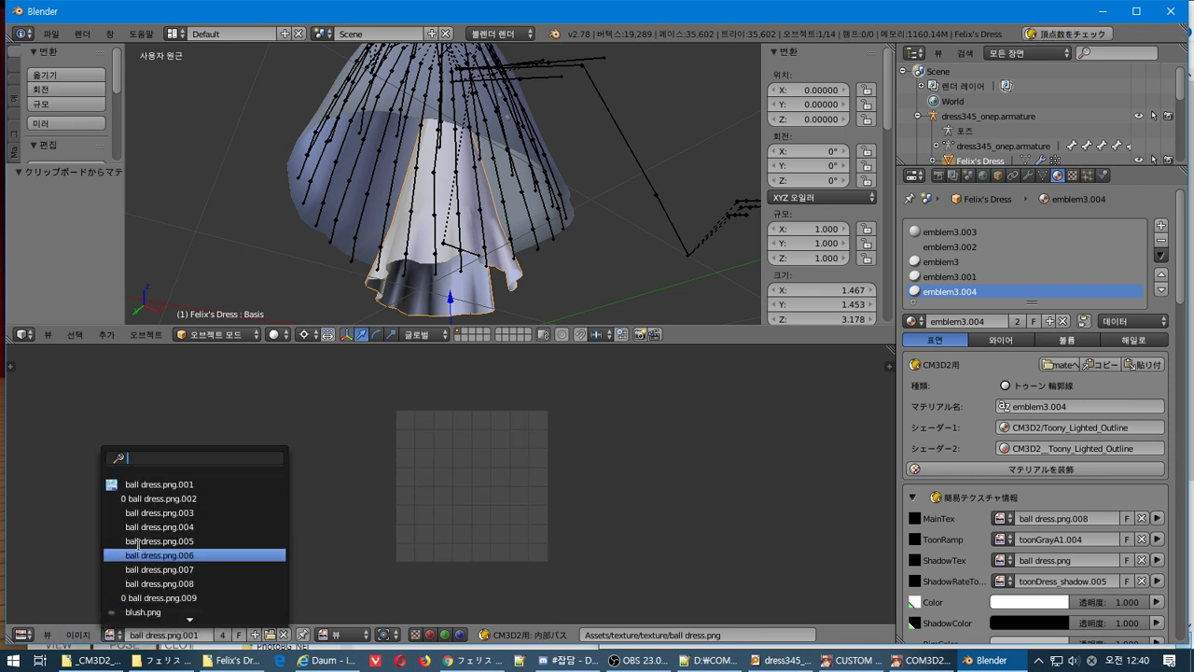
left_click(177, 486)
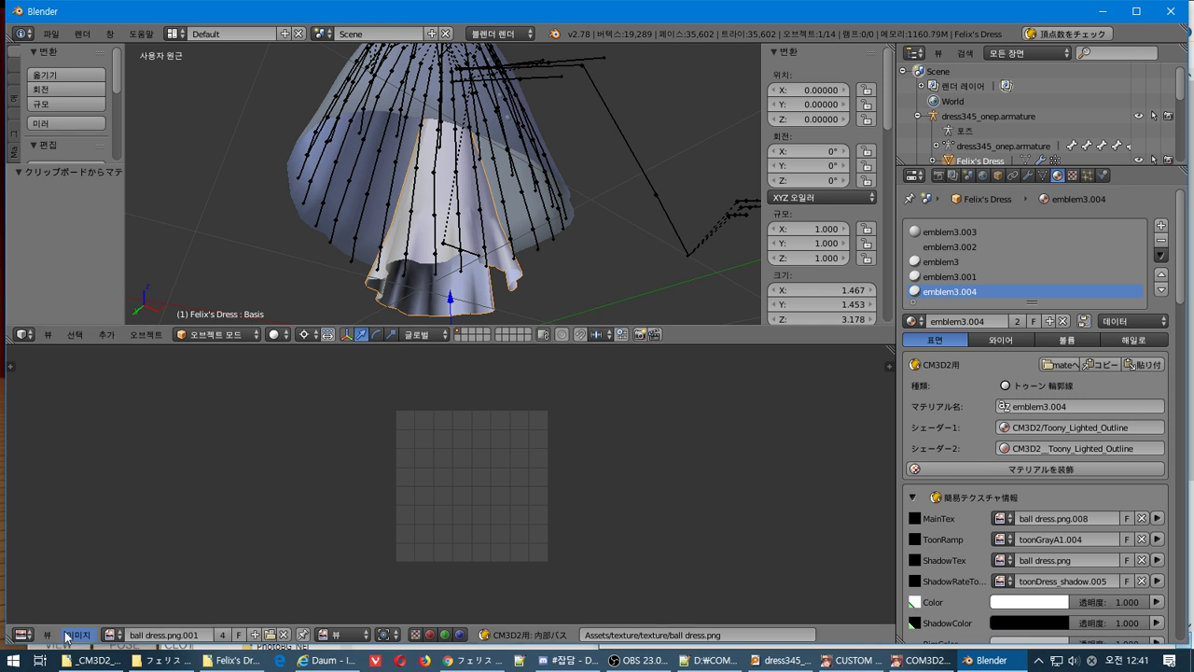
left_click(113, 634)
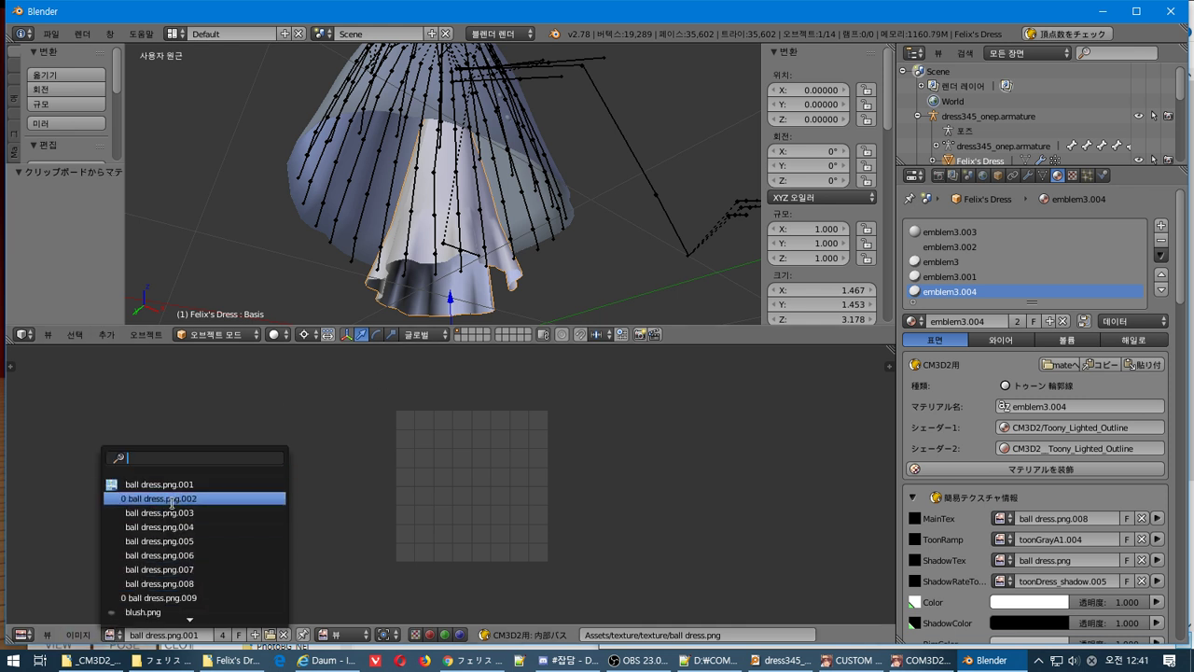
scroll(168, 500, "down", 6)
scroll(169, 496, "up", 6)
Set both the MainTex and ShadowTex images of the emblem3.004 material to ball dress.png.001.
left_click(999, 518)
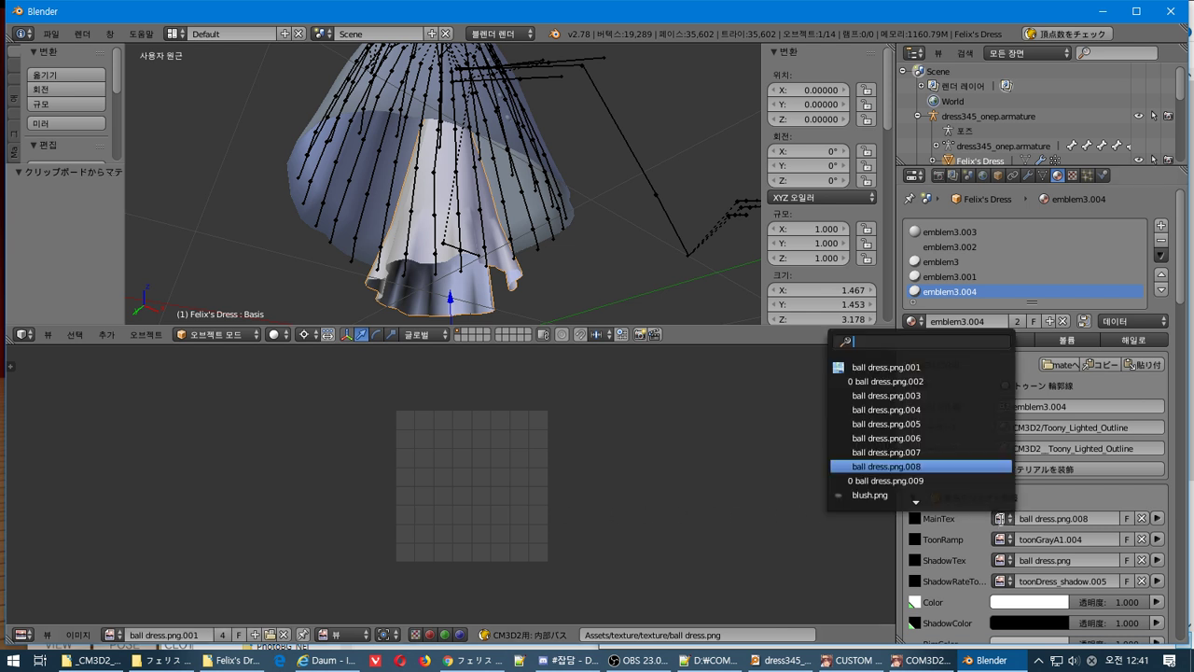
left_click(906, 367)
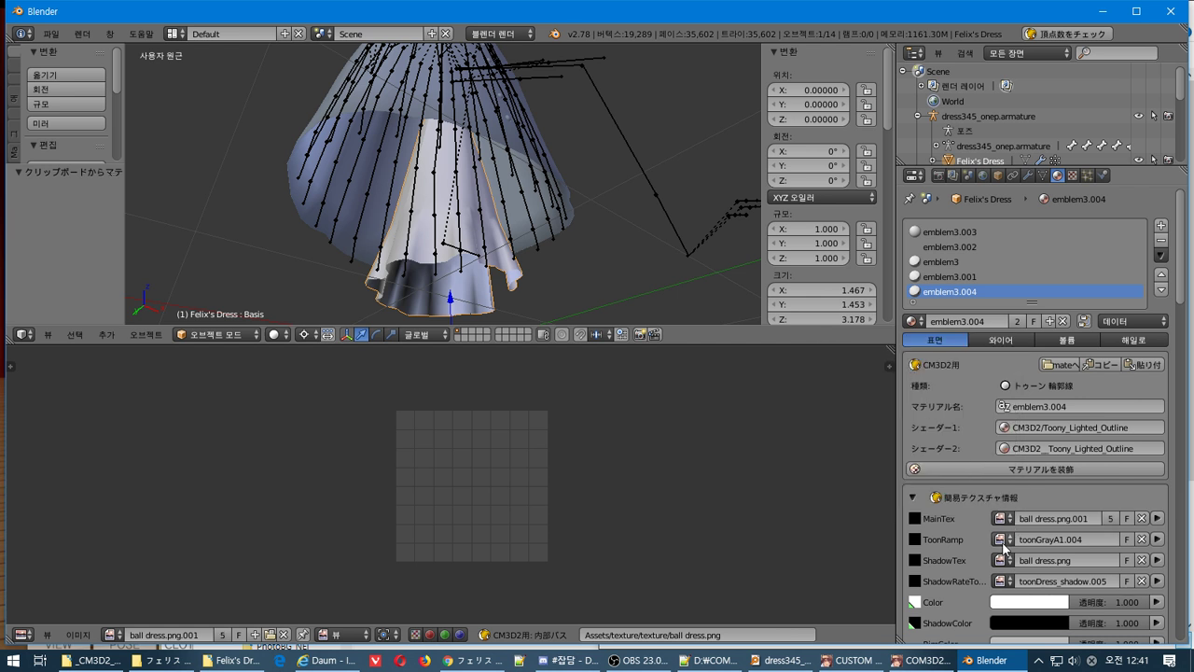
left_click(1003, 559)
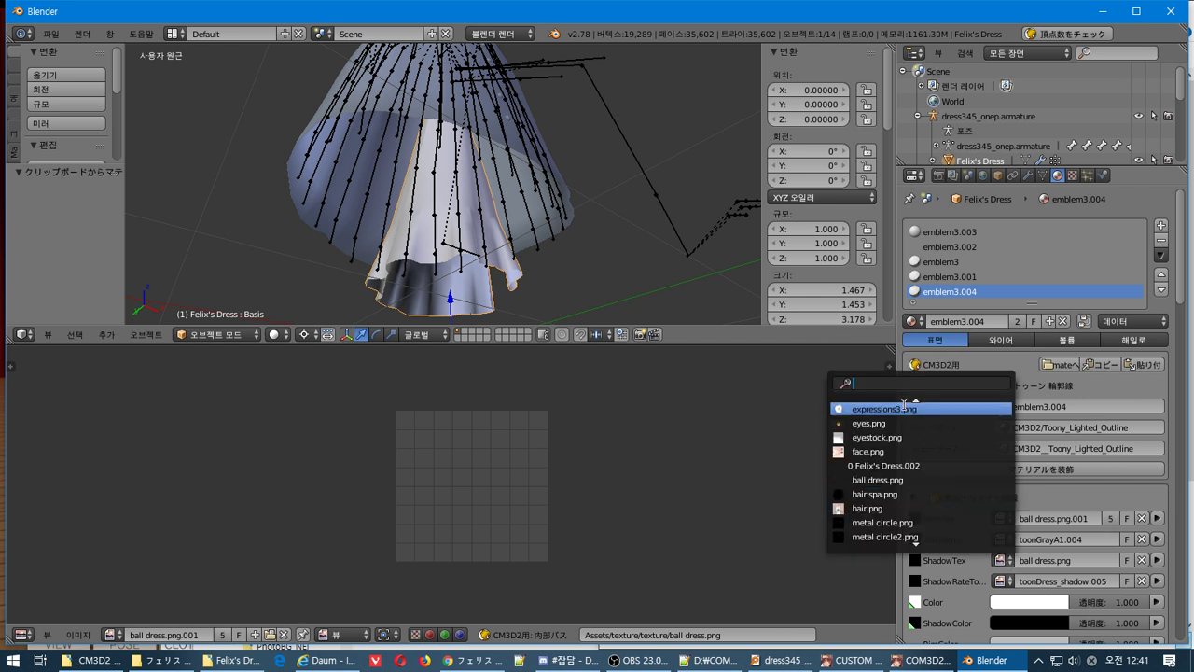
scroll(904, 404, "up", 10)
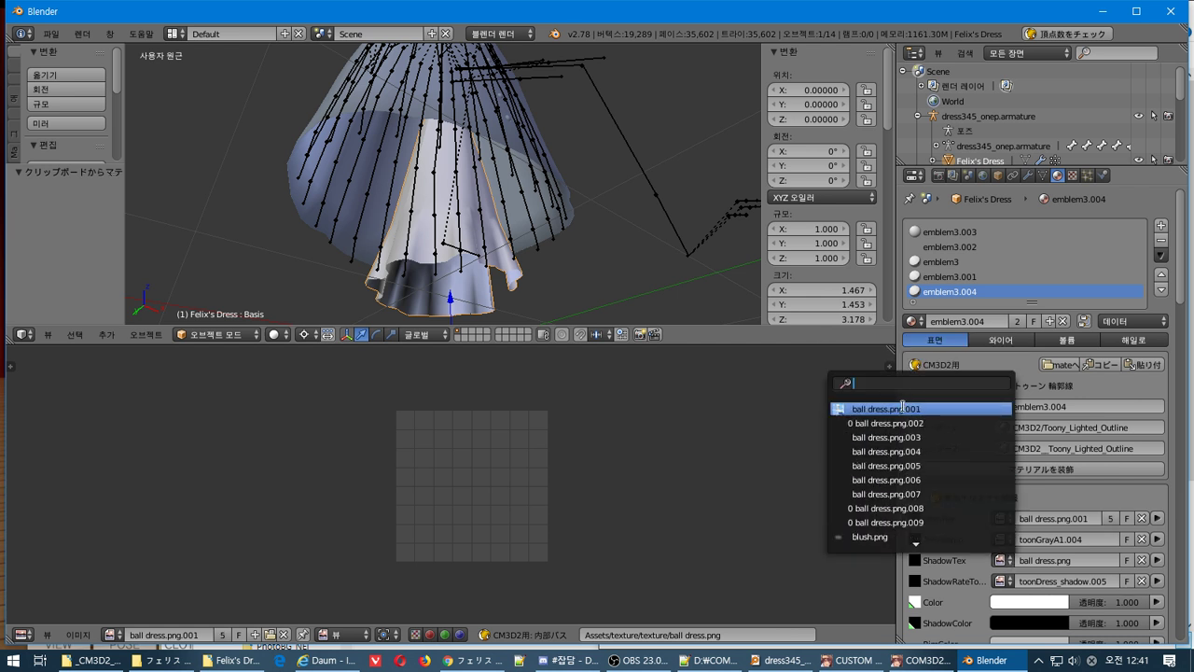
left_click(903, 408)
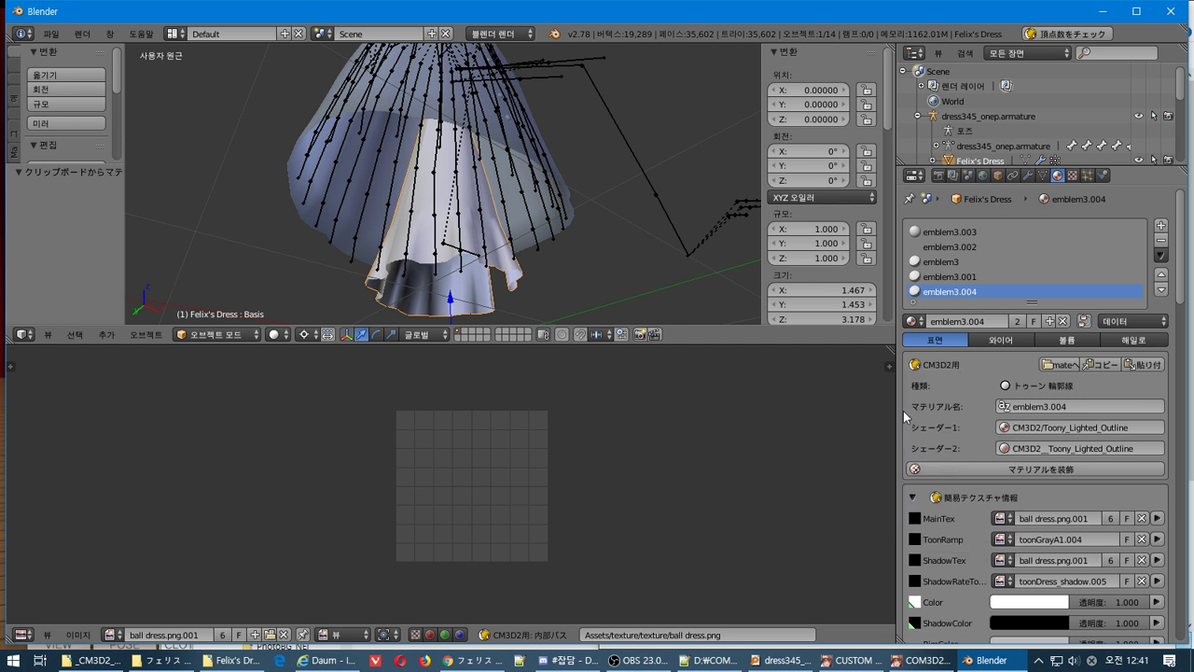
Go through all the dress's material slots and check the texture images assigned to each.
left_click(980, 280)
left_click(978, 258)
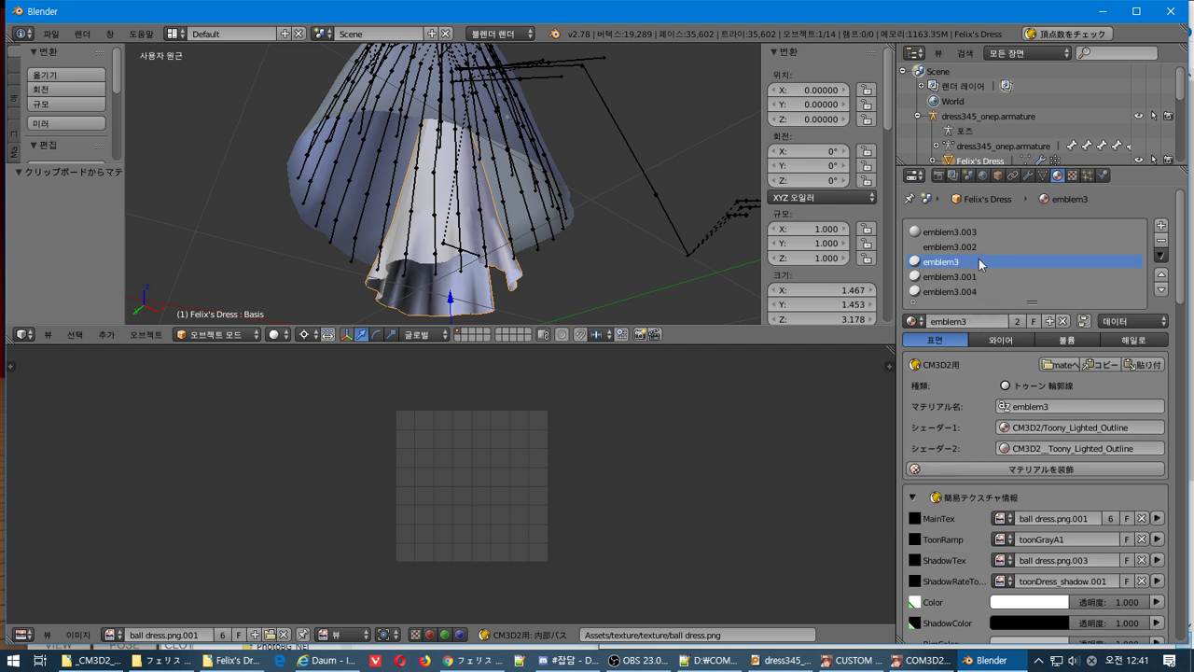
left_click(978, 249)
left_click(978, 233)
left_click(985, 247)
left_click(993, 262)
left_click(997, 276)
left_click(1000, 288)
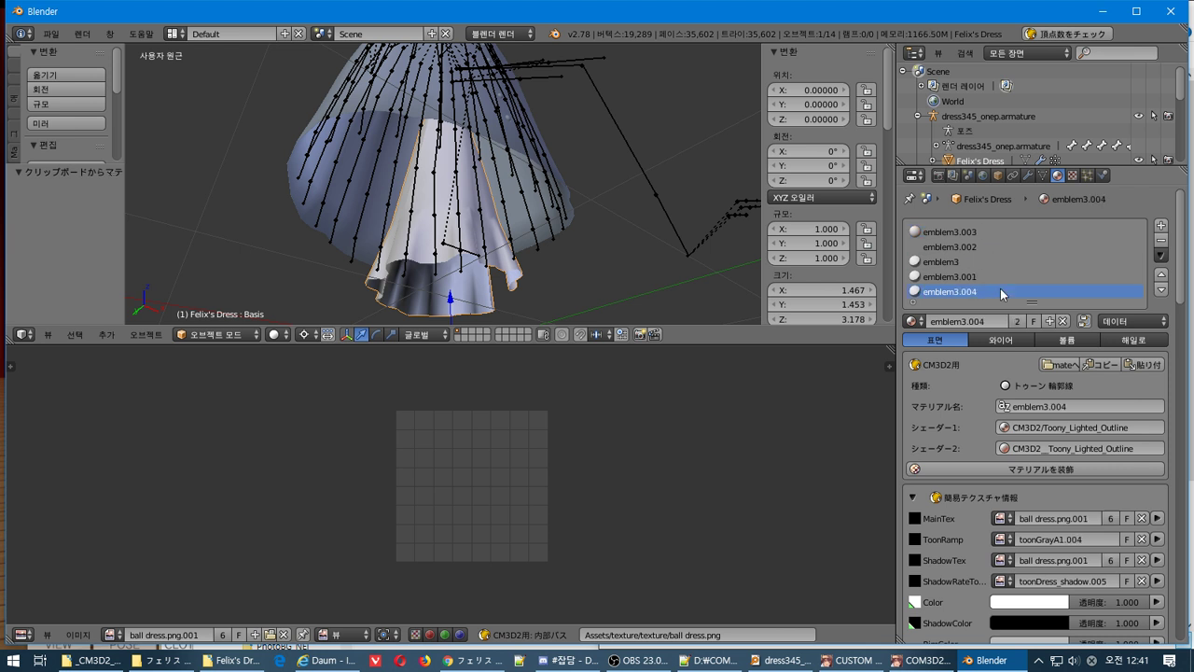
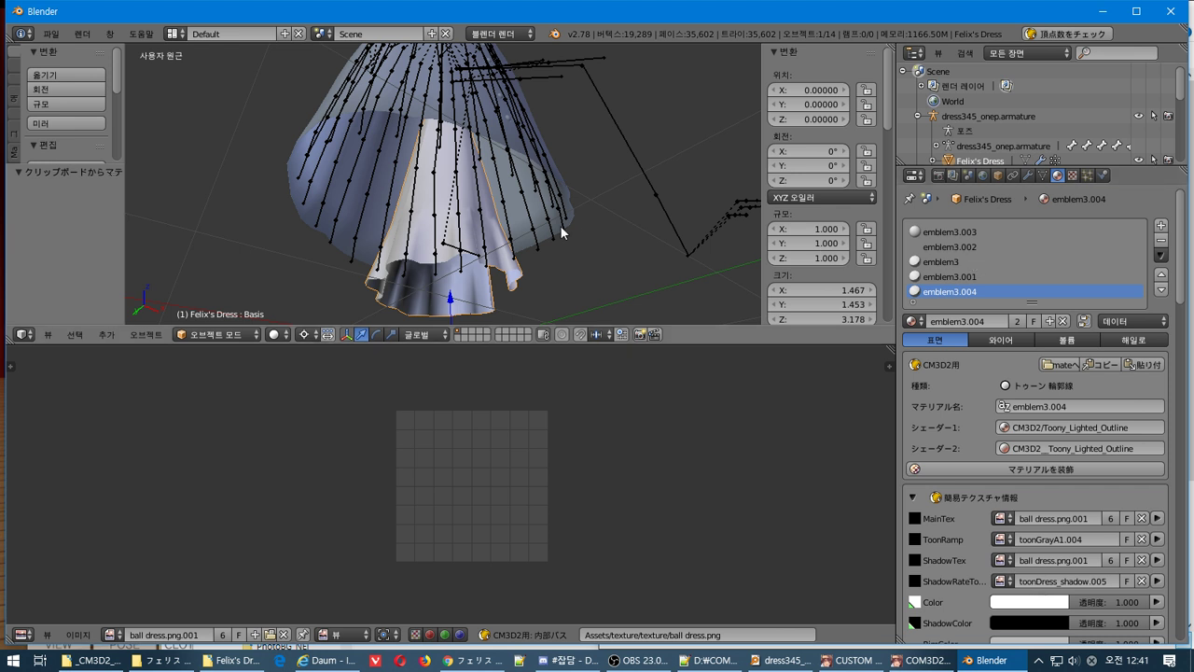
Put Felix's Dress into Edit Mode and choose ball dress.png.001 as the image behind its UV layout.
key("Tab")
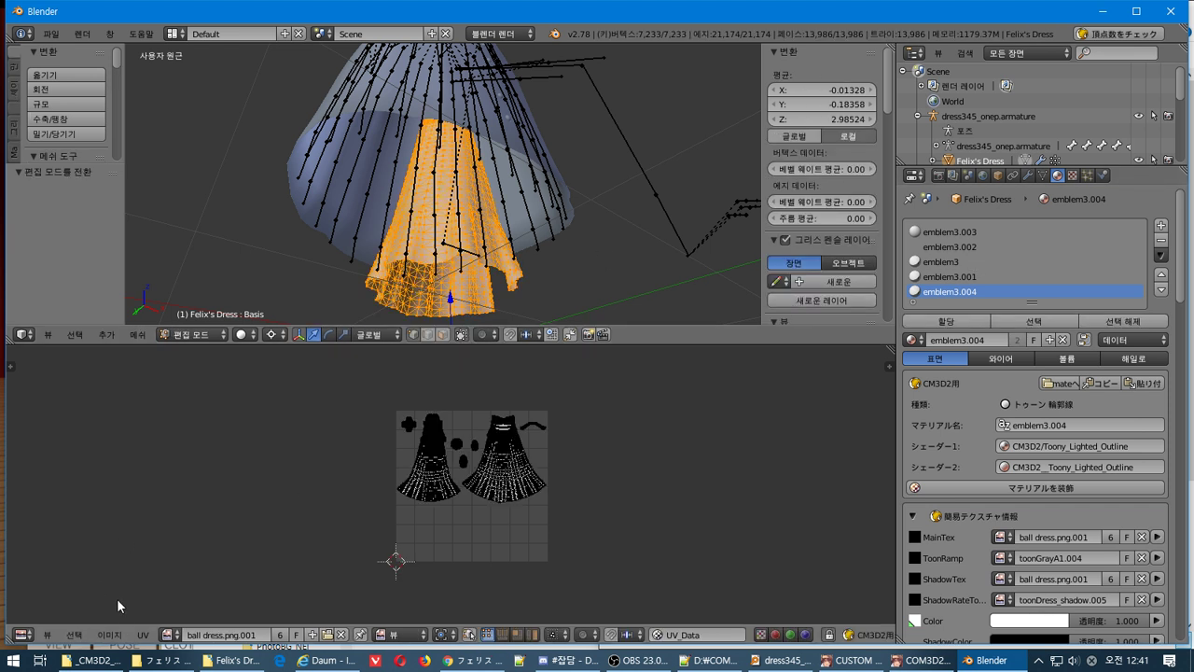
left_click(160, 635)
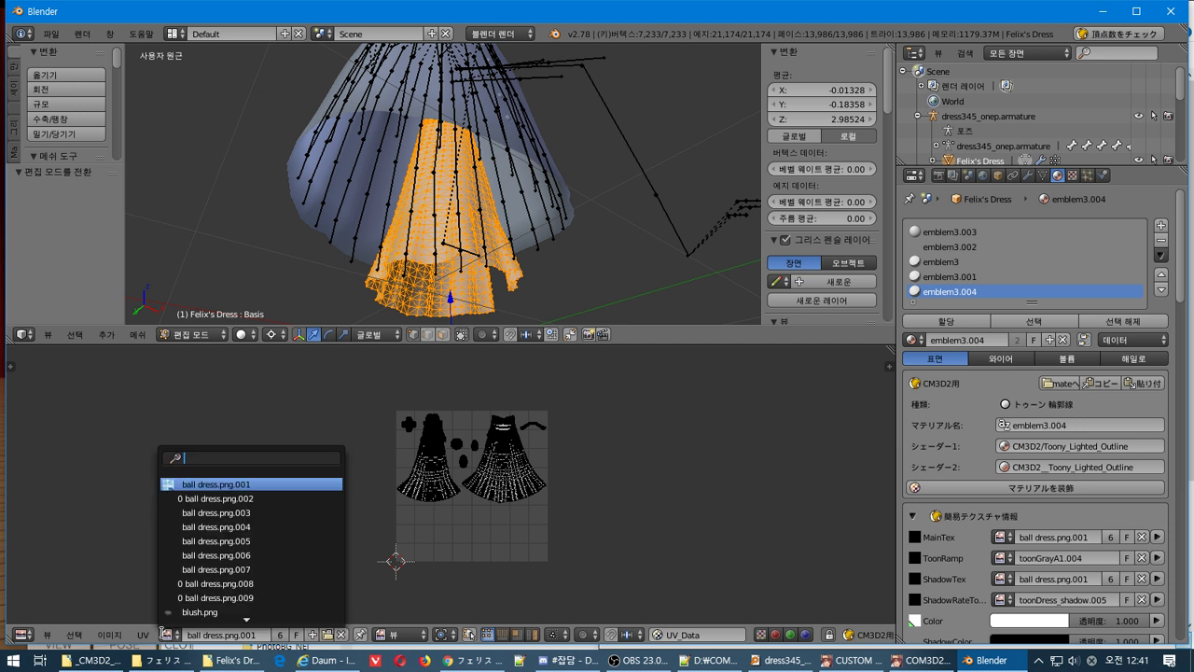
left_click(231, 484)
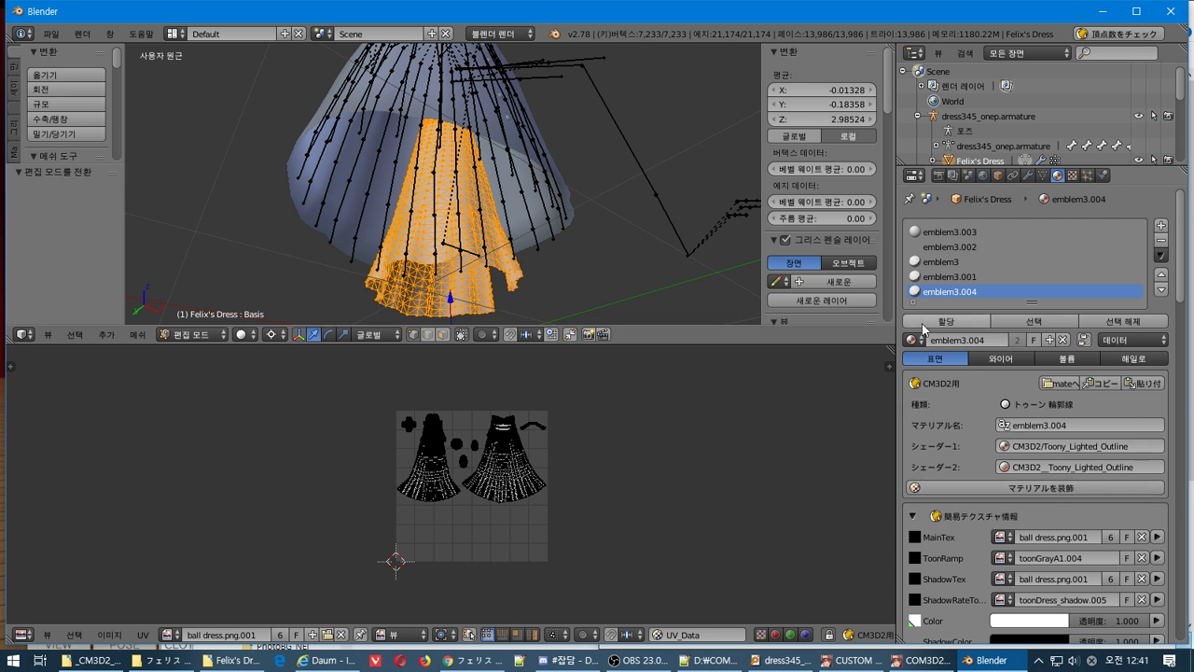
Check the upper material slots and set the emblem3 material's ShadowTex image to ball dress.png.001.
left_click(938, 277)
left_click(979, 262)
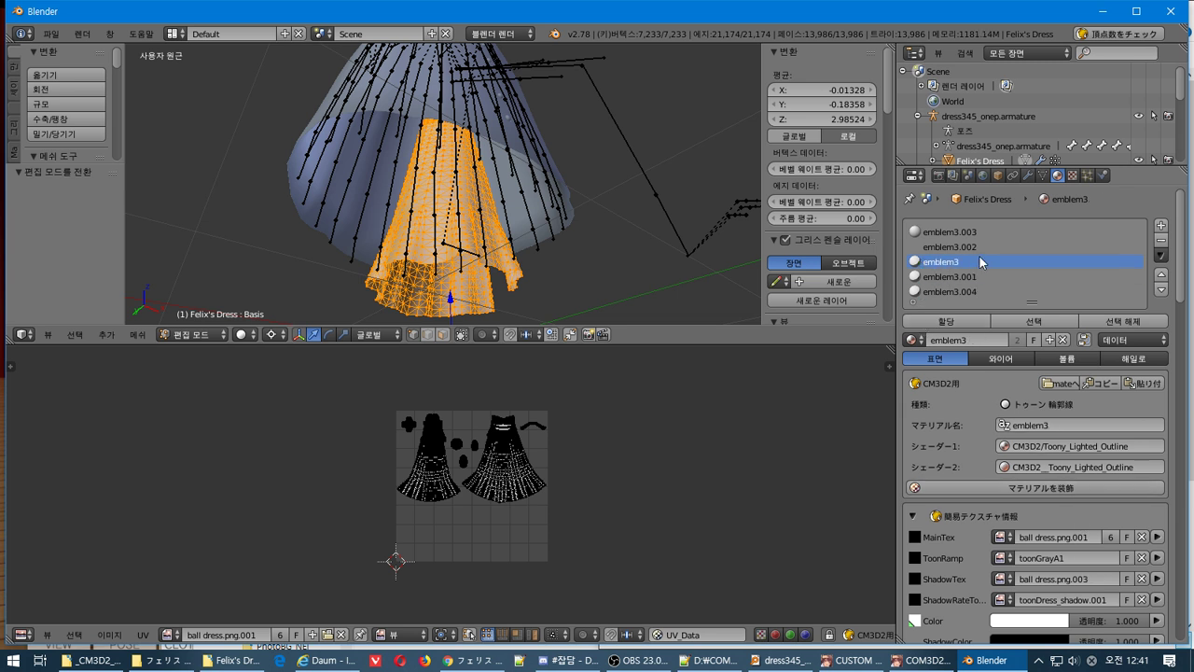
left_click(986, 247)
left_click(992, 233)
left_click(1000, 262)
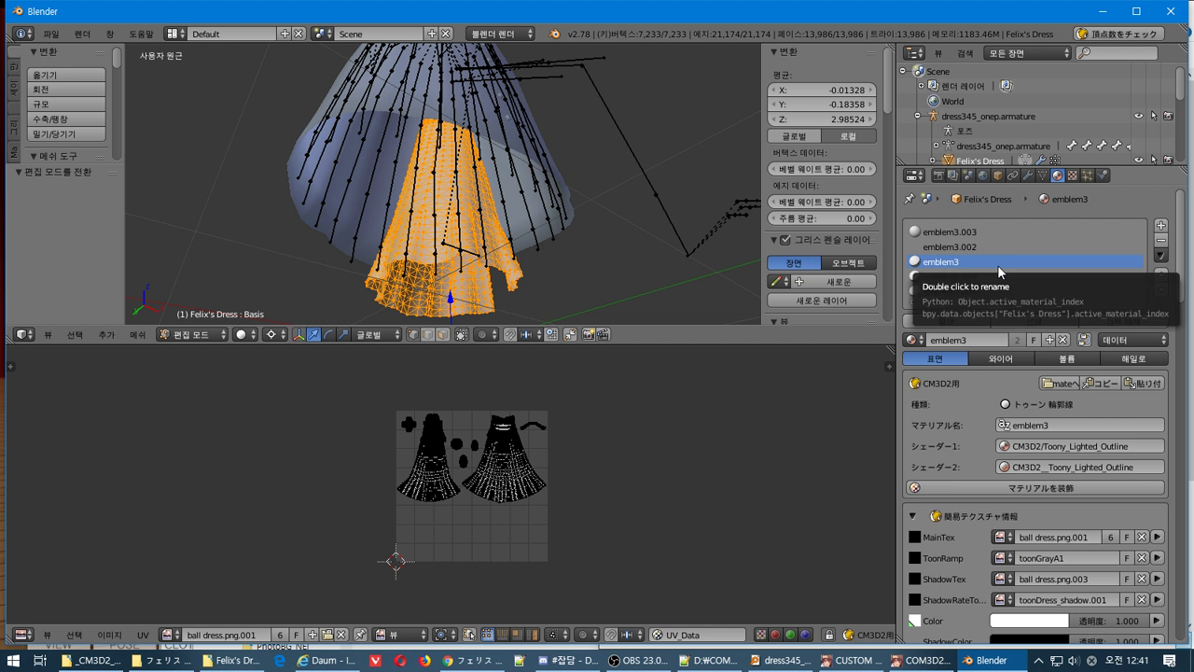
left_click(1001, 579)
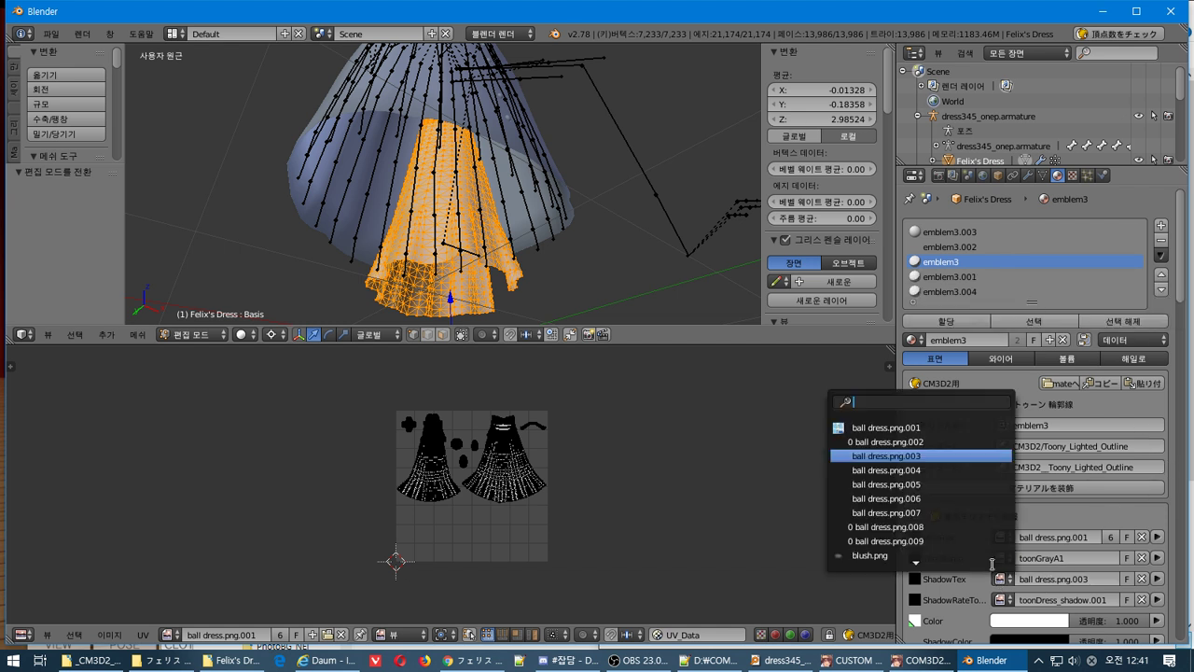
left_click(891, 427)
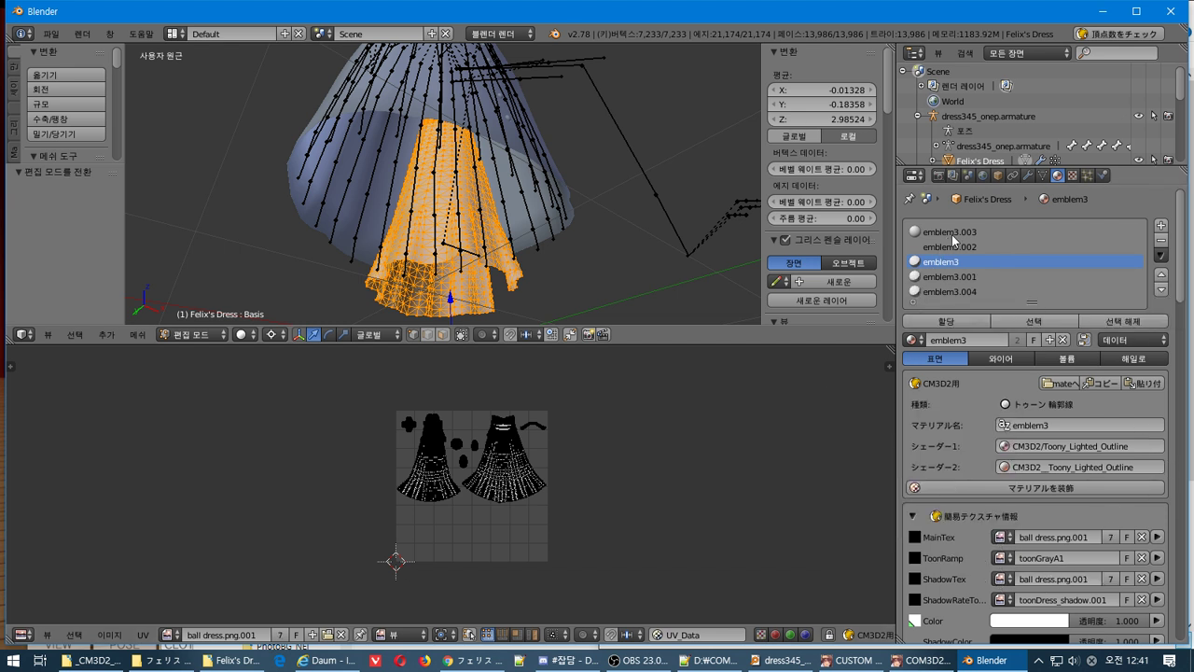
Look through the emblem3.001, emblem3.002 and emblem3.003 materials and select only the faces assigned to emblem3.003.
left_click(970, 277)
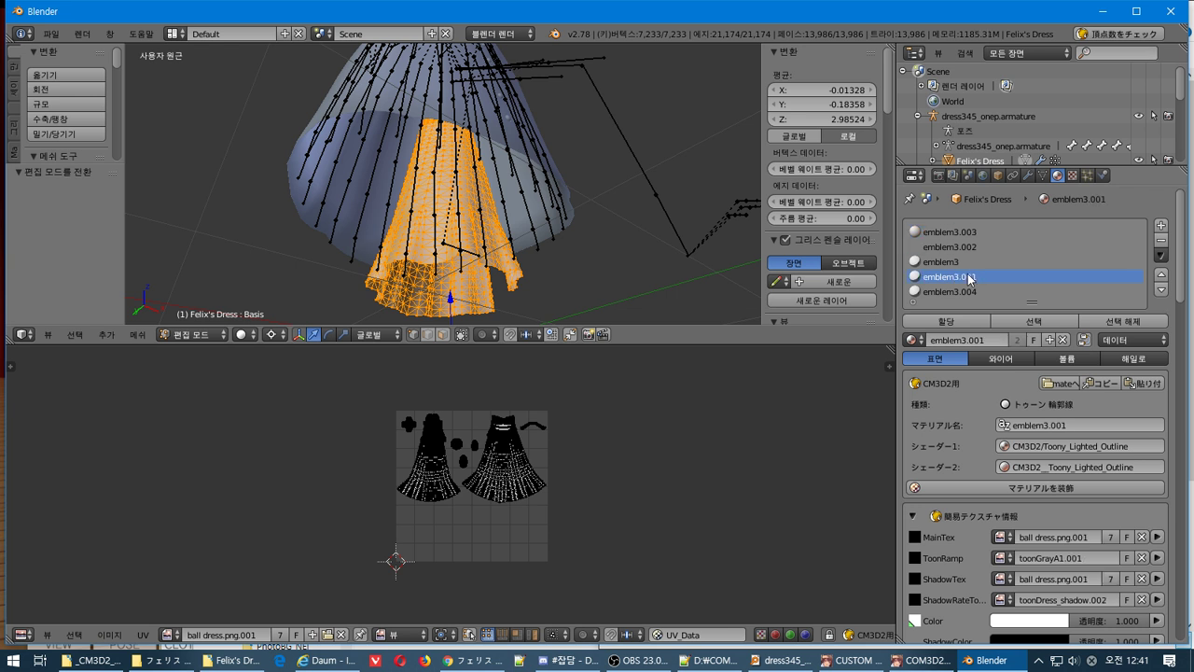
left_click(972, 249)
left_click(973, 234)
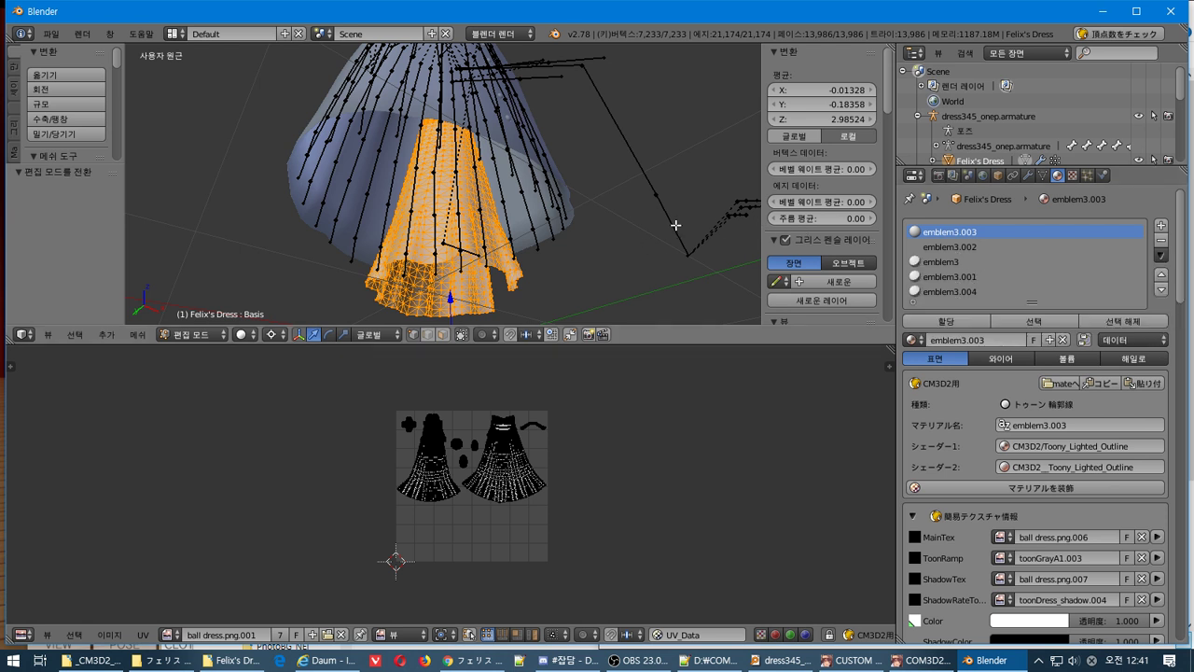
key("a")
left_click(1040, 319)
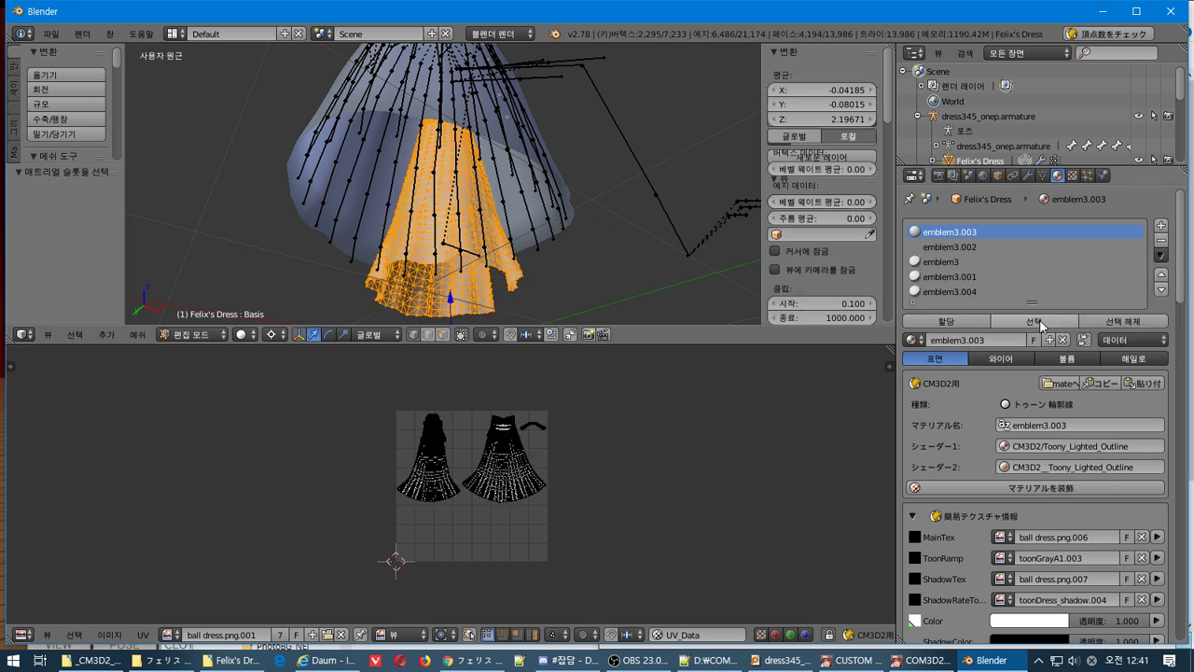
Clear the face selection, check the faces assigned to the emblem3.002 material, and deselect everything again.
key("a")
left_click(991, 247)
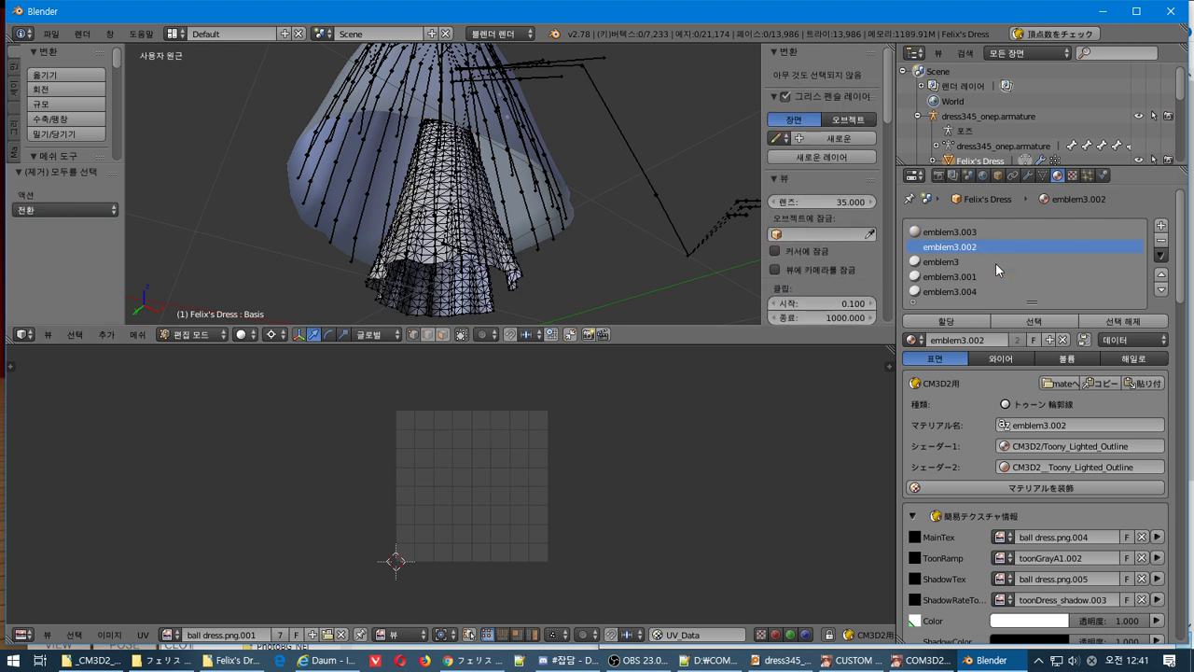
left_click(1046, 322)
key("a")
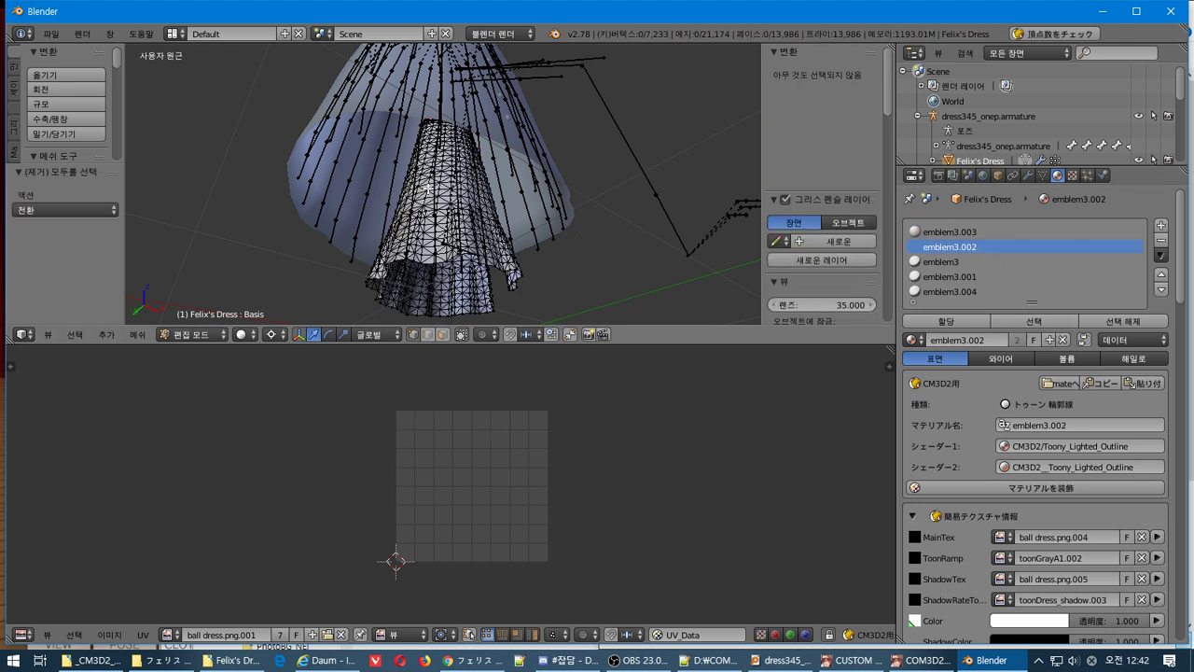
Return to Object Mode and export the dress as CM3D2 model Felix's Dress.model into D:\COM3D2\Mod\Felix's Dress\, copying the path from the File Explorer window.
key("Tab")
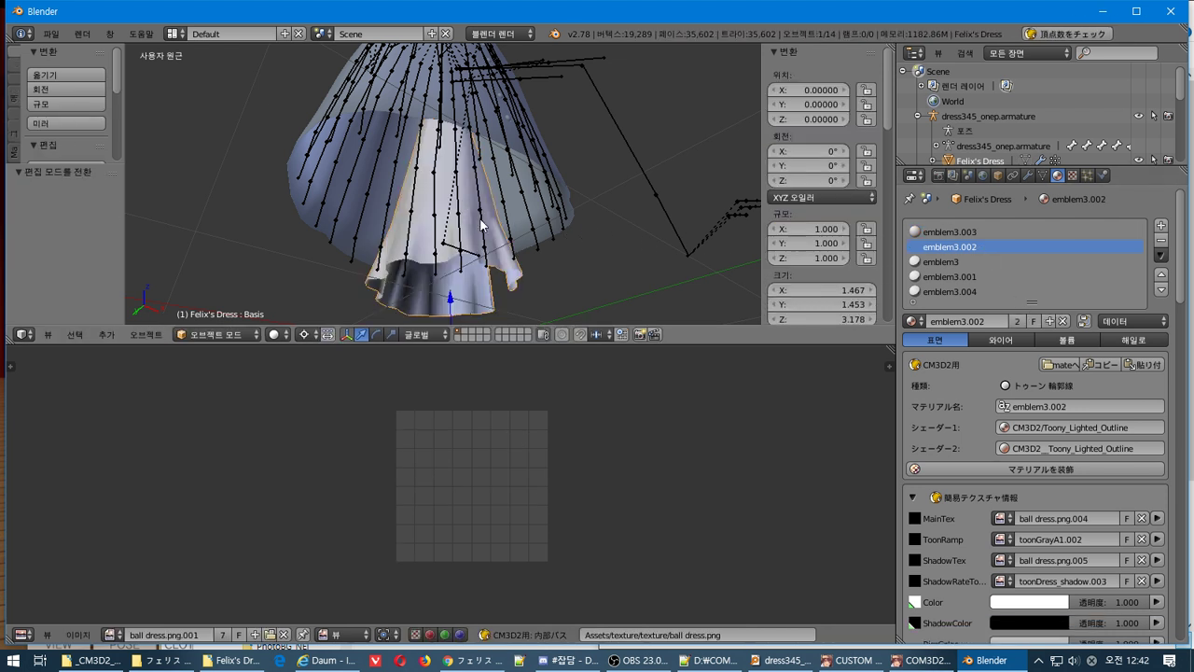
left_click(52, 34)
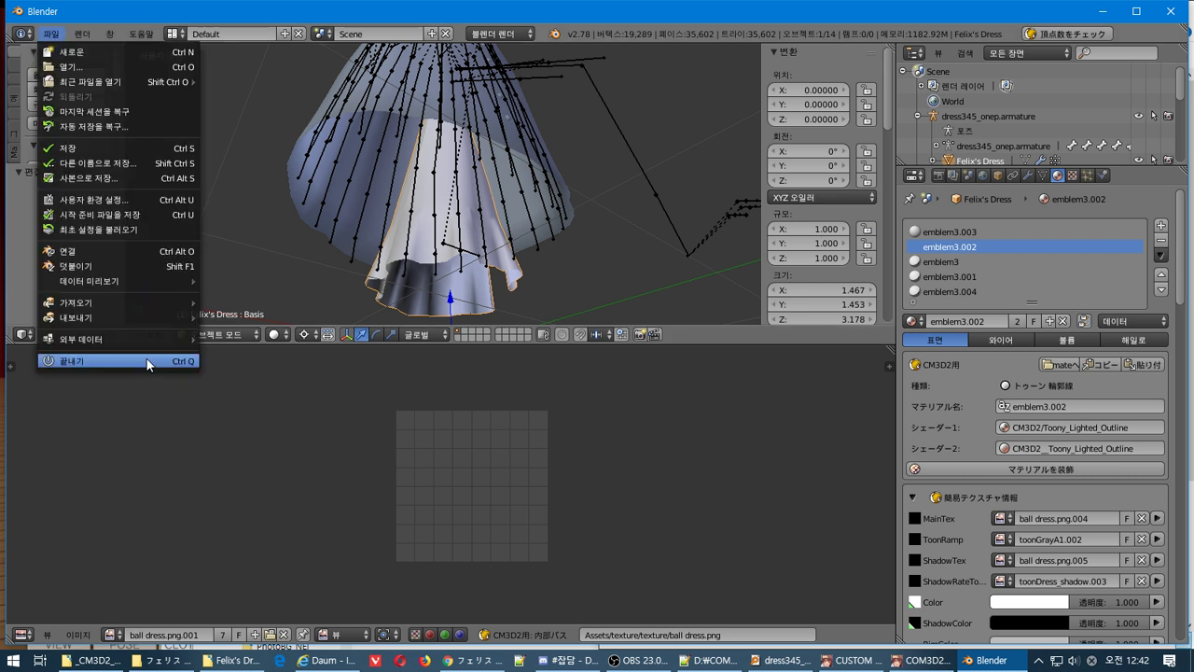
mouse_move(163, 323)
left_click(233, 452)
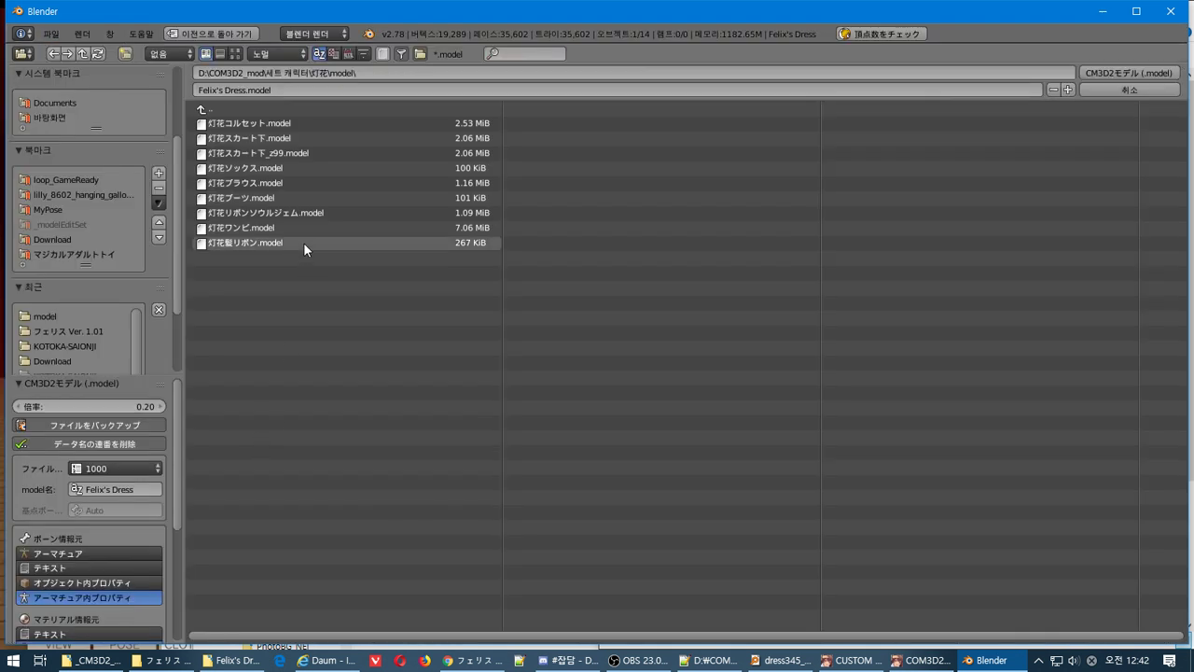
left_click(73, 315)
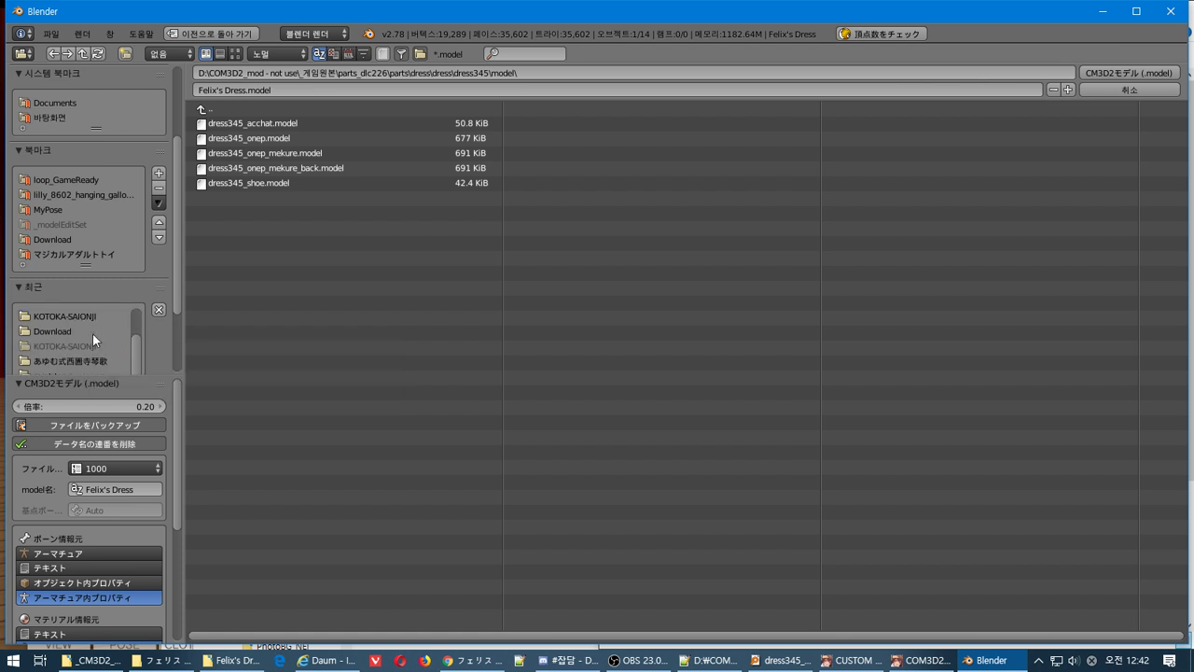
left_click(232, 660)
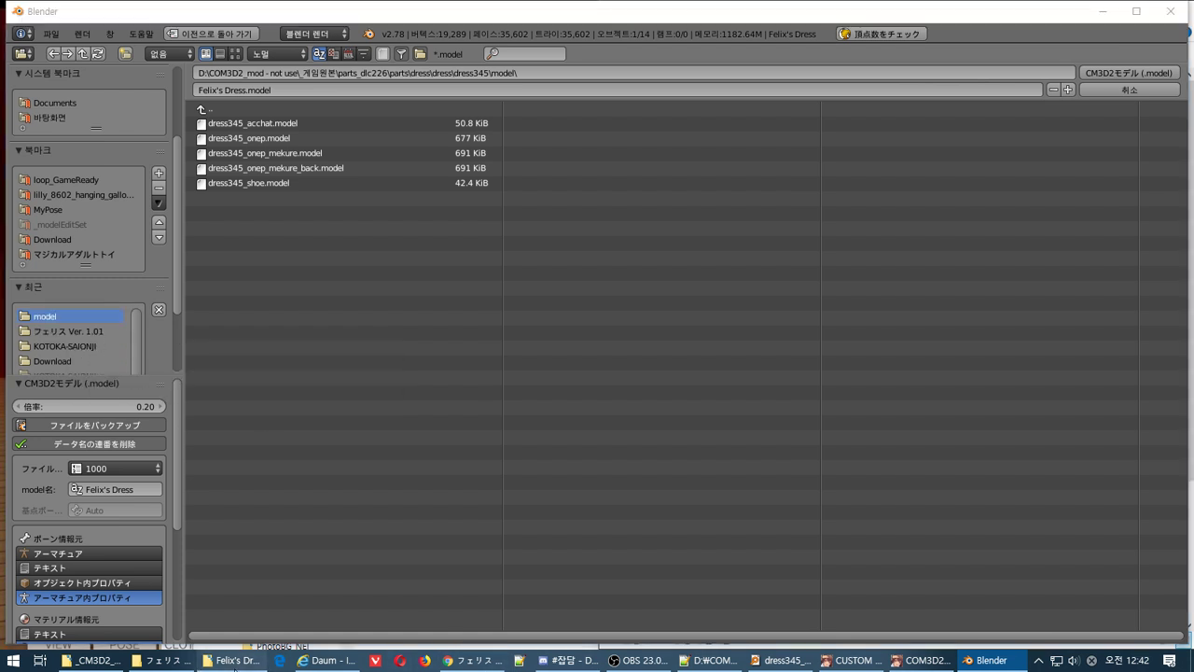
left_click(603, 248)
key("ctrl+c")
left_click(382, 72)
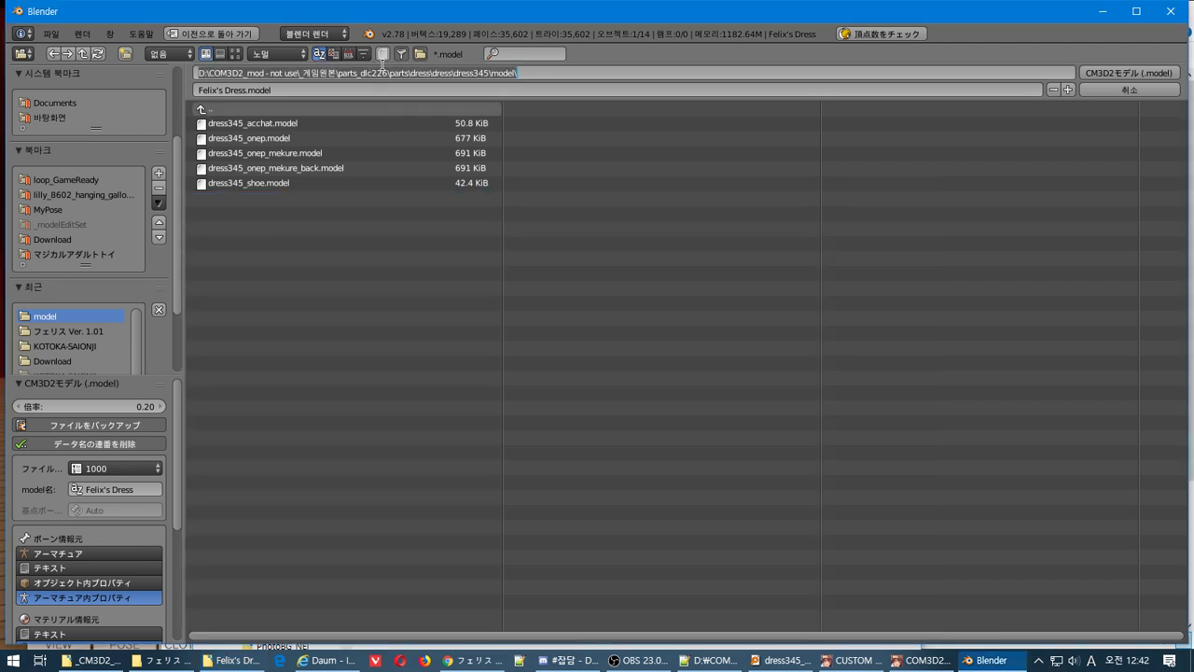
key("ctrl+v")
key("Return")
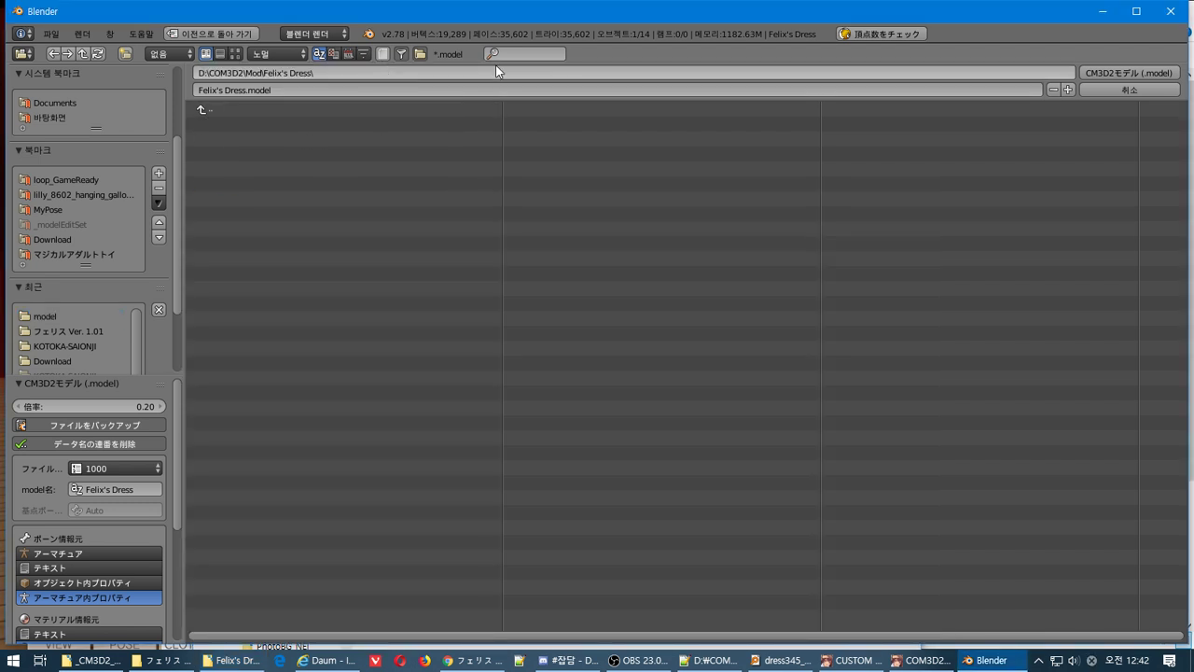
left_click(1159, 75)
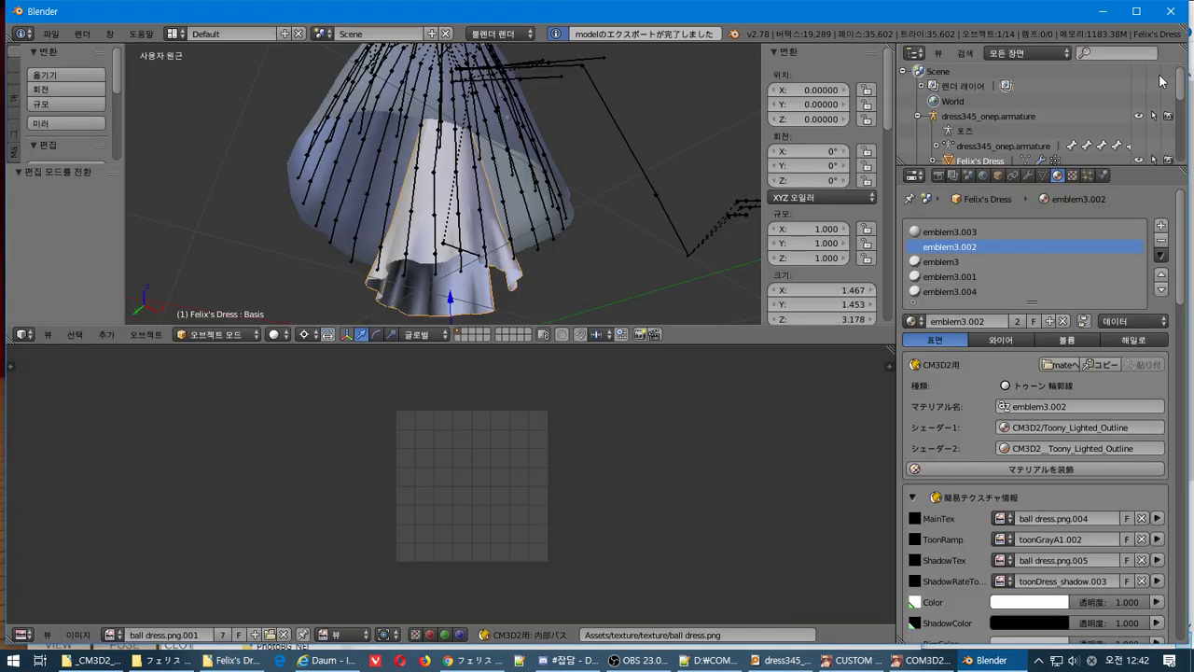
Try to import Felix's Dress.model from the Felix's Dress mod folder as a CM3D2 model.
left_click(50, 34)
mouse_move(177, 319)
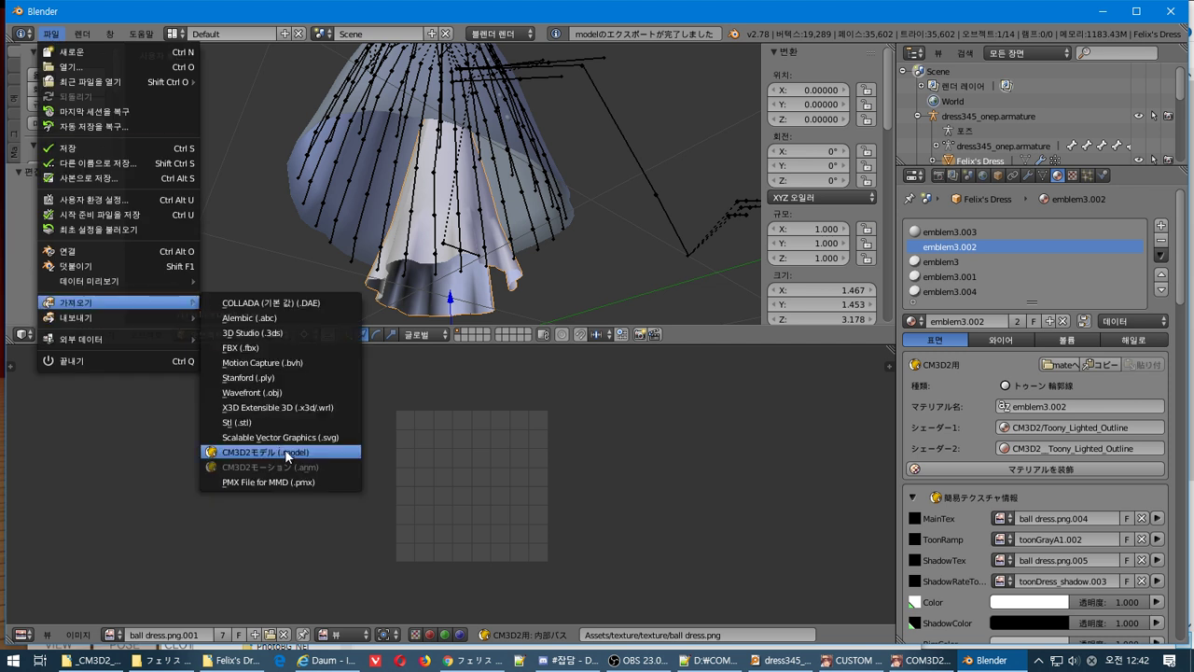
left_click(284, 454)
left_click(102, 316)
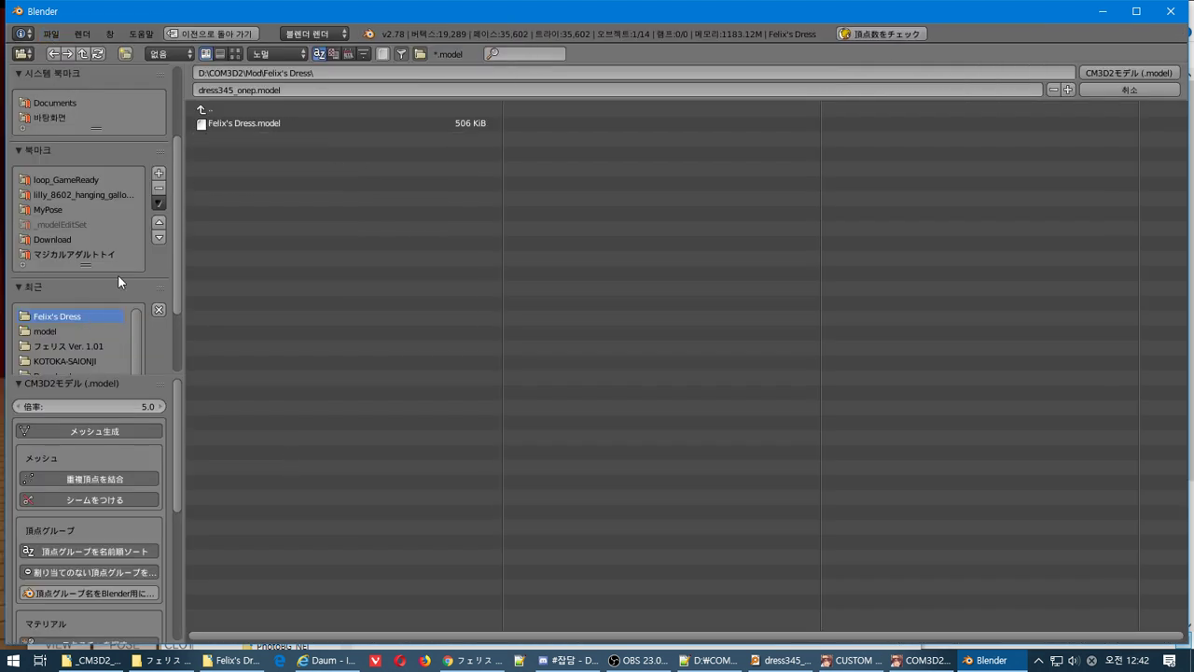
left_click(250, 125)
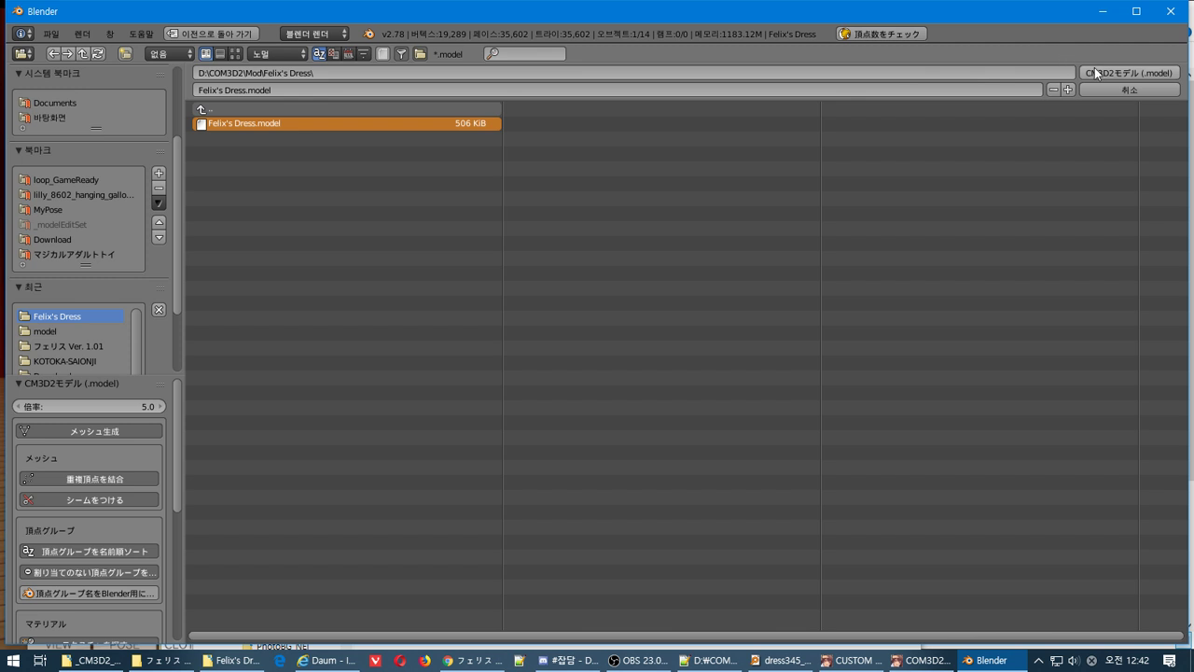
left_click(1100, 74)
Select the Felix's Dress mesh and export it again as CM3D2 model Felix's Dress.model in the same mod folder.
right_click(415, 232)
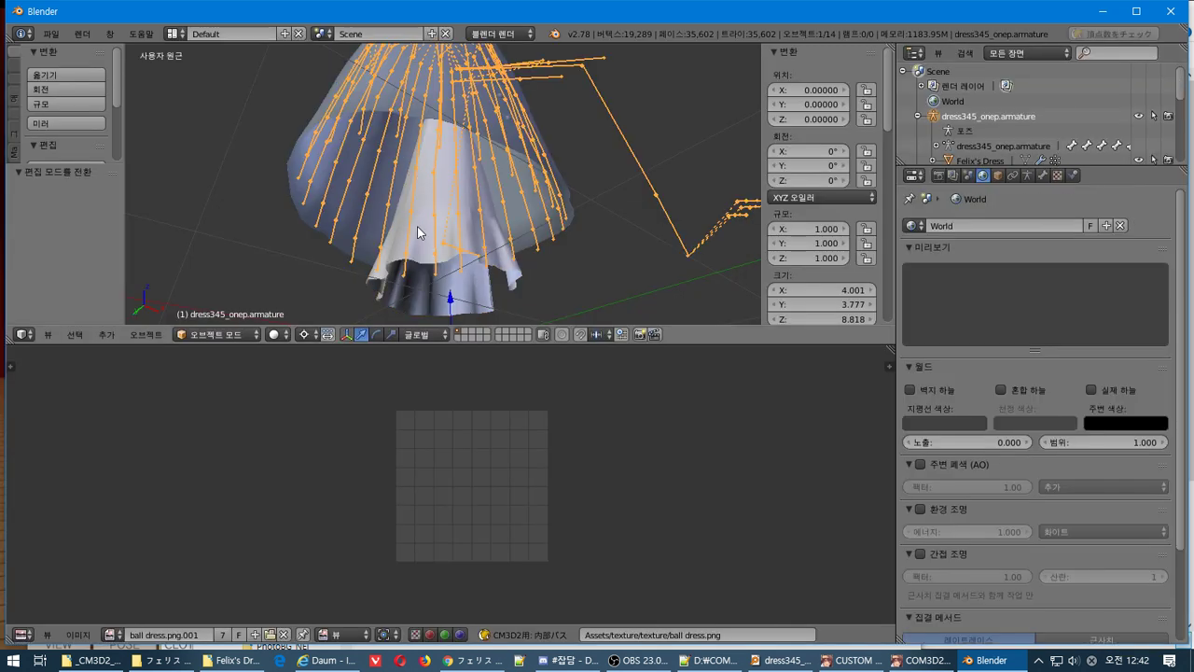
right_click(417, 232)
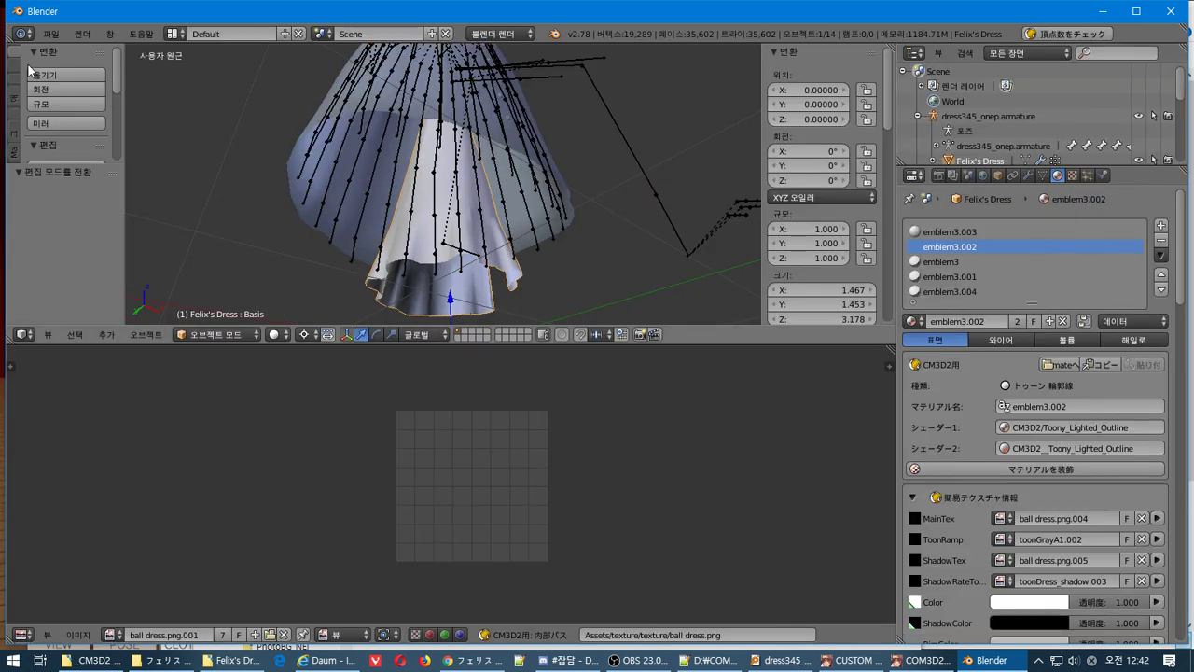
left_click(53, 38)
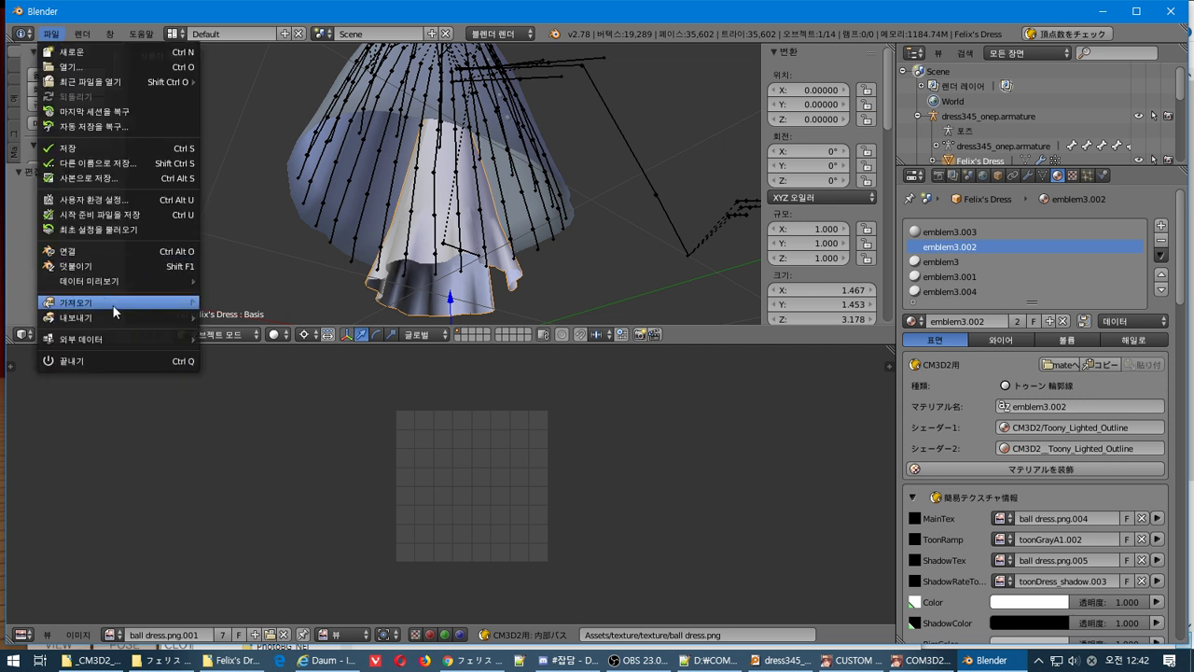
mouse_move(126, 318)
left_click(296, 452)
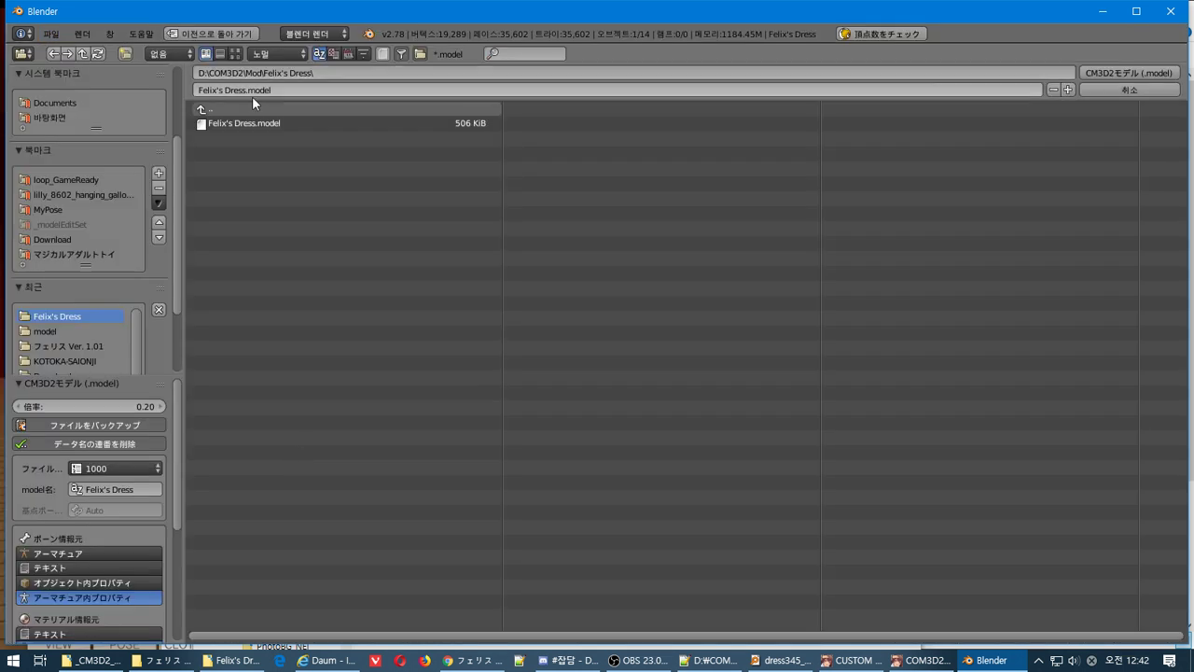
left_click(1106, 74)
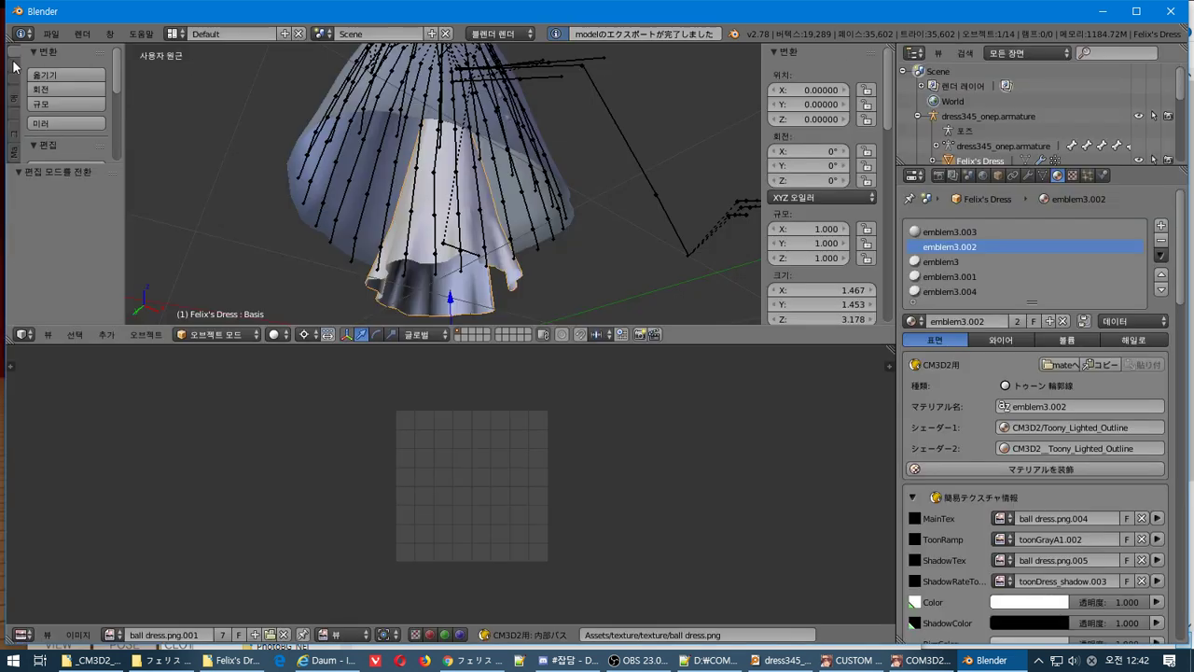
Import the exported Felix's Dress.model from D:\COM3D2\Mod\Felix's Dress\ as a CM3D2 model.
left_click(50, 34)
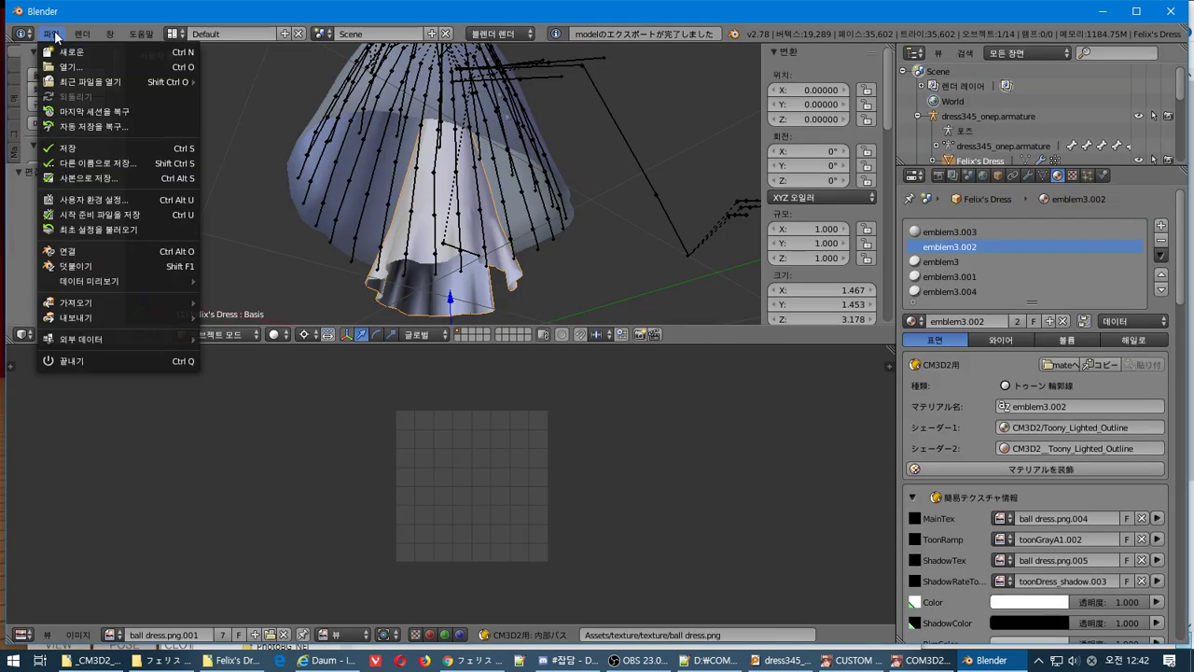
left_click(263, 451)
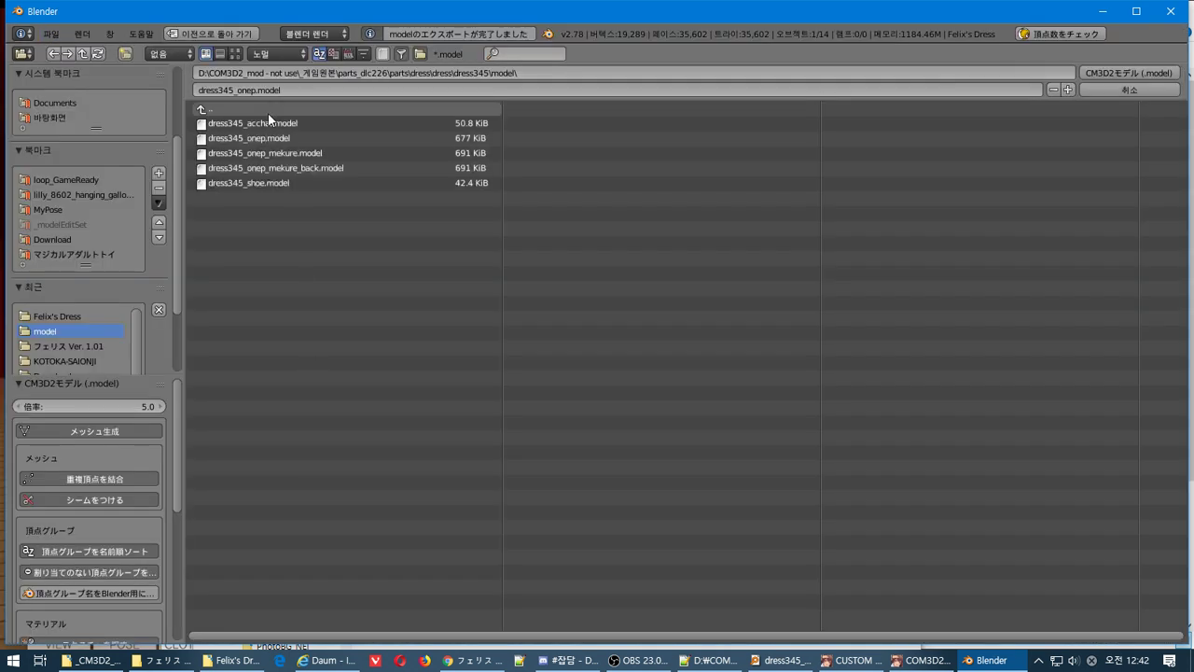
left_click(96, 316)
left_click(283, 122)
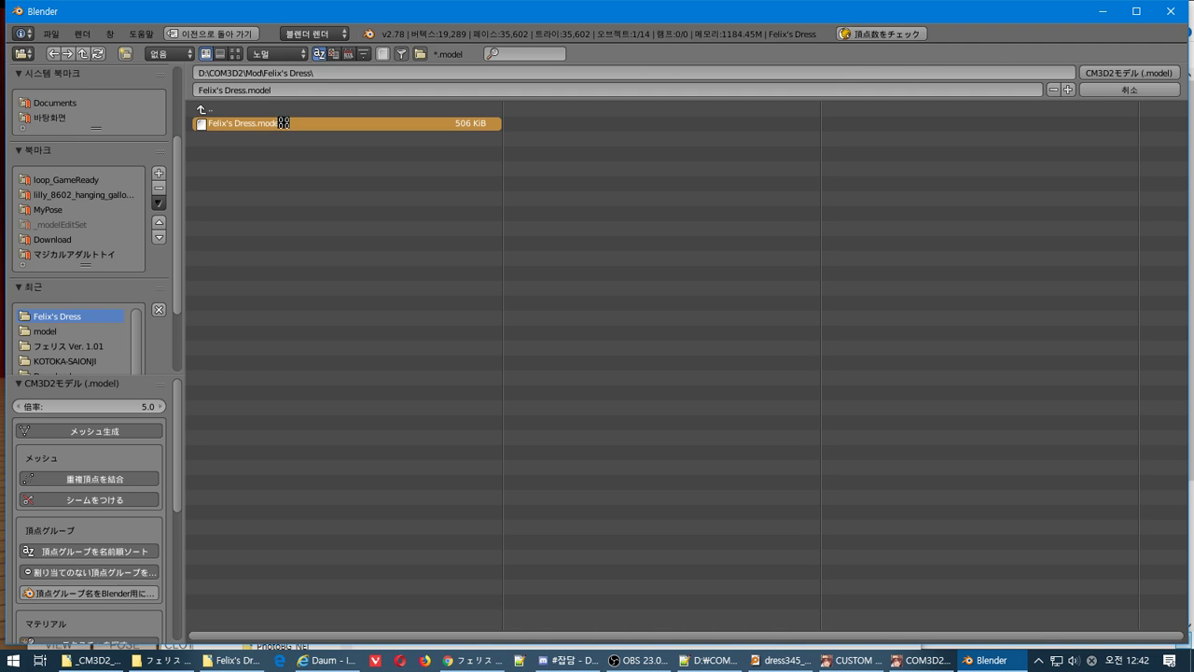
double_click(283, 122)
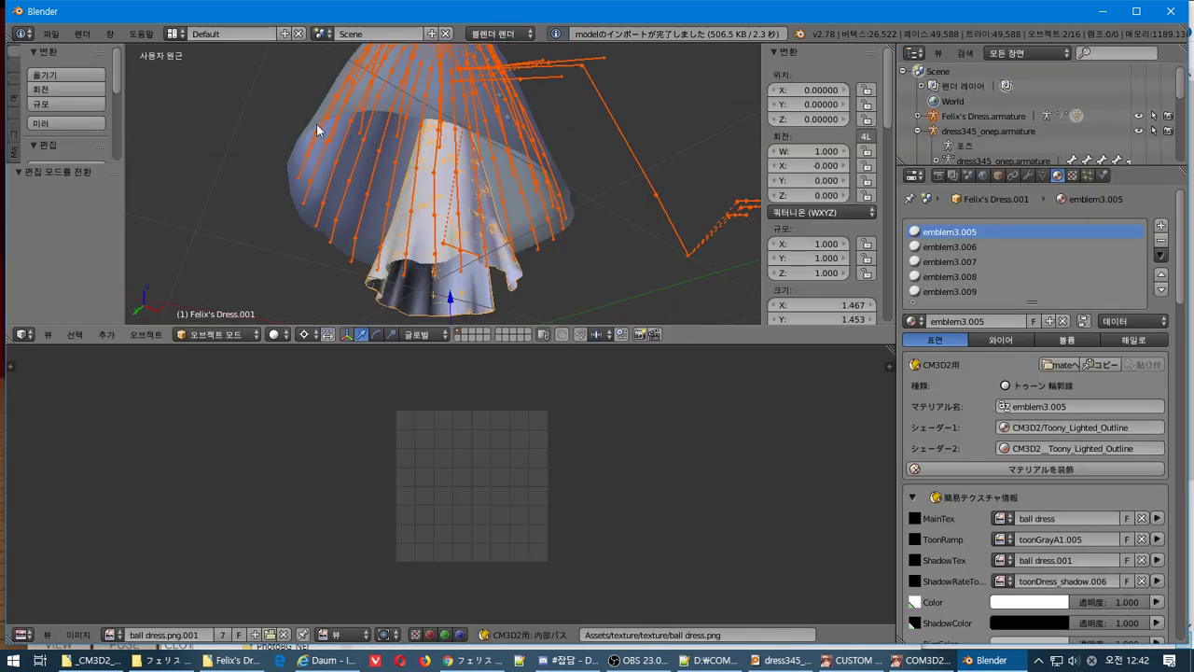
Enlarge the Outliner, expand Felix's Dress.armature and select only its Felix's Dress.001 mesh.
mouse_move(317, 124)
middle_mouse_down()
mouse_move(326, 182)
mouse_move(314, 142)
middle_mouse_up()
key("Tab")
key("Tab")
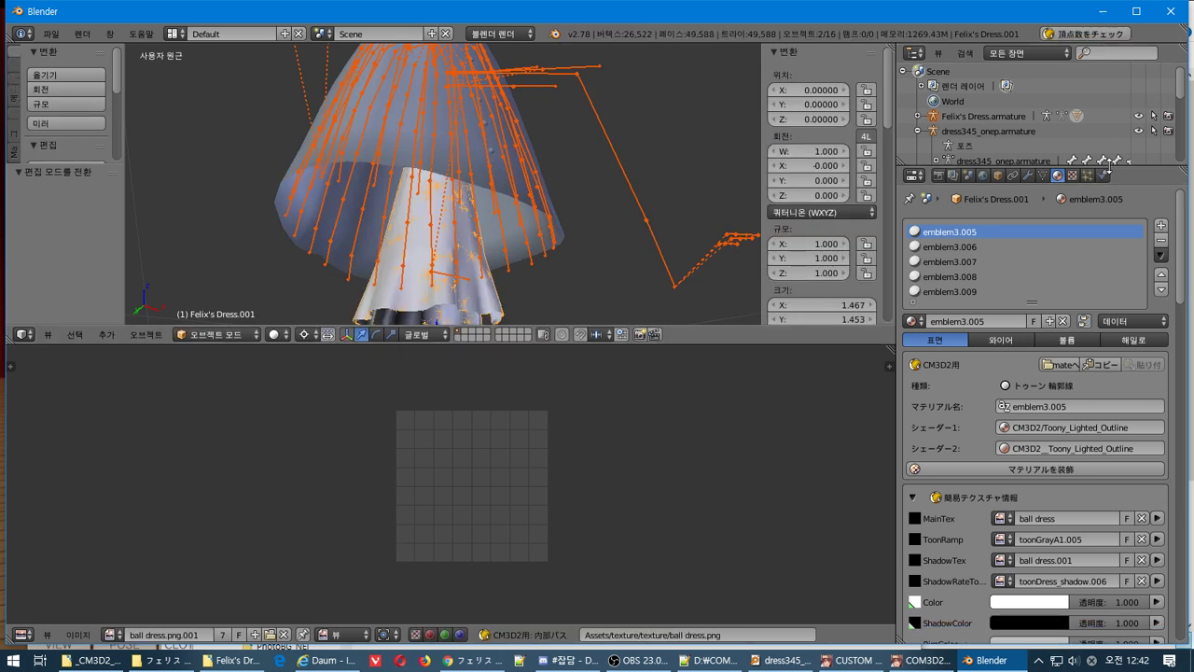
left_click_drag(1110, 167, 1104, 334)
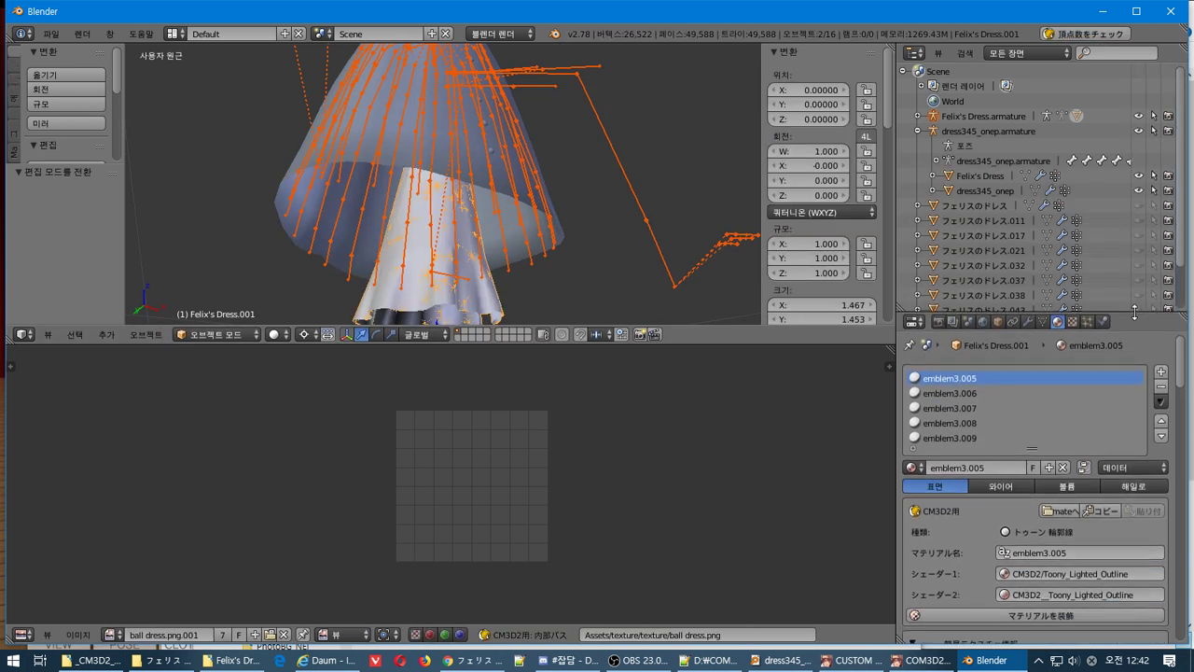
left_click(921, 132)
left_click(921, 131)
left_click(918, 117)
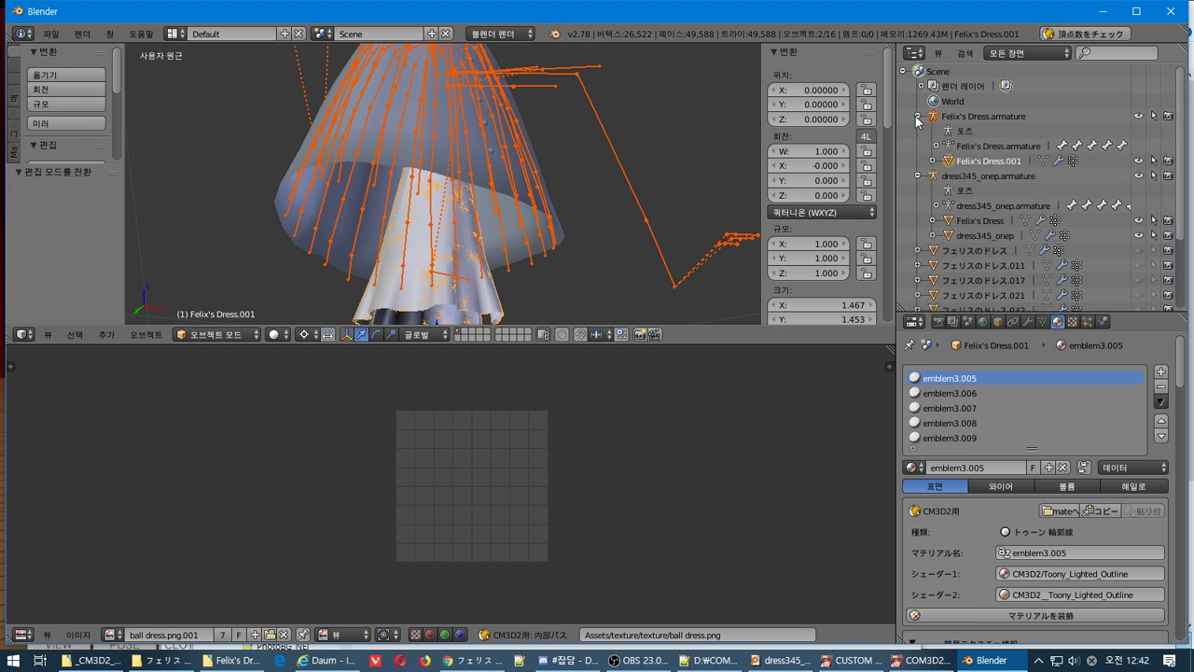
left_click(963, 162)
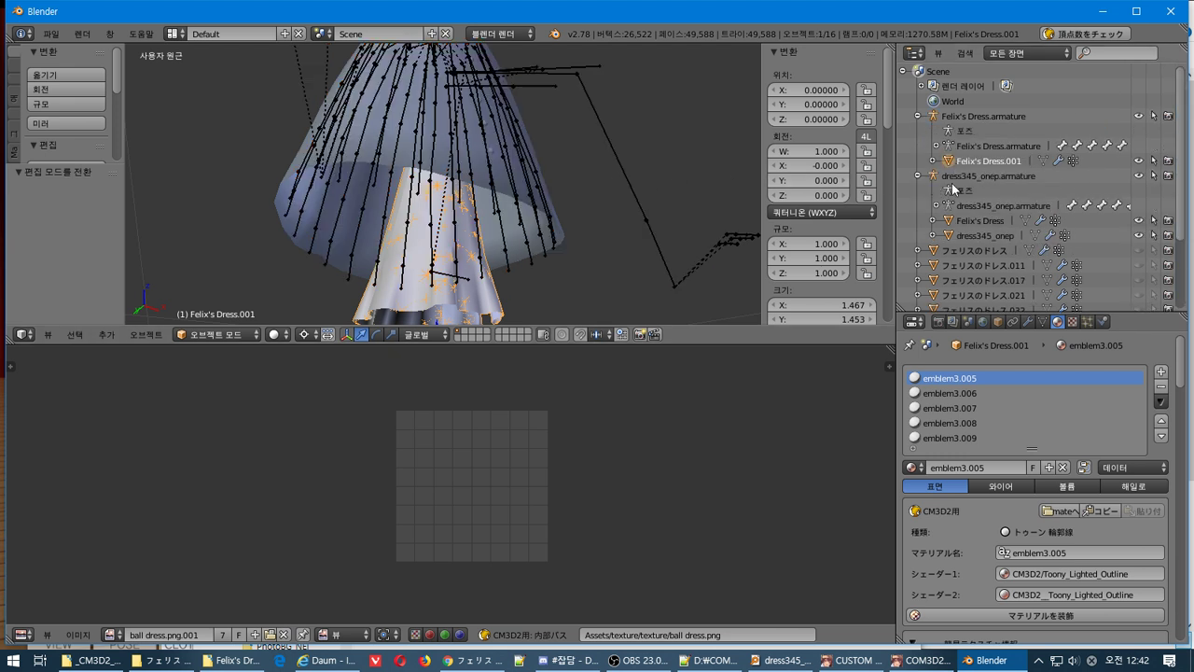
Hide the original Felix's Dress mesh and temporarily hide dress345_onep to inspect the imported dress, leaving dress345_onep shown.
left_click(1138, 222)
left_click(1138, 235)
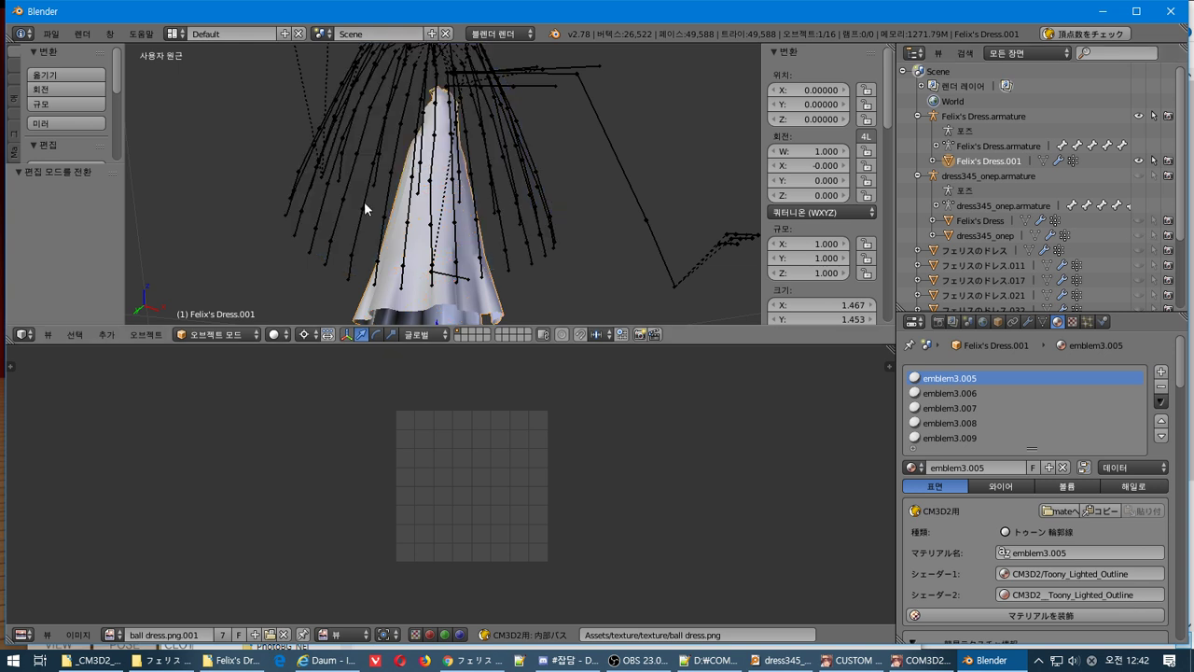
middle_click_drag(364, 201, 383, 263)
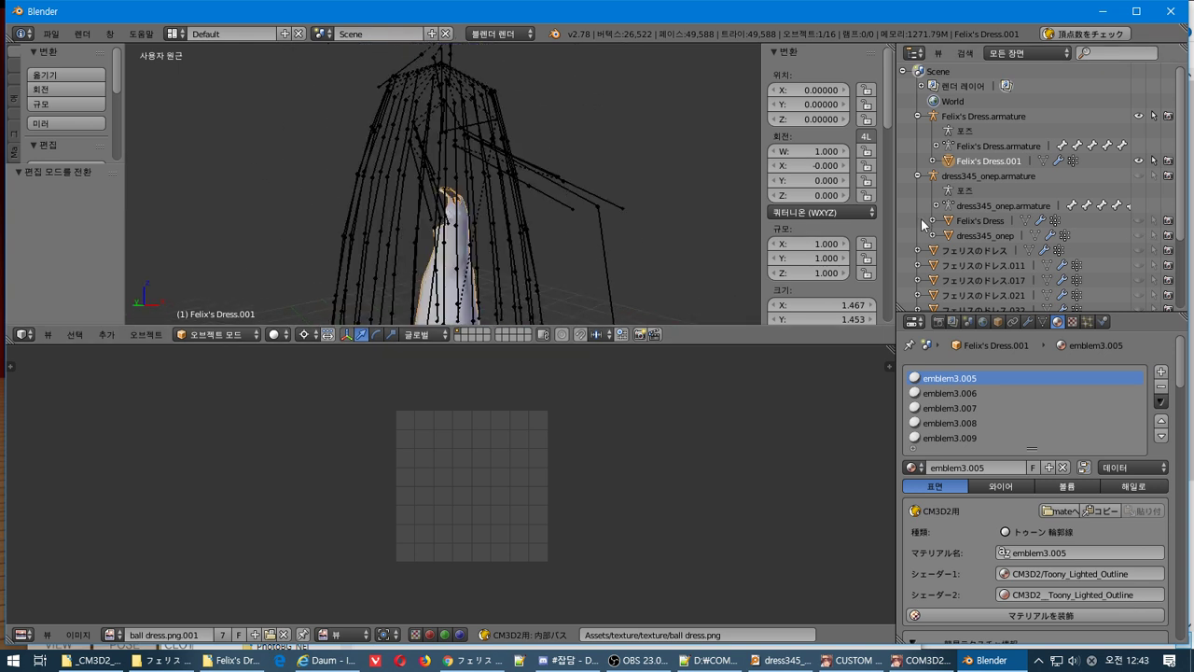
left_click(1138, 236)
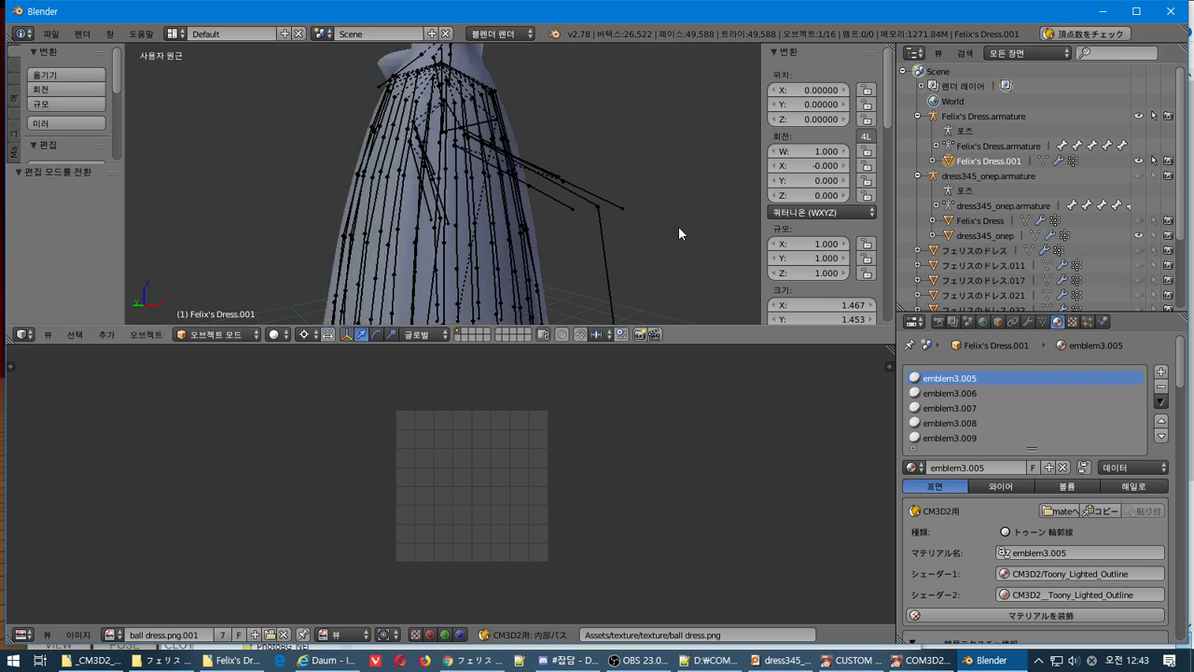
scroll(678, 225, "down", 3)
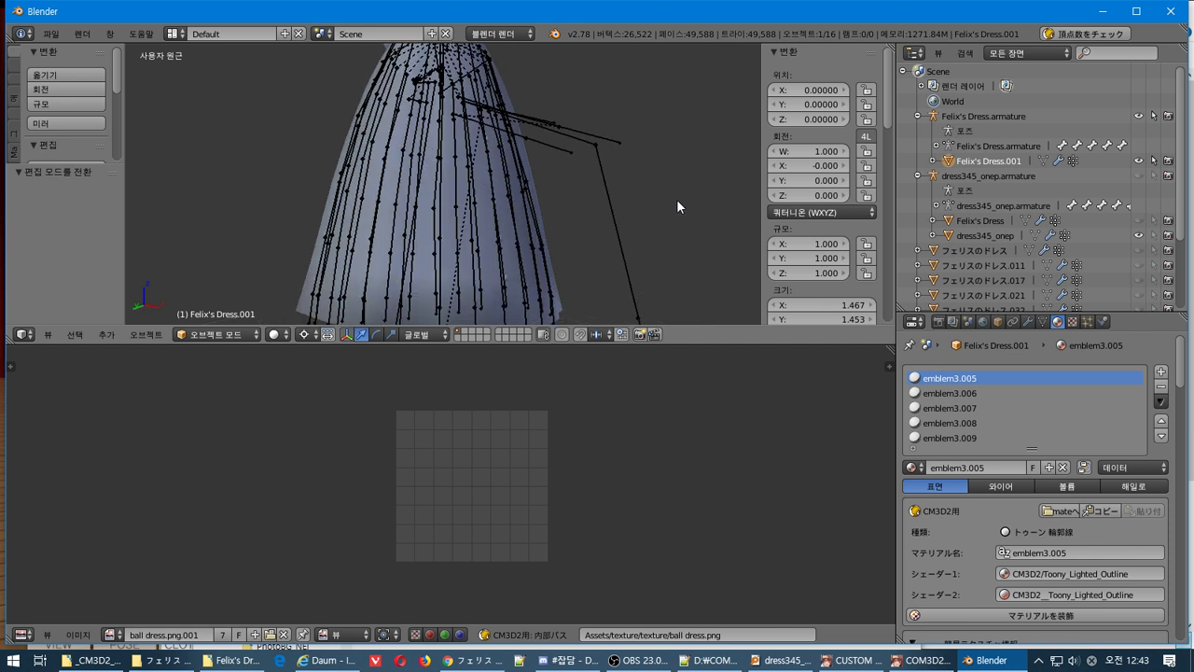
Select Felix's Dress.001 and examine the shader and texture settings of its emblem3.005 material.
left_click(973, 220)
left_click(983, 159)
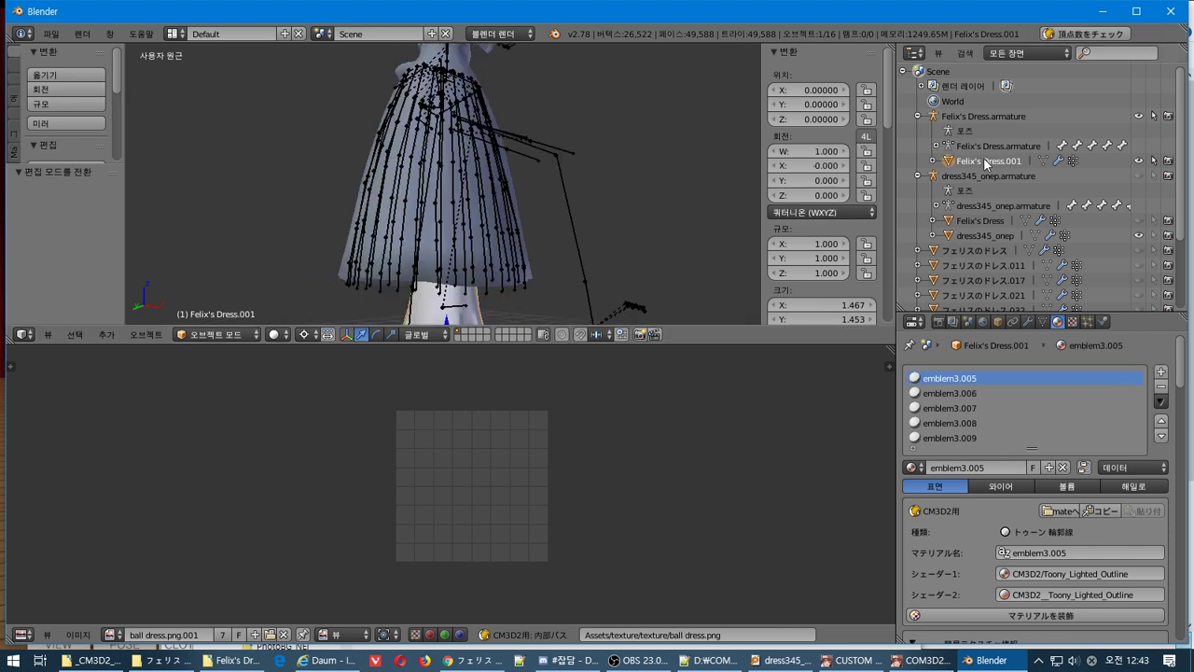
scroll(1055, 499, "down", 5)
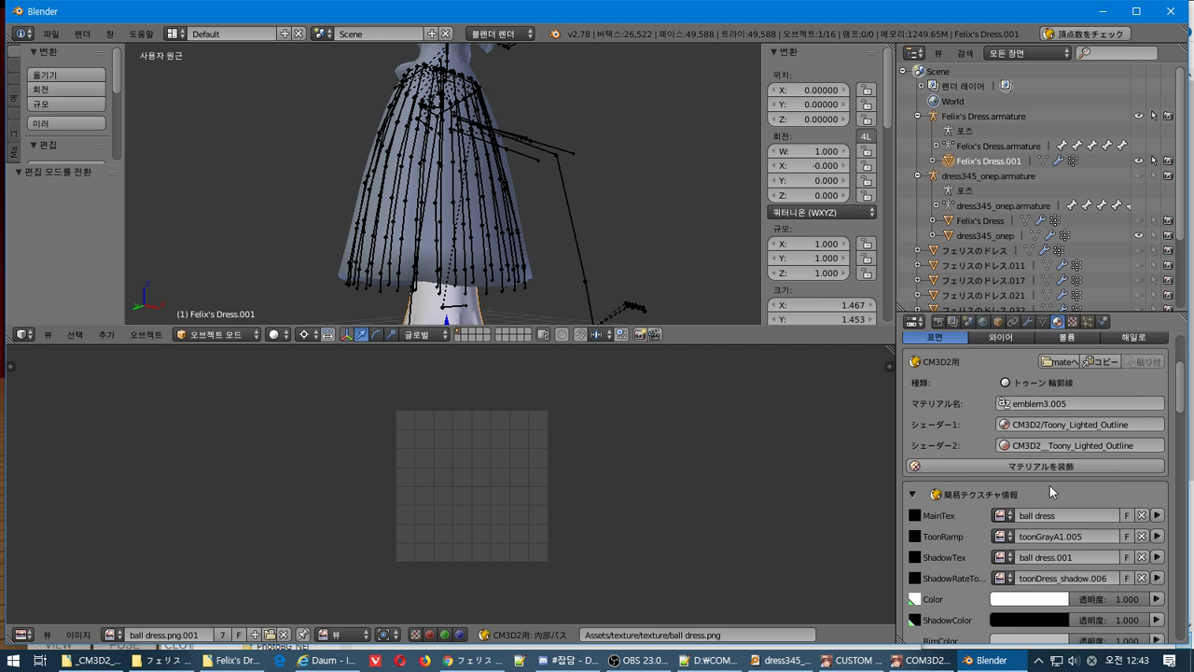
Compare the emblem3 material settings of Felix's Dress.001 with those of the original Felix's Dress, and expand Felix's Dress.001 in the Outliner.
scroll(1049, 485, "up", 4)
scroll(1050, 484, "down", 4)
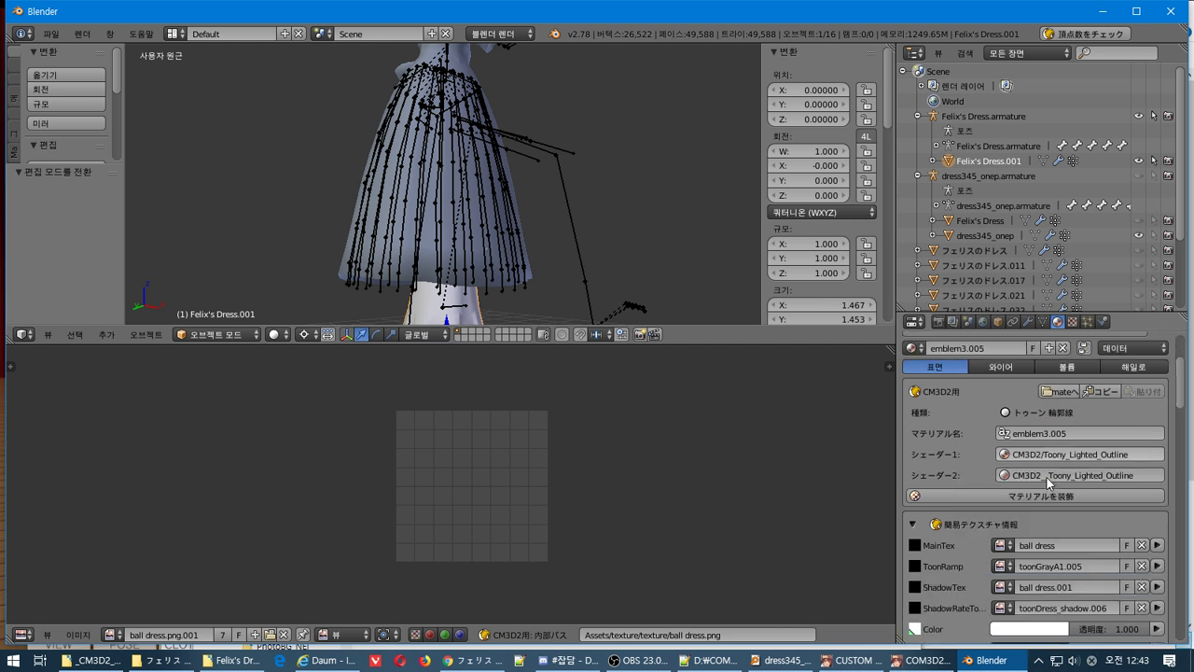
left_click(1002, 220)
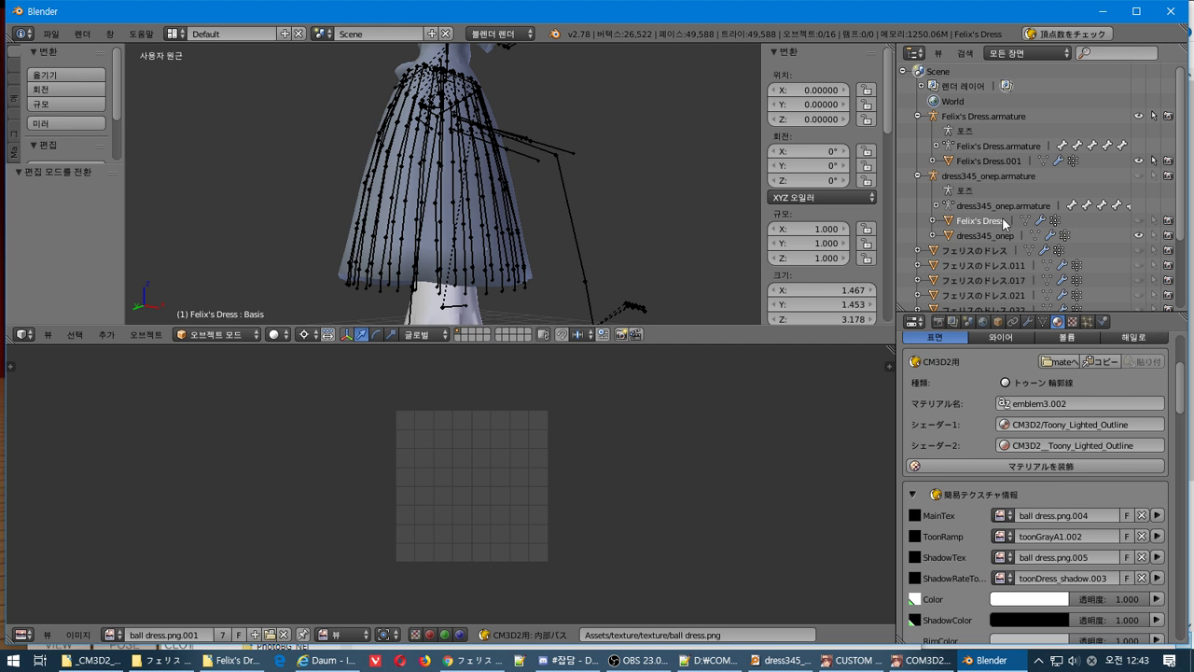
left_click(978, 159)
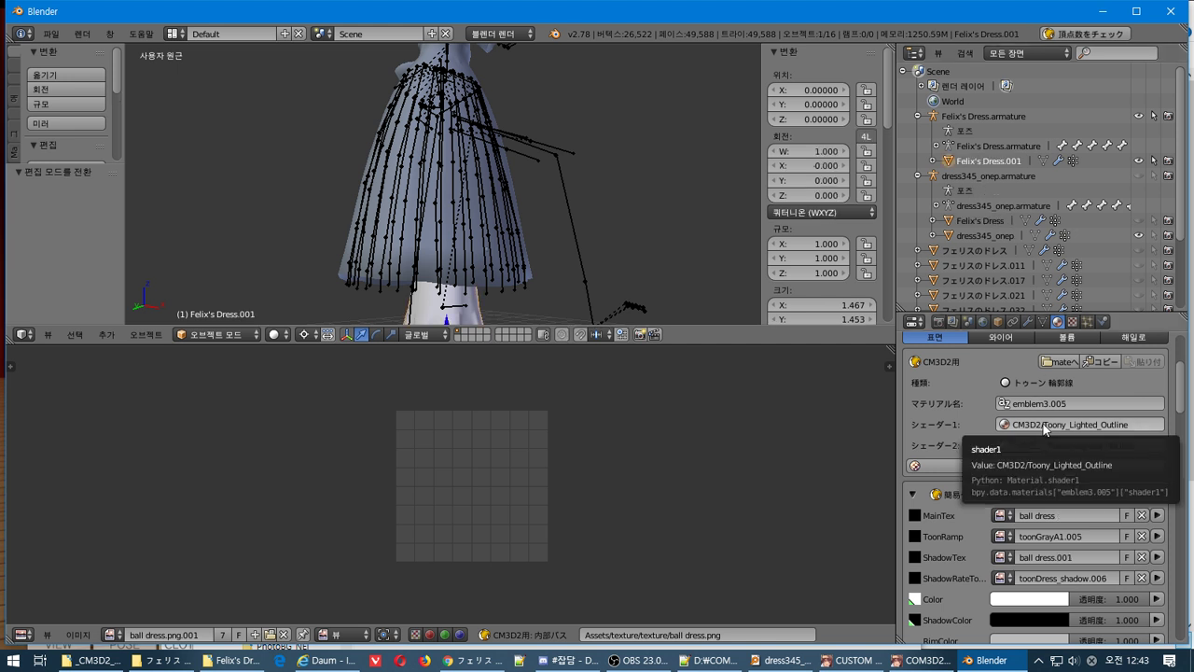
left_click(935, 161)
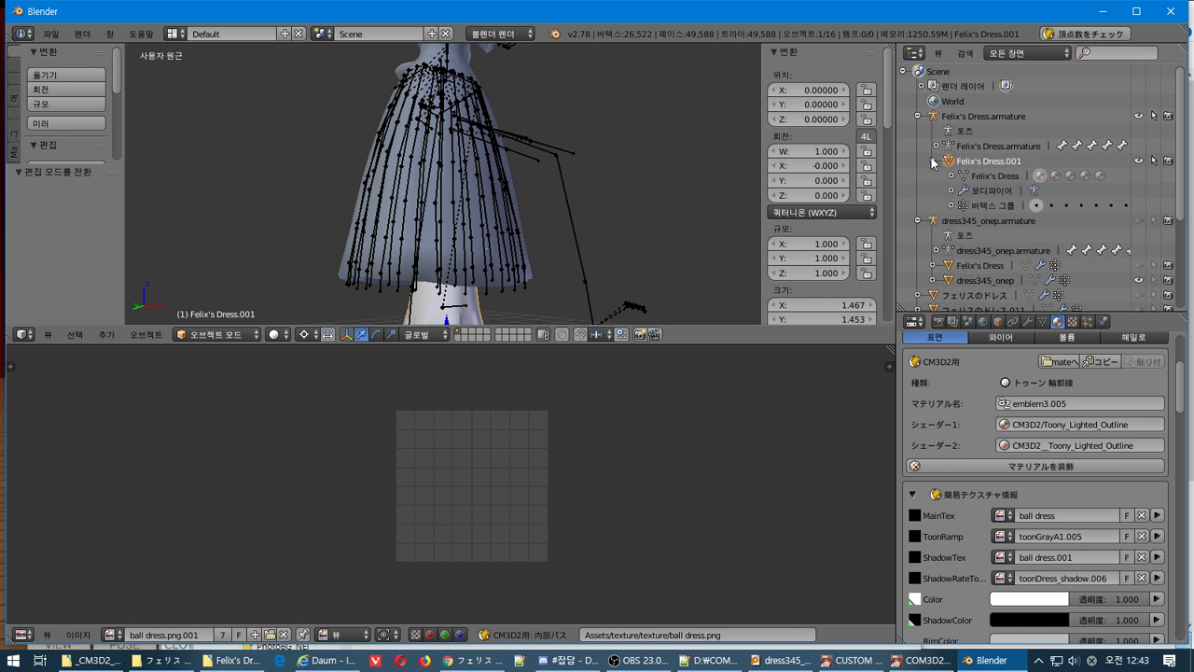
Enlarge the 3D view and scale the entire Felix's Dress.001 mesh uniformly by 1.995 in Edit Mode.
left_click_drag(510, 343, 511, 587)
middle_click_drag(422, 364, 448, 411)
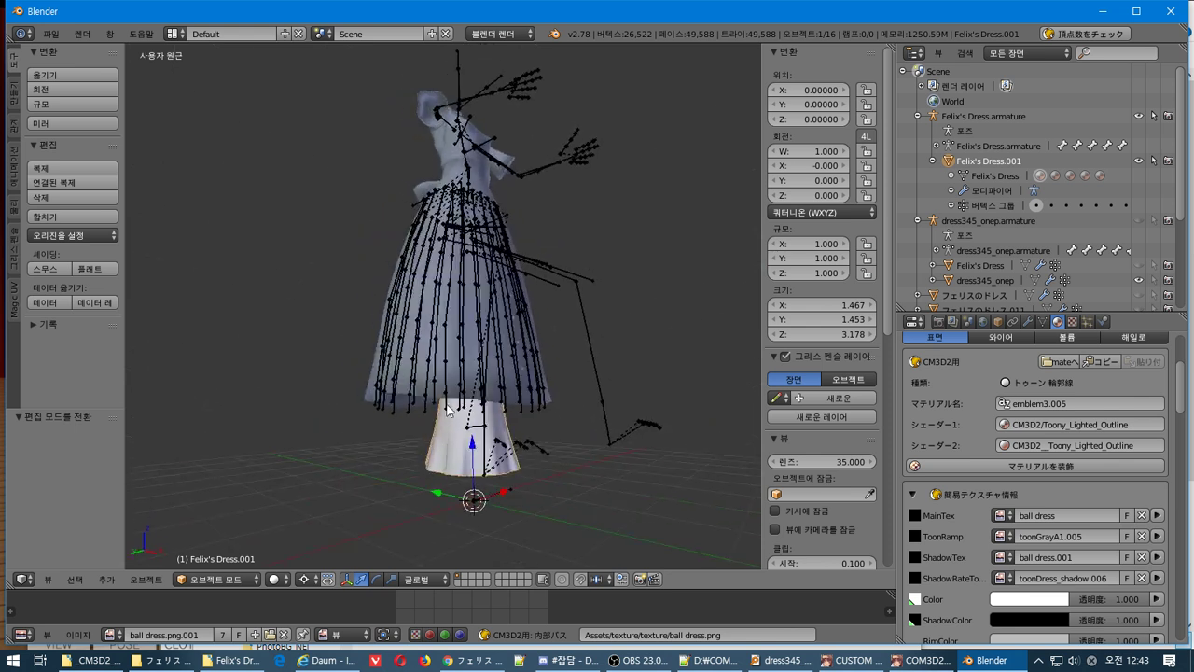
key("Tab")
scroll(497, 410, "up", 2)
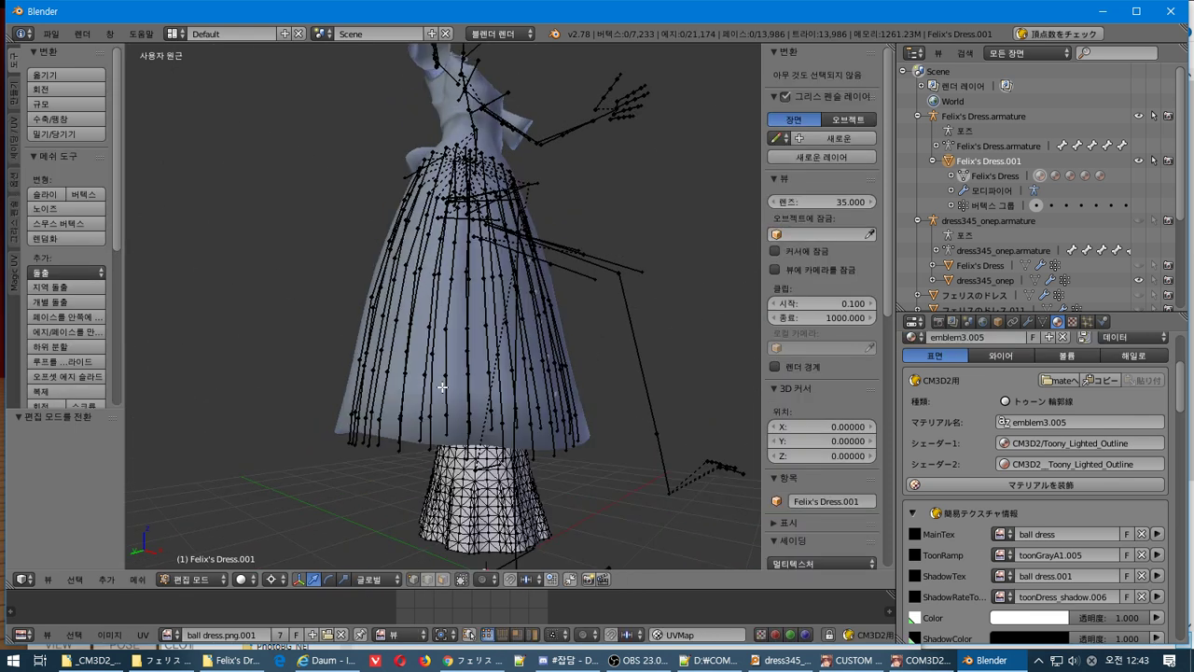
key("a")
scroll(528, 468, "down", 3)
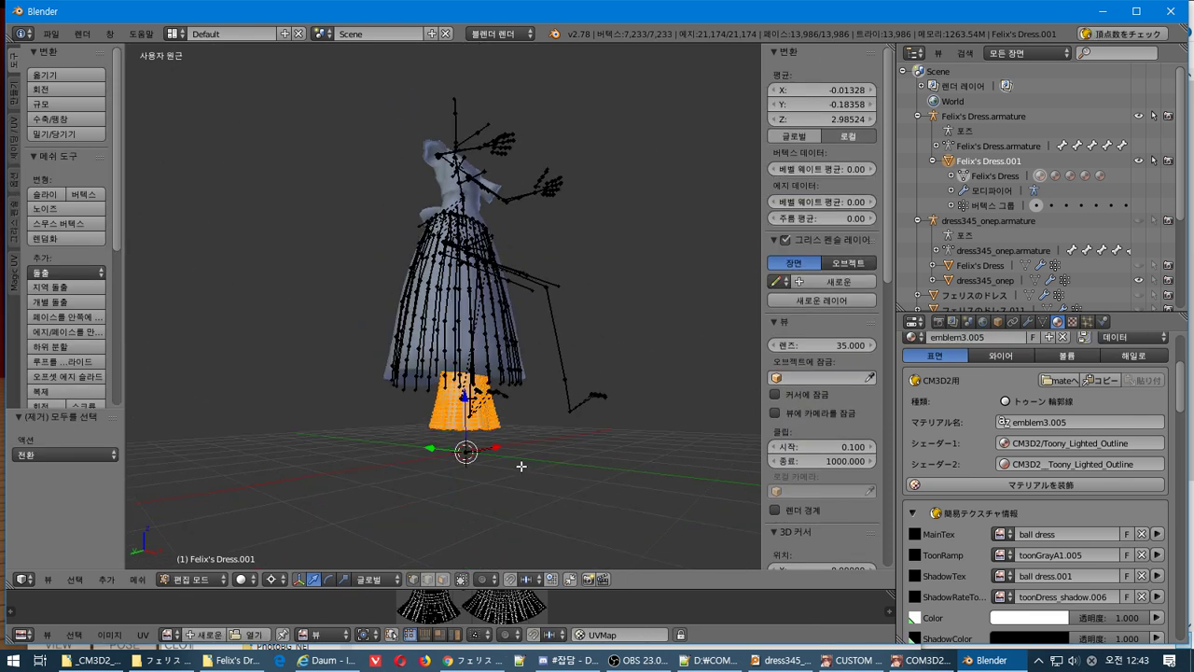
scroll(521, 466, "up", 3)
scroll(521, 465, "down", 2)
key("s")
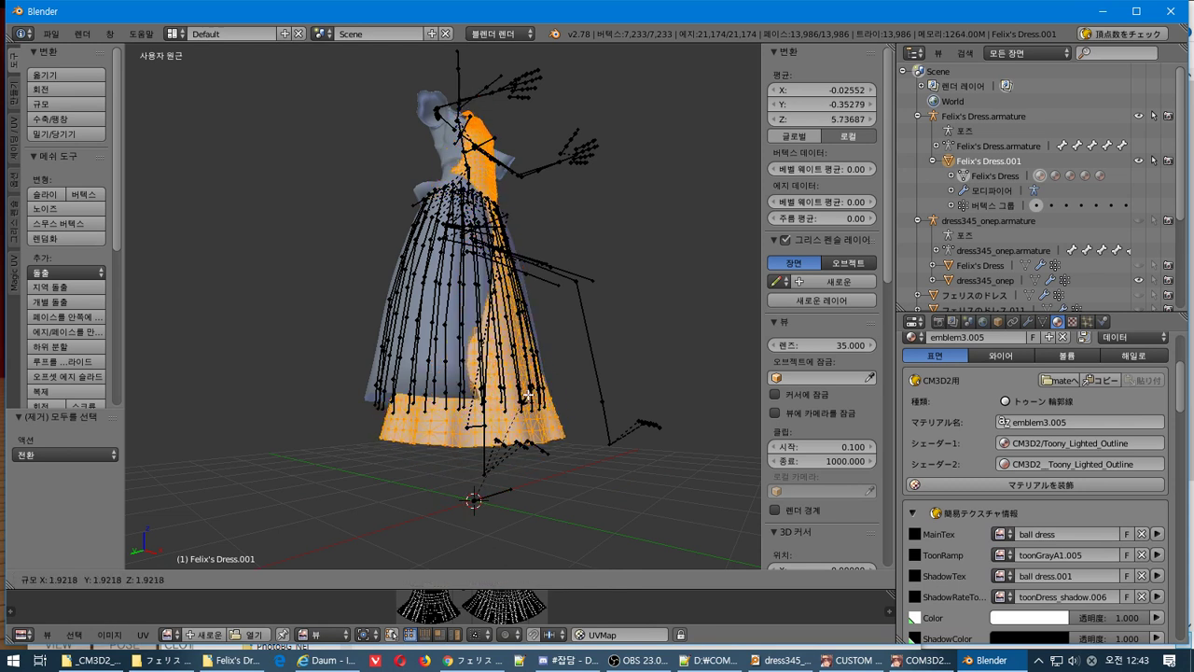
left_click(529, 399)
scroll(530, 334, "up", 5)
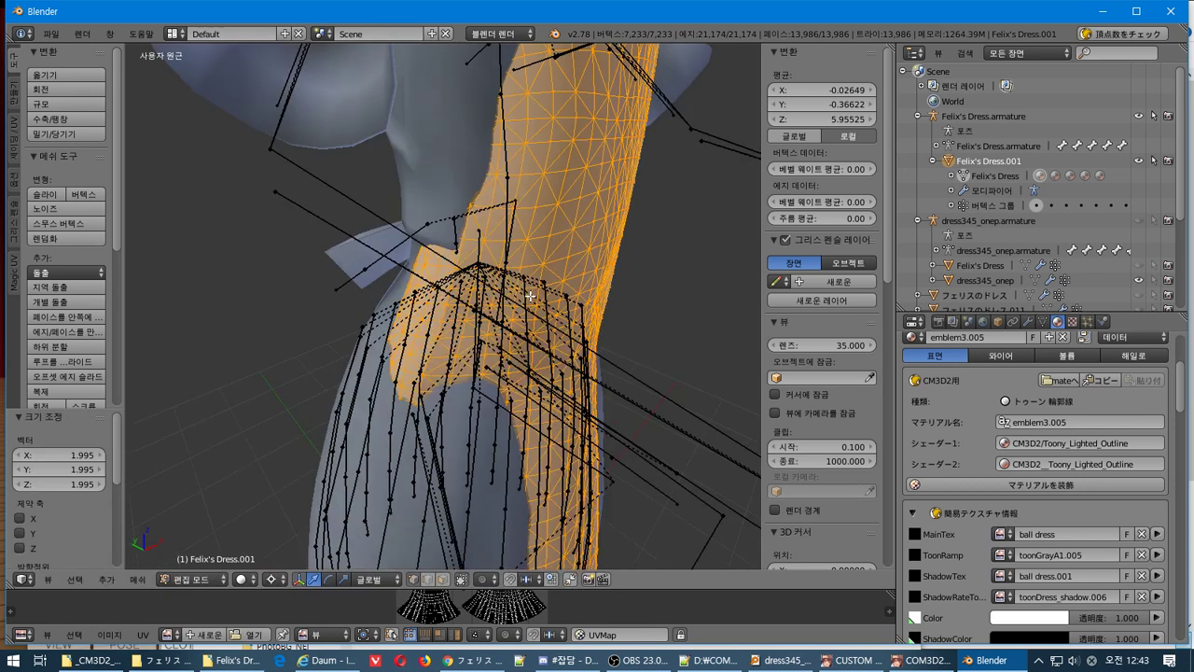
scroll(530, 295, "down", 5)
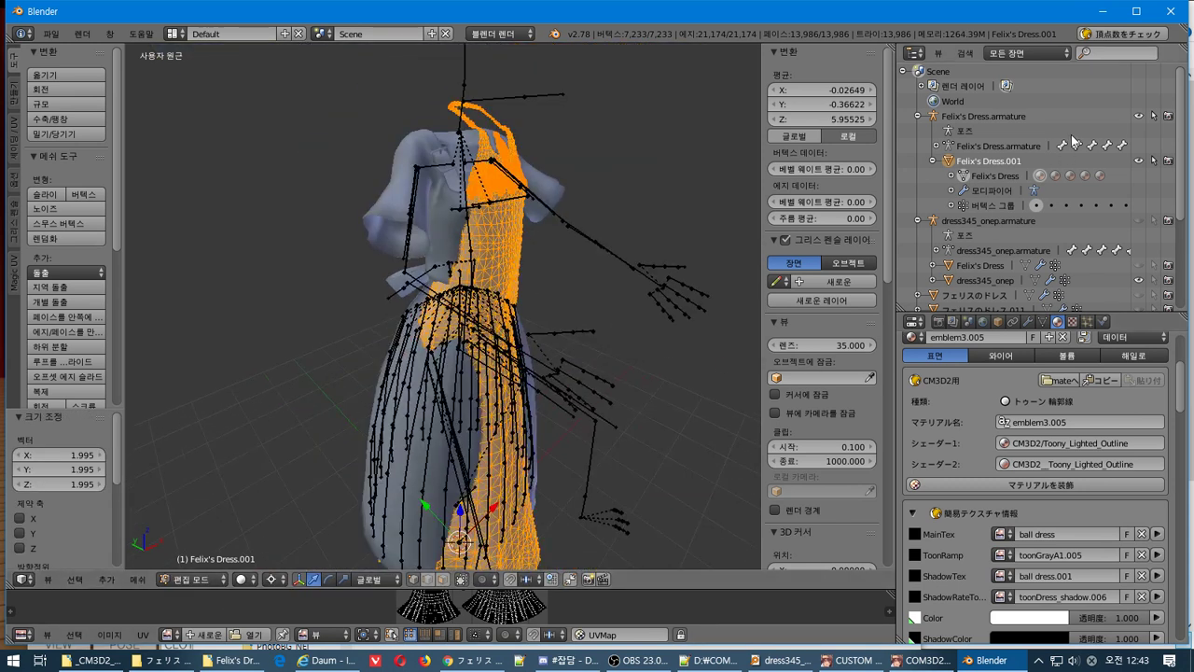
Return to Object Mode and add the CM3D2 base body body001.body to the scene.
scroll(1070, 150, "down", 5)
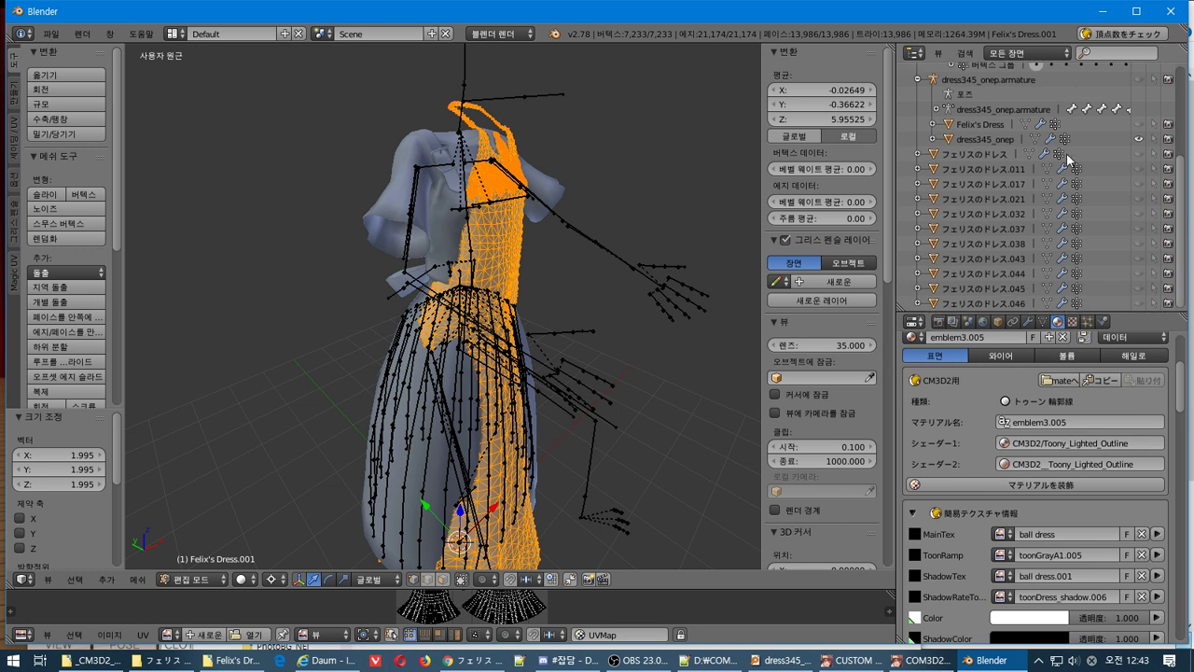
scroll(1070, 161, "up", 5)
left_click(107, 579)
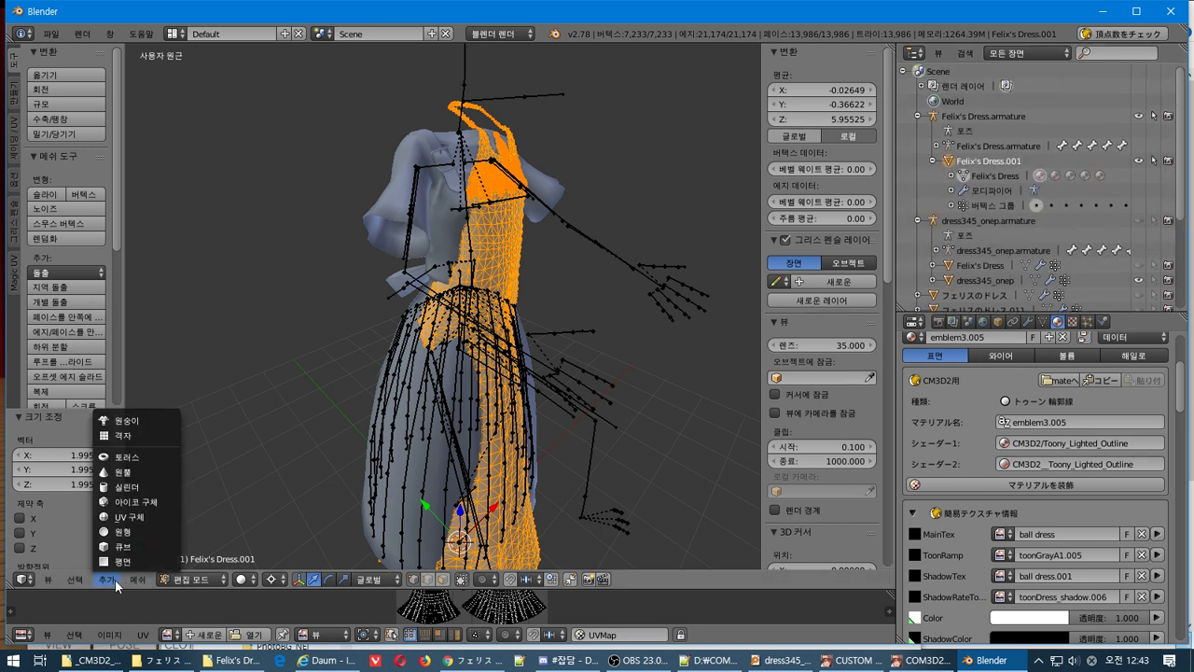
key("Tab")
left_click(107, 579)
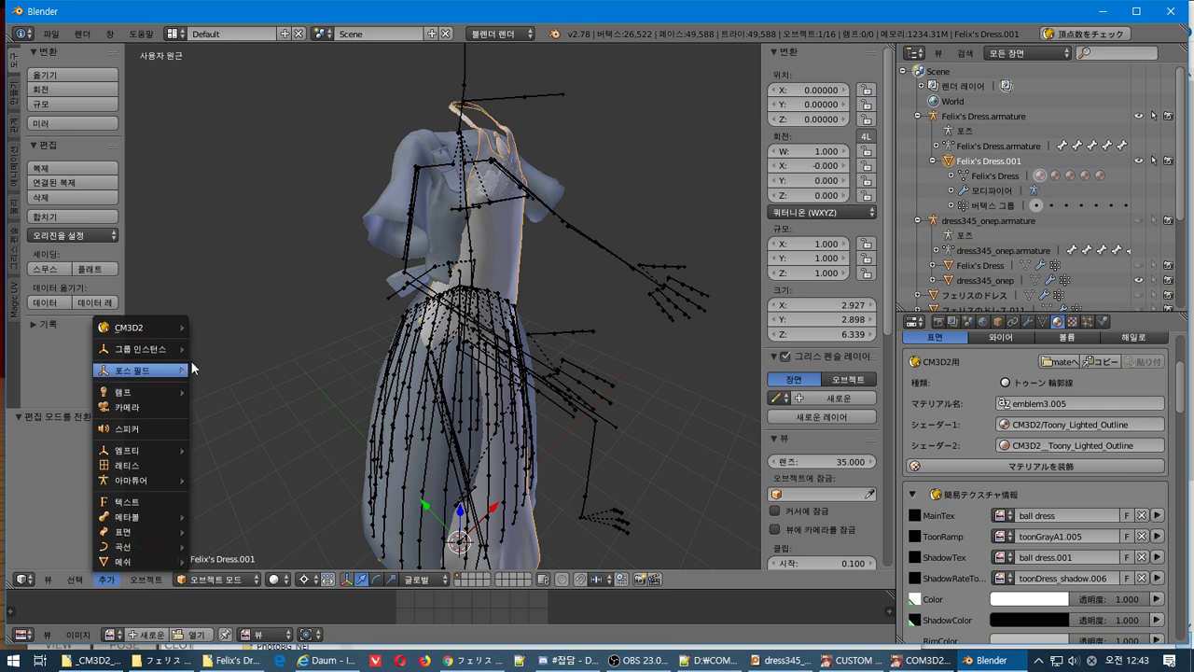
mouse_move(140, 328)
left_click(238, 334)
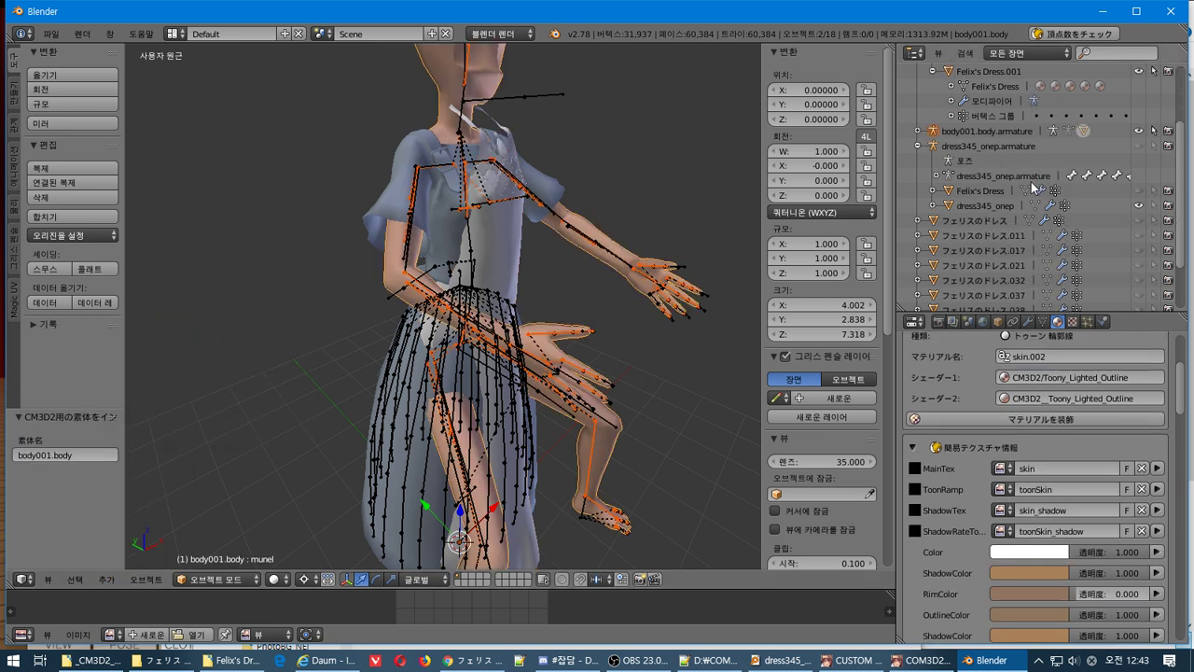
Make body001.body and its armature unselectable and hide the body armature, leaving the body mesh shown.
scroll(1032, 187, "up", 3)
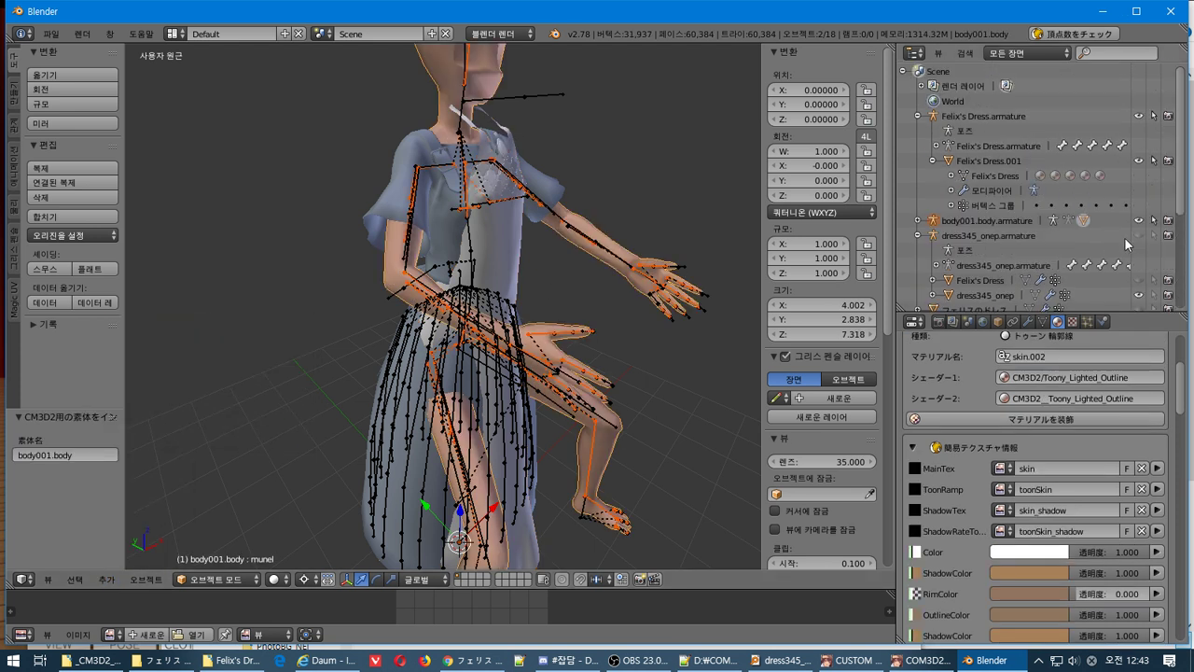
left_click(1154, 221)
left_click(917, 221)
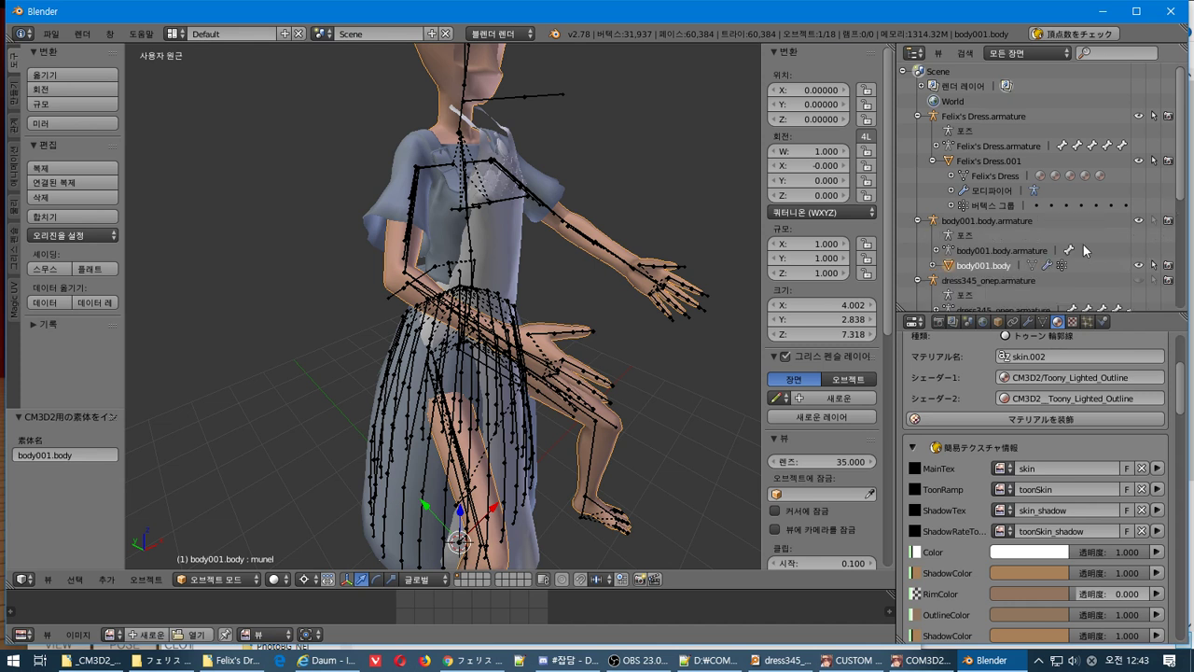
left_click(1152, 266)
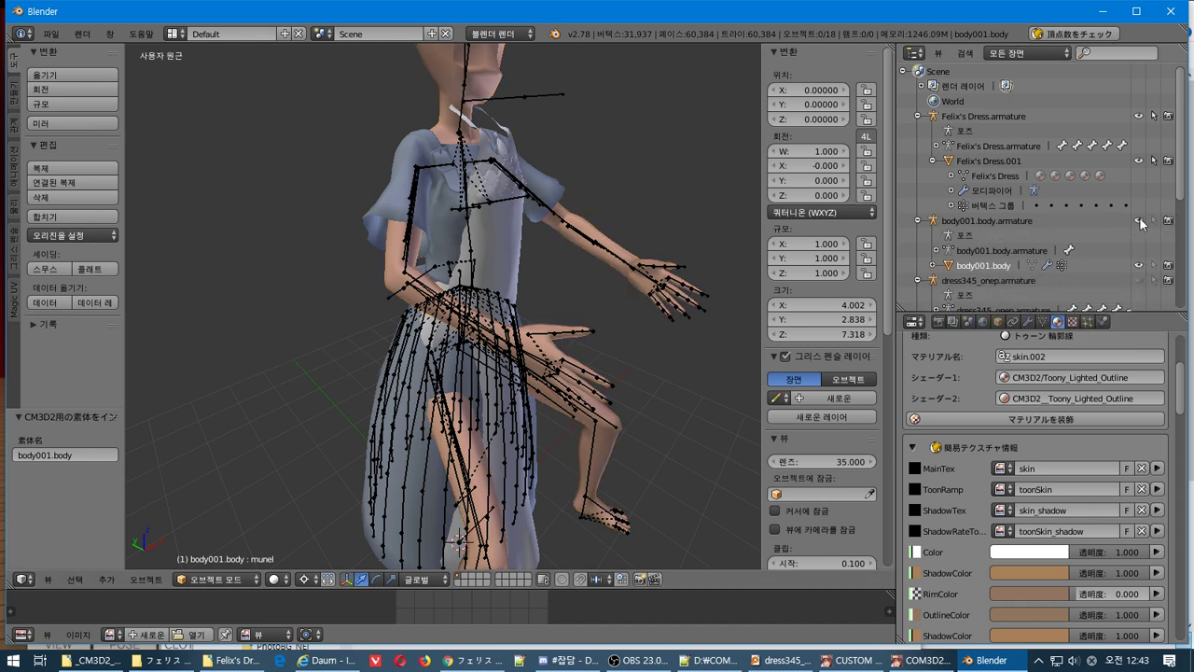
left_click(1138, 220)
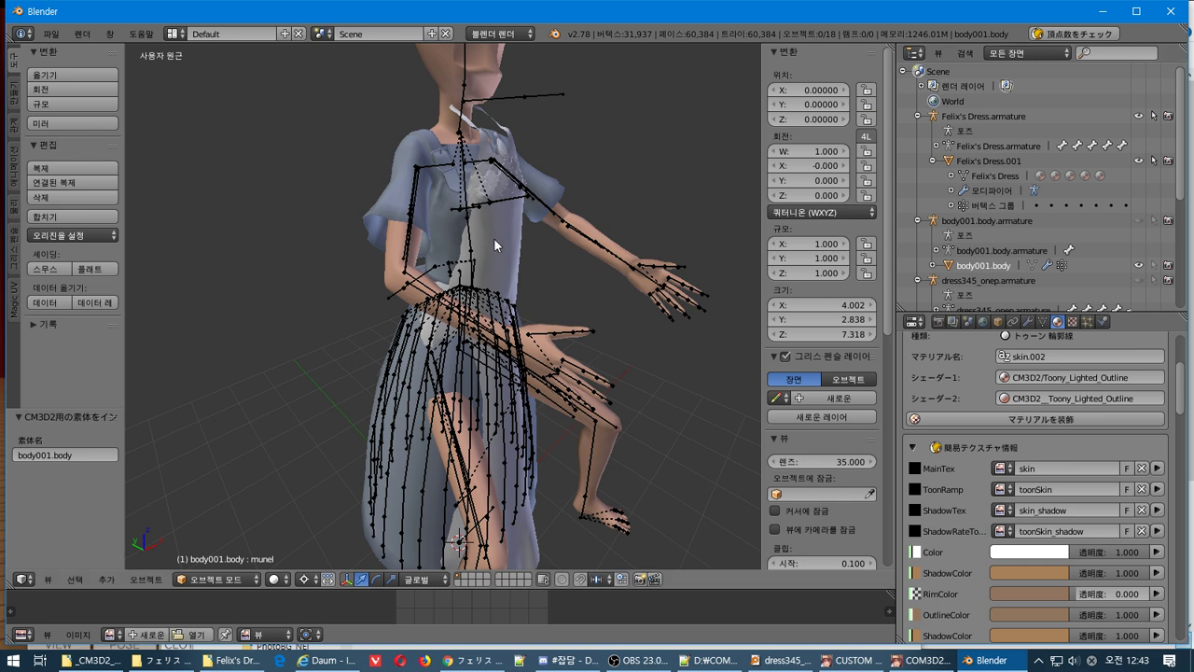
Move the entire Felix's Dress.001 mesh up 0.403 along Z in Edit Mode, checking it against the body in orthographic view.
left_click(1014, 161)
middle_click_drag(497, 237, 628, 186)
key("Tab")
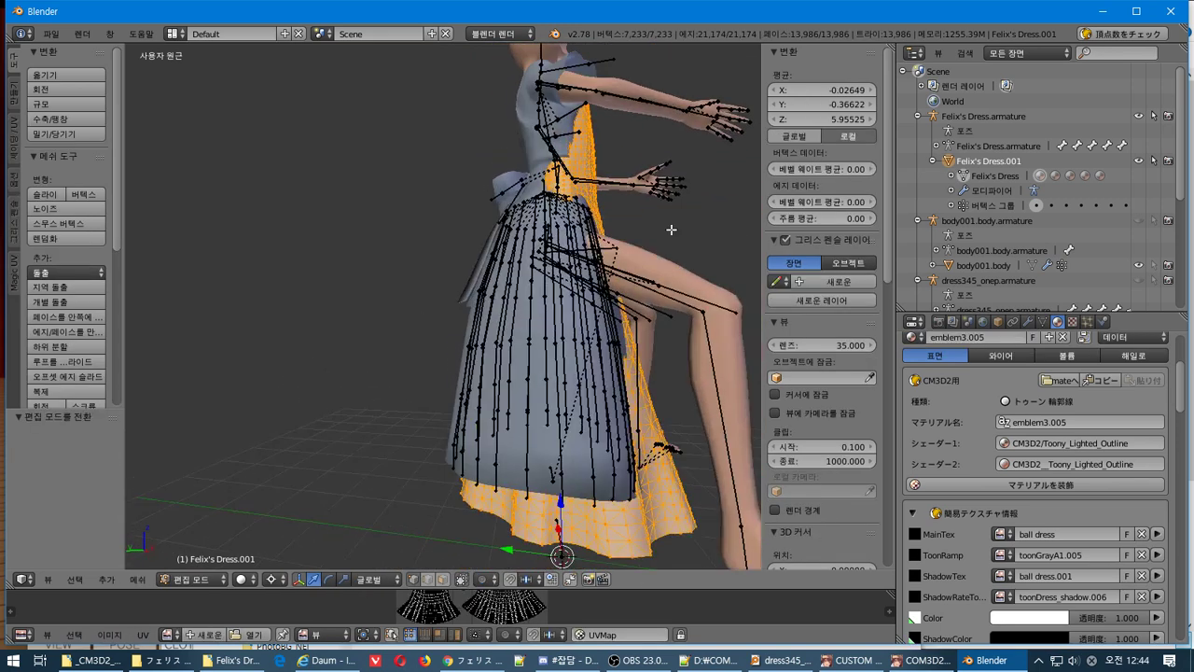
key("KP_3")
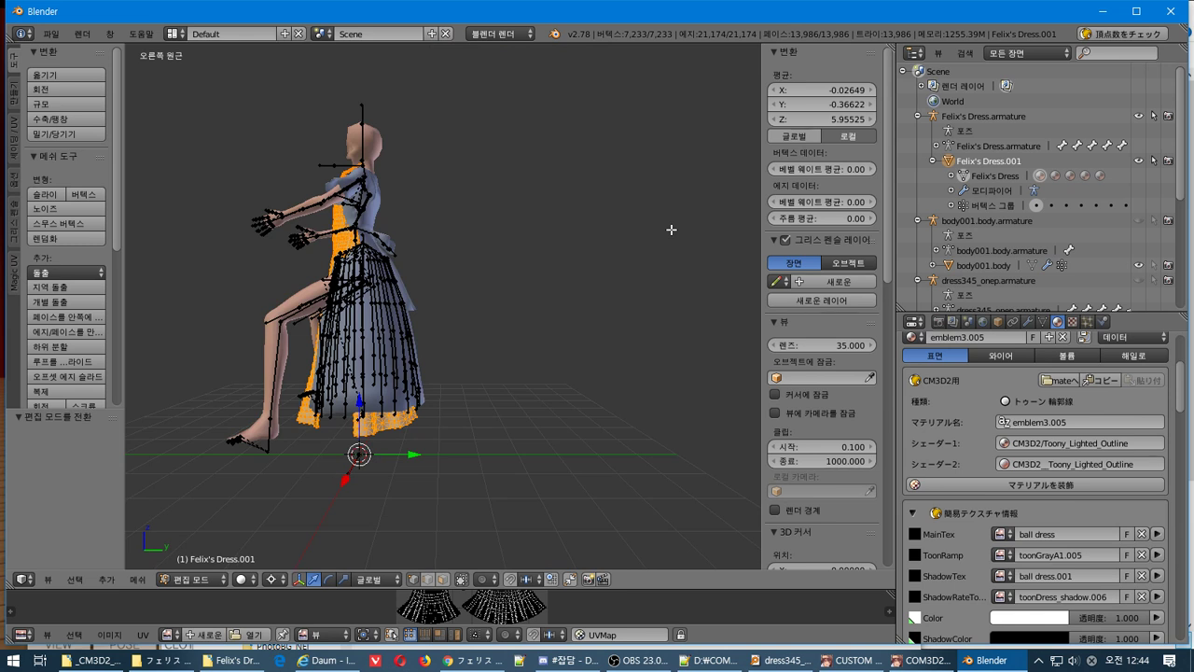
key("KP_1")
key("KP_5")
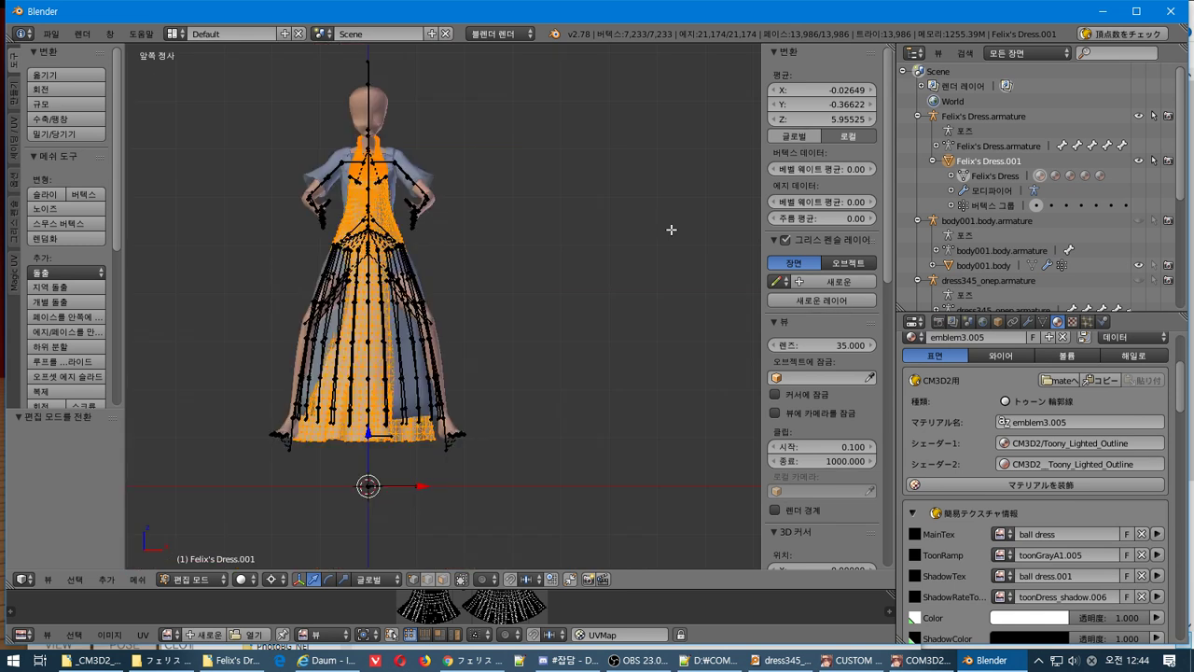
middle_click_drag(385, 319, 649, 348, "shift")
scroll(473, 332, "up", 2)
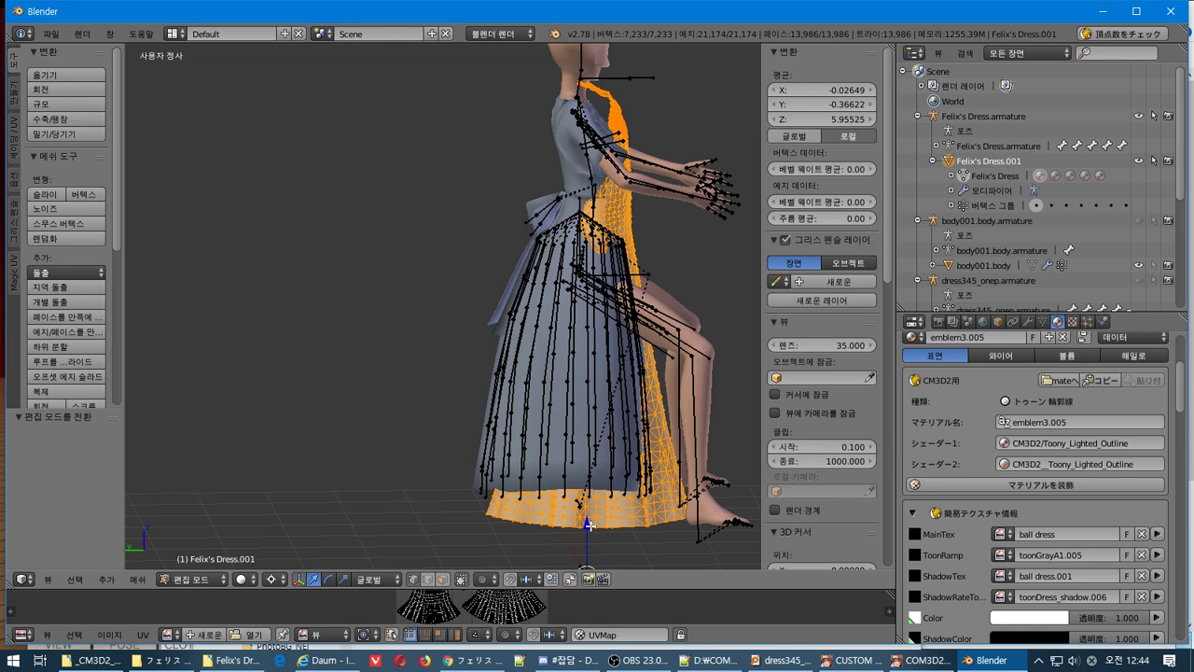
left_click_drag(589, 524, 597, 498)
middle_click_drag(597, 498, 523, 497)
Switch to CUSTOM ORDER MAID 3D 2 to examine the reference dress's fit and length on the maid, and return to Blender.
key("alt+Tab")
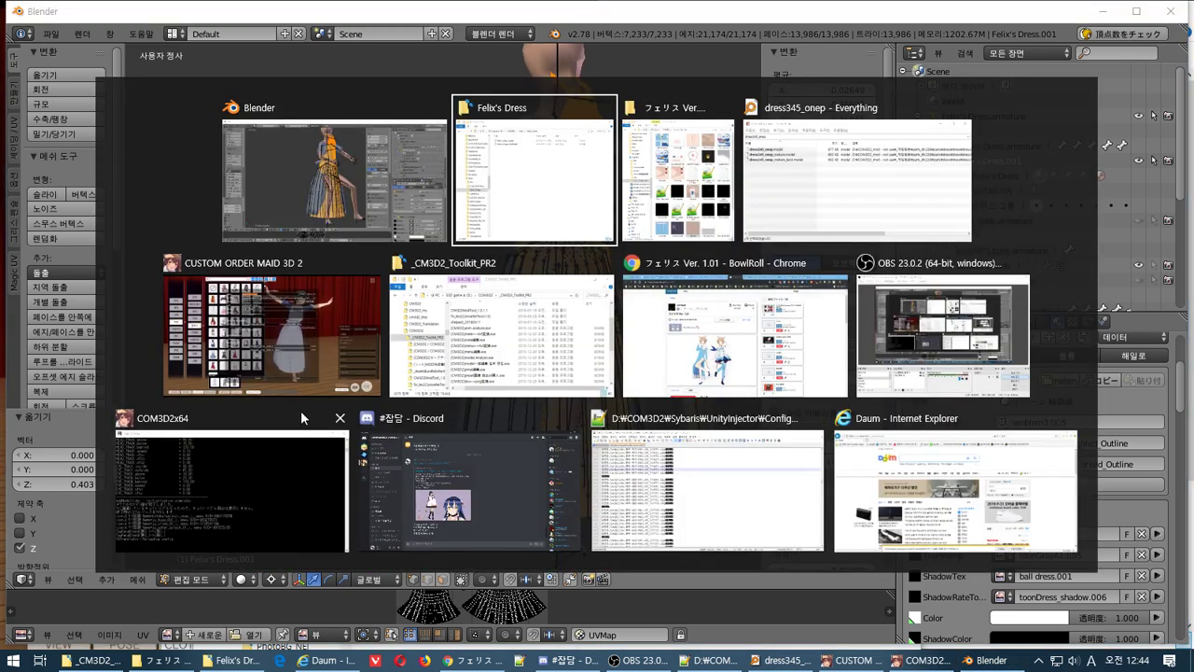
left_click(294, 378)
left_click(809, 568)
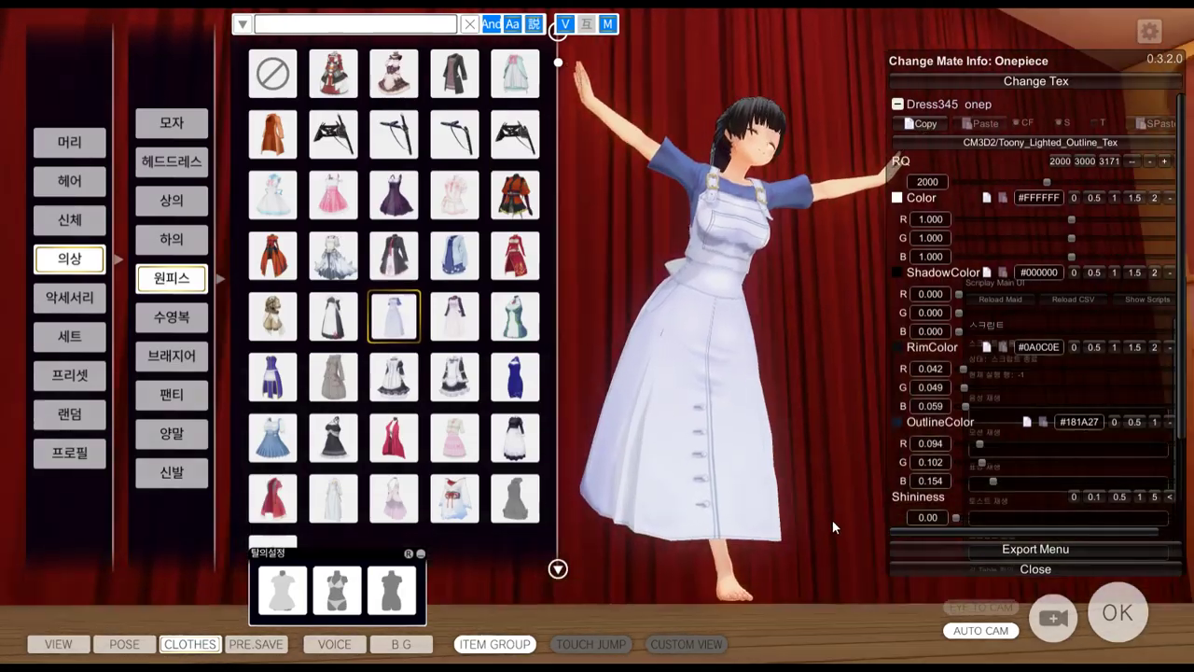
key("alt+Tab")
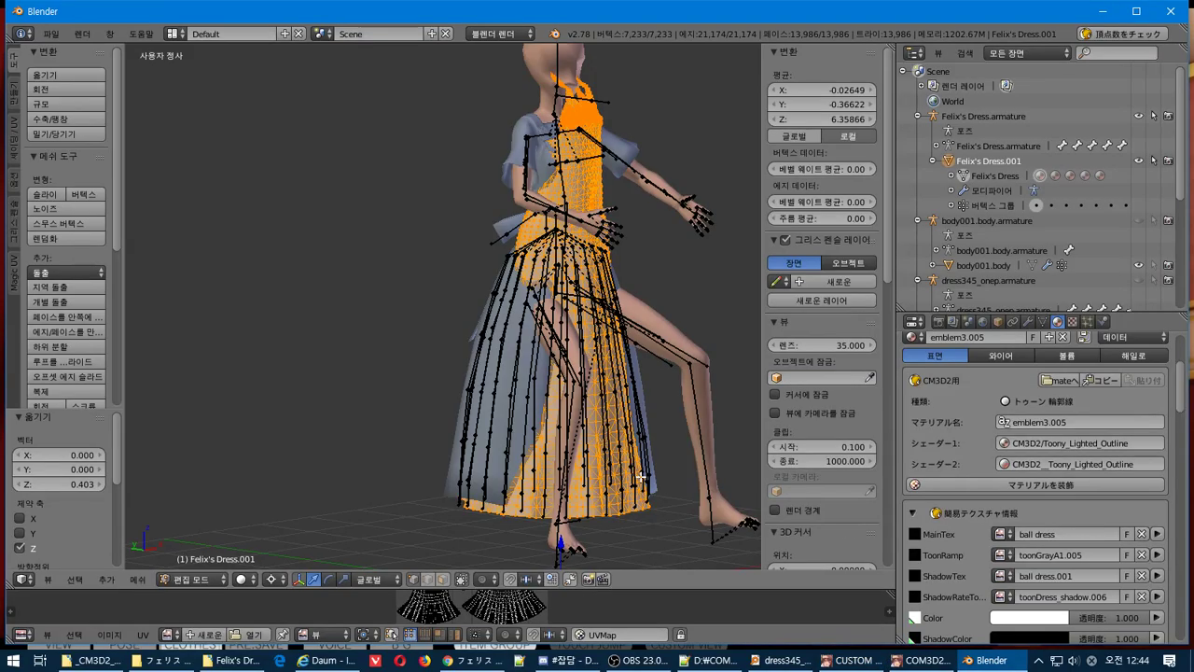
Scale the entire Felix's Dress.001 mesh uniformly by 0.934 to fit the body.
middle_click_drag(641, 477, 633, 483)
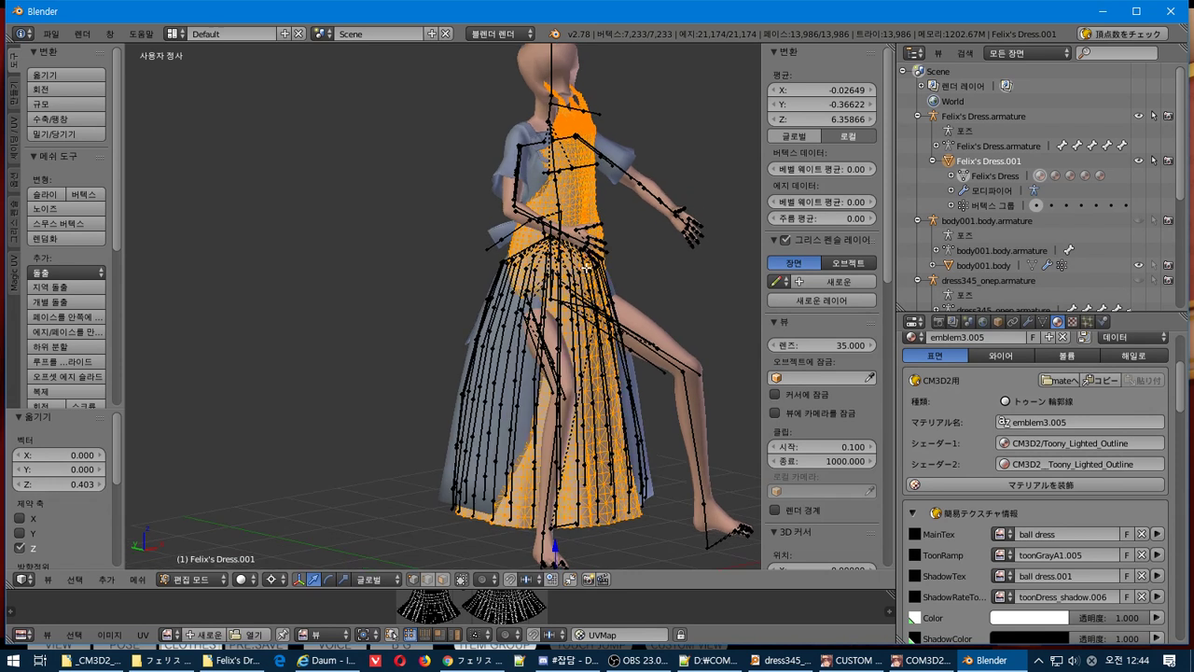
key("s")
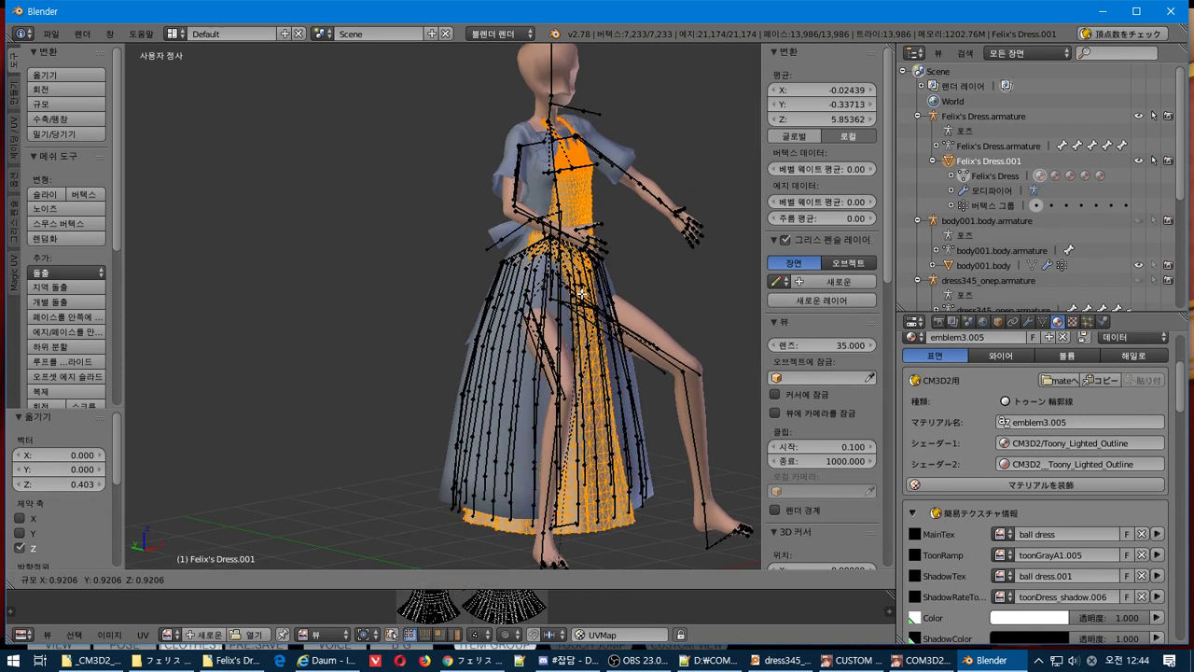
left_click(583, 285)
middle_click_drag(583, 285, 674, 279)
Move the entire Felix's Dress.001 mesh 0.258 along Y toward the body and check its fit at the neck and waist.
key("KP_3")
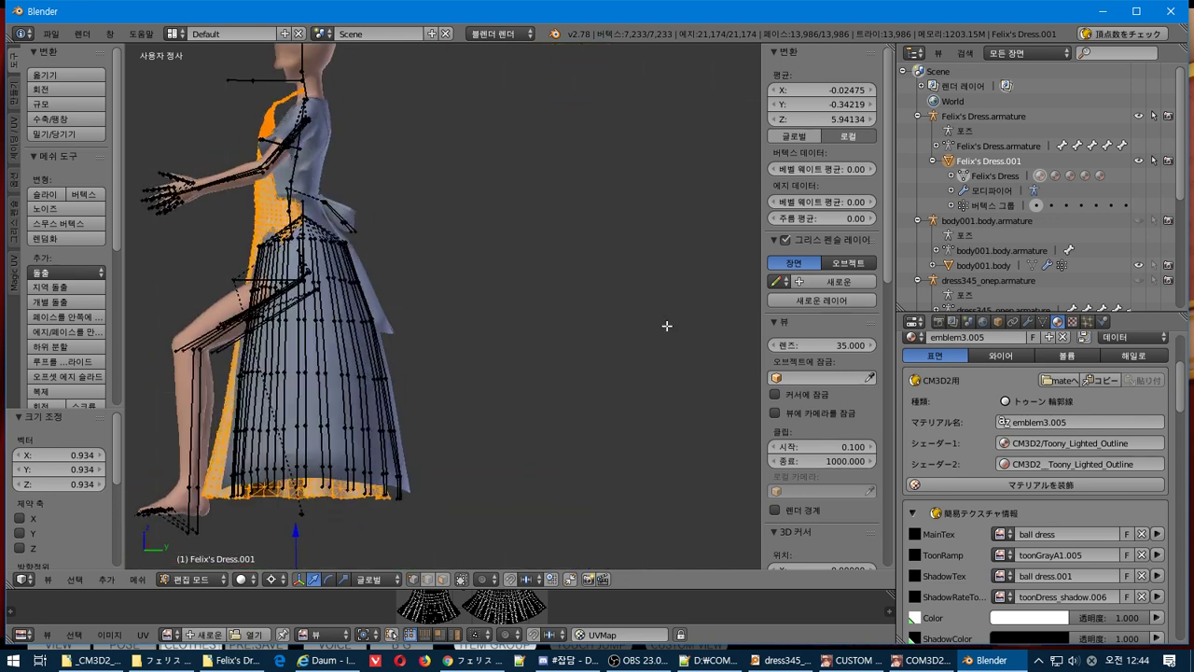
key("KP_1")
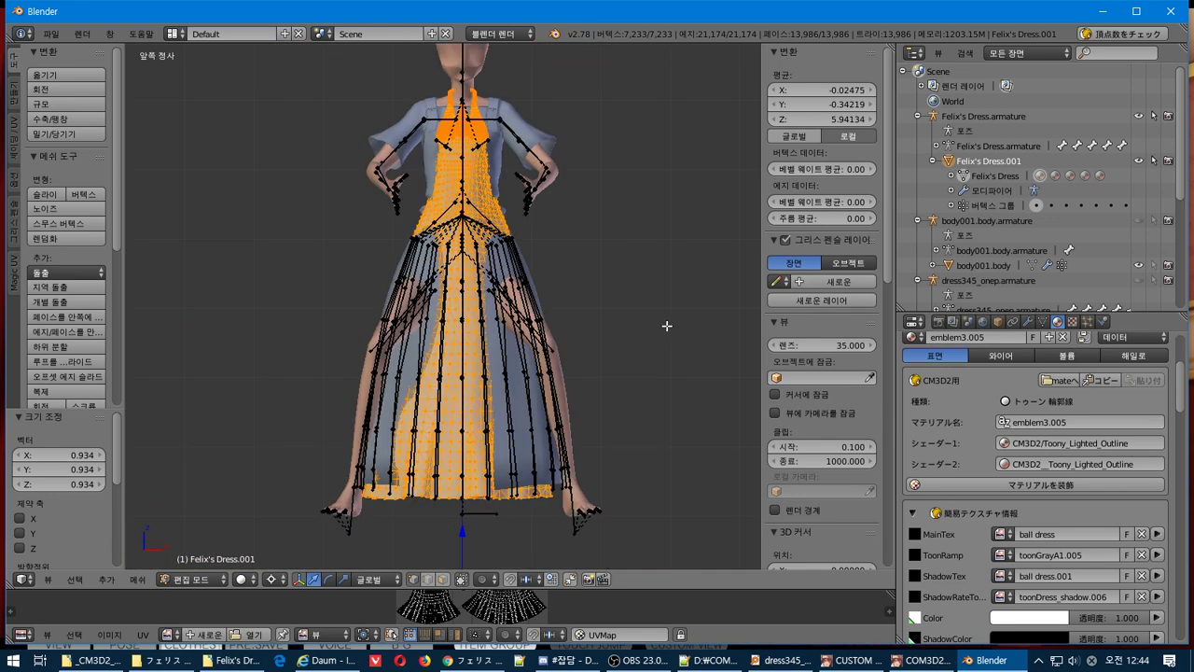
key("ctrl+KP_3")
middle_click_drag(666, 326, 482, 280, "shift")
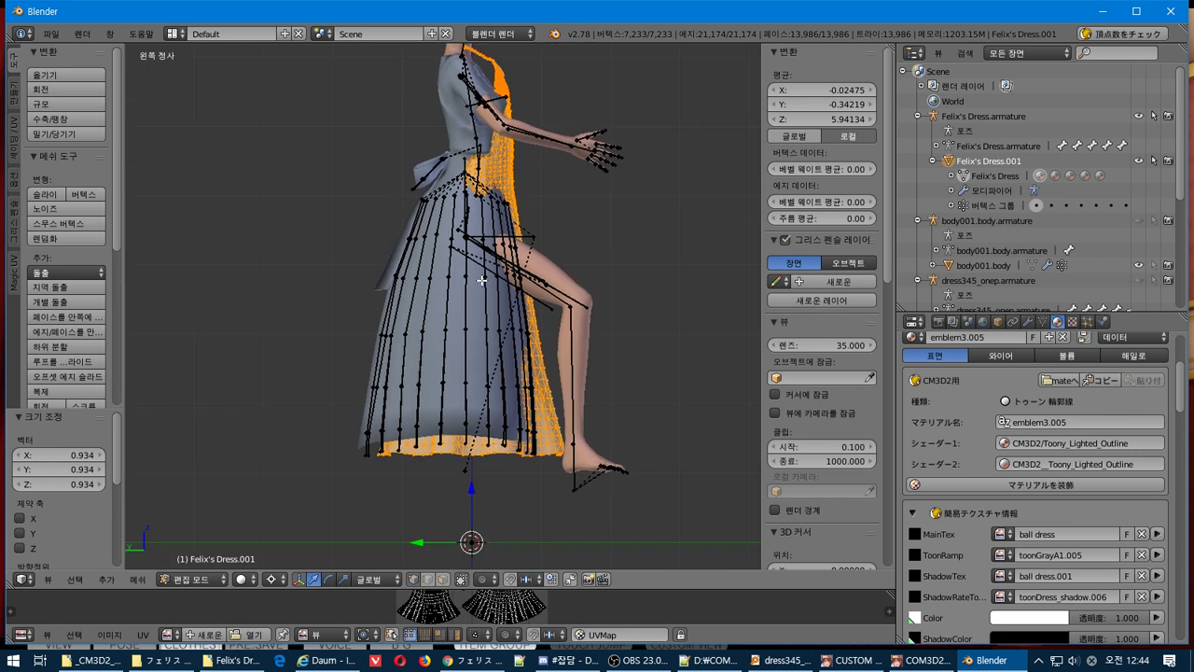
left_click_drag(416, 542, 405, 532)
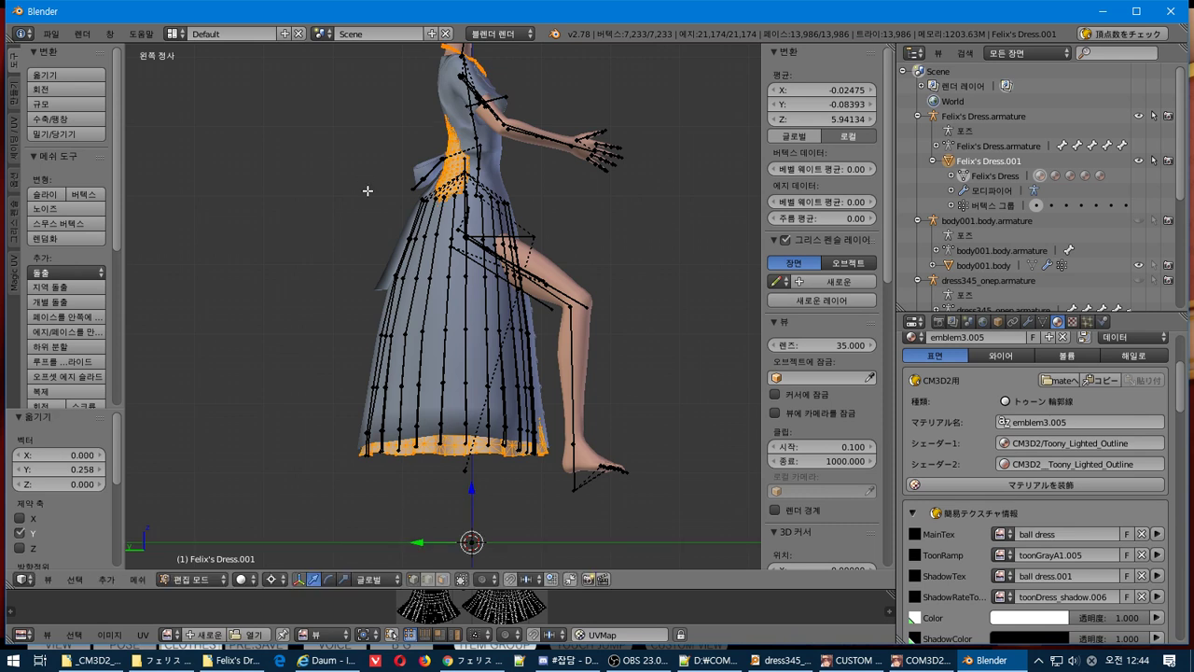
key("KP_1")
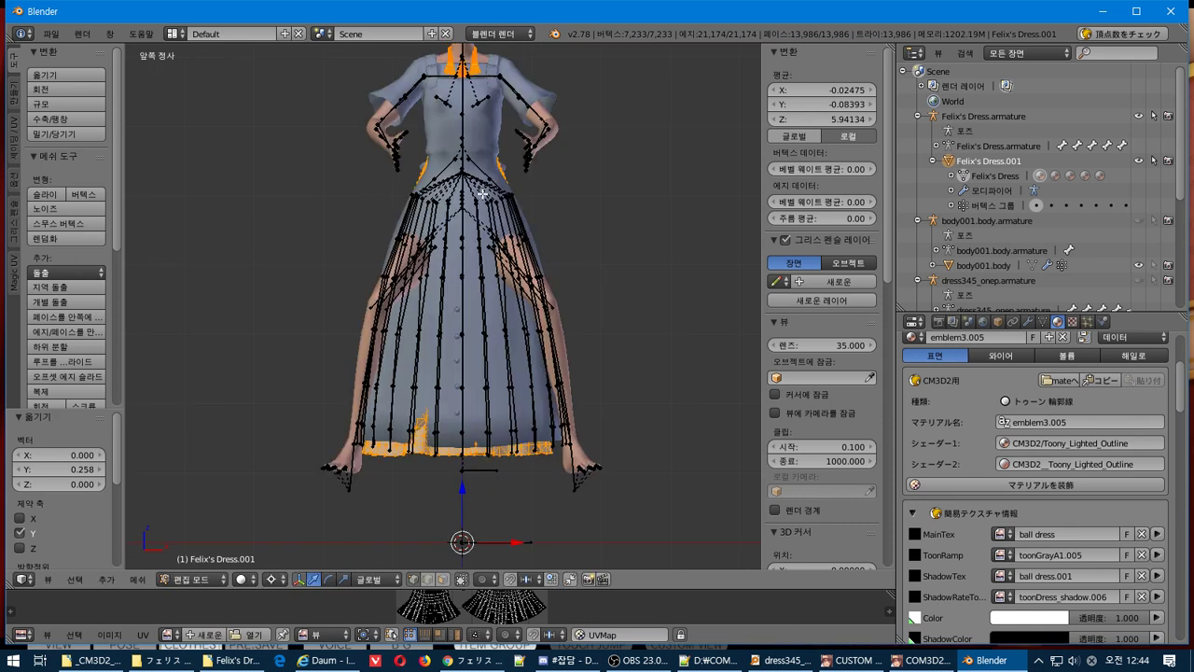
scroll(482, 193, "up", 5)
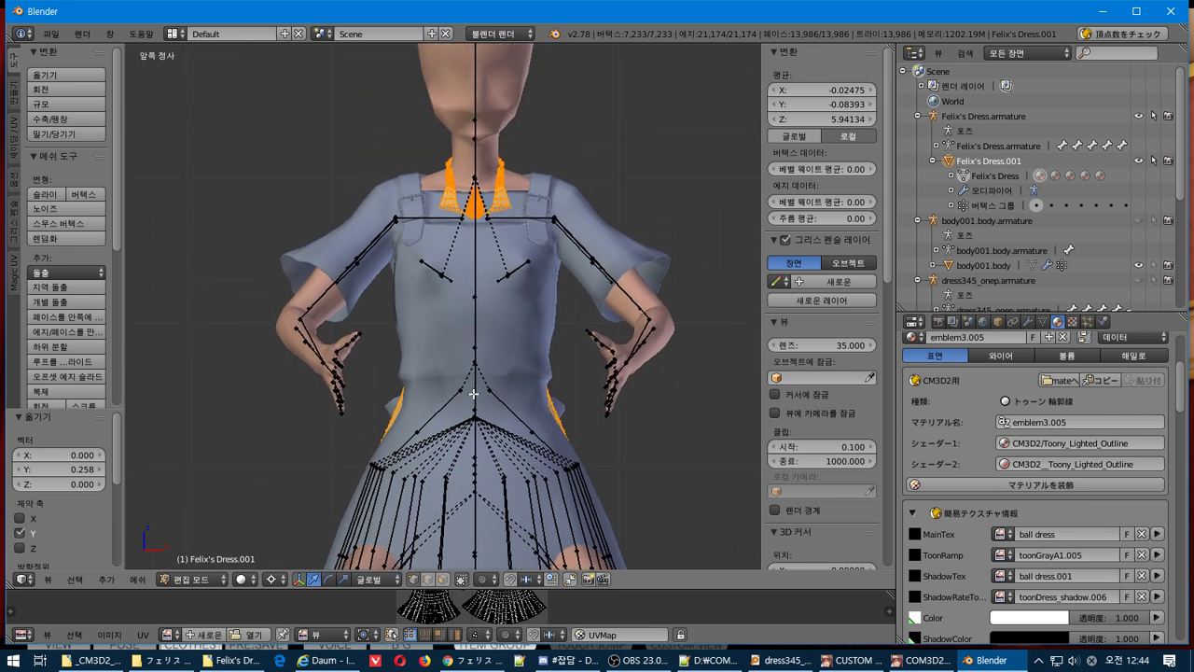
scroll(473, 394, "up", 1)
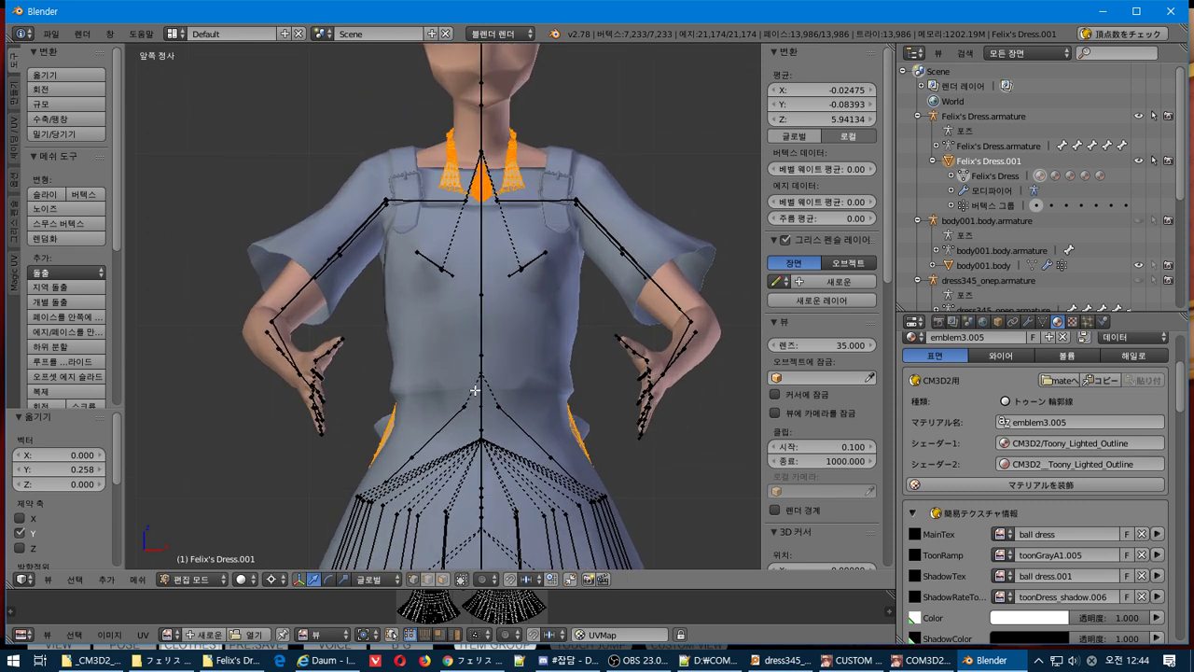
scroll(475, 391, "down", 1)
middle_click_drag(455, 445, 497, 473)
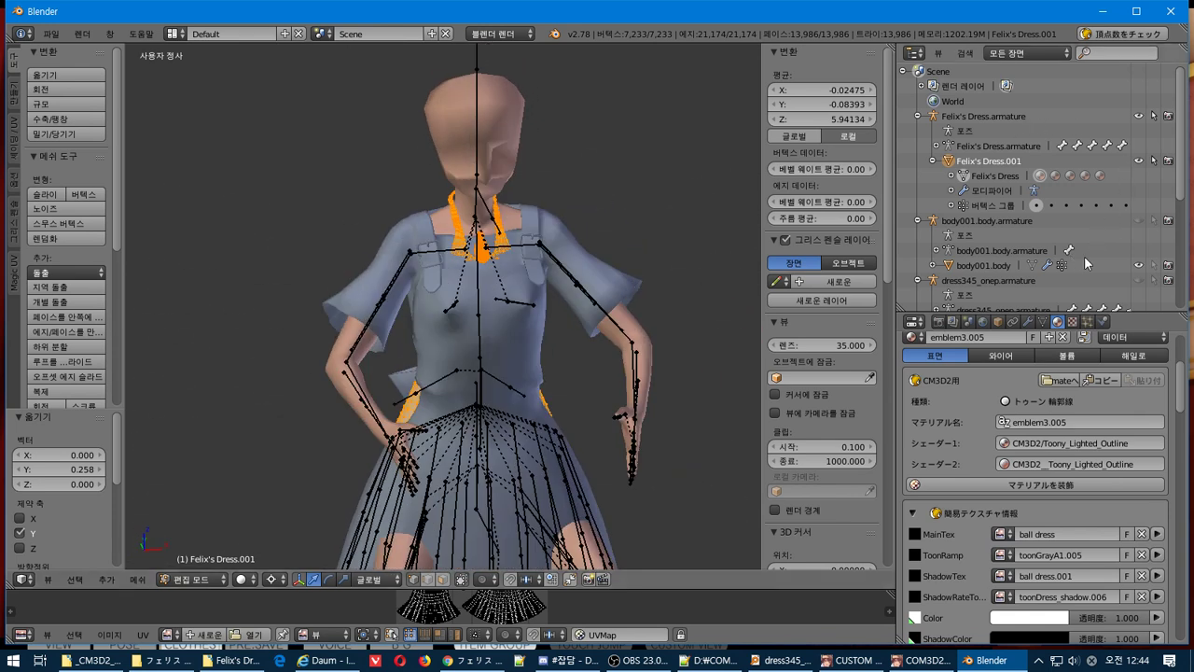
Hide the dress345_onep reference dress, and move the entire Felix's Dress.001 mesh -0.075 along Y.
scroll(1085, 264, "down", 3)
left_click(1138, 220)
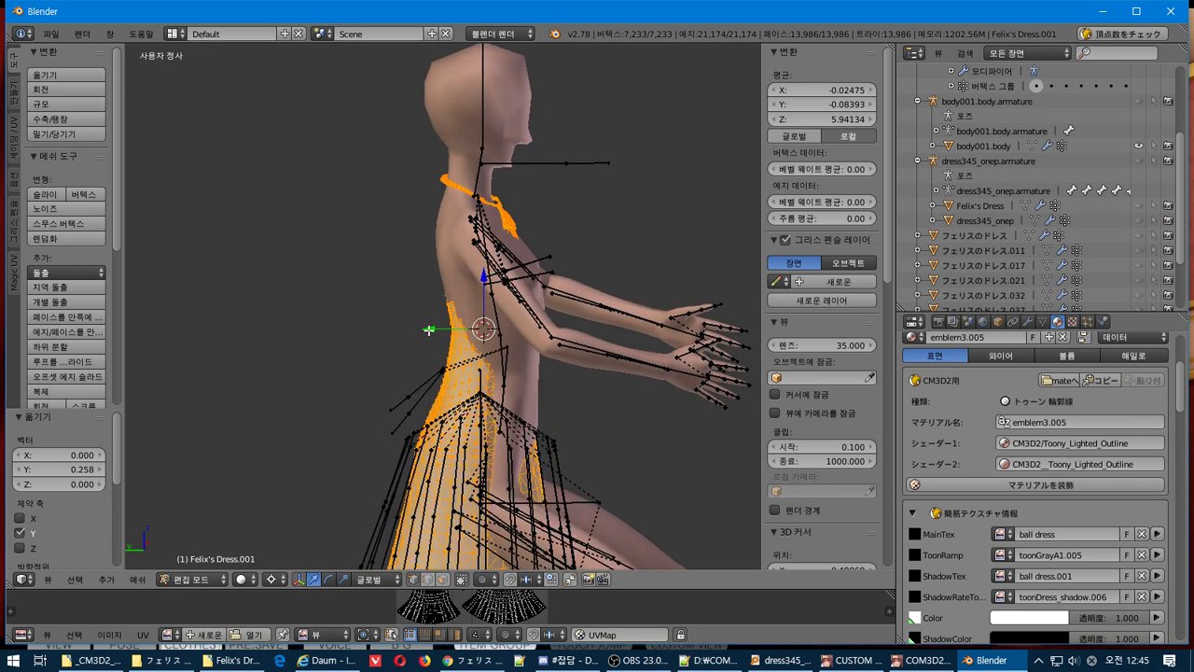
left_click_drag(430, 329, 440, 337)
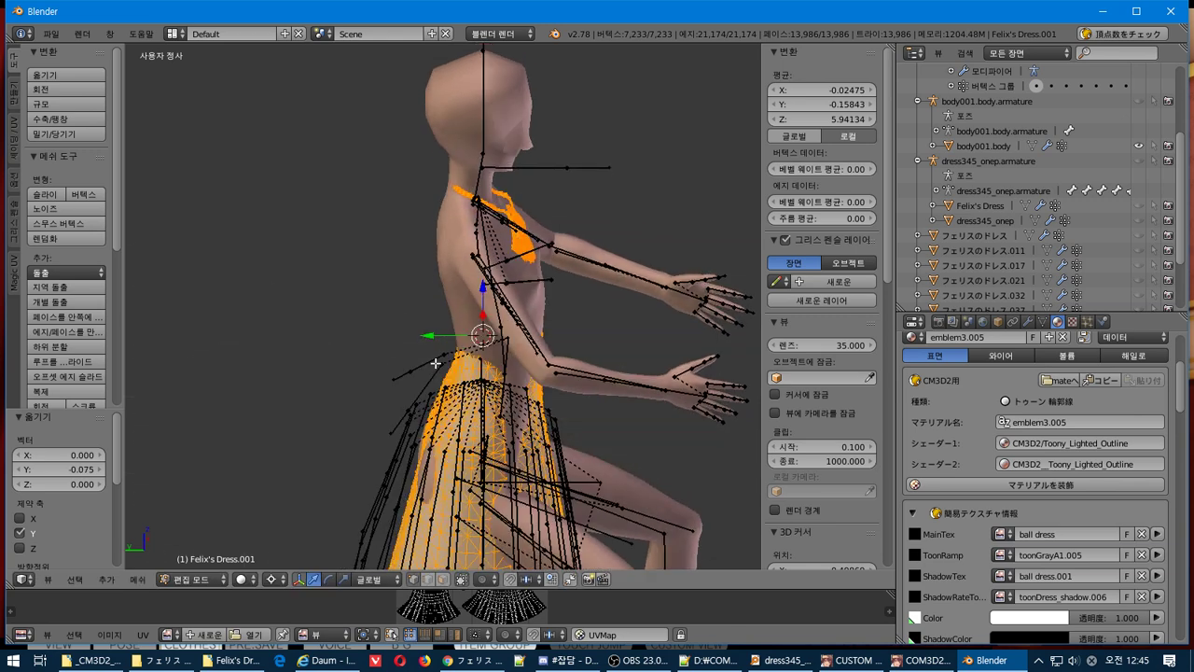
middle_click_drag(324, 325, 533, 344)
scroll(481, 393, "up", 2)
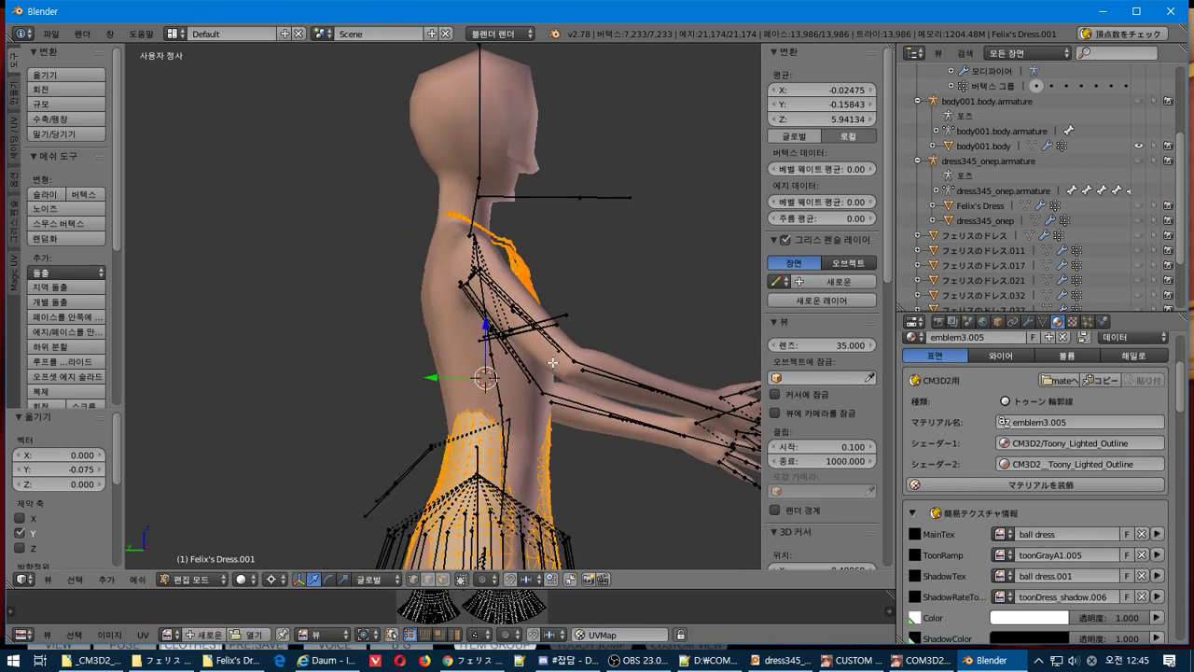
middle_click_drag(553, 362, 597, 391)
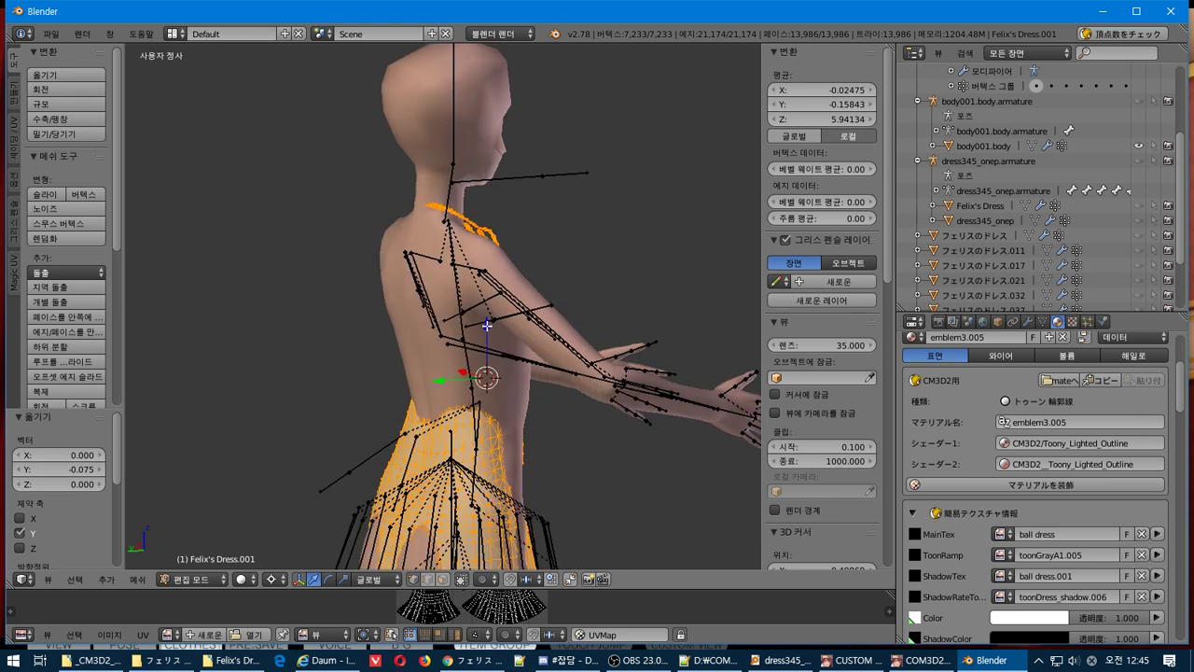
Fine-tune the height of the entire Felix's Dress.001 mesh against the neck and move it back 0.068 along Y.
mouse_move(487, 325)
left_mouse_down()
mouse_move(487, 340)
mouse_move(506, 326)
left_mouse_up()
middle_click_drag(506, 327, 460, 328)
mouse_move(431, 380)
left_mouse_down()
mouse_move(438, 392)
mouse_move(418, 392)
mouse_move(431, 381)
left_mouse_up()
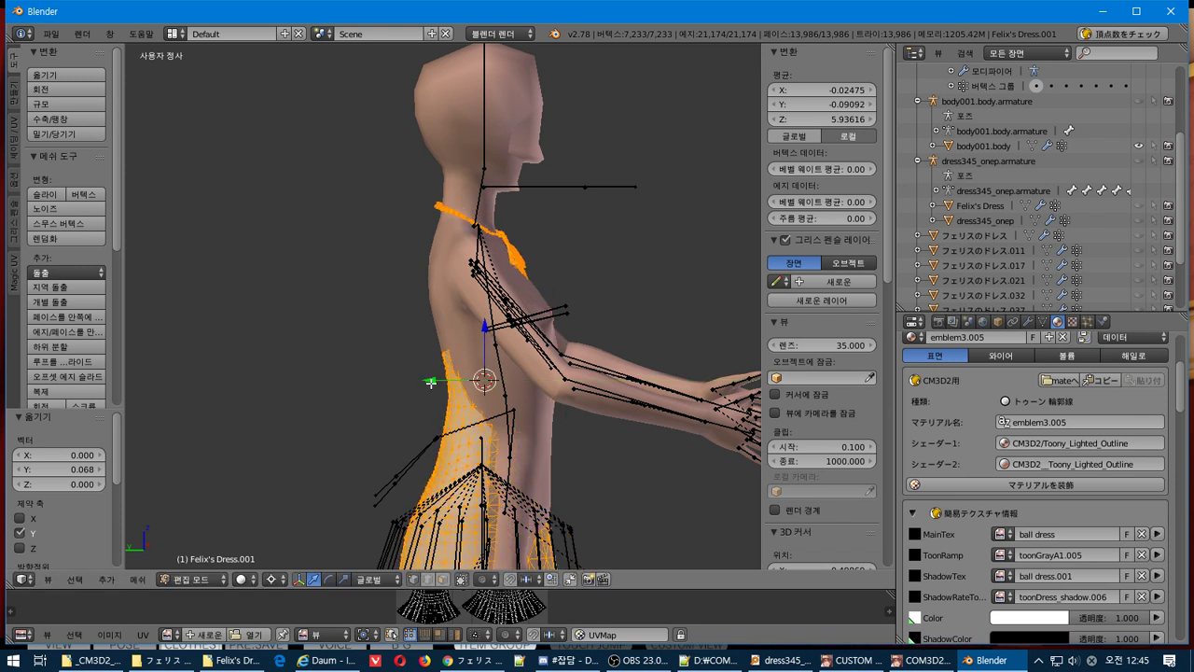
left_click_drag(483, 336, 503, 331)
left_click(503, 331)
middle_click_drag(502, 331, 358, 341)
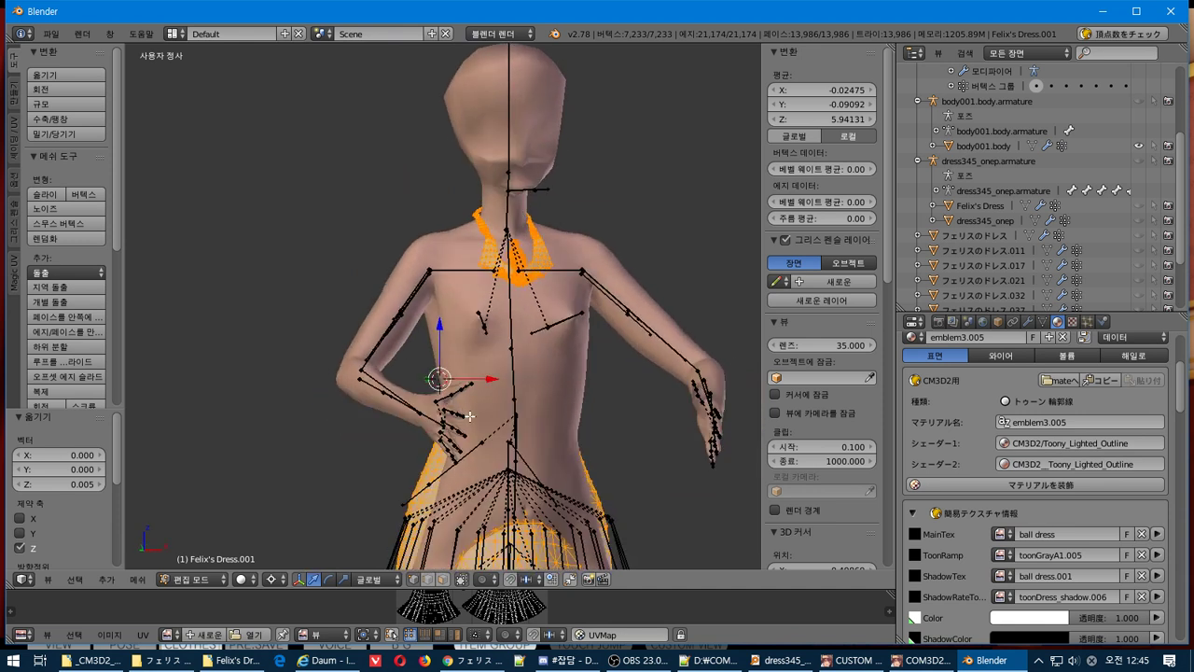
Make hidden dress vertices selectable through the surface, and move the whole mesh -0.042 along Y in the left orthographic view.
middle_click_drag(470, 416, 421, 313, "shift")
left_click(461, 579)
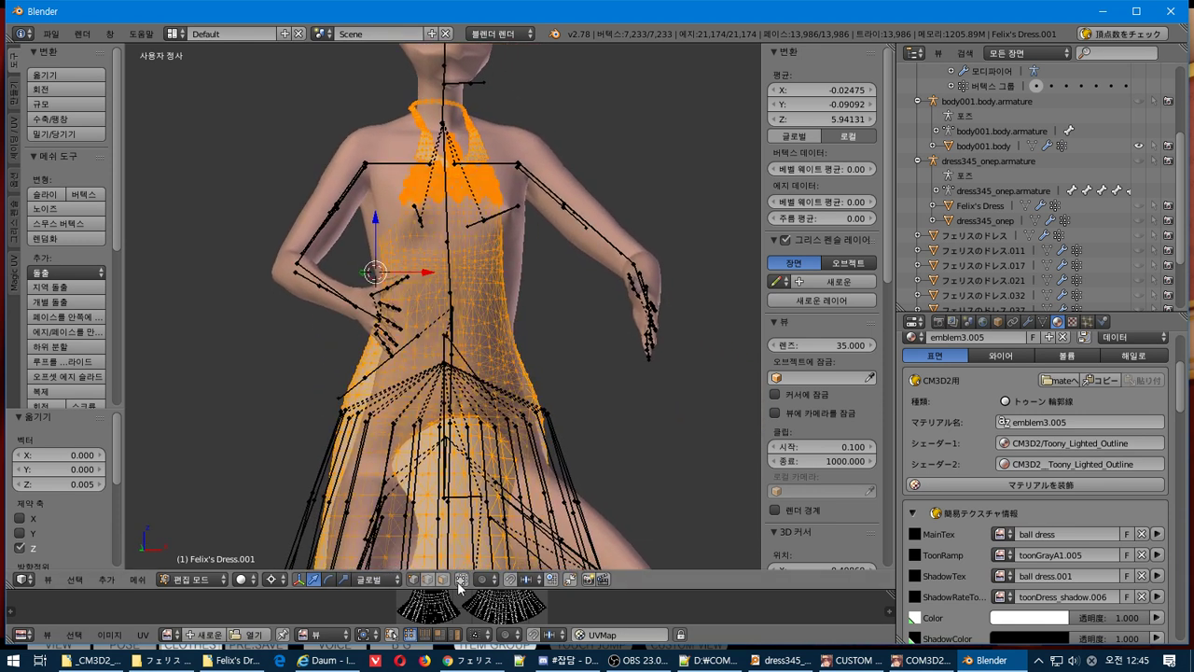
middle_click_drag(461, 360, 590, 356)
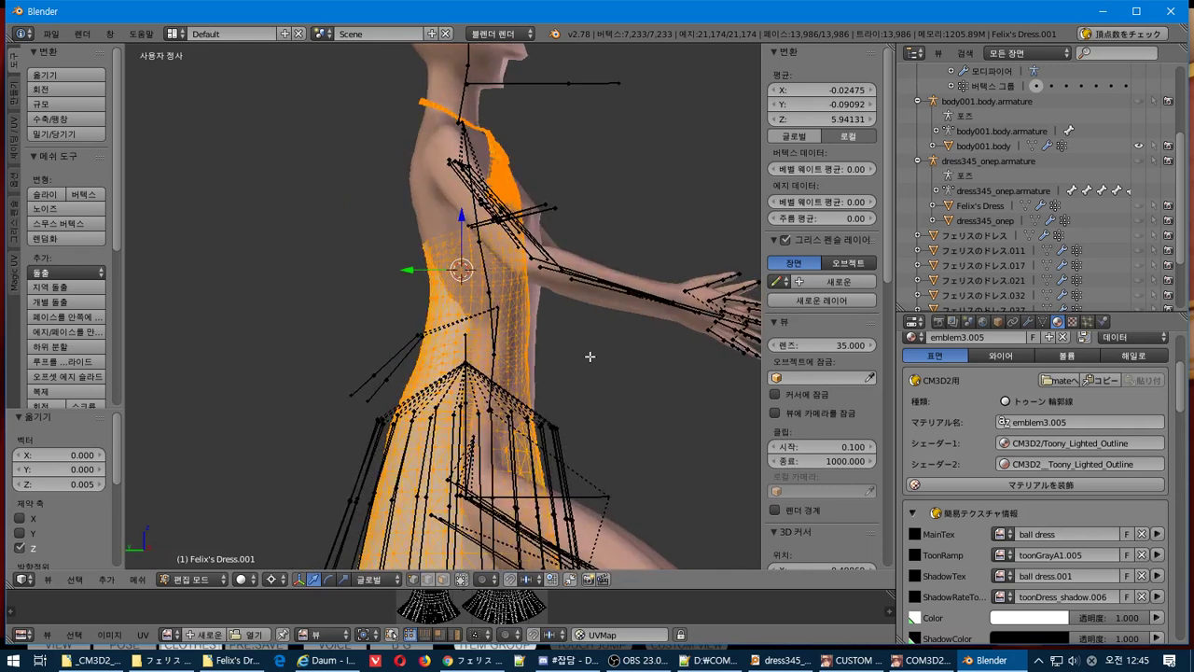
key("KP_3")
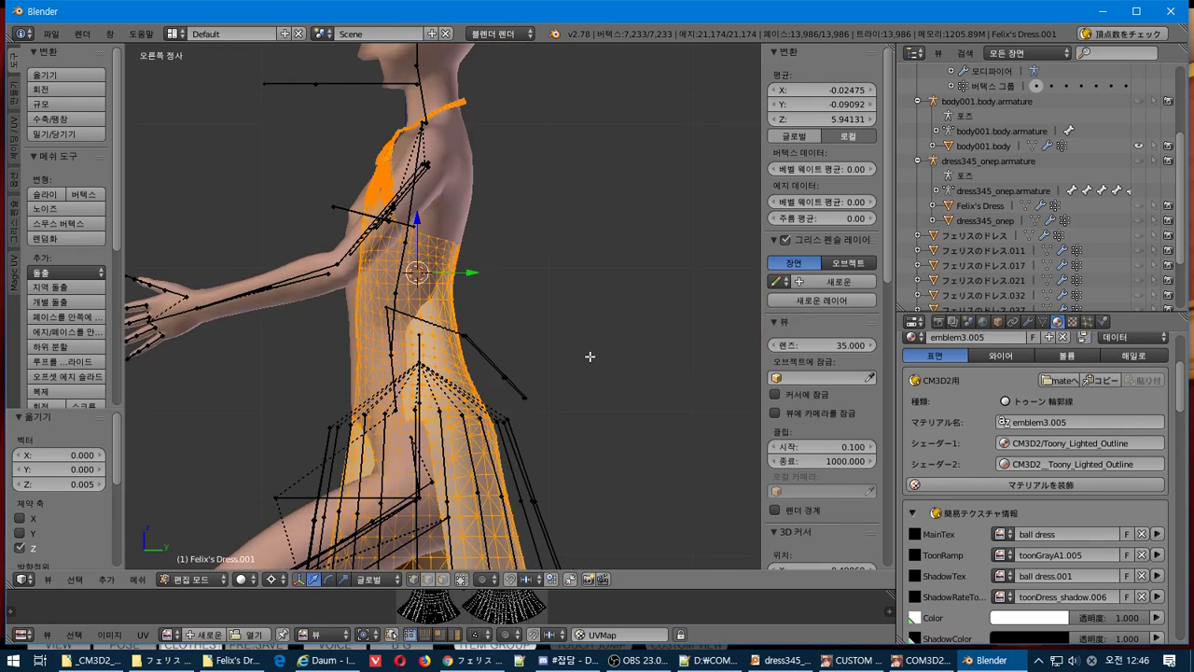
middle_click_drag(448, 352, 514, 341)
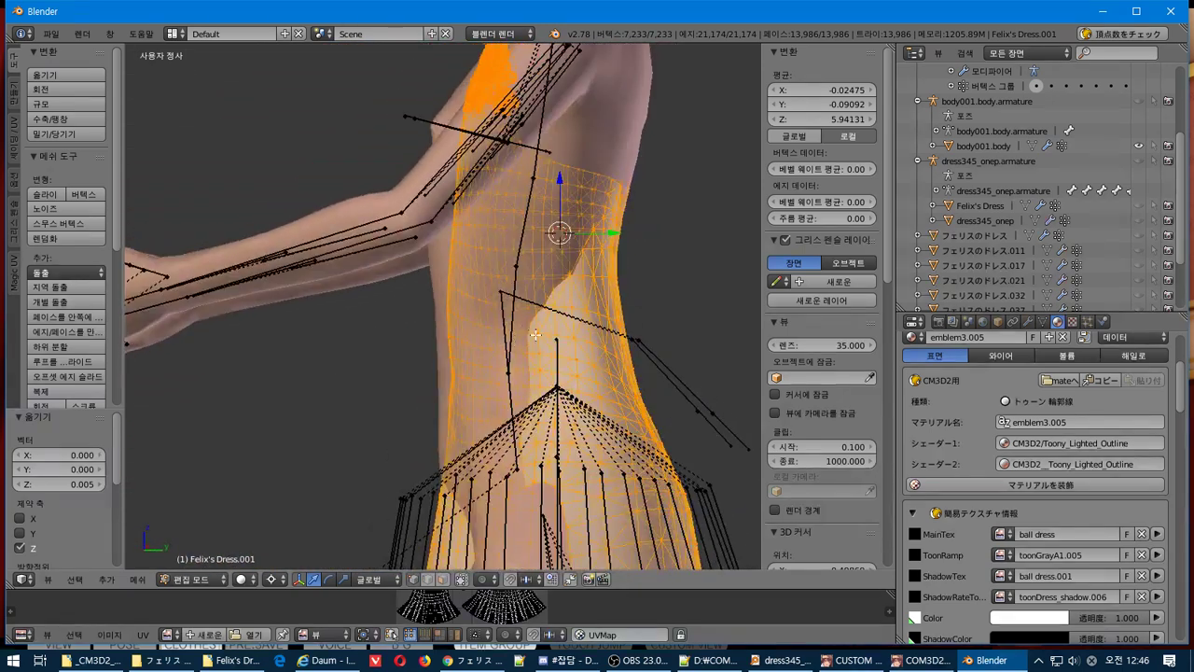
key("ctrl+KP_3")
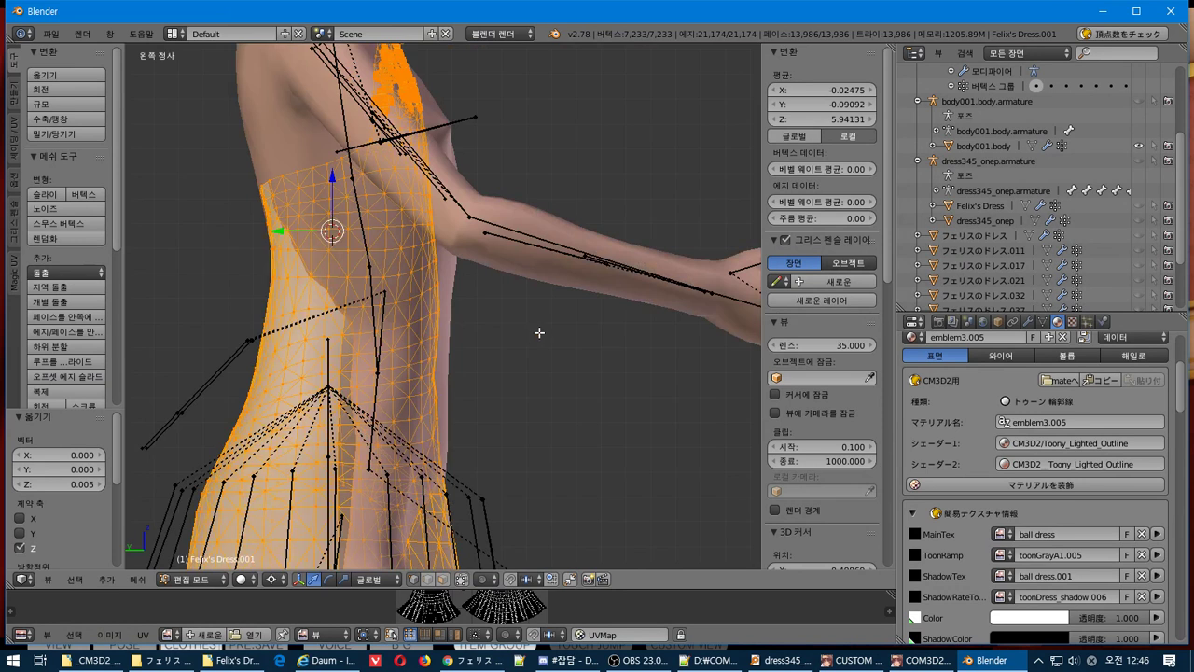
middle_click_drag(539, 332, 641, 327, "shift")
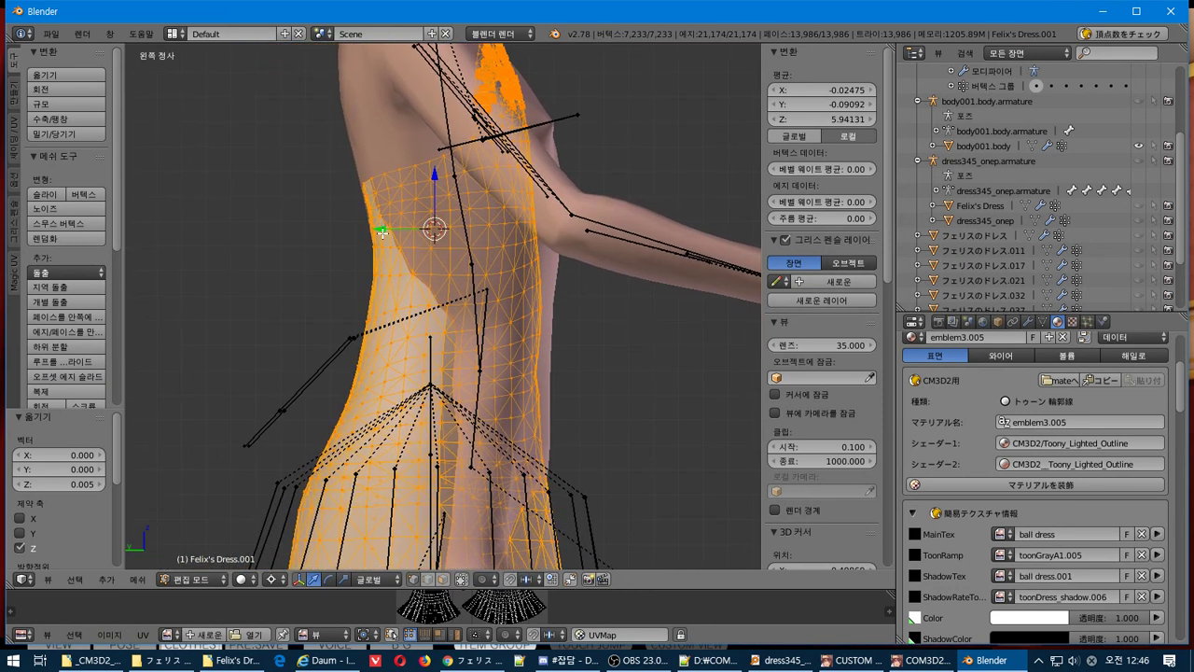
left_click_drag(385, 232, 401, 253)
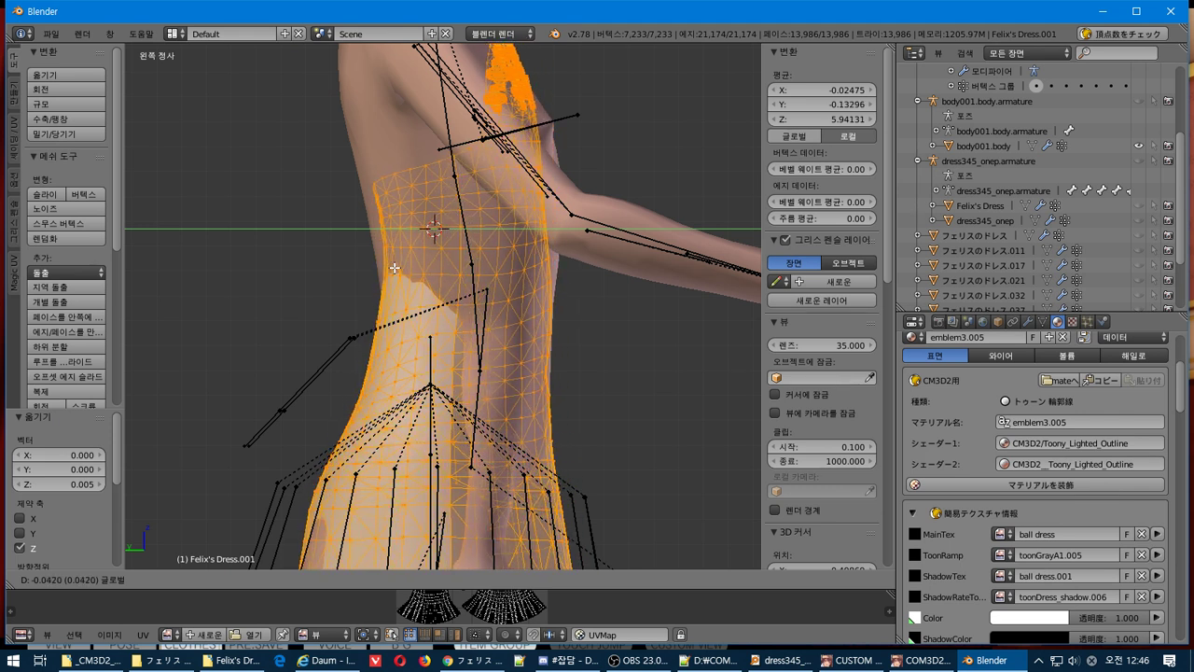
left_click(395, 268)
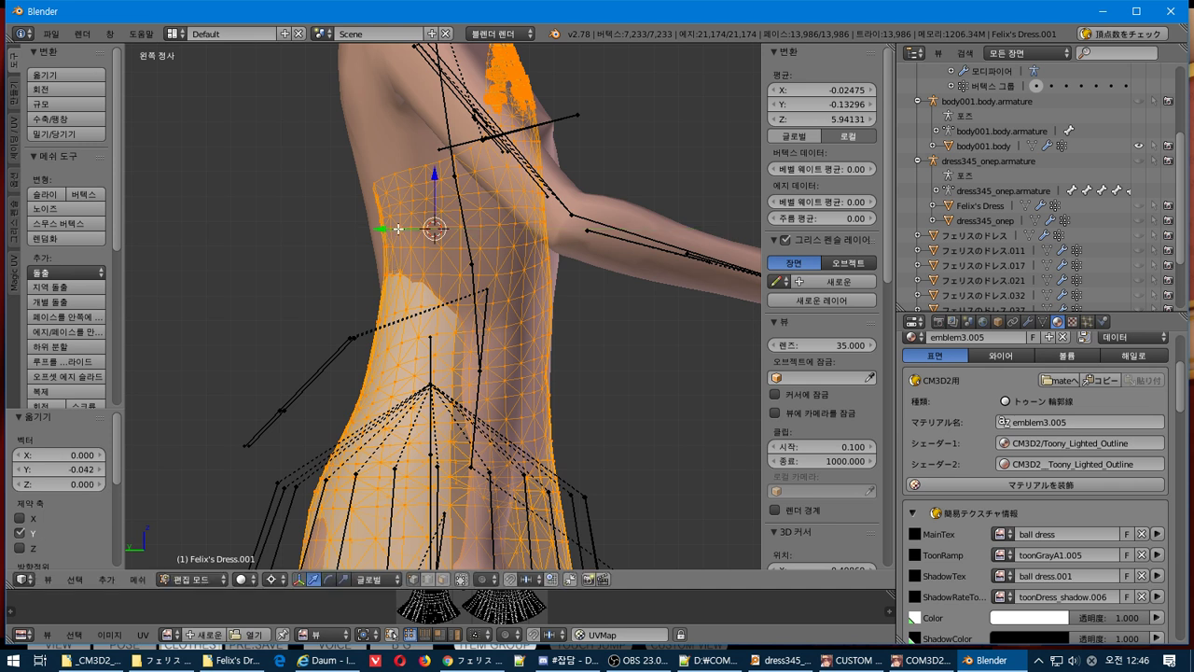
Clear the selection, box-select the horizontal band of vertices around the upper bodice below the armpits, and enable proportional editing.
key("a")
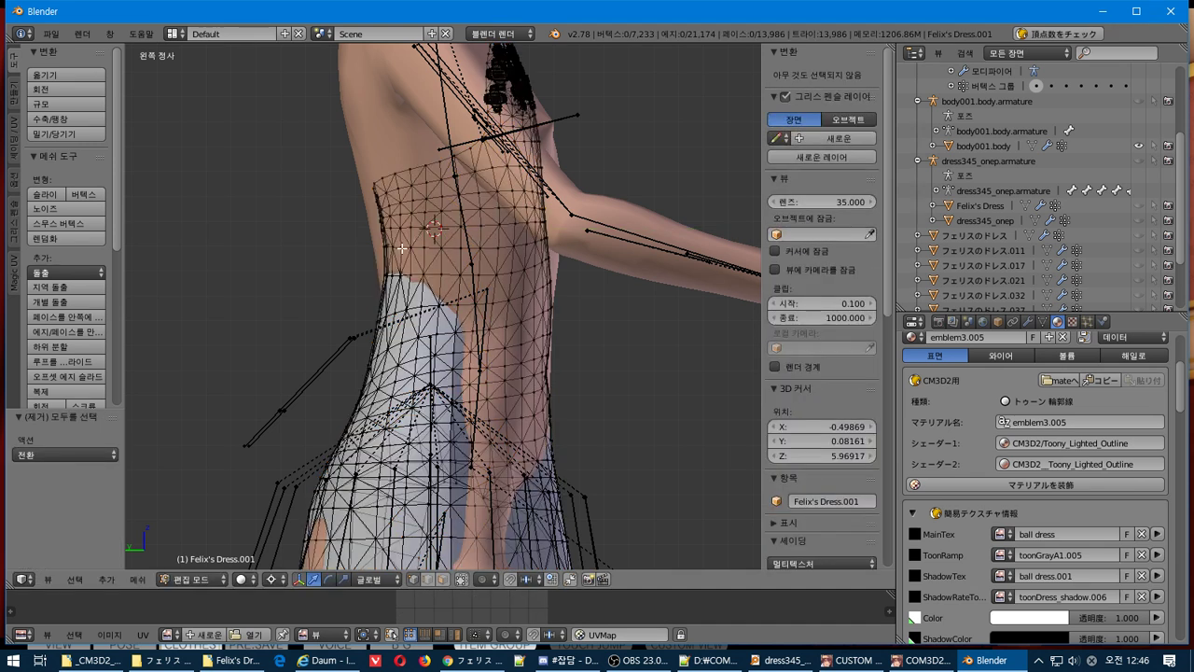
key("KP_4")
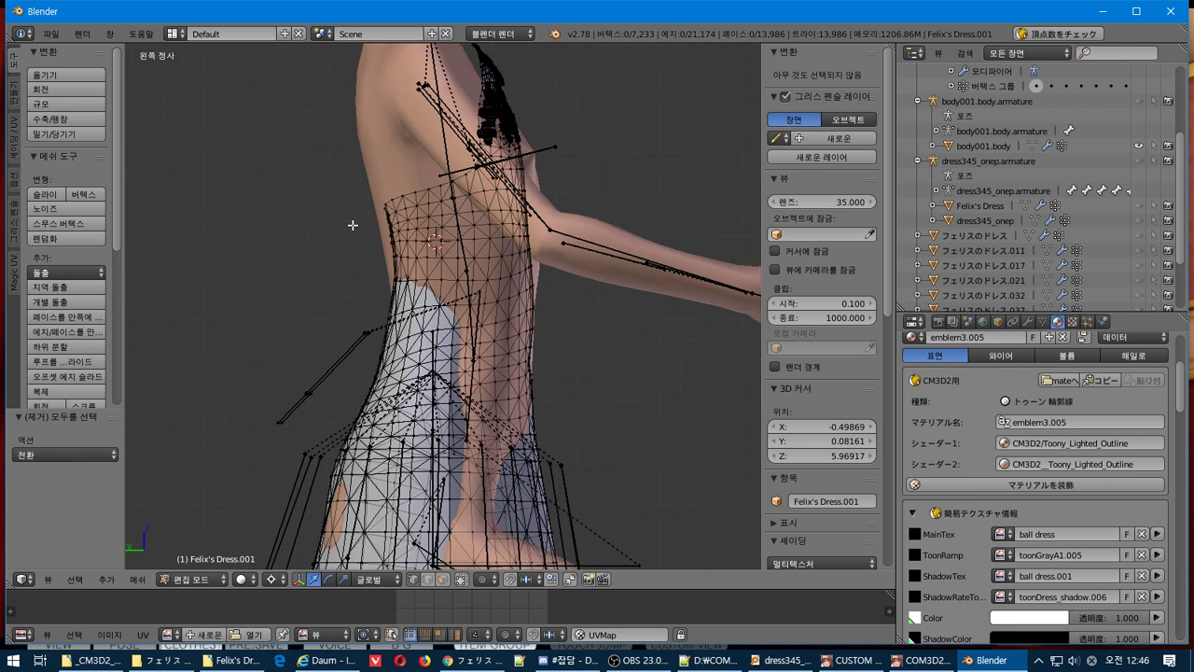
key("b")
left_click_drag(367, 242, 556, 223)
key("b")
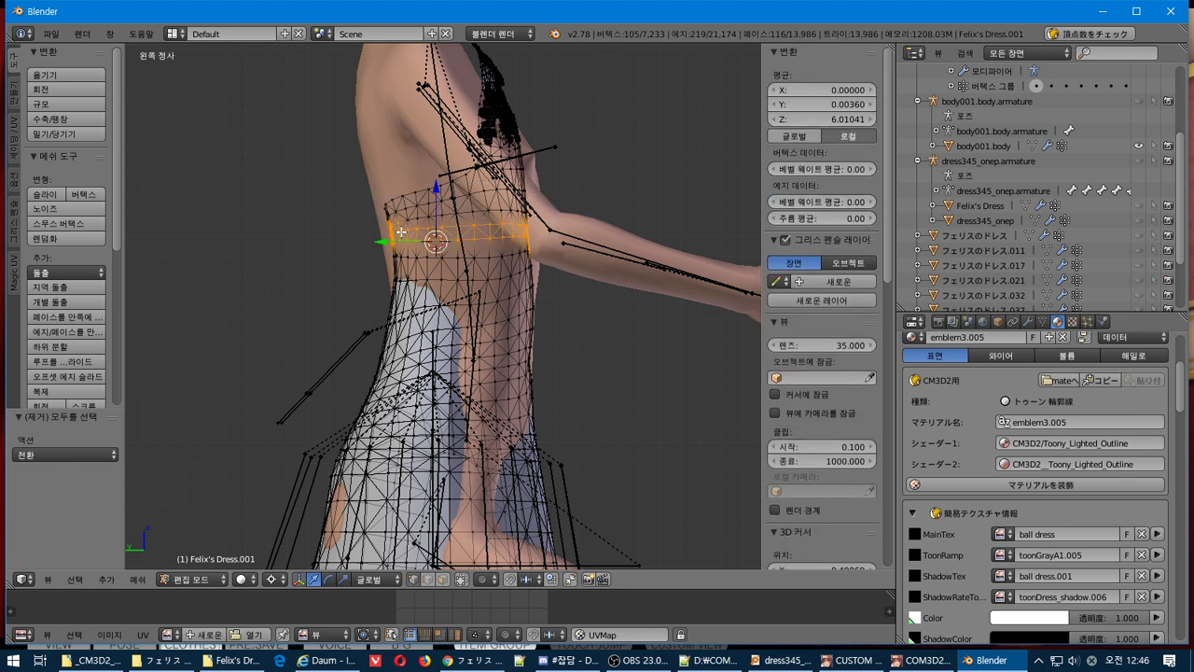
left_click_drag(401, 232, 553, 216)
key("b")
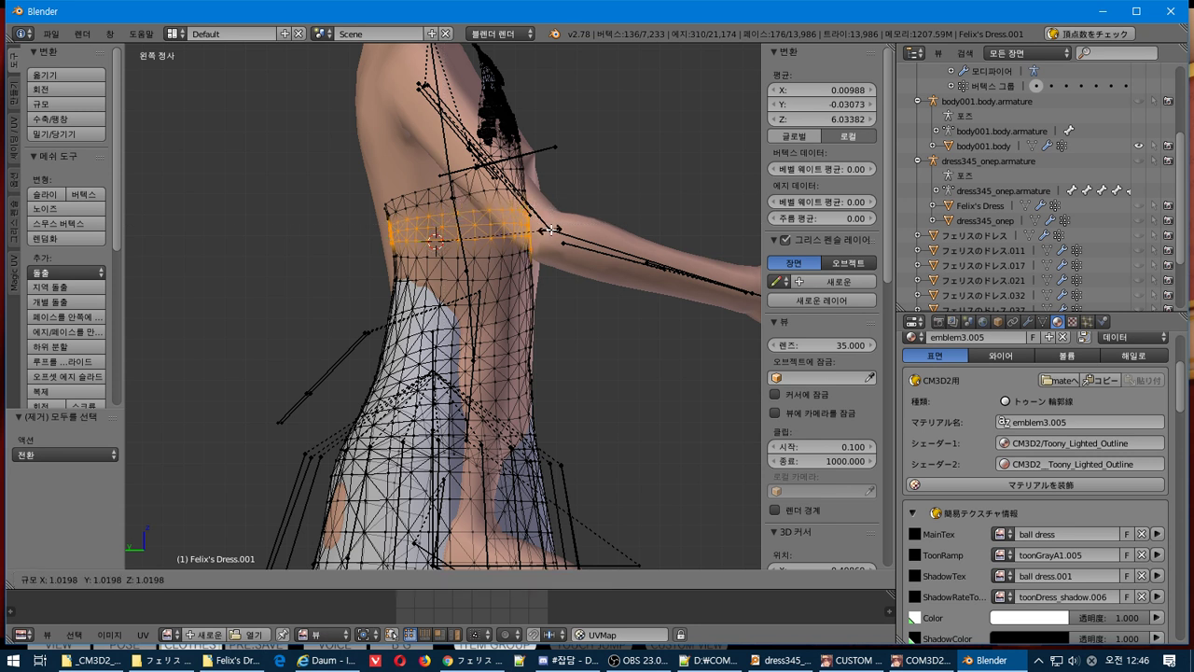
key("o")
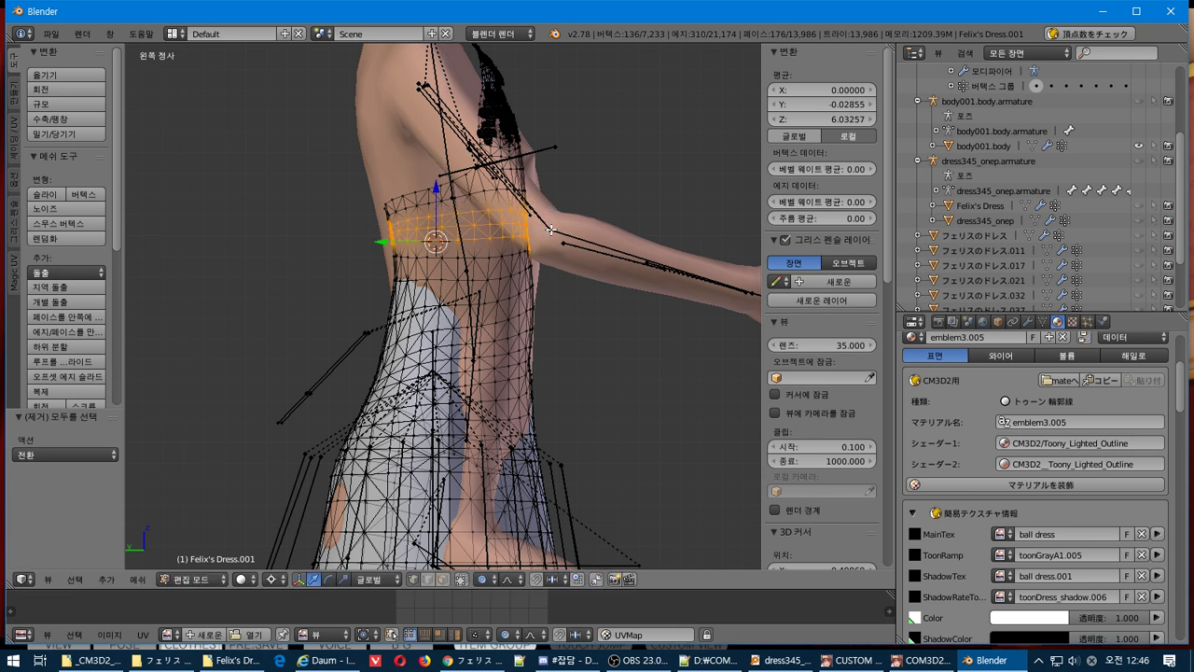
Try scaling the selected bodice band by 1.264 in X and Y only with smooth falloff of size 1.00, and undo it.
key("s")
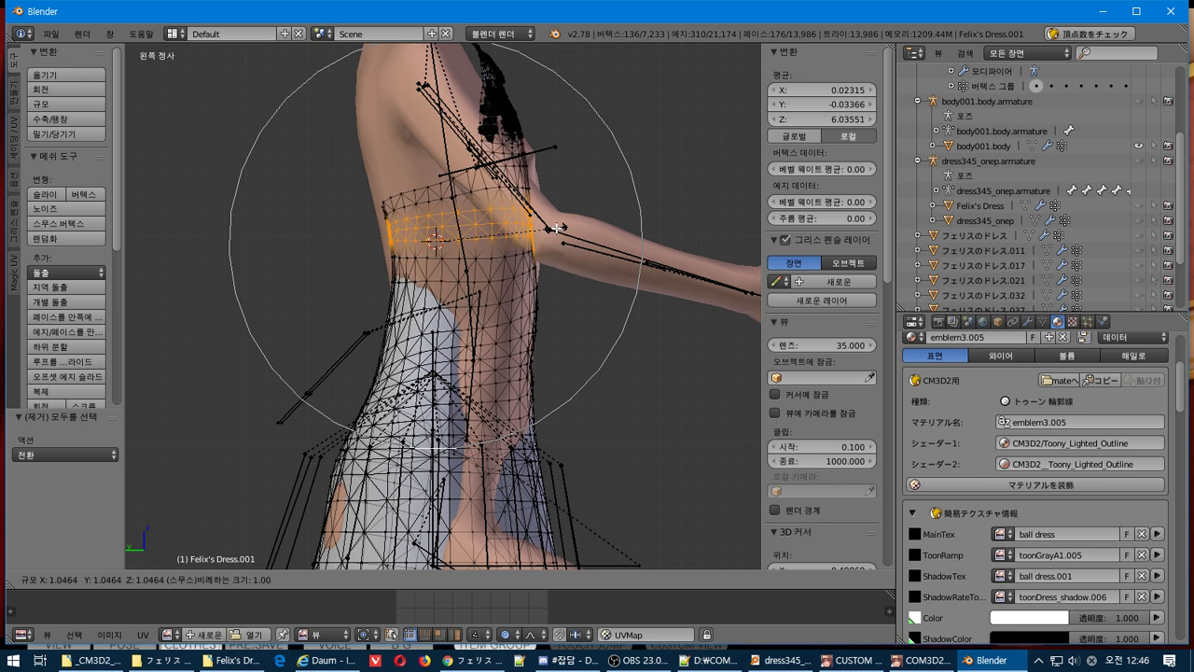
key("shift+x")
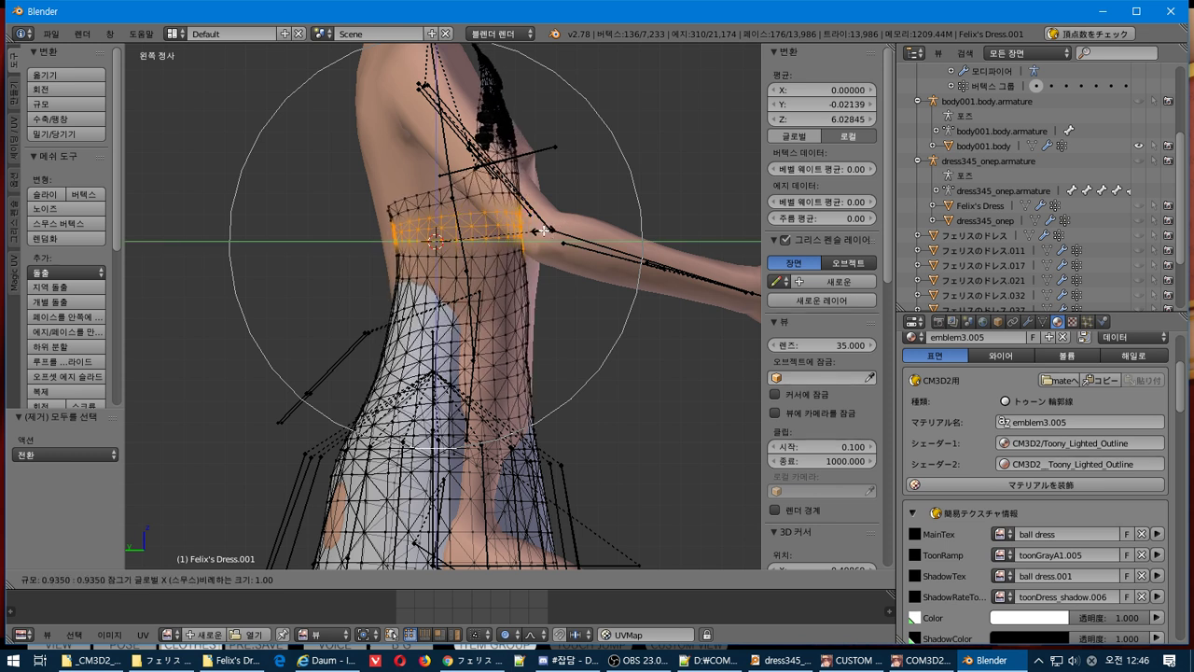
key("shift+z")
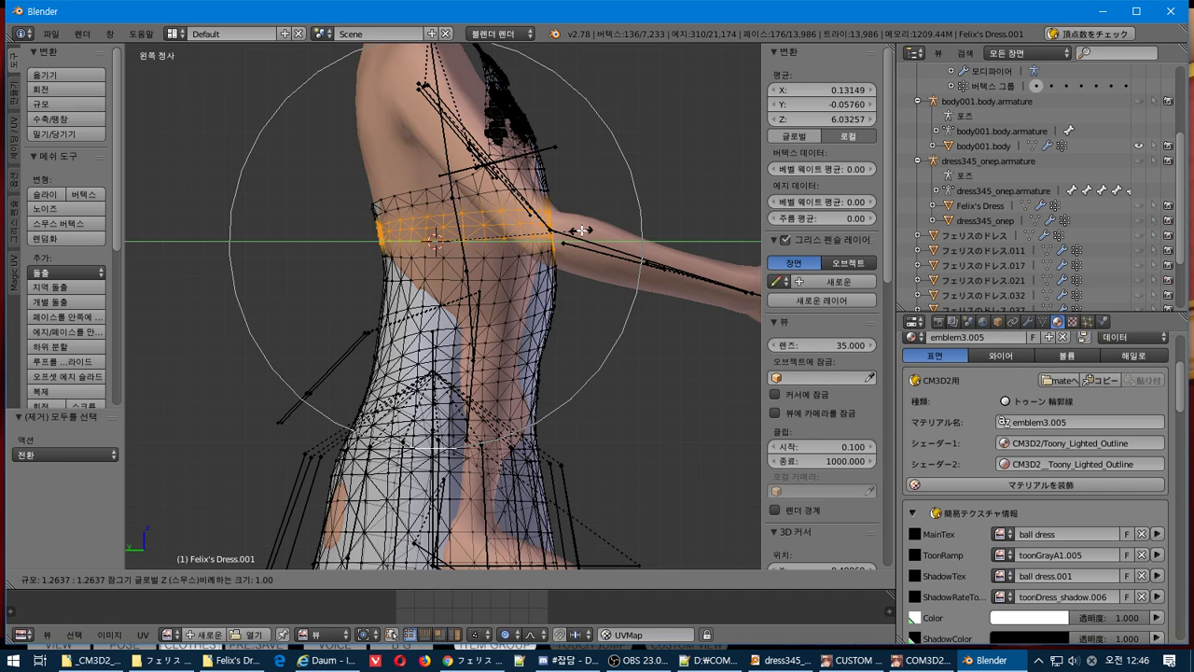
left_click(582, 230)
mouse_move(589, 306)
middle_mouse_down()
mouse_move(611, 310)
mouse_move(587, 307)
middle_mouse_up()
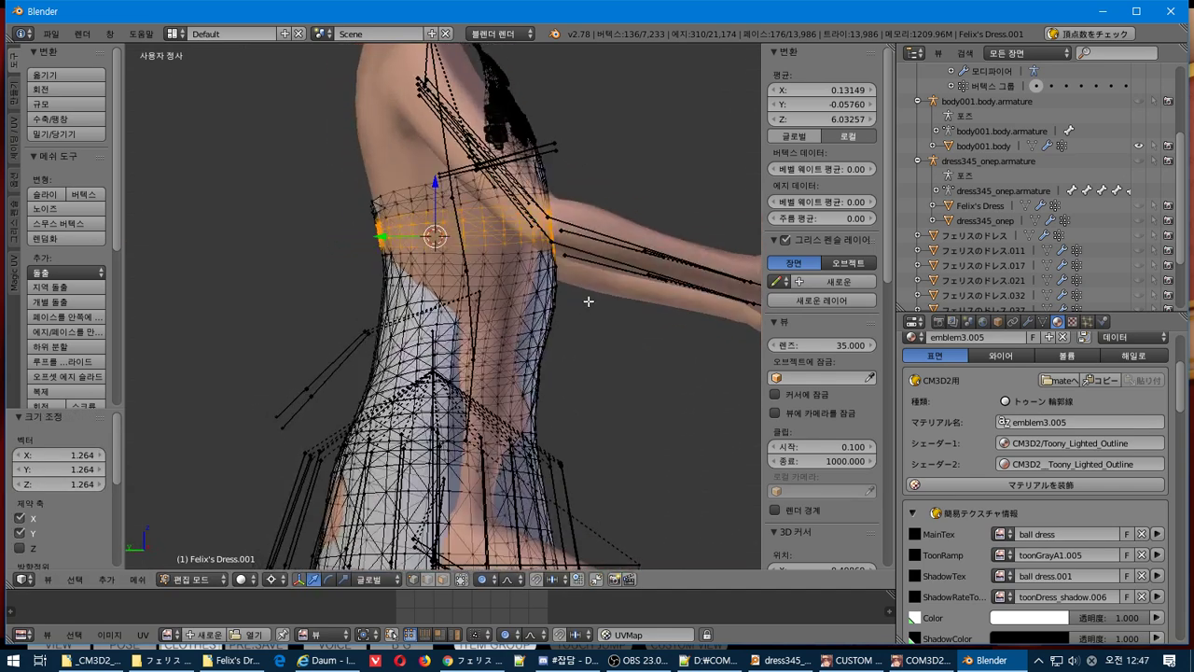
key("ctrl+z")
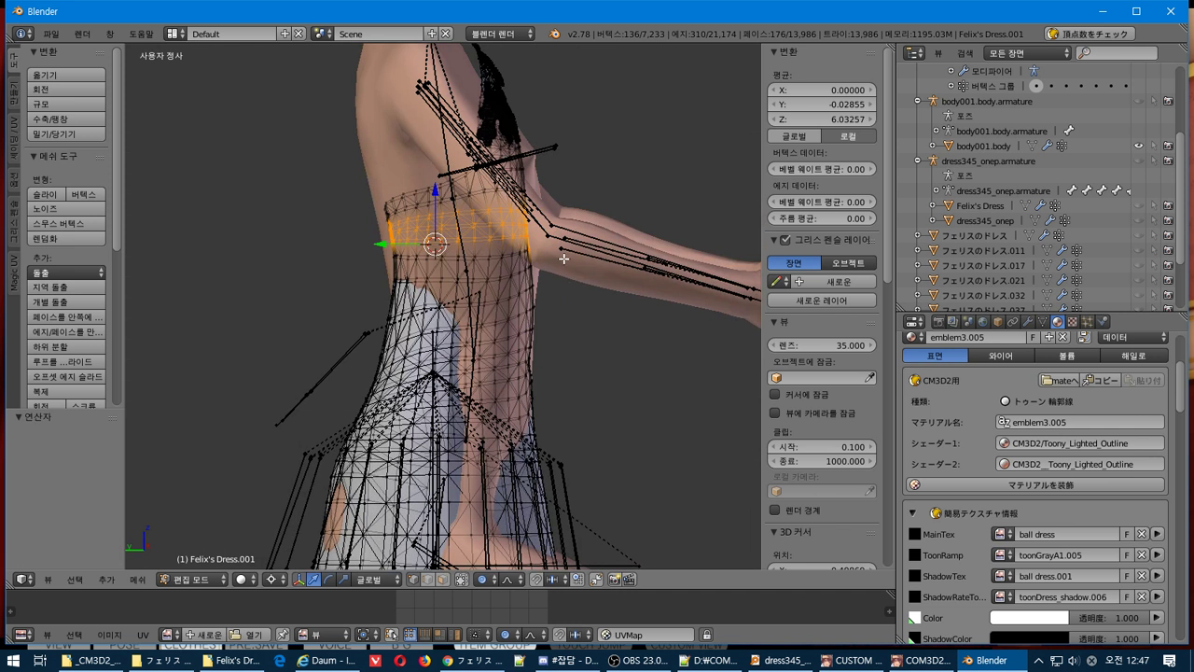
Scale the selected bodice band by 1.164 in X and Y only, with the proportional falloff size reduced to 0.39.
key("s")
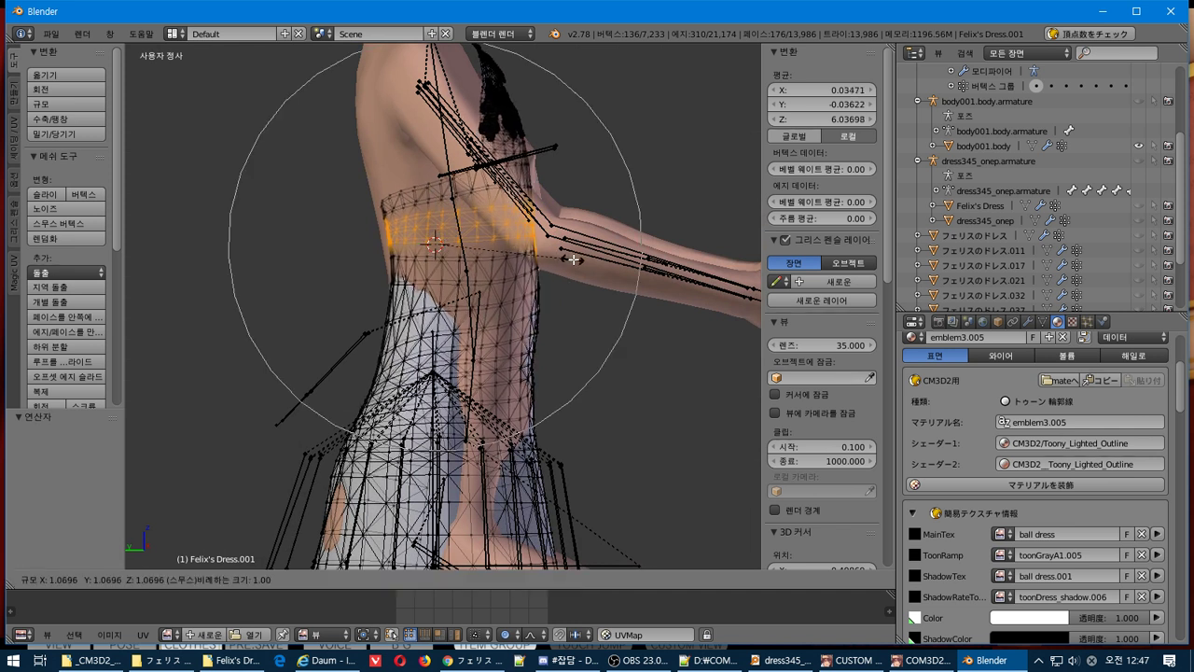
key("z")
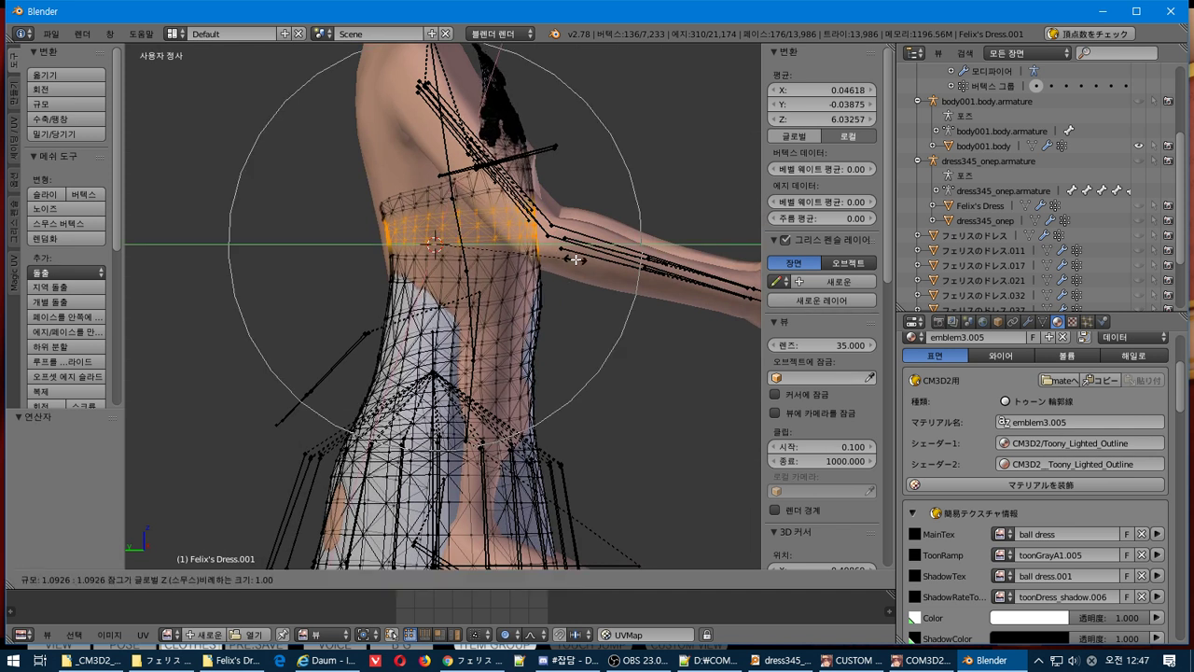
scroll(587, 258, "up", 8)
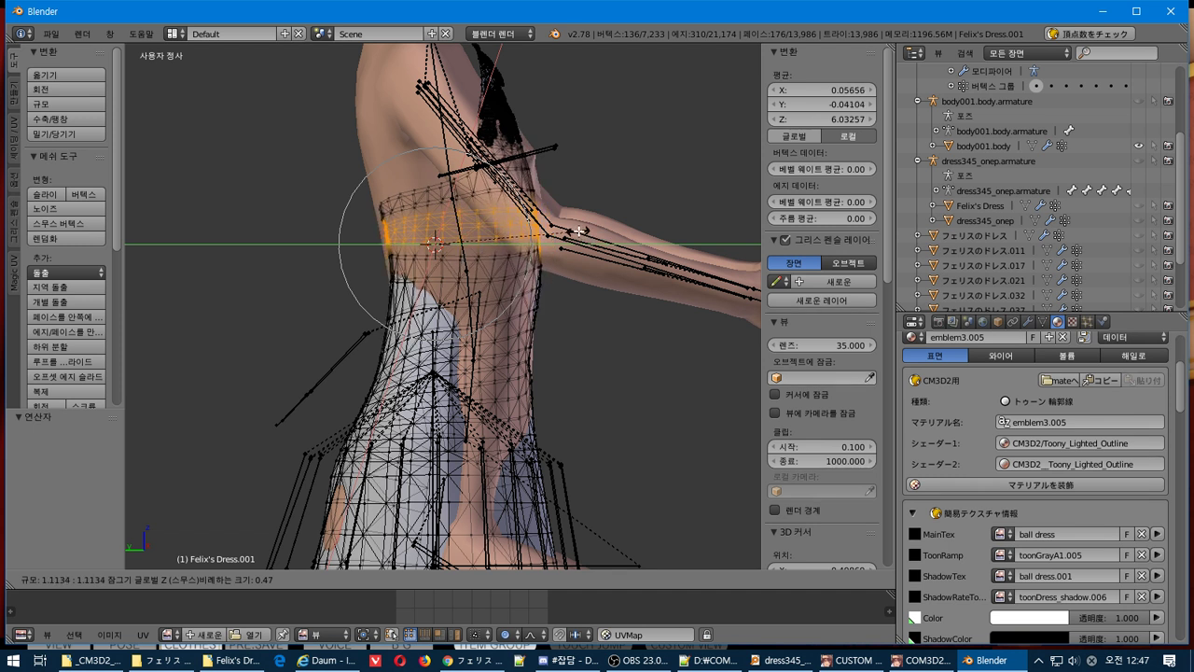
scroll(580, 226, "up", 2)
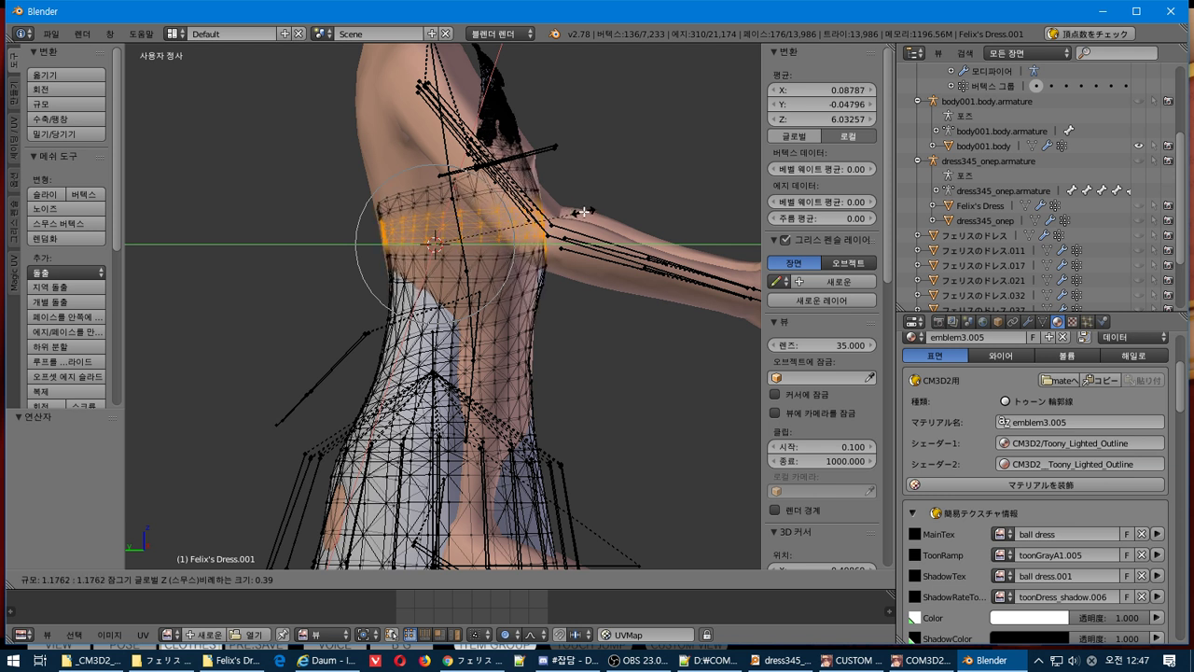
left_click(583, 216)
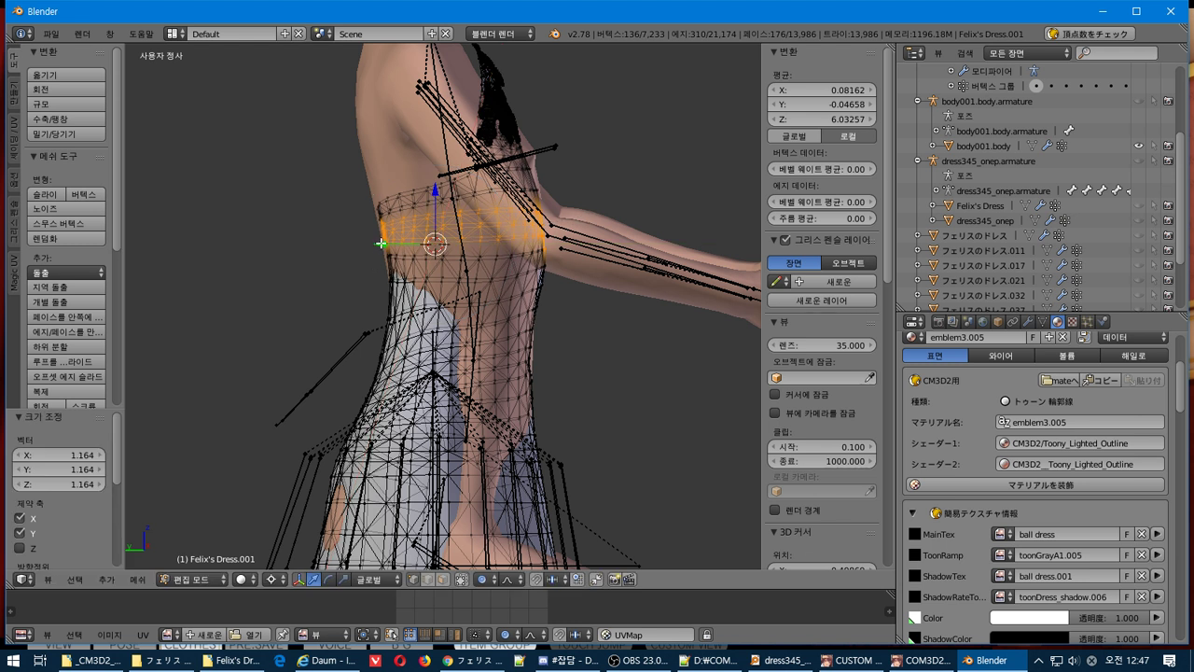
Try moving the selected bodice band -0.083 along Y with proportional falloff, and undo the move.
left_click_drag(381, 243, 399, 253)
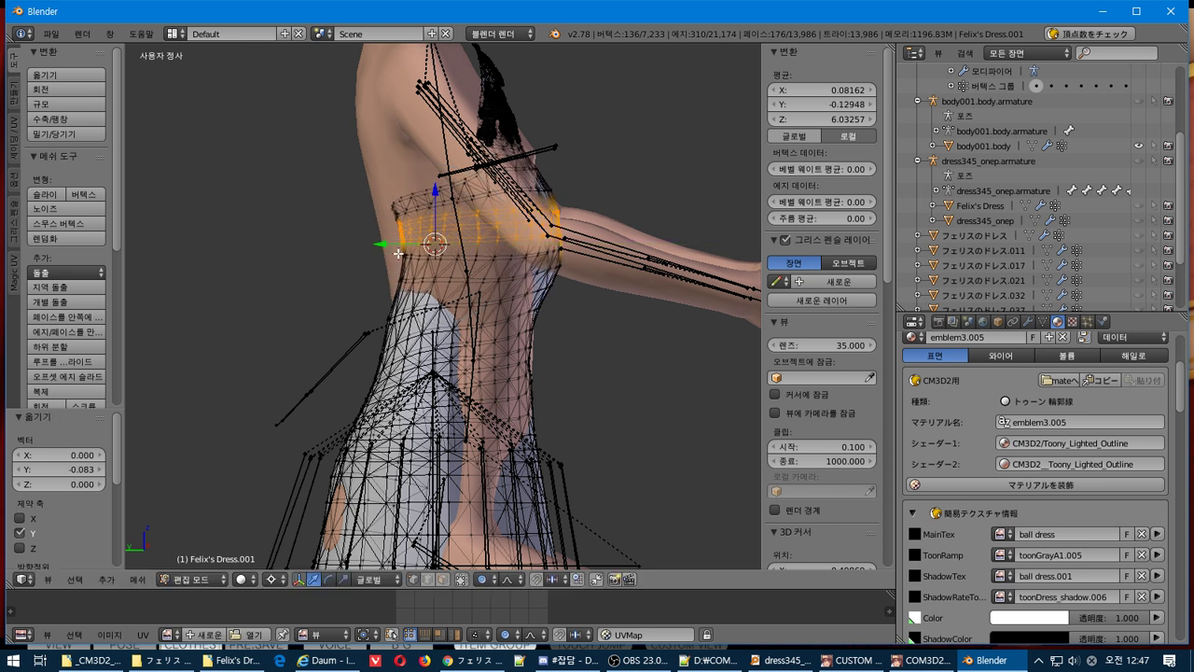
key("ctrl+z")
middle_click_drag(546, 138, 554, 175, "shift")
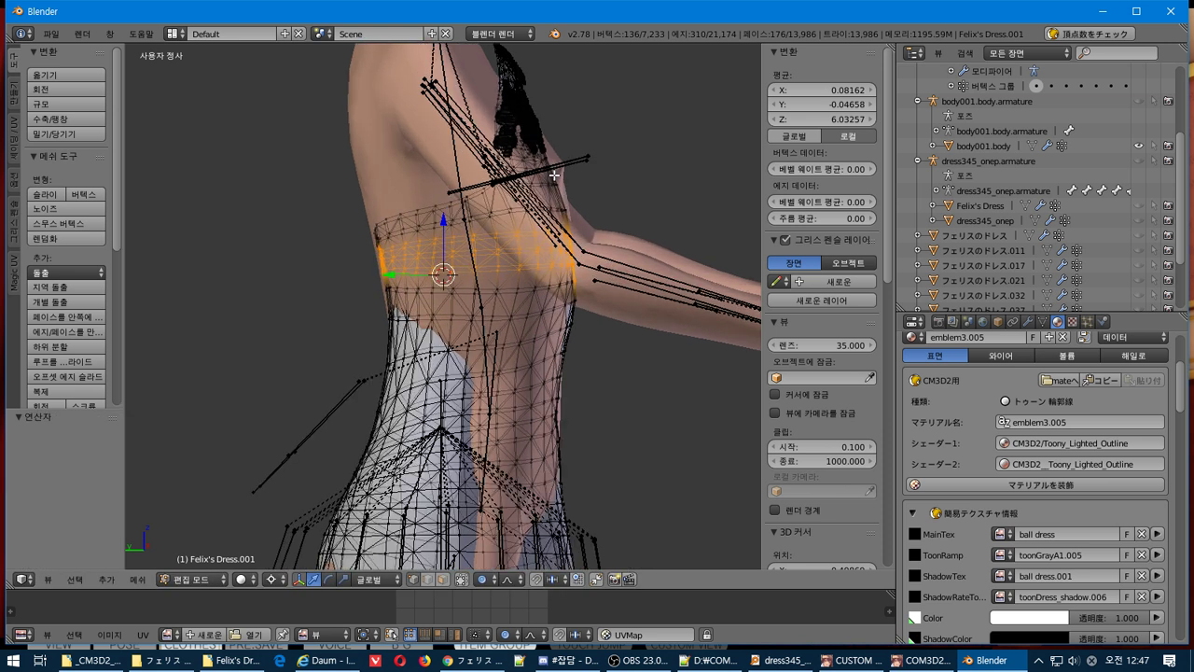
scroll(554, 175, "up", 1)
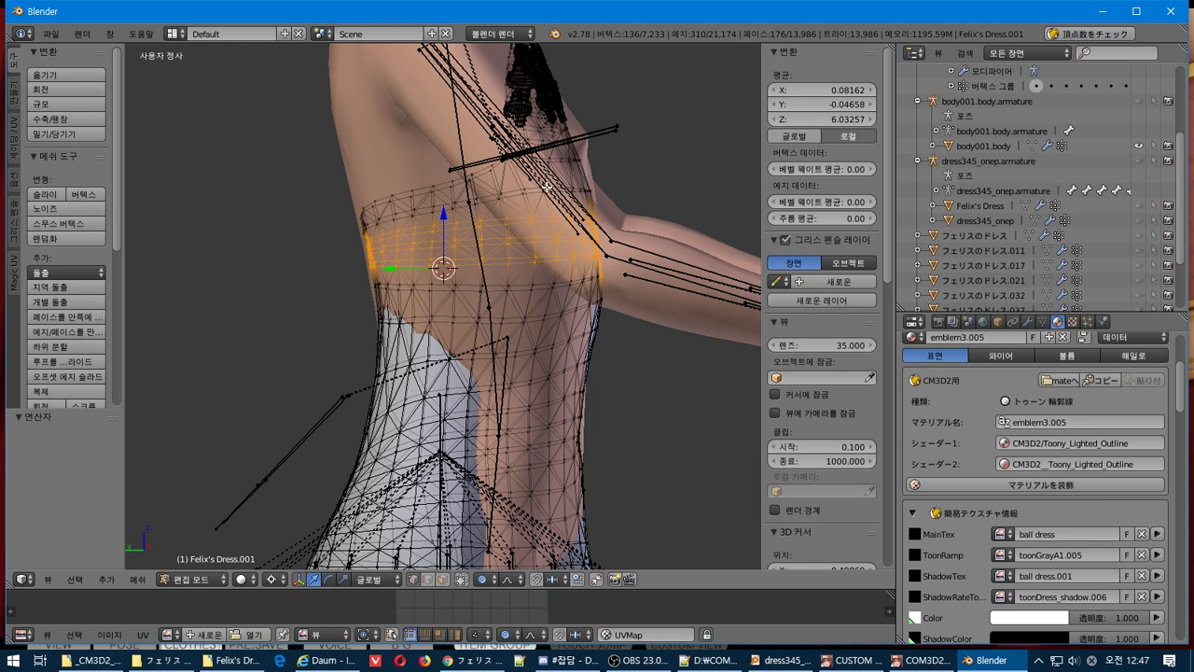
key("s")
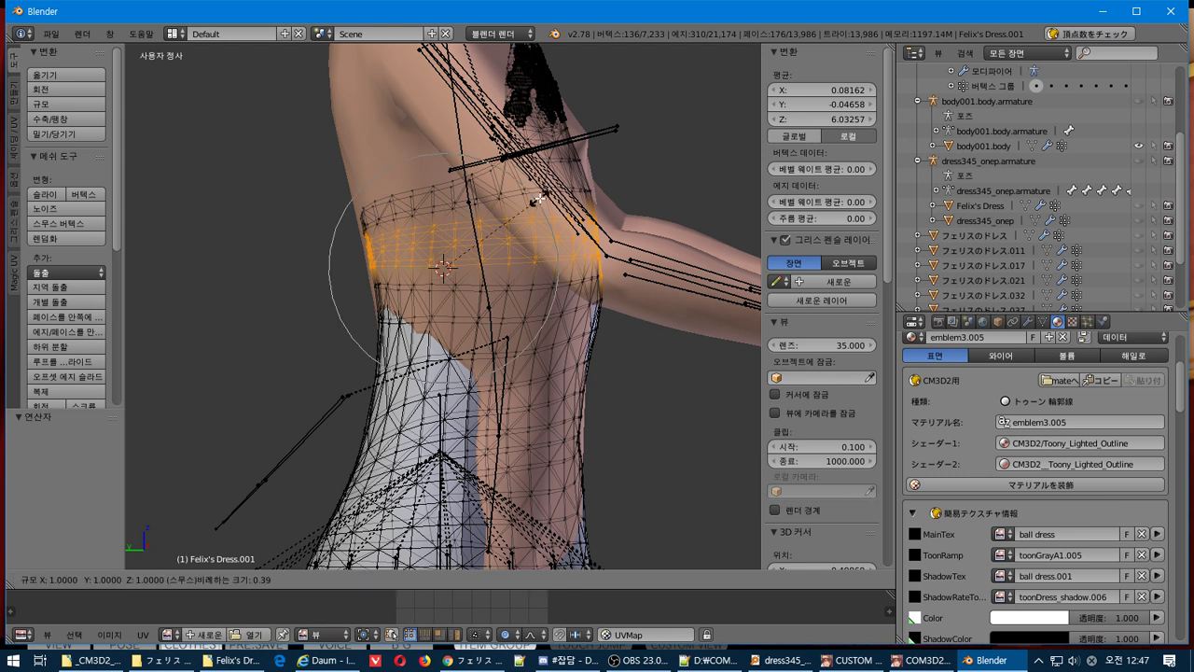
key("shift+x")
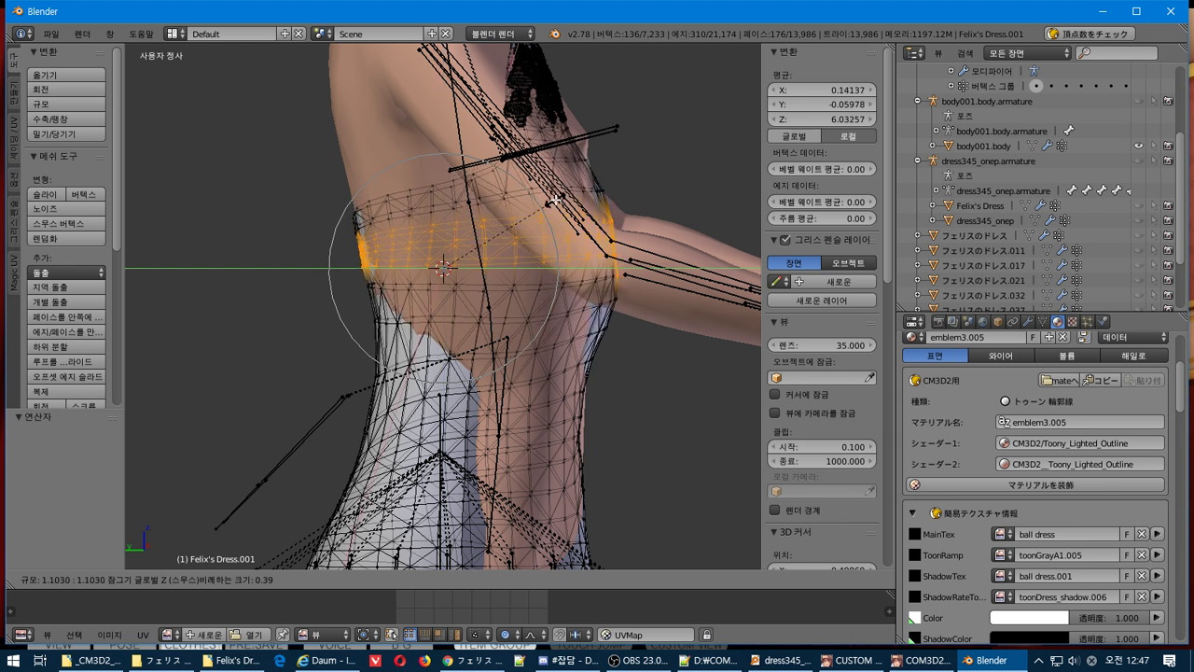
key("shift+z")
key("shift+z")
key("shift+z")
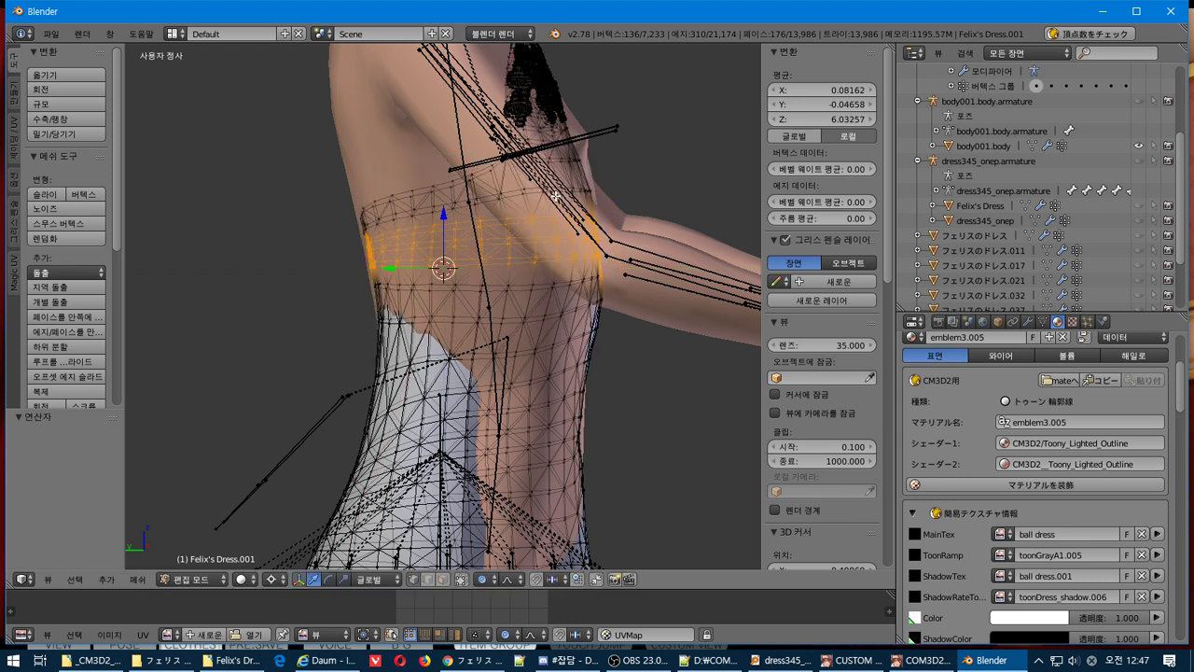
Try scaling the selected bodice band along X with proportional falloff, inspect it from the front, and undo the scaling.
key("x")
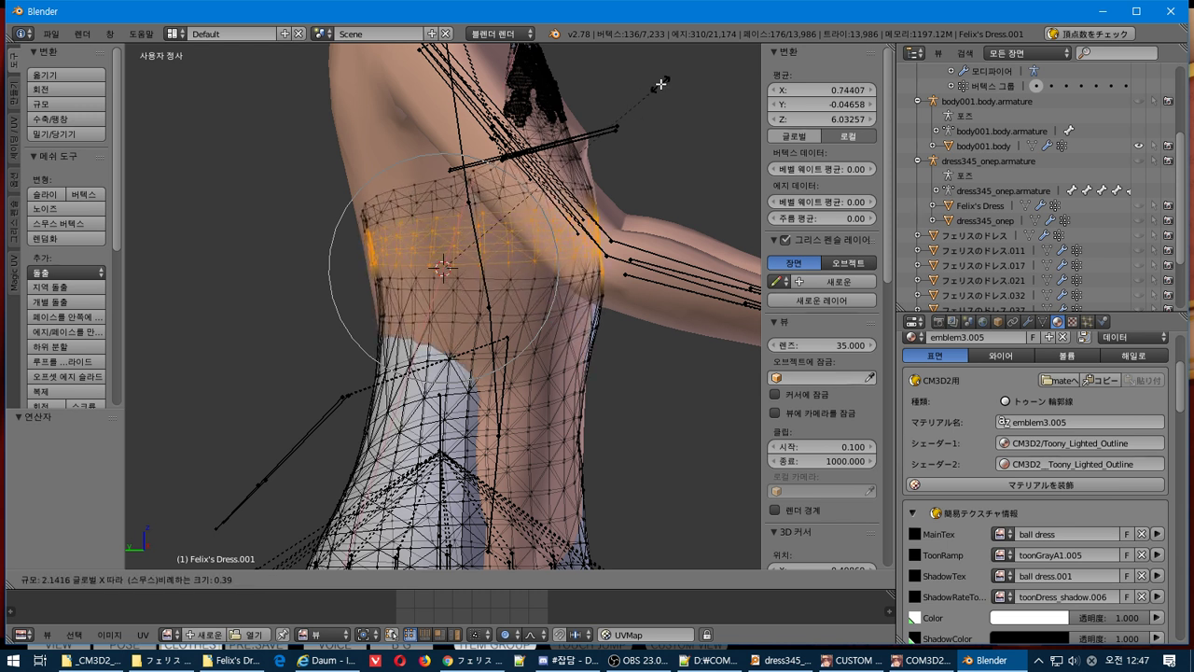
left_click(584, 161)
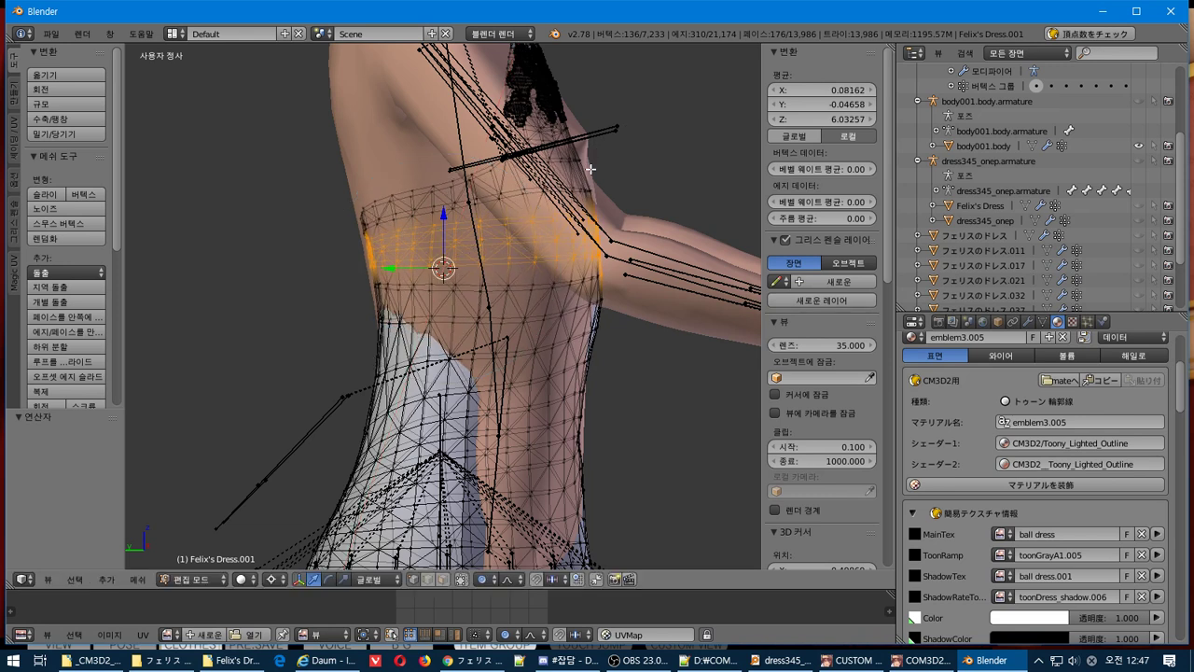
key("KP_1")
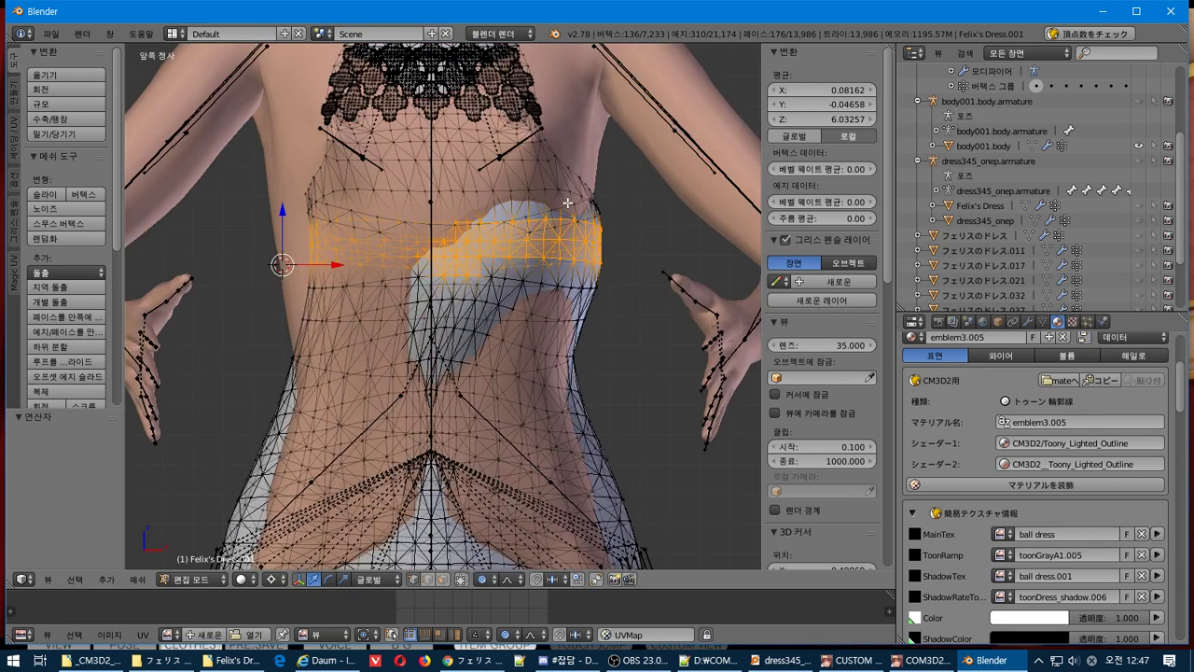
key("ctrl+z")
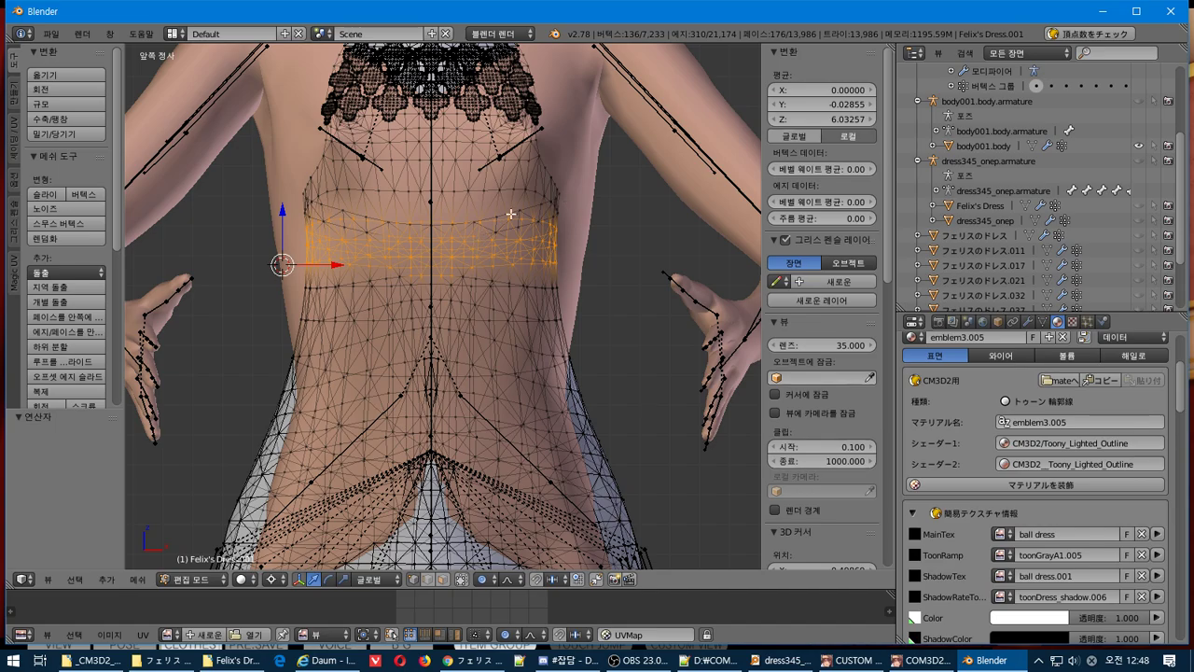
mouse_move(487, 217)
middle_mouse_down()
mouse_move(488, 229)
mouse_move(618, 248)
mouse_move(484, 228)
middle_mouse_up()
key("v")
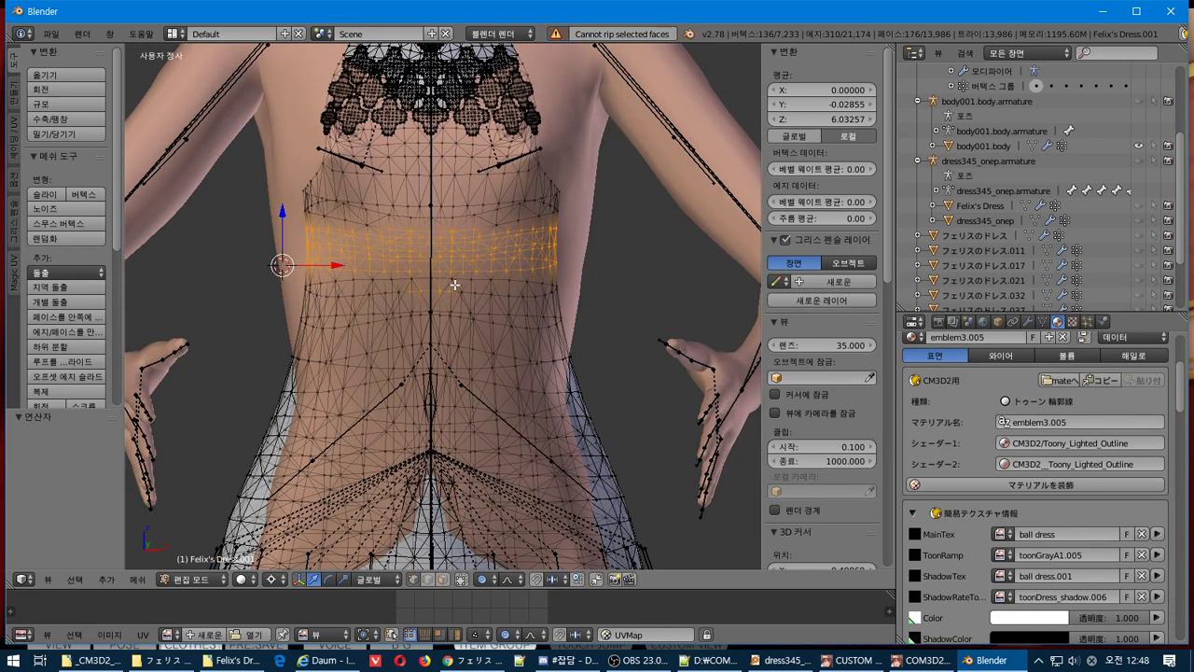
key("ctrl+z")
Set the 3D cursor's X and Y location to 0 as the centred pivot for scaling the bodice band.
scroll(891, 206, "down", 10)
scroll(821, 233, "up", 5)
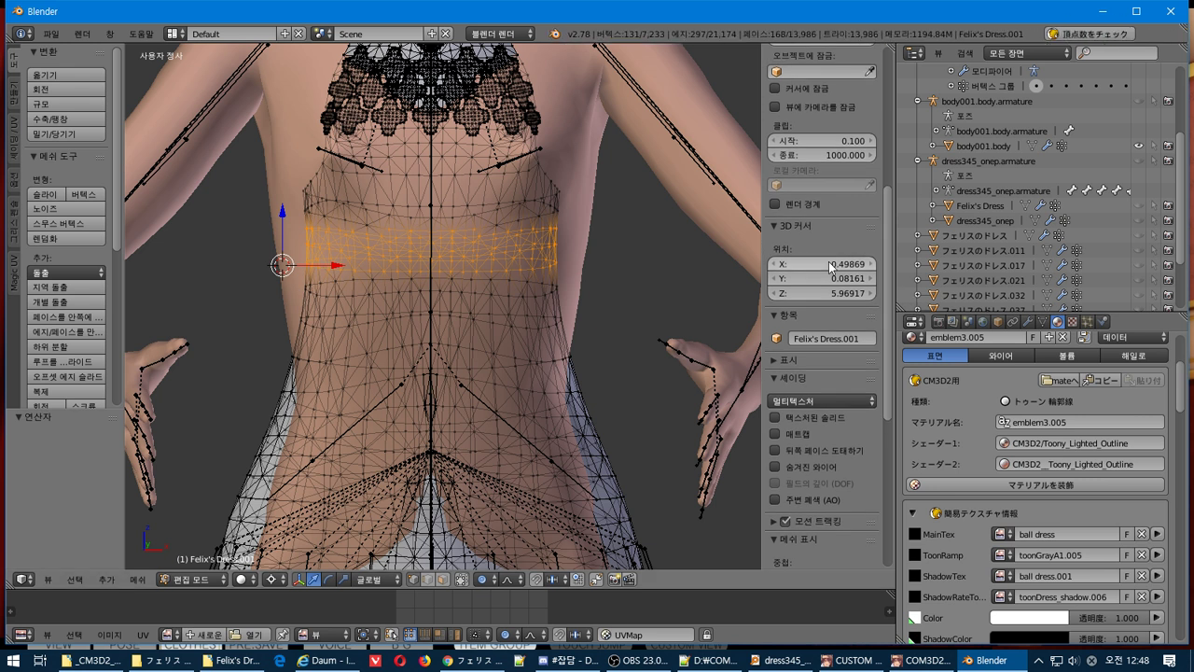
left_click(826, 278)
type("0")
key("Return")
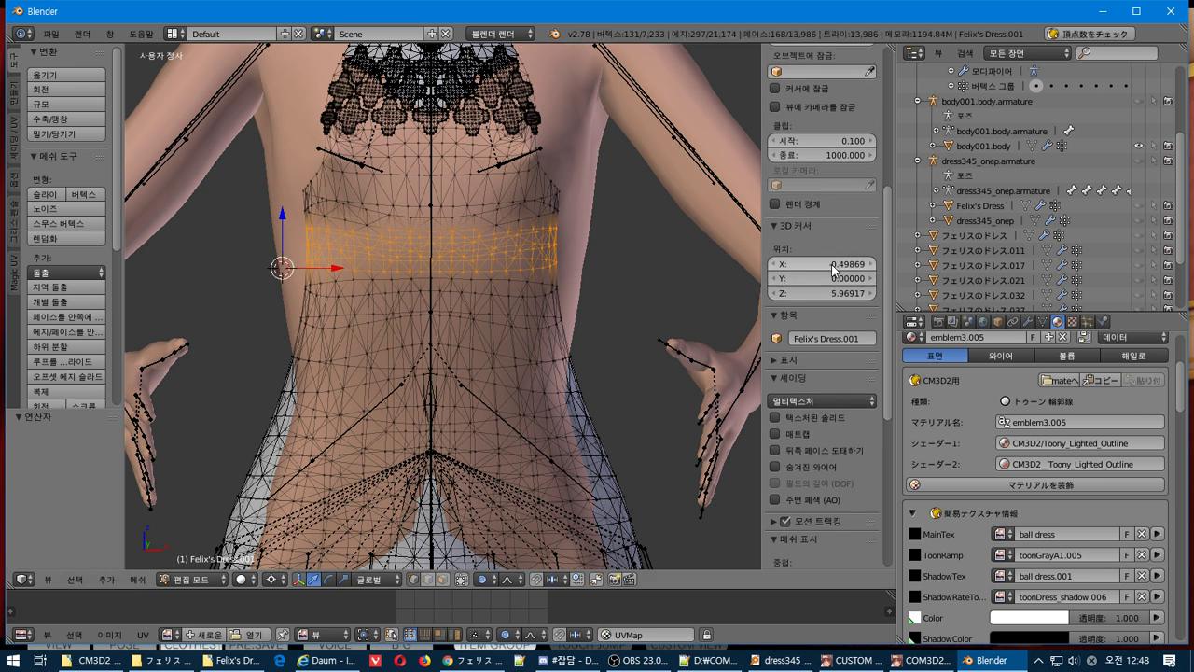
double_click(830, 264)
type("0")
key("Return")
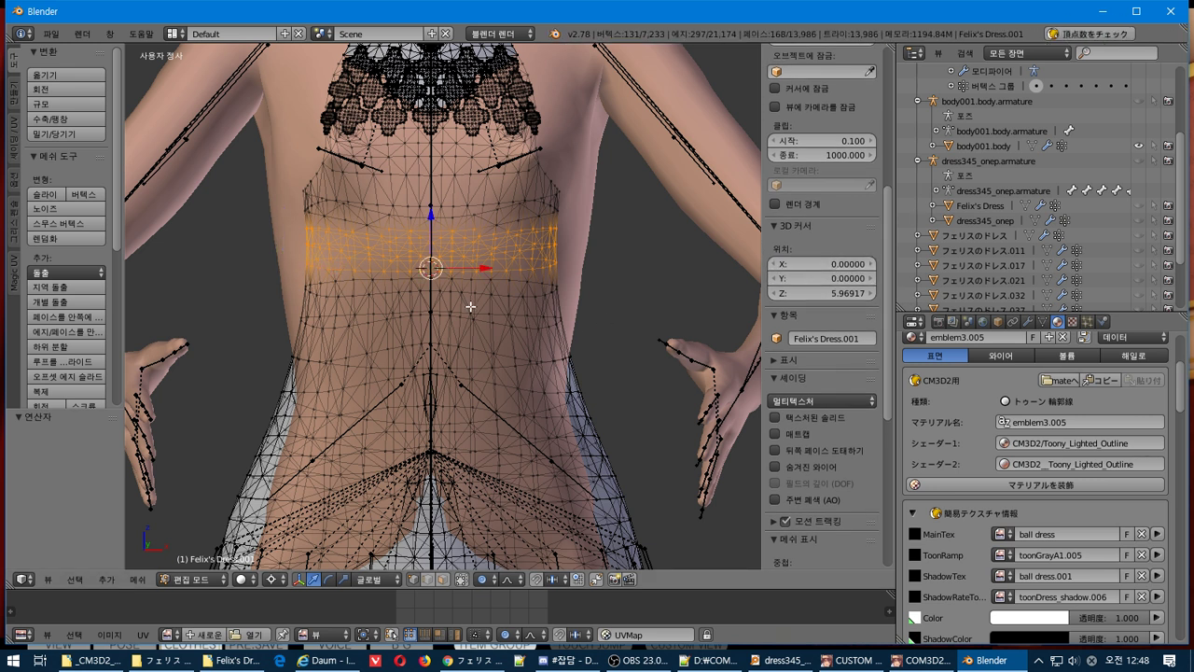
Scale the selected bodice band by 1.244 along X only with proportional falloff size 0.39.
scroll(475, 282, "down", 2)
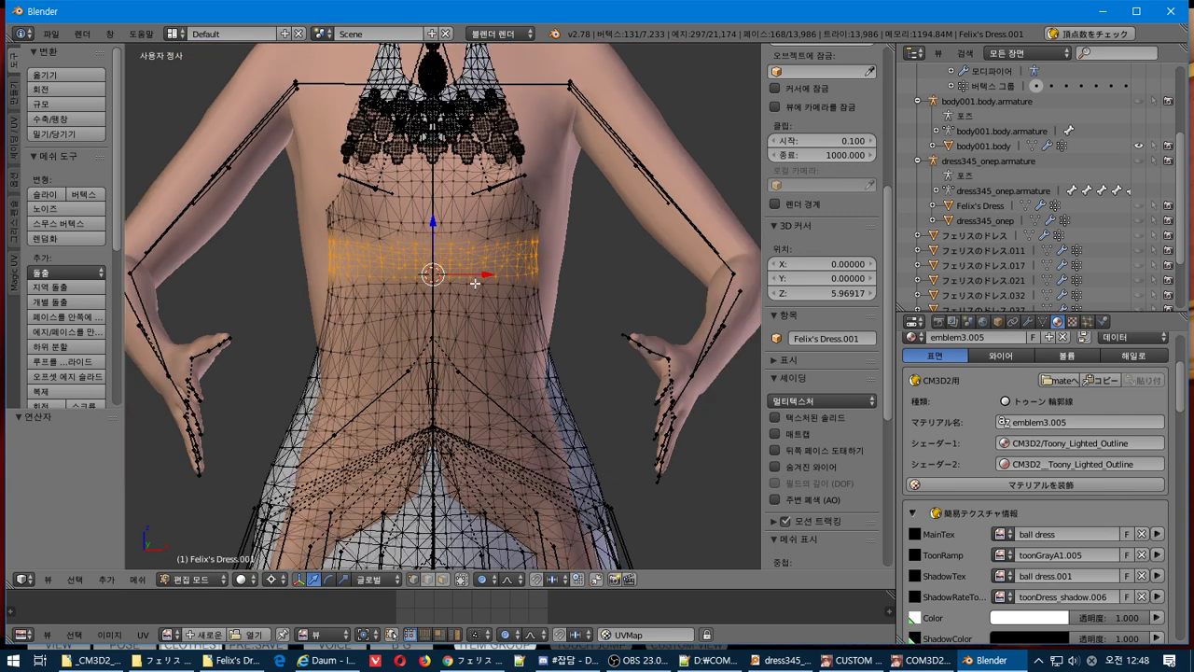
middle_click_drag(478, 270, 478, 273)
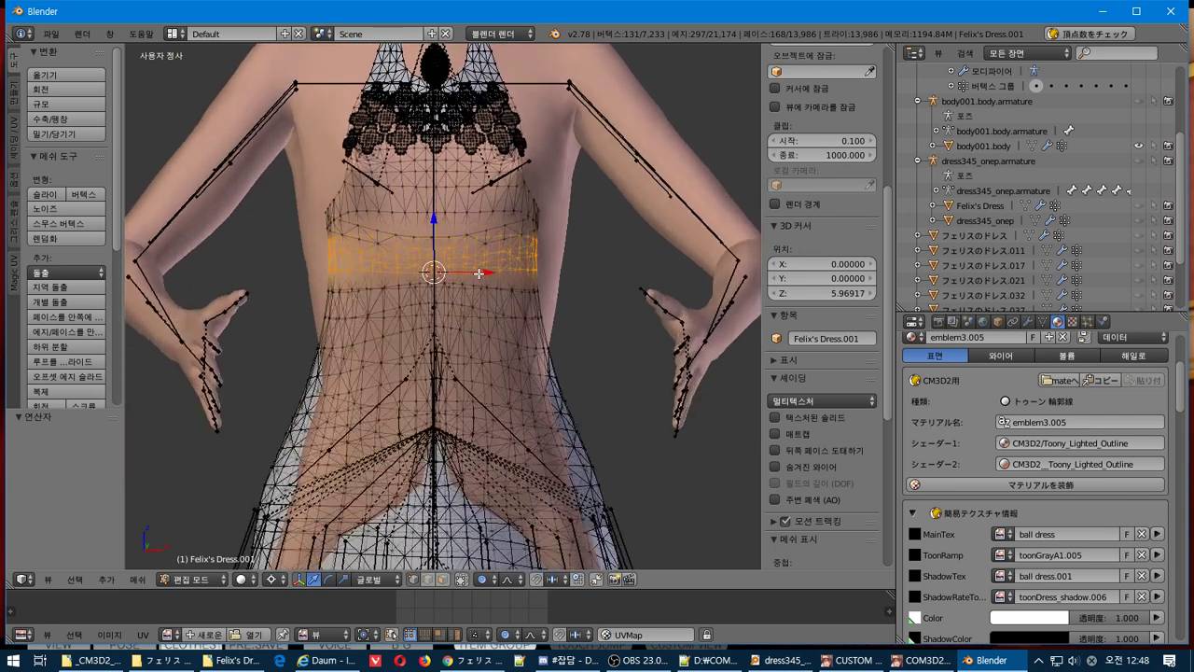
key("s")
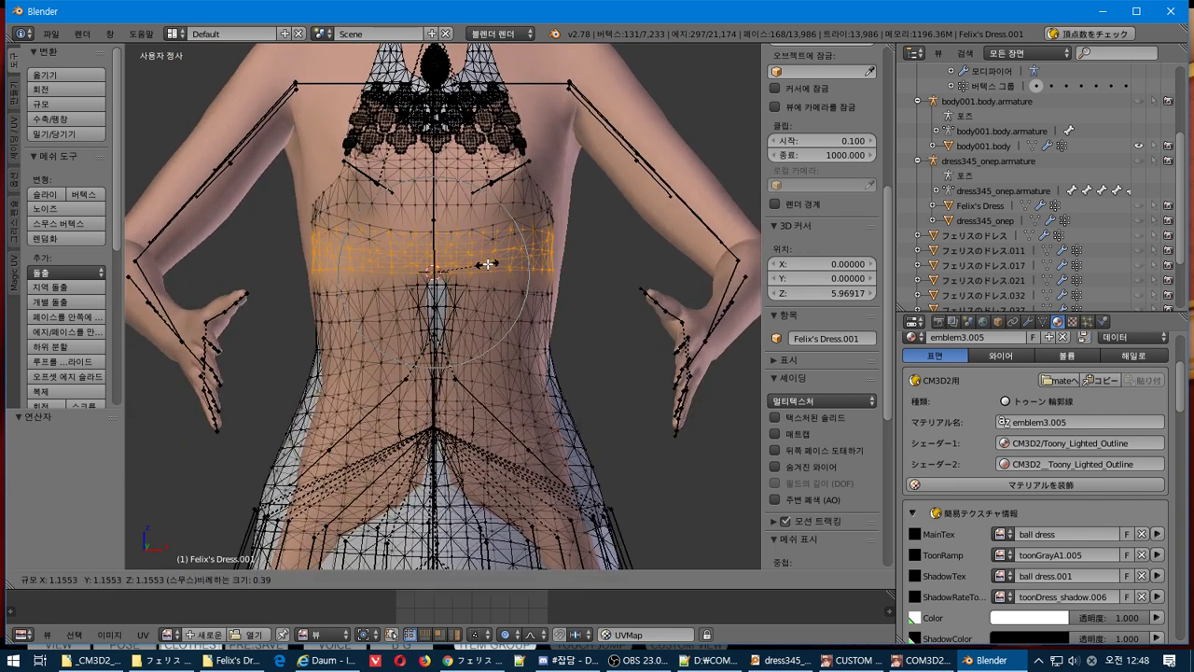
key("x")
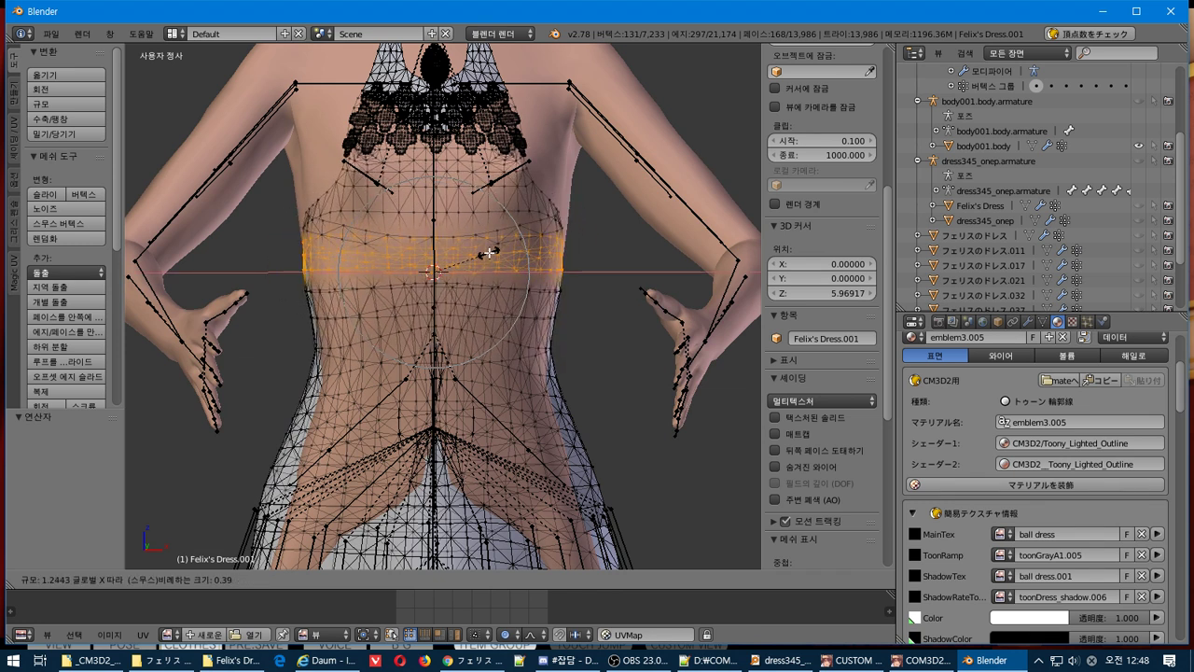
left_click(489, 253)
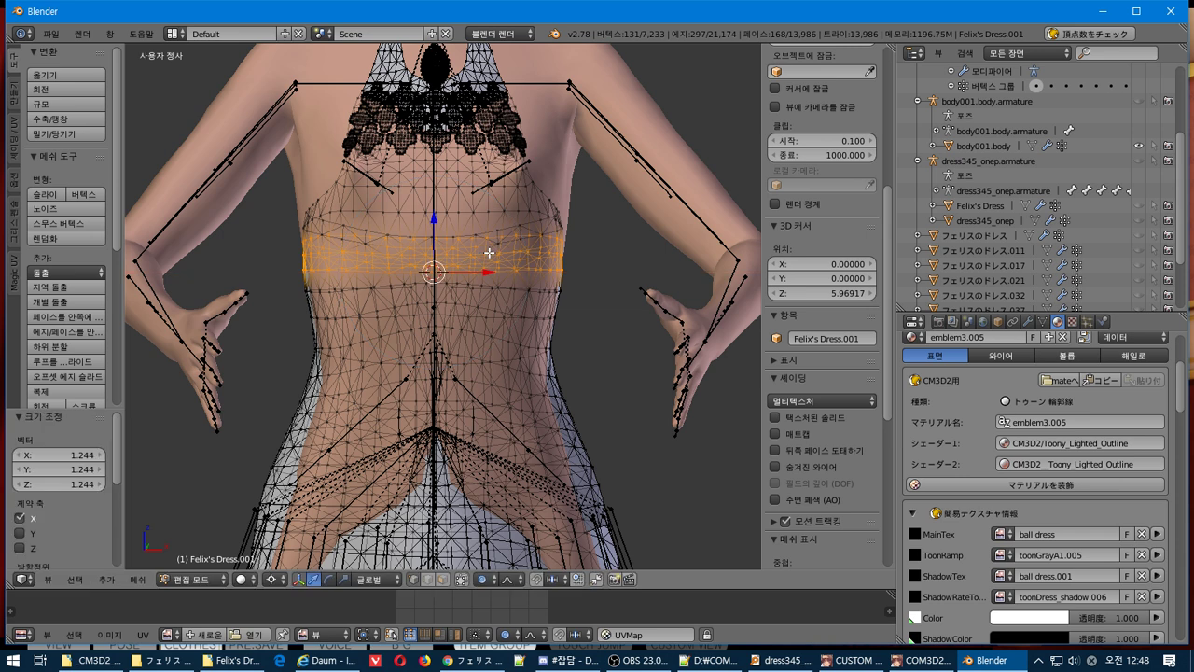
middle_click_drag(395, 227, 398, 270)
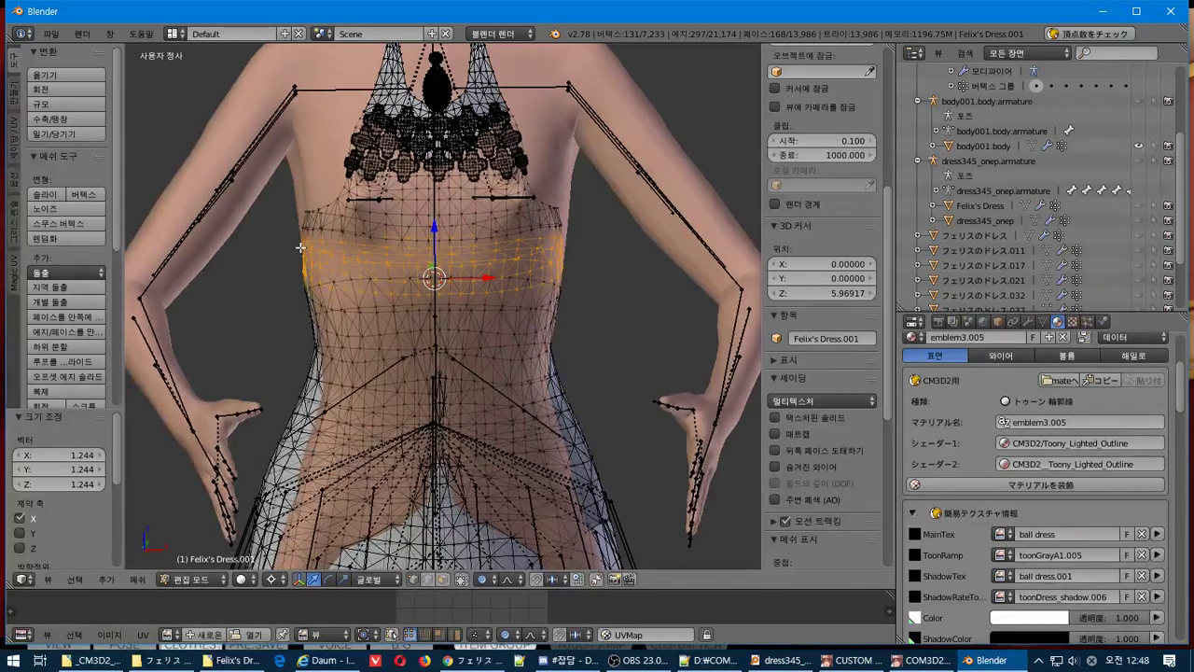
Try box-selecting the bodice's upper edge band and scaling it along X, and undo this together with the preceding band scaling.
key("a")
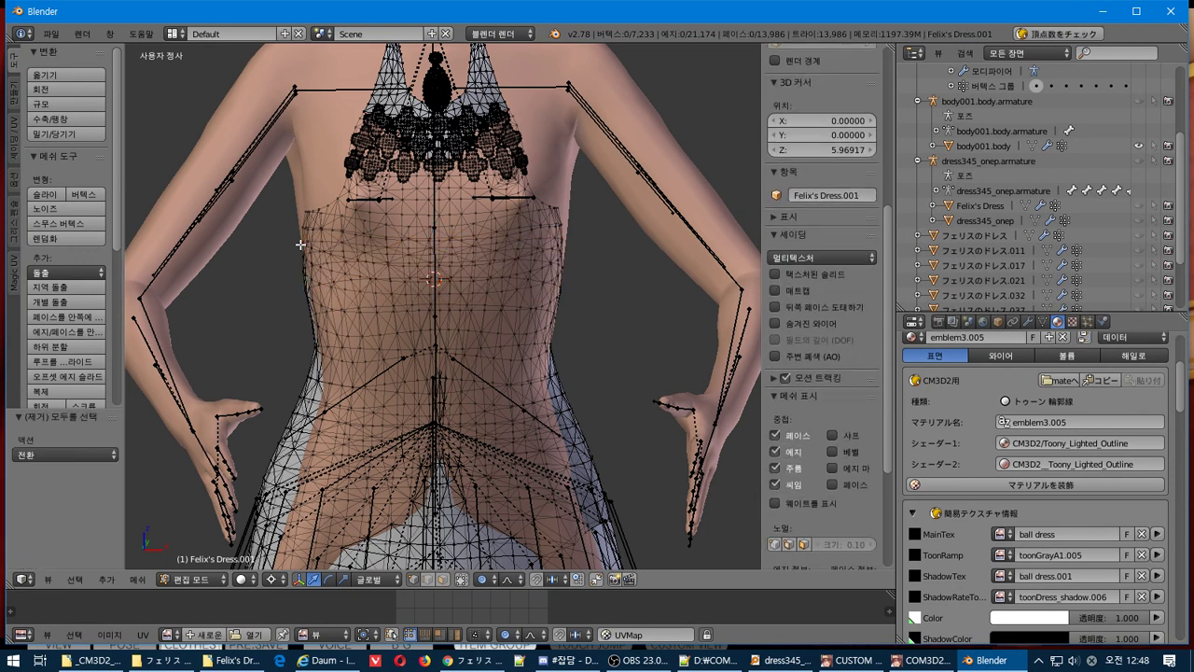
key("b")
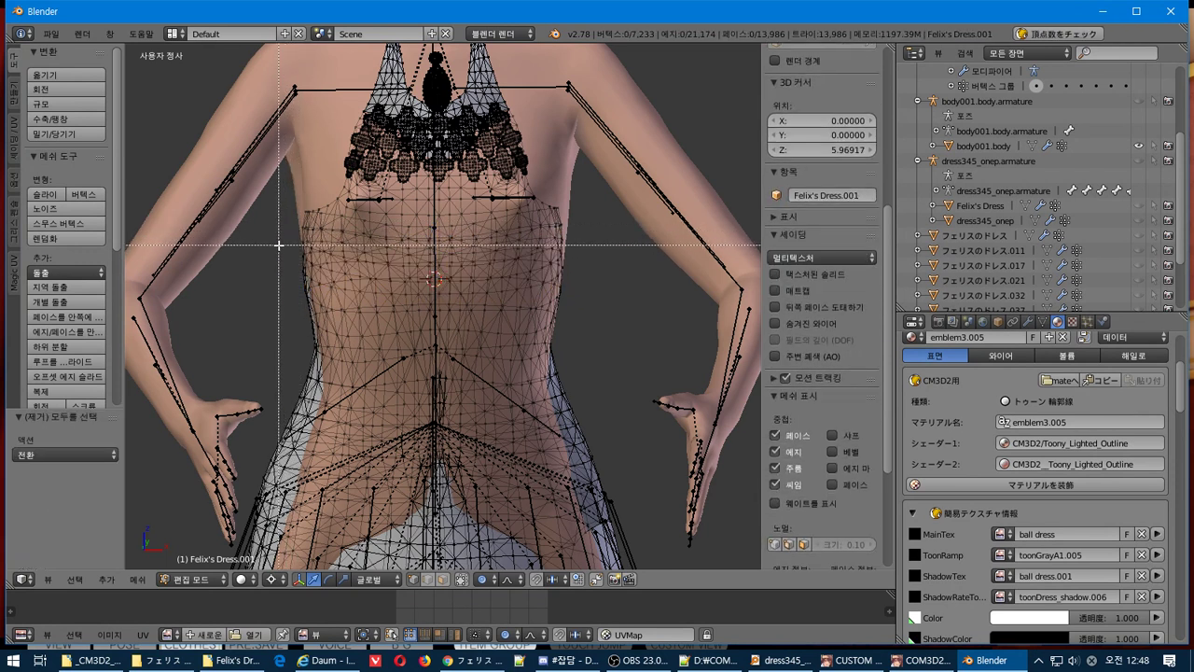
left_click_drag(279, 243, 583, 195)
key("s")
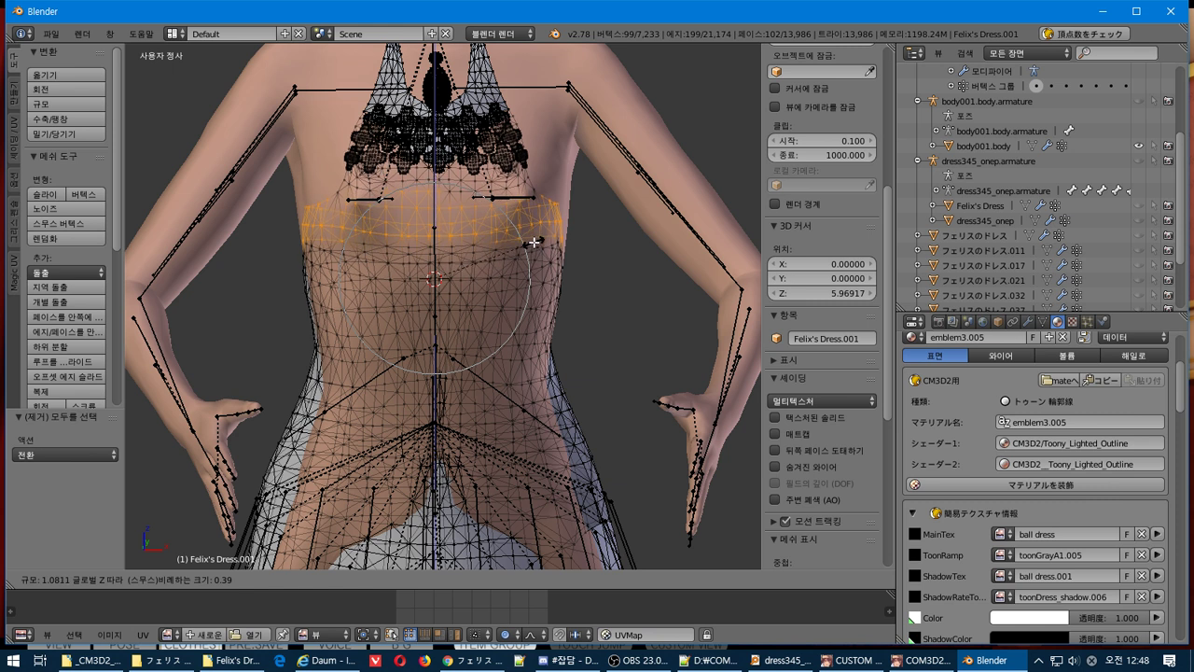
key("x")
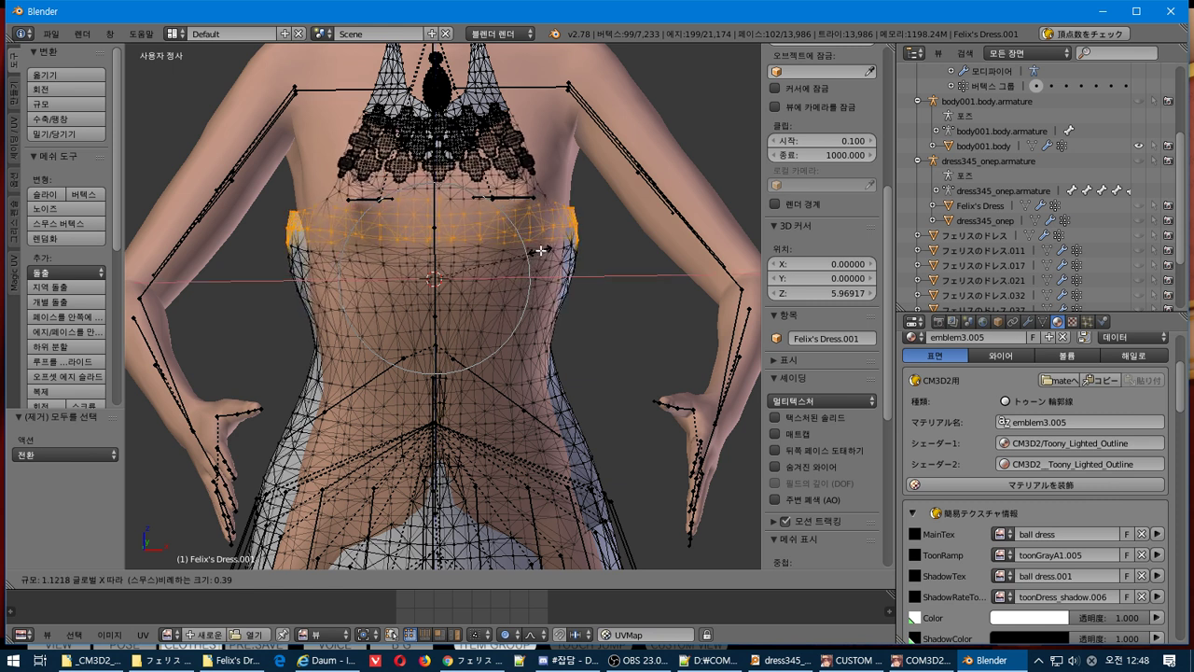
left_click(524, 239)
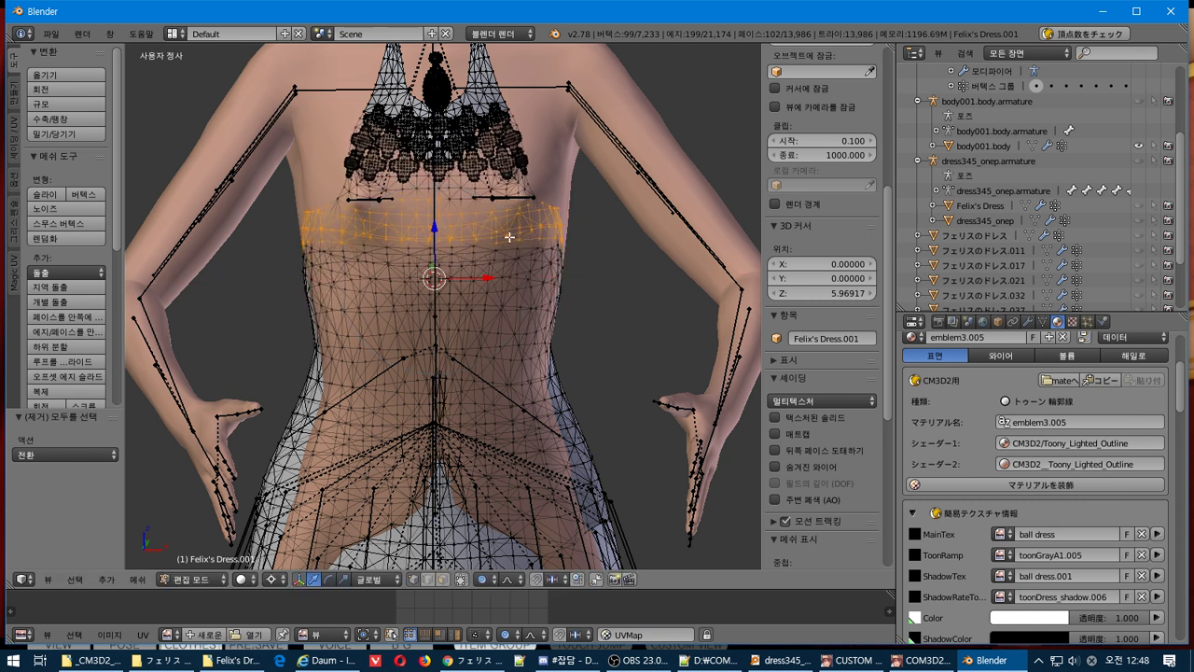
key("ctrl+z")
key("ctrl+z")
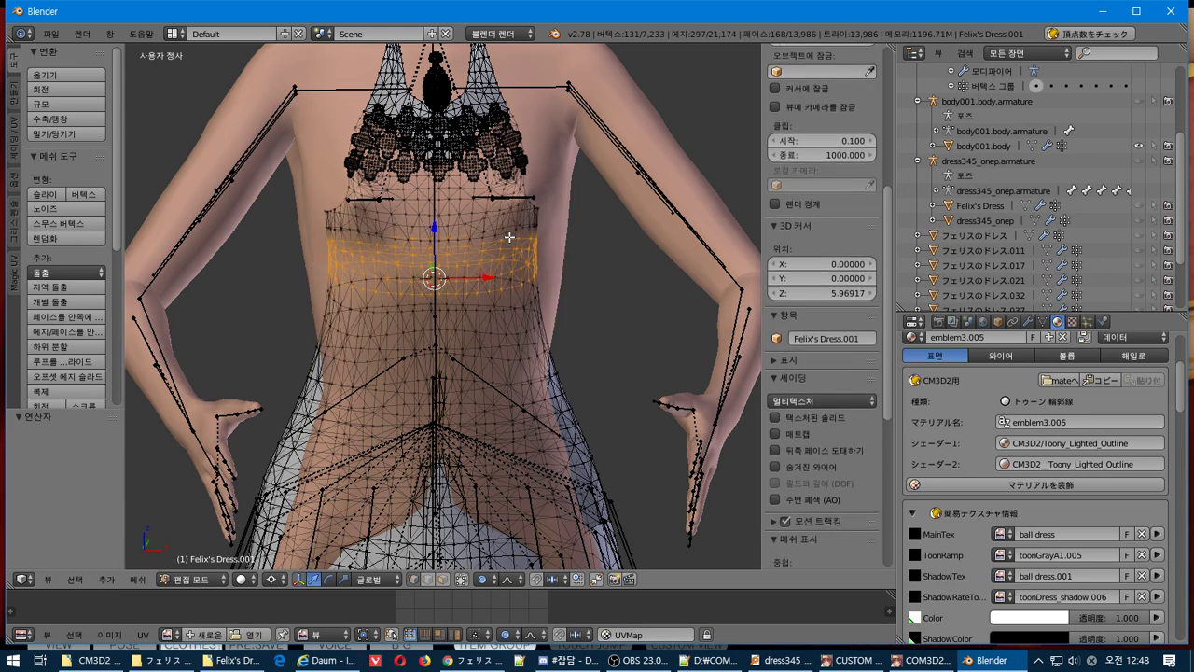
Place the 3D cursor on the upper bodice, clear the selection, and box-select the wide band of vertices from the armpit edge to below the bust.
left_click(494, 224)
key("a")
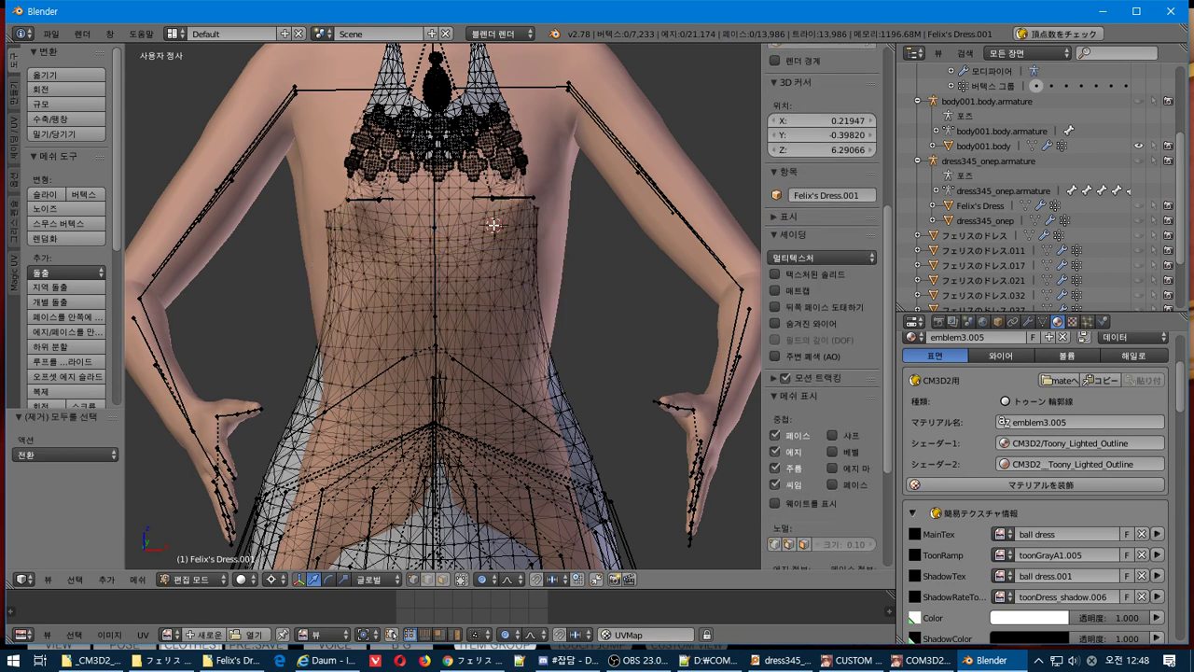
key("b")
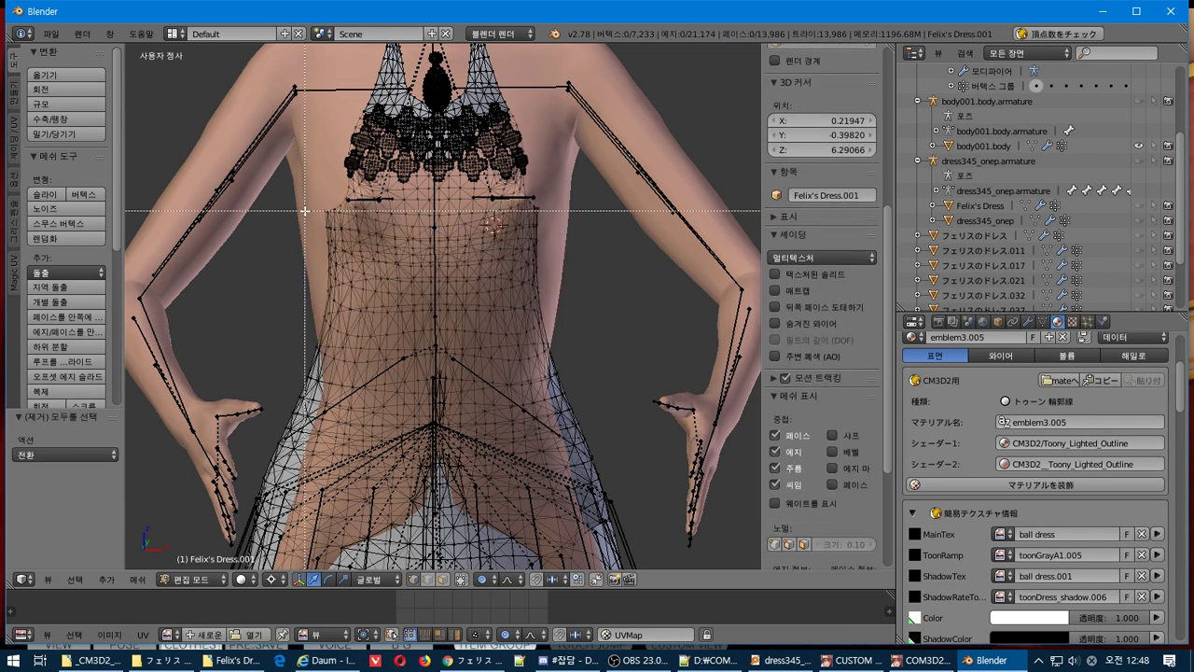
left_click_drag(304, 201, 595, 258)
middle_click_drag(595, 258, 594, 241)
key("b")
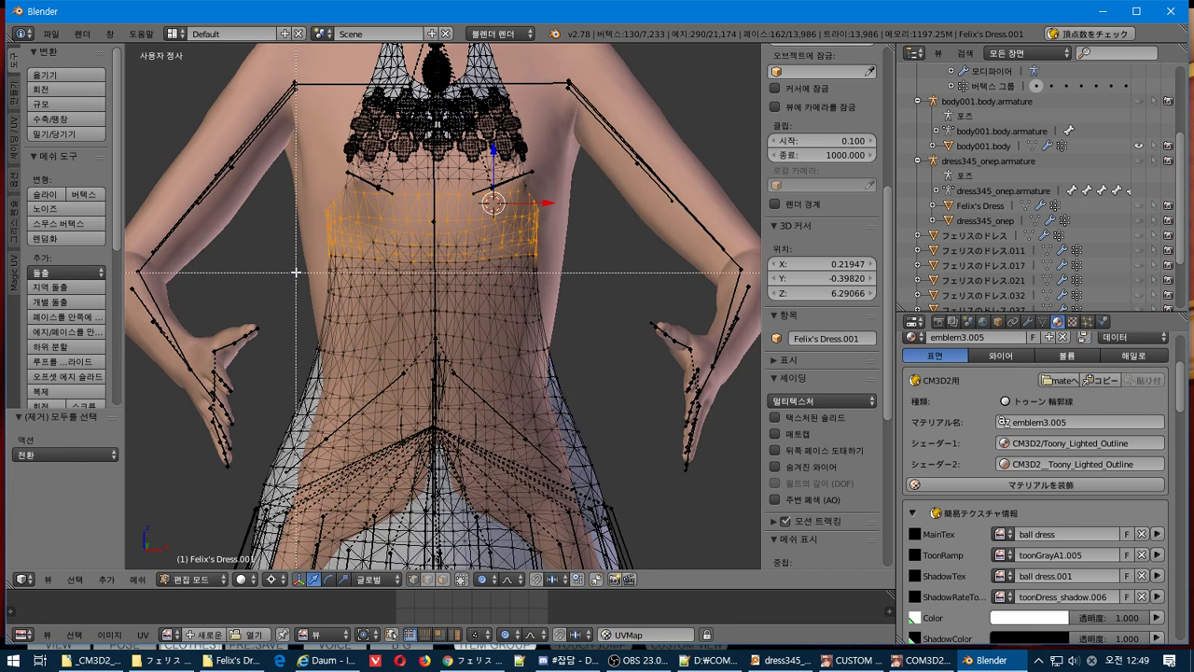
left_click_drag(286, 267, 617, 186)
key("s")
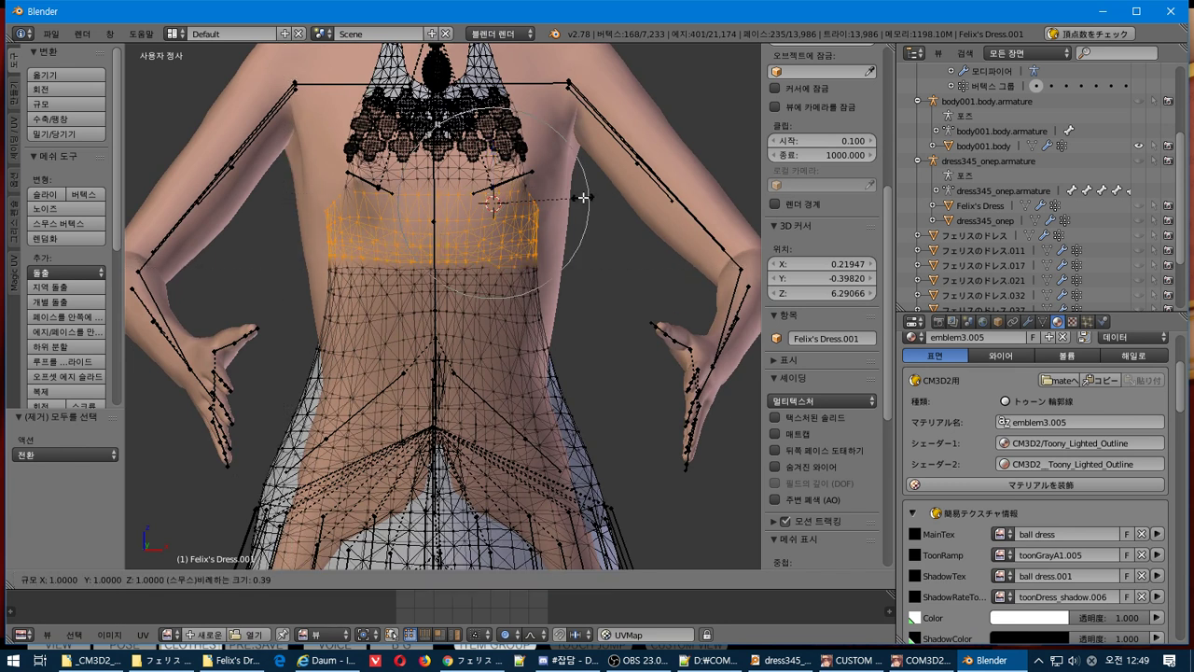
key("x")
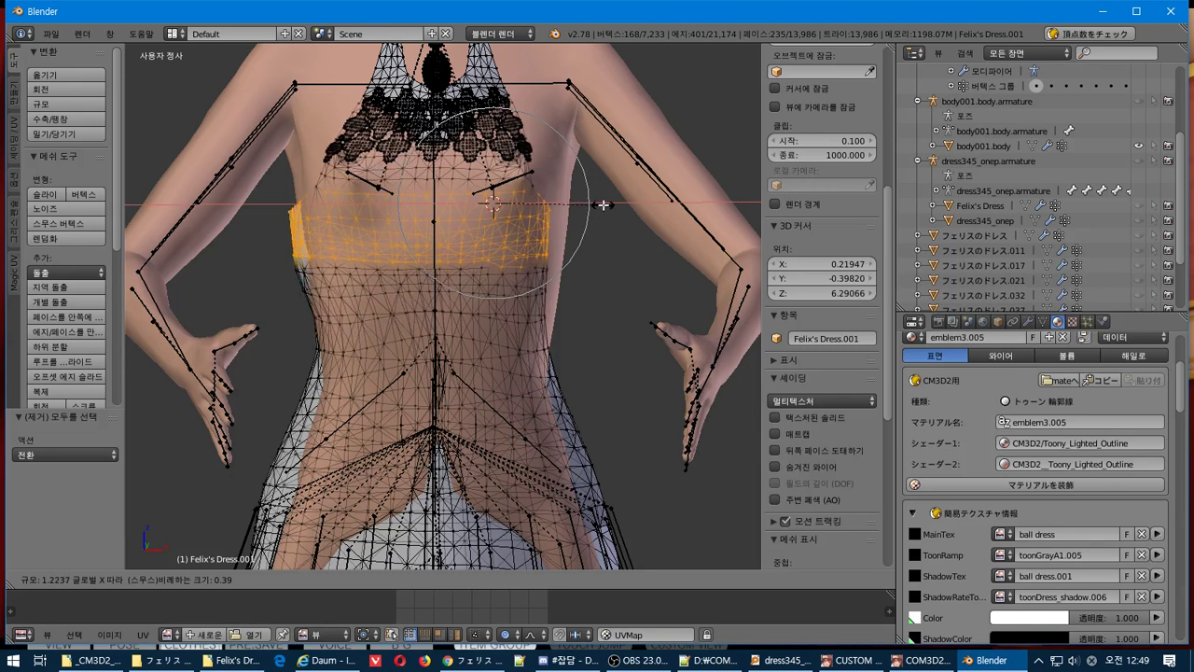
right_click(604, 204)
Reset the 3D cursor's X and Y location to 0, keeping its height at the upper bodice.
left_click(839, 264)
type("0")
key("Return")
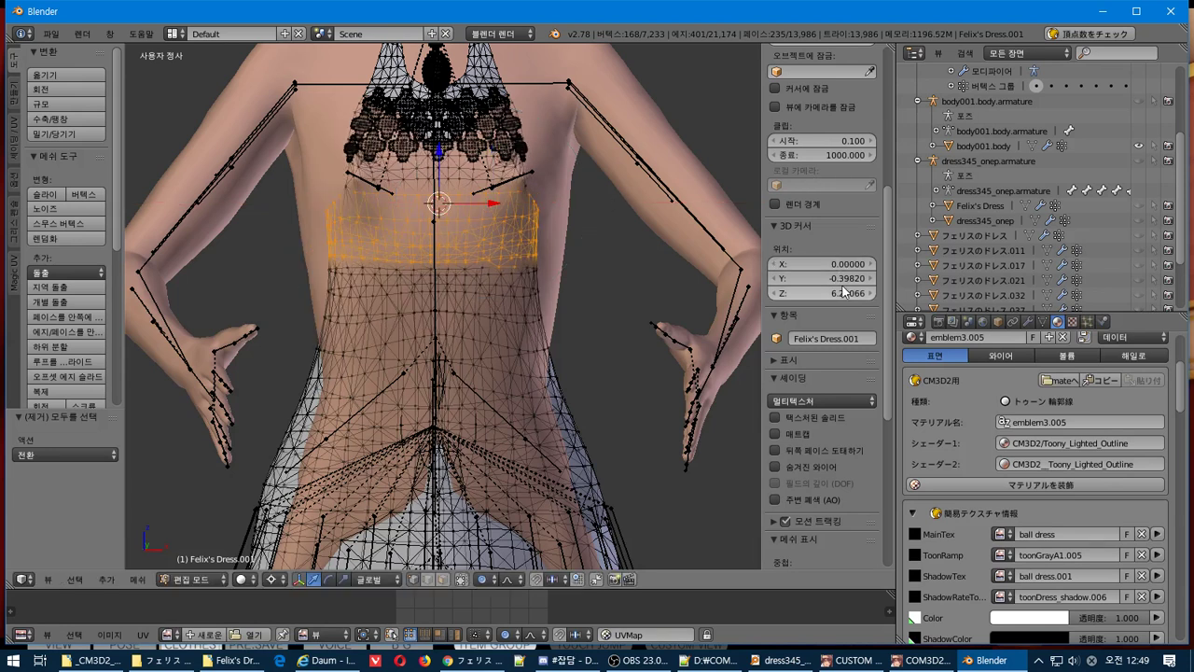
left_click(839, 278)
type("0")
key("Return")
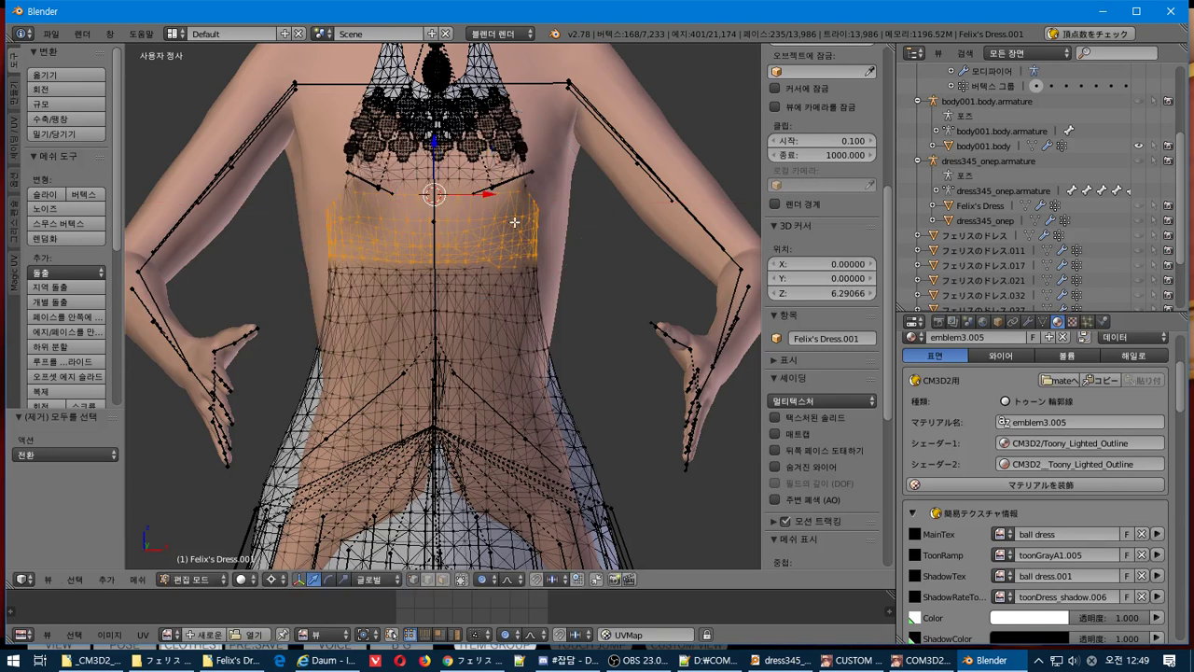
Try scaling the wide bodice band by 1.121 along X only with proportional falloff size 0.39, and undo it.
key("s")
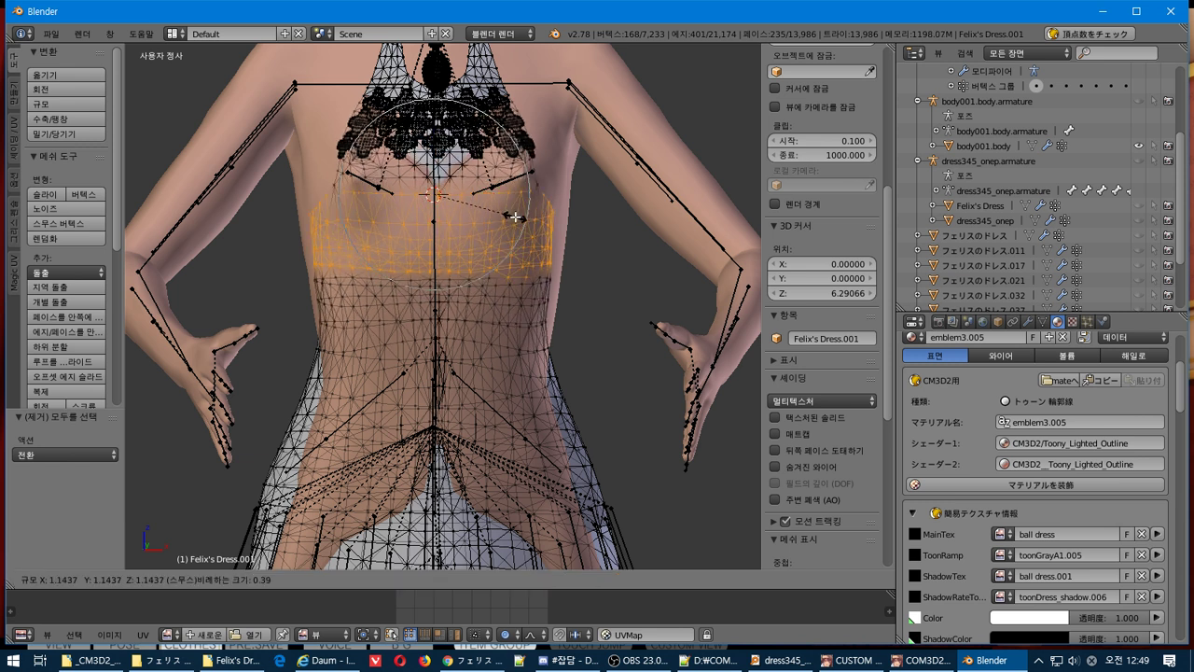
key("x")
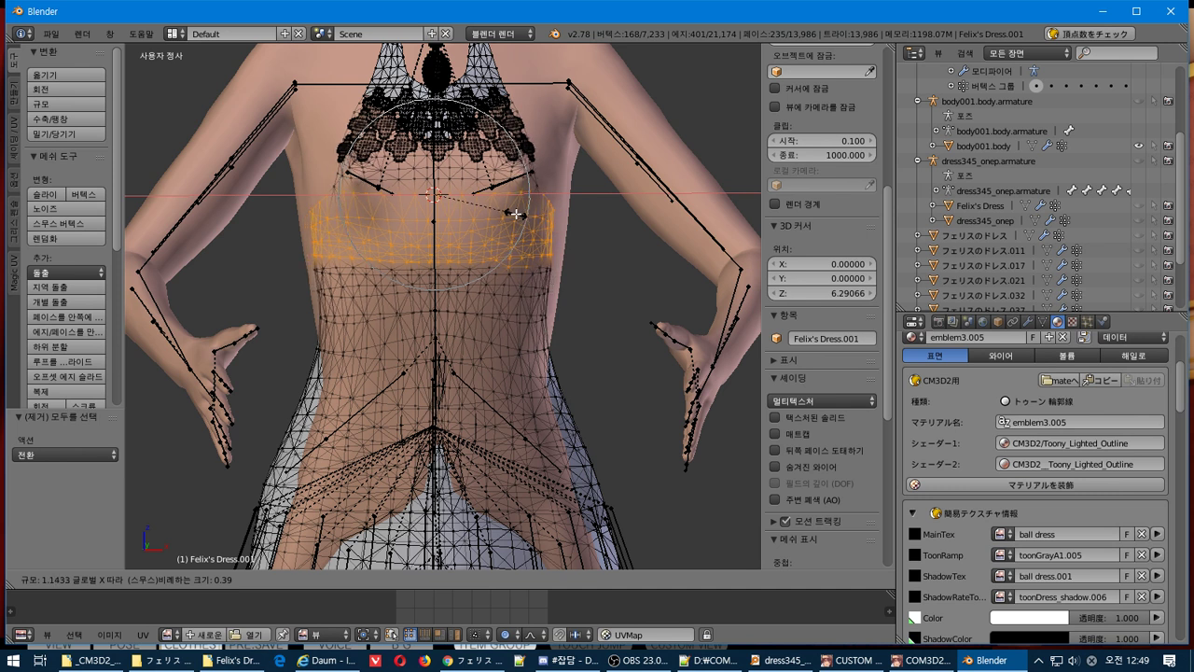
left_click(516, 213)
key("s")
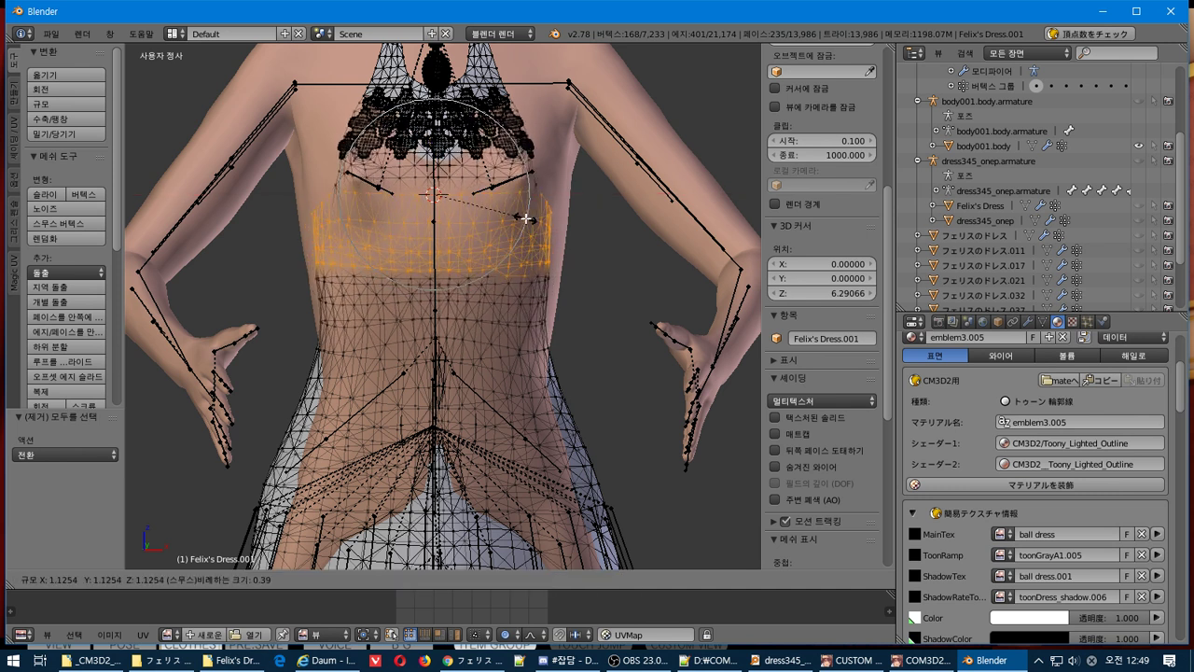
key("x")
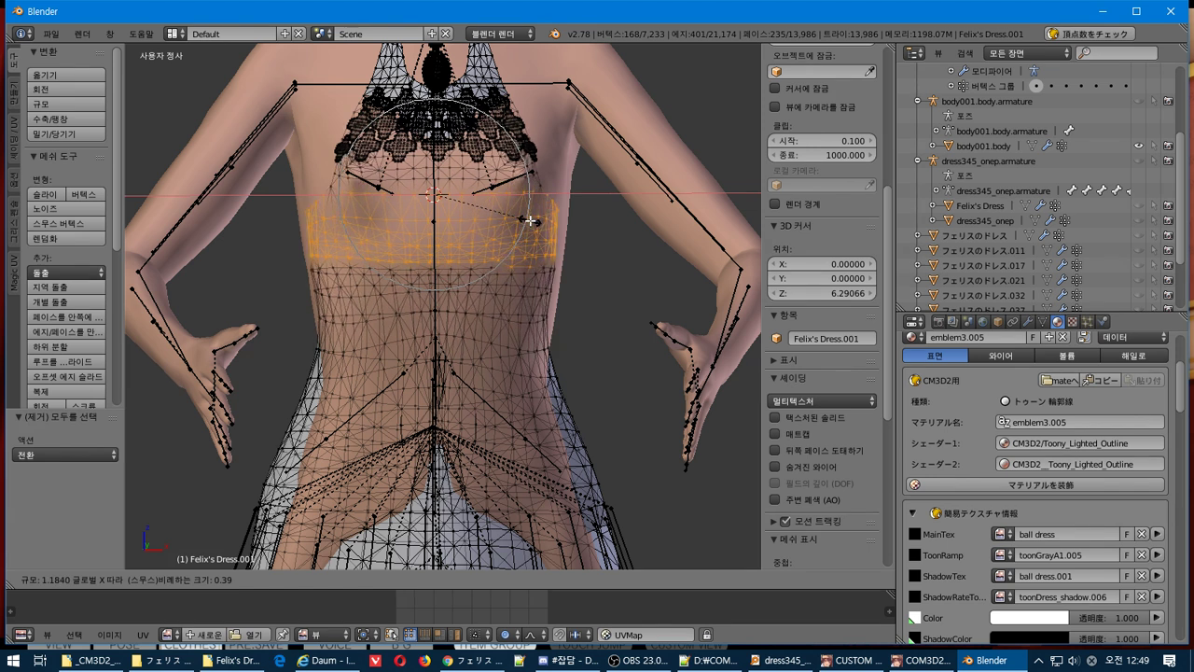
left_click(525, 218)
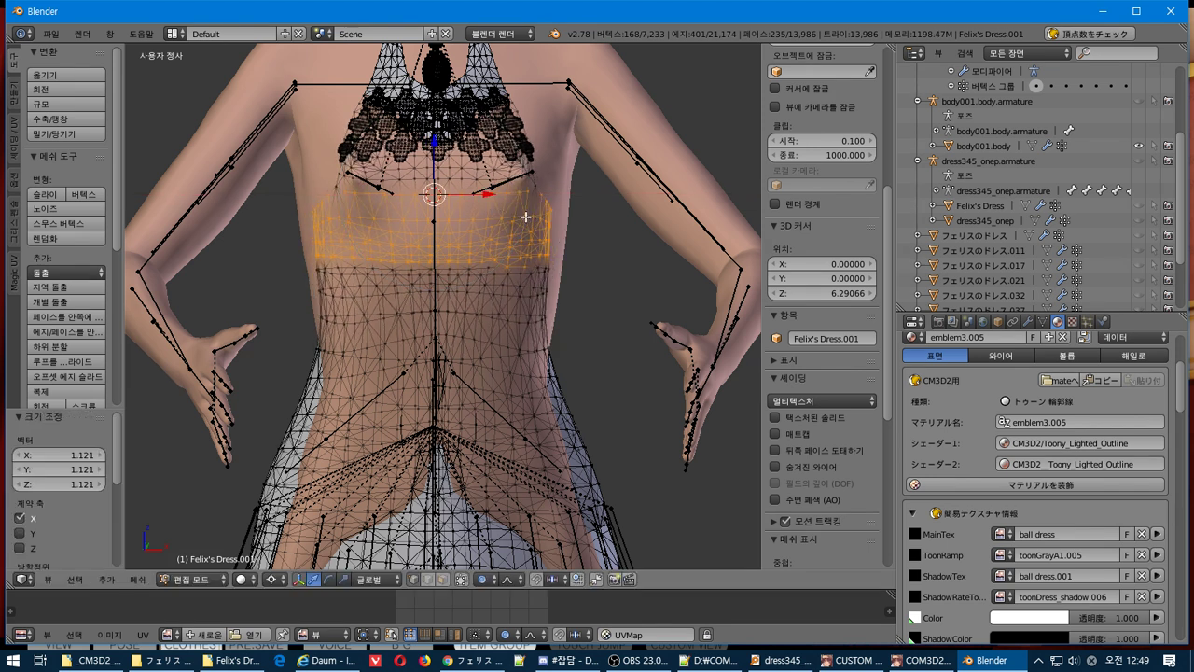
key("ctrl+z")
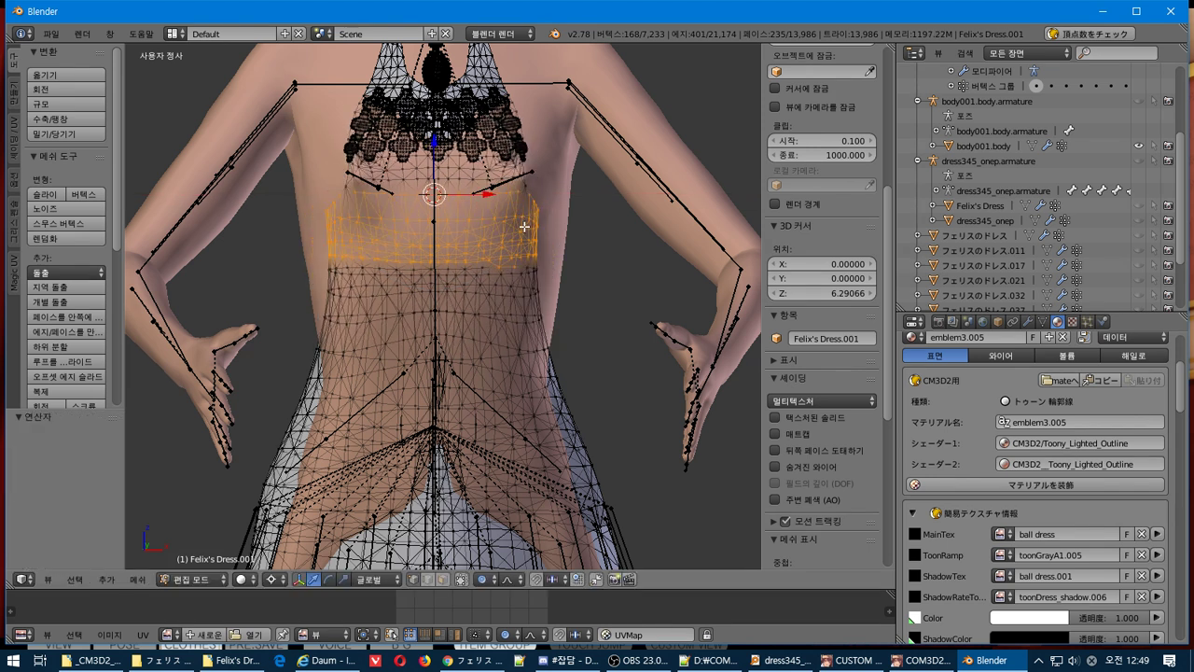
Adjust the wide bodice band's vertex selection and scale it by 1.064 along X with smooth proportional falloff size 0.39.
key("b")
left_click_drag(490, 277, 513, 266)
middle_click_drag(513, 266, 527, 268)
key("s")
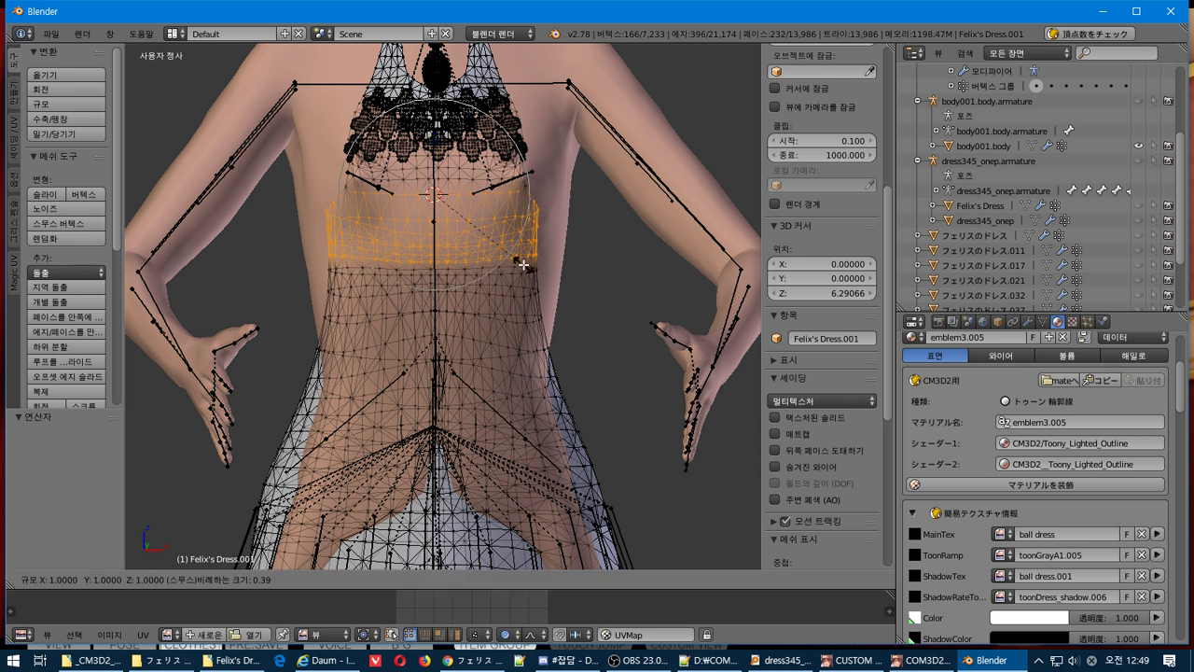
key("x")
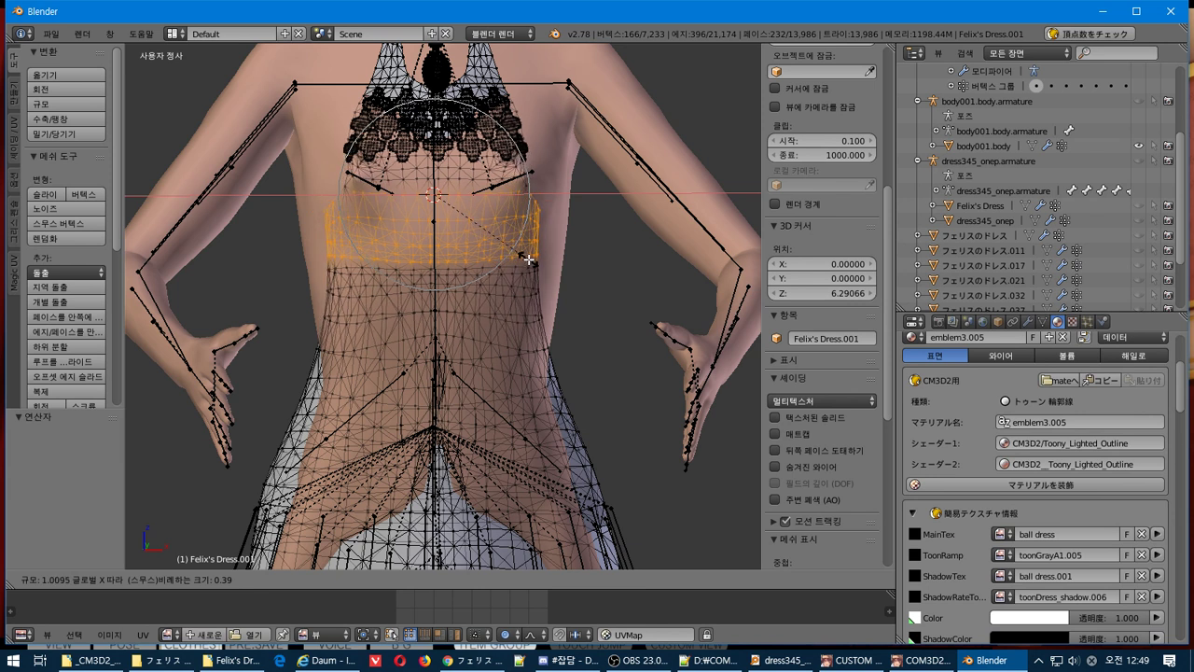
left_click(535, 262)
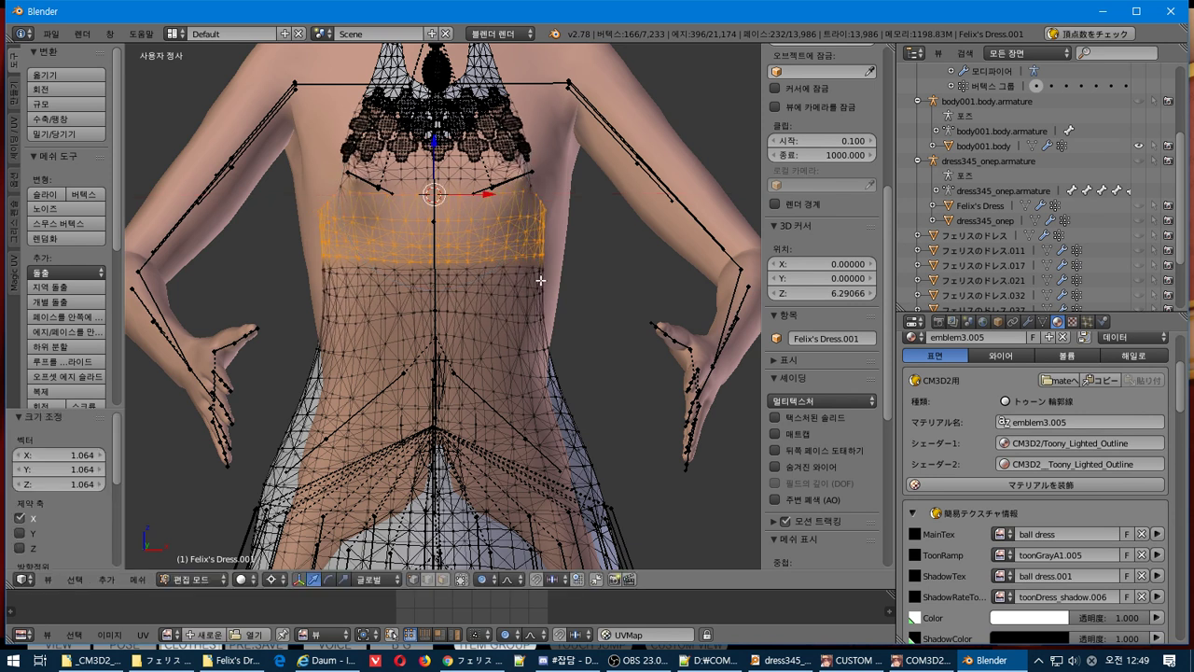
Narrow the selection to a thinner band around the bodice's upper edge and scale it by 1.111 along X with smooth falloff size 0.39.
key("ctrl+KP_Subtract")
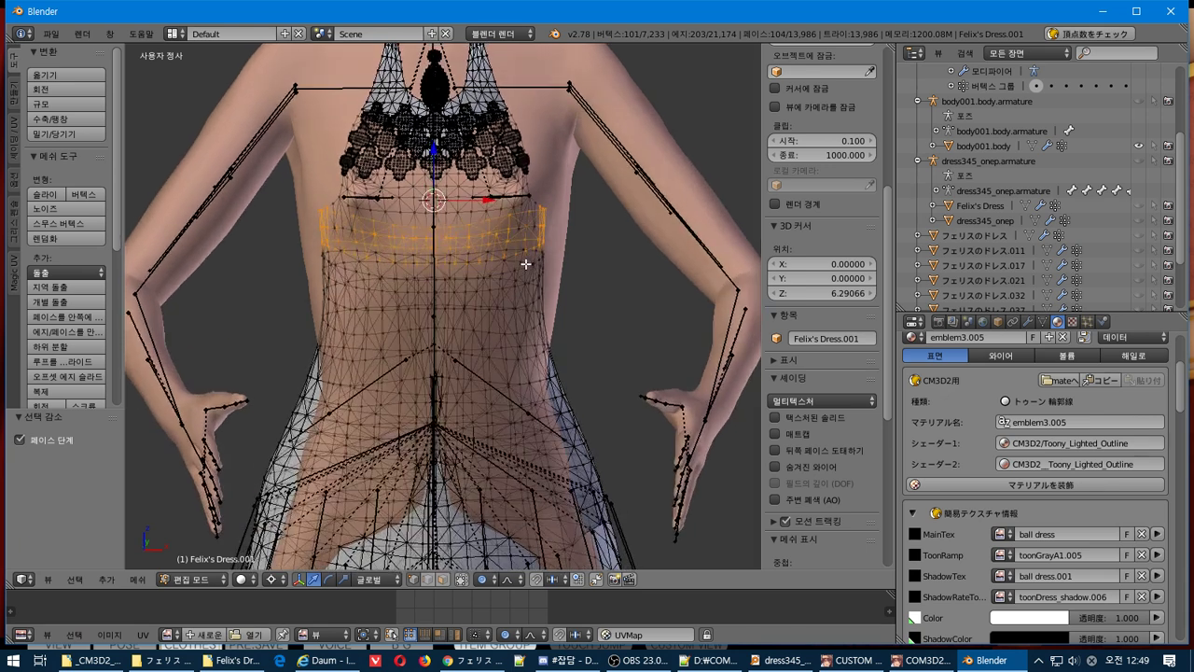
left_click(381, 238, "shift")
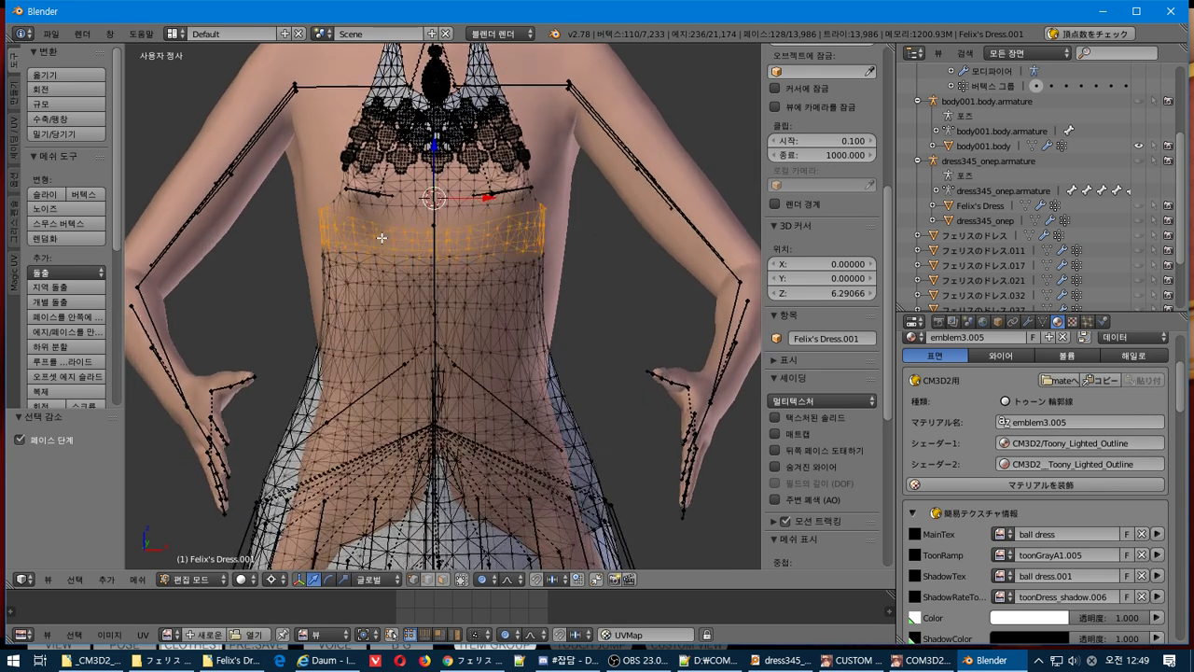
key("b")
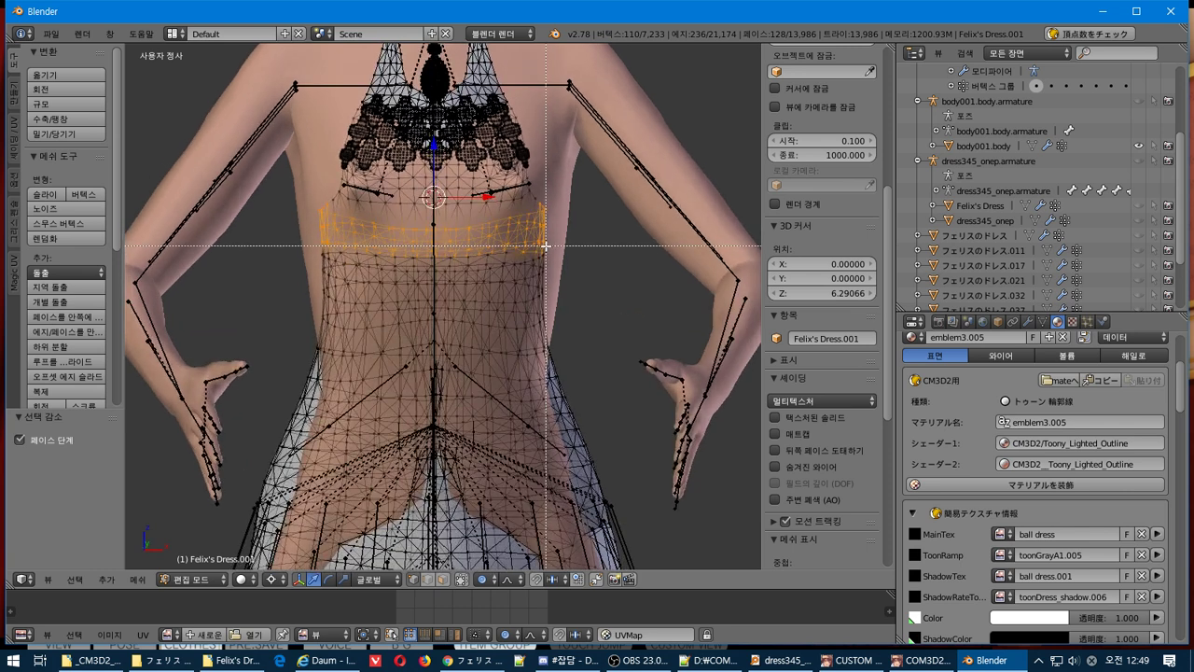
left_click_drag(551, 246, 519, 268)
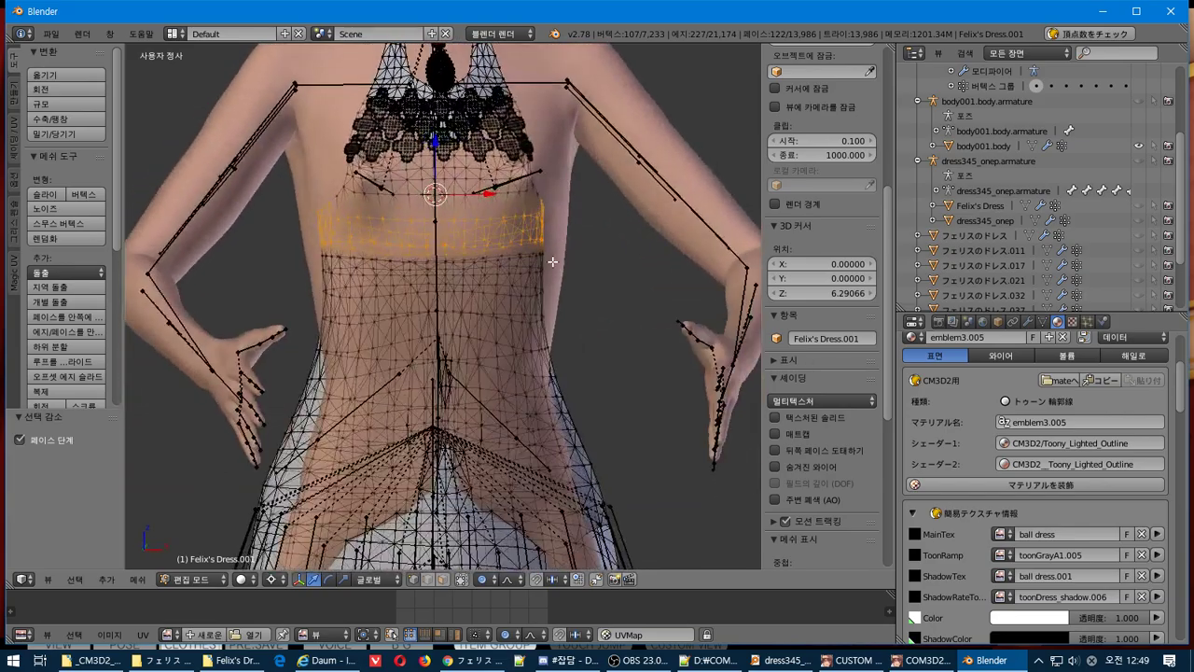
key("s")
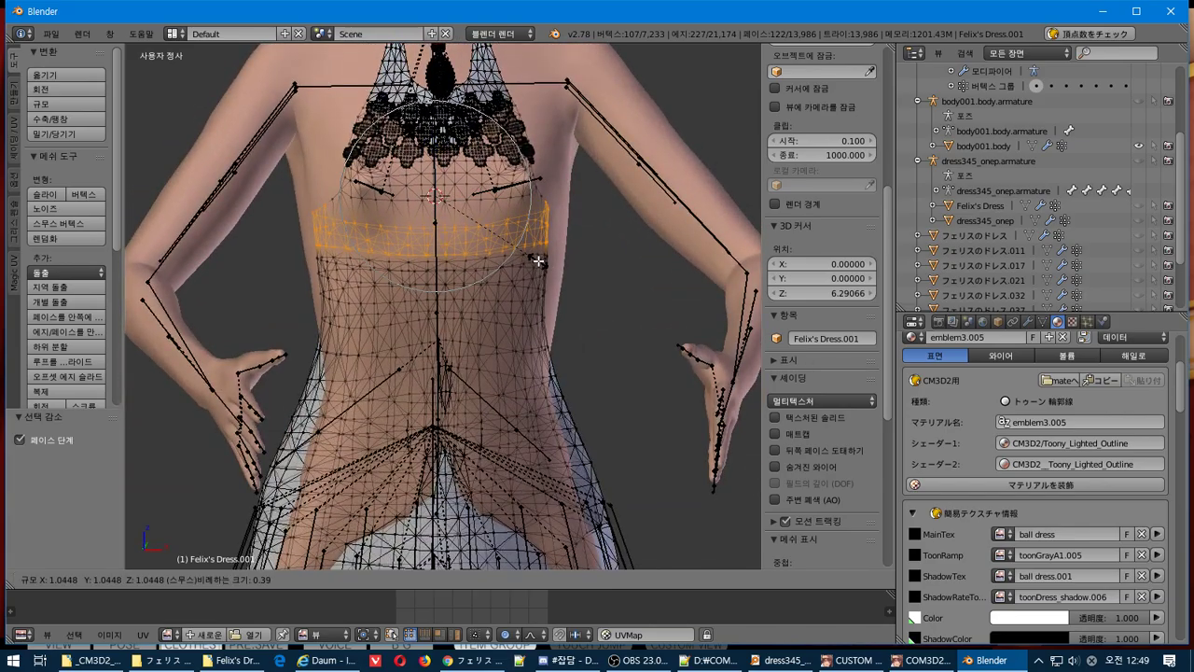
key("x")
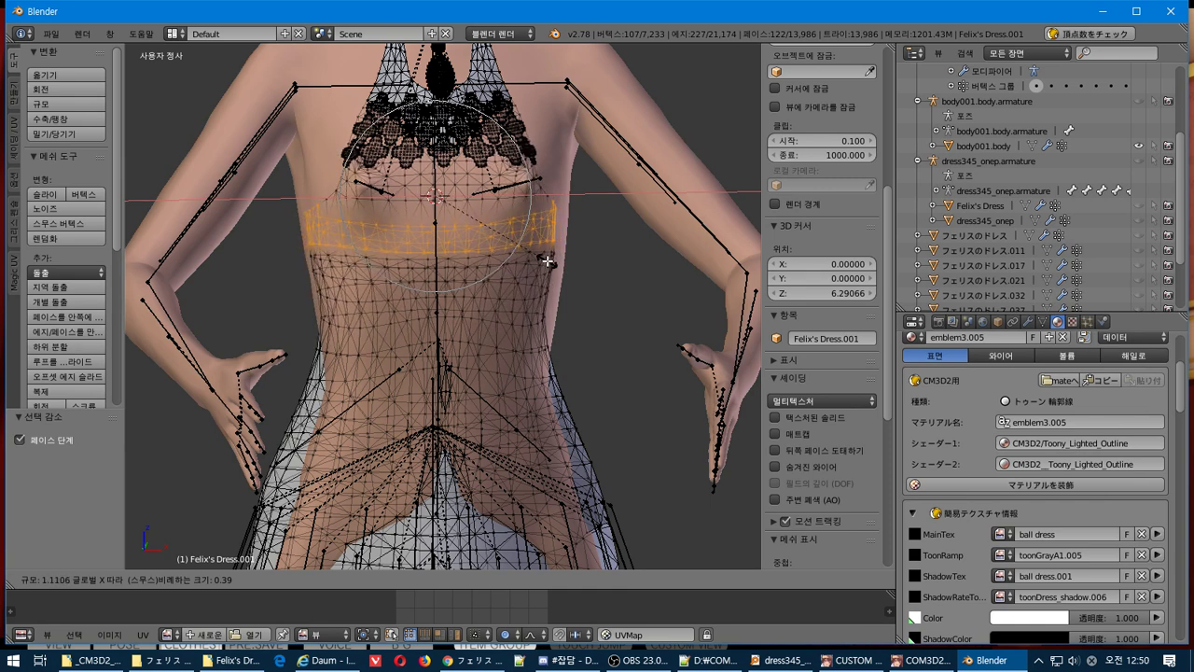
left_click(548, 261)
middle_click_drag(546, 256, 535, 249)
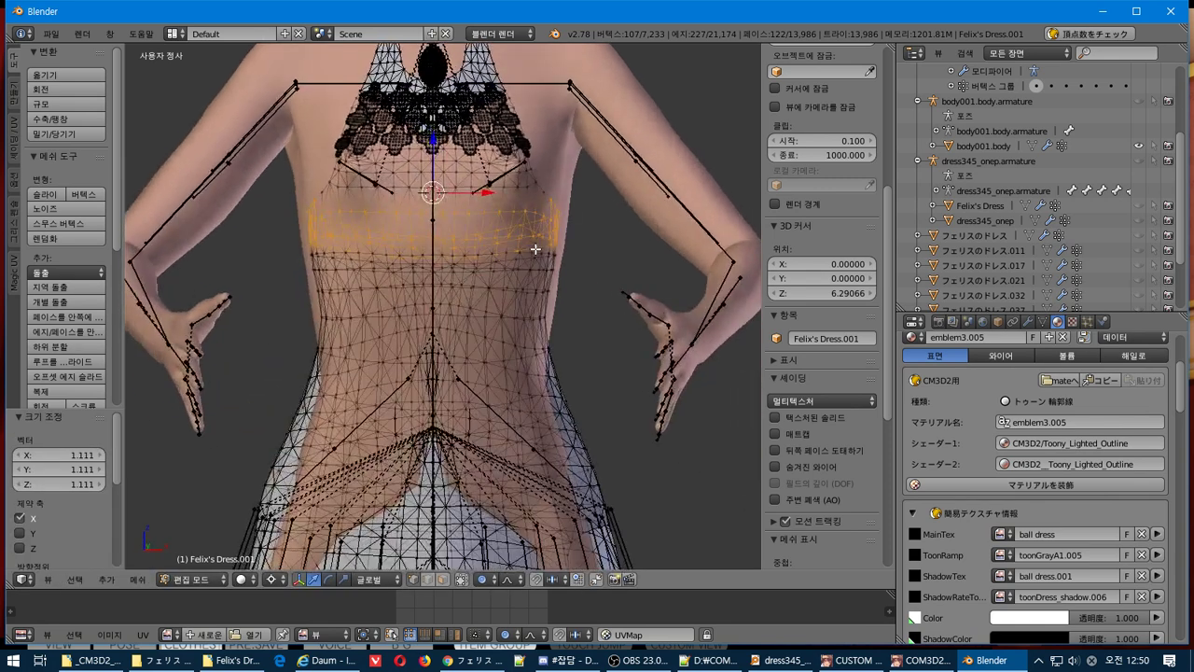
From the front view, scale the upper bodice band by 1.025 along X with the proportional falloff size changed to 0.51.
key("KP_1")
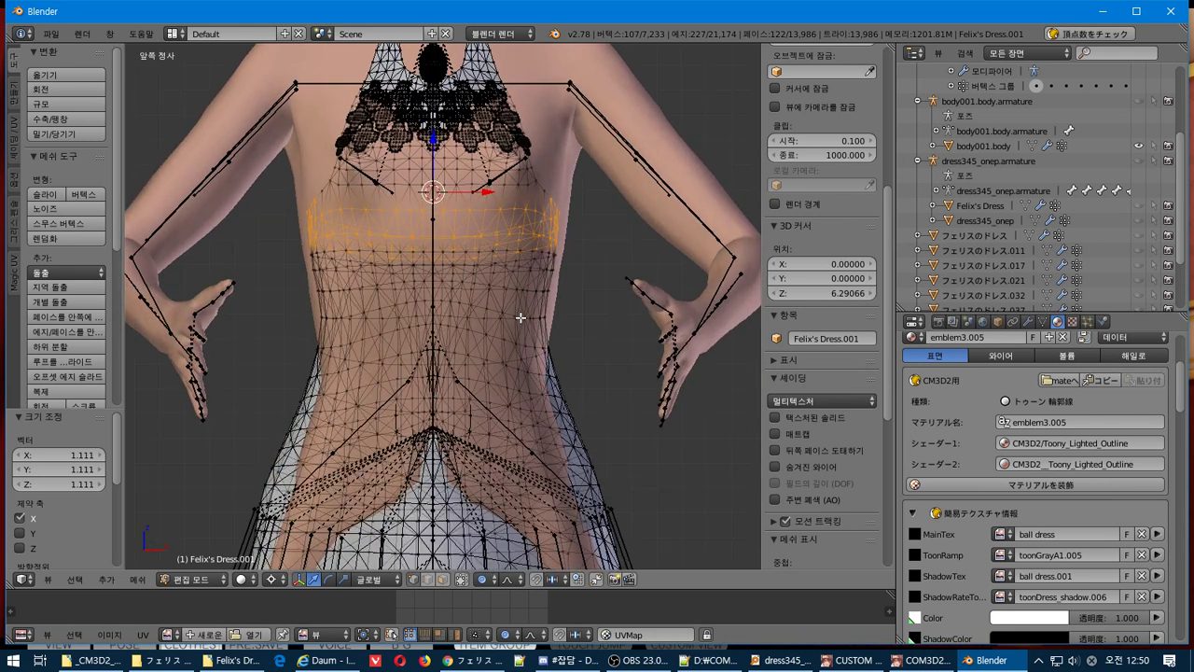
key("s")
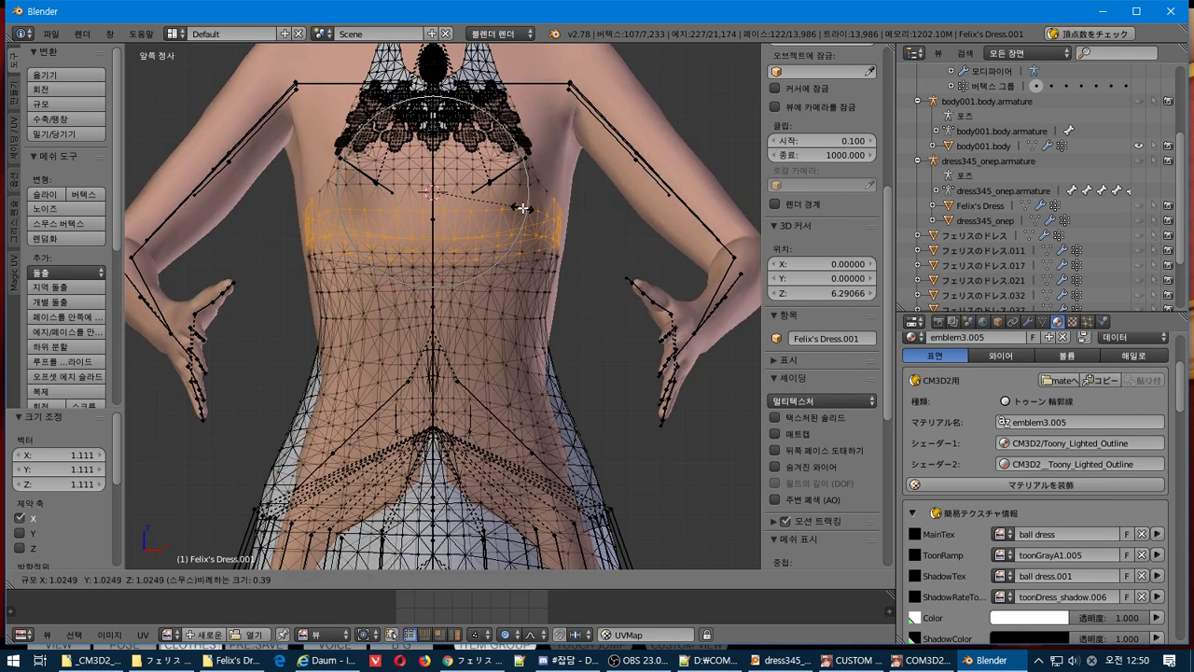
key("x")
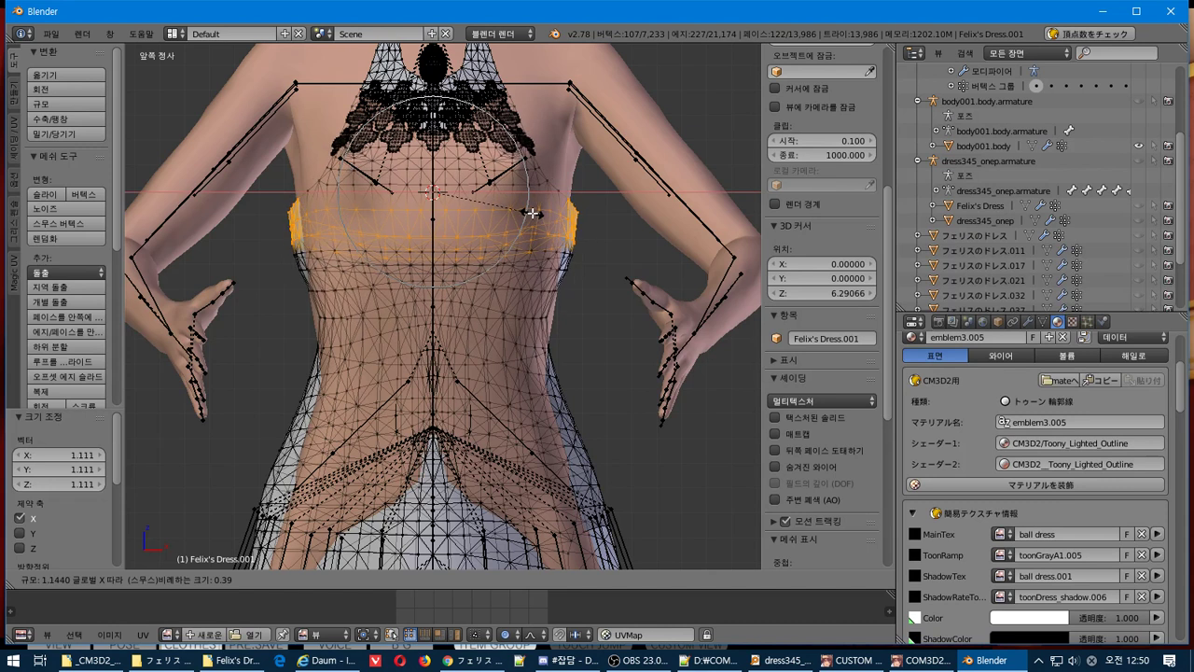
scroll(521, 205, "up", 1)
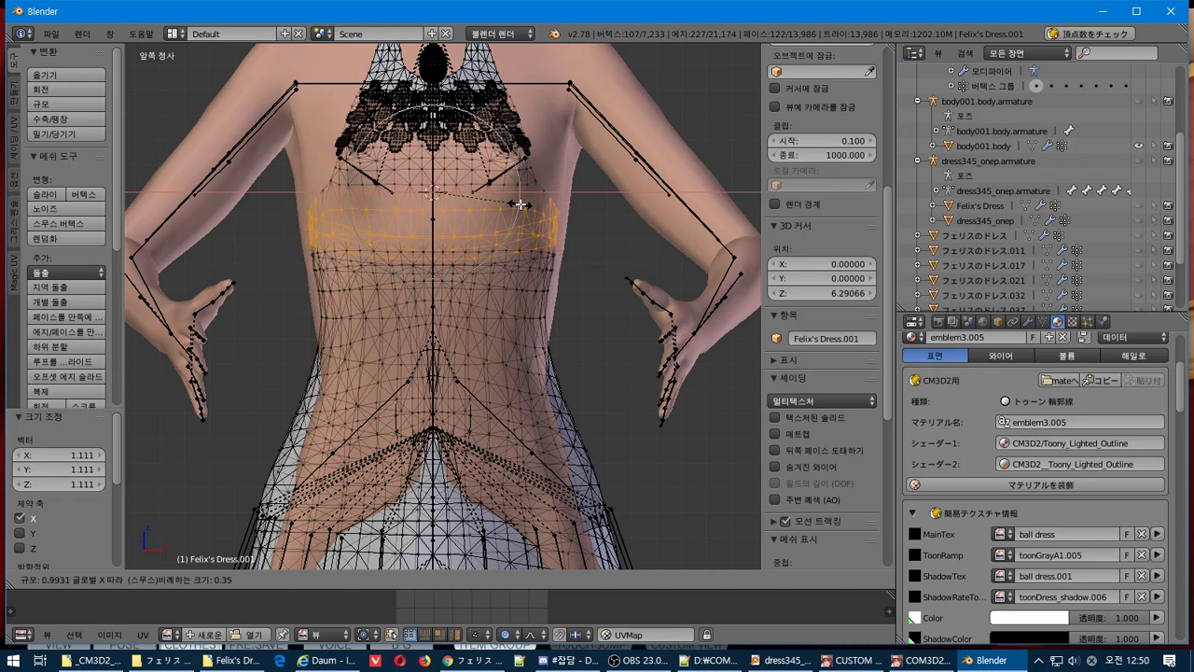
scroll(537, 199, "down", 1)
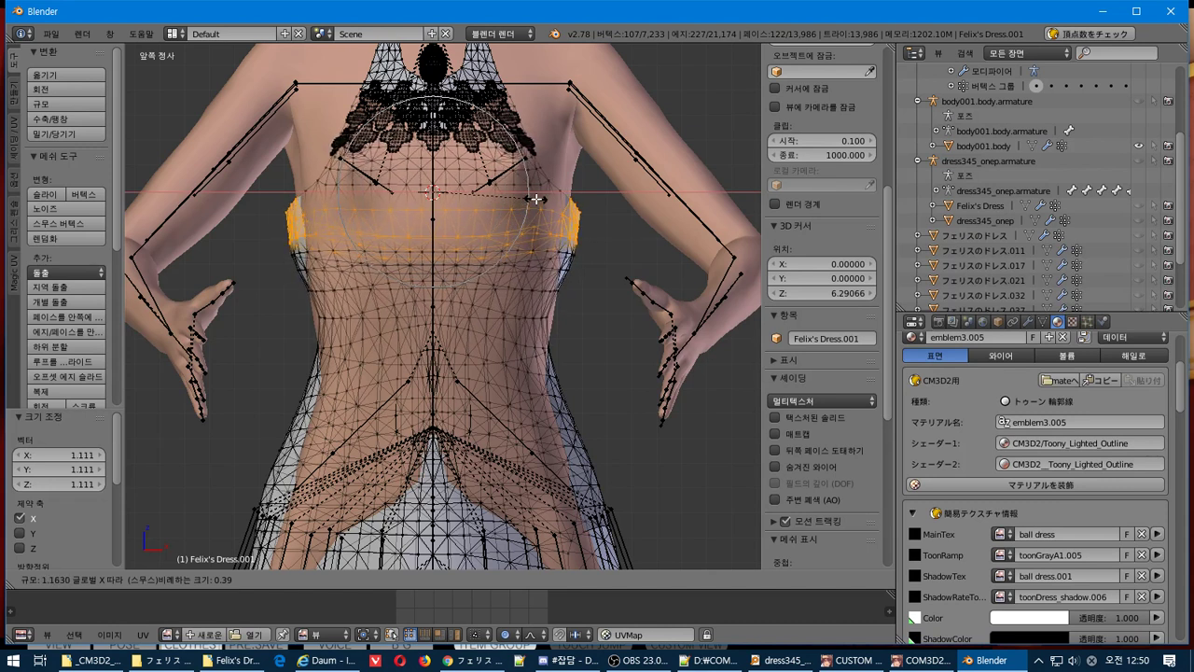
scroll(536, 198, "down", 2)
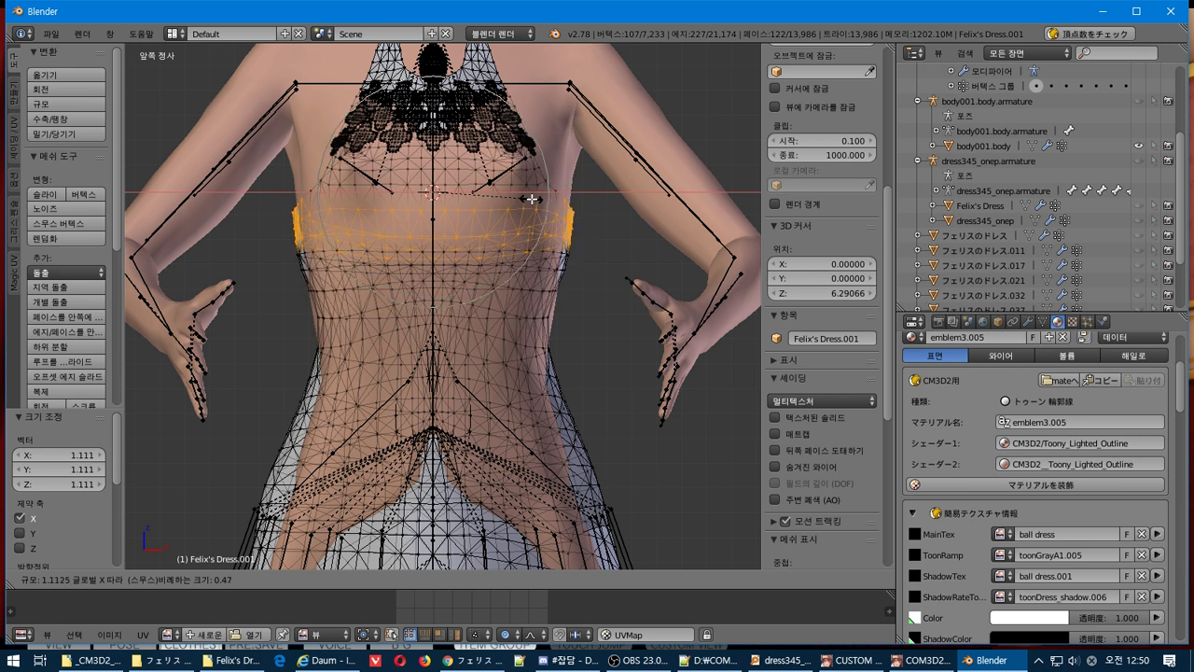
scroll(532, 199, "down", 6)
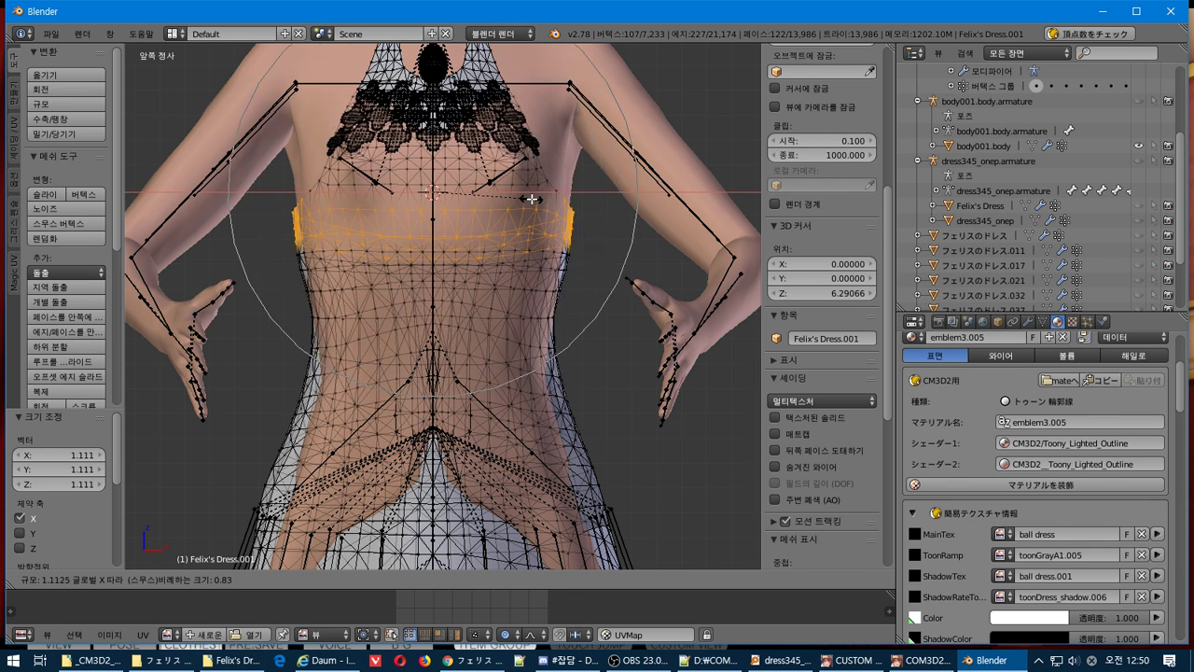
scroll(532, 198, "up", 4)
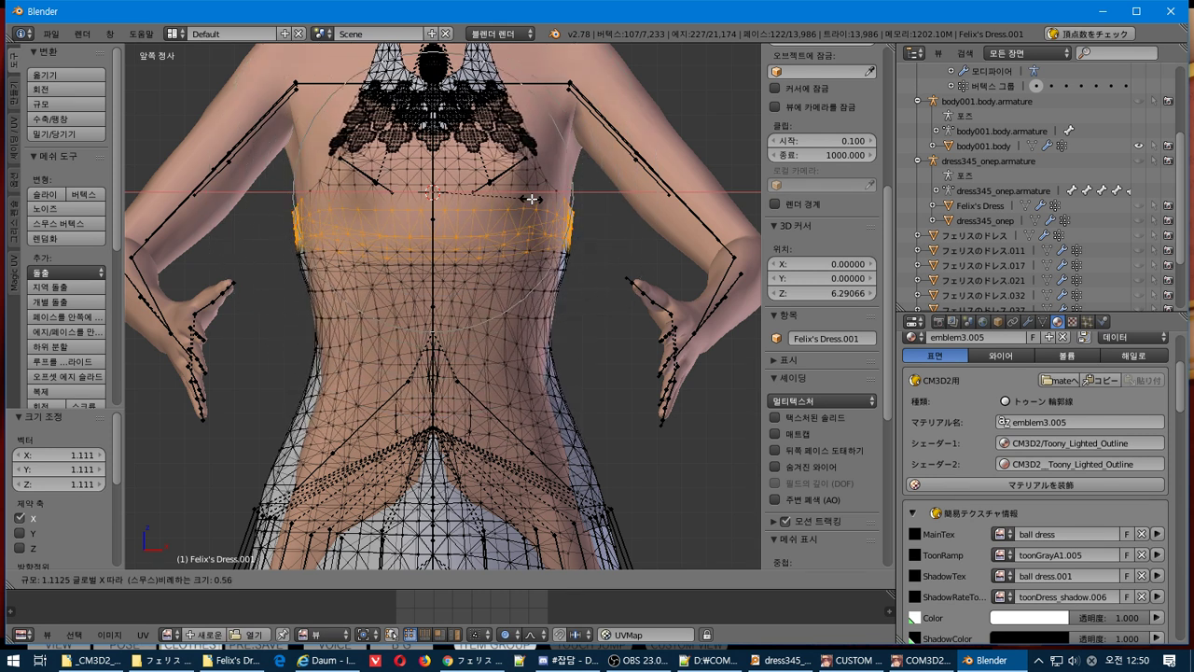
scroll(532, 199, "up", 1)
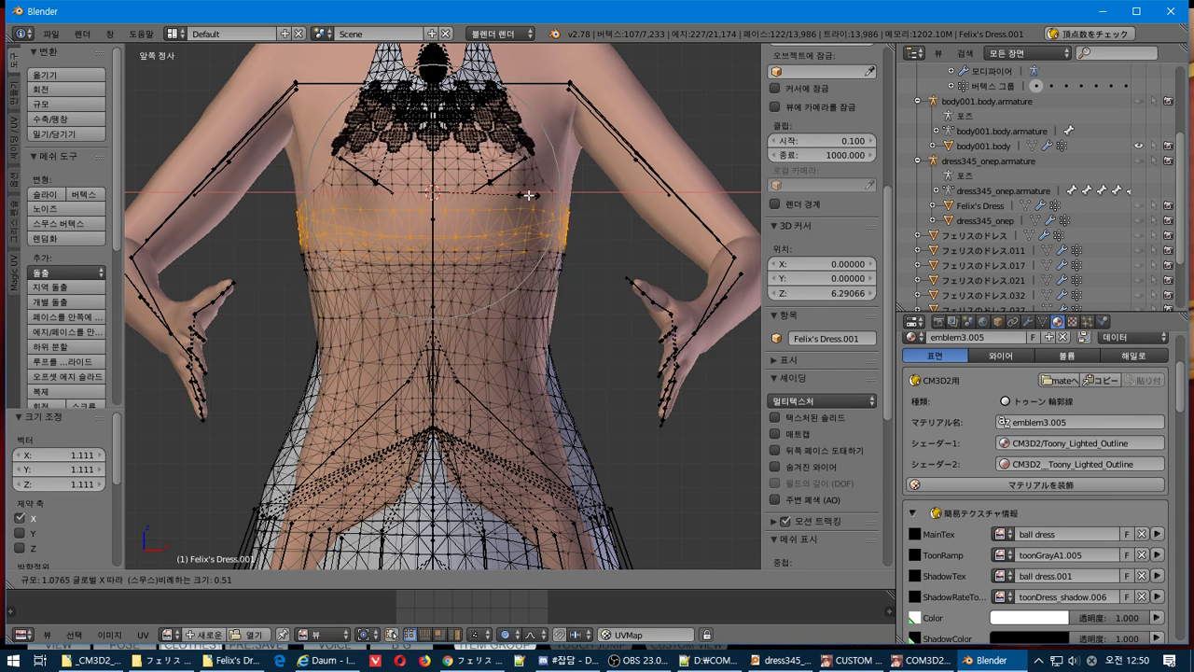
left_click(525, 191)
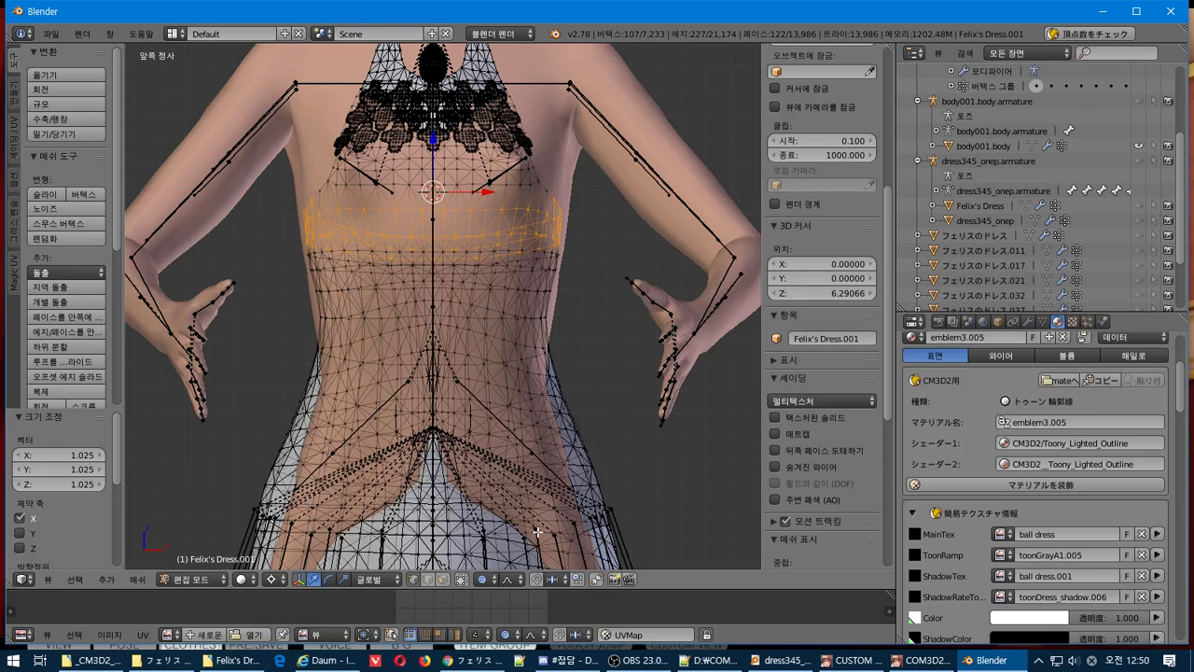
Switch the proportional falloff to linear and scale the upper bodice band by 1.117 along X.
left_click(508, 580)
left_click(532, 481)
key("s")
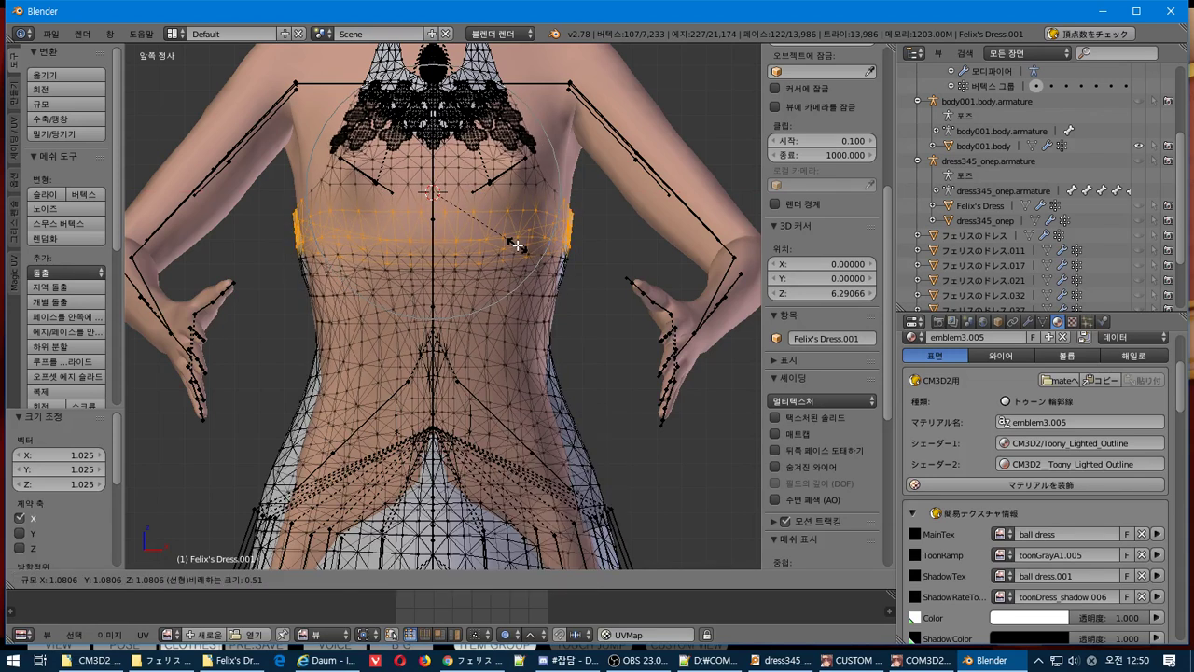
key("x")
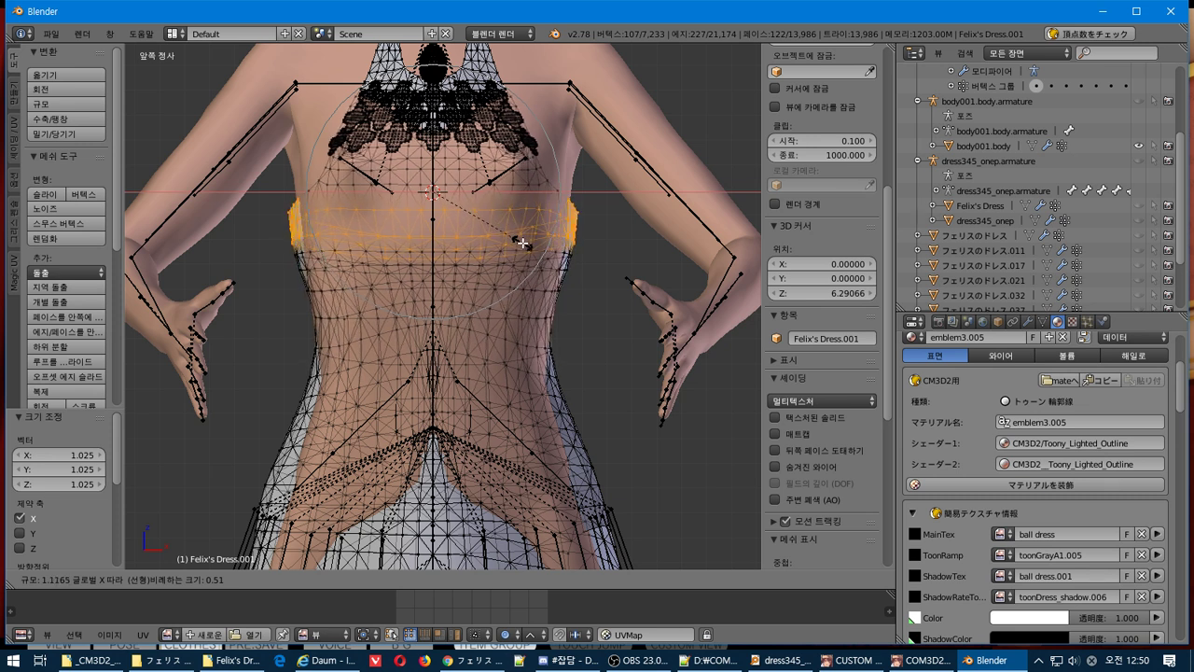
left_click(523, 242)
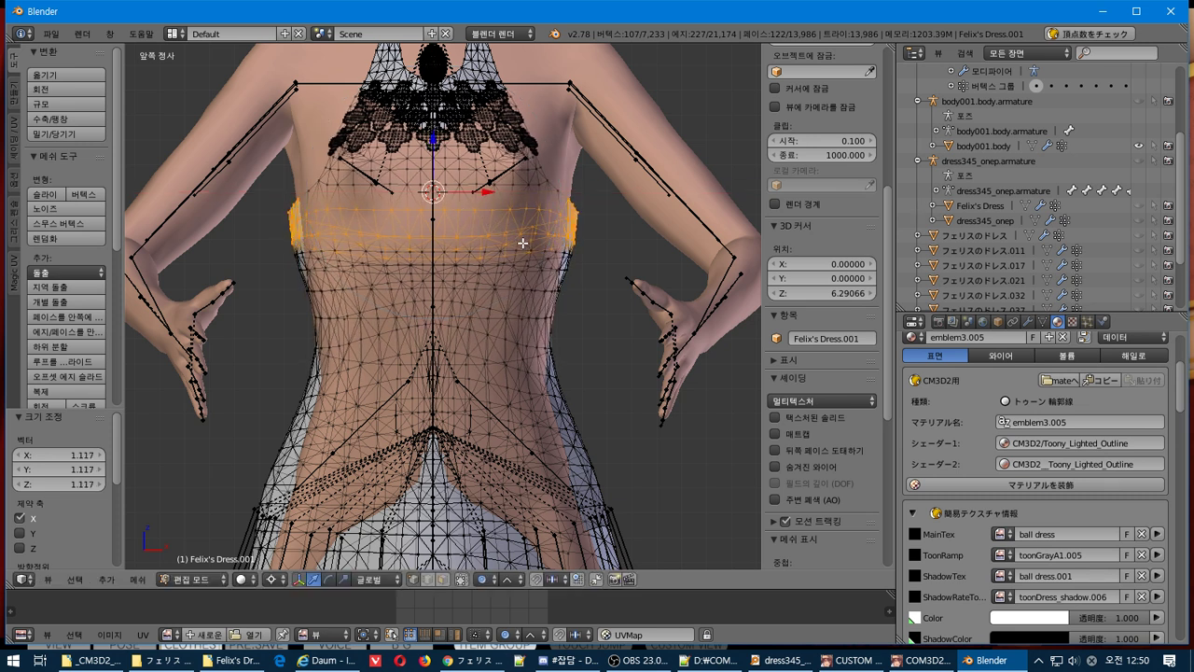
From the side view, scale the upper bodice band by 1.246 along Y with linear falloff size 0.51.
key("KP_3")
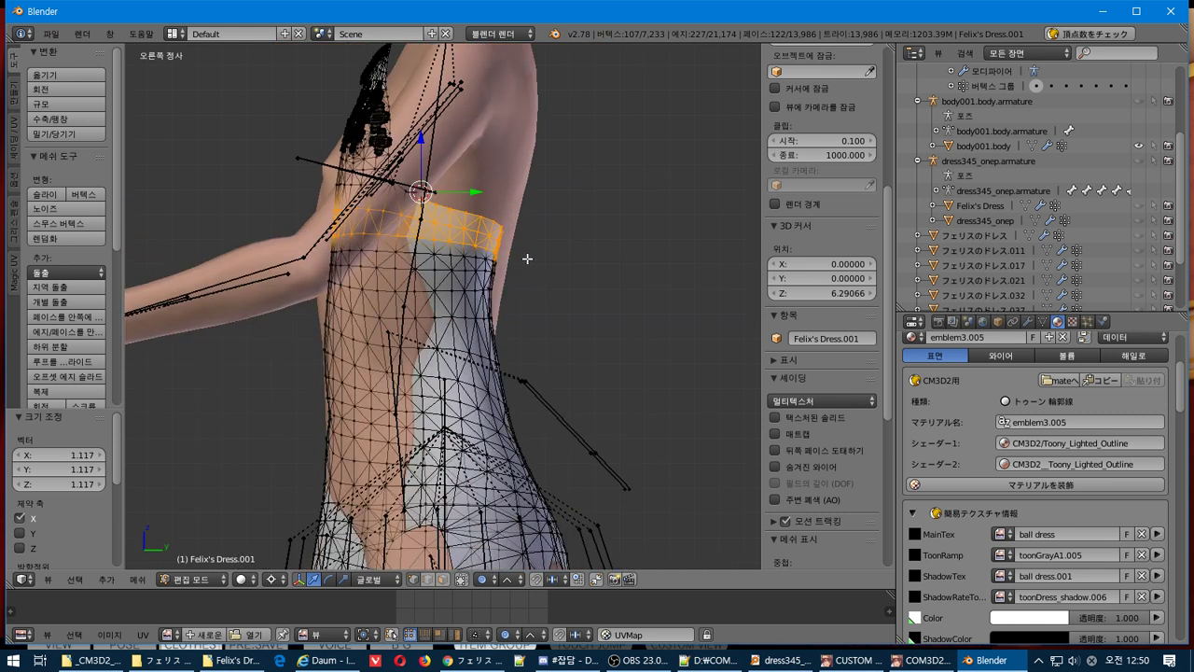
key("s")
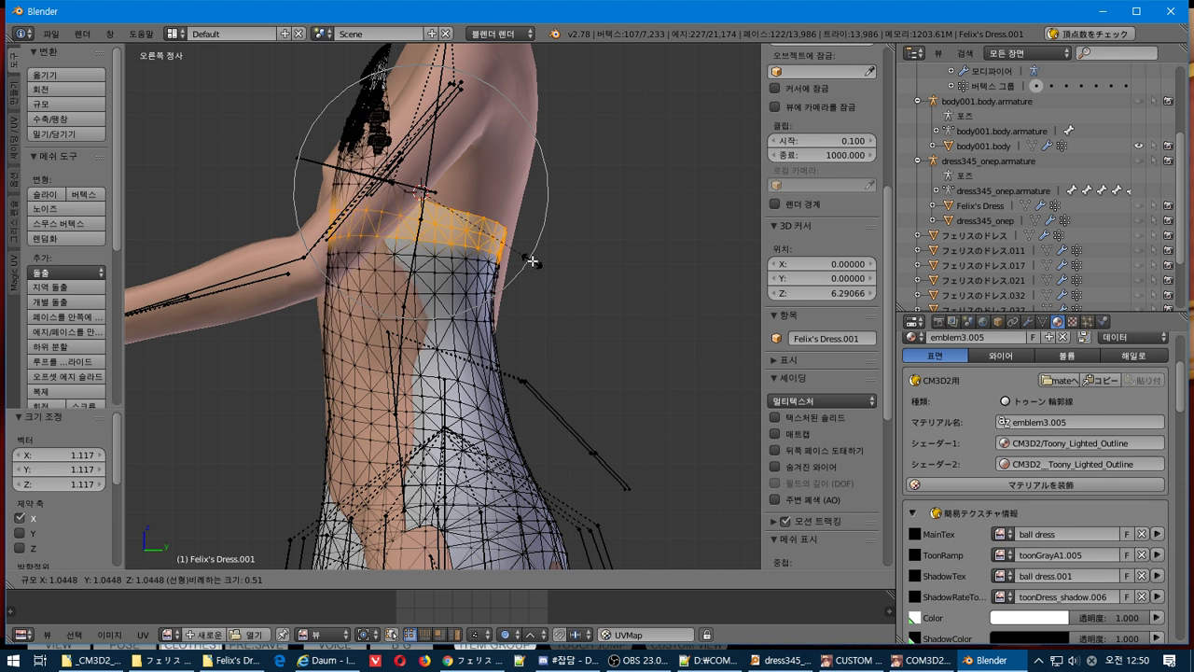
key("y")
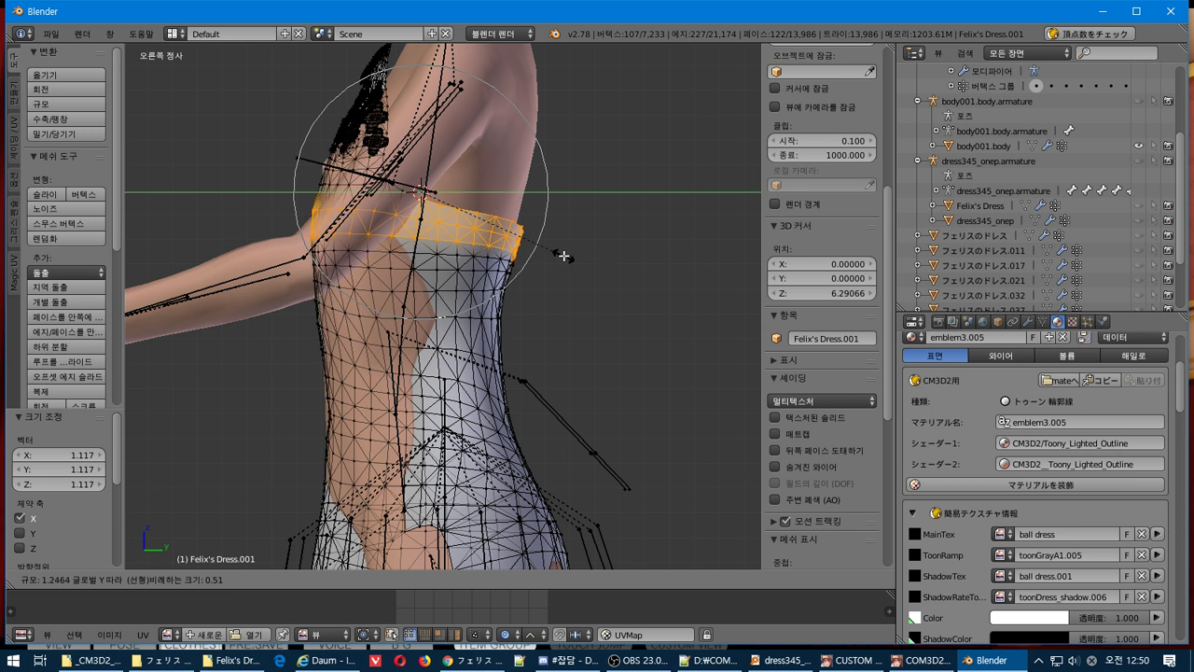
left_click(563, 256)
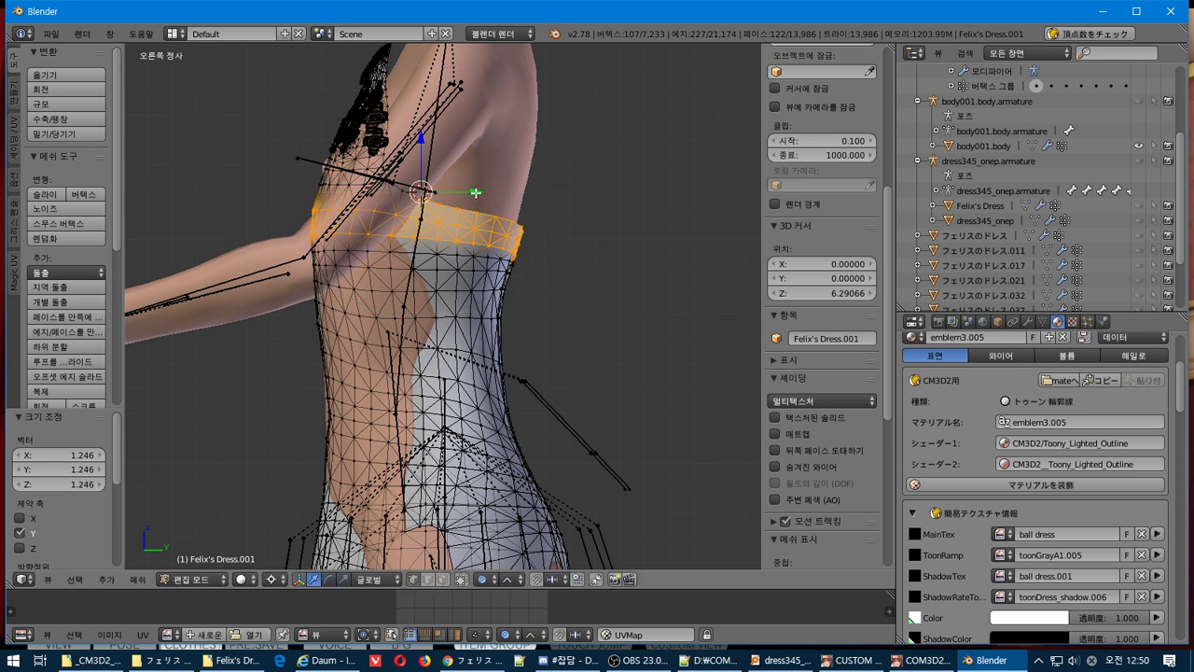
left_click_drag(476, 192, 475, 191)
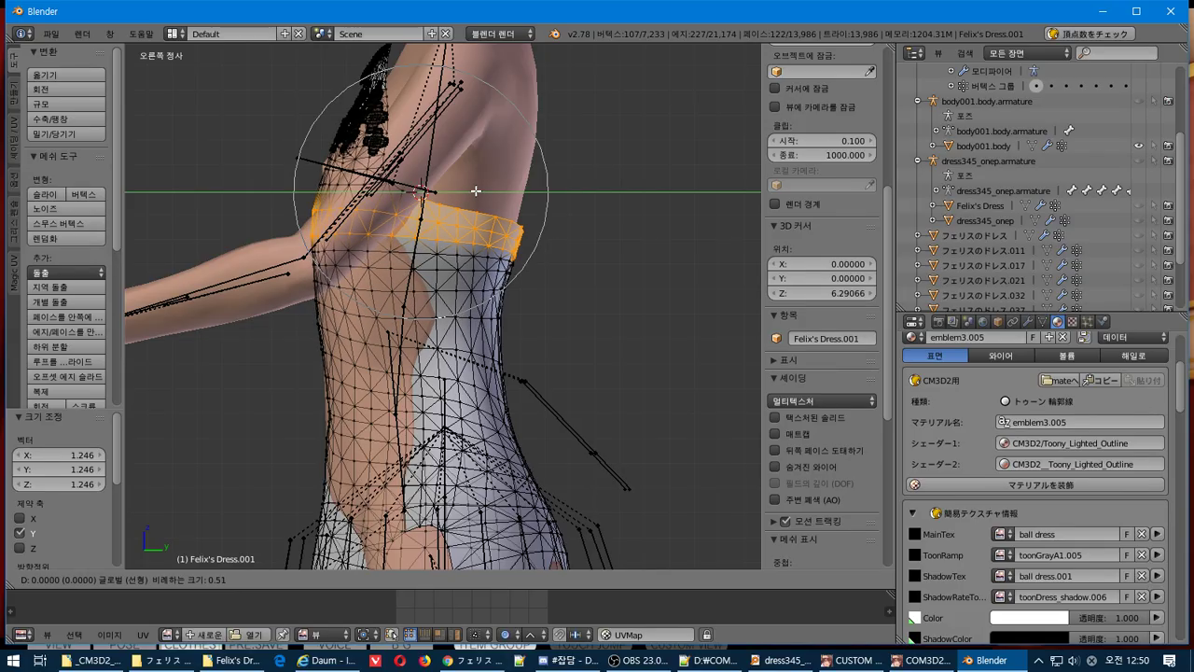
left_click(476, 192)
Select the whole dress mesh, shift it slightly forward along Y, and check its fit in Object Mode before resuming editing.
middle_click_drag(475, 192, 558, 227)
key("a")
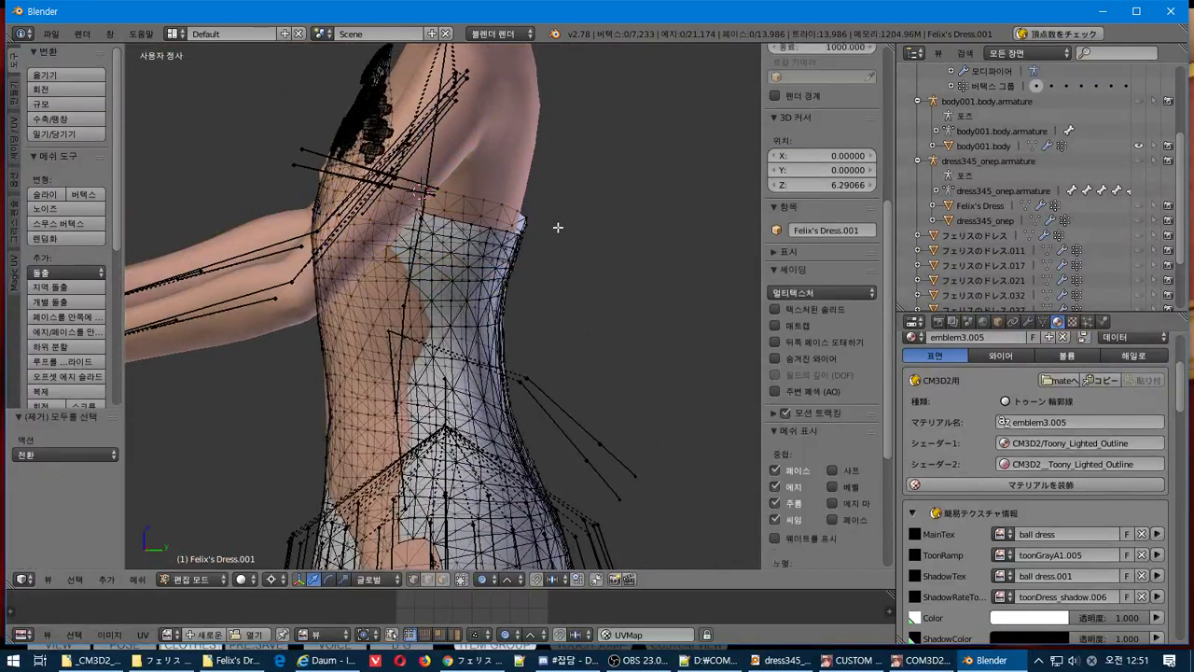
key("a")
key("KP_3")
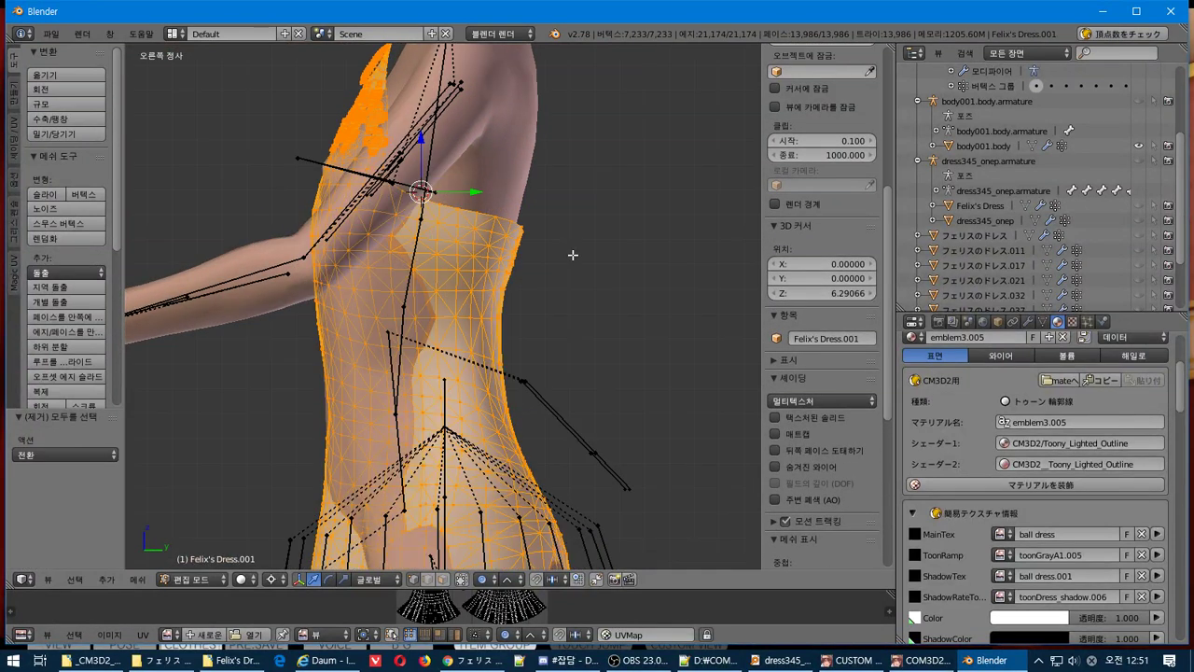
left_click_drag(475, 191, 474, 187)
middle_click_drag(474, 187, 167, 230)
key("Tab")
key("Tab")
key("KP_3")
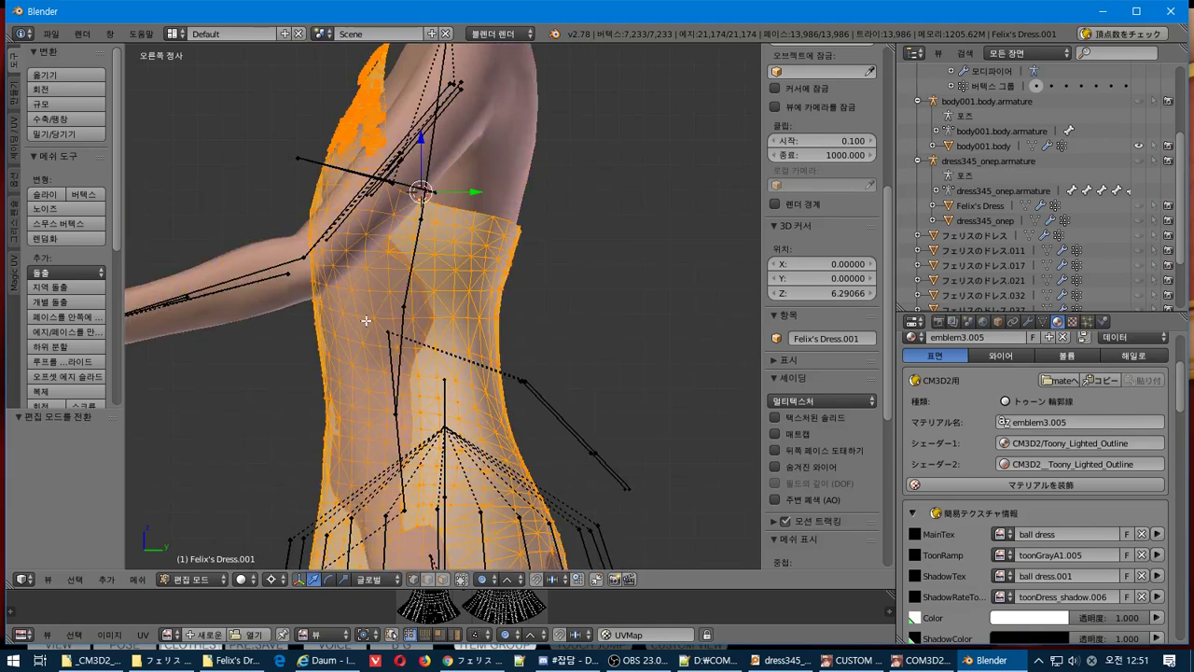
Clear the selection, select the dress vertices over both skin patches at the buttocks, and set the 3D cursor's Z to 4.72066.
scroll(366, 320, "down", 5, "shift")
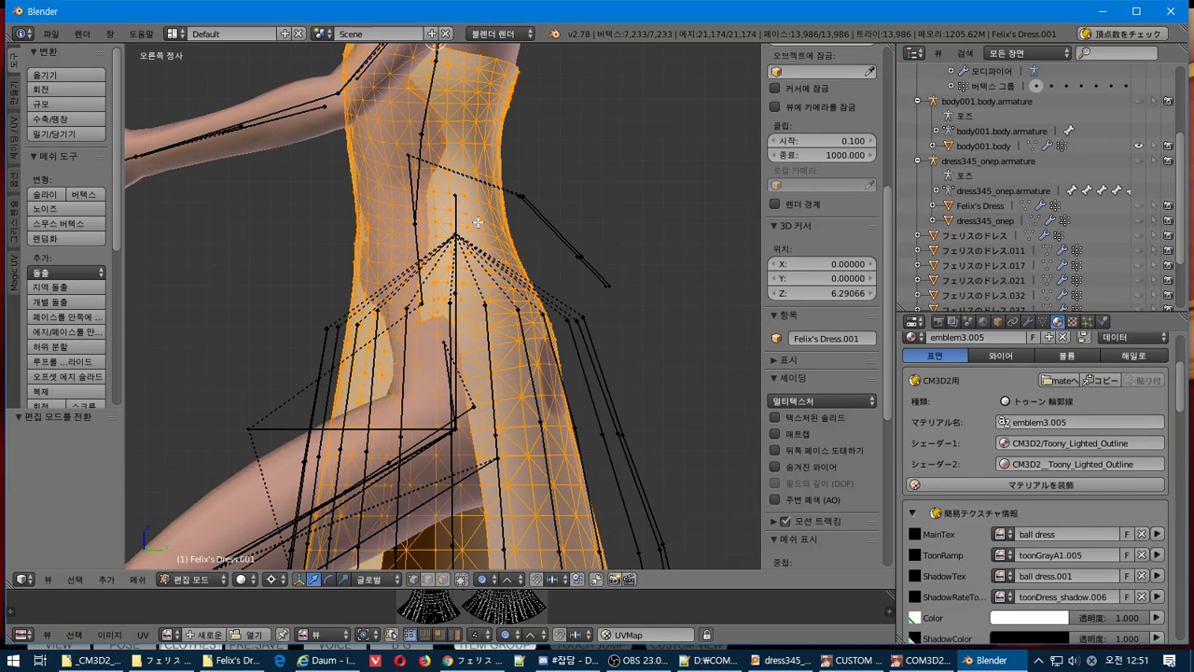
middle_click_drag(478, 222, 630, 382)
key("a")
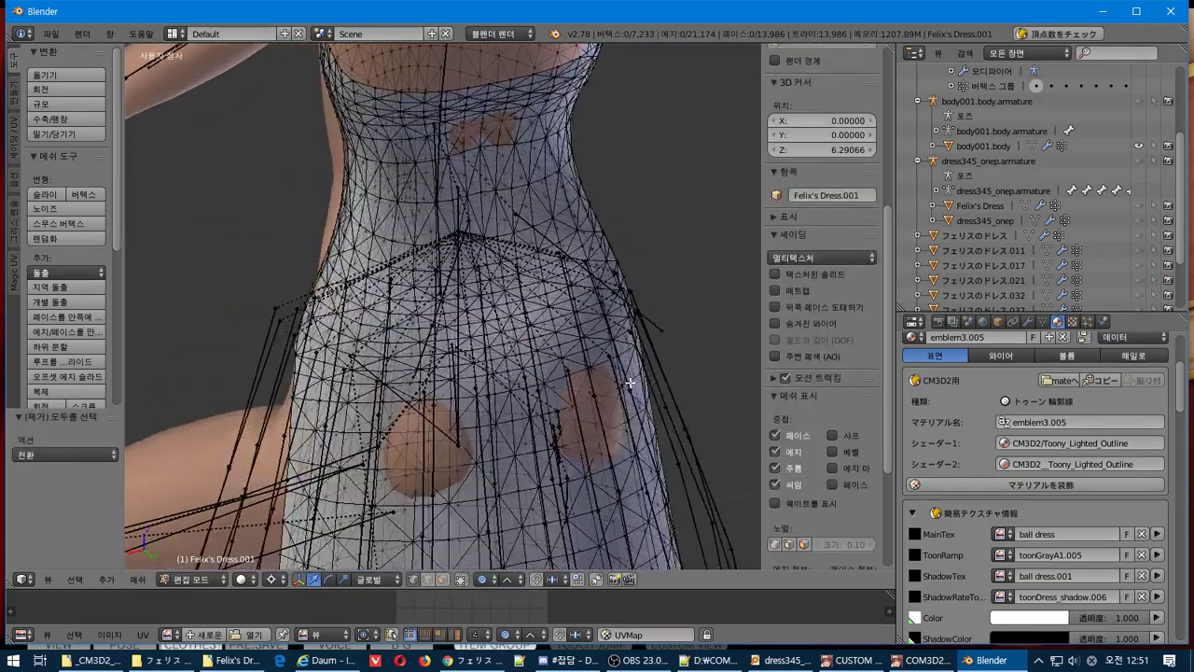
right_click(427, 433)
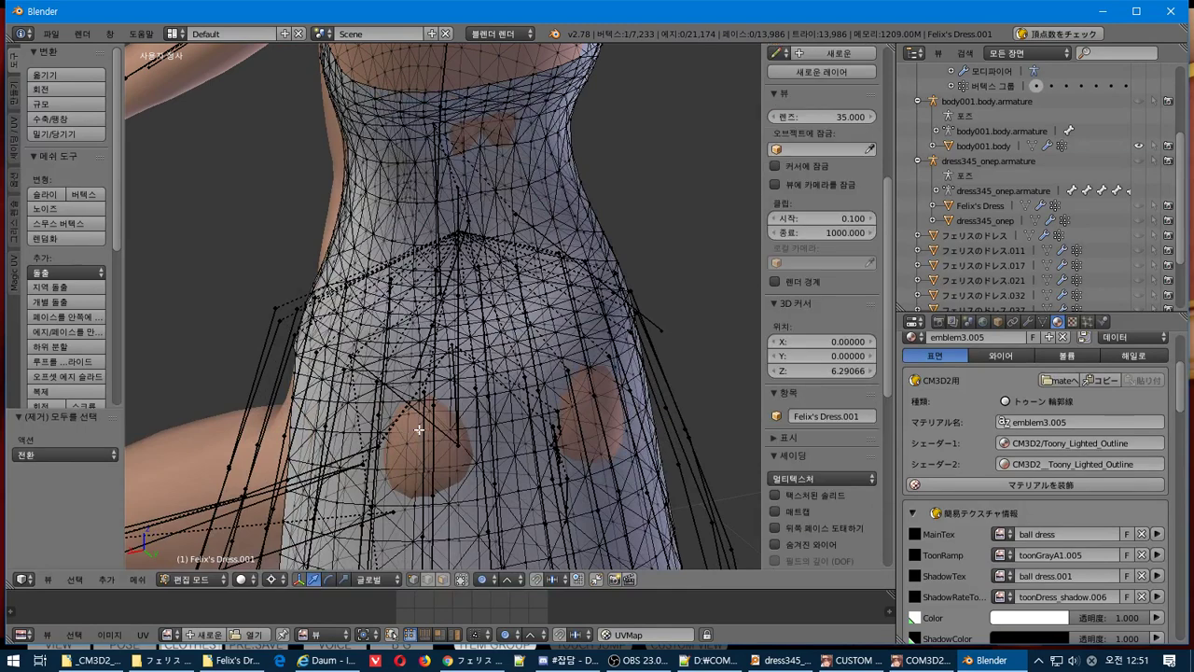
right_click(417, 463, "shift")
middle_click_drag(417, 463, 383, 429)
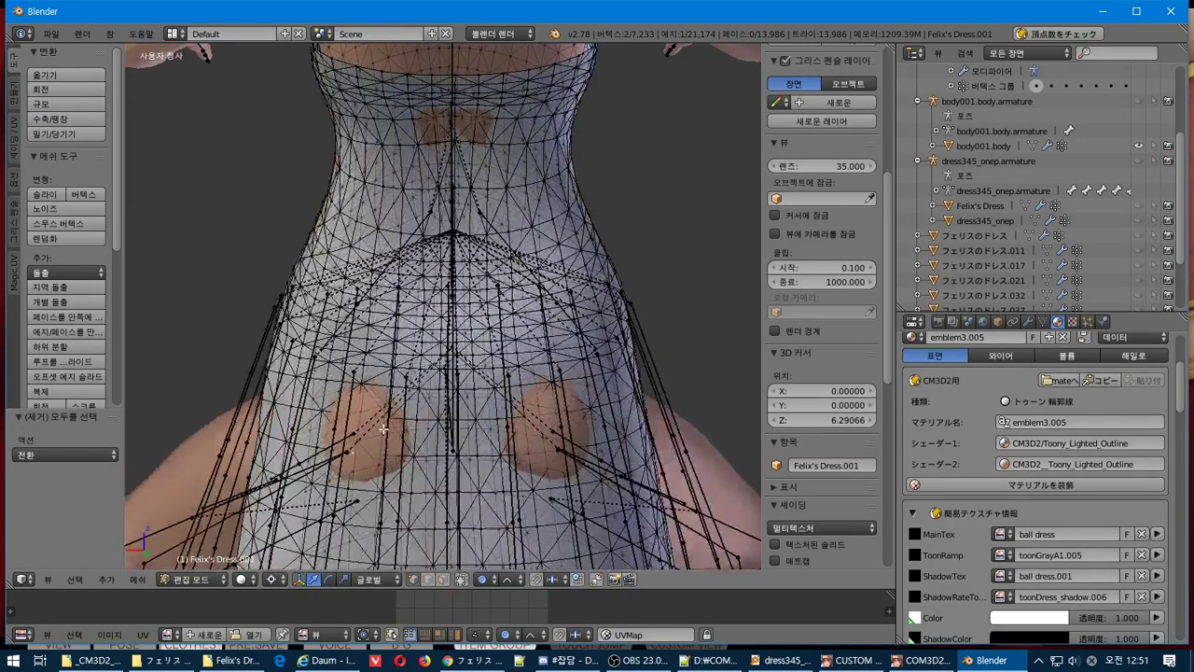
right_click(560, 454, "shift")
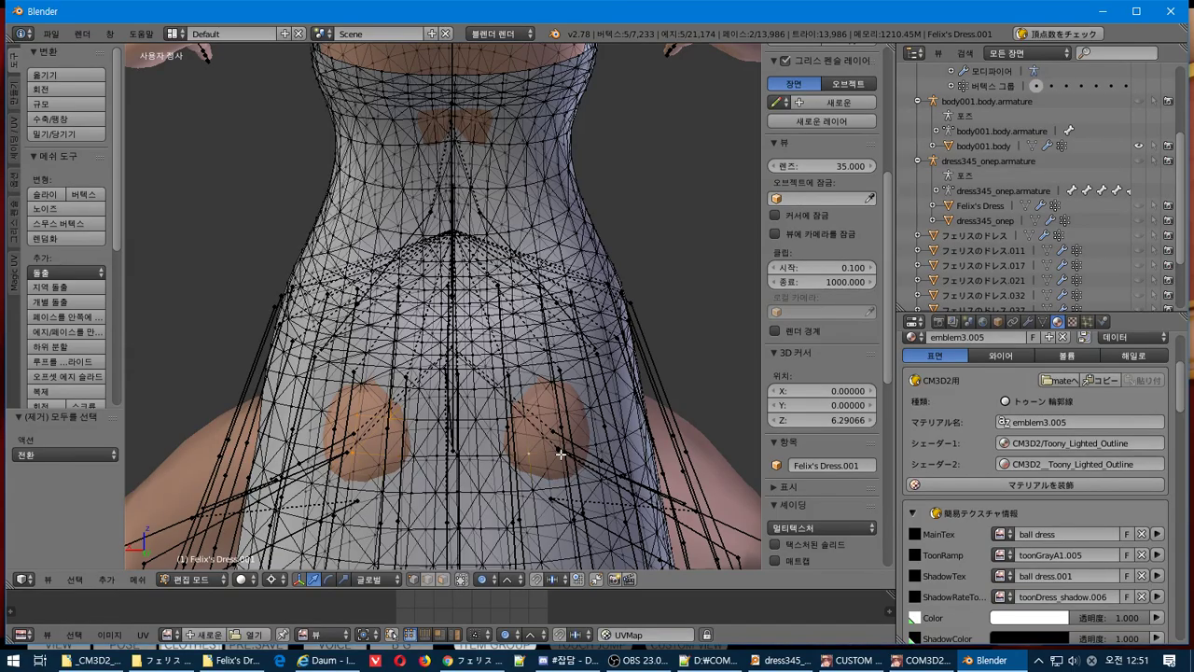
right_click(529, 412, "shift")
middle_click_drag(529, 412, 691, 385)
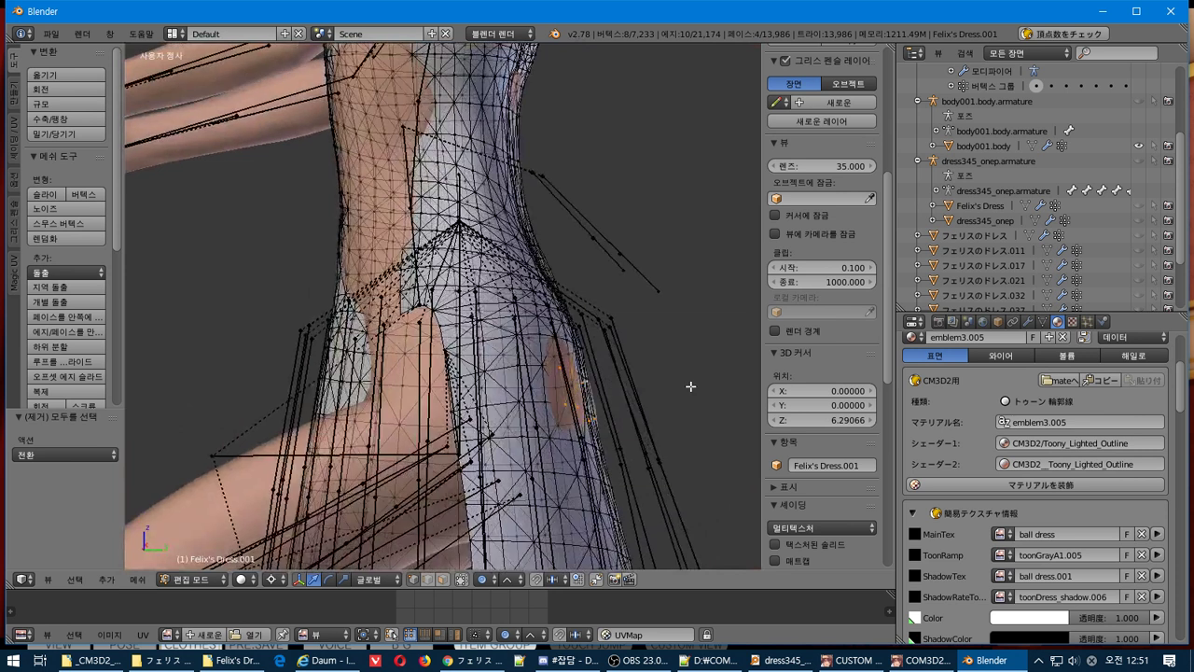
left_click_drag(821, 420, 762, 403)
key("g")
key("y")
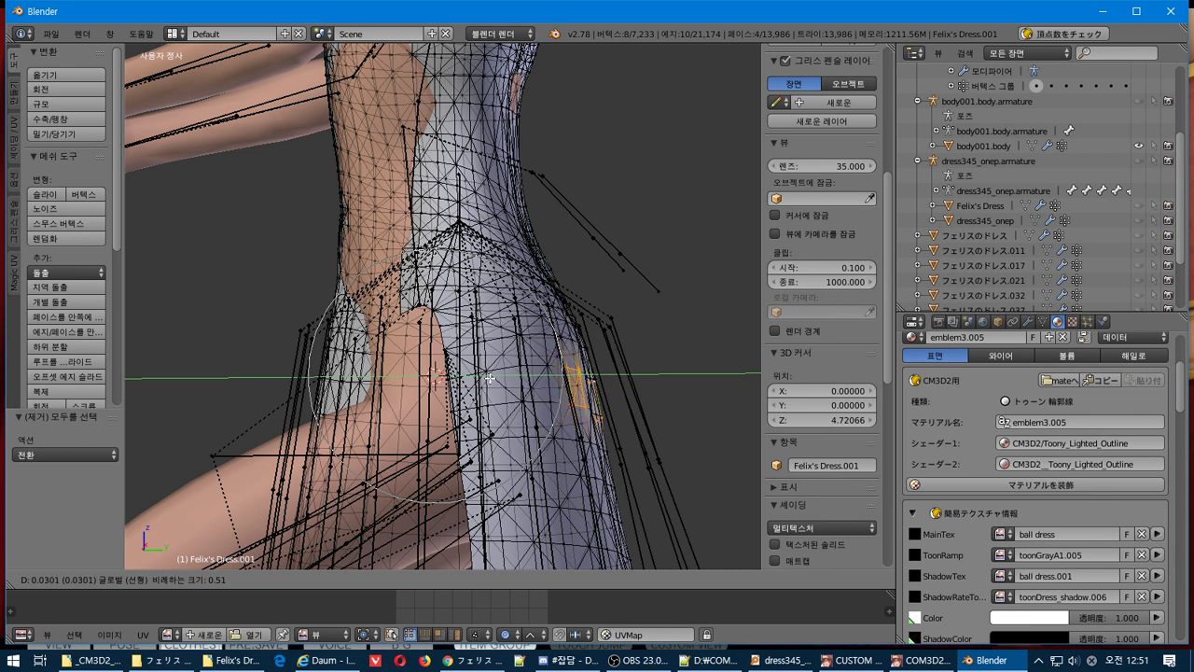
key("Escape")
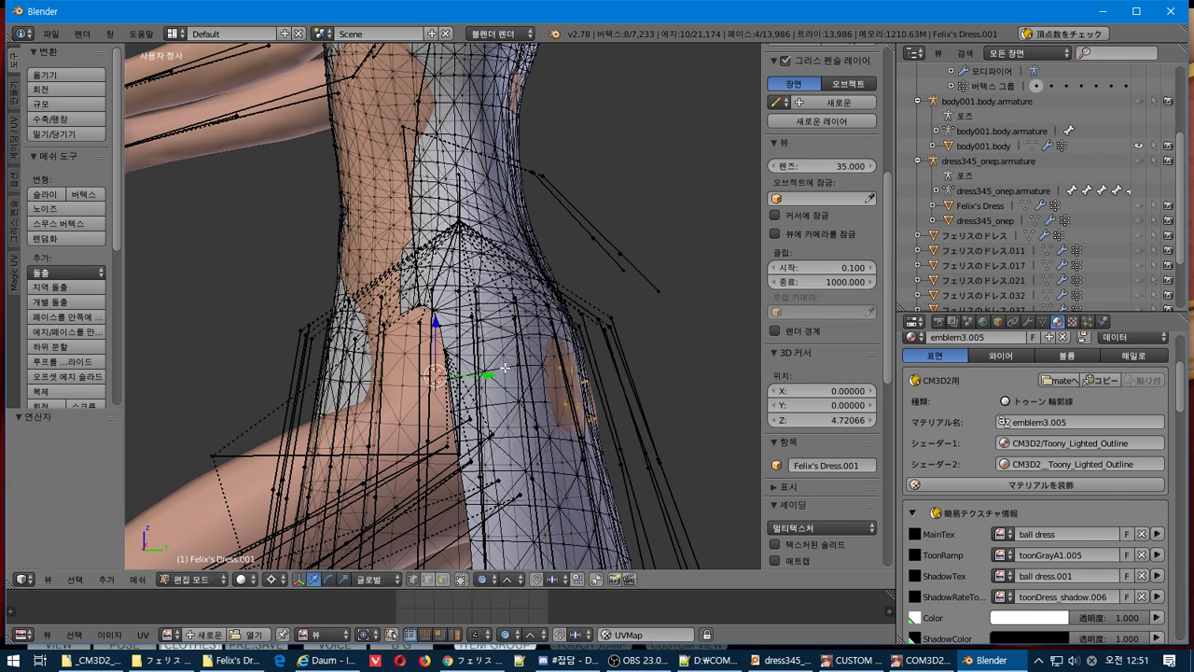
Move the selected buttock vertices 0.030 along Y with the linear proportional falloff size reduced to 0.18.
key("g")
key("y")
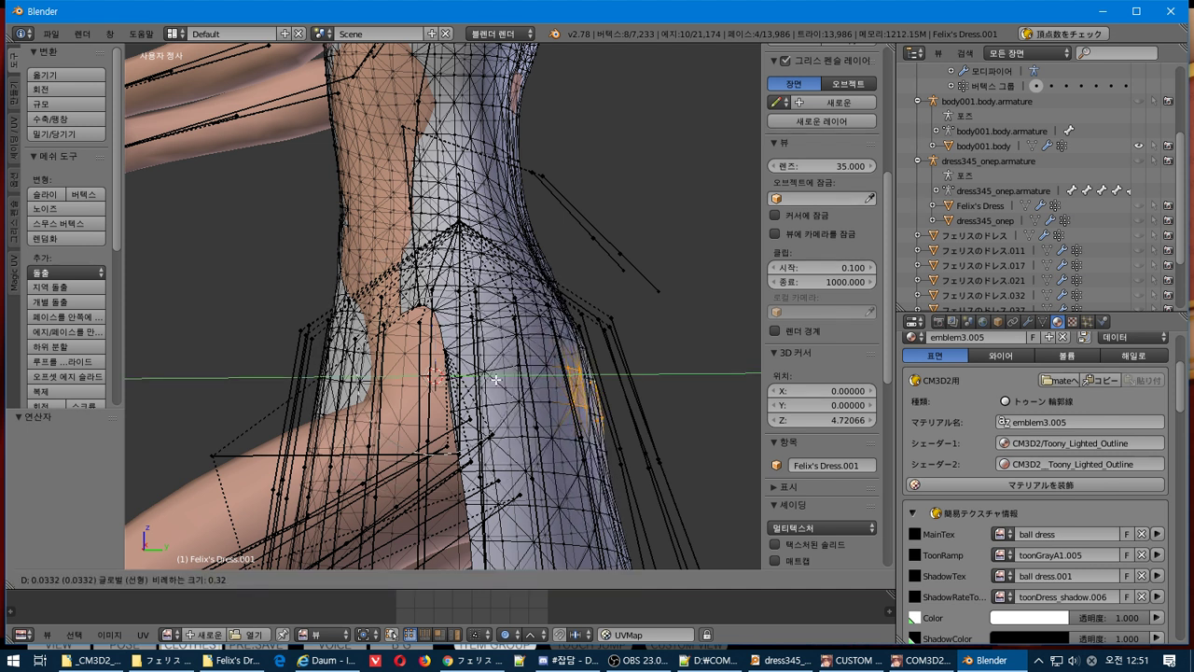
scroll(496, 380, "up", 6)
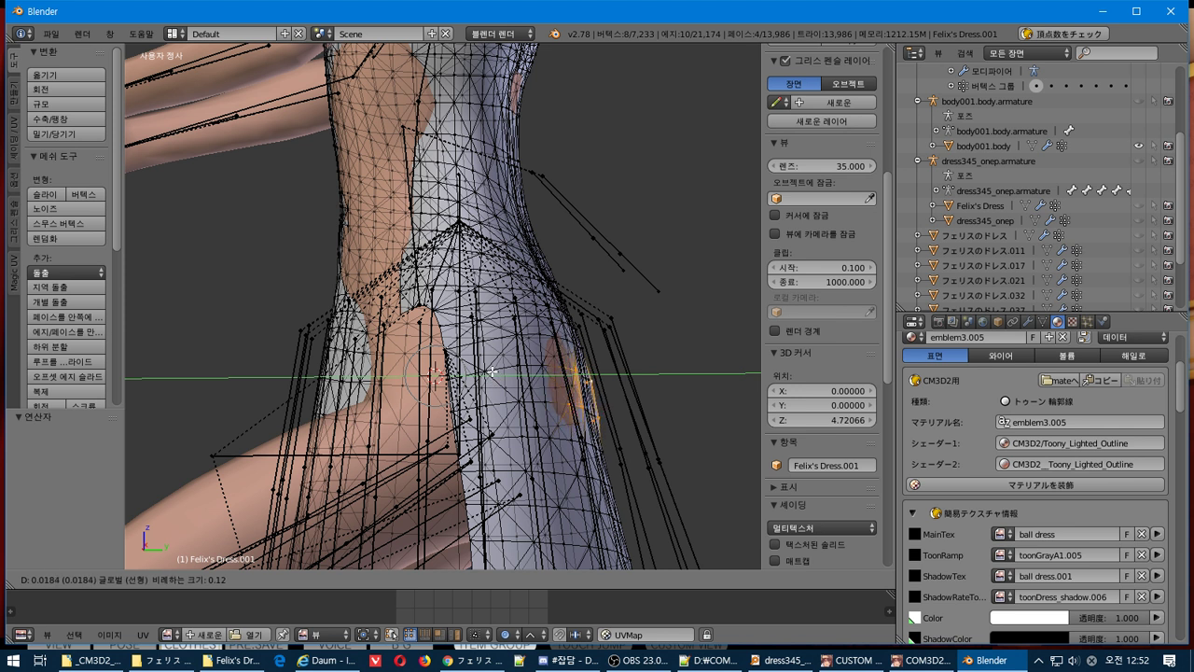
scroll(495, 371, "down", 2)
scroll(495, 370, "down", 3)
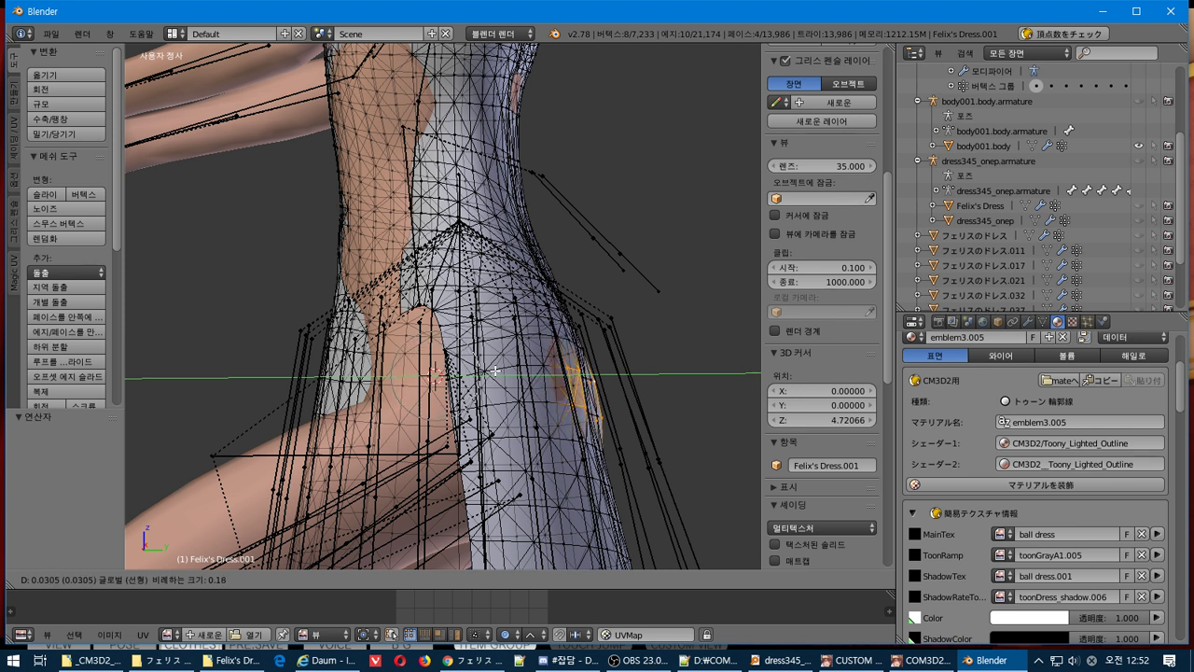
left_click(496, 370)
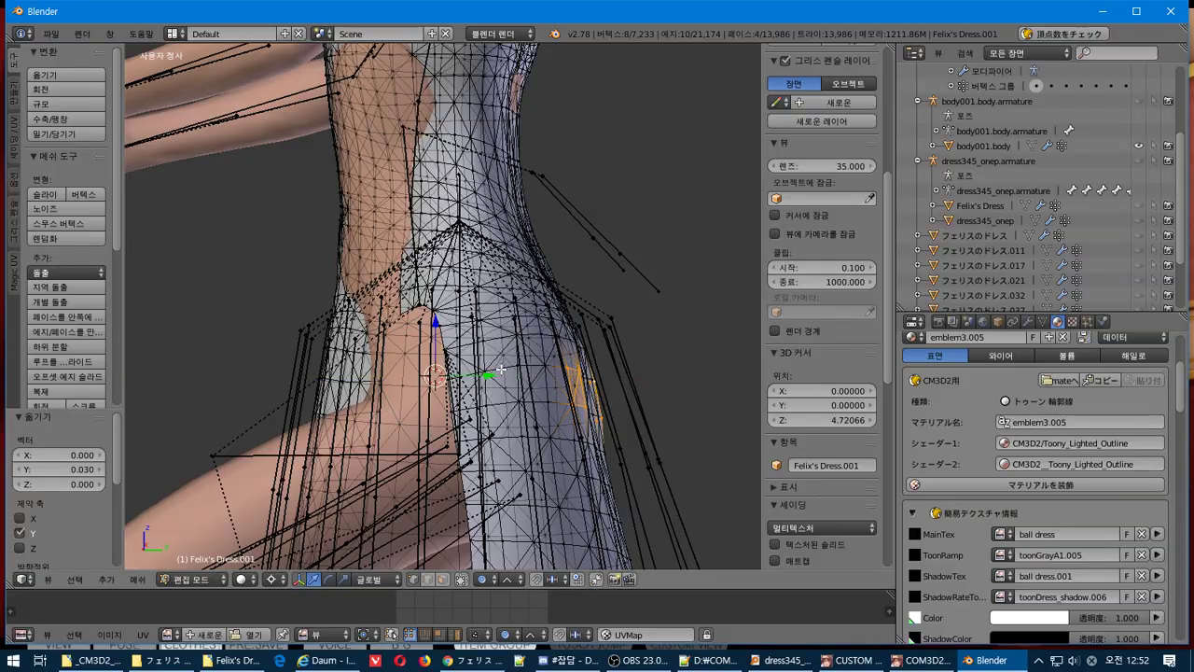
Clear the selection, place the 3D cursor on the front hip, and select a single dress vertex over the exposed skin there.
middle_click_drag(495, 370, 546, 327)
scroll(821, 374, "down", 6)
key("a")
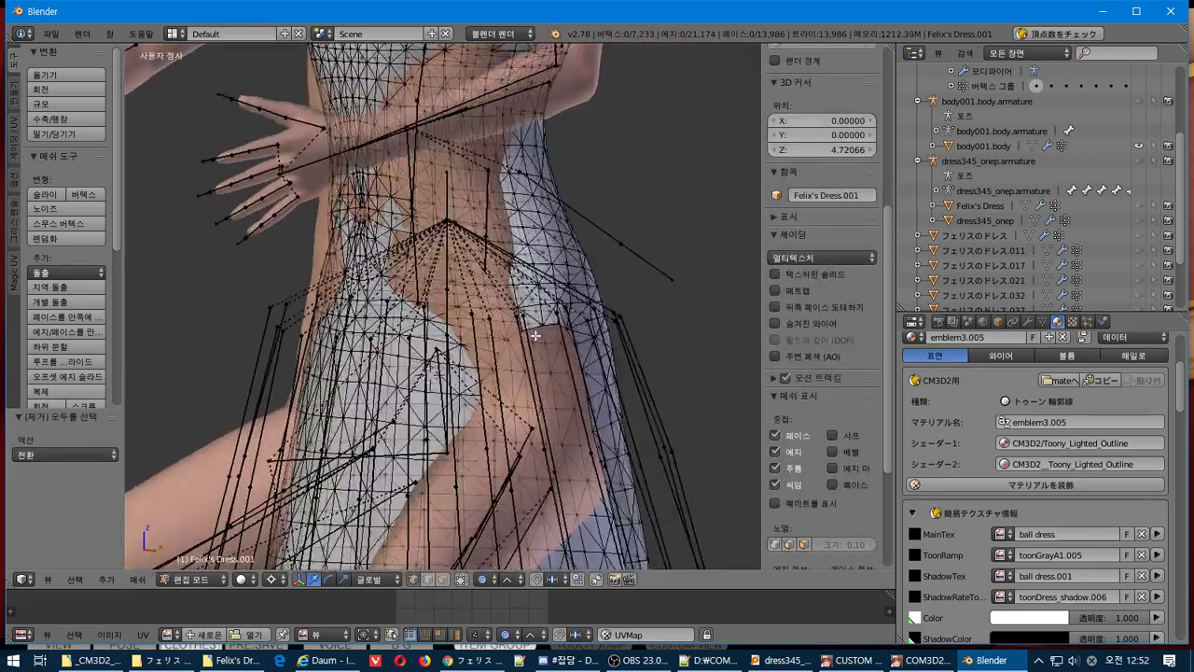
scroll(546, 327, "up", 4)
left_click(574, 376)
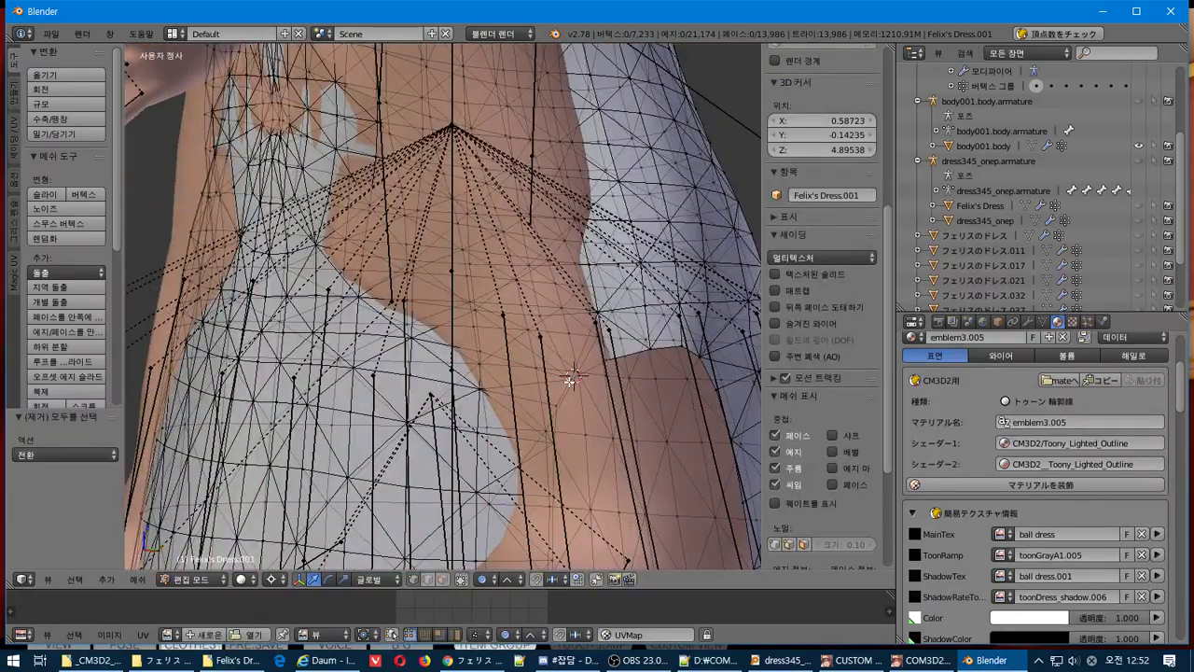
scroll(821, 279, "up", 6)
middle_click_drag(570, 379, 590, 399)
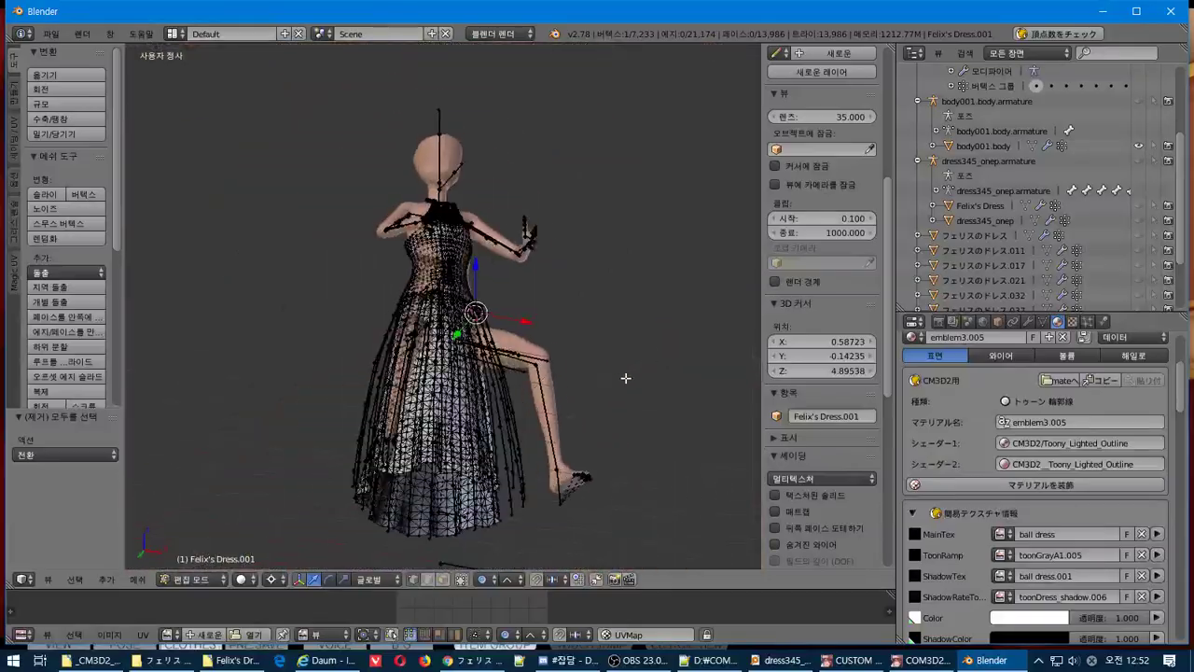
scroll(536, 424, "up", 10)
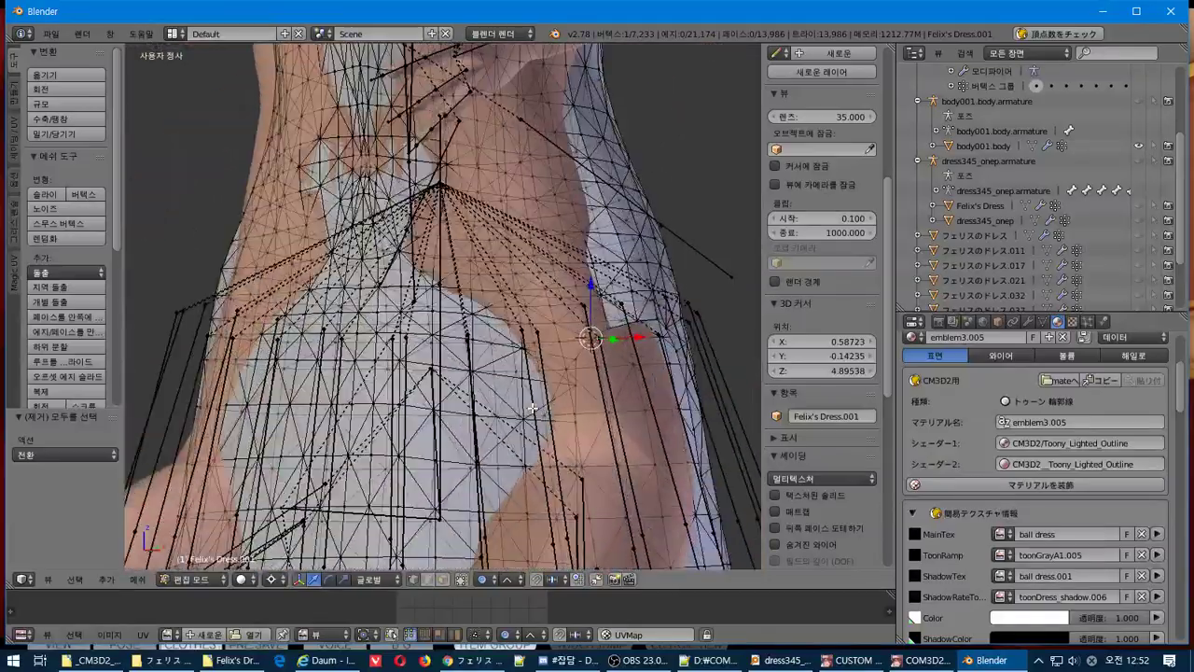
middle_click_drag(591, 416, 549, 364)
middle_click_drag(520, 417, 408, 254)
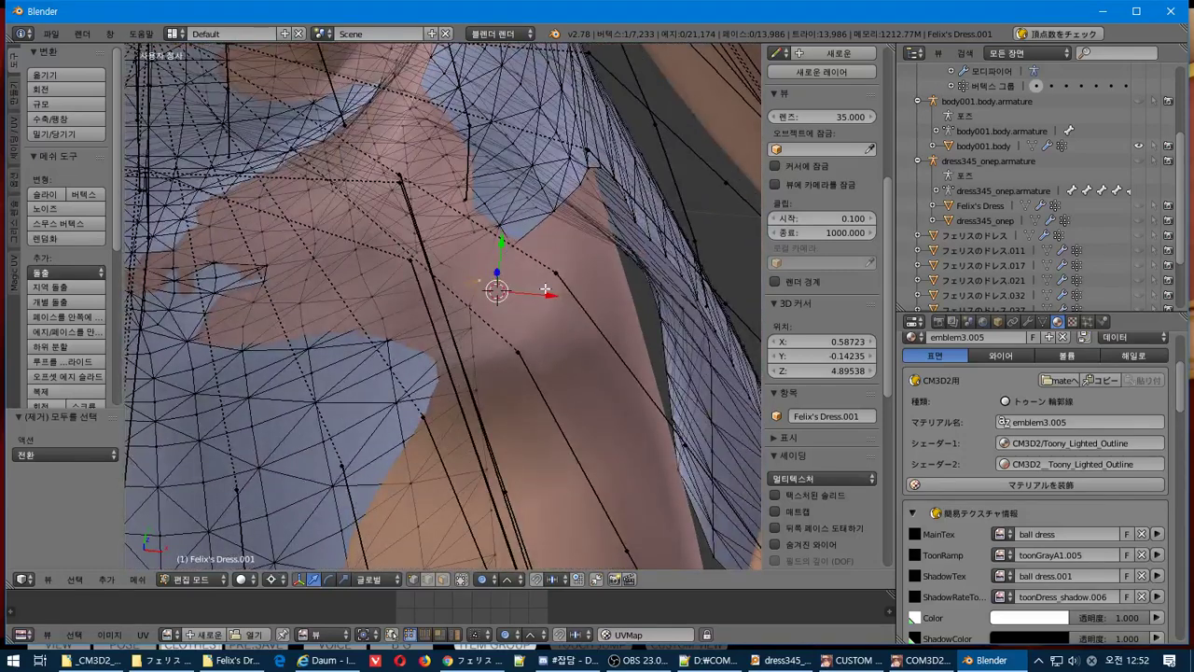
Nudge the hip vertex outward along X by 0.022 and 0.016 and forward along Y, using linear falloff size 0.24.
left_click_drag(549, 295, 560, 298)
left_click_drag(500, 244, 496, 250)
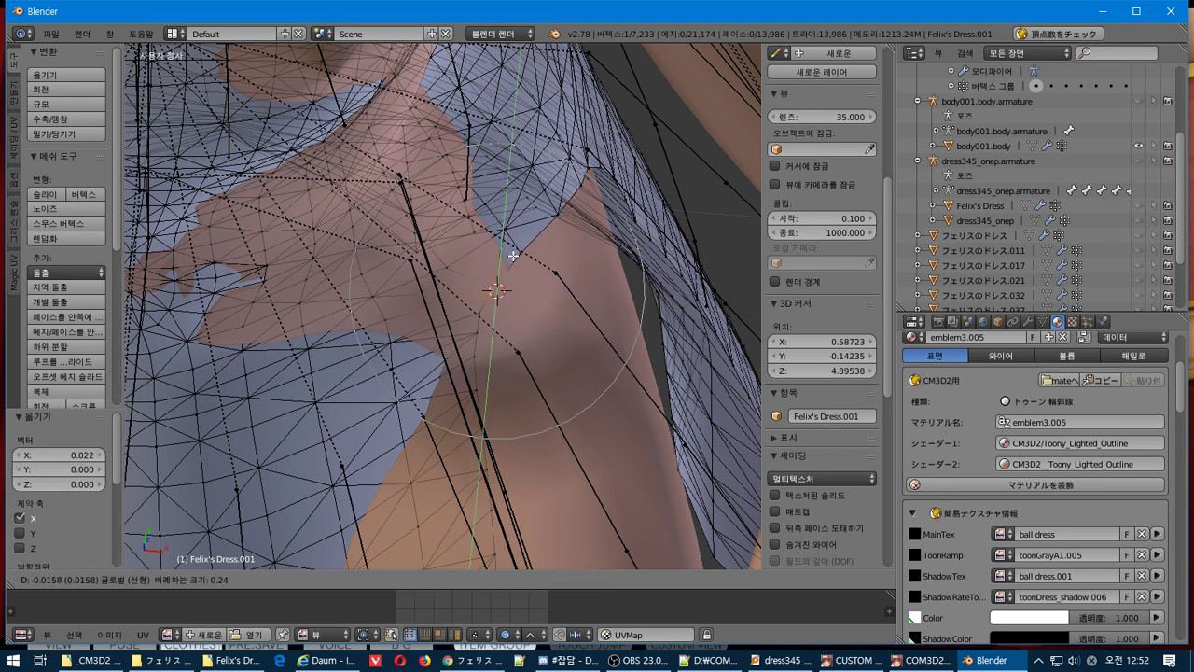
left_click_drag(513, 255, 513, 254)
left_click_drag(556, 297, 562, 292)
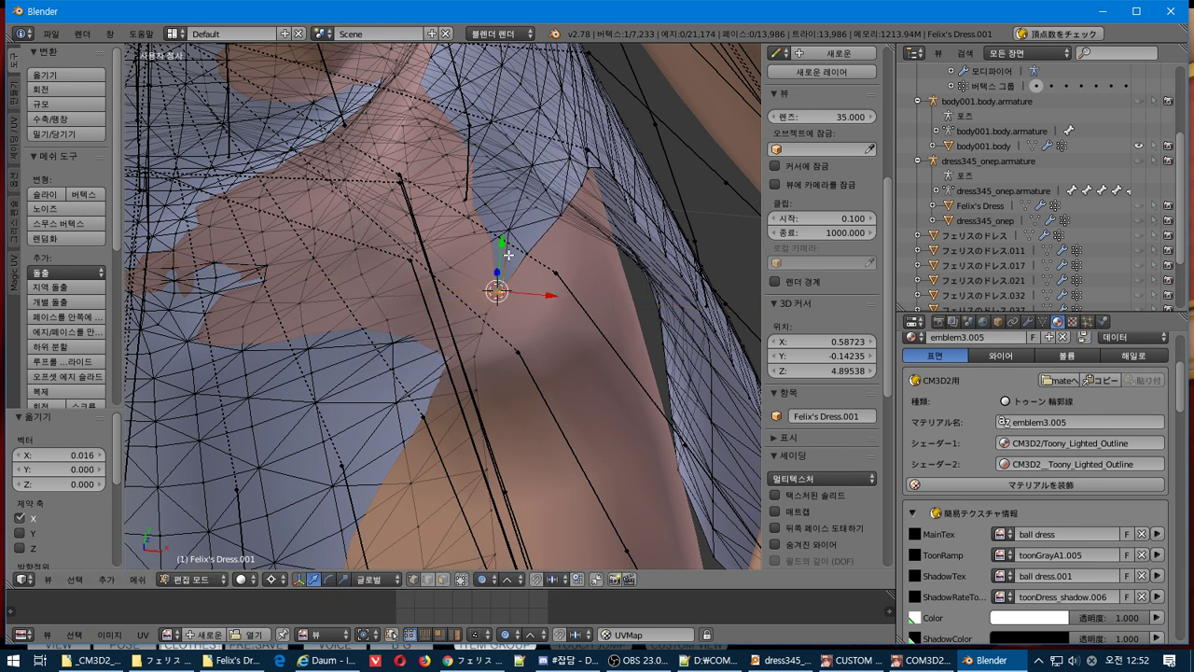
mouse_move(501, 242)
left_mouse_down()
mouse_move(495, 252)
mouse_move(511, 250)
left_mouse_up()
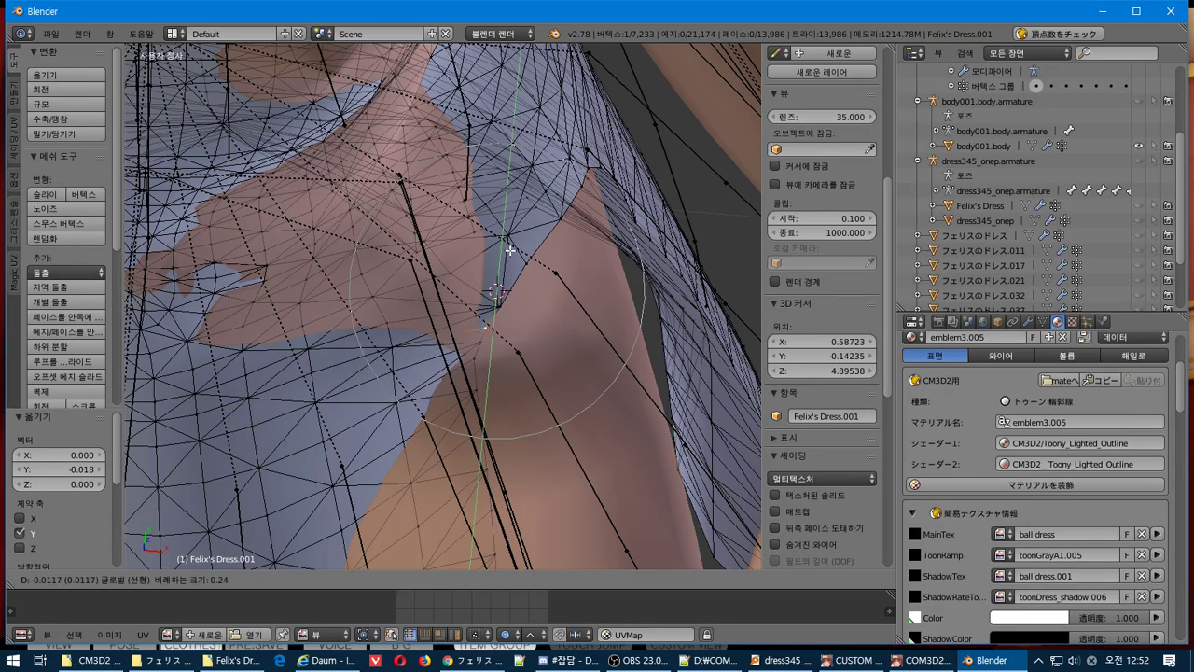
Clear the selection, select the dress vertex over the skin at the middle of the belly, and move it -0.009 along Y.
middle_click_drag(497, 259, 498, 321)
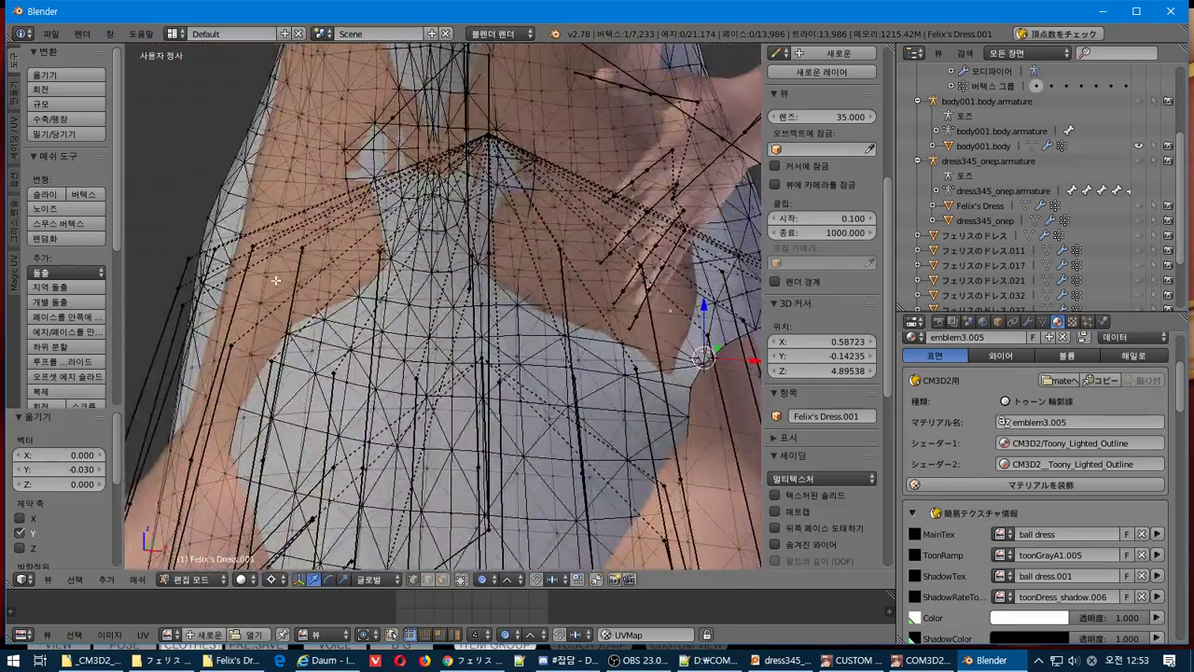
middle_click_drag(350, 234, 347, 194)
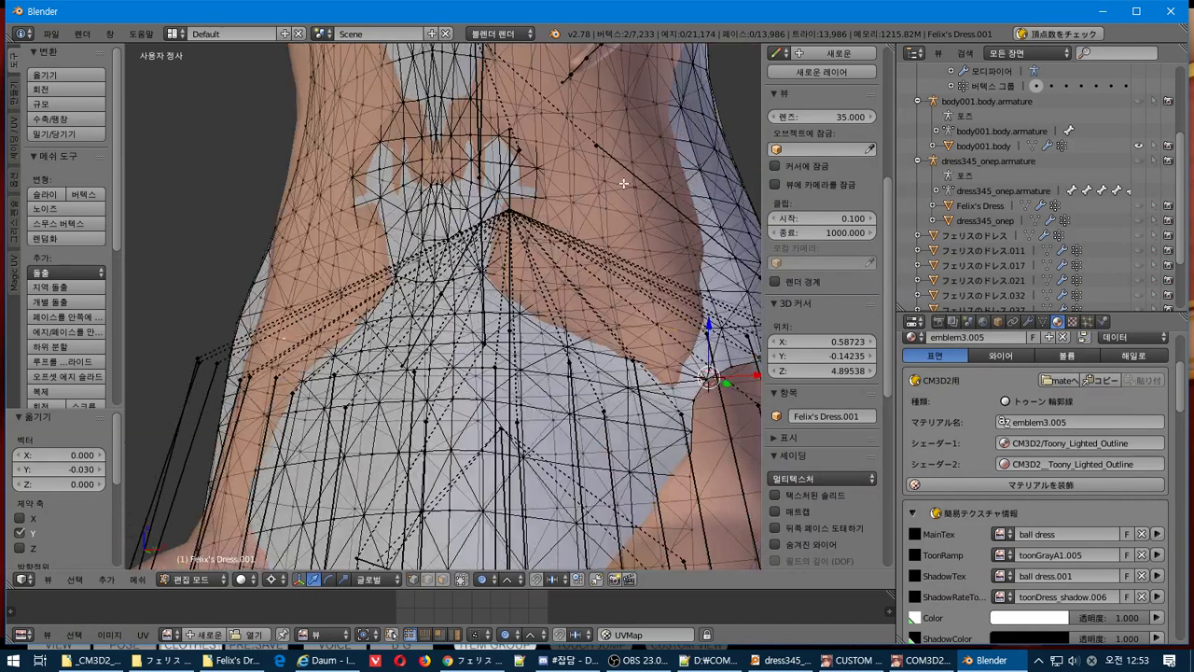
key("a")
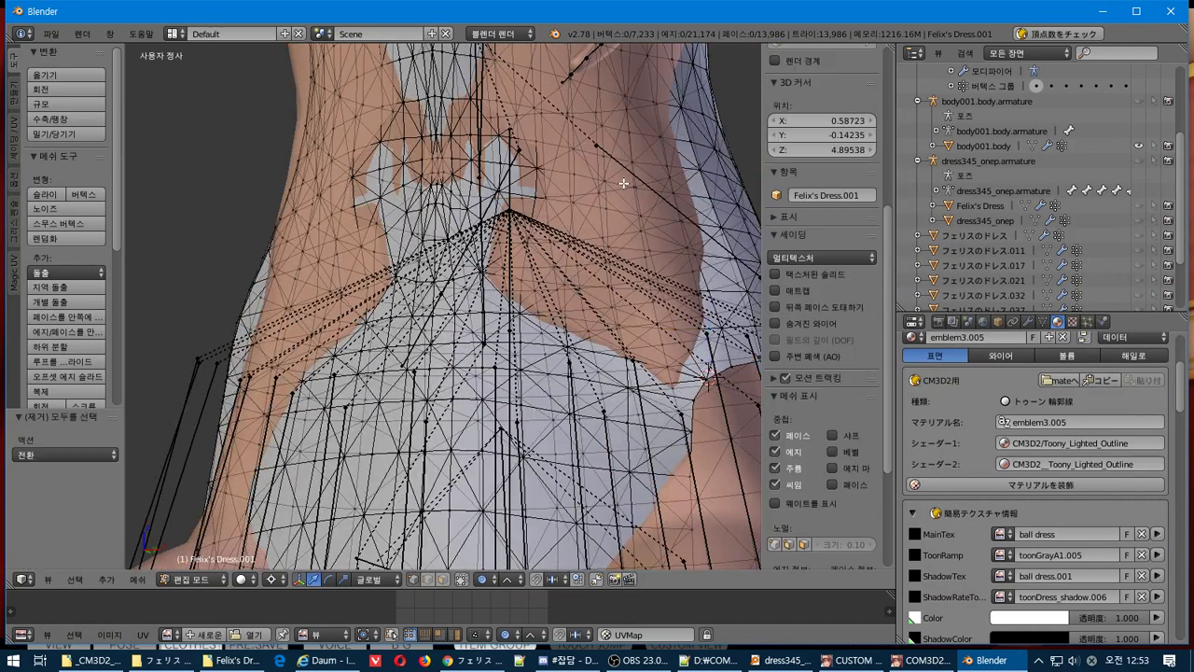
right_click(439, 154)
middle_click_drag(438, 154, 572, 183)
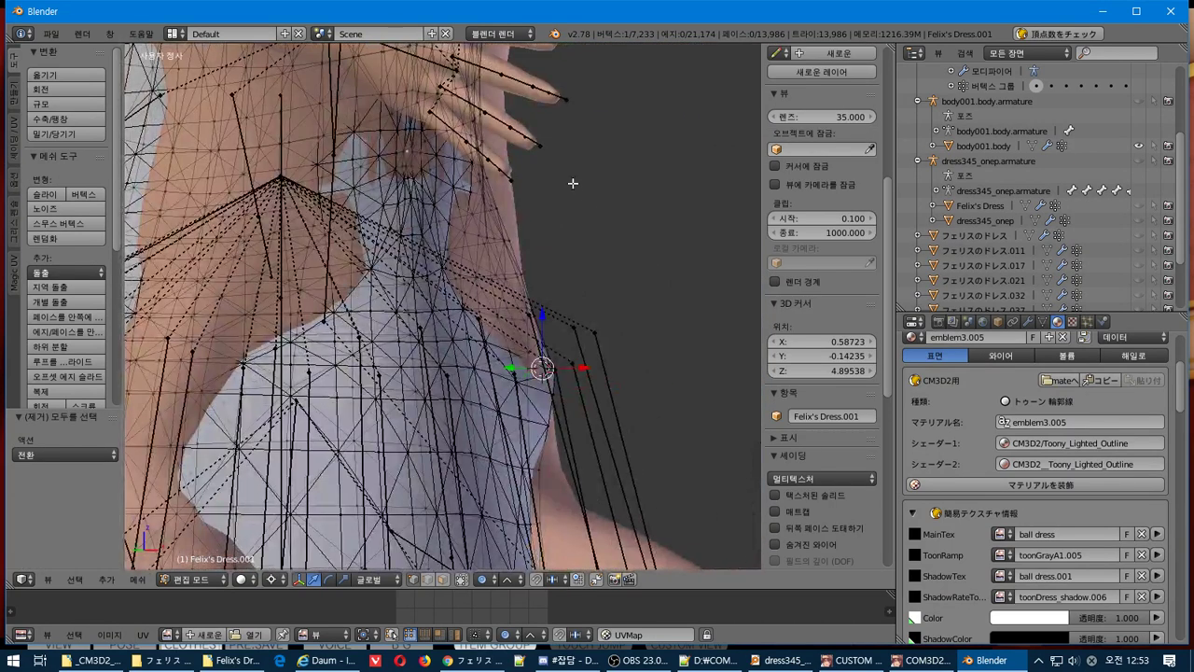
left_click_drag(581, 369, 605, 351)
middle_click_drag(606, 351, 557, 334)
middle_click_drag(677, 340, 568, 348)
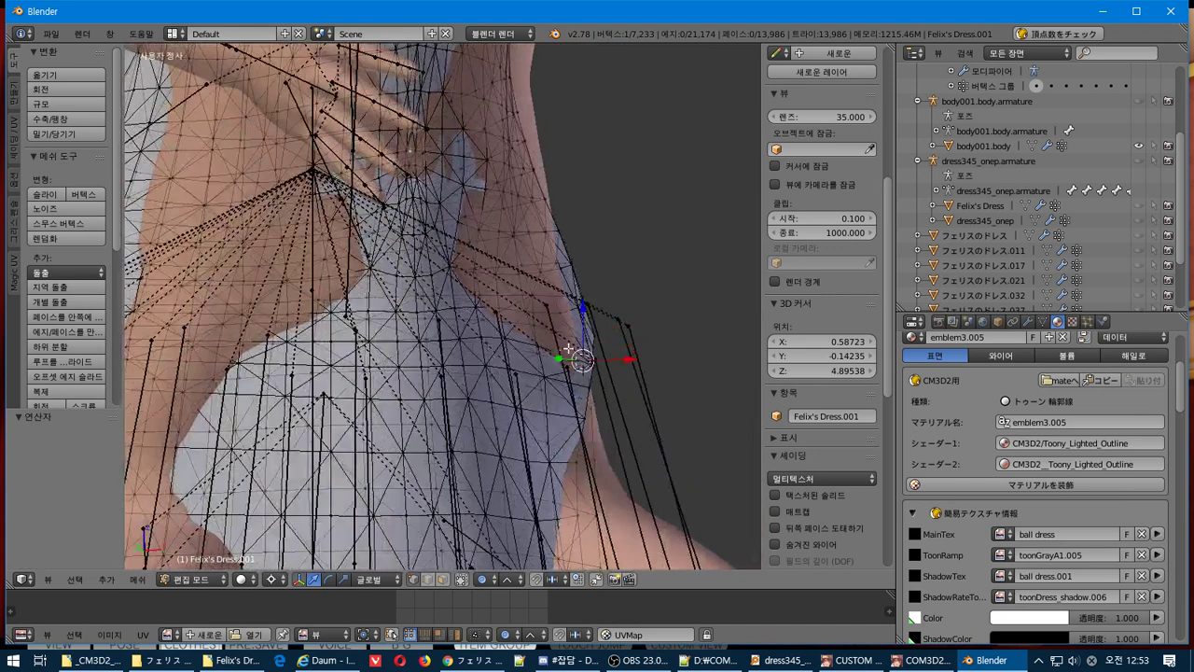
left_click_drag(560, 358, 561, 356)
left_click(560, 357)
Select the shortest vertex path running from the chest to the hip on one side of the dress front.
middle_click_drag(561, 356, 525, 480)
middle_click_drag(536, 363, 399, 289)
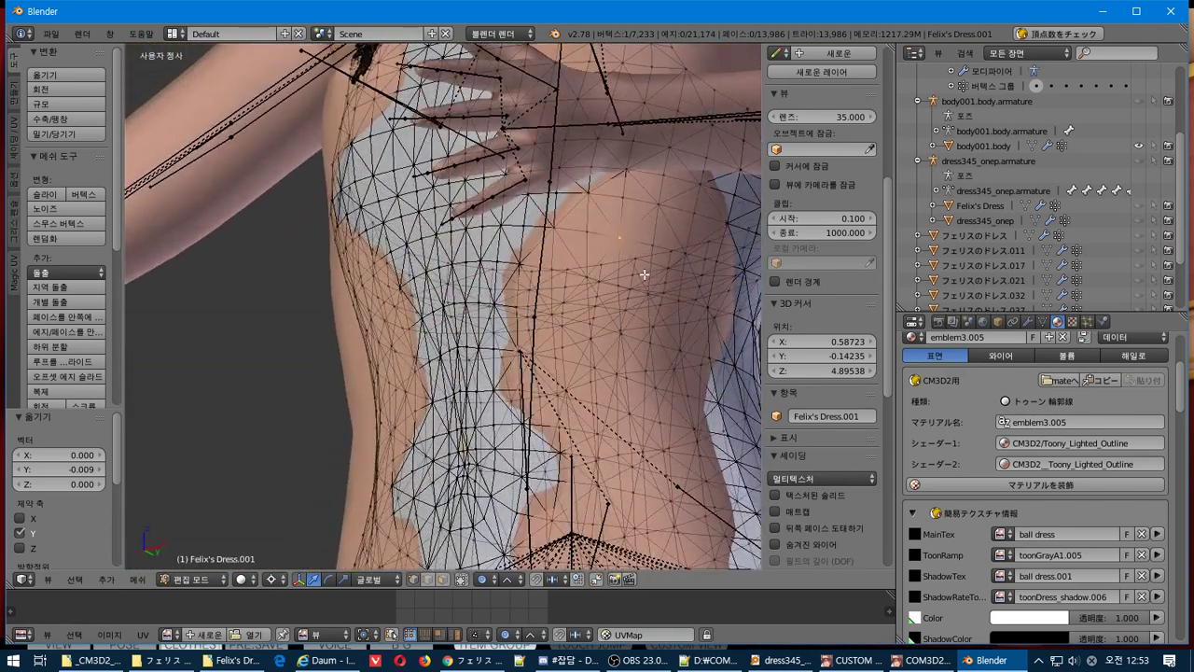
middle_click_drag(640, 261, 616, 249)
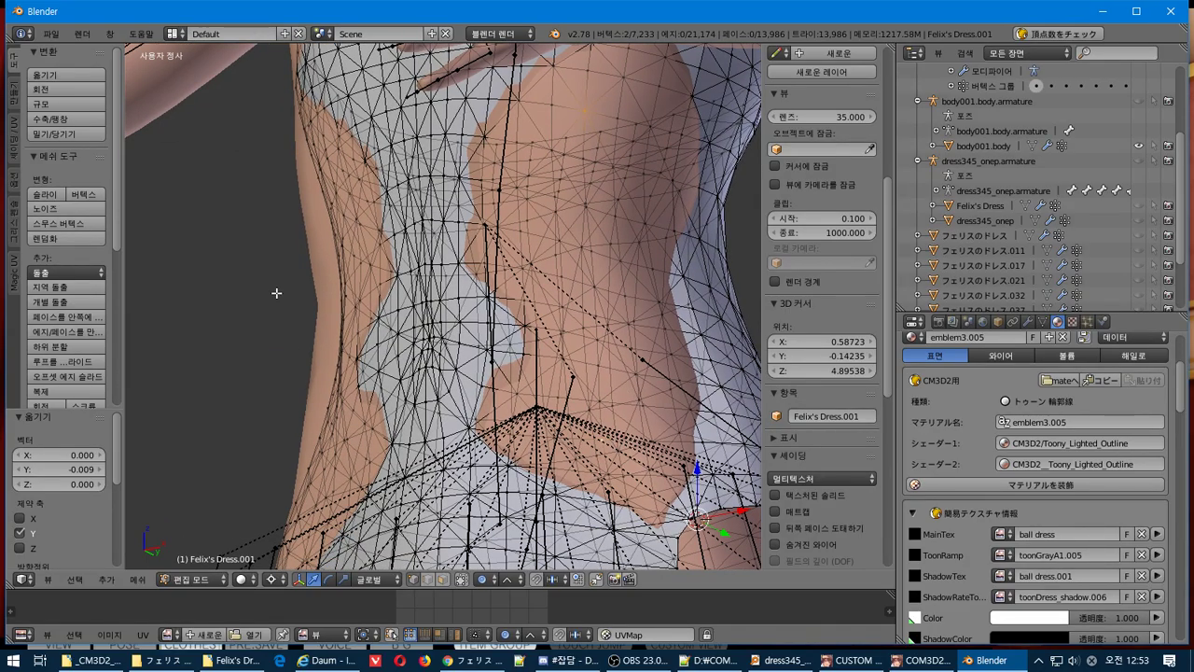
middle_click_drag(426, 282, 415, 237)
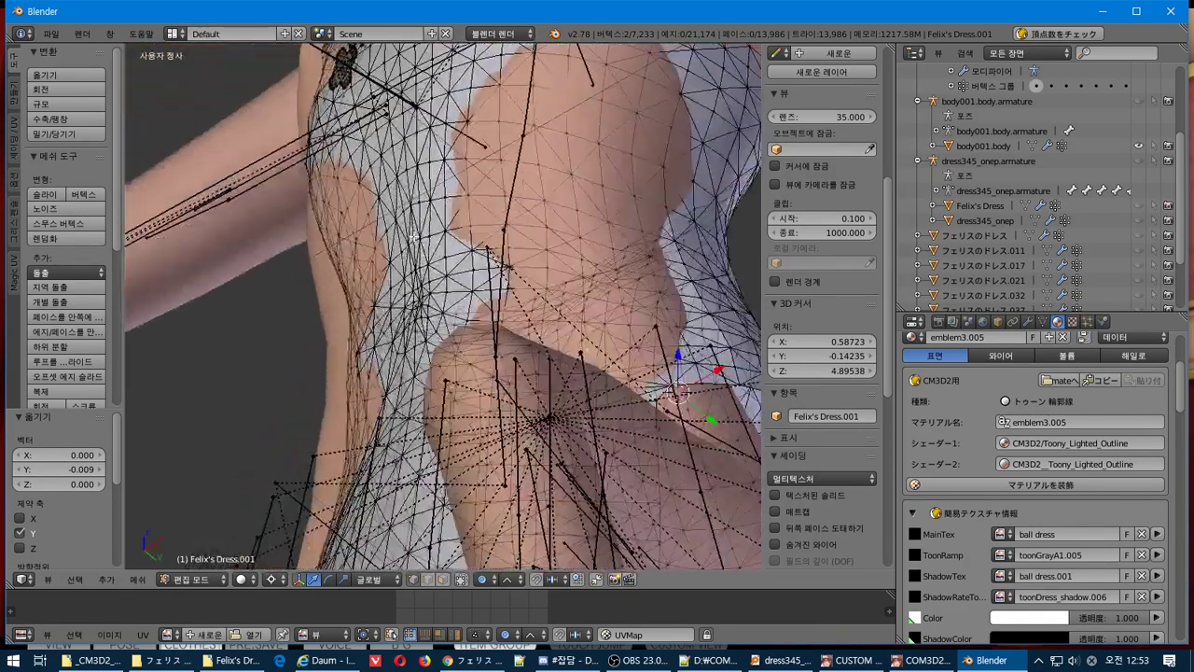
left_click(75, 580)
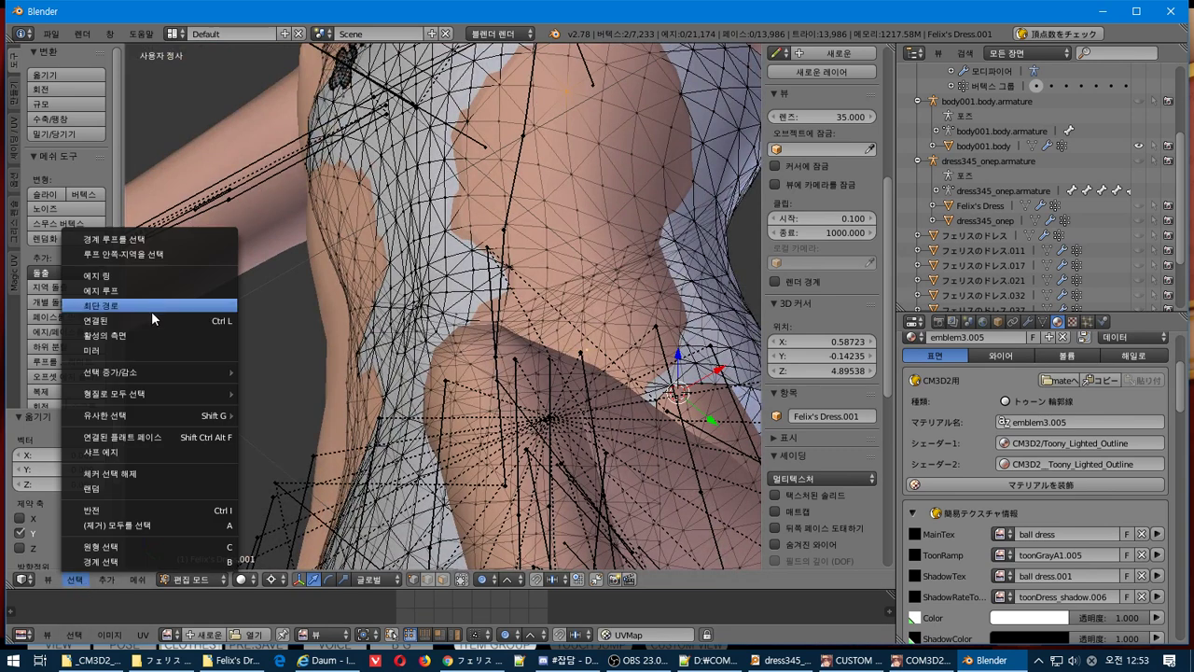
left_click(151, 306)
Add the matching chest-to-hip shortest vertex path on the opposite side of the dress front to the selection.
middle_click_drag(151, 310, 370, 200)
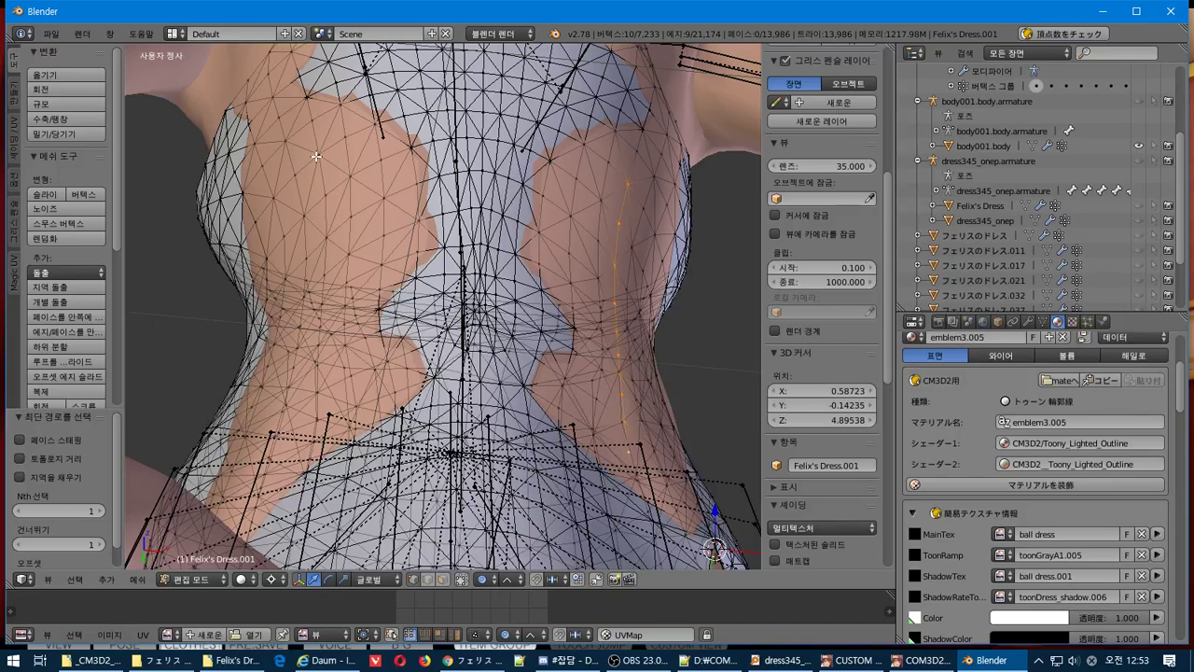
middle_click_drag(351, 347, 359, 379)
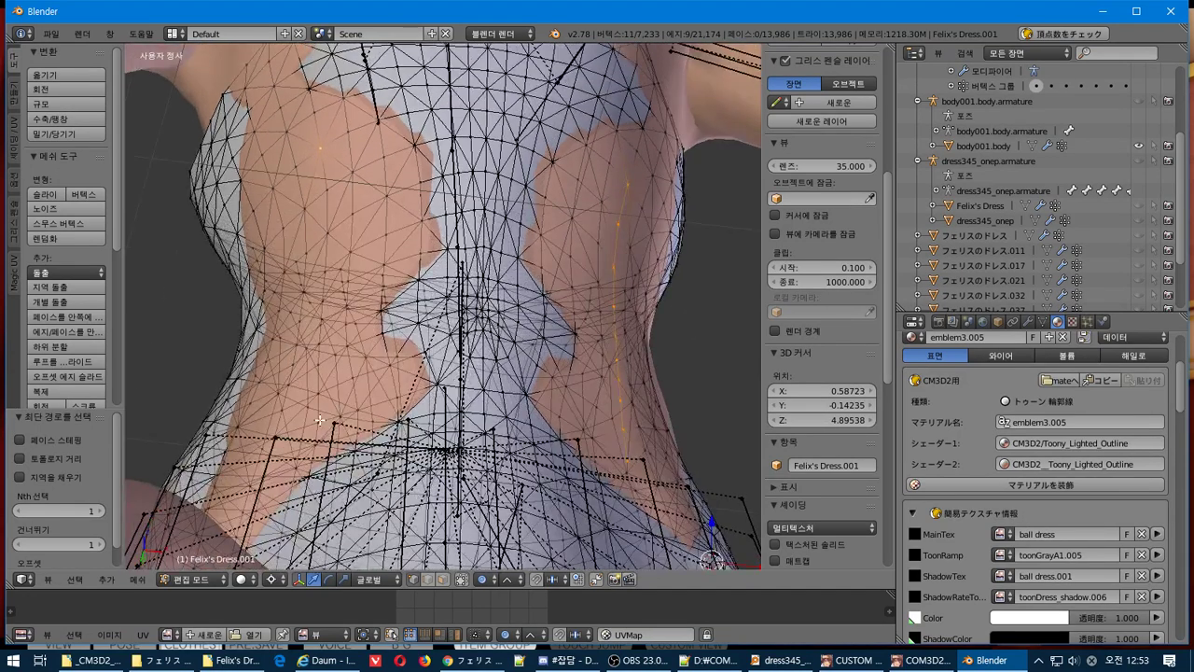
left_click(80, 581)
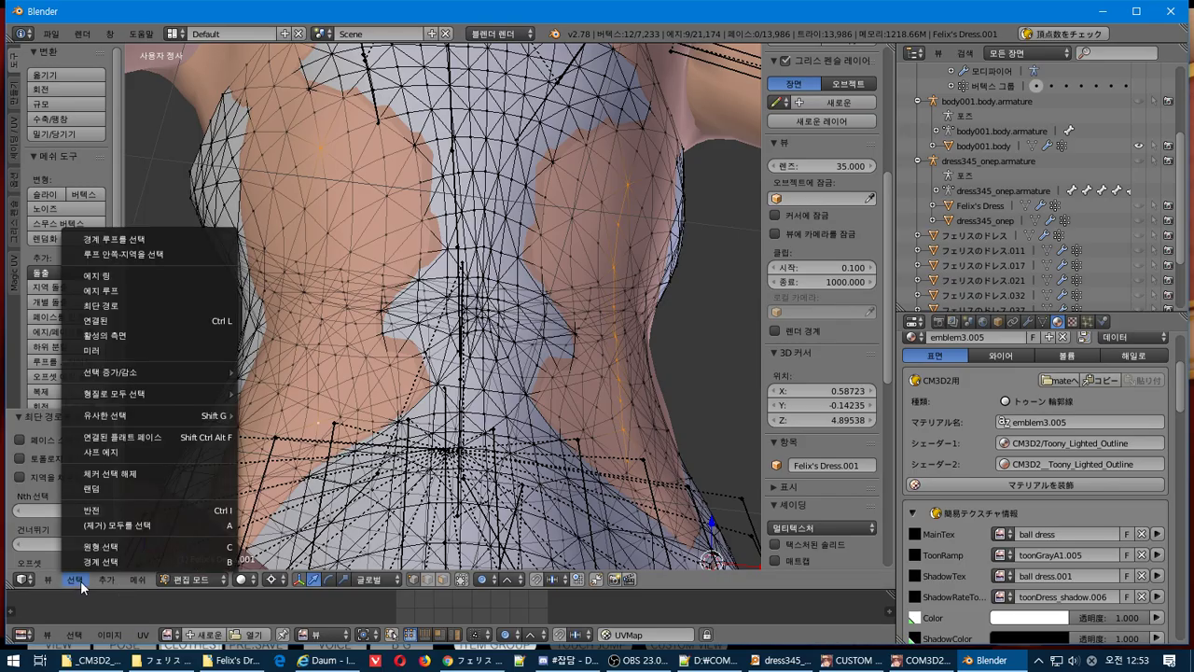
left_click(149, 302)
middle_click_drag(378, 297, 450, 447)
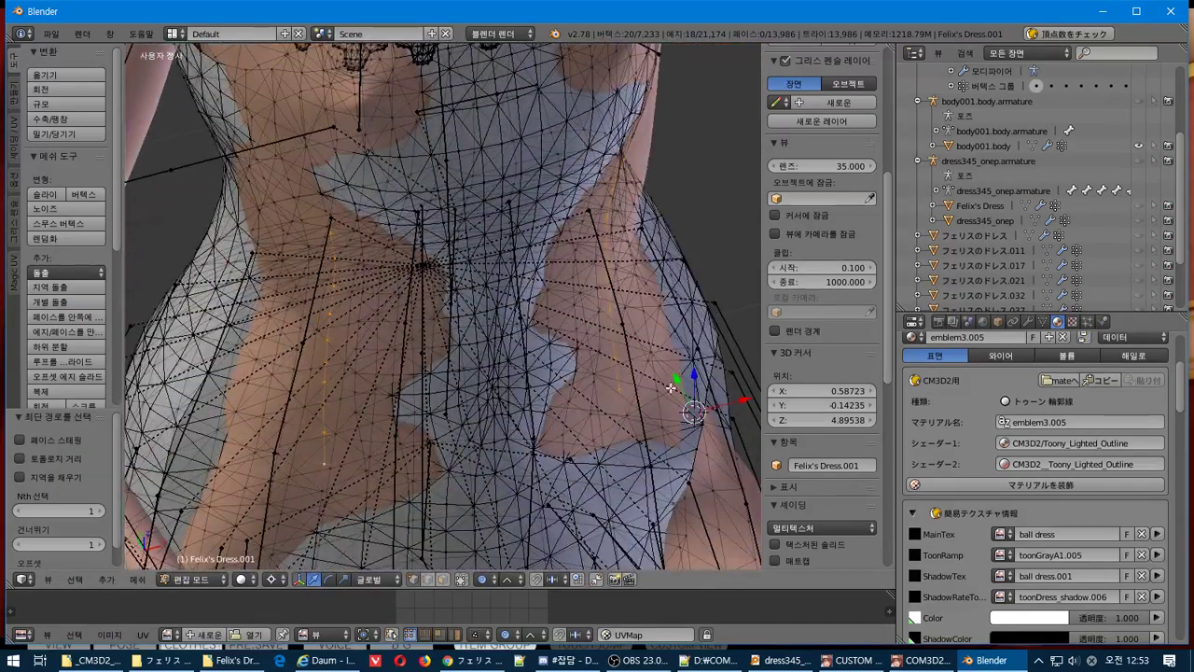
Place the 3D cursor at the middle of the belly and move both selected vertex paths -0.048 along Y.
left_click(527, 303)
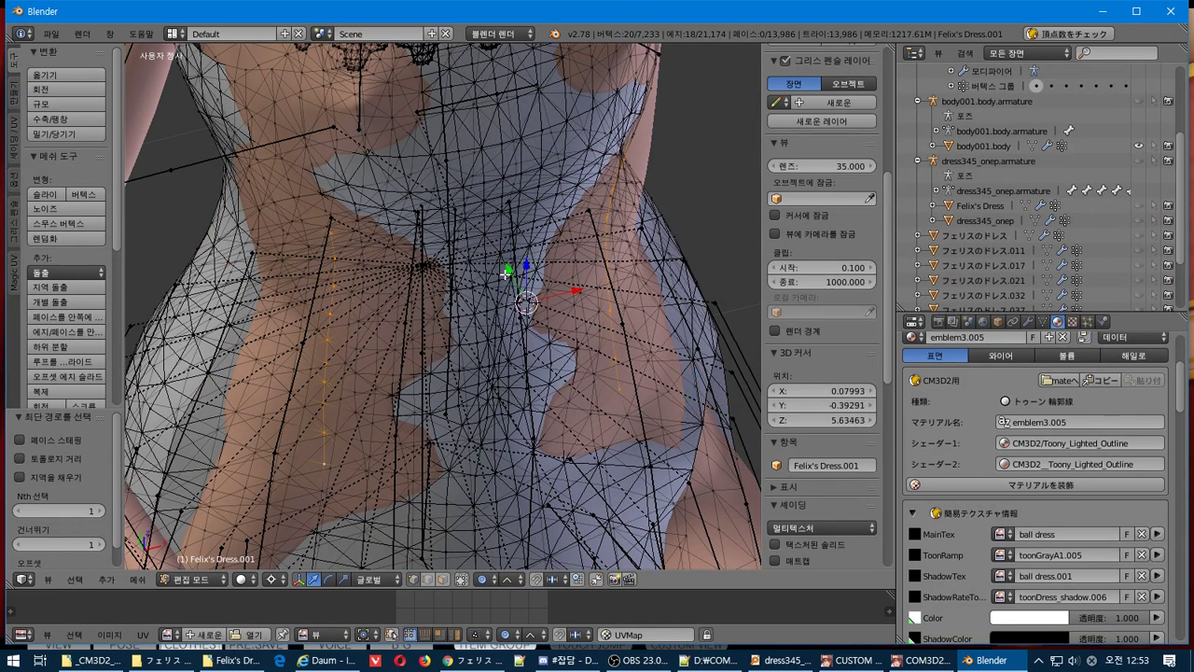
key("g")
key("y")
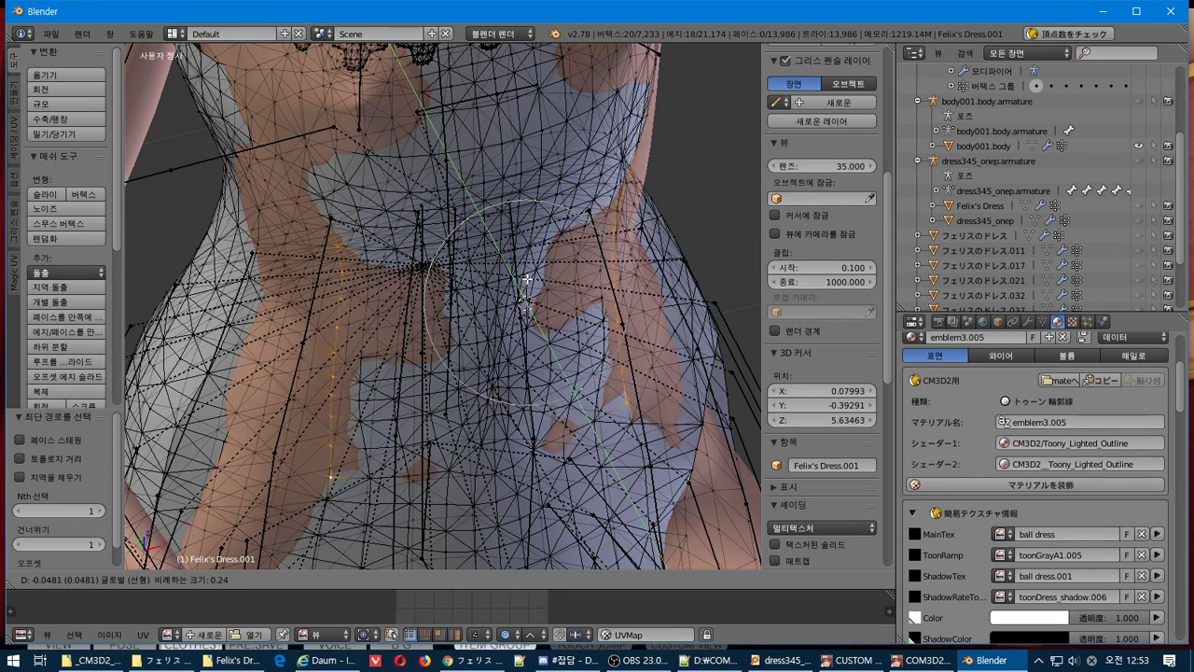
left_click(526, 278)
scroll(530, 282, "up", 3)
middle_click_drag(533, 286, 485, 278)
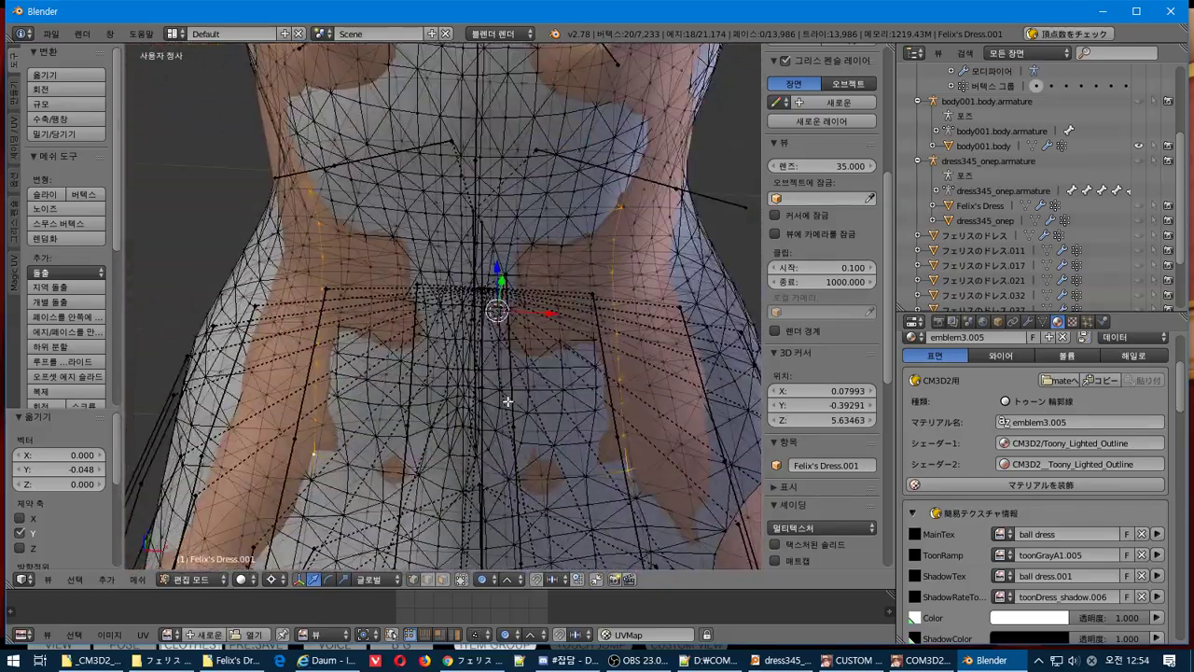
key("KP_1")
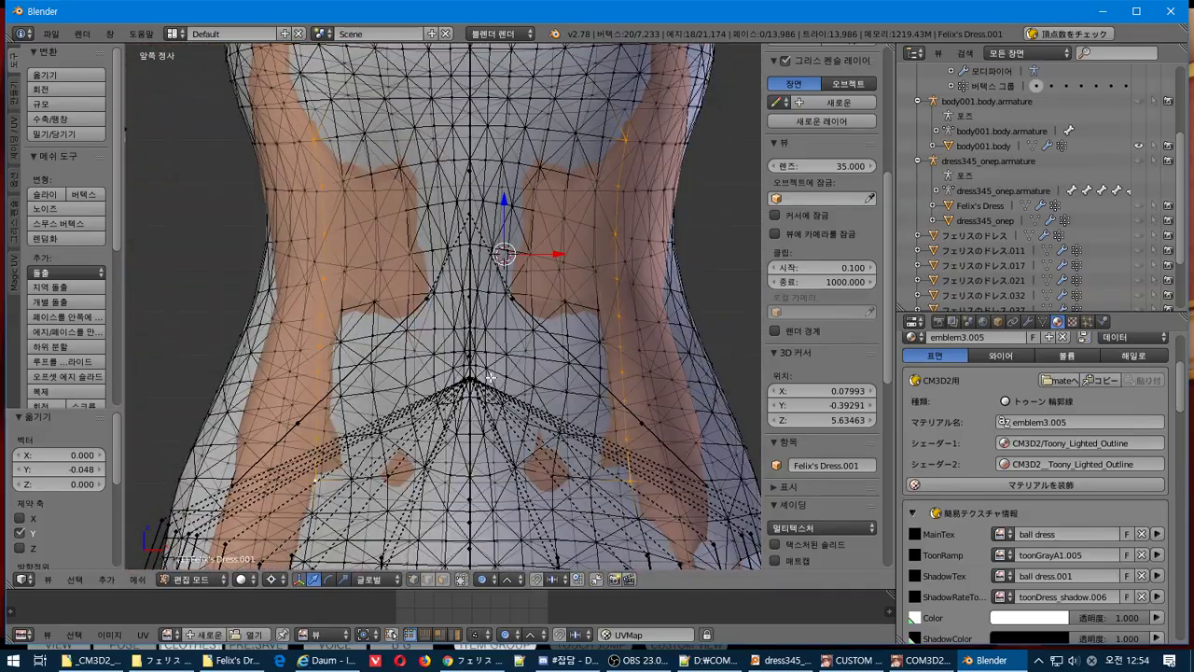
key("s")
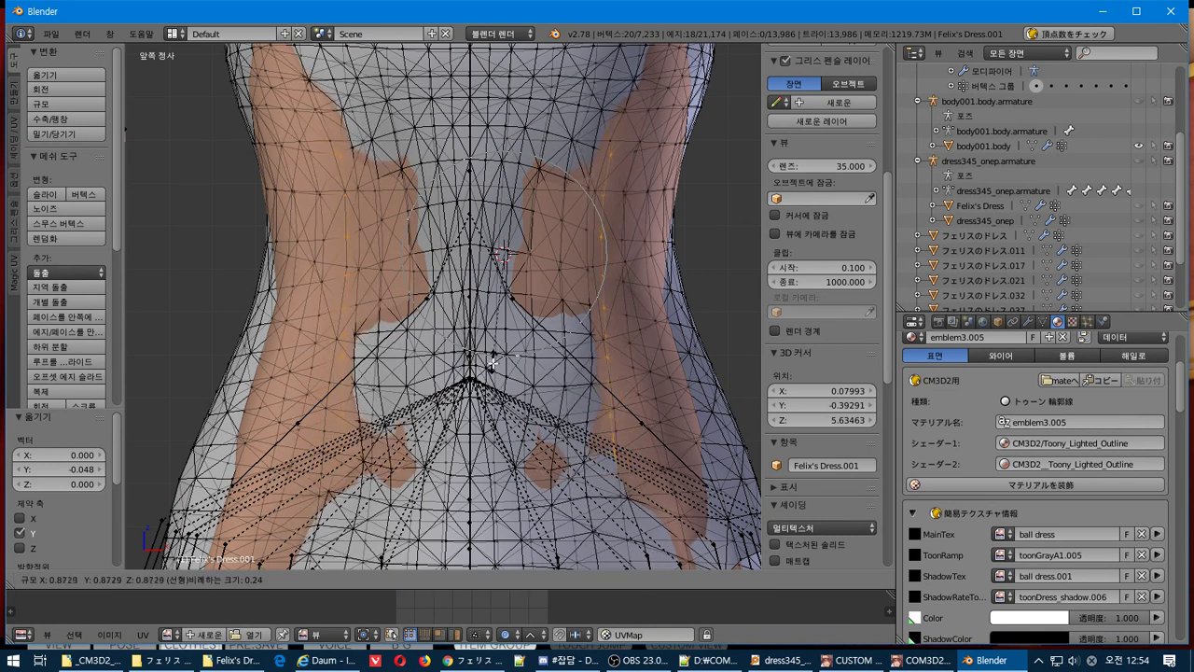
left_click(491, 362)
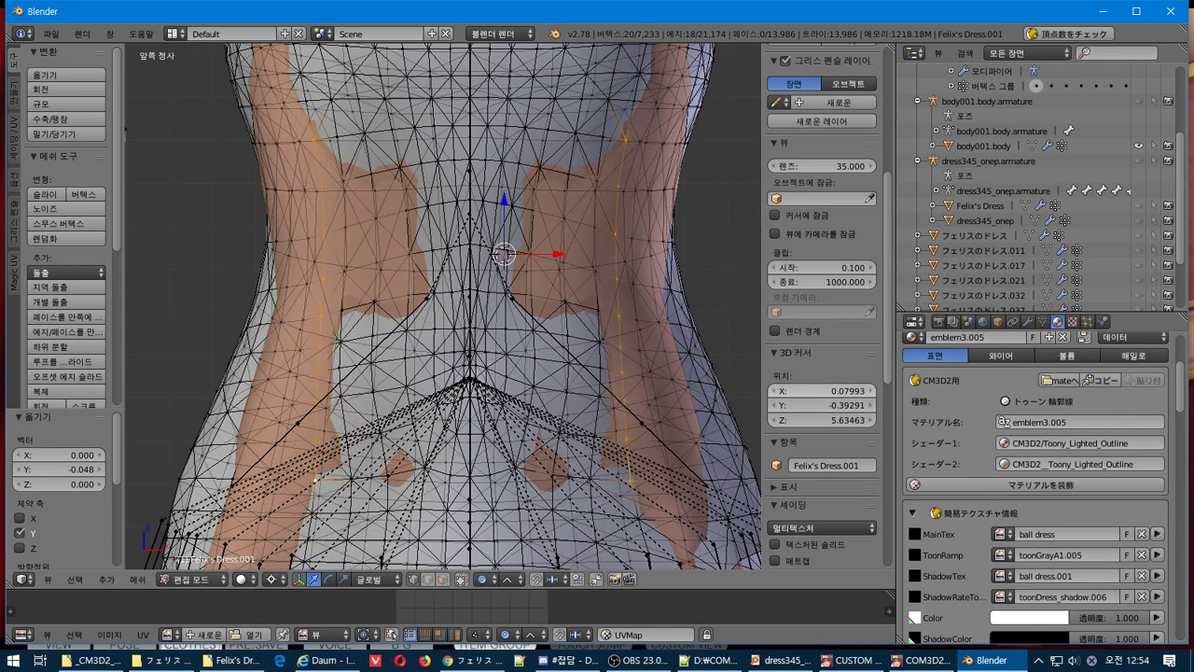
Centre the 3D cursor on the body by setting its X and Y location to 0.
left_click(837, 391)
type("0")
key("Return")
left_click(824, 405)
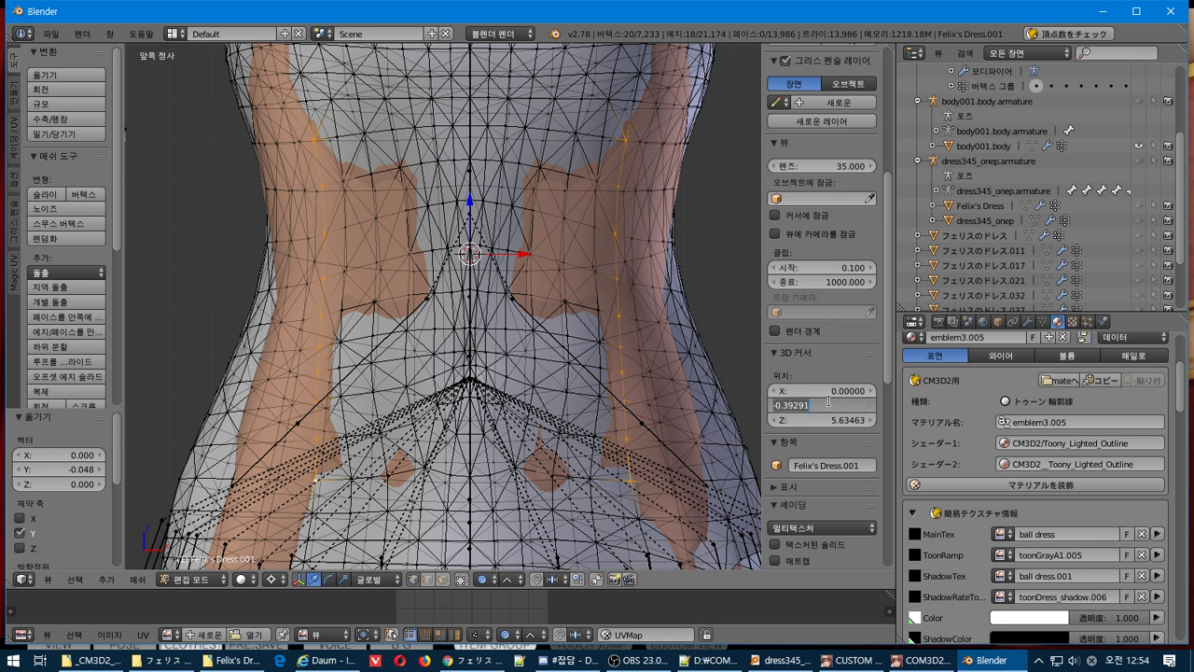
type("0")
key("Return")
In front view, widen the two selected vertex paths by scaling them about 1.138 along X.
key("s")
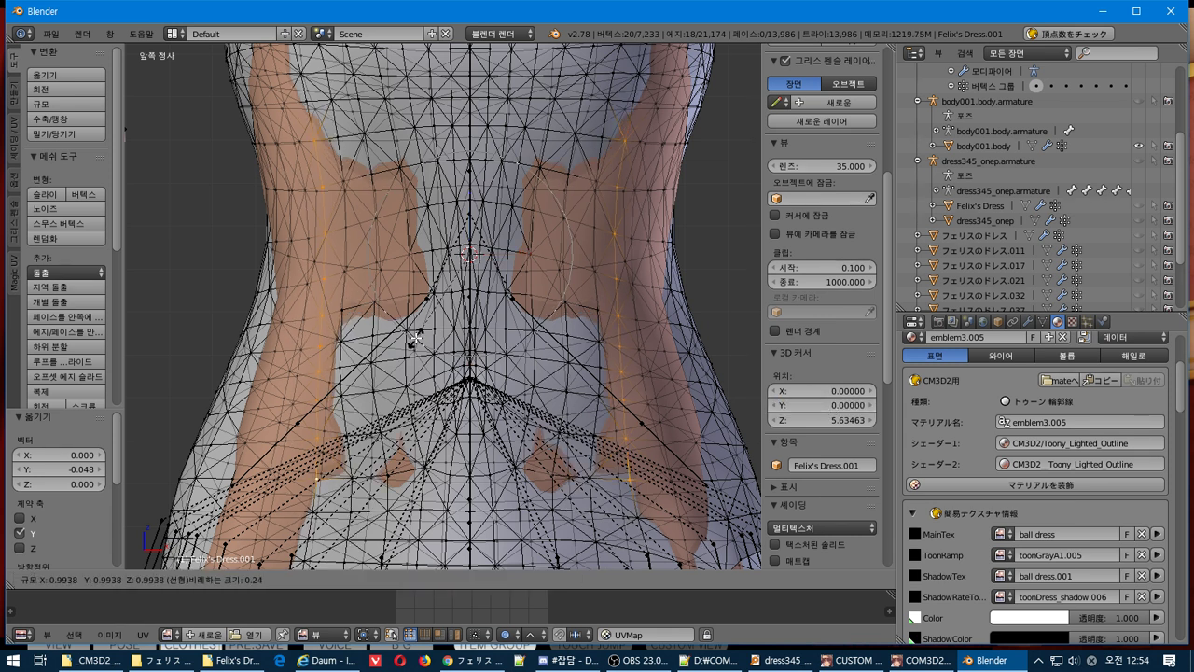
key("x")
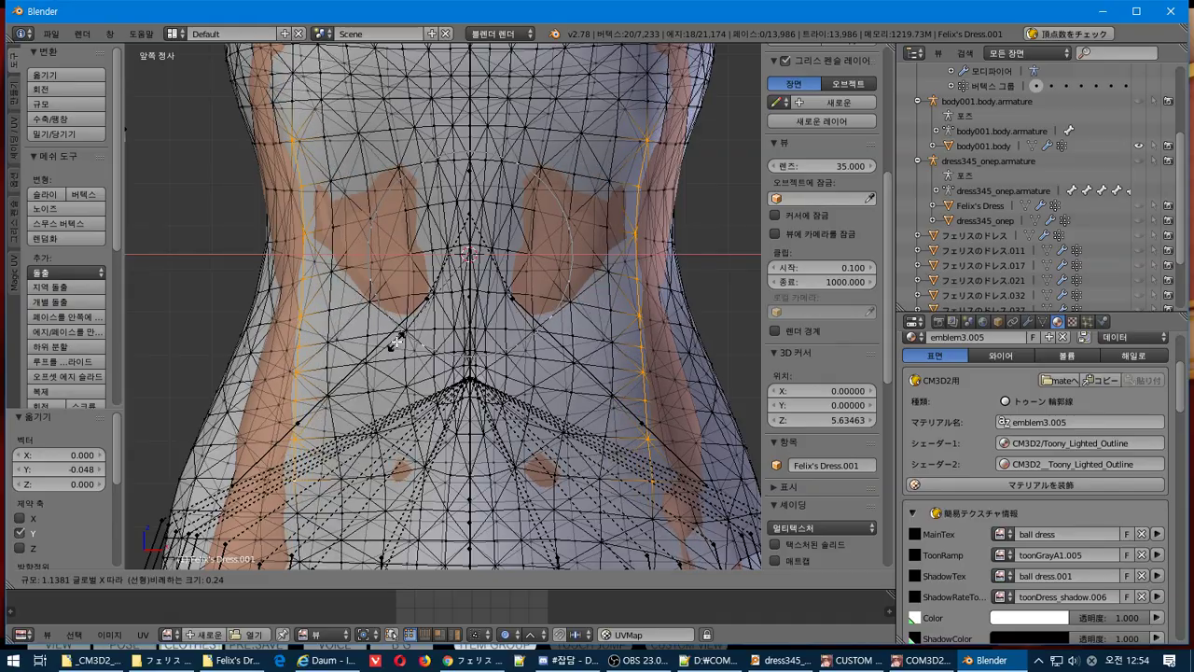
left_click(395, 341)
Grow the selection around both paths and box-deselect the inner vertices, keeping only the outer vertex column on each side.
middle_click_drag(395, 340, 396, 246)
key("ctrl+KP_Add")
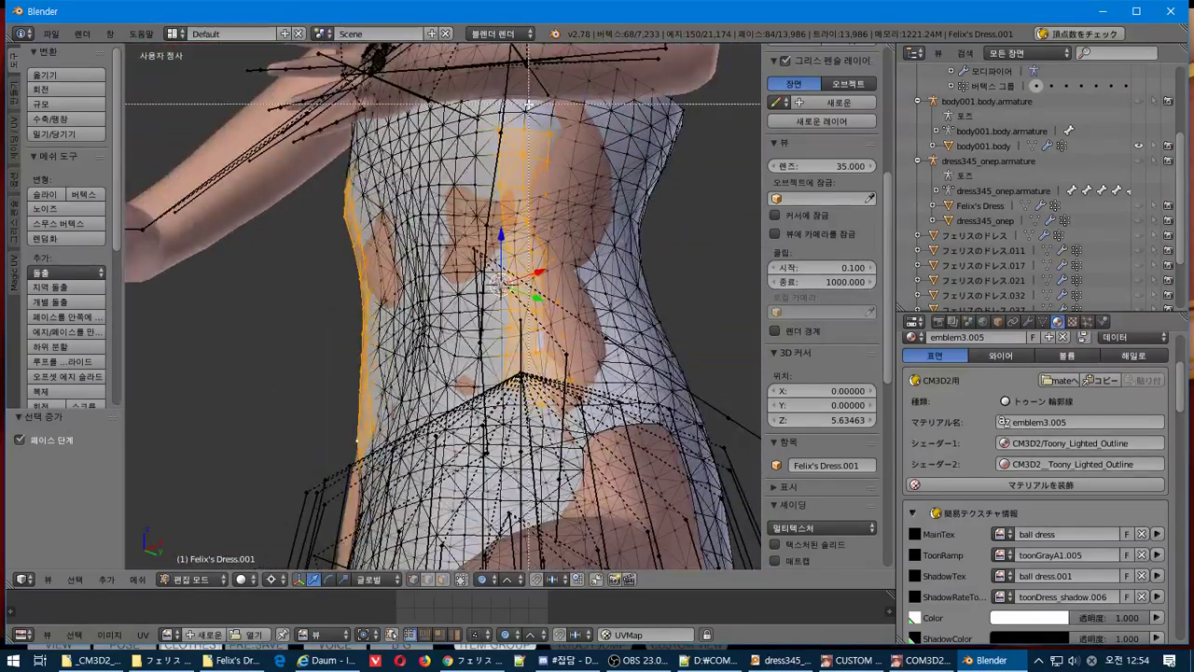
middle_click_drag(478, 477, 532, 355)
key("ctrl+KP_Subtract")
key("b")
left_click_drag(540, 323, 542, 330)
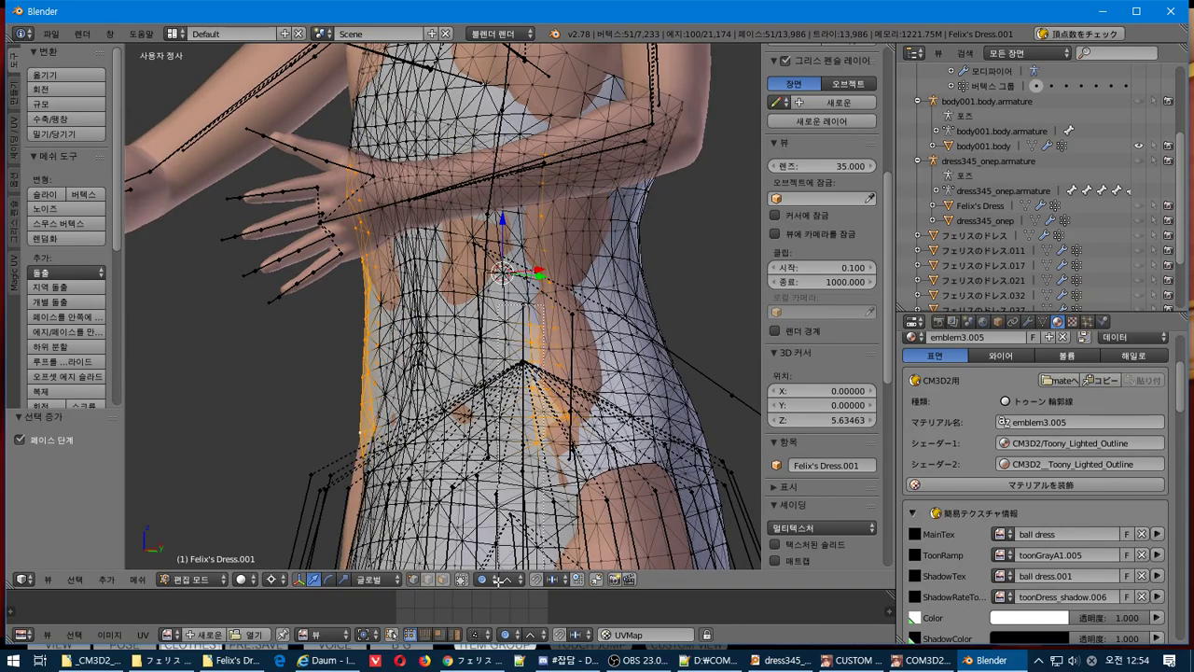
middle_click_drag(542, 331, 544, 332)
middle_click_drag(544, 332, 647, 507)
key("b")
left_click_drag(467, 117, 408, 540)
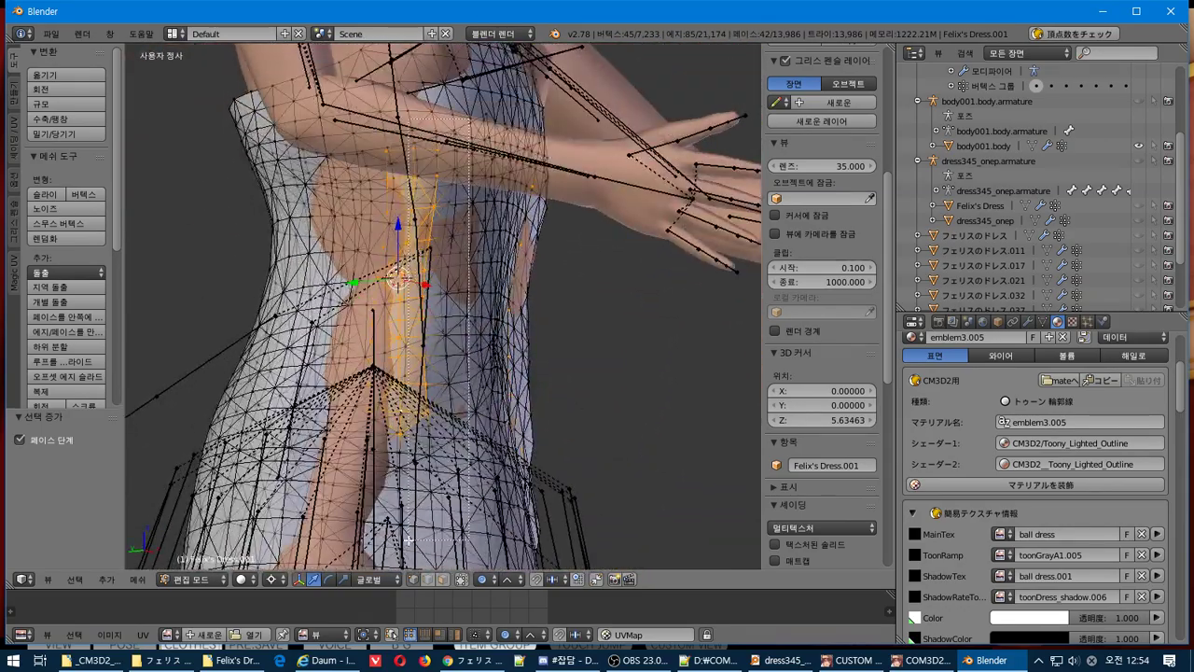
middle_click_drag(400, 527, 399, 527)
middle_click(428, 317)
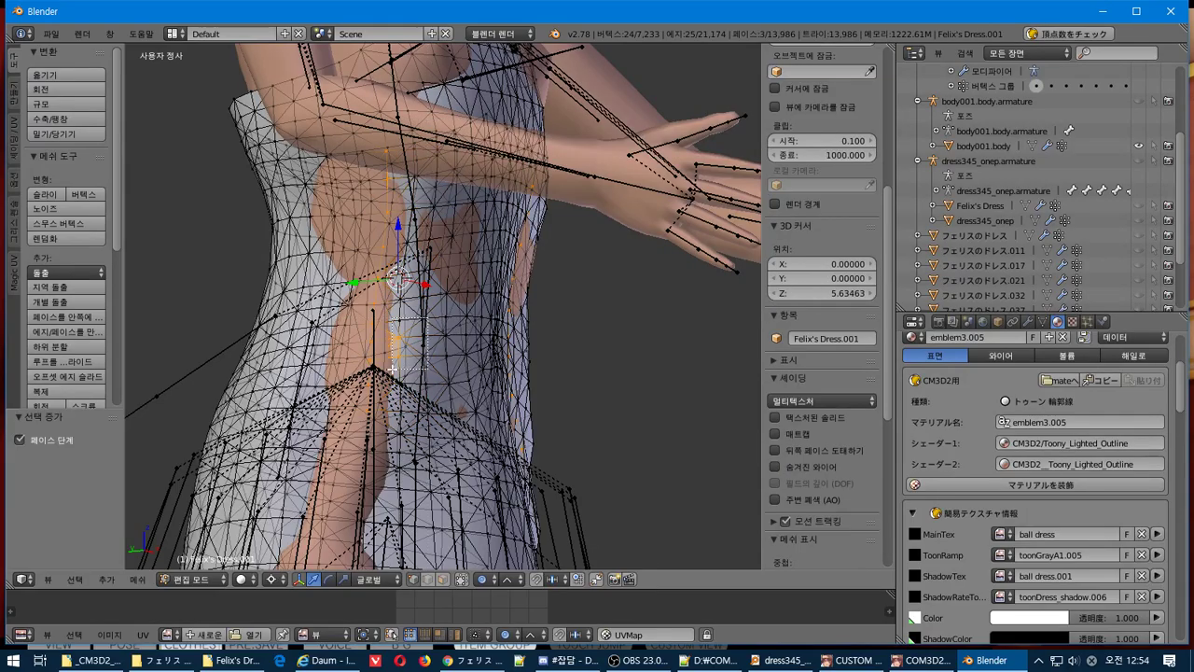
middle_click_drag(427, 318, 313, 412)
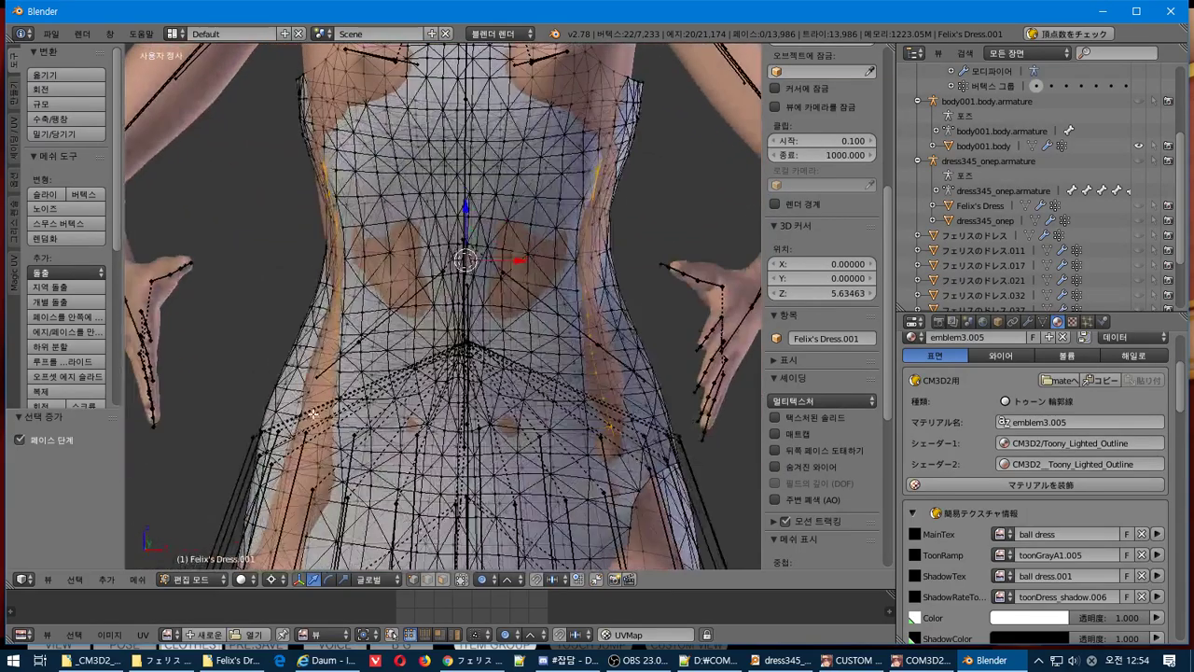
Scale the outer vertex columns on both sides of the waist 1.109 along X in front view.
key("KP_1")
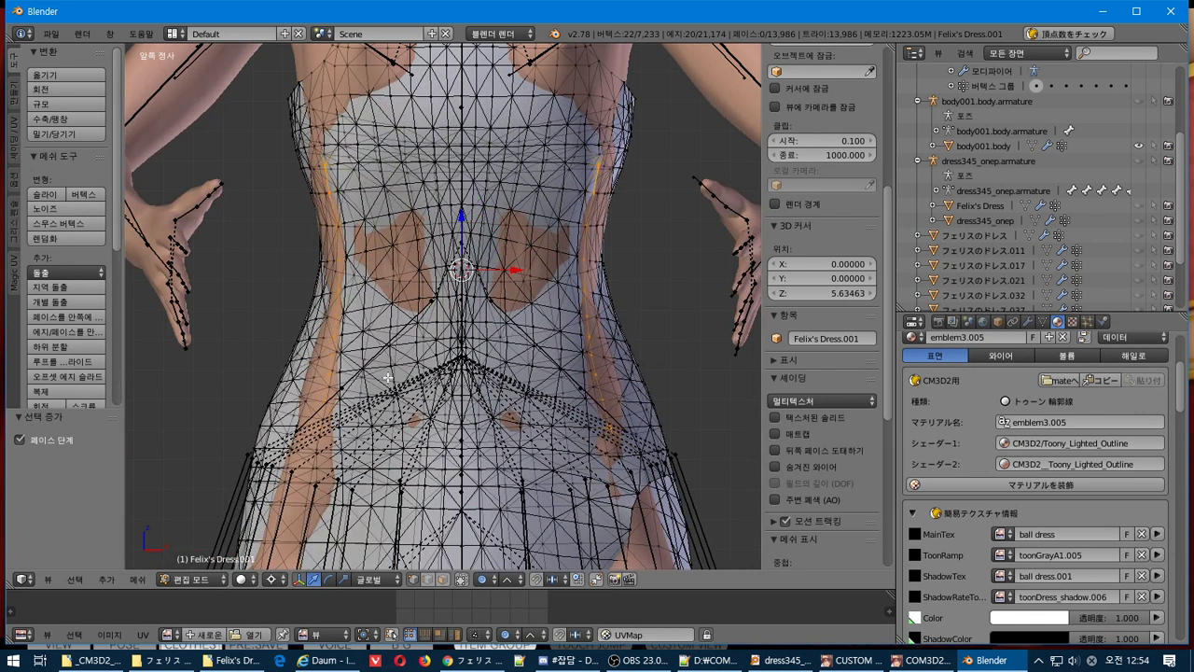
key("s")
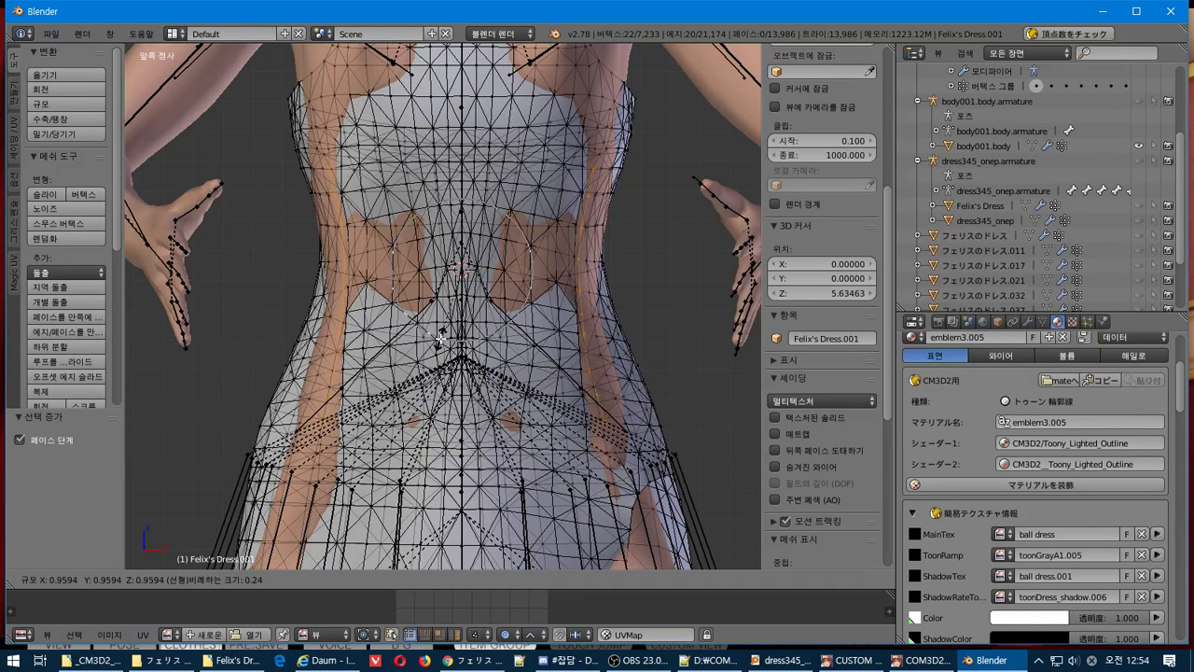
key("x")
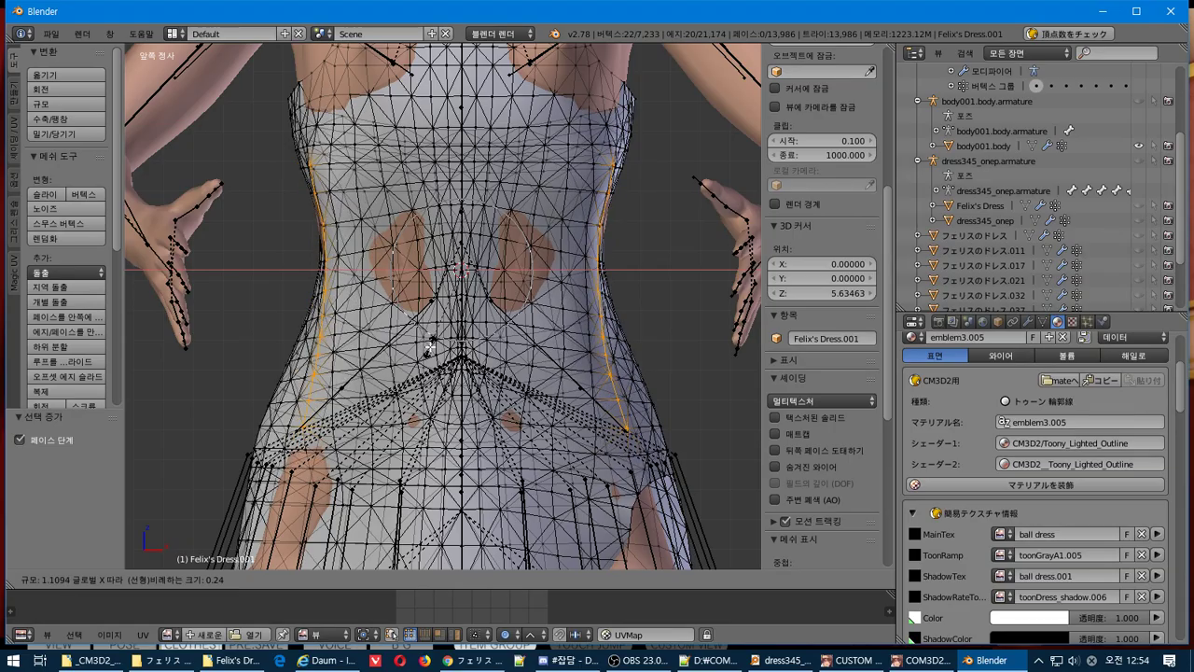
left_click(430, 347)
Clear the selection, select the vertices at the two small skin spots on the lower belly, and move them -0.008 along Y.
mouse_move(430, 347)
middle_mouse_down()
mouse_move(567, 354)
mouse_move(547, 331)
mouse_move(509, 343)
mouse_move(431, 334)
middle_mouse_up()
scroll(430, 336, "up", 2)
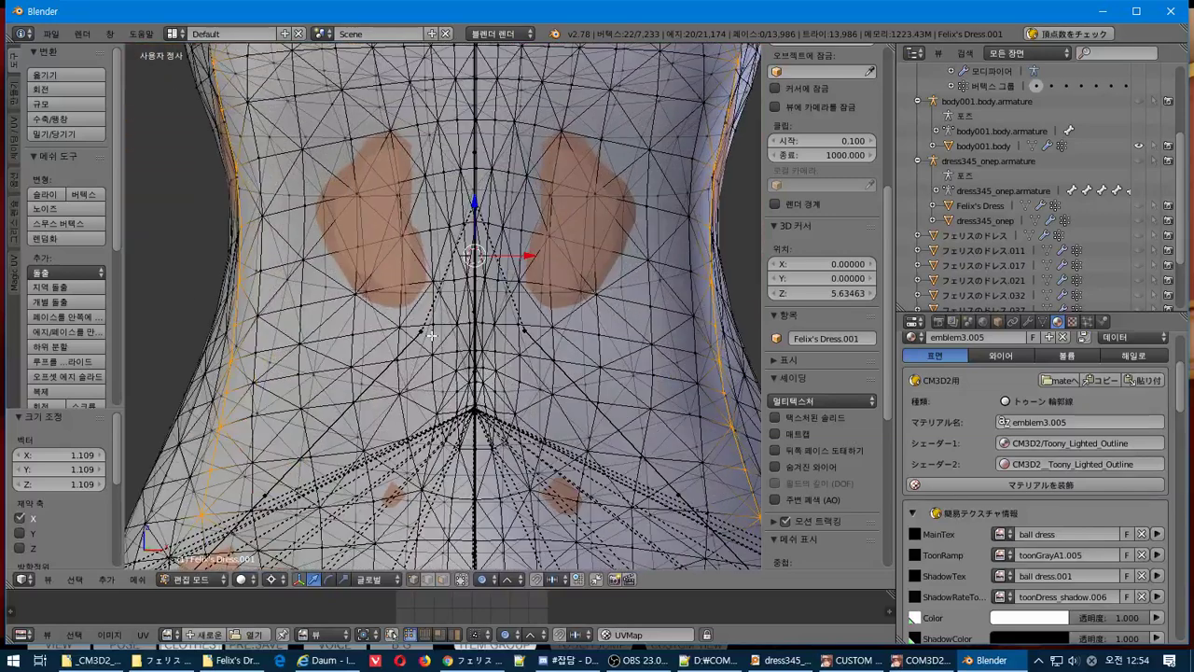
key("a")
right_click(568, 499)
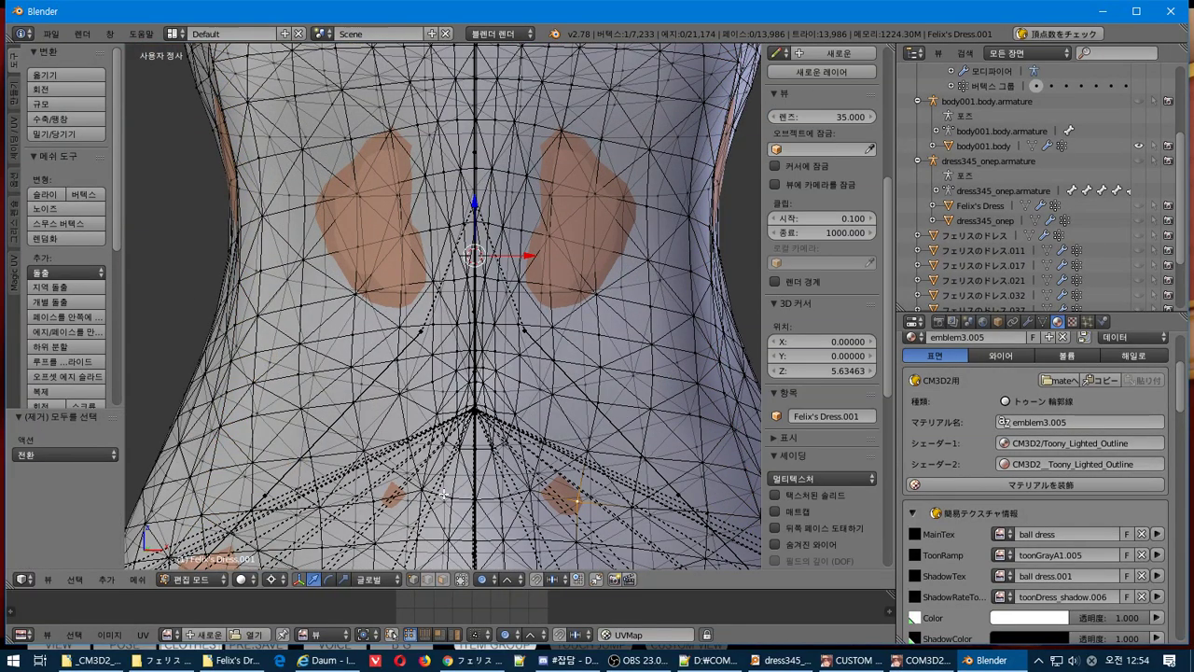
middle_click_drag(377, 501, 401, 140)
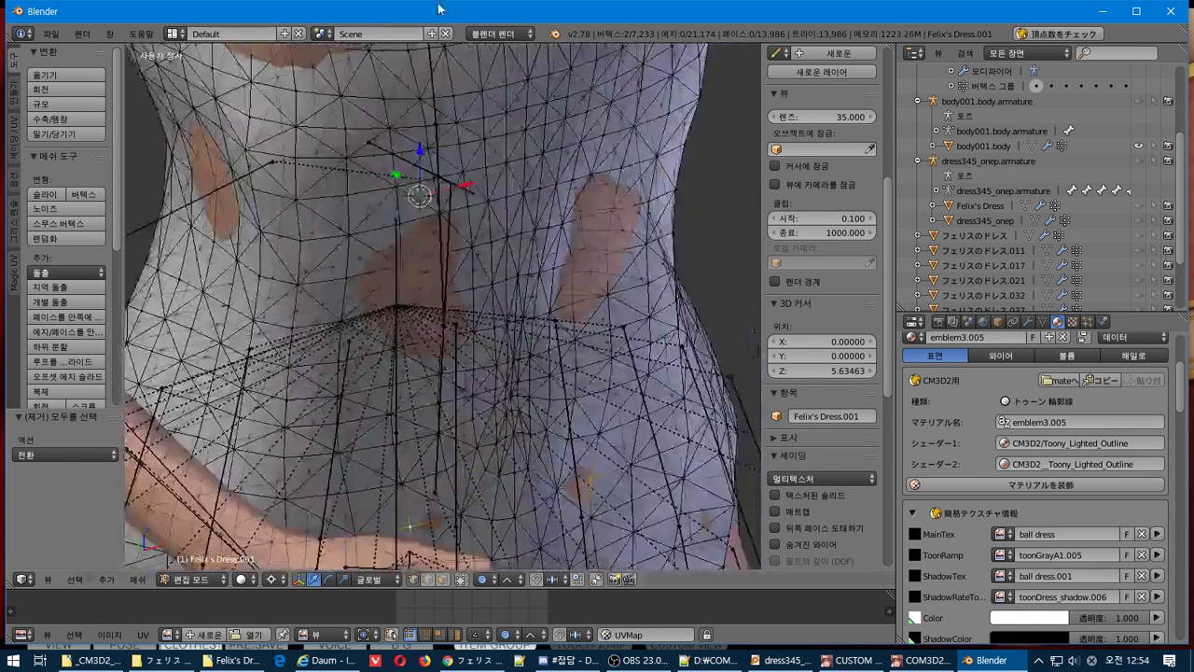
left_click_drag(396, 173, 510, 245)
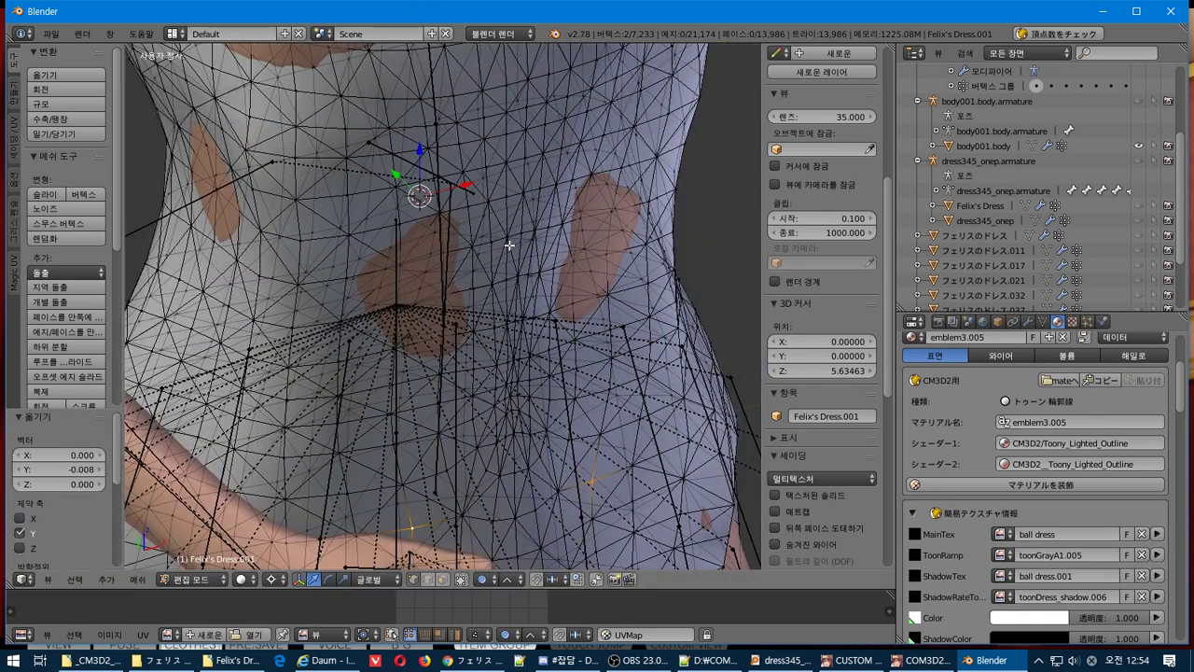
Select the dress vertices over the two large skin patches on the waist front and move them -0.012 along Y.
middle_click_drag(446, 278, 424, 213)
key("a")
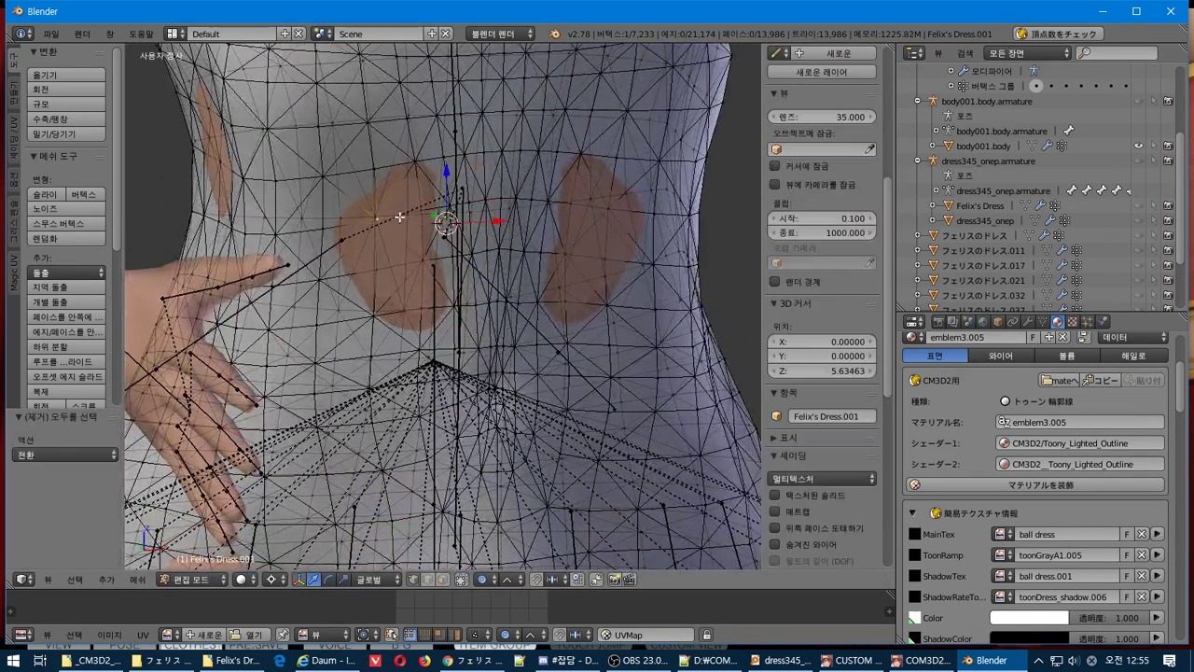
right_click(424, 209)
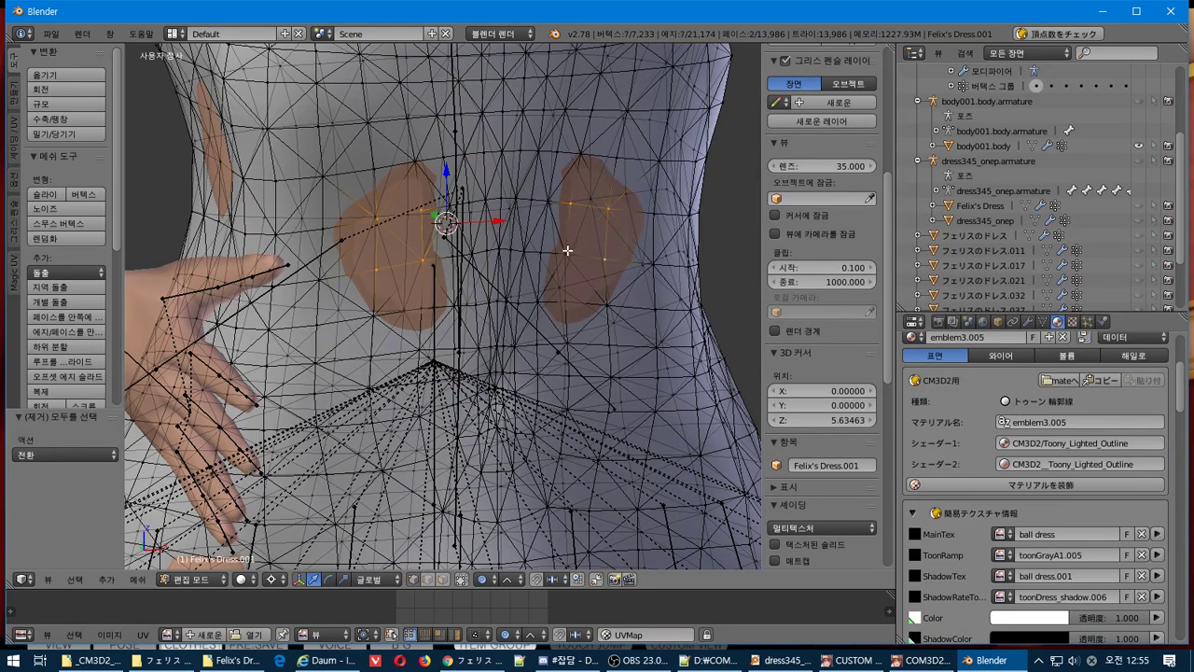
right_click(567, 250, "shift")
middle_click_drag(568, 250, 324, 198)
key("g")
key("y")
left_click(355, 200)
Select the dress vertex over the skin patch at one side of the waist and move it -0.021 along X.
right_click(207, 170)
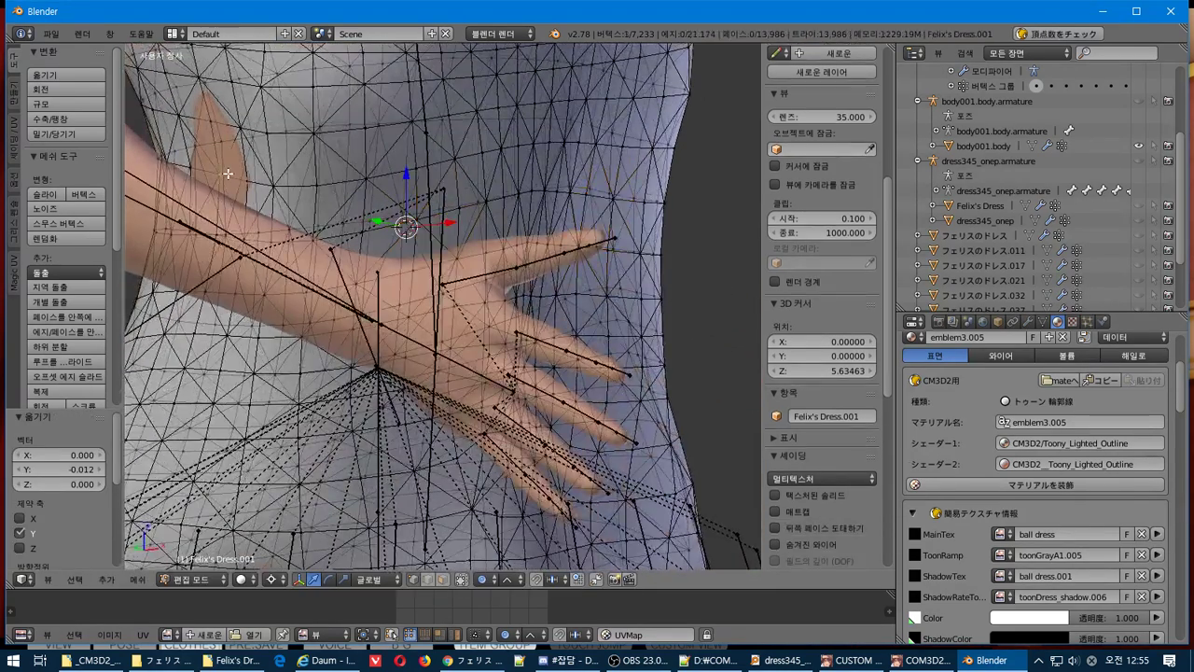
middle_click_drag(208, 170, 225, 188)
key("g")
key("x")
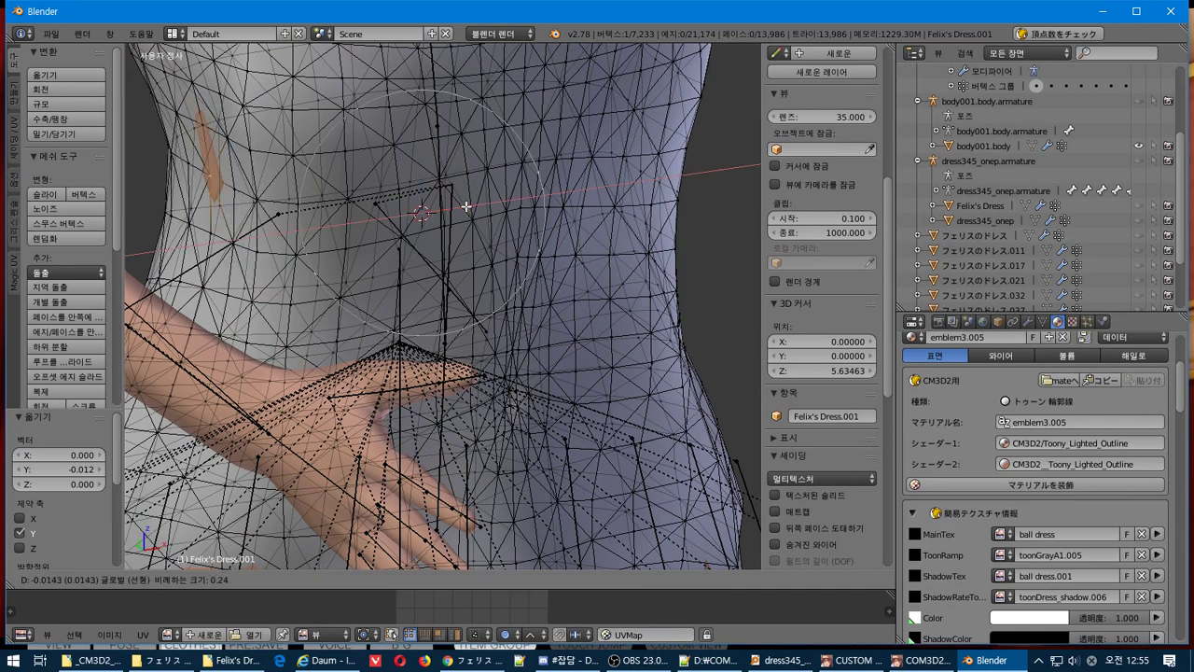
left_click(464, 204)
Move the dress vertex over the skin patch on the opposite side of the waist 0.026 along X.
middle_click_drag(465, 204, 404, 197)
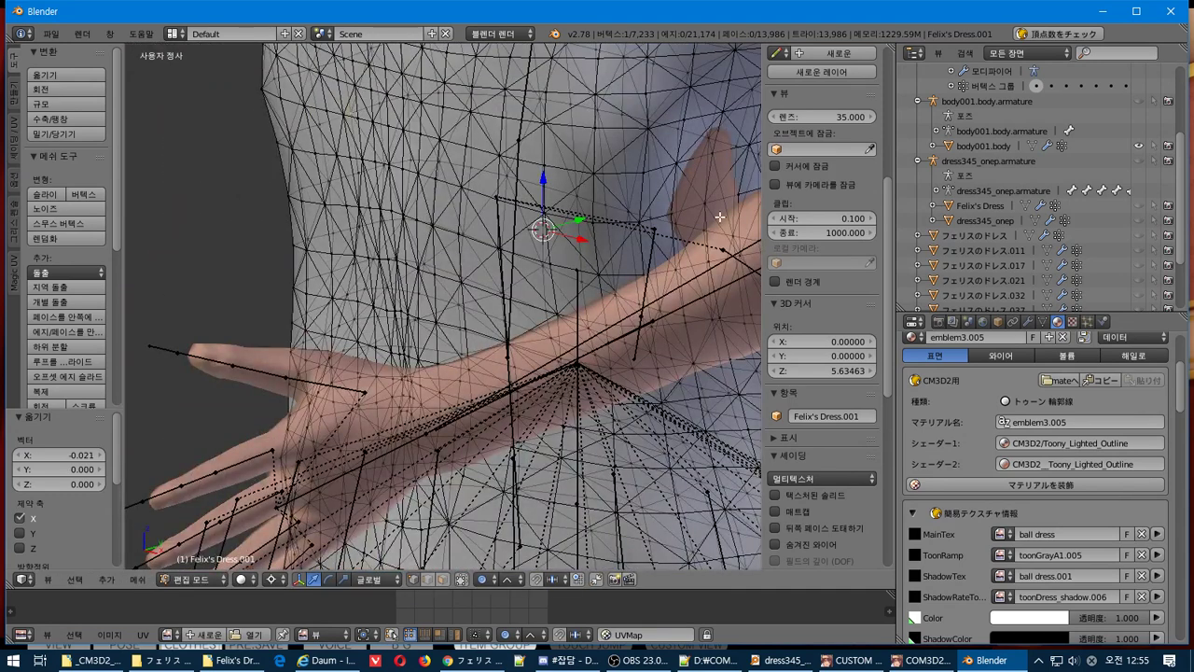
middle_click_drag(709, 206, 717, 221)
key("g")
key("x")
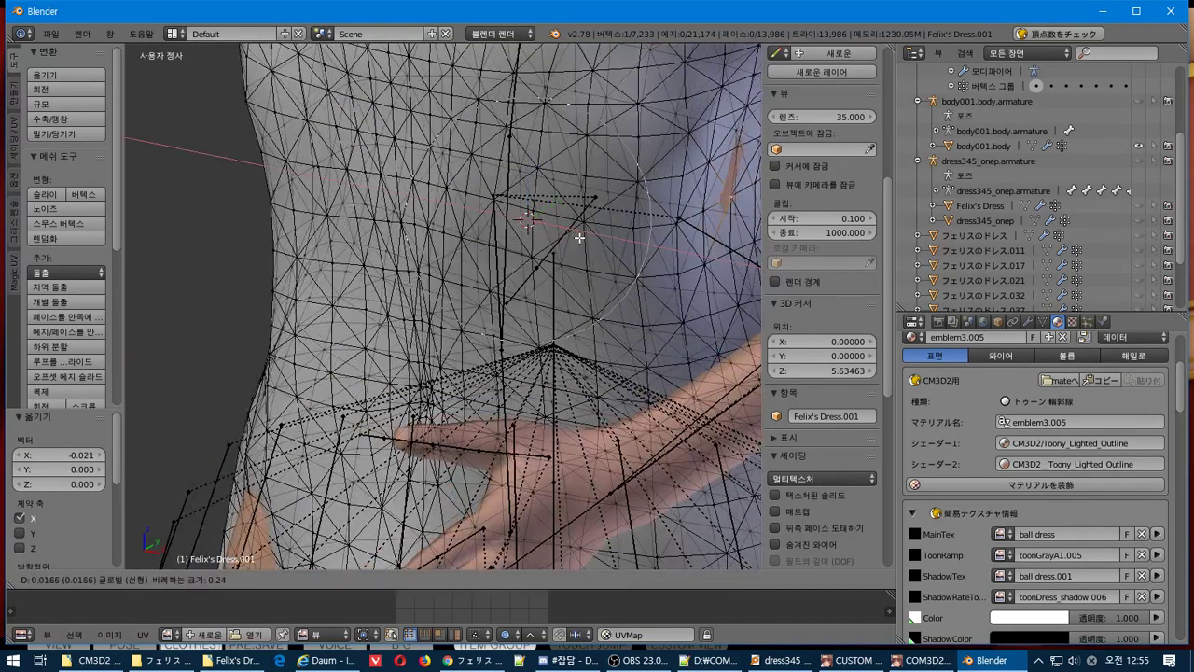
left_click(582, 239)
Select the dress vertex beside the small skin spot on the front of the hip, above the thigh opening.
scroll(582, 239, "down", 5)
middle_click_drag(583, 239, 616, 253)
scroll(572, 293, "up", 4)
middle_click_drag(572, 293, 544, 375)
middle_click_drag(638, 442, 605, 408)
scroll(605, 408, "up", 2)
right_click(570, 414)
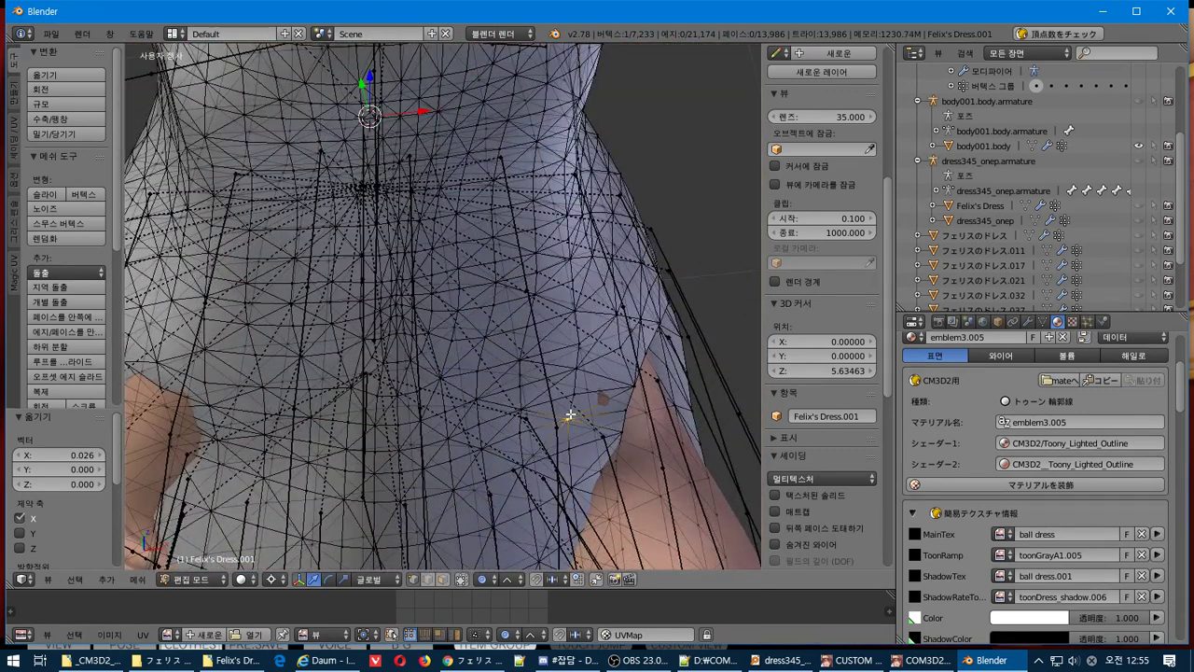
Shift the selected dress vertex at the front of the thigh about -0.014 along Y and clear the selection.
left_click_drag(365, 84, 308, 233)
middle_click_drag(271, 321, 489, 221)
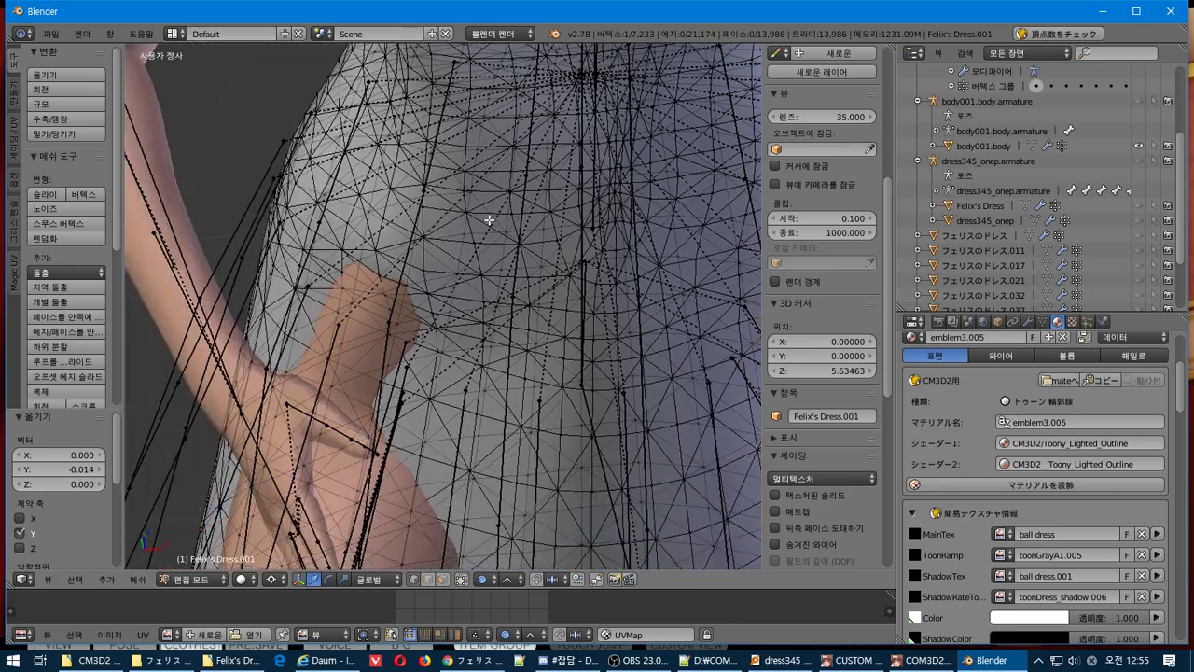
key("a")
Place the 3D cursor beside the exposed hip and move the selected dress vertex about -0.019 along X and -0.025 along Y.
mouse_move(384, 313)
middle_mouse_down()
mouse_move(399, 280)
mouse_move(365, 308)
middle_mouse_up()
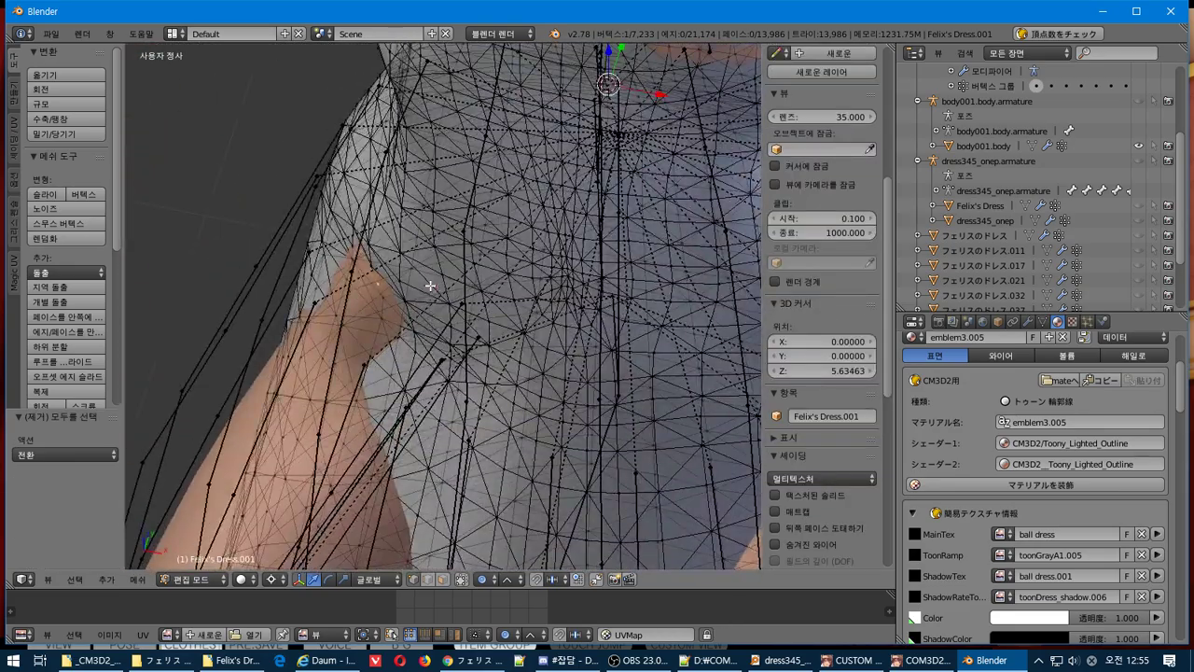
left_click(430, 285)
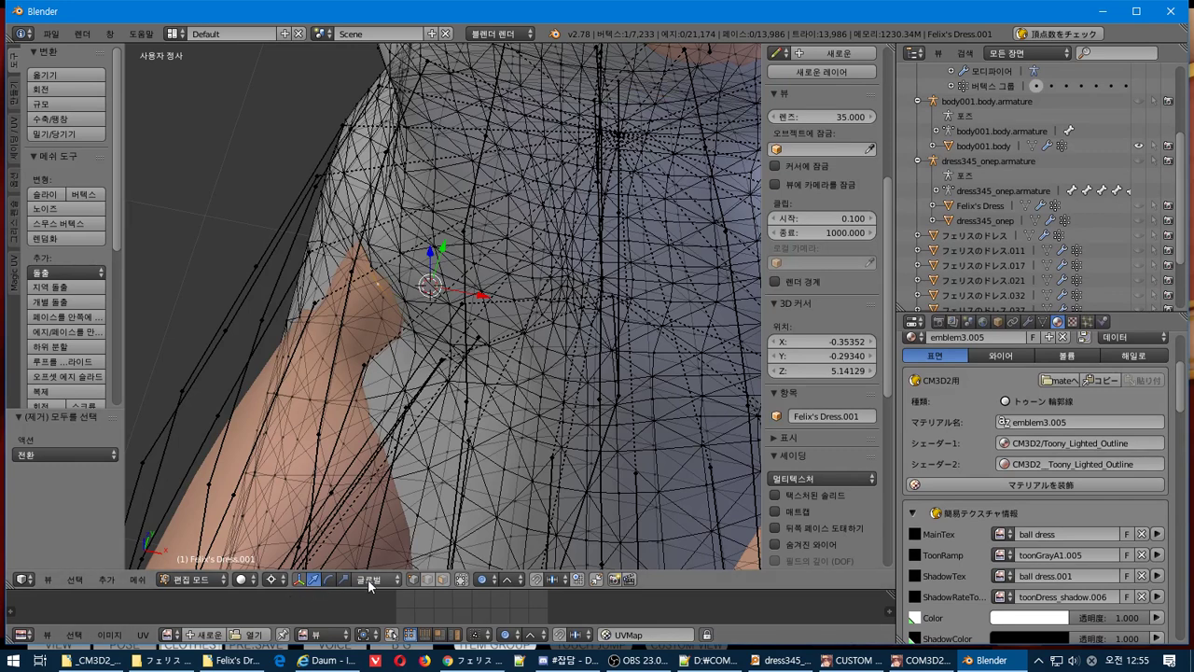
middle_click_drag(439, 336, 498, 276)
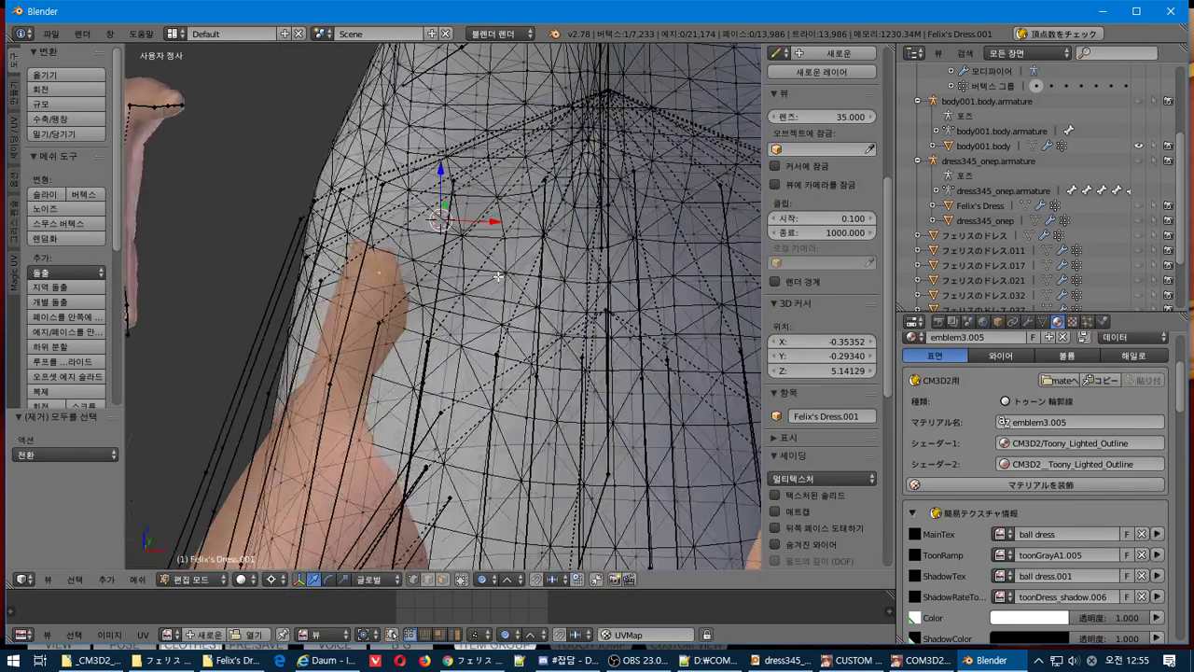
left_click_drag(495, 221, 468, 249)
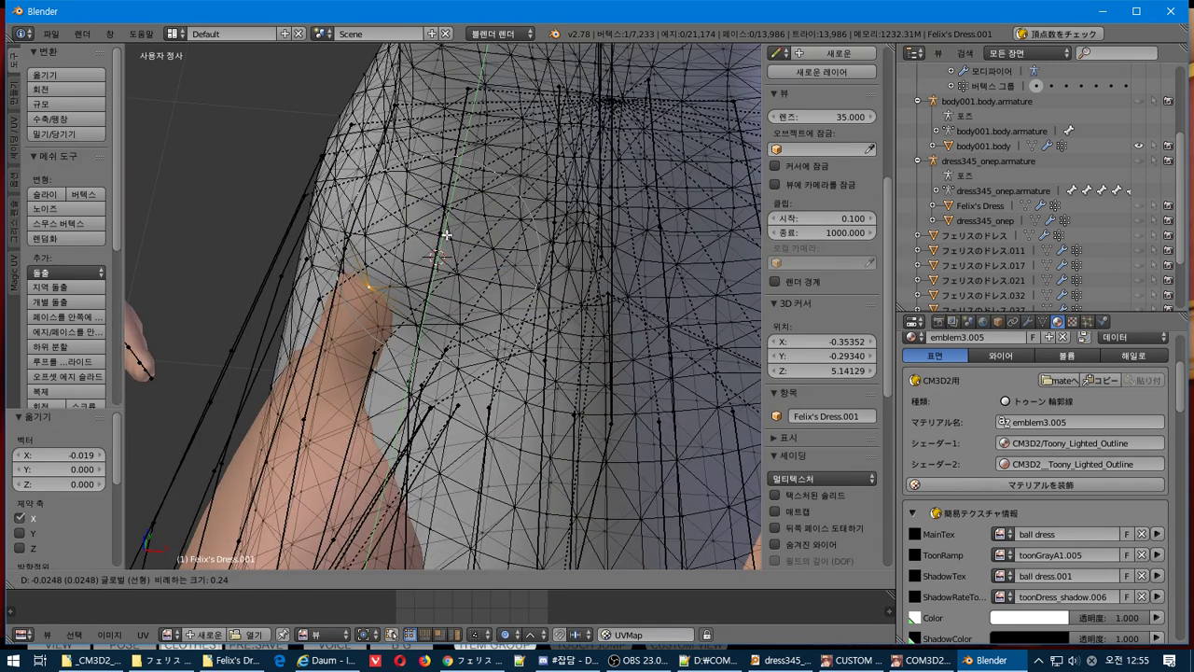
left_click_drag(447, 231, 425, 268)
middle_click_drag(425, 267, 386, 334)
key("a")
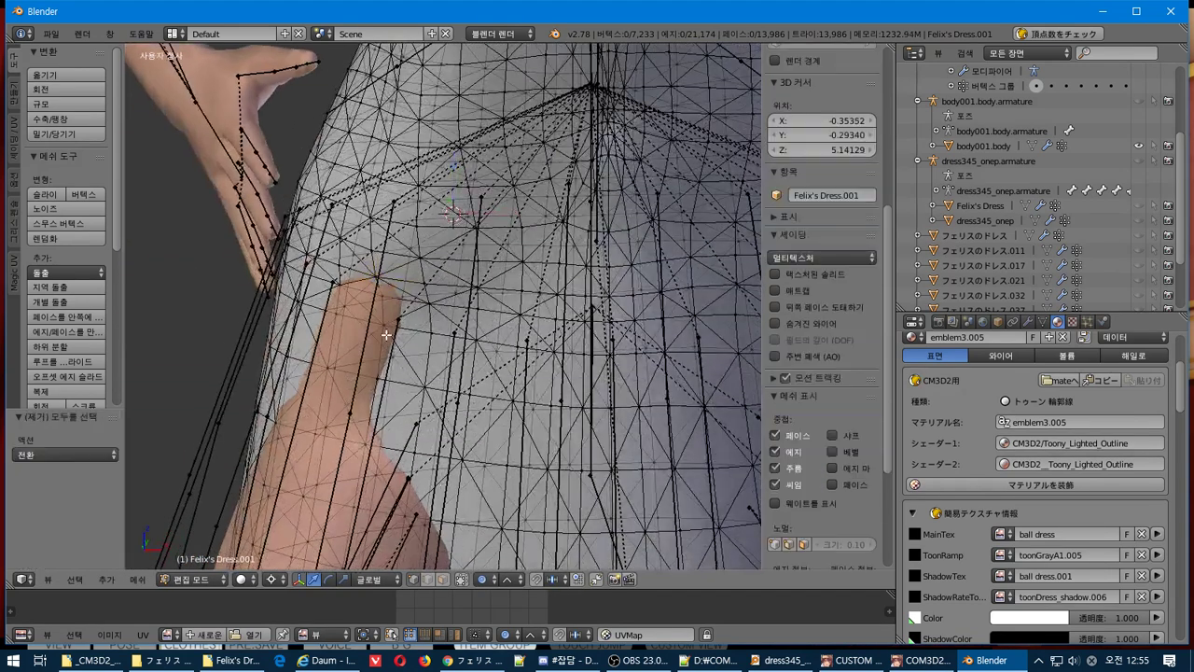
Select the dress vertices around the exposed upper thigh and move them outward about -0.023 along X.
right_click(383, 327)
right_click(337, 315, "shift")
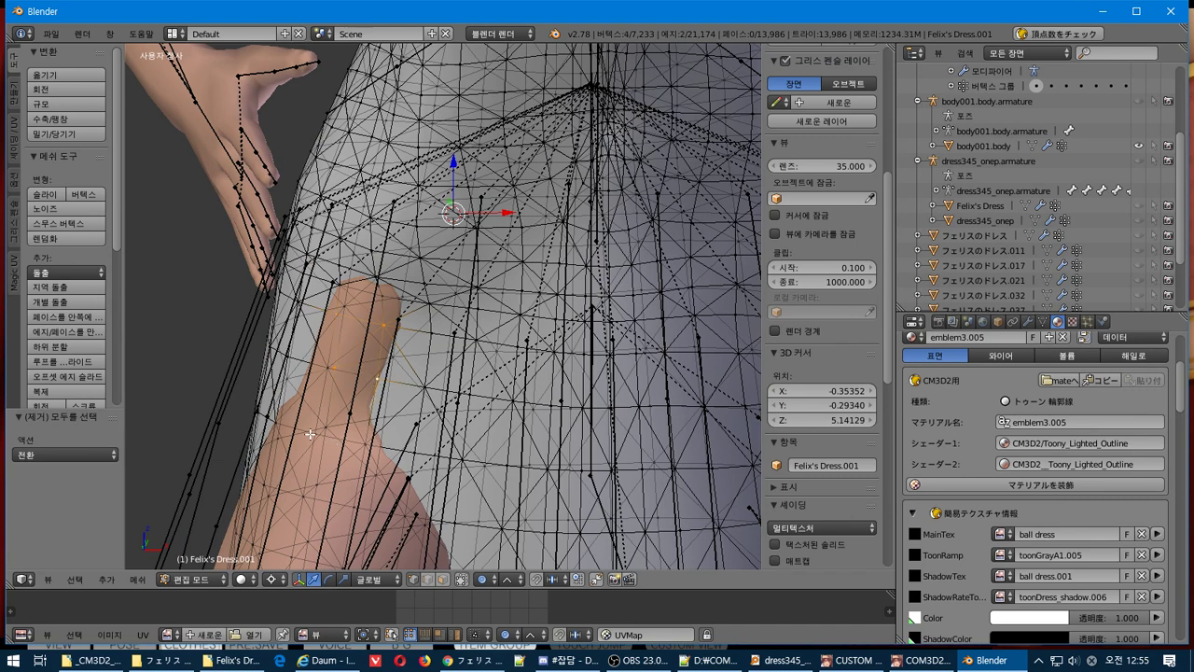
middle_click_drag(394, 470, 491, 311)
left_click_drag(450, 247, 451, 256)
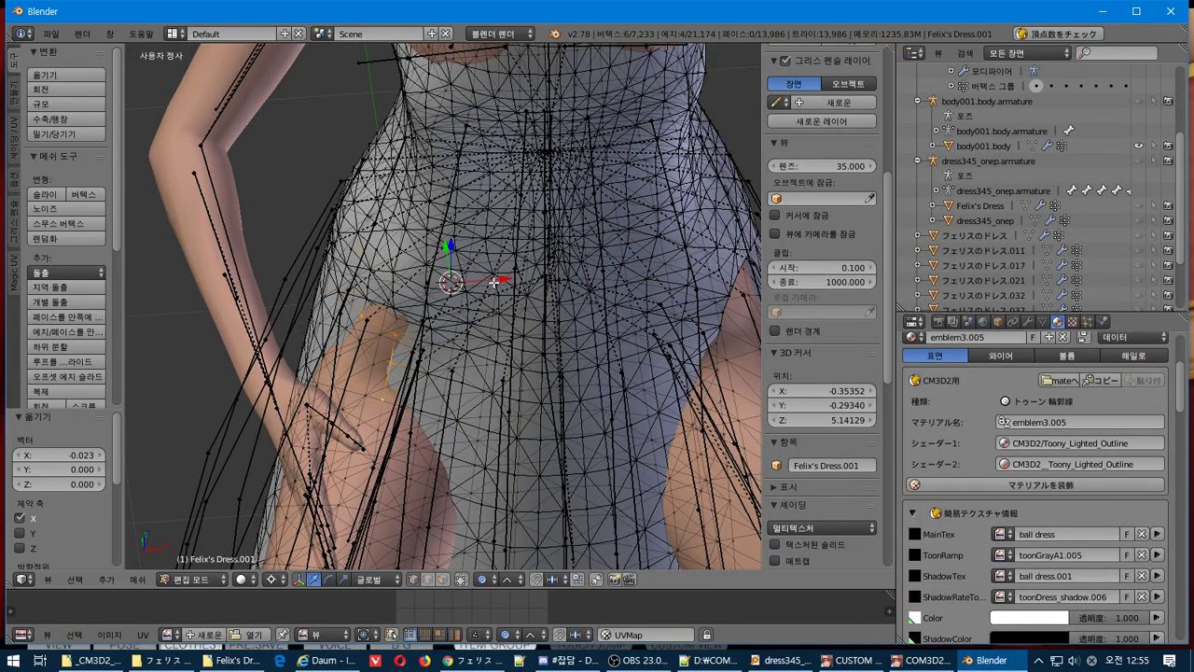
Narrow the thigh vertex selection with a box and move the remaining vertices about -0.015 along Y.
middle_click_drag(482, 278, 566, 228)
key("b")
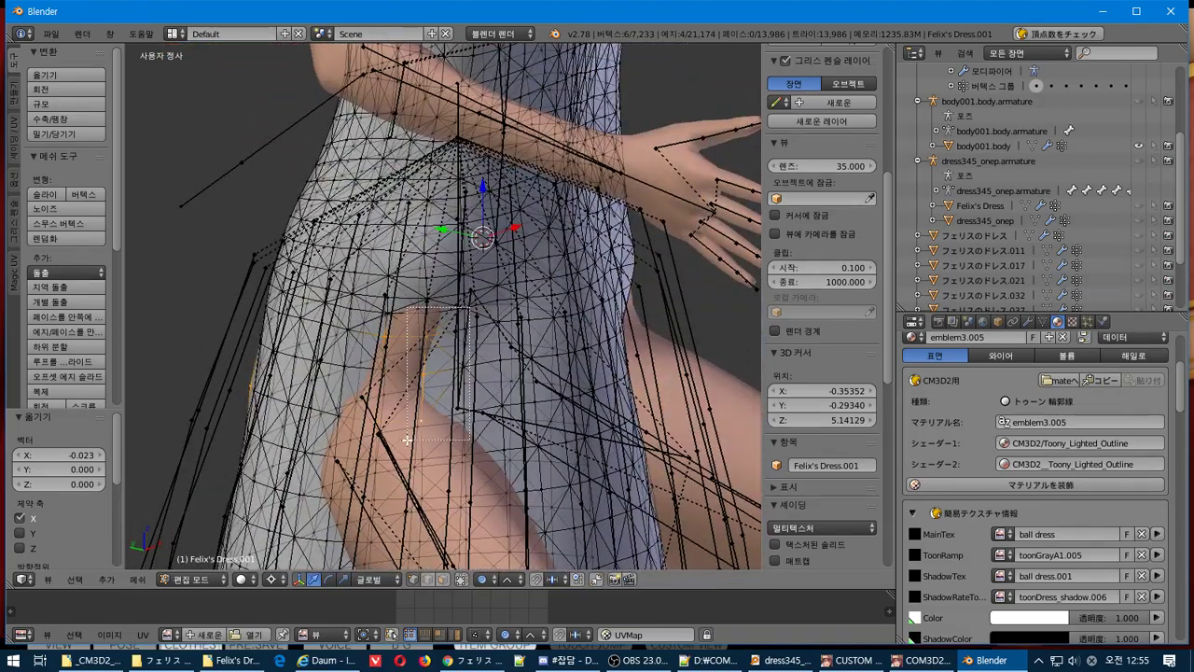
middle_click_drag(446, 307, 514, 268)
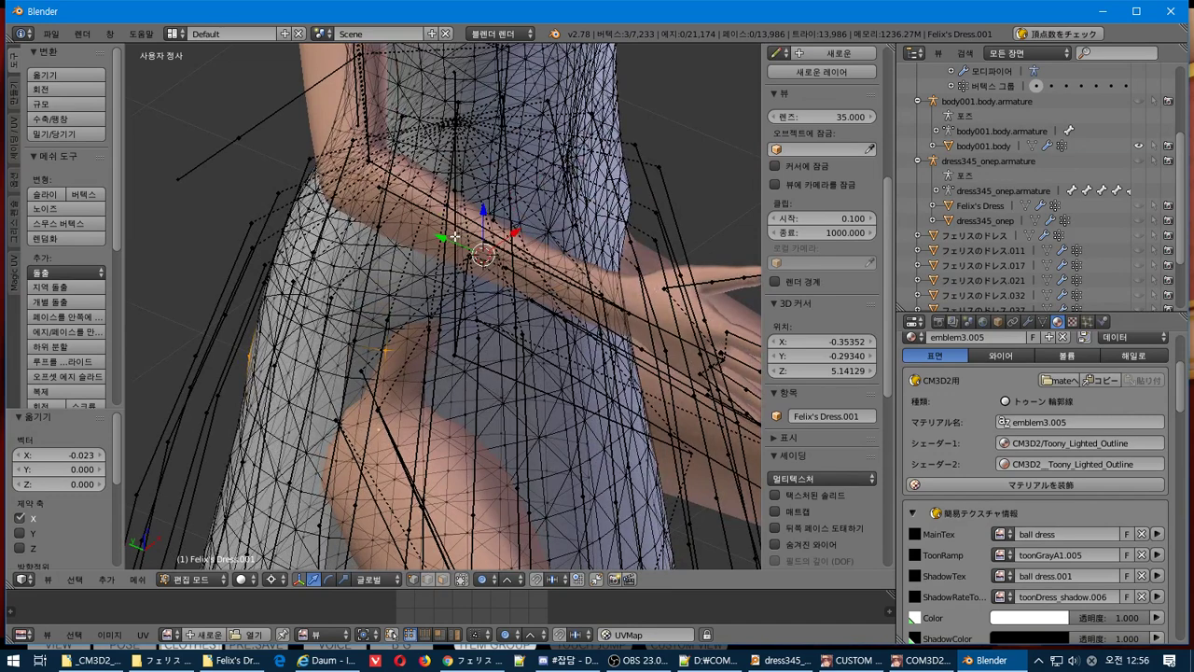
key("g")
key("y")
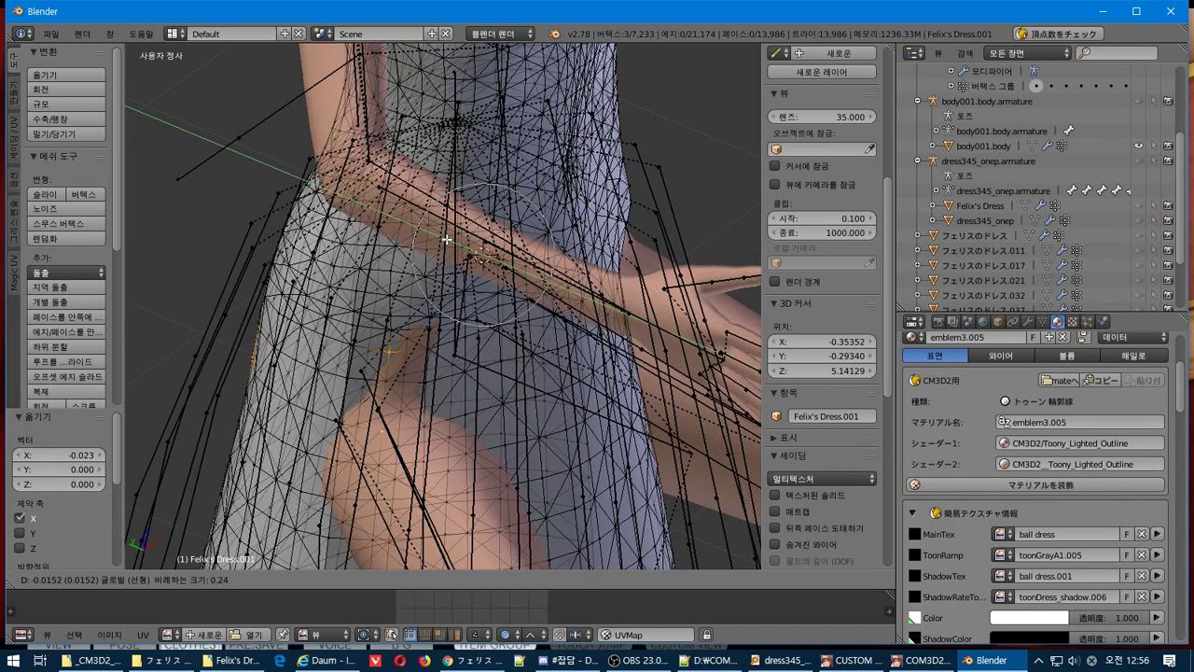
left_click(451, 245)
middle_click_drag(451, 246, 192, 351)
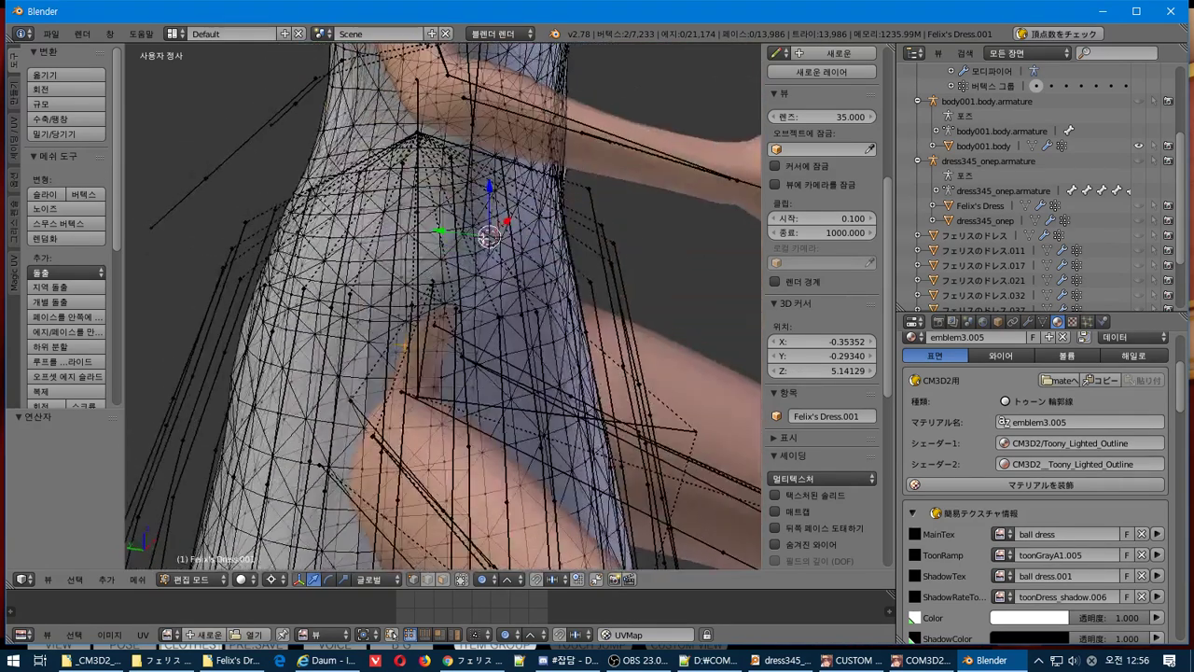
Adjust the two selected side vertices over the thigh along Y and about -0.023 along X.
left_click_drag(438, 230, 438, 231)
middle_click_drag(438, 231, 539, 267)
left_click_drag(515, 269, 509, 270)
middle_click_drag(508, 270, 560, 280)
scroll(441, 303, "up", 2)
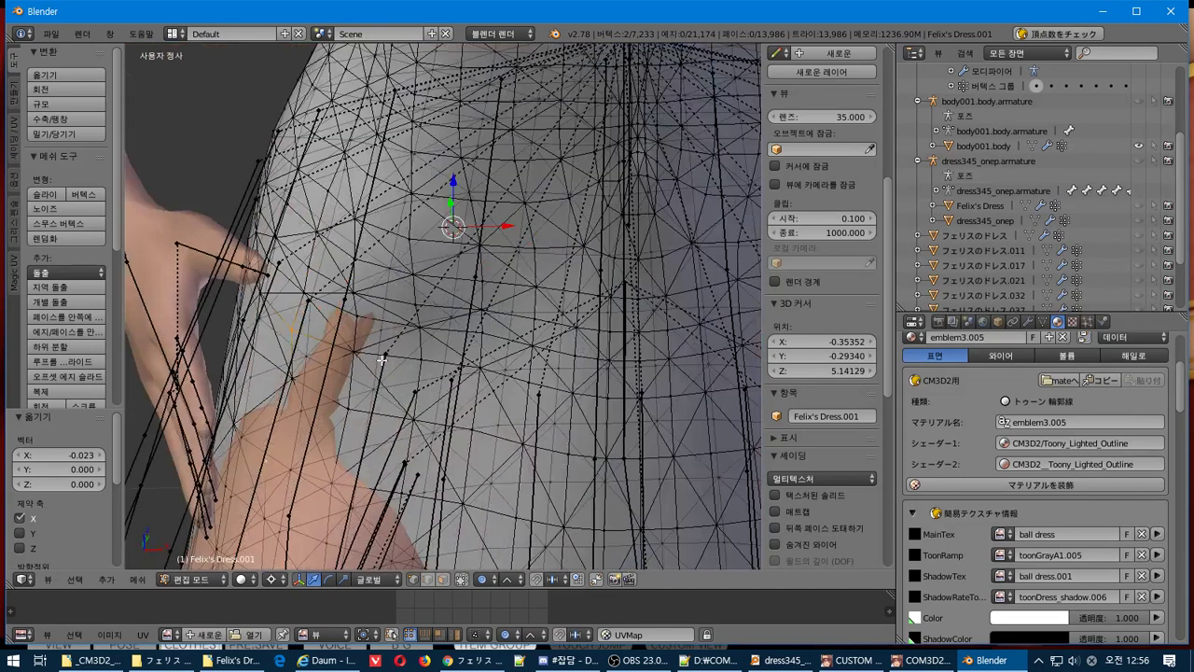
Select only the dress vertex in the middle of the exposed thigh patch and move it about -0.029 along Y.
key("a")
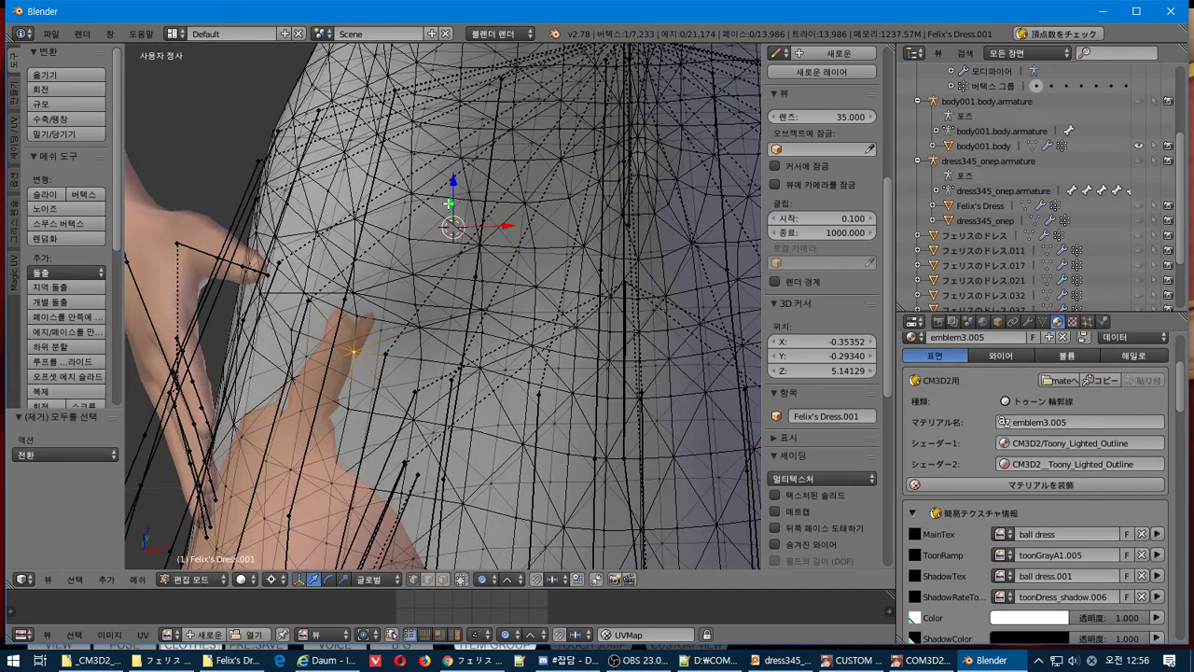
key("g")
key("y")
left_click(454, 201)
middle_click_drag(454, 201, 360, 414)
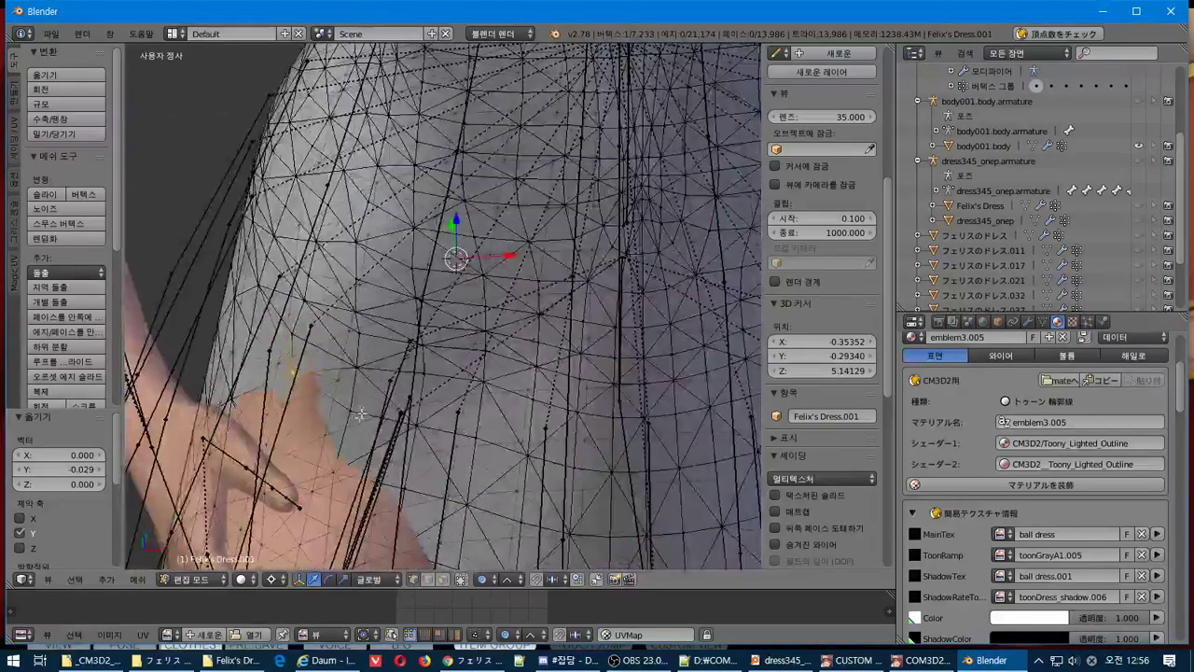
Pull the dress vertex at the upper edge of the remaining thigh patch forward about -0.017 along Y.
key("g")
key("y")
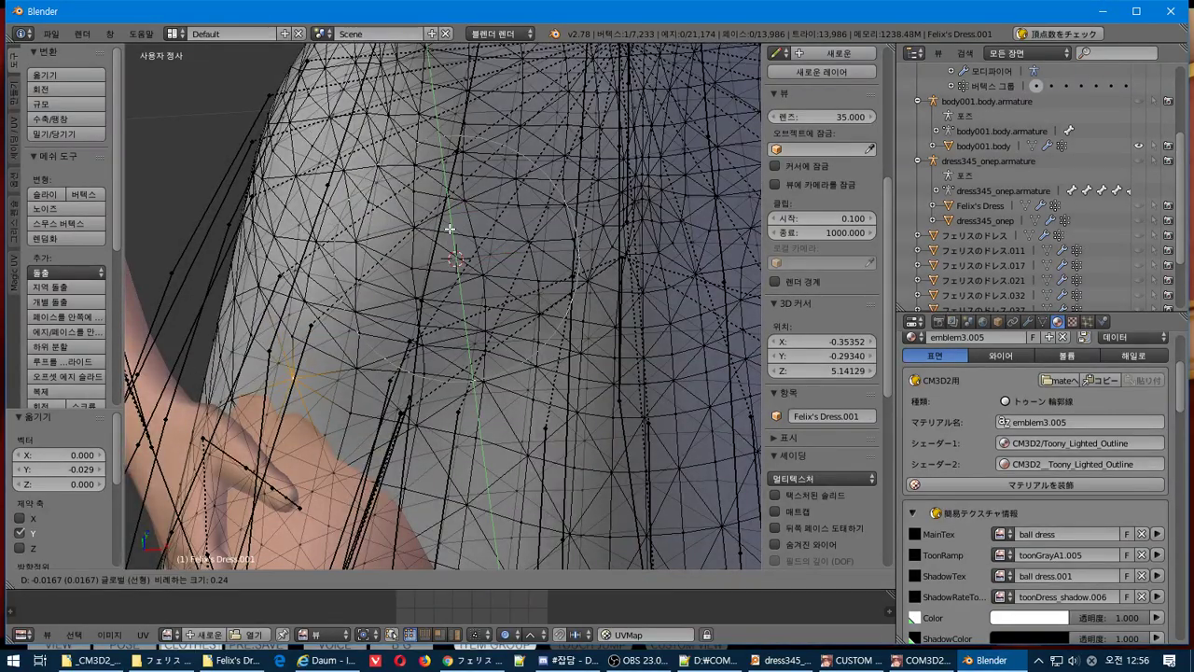
left_click(449, 231)
middle_click_drag(454, 235, 562, 319)
Select another single dress vertex at the front of the thigh and move it about -0.024 along Y.
key("a")
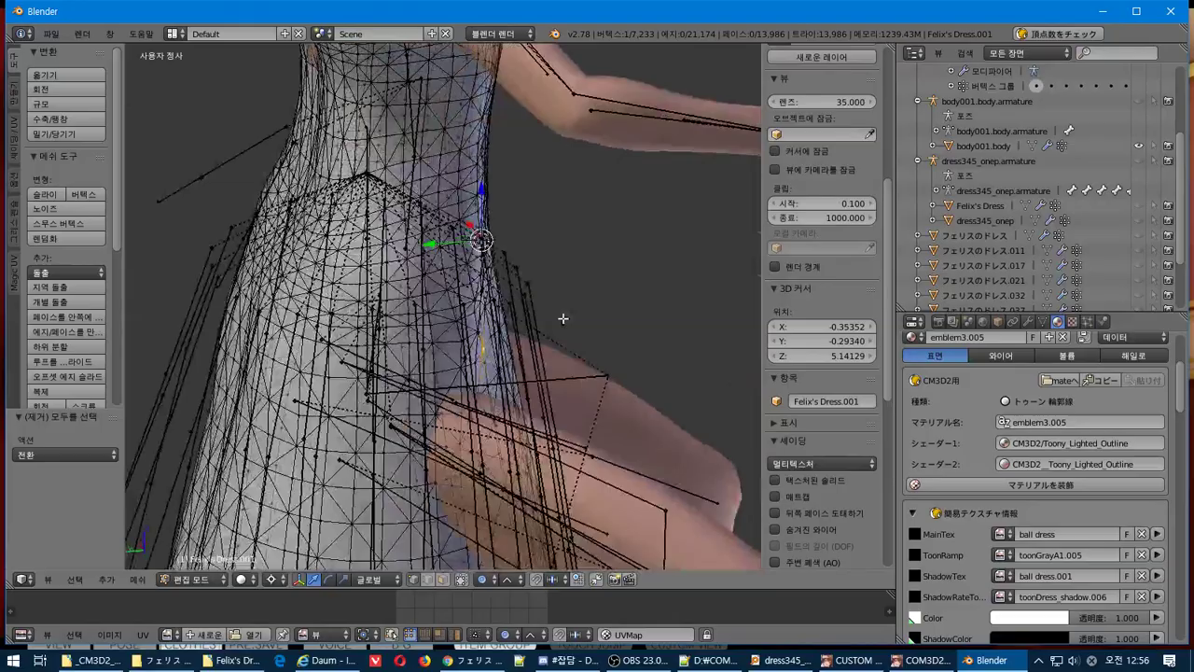
key("g")
key("x")
left_click(438, 245)
middle_click_drag(439, 244, 512, 291)
middle_click_drag(383, 183, 402, 224)
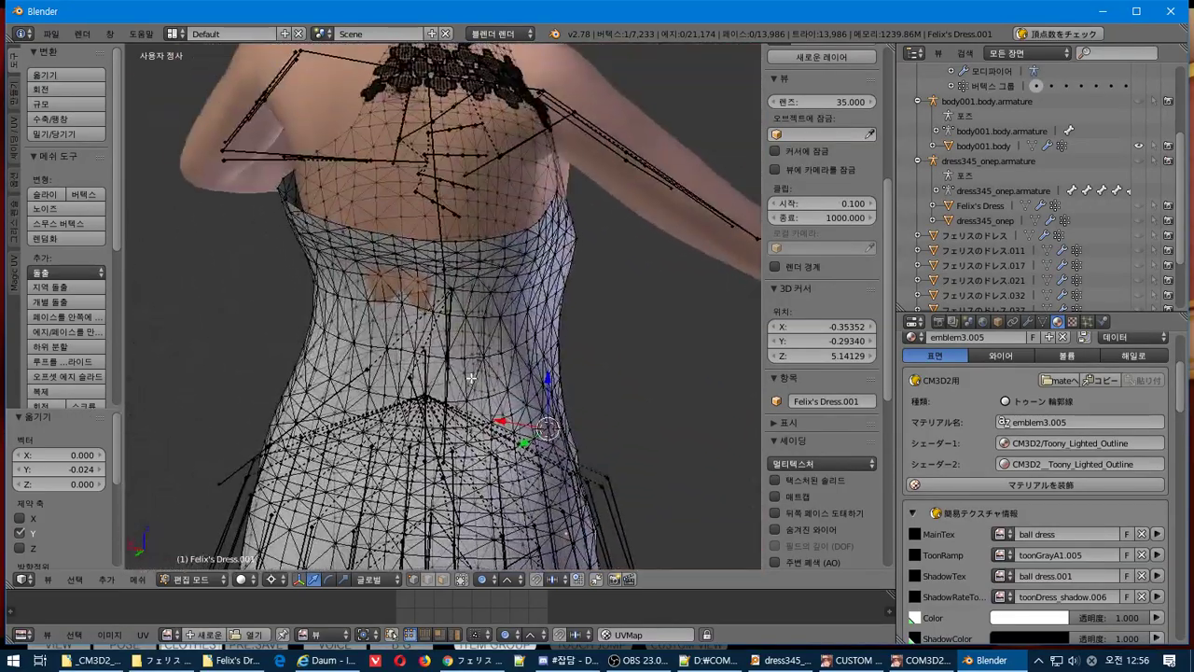
Select the two dress vertices over the exposed back patch, place the 3D cursor beside them, and move them about 0.016 along Y.
key("a")
scroll(821, 326, "down", 3)
scroll(426, 273, "up", 5)
right_click(380, 245)
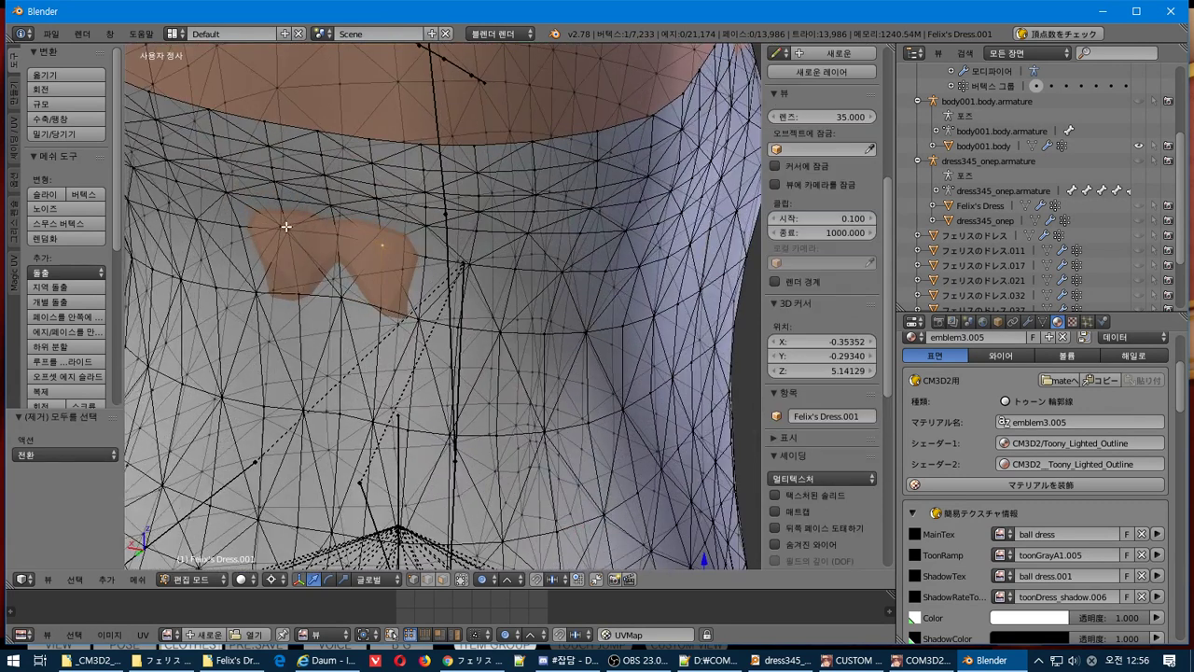
middle_click_drag(286, 227, 343, 254)
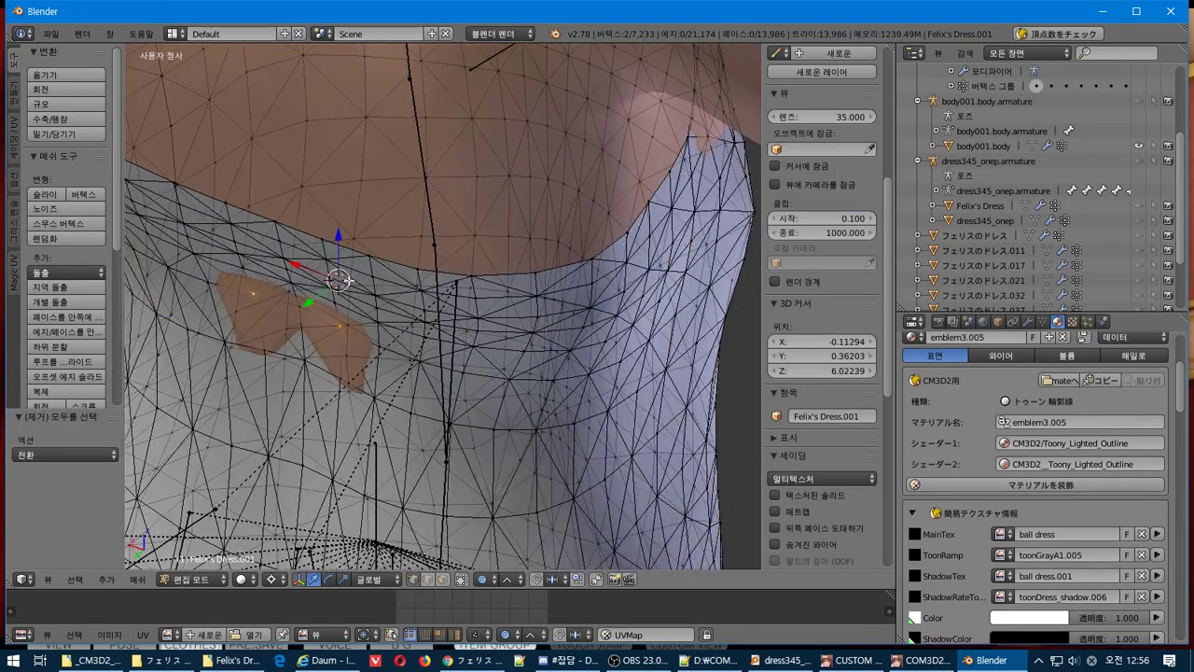
key("g")
key("y")
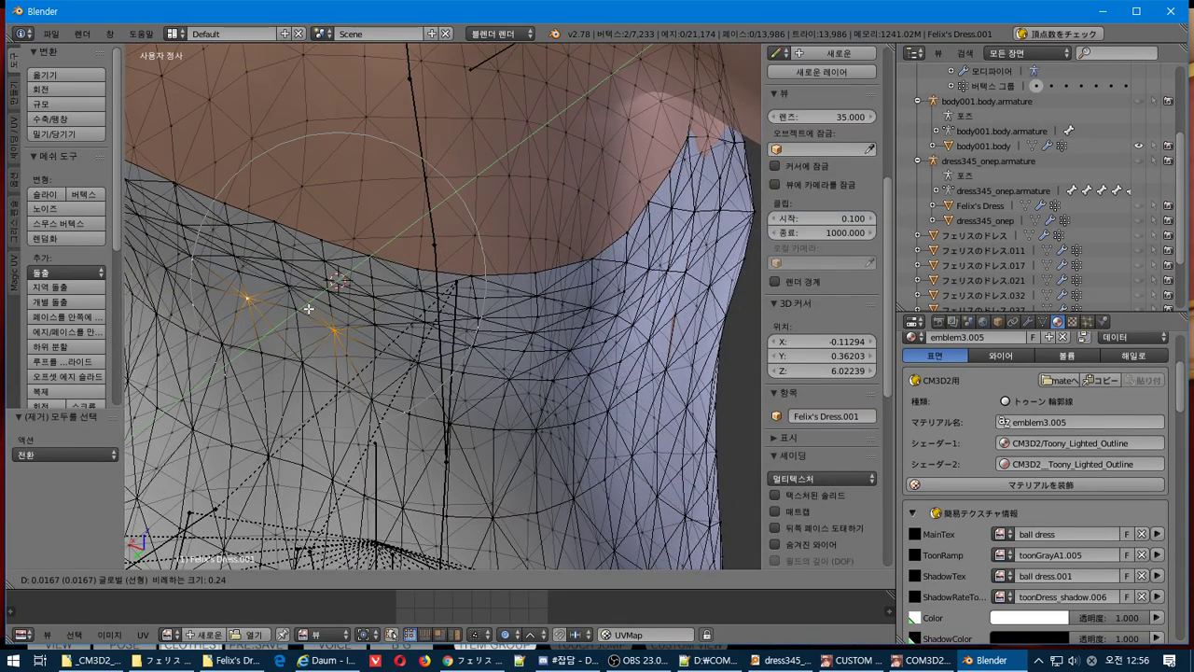
left_click(311, 311)
mouse_move(311, 311)
middle_mouse_down()
mouse_move(250, 233)
mouse_move(260, 298)
mouse_move(279, 271)
mouse_move(280, 310)
mouse_move(245, 270)
mouse_move(262, 377)
mouse_move(351, 374)
mouse_move(439, 312)
mouse_move(435, 346)
mouse_move(392, 327)
mouse_move(296, 329)
middle_mouse_up()
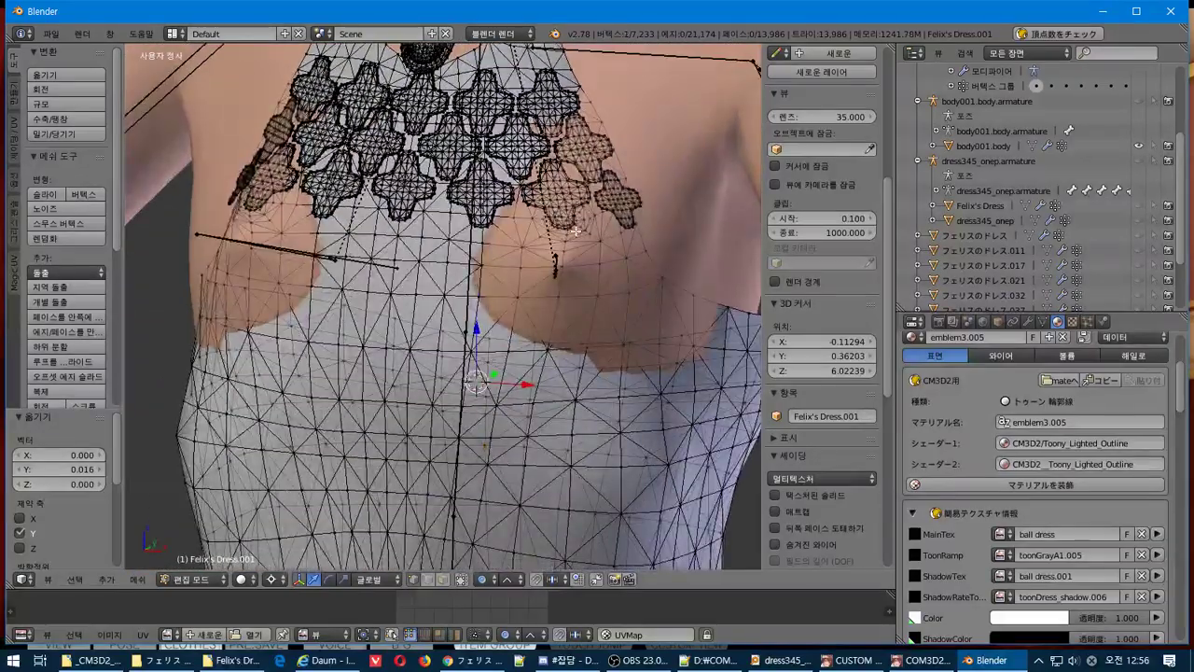
Select one dress vertex over each exposed side of the chest and grow the selection across both areas.
middle_click_drag(576, 225, 588, 425)
scroll(618, 343, "down", 4)
scroll(517, 328, "up", 4)
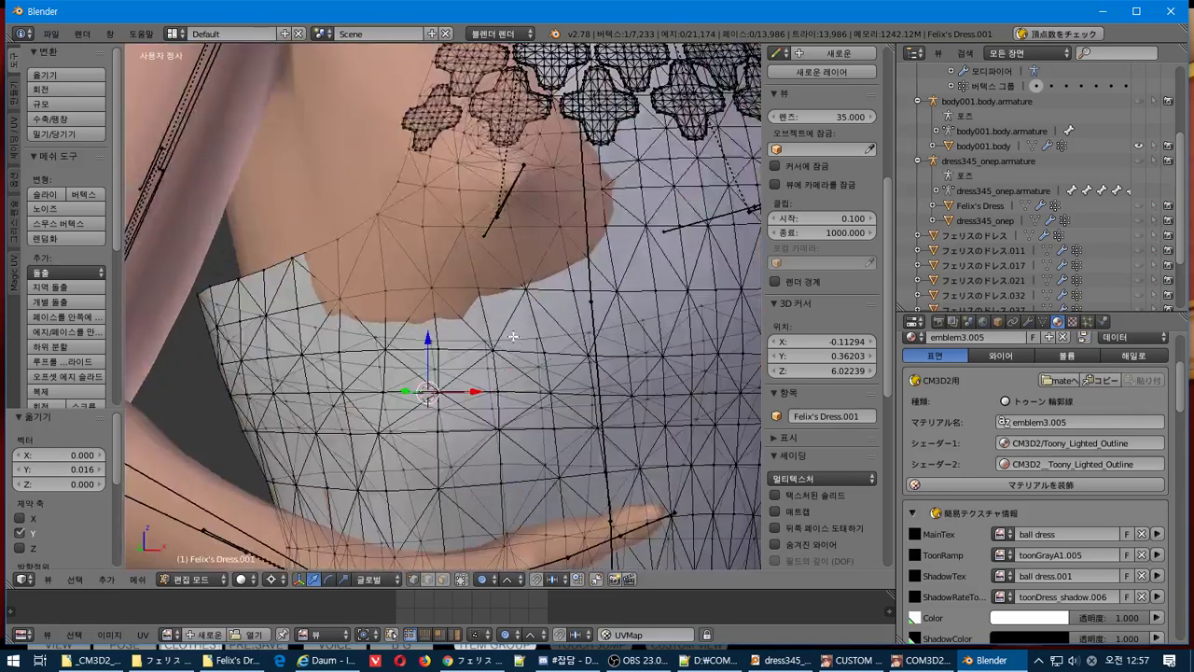
middle_click_drag(516, 329, 476, 426)
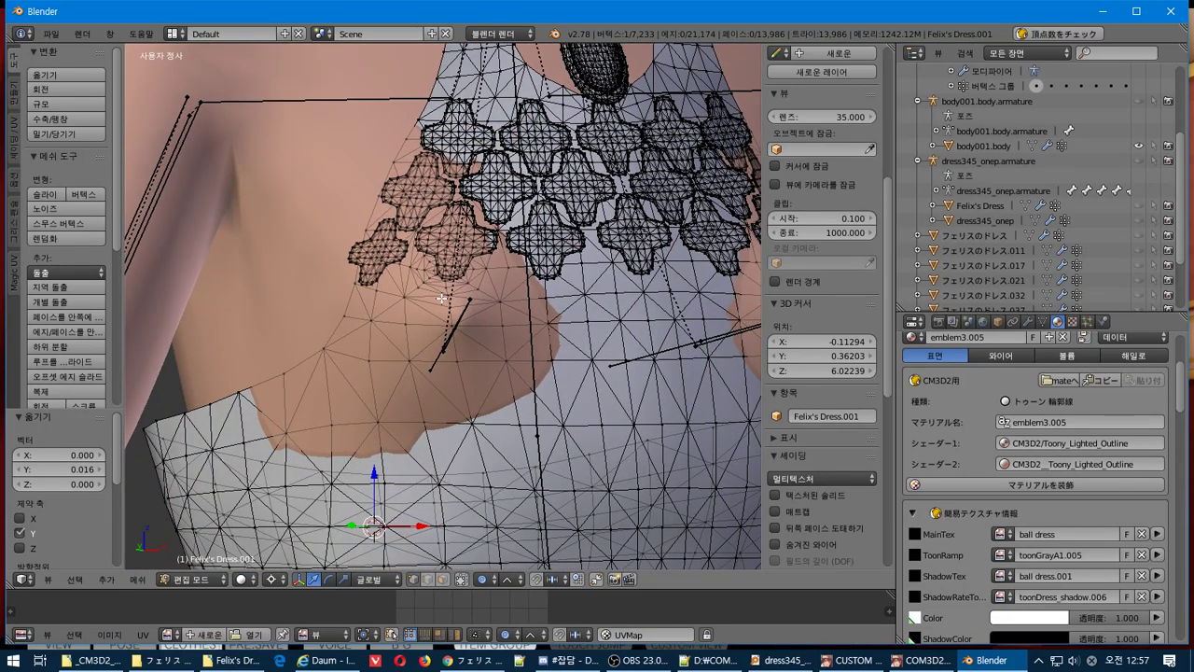
middle_click_drag(525, 283, 401, 350)
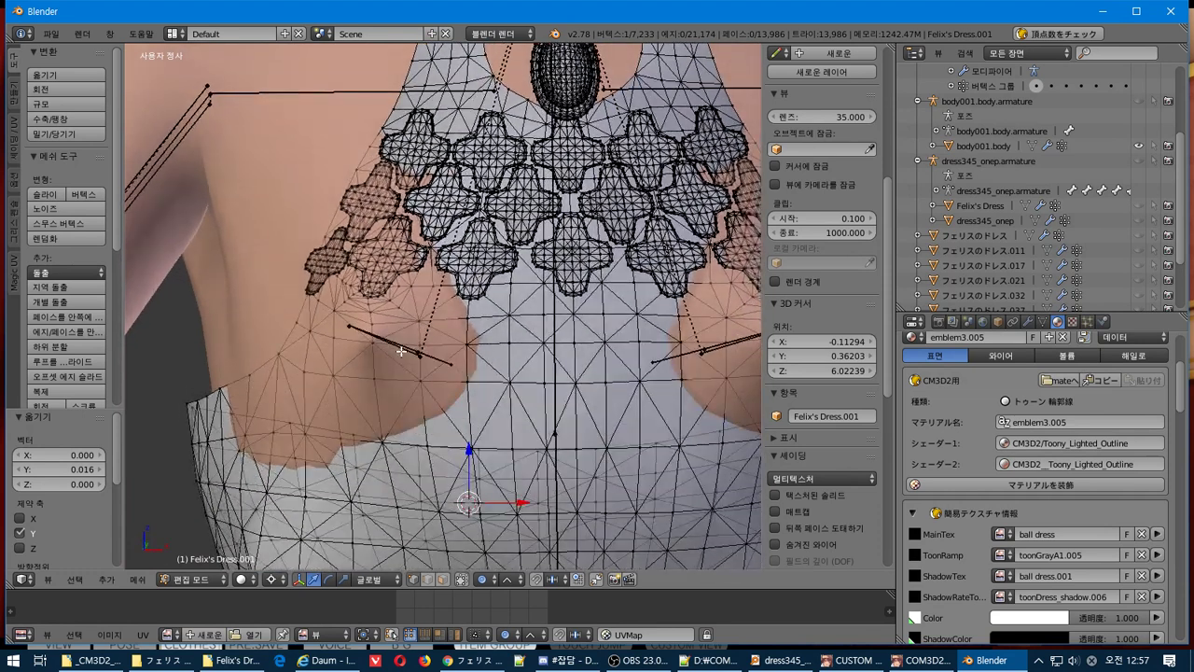
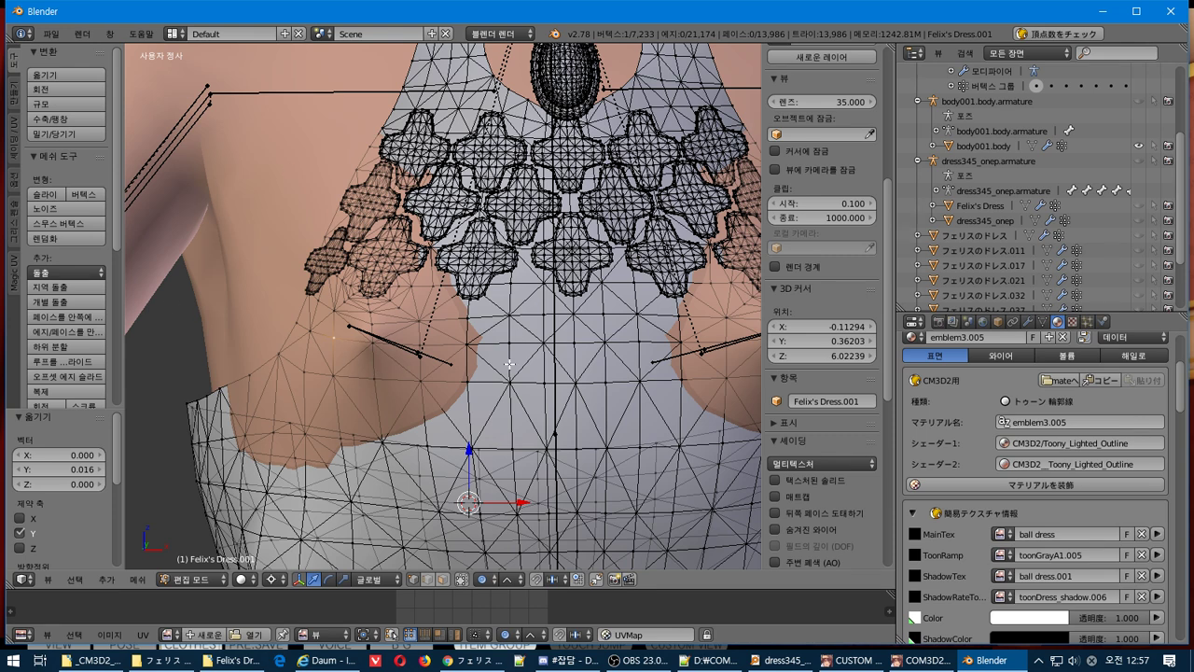
mouse_move(509, 364)
middle_mouse_down()
mouse_move(392, 351)
mouse_move(591, 341)
mouse_move(653, 359)
mouse_move(600, 382)
mouse_move(581, 405)
mouse_move(530, 375)
middle_mouse_up()
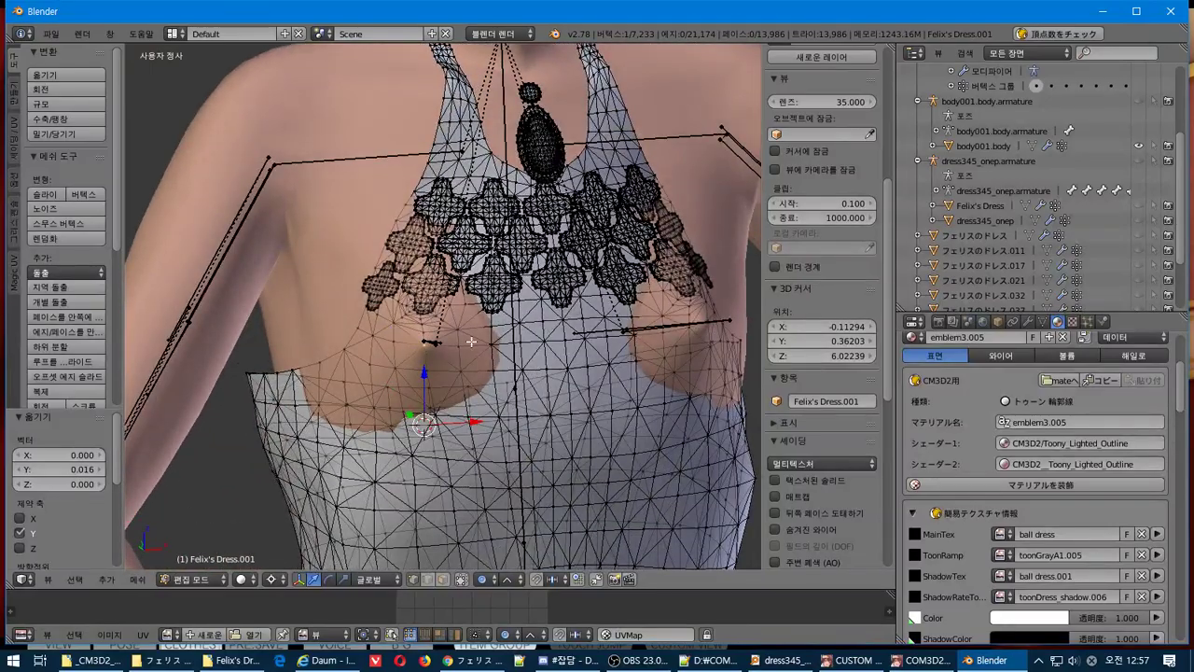
middle_click_drag(708, 338, 640, 482)
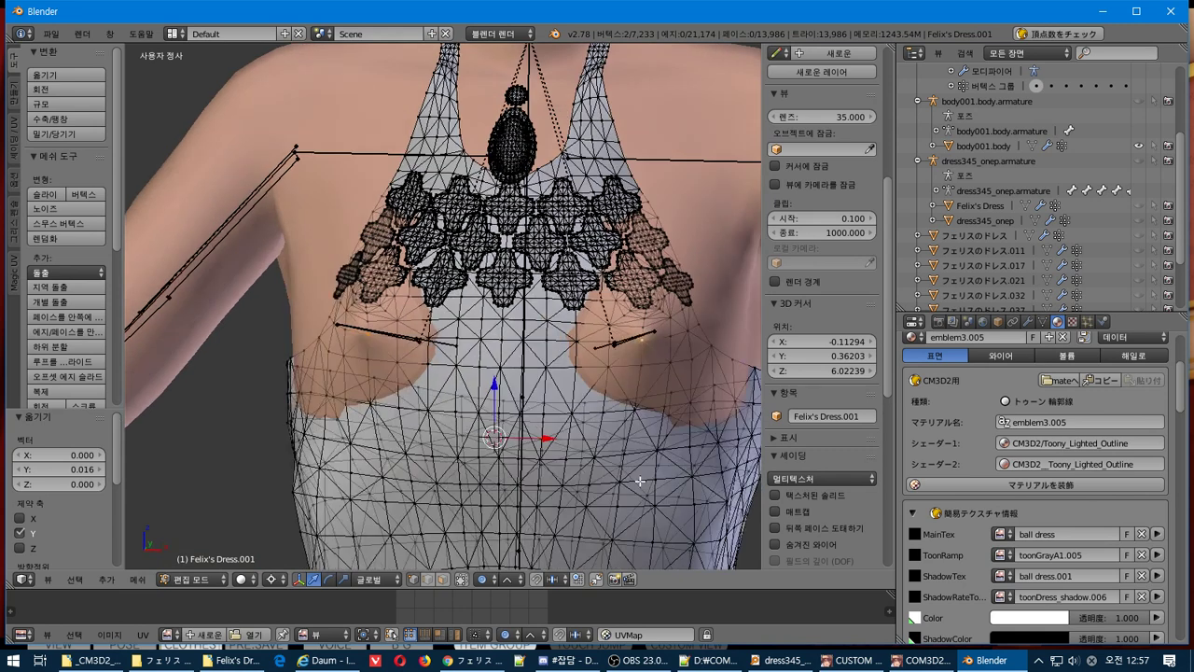
key("ctrl+KP_Add")
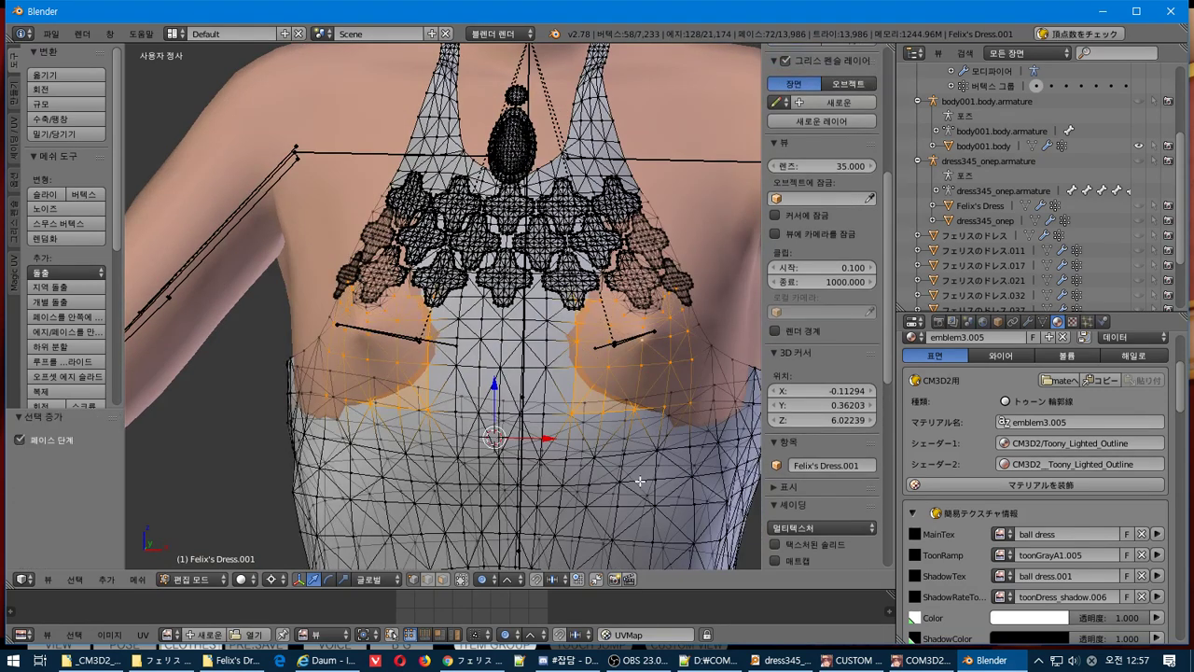
middle_click_drag(652, 468, 549, 456)
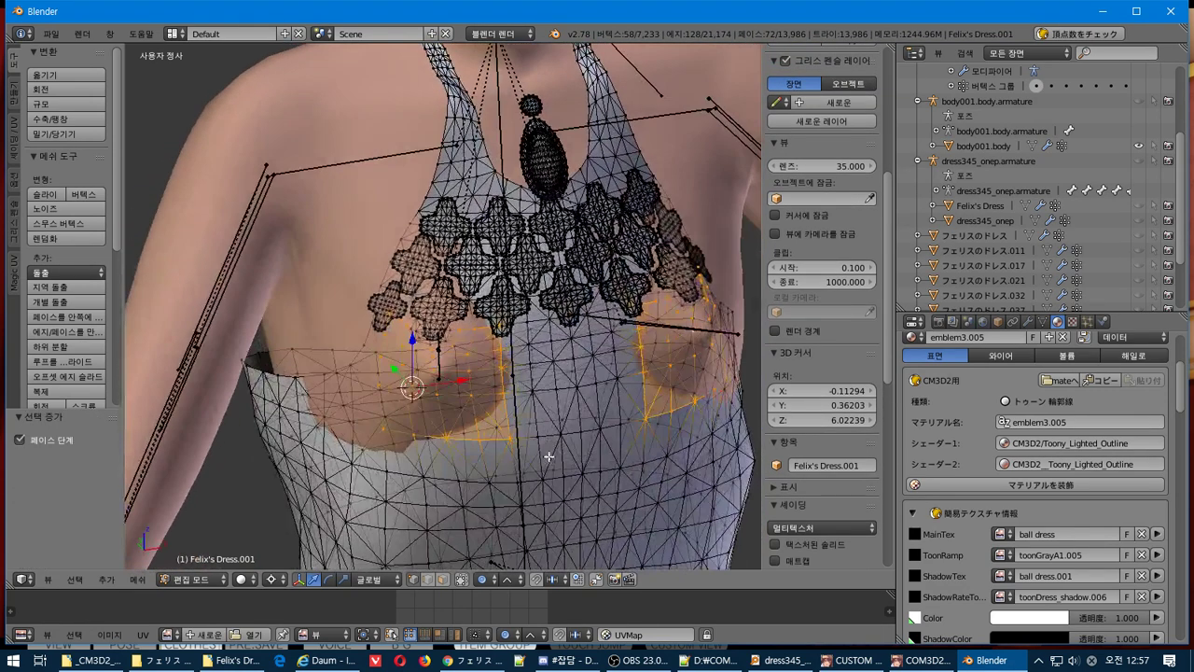
Set the 3D cursor's X and Y location to 0 to center the pivot for the chest vertices.
left_click_drag(393, 367, 392, 368)
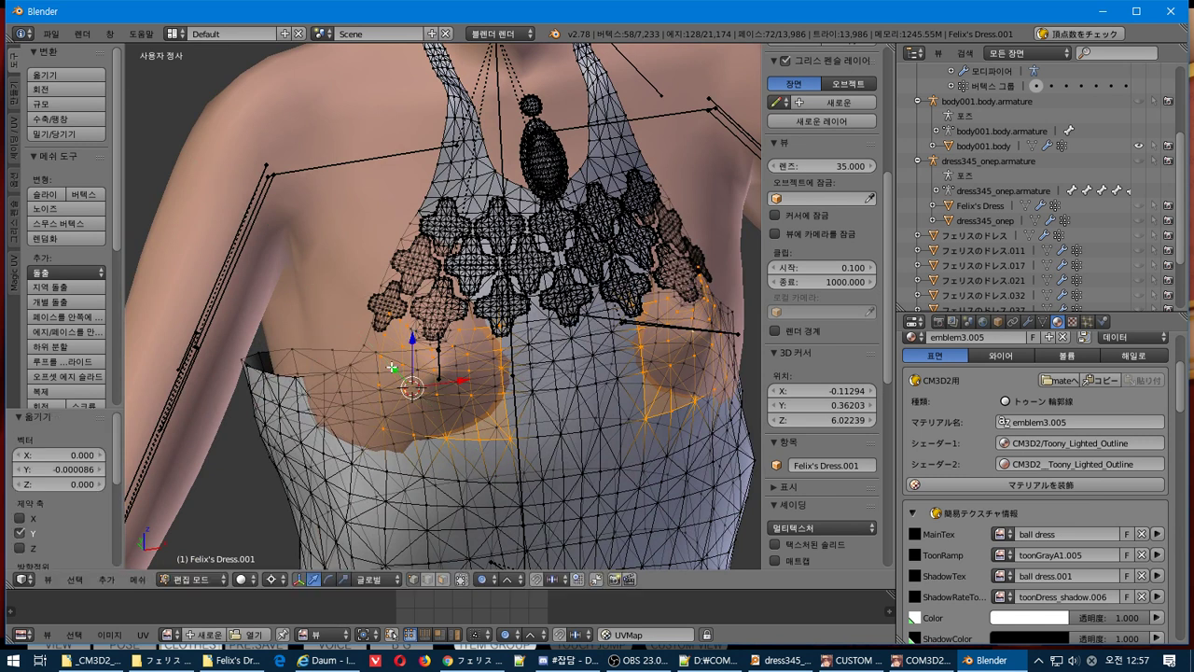
type("0")
key("Return")
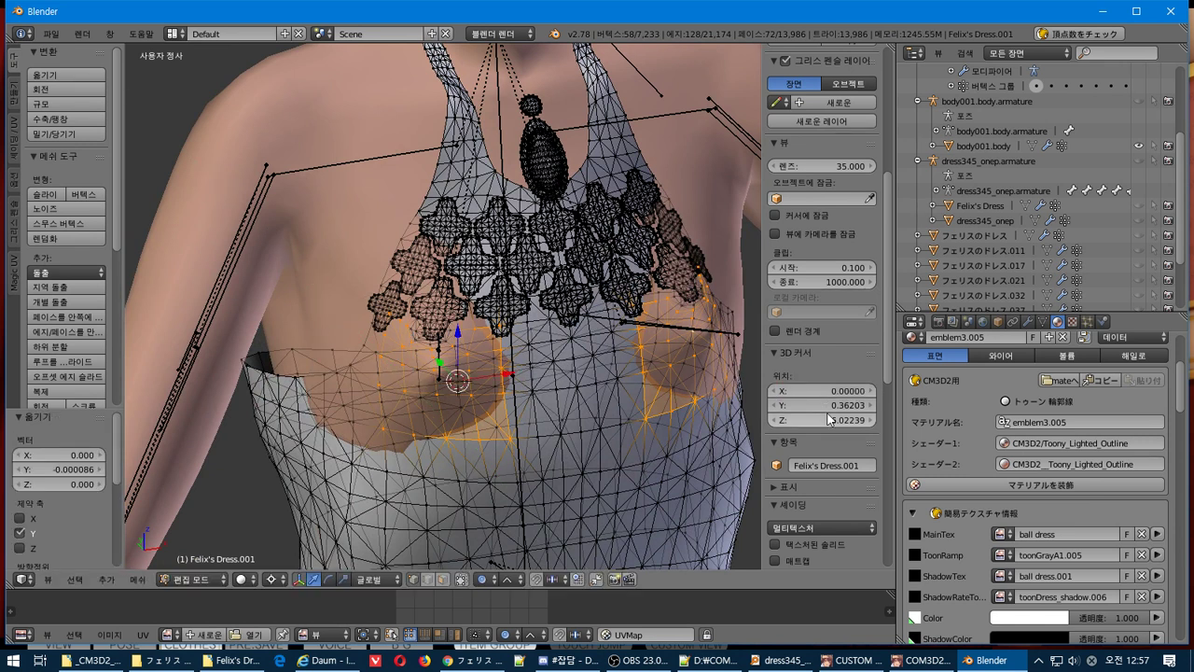
left_click(809, 405)
type("0")
key("Return")
Try moving the selected chest vertices of the dress along Y and undo the move.
middle_click_drag(485, 411, 427, 392)
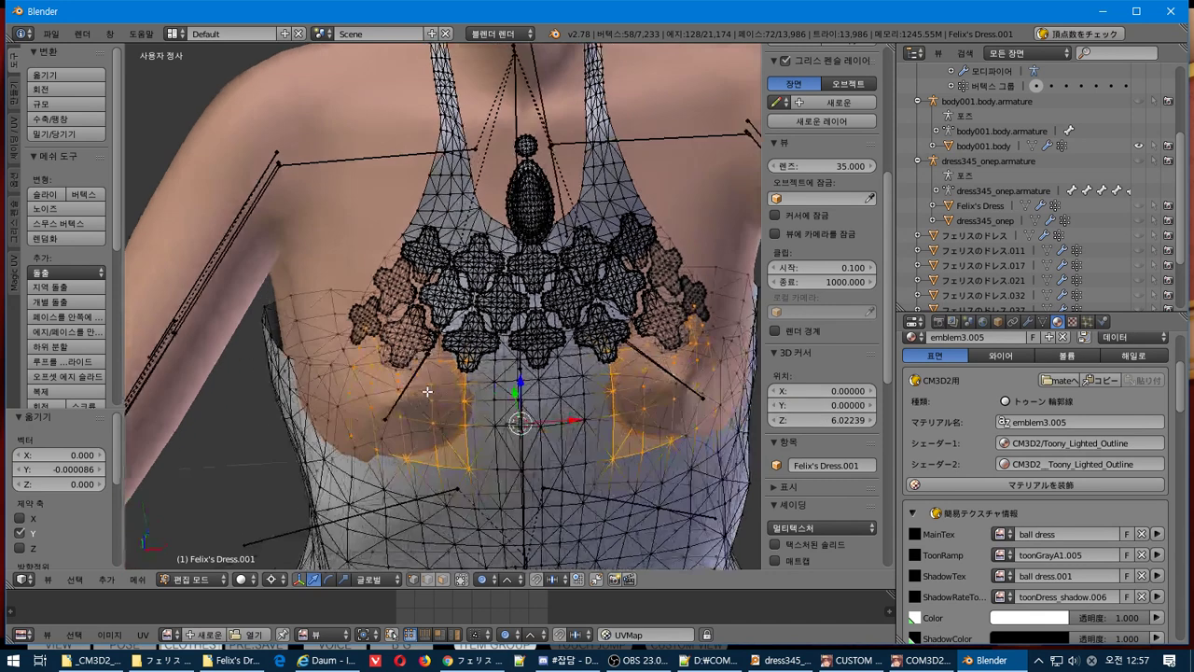
key("g")
key("y")
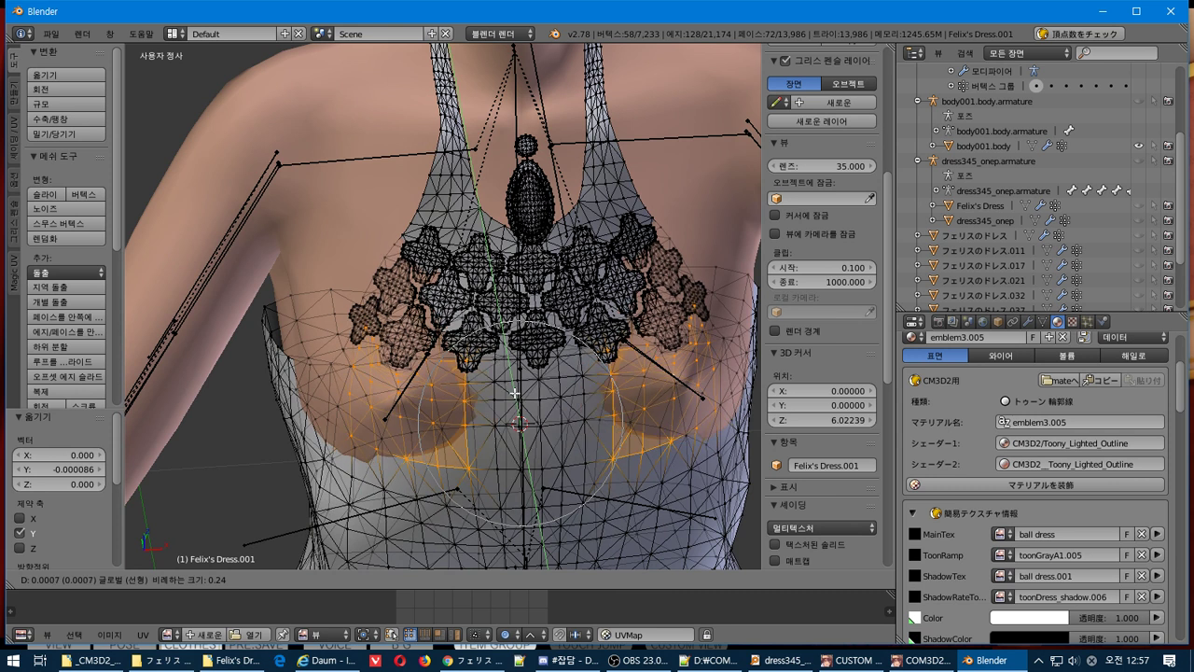
left_click(518, 388)
key("ctrl+z")
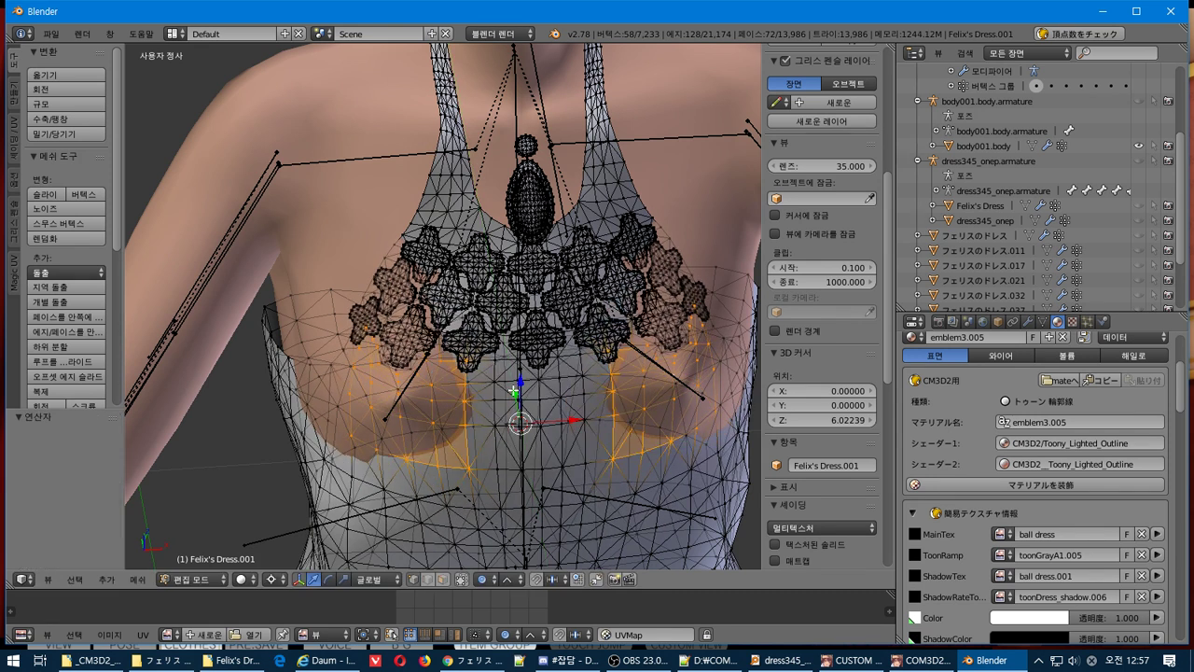
Deselect the lower and inner vertices of the chest selection on both sides of the dress.
key("b")
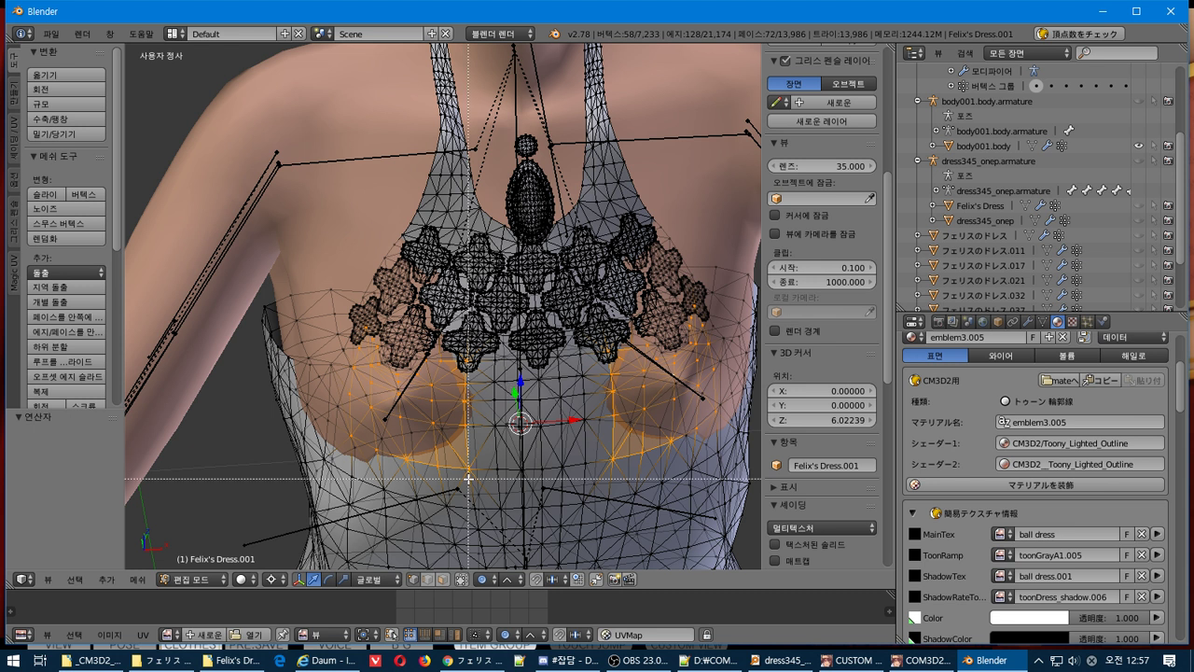
middle_click_drag(451, 488, 399, 502)
key("b")
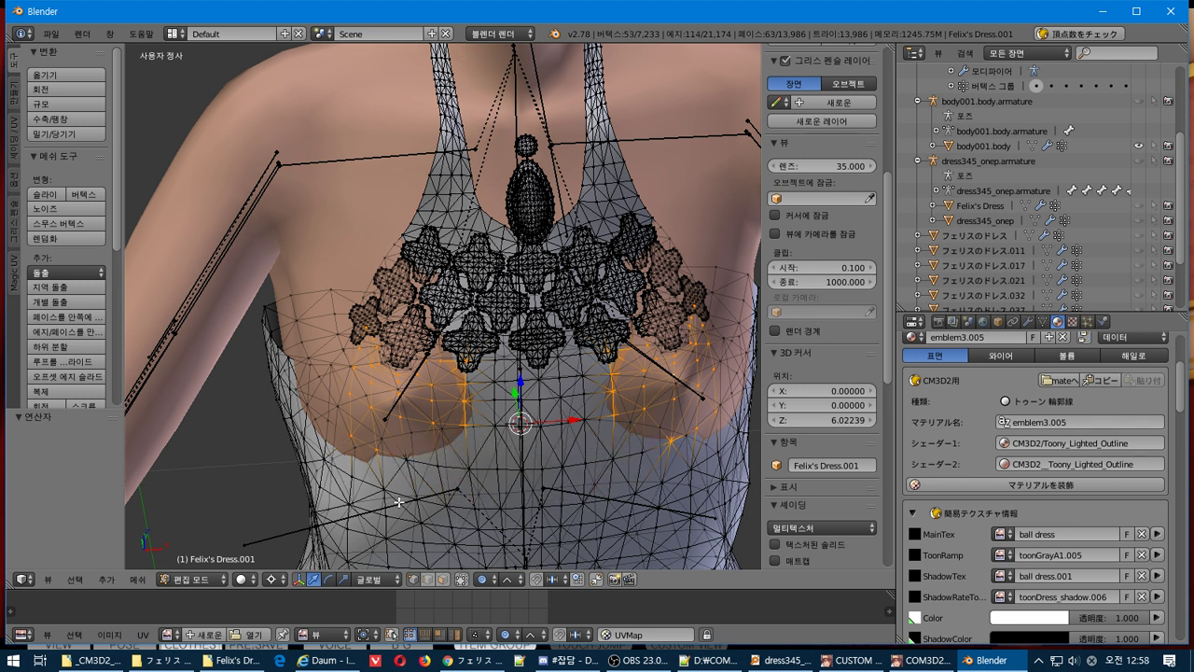
key("b")
key("Escape")
Try moving the selected chest vertices about -0.013 along Z and undo the move.
key("g")
key("z")
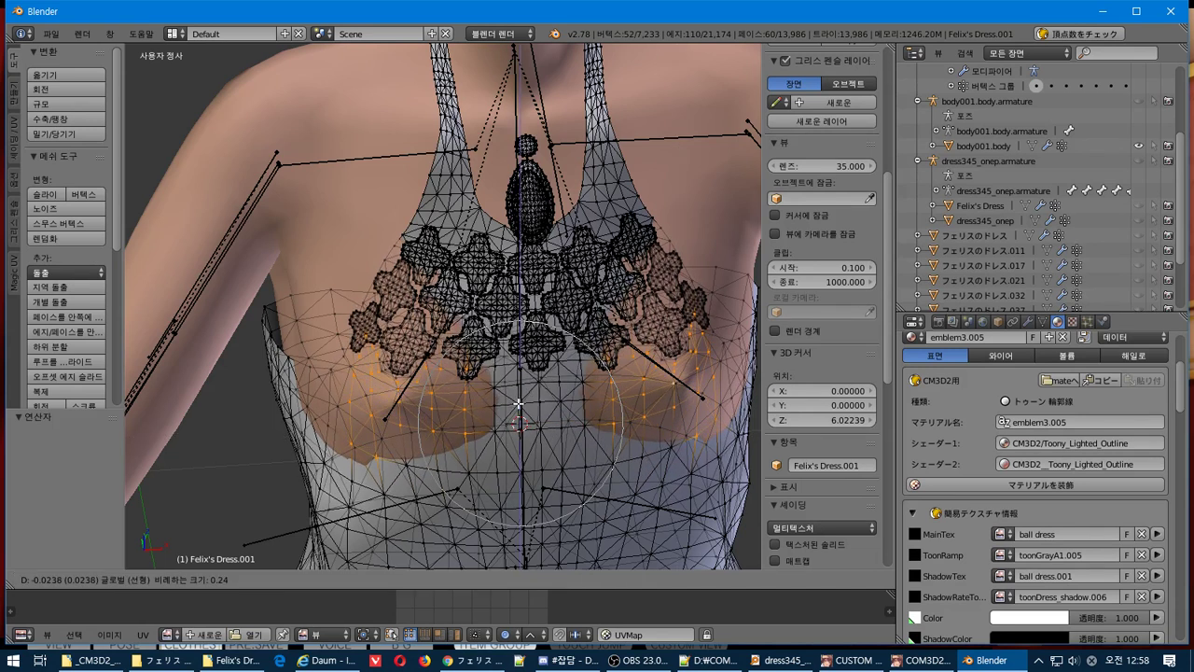
left_click(518, 400)
middle_click_drag(519, 399, 575, 386)
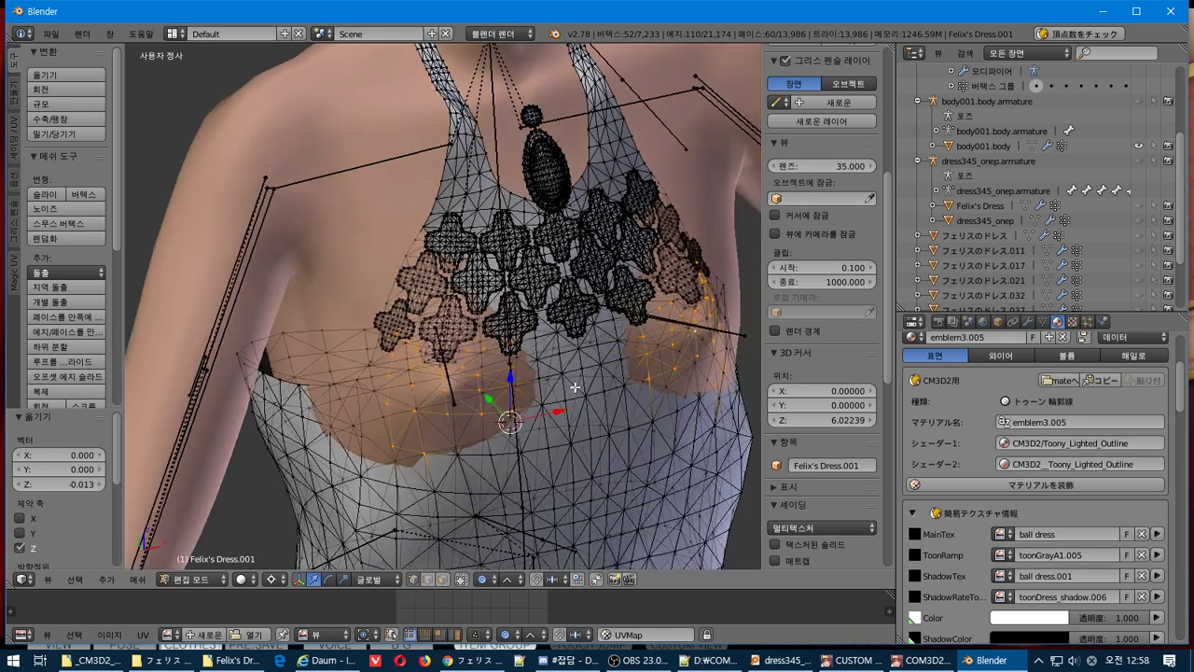
key("ctrl+z")
Move the selected chest vertices about -0.018 along Y with proportional editing.
key("g")
key("y")
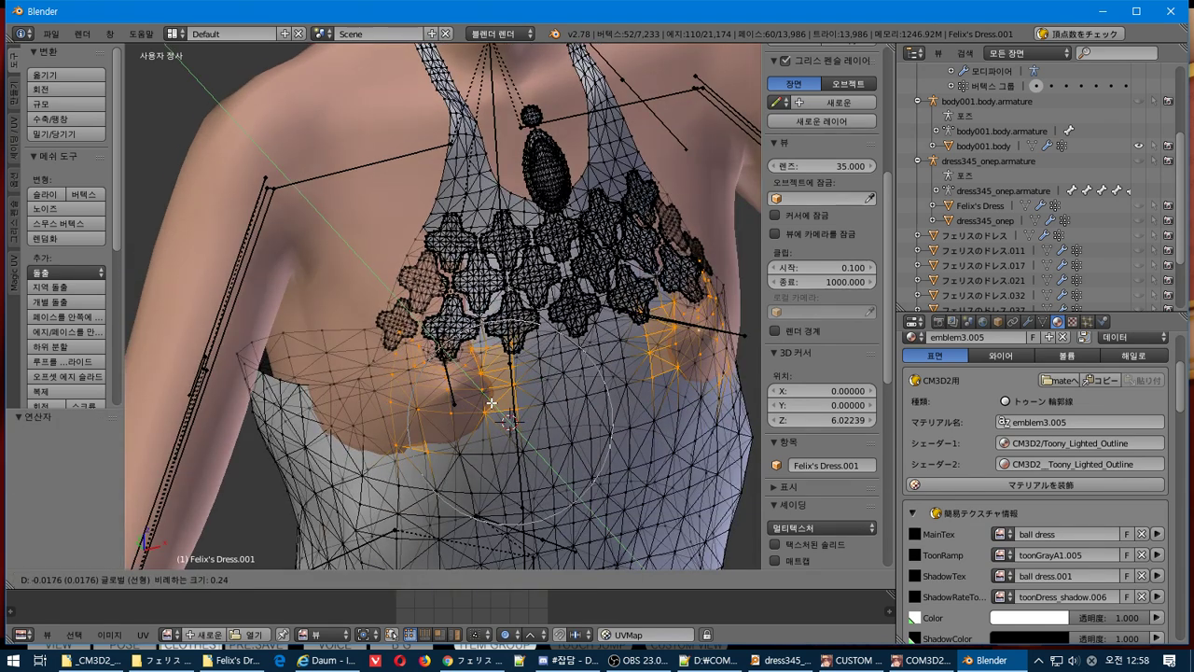
left_click(492, 403)
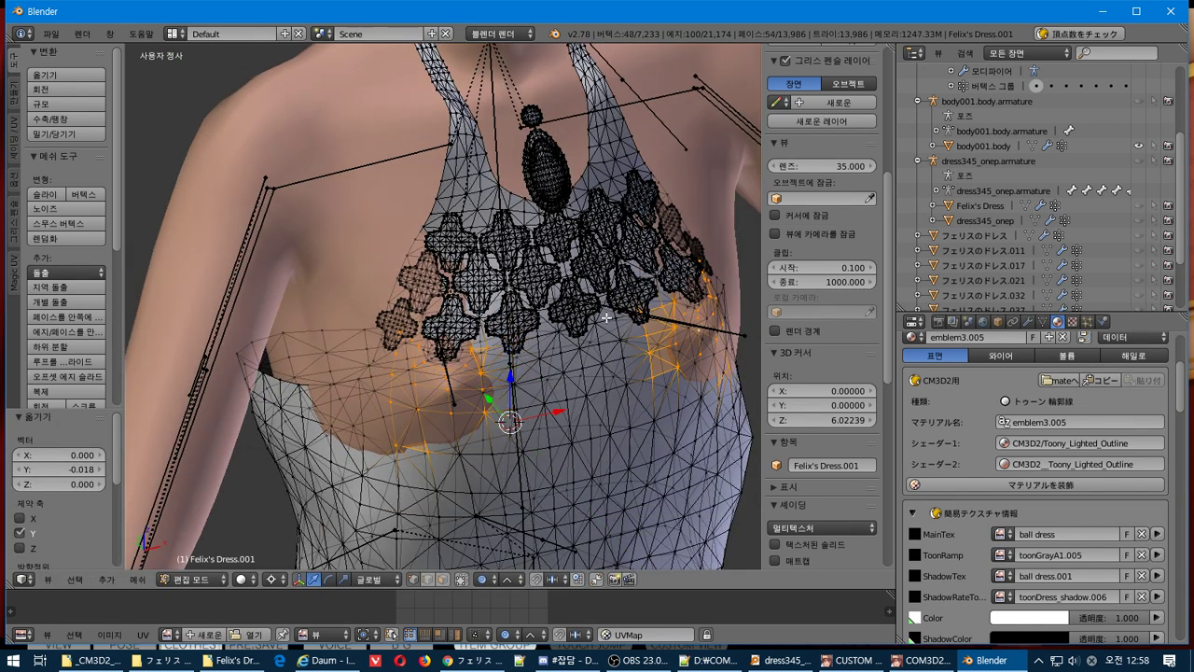
Deselect the innermost chest vertices on both sides and move the remaining ones about -0.034 along Y.
middle_click_drag(607, 319, 579, 392)
key("b")
key("b")
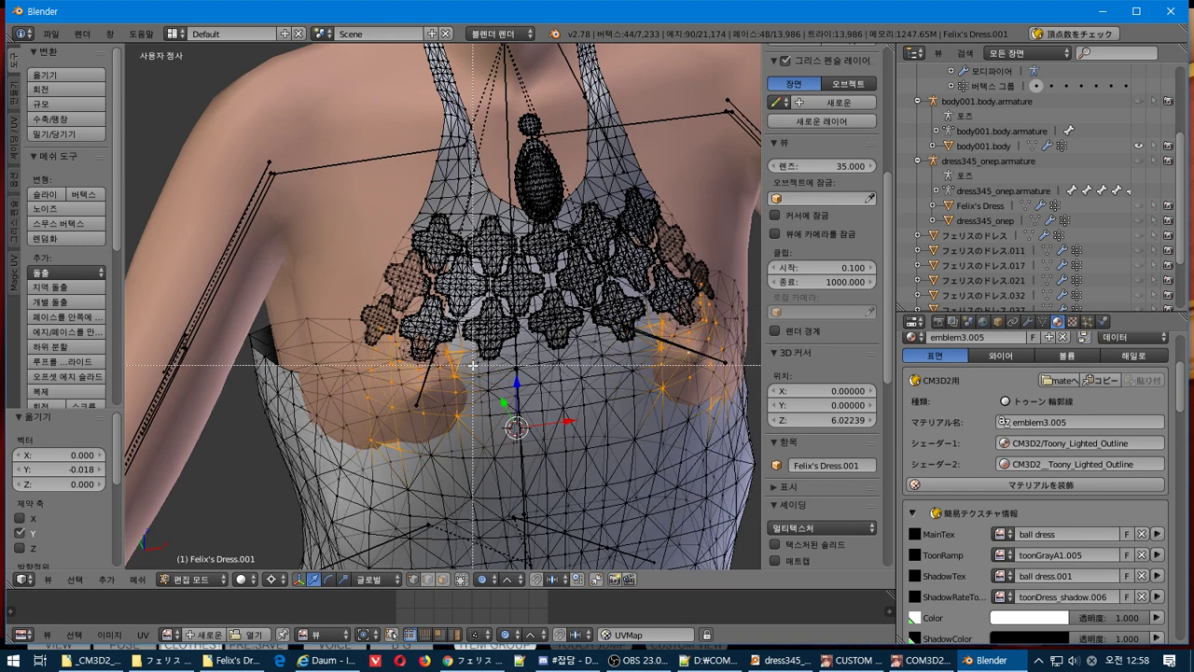
middle_click_drag(653, 234, 590, 319)
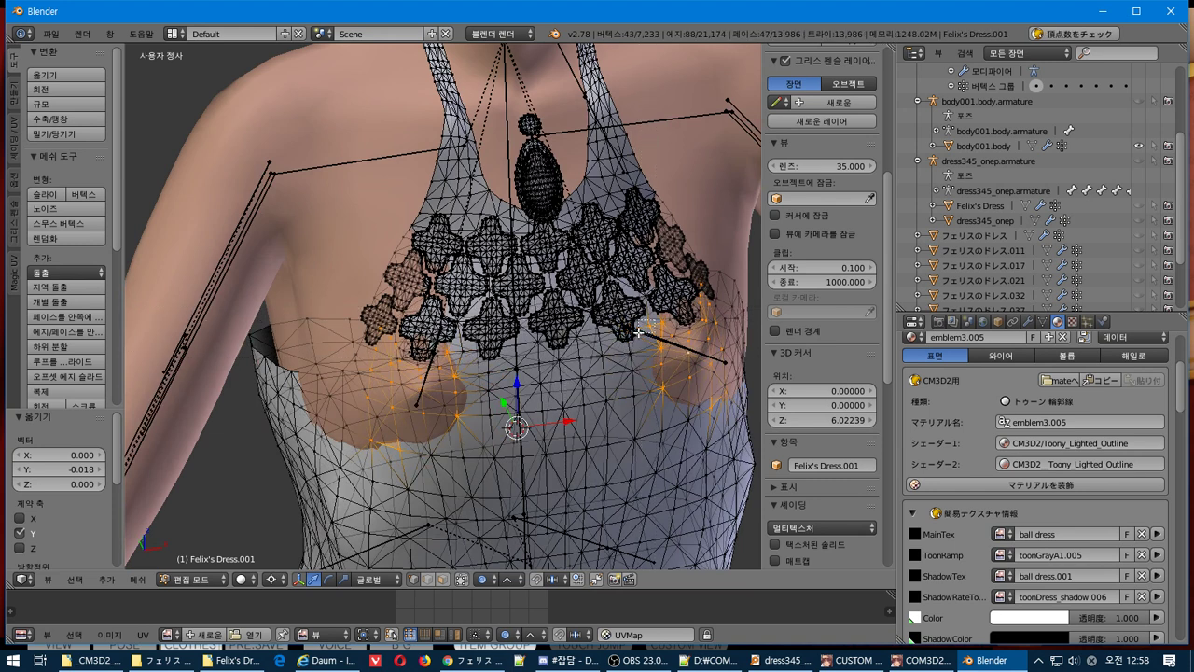
middle_click_drag(576, 368, 520, 399)
key("g")
key("y")
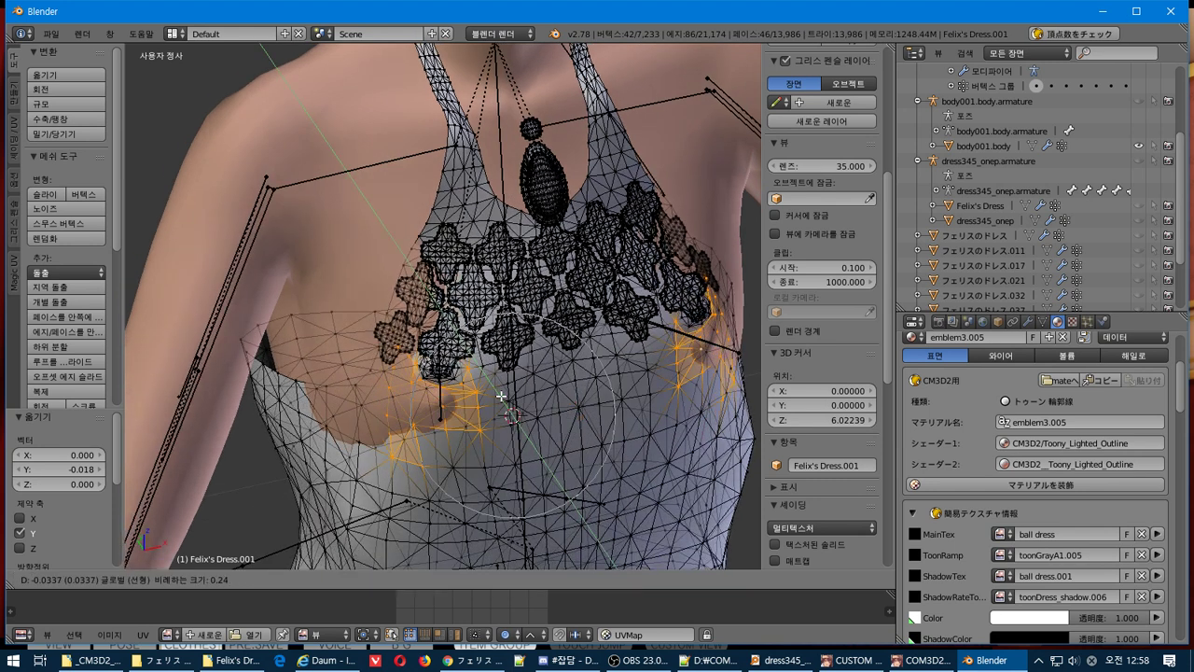
left_click(501, 396)
Deselect more inner and lower chest vertices, keeping only those over the remaining exposed skin below the outer flowers.
key("b")
middle_click_drag(559, 446, 696, 560)
key("b")
middle_click_drag(560, 392, 301, 477)
key("b")
key("b")
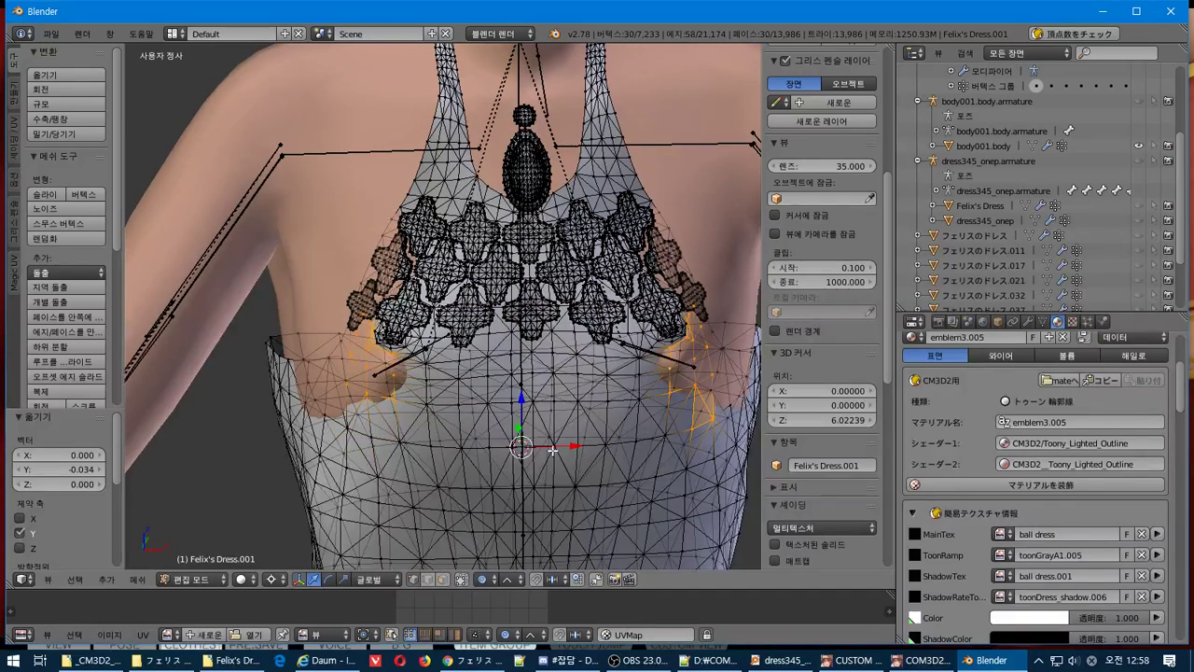
middle_click_drag(646, 439, 664, 444)
middle_click_drag(728, 423, 730, 423)
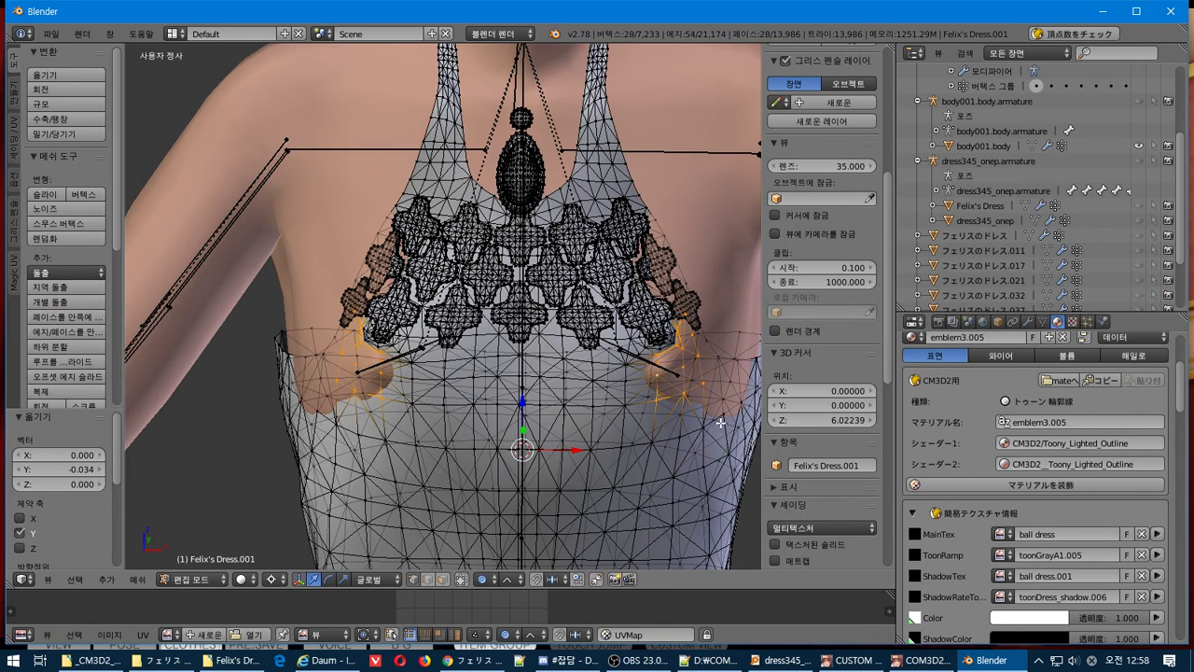
key("b")
middle_click_drag(402, 393, 542, 415)
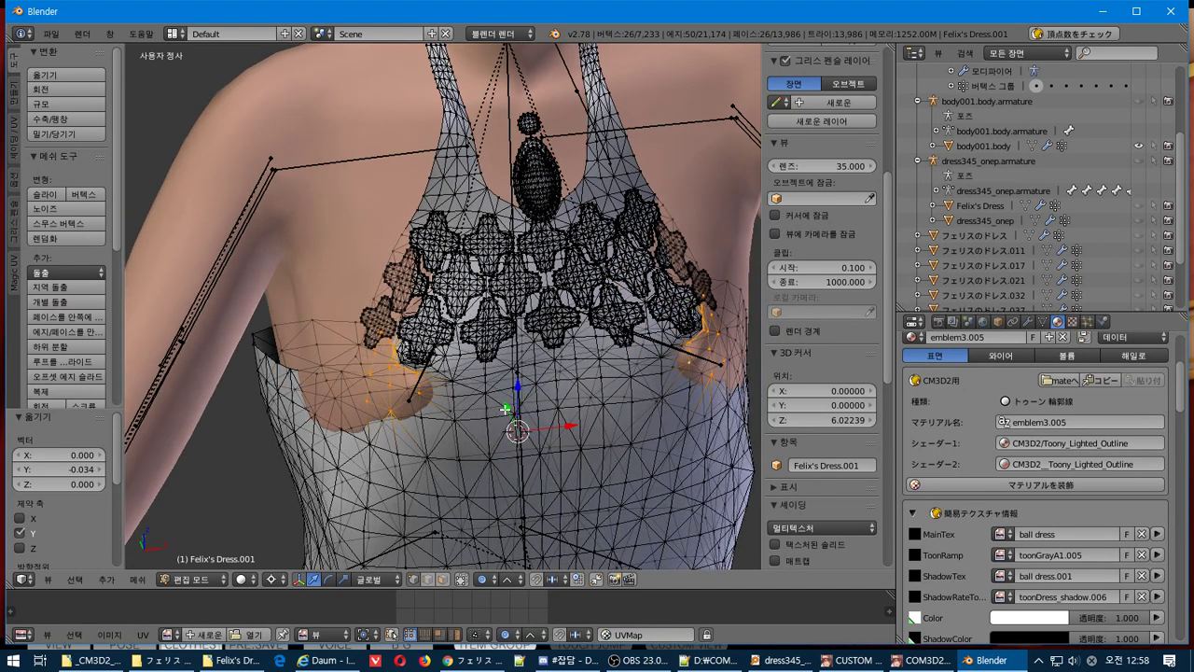
Move the remaining selected chest vertices on both sides about -0.046 along Y.
key("g")
key("y")
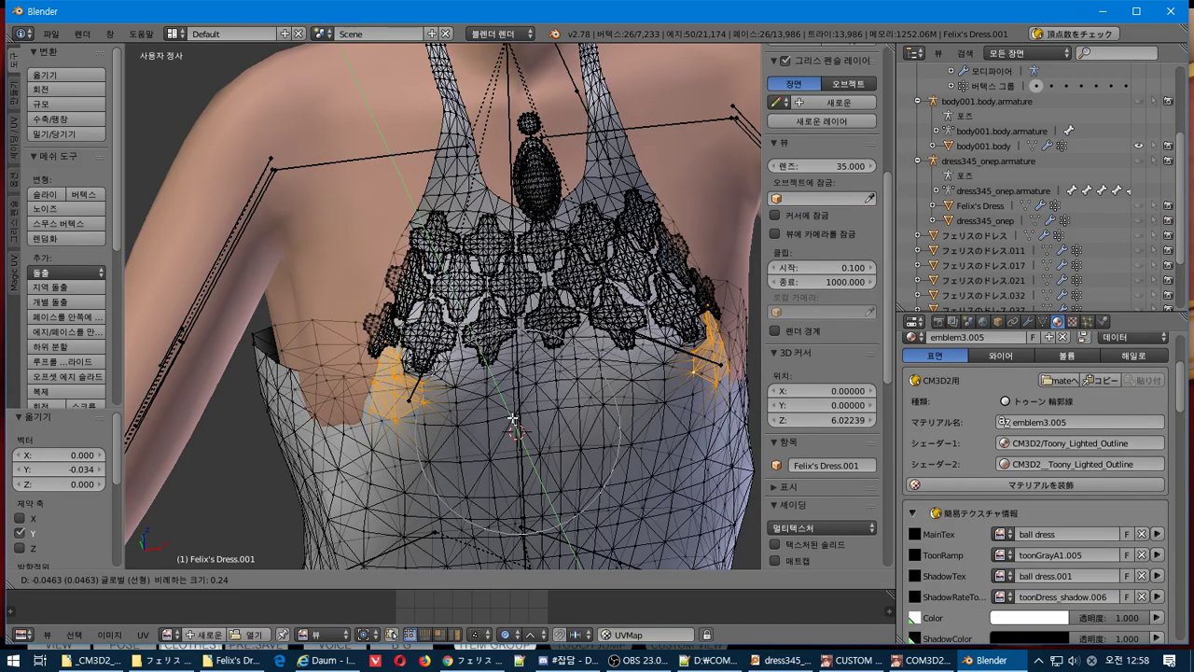
left_click(512, 415)
middle_click_drag(513, 415, 425, 382)
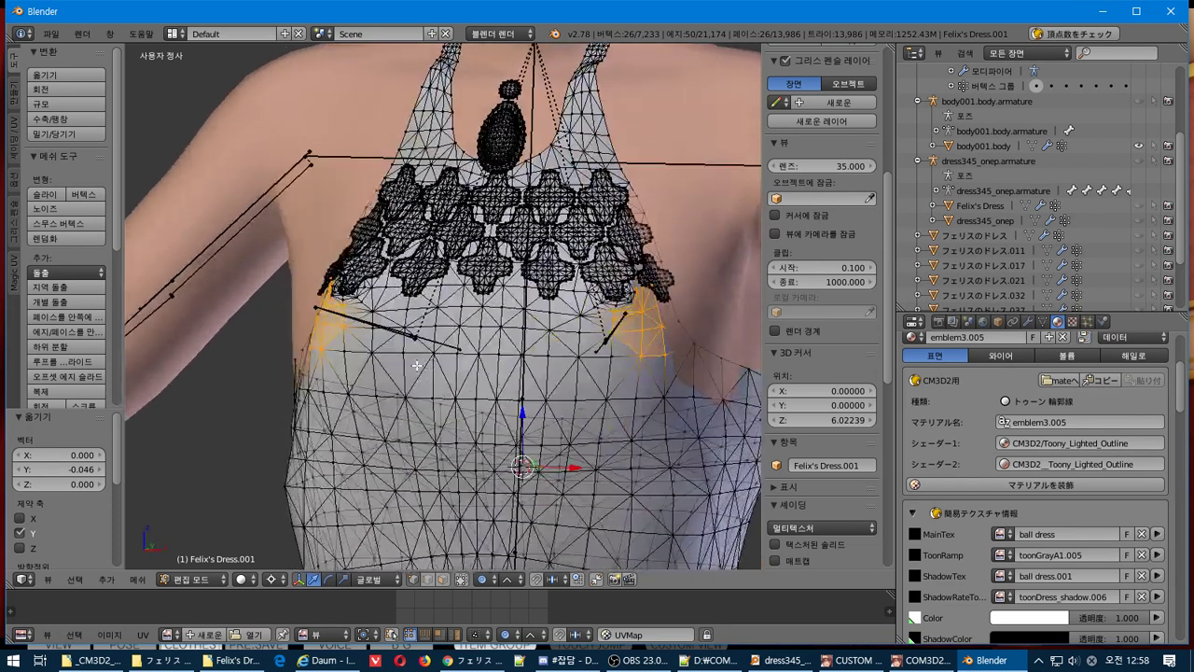
Clear the selection and select the shortest vertex path along the dress's armhole edge on the character's left side.
scroll(821, 280, "down", 6)
middle_click_drag(709, 280, 615, 240)
key("a")
right_click(628, 196)
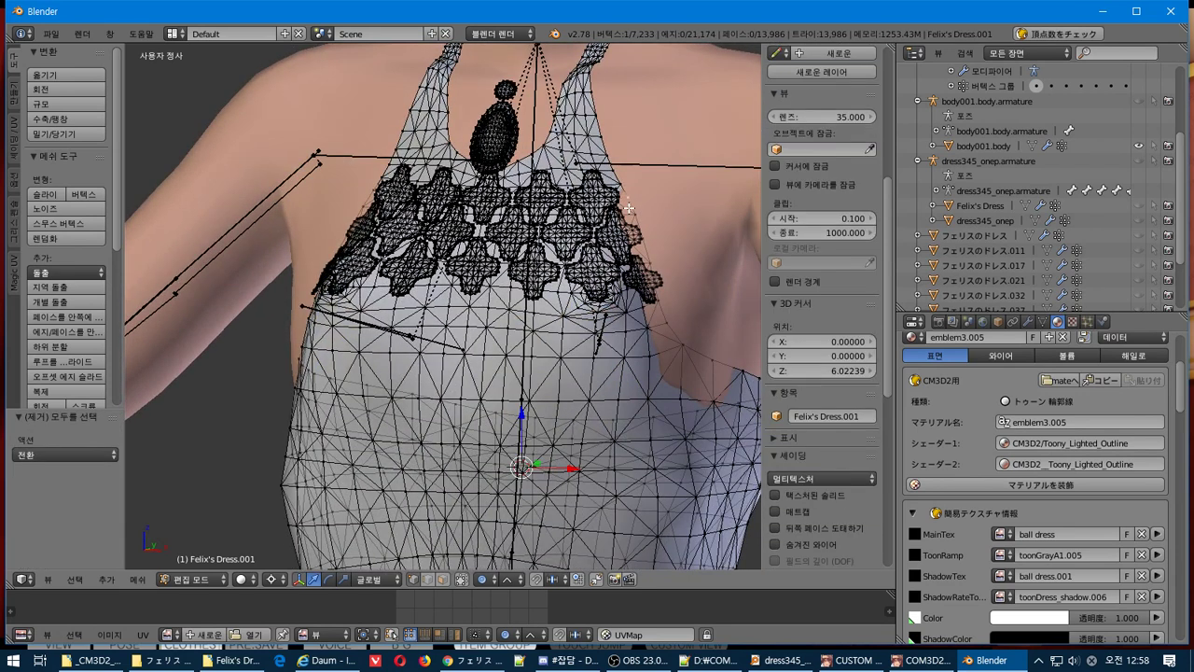
left_click(75, 579)
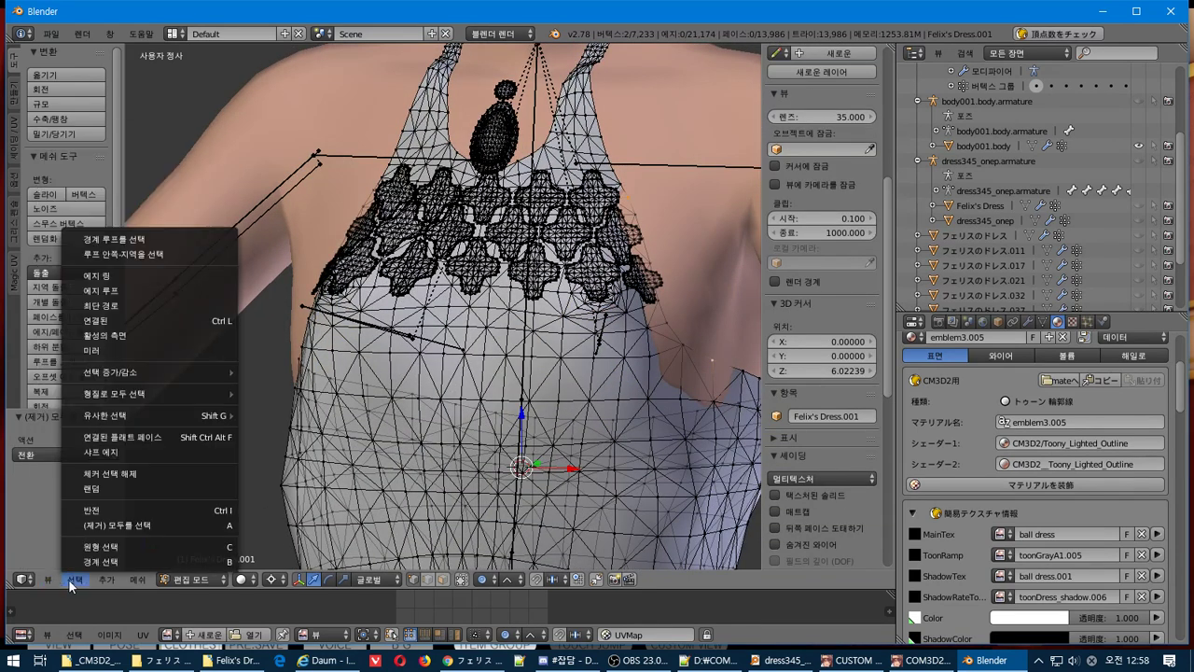
left_click(188, 304)
middle_click_drag(354, 336, 406, 349)
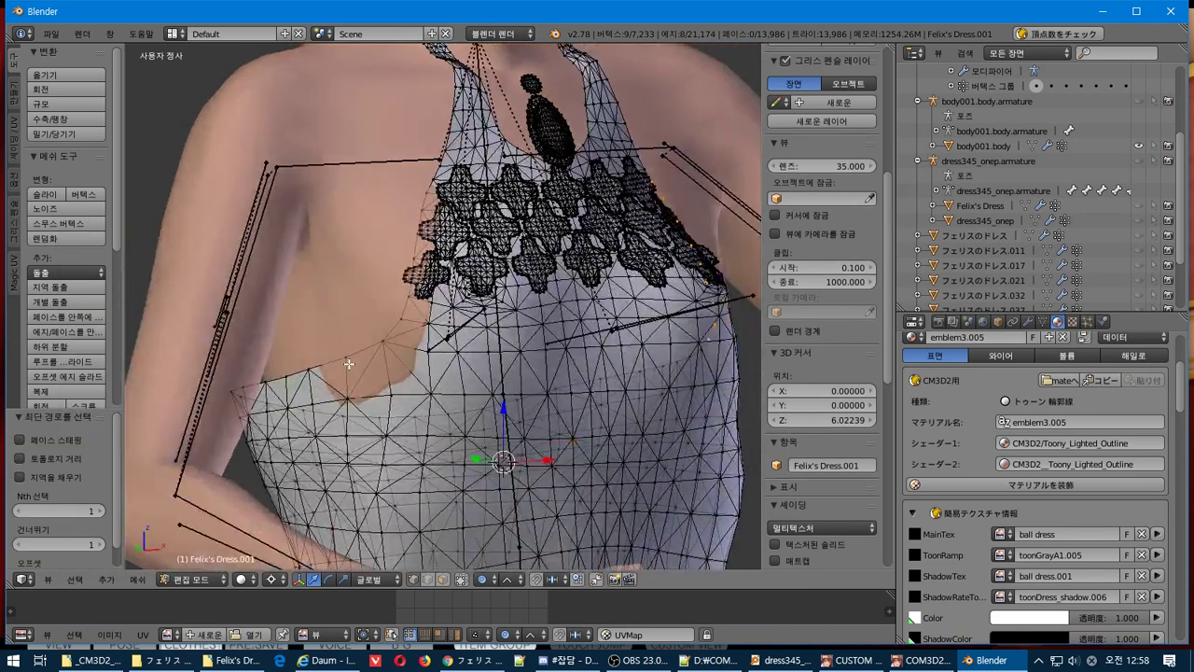
Add the matching shortest vertex path along the armhole edge on the character's right side to the selection.
key("ctrl+z")
key("ctrl+shift+z")
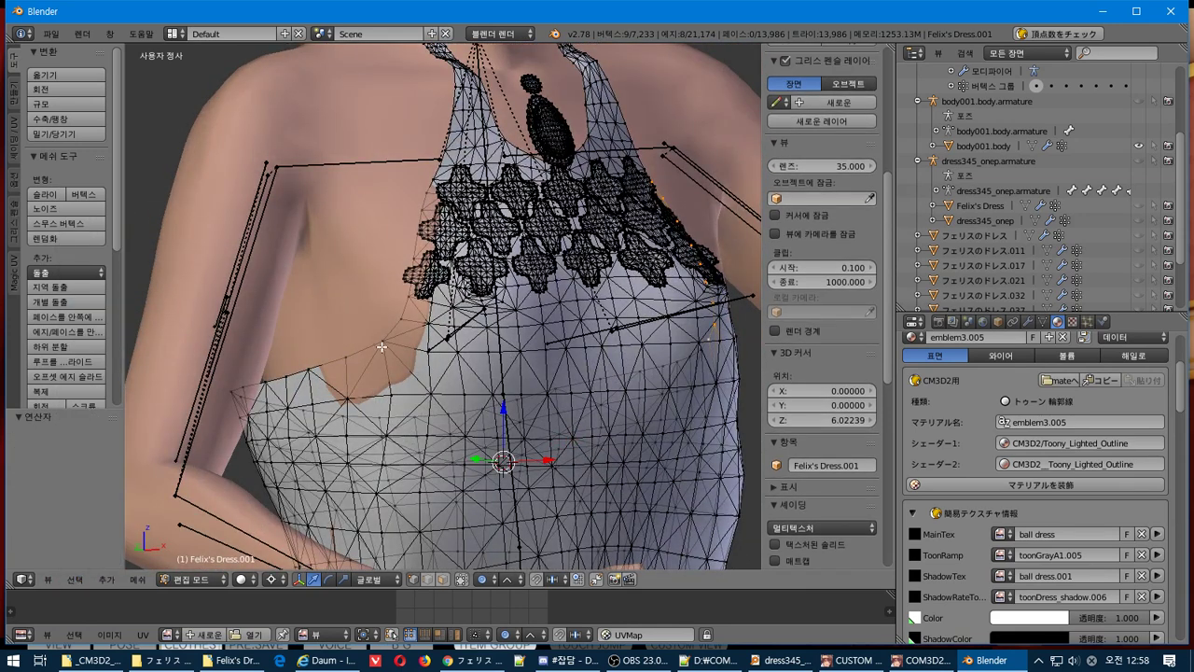
right_click(420, 301, "shift")
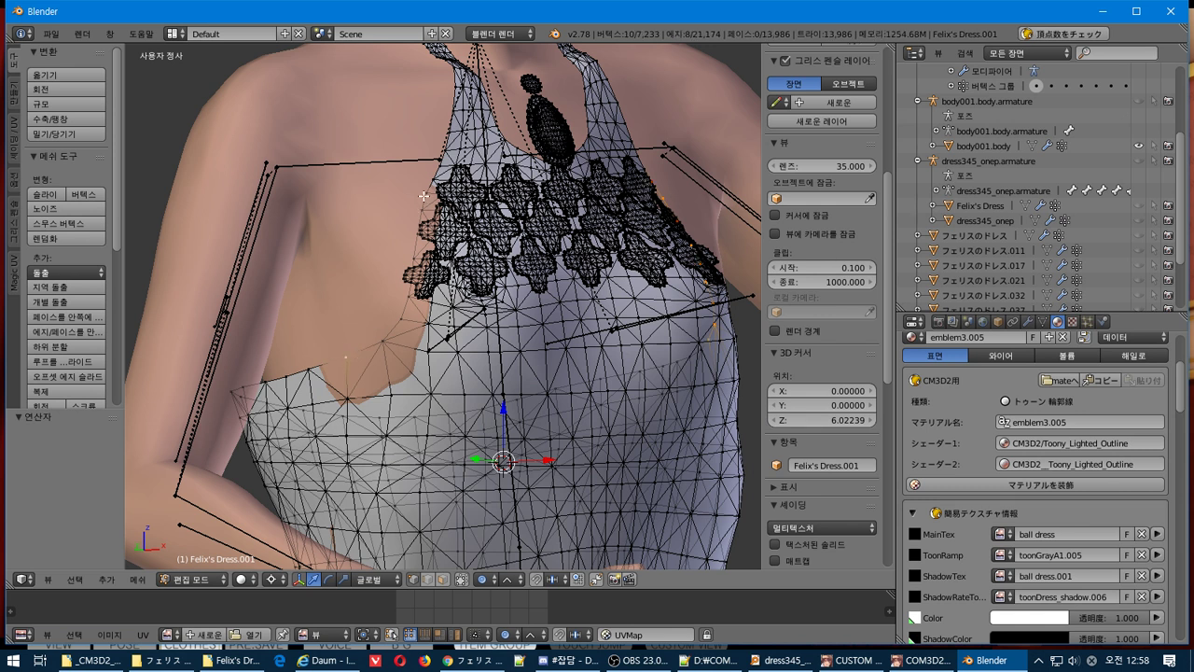
left_click(61, 578)
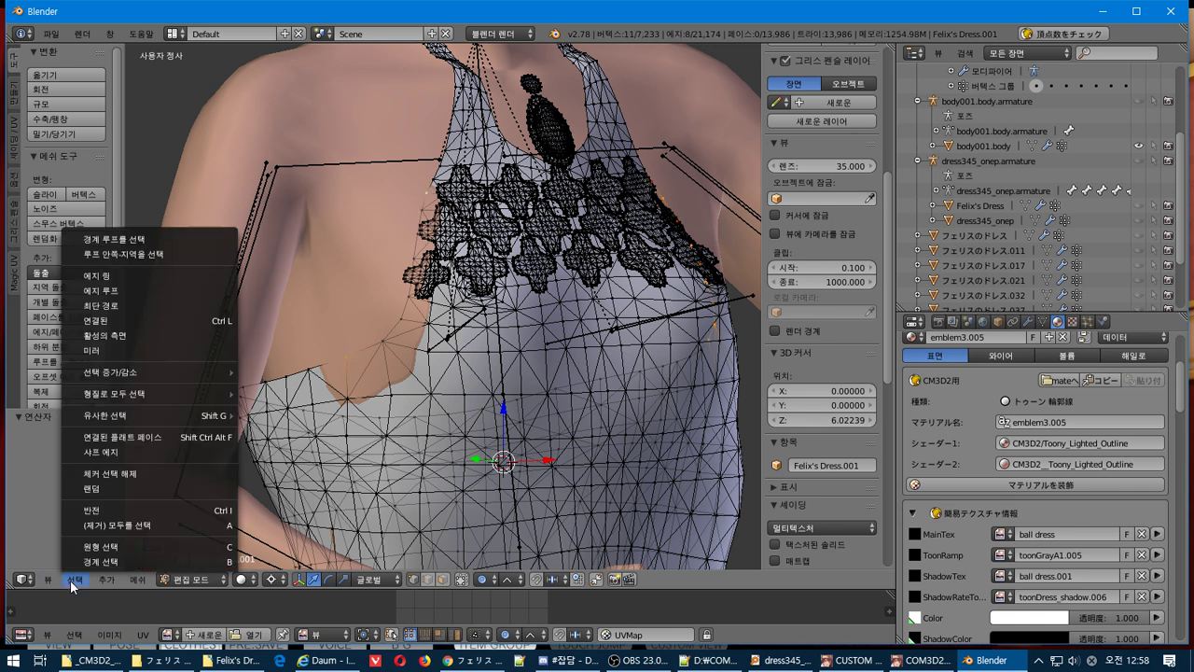
left_click(181, 303)
middle_click_drag(405, 324, 346, 297)
In front view, scale both armhole edges by about 1.049 along X.
key("KP_1")
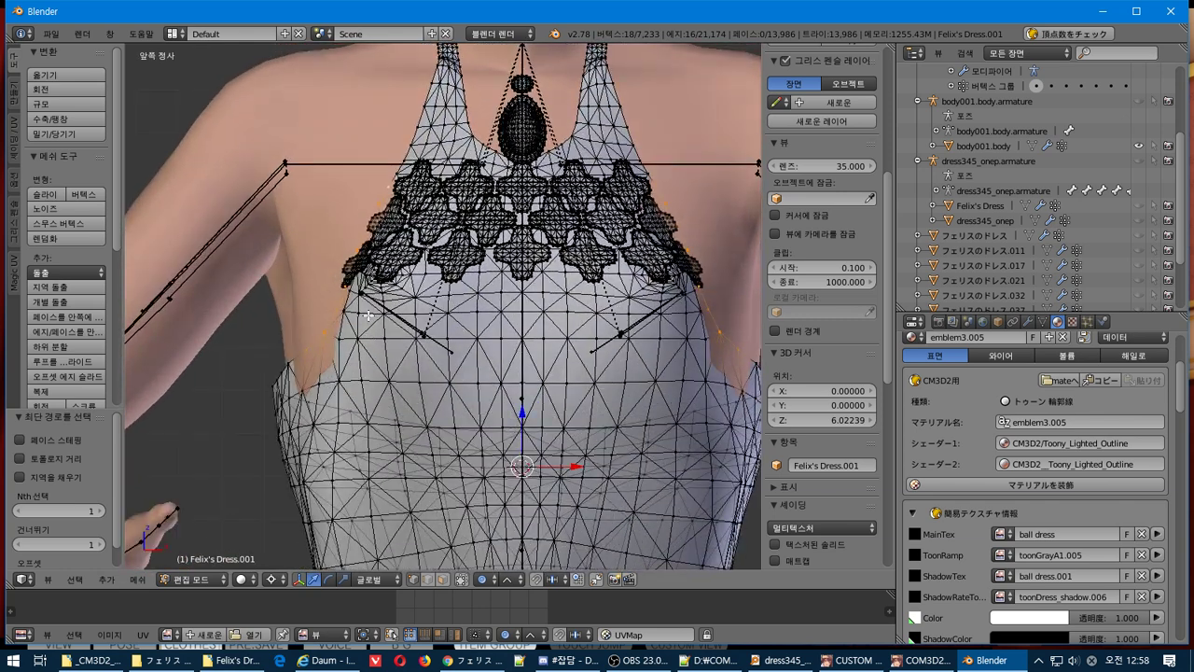
key("s")
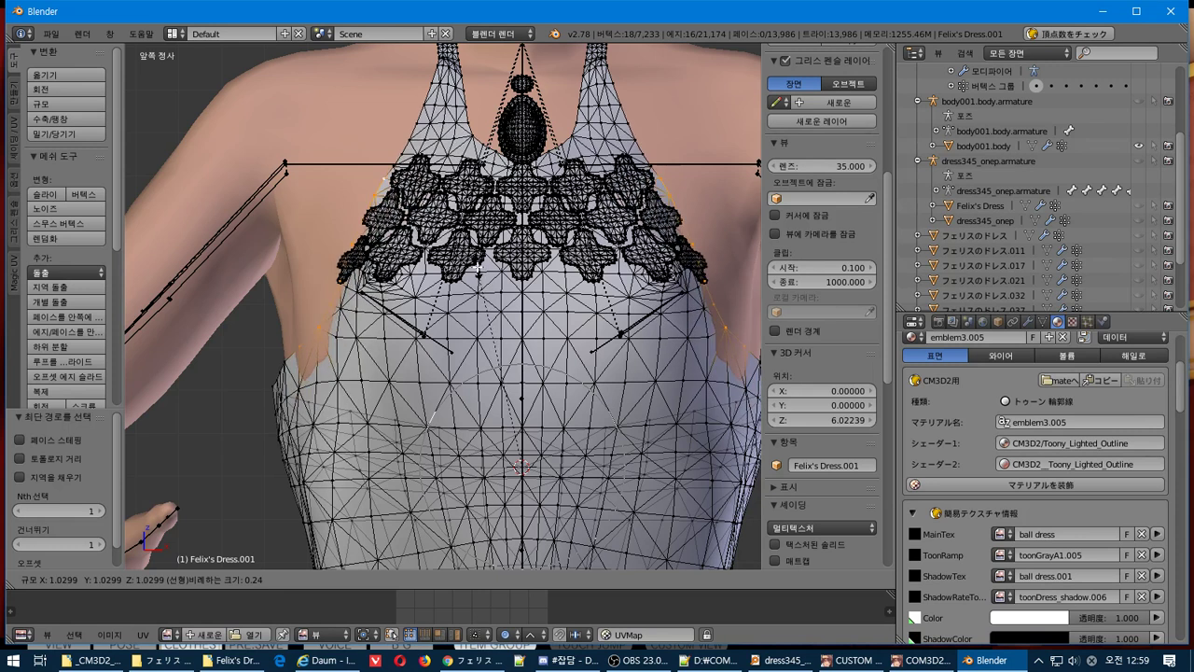
key("x")
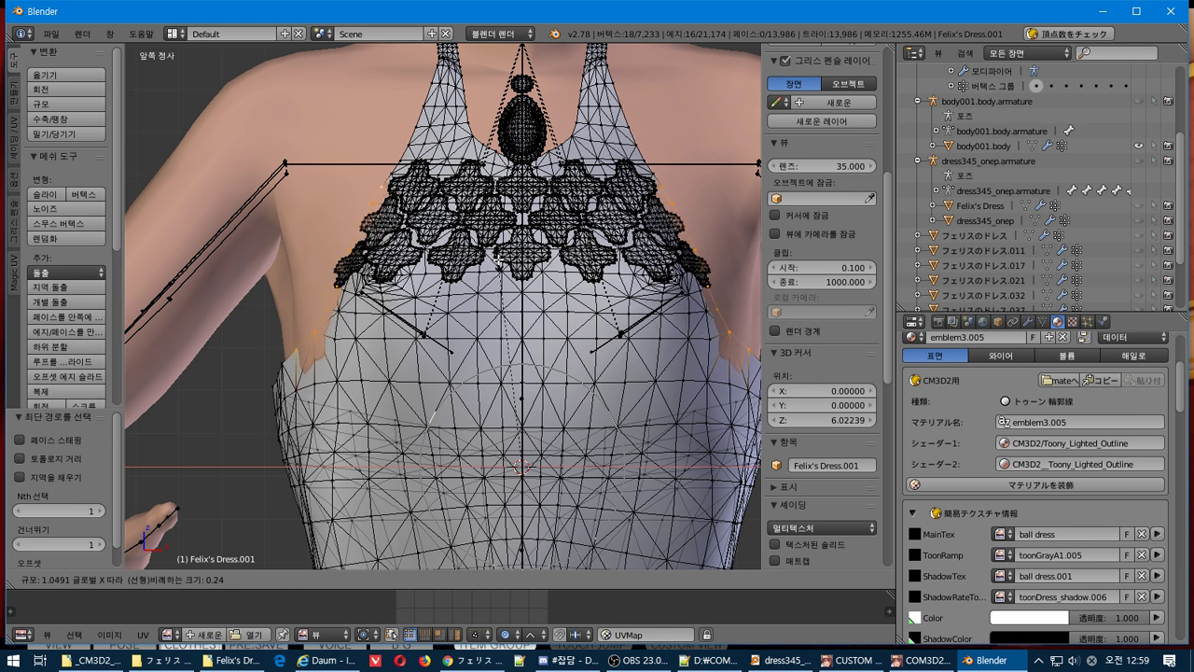
left_click(500, 260)
Deselect the lowest vertex of each armhole edge and scale the rest by about 1.055 along X.
key("b")
middle_click_drag(321, 352, 287, 385)
key("b")
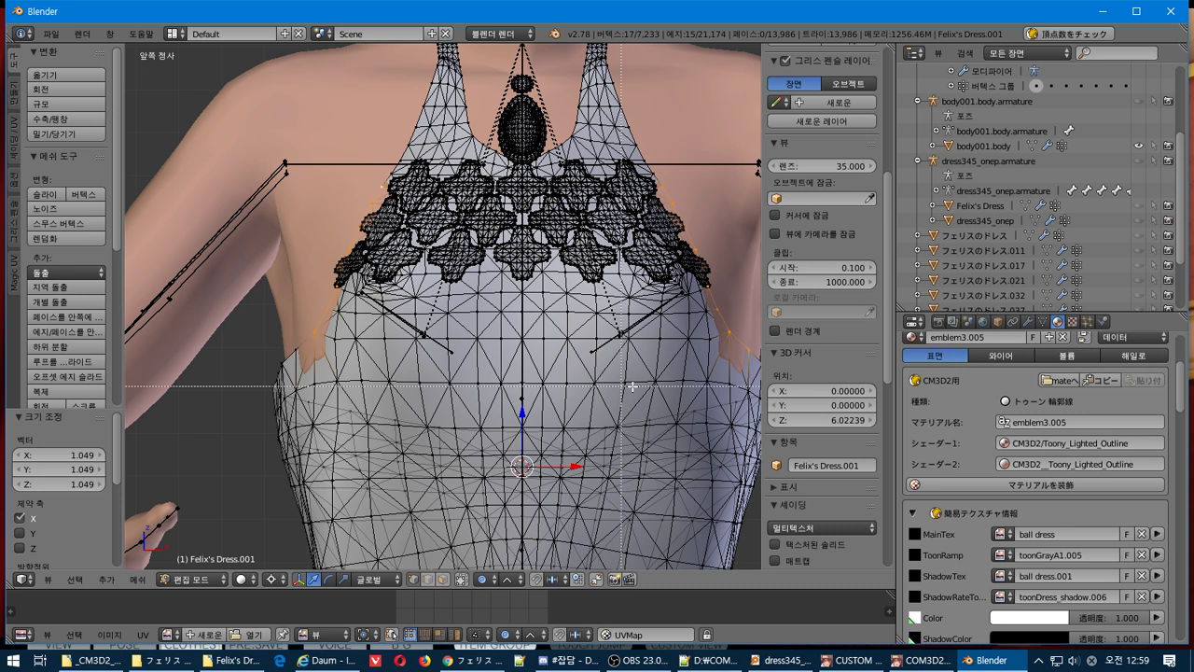
left_click_drag(759, 338, 736, 363)
key("x")
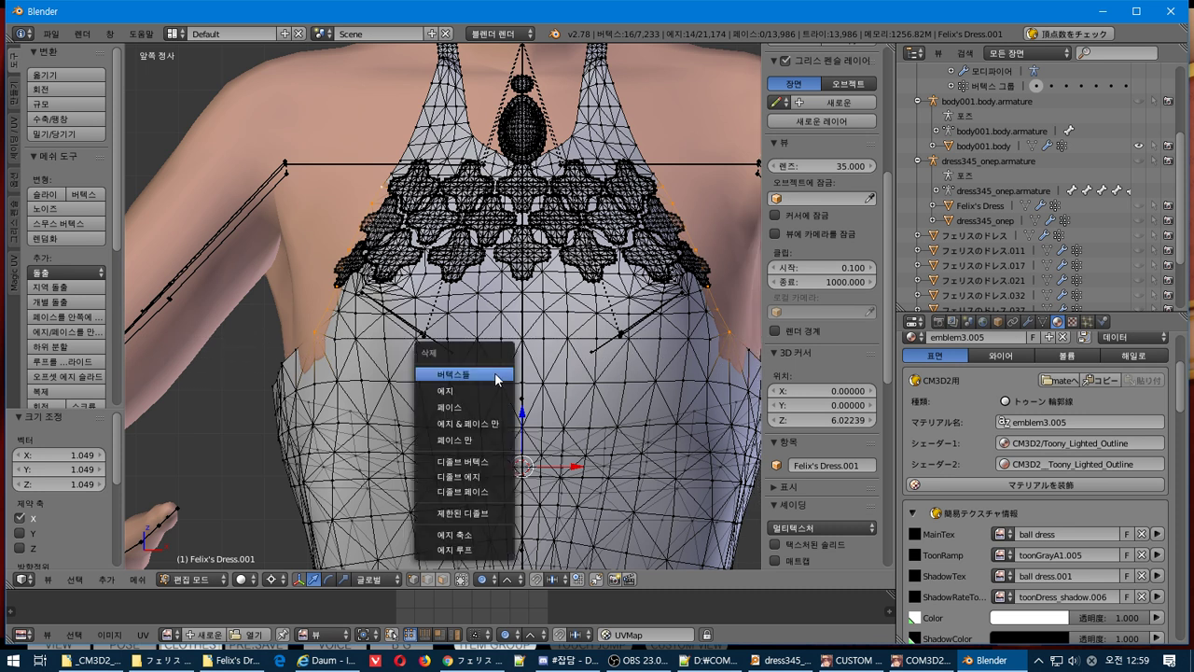
key("Escape")
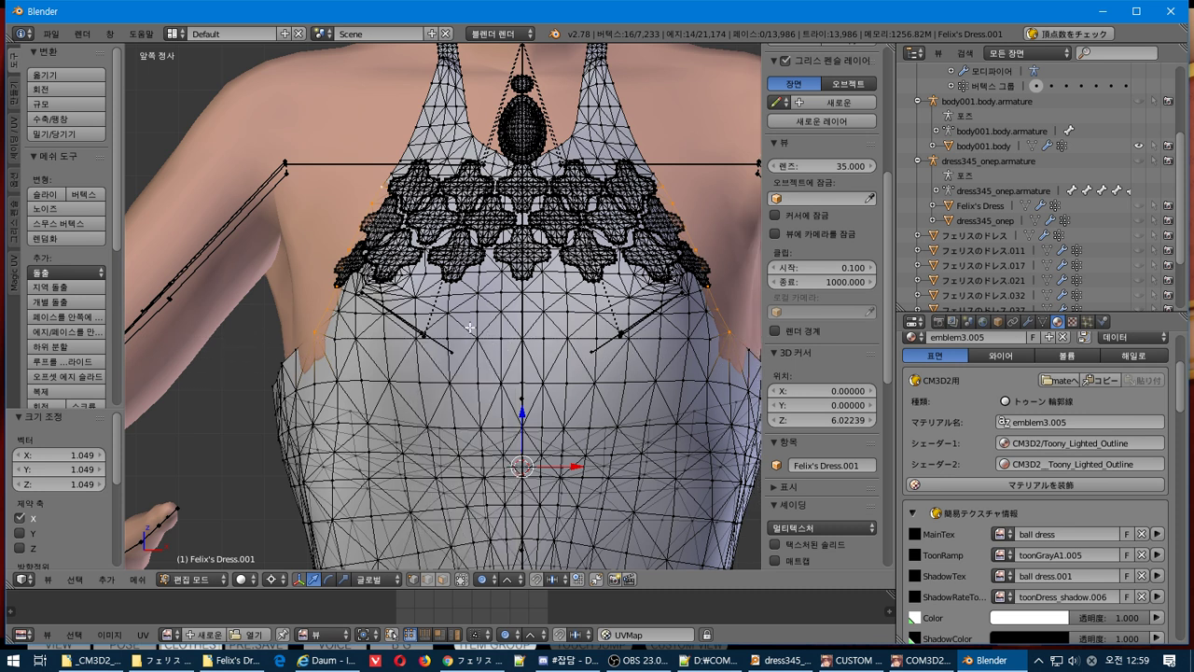
key("s")
key("x")
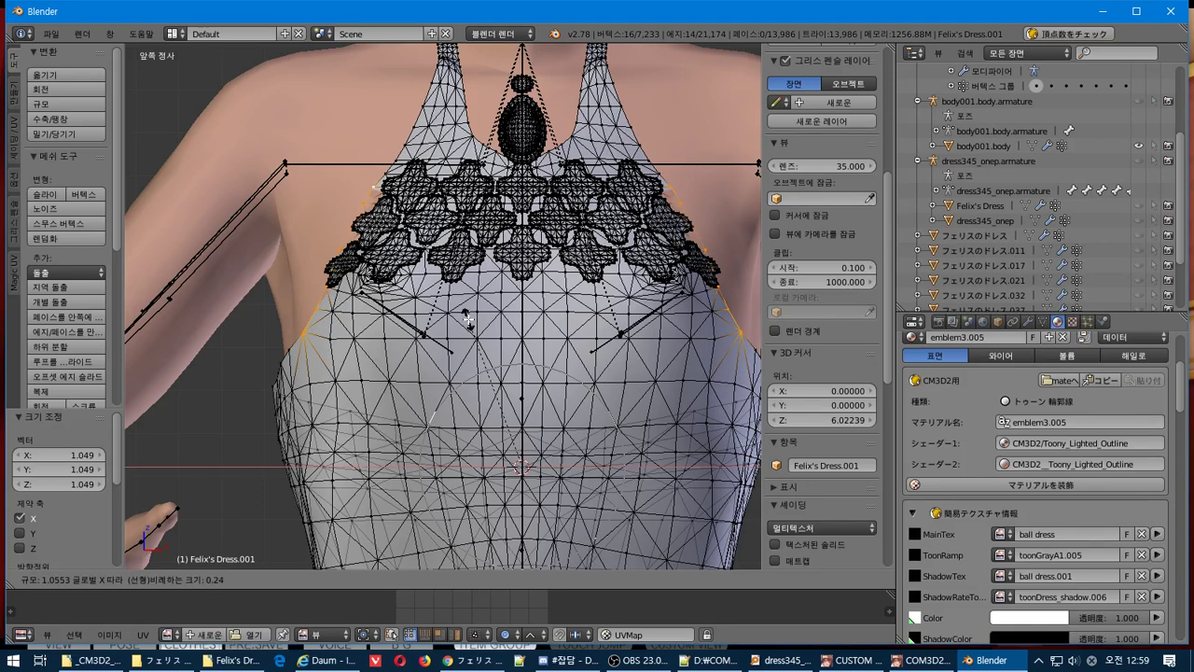
left_click(468, 320)
mouse_move(472, 334)
middle_mouse_down()
mouse_move(433, 338)
mouse_move(473, 340)
middle_mouse_up()
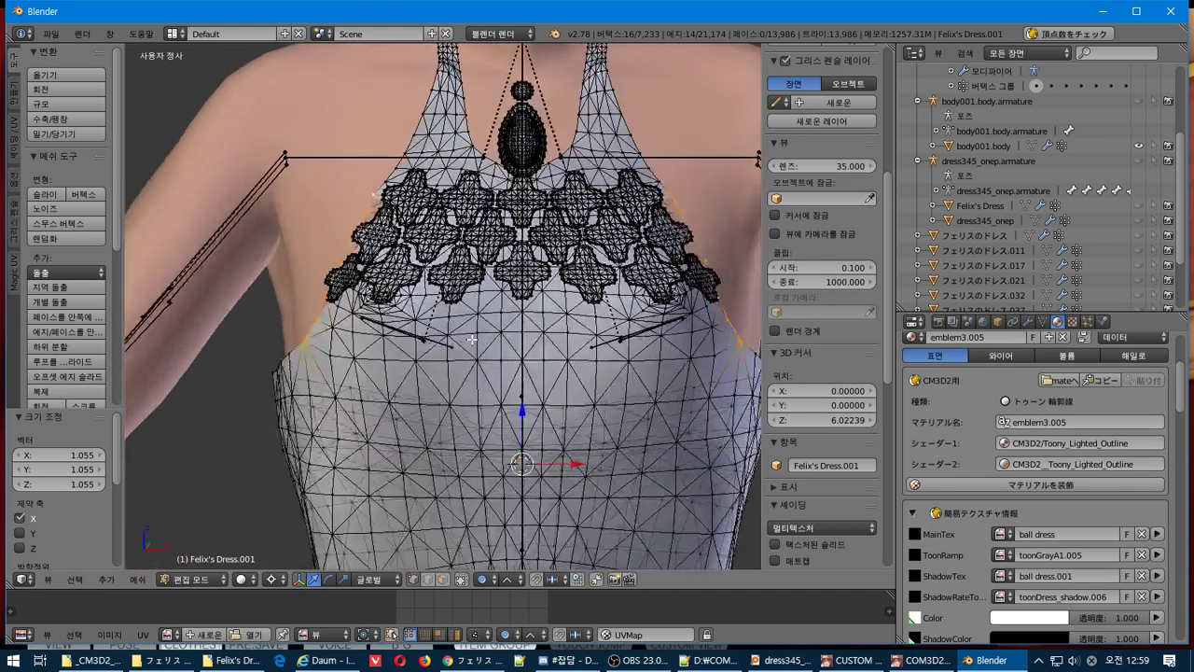
Deselect the two next-lowest vertices of each armhole edge and scale the rest by about 1.058 along X.
key("b")
middle_click_drag(266, 382, 449, 363)
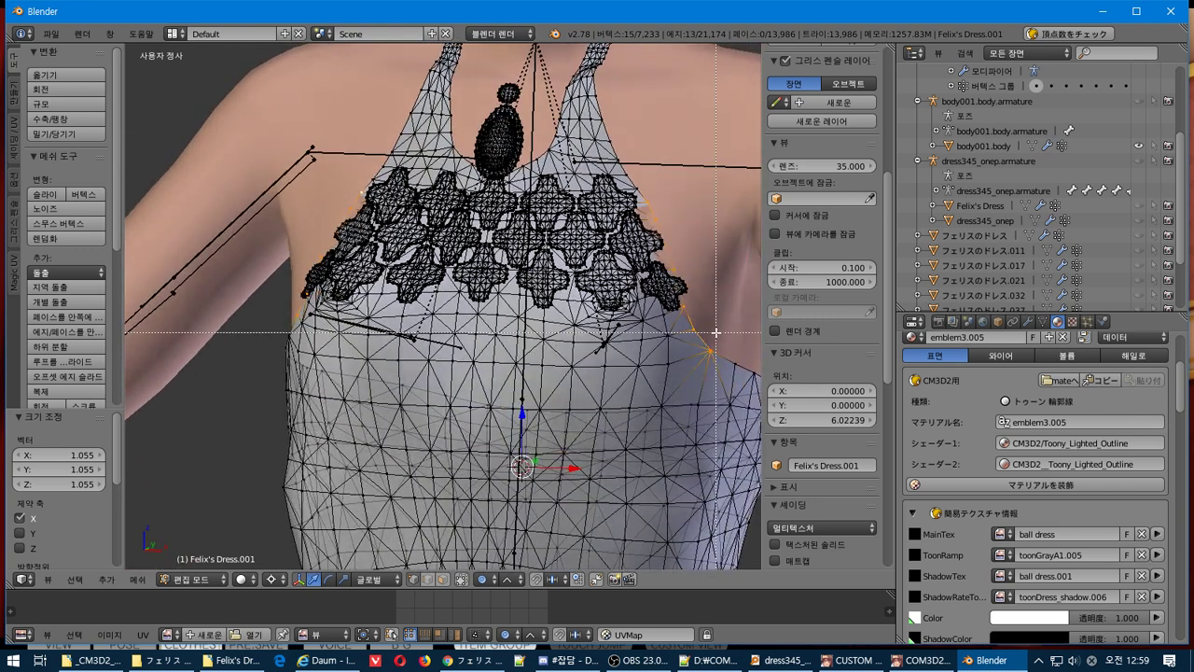
middle_click_drag(715, 330, 632, 403)
middle_click_drag(448, 382, 373, 313)
key("b")
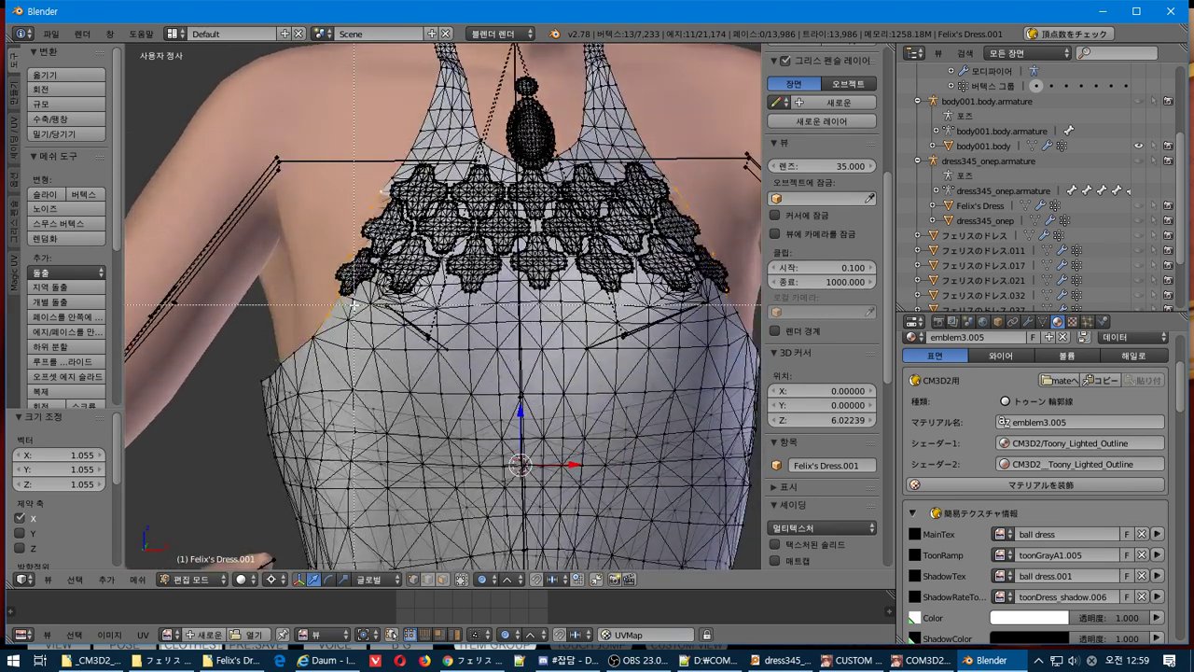
middle_click_drag(317, 342, 525, 347)
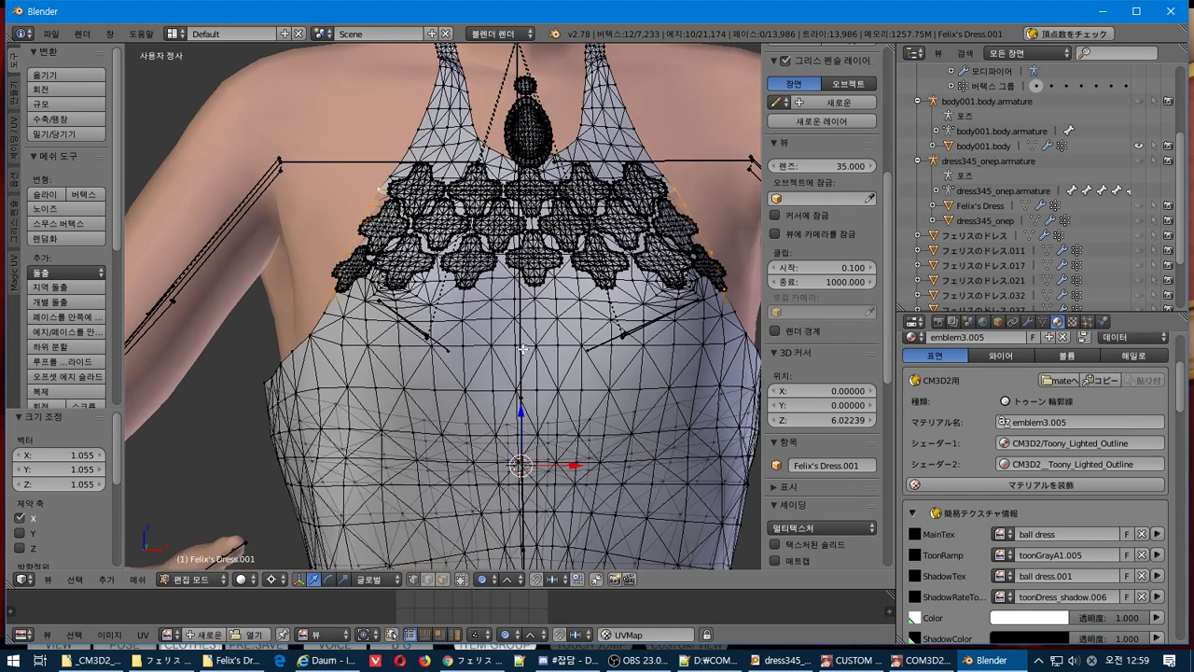
key("s")
key("x")
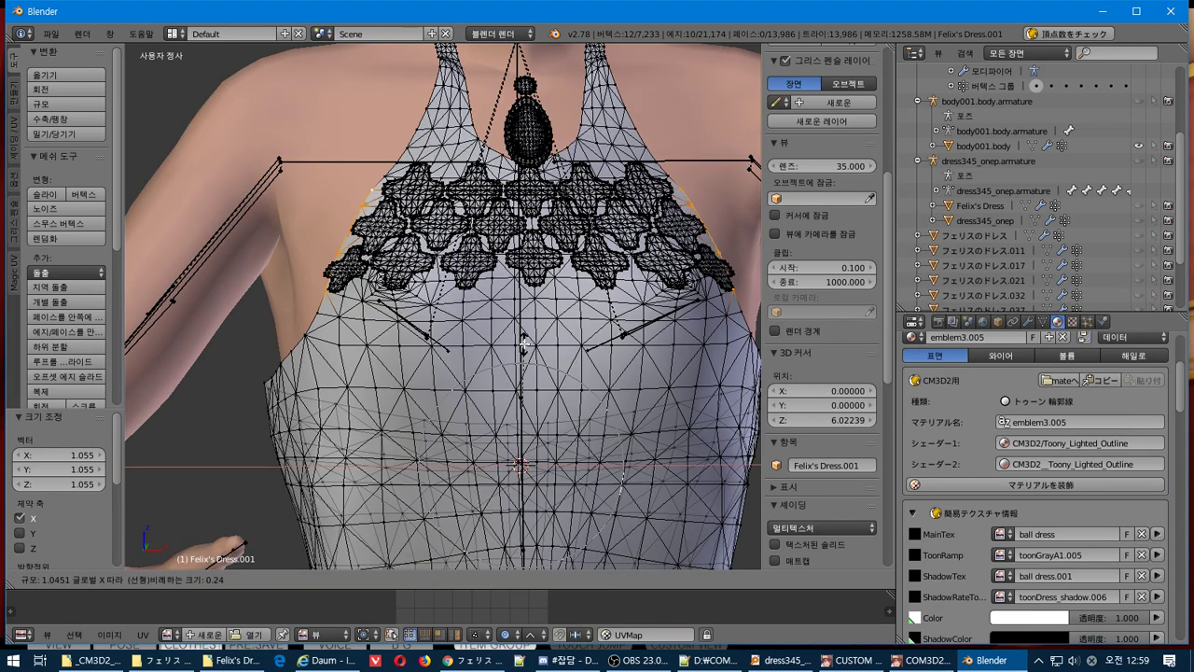
left_click(527, 345)
middle_click_drag(527, 345, 419, 359)
In right side view, replace the selection with a box selection of the whole neck strap.
middle_click_drag(384, 358, 704, 51)
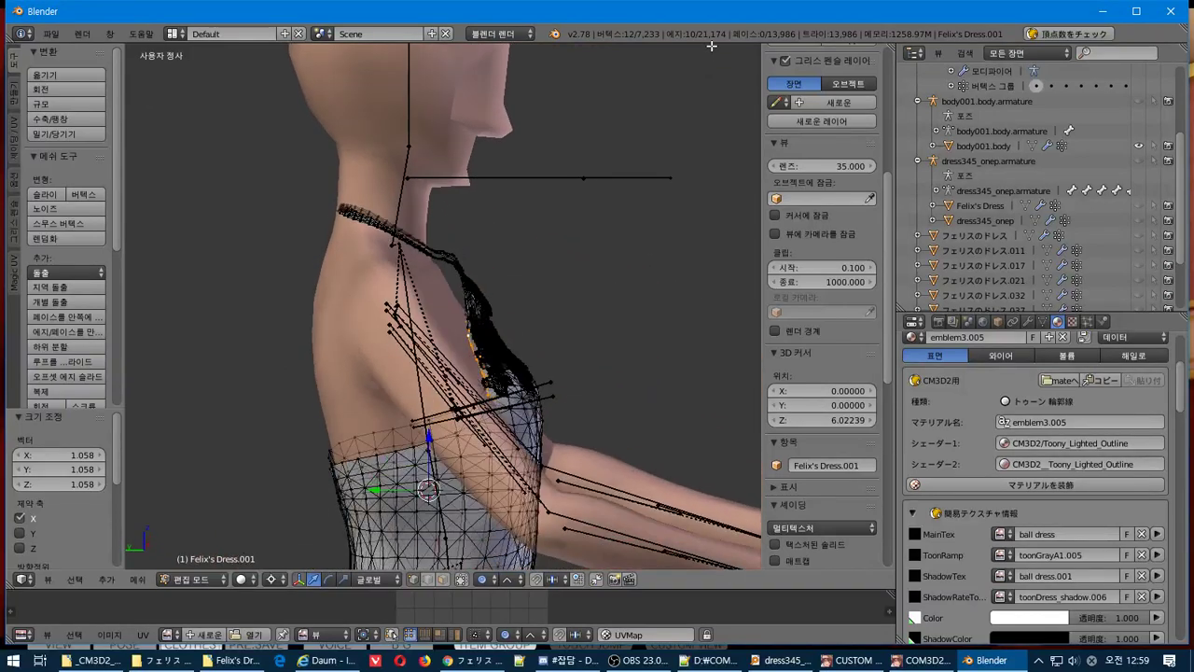
scroll(640, 134, "up", 4)
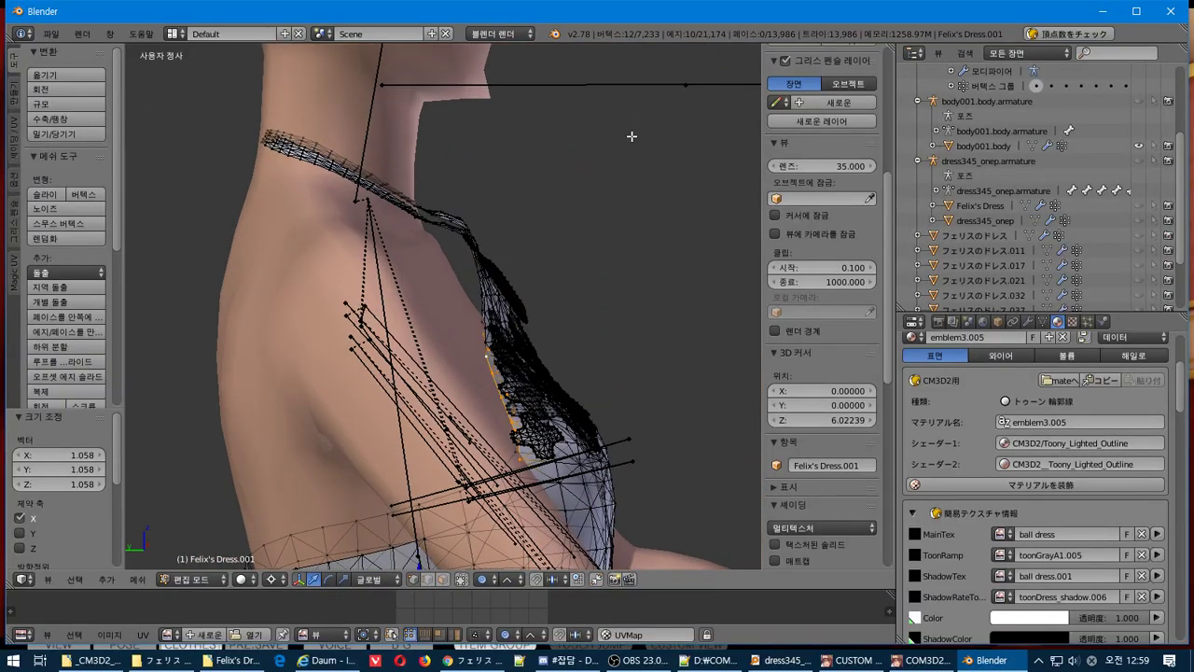
key("KP_3")
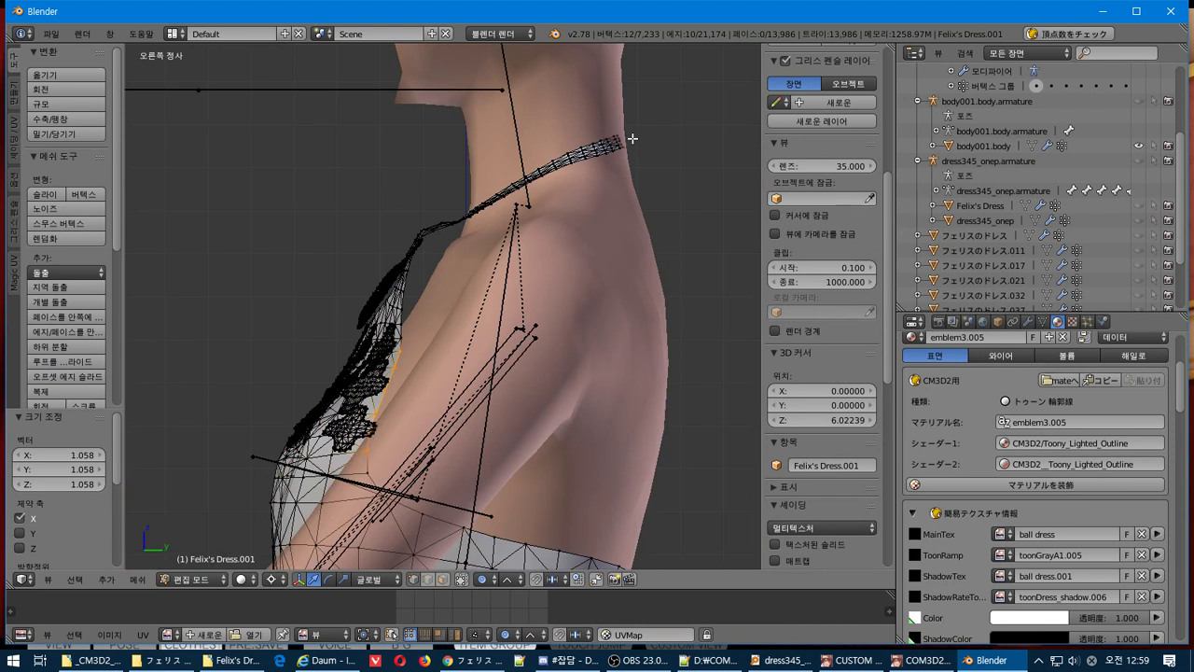
key("a")
key("b")
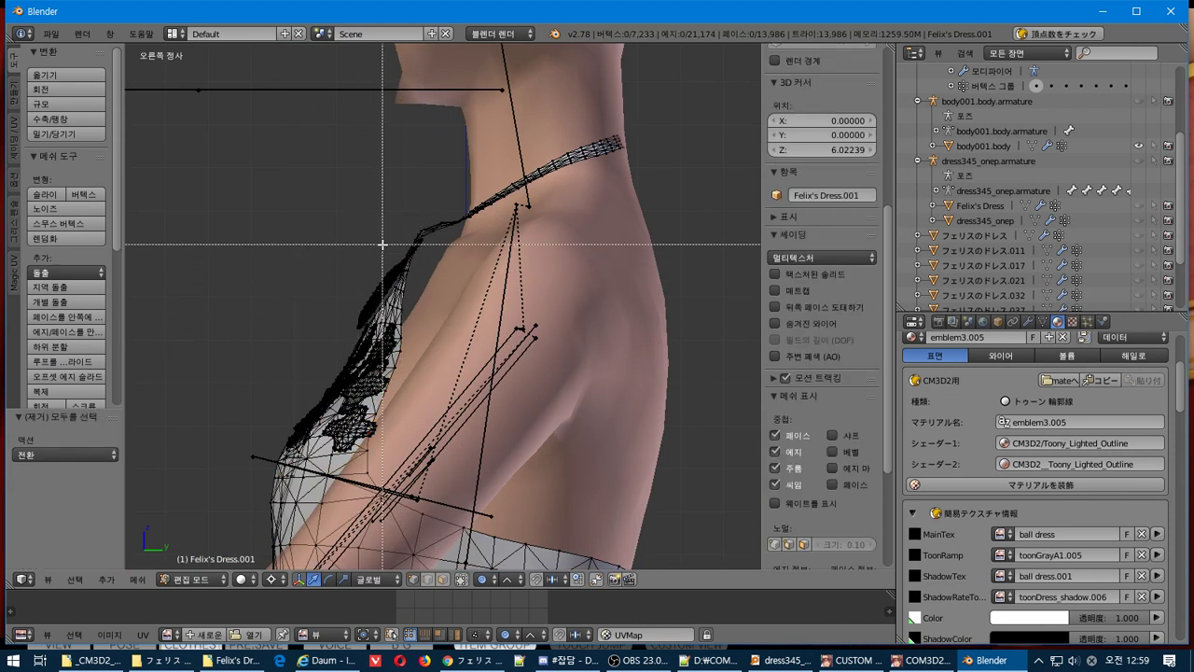
left_click_drag(333, 239, 757, 51)
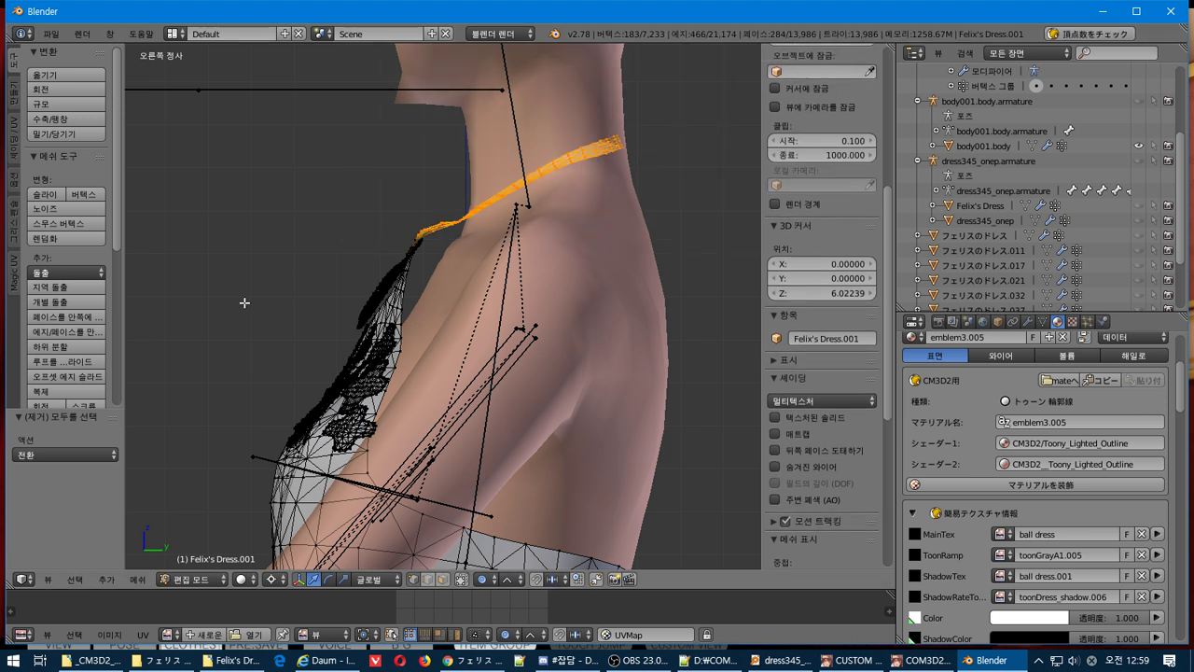
Move the neck strap 0.099 along Y with a proportional editing size of 0.35.
key("g")
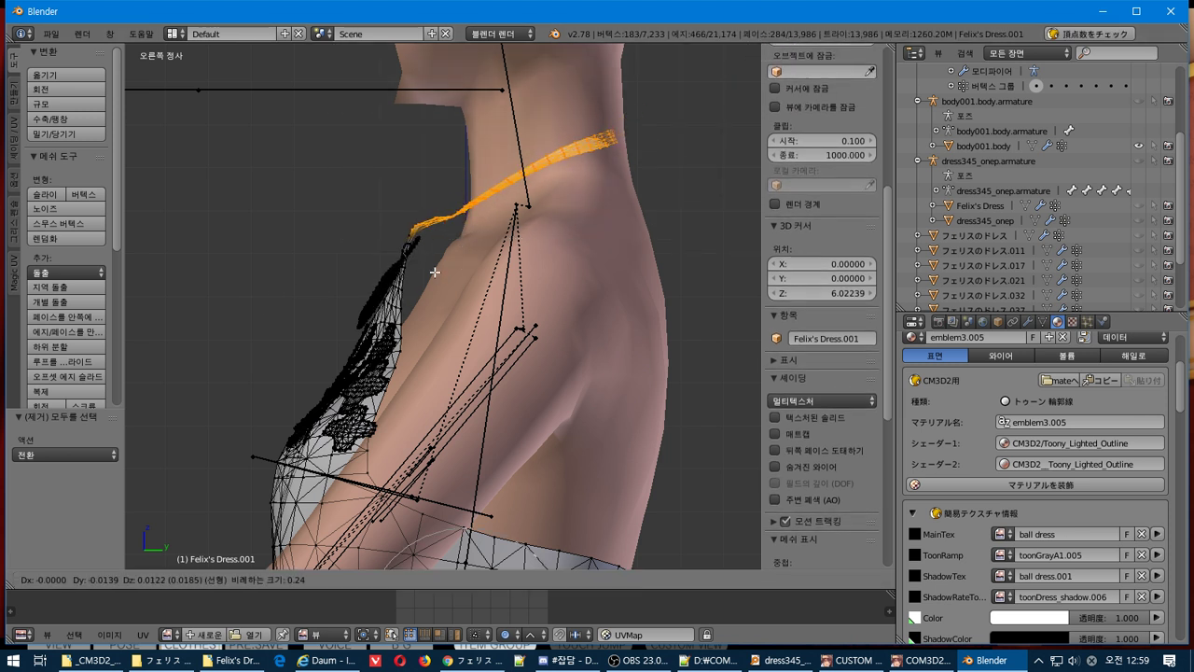
key("y")
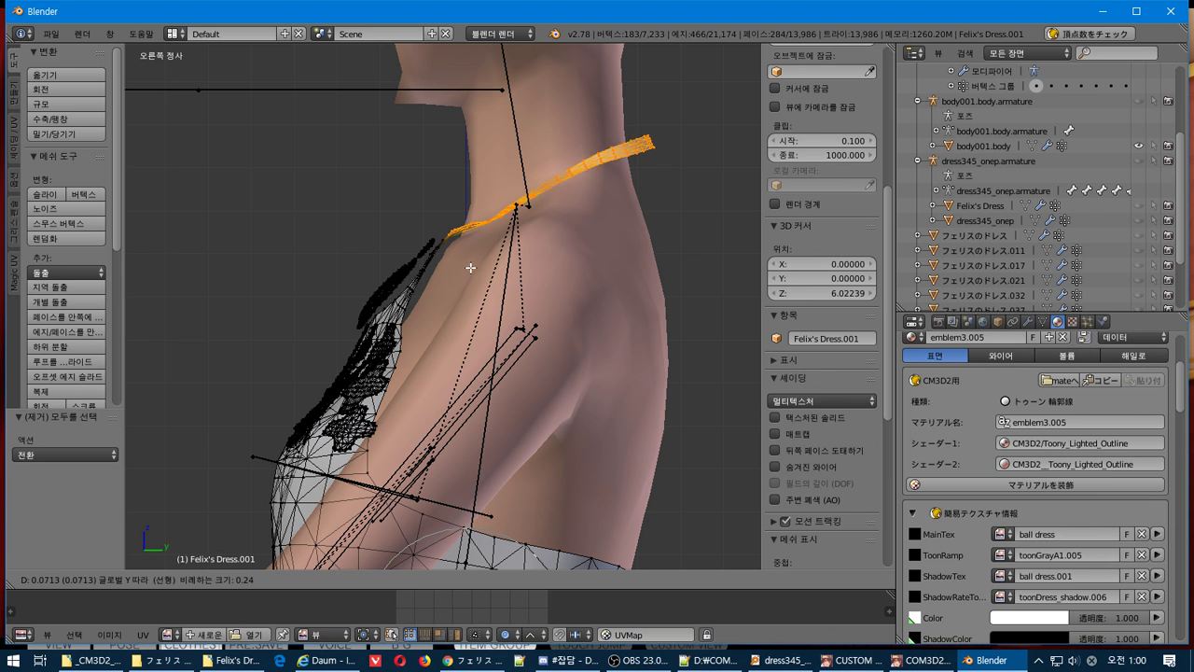
scroll(455, 264, "up", 4)
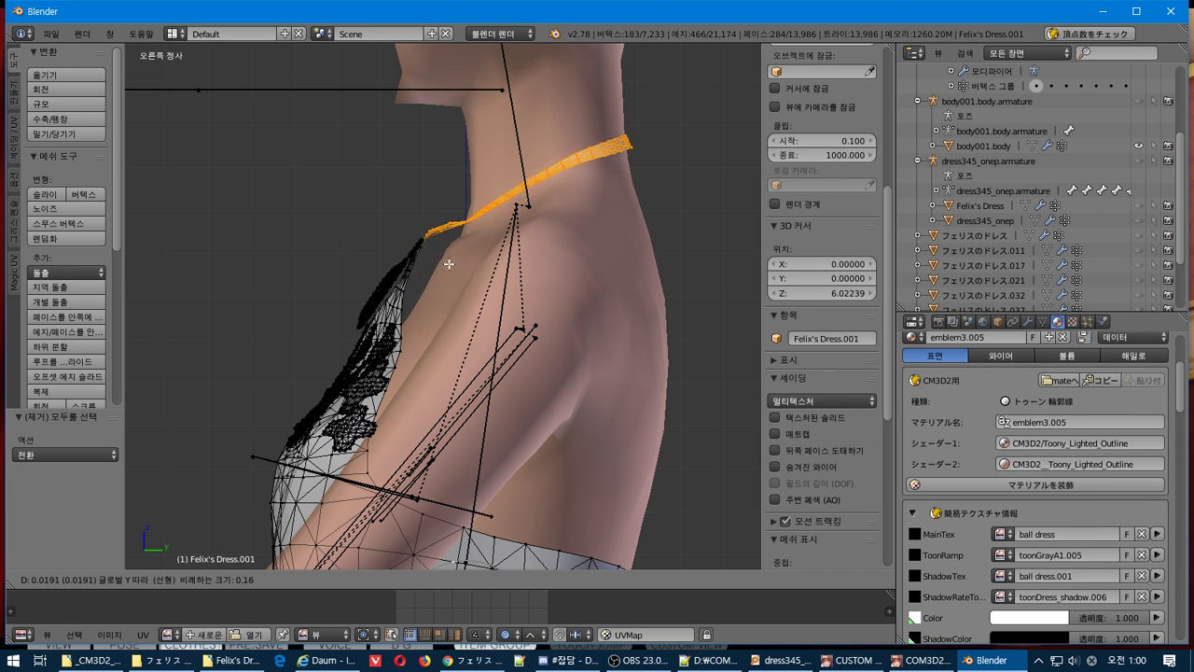
scroll(452, 264, "down", 7)
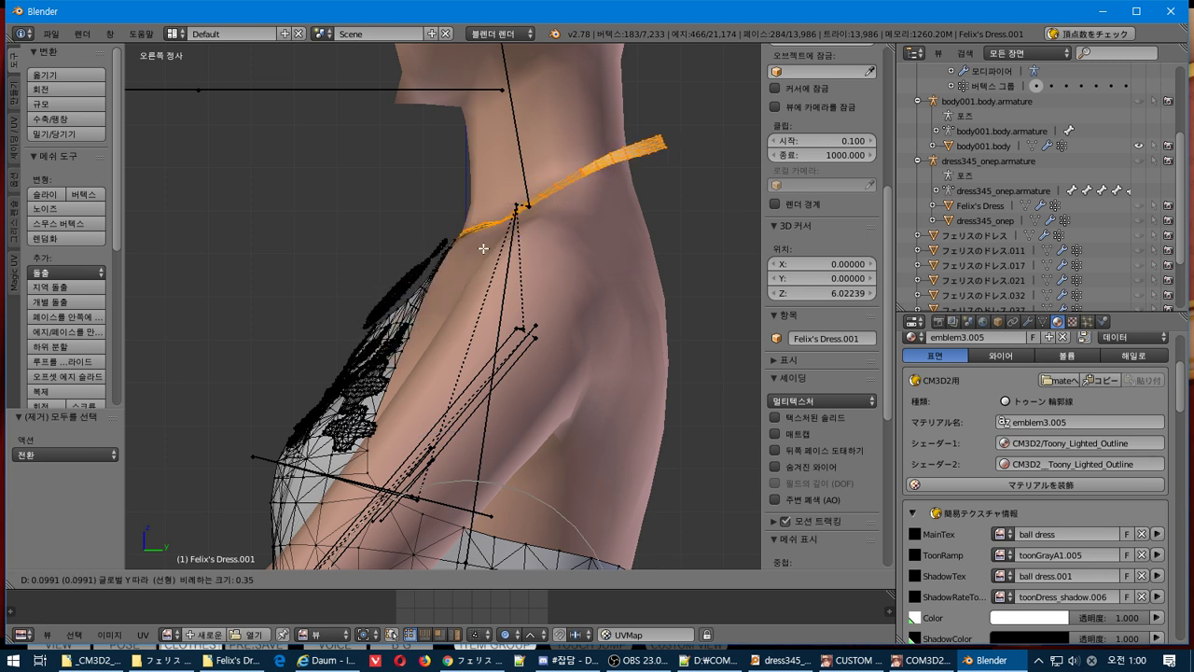
left_click(484, 248)
Move the neck strap a further 0.019 along Y, keeping the proportional size at 0.35.
middle_click_drag(483, 248, 542, 250)
key("g")
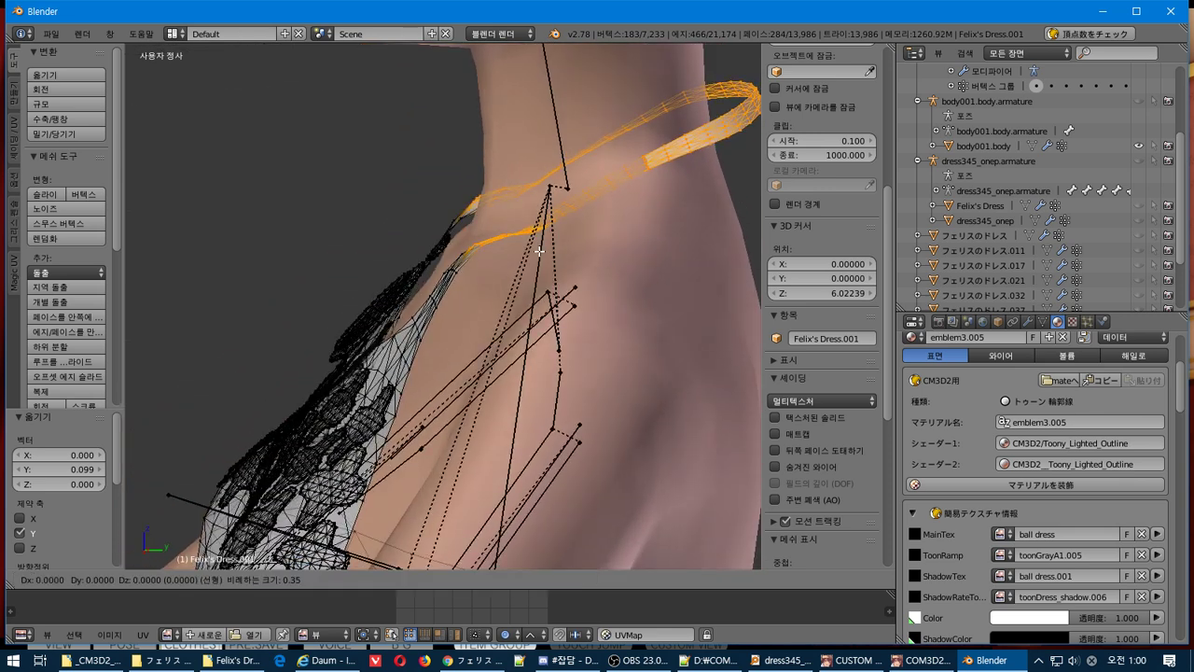
key("y")
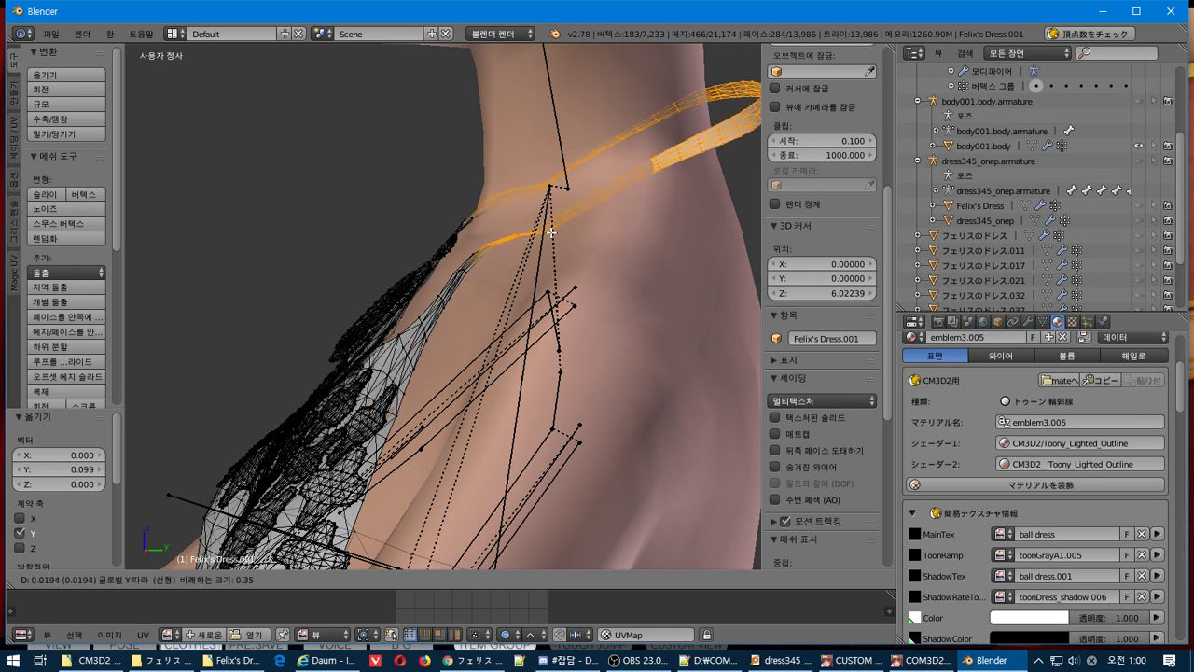
left_click(551, 232)
middle_click_drag(552, 233, 571, 251)
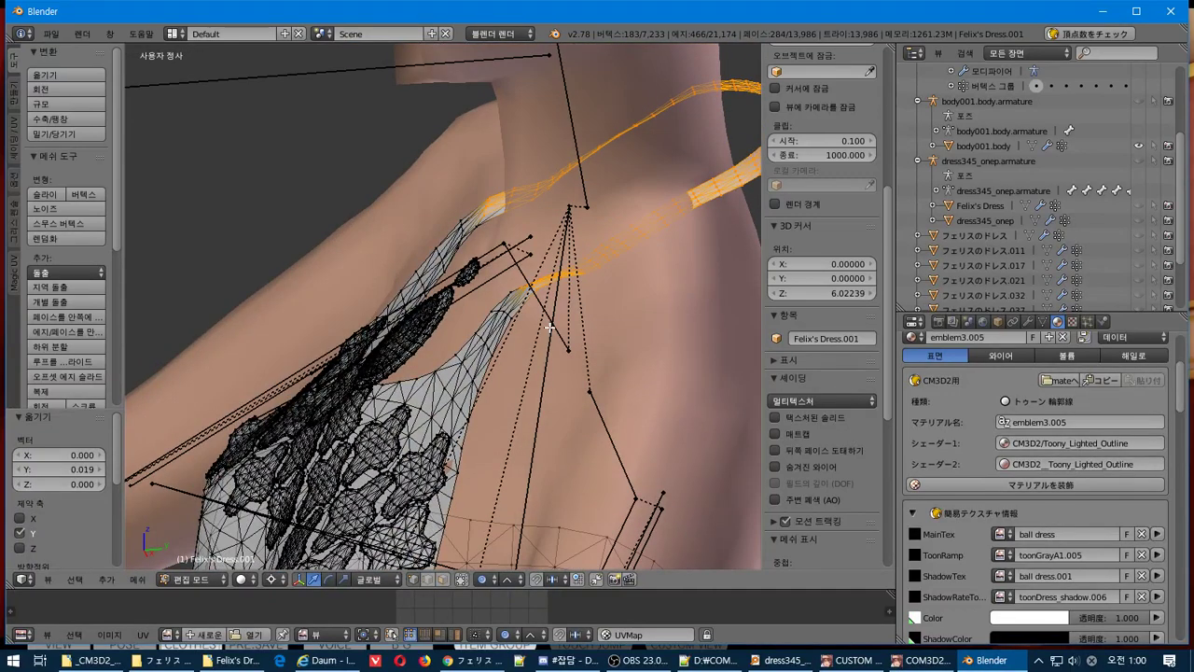
Shrink the neck strap selection by one ring and deselect the few leftover vertices near its front end.
key("ctrl+KP_Subtract")
middle_click_drag(550, 326, 674, 351)
key("b")
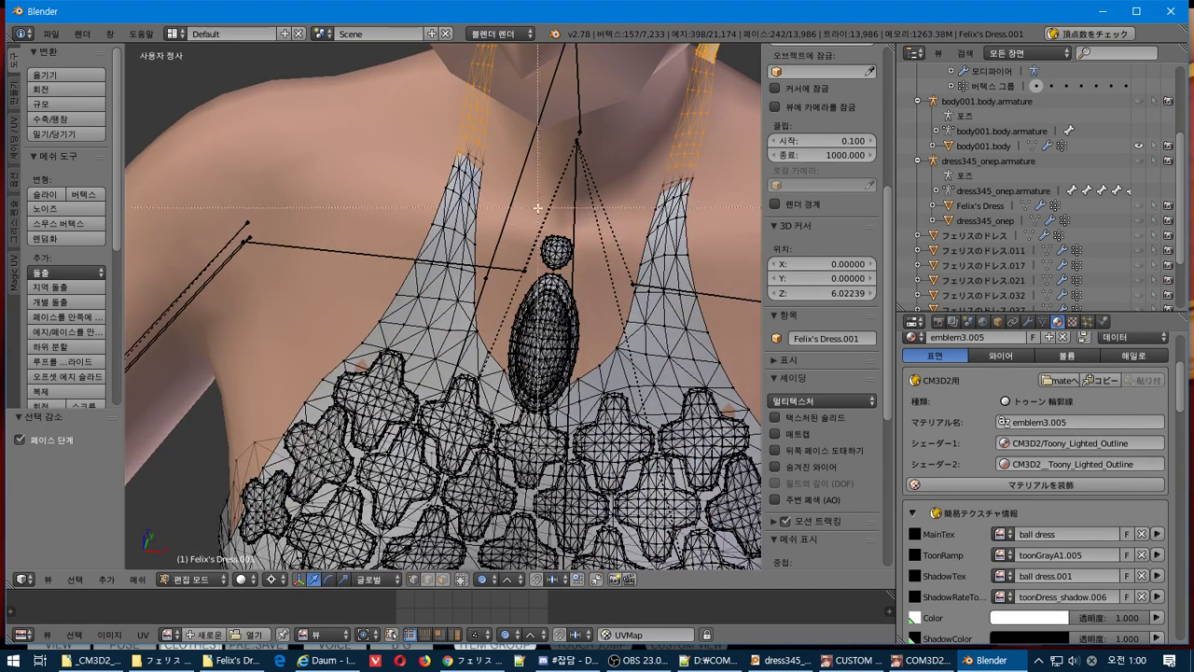
middle_click_drag(401, 210, 403, 209)
middle_click_drag(403, 209, 561, 222)
Move the reduced neck strap selection by -0.100 along Y with a smaller proportional editing radius.
key("g")
key("y")
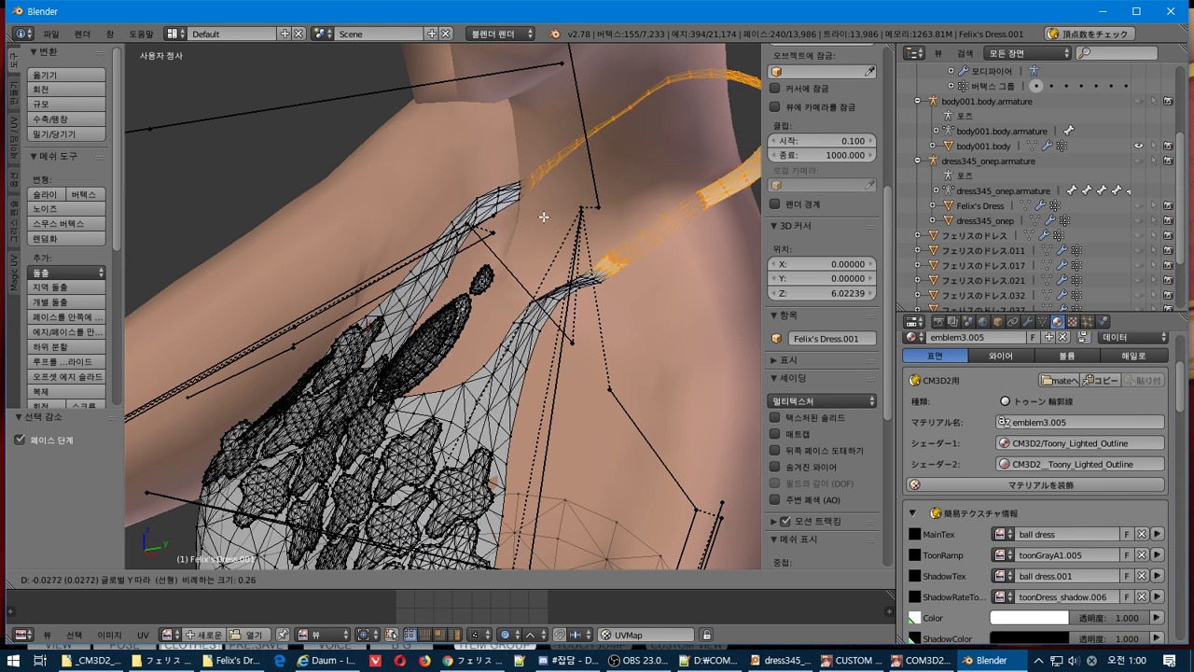
scroll(522, 205, "up", 7)
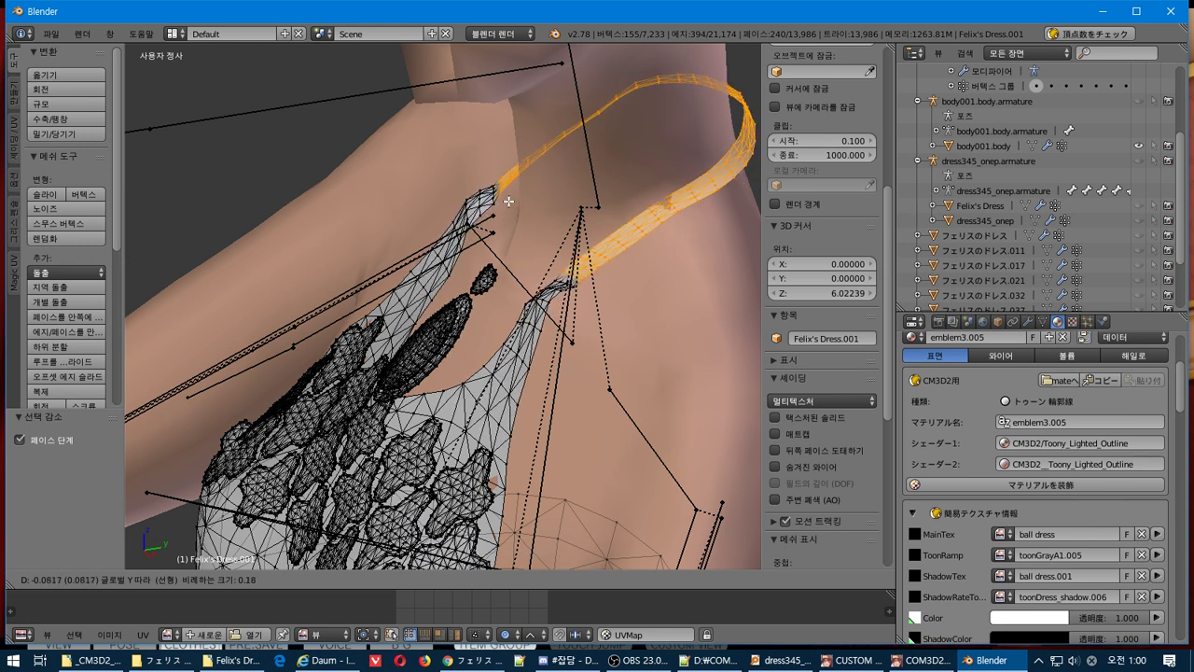
left_click(497, 202)
middle_click_drag(497, 202, 580, 242)
Return to Object Mode and inspect how the whole dress fits the body.
scroll(580, 243, "down", 6)
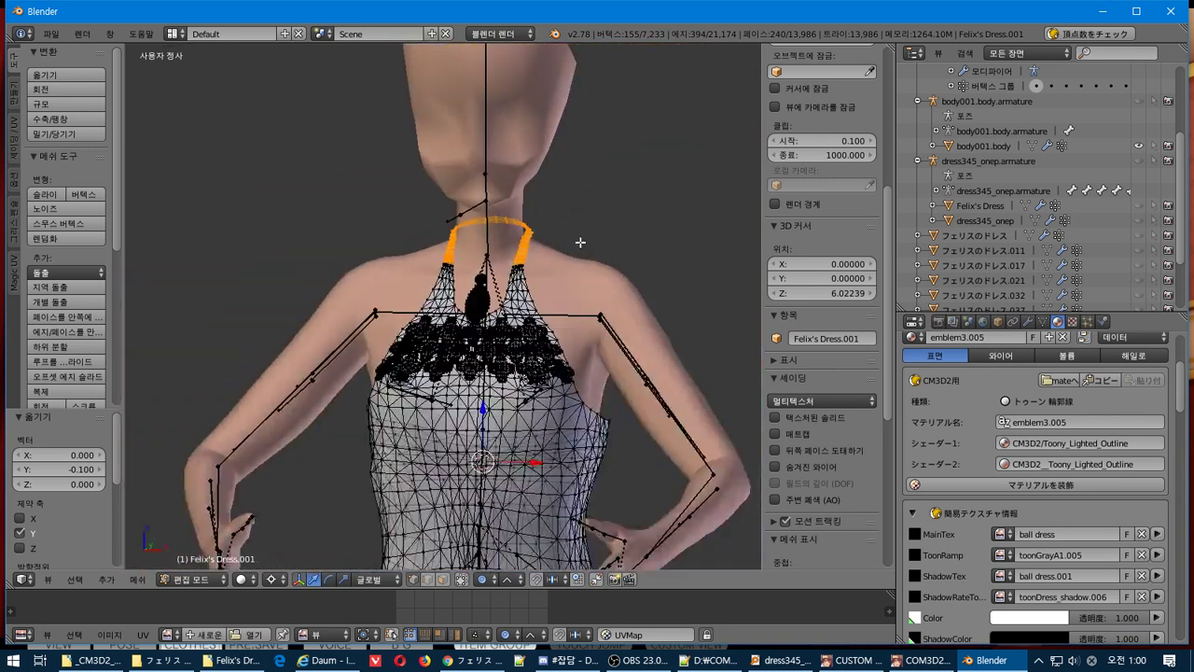
key("Tab")
scroll(588, 291, "down", 3)
middle_click_drag(584, 320, 647, 386)
scroll(529, 312, "up", 4)
scroll(529, 311, "down", 4)
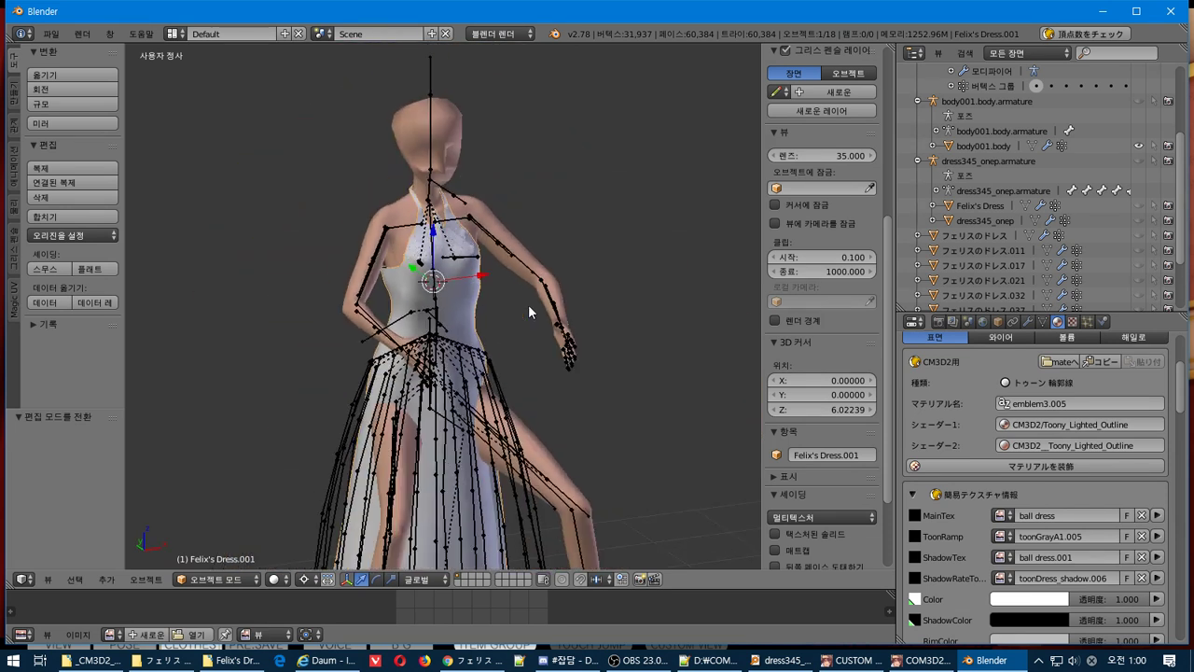
Make dress345_onep visible and select it together with Felix's Dress.001, keeping Felix's Dress.001 as the active object.
left_click(1138, 220)
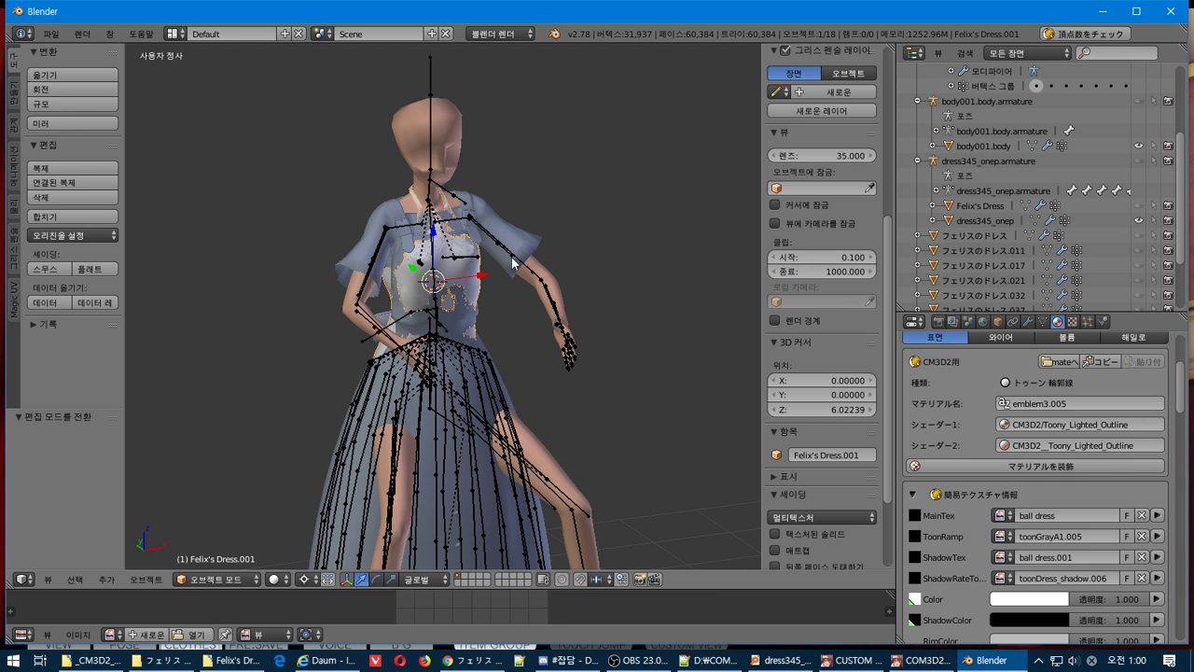
key("Tab")
key("Tab")
right_click(509, 243)
right_click(463, 272)
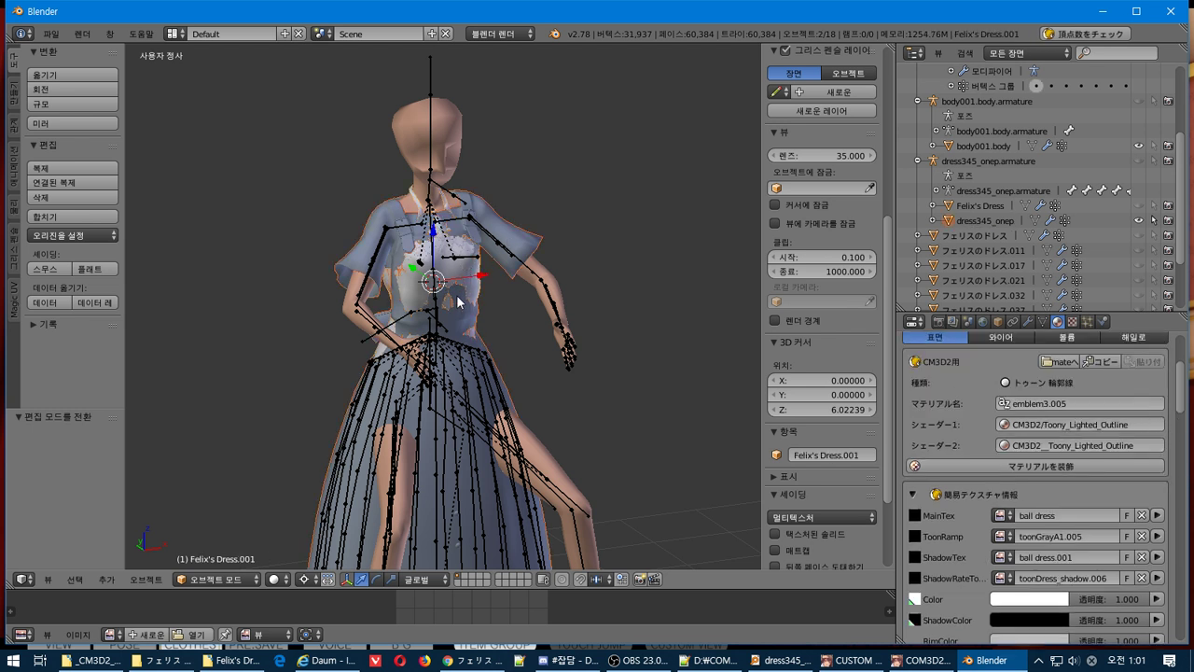
Run Quick Weight Transfer from dress345_onep to Felix's Dress.001 with the reference element set to nearest vertex.
left_click(1042, 321)
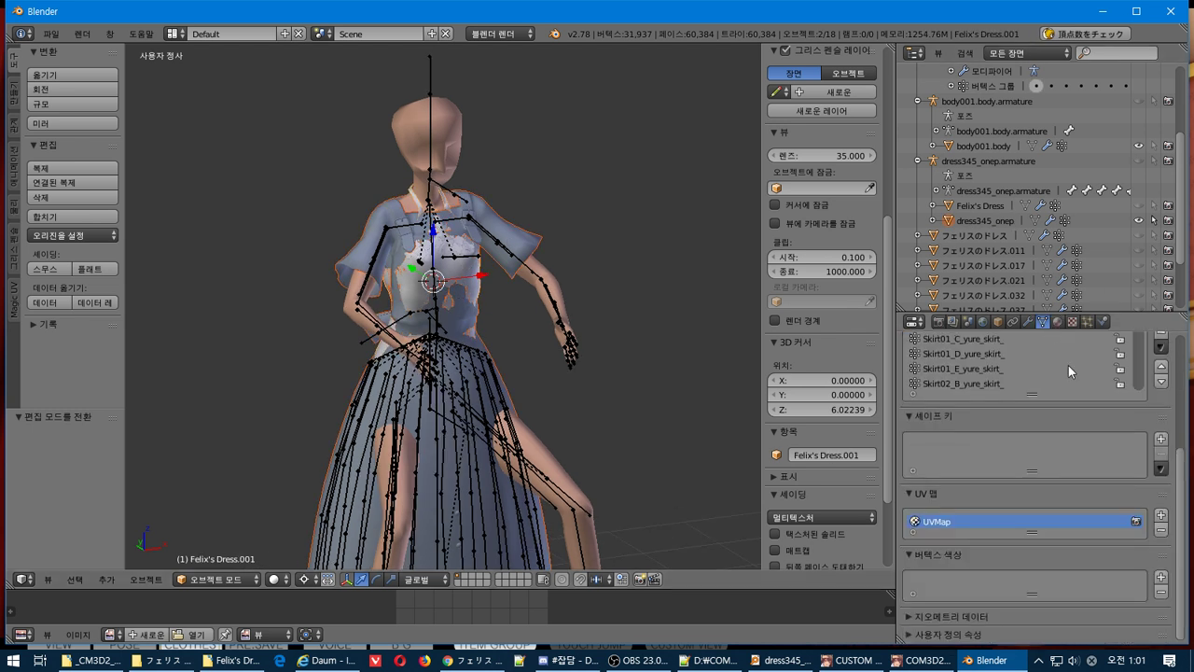
scroll(1087, 396, "up", 2)
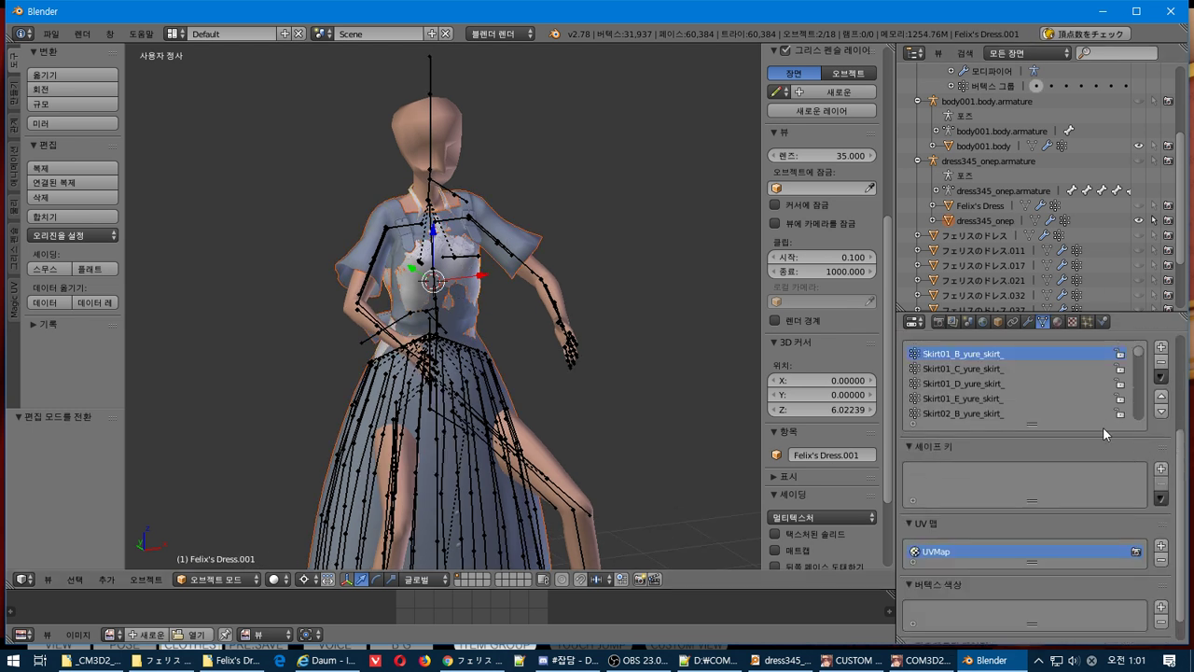
left_click(1160, 376)
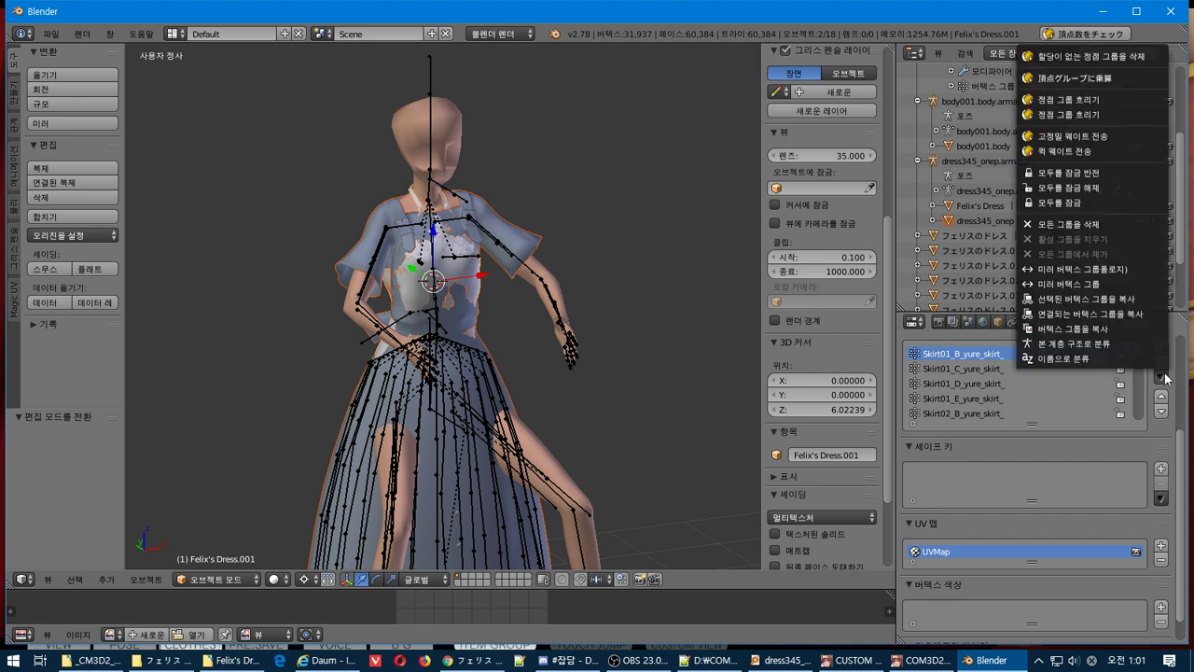
left_click(1096, 151)
left_click(1096, 207)
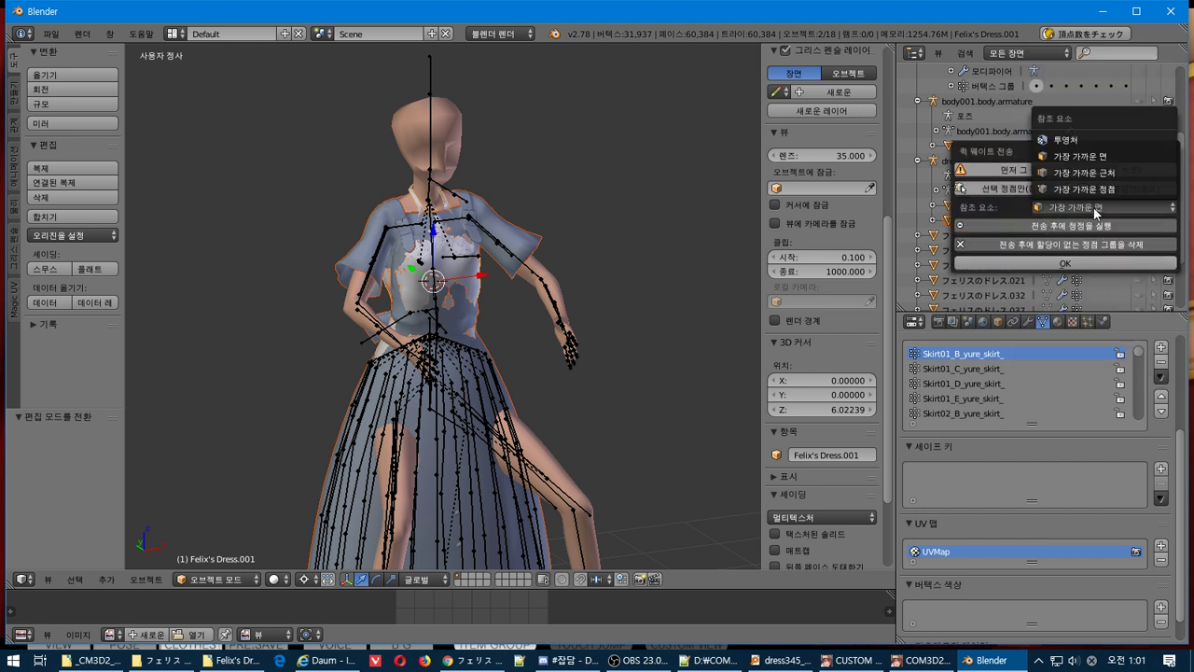
left_click(1103, 189)
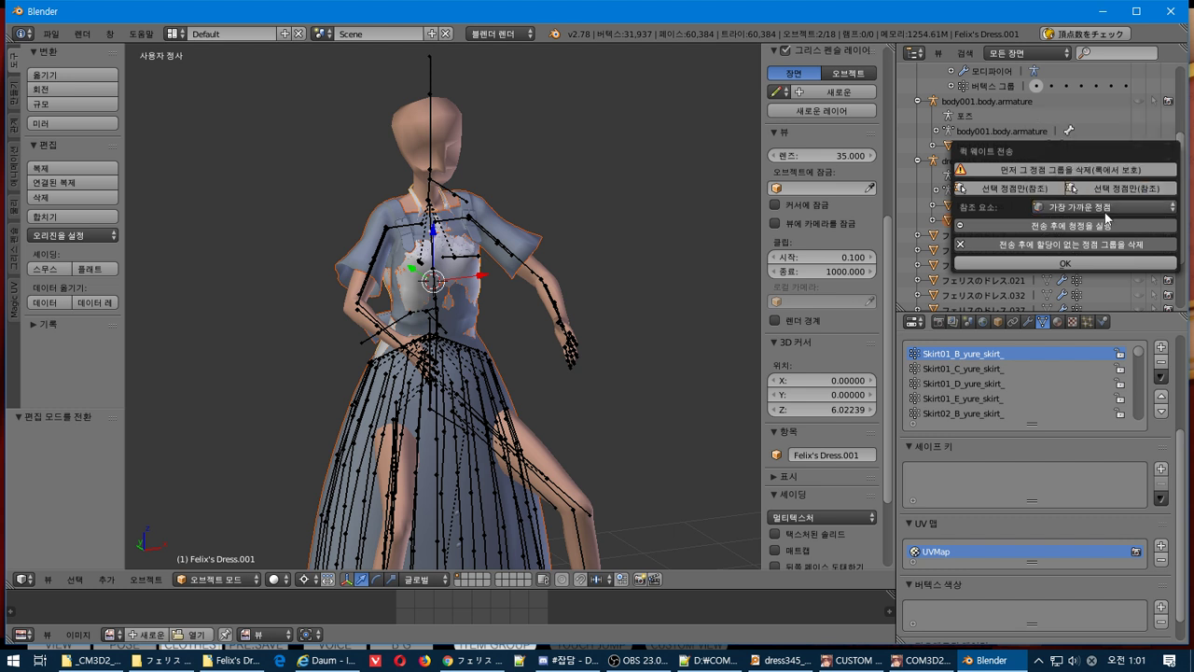
left_click(1097, 262)
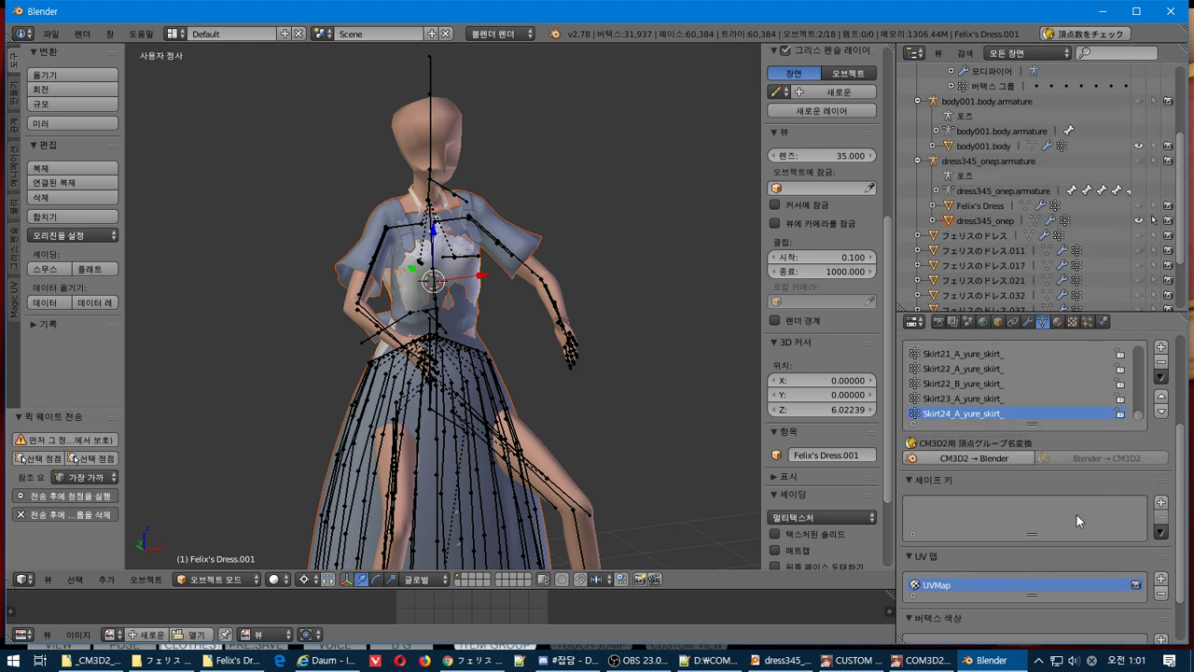
Run Quick Shape Key Transfer from dress345_onep to Felix's Dress.001 with its default options.
left_click(1160, 530)
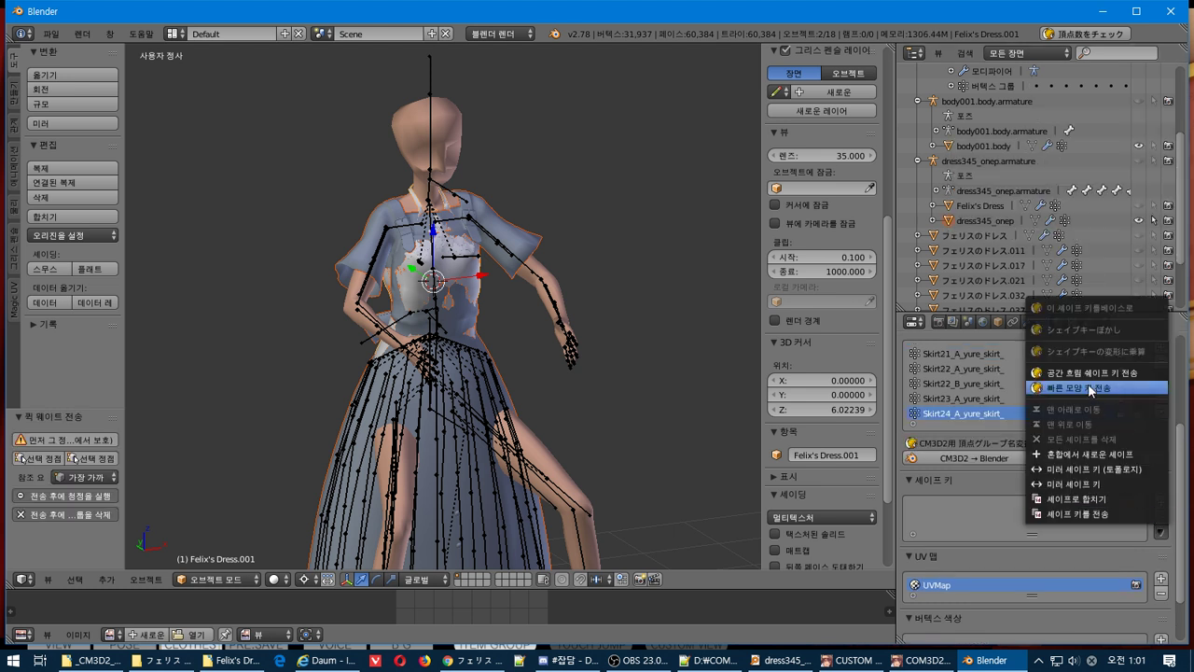
left_click(1115, 390)
left_click(1108, 461)
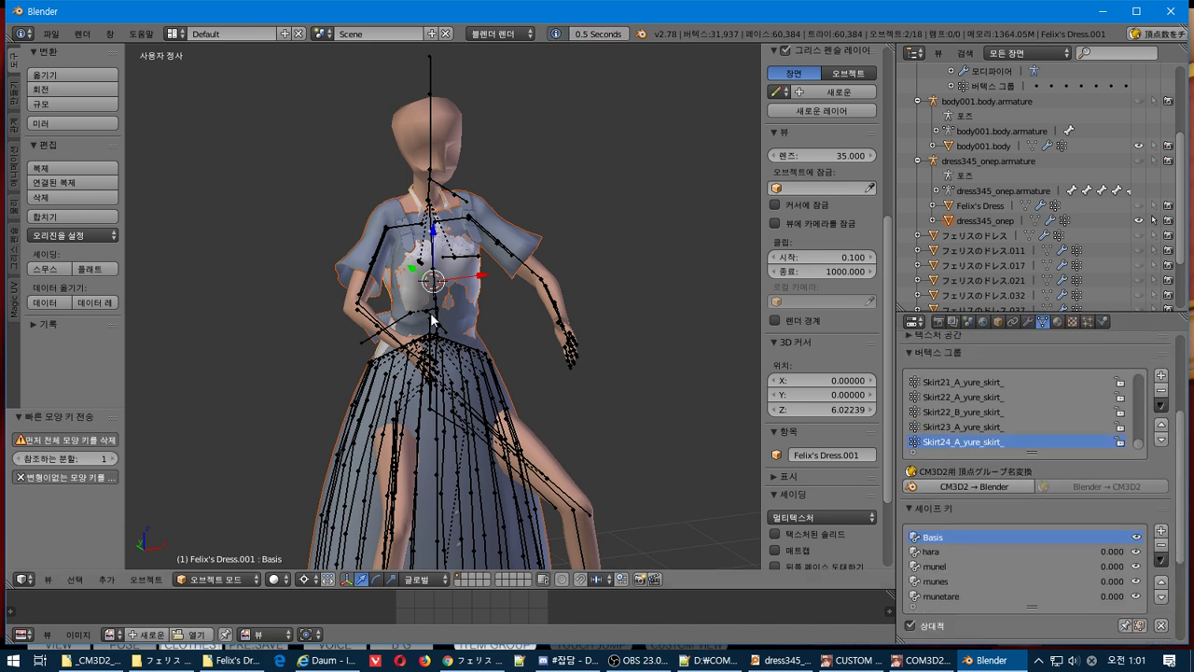
key("alt+a")
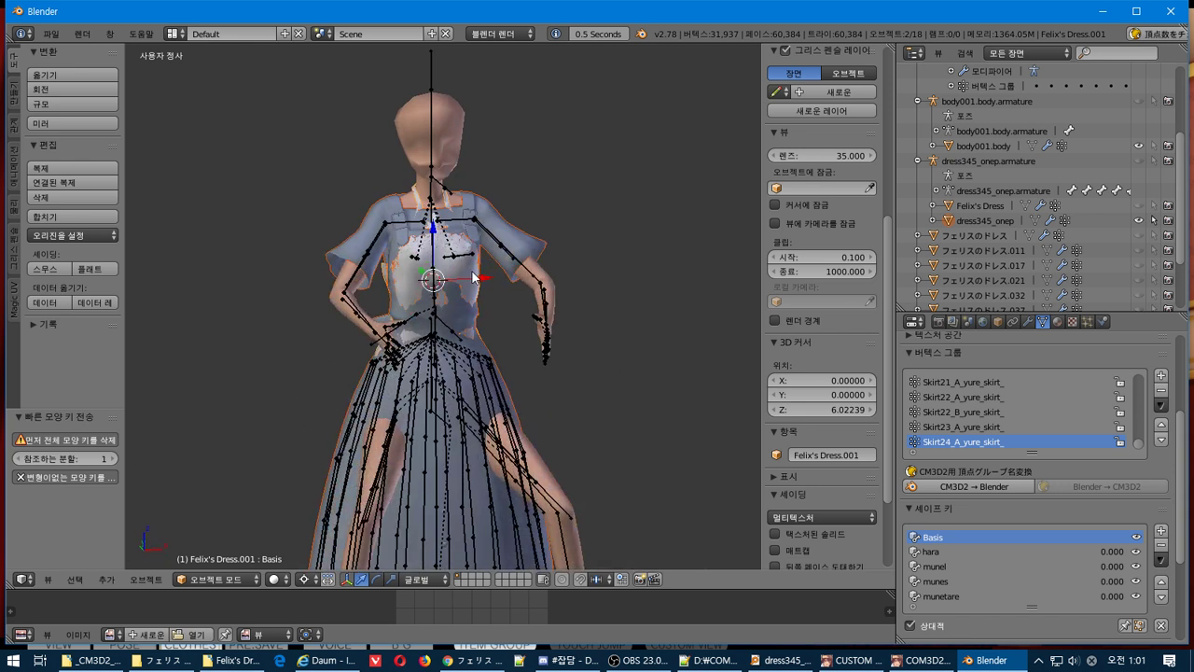
right_click(452, 271)
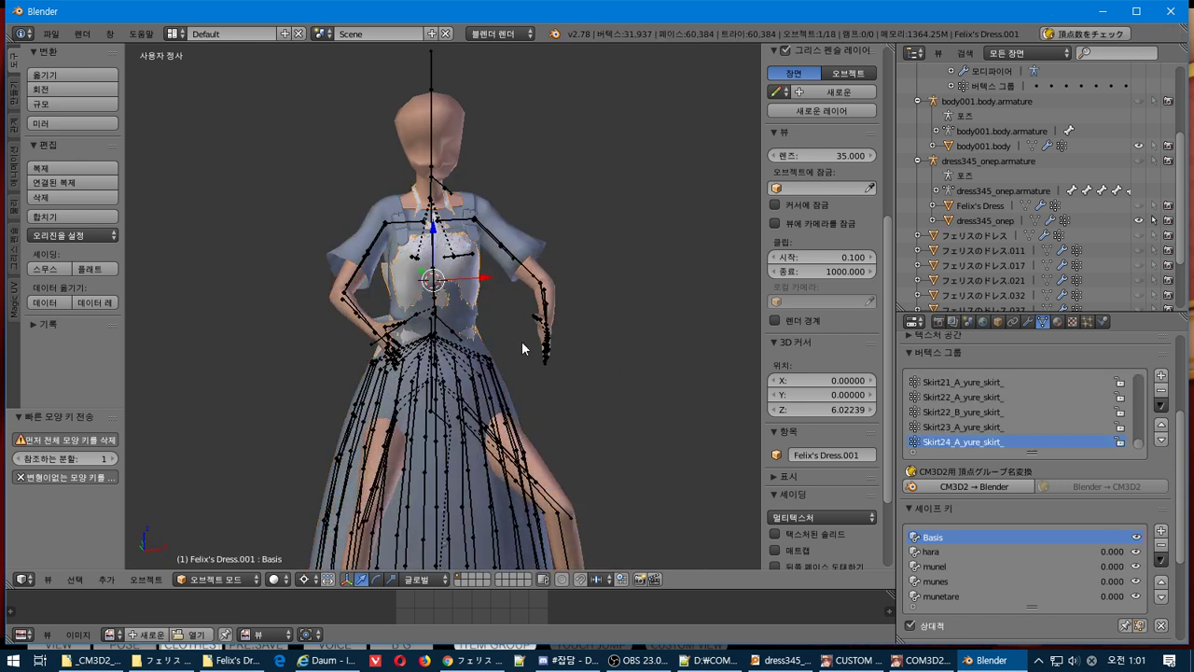
key("Tab")
key("Tab")
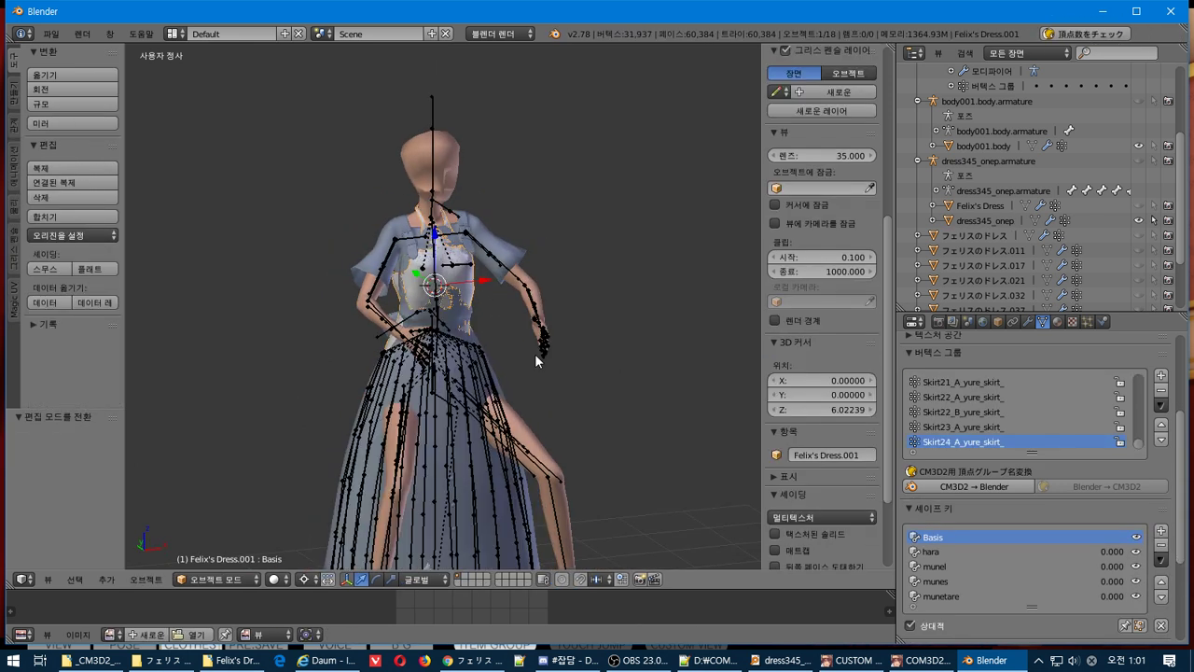
key("Tab")
key("Tab")
Copy the CM3D2 bone information from dress345_onep.armature's armature data.
left_click(984, 161)
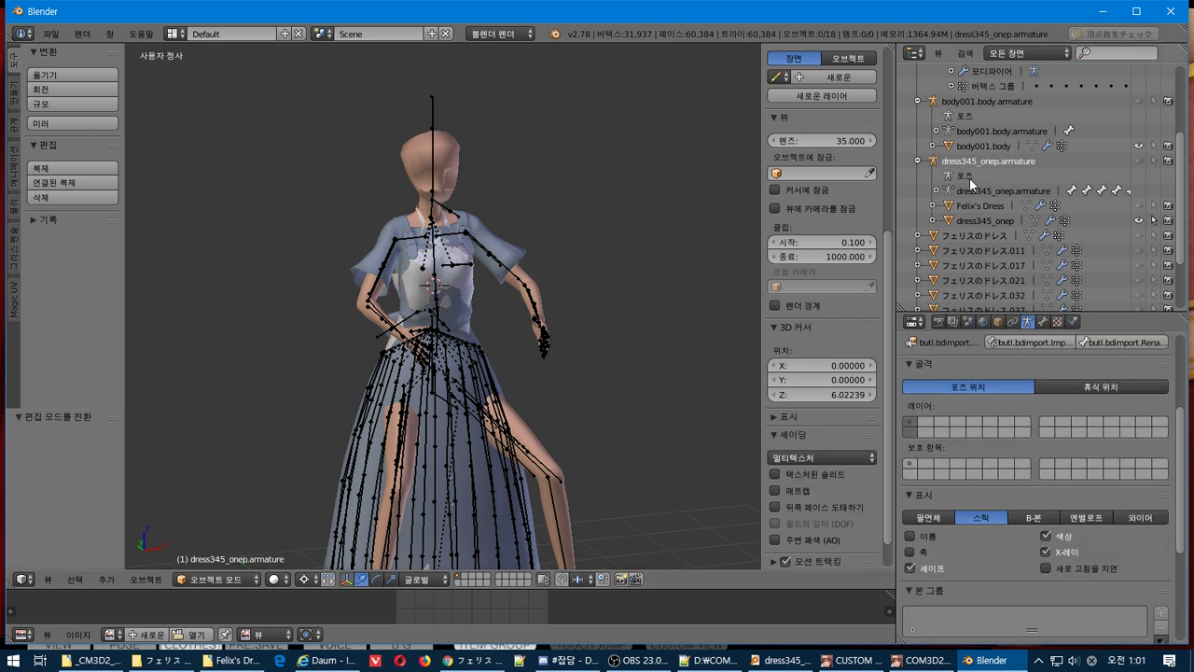
scroll(969, 177, "up", 5)
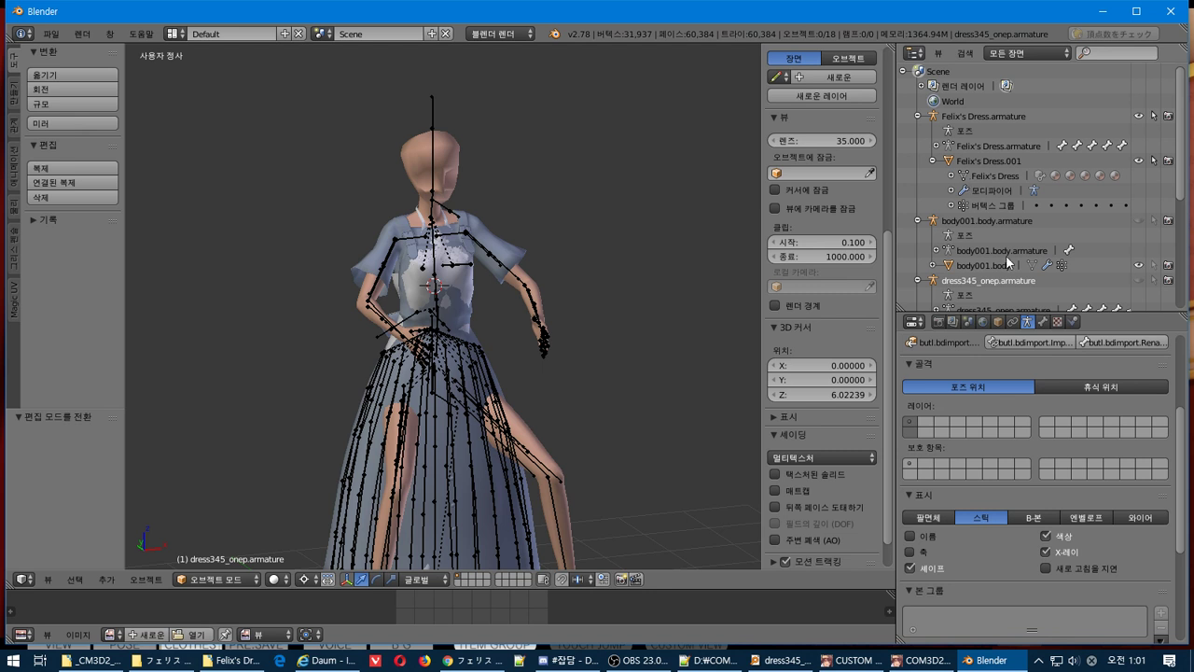
scroll(1049, 372, "up", 5)
left_click(1004, 425)
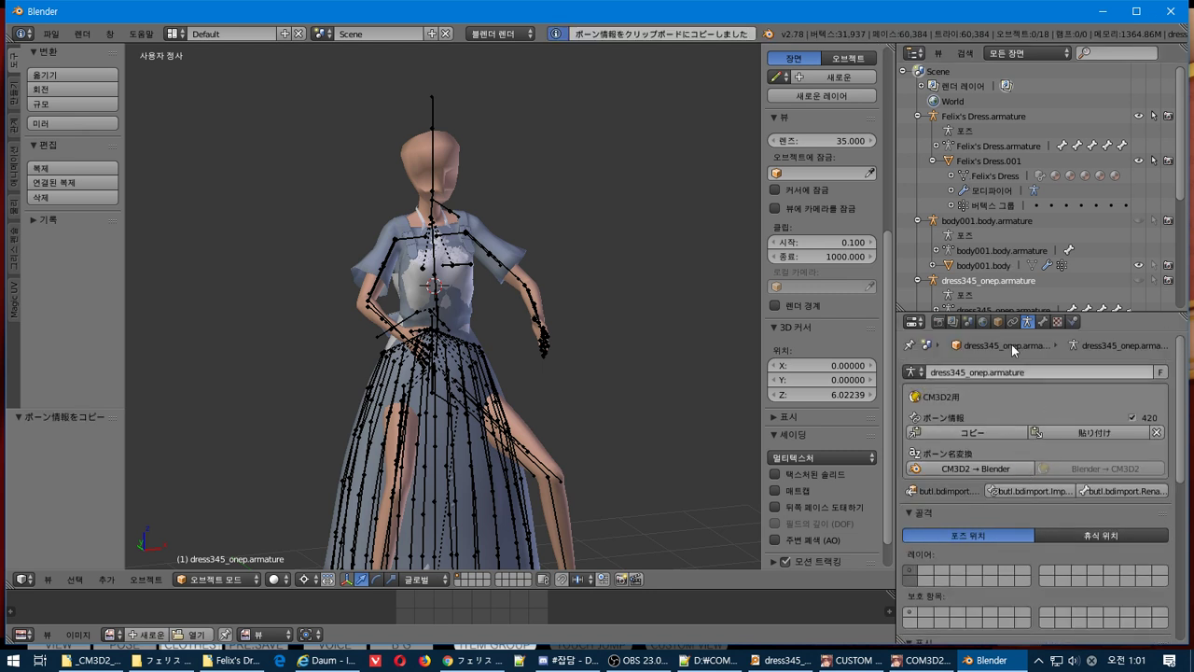
Paste the copied CM3D2 bone information into the object properties of Felix's Dress.001.
left_click(984, 160)
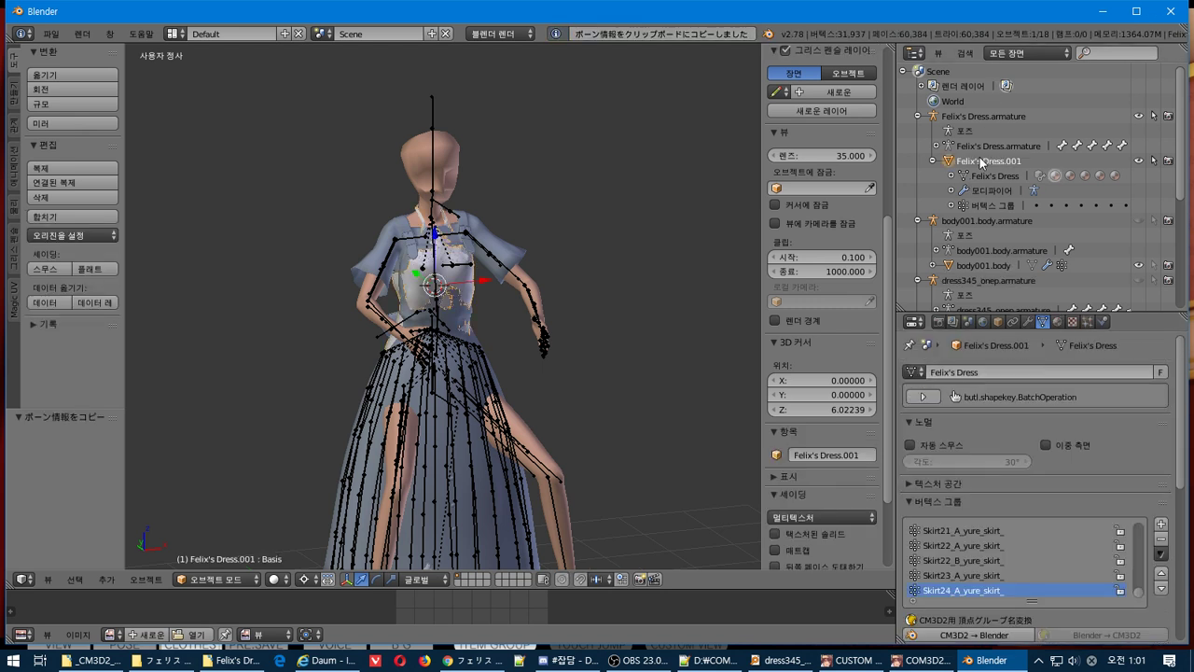
left_click(999, 322)
left_click(1069, 407)
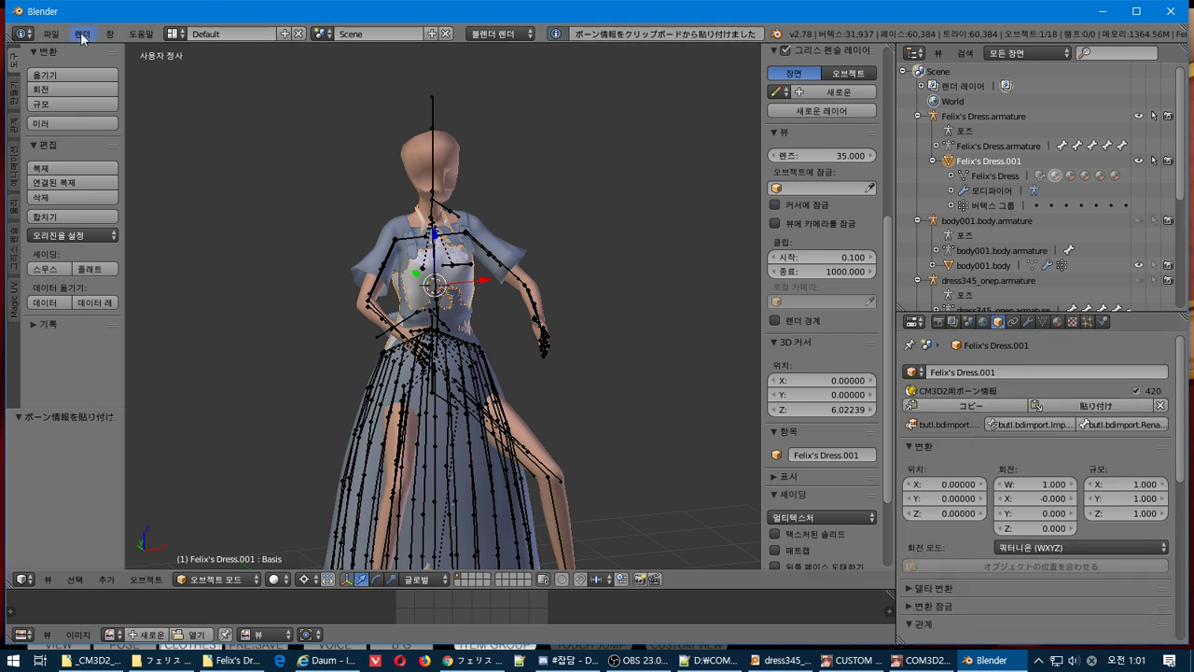
Export Felix's Dress.001 as a CM3D2 model, overwriting Felix's Dress.model in D:\COM3D2\Mod\Felix's Dress.
left_click(51, 33)
mouse_move(115, 320)
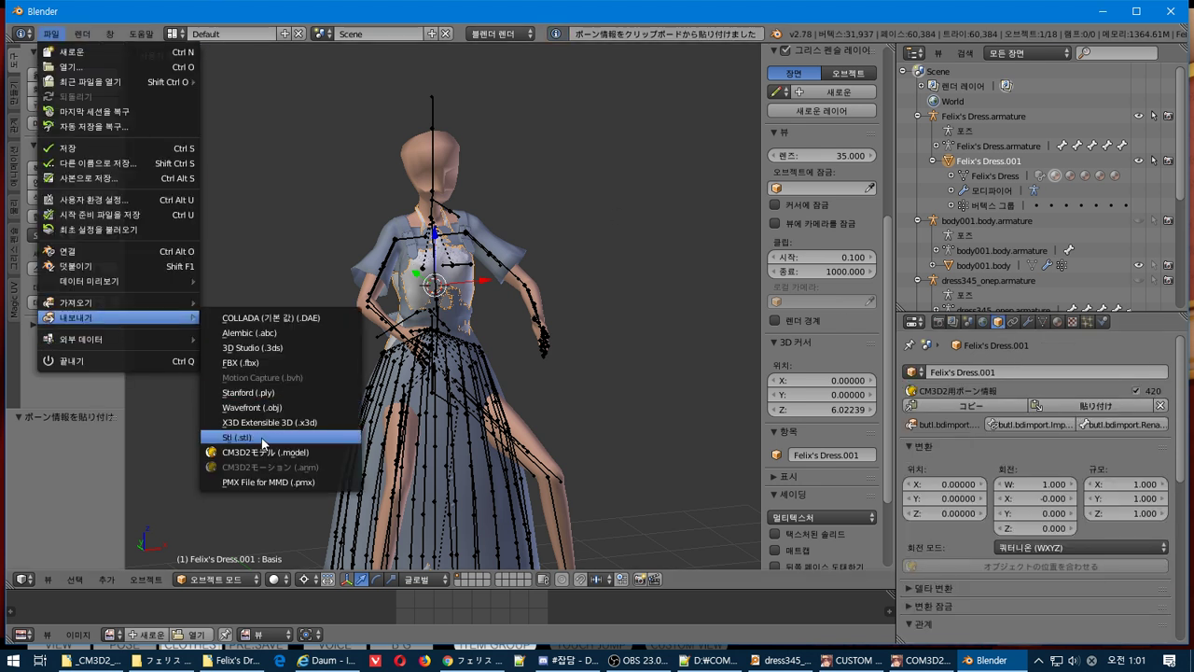
left_click(274, 456)
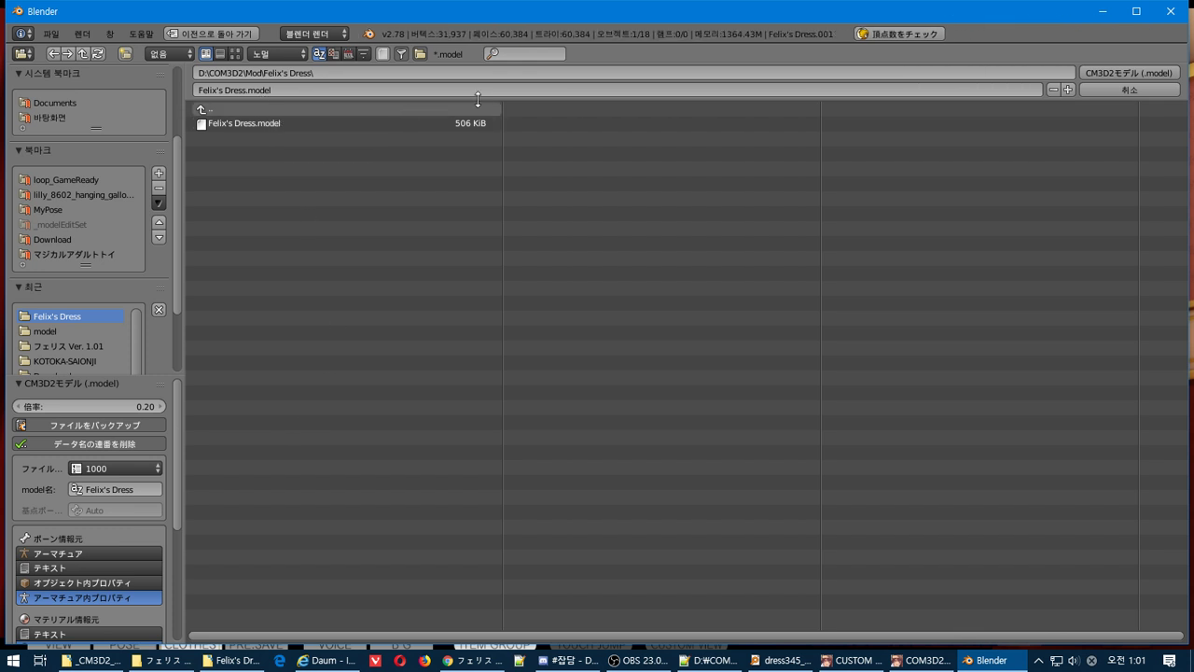
left_click(1112, 74)
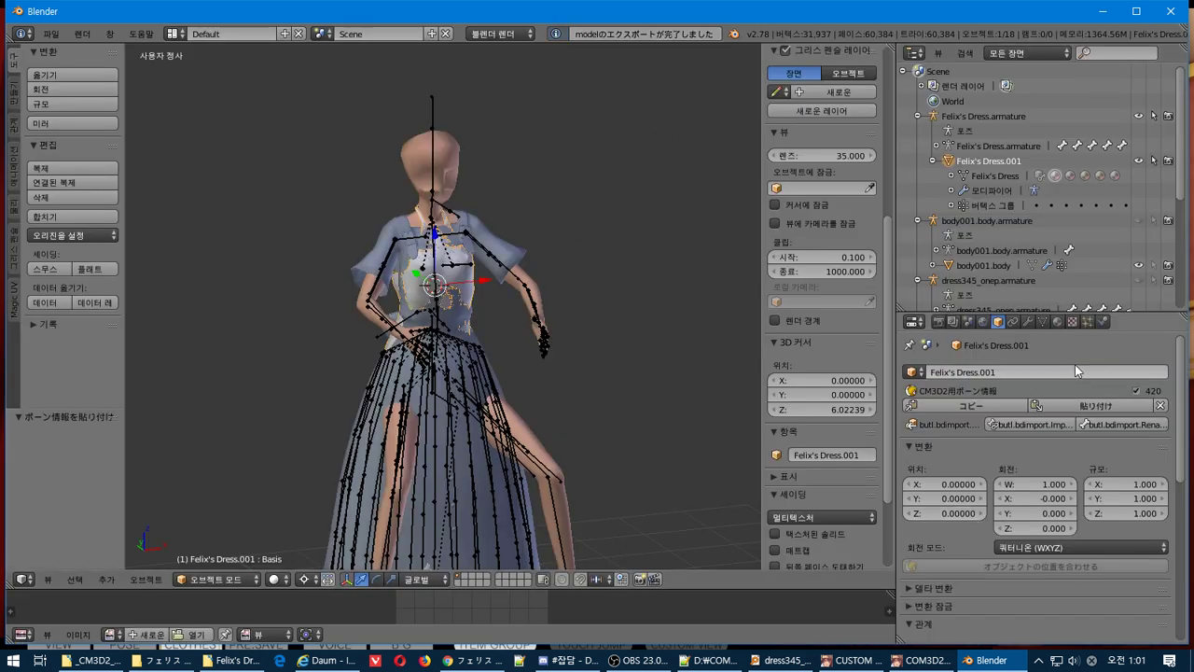
Review the dress's material settings, the exported files in File Explorer, and the source textures in the フェリス Ver. 1.01 folder.
left_click(1058, 321)
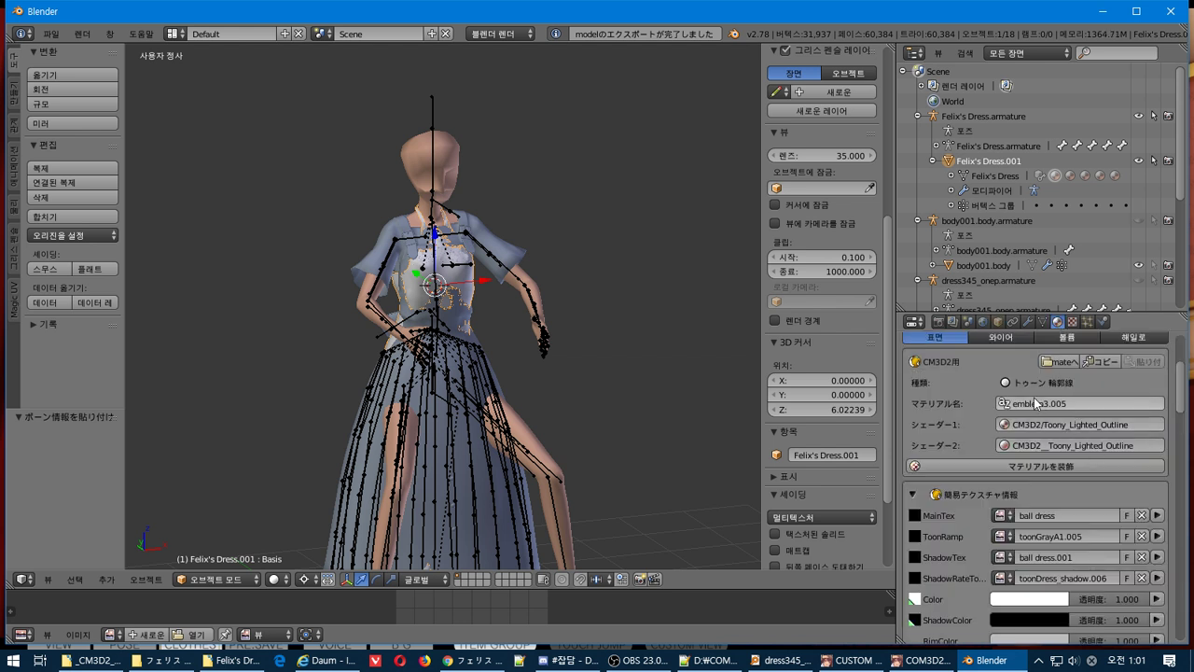
scroll(1033, 397, "up", 3)
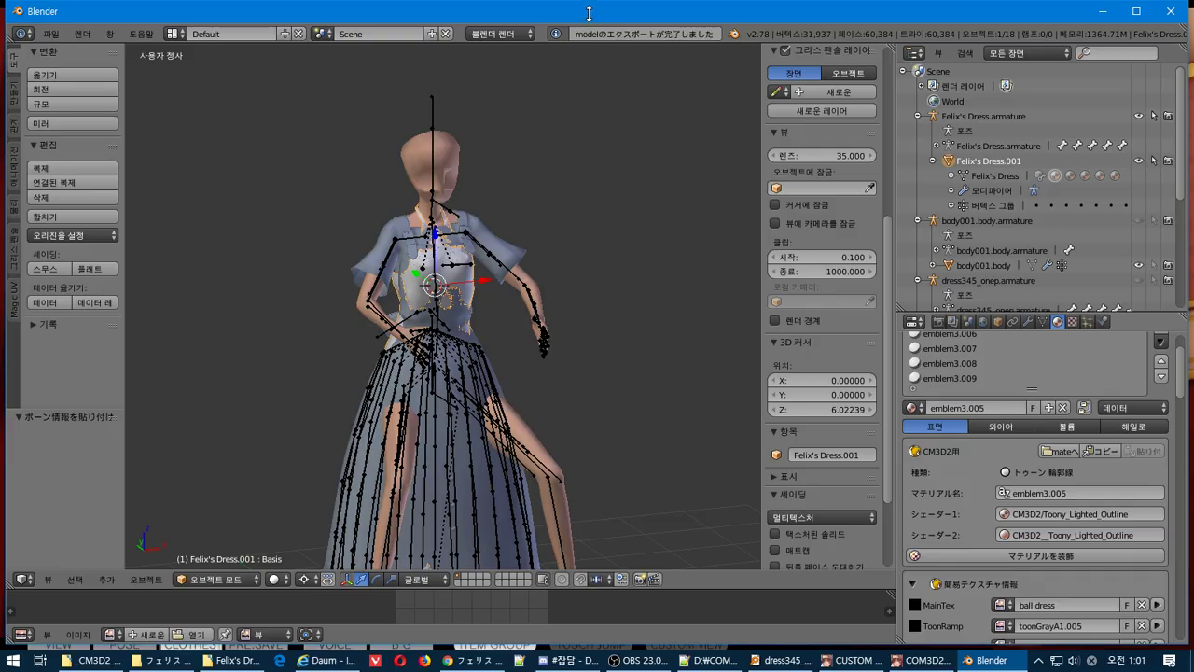
key("alt+Tab")
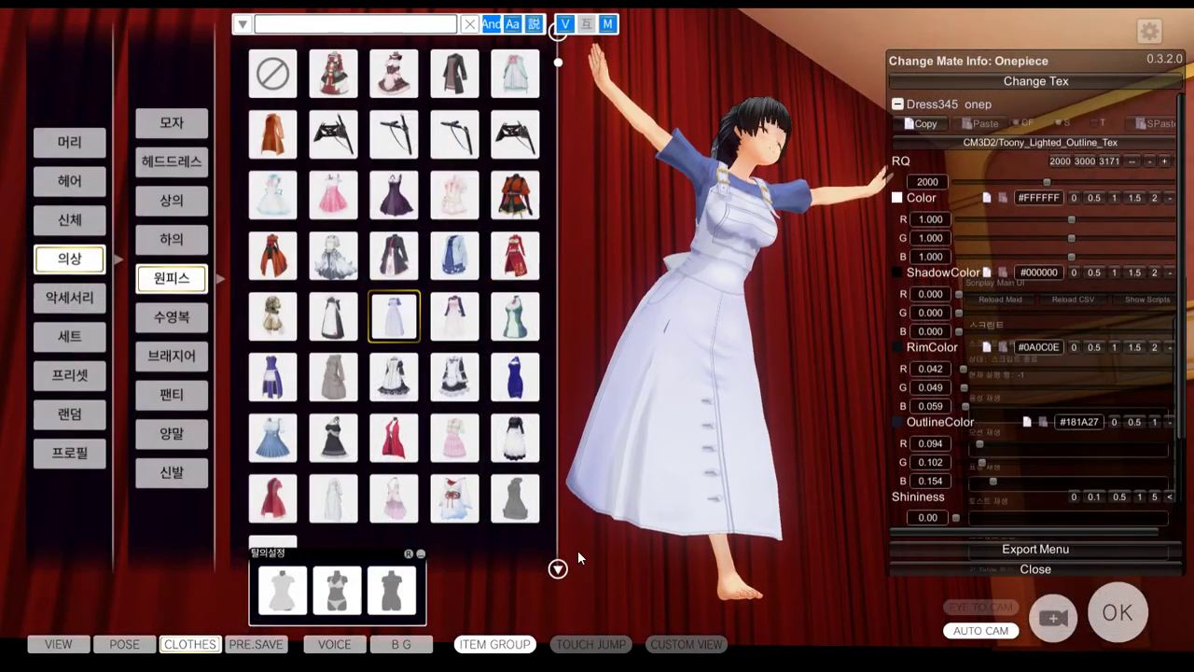
key("alt+Tab")
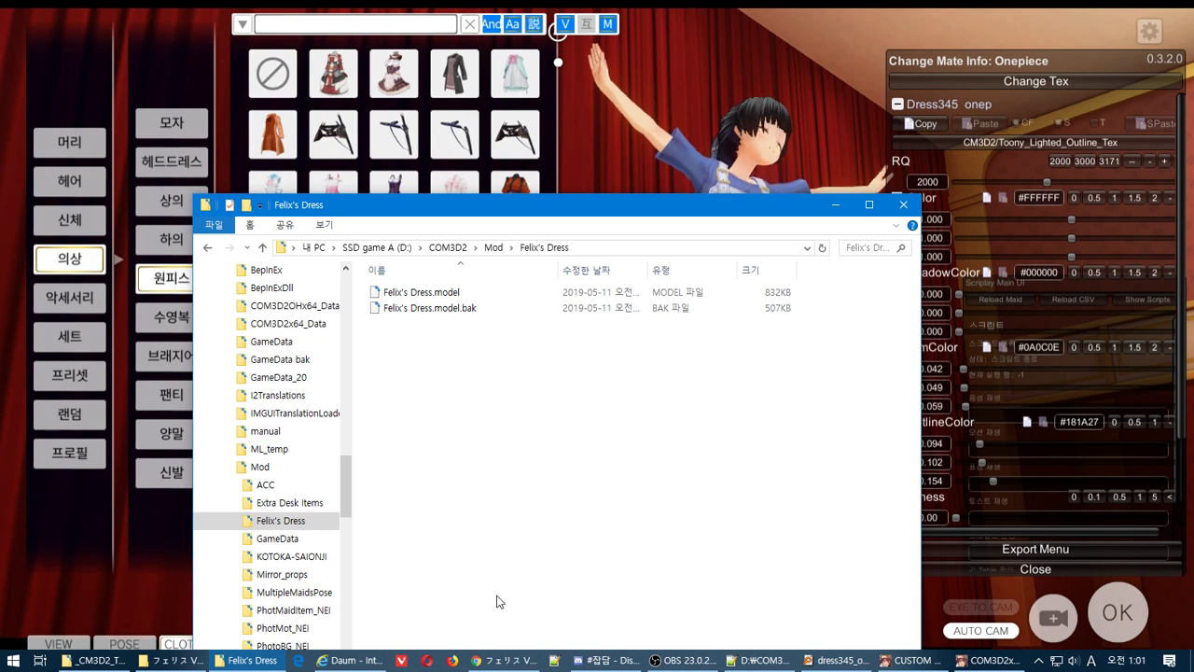
left_click(169, 662)
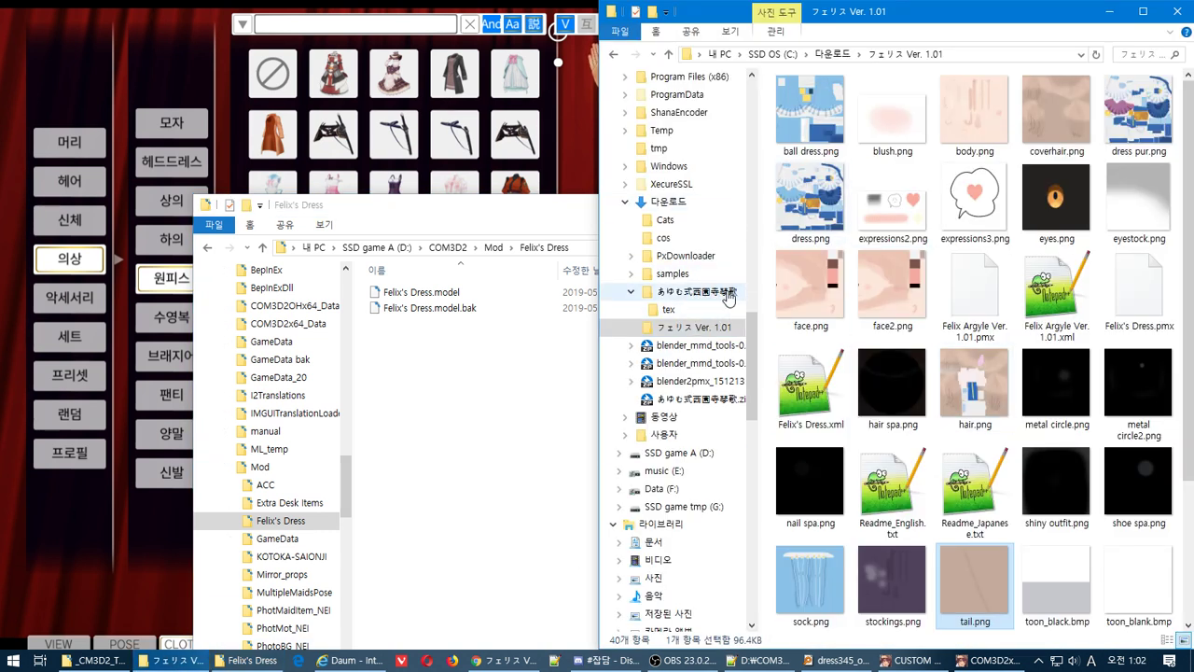
left_click(1055, 297)
scroll(1047, 321, "down", 2)
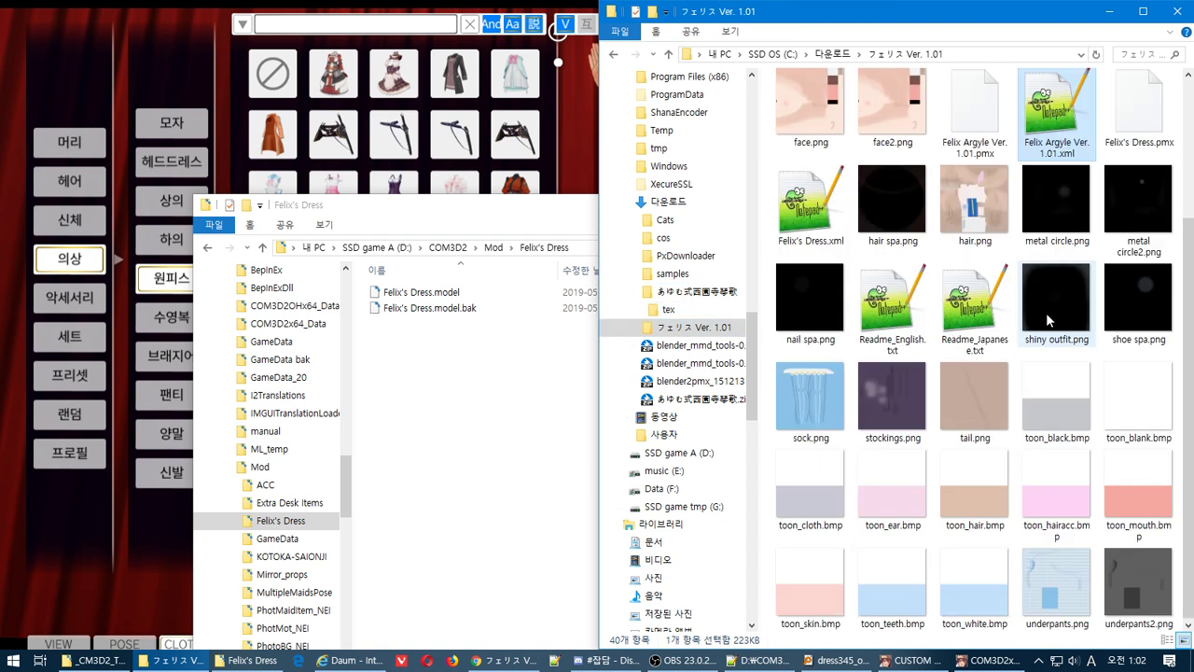
Launch a second Blender instance and select the Felix's Dress folder path in File Explorer before returning to Blender.
left_click(14, 661)
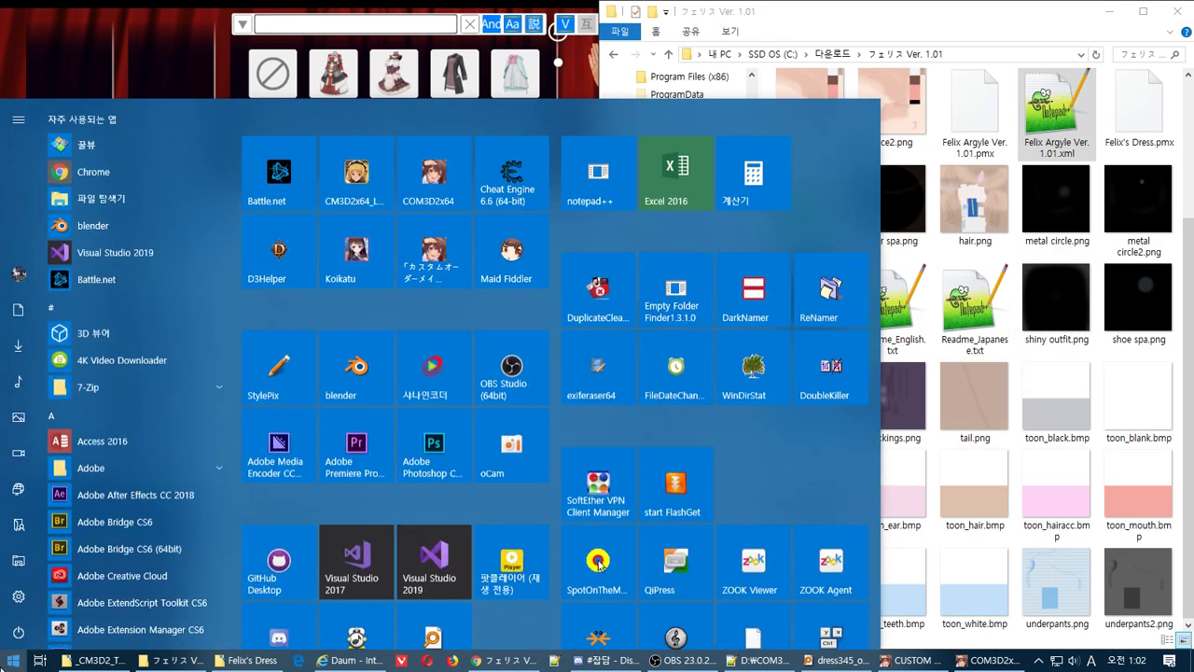
left_click(393, 344)
left_click(473, 533)
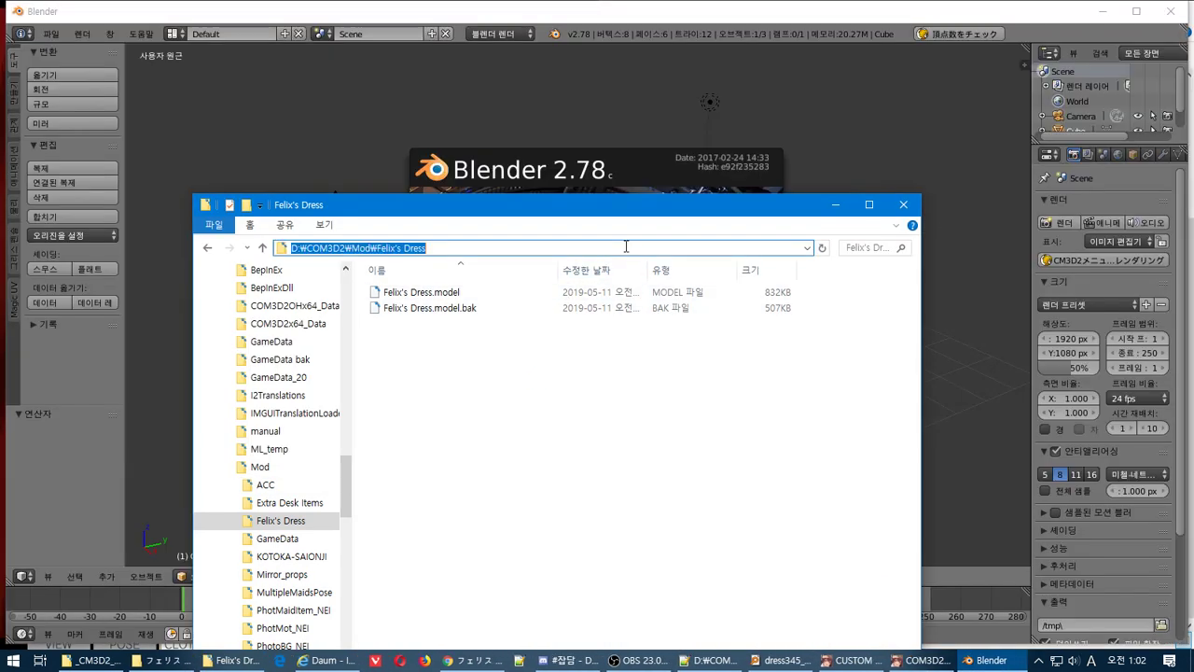
left_click(417, 4)
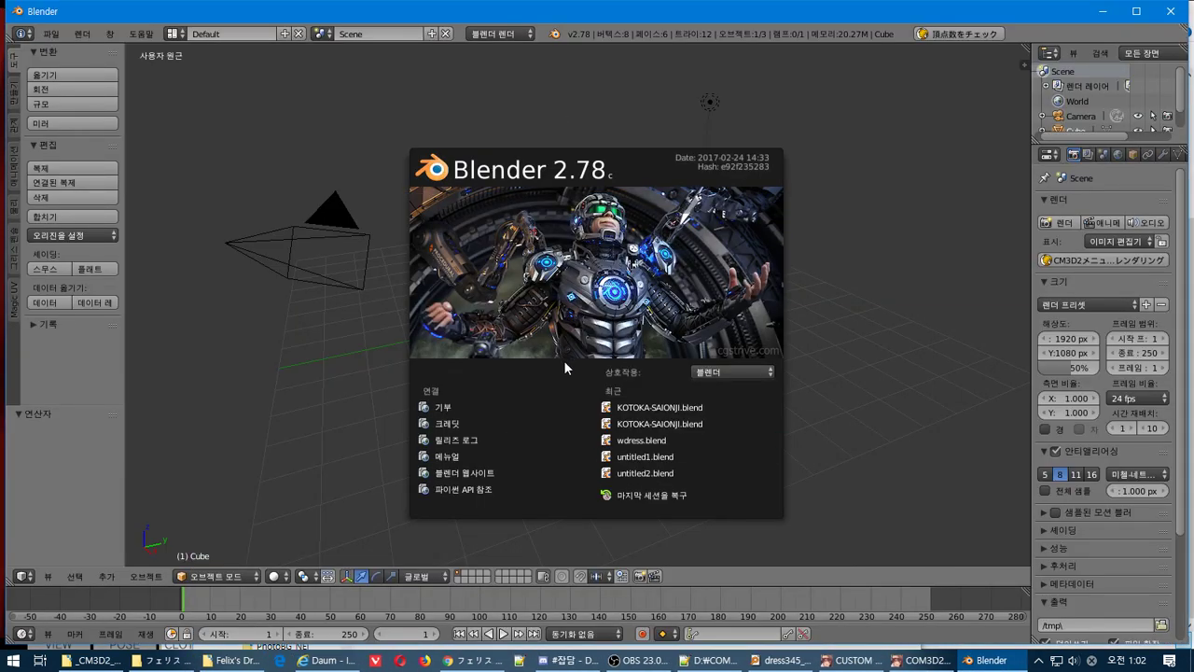
left_click(677, 495)
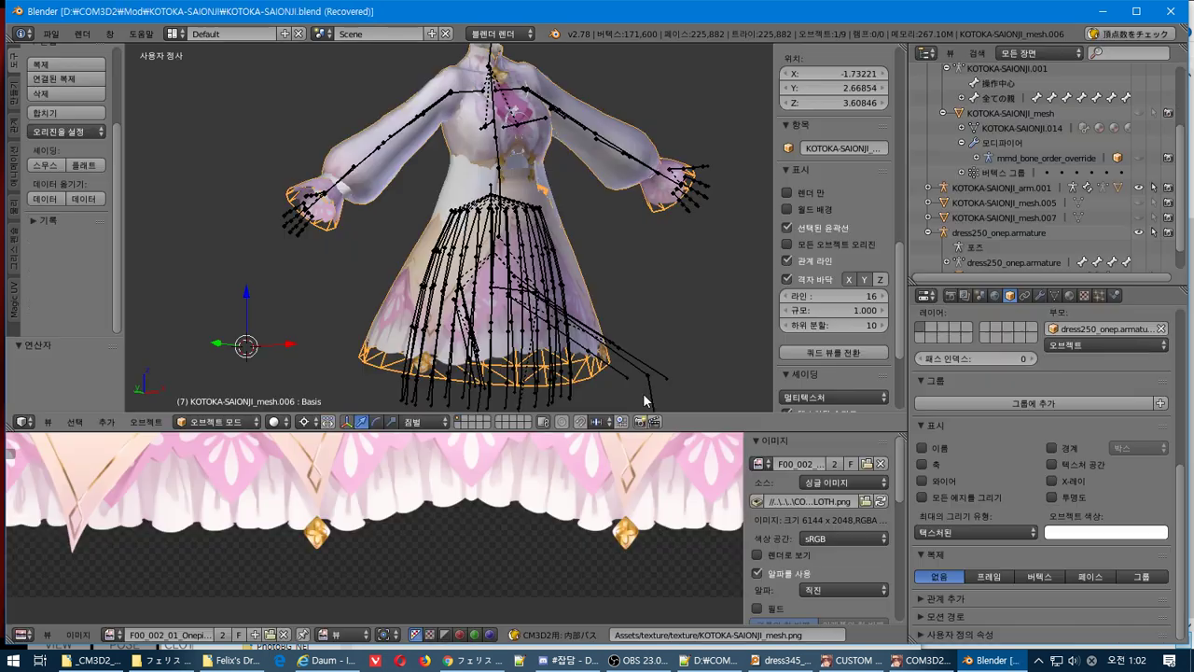
left_click(50, 34)
left_click(72, 56)
left_click(94, 63)
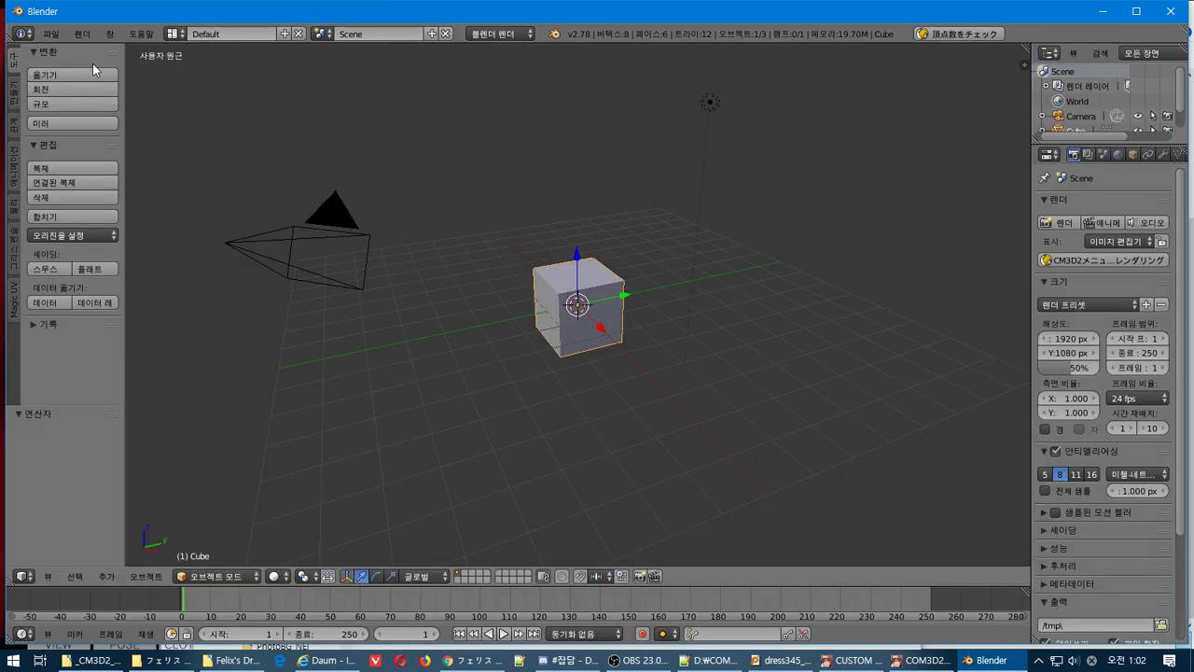
Delete all default objects from the new scene.
key("a")
key("a")
key("Delete")
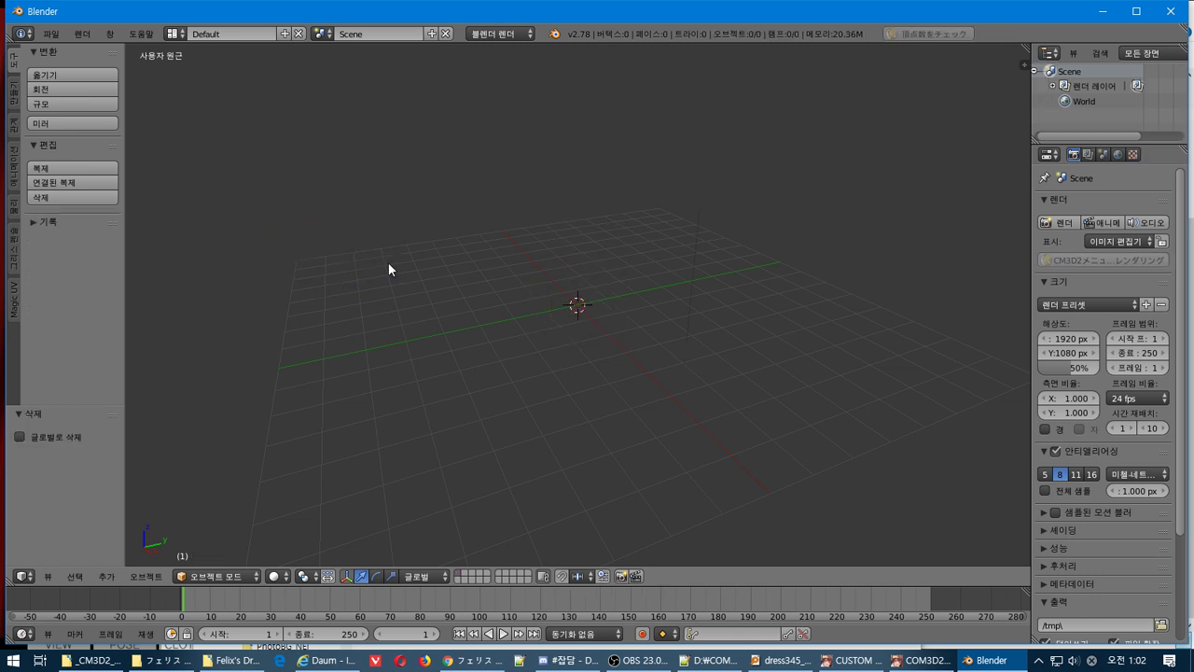
Import Felix's Dress.model as a CM3D2 model from D:\COM3D2\Mod\Felix's Dress with a scale of 5.0.
left_click(50, 34)
mouse_move(93, 302)
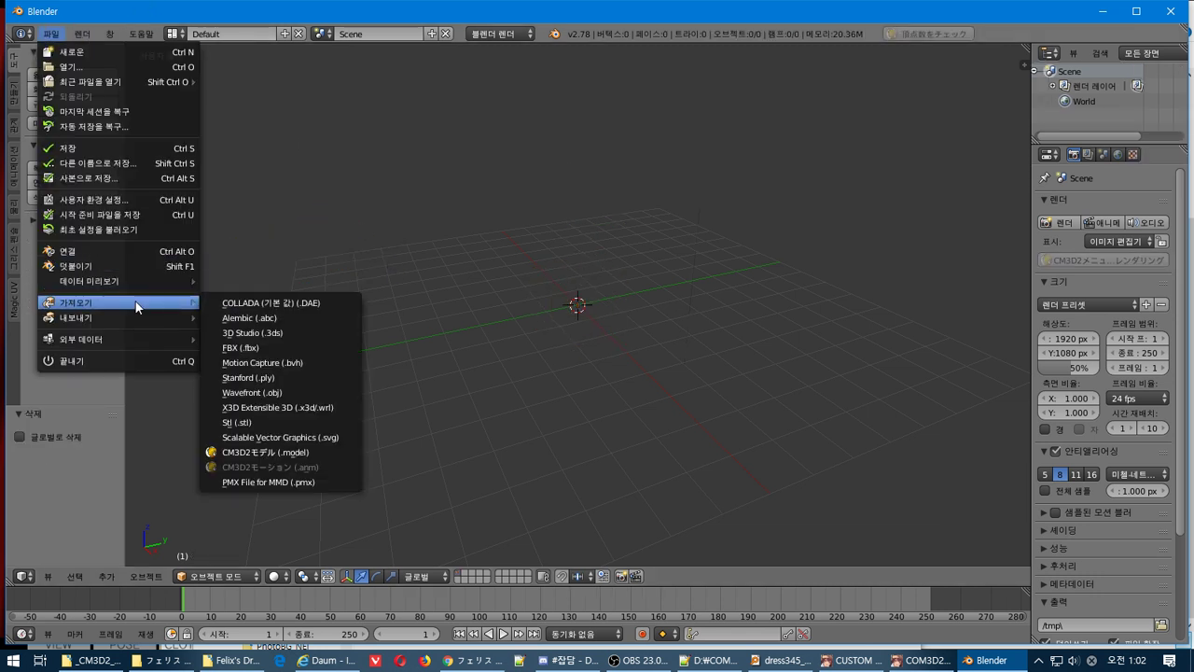
left_click(266, 452)
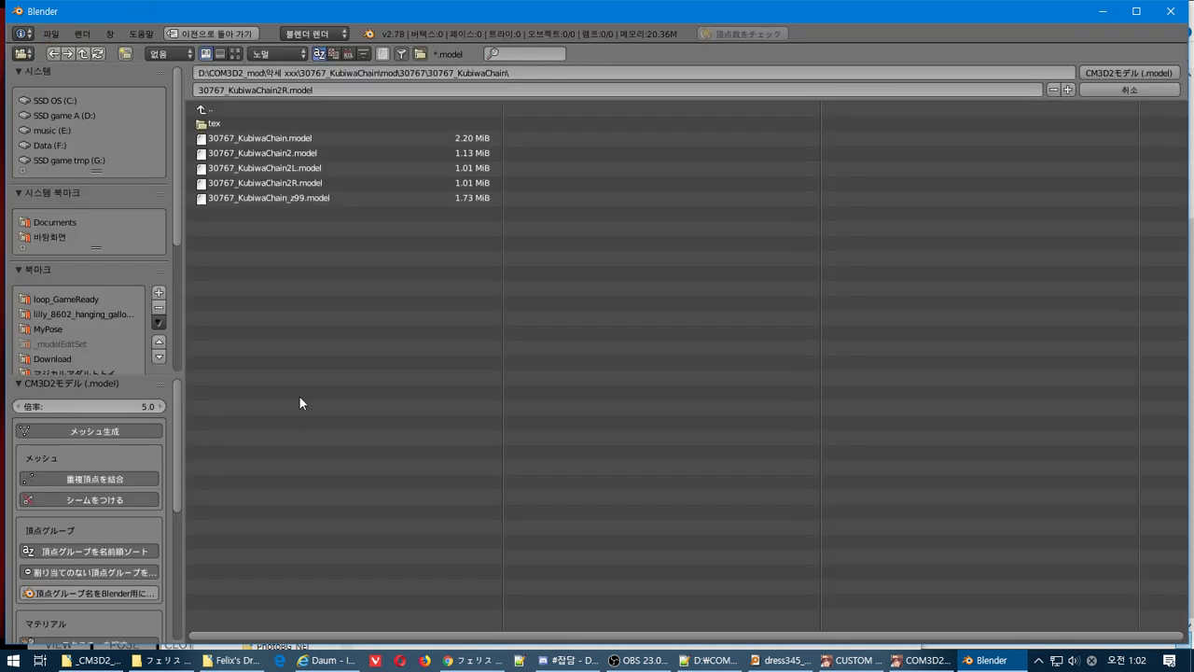
left_click(287, 73)
type("D:\\COM3D2\\Mod\\Felix's Dress\\")
key("Return")
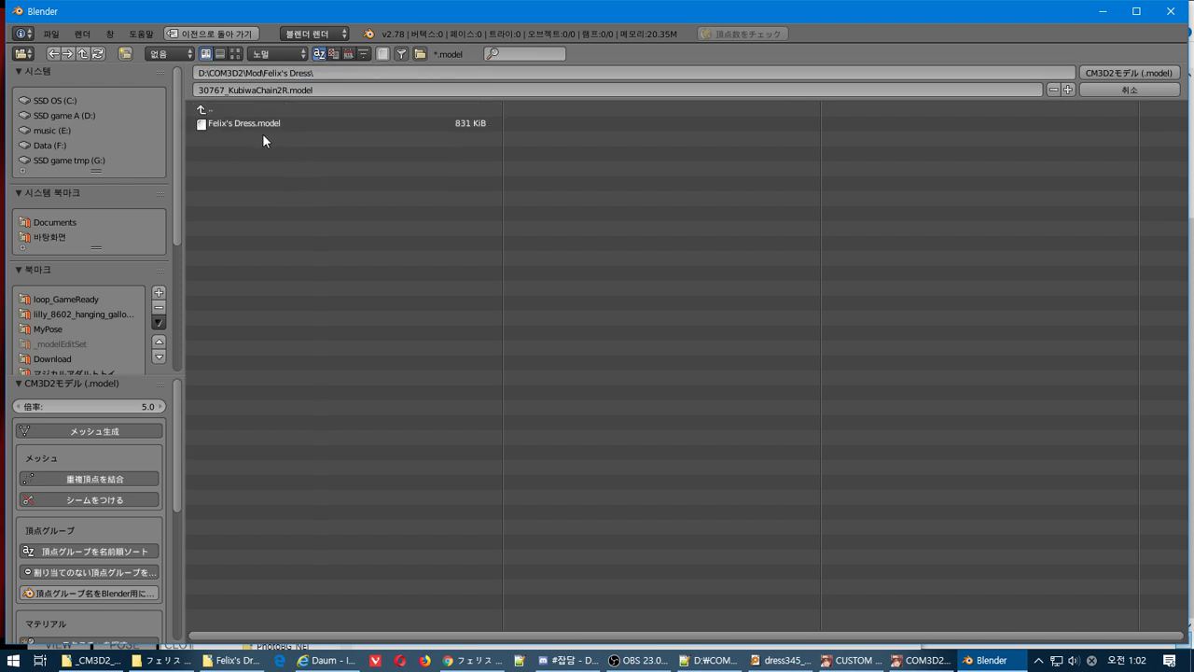
left_click(259, 122)
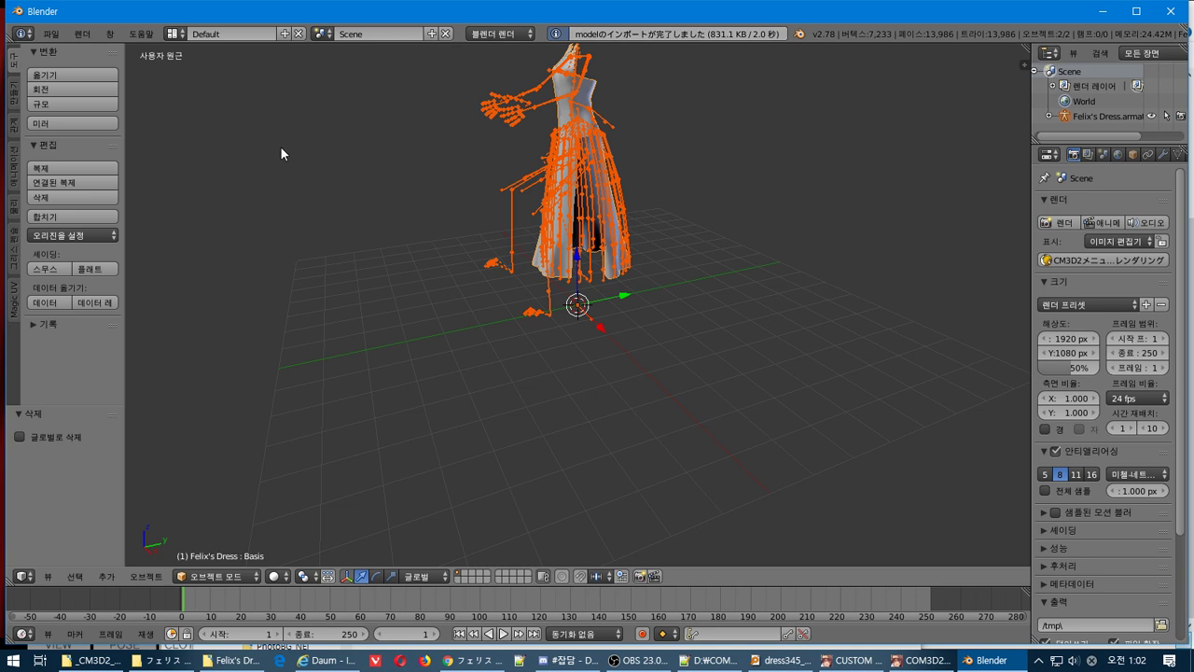
Widen the properties editor, display the material settings of Felix's Dress, and go through its material slots back to the first one.
middle_click_drag(282, 148, 528, 247)
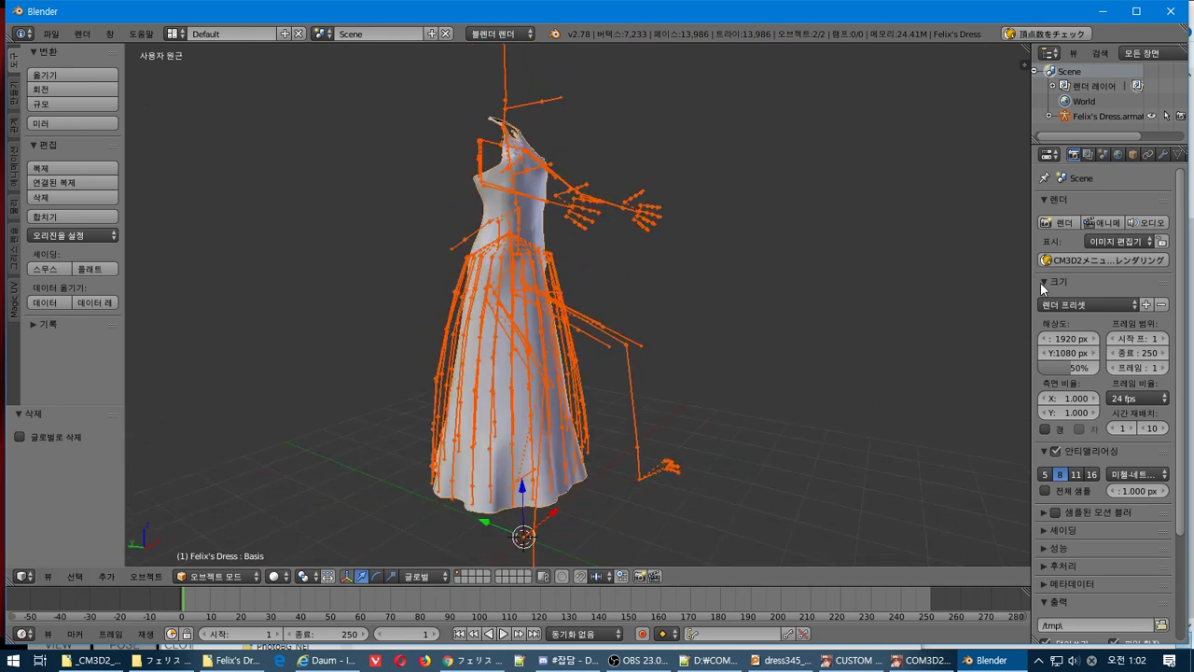
left_click_drag(1034, 280, 864, 278)
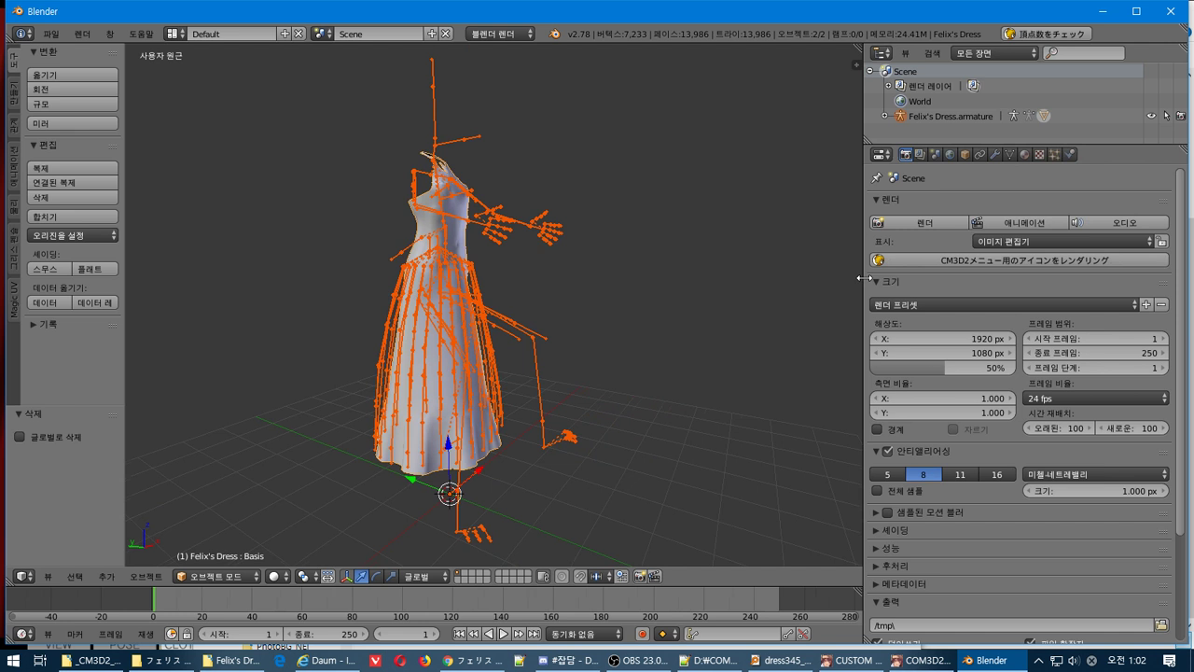
left_click(1025, 155)
left_click(947, 225)
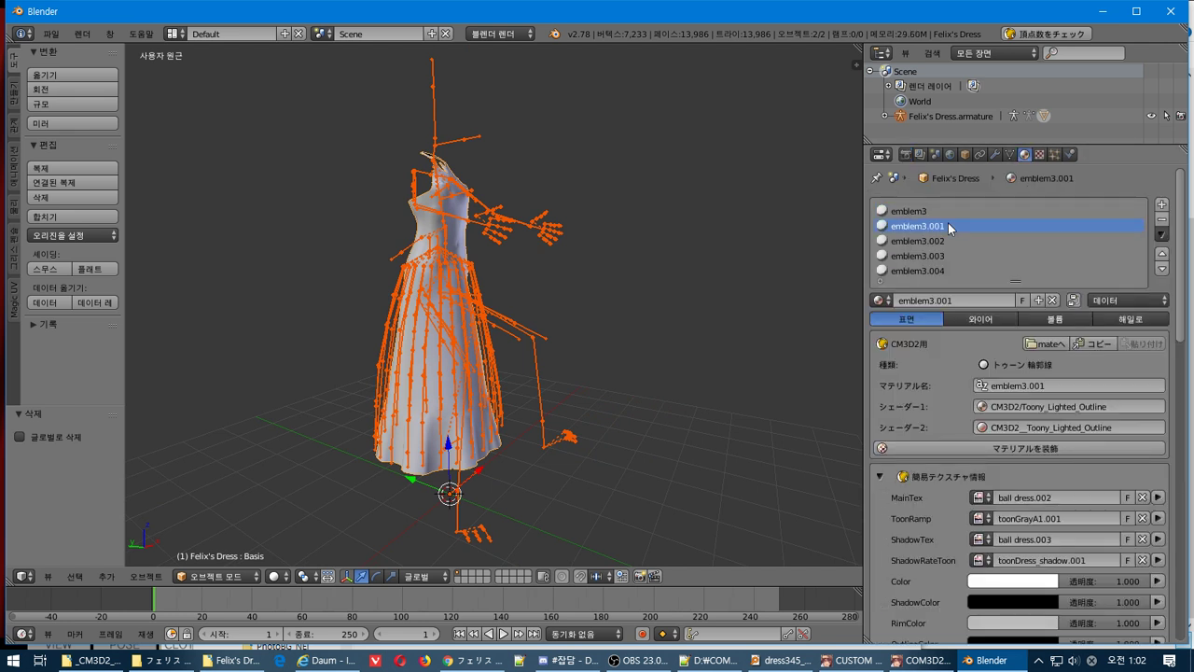
scroll(970, 276, "down", 2, "ctrl")
scroll(969, 276, "up", 3, "ctrl")
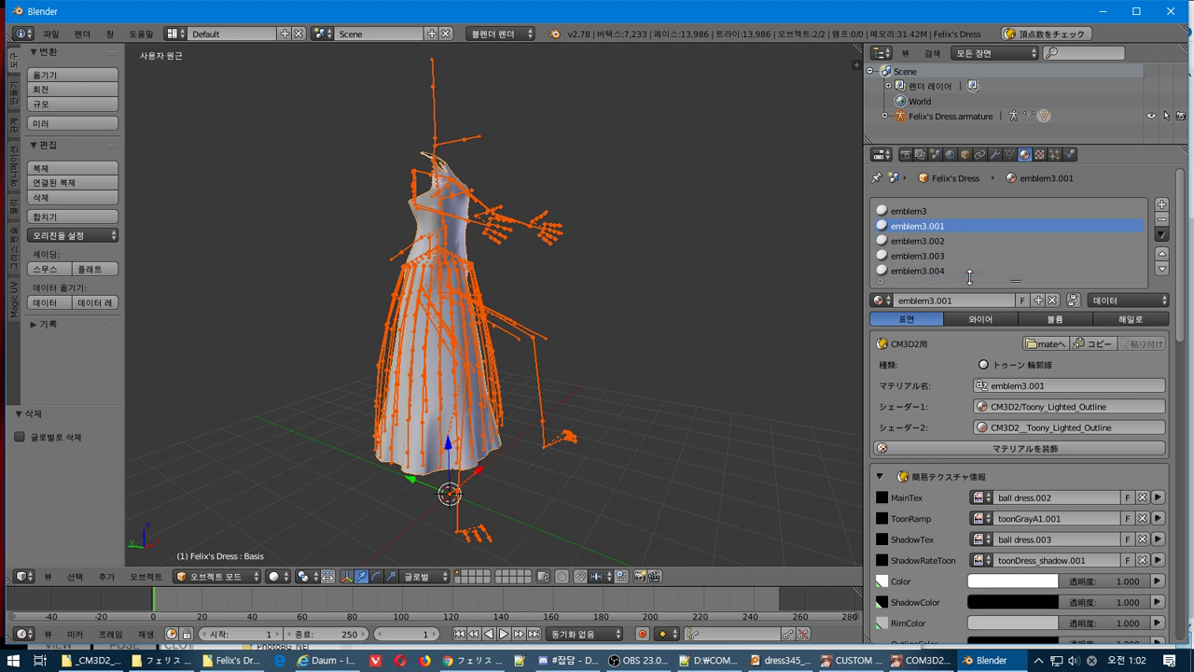
scroll(970, 276, "up", 1, "ctrl")
scroll(969, 276, "up", 1, "ctrl")
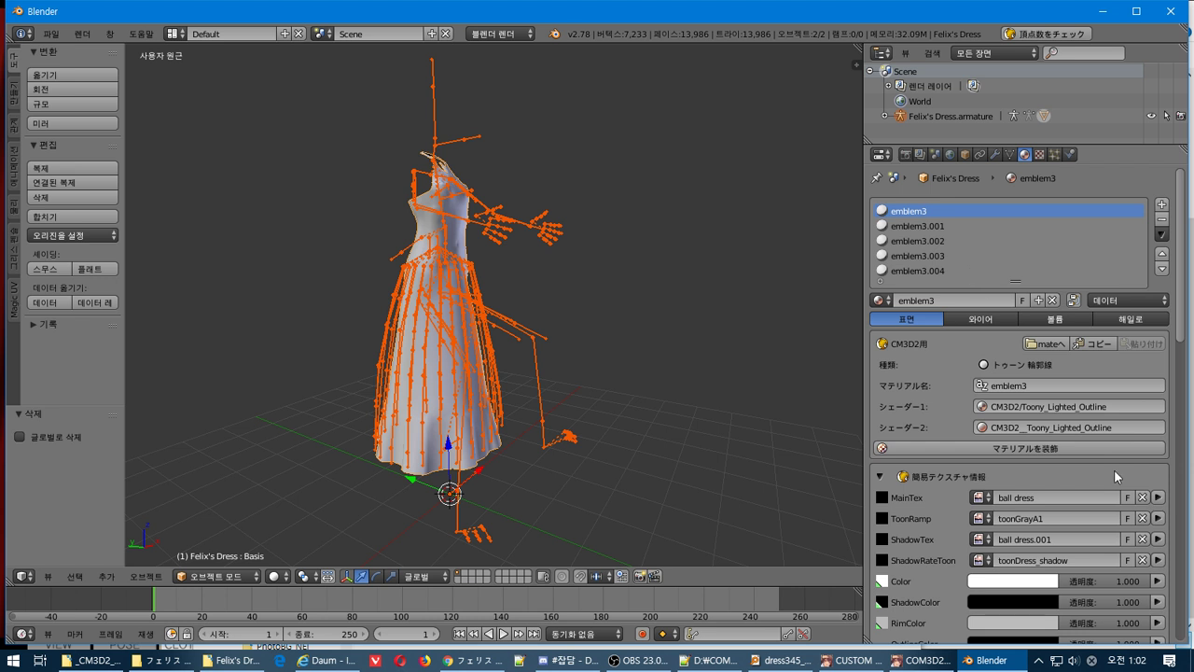
Rename the dress's first two materials as emblem1 and emblem2 in their CM3D2 material names.
double_click(1050, 396)
key("Return")
left_click(971, 226)
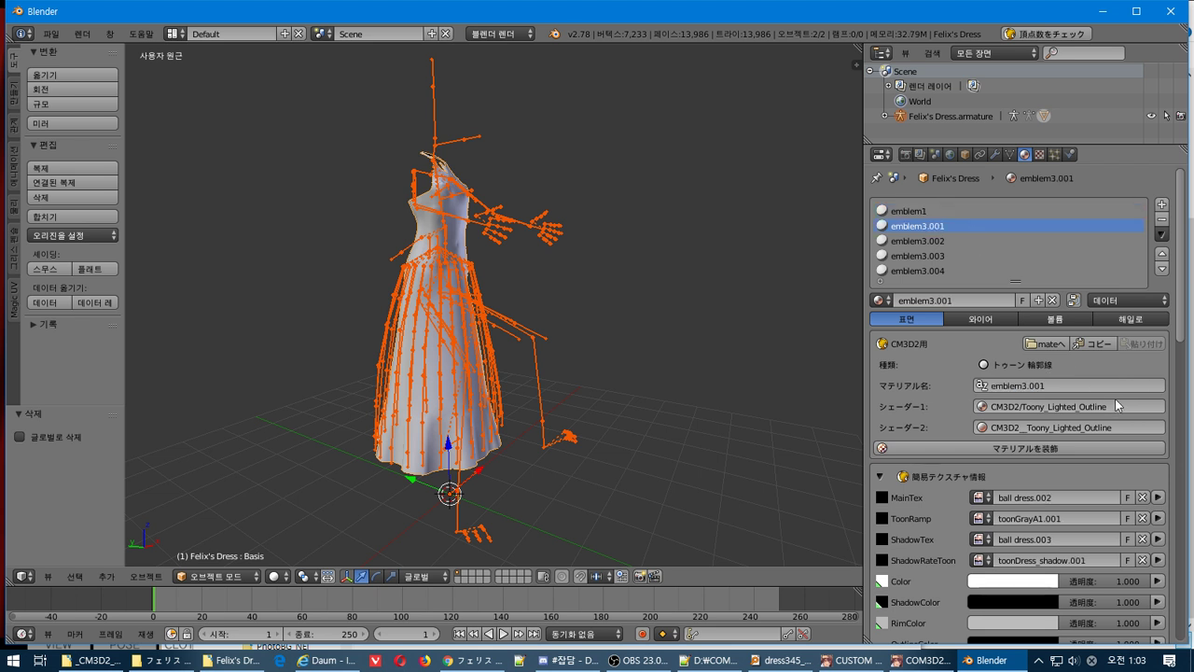
double_click(1101, 385)
type("emblem2")
key("Return")
Rename the dress's third and fourth materials as emblem3 and emblem4.
left_click(950, 242)
double_click(1025, 394)
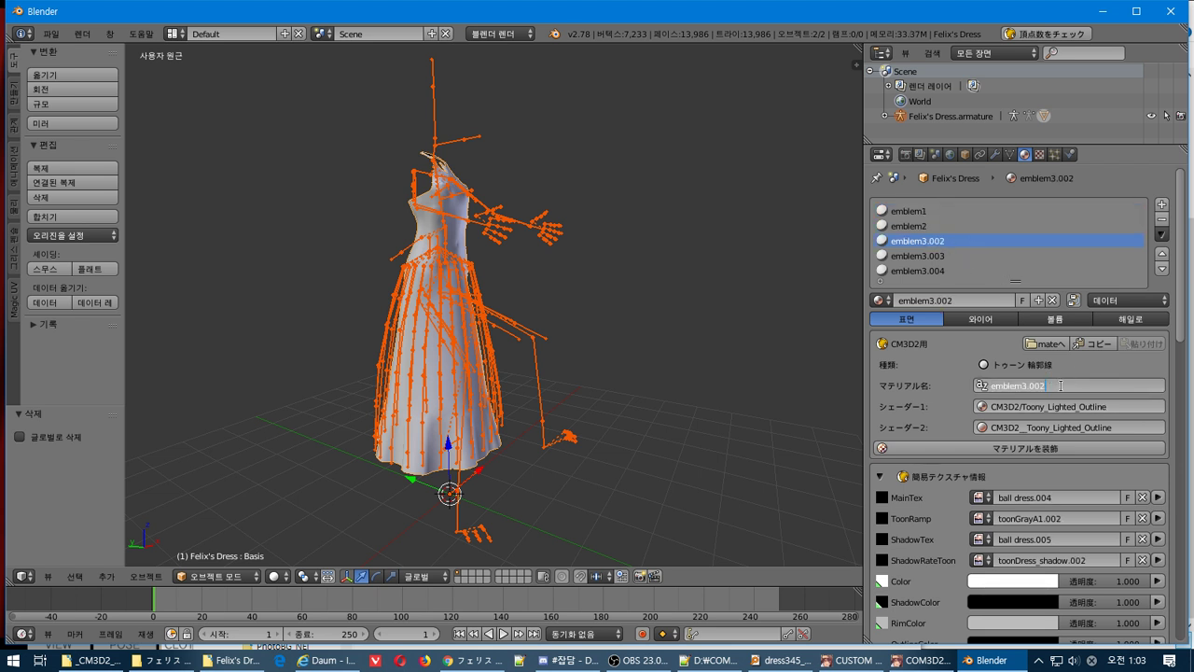
type("emblem3")
key("Return")
left_click(942, 255)
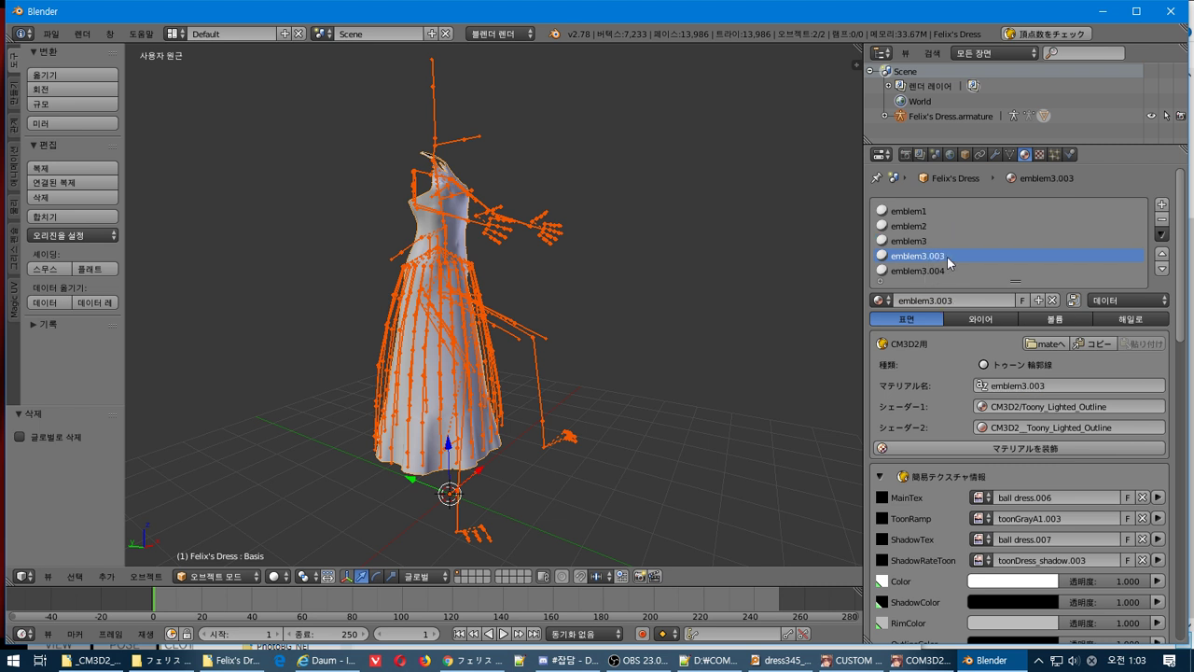
double_click(1054, 384)
left_click_drag(1060, 385, 1017, 405)
type("4")
key("Return")
Rename the dress's fifth material as emblem5, and reselect the emblem1 material.
left_click(961, 270)
left_click(1067, 383)
left_click_drag(1066, 382, 1027, 395)
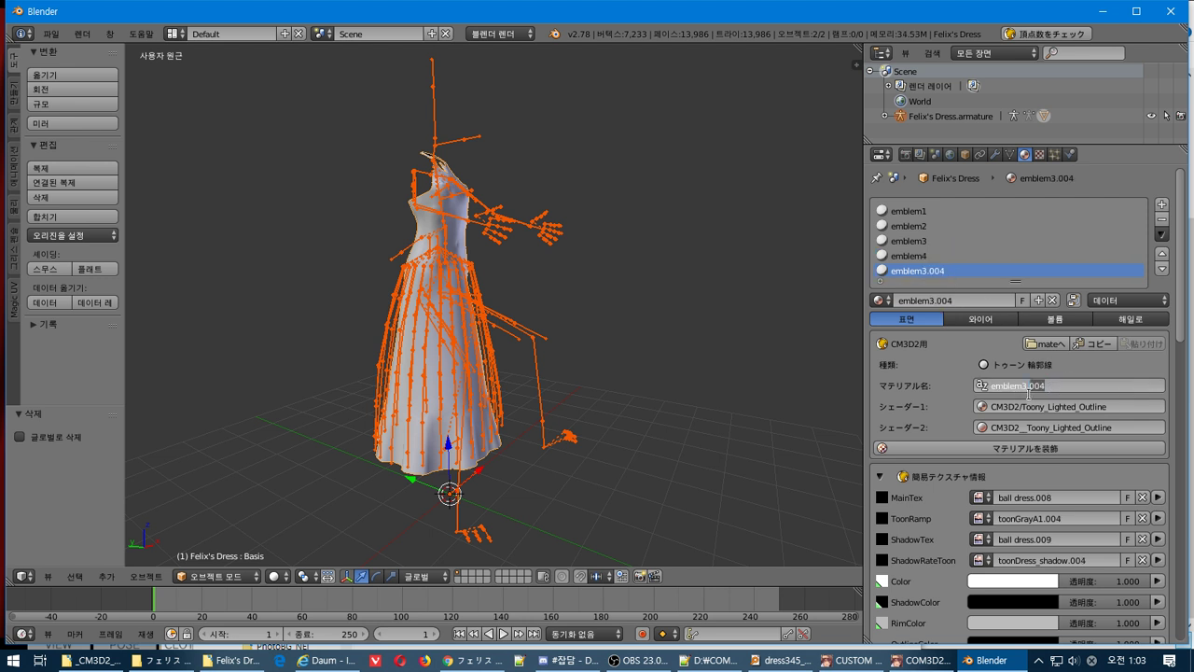
type("5")
key("Return")
key("Up")
key("Up")
key("Up")
key("Up")
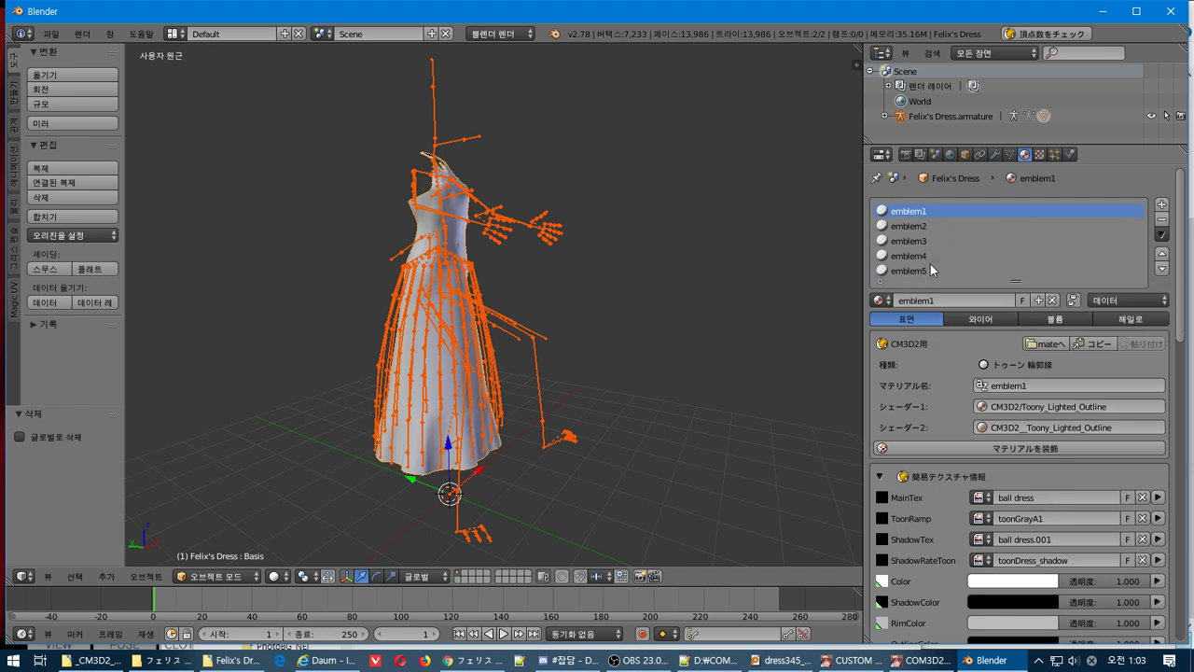
Enlarge the timeline area below the 3D view and change it to the UV/Image editor.
left_click(51, 33)
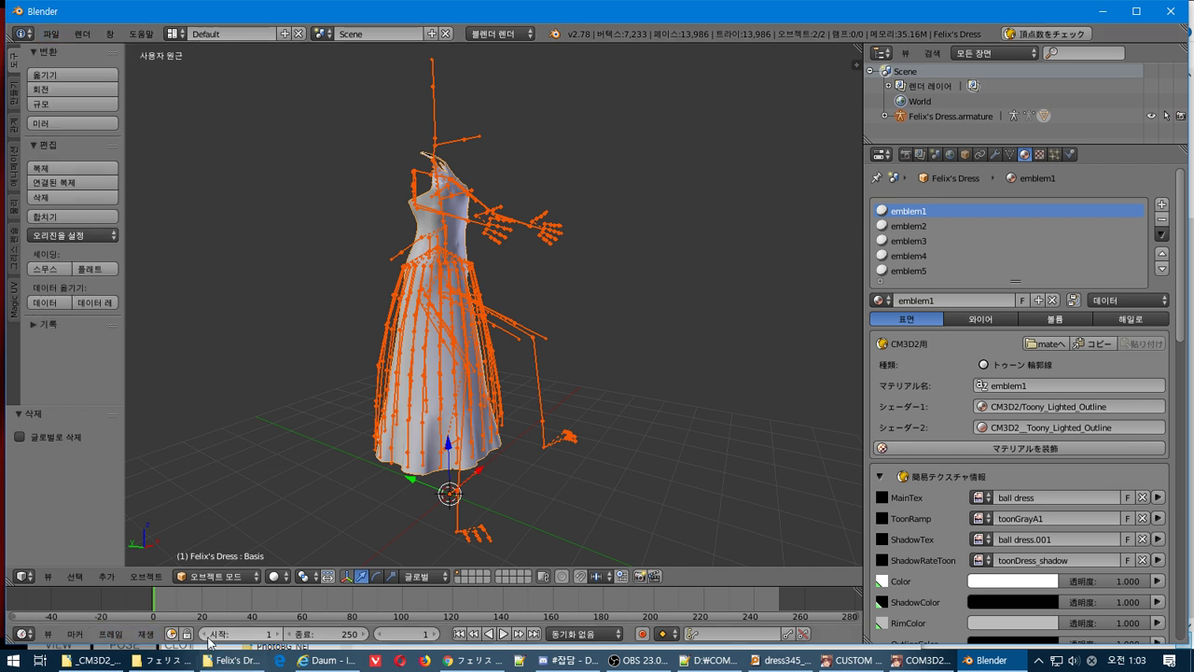
left_click_drag(232, 577, 233, 493)
left_click(21, 633)
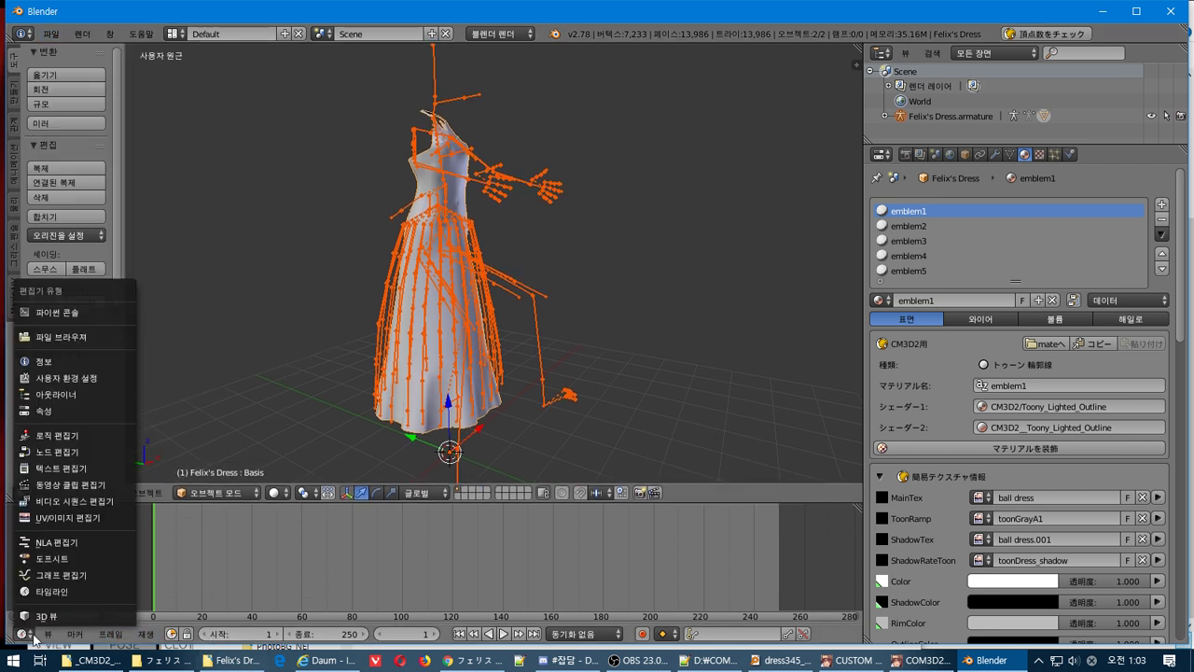
left_click(82, 517)
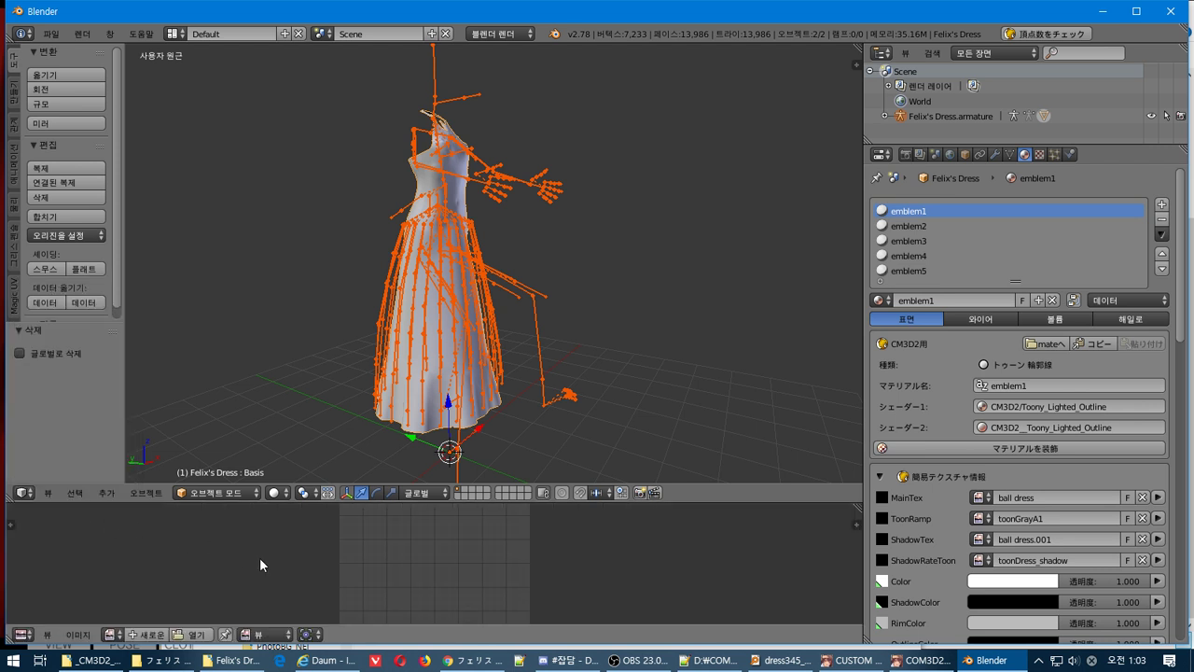
left_click(79, 638)
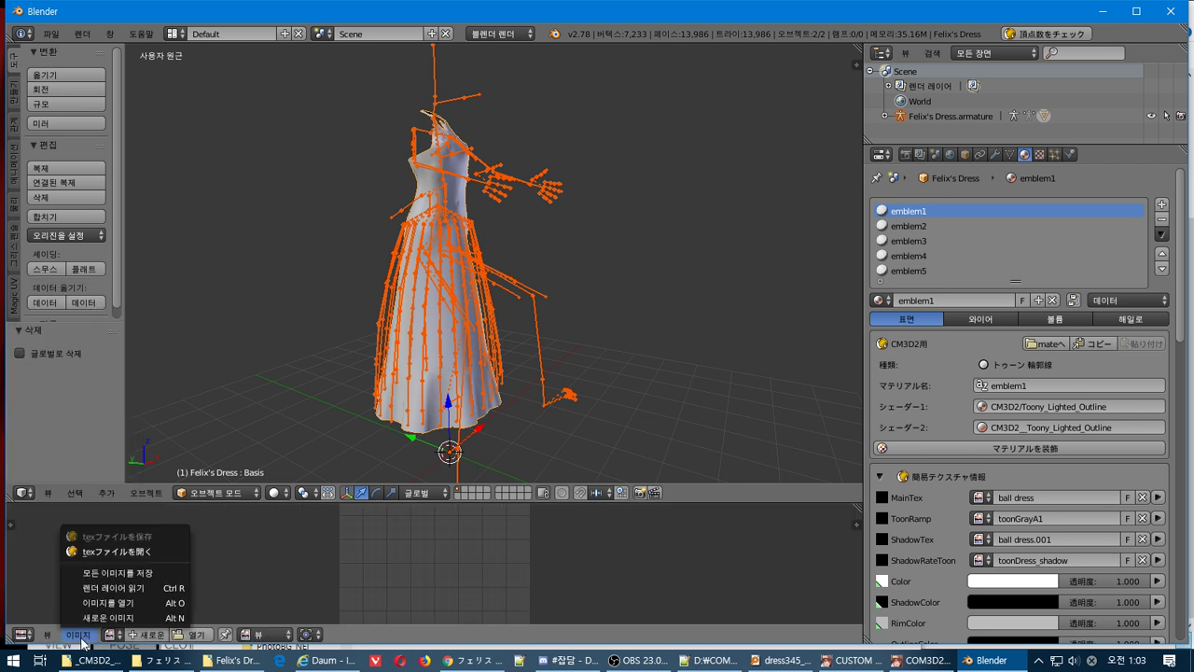
left_click(107, 603)
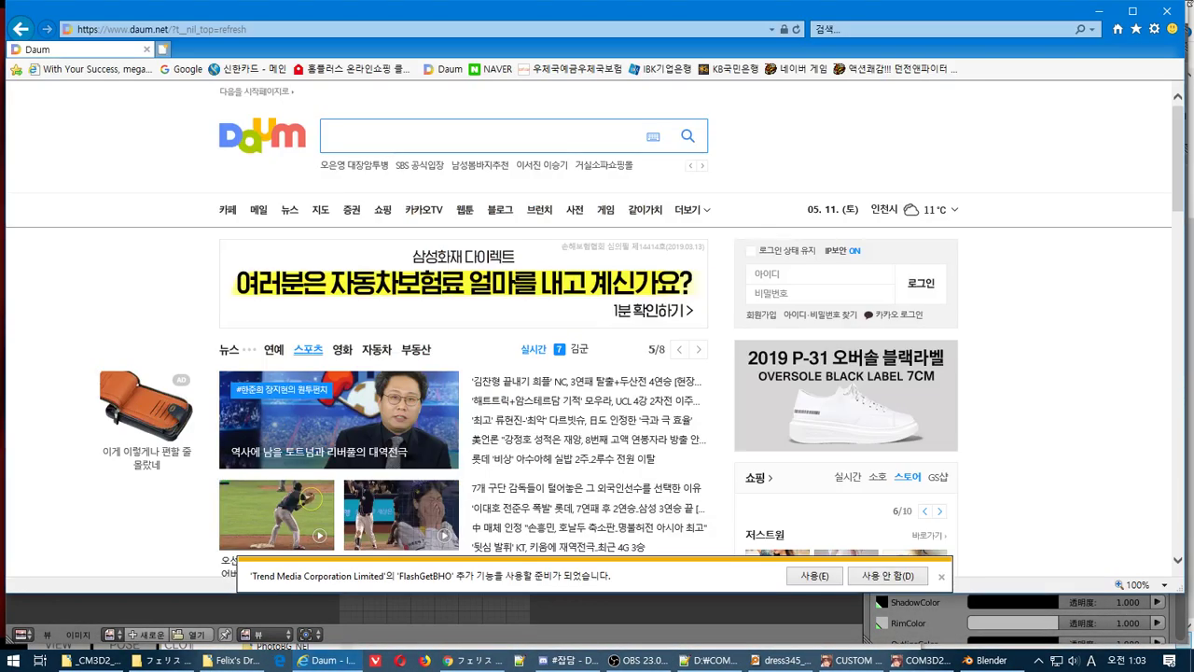
left_click(1166, 12)
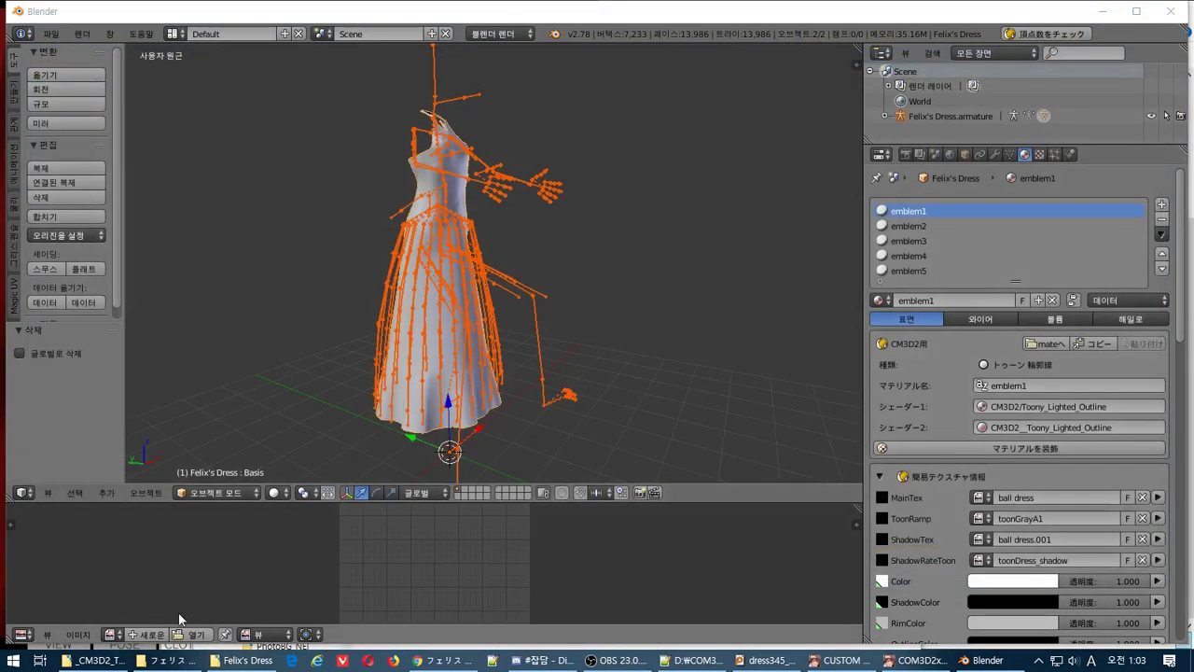
In File Explorer, copy ball dress.png from the フェリス Ver. 1.01 folder into the Felix's Dress mod folder.
left_click(219, 661)
left_click(166, 661)
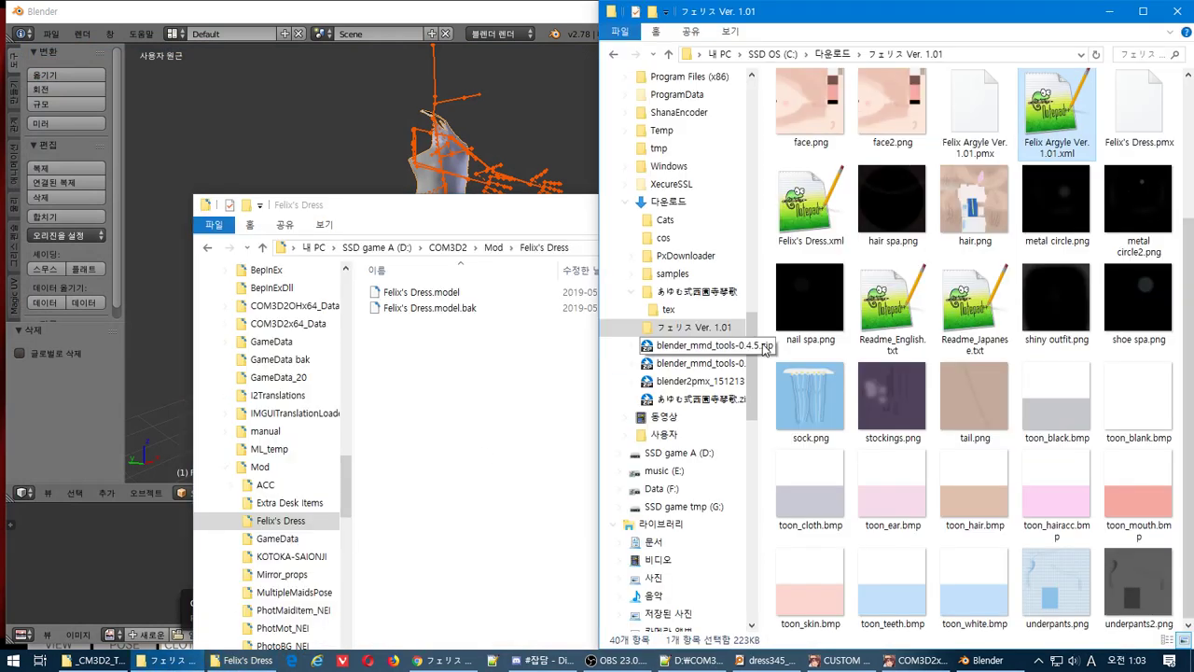
left_click(898, 395)
scroll(897, 396, "up", 2)
left_click(812, 99)
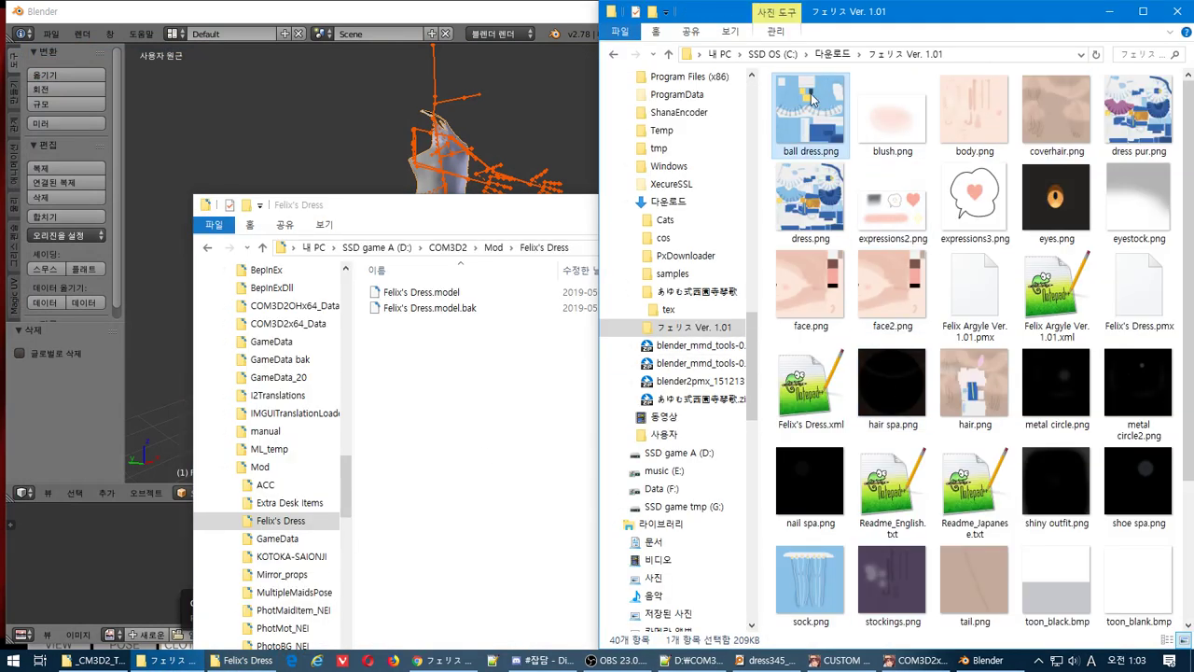
left_click_drag(804, 103, 522, 417)
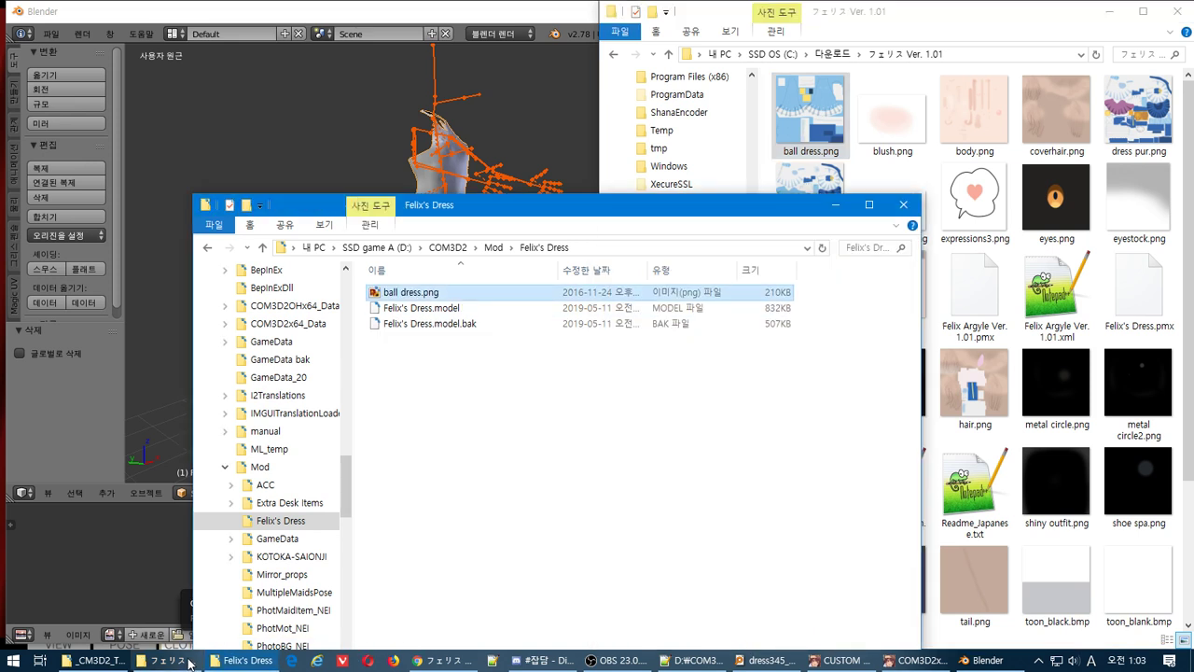
left_click(93, 659)
left_click_drag(650, 220, 845, 216)
left_click_drag(629, 291, 343, 613)
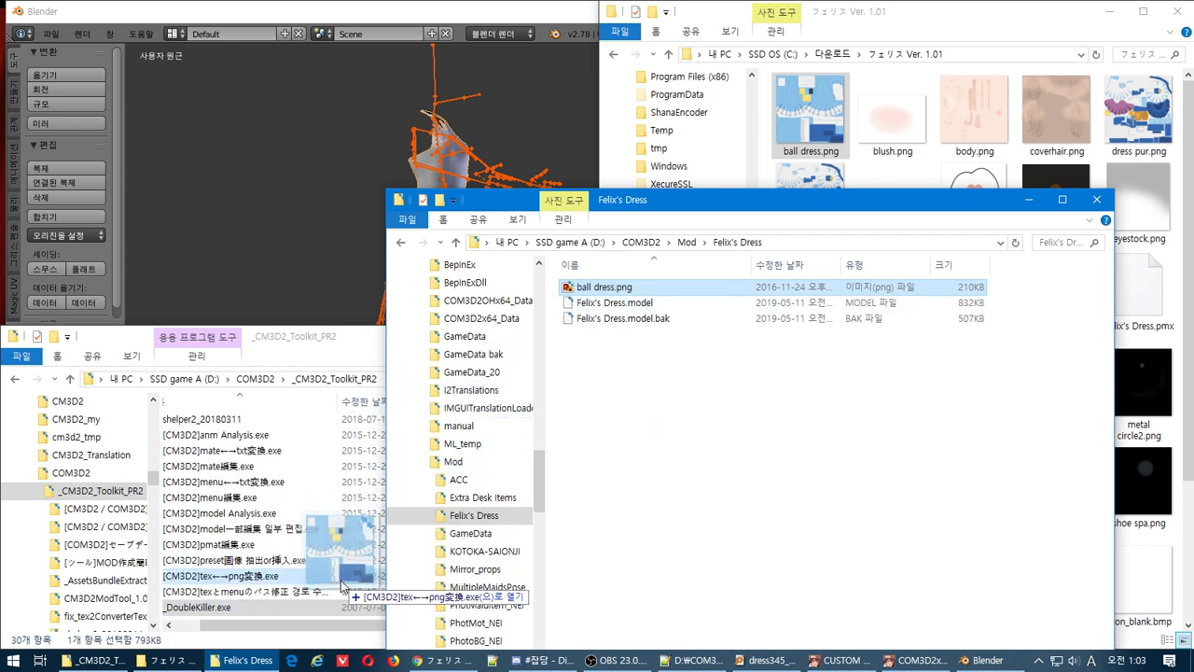
left_click(459, 355)
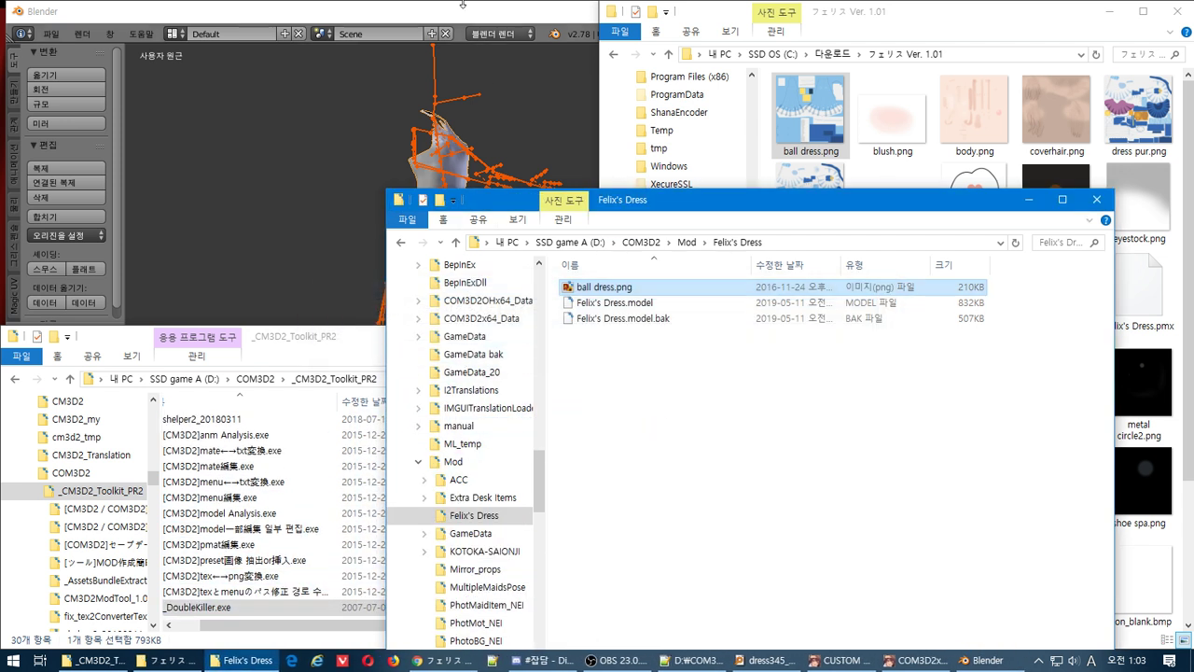
Return to Blender and load ball dress.png from the Felix's Dress folder into the image editor.
left_click(465, 11)
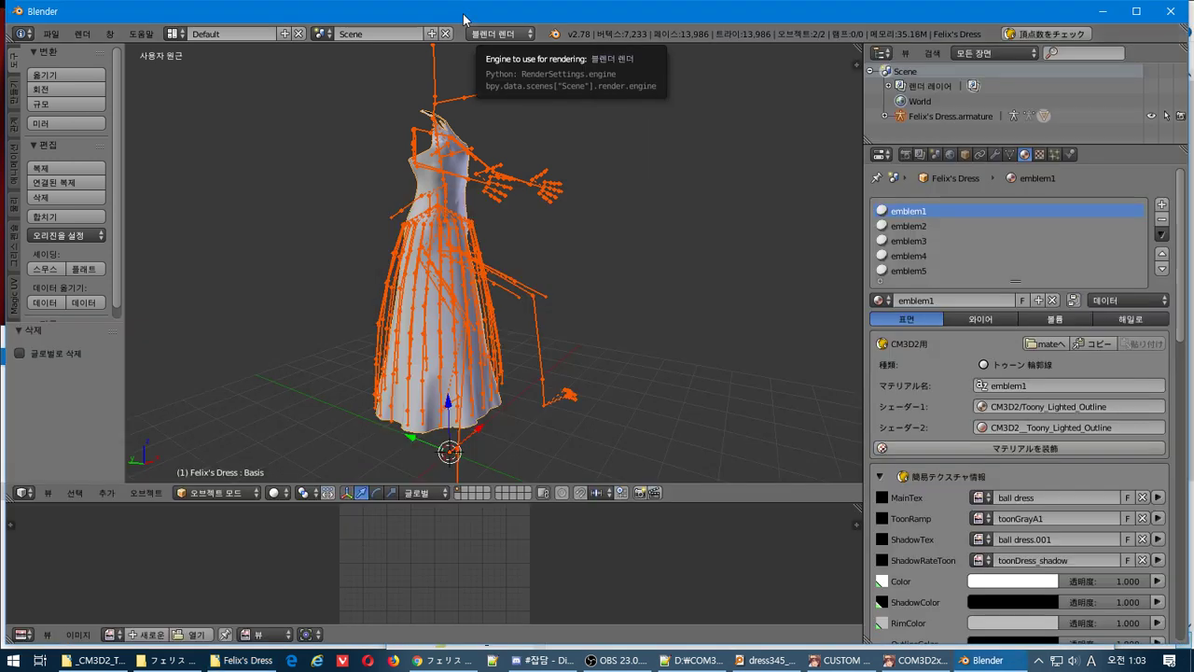
left_click(77, 635)
left_click(129, 605)
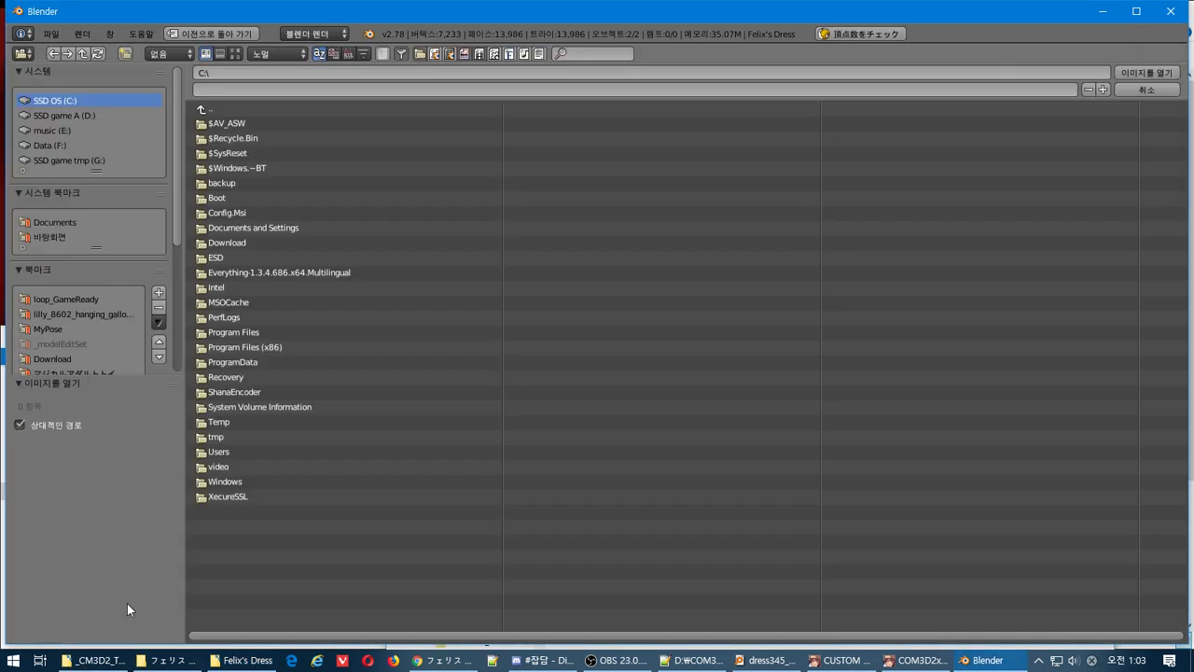
scroll(94, 237, "down", 3)
left_click(79, 326)
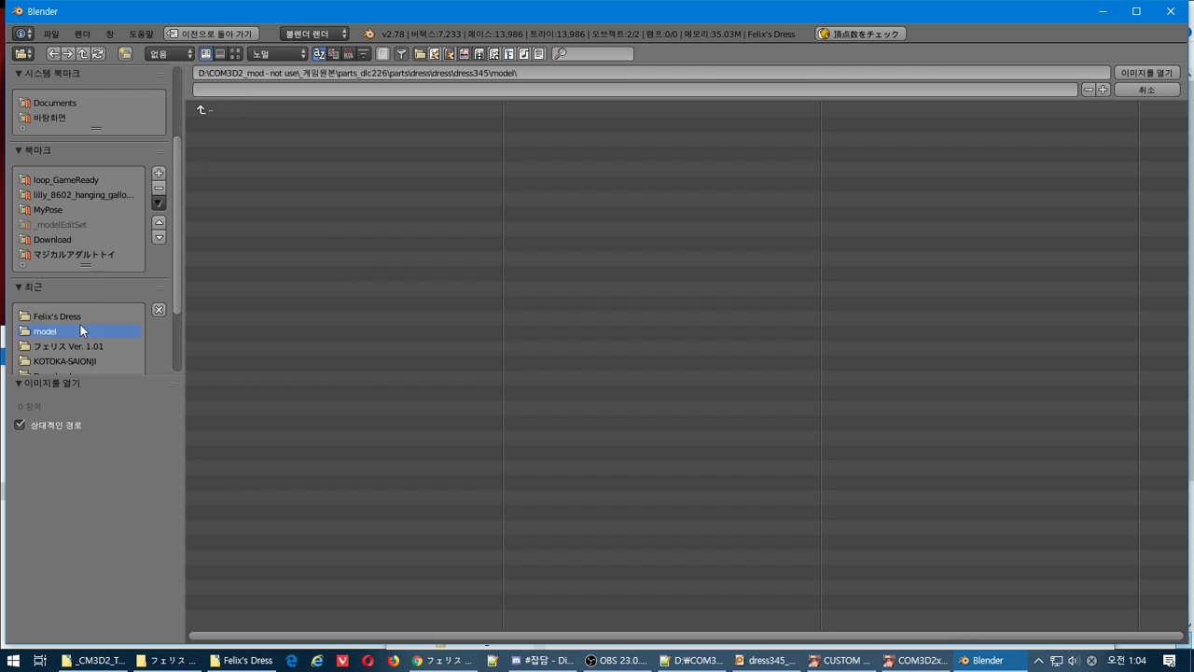
left_click(78, 315)
double_click(242, 123)
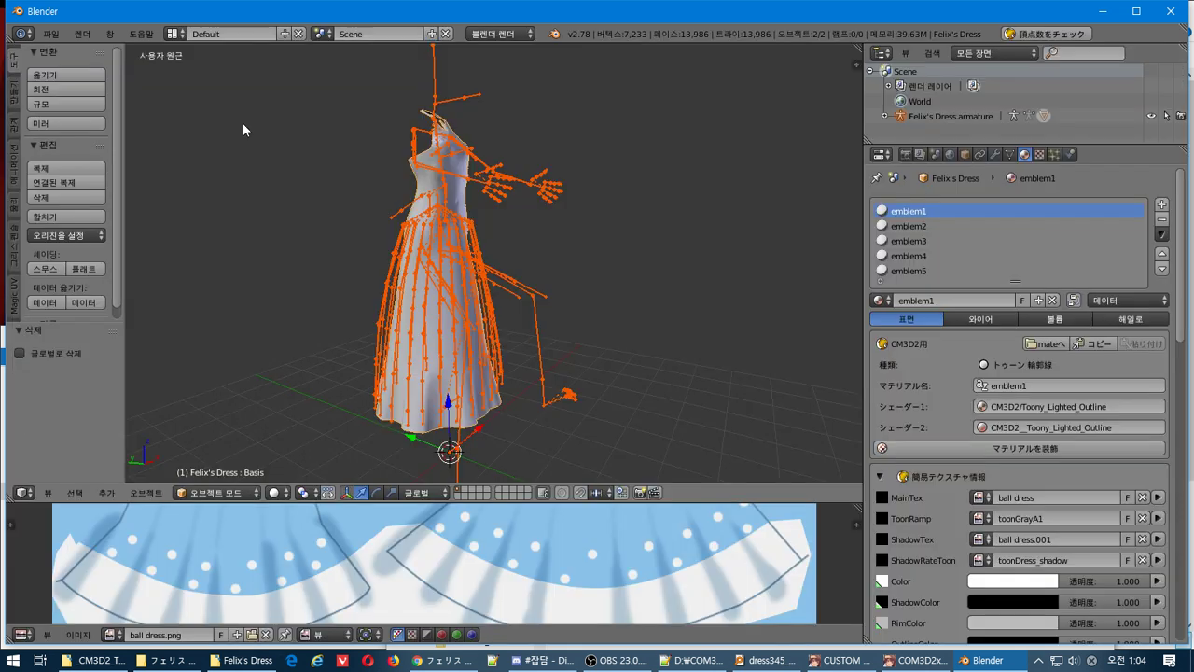
scroll(477, 555, "down", 3)
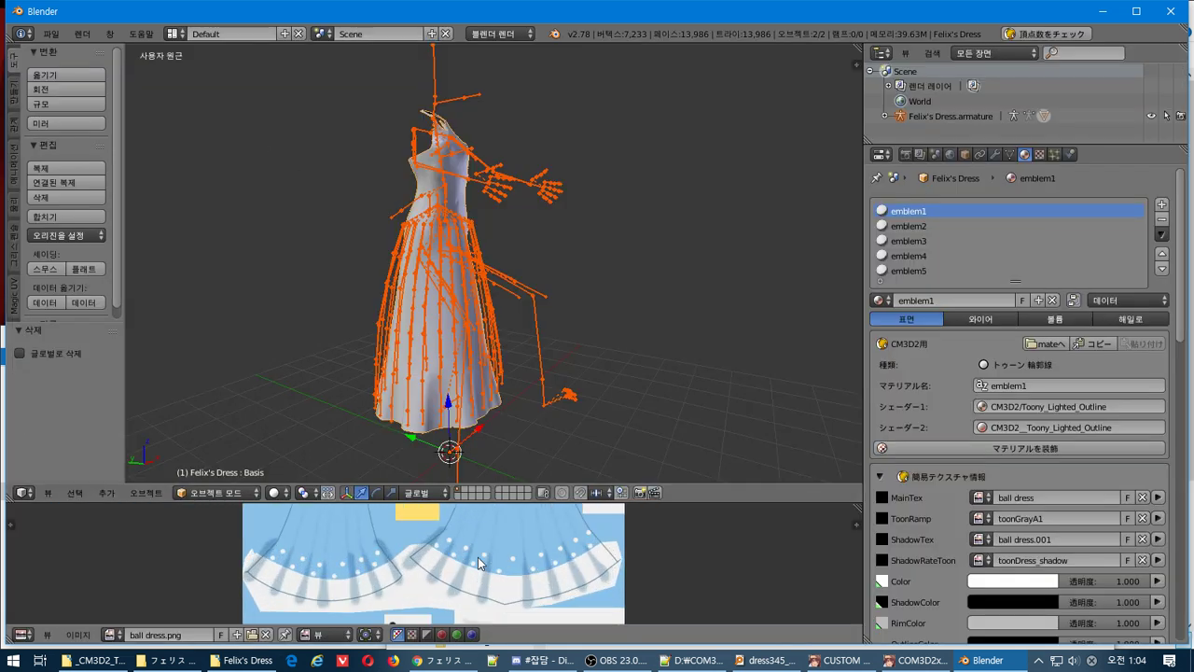
Assign ball dress.png as the emblem1 material's MainTex image, and rename the image as ball dress.
left_click(977, 499)
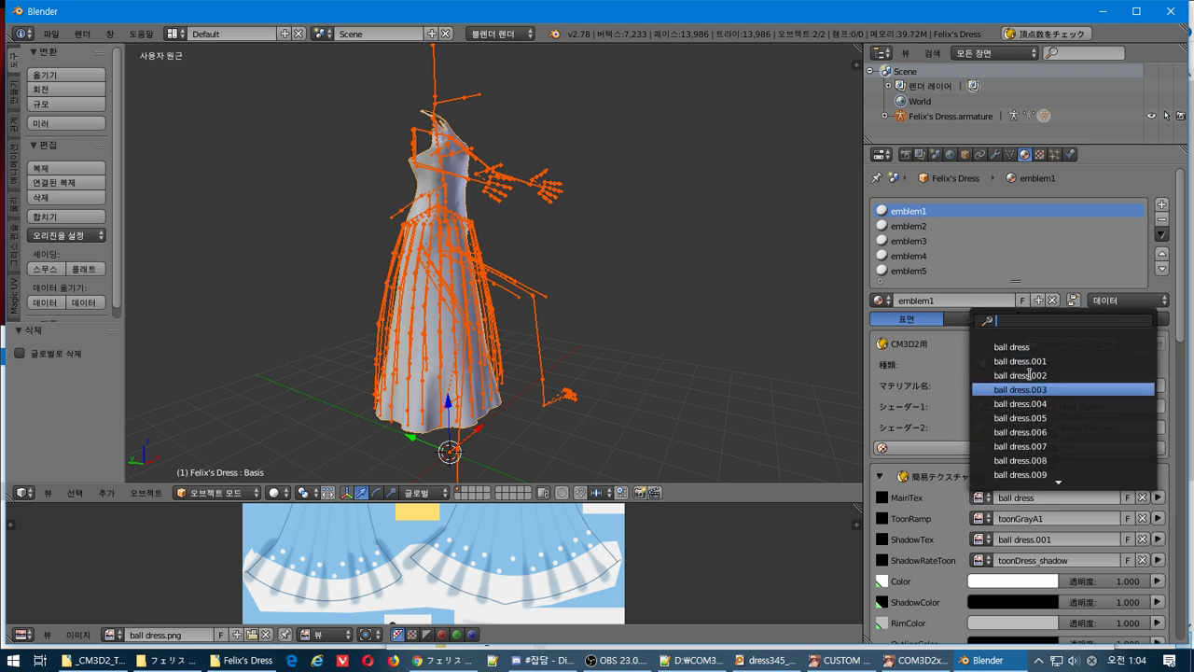
scroll(1029, 373, "down", 14)
scroll(1040, 416, "up", 10)
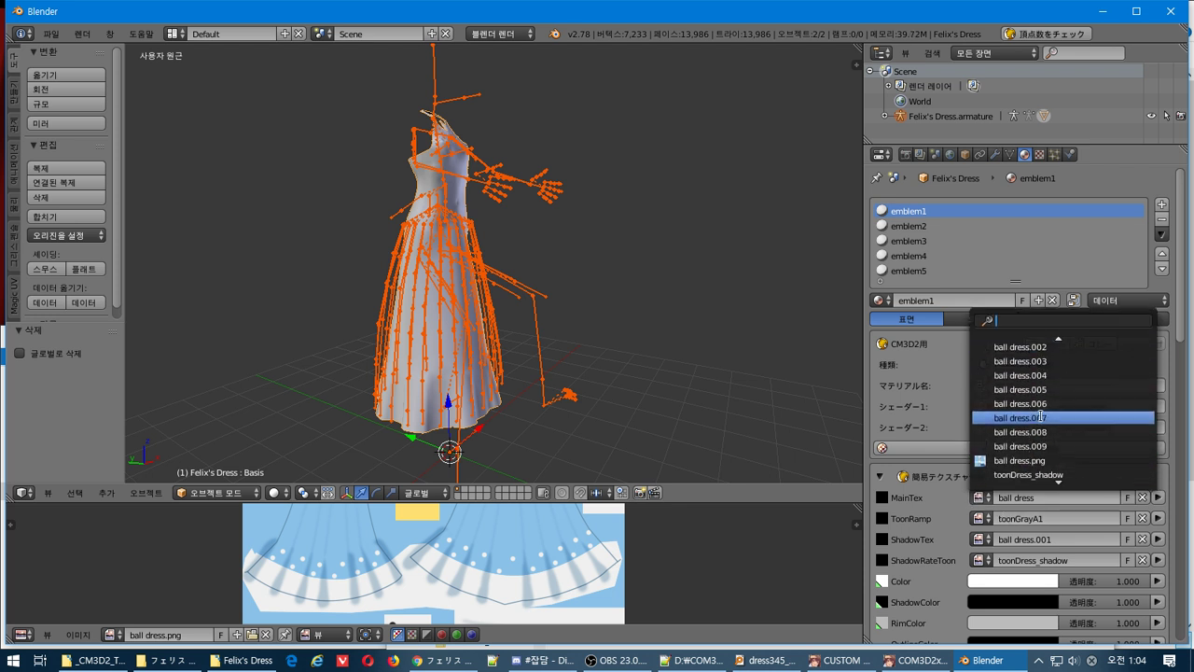
left_click(1026, 460)
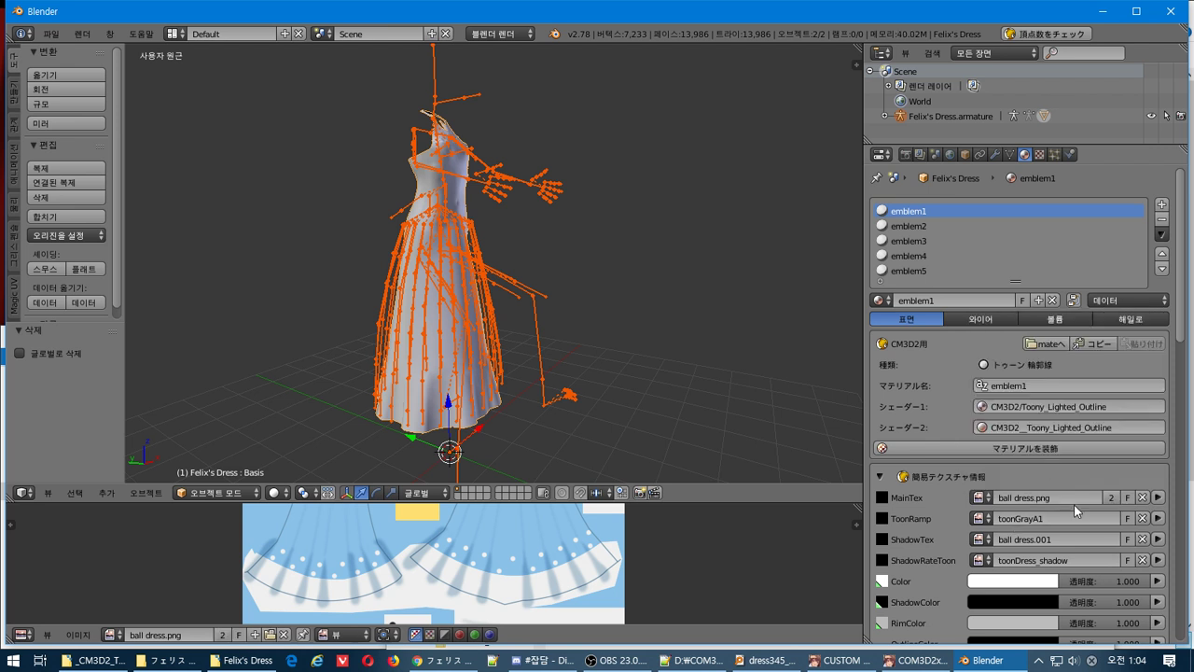
left_click(1063, 497)
Sync emblem1's MainTex settings to the preview, and set the material's ShadowTex image to ball dress.
left_click(1157, 497)
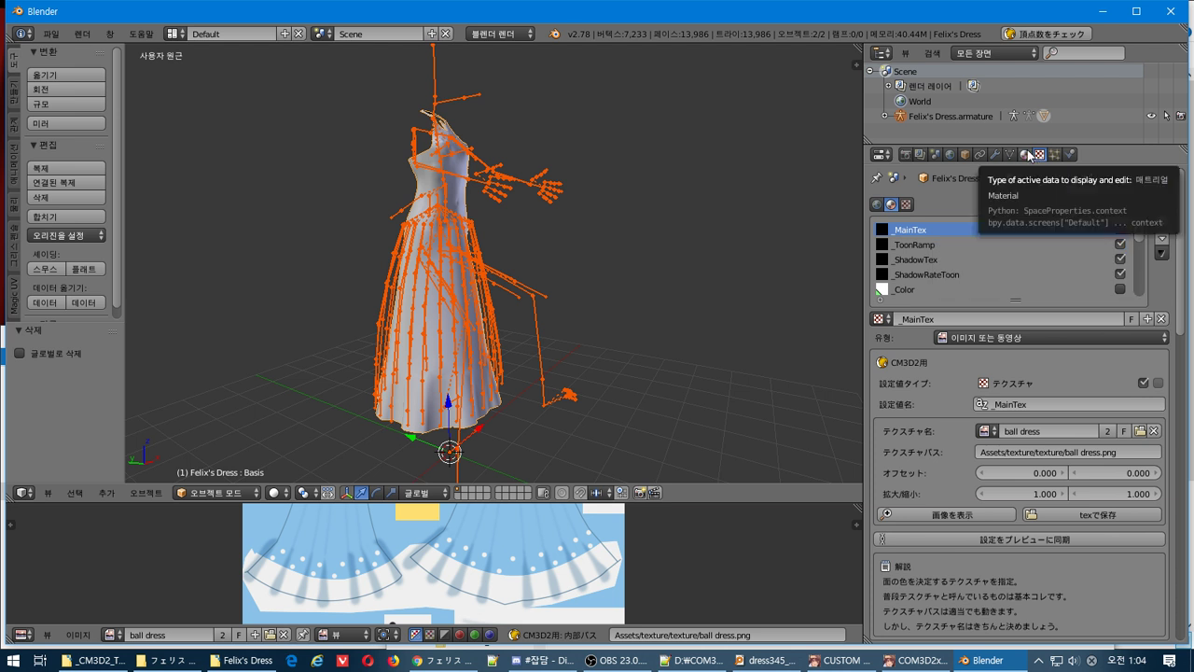
left_click(1039, 537)
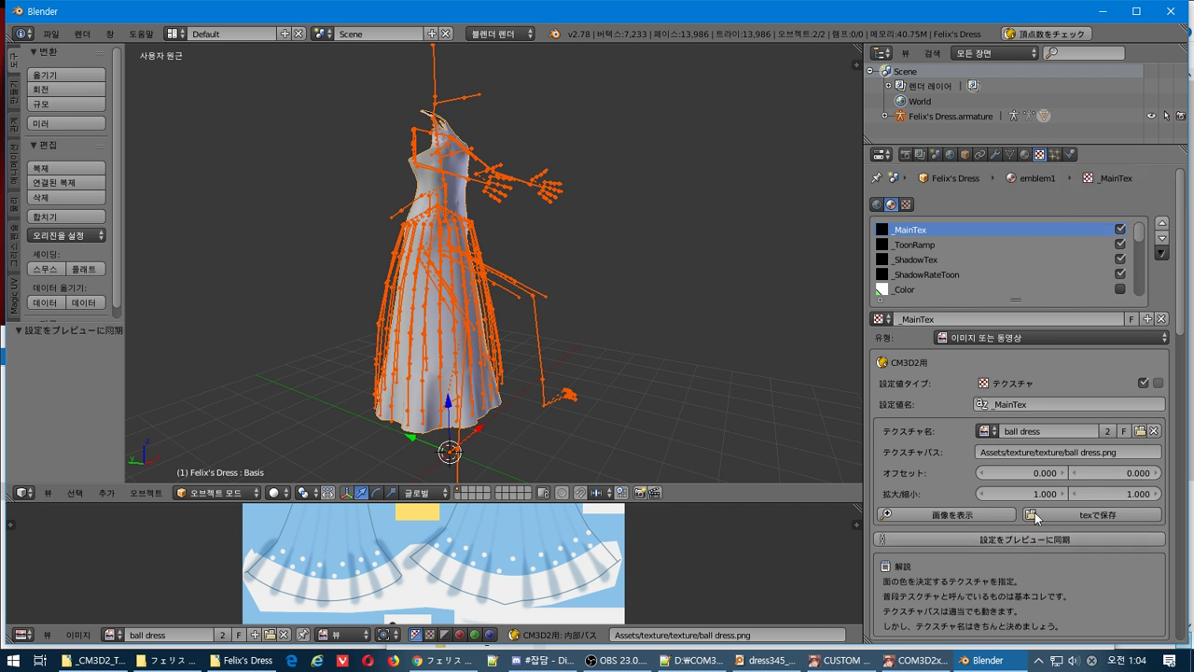
left_click(1024, 154)
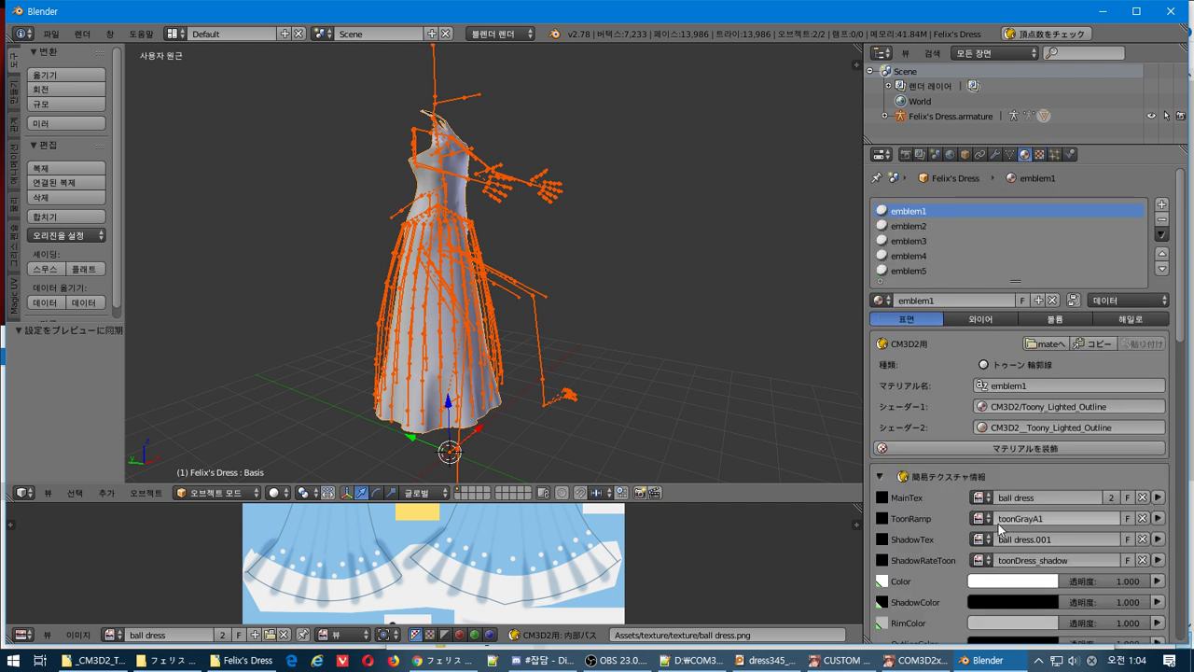
left_click(980, 539)
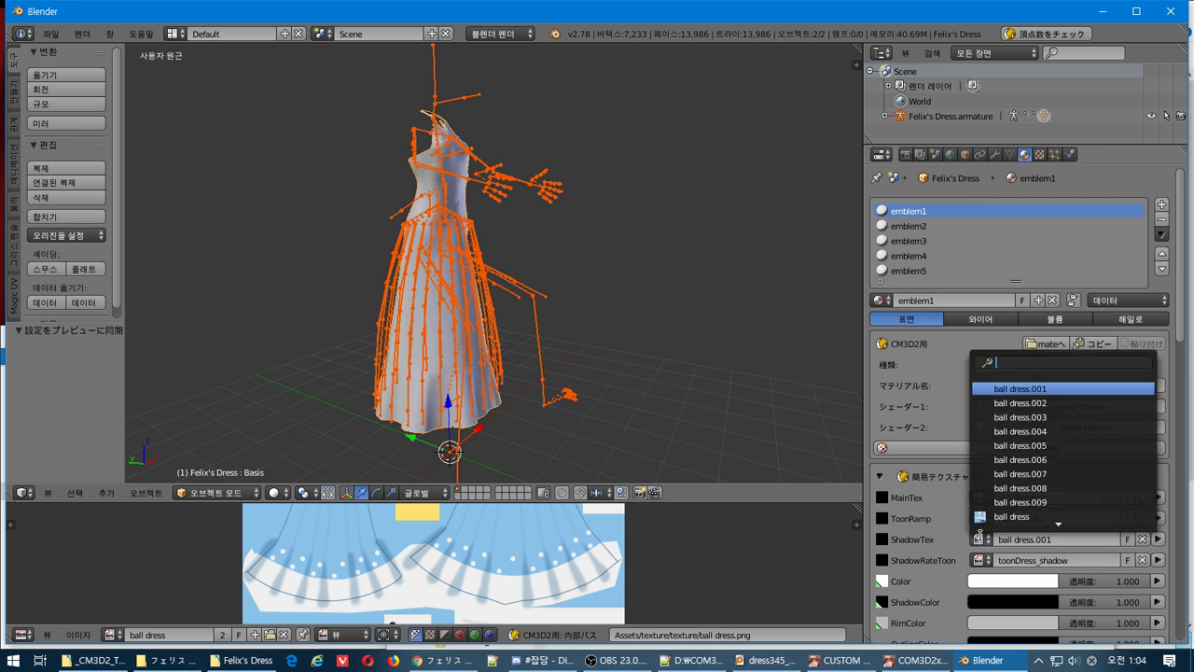
left_click(994, 516)
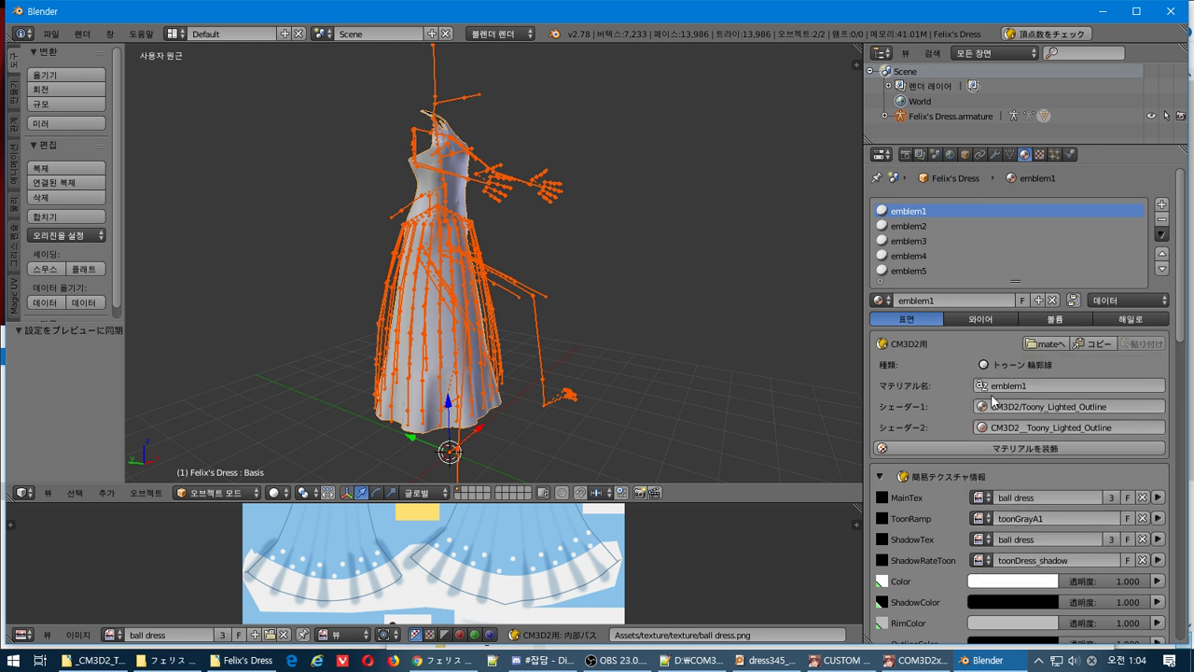
Select the emblem2 material and switch the dress to Texture Paint mode.
left_click(976, 226)
left_click(220, 493)
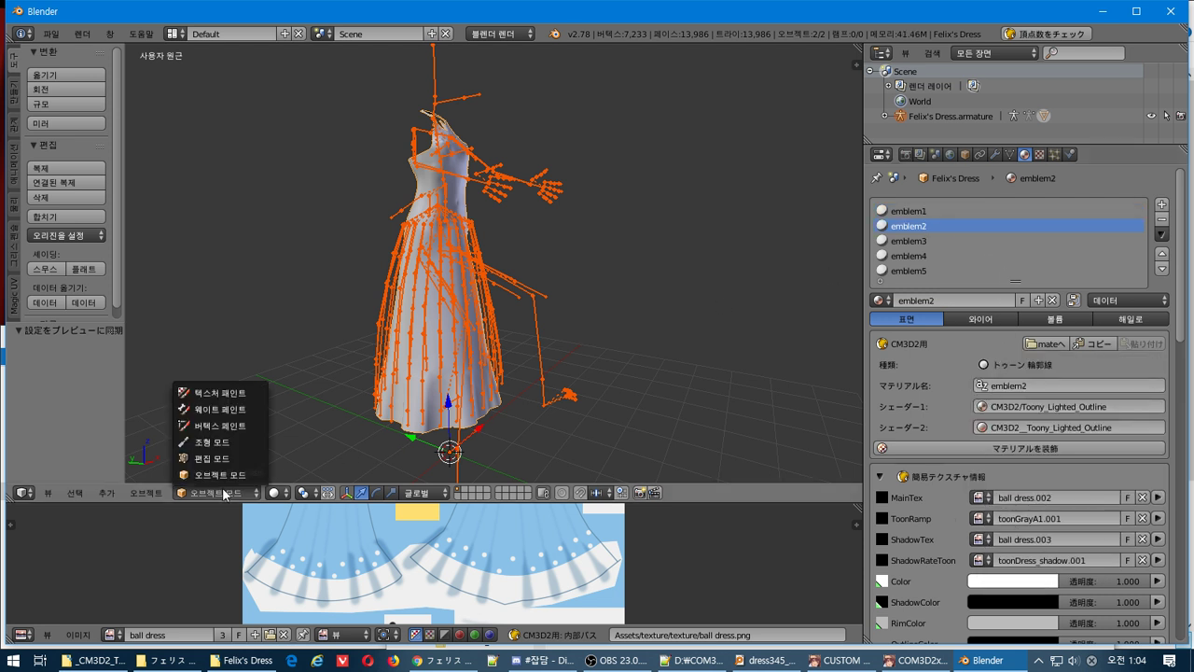
left_click(251, 387)
mouse_move(494, 320)
middle_mouse_down()
mouse_move(428, 352)
mouse_move(507, 339)
mouse_move(435, 214)
mouse_move(508, 257)
middle_mouse_up()
scroll(434, 214, "up", 4)
scroll(428, 219, "down", 2)
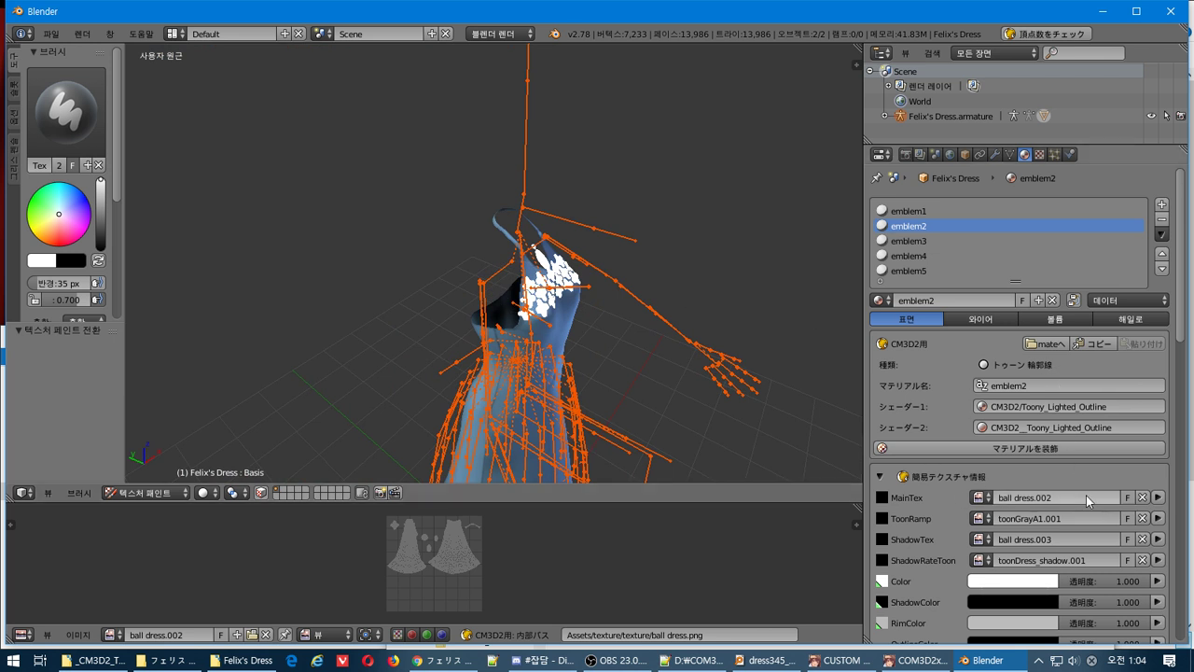
Set the emblem2 material's MainTex and ShadowTex images to ball dress.
left_click(980, 497)
left_click(1012, 474)
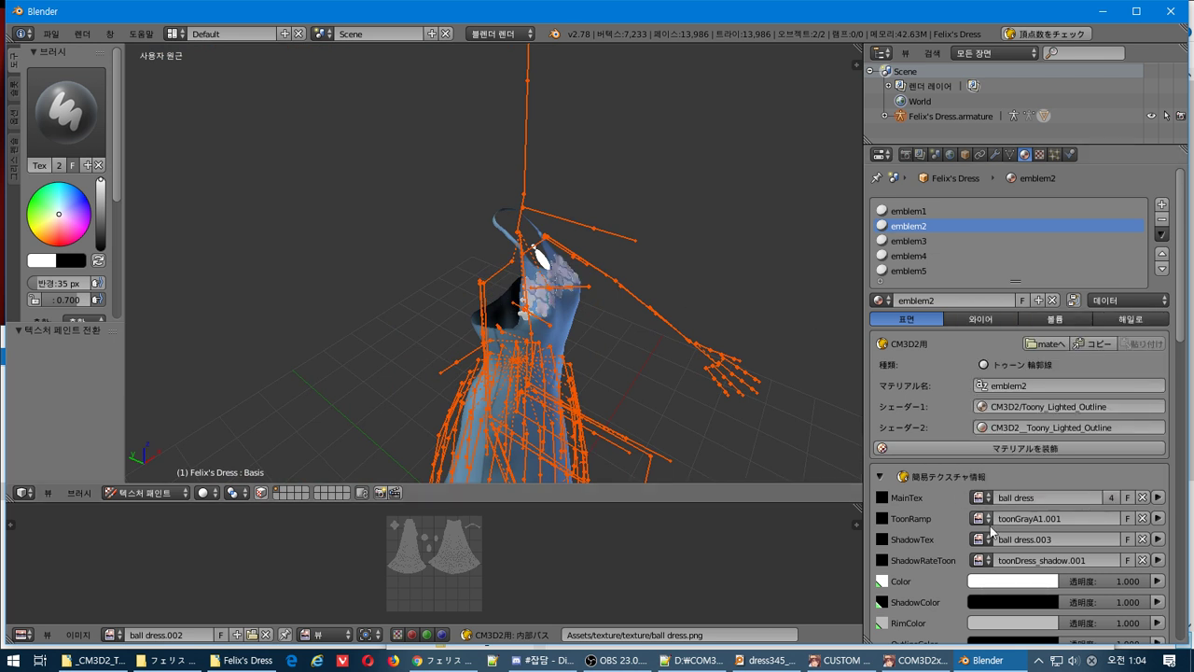
left_click(980, 539)
left_click(995, 515)
Assign the ball dress image to the emblem3 material's MainTex and ShadowTex.
left_click(957, 241)
left_click(979, 497)
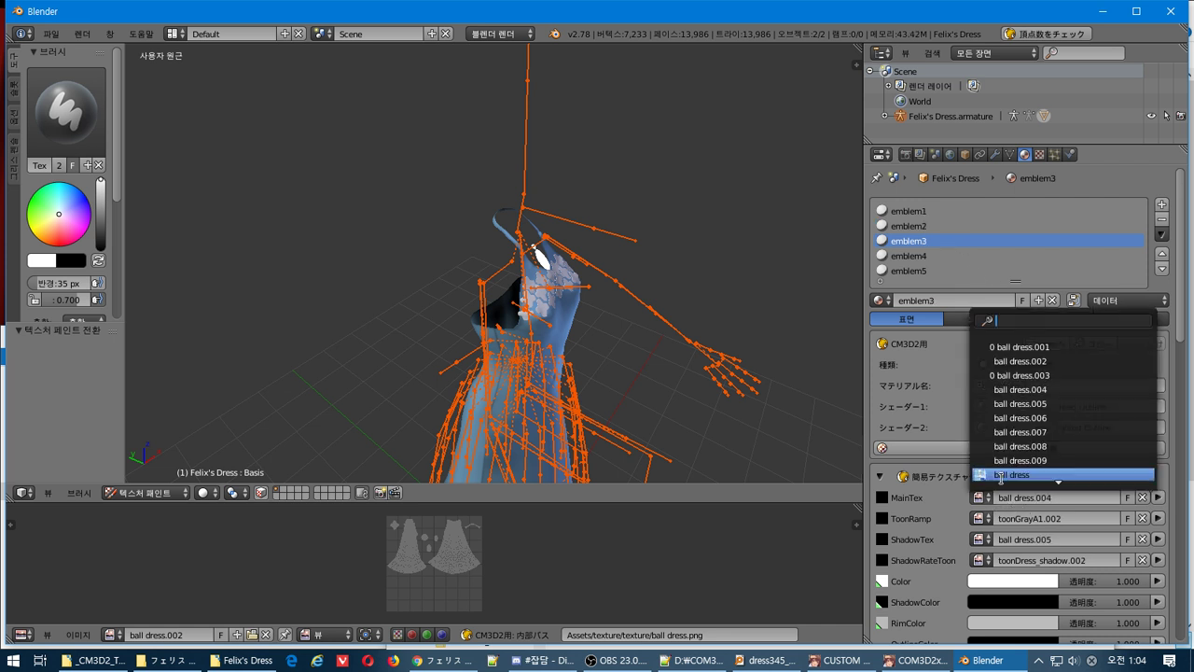
left_click(995, 480)
left_click(990, 544)
left_click(1007, 515)
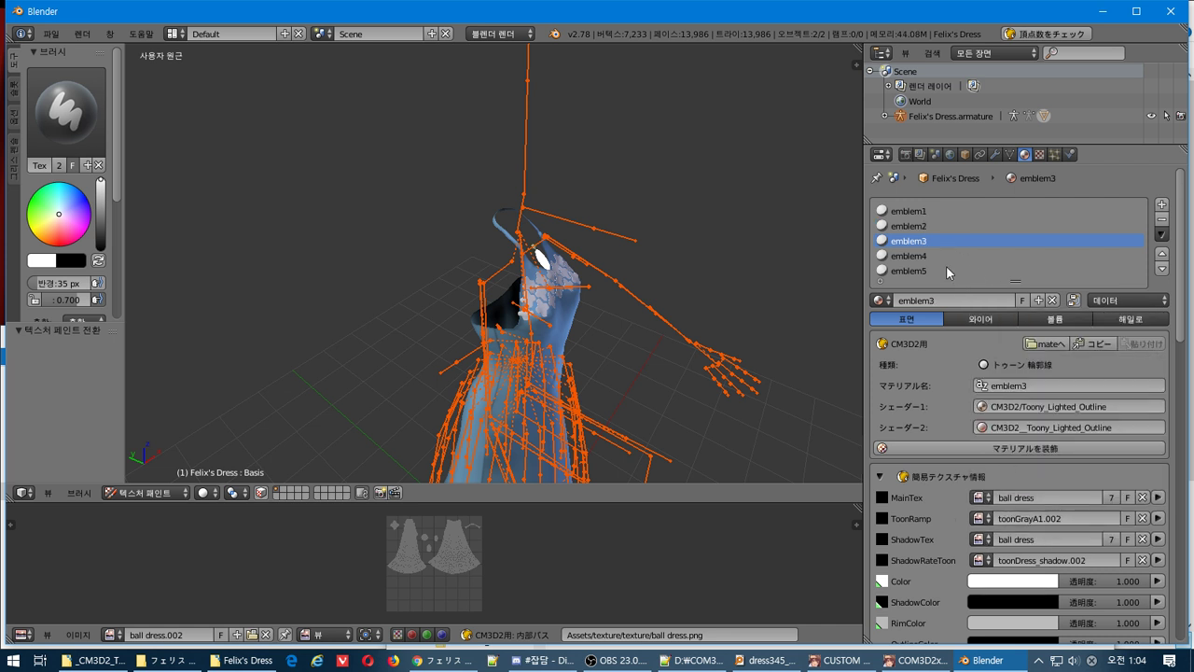
Assign the ball dress image to the emblem4 material's MainTex and ShadowTex.
left_click(909, 256)
left_click(981, 496)
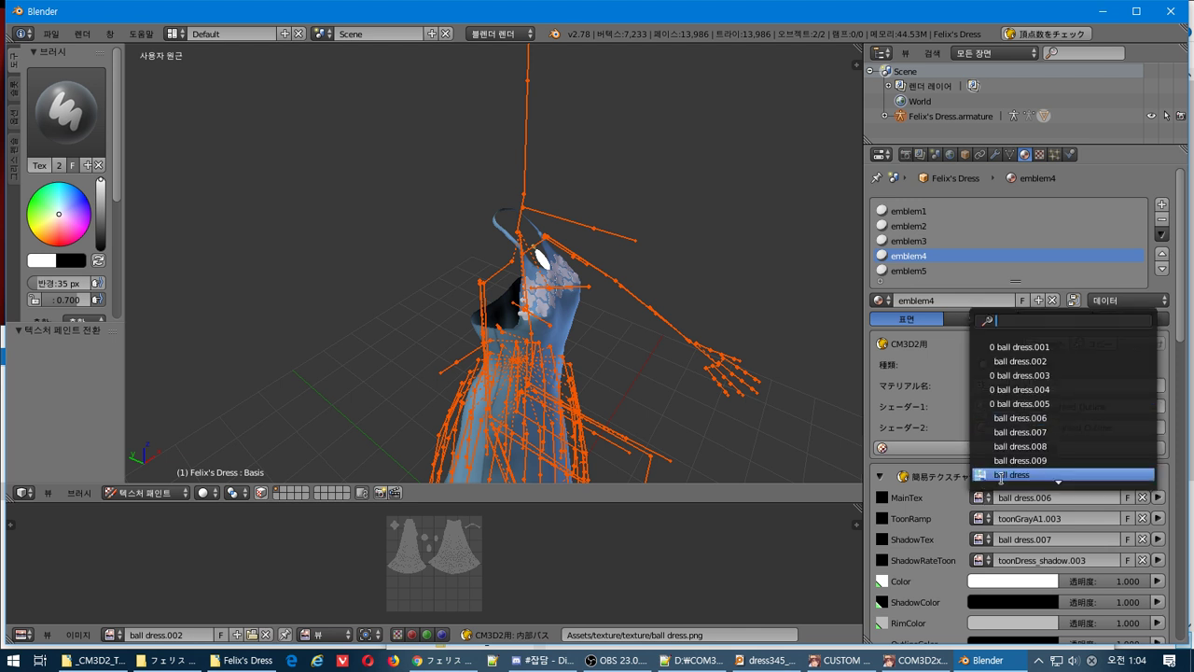
left_click(996, 480)
left_click(986, 539)
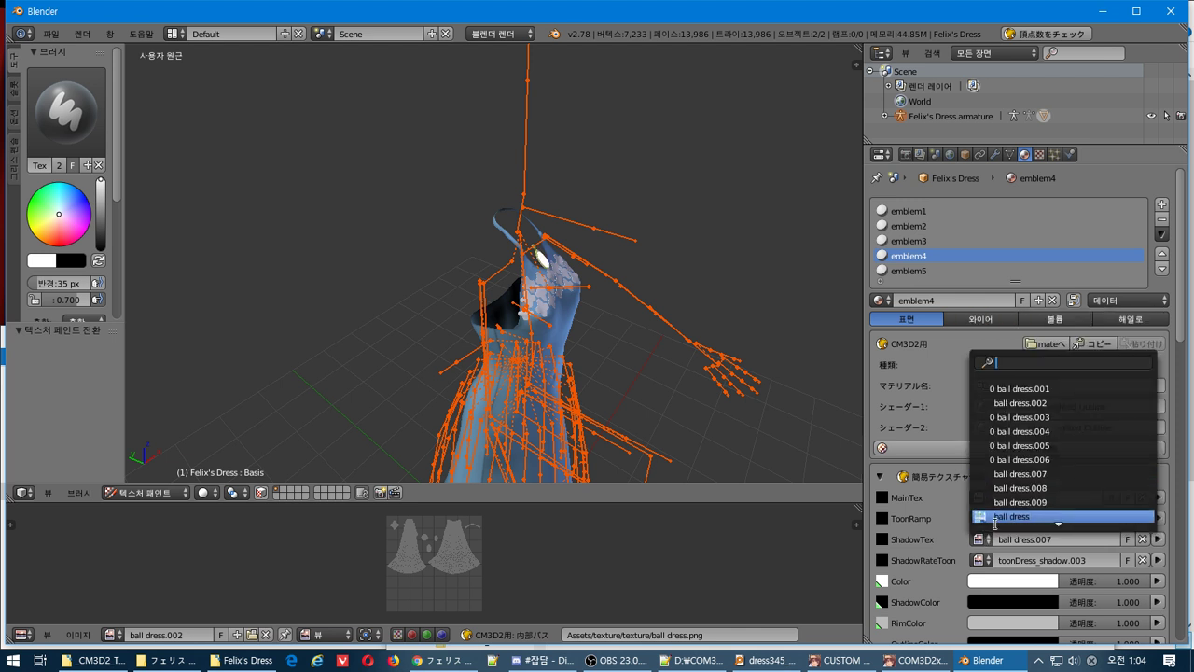
left_click(995, 517)
Assign the ball dress image to the emblem5 material's MainTex and ShadowTex.
left_click(933, 273)
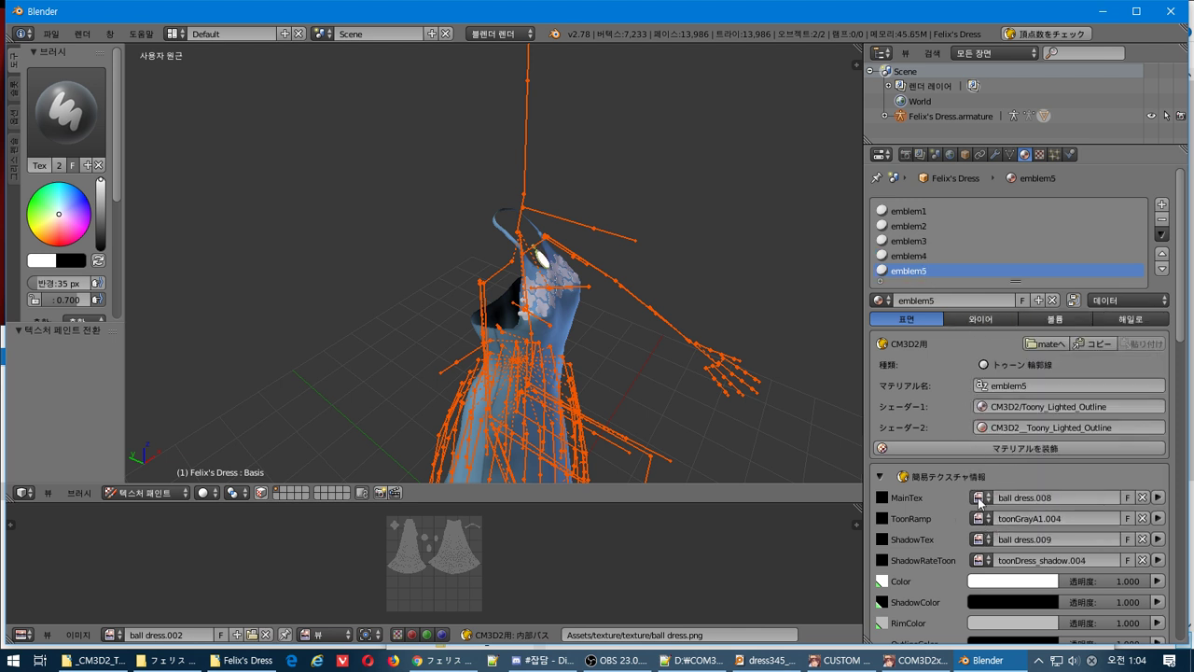
left_click(981, 497)
left_click(991, 478)
left_click(983, 497)
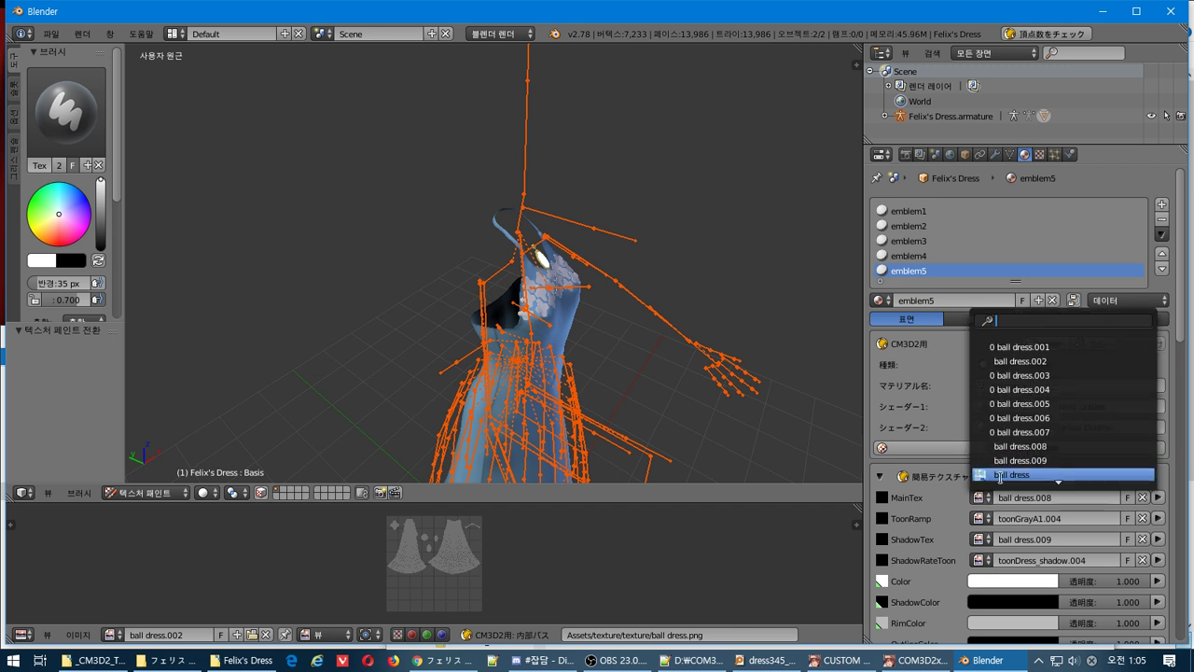
left_click(1000, 481)
left_click(976, 539)
left_click(998, 514)
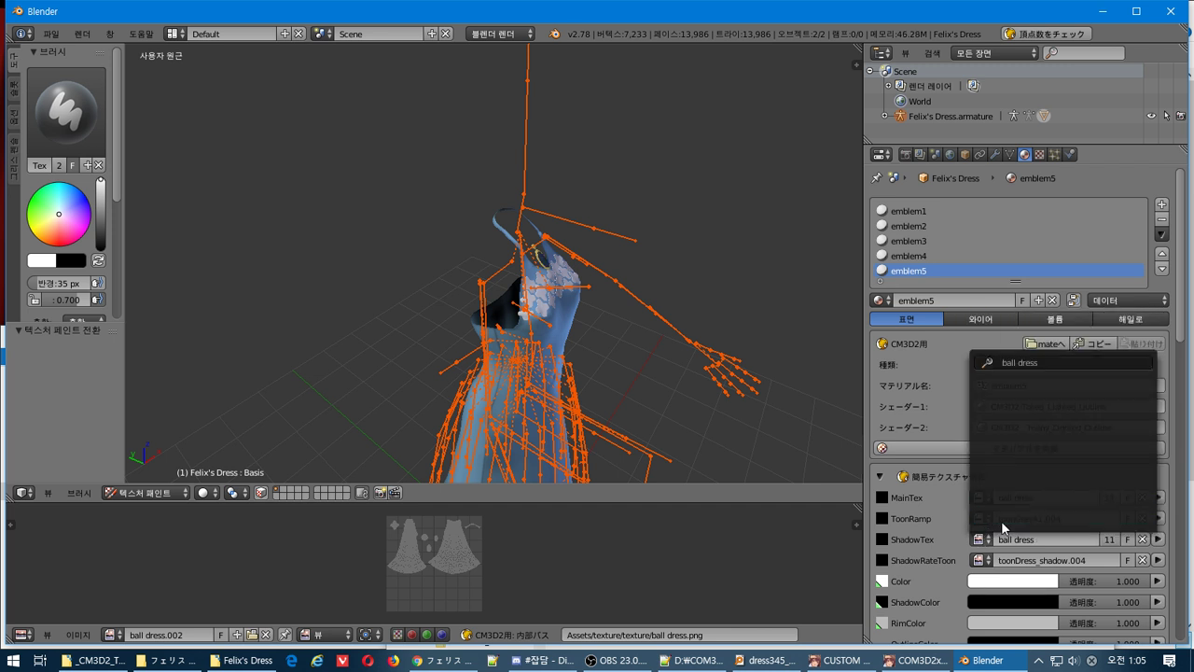
Save the scene as Felix's Dress.blend in the D:\COM3D2\Mod\Felix's Dress folder.
key("ctrl+s")
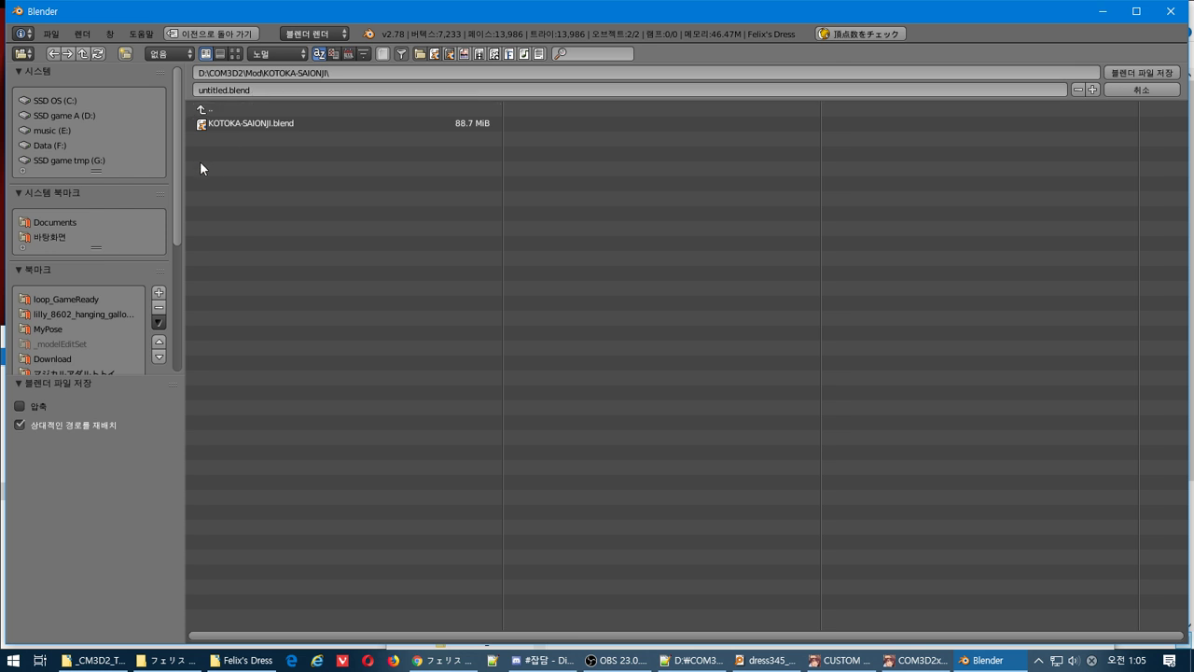
scroll(128, 291, "down", 5)
left_click(80, 256)
left_click(243, 91)
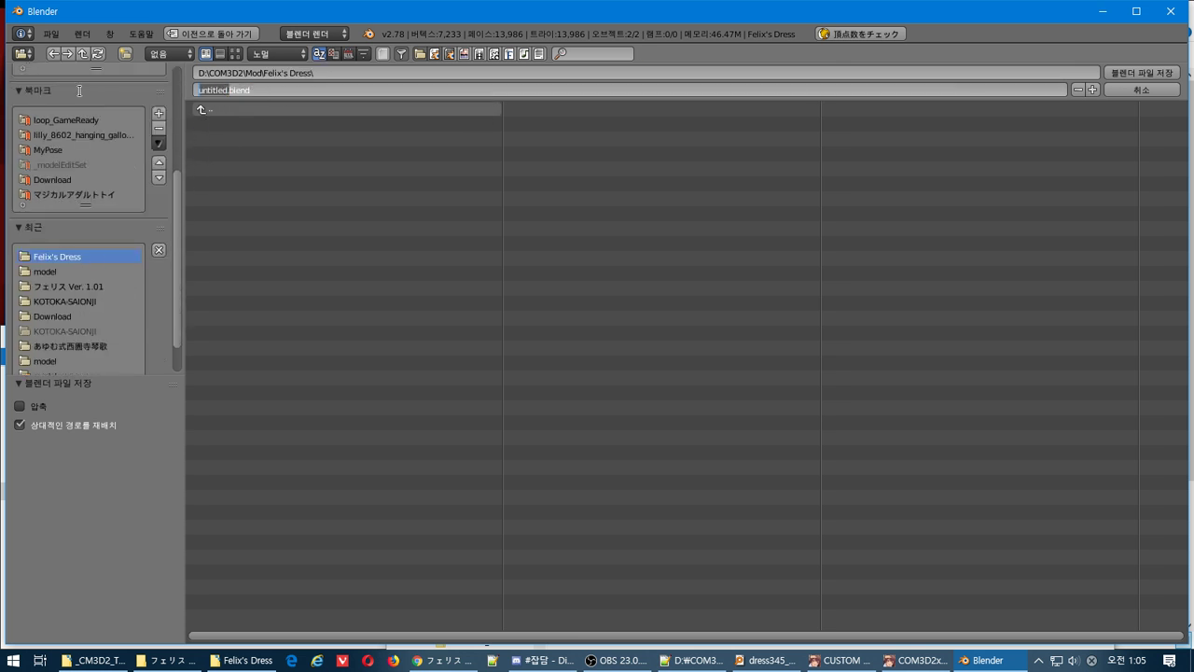
type("D:\\COM3D2\\Mod\\Felix's Dress")
left_click_drag(261, 93, 197, 91)
key("BackSpace")
key("Return")
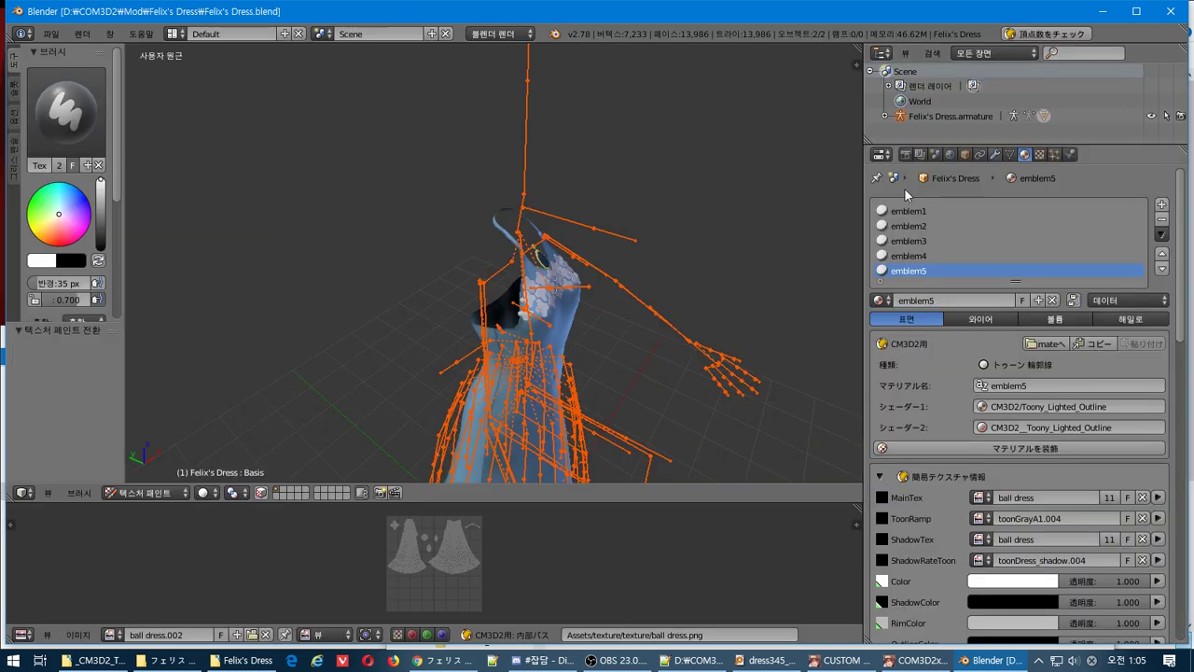
middle_click_drag(632, 277, 607, 253)
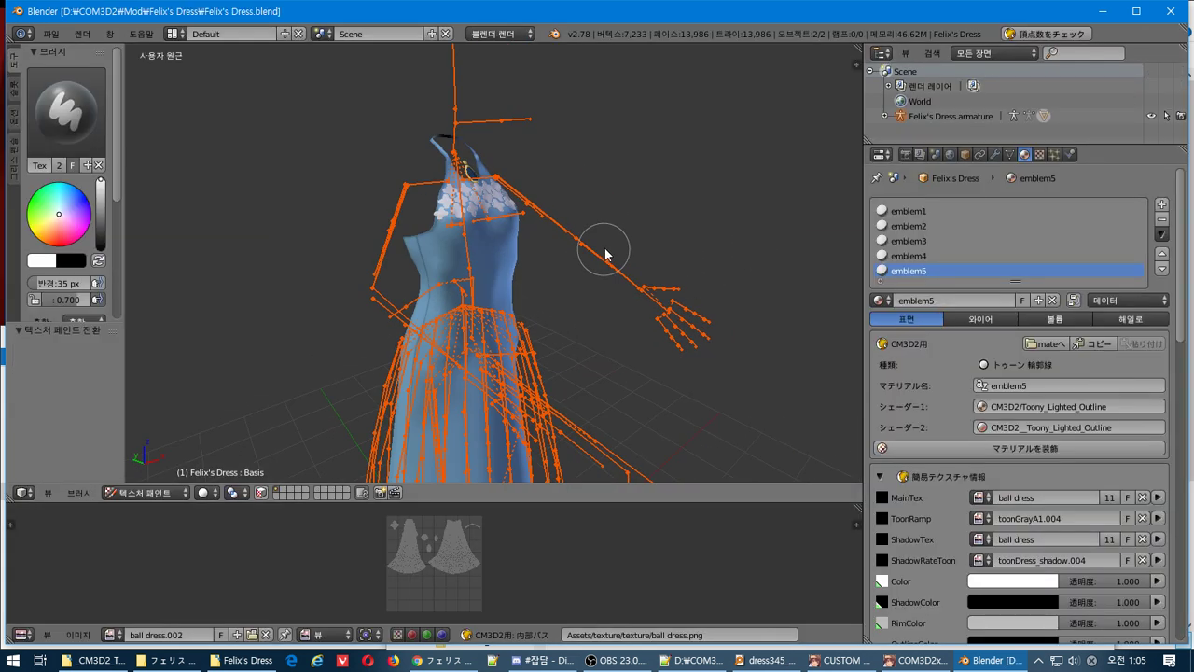
Render a CM3D2 menu icon of the dress at 80 px using the current materials and inspect the result.
left_click(905, 154)
left_click(945, 260)
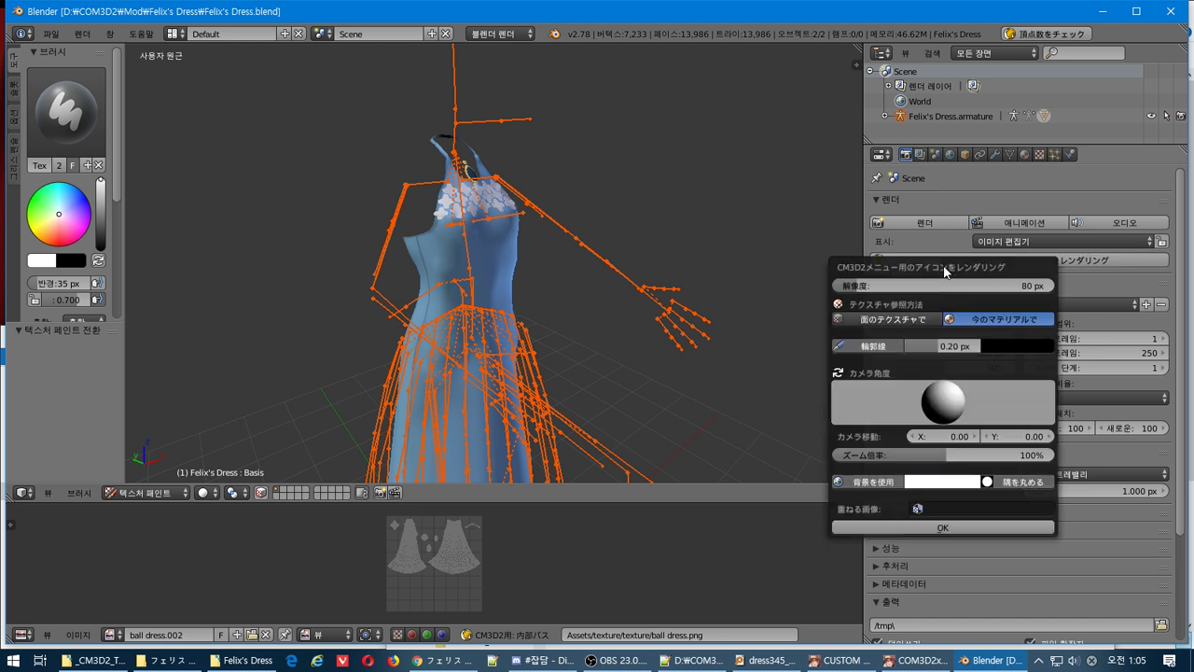
left_click(881, 529)
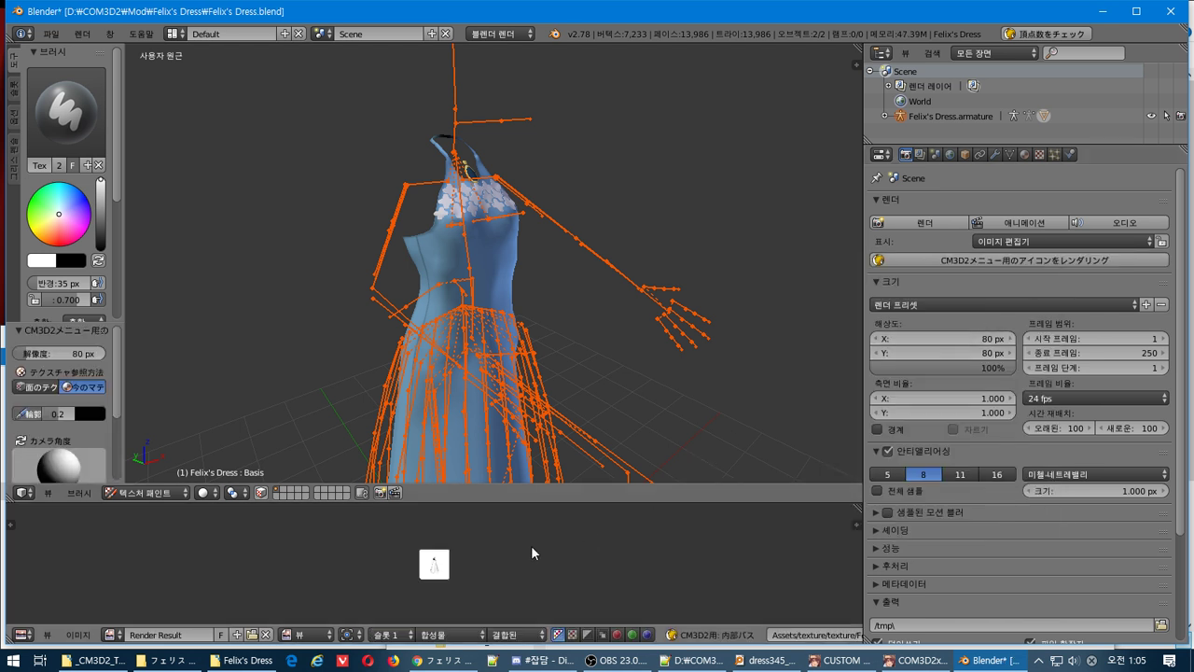
scroll(392, 567, "up", 5)
scroll(392, 566, "down", 2)
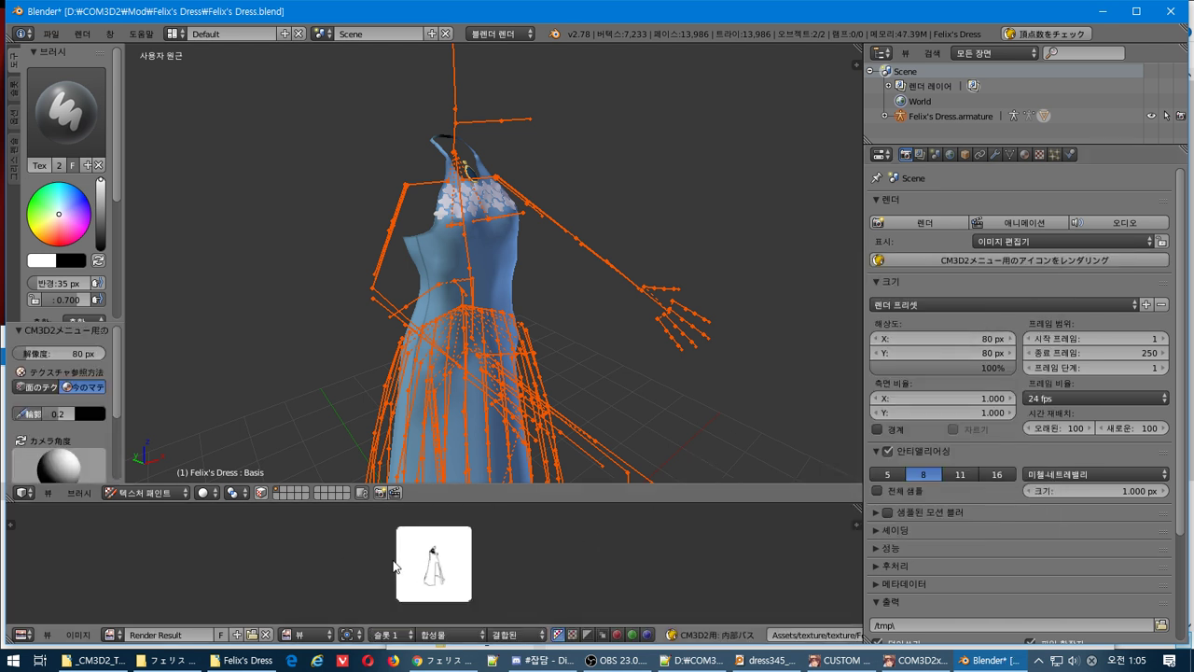
Try to render the CM3D2 menu icon with the face textures as the texture reference.
left_click(972, 262)
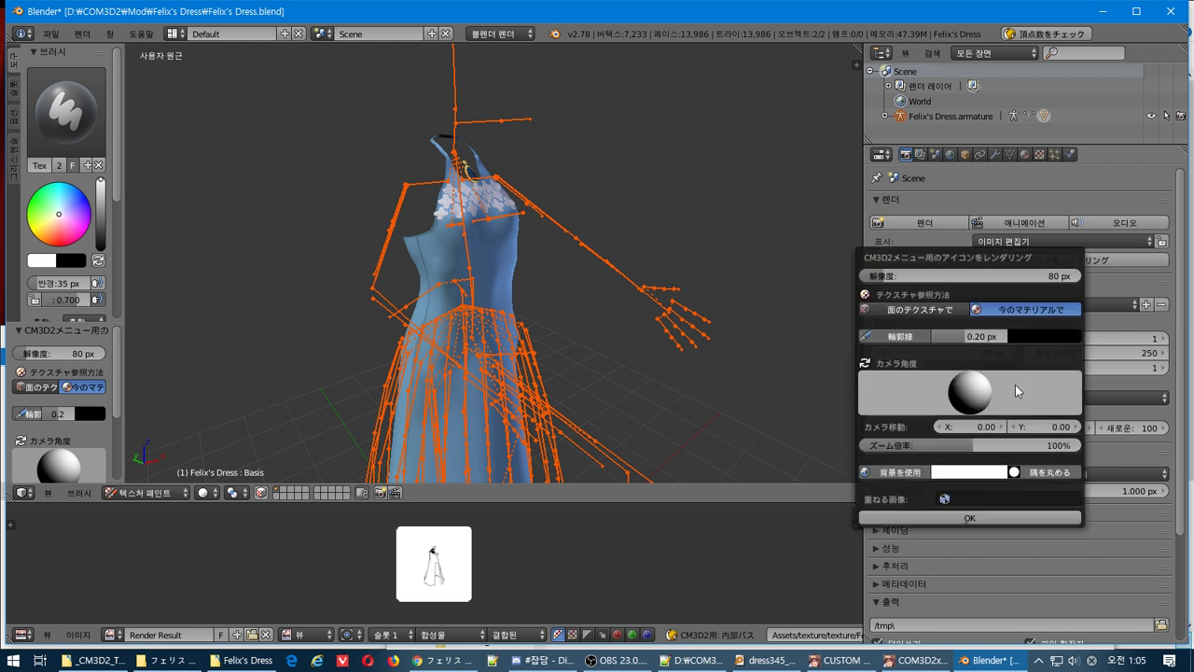
left_click(919, 308)
left_click(992, 519)
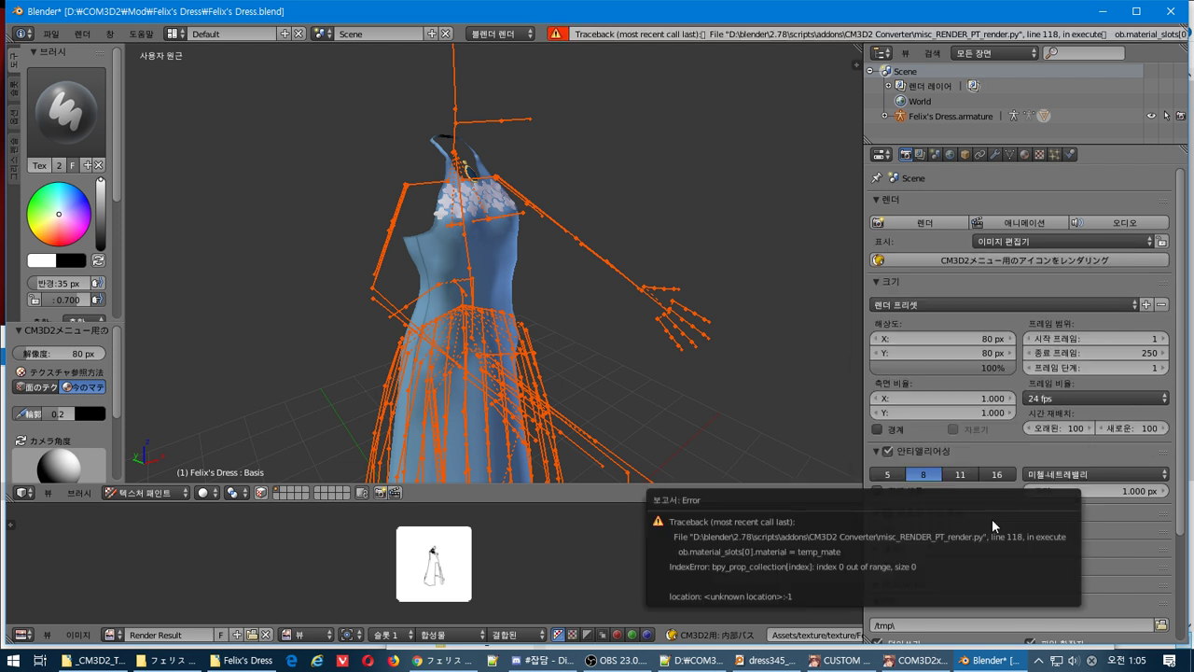
Render the CM3D2 menu icon with the current materials and the ball dress image as the overlay.
left_click(1009, 264)
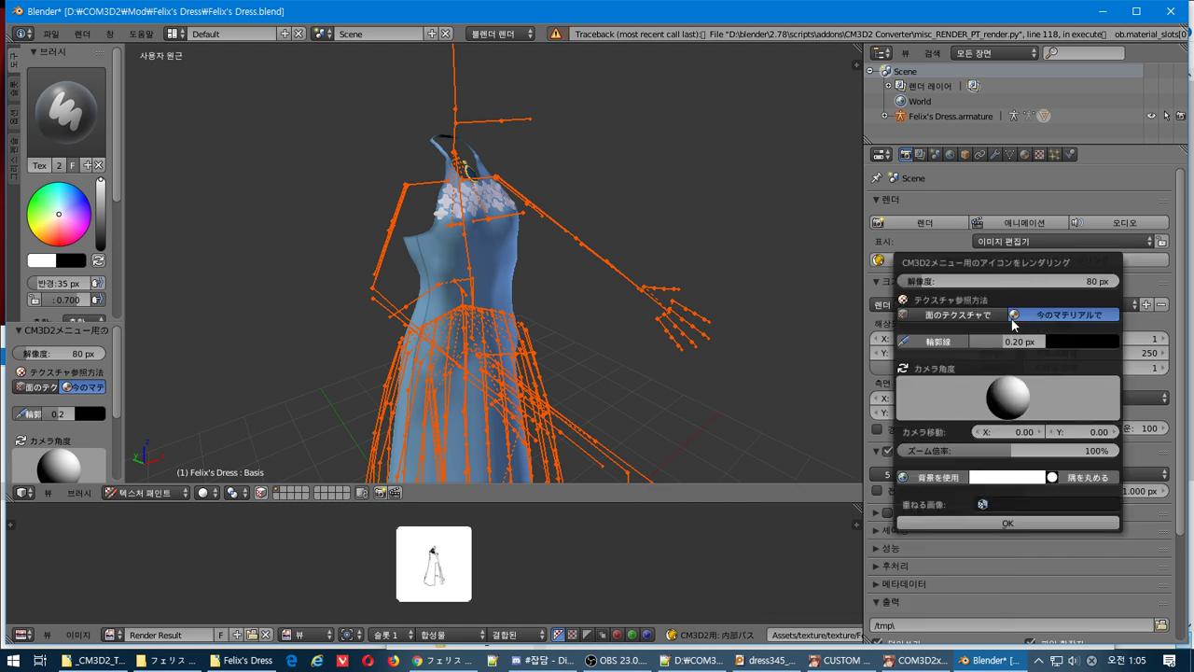
left_click(1026, 504)
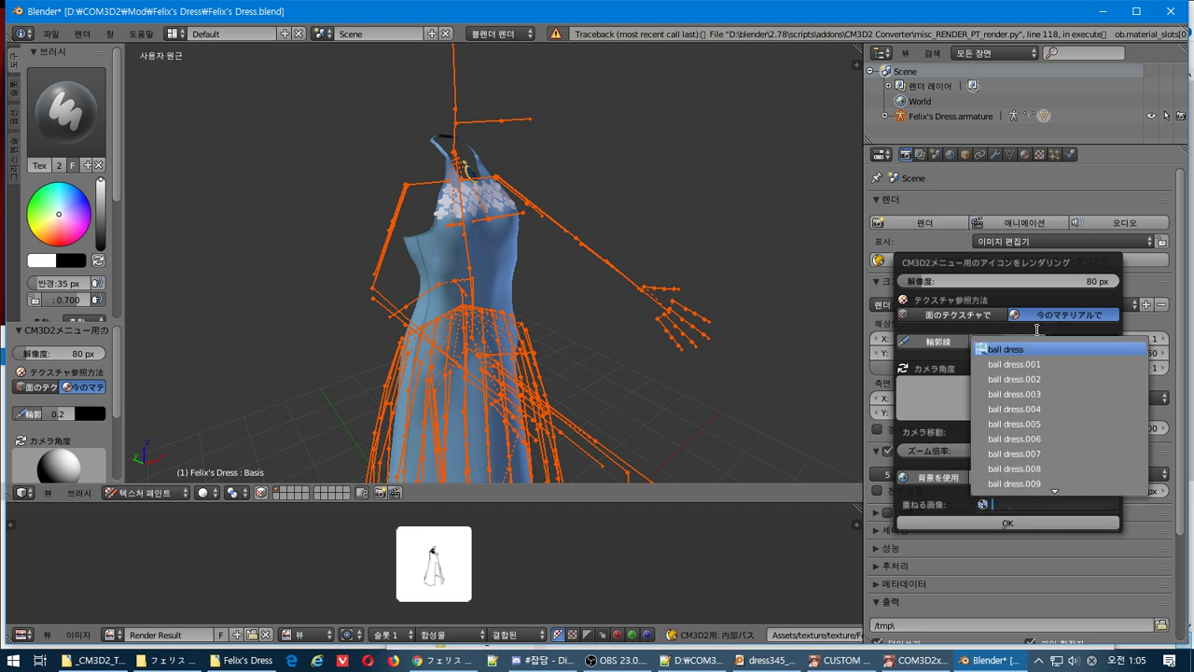
left_click(1005, 349)
left_click(1001, 522)
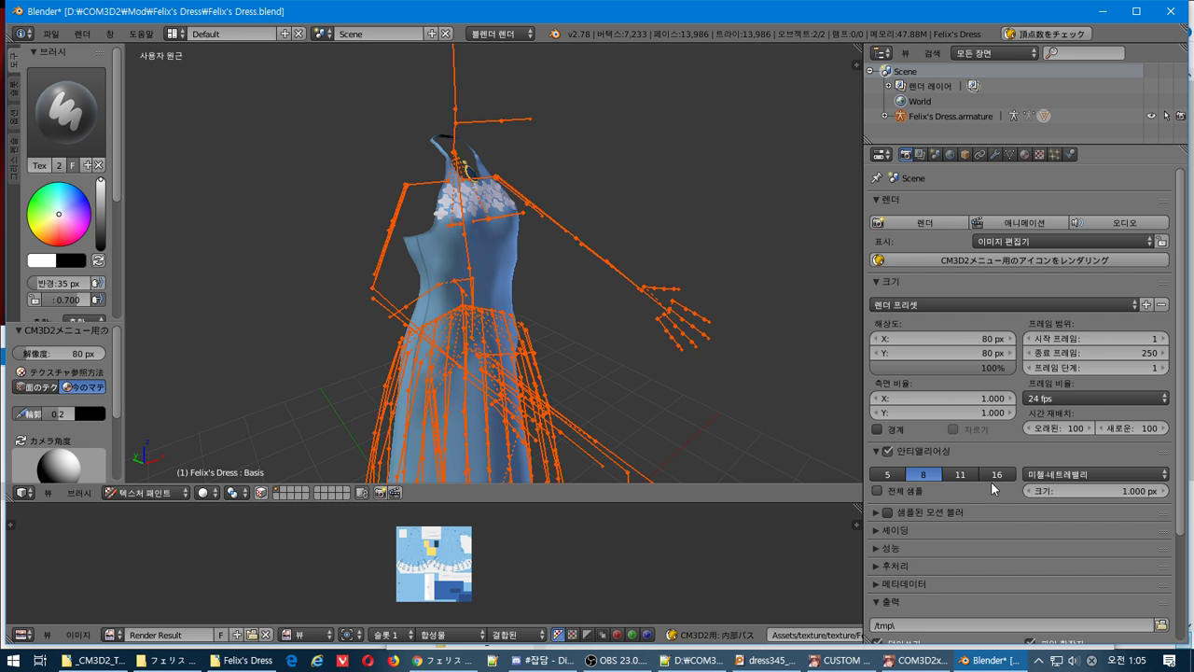
Remove the overlay image from the menu icon settings and render the icon again.
left_click(979, 265)
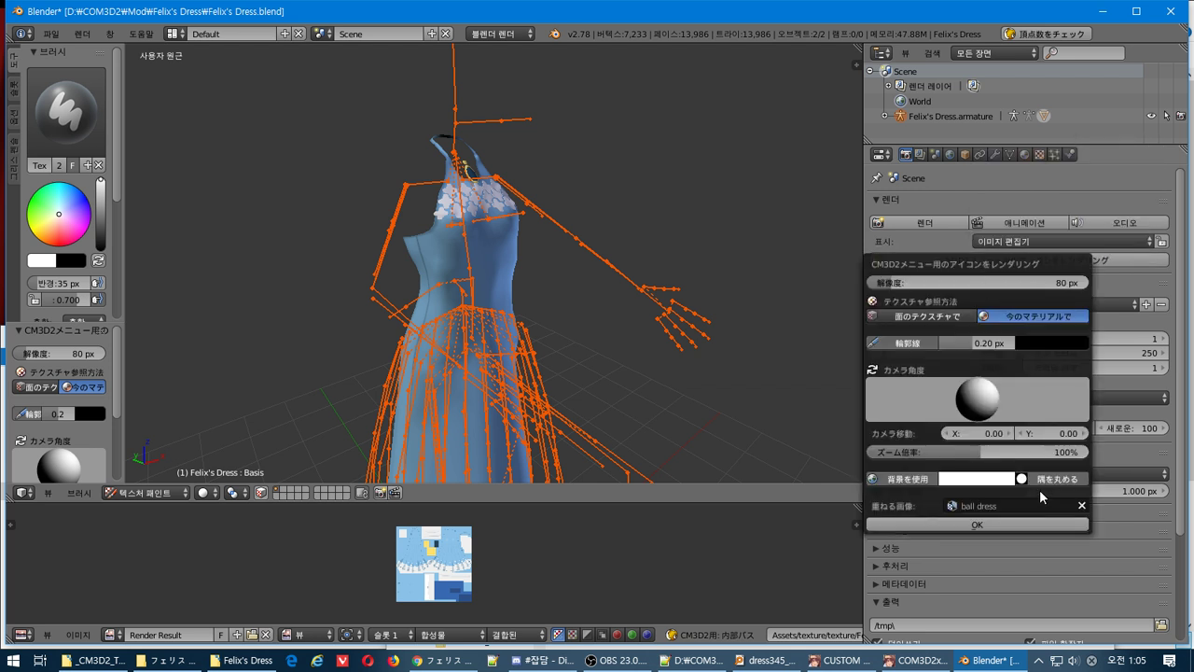
left_click(1082, 506)
left_click(958, 524)
scroll(541, 407, "up", 4)
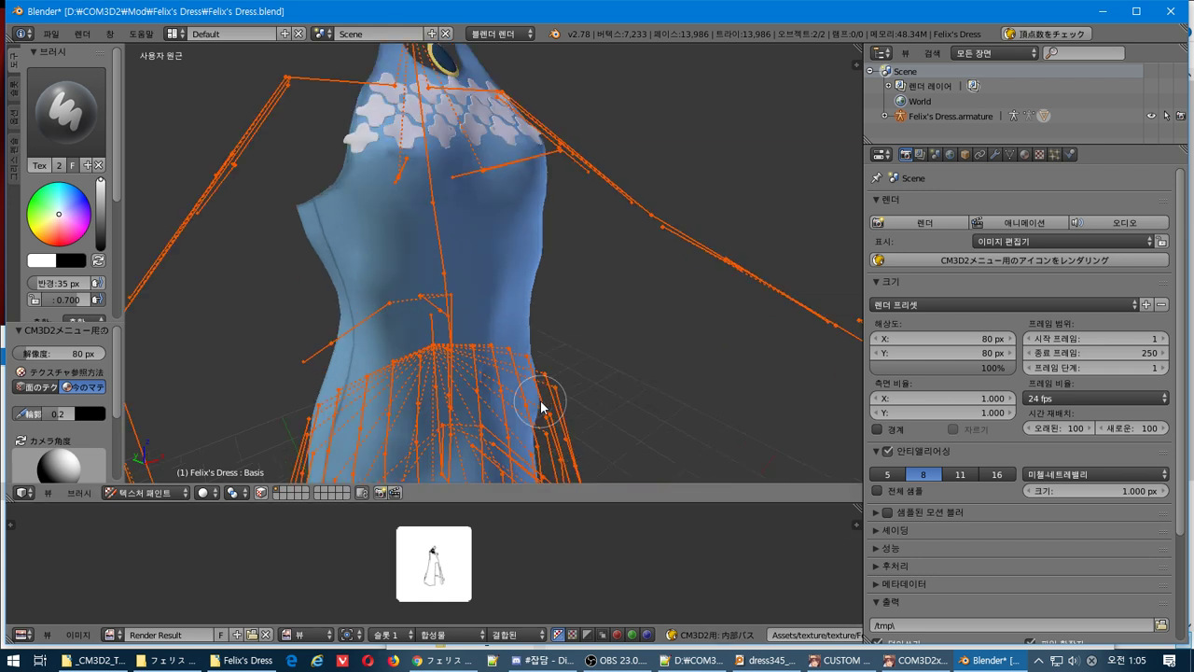
scroll(541, 407, "down", 4)
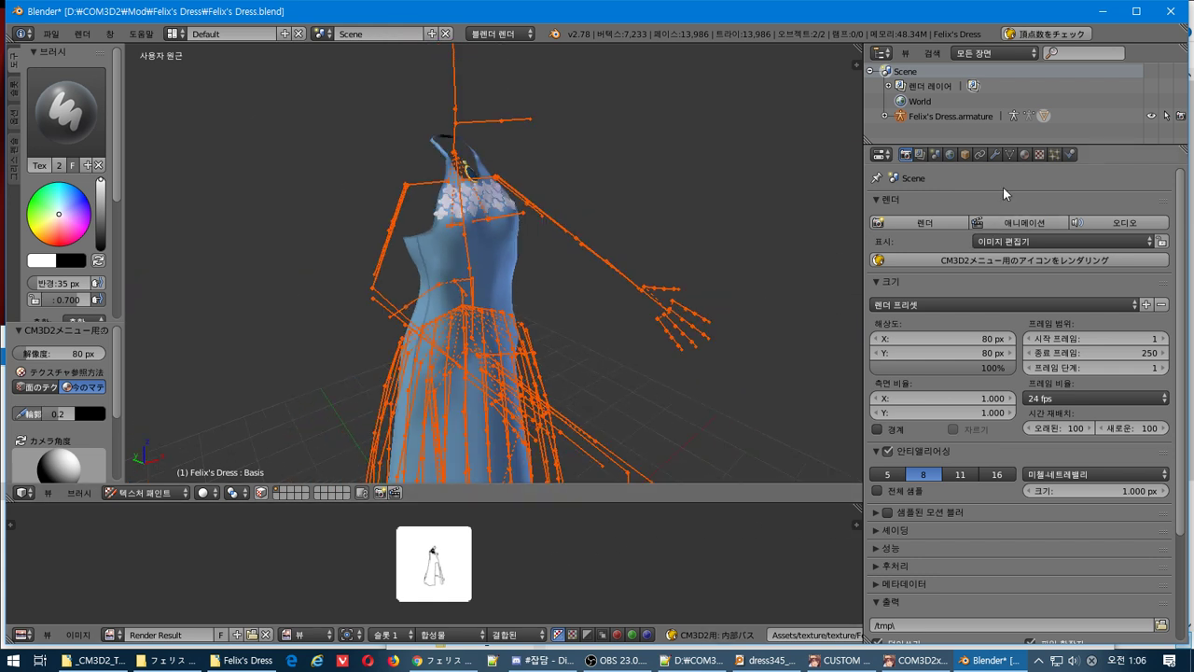
Load ball dress.png from the Felix's Dress folder as the image file of the emblem5 material's _MainTex.004 texture.
left_click(1024, 155)
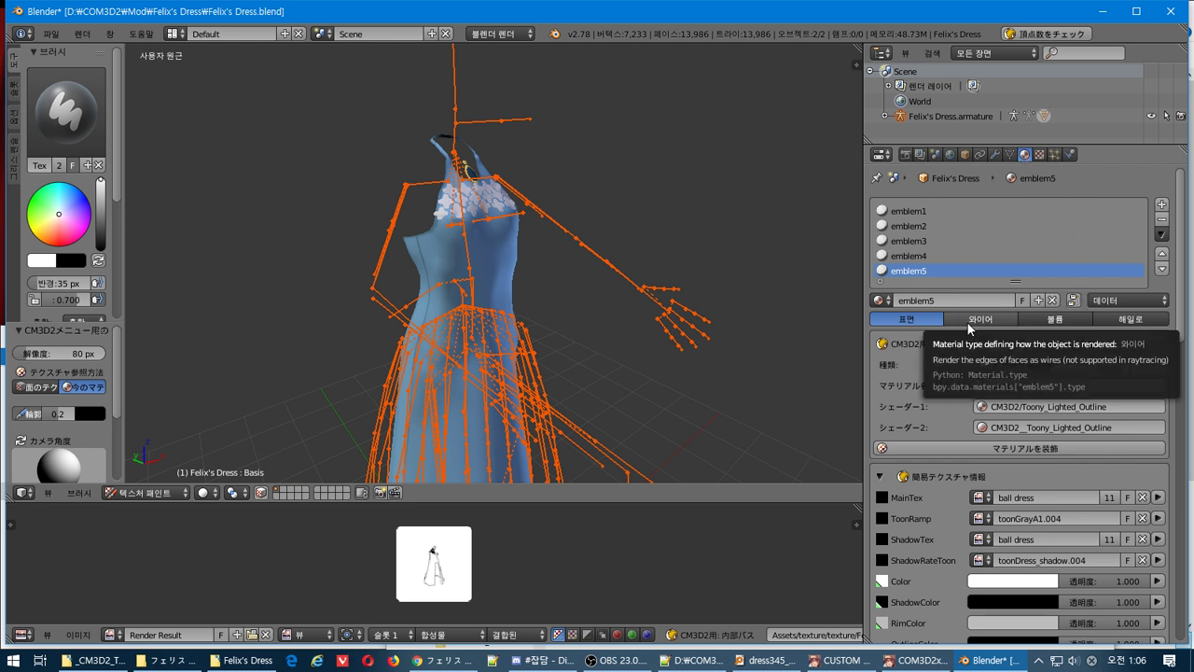
left_click(1040, 154)
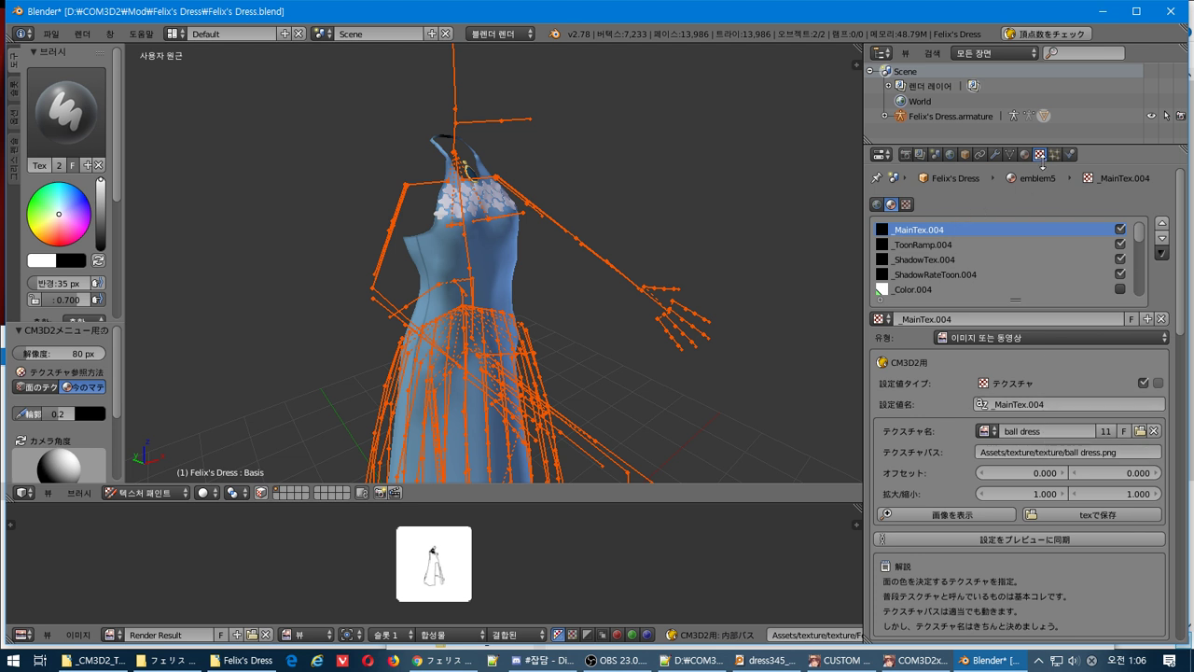
left_click(905, 204)
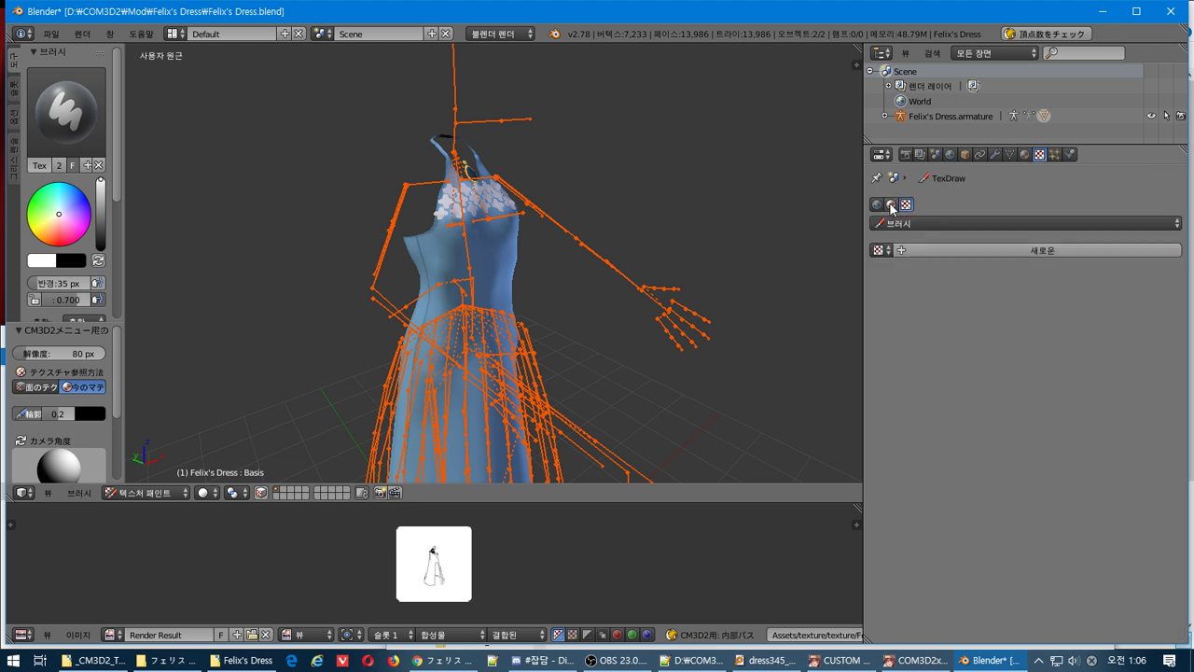
left_click(891, 204)
left_click(878, 319)
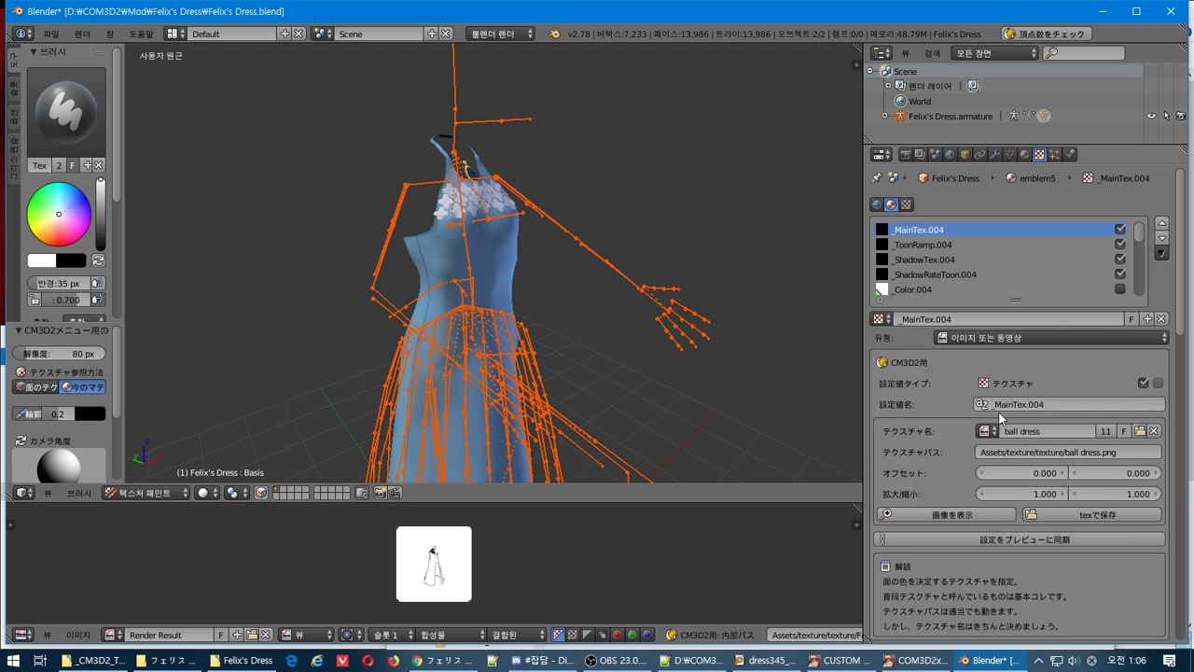
scroll(908, 412, "down", 2)
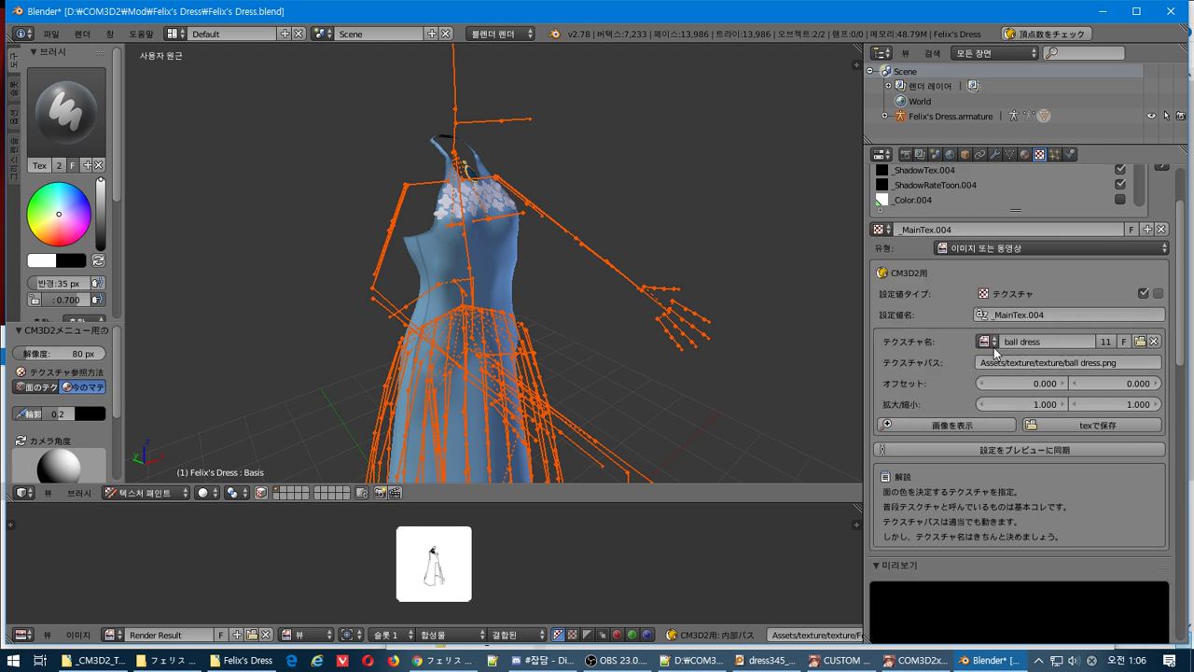
scroll(908, 362, "down", 5)
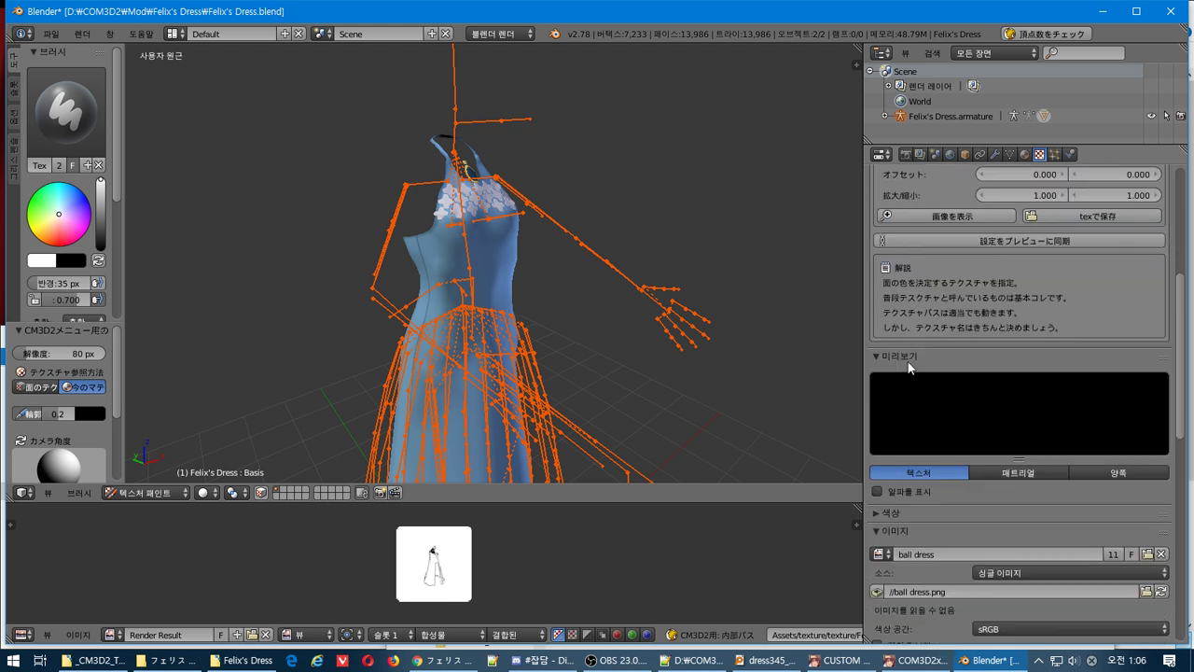
scroll(908, 363, "down", 5)
left_click(1117, 383)
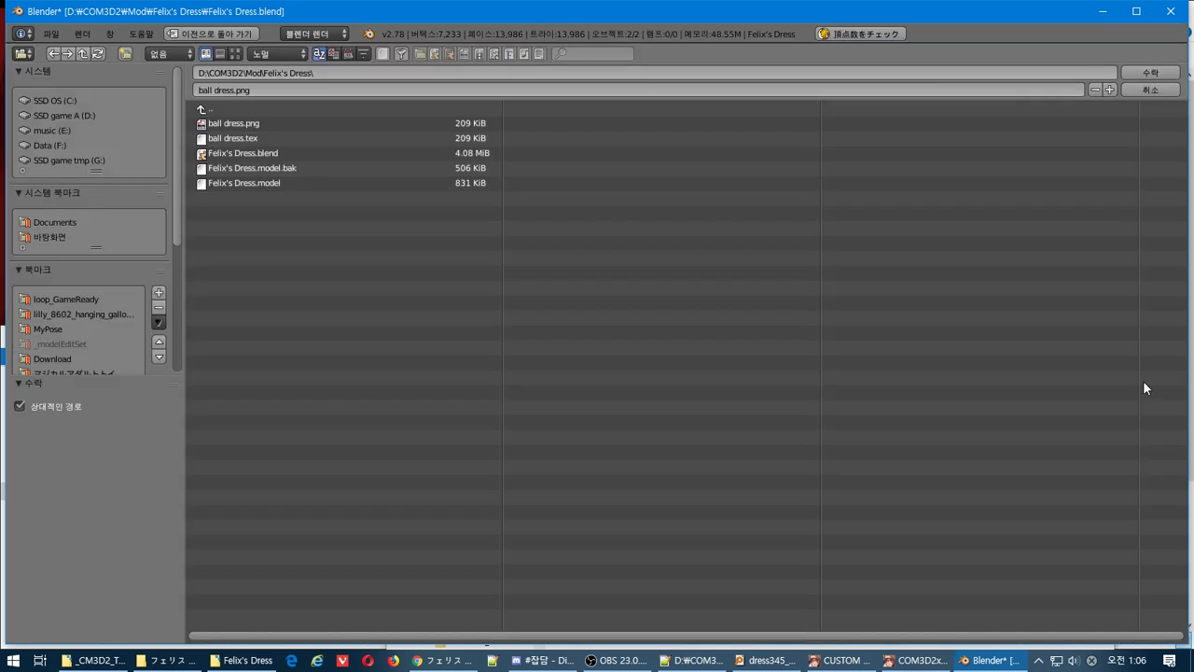
left_click(299, 124)
left_click(1154, 89)
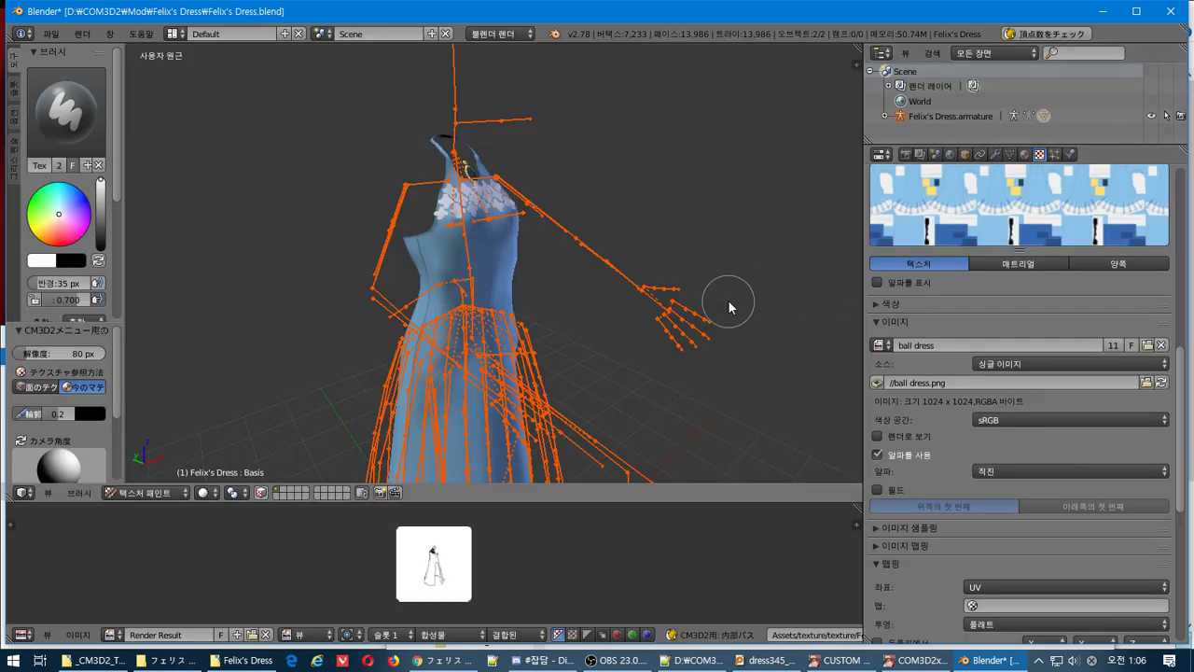
Render the 80 px CM3D2 menu icon again with the reloaded ball dress image.
left_click(905, 154)
left_click(1003, 260)
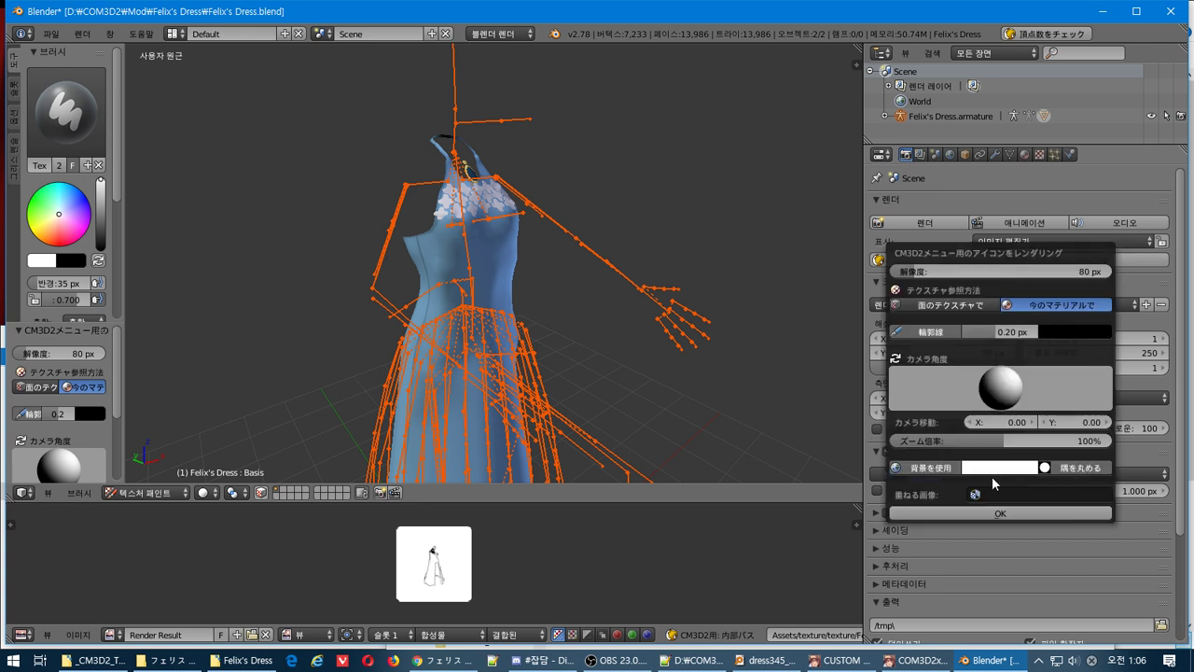
left_click(986, 510)
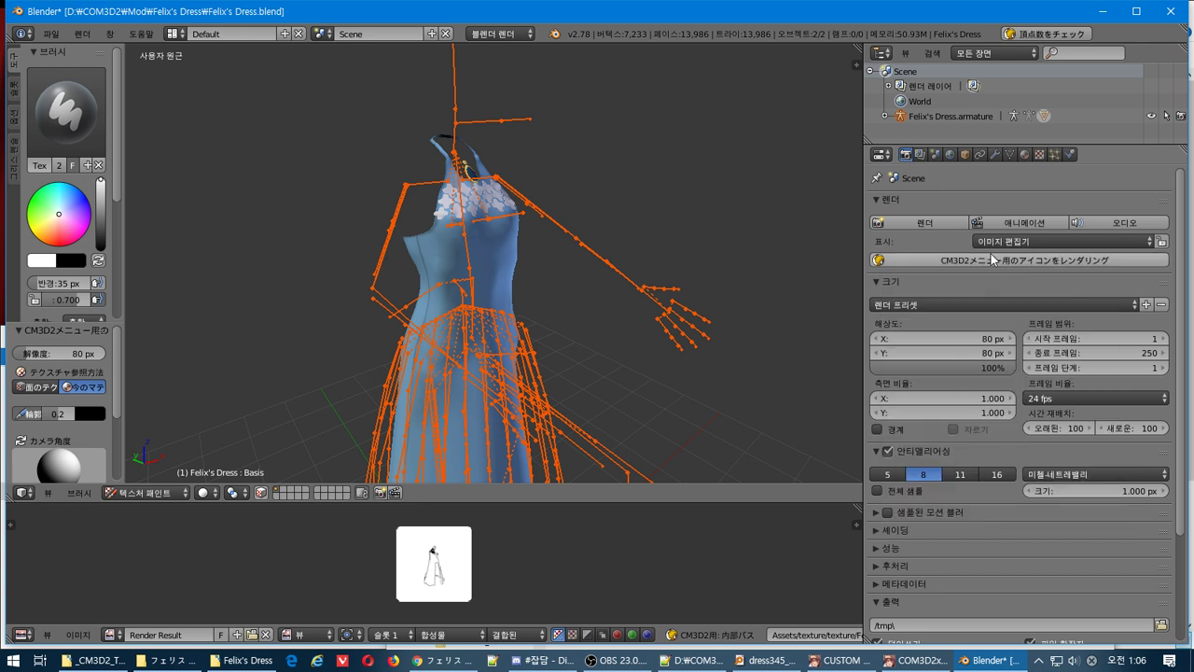
Examine the emblem5 material's shading settings and its _MainTex.004 texture settings.
left_click(1024, 154)
scroll(1072, 435, "down", 15)
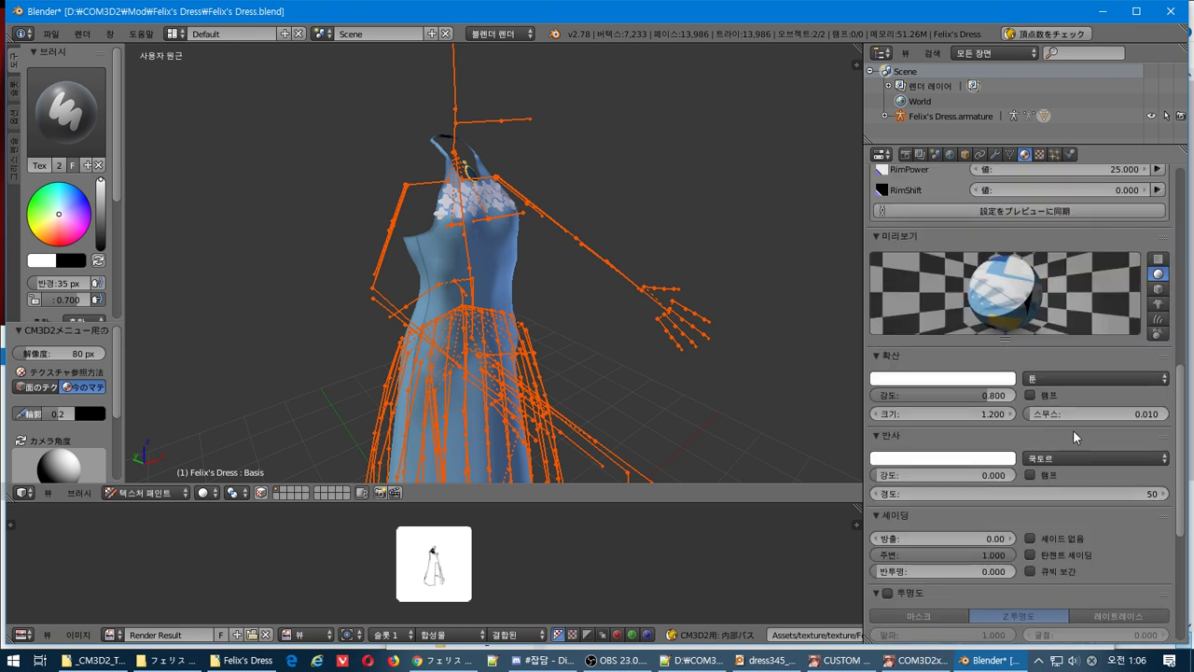
scroll(1073, 436, "down", 5)
scroll(1073, 429, "up", 18)
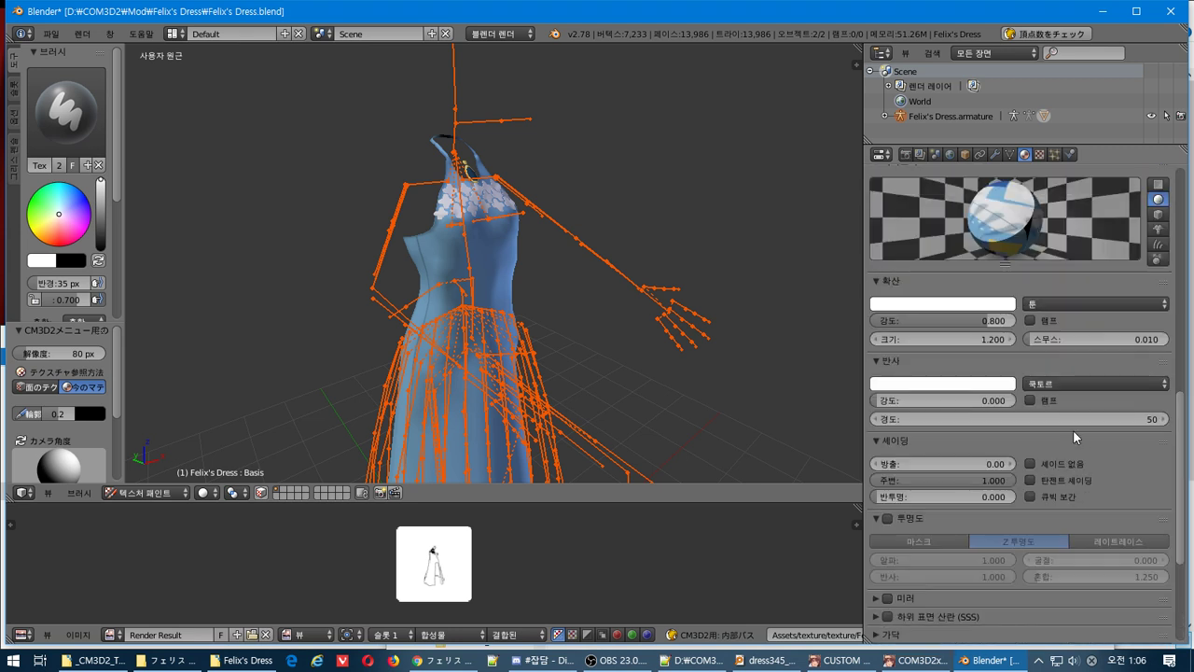
left_click(1040, 153)
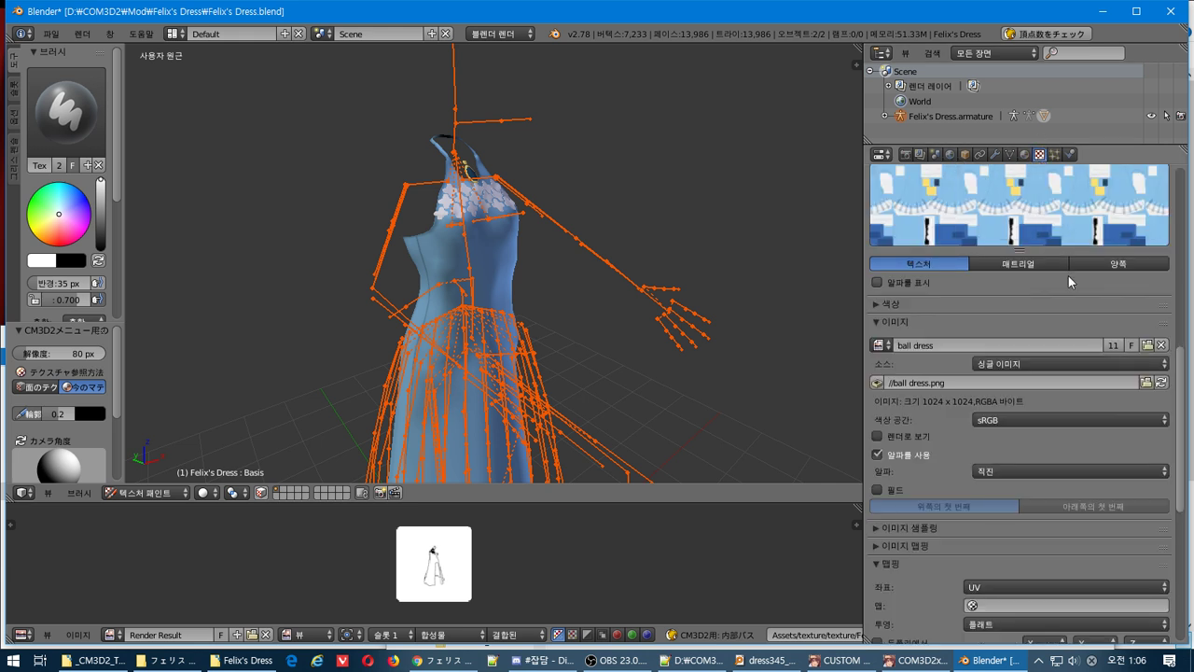
scroll(1068, 275, "up", 8)
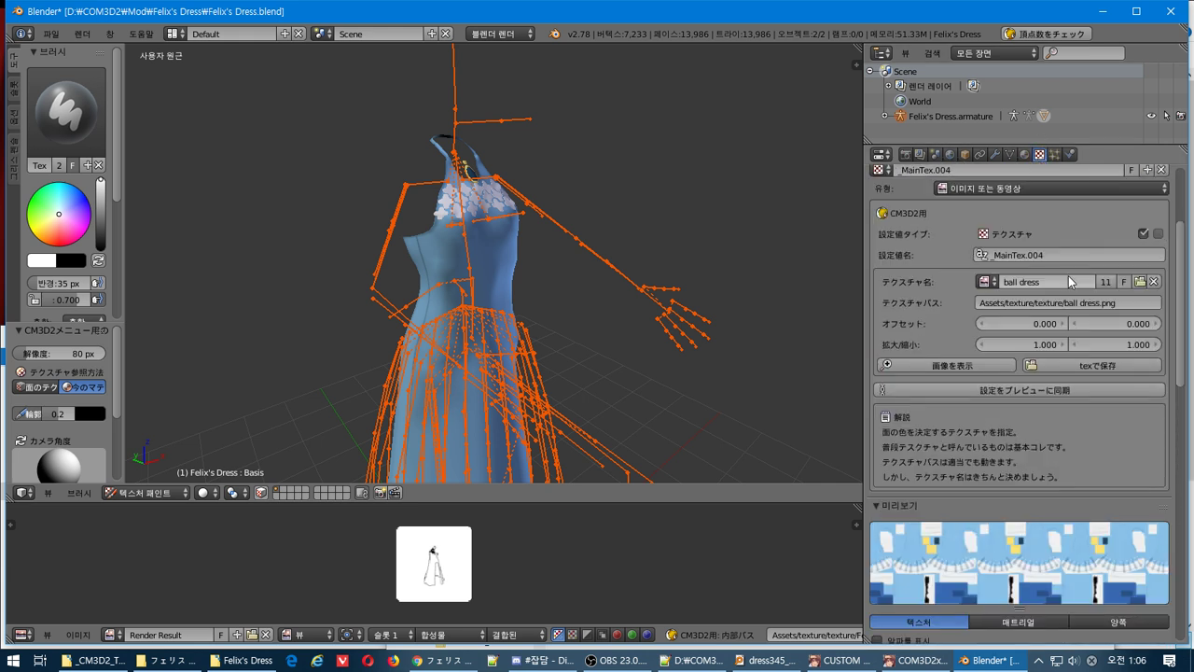
scroll(1068, 276, "down", 12)
scroll(1068, 275, "up", 12)
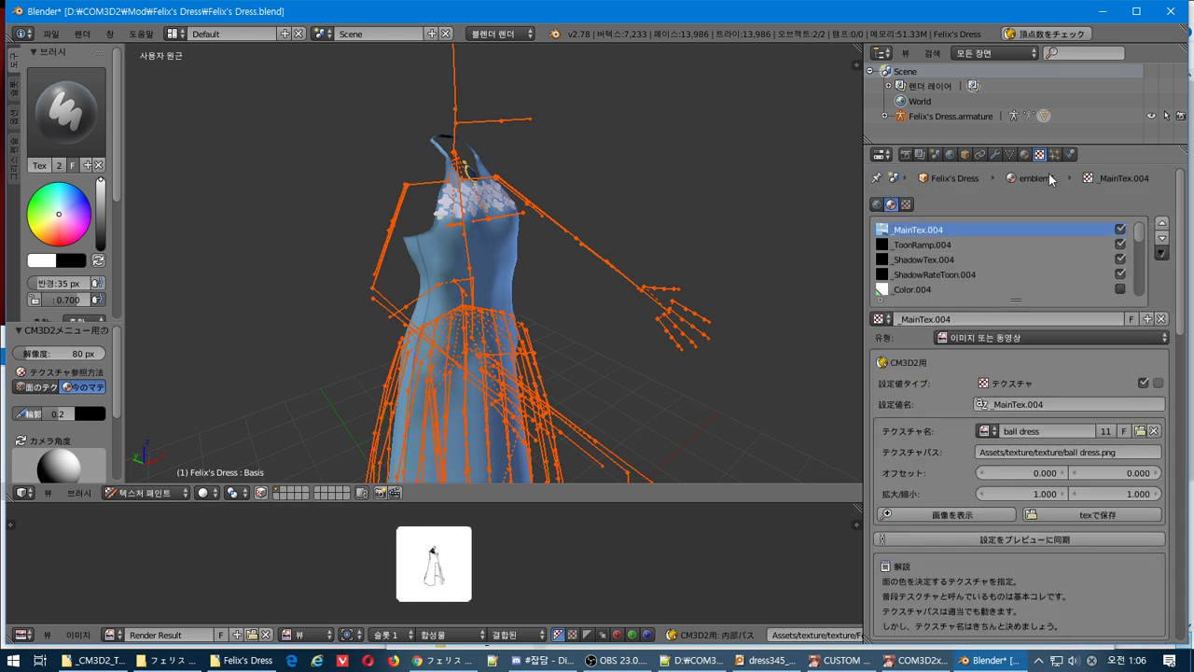
Look through the world, brush and material texture slots, the dress's mesh data and the render layer settings.
left_click(877, 203)
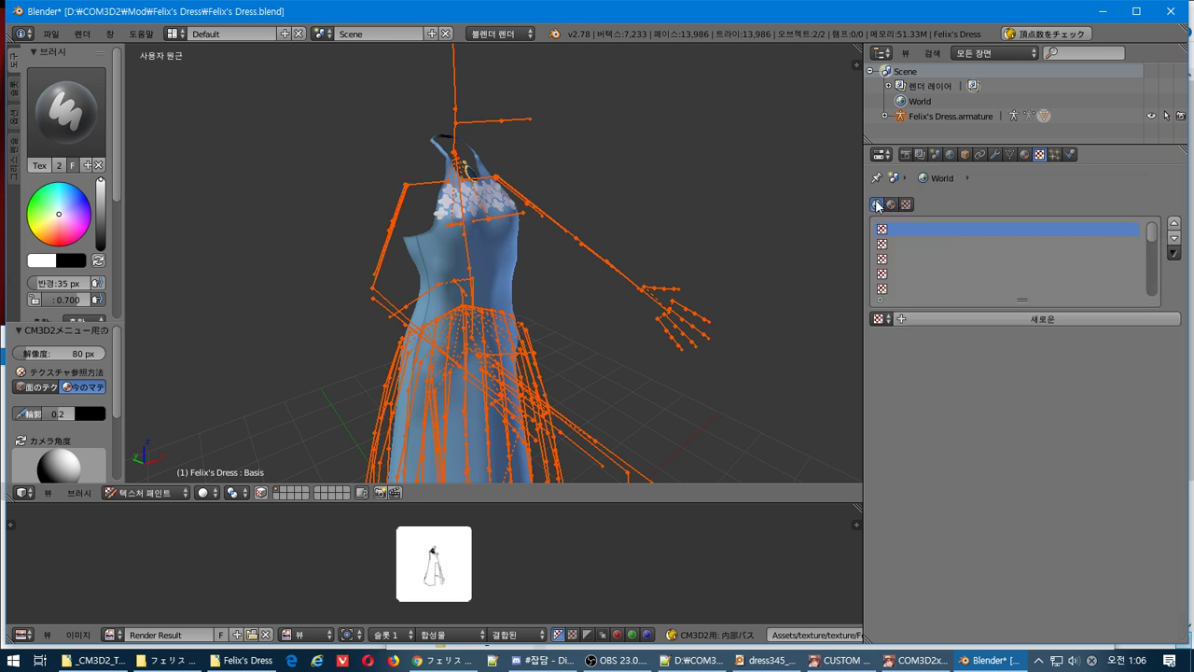
scroll(1033, 244, "down", 3)
left_click(1055, 154)
left_click(1039, 154)
left_click(904, 201)
left_click(892, 204)
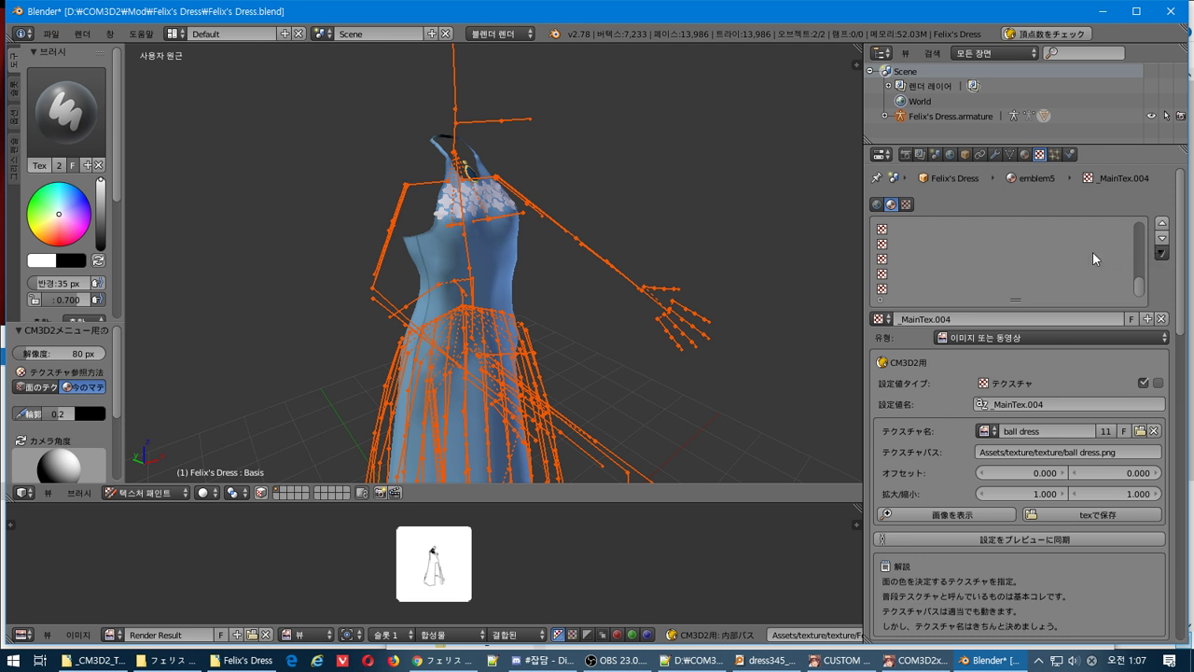
left_click(1164, 254)
left_click(1011, 156)
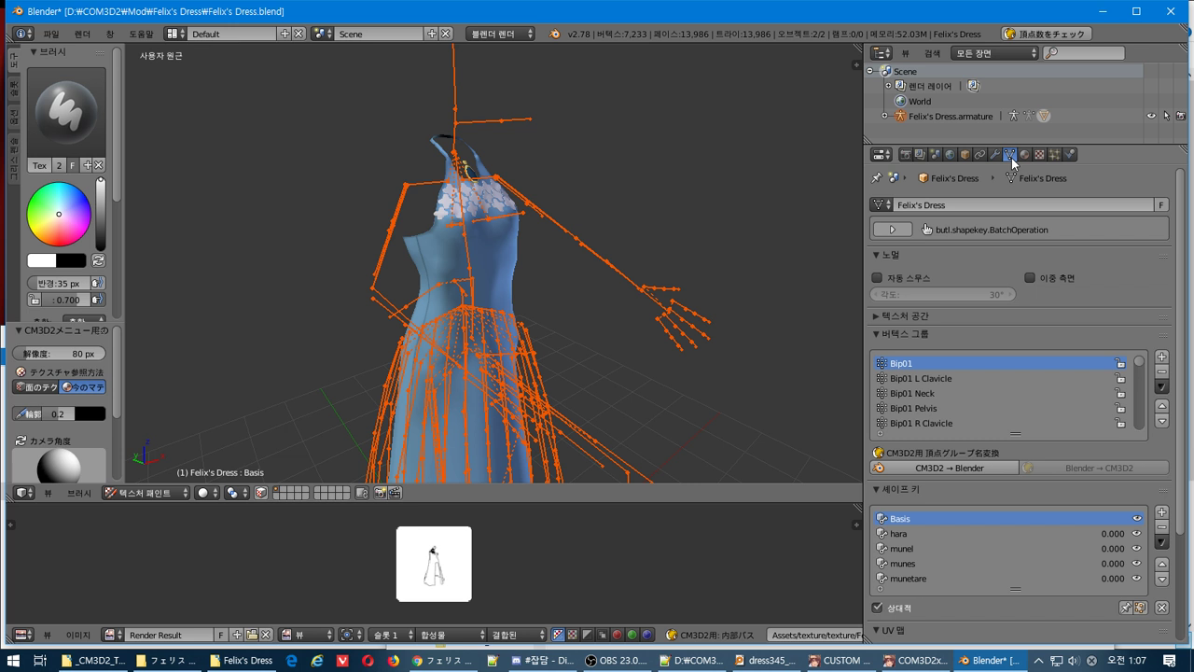
left_click(77, 635)
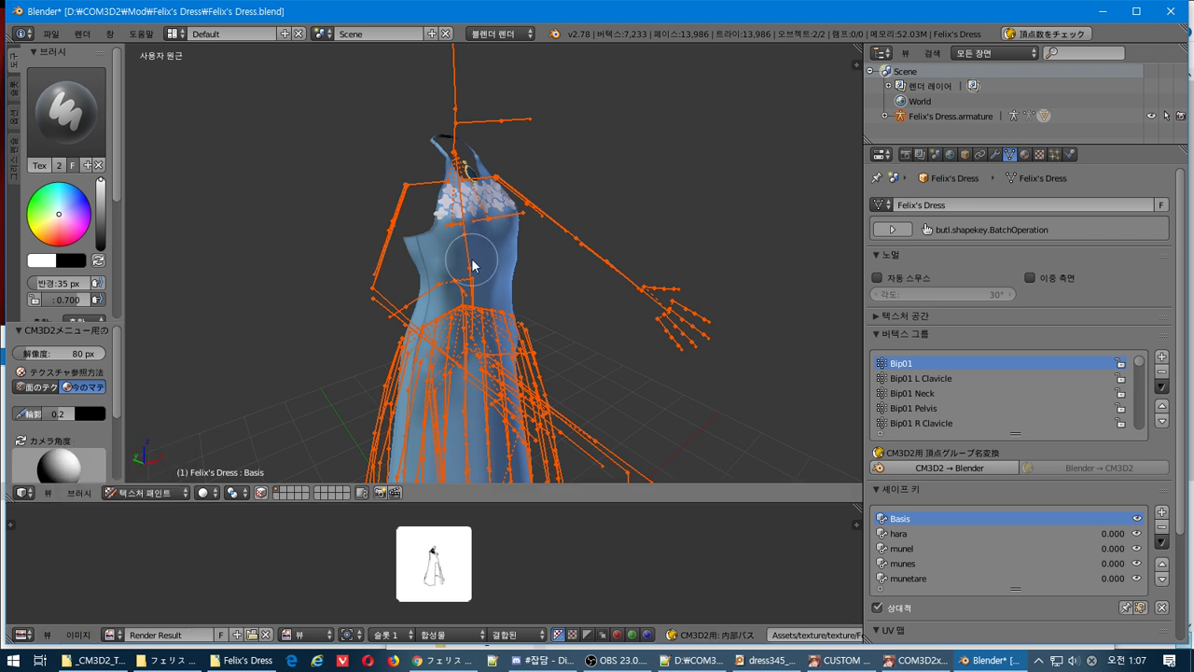
left_click(919, 155)
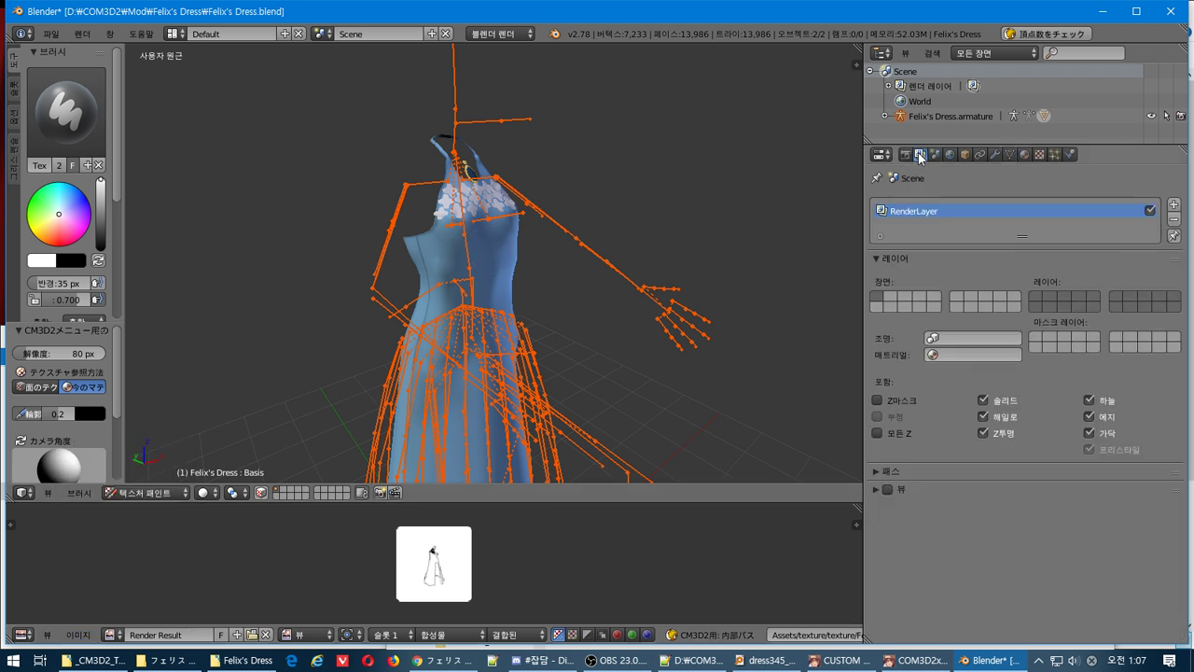
Render the CM3D2 menu icon at 80 px with the current materials and check the render output settings.
left_click(906, 155)
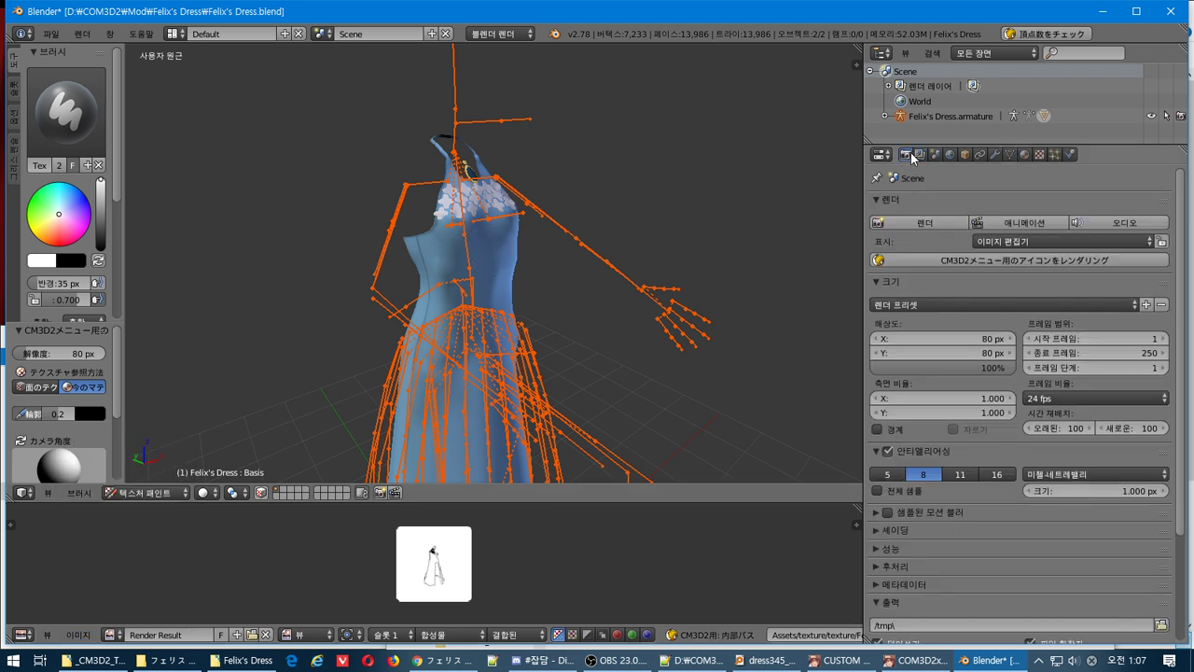
left_click(985, 258)
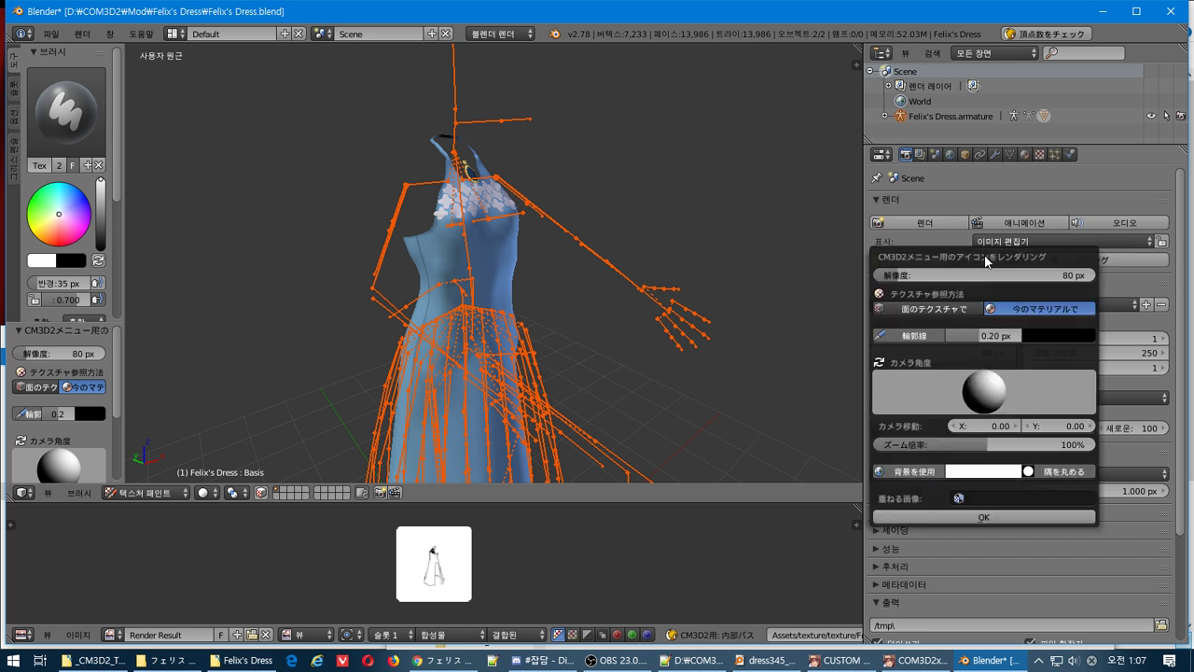
left_click(1011, 514)
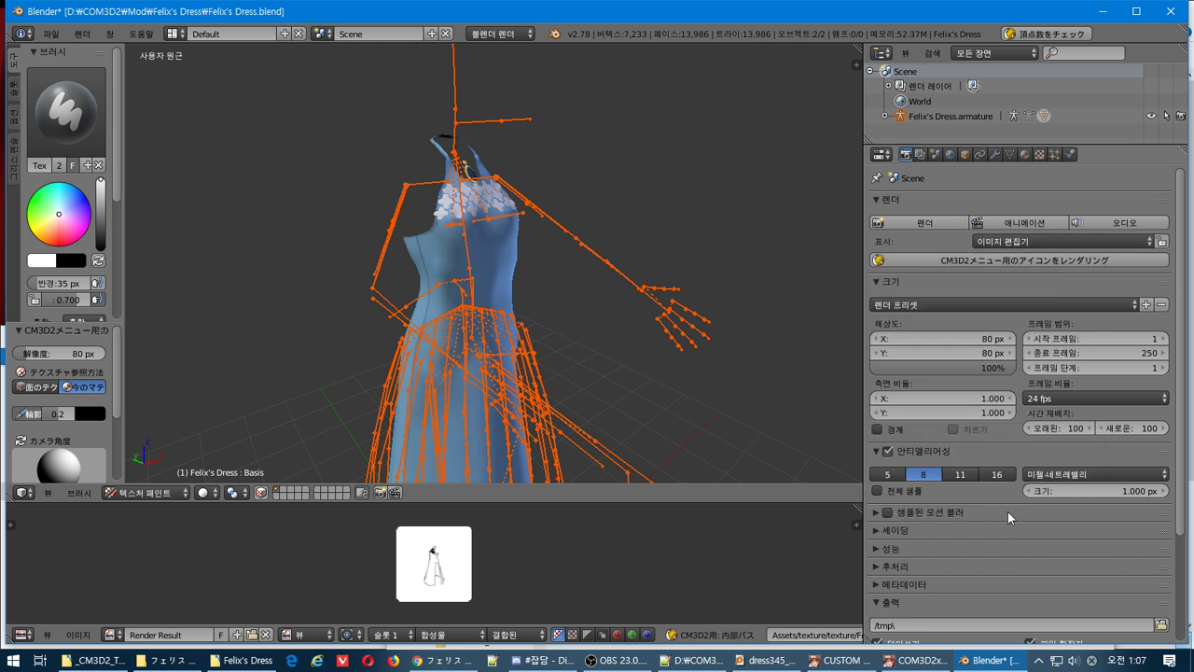
scroll(1008, 511, "down", 4)
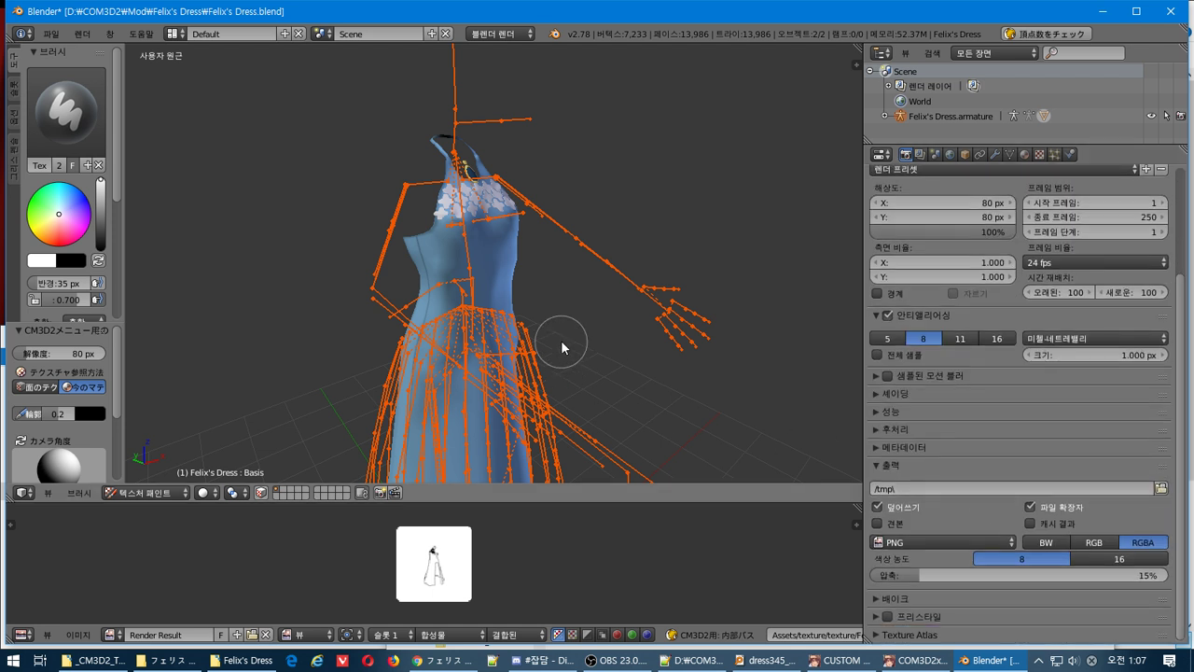
Turn on textured solid shading for the 3D view and render the 80 px CM3D2 menu icon again.
key("n")
scroll(813, 337, "down", 4)
scroll(815, 337, "down", 9)
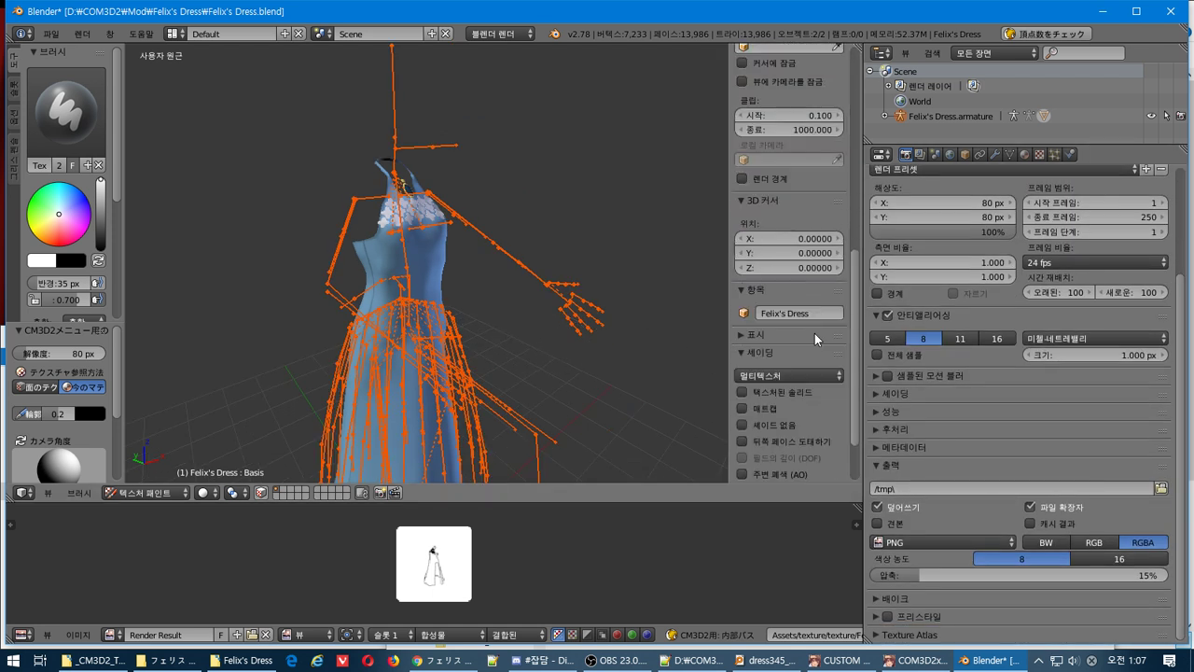
left_click(794, 361)
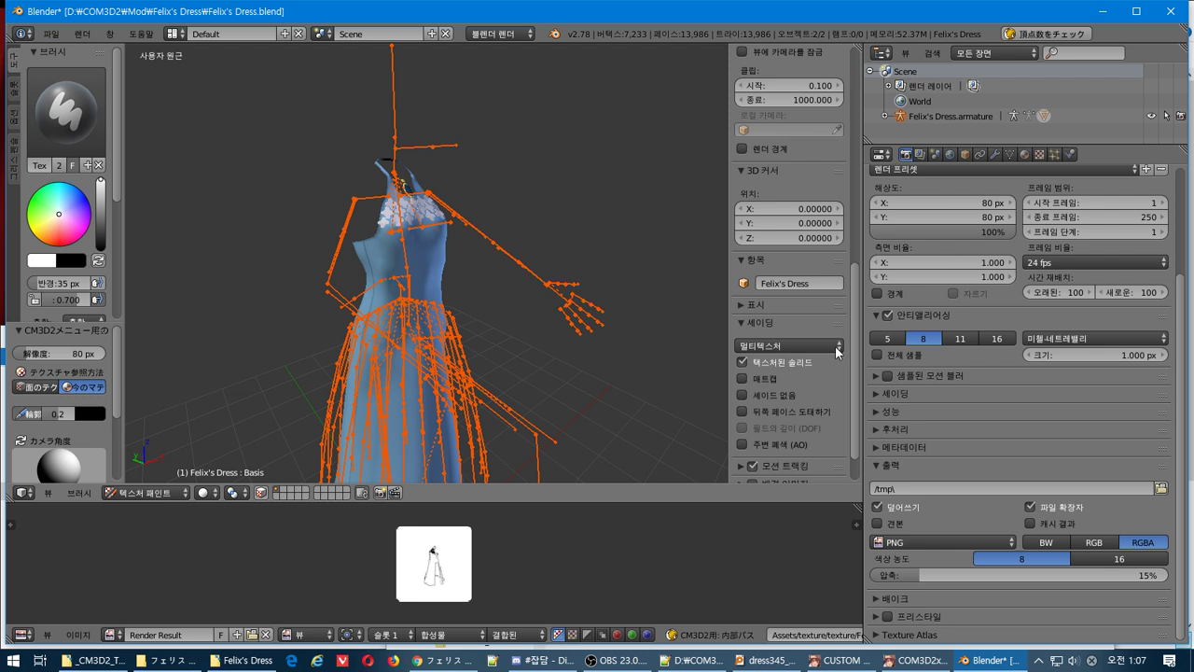
scroll(1054, 185, "up", 4)
left_click(1017, 259)
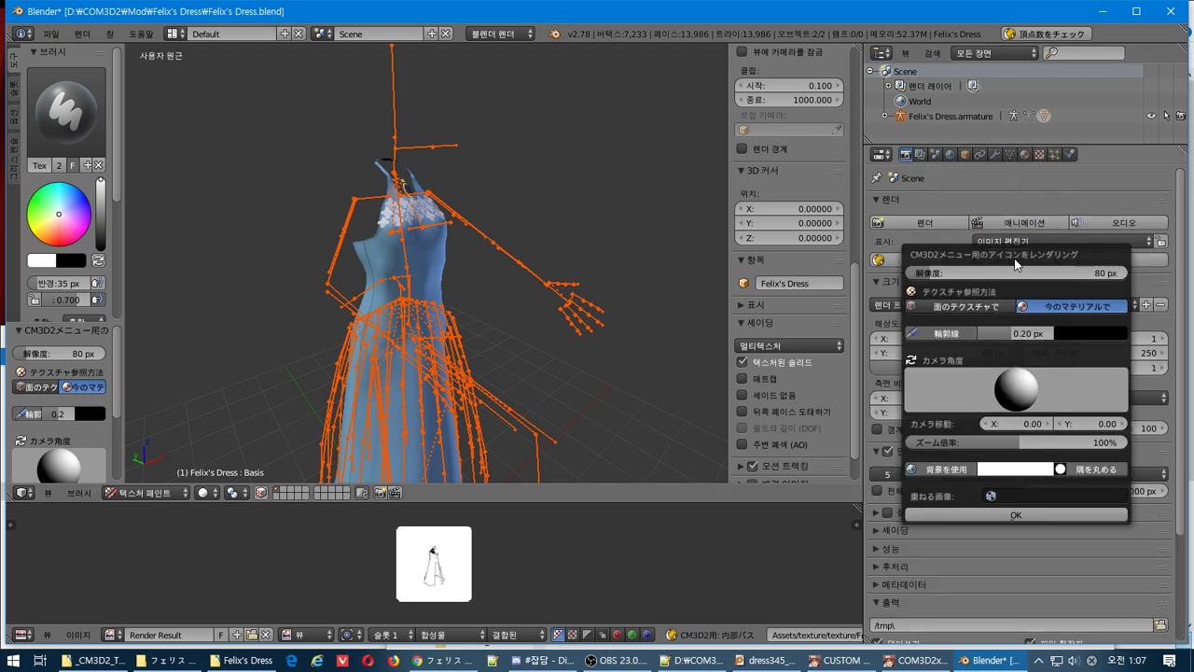
left_click(986, 514)
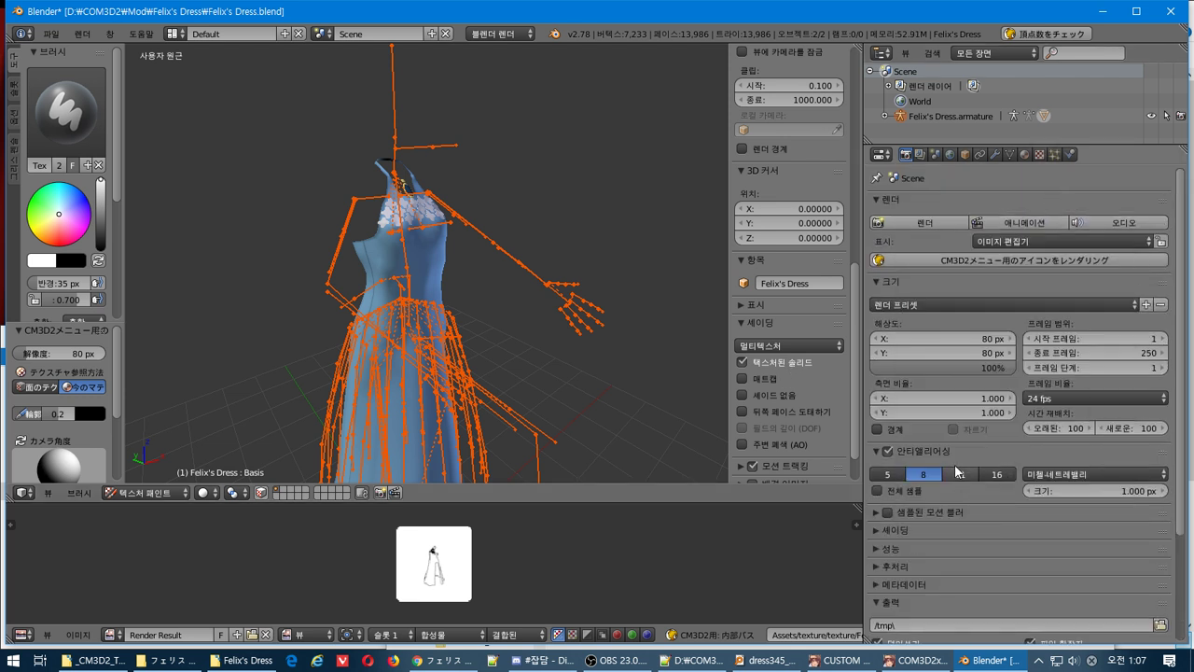
Set the render display mode to keep the UI (UI를 유지) and render the 80 px menu icon.
left_click(1037, 246)
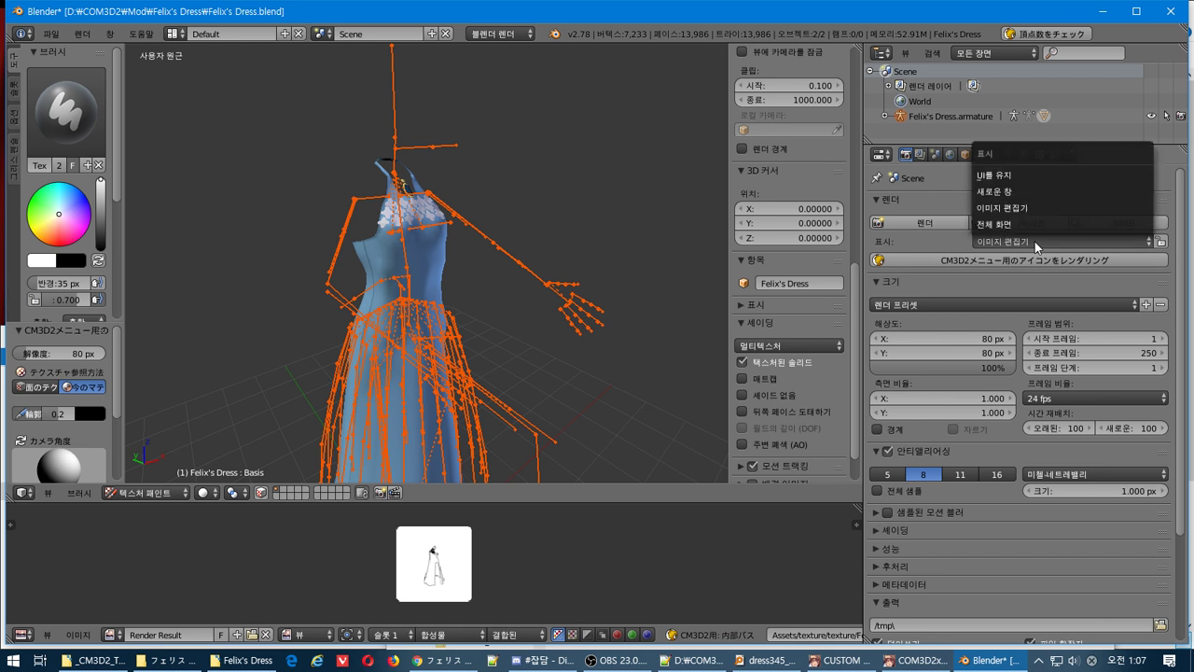
left_click(1071, 175)
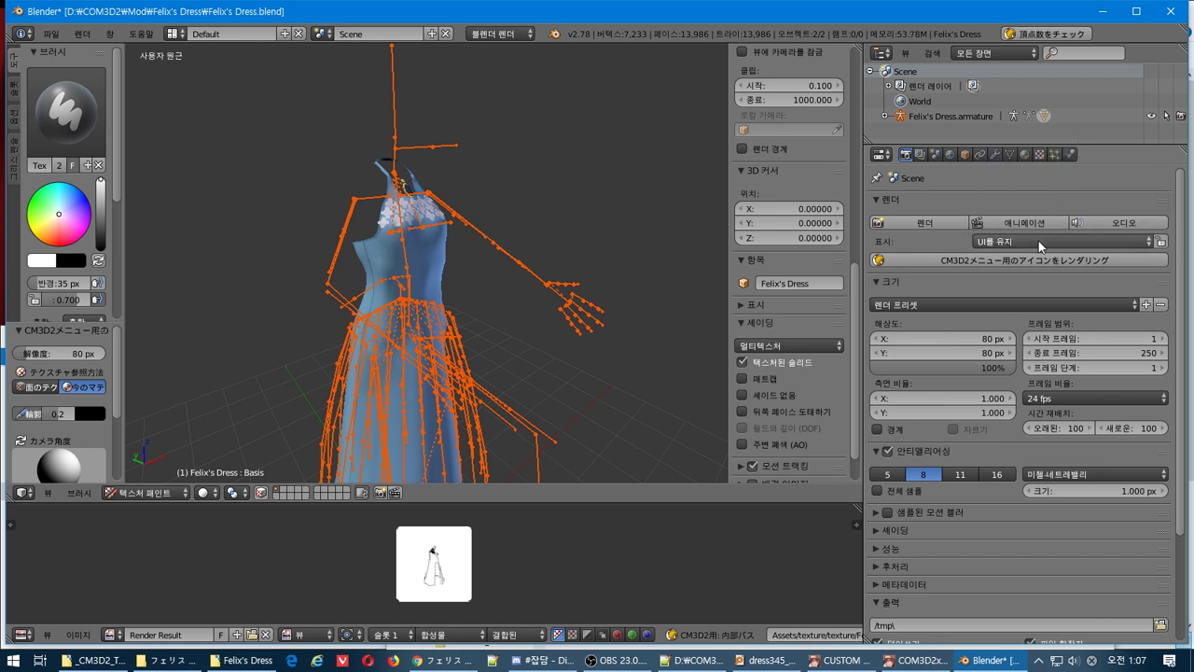
left_click(1016, 265)
left_click(1017, 526)
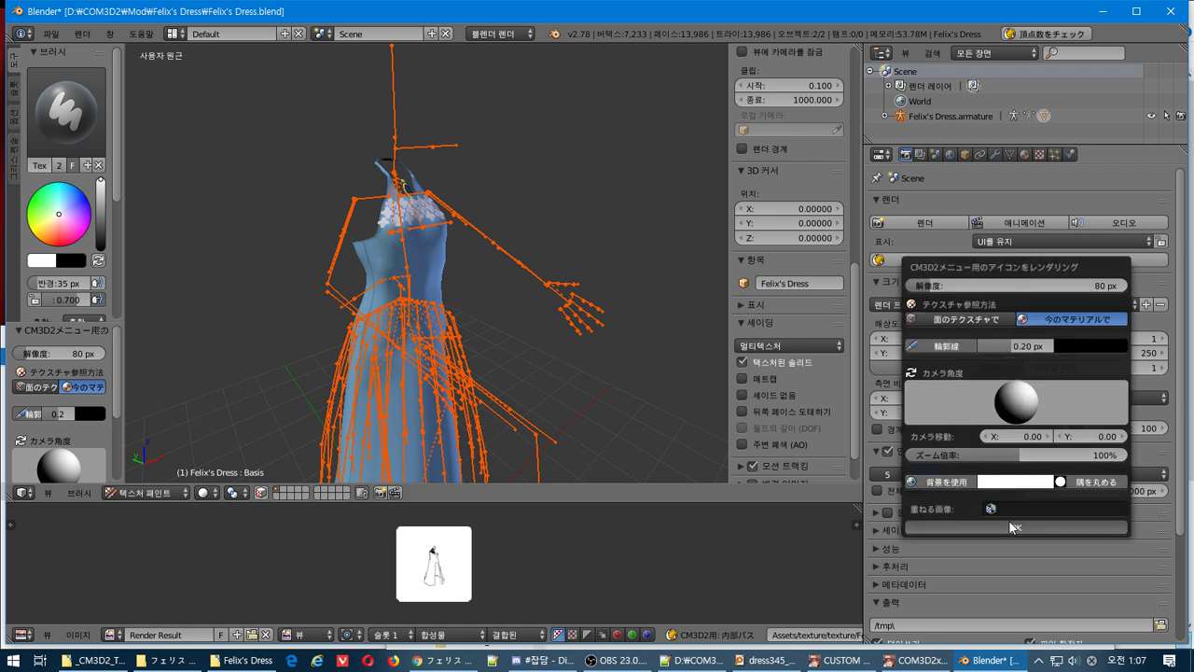
Set the render display mode back to the image editor (이미지 편집기) and render the menu icon once more.
left_click(1035, 242)
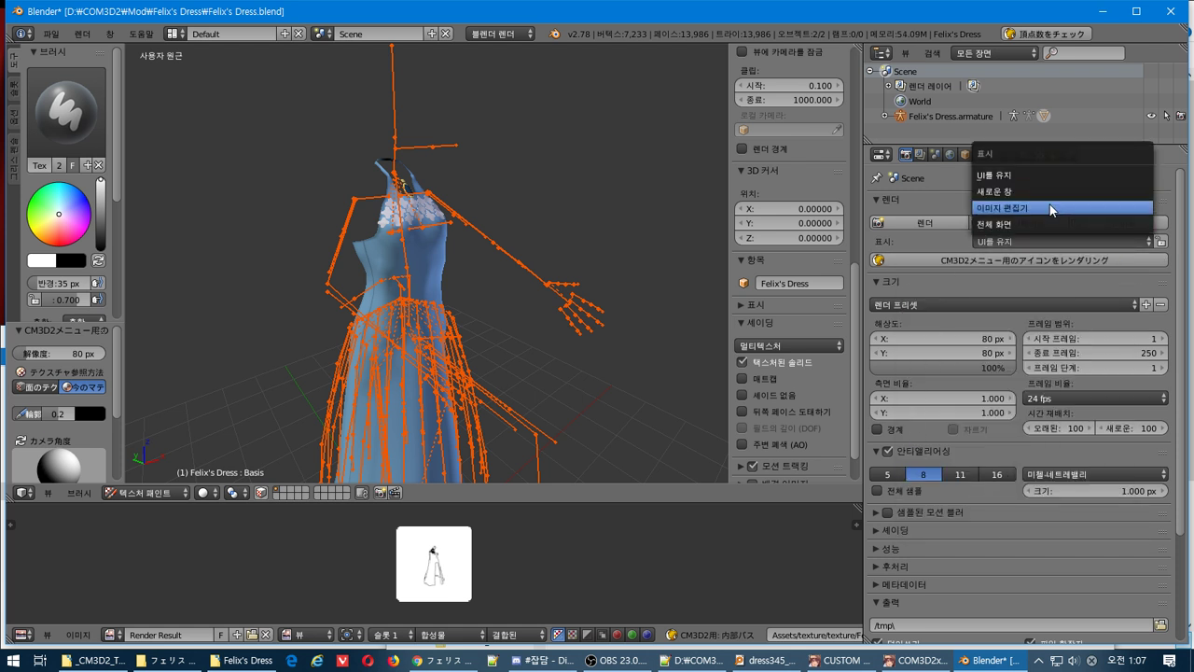
left_click(1051, 207)
left_click(1052, 261)
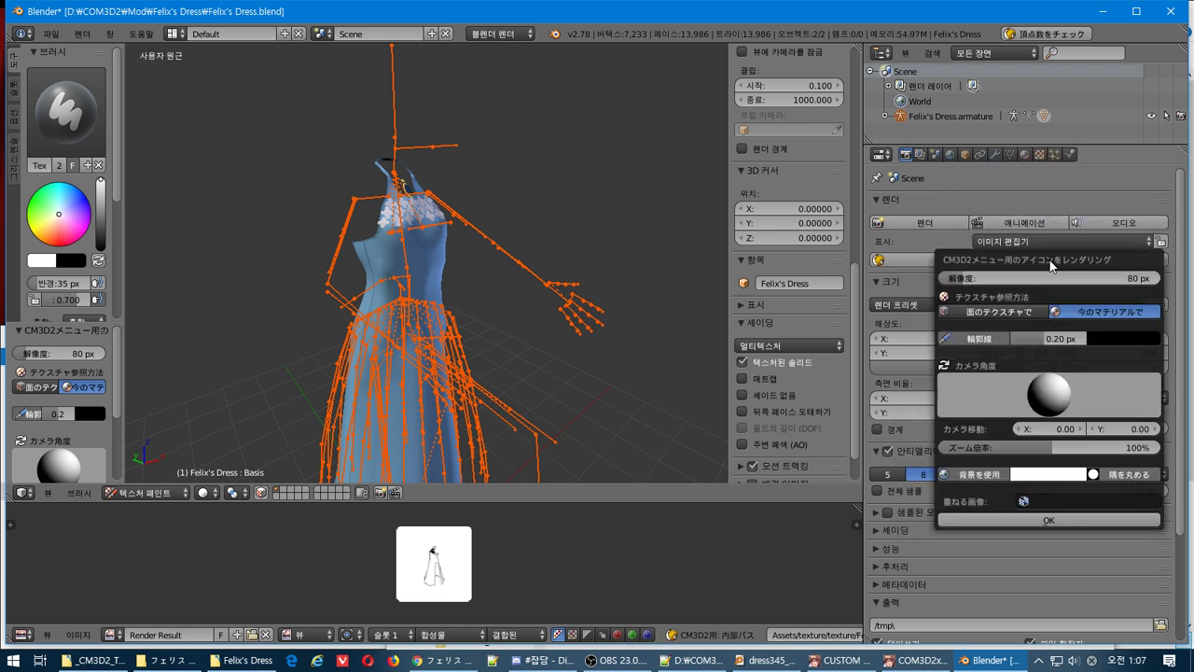
left_click(1053, 516)
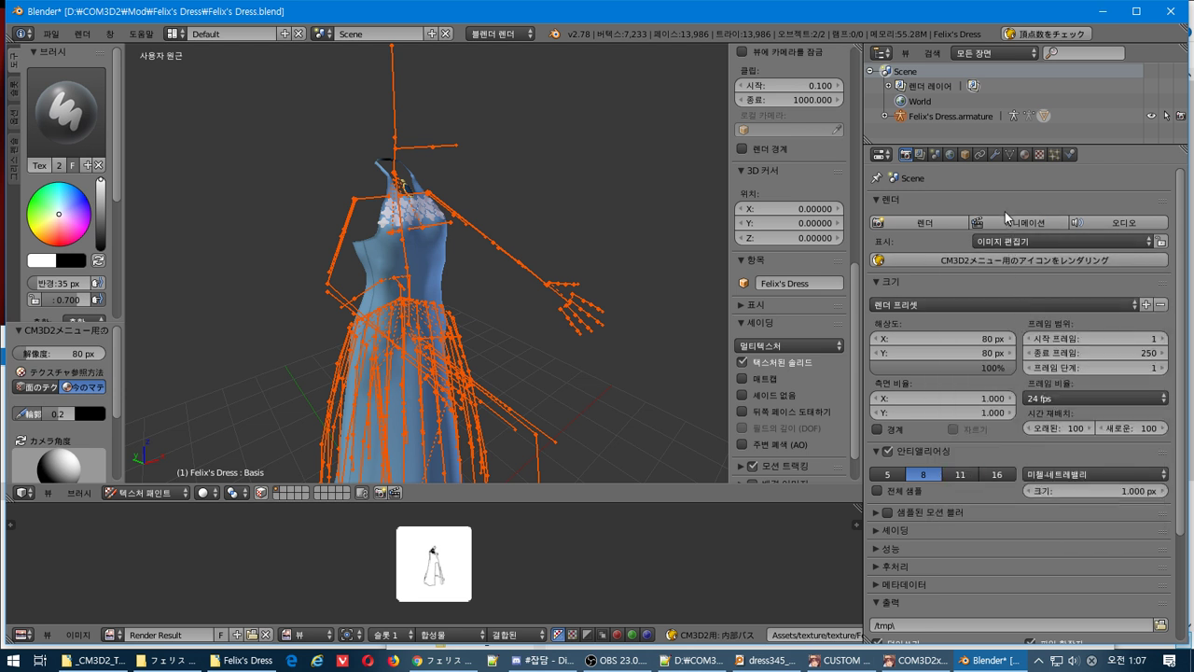
Try a standard scene render and look through the dress's modifier and object settings and the scene's render layer settings.
left_click(1003, 243)
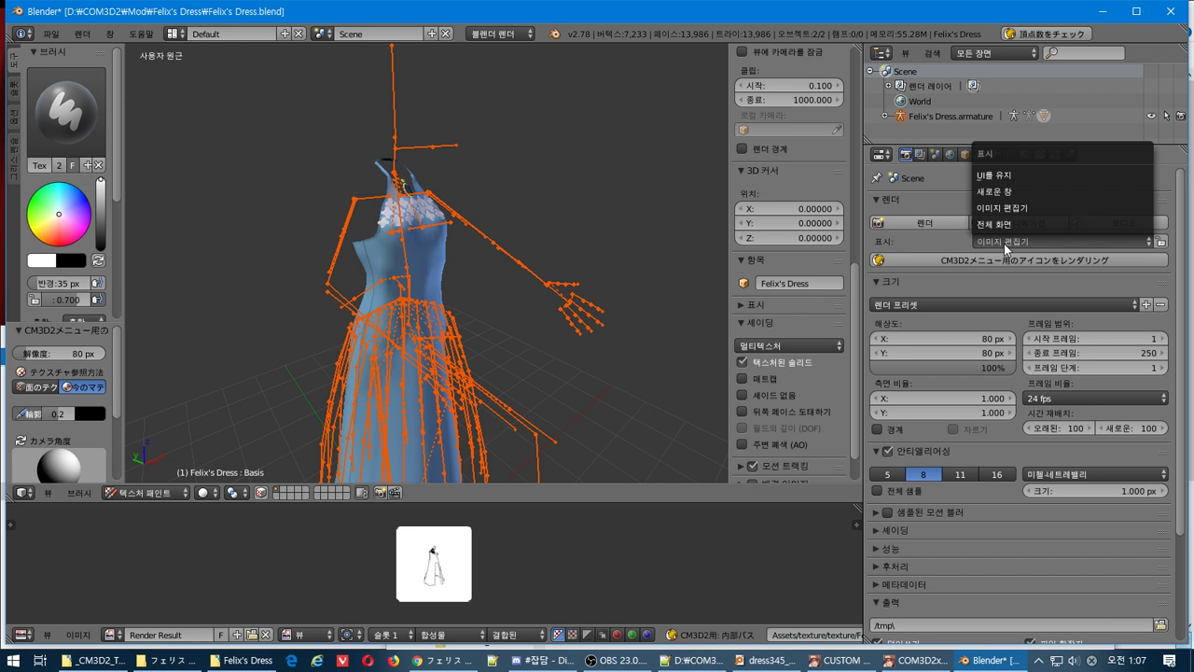
left_click(927, 222)
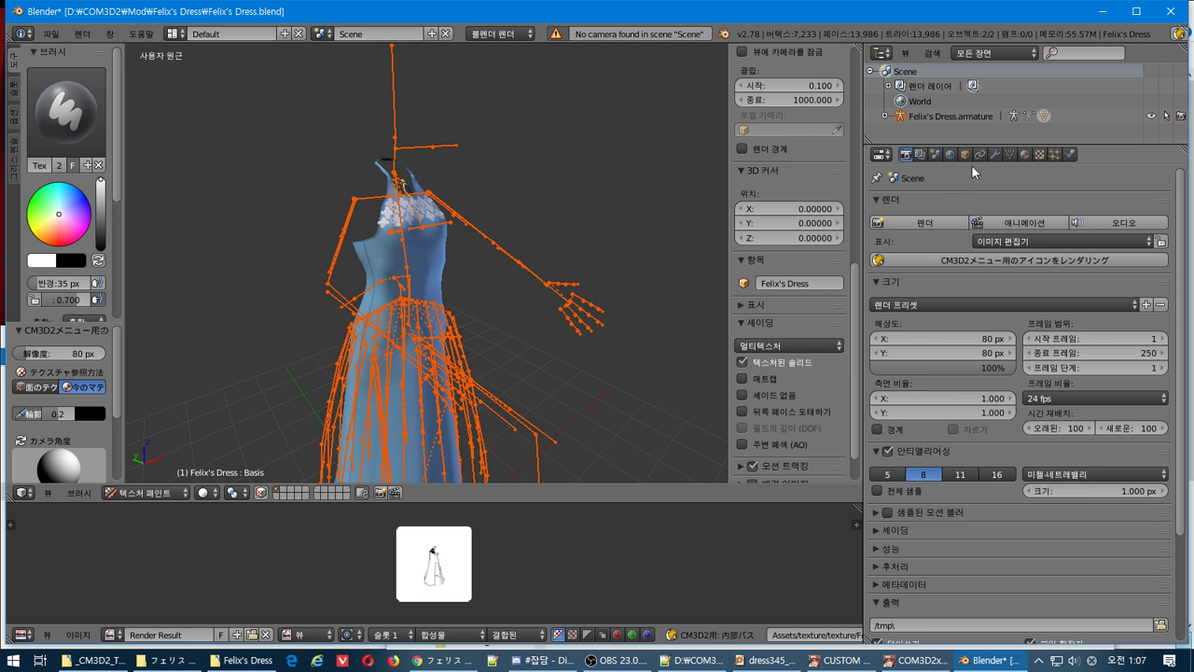
left_click(996, 154)
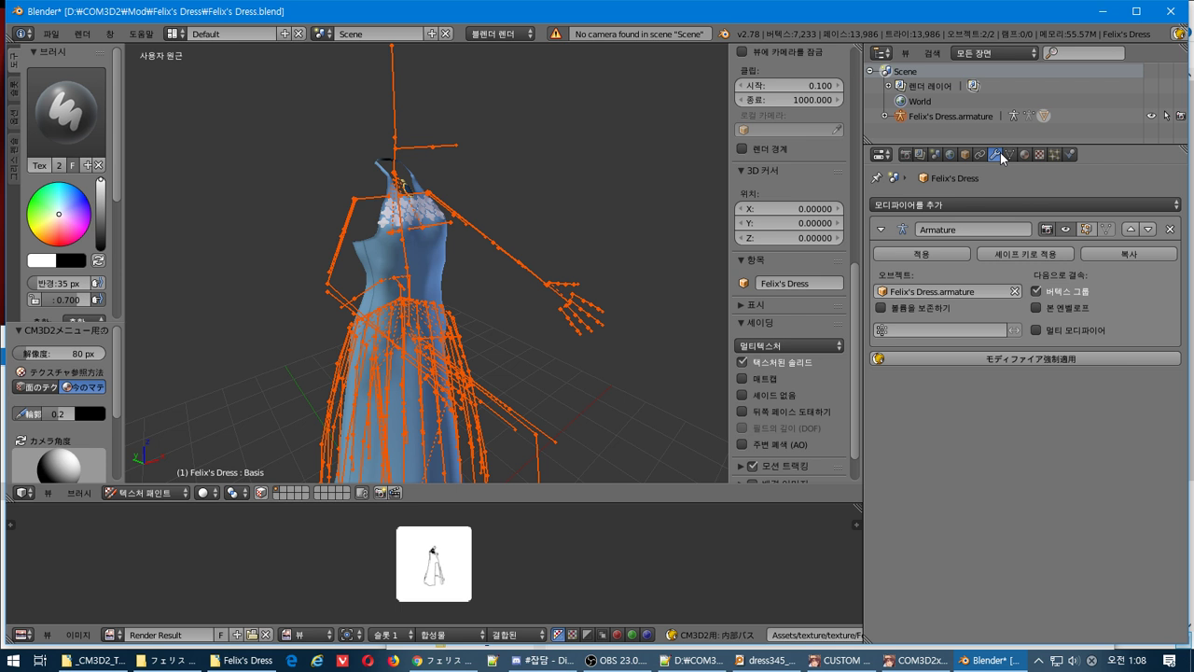
left_click(979, 153)
left_click(966, 155)
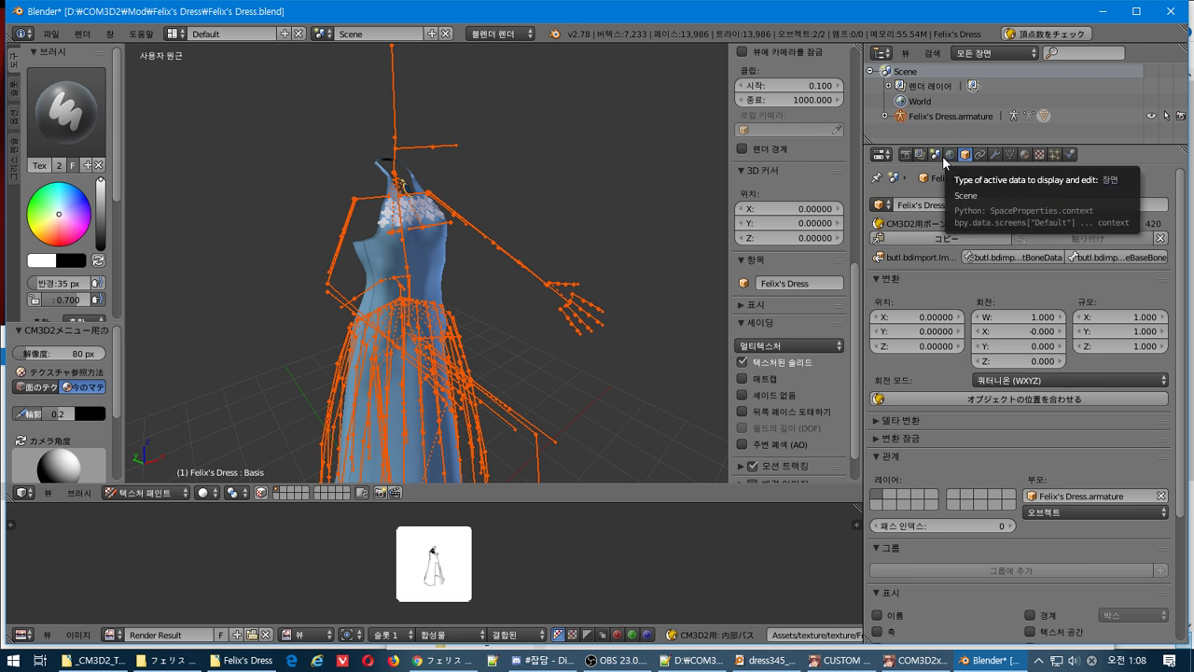
left_click(936, 154)
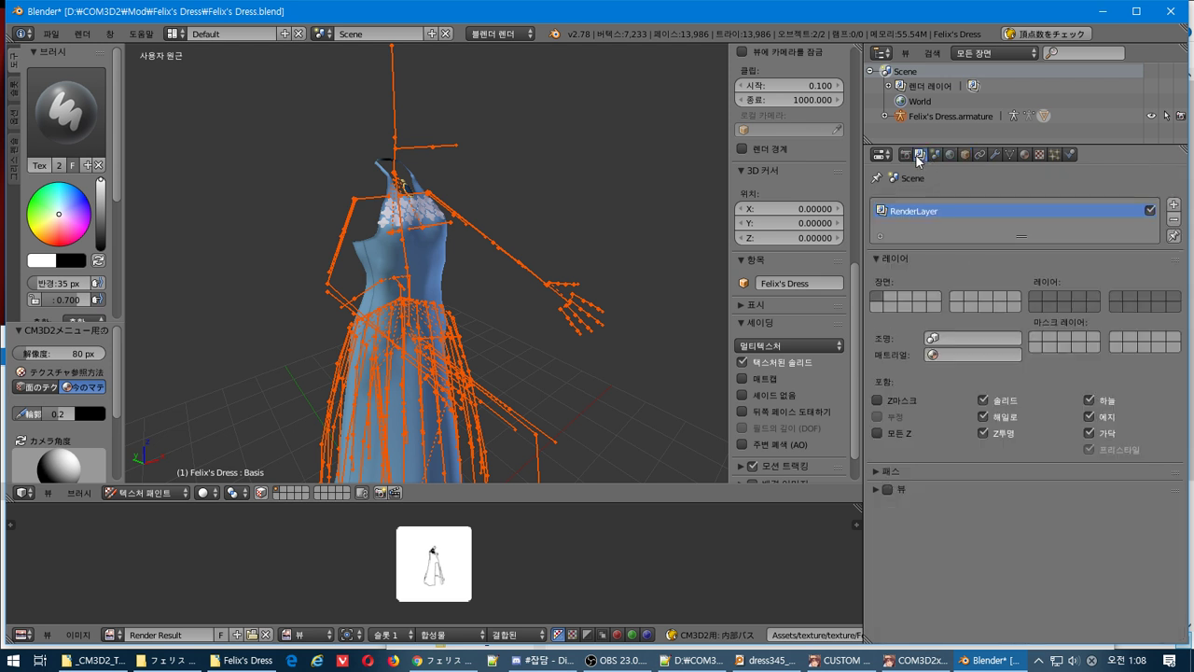
left_click(920, 154)
left_click(910, 155)
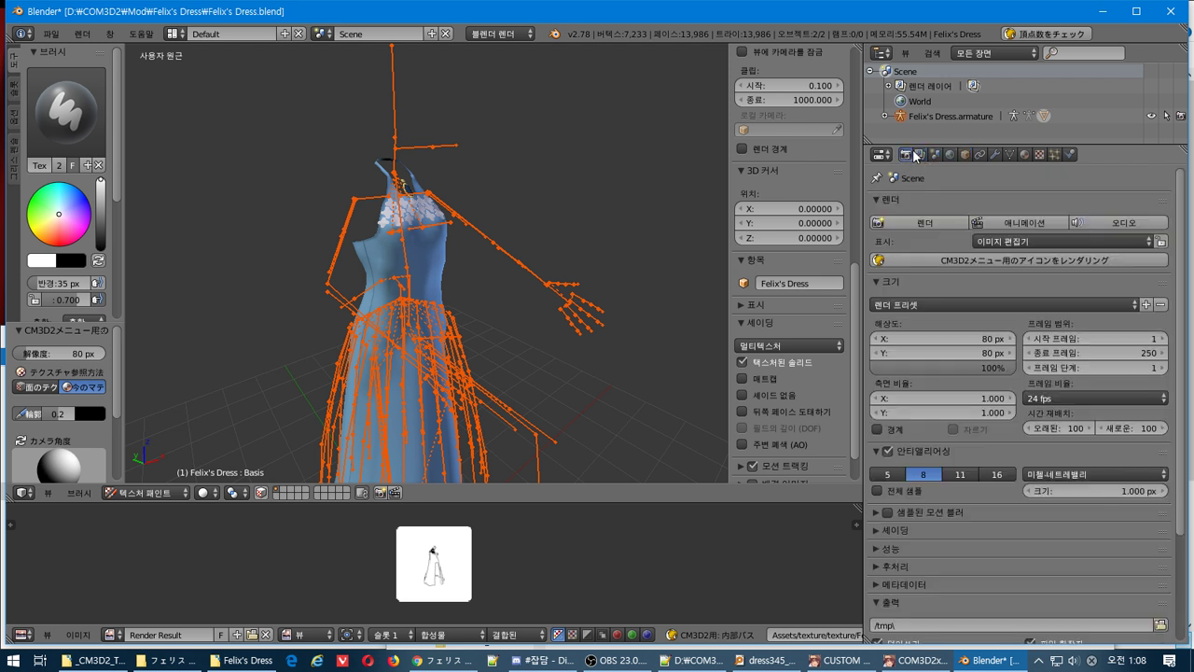
Render the 80 px menu icon twice in a row with the current materials and a 100% zoom factor.
left_click(928, 260)
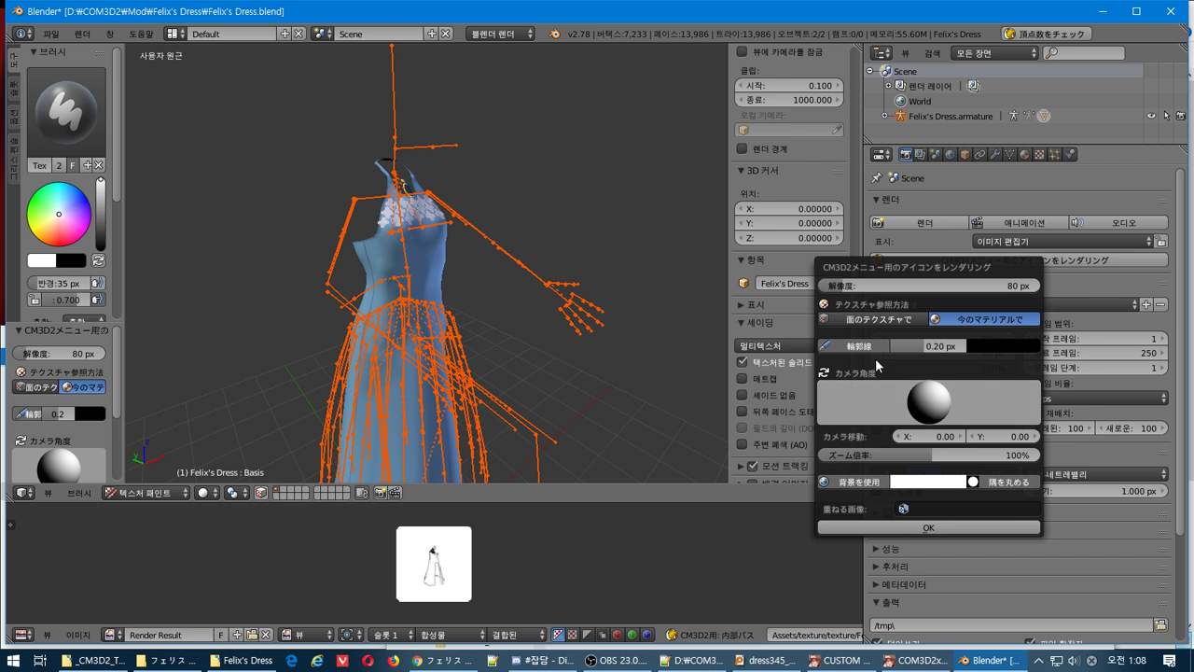
left_click(893, 526)
left_click(983, 262)
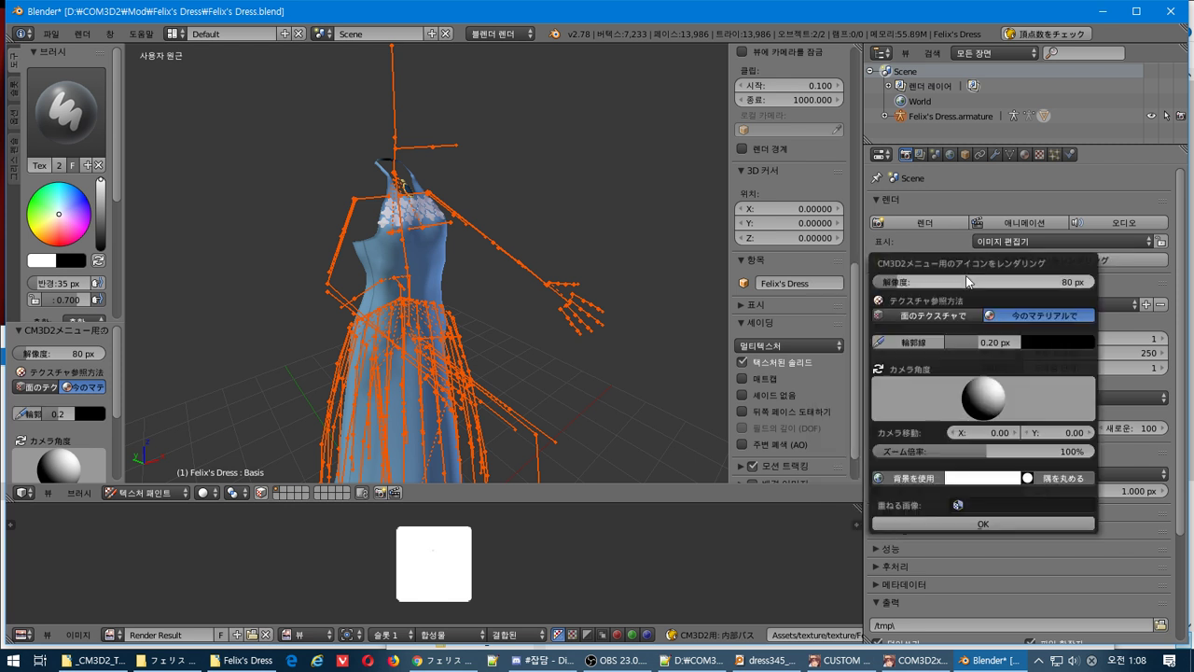
left_click(962, 526)
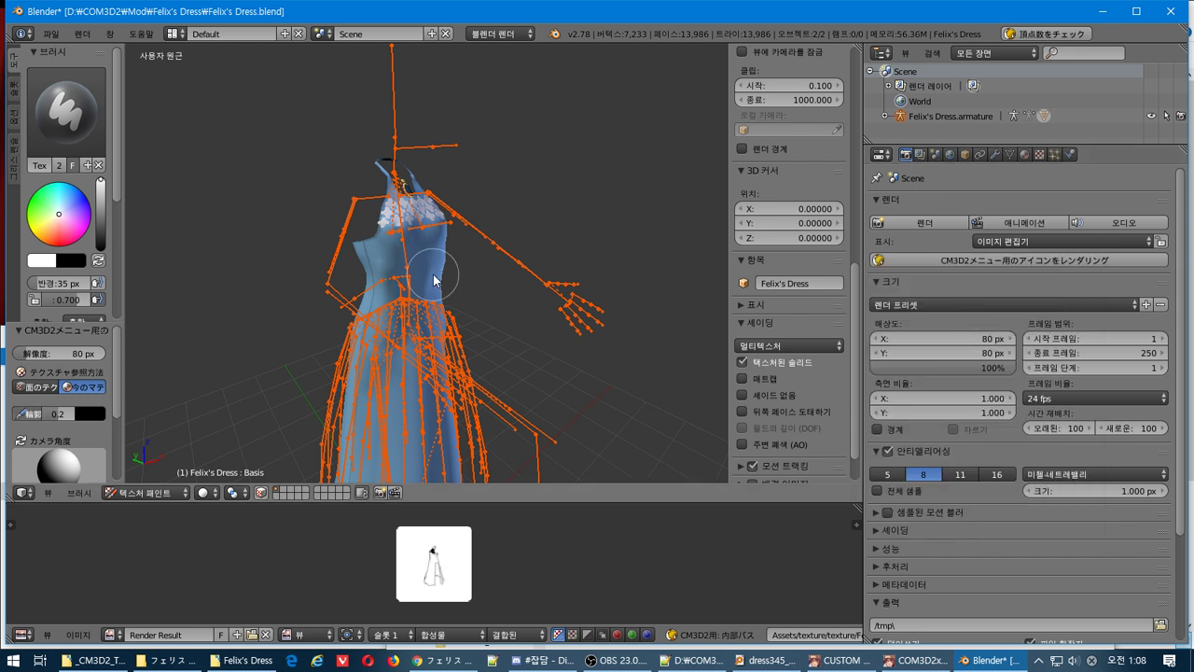
Toggle the dress's mesh selection in Edit Mode, return to Texture Paint mode and render the menu icon again.
key("Tab")
key("a")
key("Tab")
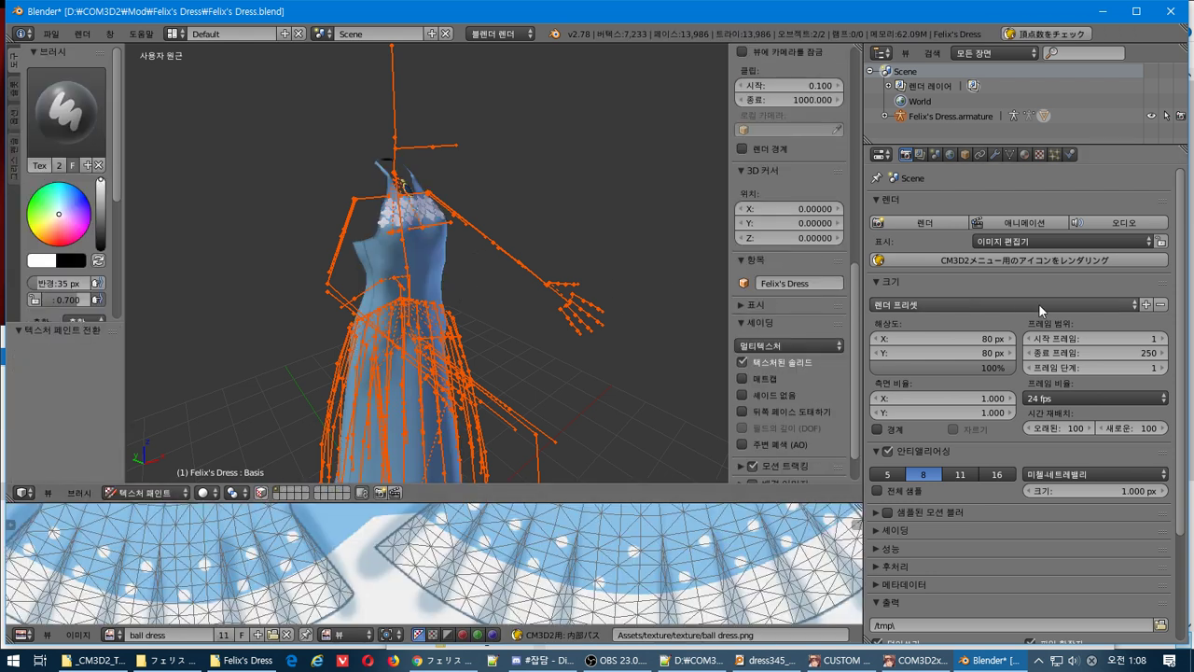
left_click(1017, 265)
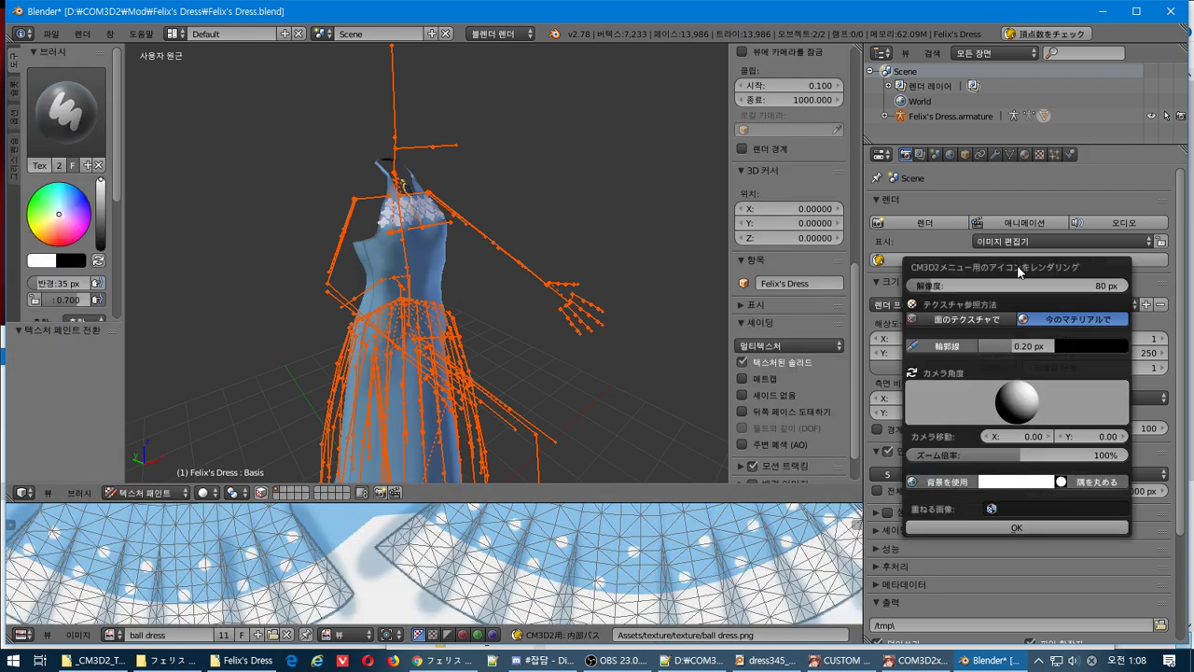
left_click(1040, 527)
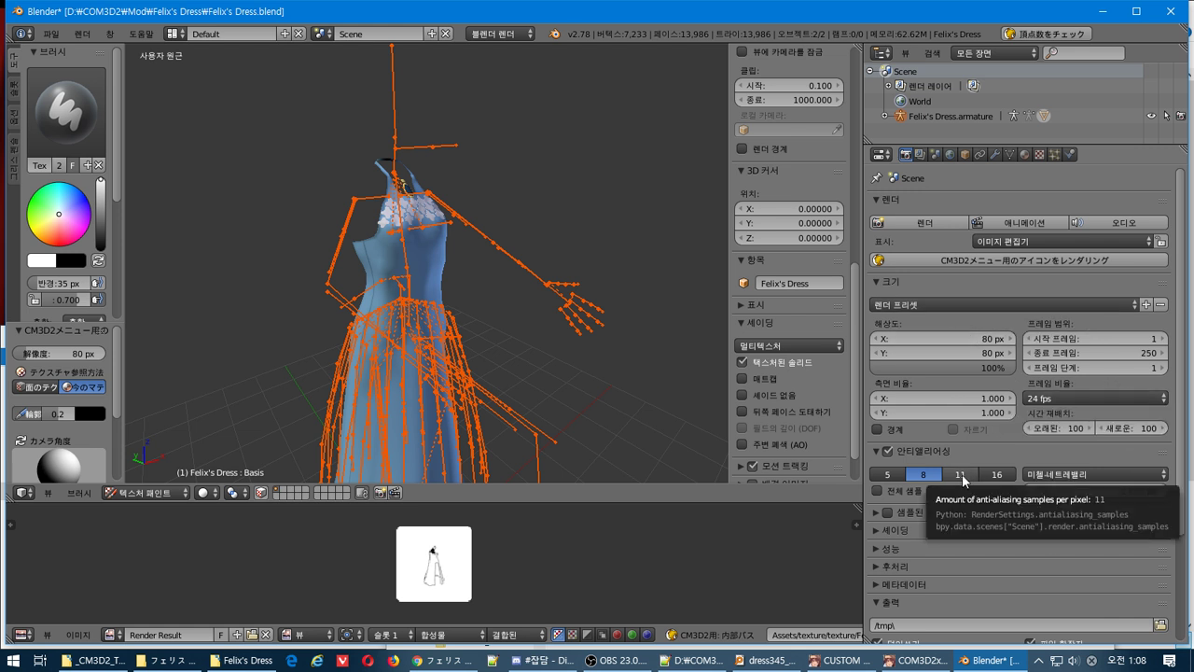
Expand and examine the render shading options and the Texture Atlas section in the render settings.
scroll(961, 478, "down", 3)
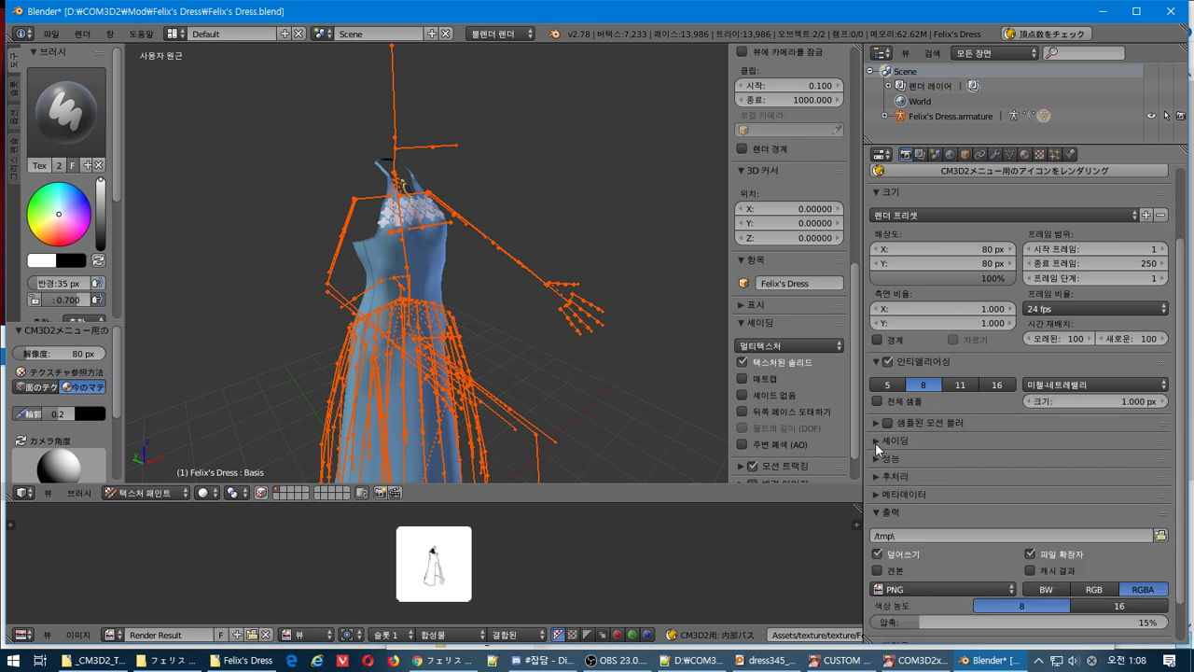
left_click(875, 440)
scroll(875, 442, "down", 4)
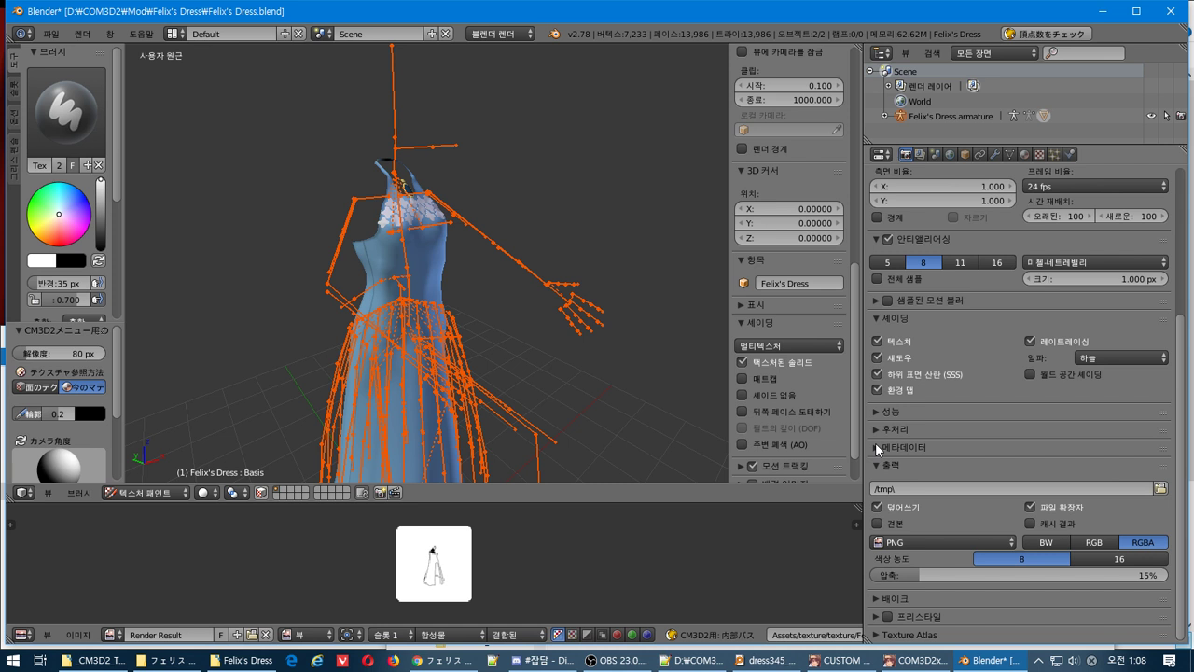
left_click(882, 634)
scroll(891, 616, "down", 2)
scroll(905, 606, "down", 1)
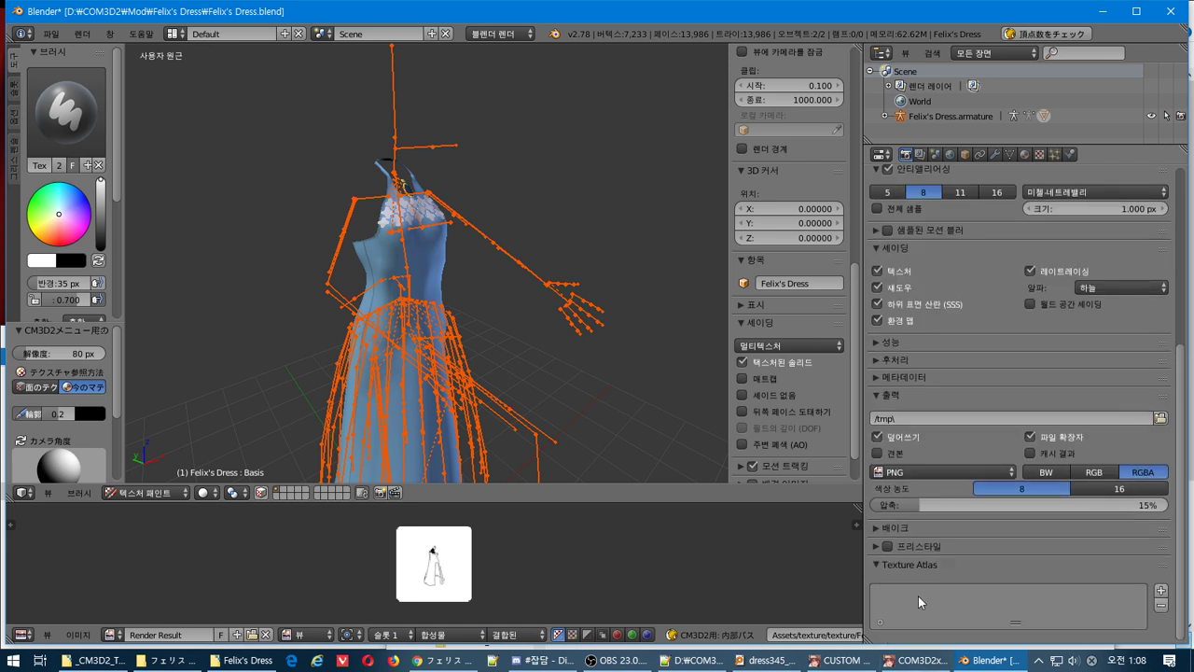
scroll(917, 588, "up", 7)
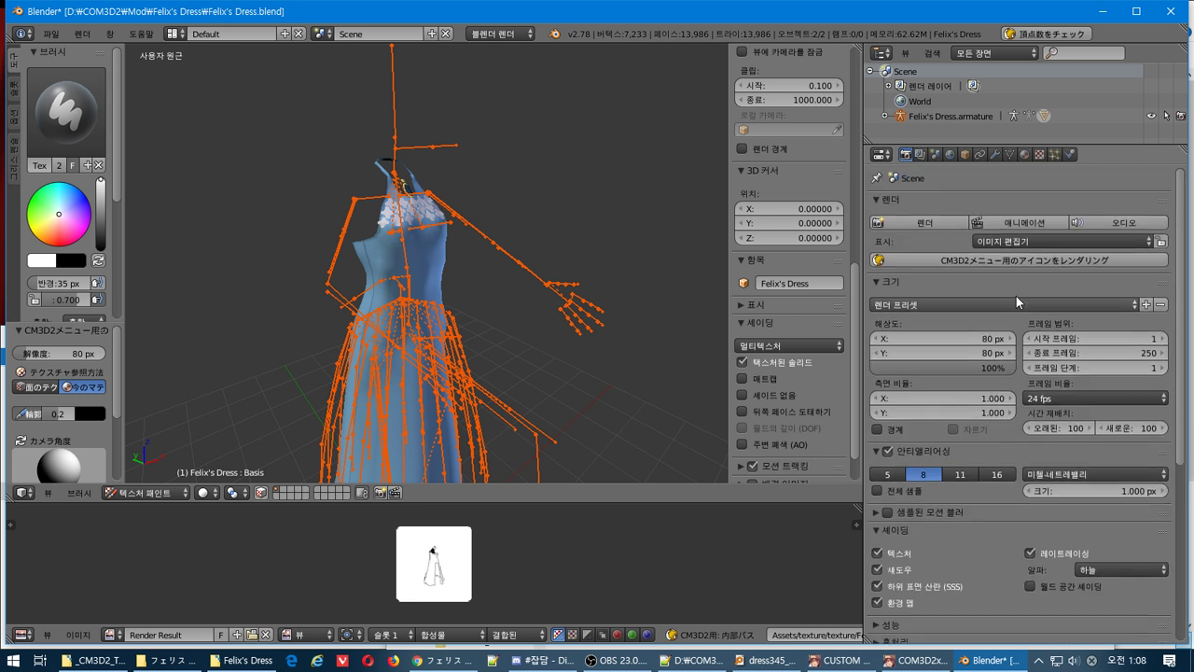
Render the 80 px menu icon with the zoom factor reduced to 84%.
left_click(1038, 263)
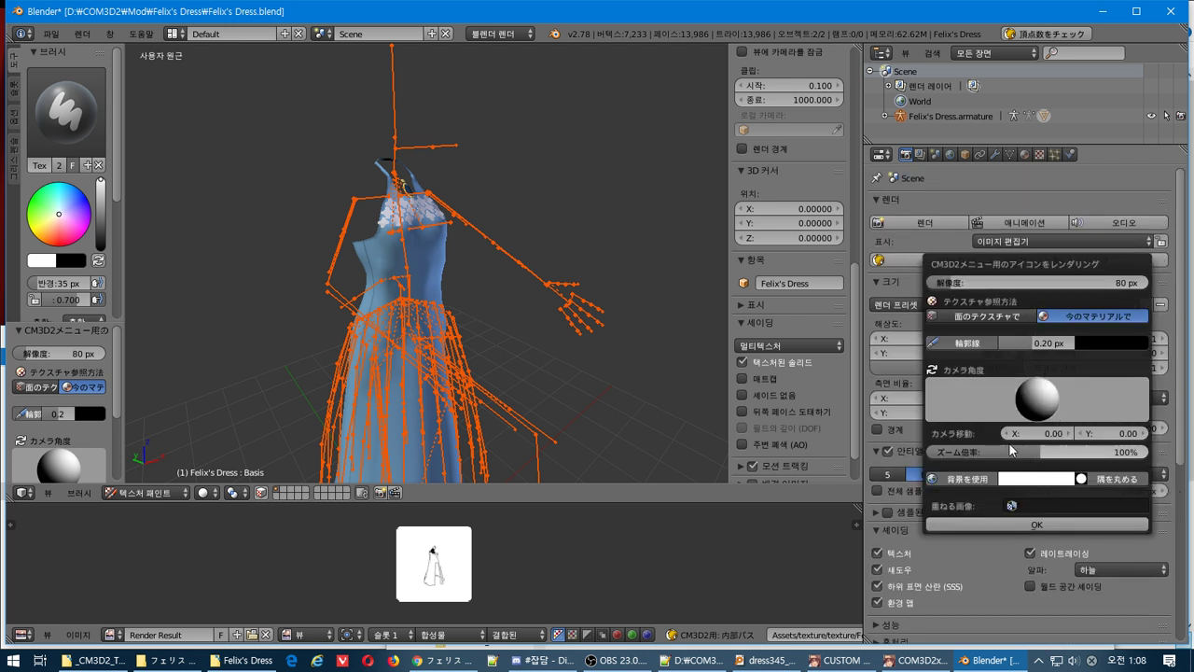
left_click_drag(1039, 452, 1024, 453)
left_click(1024, 526)
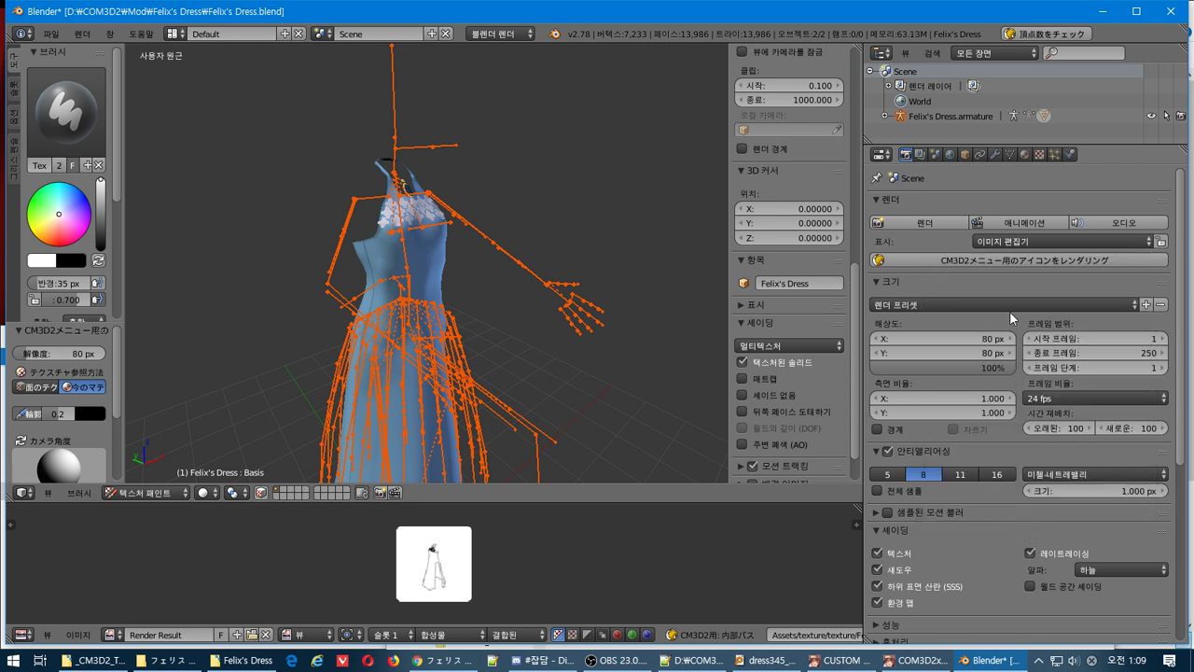
Reduce the menu icon's zoom factor to 62% and render it twice with the current materials.
left_click(986, 265)
left_click_drag(1024, 449, 1021, 449)
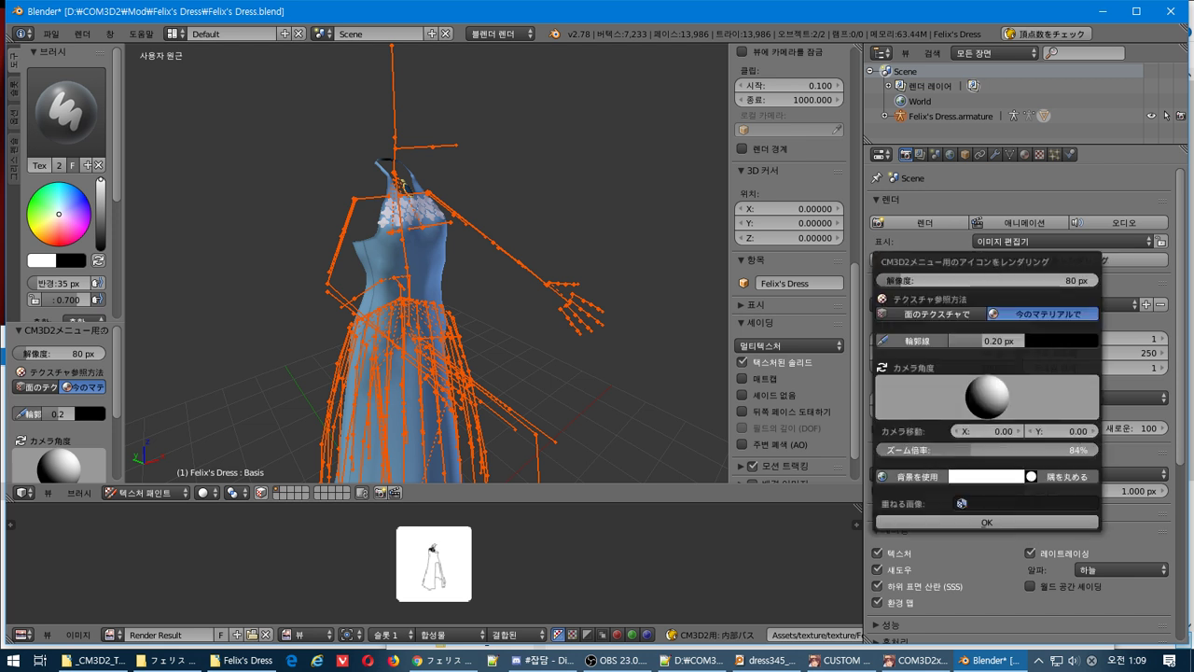
left_click(953, 522)
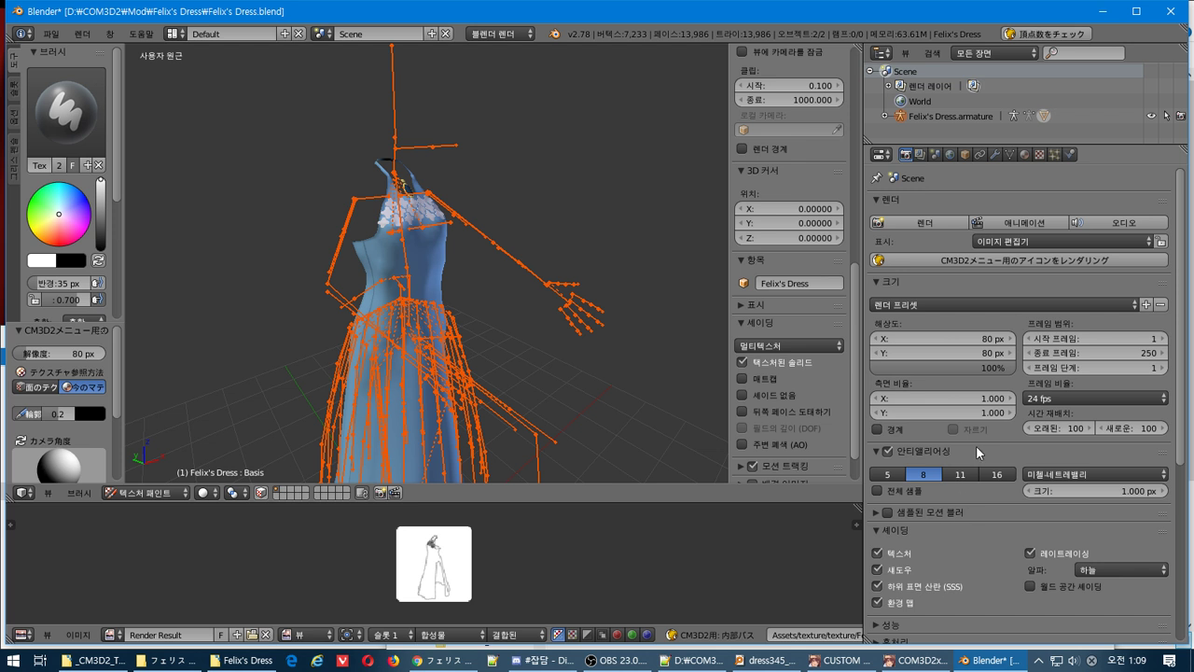
left_click(995, 259)
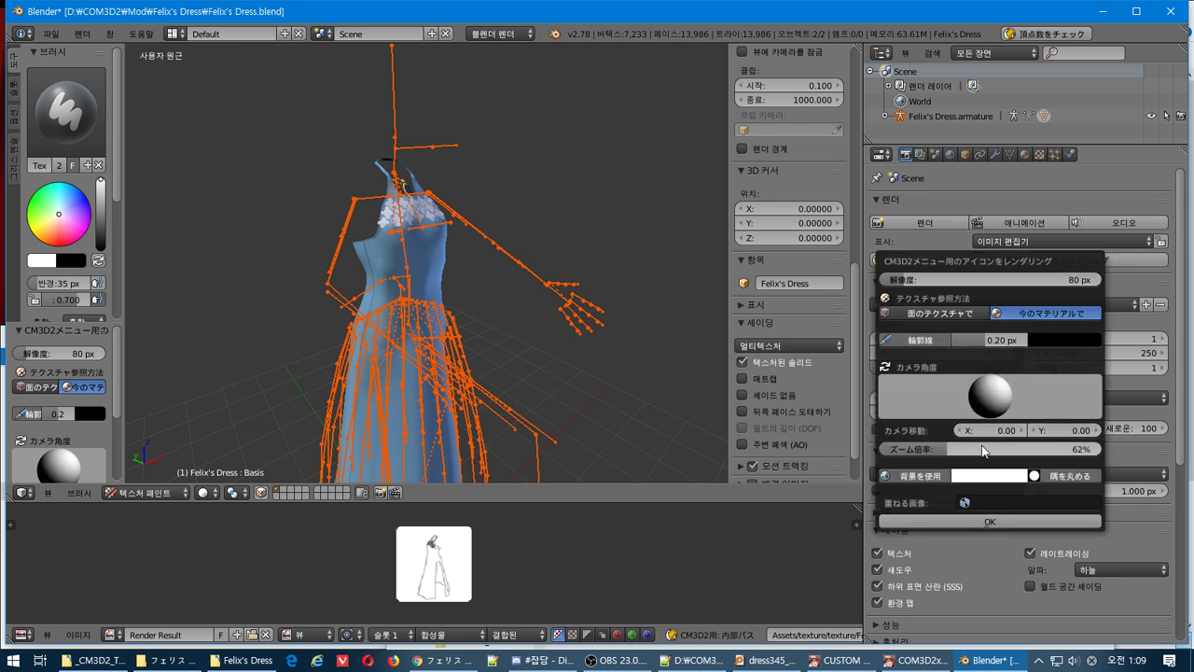
left_click(999, 522)
Try to render the menu icon at 62% zoom with the texture reference method set to face textures (面のテクスチャで).
left_click(996, 261)
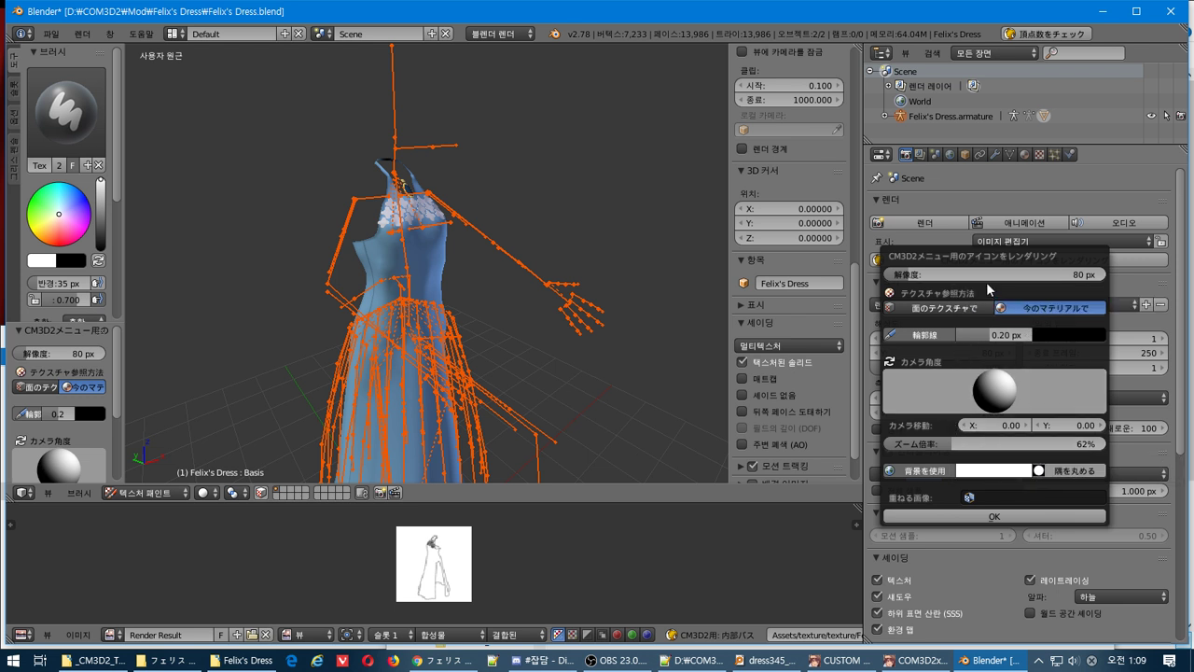
left_click(931, 308)
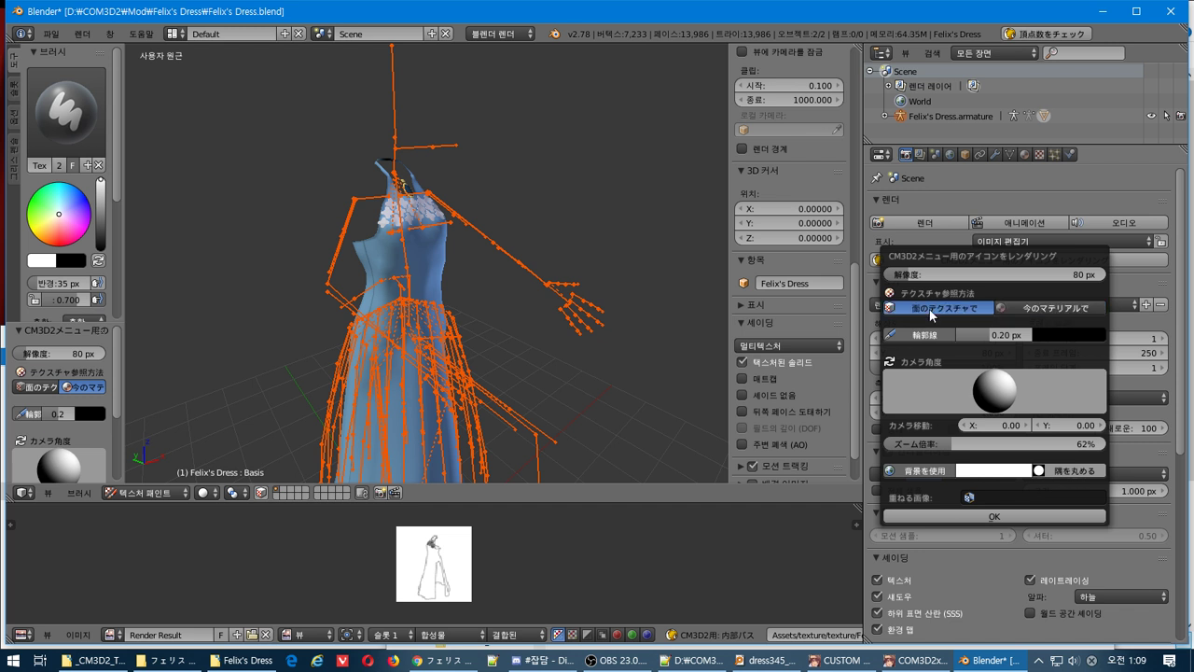
left_click(979, 516)
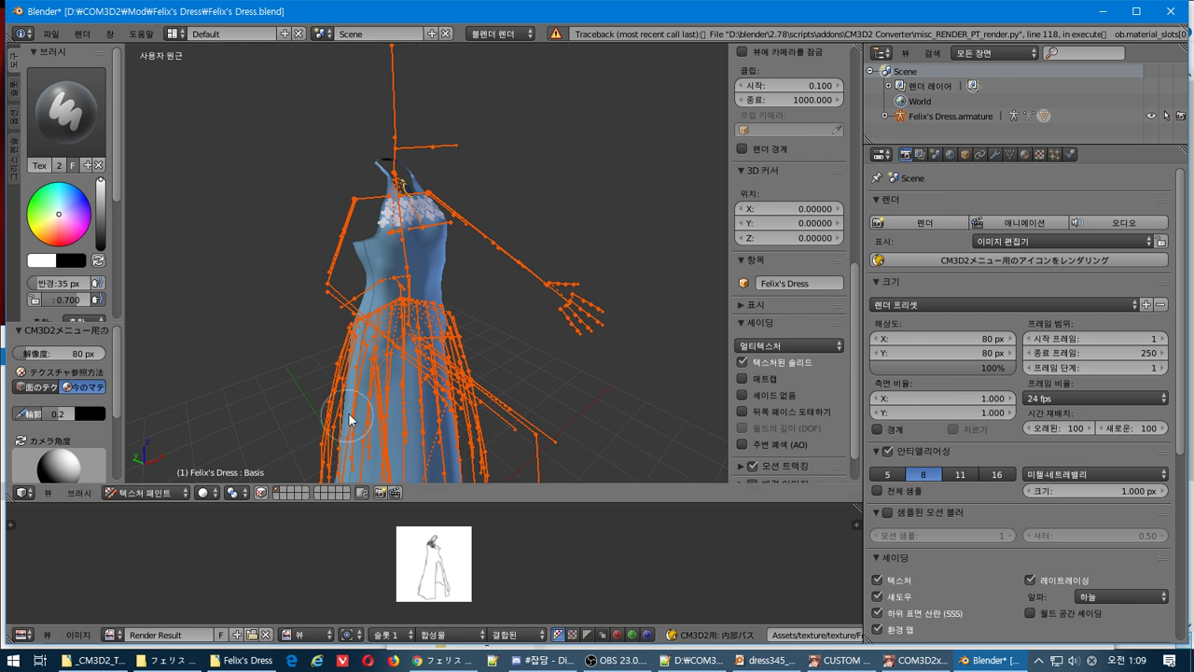
Open material emblem4's _MainTex.003 texture and pack its ball dress image into the blend file.
left_click(994, 154)
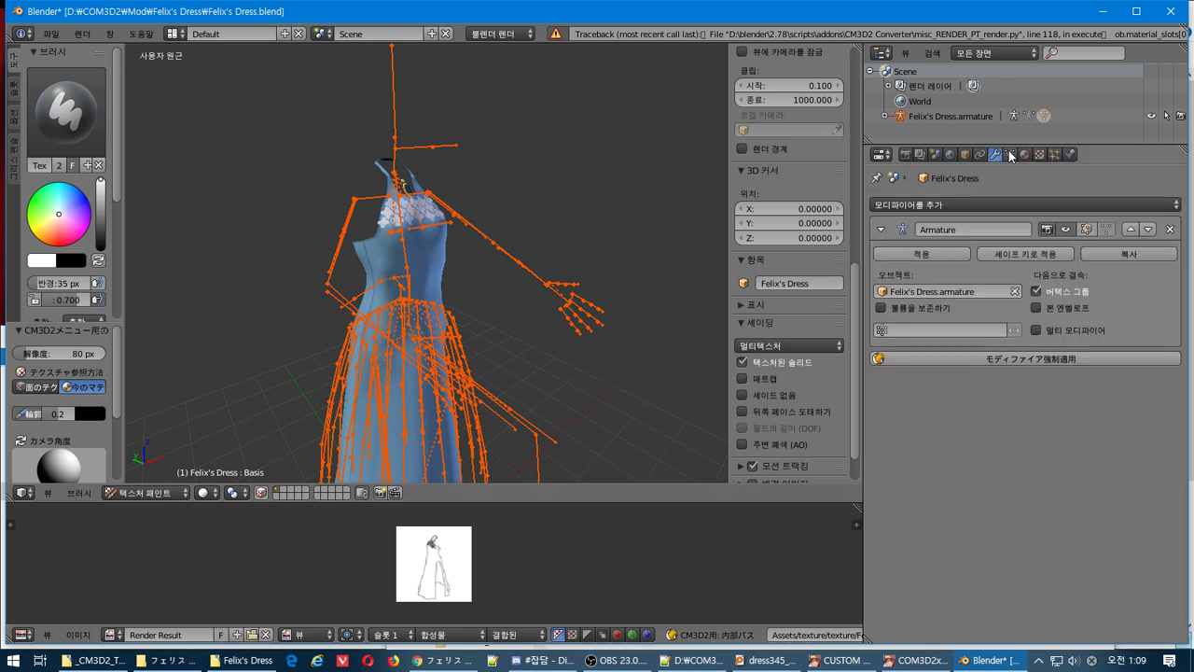
left_click(1018, 155)
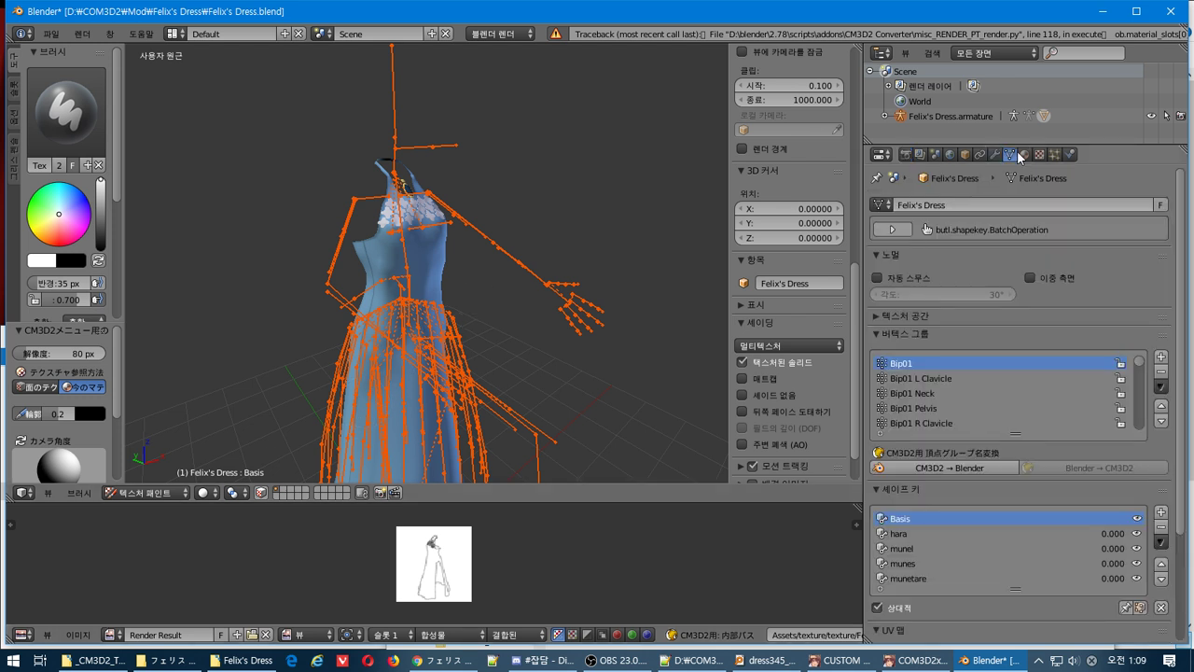
scroll(1056, 320, "down", 5)
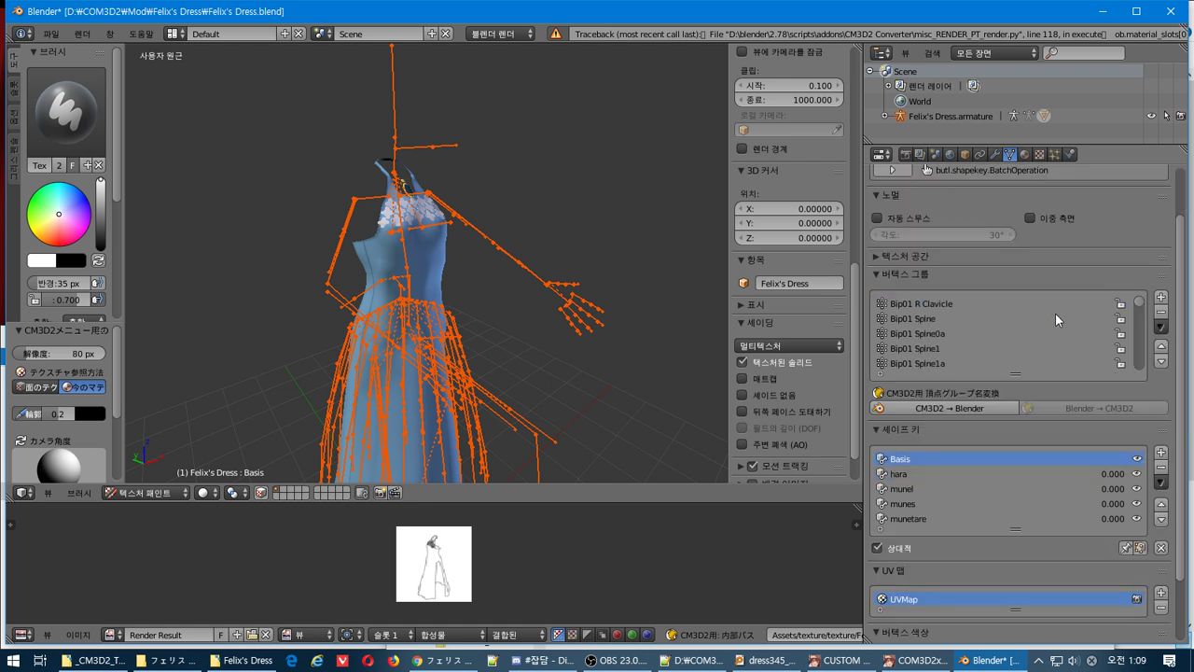
left_click(1023, 155)
scroll(1026, 299, "up", 4)
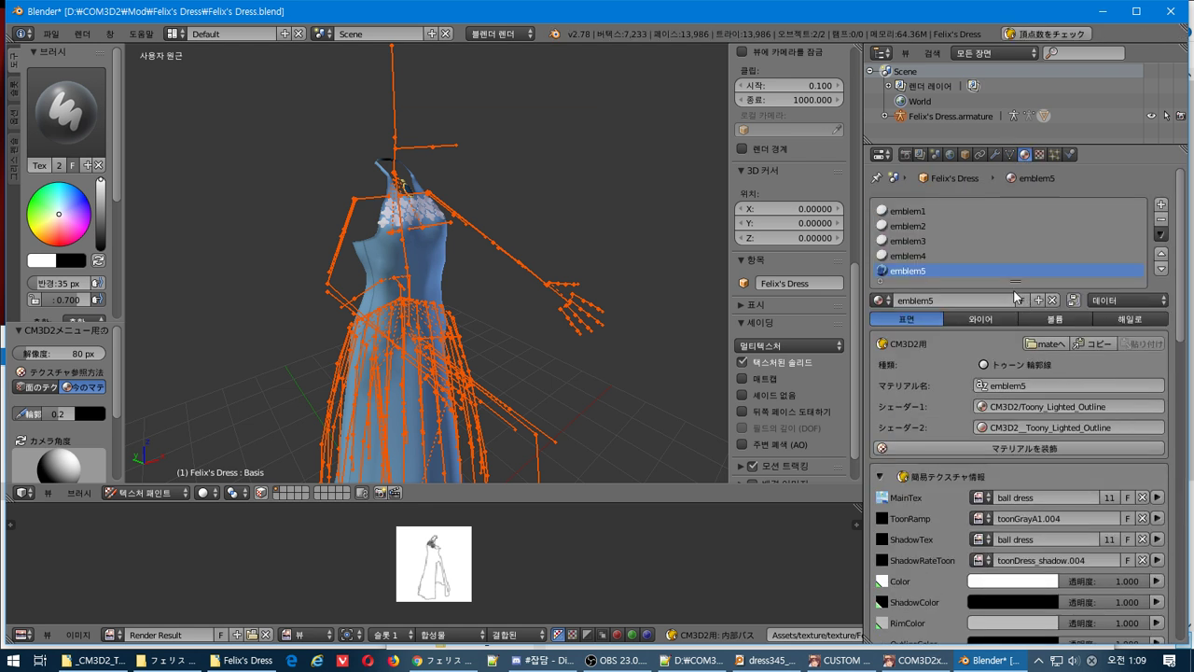
left_click(940, 271)
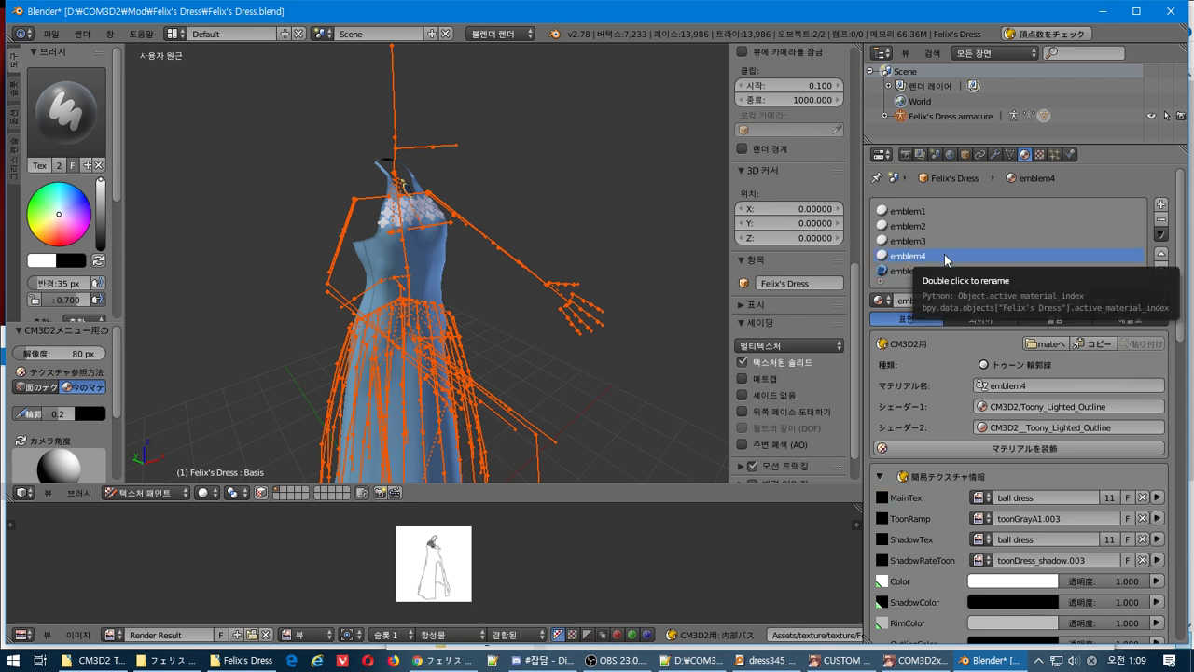
left_click(945, 245)
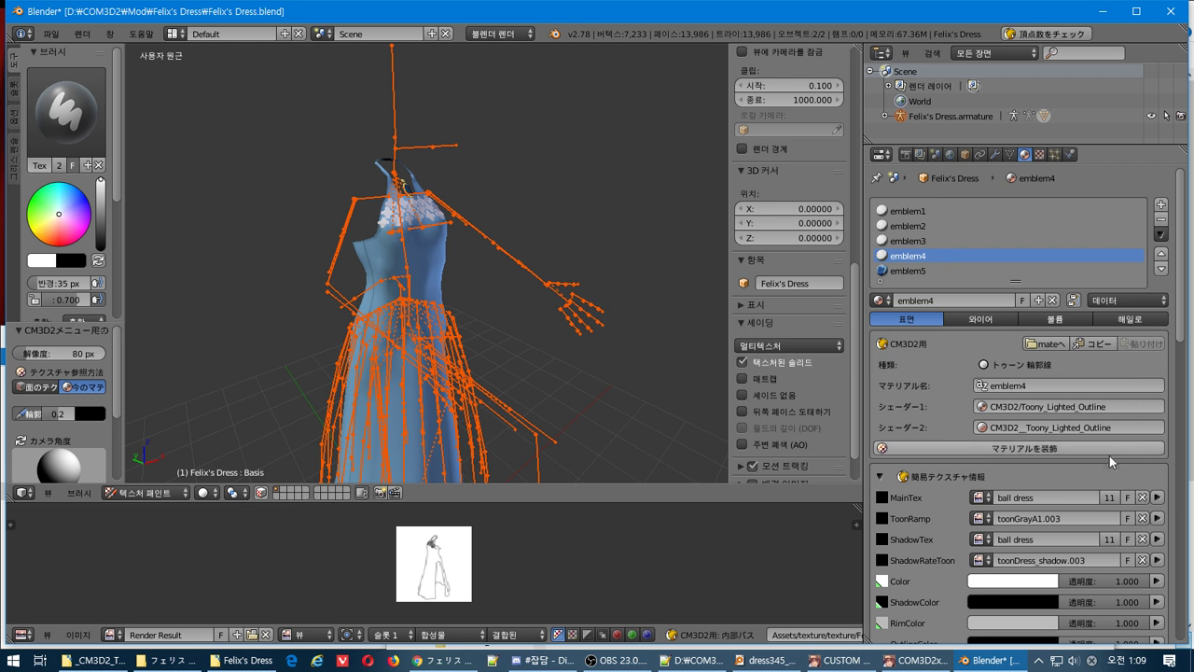
left_click(1142, 497)
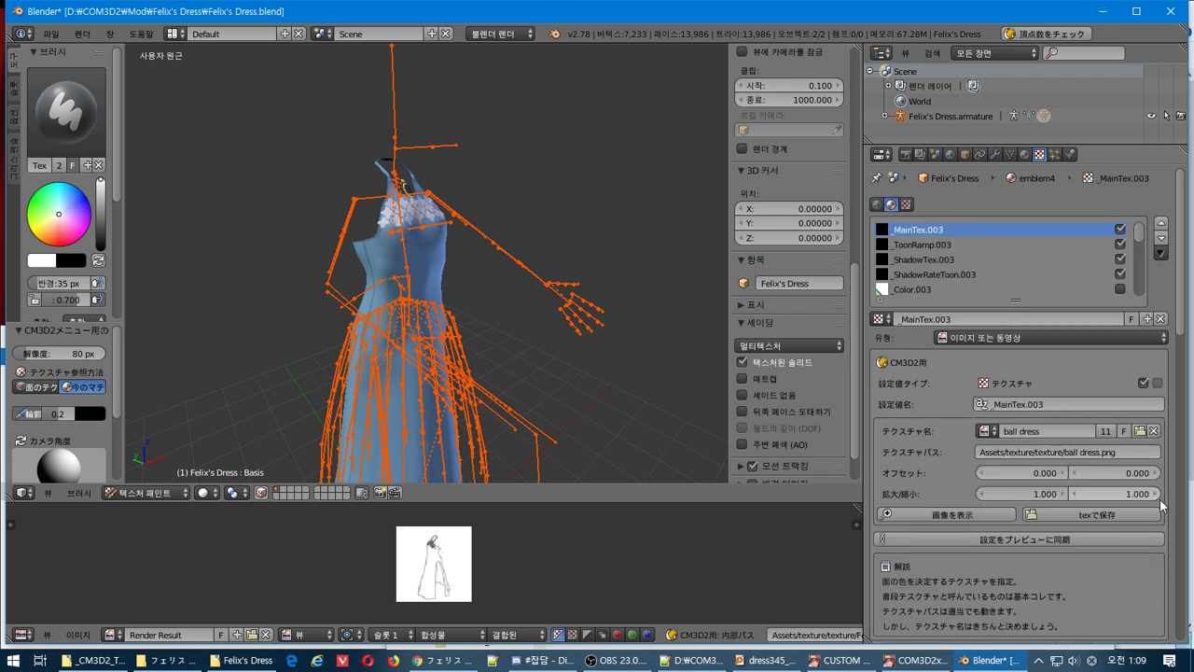
scroll(1079, 476, "down", 10)
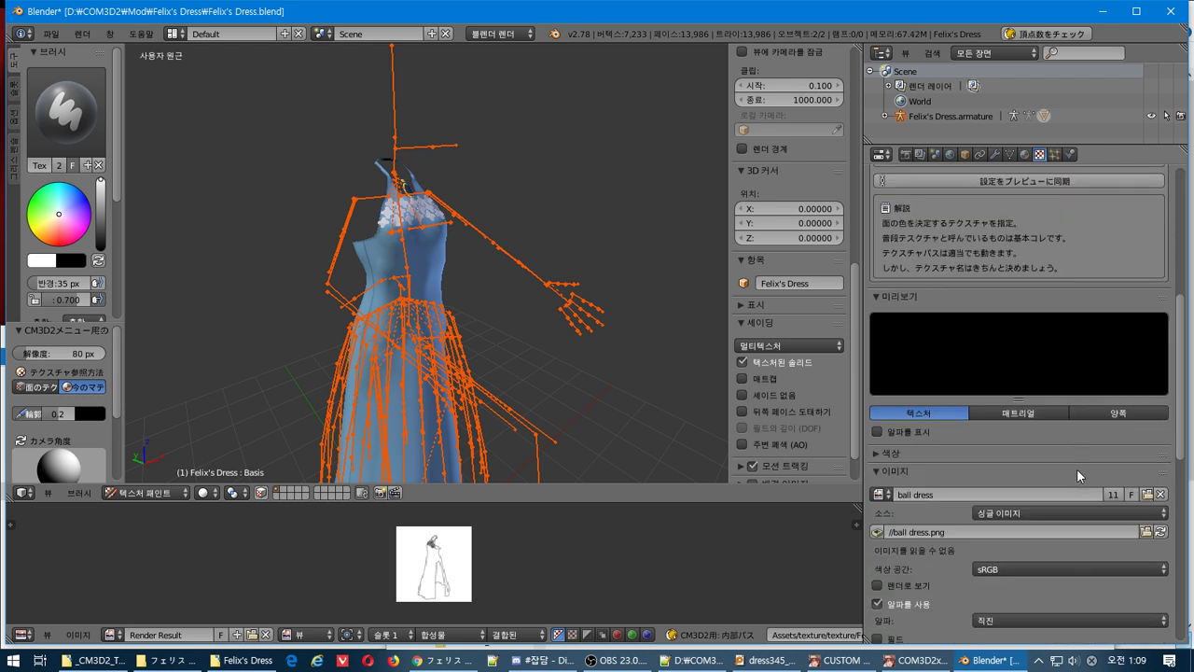
left_click(878, 532)
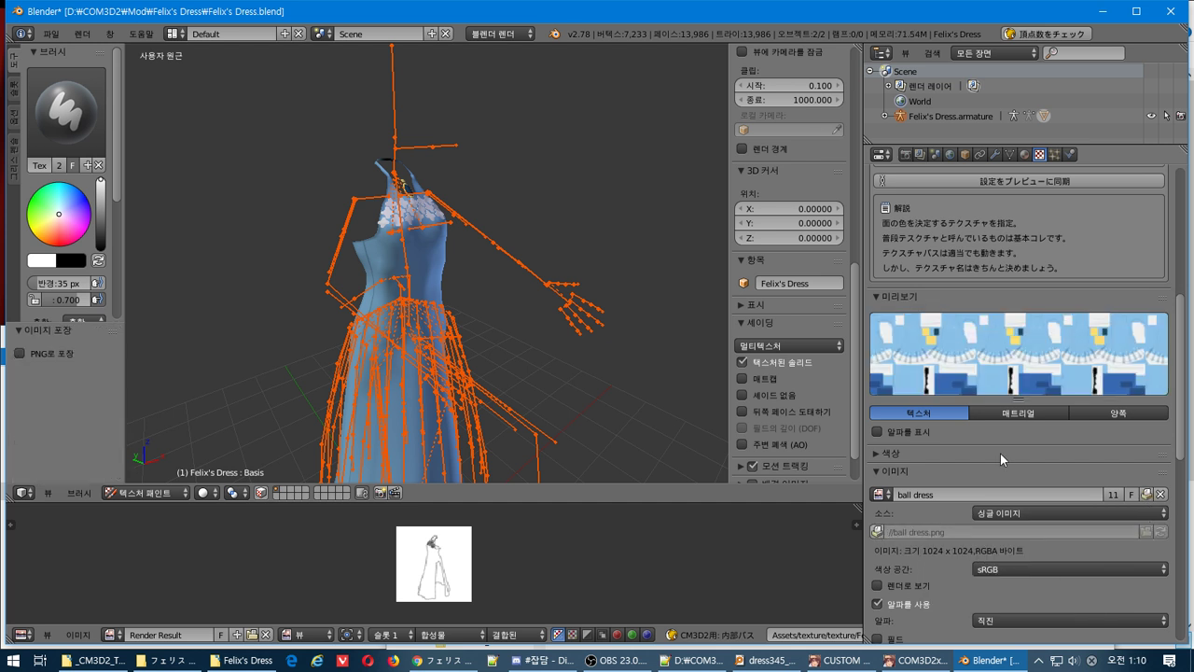
Open material emblem3's _MainTex.002 texture and unpack its ball dress image using the local file (로컬 파일을 사용).
scroll(1000, 453, "up", 5)
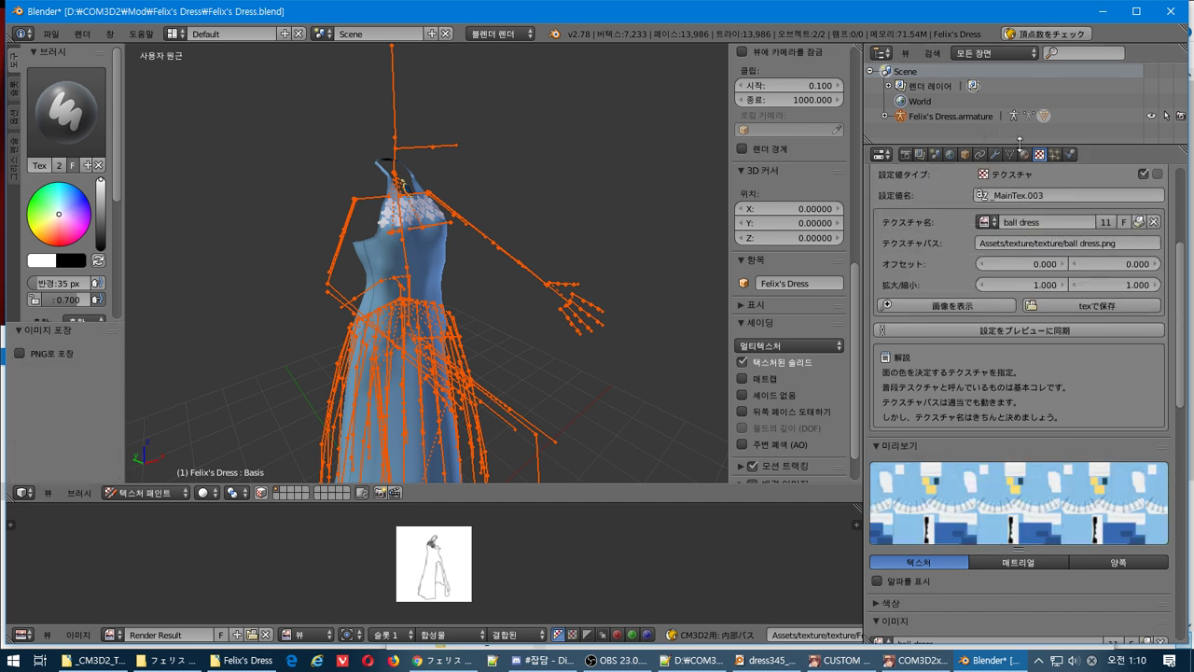
left_click(1024, 155)
scroll(978, 476, "down", 12)
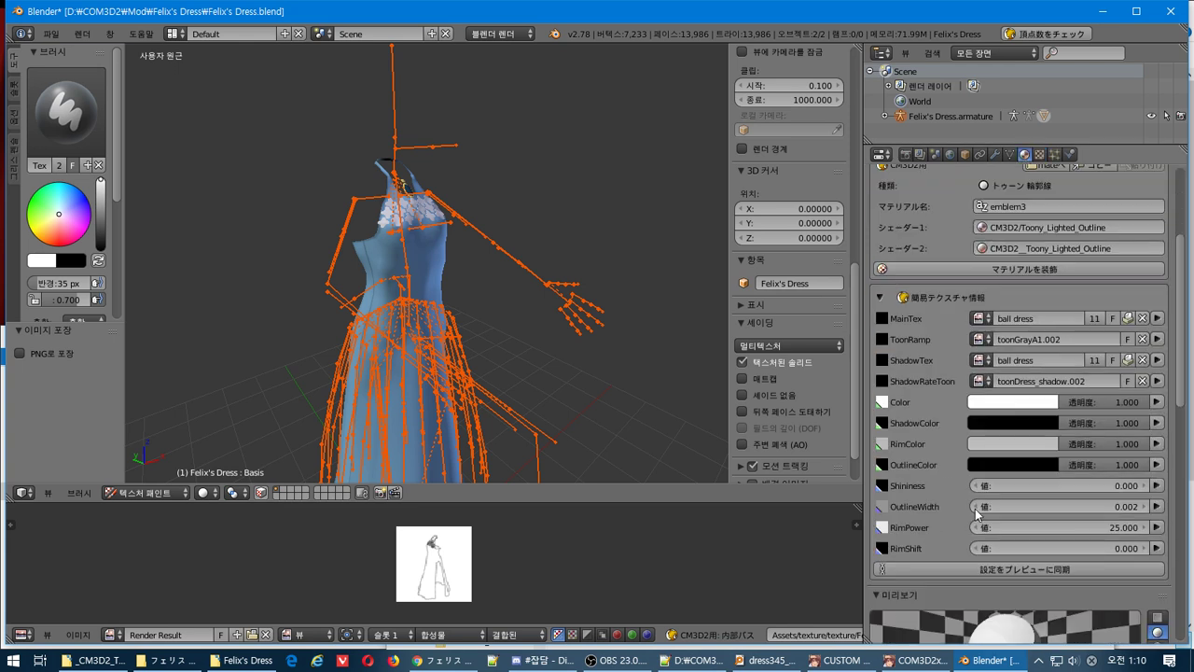
scroll(972, 525, "down", 3)
scroll(972, 525, "up", 9)
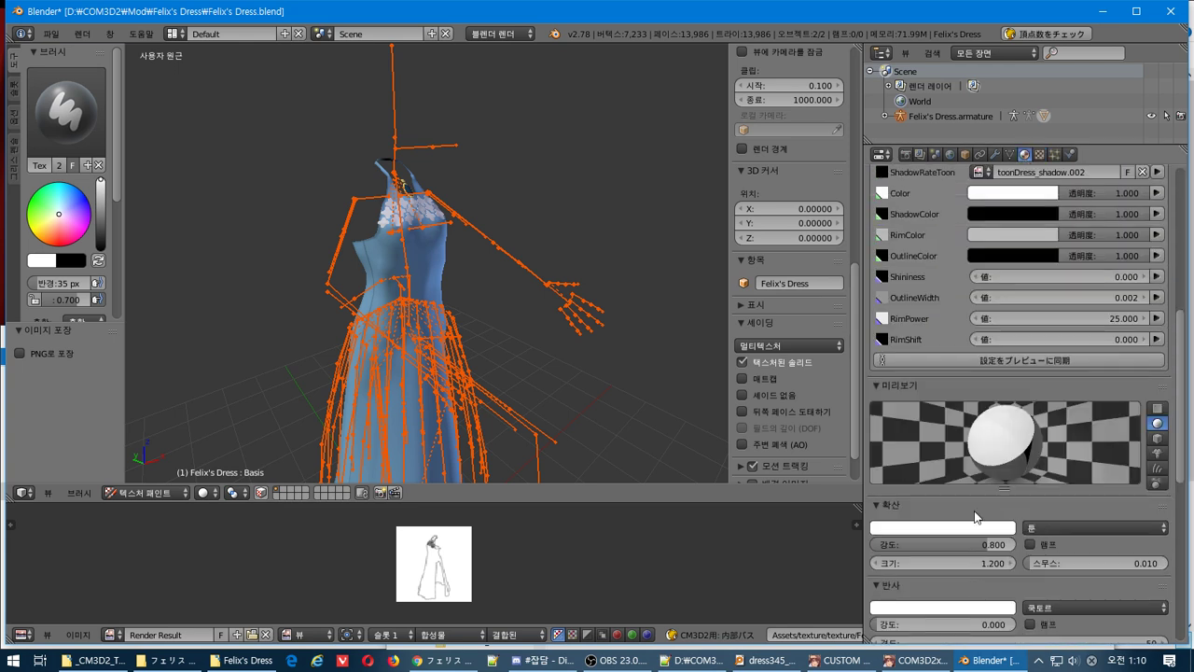
left_click(1156, 288)
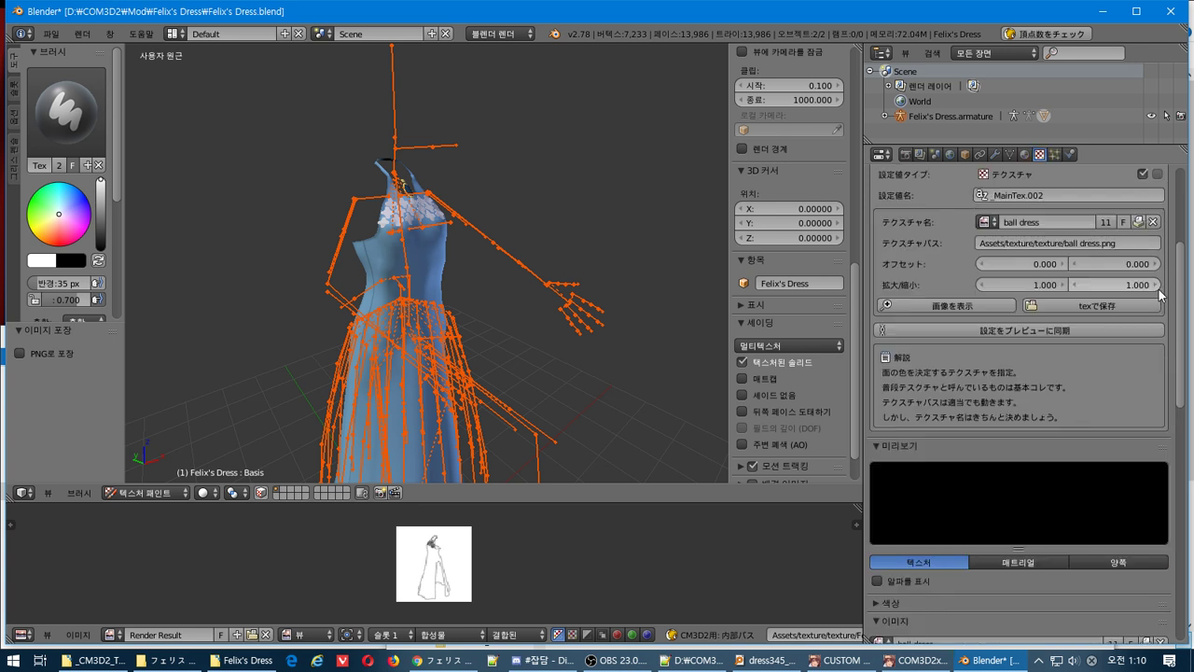
scroll(931, 527, "down", 8)
scroll(932, 526, "down", 4)
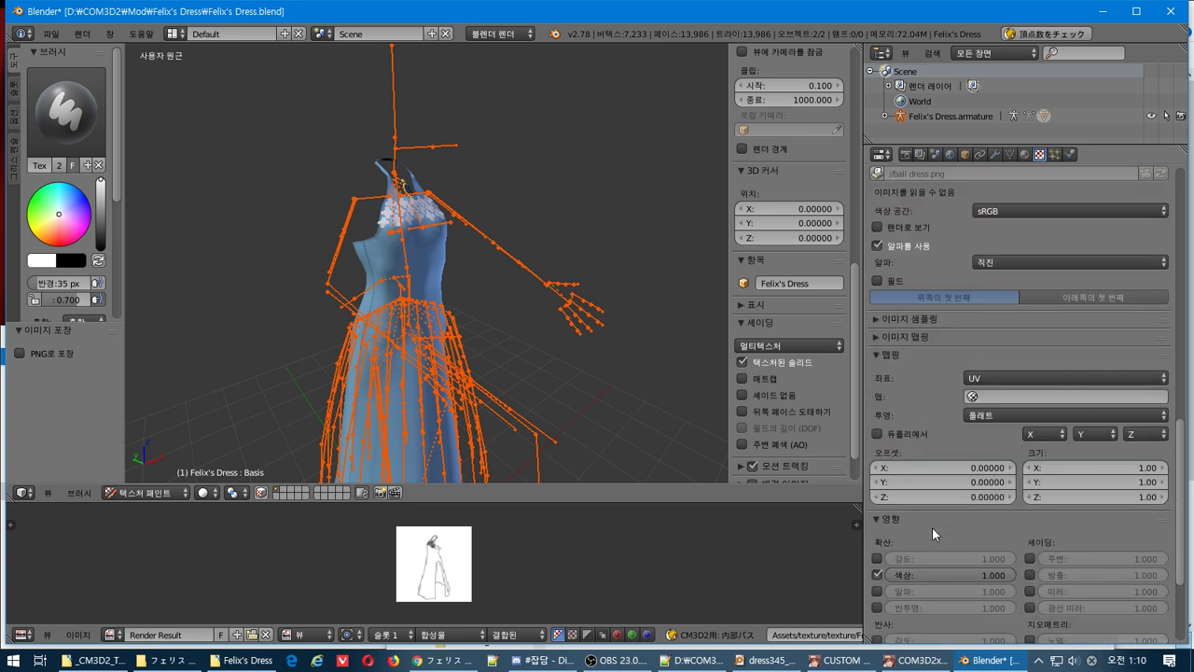
scroll(932, 522, "up", 5)
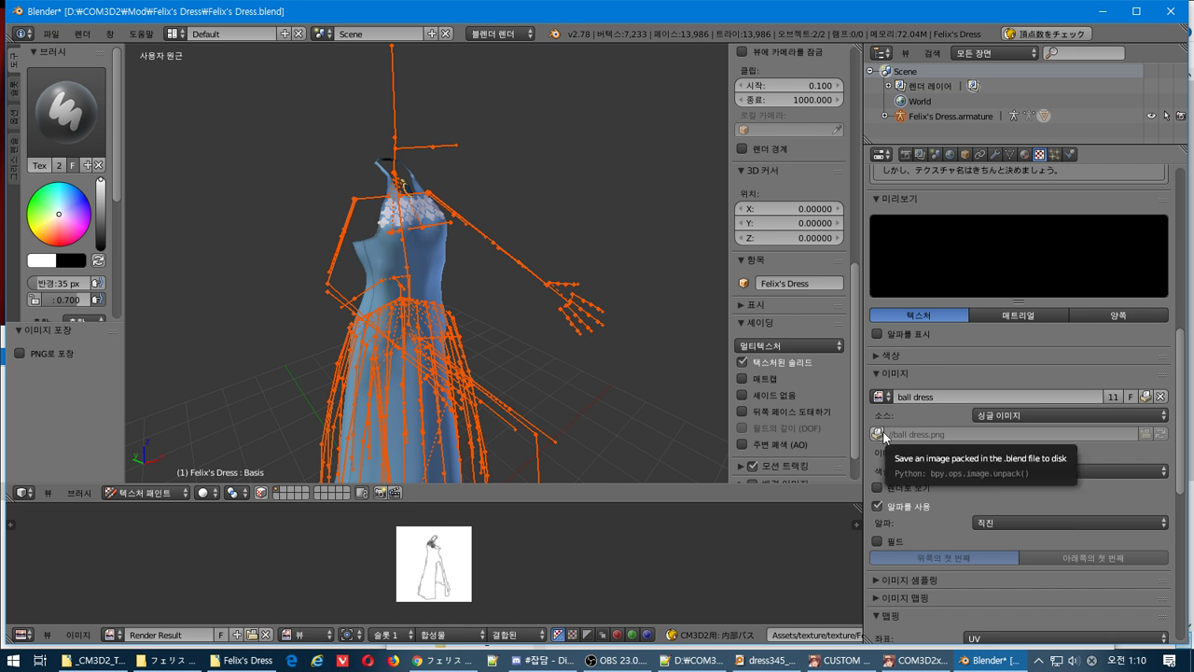
left_click(879, 434)
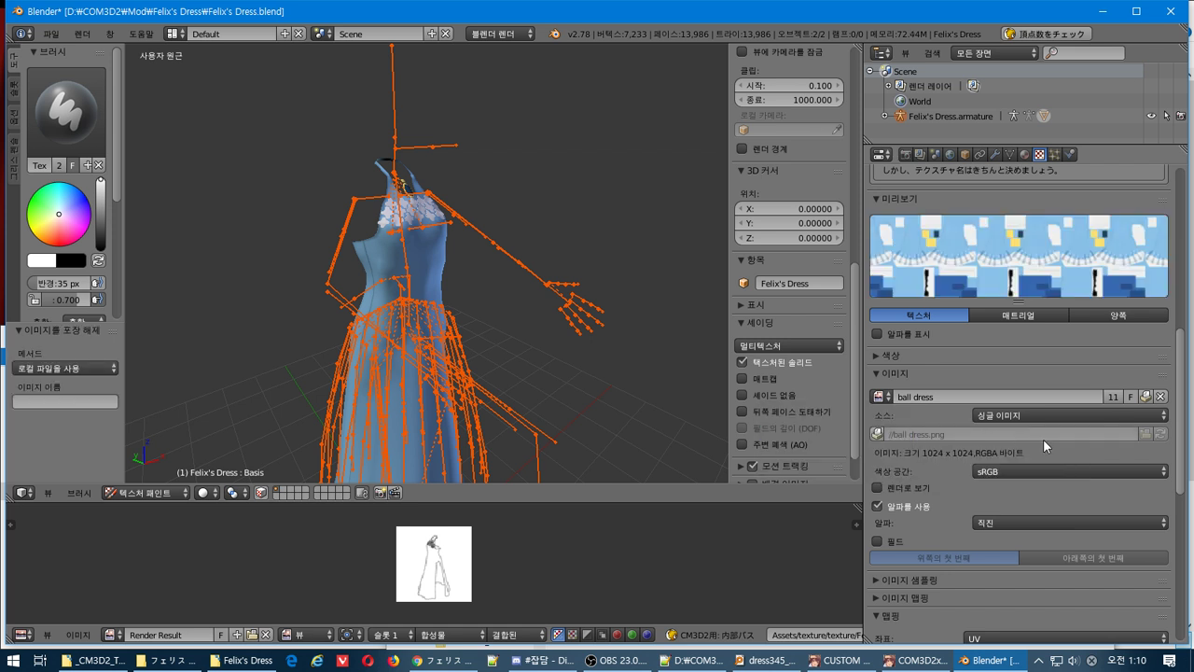
Open material emblem2's MainTex texture and load its ball dress image in the texture preview.
scroll(1046, 445, "up", 4)
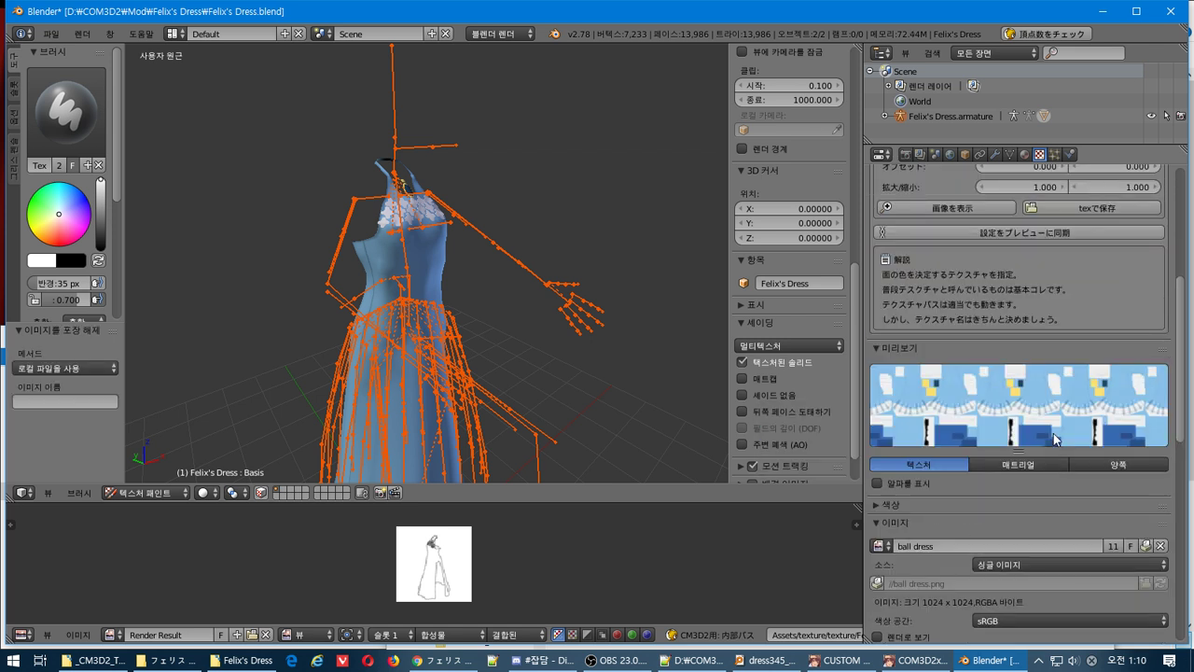
scroll(1055, 438, "up", 8)
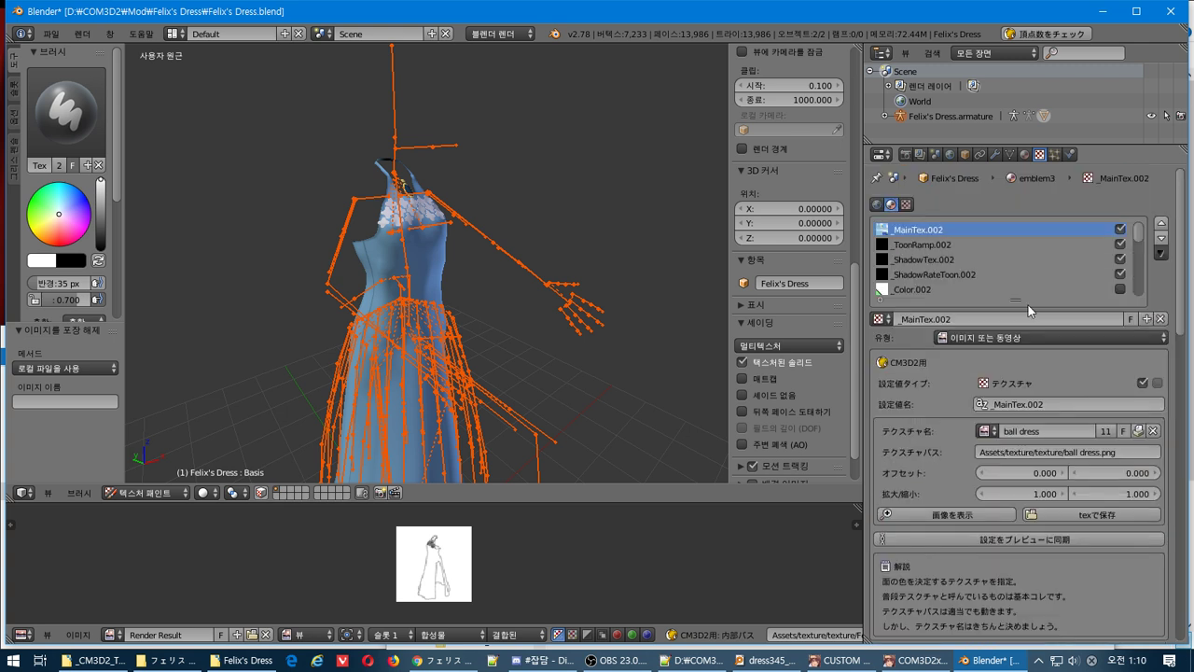
right_click(1055, 181)
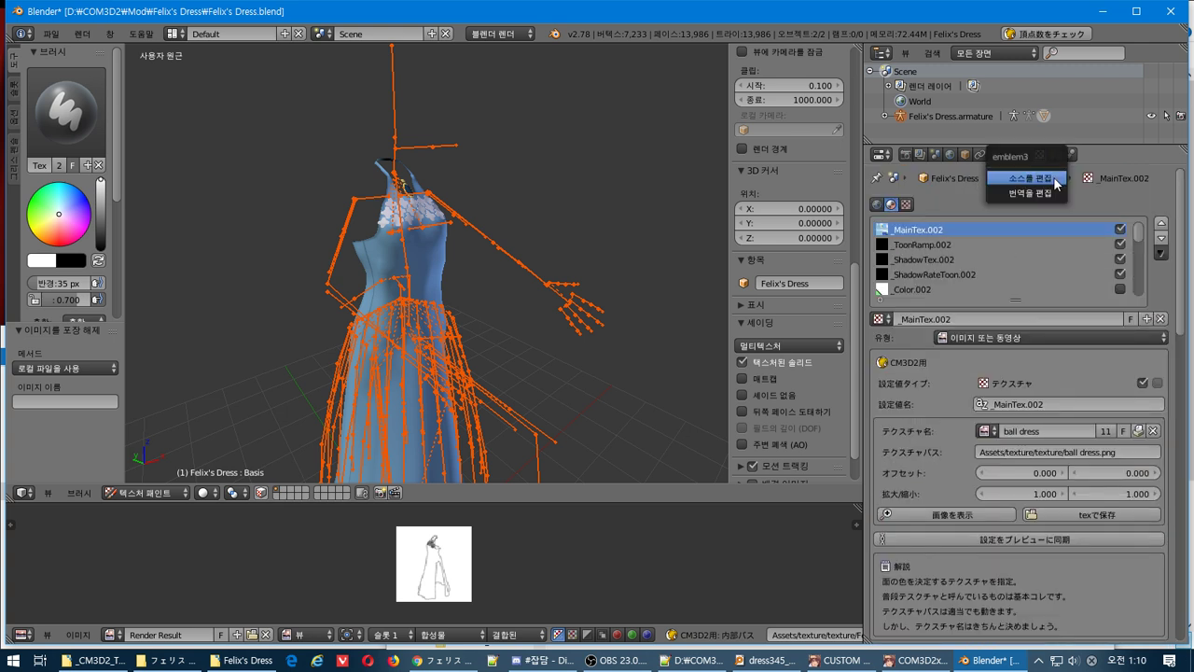
left_click(1024, 154)
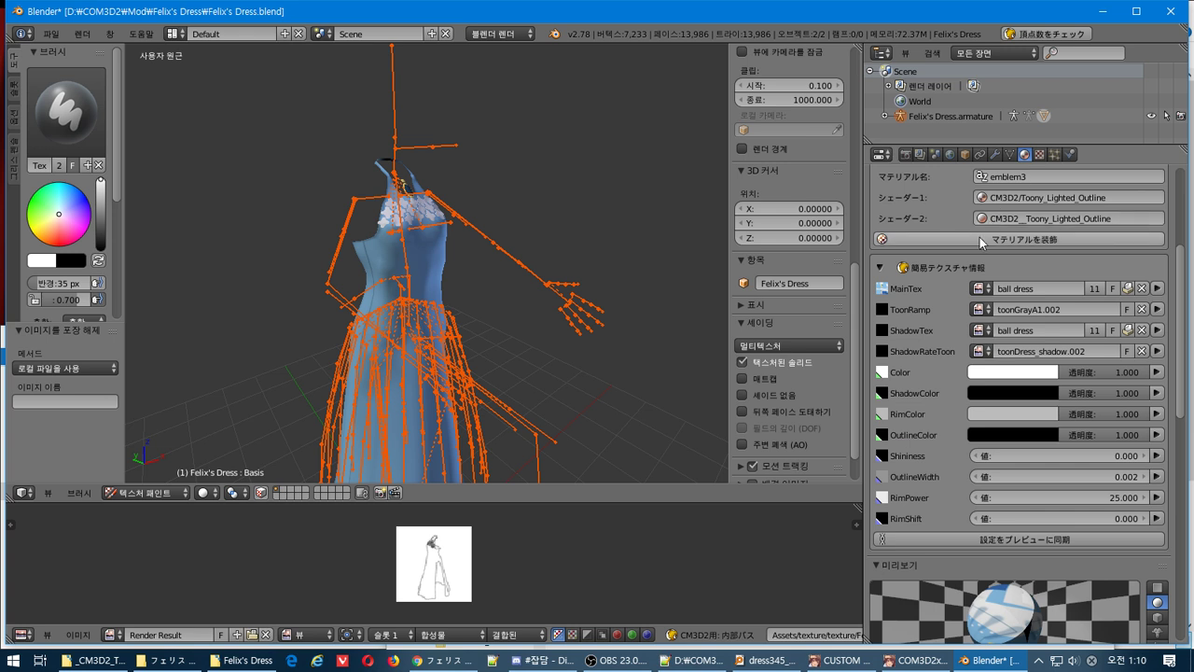
scroll(979, 242, "up", 5)
left_click(918, 228)
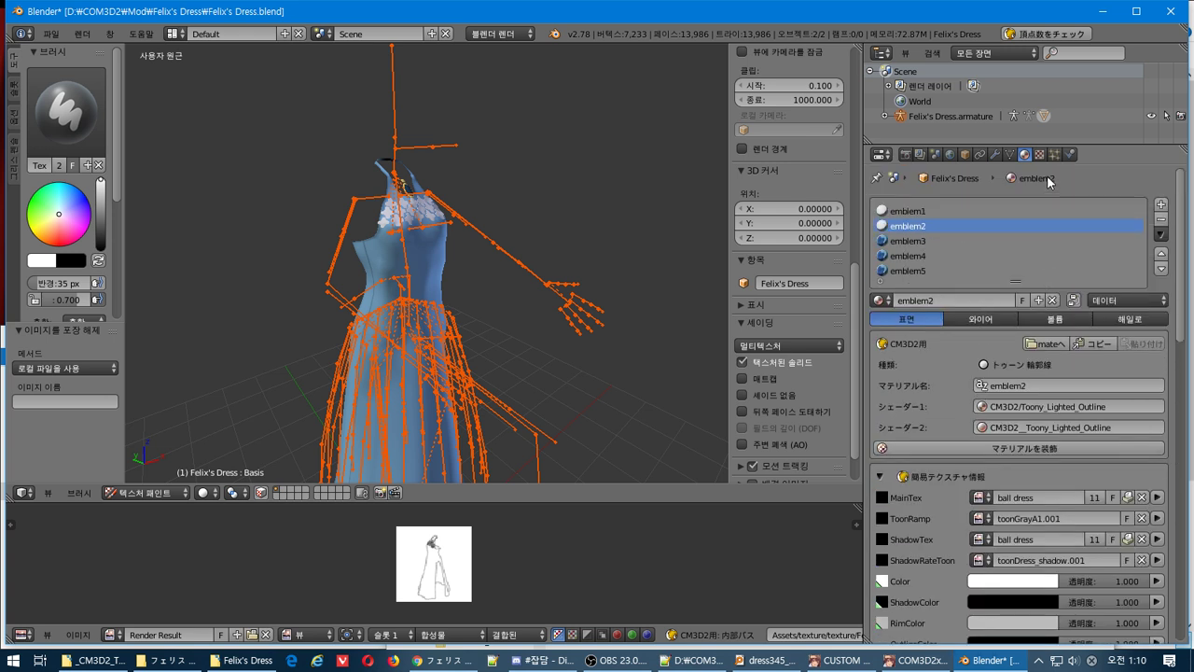
scroll(1045, 392, "down", 5)
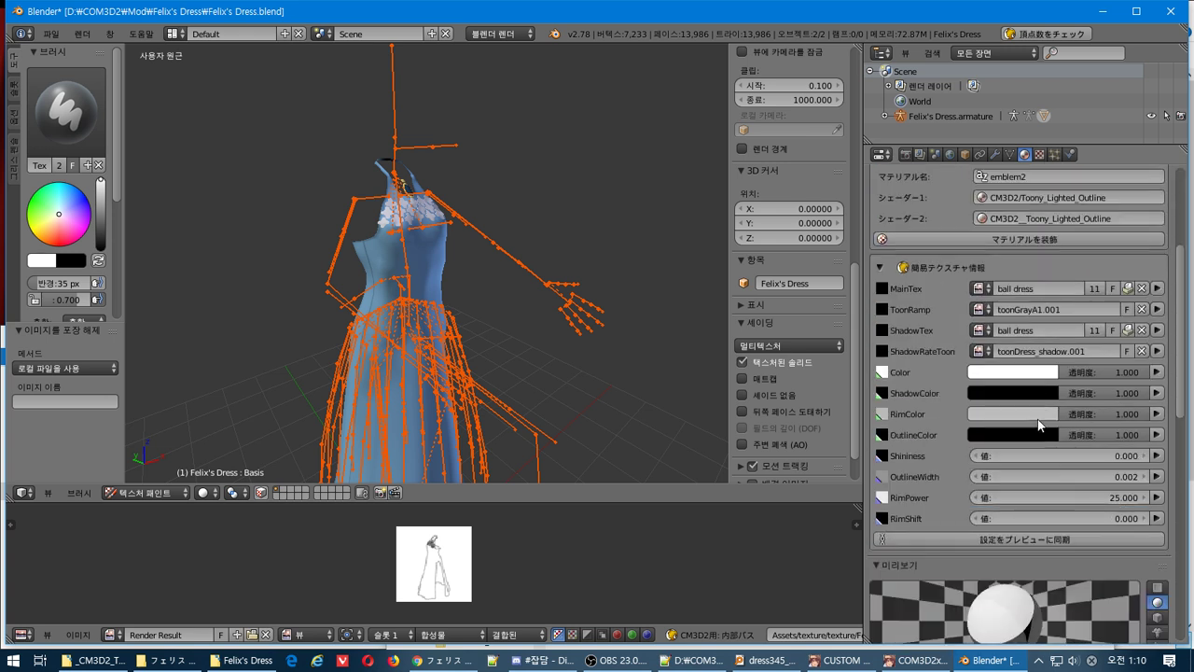
left_click(1168, 288)
scroll(970, 467, "down", 10)
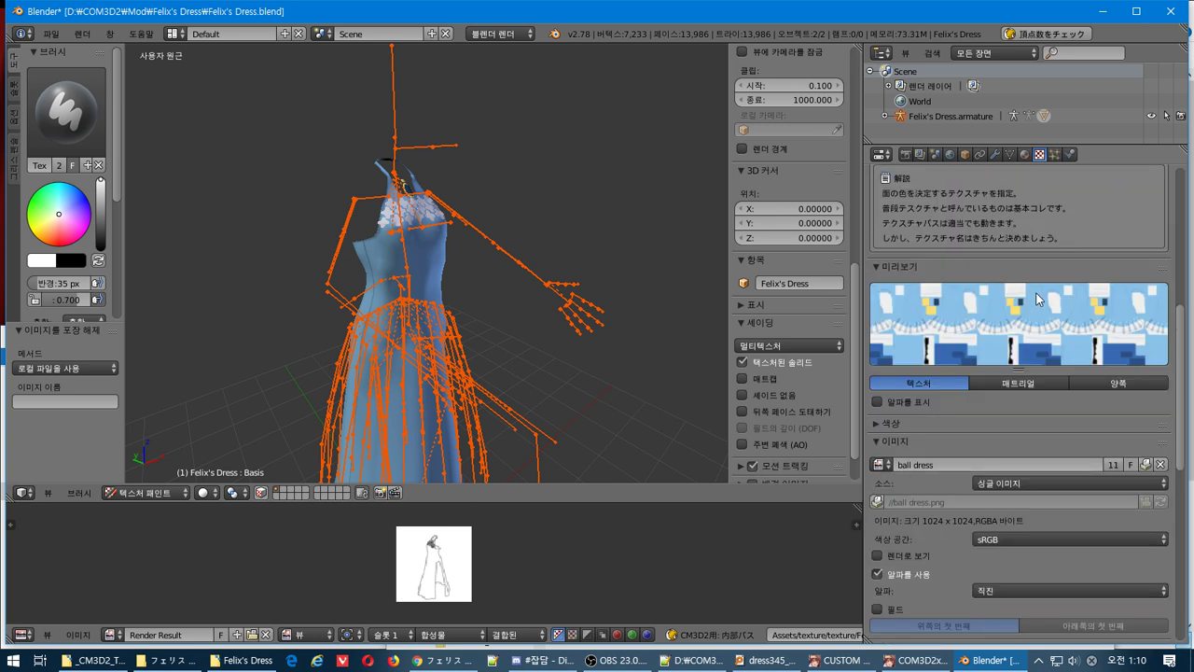
Open material emblem1's MainTex texture and unpack its ball dress image using the local file.
scroll(933, 326, "up", 7)
left_click(1025, 153)
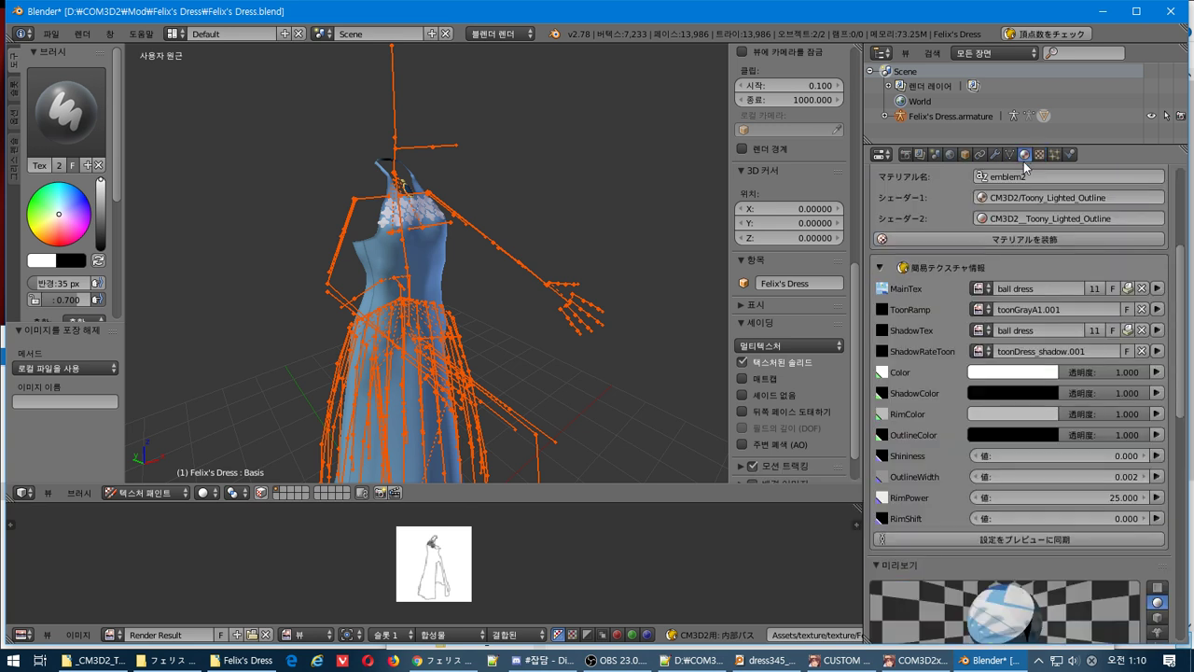
left_click(910, 211)
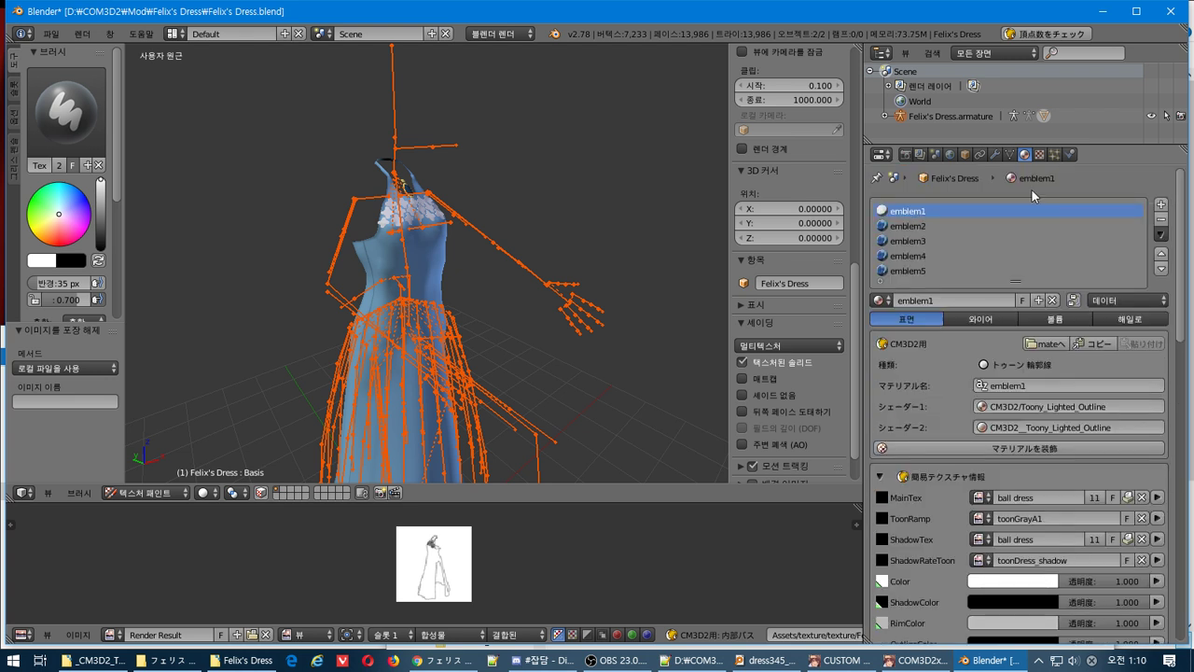
left_click(1158, 499)
scroll(909, 481, "down", 5)
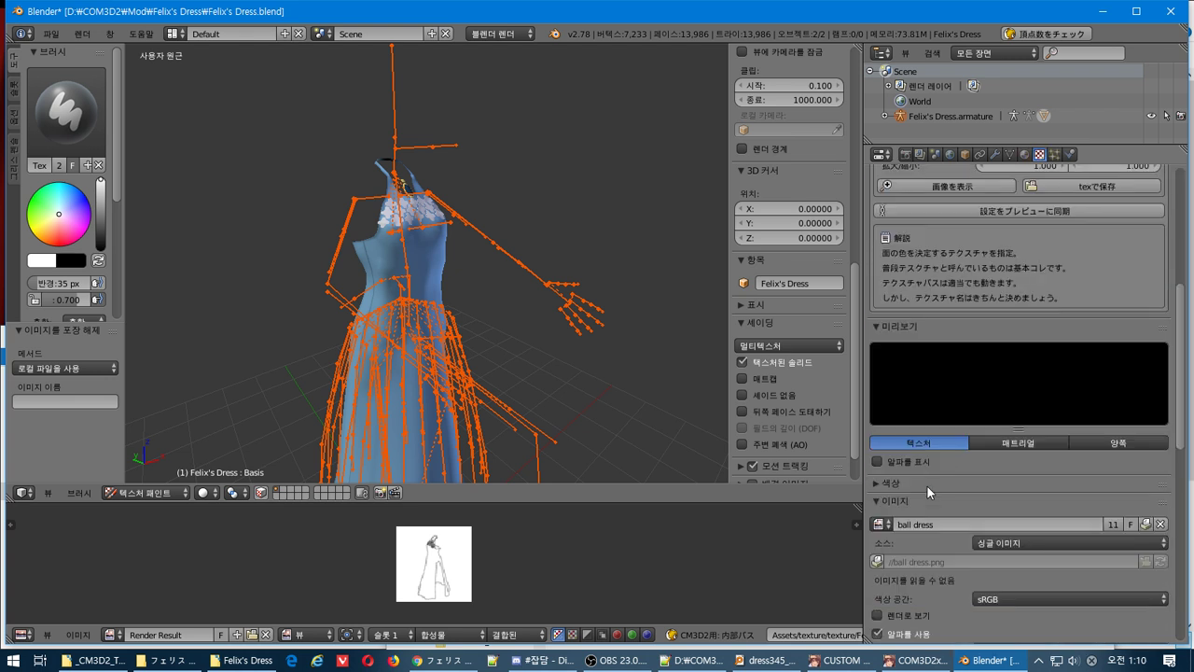
left_click(877, 444)
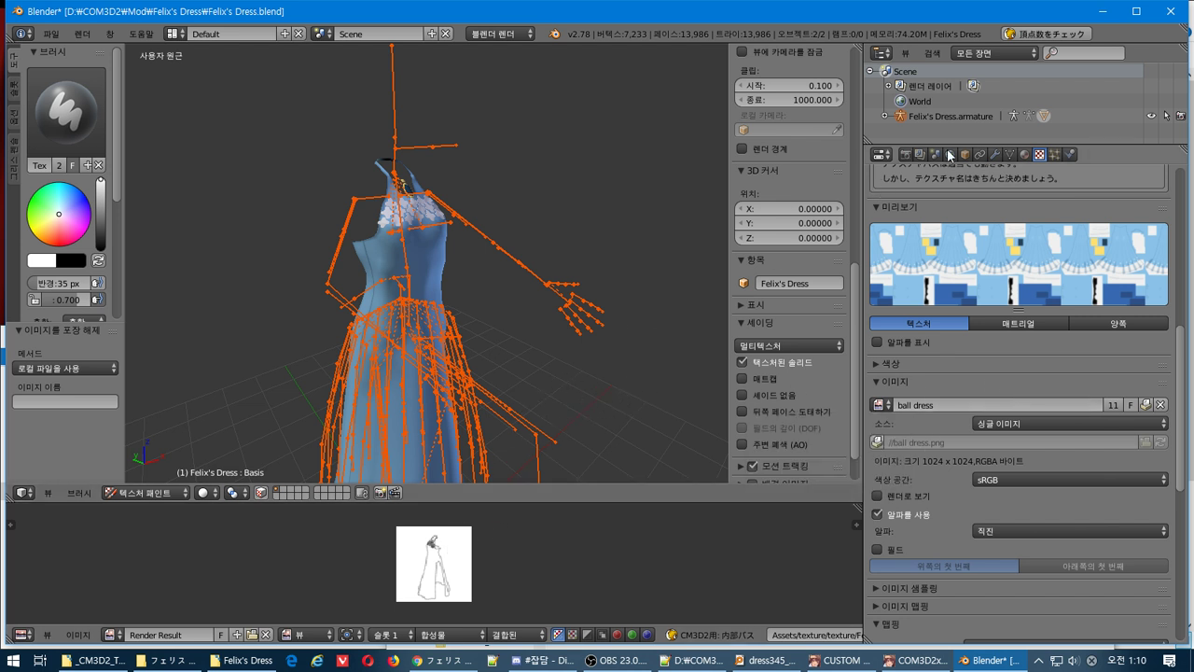
Render the 80 px CM3D2 menu icon with the current materials (今のマテリアルで) at 62% zoom.
left_click(905, 154)
left_click(991, 263)
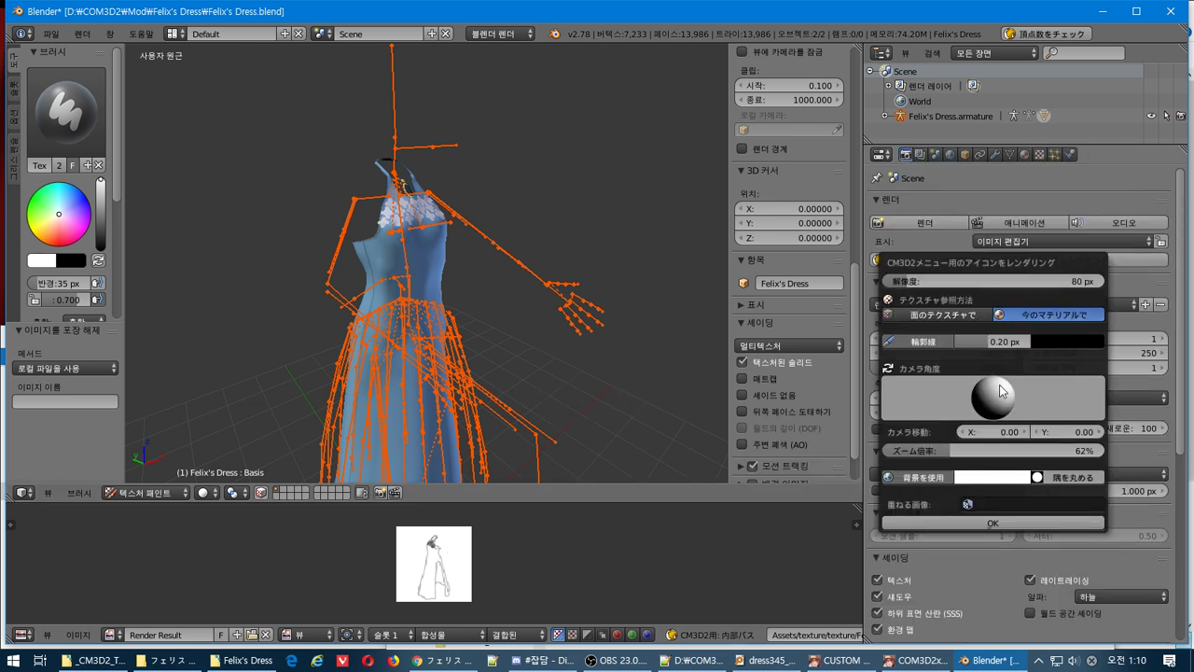
left_click(993, 523)
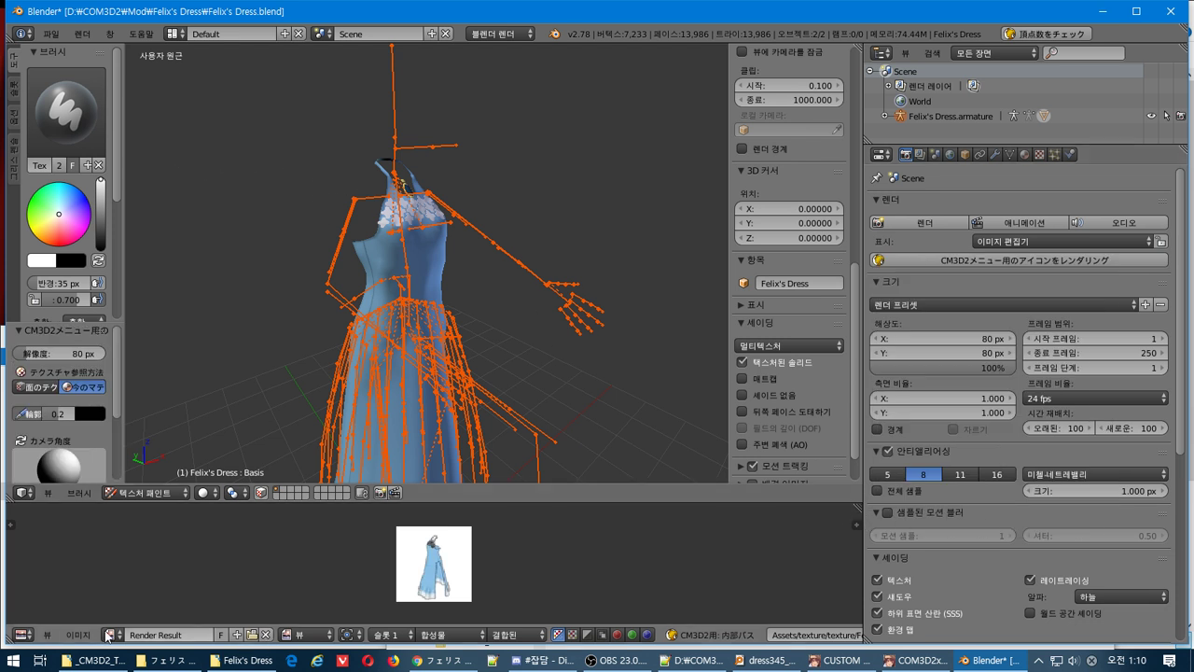
Save the rendered icon as the PNG file ball dress_i_.png in the Felix's Dress mod folder.
left_click(78, 634)
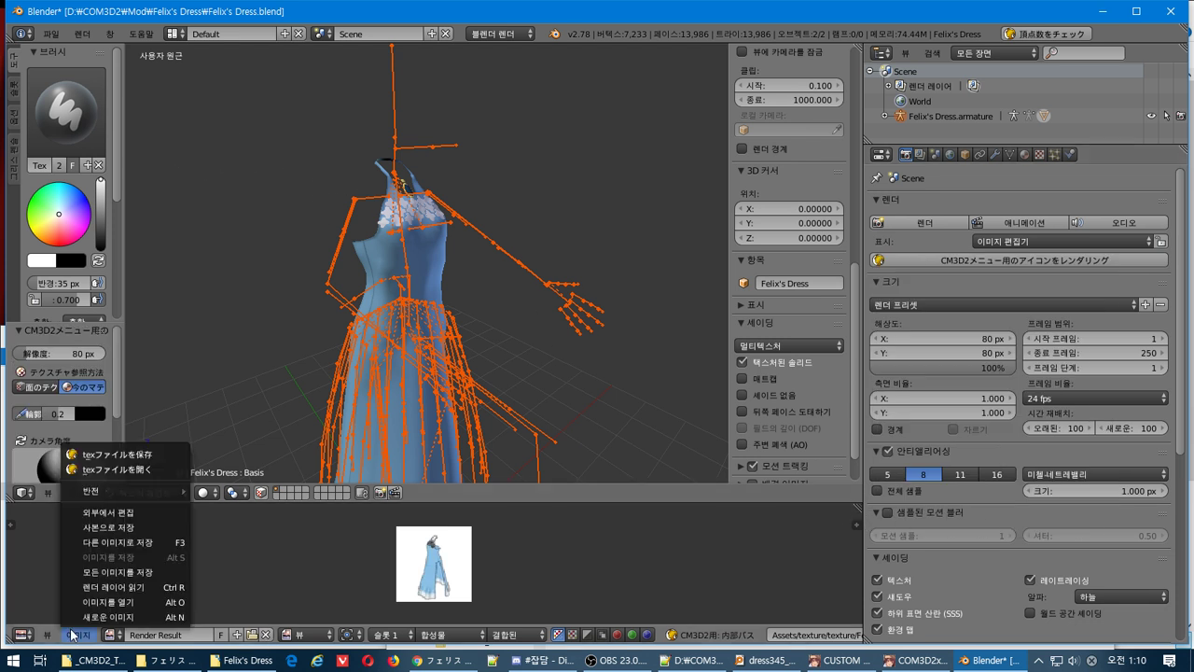
left_click(144, 542)
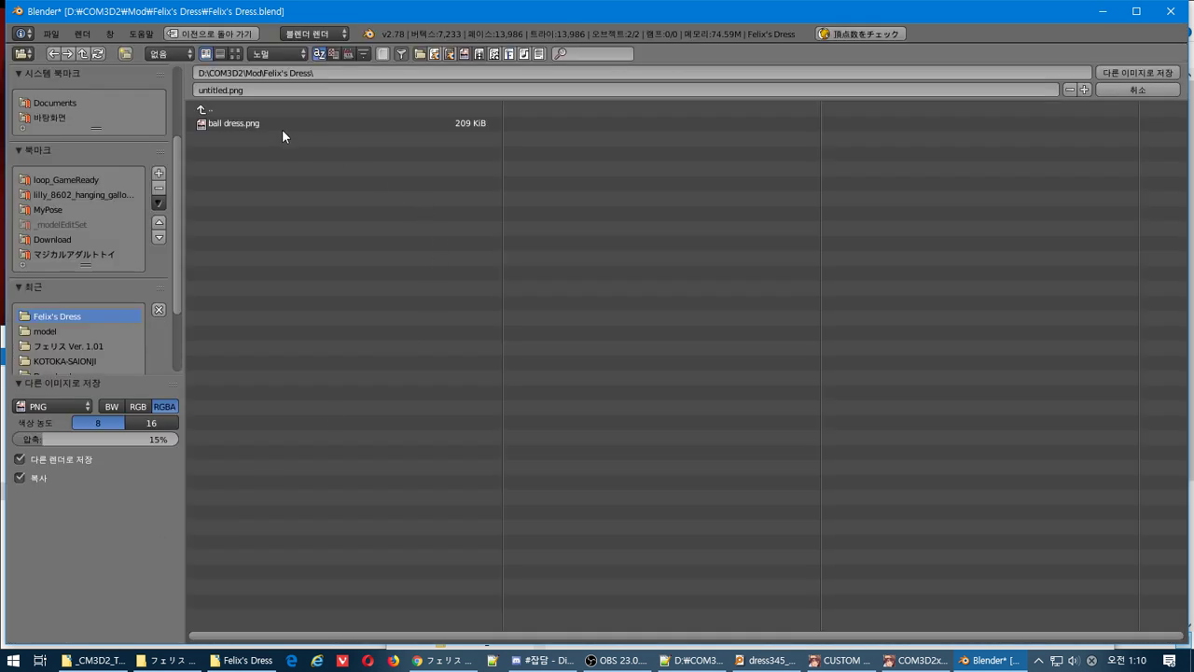
left_click(246, 126)
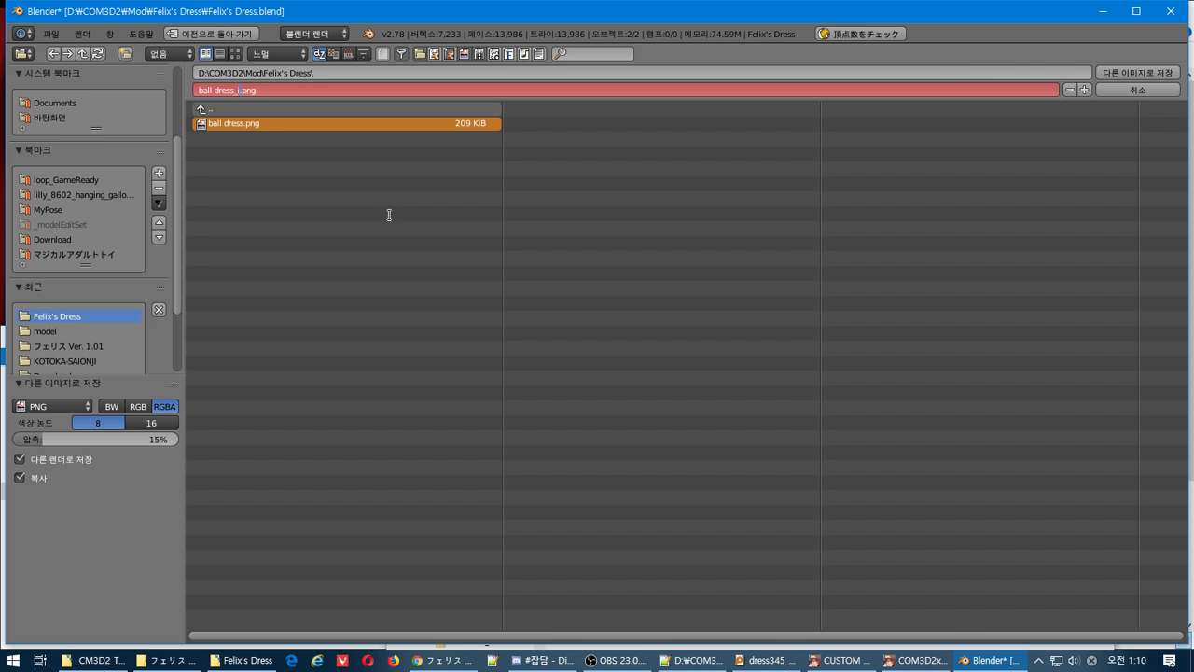
key("Return")
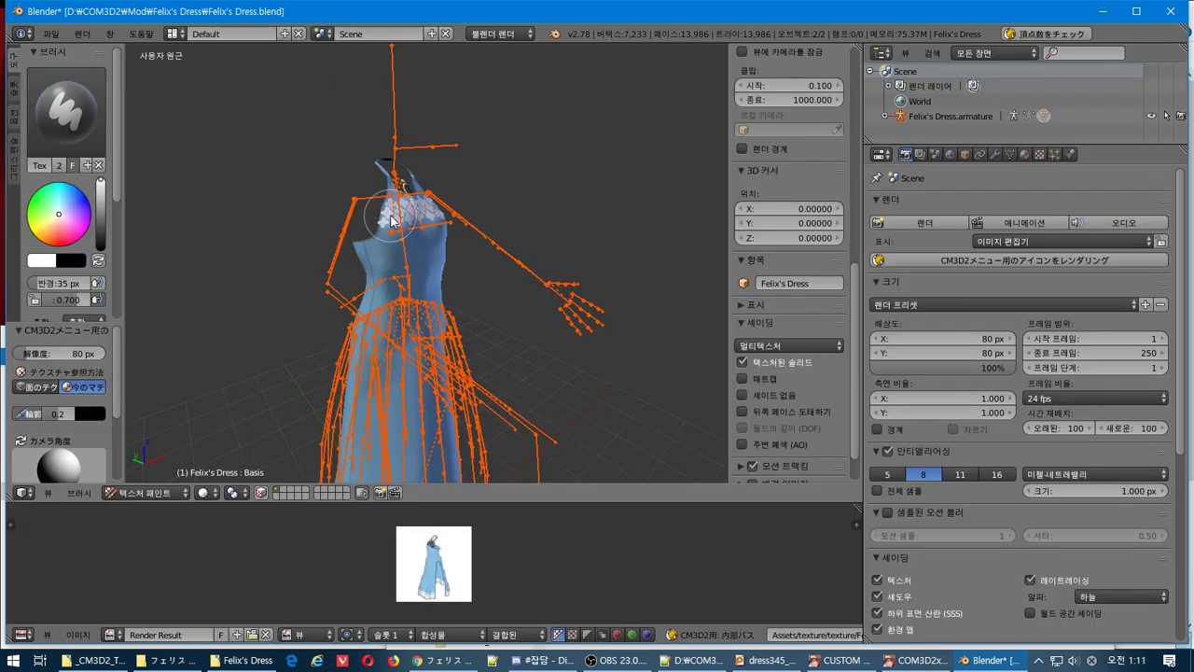
Switch to the Felix's Dress folder in File Explorer and select ball dress_i_.png.
key("alt+Tab")
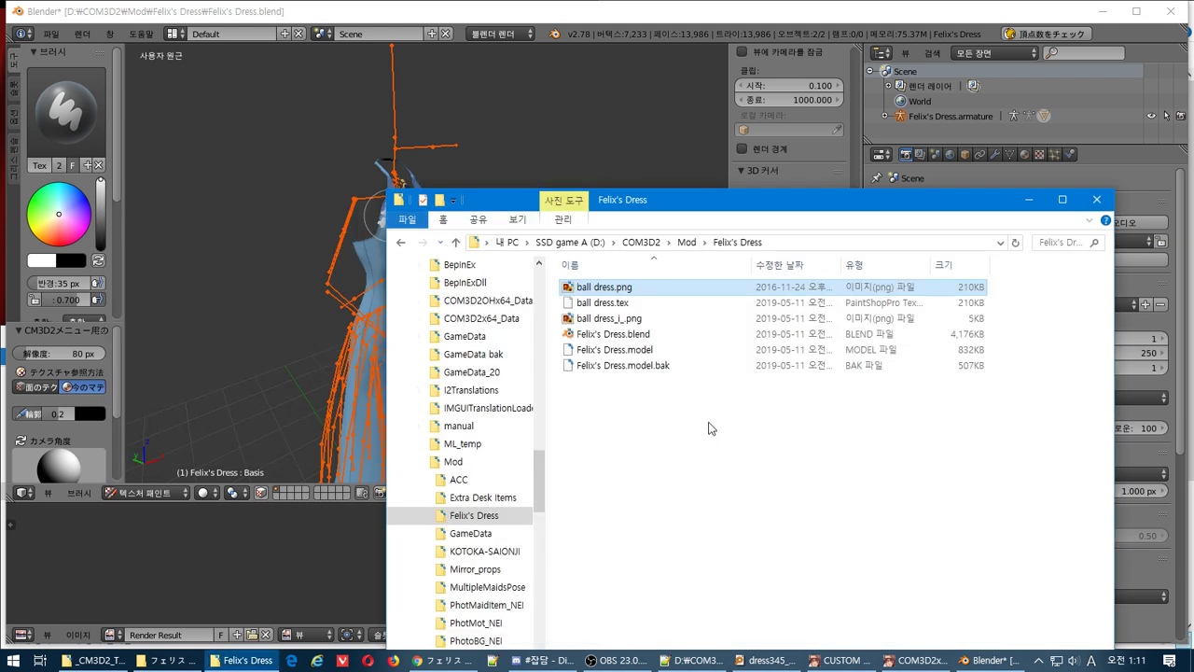
left_click(623, 319)
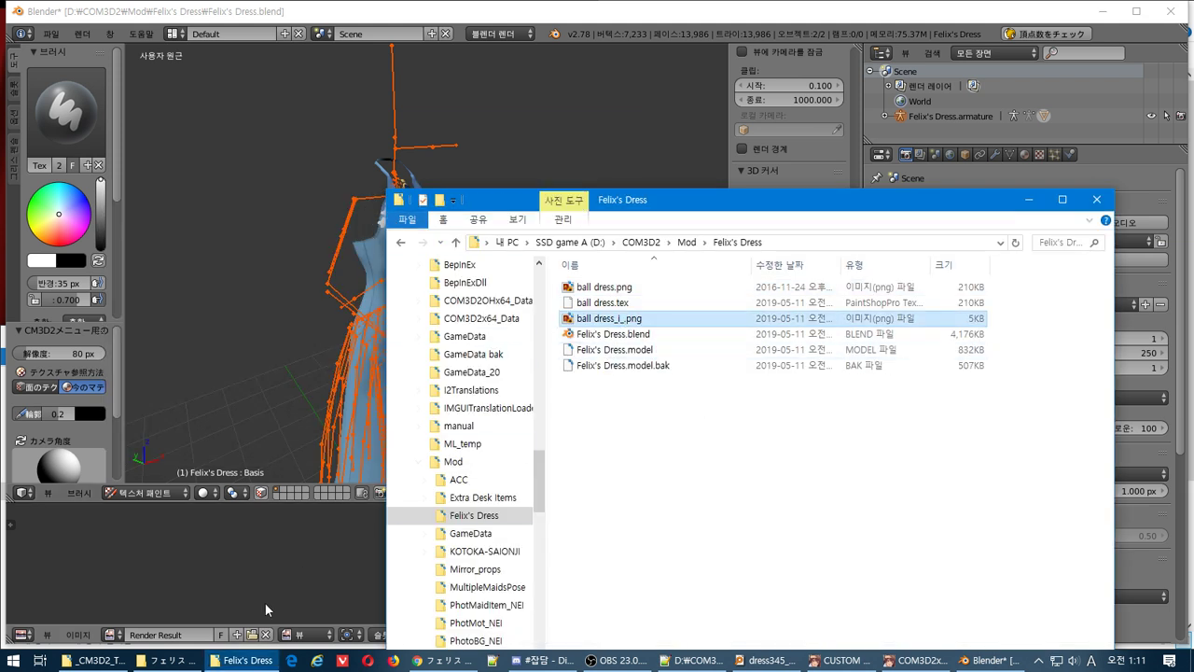
Convert ball dress_i_.png to a tex file with [CM3D2]tex←→png変換.exe, using the texture path assets/texture/.
left_click(98, 660)
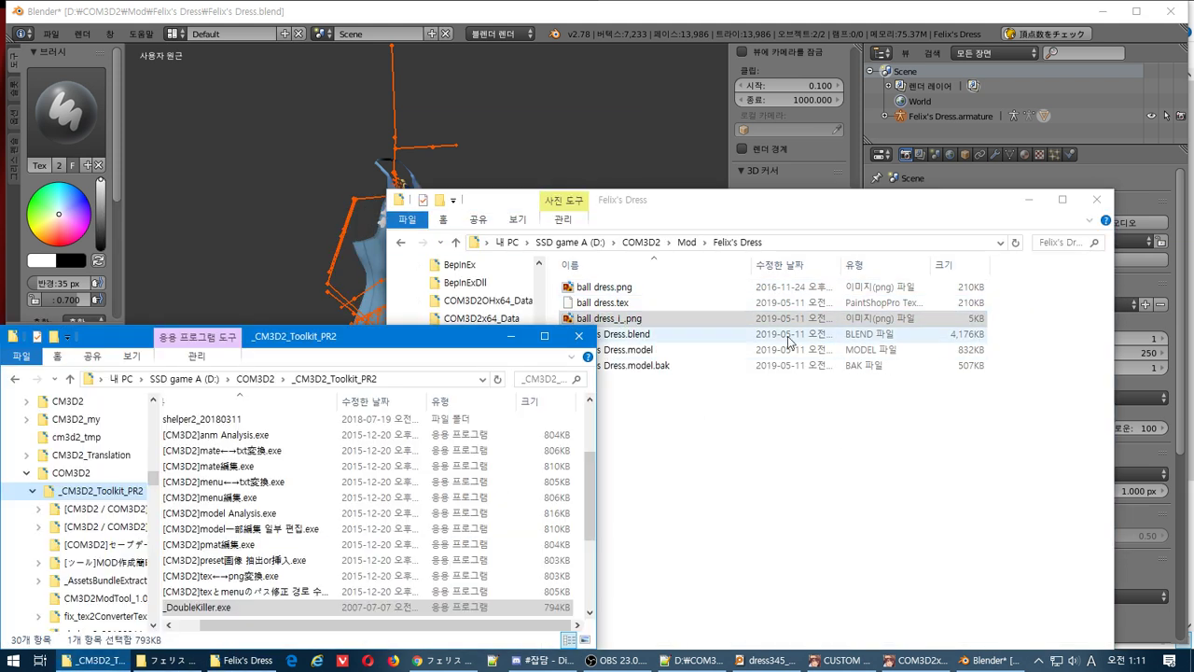
left_click_drag(587, 320, 247, 497)
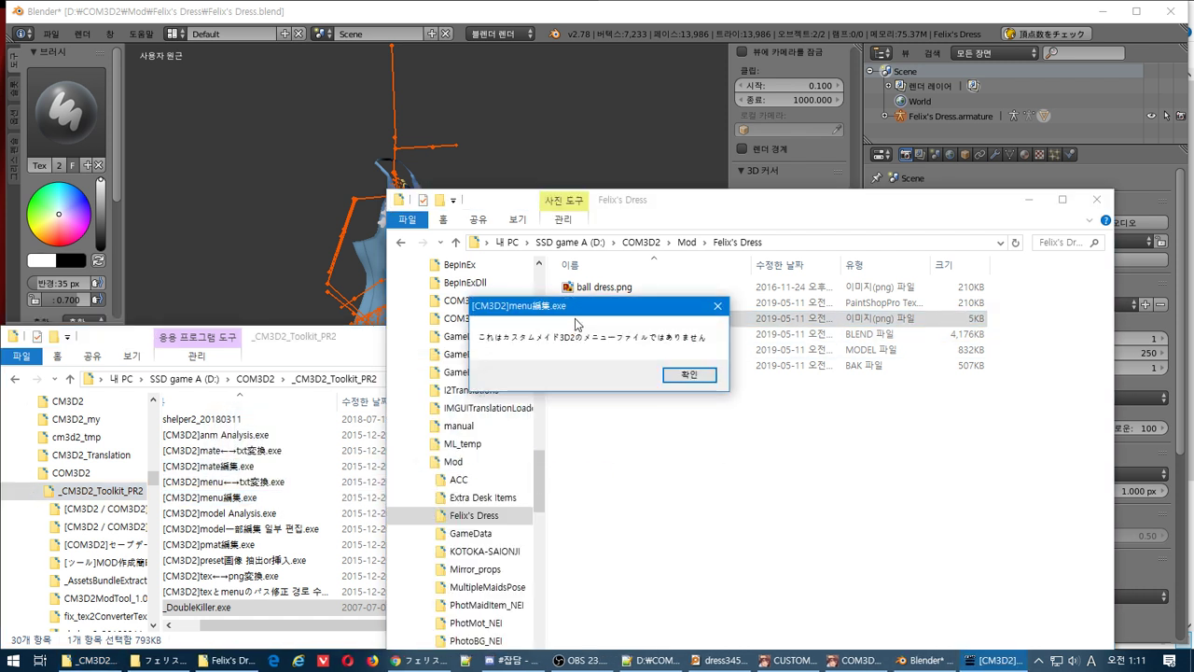
left_click(690, 375)
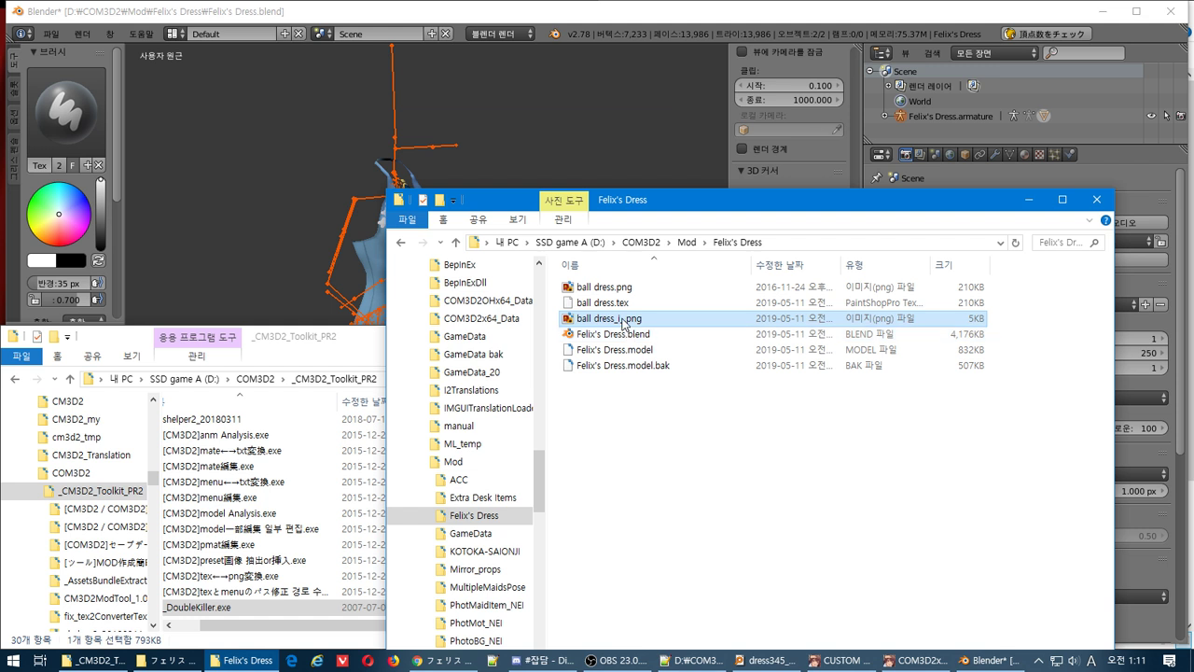
left_click_drag(625, 322, 308, 583)
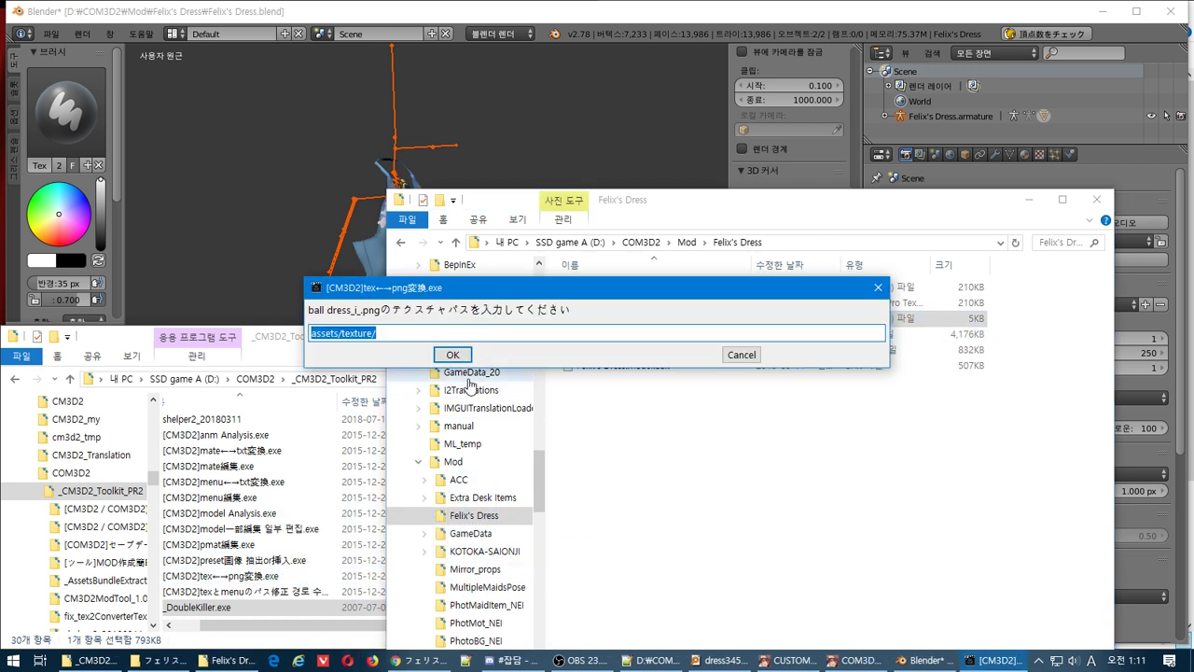
left_click(454, 352)
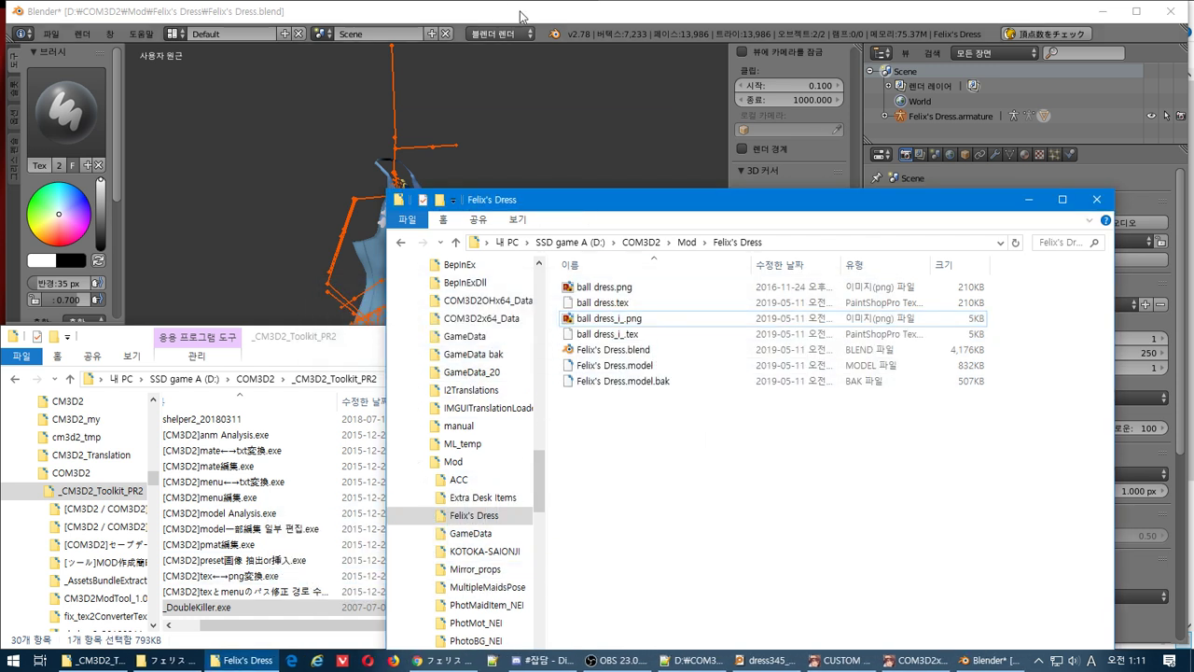
Switch to Blender, save Felix's Dress.blend over the existing file and minimize Blender.
left_click(523, 13)
key("ctrl+s")
left_click(539, 83)
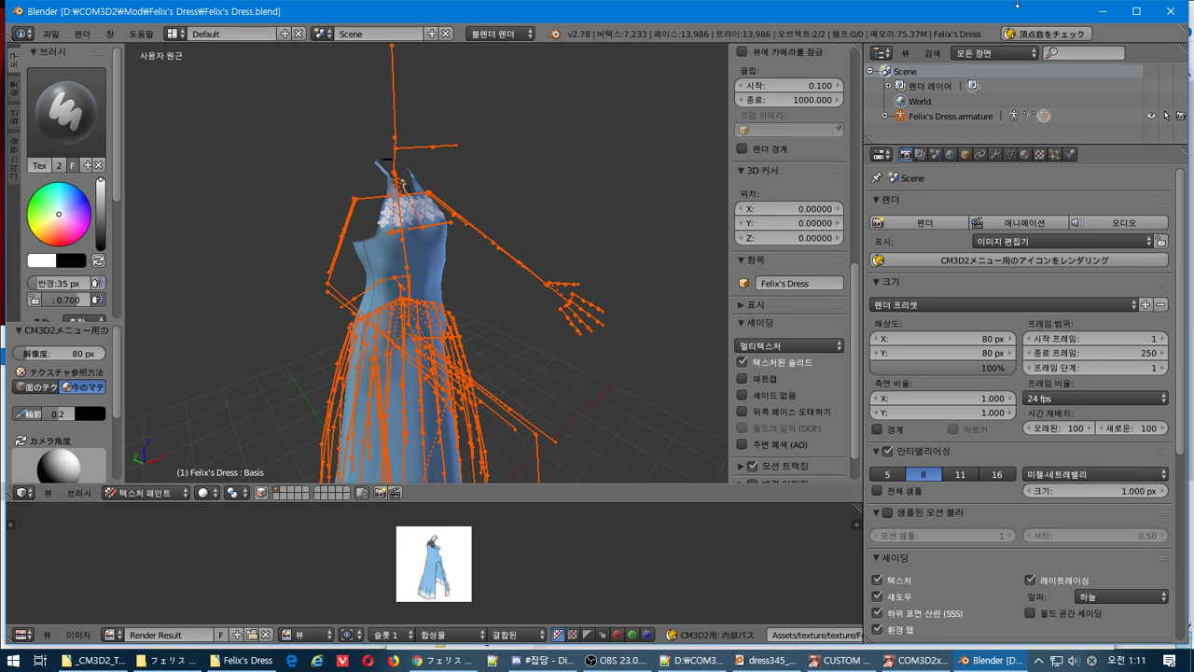
left_click(1098, 11)
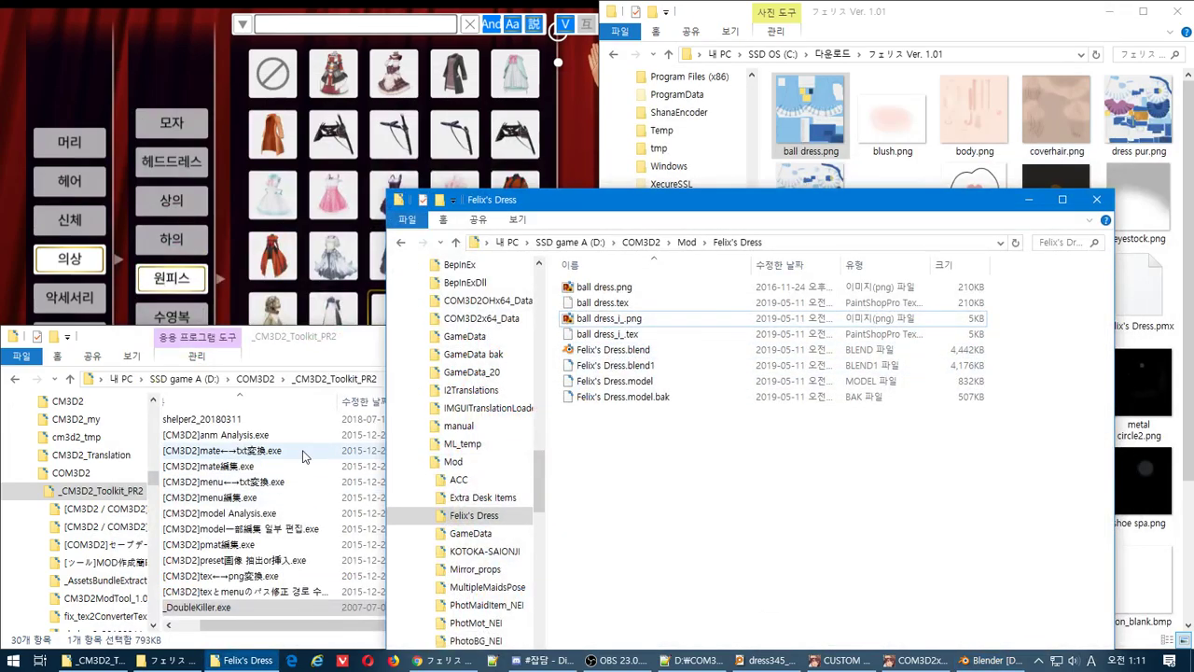
Look through the _CM3D2_Toolkit_PR2 folder and the あゆむ式西園寺琴歌 download folder for a reusable menu file.
left_click(301, 455)
scroll(302, 522, "down", 4)
left_click_drag(220, 632, 194, 635)
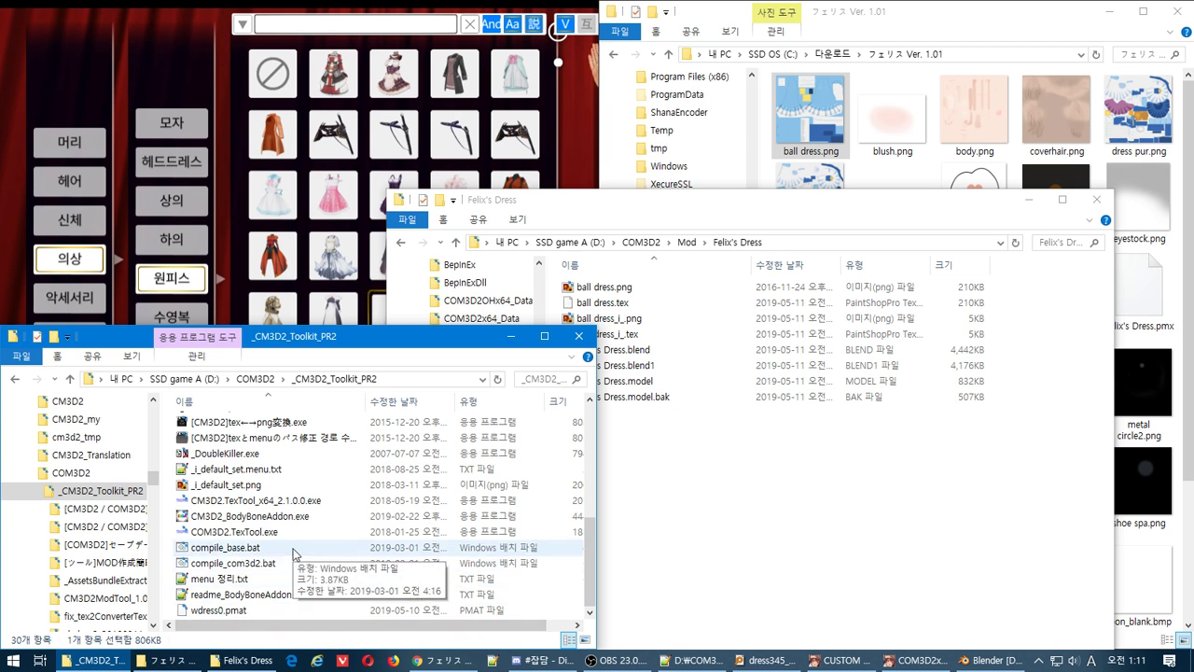
scroll(295, 553, "up", 4)
scroll(297, 552, "down", 4)
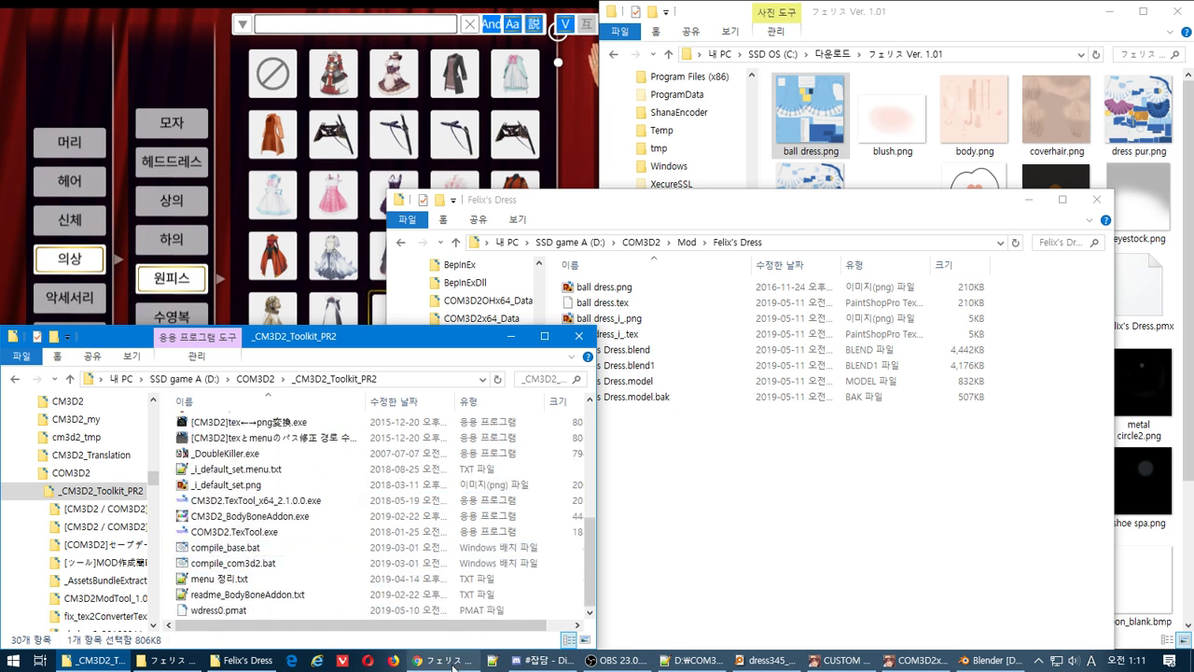
left_click(181, 665)
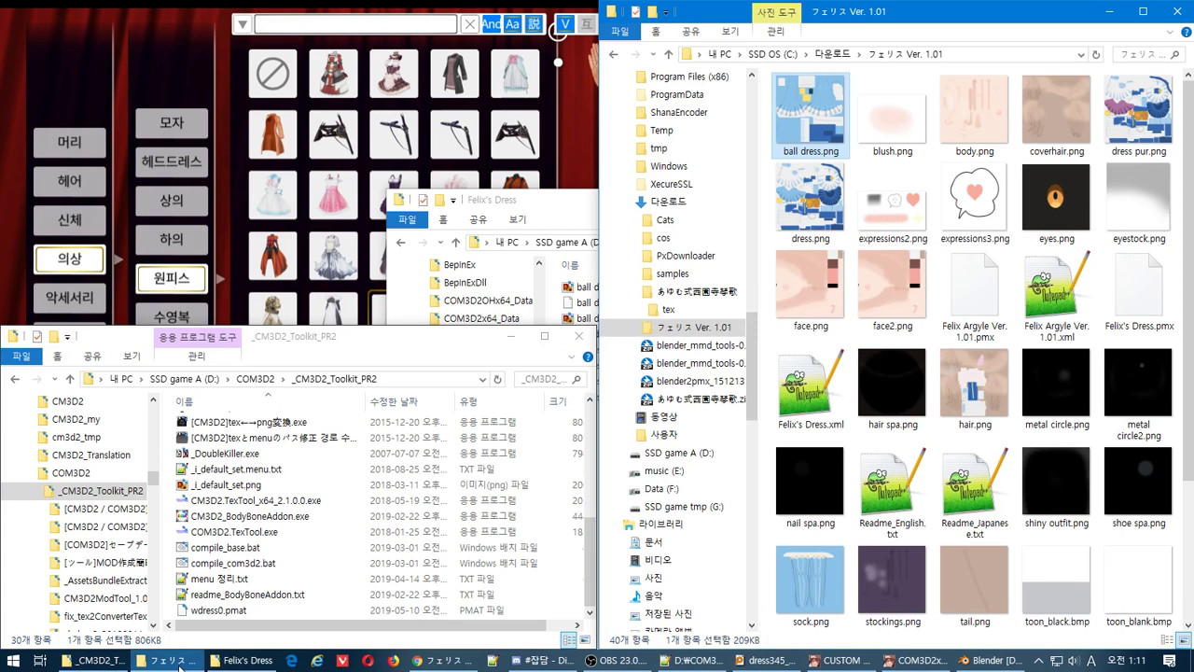
left_click(701, 293)
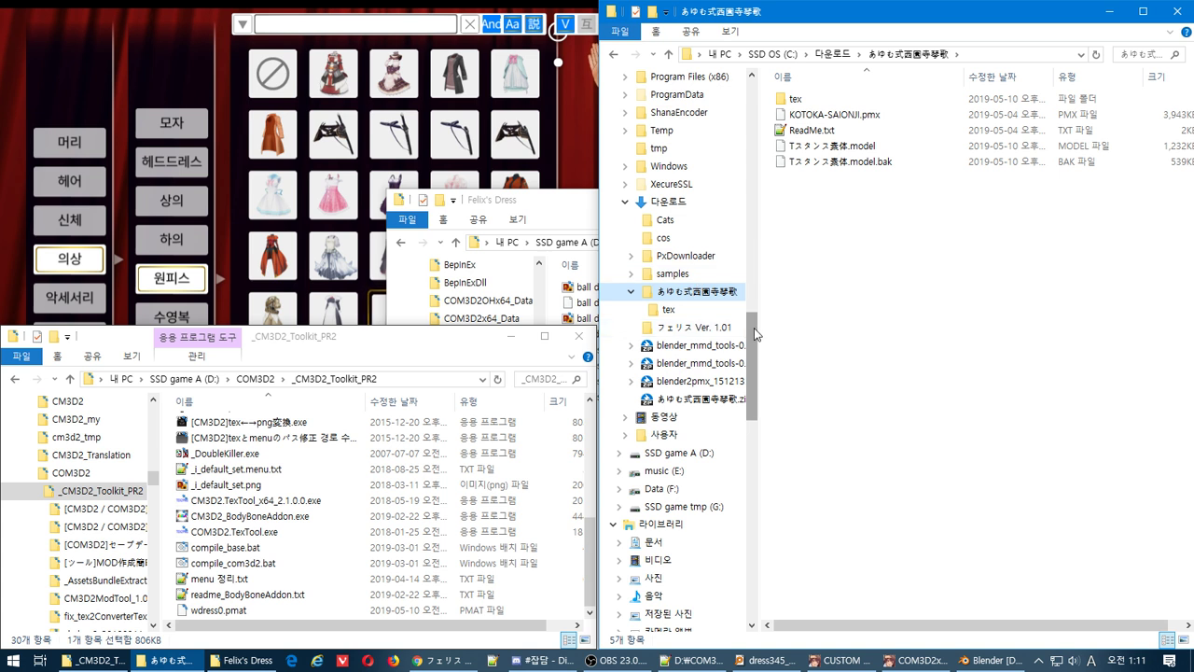
Copy KOTOKA-SAIONJI_onep_i_.menu from the KOTOKA-SAIONJI folder under COM3D2_mod, lilly 개조, into the _CM3D2_Toolkit_PR2 folder.
left_click(410, 289)
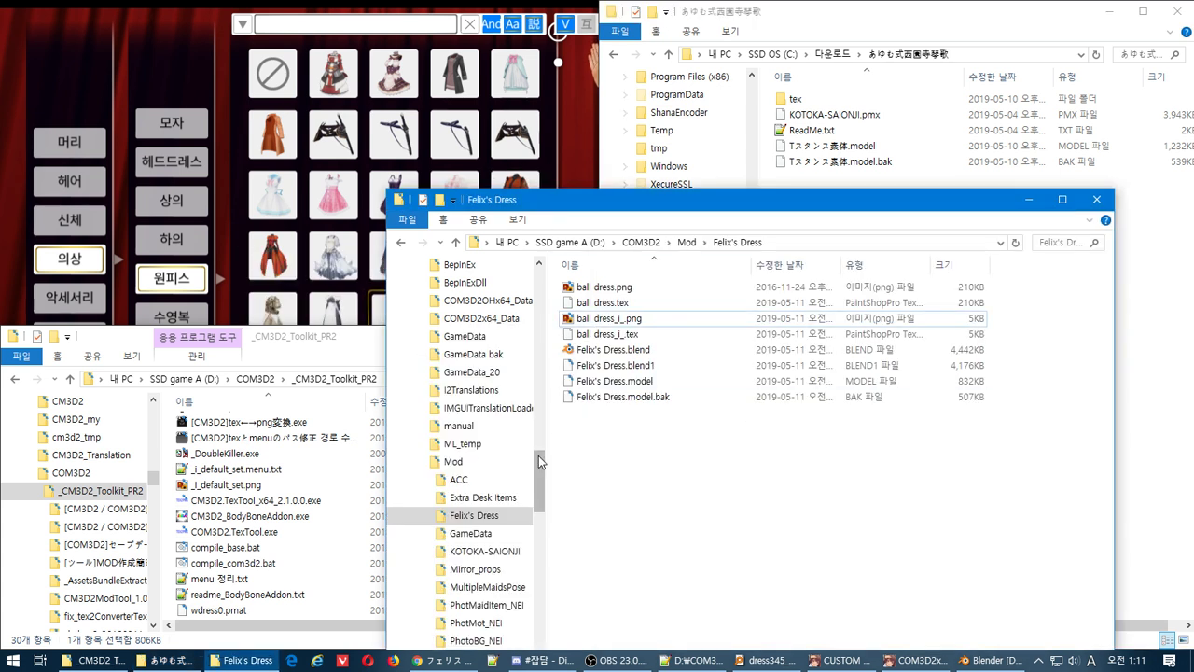
scroll(536, 466, "down", 1)
scroll(537, 467, "down", 8)
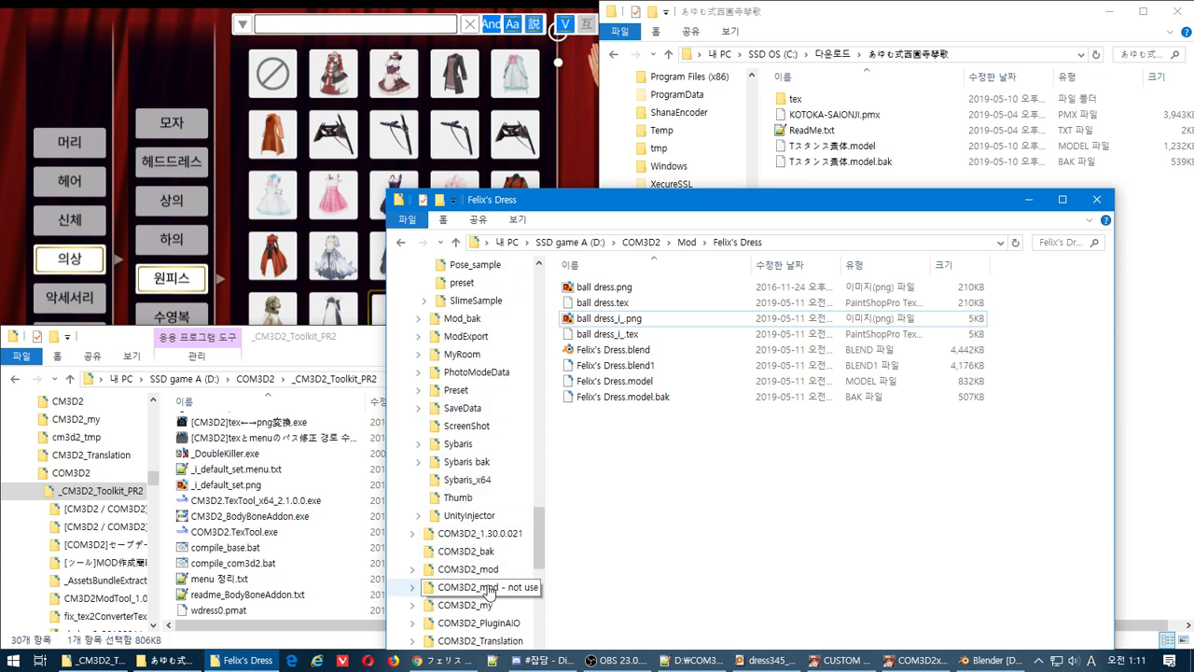
left_click(468, 569)
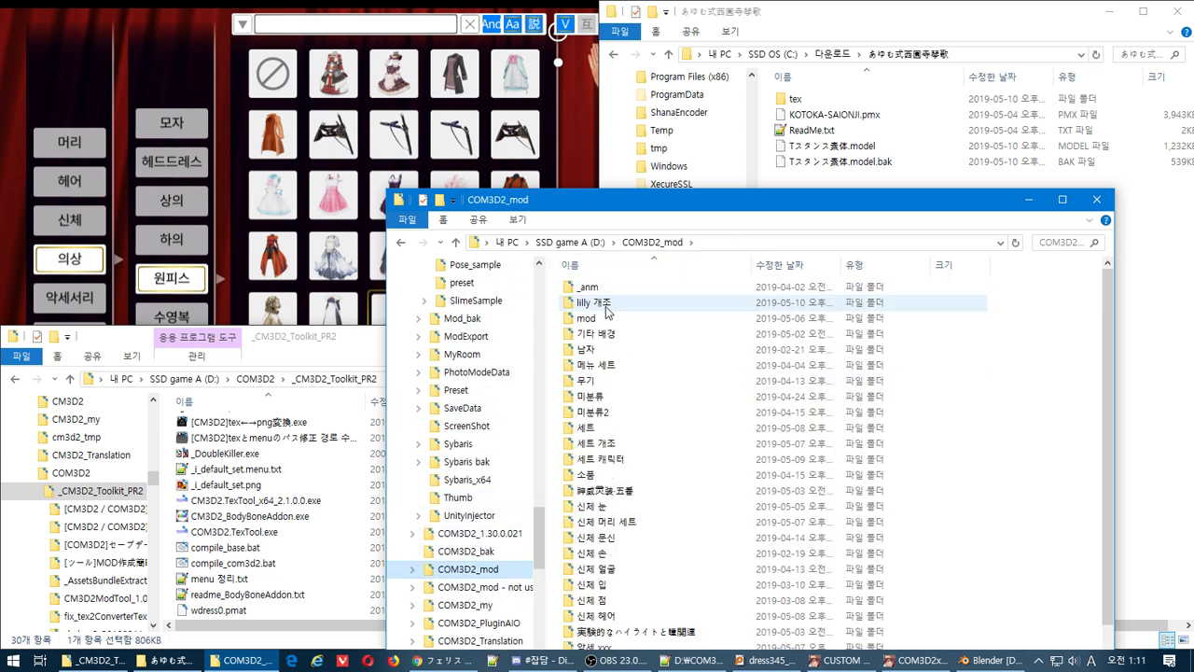
double_click(605, 306)
left_click(634, 295)
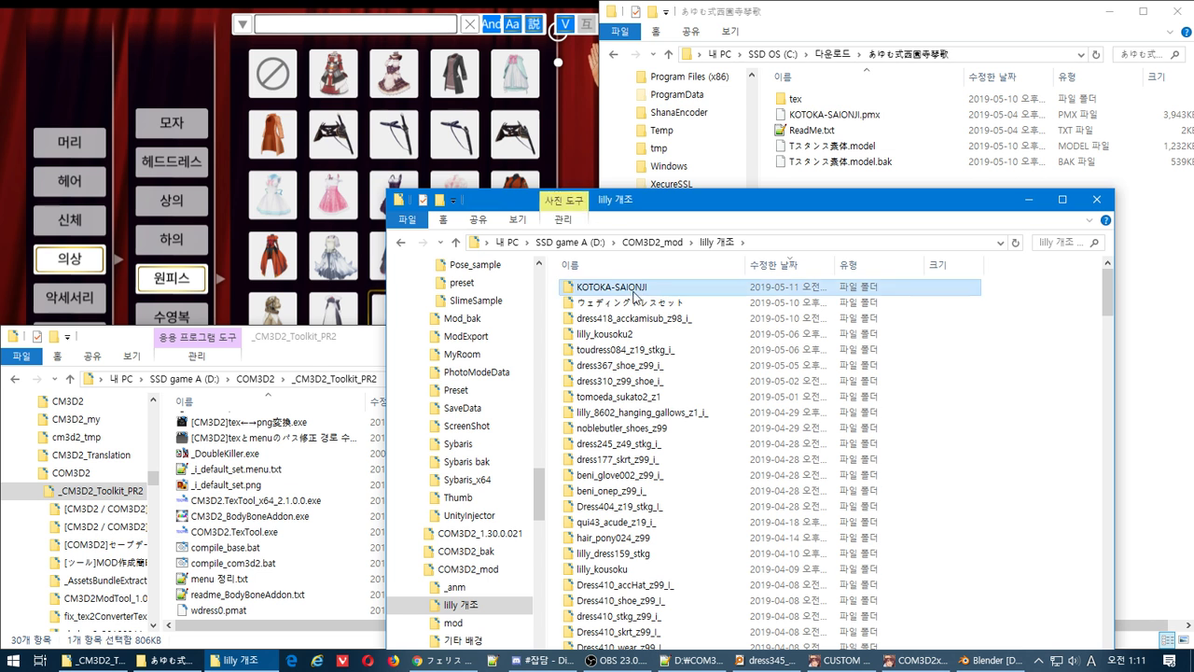
double_click(634, 295)
left_click_drag(686, 437, 324, 503)
left_click(713, 244)
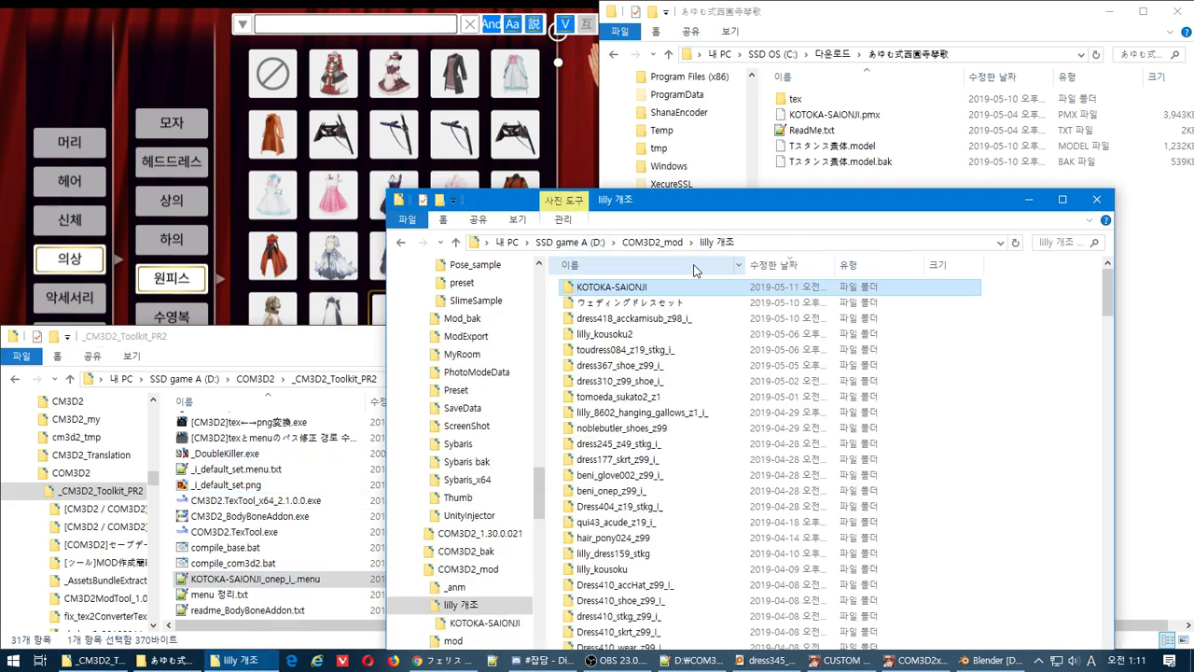
Paste KOTOKA-SAIONJI_onep_i_.menu into the Felix's Dress mod folder and rename it Felix's Dress.menu.
left_click_drag(541, 485, 565, 454)
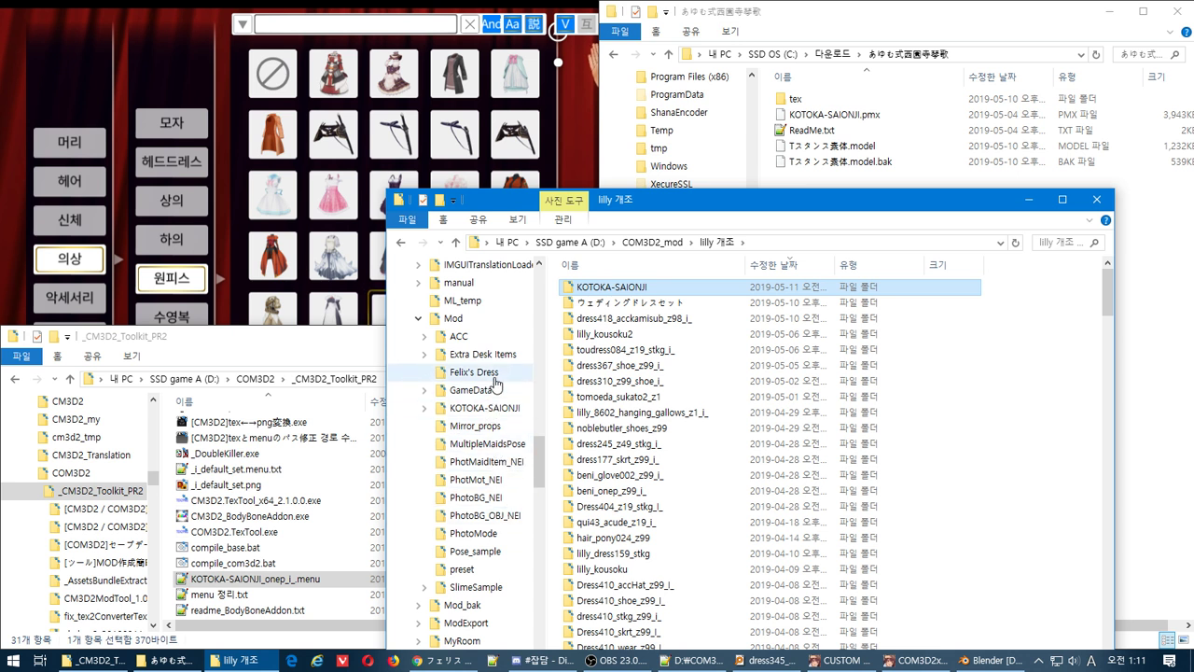
left_click(496, 375)
key("ctrl+v")
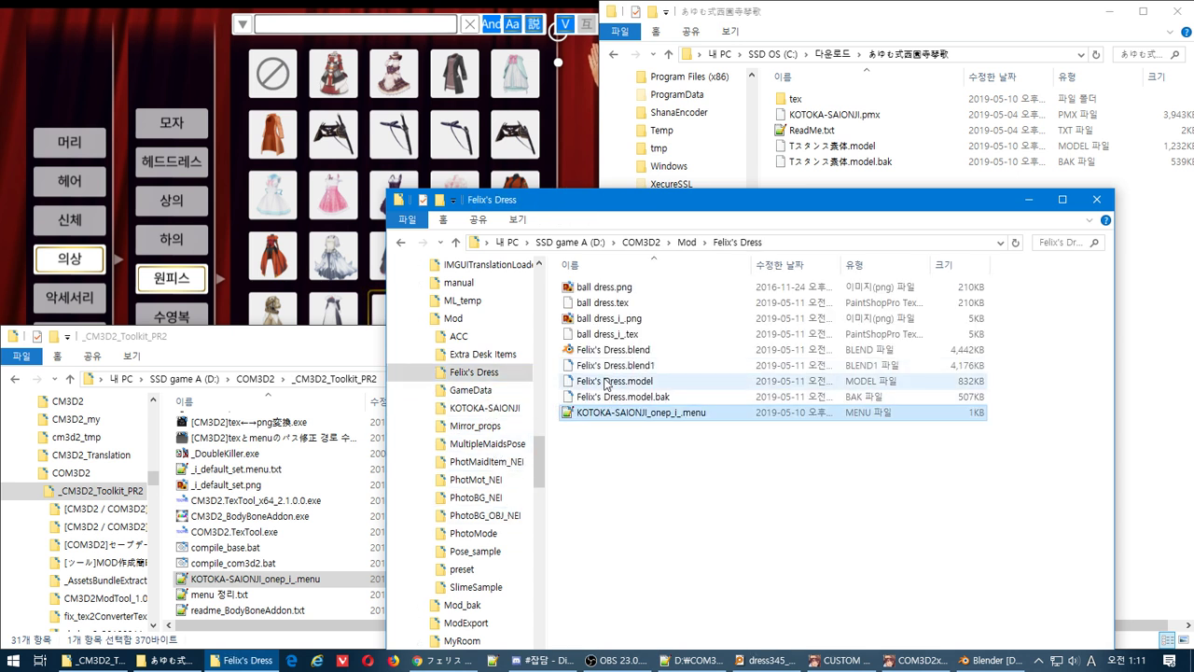
left_click(606, 383)
left_click(667, 419)
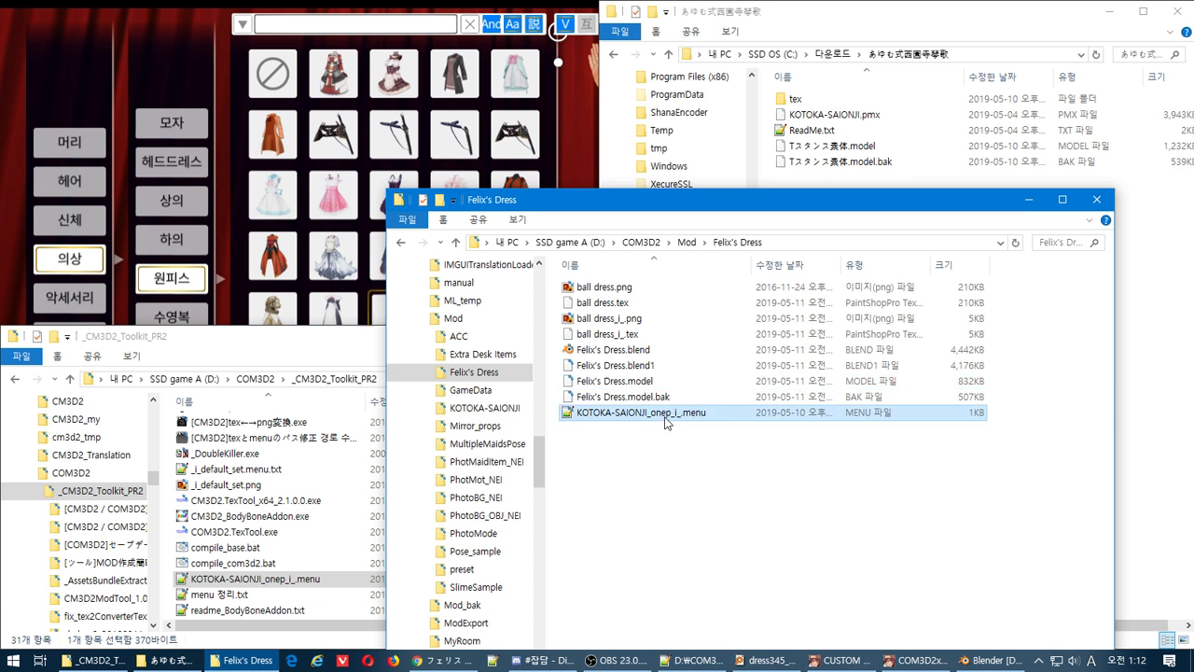
left_click(667, 413)
type("Felix's Dress")
key("Return")
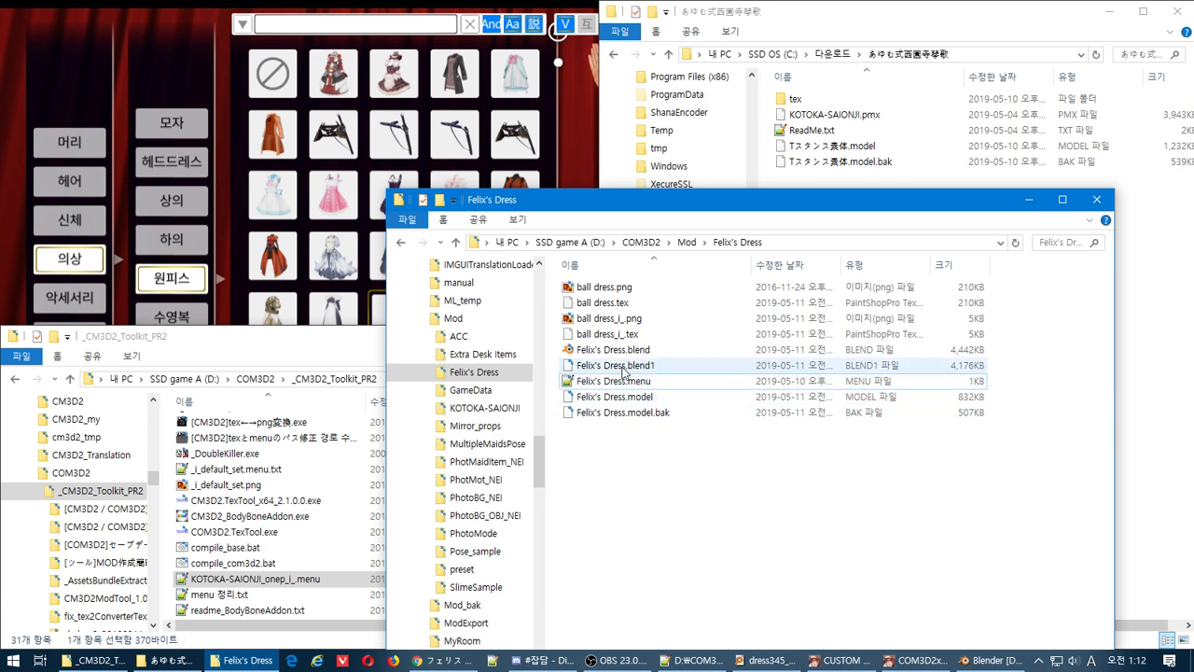
Open Felix's Dress.menu with [CM3D2]menu編集.exe and place the Felix's Dress folder window beside the editor.
left_click_drag(623, 380, 252, 500)
scroll(271, 522, "down", 5)
left_click(617, 382)
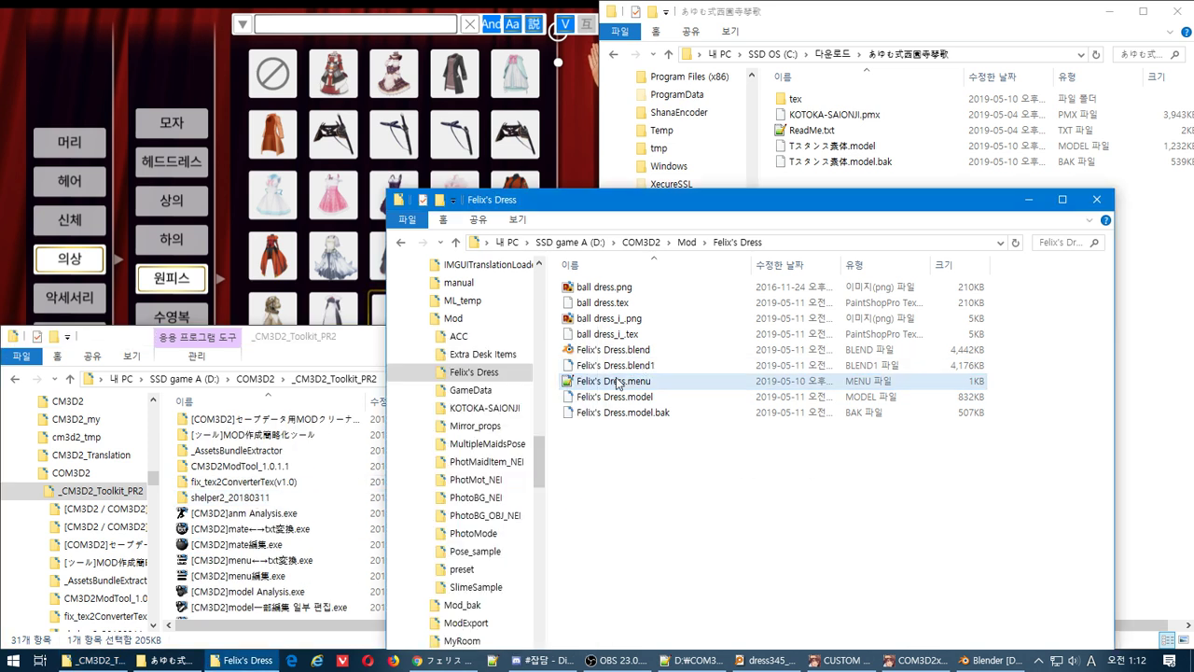
left_click_drag(617, 383, 270, 574)
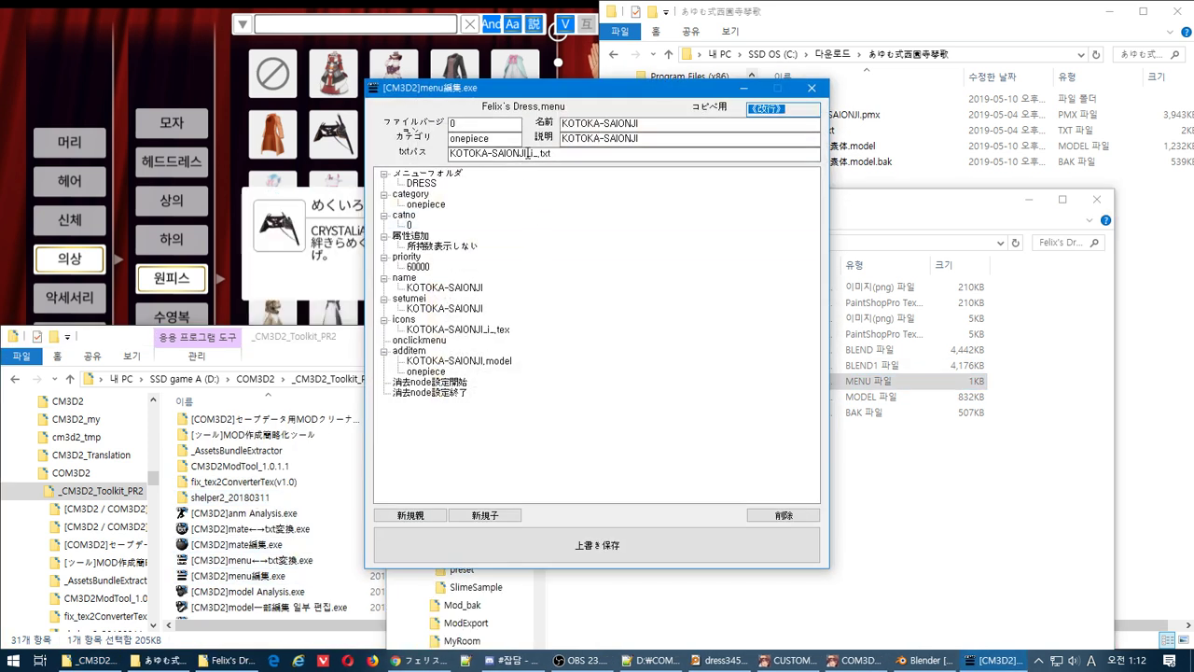
left_click(886, 438)
left_click_drag(675, 168, 914, 185)
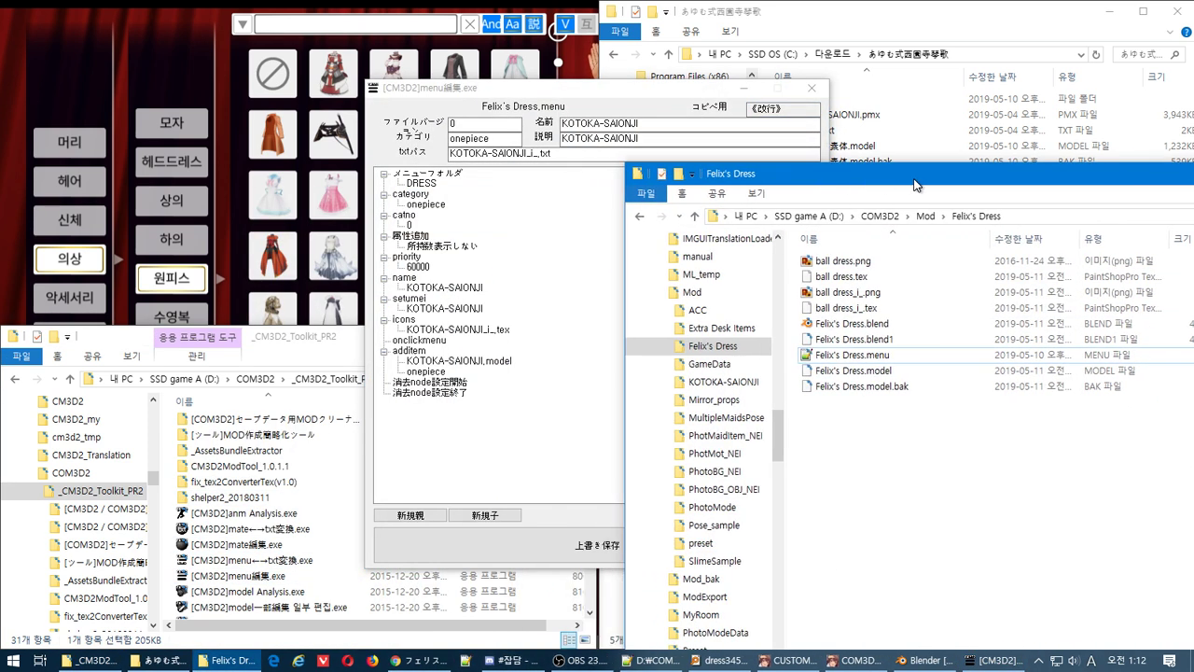
Set the menu's name (名前) and description (説明) to Felix's Dress and its txt path to Felix's Dress_i_.txt.
left_click(873, 357)
key("F2")
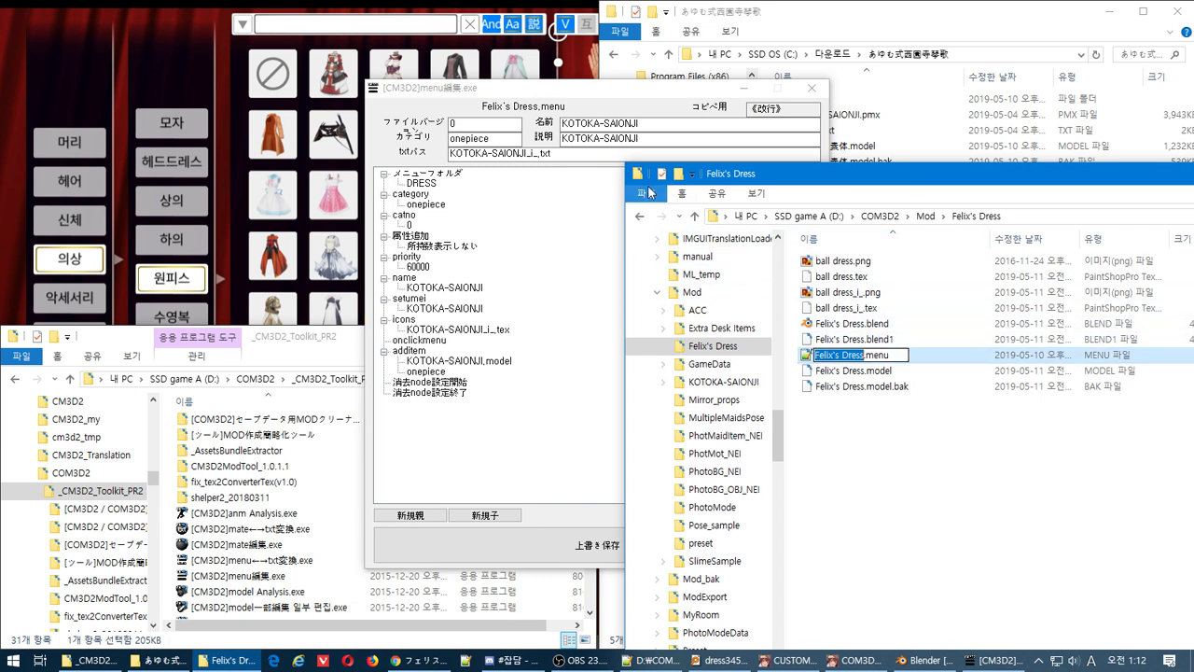
key("ctrl+c")
left_click(388, 169)
key("ctrl+v")
key("Tab")
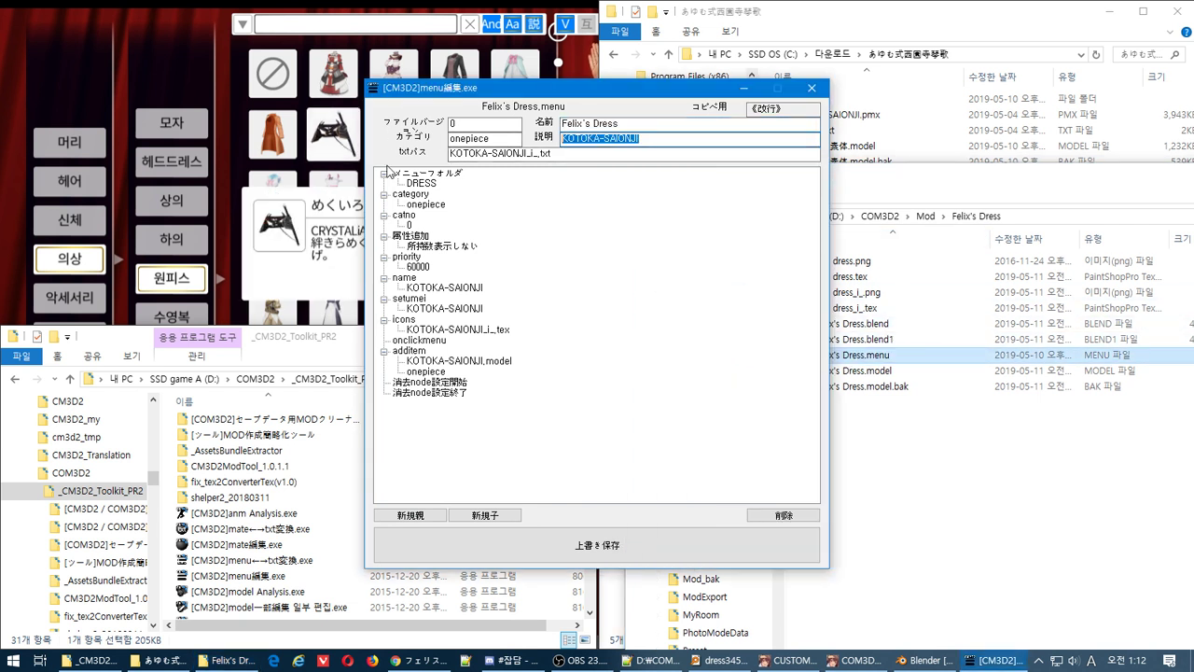
key("ctrl+v")
left_click_drag(527, 152, 450, 152)
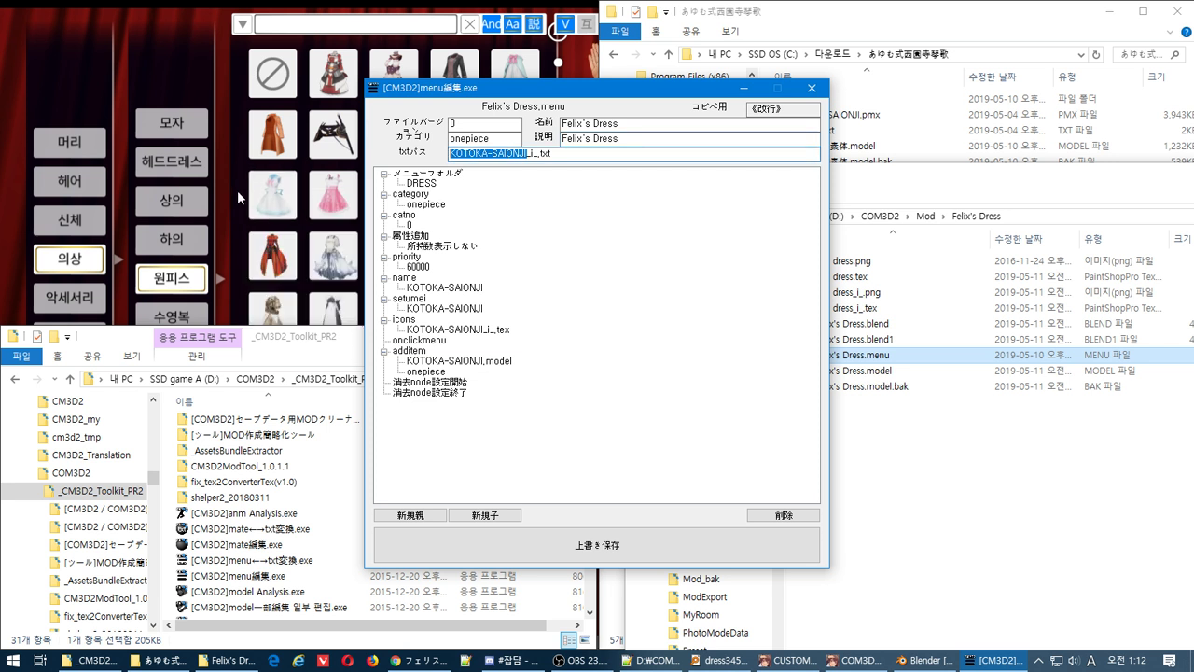
key("BackSpace")
key("ctrl+v")
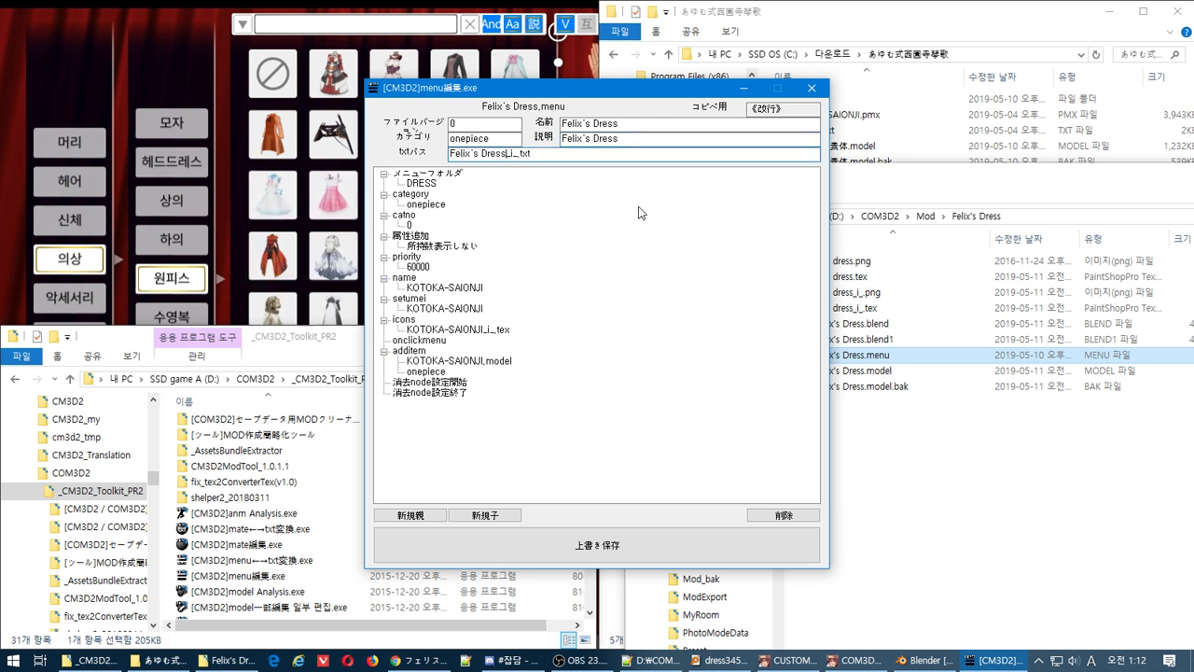
Change the values under the name and setumei nodes to Felix's Dress.
left_click(444, 288)
left_click(474, 290)
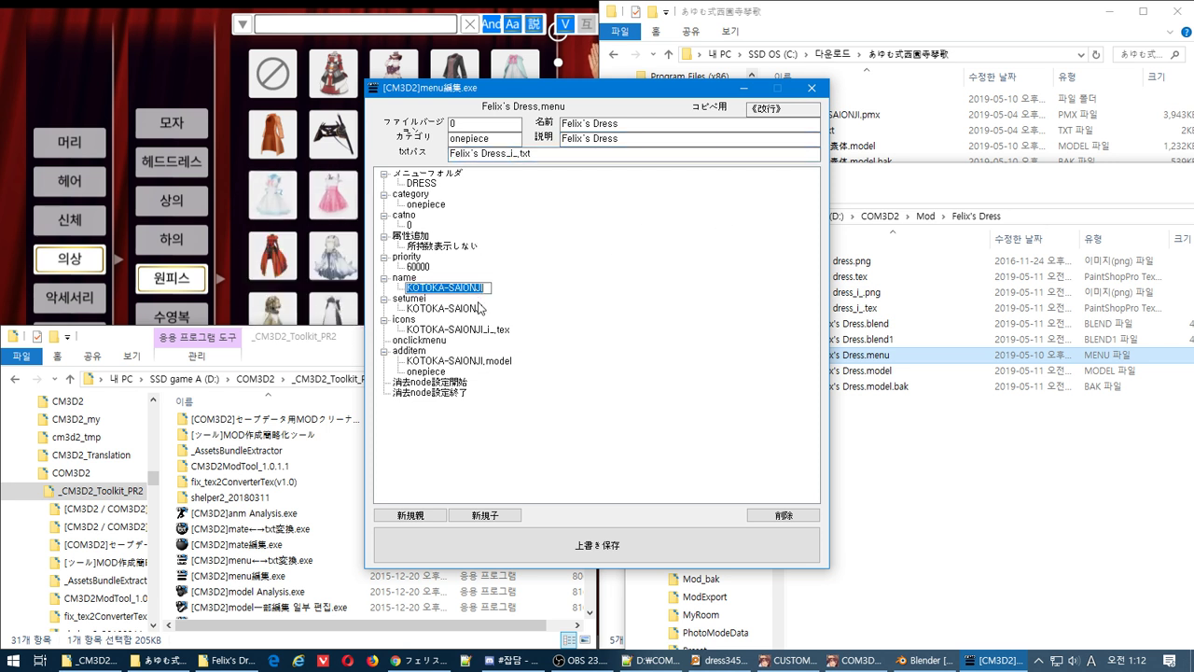
key("ctrl+v")
key("Return")
left_click(478, 309)
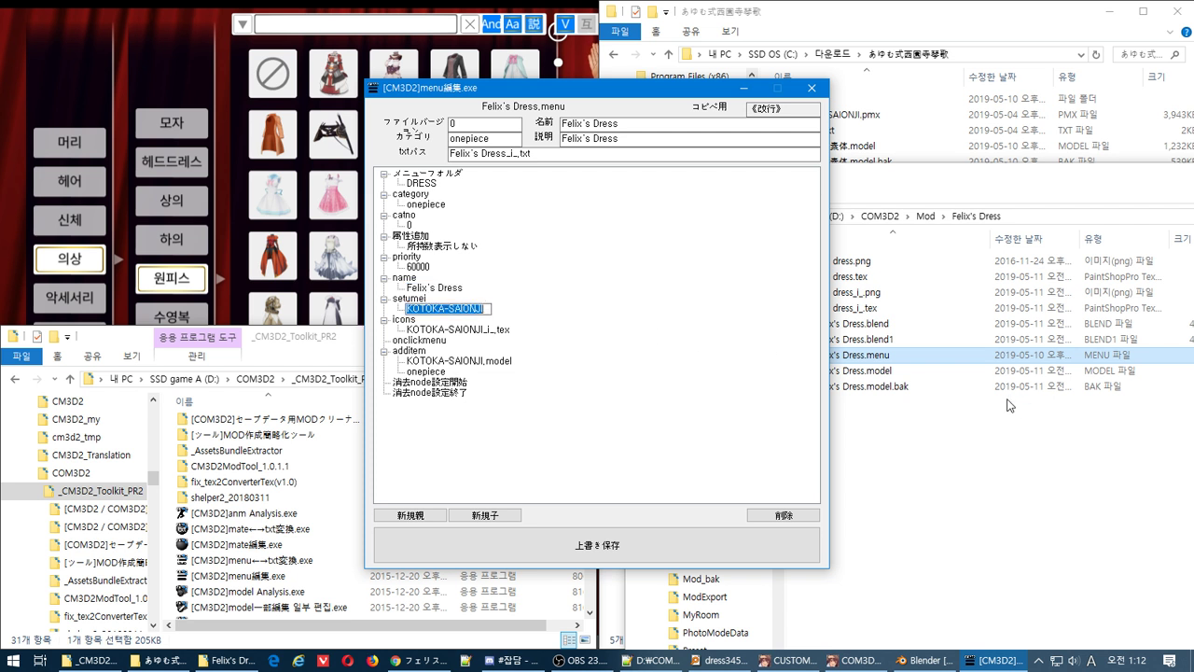
key("ctrl+v")
Set the icons node's value to ball dress_i_.tex, copying the file name from the Felix's Dress folder.
left_click(1008, 405)
left_click(844, 308)
left_click(844, 308)
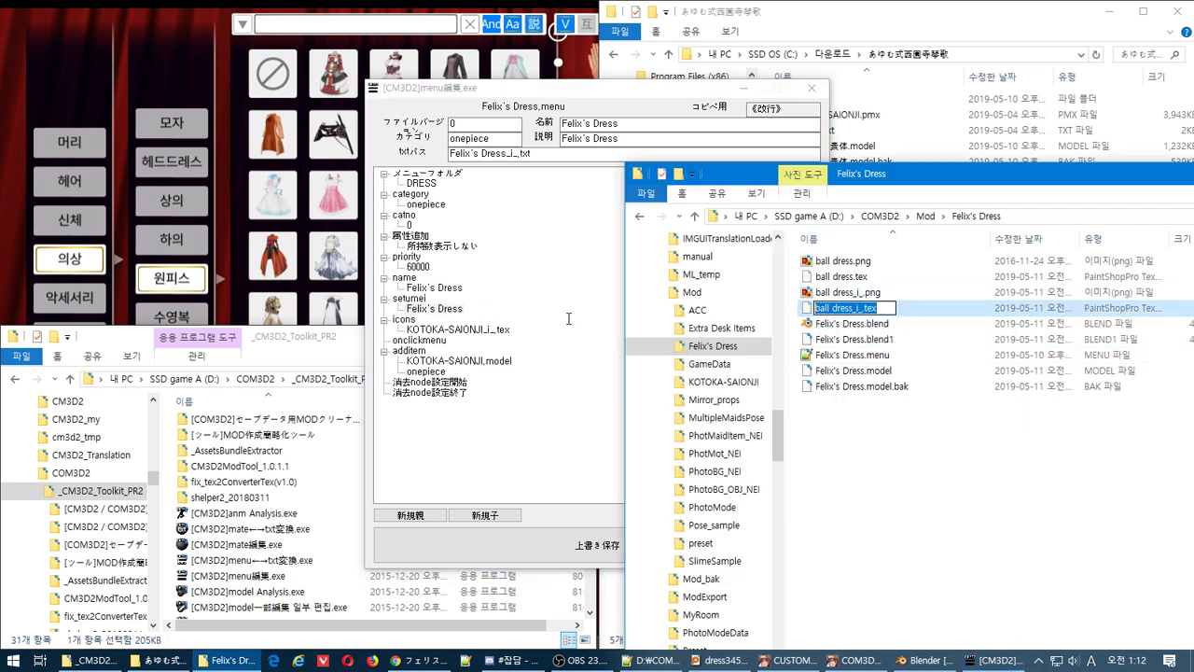
left_click(495, 332)
left_click(494, 331)
key("ctrl+v")
Replace the additem node's model entry with Felix's Dress.model, using the file name from the Felix's Dress folder.
left_click(1007, 438)
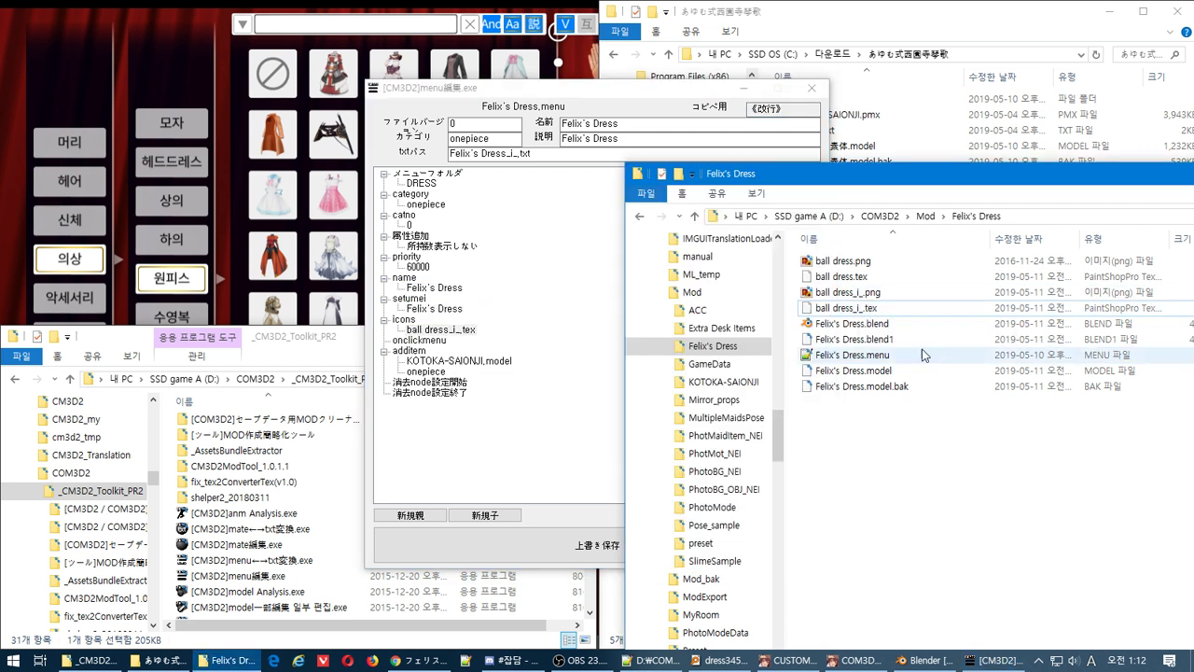
left_click(889, 372)
left_click(889, 371)
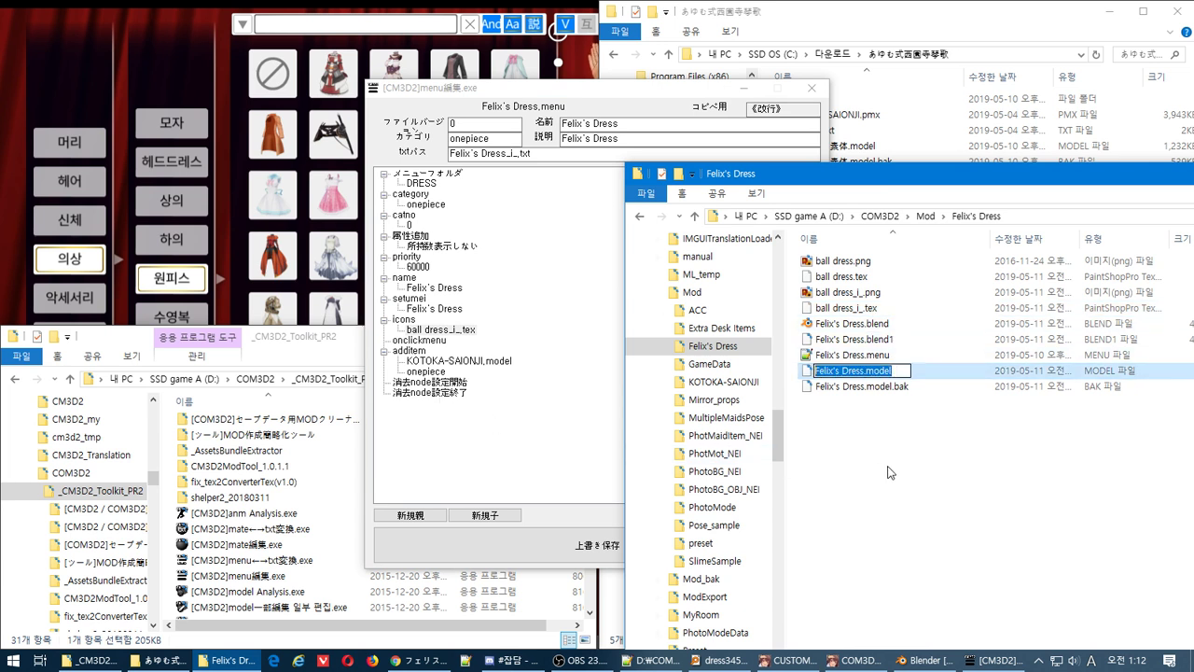
left_click(453, 361)
left_click(452, 361)
key("Delete")
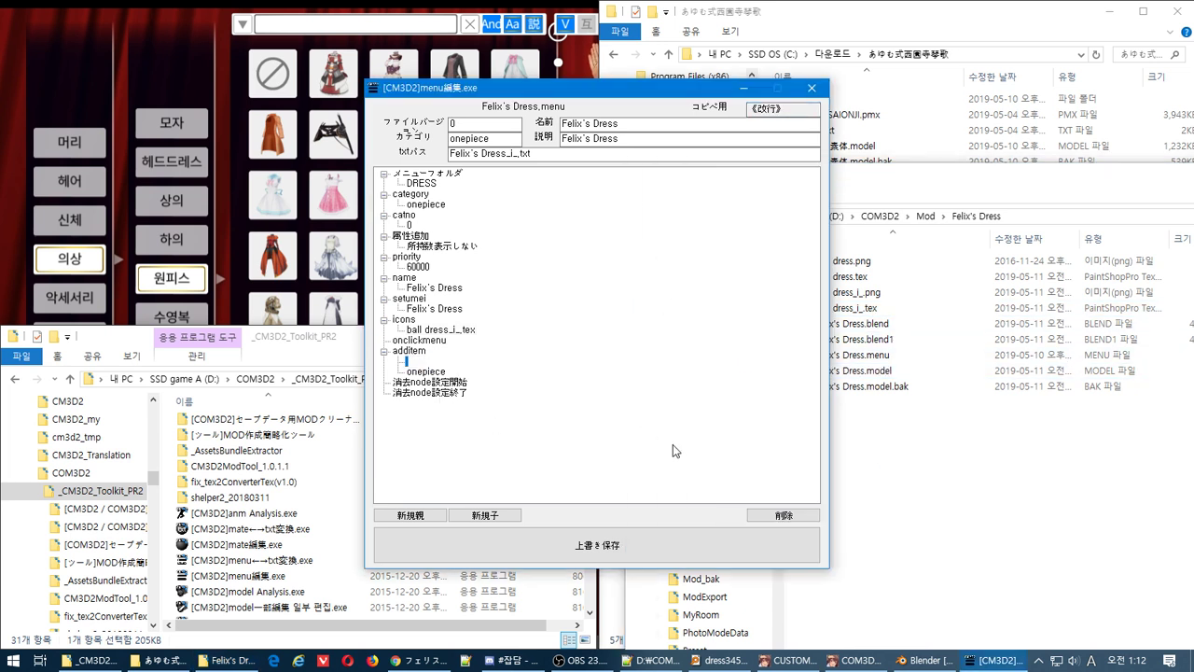
left_click(1097, 439)
left_click(889, 372)
left_click(896, 371)
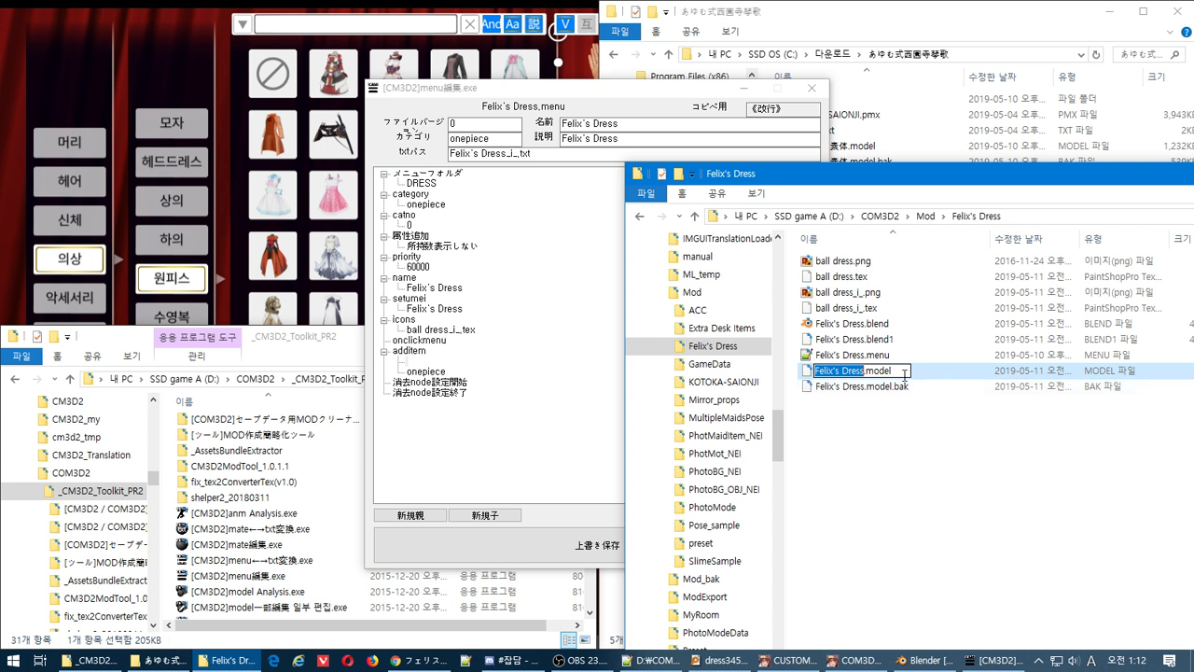
left_click(541, 361)
key("ctrl+v")
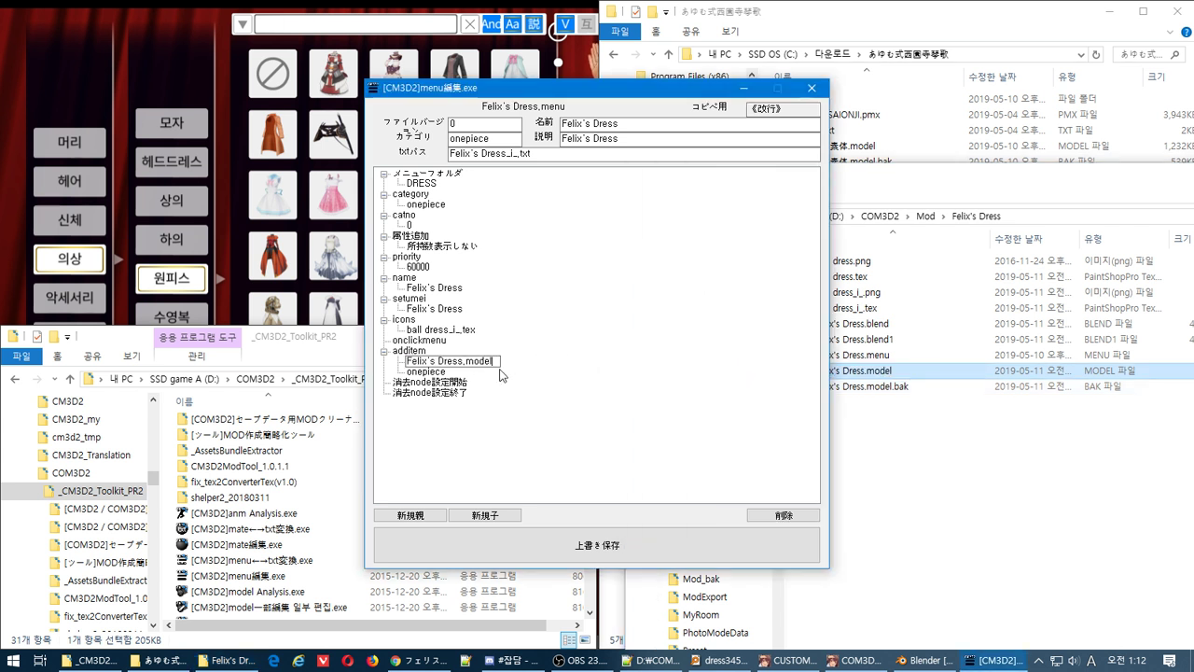
Commit the additem model entry and save the menu by overwriting the existing file.
key("Return")
left_click(653, 546)
left_click(634, 376)
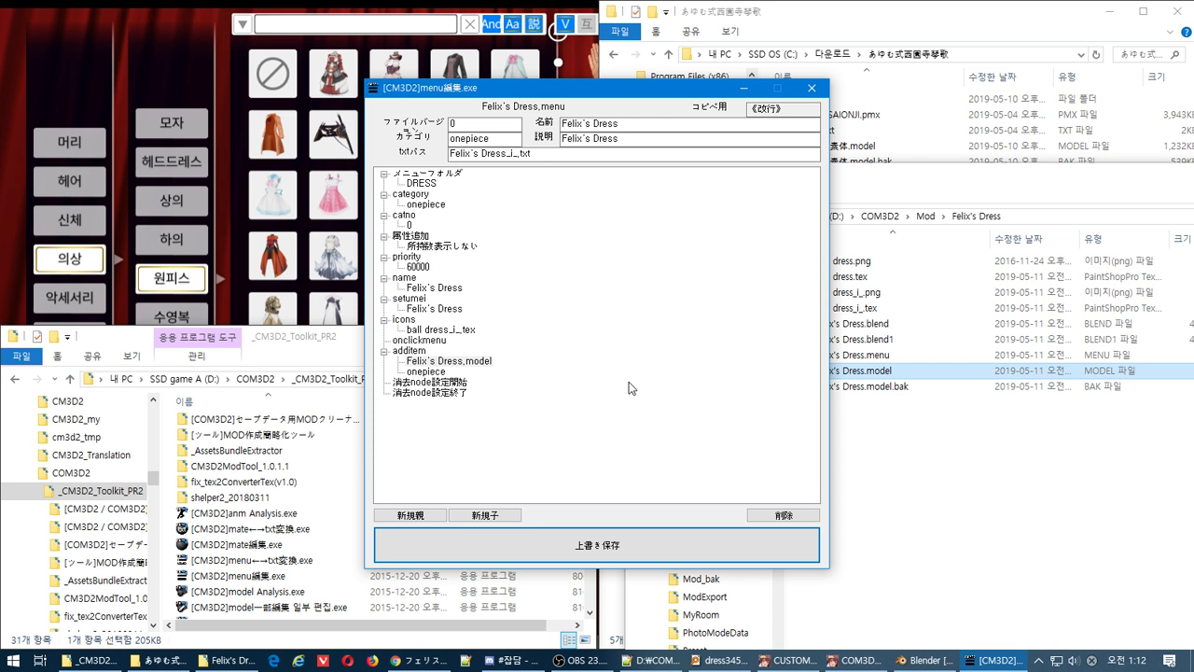
Rename ball dress_i_.tex and ball dress_i_.png in the Felix's Dress folder to Felix's Dress_i_.tex and Felix's Dress_i_.png.
left_click(1045, 518)
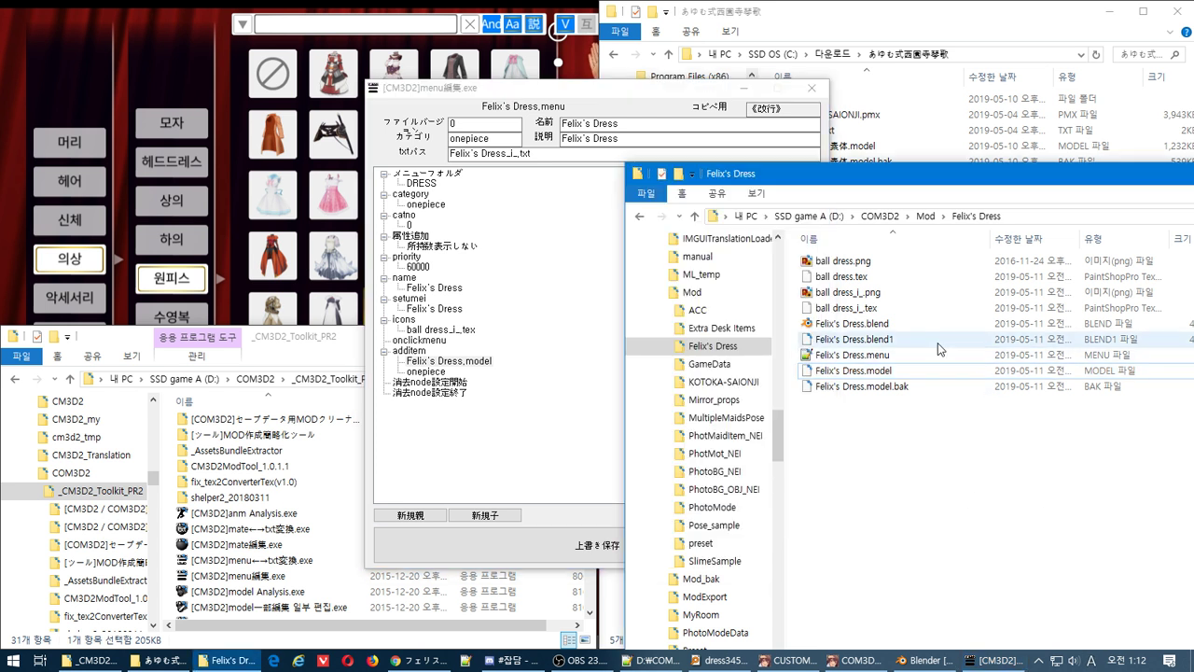
left_click(894, 310)
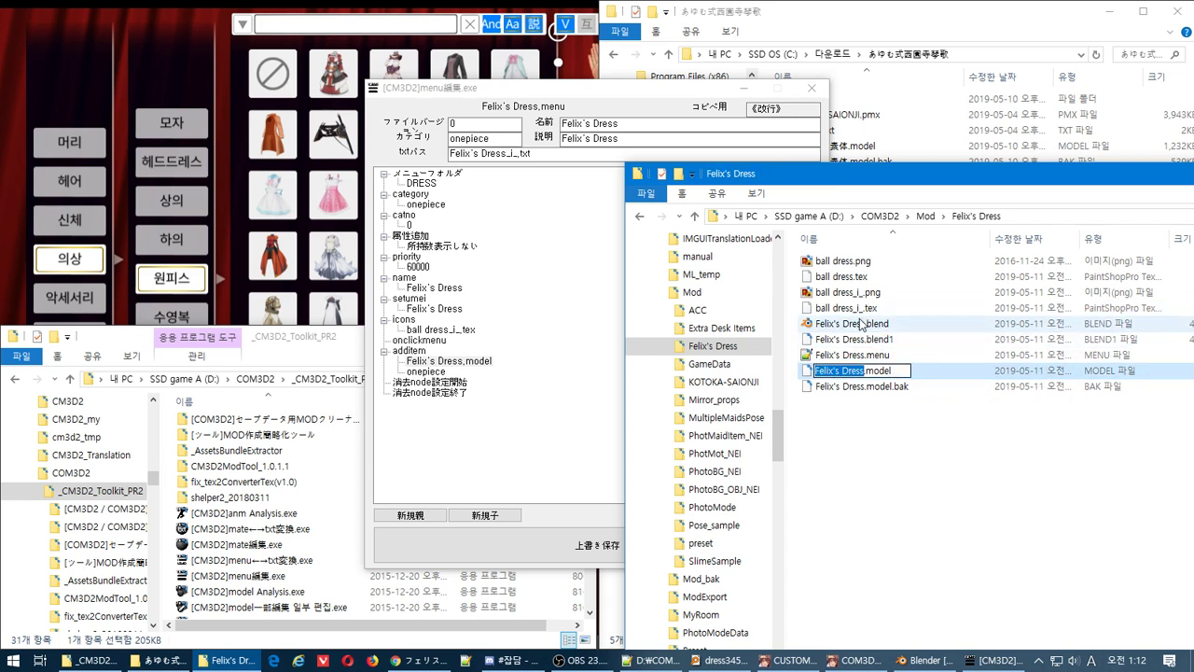
left_click(854, 308)
left_click(854, 308)
key("ctrl+v")
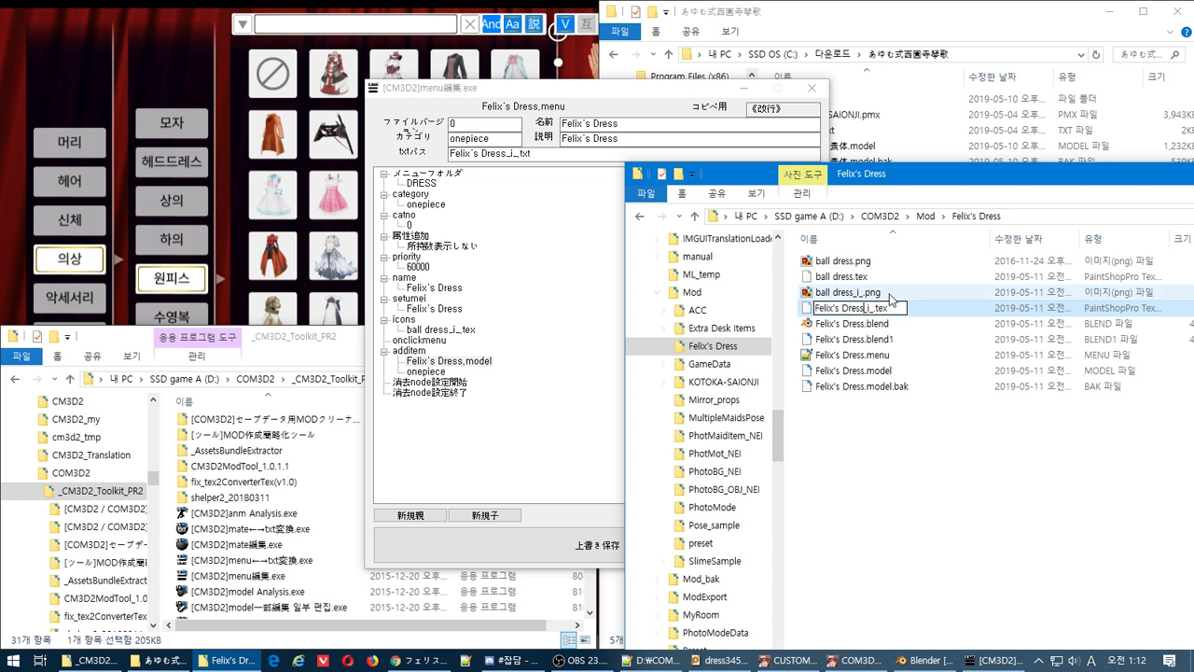
left_click(852, 292)
left_click(852, 292)
key("ctrl+v")
key("Return")
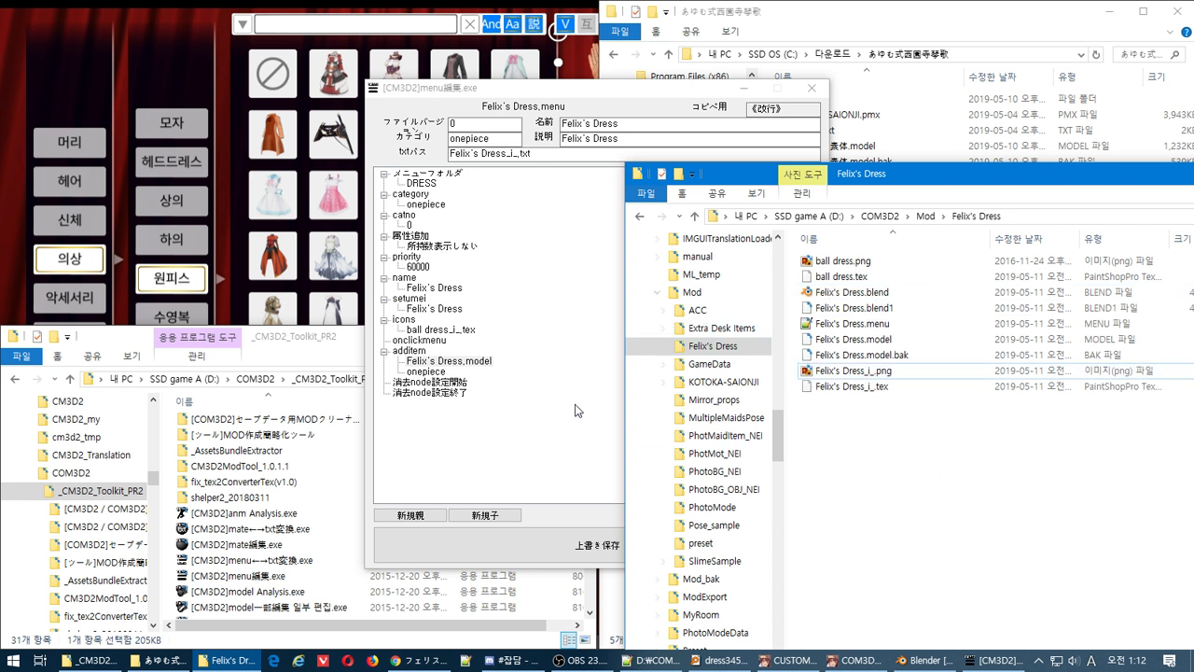
Replace the ball dress part of the icons node's value so it reads Felix's Dress_i_.tex.
double_click(453, 329)
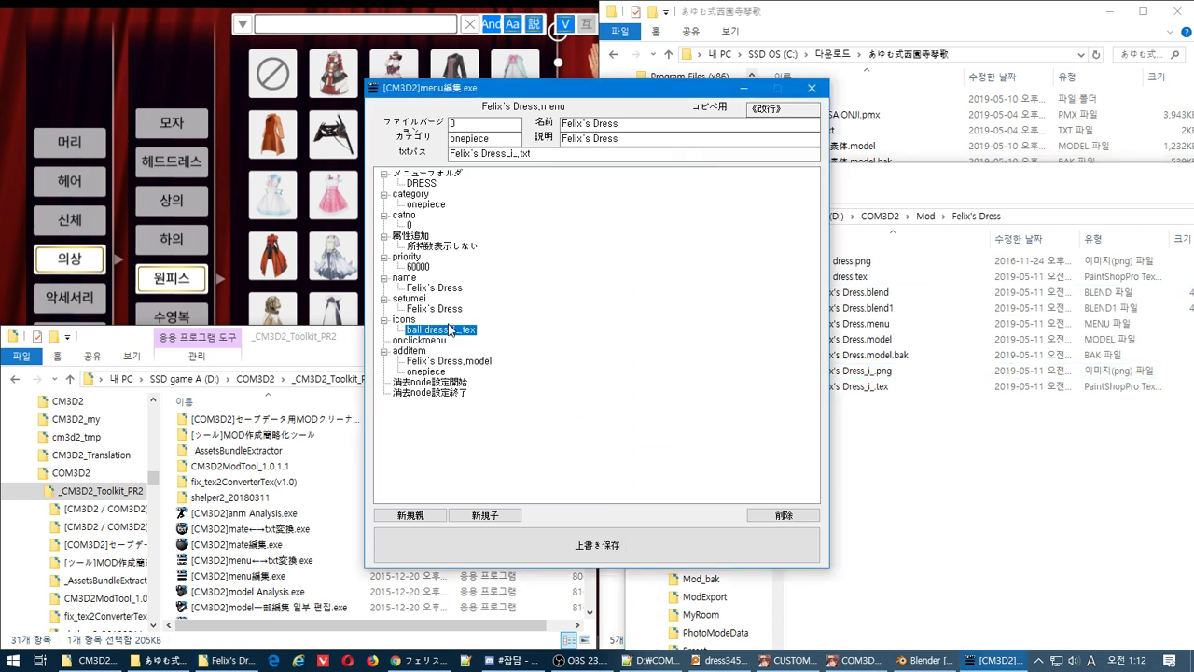
key("Delete")
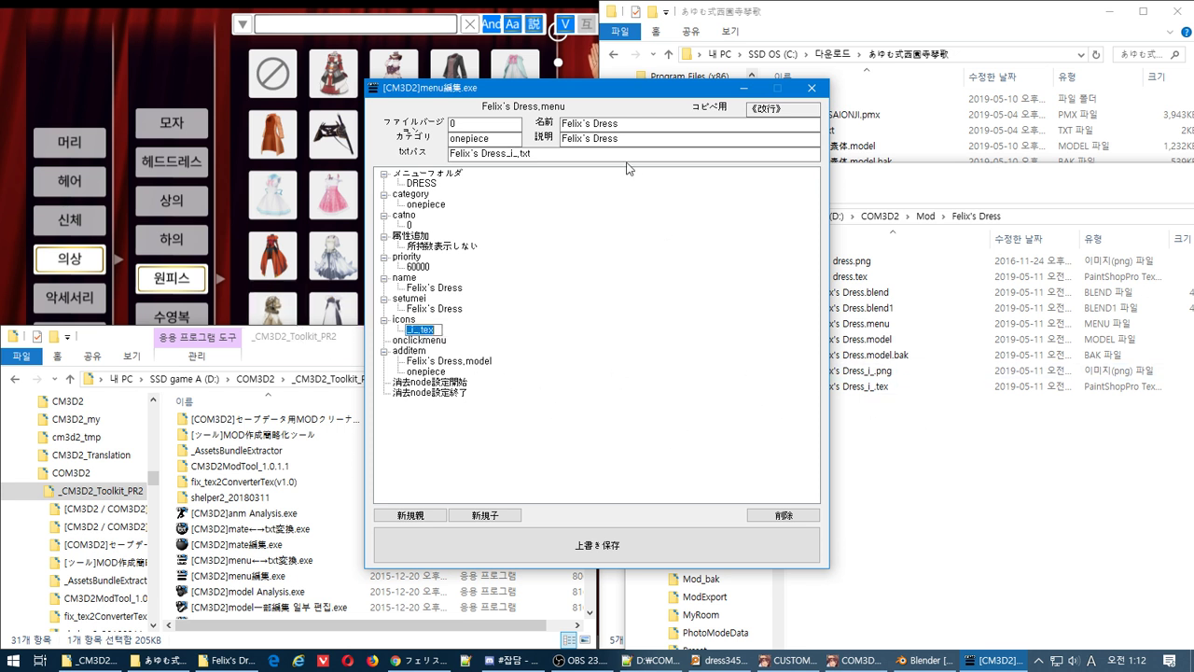
key("Tab")
left_click(431, 332)
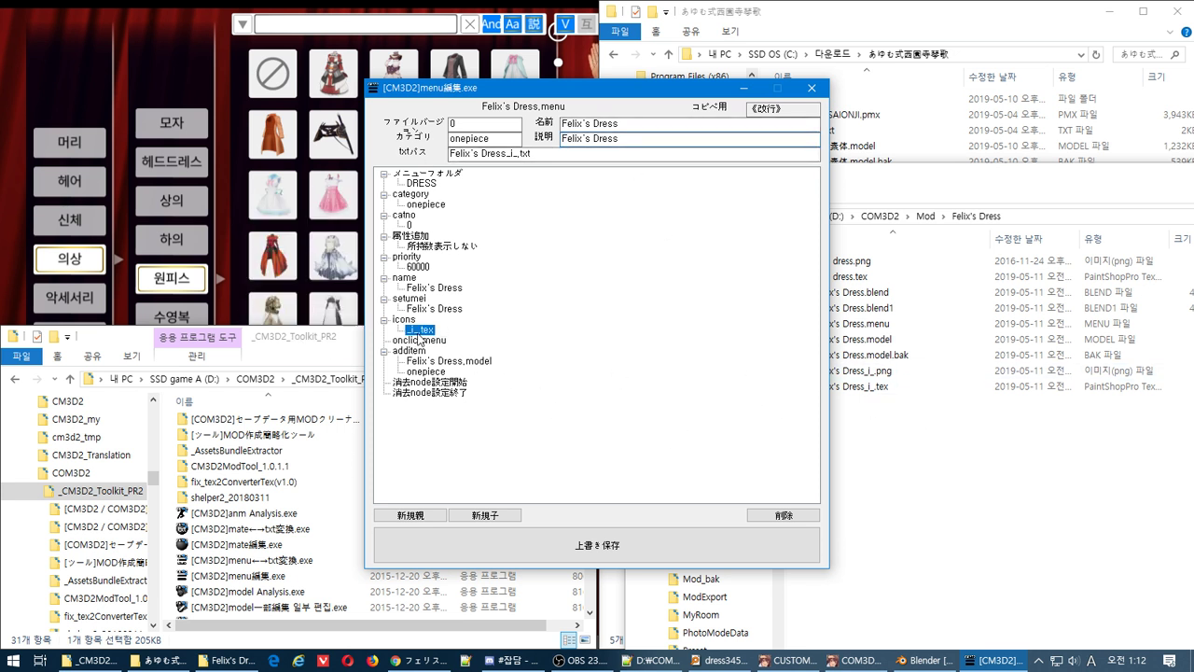
left_click(431, 332)
key("Home")
key("ctrl+v")
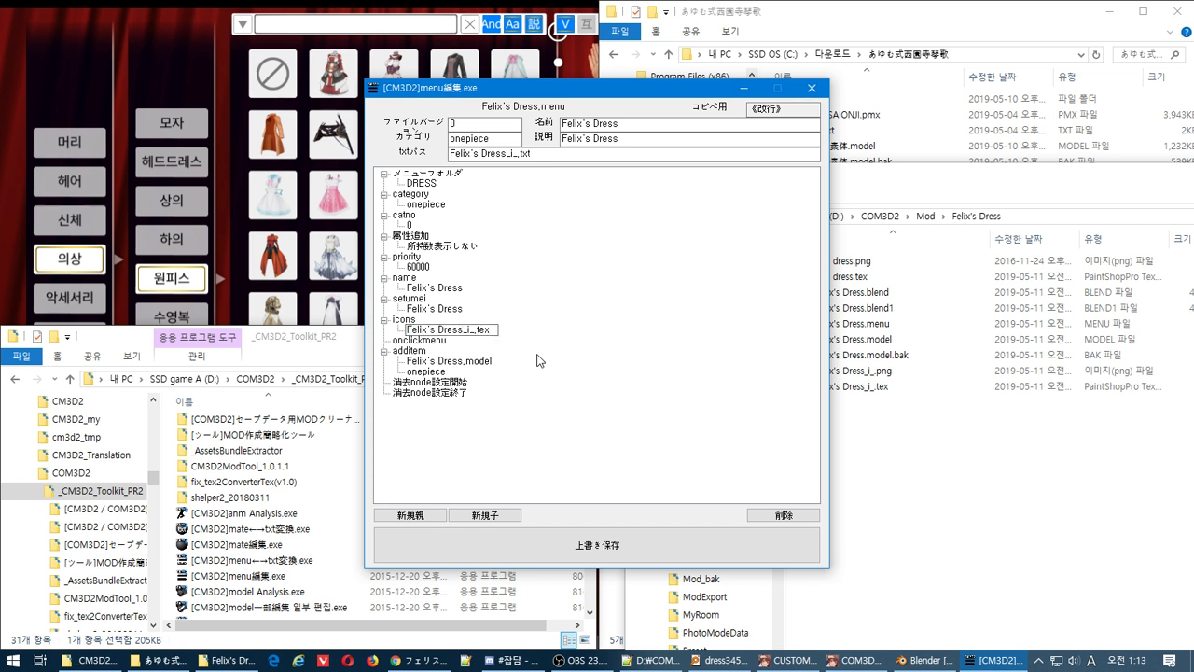
Replace the space with an underscore in the icons and additem values, giving Felix's_Dress_i_.tex and Felix's_Dress.model.
key("BackSpace")
type("_")
key("Return")
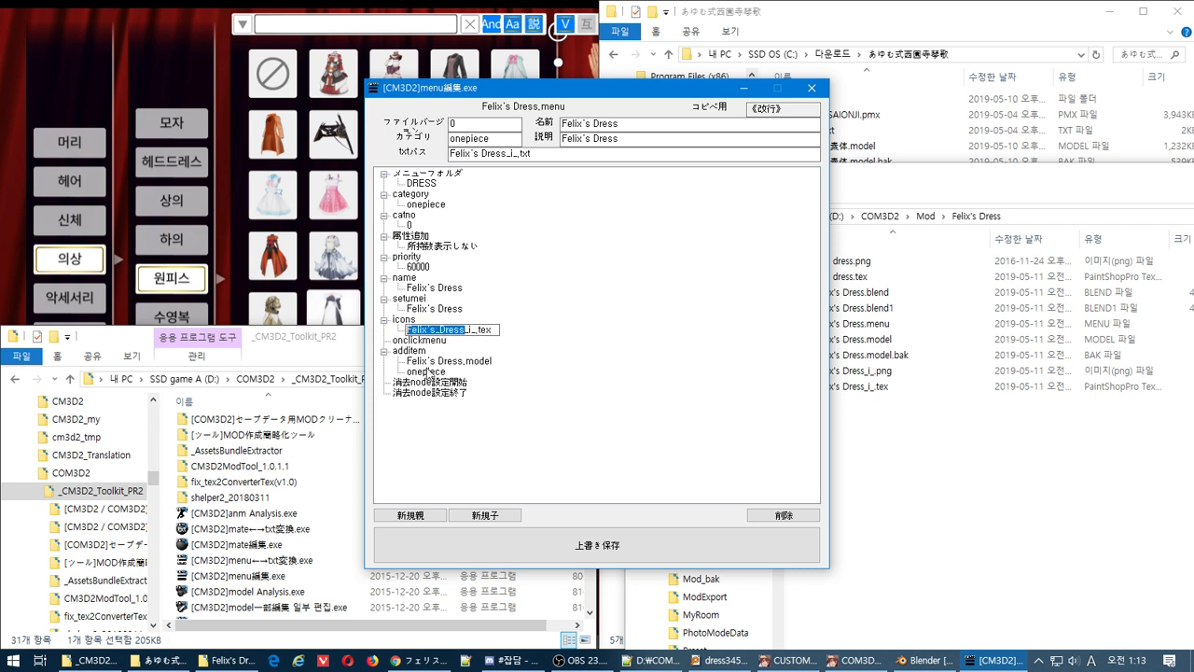
left_click(465, 362)
left_click(464, 361)
left_click(438, 362)
key("BackSpace")
type("_")
key("Return")
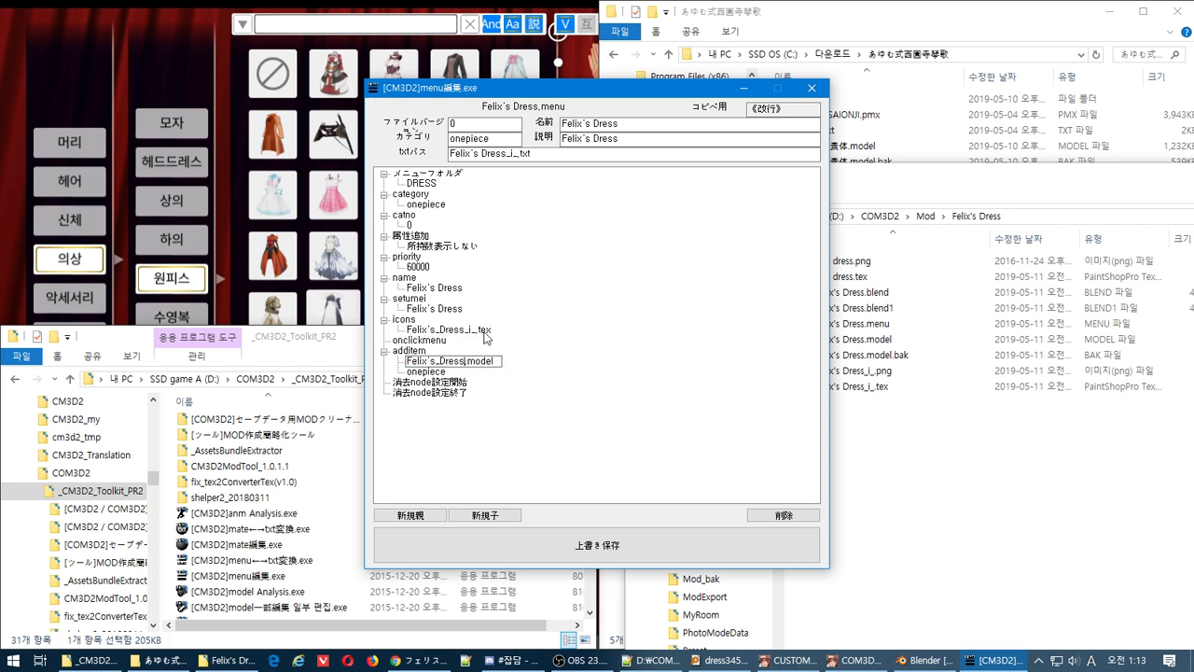
Change the values under the setumei and name nodes to Felix's_Dress.
left_click(487, 331)
left_click(446, 309)
left_click(446, 308)
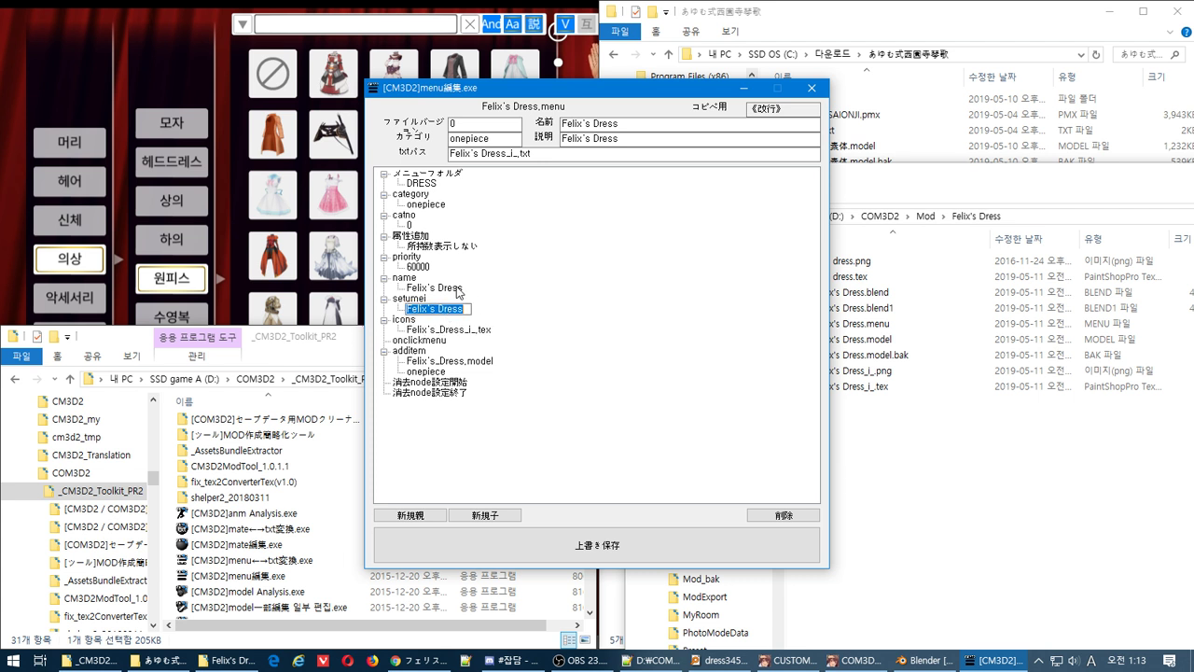
left_click(436, 309)
key("BackSpace")
type("_")
left_click(457, 288)
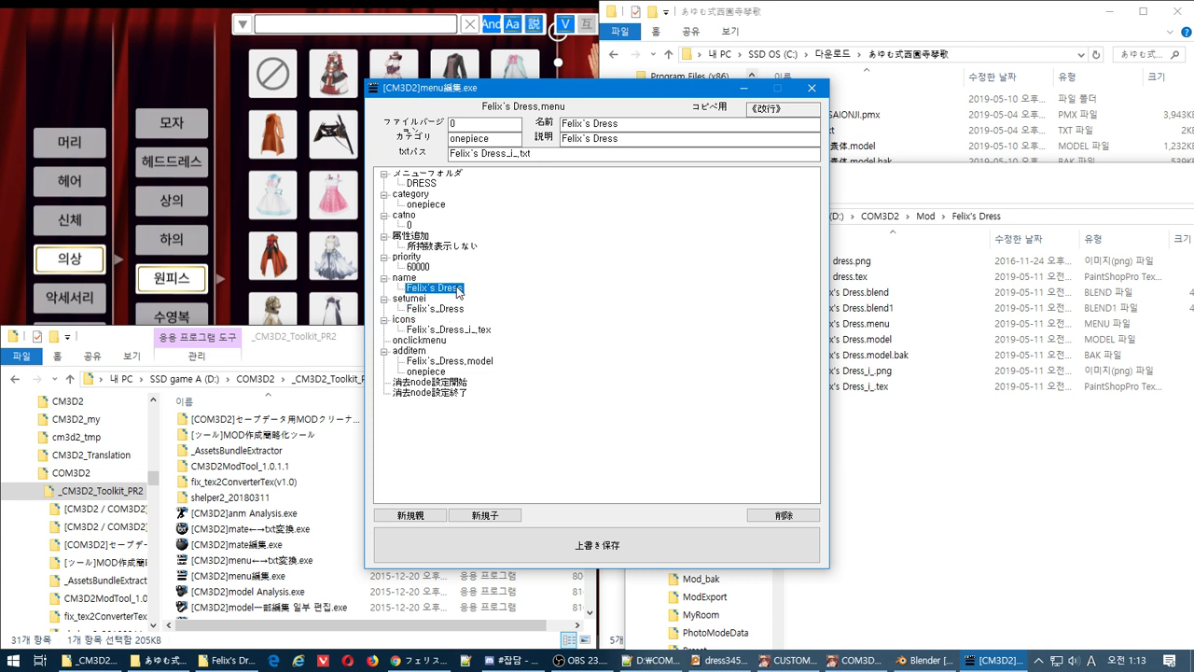
Set the menu's txt path to Felix's_Dress_i_.txt and save over the existing menu file.
left_click(526, 154)
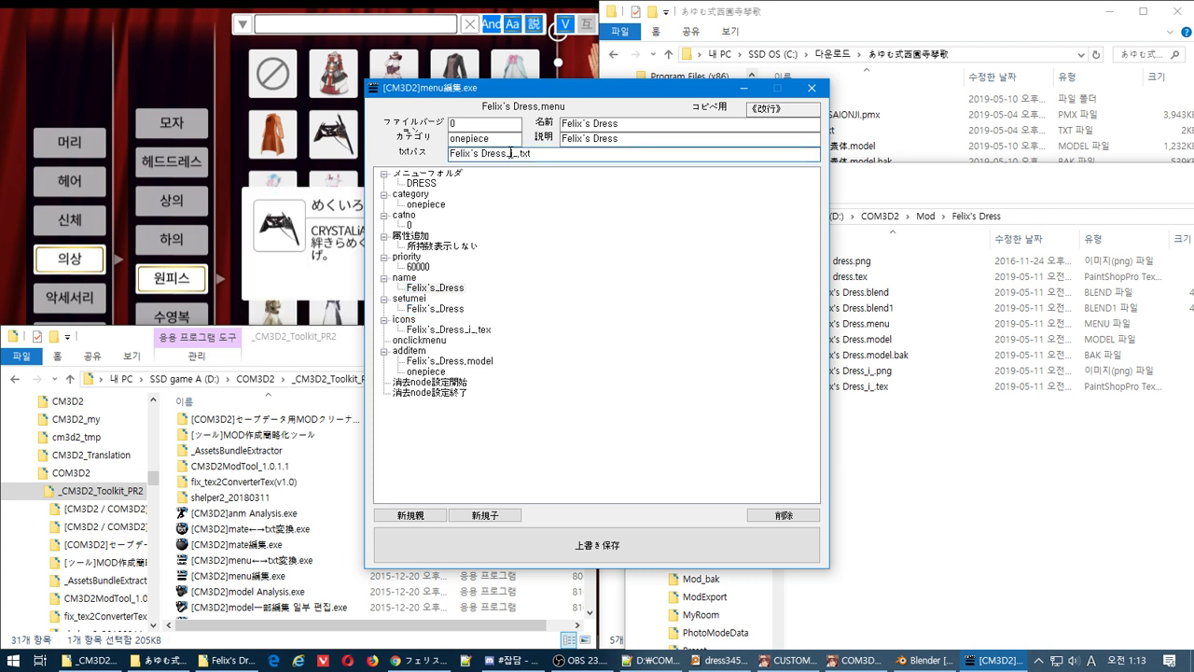
left_click(480, 154)
key("BackSpace")
type("_")
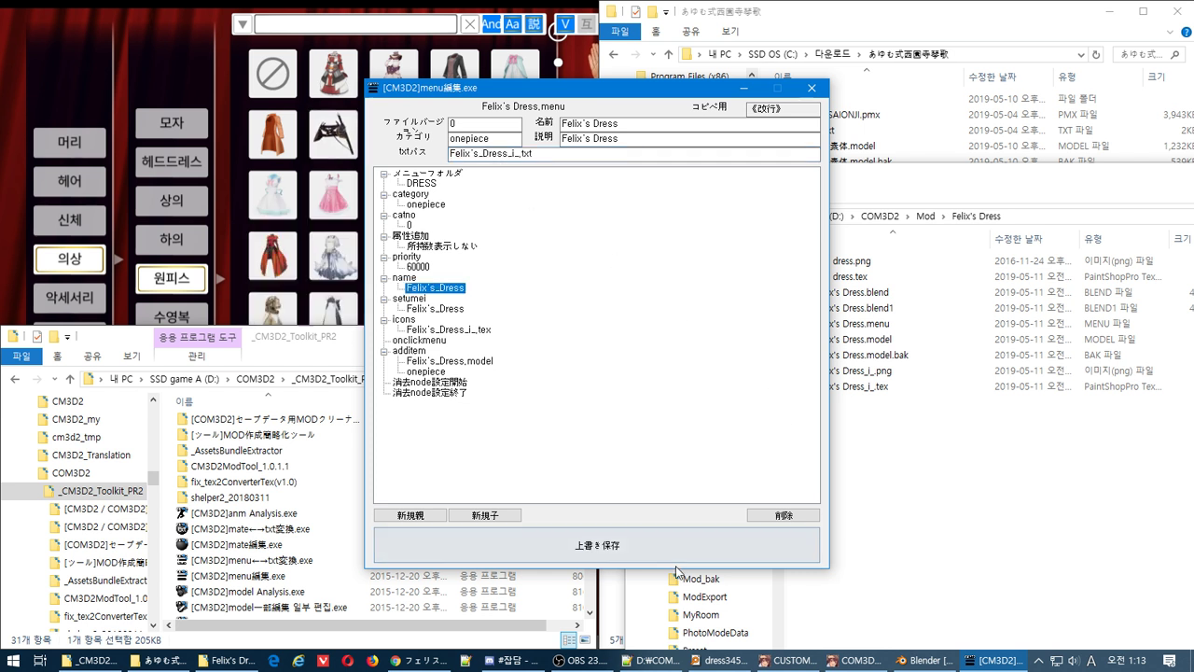
left_click(685, 543)
left_click(641, 374)
Close the menu editor and rename the dress's menu and model files to Felix's_Dress.menu and Felix's_Dress.model.
left_click(848, 296)
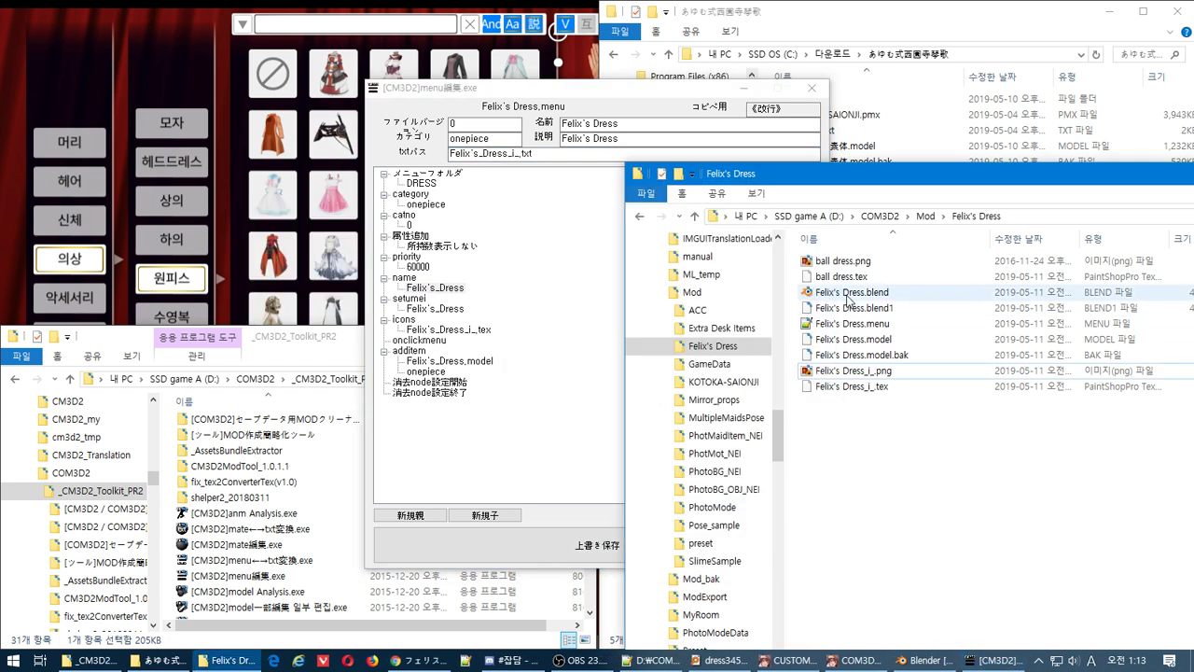
left_click(851, 323)
key("F2")
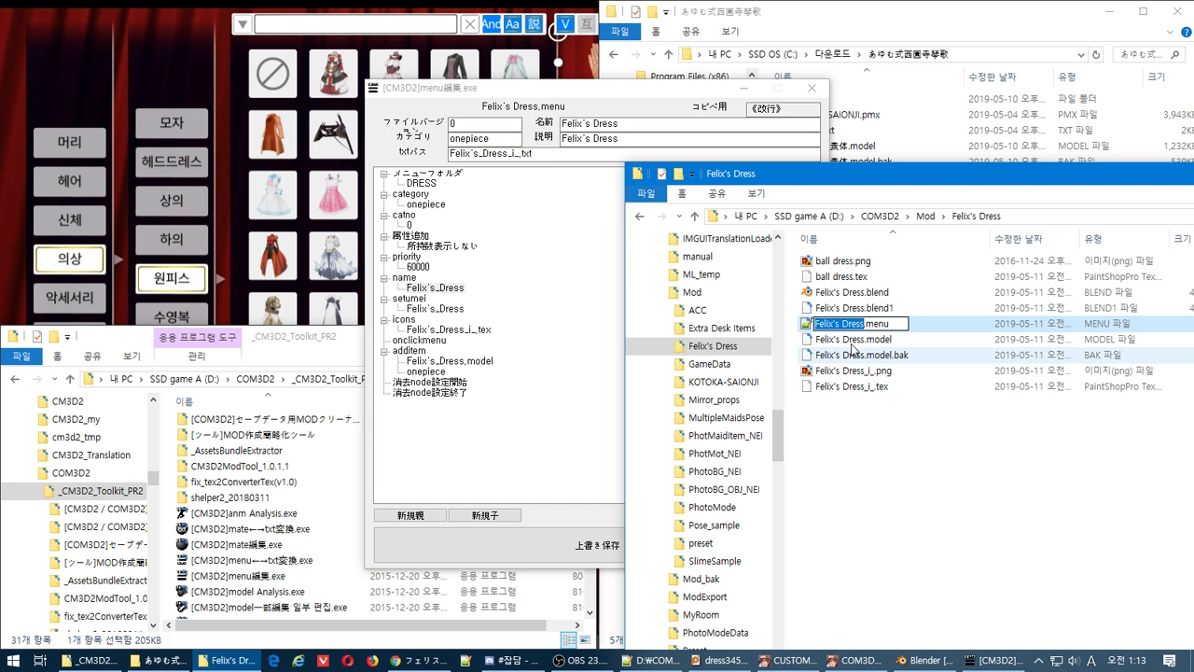
left_click(811, 87)
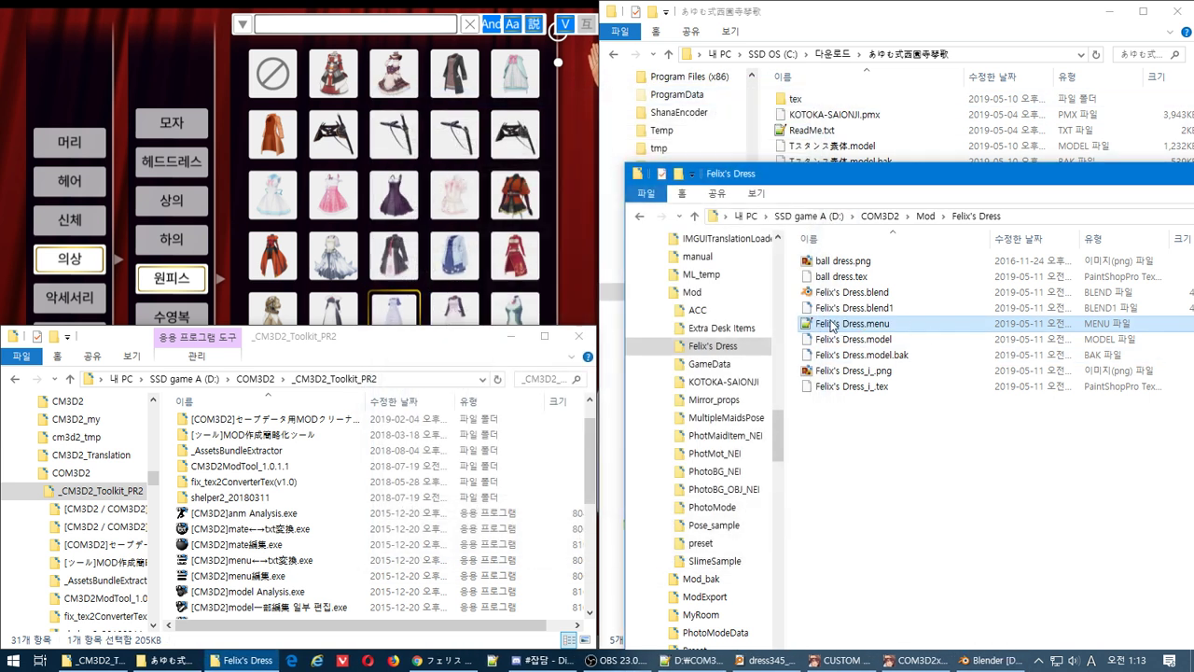
key("F2")
type("Felix's_Dress")
key("Tab")
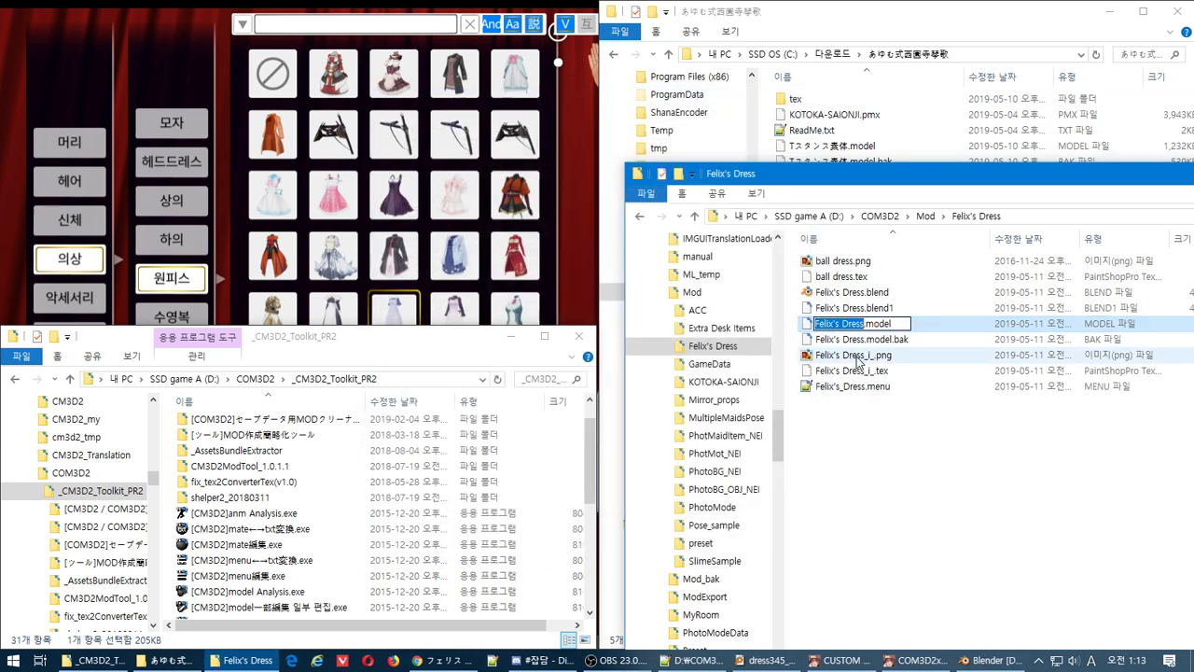
type("Felix's_Dress")
key("Tab")
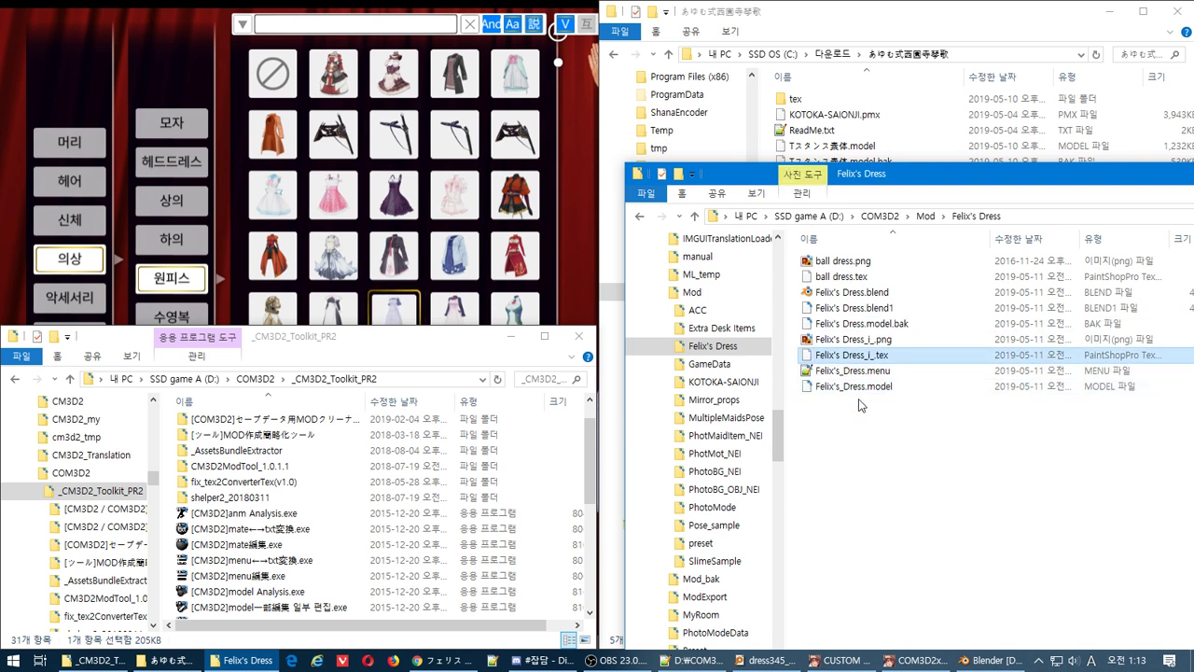
Rename the icon texture file to Felix's_Dress_i_.tex.
key("F2")
left_click_drag(815, 354, 866, 356)
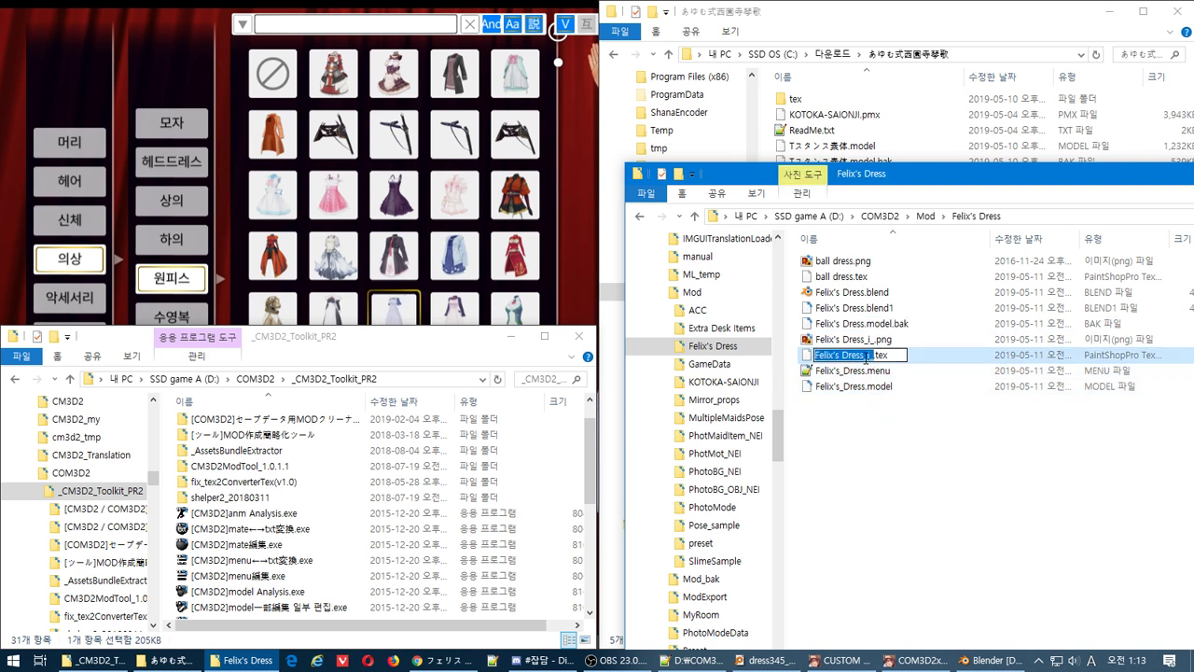
left_click(933, 456)
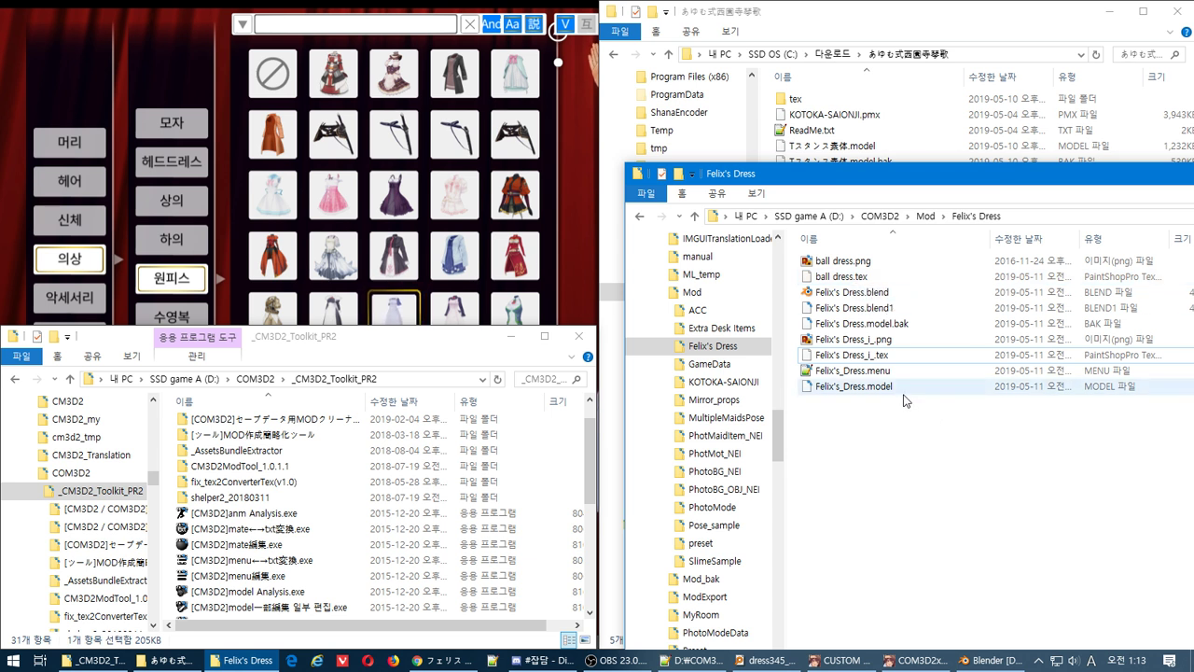
left_click(857, 360)
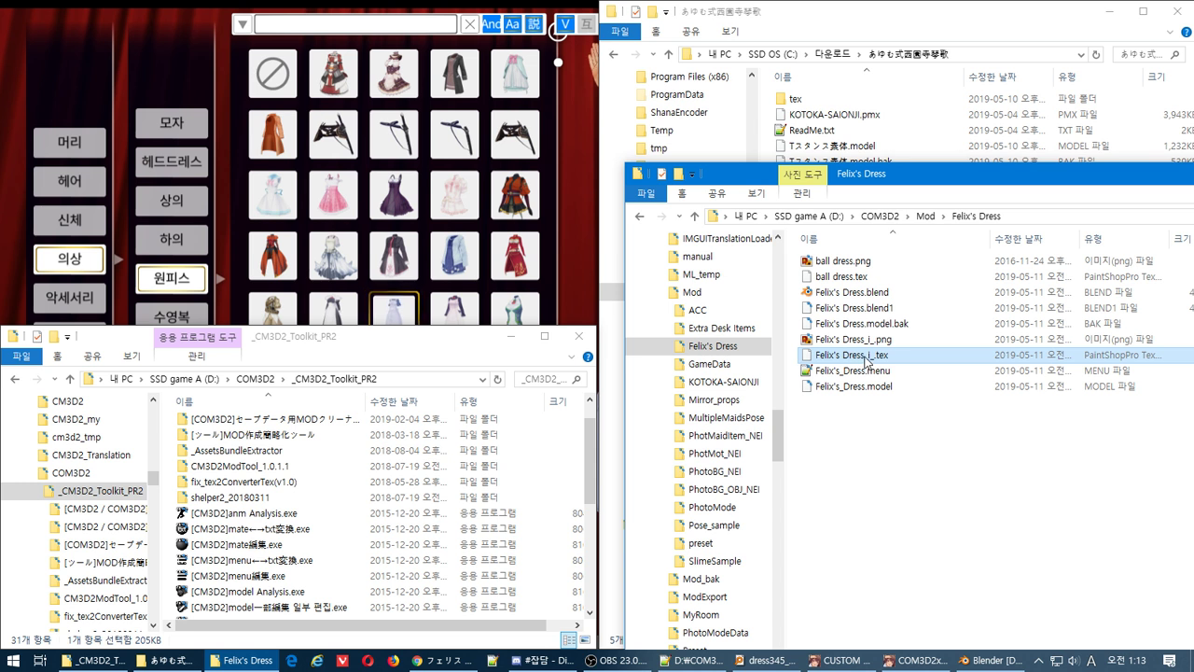
left_click(860, 357)
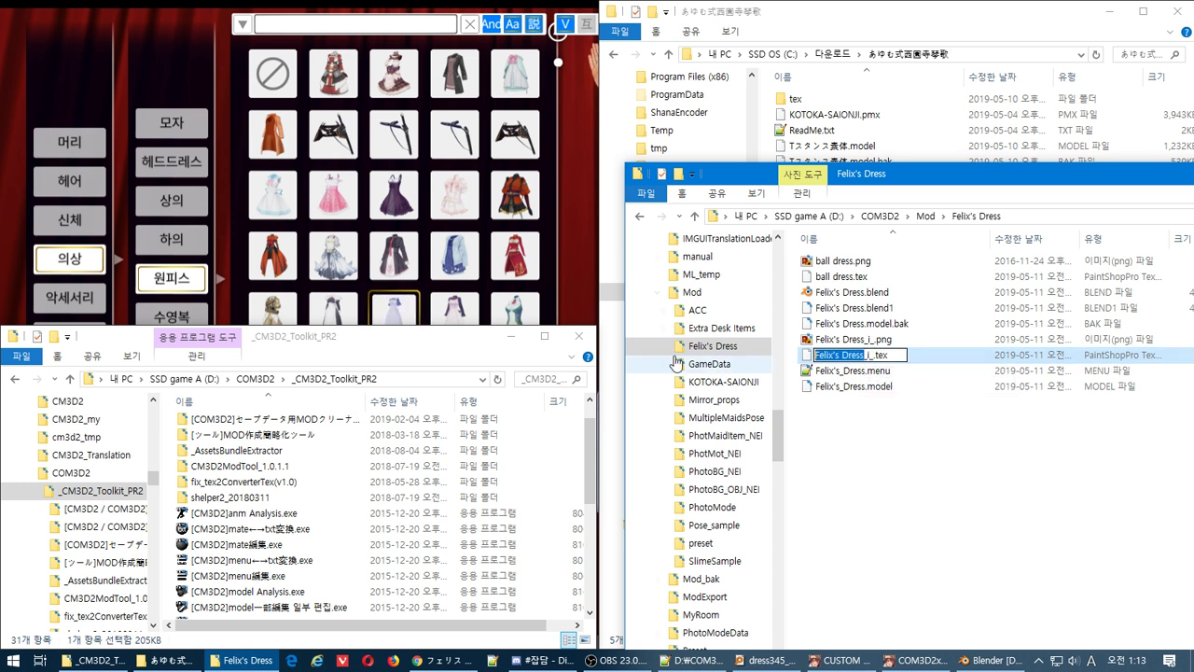
left_click(870, 343)
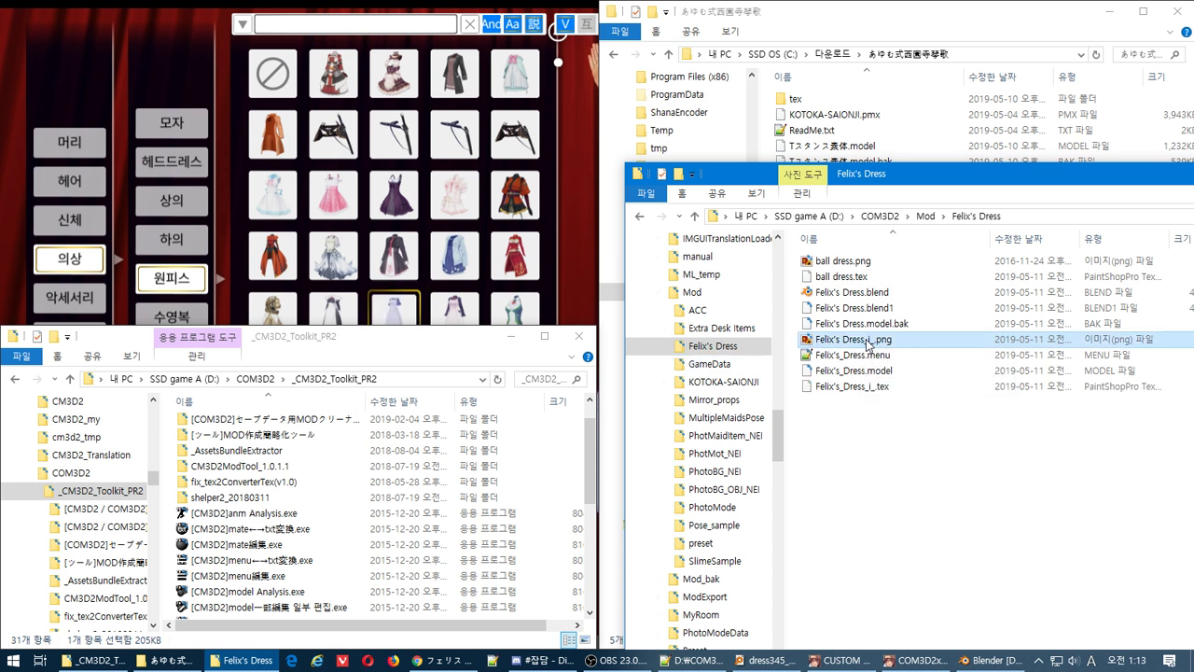
Delete the Felix's Dress.model.bak backup and the Felix's Dress_i_.png icon image from the mod folder.
left_click(862, 322)
key("Delete")
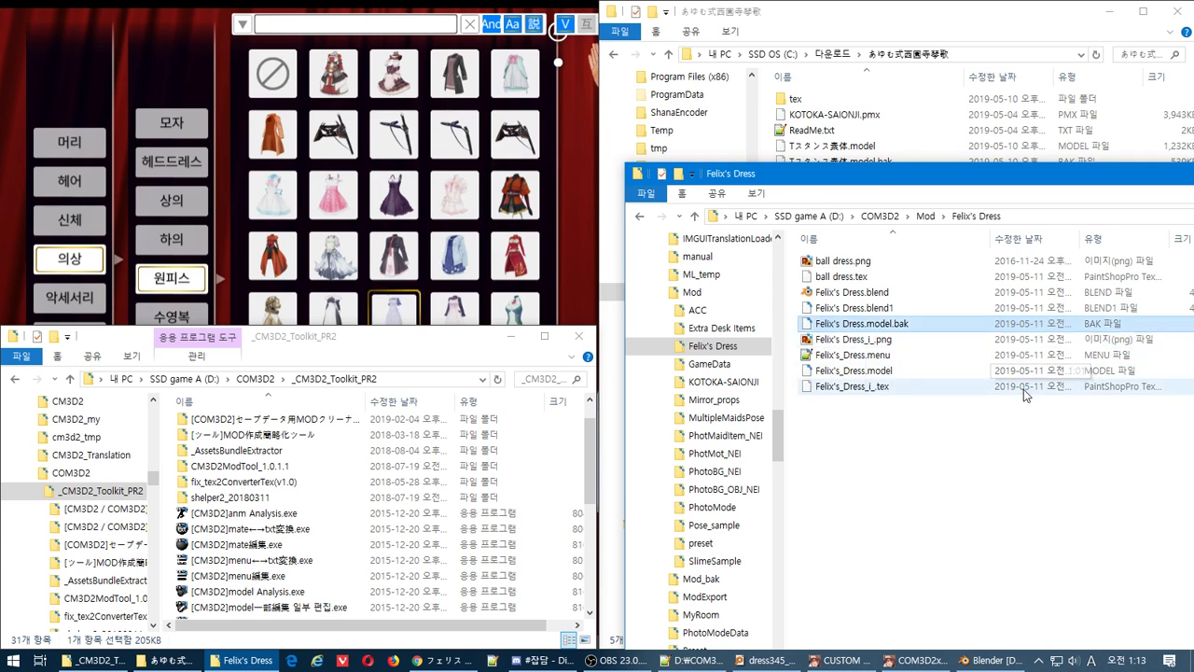
left_click(912, 323)
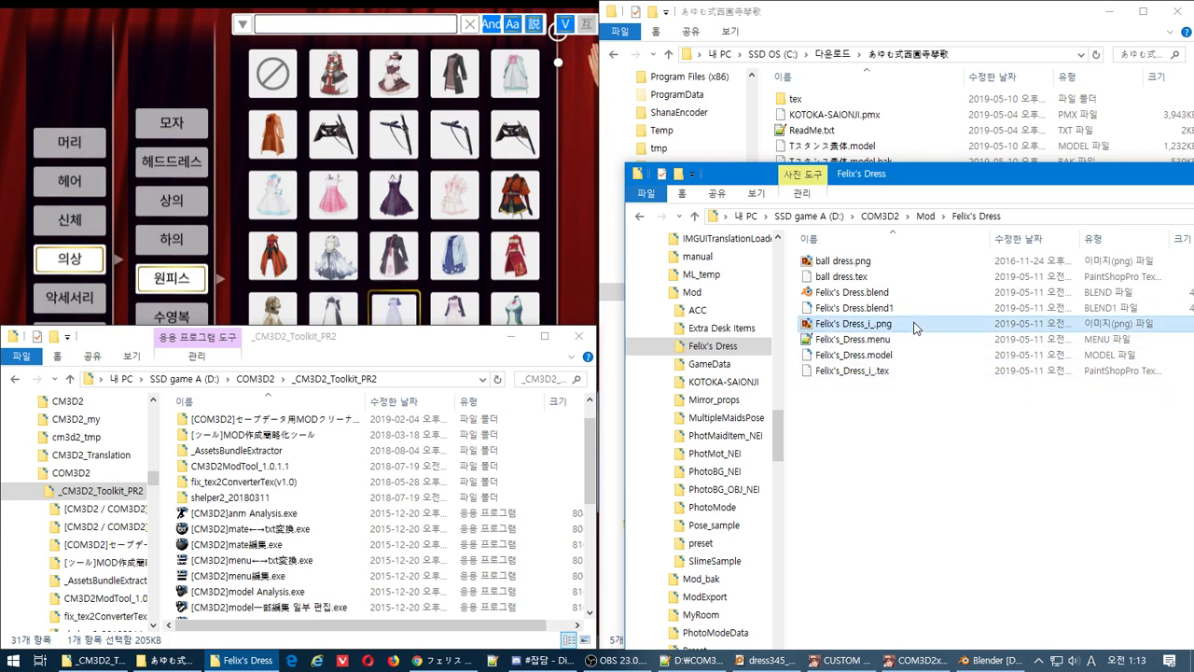
key("Delete")
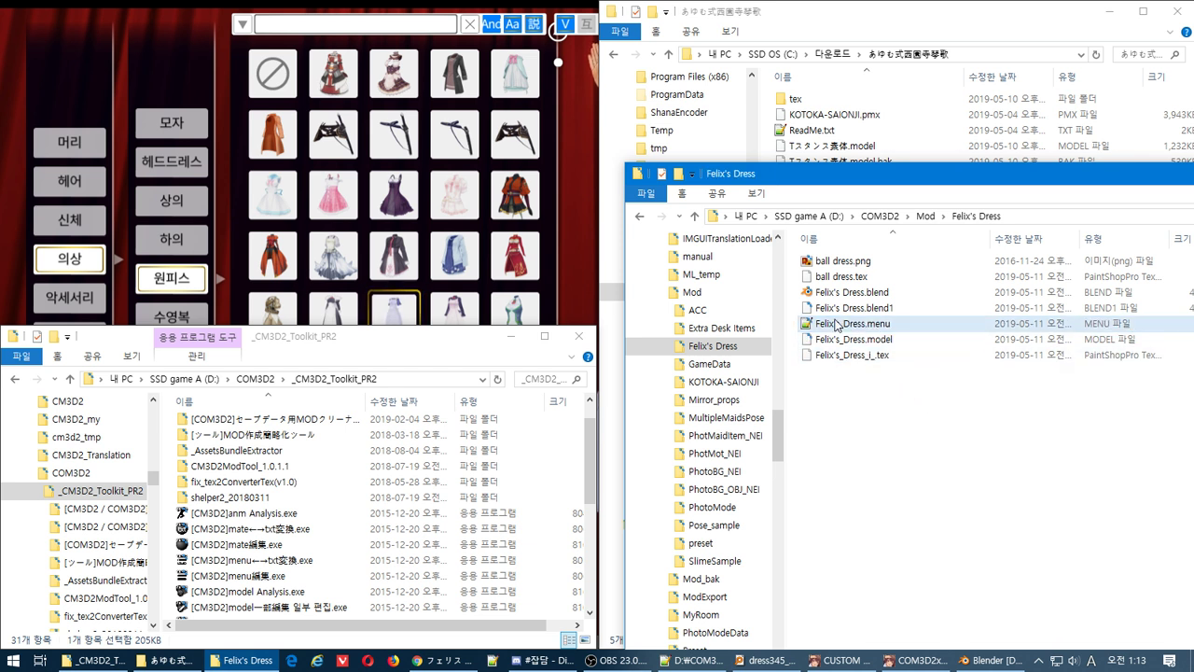
left_click(858, 278)
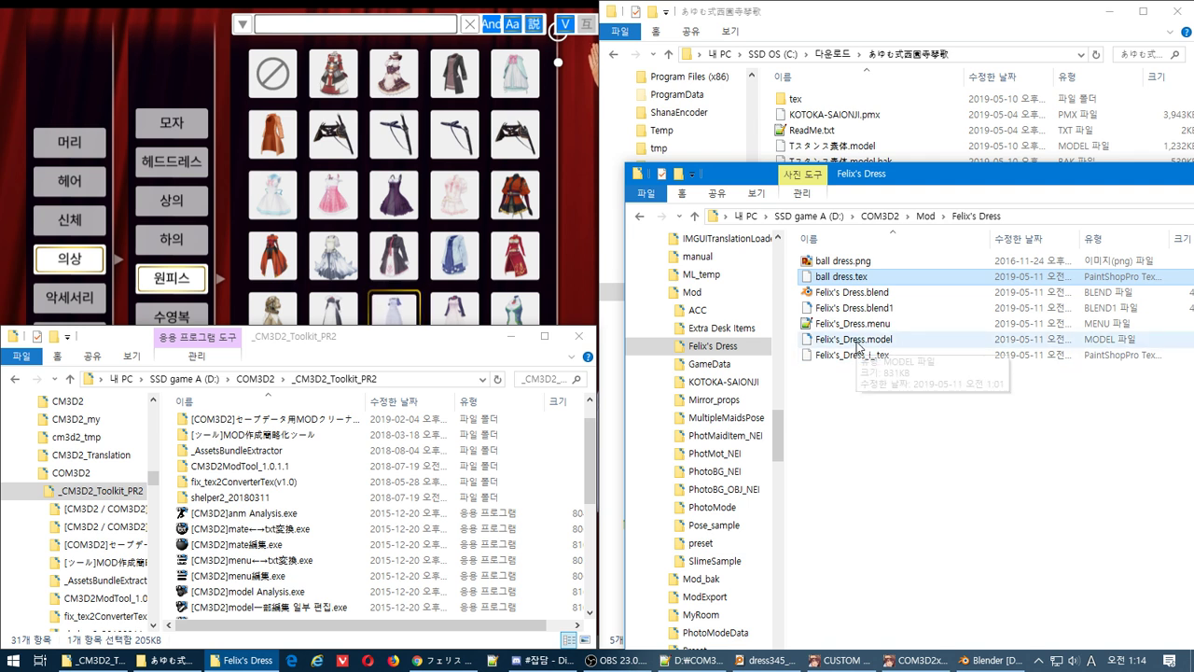
left_click(994, 659)
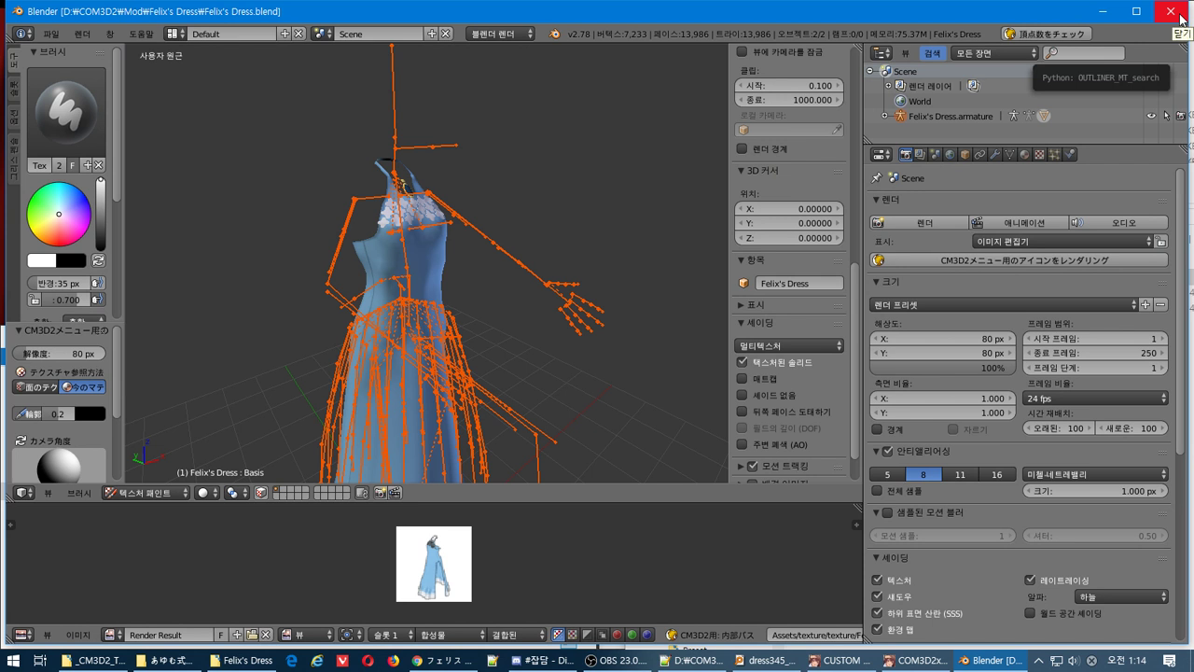
key("alt+Tab")
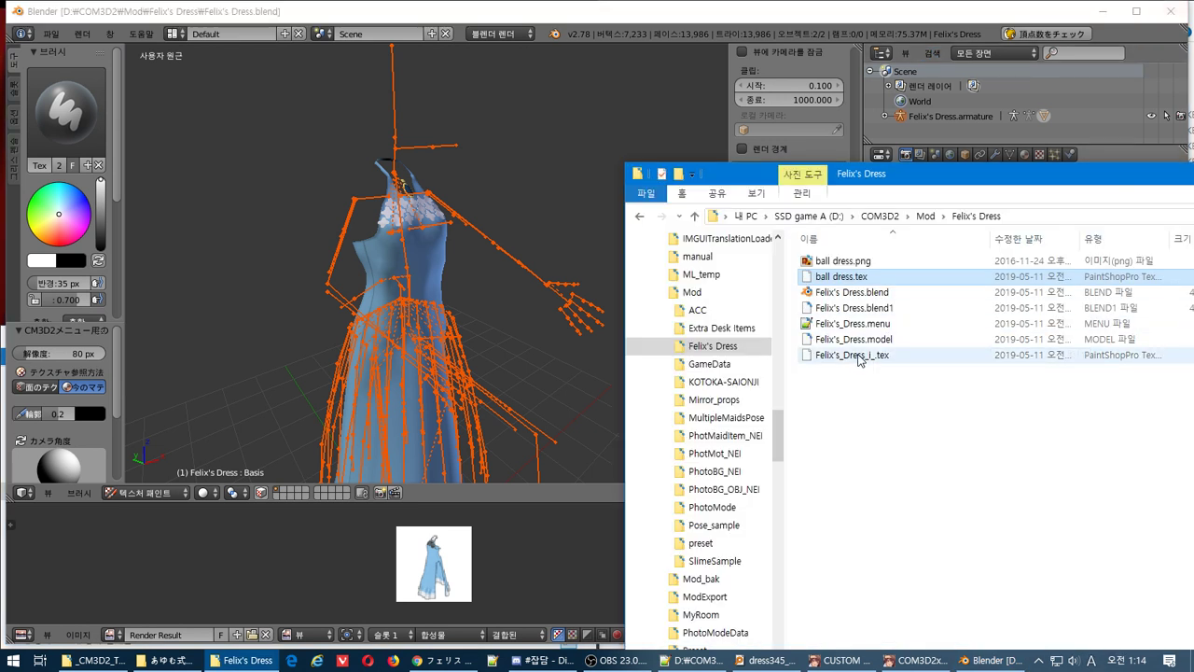
left_click(856, 342)
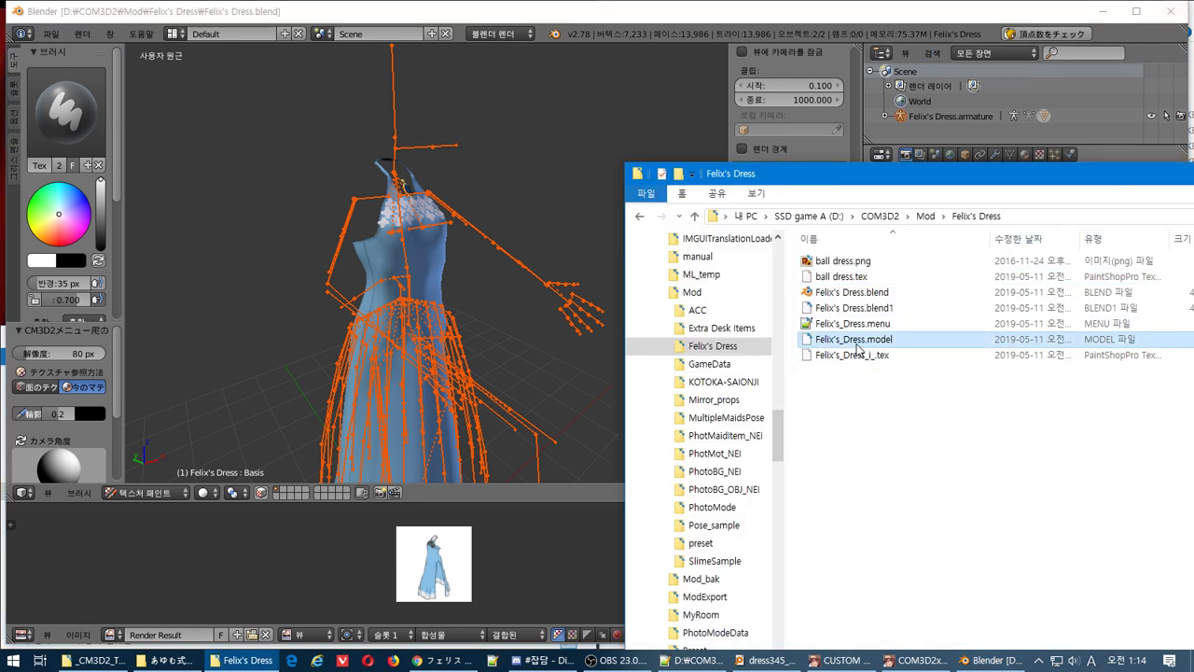
left_click(844, 262)
left_click(853, 263)
left_click(973, 439)
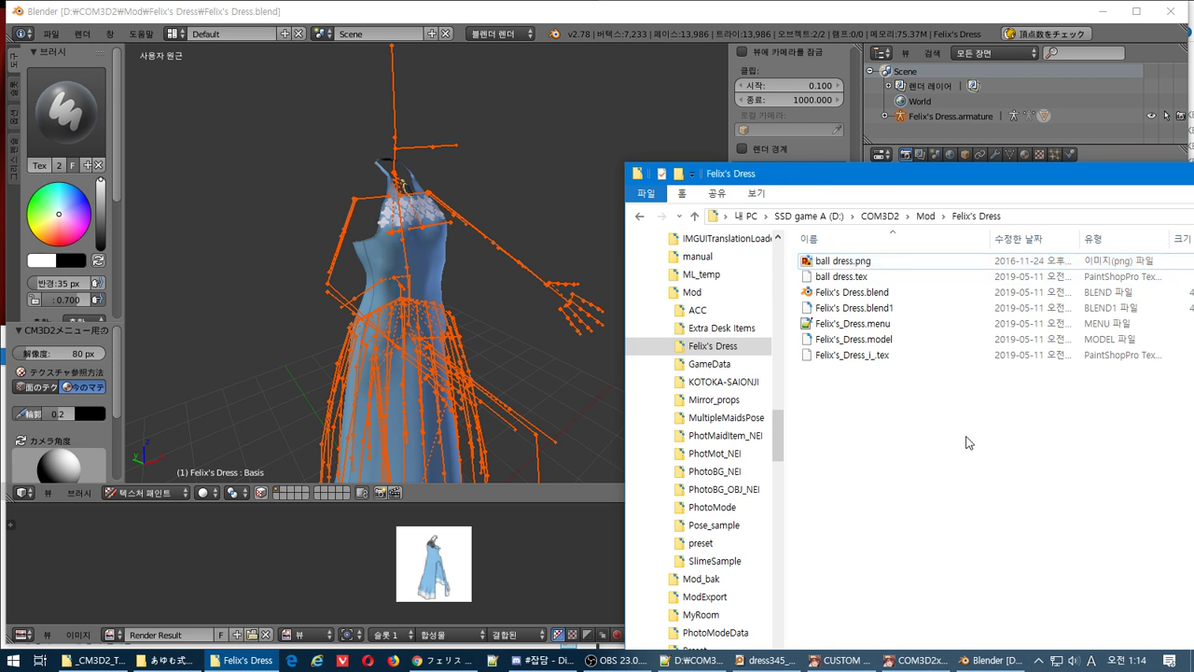
Rename the texture file ball dress.tex to Felix's_Dress.tex.
left_click(840, 276)
left_click(840, 276)
type("Felix's_Dress")
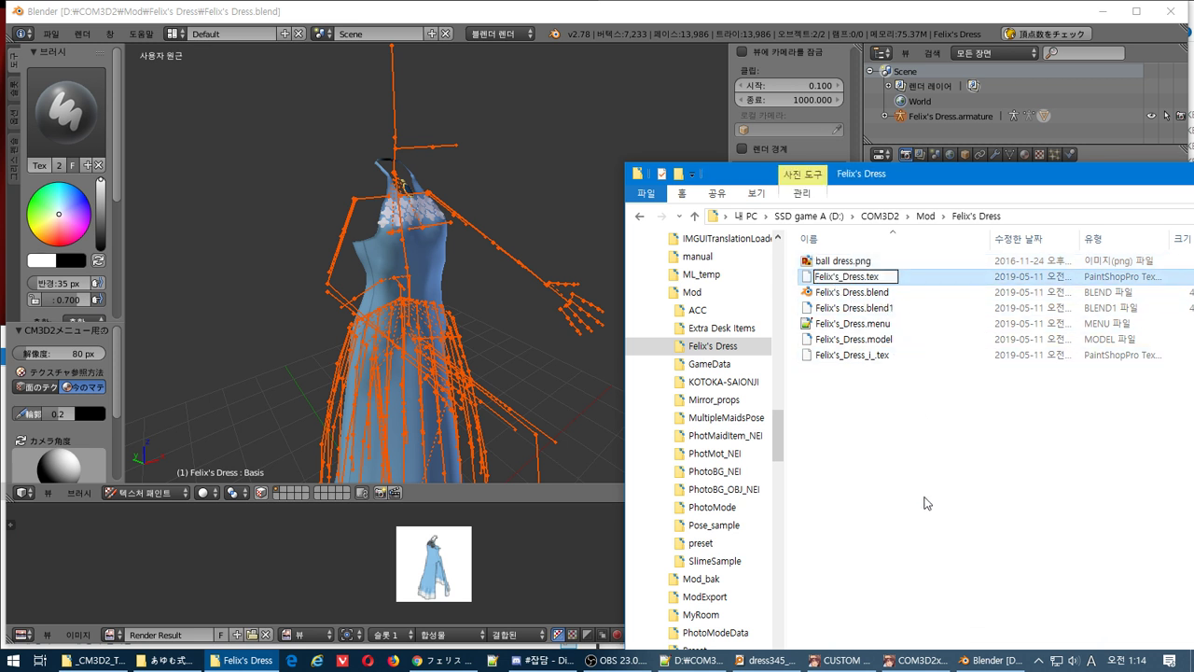
left_click(926, 504)
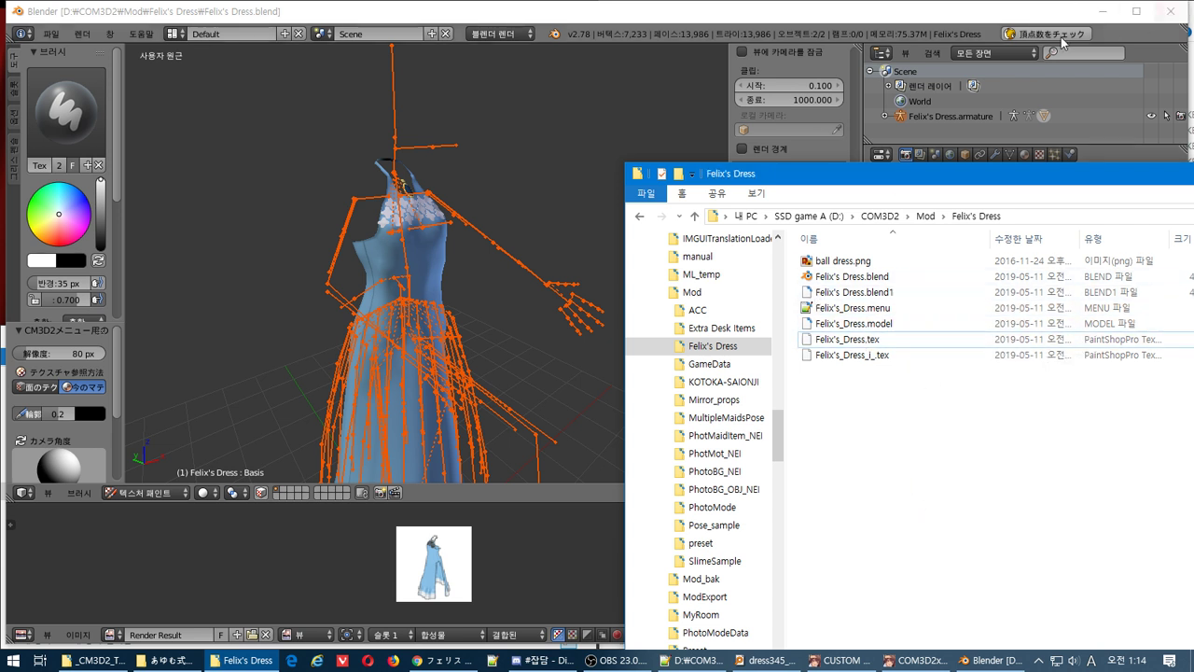
Switch to Blender and bring up the emblem1 material's MainTex image name, leaving it unedited.
left_click(1004, 37)
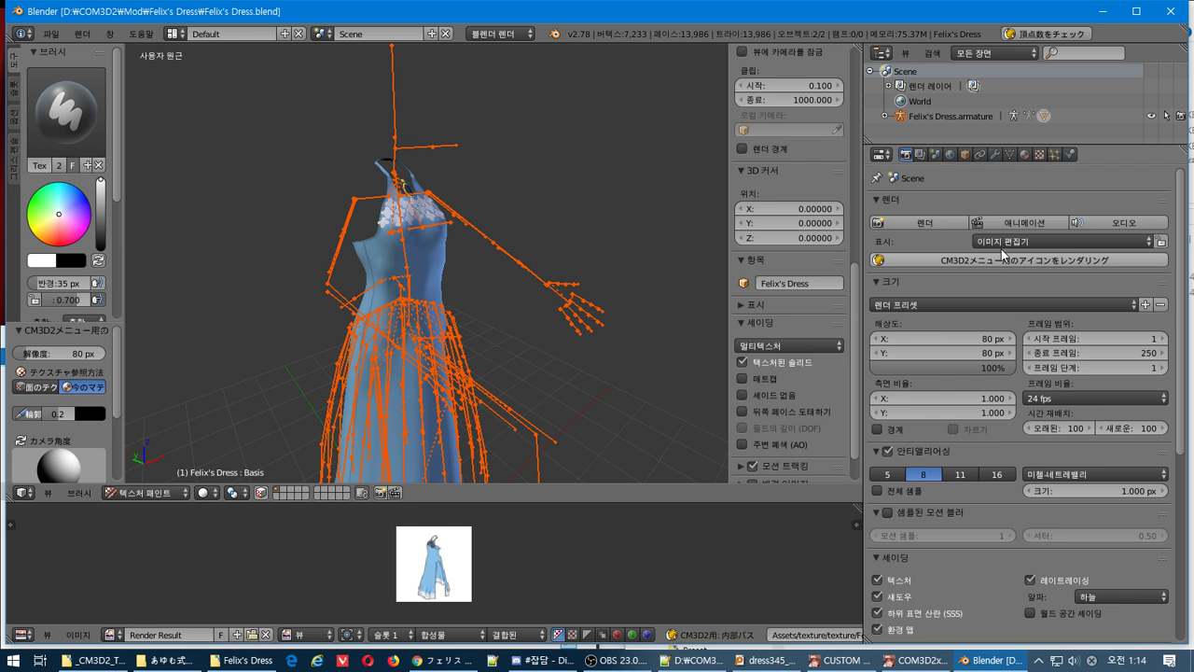
left_click(1024, 155)
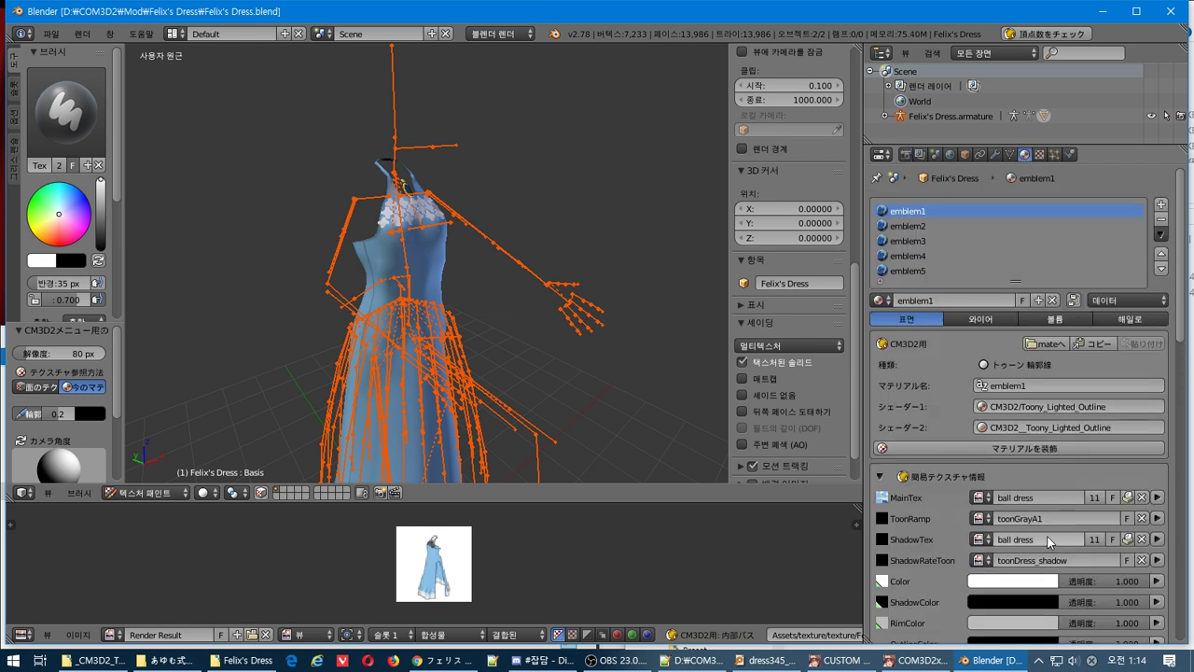
left_click(1042, 498)
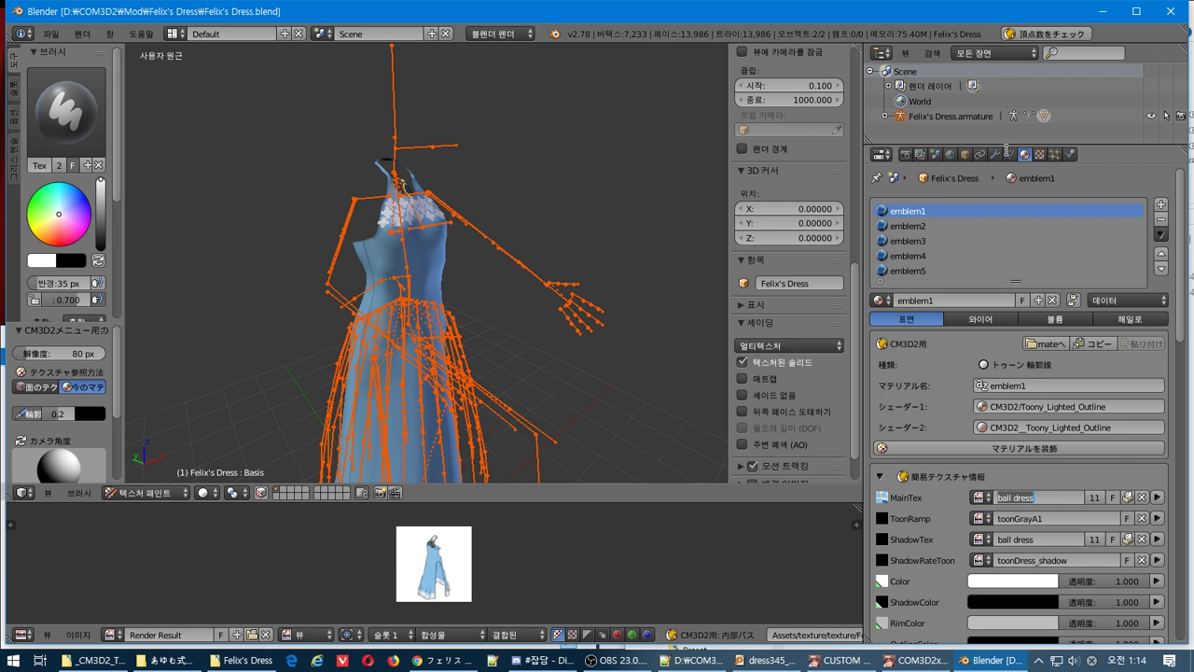
key("Return")
Try to unpack the ball dress texture image to its original location, overwriting the existing file, and return to the emblem1 material settings.
left_click(1039, 155)
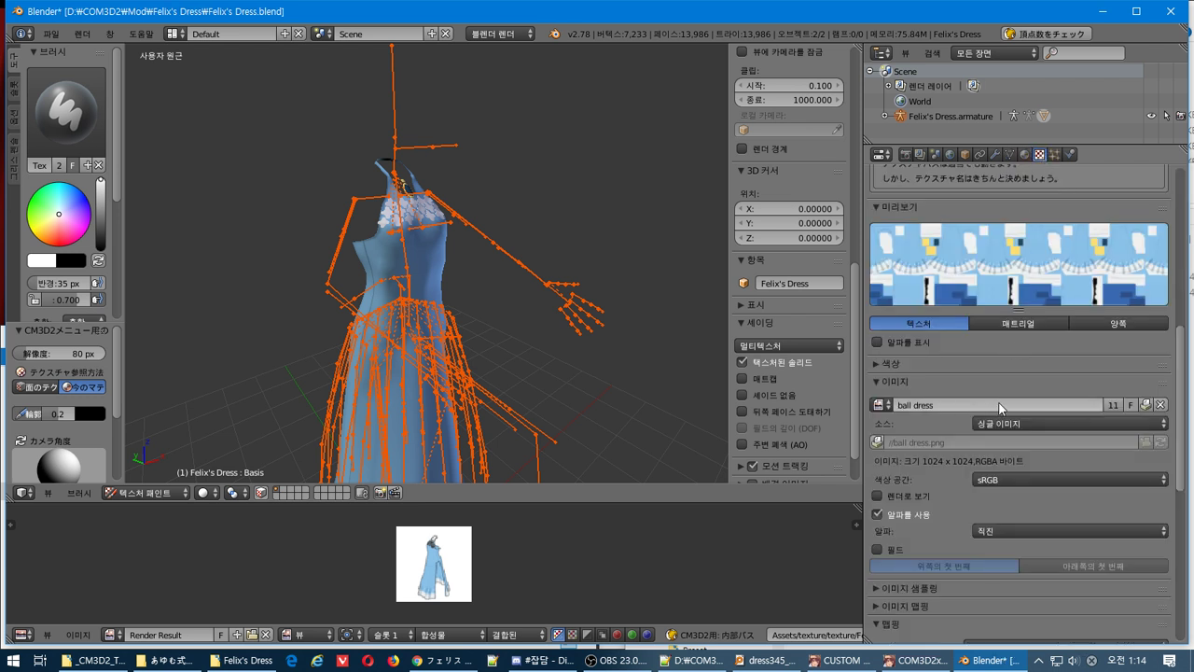
left_click(931, 404)
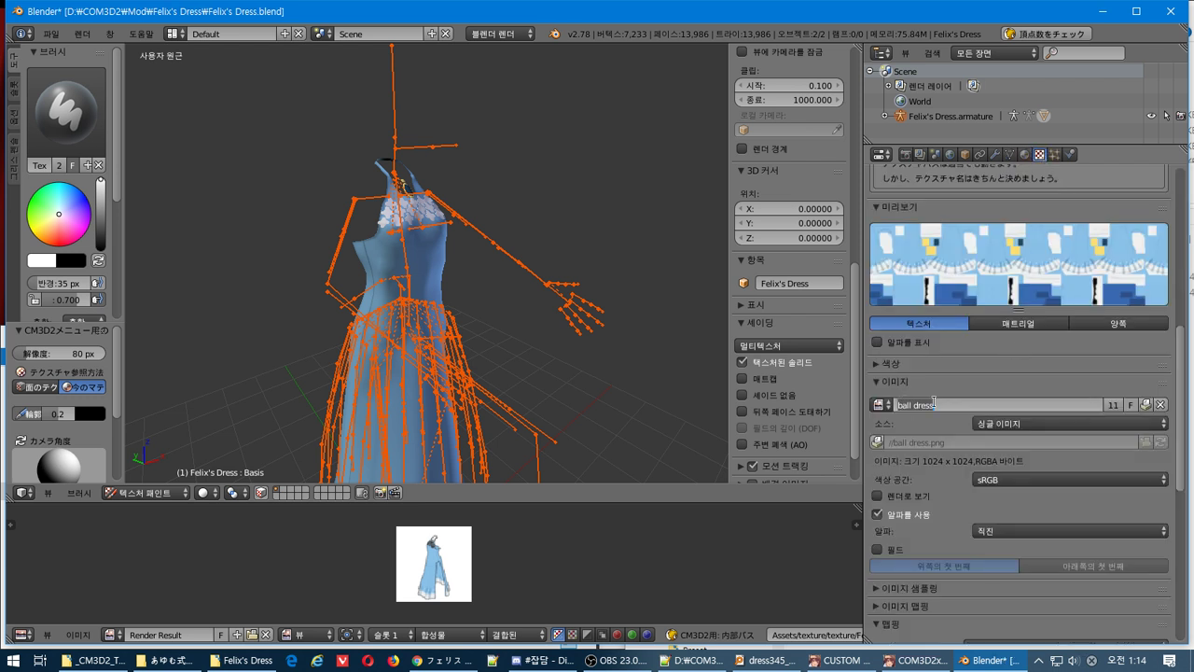
key("Escape")
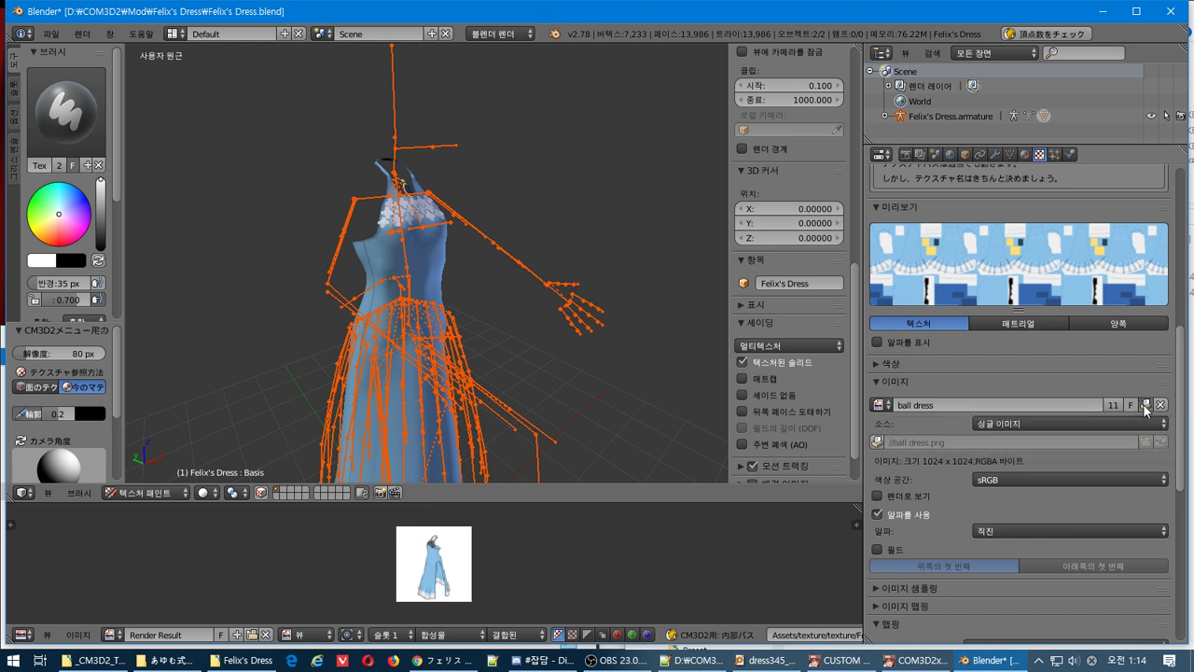
left_click(1146, 409)
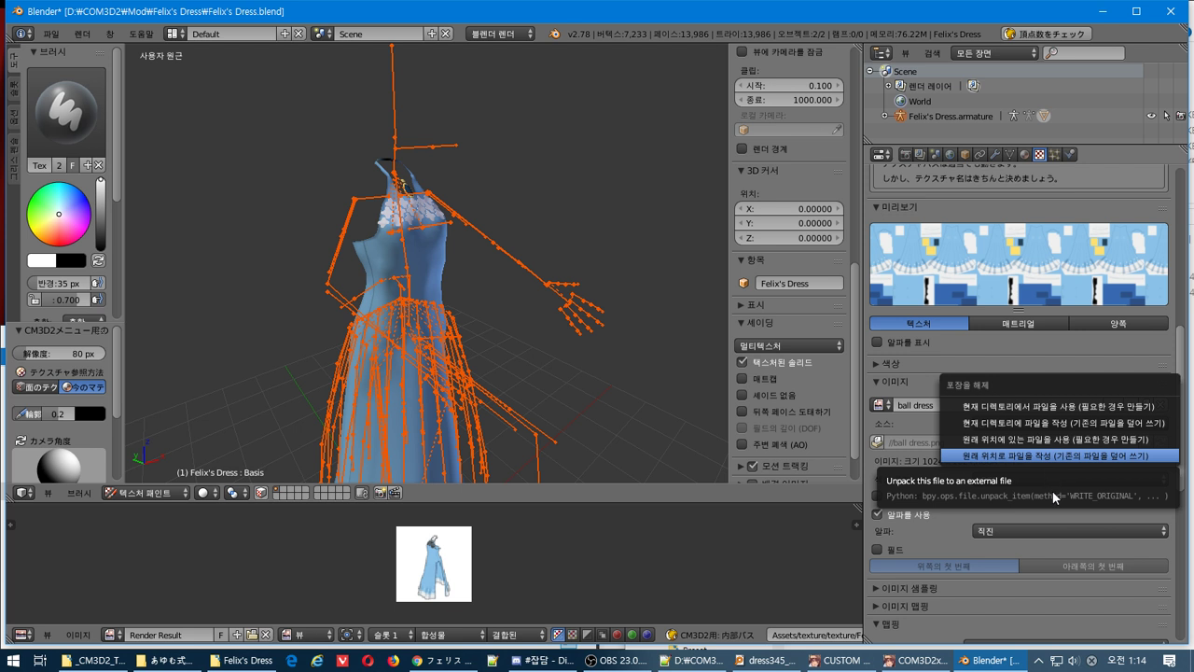
left_click(1008, 455)
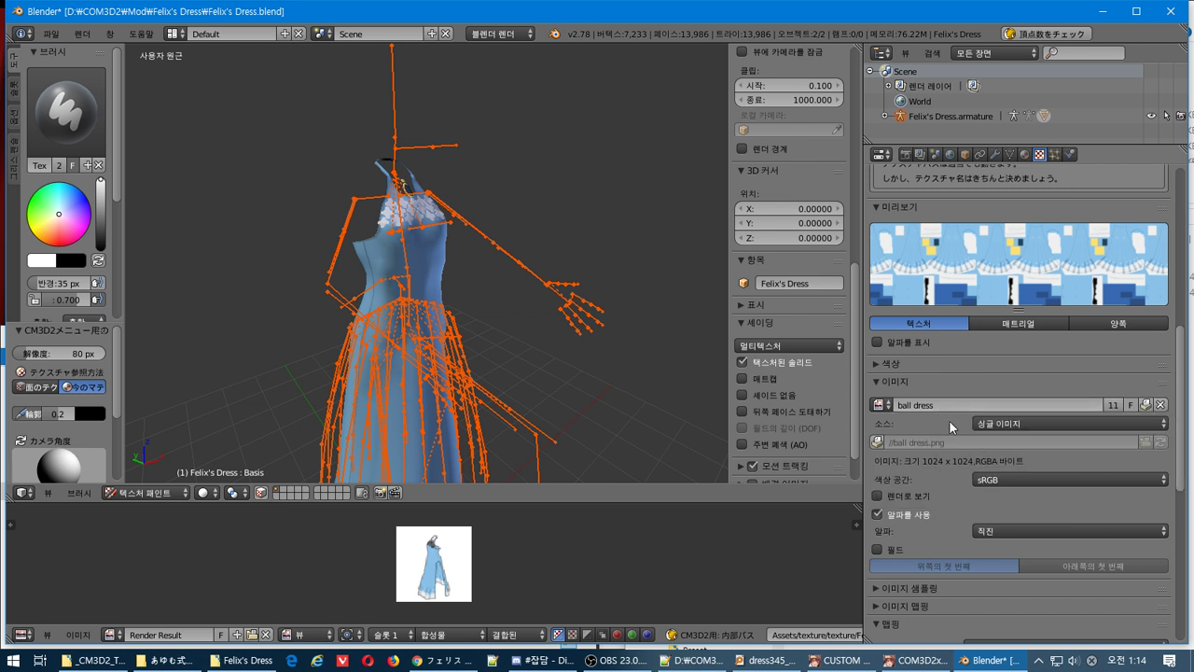
left_click(1025, 154)
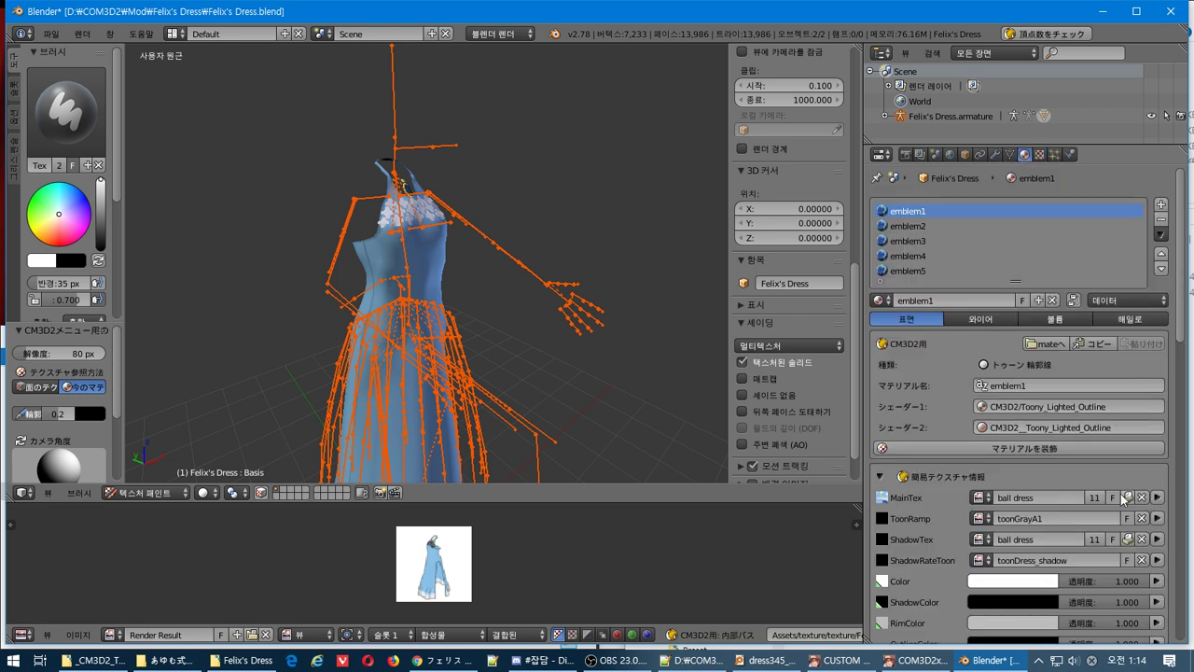
Try giving emblem1's MainTex its own separate image copy, and reassign the shared ball dress image to it.
left_click(1094, 500)
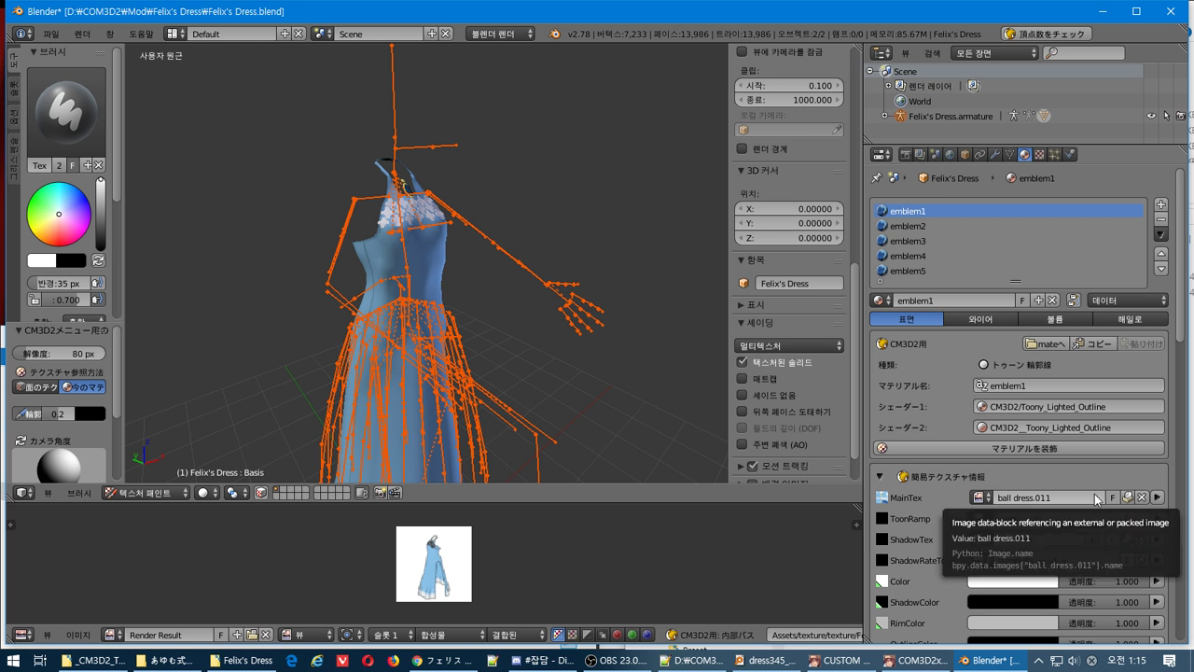
left_click(978, 497)
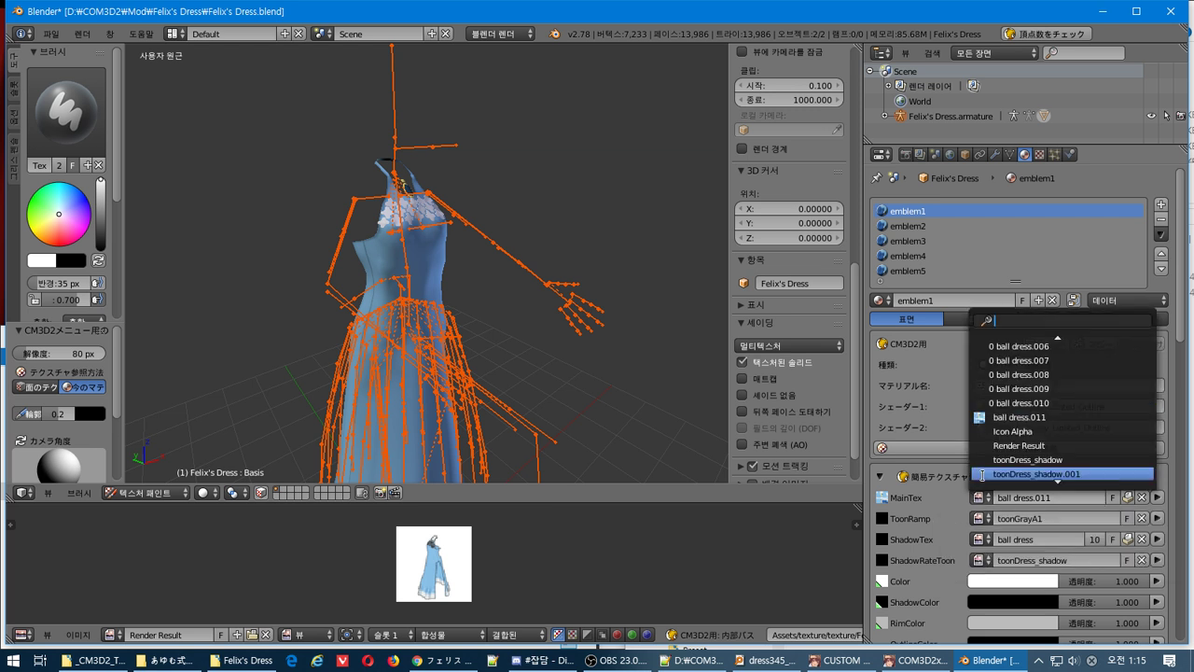
left_click(997, 417)
left_click(977, 498)
scroll(1014, 371, "up", 8)
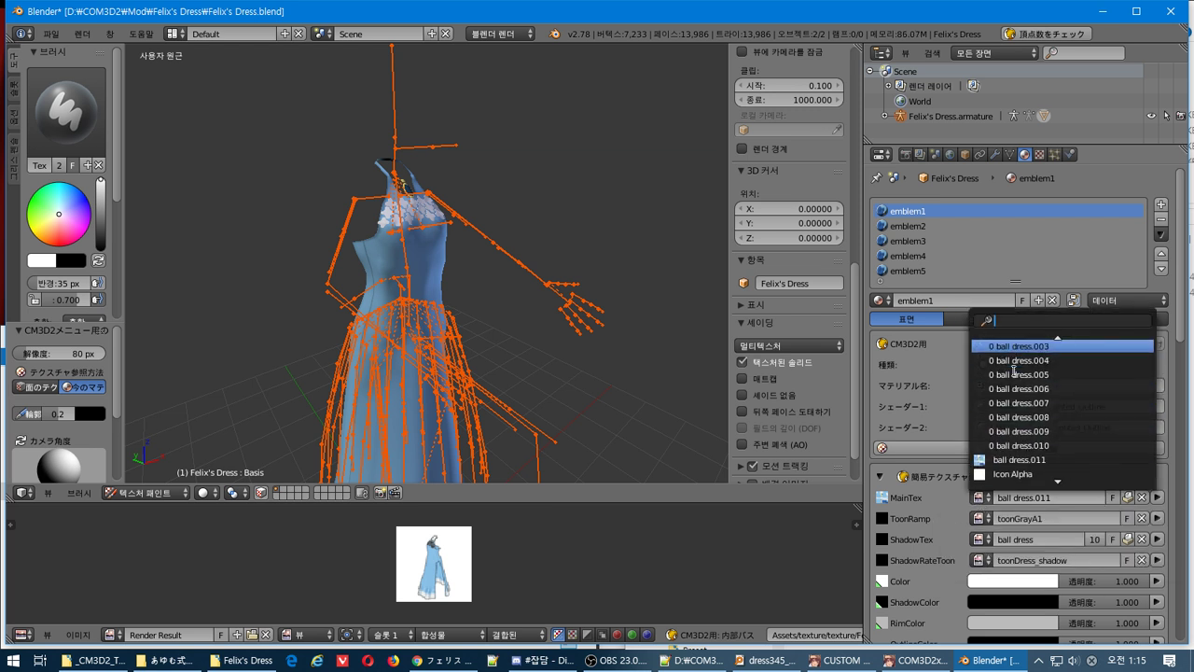
scroll(1014, 371, "up", 2)
left_click(1015, 367)
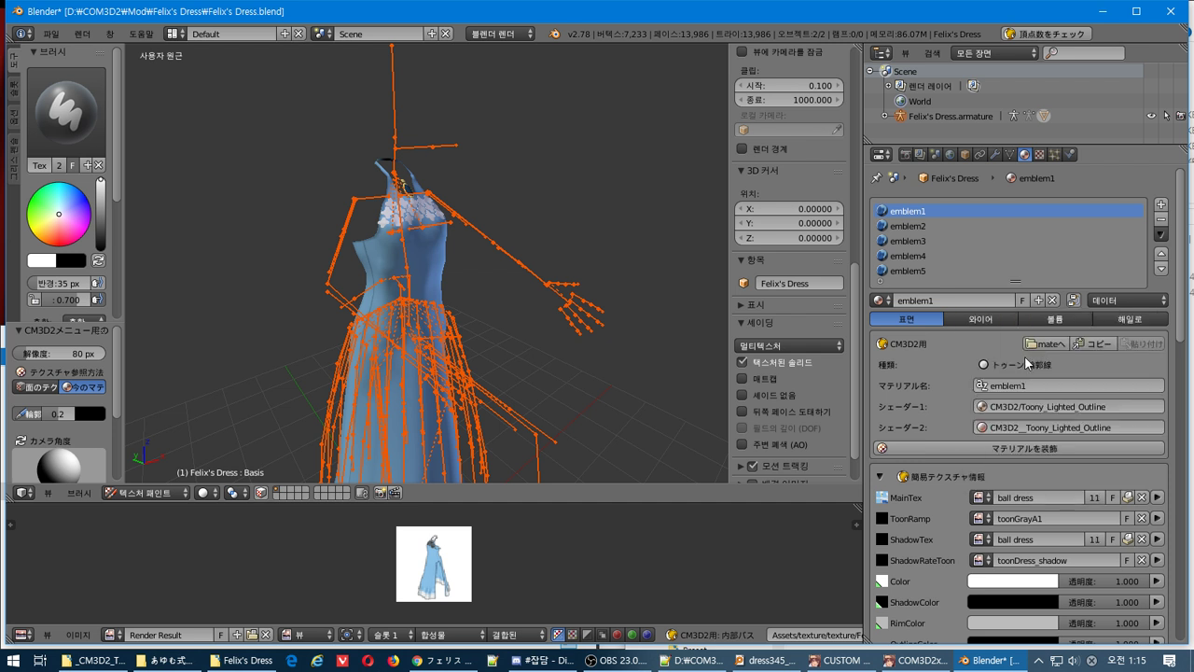
Enable the fake user for the shared ball dress image and rename it Felix's_Dress.
left_click(1117, 500)
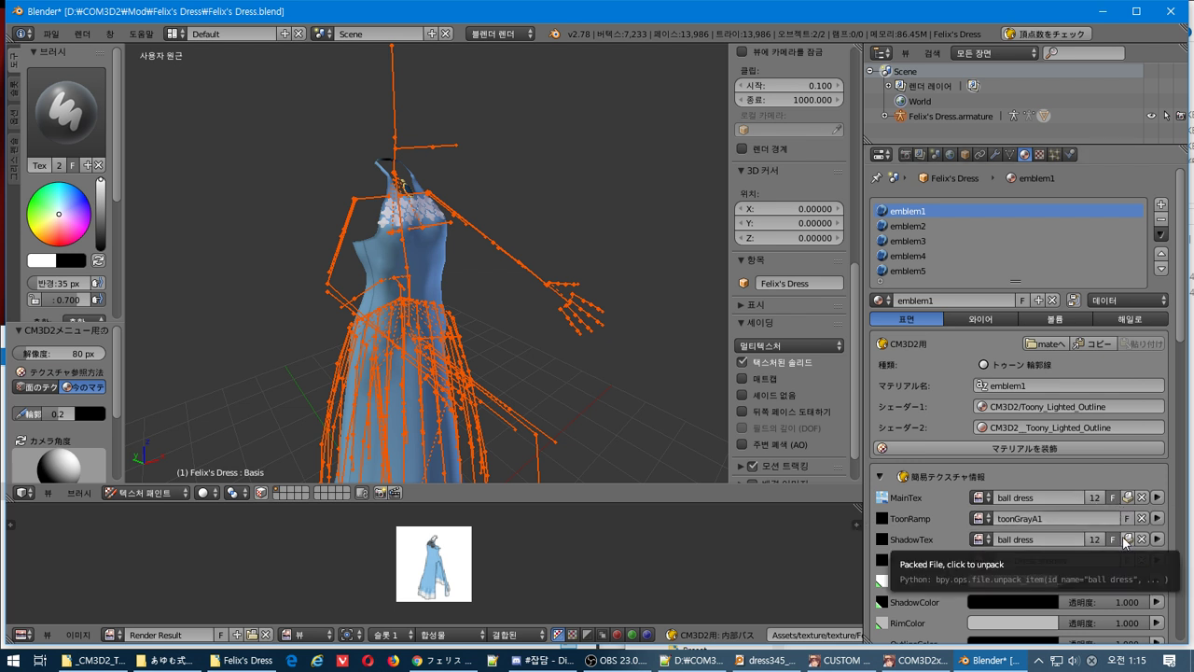
left_click(1126, 539)
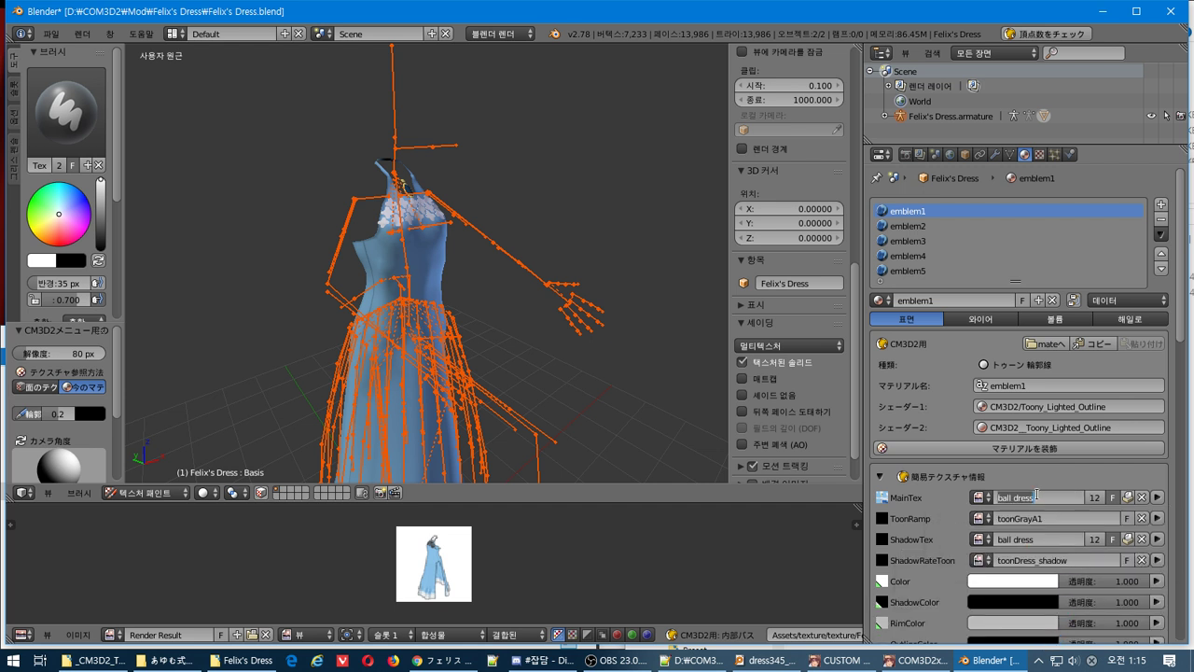
type("Felix's_Dress")
key("Return")
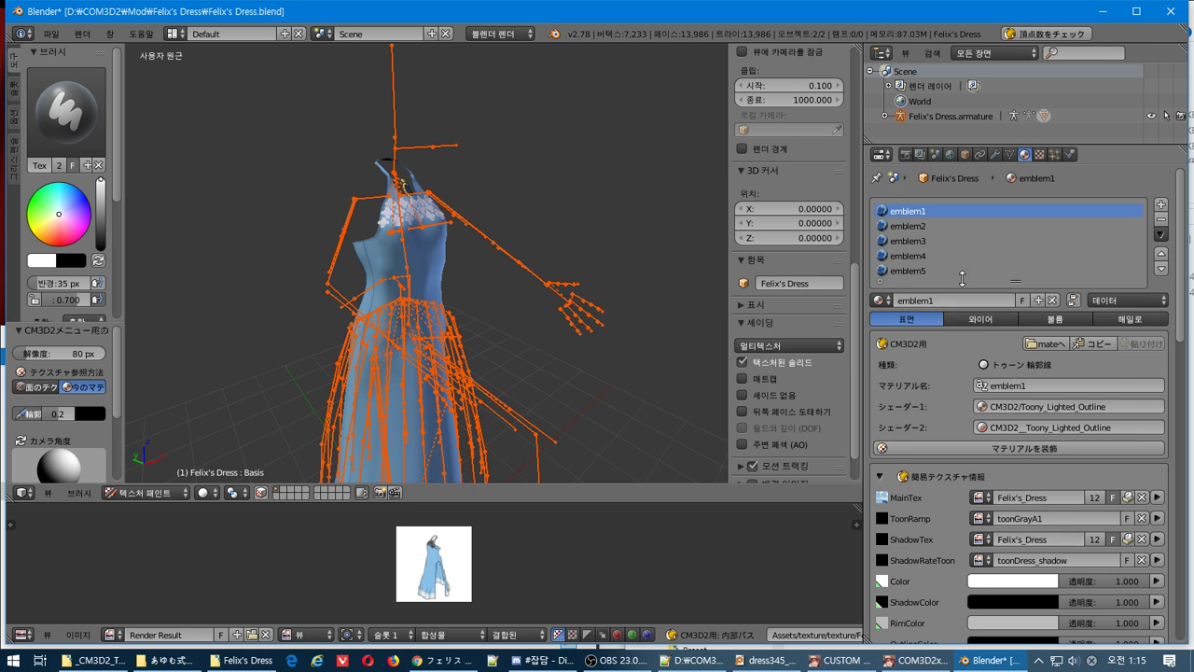
Check the MainTex and ShadowTex image names across the dress materials emblem1 to emblem5.
left_click(917, 230)
left_click(924, 241)
left_click(936, 270)
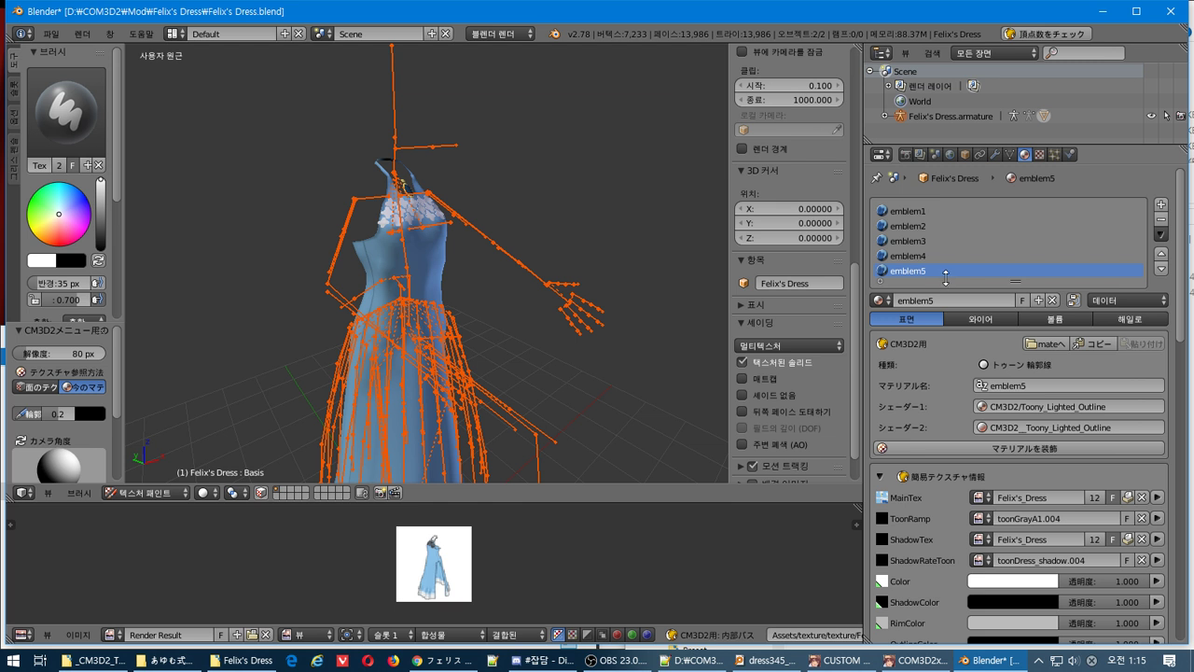
left_click(952, 256)
left_click(960, 240)
left_click(983, 213)
left_click(986, 226)
left_click(991, 237)
Save the blend file and export the dress as a CM3D2 model, overwriting Felix's_Dress.model in the Felix's Dress mod folder.
key("ctrl+s")
left_click(604, 353)
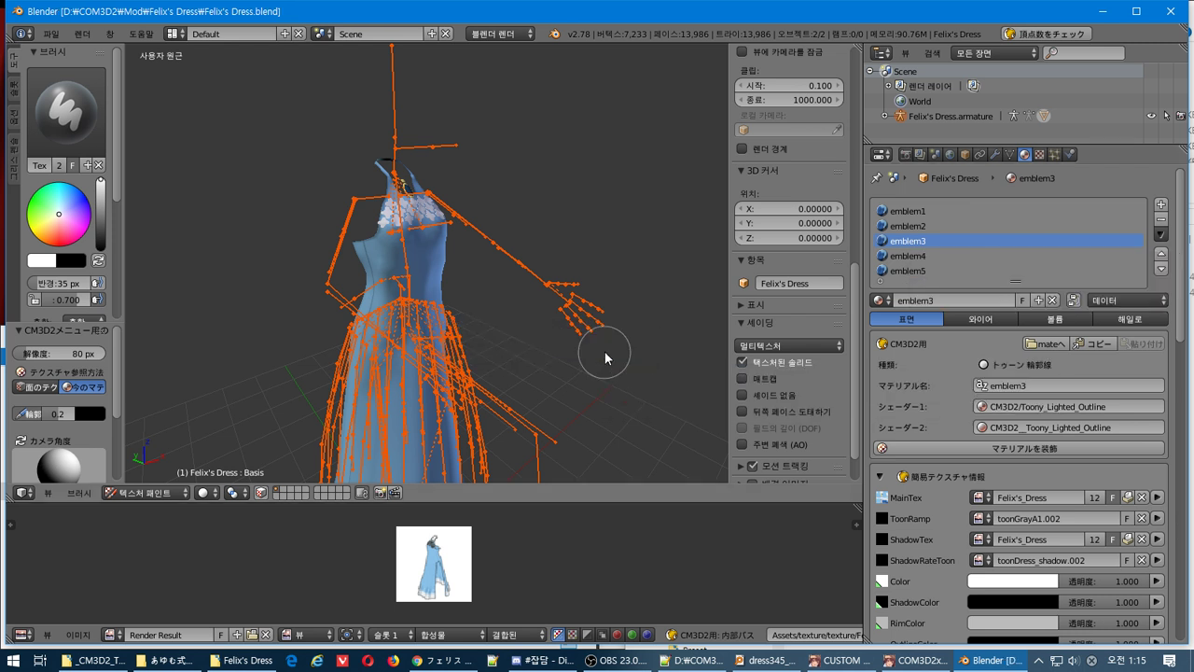
left_click(51, 33)
mouse_move(136, 319)
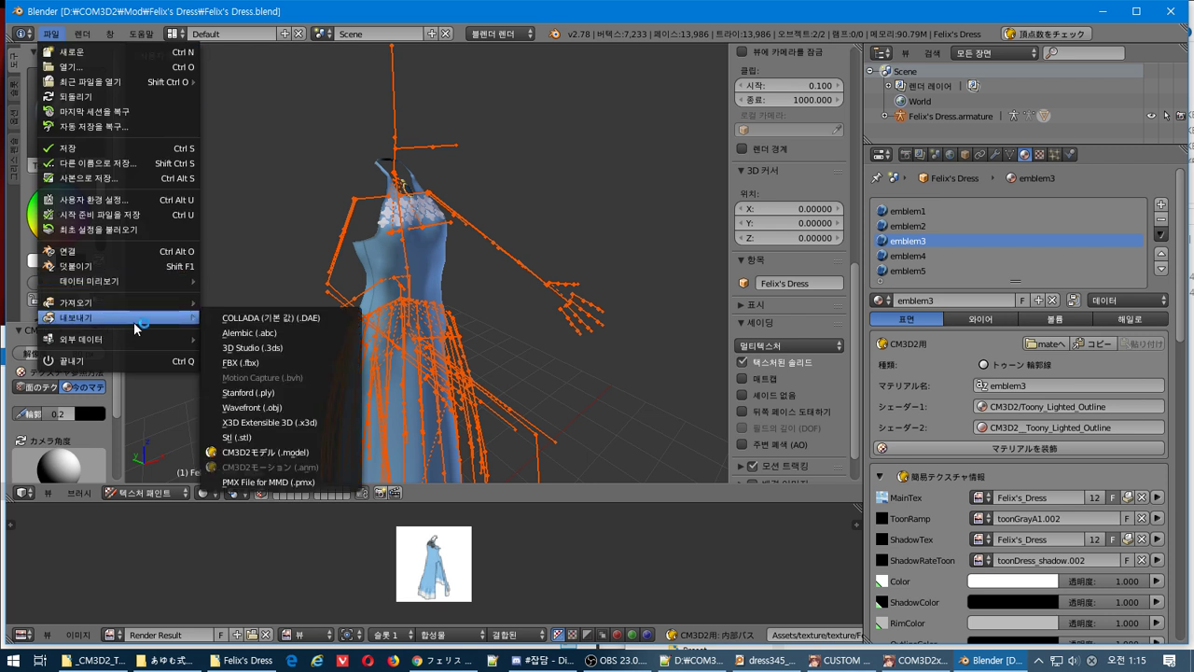
left_click(266, 451)
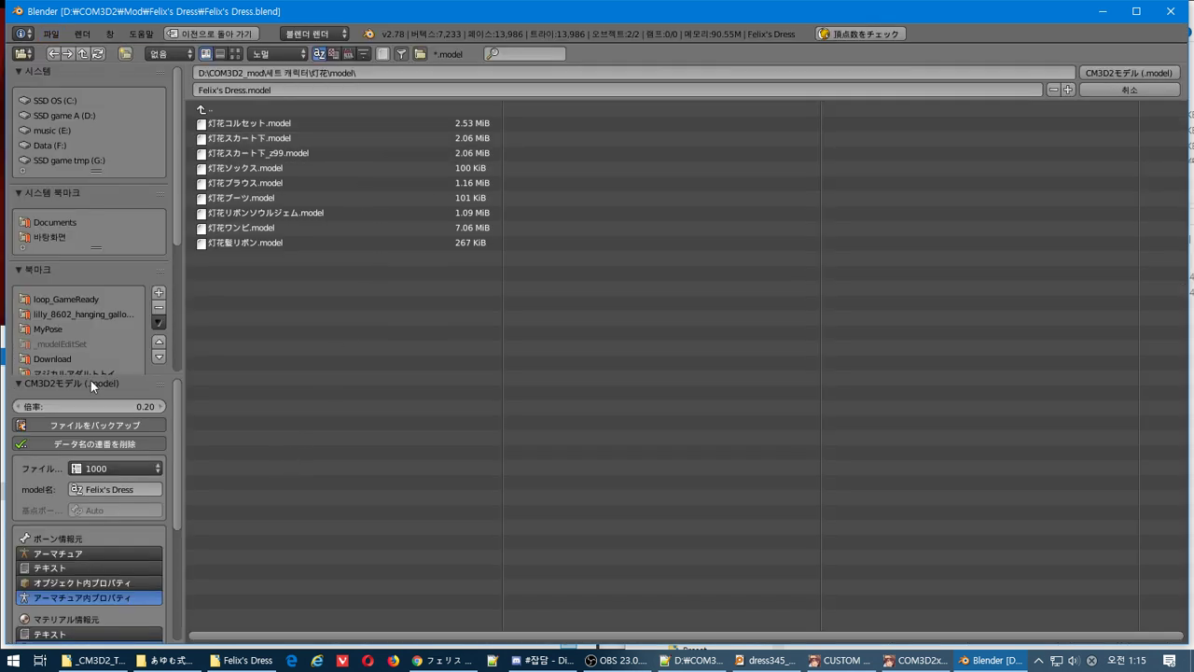
scroll(84, 298, "down", 4)
left_click(83, 259)
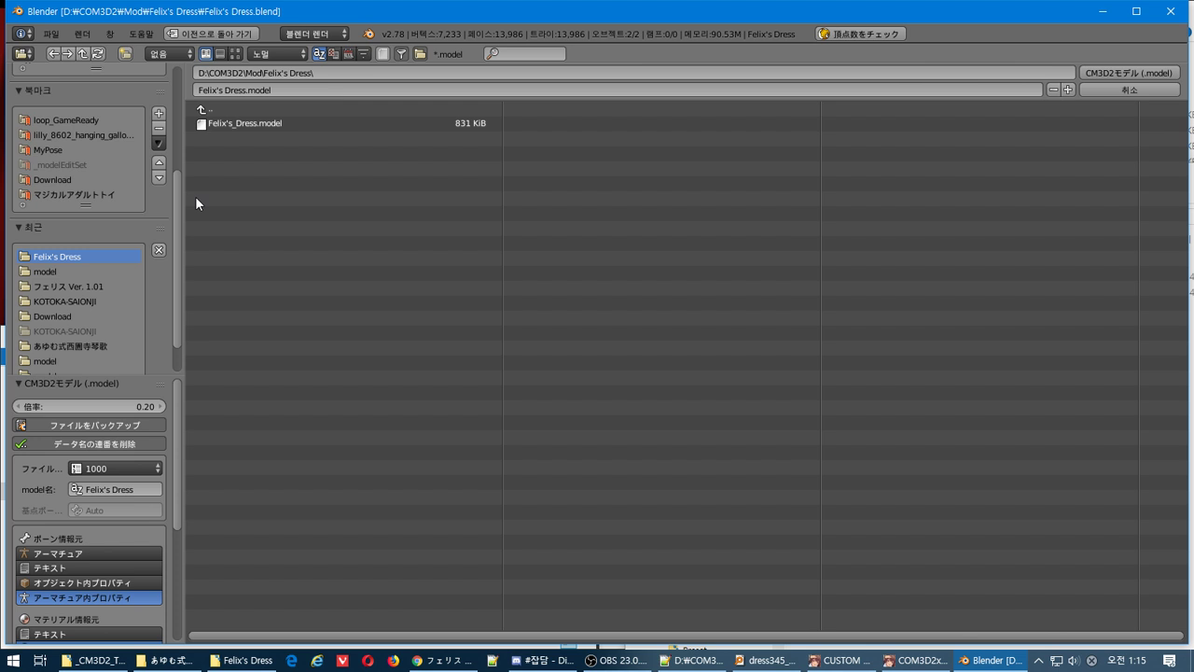
left_click(236, 122)
left_click(1161, 72)
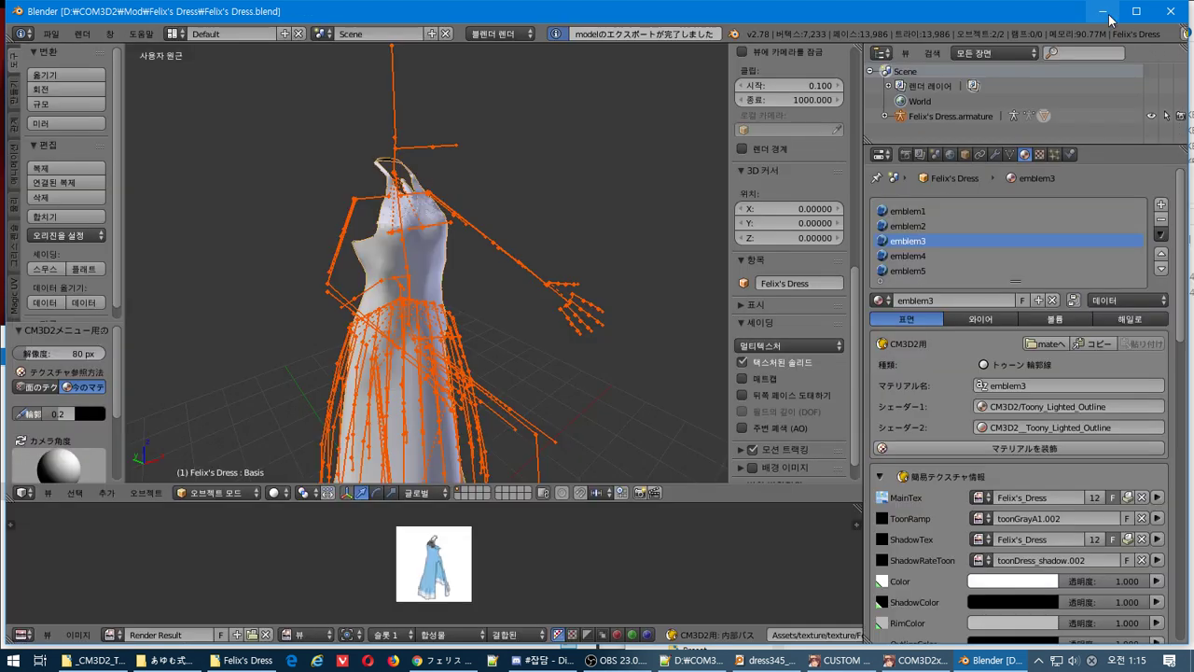
left_click(1105, 12)
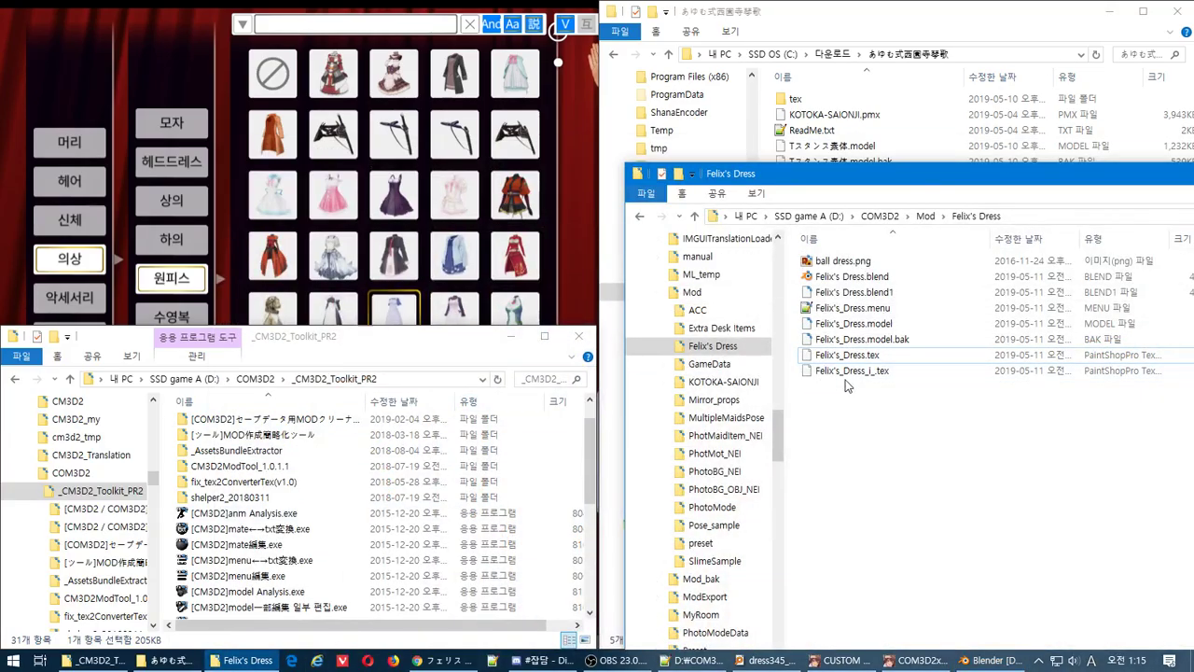
Open Felix's_Dress.model in the [CM3D2] partial model editor to inspect its materials, and close the editor.
left_click_drag(852, 326, 425, 611)
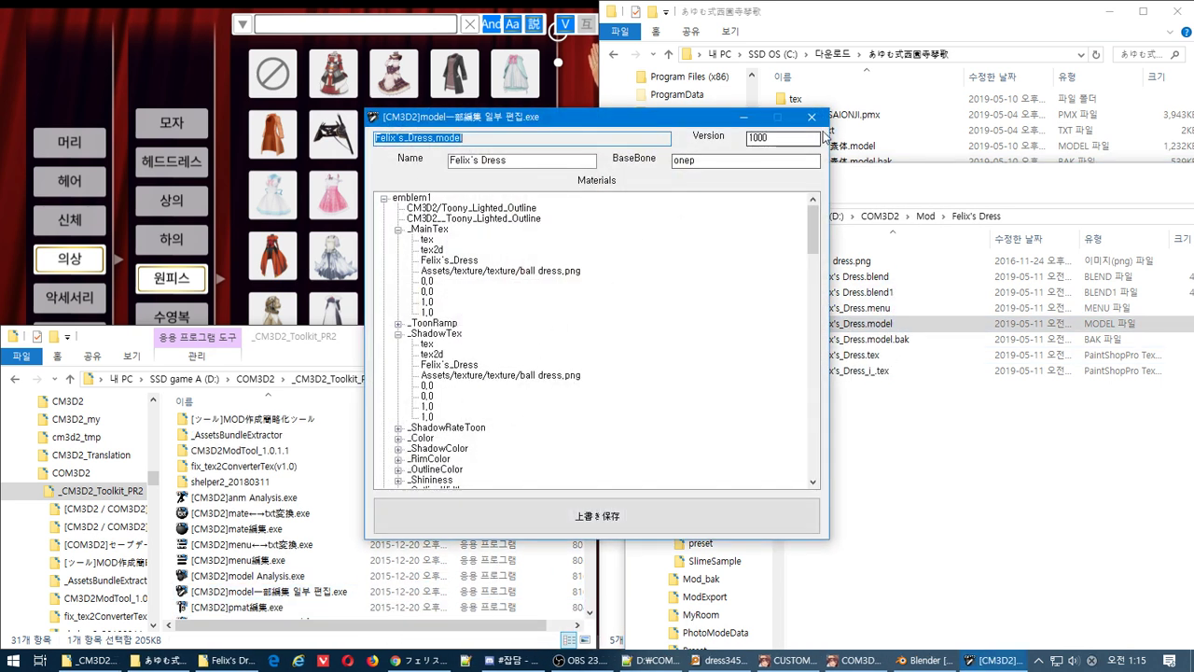
left_click(811, 119)
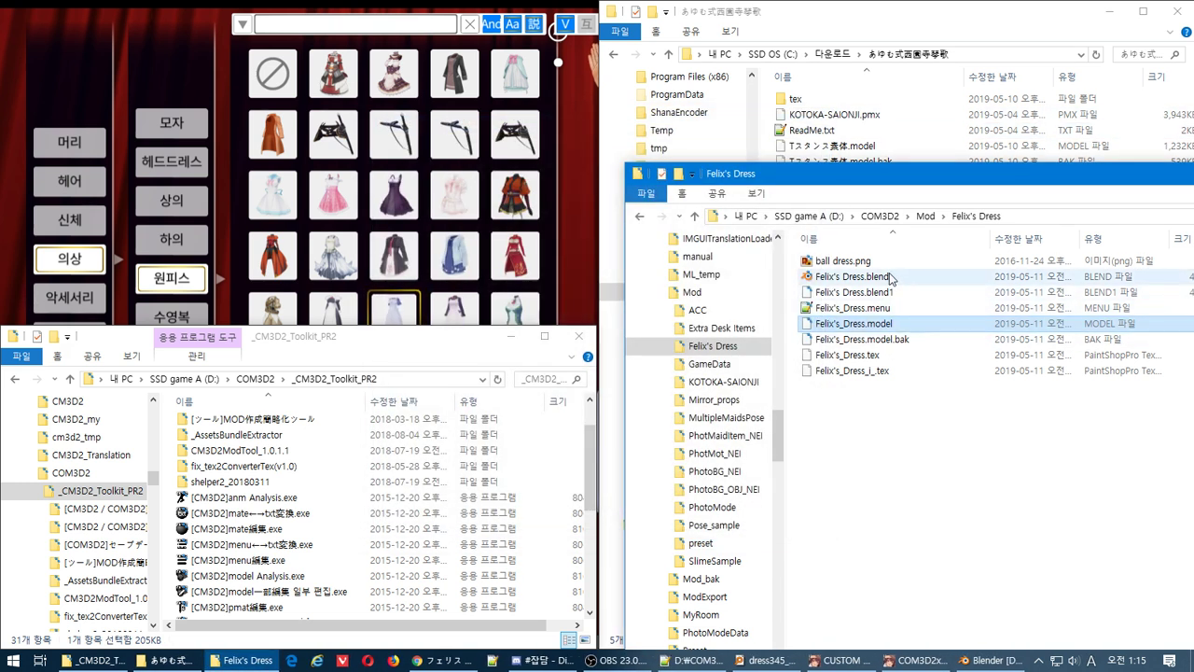
left_click(886, 354)
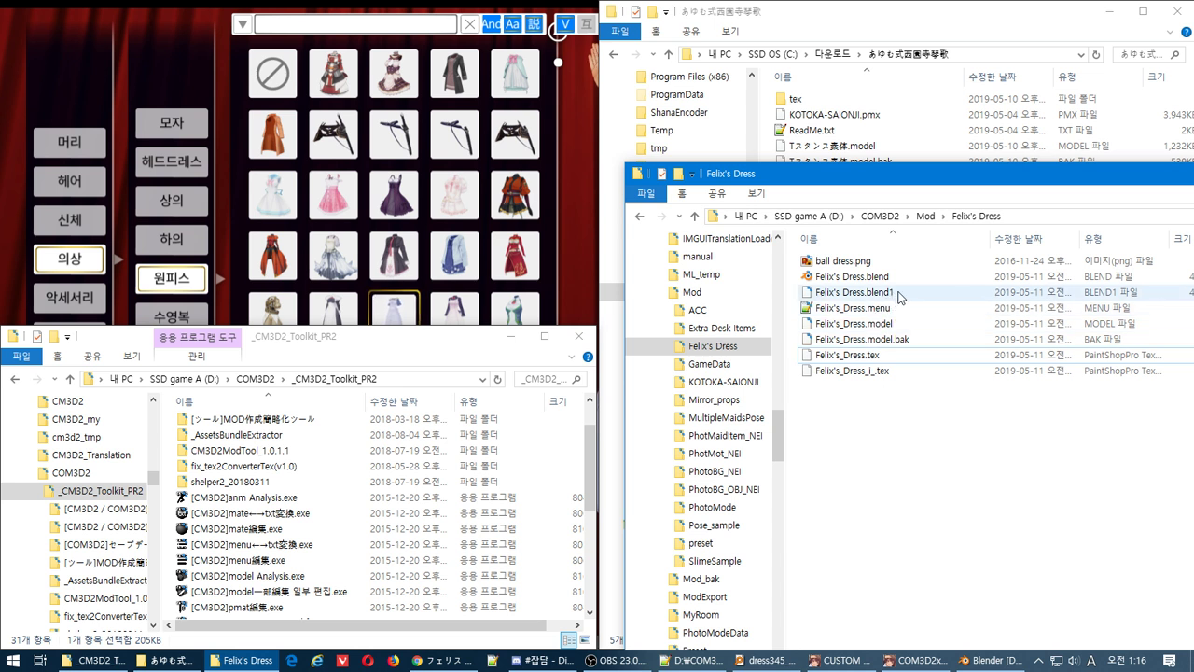
left_click(947, 394)
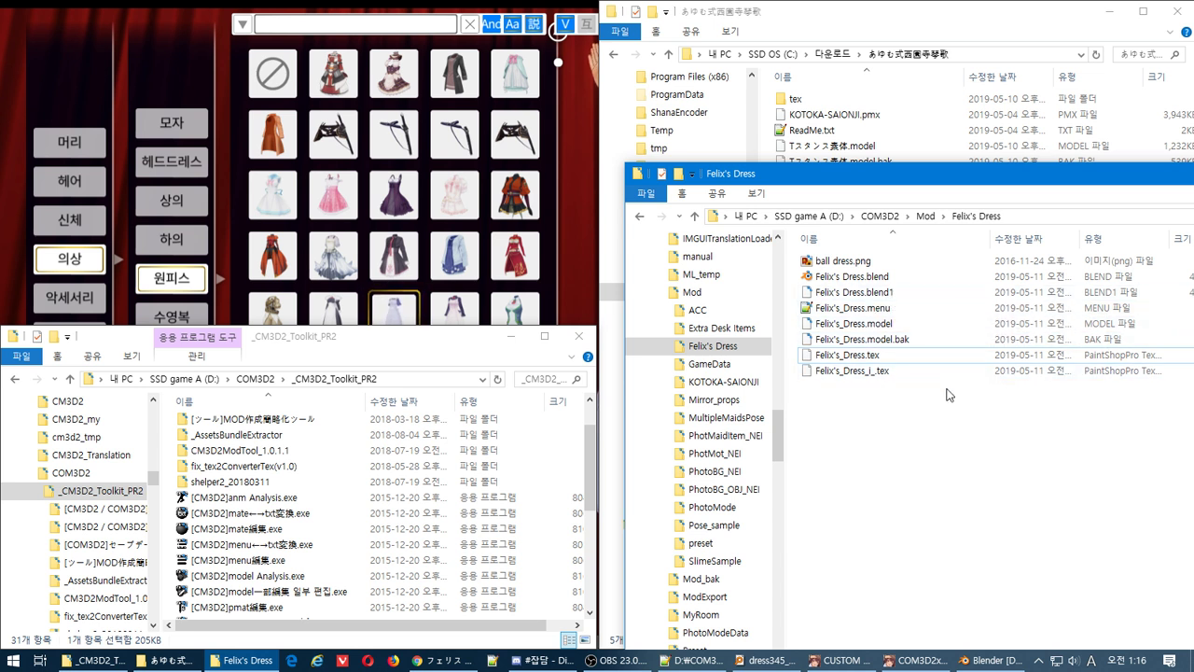
Quit the running CUSTOM ORDER MAID 3D 2 game and relaunch it with COM3D2x64.
left_click(848, 661)
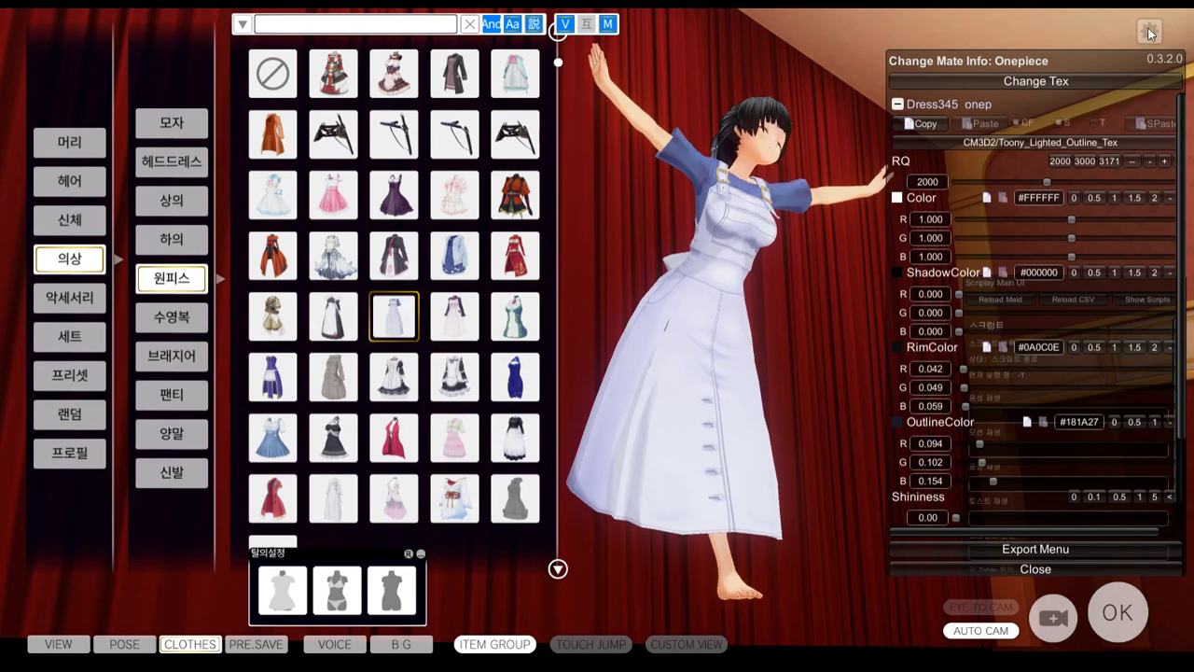
left_click(977, 34)
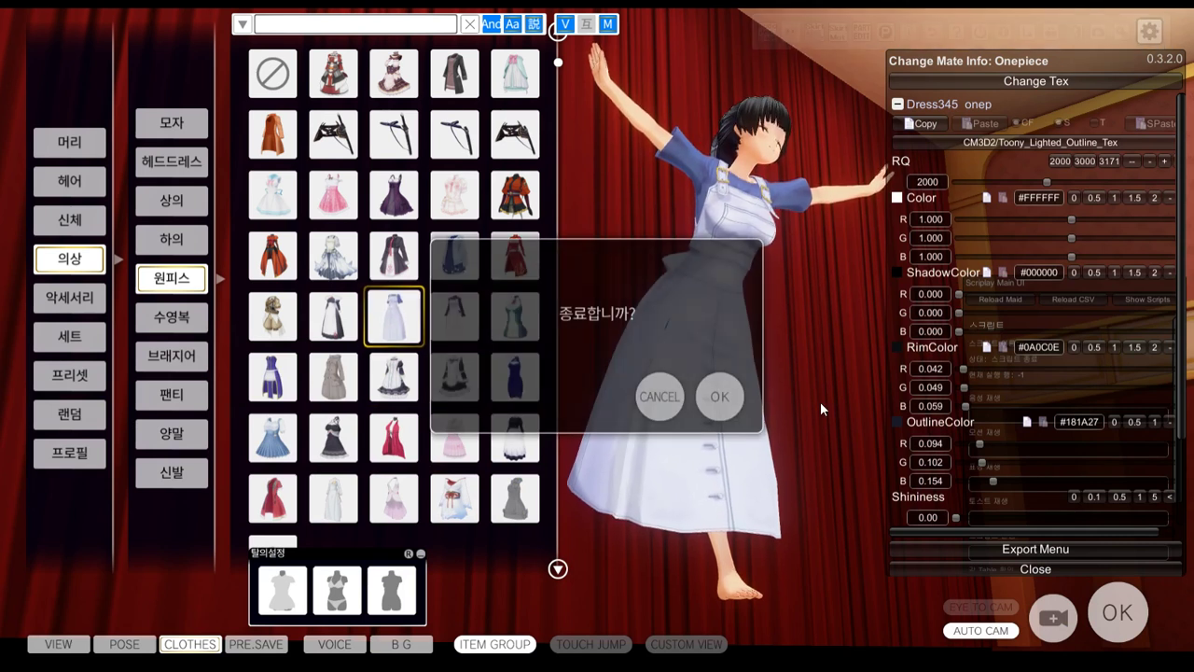
left_click(720, 397)
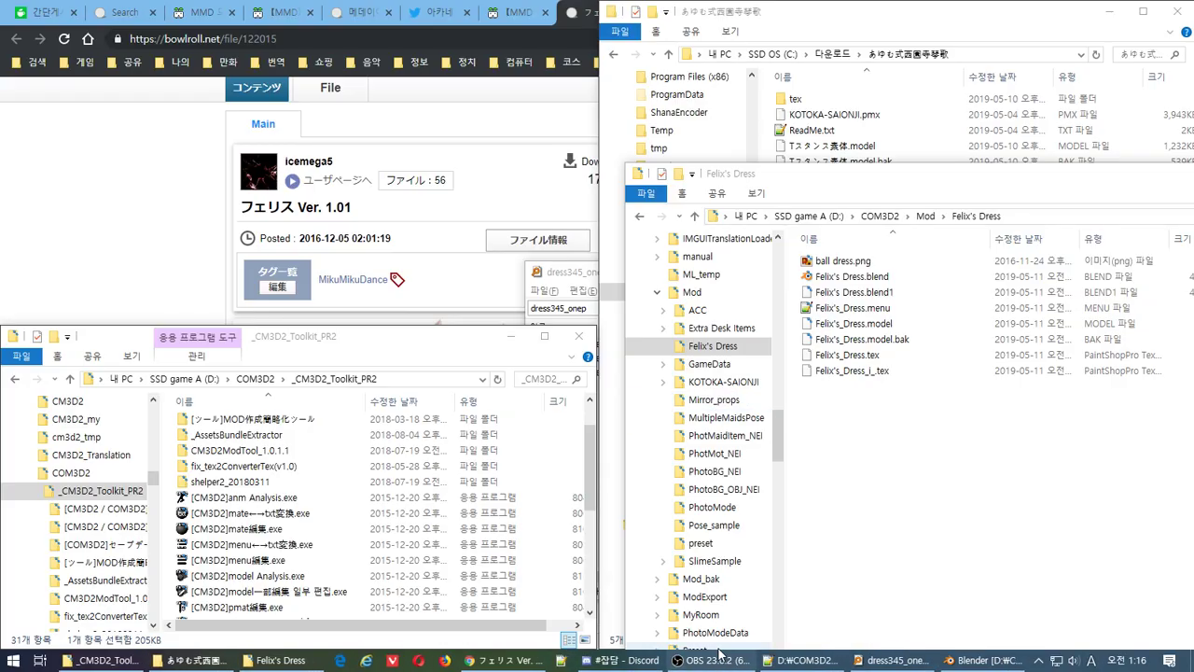
left_click(693, 667)
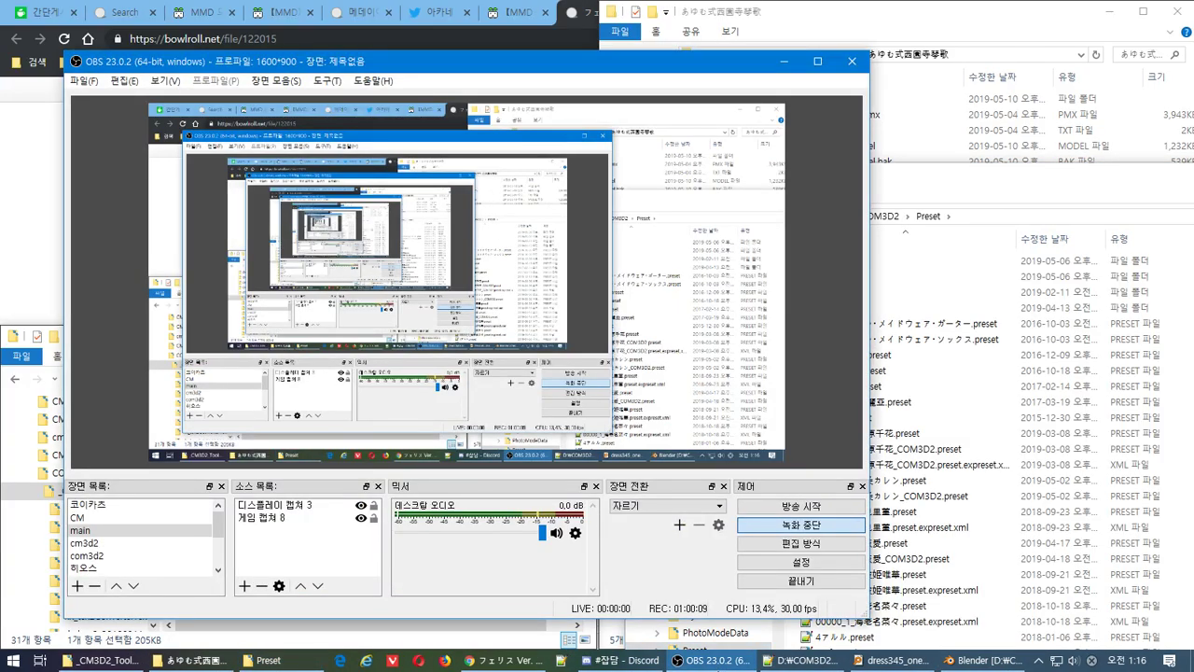
key("super")
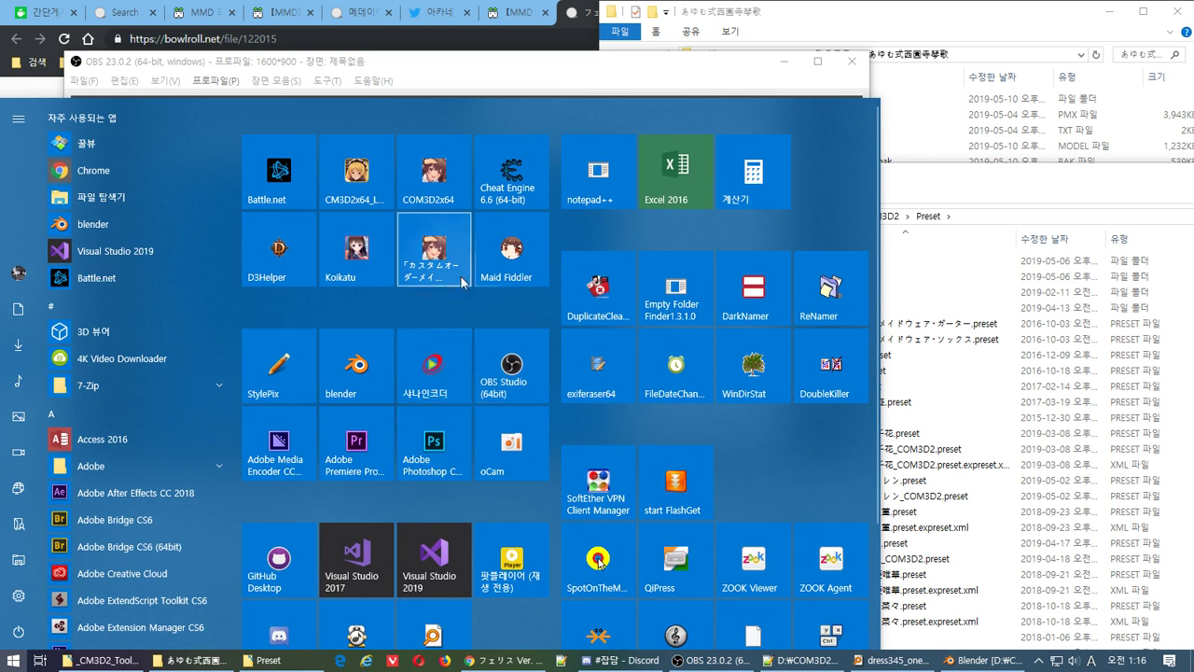
left_click(444, 164)
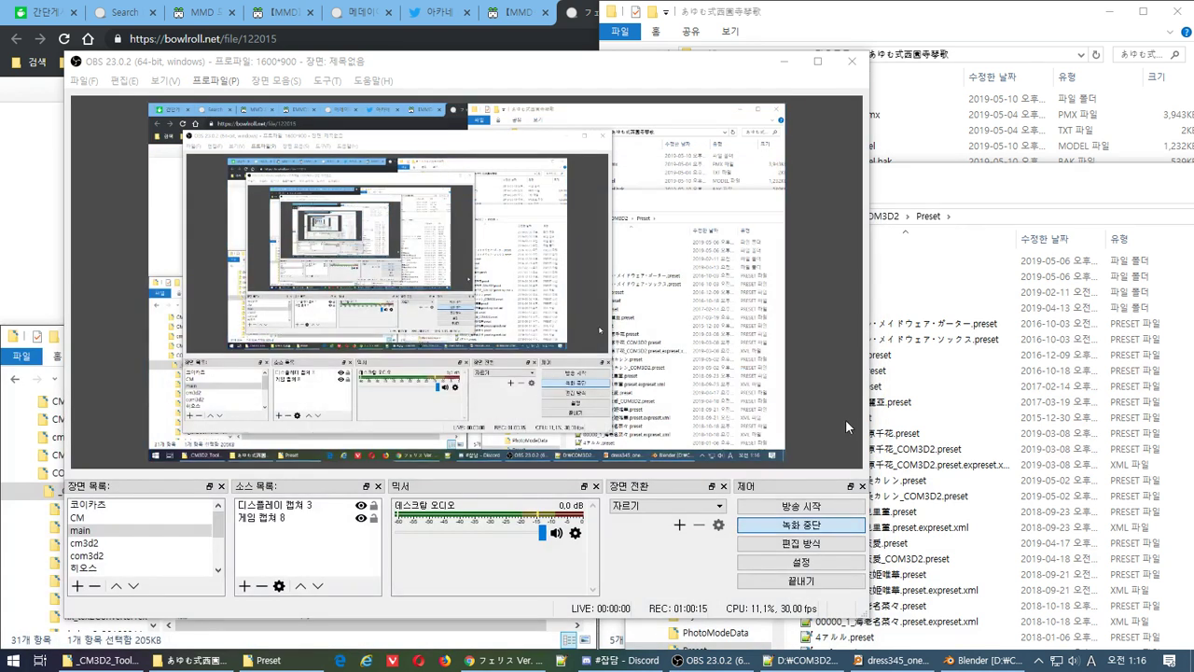
left_click(963, 453)
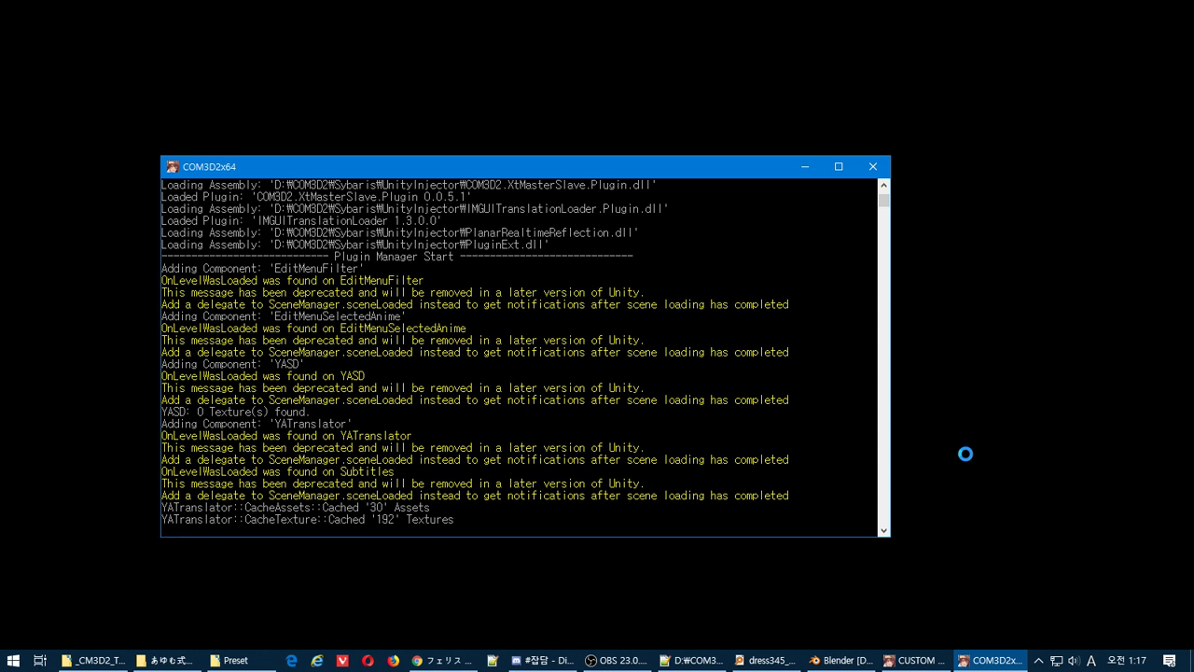
Switch to Chrome and open YouTube in a new browser tab.
left_click(442, 661)
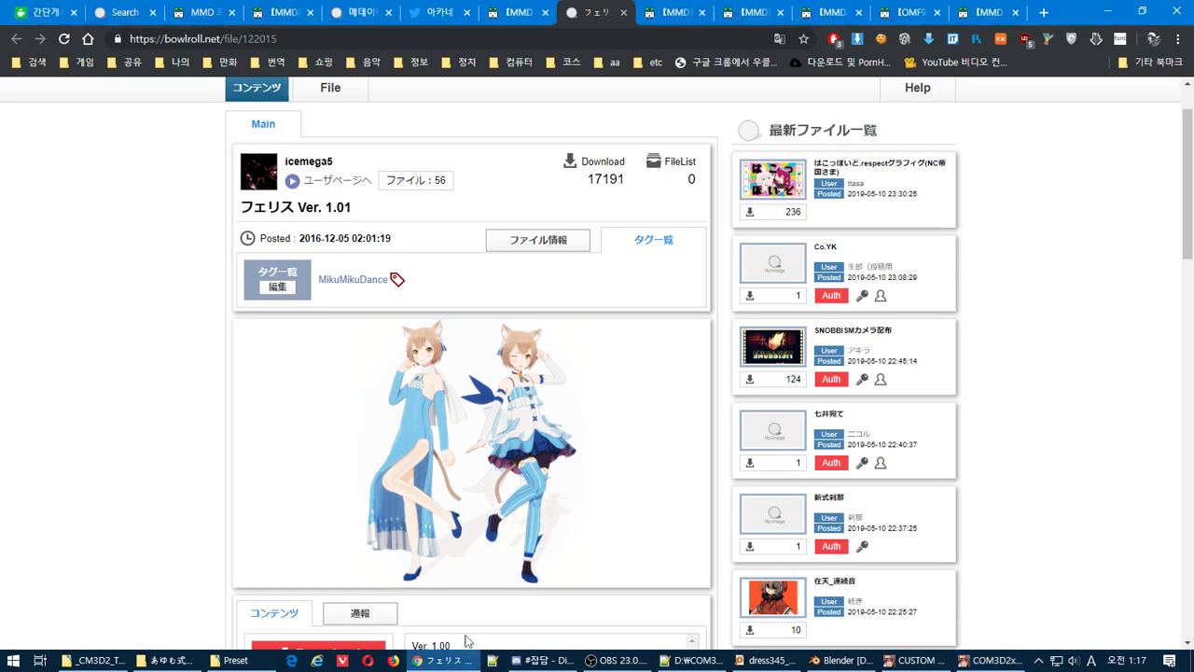
left_click(1044, 12)
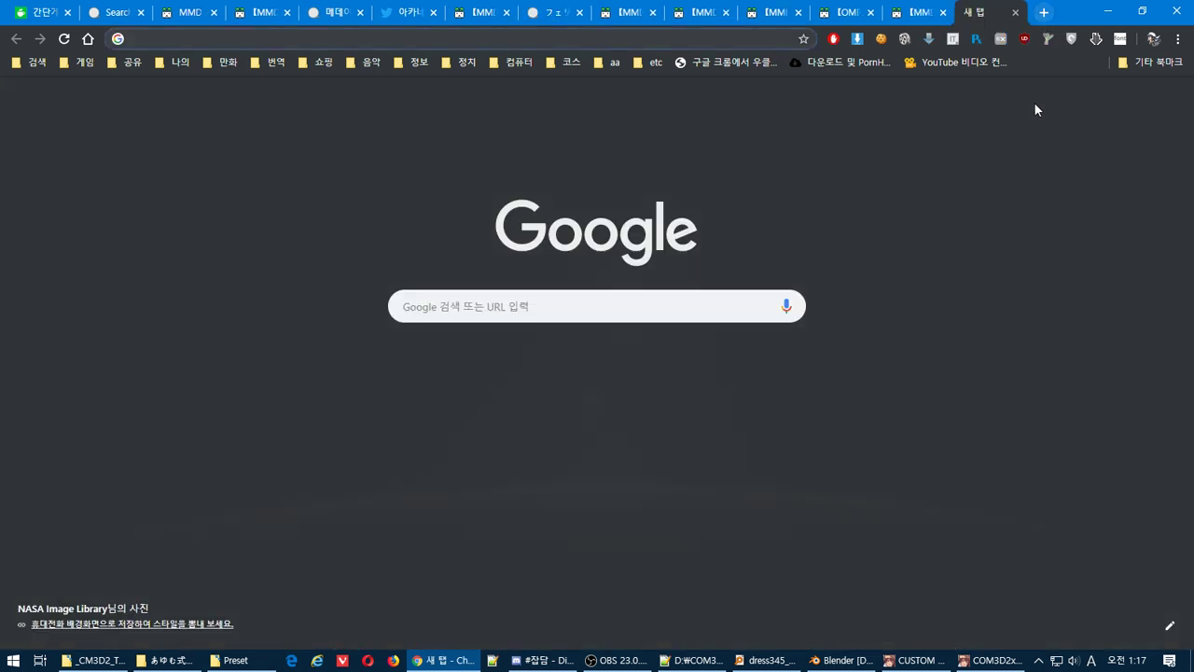
left_click(1132, 99)
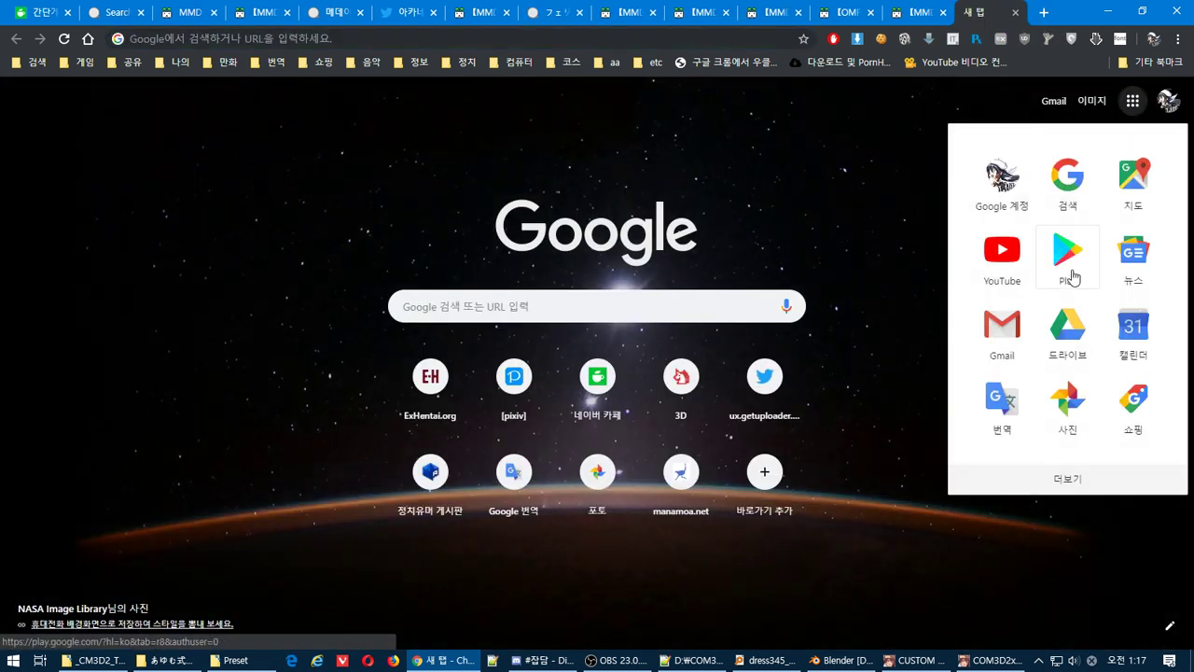
left_click(1005, 252)
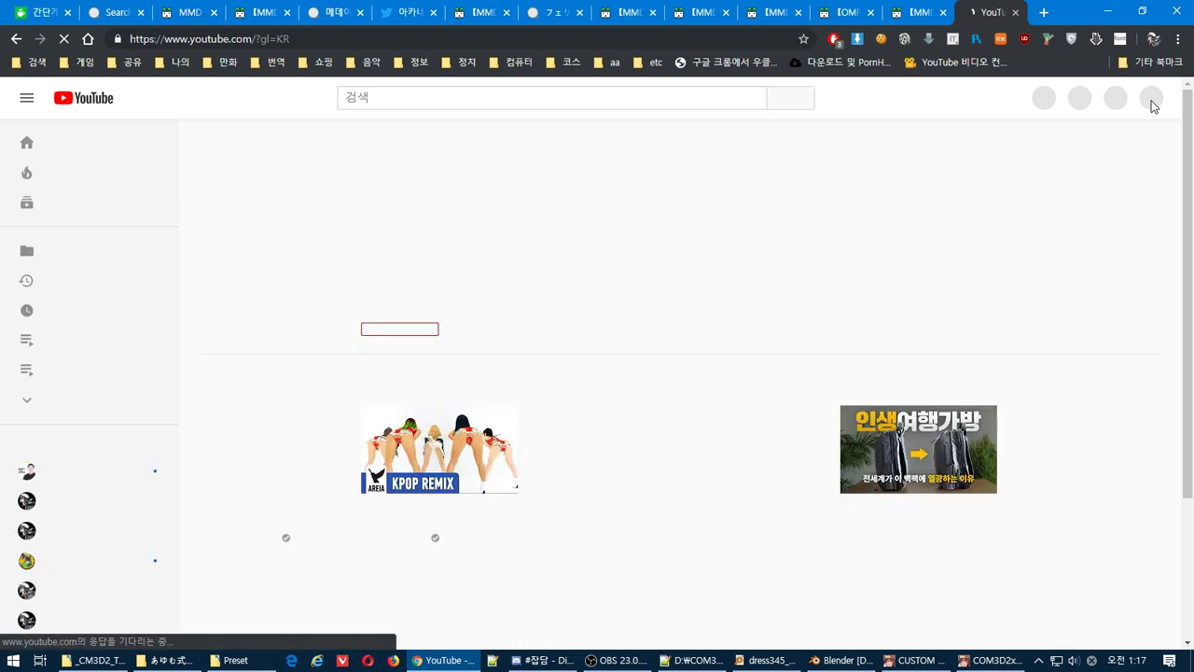
Go to YouTube's video upload page.
left_click(1150, 102)
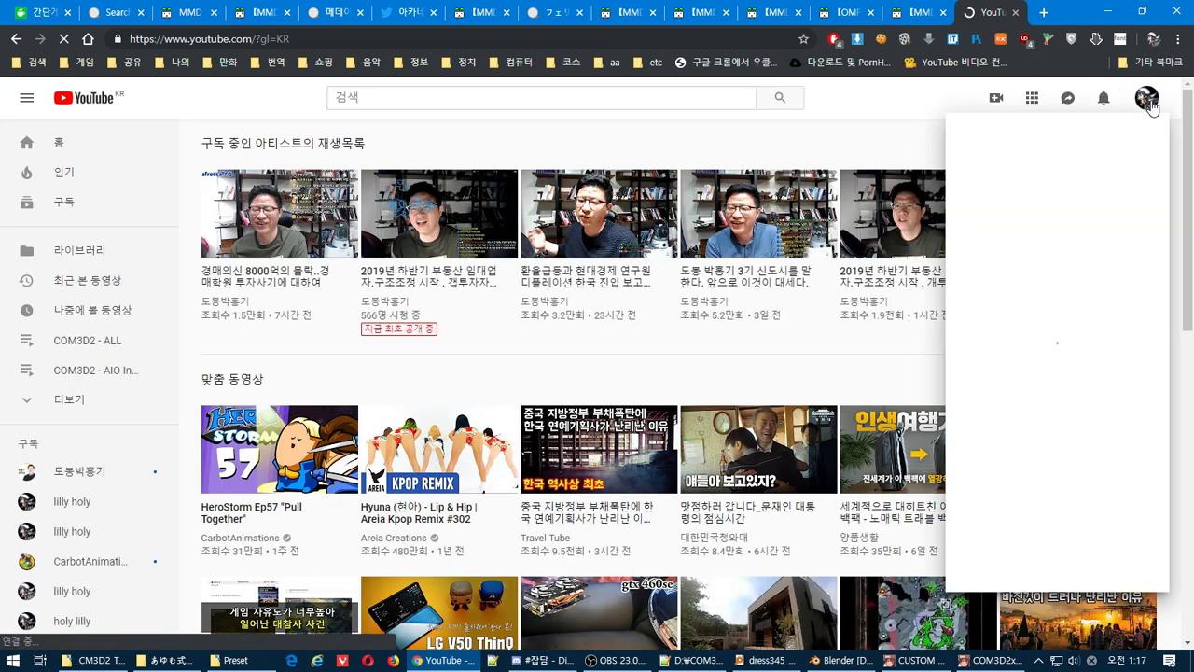
left_click(1147, 99)
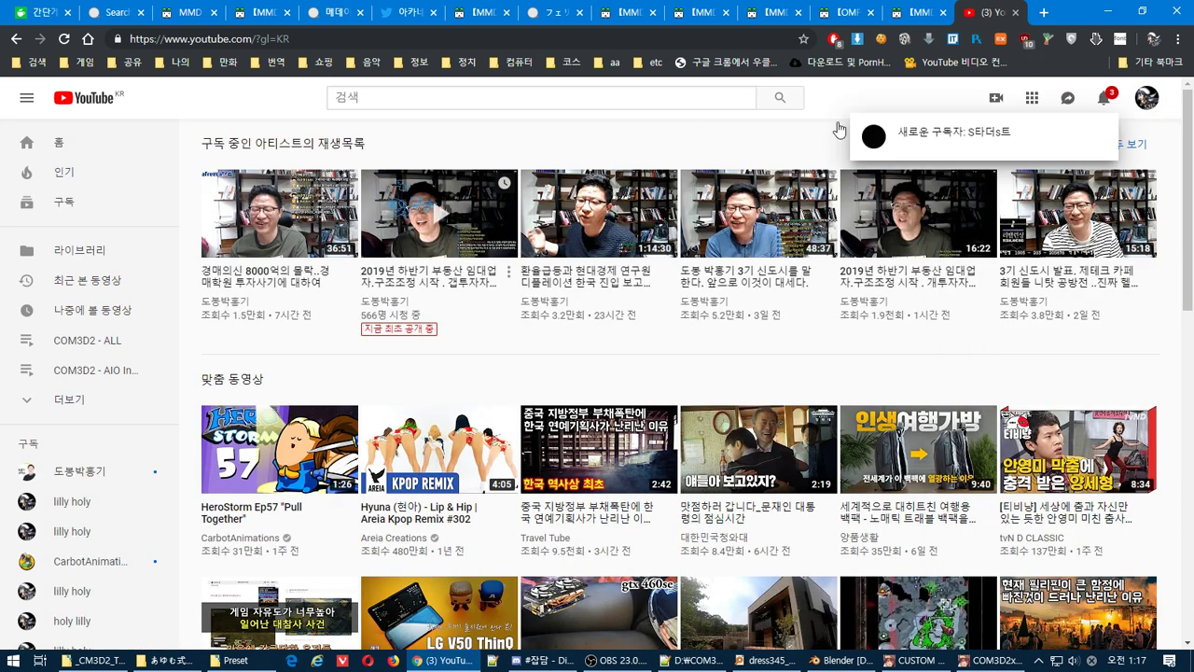
left_click(998, 99)
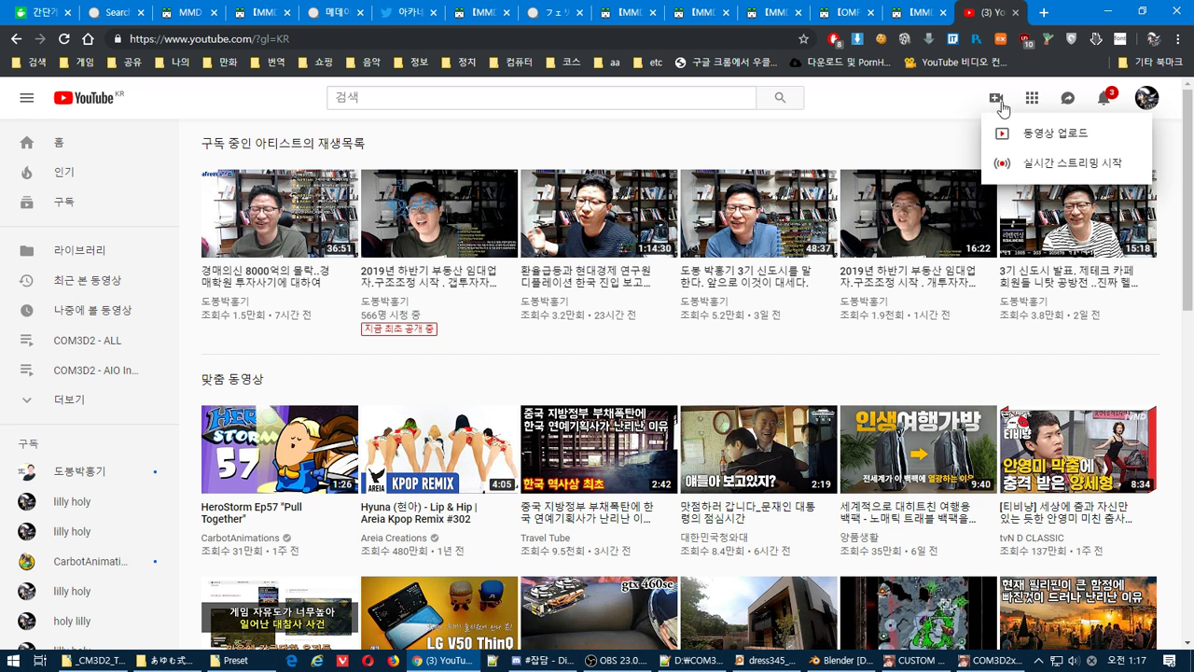
left_click(1001, 104)
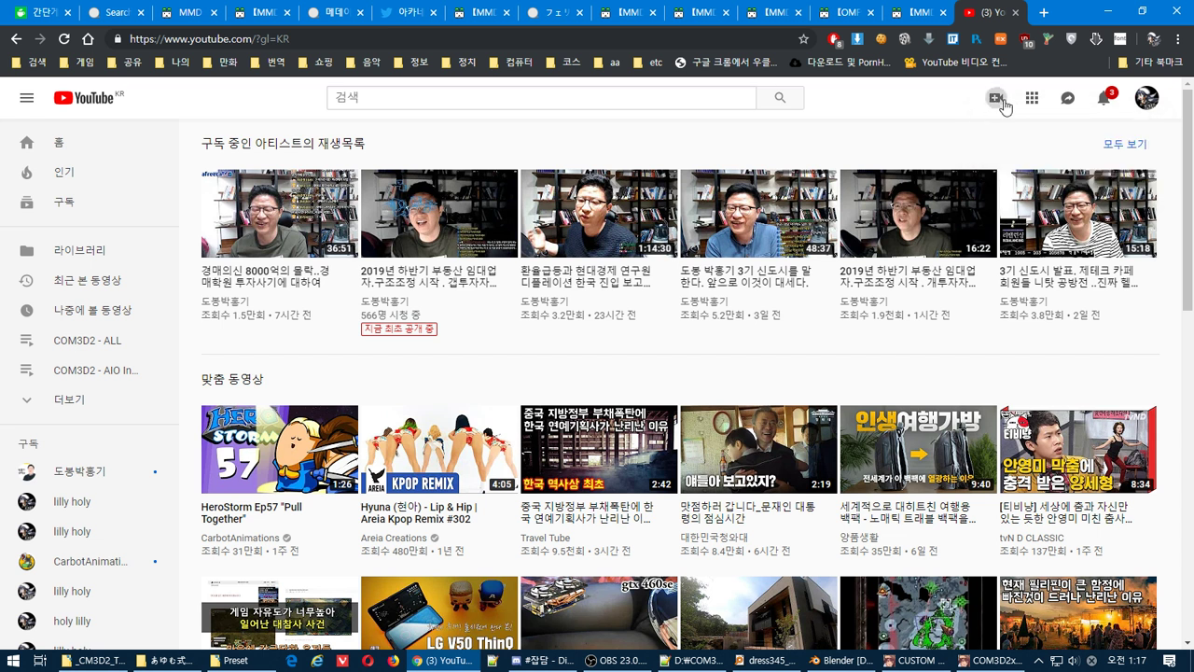
left_click(1003, 105)
left_click(1026, 133)
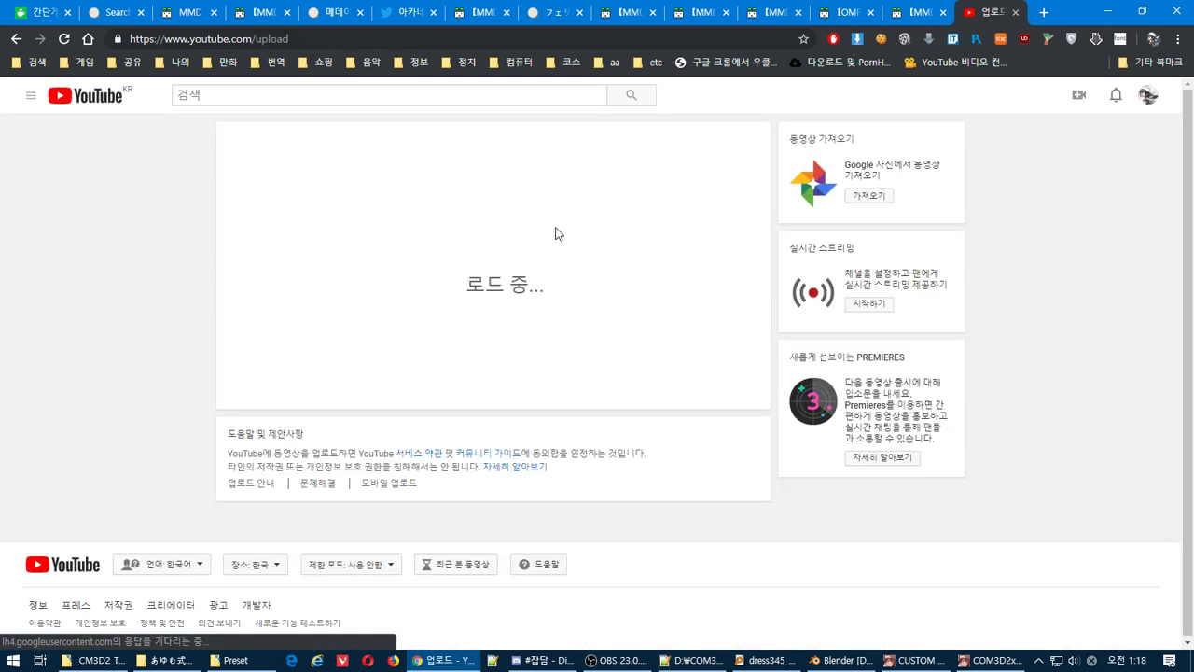
Start choosing a file to upload and browse to the 동영상 videos folder.
left_click(494, 268)
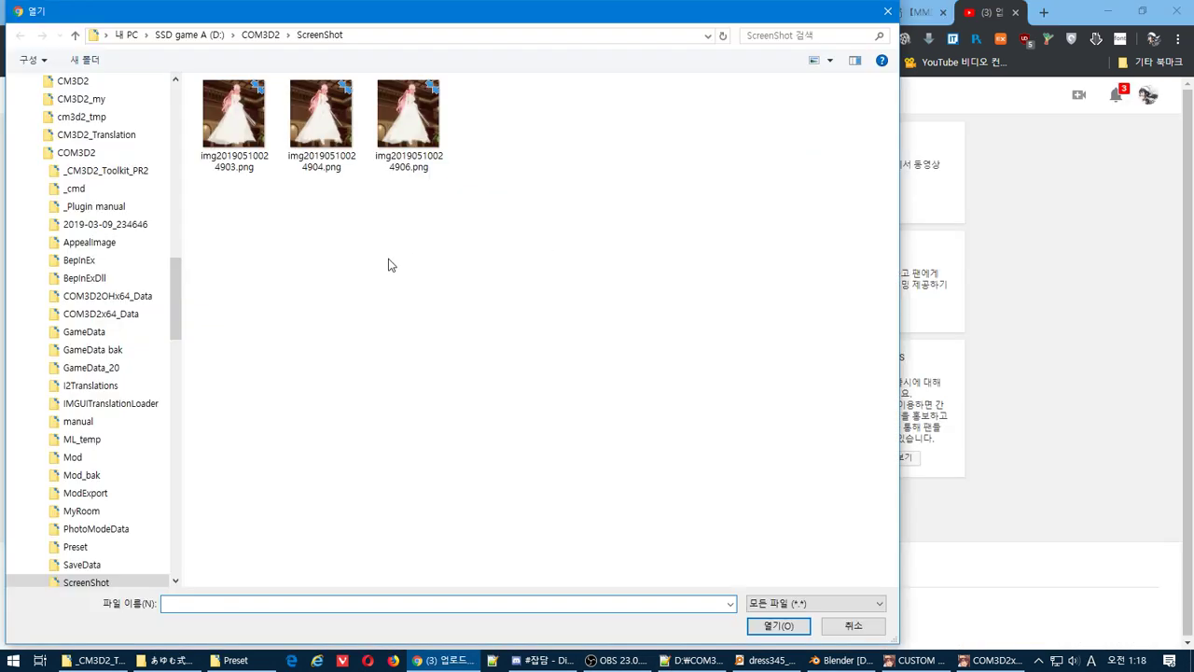
left_click_drag(175, 325, 174, 149)
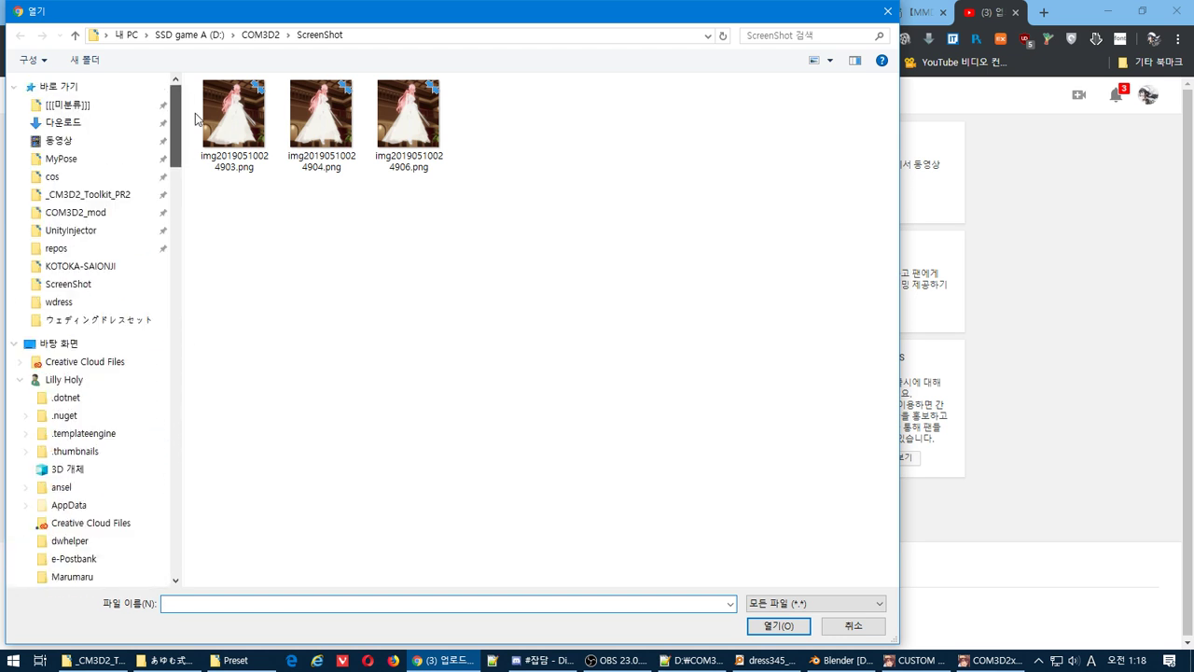
left_click(101, 142)
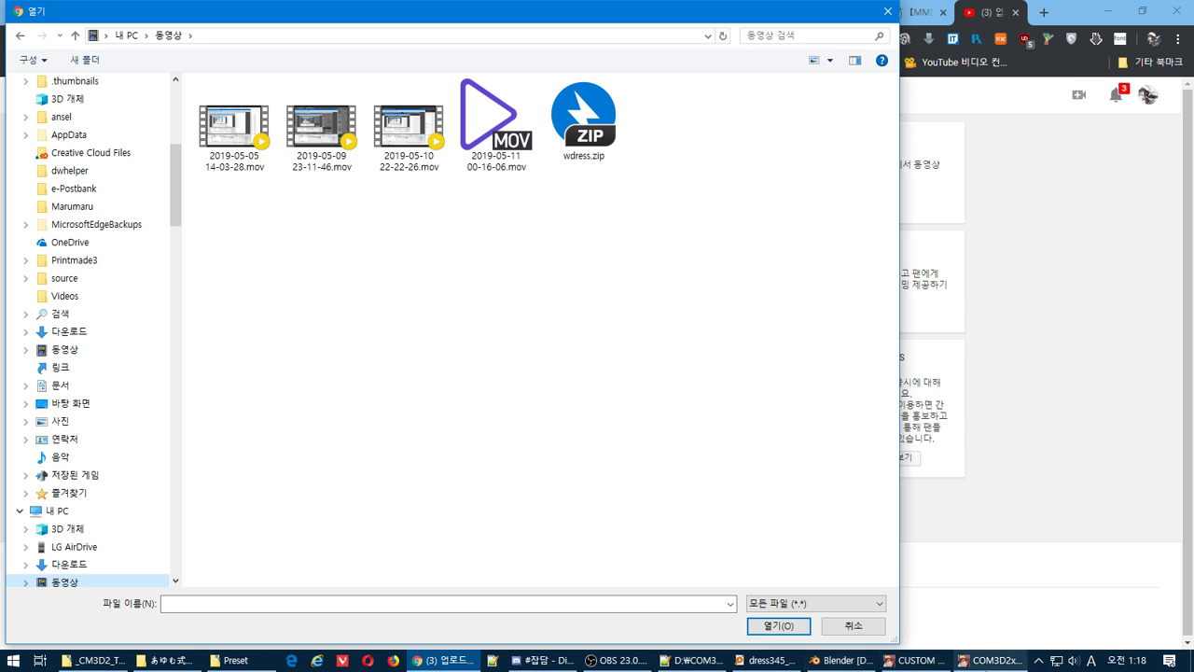
mouse_move(991, 660)
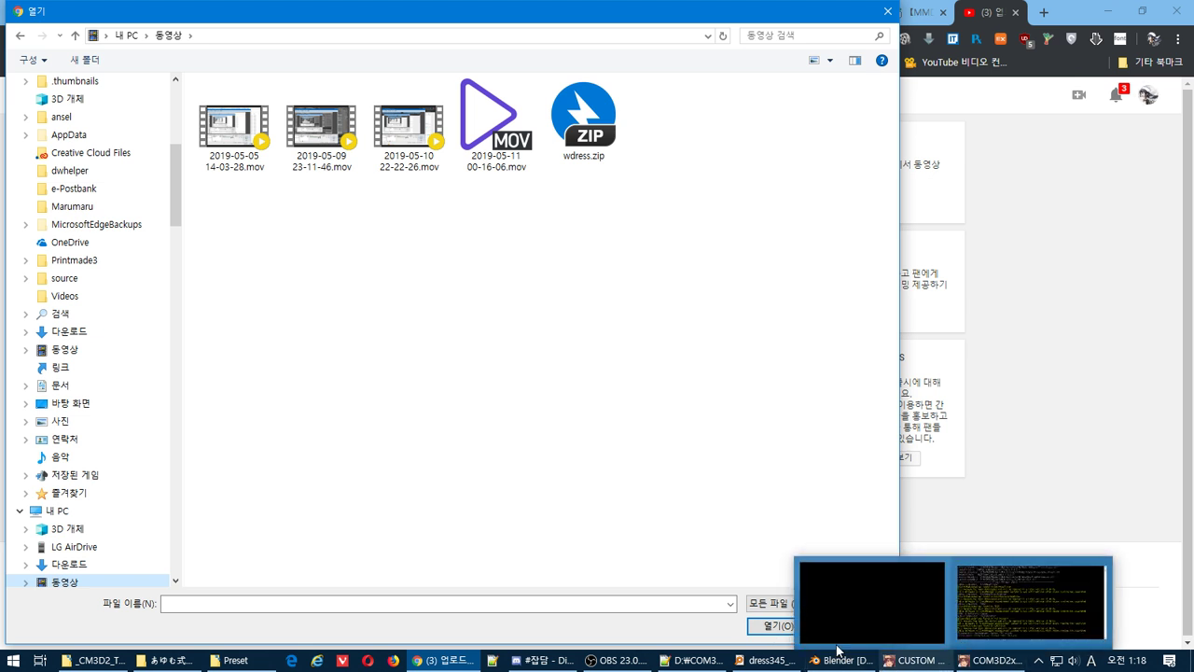
right_click(424, 306)
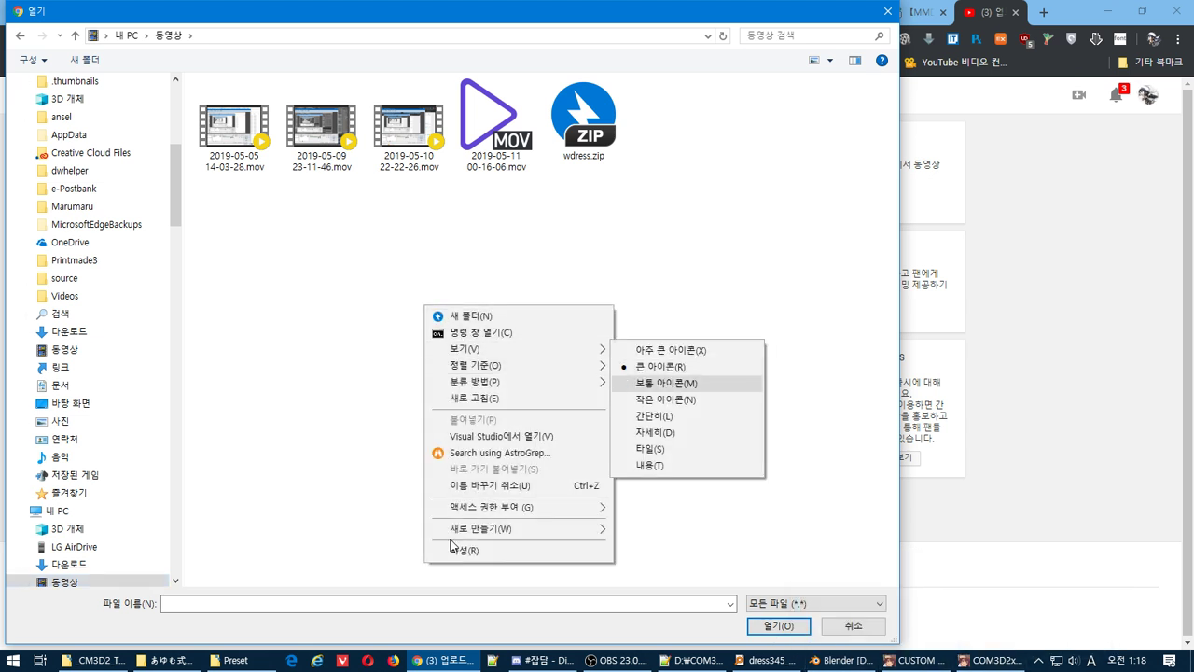
Open the 동영상 folder in its own File Explorer window and list its files in the 자세히 (details) view.
left_click(256, 665)
right_click(257, 664)
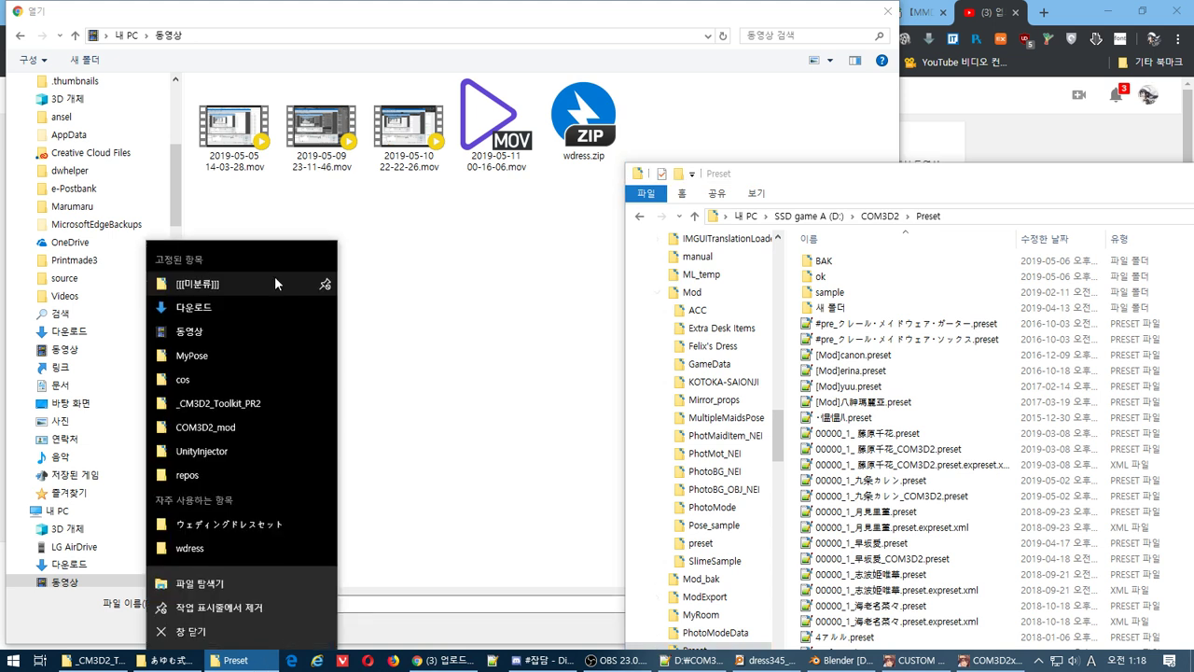
left_click(264, 330)
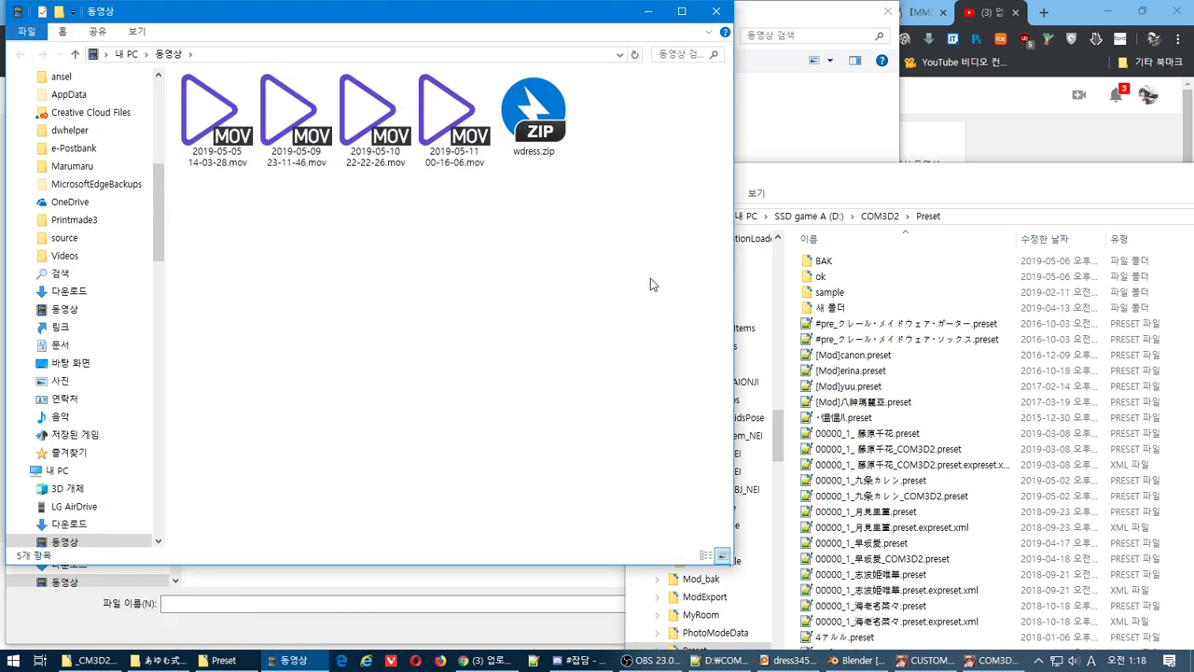
right_click(582, 241)
mouse_move(690, 282)
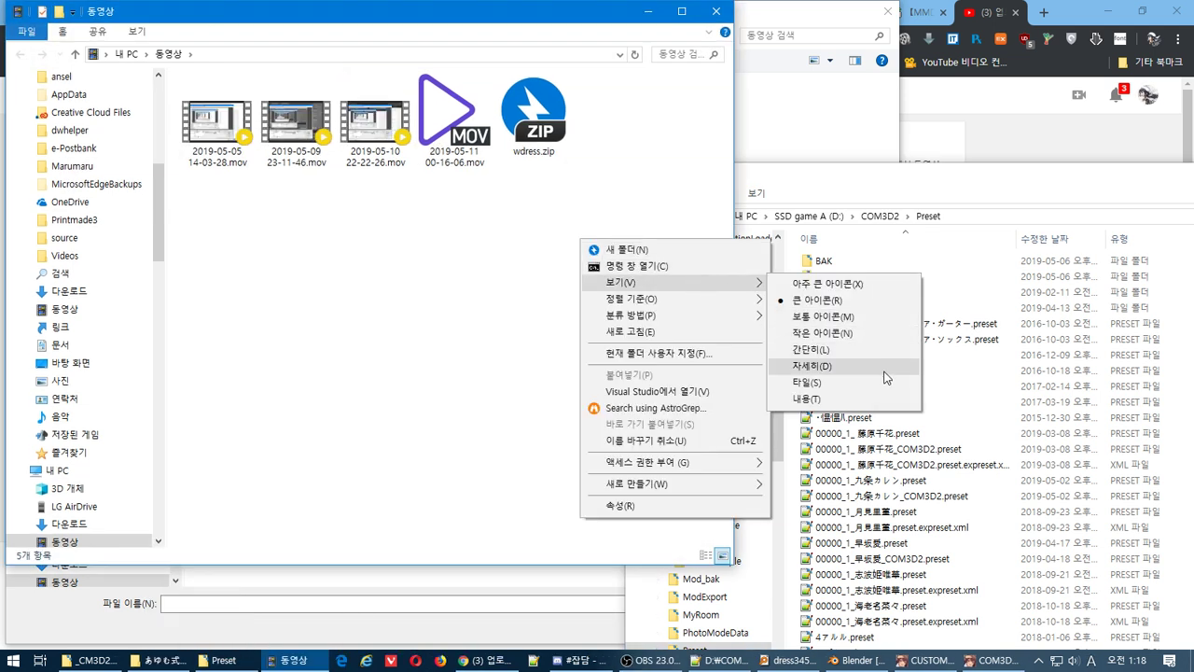
left_click(816, 367)
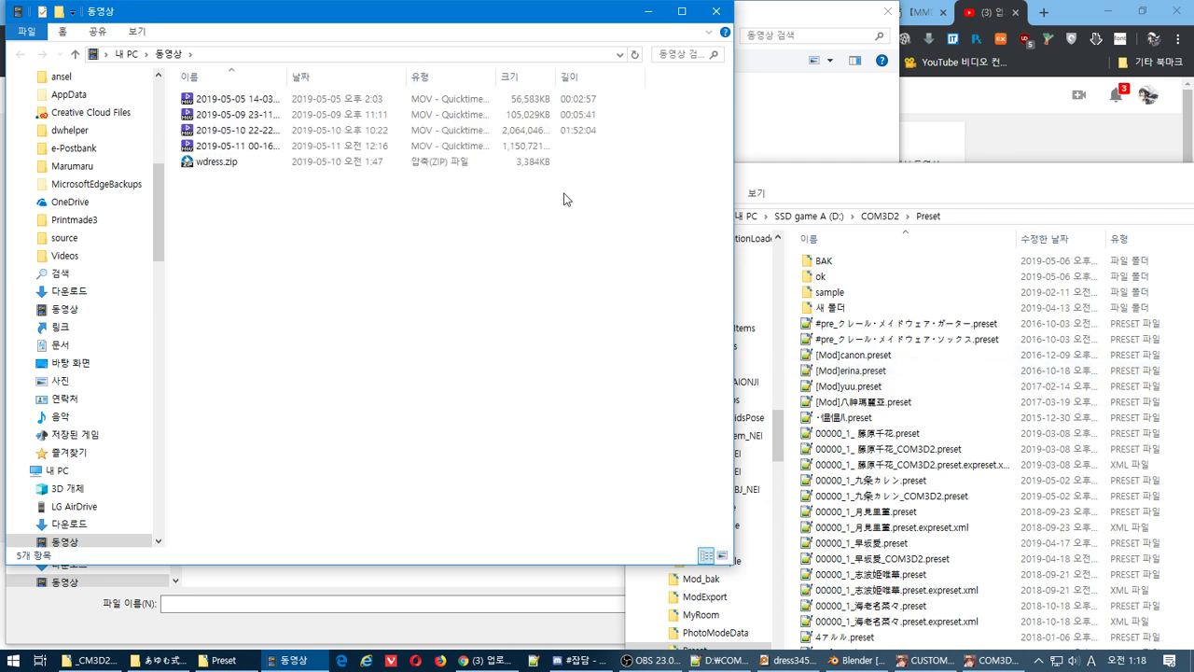
Delete the 2019-05-05 and 2019-05-09 MOV recordings and wdress.zip from the 동영상 folder.
left_click_drag(674, 123, 584, 97)
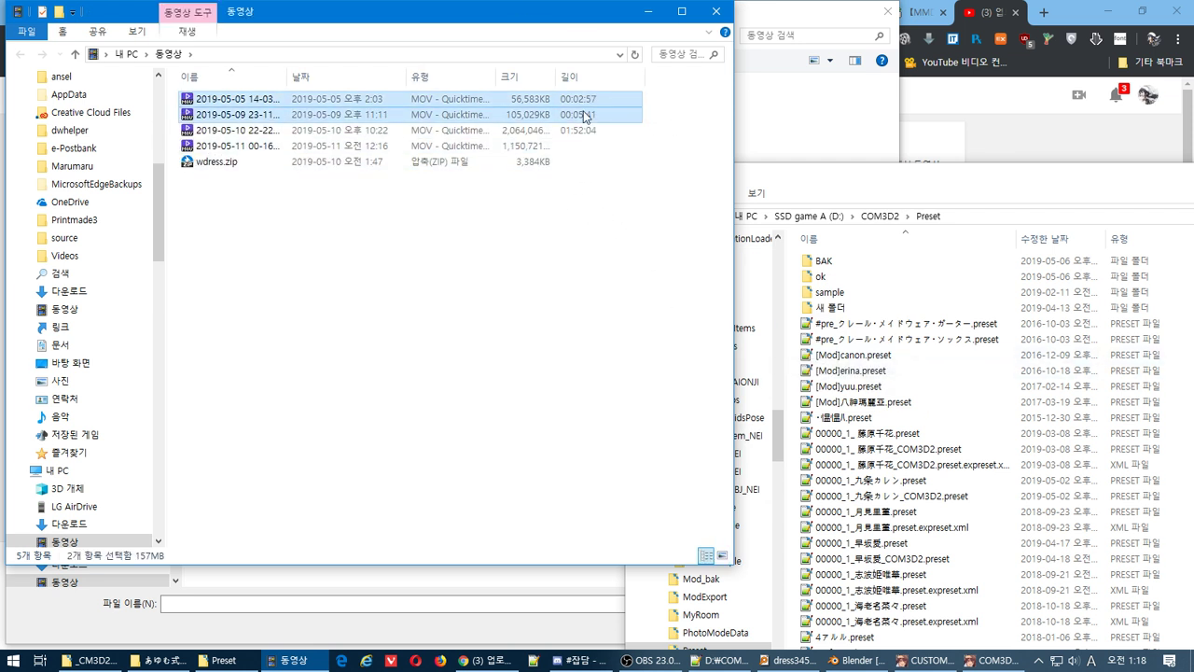
key("Delete")
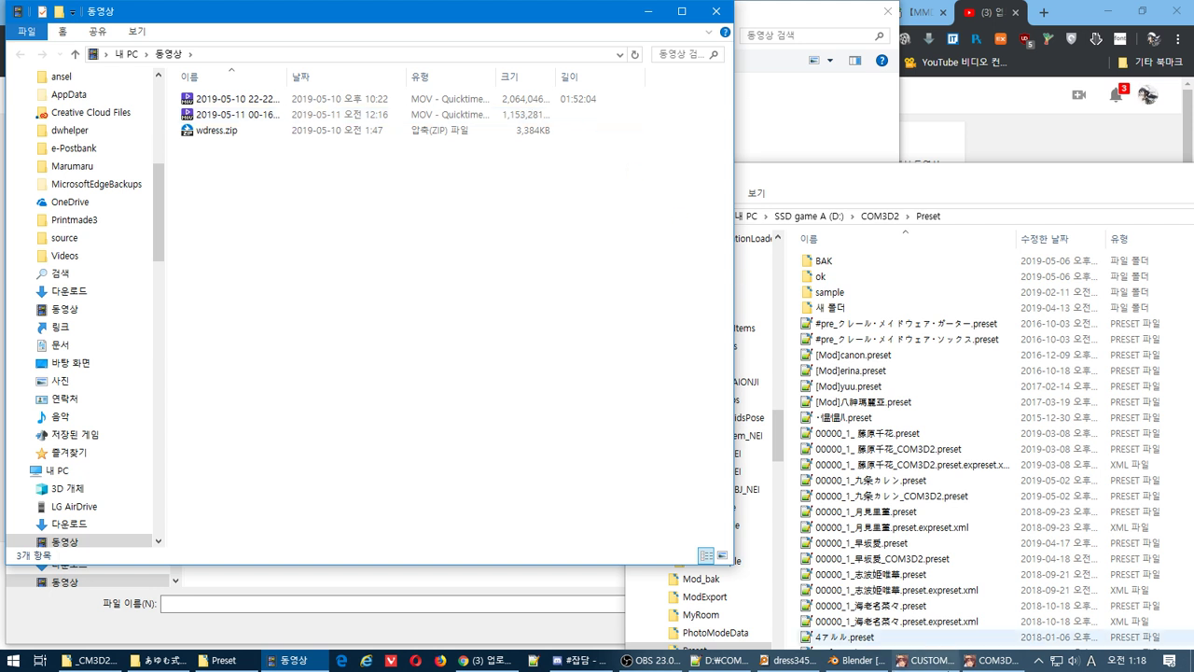
mouse_move(928, 660)
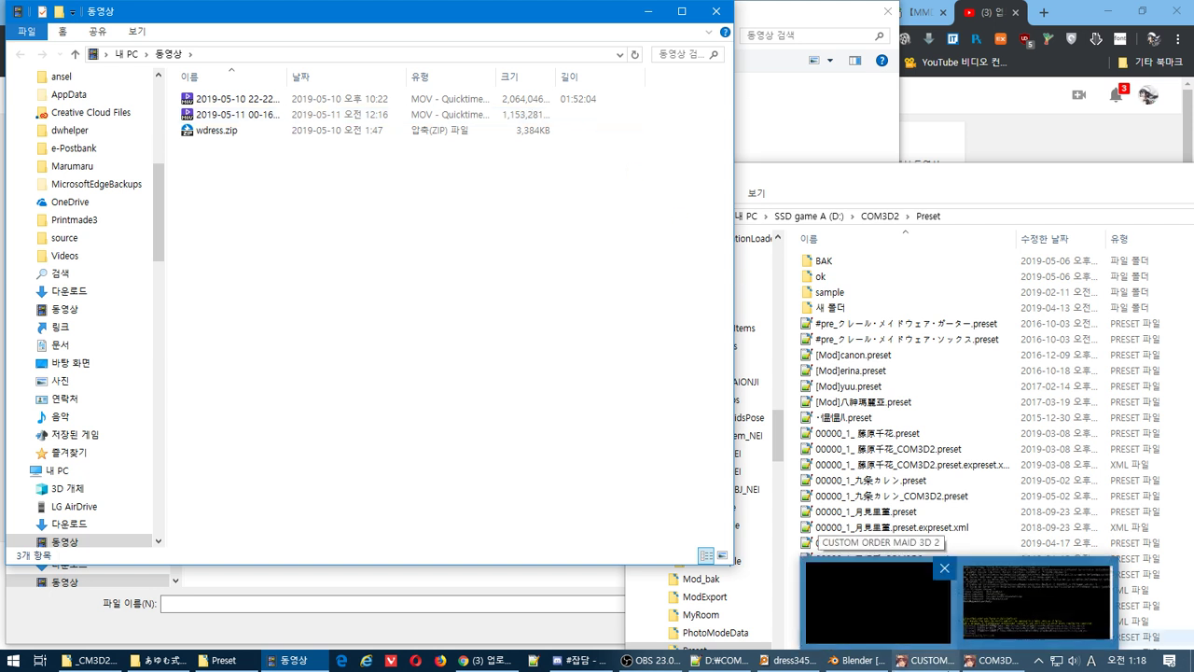
left_click_drag(231, 269, 257, 136)
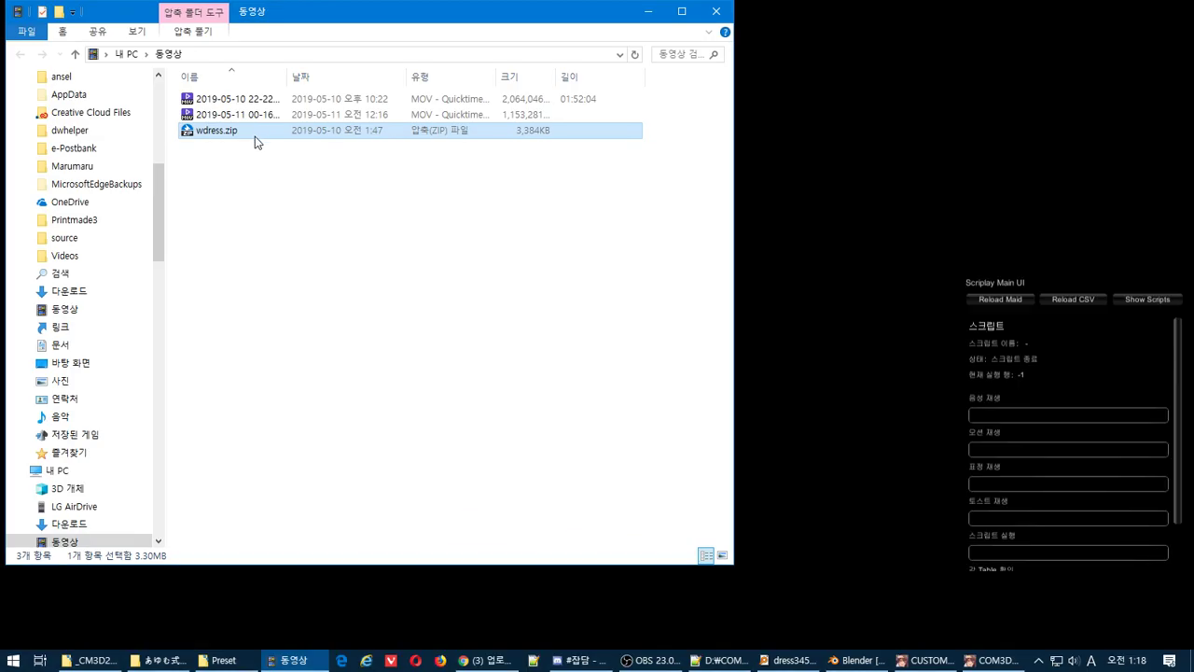
left_click(259, 142)
left_click(257, 137)
key("Delete")
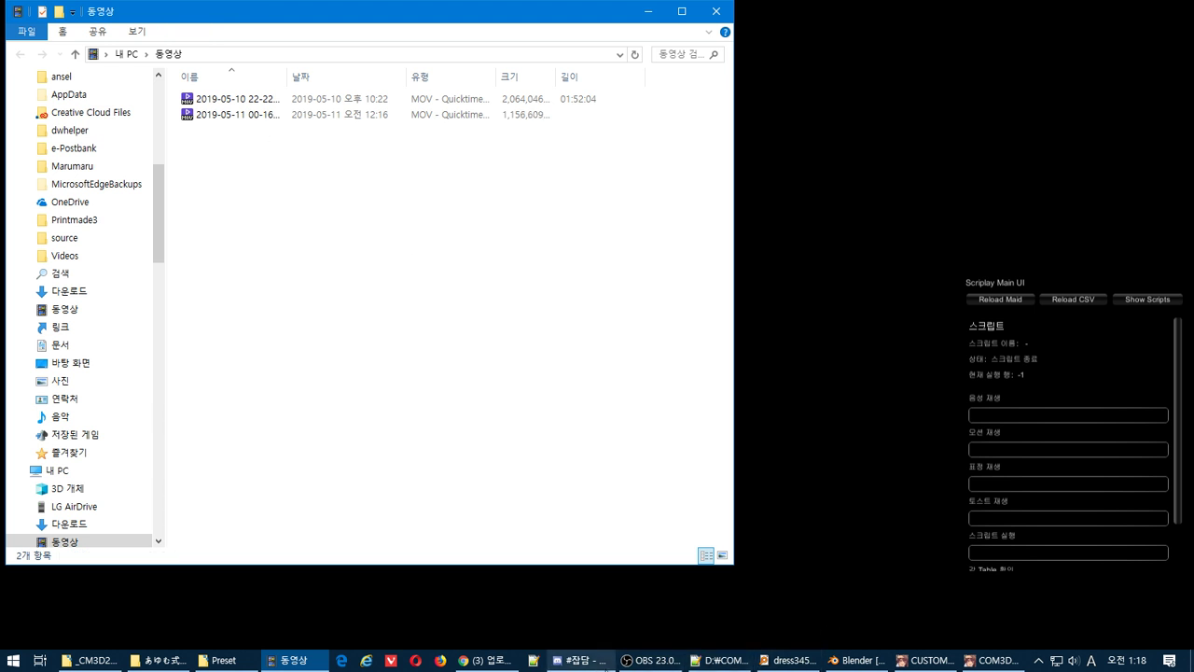
Close the Discord window.
mouse_move(579, 660)
mouse_move(619, 612)
left_click(649, 568)
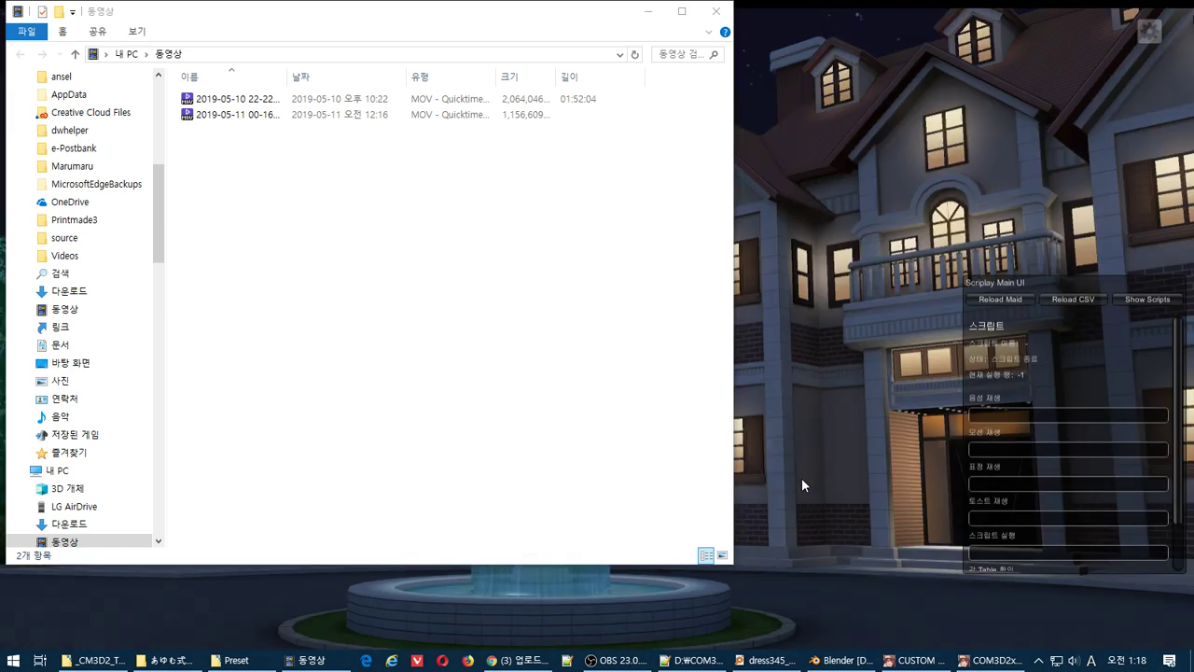
Return to the Custom Order Maid 3D2 title screen and load the save dated 2019.05.10 02:13.
left_click(801, 478)
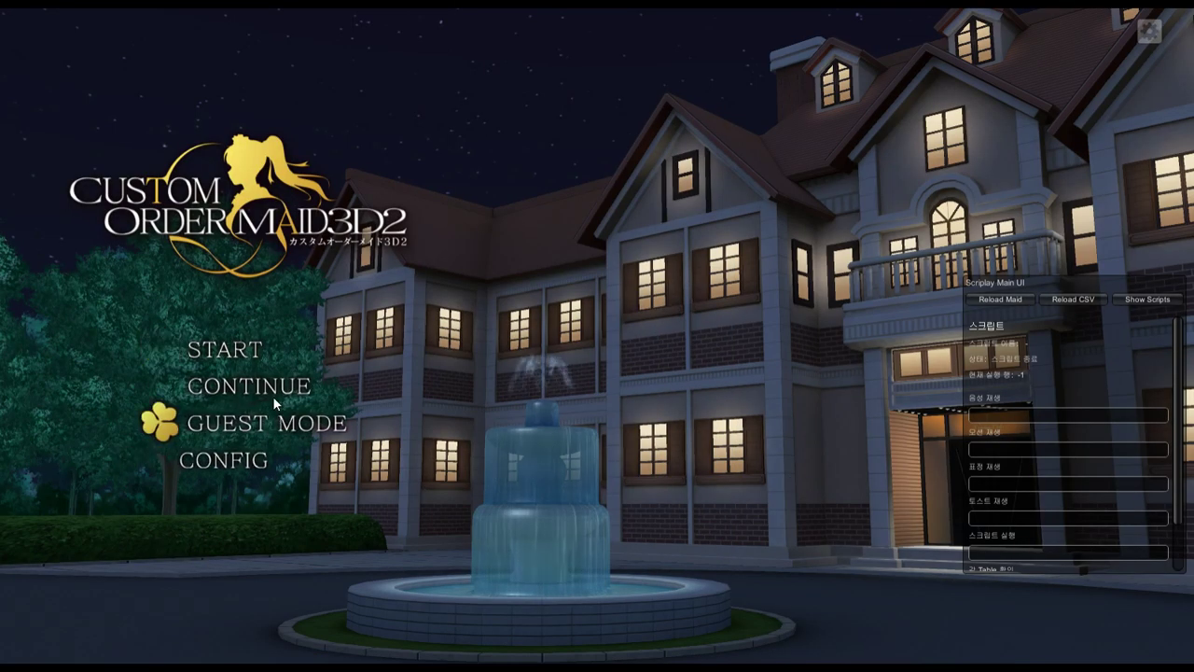
left_click(271, 385)
left_click(271, 385)
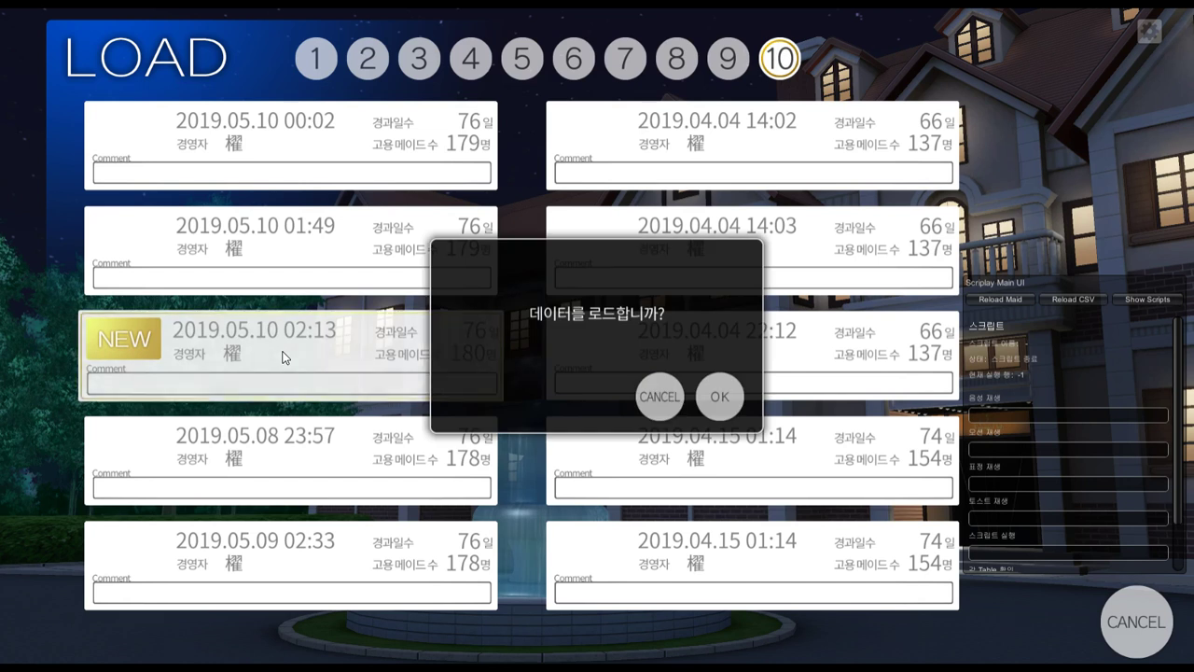
left_click(720, 396)
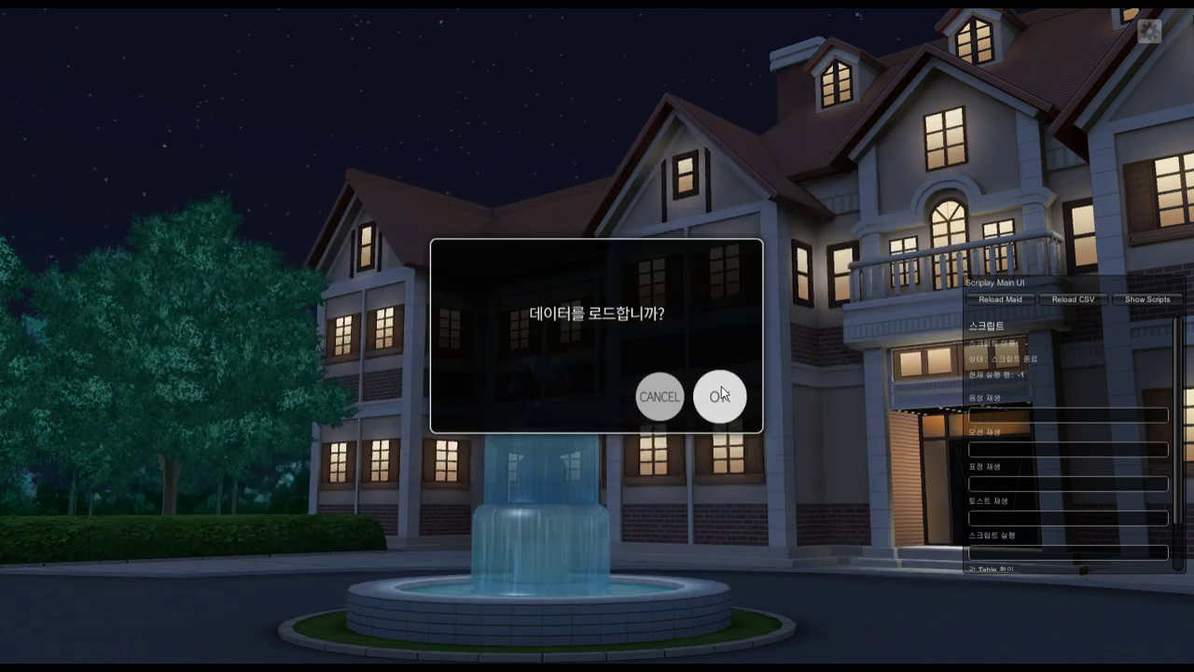
left_click(721, 388)
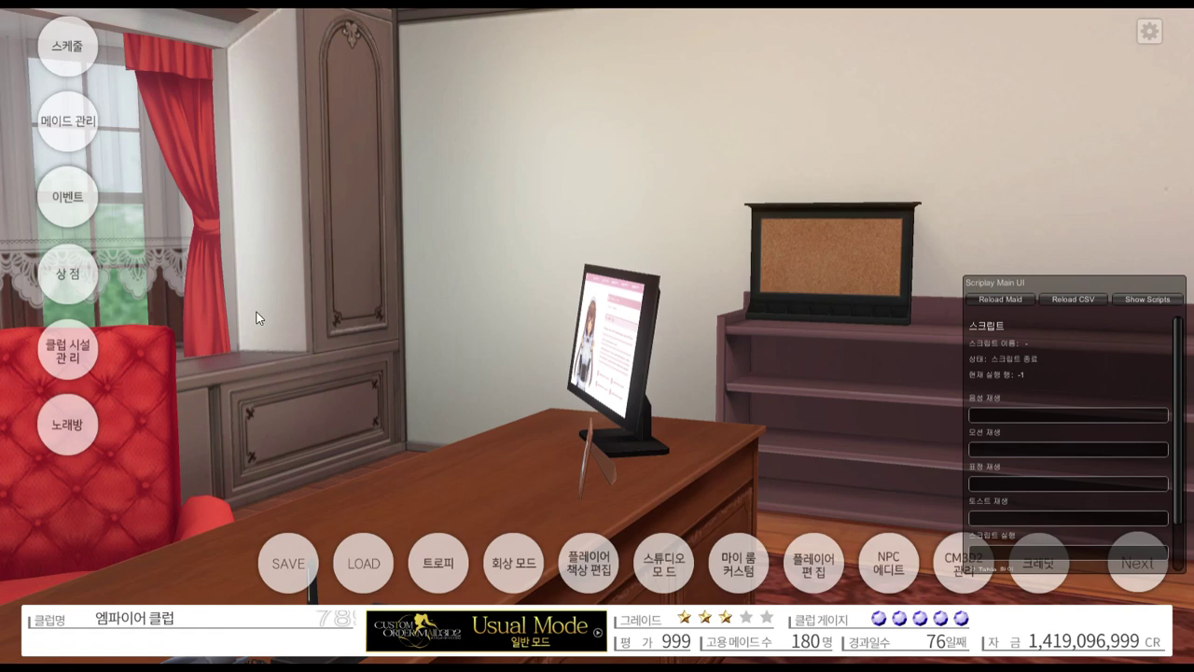
Open maid management (메이드 관리), check the OBS recording window, and hire a new maid.
left_click(38, 126)
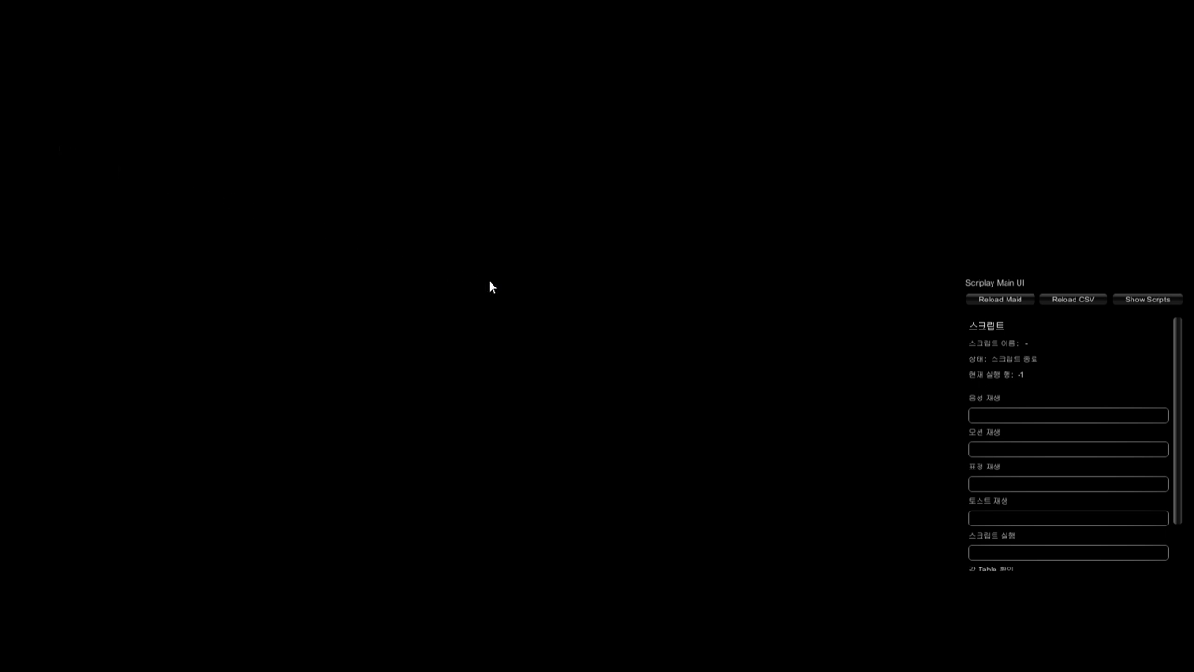
key("alt+Tab")
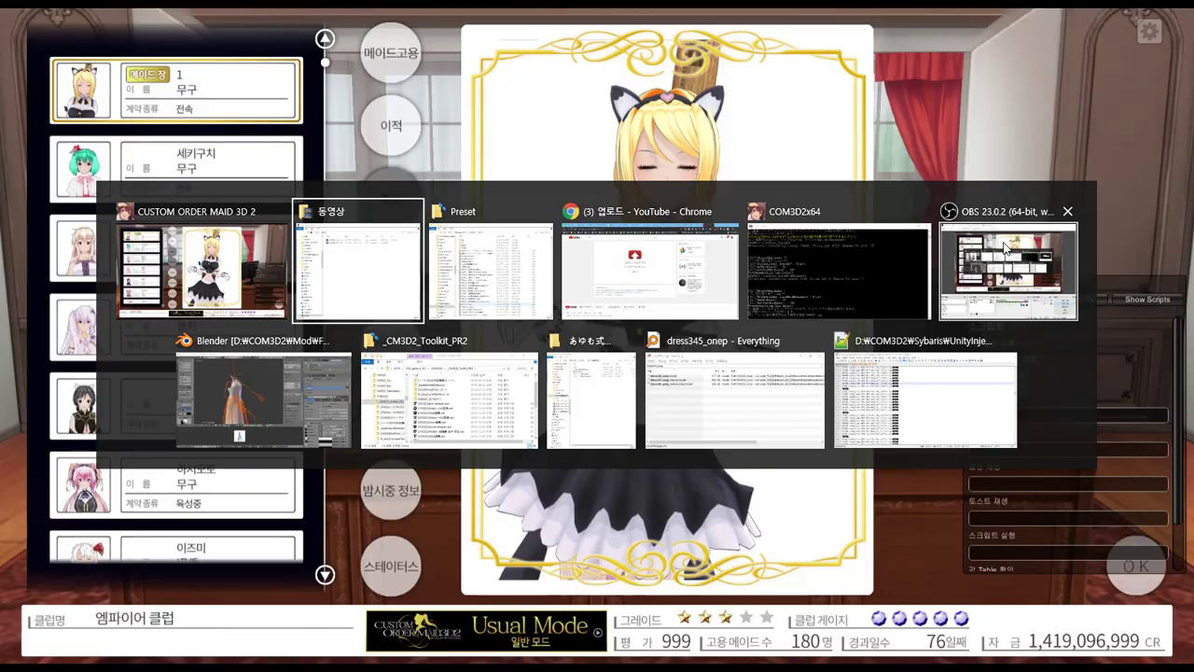
left_click(1004, 247)
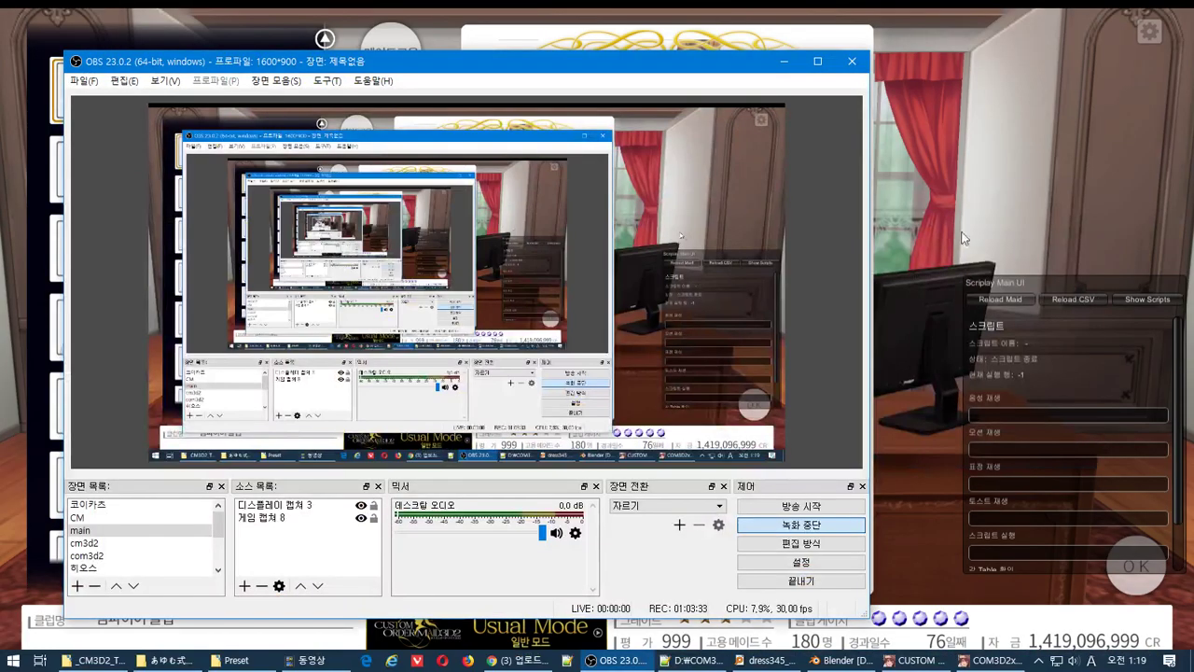
left_click(905, 112)
left_click(366, 56)
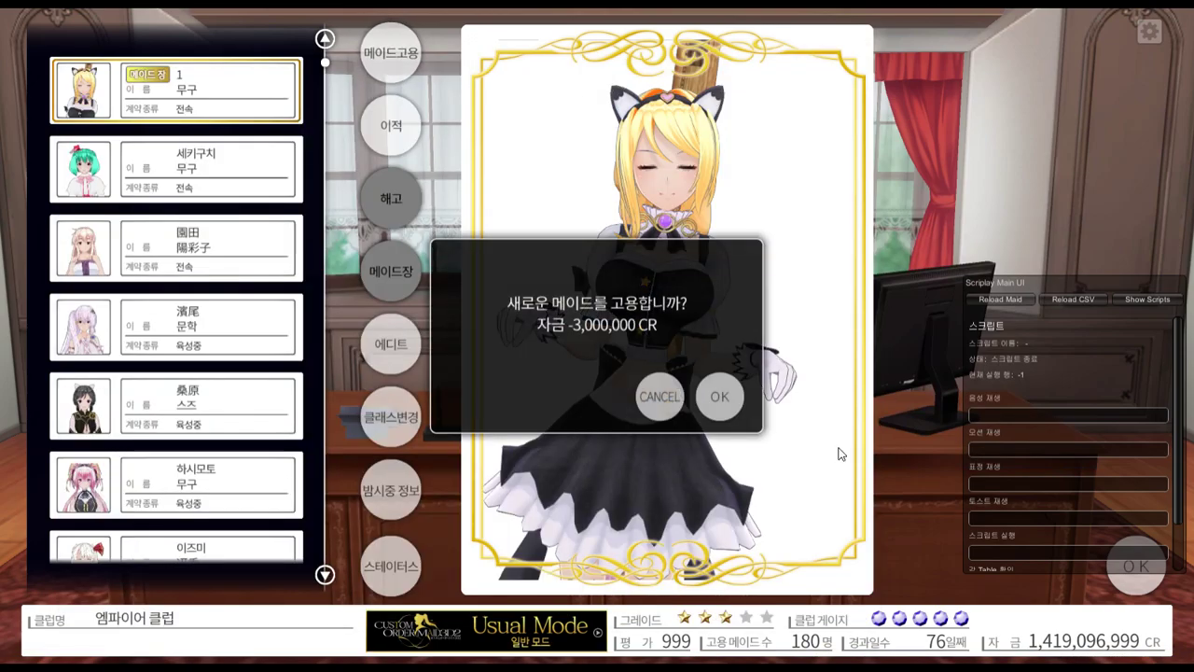
Examine the COM3D2x64 console log for mod loading messages, and return to the maid edit screen.
key("alt+Tab")
key("Tab")
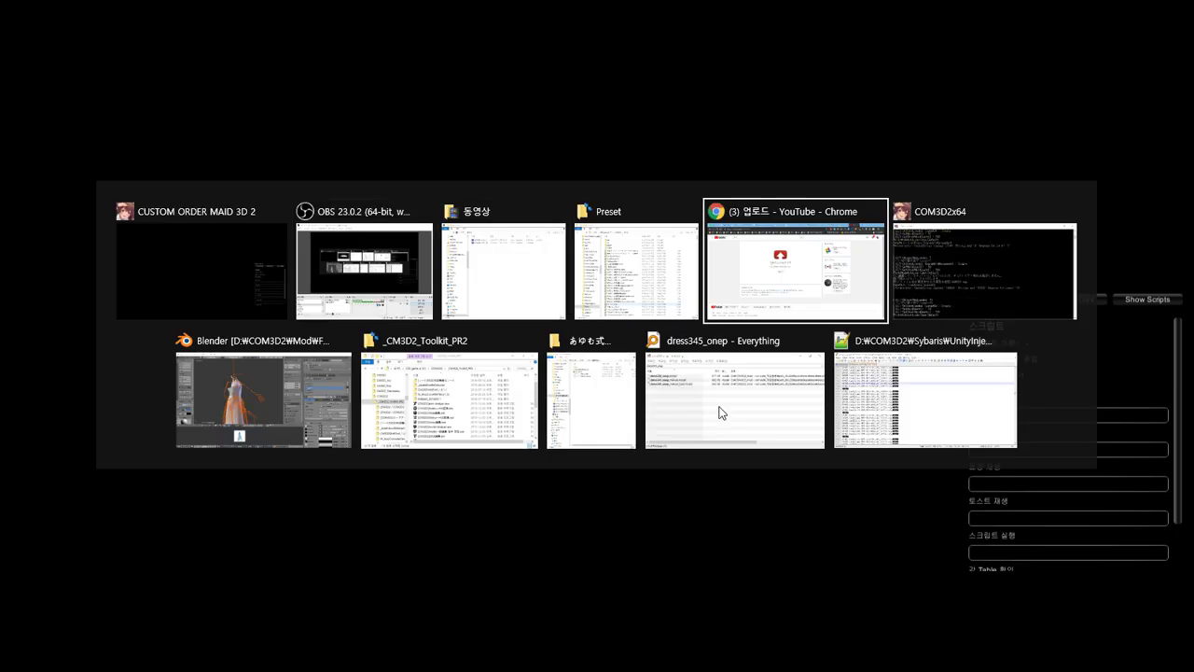
key("Tab")
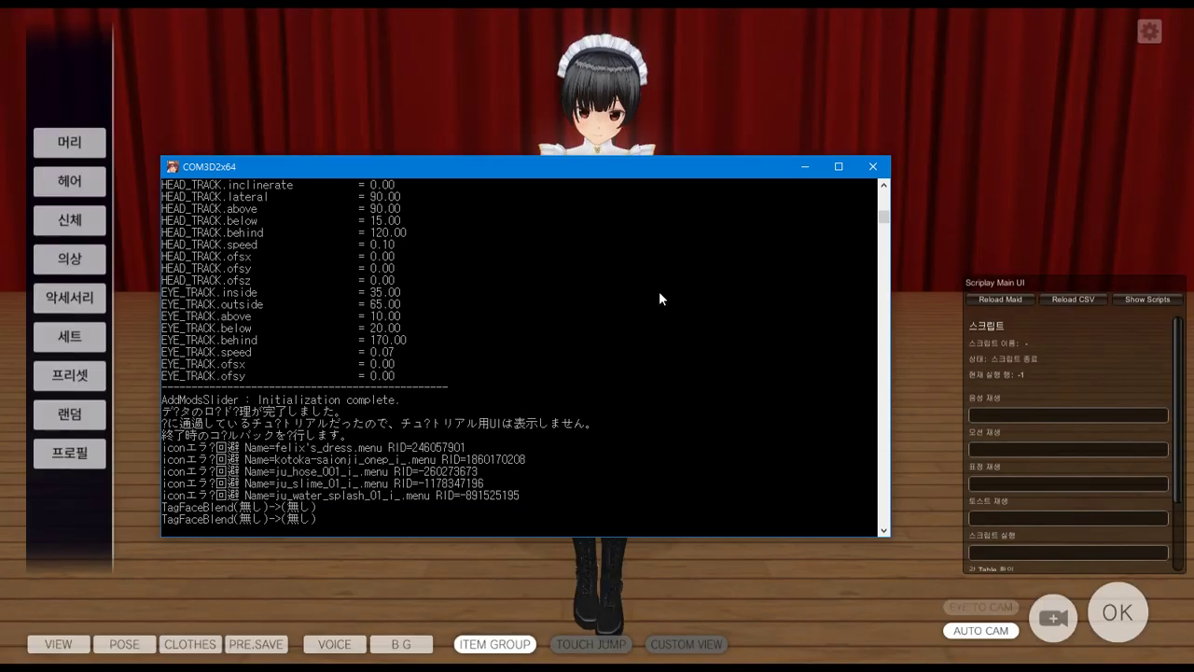
left_click(445, 149)
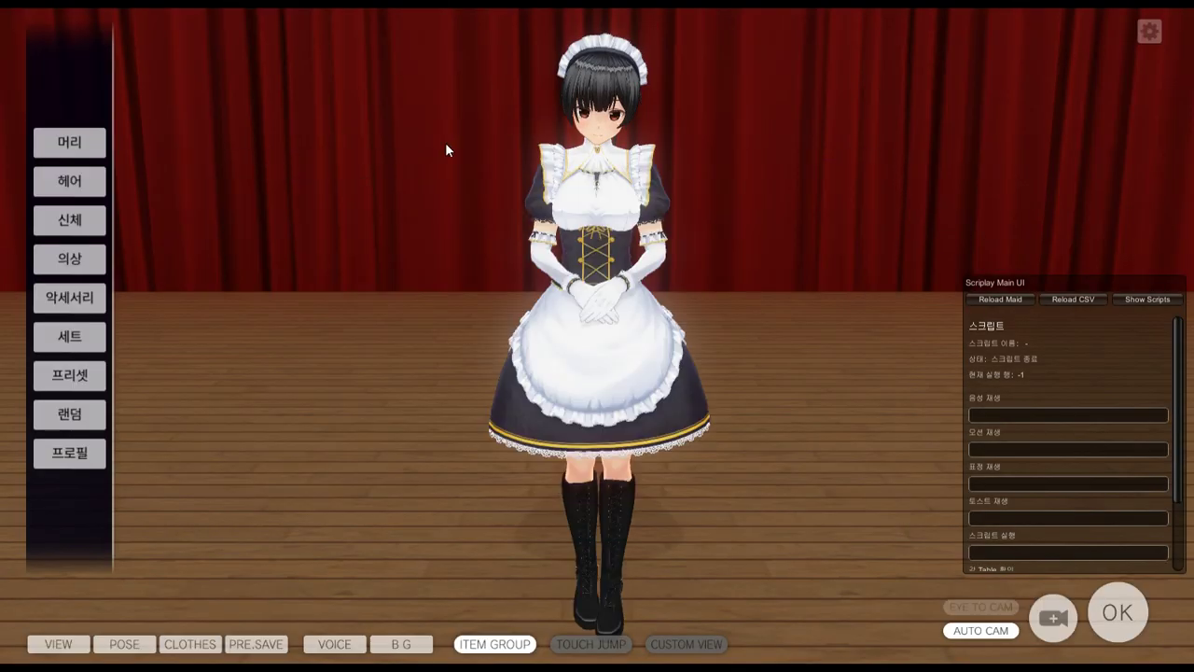
Filter the one-piece (원피스) clothing list to mod items only and put the blue Felix's Dress on the maid.
left_click(80, 274)
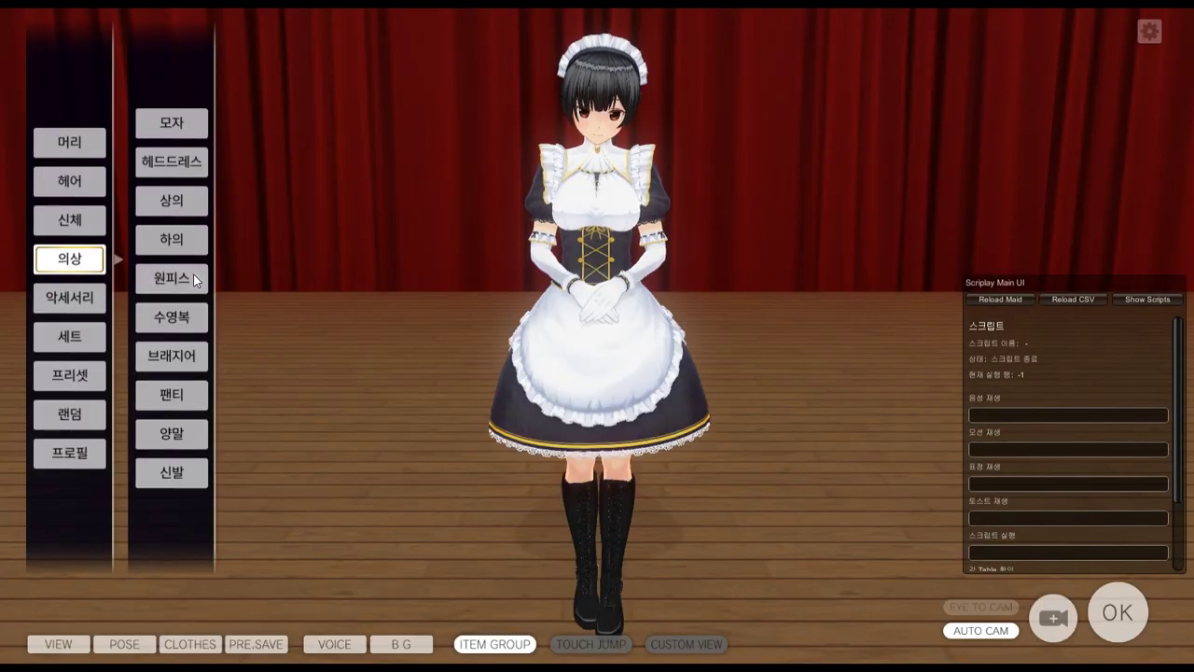
left_click(192, 275)
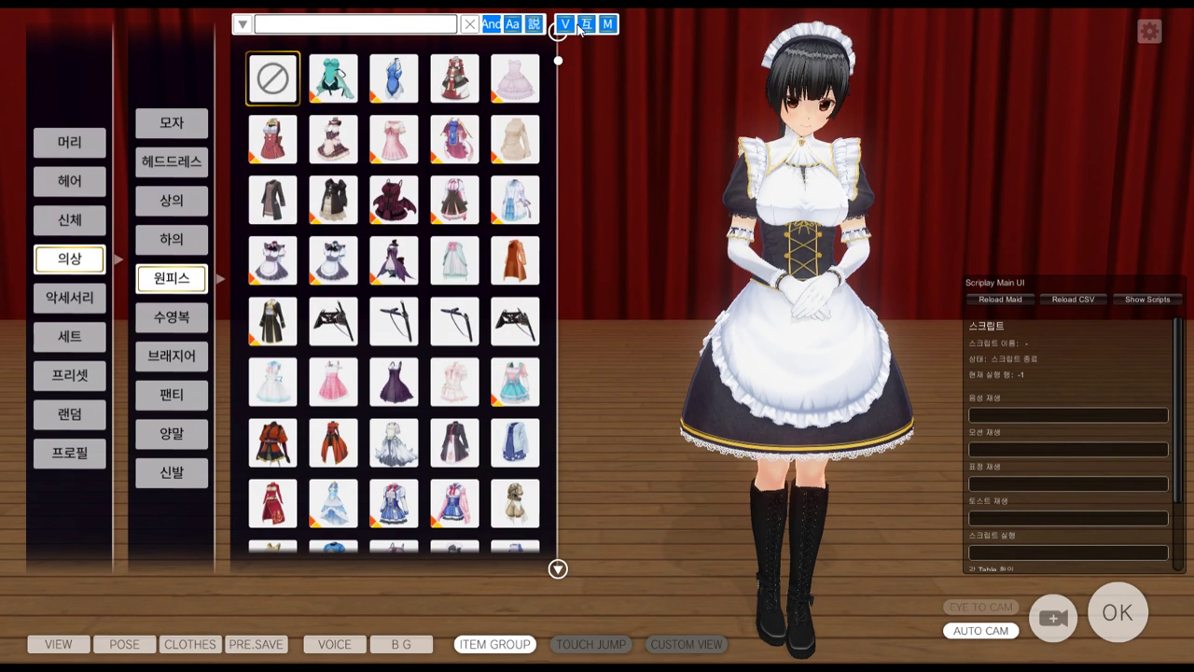
left_click(564, 24)
left_click(586, 24)
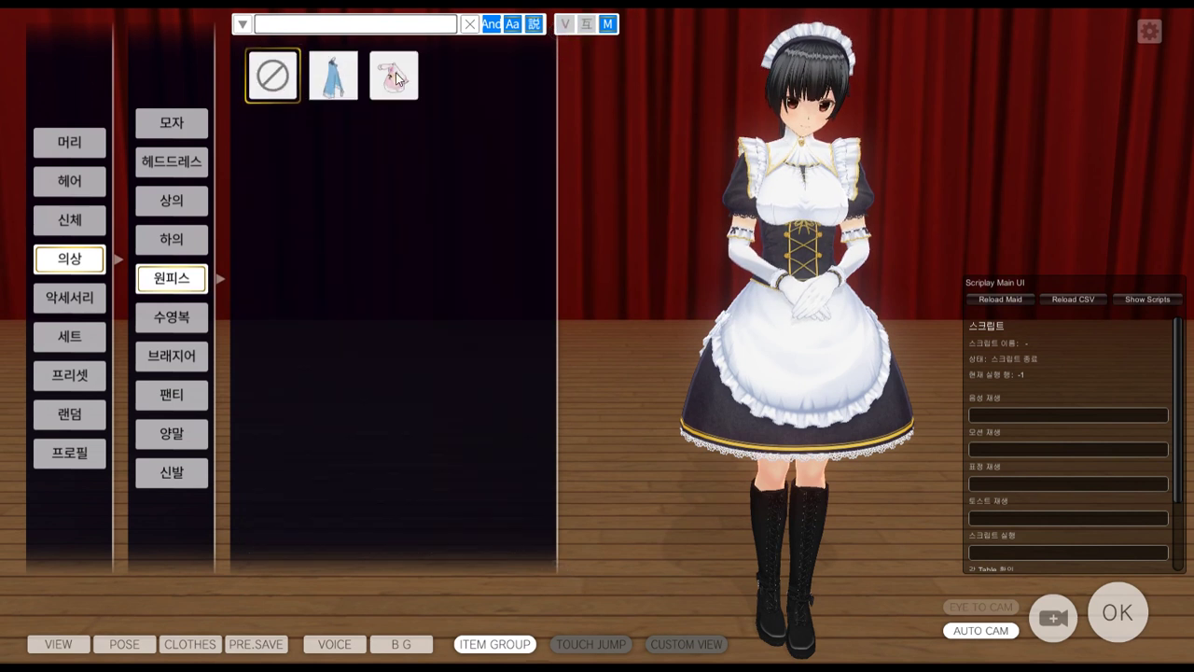
left_click(333, 75)
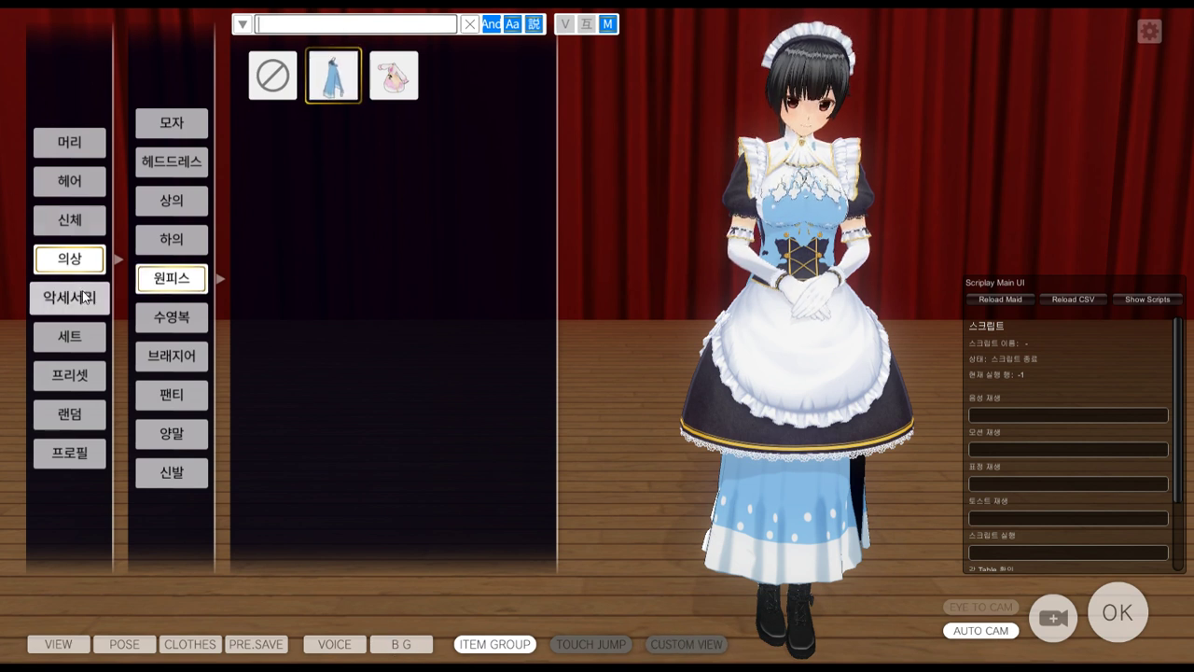
Show the custom view and remove the maid's shoes (신발), top (상의) and skirt (하의).
left_click(702, 644)
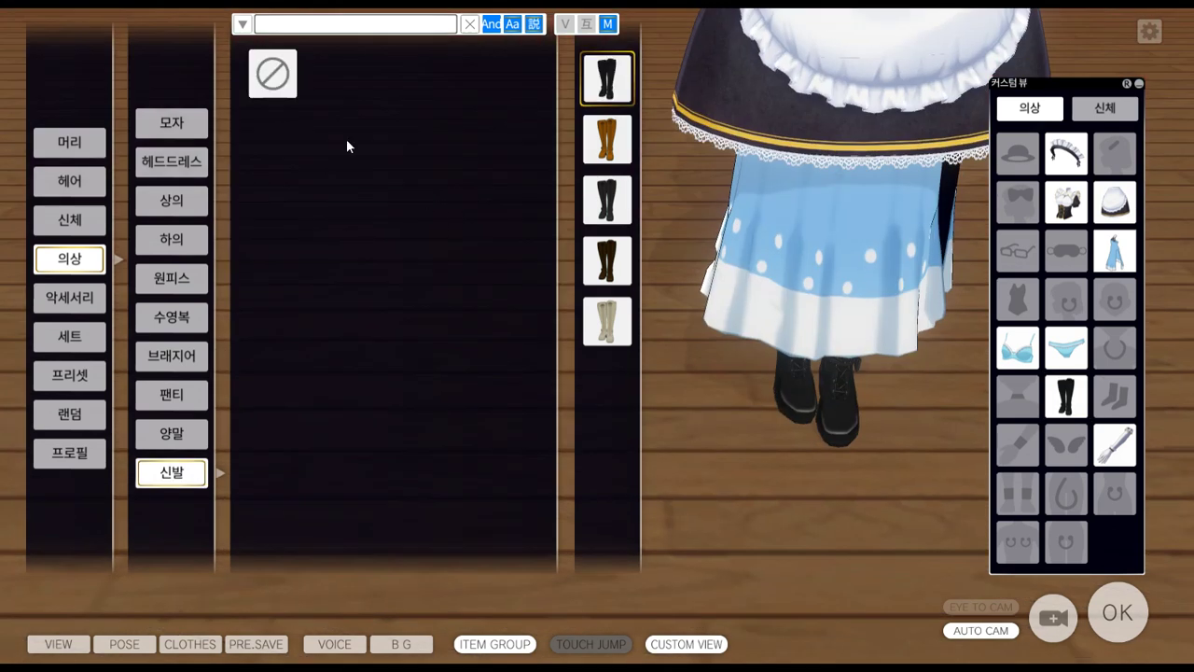
left_click(272, 75)
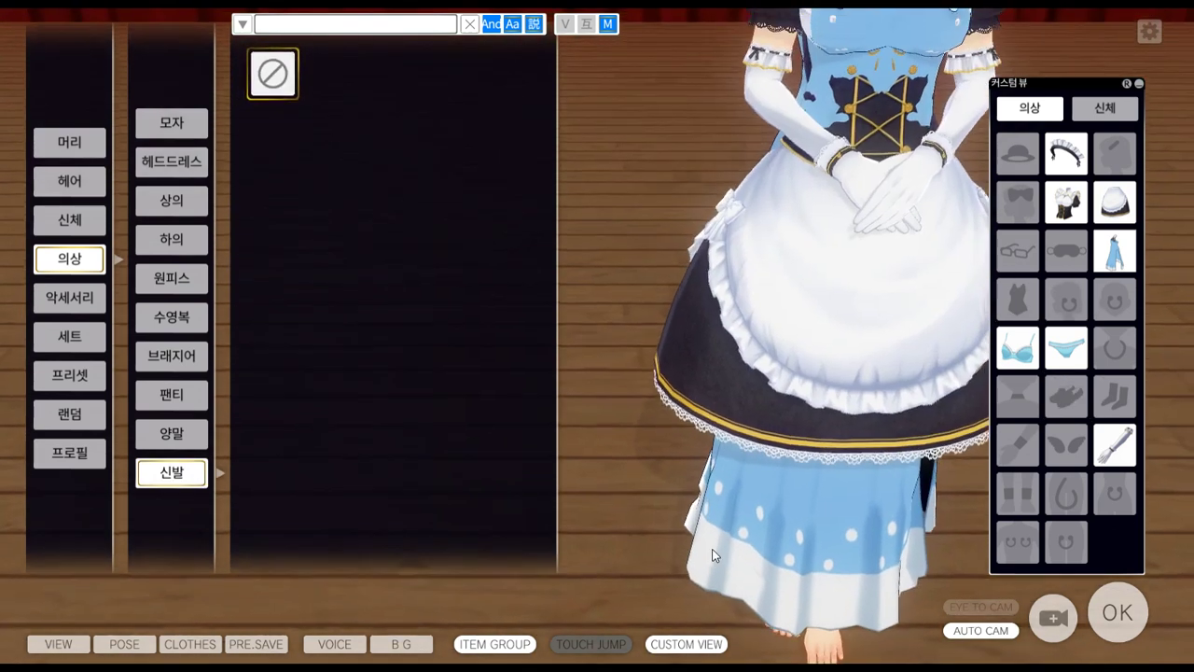
left_click(818, 206)
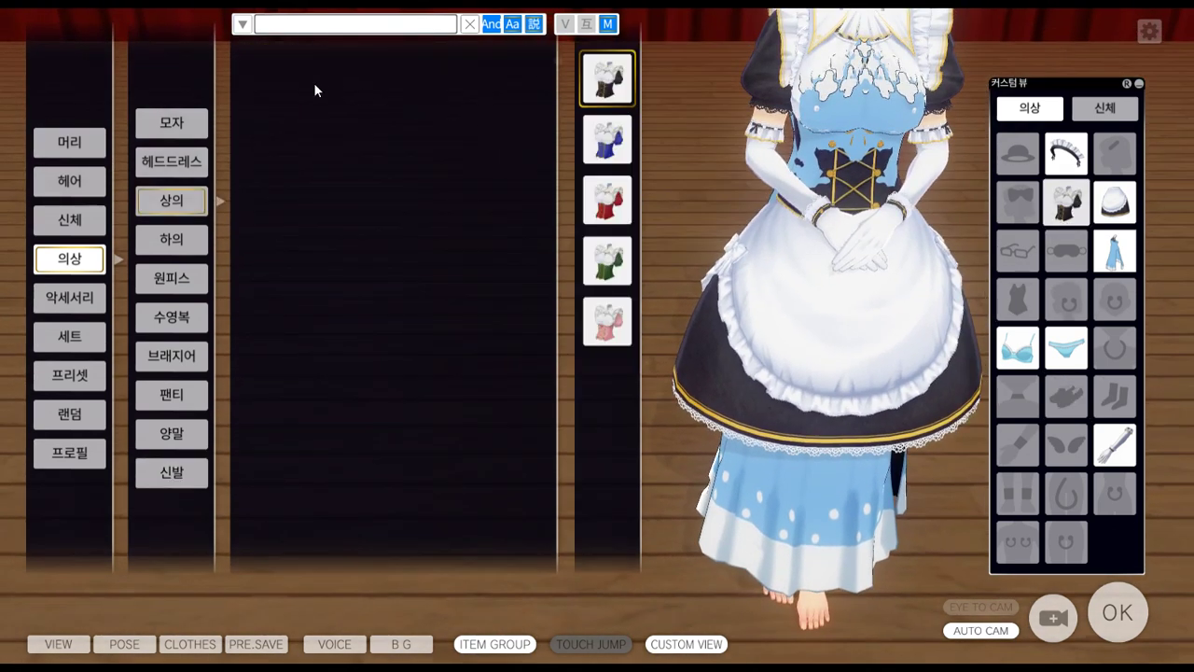
left_click(273, 74)
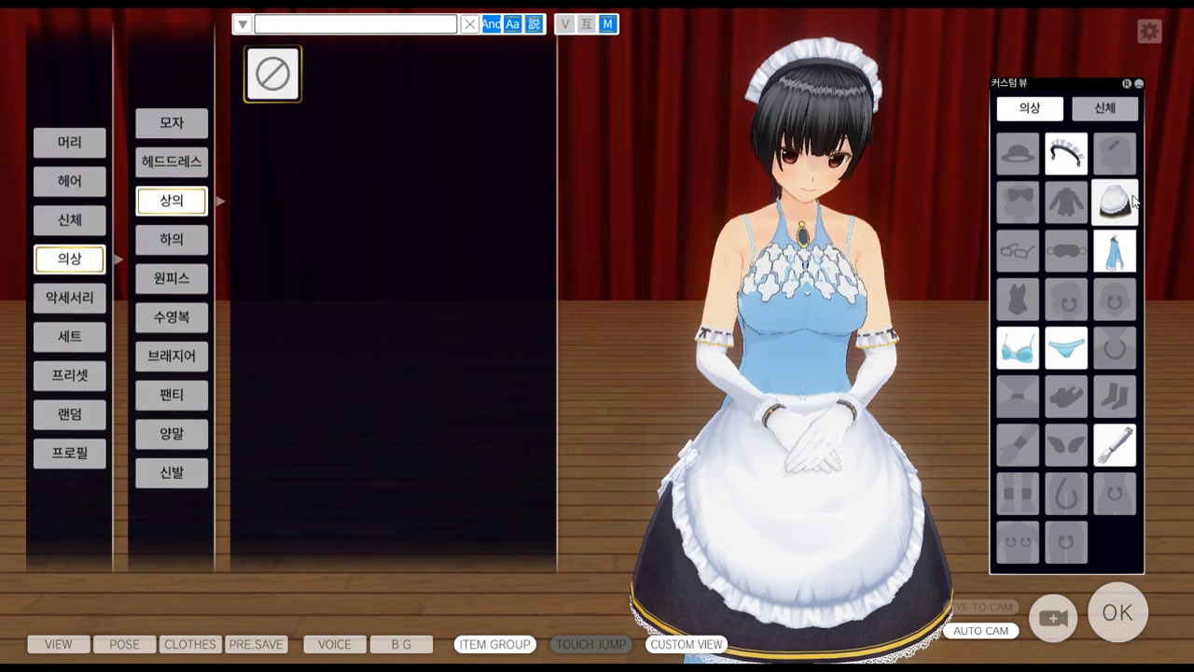
left_click(172, 239)
left_click(272, 74)
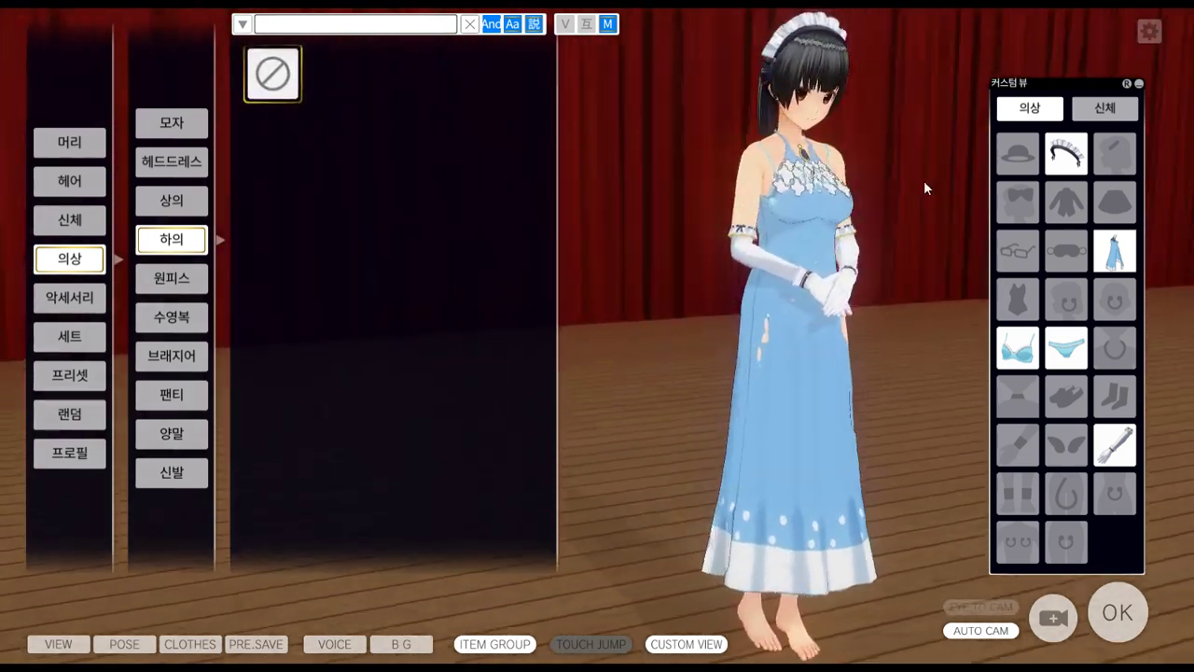
Try standing poses on the maid, ending with the raised-hand one, to check how the dress fits in motion.
right_click_drag(853, 305, 980, 415)
left_click(124, 644)
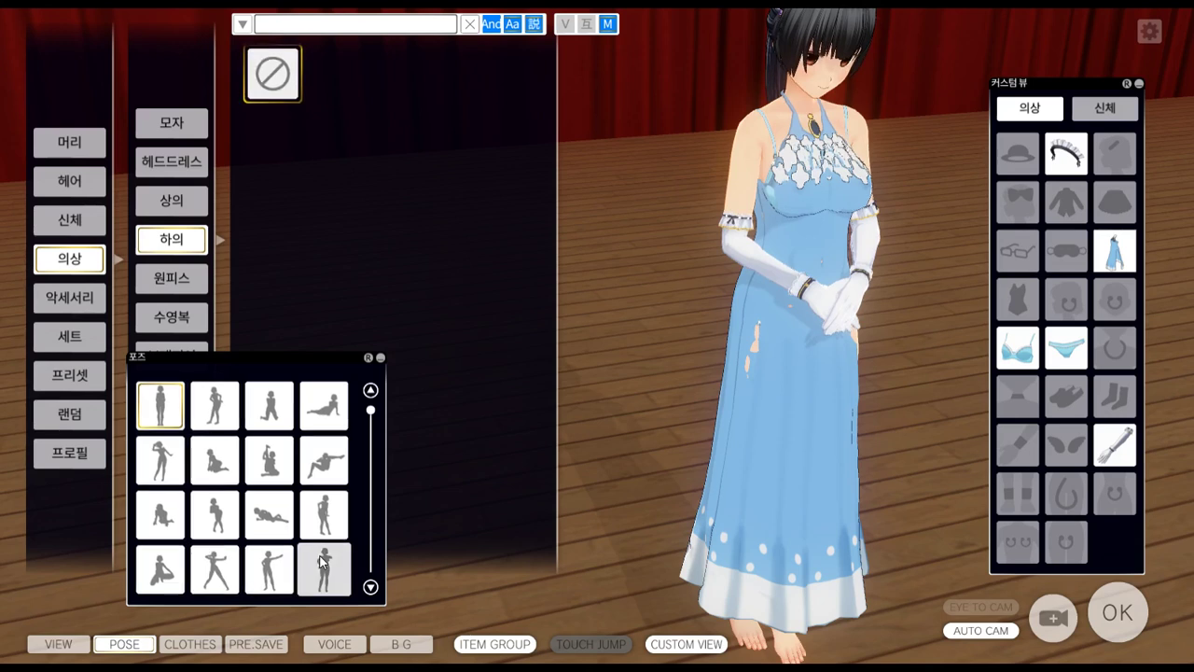
left_click(323, 566)
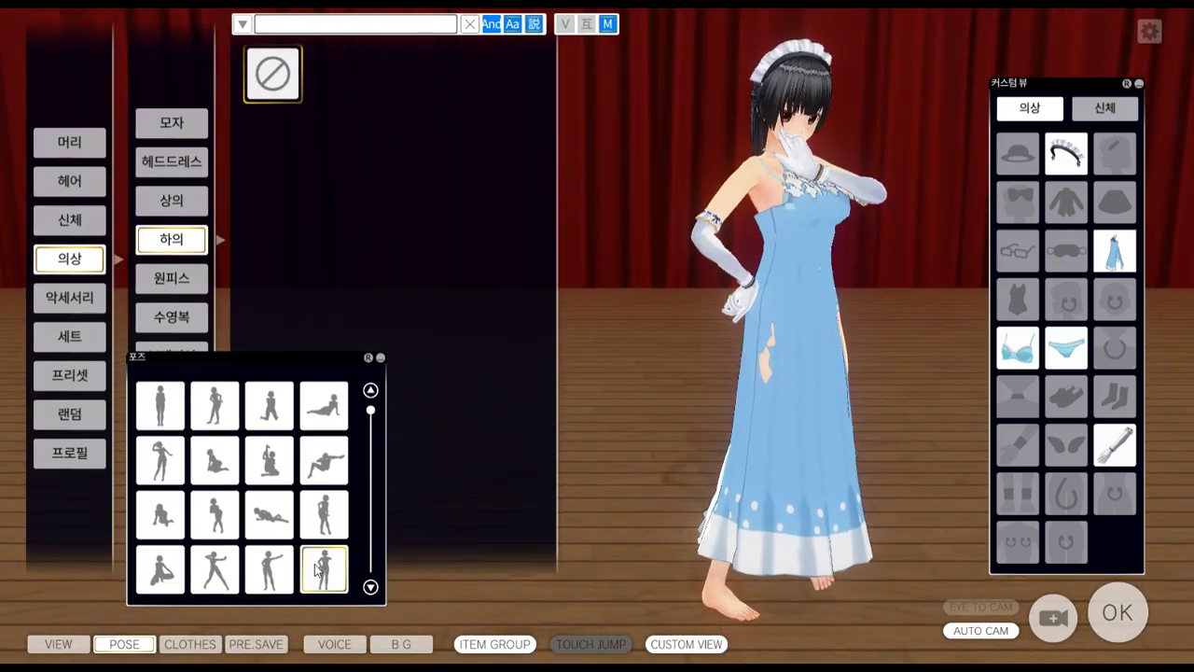
scroll(326, 546, "down", 3)
left_click(324, 497)
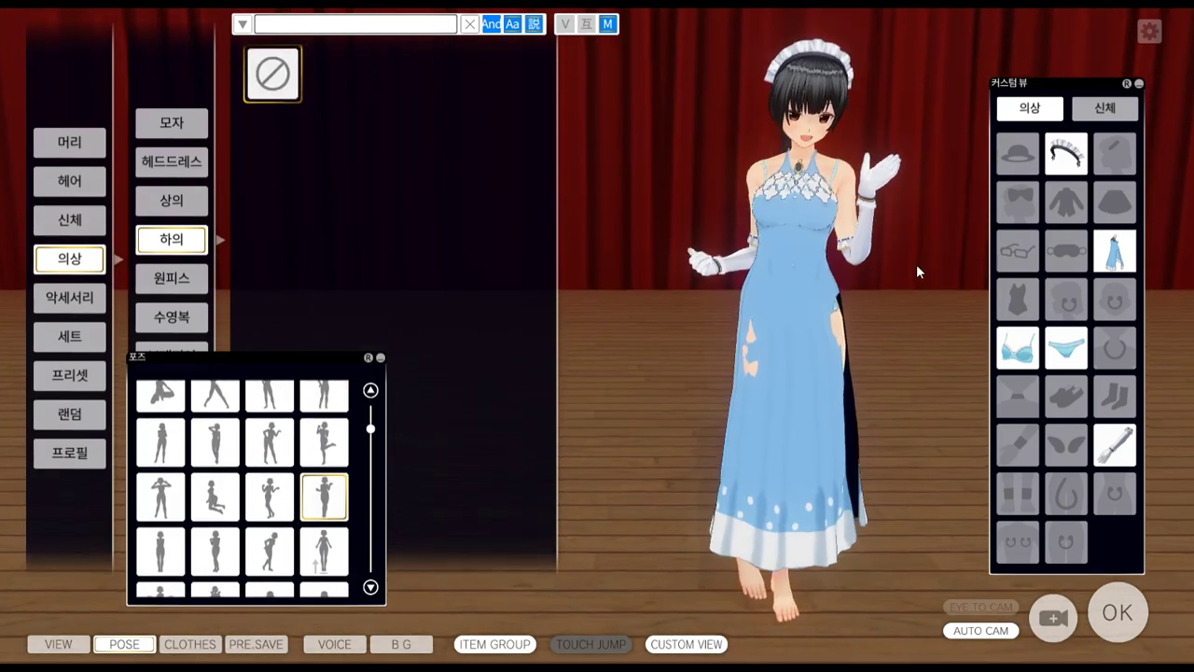
Switch to Blender, open the Felix's Dress mesh in Edit Mode with an orthographic view, and deselect all its vertices.
key("alt+Tab")
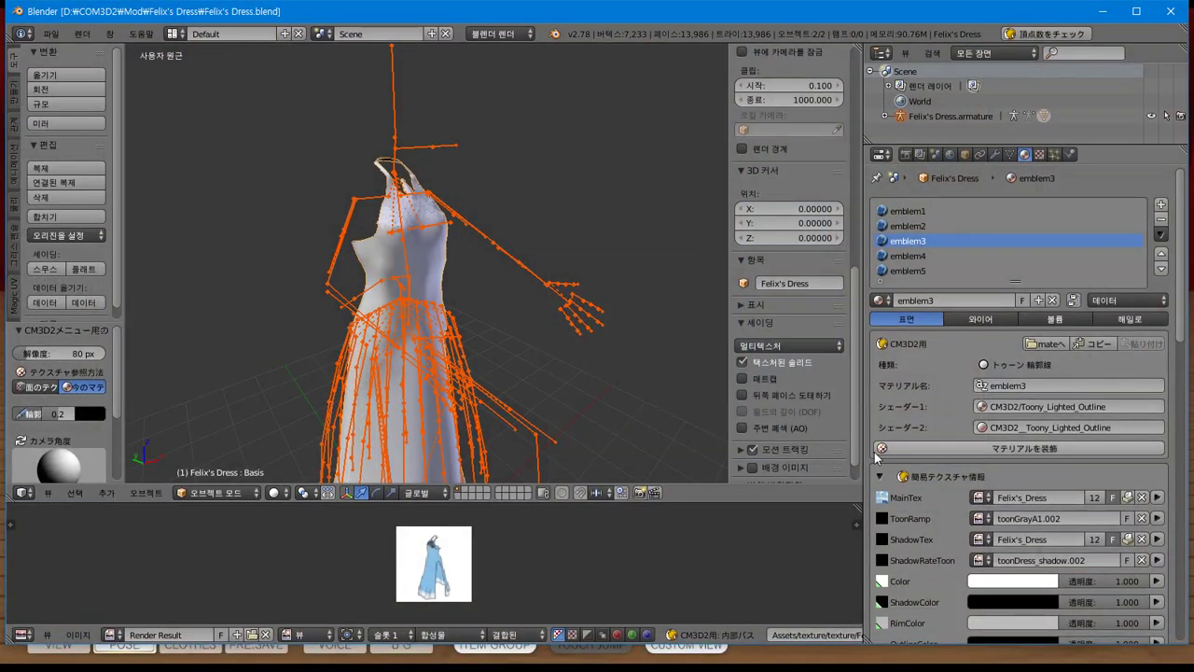
middle_click_drag(493, 333, 527, 196)
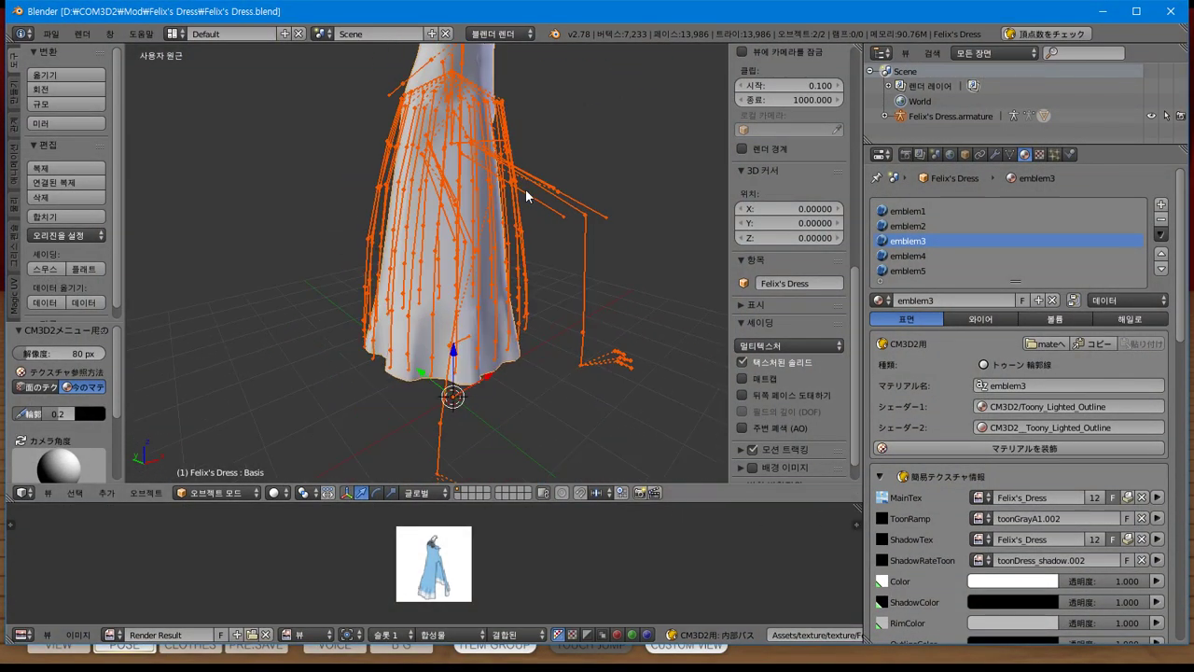
right_click(487, 77)
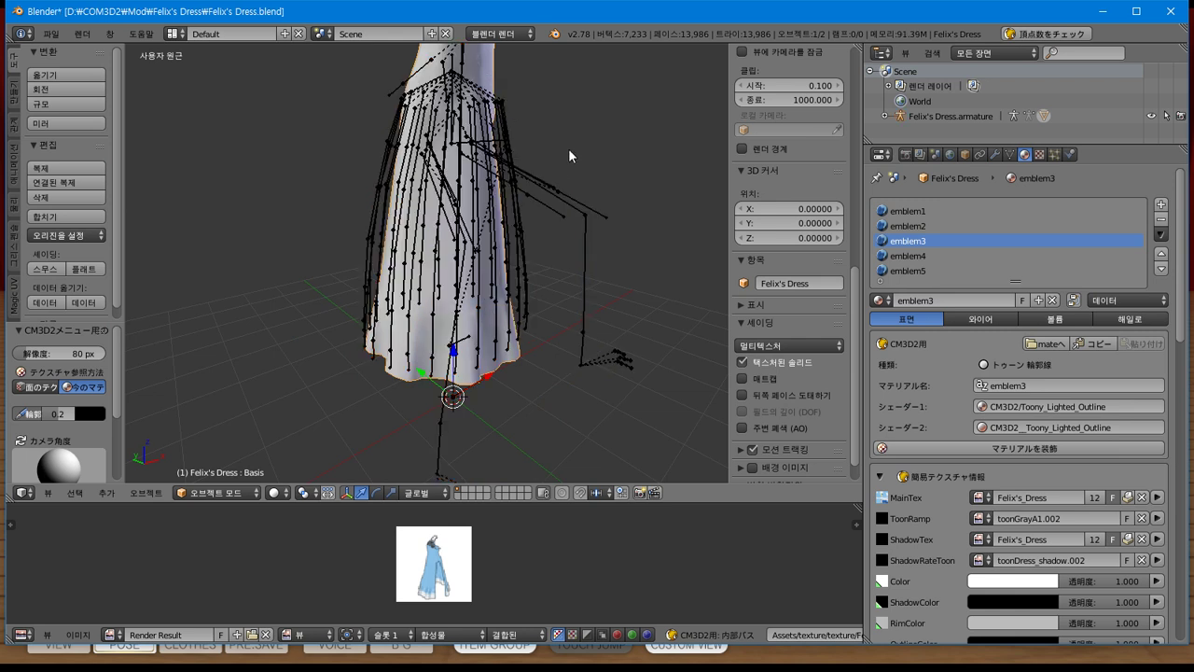
middle_click_drag(569, 148, 593, 294)
key("Tab")
key("KP_1")
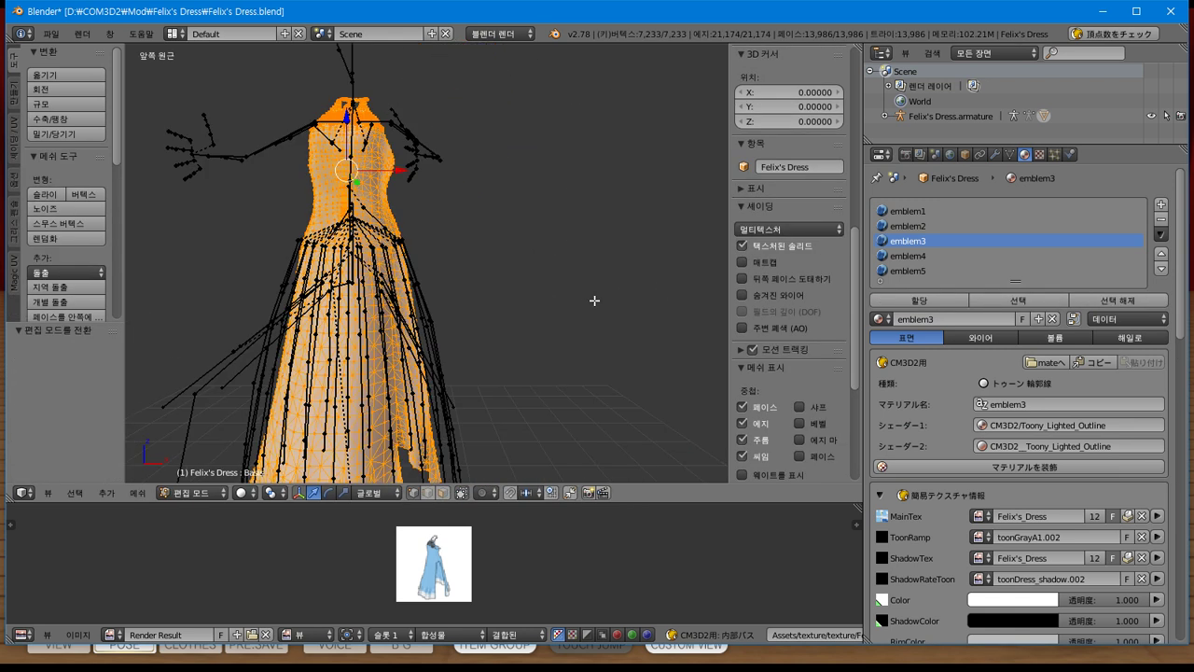
key("KP_5")
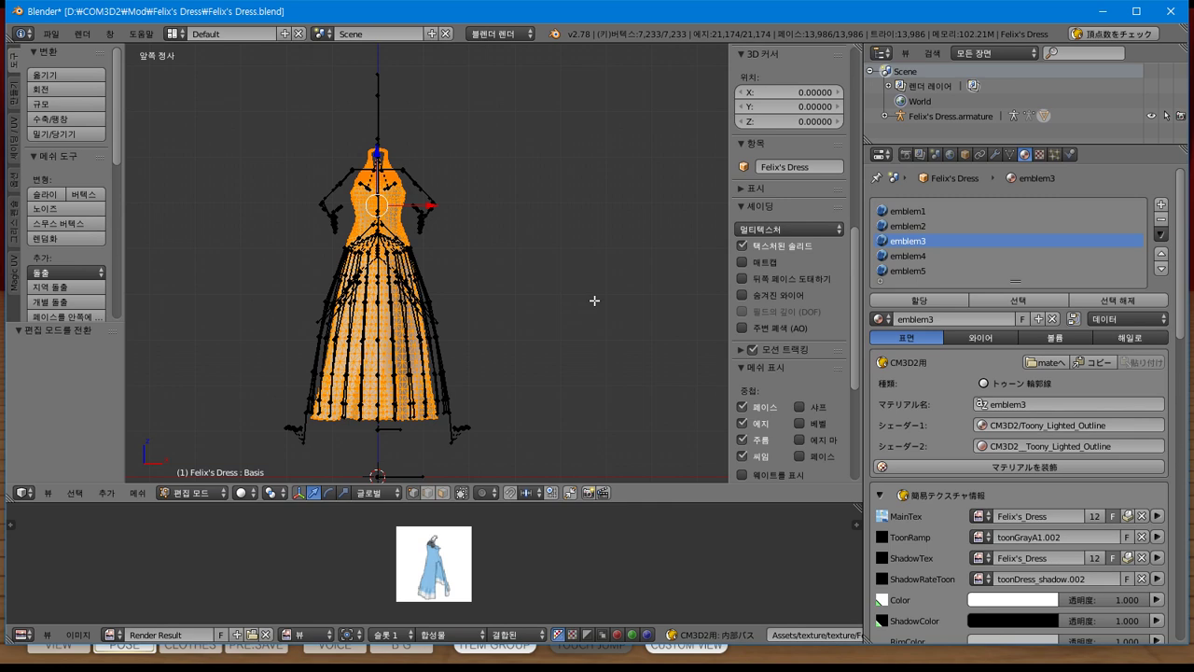
scroll(544, 292, "up", 5)
middle_click_drag(424, 354, 523, 289, "shift")
key("a")
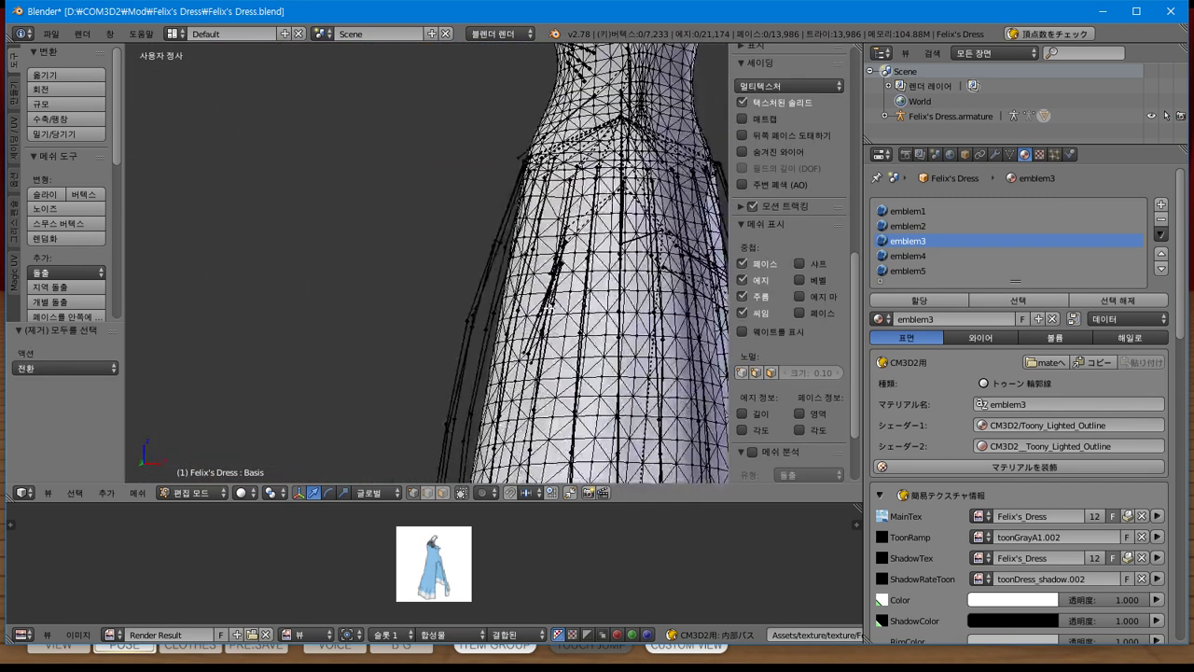
Compare the holes at the hip of the in-game dress with the same area of the mesh in Blender.
key("super+Tab")
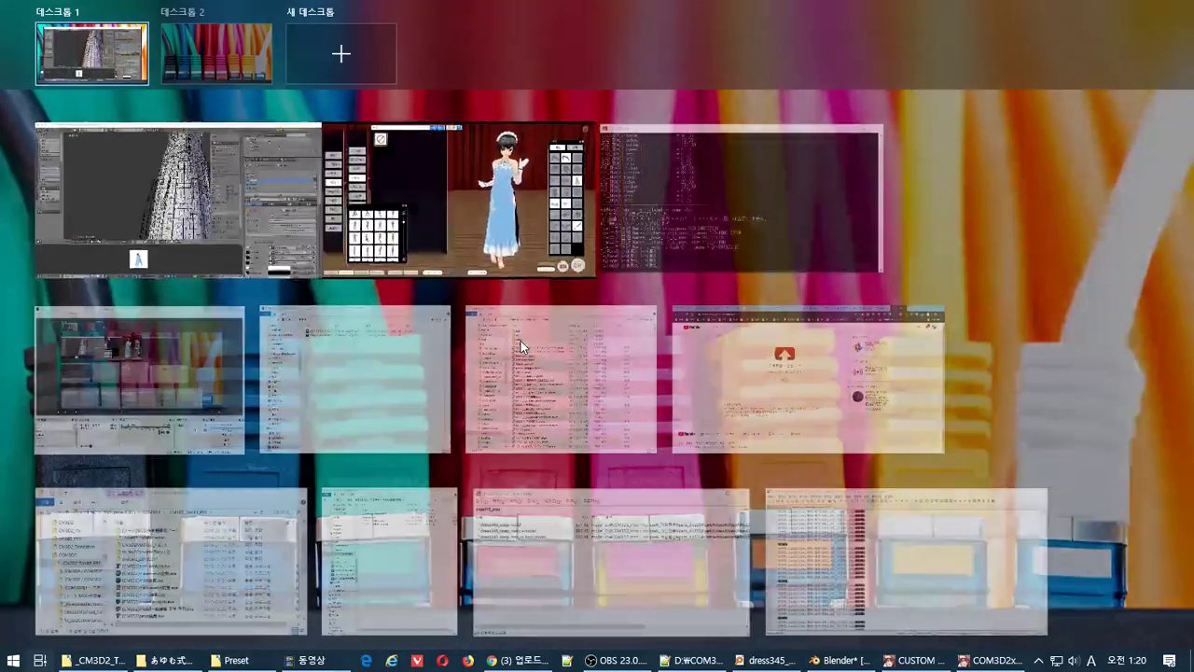
left_click(504, 241)
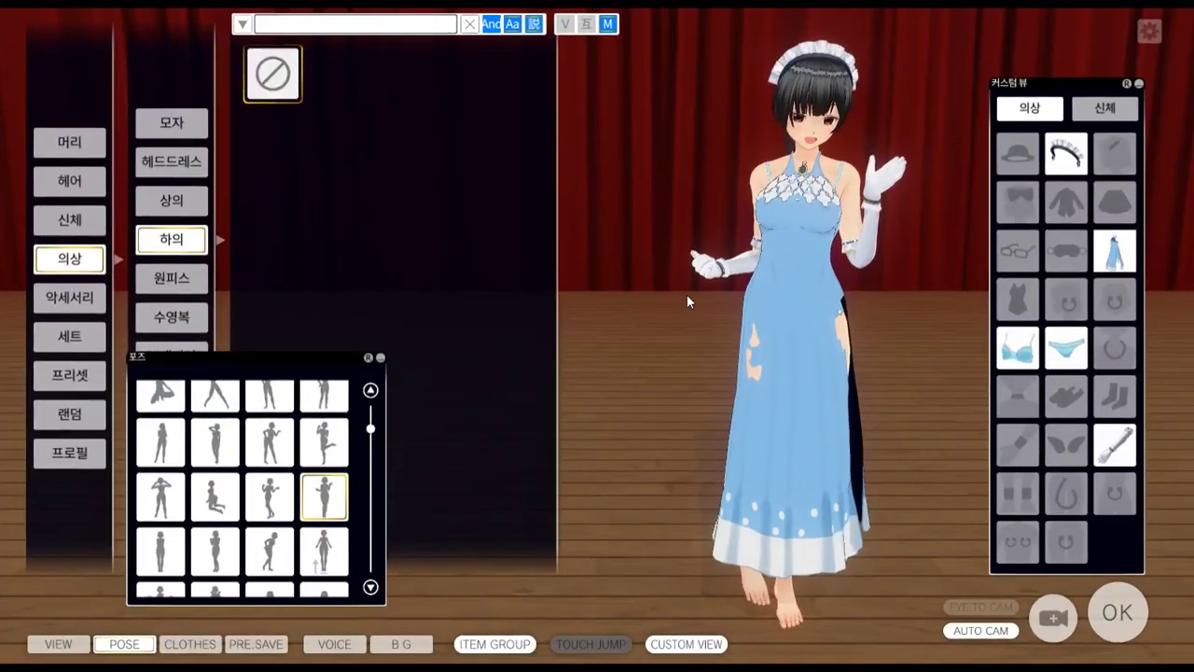
key("alt+Tab")
middle_click_drag(620, 293, 618, 362, "shift")
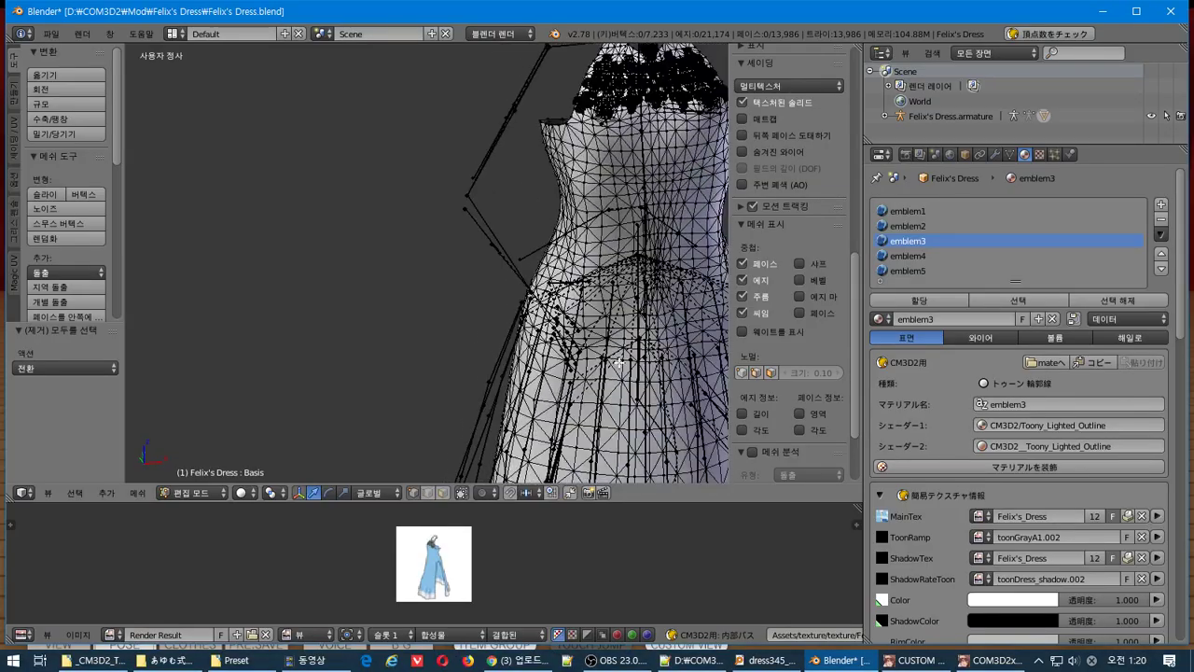
key("KP_7")
middle_click_drag(648, 415, 597, 192, "shift")
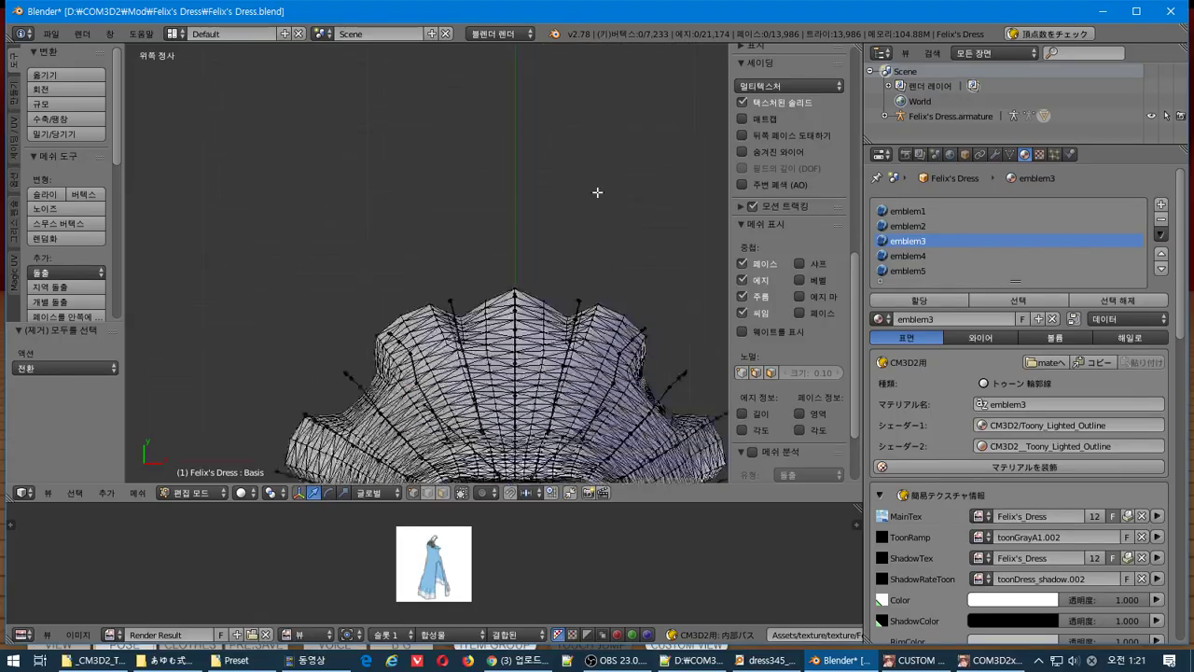
scroll(587, 413, "up", 3)
middle_click_drag(586, 413, 478, 288, "shift")
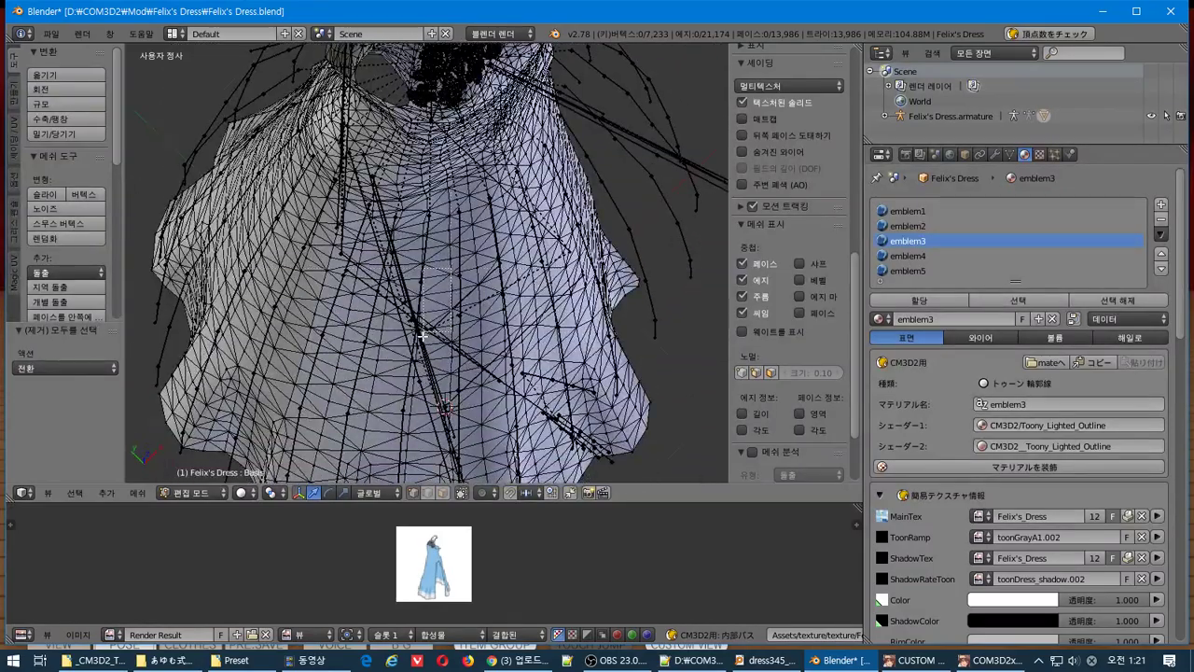
left_click_drag(422, 299, 424, 304)
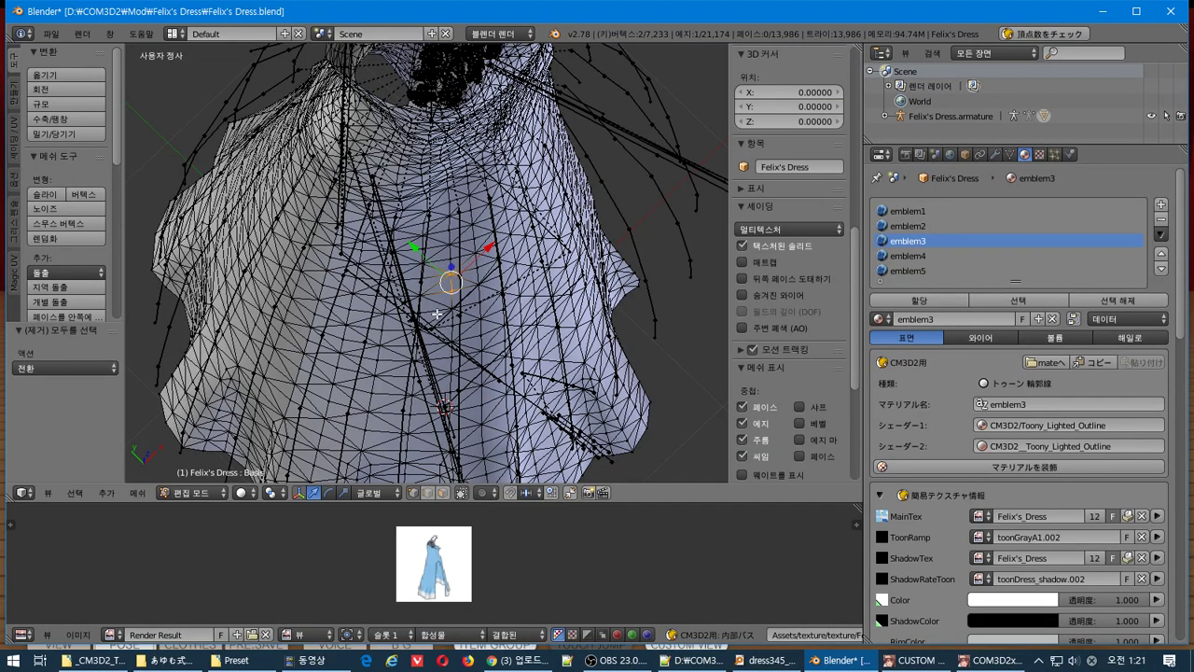
key("a")
Select five vertices in a vertical line on the front of the skirt and move them -0.022 along Y and -0.021 along X.
middle_click_drag(436, 314, 444, 328)
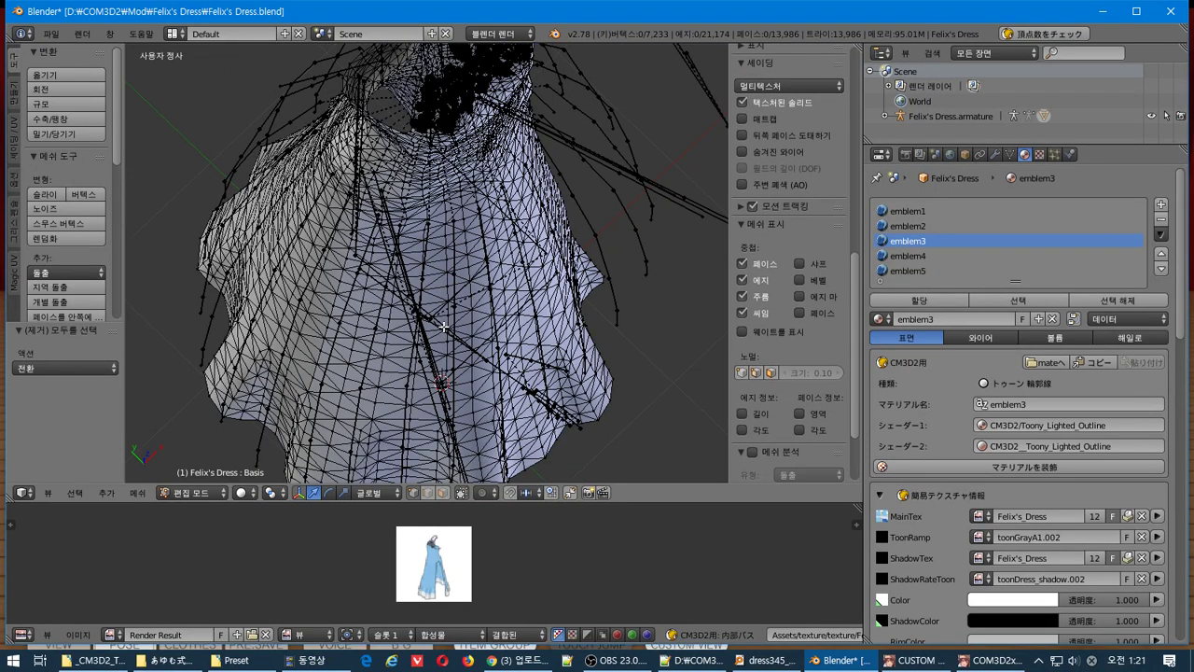
left_click_drag(433, 272, 436, 260)
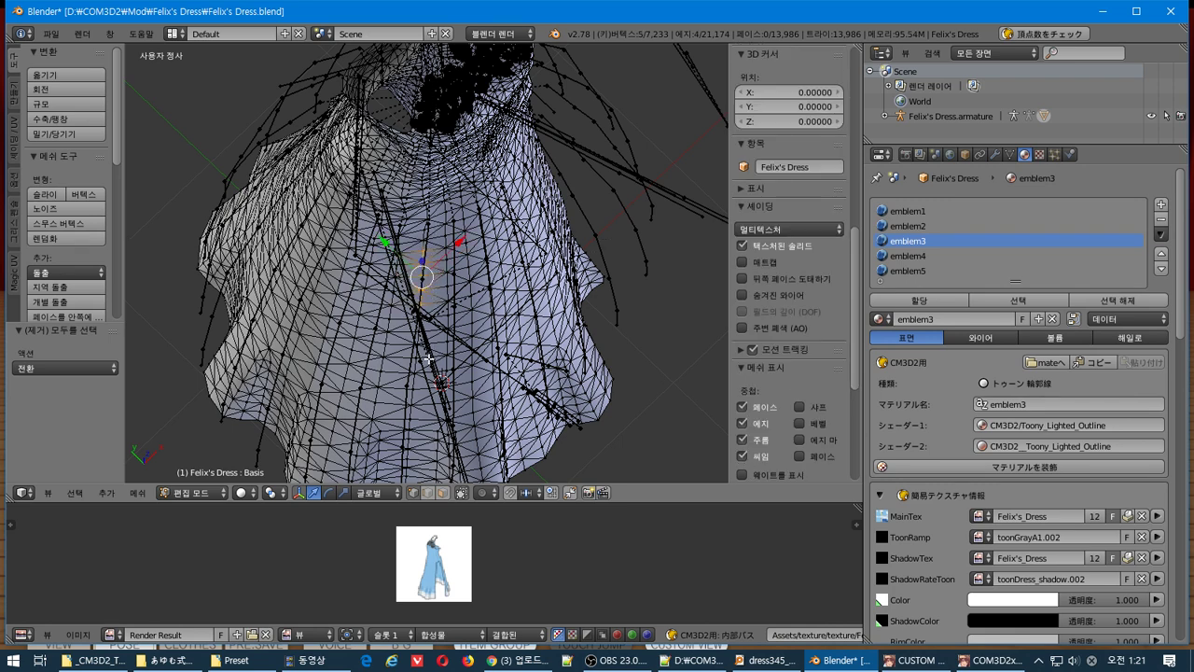
middle_click_drag(429, 359, 469, 359)
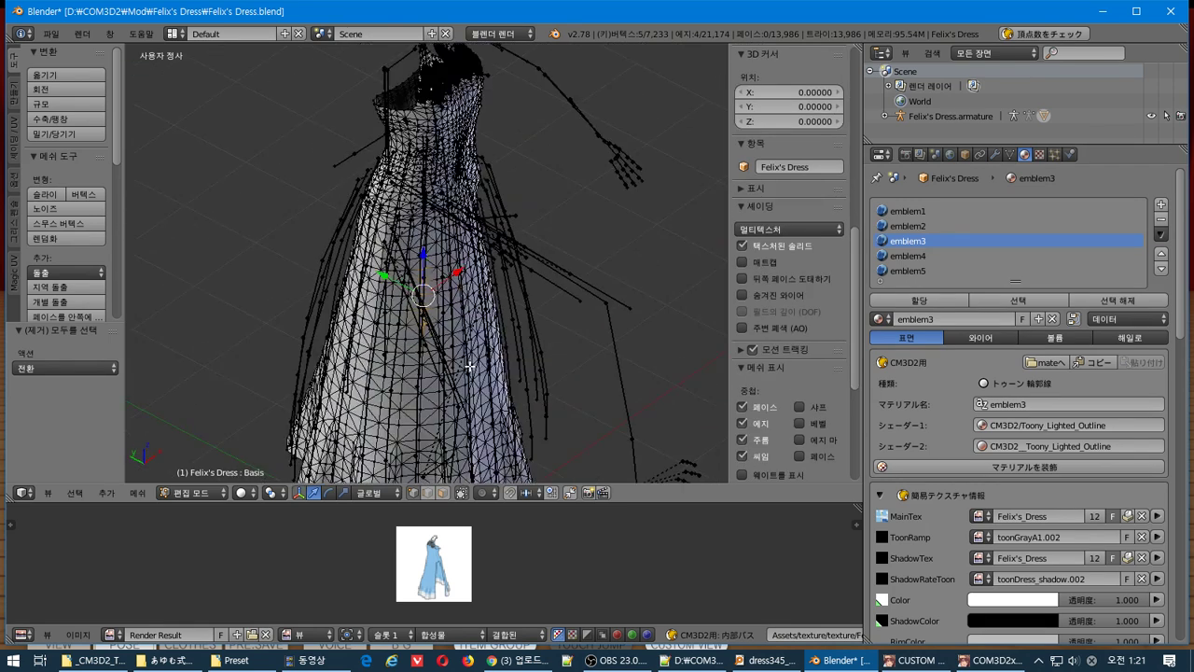
scroll(469, 367, "up", 6)
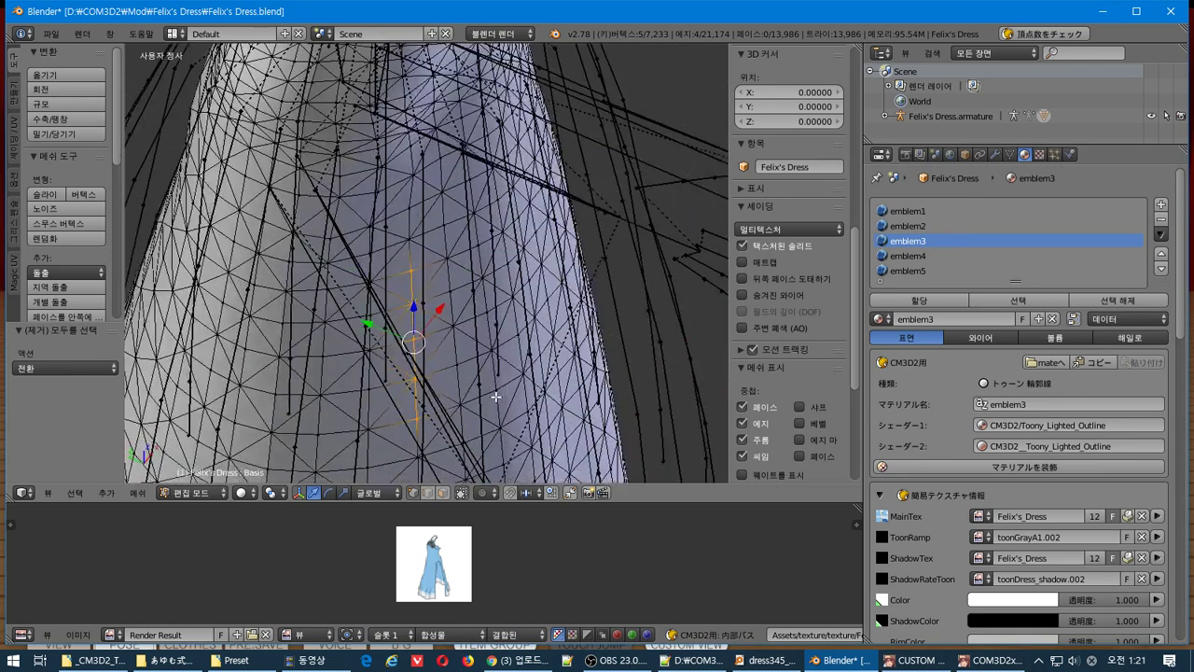
middle_click_drag(495, 397, 489, 405)
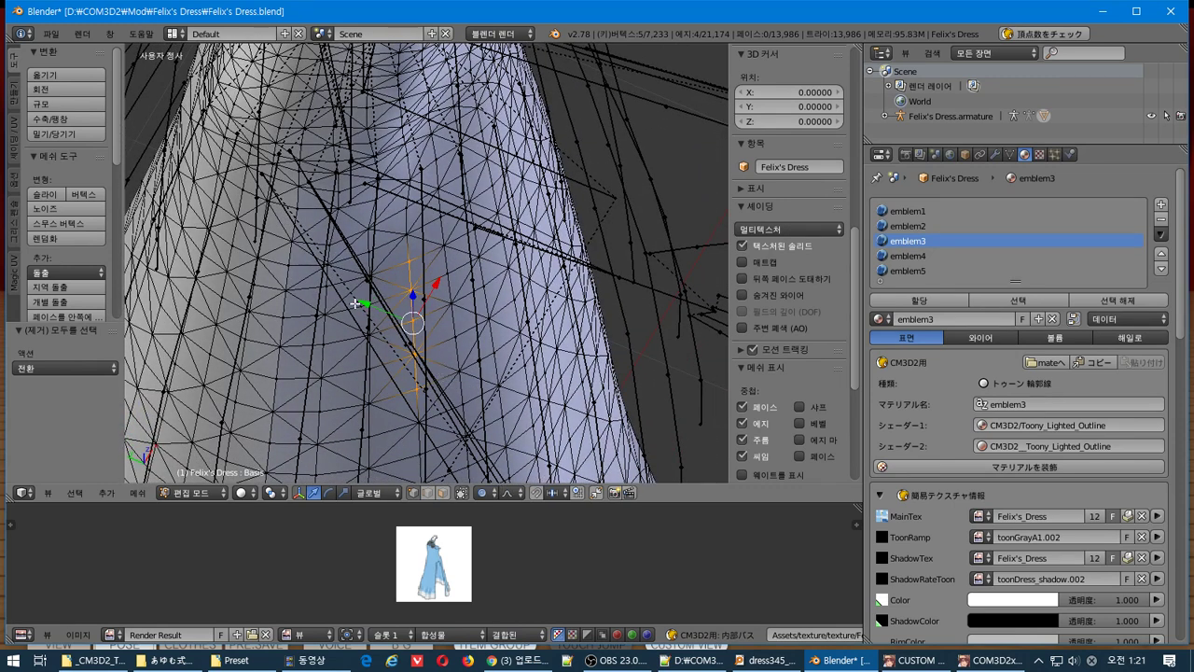
left_click_drag(363, 300, 371, 306)
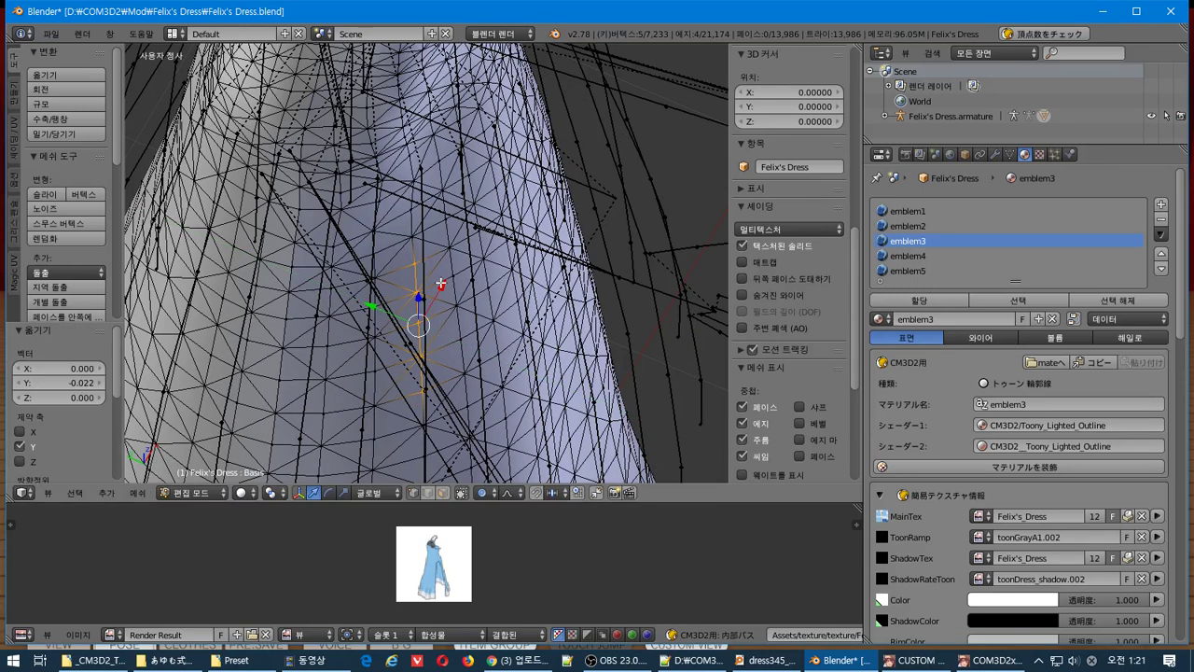
left_click_drag(444, 288, 408, 220)
middle_click_drag(408, 220, 426, 249)
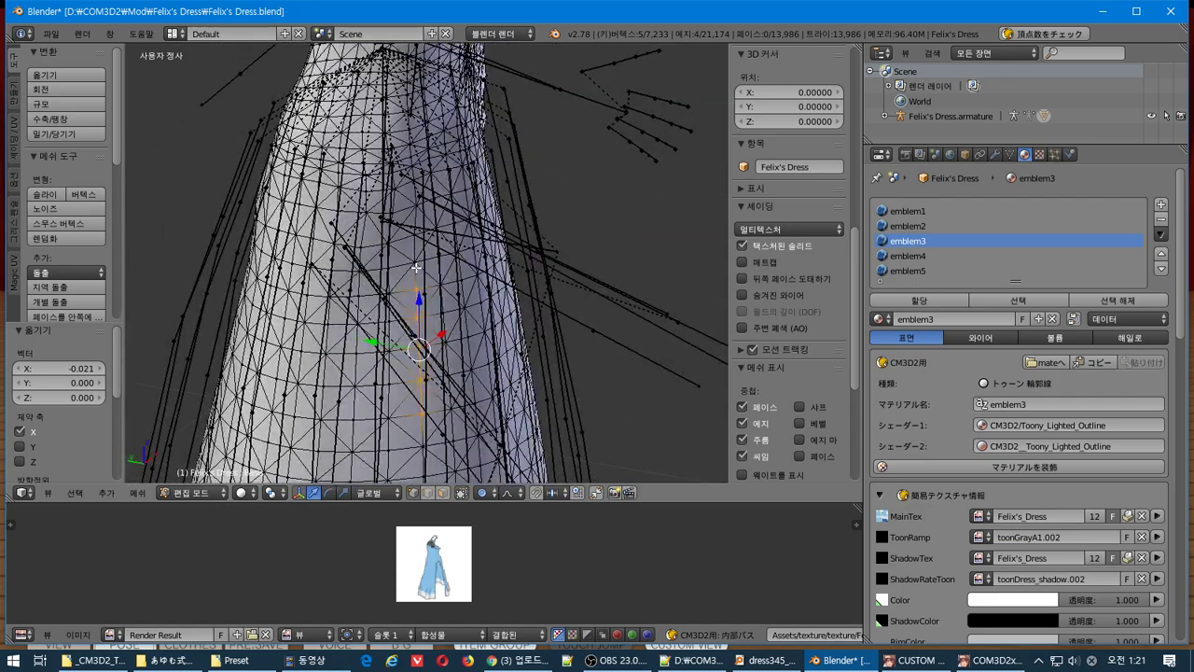
Move the single vertex above them -0.034 along Y and about -0.0275 along X with proportional editing, and undo the last edit.
right_click(422, 262)
key("g")
key("y")
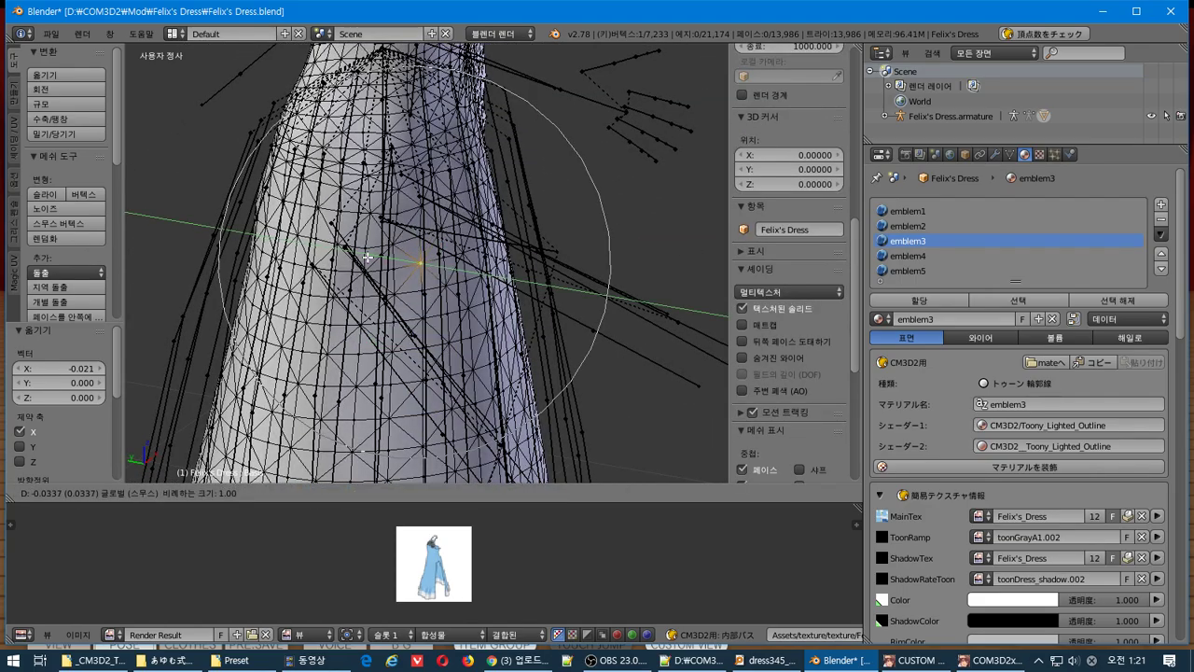
left_click(368, 261)
middle_click_drag(369, 261, 411, 300)
key("g")
key("x")
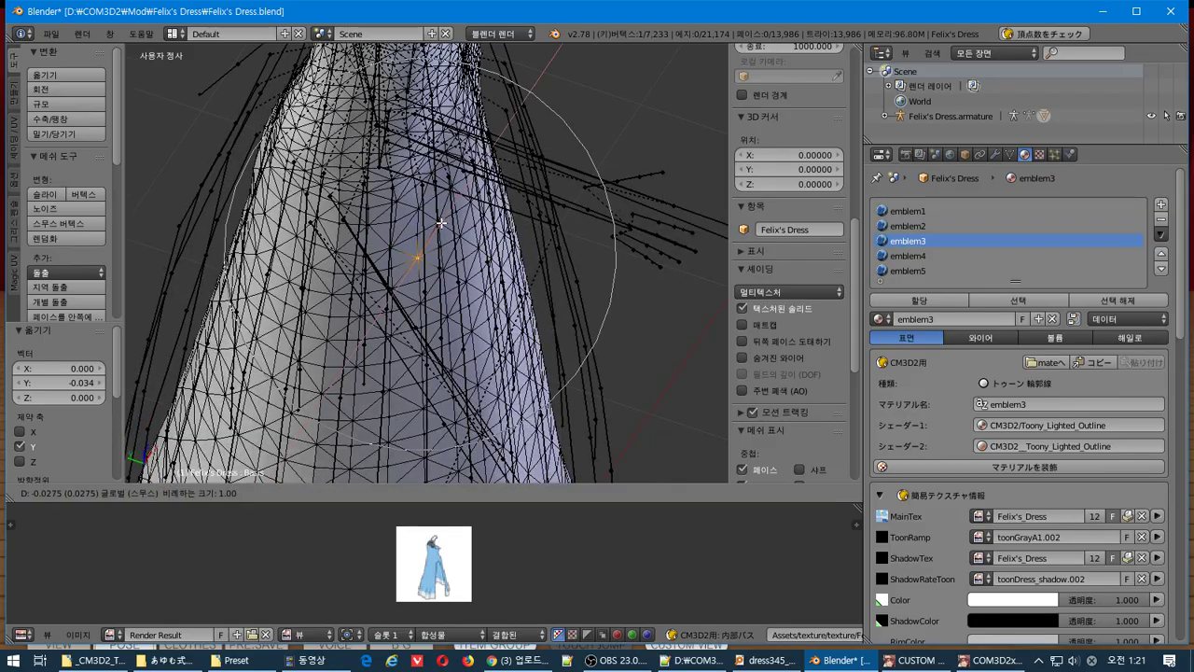
left_click(440, 224)
middle_click_drag(441, 224, 340, 146)
key("ctrl+z")
Export the edited dress as a CM3D2 model, overwriting Felix's_Dress.model in the Felix's Dress mod folder.
left_click(51, 34)
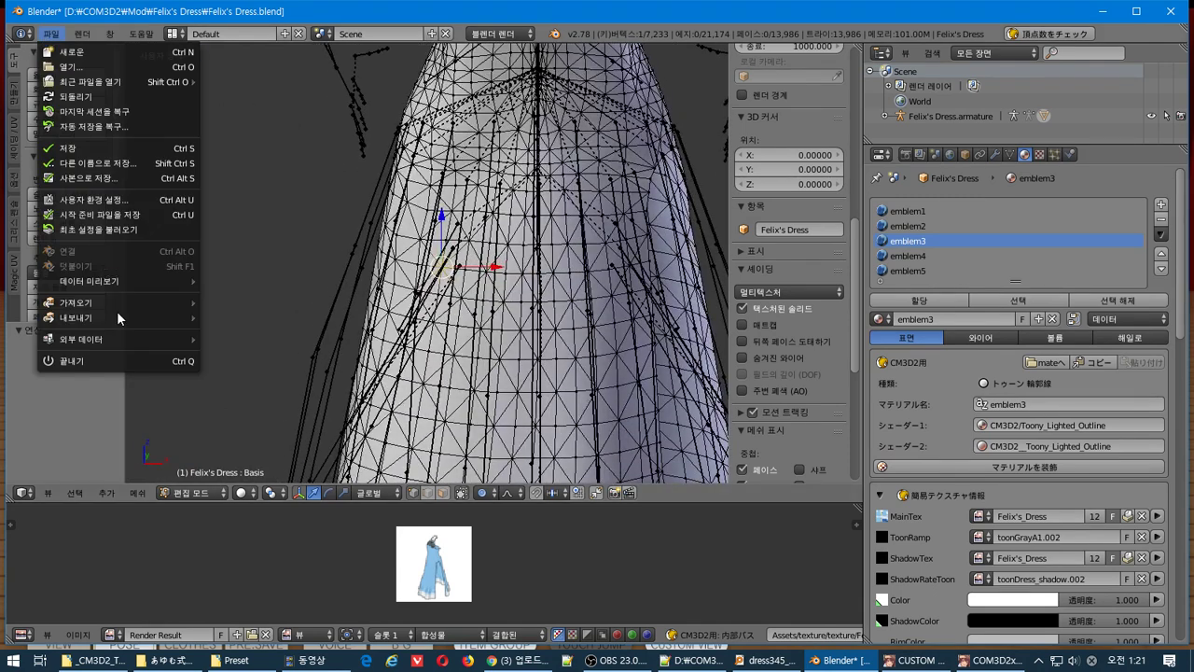
mouse_move(130, 324)
left_click(256, 454)
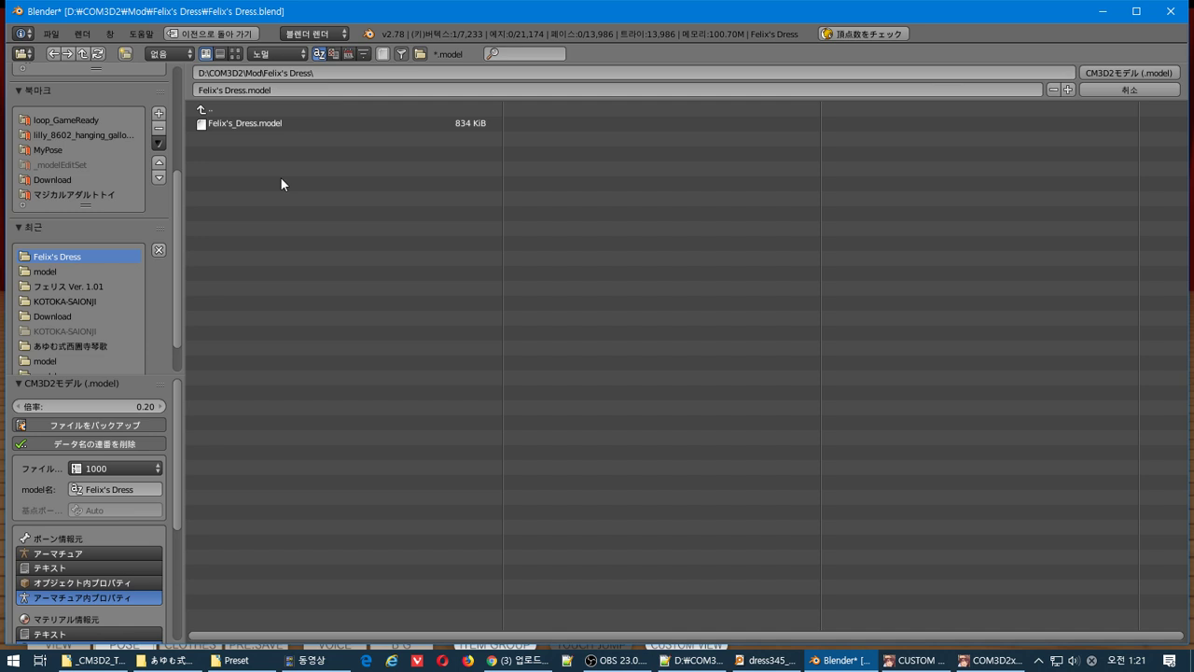
left_click(286, 122)
left_click(1098, 72)
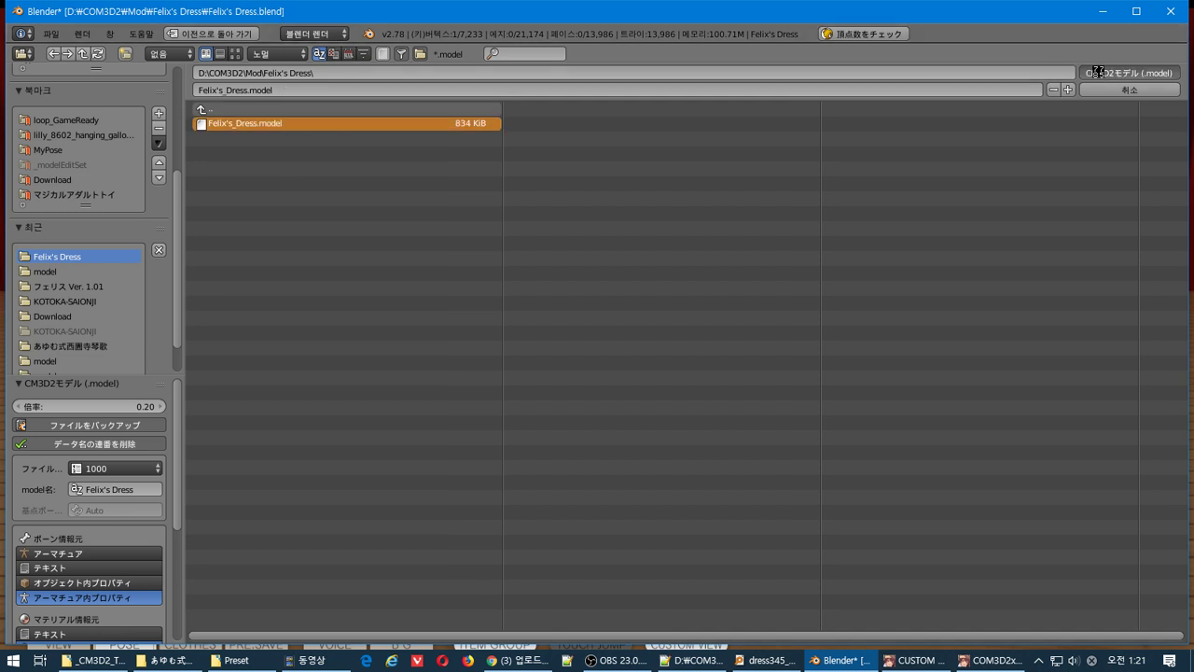
Switch to COM3D2, take off and re-equip the blue dress under one-piece (원피스), and check the skirt.
key("alt+Tab")
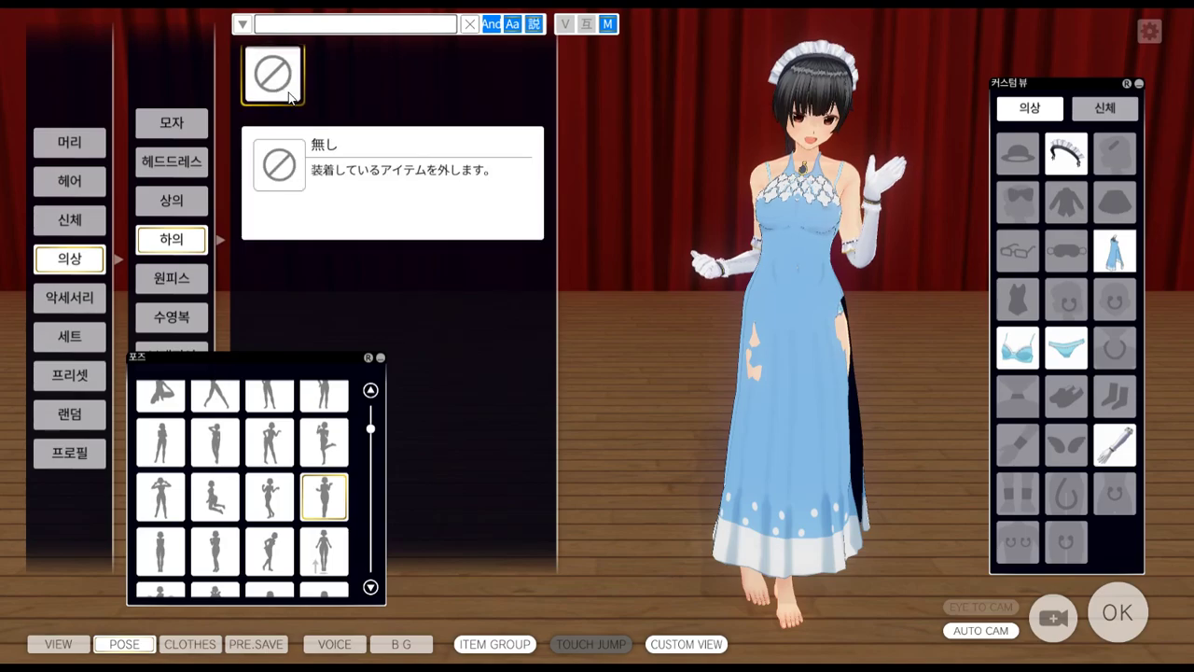
left_click(171, 277)
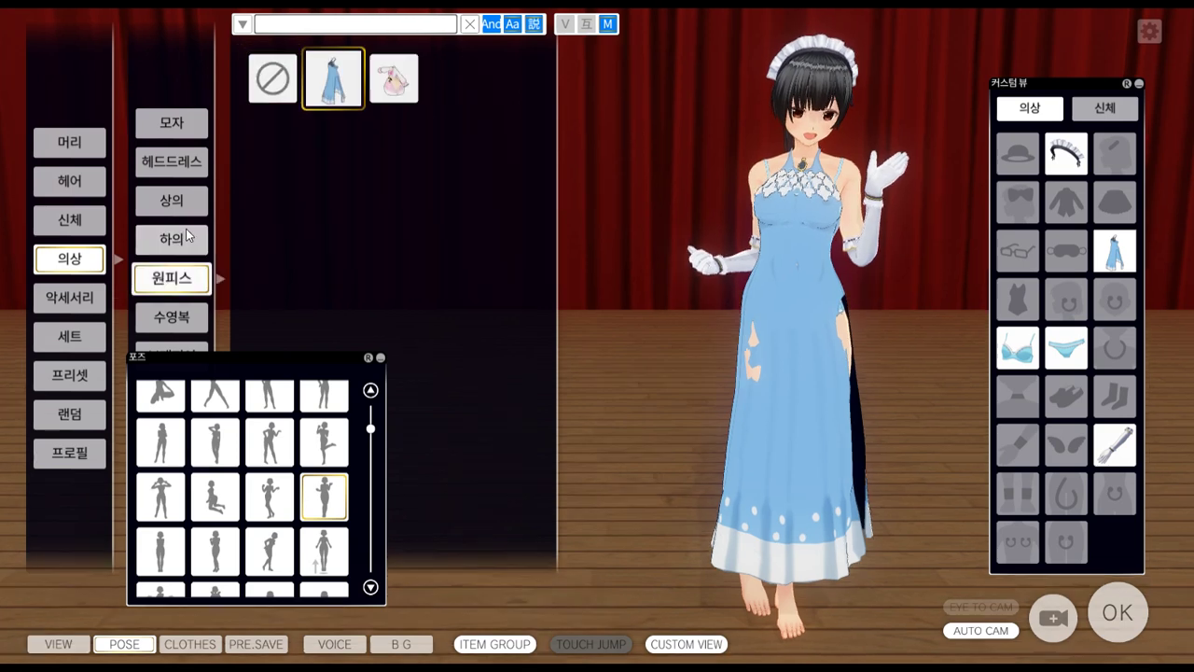
left_click(272, 79)
left_click(334, 79)
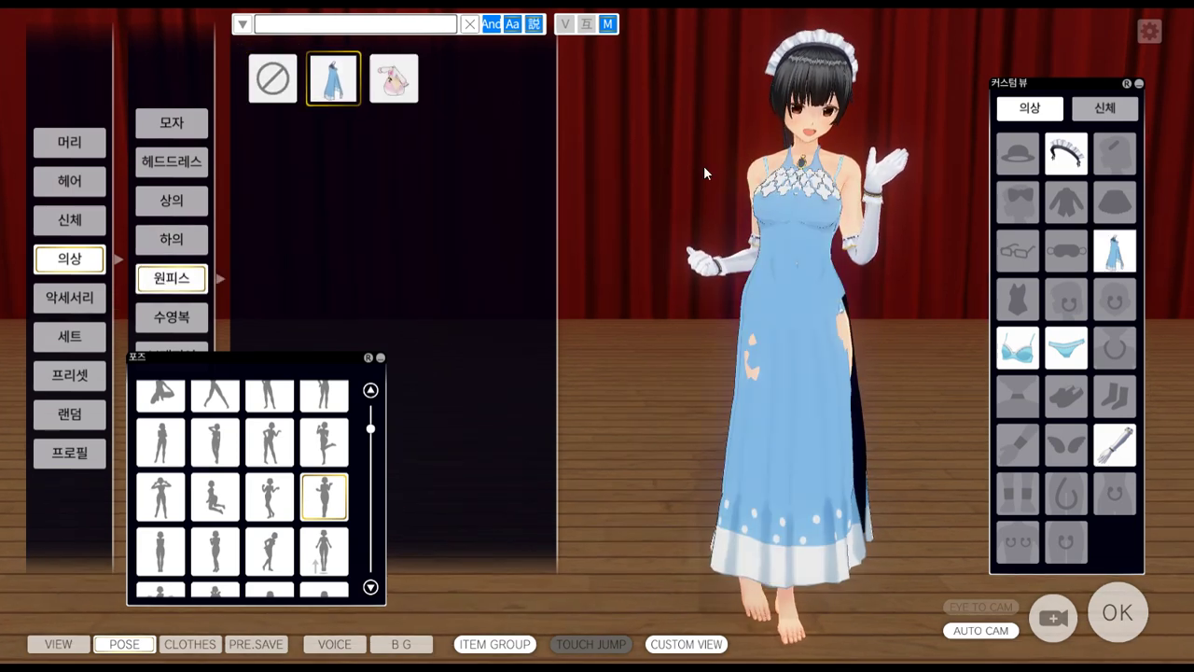
left_click_drag(703, 170, 560, 209)
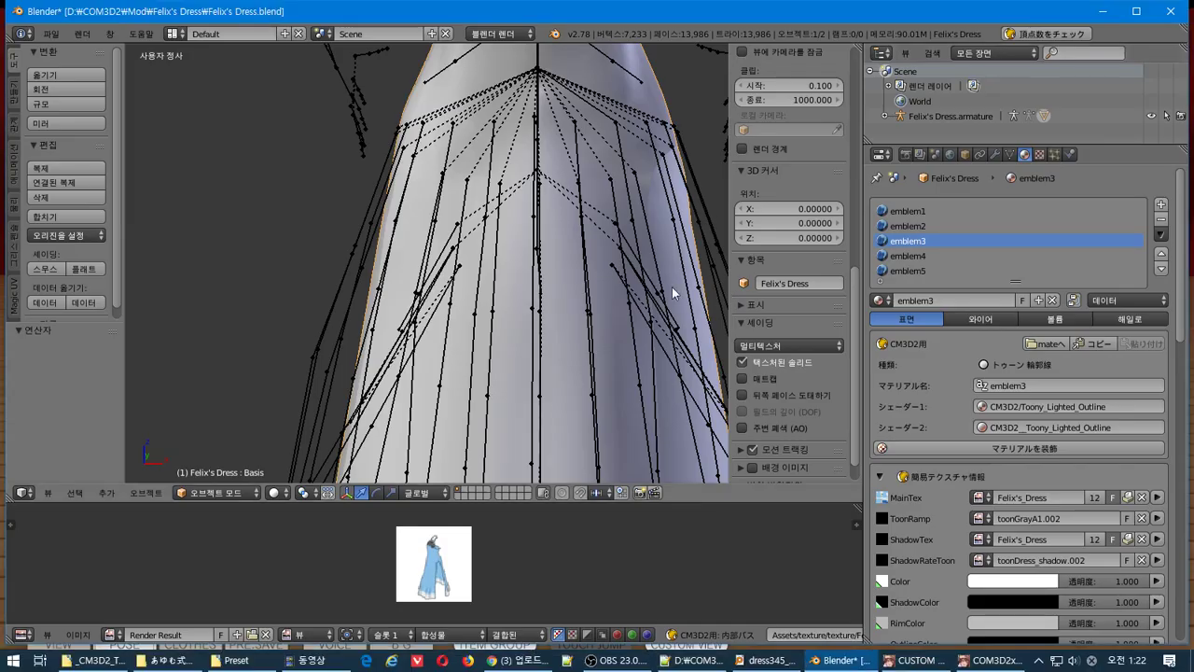
Switch to Blender, select the whole dress mesh in Edit Mode and duplicate it in place.
scroll(534, 224, "down", 2)
scroll(535, 224, "down", 2)
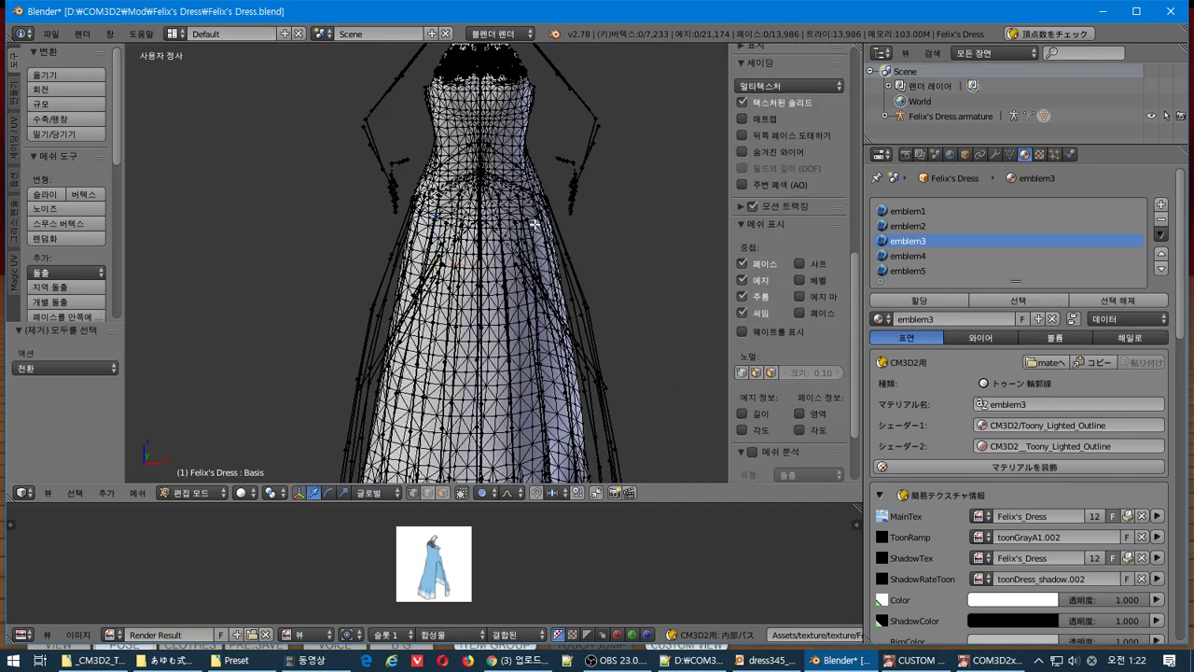
key("a")
middle_click_drag(543, 235, 527, 216)
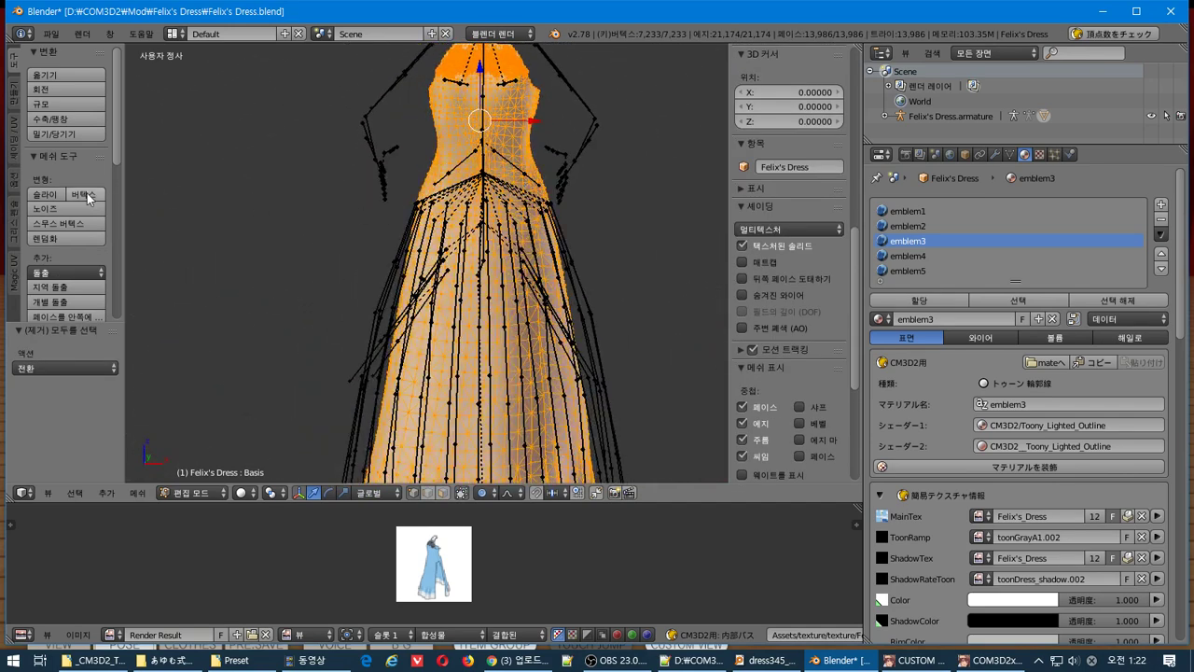
scroll(87, 196, "down", 5)
left_click(72, 250)
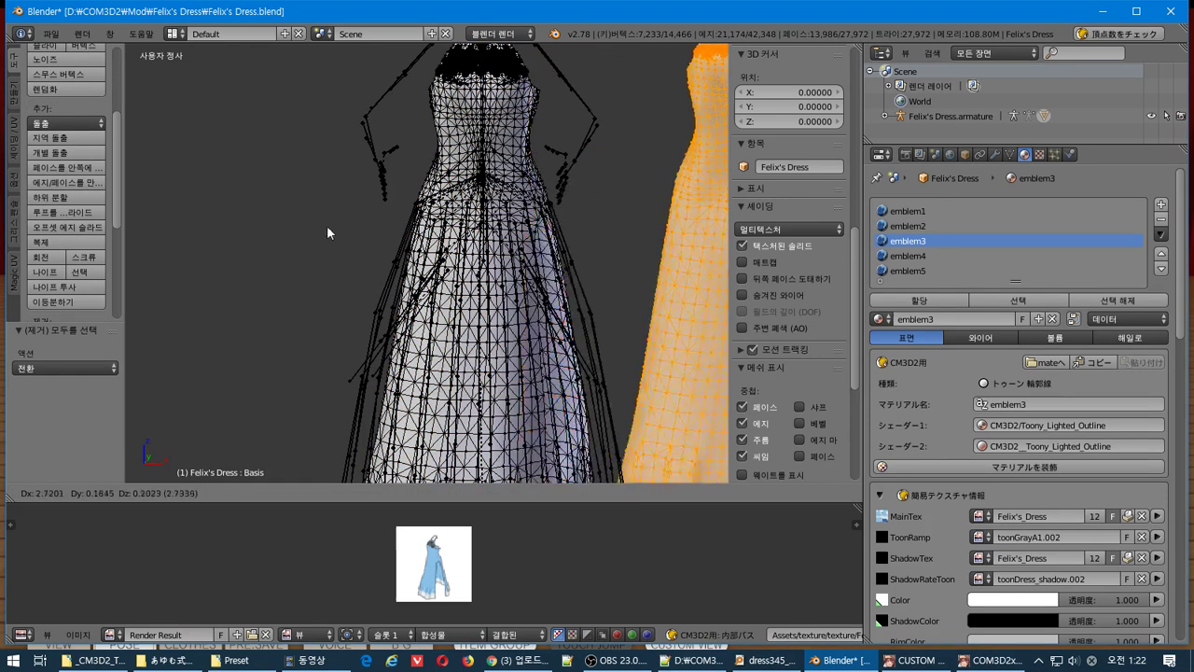
right_click(259, 230)
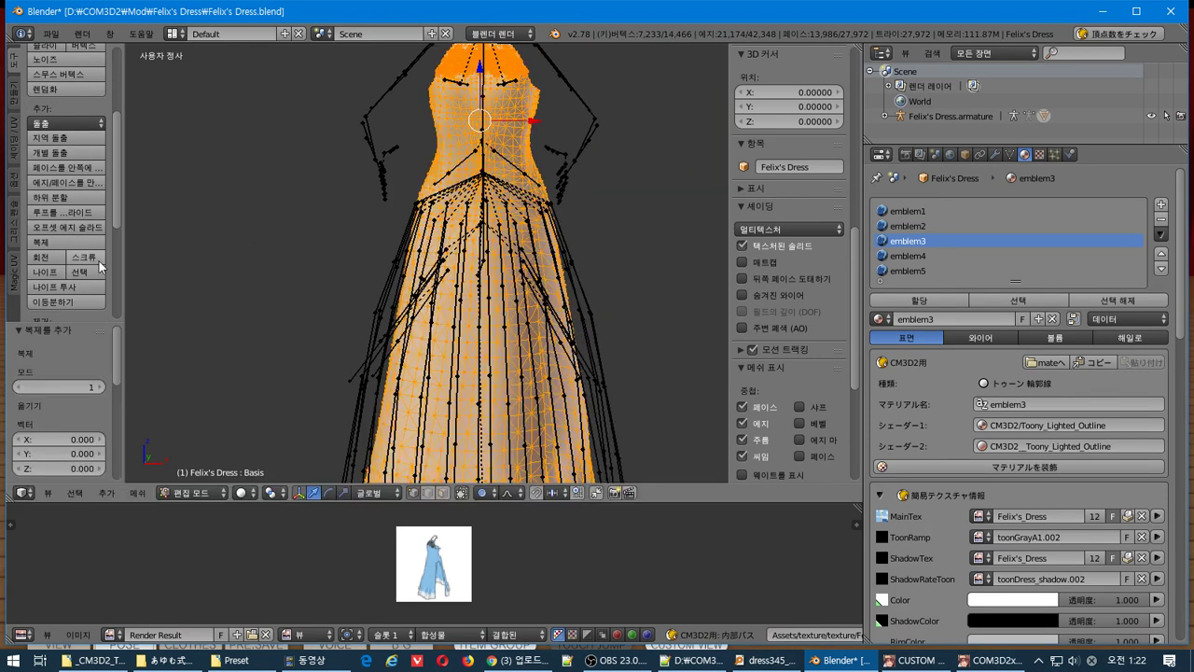
Flip the normals of the duplicated dress mesh.
left_click(142, 493)
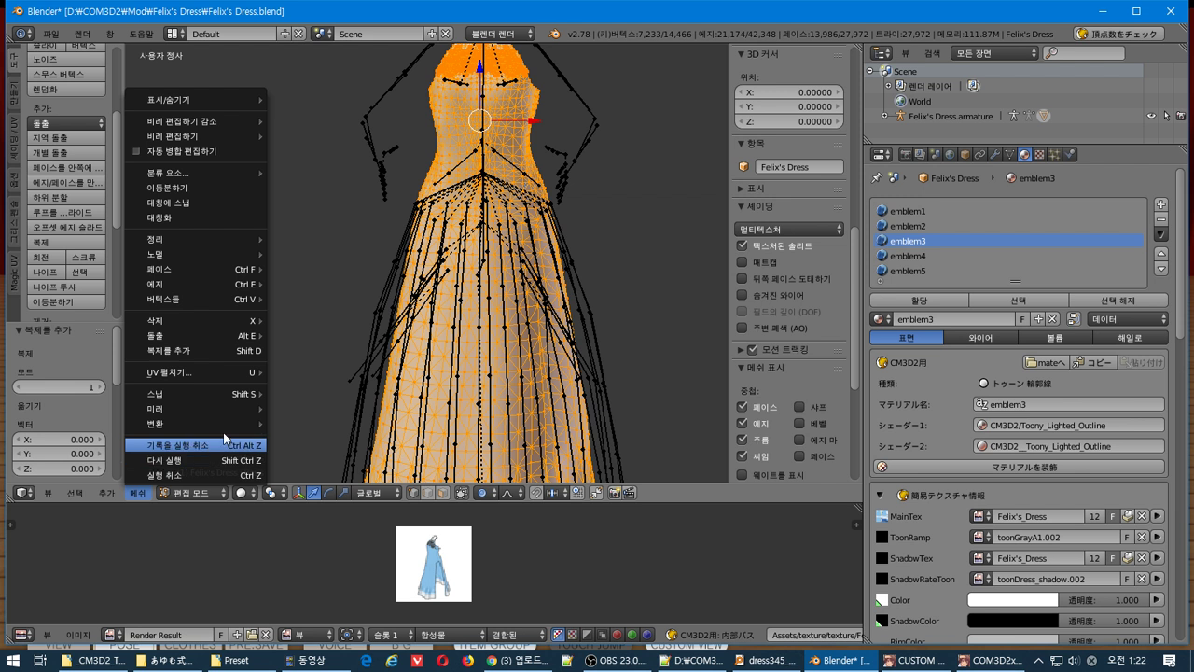
mouse_move(178, 268)
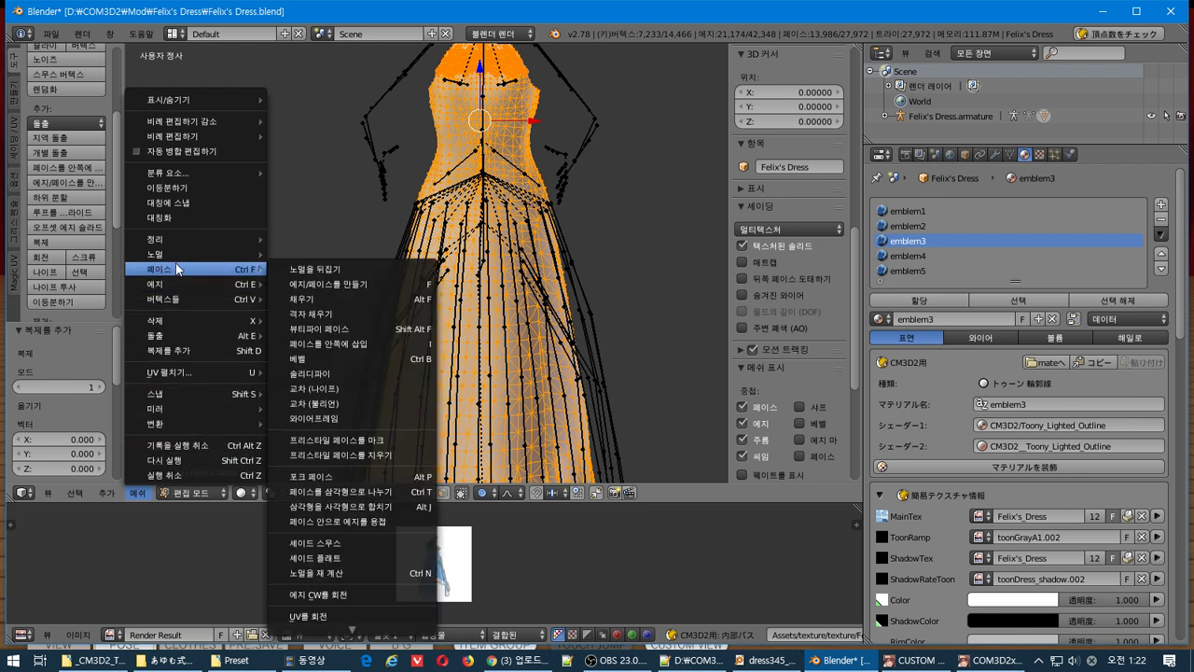
left_click(370, 275)
middle_click_drag(557, 309, 615, 360)
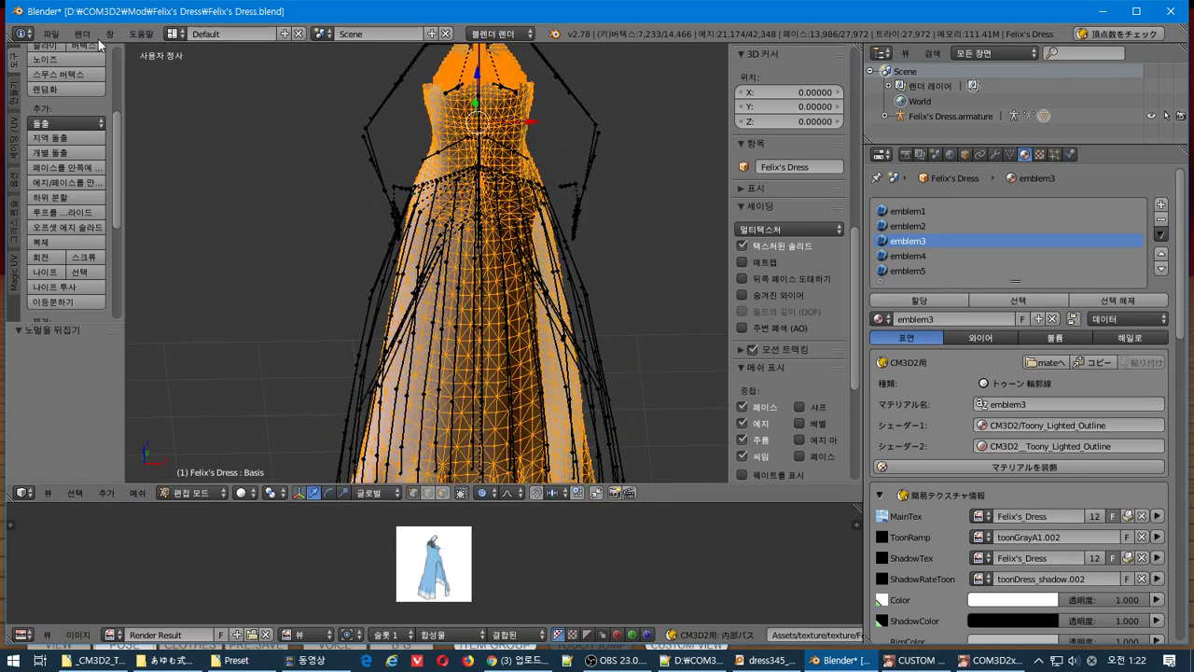
Export the dress with its flipped duplicate as a CM3D2 model over the existing Felix's_Dress.model.
left_click(52, 37)
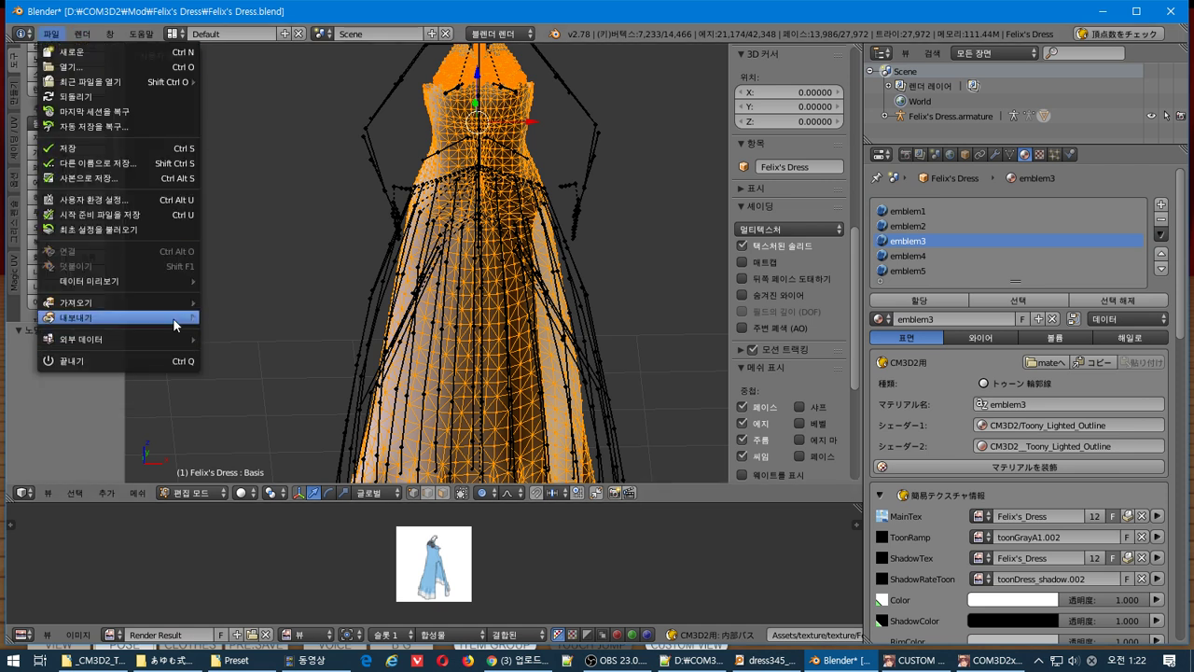
mouse_move(140, 317)
left_click(284, 448)
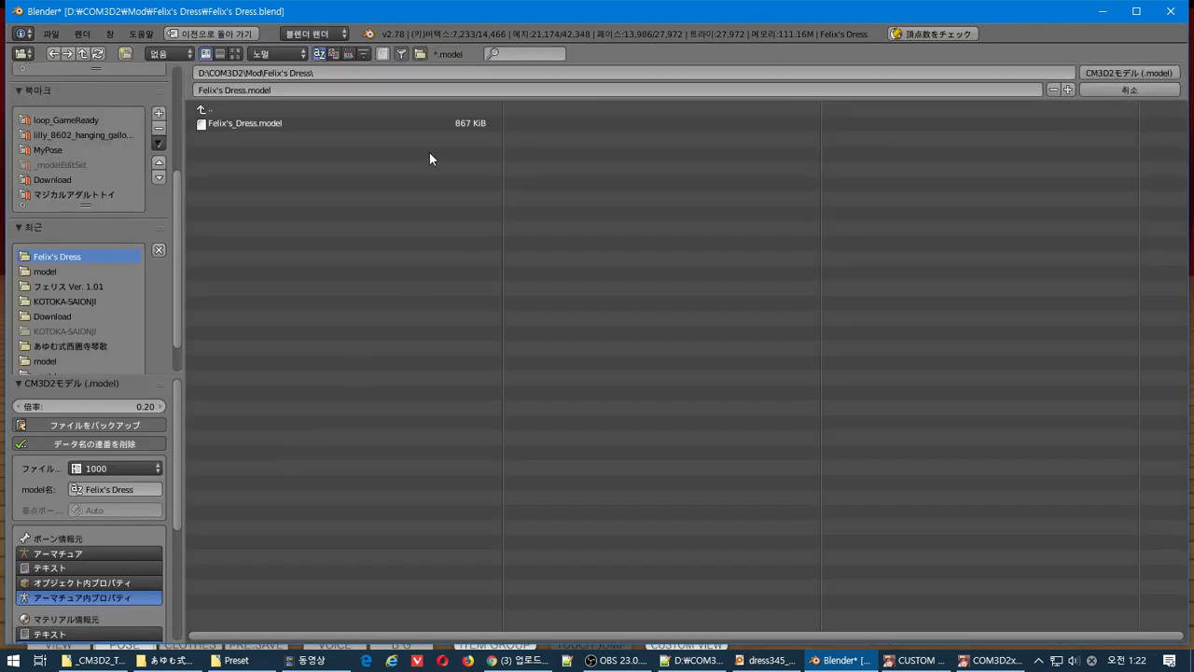
left_click(361, 121)
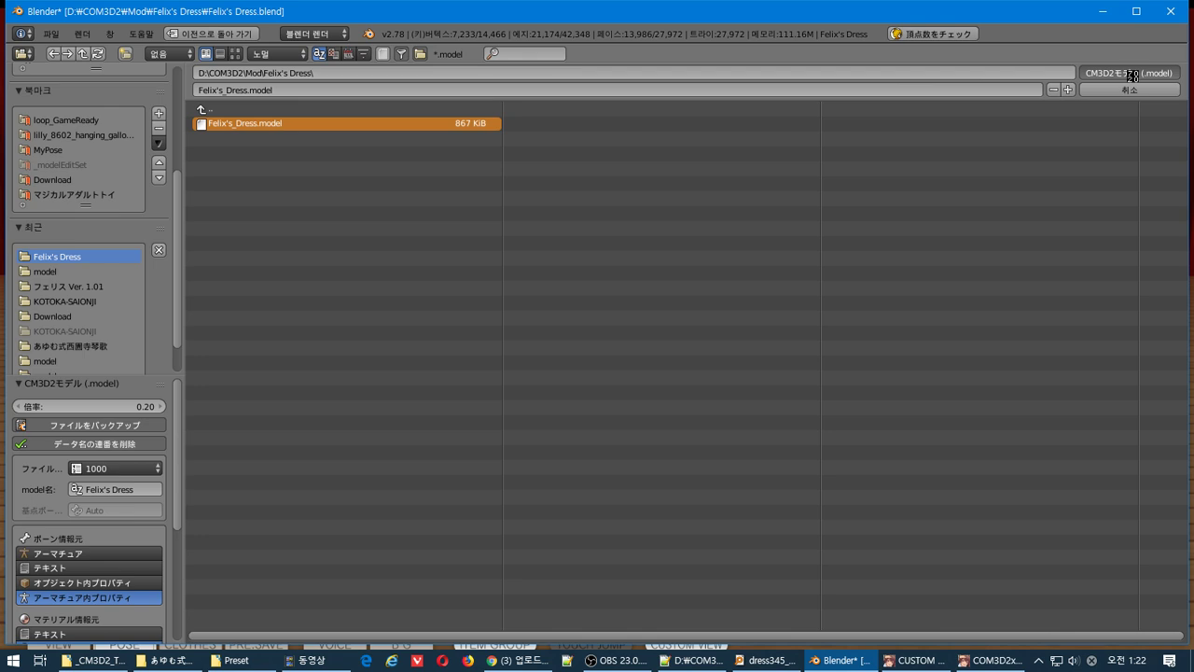
left_click(1132, 75)
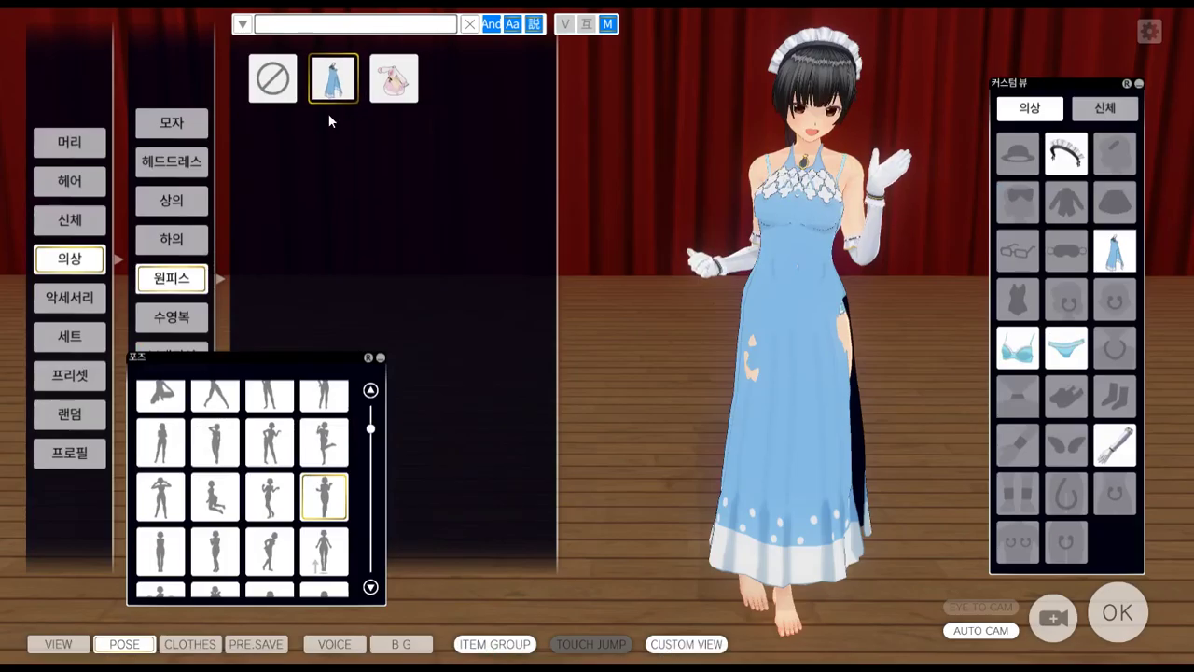
Reload the blue dress on the maid in COM3D2 and inspect it from the side.
left_click(333, 82)
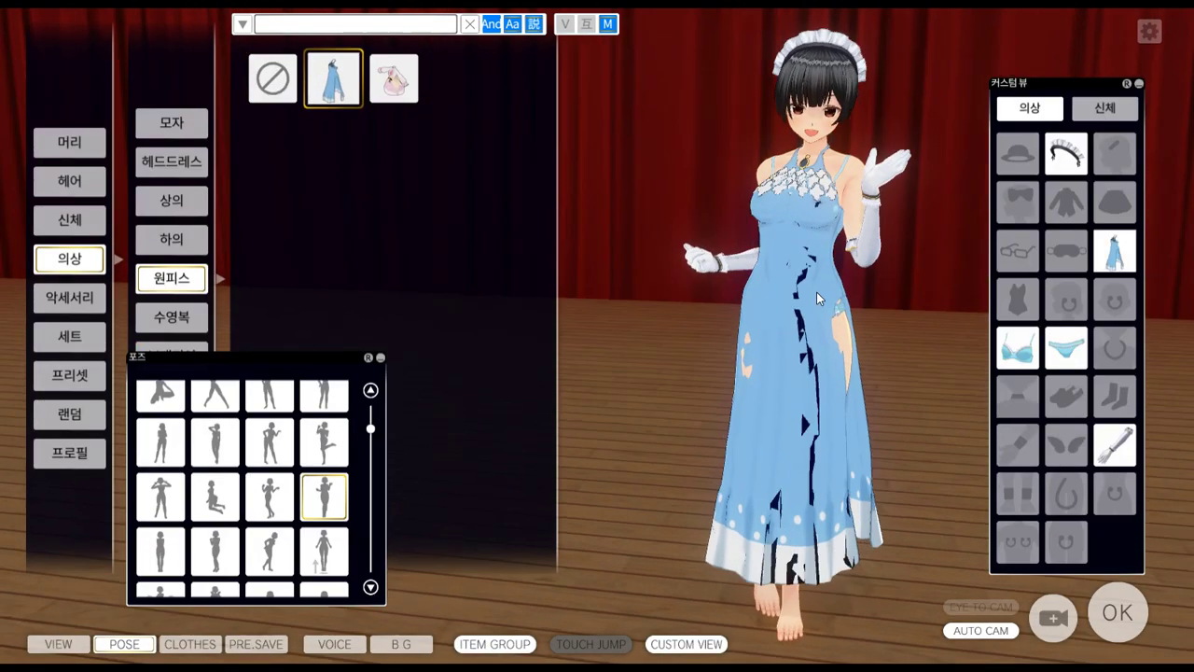
right_click_drag(817, 297, 770, 324)
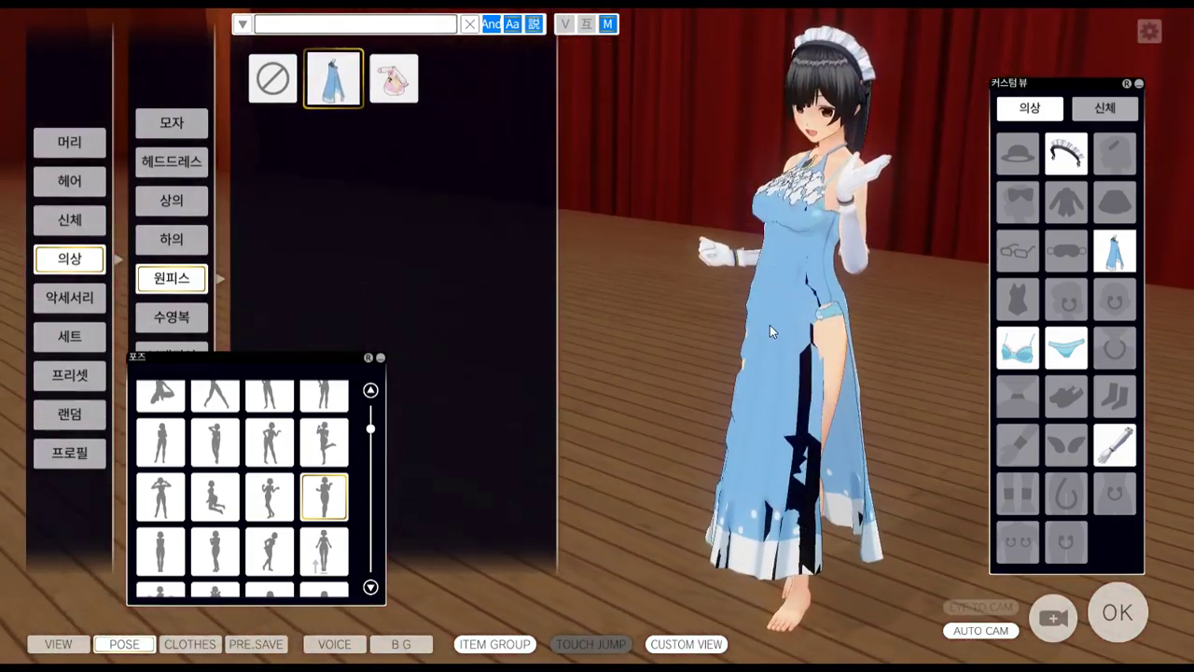
Switch to Blender, enter Edit Mode on the dress mesh and remove its flipped duplicate.
key("alt+Tab")
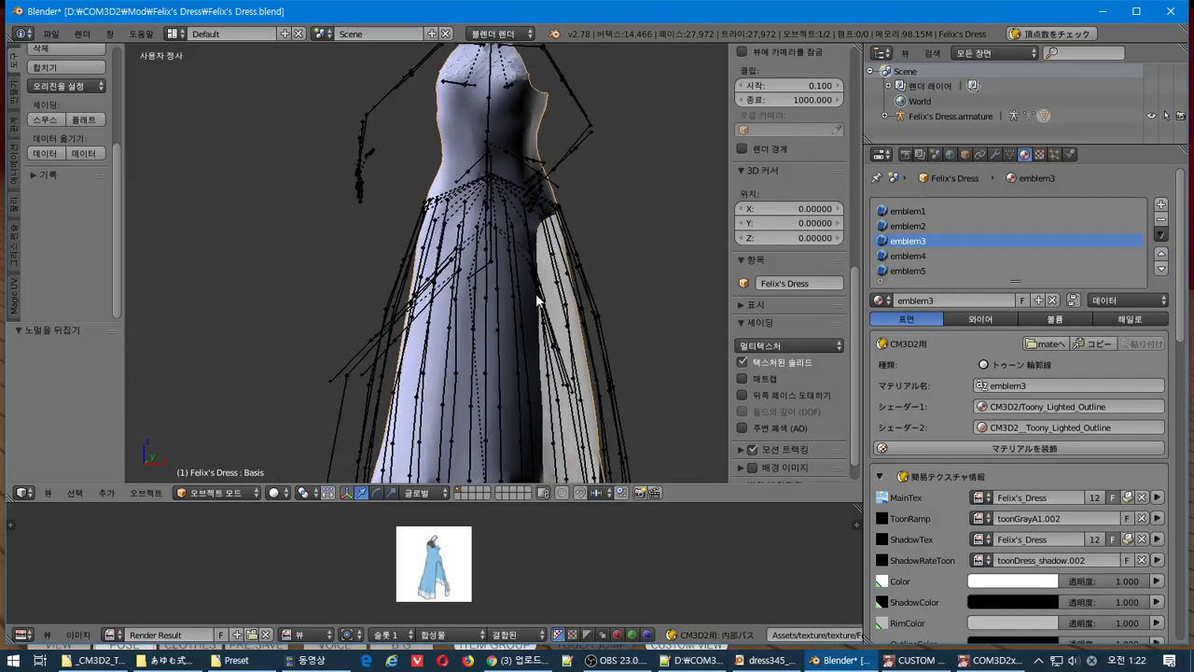
key("Tab")
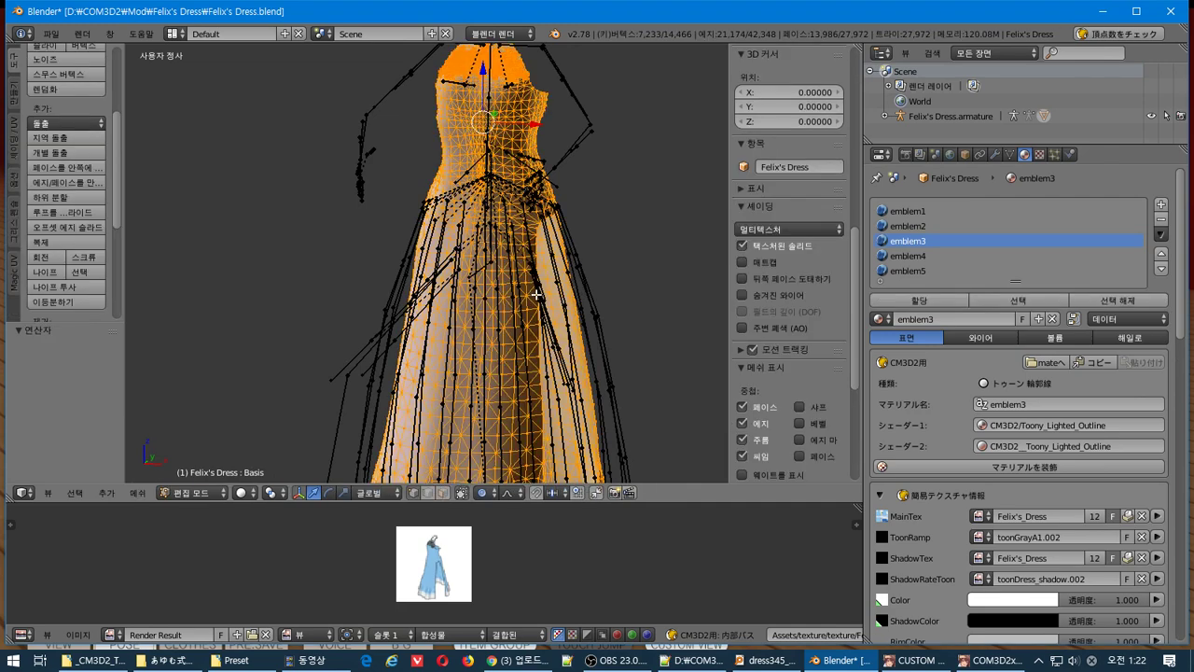
middle_click_drag(536, 294, 621, 300)
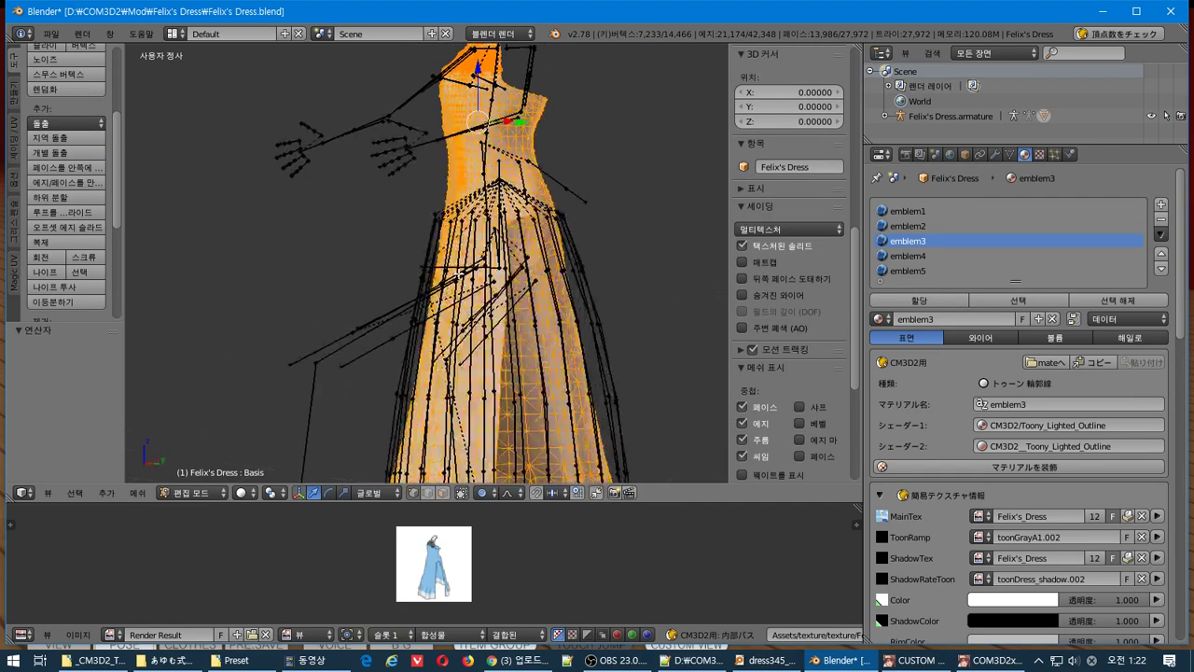
middle_click_drag(459, 274, 485, 334)
middle_click_drag(492, 278, 314, 233)
key("a")
right_click(505, 317)
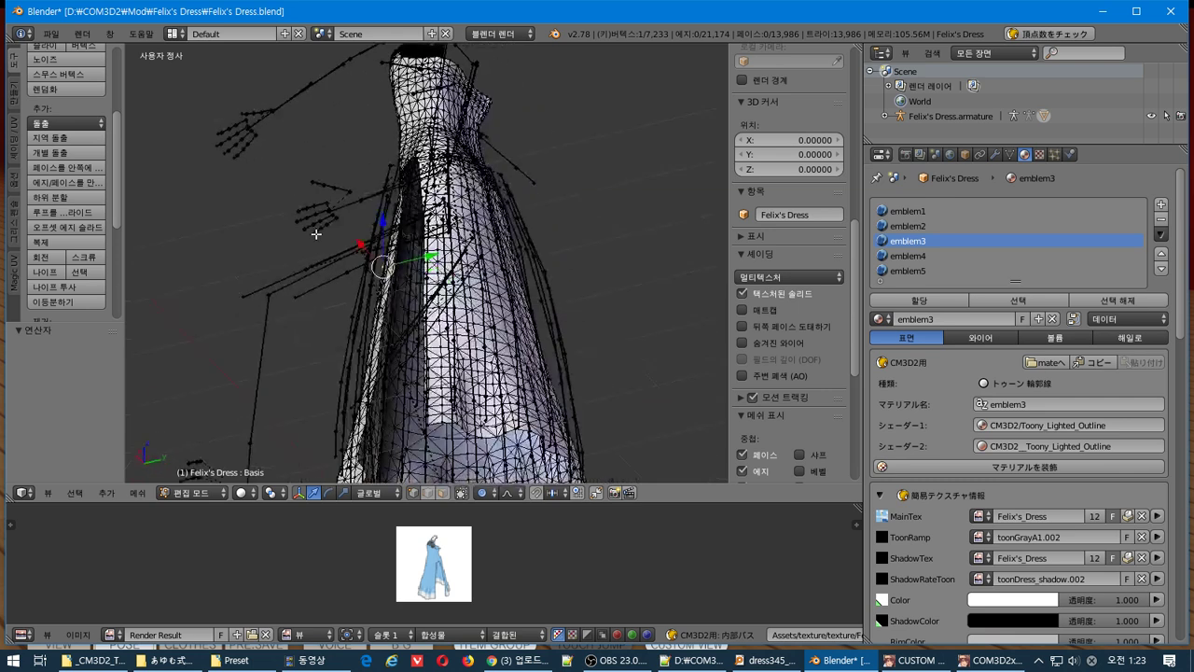
key("g")
right_click(293, 248)
middle_click_drag(302, 274, 306, 281)
key("g")
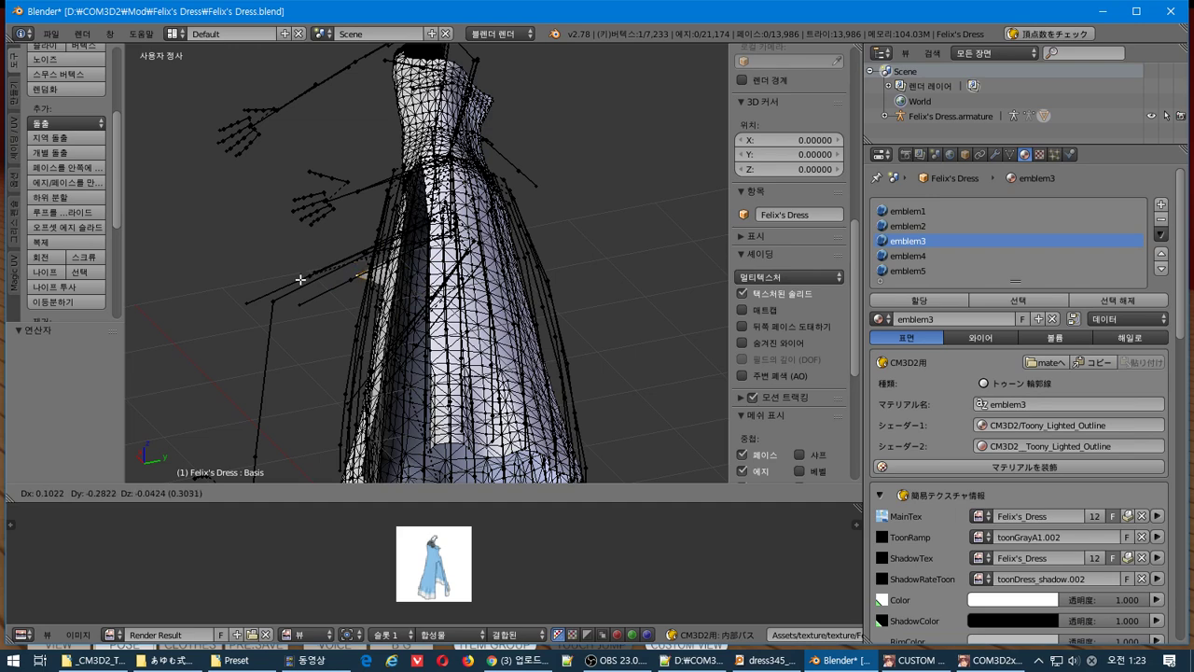
right_click(301, 279)
Examine the dress with its texture in Texture Paint mode and return the mesh to Edit Mode.
middle_click_drag(328, 283, 418, 331)
left_click(193, 493)
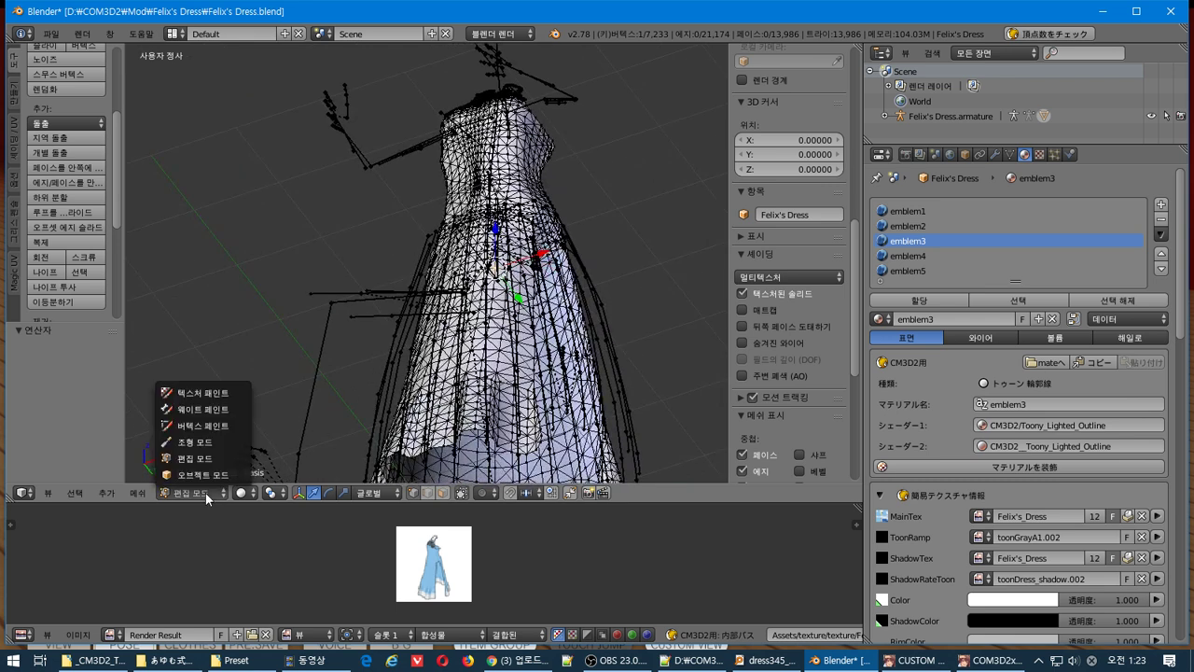
left_click(200, 386)
middle_click_drag(513, 270, 509, 318)
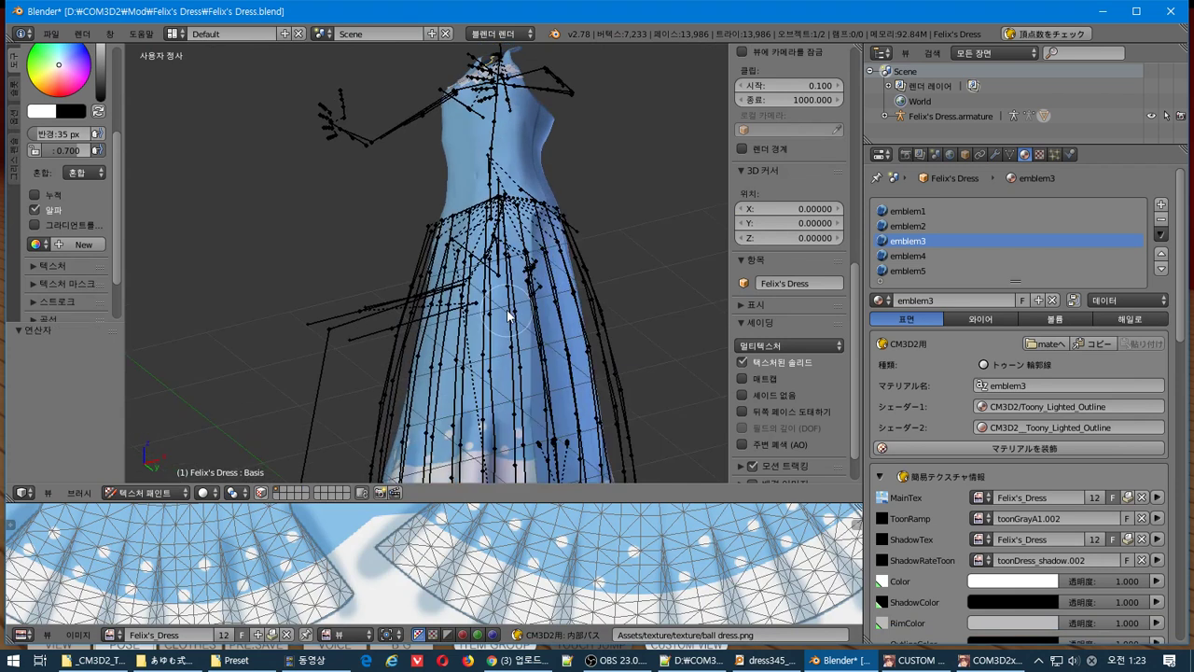
key("Tab")
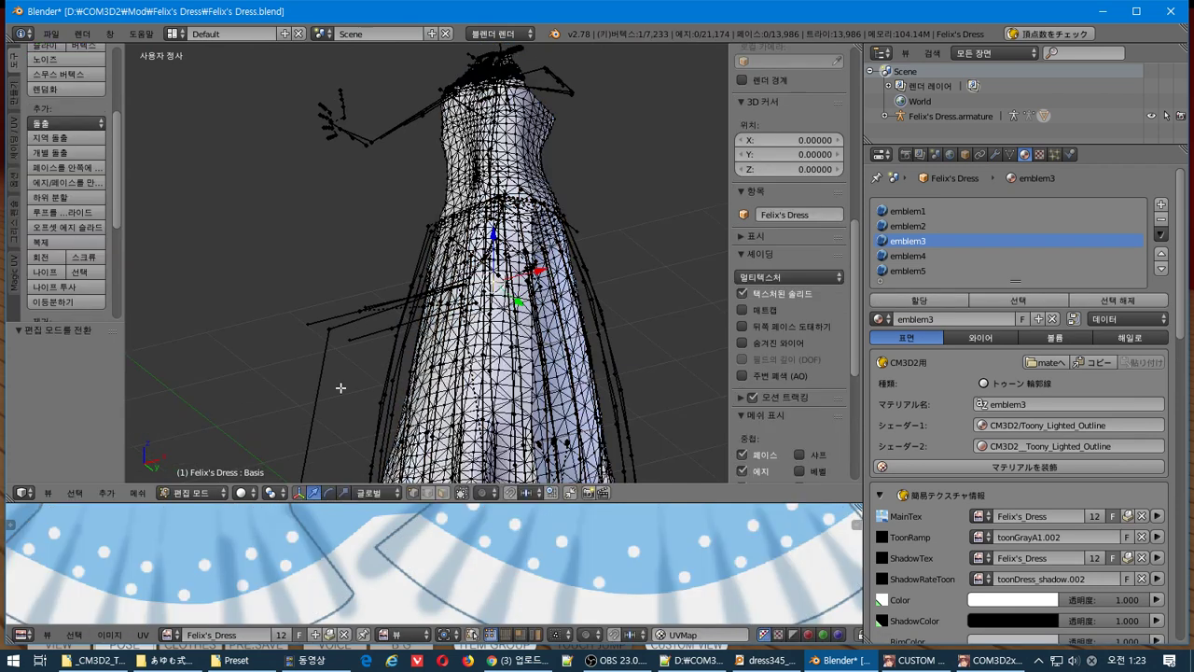
key("Tab")
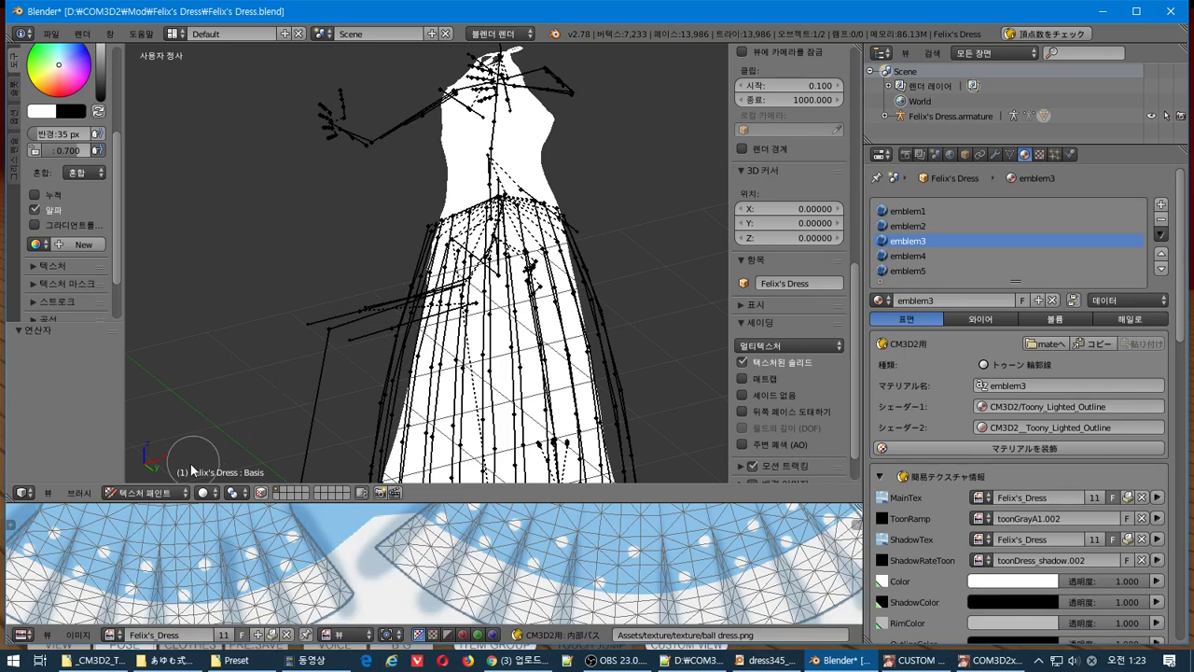
left_click(145, 491)
left_click(140, 440)
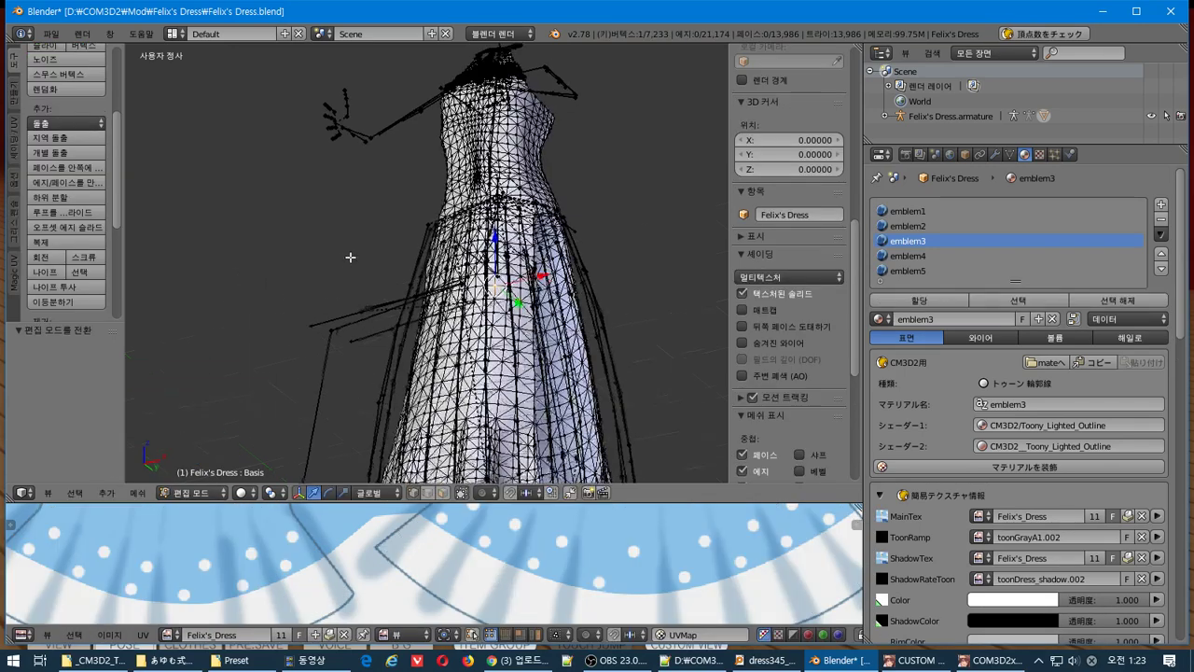
Export the single-layer dress as a CM3D2 model over the existing Felix's_Dress.model.
middle_click_drag(350, 257, 318, 286)
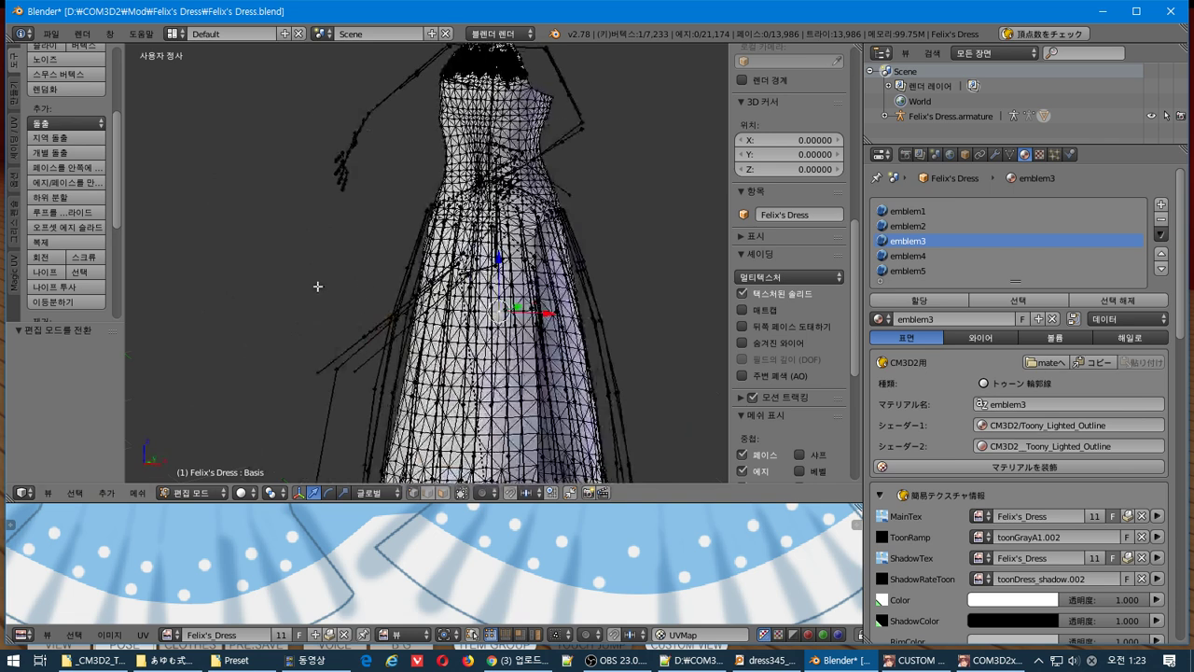
left_click(50, 34)
mouse_move(166, 318)
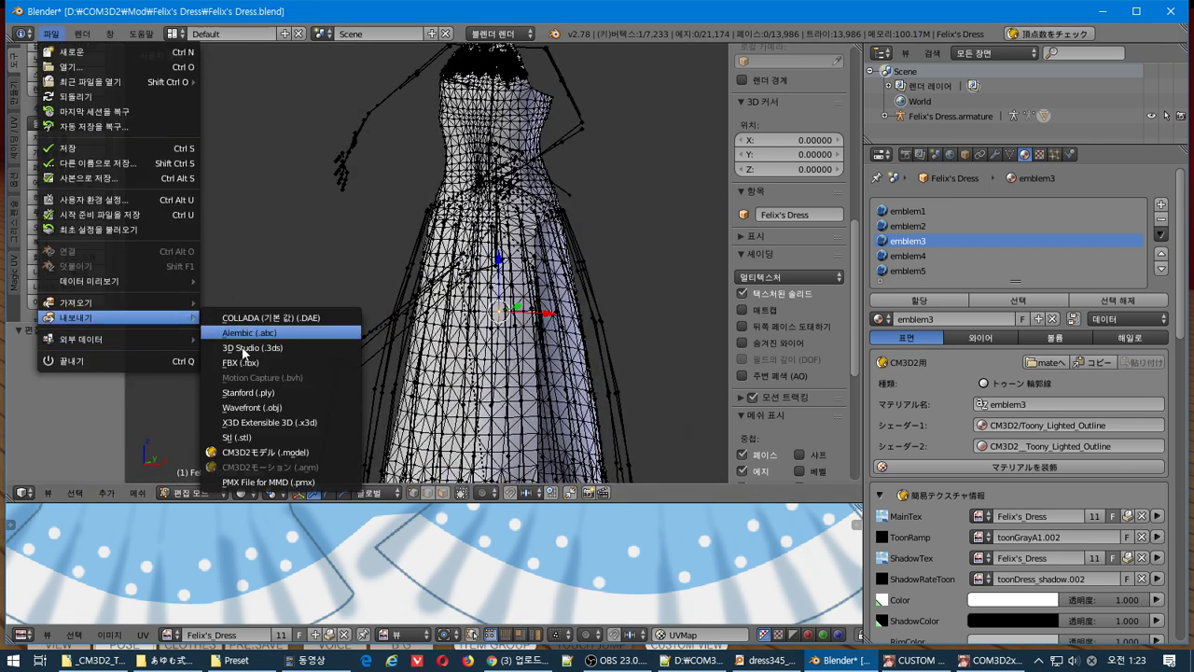
left_click(265, 451)
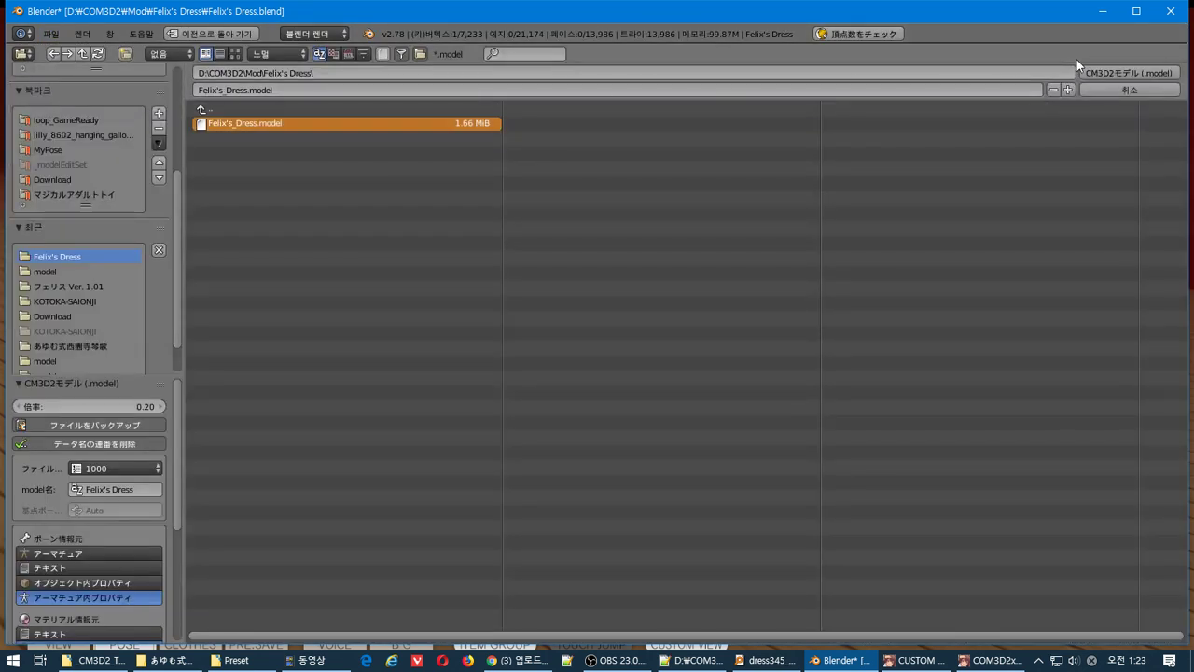
left_click(1148, 75)
Switch to COM3D2, reload the blue Felix's_Dress on the maid and examine the skirt up close from another angle.
key("alt+Tab")
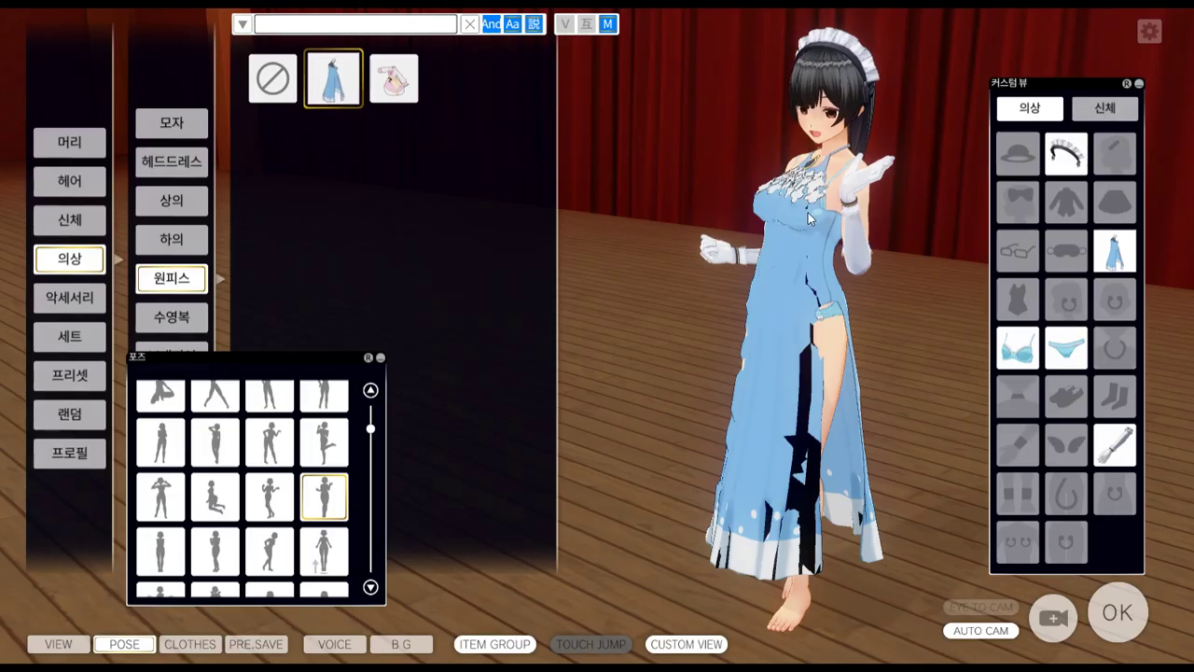
left_click(298, 93)
left_click(333, 78)
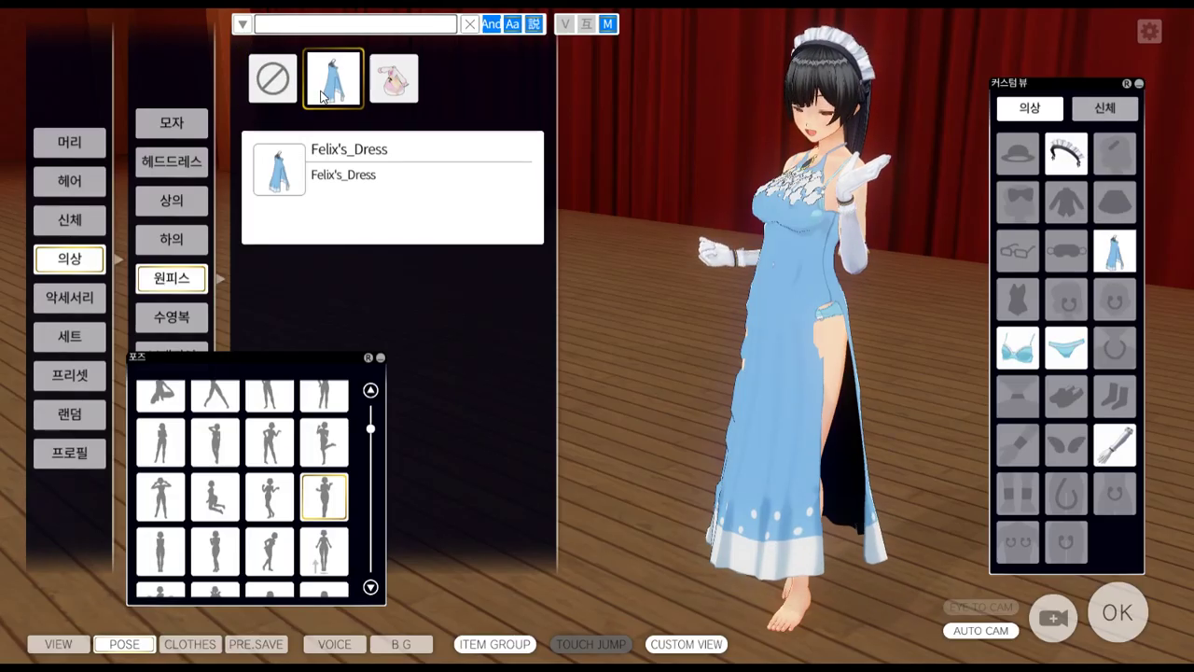
scroll(709, 214, "up", 3)
right_click_drag(745, 190, 568, 173)
Switch to Blender, select the dress armature and open it in Edit Mode in front view.
key("alt+Tab")
middle_click_drag(691, 269, 392, 317)
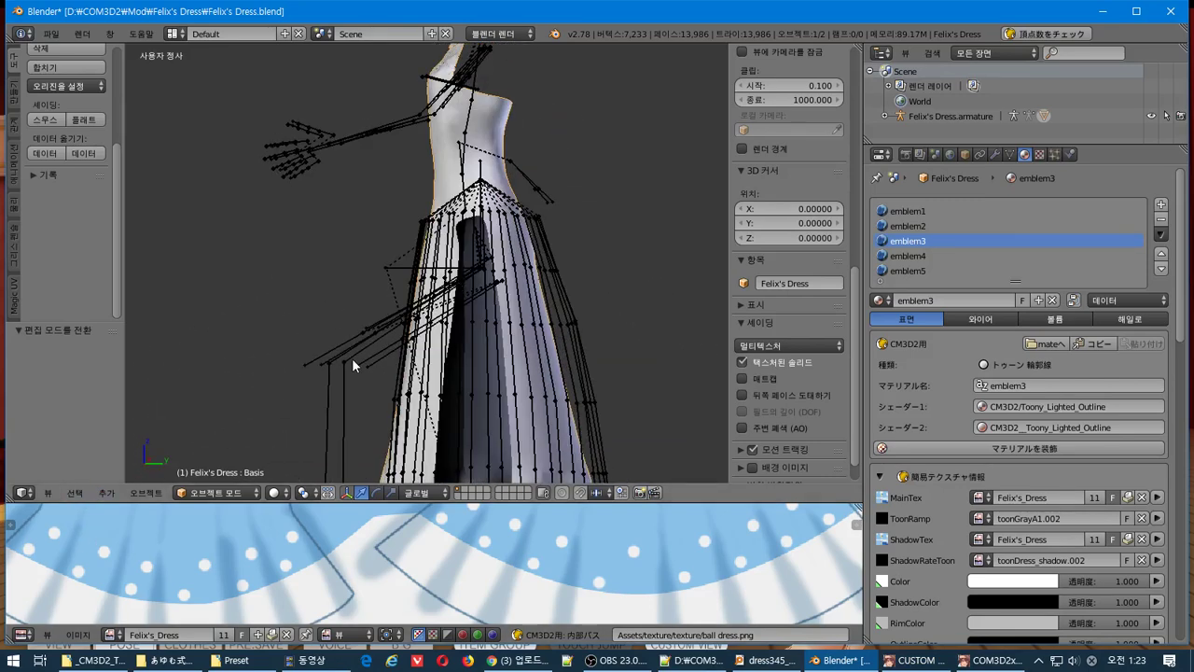
middle_click_drag(366, 358, 534, 355)
scroll(550, 364, "up", 2)
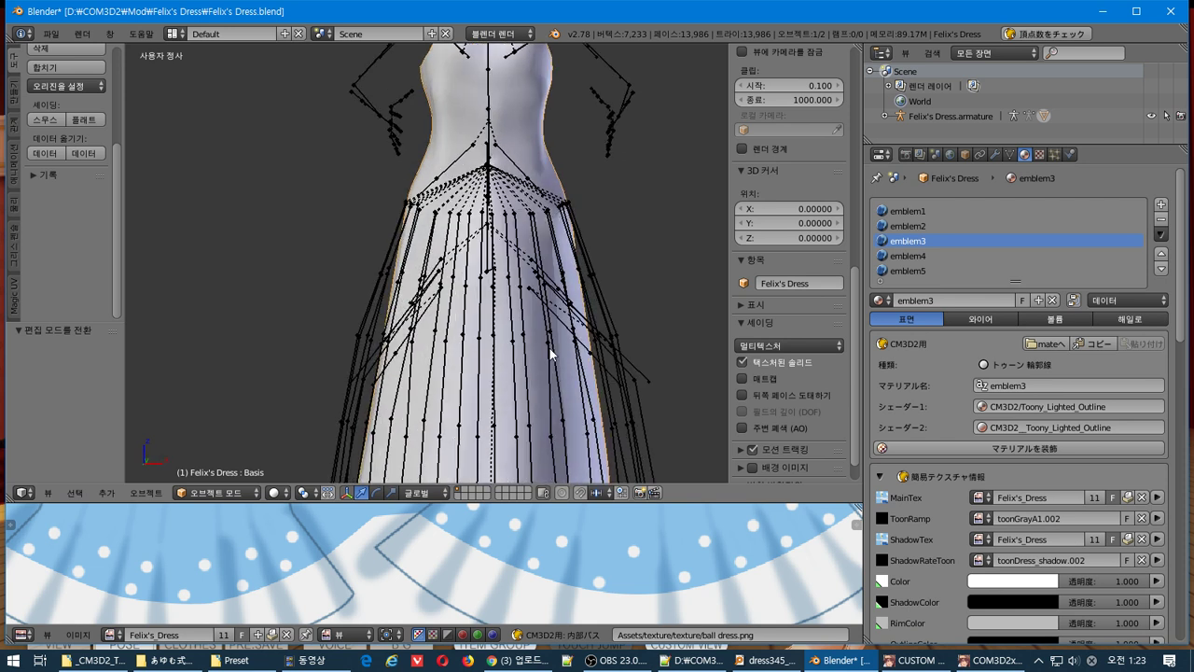
right_click(607, 317)
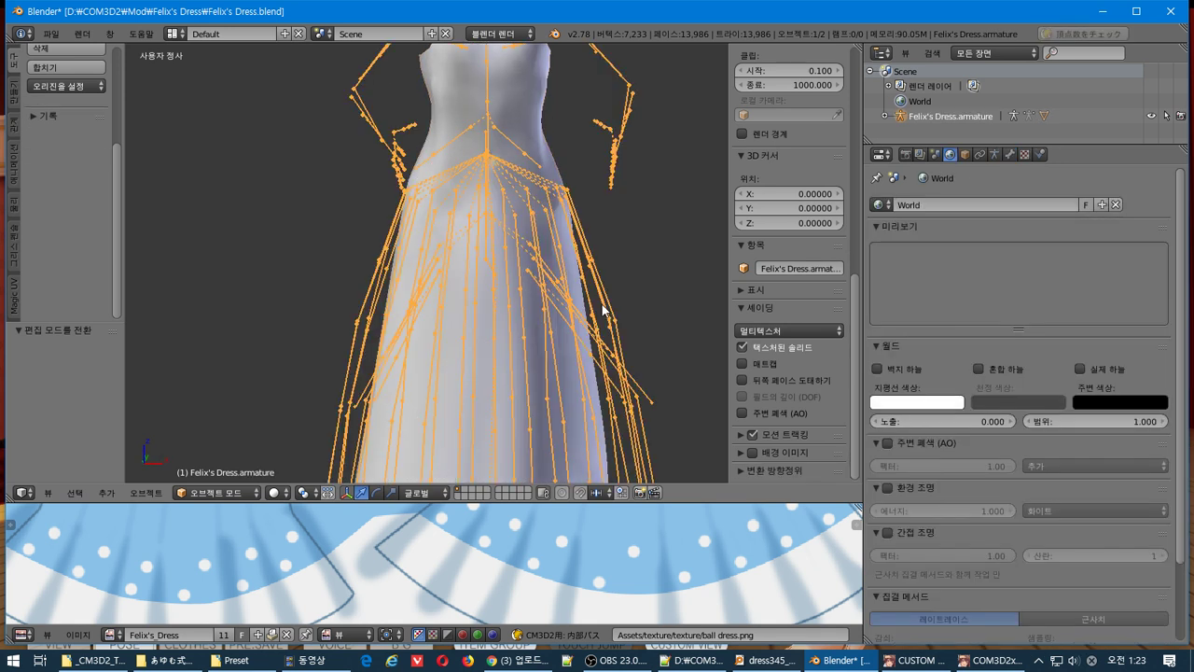
key("Tab")
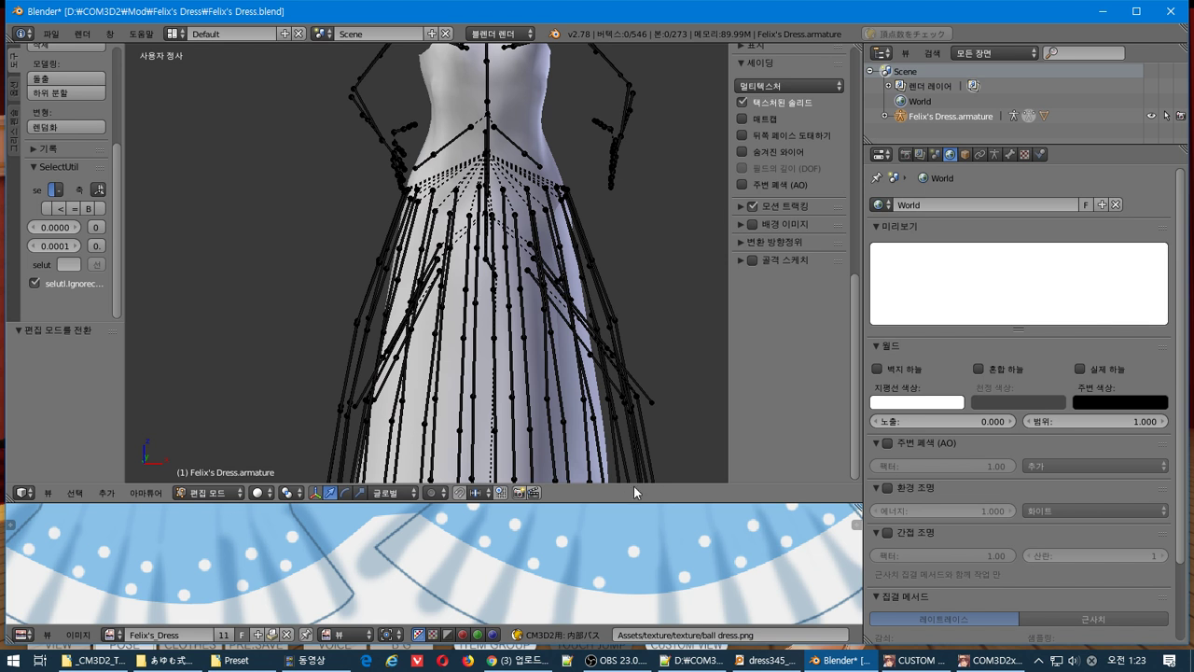
key("KP_1")
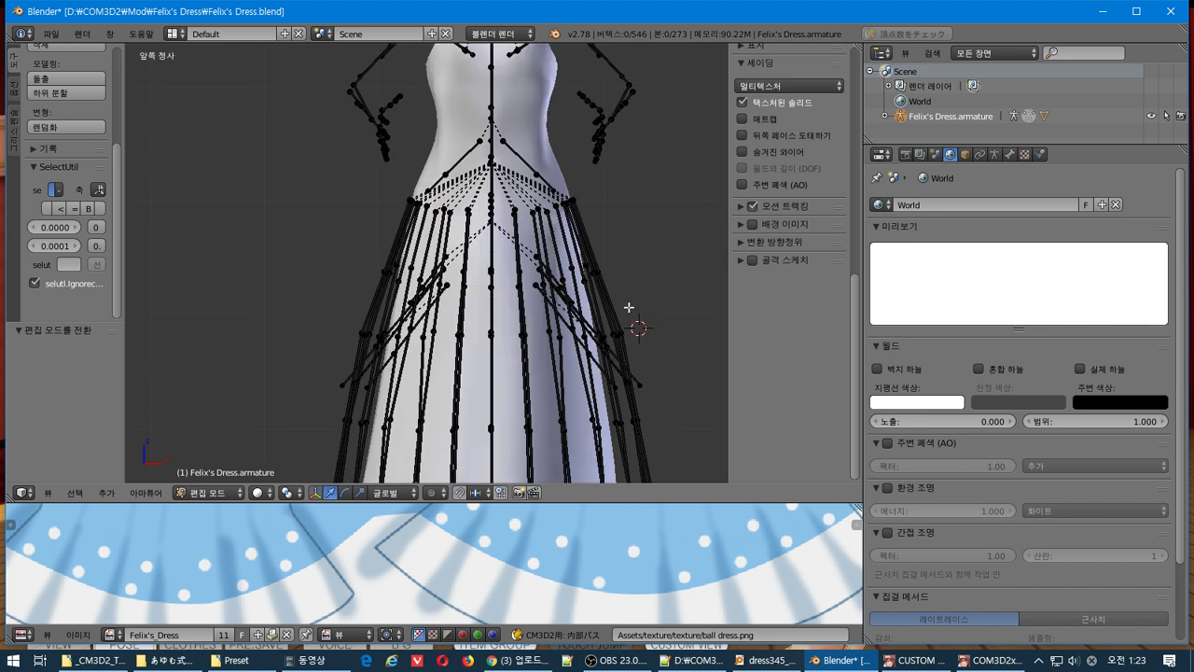
Select the horizontal ring of skirt bone joints around the middle of the skirt, leaving out the two leg bones.
scroll(628, 307, "down", 3)
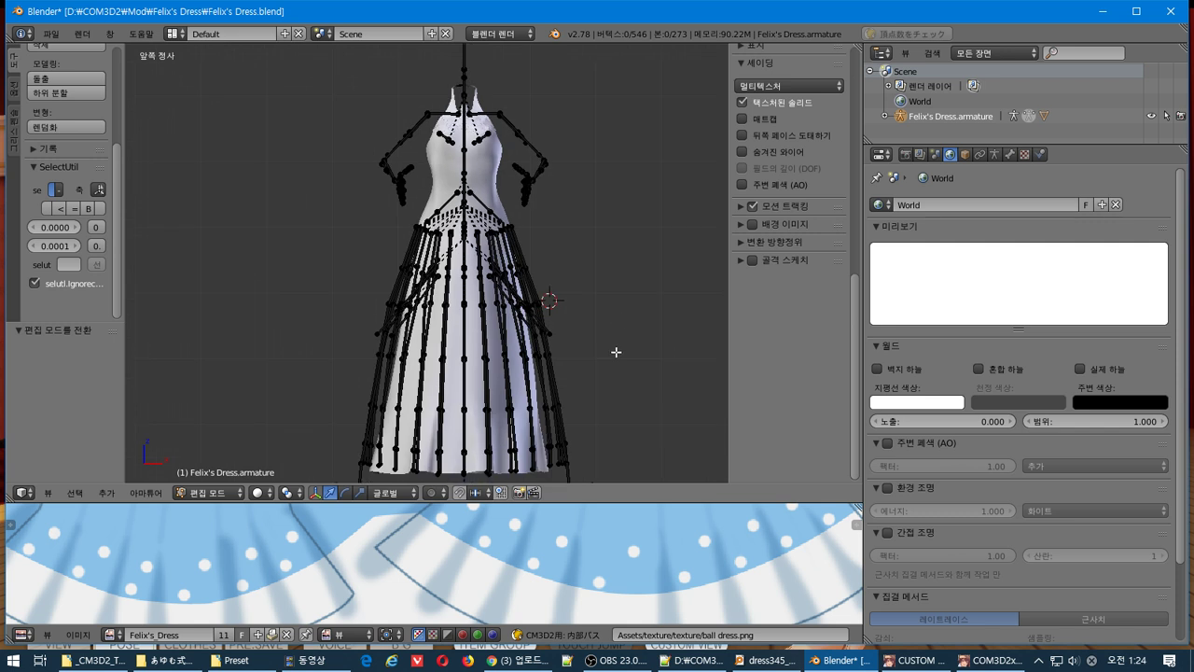
scroll(615, 353, "up", 5)
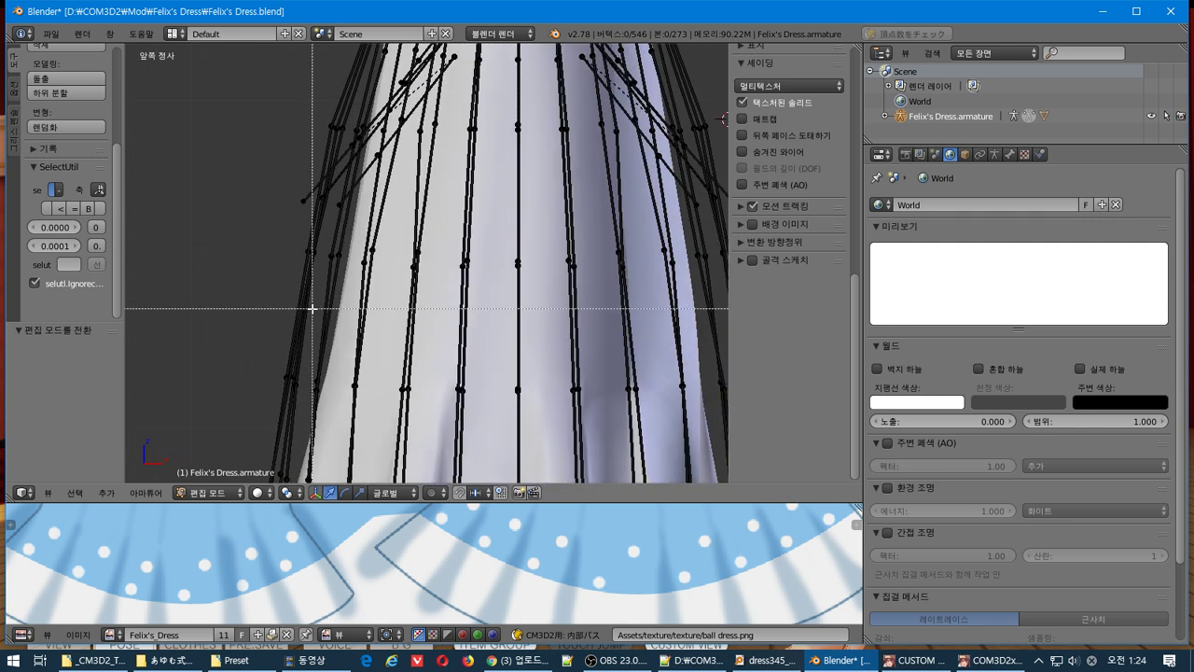
key("b")
key("Escape")
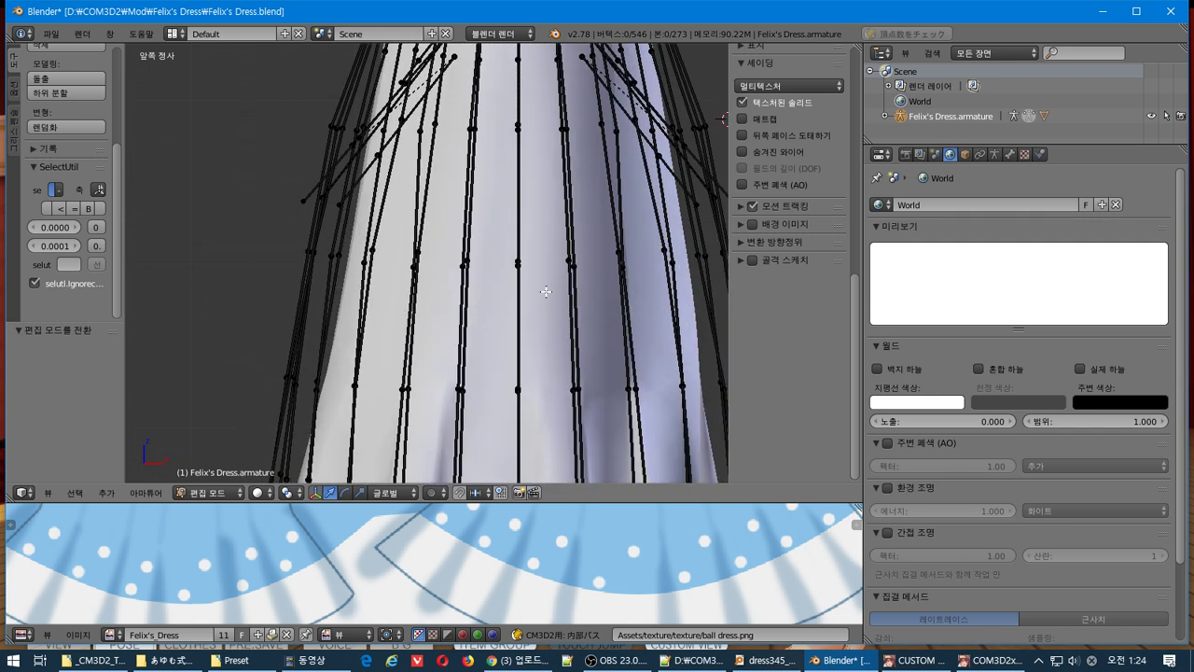
middle_click_drag(600, 301, 527, 340, "shift")
left_click_drag(193, 347, 723, 263)
middle_click_drag(574, 305, 132, 313)
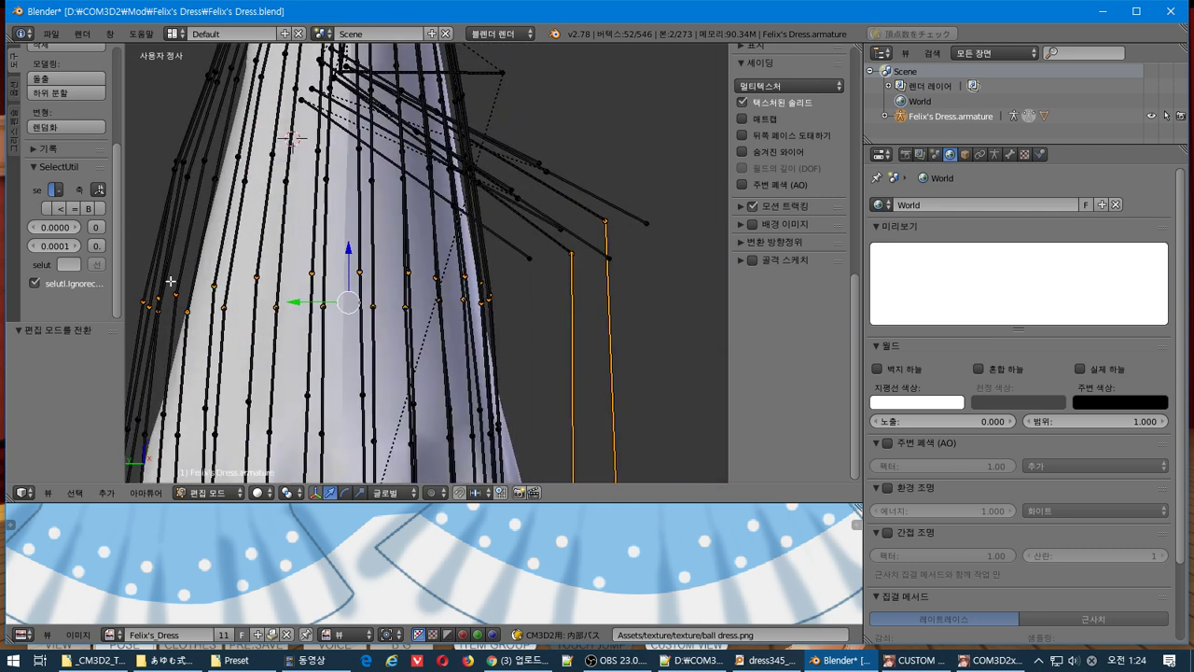
scroll(565, 299, "down", 7)
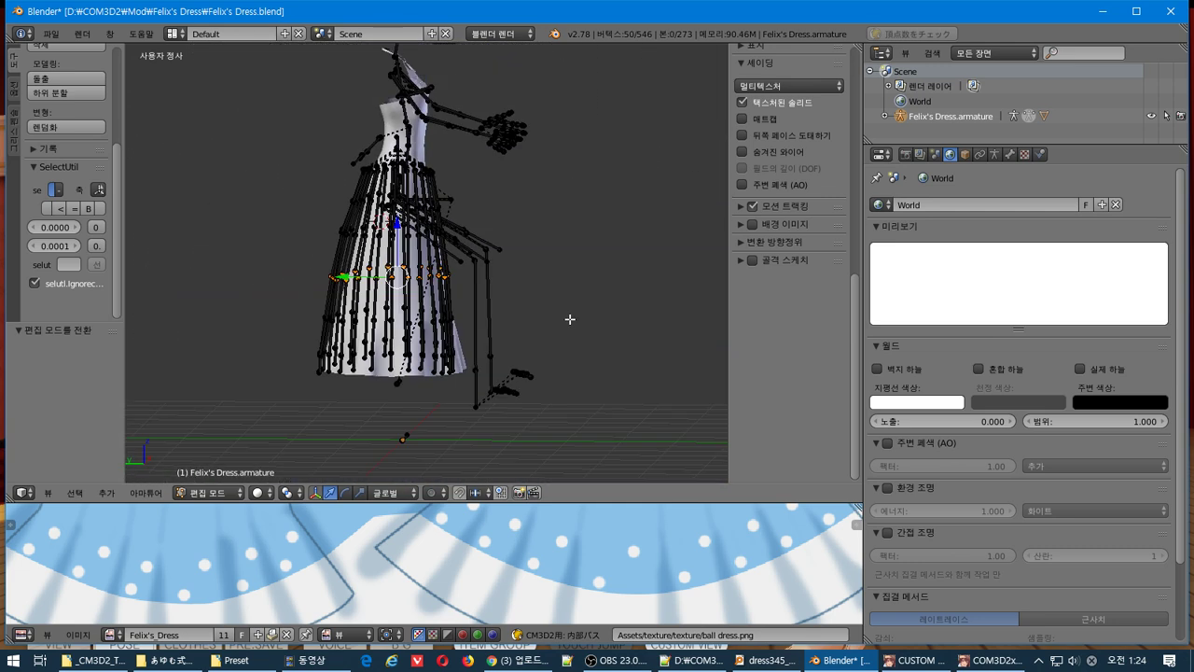
key("KP_Decimal")
scroll(565, 319, "up", 2)
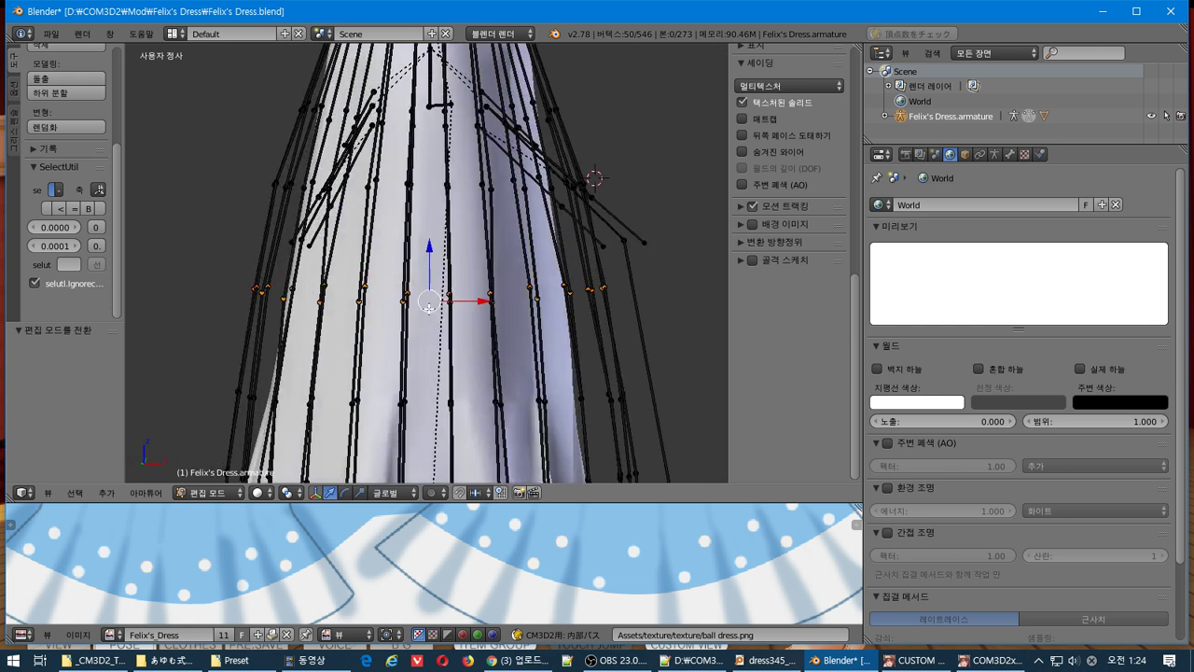
Scale the ring of skirt joints inward on X and Y only, first by about 0.926 and again by about 0.853.
key("s")
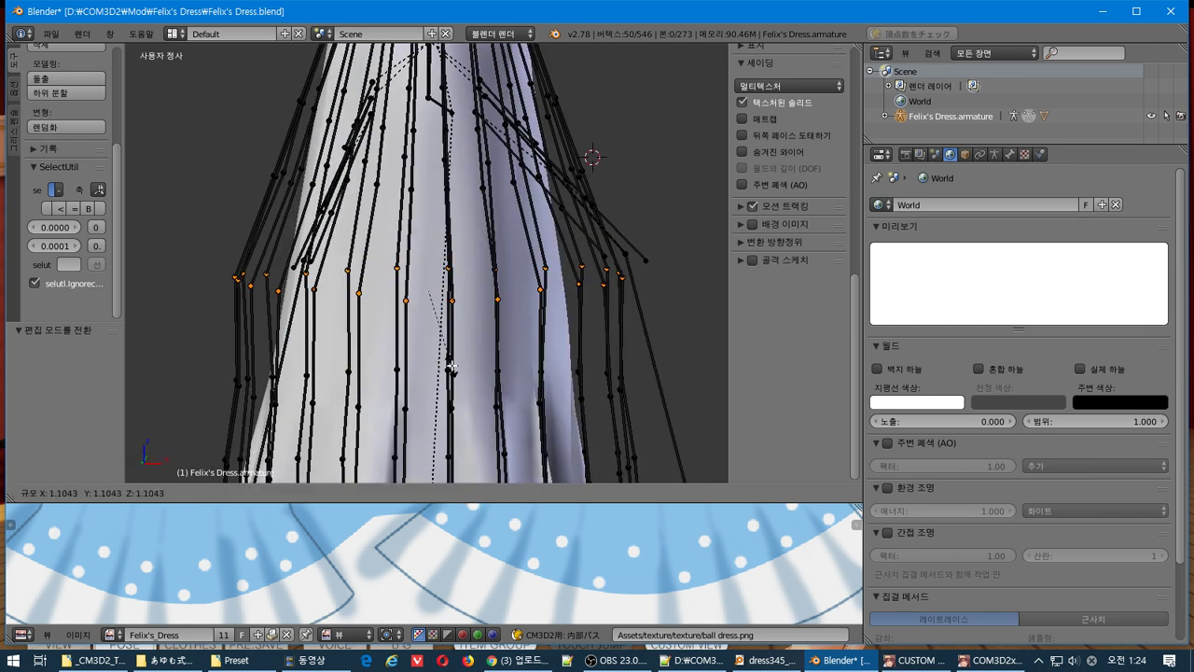
key("x")
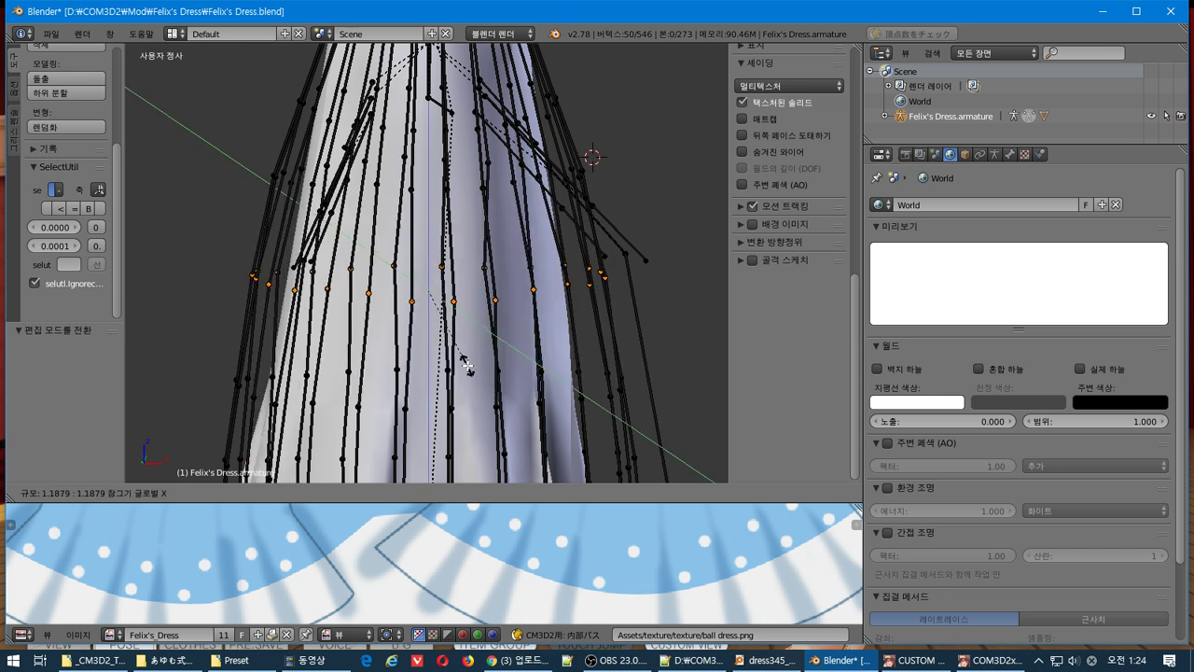
key("z")
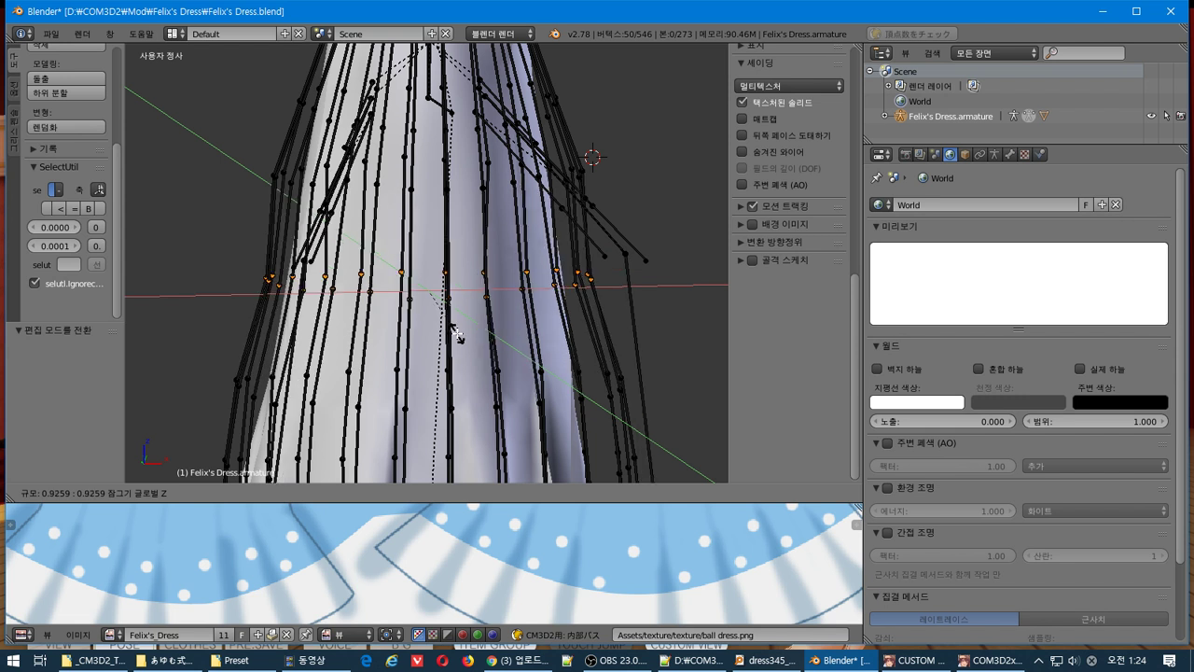
left_click(457, 333)
key("KP_1")
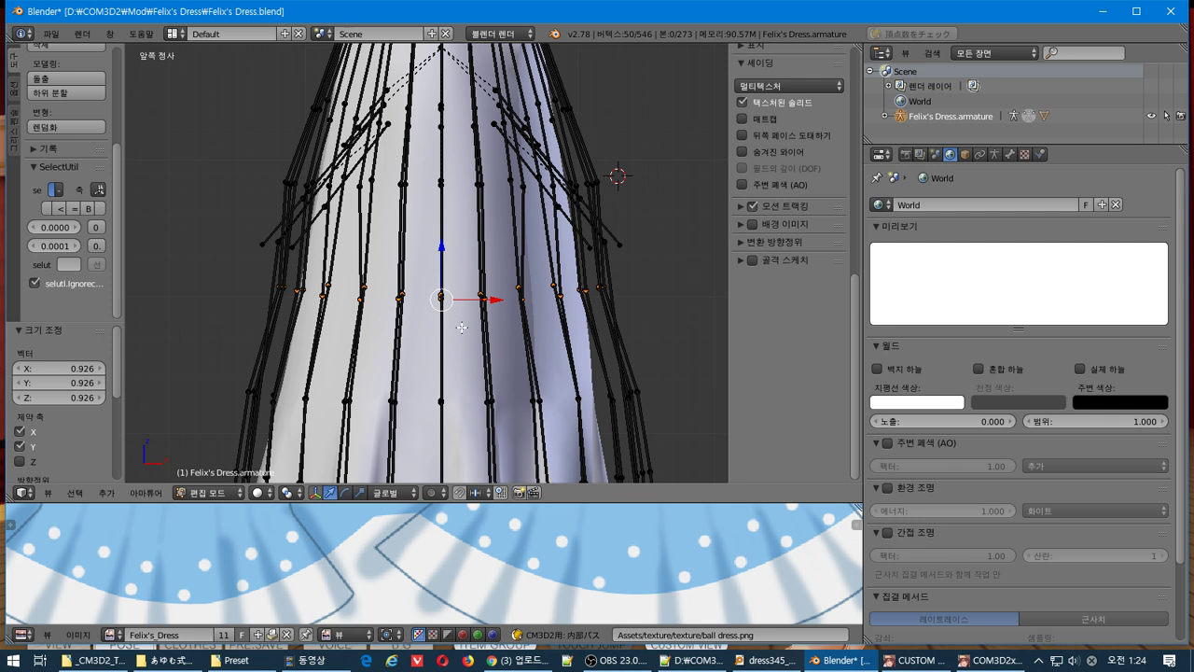
key("s")
key("shift+z")
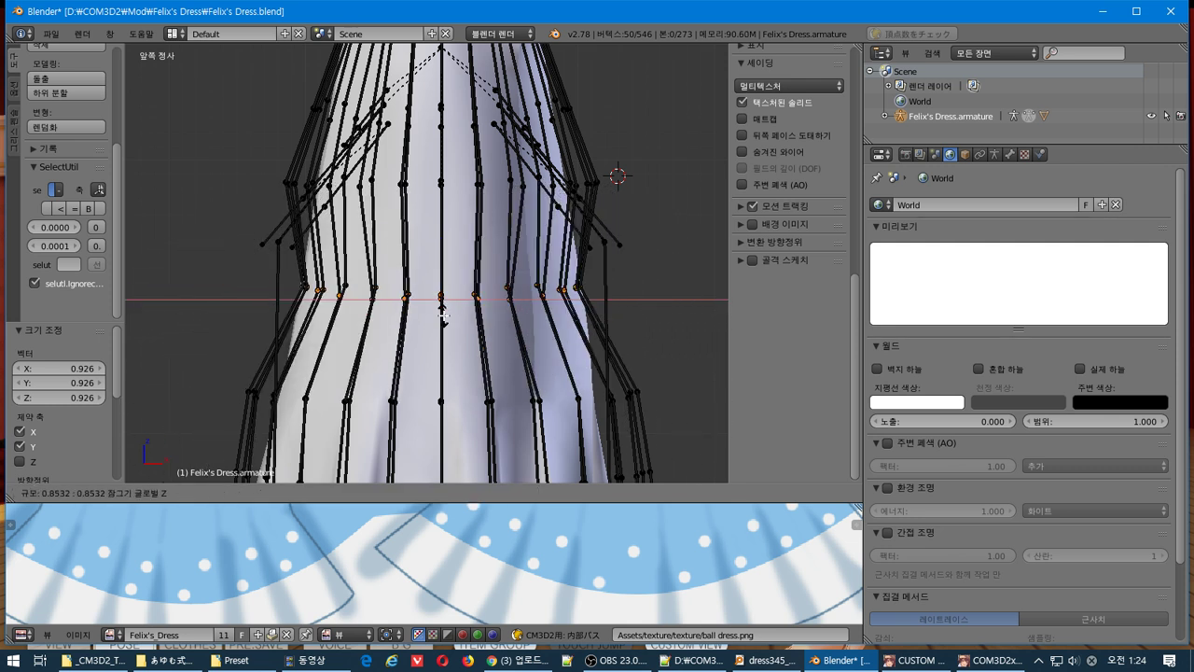
left_click(443, 315)
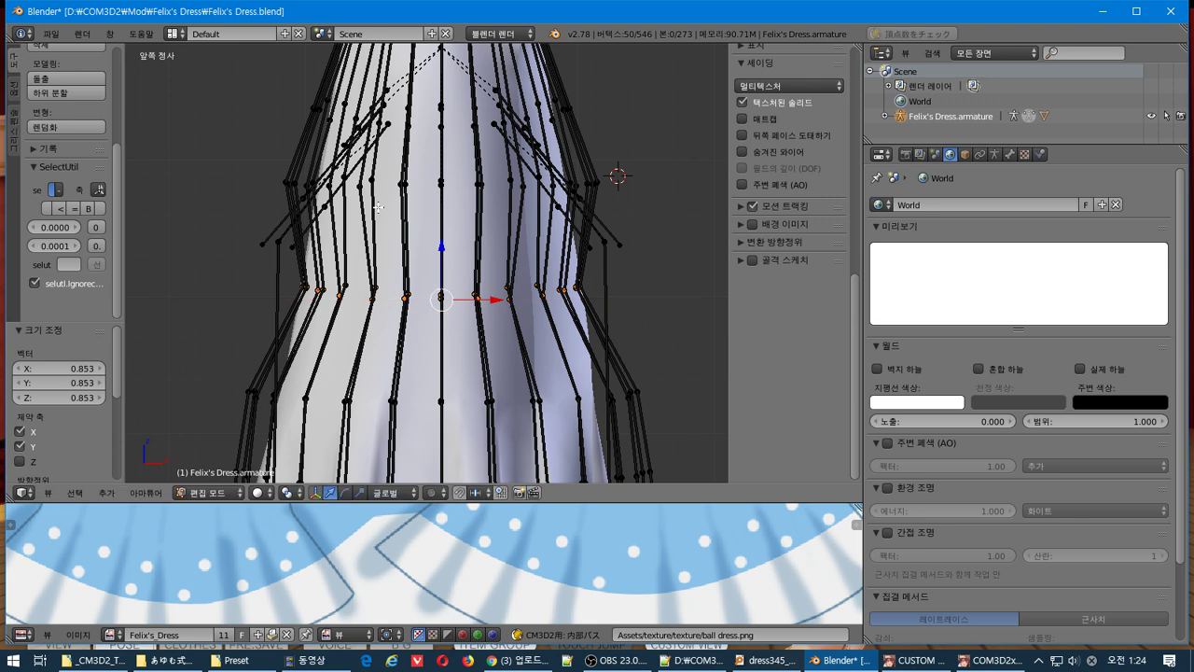
key("ctrl+KP_Add")
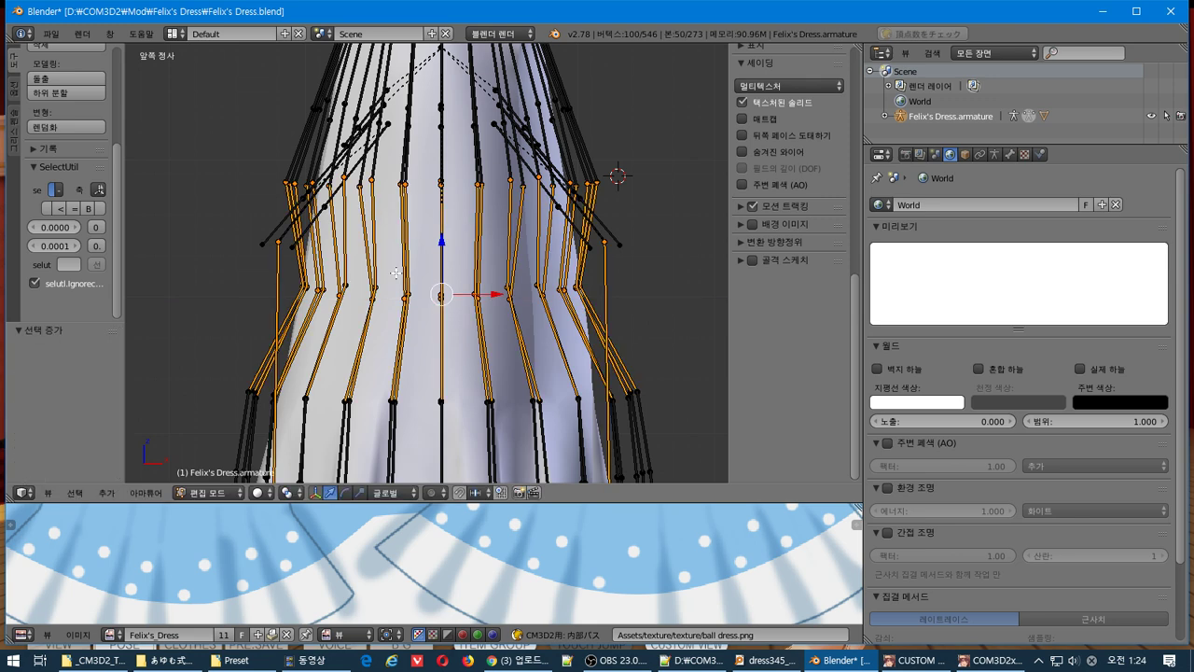
middle_click_drag(396, 272, 561, 347)
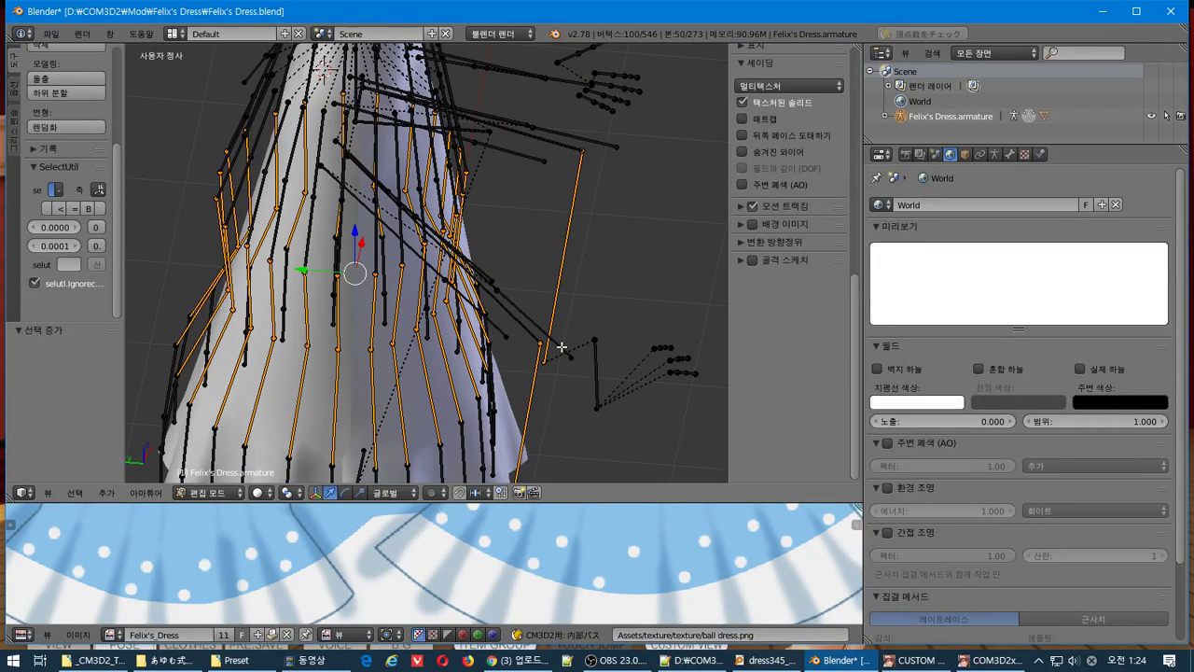
key("ctrl+KP_Subtract")
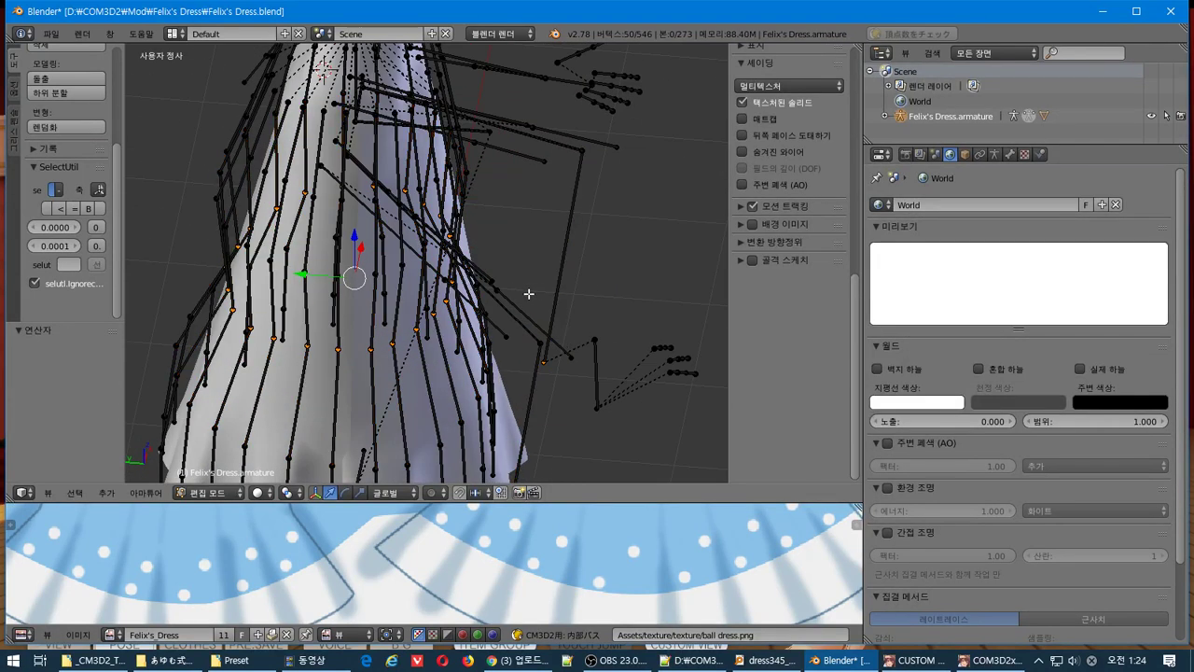
Undo both inward scalings of the skirt joint ring and remove the two leg bone joints from the selection.
key("ctrl+z")
key("ctrl+z")
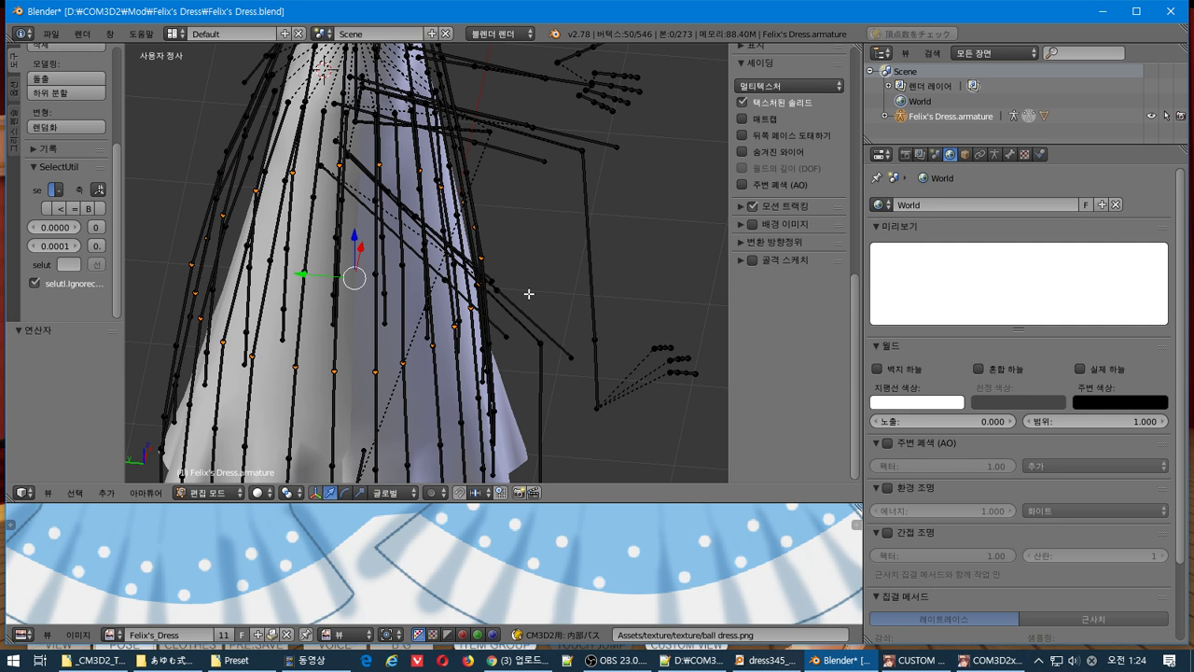
scroll(537, 317, "down", 4)
middle_click_drag(536, 323, 547, 284)
key("b")
middle_click_drag(544, 346, 453, 480)
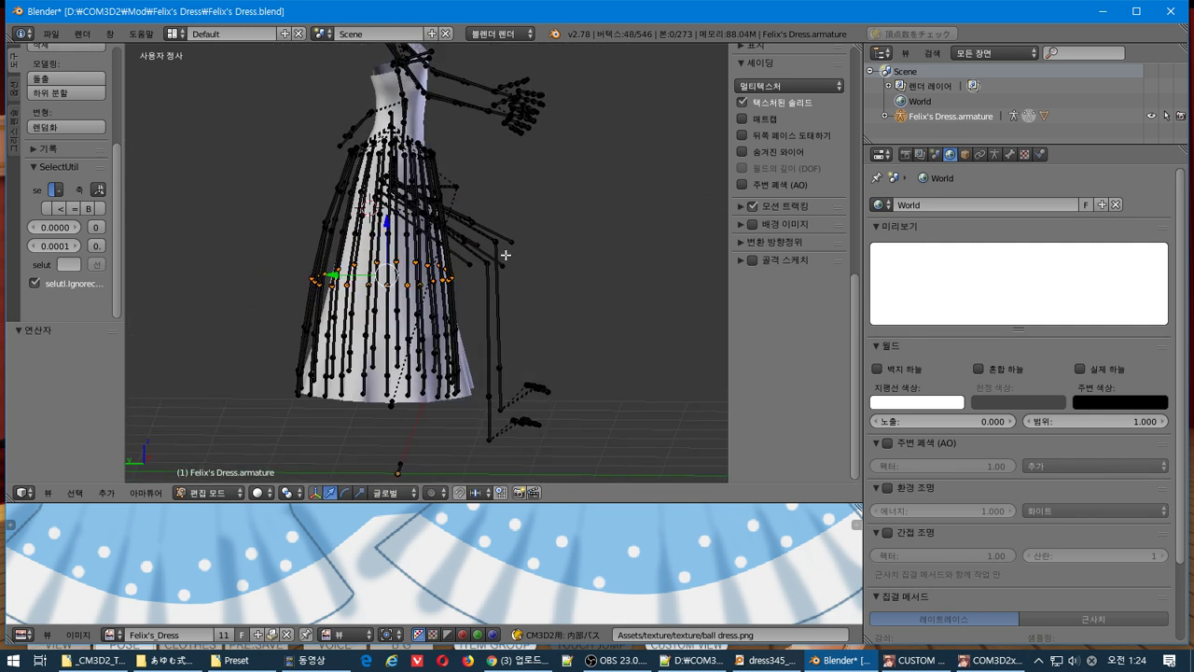
key("b")
key("Escape")
Extend the selection from the middle ring to the adjoining skirt bones and all the bones down to the hem.
scroll(539, 197, "up", 2)
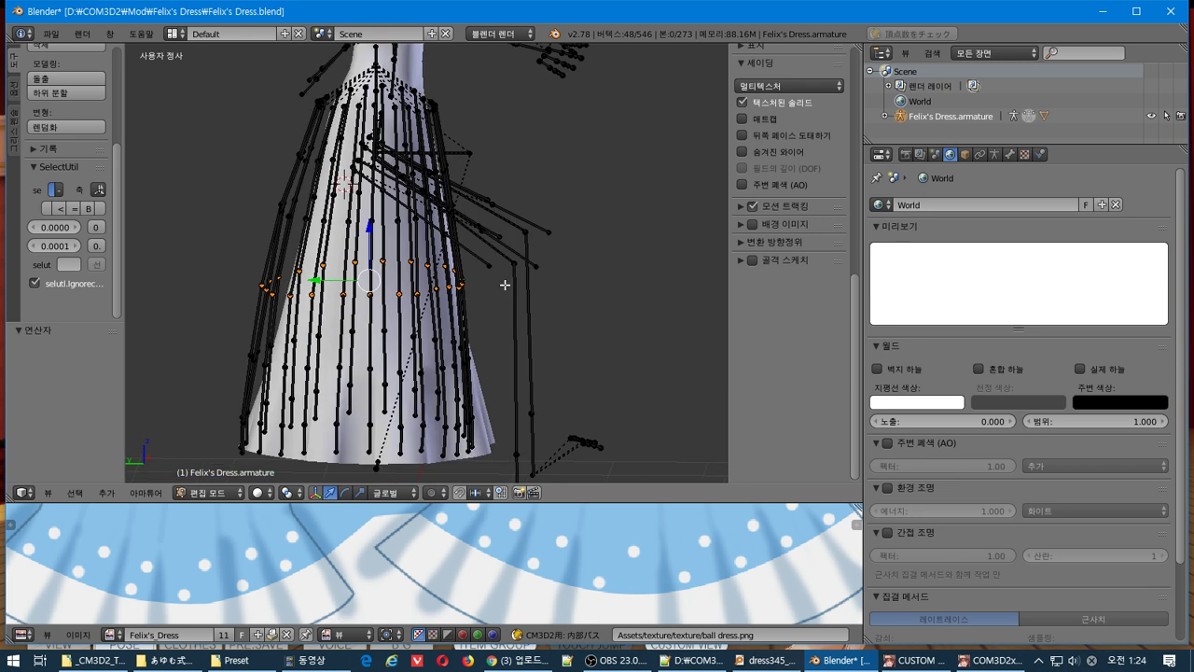
key("KP_3")
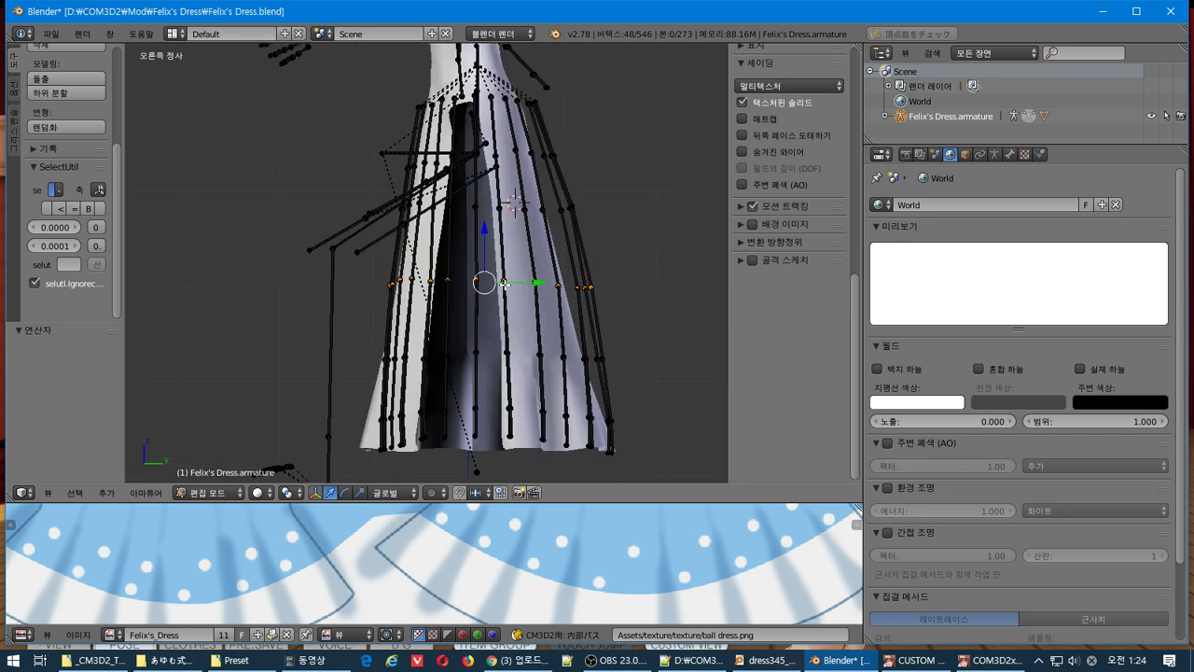
scroll(504, 282, "up", 2)
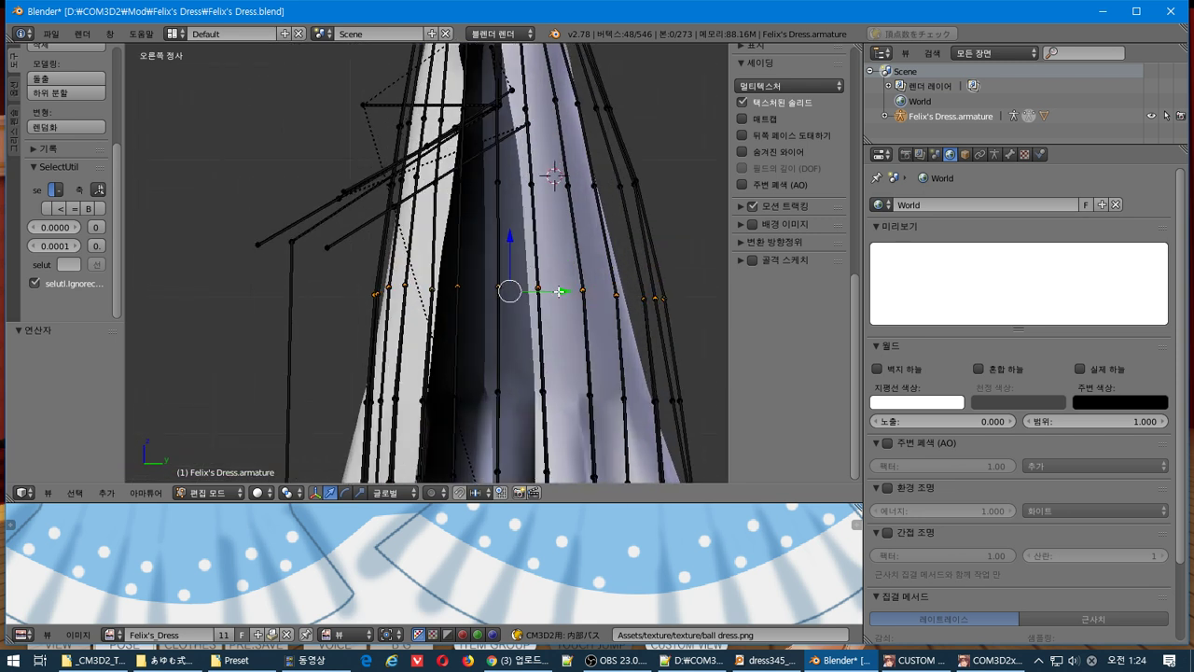
scroll(558, 291, "down", 2)
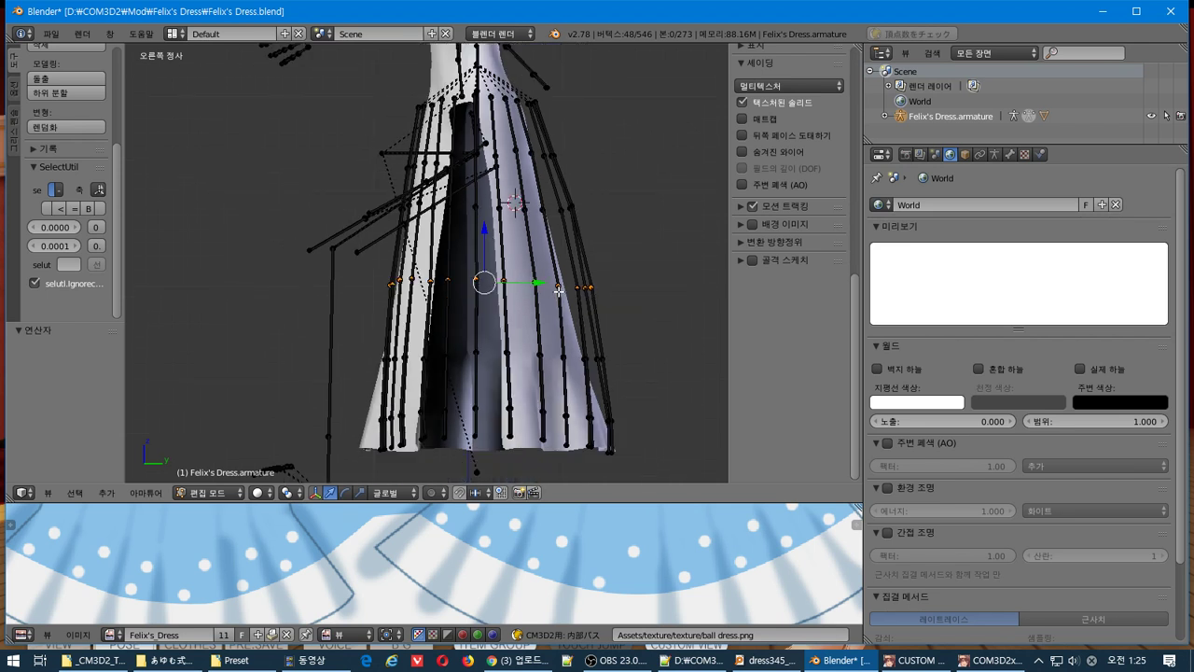
key("ctrl+KP_Add")
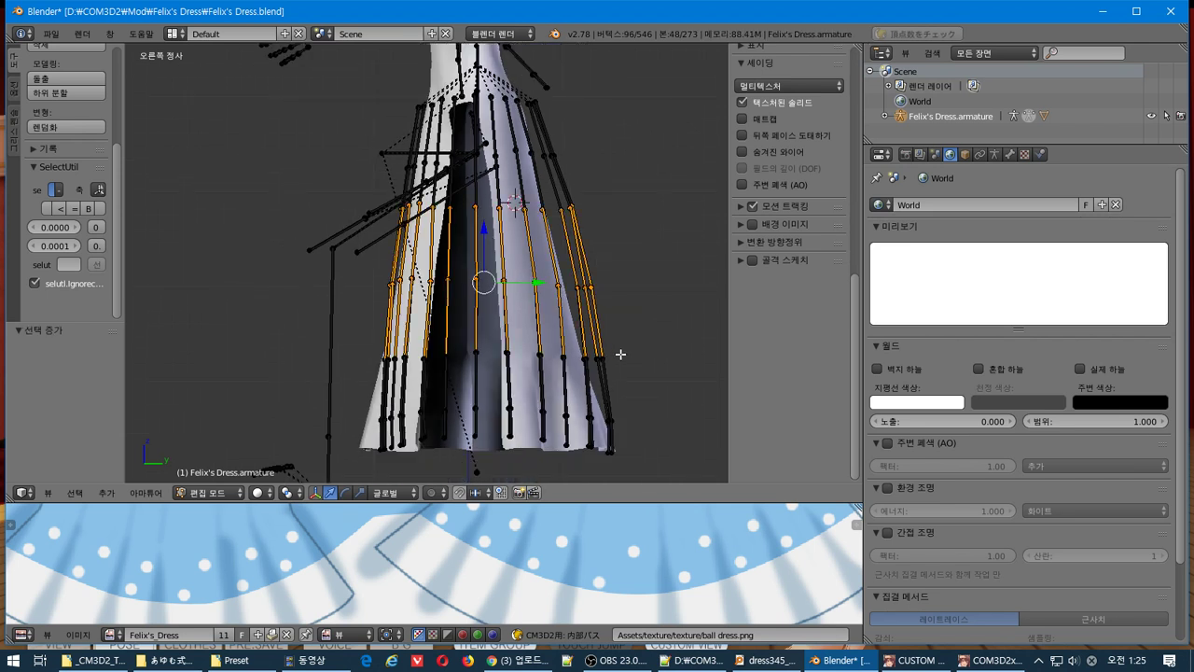
left_click_drag(623, 339, 365, 481)
middle_click_drag(365, 481, 471, 242)
Add the upper skirt bones on one side of the skirt to the selection, leaving out the leg bones.
scroll(561, 194, "up", 2)
left_click_drag(463, 277, 464, 276)
middle_click_drag(464, 275, 487, 139)
key("b")
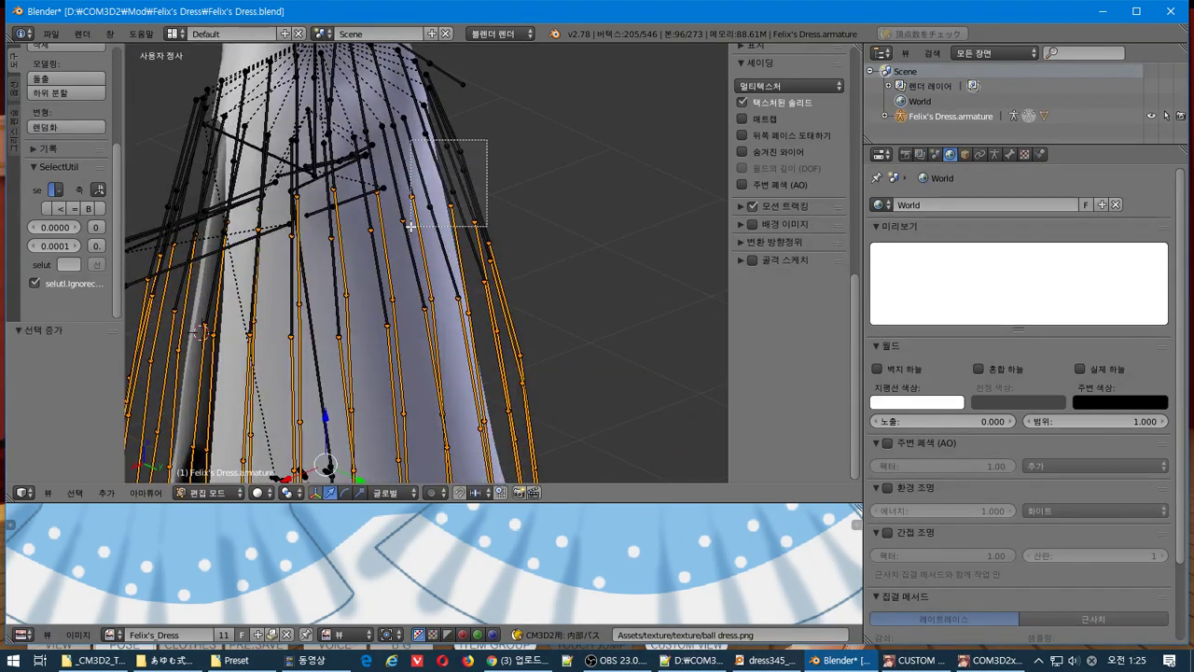
left_click_drag(411, 226, 411, 225)
middle_click_drag(411, 225, 444, 229)
left_click_drag(421, 260, 421, 259)
middle_click_drag(421, 259, 421, 266)
Add the waist joints on the opposite side of the skirt and grow the selection through the connected upper bones.
key("b")
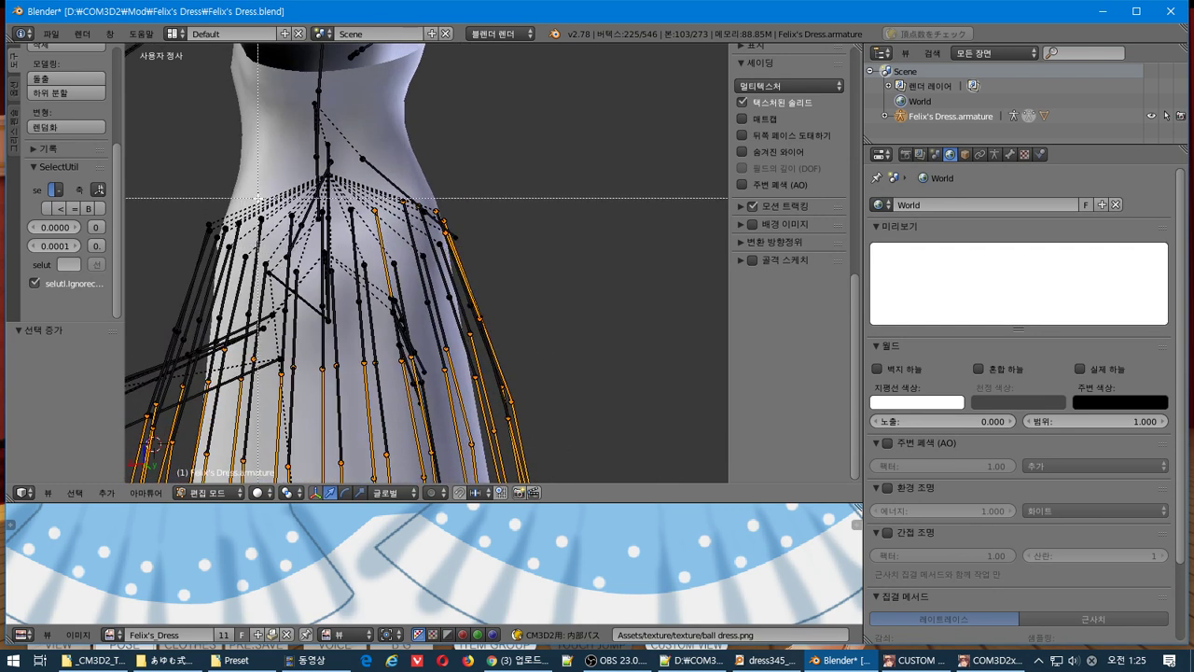
left_click_drag(234, 192, 158, 278)
middle_click_drag(159, 278, 297, 240)
left_click_drag(264, 271, 264, 271)
middle_click_drag(264, 270, 428, 269)
key("ctrl+KP_Add")
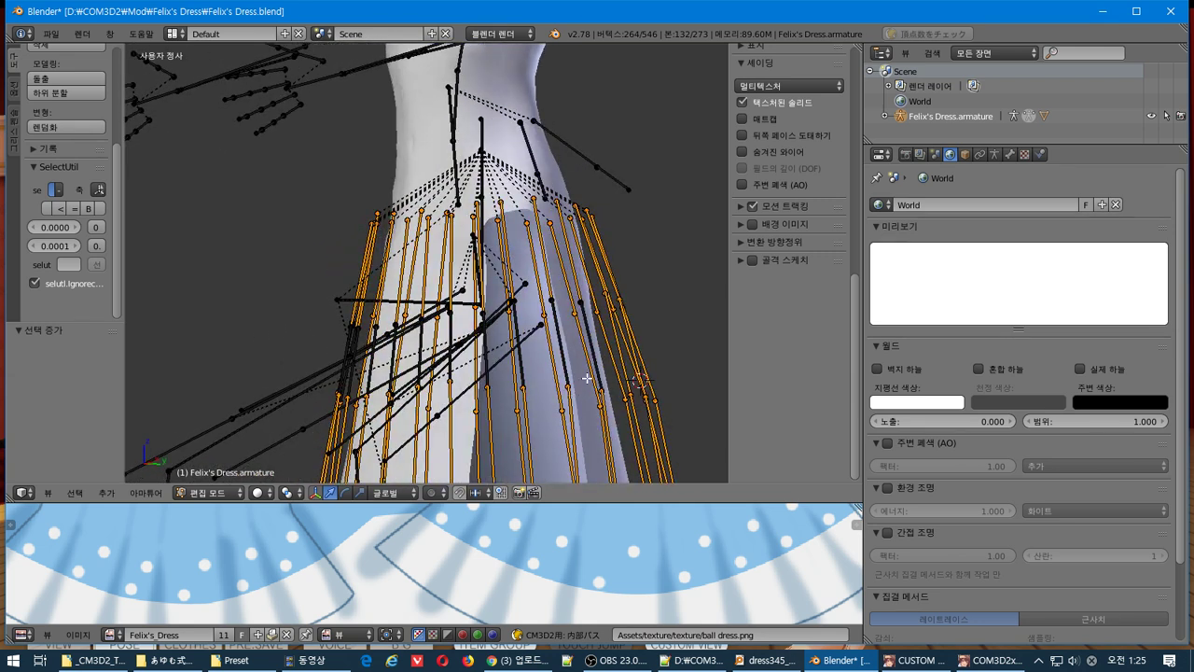
Add the remaining unselected upper skirt joints all around so that every skirt bone is selected without the leg bones.
middle_click_drag(630, 359, 618, 377)
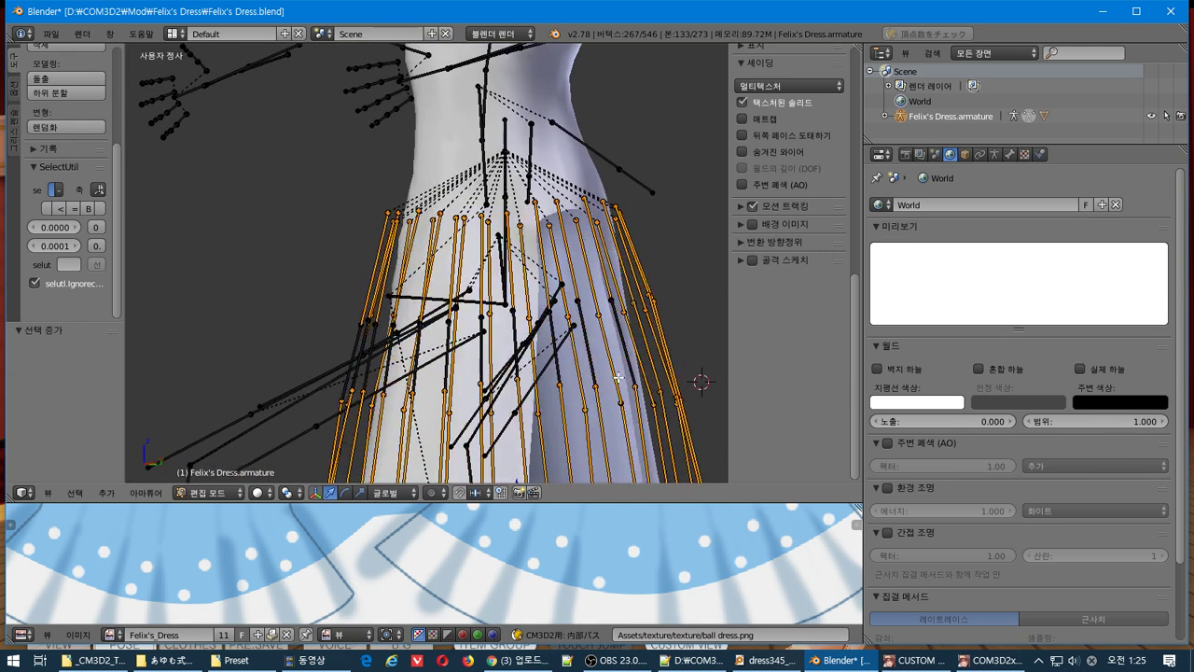
key("b")
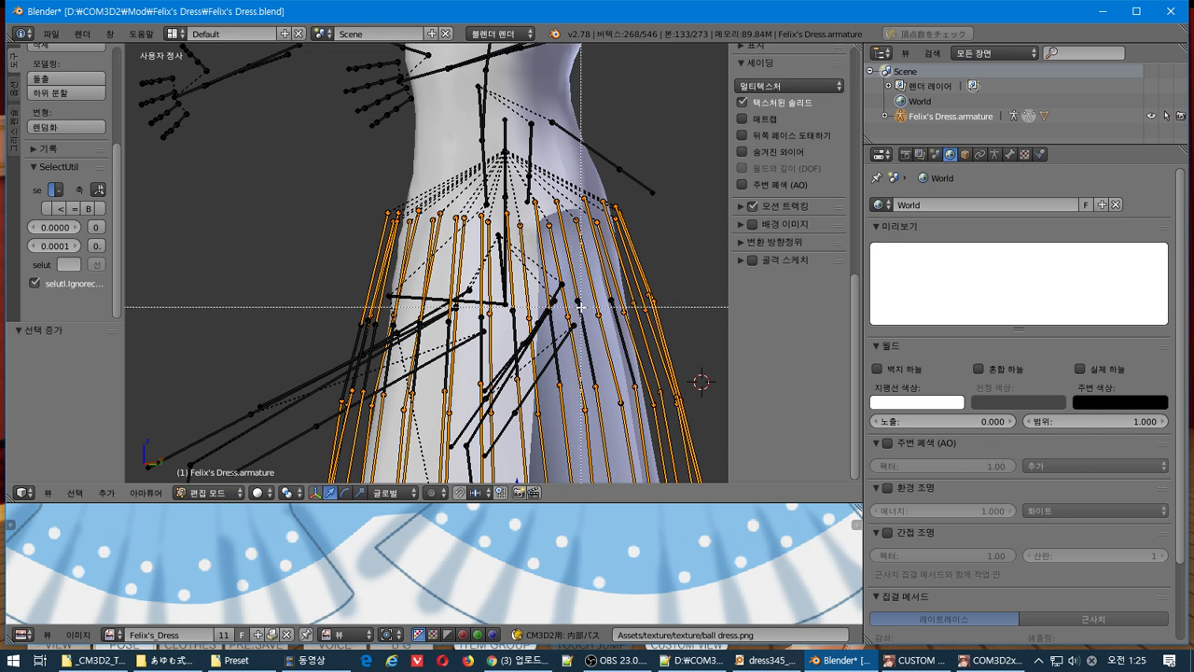
middle_click_drag(580, 332, 609, 407)
key("b")
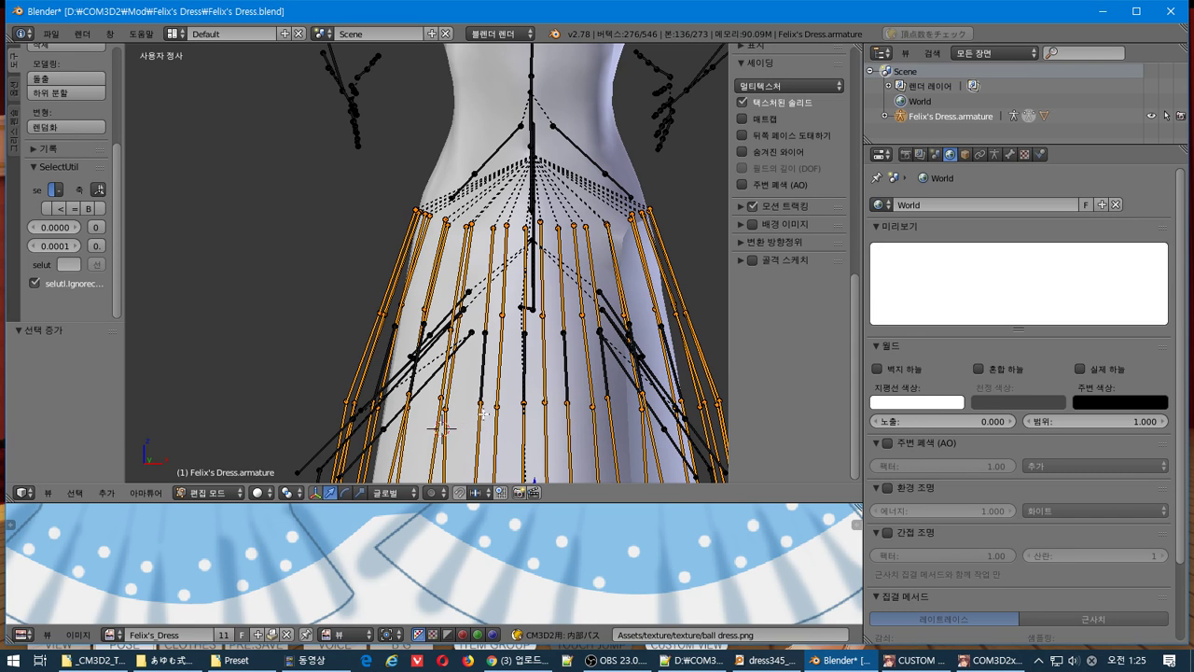
middle_click_drag(484, 414, 519, 368)
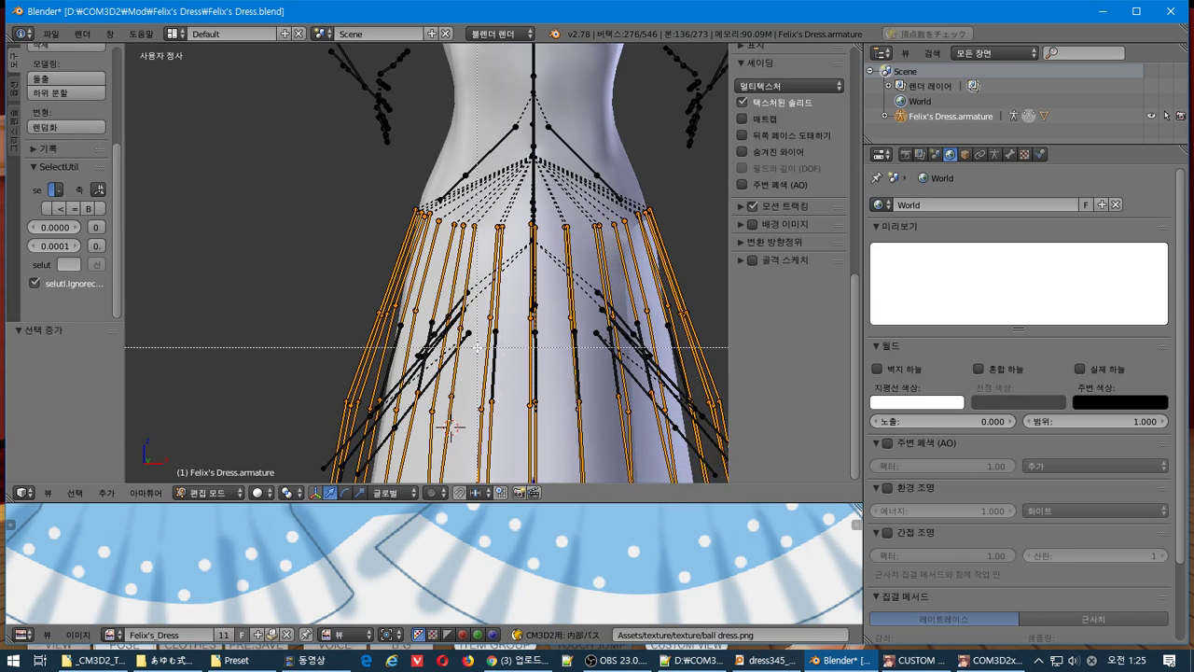
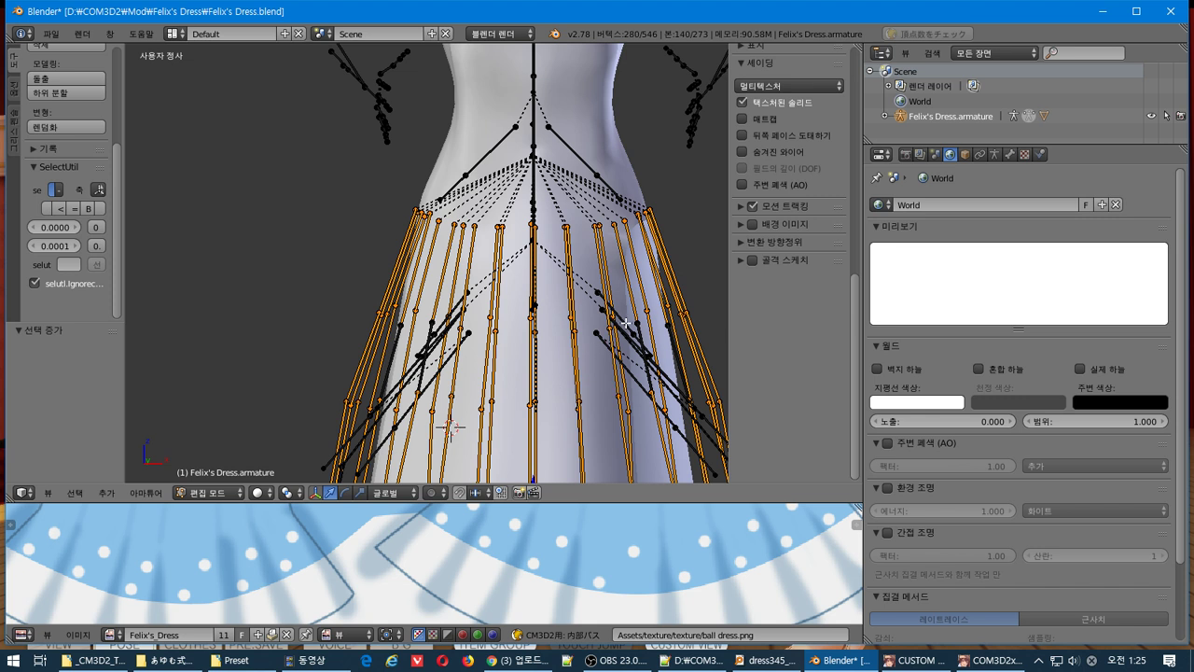
key("b")
middle_click_drag(530, 355, 492, 340)
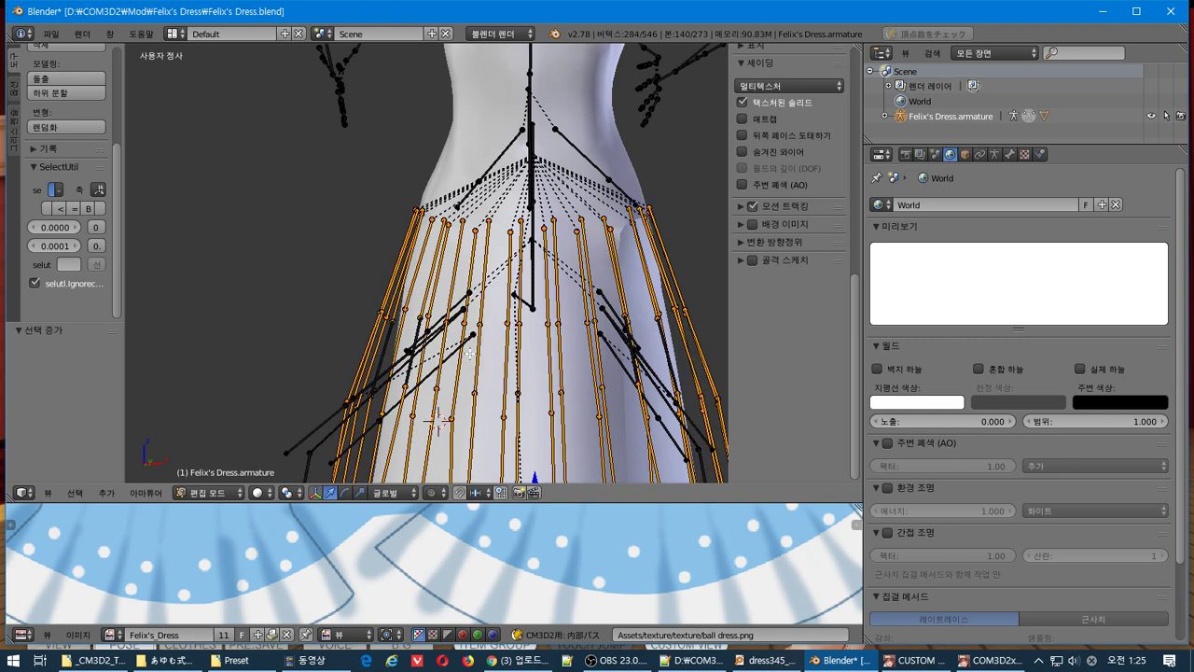
middle_click_drag(439, 299, 507, 261)
key("KP_1")
key("g")
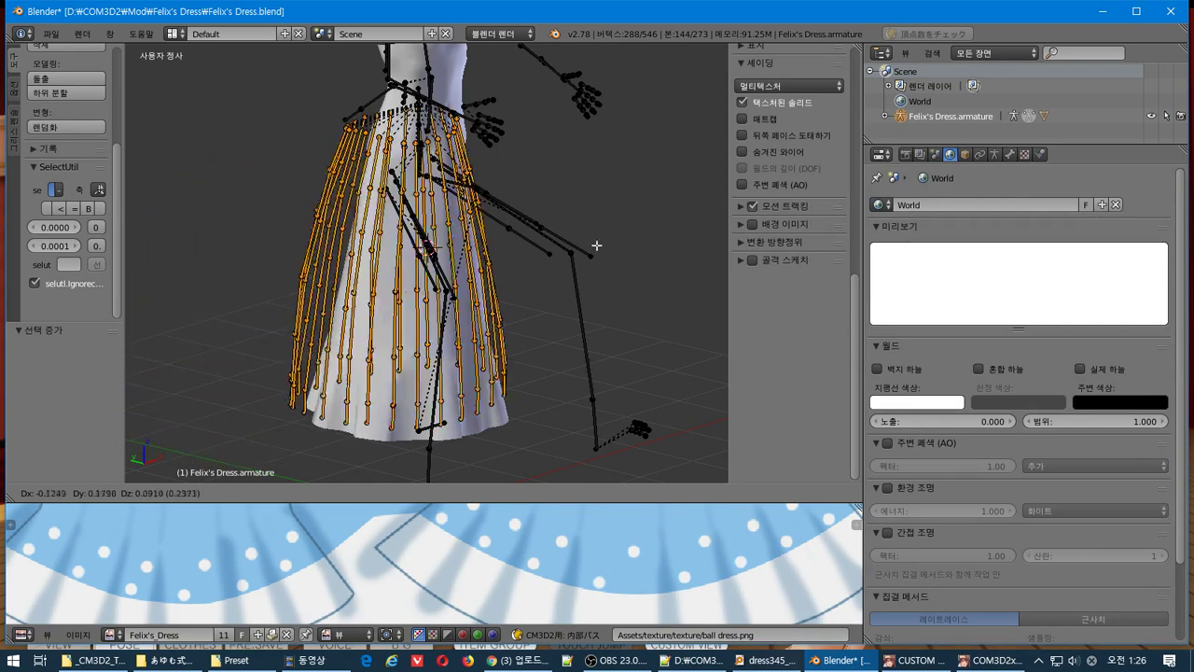
right_click(156, 236)
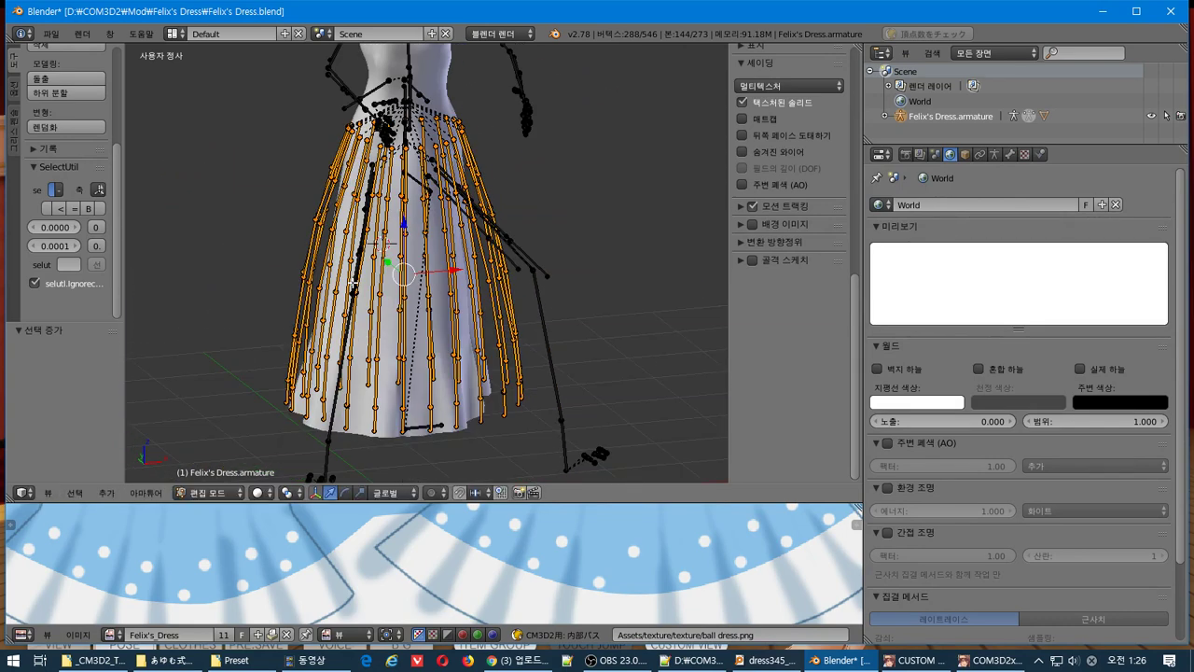
Scale all the skirt bones to about 0.882 on X and Y only and move them about -0.047 along Y.
key("KP_1")
scroll(350, 279, "up", 1)
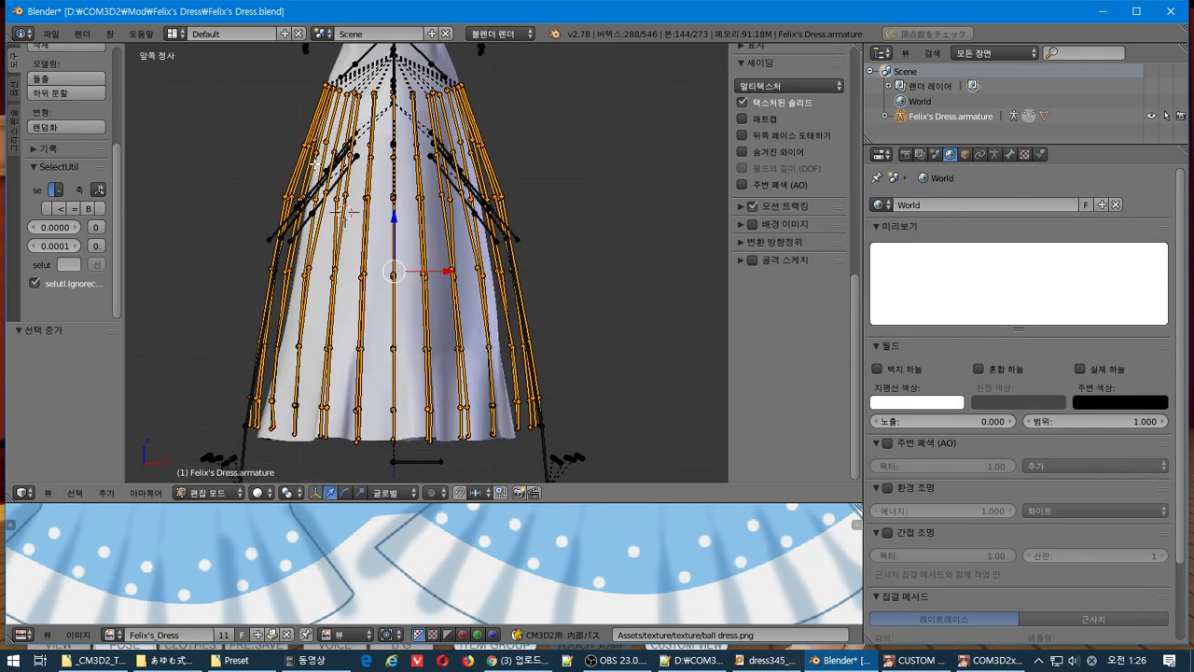
middle_click_drag(403, 147, 415, 175, "shift")
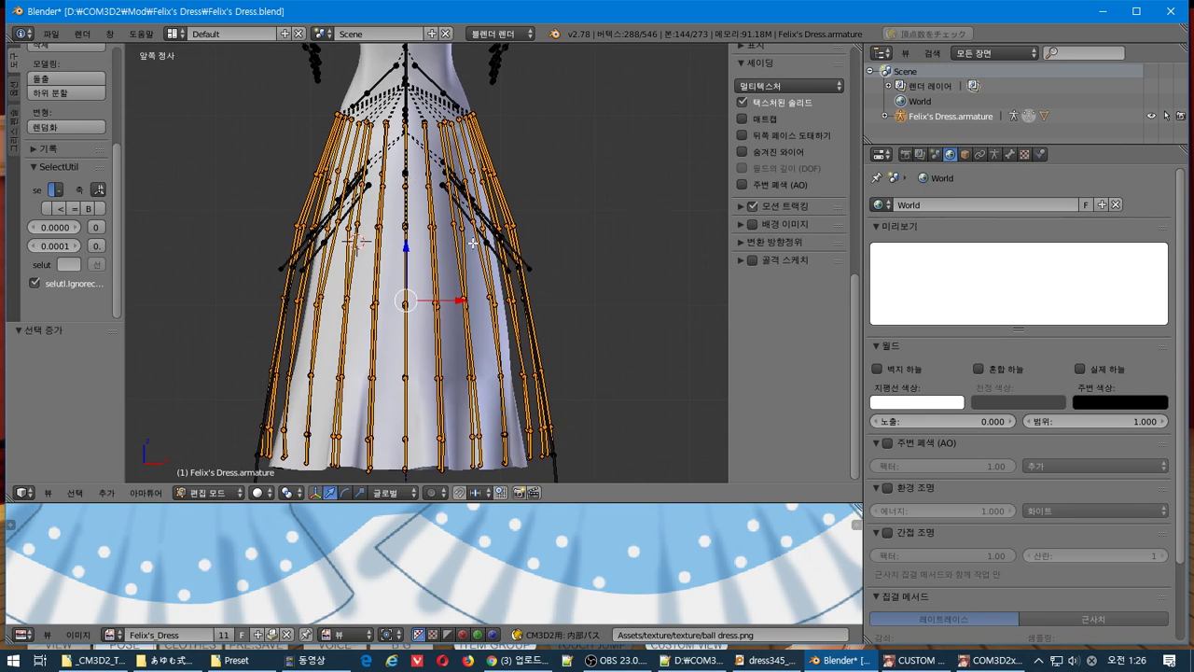
key("s")
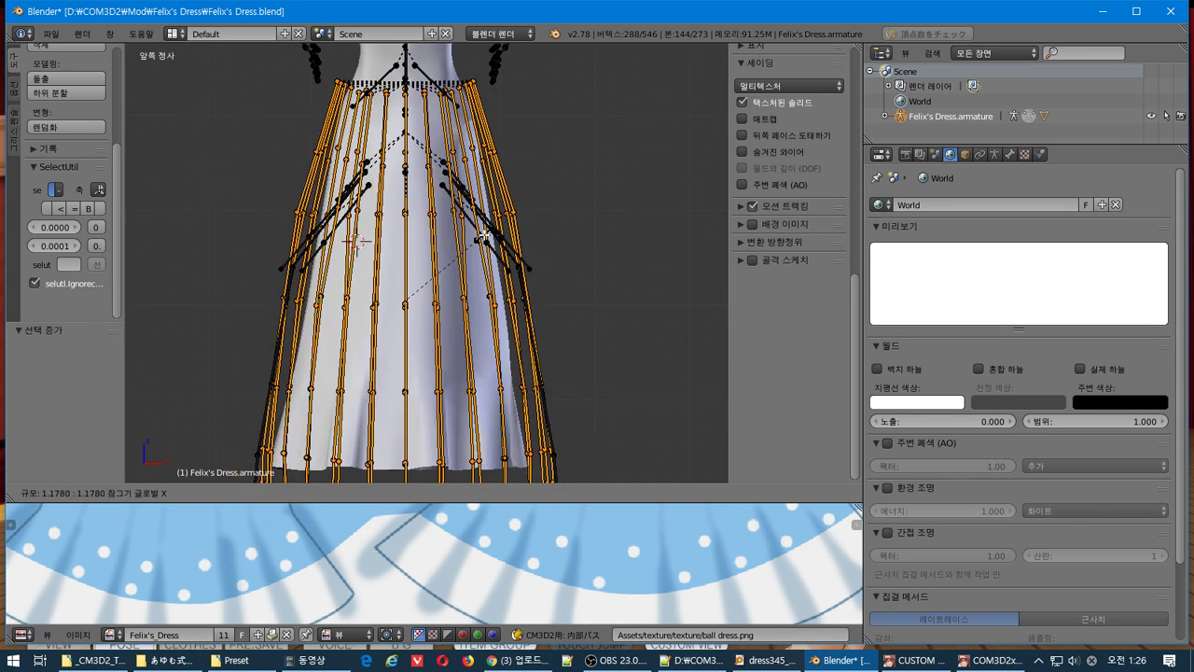
key("shift+z")
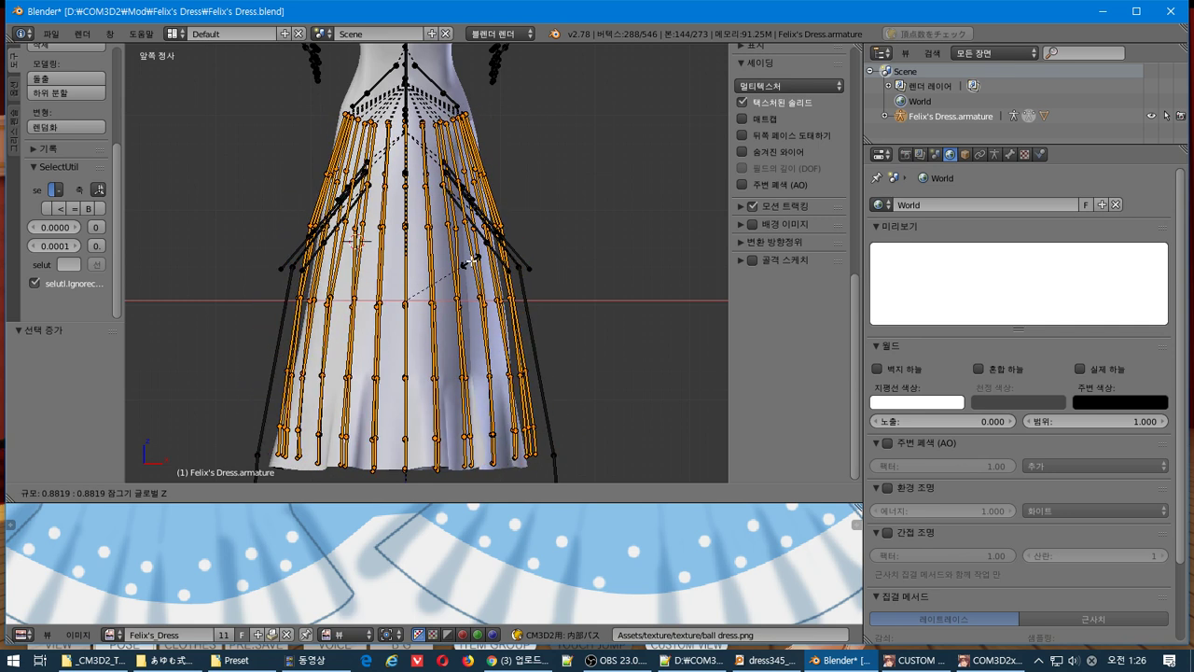
left_click(471, 262)
key("KP_3")
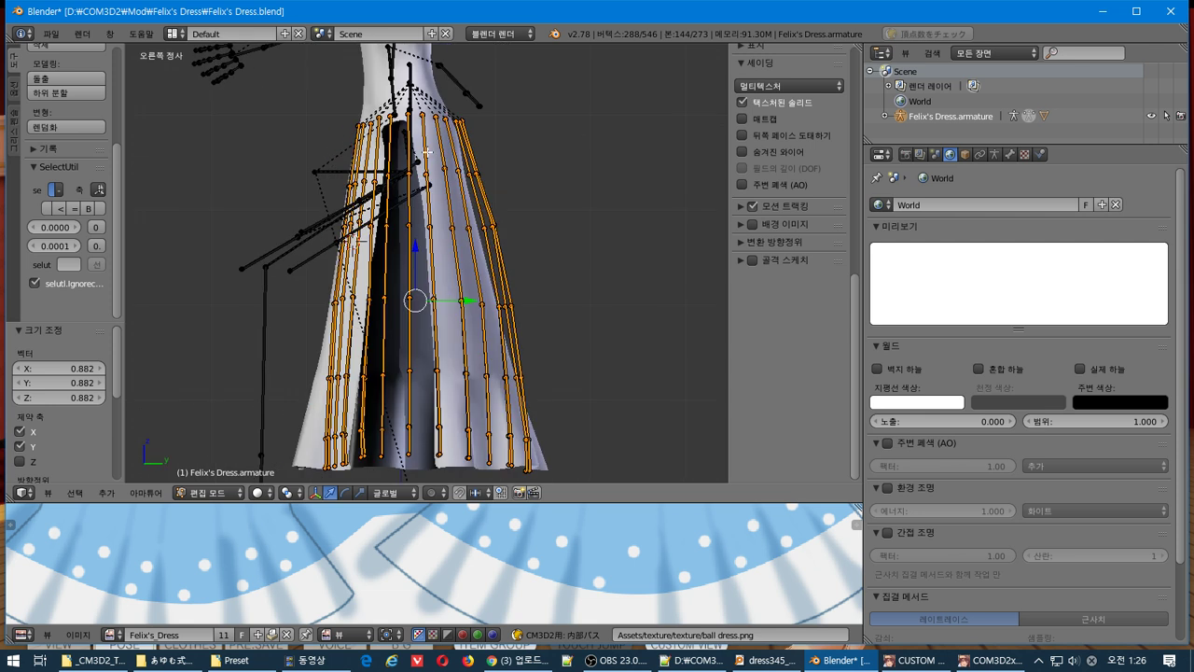
left_click_drag(468, 301, 463, 302)
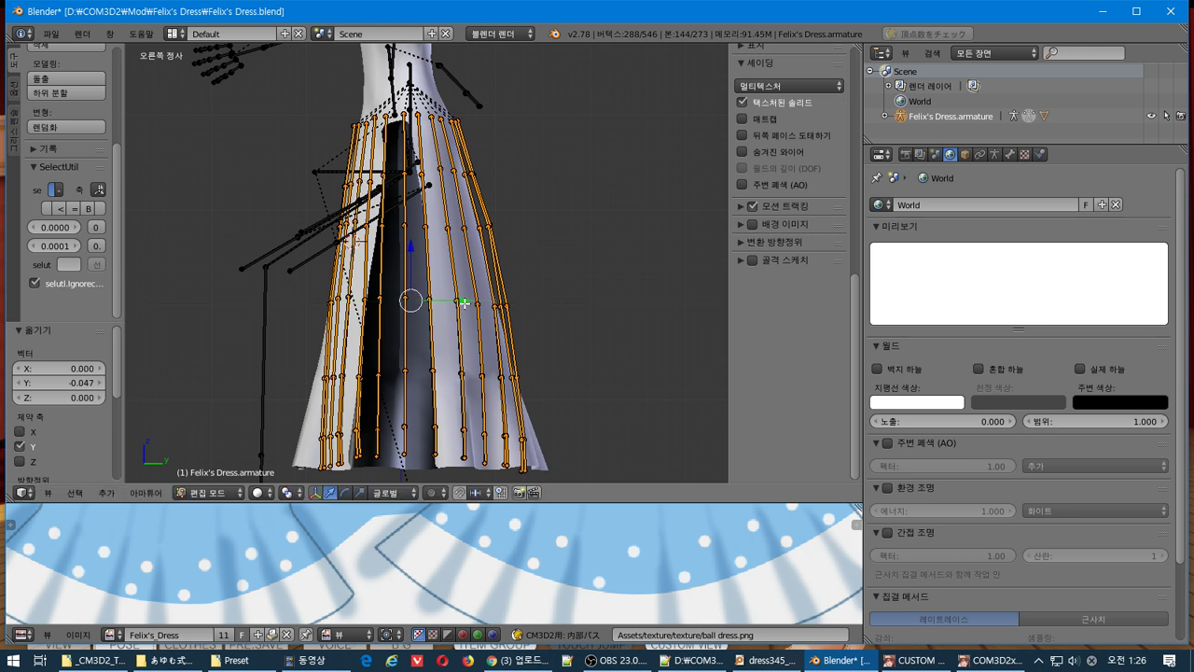
Scale the skirt bones to about 0.82 along Y and move them about -0.008 along Y.
key("s")
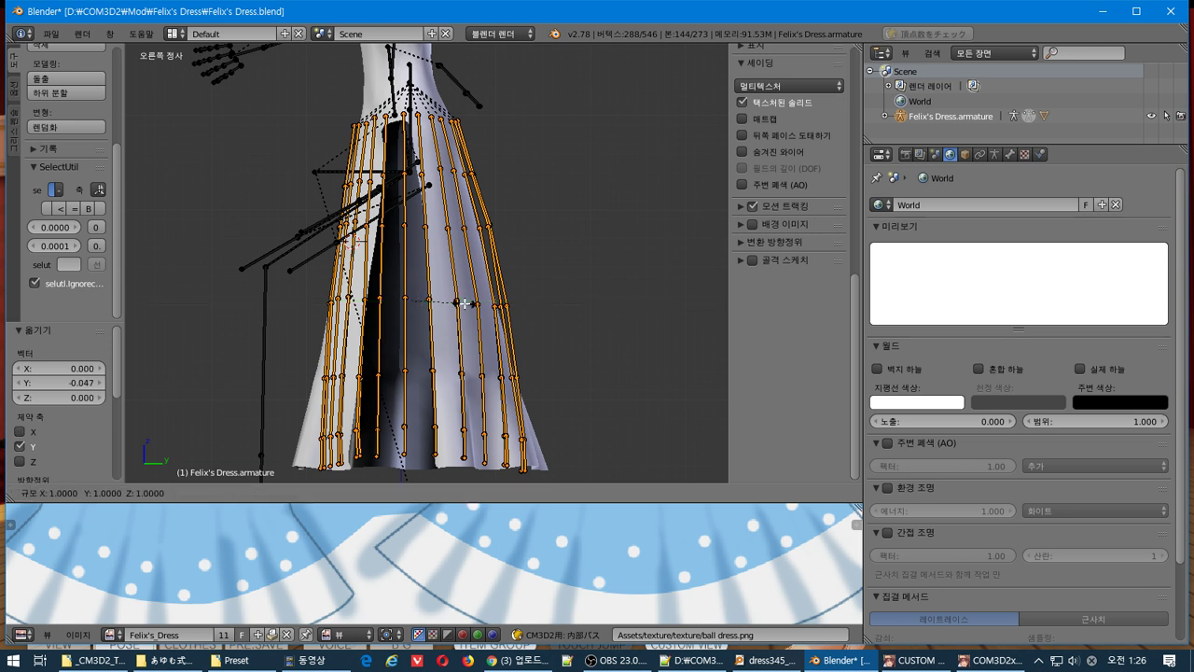
key("y")
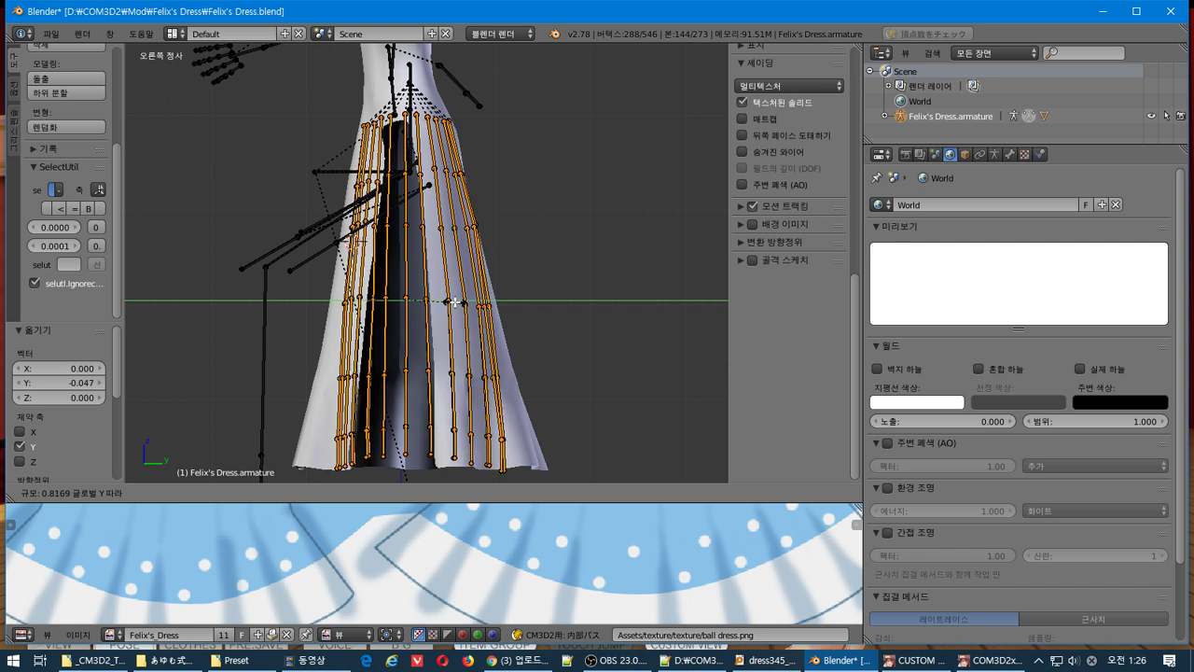
left_click(461, 300)
left_click_drag(461, 300, 462, 301)
Deselect the top row of skirt joints at the waist and scale the remaining ones to about 0.928 along X.
key("KP_1")
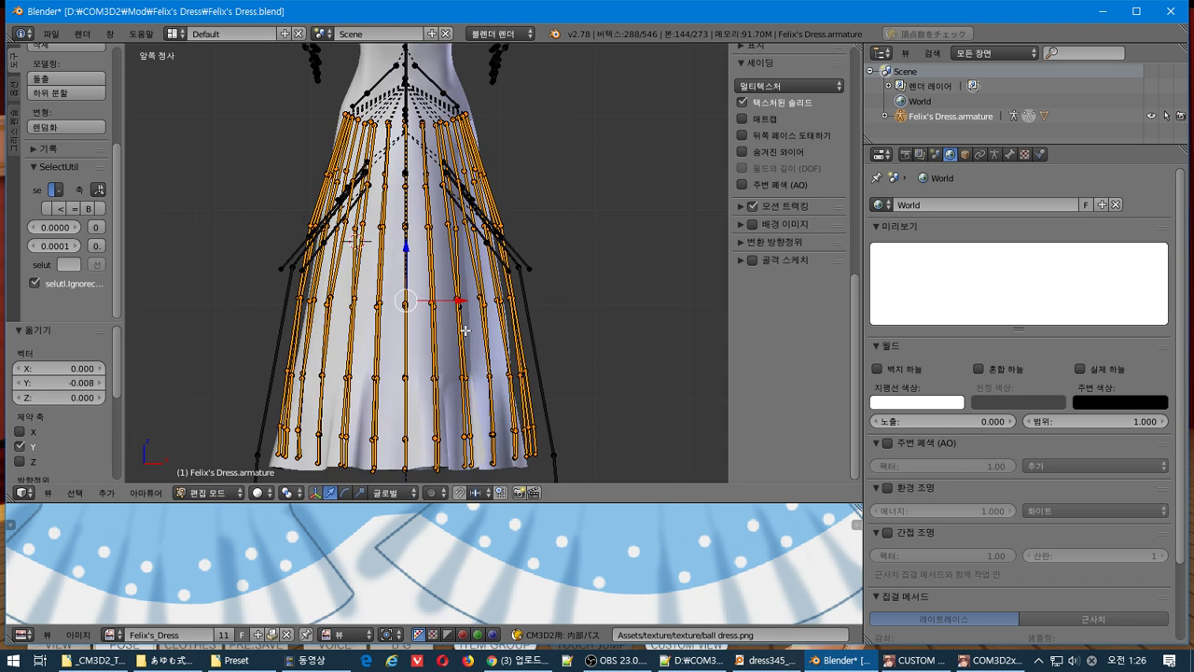
key("b")
middle_click_drag(326, 122, 489, 186)
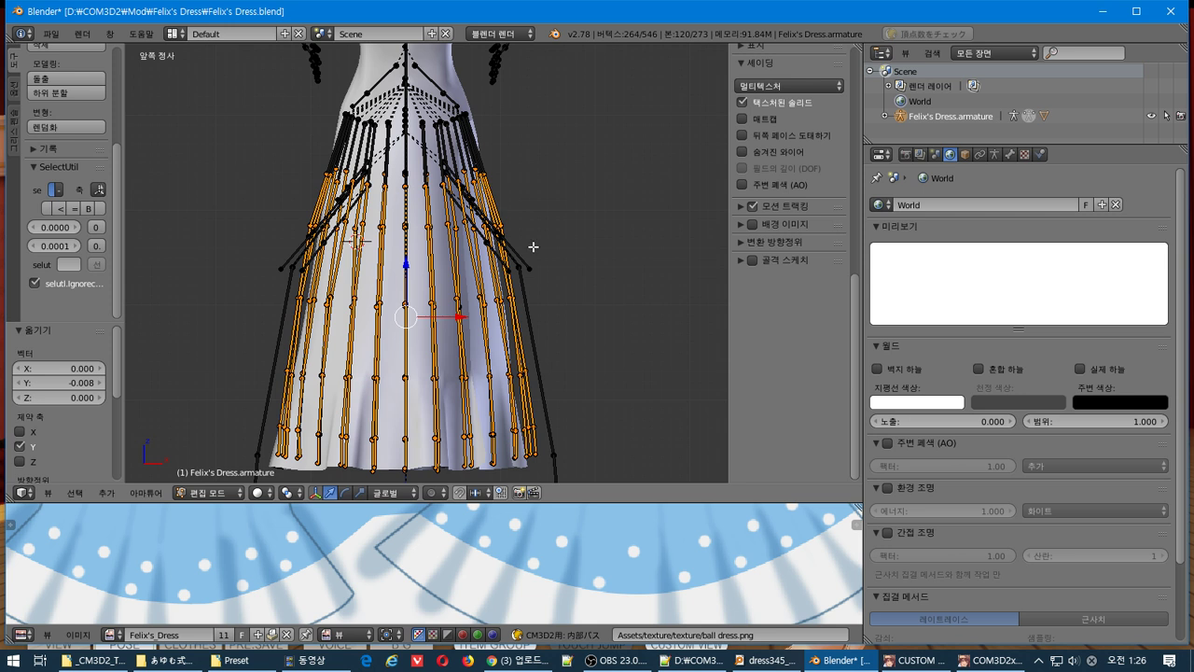
key("s")
key("x")
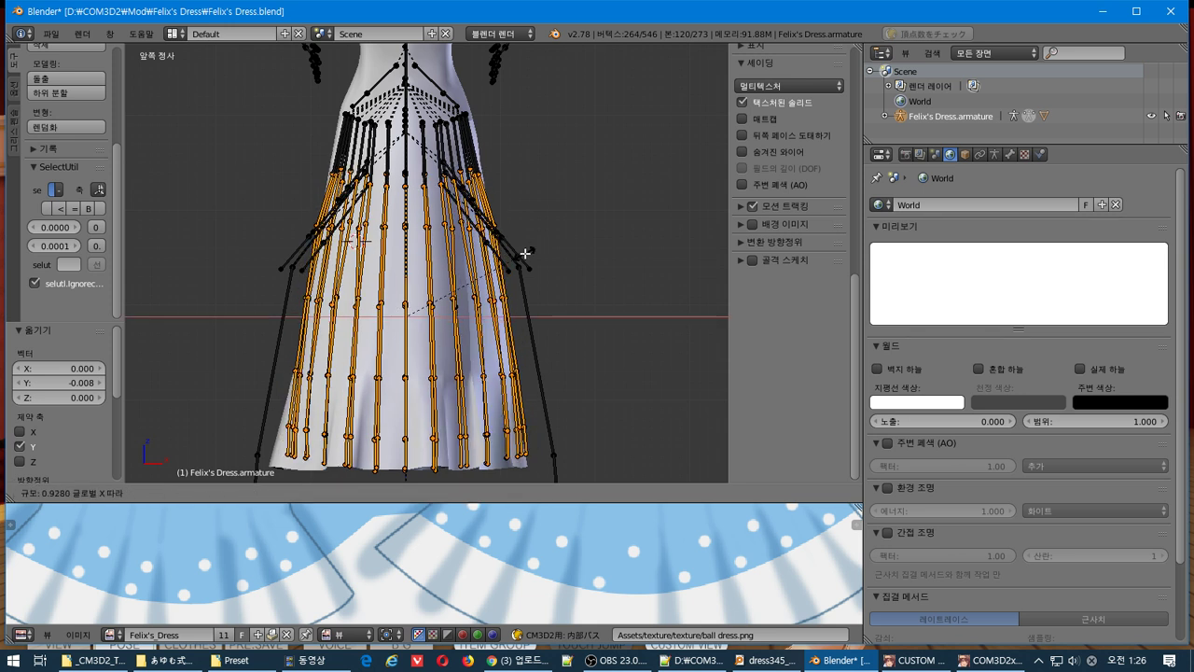
left_click(526, 253)
Move the skirt joints below the waist row about -0.024 along Y.
key("KP_3")
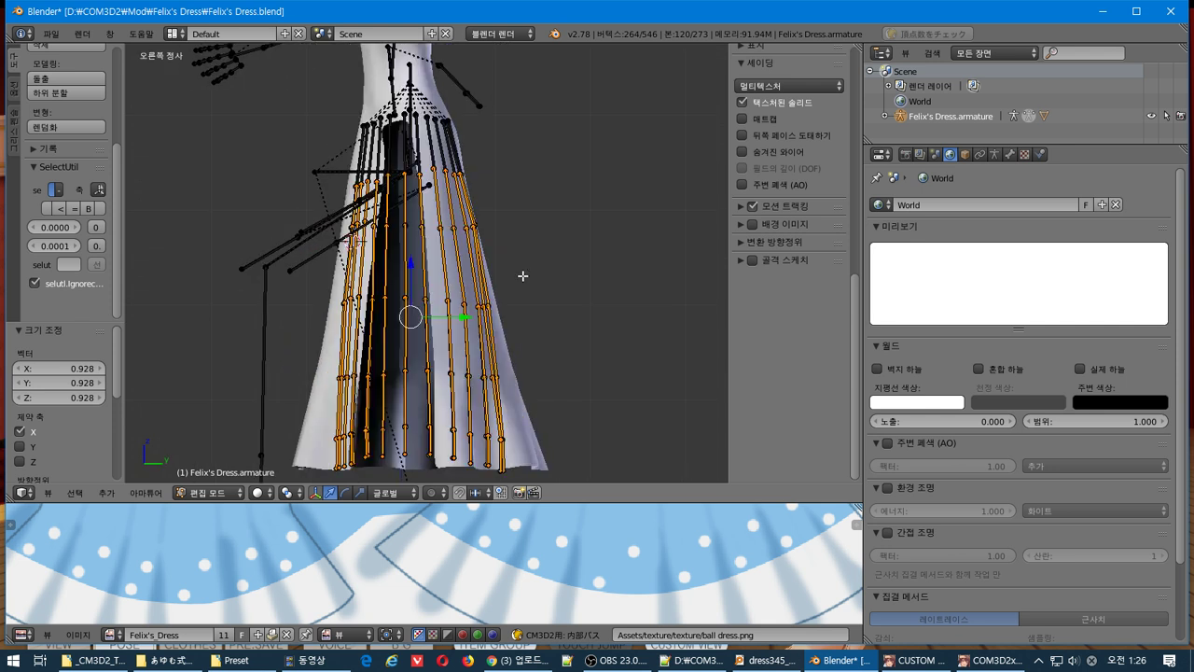
key("g")
key("y")
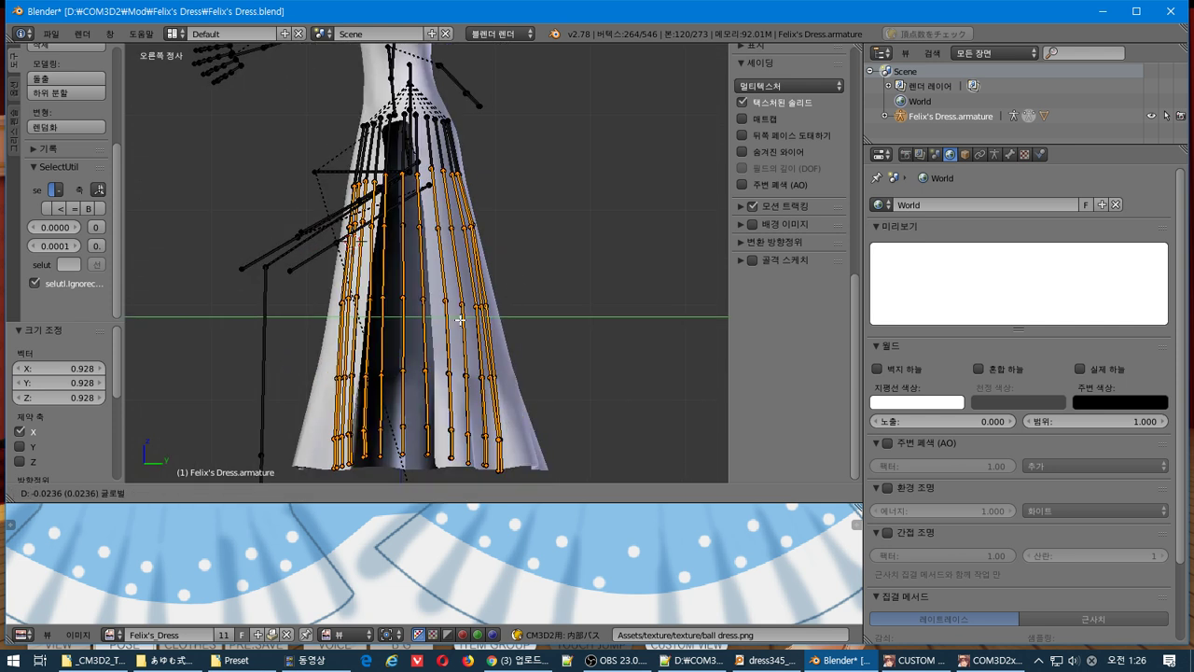
left_click(459, 319)
Deselect the second row of skirt joints and move the lower ones slightly in the negative Y direction.
key("b")
middle_click_drag(340, 191, 559, 220)
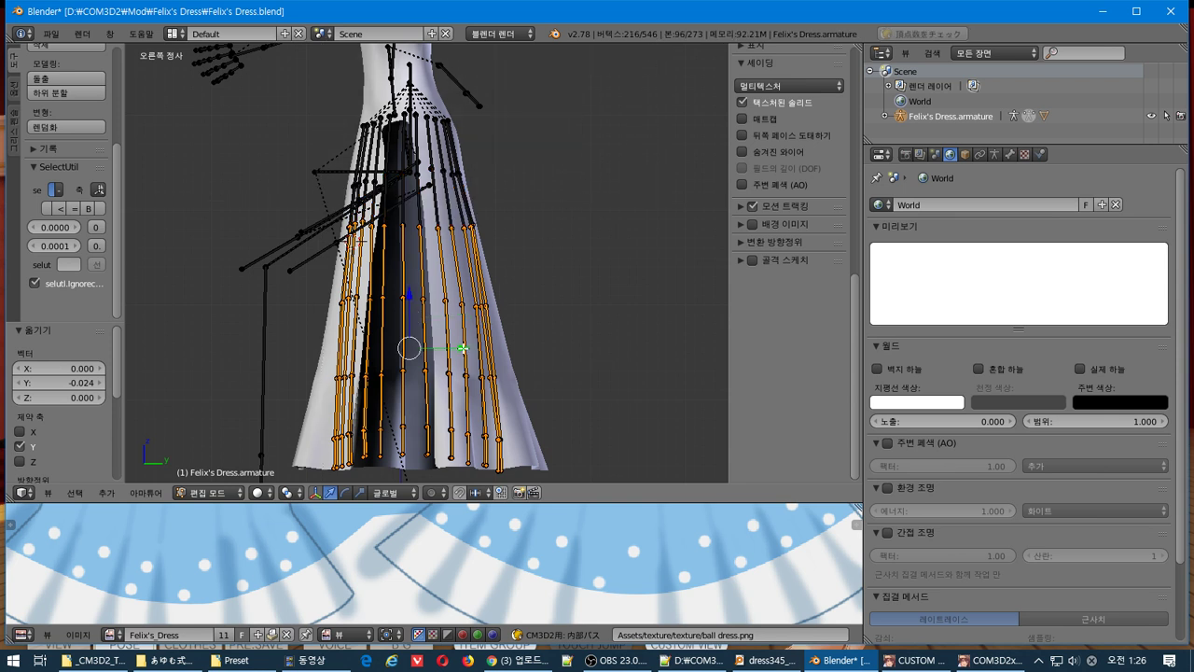
left_click_drag(463, 348, 460, 347)
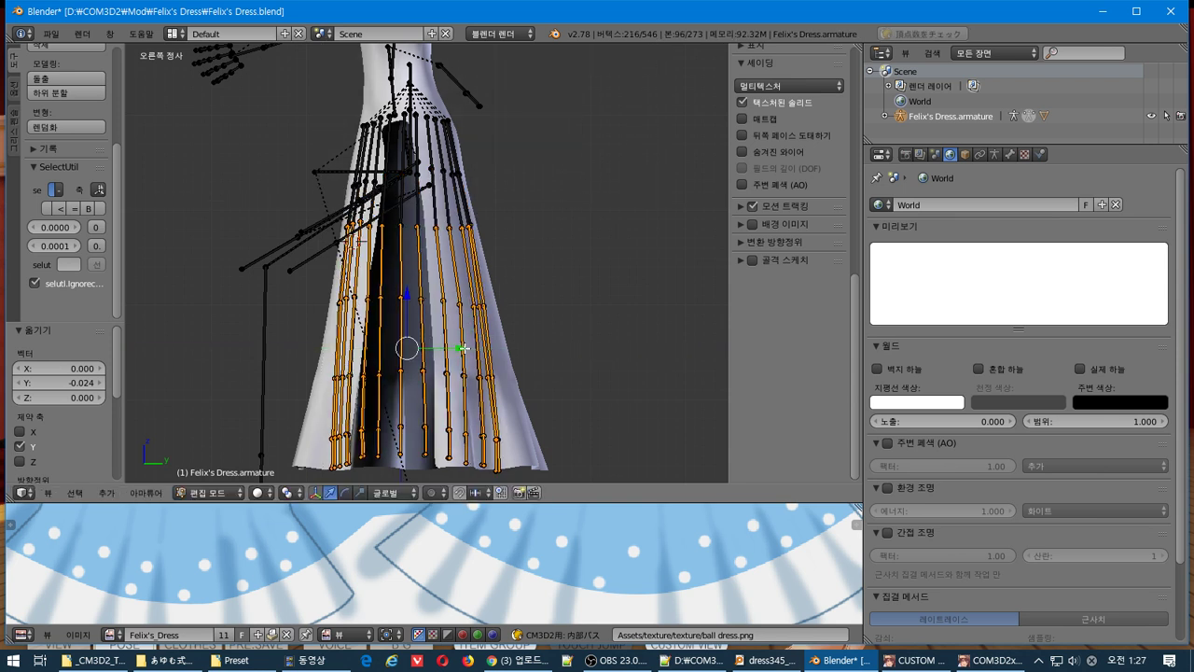
Scale the selected lower skirt joints to about 0.914 along X.
key("KP_1")
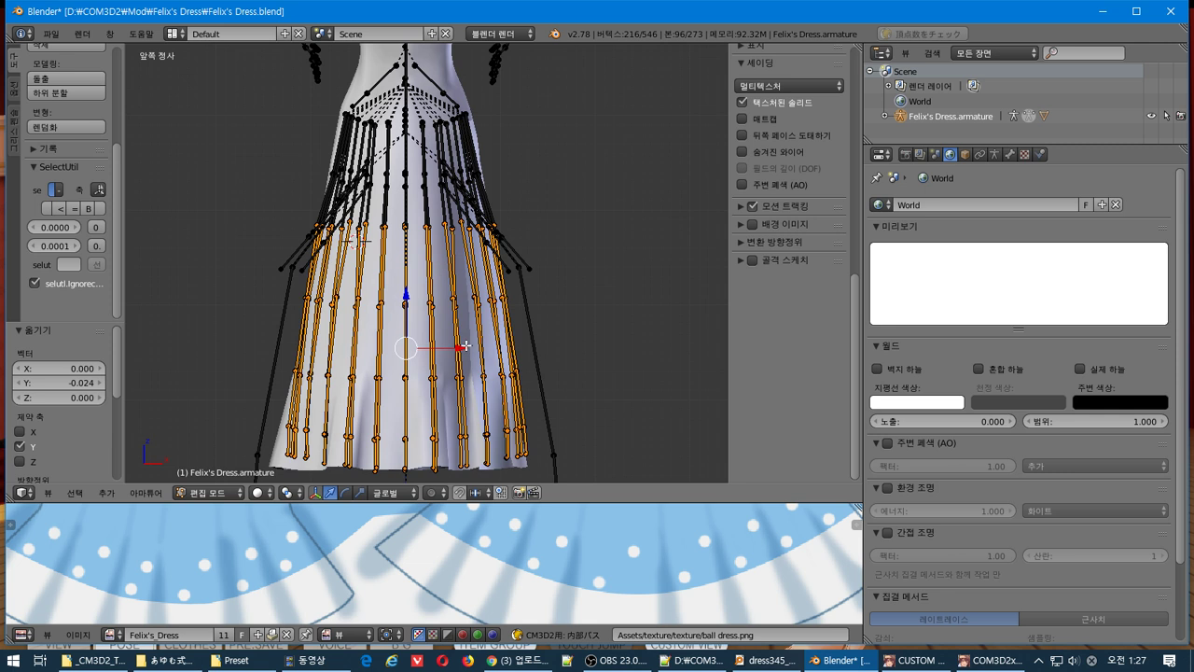
key("s")
key("x")
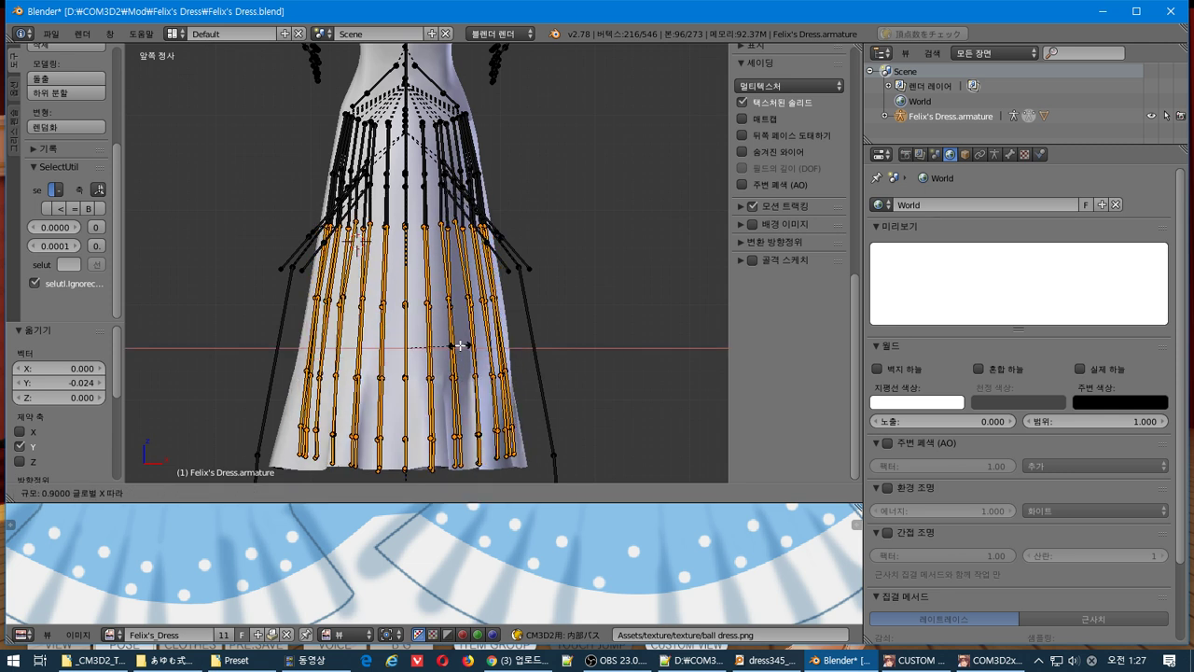
left_click(461, 345)
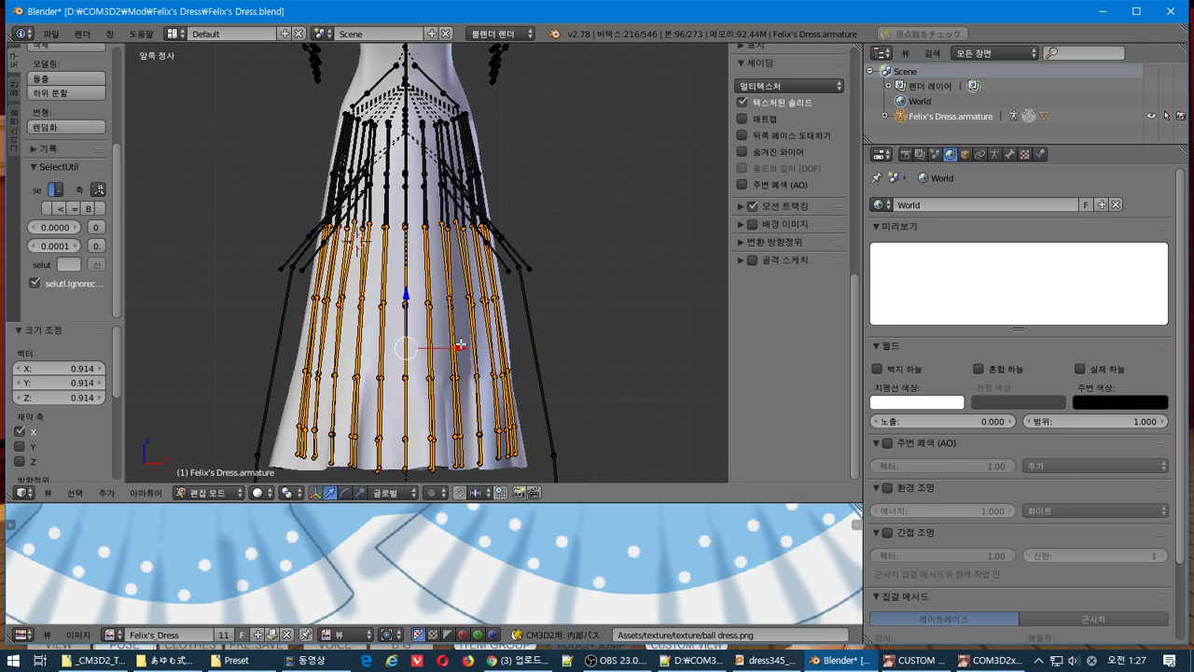
Deselect the uppermost row of selected skirt joints and scale the remaining ones to about 1.068 along Y.
key("b")
middle_click_drag(267, 259, 522, 280)
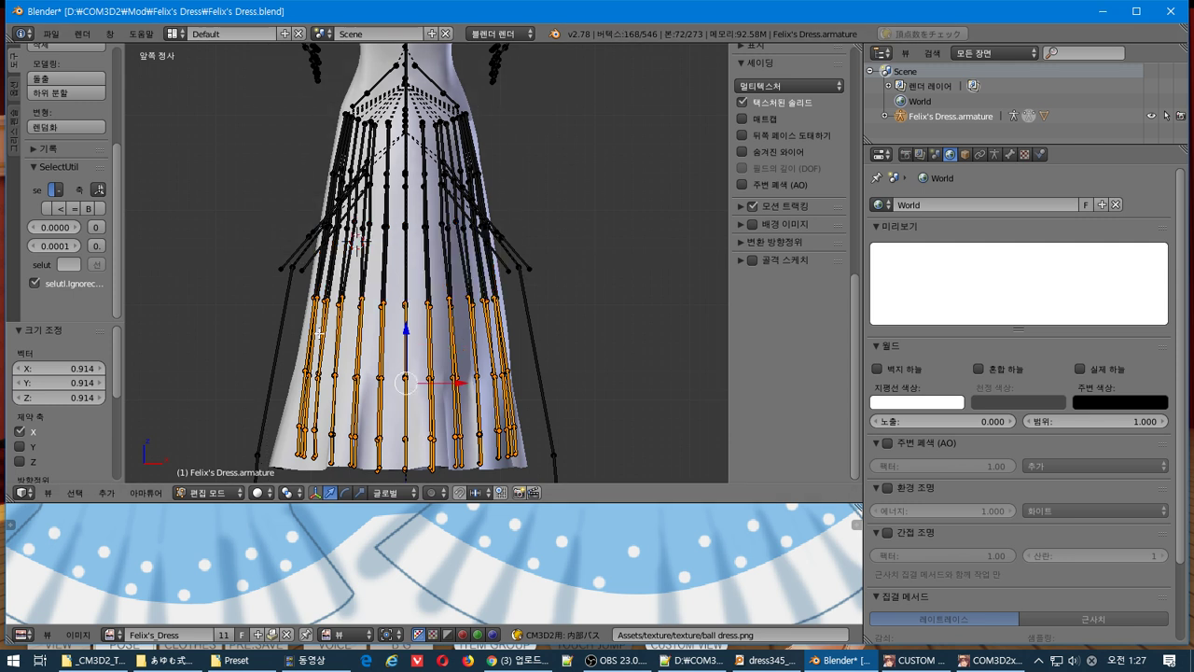
key("KP_3")
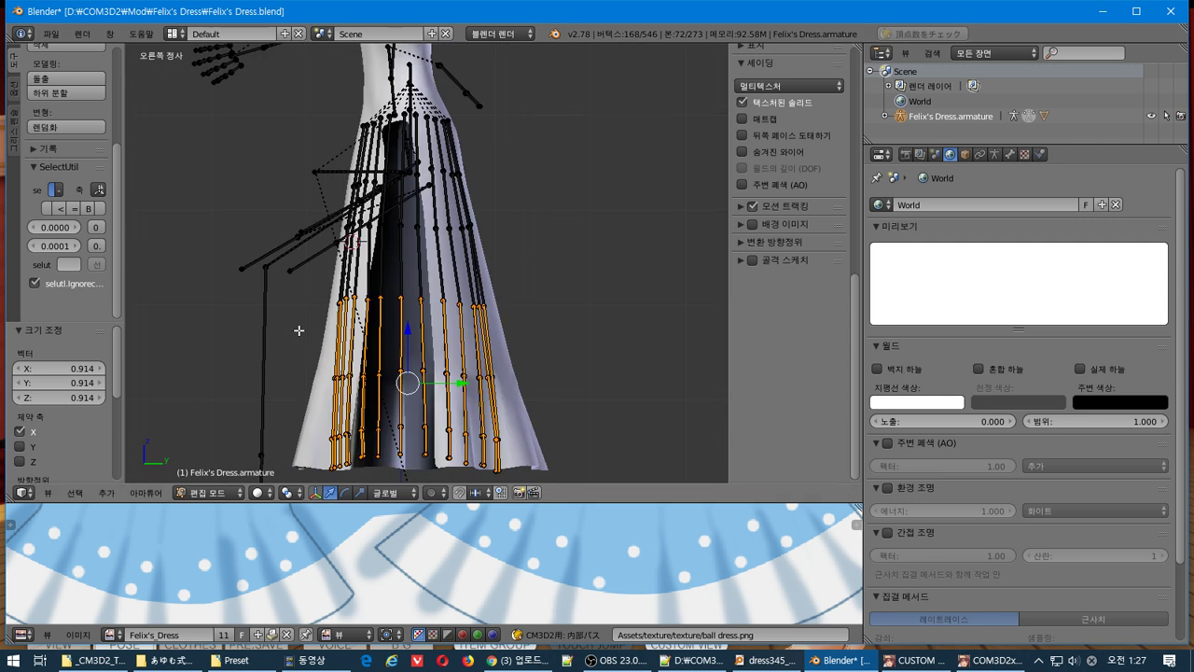
key("s")
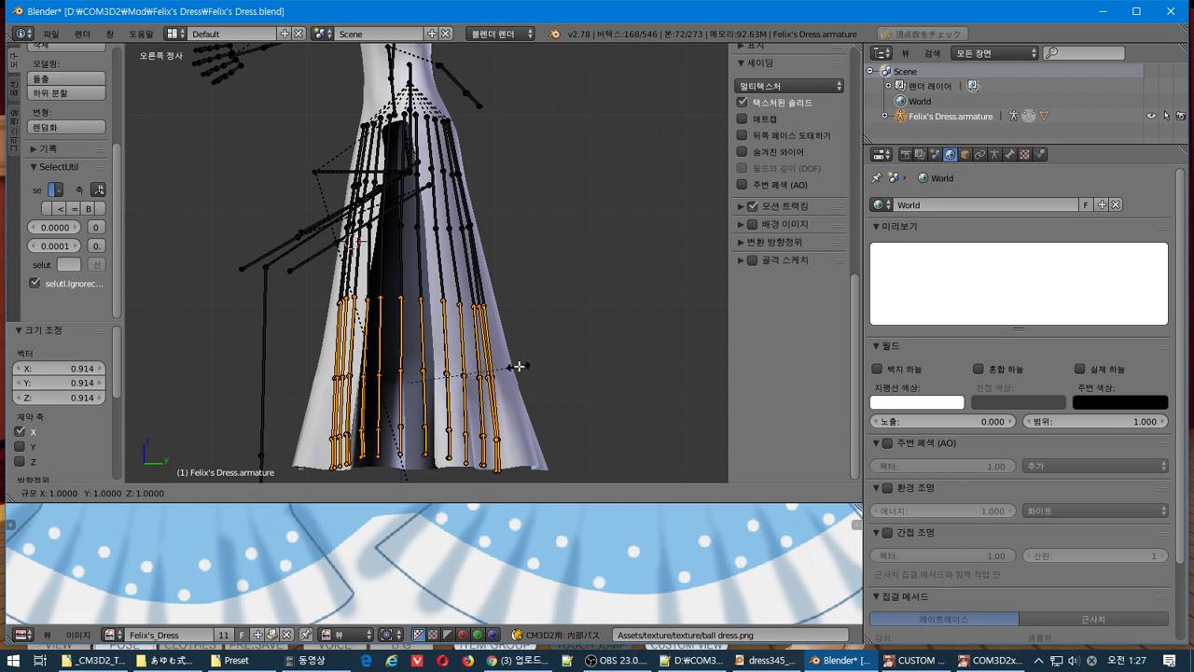
key("y")
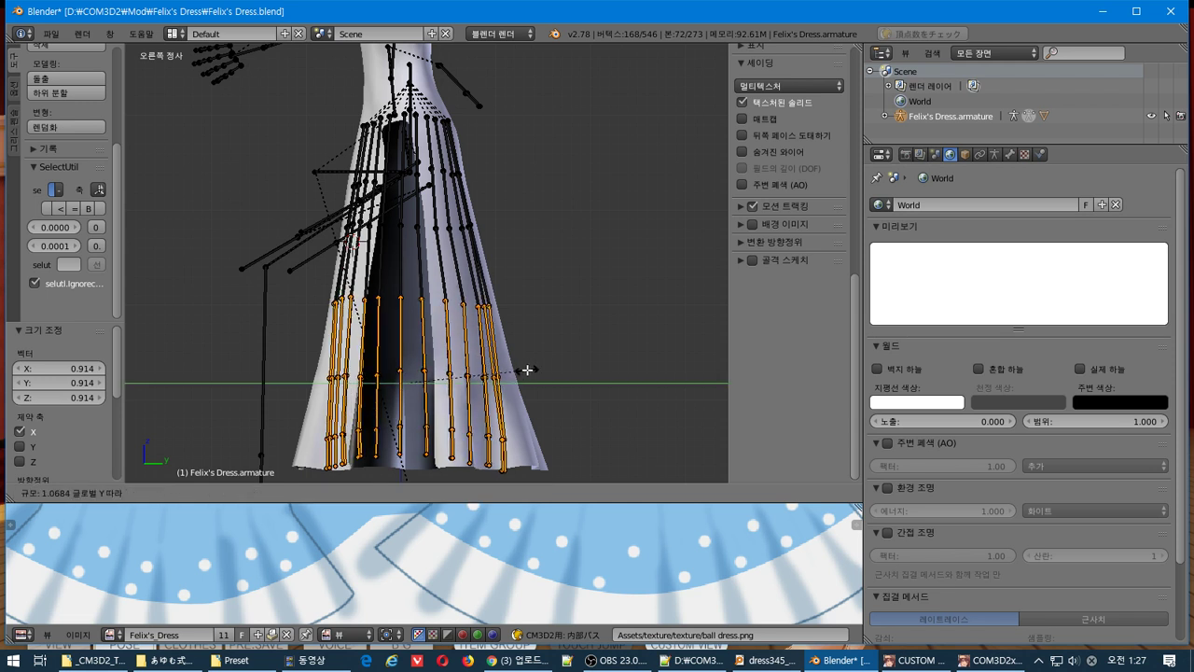
left_click(527, 371)
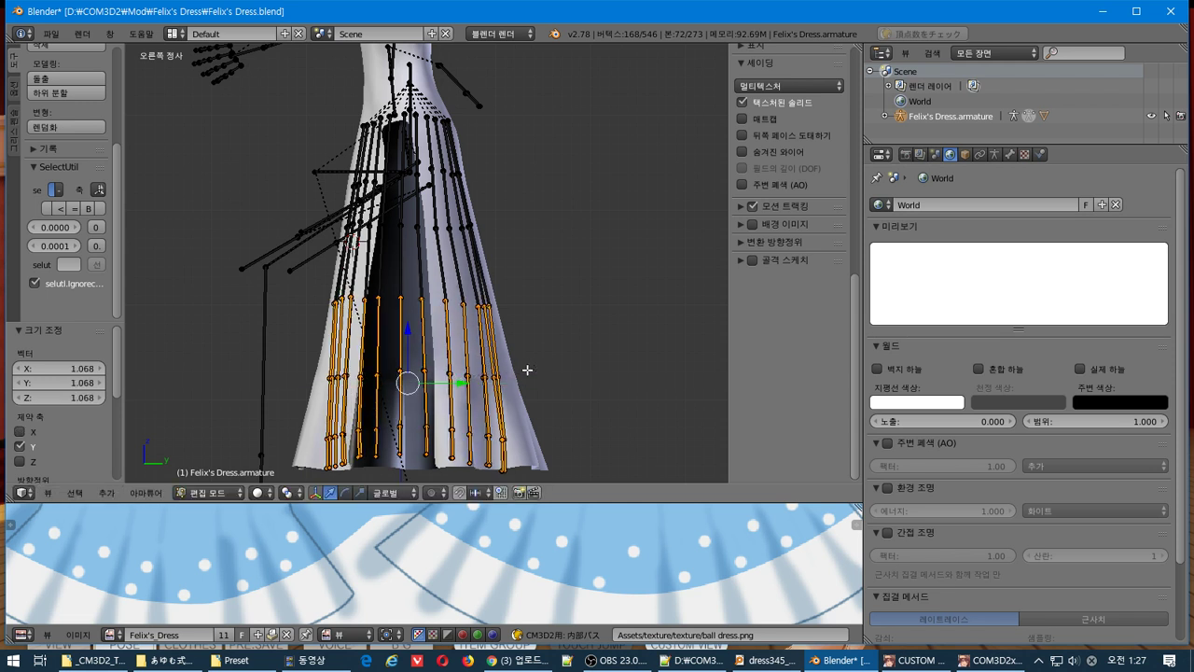
Drop the next row of skirt joints from the selection and scale the rest to about 1.104 along Y.
key("b")
middle_click_drag(290, 333, 435, 375)
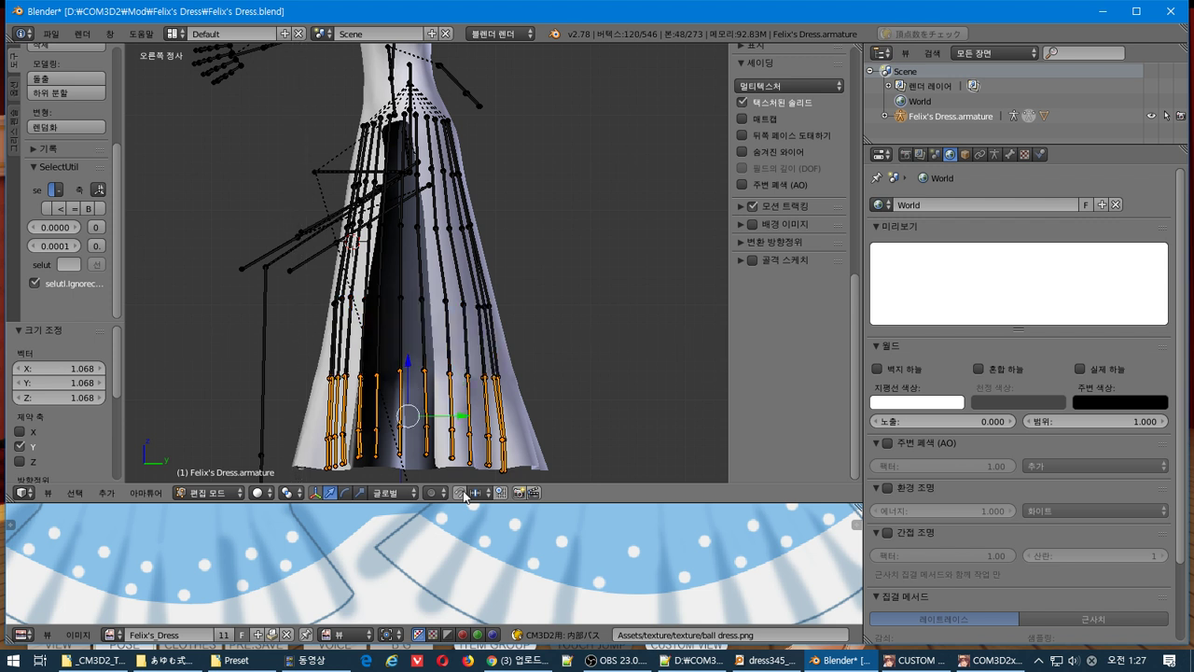
key("s")
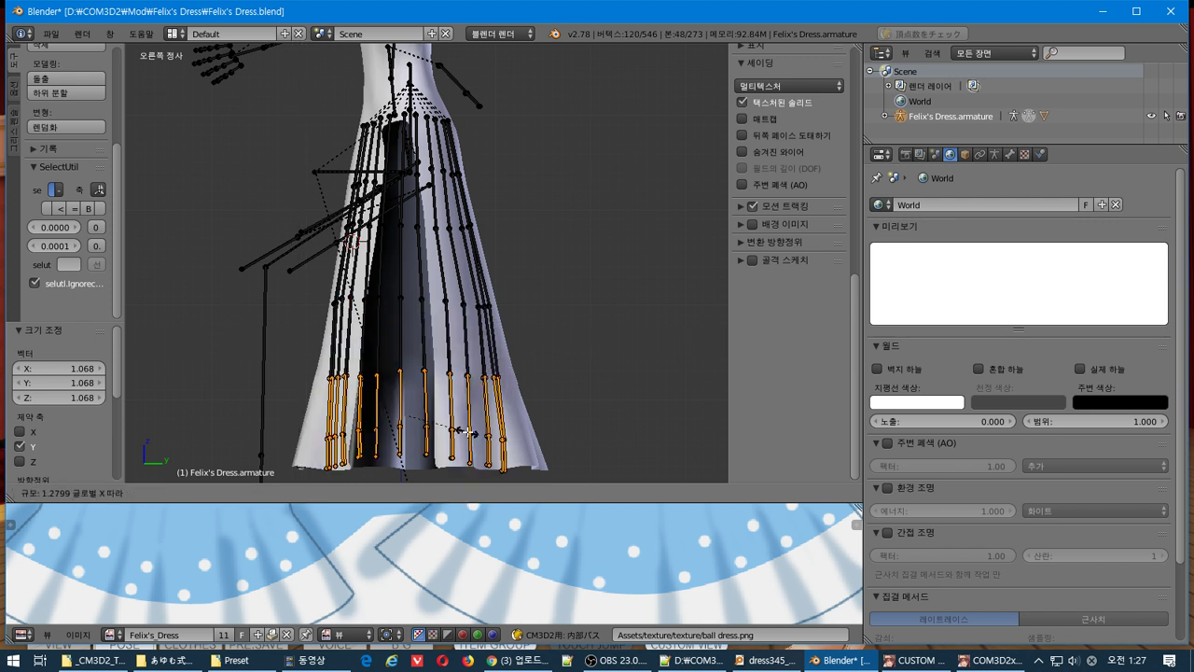
key("y")
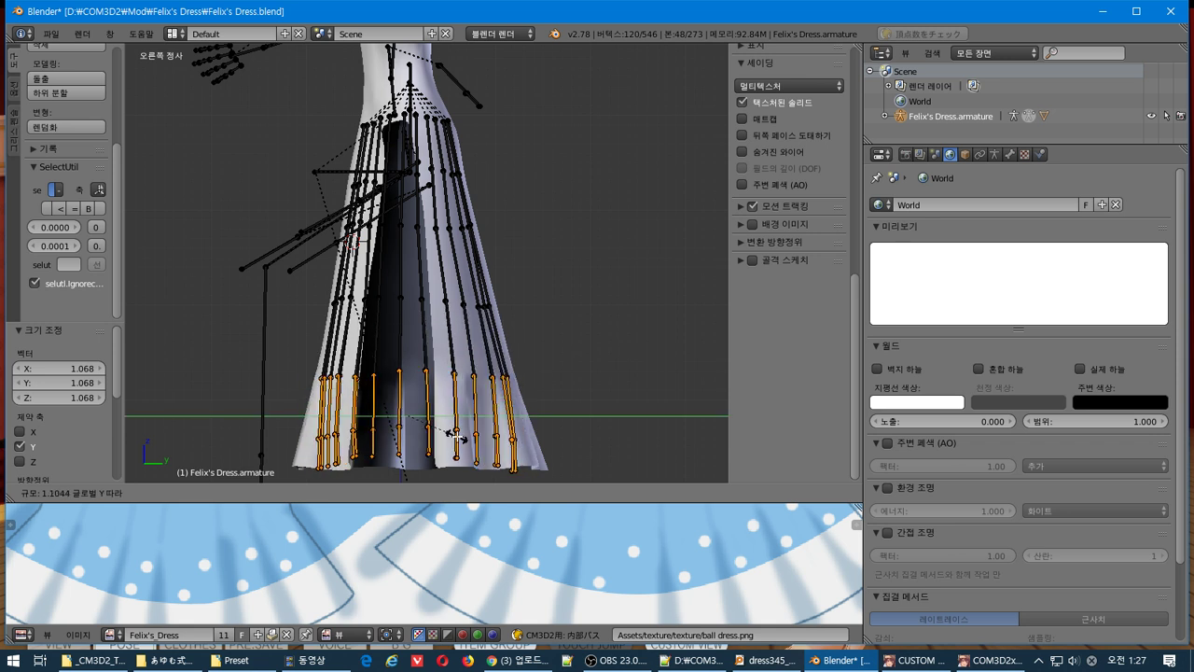
left_click(457, 436)
Move the selected lower skirt joints about -0.039 along X.
key("KP_1")
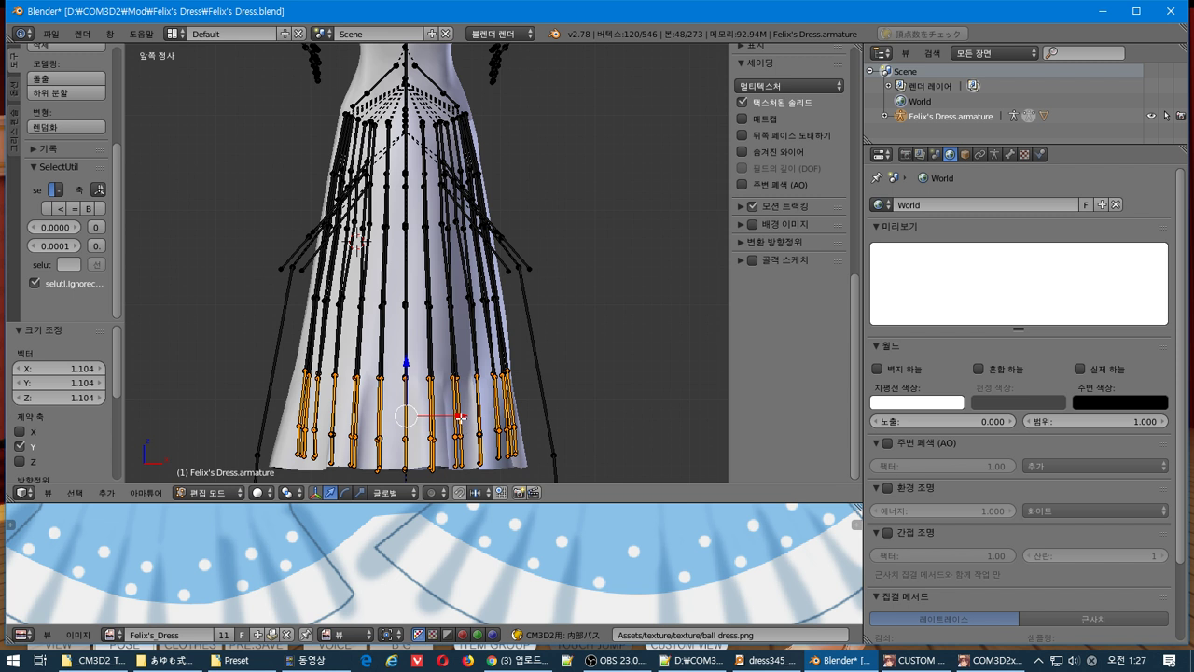
key("g")
key("x")
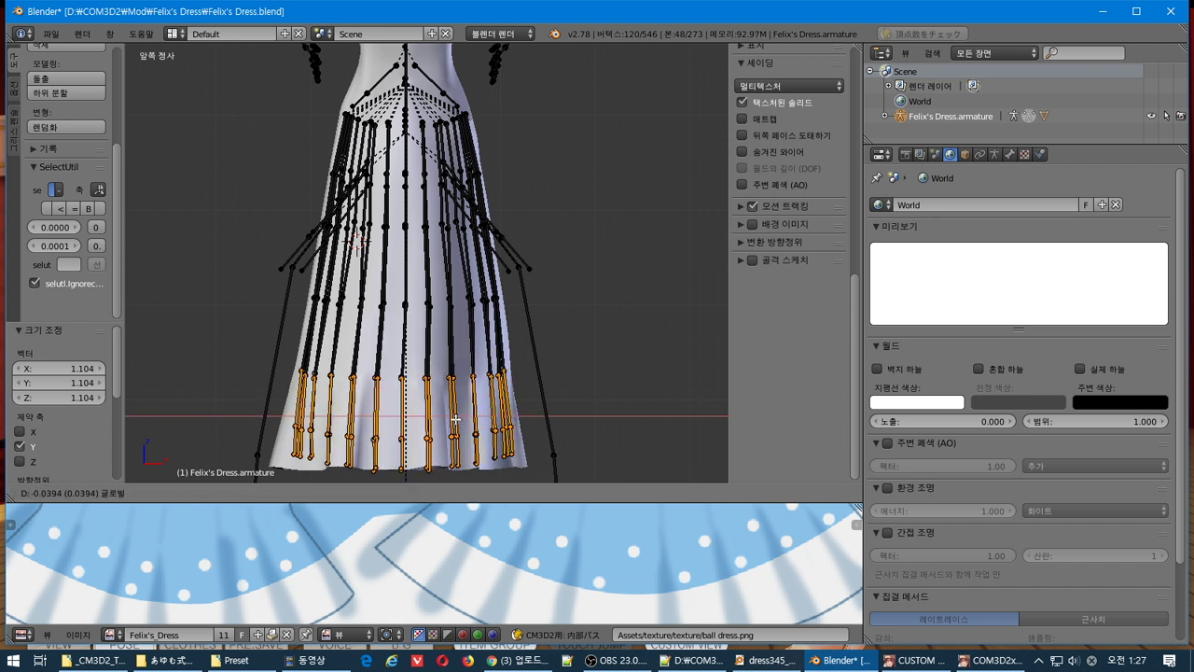
left_click(456, 420)
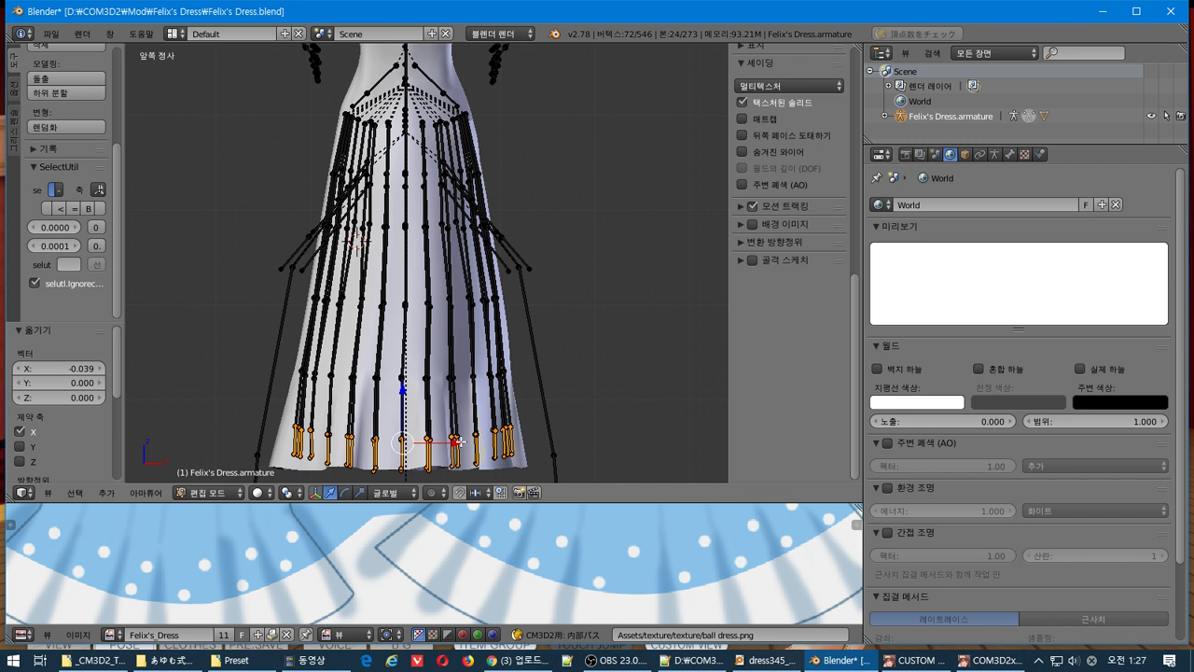
Scale only the lowest skirt joints at the hem to about 1.04 along X and move them about -0.032 along X.
key("s")
key("x")
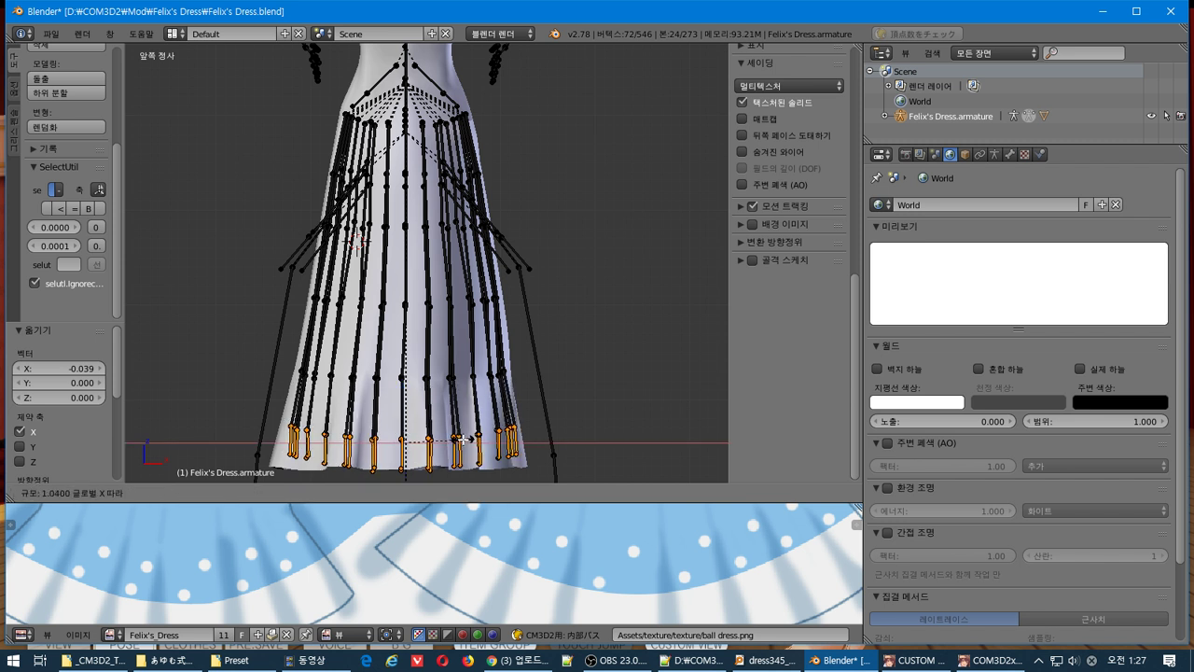
left_click(461, 439)
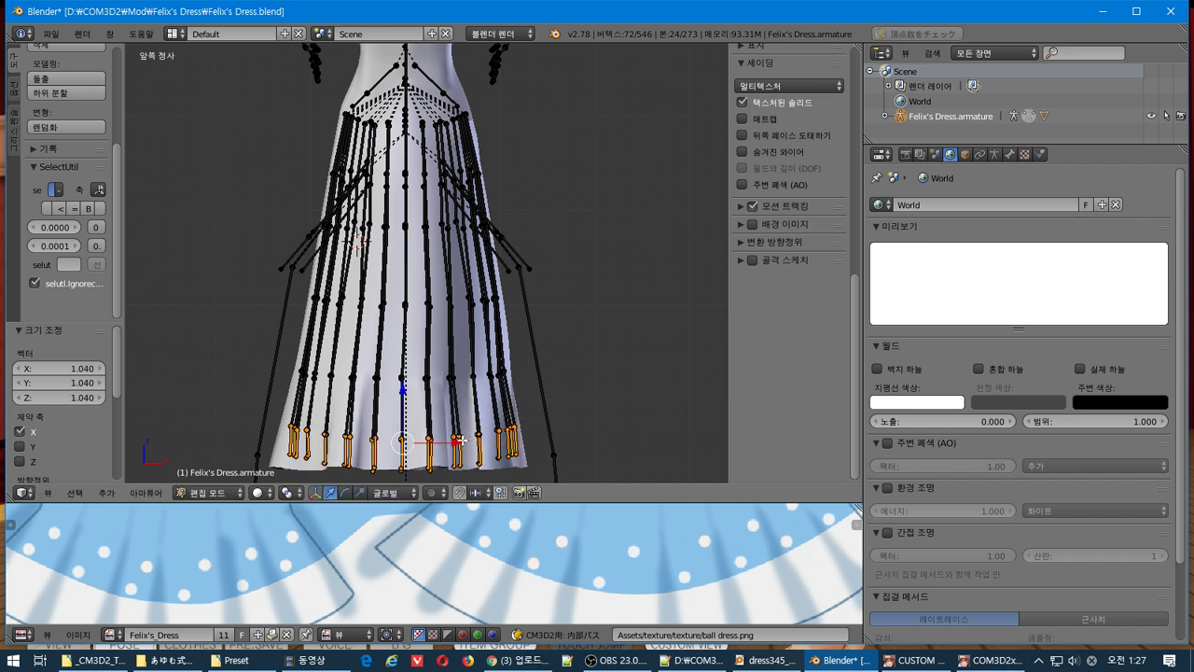
key("g")
key("x")
left_click(454, 444)
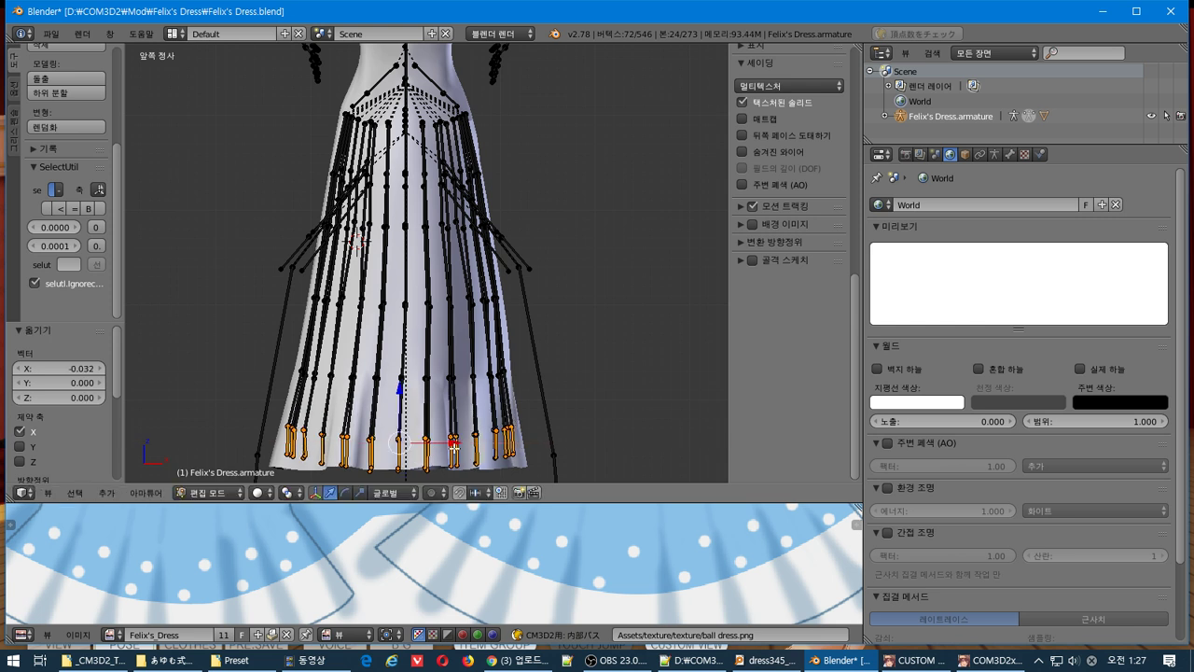
Scale the hem joints to about 1.13 along Y, then return the armature to Object Mode and inspect the skirt bones.
key("KP_3")
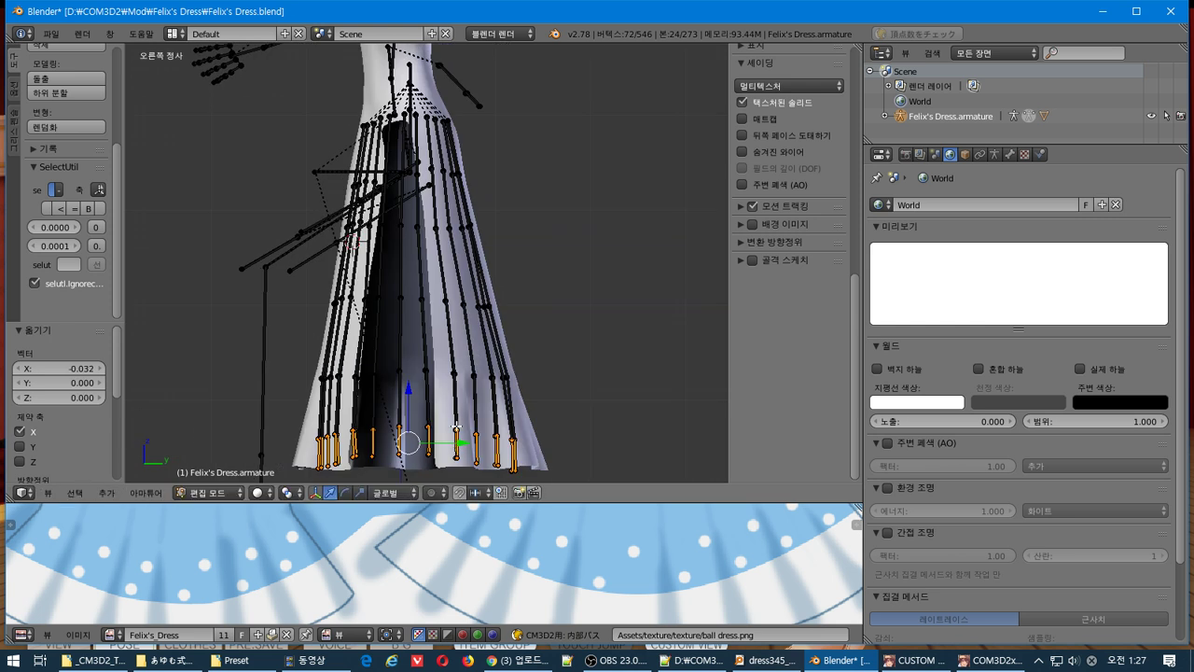
key("s")
key("y")
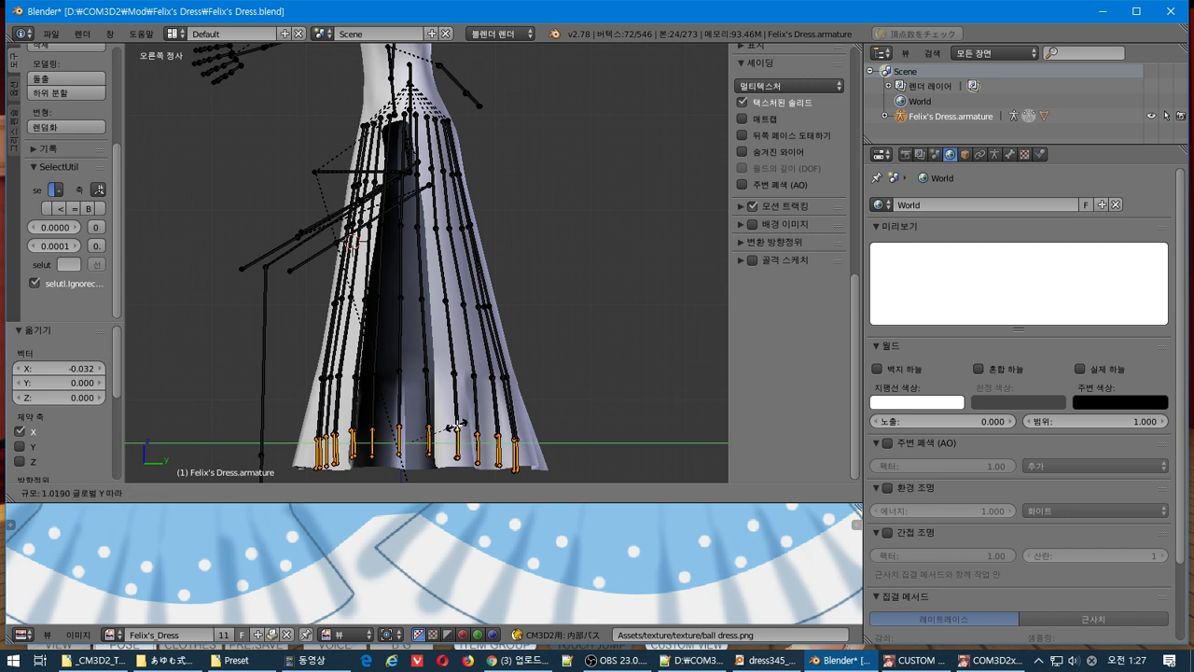
left_click(464, 435)
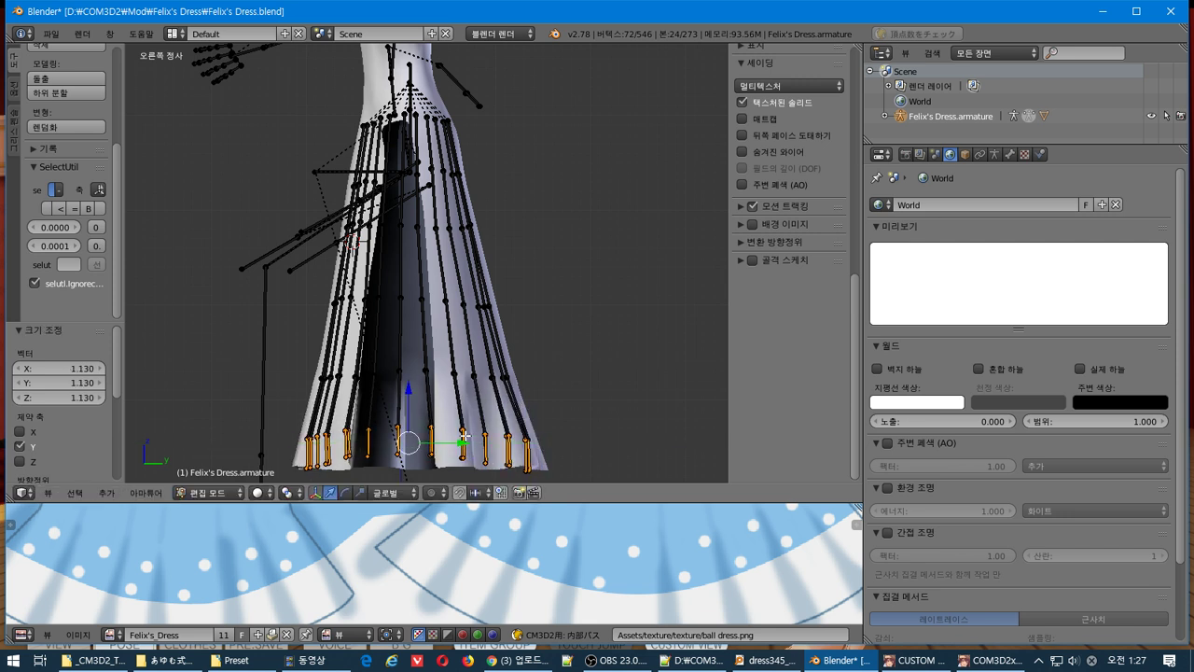
scroll(484, 399, "down", 3)
middle_click_drag(485, 399, 606, 410)
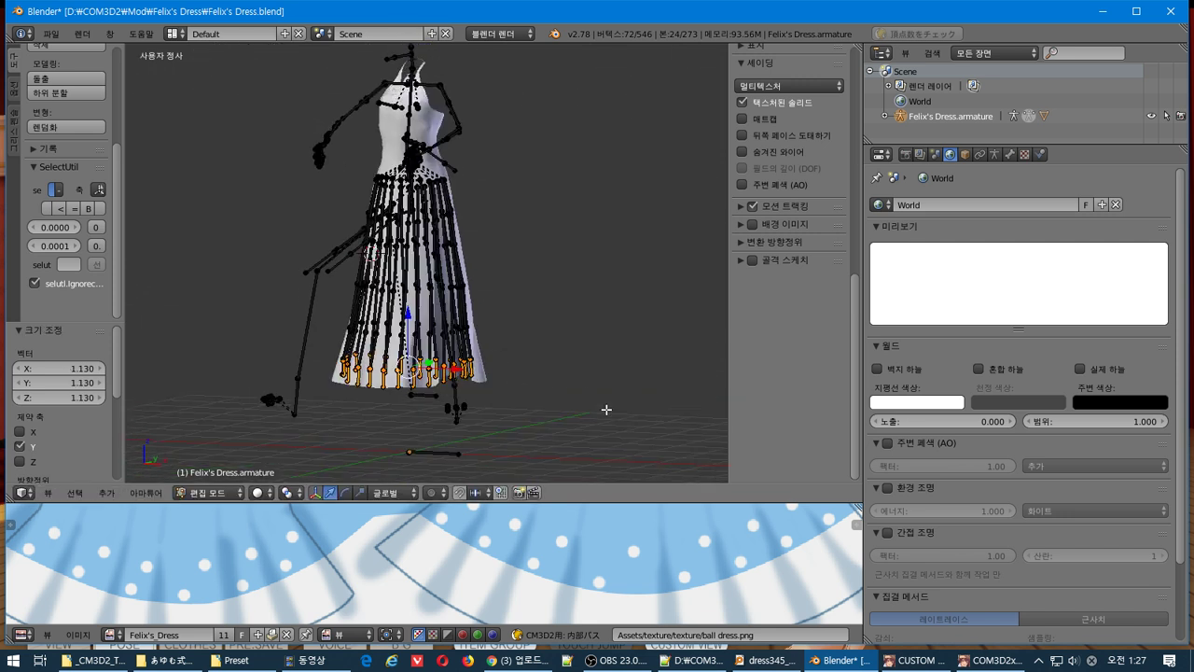
middle_click_drag(554, 360, 504, 365)
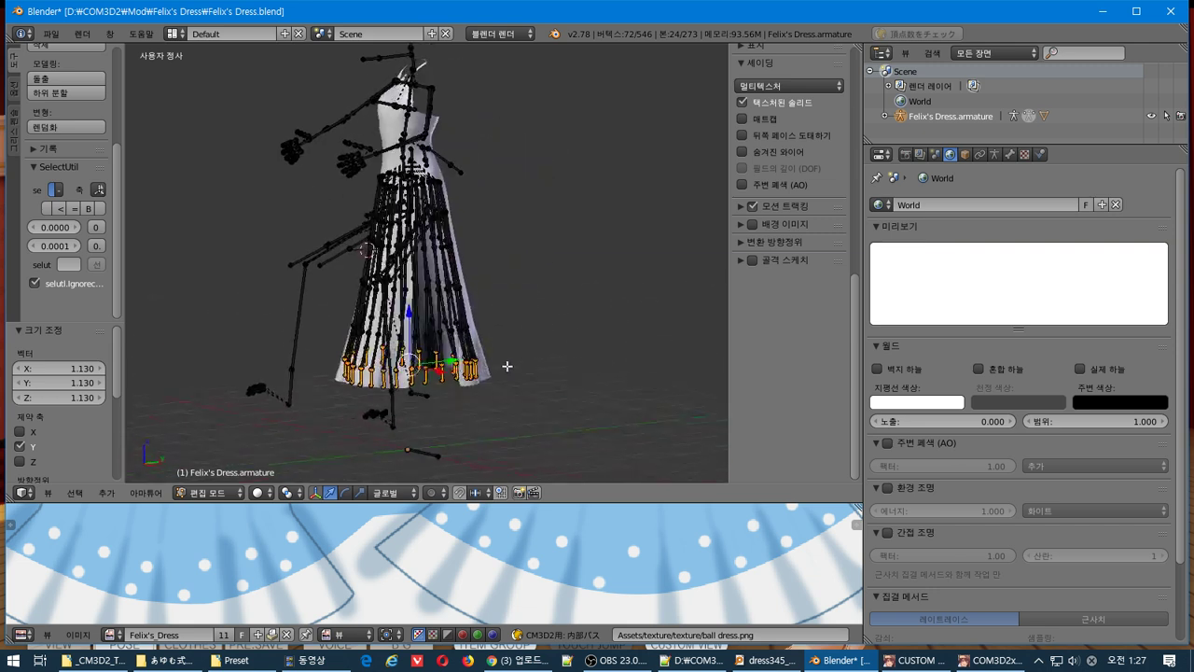
key("Tab")
scroll(479, 239, "up", 2)
middle_click_drag(479, 256, 494, 280)
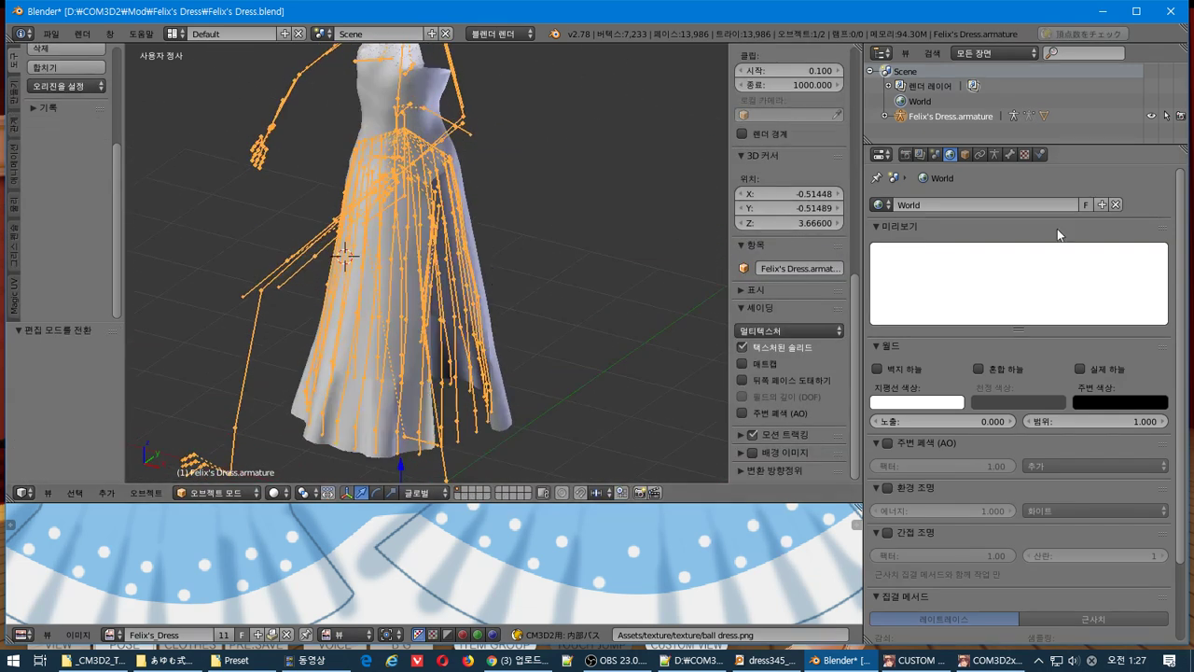
Import the bone data into the armature with base bone name onep and scale 5.0, and copy the bone information.
left_click(995, 155)
left_click(999, 265)
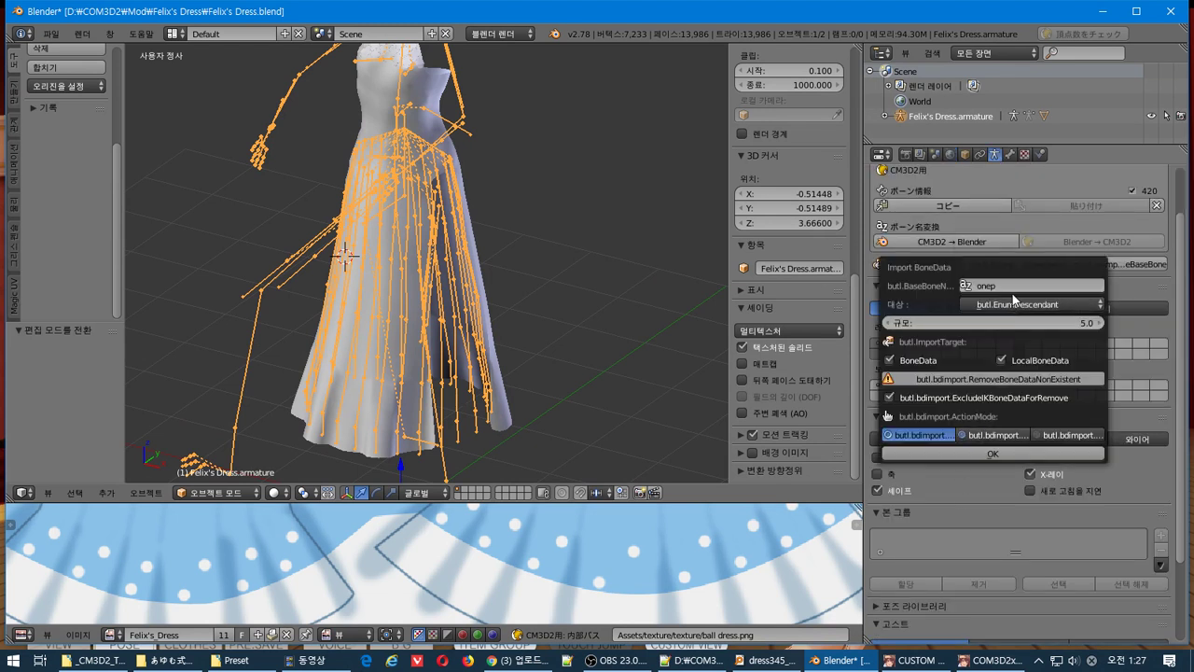
left_click(986, 454)
left_click(940, 204)
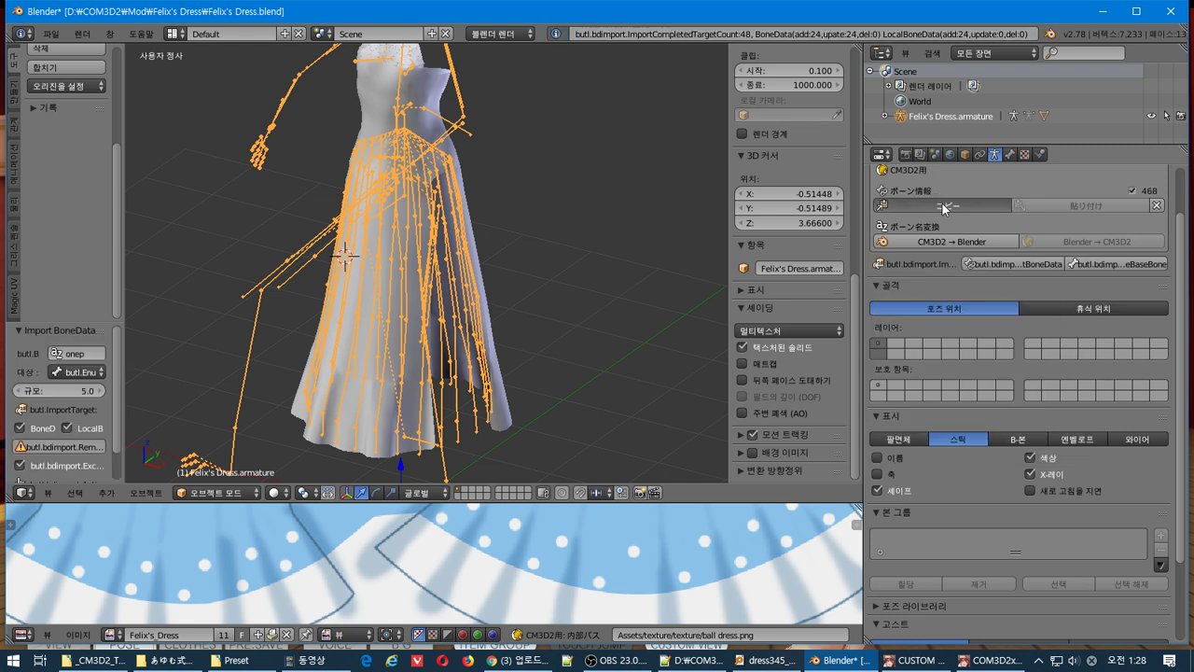
Paste the copied bone information into the object properties of the Felix's Dress mesh.
right_click(408, 103)
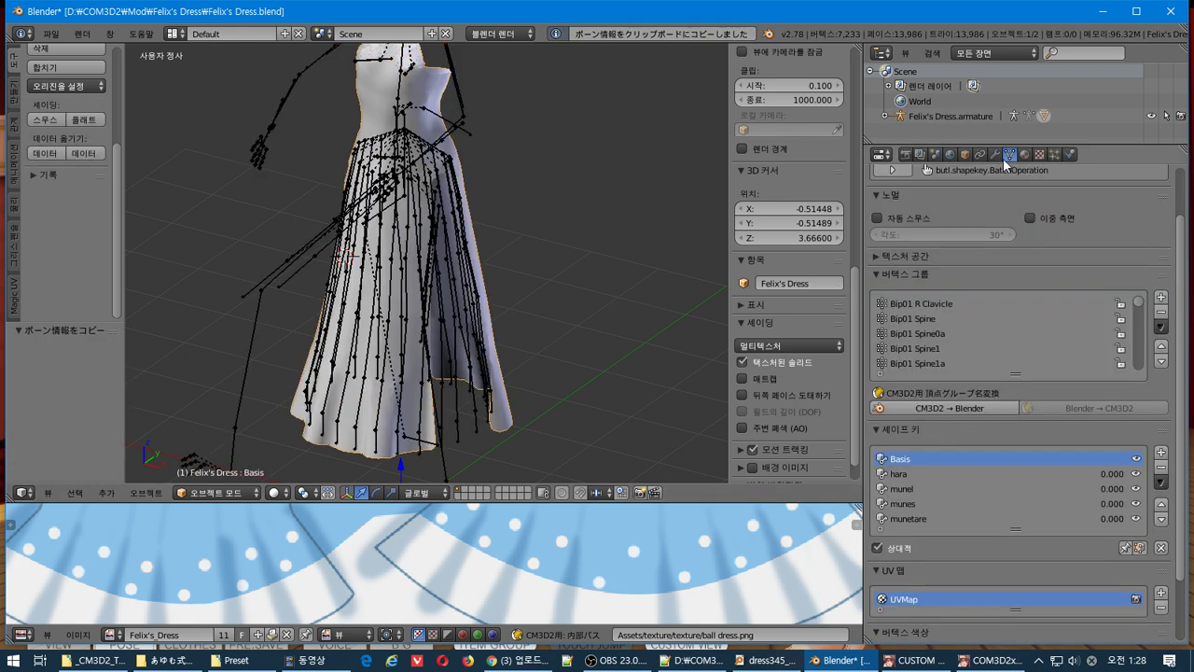
left_click(965, 154)
left_click(1077, 244)
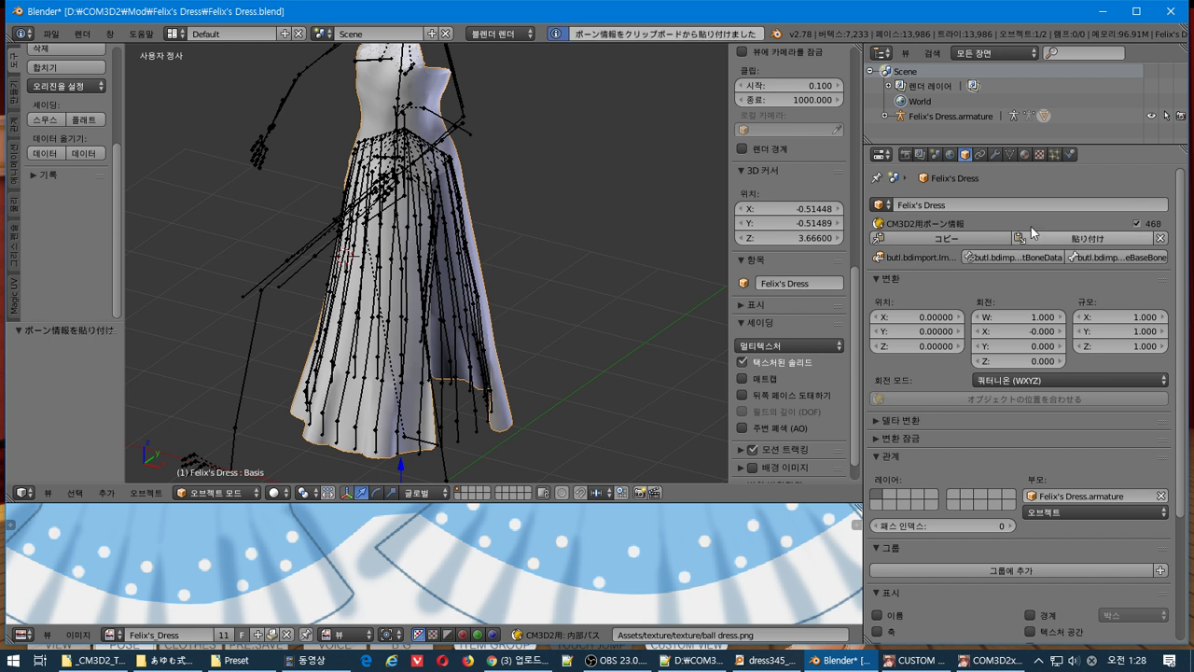
Export the dress as a CM3D2 model over Felix's_Dress.model in the Felix's Dress mod folder.
left_click(51, 33)
mouse_move(131, 322)
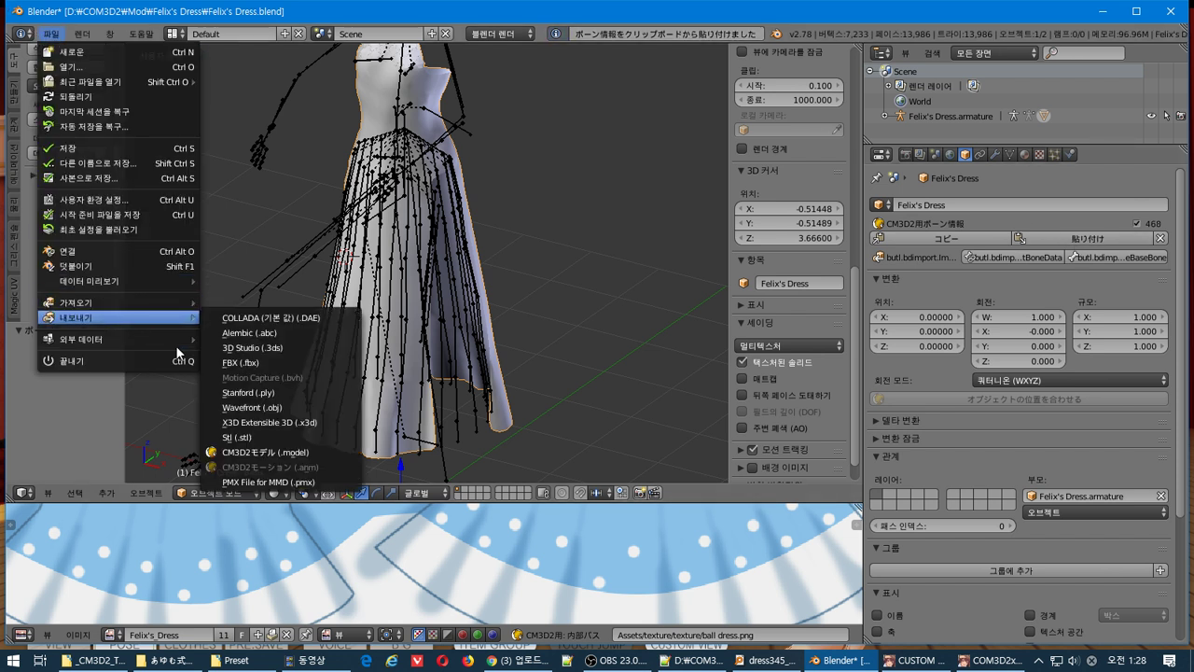
left_click(269, 452)
left_click(412, 123)
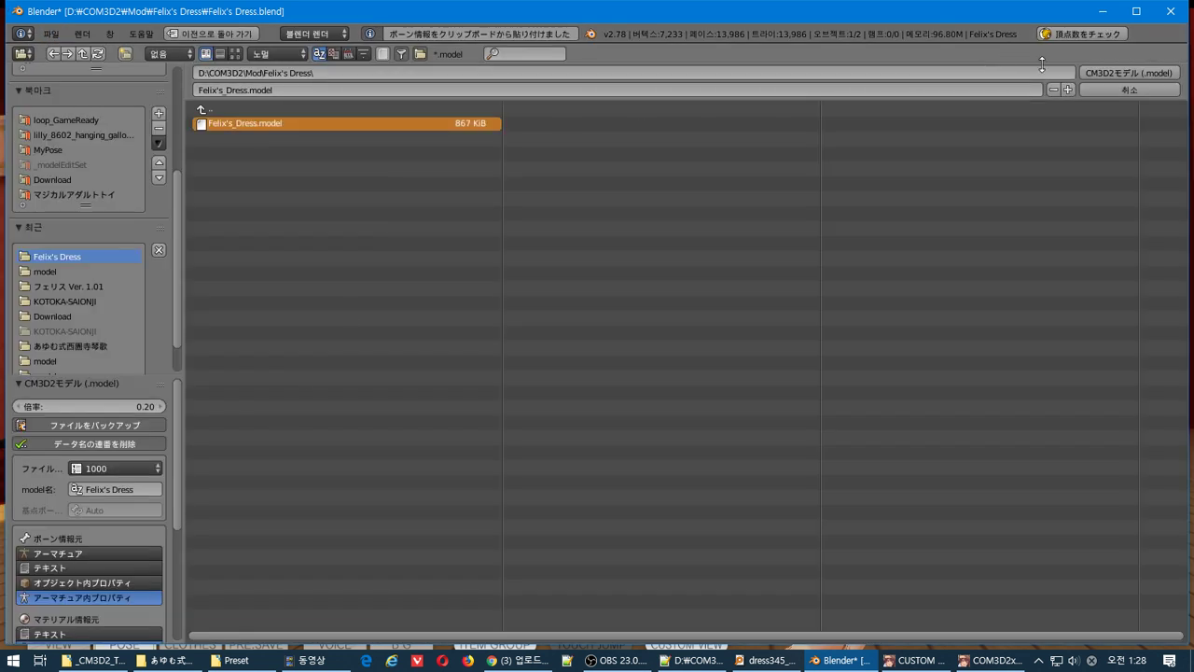
left_click(1095, 72)
Switch to Custom Order Maid 3D 2, take off and re-equip Felix's_Dress, and check the skirt on the posed character.
key("alt+Tab")
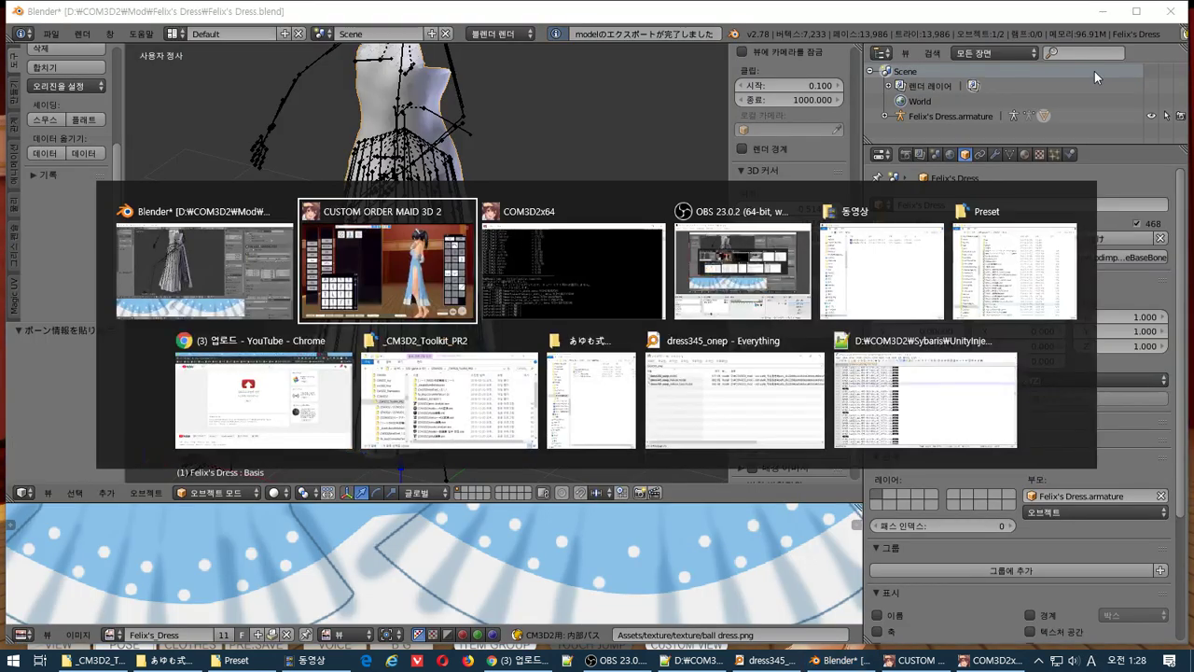
left_click(289, 79)
left_click(333, 80)
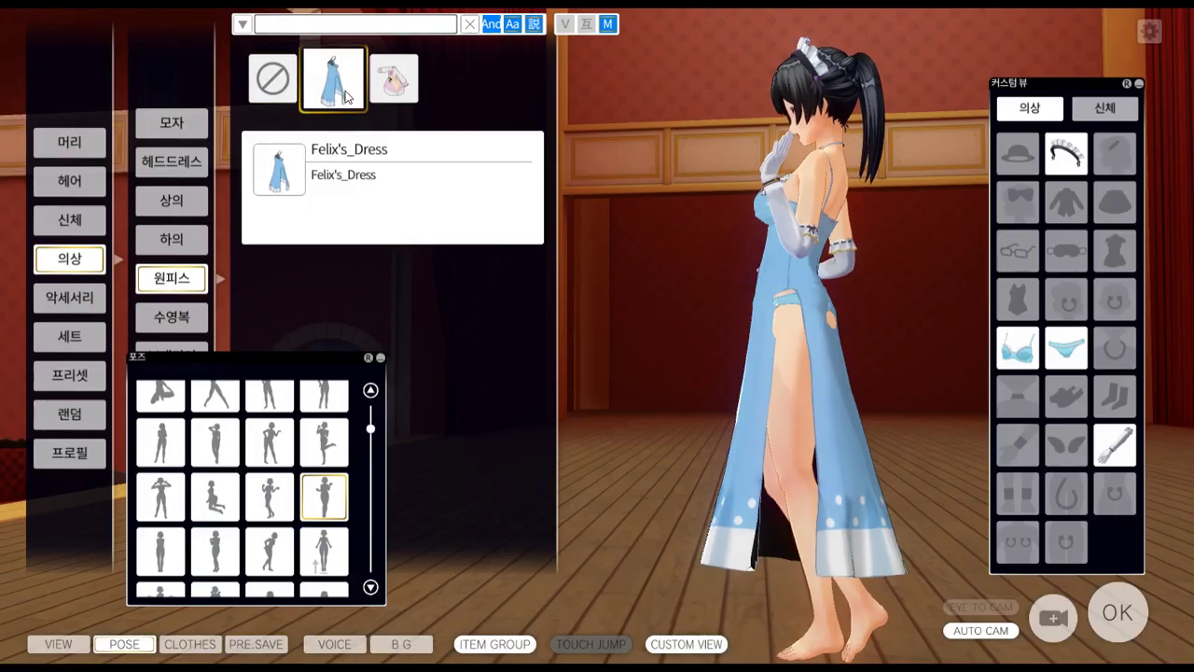
left_click_drag(672, 294, 616, 335)
Switch back to Blender and add the CM3D2 body001 body to the scene, examining its fit around the dress's waist.
key("alt+Tab")
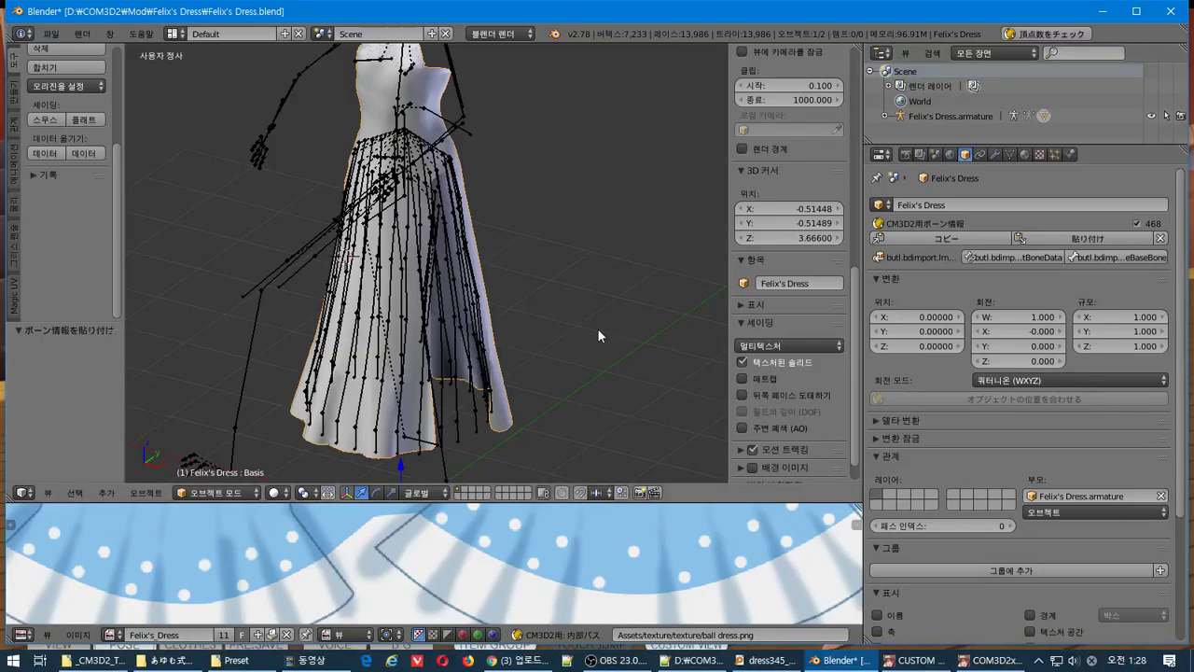
left_click(111, 493)
mouse_move(131, 243)
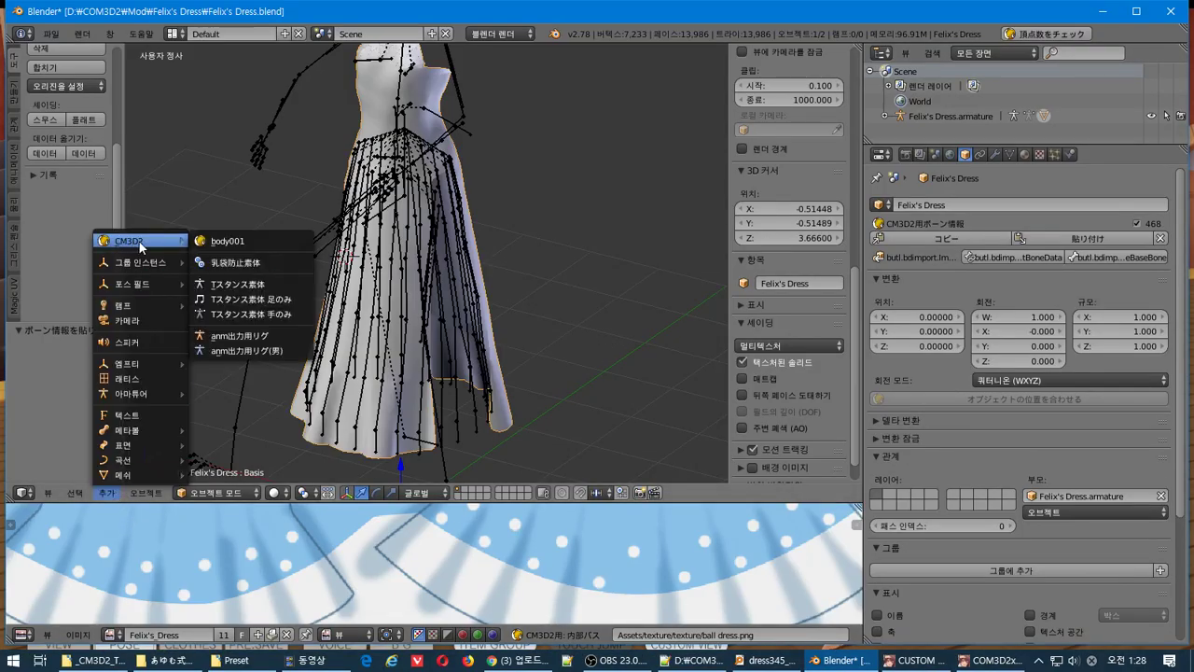
left_click(240, 244)
scroll(461, 197, "up", 6)
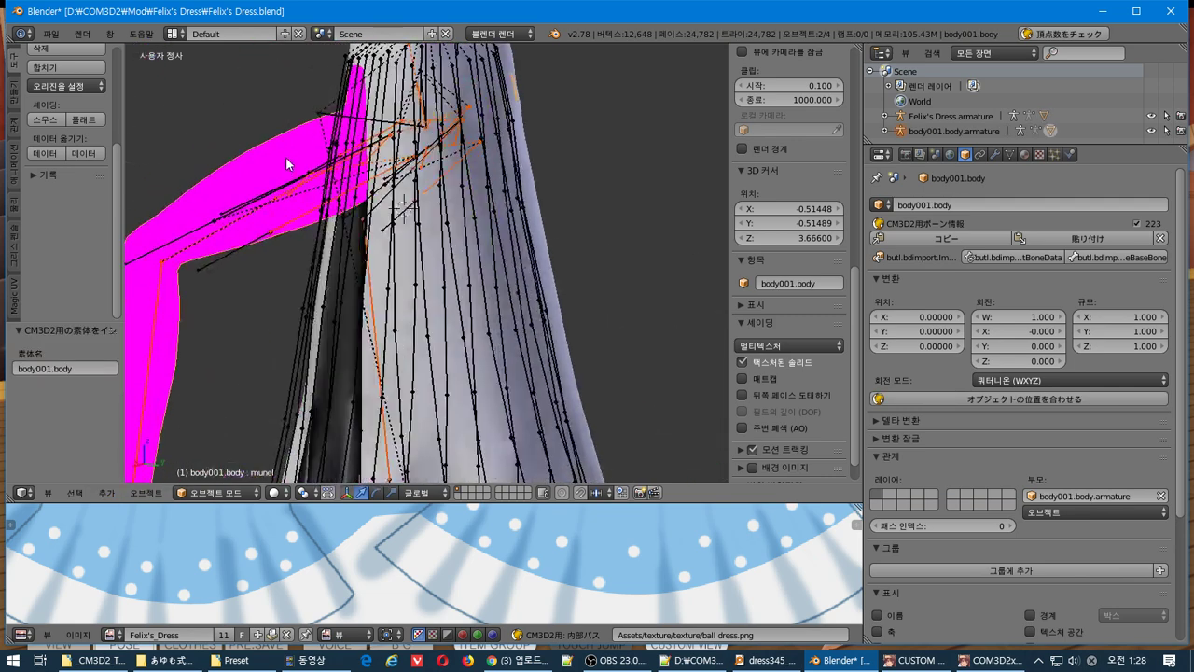
scroll(534, 301, "up", 4)
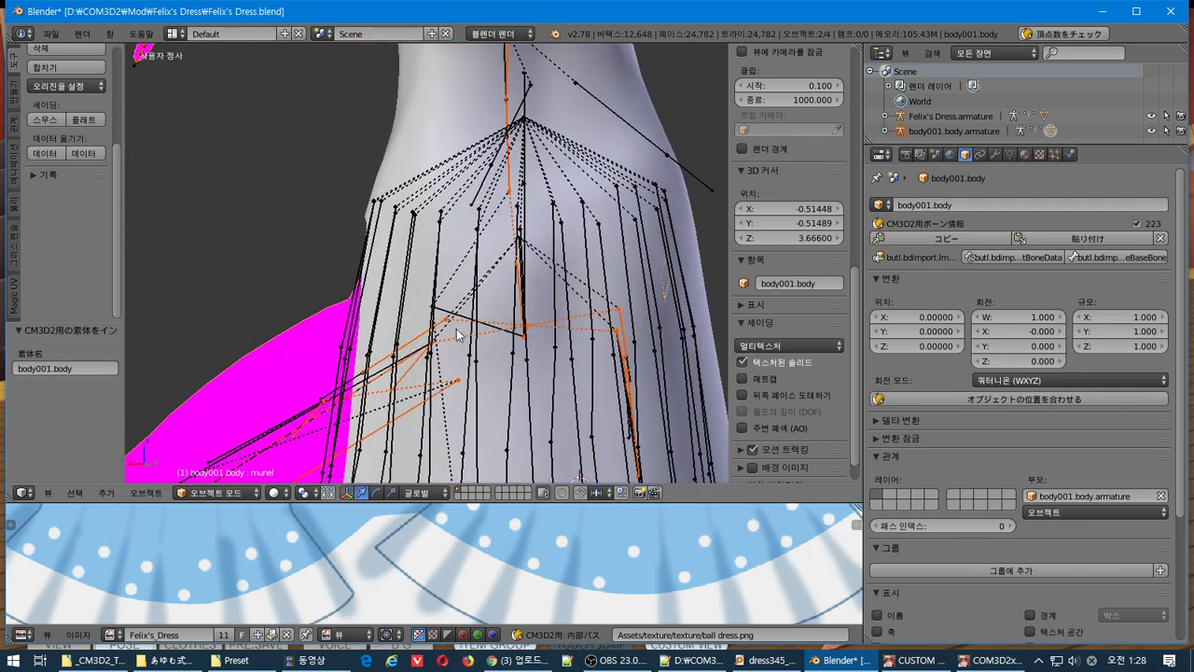
Open the Felix's Dress mesh for editing and select a face at the back of the hips, where the body pokes through.
middle_click_drag(554, 318, 578, 321)
right_click(603, 113)
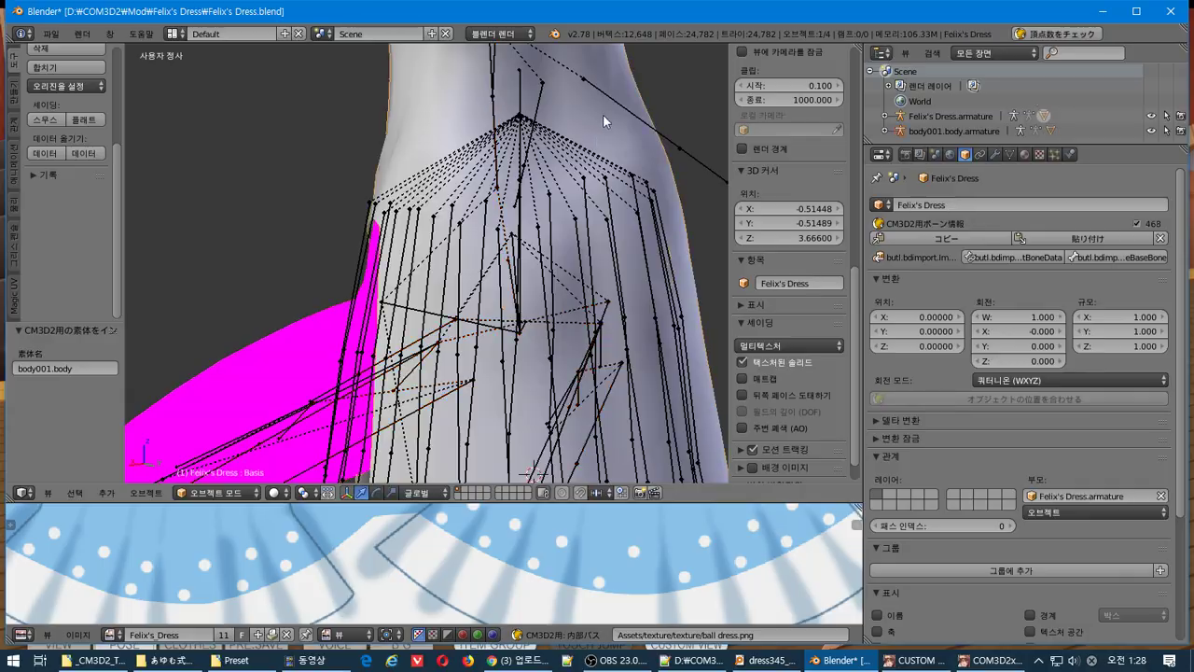
key("Tab")
middle_click_drag(634, 199, 589, 244)
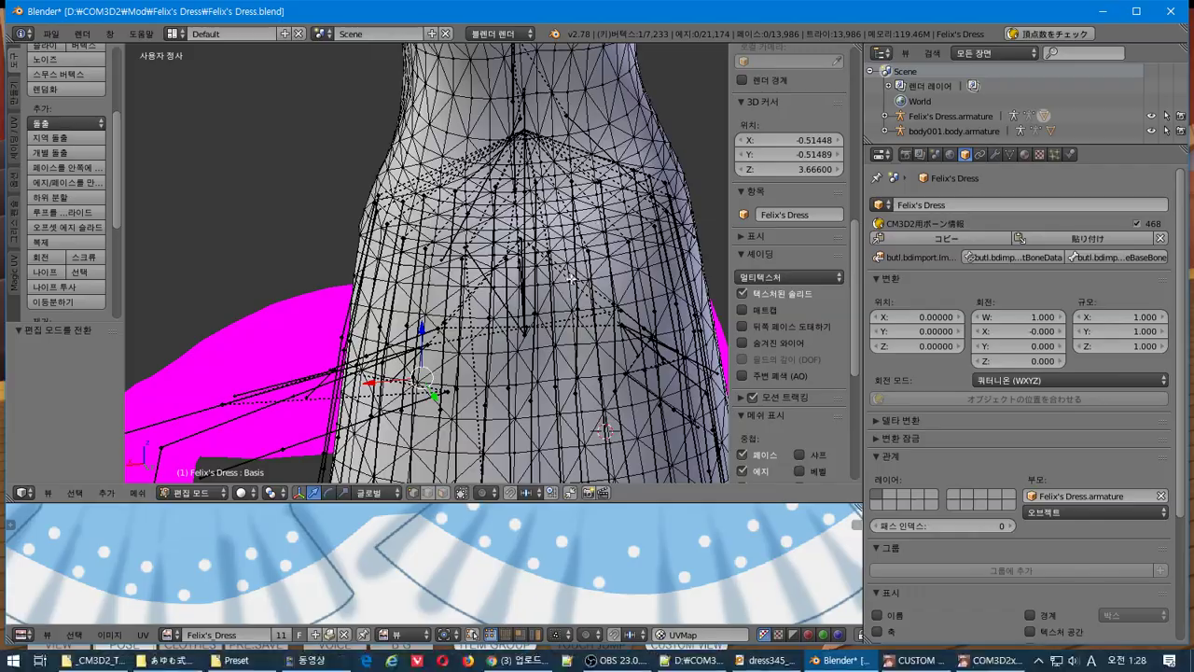
mouse_move(571, 277)
middle_mouse_down()
mouse_move(693, 271)
mouse_move(686, 349)
mouse_move(688, 288)
mouse_move(165, 246)
mouse_move(155, 198)
mouse_move(706, 184)
mouse_move(687, 289)
mouse_move(640, 317)
mouse_move(588, 293)
middle_mouse_up()
scroll(789, 252, "up", 1)
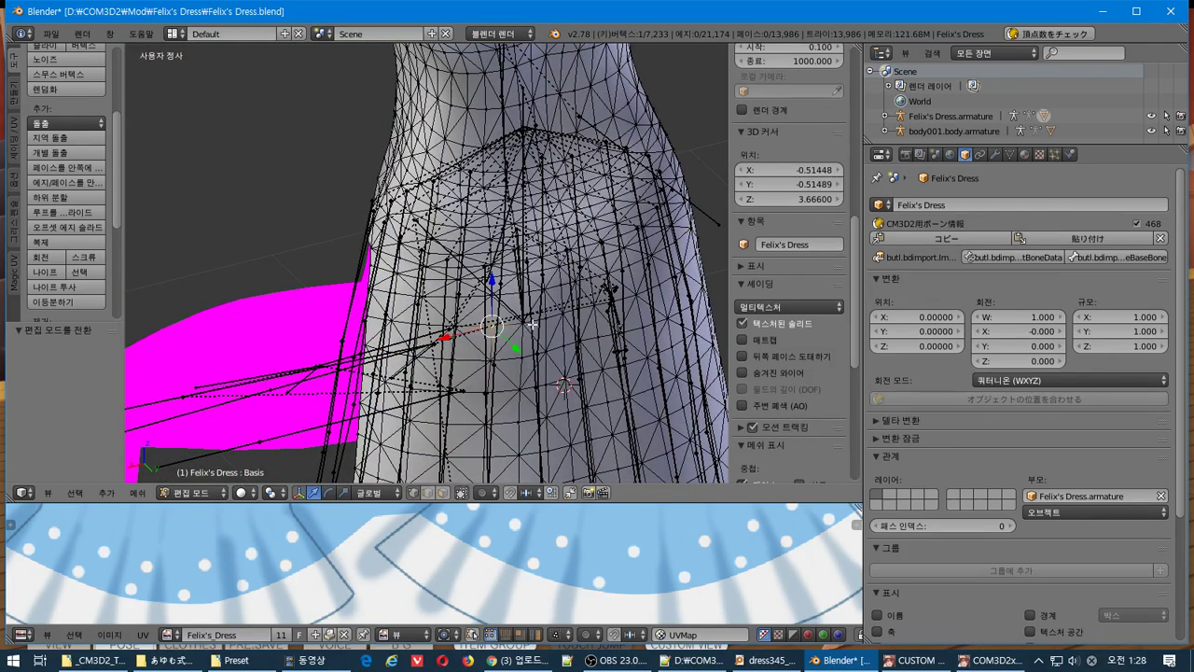
middle_click_drag(539, 352, 498, 341)
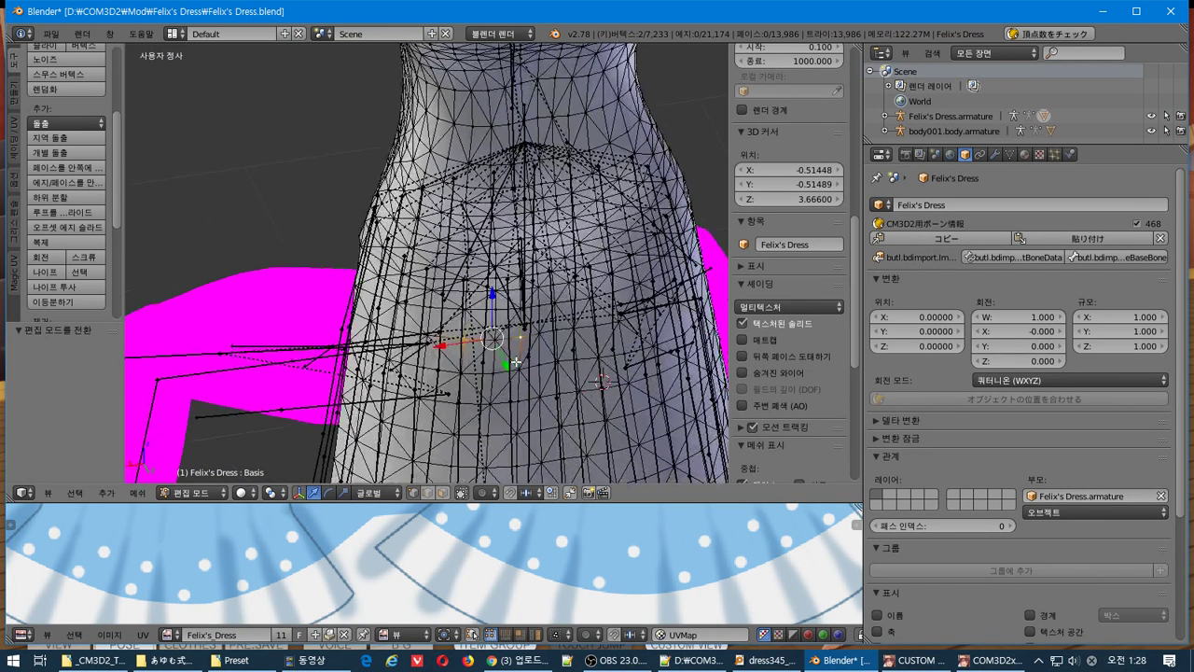
Adjust the face selection to two matching patches on both sides of the skirt's back hip area.
right_click(464, 371, "shift")
scroll(511, 368, "up", 2)
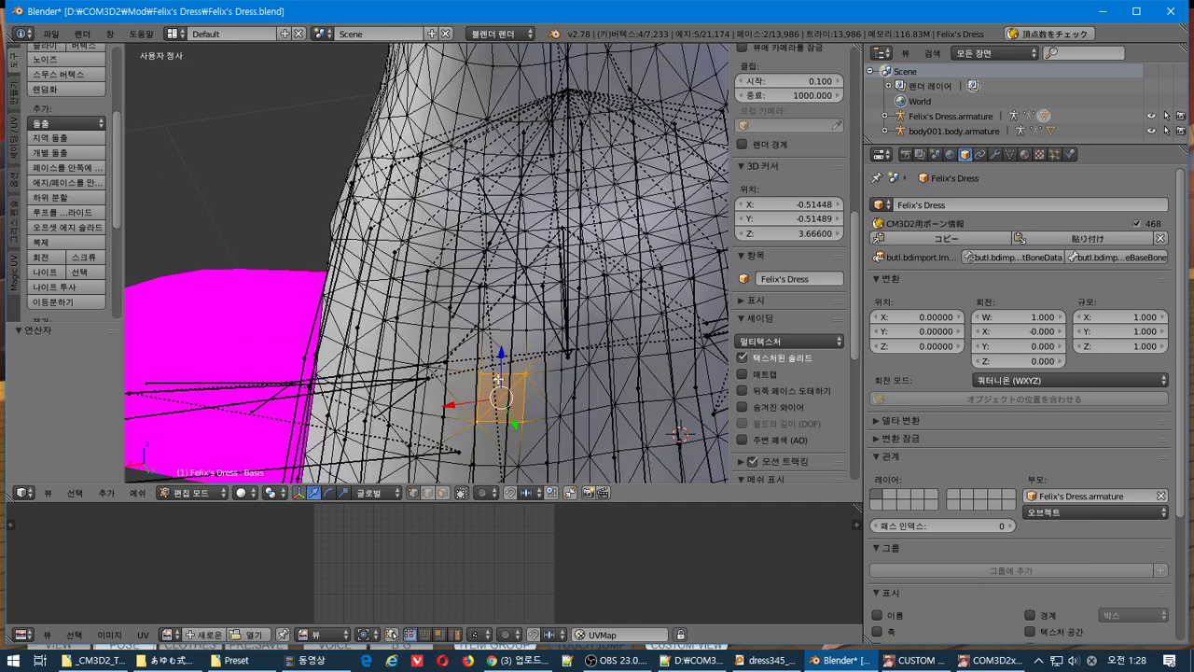
scroll(499, 381, "down", 1)
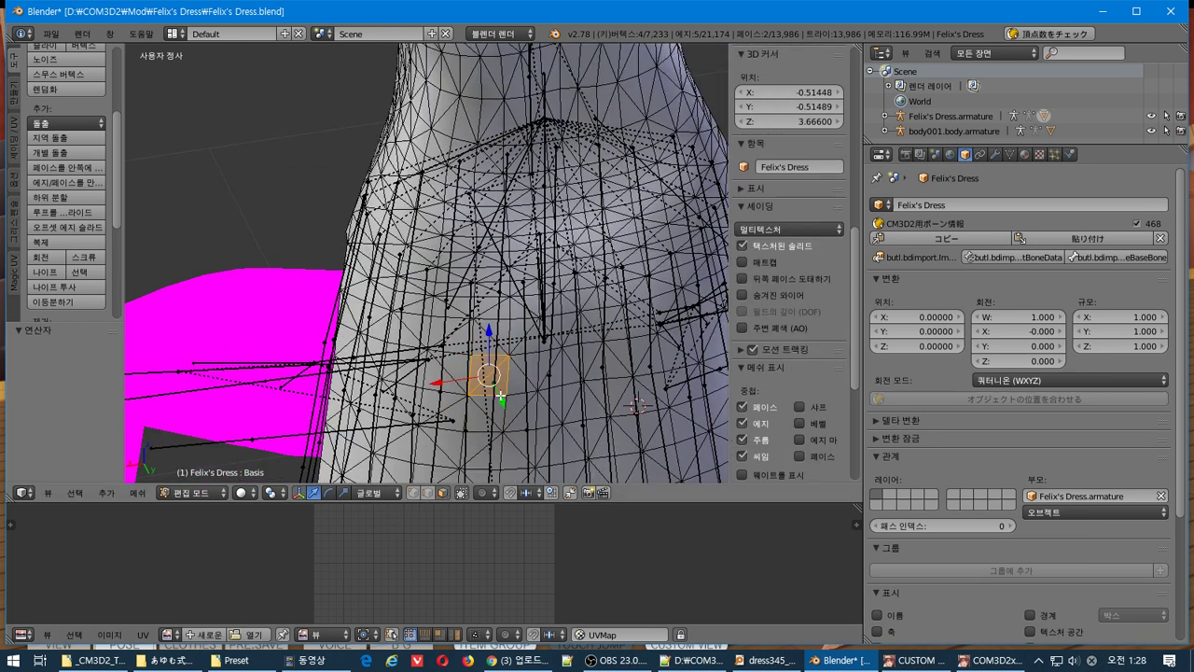
right_click(500, 372, "shift")
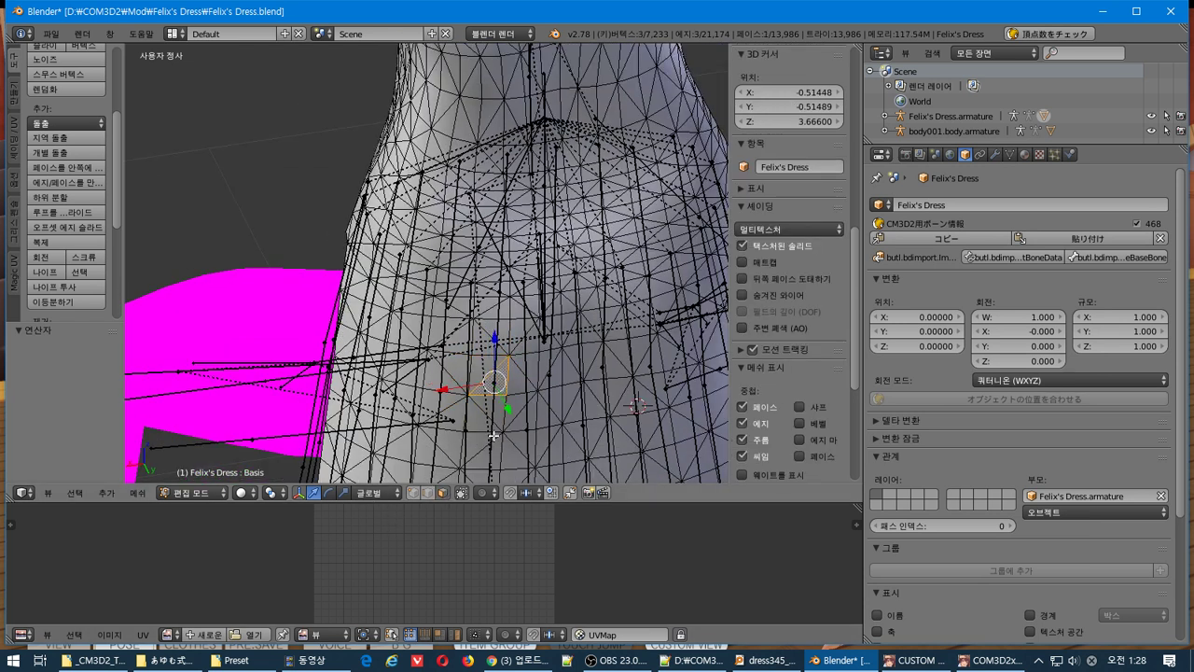
right_click(504, 403, "shift")
middle_click_drag(509, 386, 514, 353)
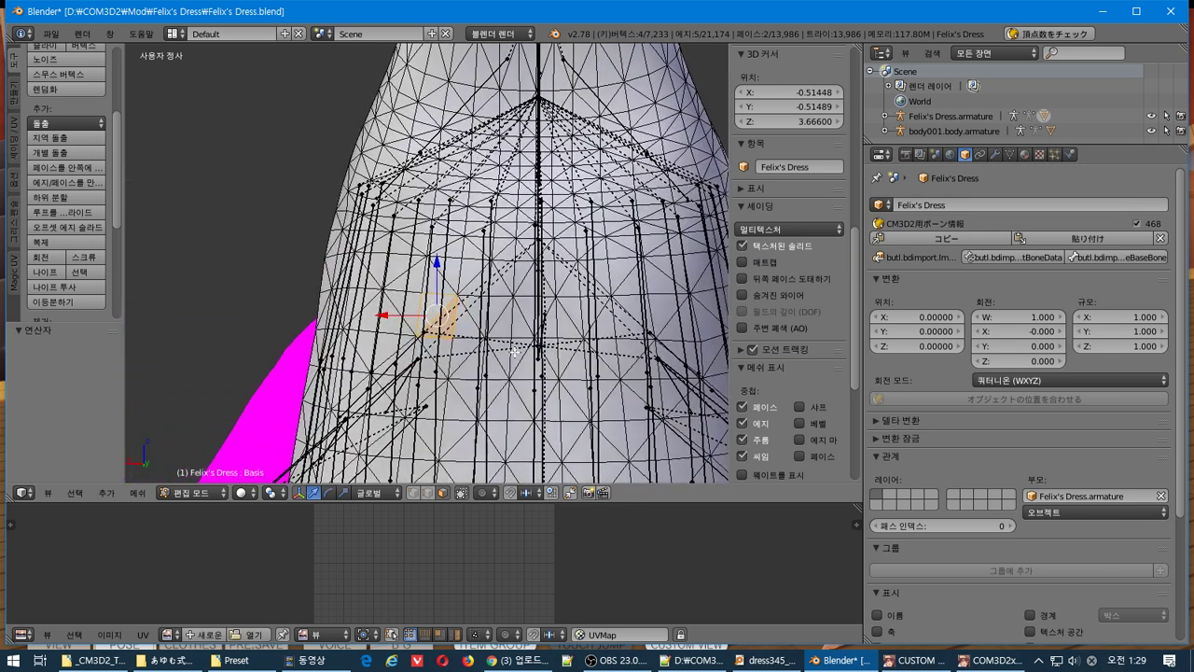
right_click(633, 309, "shift")
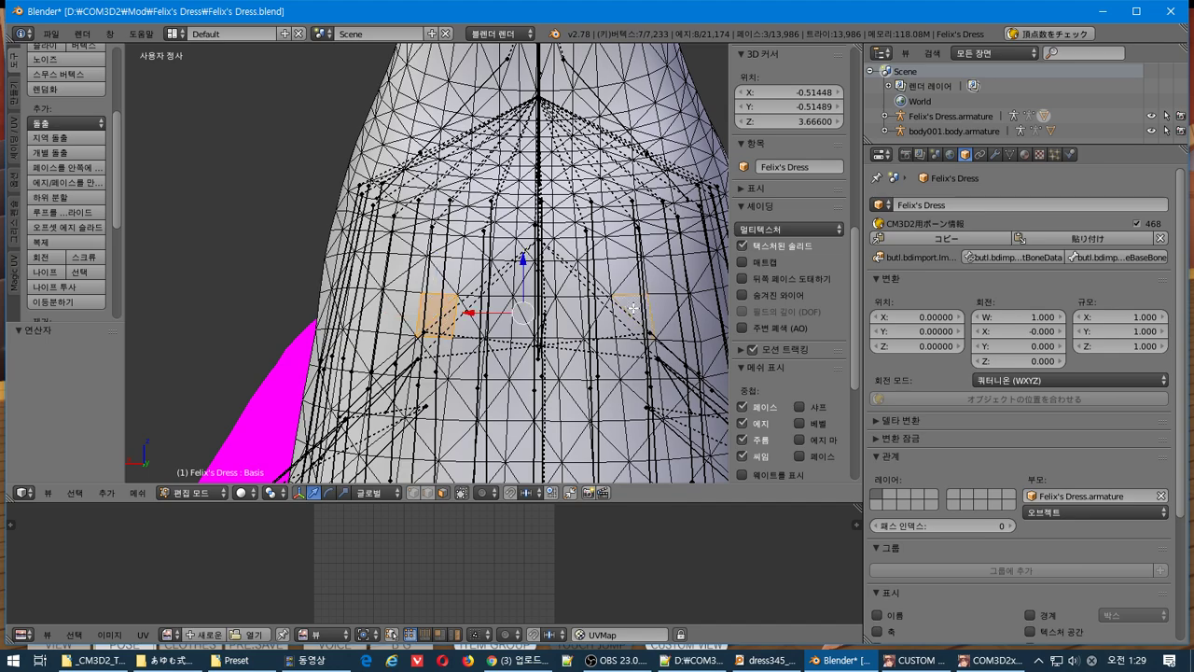
right_click(623, 328, "shift")
middle_click_drag(624, 329, 701, 352)
Switch to Custom Order Maid 3D 2, check the dress from behind, and set the character's hip size (엉덩이) to 79.
left_click_drag(685, 276, 690, 280)
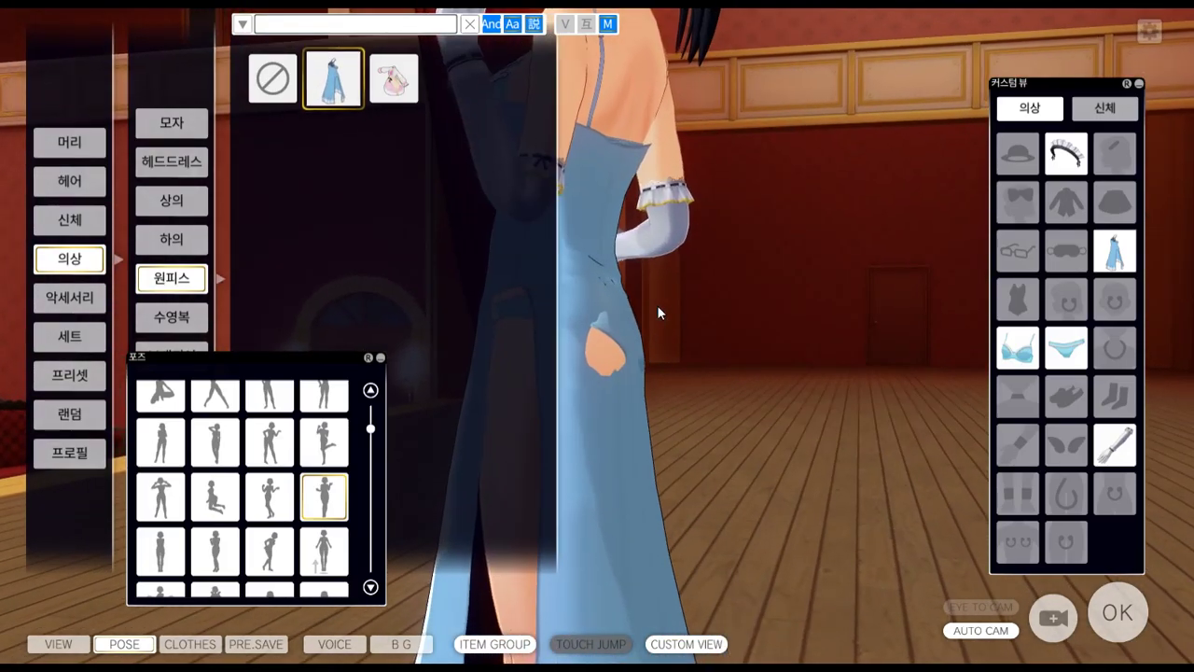
left_click(96, 219)
left_click(182, 239)
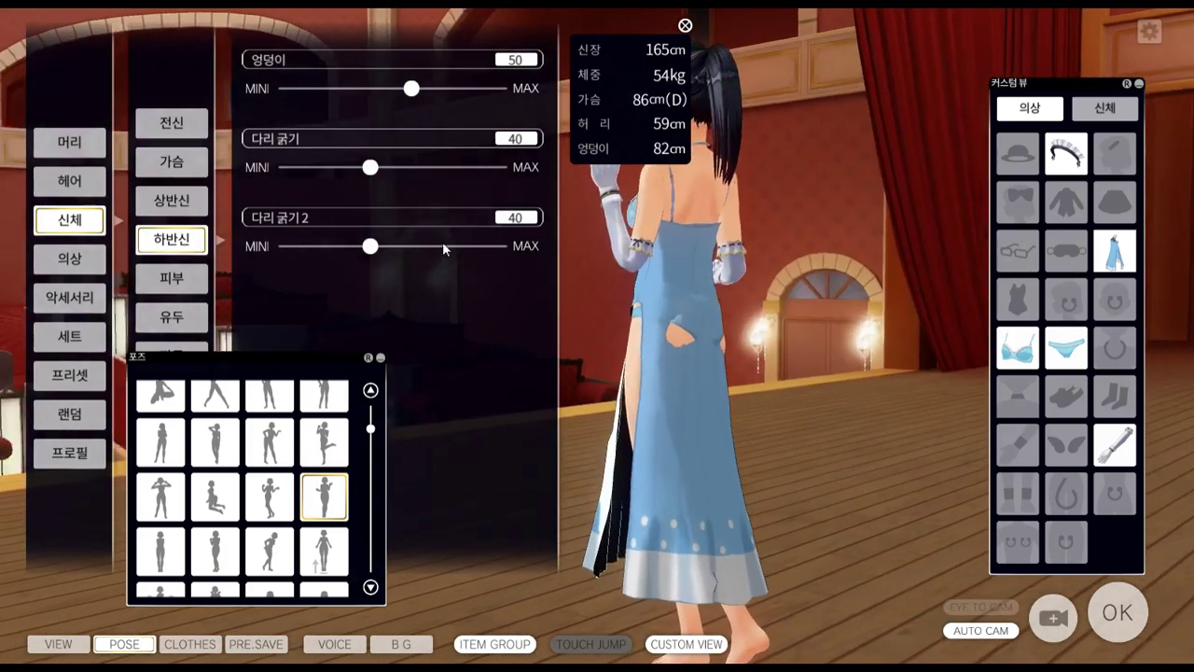
left_click_drag(400, 92, 417, 201)
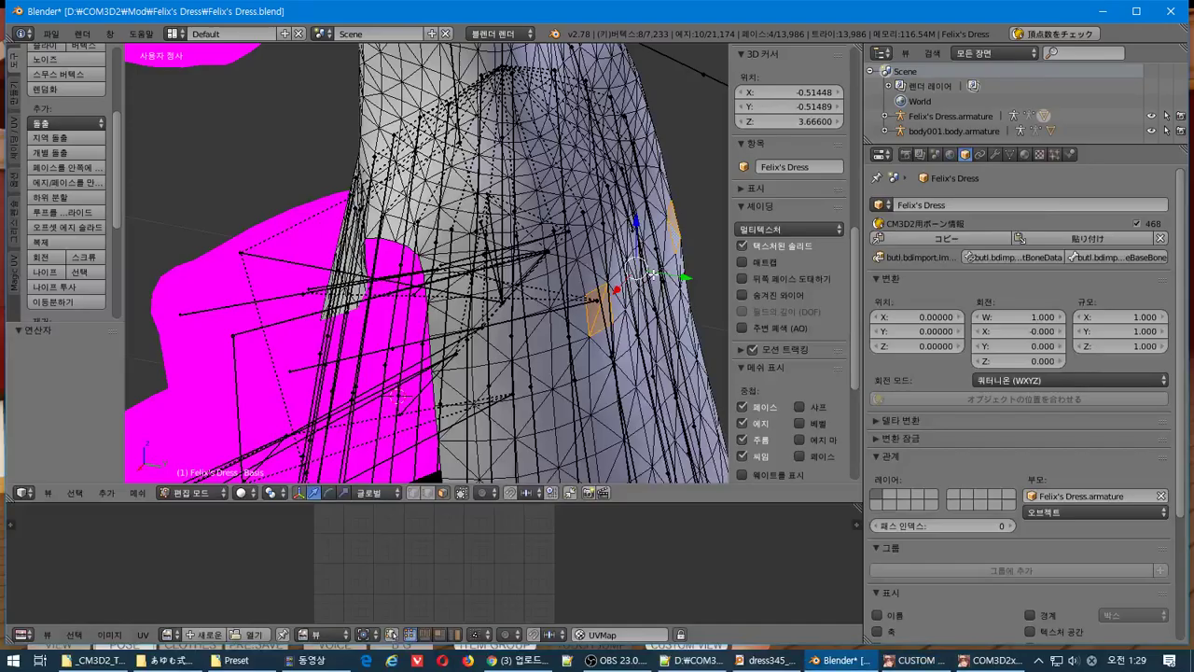
Switch back to Blender and grow the selection around the two back hip patches of the dress.
scroll(607, 283, "down", 3)
middle_click_drag(600, 292, 529, 261)
scroll(593, 256, "up", 2)
middle_click_drag(559, 298, 644, 347)
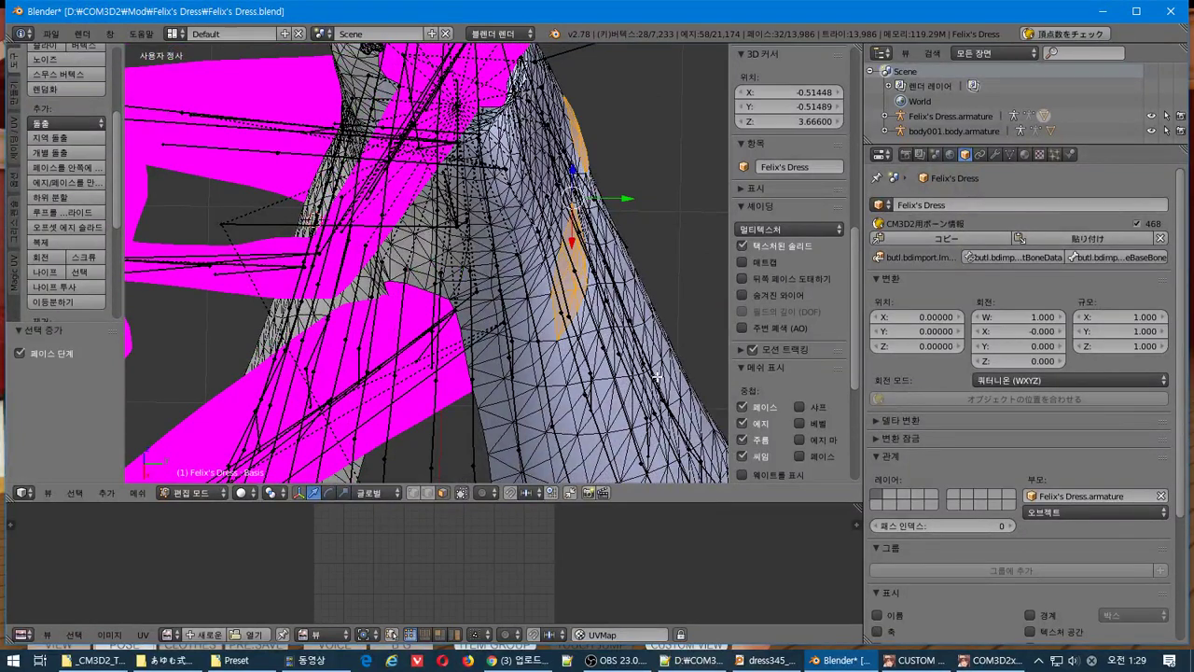
Grow the face selection further until both patches merge into a band around the back and side of the hips.
scroll(653, 379, "down", 5)
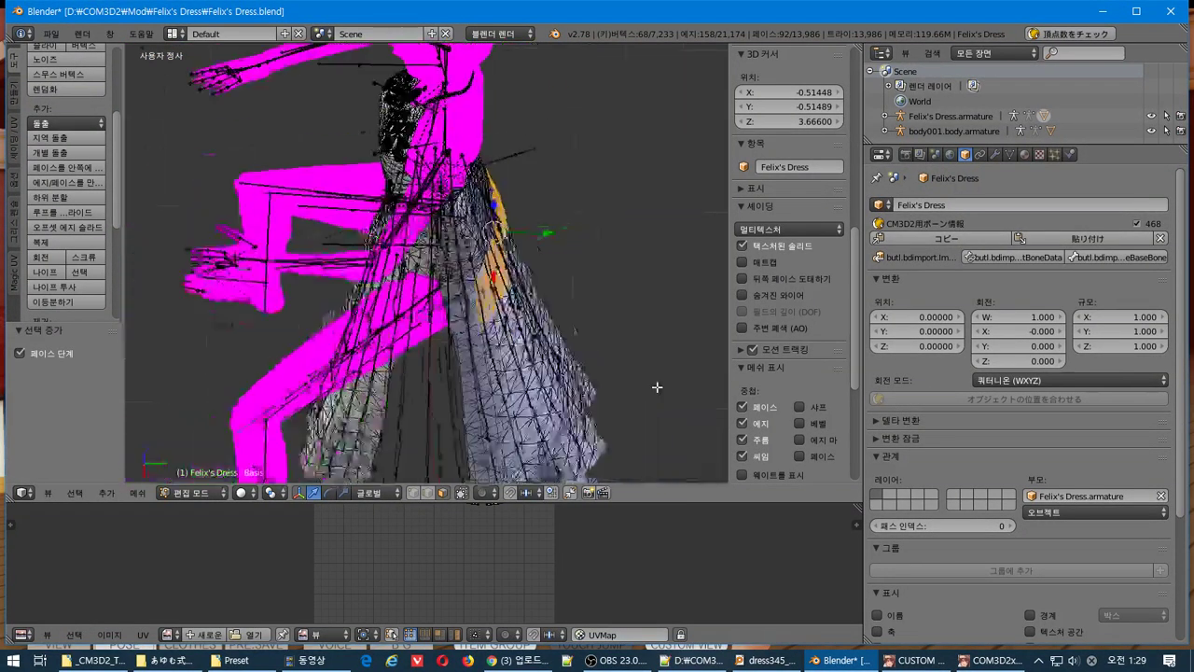
middle_click_drag(648, 384, 624, 324)
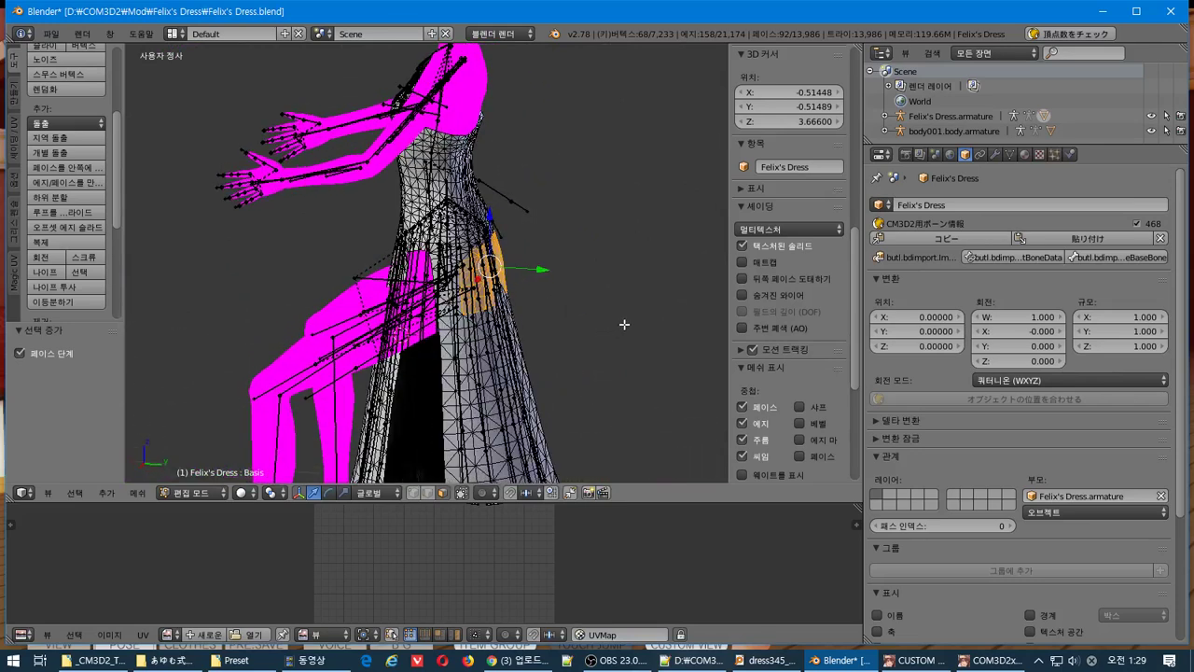
key("KP_5")
scroll(624, 324, "up", 2)
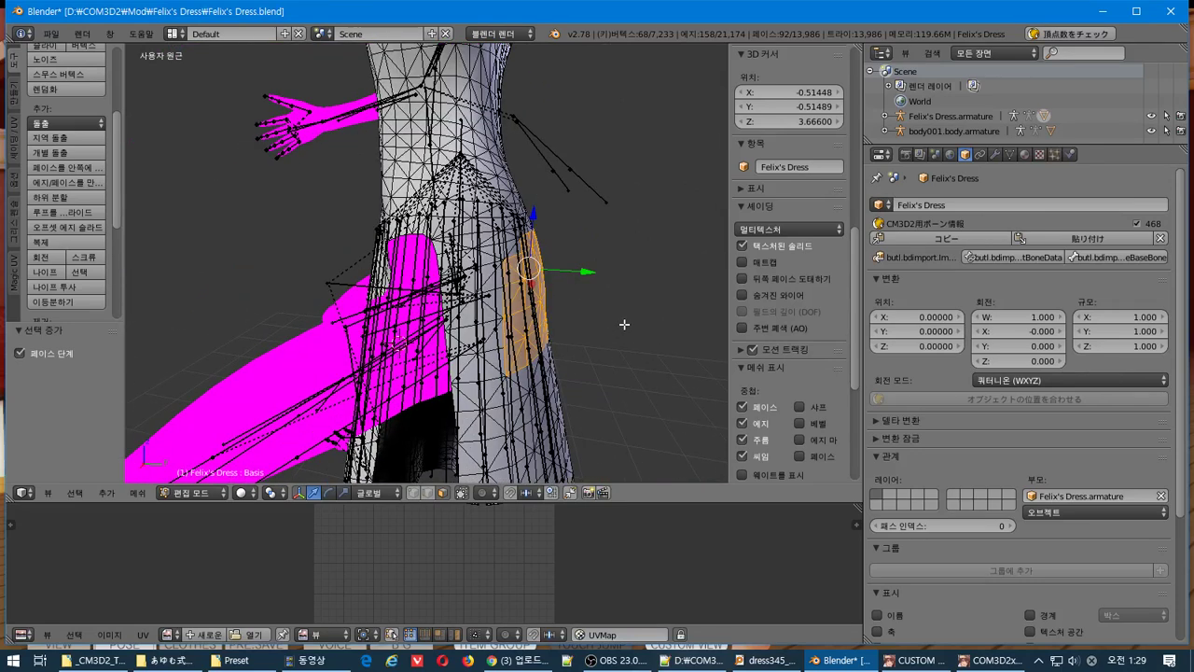
scroll(624, 323, "down", 2)
key("KP_5")
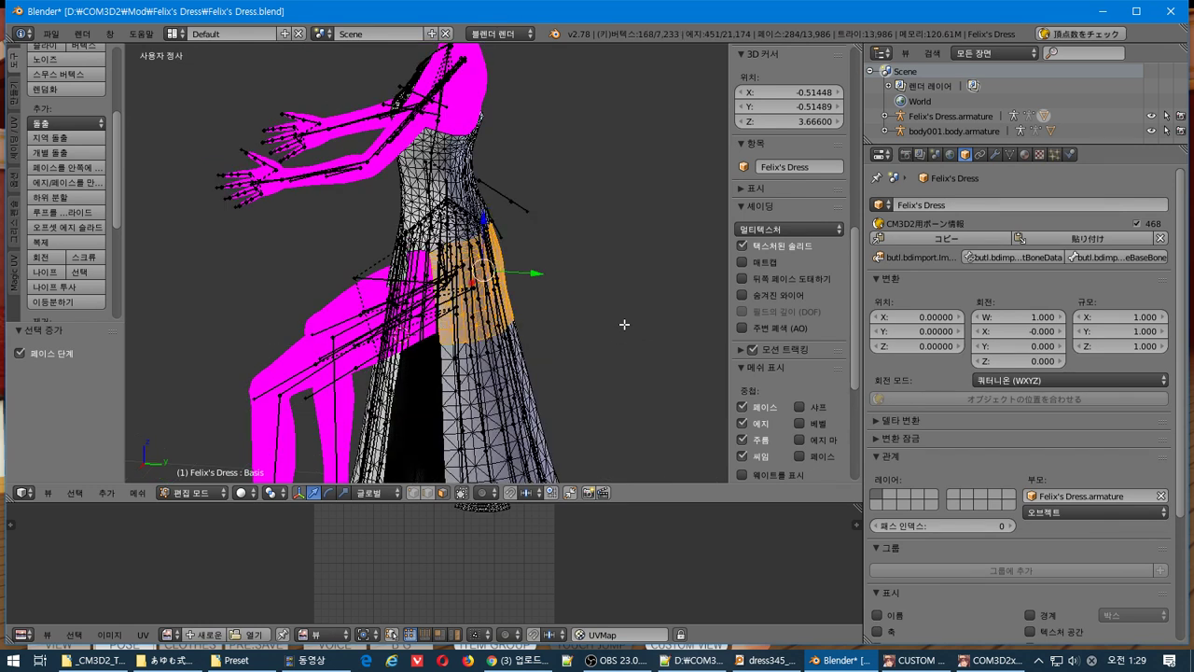
scroll(636, 333, "up", 3)
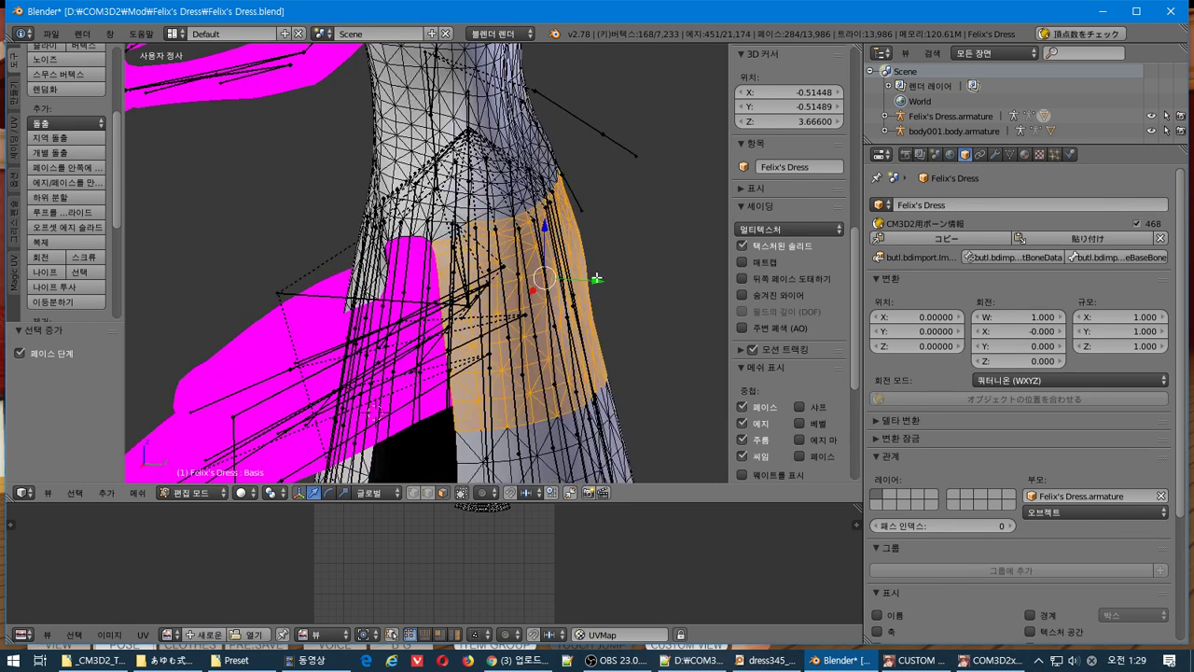
Try to move the selected hip band backward along Y by about 0.039.
left_click_drag(595, 278, 603, 277)
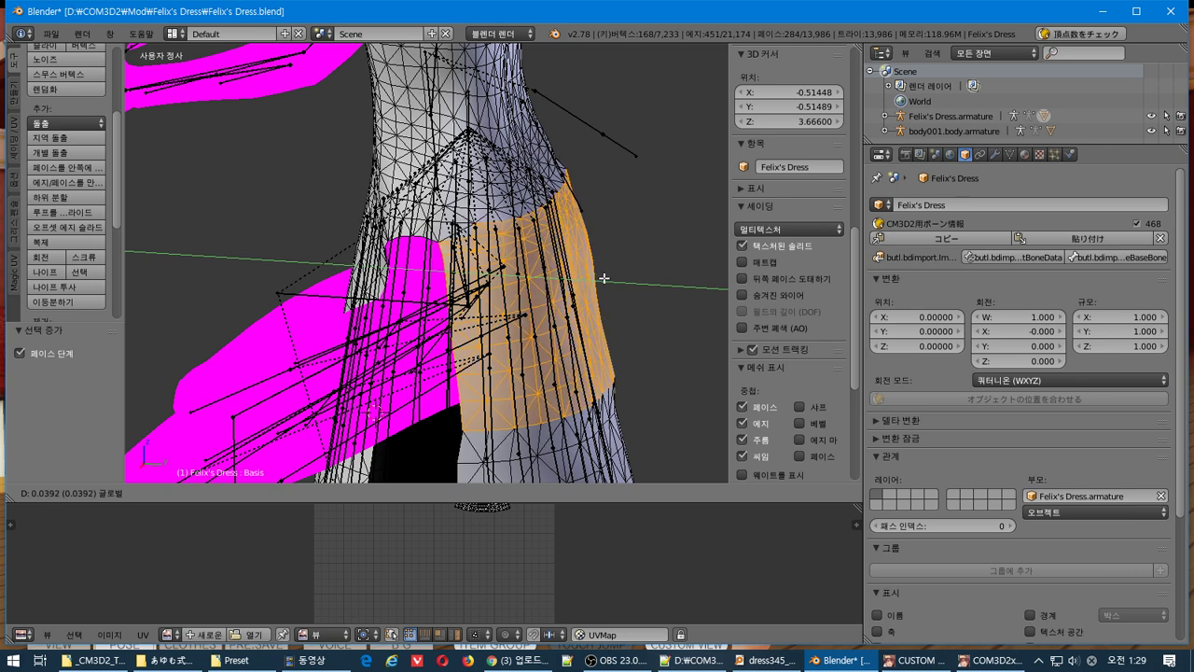
left_click_drag(605, 278, 605, 275)
scroll(605, 274, "down", 6)
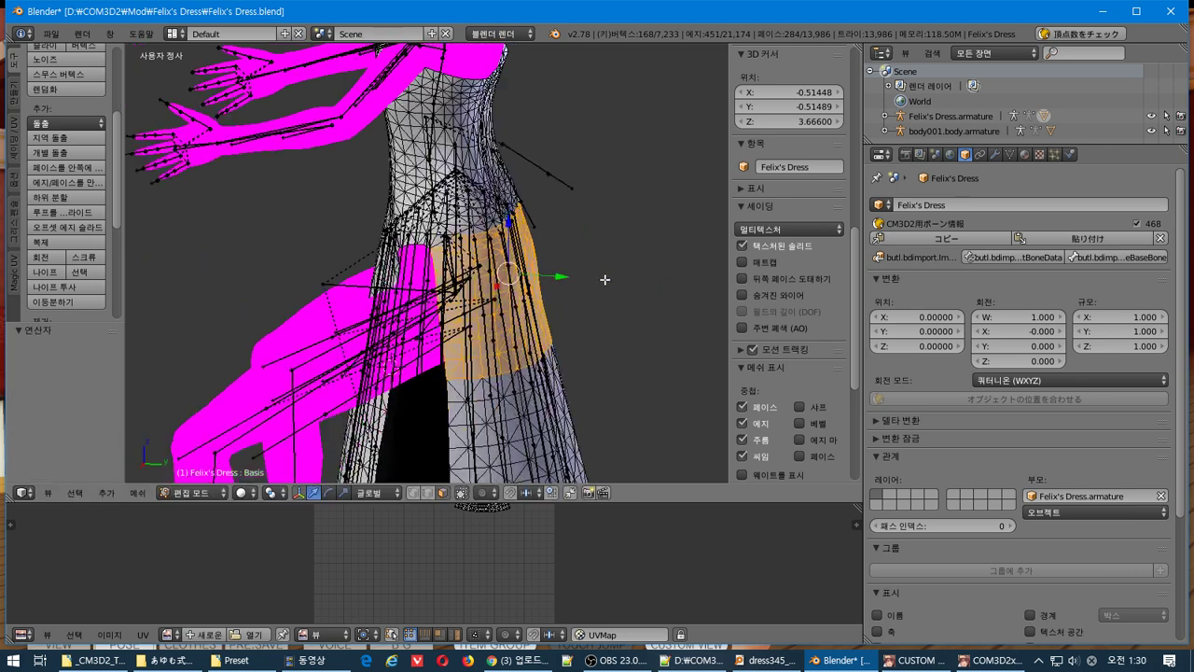
Shrink the face selection to two separate patches at the back of the hips.
middle_click_drag(490, 370, 526, 294)
scroll(525, 295, "up", 3)
key("ctrl+KP_Subtract")
key("ctrl+KP_Subtract")
key("ctrl+KP_Subtract")
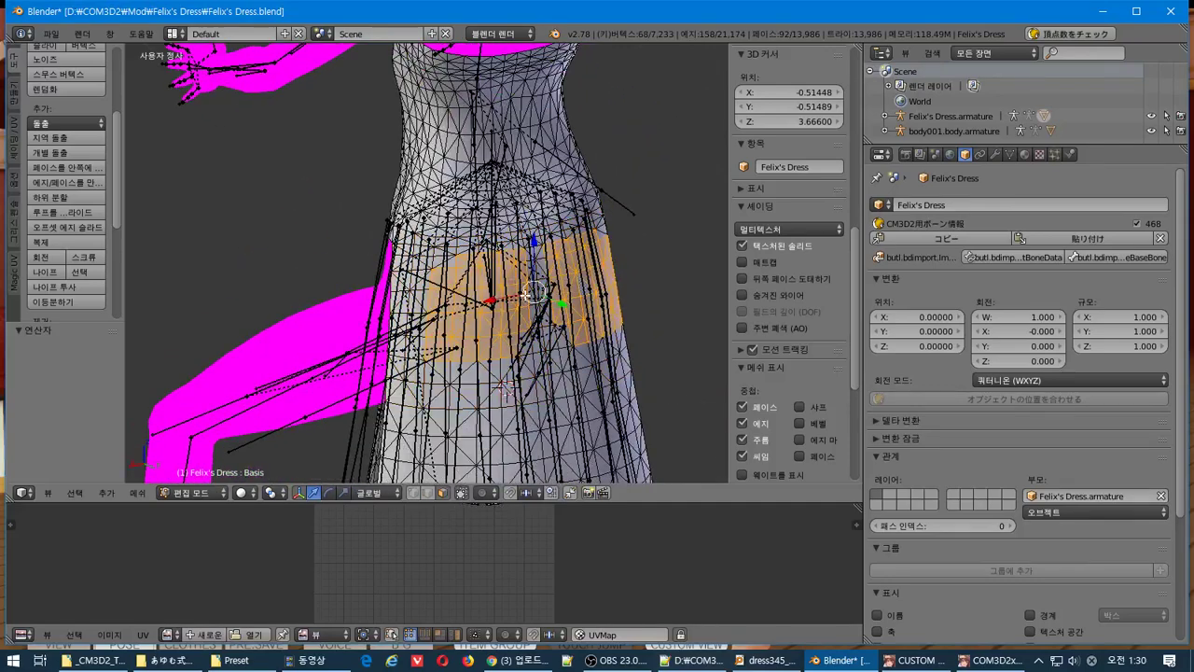
middle_click_drag(505, 386, 556, 394)
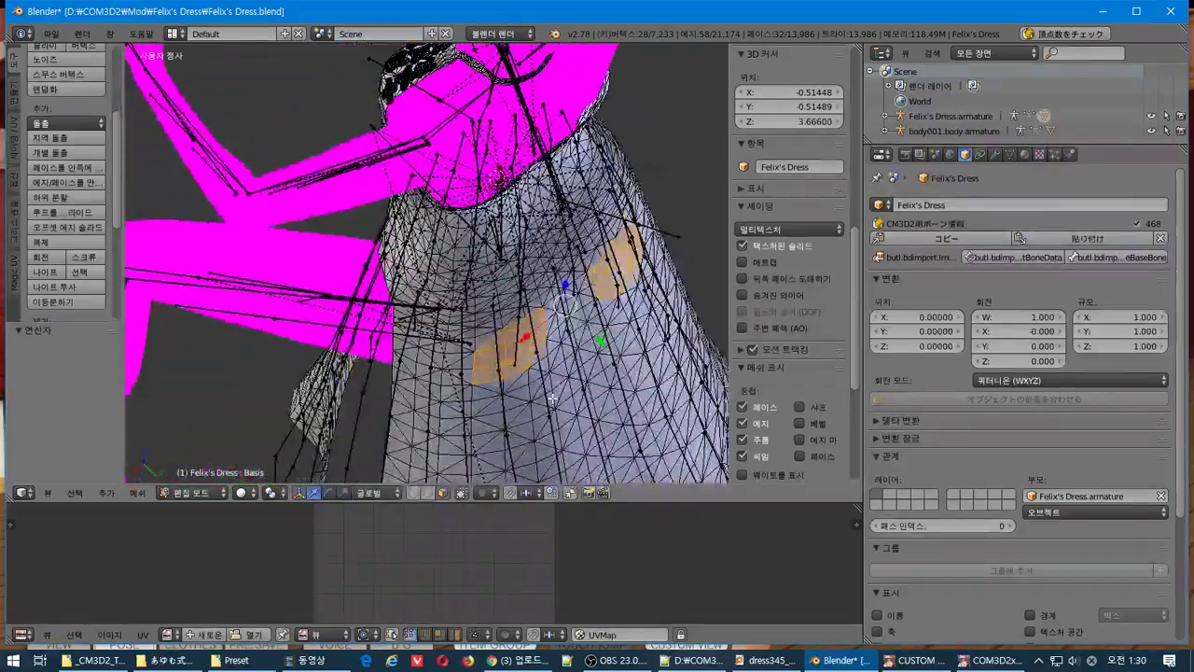
View the dress from above and enable proportional editing for the two selected back hip patches.
key("KP_7")
scroll(548, 391, "up", 4)
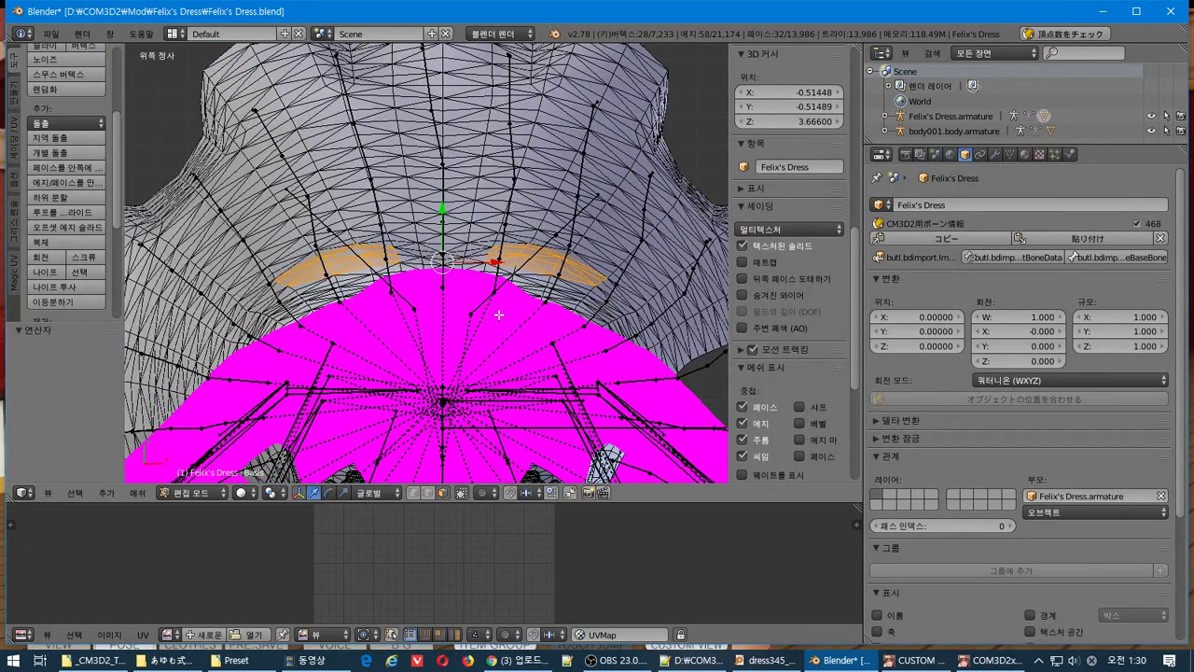
scroll(499, 315, "up", 3, "shift")
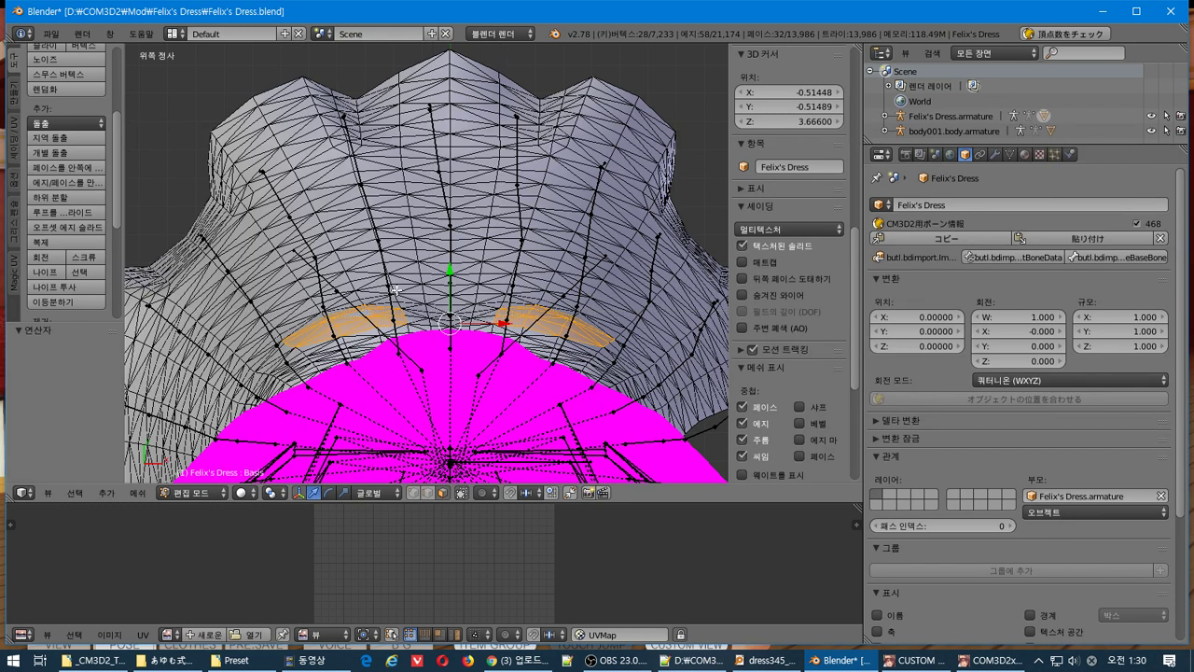
key("o")
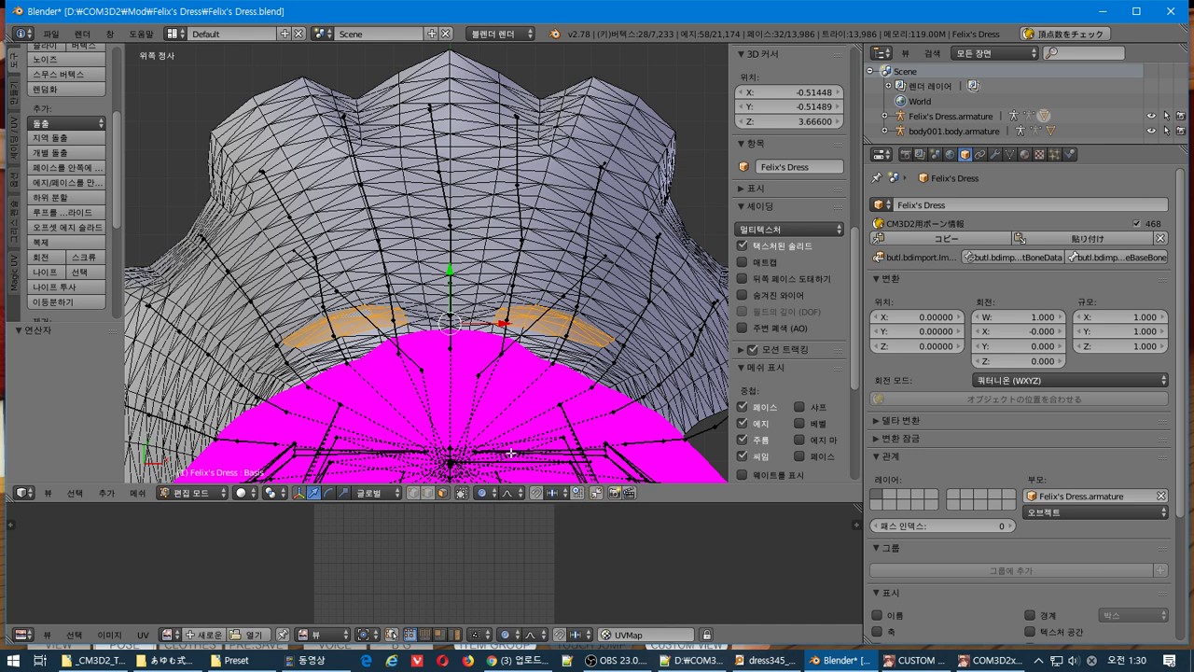
Try to move the two back hip patches outward by 0.061 along Y with smooth proportional falloff, then undo it.
key("g")
key("y")
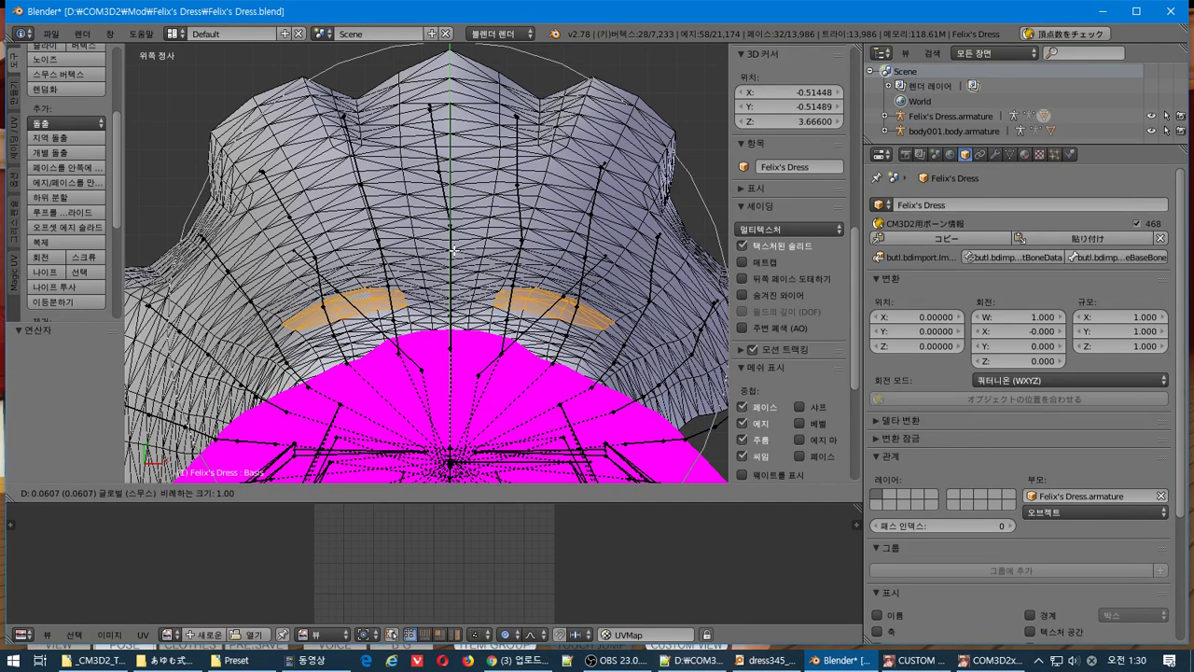
left_click(453, 252)
key("KP_1")
scroll(288, 221, "down", 6)
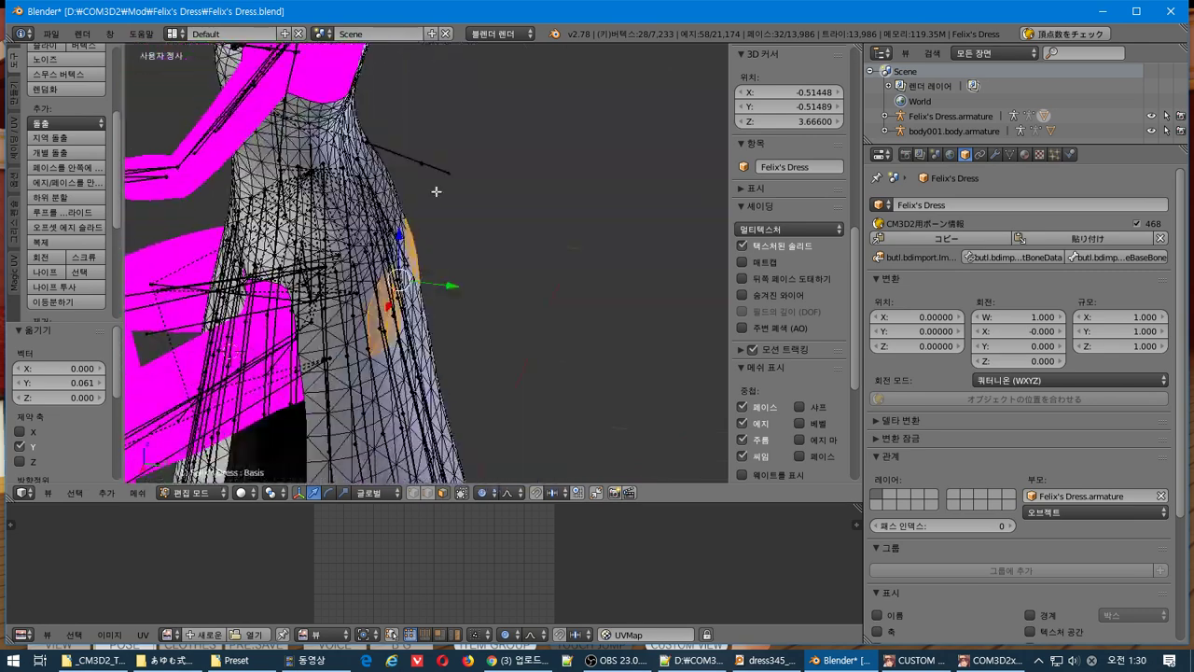
middle_click_drag(475, 141, 453, 154)
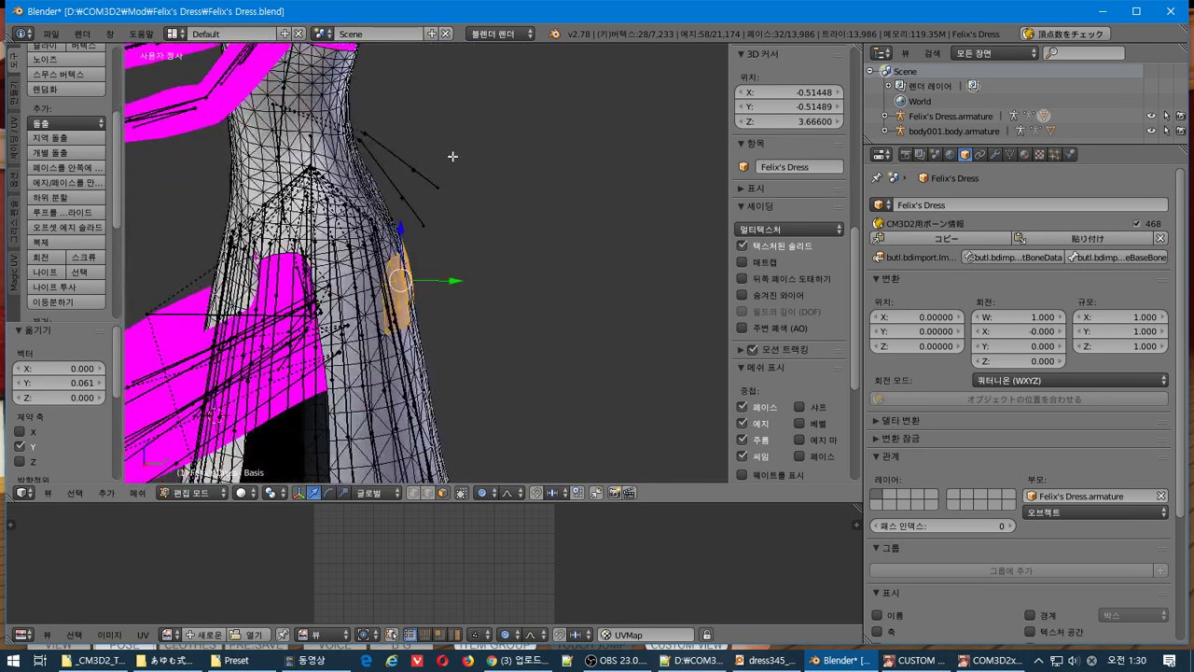
key("ctrl+z")
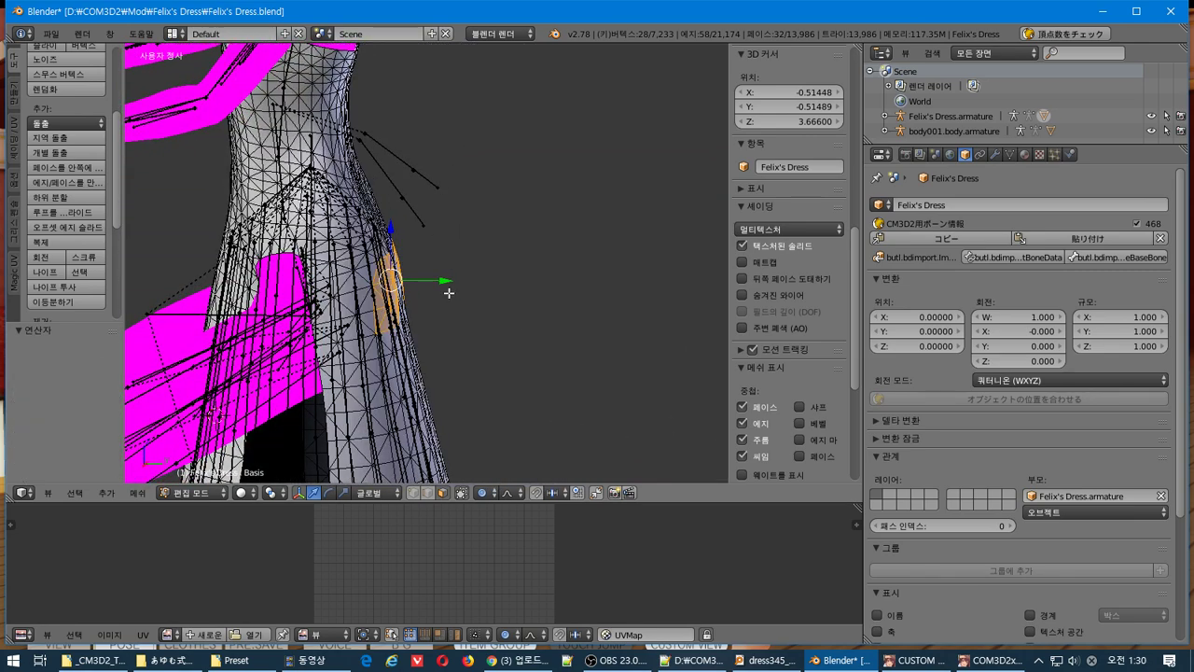
Move the two back hip patches outward by 0.092 along Y with proportional editing.
left_click_drag(444, 278, 459, 283)
scroll(448, 283, "up", 1)
middle_click_drag(459, 283, 209, 43)
Export the edited dress as a CM3D2 model over Felix's_Dress.model in the Felix's Dress mod folder.
left_click(51, 33)
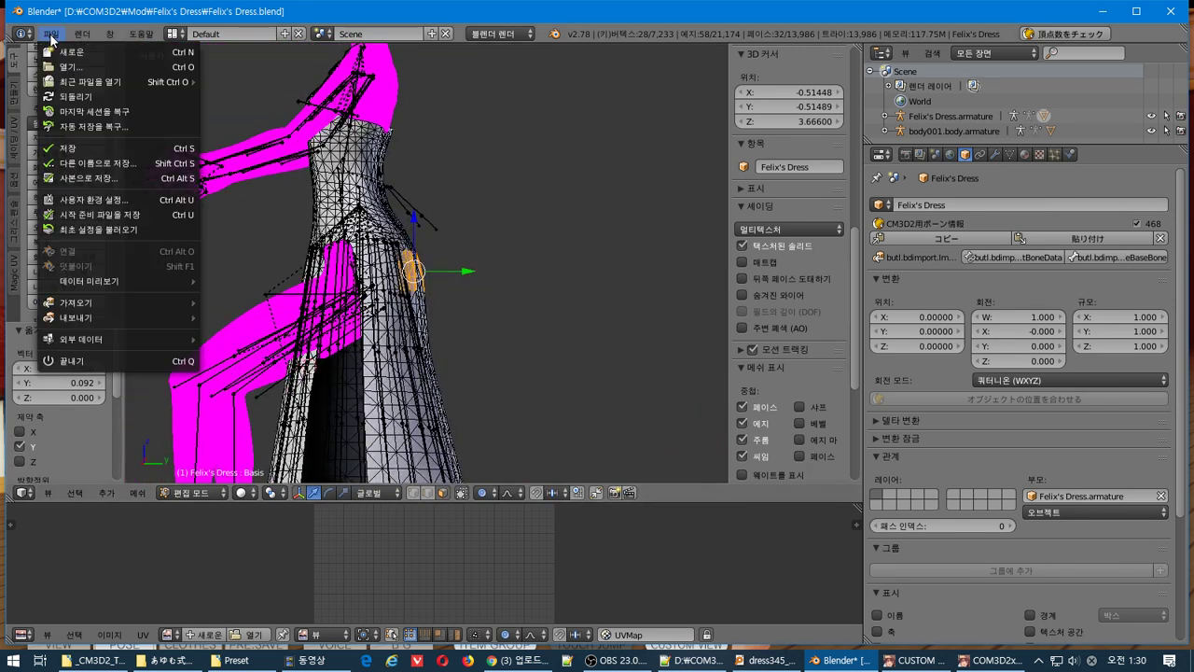
mouse_move(155, 320)
left_click(320, 453)
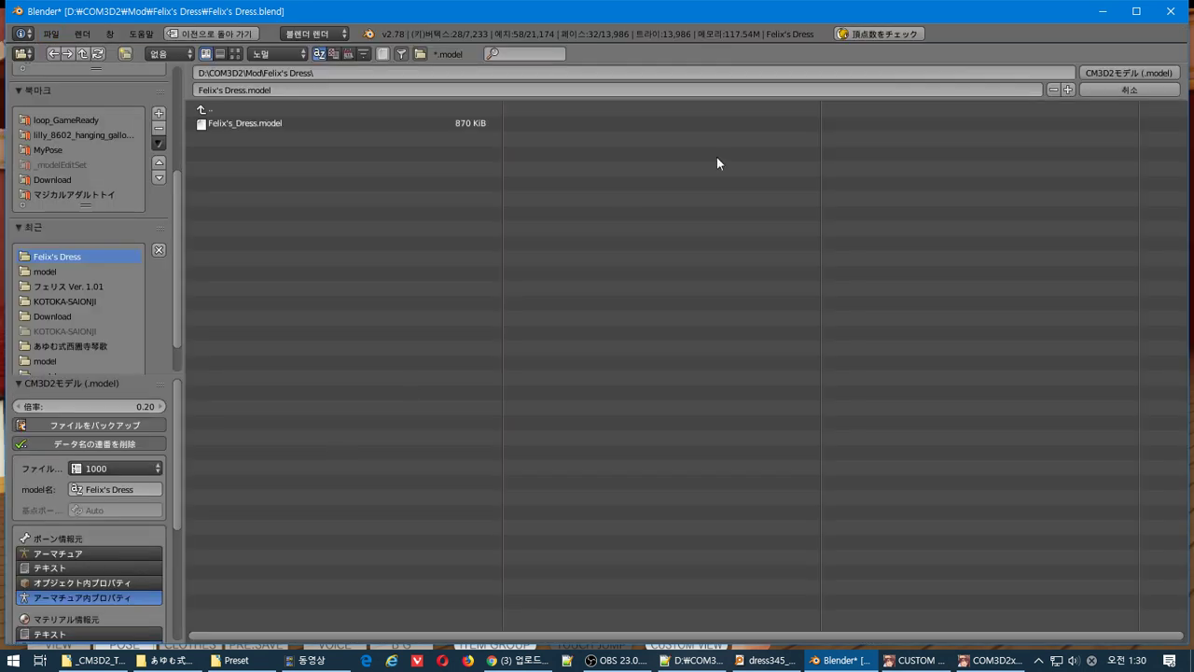
left_click(285, 121)
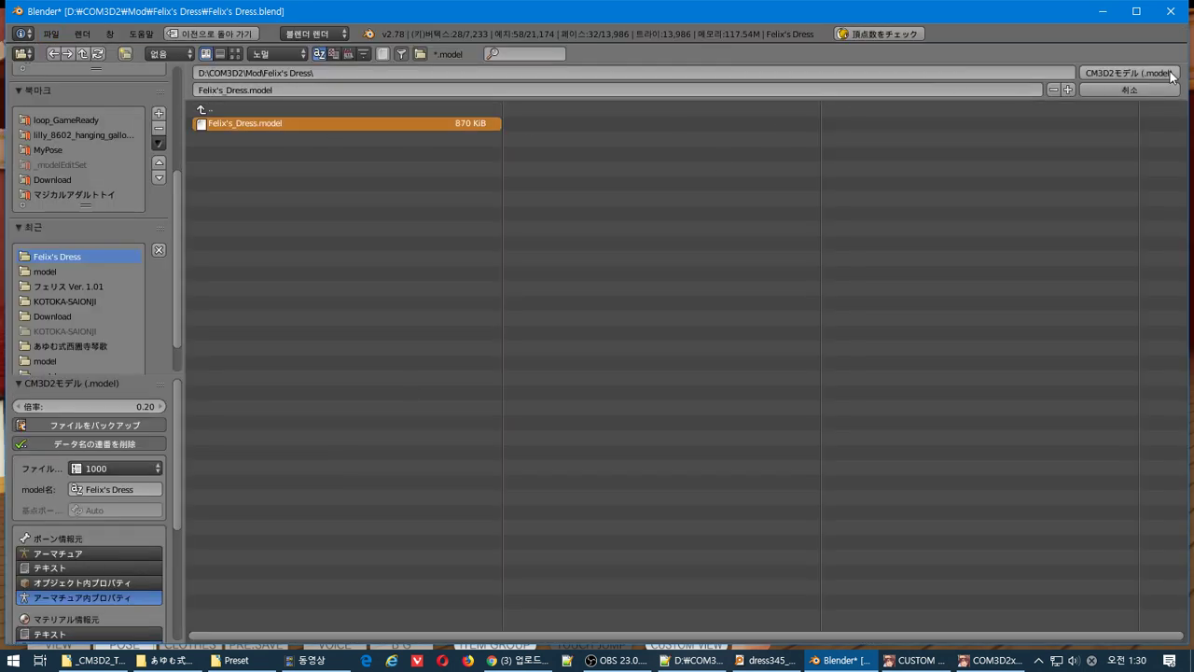
Switch to COM3D2, open the one-piece clothing list and check the blue dress from several angles in the standing pose with clasped hands.
key("alt+Tab")
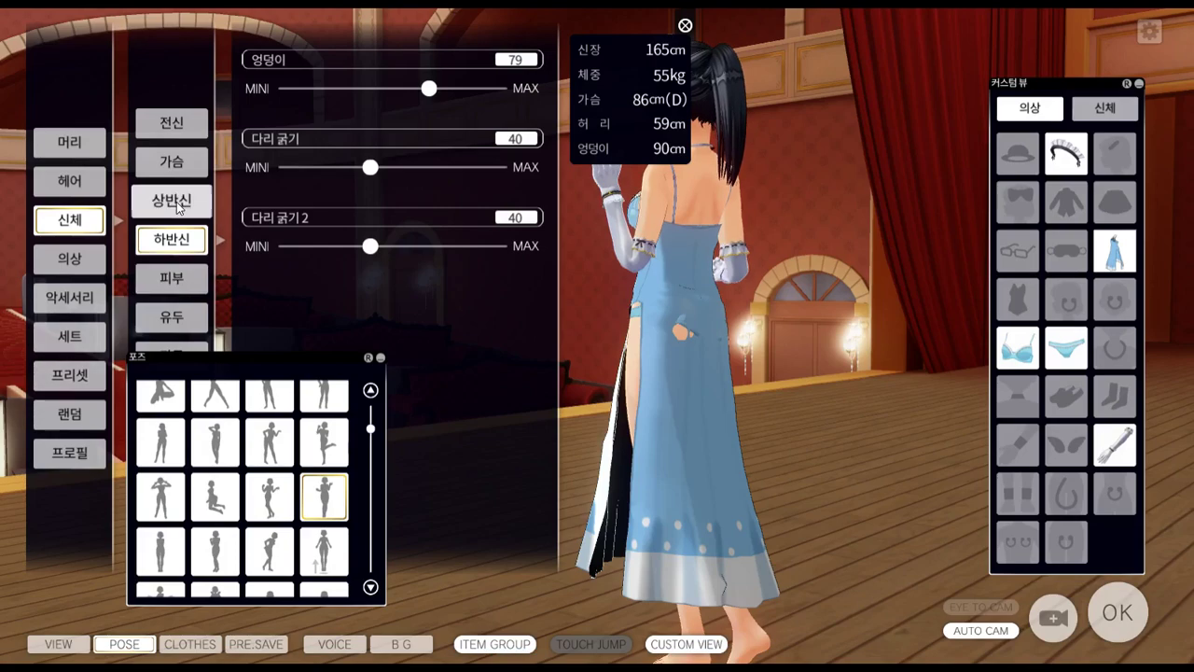
left_click(70, 258)
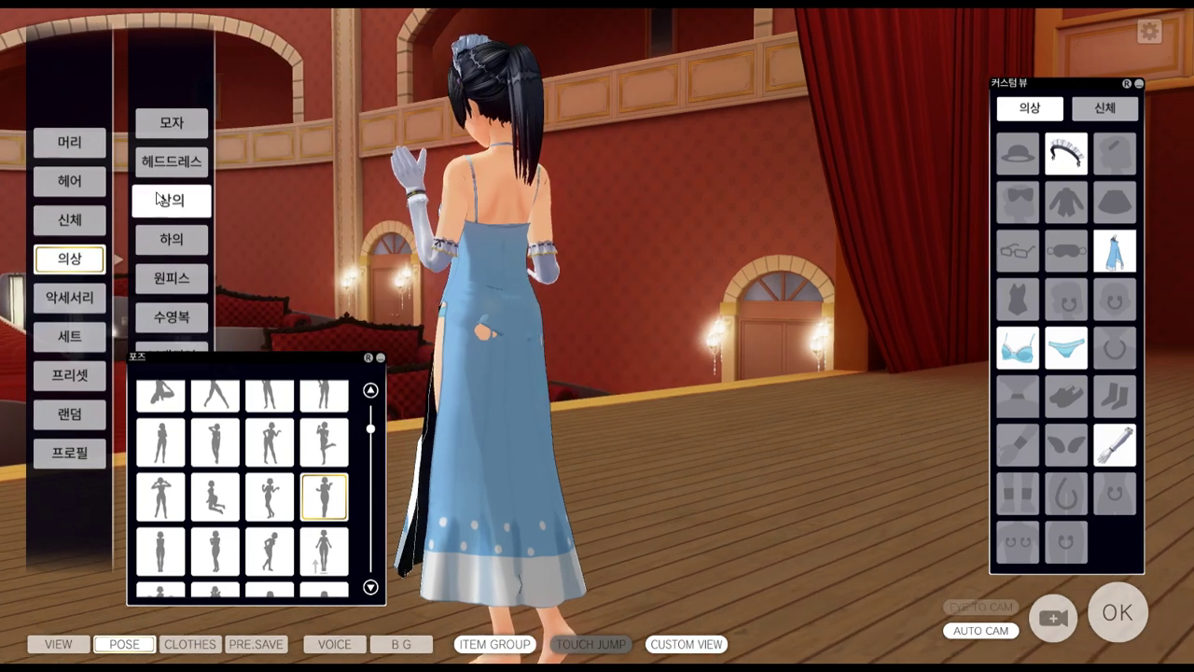
left_click(194, 273)
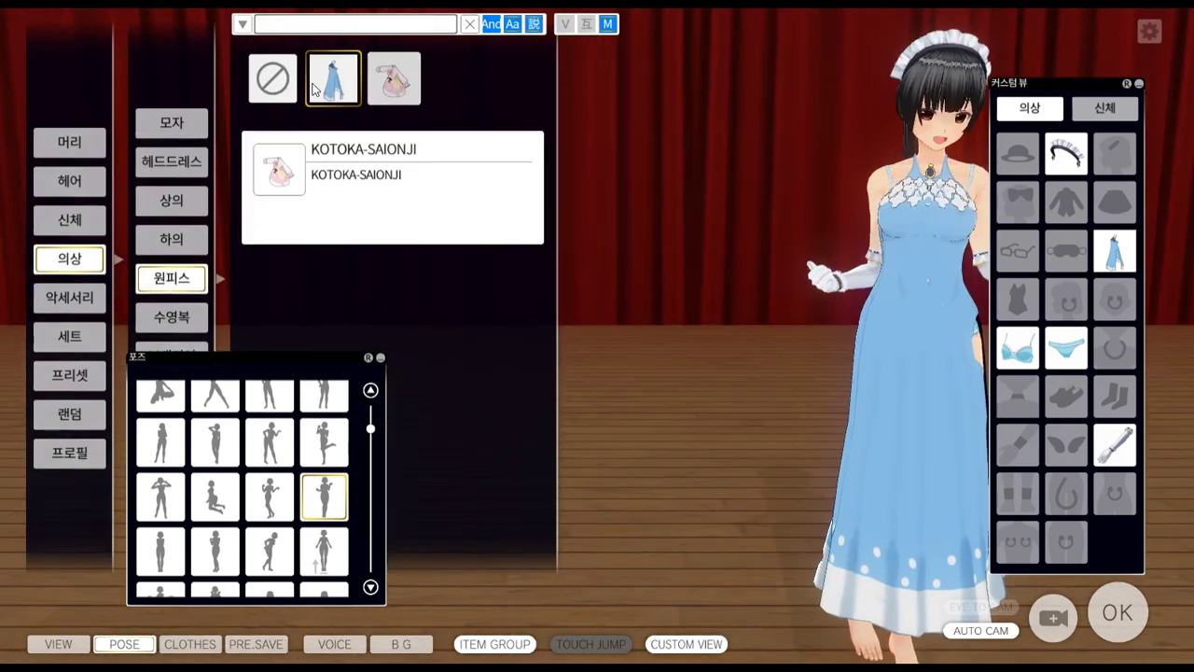
right_click_drag(648, 186, 735, 256)
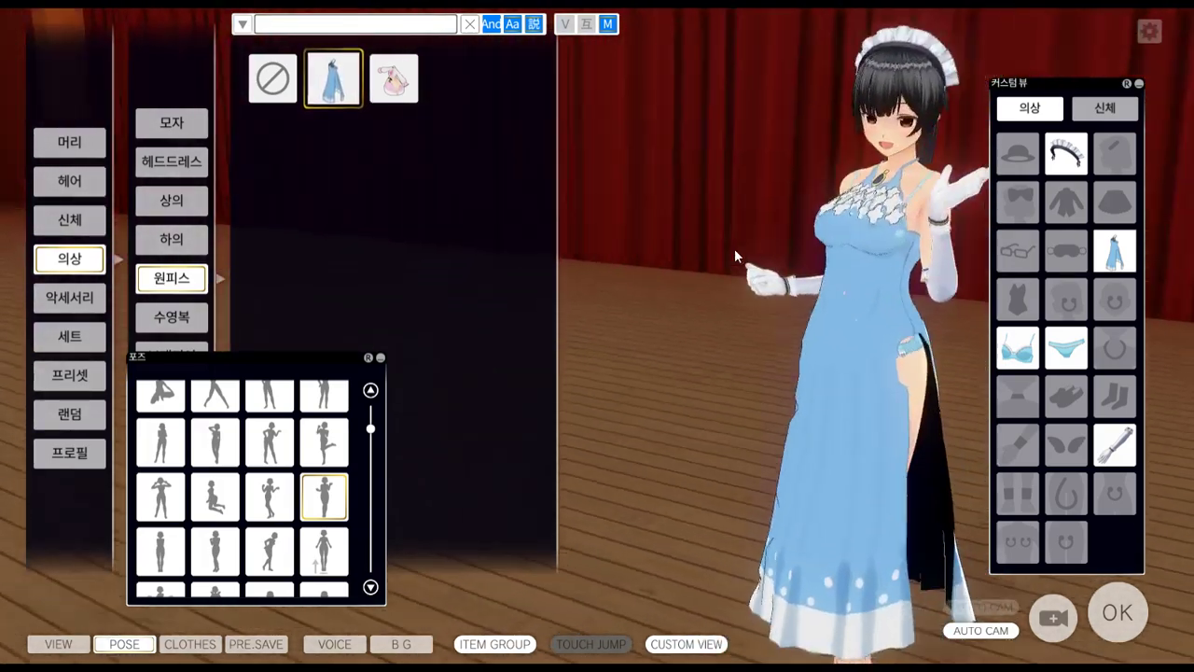
left_click(164, 548)
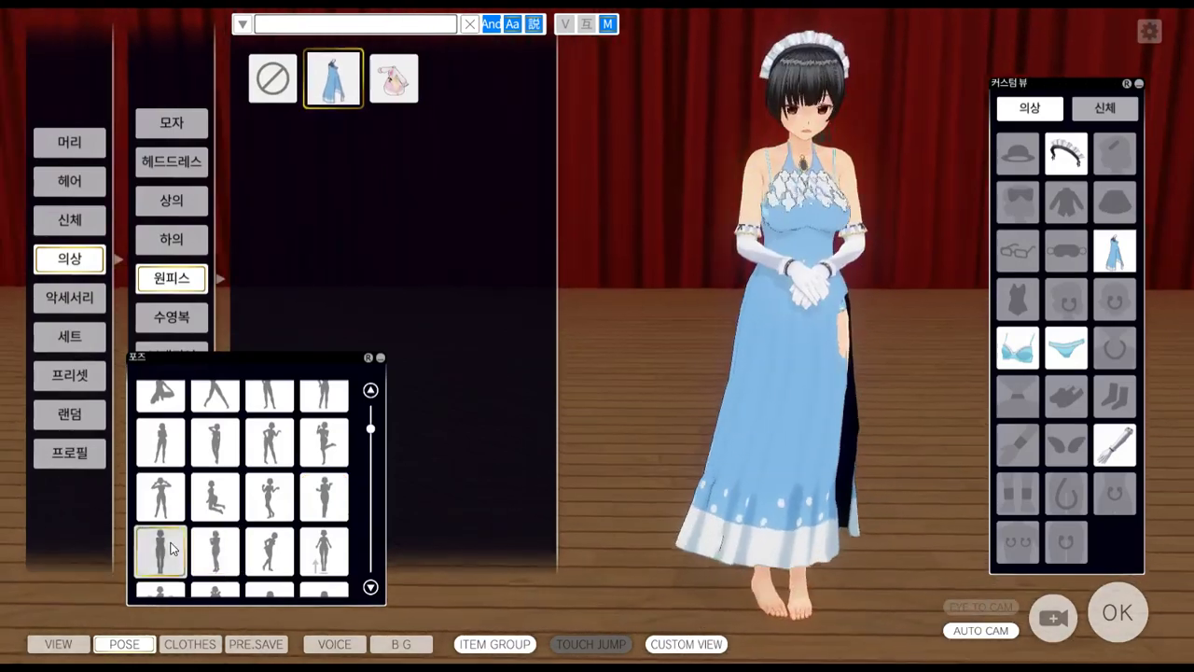
right_click_drag(724, 452, 779, 390)
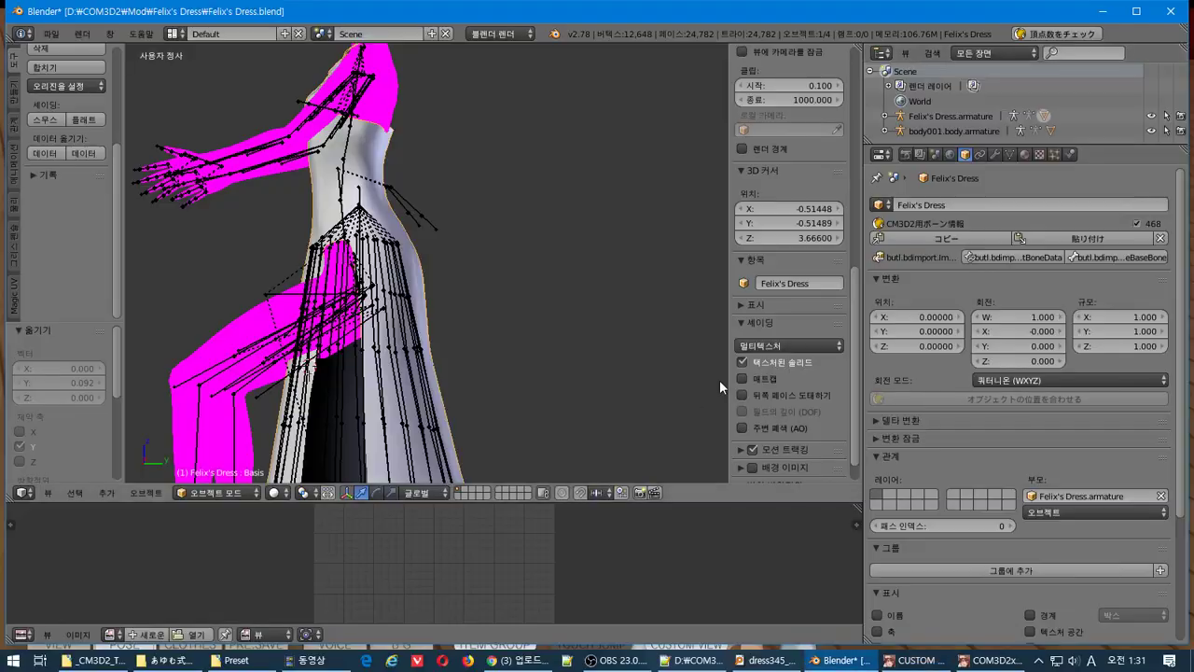
In Blender, move a single vertex at the dress's front waist by -0.007 along Y with smooth proportional editing.
middle_click_drag(533, 375, 649, 380)
scroll(461, 299, "up", 5)
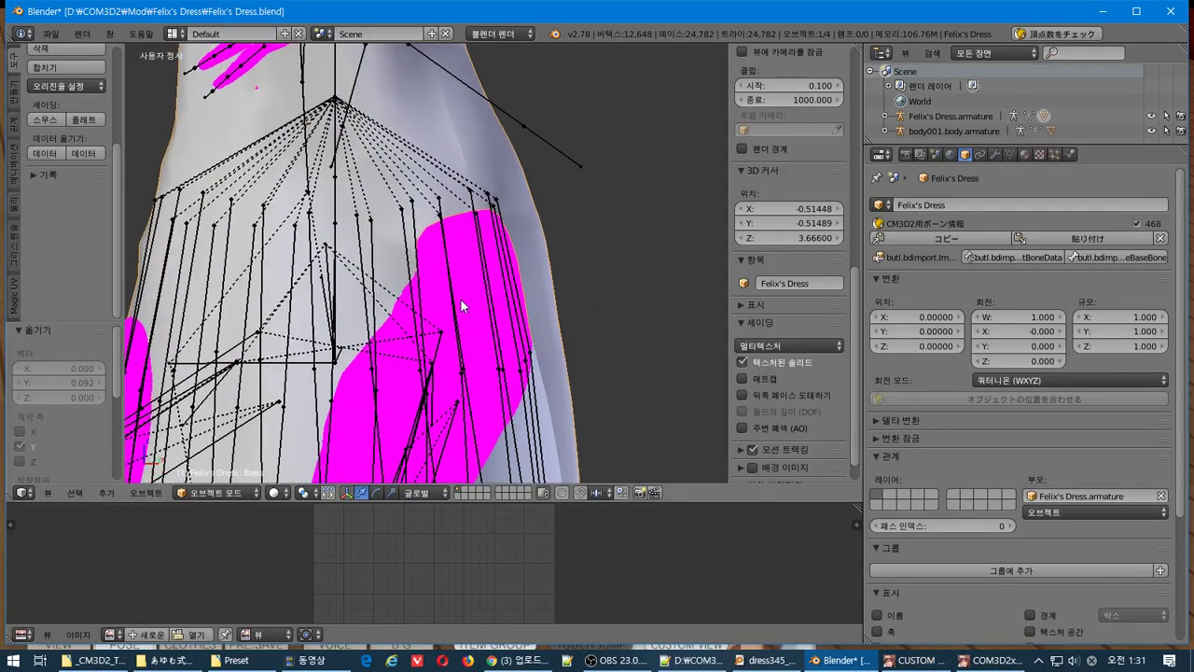
key("Tab")
key("KP_Decimal")
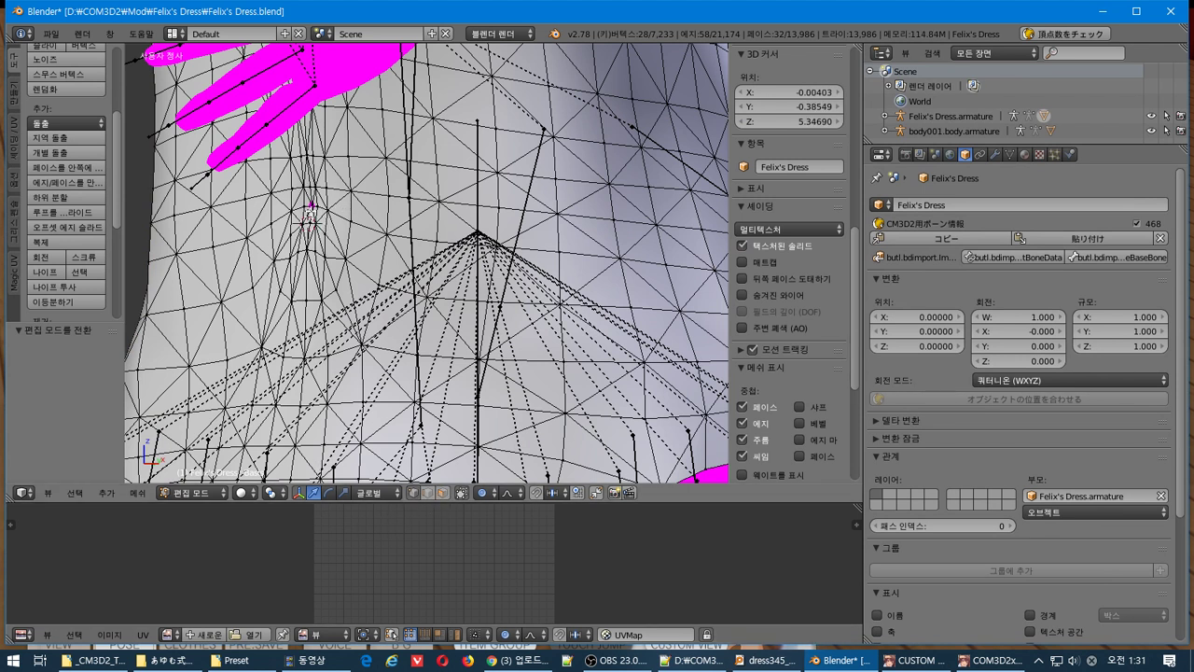
right_click(309, 211)
middle_click_drag(360, 212, 421, 333)
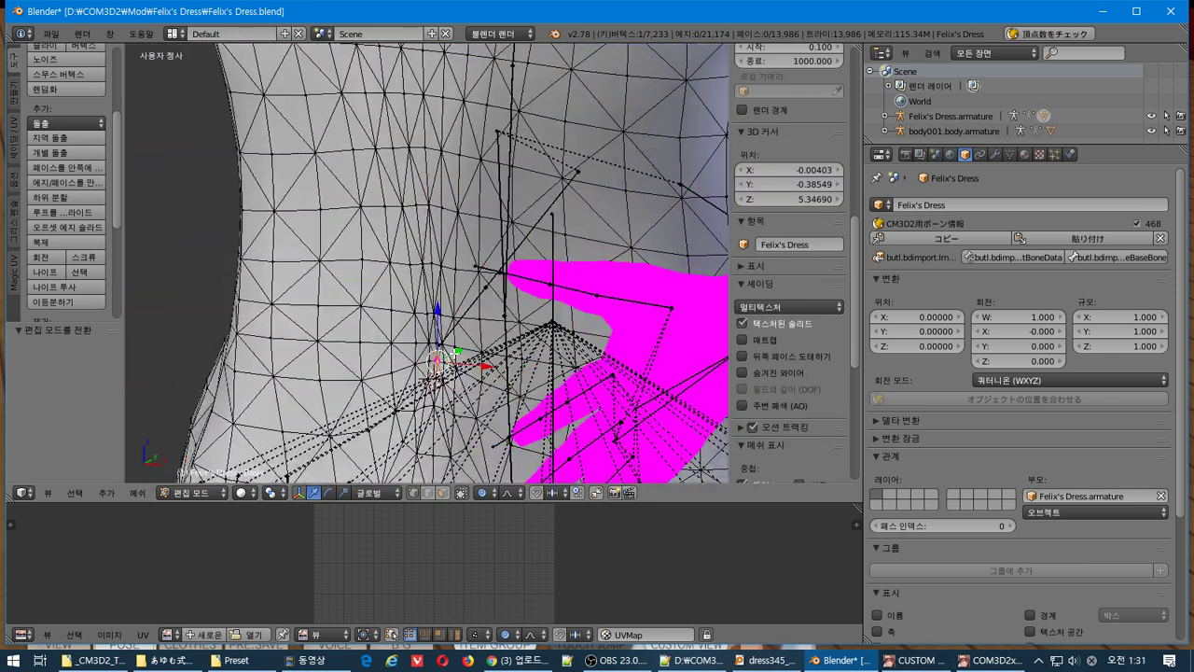
key("g")
key("y")
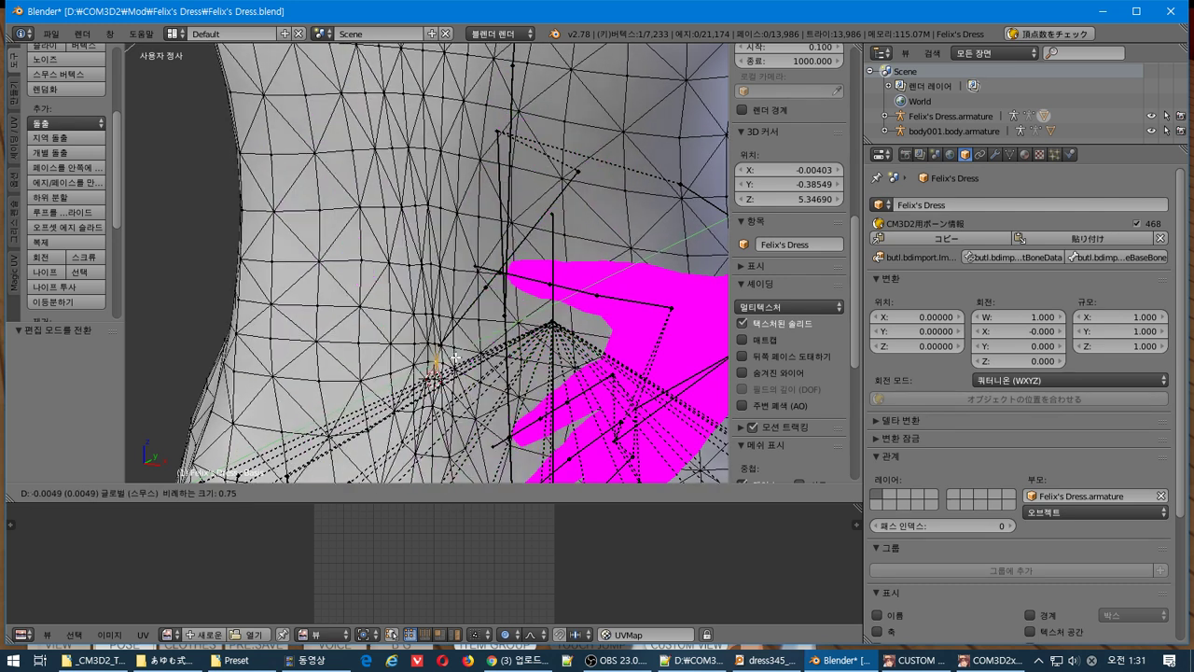
left_click(457, 355)
scroll(453, 354, "down", 5)
scroll(451, 354, "down", 3)
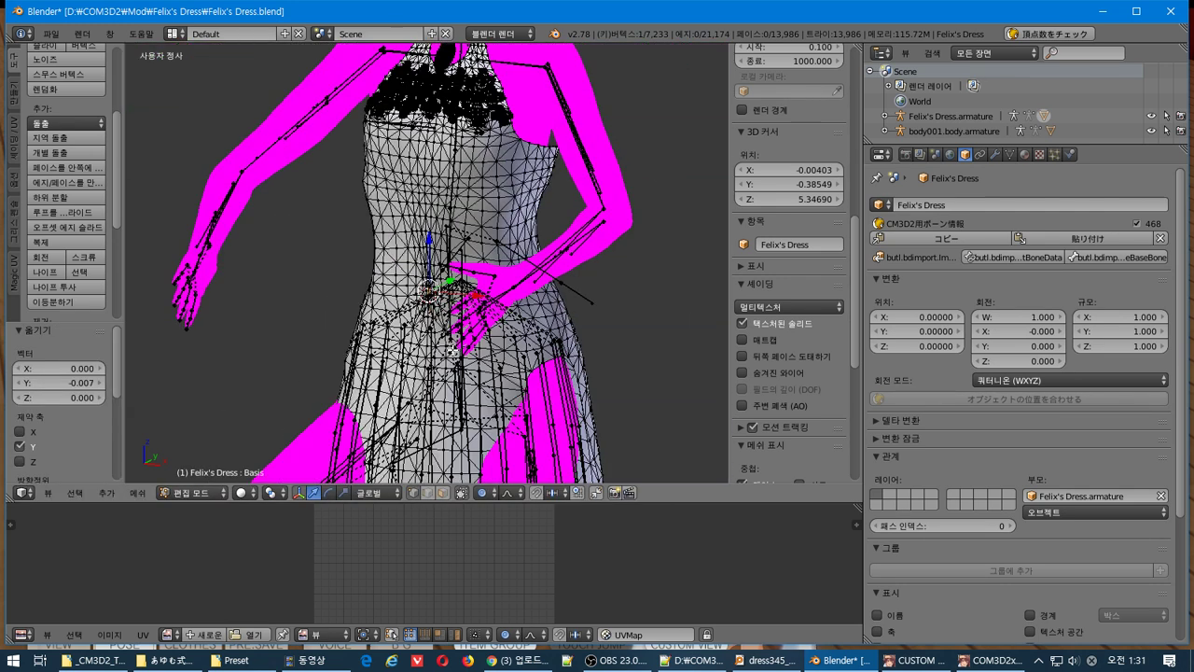
Export the dress with the adjusted front waist as a CM3D2 model.
left_click(51, 34)
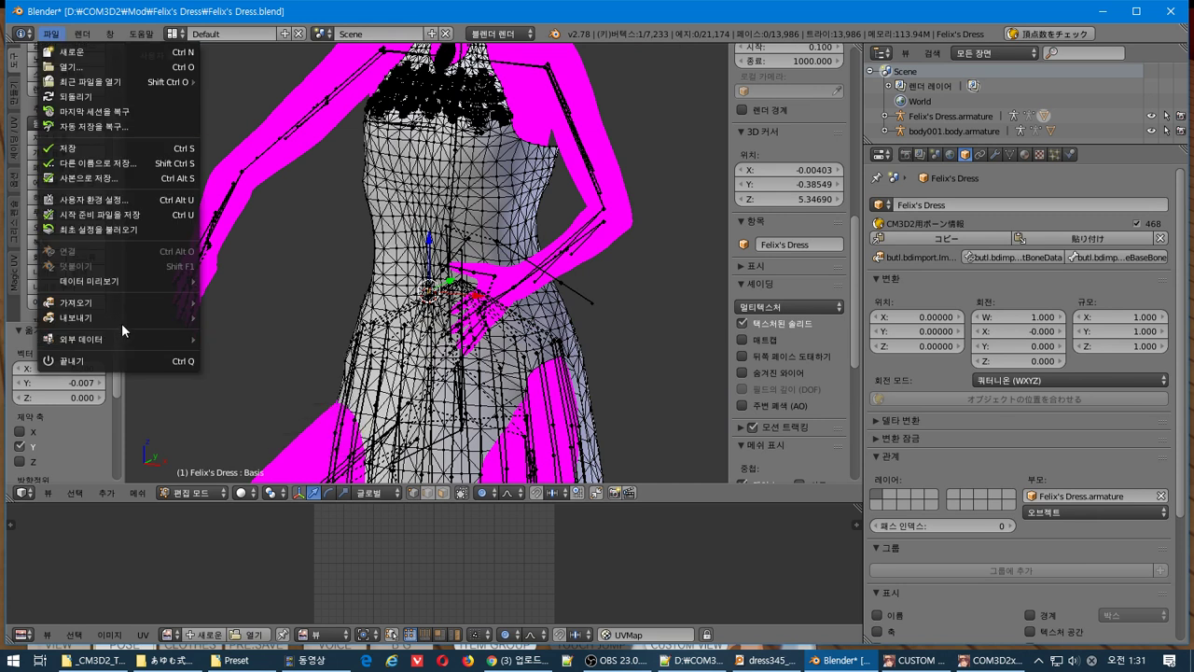
mouse_move(122, 322)
left_click(238, 451)
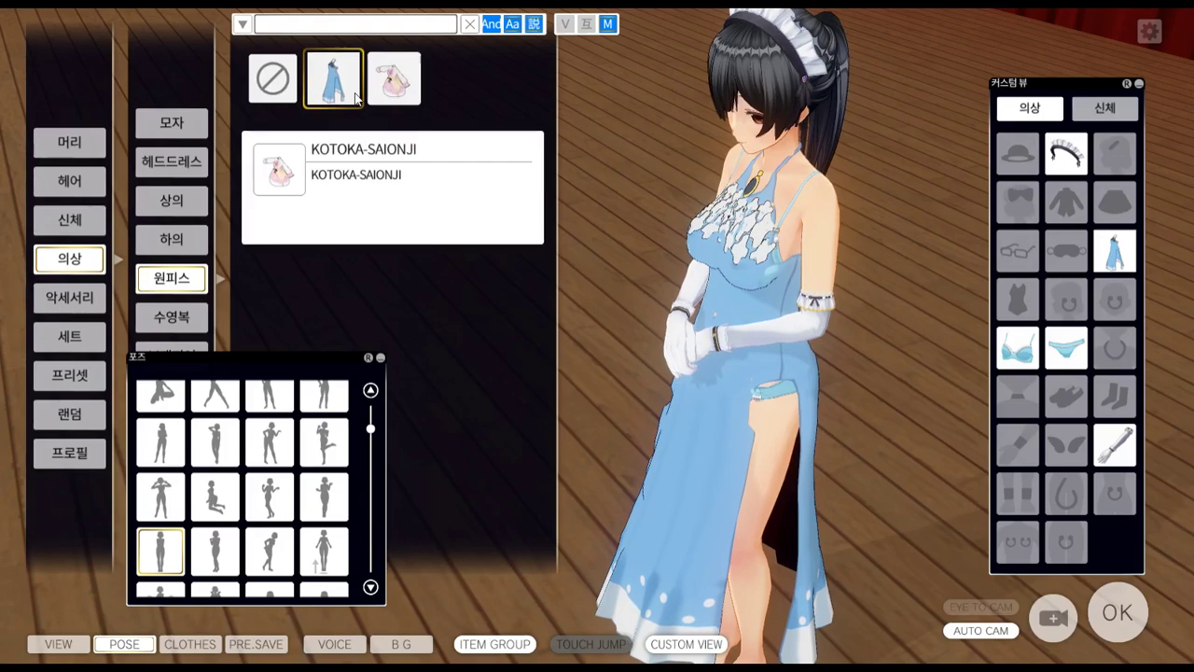
In COM3D2, take off and re-equip the blue dress, and examine it from the front and side.
left_click(272, 78)
left_click(337, 94)
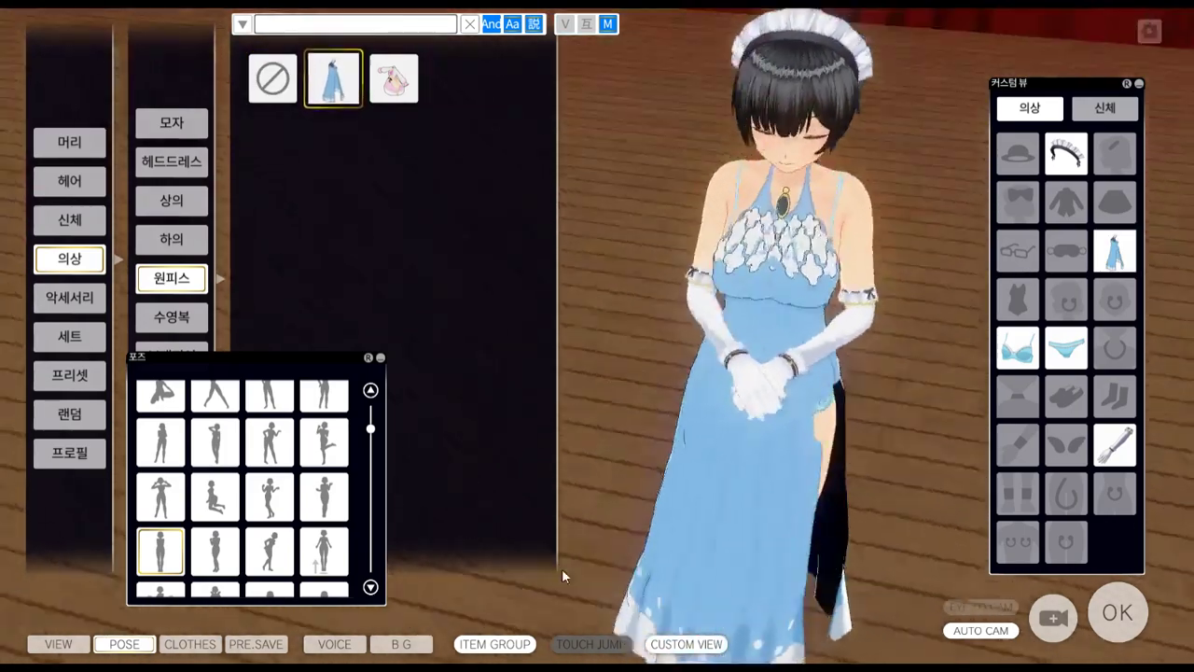
left_click_drag(561, 568, 732, 437)
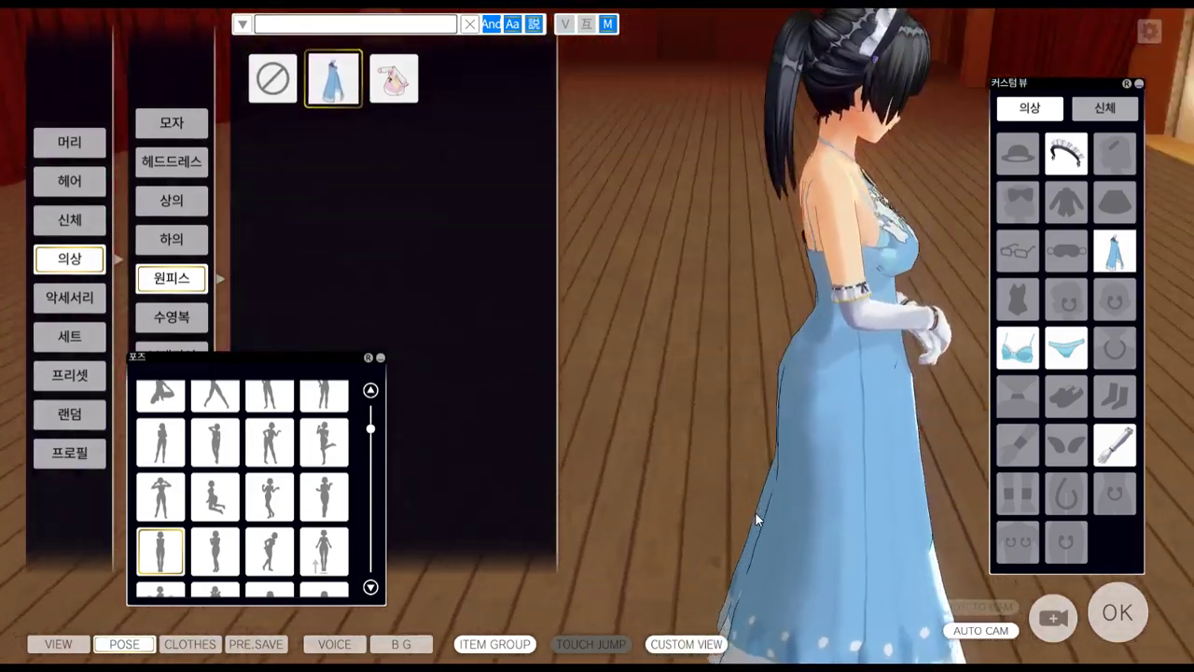
left_click_drag(755, 511, 373, 579)
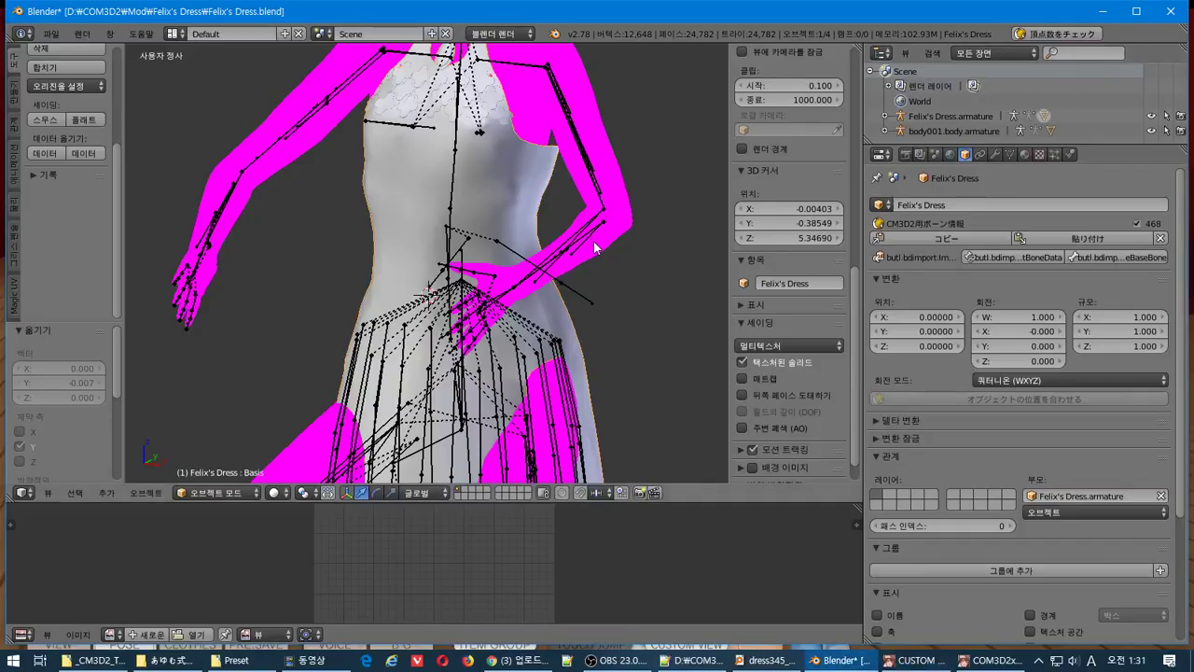
scroll(587, 415, "up", 4)
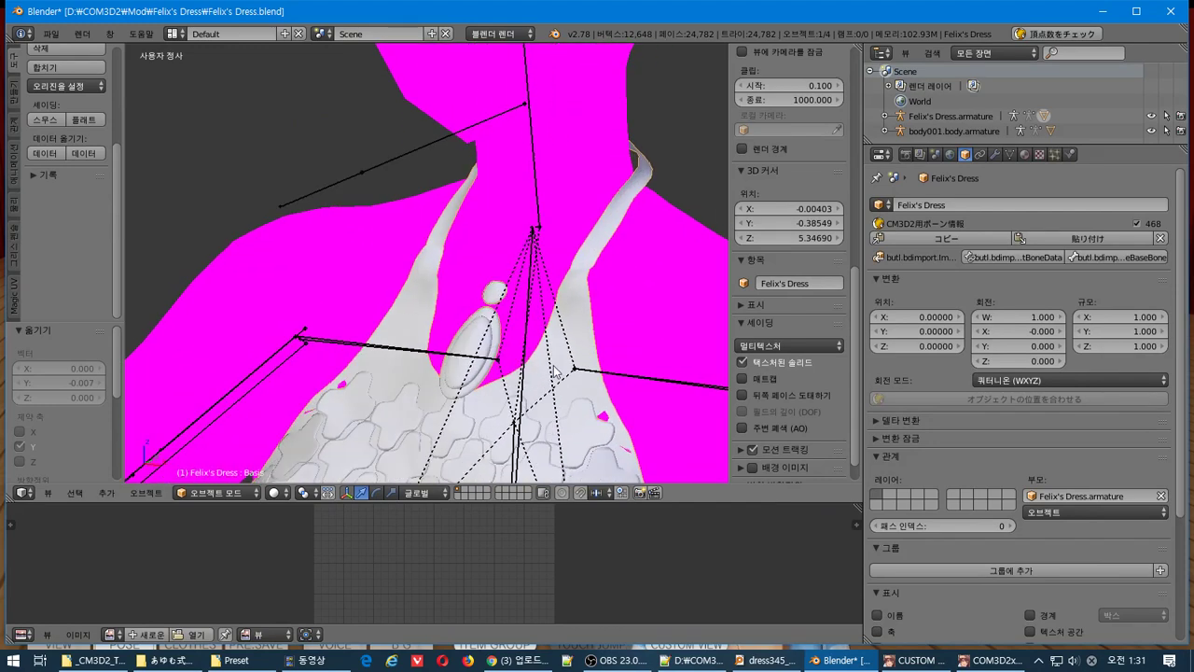
scroll(473, 364, "up", 4)
scroll(474, 364, "down", 4)
middle_click_drag(571, 369, 245, 365)
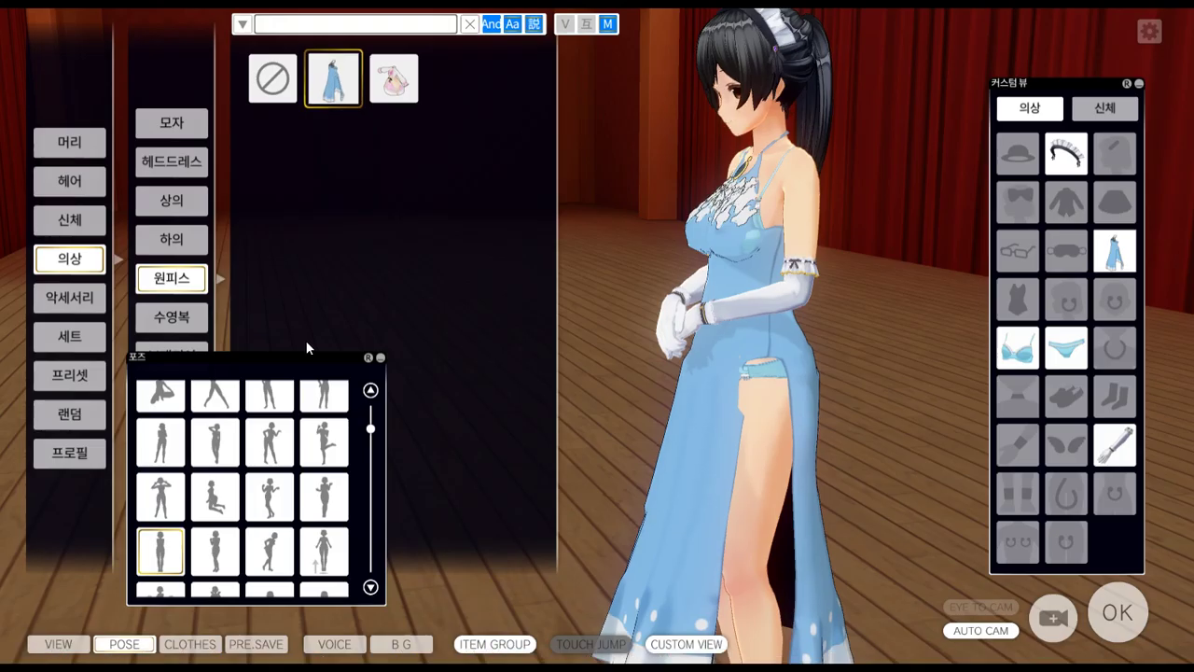
Examine the dress's hip slit up close in COM3D2 while trying several different poses.
right_click_drag(746, 301, 962, 365)
scroll(722, 241, "up", 6)
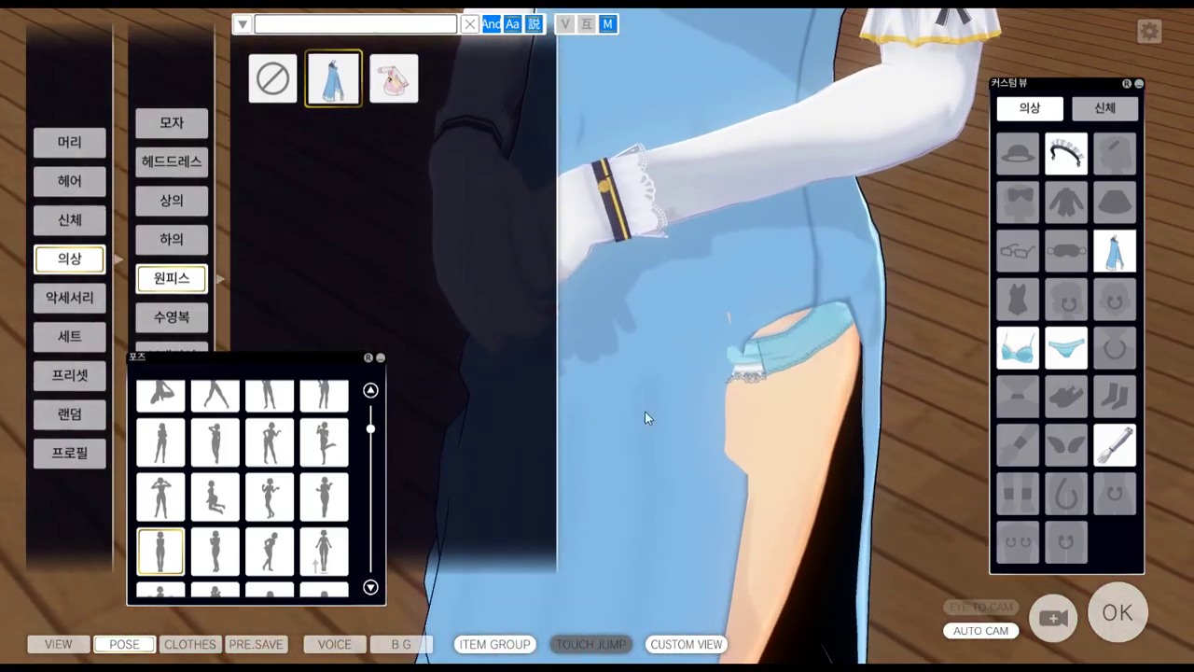
left_click(323, 497)
left_click(280, 501)
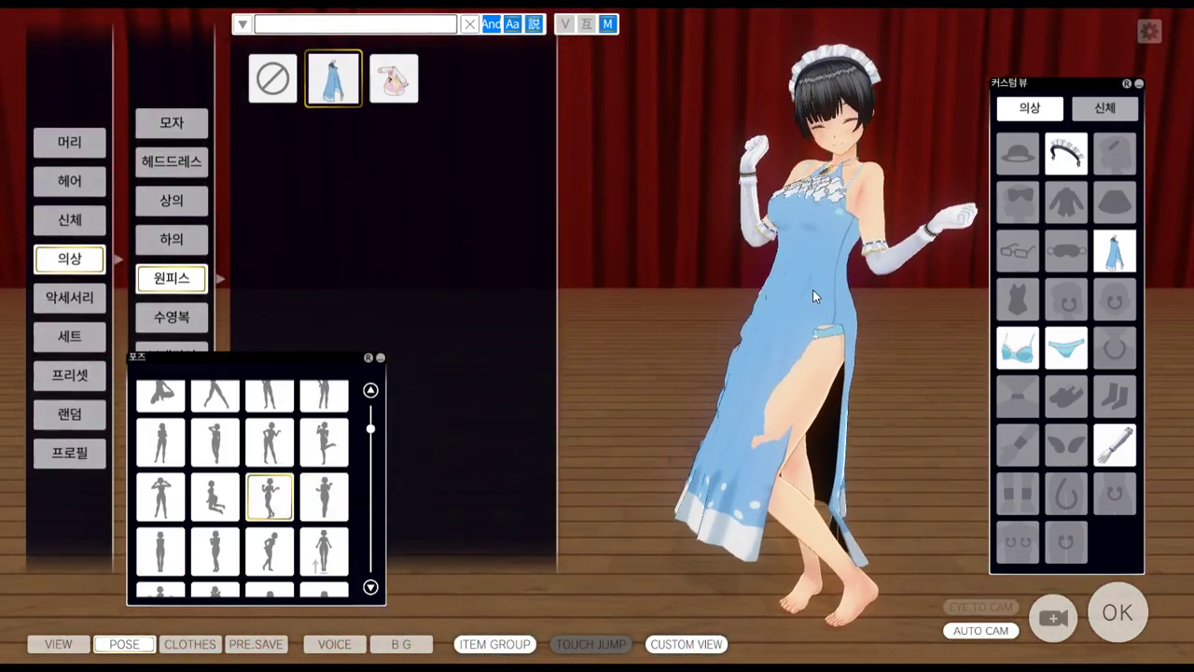
left_click(207, 431)
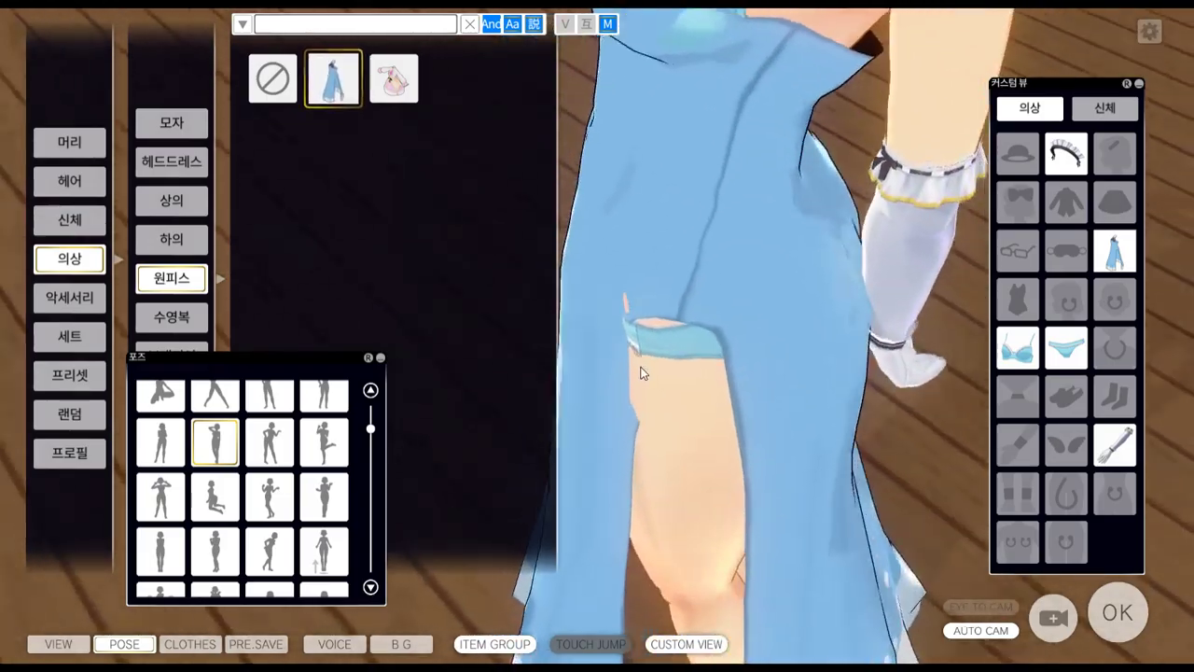
Switch to Blender, enlarge the outliner, expand body001.body.armature and select the body001.body mesh.
key("alt+Tab")
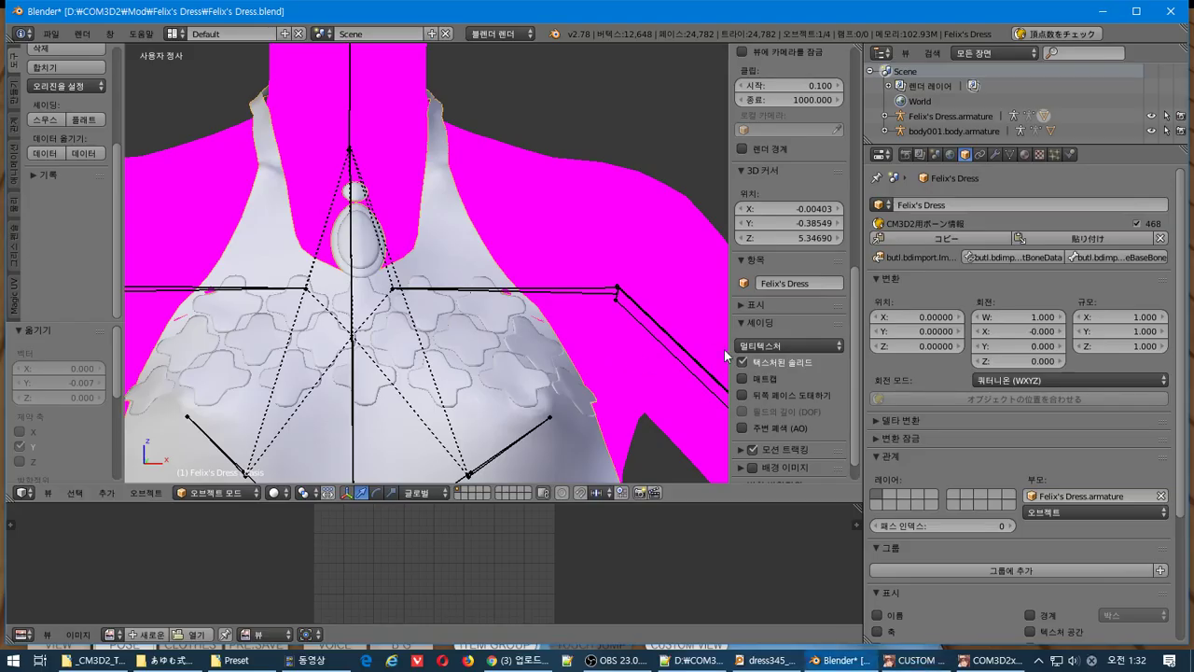
scroll(600, 319, "down", 3)
scroll(546, 466, "up", 5)
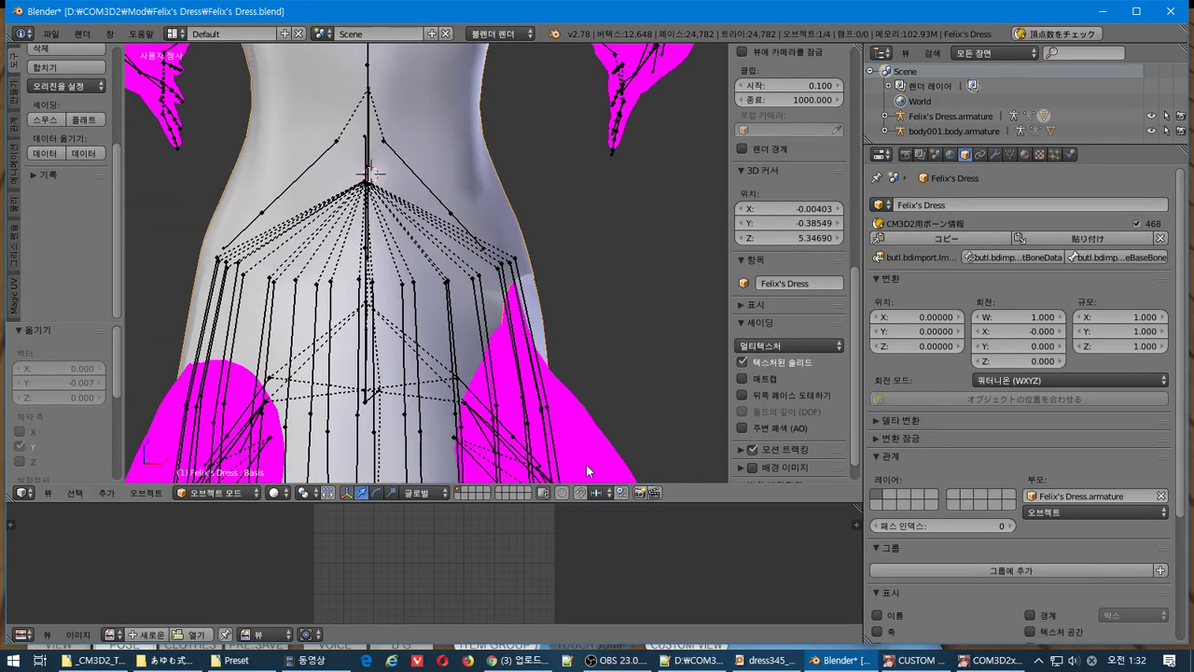
middle_click_drag(543, 360, 553, 195)
scroll(554, 195, "down", 5)
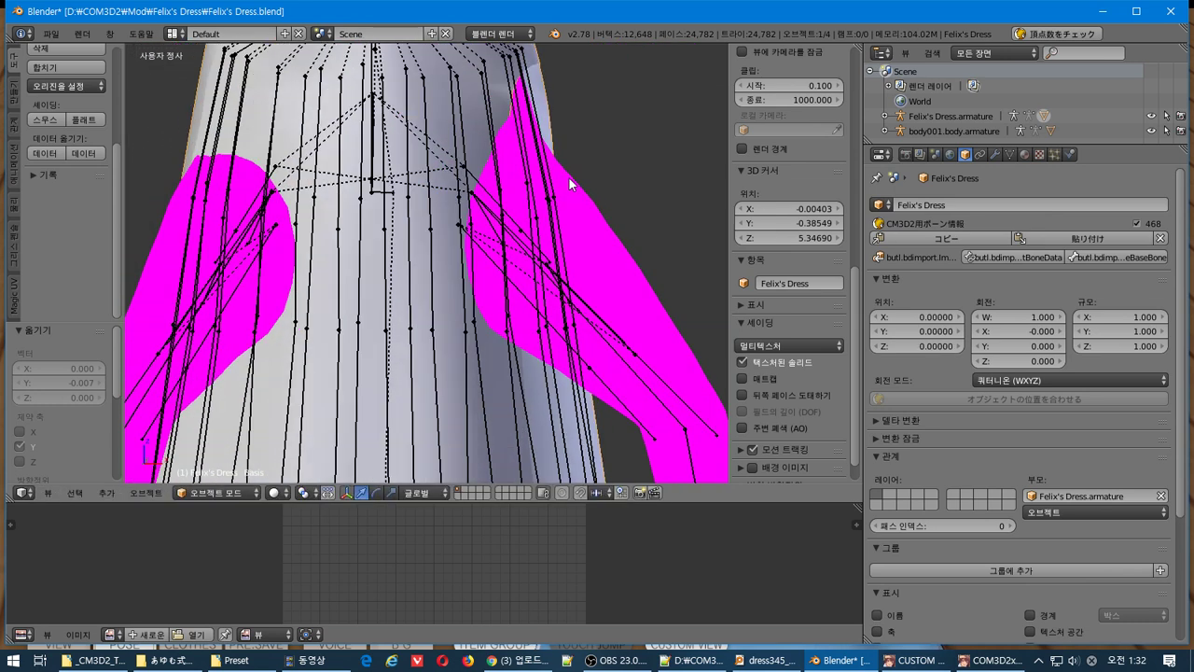
scroll(554, 298, "up", 3)
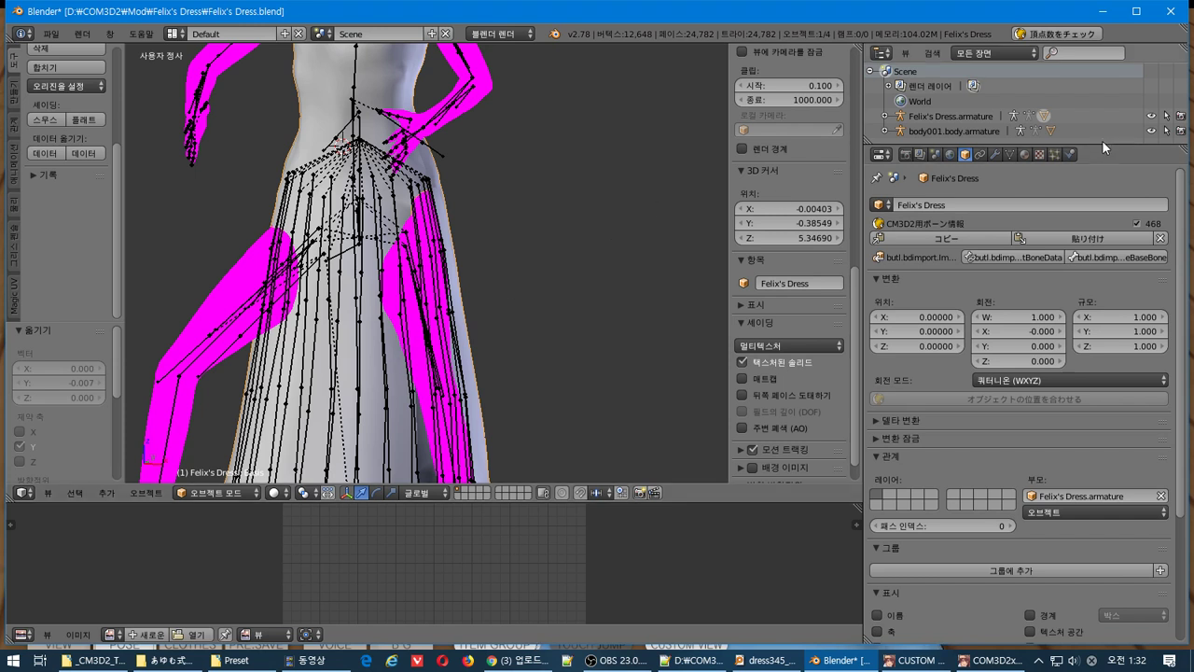
left_click_drag(1105, 141, 1110, 250)
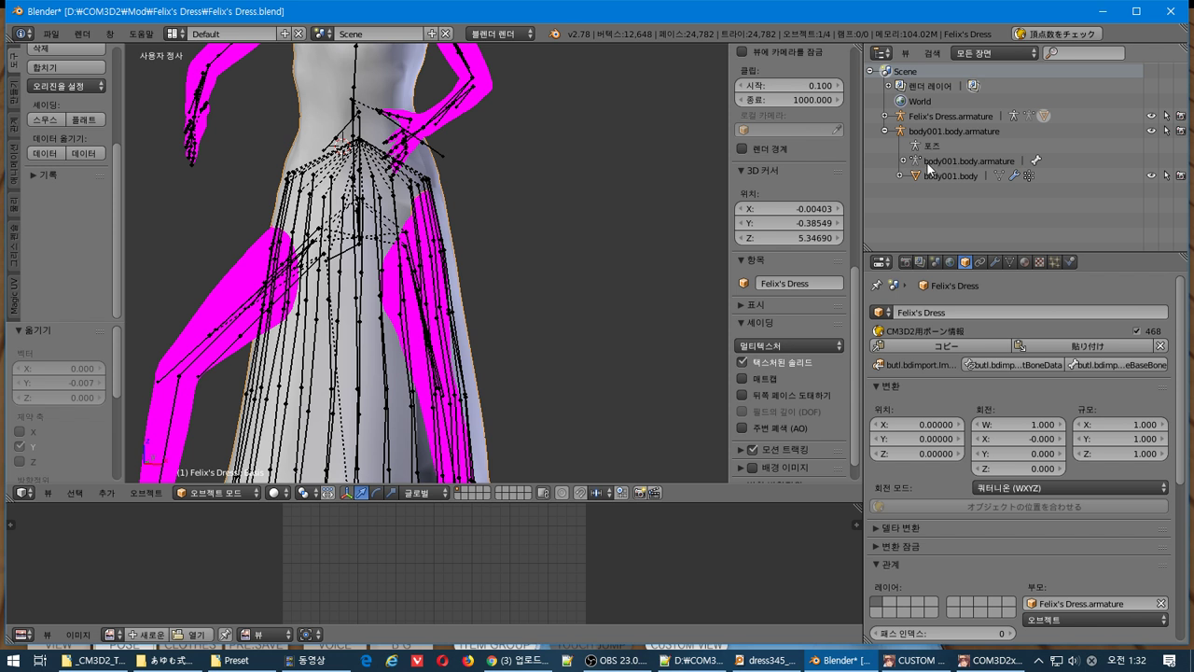
left_click(911, 175)
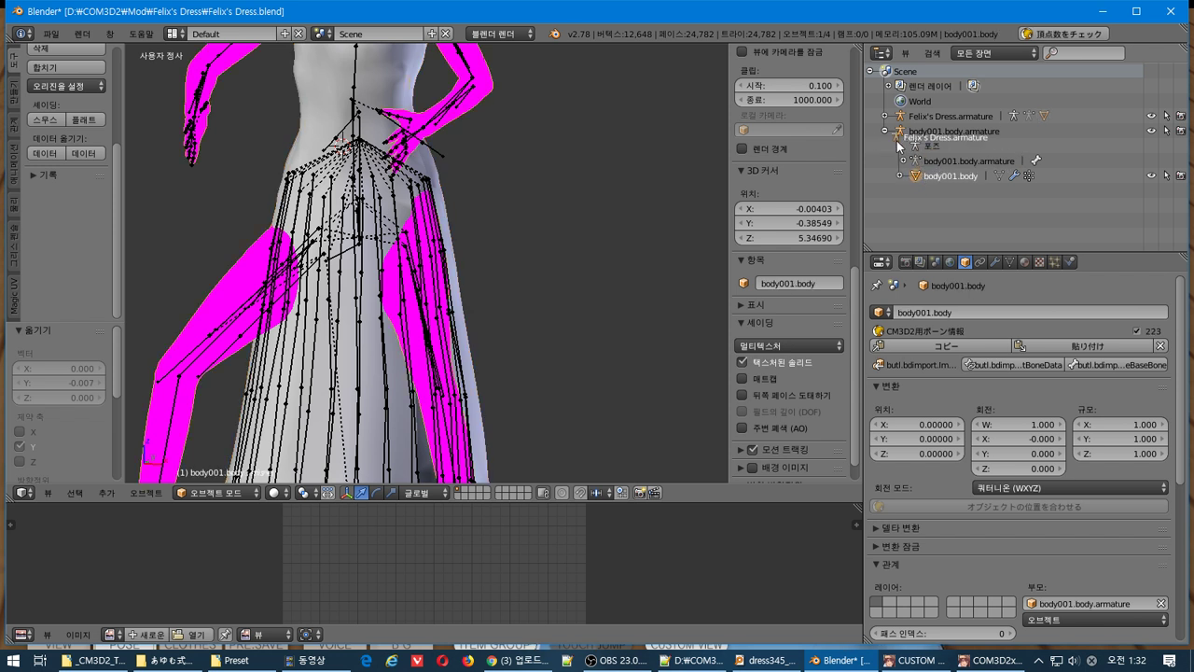
Try to parent Felix's Dress.armature to body001.body.armature as an object, then undo it.
left_click_drag(928, 142, 930, 130)
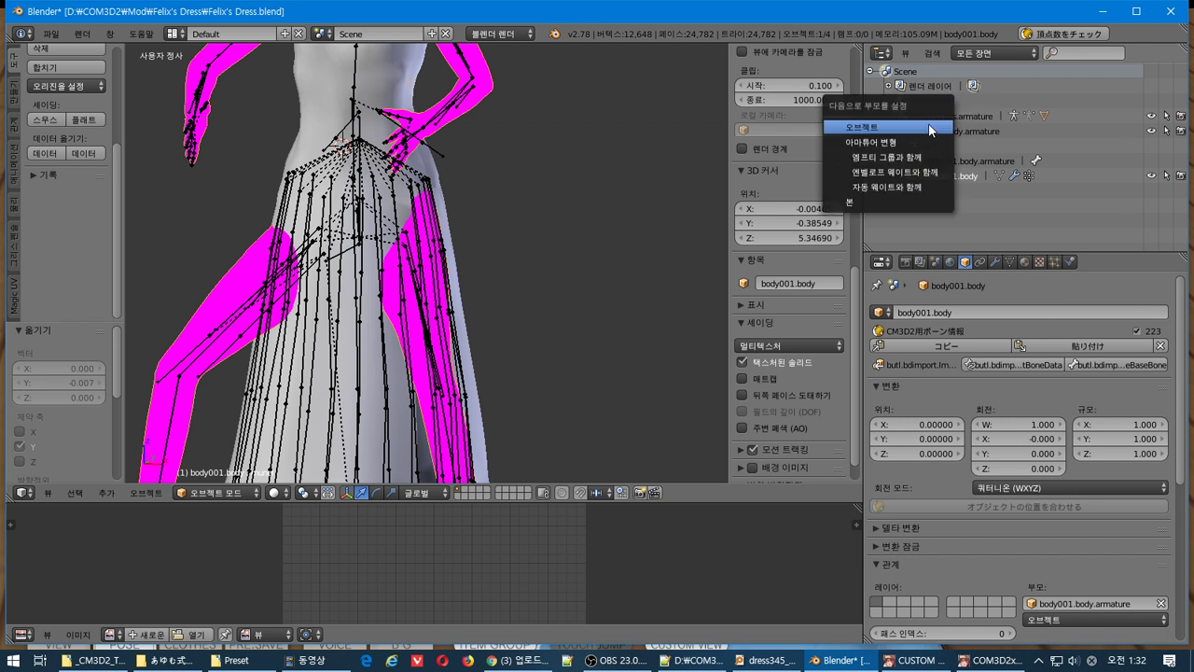
left_click(930, 127)
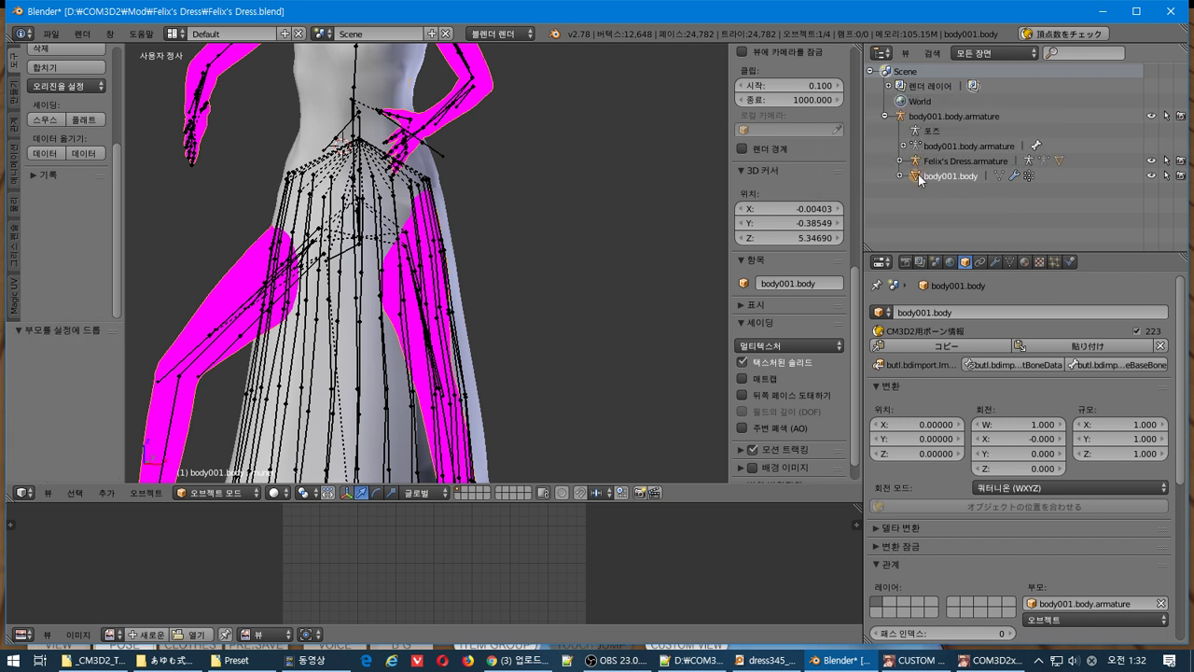
left_click_drag(890, 209, 915, 182)
key("ctrl+z")
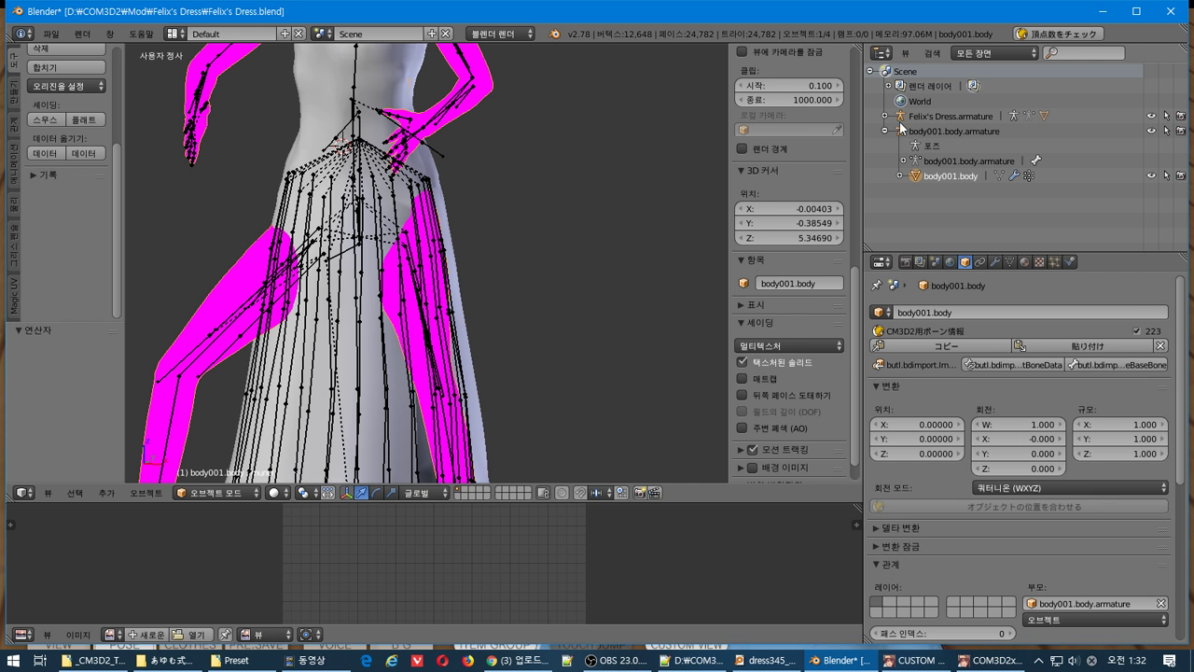
Parent body001.body to Felix's Dress.armature as an object and set its Armature modifier's object to Felix's Dress.armature.
left_click_drag(921, 183, 932, 112)
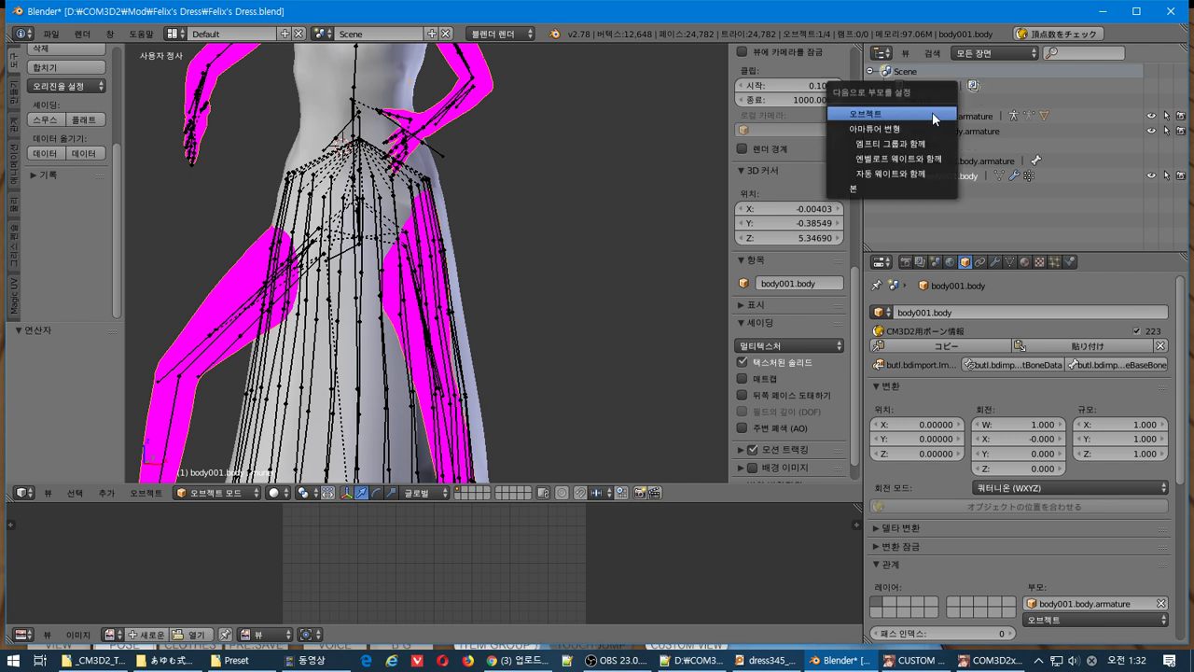
left_click(931, 112)
left_click(884, 116)
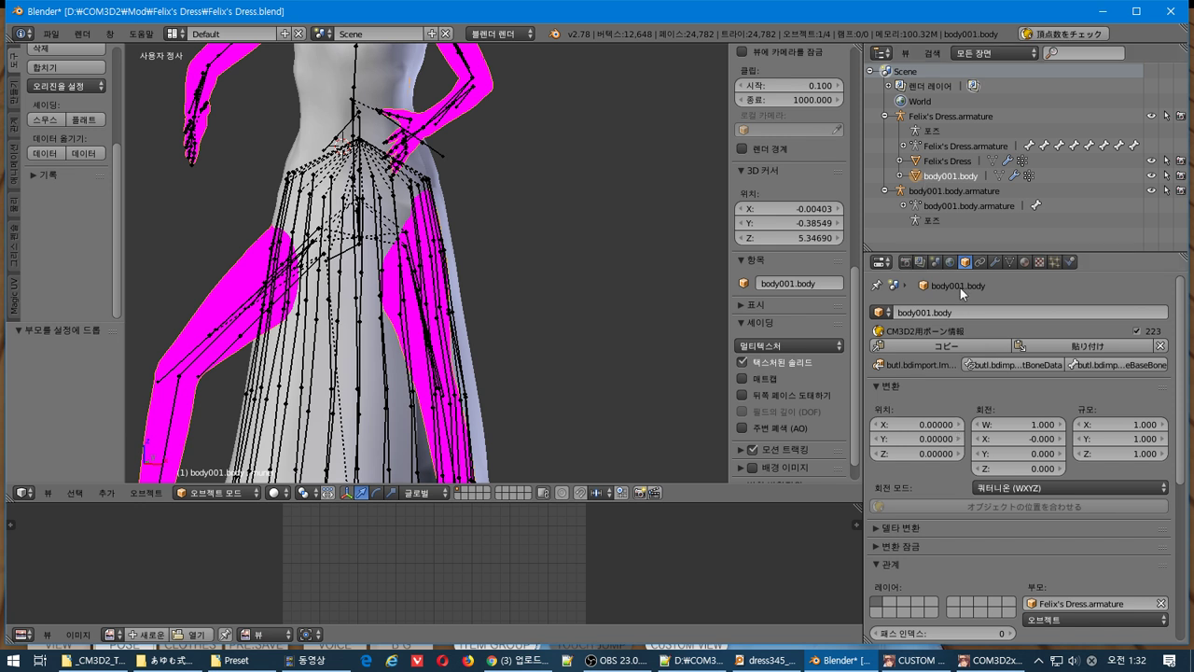
left_click(993, 264)
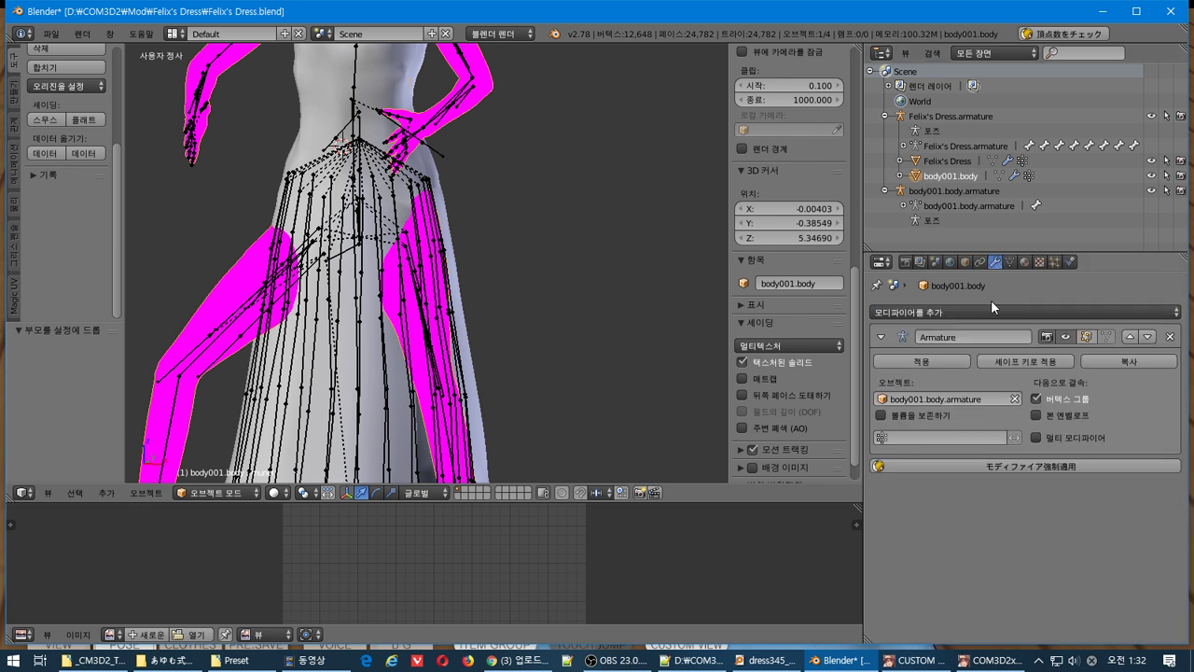
left_click(878, 401)
left_click(889, 436)
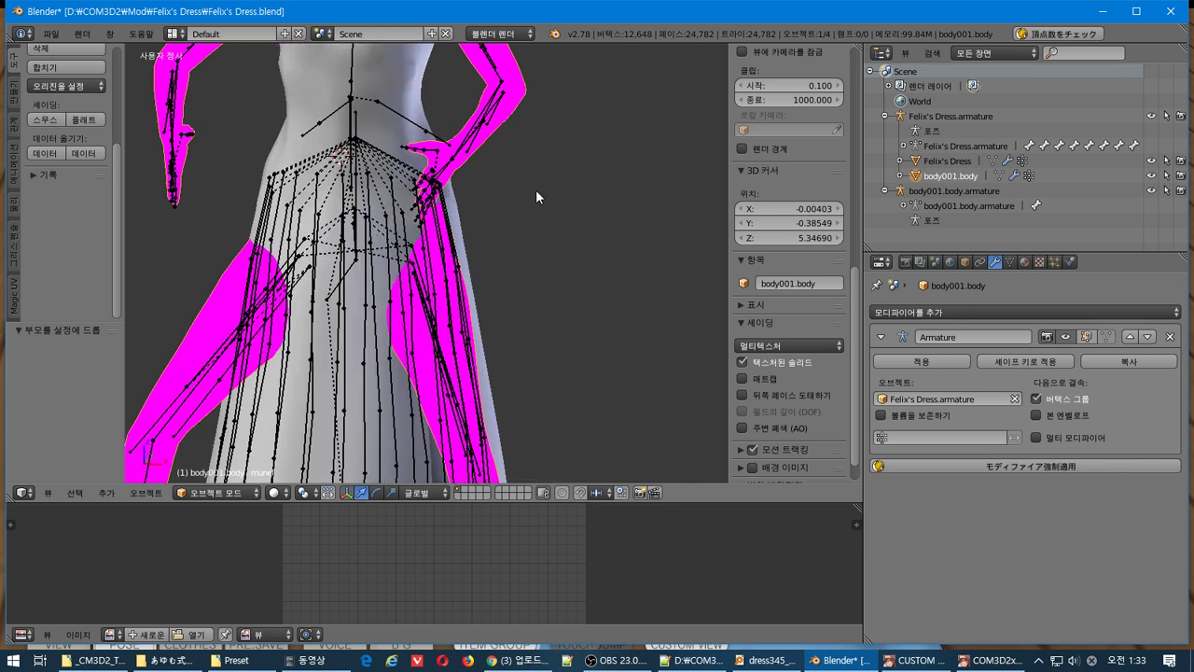
Put Felix's Dress.armature in Pose Mode and rotate the Bip01 L Thigh bone by about 22.5°.
left_click(945, 115)
key("ctrl+Tab")
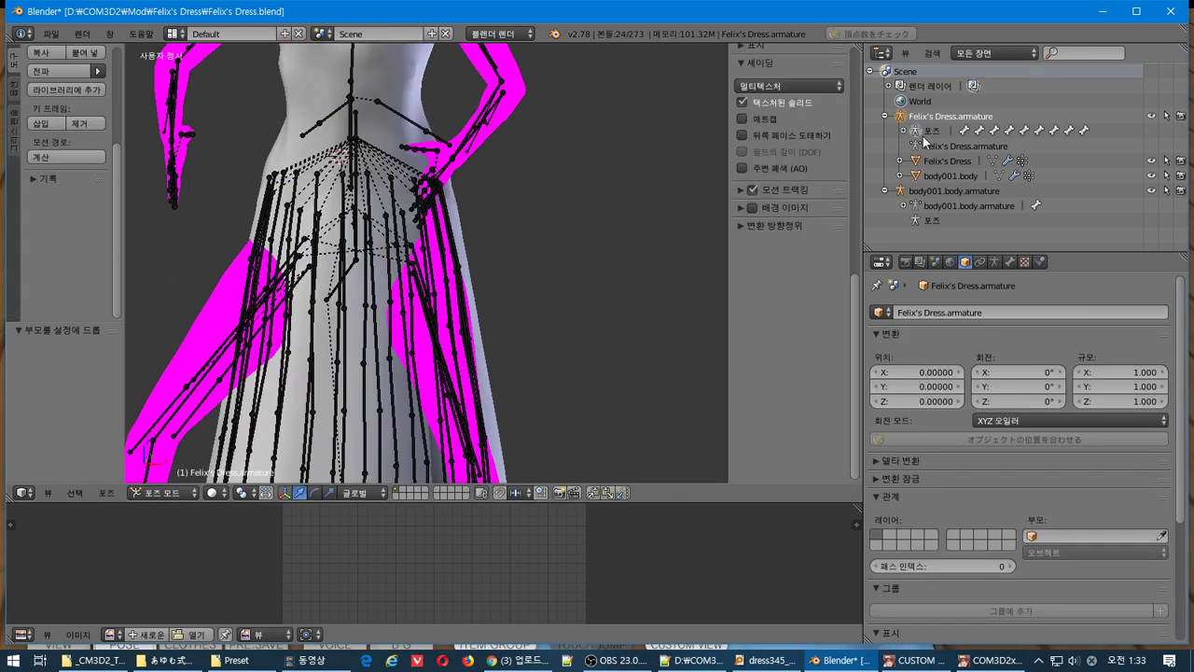
right_click(417, 252)
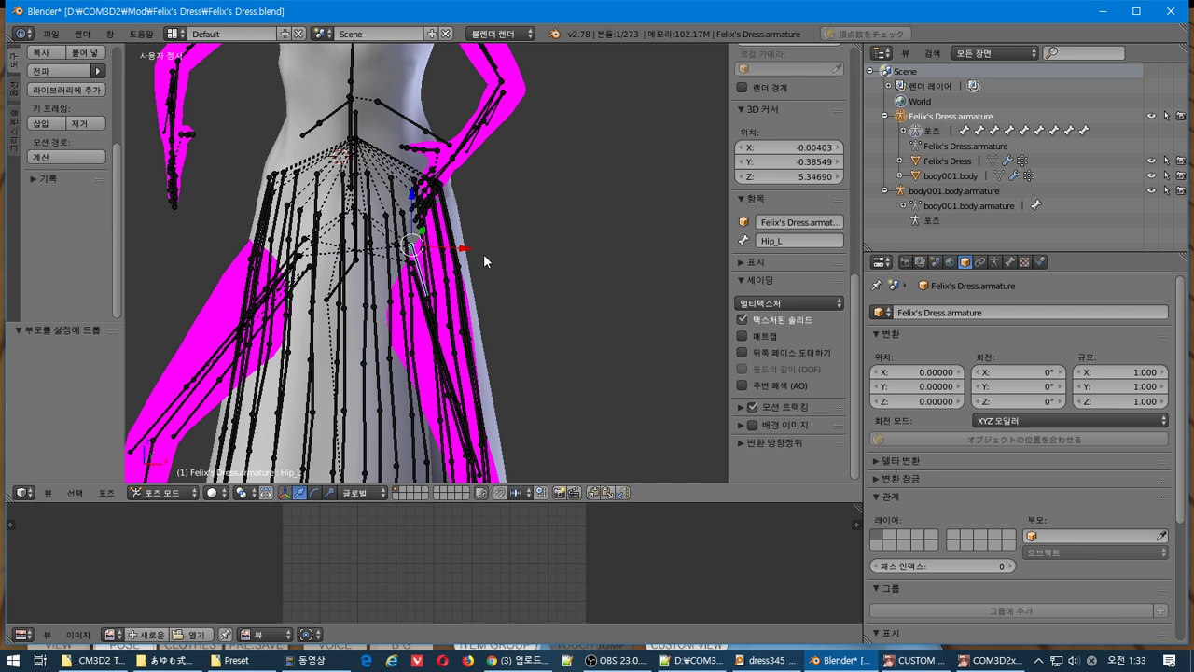
middle_click_drag(484, 256, 545, 220)
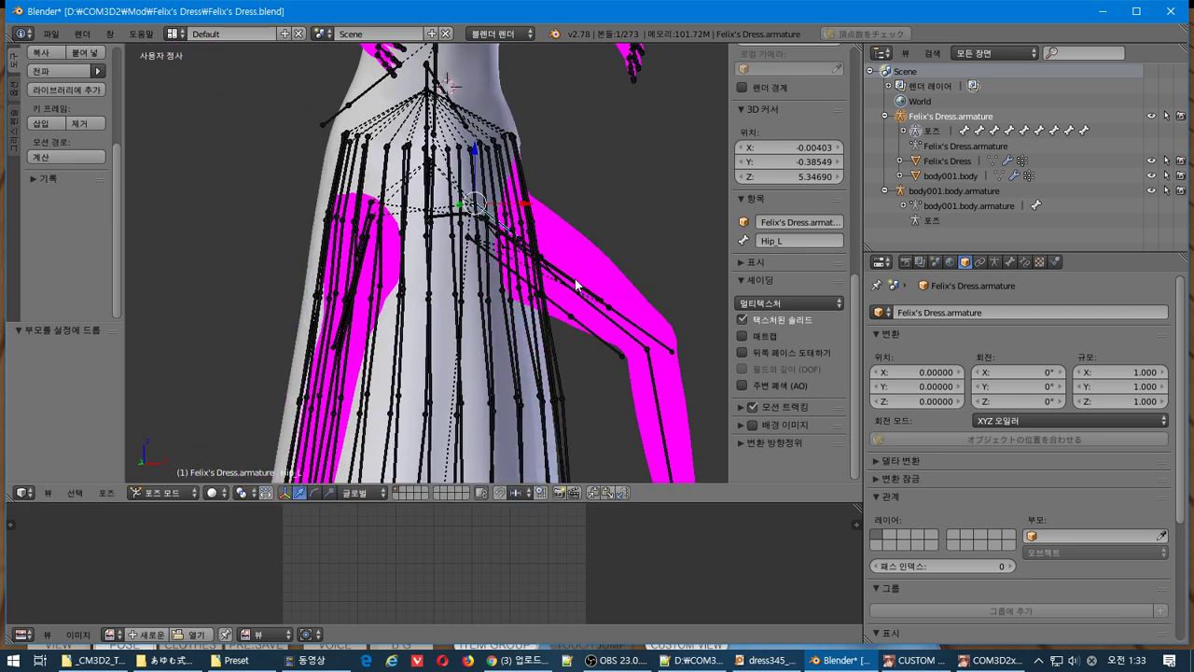
key("r")
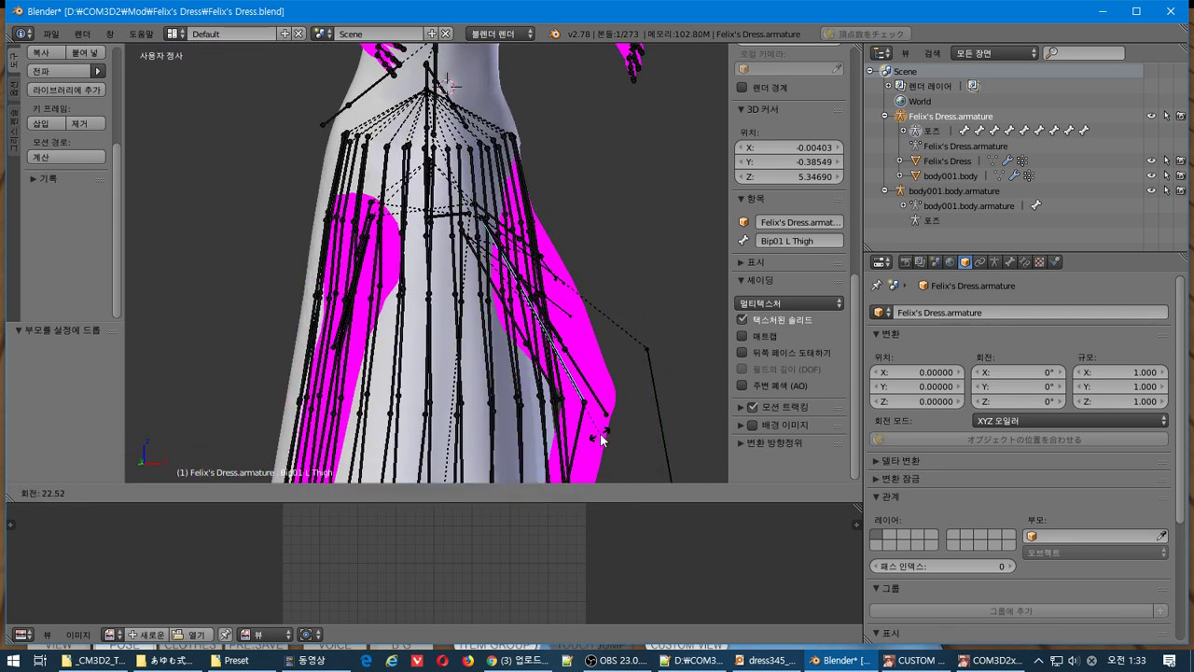
left_click(601, 431)
Rotate the Bip01 L Thigh bone further from side-on views, finishing with a fine turn of about -4°.
middle_click_drag(601, 431, 380, 414)
key("r")
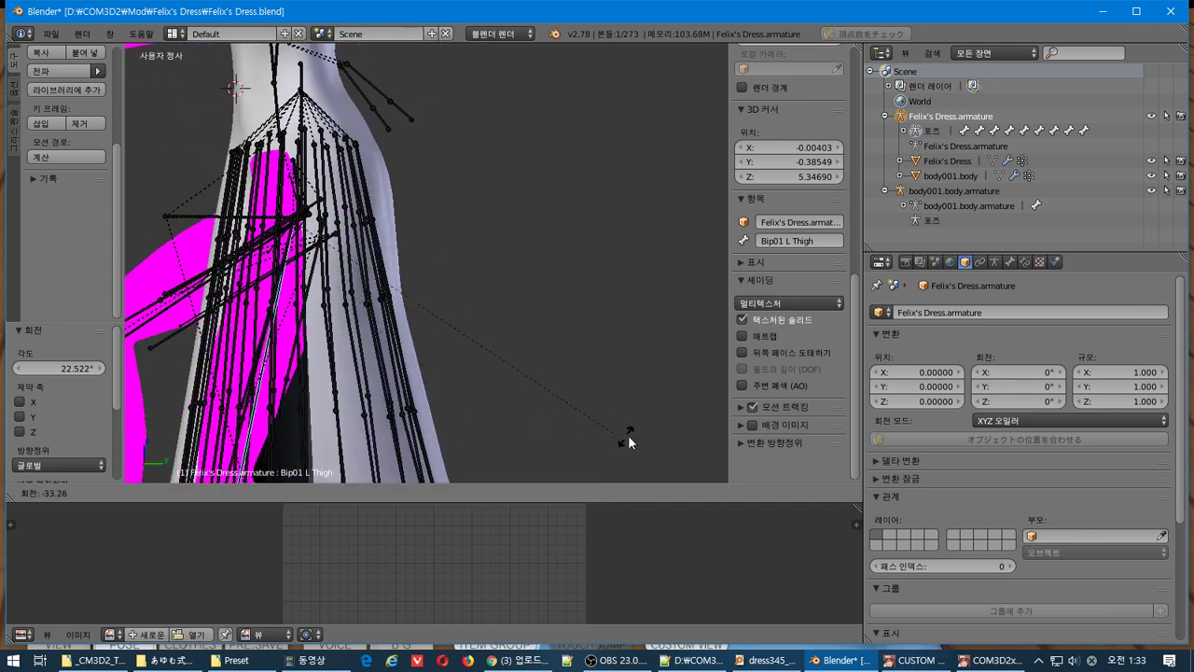
left_click(698, 414)
middle_click_drag(698, 414, 397, 262)
key("r")
scroll(477, 393, "up", 2)
key("r")
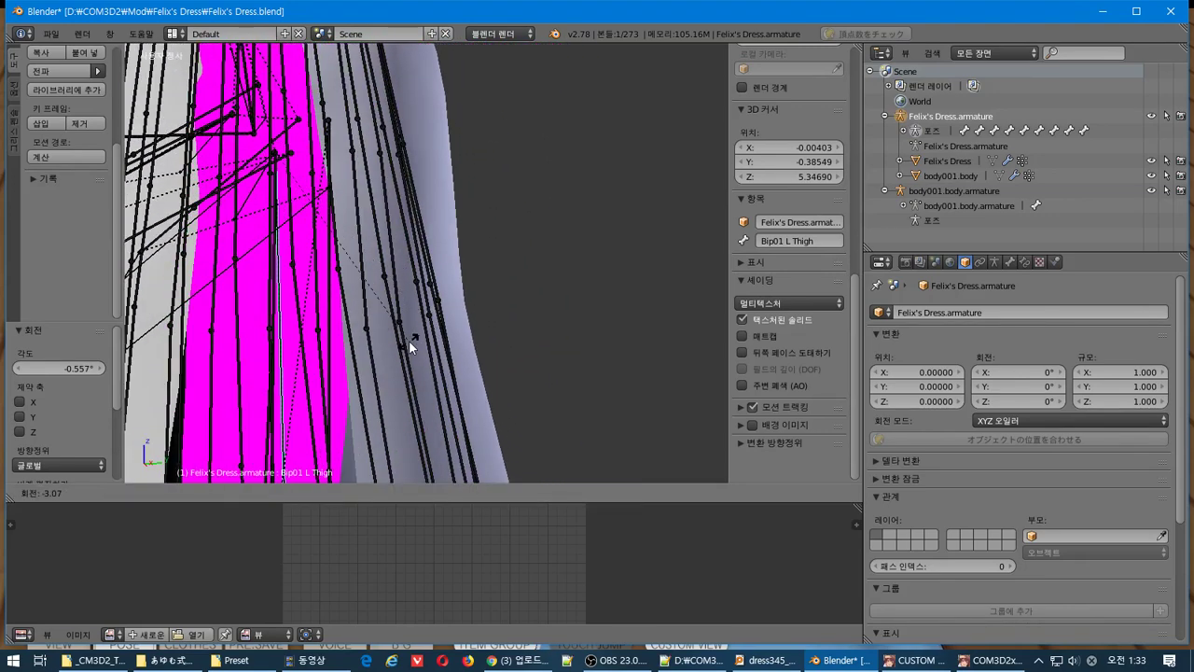
left_click(412, 342)
Rotate the Bip01 L Thigh bone by about 3.8° in the front view.
middle_click_drag(413, 340, 534, 327)
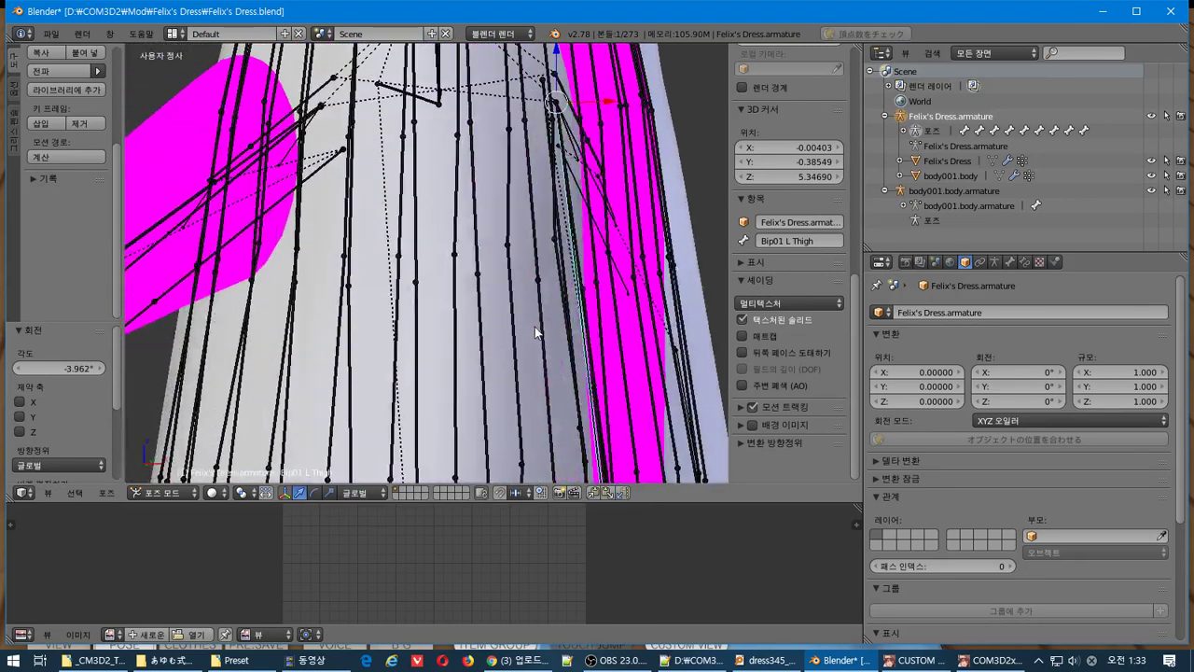
key("KP_1")
key("r")
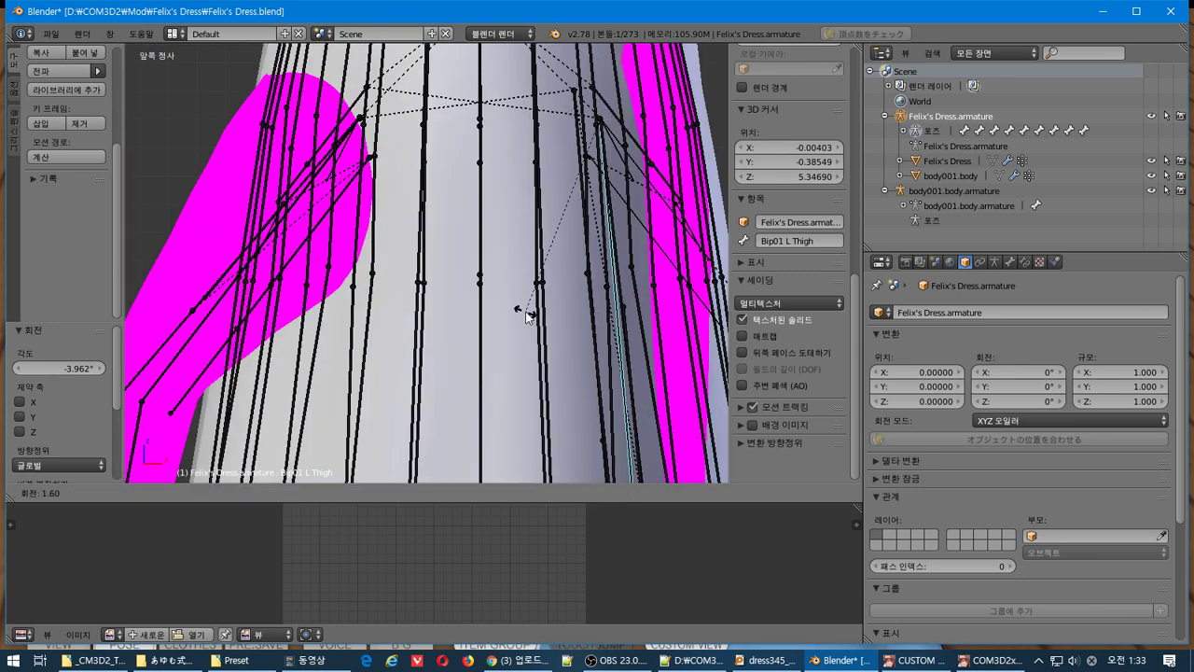
left_click(514, 315)
Select the Felix's Dress mesh and enter Edit Mode with the hip slit in close view.
middle_click_drag(536, 301, 569, 139)
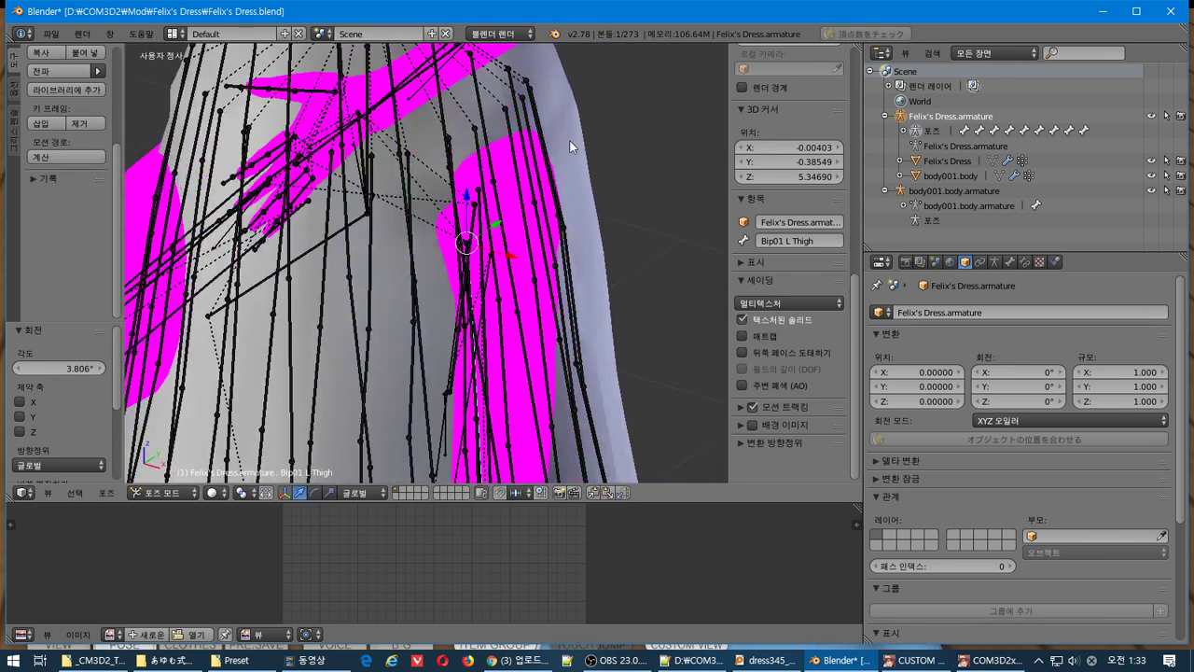
right_click(569, 140)
key("Tab")
scroll(526, 159, "up", 3)
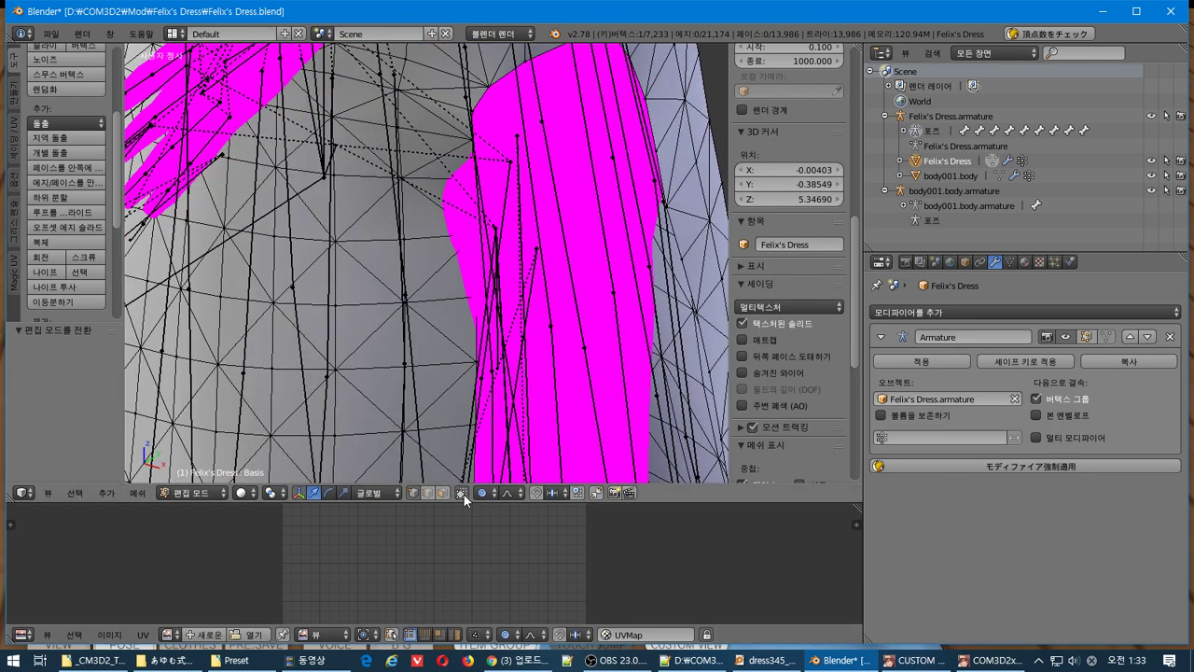
Select three vertices along the hip slit's edge and move them about 0.055 along global X with proportional editing.
mouse_move(541, 148)
middle_mouse_down()
mouse_move(540, 161)
mouse_move(524, 157)
middle_mouse_up()
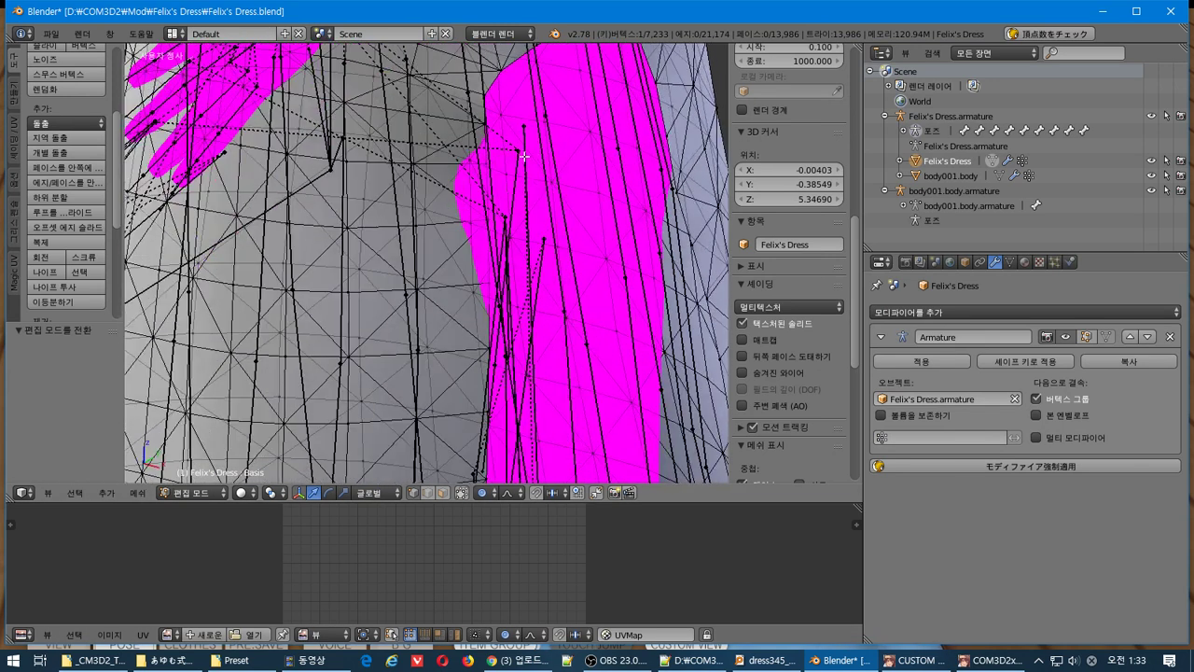
right_click(491, 162)
right_click(491, 217, "shift")
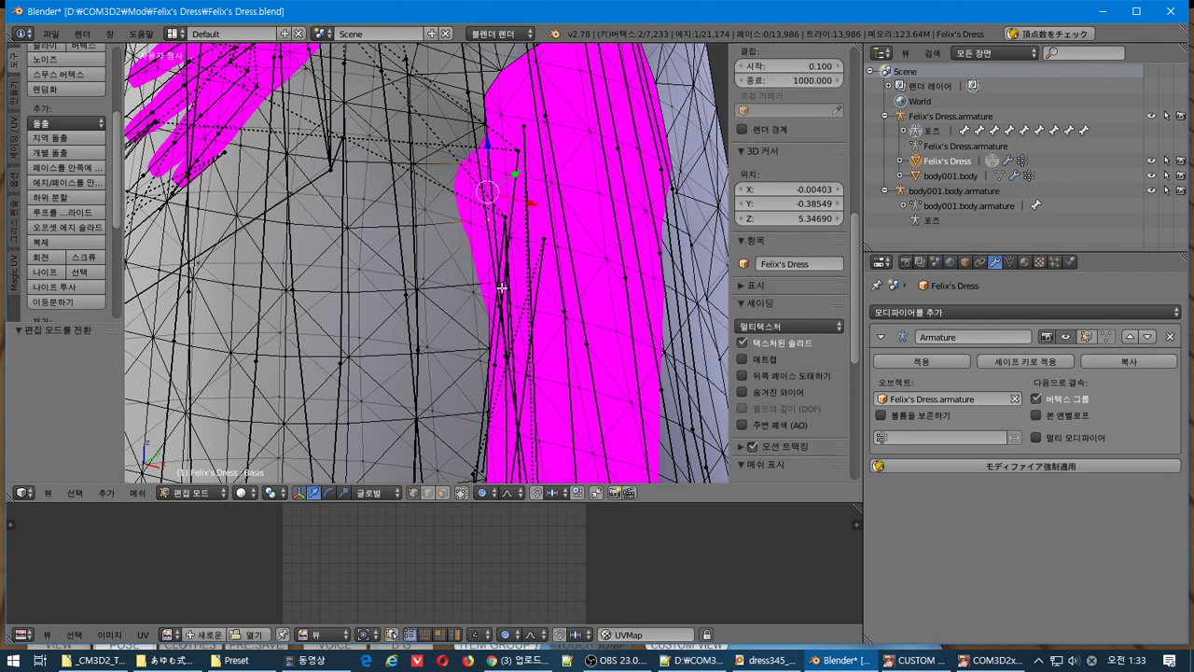
middle_click_drag(532, 296, 557, 298)
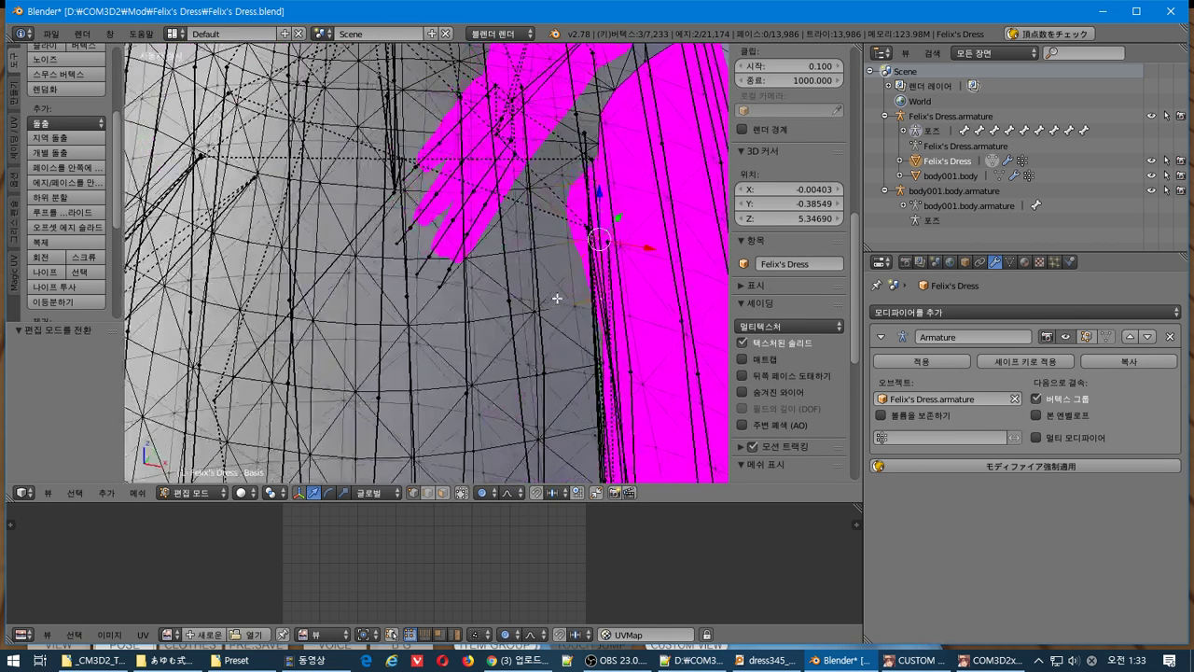
left_click_drag(653, 248, 658, 250)
key("ctrl+z")
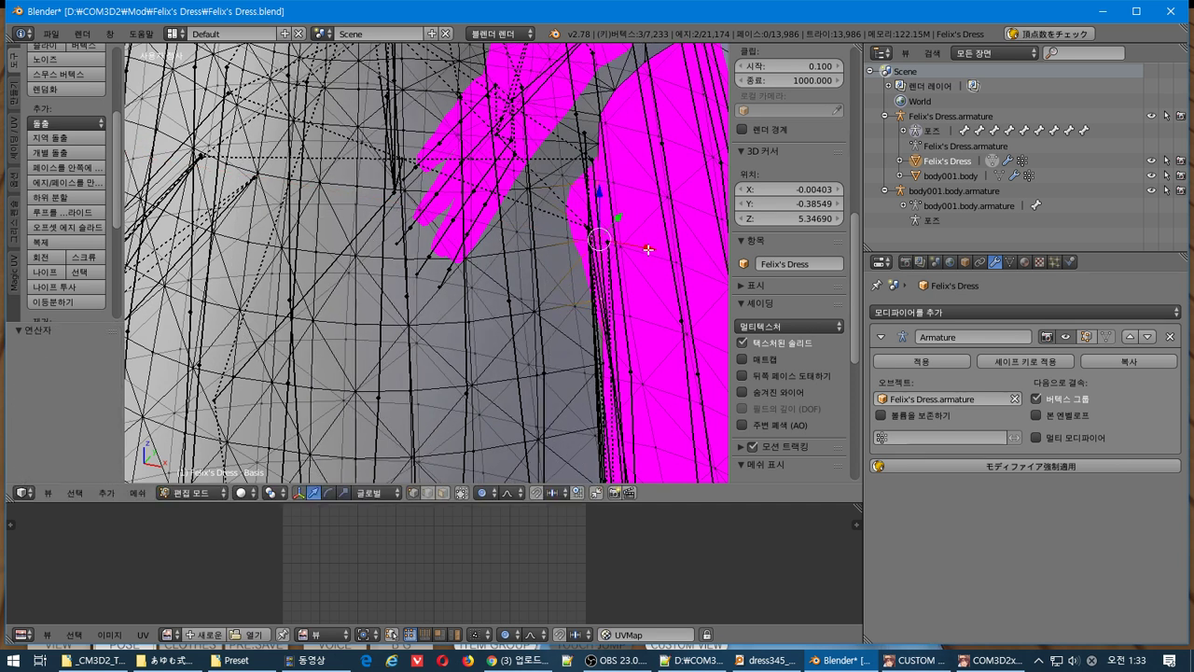
scroll(648, 249, "down", 3)
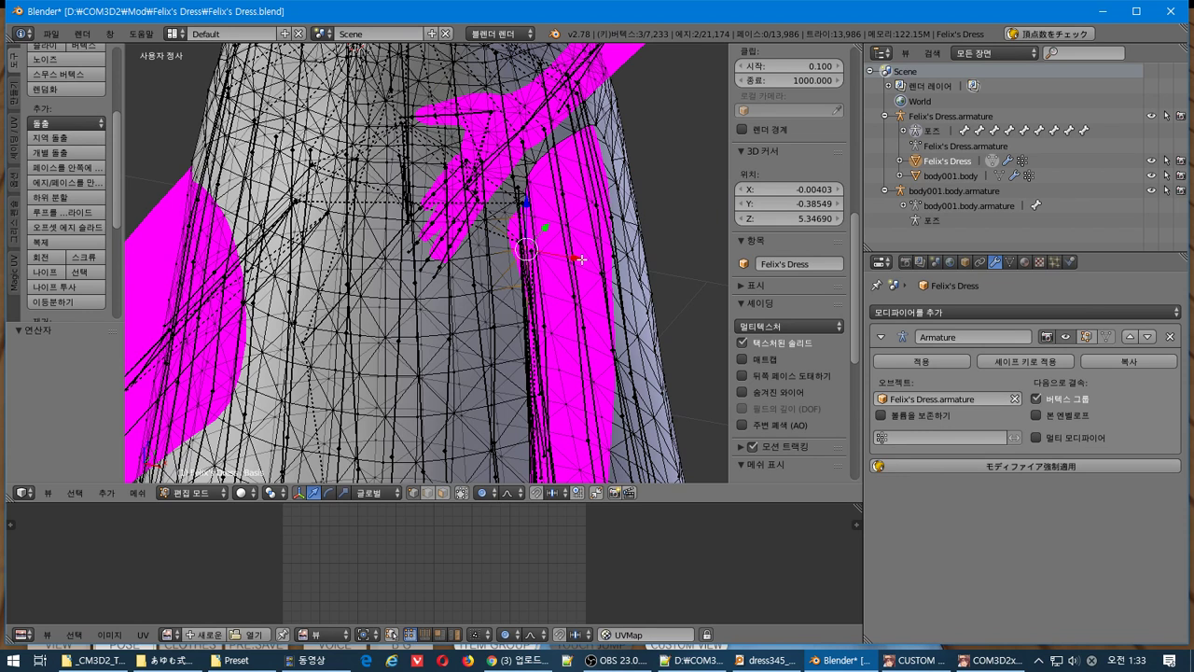
left_click_drag(581, 258, 586, 259)
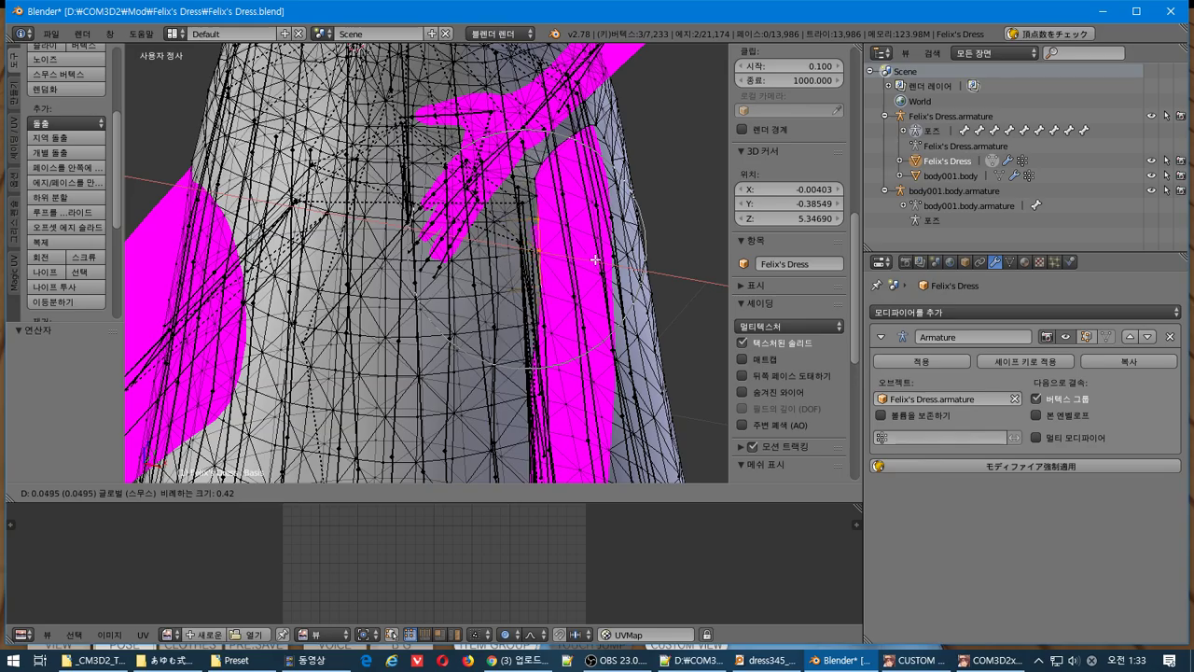
left_click(597, 259)
Select only one slit-edge vertex, set the transform orientation to View and move it about -0.034 along X.
scroll(462, 254, "up", 5)
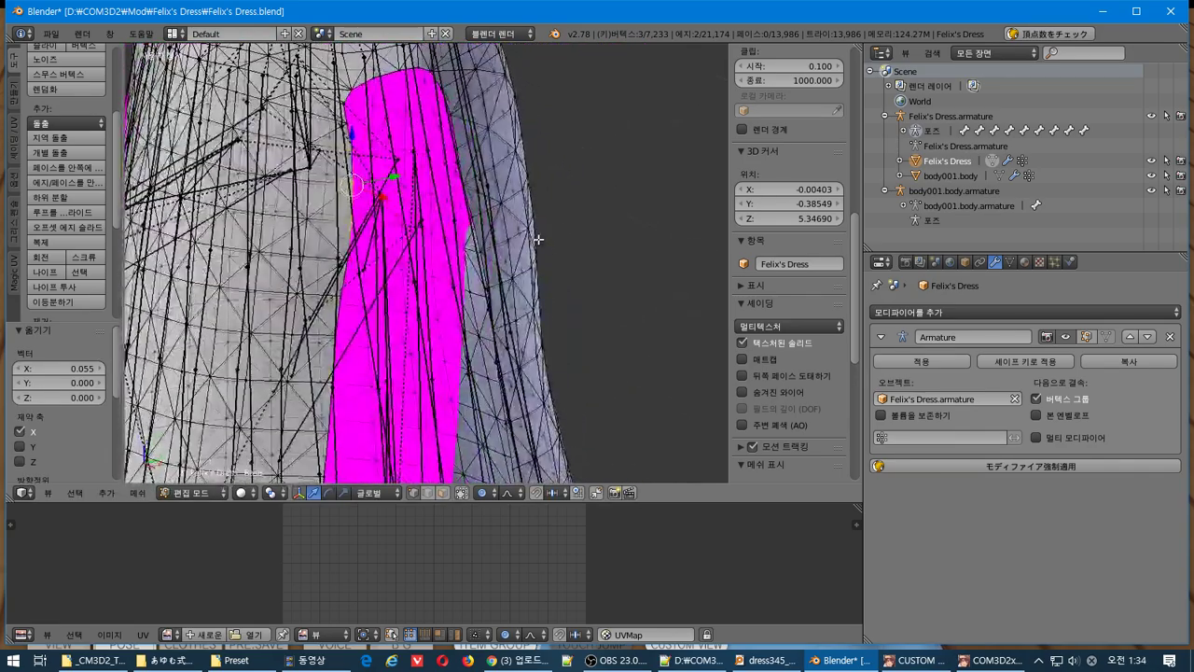
middle_click_drag(462, 254, 500, 355, "shift")
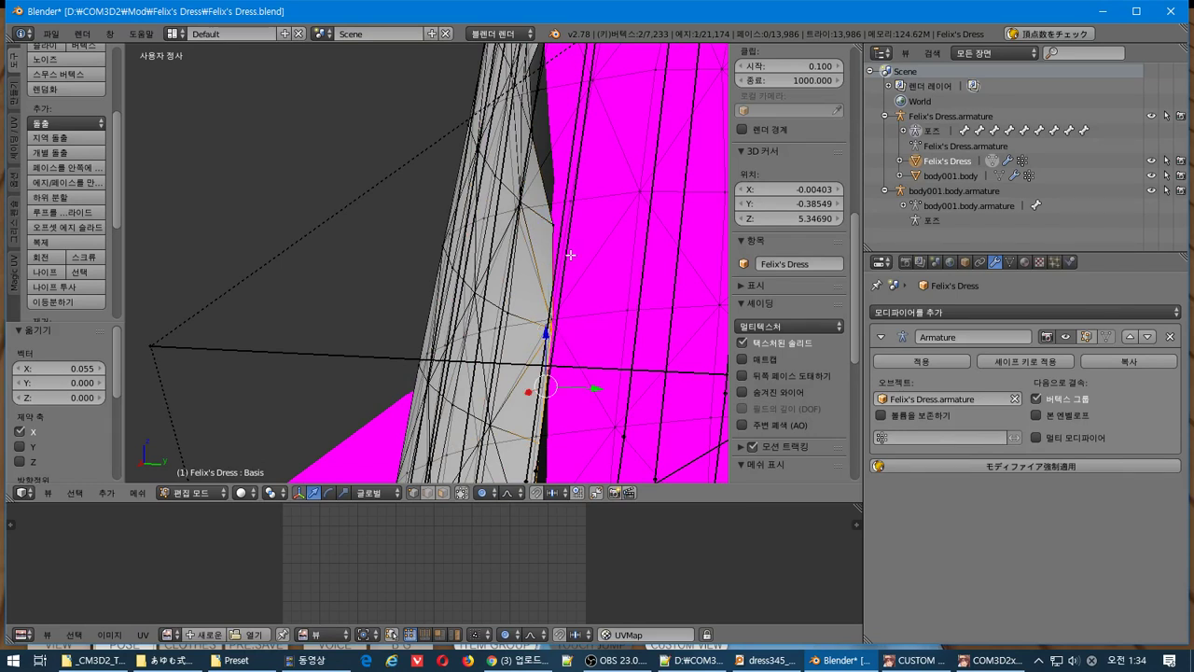
middle_click_drag(557, 436, 577, 431)
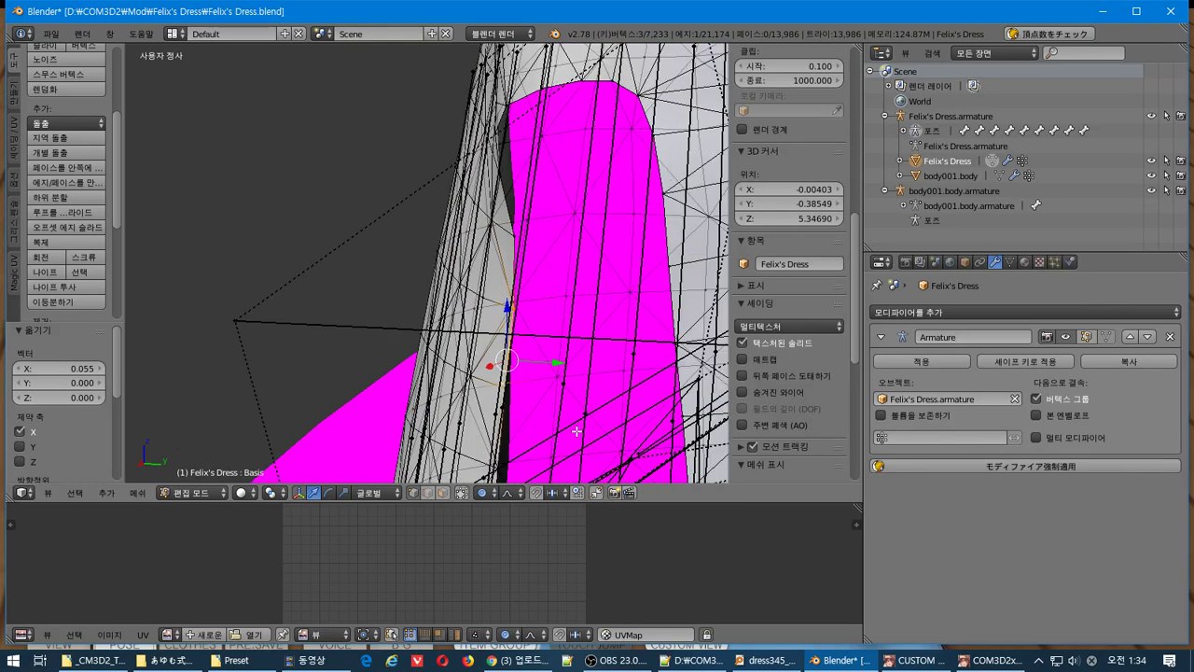
scroll(576, 431, "up", 2)
key("a")
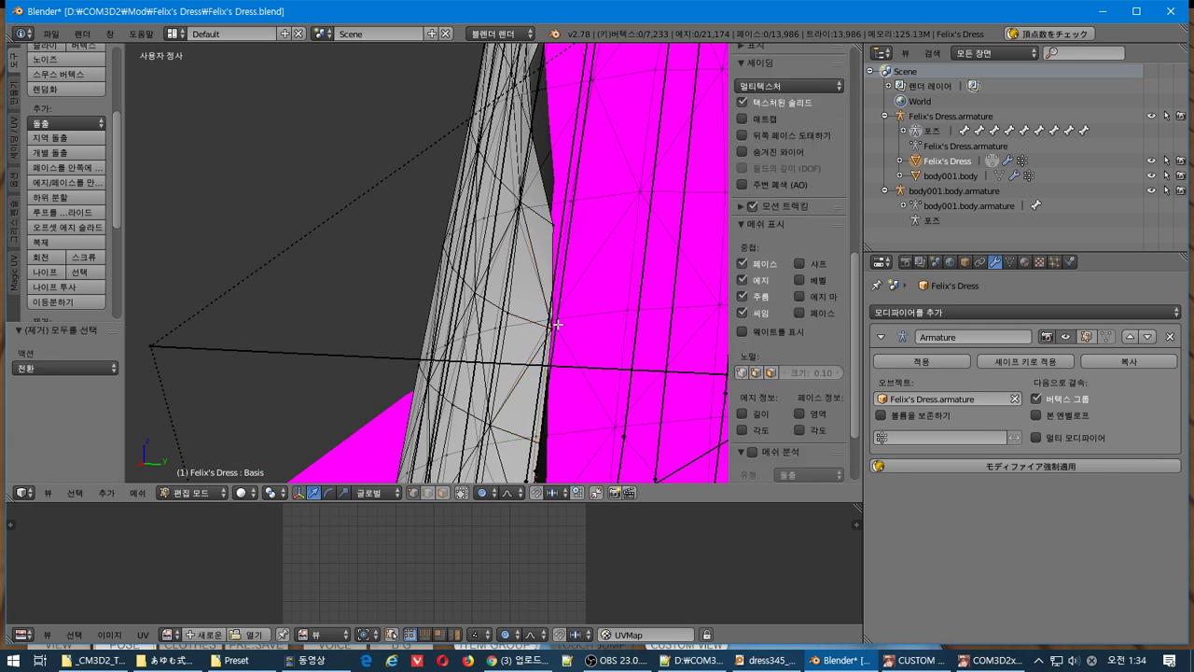
right_click(558, 327)
middle_click_drag(608, 332, 575, 326)
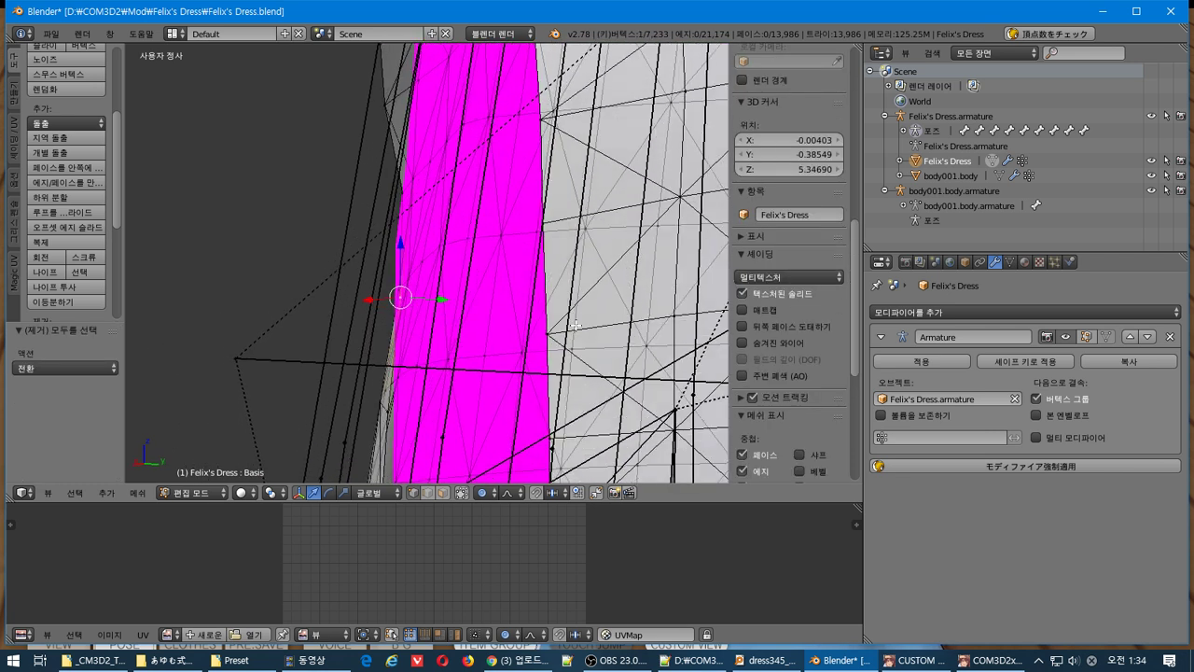
left_click(376, 498)
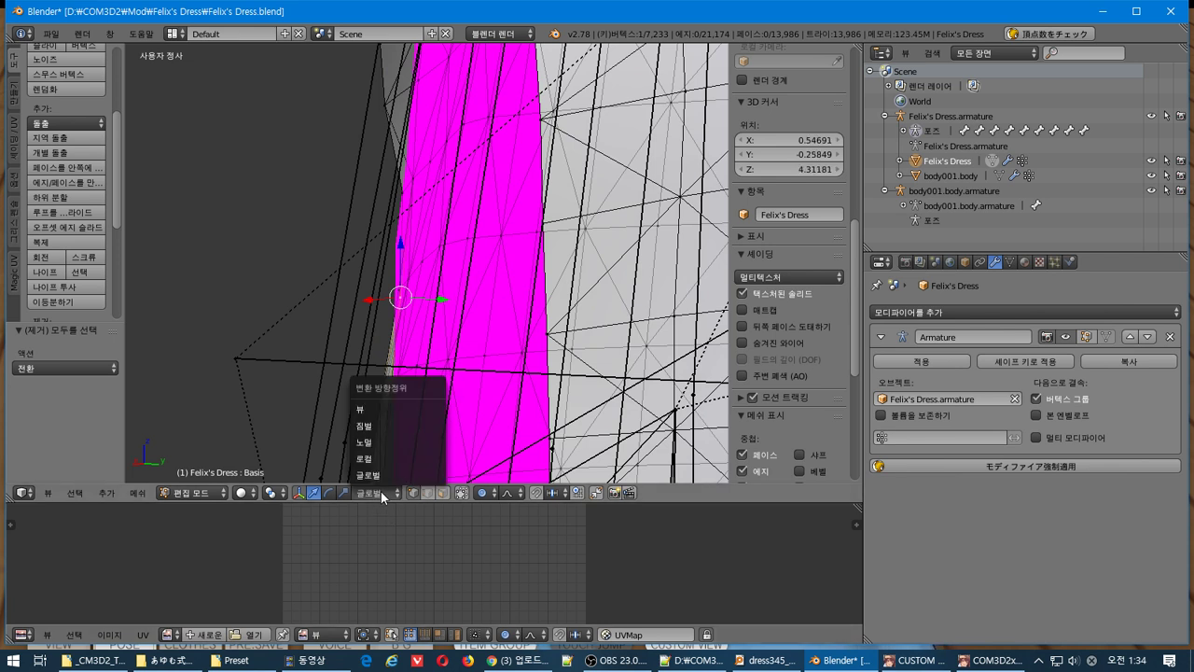
left_click(404, 407)
left_click_drag(454, 298, 449, 296)
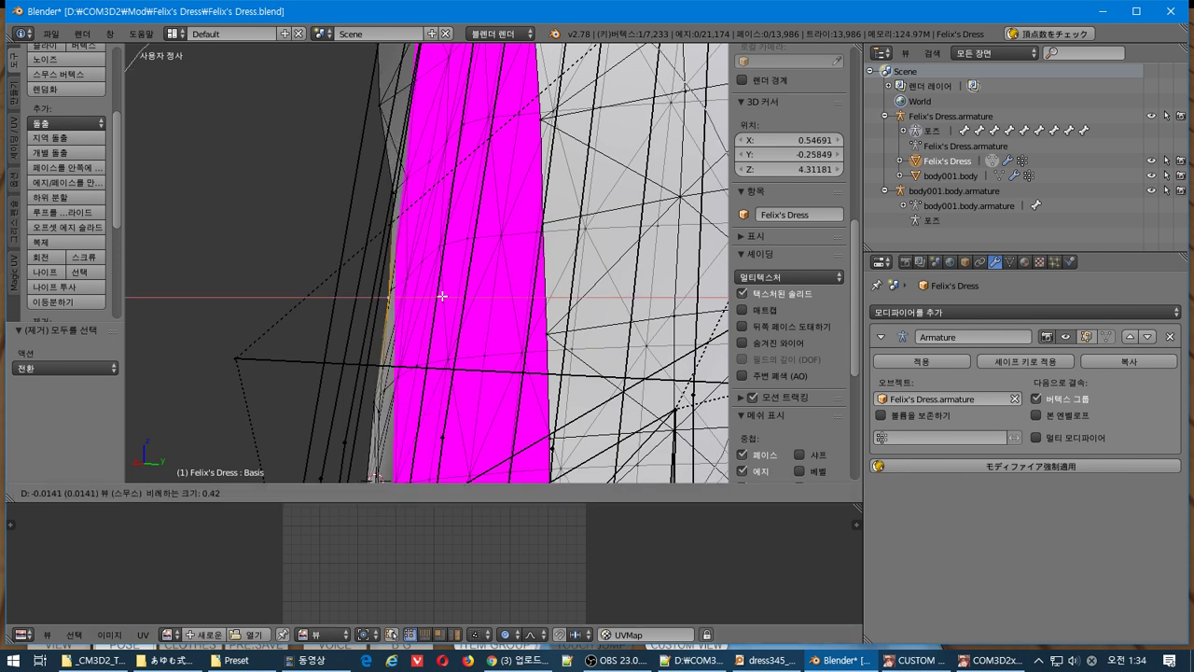
left_click(427, 297)
Check the whole skirt, return to Object Mode and export Felix's Dress as a CM3D2 .model file.
middle_click_drag(426, 297, 651, 312)
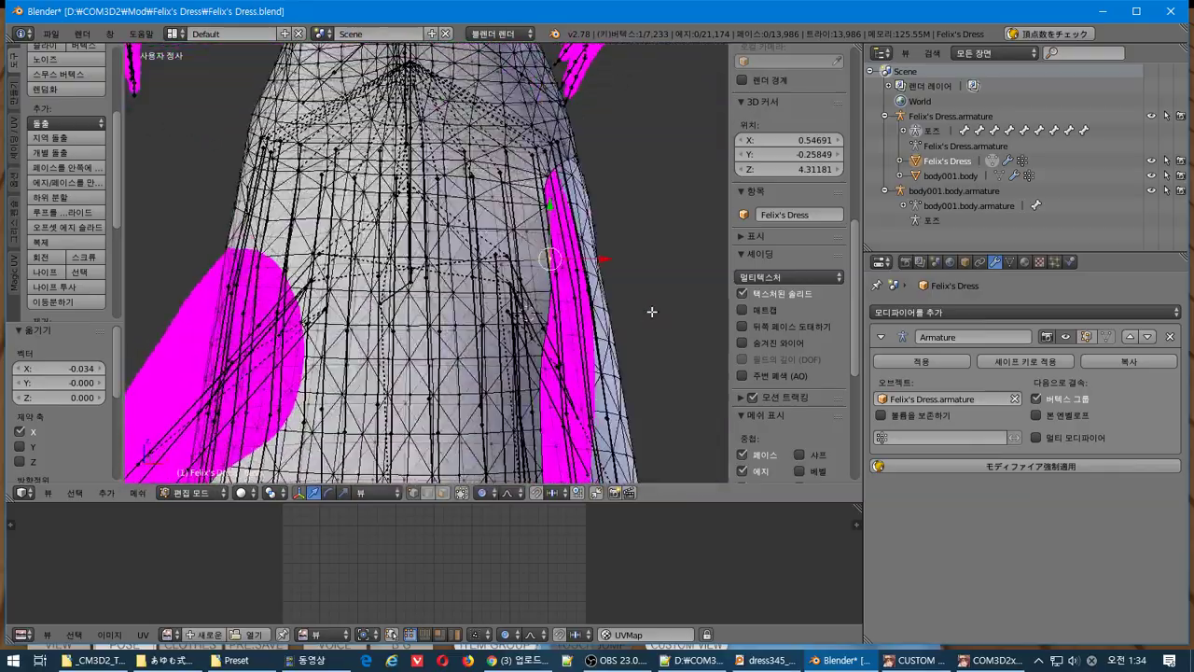
scroll(651, 310, "down", 2)
scroll(651, 310, "down", 3)
scroll(556, 311, "up", 3)
mouse_move(557, 312)
middle_mouse_down()
mouse_move(576, 320)
mouse_move(559, 306)
middle_mouse_up()
key("Tab")
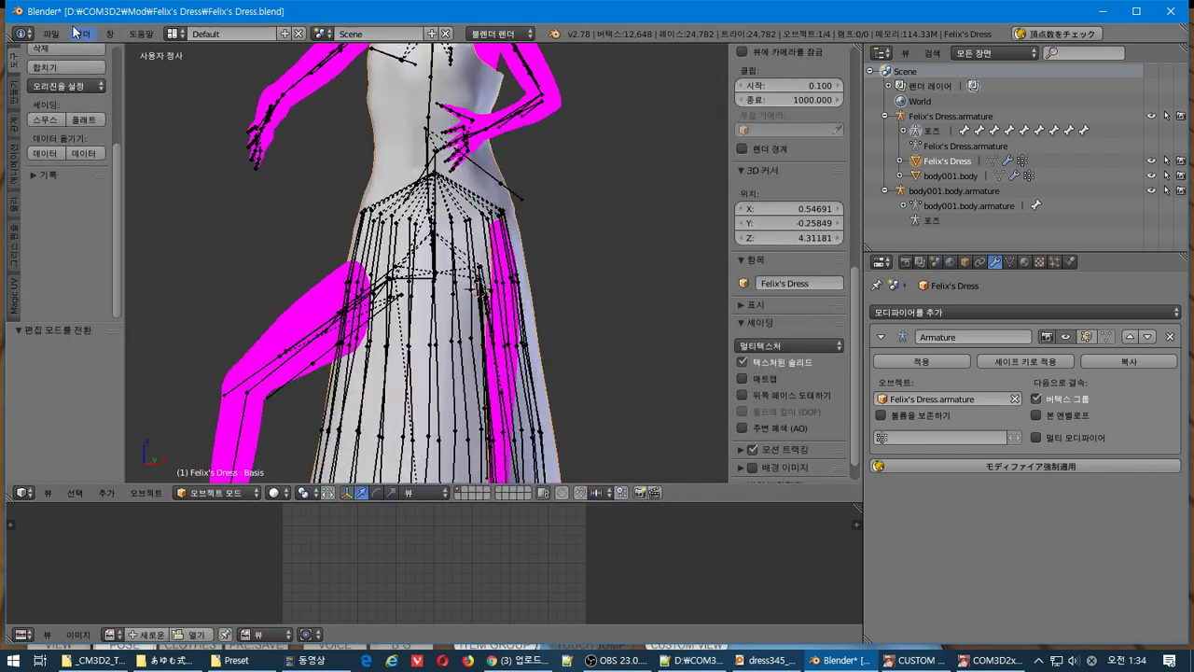
left_click(53, 35)
mouse_move(162, 318)
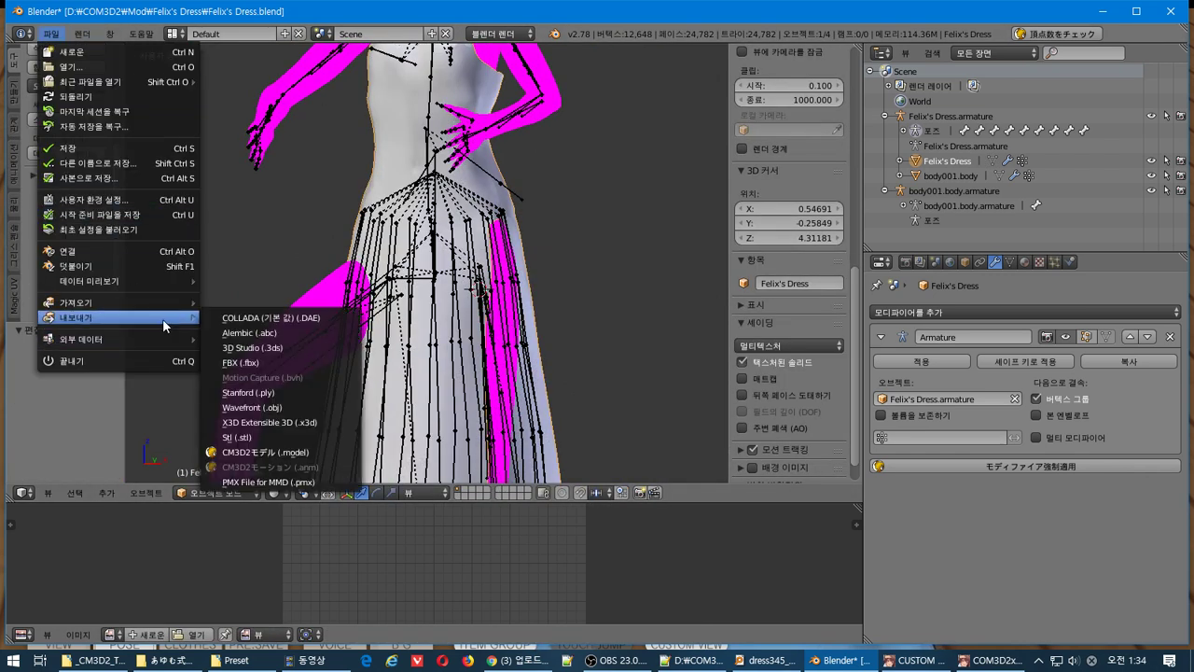
left_click(290, 452)
left_click(271, 125)
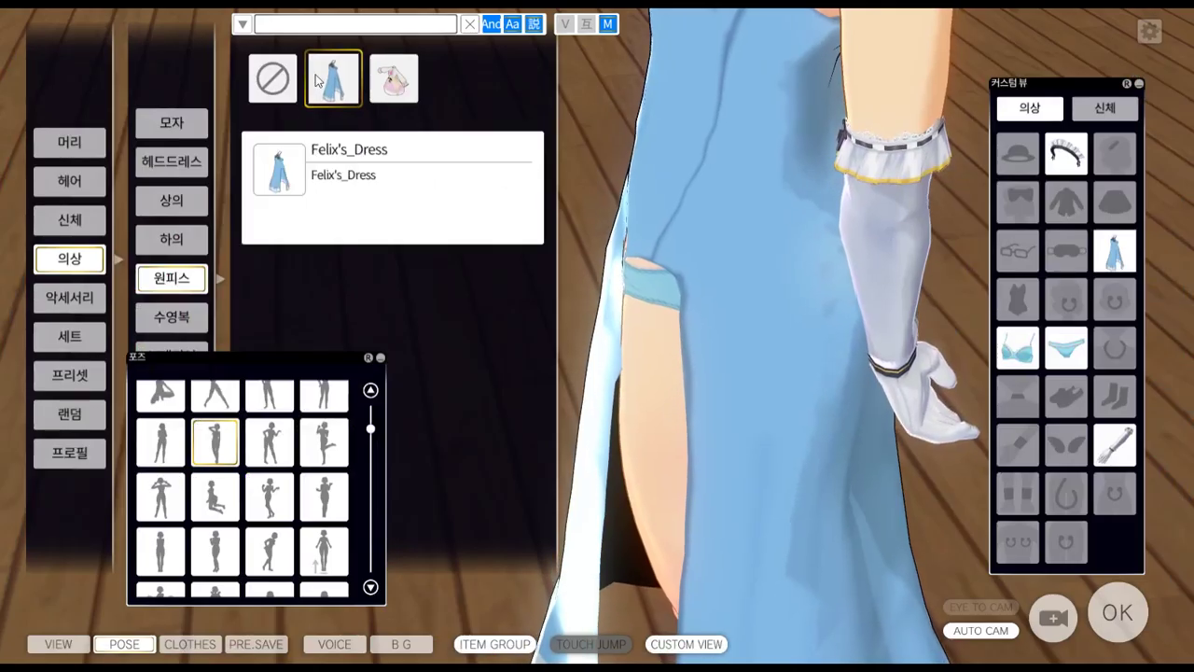
In COM3D2, take Felix's_Dress off and put it back on to inspect the refitted slit, then return to Blender.
left_click(273, 78)
left_click(333, 80)
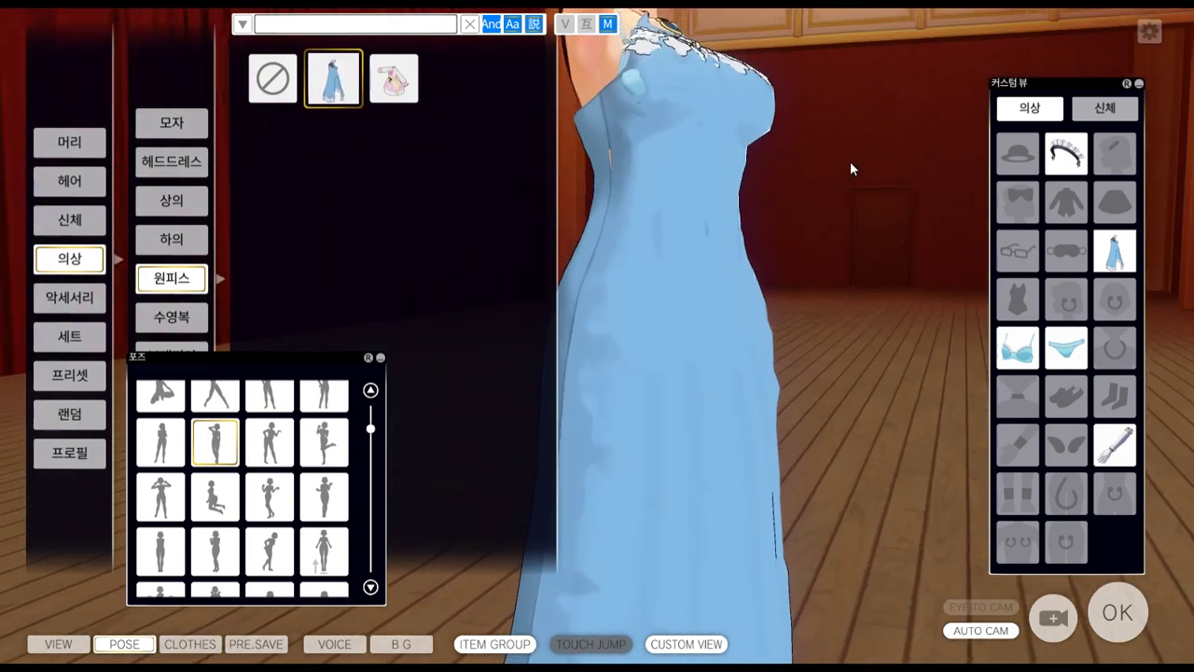
key("alt+Tab")
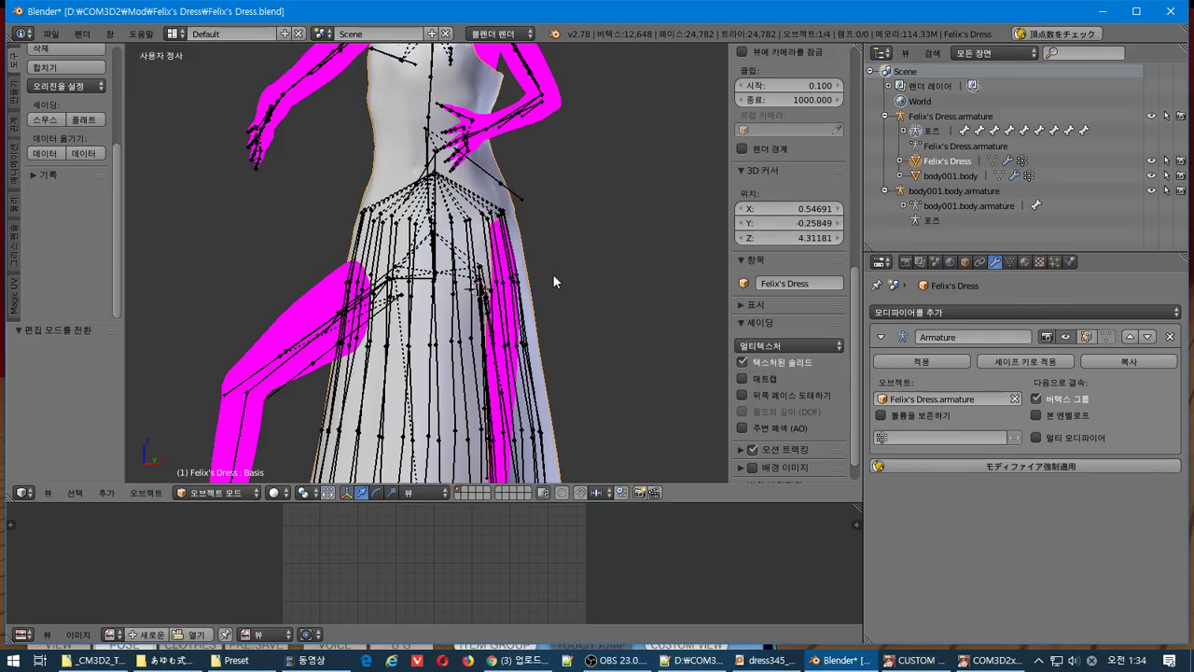
Try moving the selected slit-edge vertex of Felix's Dress a further -0.022 or so along the view's X axis in Edit Mode.
scroll(552, 273, "up", 3)
middle_click_drag(566, 276, 682, 299)
scroll(634, 307, "up", 2)
key("Tab")
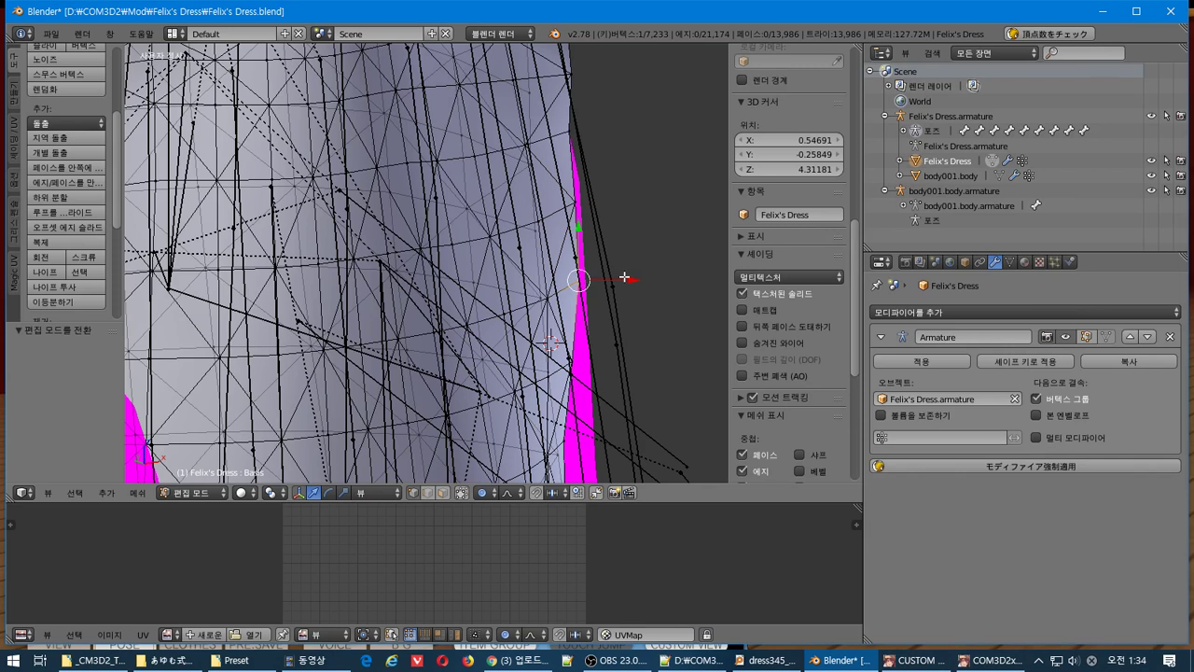
left_click_drag(624, 277, 613, 280)
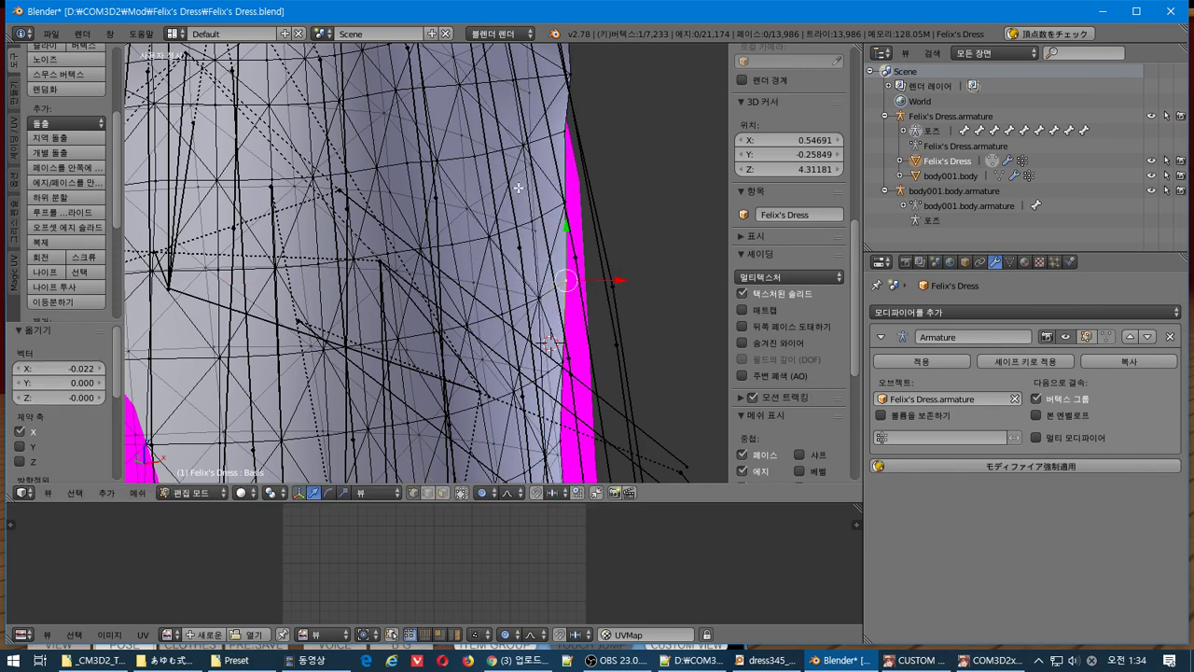
Leave Edit Mode and export the adjusted Felix's Dress again as a CM3D2 .model file.
key("Tab")
left_click(49, 35)
mouse_move(152, 321)
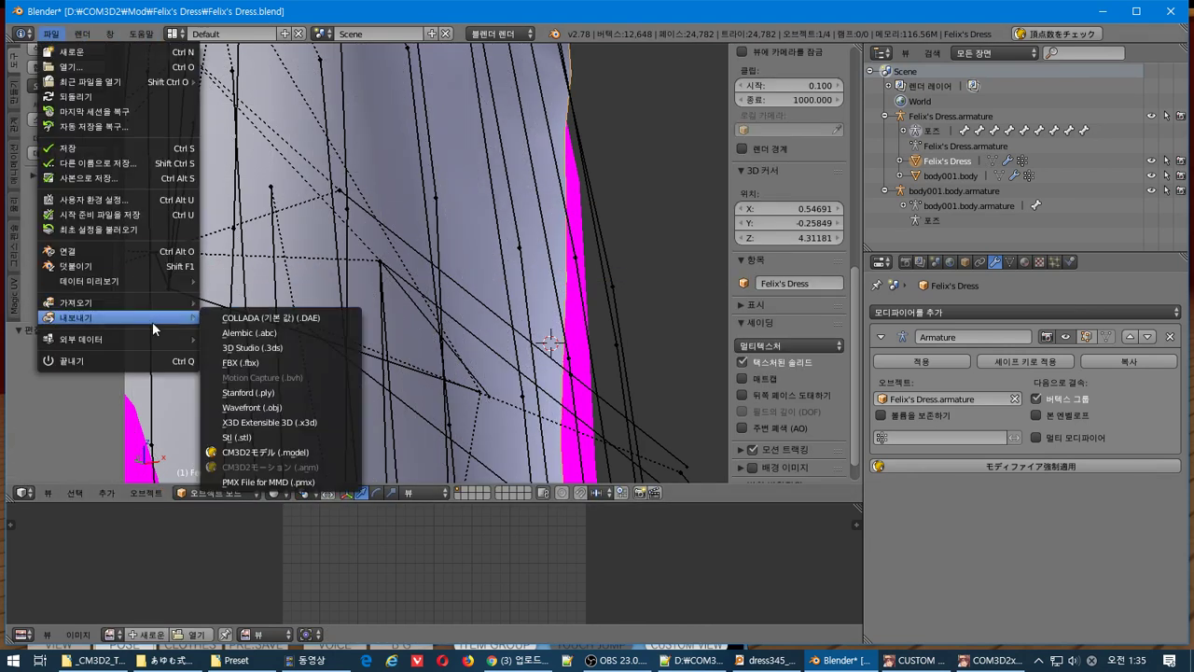
left_click(270, 452)
left_click(260, 122)
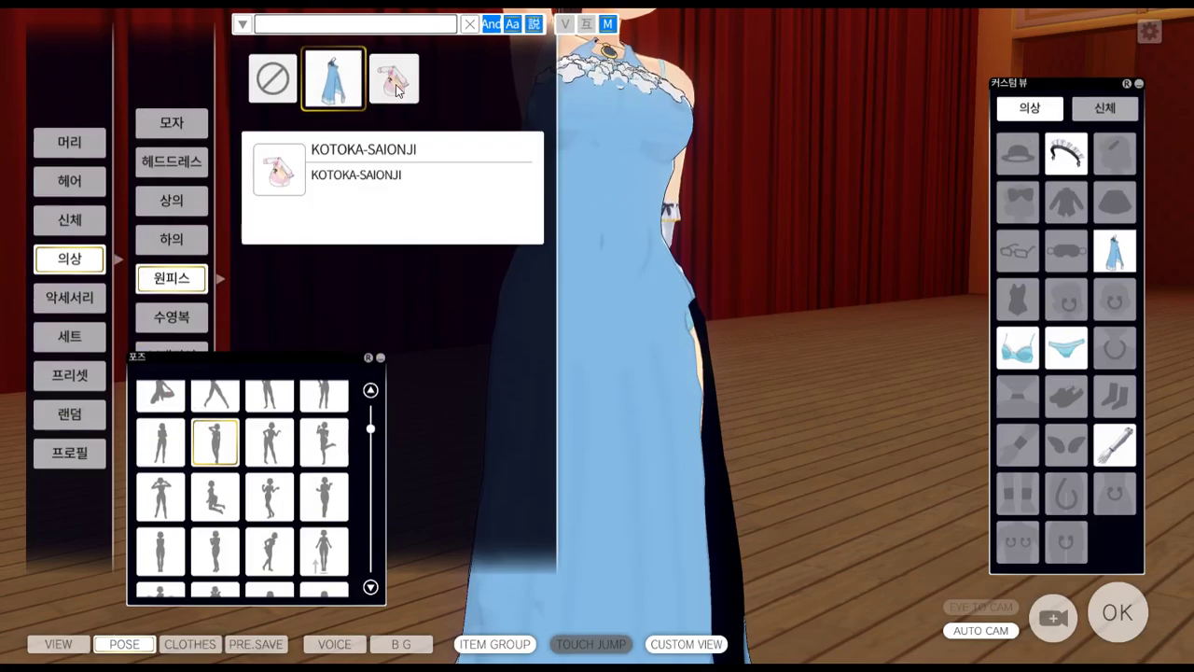
Reload Felix's_Dress in COM3D2 by wearing KOTOKA-SAIONJI and switching back, then return to Blender and undo the last vertex move.
left_click(394, 78)
left_click(353, 90)
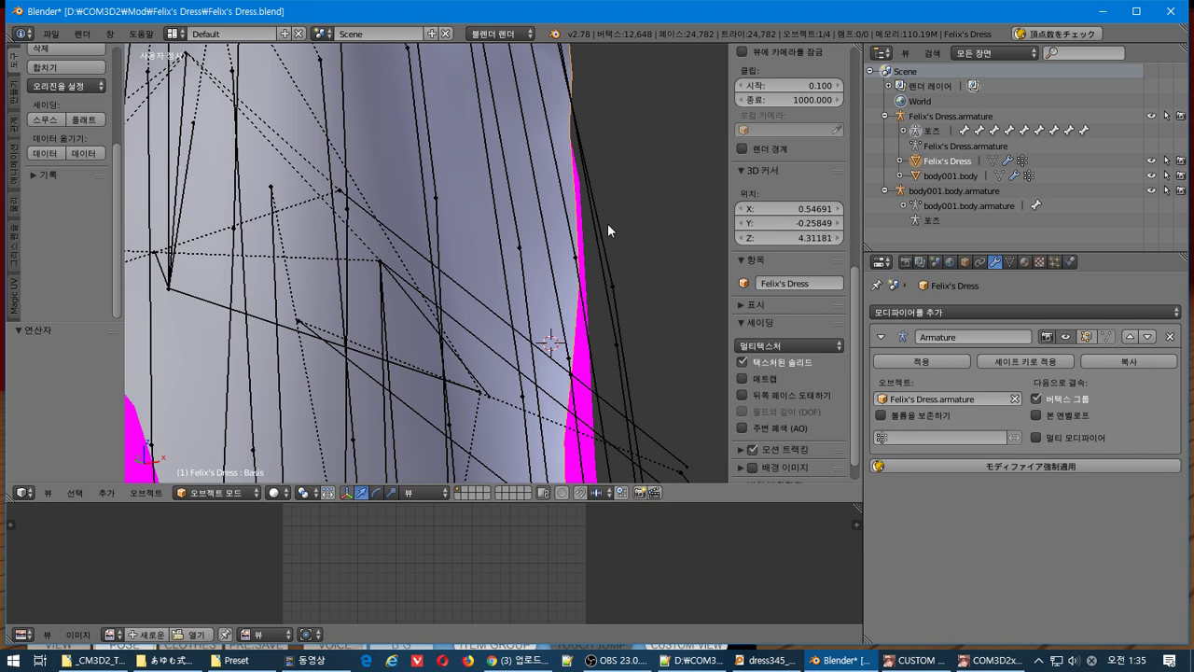
middle_click_drag(608, 223, 567, 199)
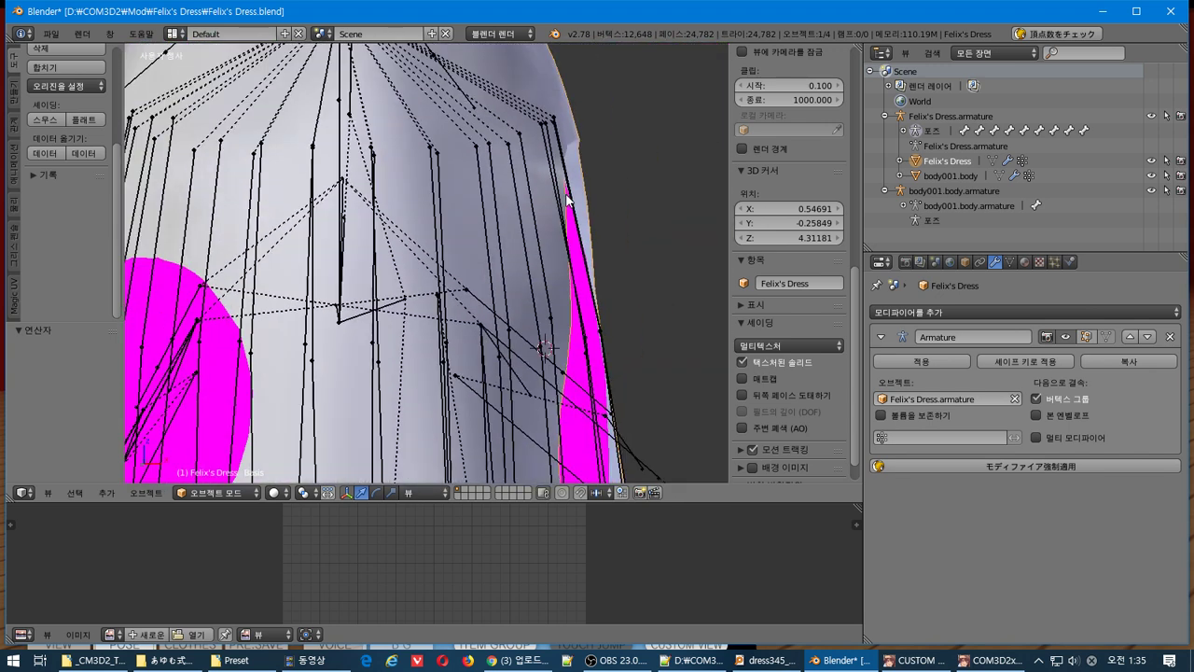
Show Felix's Dress in Texture Paint mode and compare its hip slit with the same area in COM3D2.
left_click(227, 492)
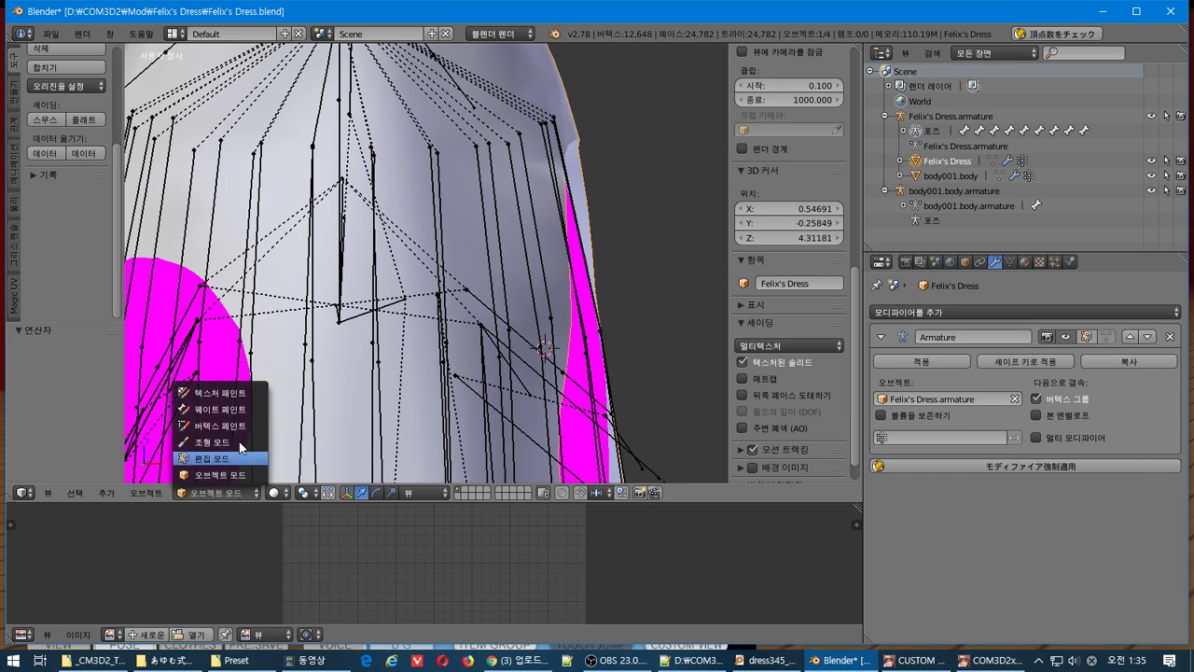
left_click(235, 392)
middle_click_drag(445, 309, 206, 305)
key("alt+Tab")
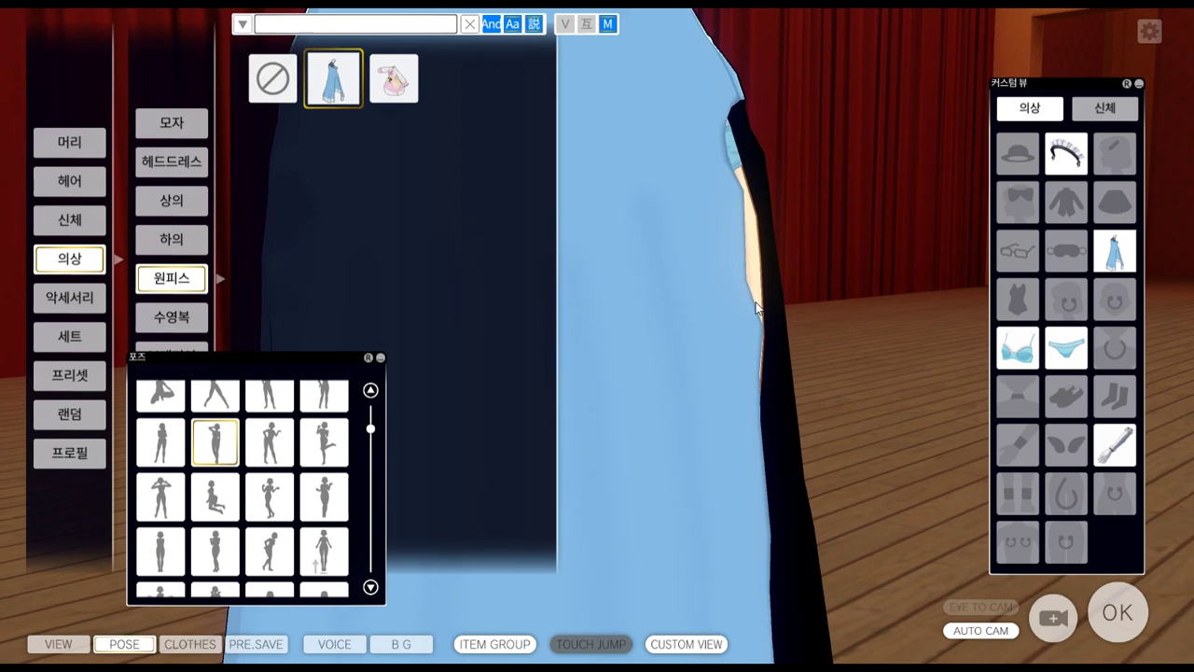
key("alt+Tab")
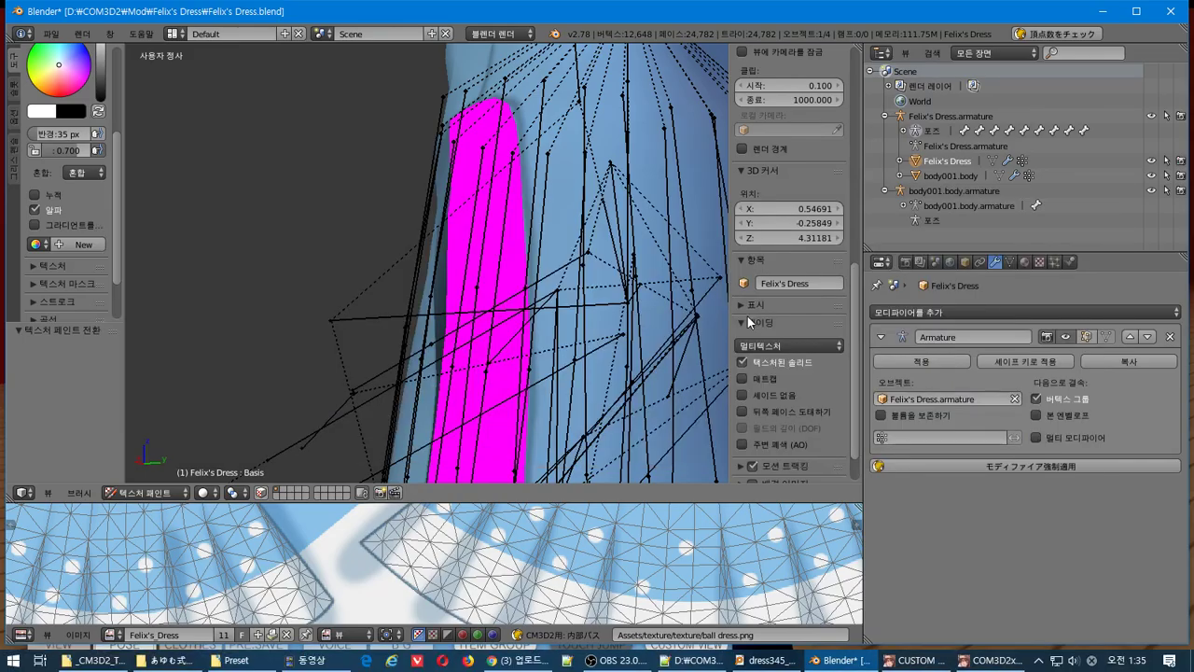
scroll(671, 321, "up", 2)
middle_click_drag(671, 322, 169, 351)
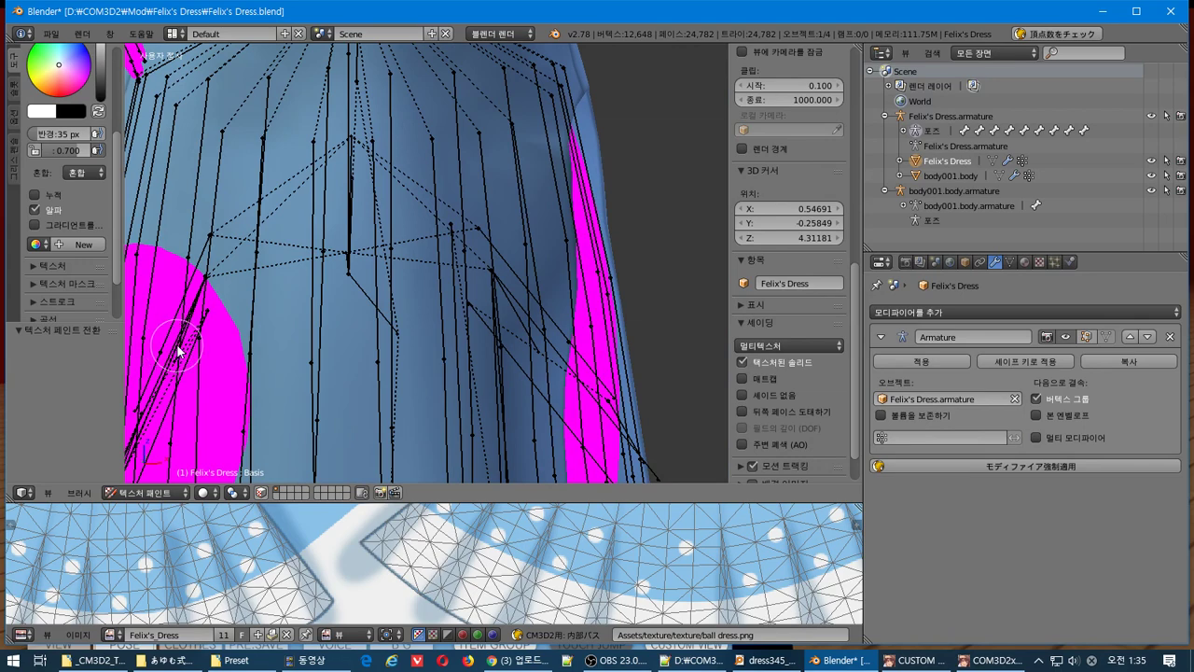
In Edit Mode, move the selected slit-edge vertex of Felix's Dress -0.045 along the view's X axis, using the COM3D2 view as reference.
key("Tab")
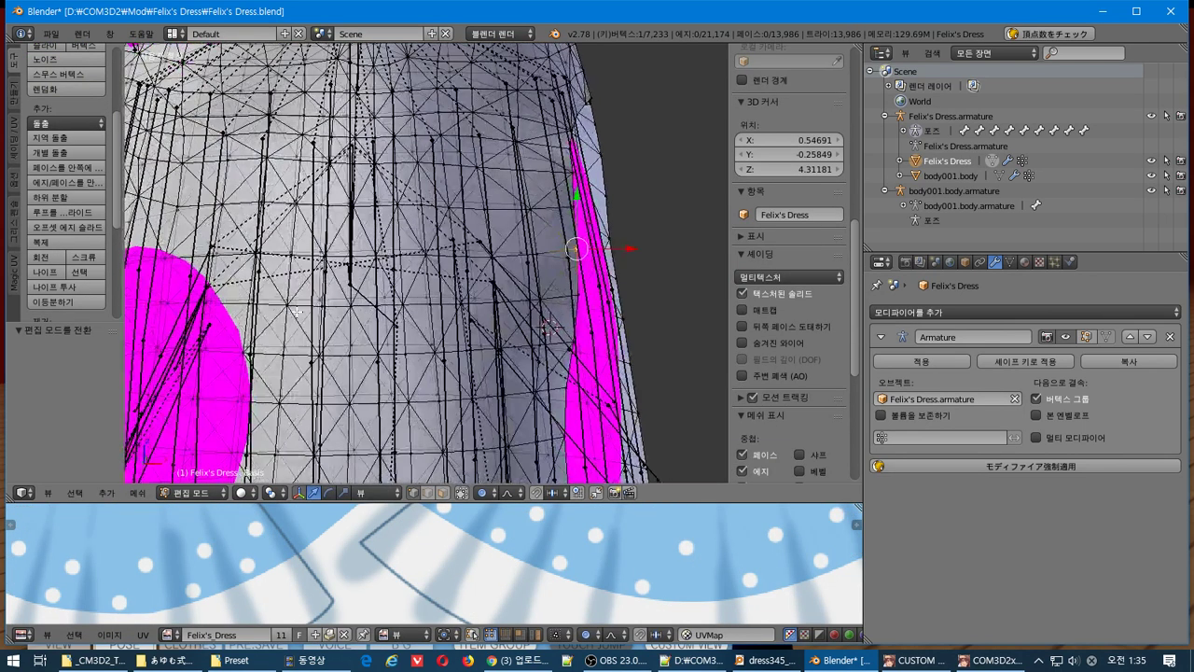
key("alt+Tab")
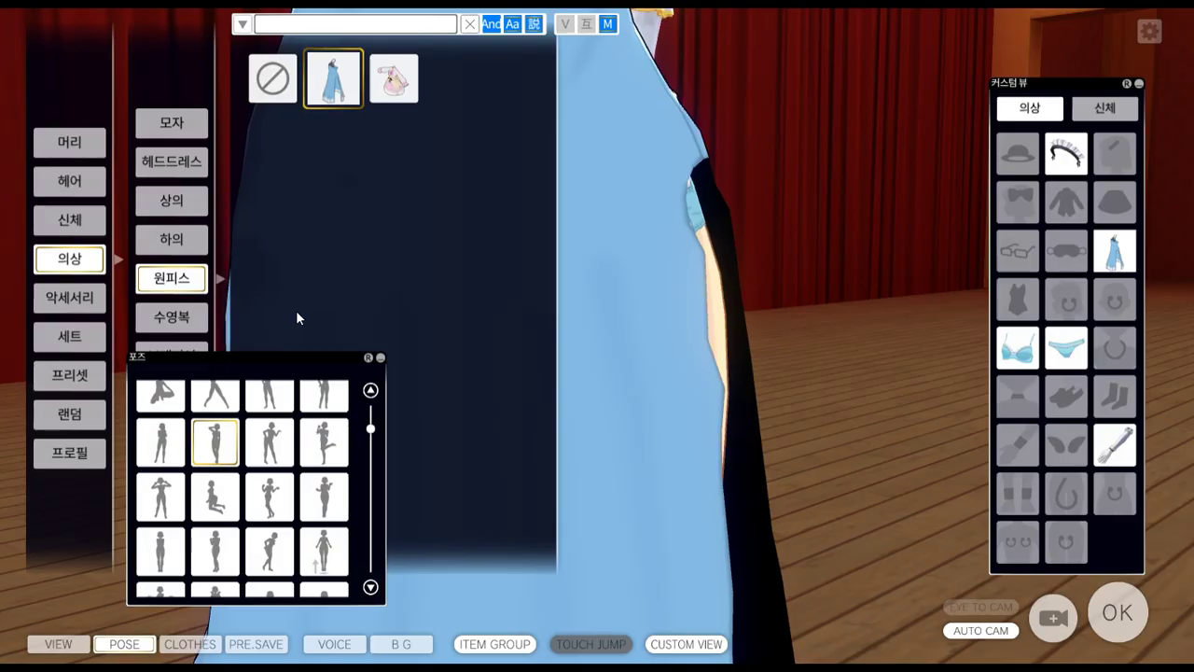
key("alt+Tab")
middle_click_drag(432, 317, 346, 304)
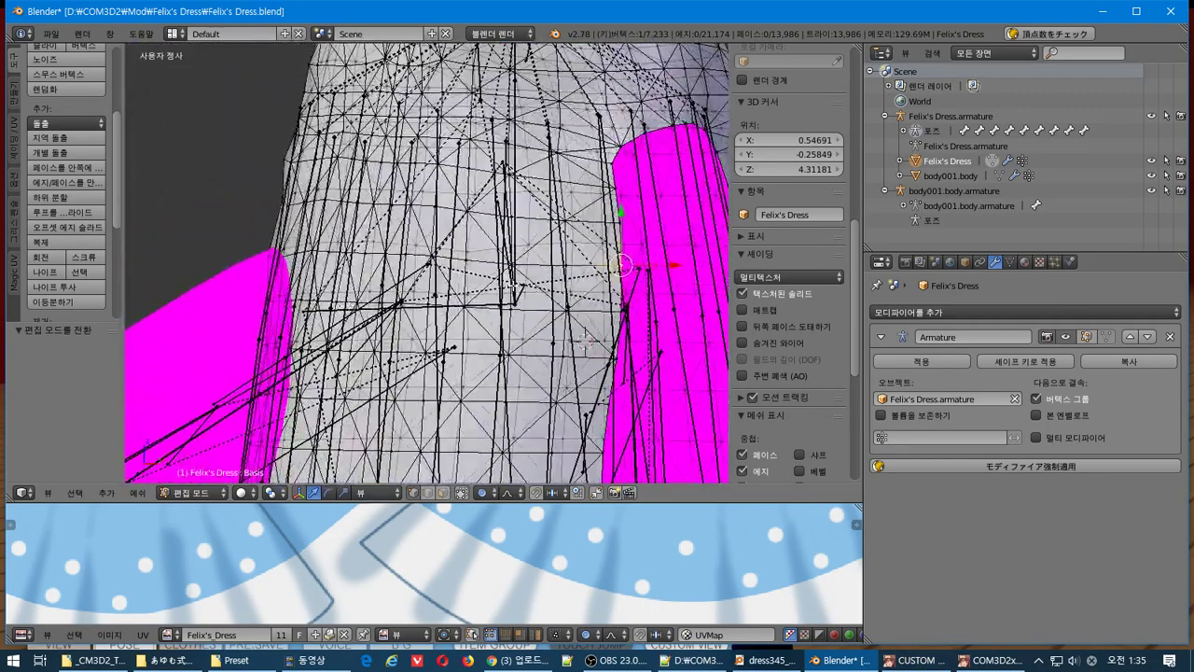
scroll(515, 285, "up", 6)
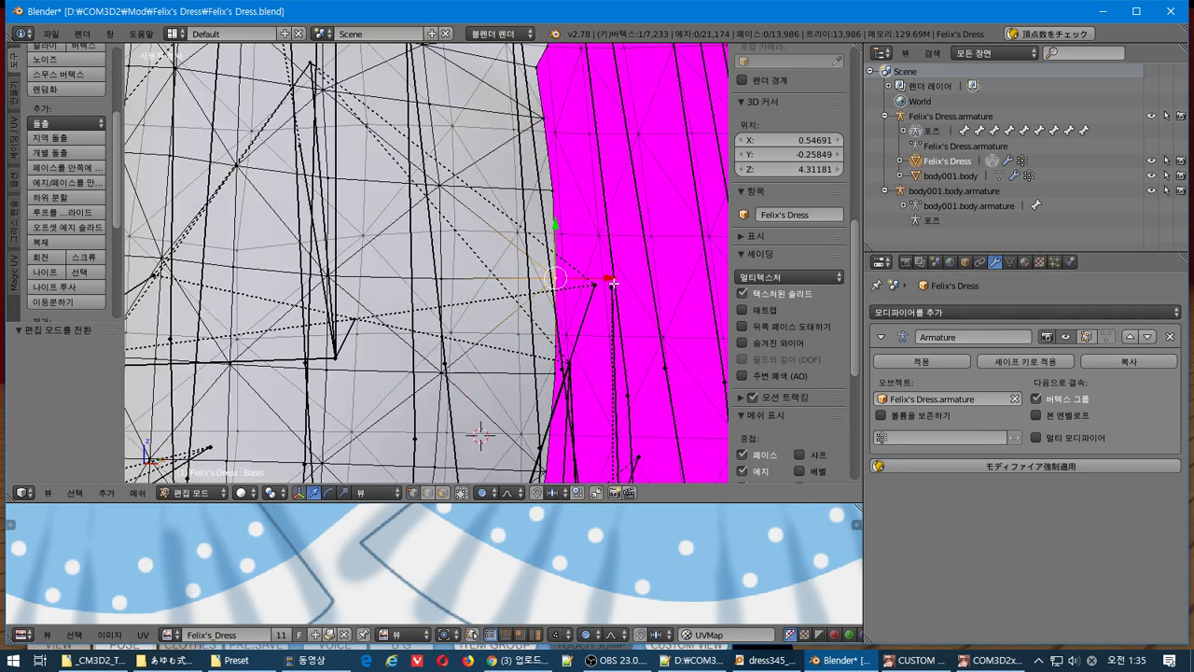
key("g")
key("x")
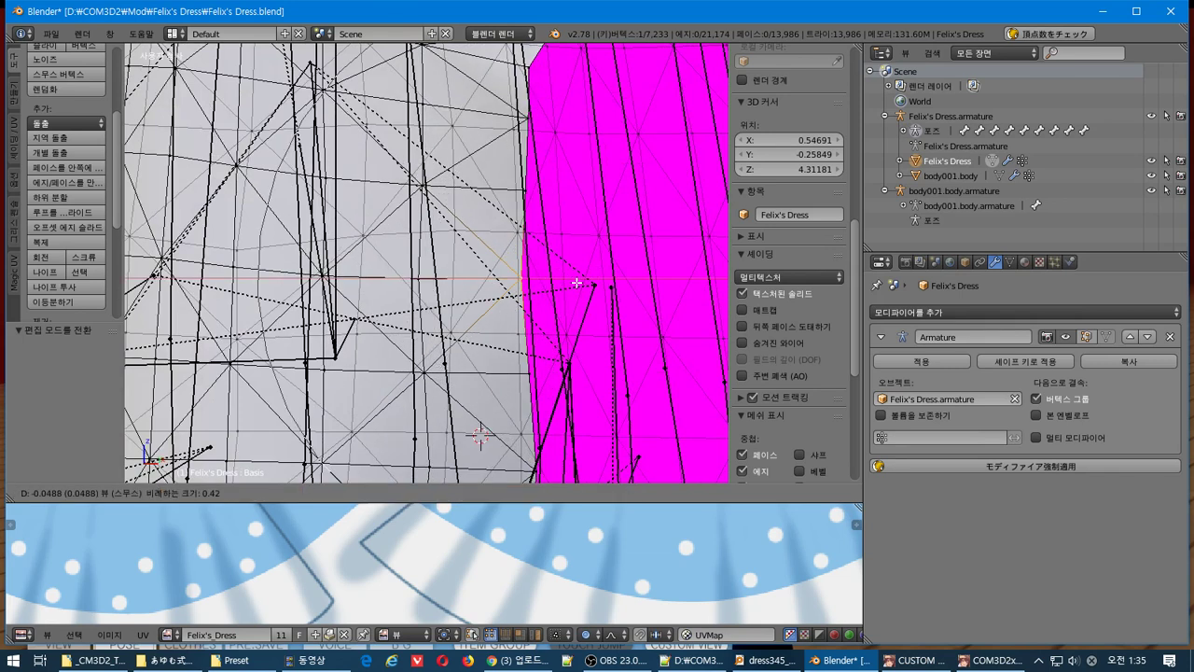
left_click(581, 277)
scroll(562, 308, "down", 5)
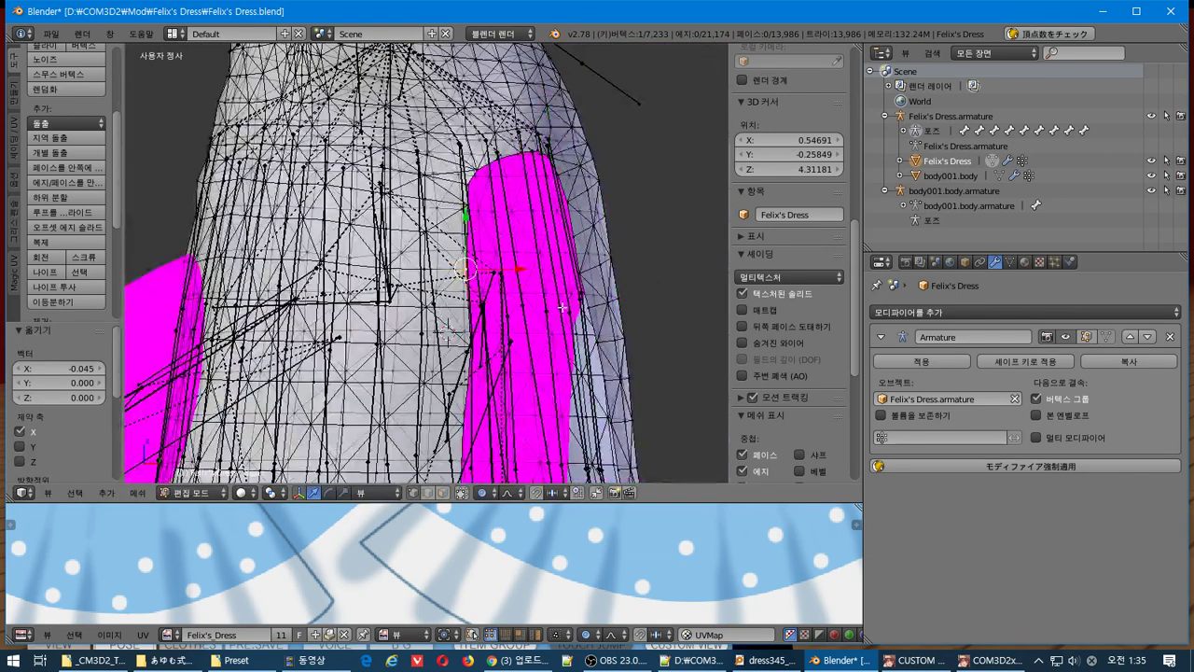
Move the slit-edge vertices just below by about -0.02 along the view's X axis and leave Edit Mode.
right_click(475, 342)
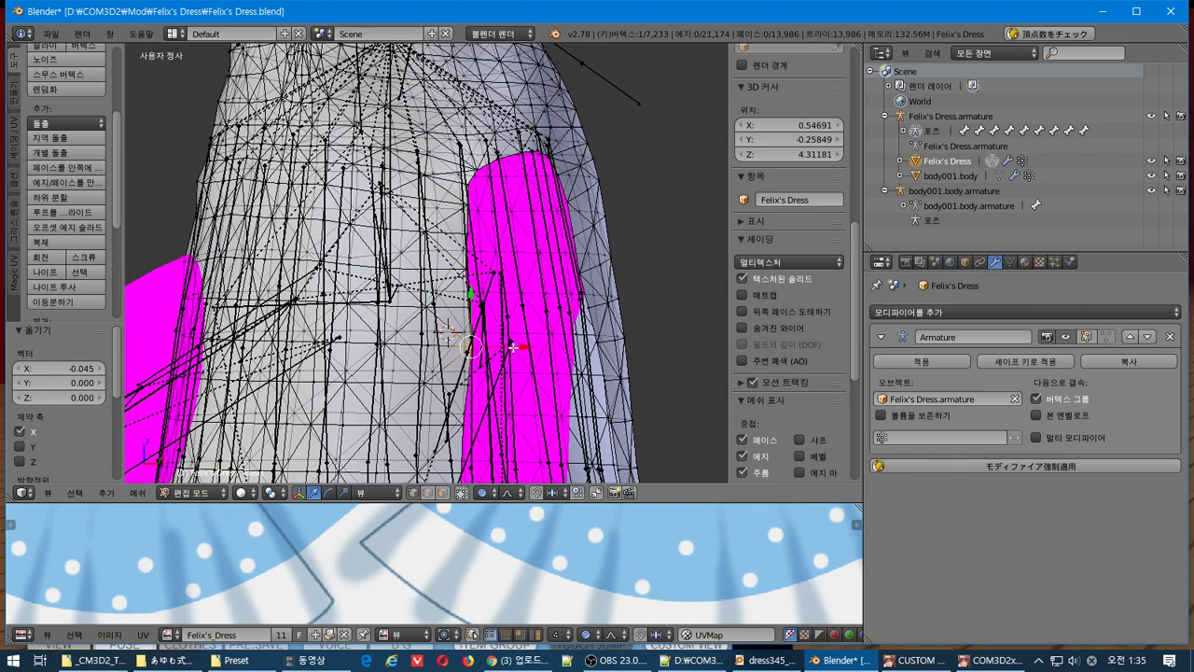
key("g")
key("x")
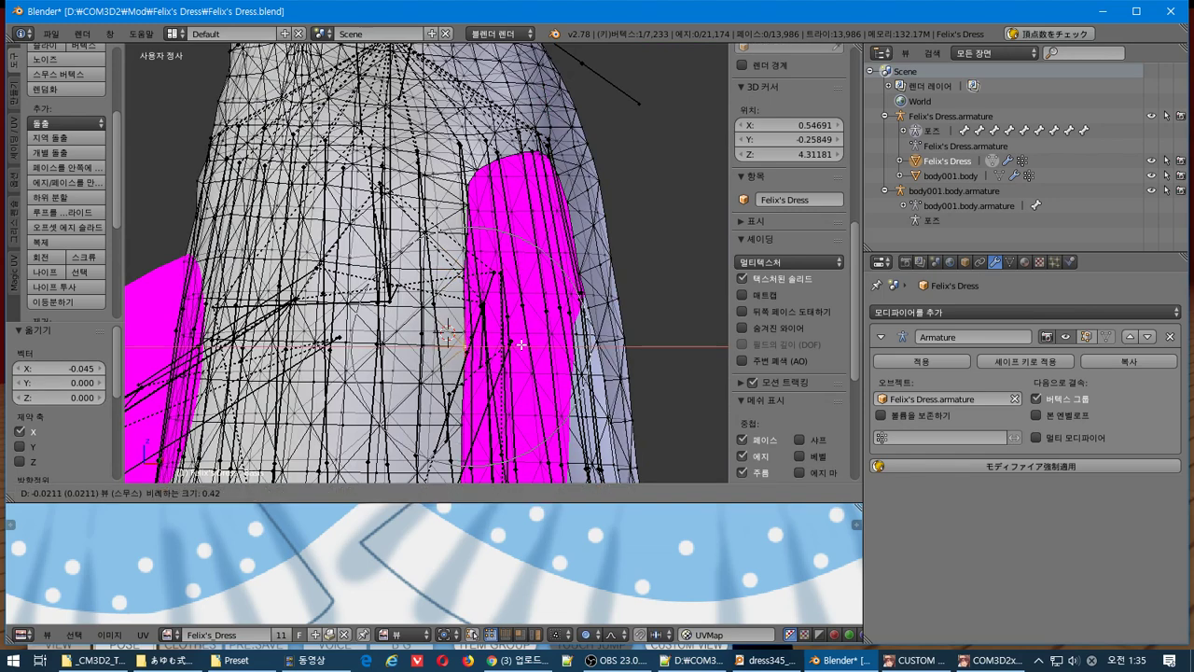
left_click(520, 345)
key("Tab")
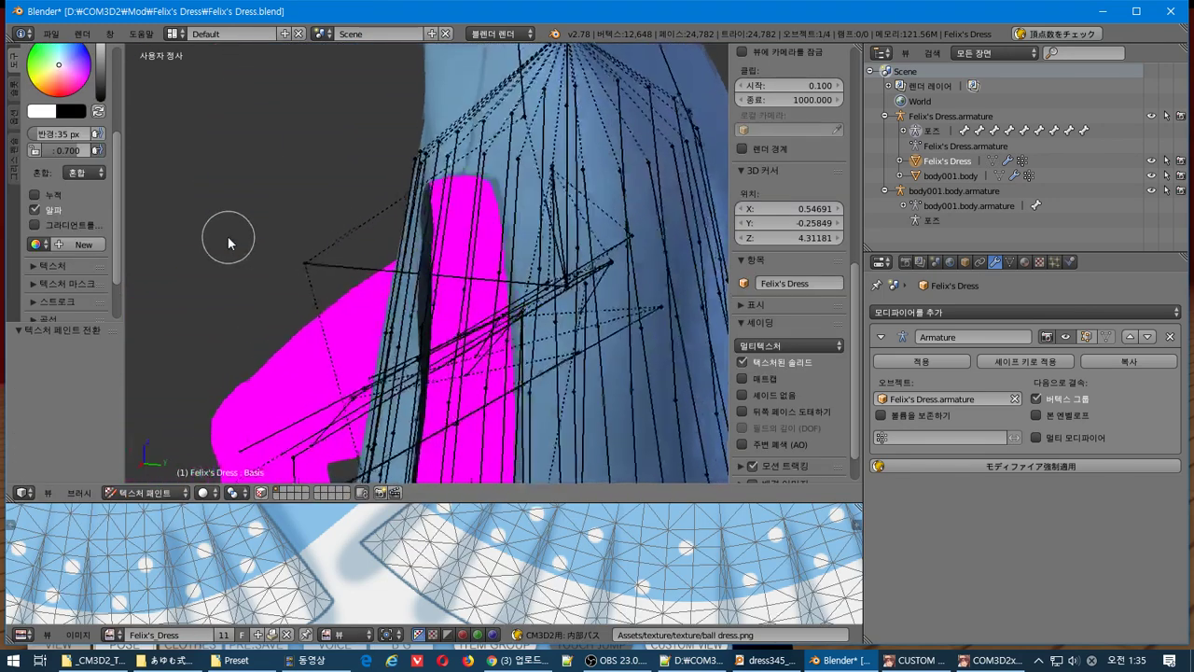
Export the dress as a CM3D2 model, overwriting Felix's_Dress.model.
left_click(52, 36)
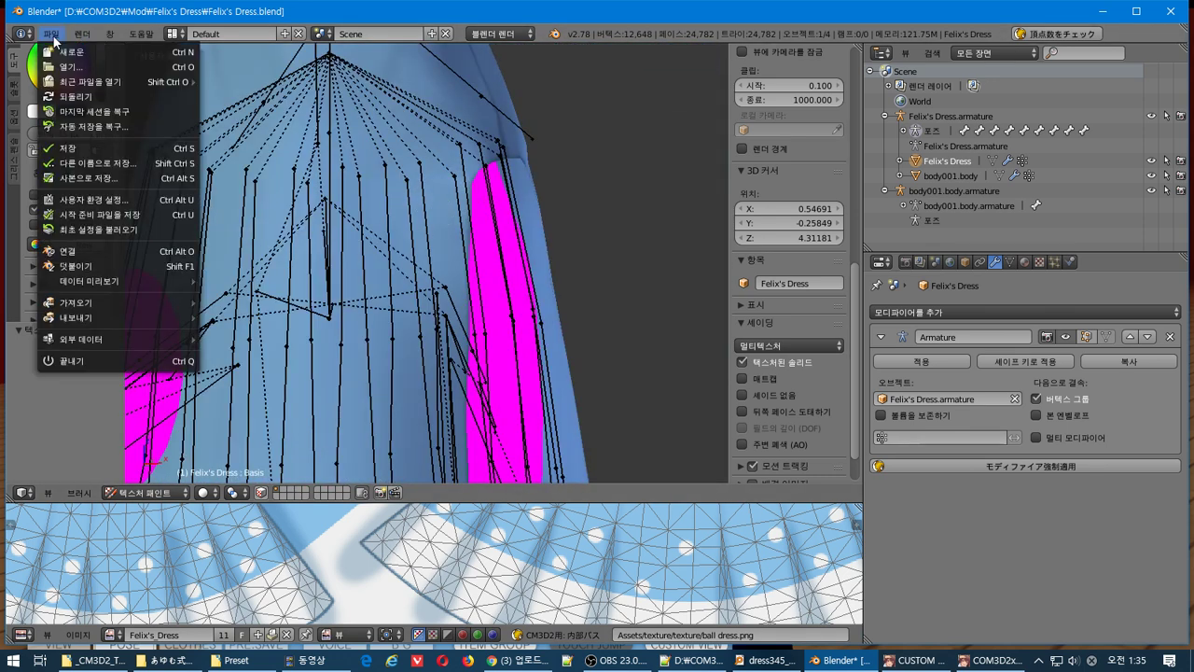
mouse_move(170, 317)
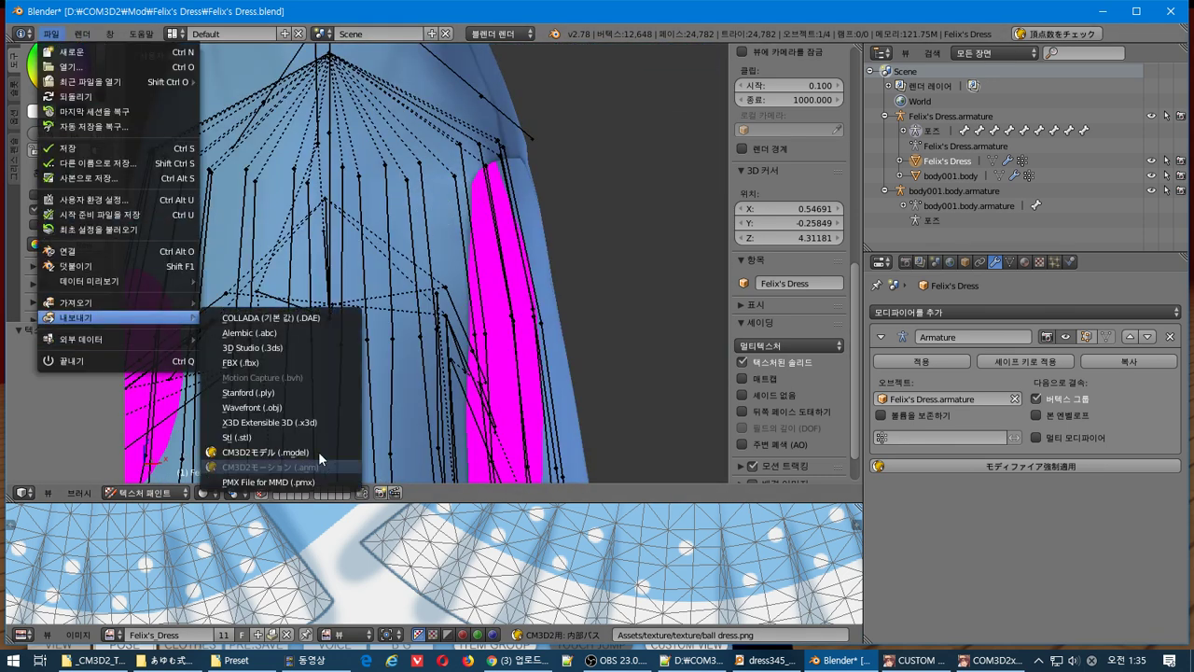
left_click(280, 451)
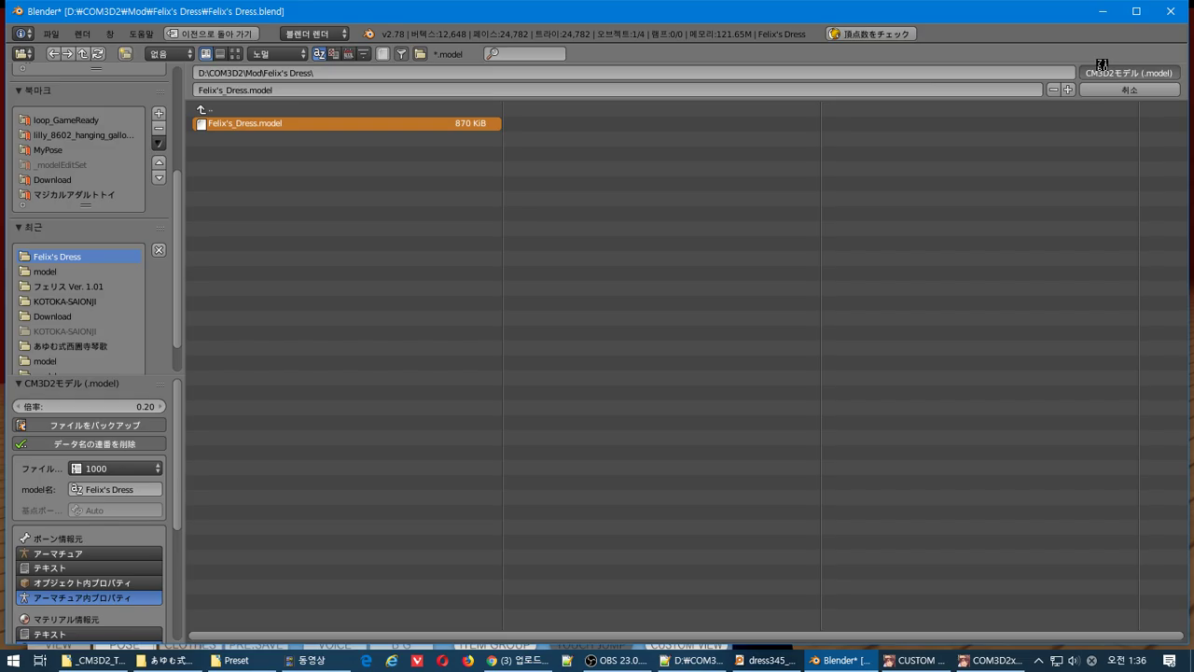
left_click(1102, 71)
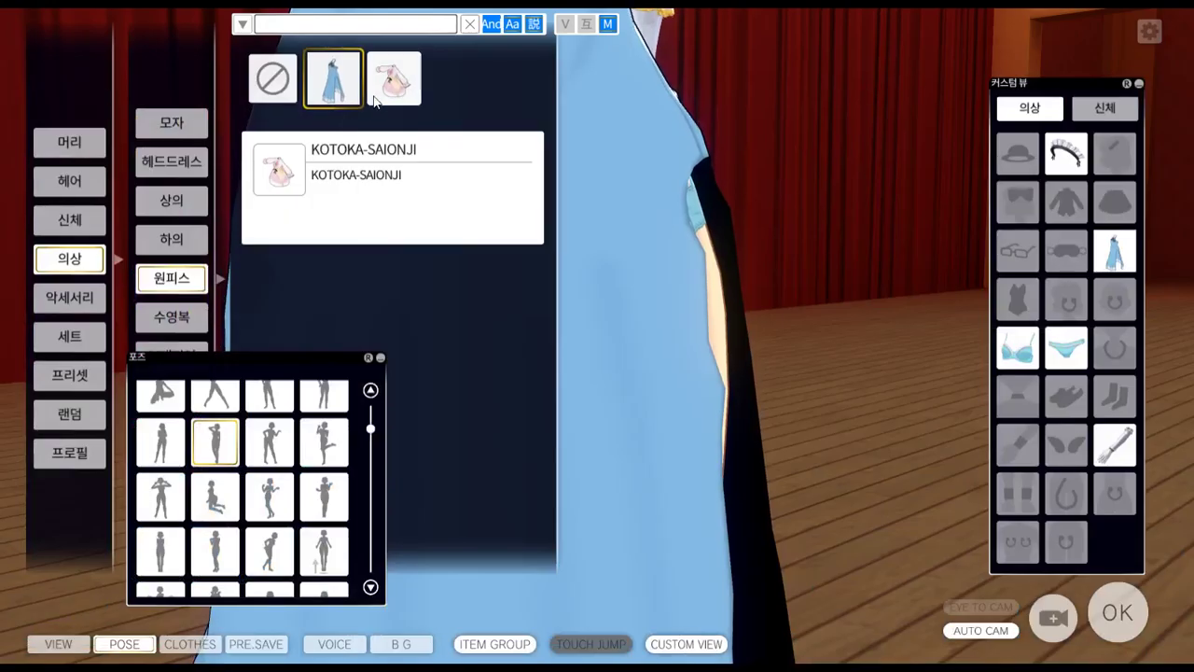
In COM3D2, take Felix's_Dress off, put it back on, and inspect the slit and the chest area from several angles.
left_click(273, 79)
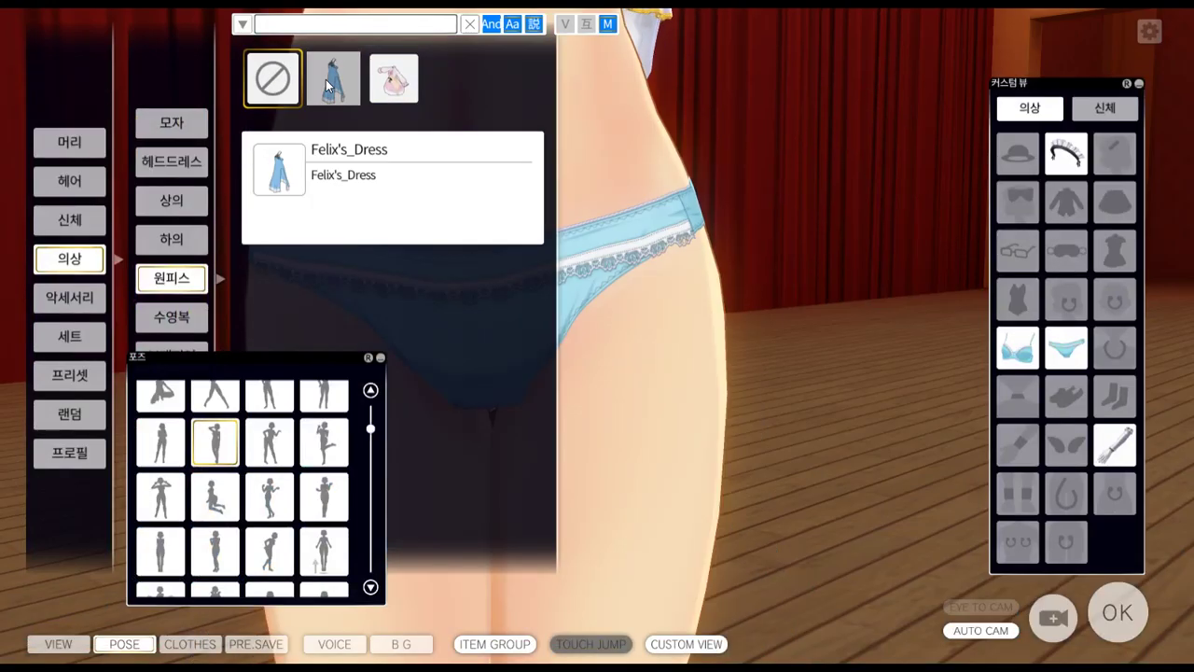
left_click(328, 82)
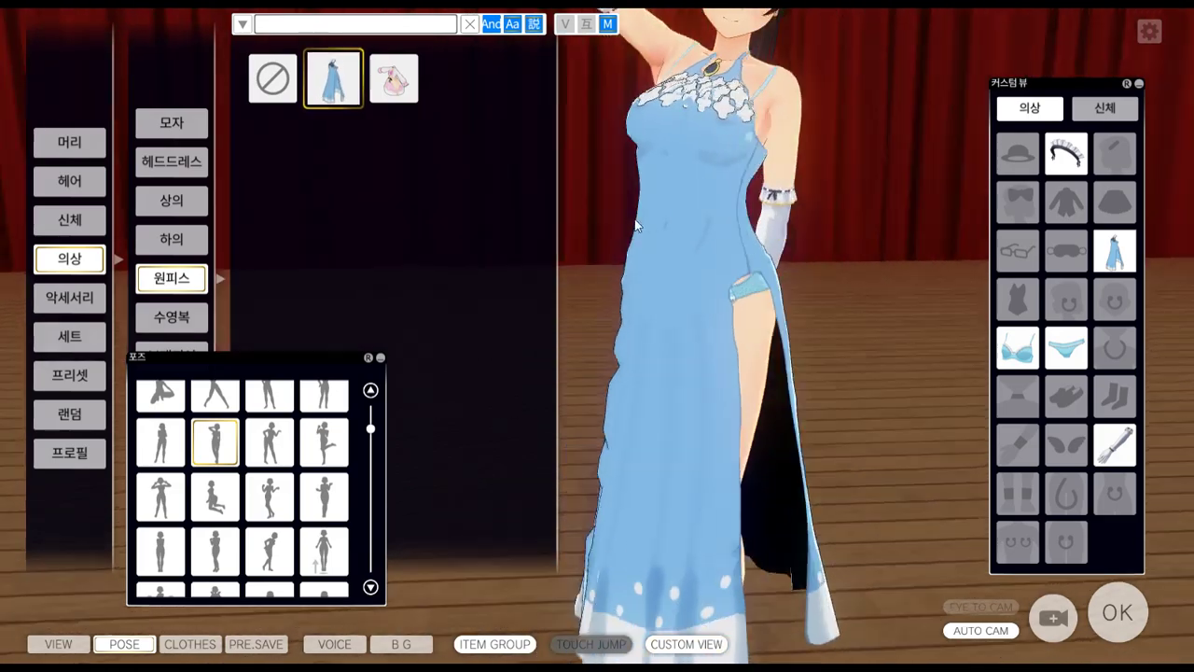
left_click_drag(634, 224, 862, 245)
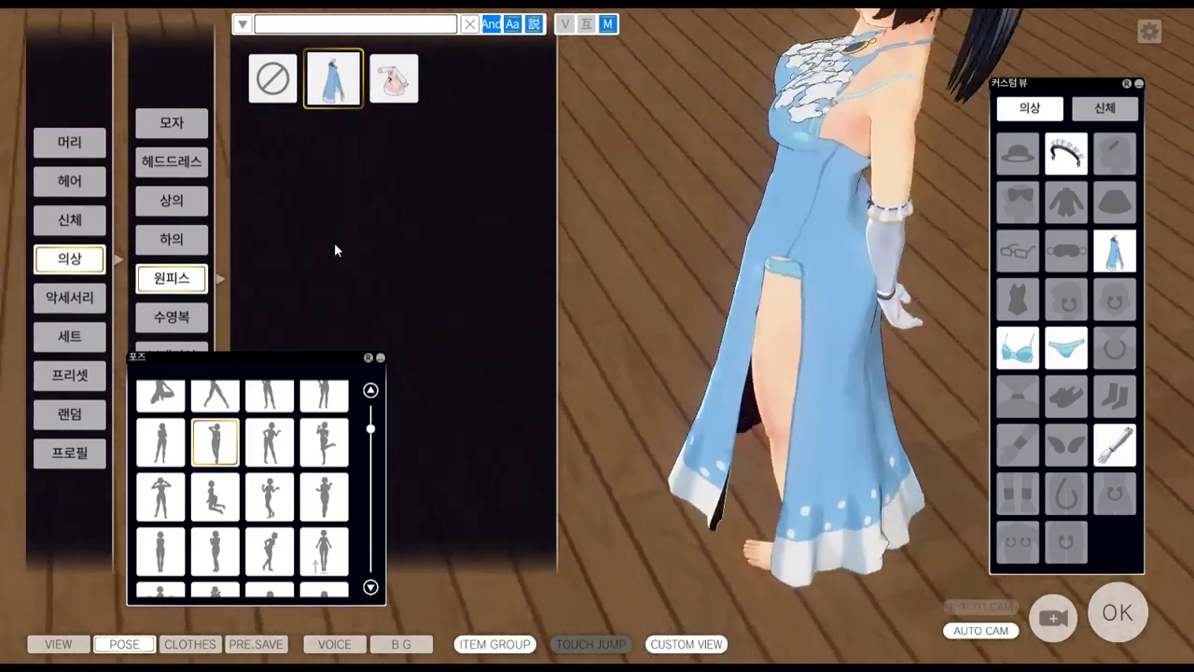
left_click_drag(336, 250, 640, 188)
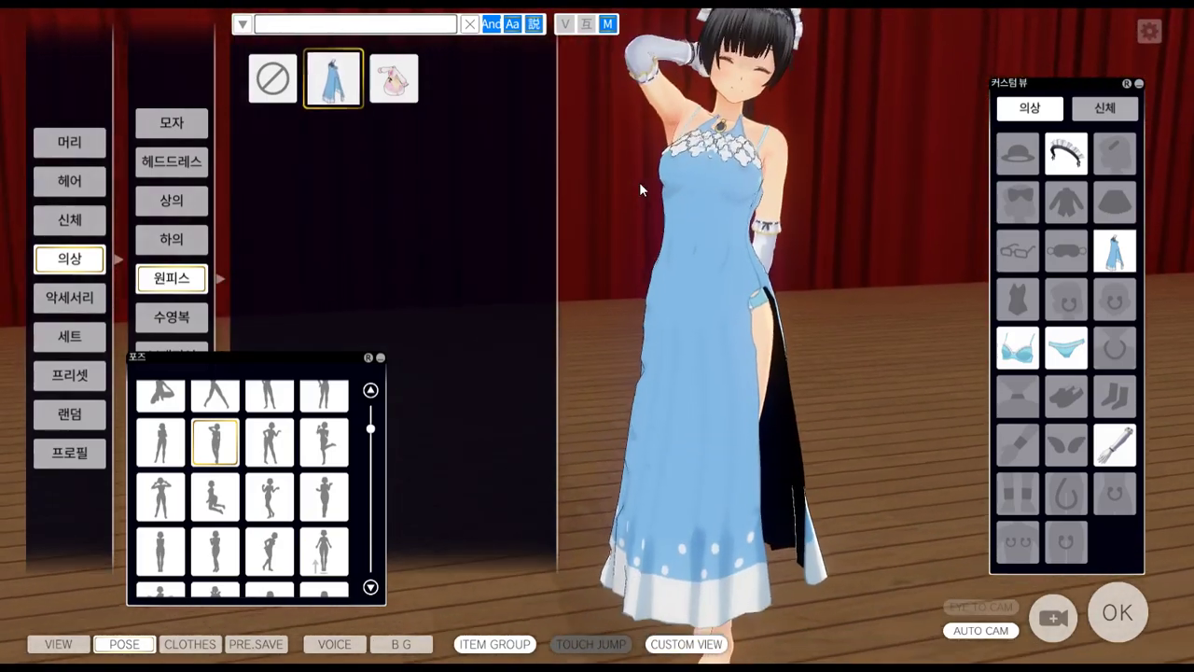
scroll(652, 192, "up", 2)
scroll(686, 286, "up", 5)
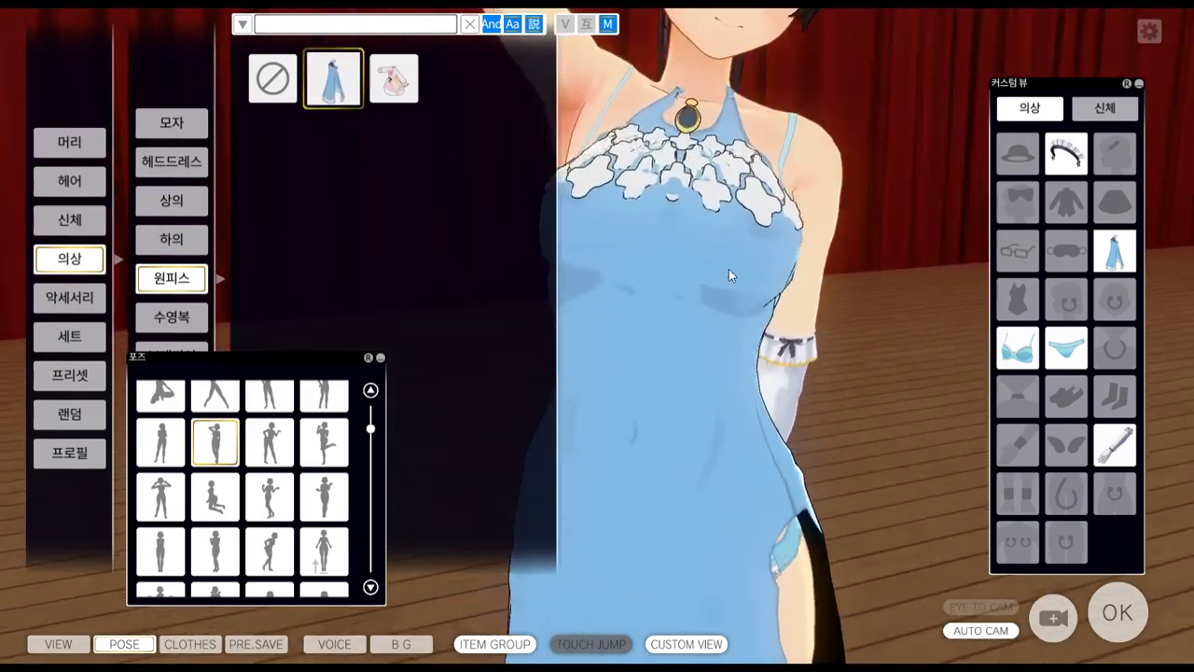
left_click_drag(728, 269, 757, 322)
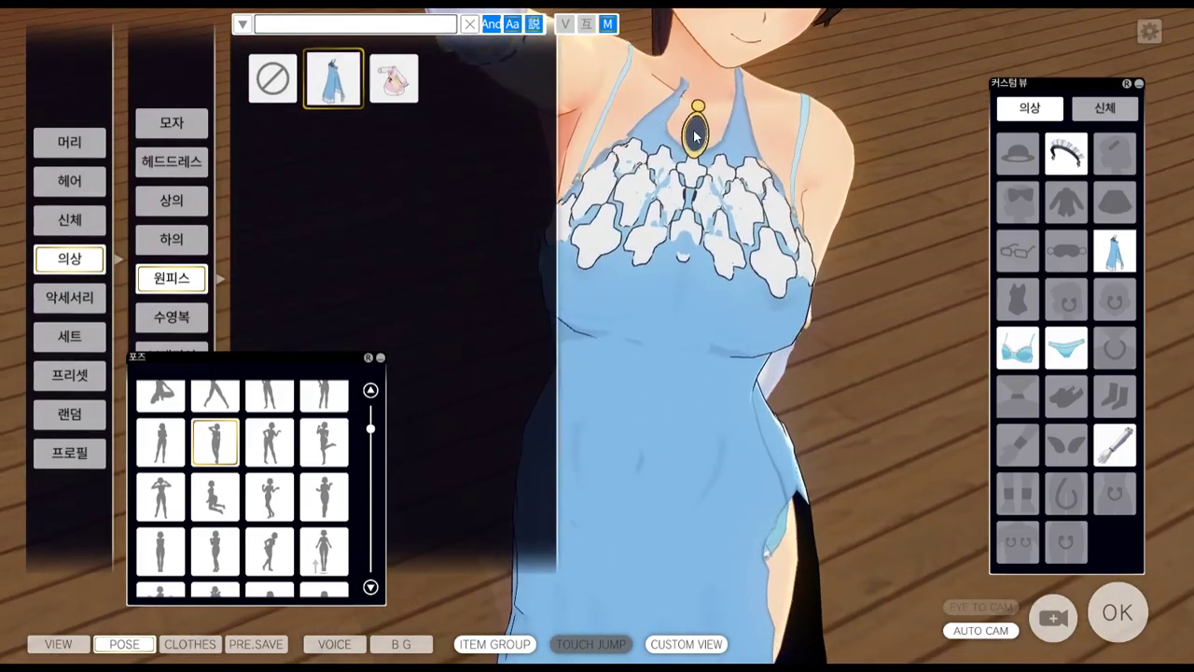
Return to Blender, put Felix's Dress in Weight Paint mode at the neckline, and select the Bip01 vertex group.
key("alt+Tab")
middle_click_drag(598, 156, 552, 308)
left_click(245, 499)
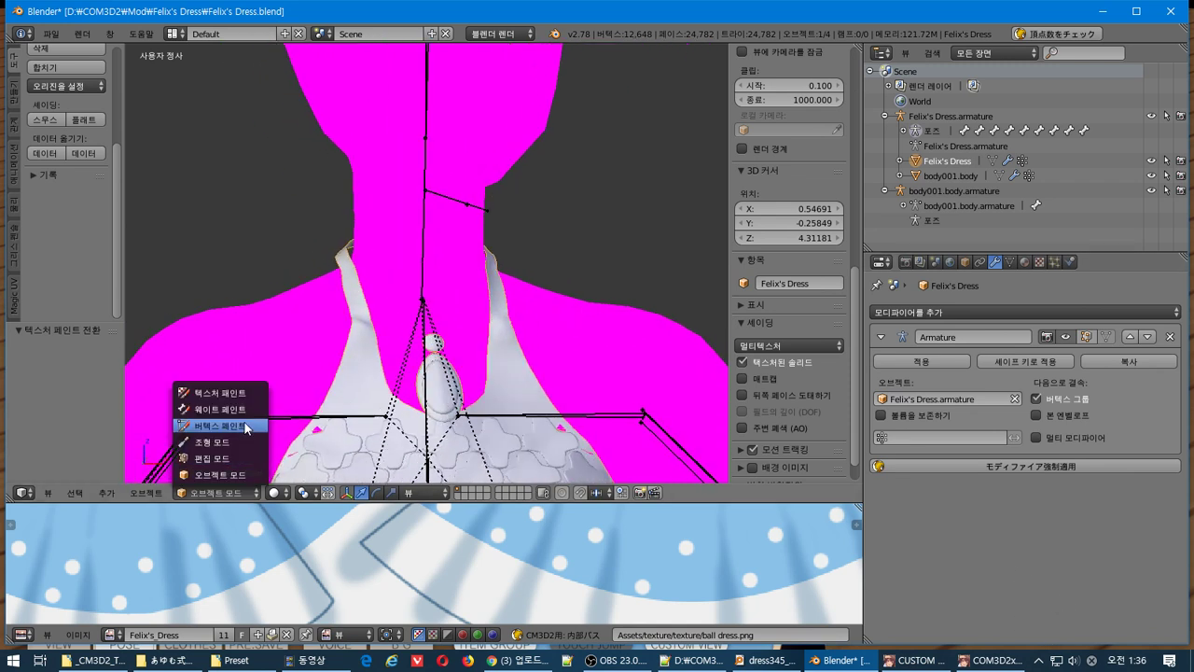
left_click(245, 409)
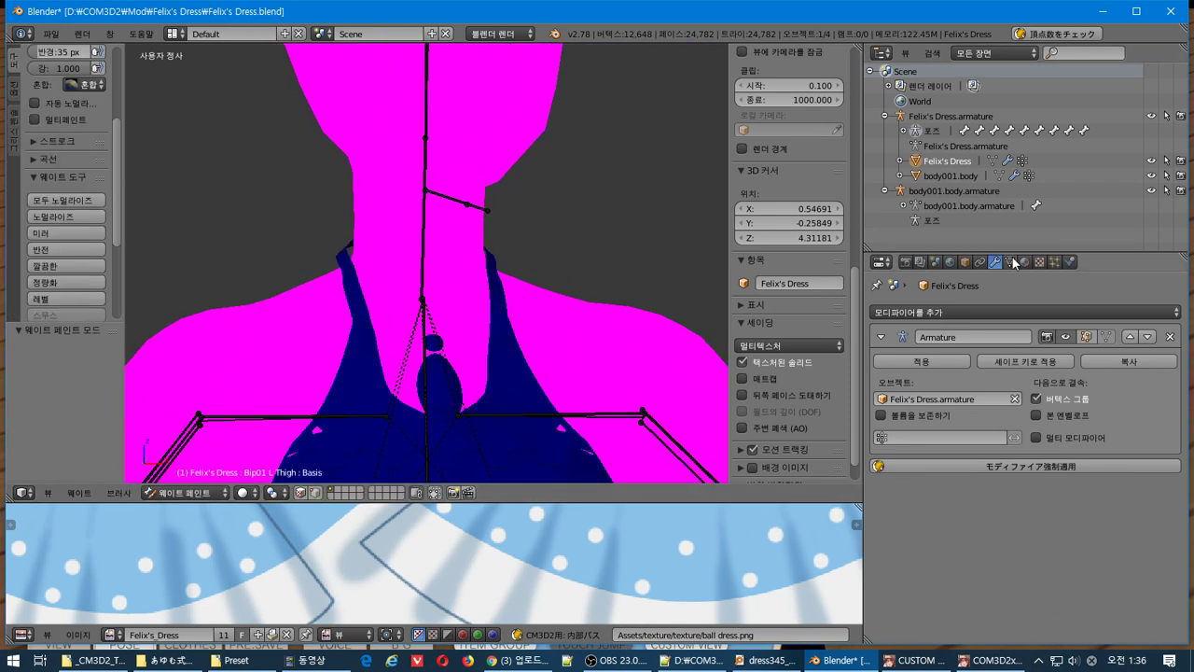
left_click(1010, 262)
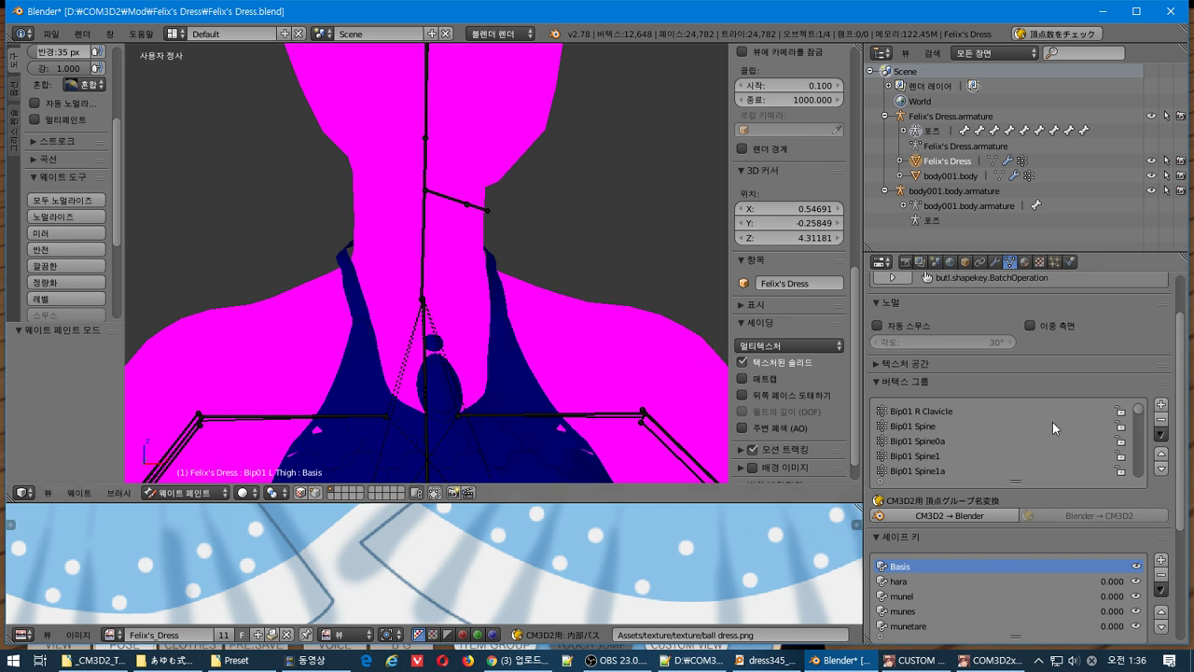
scroll(1054, 418, "up", 5)
left_click(995, 409)
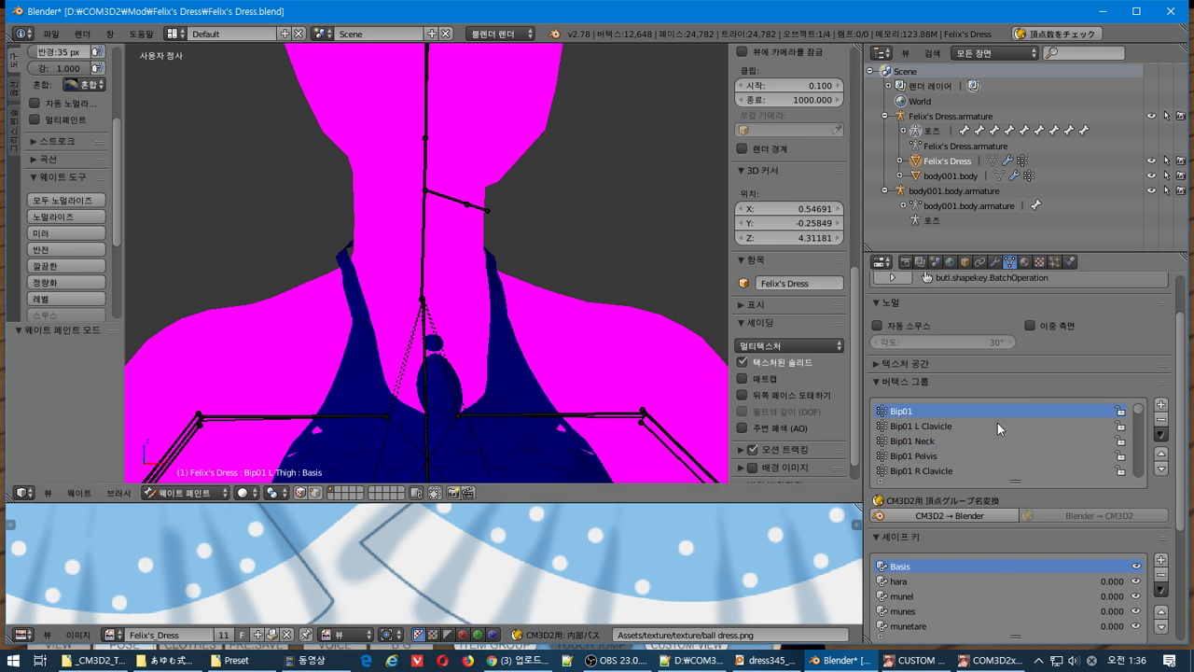
Step through the vertex groups from Bip01 to Bip01 R Clavicle to examine the neck strap weights, ending on Bip01 L Clavicle.
key("Down")
key("Down")
key("Down")
key("Down")
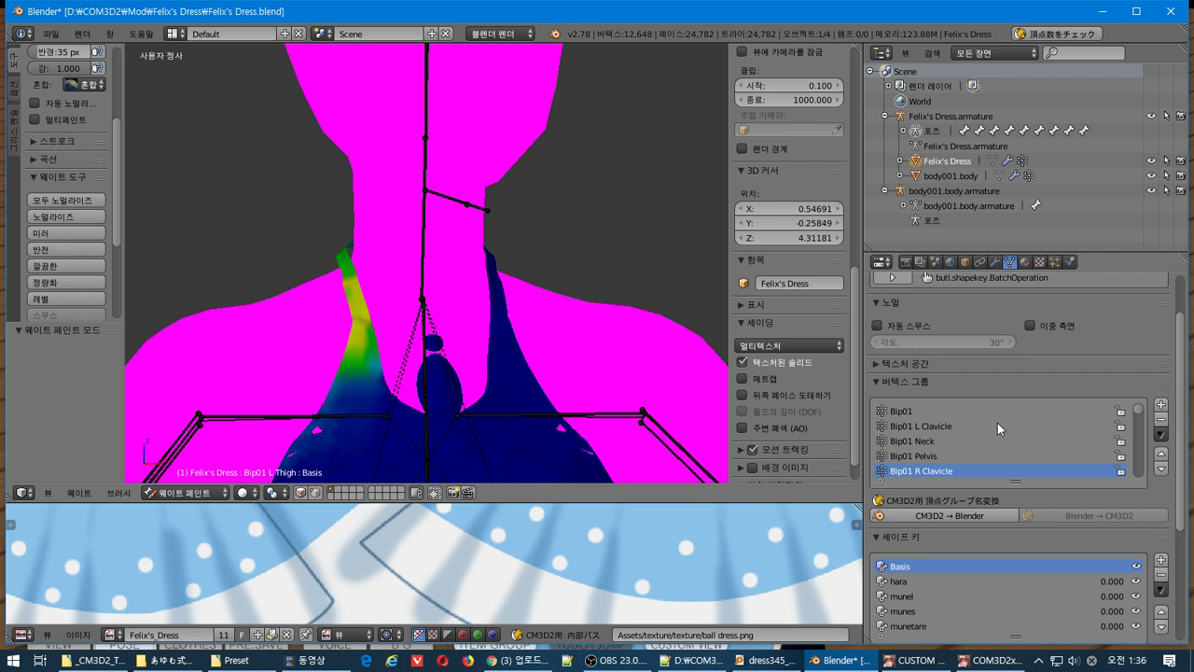
key("Up")
key("Up")
key("Up")
key("Up")
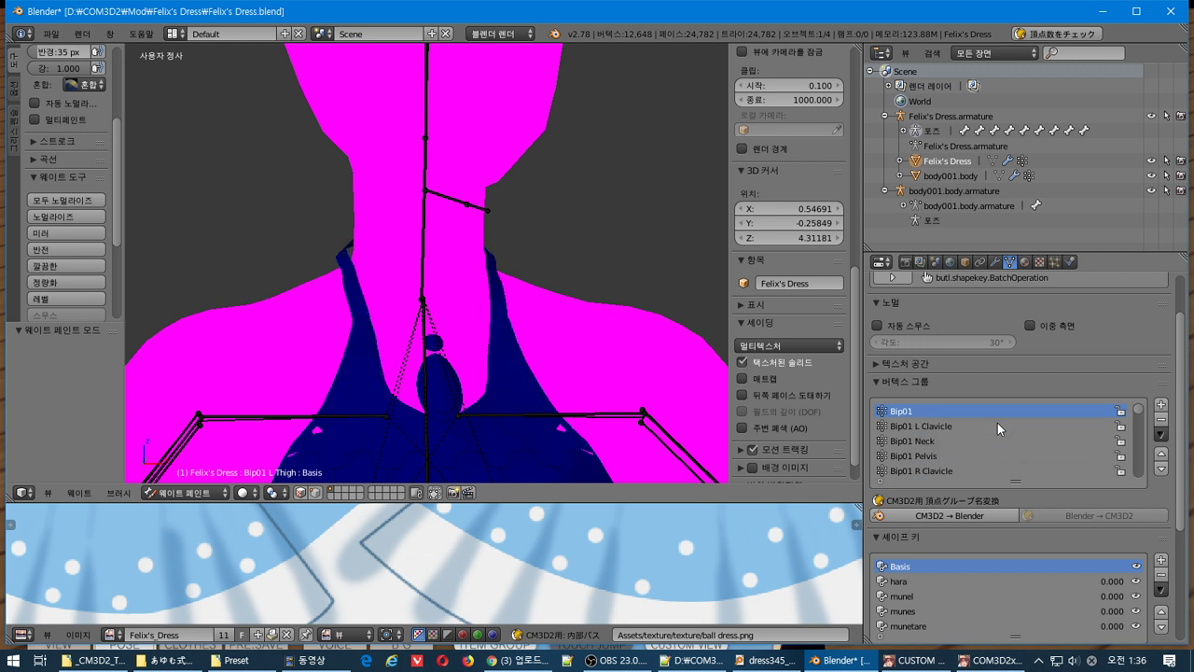
key("Down")
key("Down")
key("Down")
key("Up")
key("Up")
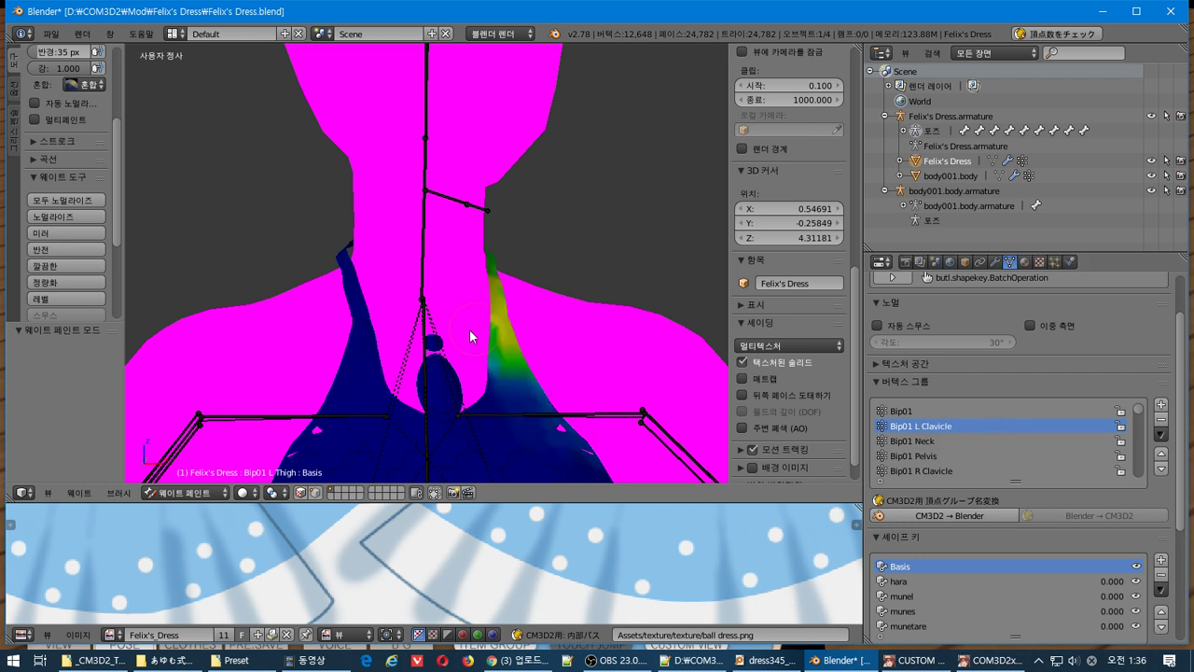
Turn on vertex selection masking and select only the vertices assigned to the Bip01 L Clavicle group.
left_click(316, 494)
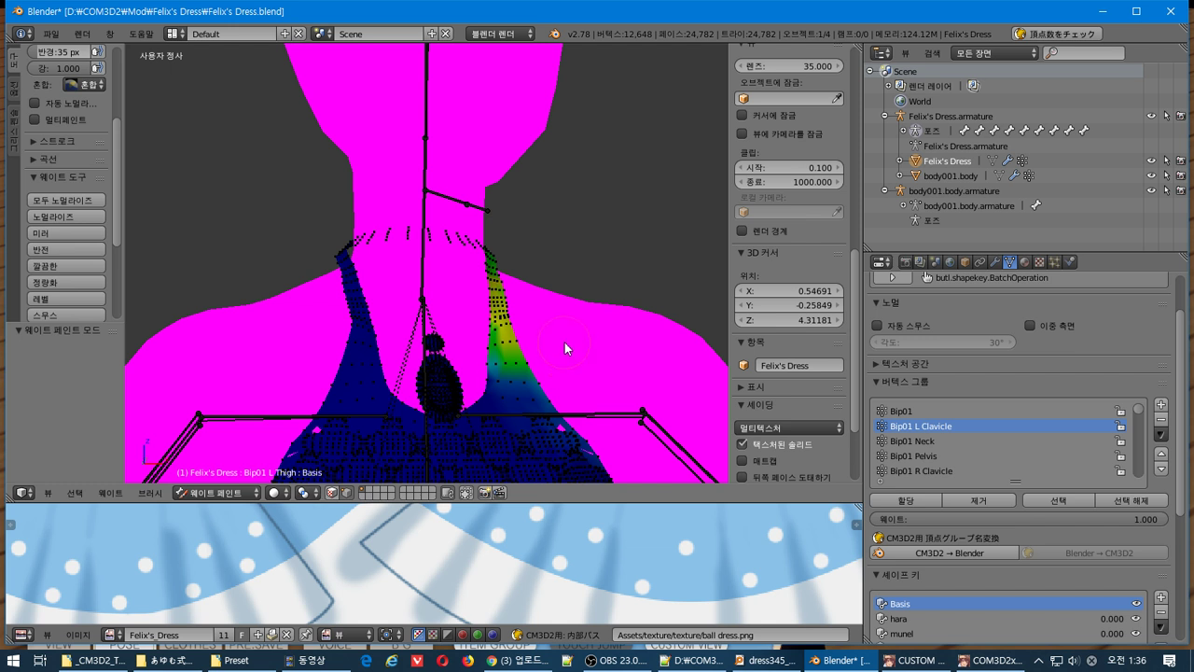
key("a")
scroll(789, 364, "down", 2)
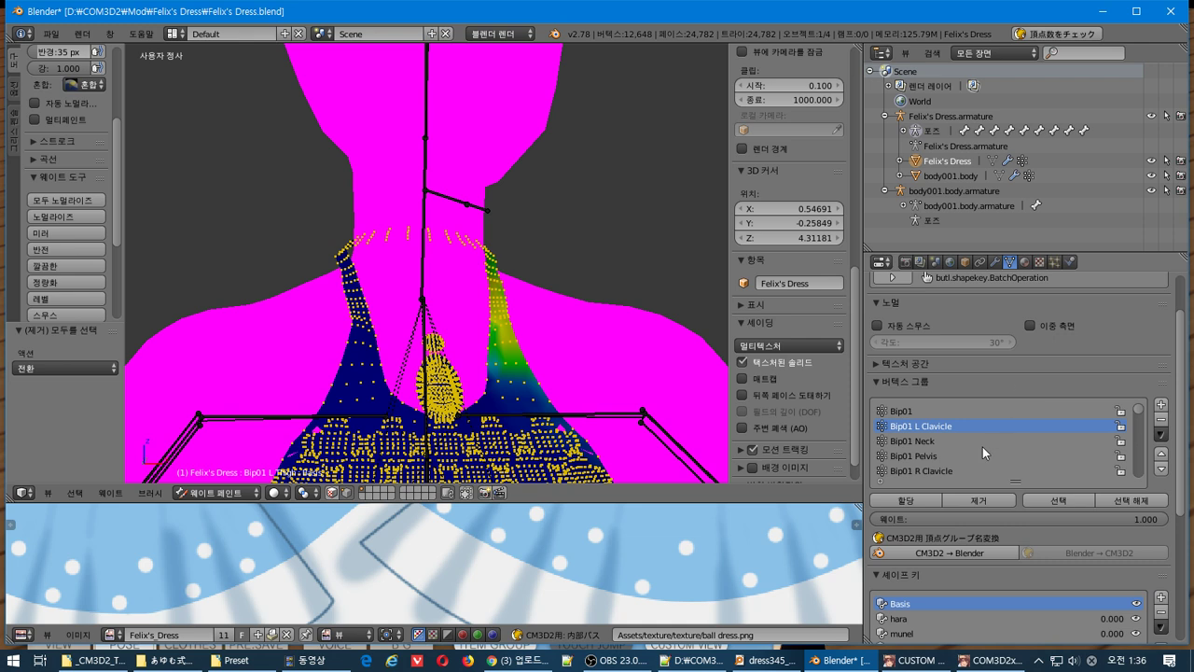
left_click(982, 444)
middle_click_drag(261, 285, 278, 317)
left_click(995, 425)
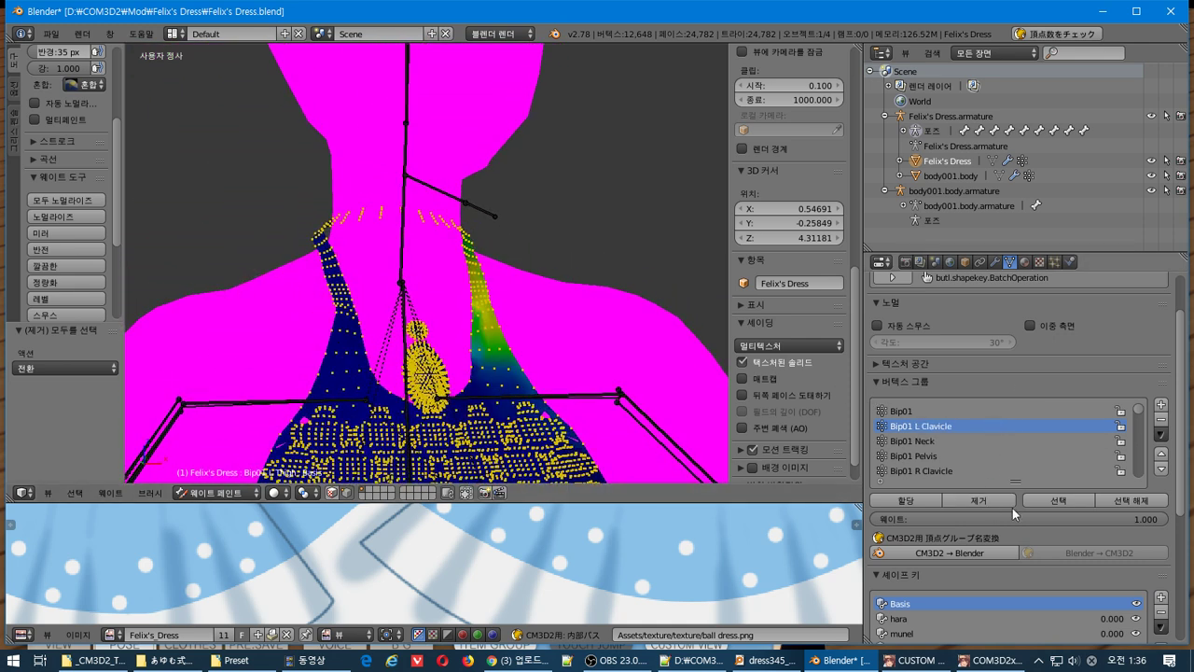
key("a")
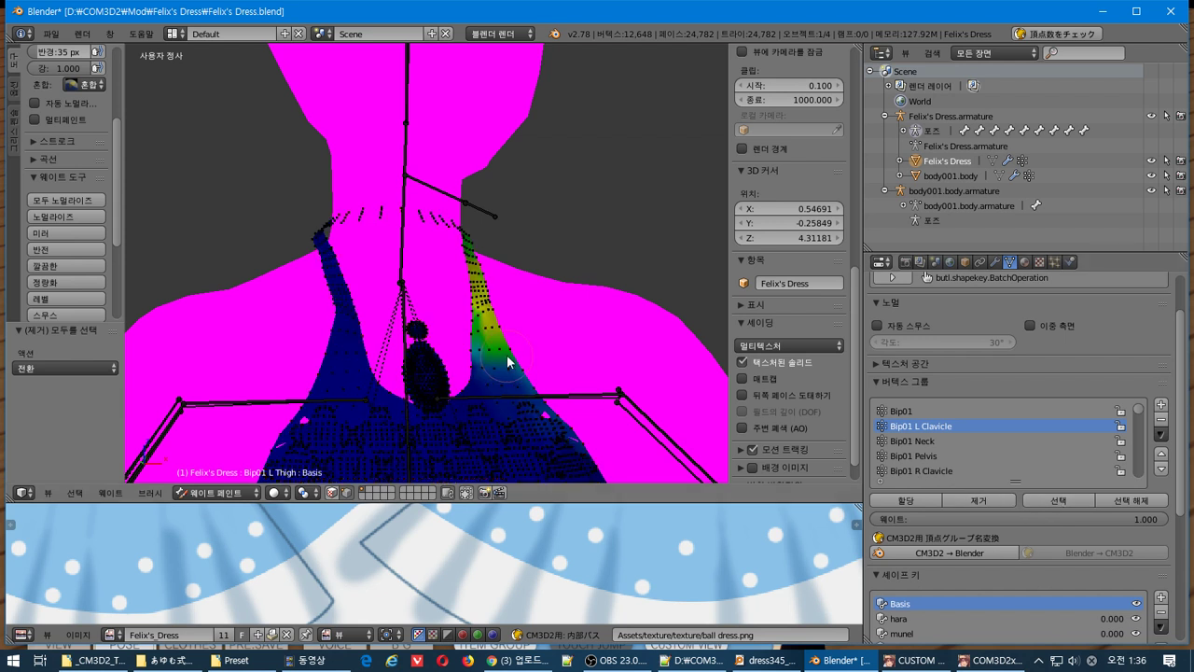
left_click(1061, 501)
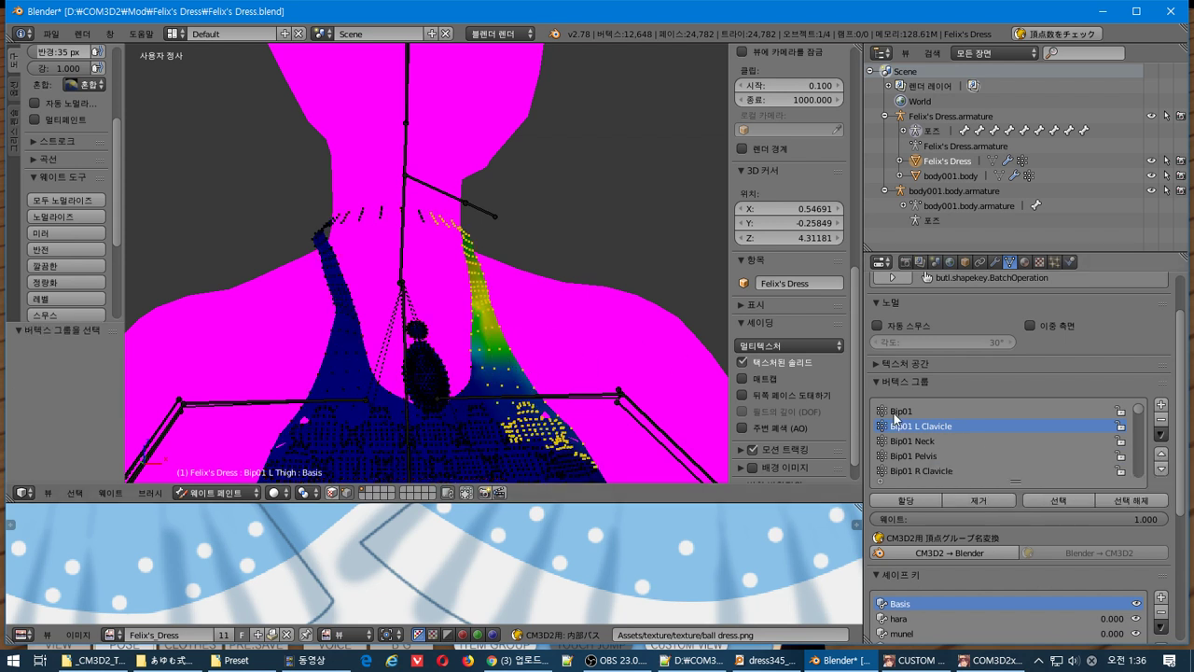
Remove the neck strap vertices from the Bip01 L Clavicle group, and the matching vertices from the Bip01 R Clavicle group.
left_click(997, 503)
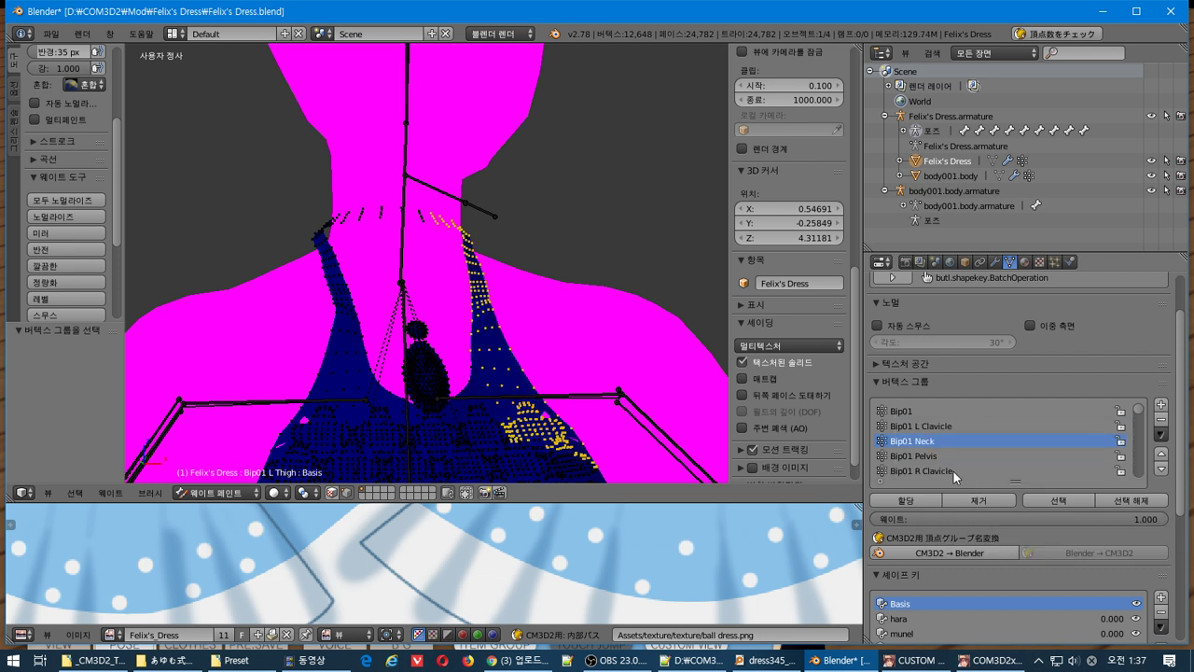
left_click(953, 471)
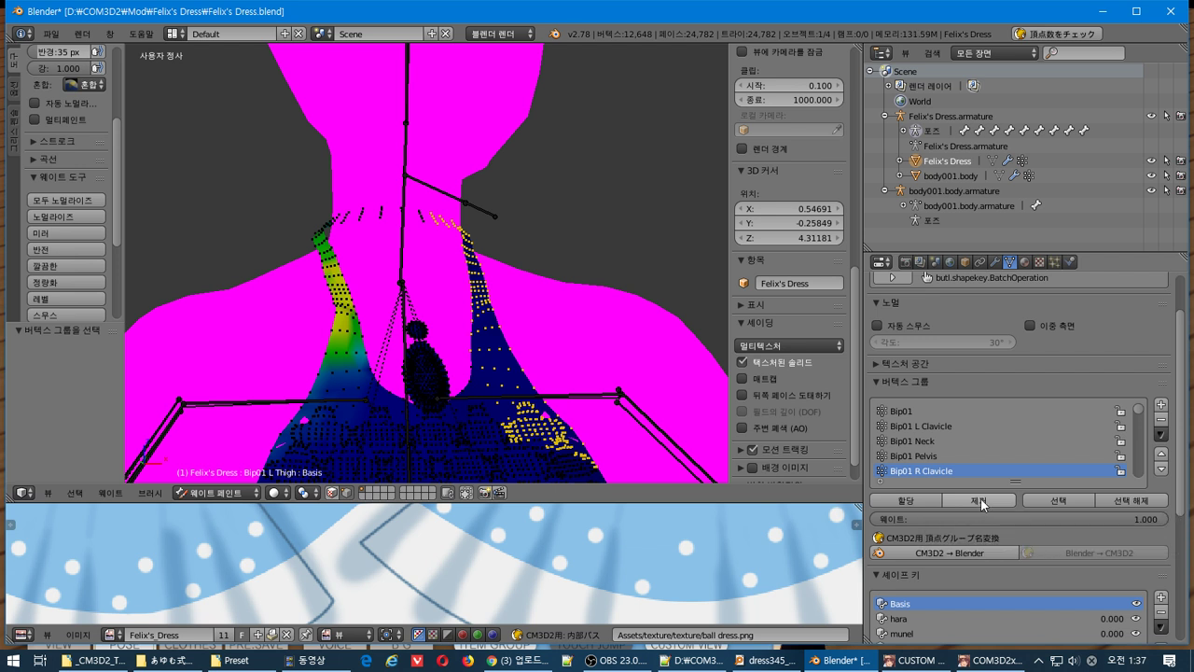
left_click(980, 500)
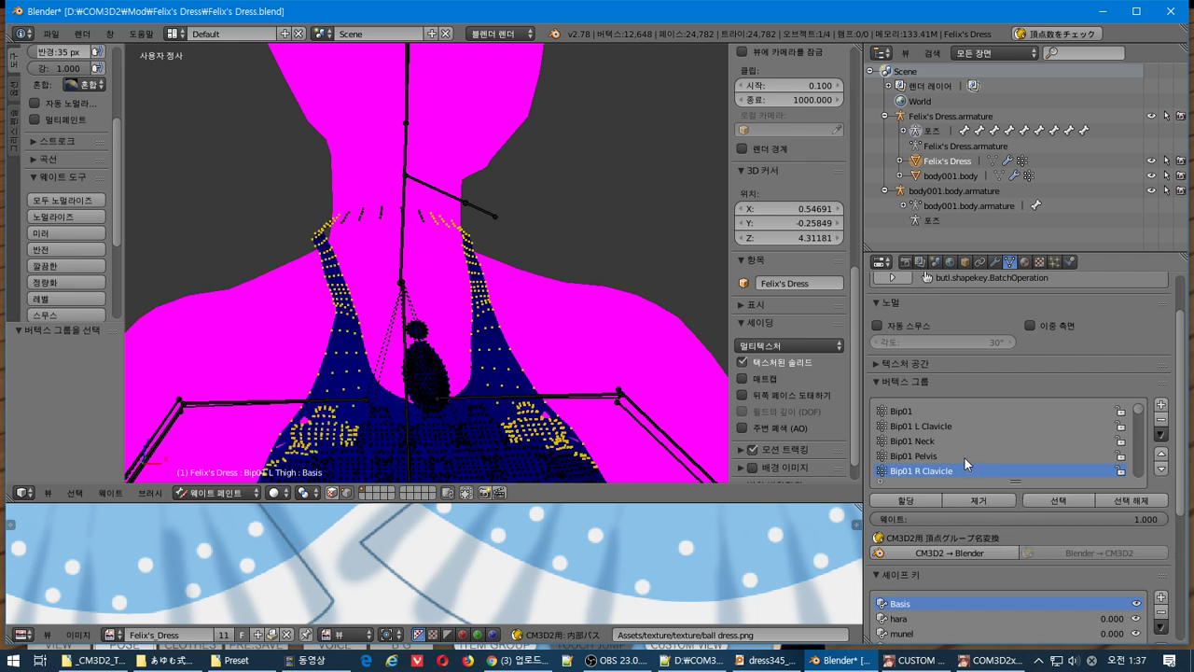
Step through the remaining vertex groups down to Skirt24_E_yure_skirt_ to examine which ones still weight the neck straps.
scroll(967, 461, "up", 3, "ctrl")
scroll(966, 461, "down", 4, "ctrl")
scroll(966, 461, "down", 4, "ctrl")
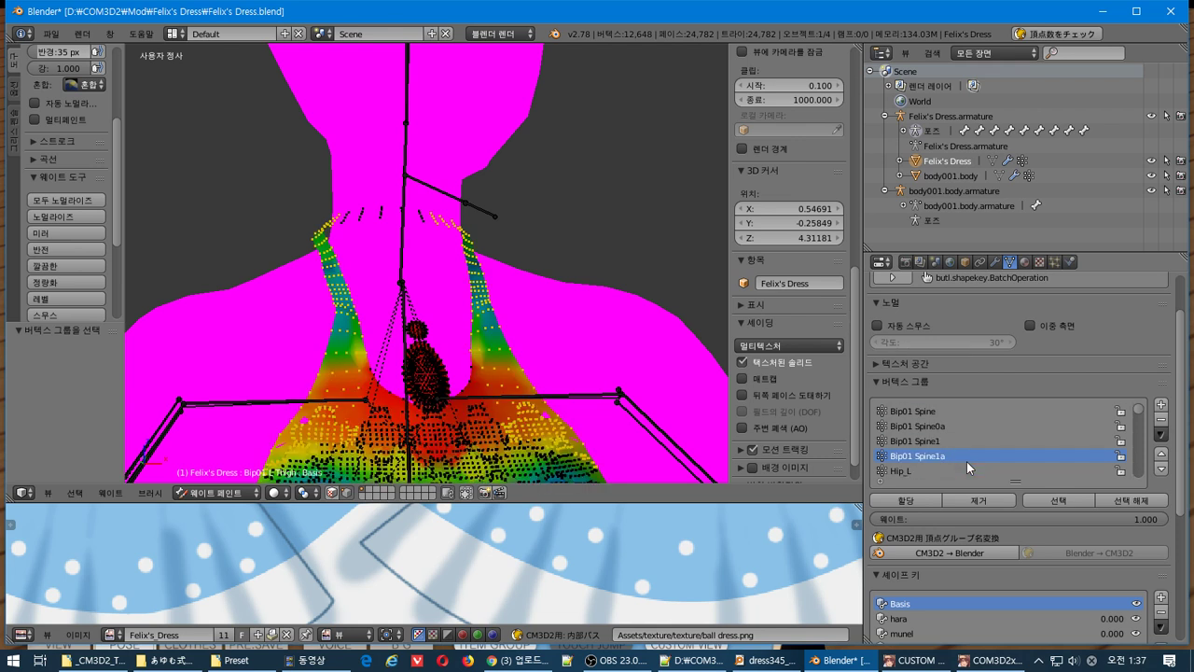
scroll(966, 461, "down", 6, "ctrl")
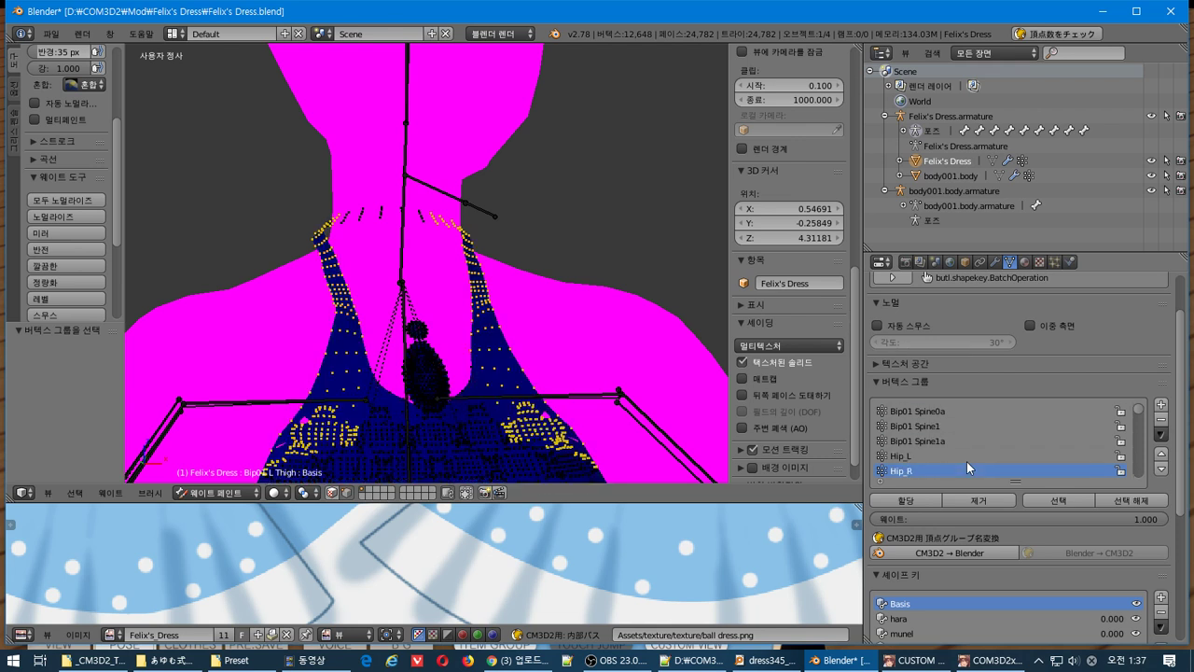
scroll(967, 461, "down", 10, "ctrl")
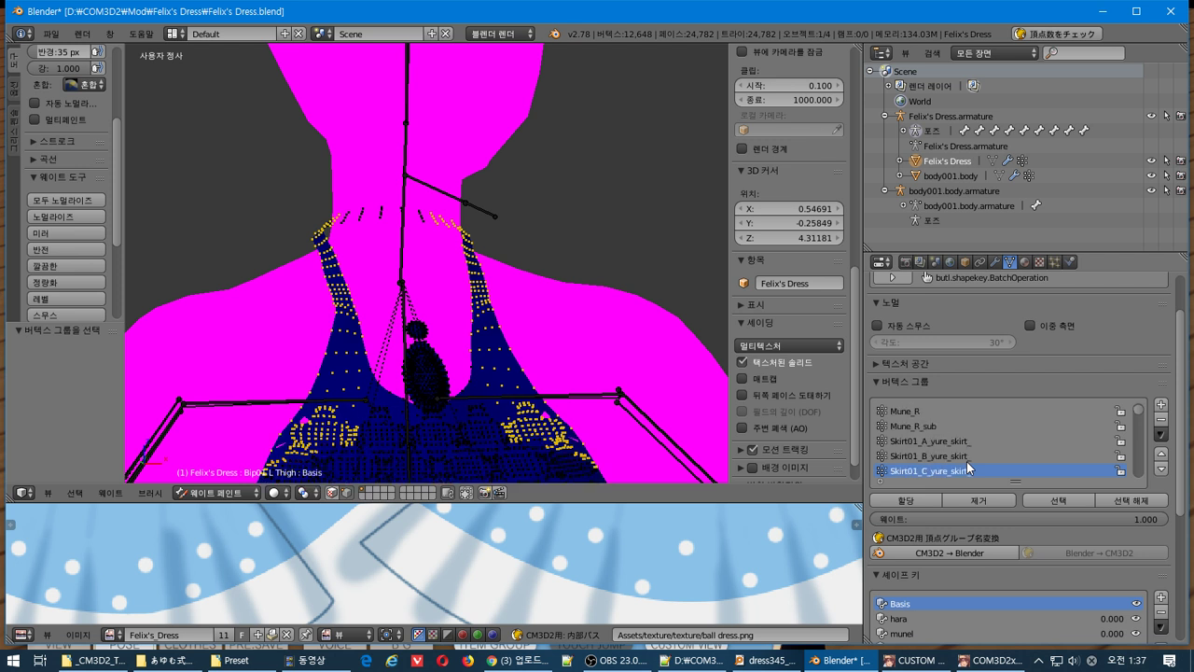
scroll(968, 469, "down", 15, "ctrl")
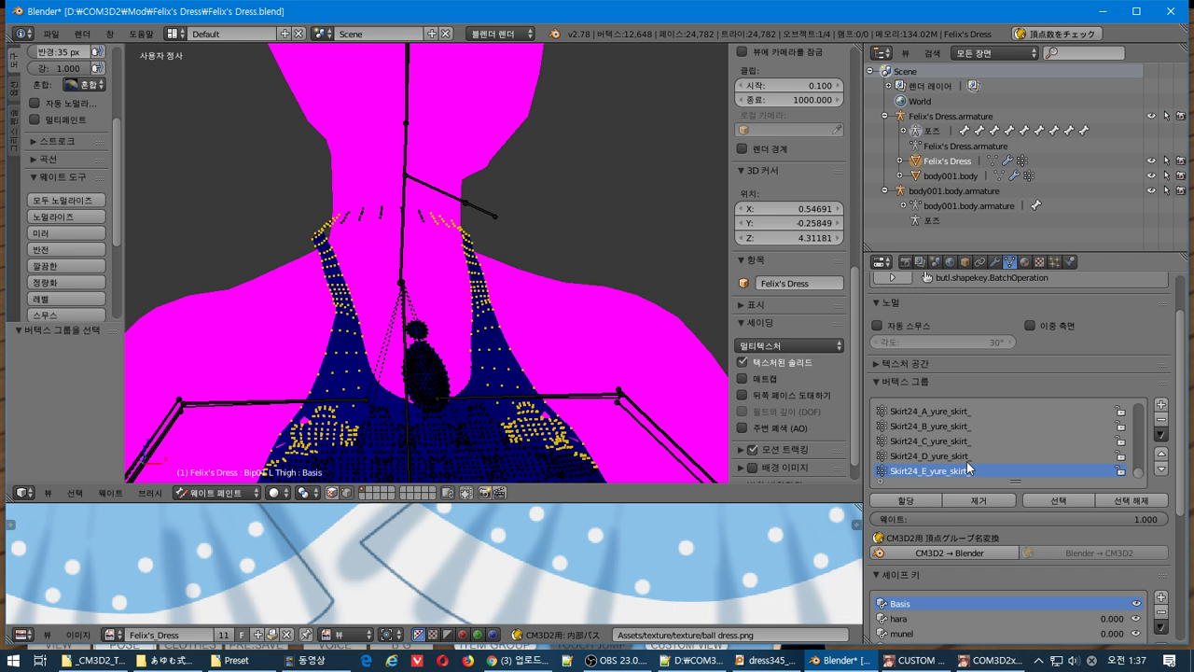
middle_click_drag(429, 158, 426, 231)
scroll(80, 248, "down", 5)
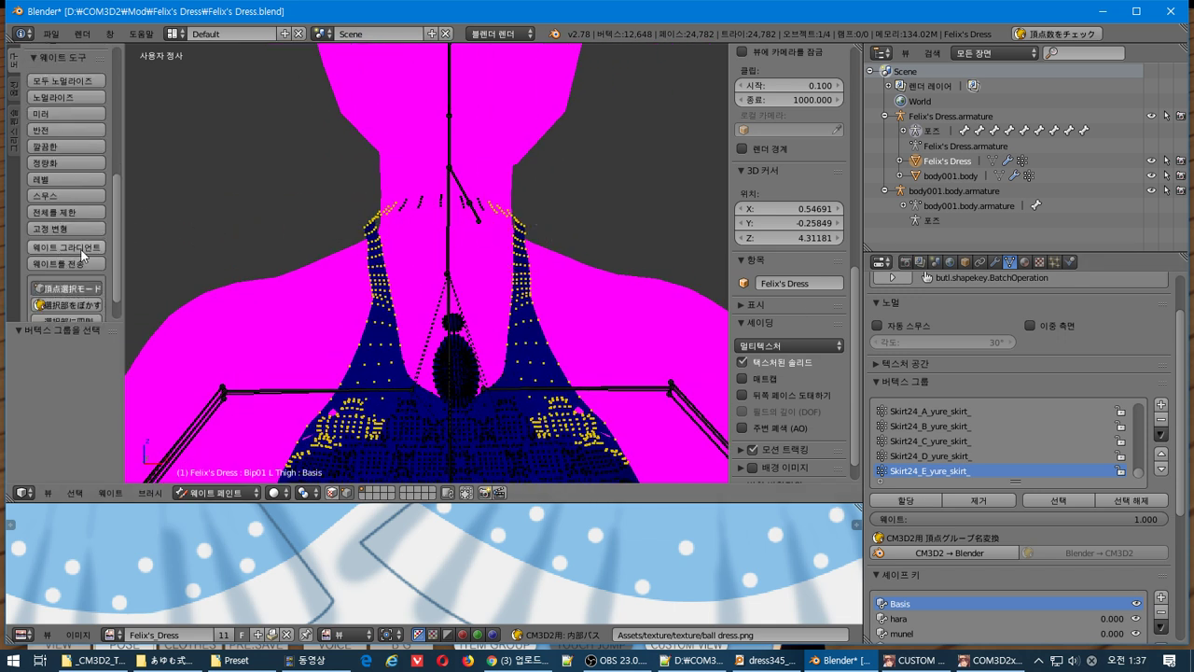
left_click(95, 248)
left_click_drag(445, 283, 435, 372)
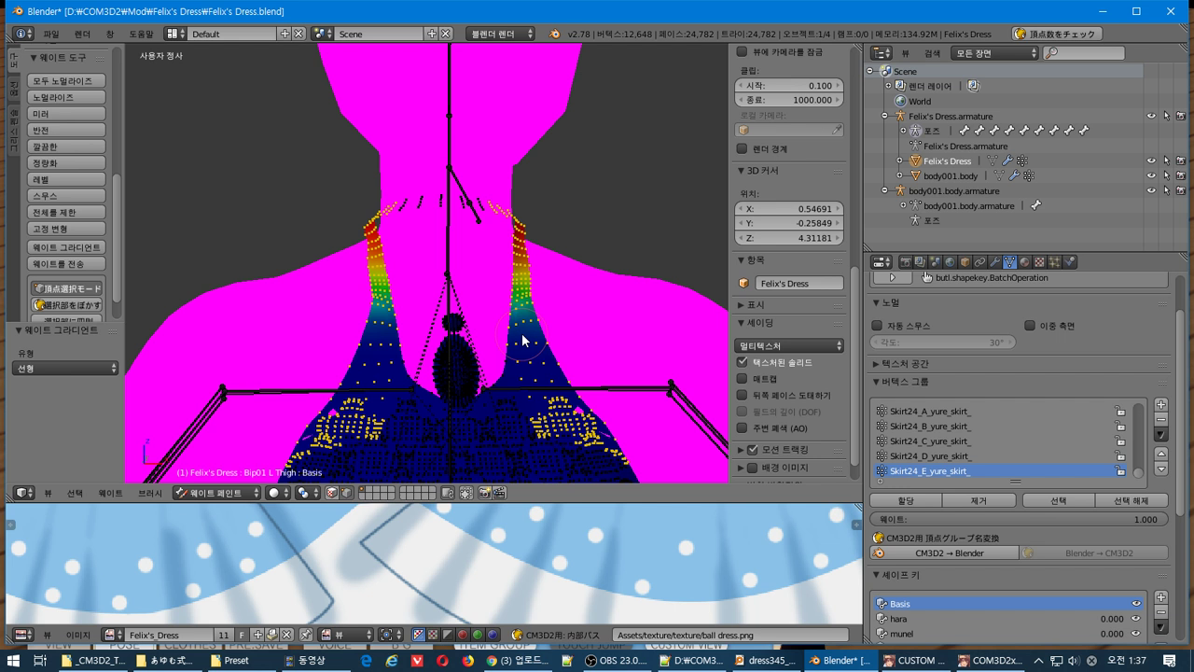
key("ctrl+z")
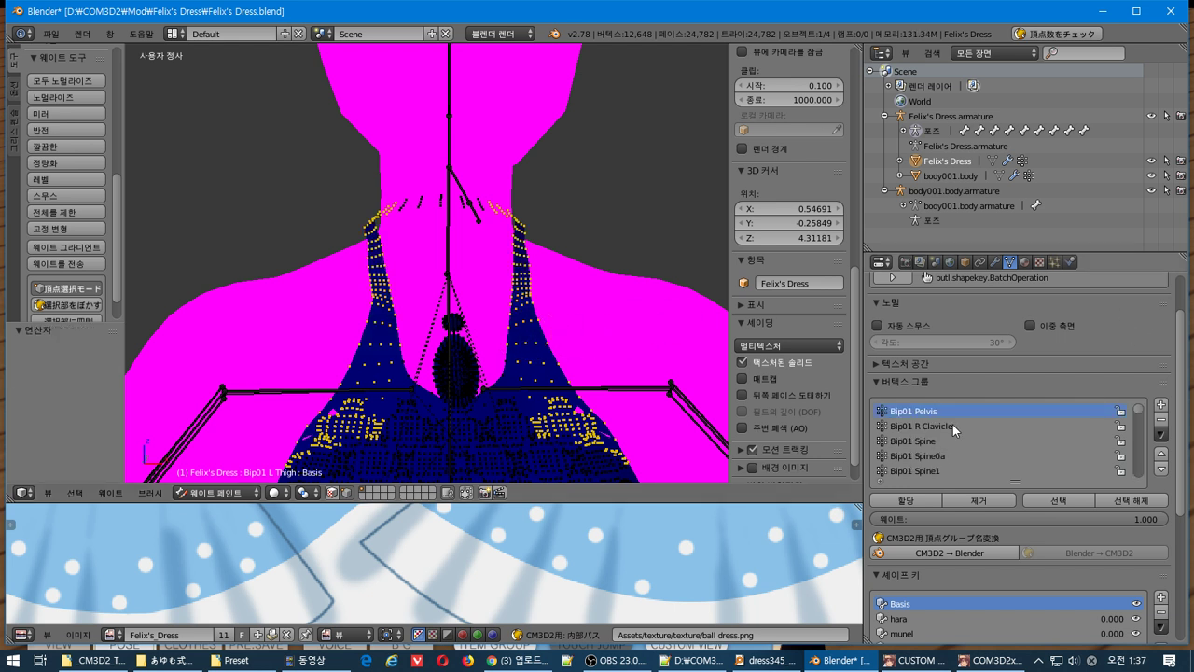
In front view, apply a linear weight gradient to the Bip01 Neck group, running from the strap tops down to the neckline.
scroll(953, 427, "down", 3, "ctrl")
scroll(957, 464, "up", 4)
left_click(957, 445)
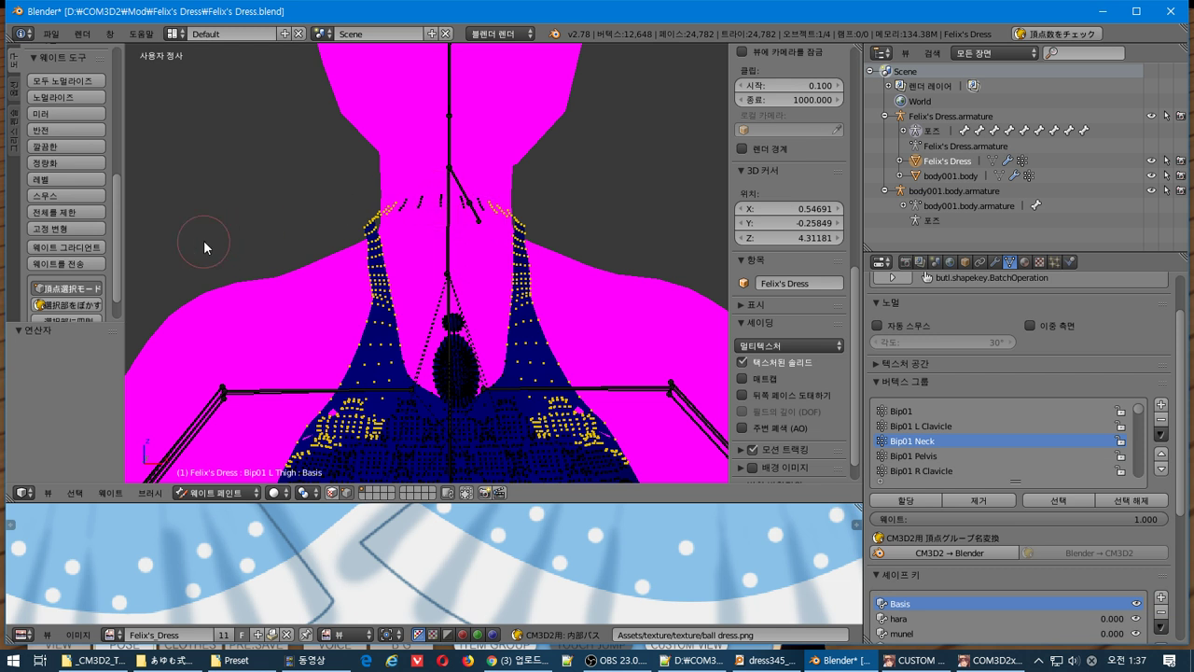
left_click(87, 248)
key("KP_1")
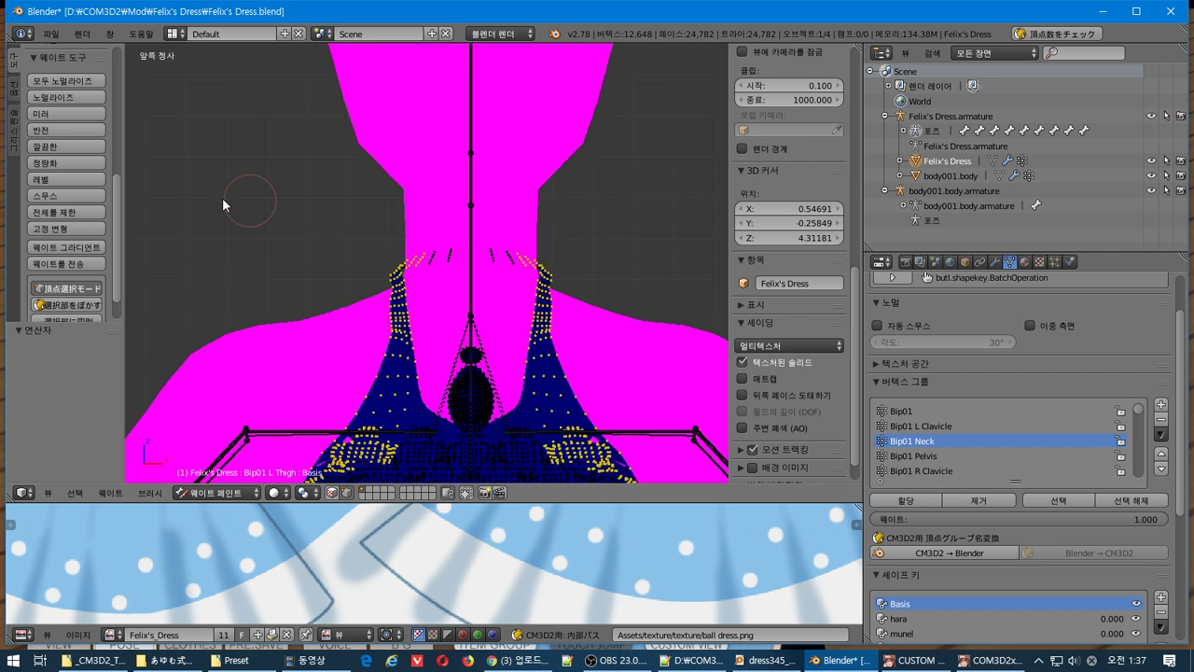
left_click(59, 248)
left_click_drag(472, 278, 462, 396)
Export the dress as a CM3D2 model, overwriting Felix's_Dress.model in the Felix's Dress mod folder.
left_click(50, 33)
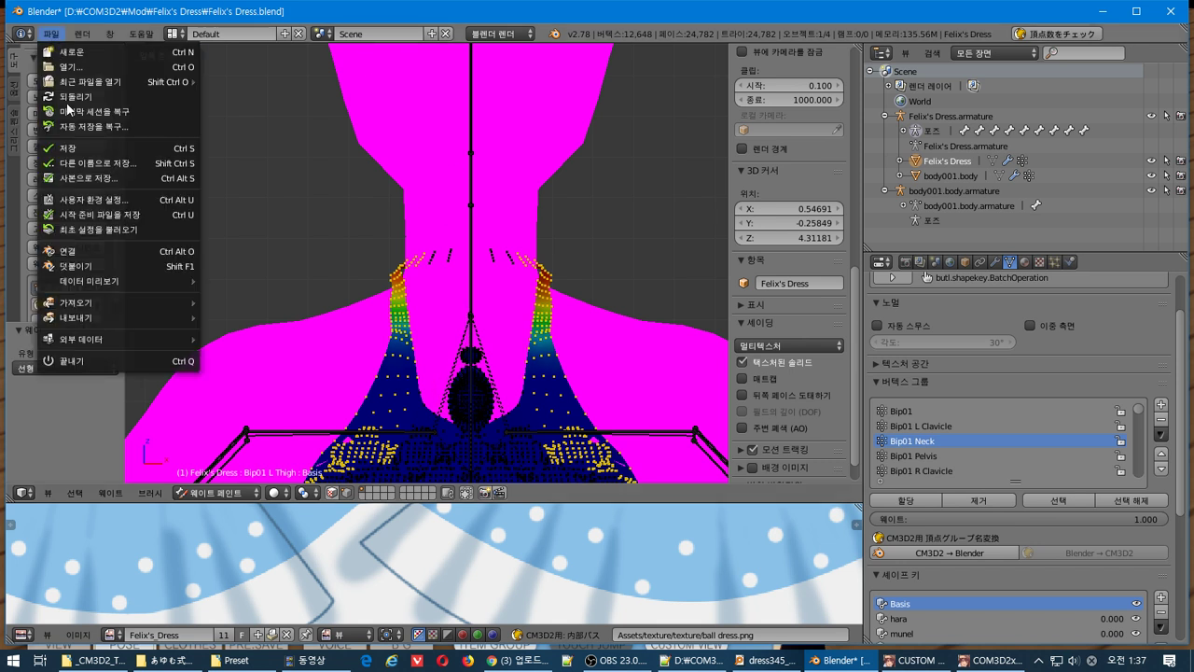
mouse_move(123, 318)
left_click(270, 451)
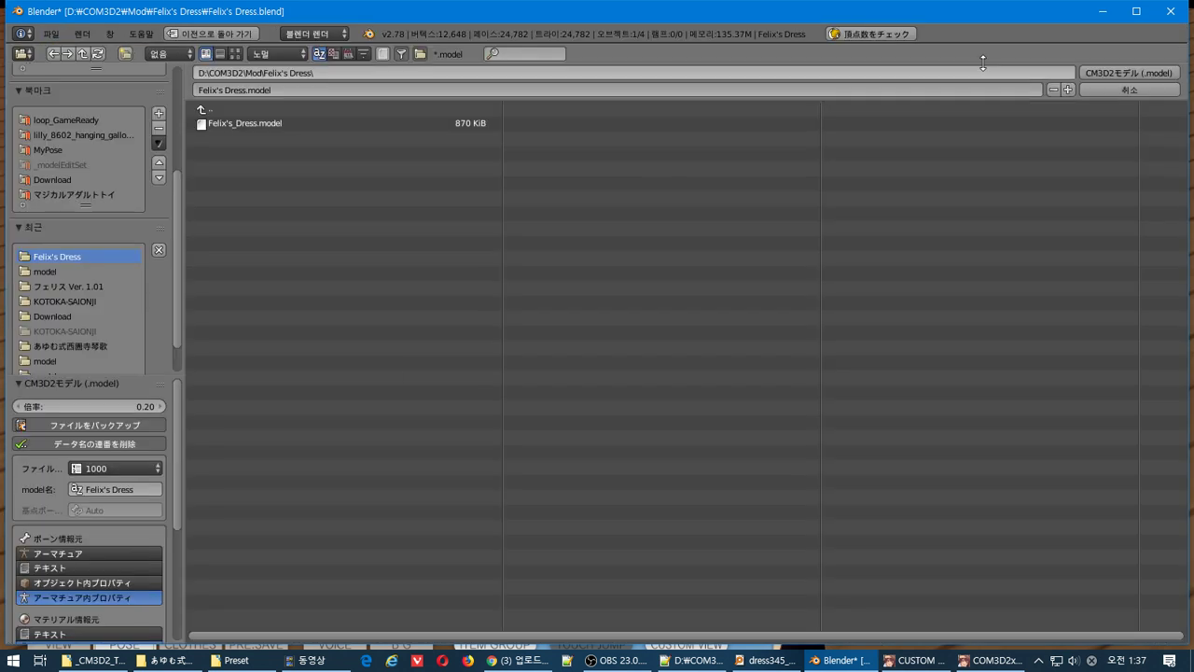
left_click(403, 124)
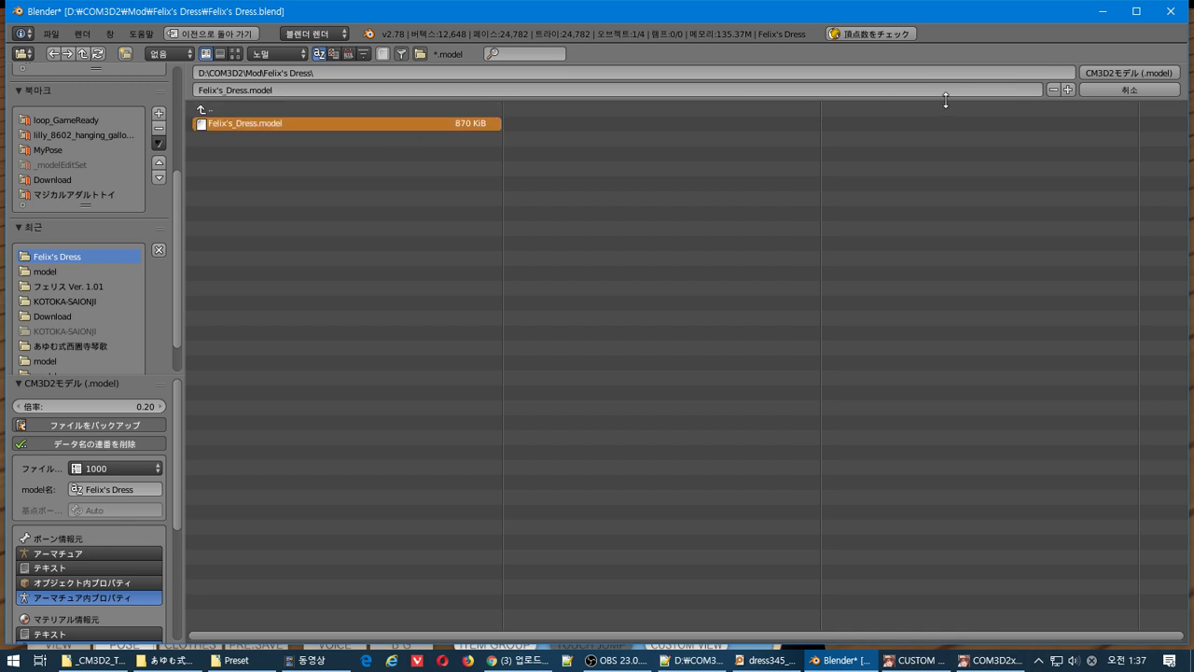
left_click(1129, 71)
Switch to COM3D2, reload Felix's Dress, and check the neck straps in several poses, ending on the arms-slightly-out standing pose.
key("alt+Tab")
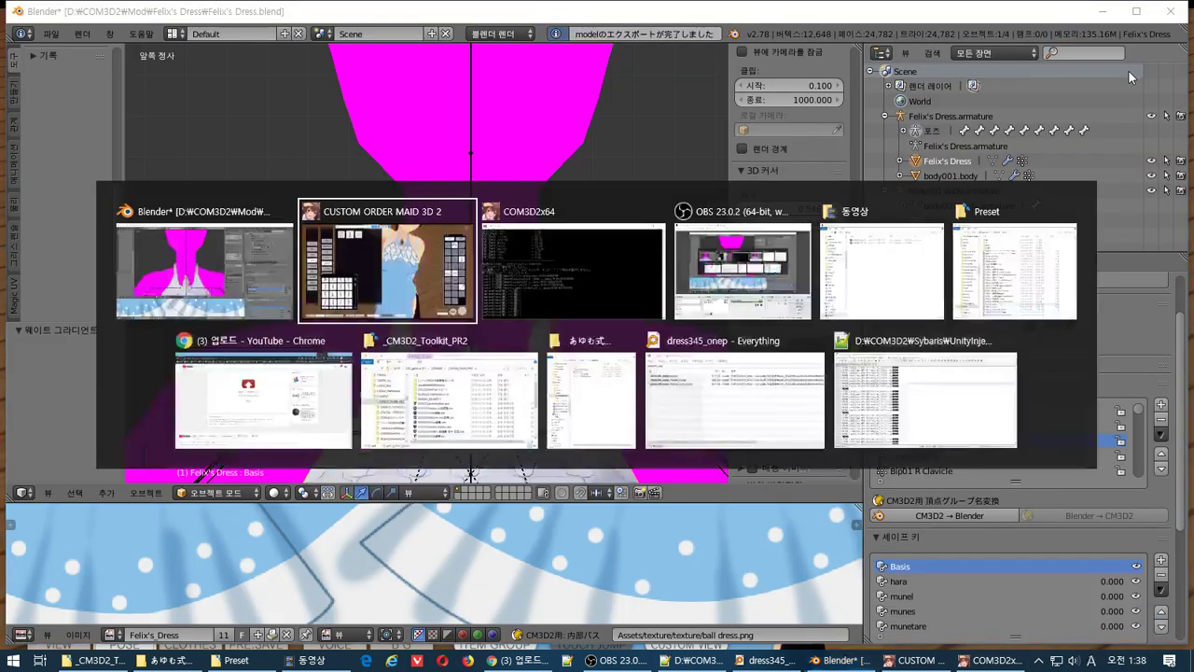
left_click(333, 94)
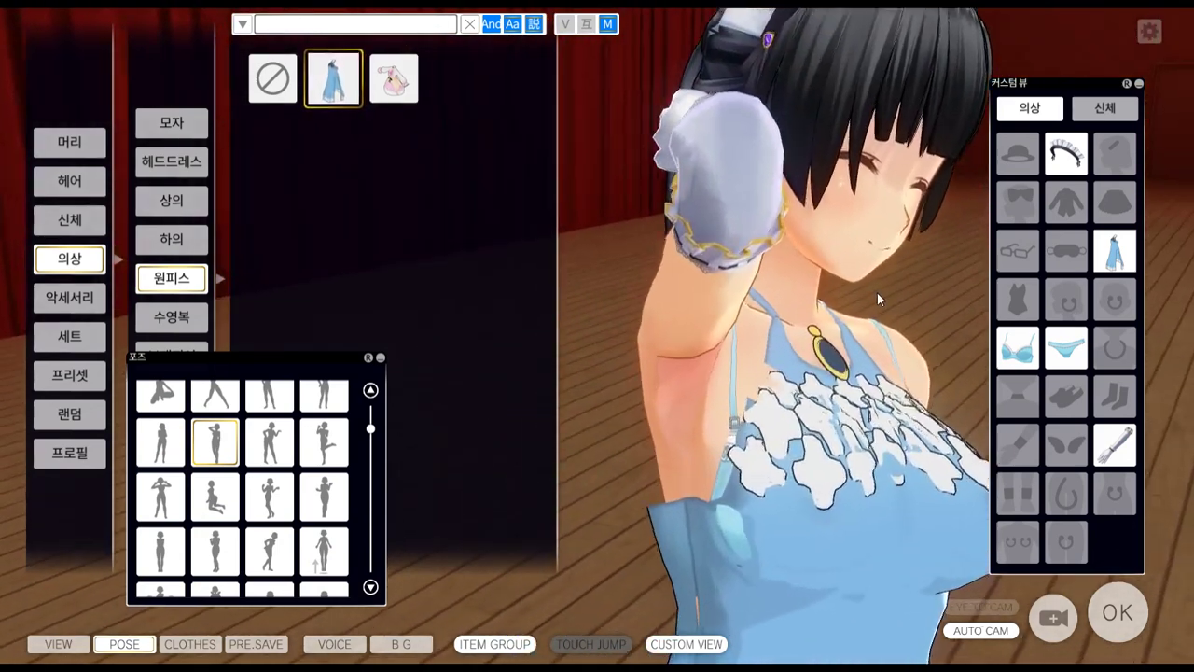
left_click(160, 496)
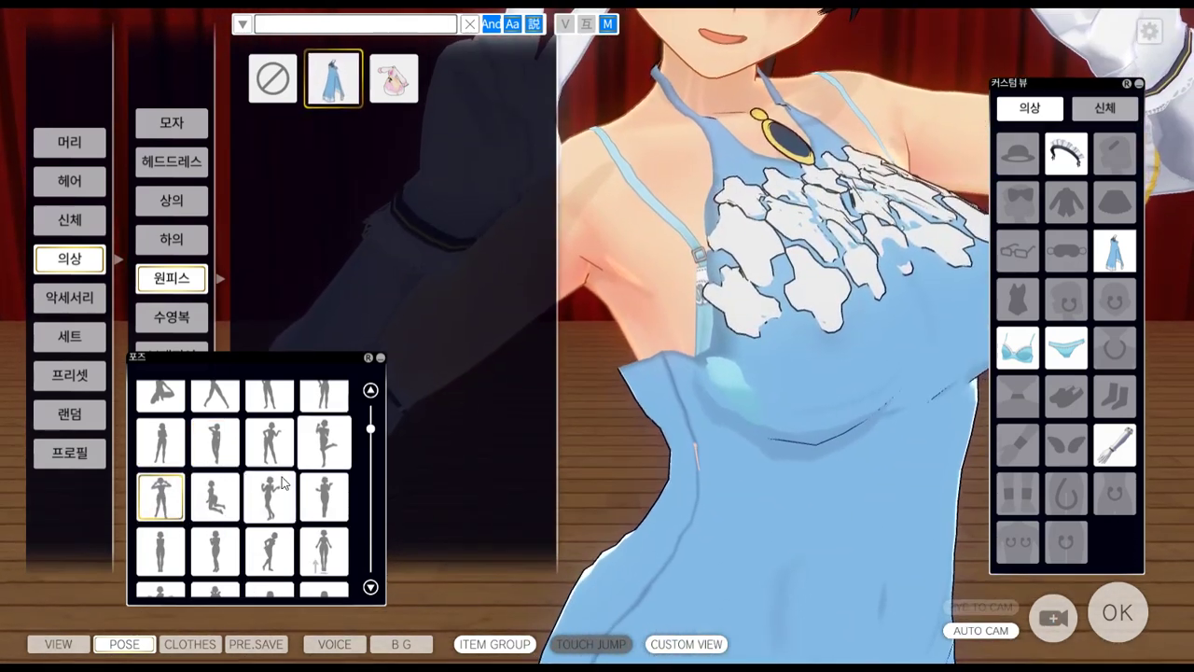
left_click(324, 441)
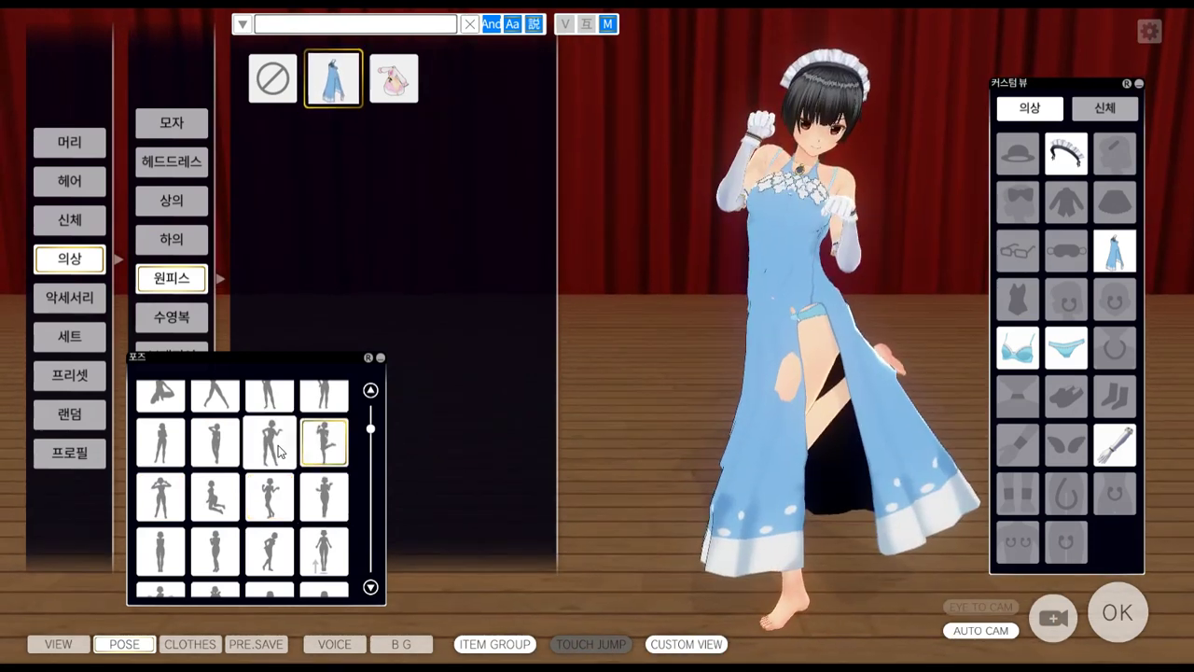
left_click(280, 449)
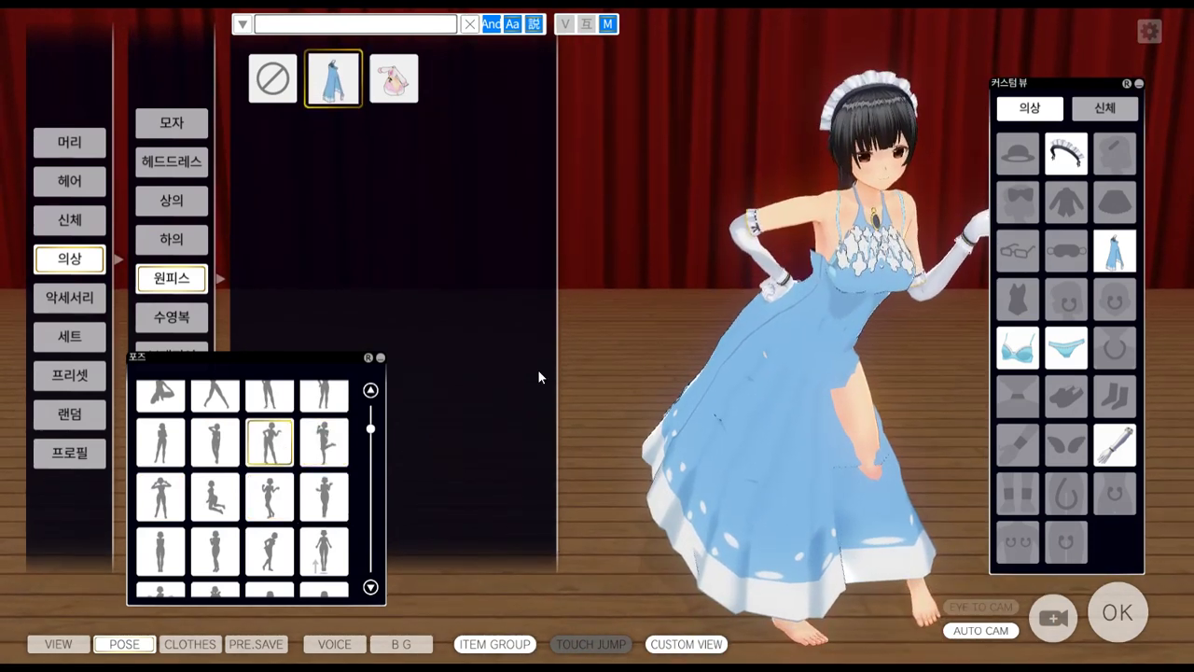
left_click(320, 549)
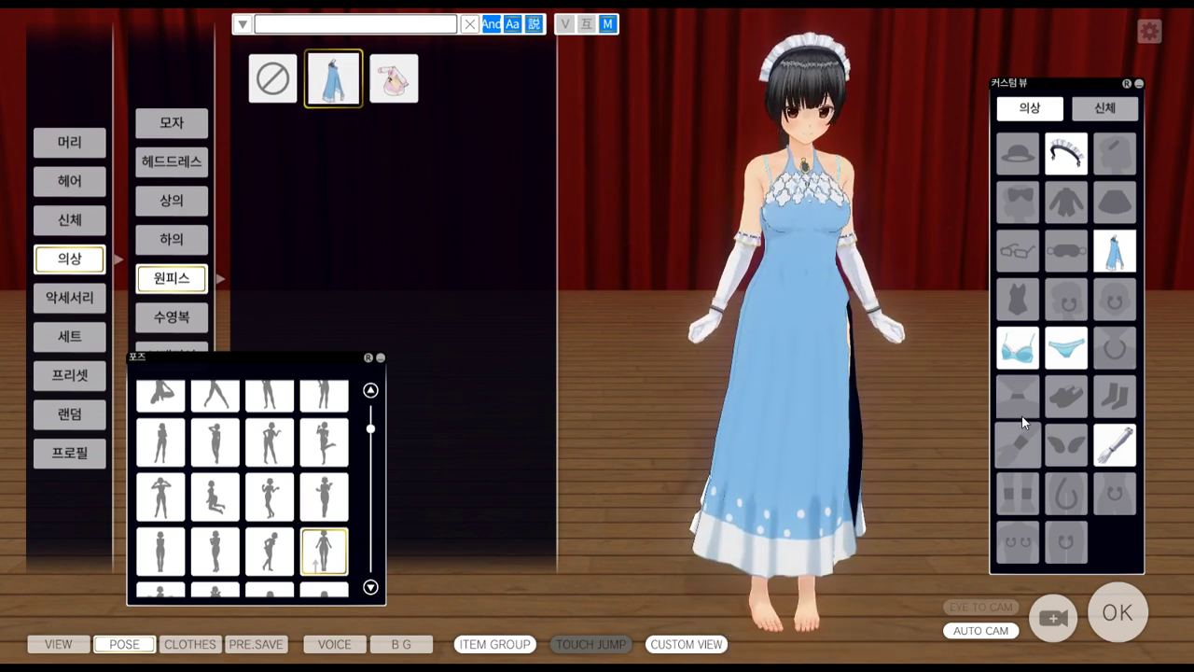
Take off the character's white gloves and the frilled headdress.
left_click(1115, 446)
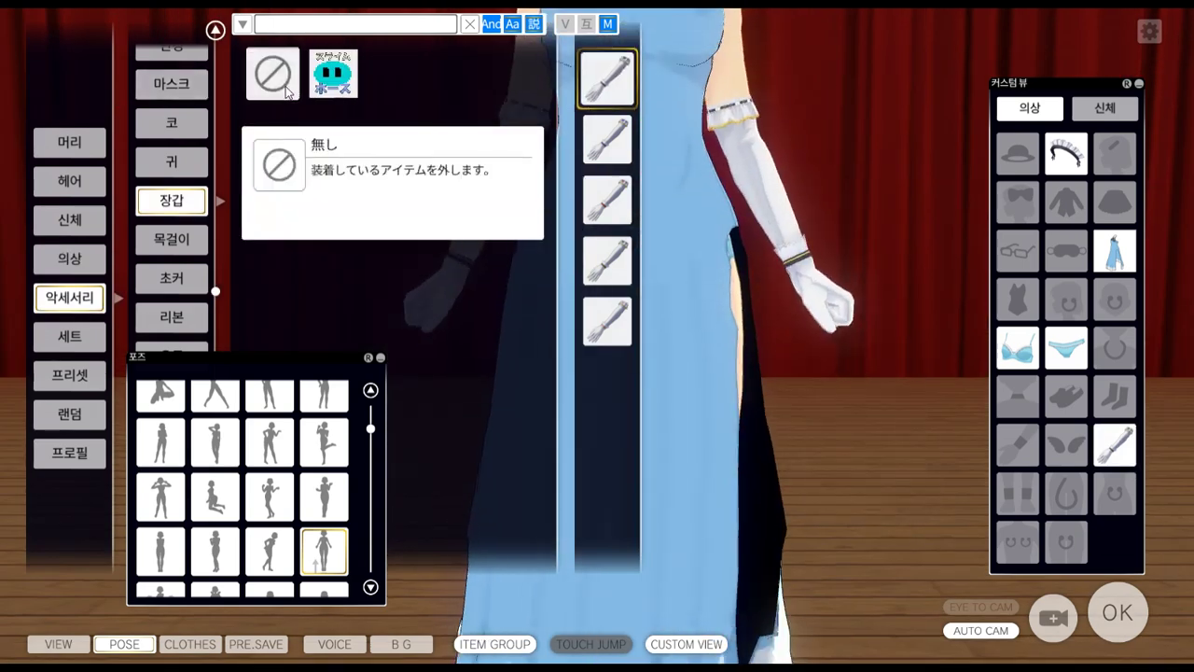
left_click(273, 72)
left_click(1065, 154)
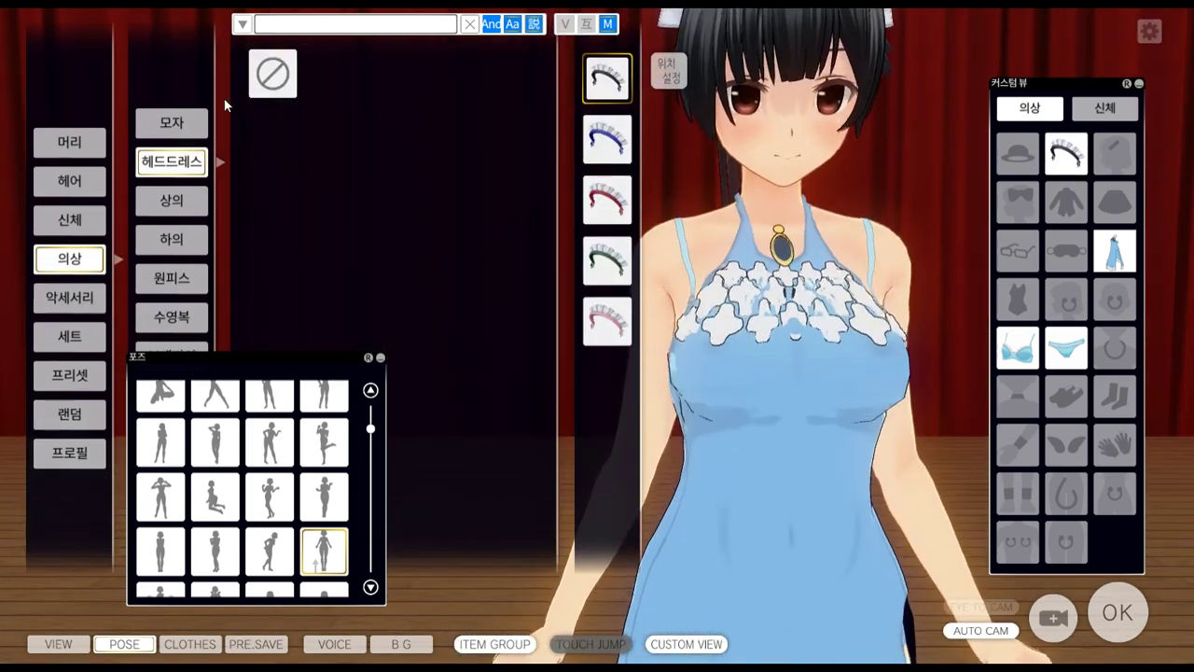
left_click(273, 73)
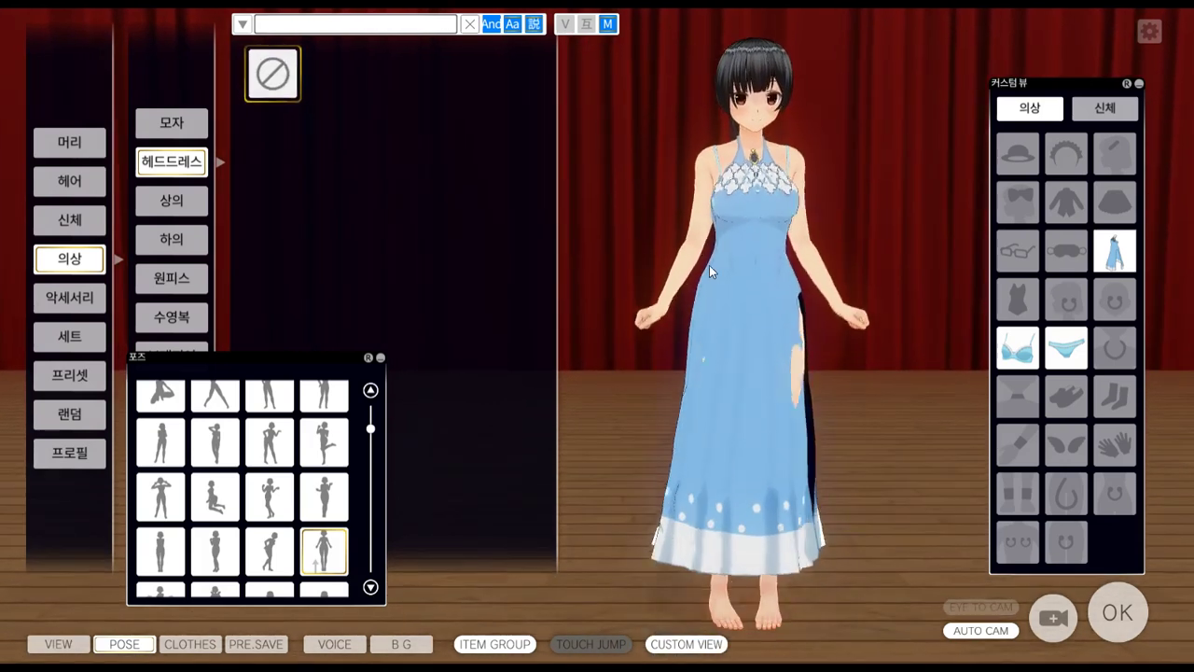
Return to Blender, save the project over Felix's Dress.blend, and go back to COM3D2.
key("alt+Tab")
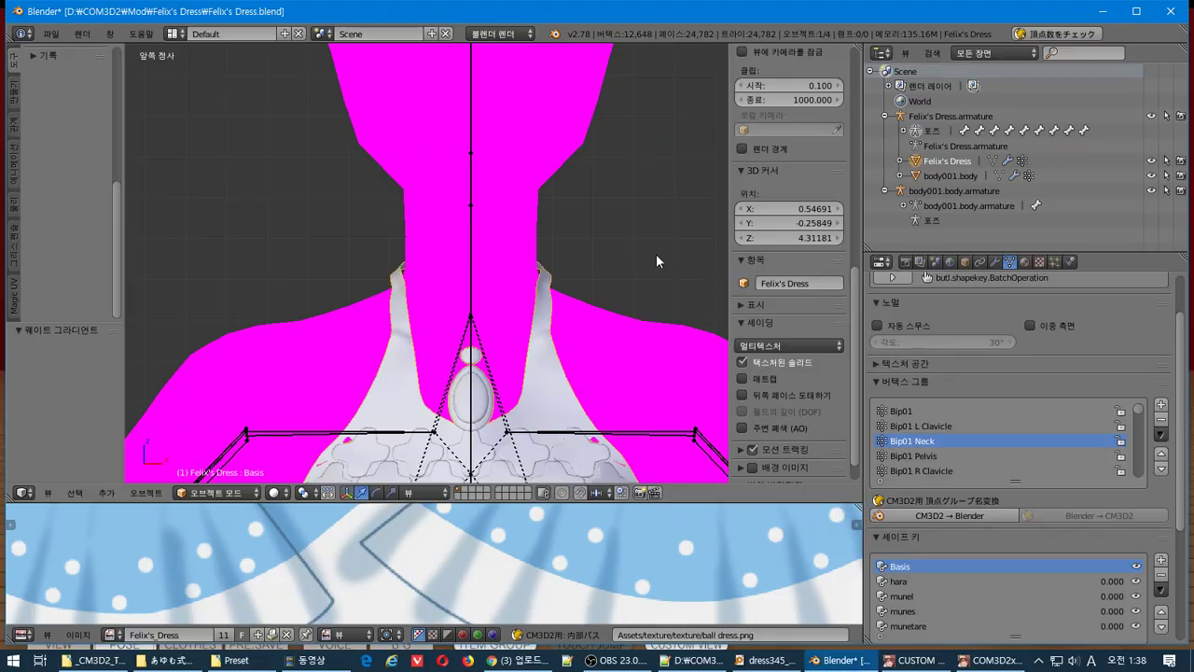
key("ctrl+s")
left_click(555, 271)
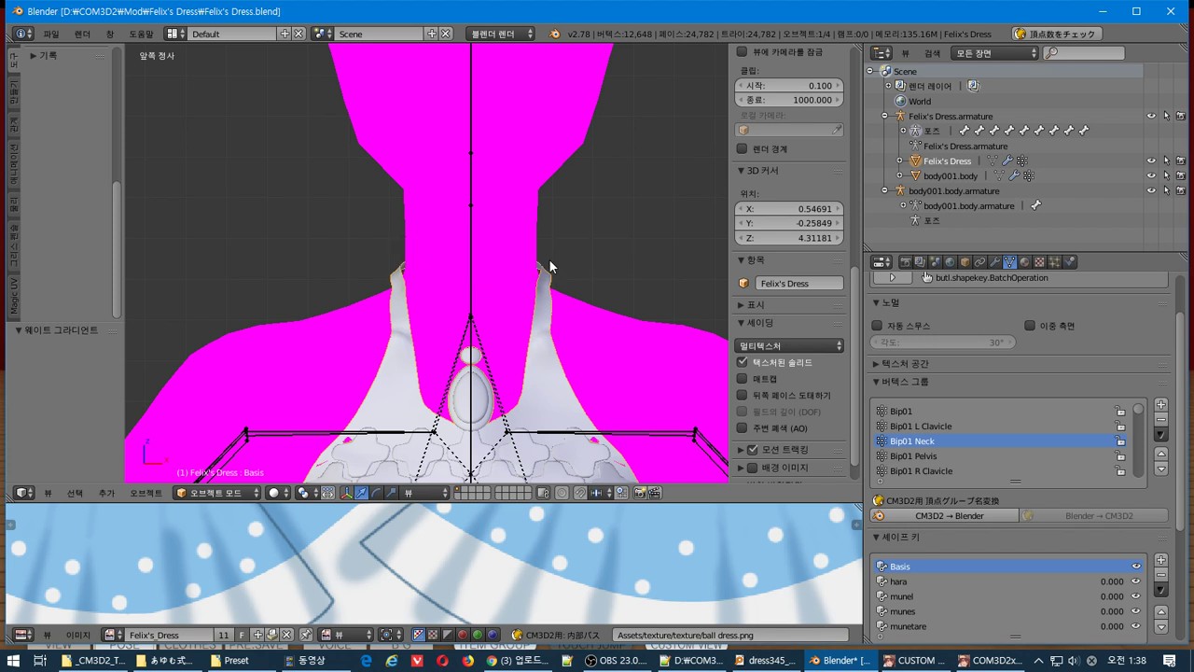
left_click(1171, 11)
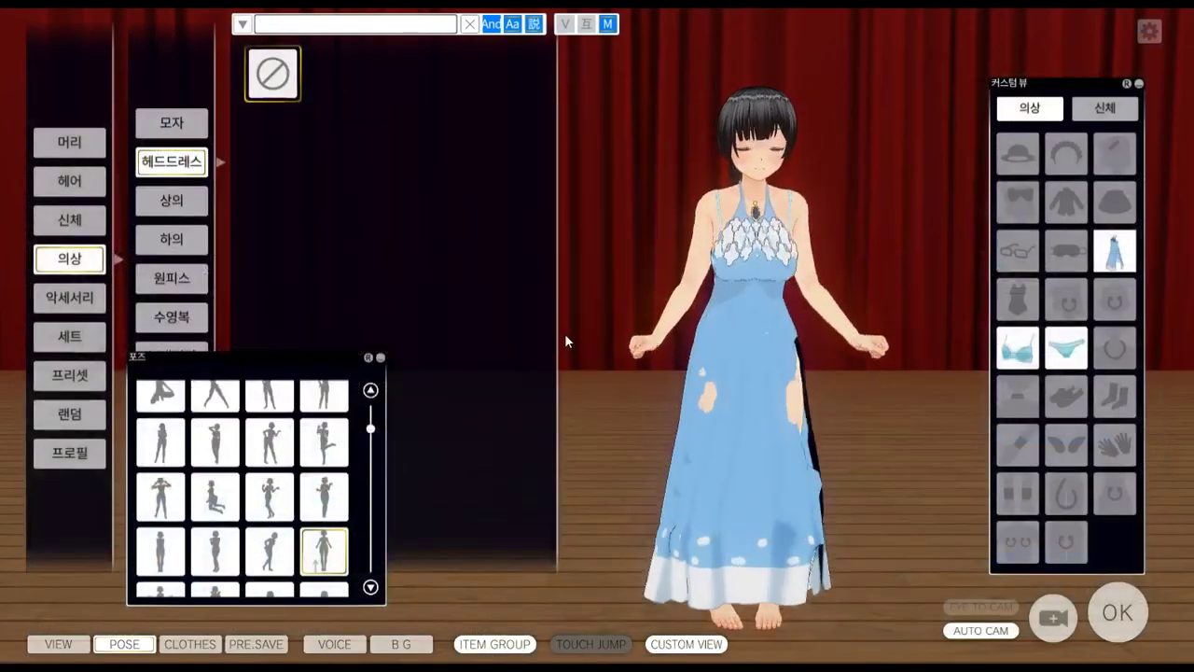